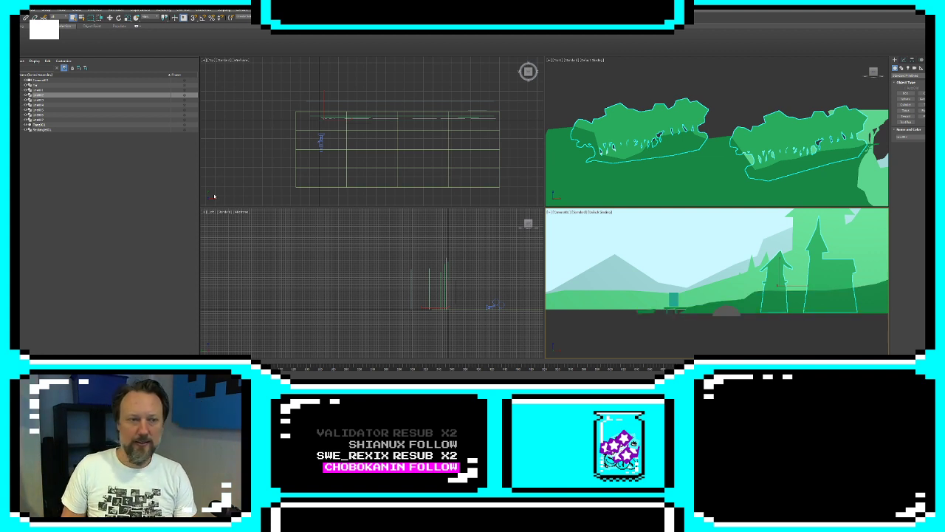
Narrow the object list, enlarge the camera viewport and maximize it
drag(200, 168, 133, 169)
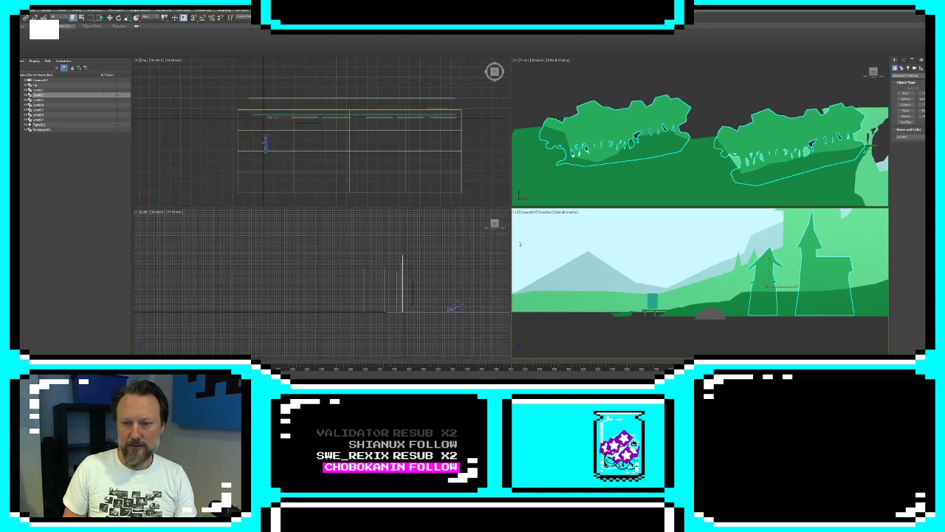
drag(454, 212, 455, 212)
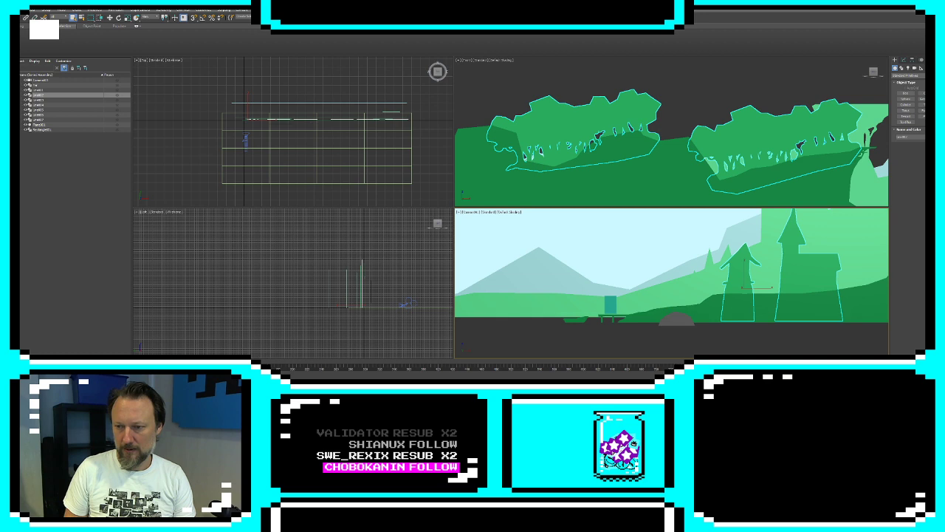
key(alt+w)
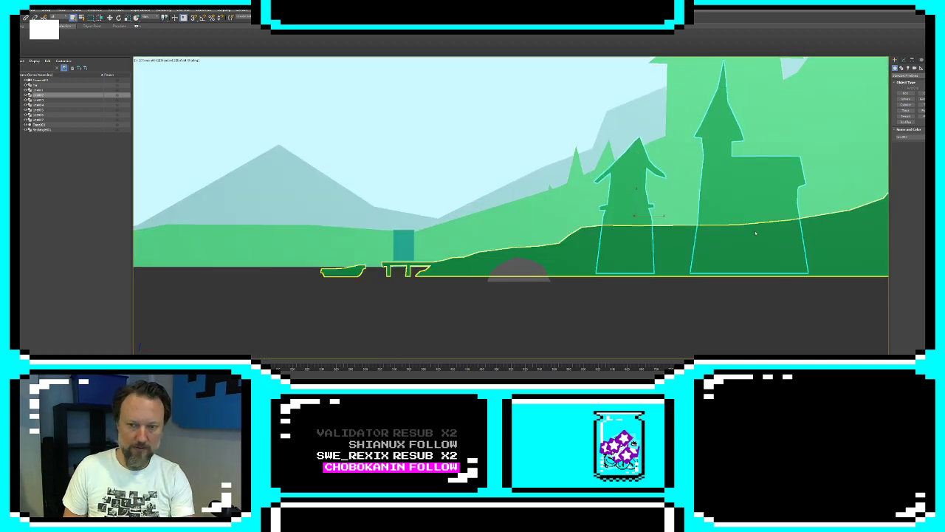
Select the black foreground forest shape in a perspective view and enter Vertex level on its base line
key(p)
middle_drag(756, 234, 723, 263)
scroll(731, 242, down, 8)
scroll(731, 242, up, 5)
middle_drag(664, 242, 285, 262)
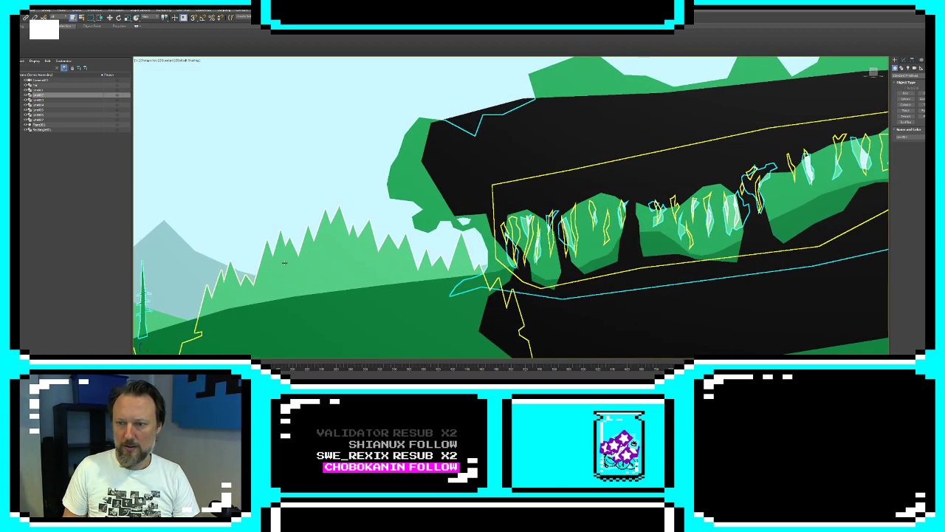
scroll(310, 255, down, 3)
middle_drag(791, 143, 699, 155)
click(593, 174)
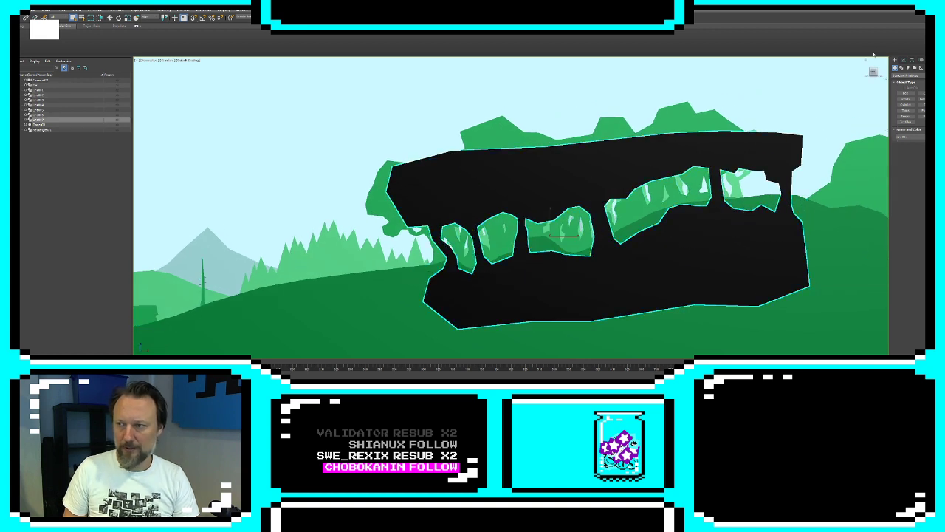
click(908, 60)
click(914, 107)
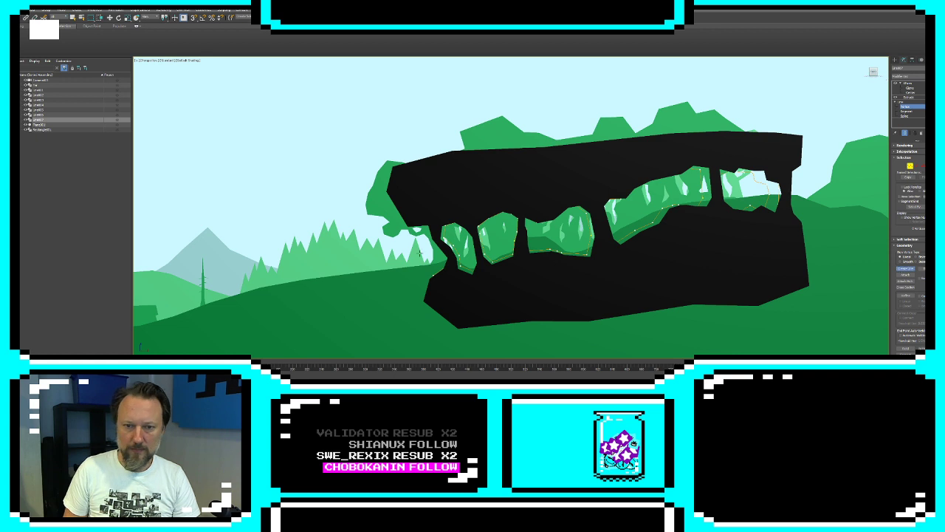
Draw a jagged foliage line along the left end and upper-left edge of the black shape in the front view
scroll(435, 151, up, 8)
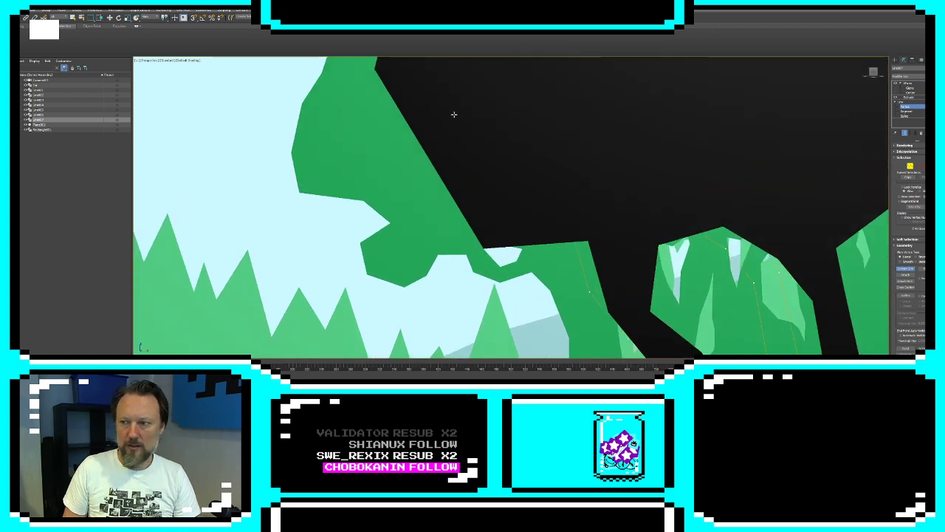
key(f)
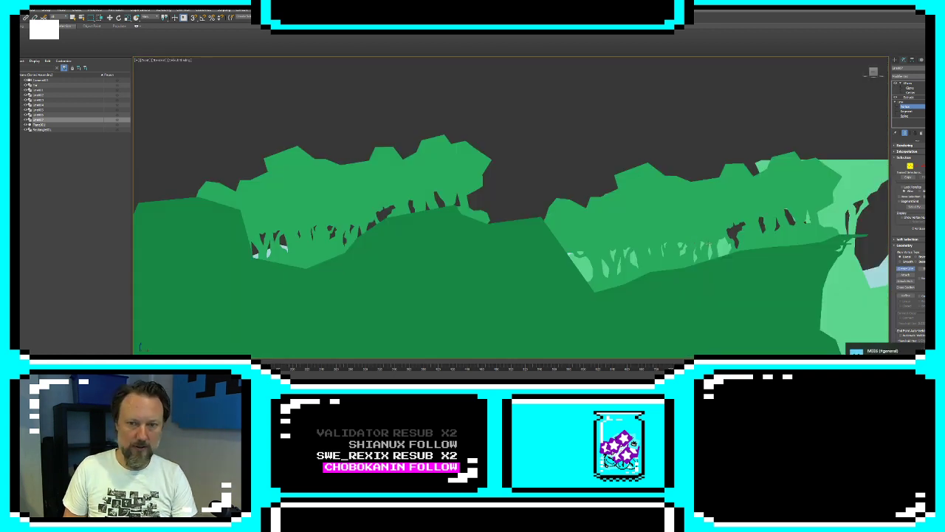
scroll(760, 259, down, 4)
scroll(551, 226, down, 4)
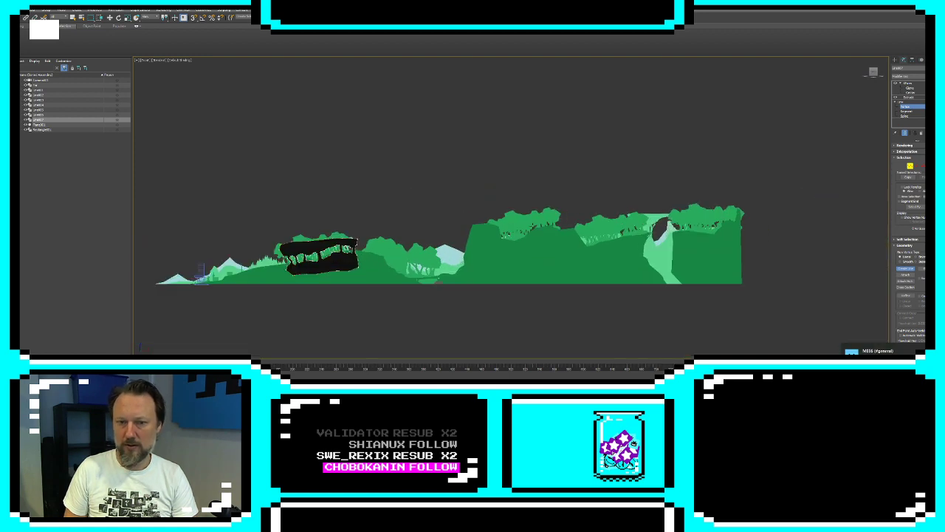
middle_drag(416, 230, 675, 189)
scroll(559, 195, up, 7)
middle_drag(546, 240, 603, 193)
scroll(597, 212, up, 2)
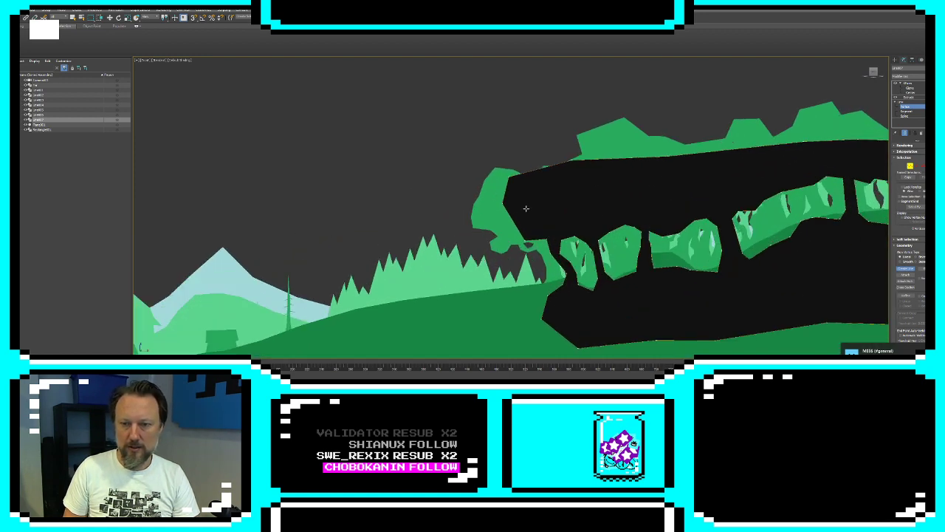
scroll(526, 236, up, 2)
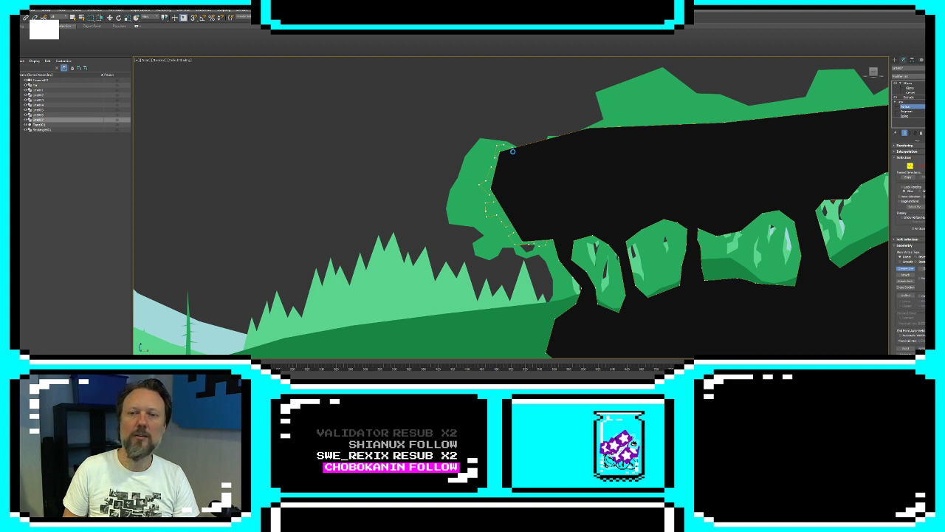
click(532, 136)
click(548, 138)
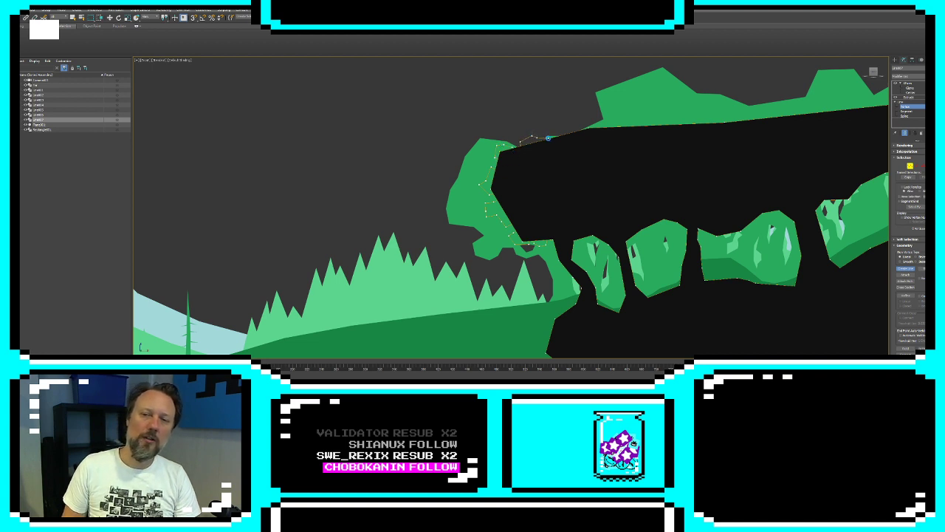
click(551, 133)
click(559, 131)
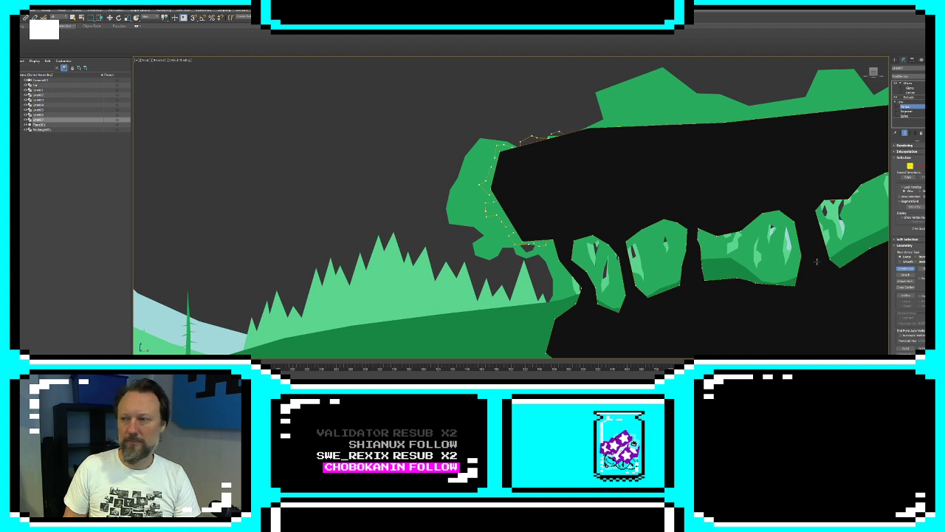
Hide the end result and delete the old straight segments behind the new jagged foliage outline
click(905, 133)
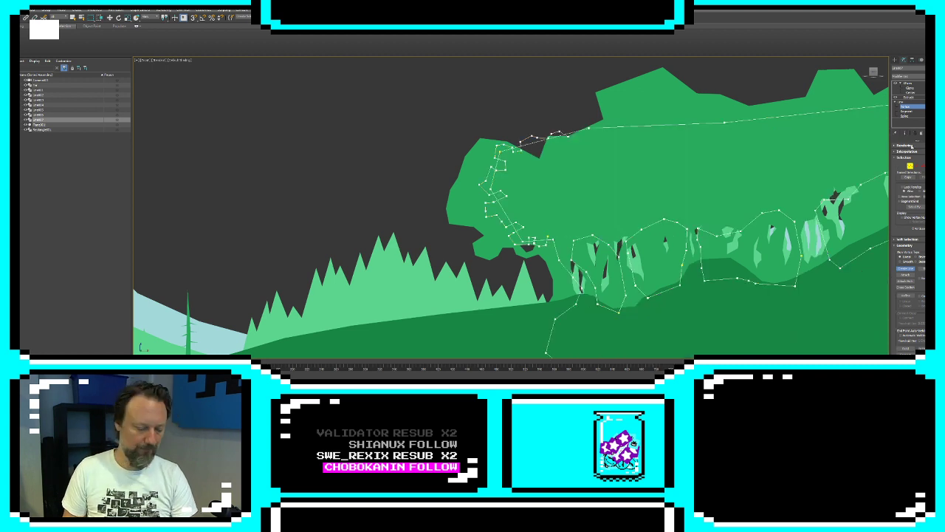
click(916, 165)
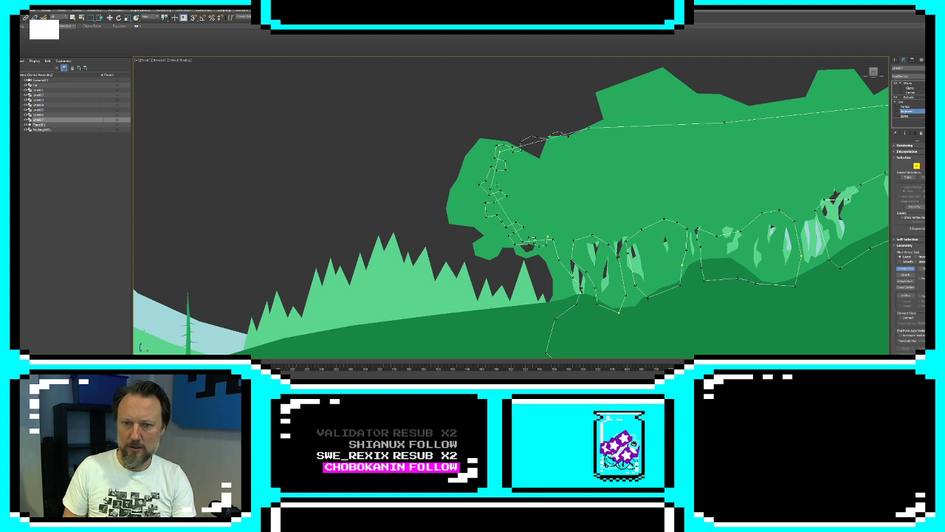
click(908, 268)
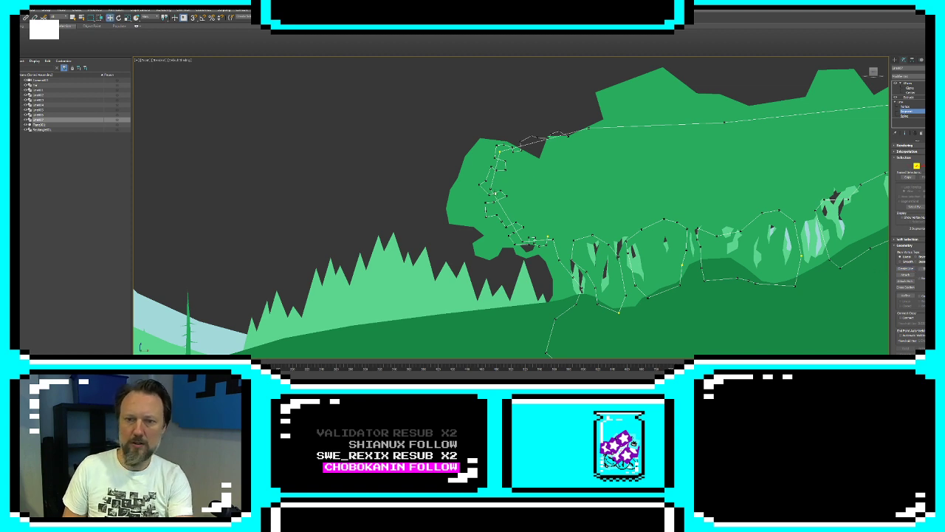
click(496, 169)
key(Delete)
click(502, 206)
key(Delete)
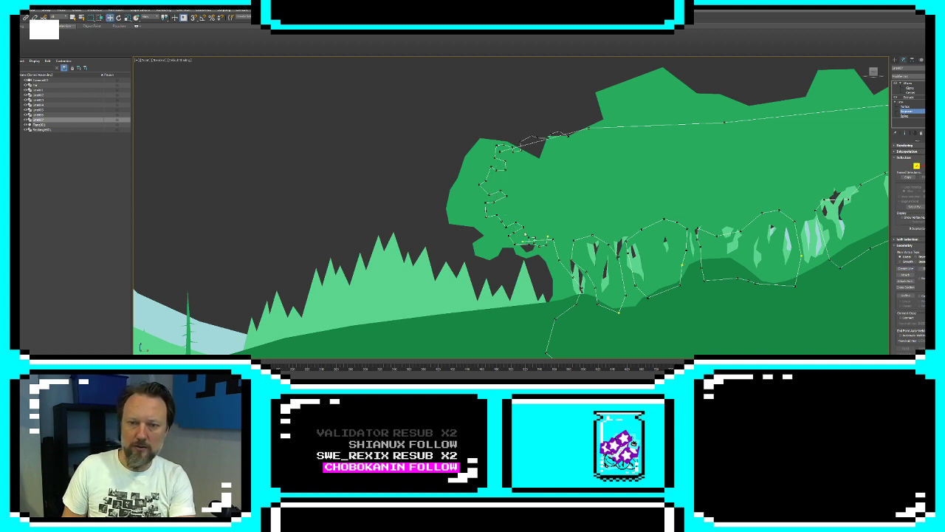
click(527, 243)
key(Delete)
click(552, 137)
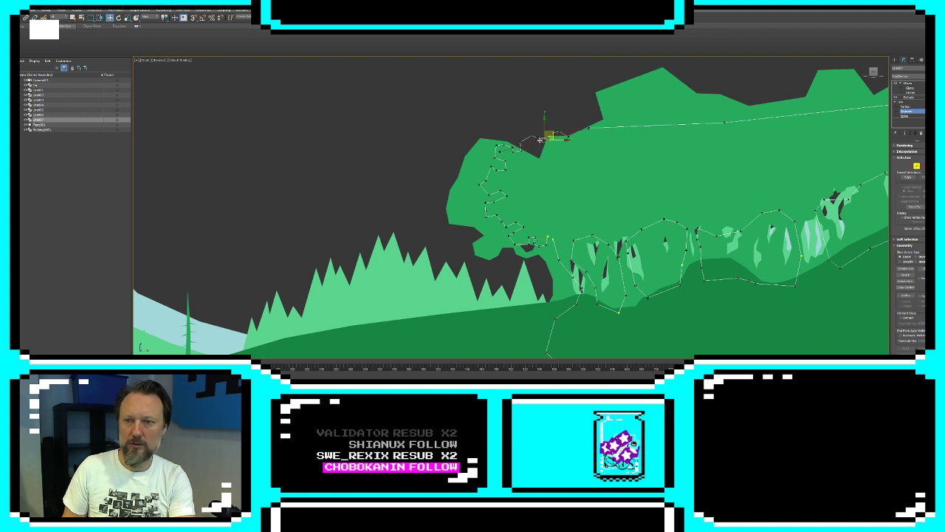
key(Delete)
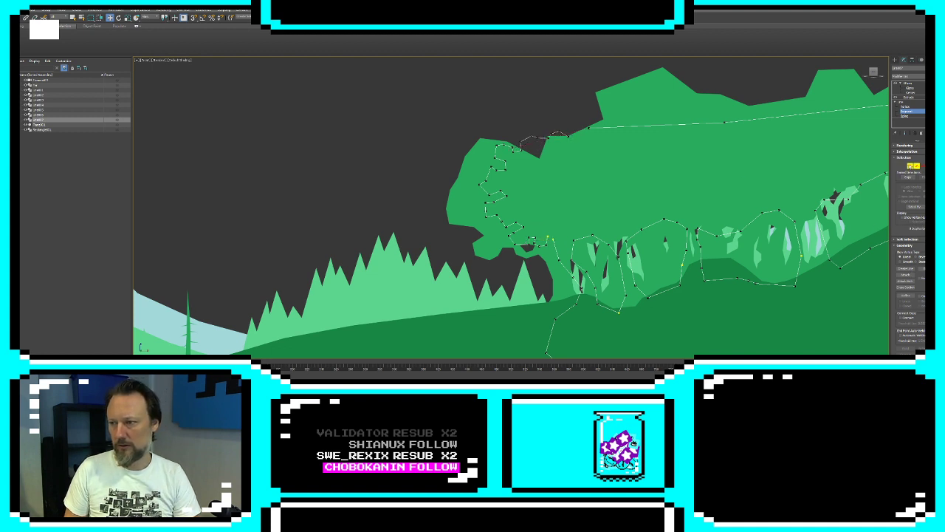
Connect the open end vertices of the jagged foliage line to the rest of the forest outline
key(1)
scroll(906, 340, down, 1)
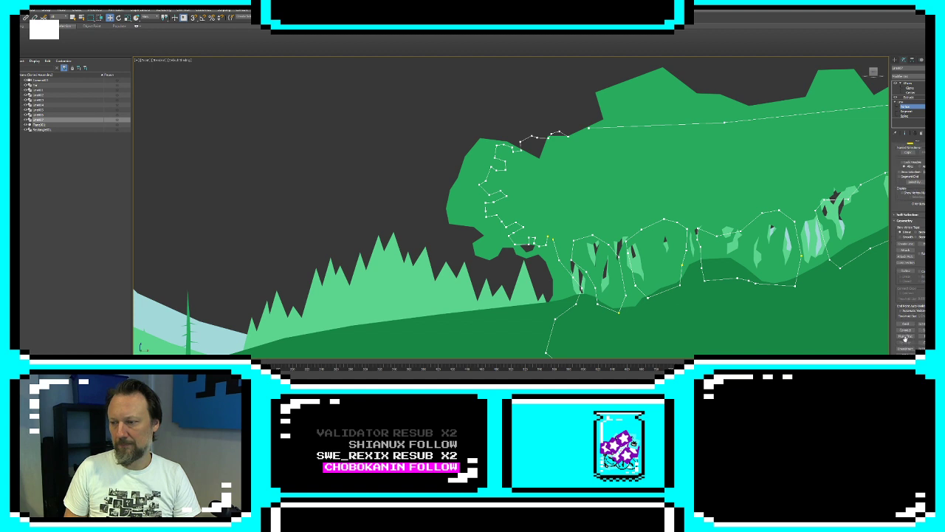
click(906, 331)
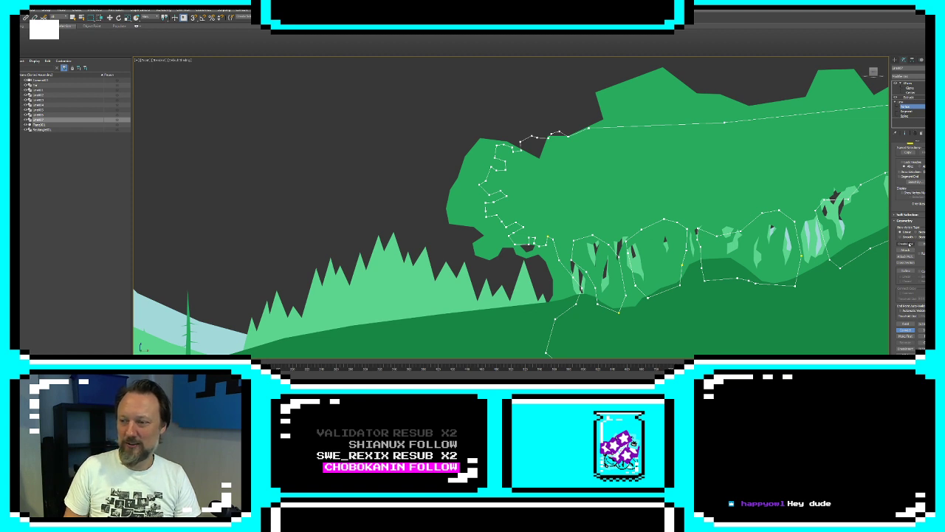
Draw a small closed diamond-shaped spline between the first two openings, just below the canopy
click(905, 243)
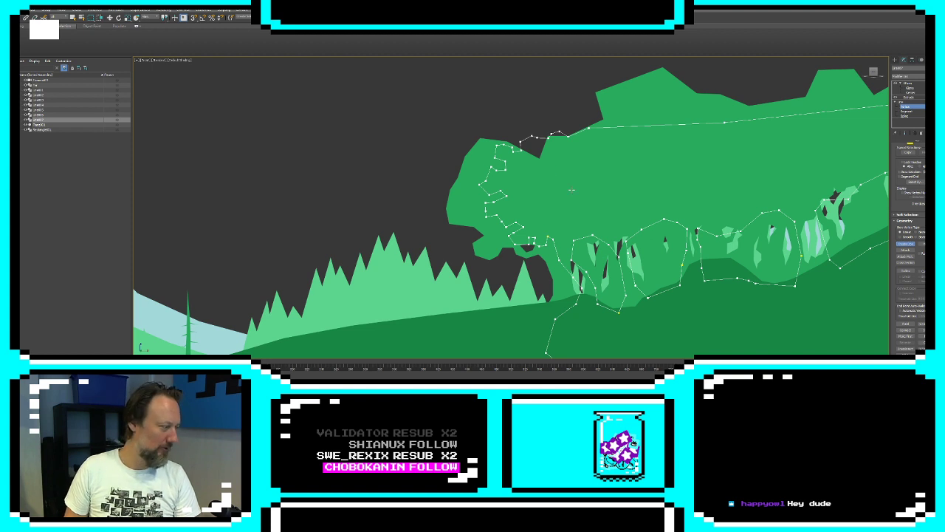
scroll(581, 234, up, 5)
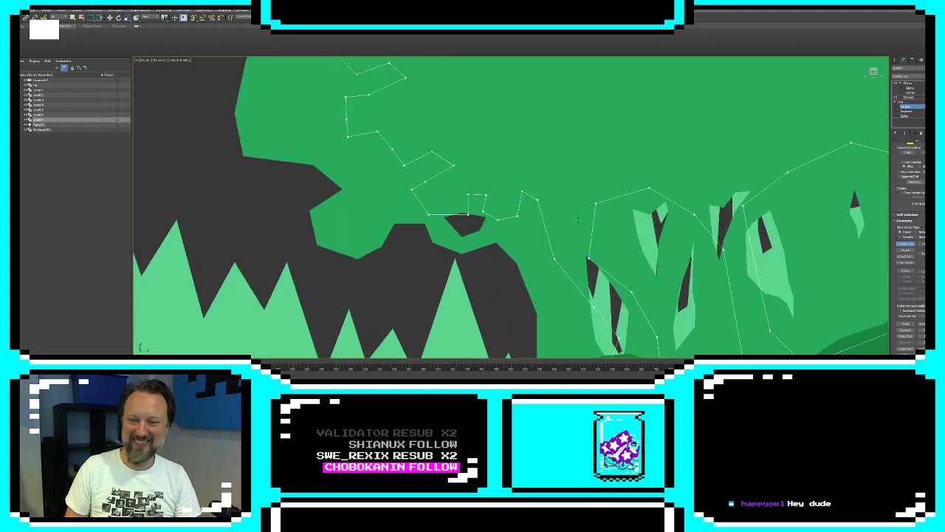
click(575, 196)
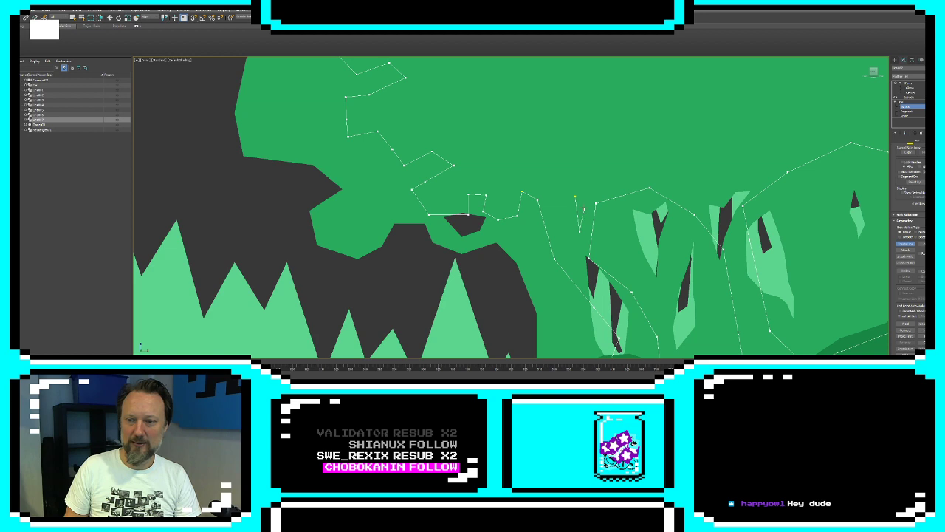
click(591, 197)
click(584, 183)
click(575, 196)
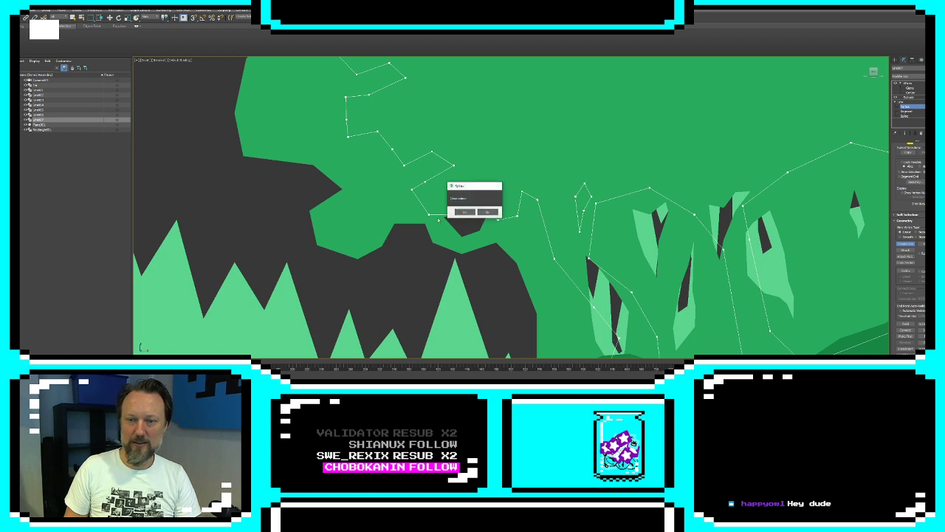
click(464, 213)
Draw a small closed spline at the leftmost trunk's base and a jagged line along the bottom of the neighbouring opening
middle_drag(572, 89, 490, 249)
scroll(531, 177, down, 2)
middle_drag(530, 219, 421, 251)
scroll(390, 266, down, 2)
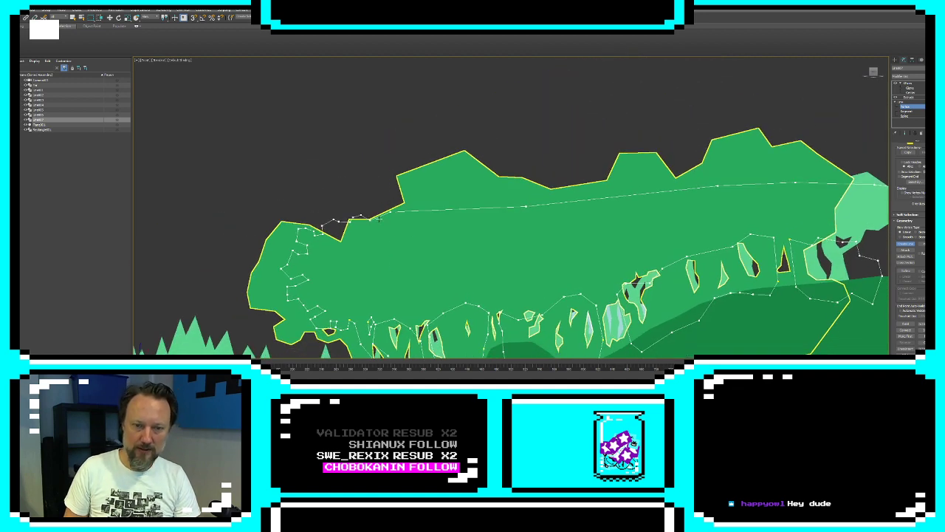
middle_drag(421, 322, 414, 219)
scroll(414, 218, up, 2)
middle_drag(342, 330, 361, 202)
scroll(361, 202, up, 1)
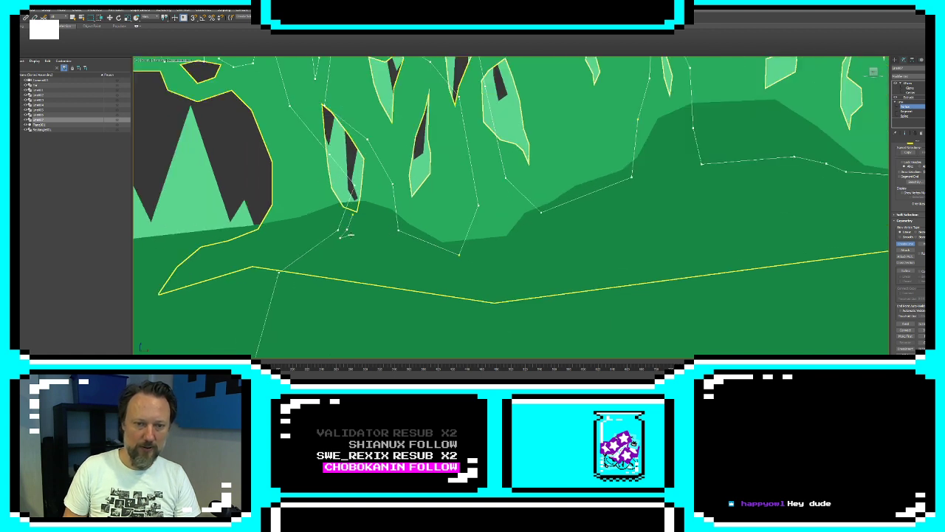
drag(352, 214, 353, 202)
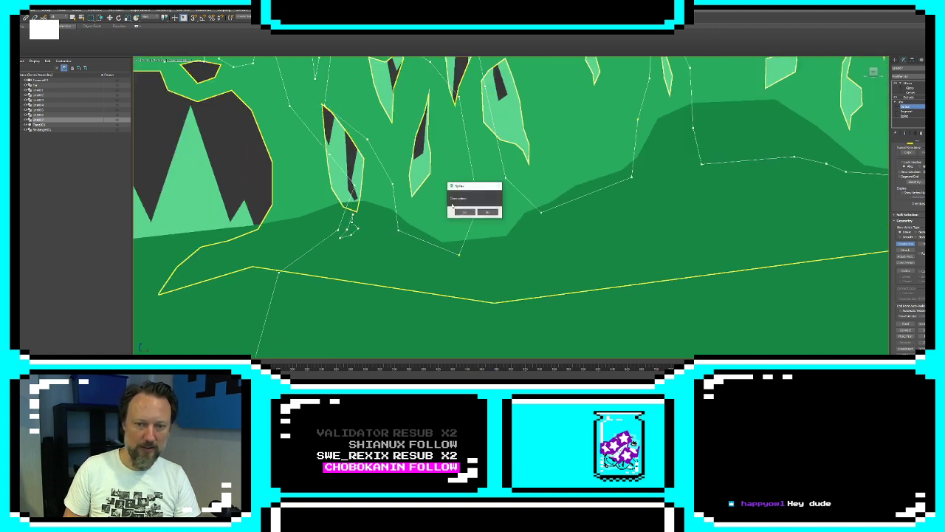
click(464, 212)
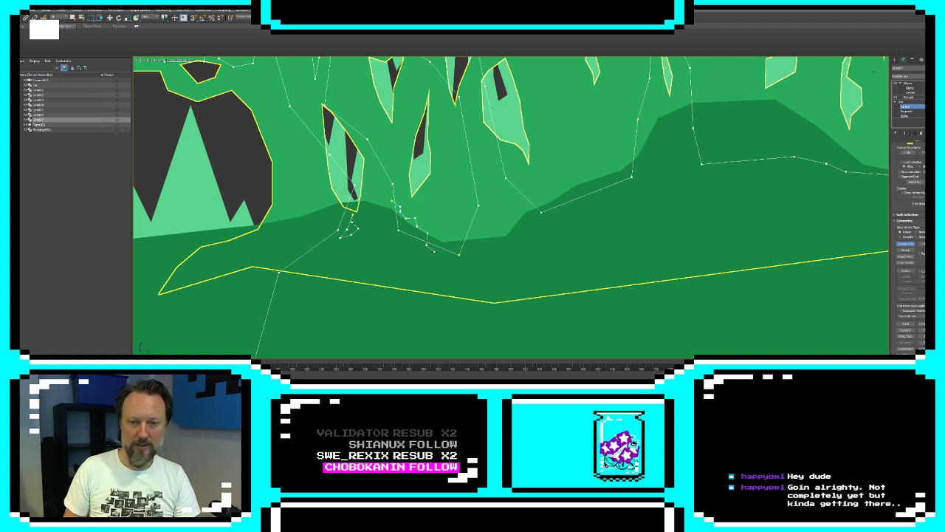
Delete the two old straight segments behind the jagged line at the bottom of the first opening
click(904, 194)
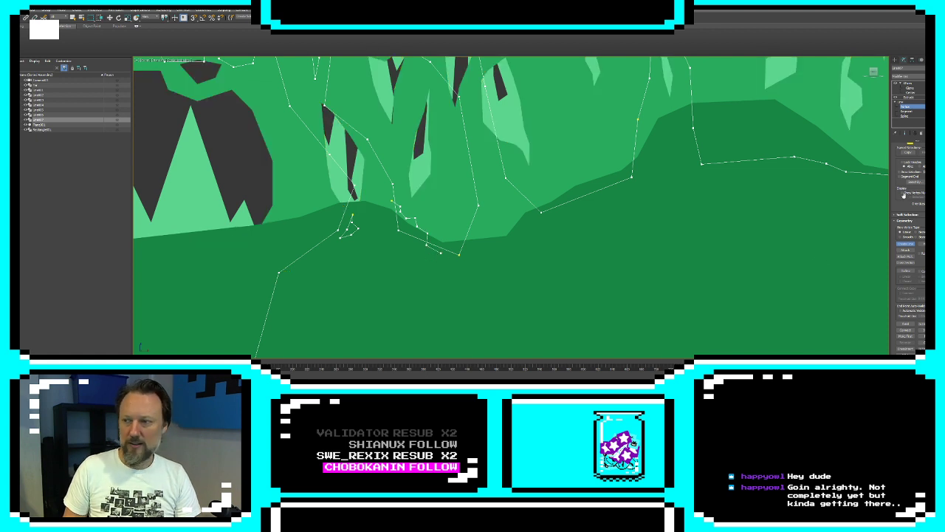
click(908, 111)
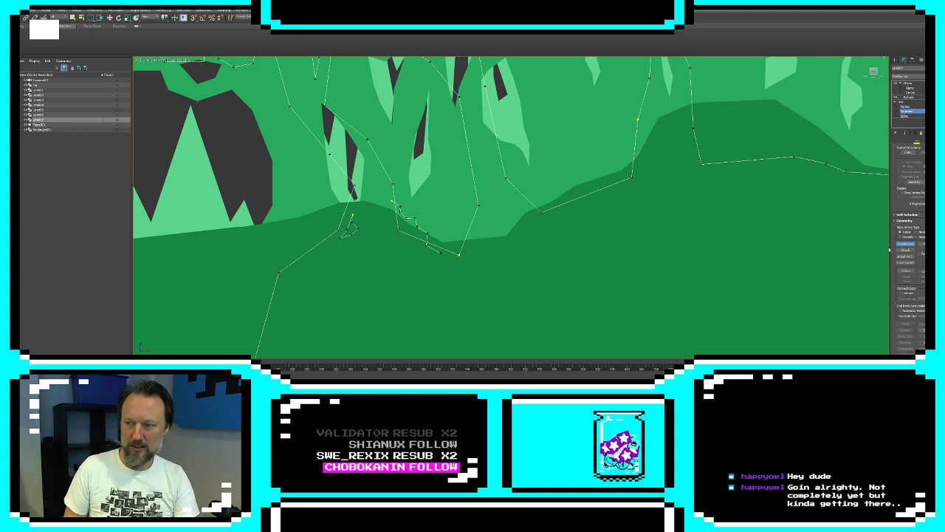
key(w)
click(413, 237)
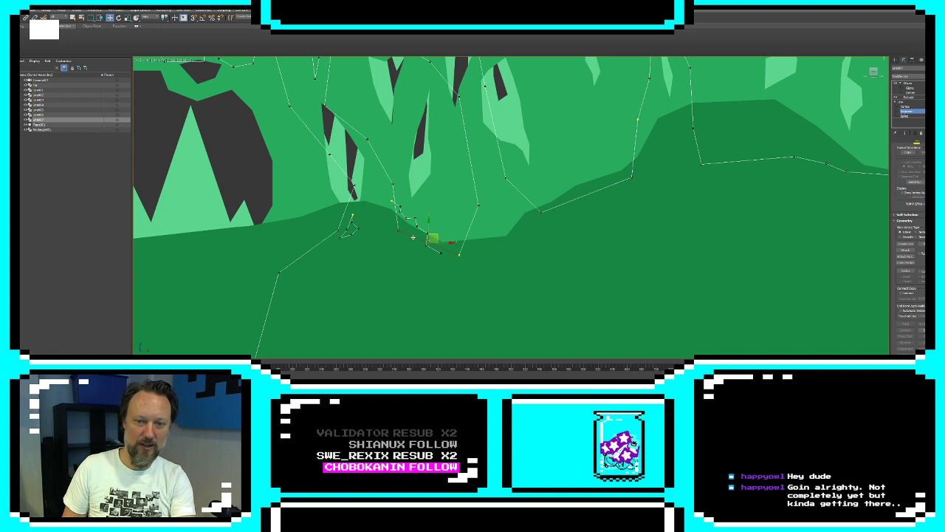
key(Delete)
click(396, 207)
key(Delete)
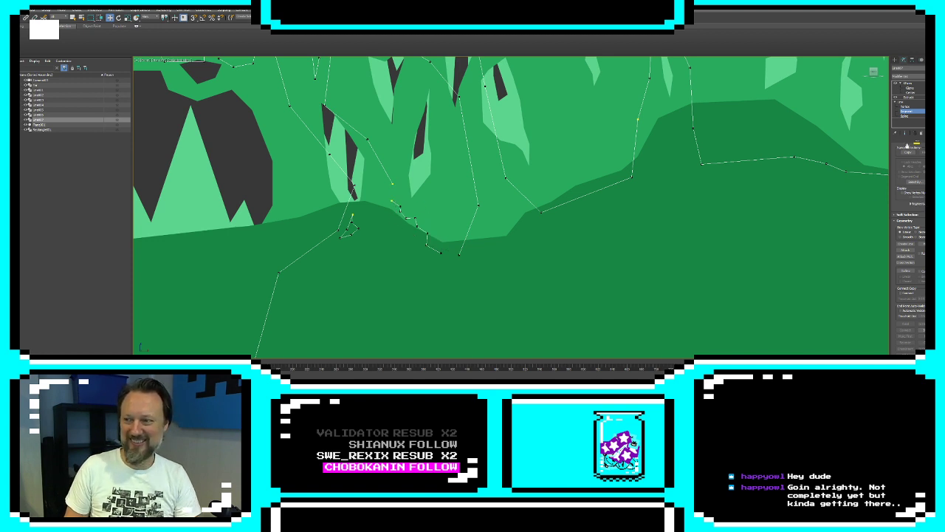
Connect both ends of the jagged line to the open outline vertices at the first opening's bottom and show the finished silhouette
click(914, 107)
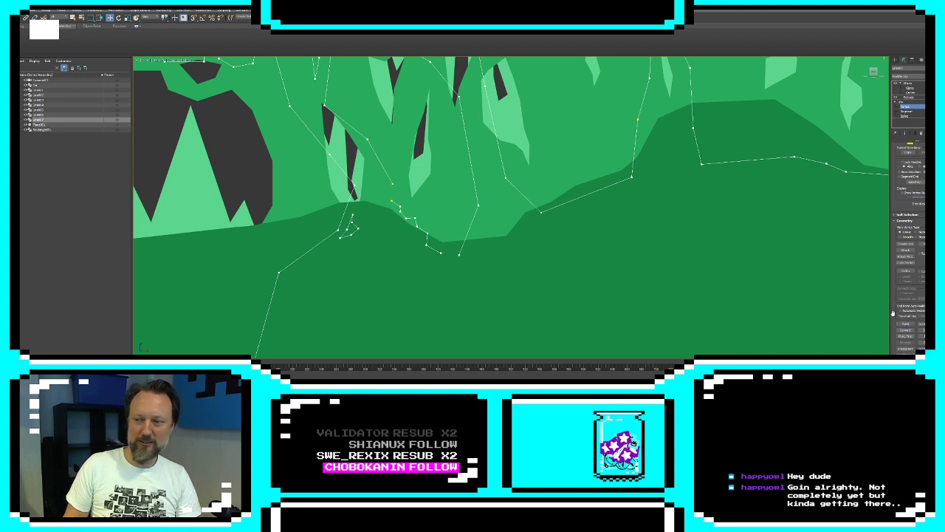
click(906, 330)
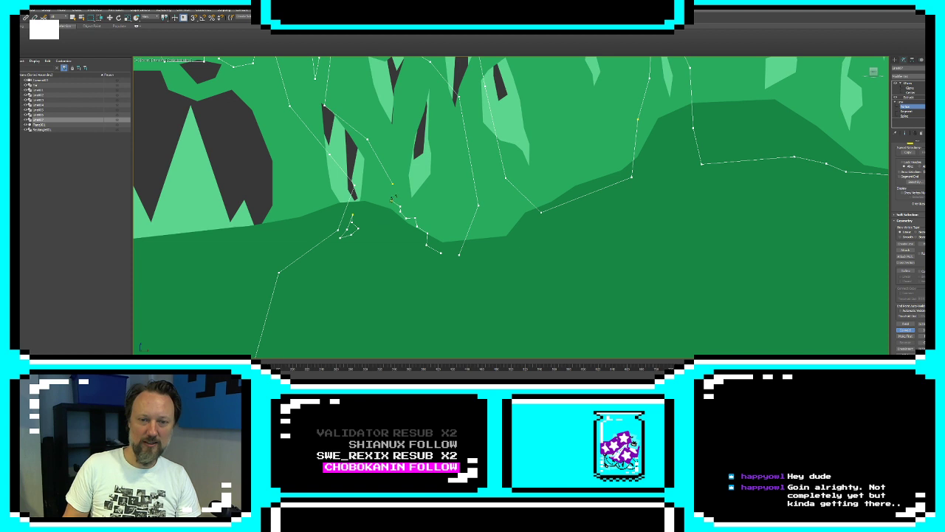
drag(393, 181, 393, 201)
drag(443, 255, 460, 254)
click(906, 330)
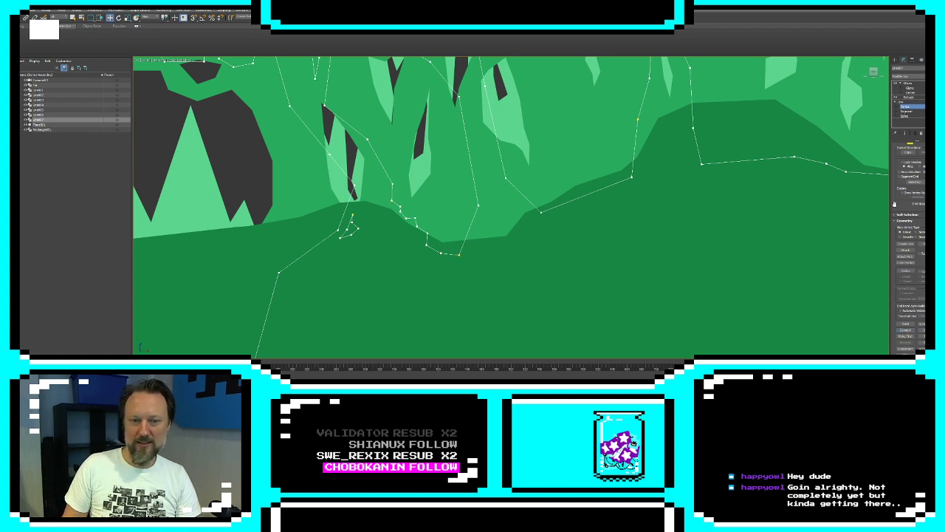
click(904, 133)
scroll(416, 184, down, 4)
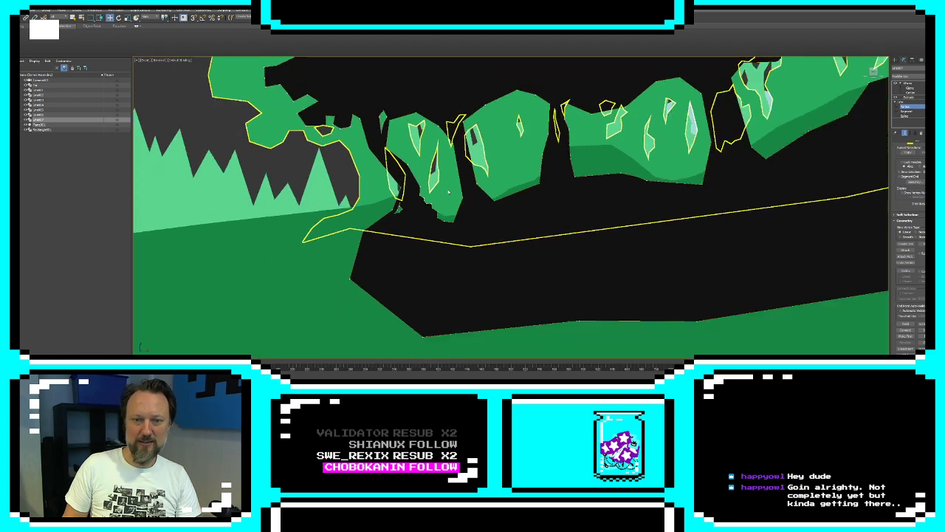
Draw a small closed jagged foliage spline across the trunk edge just below the canopy, beside the diamond-shaped spline
scroll(412, 159, up, 2)
middle_drag(412, 158, 507, 195)
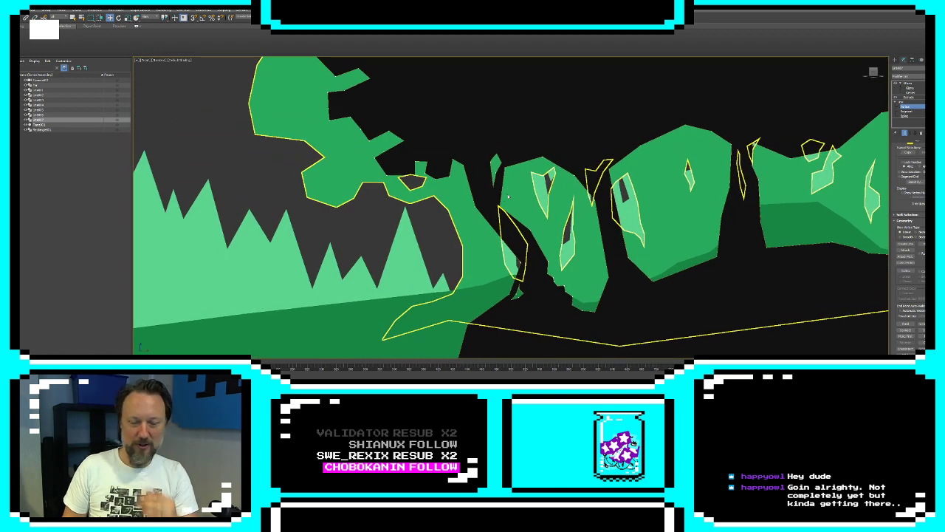
scroll(480, 179, up, 4)
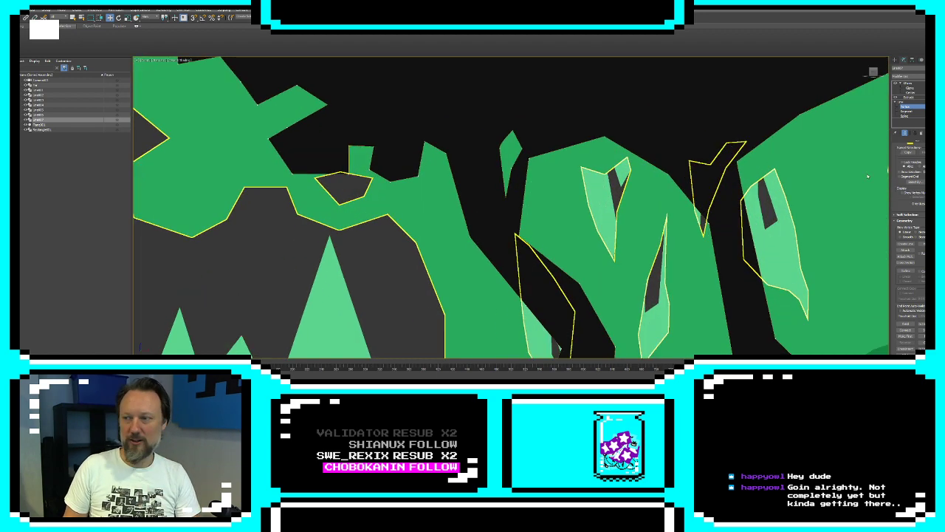
click(906, 108)
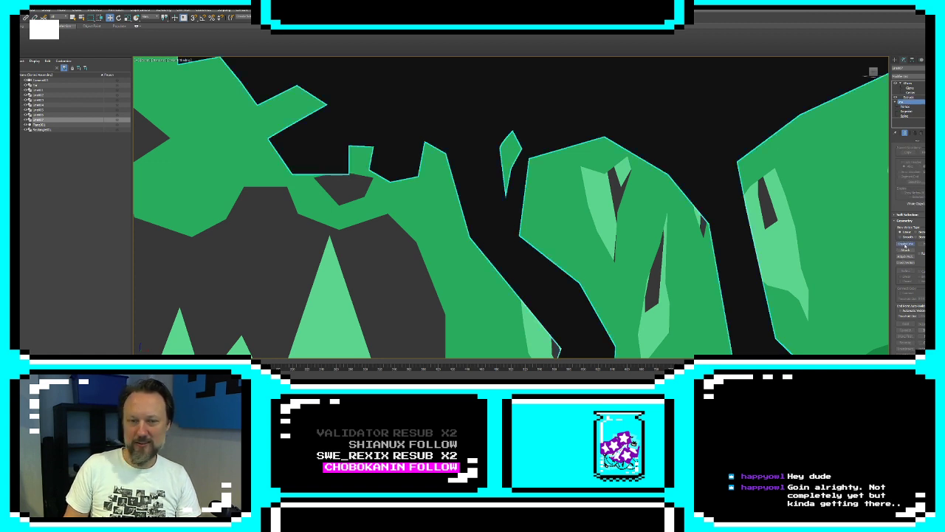
click(907, 245)
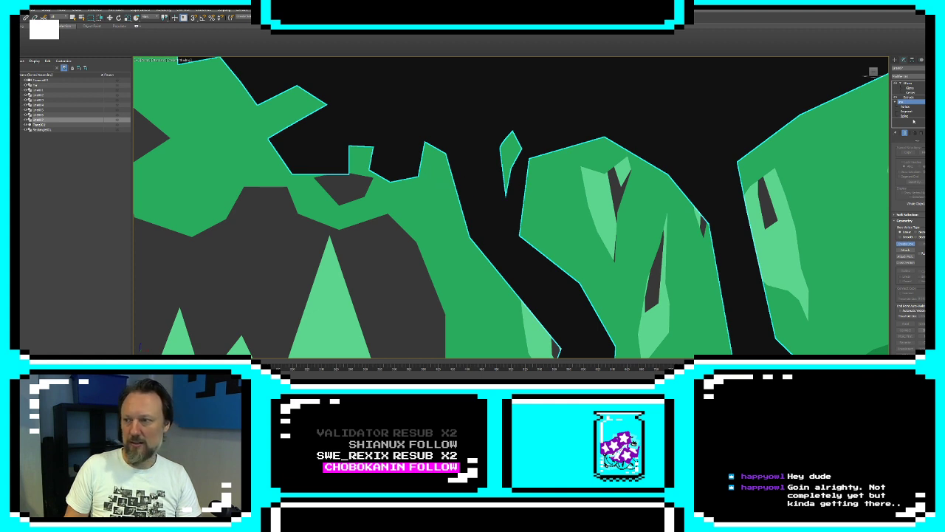
click(905, 134)
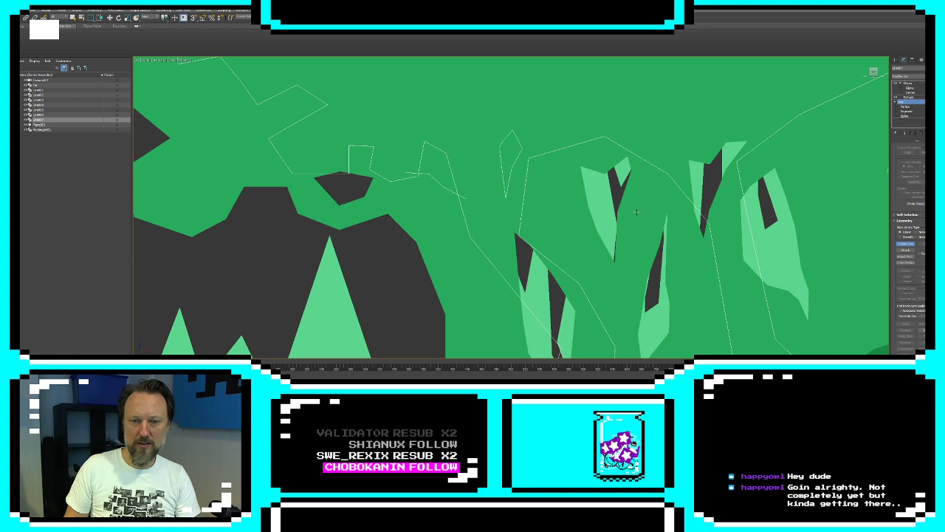
click(406, 173)
click(429, 179)
click(437, 192)
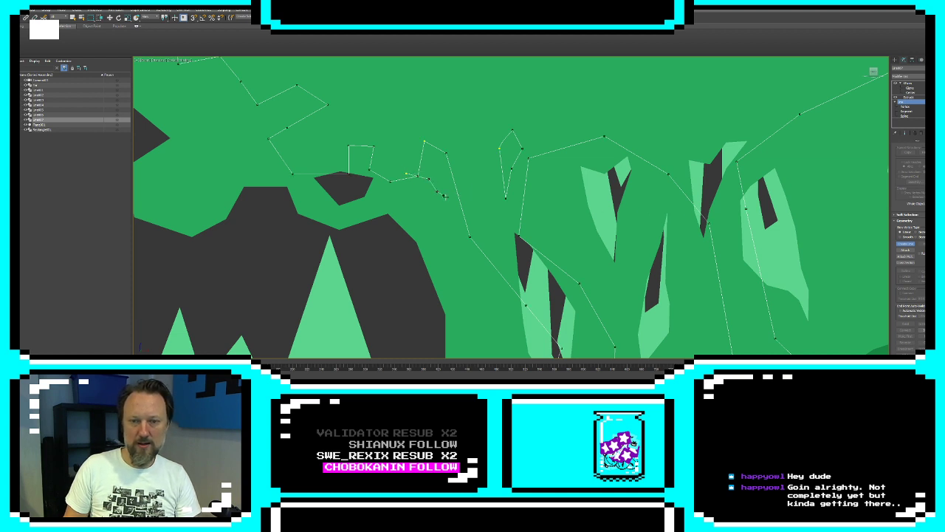
click(468, 205)
click(467, 190)
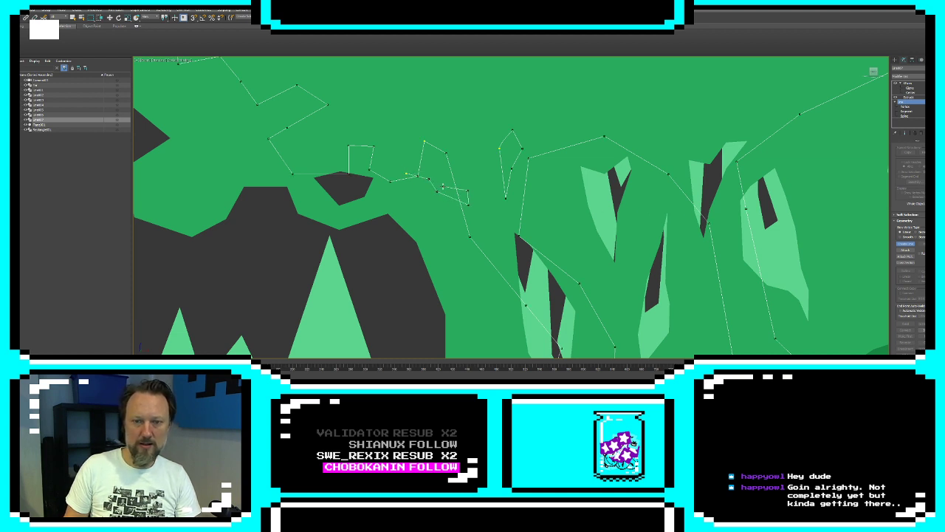
click(443, 186)
click(433, 171)
click(406, 173)
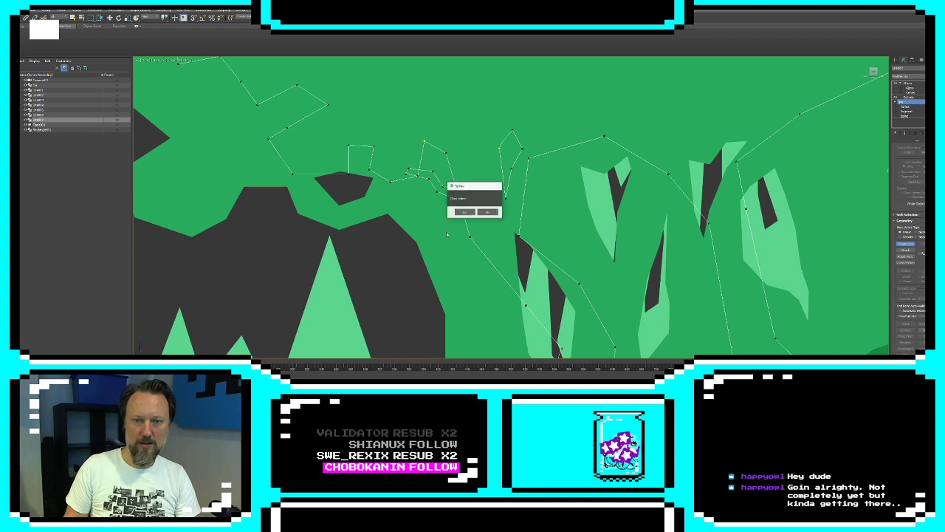
click(464, 212)
right_click(494, 205)
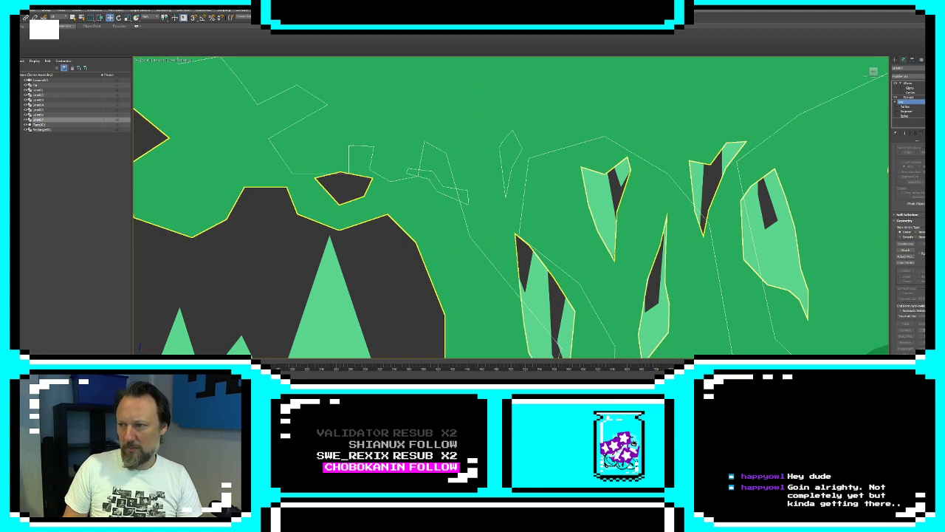
click(904, 116)
click(442, 183)
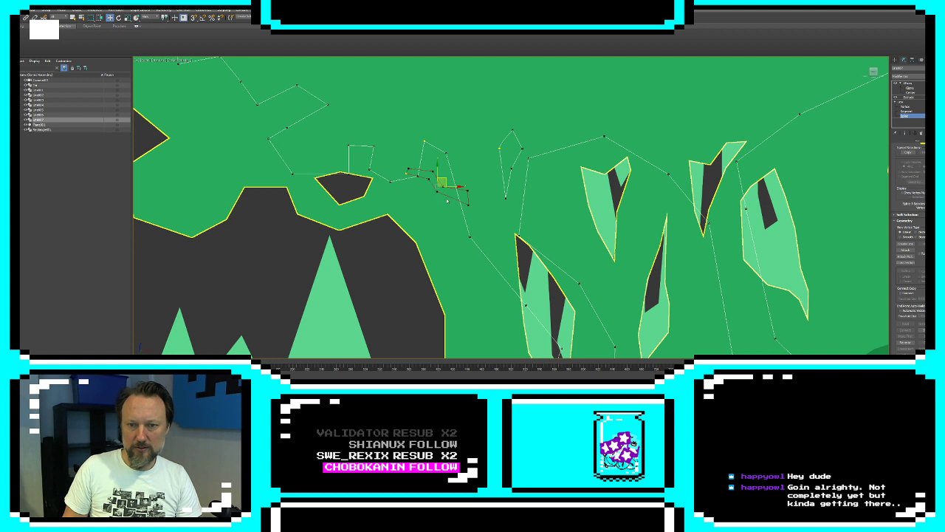
ctrl+click(463, 213)
scroll(897, 313, down, 4)
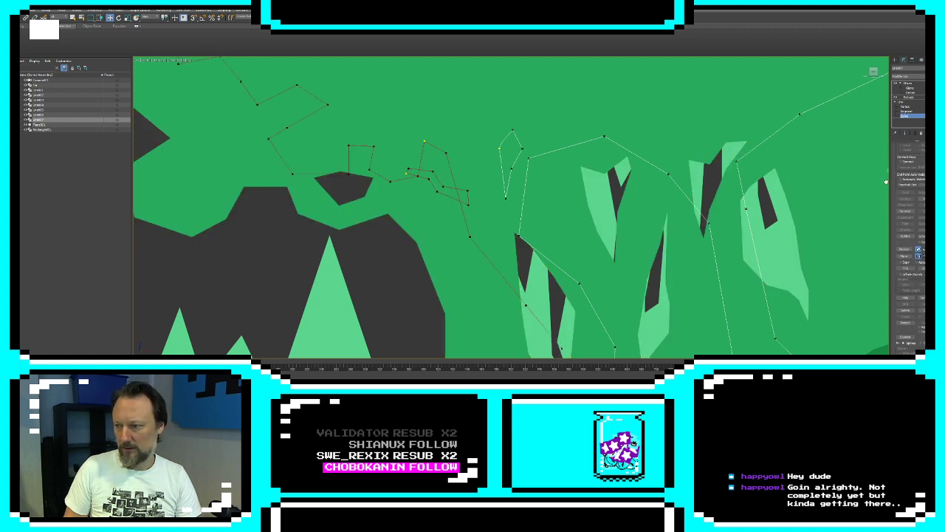
click(429, 180)
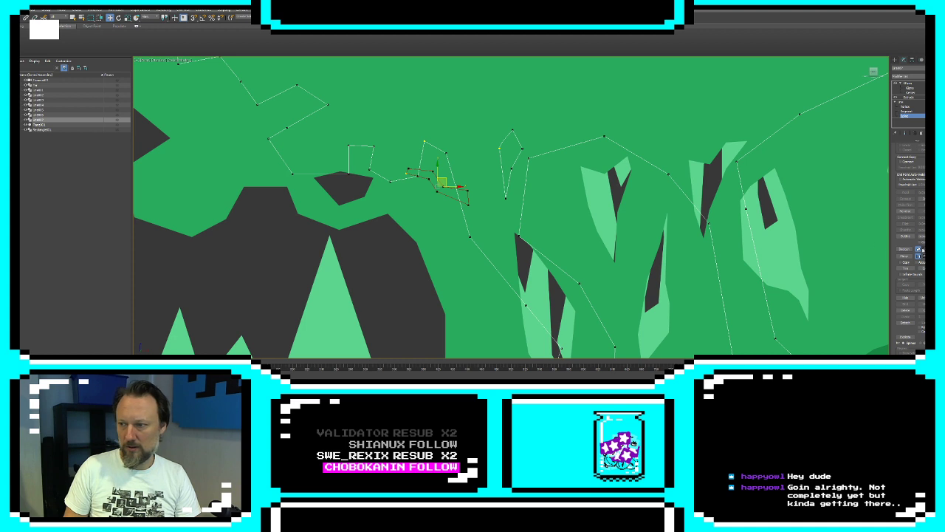
click(521, 230)
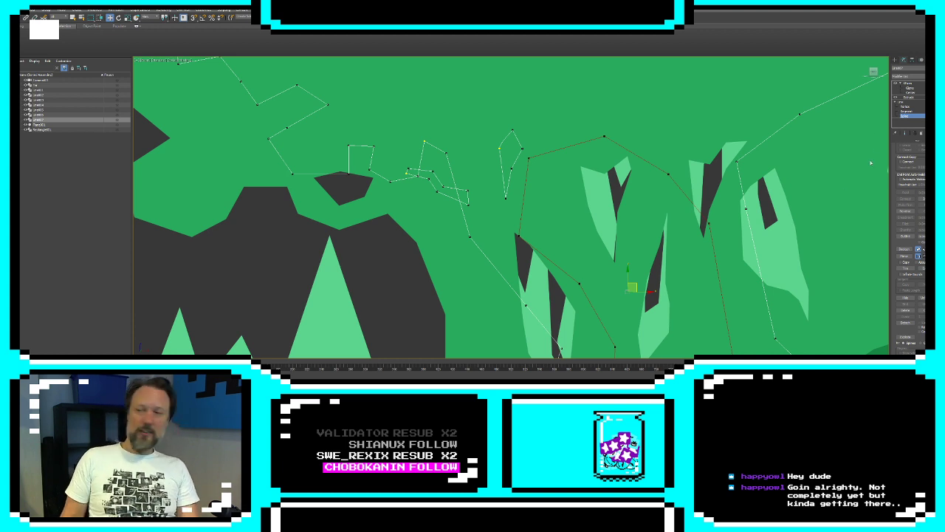
Delete the outline segment crossed by the new foliage shape's upper part and the short segment closing the shape's far end
click(905, 111)
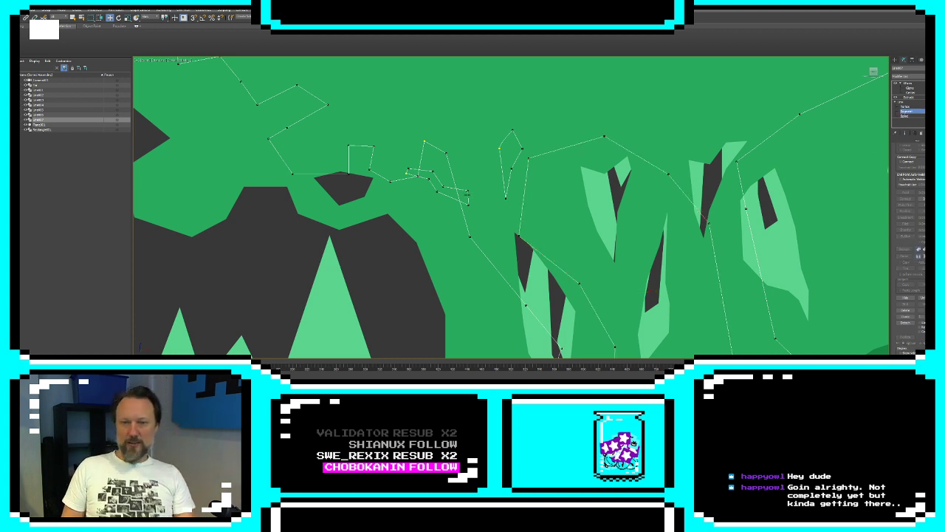
click(422, 153)
key(Delete)
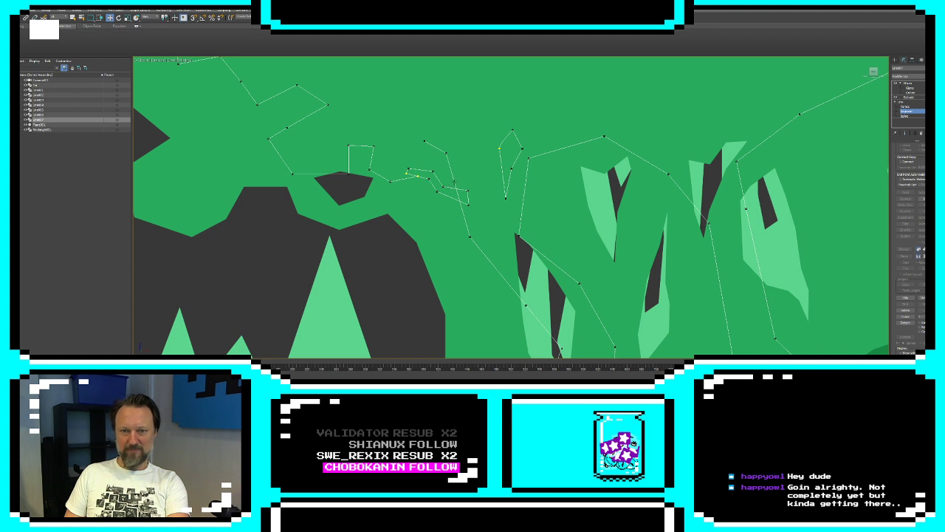
click(456, 185)
key(Delete)
key(ctrl+z)
key(ctrl+z)
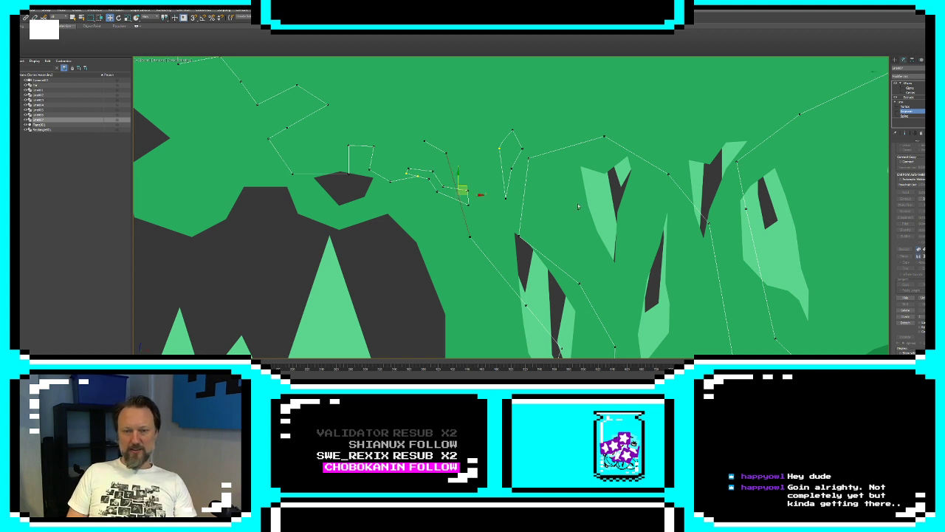
click(468, 198)
key(Delete)
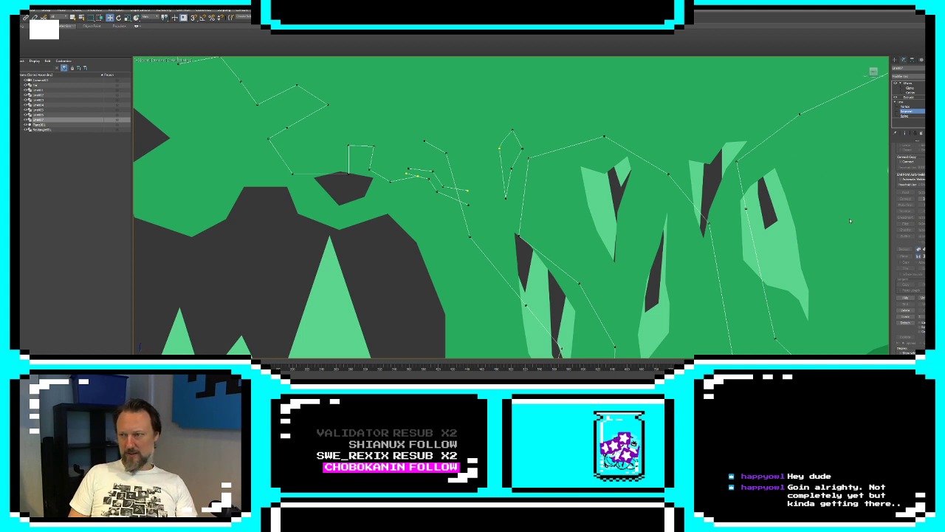
Join the foliage shape's near end to the outline by repositioning its upper vertex and connecting the open vertices
click(906, 106)
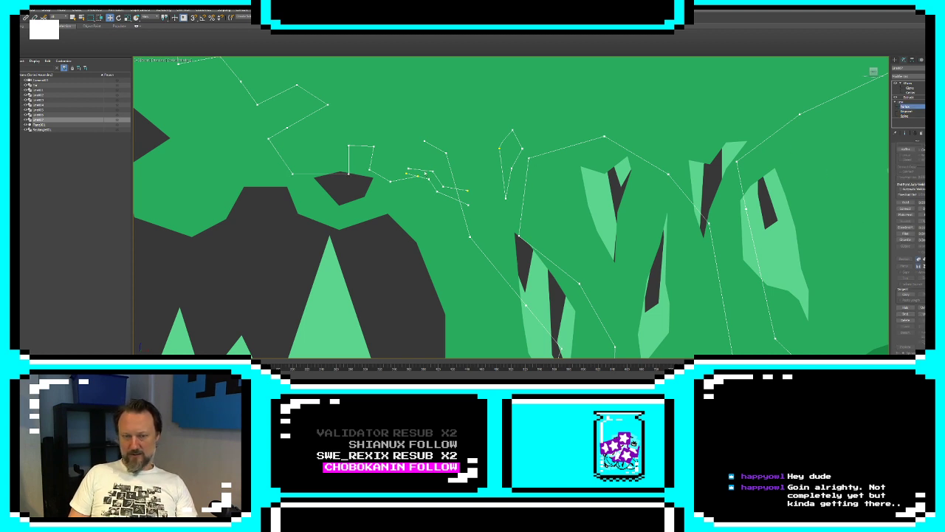
click(420, 168)
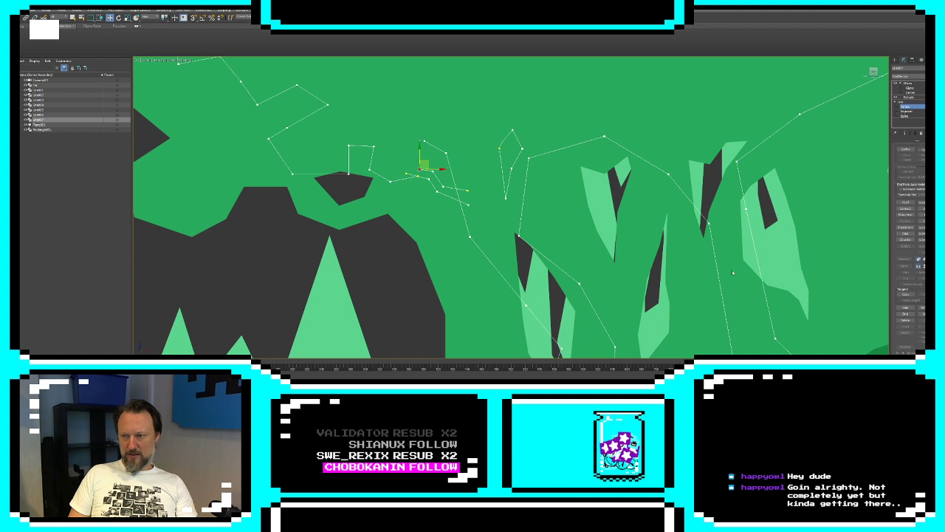
click(905, 209)
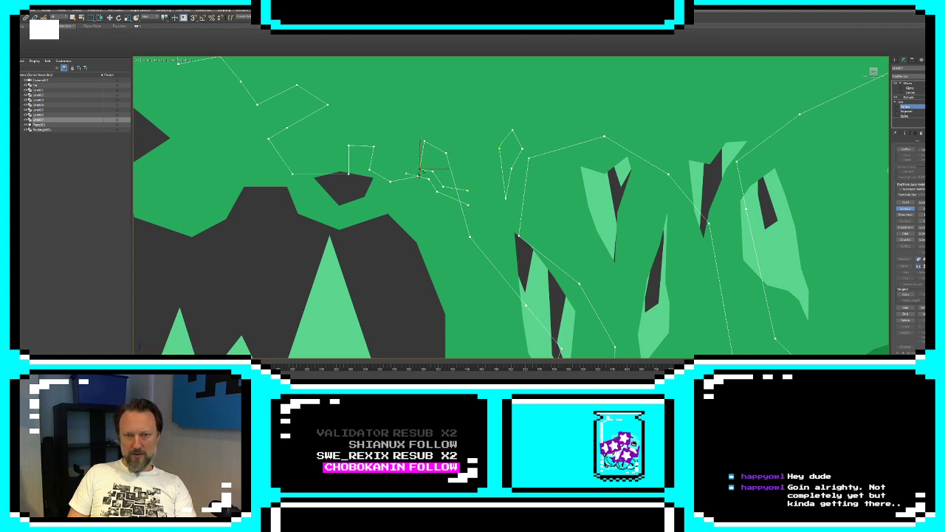
right_click(570, 180)
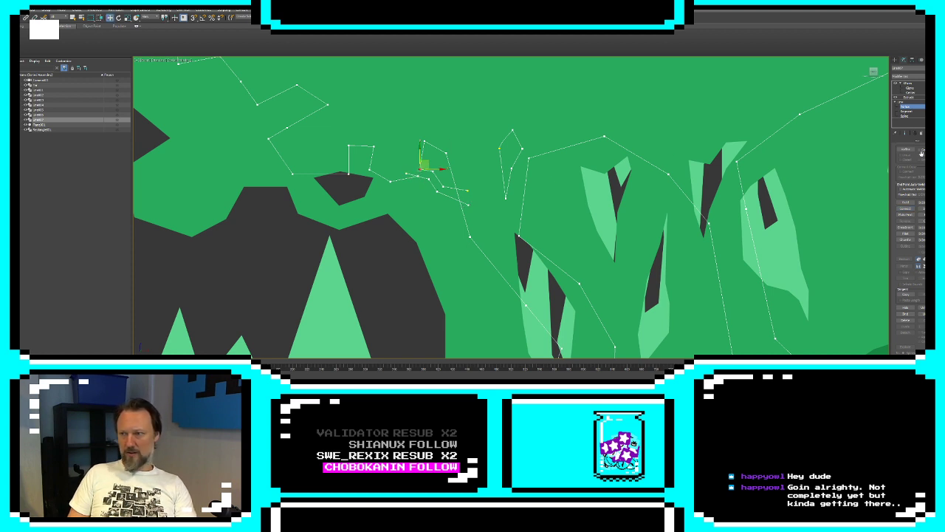
click(418, 177)
drag(424, 172, 417, 176)
click(435, 181)
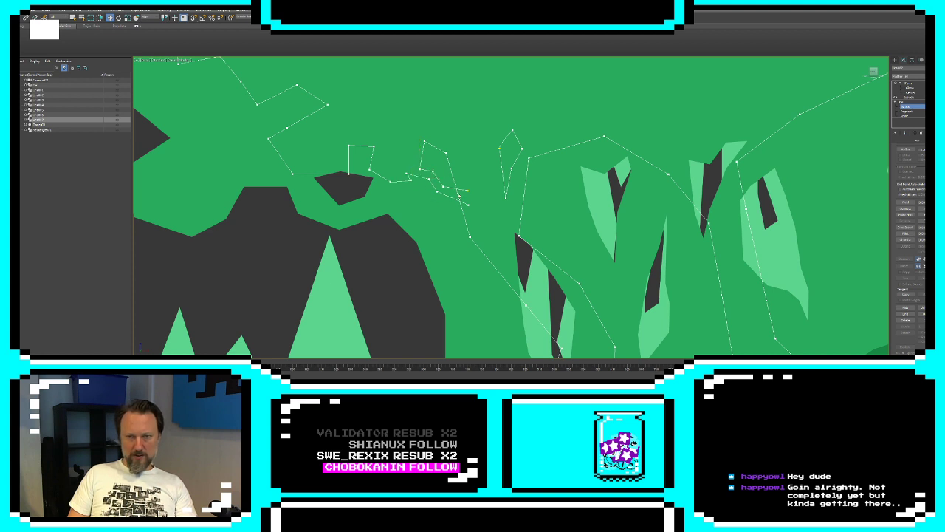
Pull the foliage shape's two far end vertices onto the trunk edge and delete the old straight trunk segment behind them
click(467, 190)
drag(472, 186, 468, 209)
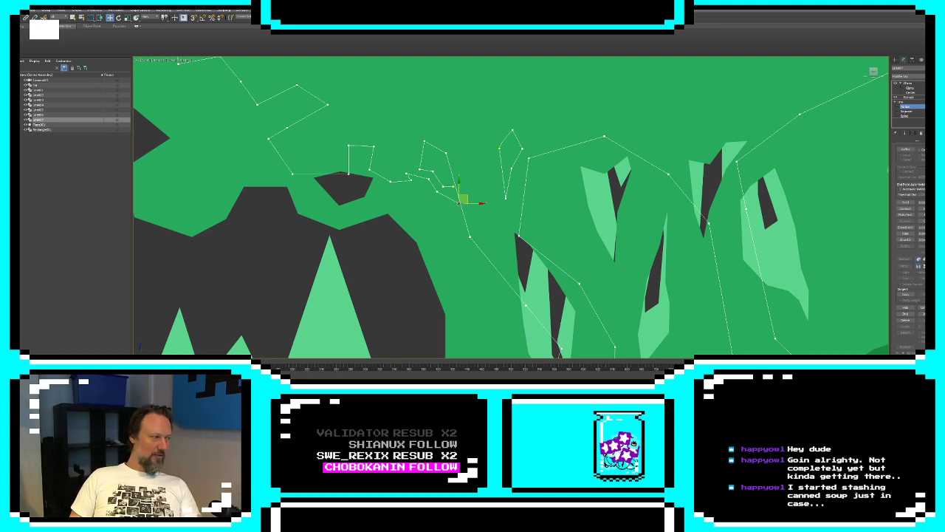
click(907, 112)
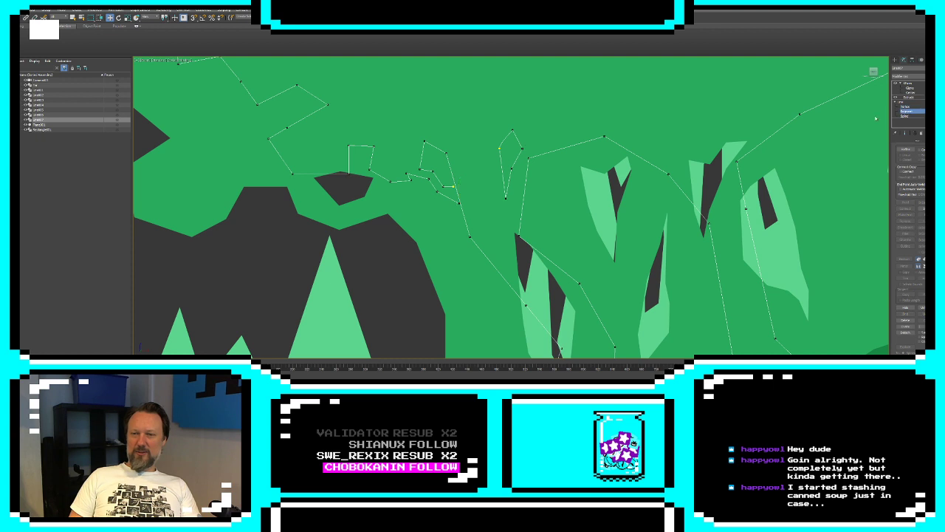
click(459, 229)
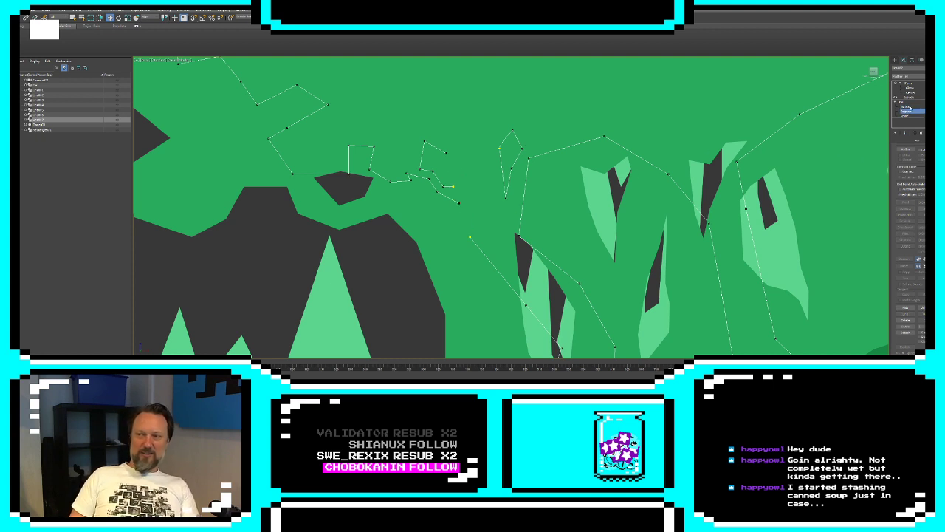
Connect the foliage shape's two far end vertices to the open trunk outline vertices above and below them
click(906, 106)
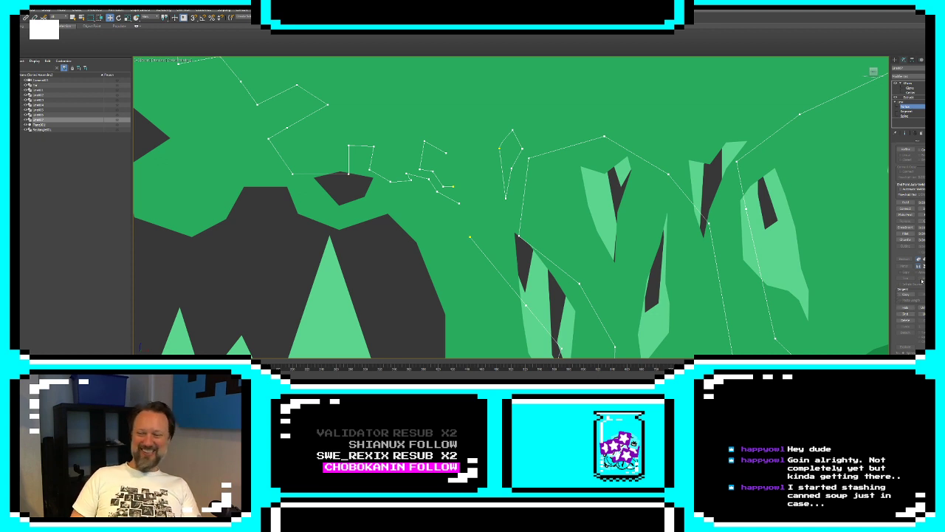
click(906, 209)
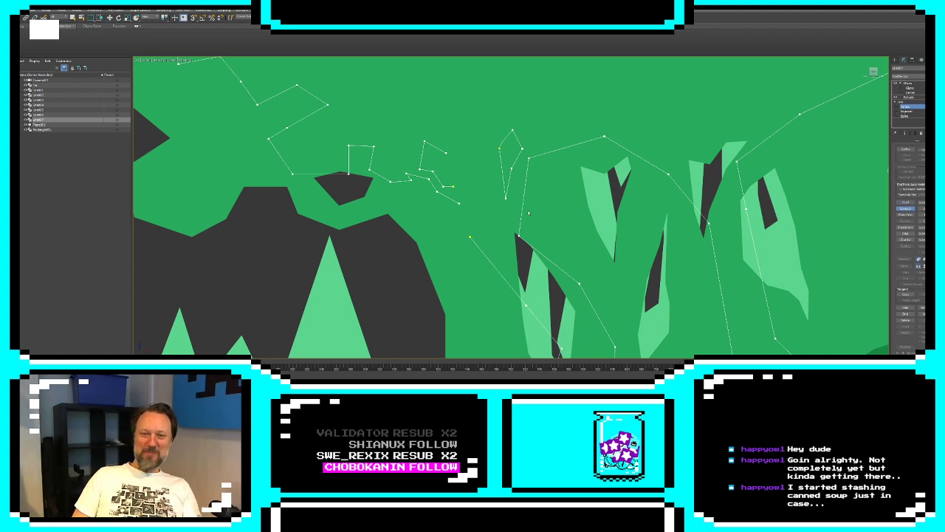
drag(447, 154, 470, 236)
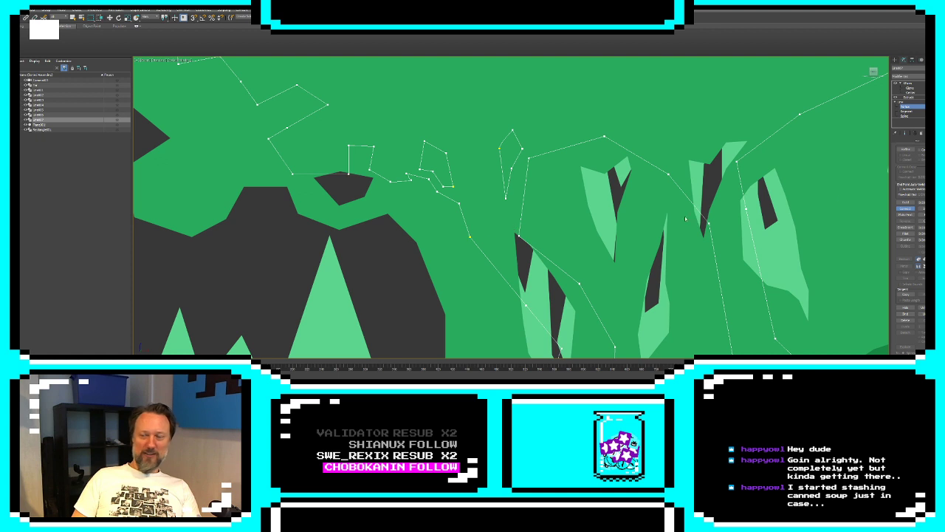
click(907, 210)
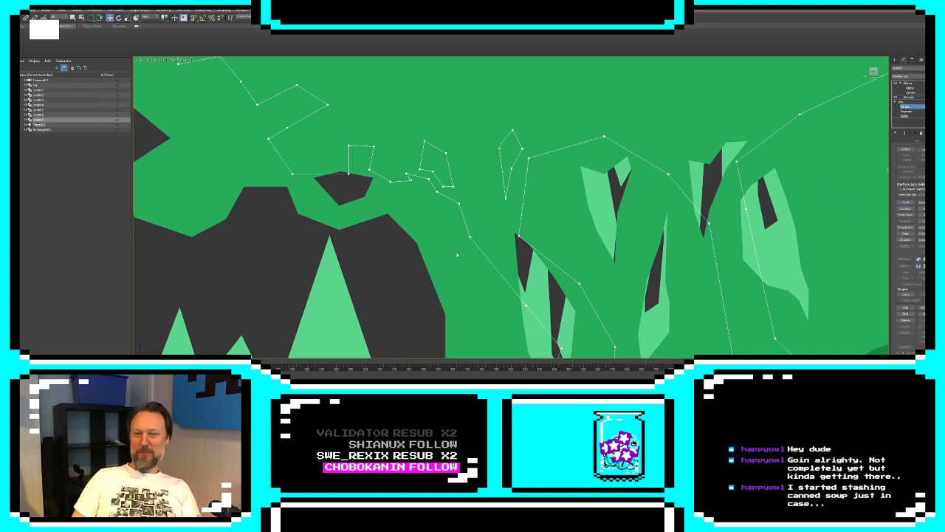
Change the vertex type of the selected forest outline vertices
alt+middle_drag(508, 109, 501, 144)
right_click(464, 178)
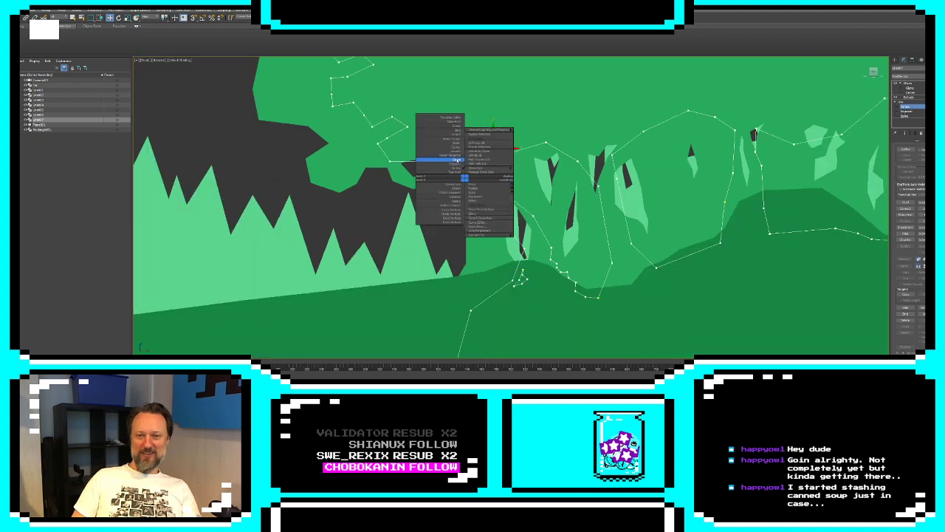
click(456, 151)
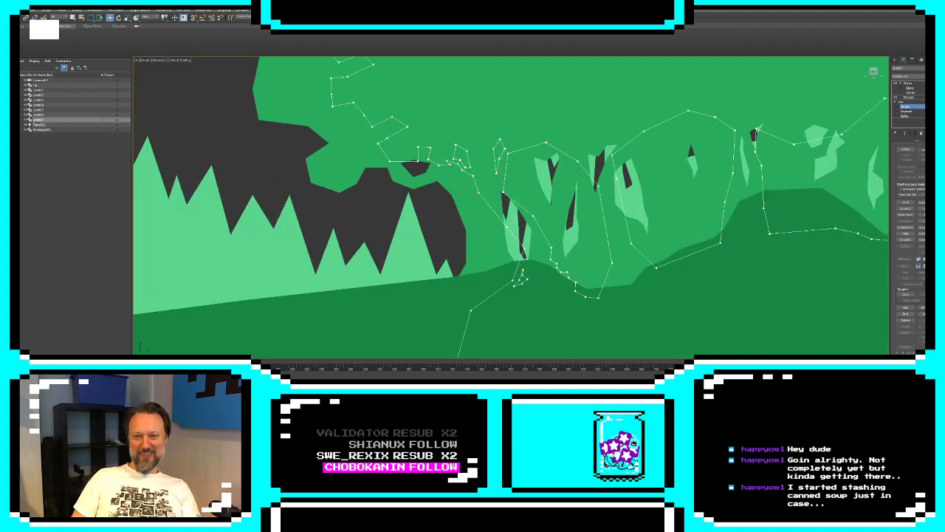
Reposition vertices along the foliage edge and near the branch of the black forest outline to refine its jagged shape
drag(447, 162, 435, 165)
click(448, 163)
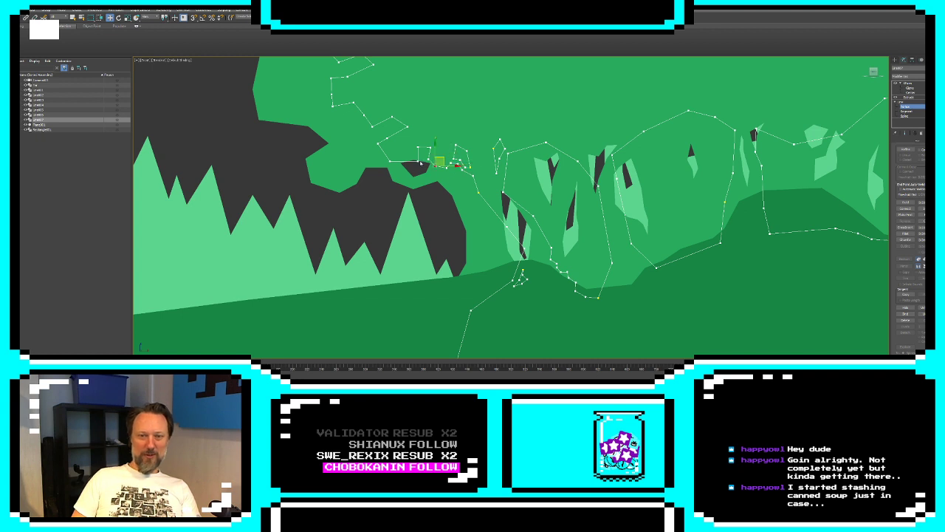
click(388, 136)
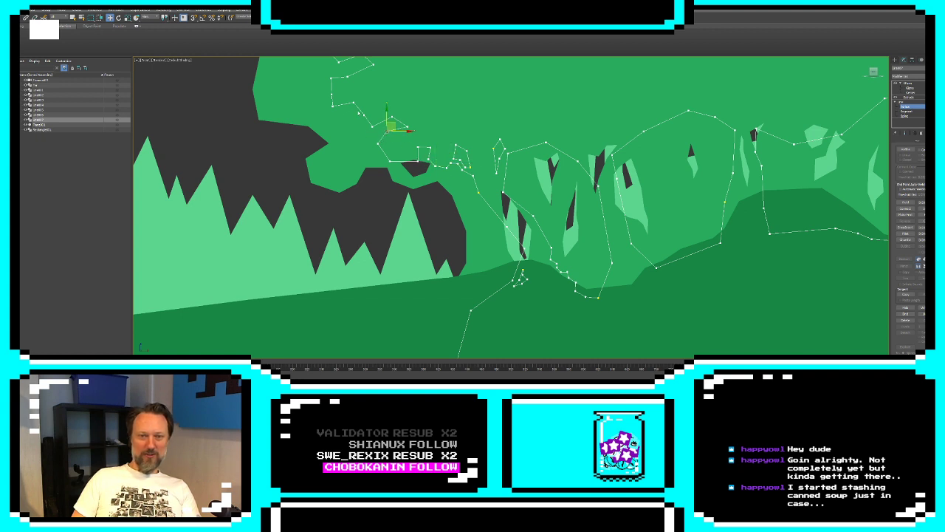
drag(365, 114, 361, 116)
middle_drag(361, 116, 370, 155)
drag(340, 133, 333, 128)
middle_drag(359, 151, 325, 134)
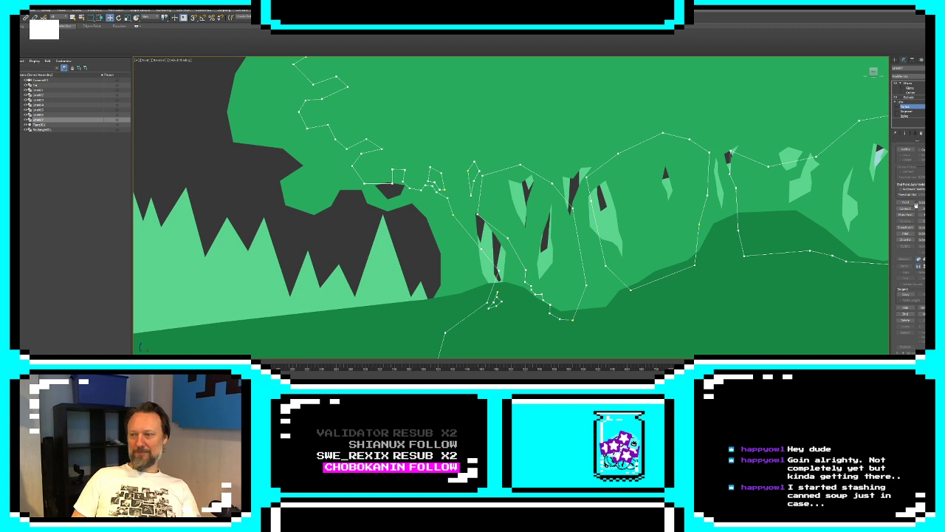
Leave vertex editing and inspect the filled forest silhouette and its openings in the front view
click(895, 60)
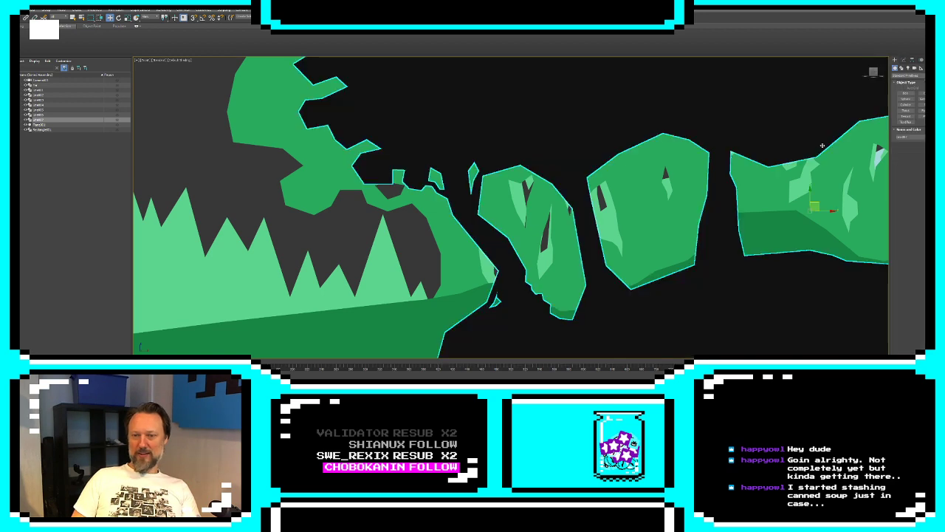
middle_drag(576, 201, 332, 208)
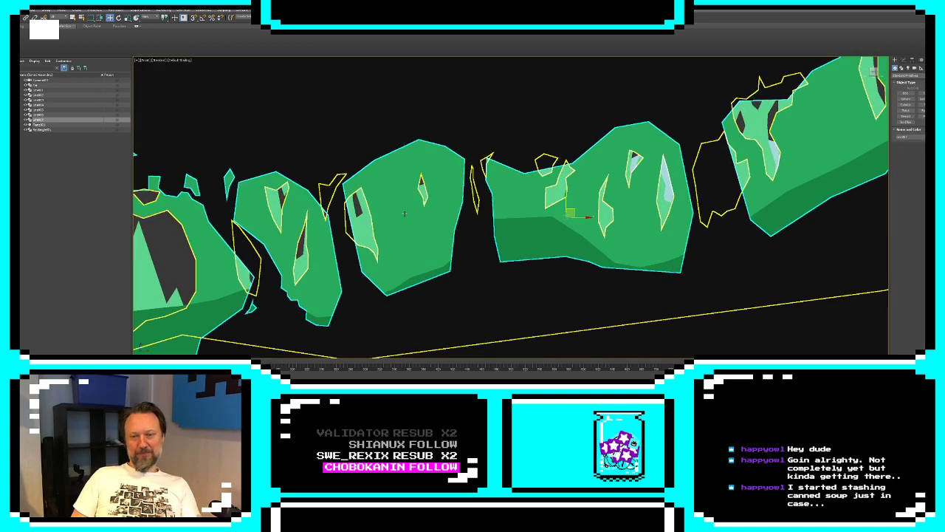
middle_drag(471, 180, 498, 191)
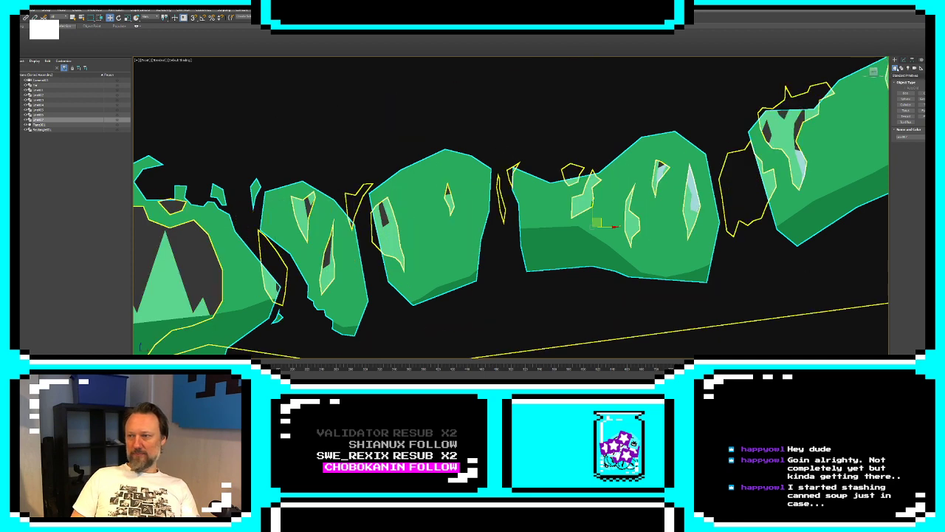
click(904, 62)
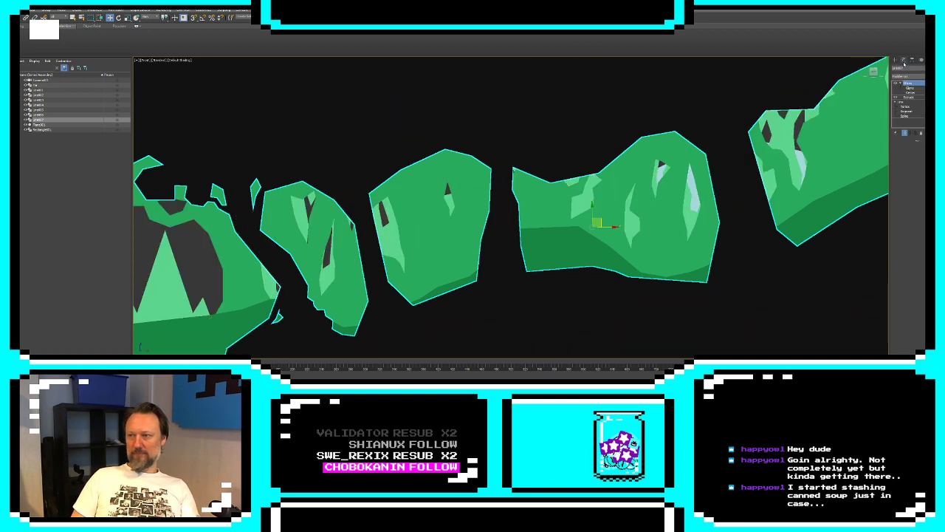
click(908, 108)
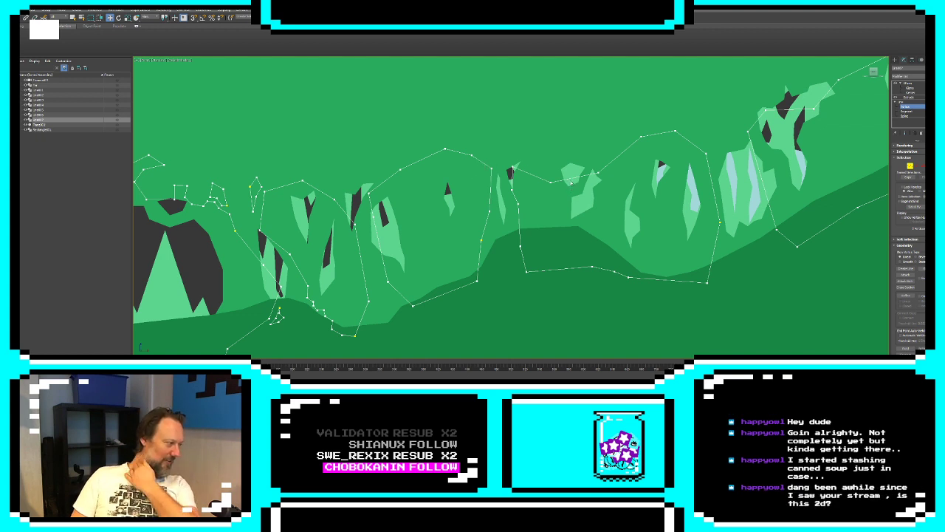
click(908, 107)
click(894, 61)
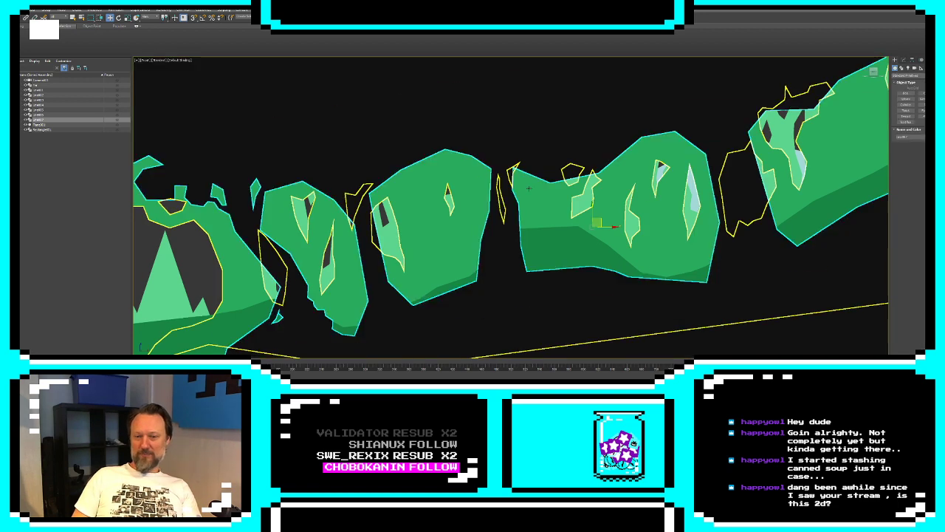
scroll(521, 183, down, 5)
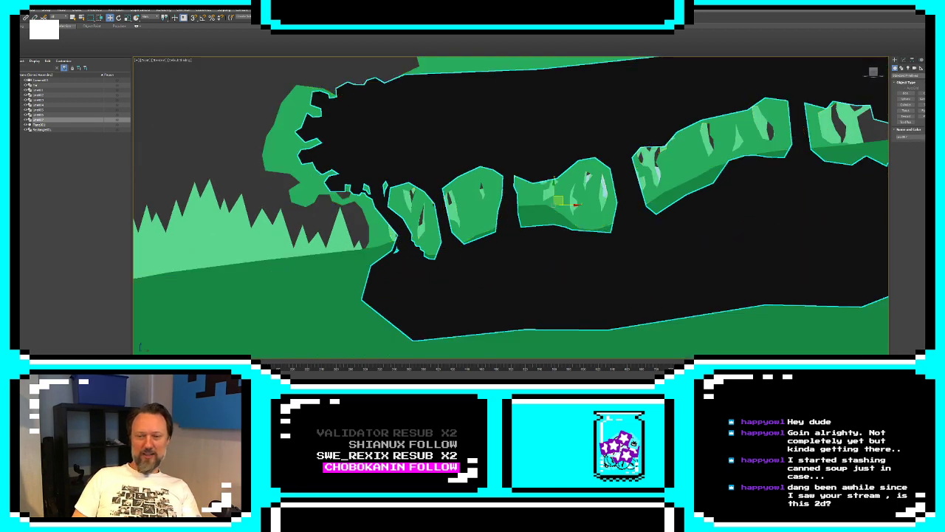
Inspect the stacked landscape layers and the black silhouette's placement from an oblique angle in a maximized perspective view
key(alt+w)
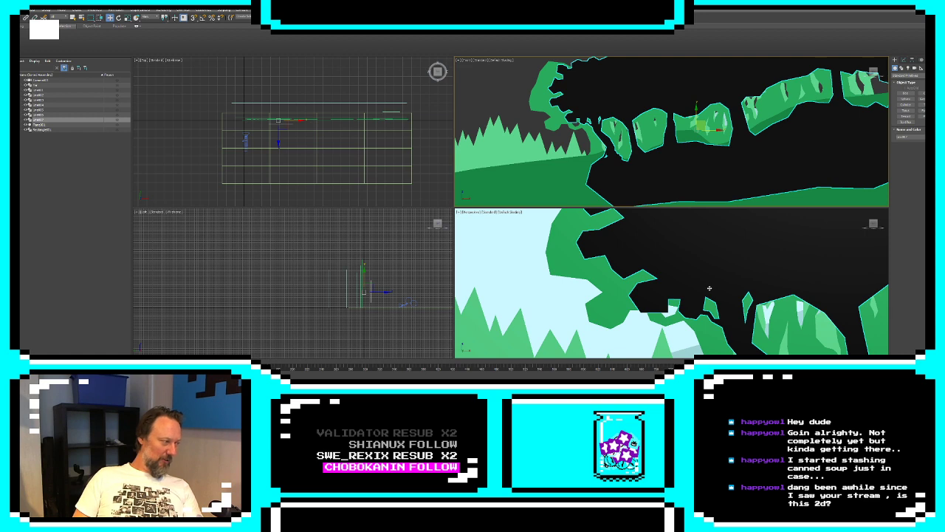
middle_drag(828, 309, 750, 310)
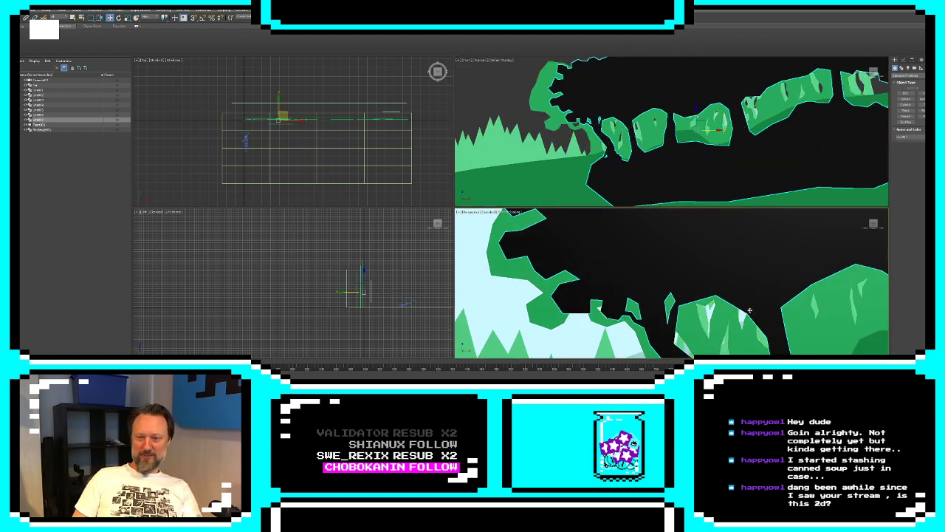
key(alt+w)
alt+middle_drag(689, 258, 710, 176)
scroll(649, 255, down, 5)
middle_drag(631, 201, 663, 136)
scroll(663, 136, down, 3)
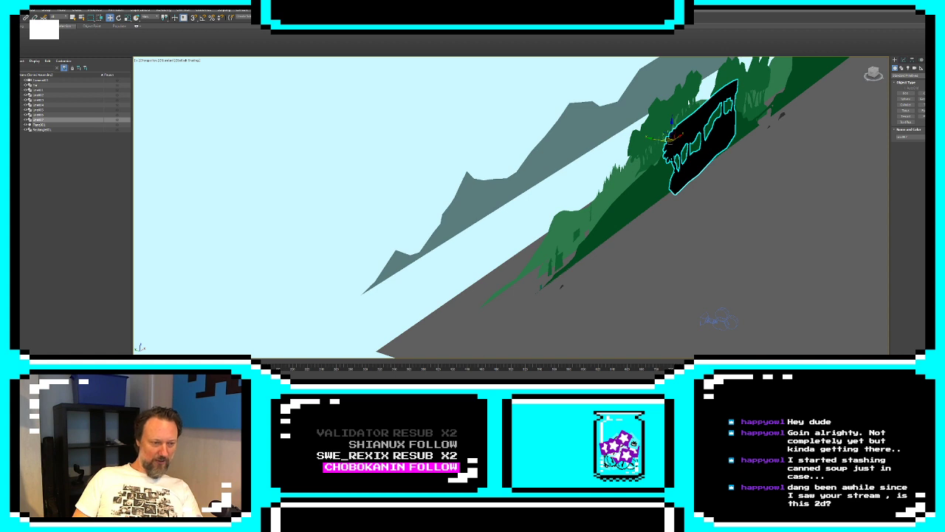
Switch to Unity, open the most recently modified project and dismiss the editor update notice
key(super)
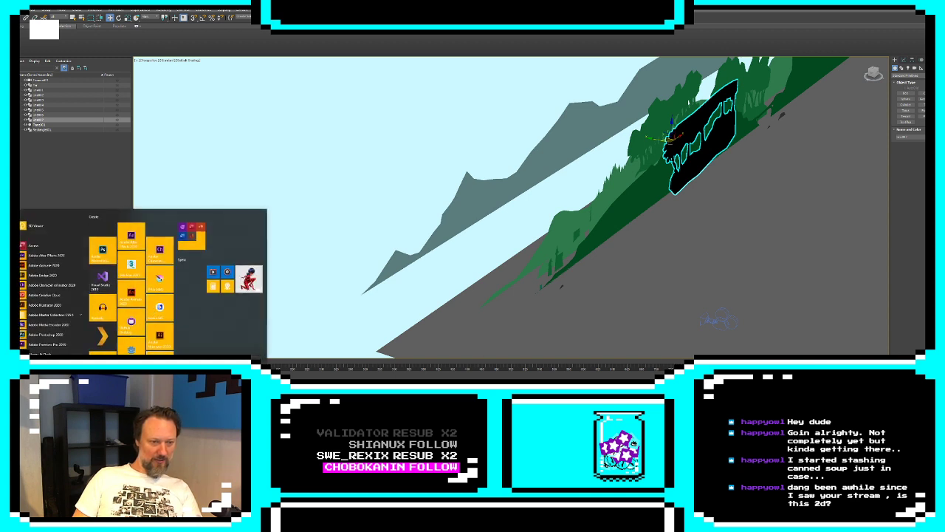
key(super)
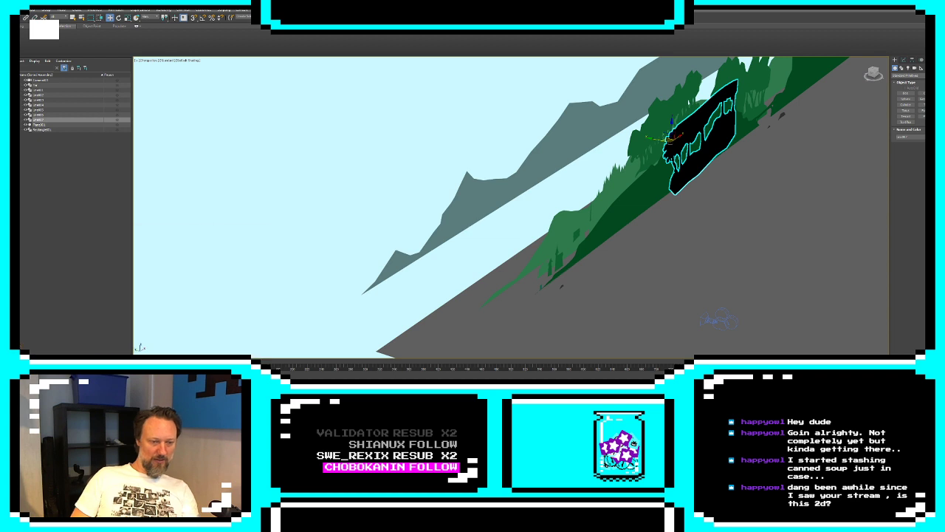
key(super)
text(unity)
key(Return)
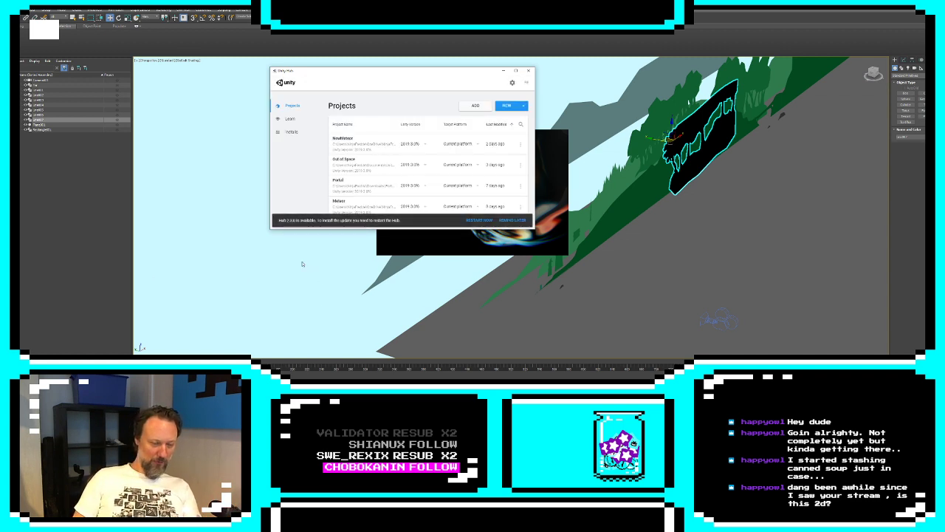
click(335, 138)
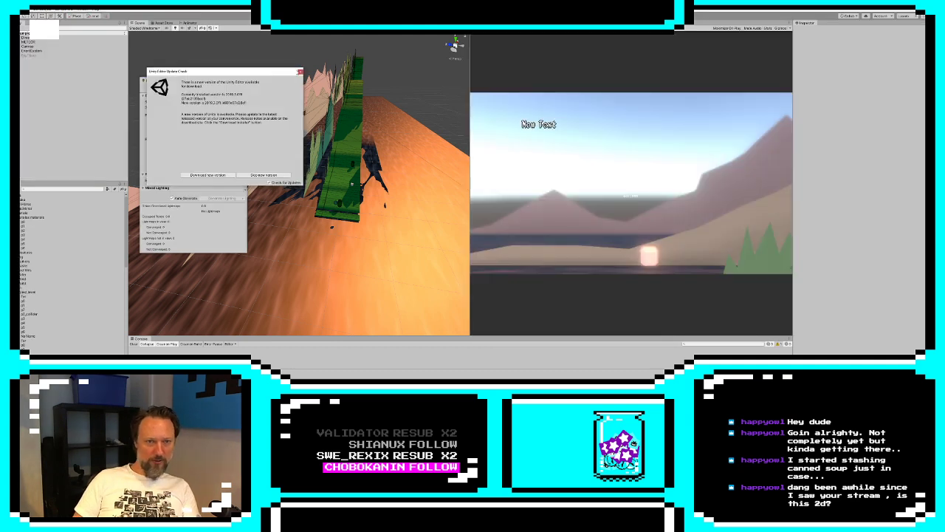
click(299, 71)
Widen the game view and play-test the castle level, closing the Lighting window and stopping play mode at the end
drag(472, 152, 270, 149)
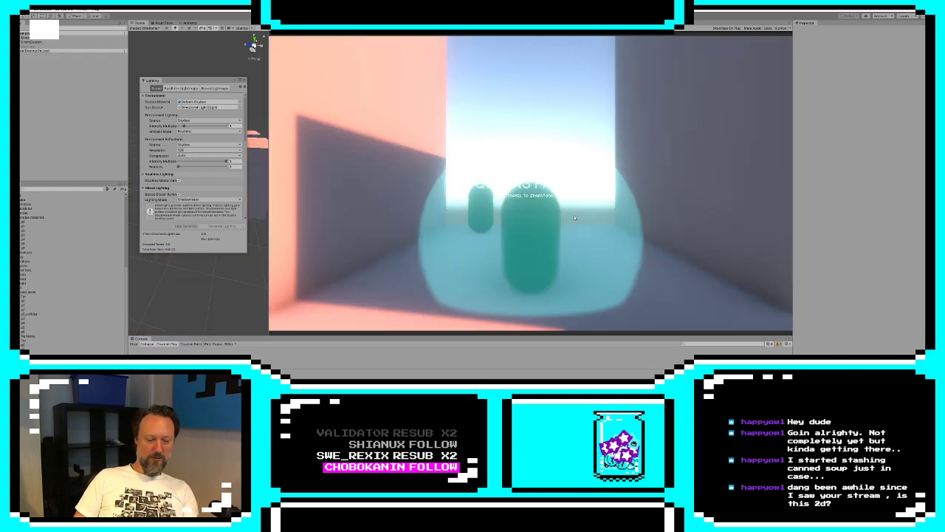
key(e)
key(s)
key(d)
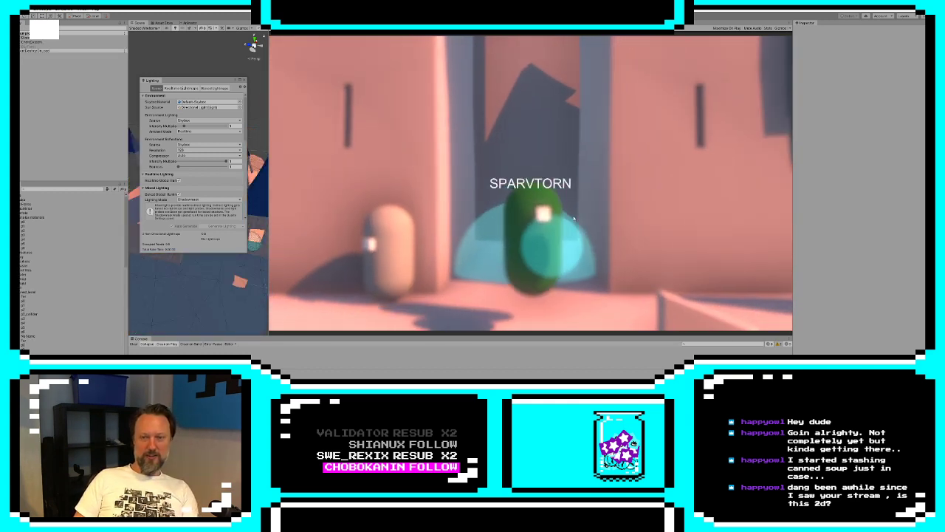
key(a)
key(s)
key(d)
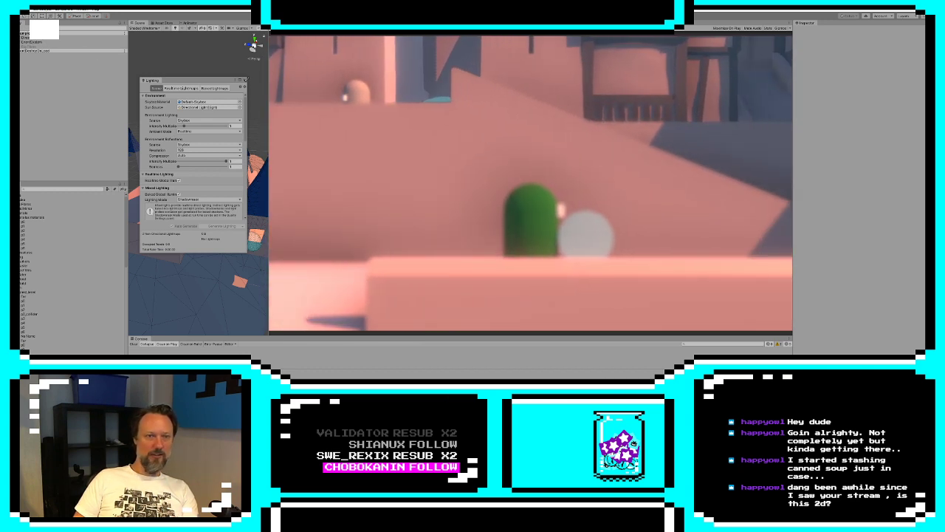
click(245, 80)
key(ctrl+p)
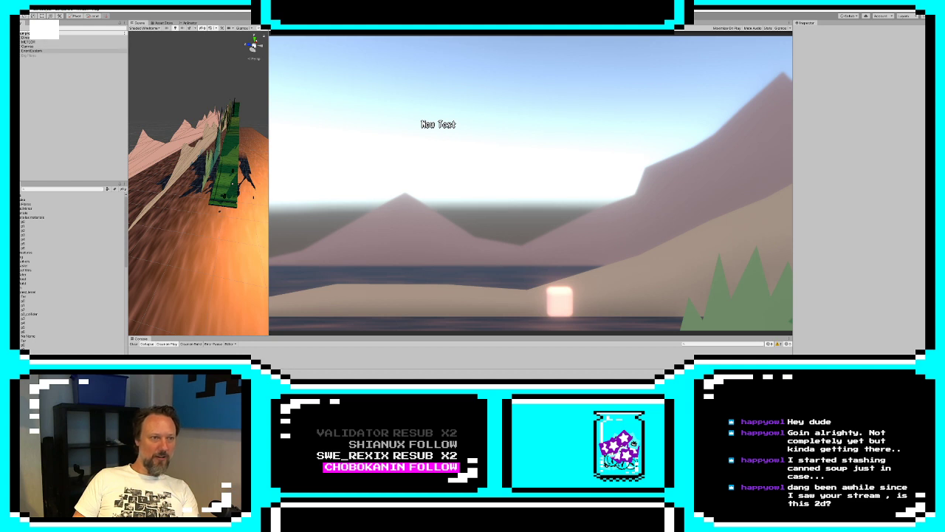
Change the Z offset in the Main Camera's Game Camera script to pull the camera farther back from the player
click(18, 42)
click(35, 46)
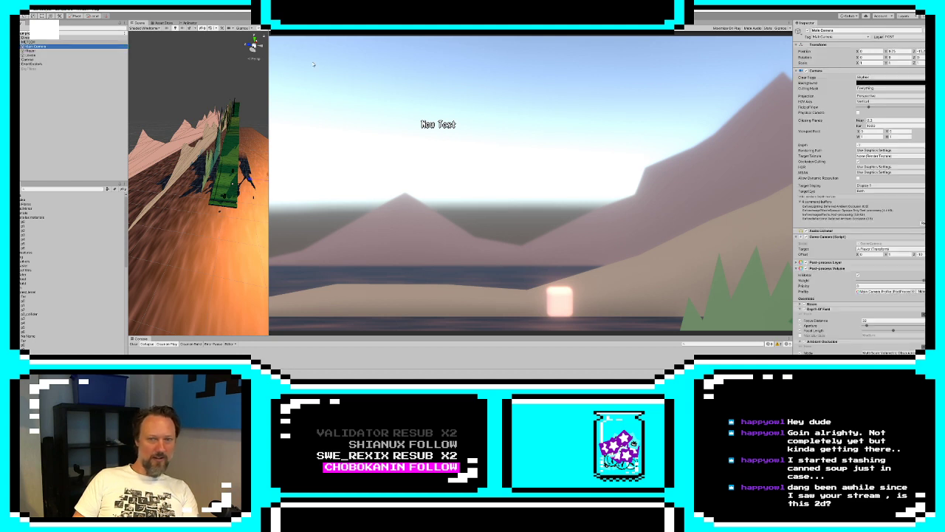
click(921, 254)
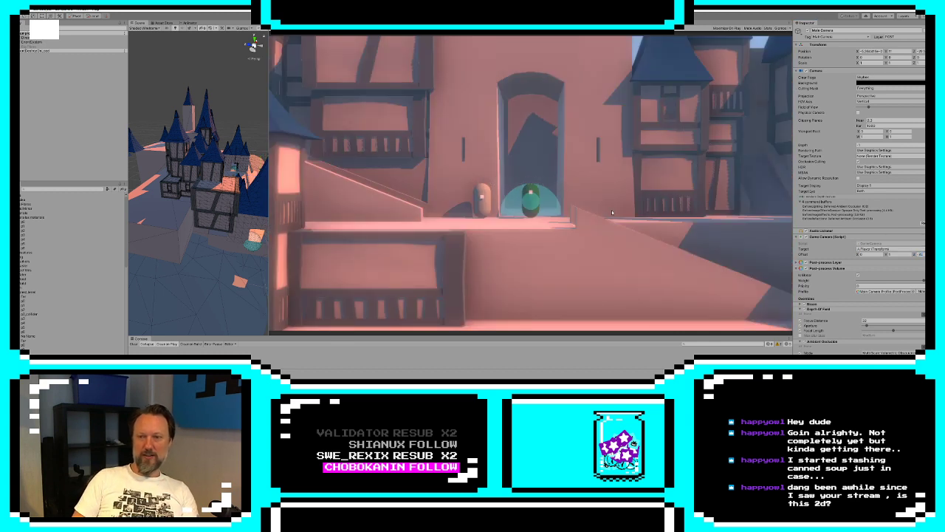
Play-test the castle level with the pulled-back camera by walking down the ramp and taking the exit to Timmerland
key(d)
key(a)
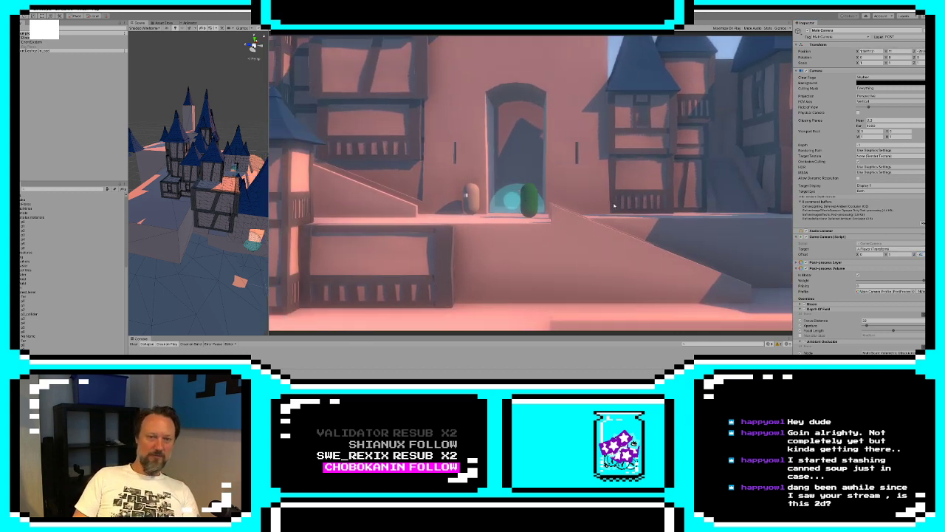
key(d)
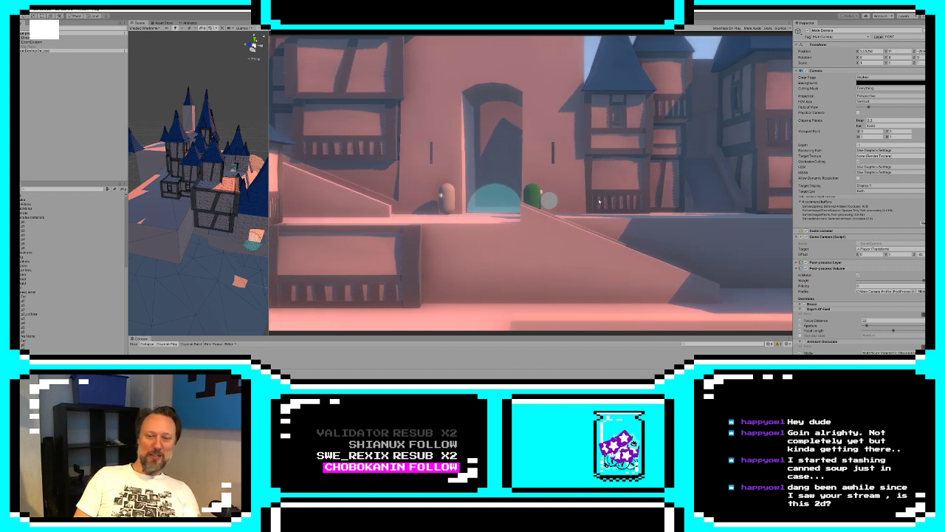
key(d)
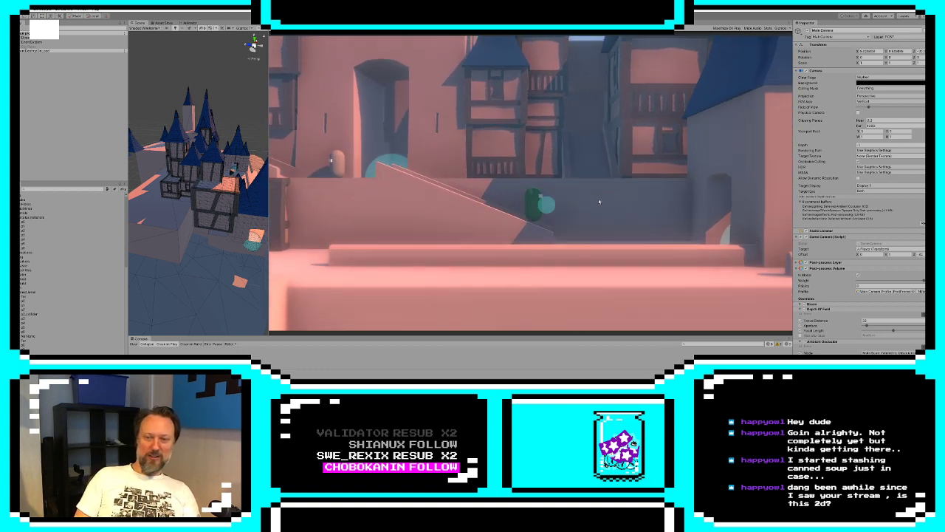
key(d)
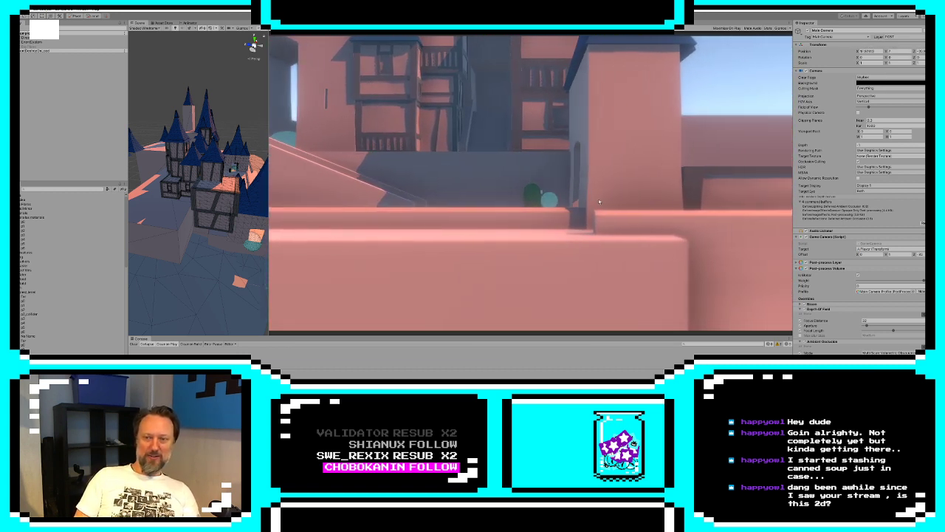
key(e)
Play-test the start of the Timmerland level, walking the player back and forth along the lake shore
key(d)
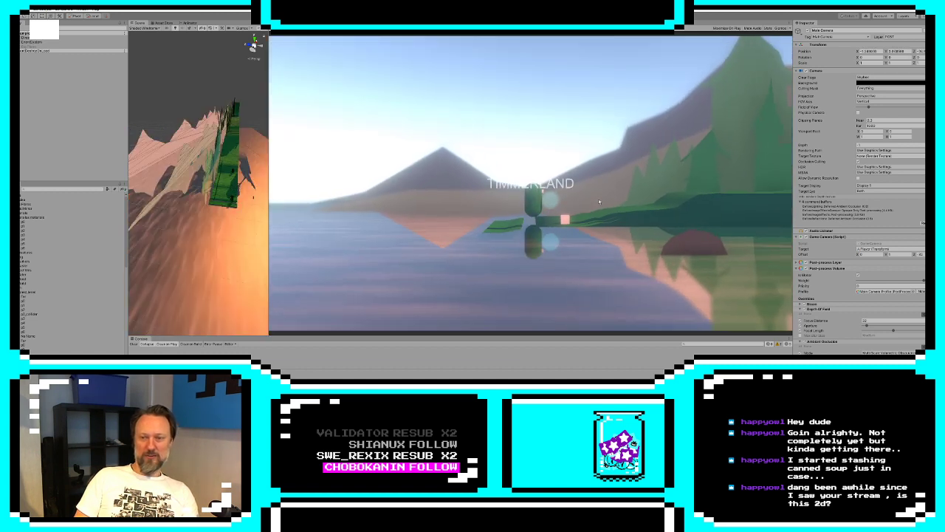
key(d)
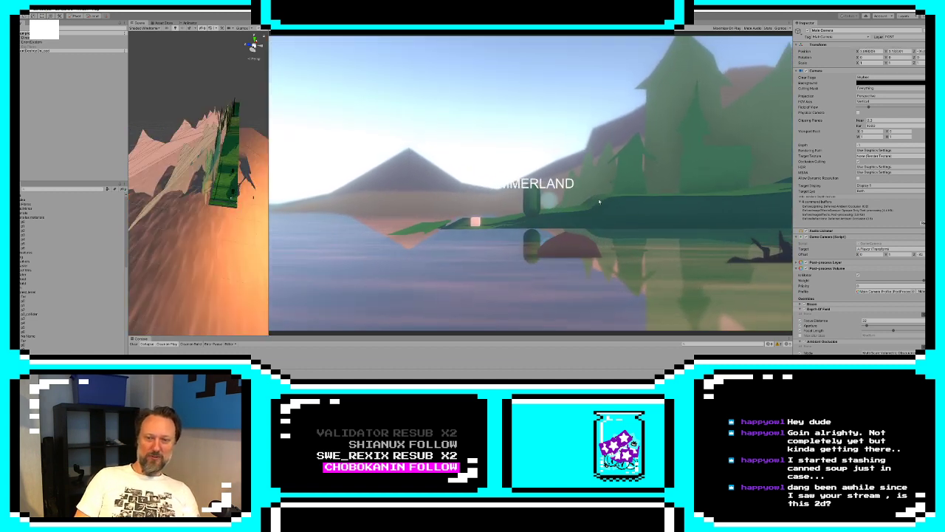
key(a)
key(d)
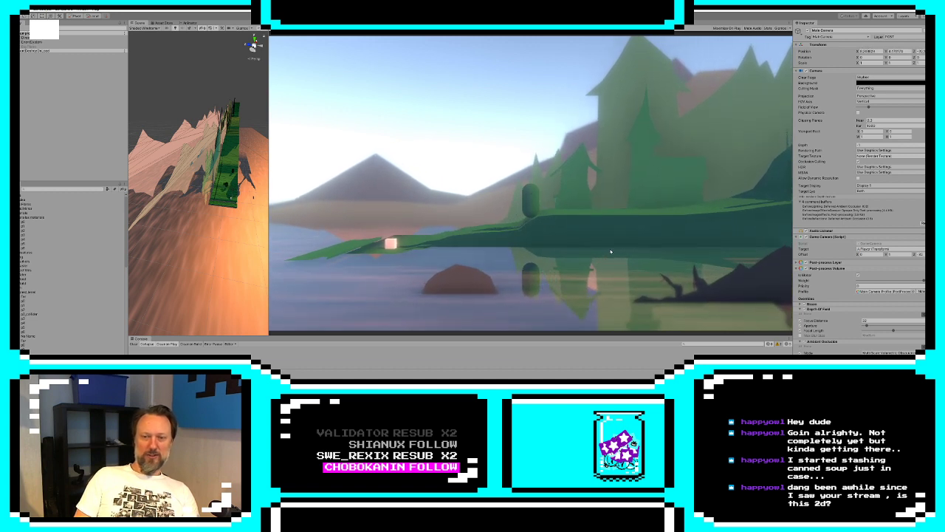
key(a)
key(d)
key(d)
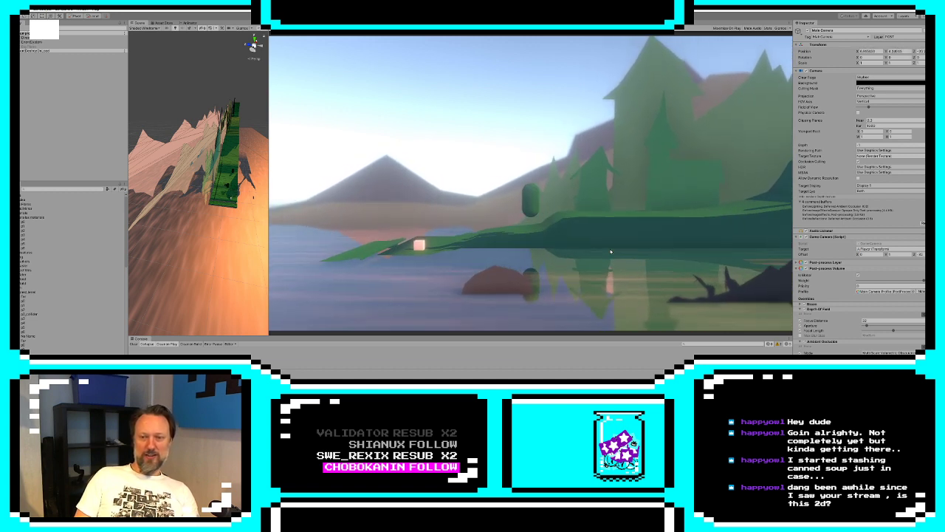
Walk the player uphill past the large foreground tree to see the parallax layers, and stop play mode
key(d)
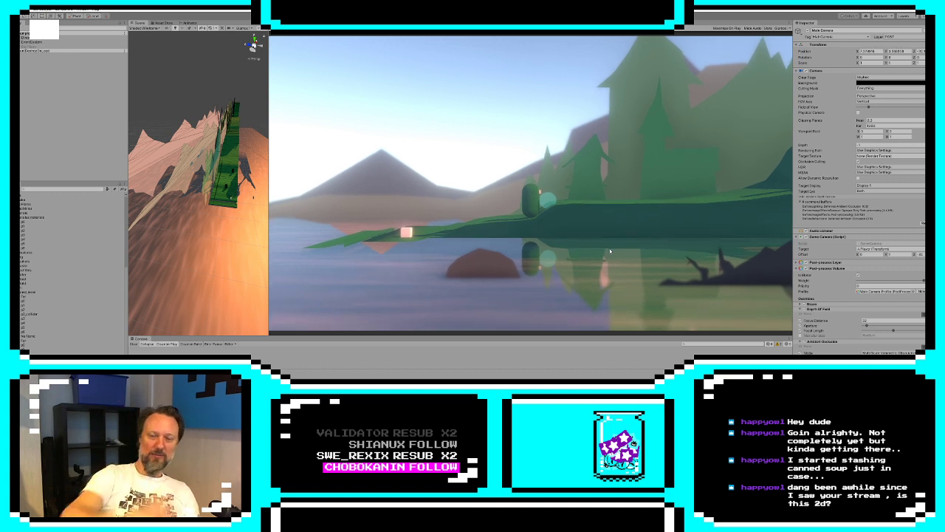
key(d)
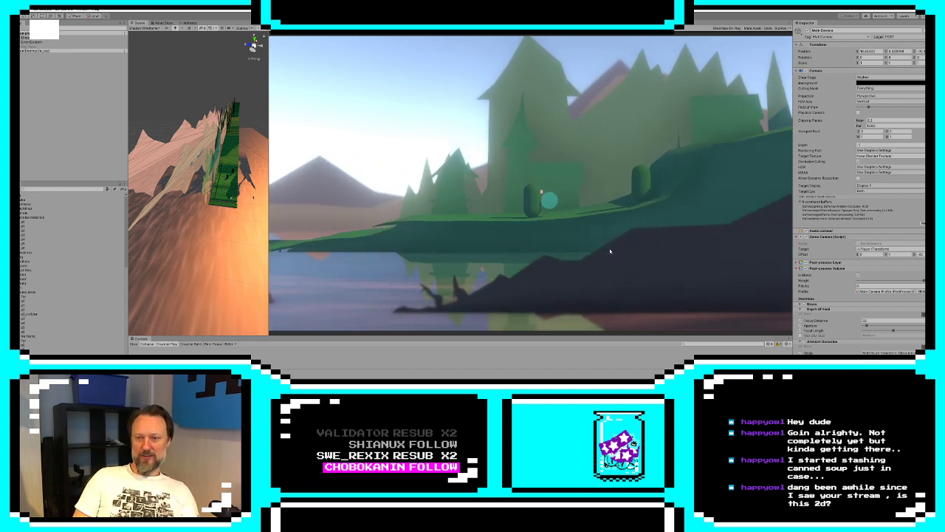
key(d)
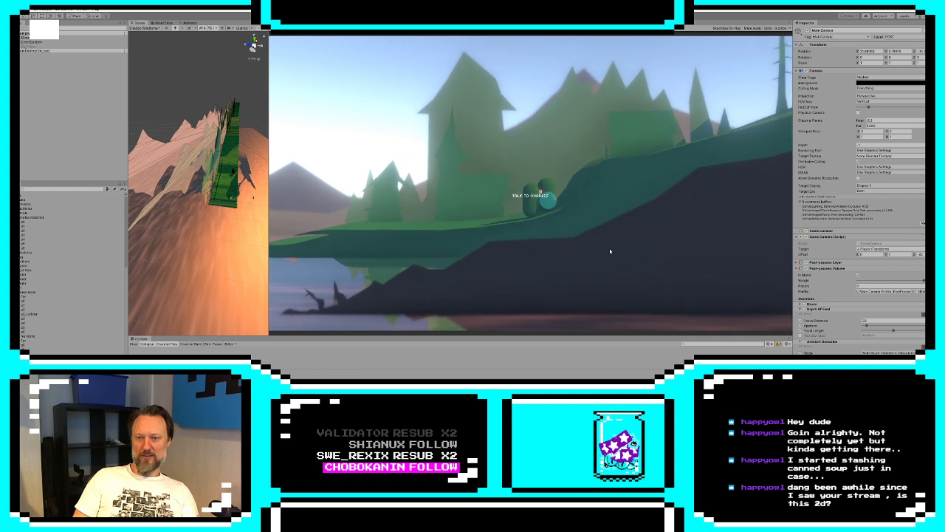
key(d)
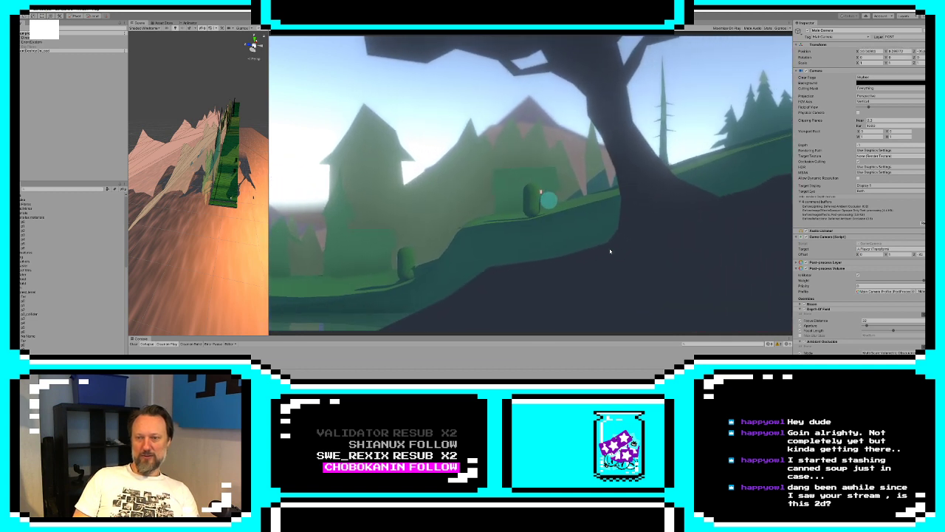
key(d)
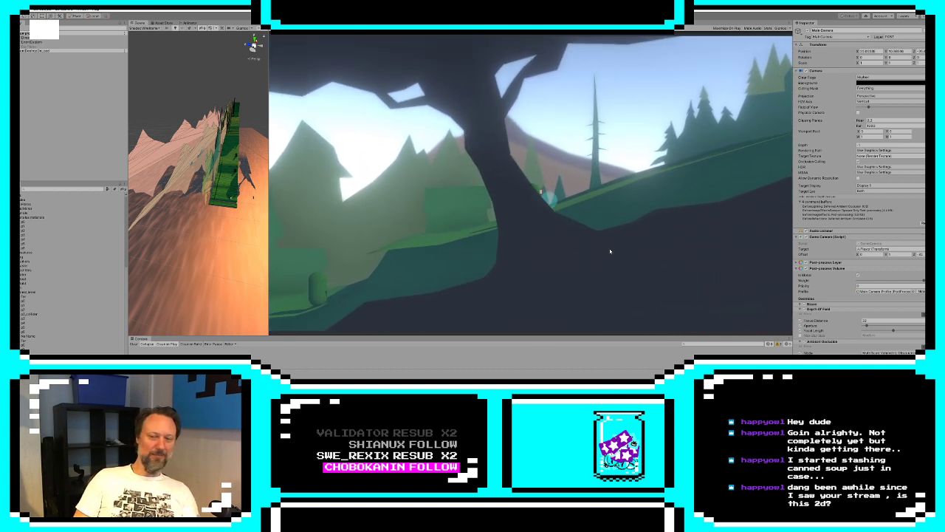
key(d)
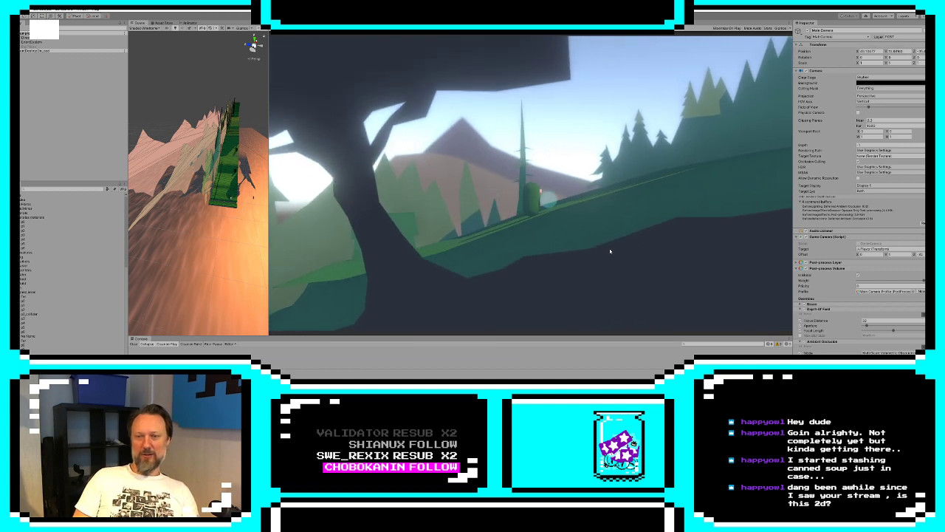
key(d)
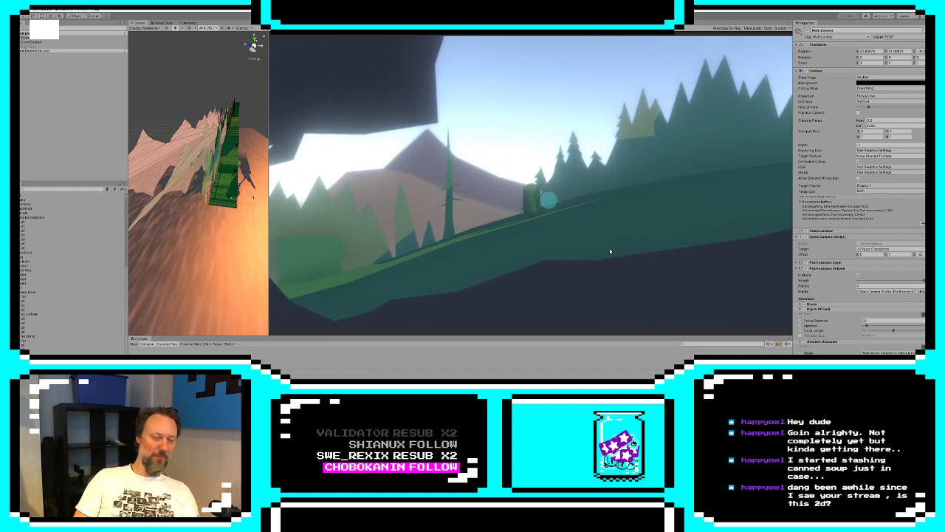
key(d)
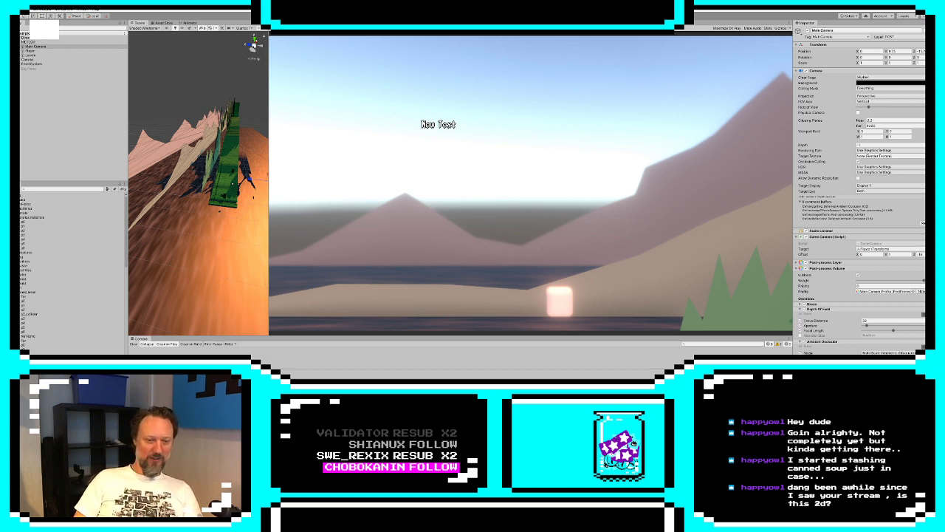
Switch to 3ds Max and examine the black silhouette's openings up close in the perspective and front views
key(alt+Tab)
alt+middle_drag(738, 213, 594, 254)
scroll(591, 295, up, 3)
scroll(594, 246, up, 5)
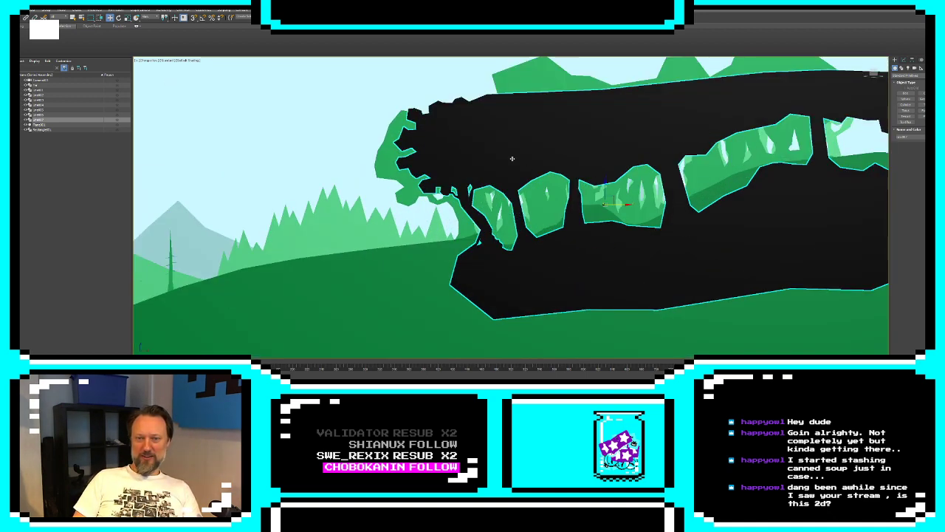
middle_drag(512, 158, 479, 185)
scroll(526, 192, up, 5)
scroll(478, 186, down, 2)
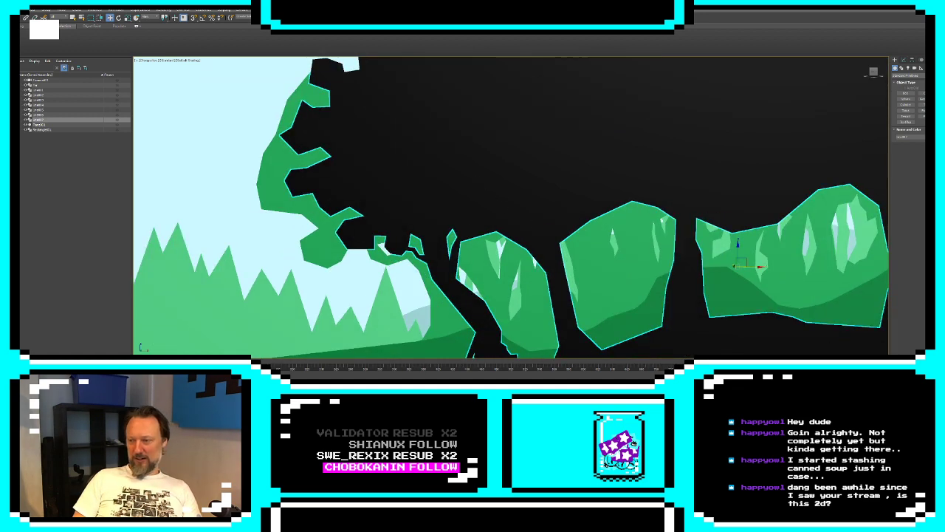
key(alt+w)
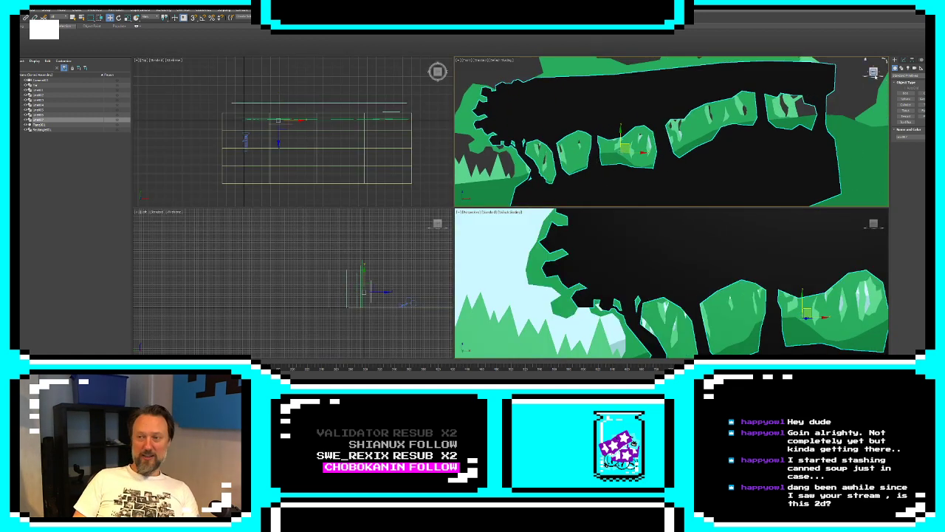
middle_drag(649, 136, 669, 127)
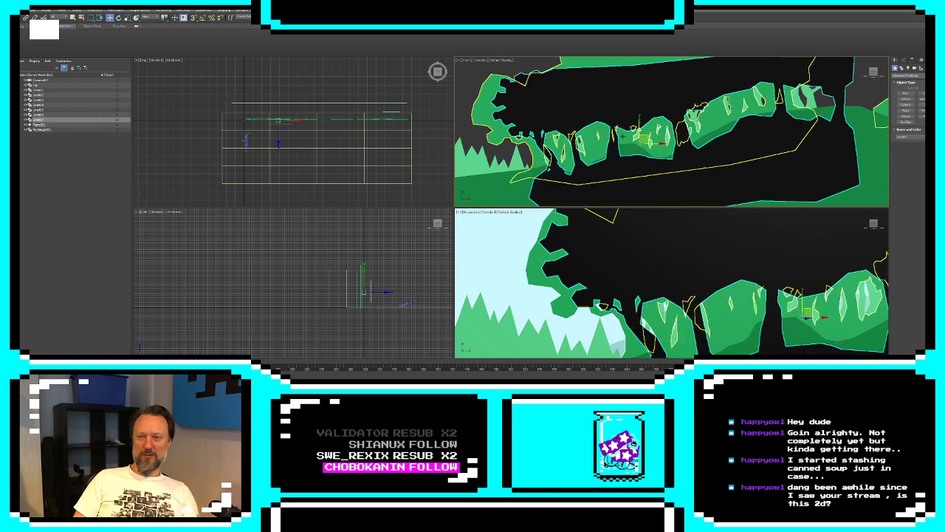
scroll(623, 136, up, 6)
middle_drag(610, 136, 723, 138)
scroll(724, 138, down, 2)
Use Create Line in the silhouette's base spline to draw a jagged leafy outline along the second opening's top edge
click(904, 61)
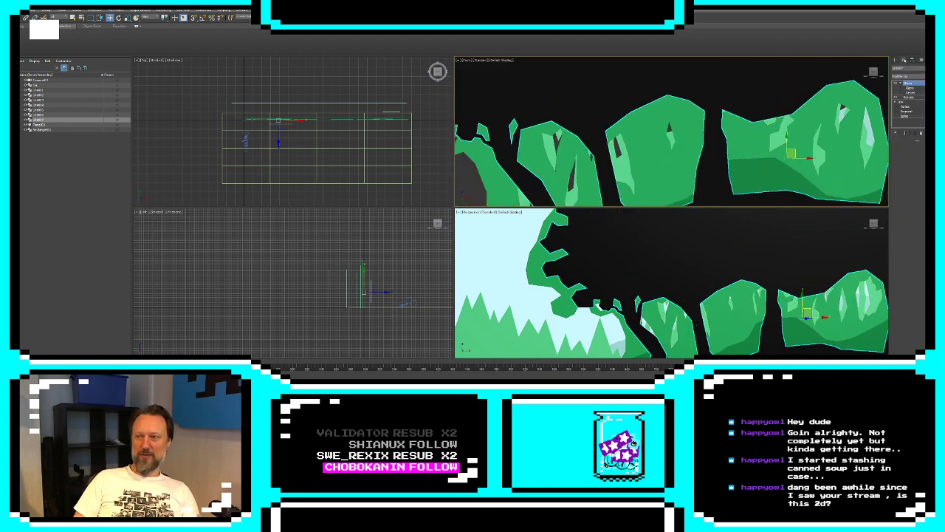
click(906, 105)
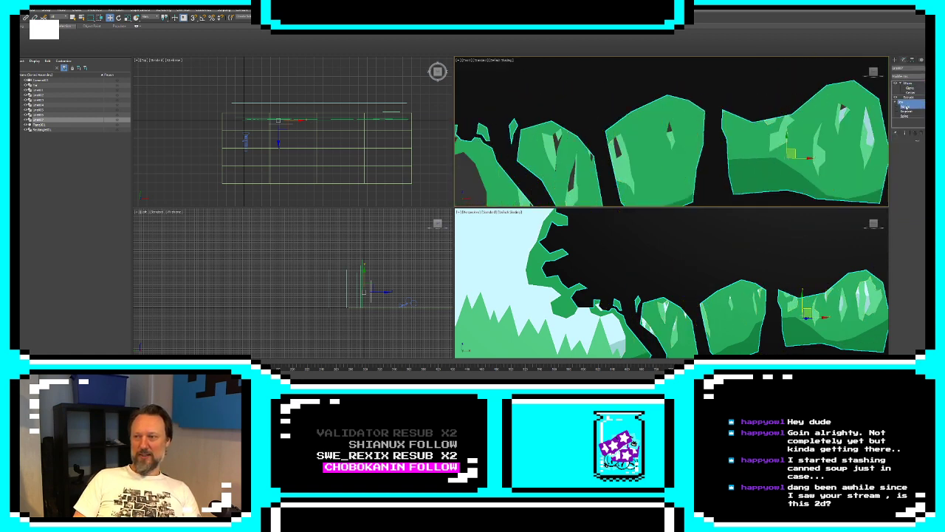
click(905, 107)
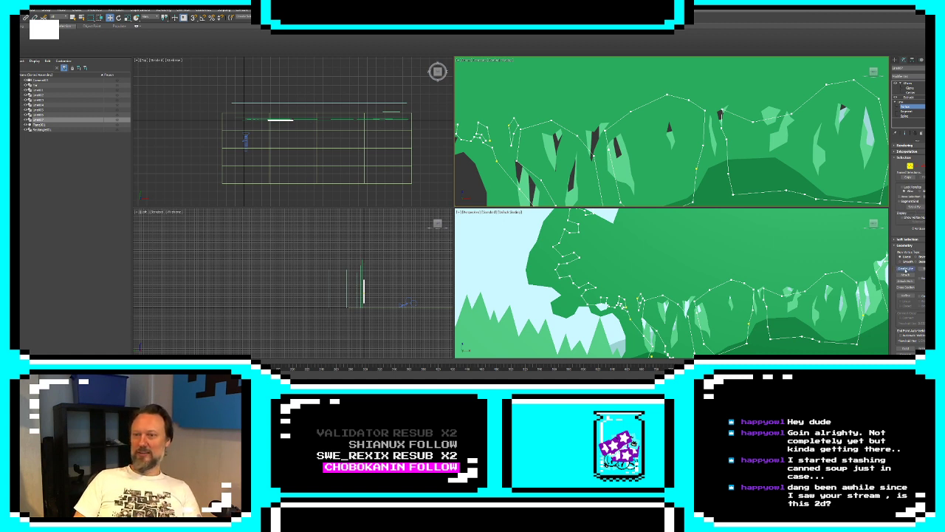
click(905, 268)
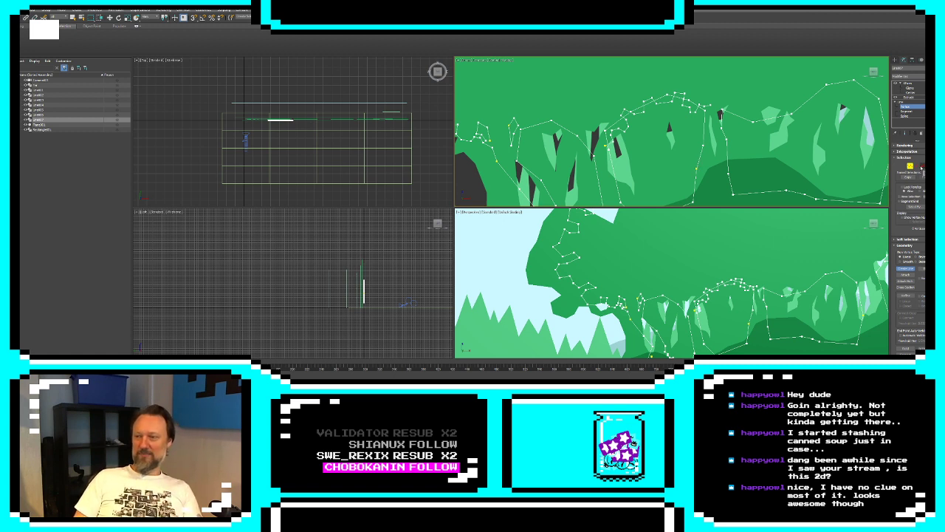
Delete the old smooth top segments of the second opening, leaving only the jagged outline
click(917, 166)
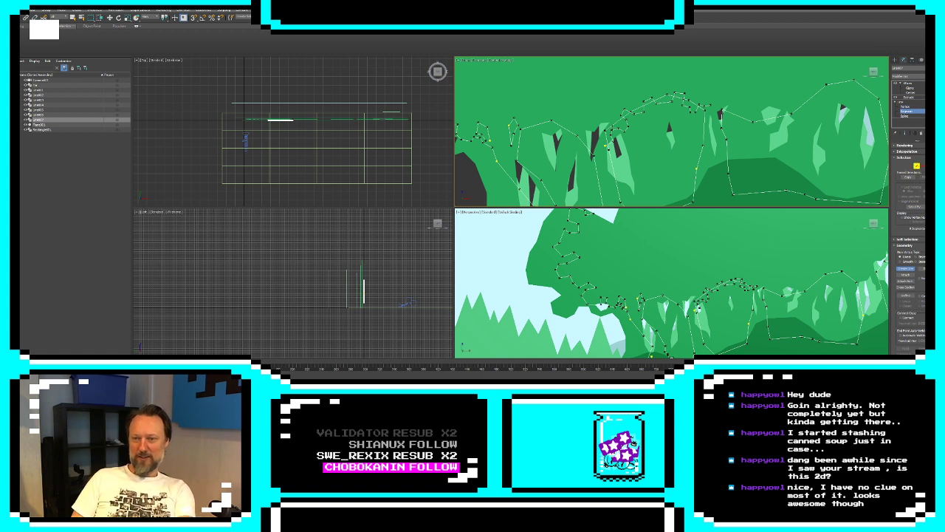
click(906, 269)
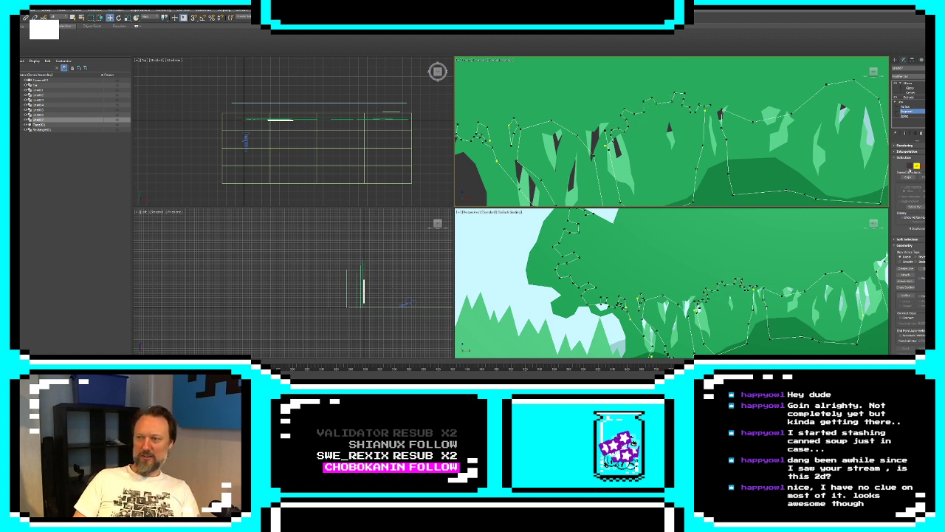
Adjust the vertices at the left end of the jagged outline so it meets the opening's side edge
click(905, 107)
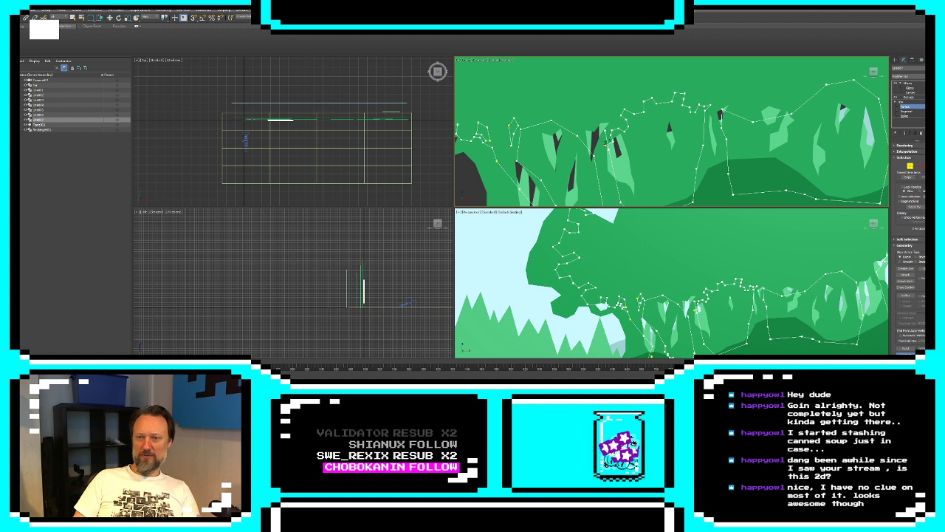
click(910, 164)
click(605, 146)
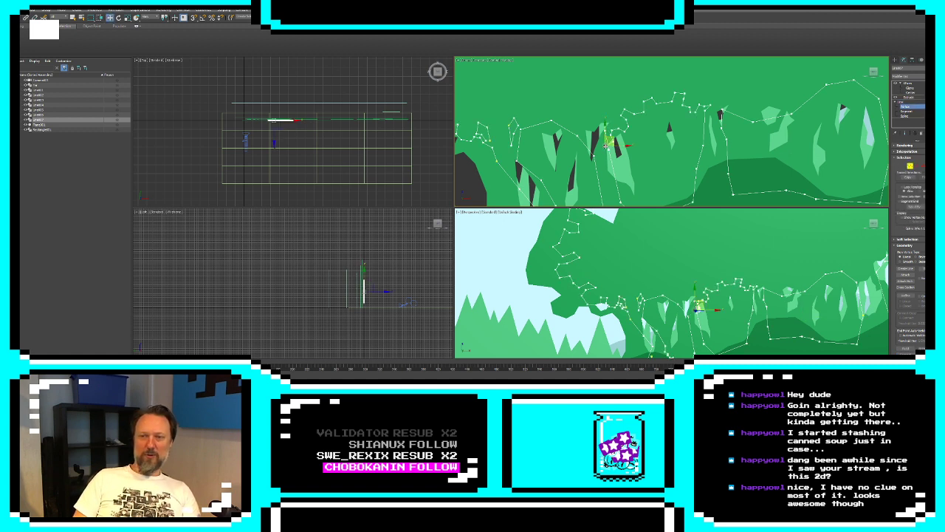
click(610, 131)
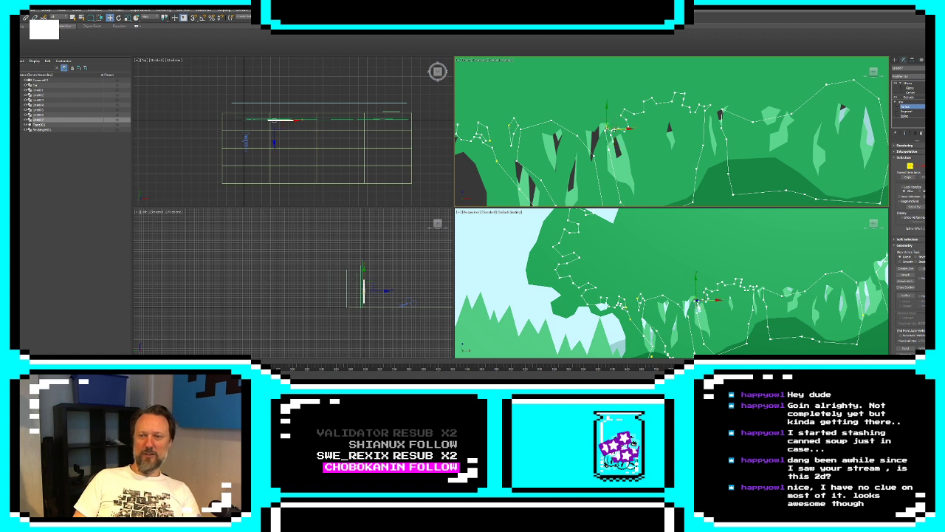
click(613, 131)
scroll(612, 130, up, 5)
mouse_move(605, 142)
mouse_down()
mouse_move(614, 140)
mouse_move(602, 130)
mouse_move(606, 140)
mouse_up()
click(593, 125)
click(613, 167)
click(611, 161)
Adjust the vertices at the right end of the jagged outline to fit the opening's other side edge
middle_drag(663, 139, 552, 179)
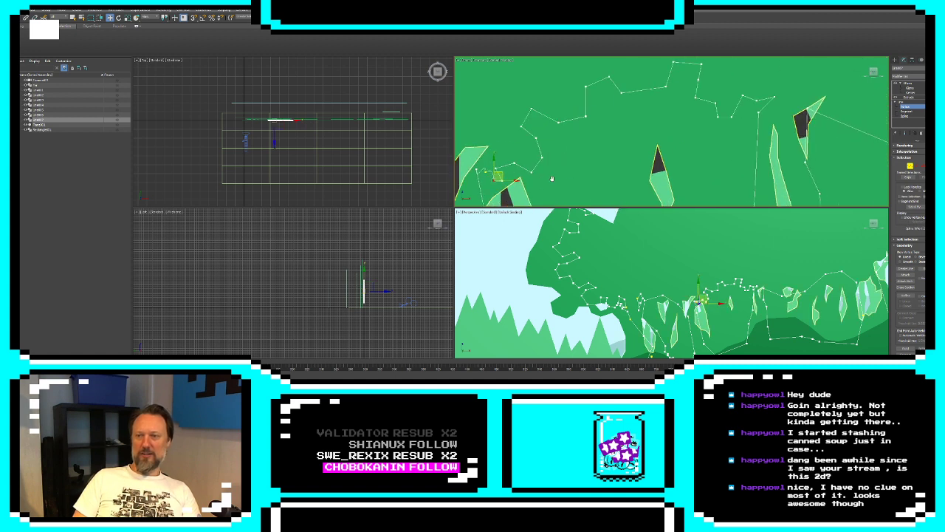
scroll(550, 177, down, 5)
scroll(607, 164, up, 5)
scroll(674, 144, down, 2)
drag(685, 127, 667, 135)
click(681, 124)
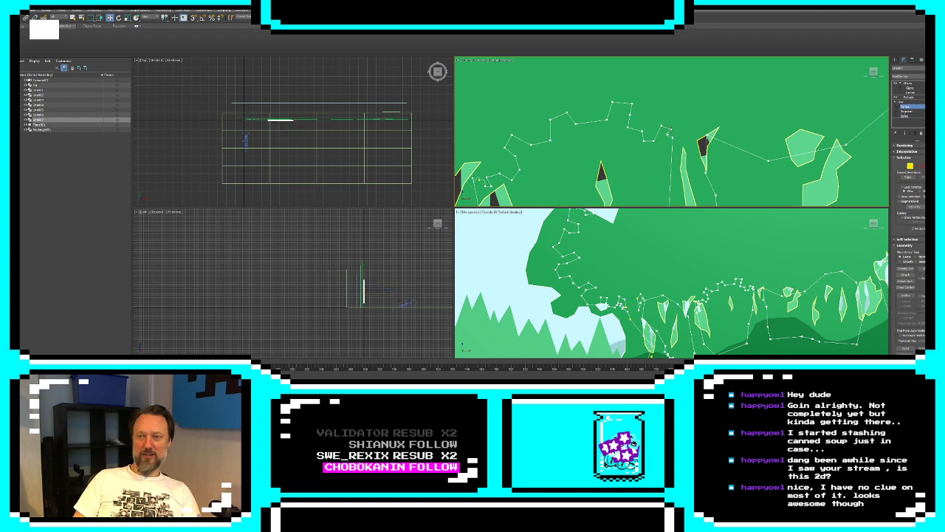
click(664, 129)
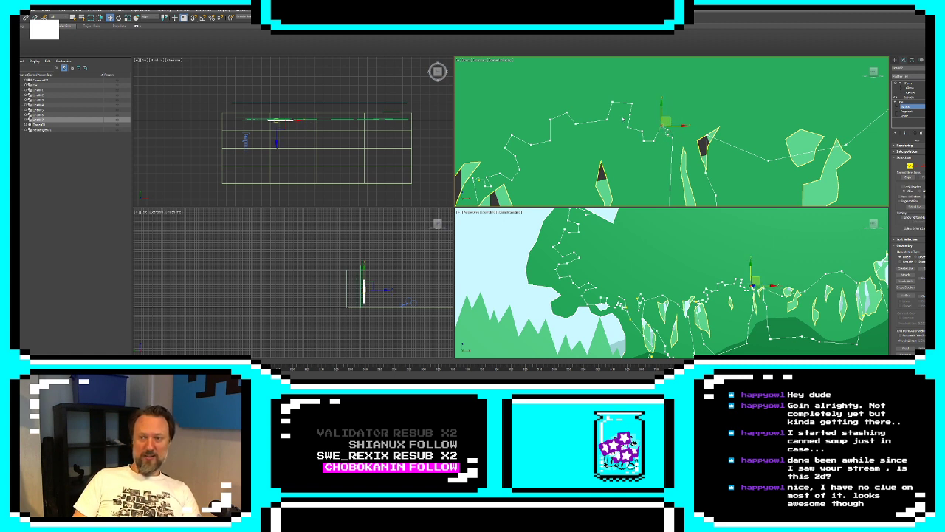
click(629, 116)
Select the vertices around the openings, change their vertex type, and check the silhouette's end result
scroll(630, 139, down, 7)
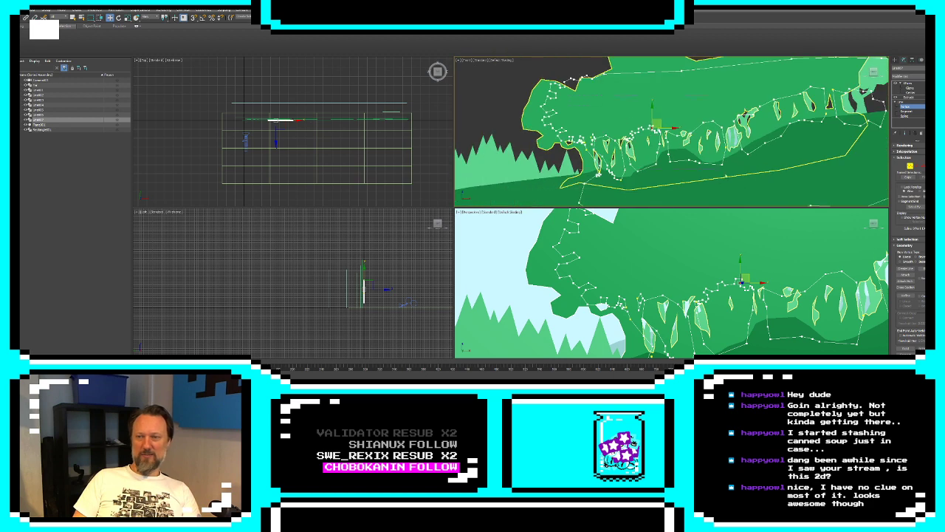
drag(726, 176, 889, 180)
right_click(652, 142)
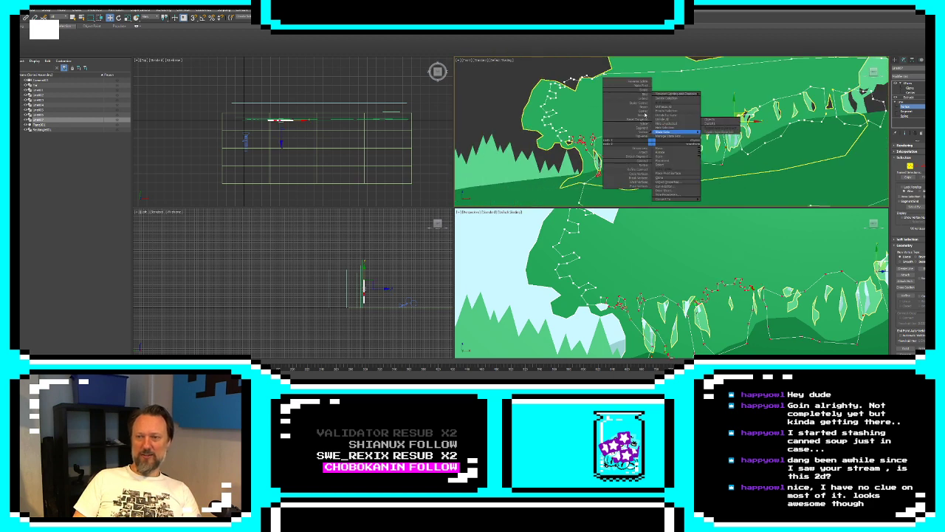
click(645, 114)
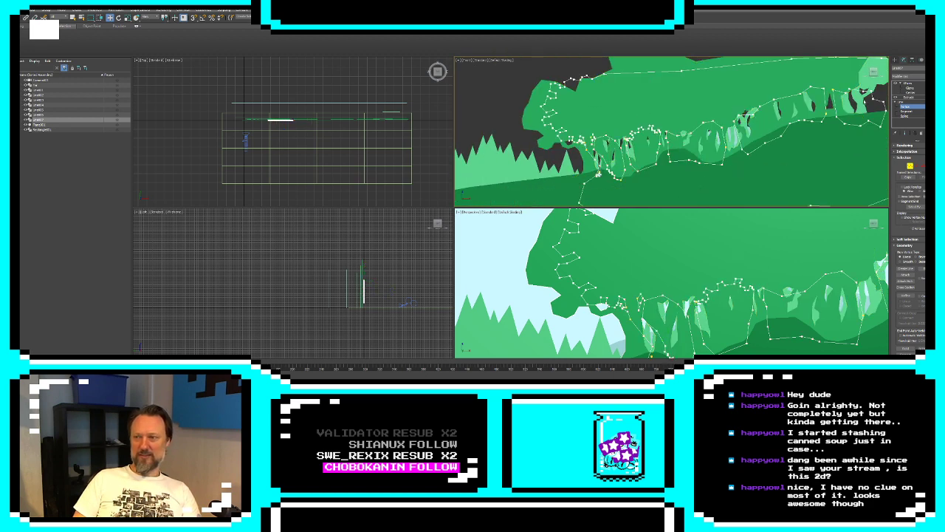
click(905, 134)
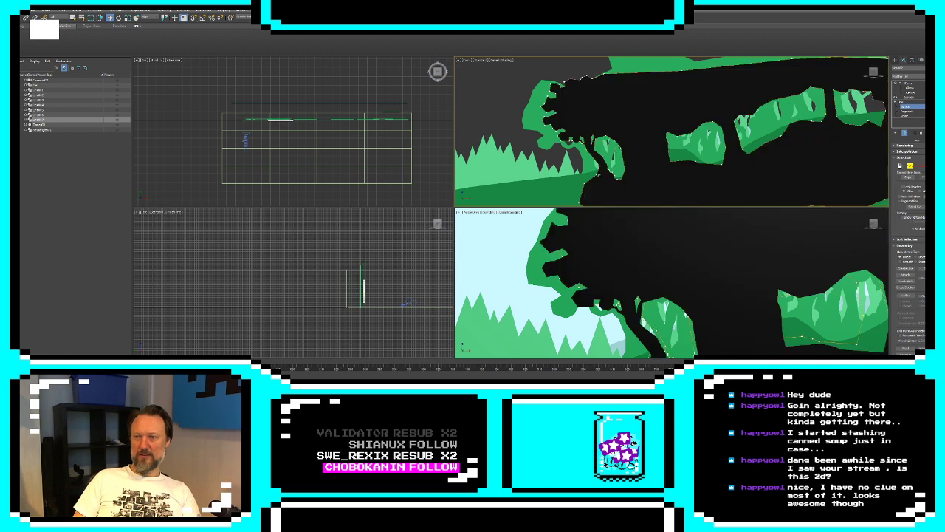
click(905, 134)
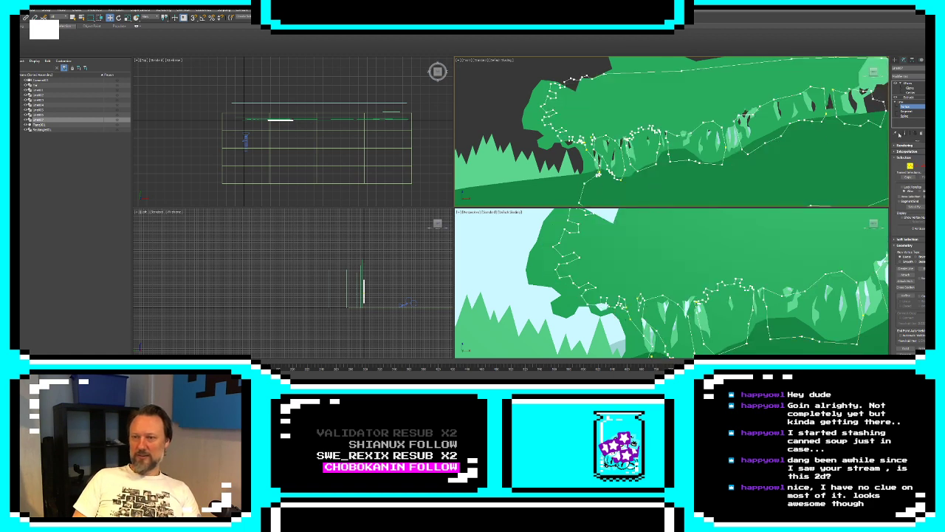
Select the vertices of the second opening's jagged top outline and its neighbouring side edges and change their vertex type
scroll(657, 137, up, 5)
scroll(666, 133, up, 3)
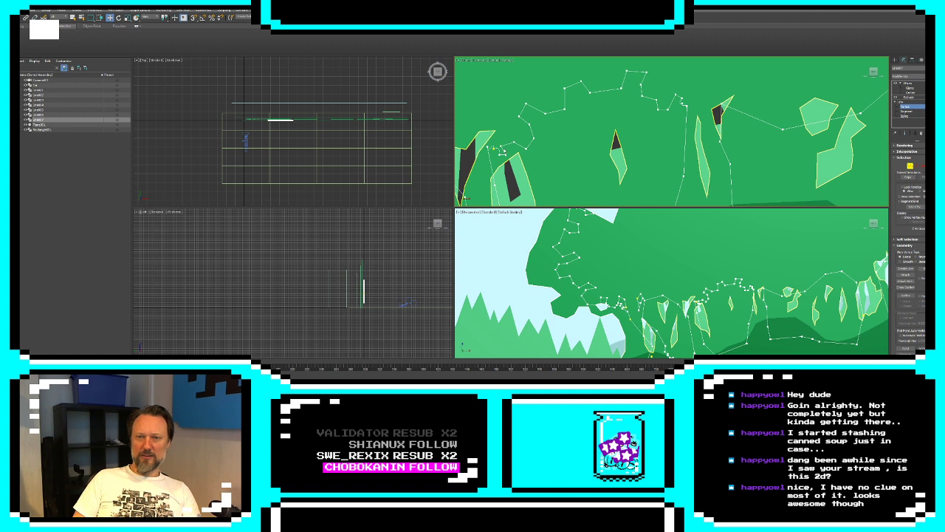
right_click(492, 148)
click(479, 124)
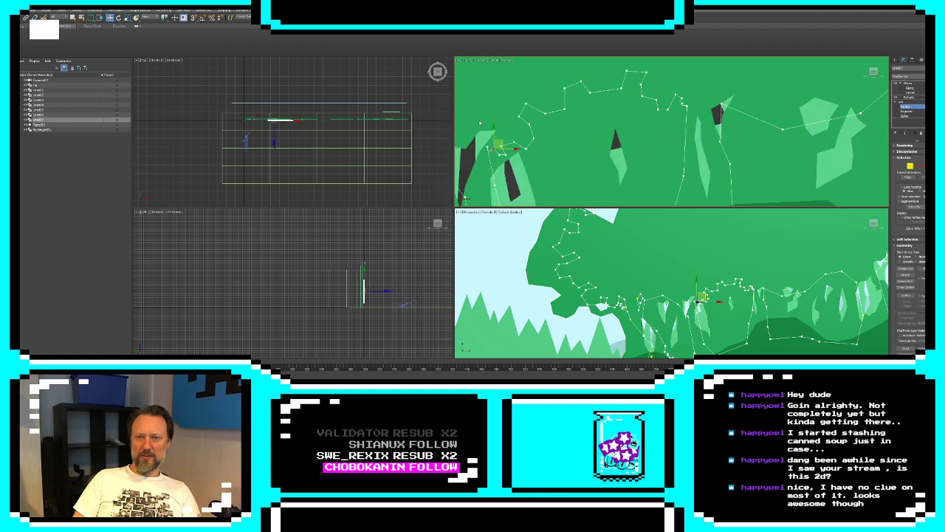
scroll(592, 135, down, 3)
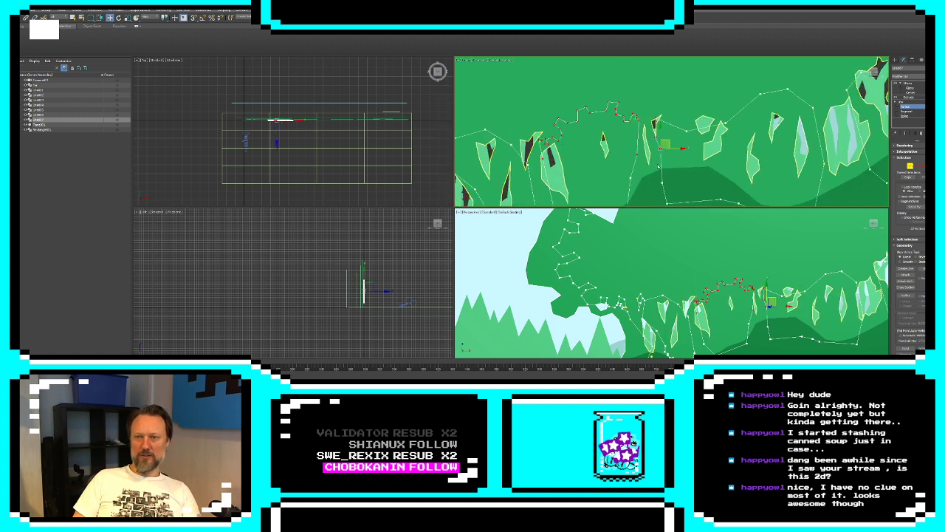
right_click(658, 159)
click(633, 150)
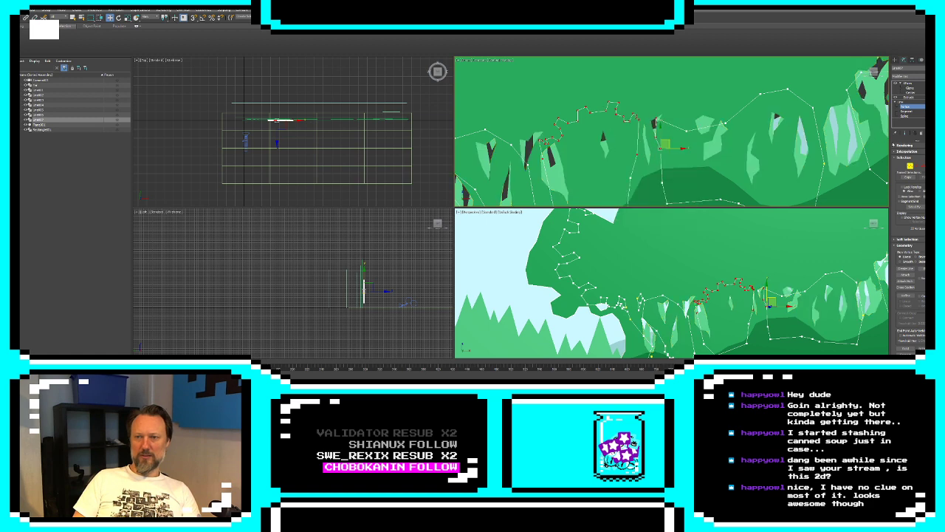
Check the extruded end result of the silhouette around the jagged openings, then return to the editable spline outline
click(905, 134)
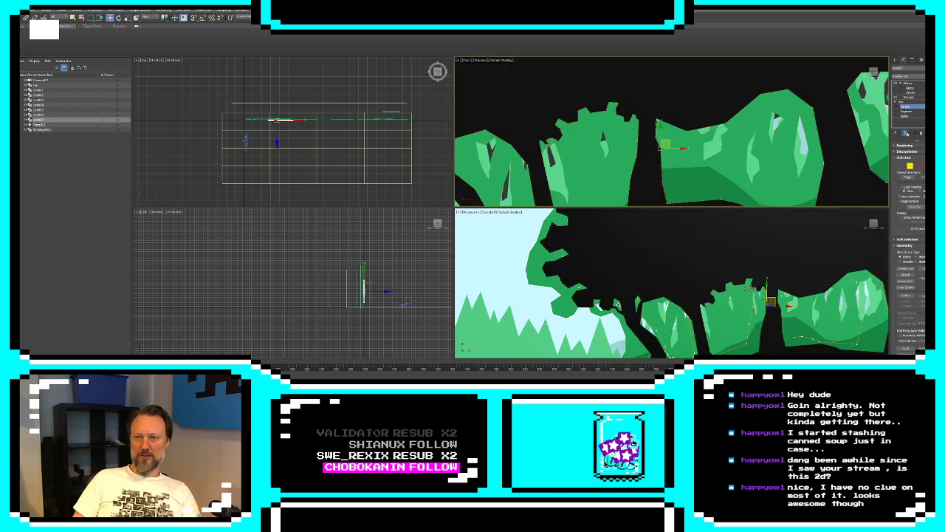
middle_drag(617, 144, 744, 113)
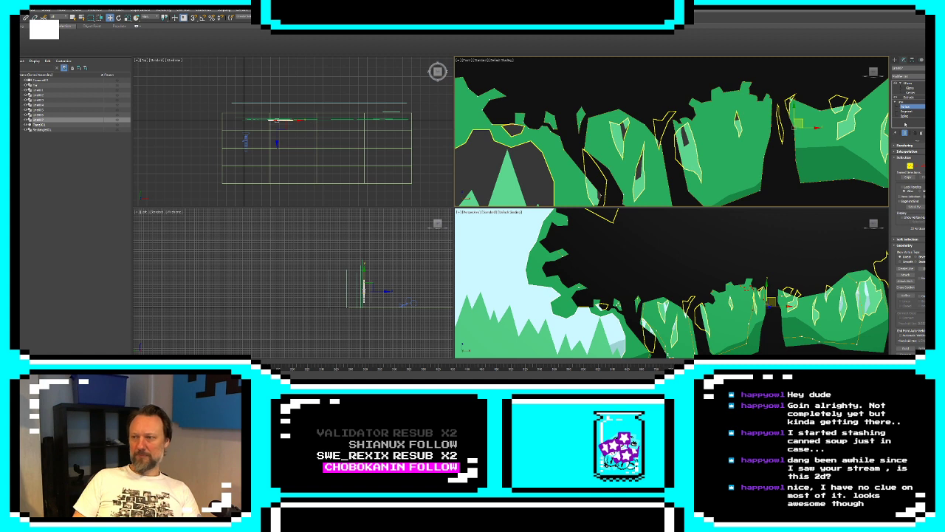
click(905, 134)
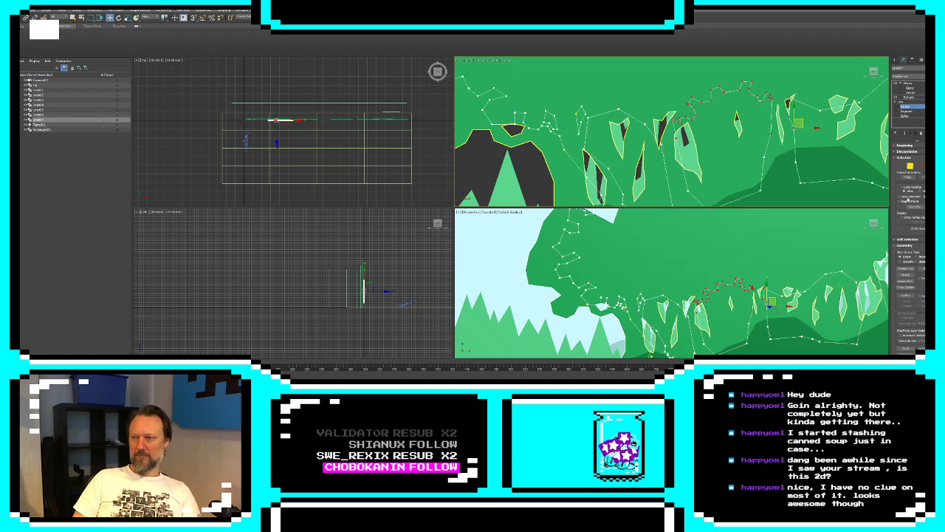
Draw short jagged leafy lines with Create Line along the top and side edge of the first opening
click(906, 270)
scroll(644, 112, up, 5)
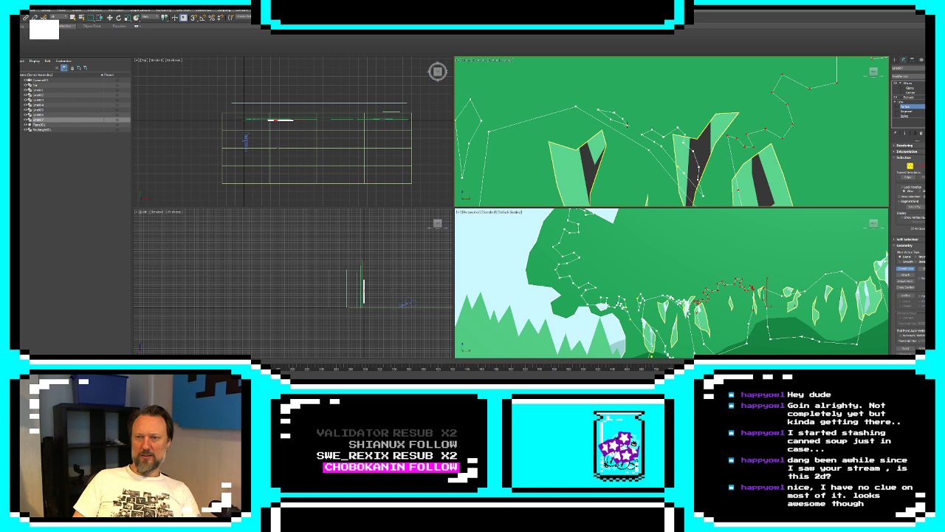
click(627, 124)
click(465, 211)
middle_drag(494, 119, 634, 139)
middle_drag(938, 98, 659, 128)
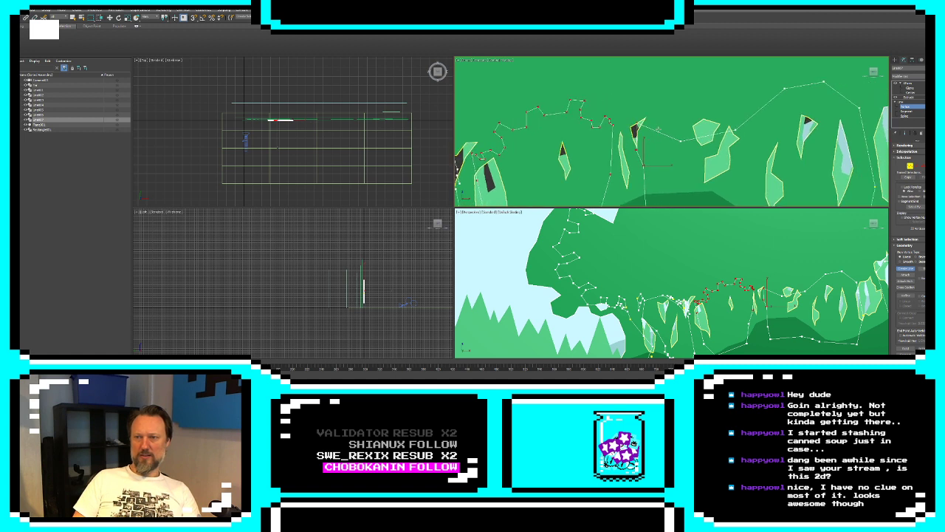
Draw jagged leafy lines at the second opening's lower corner and at the third opening's upper corner beside it
scroll(679, 131, up, 6)
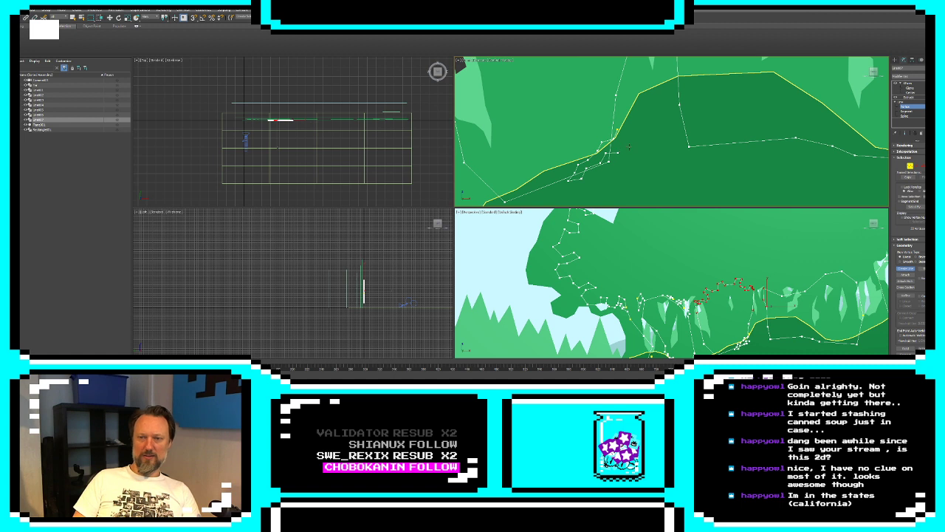
middle_drag(711, 147, 611, 180)
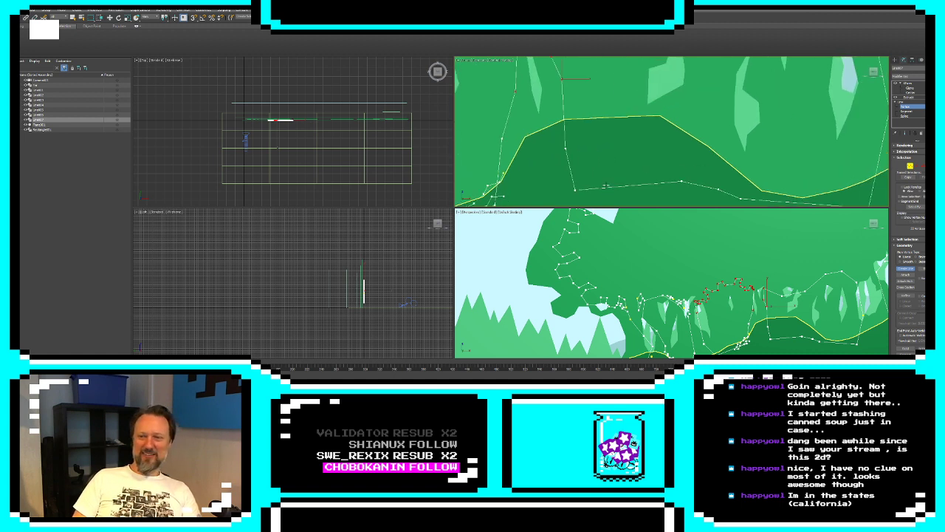
scroll(611, 181, down, 3)
middle_drag(681, 118, 681, 168)
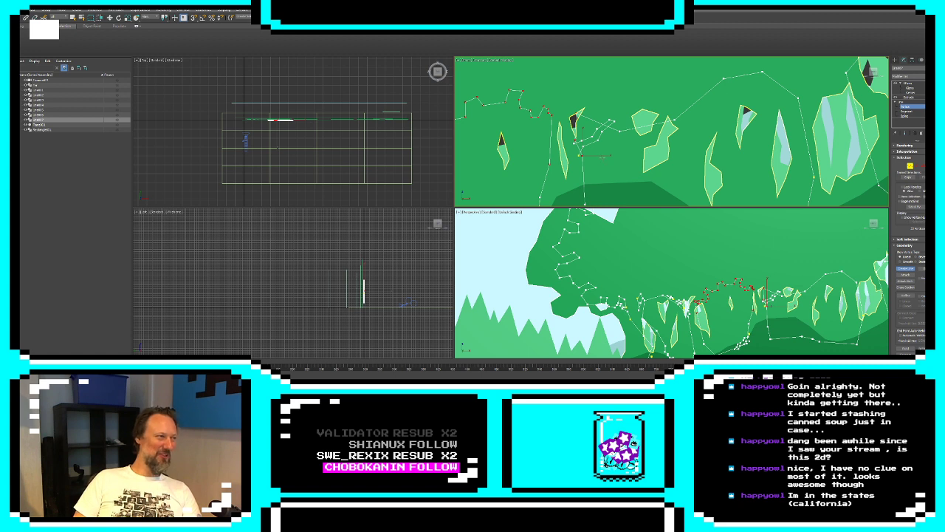
Delete the old straight segments at the third opening's upper corner and the surplus segment at the jagged line's end
key(2)
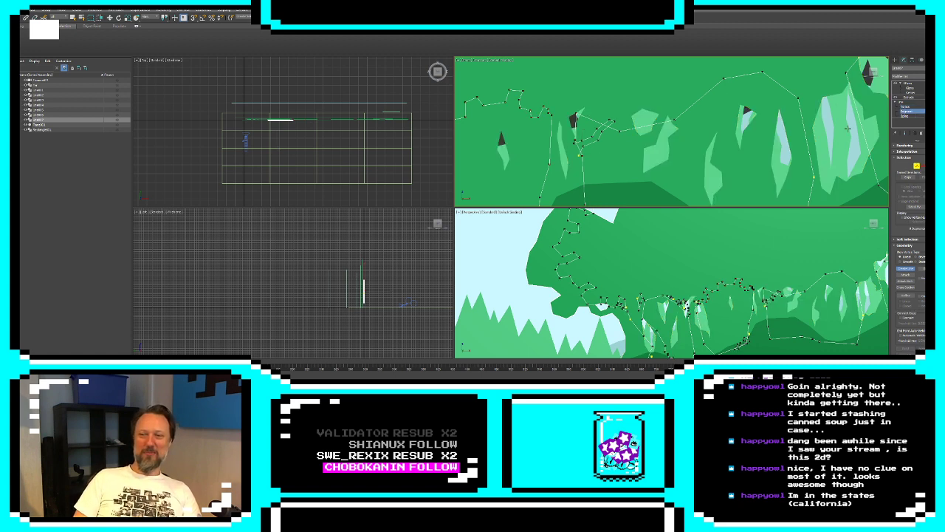
key(w)
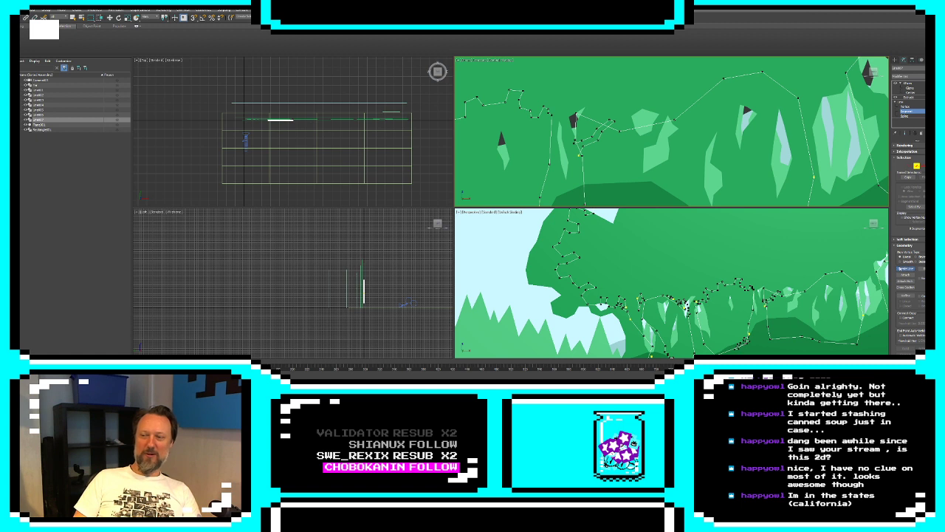
click(580, 147)
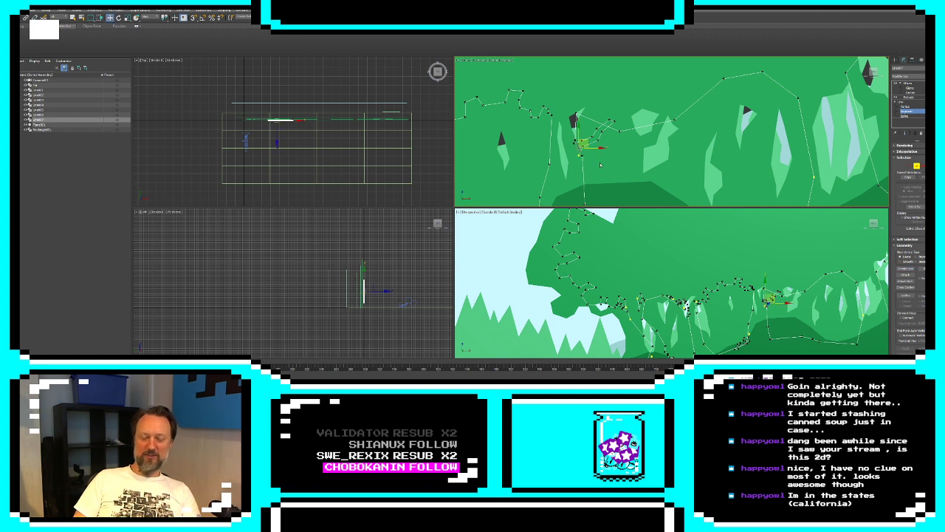
click(602, 166)
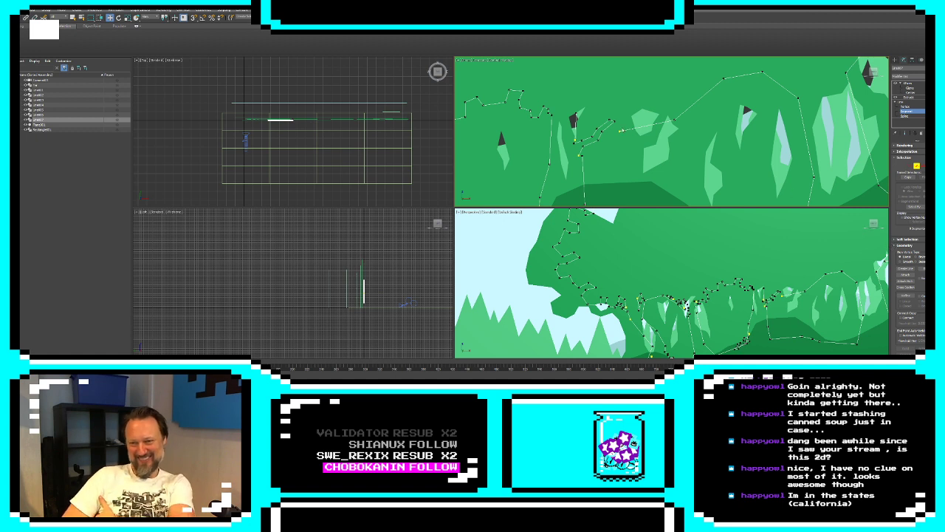
click(610, 120)
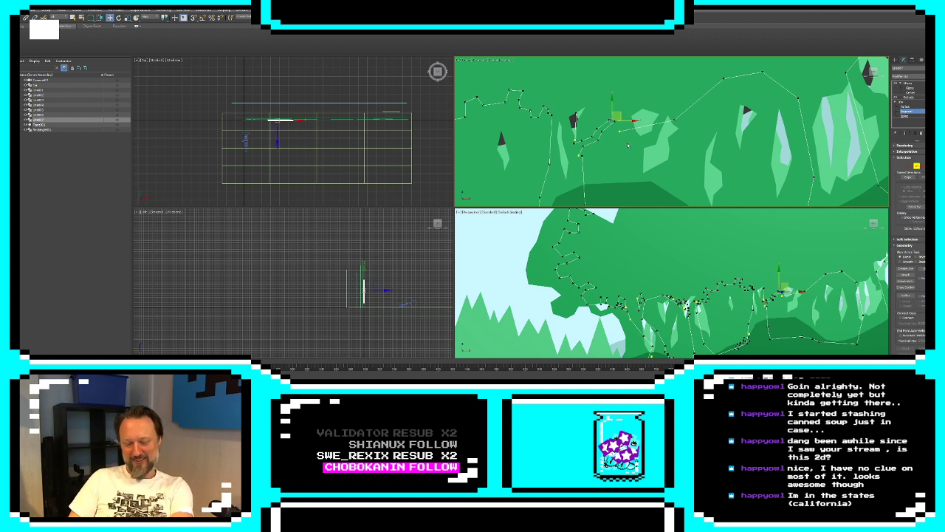
click(759, 164)
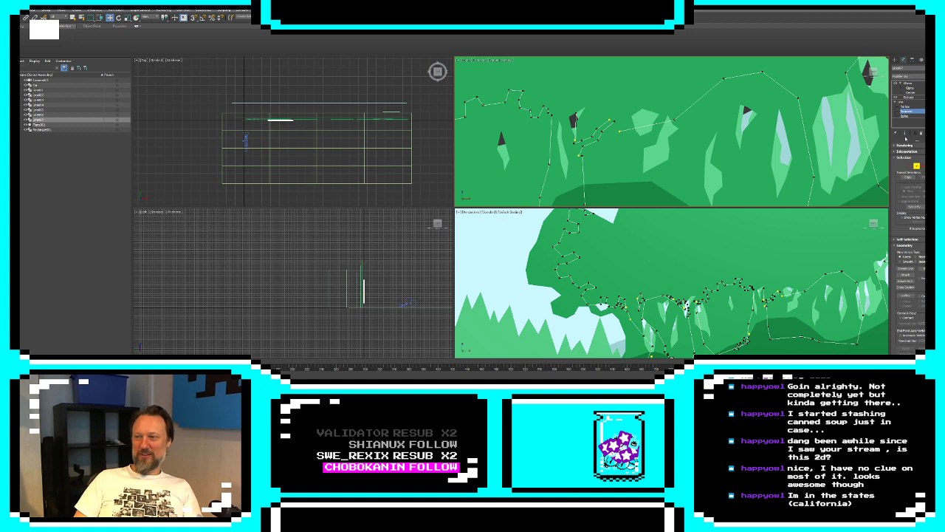
Connect the loose end vertices of the jagged line to the outline at the third opening's upper corner
click(907, 106)
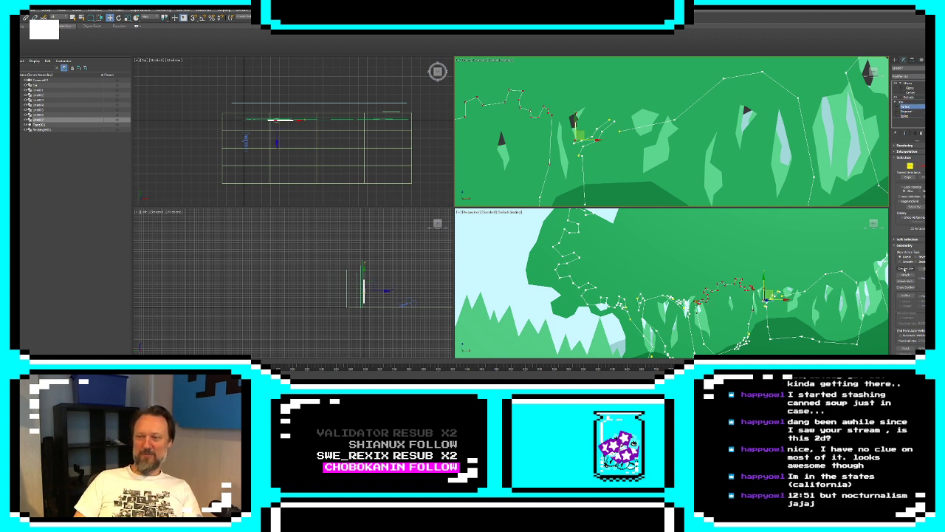
click(800, 252)
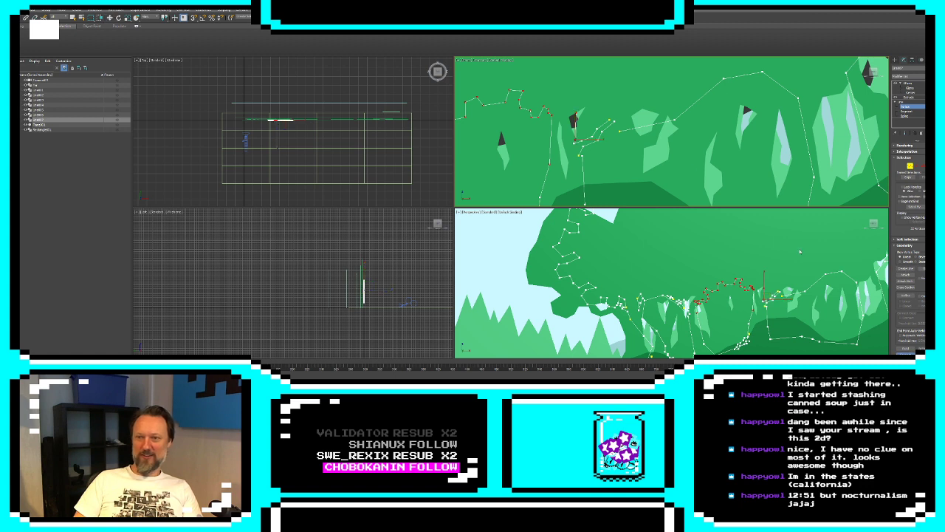
drag(579, 115, 612, 122)
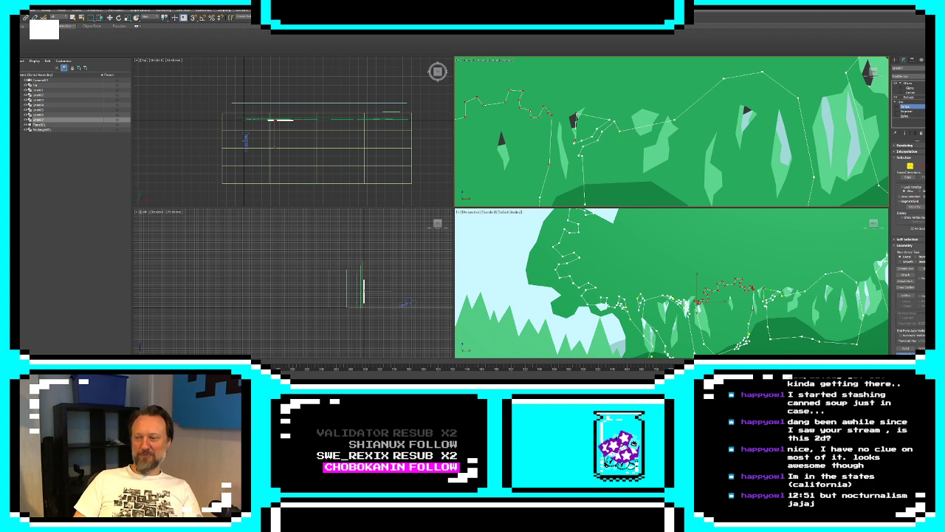
key(w)
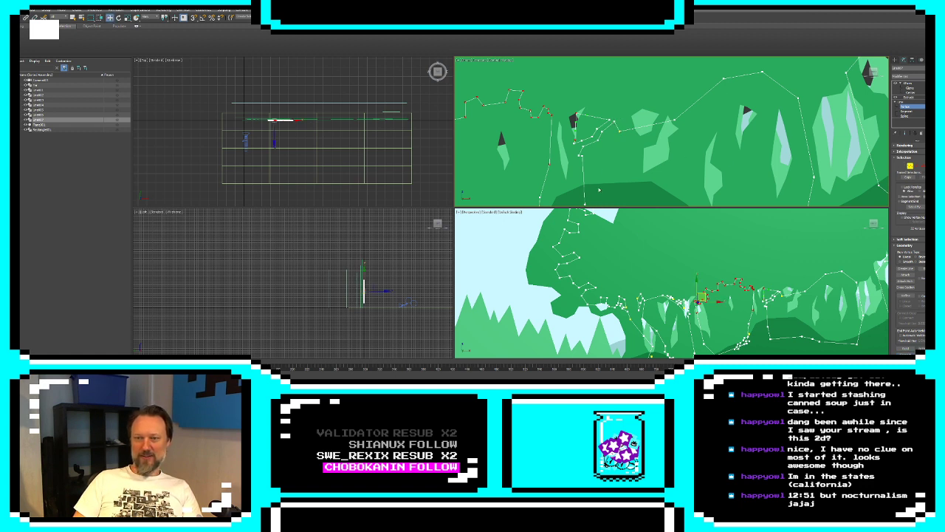
Move the third opening's side-edge vertex downward and delete the surplus vertices above it
drag(583, 156, 580, 175)
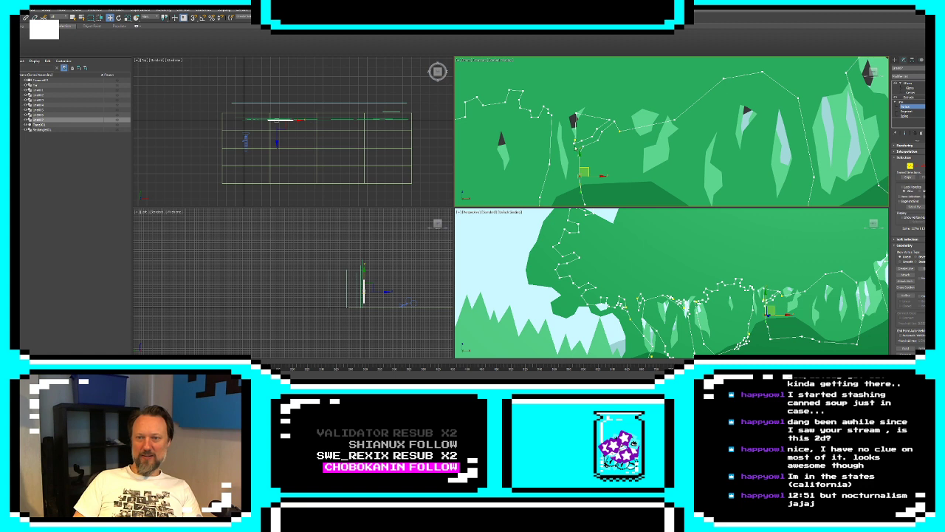
click(575, 140)
click(576, 132)
key(Delete)
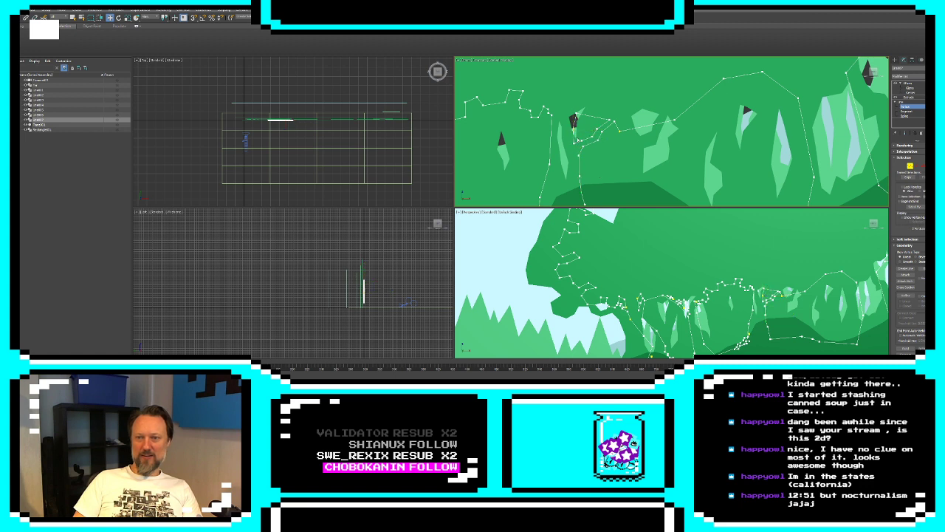
click(574, 142)
key(Delete)
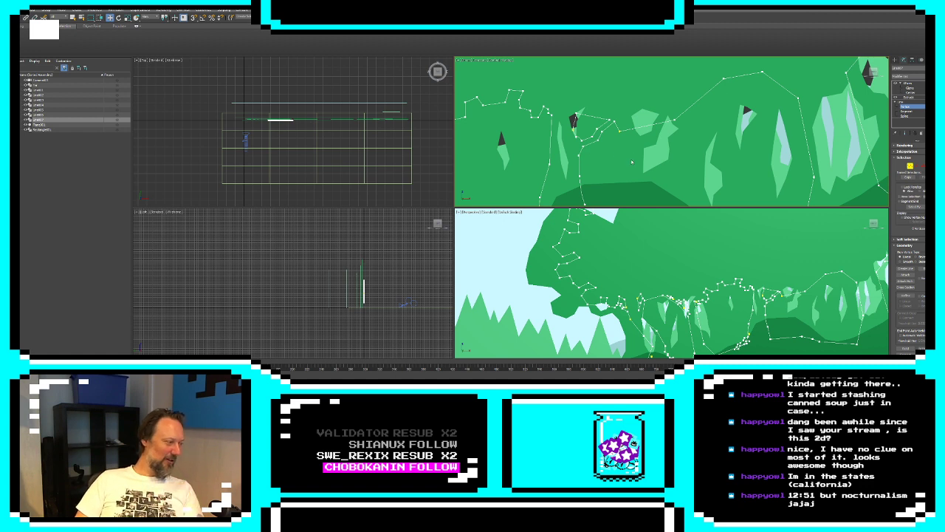
Reposition the vertices at the third opening's upper corner to shape its leafy edge
drag(619, 132, 625, 128)
click(614, 143)
scroll(610, 143, down, 3)
scroll(596, 143, up, 6)
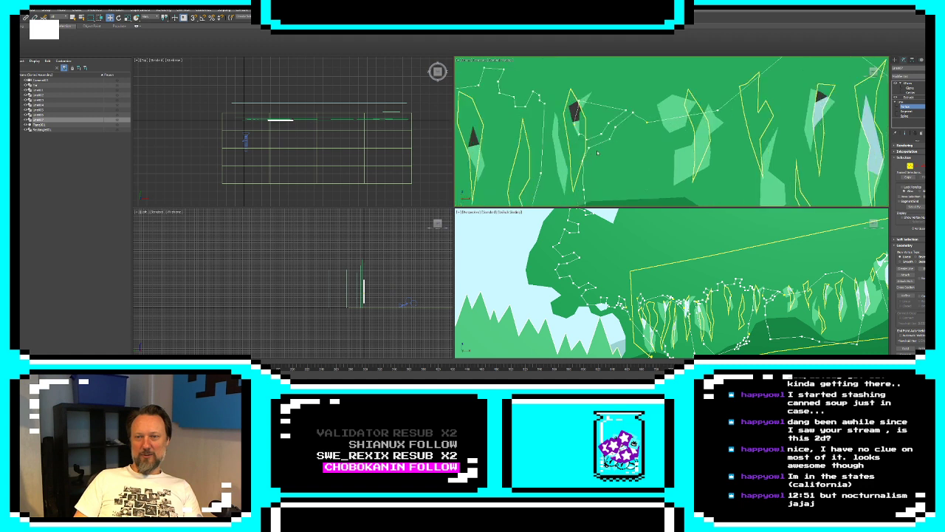
drag(566, 109, 581, 126)
click(572, 83)
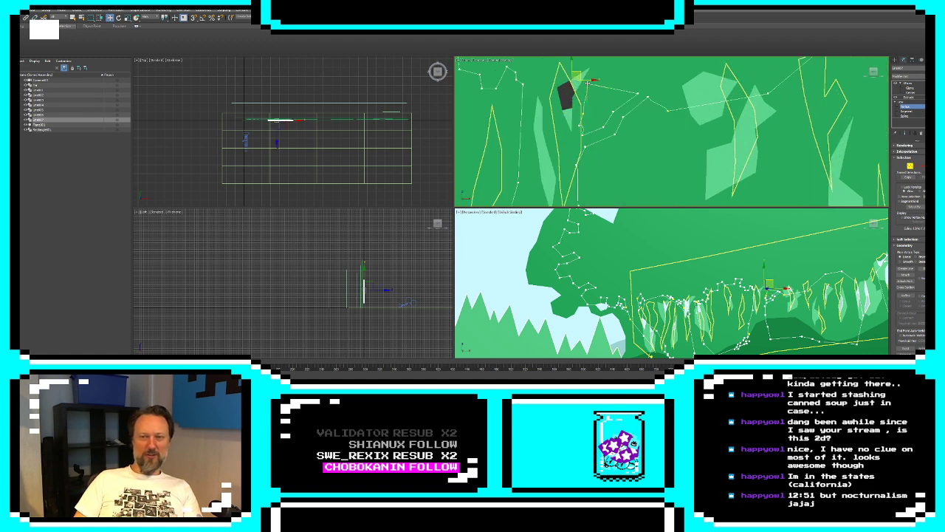
drag(586, 84, 605, 84)
scroll(600, 122, down, 5)
scroll(673, 180, down, 2)
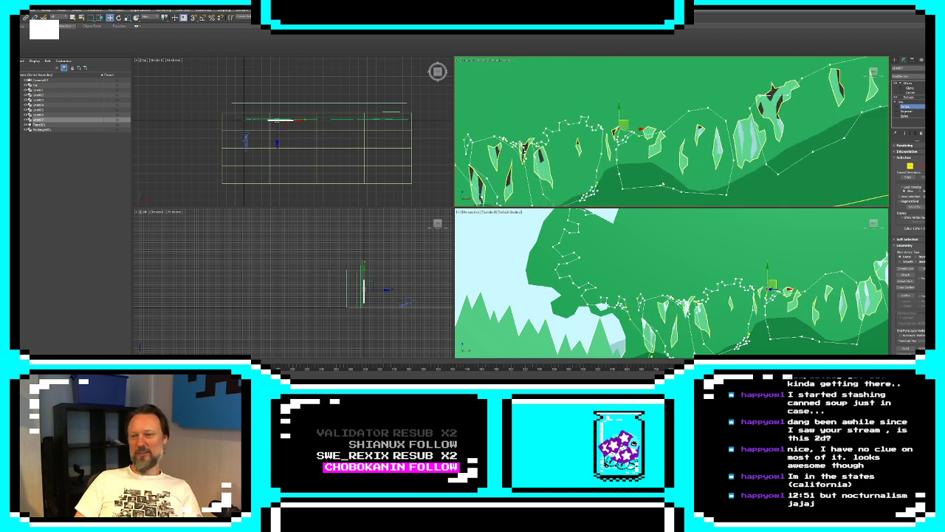
Delete the old side segment at the second opening's lower corner and the surplus segment of the jagged line there
scroll(621, 176, up, 2)
middle_drag(589, 187, 642, 155)
scroll(642, 154, up, 6)
middle_drag(657, 116, 655, 160)
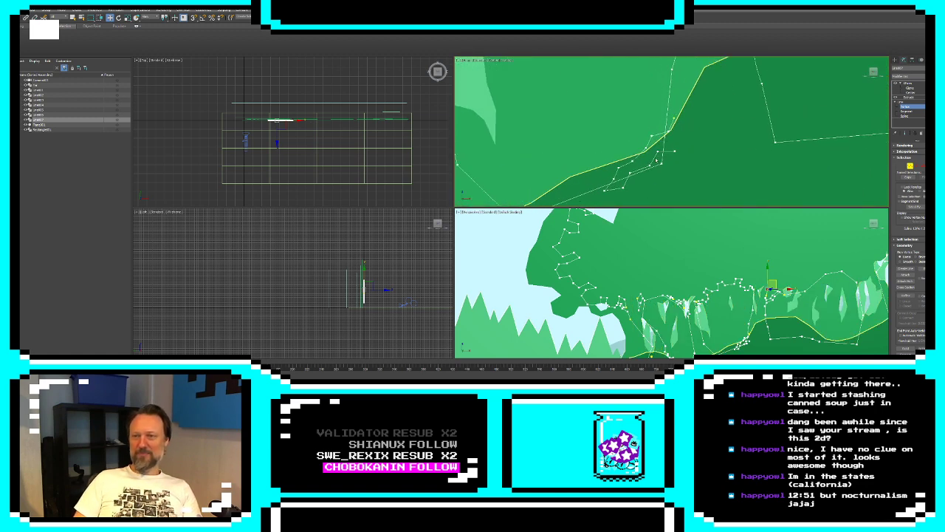
key(2)
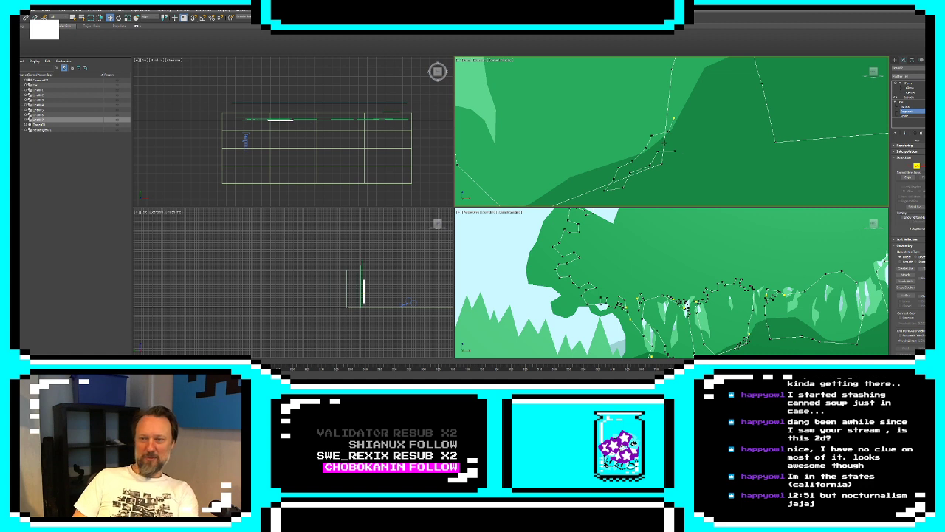
click(665, 146)
key(Delete)
click(613, 190)
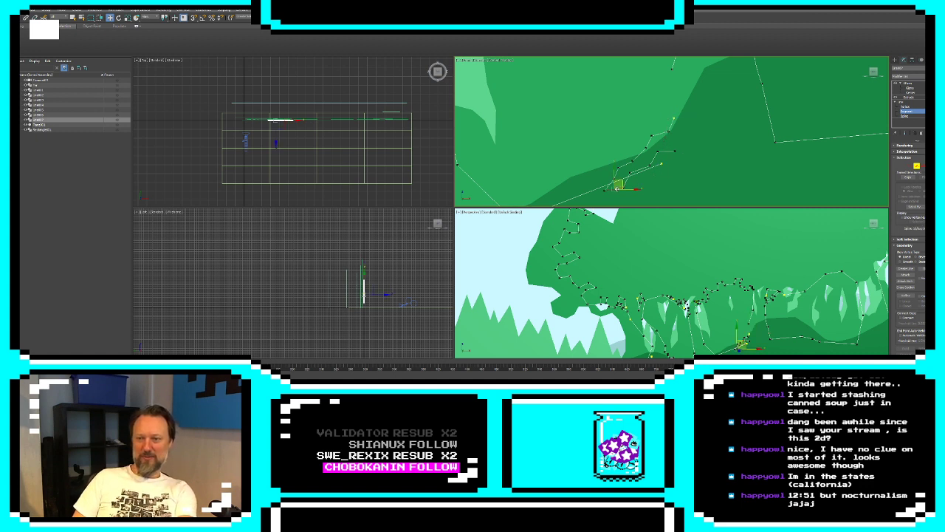
key(Delete)
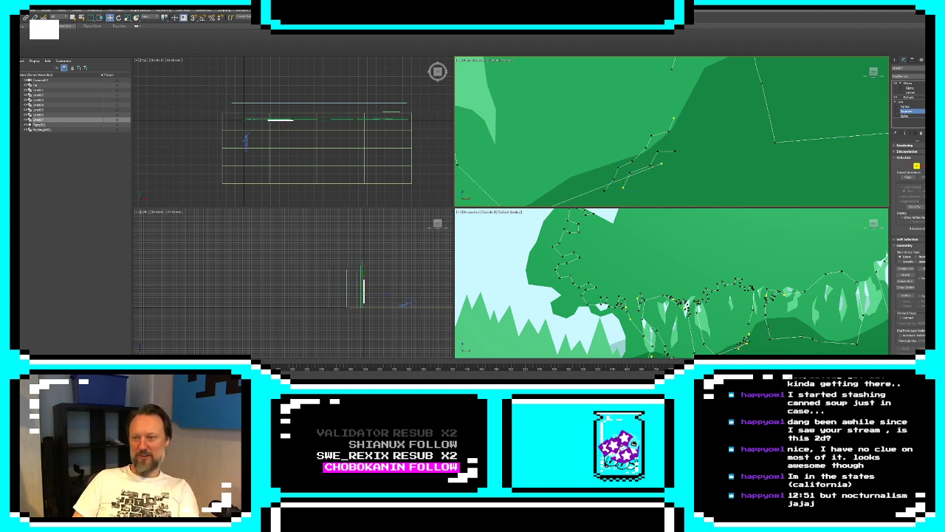
Pull the loose end vertex of the second opening's lower edge back past the start of the jagged line
click(910, 166)
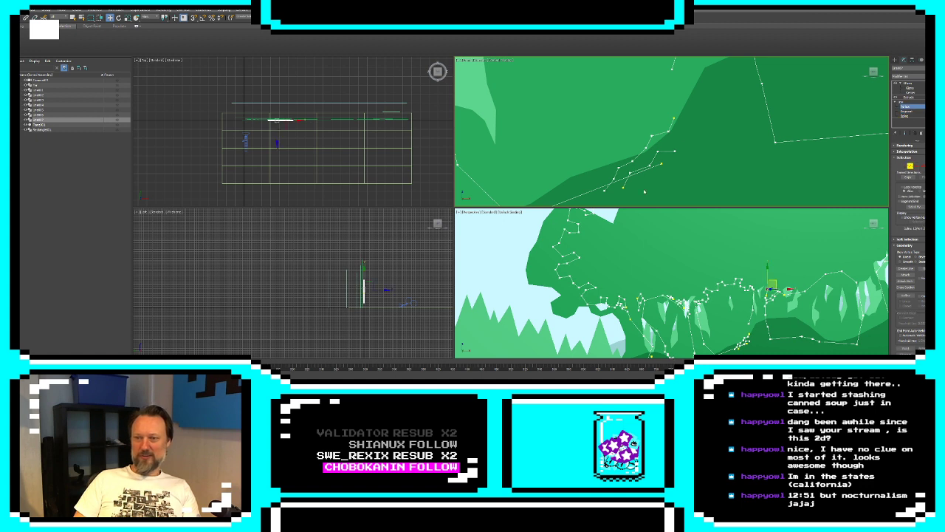
click(661, 163)
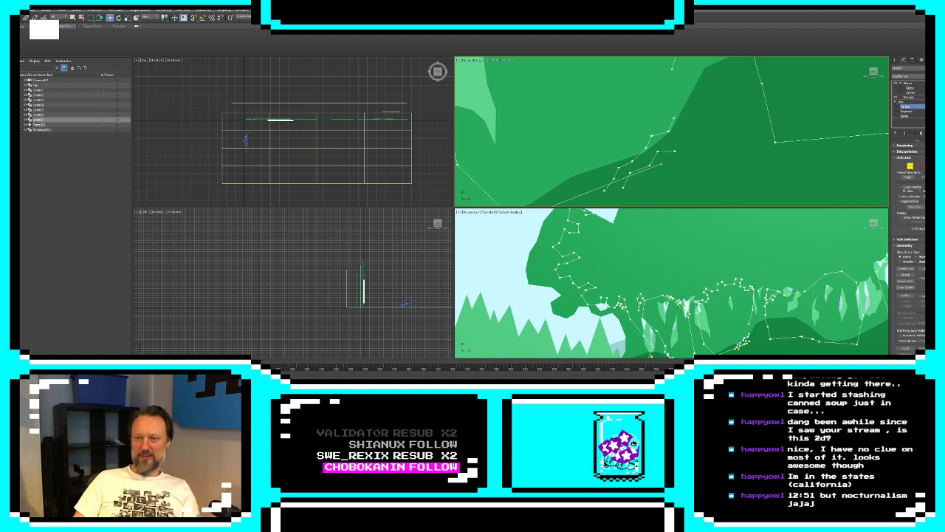
click(581, 197)
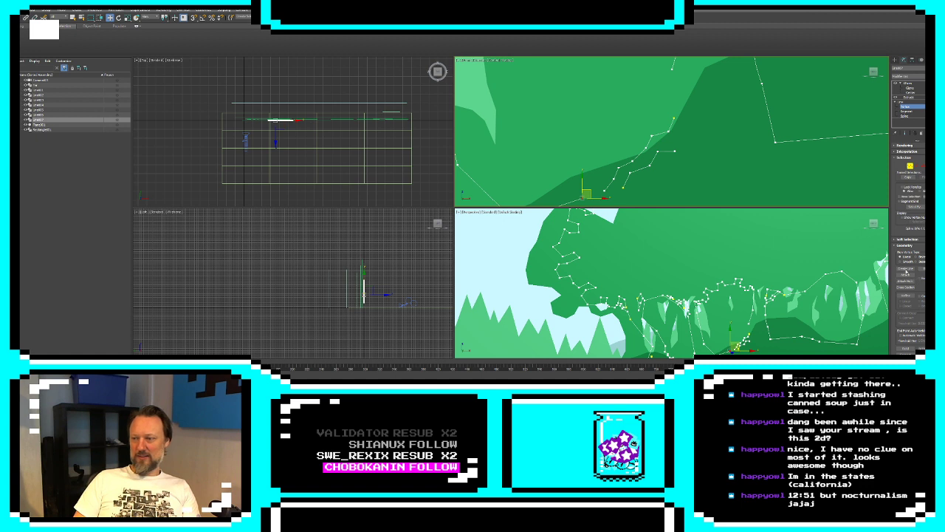
Connect the loose end of the second opening's jagged lower edge to its side edge, and close the small detached jagged piece
click(620, 227)
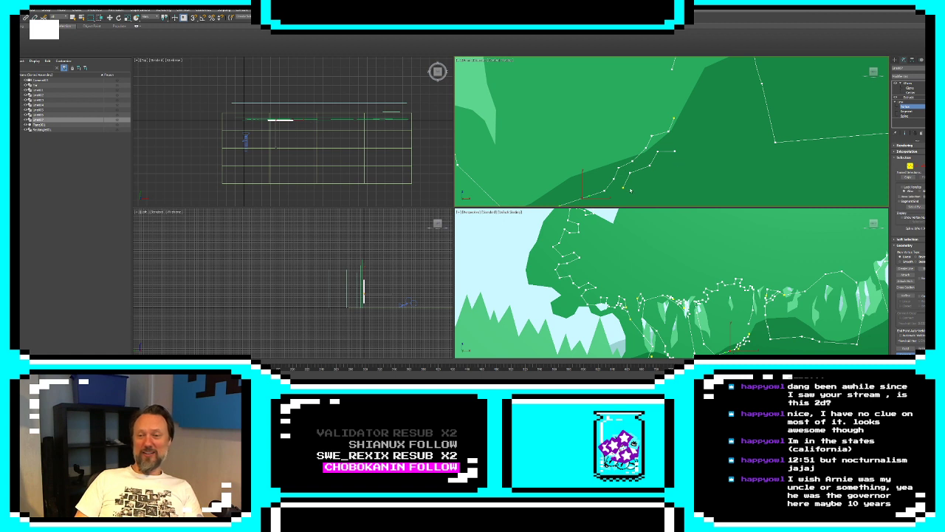
middle_drag(680, 117, 666, 151)
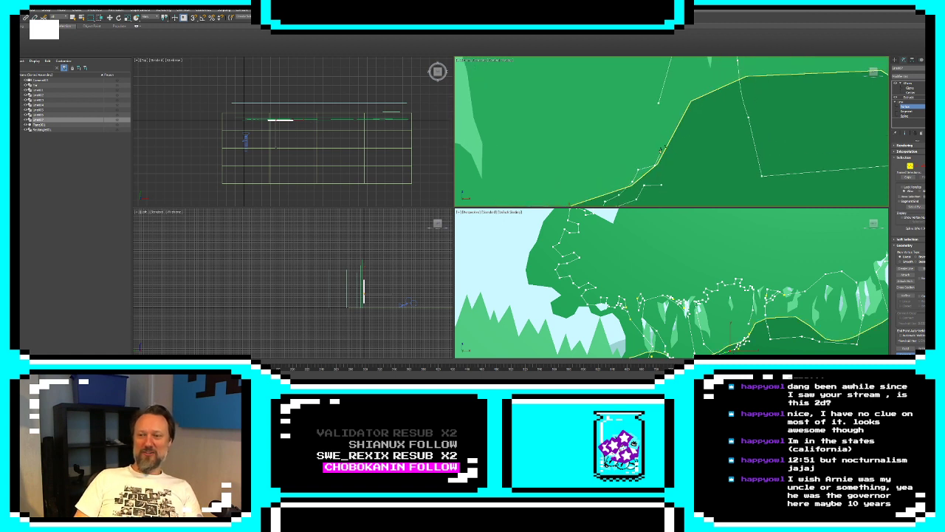
drag(655, 111, 658, 103)
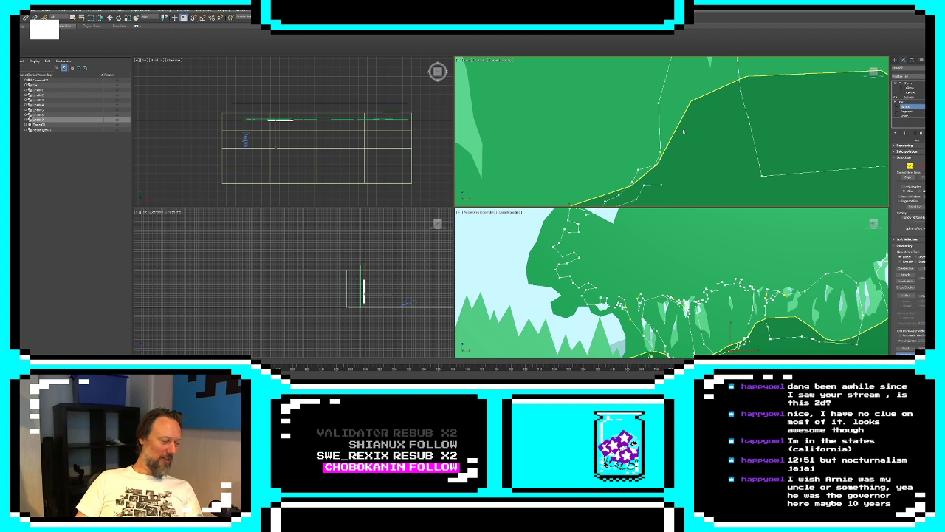
middle_drag(687, 129, 698, 123)
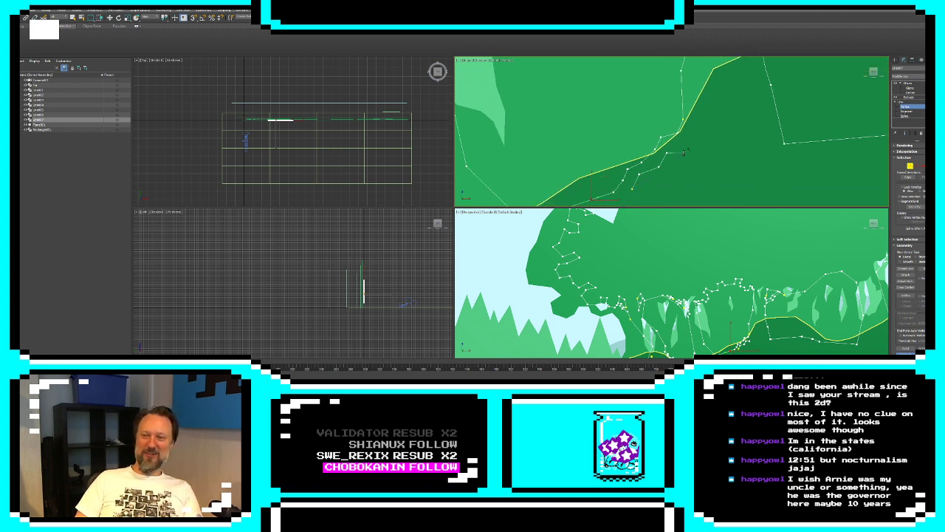
drag(684, 153, 633, 189)
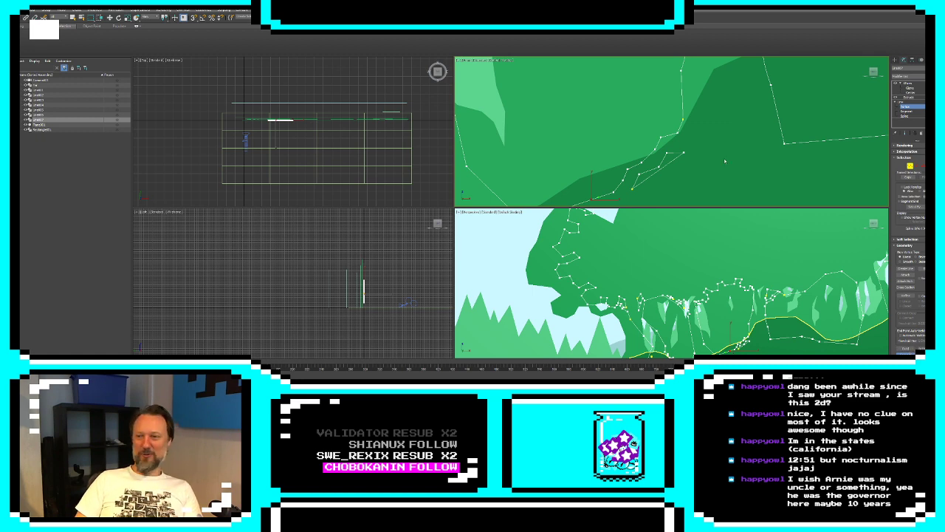
Refine the closing segment of the small detached piece with extra vertices and offset one for a leafy outline
scroll(725, 161, down, 4)
scroll(711, 152, up, 1)
middle_drag(710, 143, 730, 118)
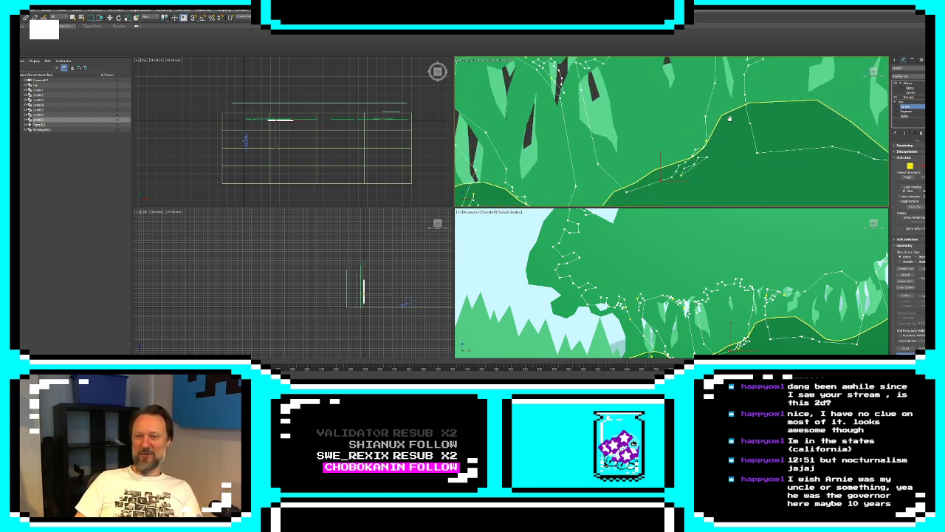
scroll(729, 118, up, 6)
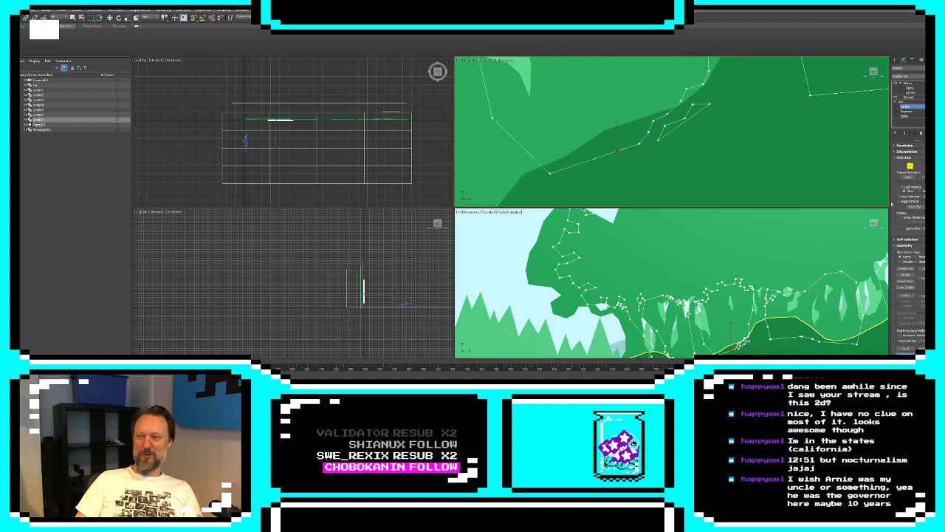
click(899, 296)
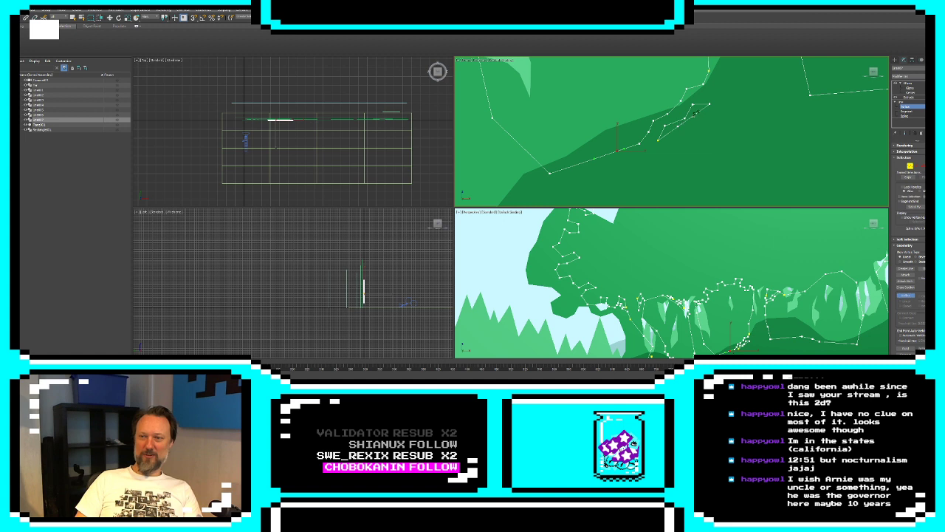
click(906, 294)
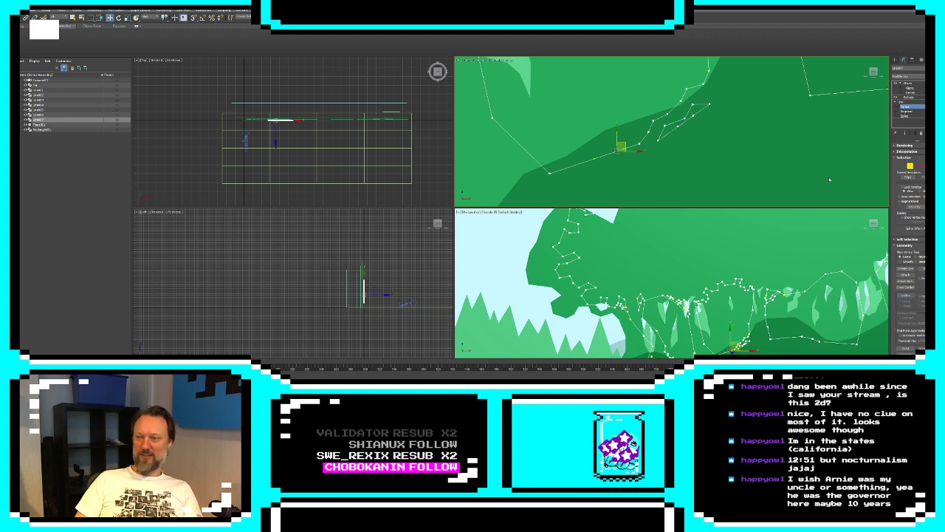
drag(678, 126, 706, 117)
Select the vertices around the reworked openings, reset their tangents, and clear the selection
scroll(727, 134, down, 10)
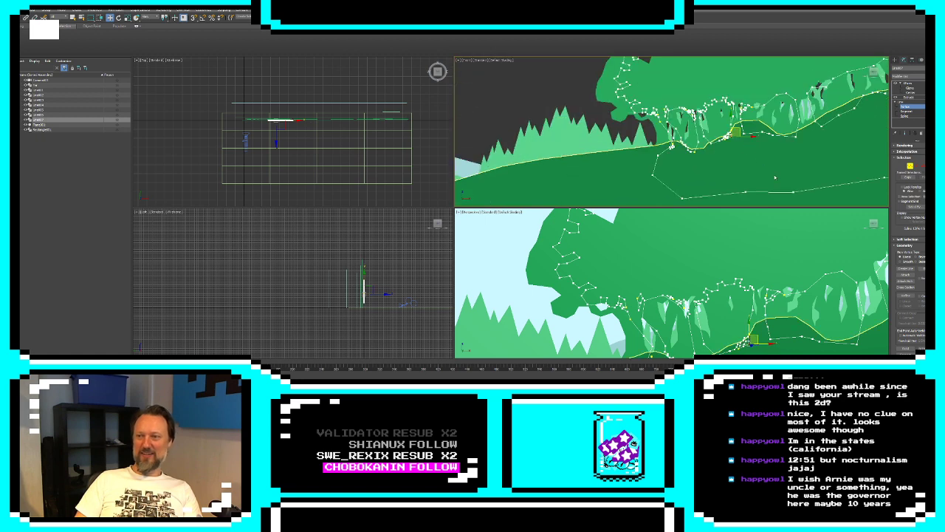
drag(774, 161, 653, 89)
right_click(691, 92)
click(676, 87)
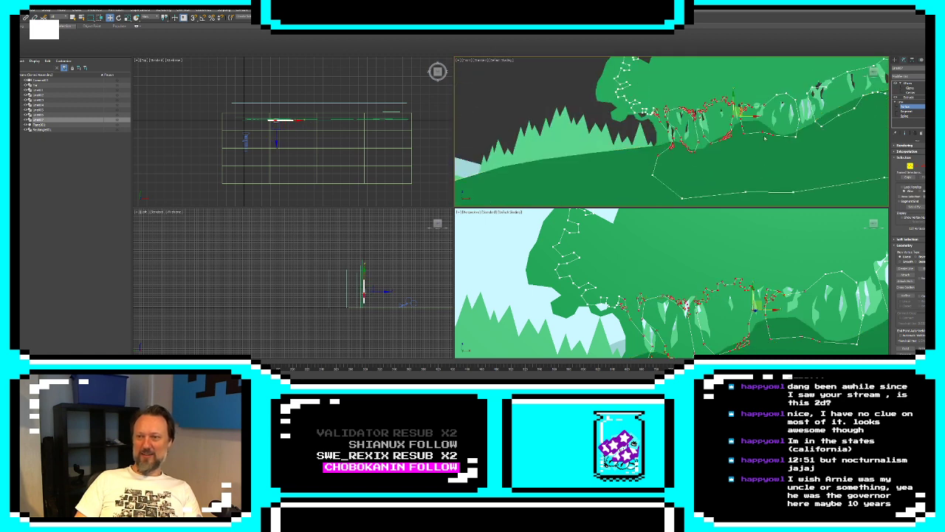
click(626, 172)
Leave vertex editing and examine the black silhouette's jagged openings against the layers behind it
middle_drag(791, 117, 718, 145)
scroll(718, 145, up, 4)
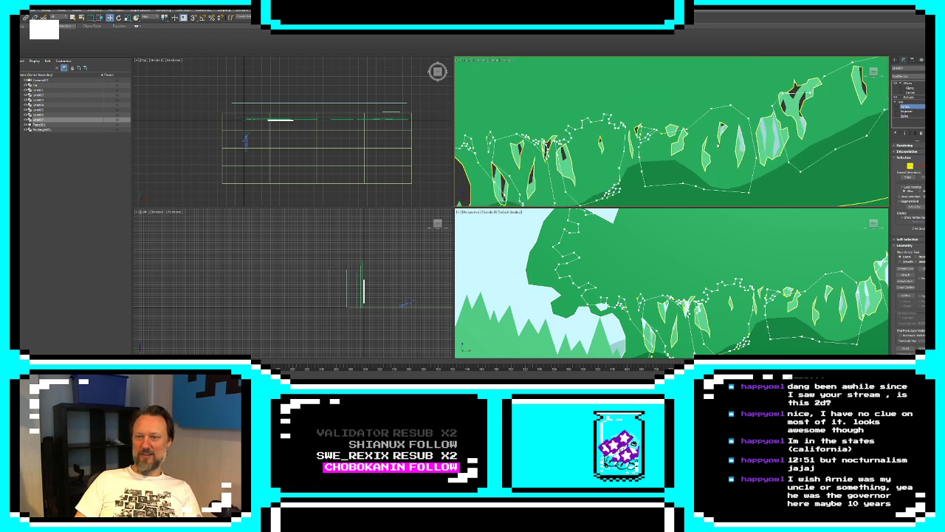
scroll(624, 108, down, 6)
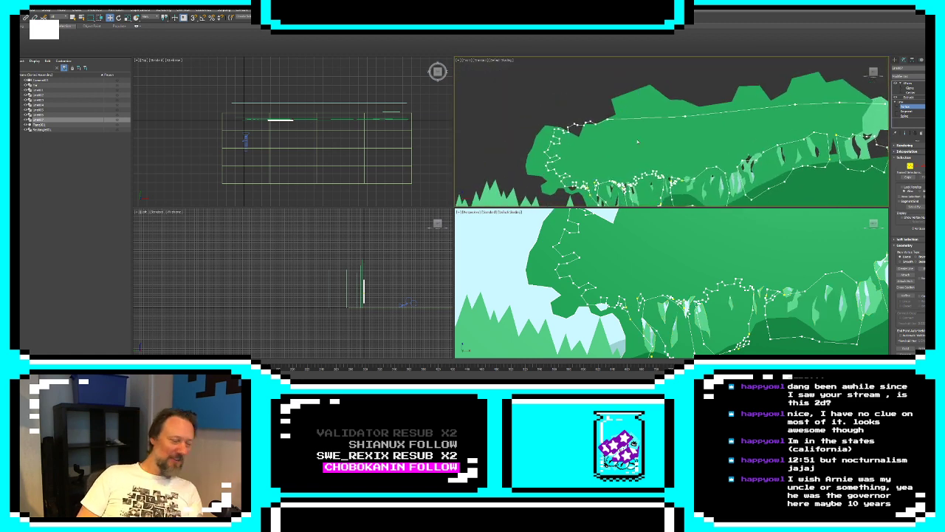
middle_drag(638, 142, 628, 96)
scroll(628, 96, down, 3)
click(896, 63)
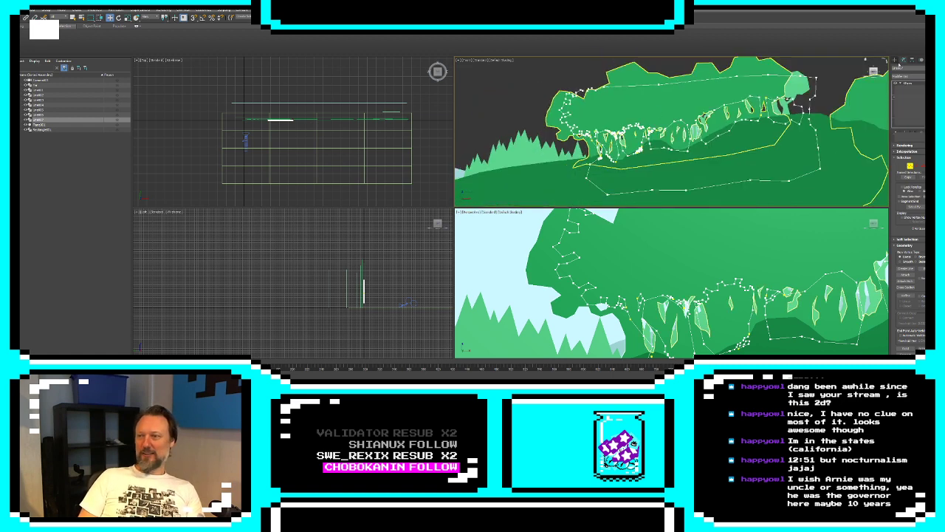
click(496, 97)
scroll(633, 128, up, 3)
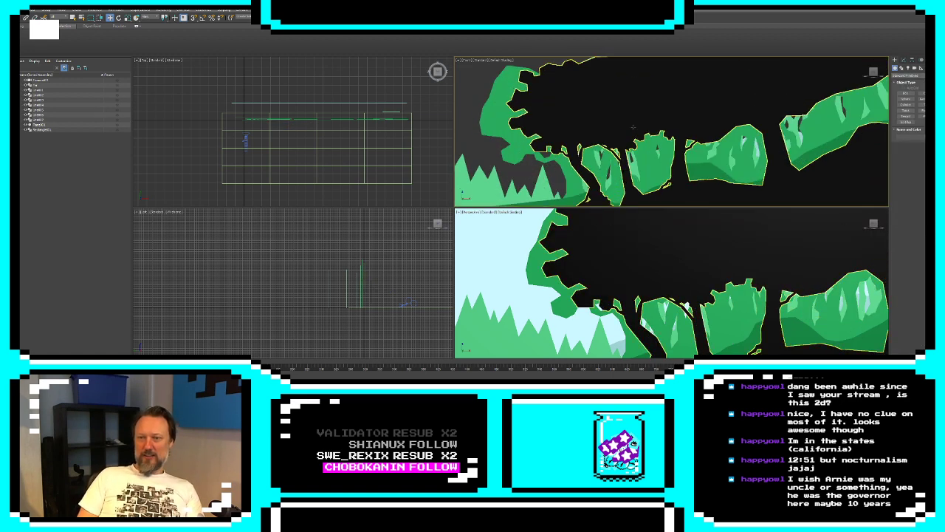
scroll(633, 127, up, 2)
middle_drag(633, 127, 640, 89)
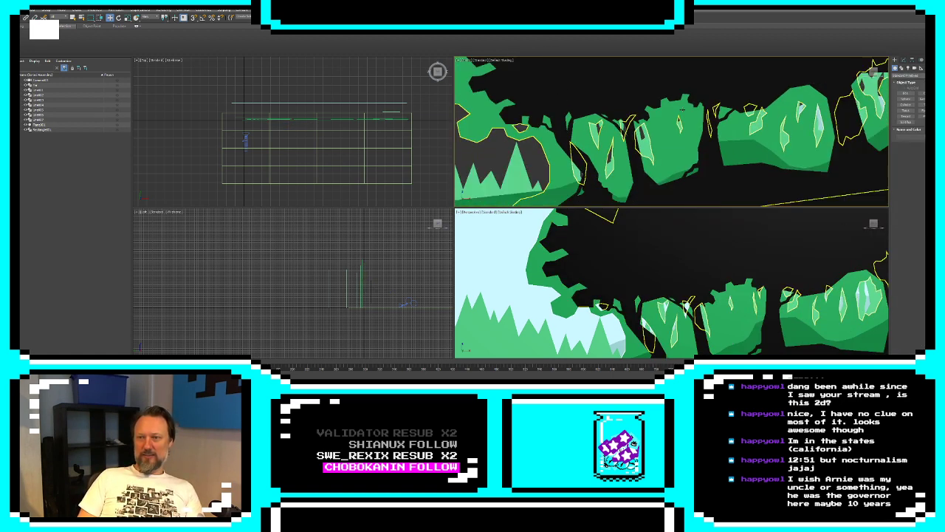
click(562, 172)
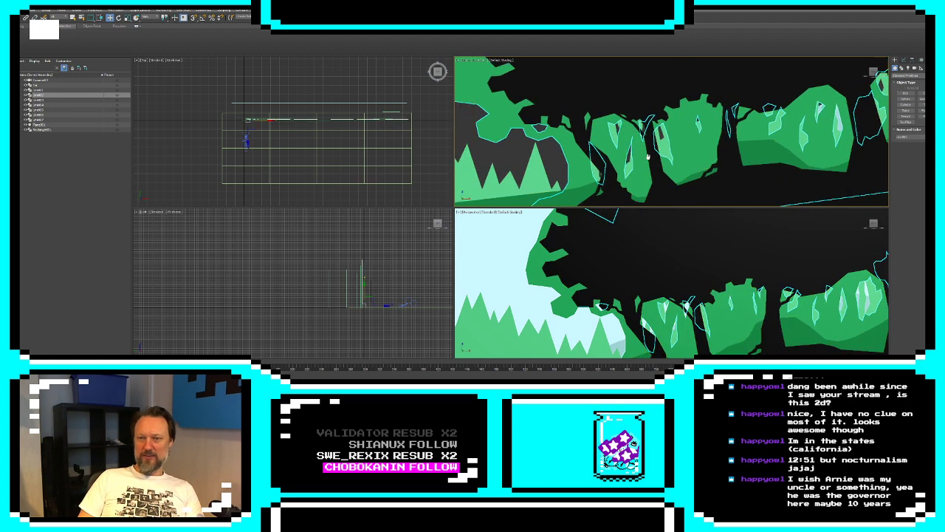
middle_drag(648, 157, 717, 196)
scroll(717, 147, down, 3)
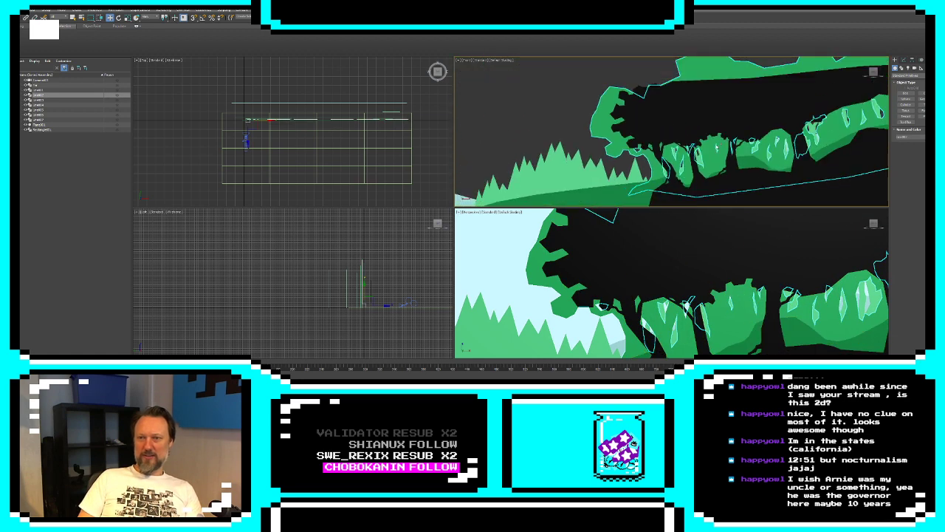
Reopen the black silhouette's vertices and move the leafy end edge and its upper corner outward over the tree layer
scroll(709, 147, up, 2)
click(646, 124)
click(904, 60)
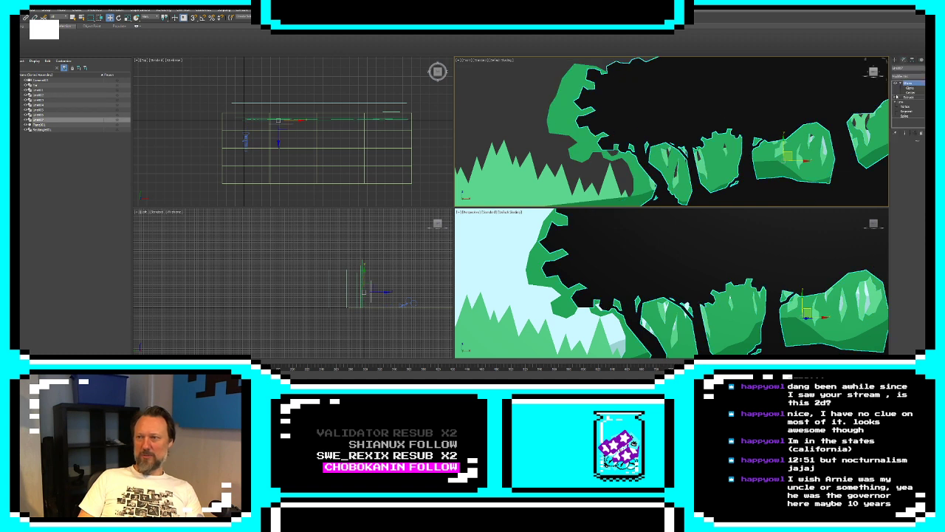
click(907, 107)
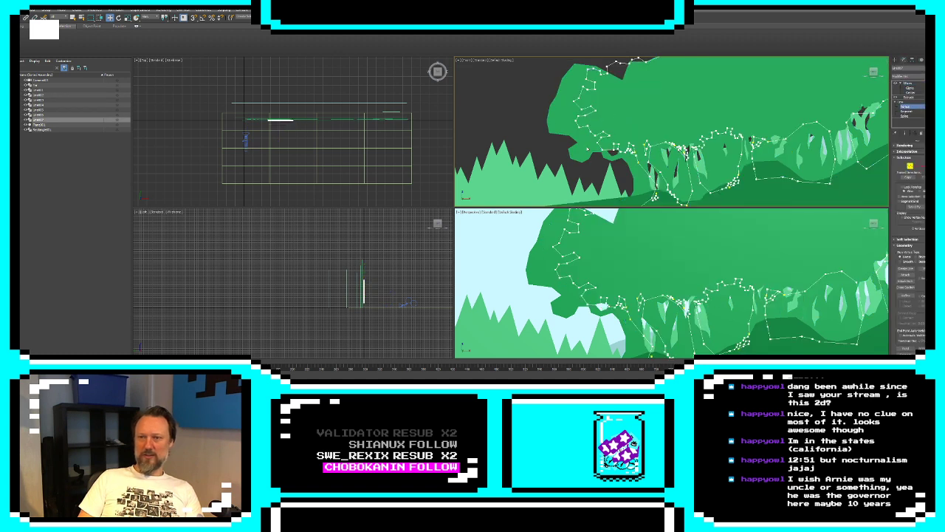
click(605, 134)
ctrl+drag(559, 137, 604, 94)
middle_drag(601, 93, 589, 117)
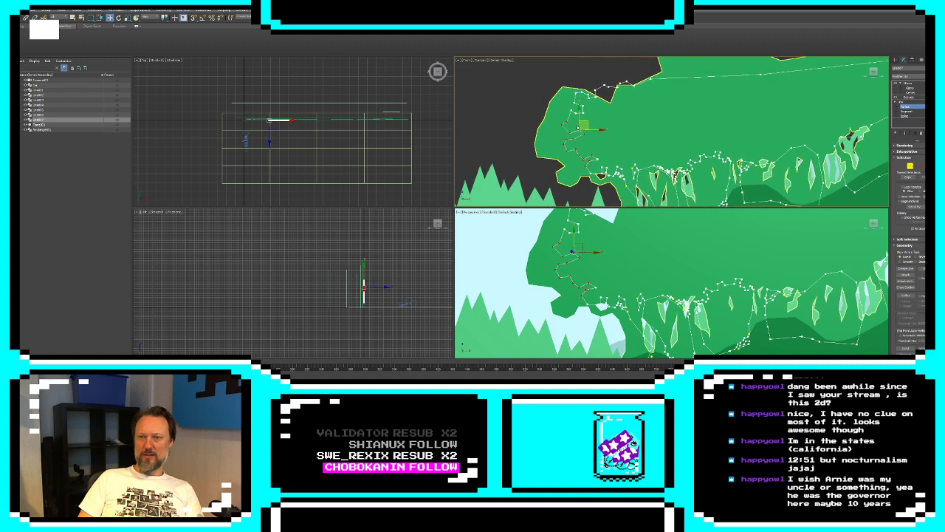
ctrl+drag(550, 129, 605, 66)
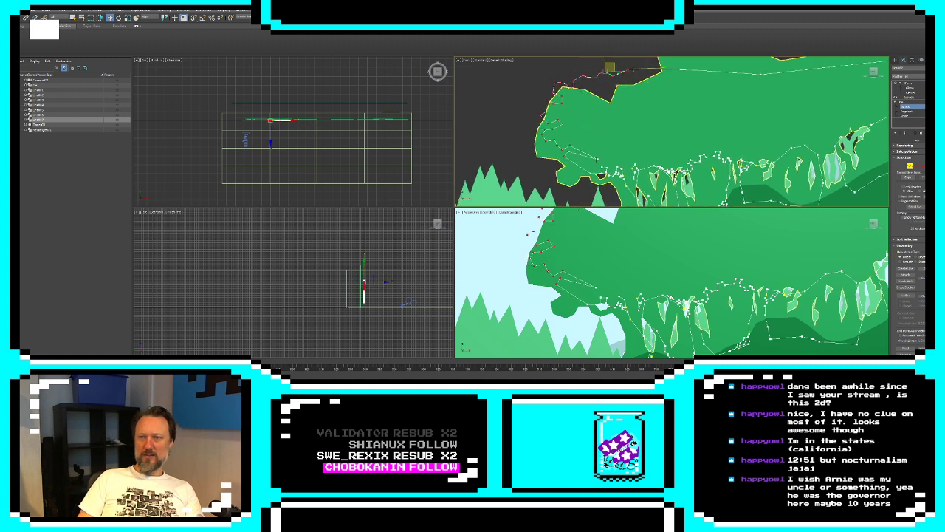
Pull the vertex at the lower end of the silhouette's leafy end edge outward in line with the moved ones
click(600, 159)
drag(601, 160, 564, 159)
click(578, 162)
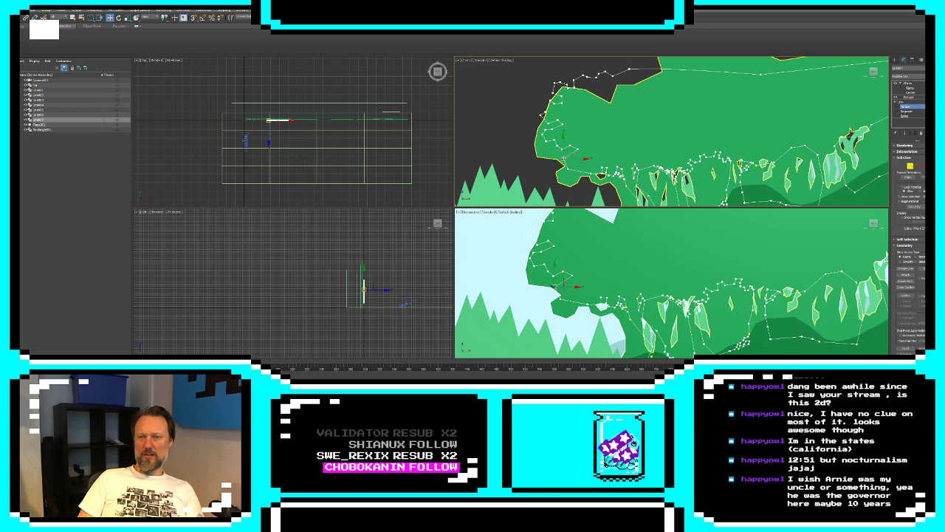
Select all vertices of the black silhouette, reset their tangents, and clear the selection
scroll(709, 127, down, 8)
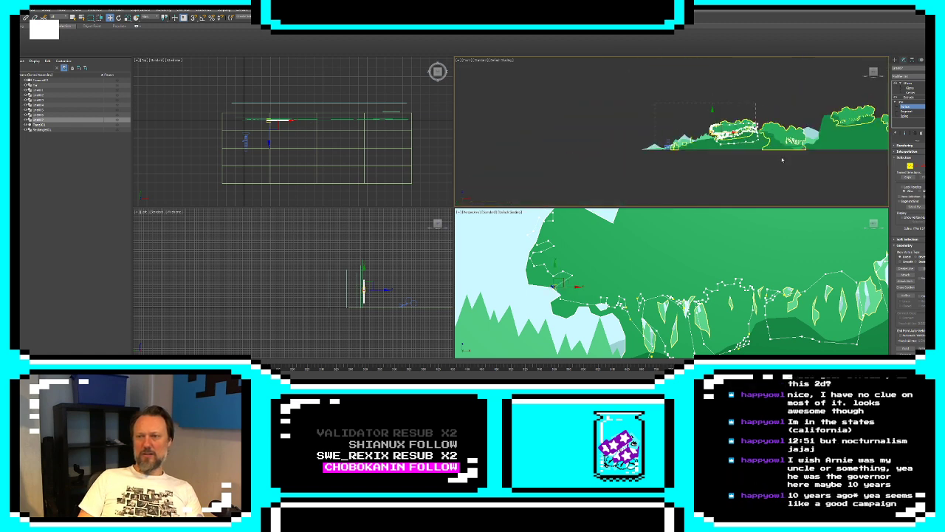
key(ctrl+a)
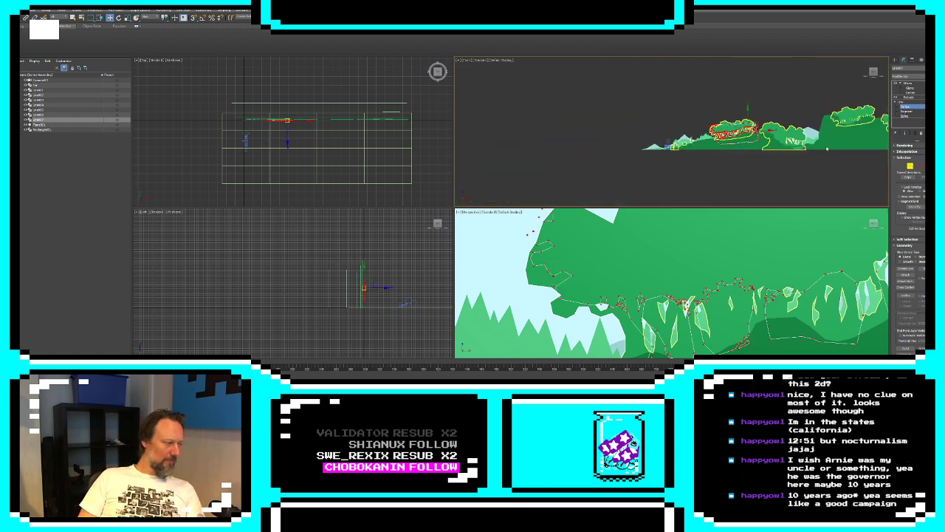
click(748, 134)
right_click(748, 134)
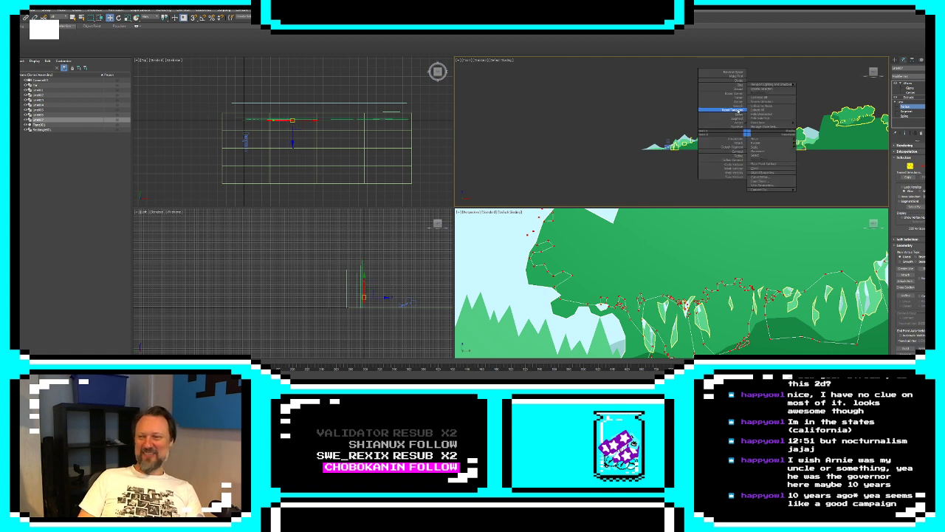
click(738, 110)
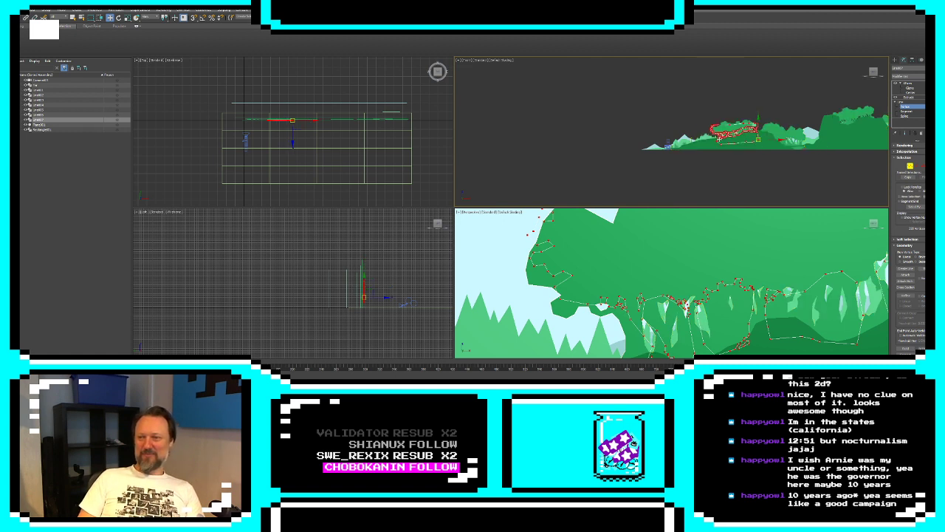
click(716, 178)
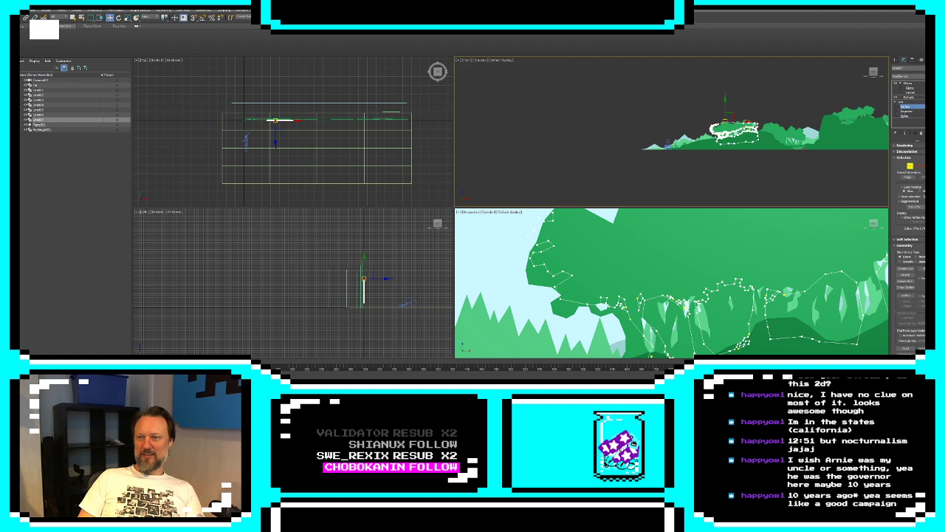
Reposition the vertex on the silhouette's upper edge and leave vertex editing
drag(738, 122, 755, 120)
click(752, 174)
middle_drag(752, 174, 734, 194)
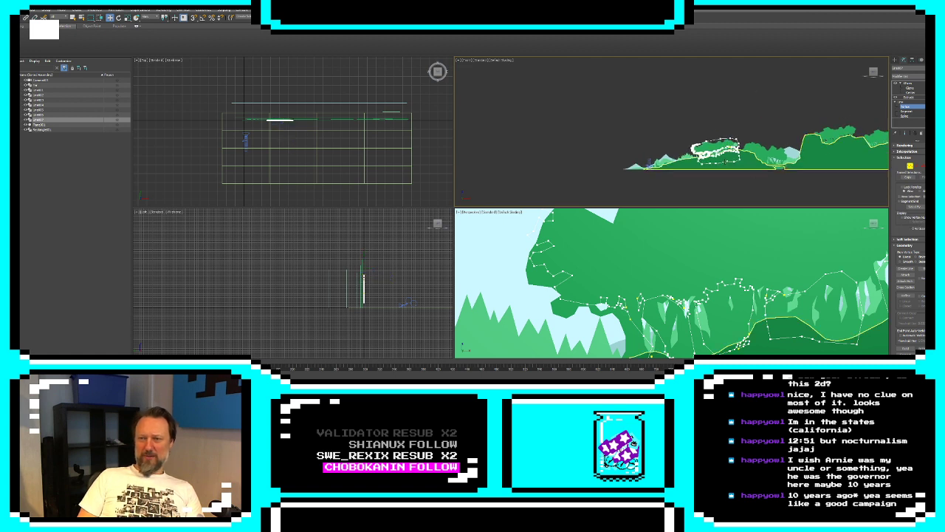
click(896, 60)
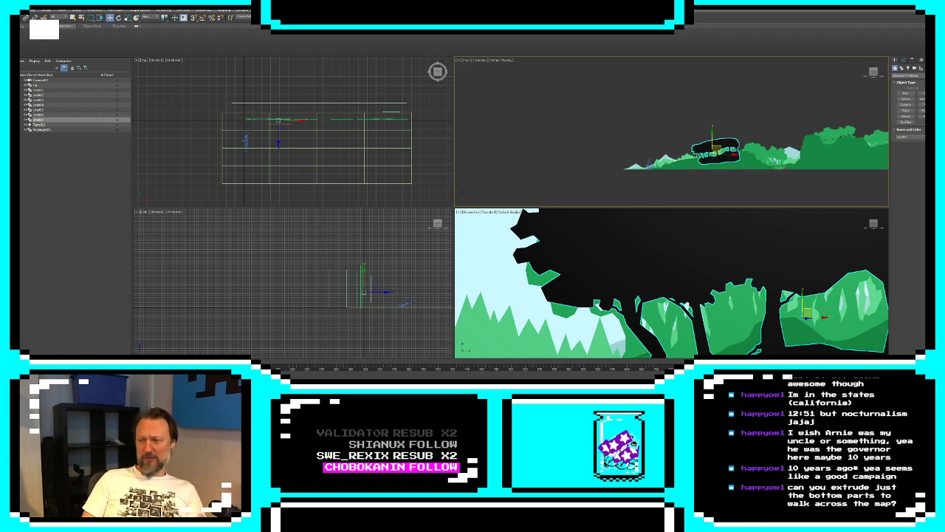
Select the dark green ground layer and increase its Extrude amount to give it depth toward the camera
alt+middle_drag(733, 280, 775, 242)
scroll(768, 292, down, 4)
scroll(775, 242, down, 2)
click(716, 284)
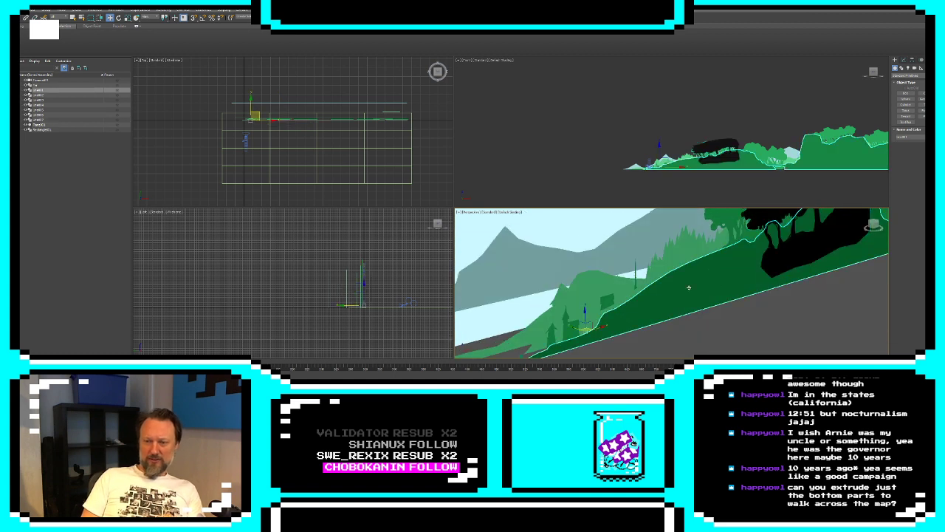
scroll(674, 291, up, 2)
click(902, 60)
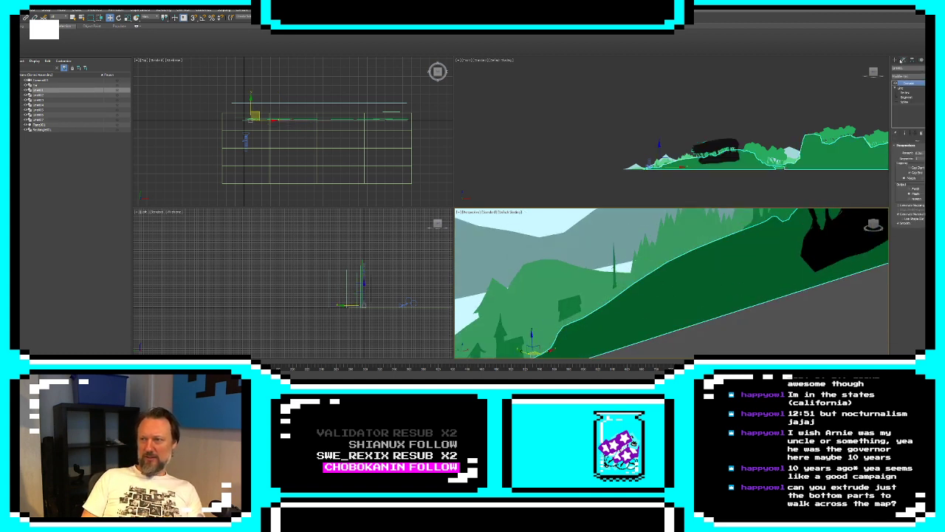
drag(927, 153, 927, 127)
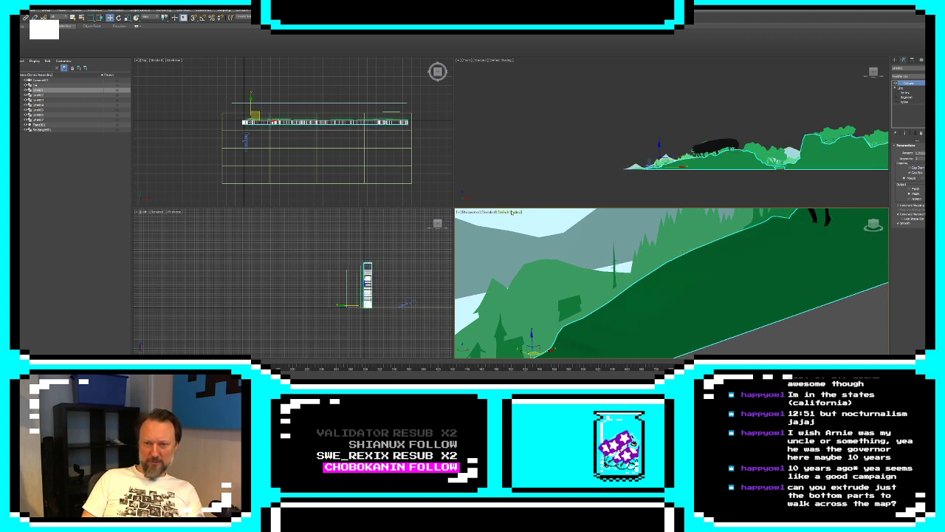
Show Edged Faces in the perspective view and orbit to view the extruded ground's top surface
click(515, 211)
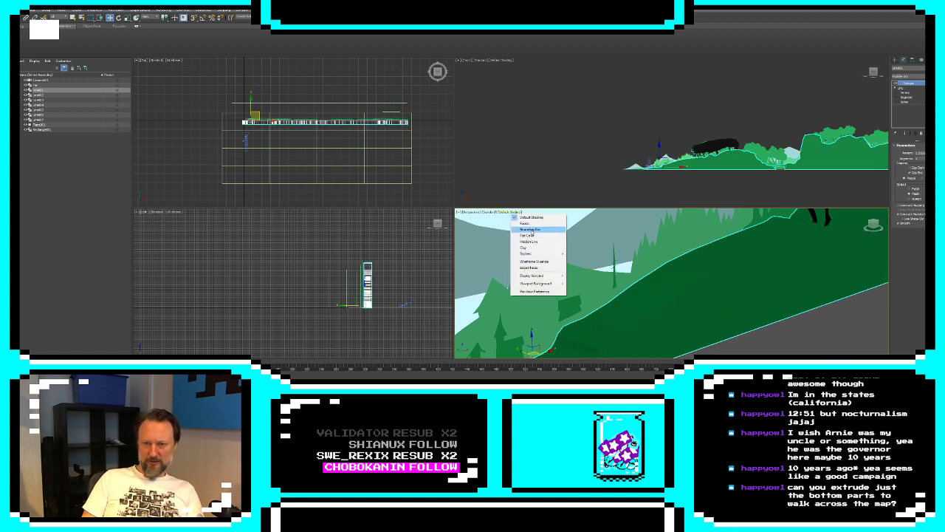
click(535, 267)
alt+middle_drag(537, 269, 757, 309)
click(839, 317)
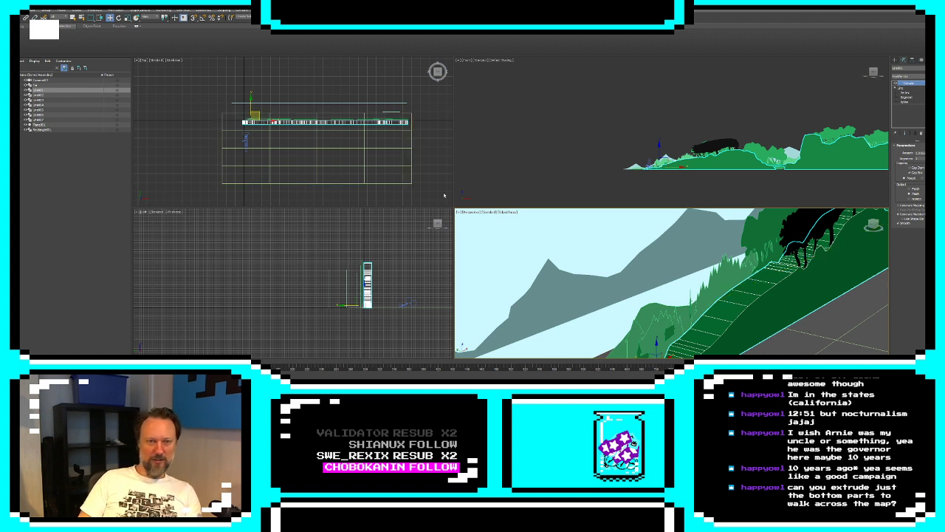
Duplicate the extruded ground layer as a copy placed slightly in front of the original
click(288, 148)
shift+drag(251, 104, 251, 109)
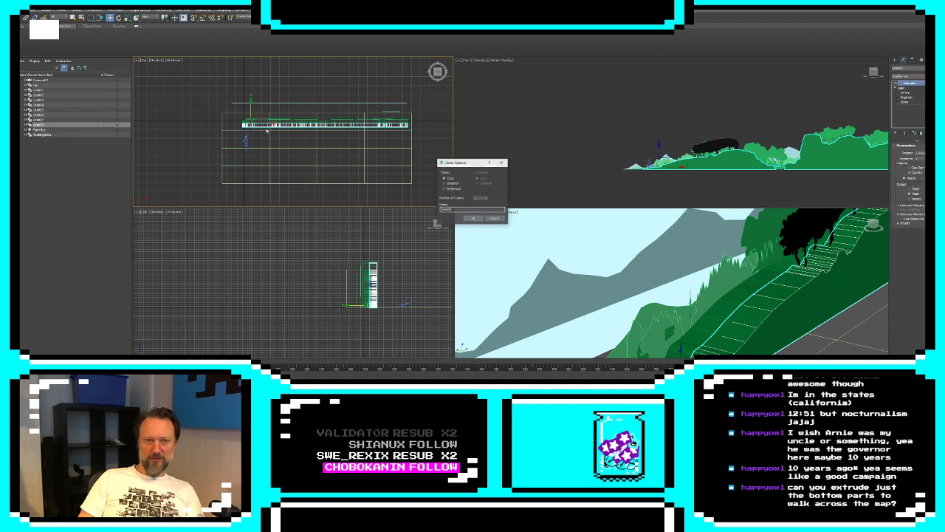
click(473, 219)
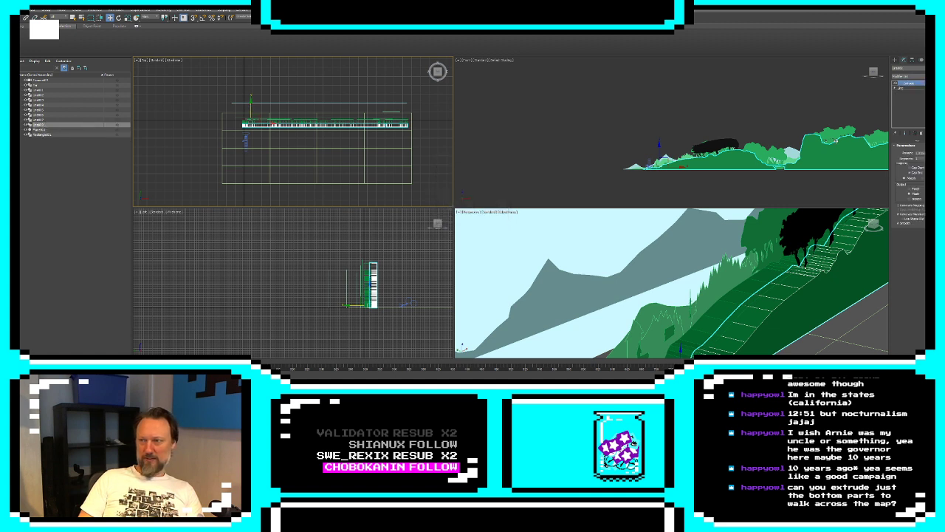
Lower several upper-edge vertices of the ground copy along the slope beneath and beside the black trees, and leave vertex editing
click(895, 88)
click(905, 93)
scroll(737, 170, up, 5)
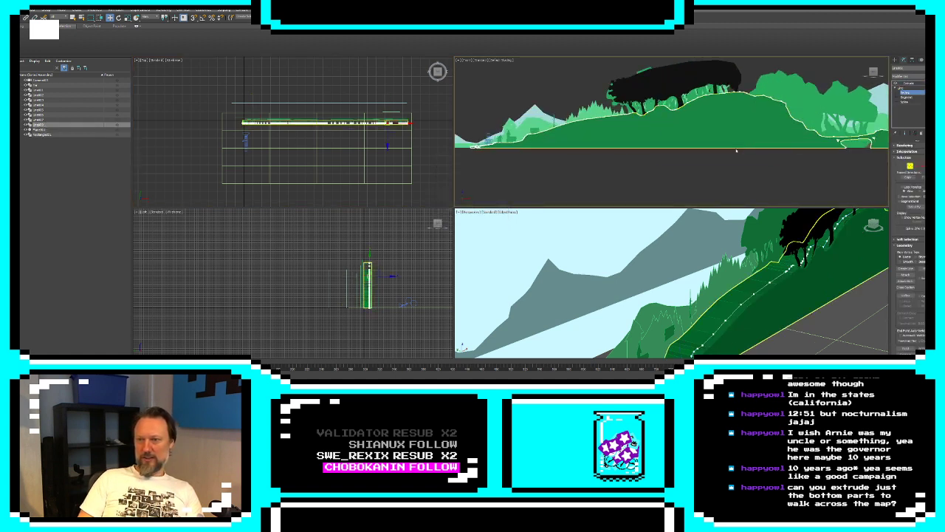
drag(722, 135, 722, 136)
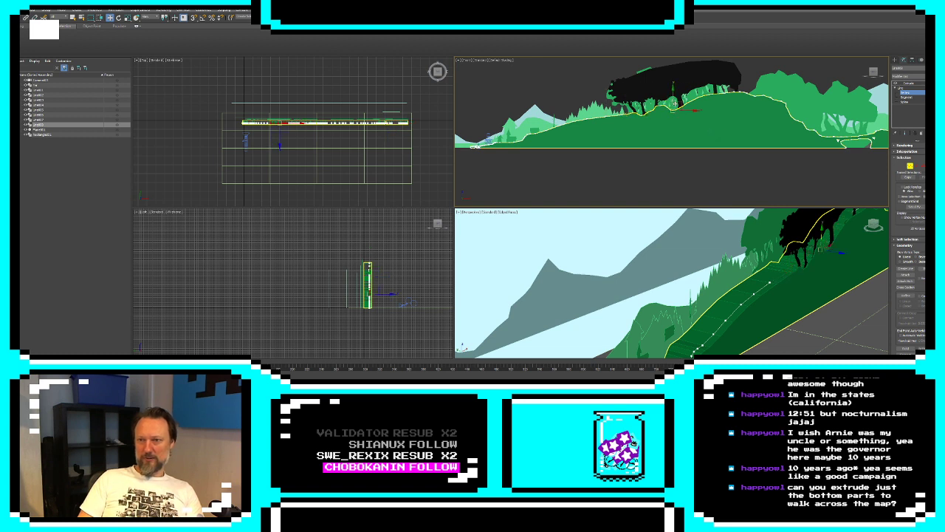
click(659, 111)
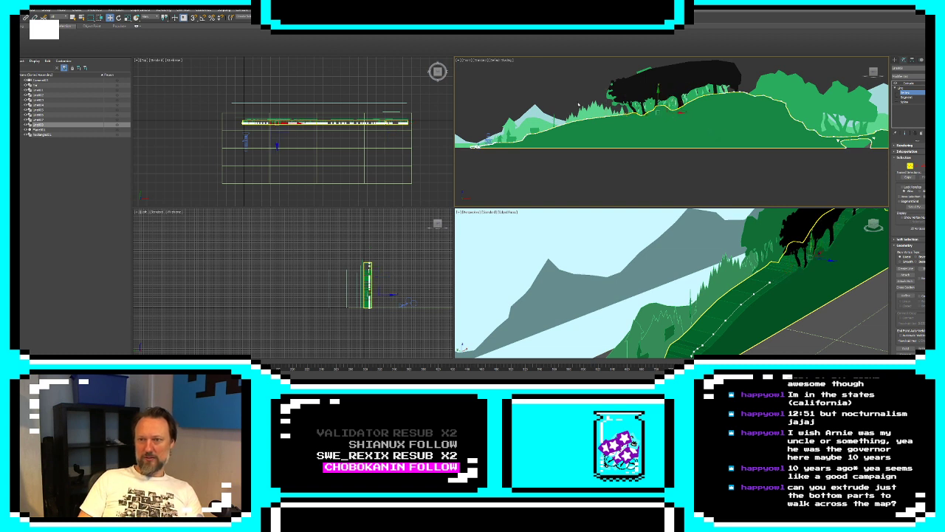
click(626, 117)
click(606, 112)
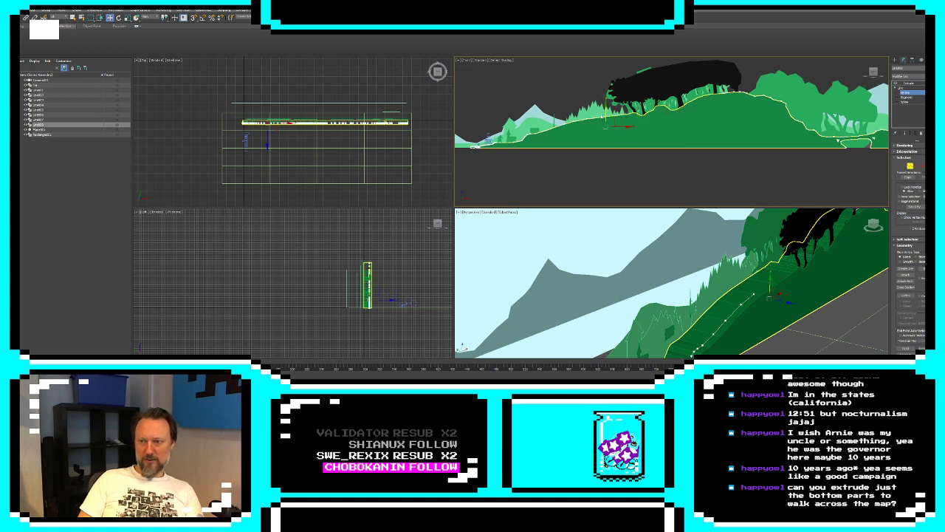
click(589, 108)
drag(588, 119, 588, 131)
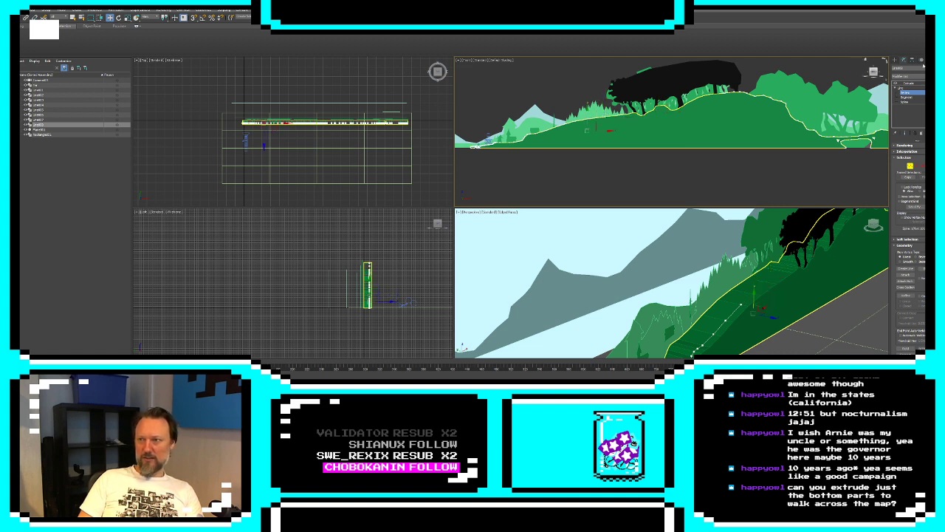
click(894, 61)
Examine the lowered edge of the ground copy up close and from the front in the maximized perspective view
click(838, 309)
alt+middle_drag(838, 309, 809, 321)
scroll(809, 321, up, 3)
key(alt+w)
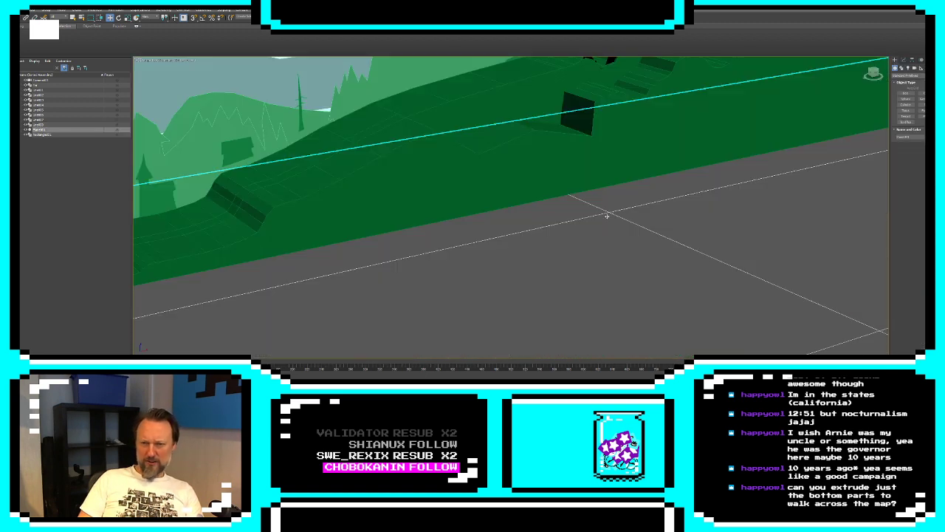
middle_drag(606, 213, 563, 285)
alt+middle_drag(561, 274, 612, 243)
click(572, 211)
alt+middle_drag(479, 120, 553, 174)
click(618, 264)
scroll(614, 263, down, 3)
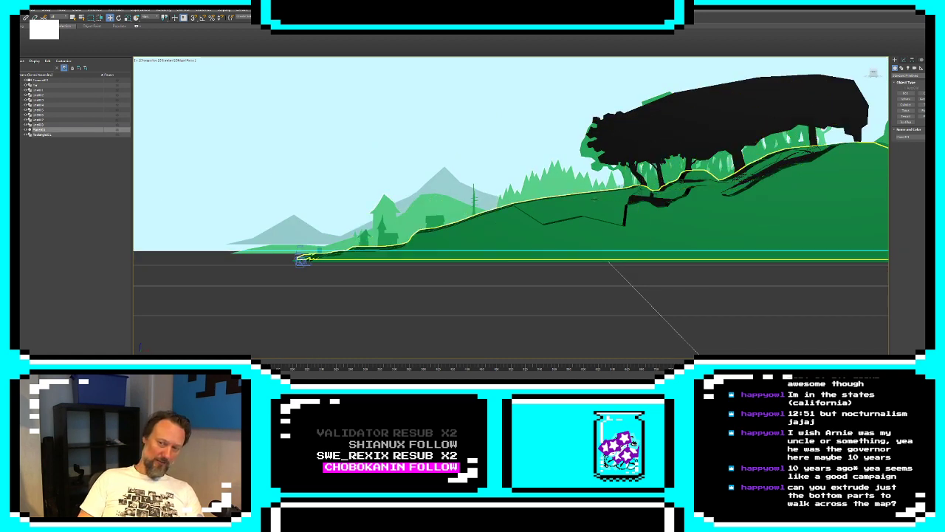
scroll(574, 206, up, 6)
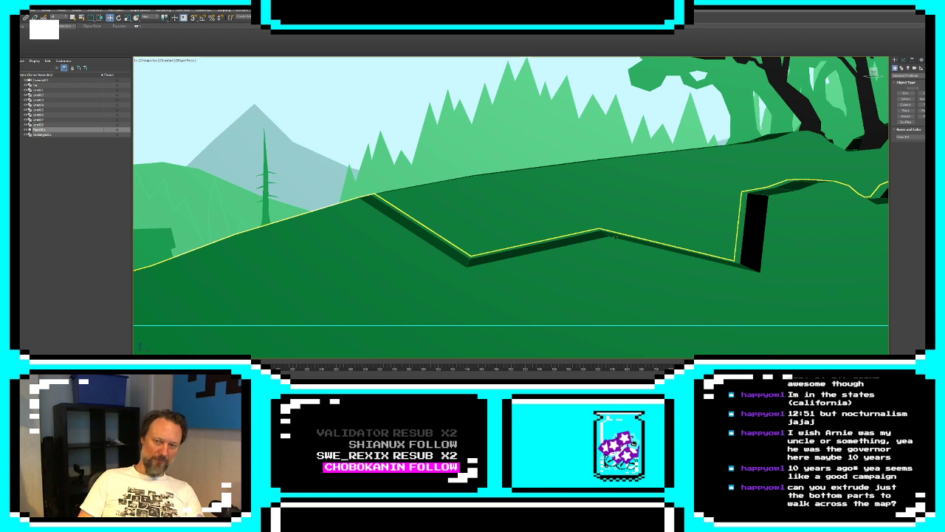
Select the front ground copy and inspect its stepped edge from several angles beside the other layers
click(753, 226)
middle_drag(754, 226, 538, 255)
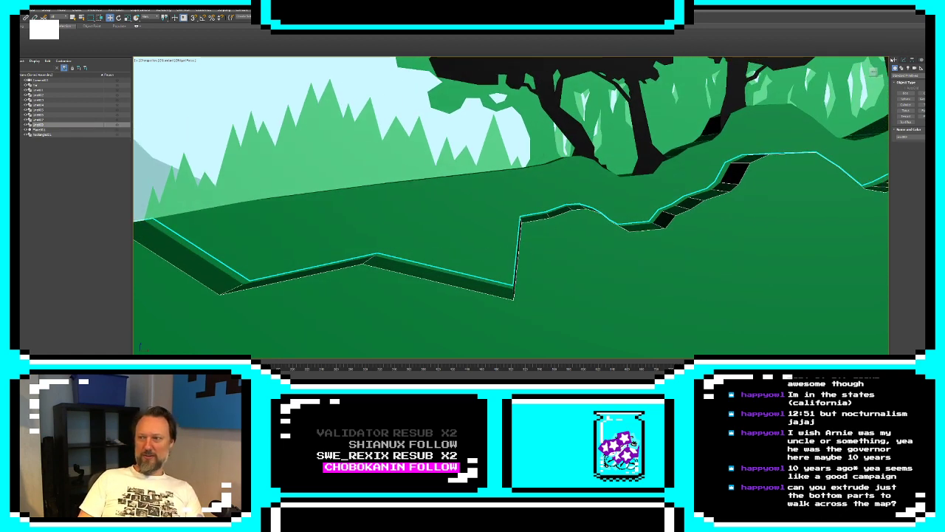
click(905, 61)
click(906, 93)
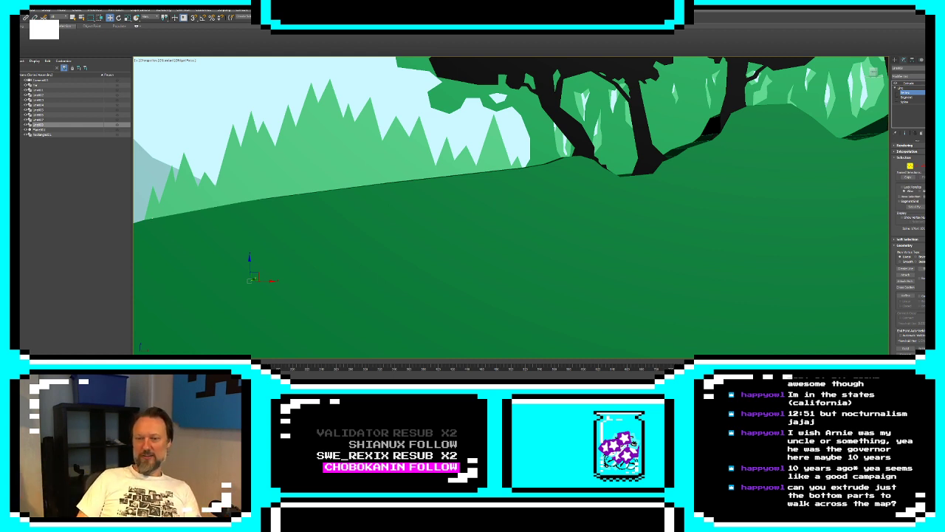
key(alt+w)
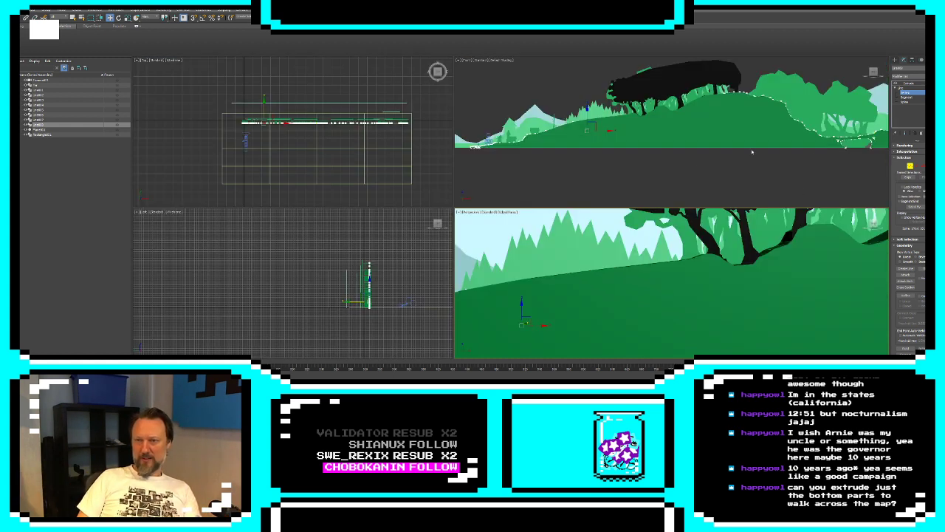
click(895, 61)
alt+middle_drag(664, 292, 731, 252)
scroll(741, 322, up, 3)
scroll(740, 322, up, 3)
scroll(731, 251, down, 2)
click(904, 60)
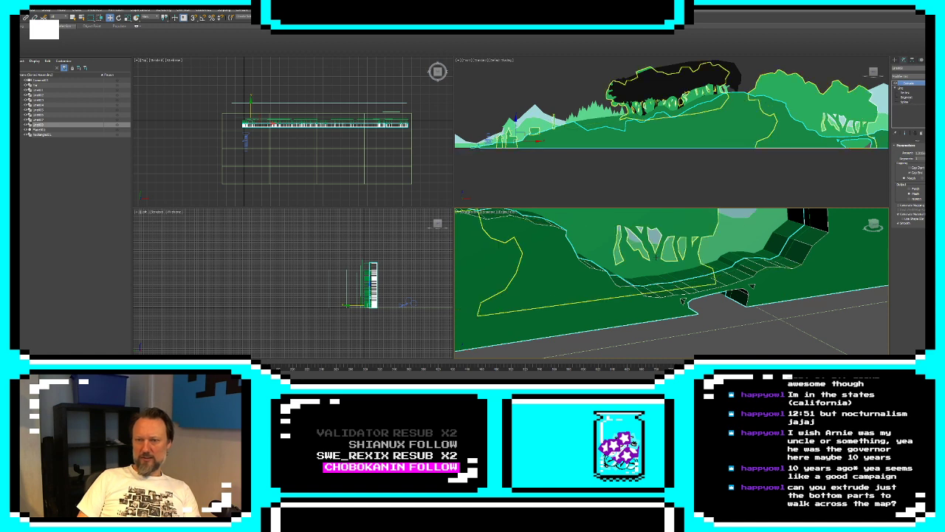
middle_drag(547, 247, 753, 267)
middle_drag(665, 261, 886, 208)
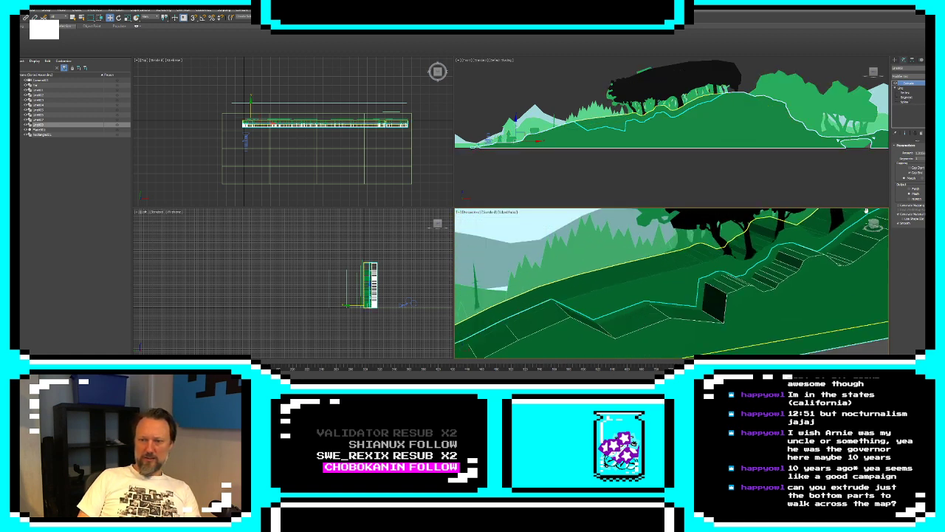
Edit the front ground copy's vertices with the extruded end result displayed, with the vertex at the start of the lowered section selected
click(905, 93)
scroll(537, 125, up, 2)
click(592, 124)
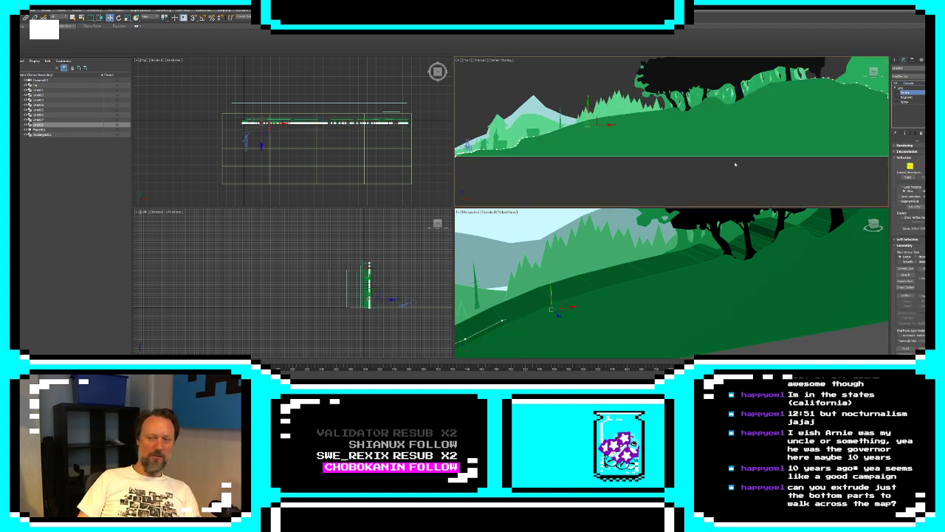
click(904, 133)
middle_drag(570, 309, 664, 288)
alt+middle_drag(590, 305, 702, 316)
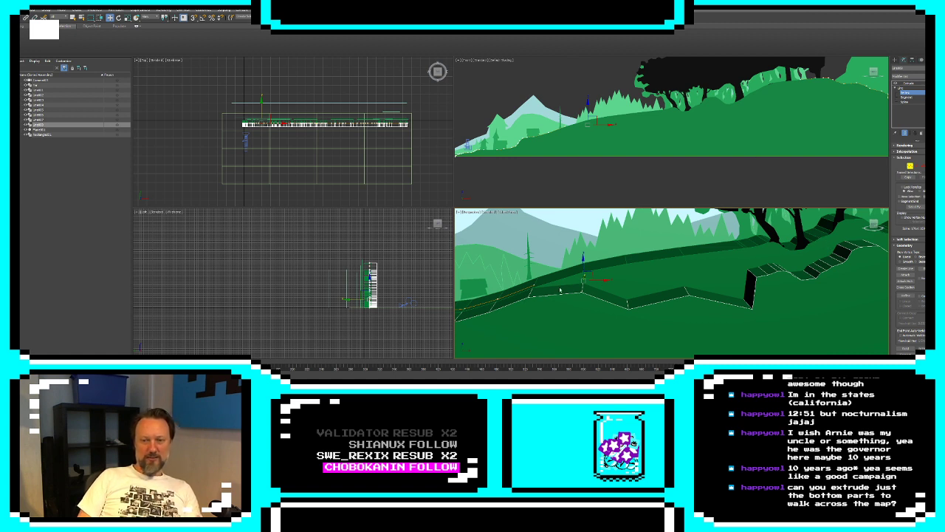
Lower the neighboring vertices on the front ground copy's slope to even out the zigzag ledge, and leave vertex editing
click(565, 121)
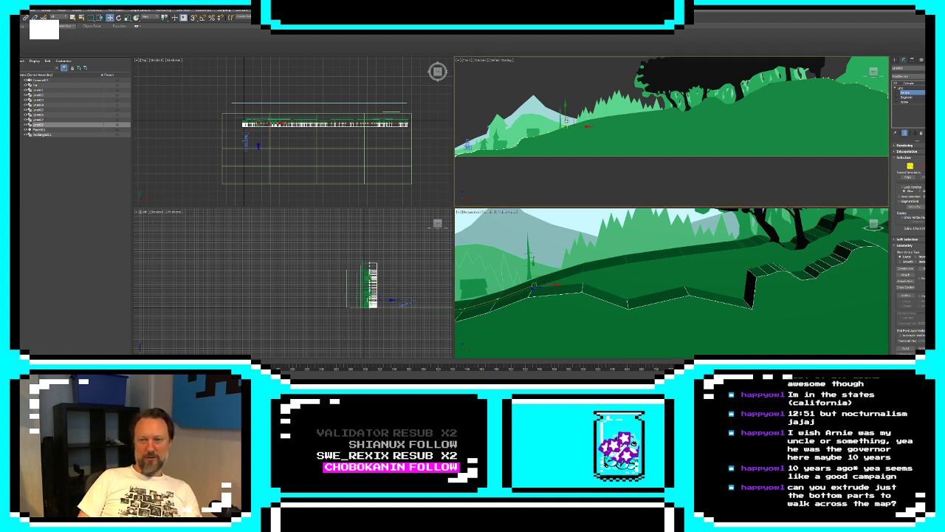
drag(565, 114, 568, 122)
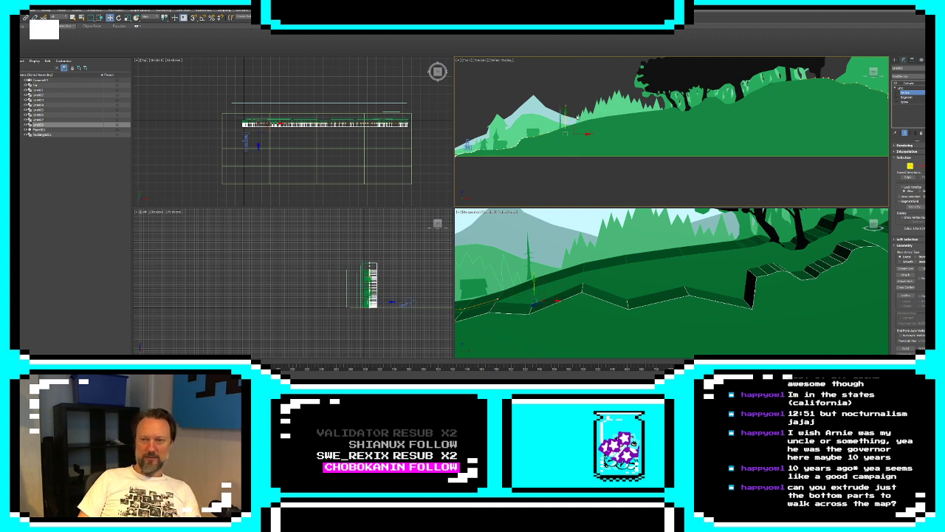
drag(566, 117, 590, 121)
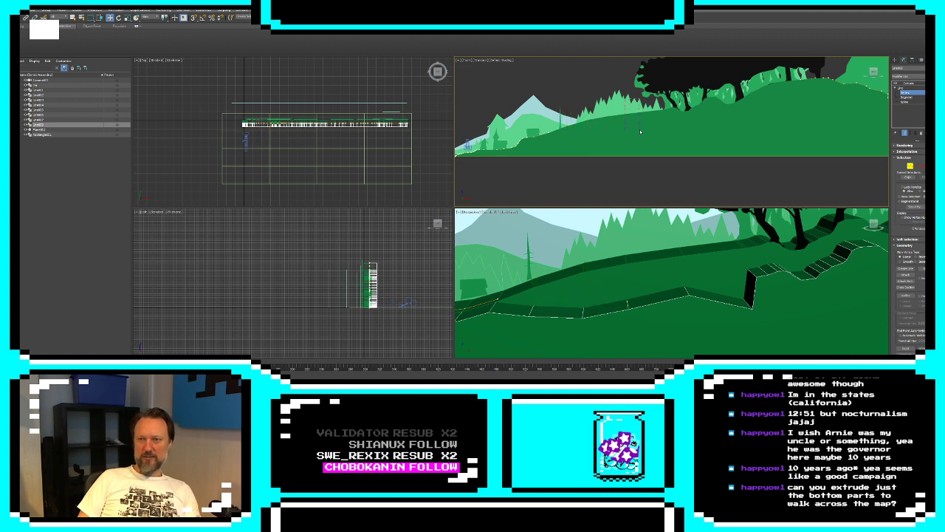
drag(635, 112, 635, 119)
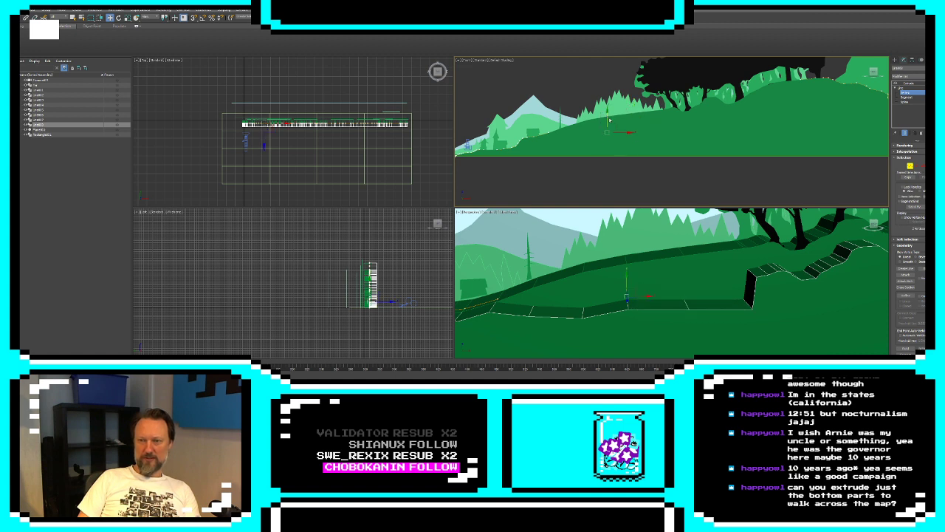
drag(609, 120, 607, 123)
alt+middle_drag(653, 278, 659, 299)
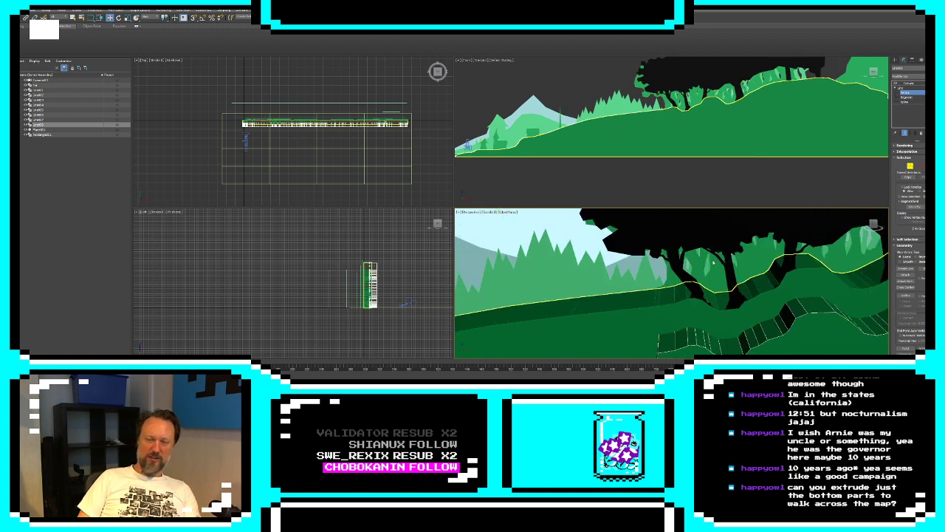
middle_drag(793, 136, 770, 146)
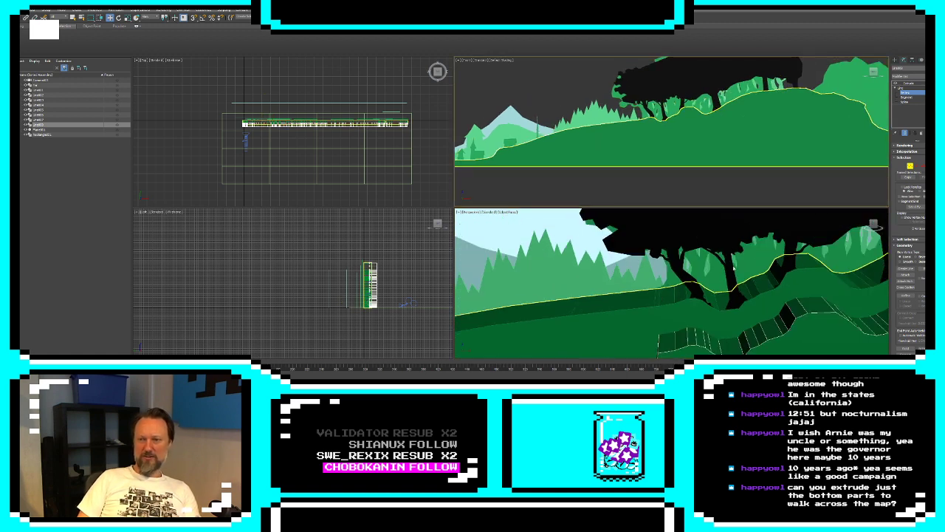
click(894, 61)
Travel along the layered scene in the perspective view, examining the trees, hills and extruded ground edges up to the distant tower
alt+middle_drag(687, 284, 626, 282)
scroll(707, 306, up, 8)
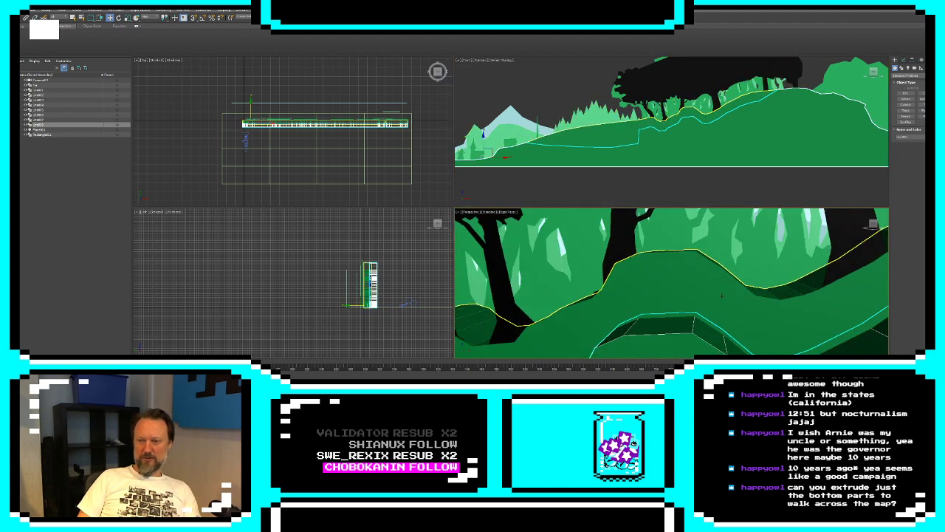
middle_drag(712, 295, 791, 323)
scroll(789, 322, up, 8)
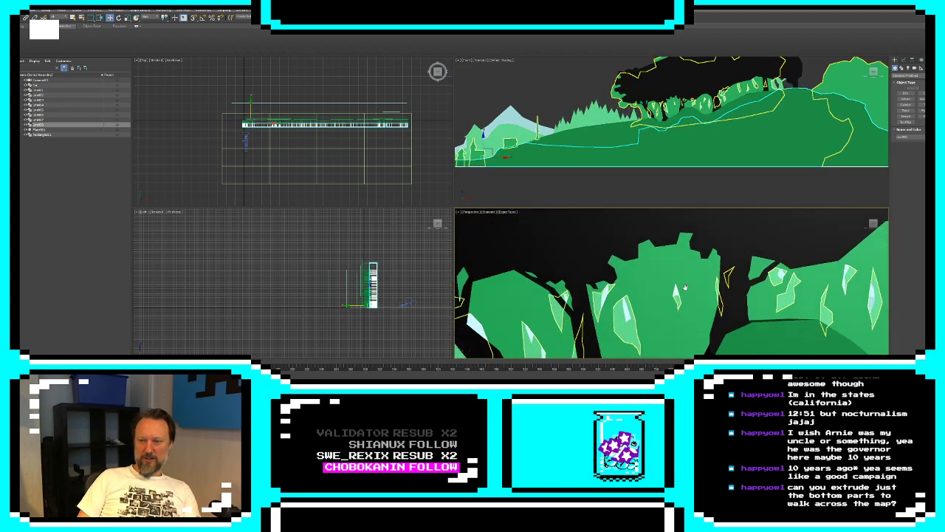
middle_drag(730, 253, 689, 258)
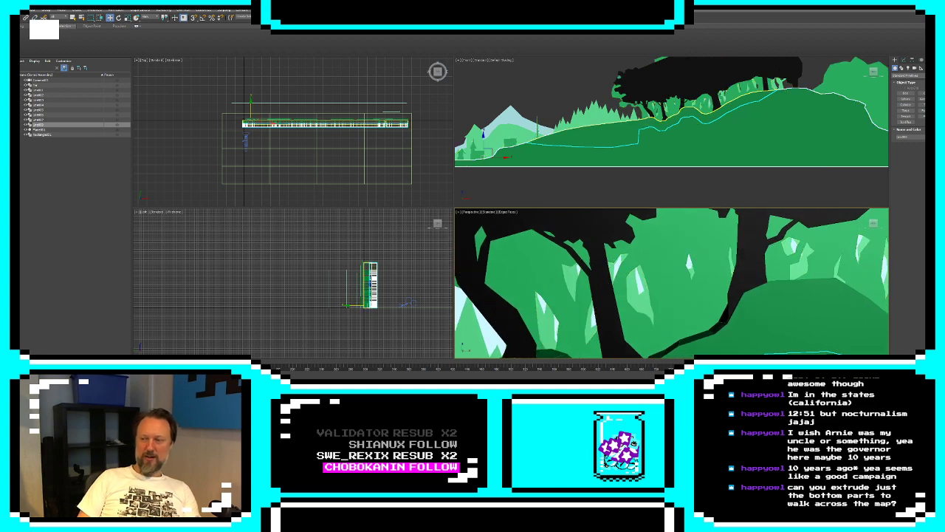
key(alt+w)
middle_drag(644, 192, 348, 215)
mouse_move(685, 172)
middle_down()
mouse_move(530, 215)
mouse_move(311, 298)
mouse_move(552, 222)
mouse_move(428, 247)
middle_up()
middle_drag(803, 154, 339, 221)
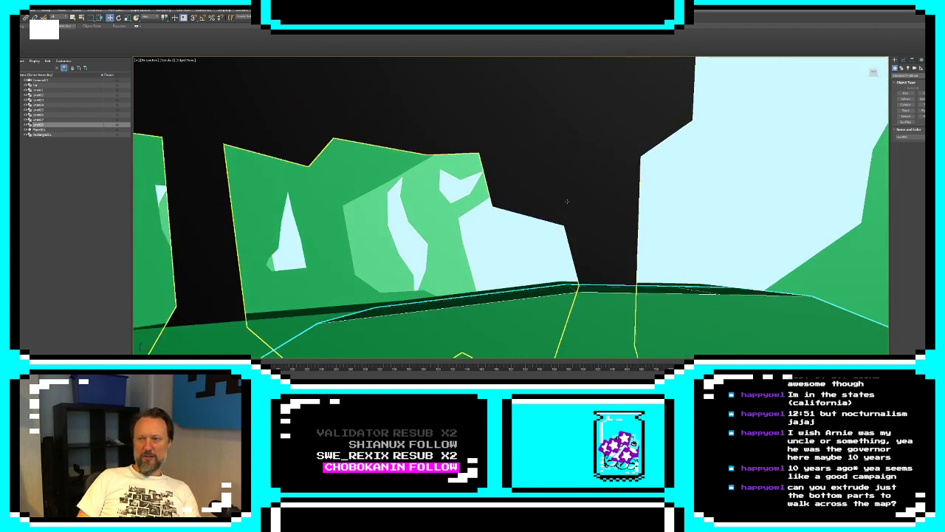
middle_drag(796, 198, 355, 191)
mouse_move(650, 197)
middle_down()
mouse_move(458, 165)
mouse_move(333, 161)
middle_up()
scroll(568, 188, down, 4)
mouse_move(746, 212)
middle_down()
mouse_move(600, 96)
mouse_move(620, 195)
mouse_move(468, 263)
middle_up()
middle_drag(585, 194, 581, 288)
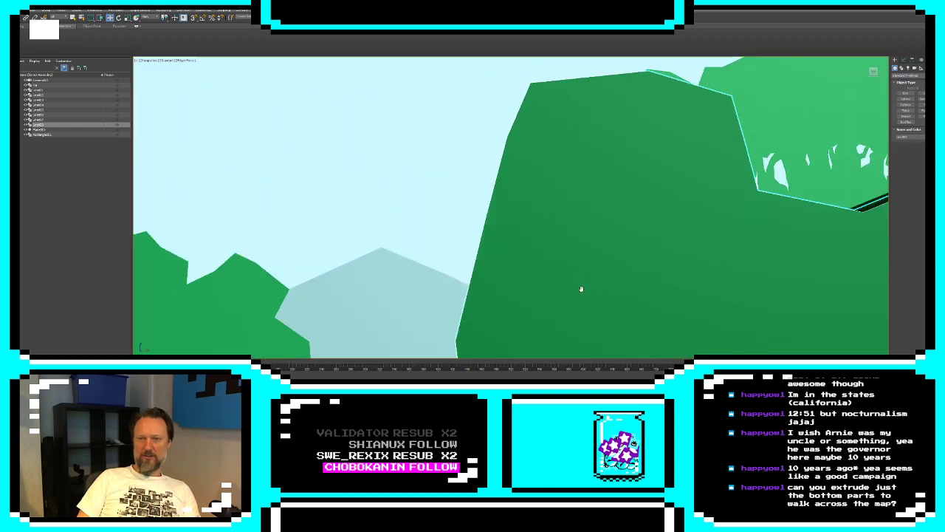
scroll(581, 289, down, 4)
middle_drag(803, 178, 618, 211)
scroll(618, 211, up, 4)
scroll(626, 226, down, 2)
middle_drag(717, 209, 535, 207)
scroll(485, 231, up, 3)
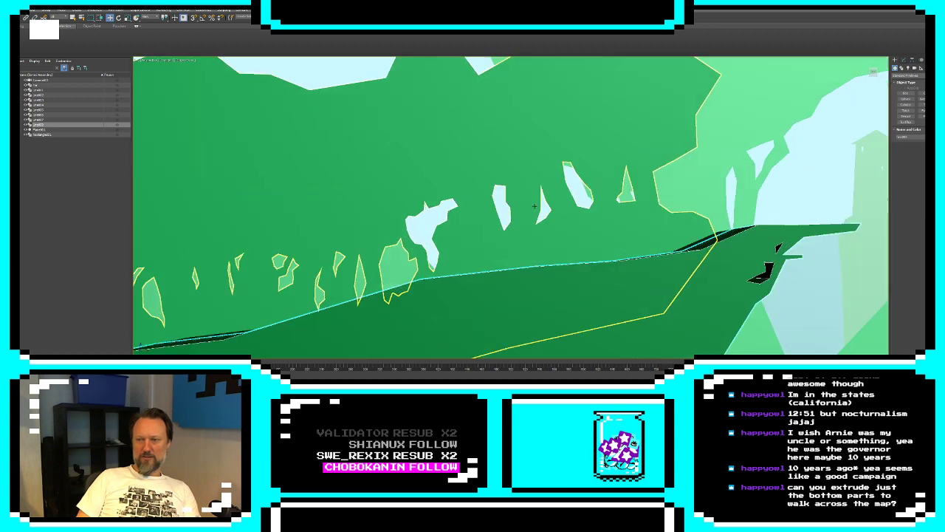
middle_drag(693, 202, 553, 217)
Set the distant tower's object color to black and select the front ground copy
click(769, 217)
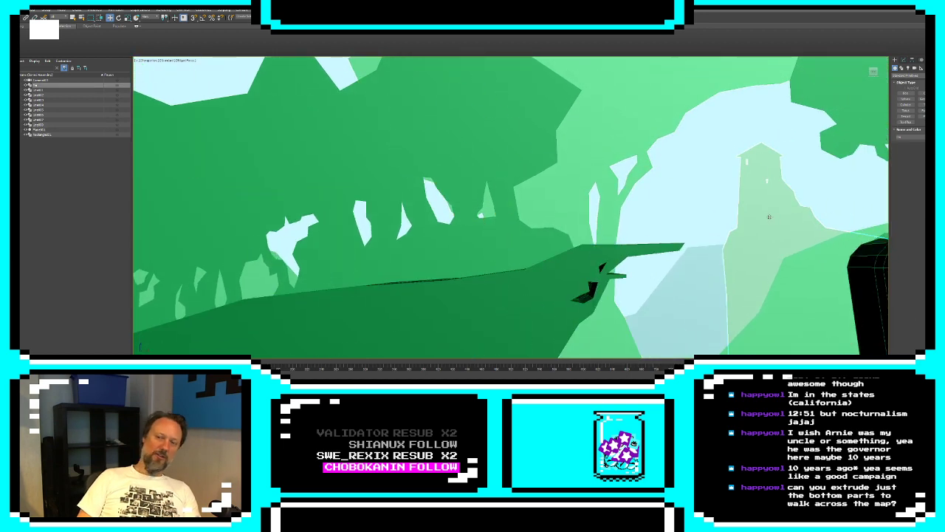
middle_drag(687, 185, 660, 200)
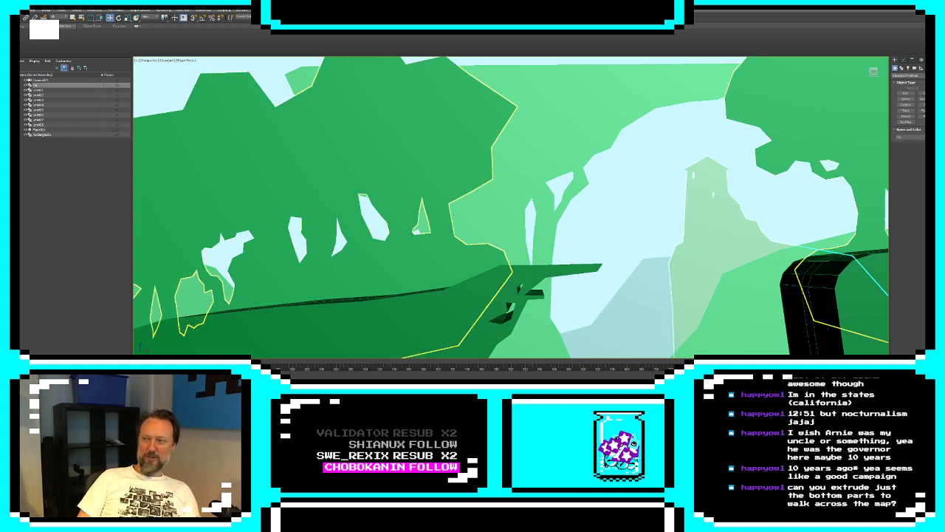
click(931, 136)
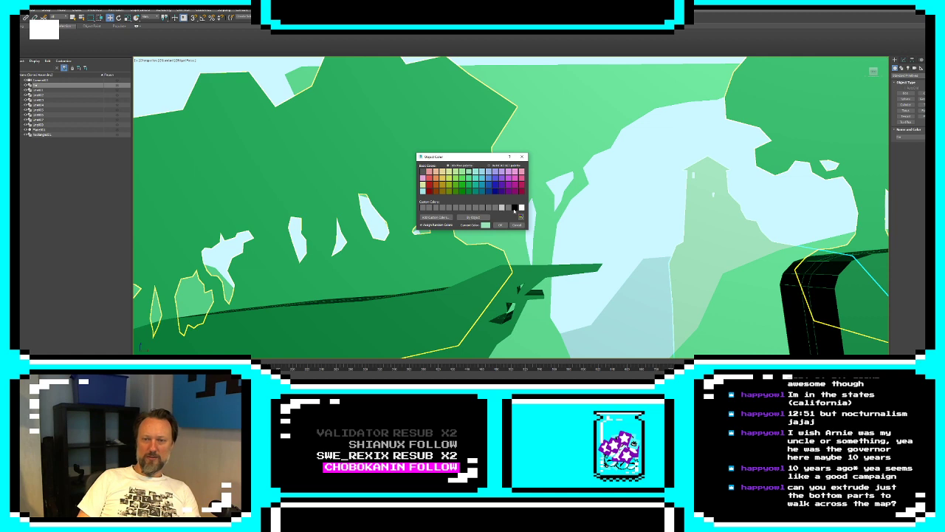
click(504, 227)
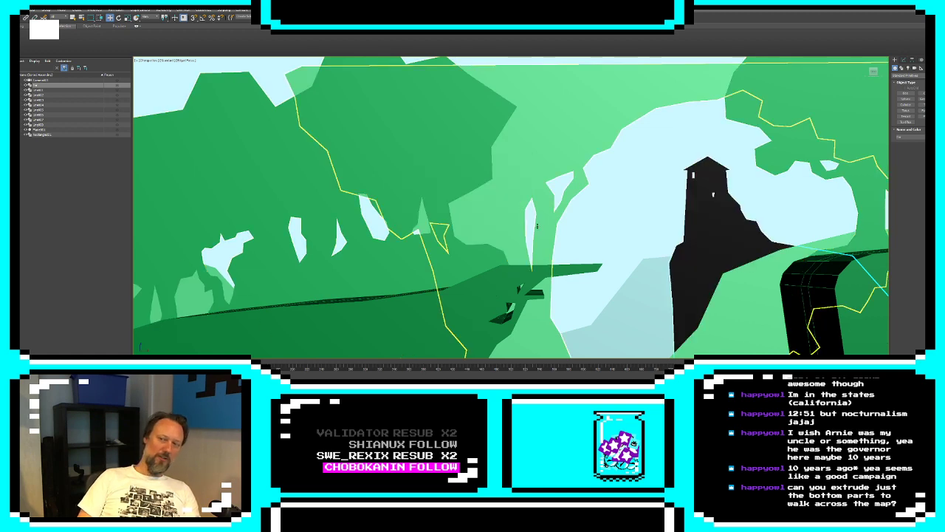
middle_drag(532, 227, 455, 237)
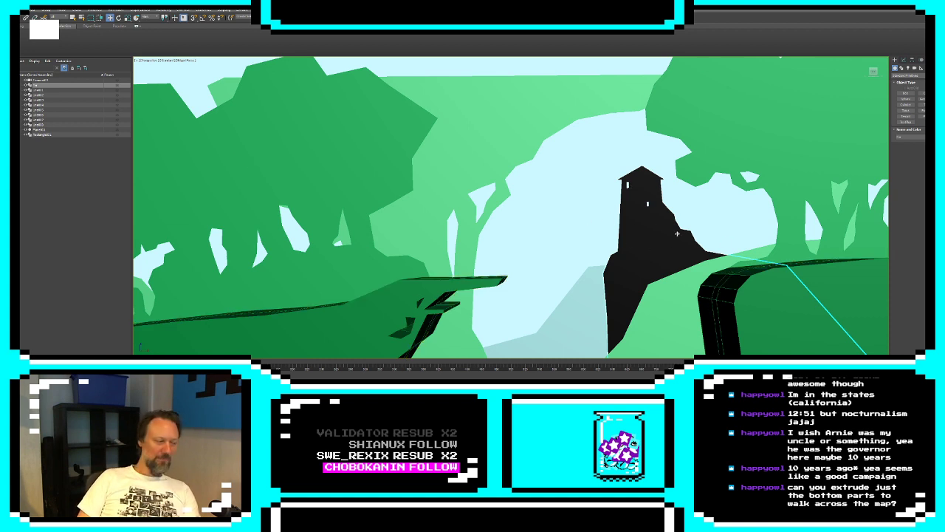
click(570, 263)
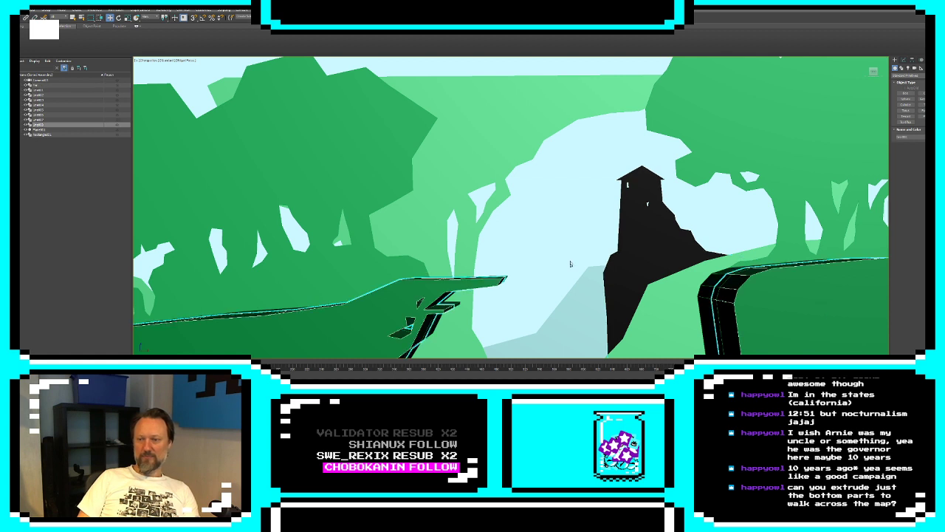
Set the distant tower's object color to a light green and deselect the tower
click(644, 240)
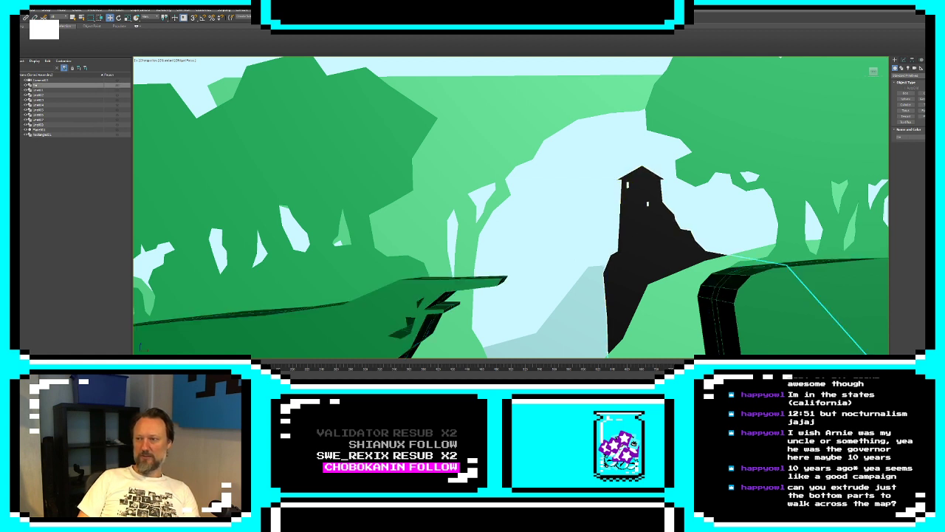
click(932, 137)
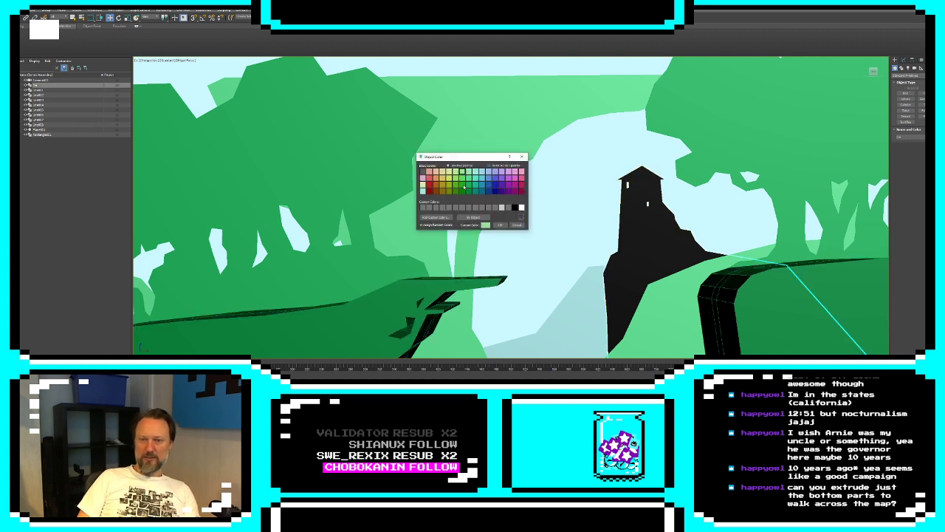
click(501, 228)
click(610, 213)
Travel back through the perspective scene from the distant tower to the valley with the cave opening, examining the ground and tree layers
middle_drag(519, 230, 586, 204)
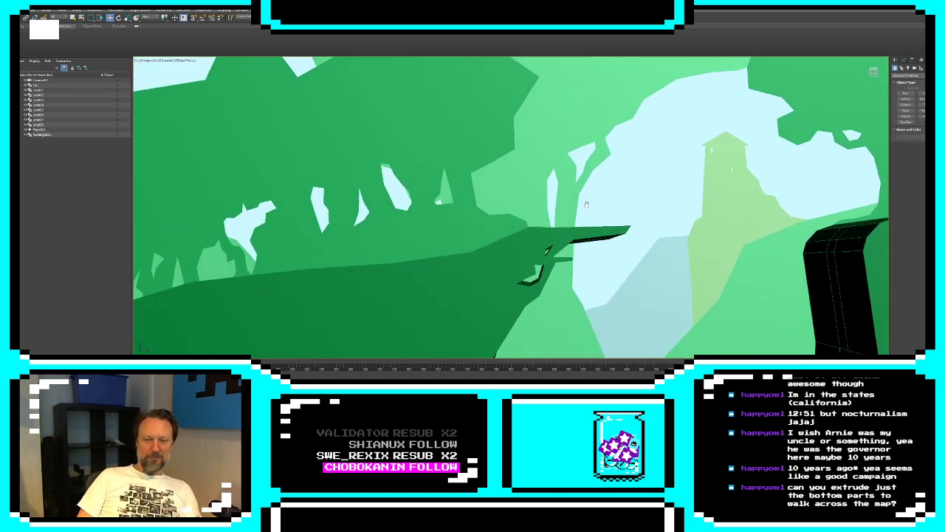
scroll(586, 205, down, 3)
middle_drag(339, 223, 652, 172)
middle_drag(436, 216, 757, 193)
scroll(757, 193, down, 3)
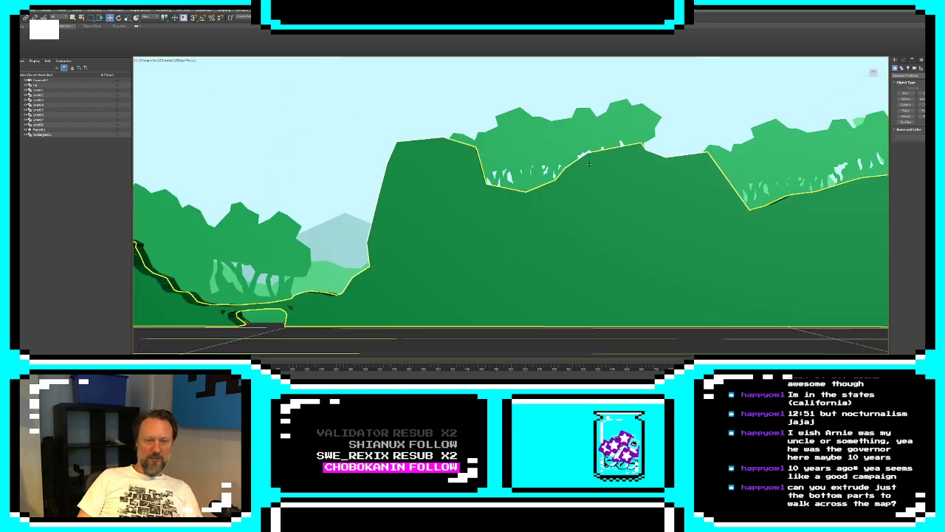
scroll(460, 197, up, 2)
middle_drag(460, 198, 709, 193)
scroll(709, 194, down, 3)
middle_drag(416, 213, 438, 177)
scroll(443, 209, up, 5)
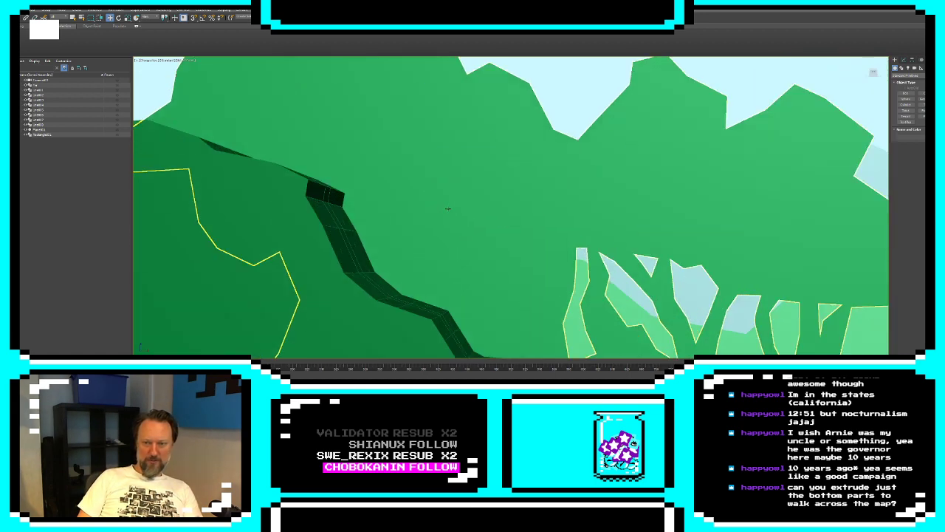
middle_drag(448, 209, 801, 242)
scroll(802, 242, down, 3)
middle_drag(295, 204, 571, 238)
scroll(571, 238, down, 3)
middle_drag(764, 189, 369, 220)
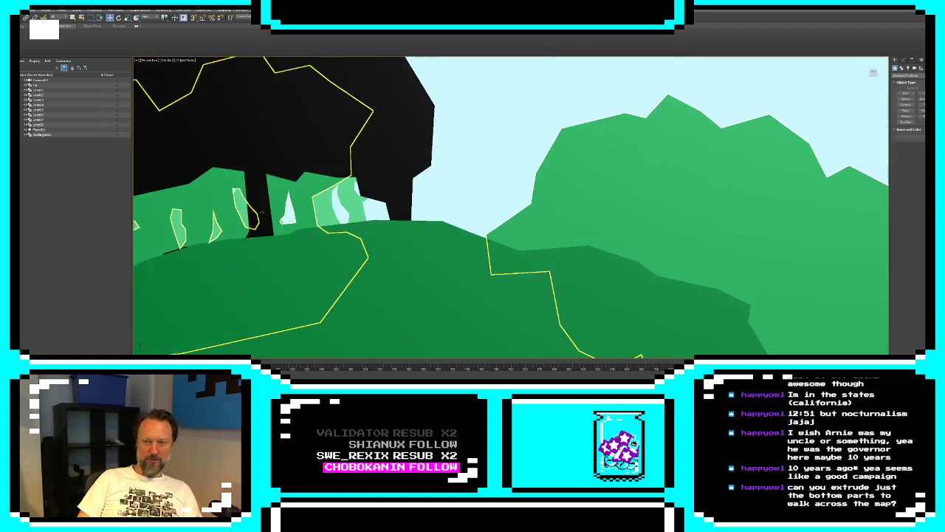
middle_drag(598, 208, 392, 170)
scroll(566, 206, down, 3)
middle_drag(565, 206, 296, 147)
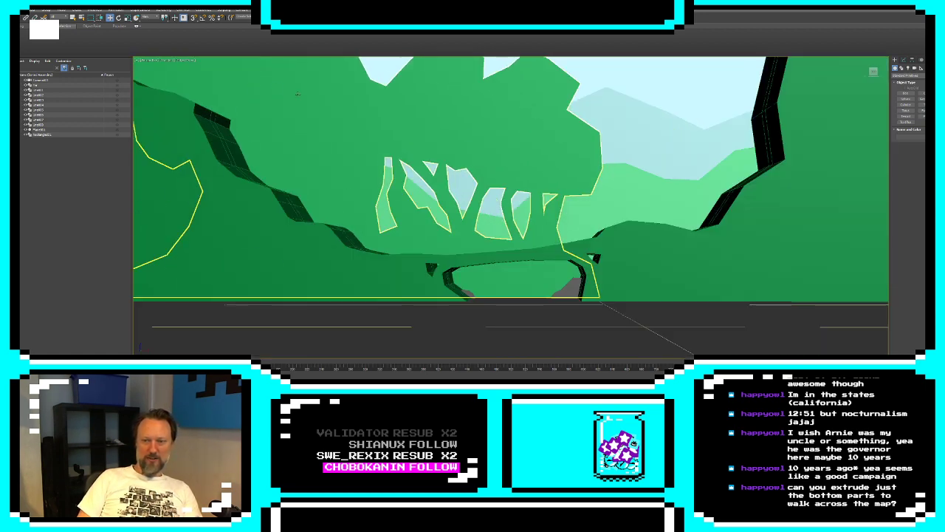
middle_drag(635, 182, 325, 312)
Examine the tall cliff and the spacing of the extruded ground layers along the slope from an oblique angle
scroll(618, 230, up, 3)
click(529, 266)
click(678, 203)
click(512, 192)
middle_drag(512, 192, 417, 350)
click(520, 234)
middle_drag(521, 235, 677, 242)
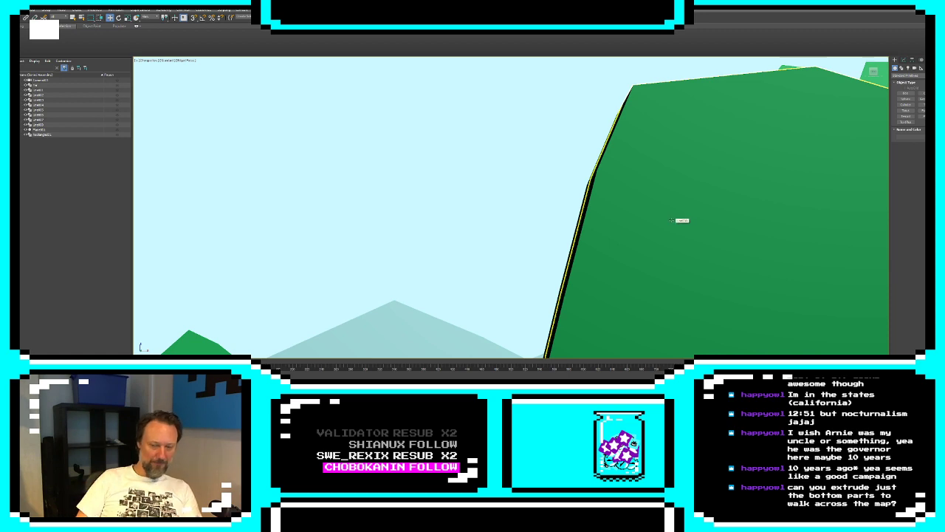
scroll(338, 270, down, 10)
scroll(337, 271, up, 4)
alt+middle_drag(337, 270, 614, 212)
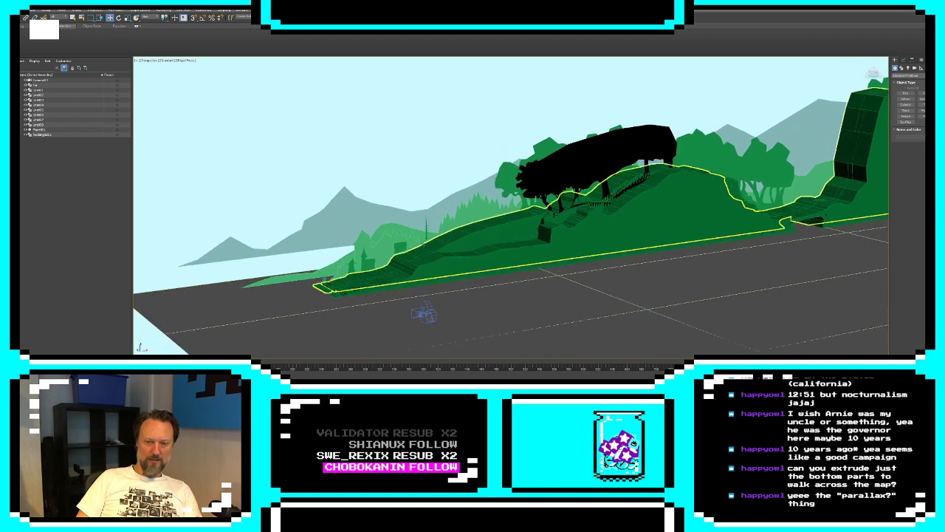
scroll(410, 249, up, 3)
Inspect the front ground slope and the village silhouettes behind it, and compare the whole scene in the four-viewport layout
click(394, 288)
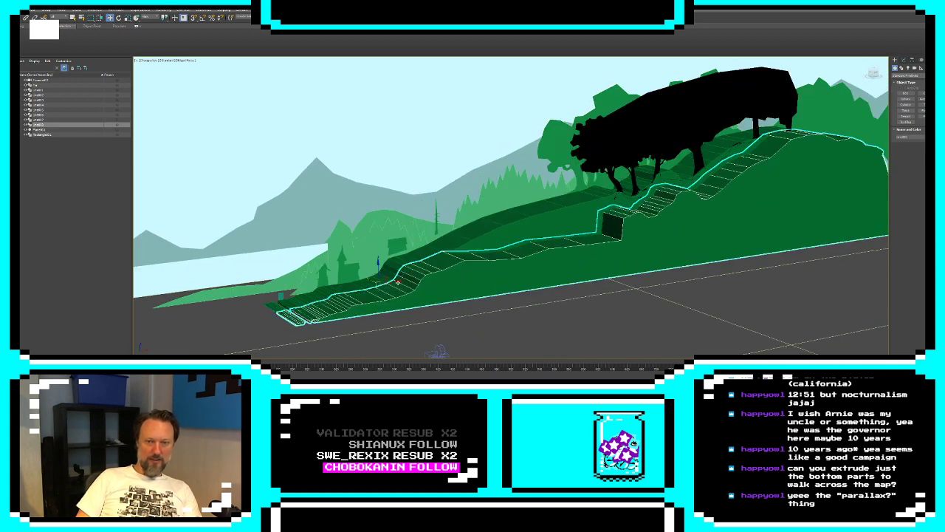
middle_drag(398, 282, 513, 242)
scroll(509, 241, up, 6)
click(489, 153)
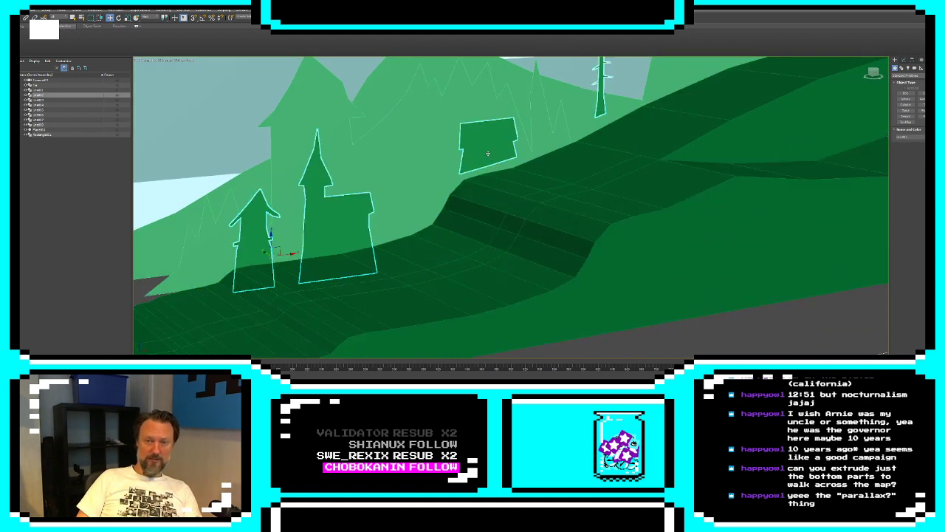
alt+middle_drag(558, 191, 616, 226)
key(z)
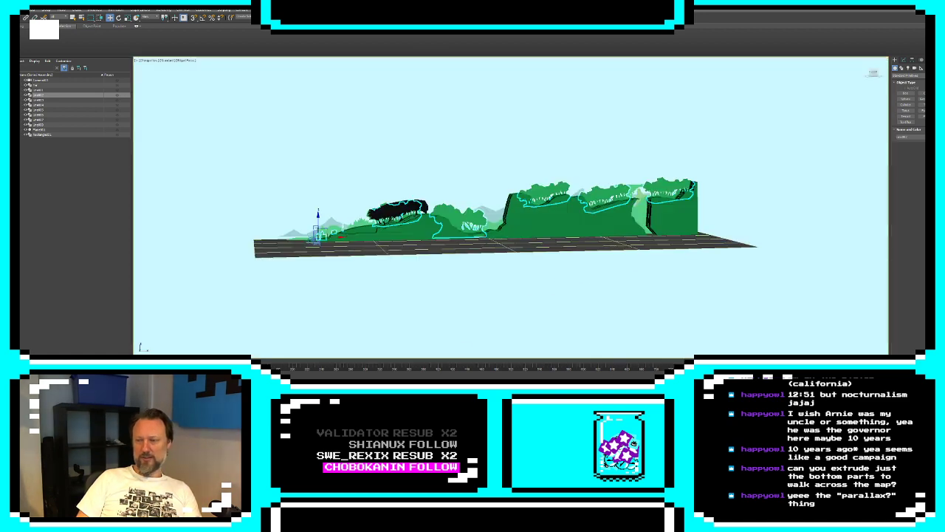
key(alt+w)
scroll(595, 183, up, 5)
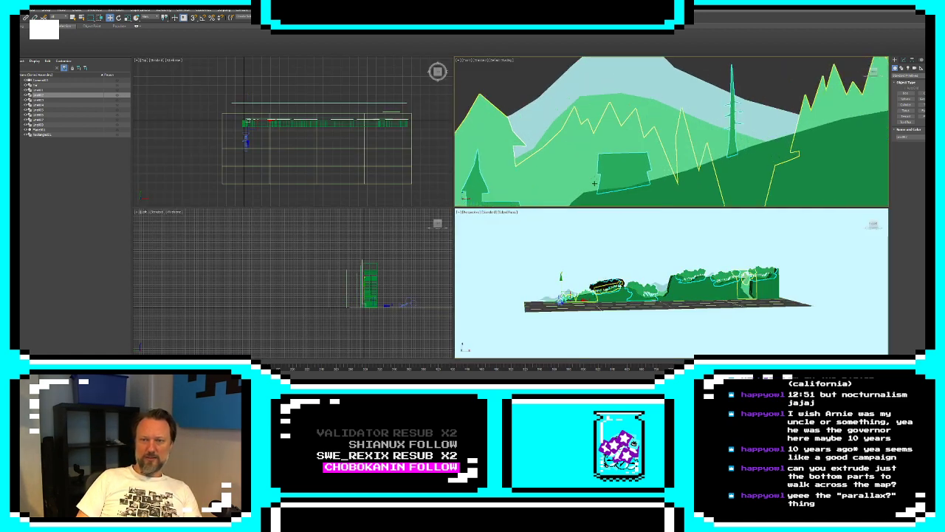
middle_drag(594, 183, 608, 143)
Switch to the Unity editor and move the player character through the doorway onto the castle terrace
key(alt+Tab)
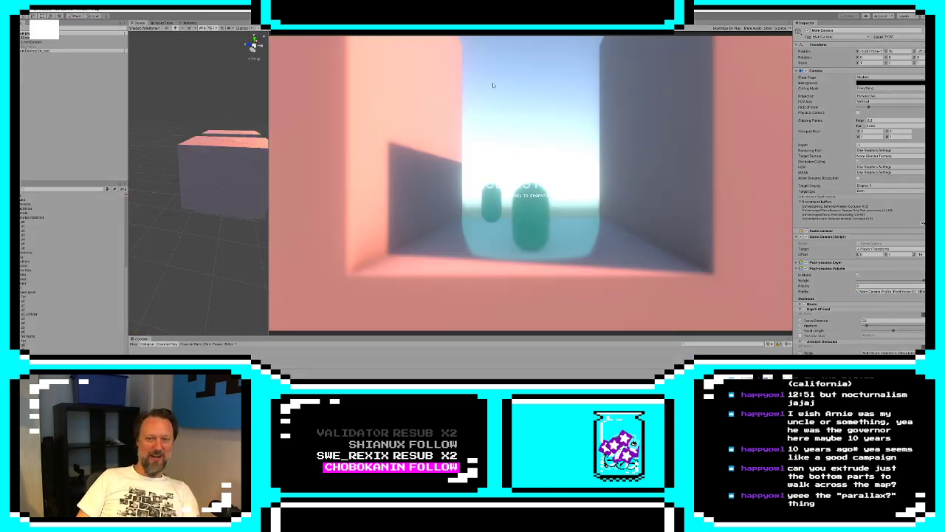
key(space)
key(s)
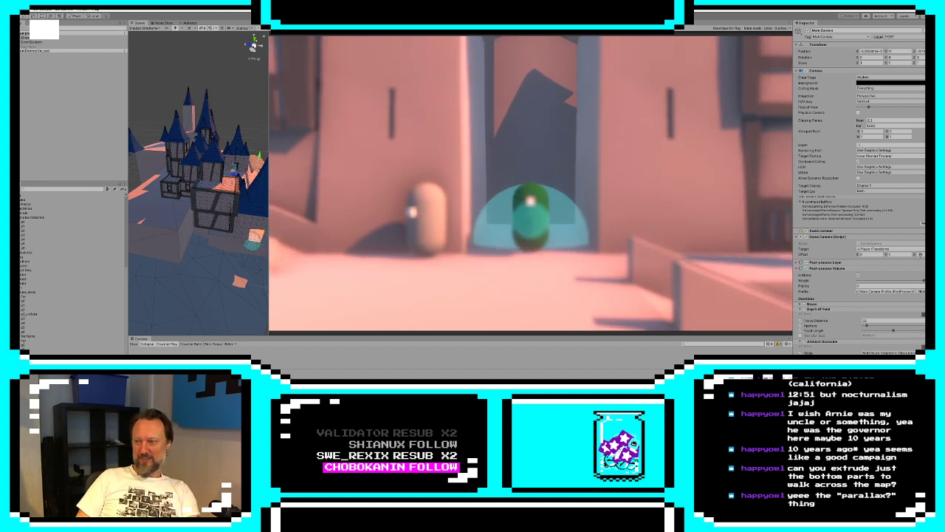
Pull the game camera back from the player by setting its depth offset to a distance of 35
key(BackSpace)
key(BackSpace)
text(35)
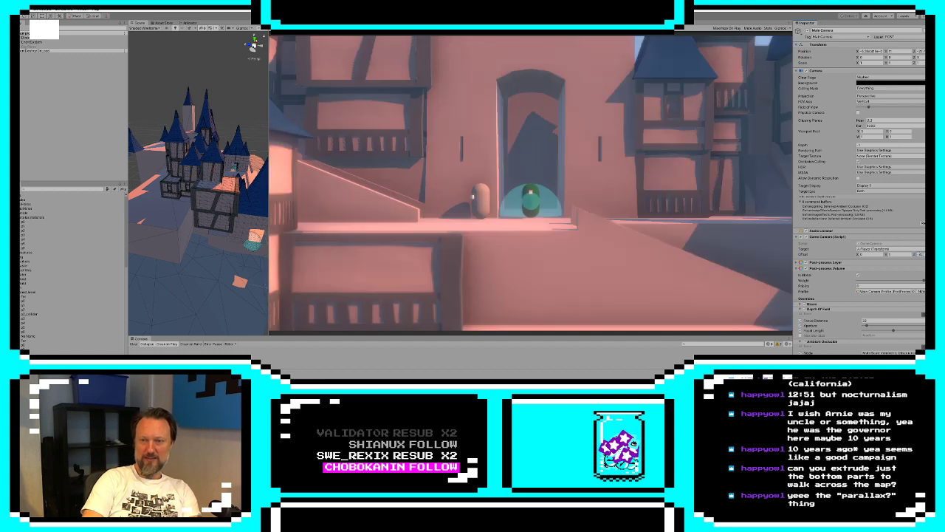
click(618, 188)
Walk the player around the castle terrace and down the ramp, examining the parallax of the buildings with the wider camera
key(s)
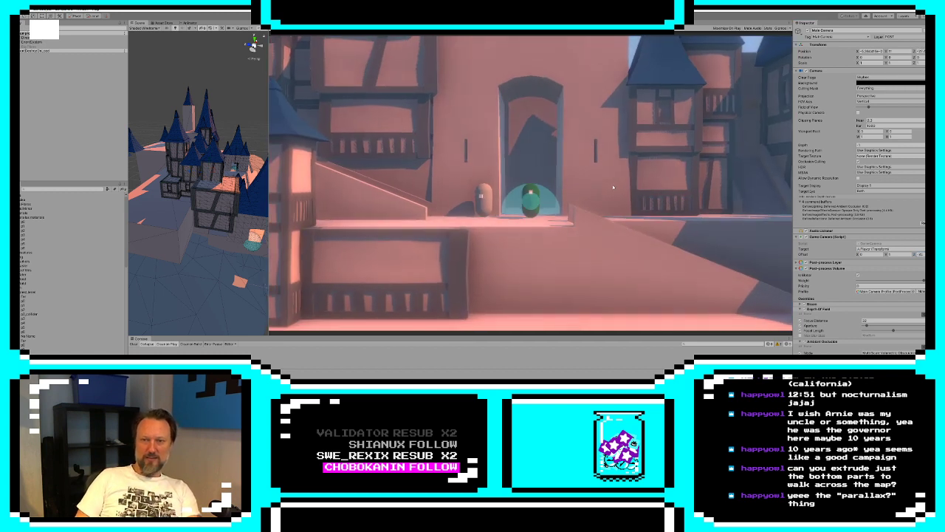
key(a)
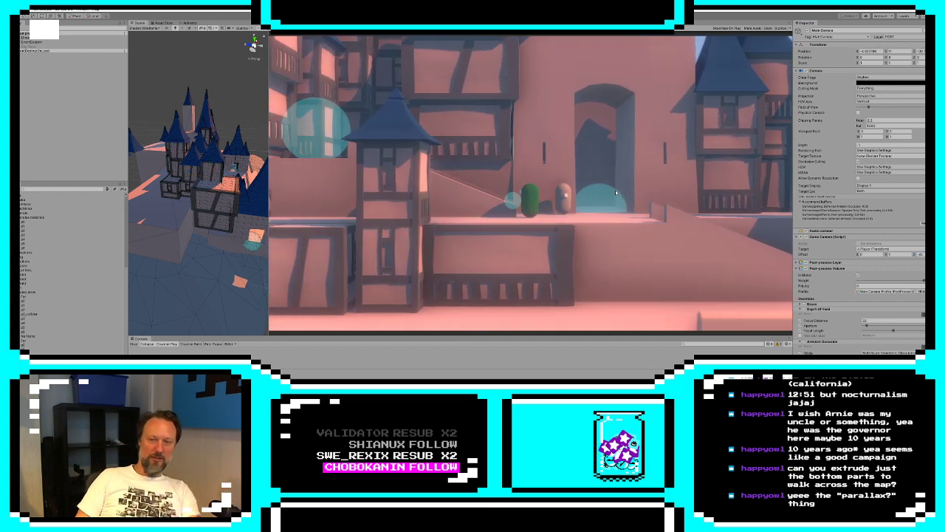
key(d)
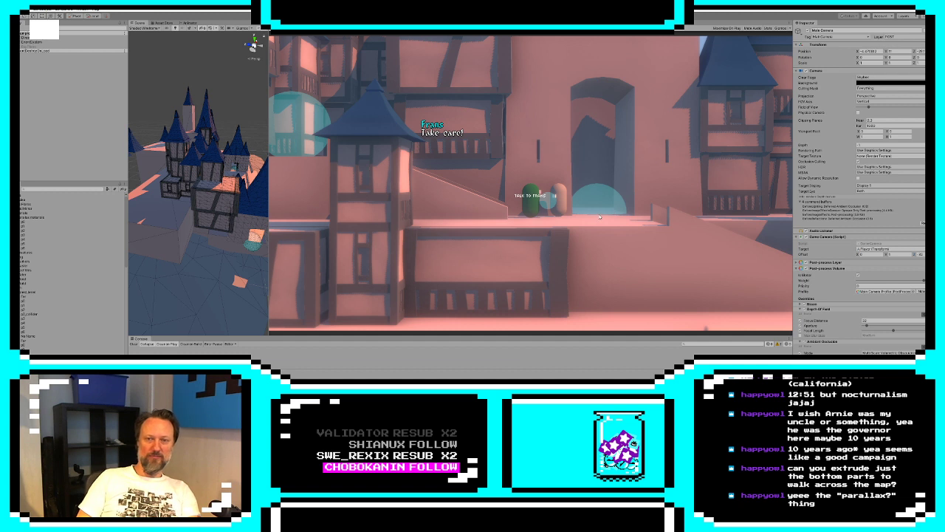
key(d)
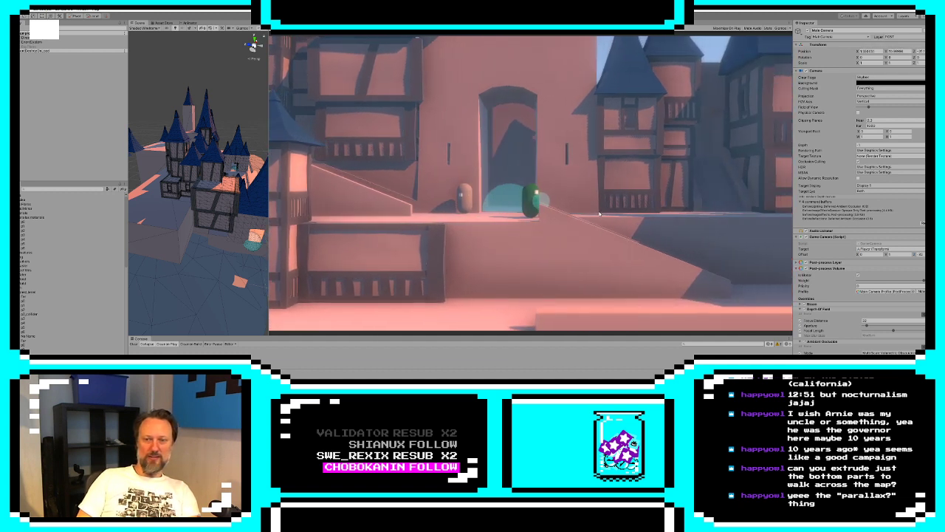
key(d)
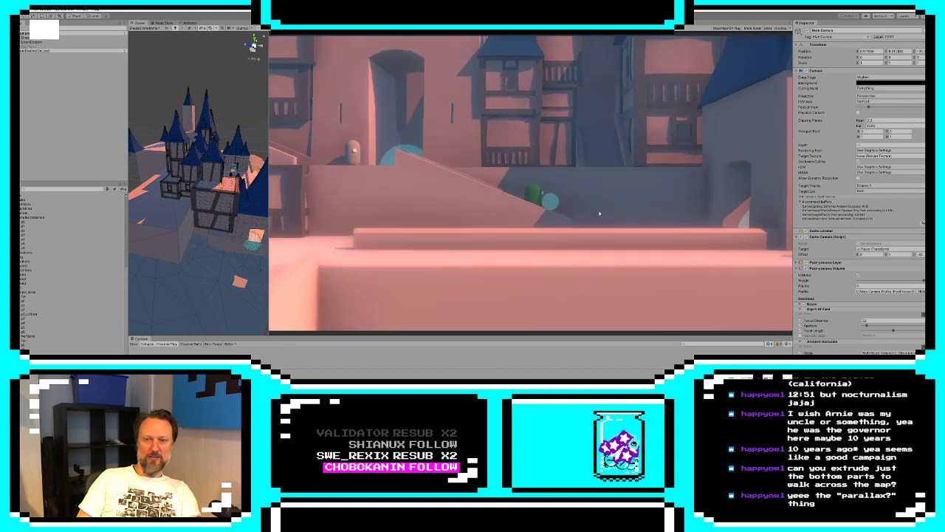
key(d)
key(a)
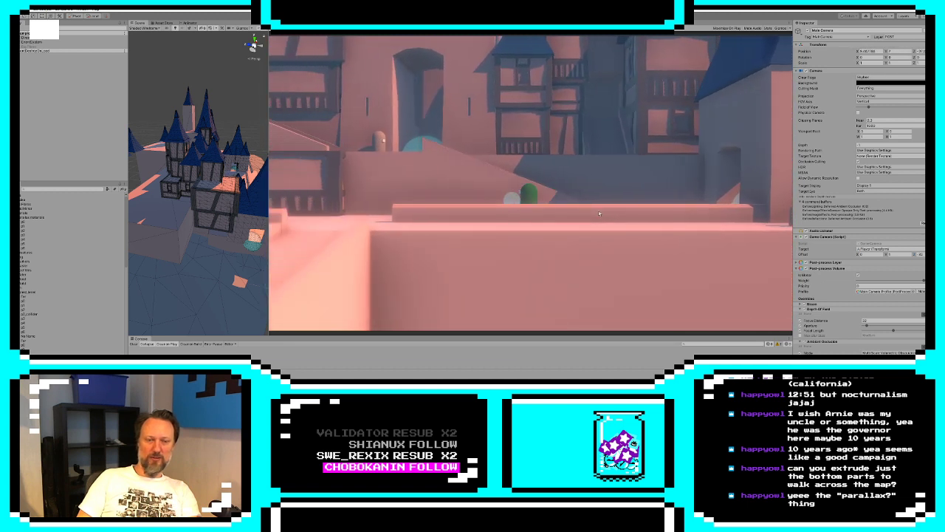
key(a)
Walk the player down past the character on the lower platform to the dock beside the boat, examining the castle background
key(s)
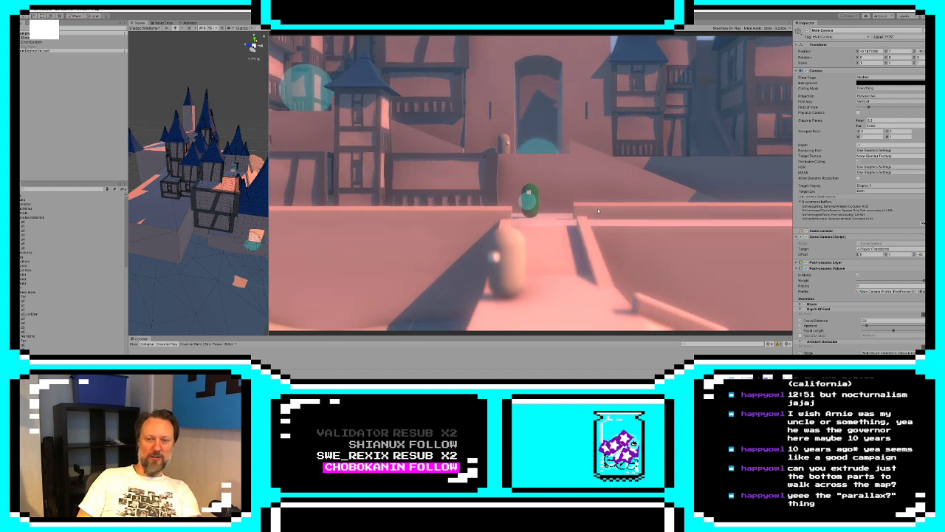
key(s)
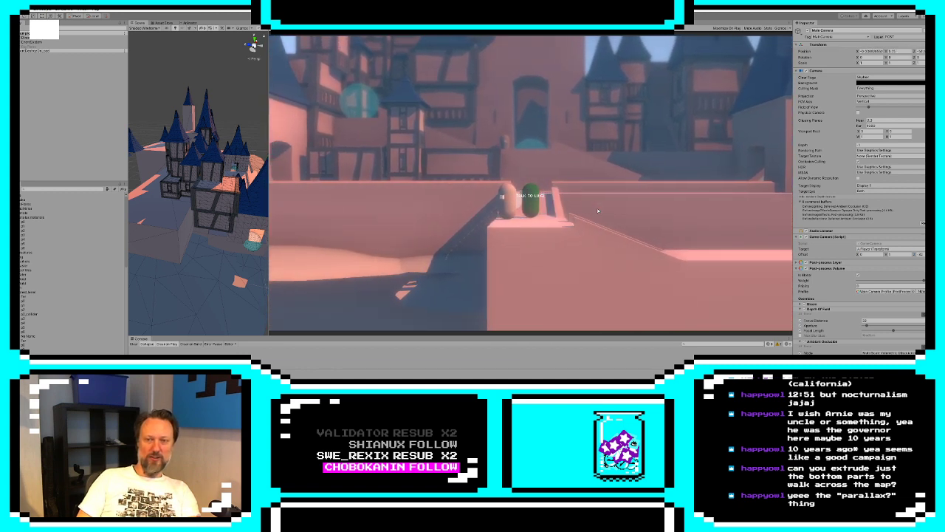
key(d)
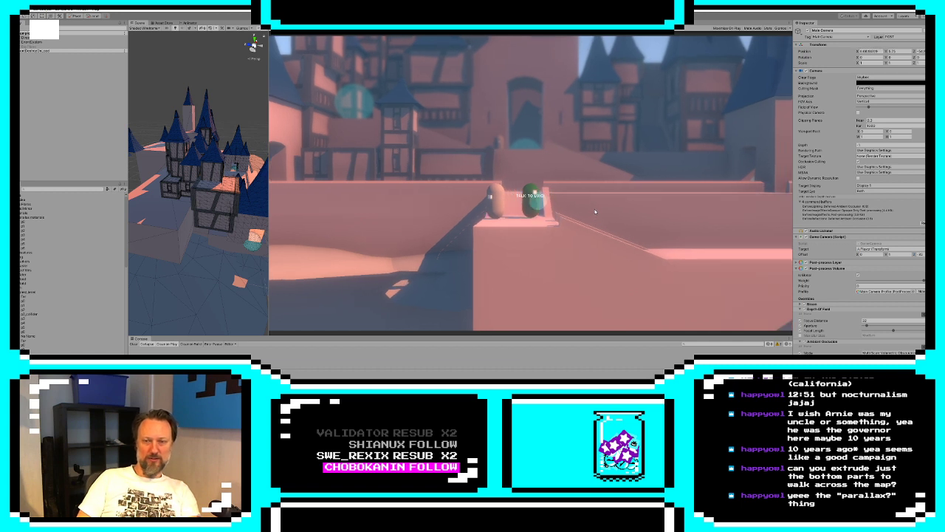
key(a)
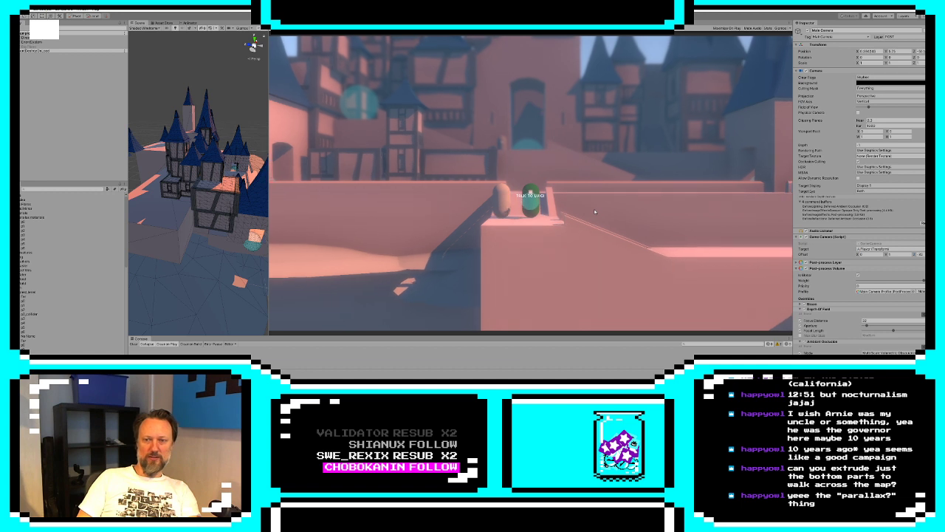
key(d)
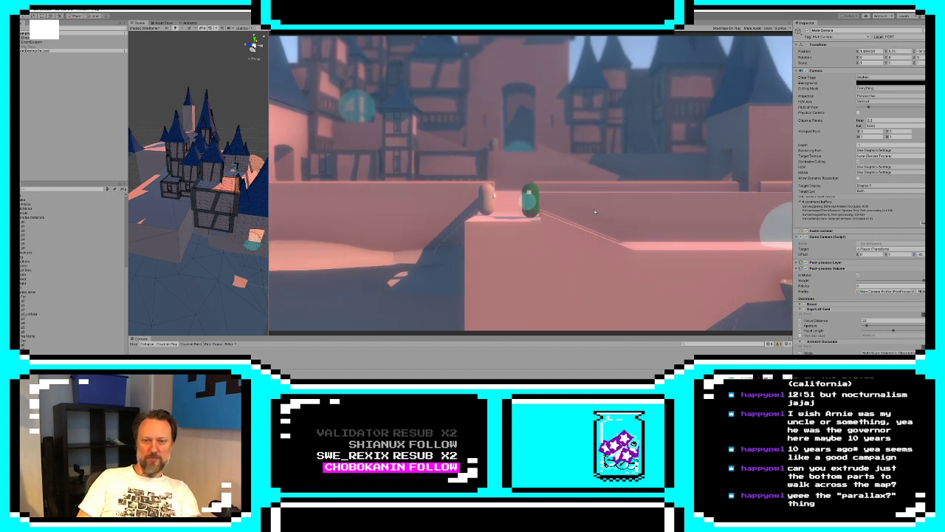
key(d)
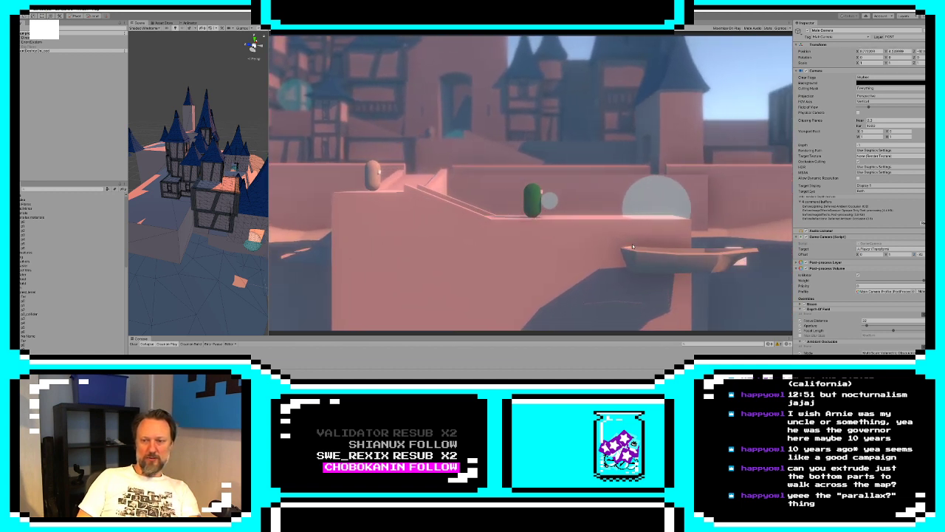
key(d)
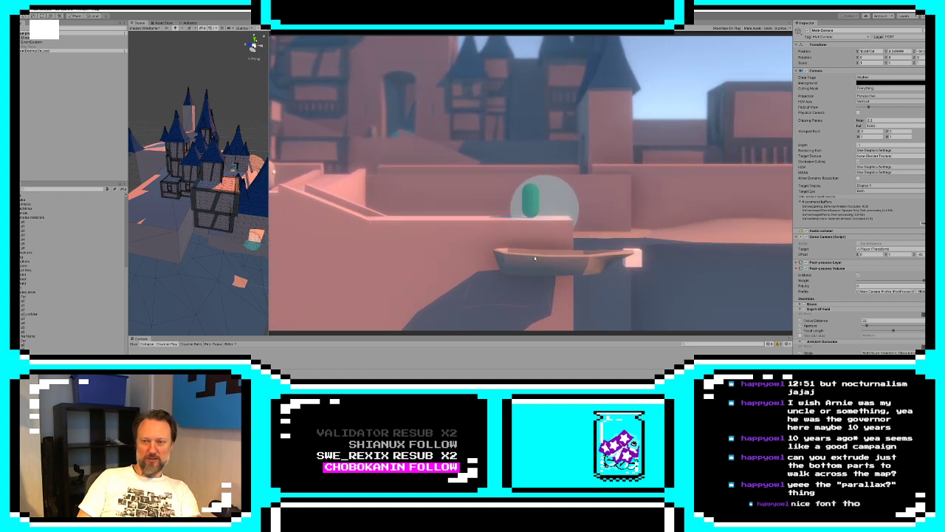
Walk the player from the boat dock back up the ramp and along the low wall past the castle houses
key(a)
key(a)
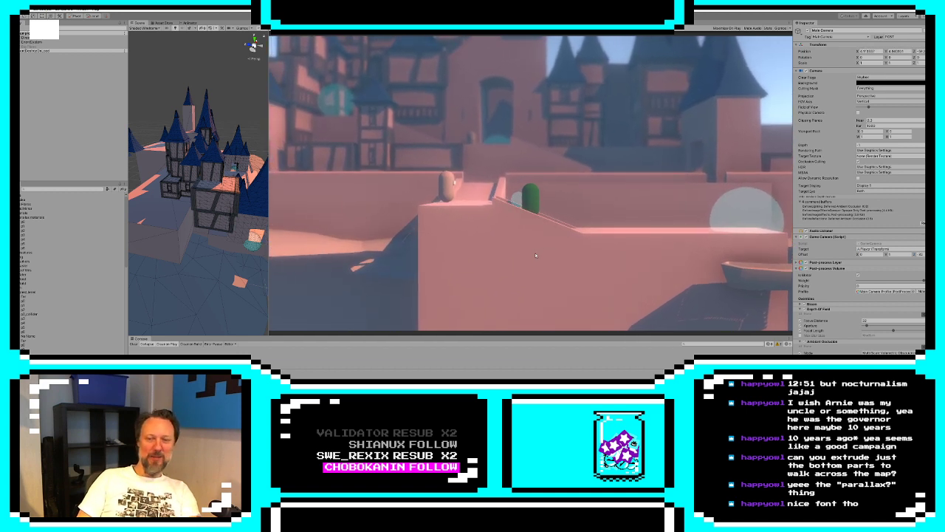
key(a)
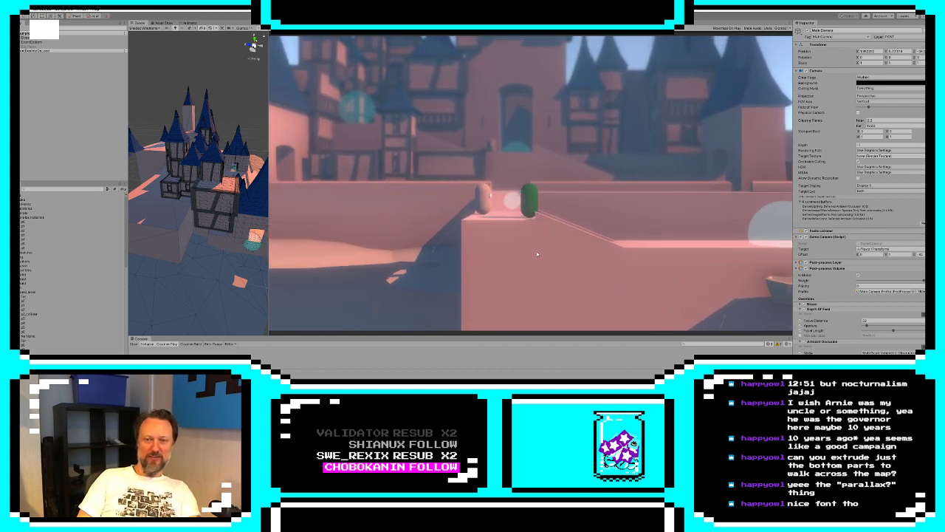
key(a)
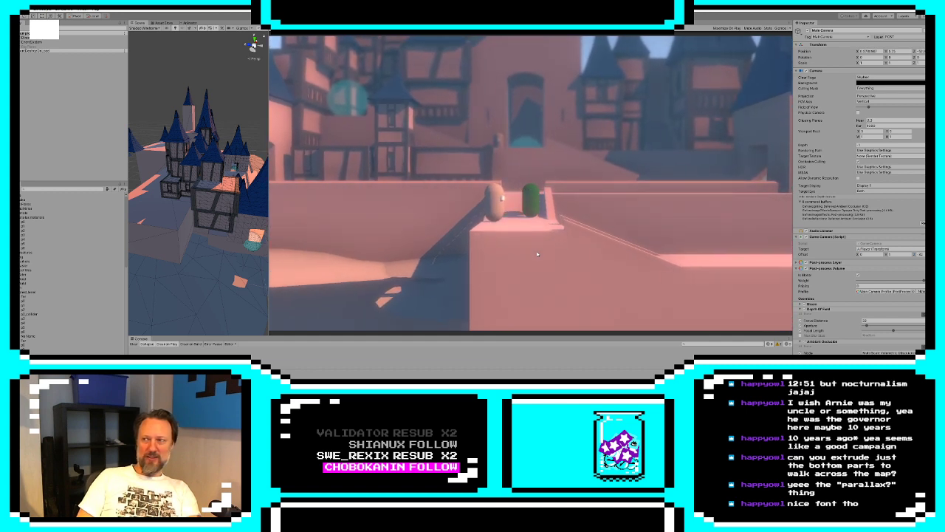
key(w)
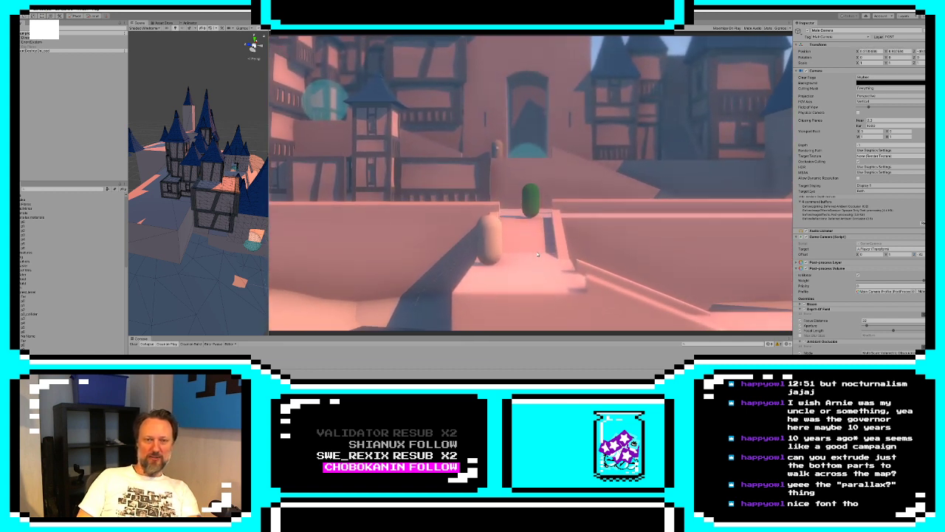
key(d)
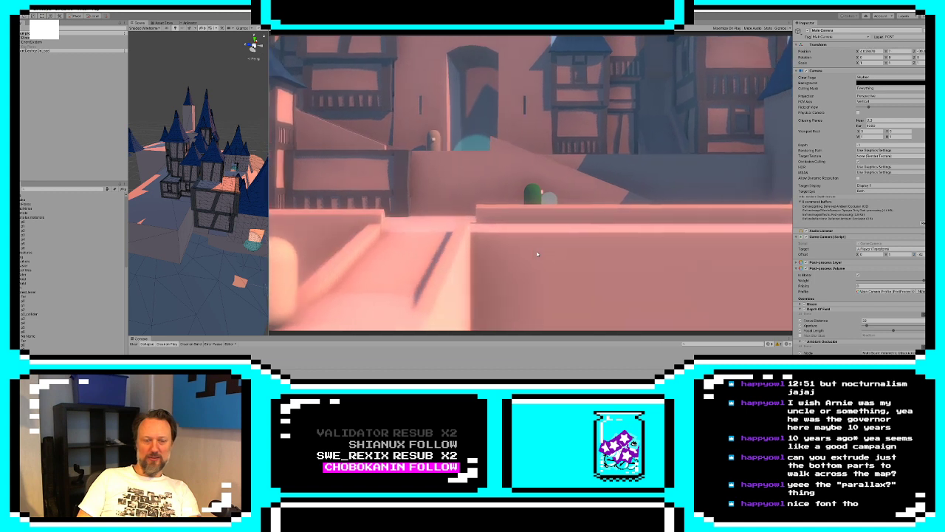
key(d)
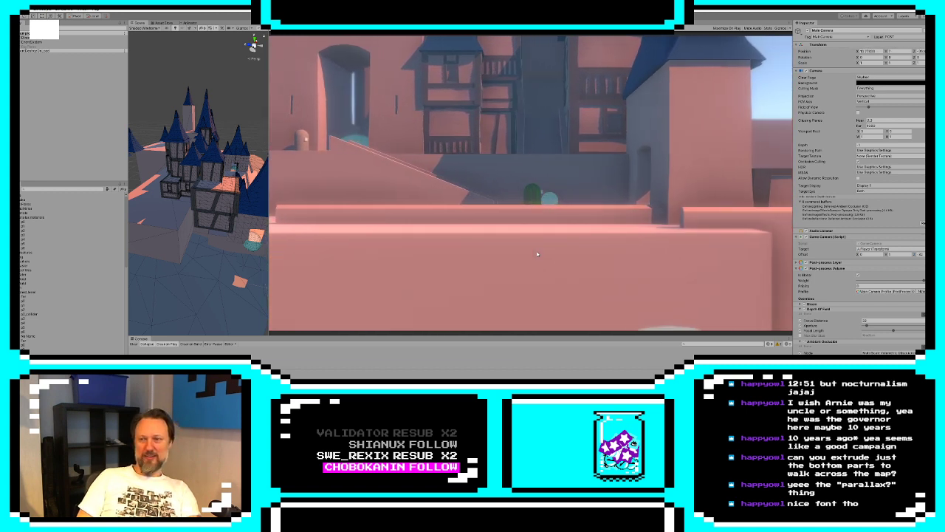
Leave the castle area and walk the player along the lakeshore to the character on the slope, examining the layered forest level
key(d)
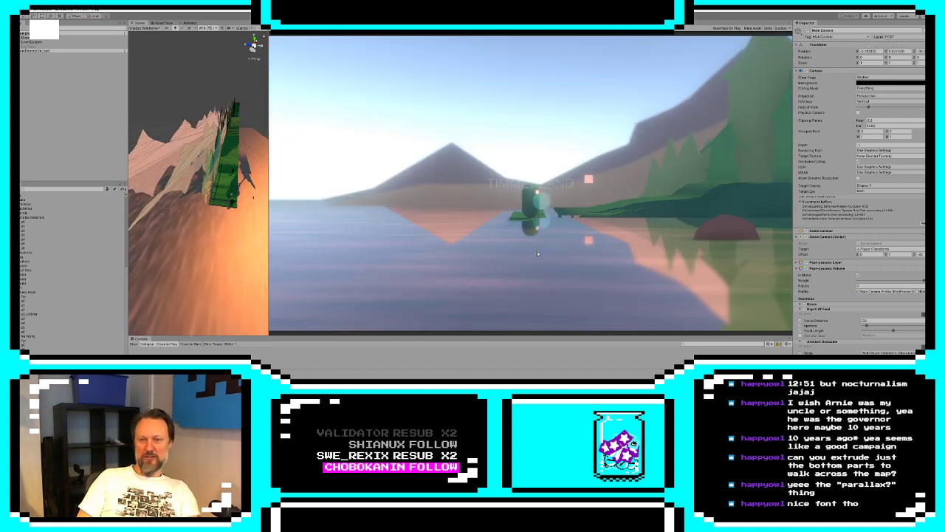
key(d)
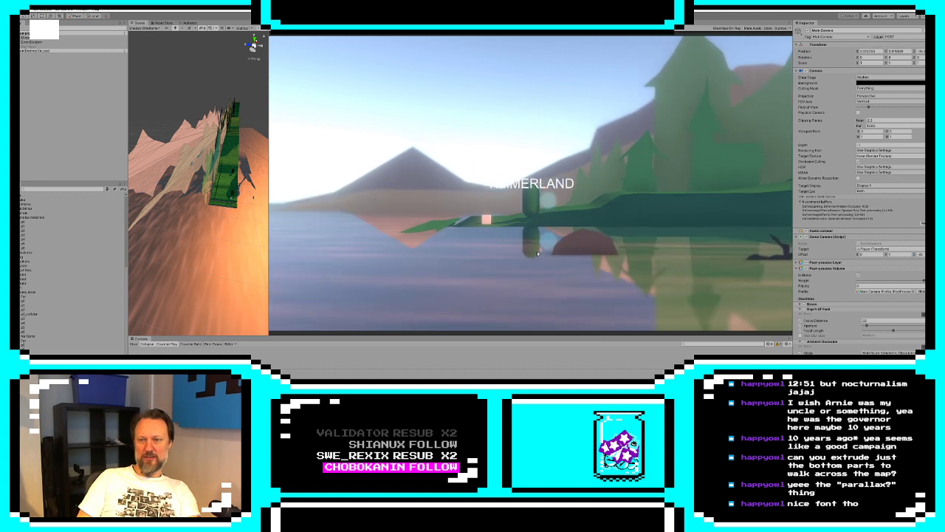
key(d)
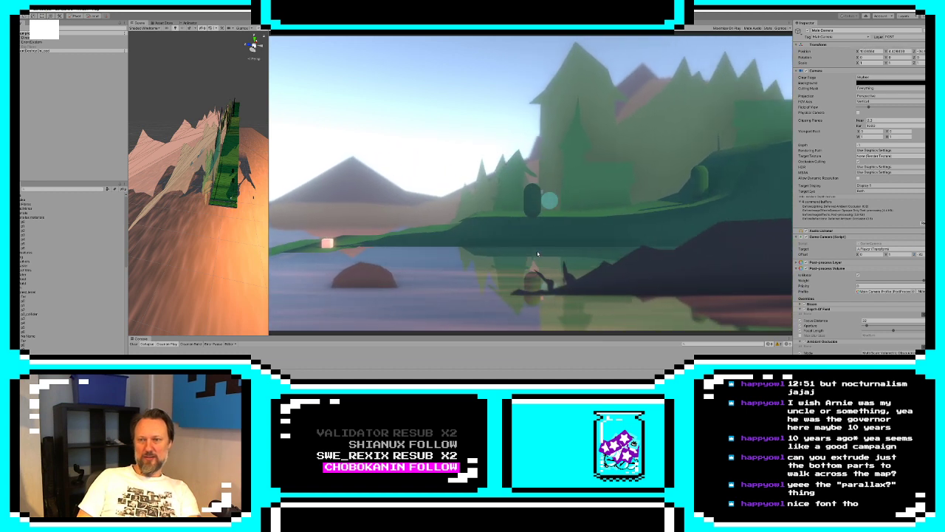
key(d)
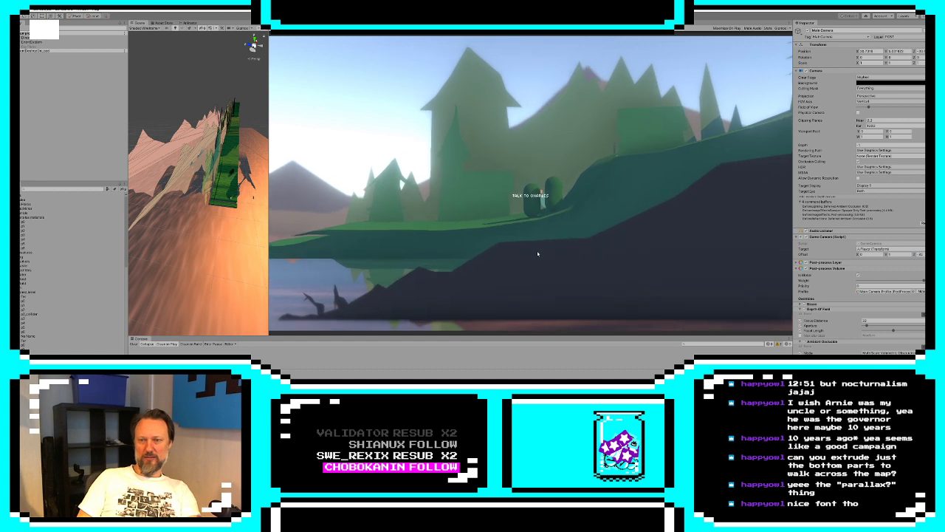
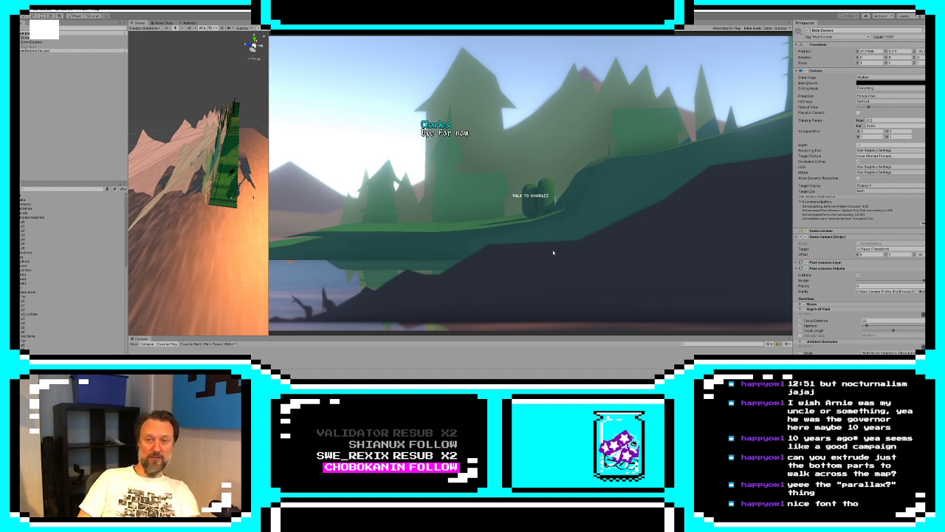
Walk the player from the character by the lakeshore up the grassy slope past the large tree and pines, examining the layered background
key(d)
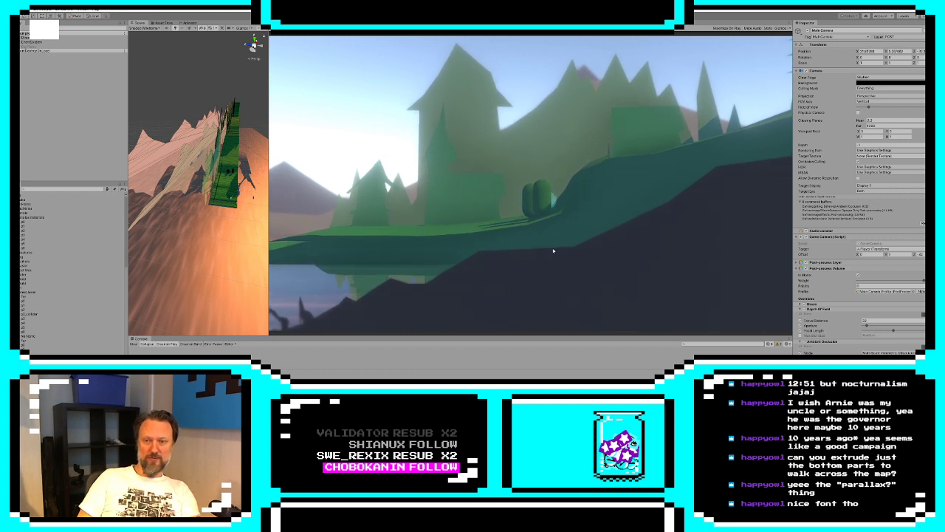
key(d)
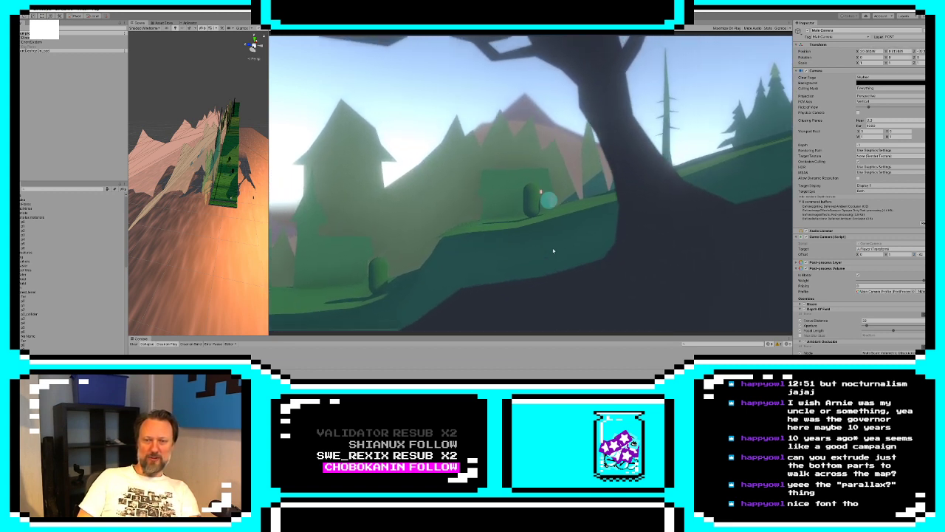
key(d)
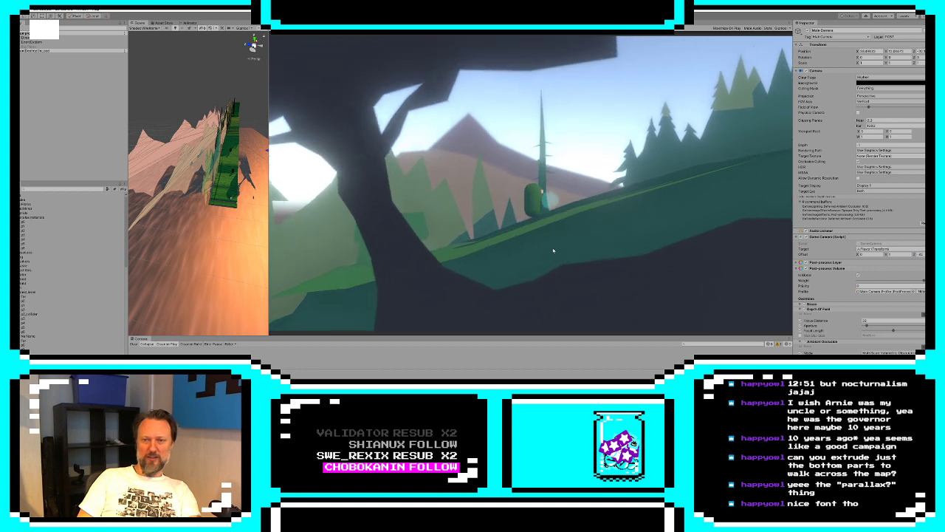
key(d)
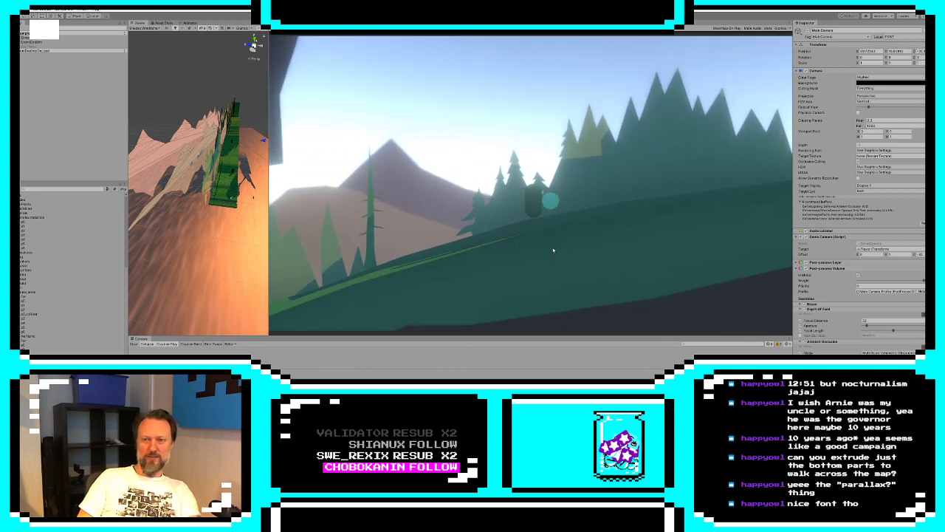
key(d)
key(d)
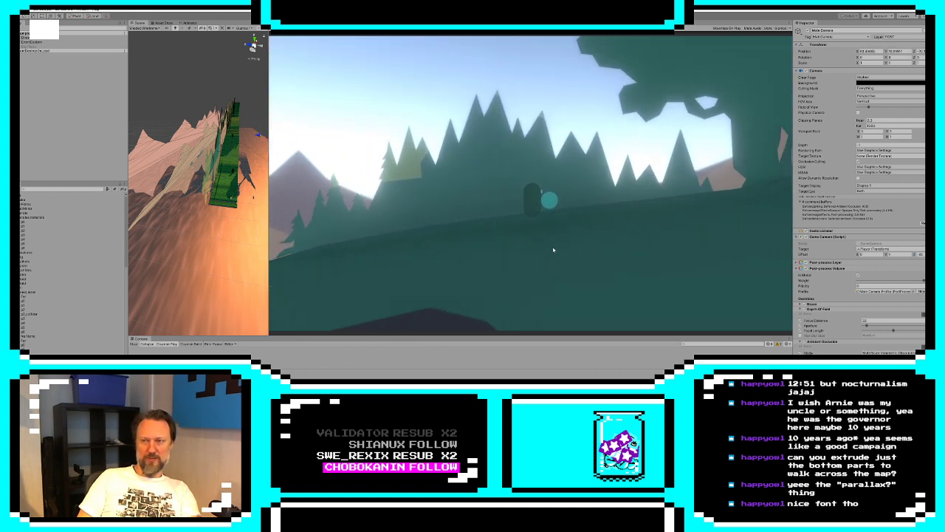
Walk the player through the dark dense forest to the clearing, examining how the foreground trunks and canopy frame the path
key(d)
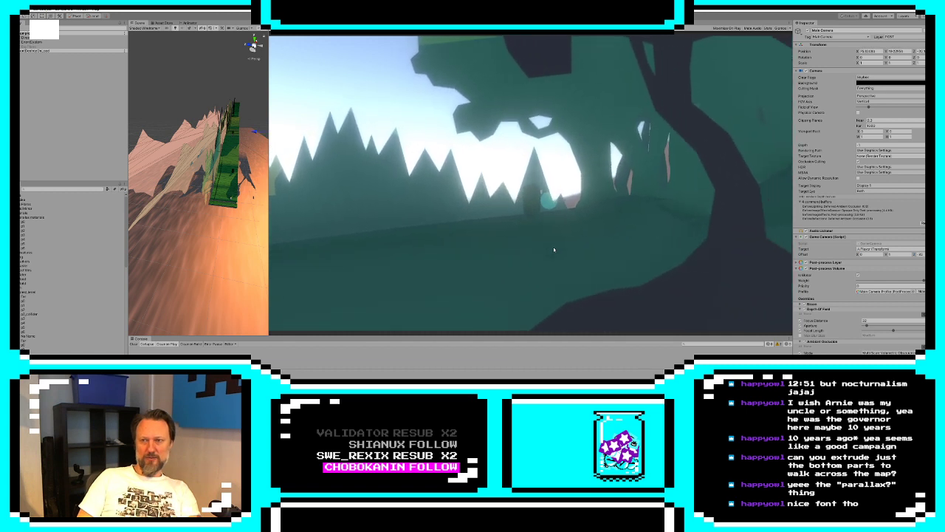
key(d)
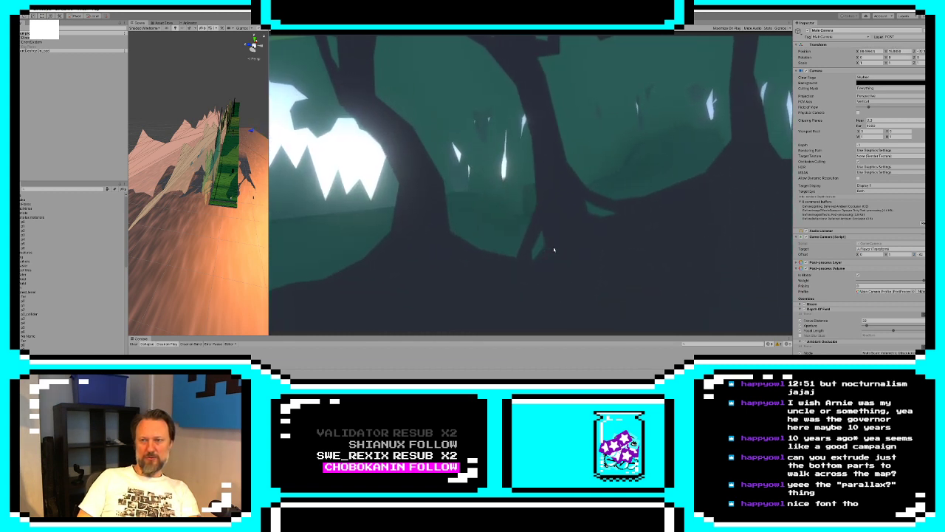
key(d)
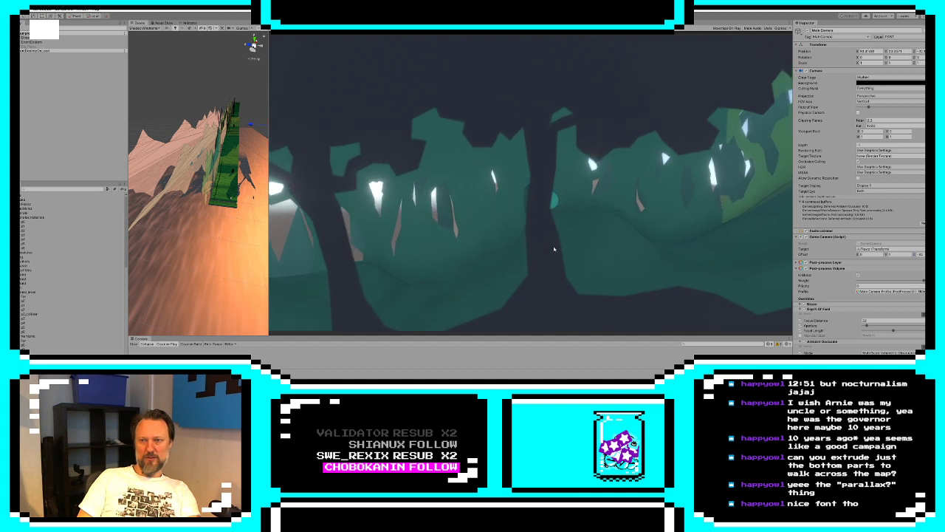
key(d)
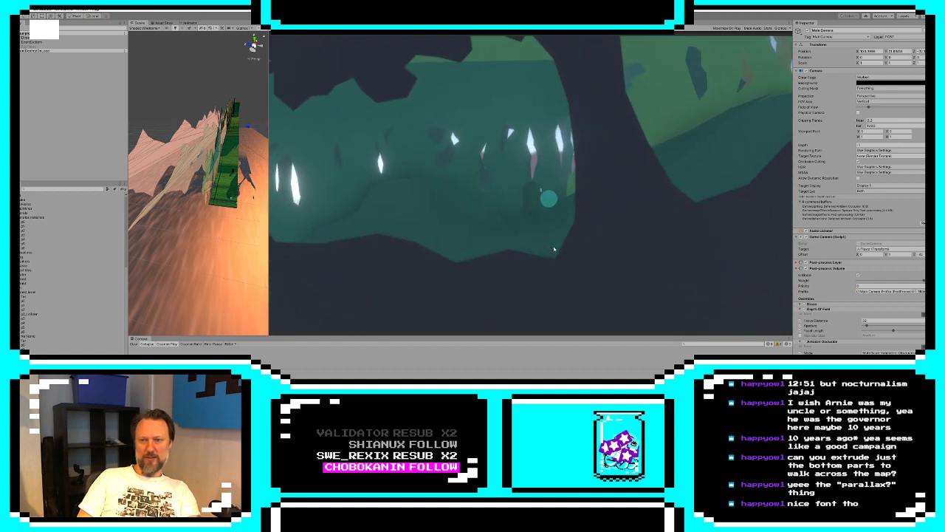
key(d)
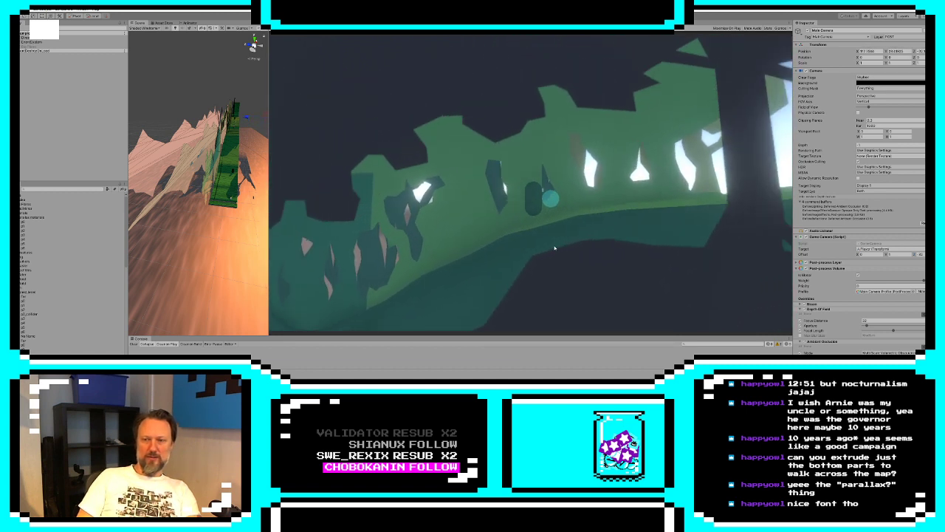
key(d)
key(d)
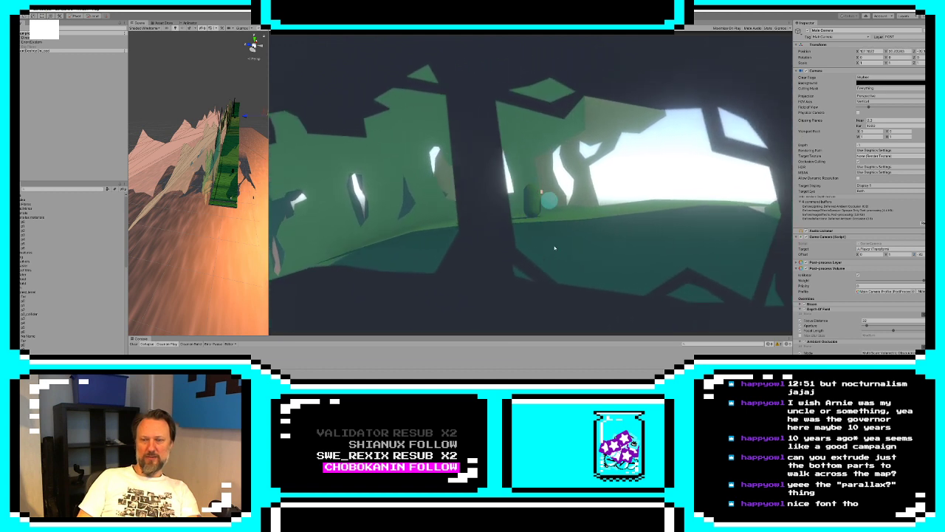
Walk the player out over the open hill and down the steep grassy drop to the water's edge, examining the layer depth
key(d)
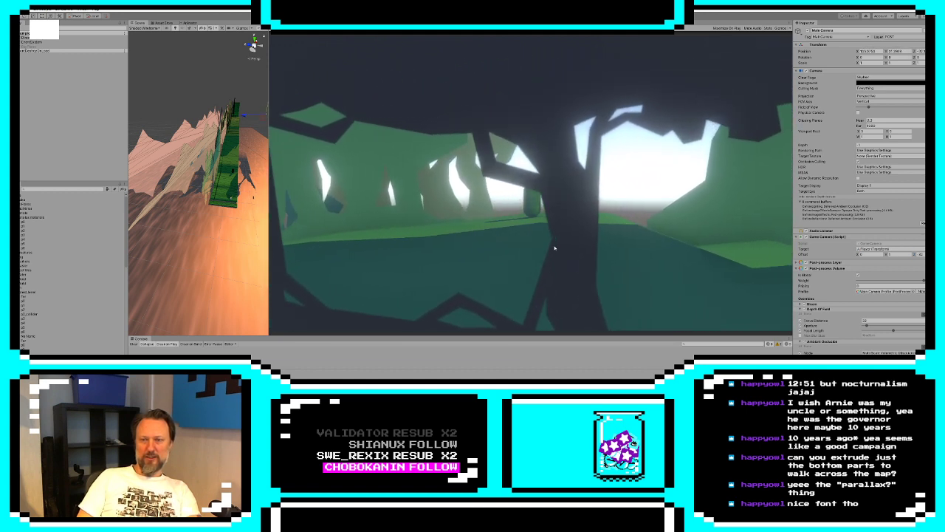
key(d)
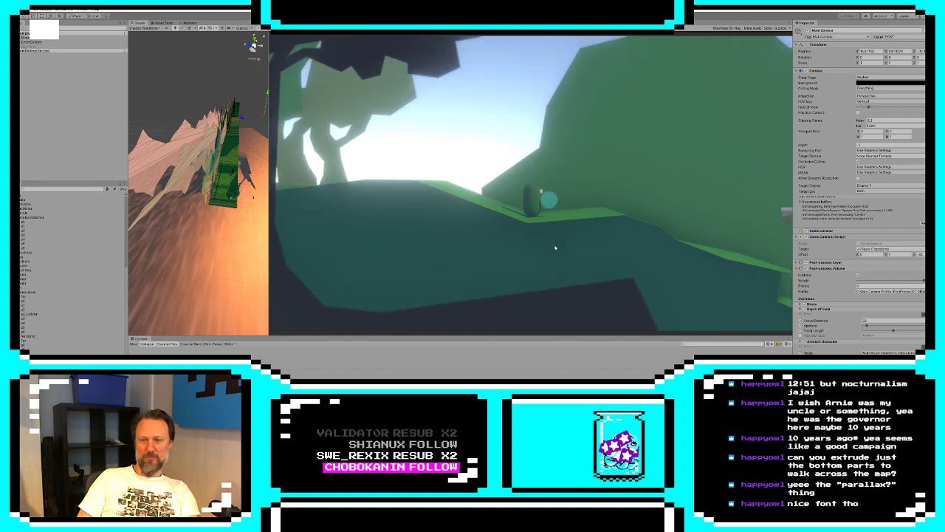
key(d)
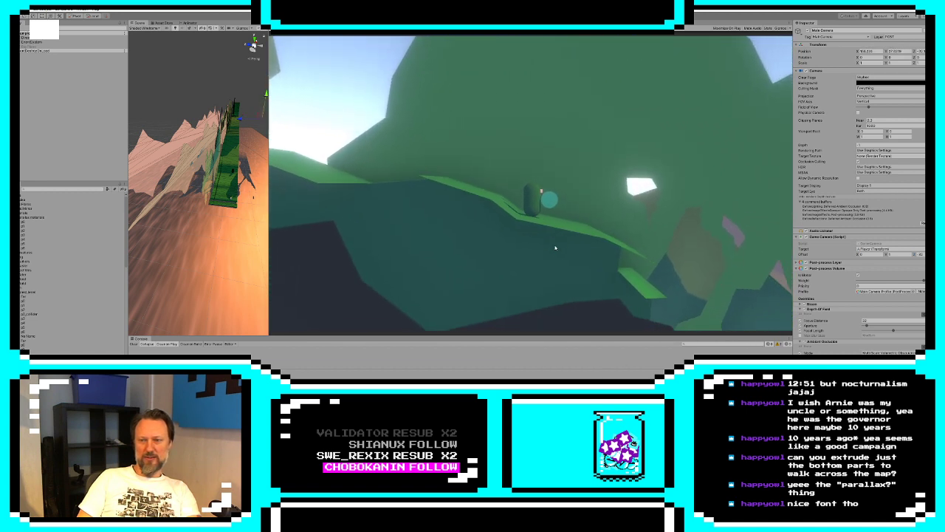
key(d)
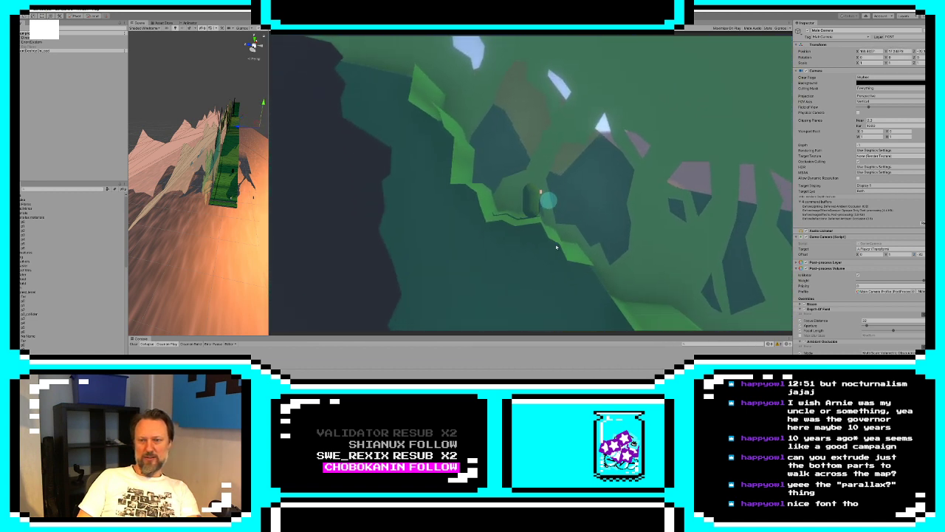
key(d)
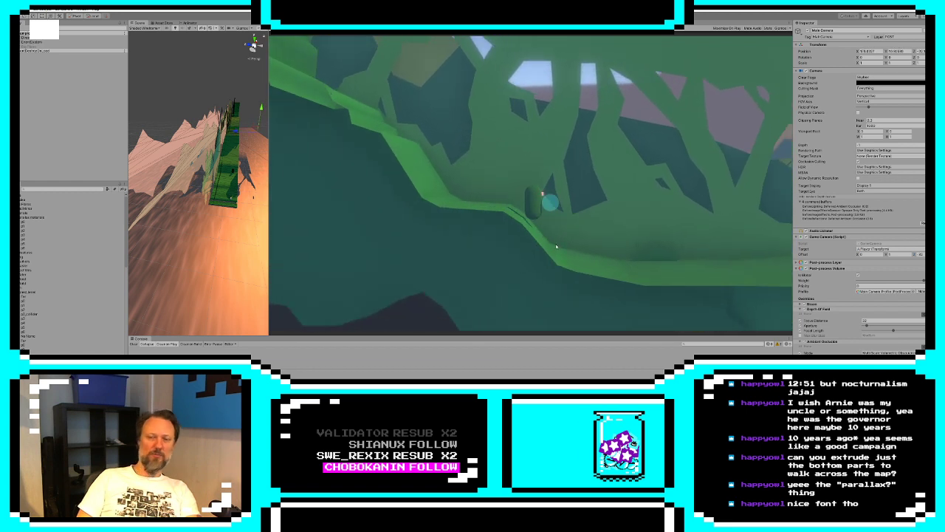
key(d)
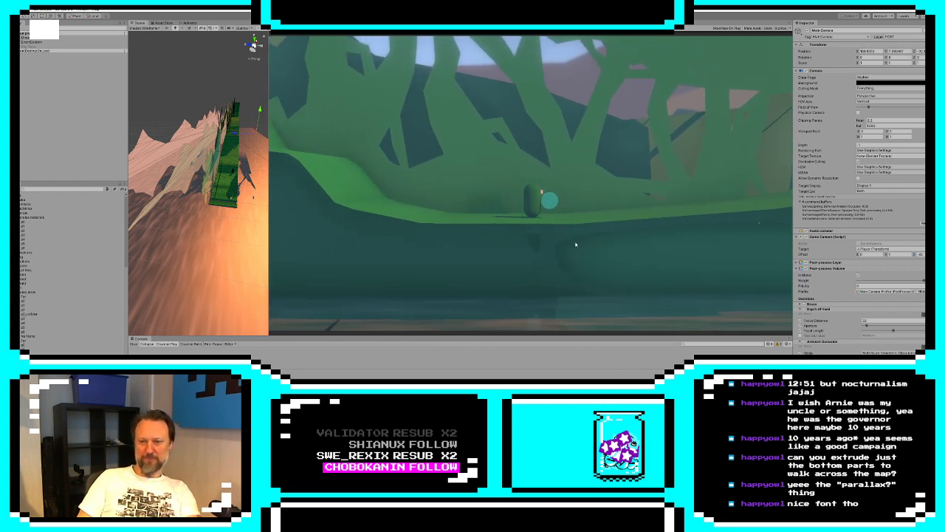
Walk the player along the water's edge and up the rocky ledges to the tall cliff, examining the mountain backdrop
key(d)
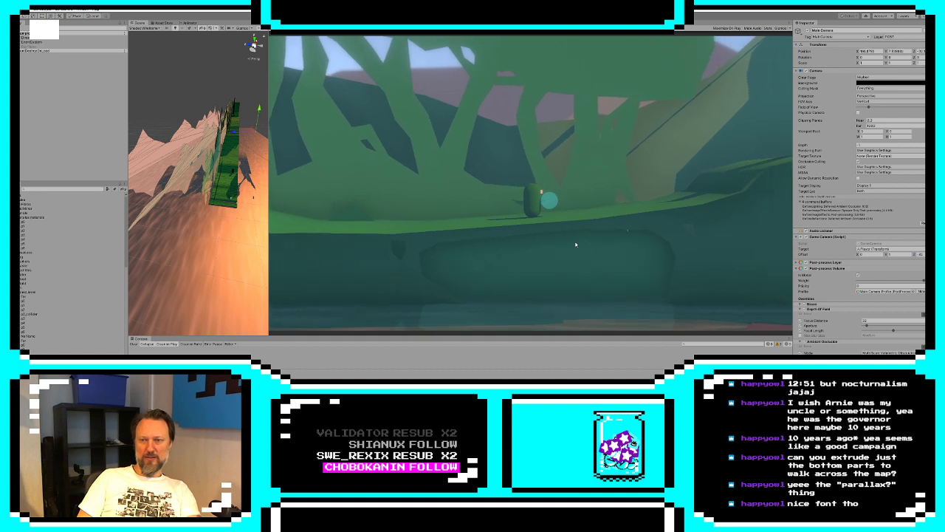
key(d)
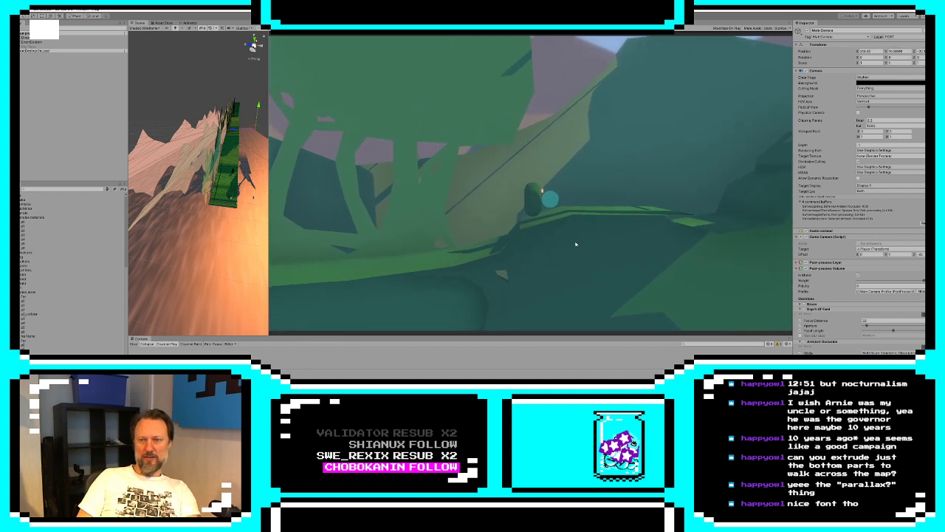
key(d)
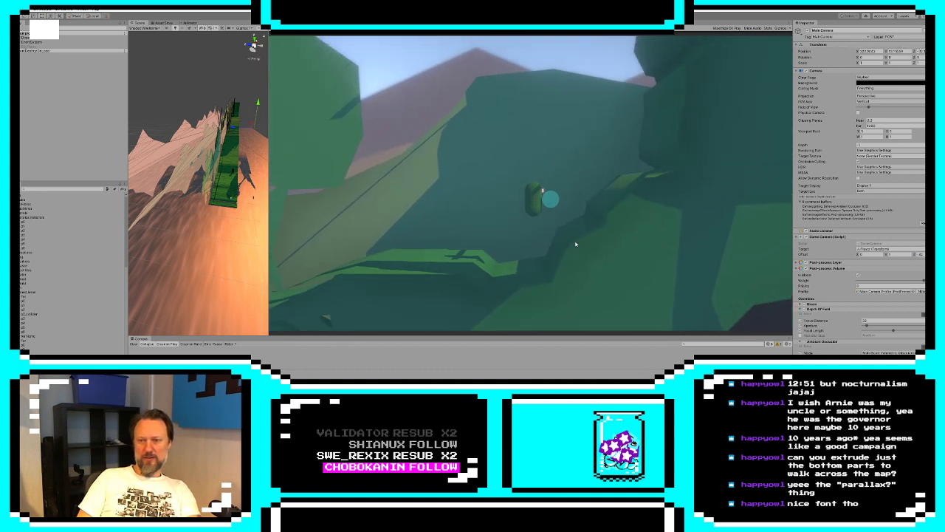
key(d)
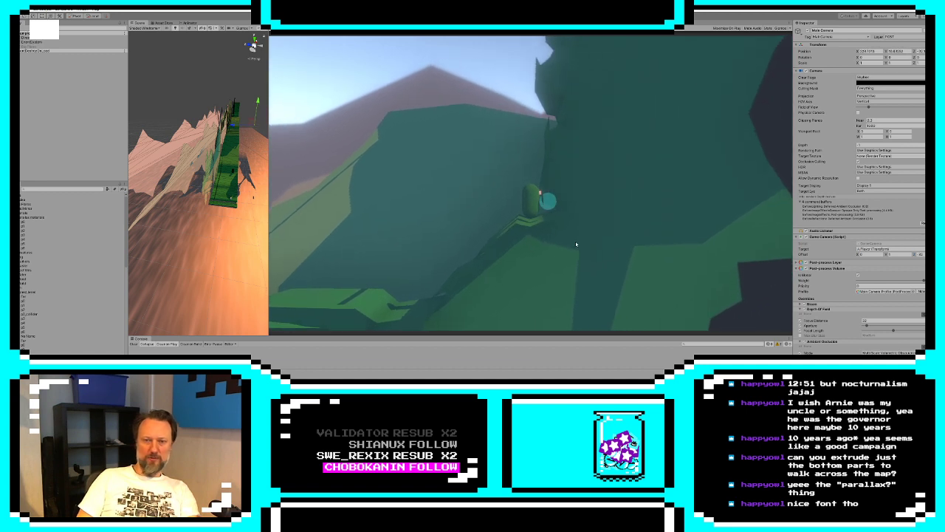
Jump the player up the tall cliff and walk across the grassy plateau to its far edge, examining the open horizon
key(a)
key(a)
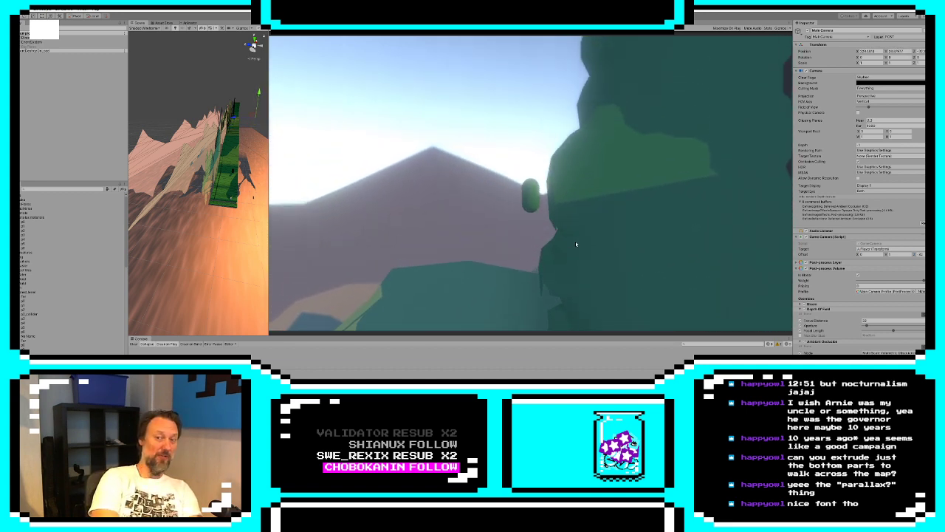
key(space)
key(d)
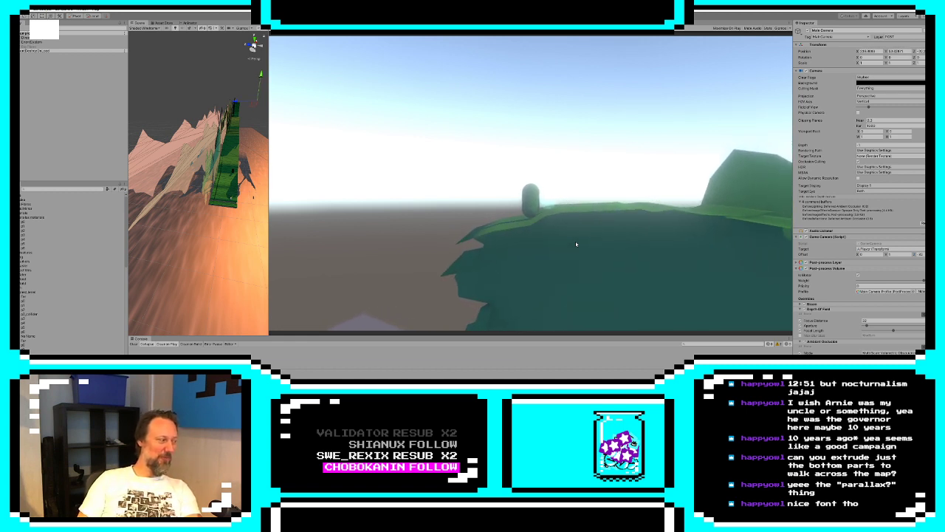
key(d)
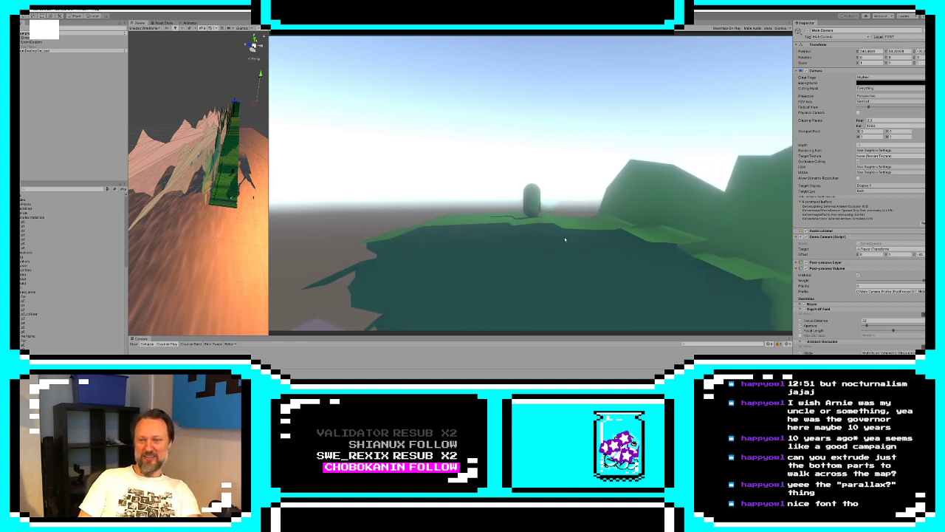
key(d)
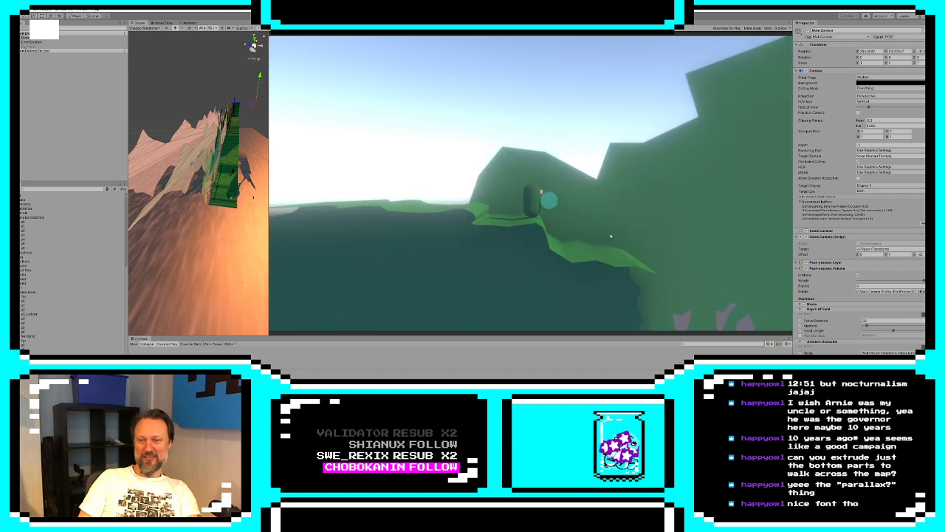
Walk the player down the steep plateau edge into the wooded hollow and up to the next hilltop, examining the tree-gap parallax
key(d)
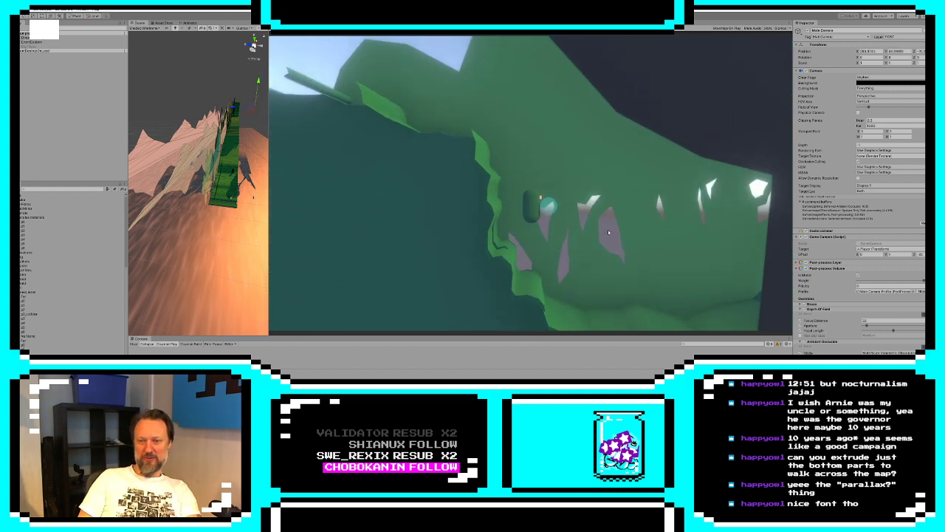
key(d)
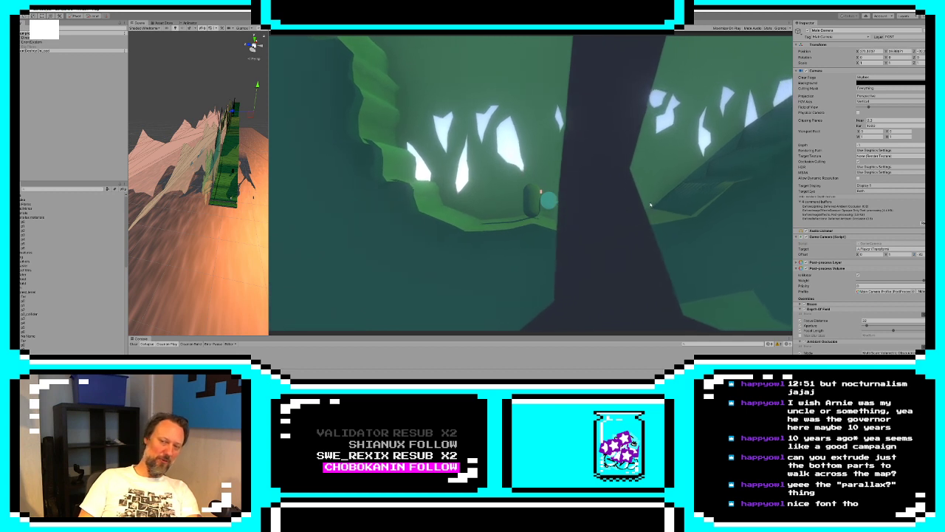
key(d)
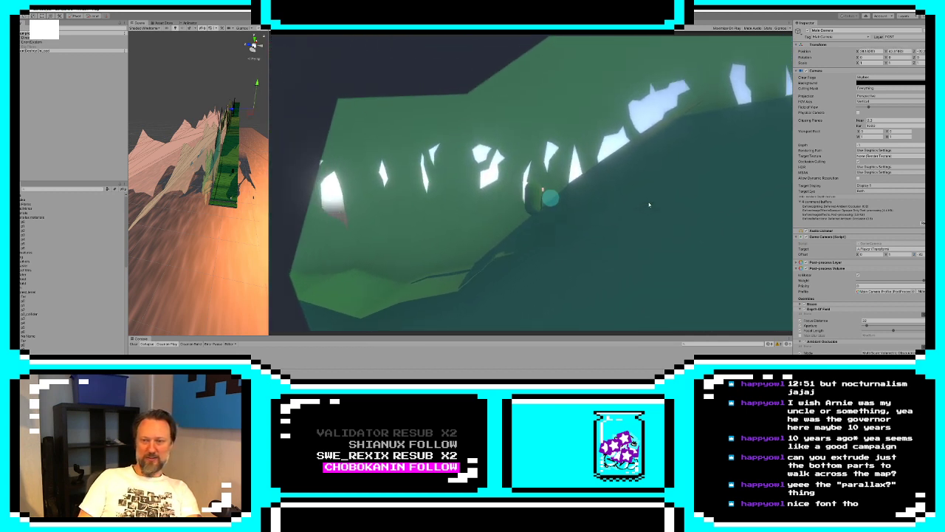
key(d)
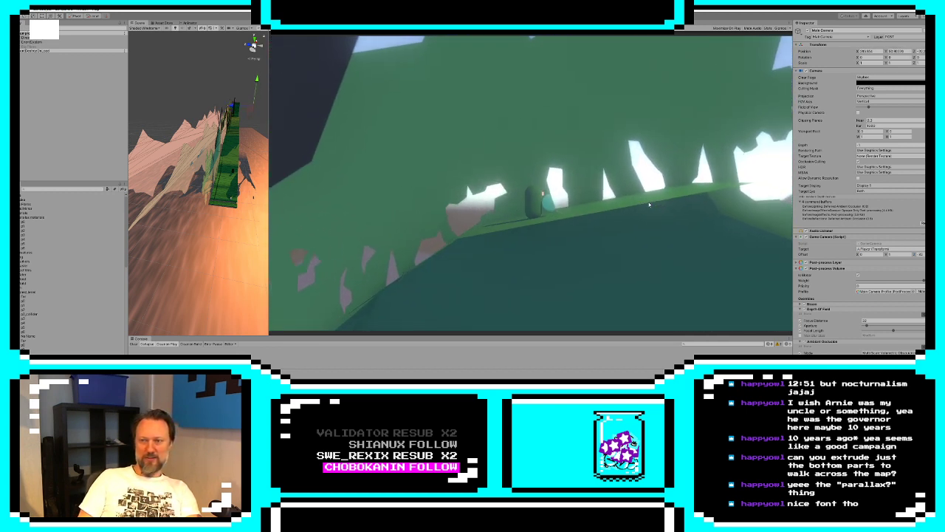
key(d)
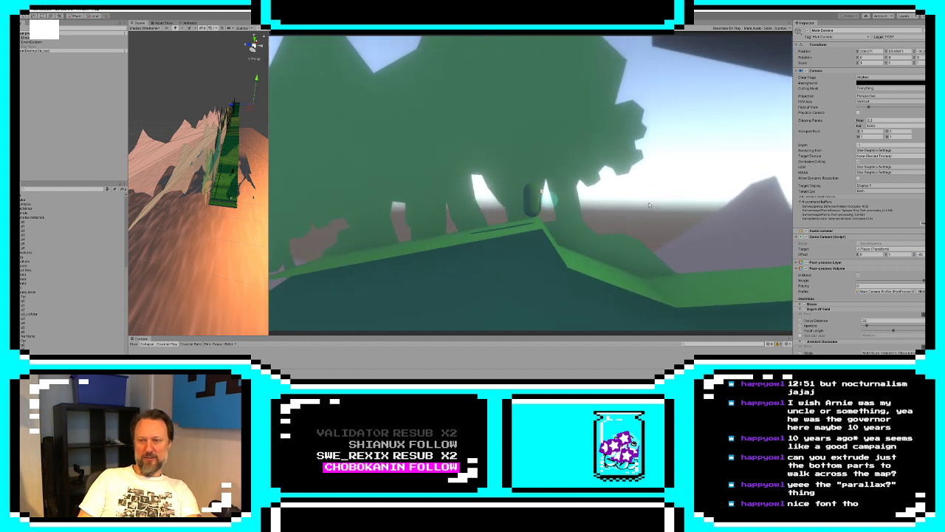
Walk the player past the huge foreground trunk, down the next drop and up the forest slope, examining the foreground silhouettes
key(d)
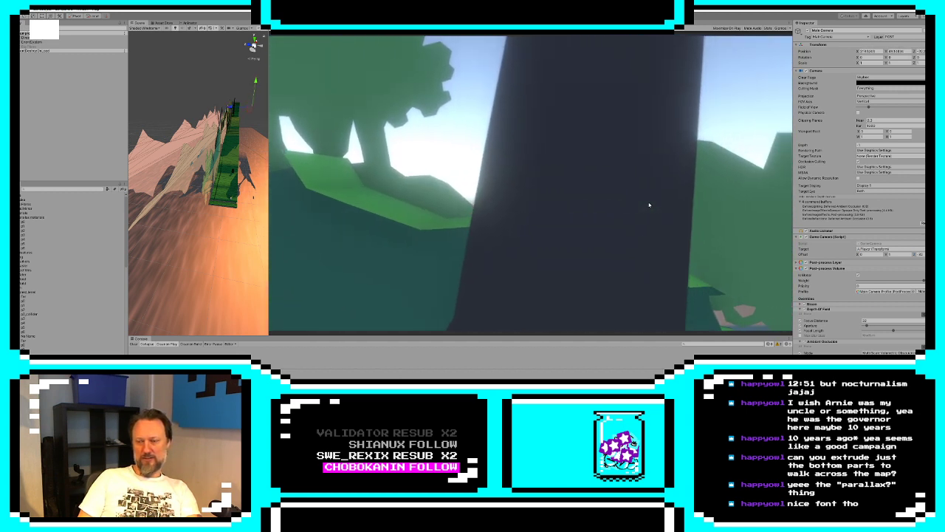
key(d)
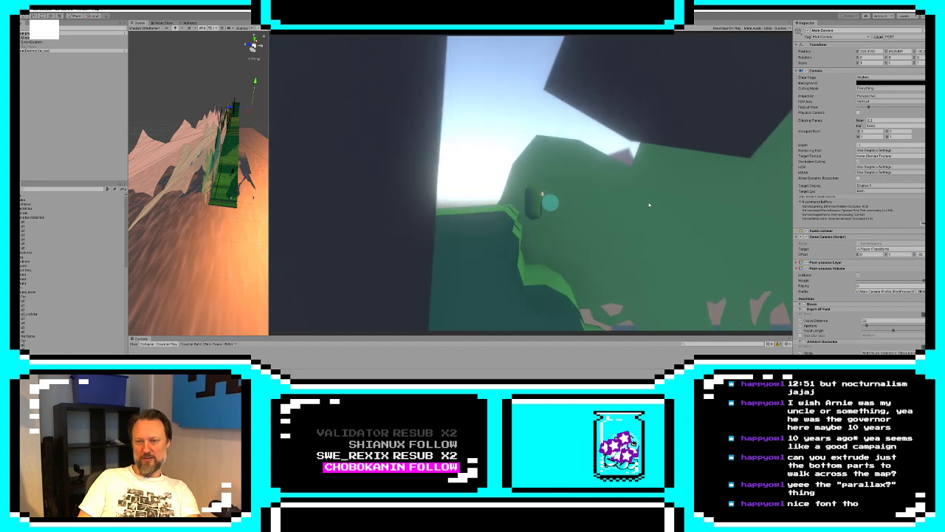
key(d)
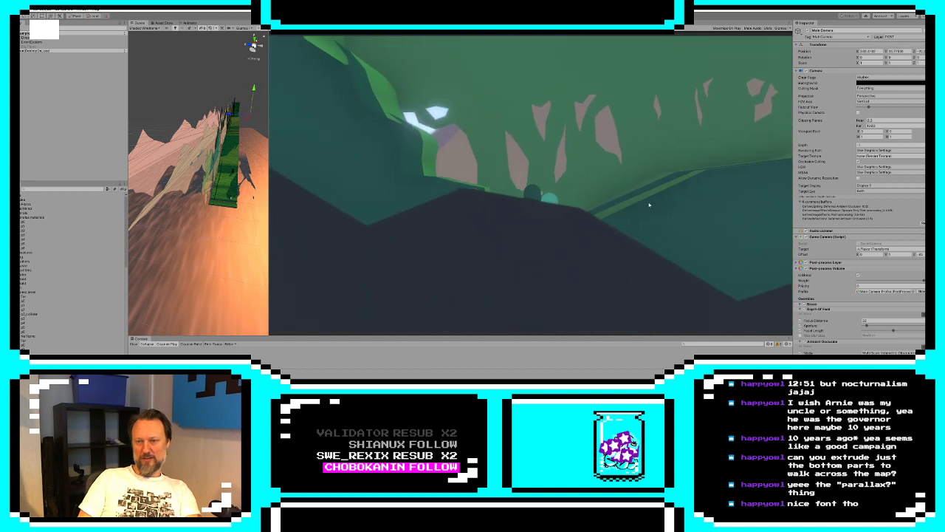
key(d)
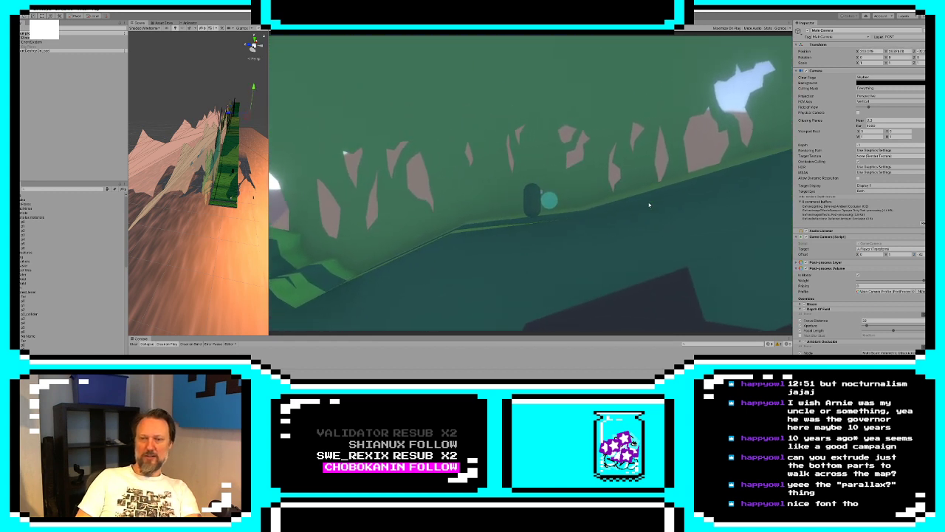
key(d)
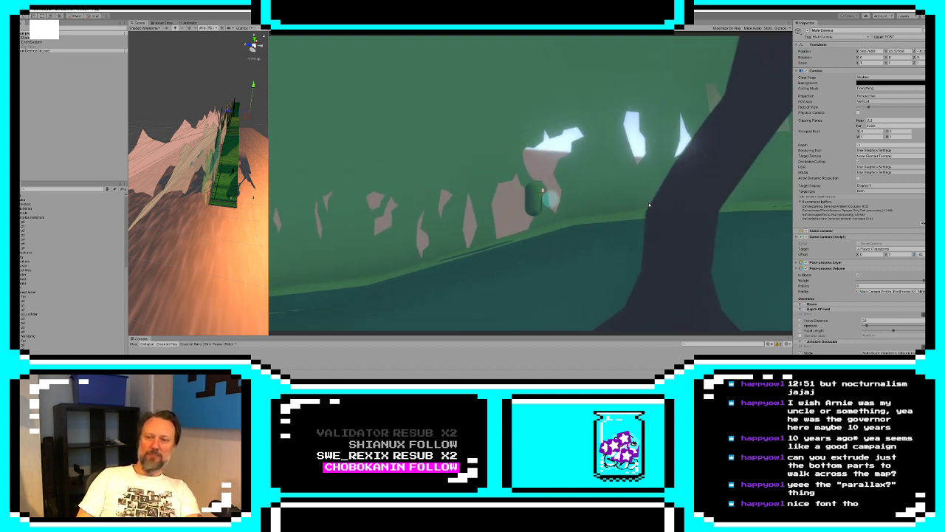
Walk the player past the dark leaning trunk and out to the tip of the overhanging ledge, examining the tower backdrop
key(d)
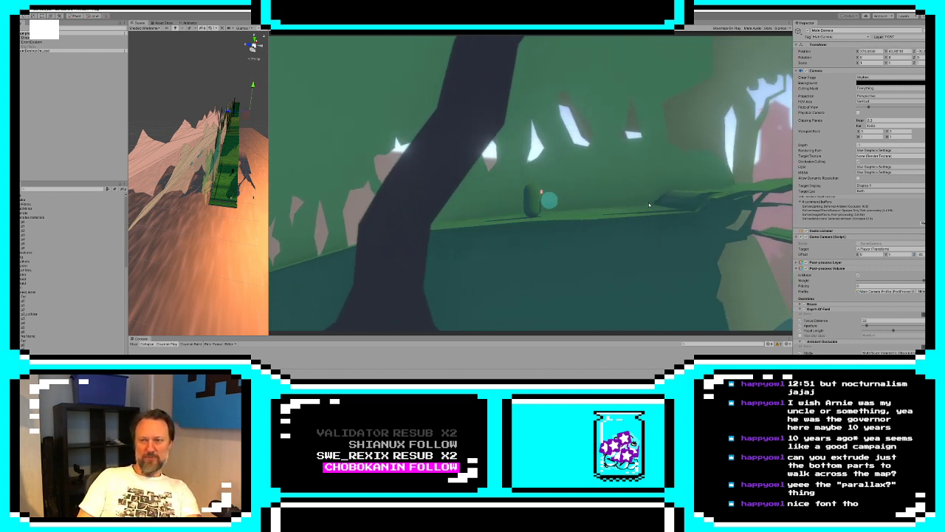
key(d)
key(d)
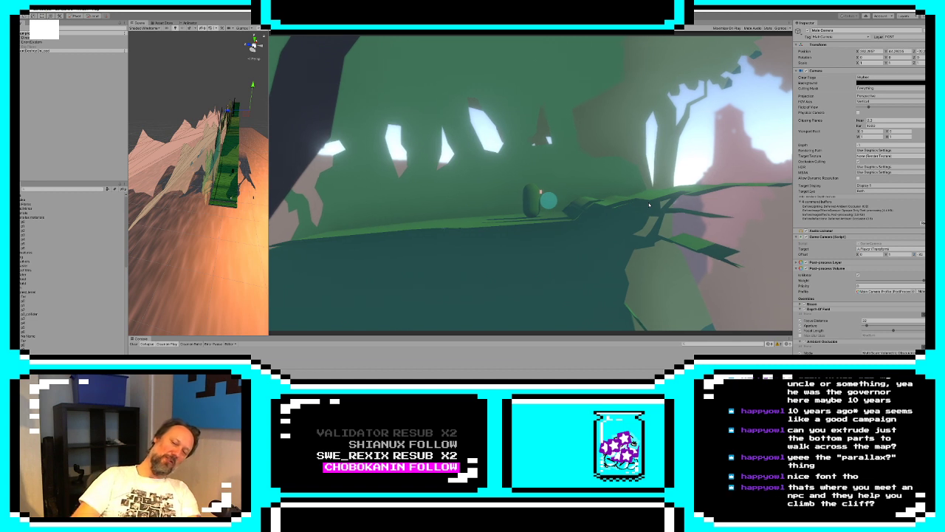
key(d)
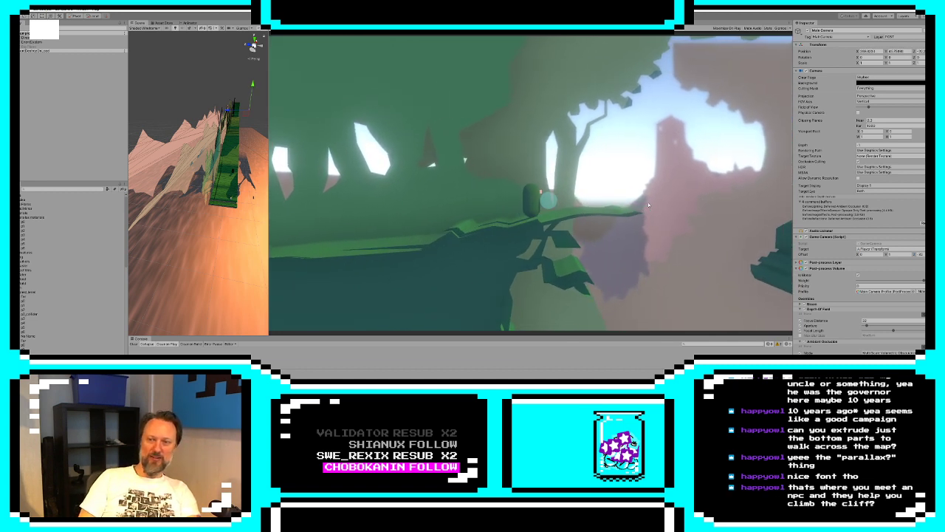
key(d)
key(d)
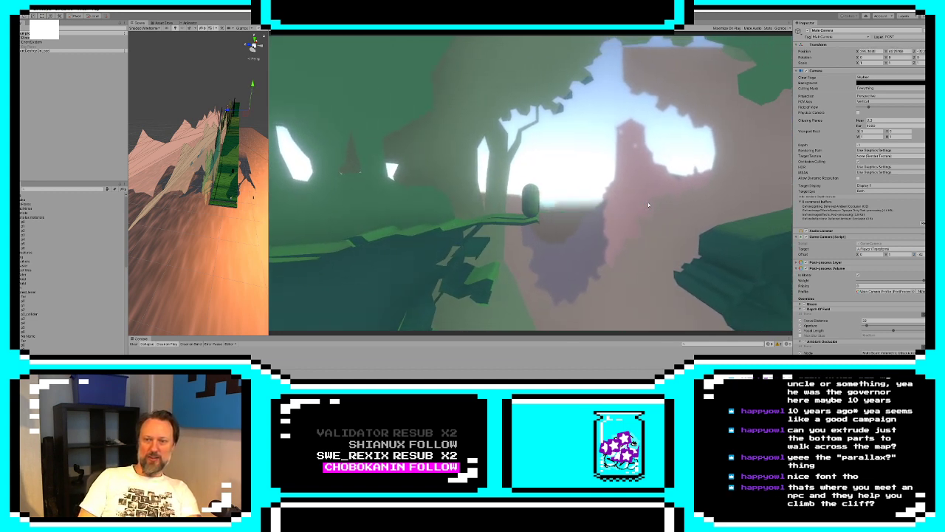
Walk the player back from the ledge to the dark trunk and out again, examining how the tree gaps open onto the tower
key(a)
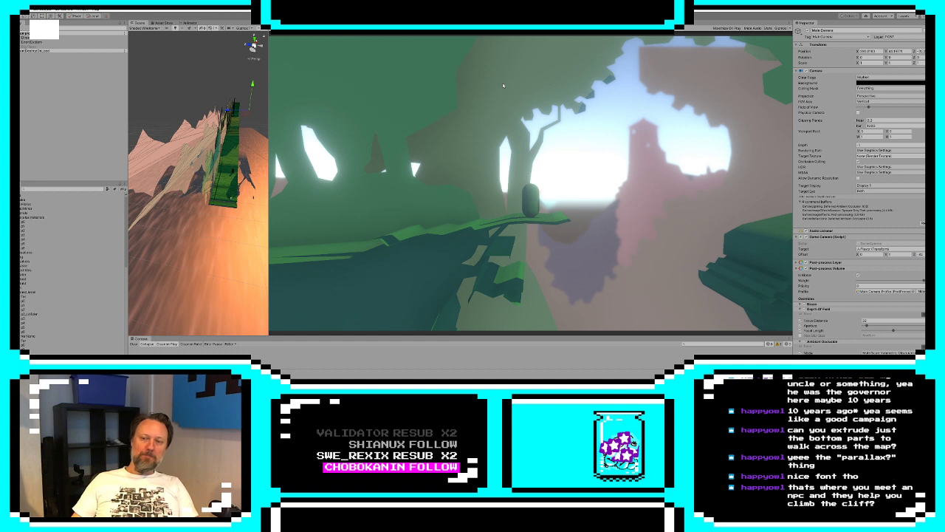
key(a)
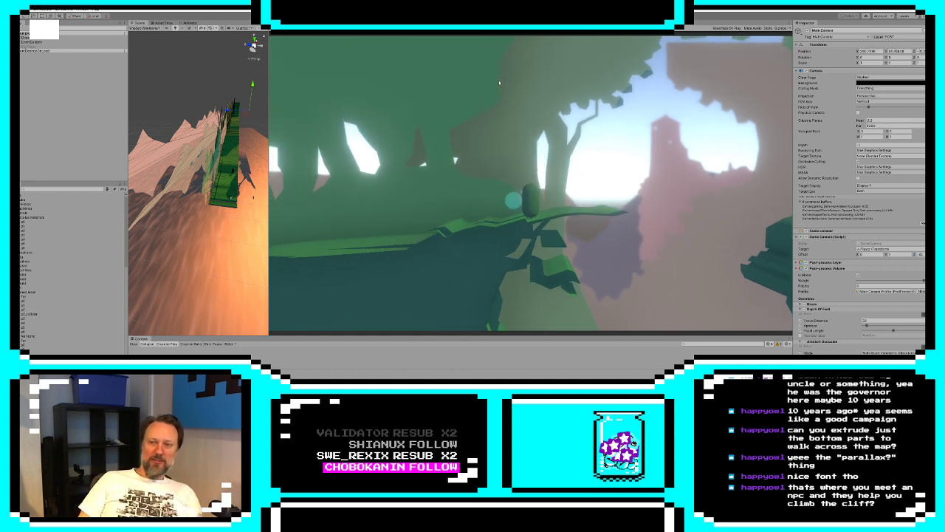
key(space)
key(a)
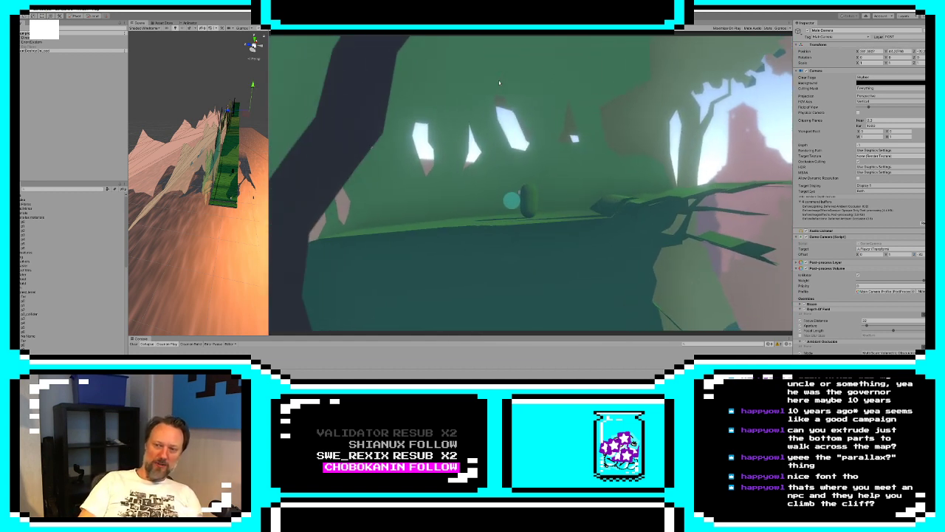
key(d)
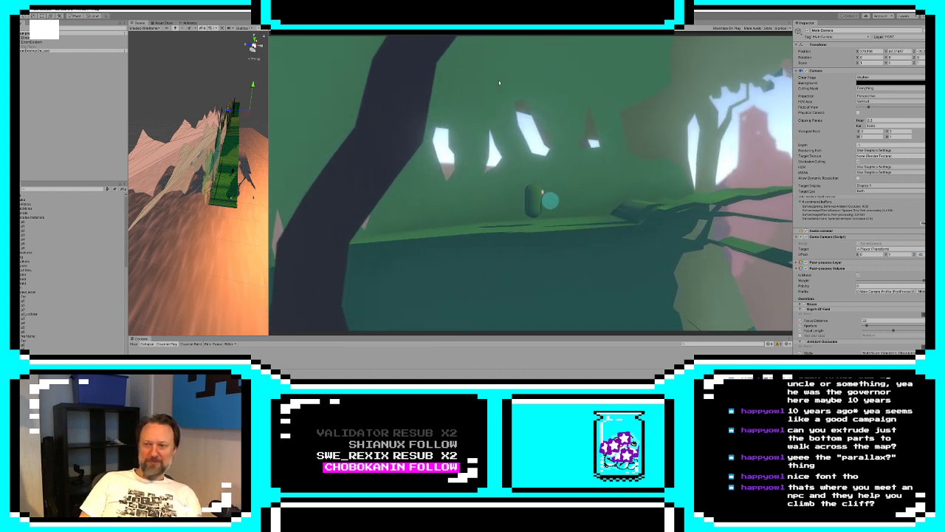
key(d)
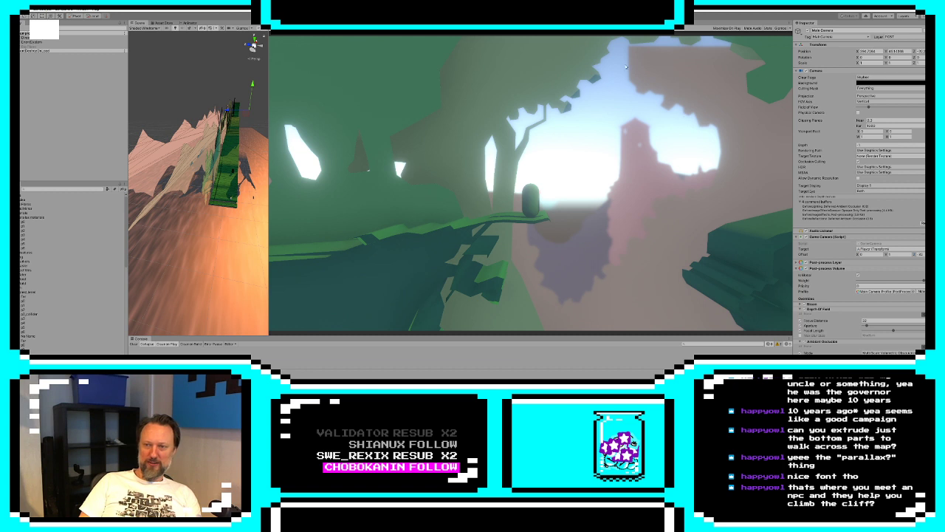
Jump the player across the gap to the opposite hill, examining the valley view, and stop the running game
key(a)
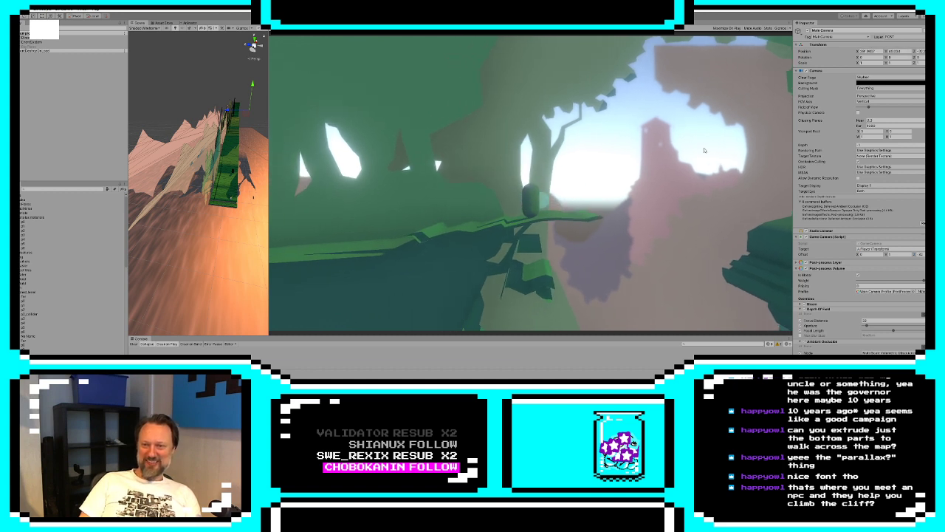
key(d)
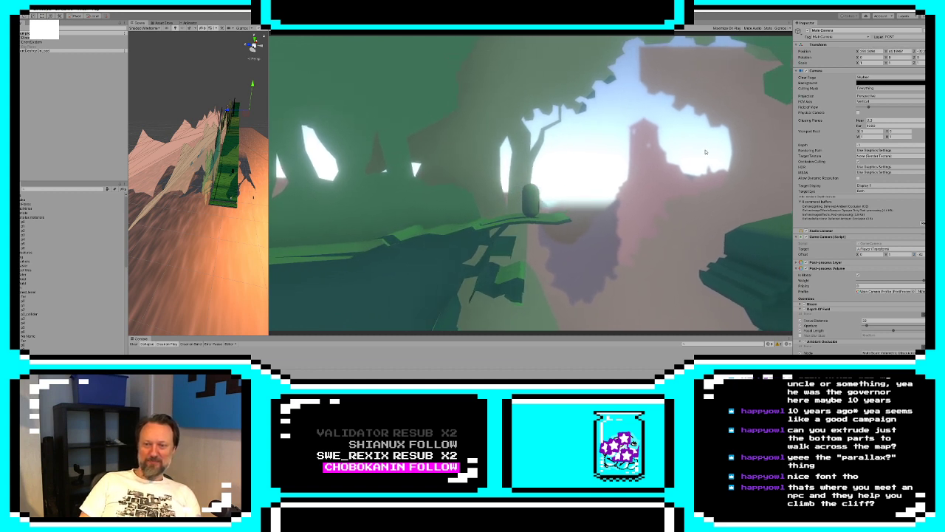
key(d)
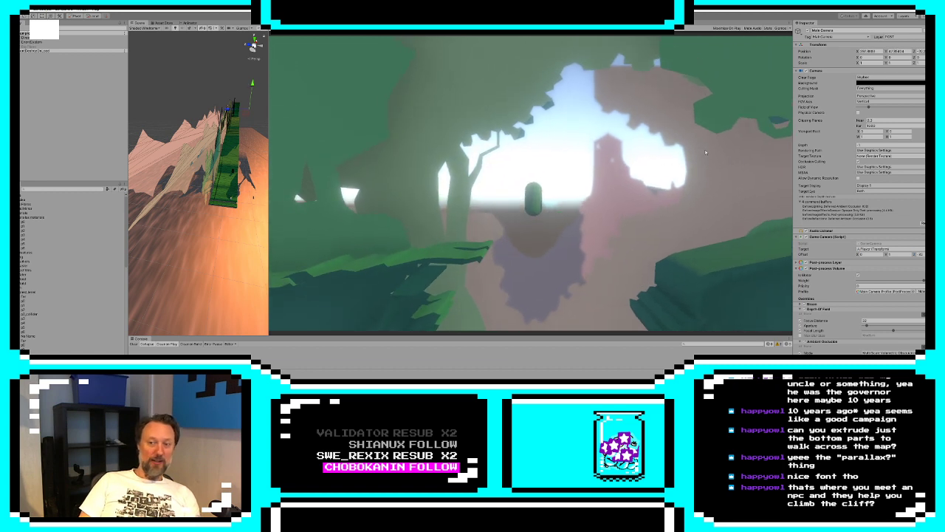
key(d)
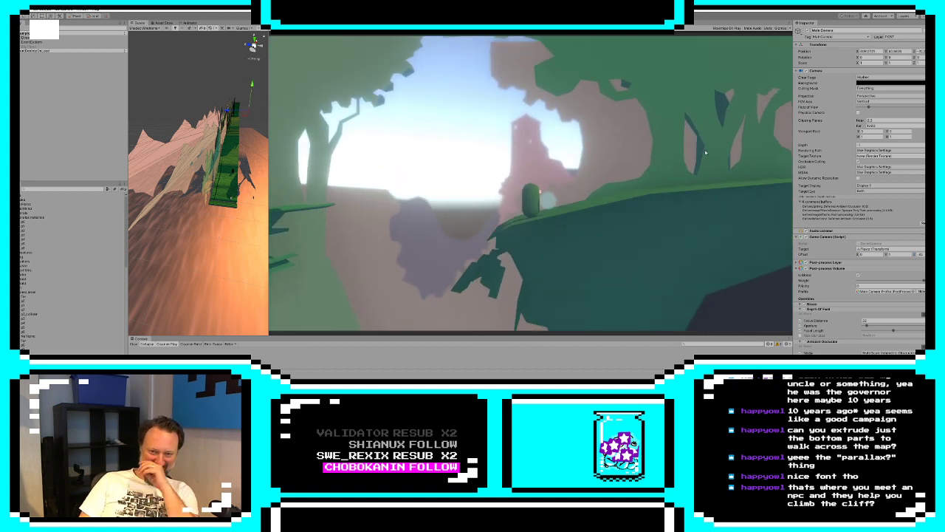
click(458, 16)
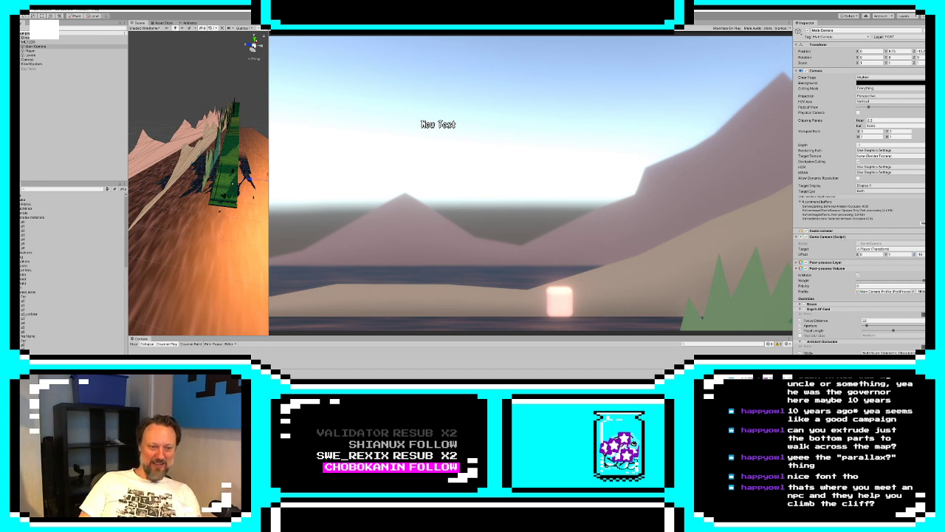
Switch to 3ds Max and delete the extruded strip lying in front of the ground layer
key(alt+Tab)
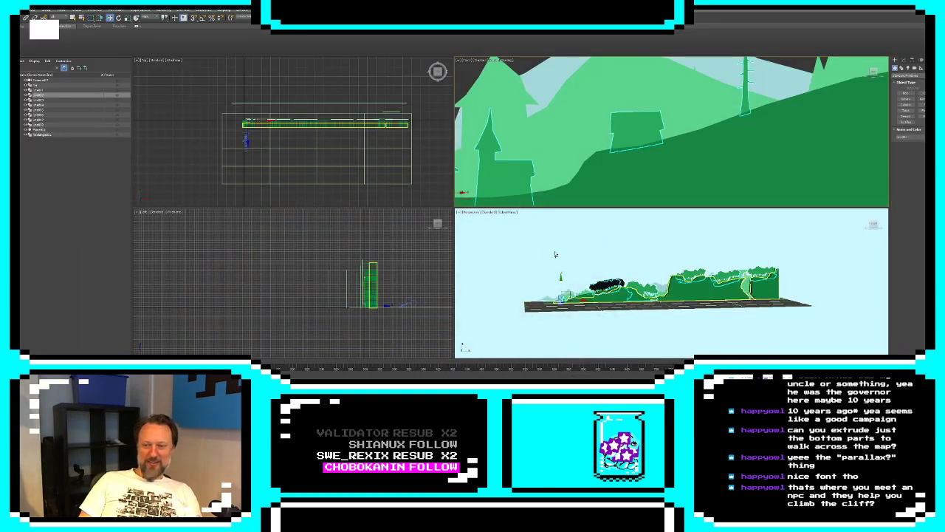
scroll(342, 127, up, 5)
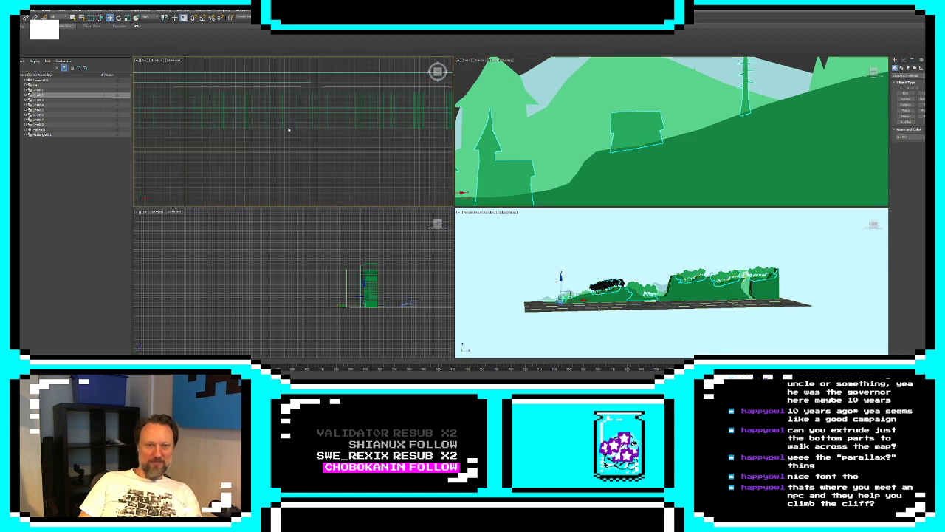
click(299, 127)
key(Delete)
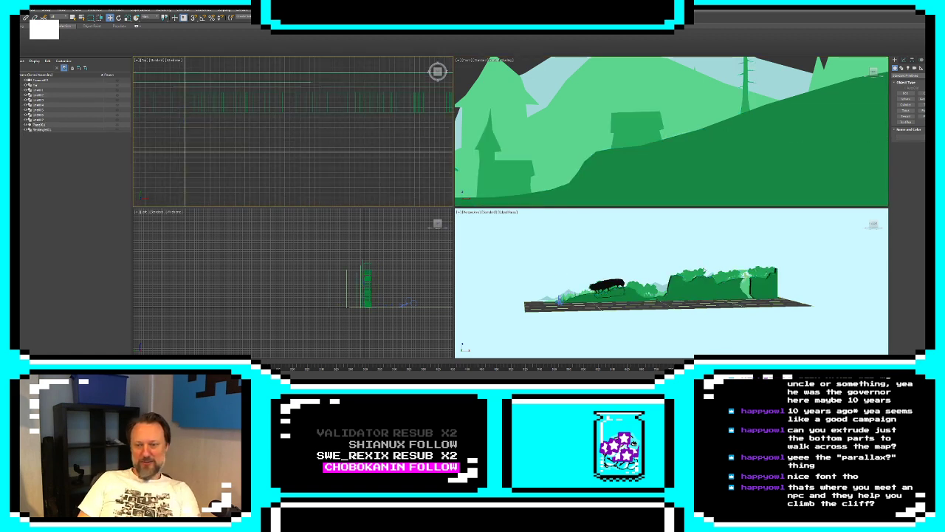
Set the Extrude amount of the dark green ground layer to 0
middle_drag(617, 299, 708, 295)
scroll(675, 306, up, 5)
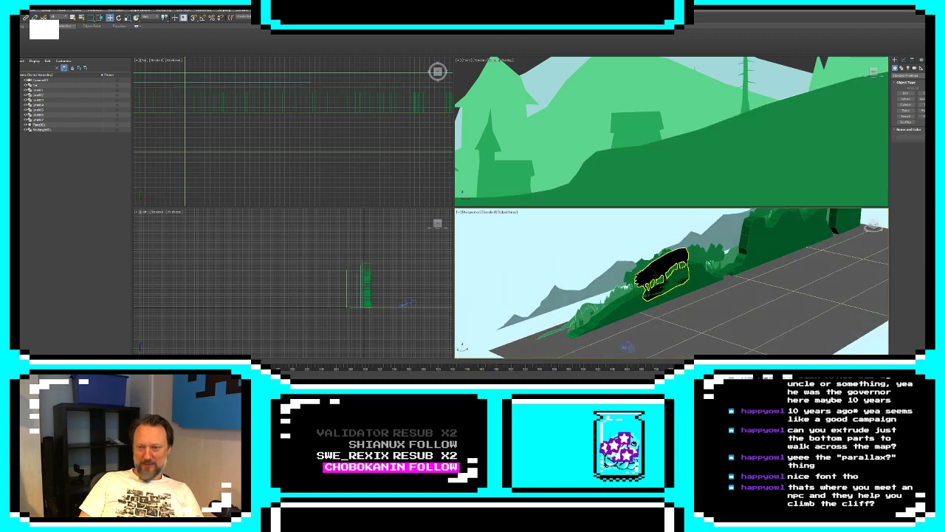
scroll(665, 272, up, 5)
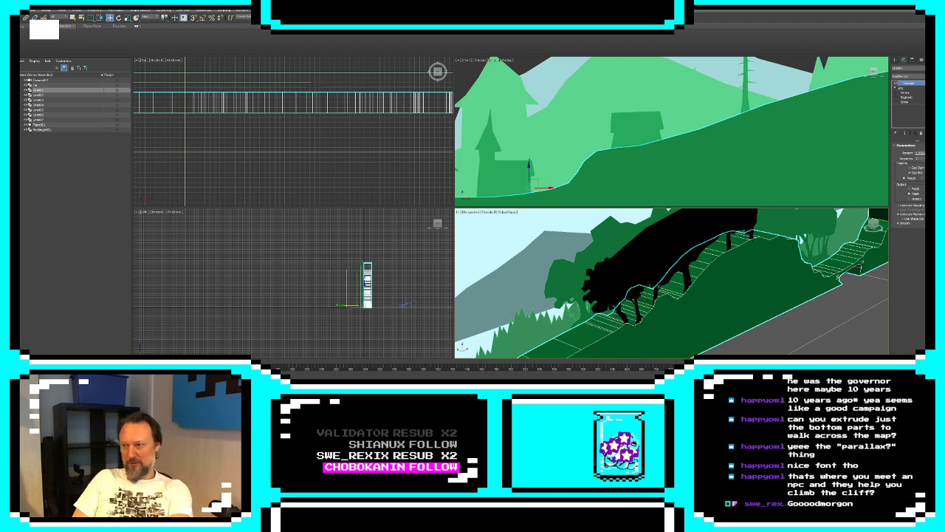
text(0)
key(Return)
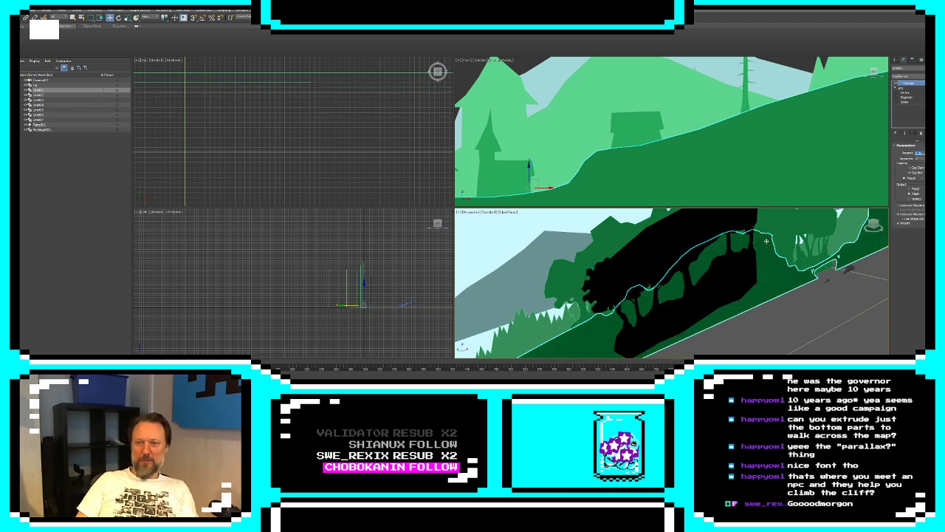
Open the black tree silhouette's base line for vertex editing in the maximized front view
middle_drag(752, 136, 640, 143)
scroll(641, 143, down, 8)
click(716, 100)
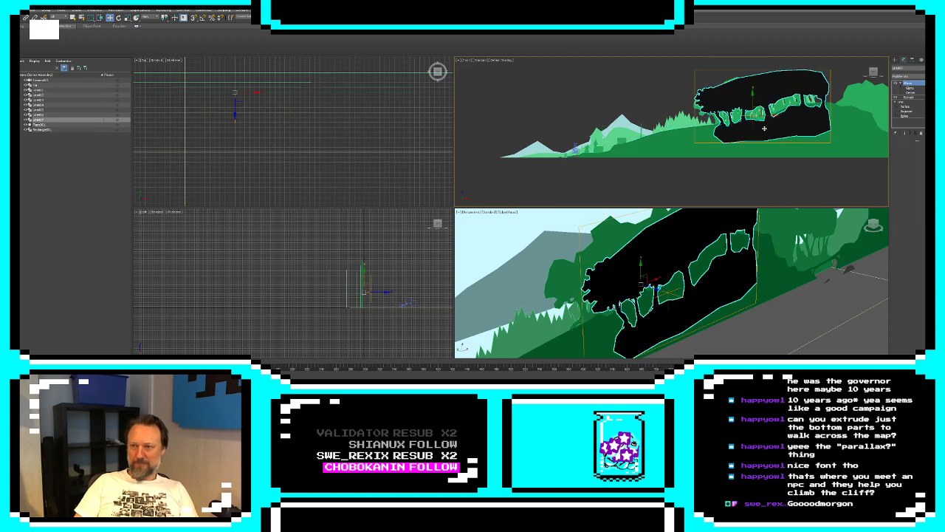
key(z)
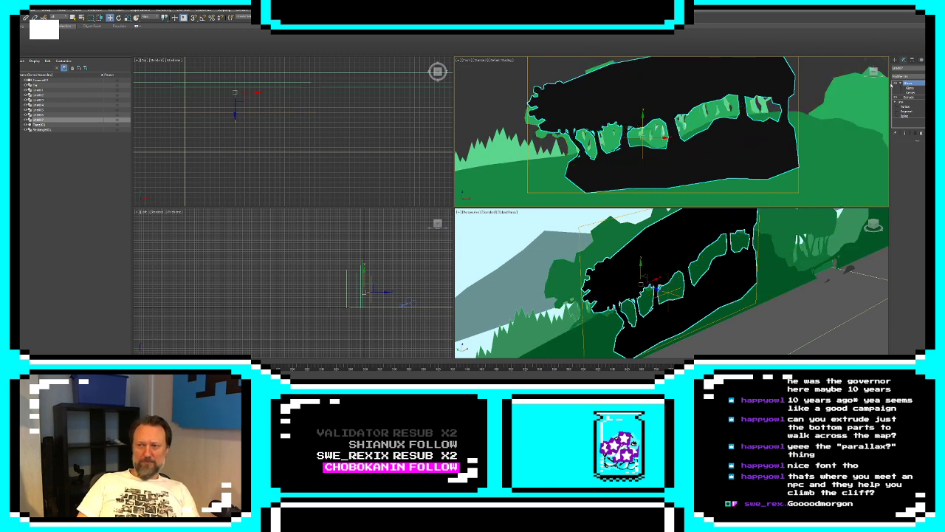
click(908, 106)
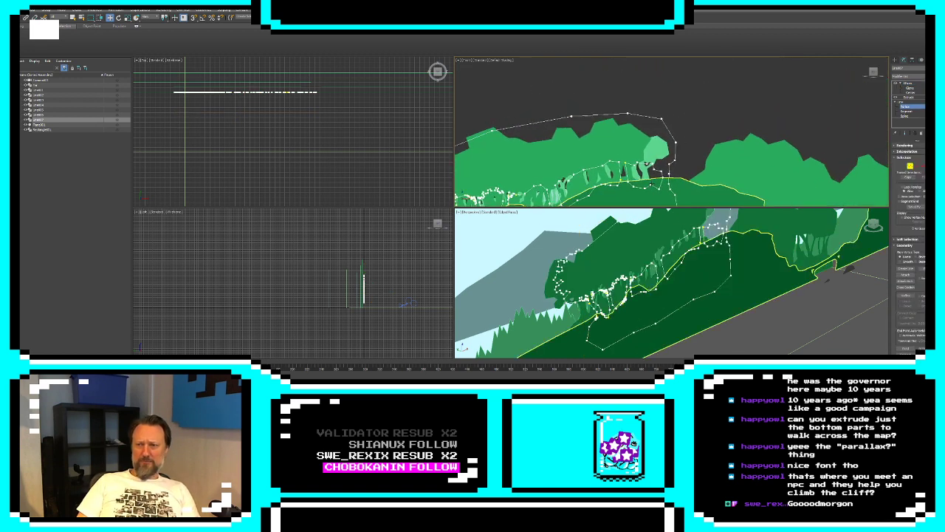
key(alt+w)
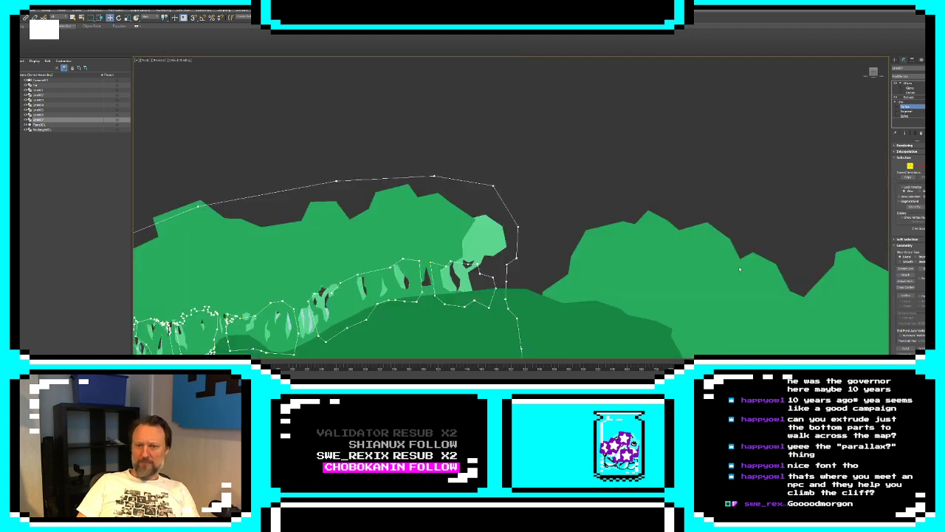
middle_drag(557, 269, 579, 228)
Draw a jagged leafy line around the far end of the tree silhouette and back along its canopy top with Create Line
click(906, 268)
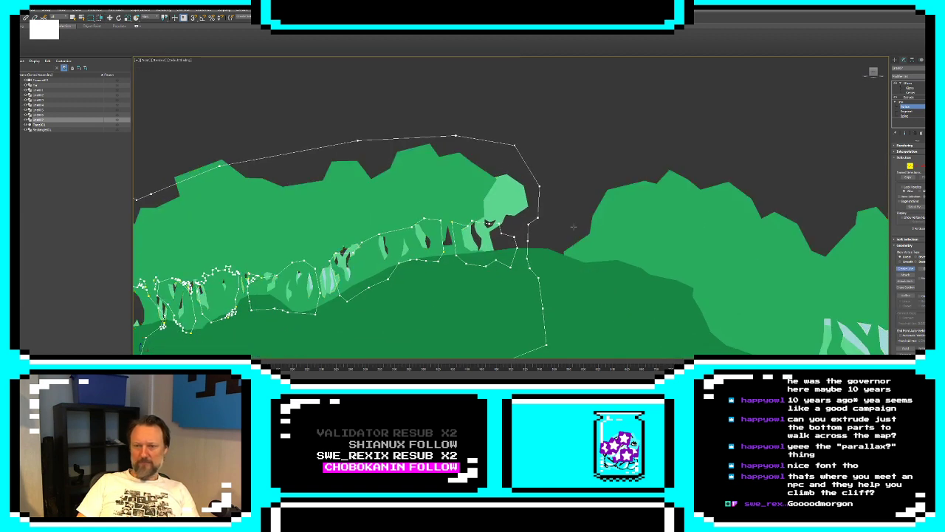
click(532, 228)
click(537, 226)
click(534, 222)
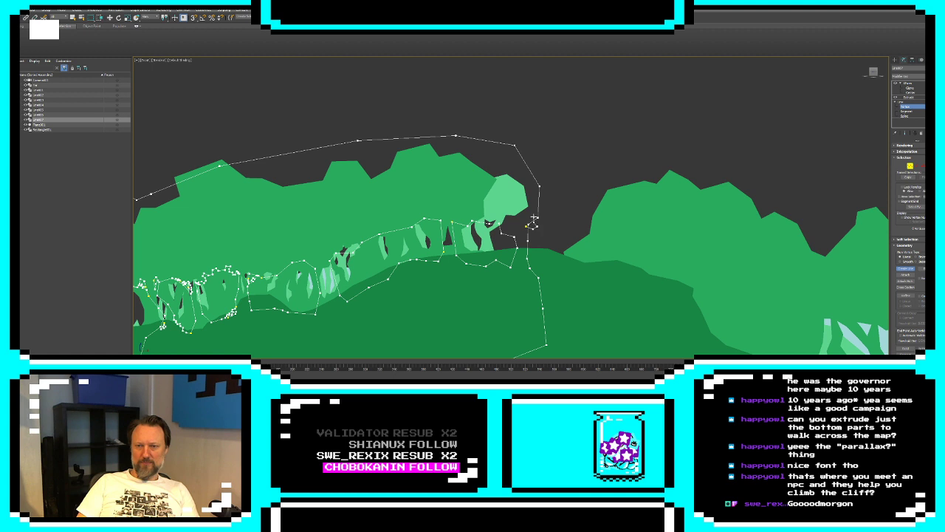
click(542, 214)
click(547, 220)
click(555, 221)
click(561, 216)
click(559, 210)
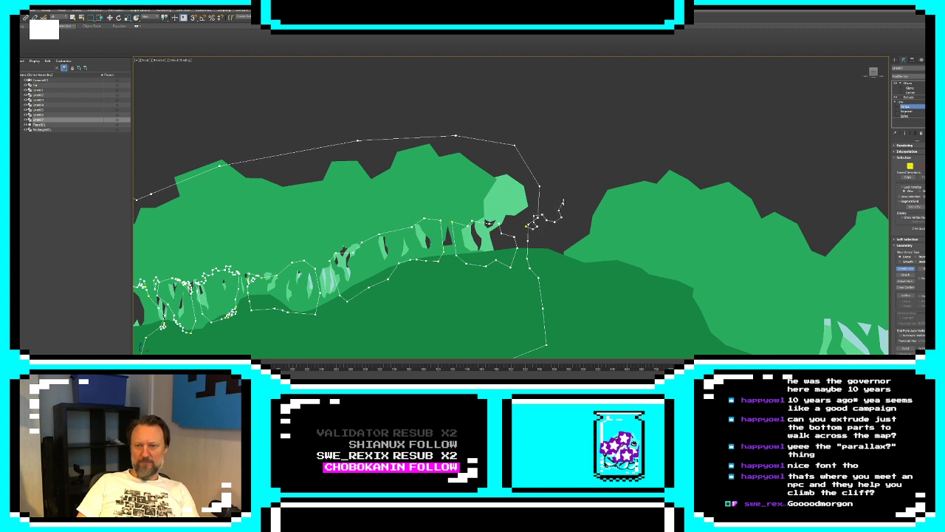
click(564, 201)
click(571, 201)
click(572, 193)
click(568, 184)
click(557, 185)
click(556, 175)
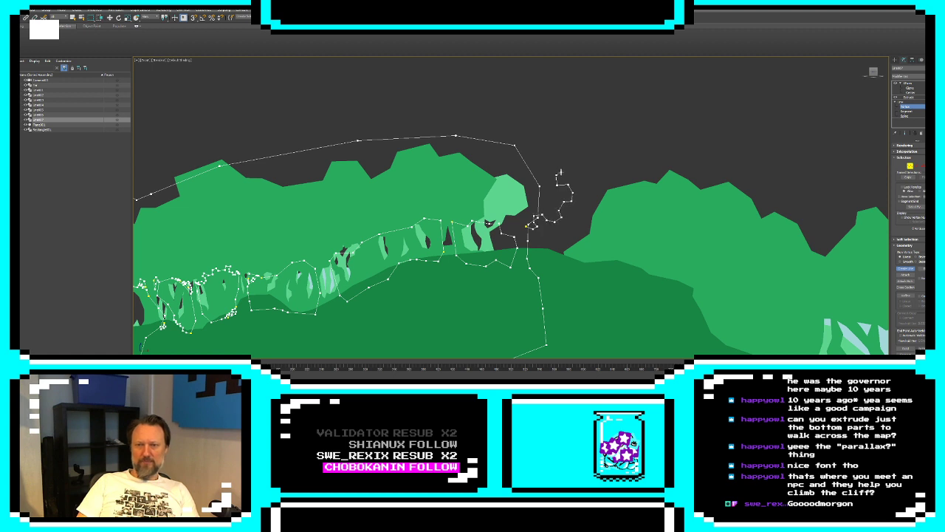
click(562, 172)
click(561, 164)
click(552, 161)
click(545, 165)
click(539, 155)
click(533, 156)
click(525, 160)
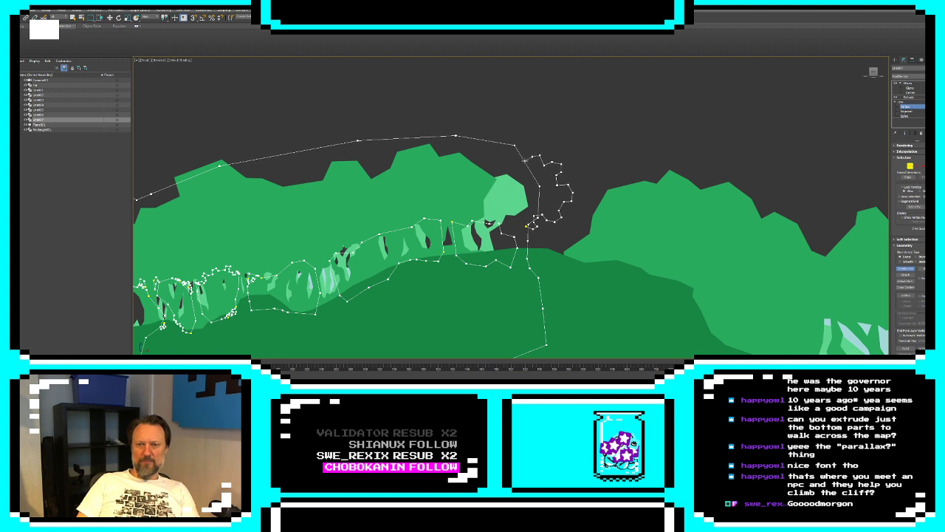
click(523, 154)
click(520, 140)
click(506, 139)
click(488, 135)
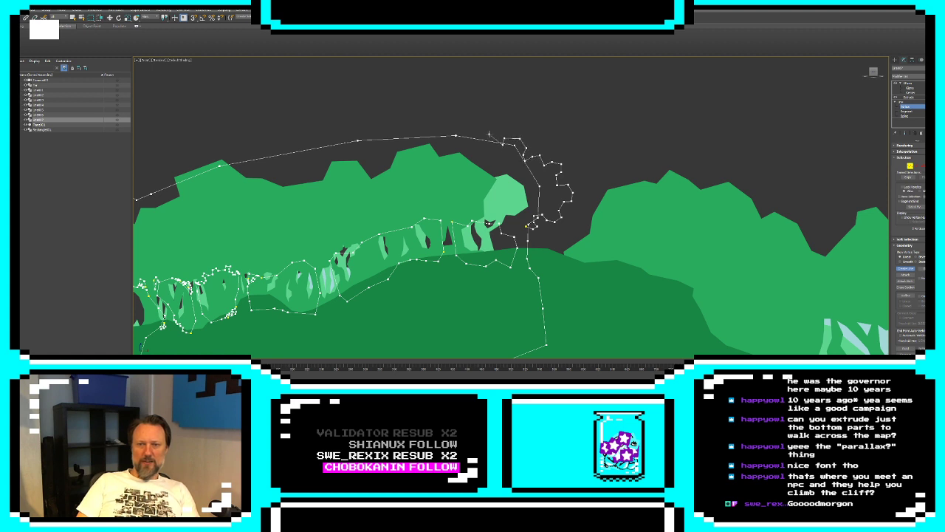
click(473, 145)
click(465, 139)
click(465, 131)
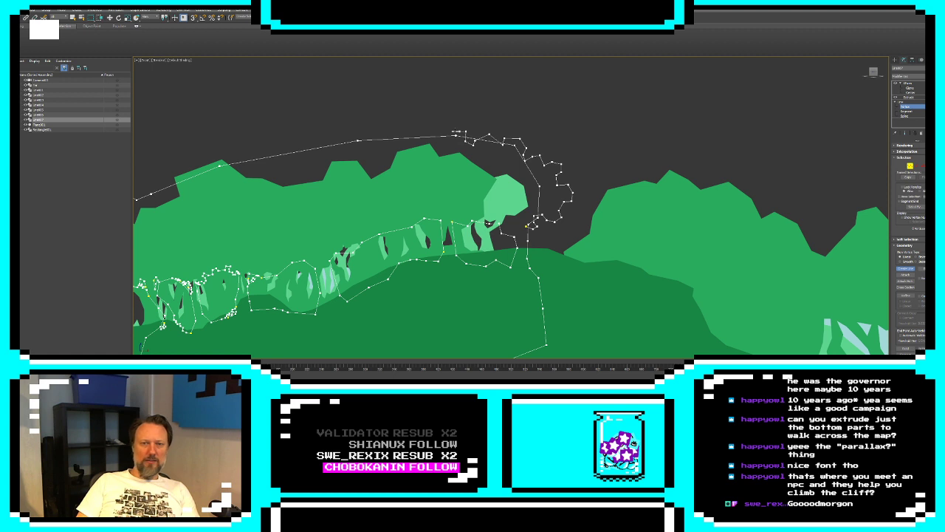
click(452, 132)
click(435, 137)
click(421, 137)
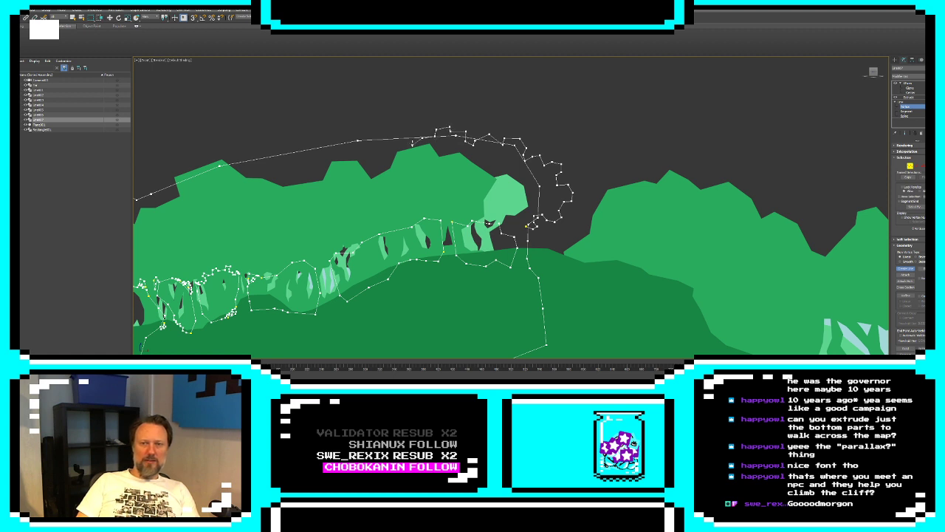
click(412, 143)
click(404, 125)
click(391, 134)
click(380, 130)
click(369, 134)
click(367, 142)
click(359, 144)
right_click(358, 144)
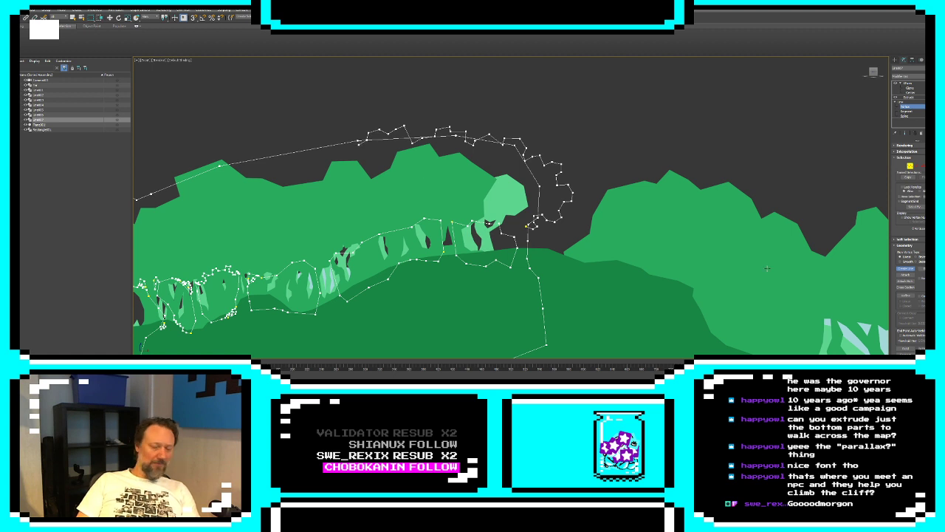
Delete the old smooth canopy segments beneath the new jagged line, including the short one beside the far trunk
key(2)
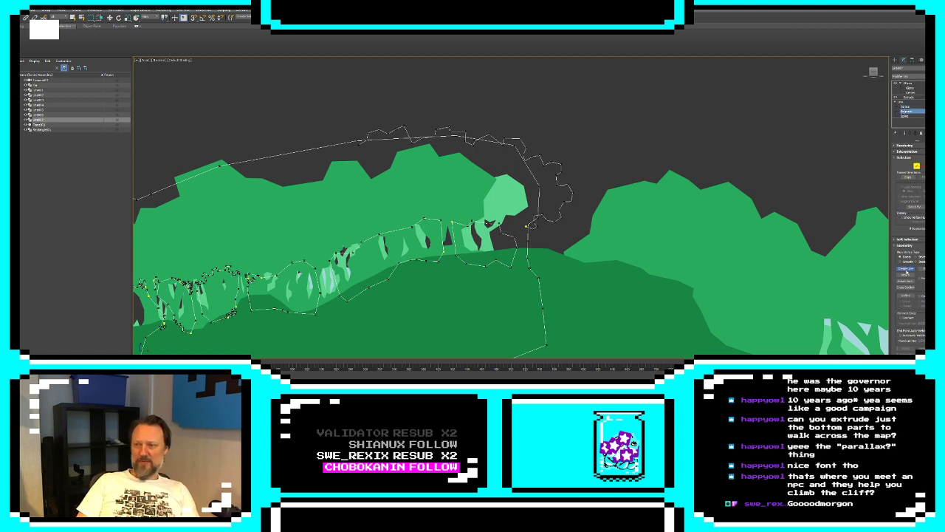
click(445, 136)
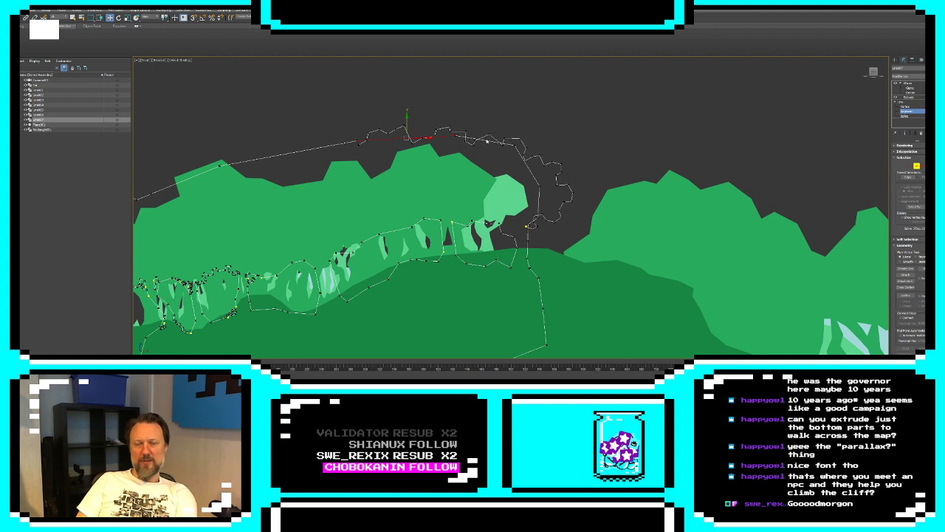
click(468, 137)
click(526, 167)
key(Delete)
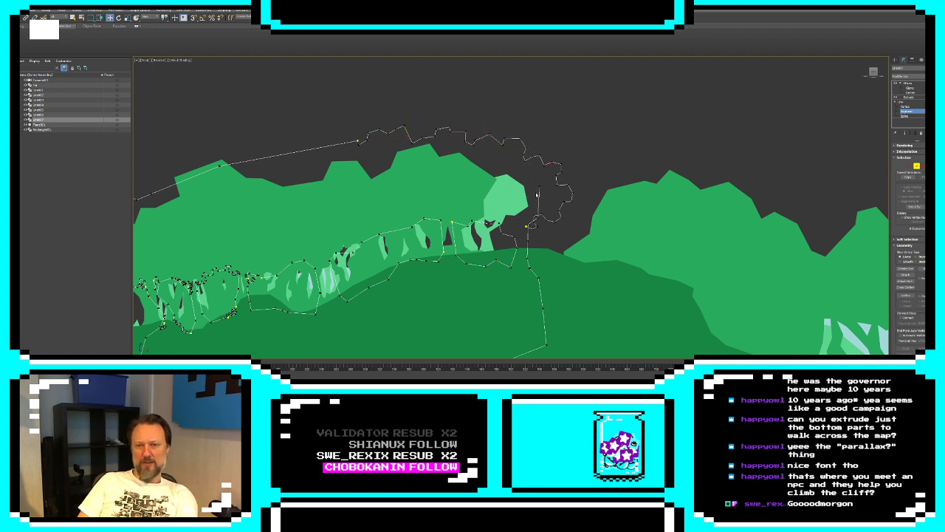
click(532, 222)
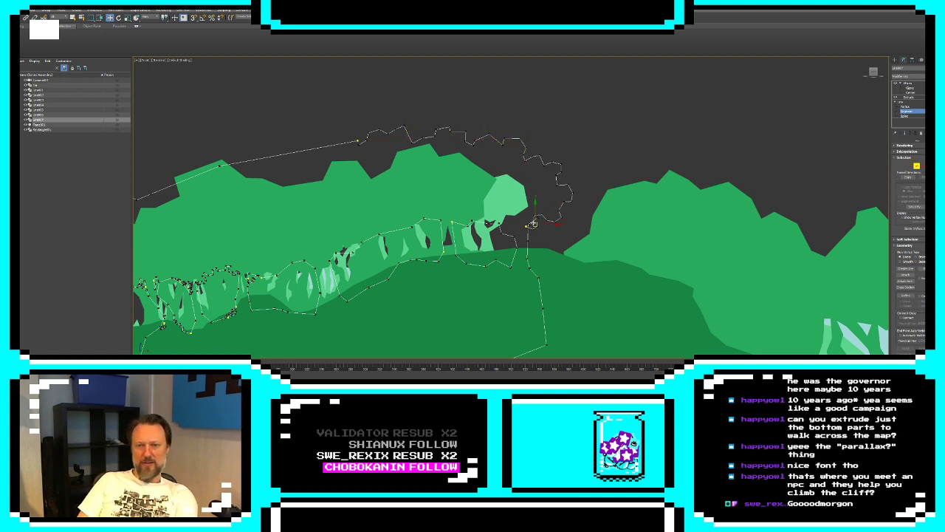
key(Delete)
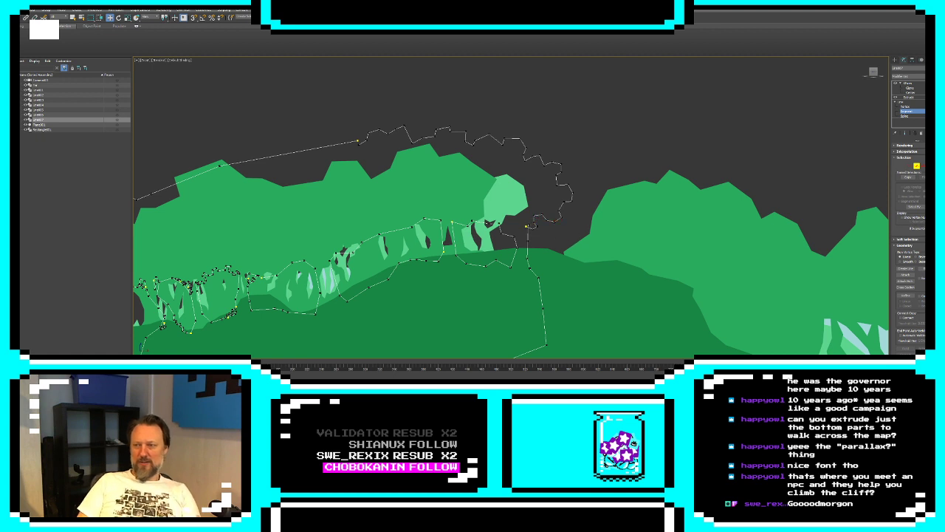
Join the lower end of the jagged canopy line to the open end vertex of the far trunk
click(911, 167)
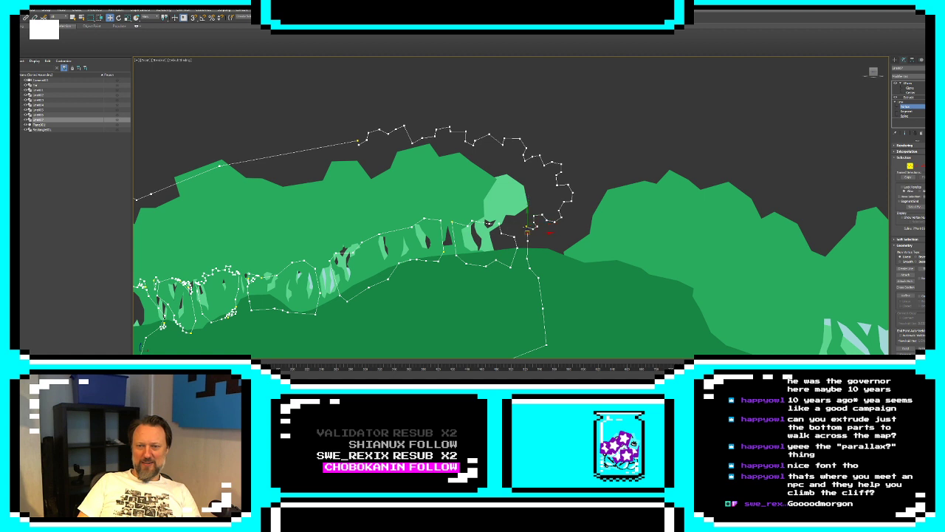
click(528, 226)
click(528, 226)
click(529, 227)
click(905, 354)
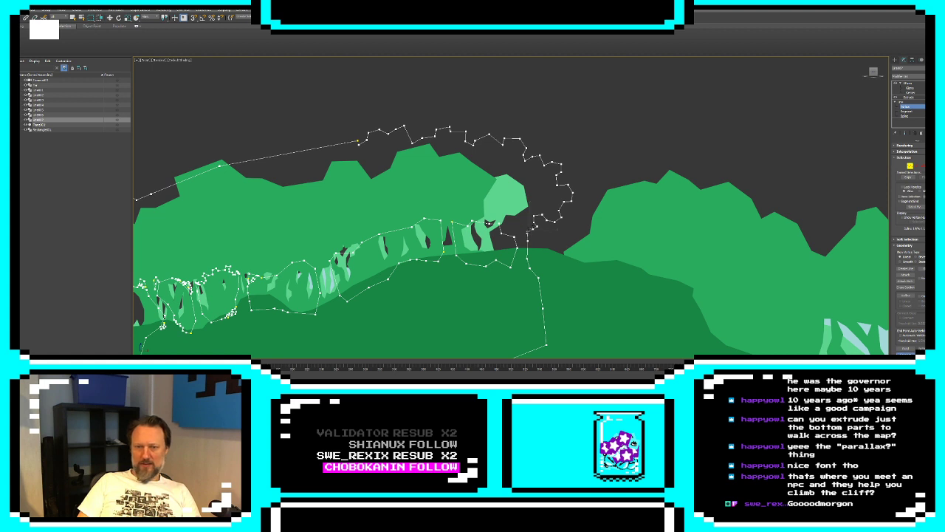
drag(530, 231, 386, 163)
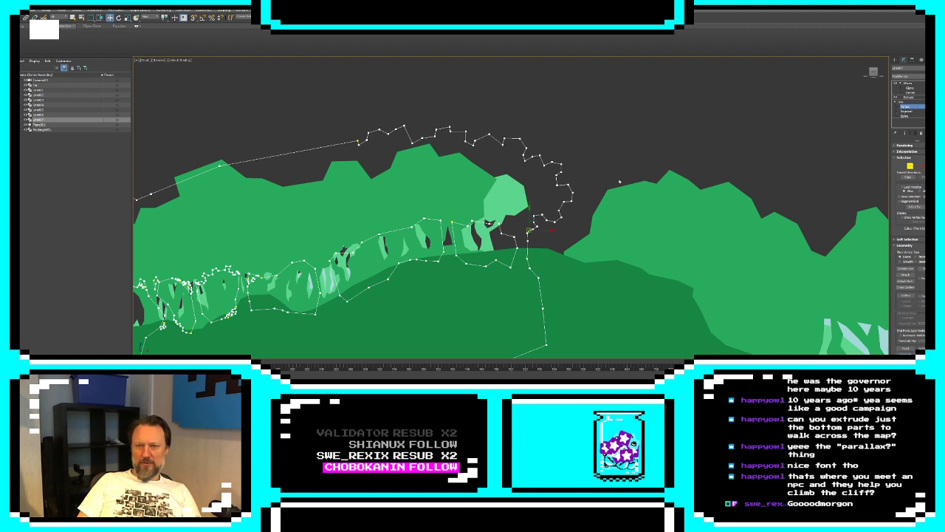
Apply one vertex type to all vertices of the tree silhouette spline and leave its line editing
scroll(627, 175, down, 3)
drag(314, 309, 315, 308)
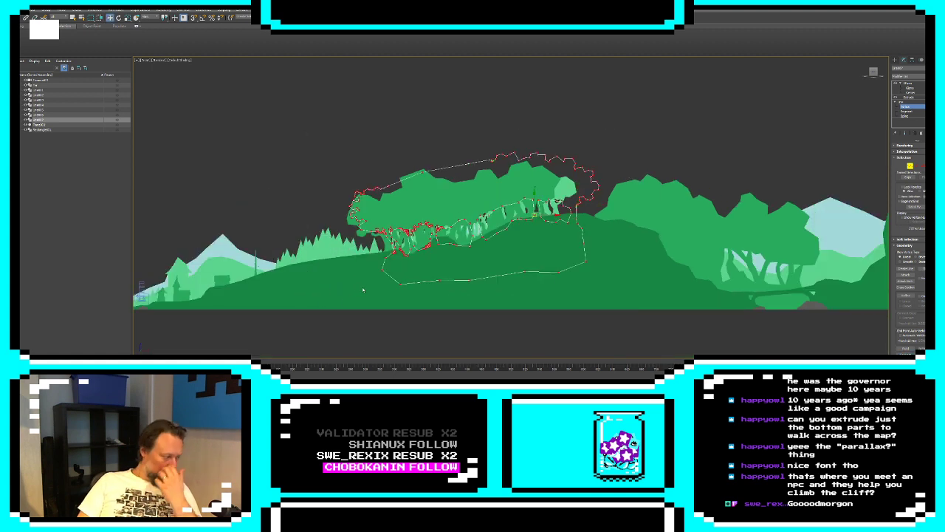
right_click(542, 192)
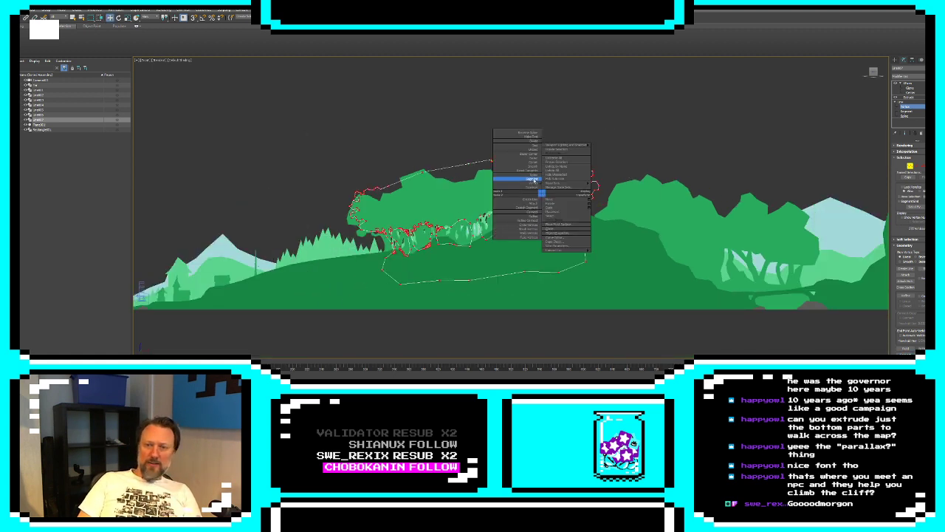
click(533, 167)
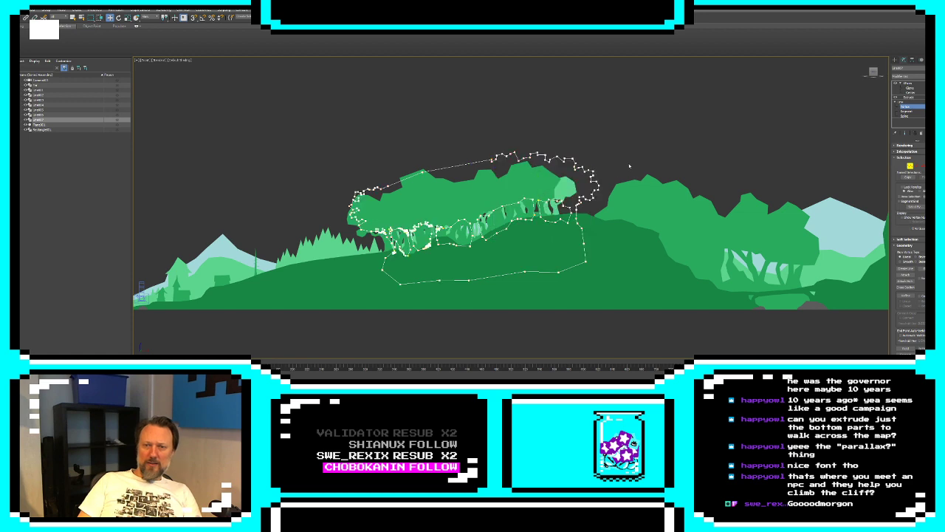
middle_drag(627, 165, 665, 162)
click(894, 60)
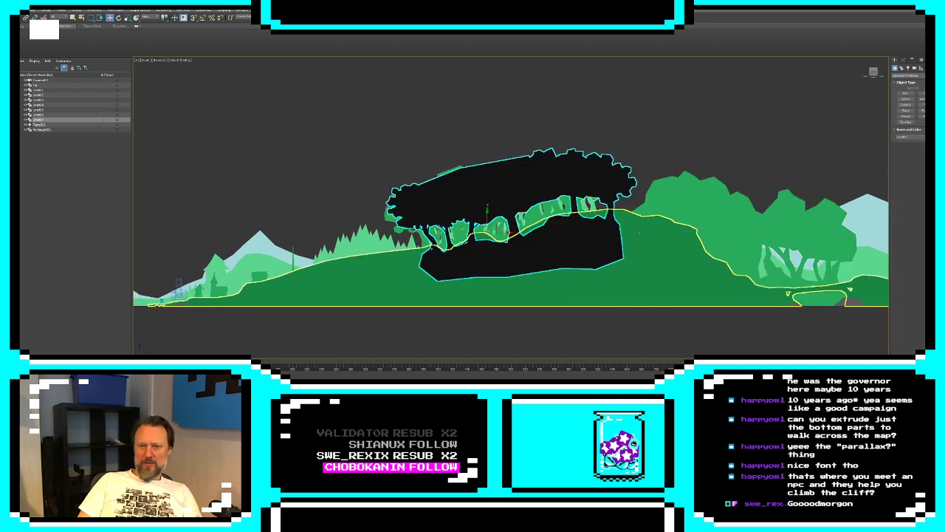
Examine how the tree silhouette, the green tree layer and the ground layer line up along the map
scroll(669, 190, down, 2)
click(732, 93)
scroll(719, 187, up, 2)
scroll(720, 188, down, 2)
middle_drag(719, 187, 565, 140)
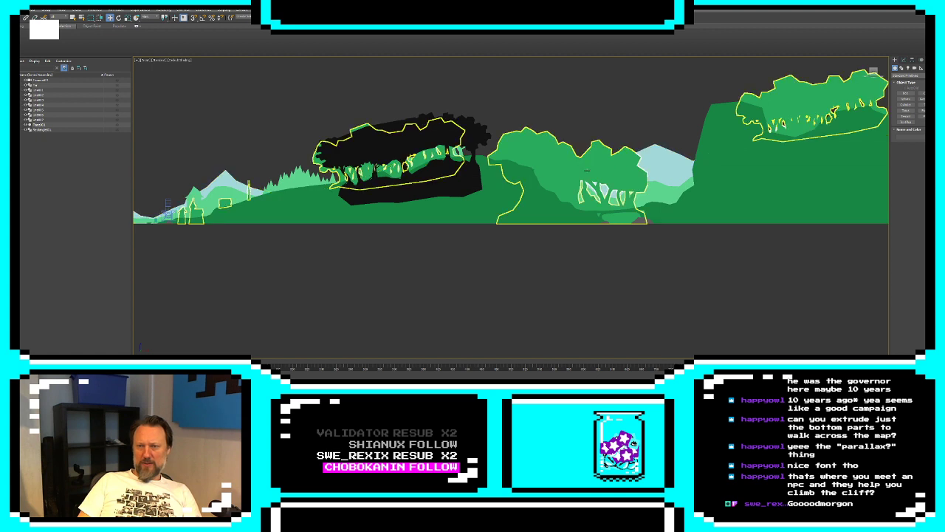
click(590, 168)
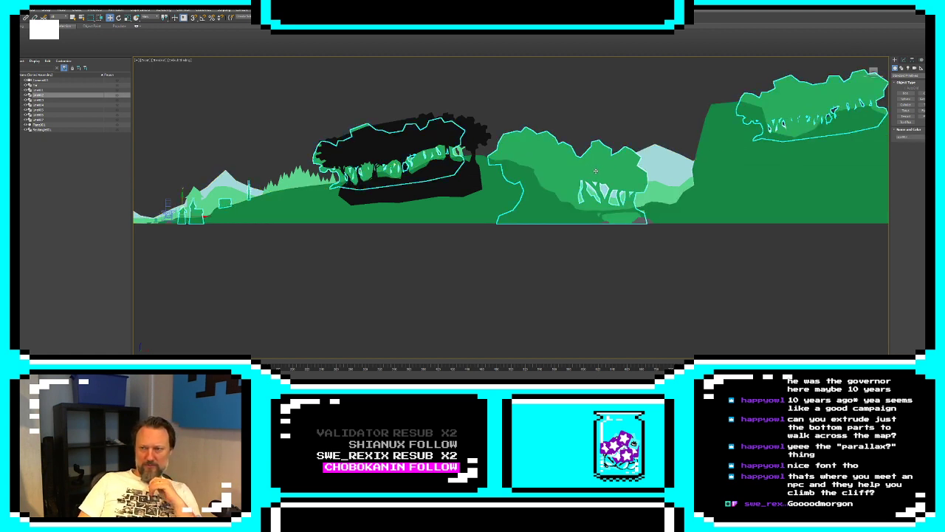
click(667, 212)
scroll(654, 214, up, 7)
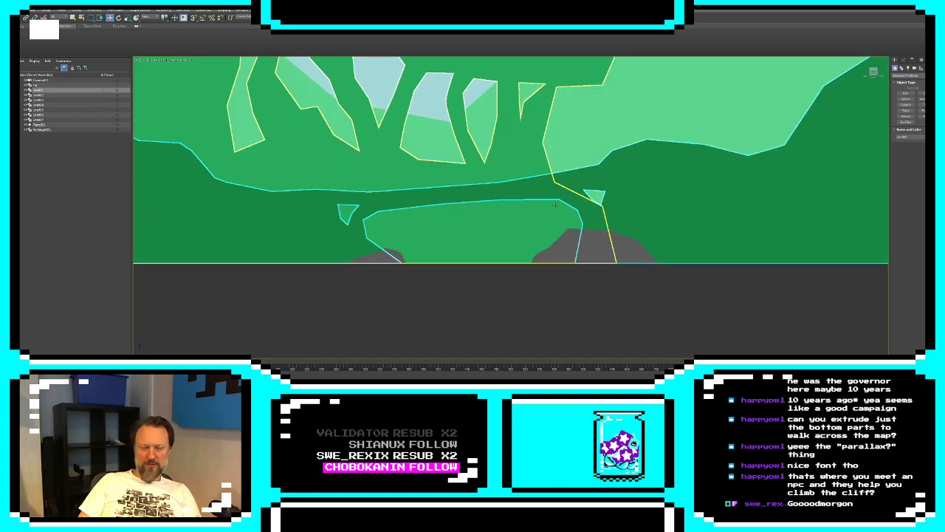
scroll(503, 195, down, 10)
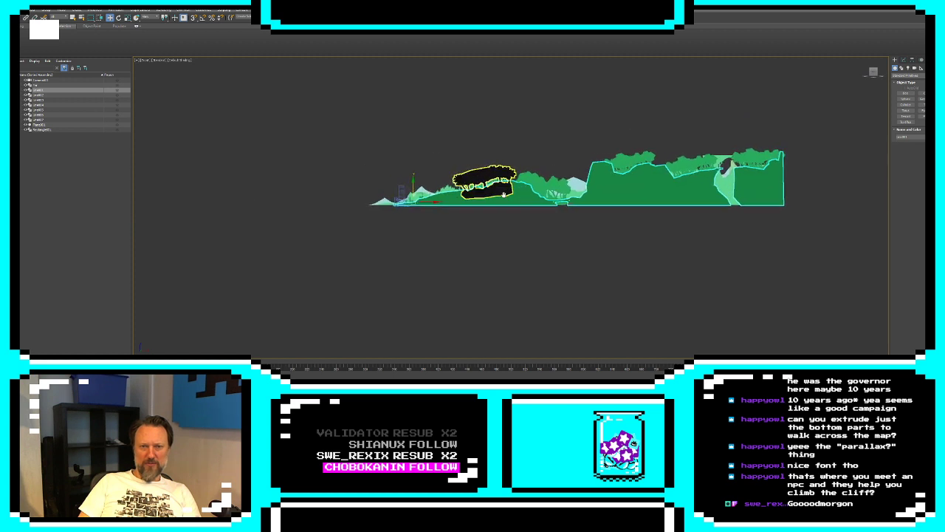
scroll(504, 194, up, 2)
Clone the black tree silhouette as a copy into the empty space before the mountains and rename the copy
click(478, 169)
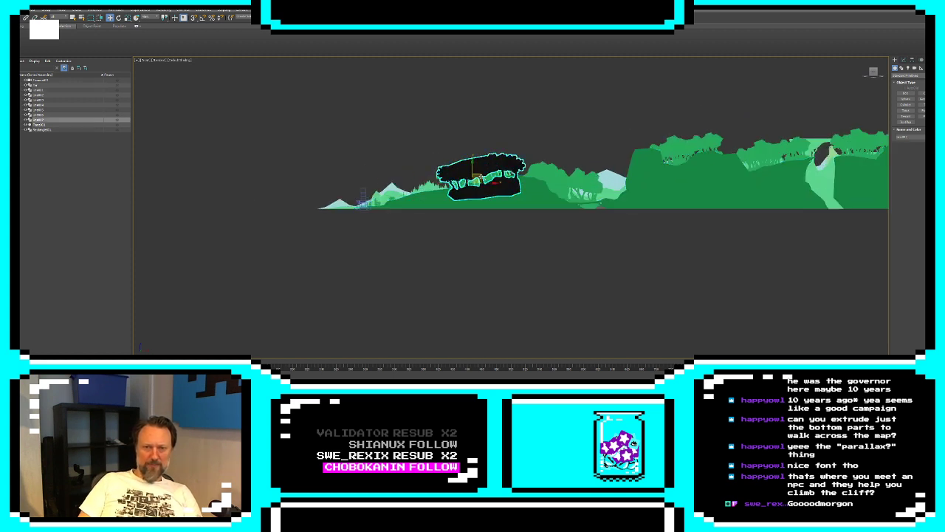
shift+drag(477, 176, 264, 201)
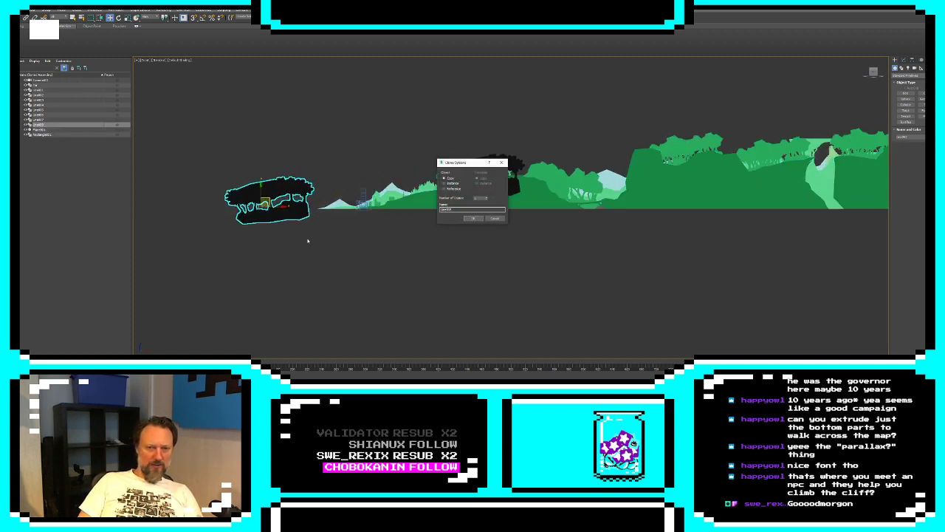
click(472, 217)
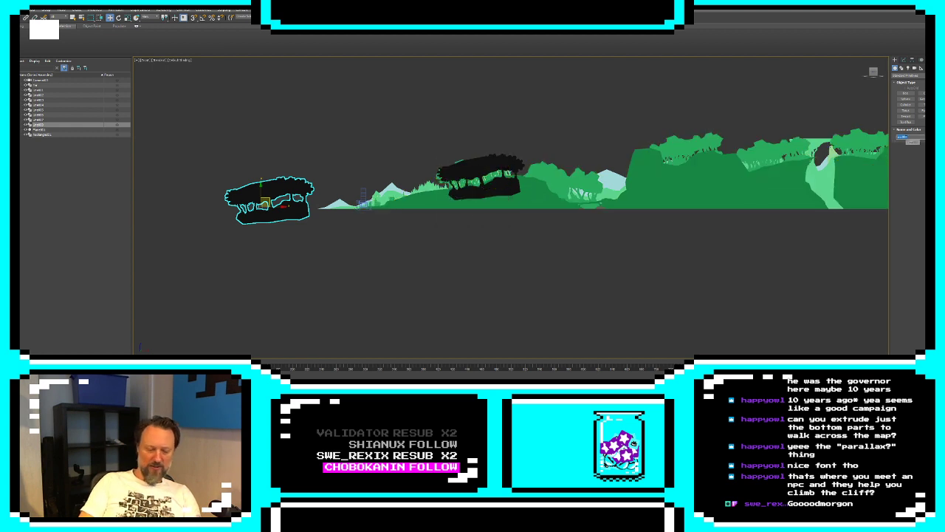
text(T)
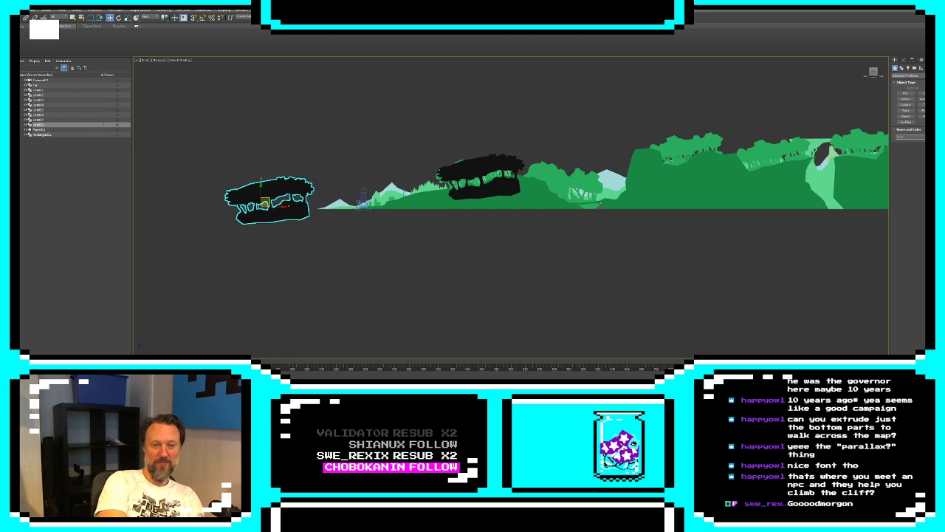
key(Return)
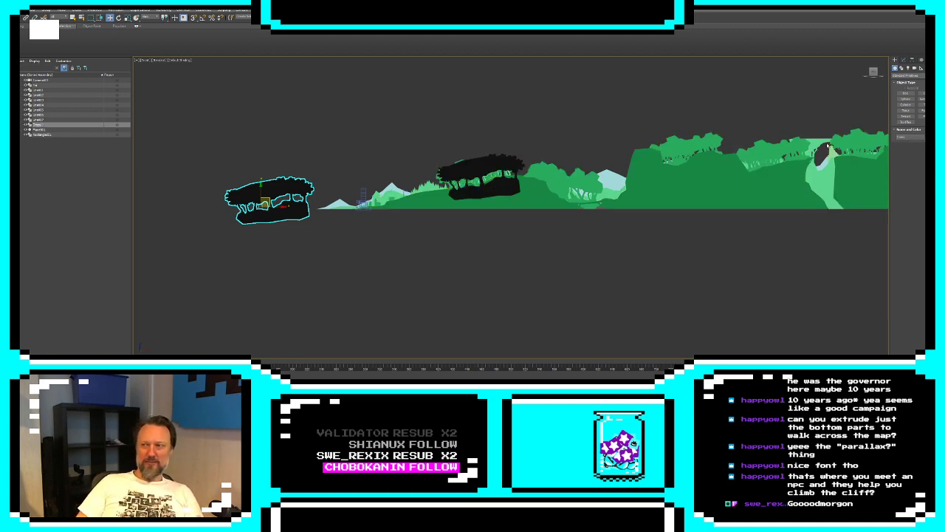
Draw a jagged twig outline across the lower corner of the copied silhouette's middle trunk opening with Create Line
scroll(272, 207, up, 8)
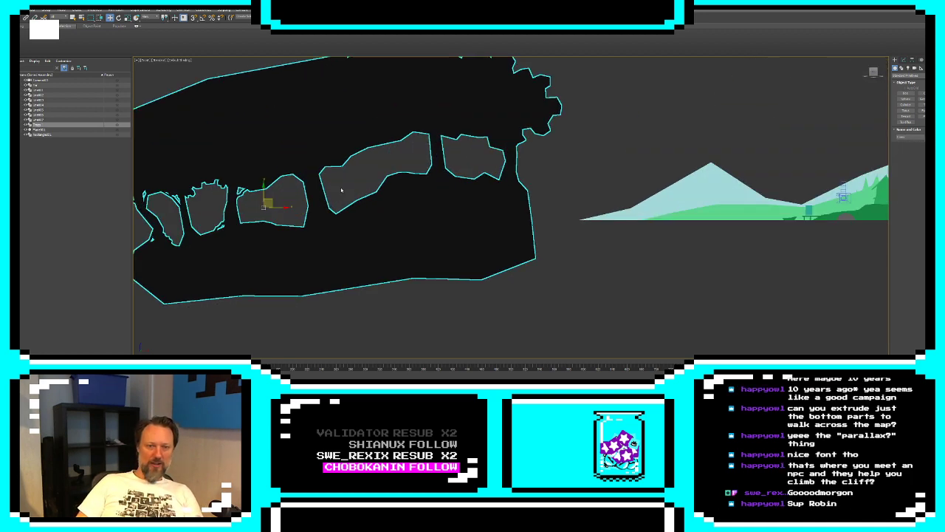
middle_drag(384, 192, 486, 205)
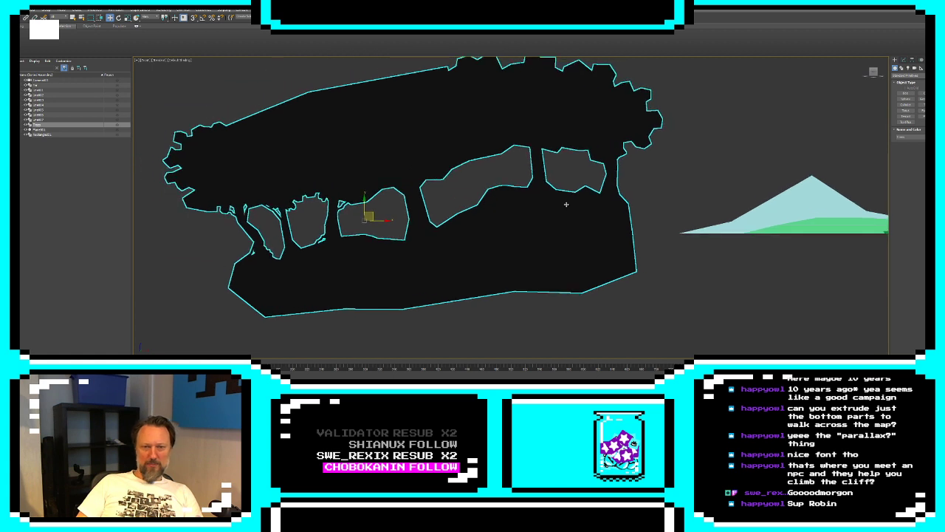
click(905, 61)
click(907, 110)
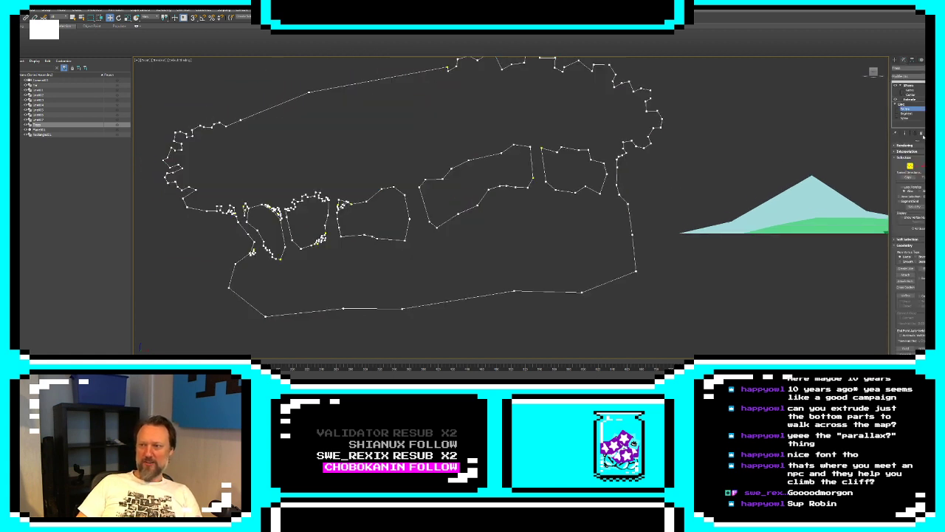
click(900, 269)
scroll(457, 214, up, 5)
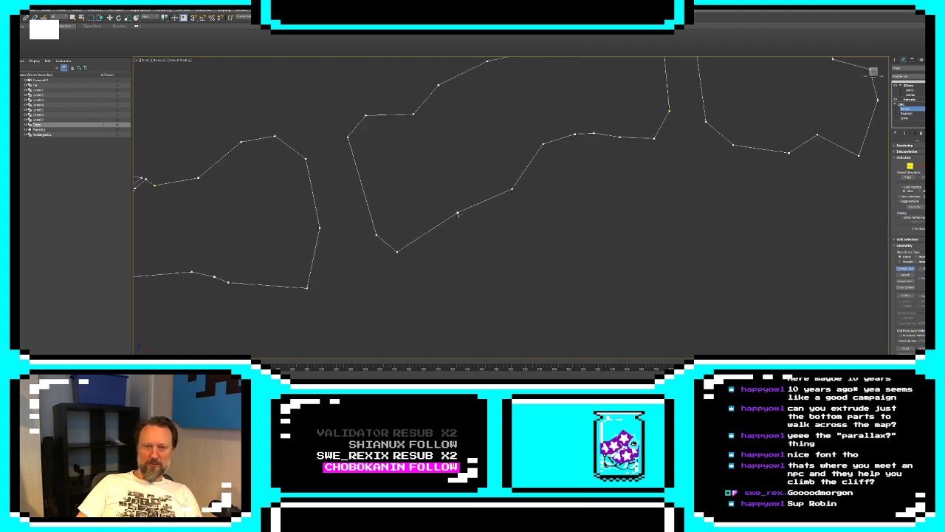
middle_drag(332, 238, 408, 218)
click(342, 269)
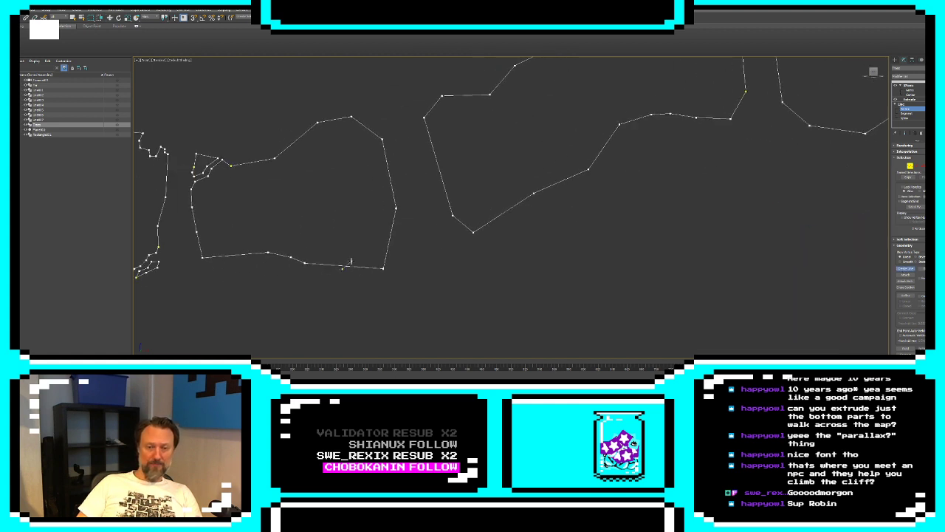
click(351, 261)
click(365, 262)
click(378, 253)
click(381, 247)
click(390, 242)
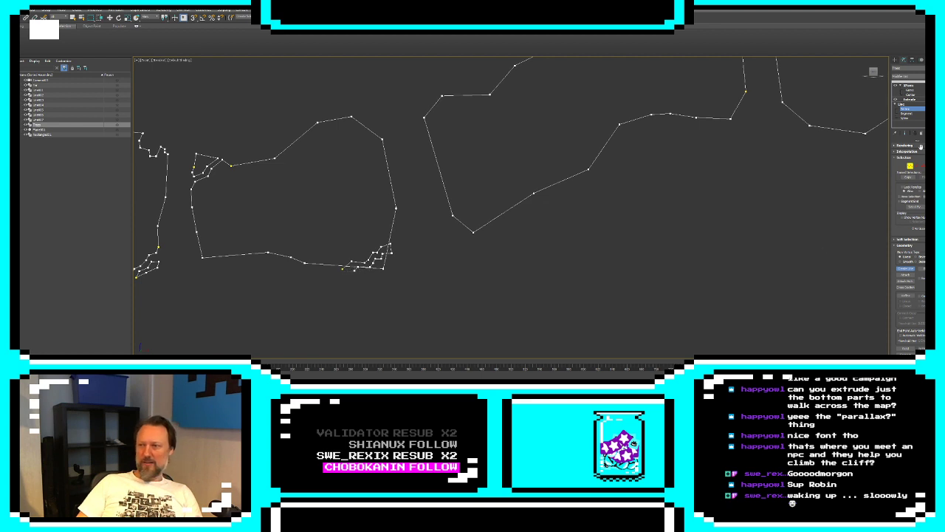
Draw a forked branch outline inside the upper corner of the adjacent long trunk opening
click(428, 155)
click(444, 139)
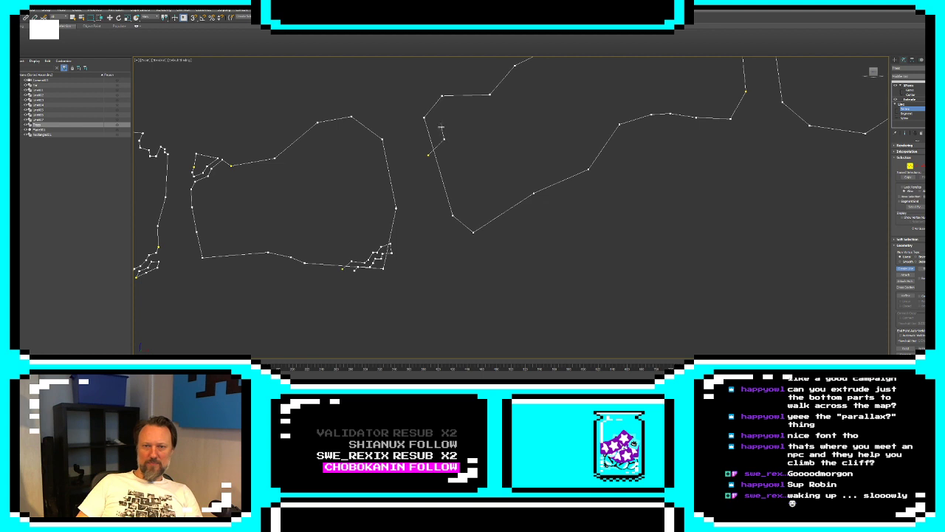
click(442, 127)
click(453, 116)
click(473, 113)
click(476, 103)
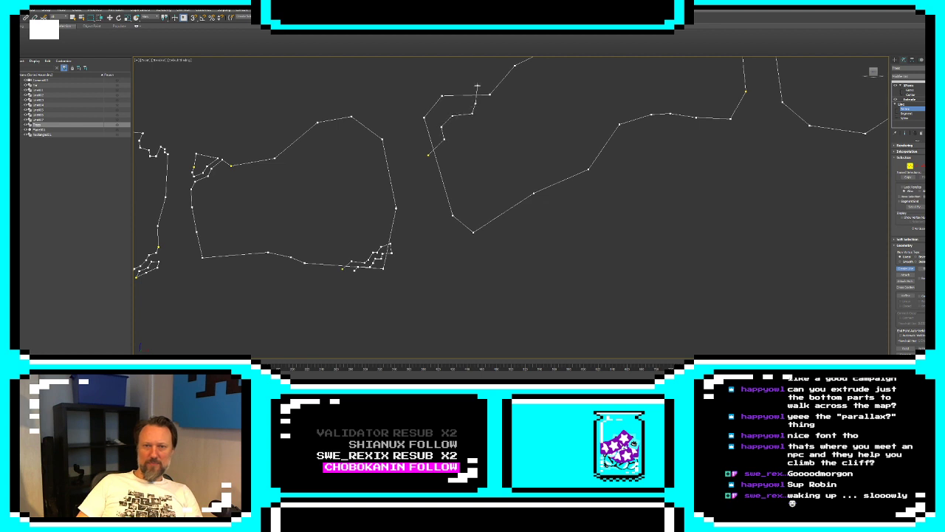
click(479, 85)
click(483, 83)
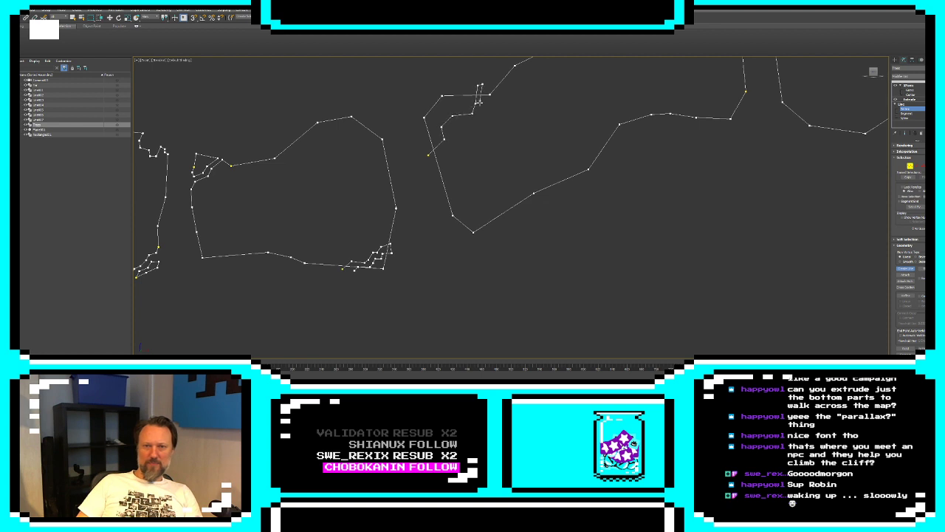
click(479, 108)
click(519, 107)
click(518, 110)
click(510, 110)
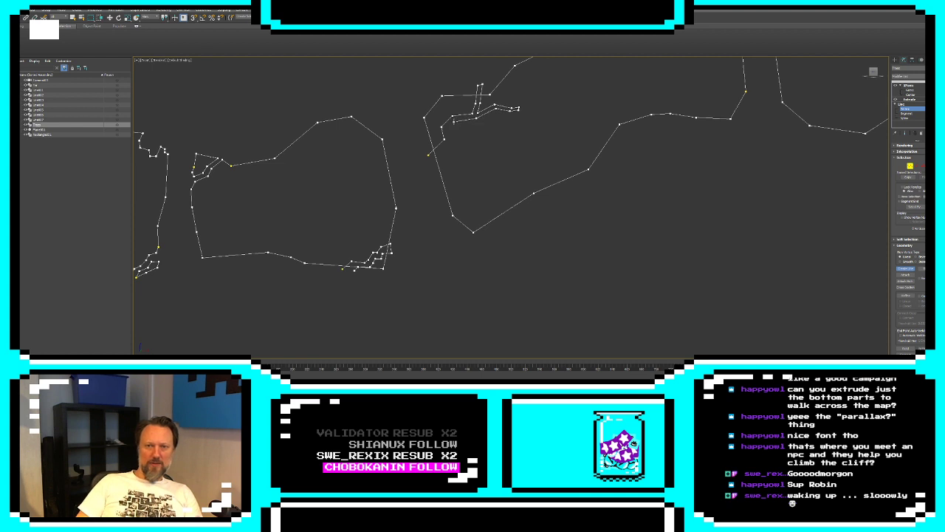
click(454, 122)
click(449, 127)
click(452, 142)
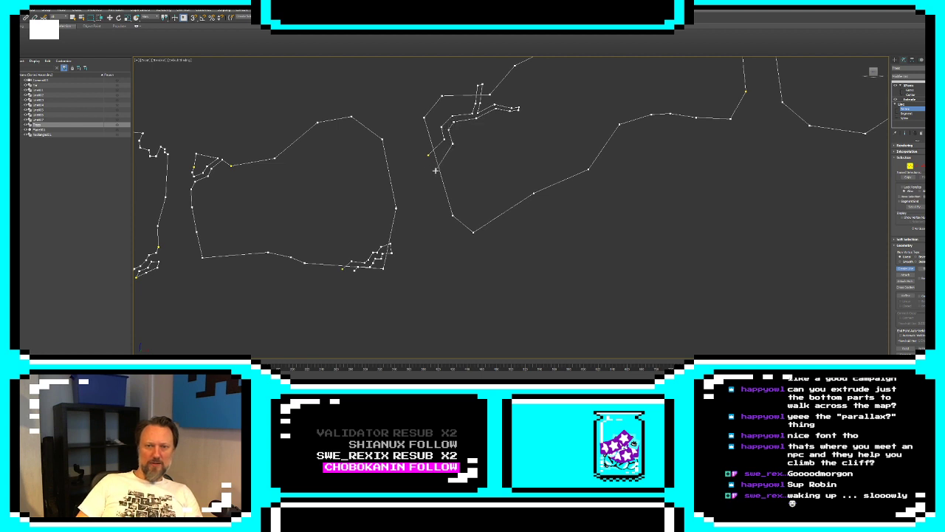
Delete the opening edges crossed by the new branch and twig outlines, on the facing sides of the two openings
click(917, 167)
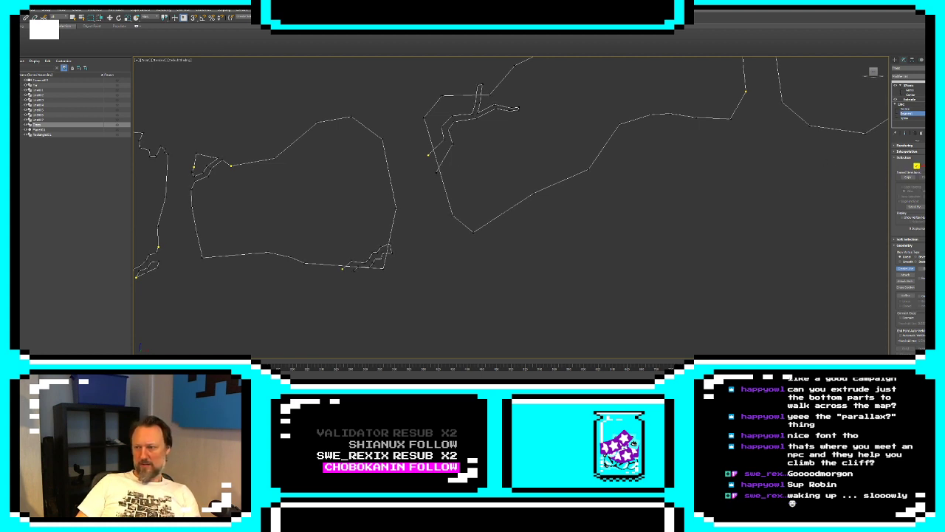
key(w)
click(436, 161)
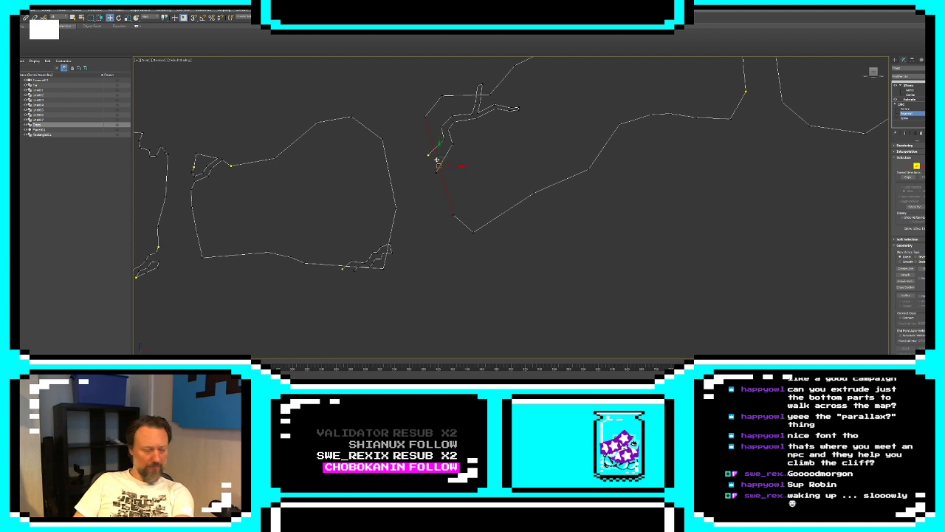
key(Delete)
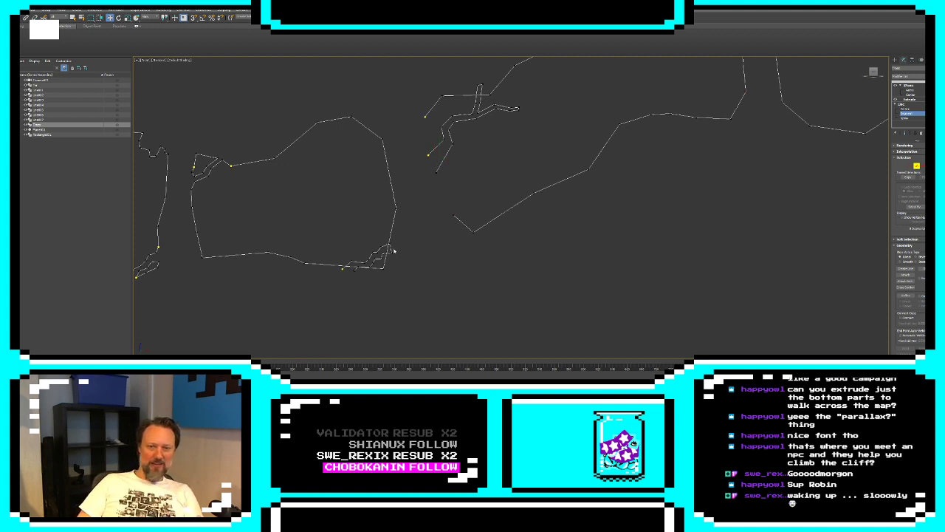
click(390, 249)
key(Delete)
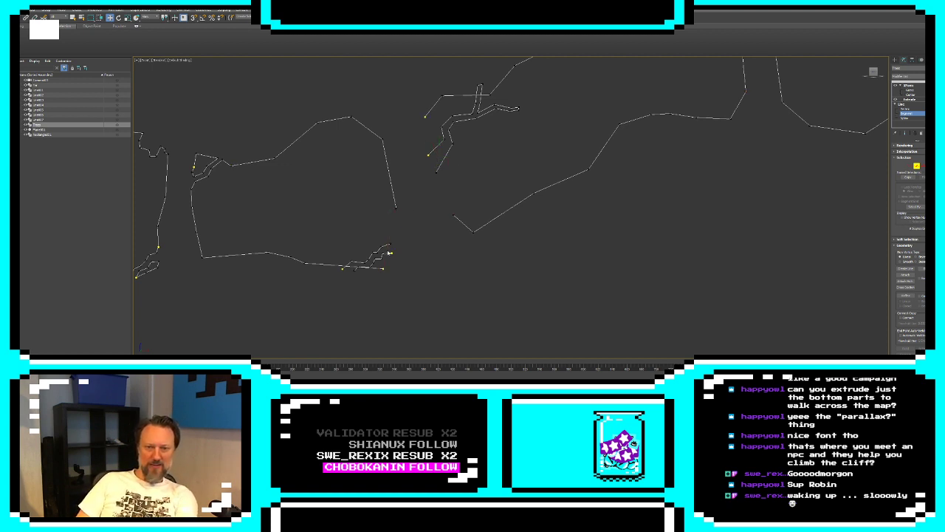
Delete the opening edge crossing the lower twig and bridge the loose ends of both openings and their branches with Connect
click(352, 267)
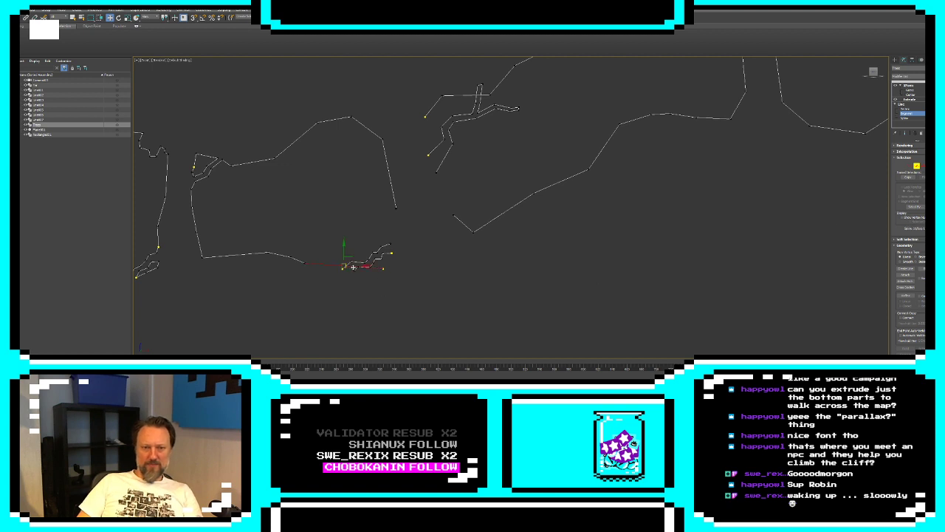
key(Delete)
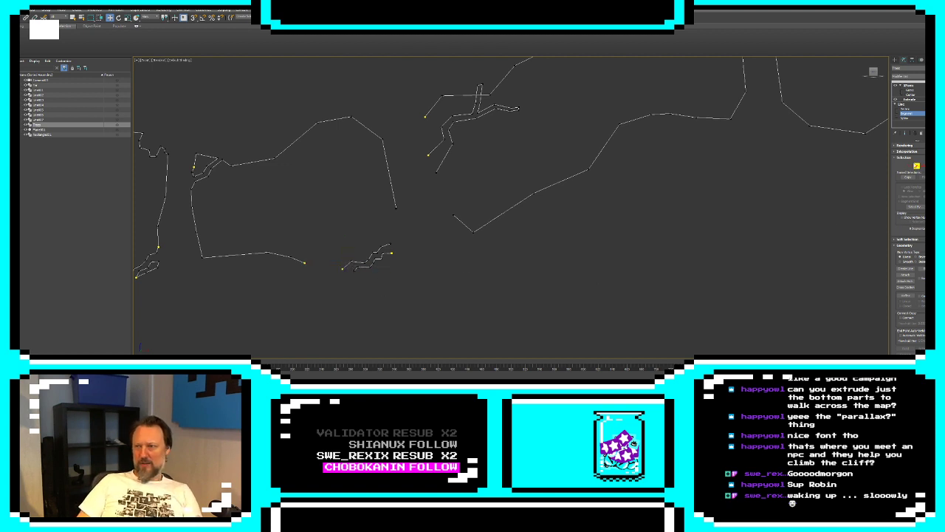
click(910, 166)
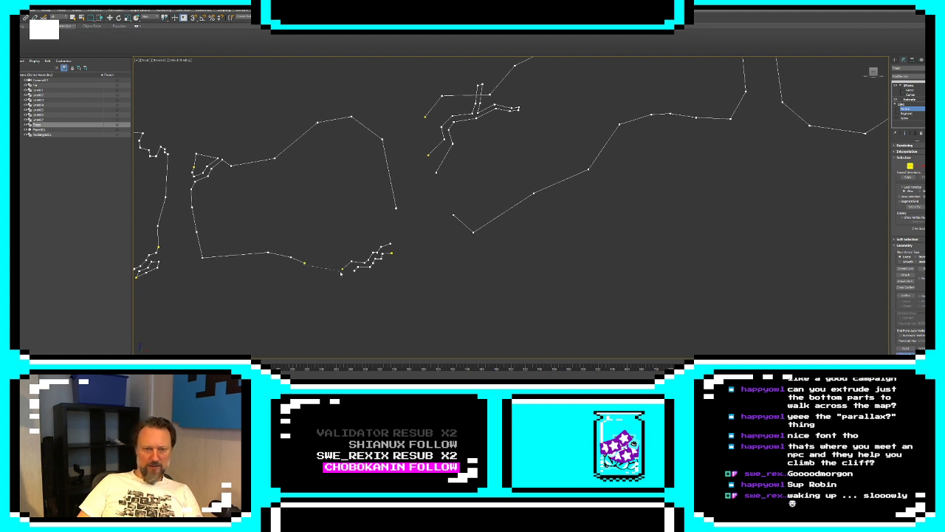
drag(341, 272, 343, 268)
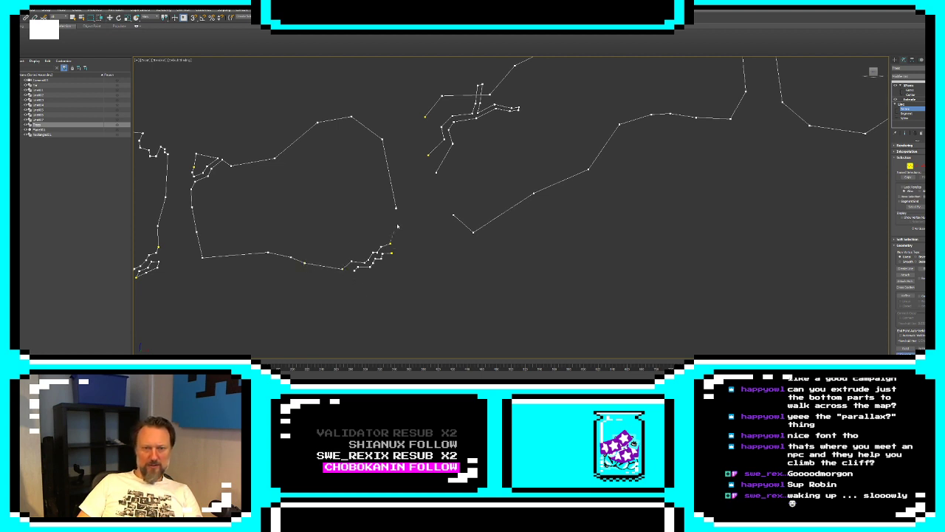
drag(398, 227, 396, 208)
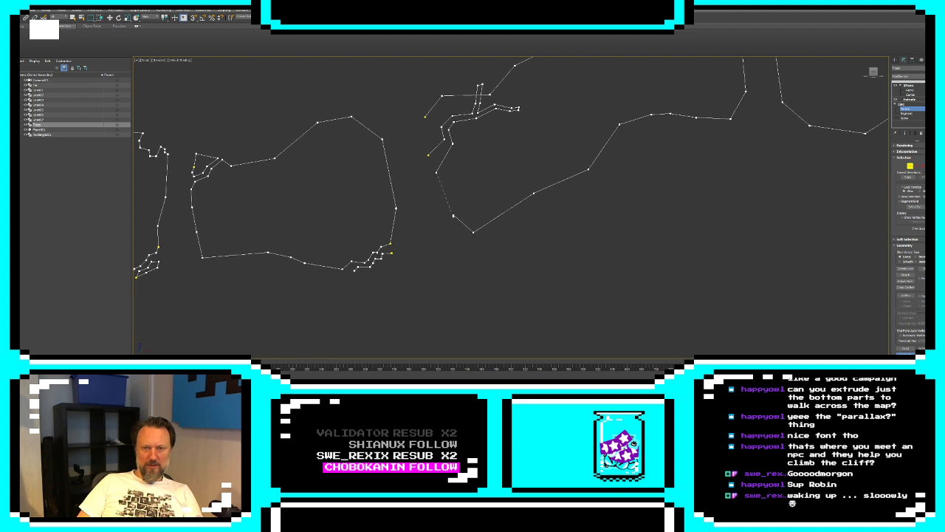
drag(454, 213, 452, 215)
drag(426, 117, 428, 155)
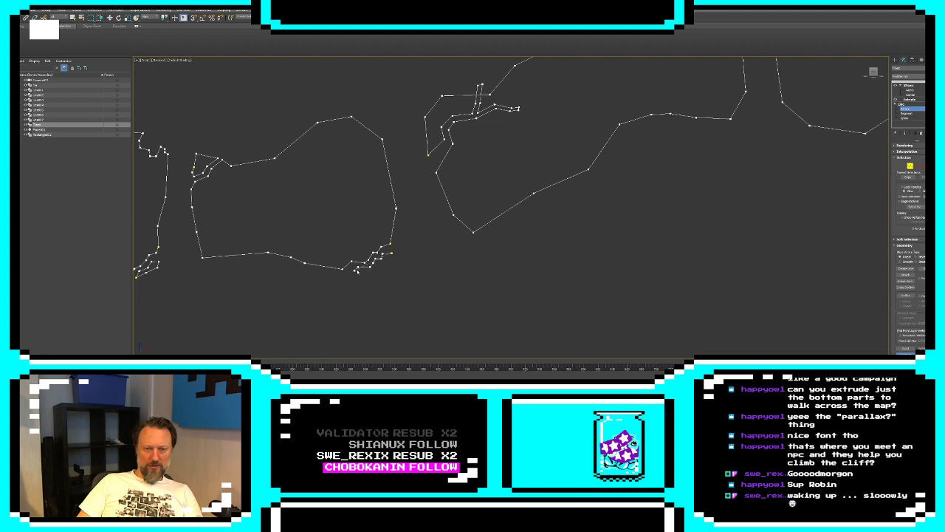
Refine the closing edge beneath the twig with extra vertices and shift them outward to give the twig an irregular underside
key(w)
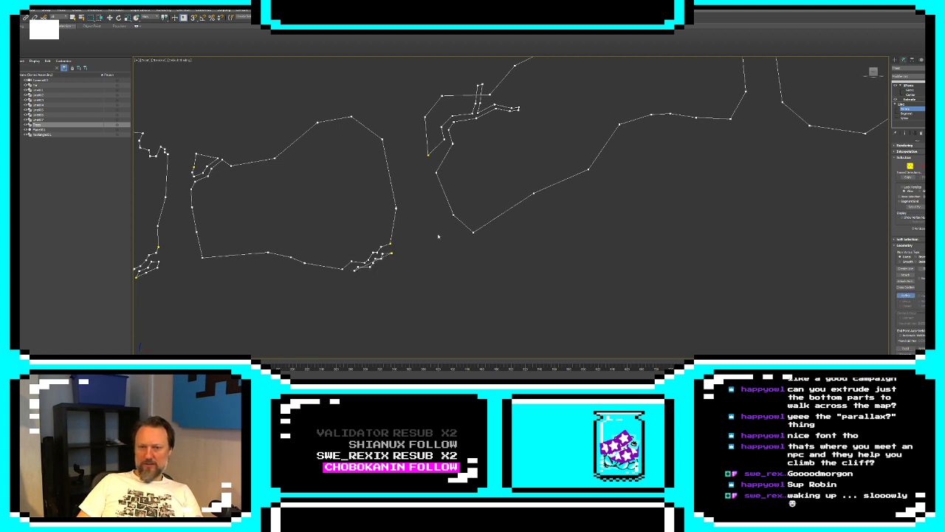
scroll(385, 244, up, 4)
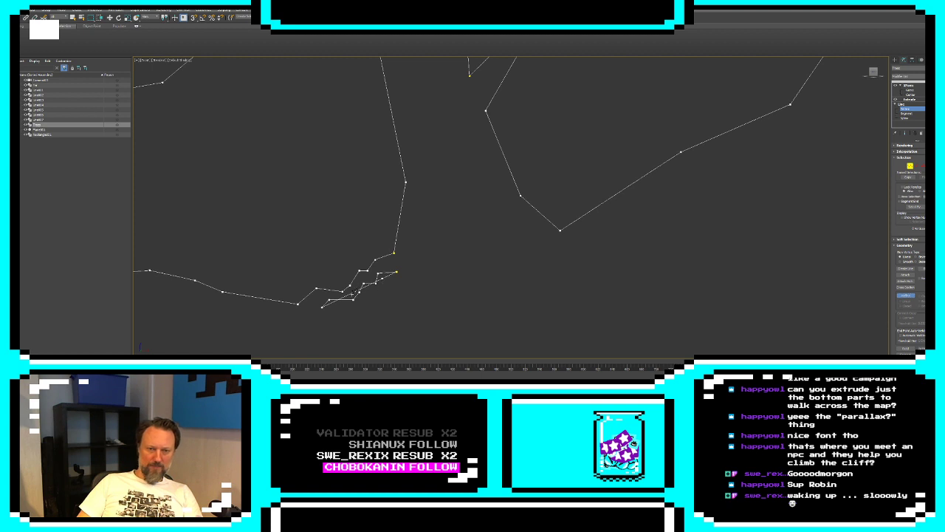
click(906, 296)
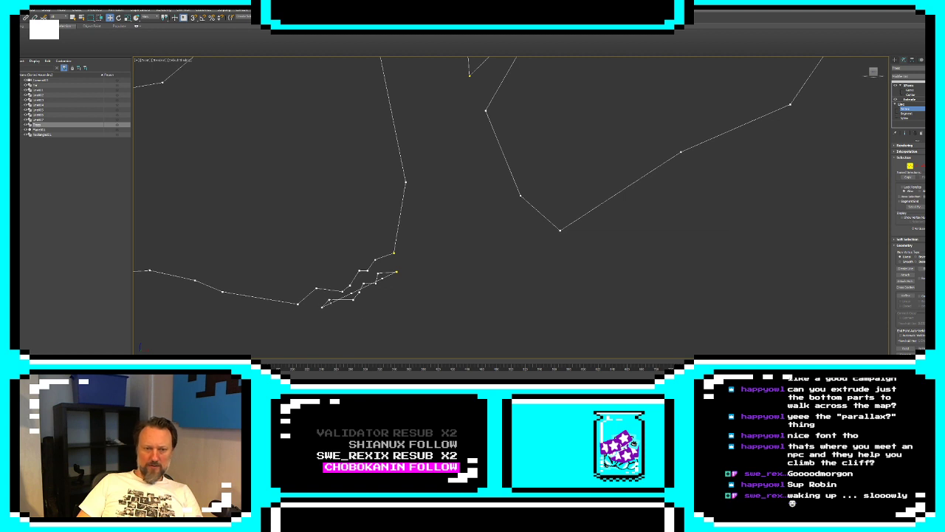
drag(330, 302, 393, 285)
click(437, 291)
Convert the vertices around the lower twig to Corner type
drag(261, 224, 464, 327)
right_click(464, 325)
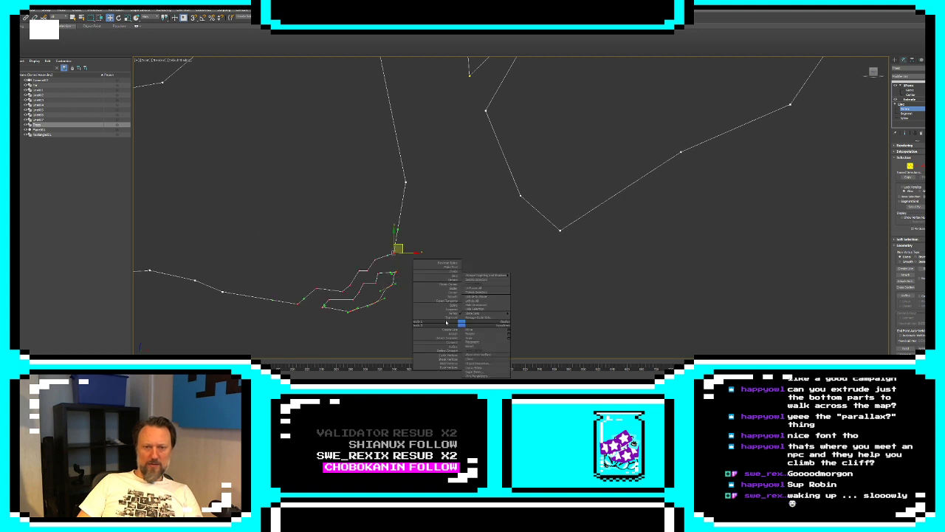
click(448, 294)
Delete the end cap of the branch's upward fork and the long opening's upper edge that crosses it
middle_drag(494, 120, 430, 262)
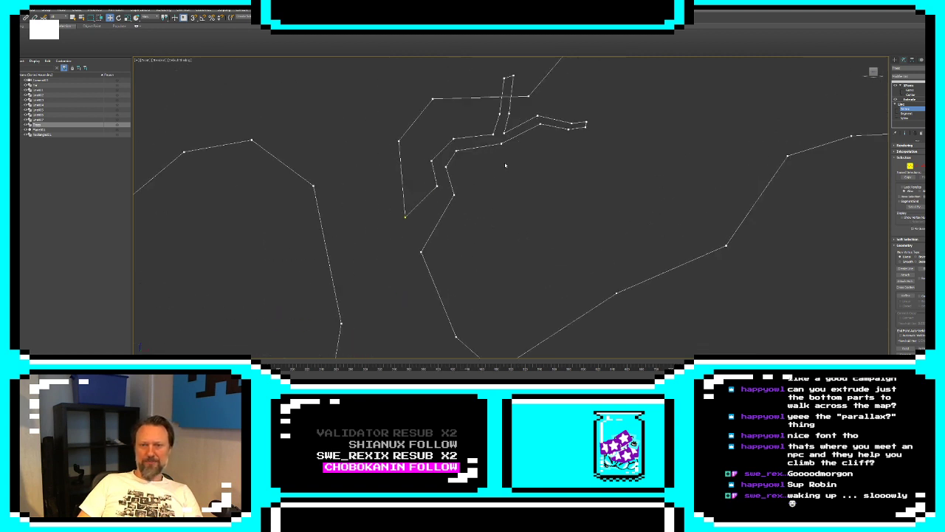
middle_drag(504, 165, 476, 221)
scroll(476, 221, down, 2)
key(2)
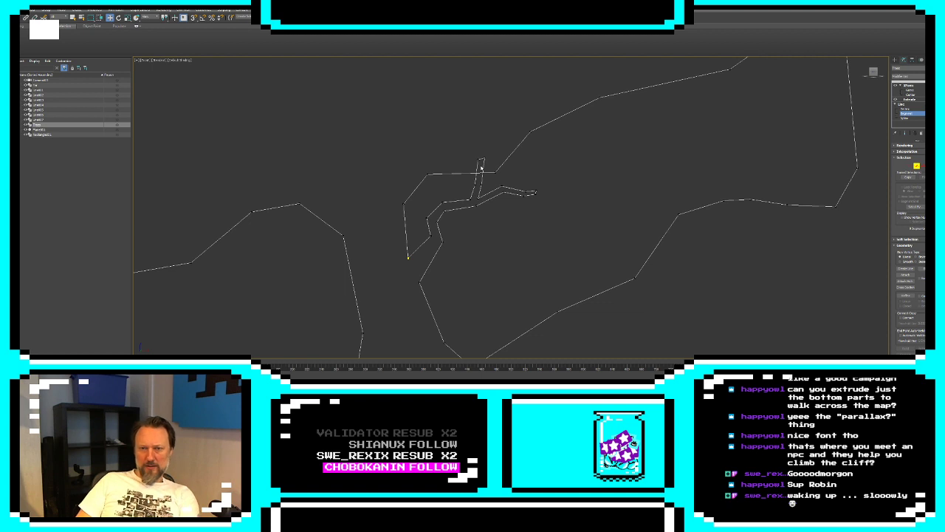
click(482, 159)
key(Delete)
click(466, 173)
key(Delete)
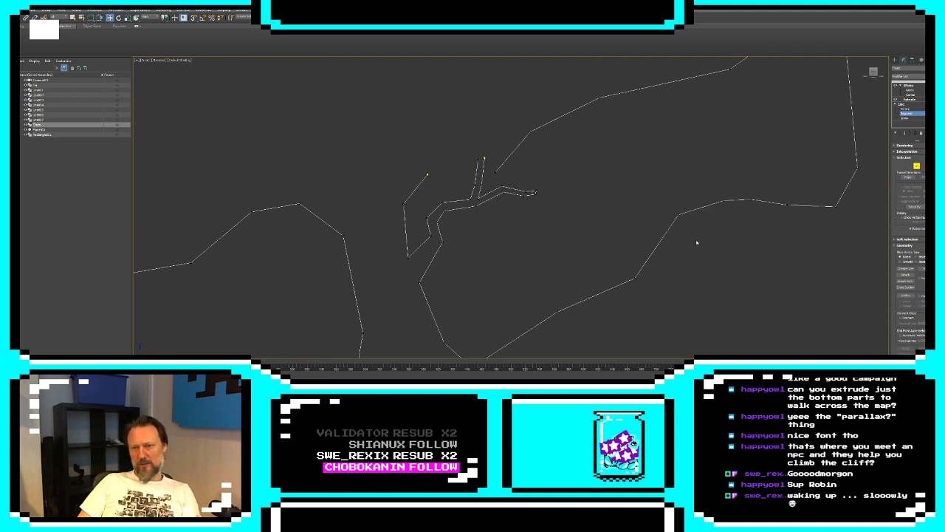
Connect both open tips of the upward fork to the adjacent loose ends of the long opening's upper edge
click(910, 166)
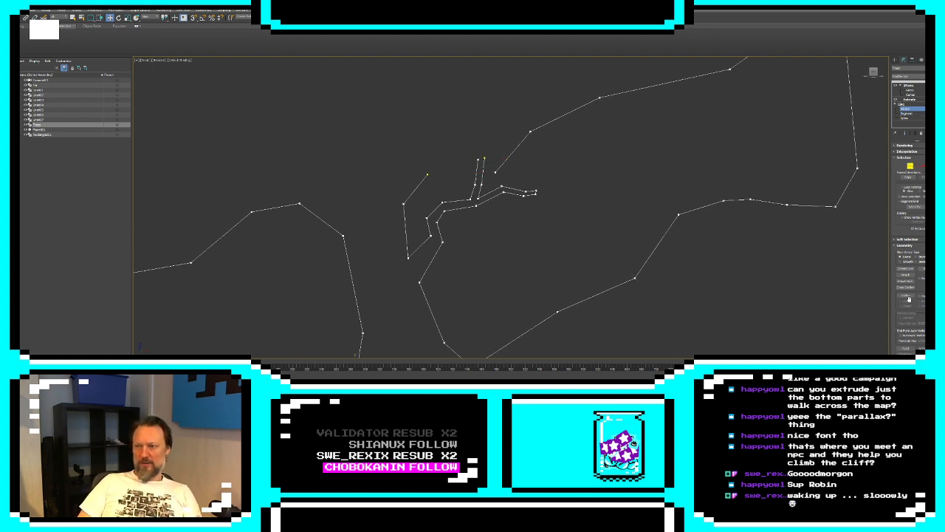
click(905, 354)
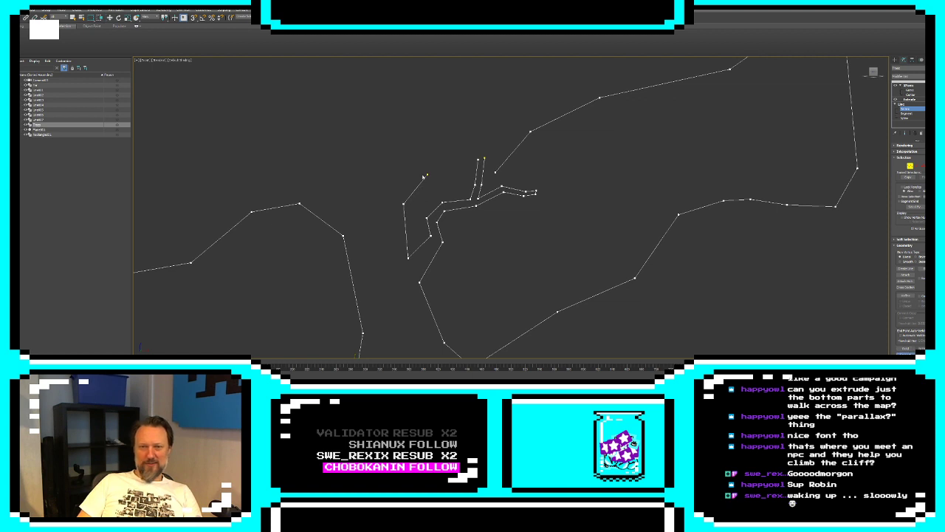
drag(480, 158, 479, 158)
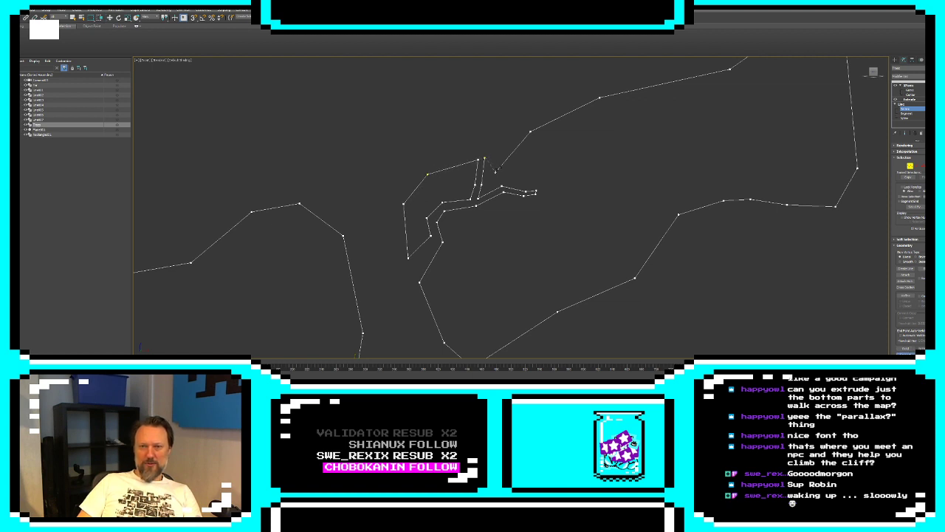
click(906, 353)
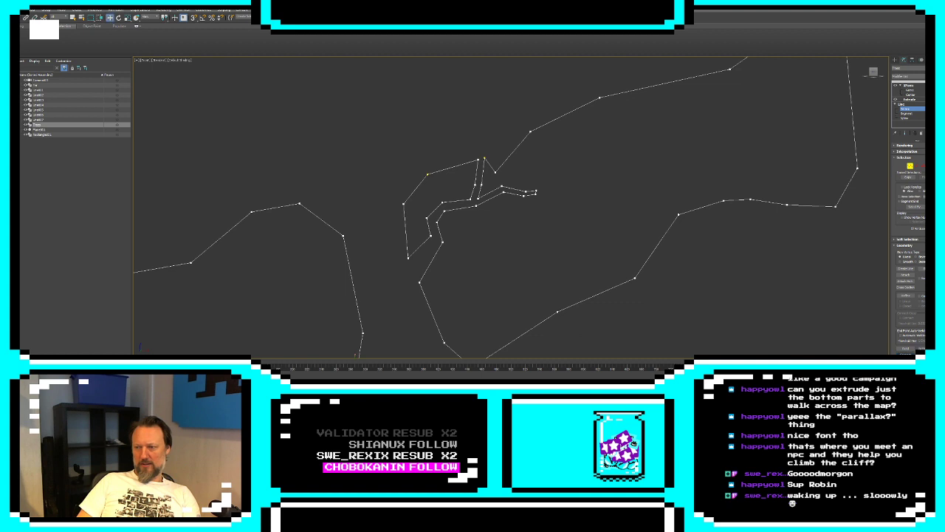
Move the opening's vertex beside the upward fork up and away from the branch to widen the notch
key(3)
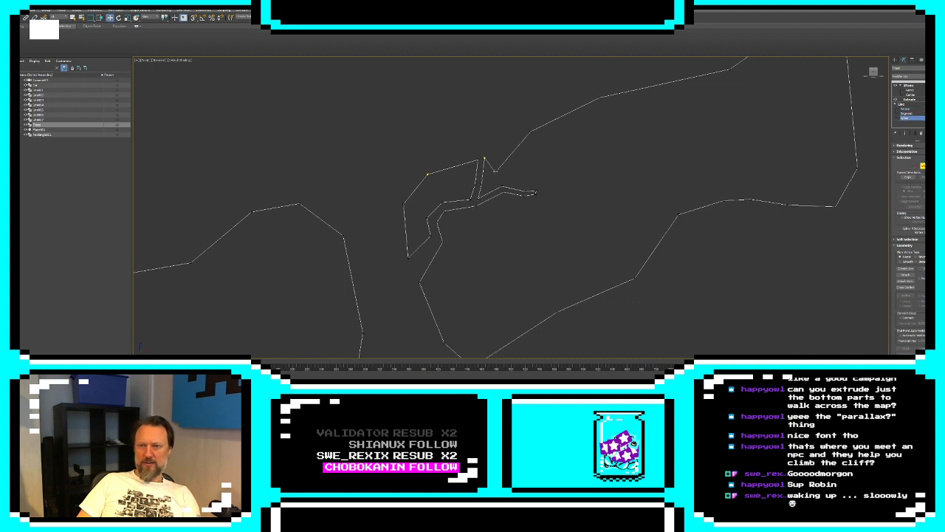
click(499, 173)
key(1)
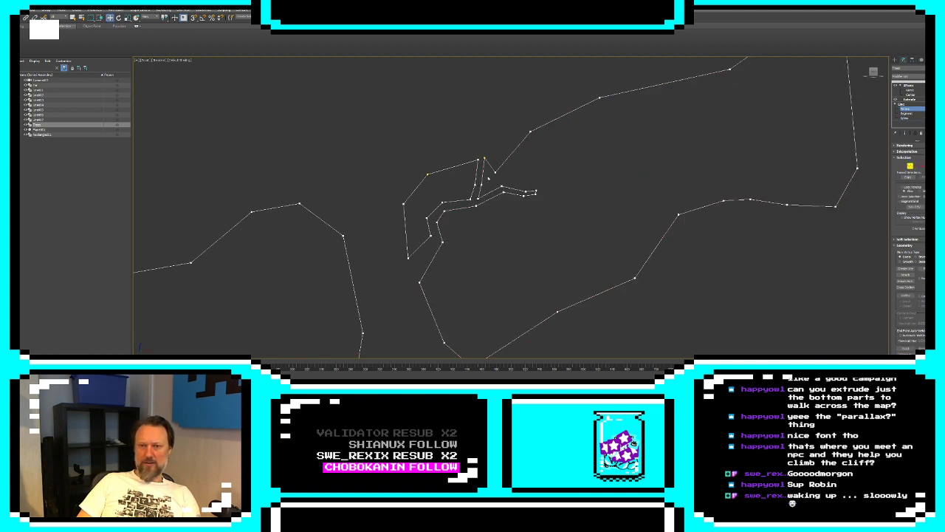
drag(488, 178, 506, 164)
click(515, 174)
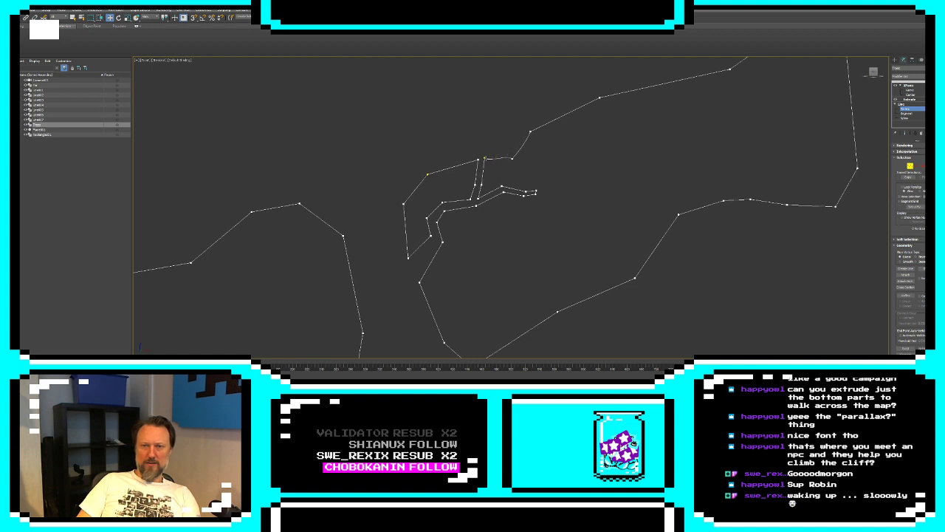
click(484, 158)
click(509, 174)
Convert the vertices around the forked branch to Corner type and leave vertex editing of the tree copy
scroll(510, 189, down, 4)
drag(443, 126, 581, 317)
right_click(511, 253)
click(574, 232)
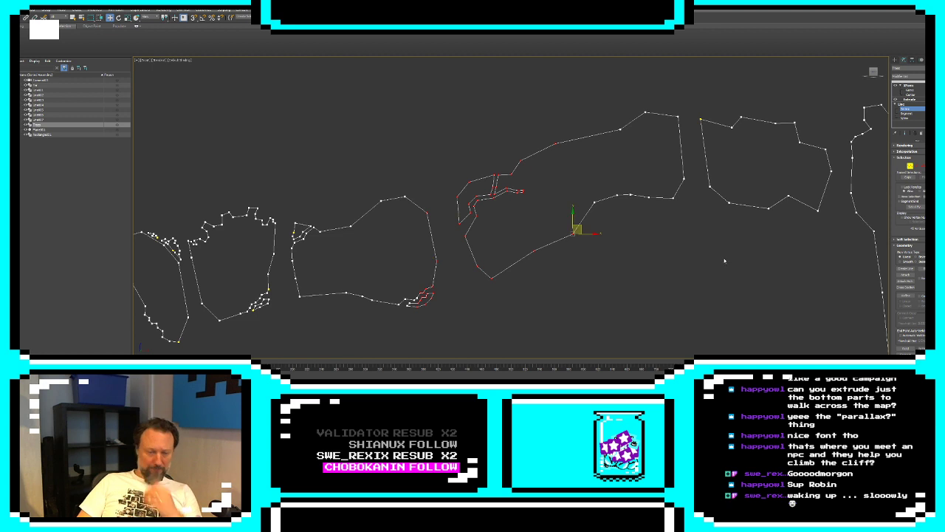
click(682, 238)
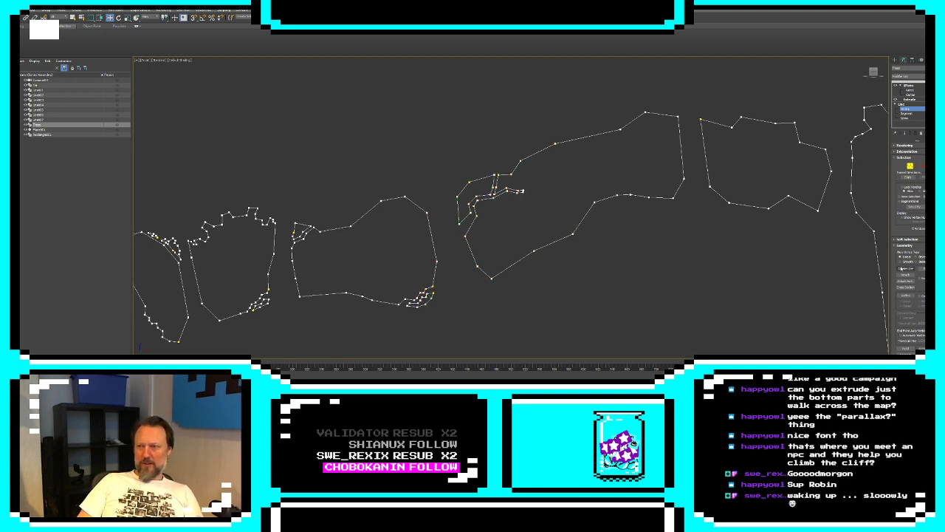
middle_drag(769, 202, 642, 224)
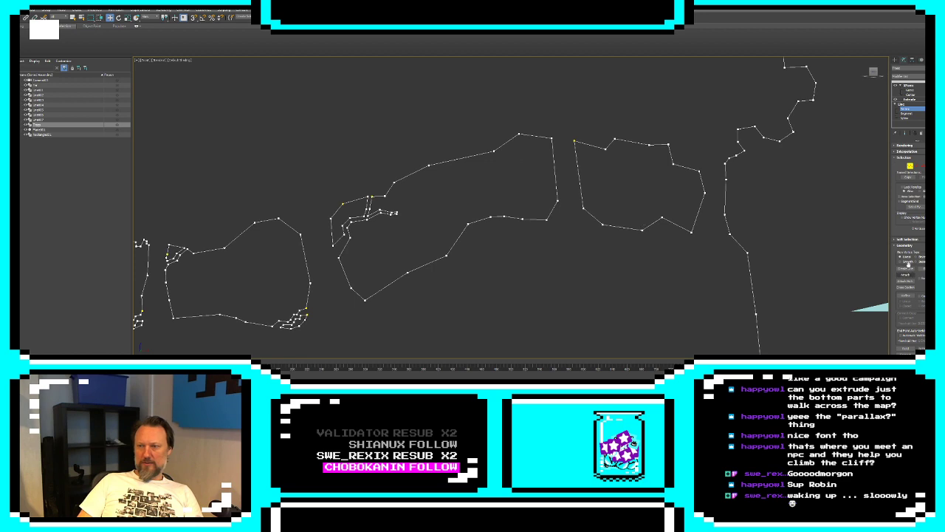
click(895, 61)
Examine the tree silhouettes against the layered landscape, including the rocks below the bridge and the steep cliff
scroll(476, 206, down, 7)
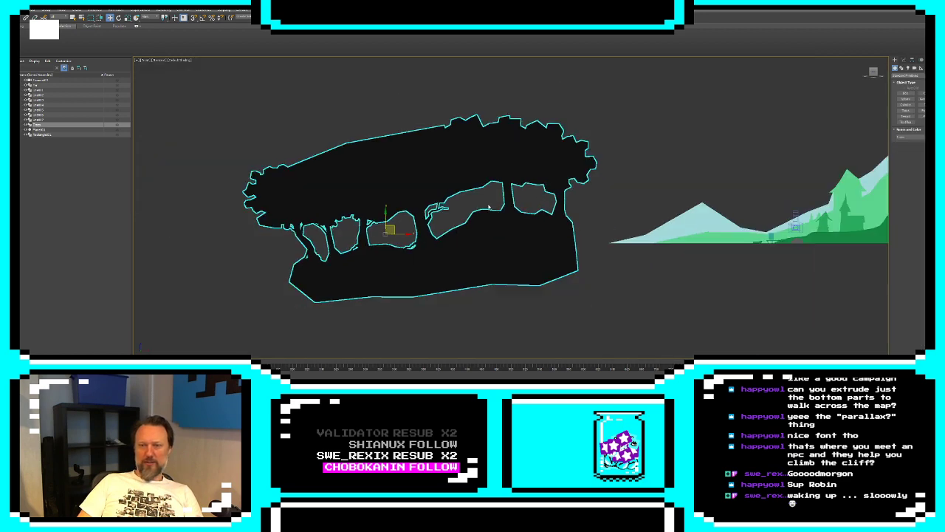
middle_drag(739, 215, 439, 256)
click(451, 291)
middle_drag(772, 179, 454, 252)
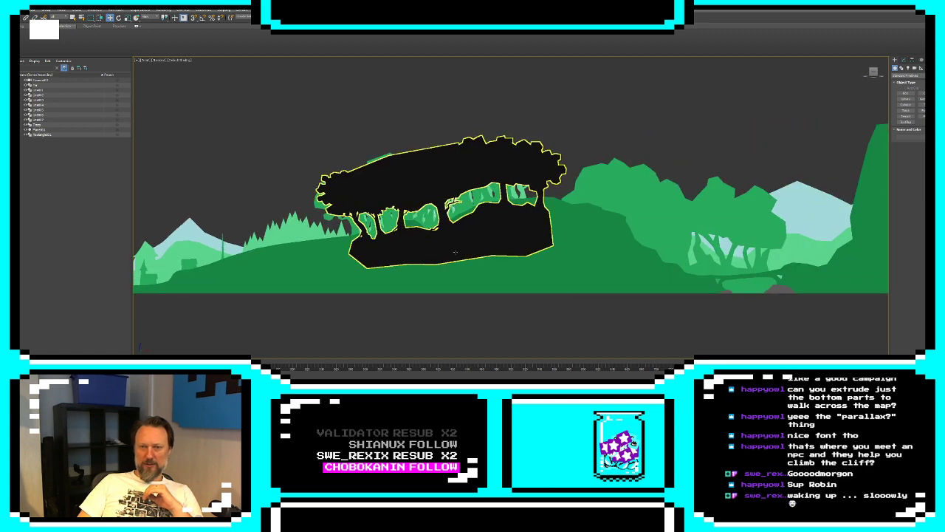
scroll(443, 254, up, 5)
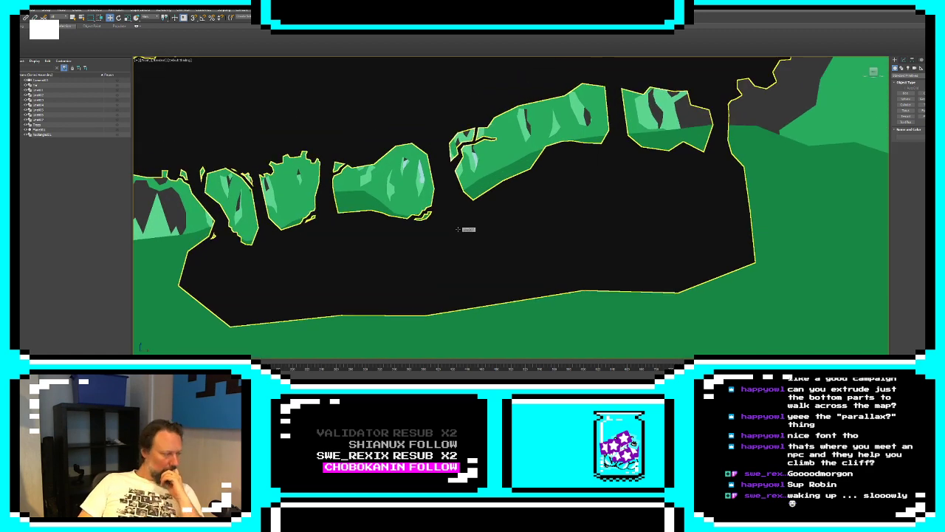
scroll(531, 227, down, 8)
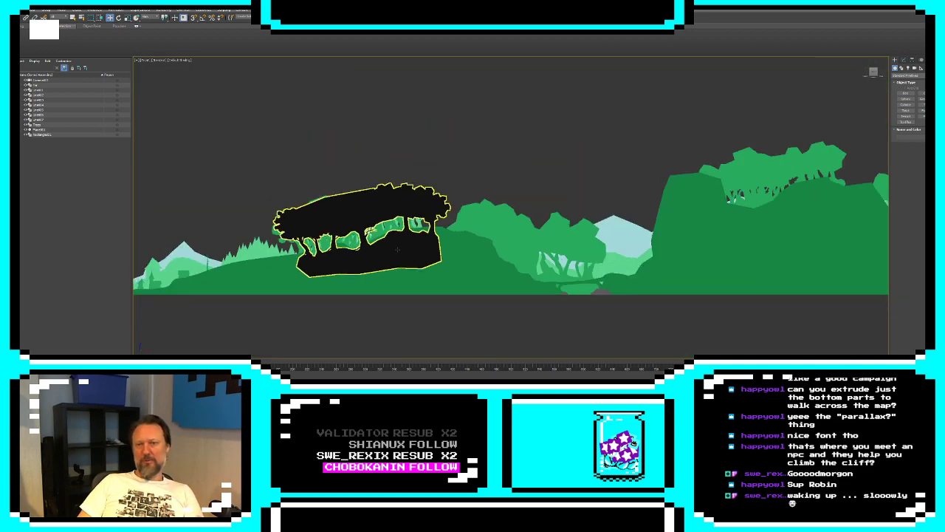
scroll(550, 223, up, 6)
scroll(550, 223, down, 3)
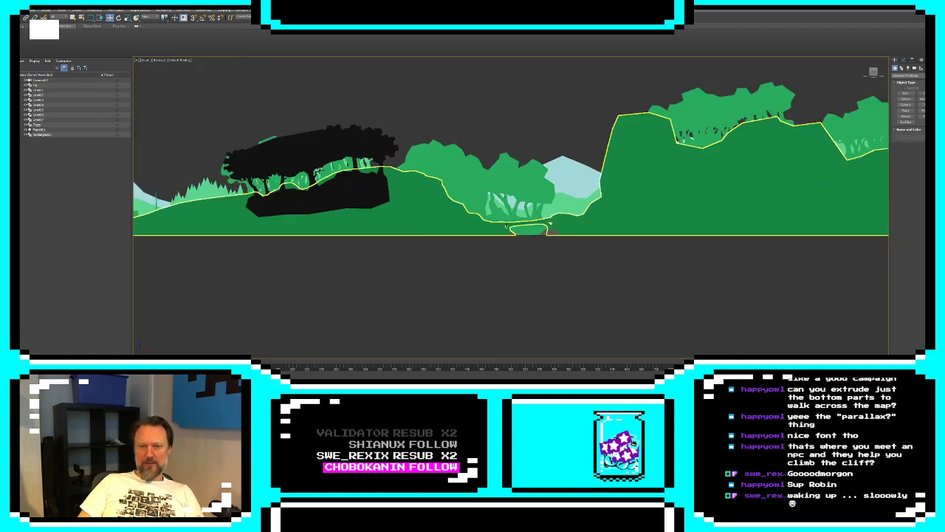
scroll(555, 218, up, 8)
click(558, 215)
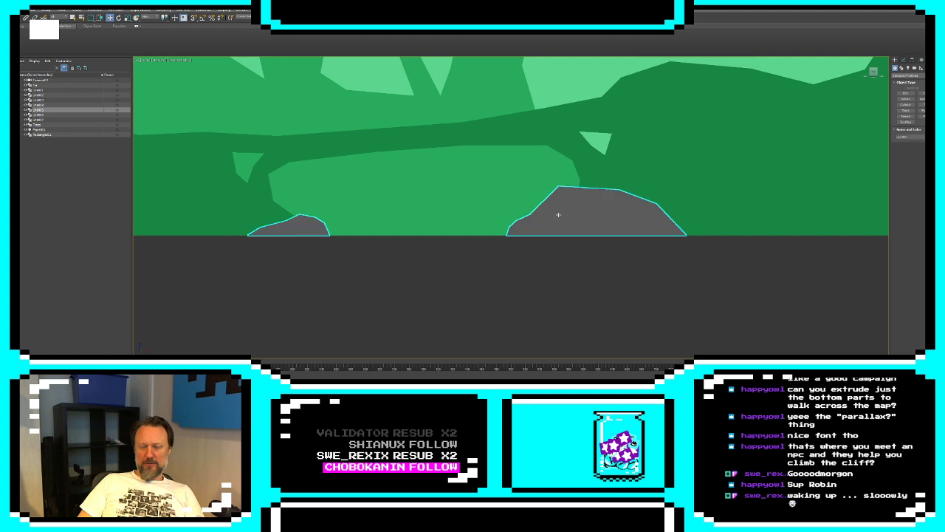
scroll(569, 209, down, 5)
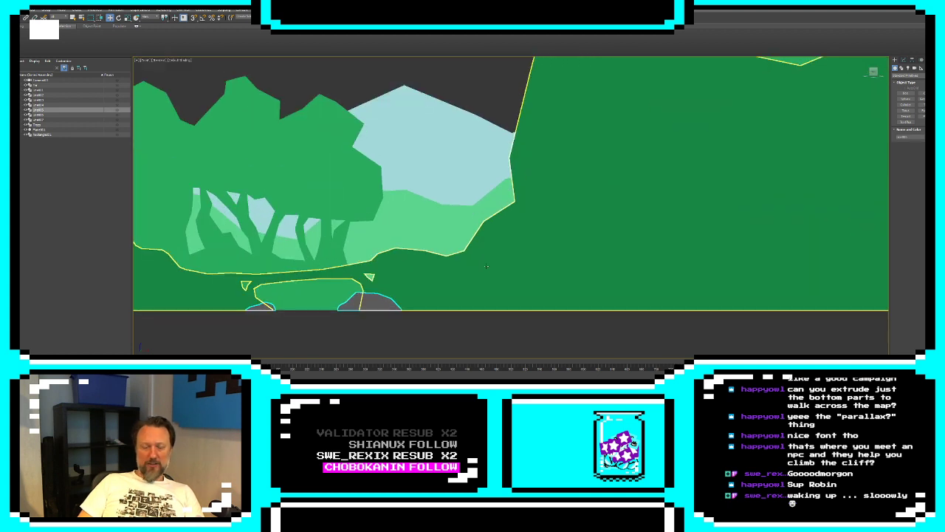
scroll(486, 268, down, 2)
scroll(567, 219, up, 2)
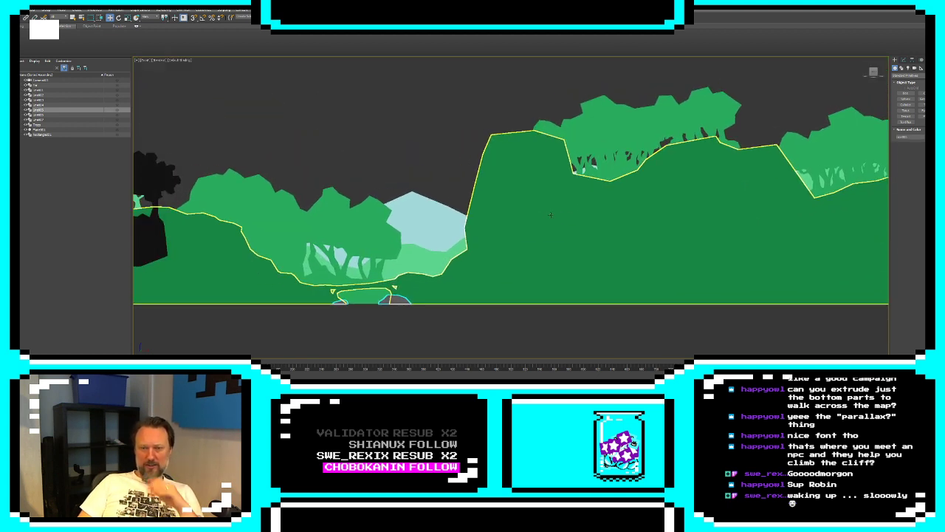
scroll(476, 191, up, 3)
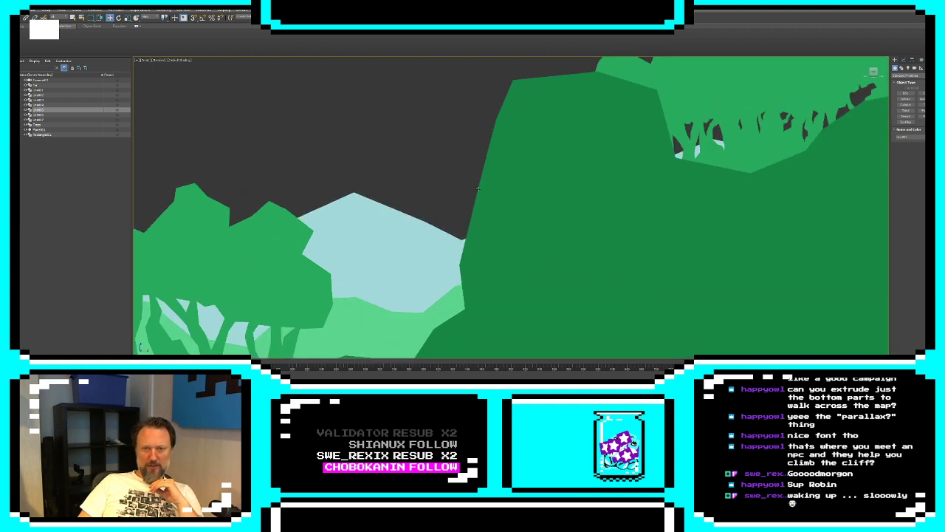
Start a Line spline on the steep cliff's top and trace an irregular rocky outline over its edge and down the upper face
click(480, 189)
key(z)
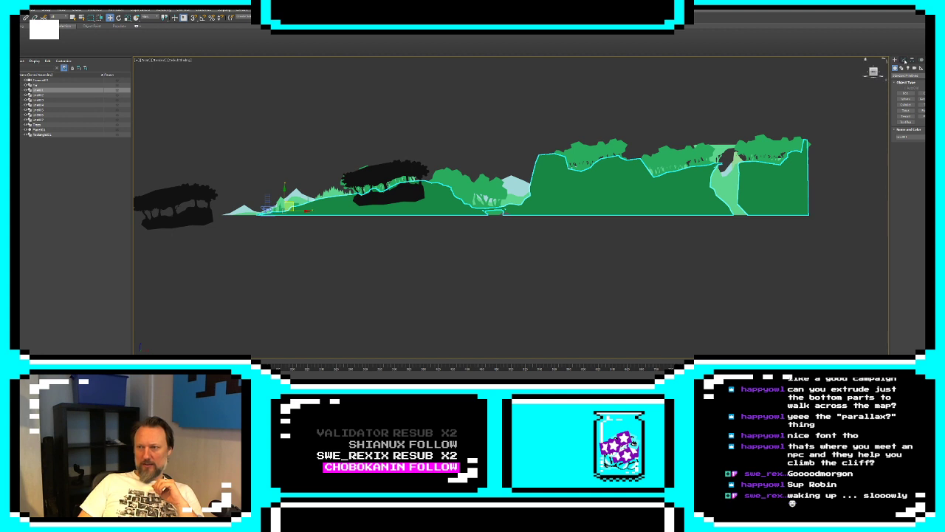
click(902, 67)
click(905, 96)
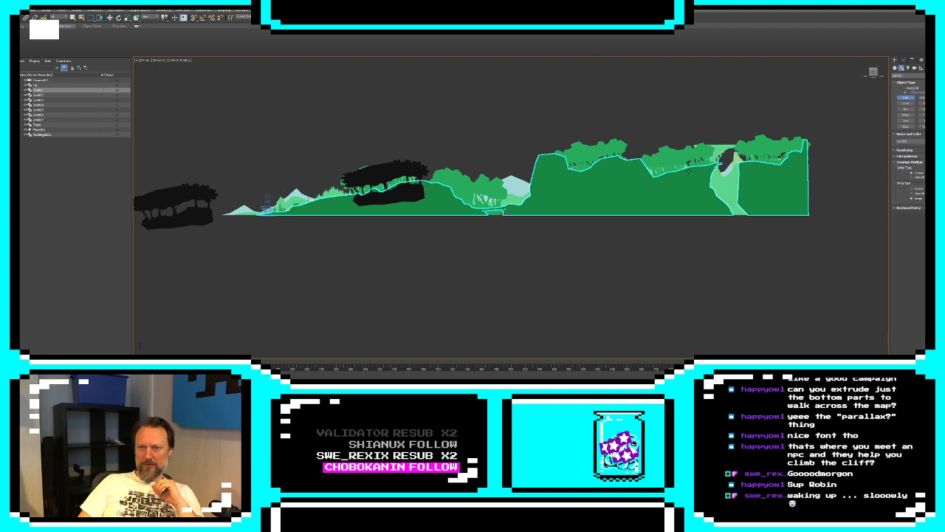
scroll(587, 187, up, 5)
scroll(588, 187, up, 4)
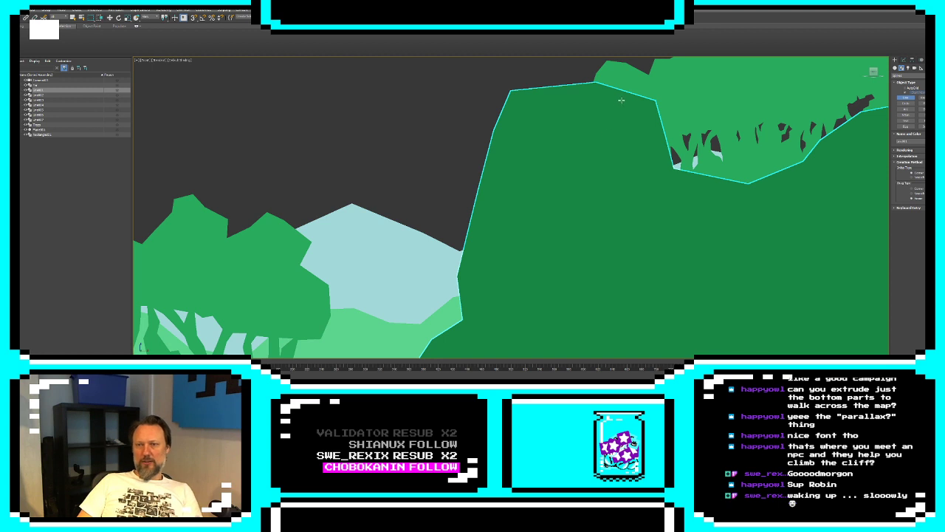
click(521, 90)
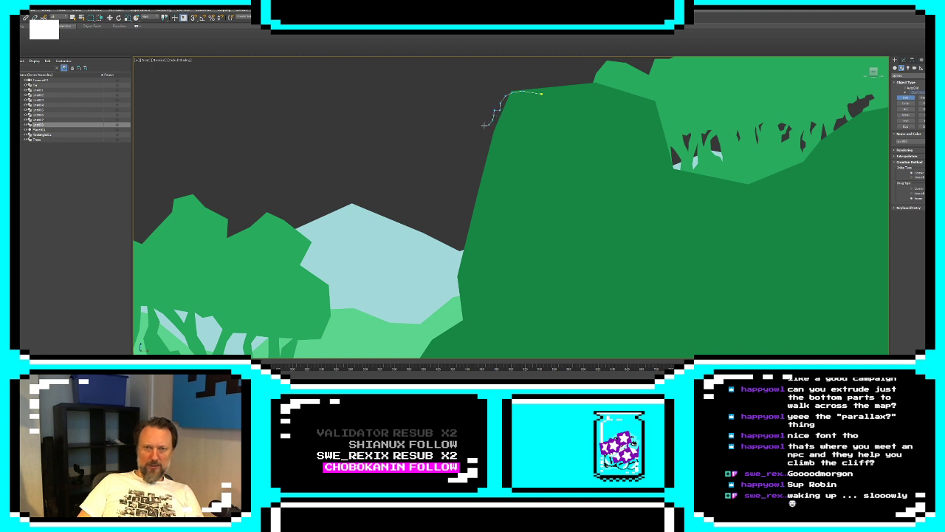
click(482, 144)
click(478, 146)
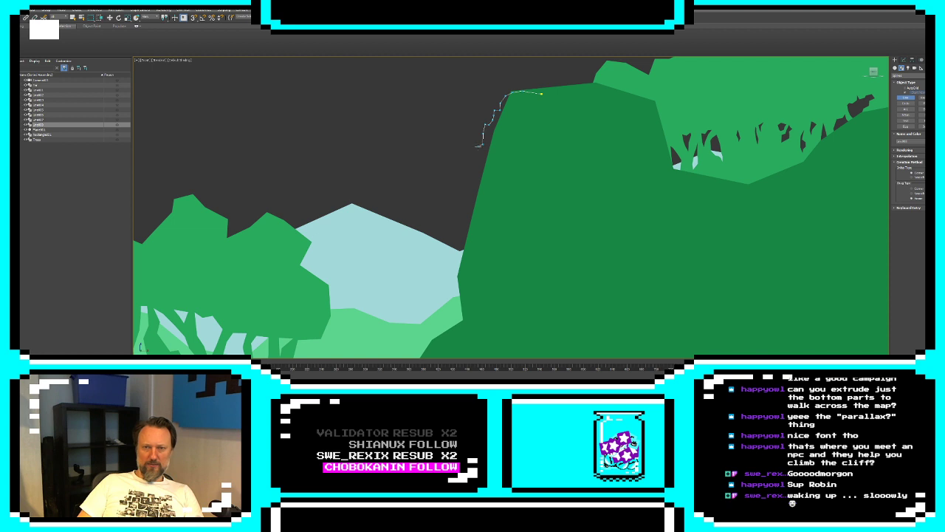
click(478, 166)
click(480, 183)
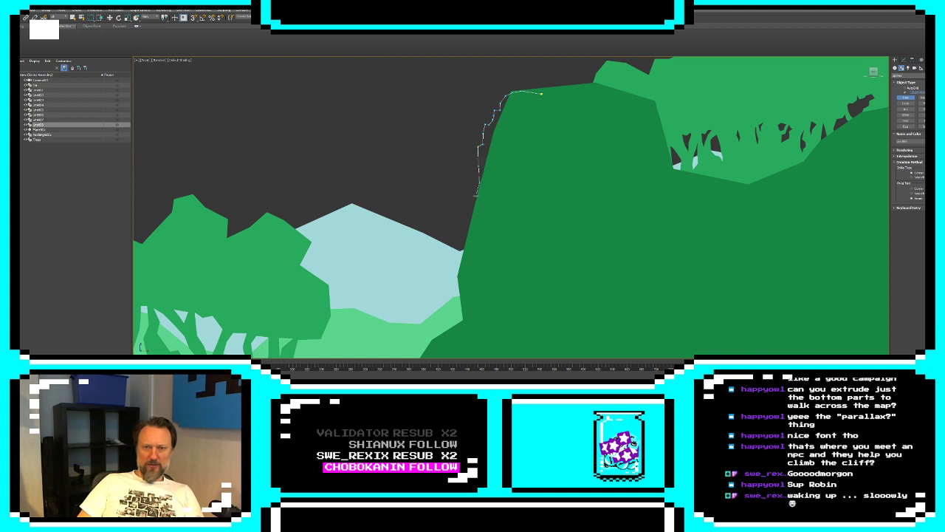
Continue the jagged spline down the lower cliff face, past its inward bend above the pale hills
click(476, 196)
click(473, 201)
click(472, 233)
click(468, 236)
click(468, 262)
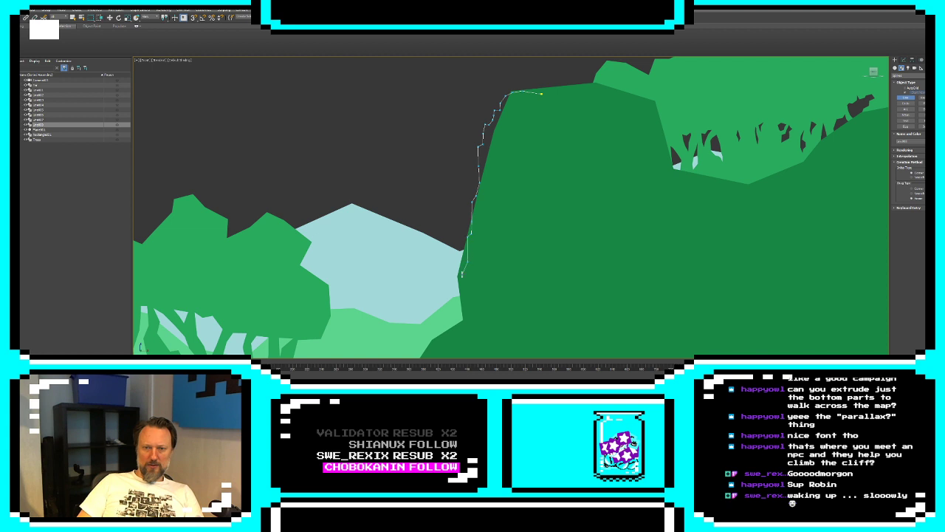
click(458, 275)
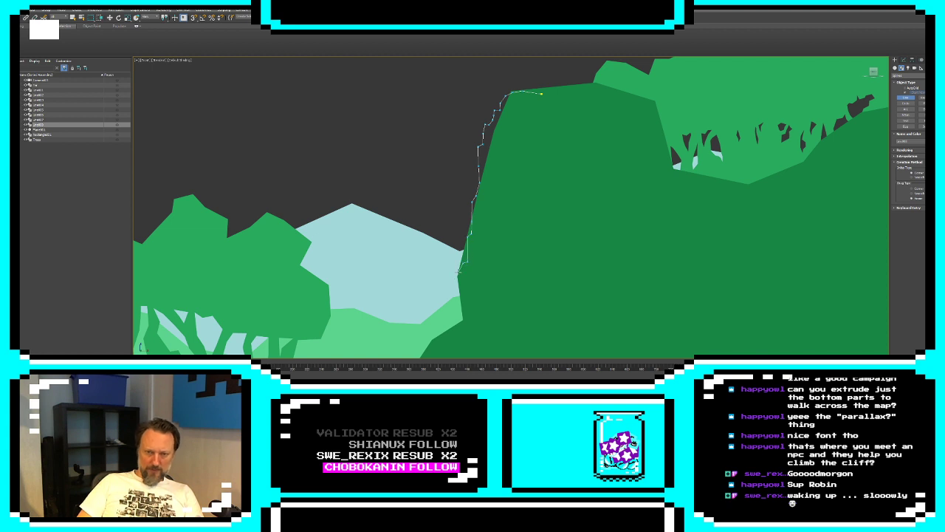
click(458, 290)
click(461, 304)
Extend the spline down through the dark green terrain in uneven segments to the ground baseline
scroll(458, 319, up, 5)
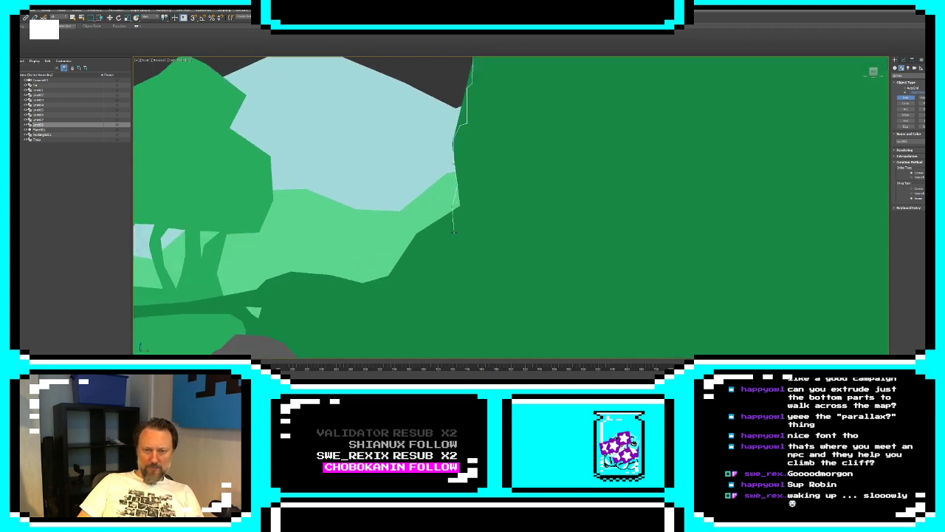
click(457, 254)
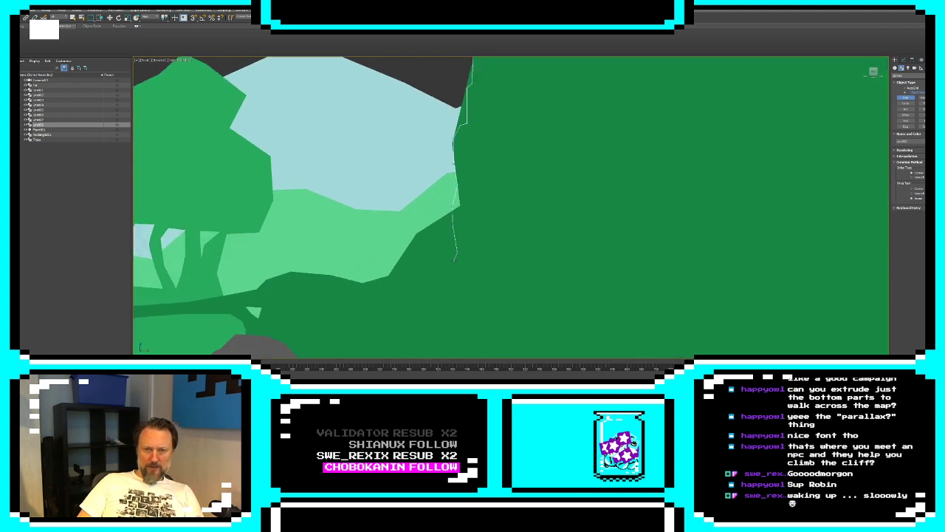
click(454, 260)
click(454, 304)
scroll(456, 292, down, 3)
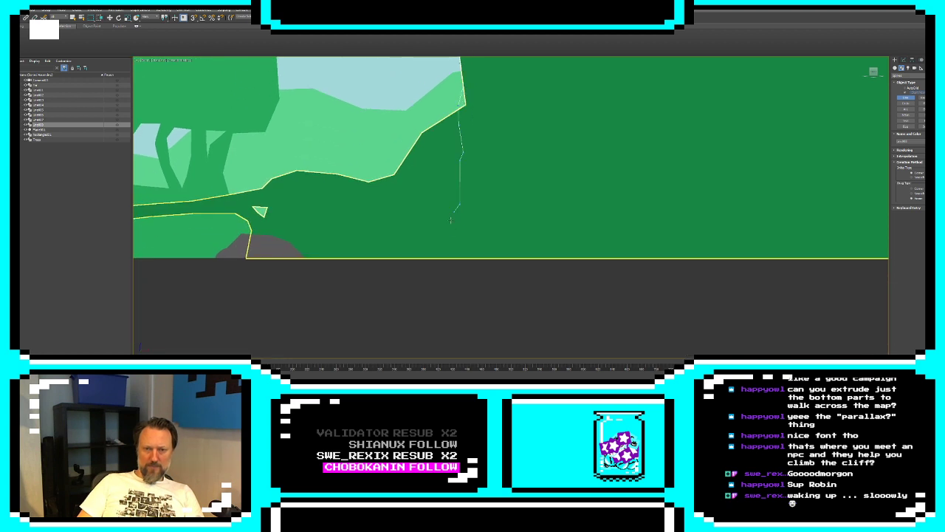
click(449, 258)
Run the spline along the baseline, up the cliff's other side below the trees, and close it at its starting point
scroll(648, 257, down, 4)
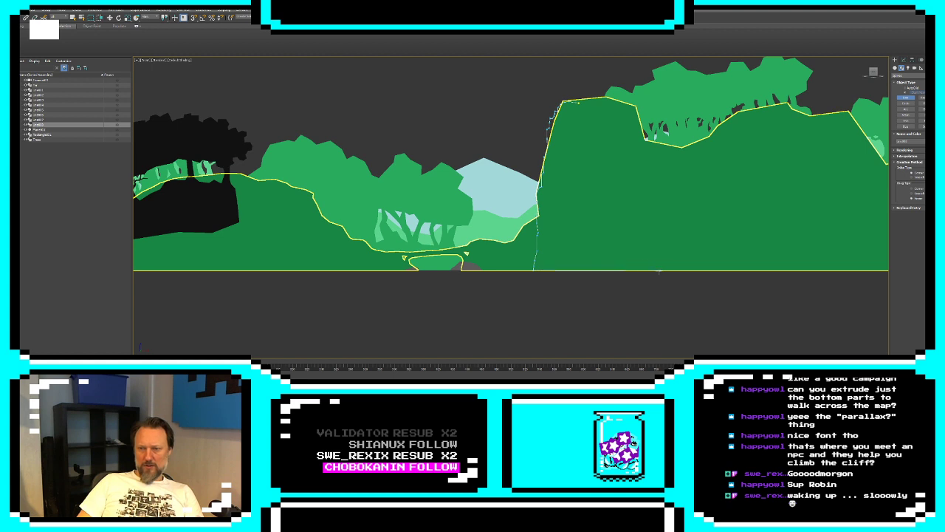
click(653, 267)
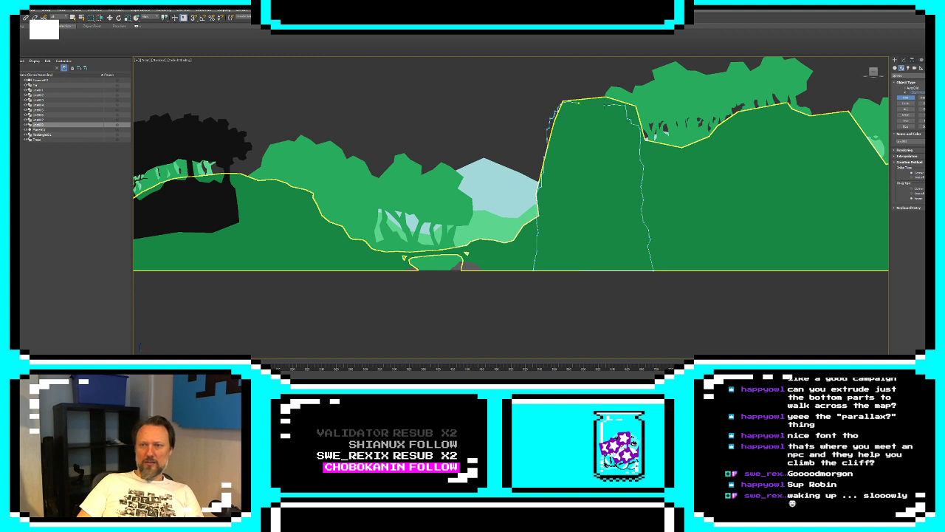
click(446, 274)
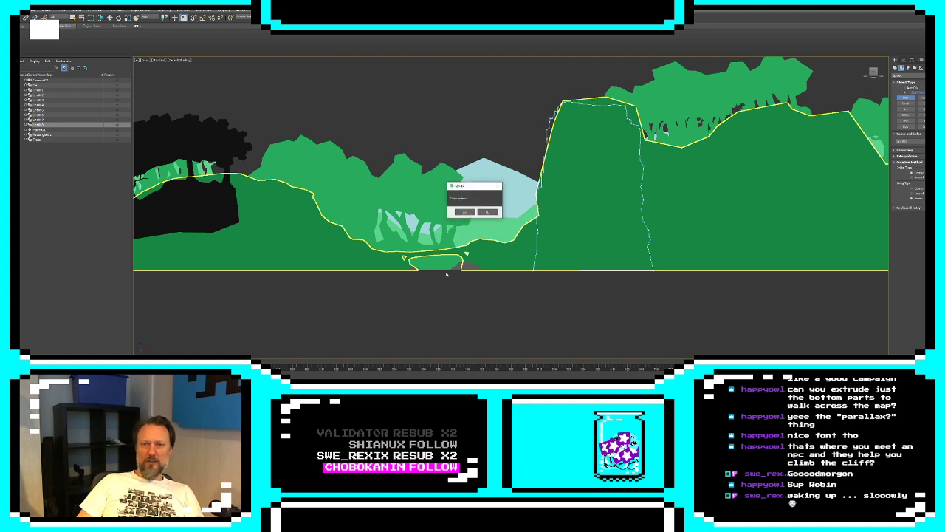
click(464, 211)
Apply an Extrude modifier to the closed cliff outline
scroll(679, 204, down, 10)
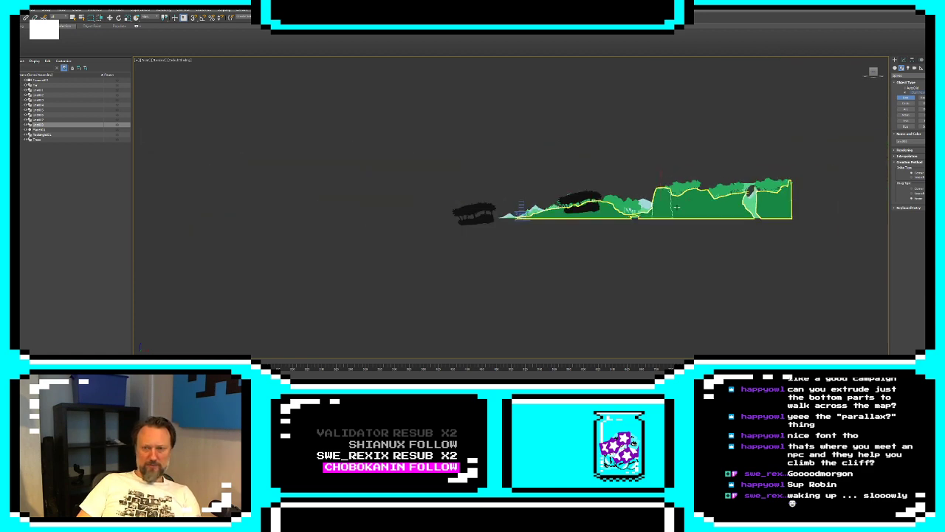
scroll(679, 206, up, 8)
key(e)
click(903, 60)
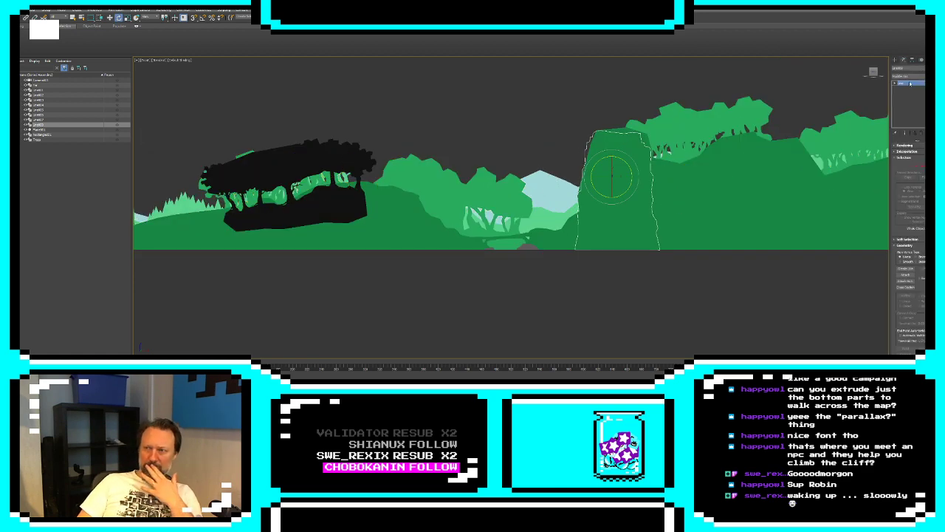
click(908, 68)
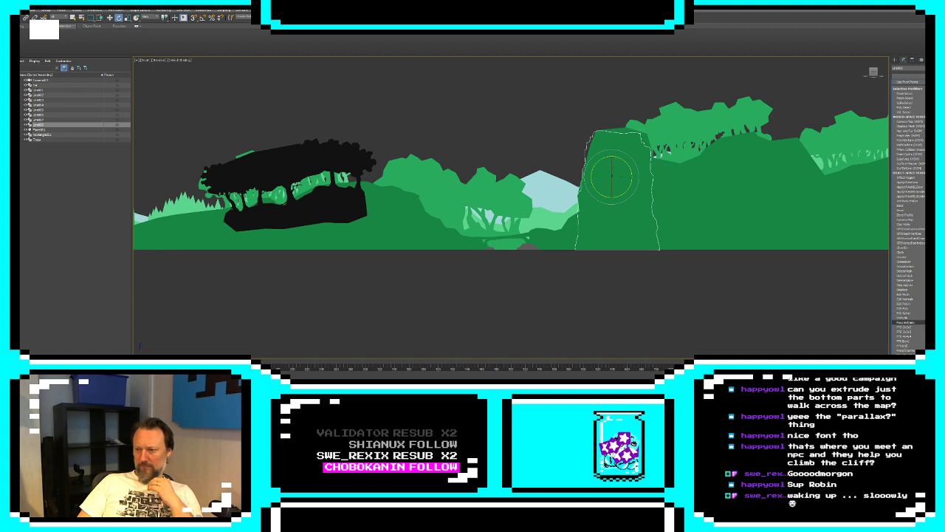
click(905, 317)
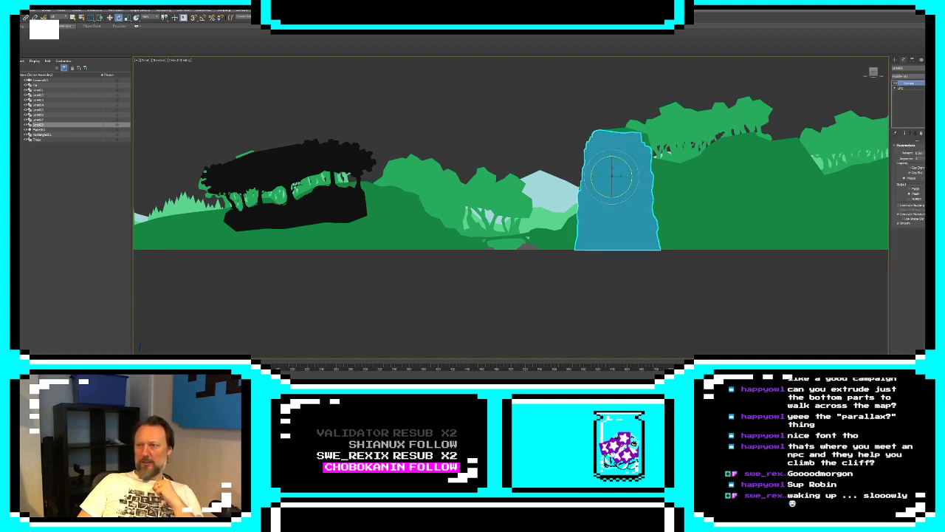
Try a medium green object color on the extruded cliff
click(936, 68)
click(471, 184)
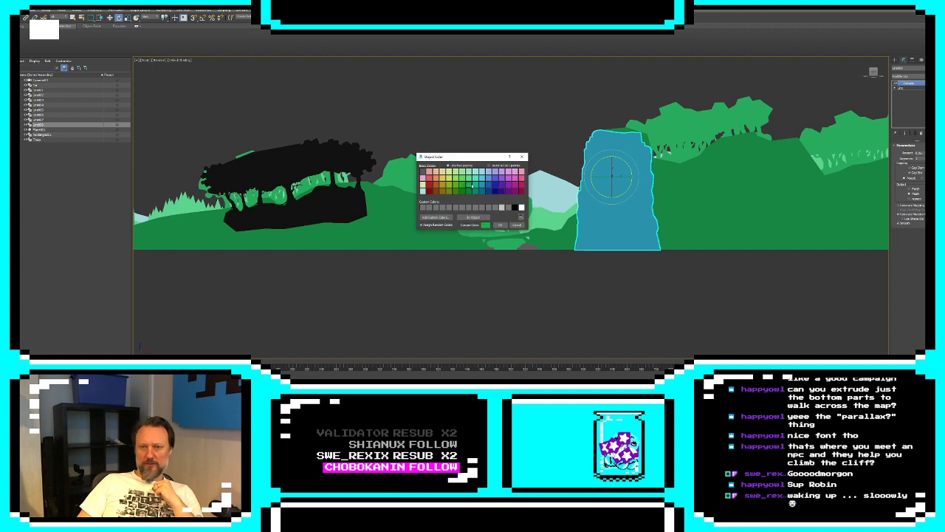
click(499, 224)
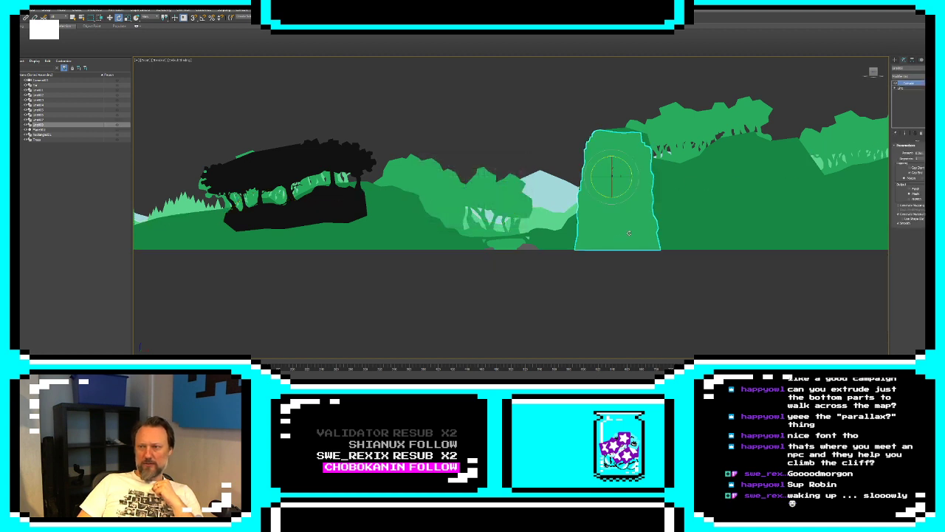
Set the extruded cliff's object color to the dark green that matches the terrain
click(936, 67)
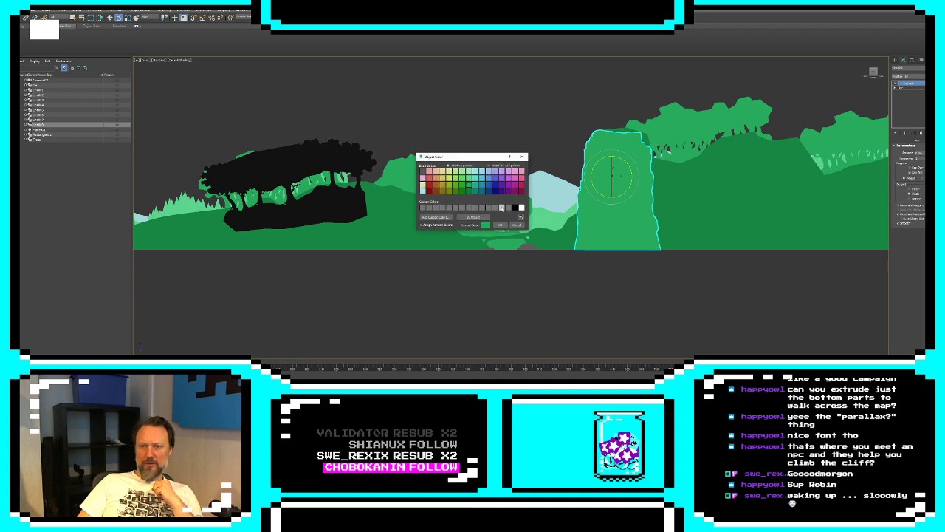
click(467, 189)
click(500, 224)
click(611, 320)
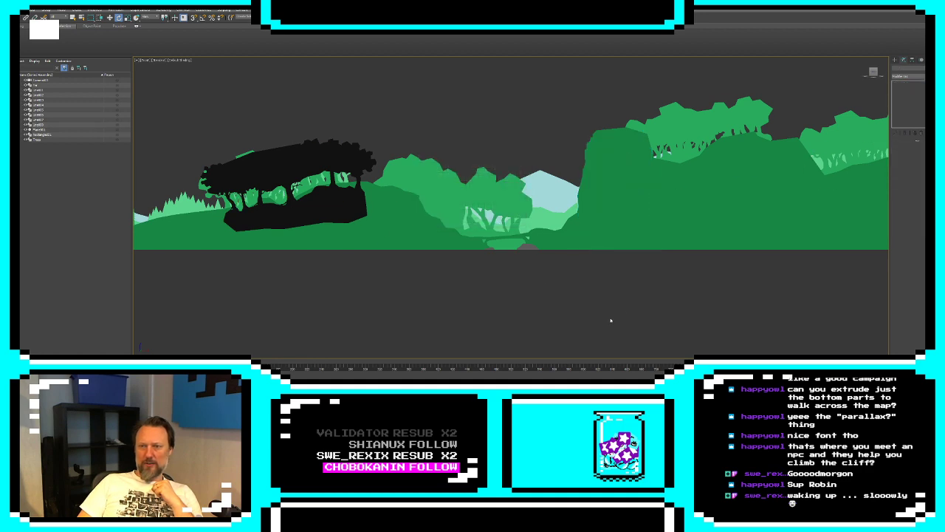
Shift the extruded cliff shape slightly left along the terrain and rename it cliff
click(617, 230)
middle_drag(627, 229, 536, 240)
click(601, 206)
click(528, 173)
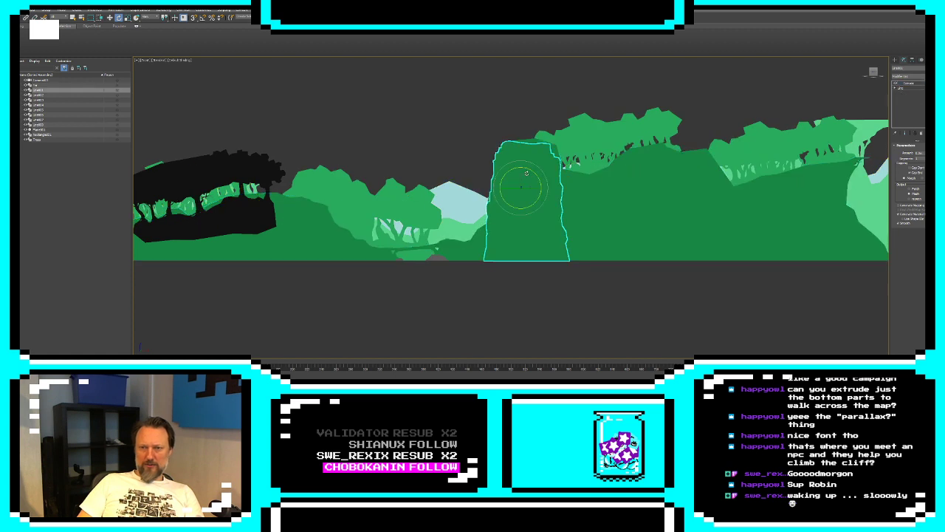
key(w)
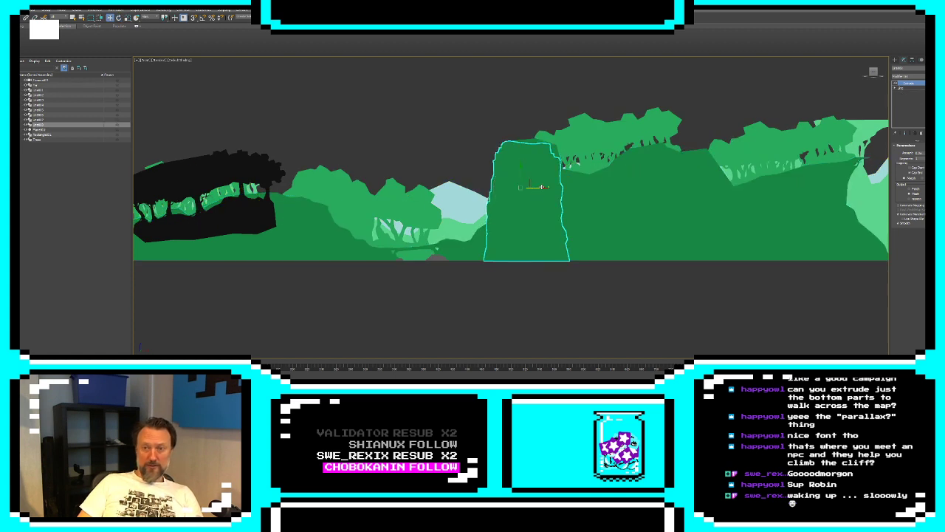
drag(542, 187, 541, 187)
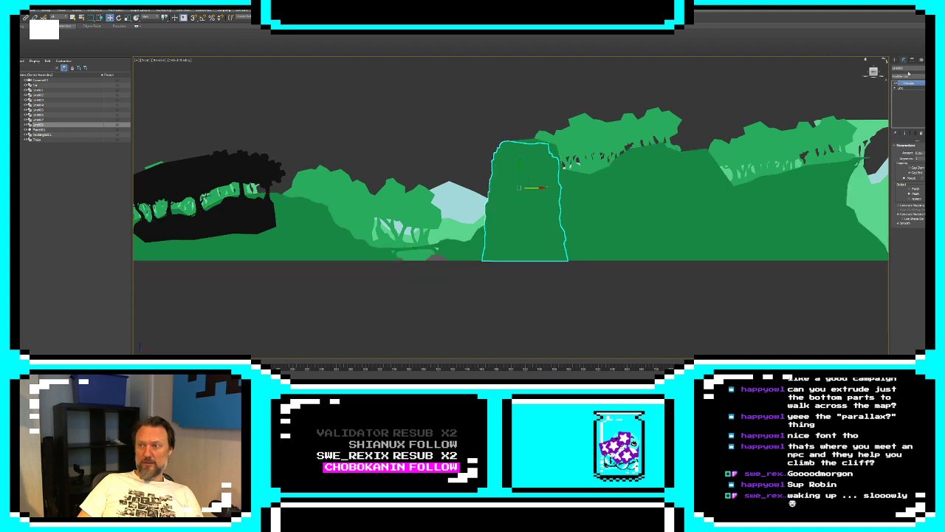
text(cliff)
key(Return)
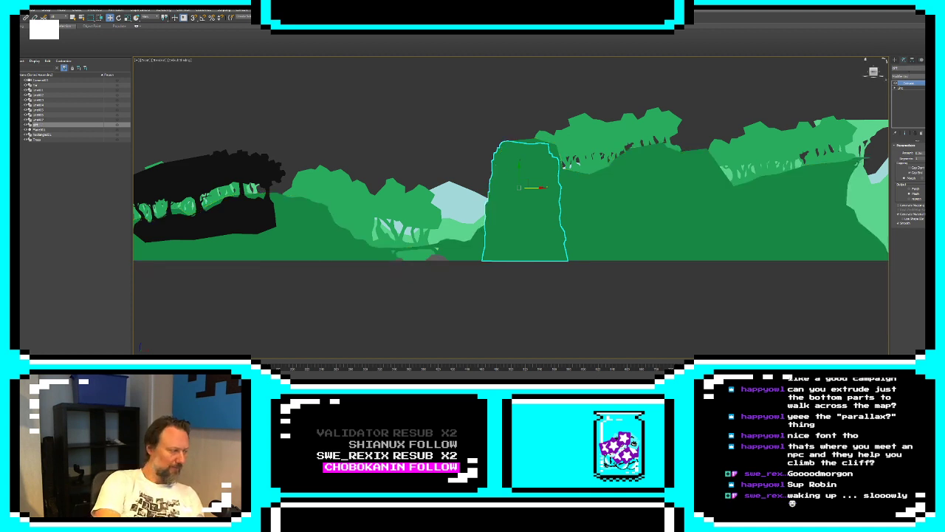
Clone the cliff as a Reference and place it at the detached tree silhouette copy, left of the landscape
click(650, 129)
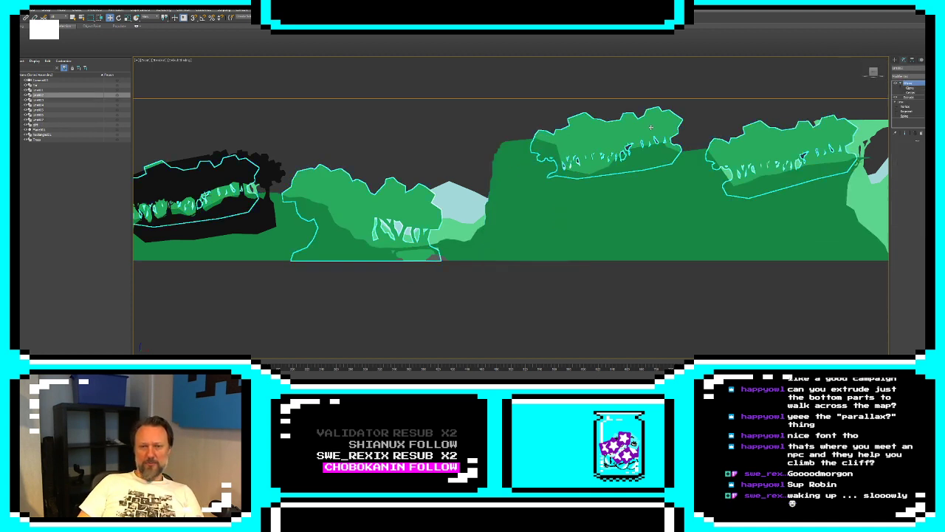
scroll(528, 199, down, 3)
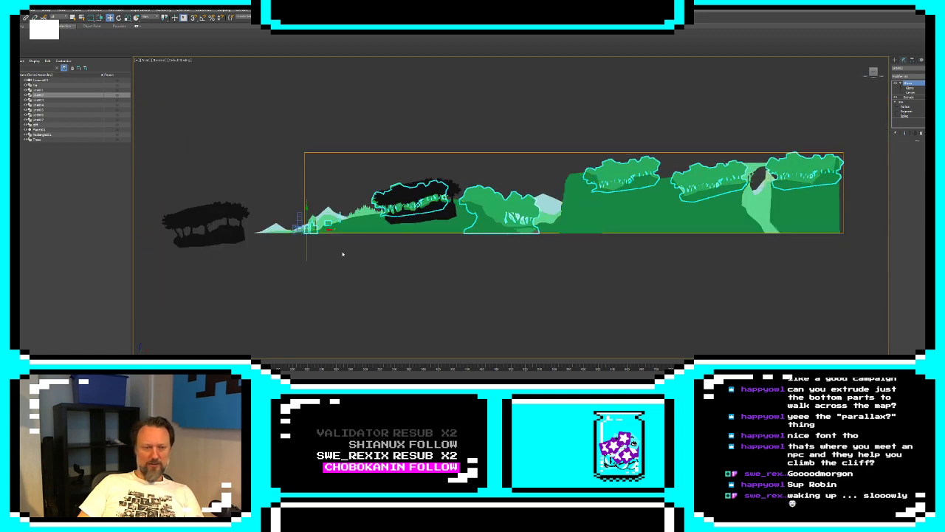
click(576, 201)
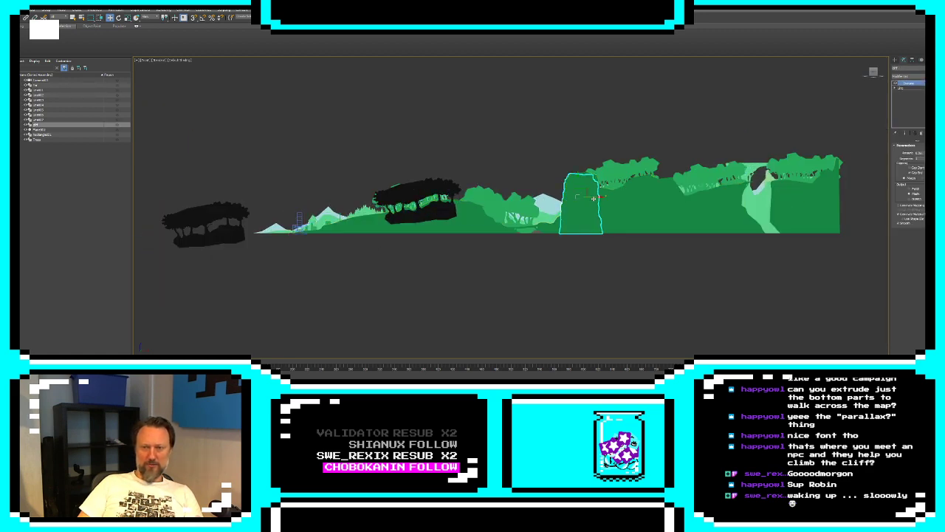
shift+drag(593, 198, 217, 197)
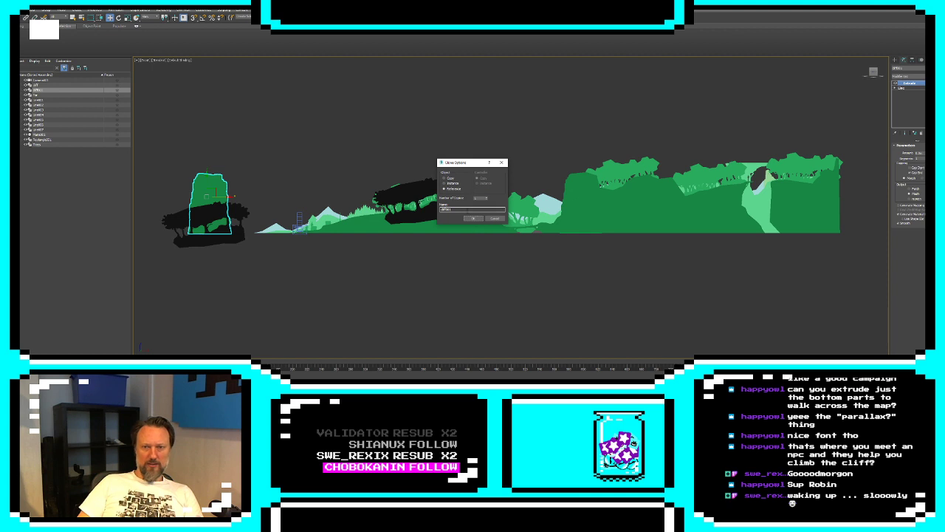
click(472, 218)
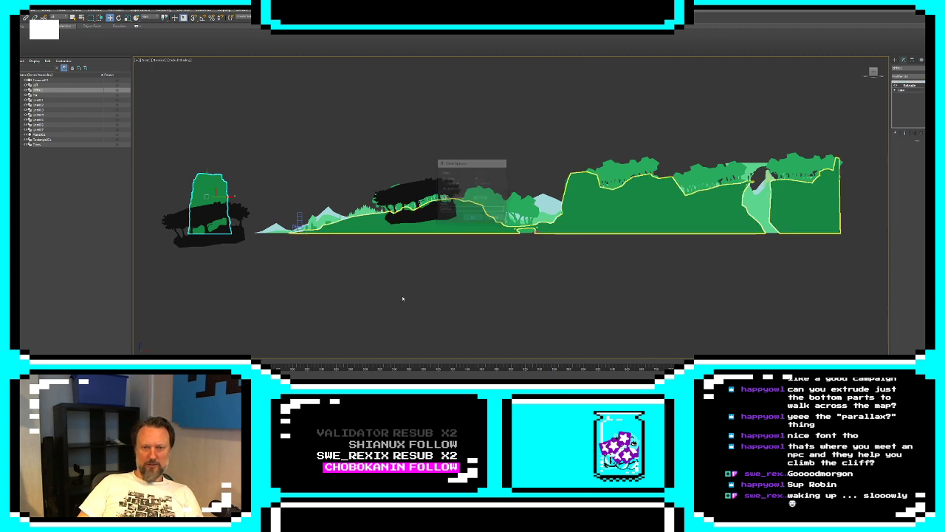
click(420, 261)
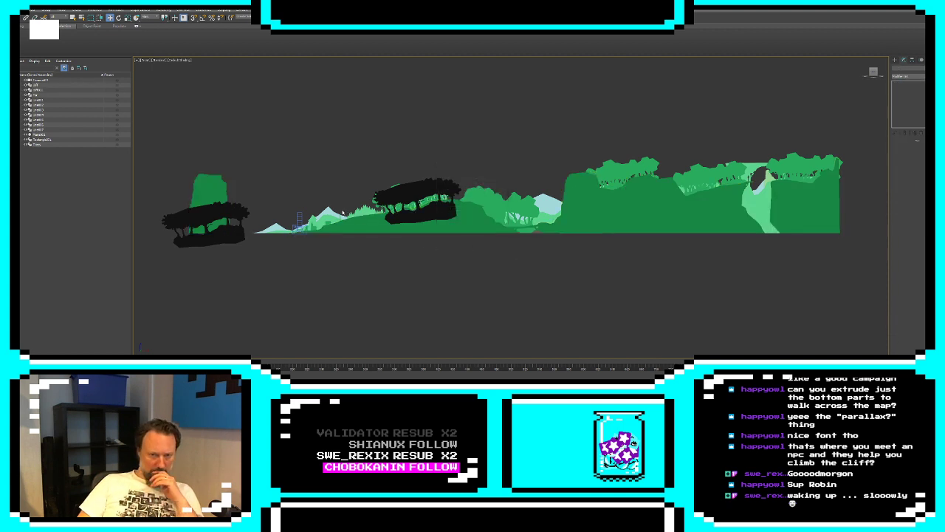
click(364, 224)
scroll(469, 233, up, 4)
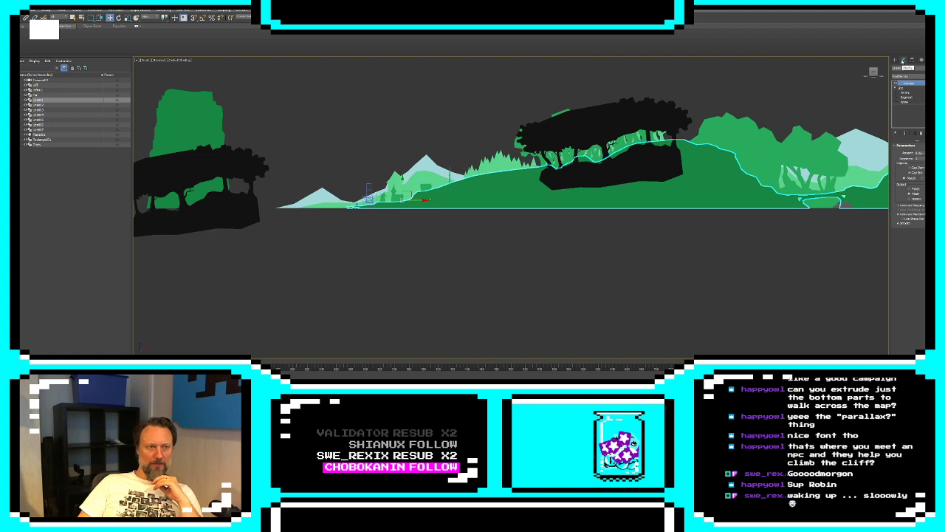
click(591, 268)
scroll(590, 268, down, 2)
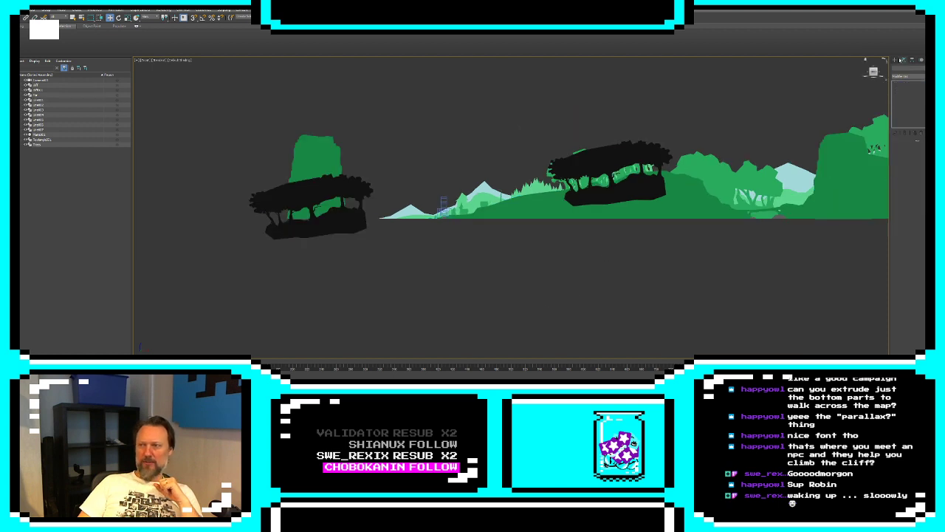
Create a Dummy helper around the left end of the landscape and move it to the world origin
click(911, 60)
click(921, 66)
scroll(494, 218, down, 3)
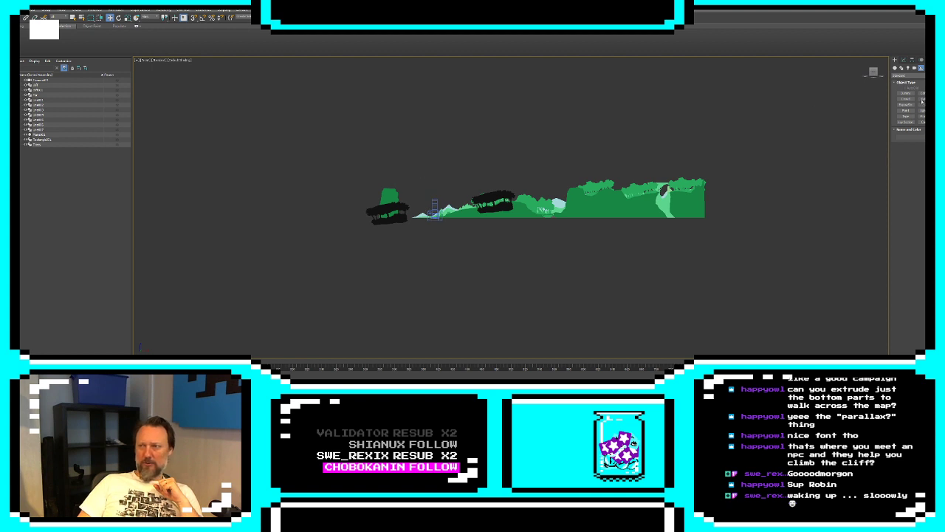
click(906, 94)
drag(427, 200, 461, 233)
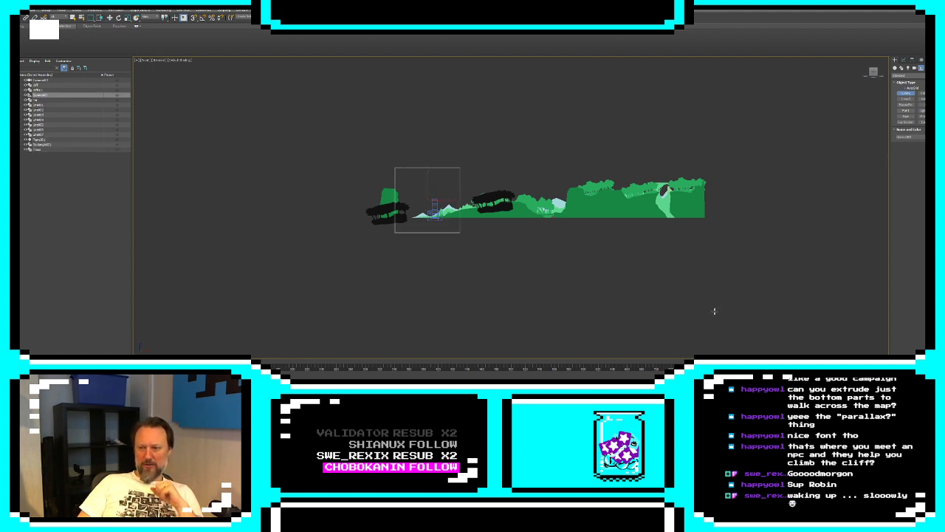
key(w)
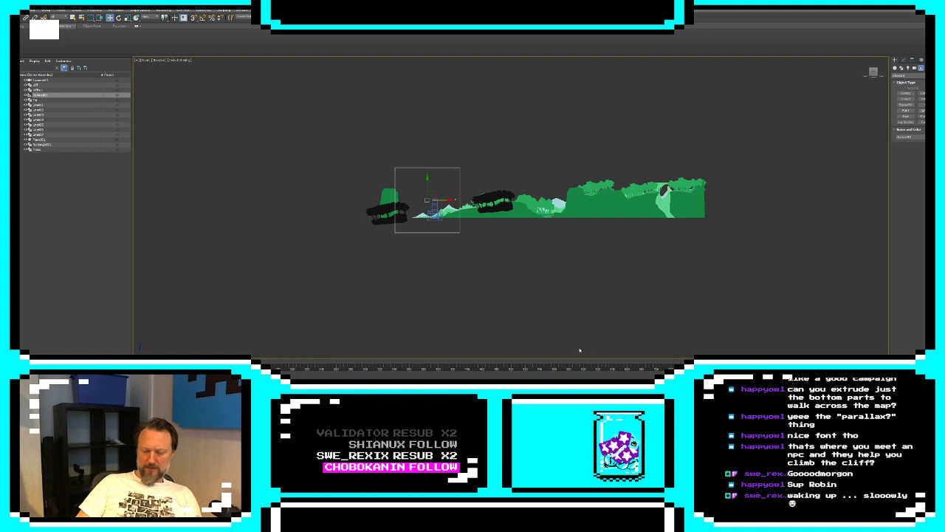
right_click(588, 379)
right_click(649, 379)
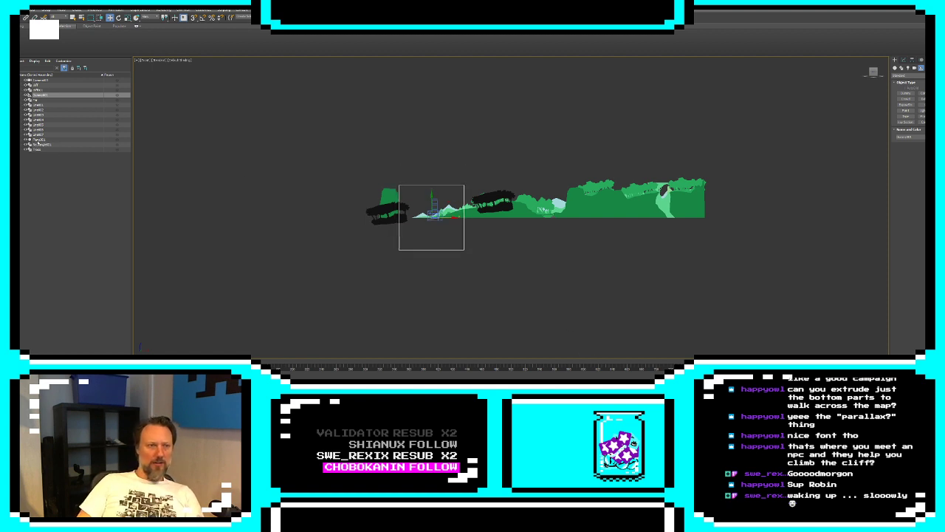
Rename the new dummy helper in the scene list
double_click(37, 96)
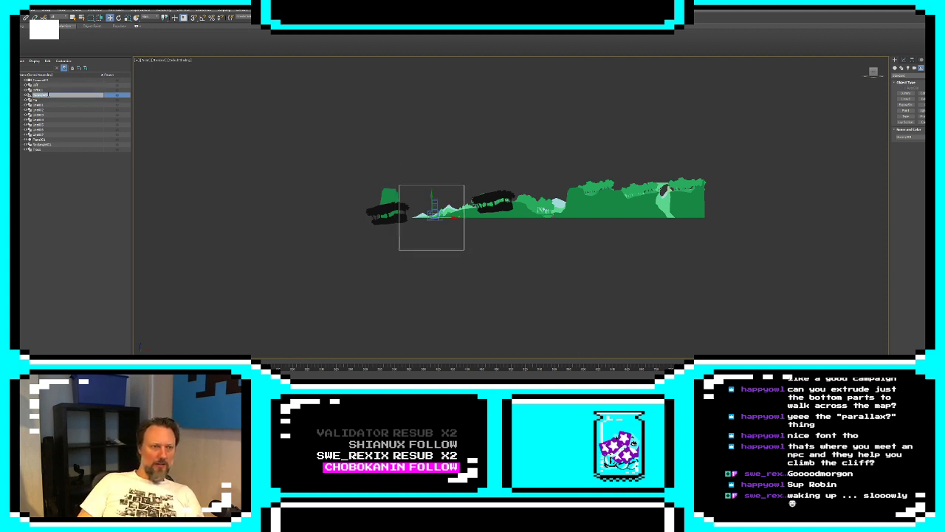
drag(48, 95, 31, 95)
text(Ma)
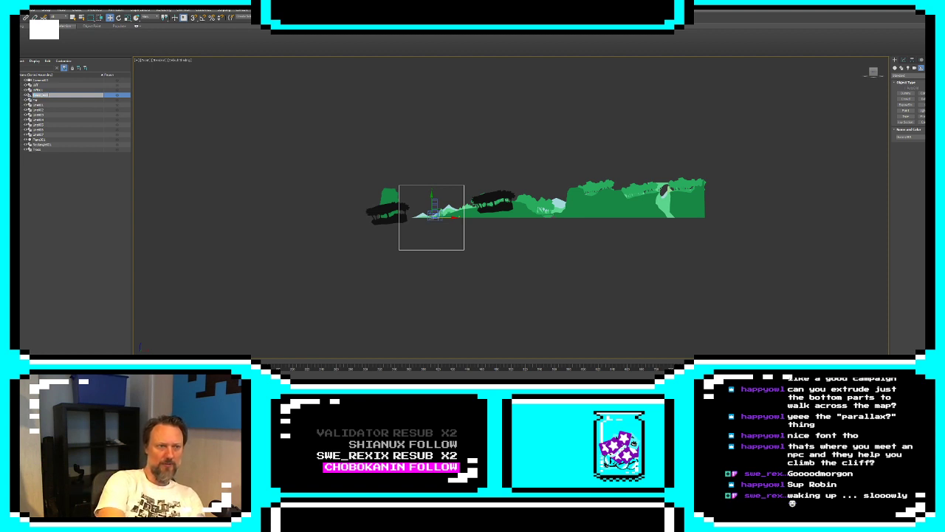
key(Return)
Parent the landscape, tree and cliff objects to the dummy helper, leaving the camera and rectangle outside its hierarchy
click(53, 85)
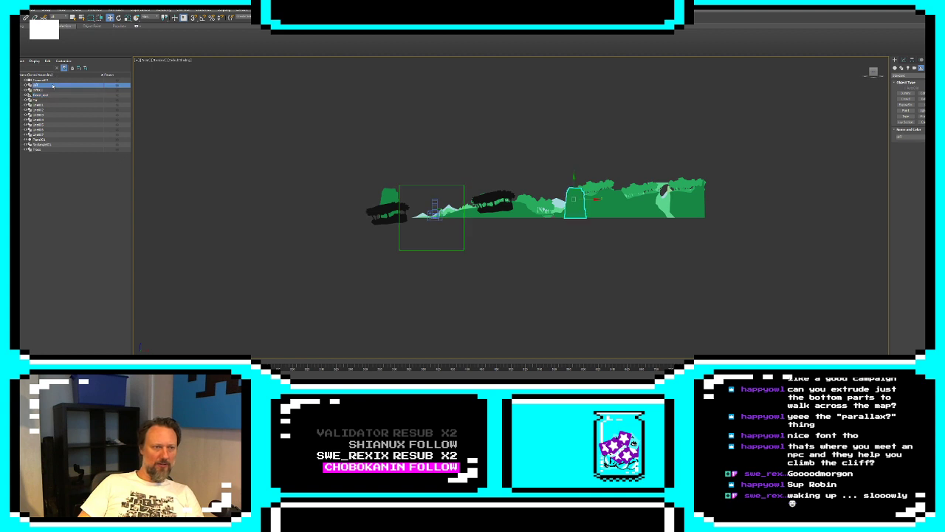
ctrl+click(50, 89)
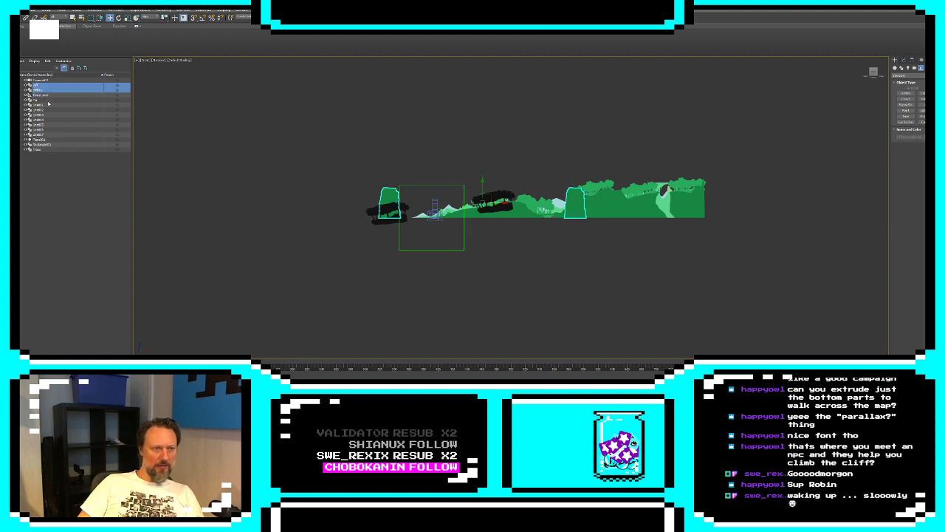
click(49, 101)
drag(48, 95, 52, 183)
click(47, 109)
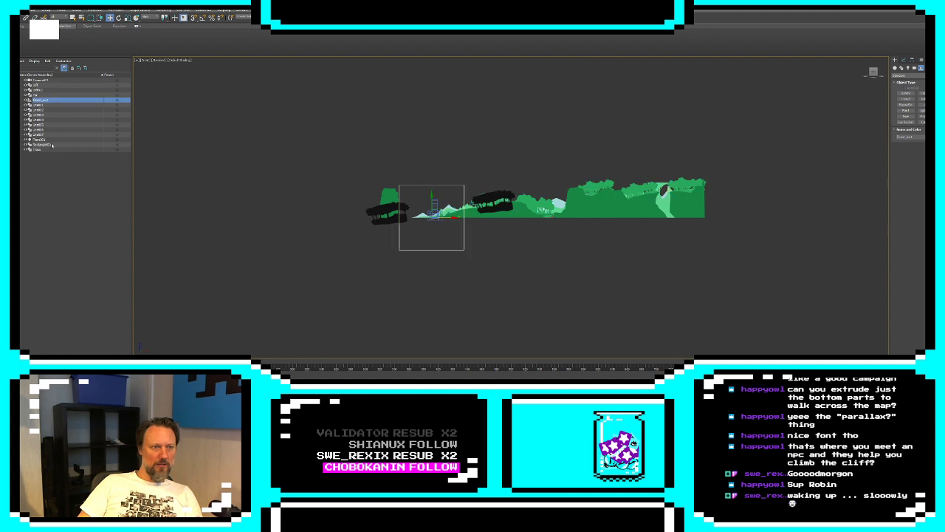
click(40, 105)
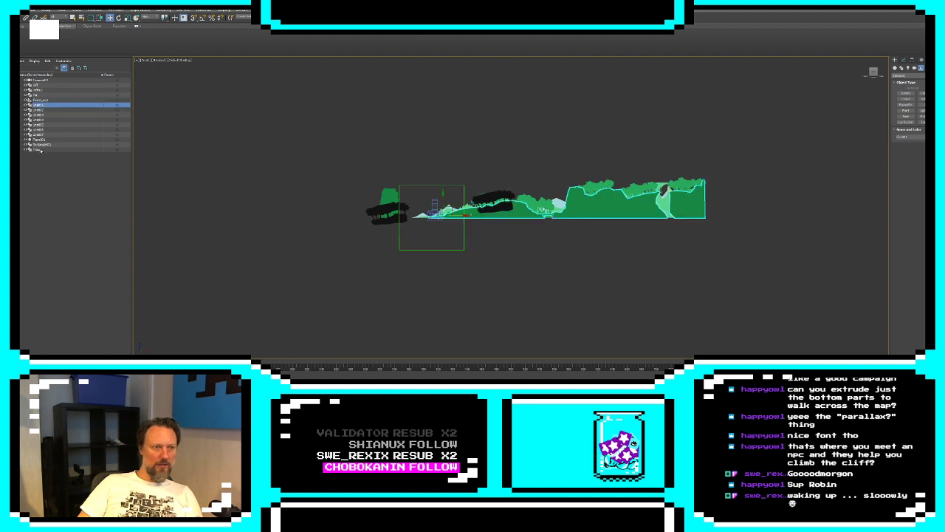
shift+click(40, 150)
drag(41, 109, 38, 100)
click(36, 94)
shift+click(36, 85)
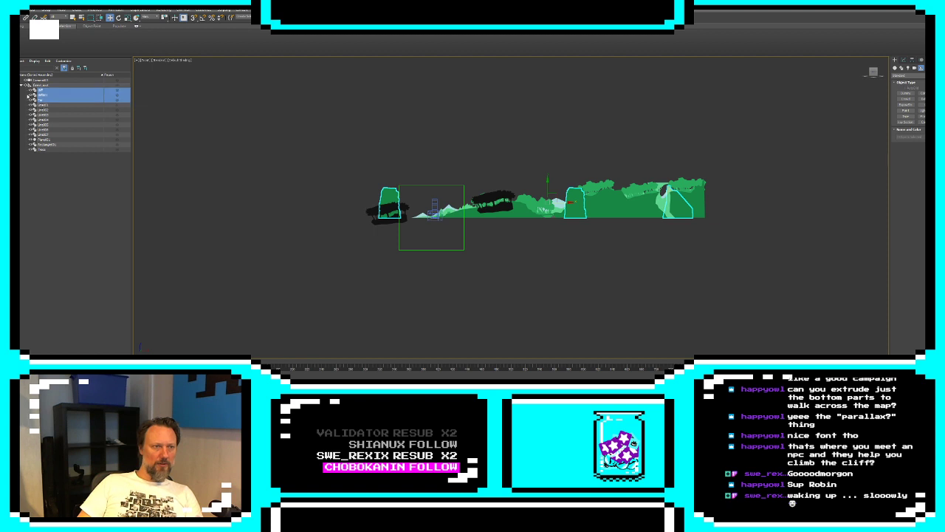
click(43, 145)
drag(43, 145, 50, 181)
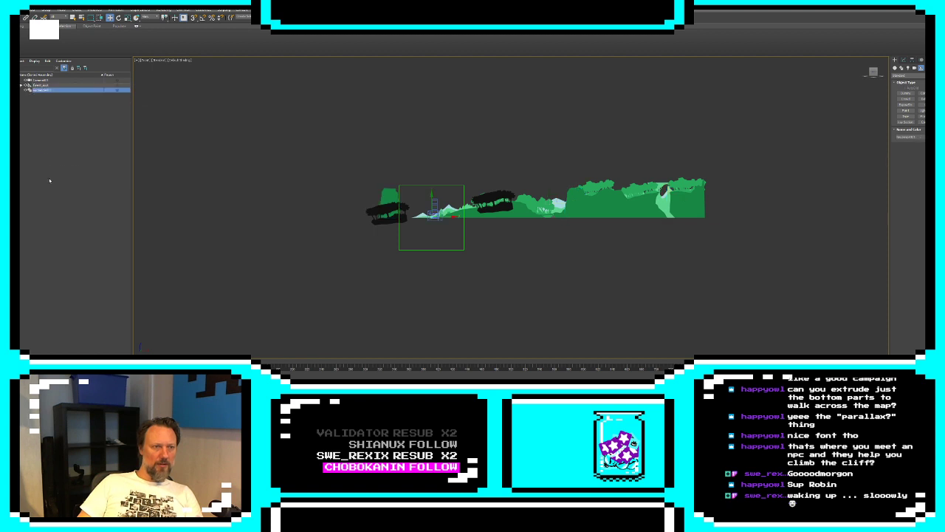
Hide the dummy helper with all its child objects and collapse its hierarchy in the scene list
click(21, 86)
click(22, 86)
double_click(36, 85)
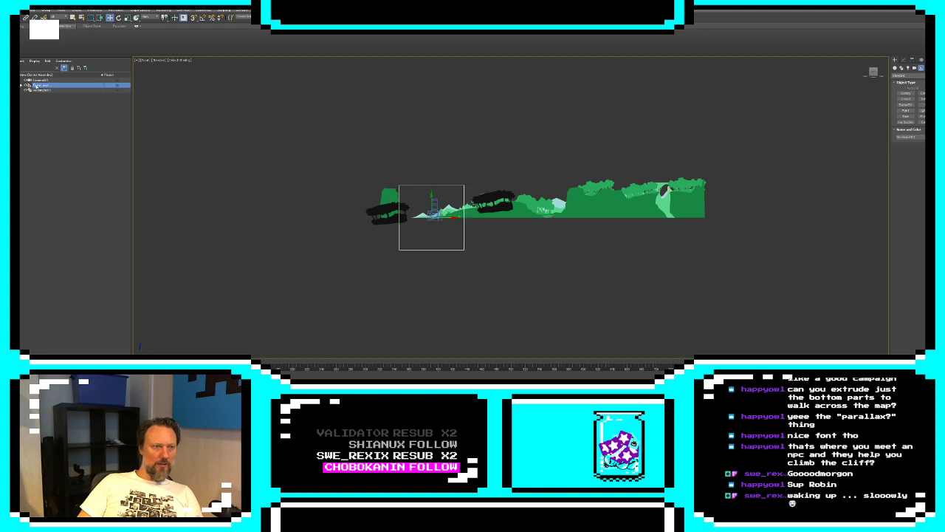
click(27, 85)
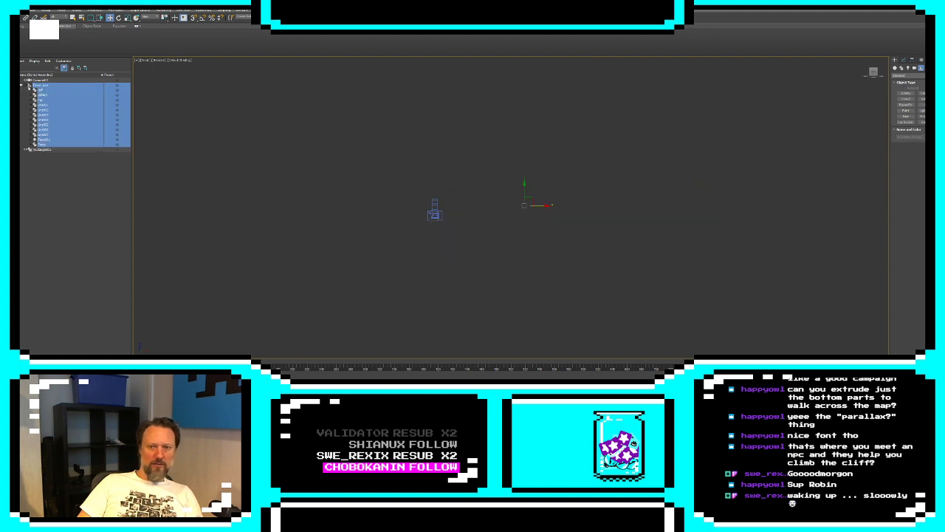
click(67, 166)
click(22, 85)
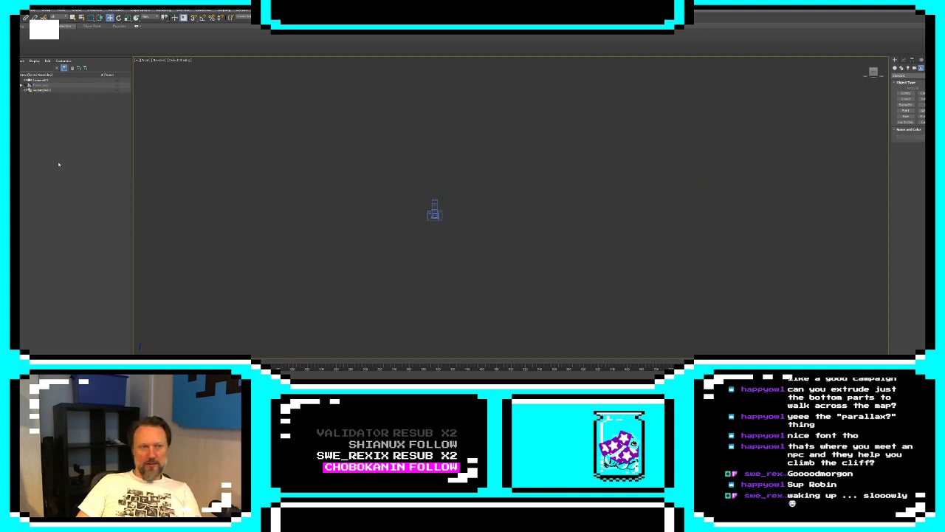
Select the remaining rectangle and examine it up close beside the camera
click(43, 89)
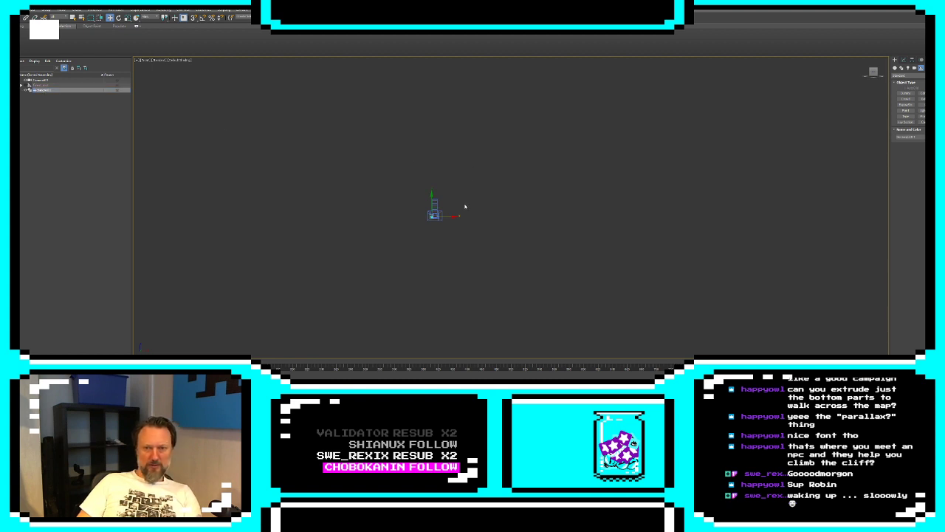
middle_drag(474, 205, 517, 203)
scroll(504, 201, up, 8)
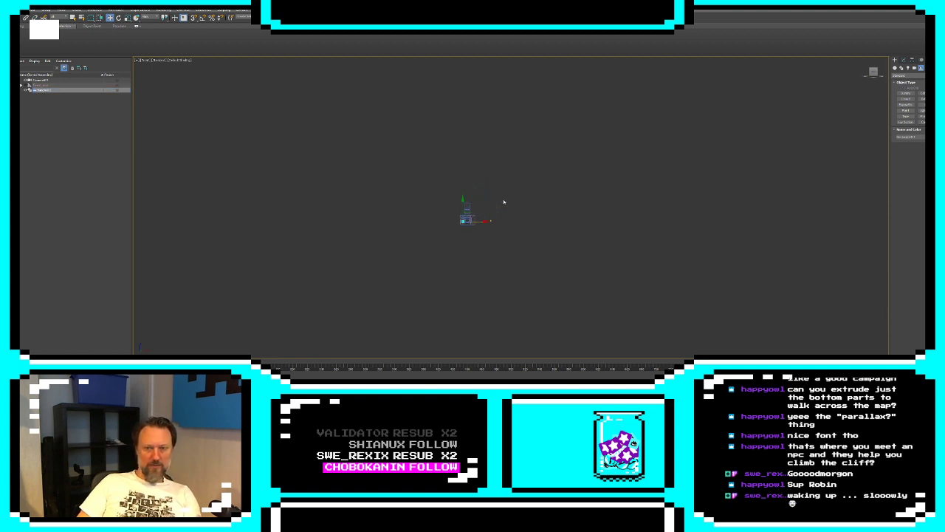
middle_drag(373, 235, 504, 178)
scroll(501, 179, up, 4)
middle_drag(424, 230, 510, 106)
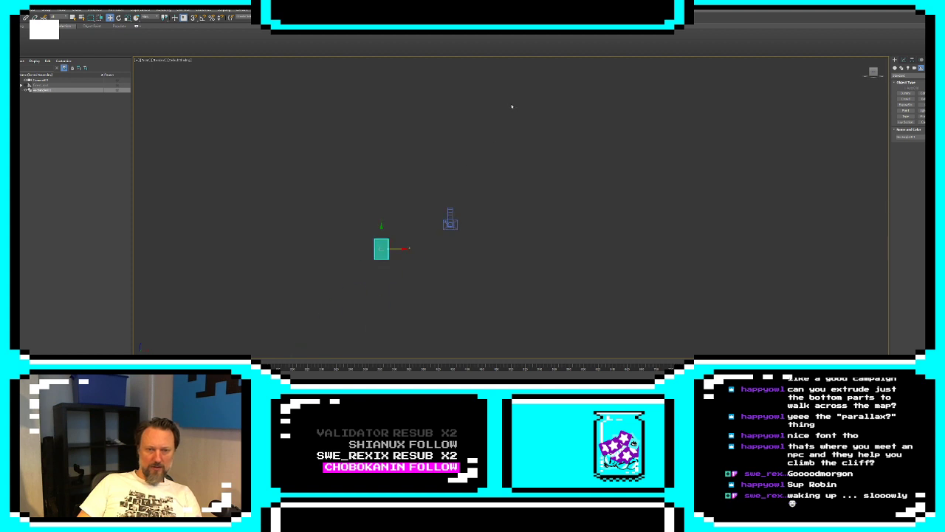
scroll(463, 211, up, 2)
scroll(410, 234, up, 1)
middle_drag(411, 235, 469, 203)
scroll(469, 203, down, 1)
scroll(492, 197, down, 2)
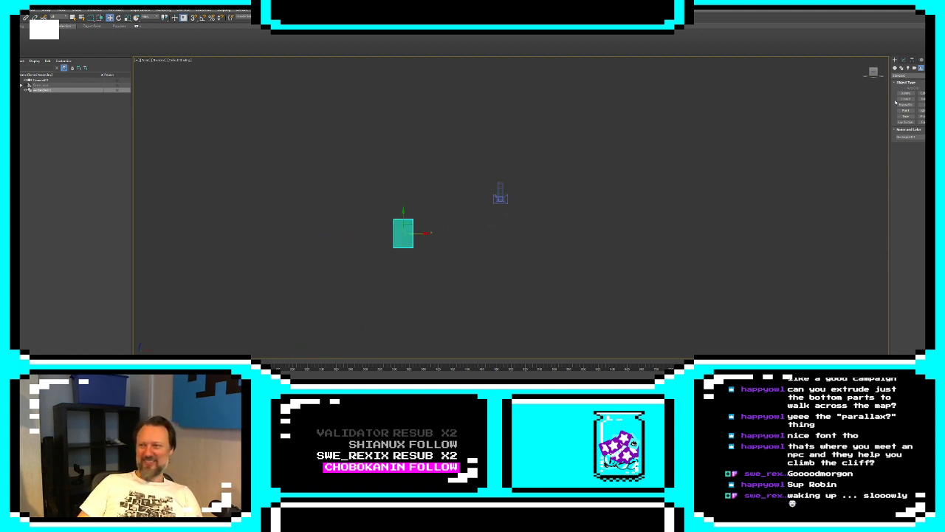
Activate the Line spline tool with open drawing space framed around the rectangle
click(901, 67)
click(905, 97)
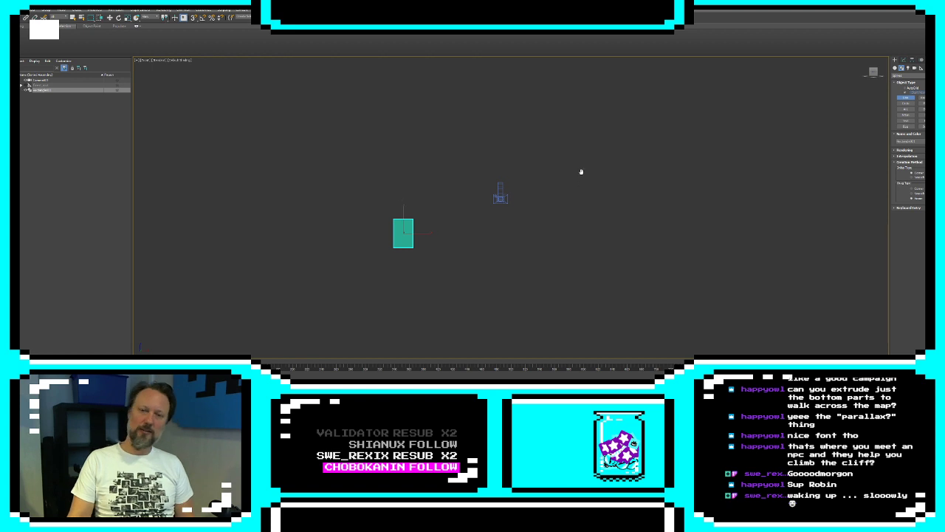
middle_drag(581, 172, 576, 122)
scroll(572, 131, down, 2)
scroll(546, 155, up, 1)
middle_drag(545, 156, 479, 135)
scroll(478, 135, down, 1)
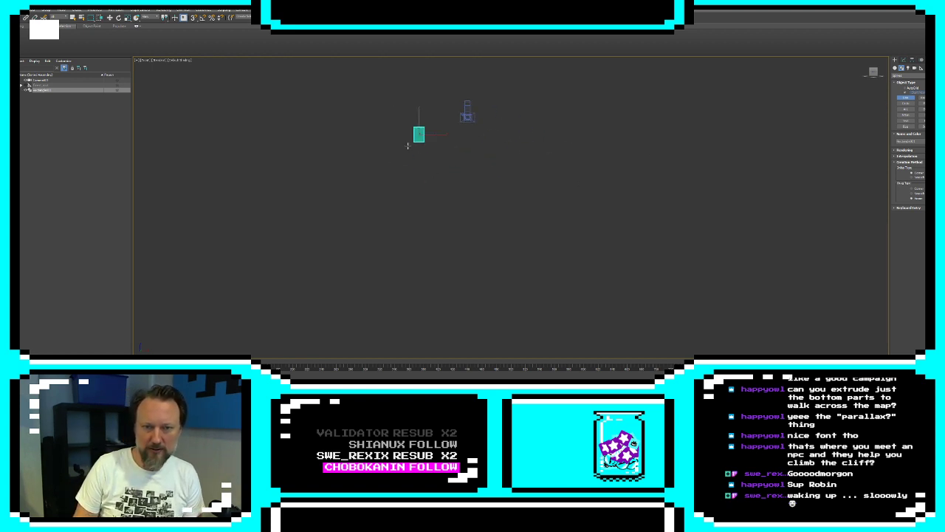
middle_drag(354, 83, 344, 131)
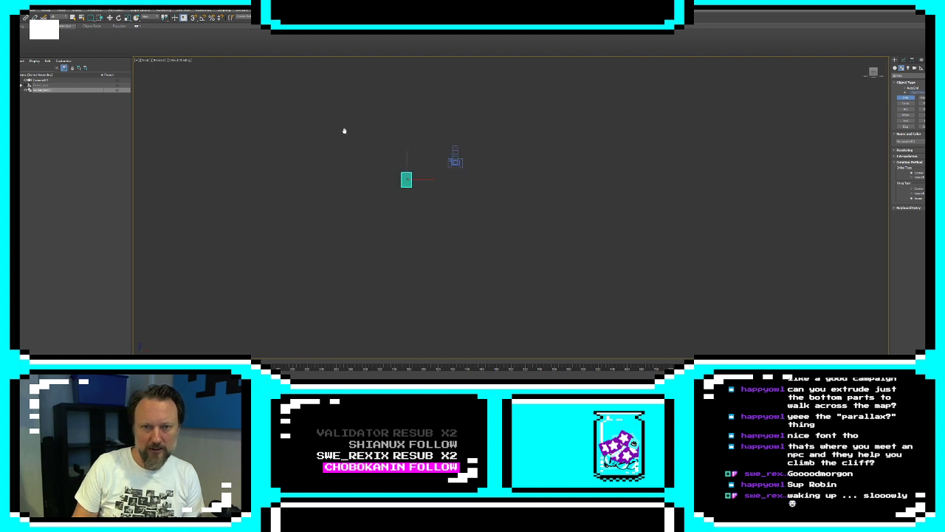
Try drawing a cliff profile line that drops steeply beside the rectangle into a long flat ledge, and delete it
click(317, 105)
click(338, 105)
click(342, 111)
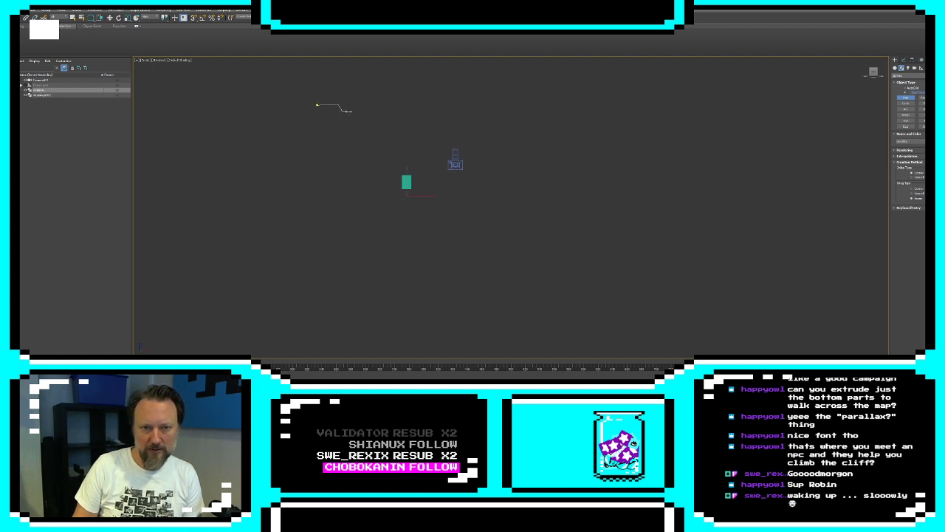
click(351, 113)
click(354, 117)
click(368, 127)
click(377, 166)
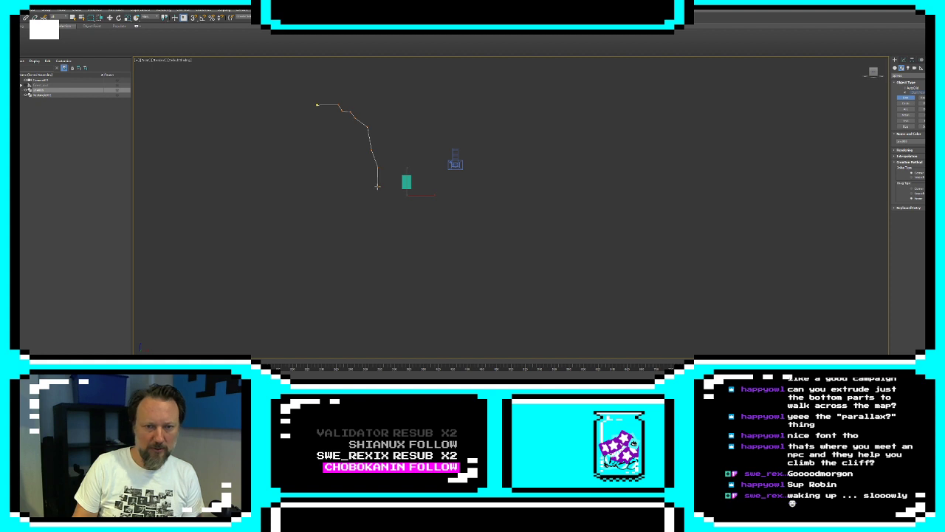
click(378, 187)
click(387, 198)
click(396, 203)
click(442, 206)
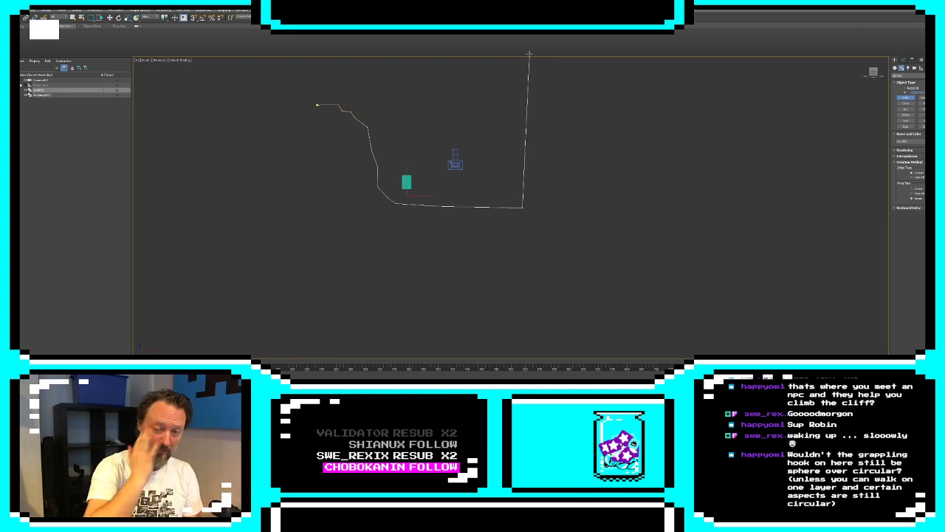
right_click(529, 236)
key(Delete)
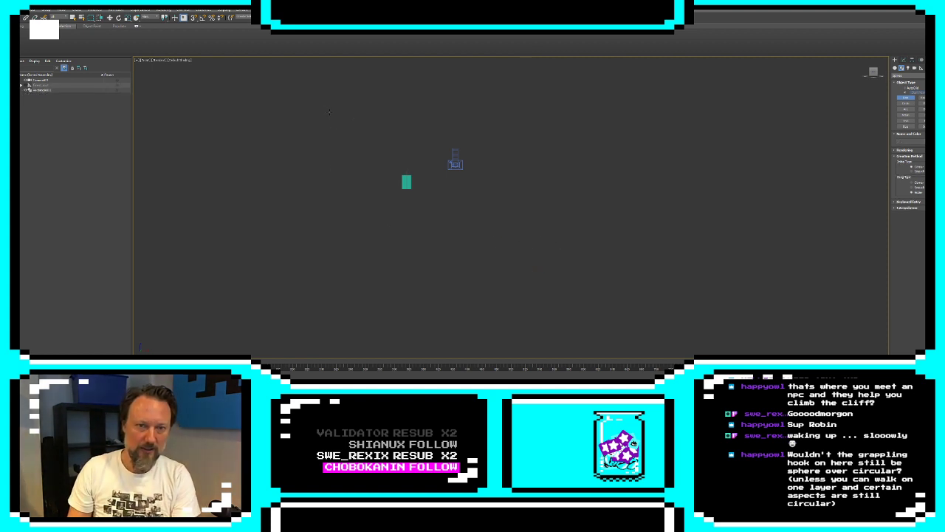
Start the cliff outline with the Line tool, stepping the top edge down in small ledges to just above the rectangle
click(323, 102)
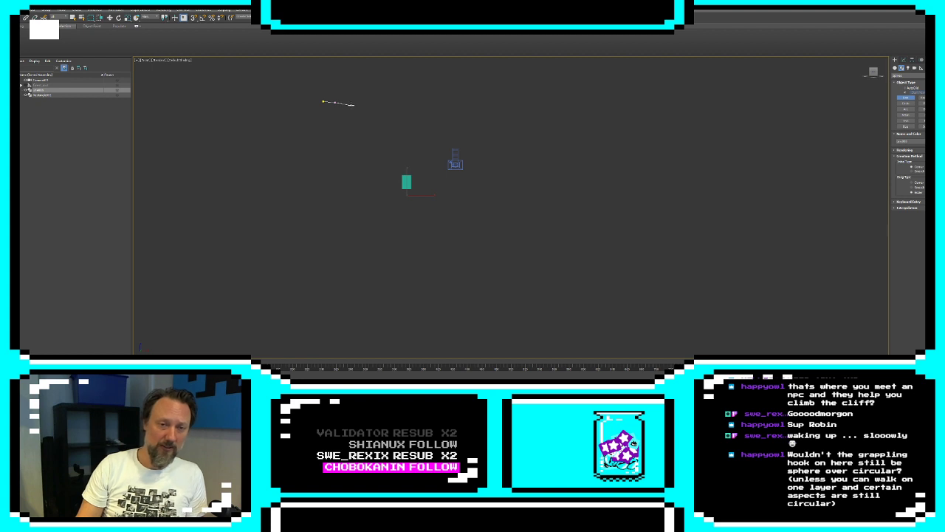
click(352, 106)
click(354, 116)
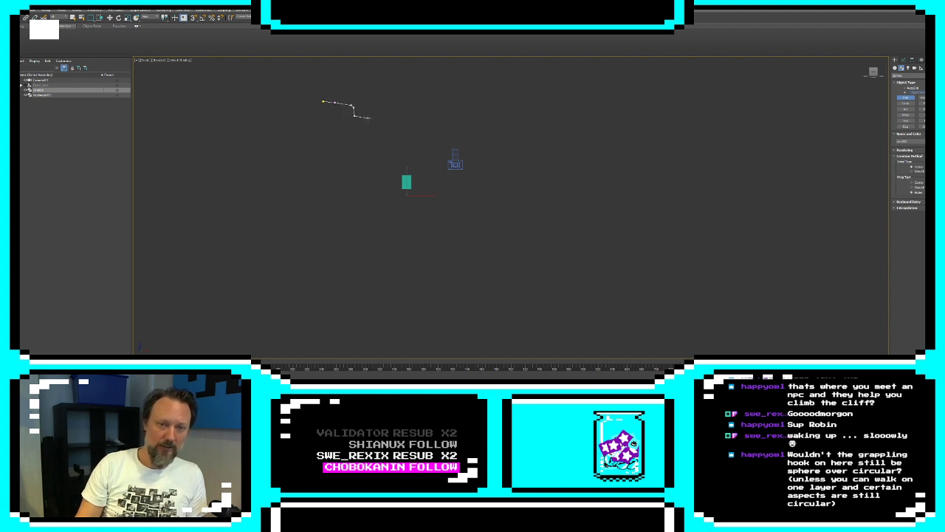
click(371, 127)
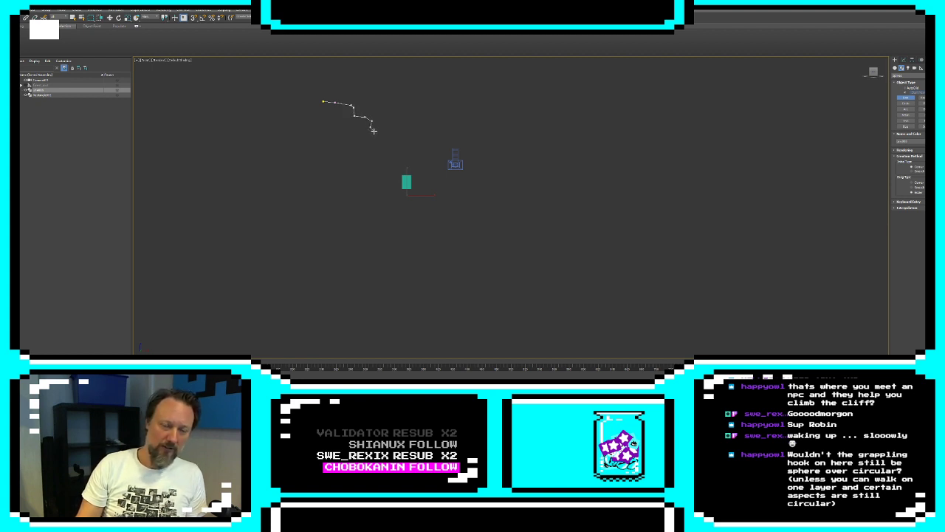
click(374, 132)
click(389, 131)
click(395, 142)
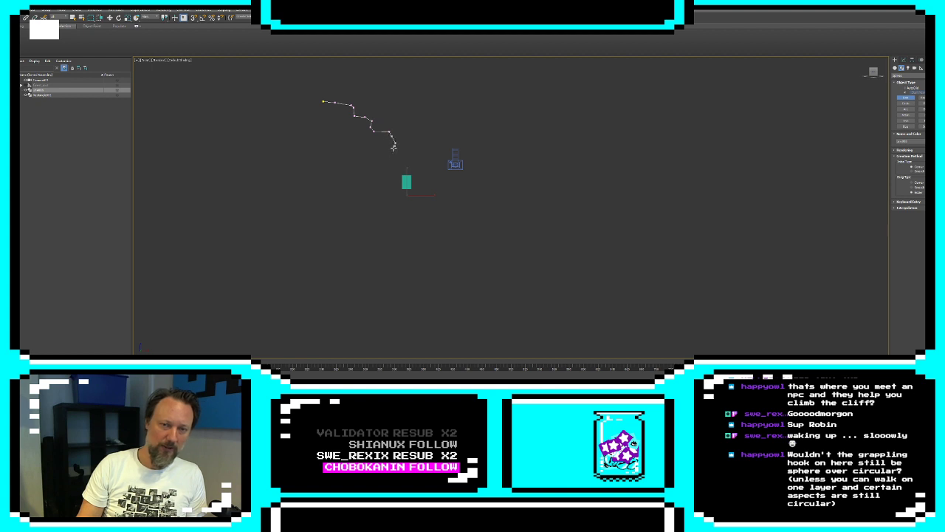
Continue the outline as a steep, slightly uneven cliff face running down past the rectangle
click(395, 156)
click(393, 175)
click(396, 194)
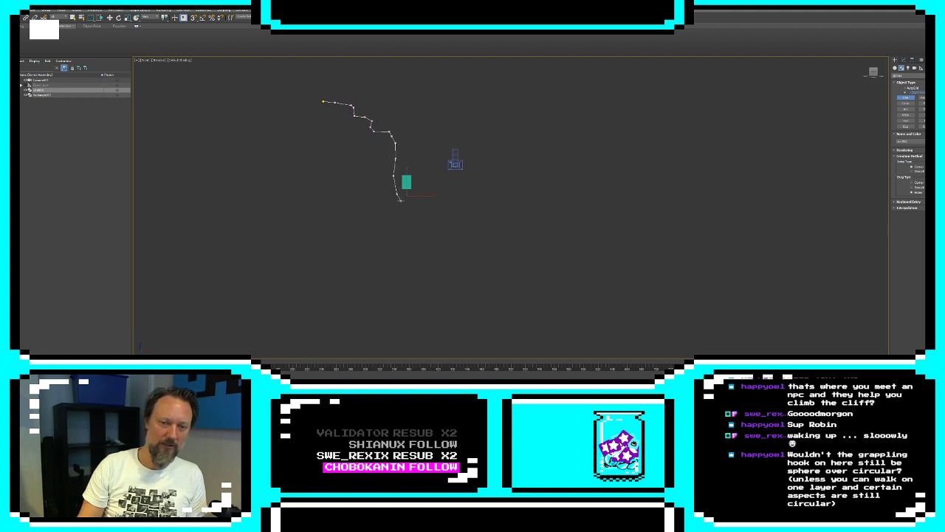
click(399, 205)
click(401, 216)
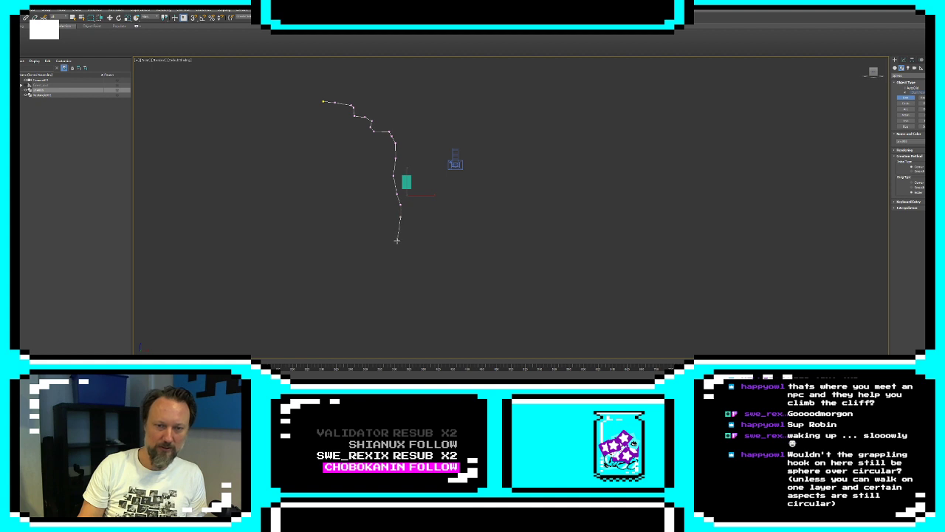
click(403, 234)
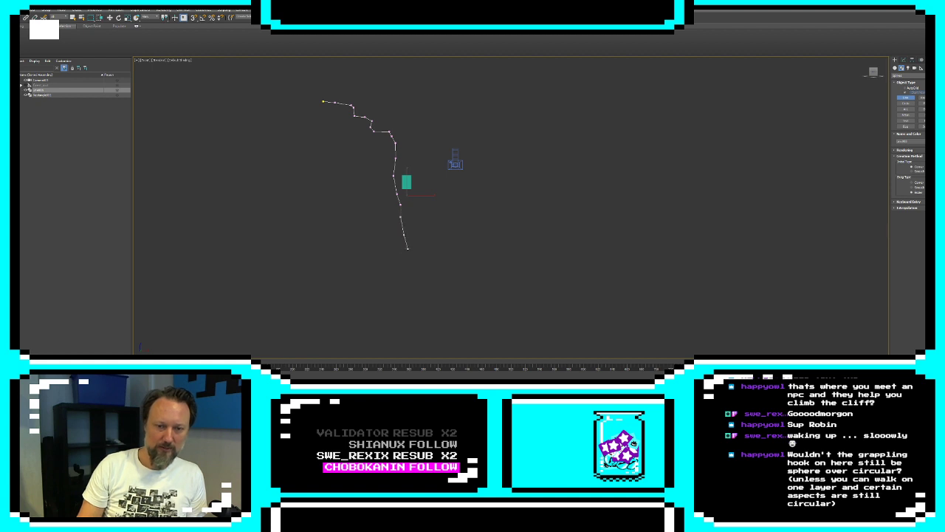
Shape the cliff's foot with a small hollow and a rounded outcrop that drops to the base
click(411, 248)
click(418, 253)
click(430, 250)
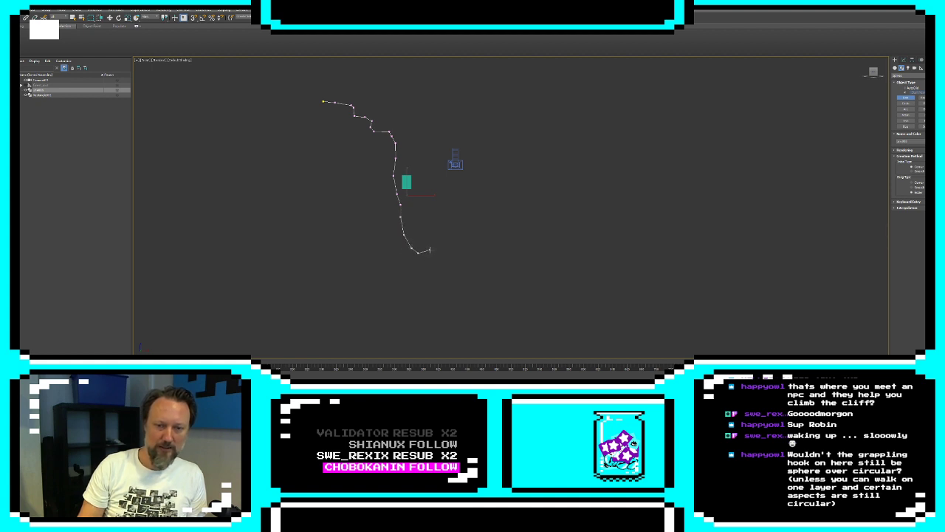
click(439, 263)
click(442, 274)
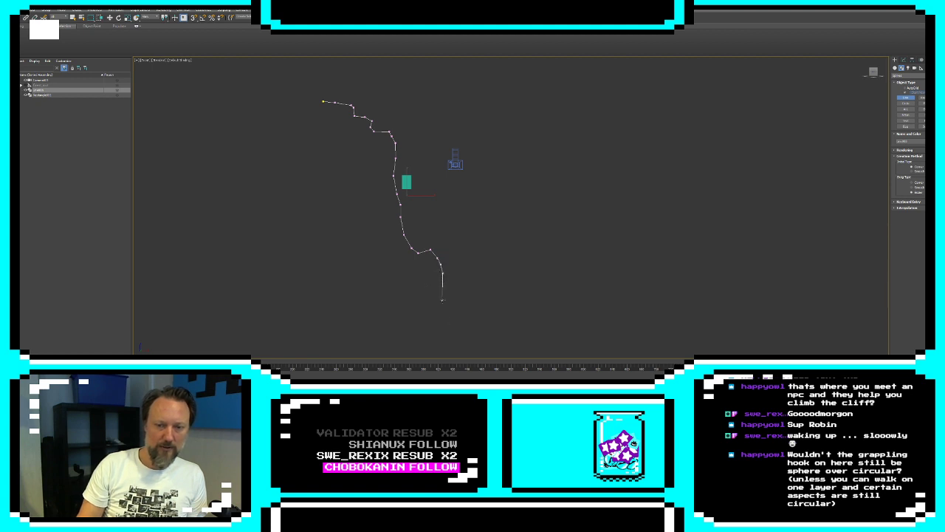
click(448, 299)
click(444, 312)
Run the outline back along an uneven base and round it up into the cliff's rear side
click(431, 322)
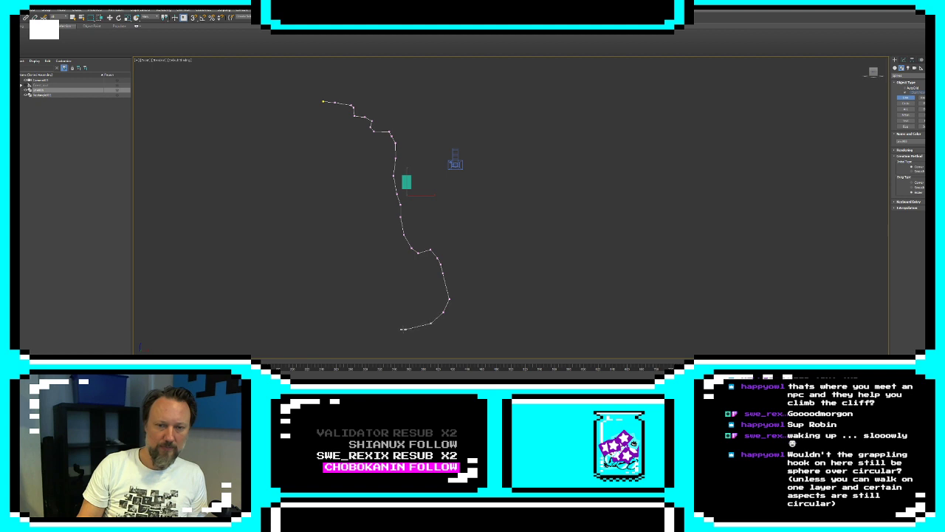
click(385, 327)
click(353, 321)
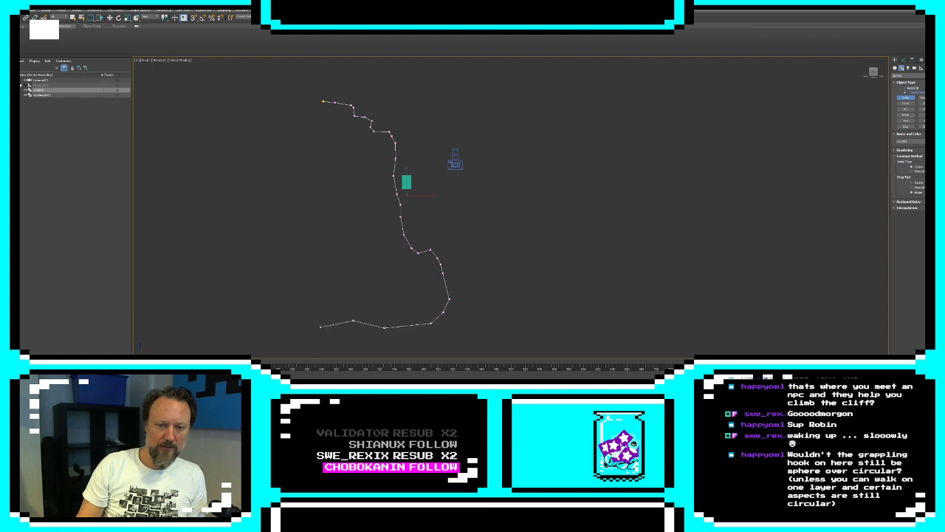
click(321, 326)
click(298, 318)
click(287, 302)
click(275, 276)
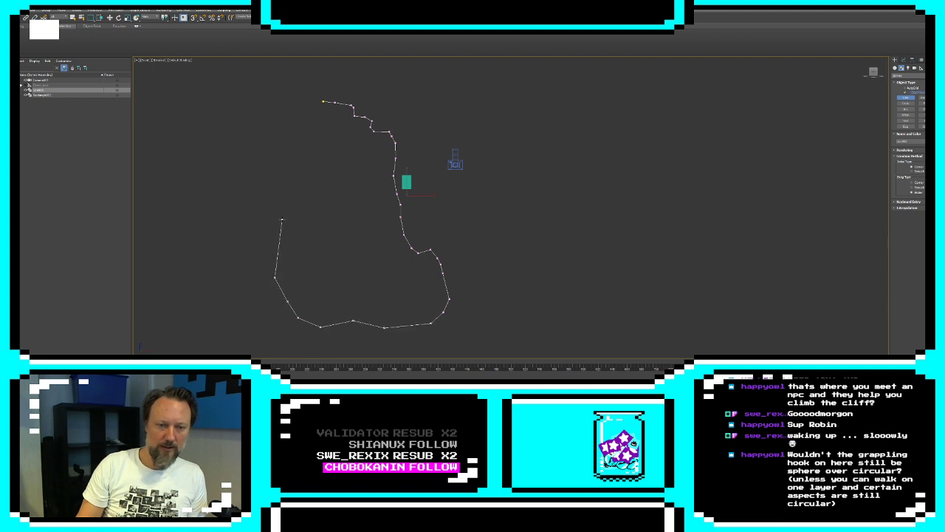
Bring the outline up the rear side to its starting point and close the spline
click(282, 219)
click(285, 185)
click(279, 156)
click(288, 109)
click(322, 101)
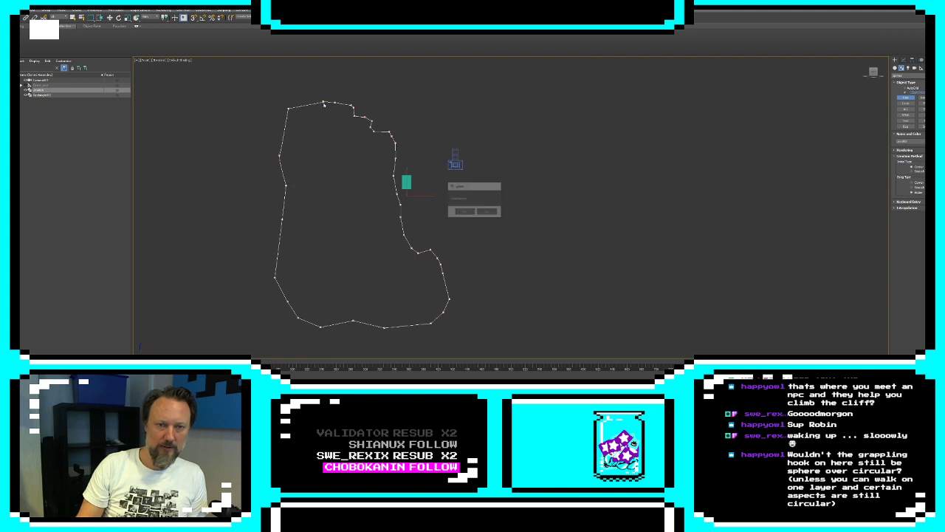
click(457, 209)
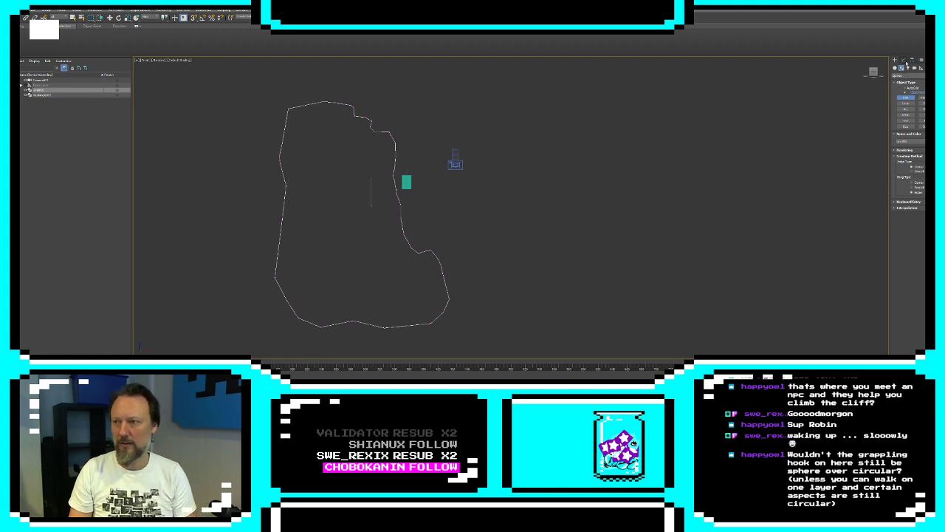
Apply the Extrude modifier to the closed cliff outline to make it a solid shape
click(903, 60)
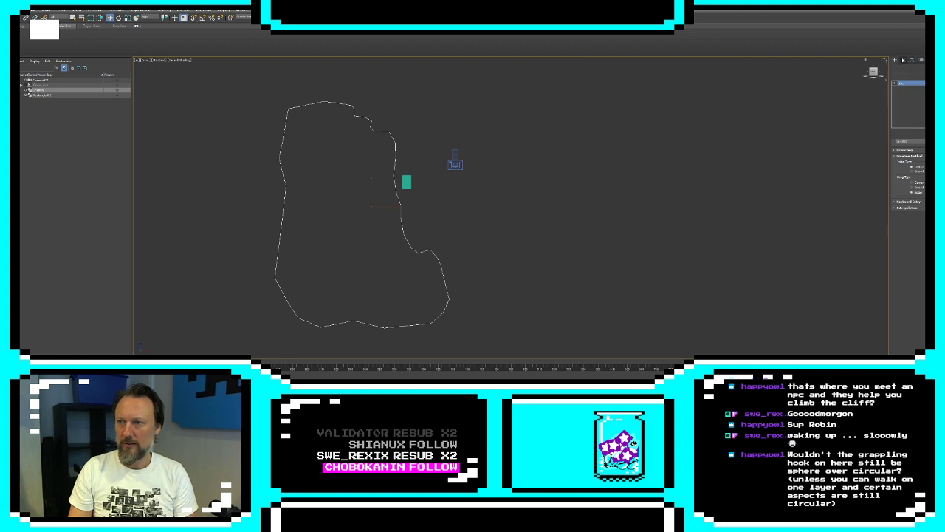
click(921, 77)
click(920, 319)
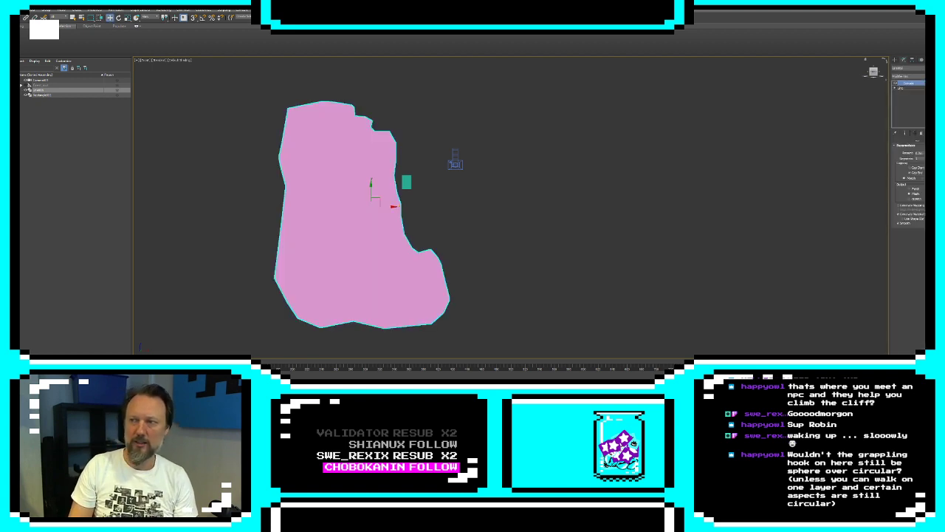
Set the cliff shape's object color to brown and deselect it
click(936, 68)
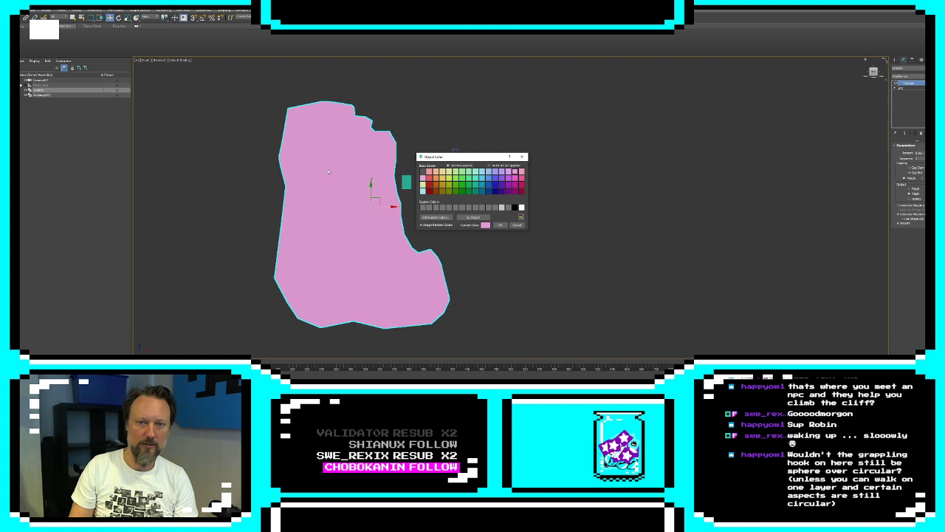
click(436, 191)
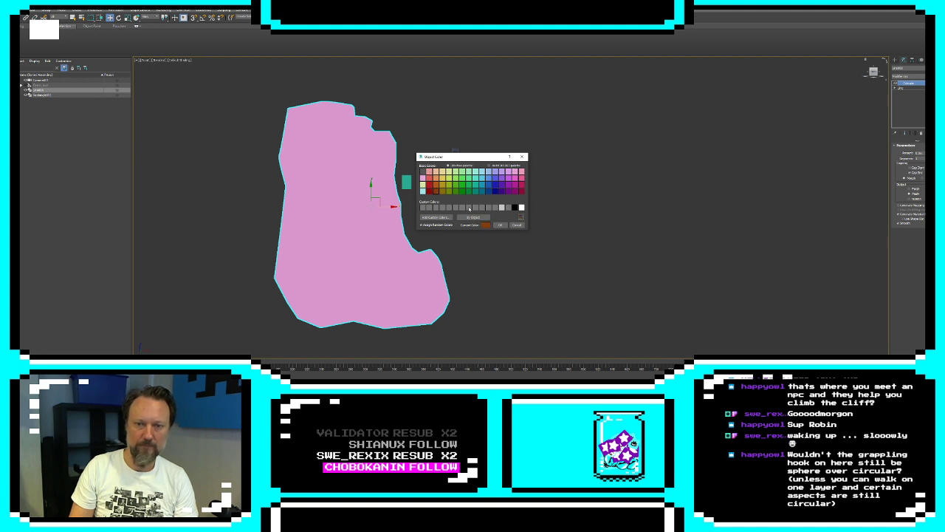
click(500, 226)
click(517, 226)
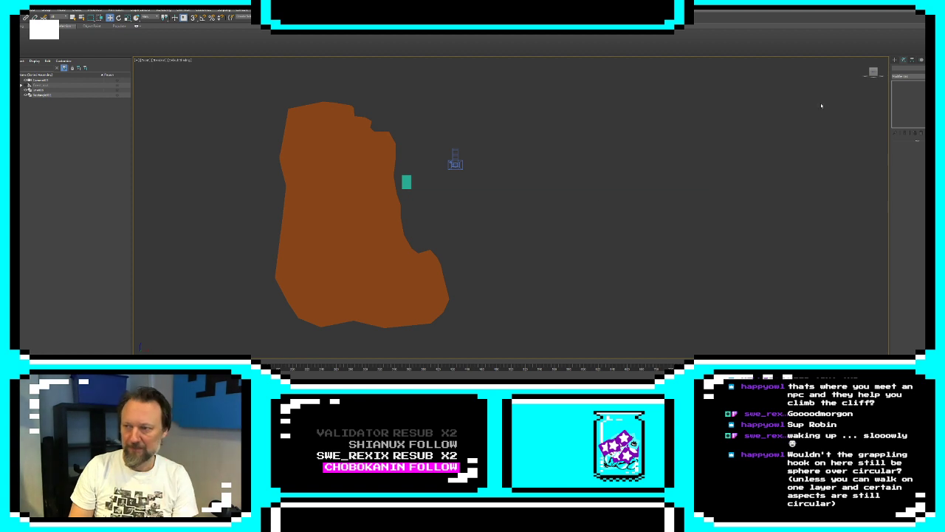
Start a new Line spline at the cliff's foot for a long, nearly level ground edge extending past the camera
click(895, 60)
click(906, 98)
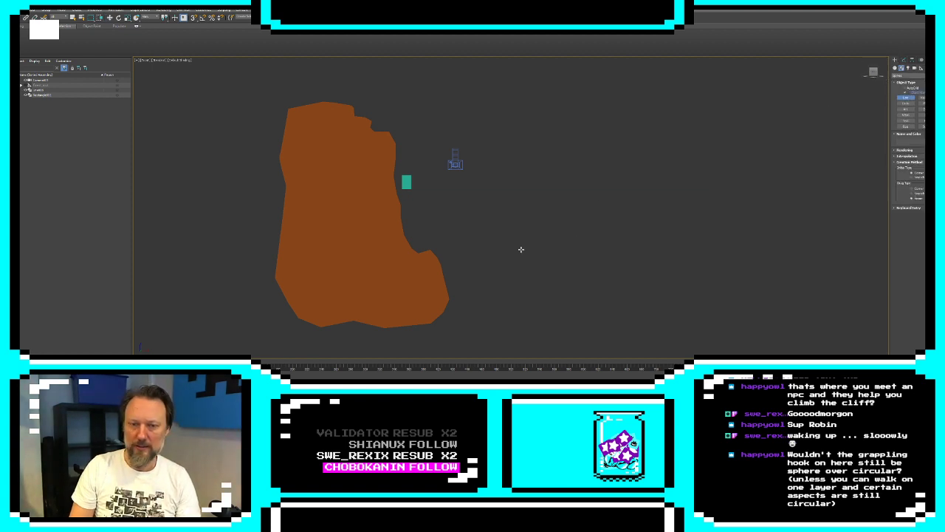
middle_drag(499, 258, 397, 250)
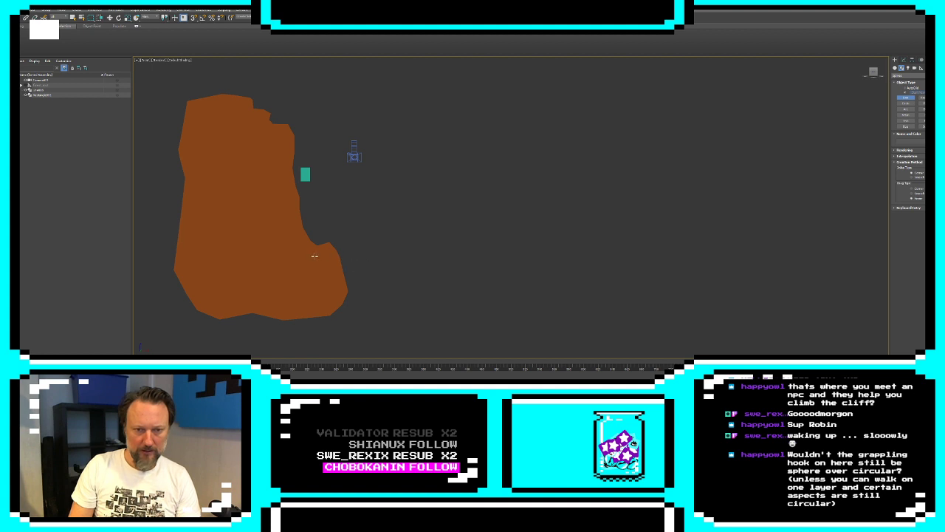
scroll(314, 256, down, 8)
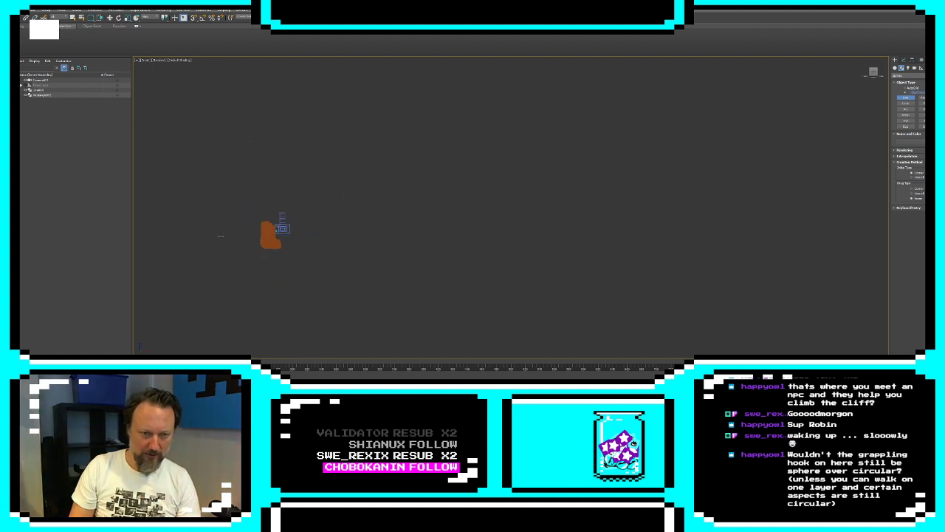
click(268, 240)
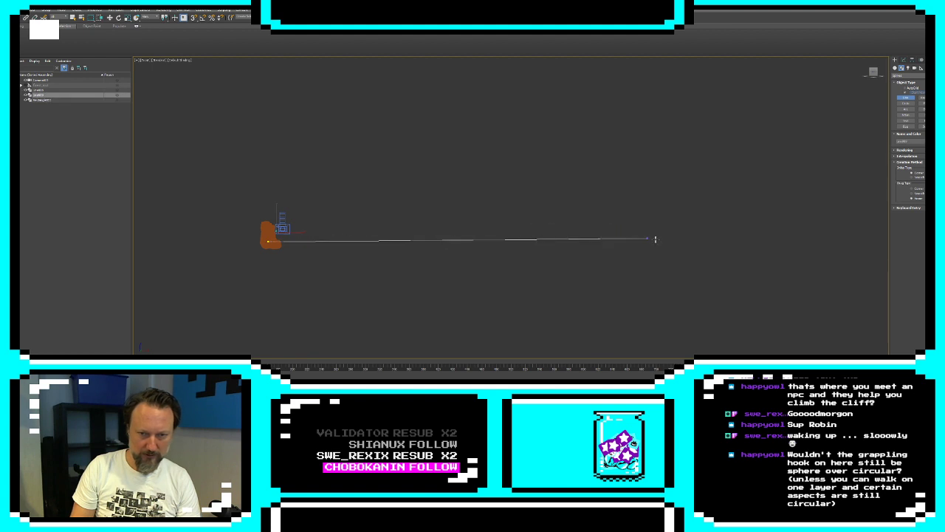
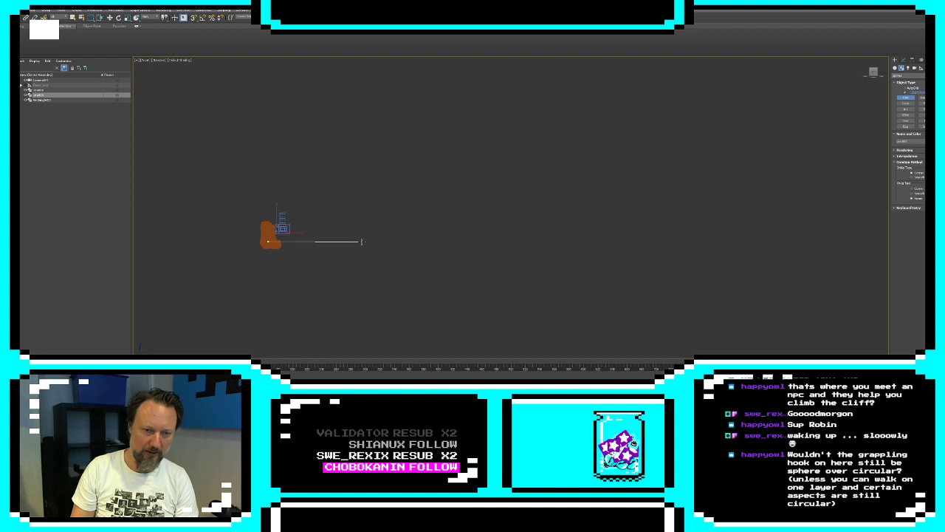
Complete the ground outline with a sloping far end and a straight base running back under the cliff, and close the spline
click(361, 242)
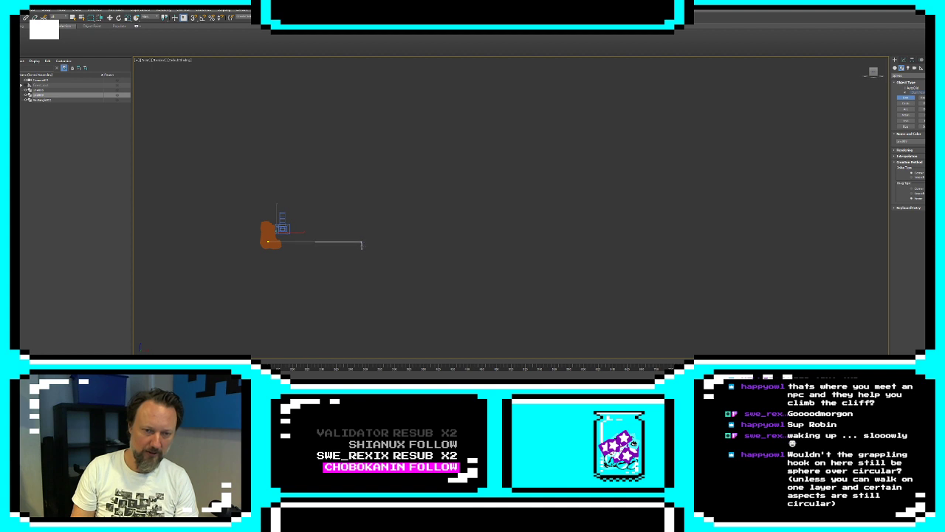
click(382, 248)
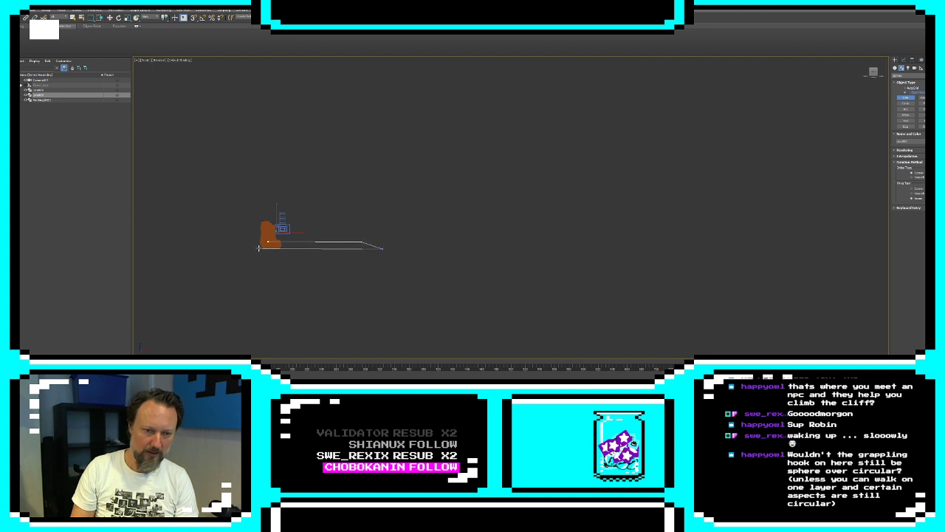
click(250, 248)
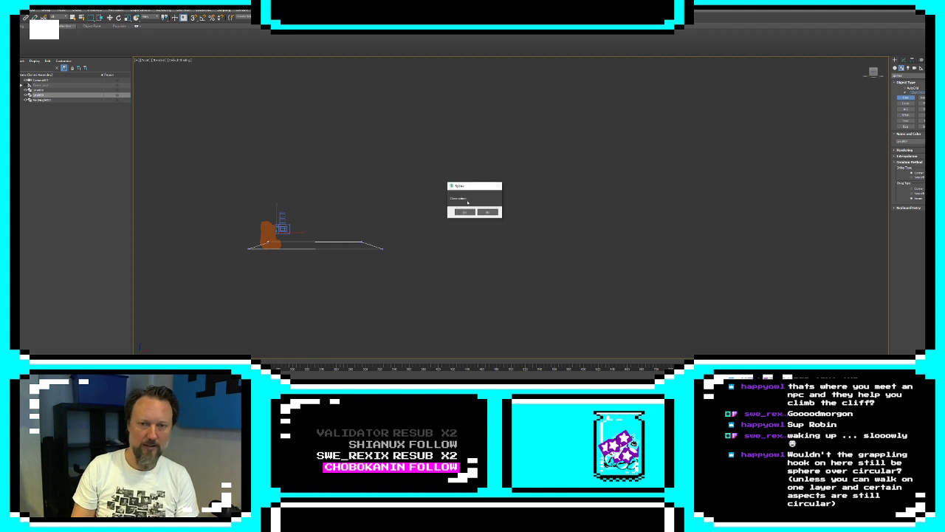
click(464, 212)
right_click(368, 262)
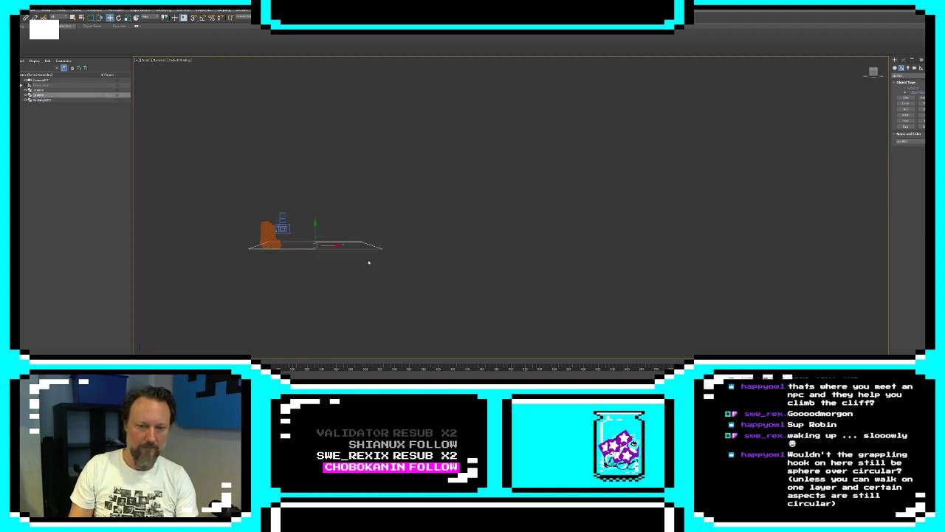
Apply the Extrude modifier to the closed ground outline
click(903, 60)
click(916, 76)
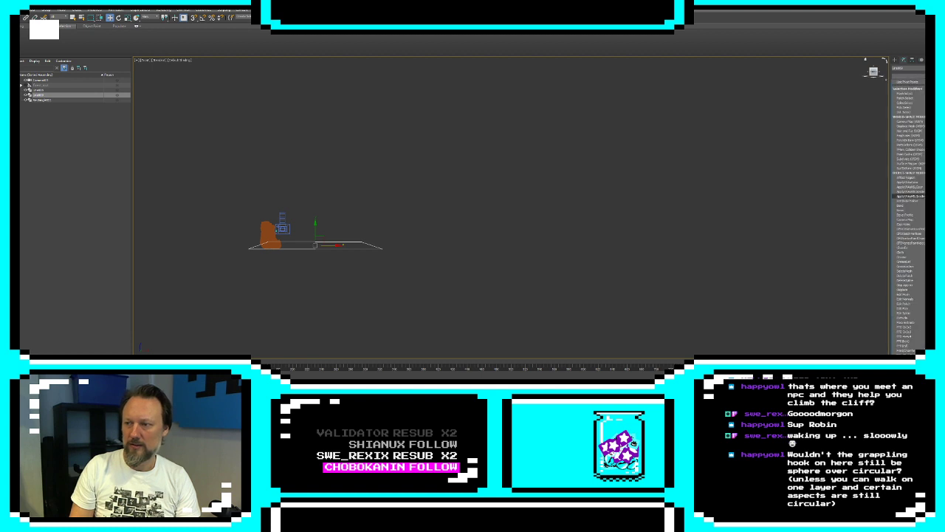
click(903, 317)
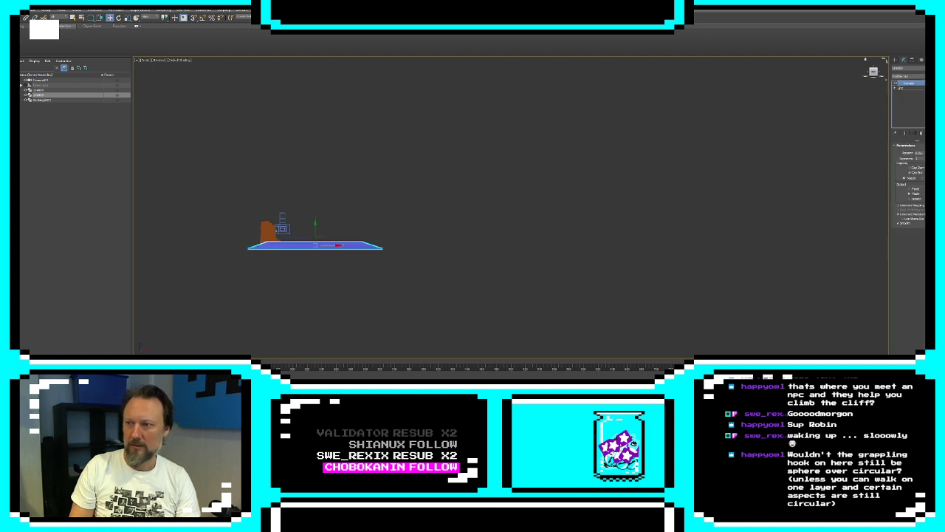
Set the ground shape's object color to orange-brown and shift it horizontally so its near end sits at the cliff's foot
click(938, 68)
click(441, 187)
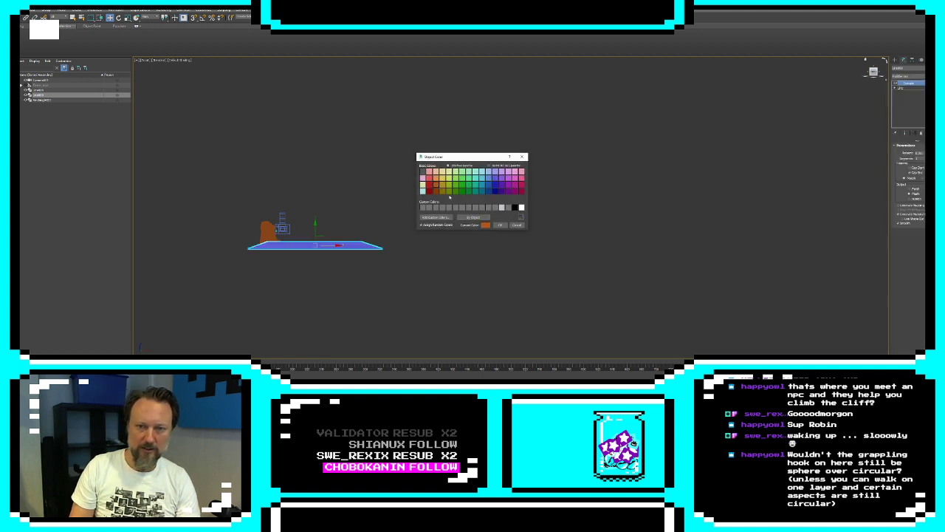
click(499, 225)
scroll(361, 246, up, 3)
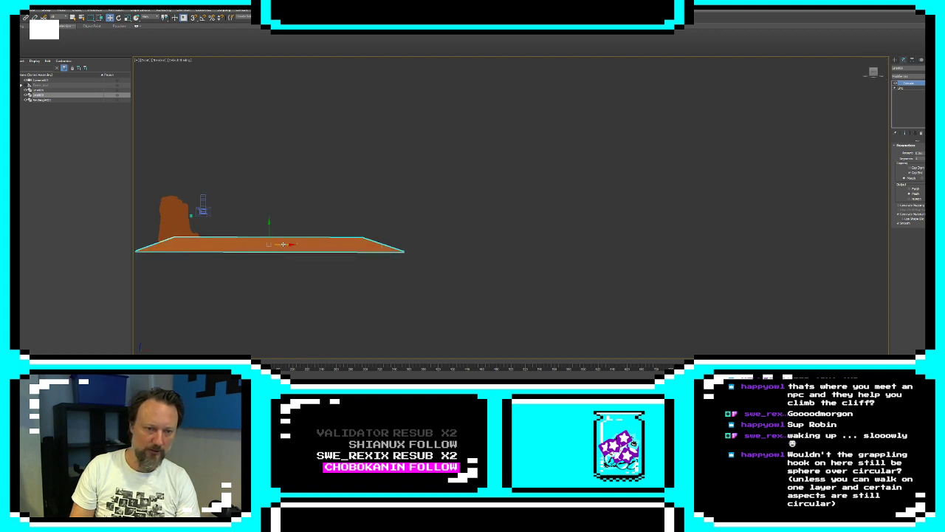
drag(283, 244, 325, 246)
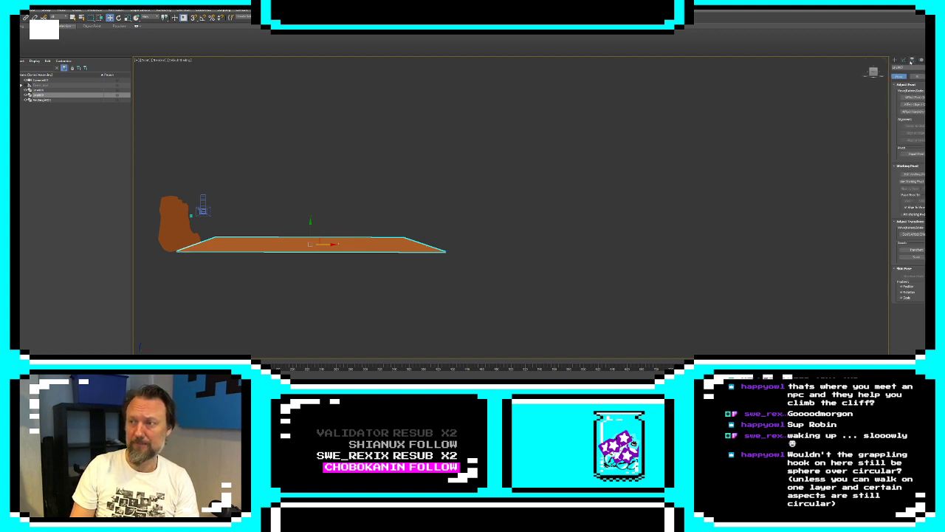
Add an XForm modifier above the Extrude on the ground shape and activate its gizmo level
click(908, 76)
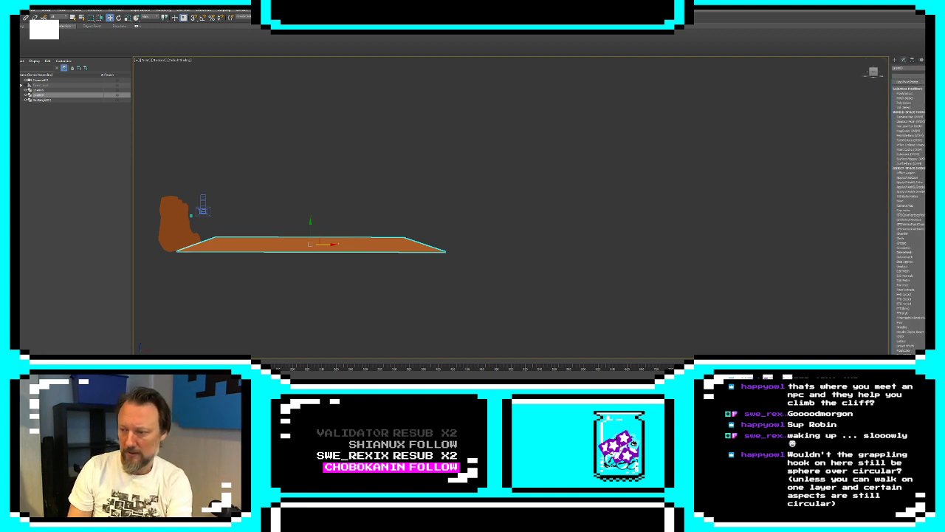
scroll(909, 214, down, 10)
click(922, 107)
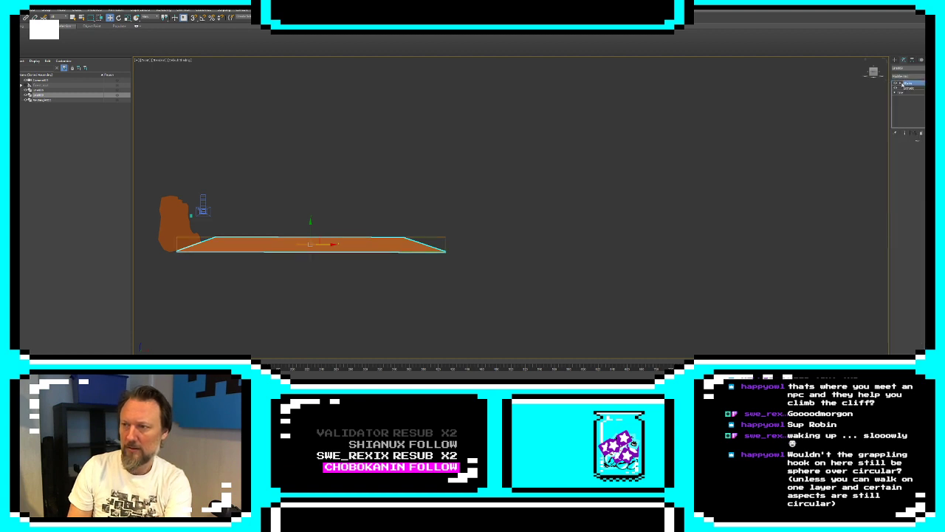
click(902, 84)
click(909, 88)
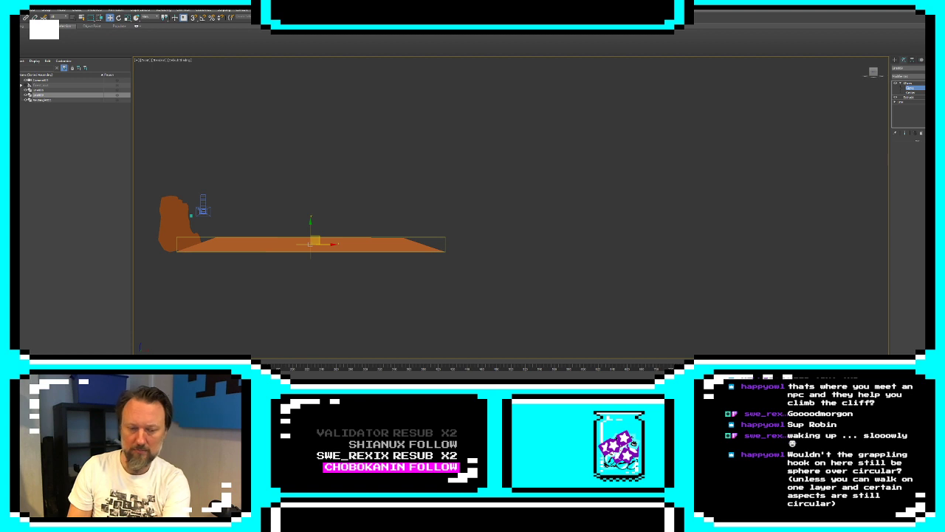
click(895, 60)
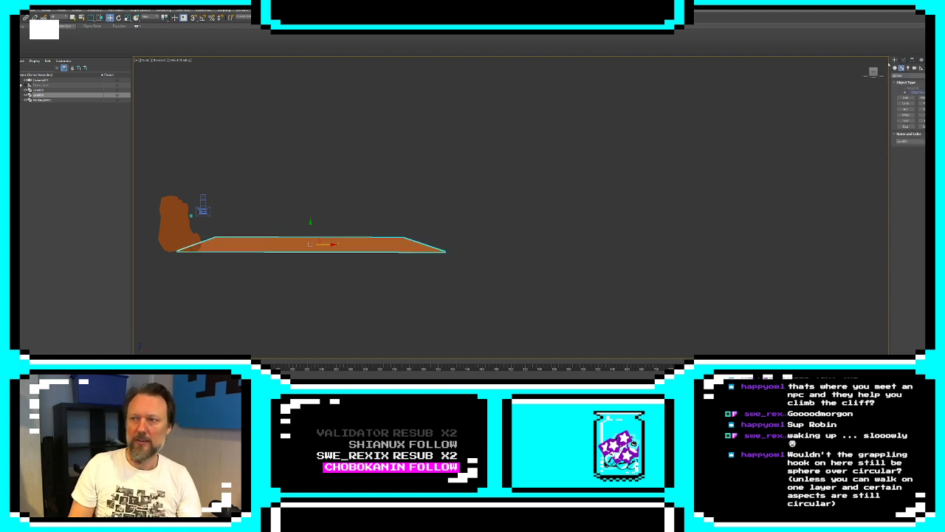
Edit the ground spline's vertices, lowering both upper corners and spreading them outward to make the ground thinner and longer on top
click(454, 291)
middle_drag(255, 271, 375, 264)
scroll(376, 258, up, 4)
click(324, 219)
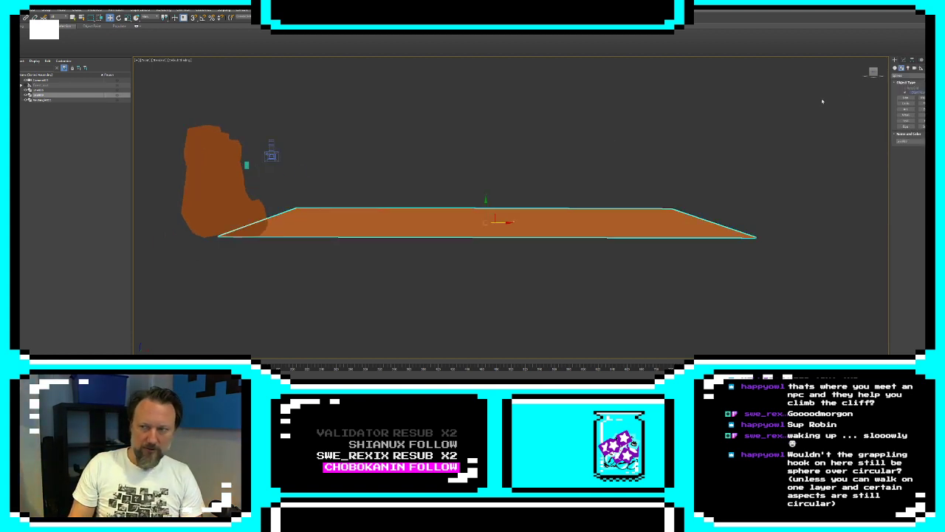
click(902, 60)
click(896, 102)
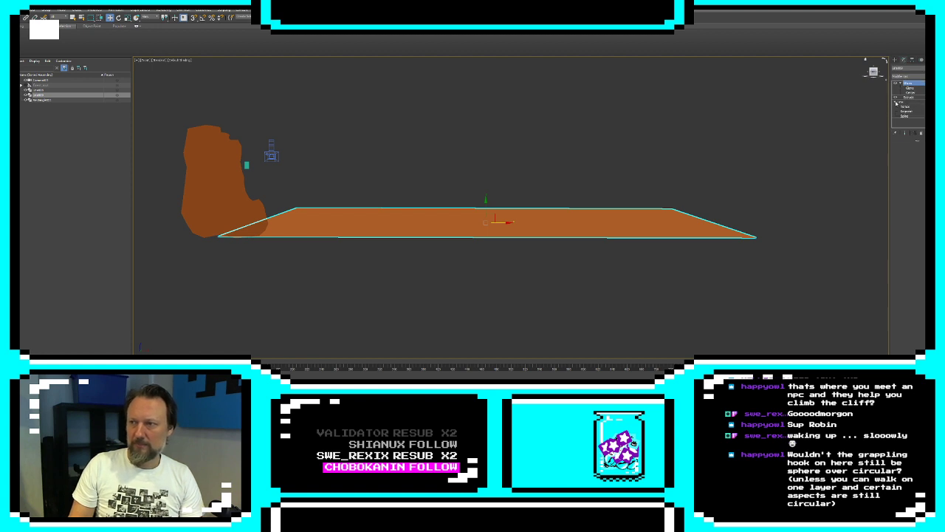
click(905, 107)
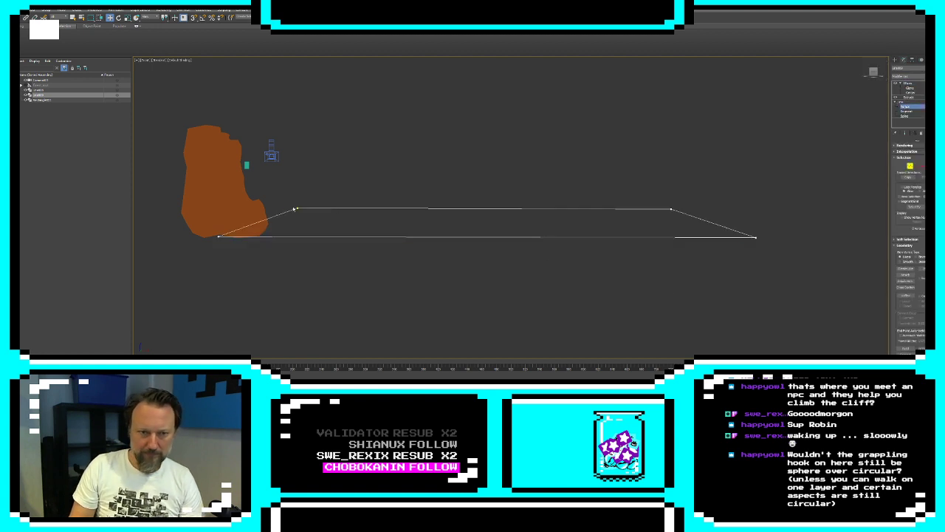
drag(297, 208, 271, 220)
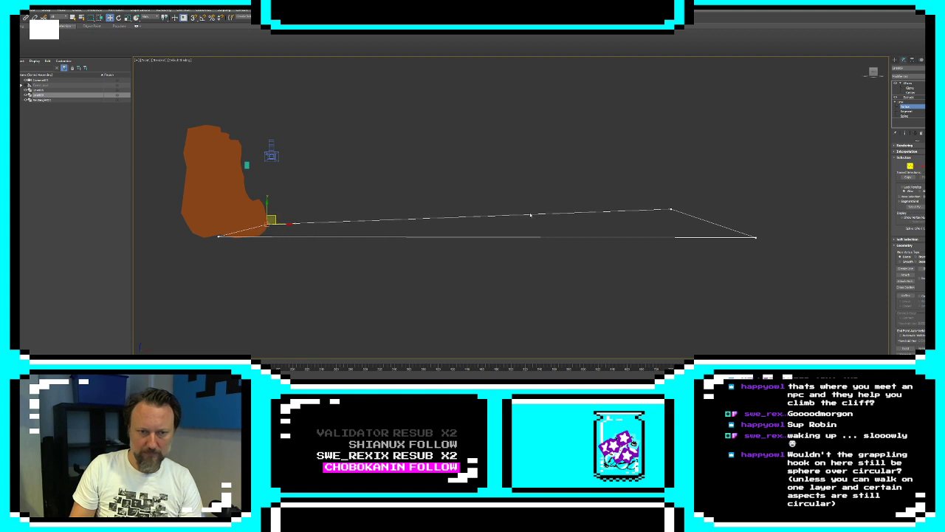
drag(670, 209, 697, 220)
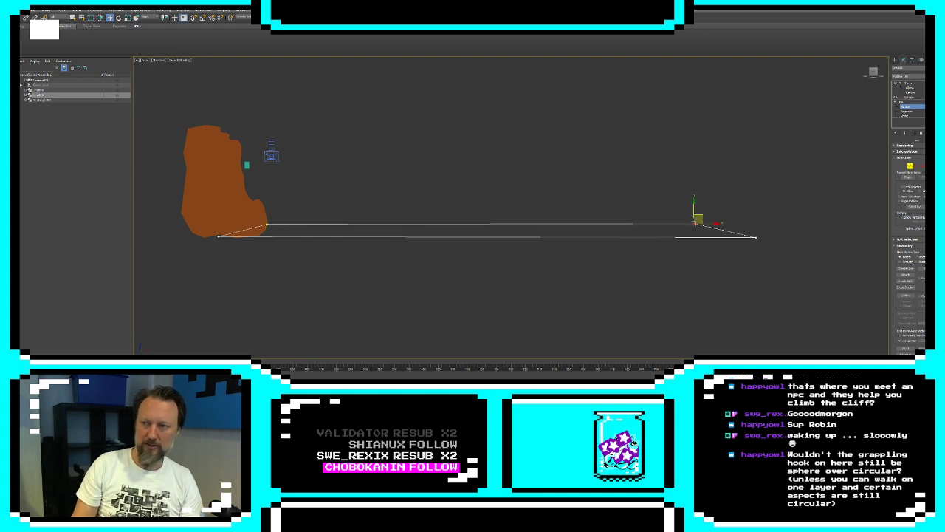
Refine the ground spline's upper edge with additional vertices spaced along its whole length
click(905, 295)
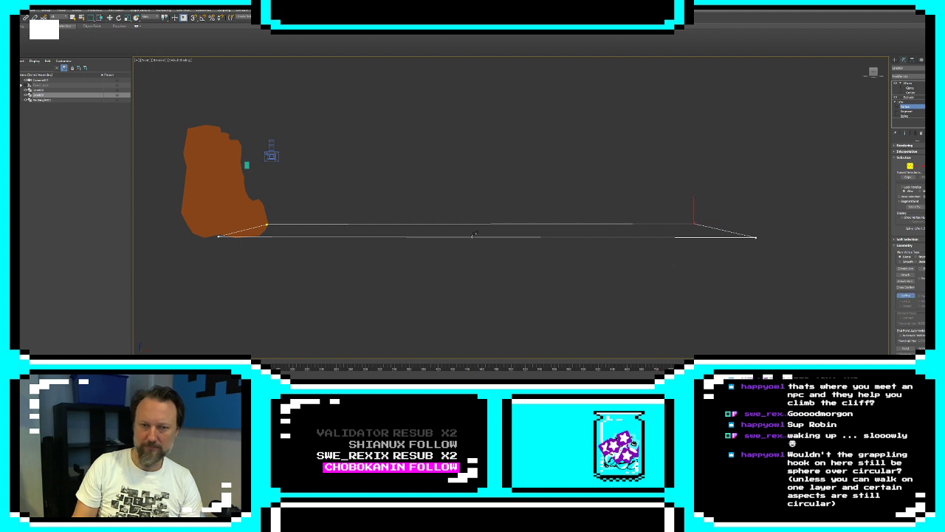
click(309, 224)
click(365, 224)
click(411, 223)
click(459, 224)
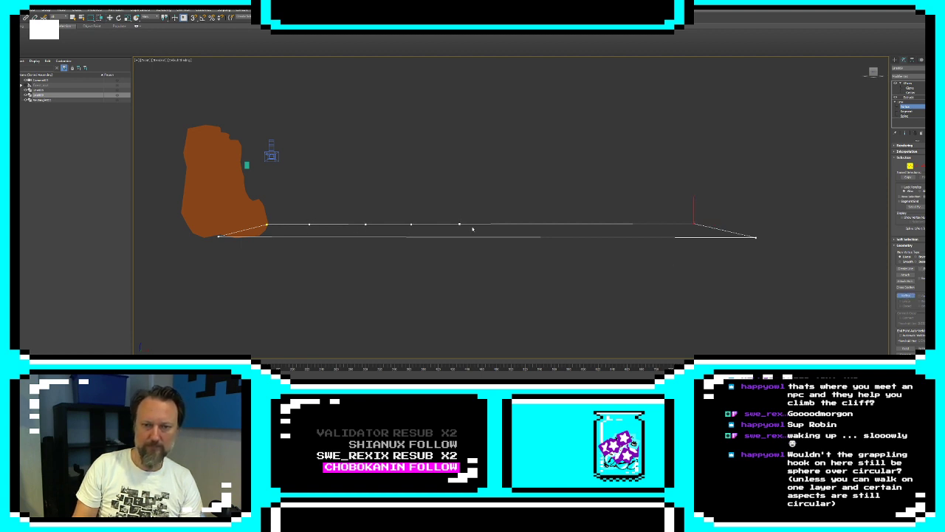
click(563, 223)
click(607, 223)
click(660, 223)
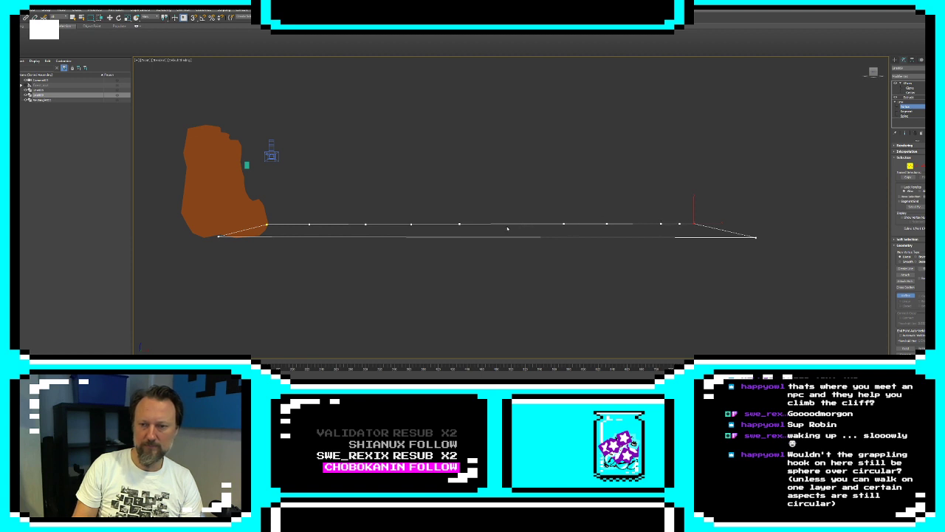
click(905, 297)
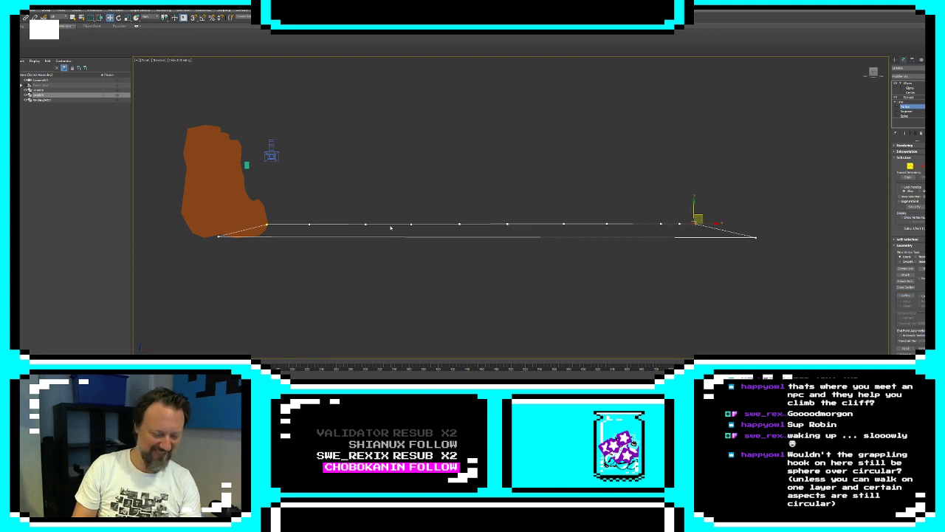
Reposition the vertices along the near half of the ground's upper edge into low, gently rising hills with short drops between them
click(269, 224)
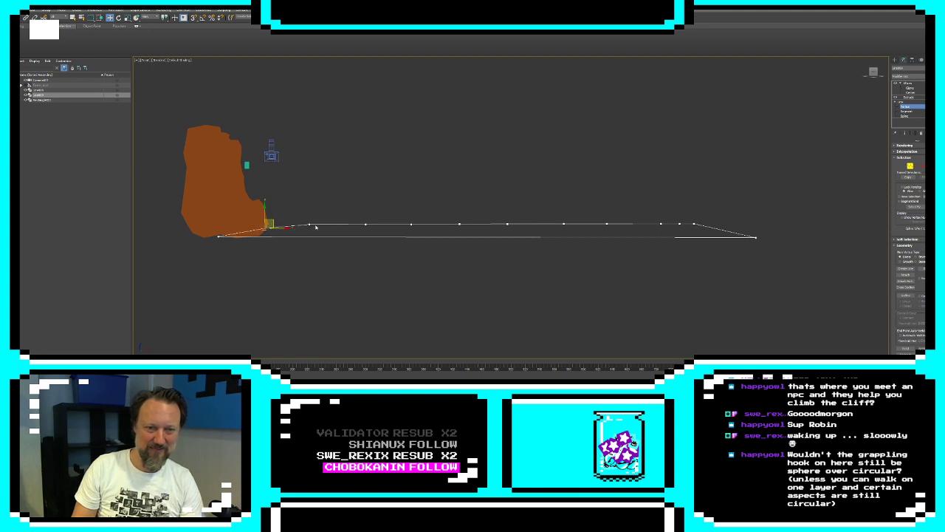
drag(365, 224, 335, 226)
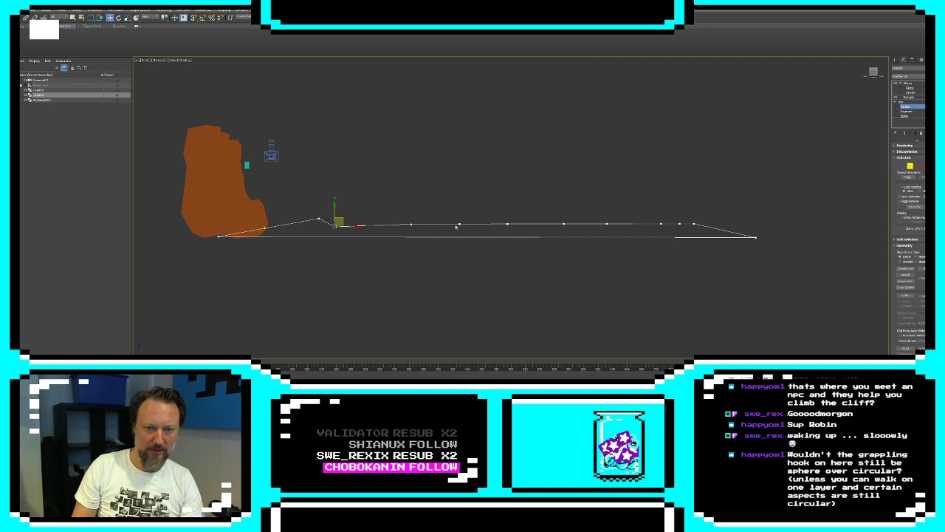
mouse_move(411, 224)
mouse_down()
mouse_move(396, 218)
mouse_move(404, 217)
mouse_up()
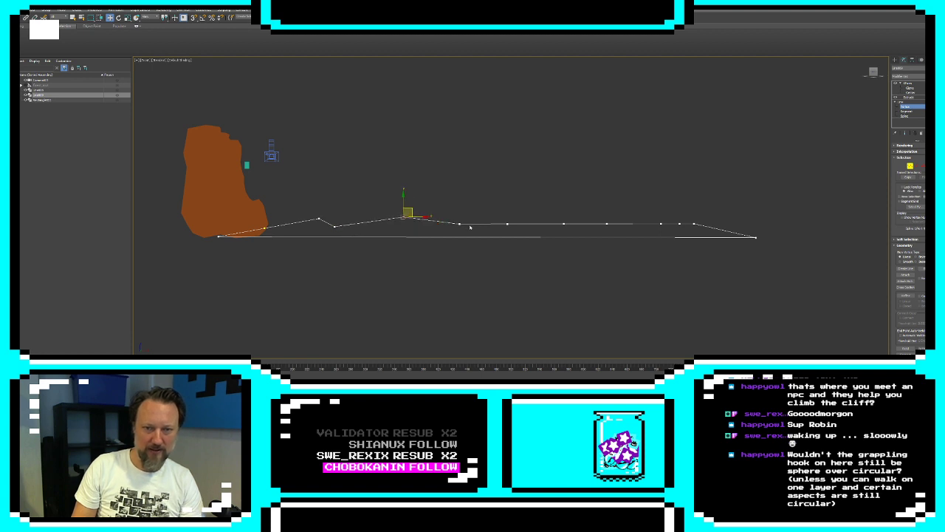
drag(460, 224, 425, 225)
drag(508, 224, 505, 218)
drag(564, 224, 529, 224)
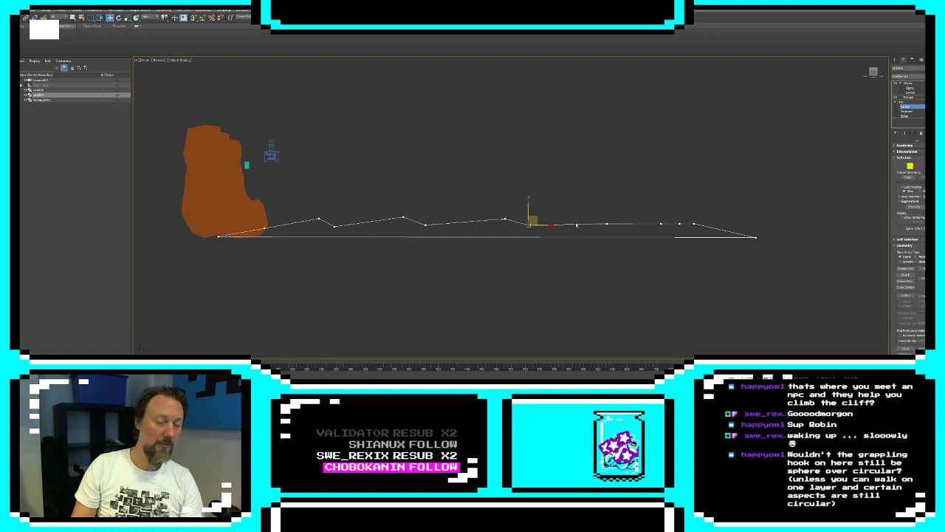
drag(319, 218, 314, 222)
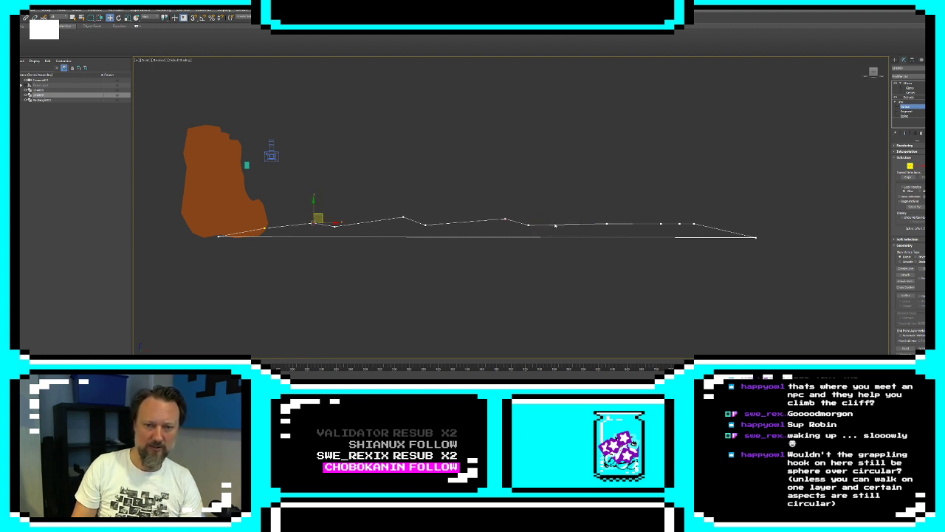
Shape the far part of the upper edge into one higher hill tapering to the end, show the extruded result and deselect the ground
drag(607, 223, 713, 230)
click(694, 223)
click(679, 223)
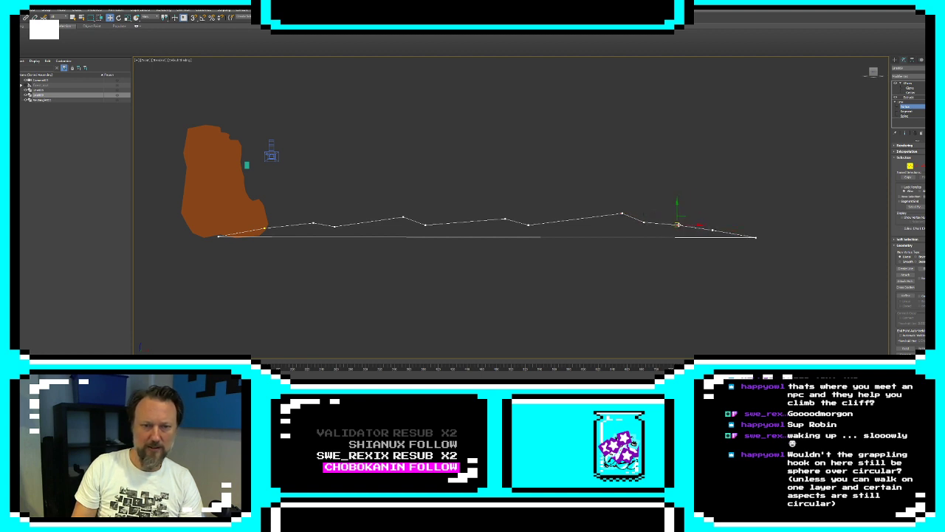
click(907, 134)
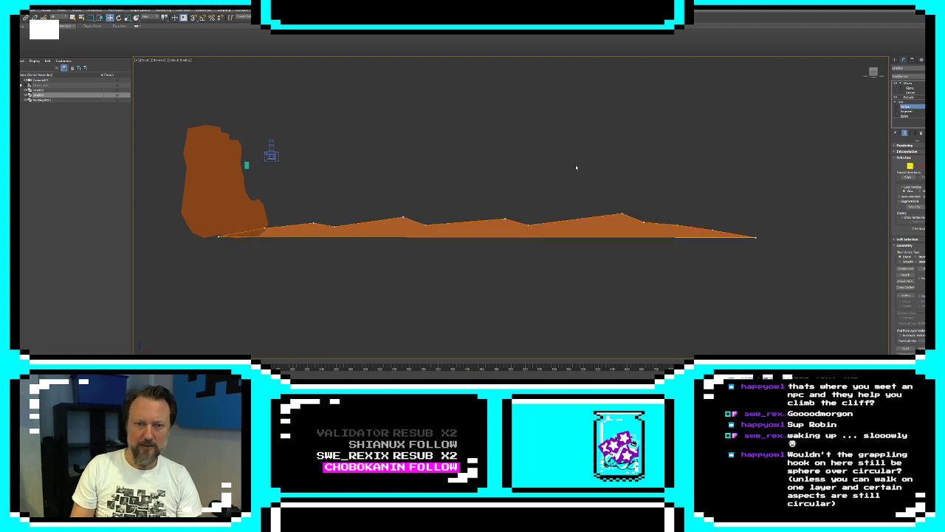
click(896, 60)
click(545, 158)
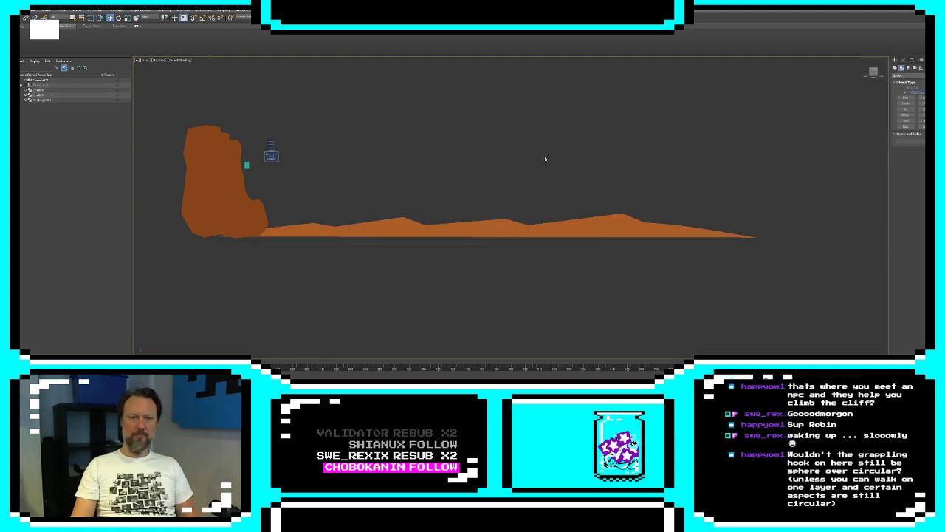
Move the raised vertex on the cliff spline's bottom edge slightly down to smooth the underside, and deselect the cliff
click(310, 238)
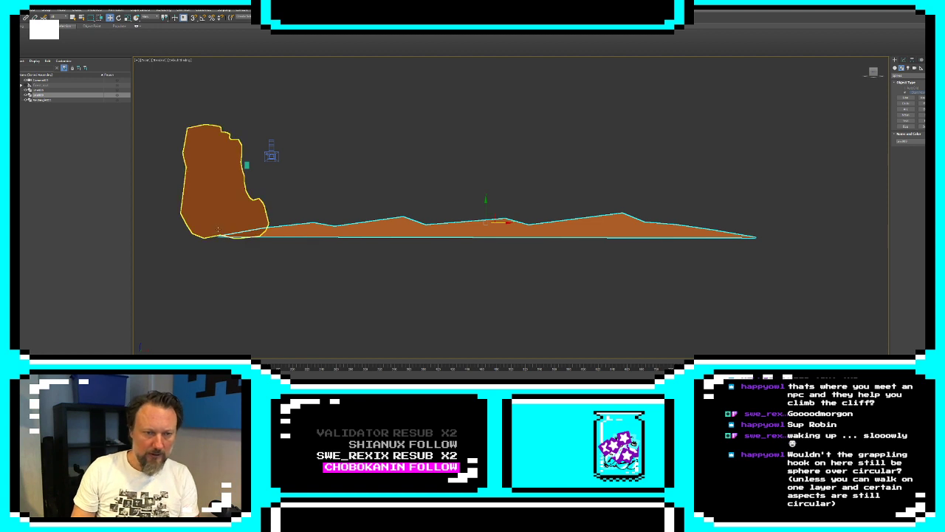
click(243, 214)
click(903, 60)
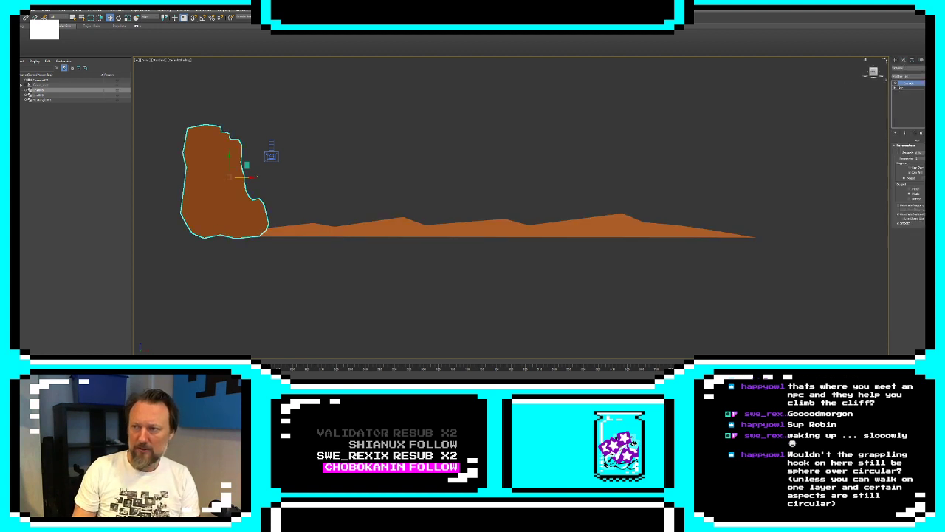
click(896, 88)
click(905, 93)
click(220, 234)
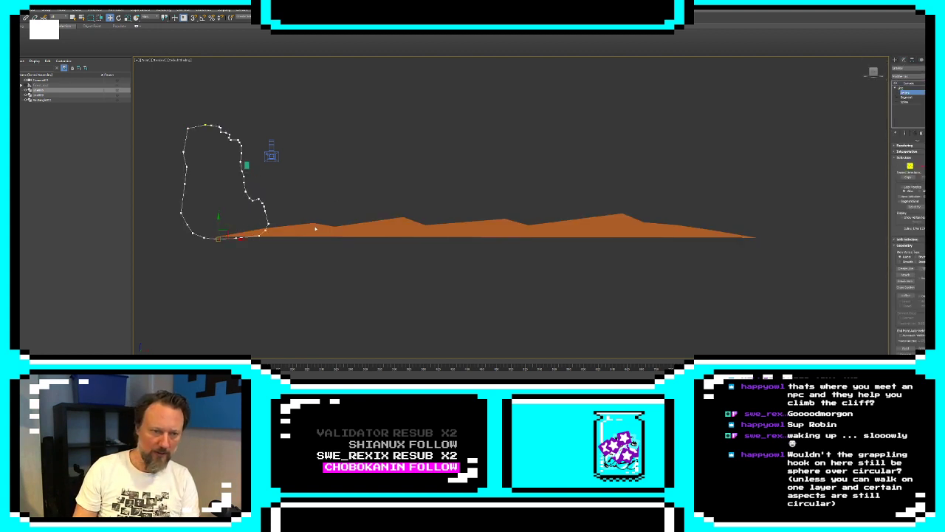
click(895, 59)
click(440, 299)
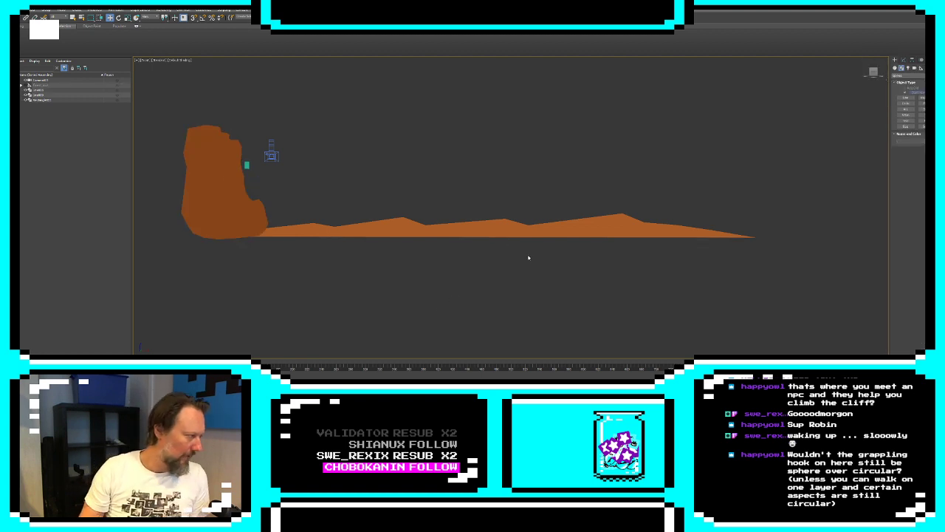
Clone the ground shape as an instance, placed past its far end with a slight overlap to extend the ground, and deselect it
click(639, 237)
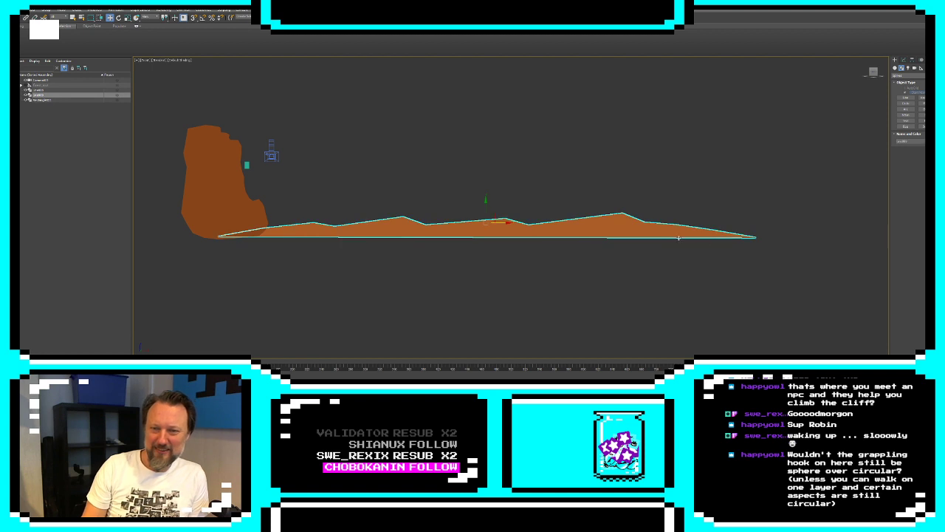
scroll(457, 203, down, 6)
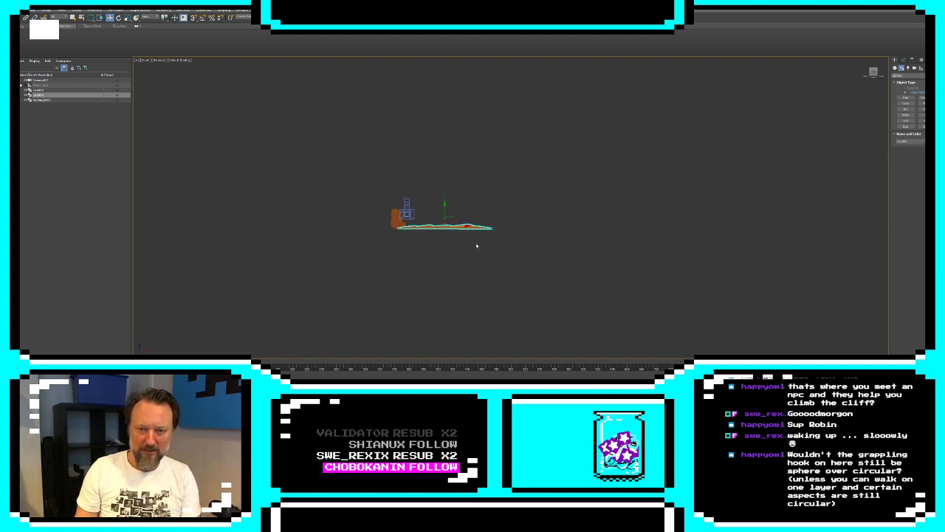
shift+drag(456, 226, 530, 226)
key(Return)
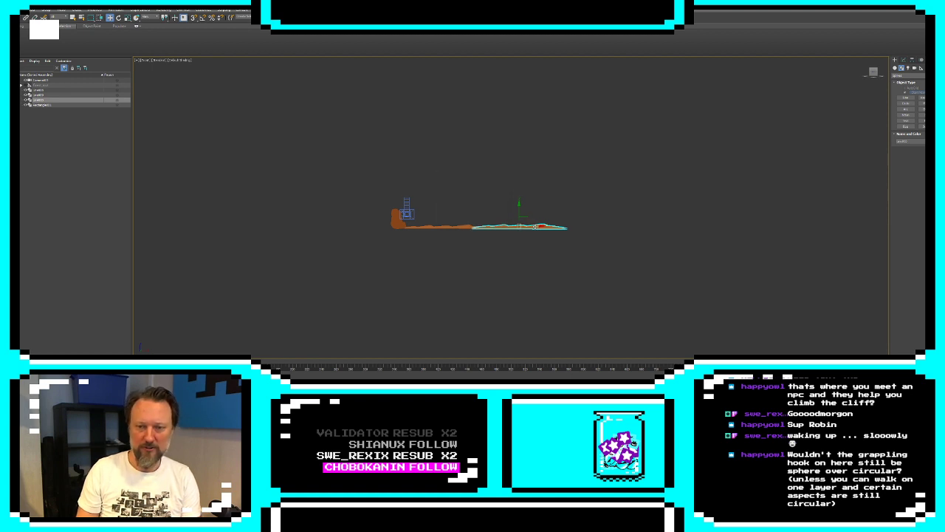
click(419, 245)
Draw a closed line spline outlining a low, jagged rock mound on the ground just beyond the cliff's foot
scroll(464, 241, up, 5)
middle_drag(361, 211, 452, 241)
scroll(446, 242, up, 5)
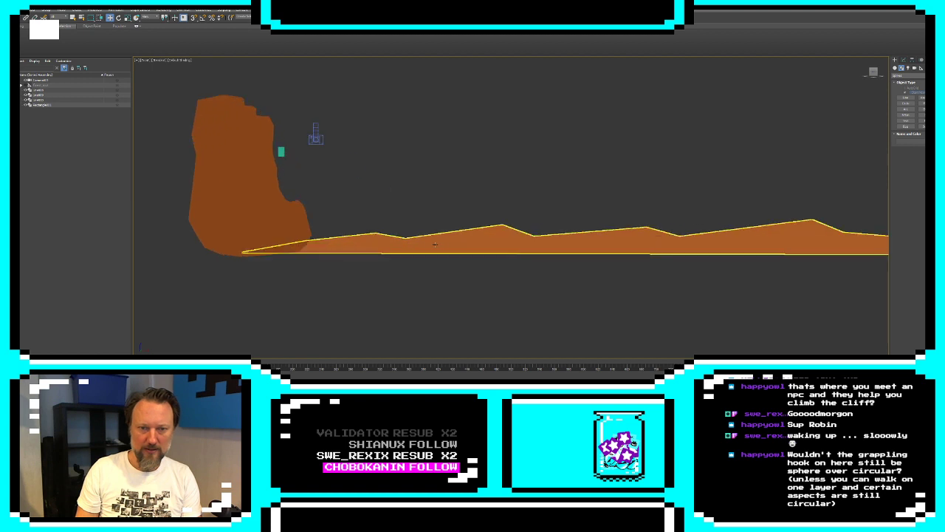
click(275, 212)
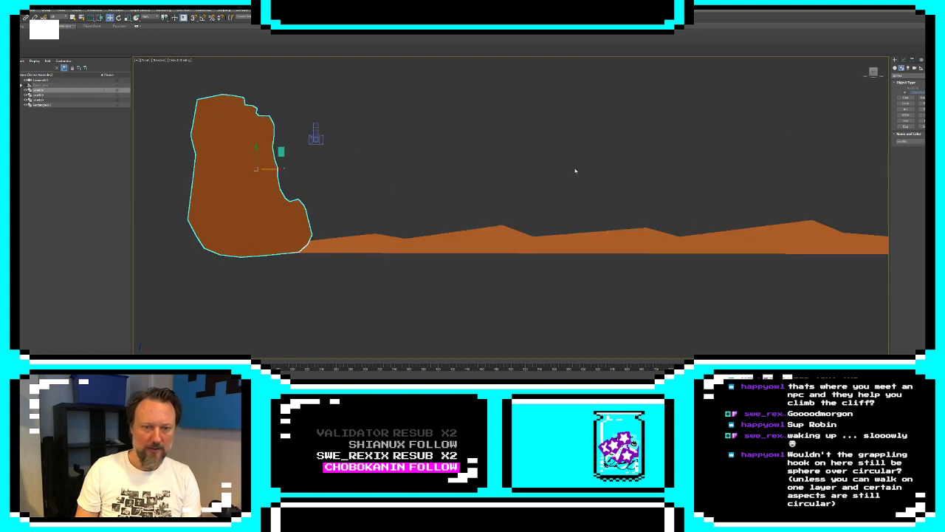
click(906, 97)
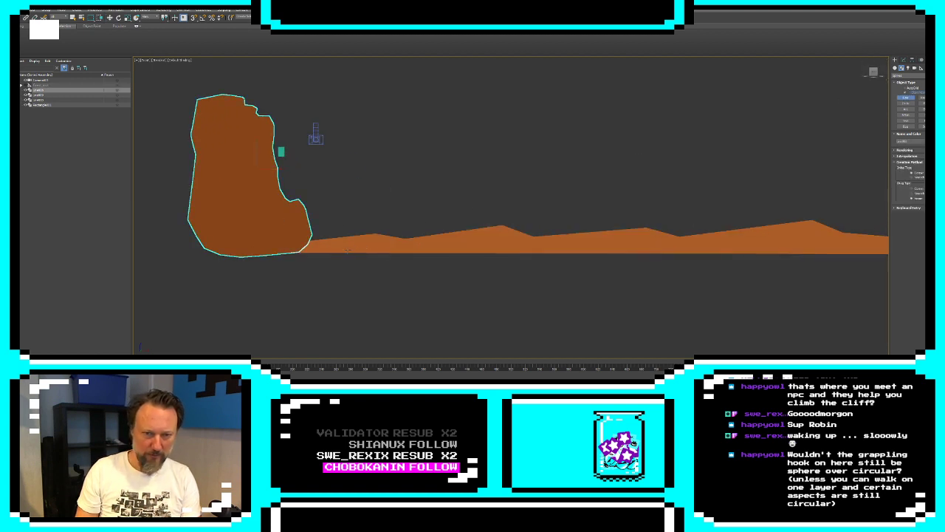
click(349, 252)
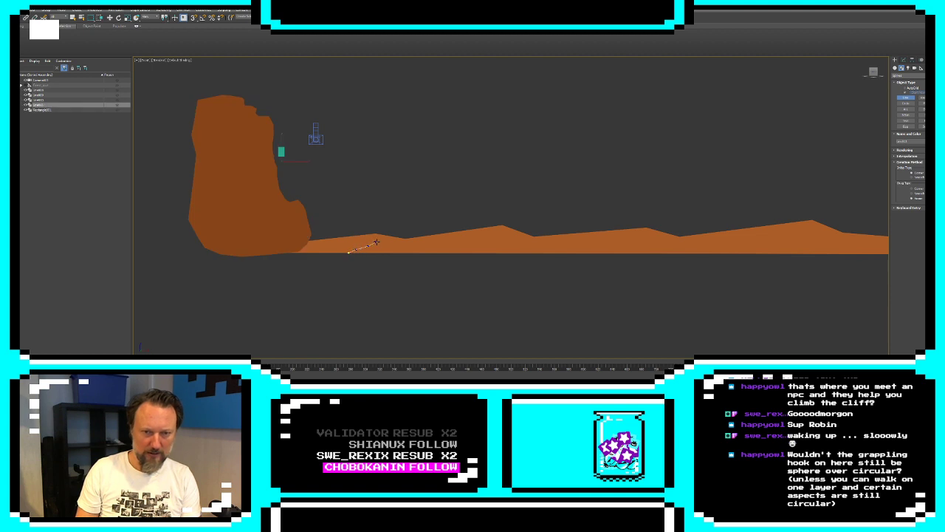
click(375, 241)
click(418, 246)
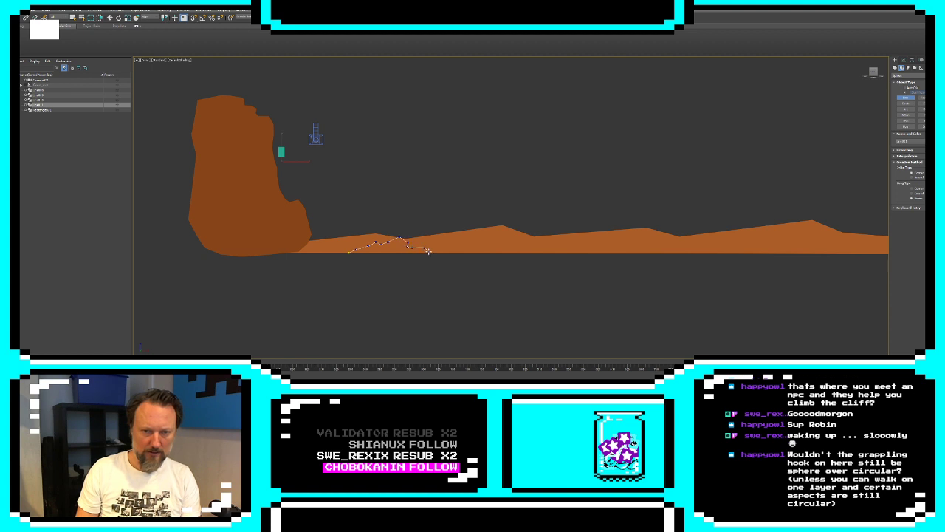
click(348, 253)
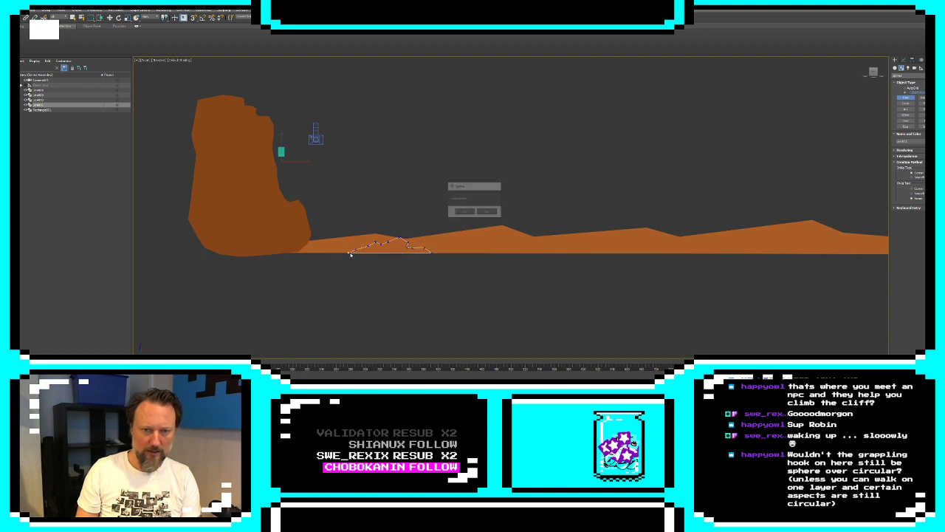
click(464, 212)
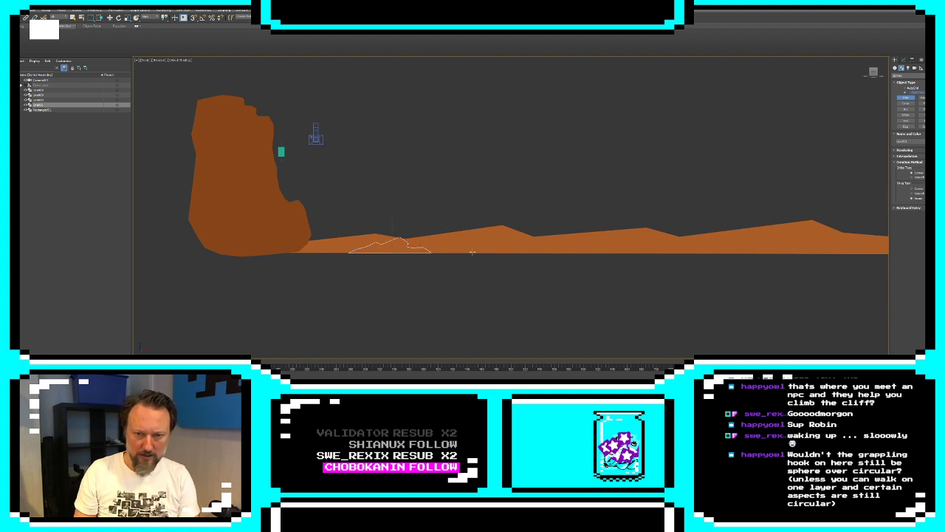
Draw a second closed line spline beyond the mound, outlining a tall rock with a stepped slope and a leaning peak above the hills
click(453, 251)
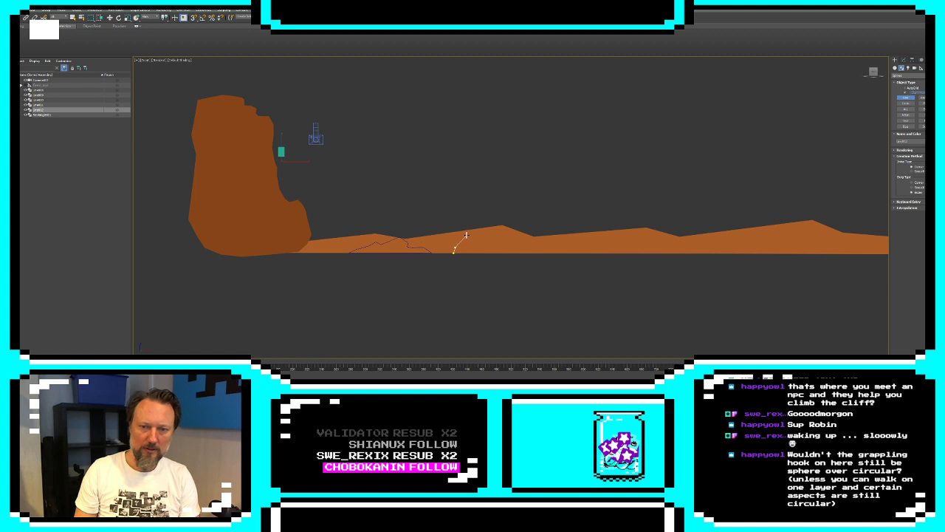
click(474, 220)
click(483, 222)
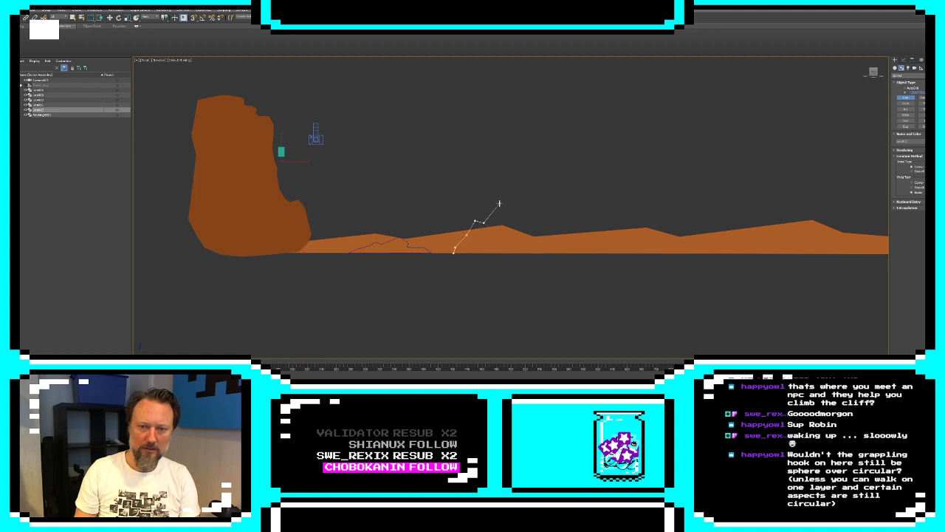
click(502, 203)
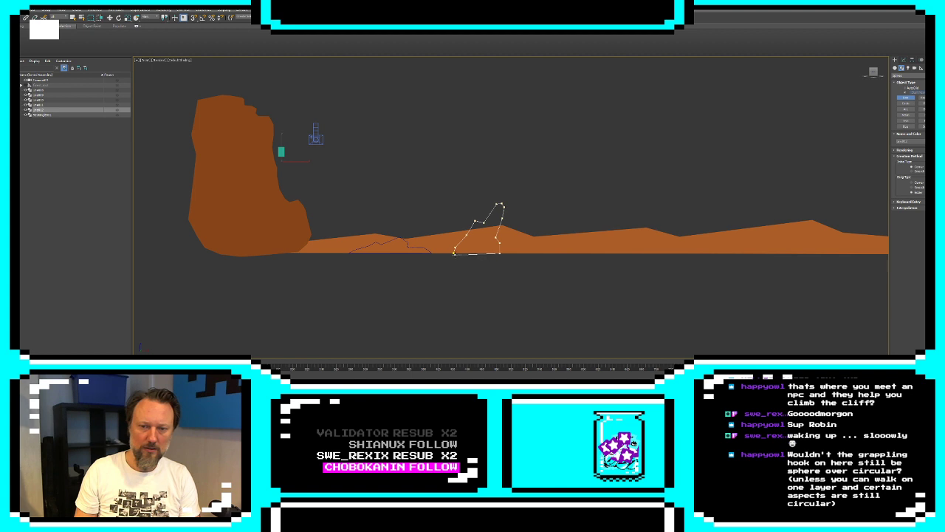
click(454, 252)
click(470, 215)
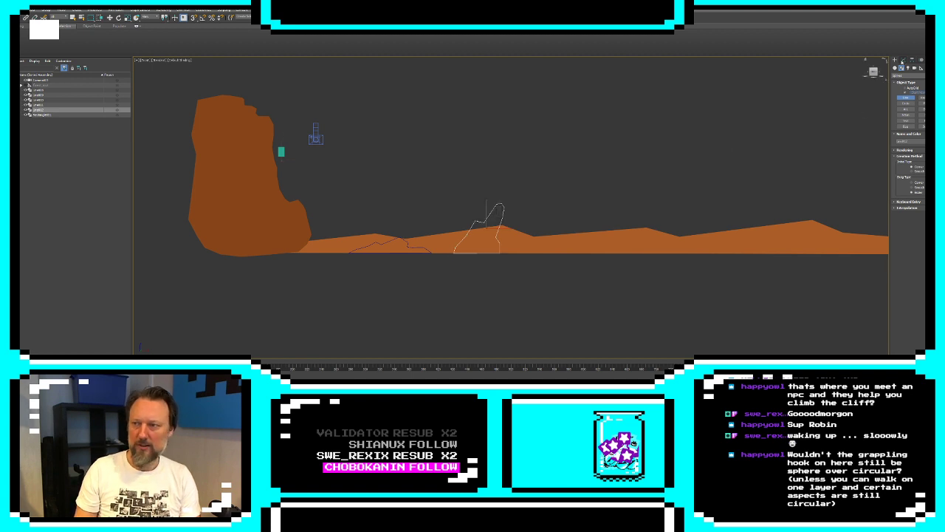
Extrude the tall rock spline and set its object color to the cliff's dark brown
click(904, 59)
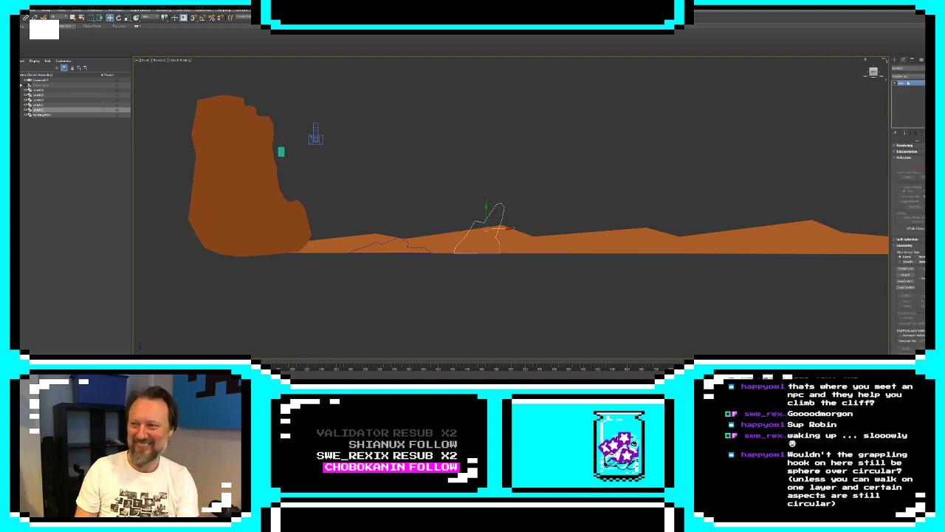
click(910, 76)
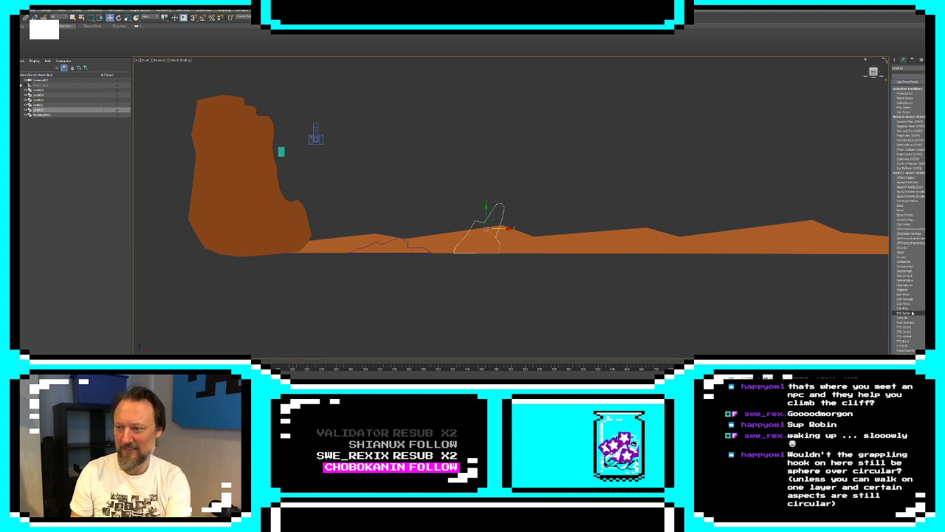
click(903, 317)
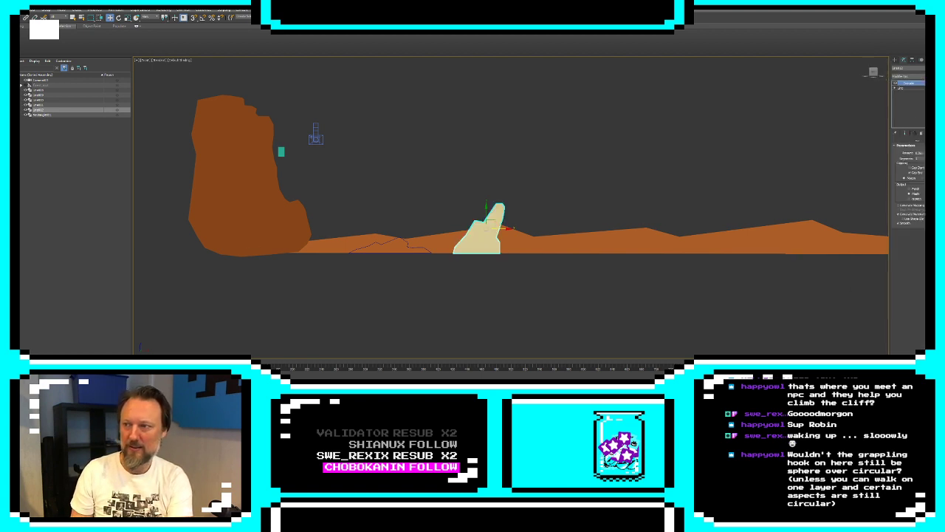
click(937, 68)
click(441, 194)
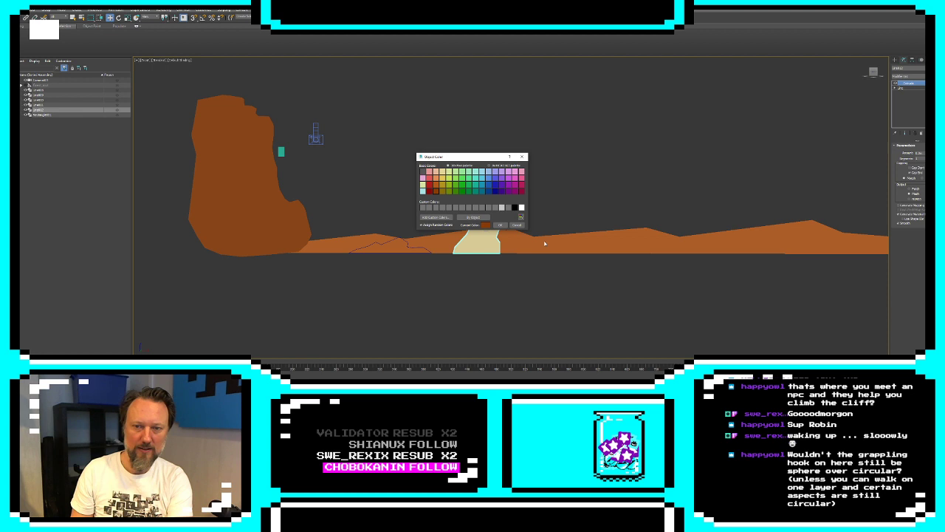
click(500, 224)
Set the low rock mound's object color to the same dark brown, extrude its spline and deselect it
click(399, 241)
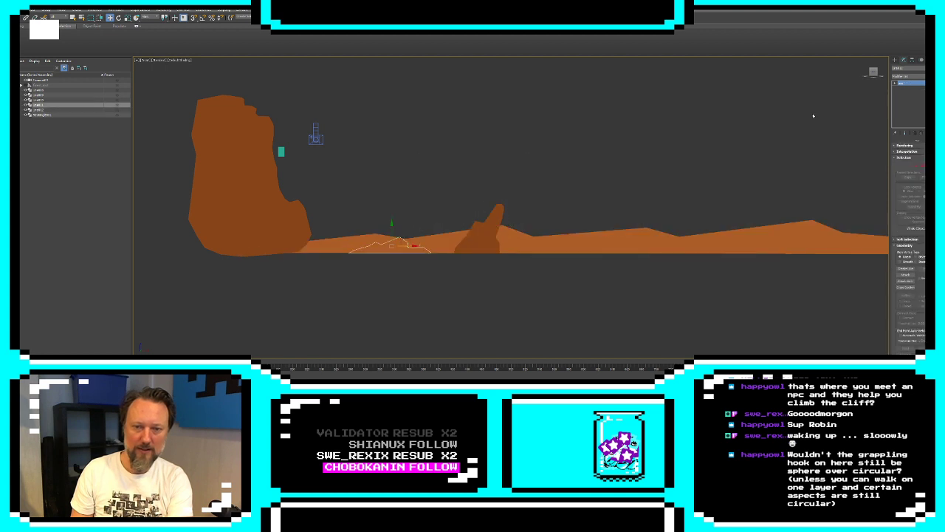
click(936, 68)
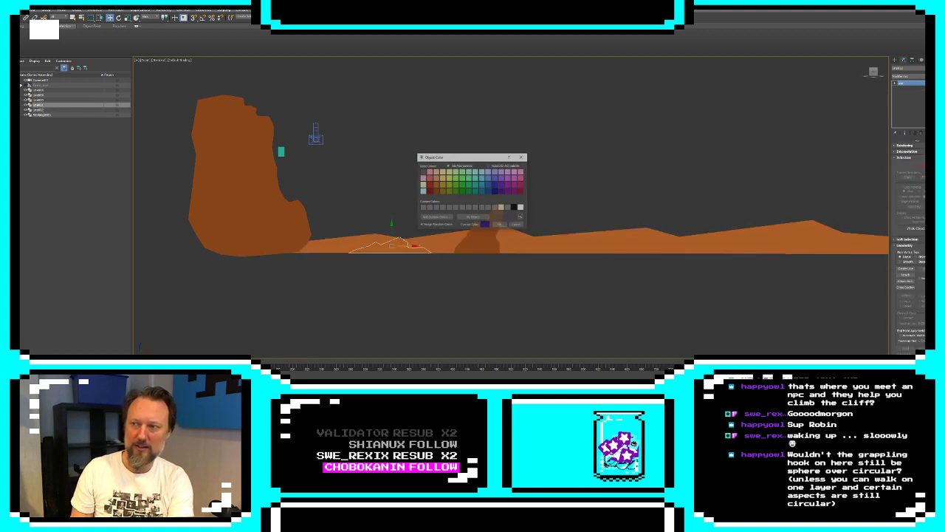
click(437, 192)
click(500, 225)
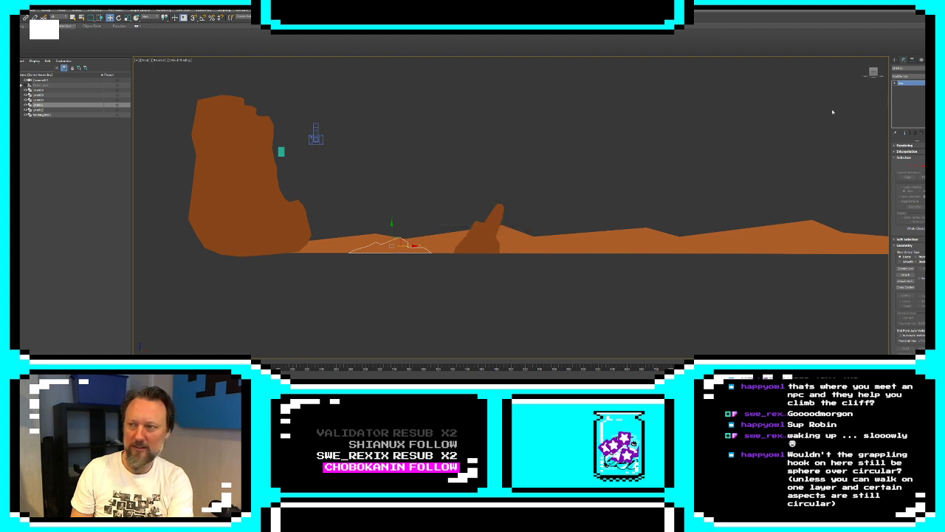
click(907, 76)
click(556, 313)
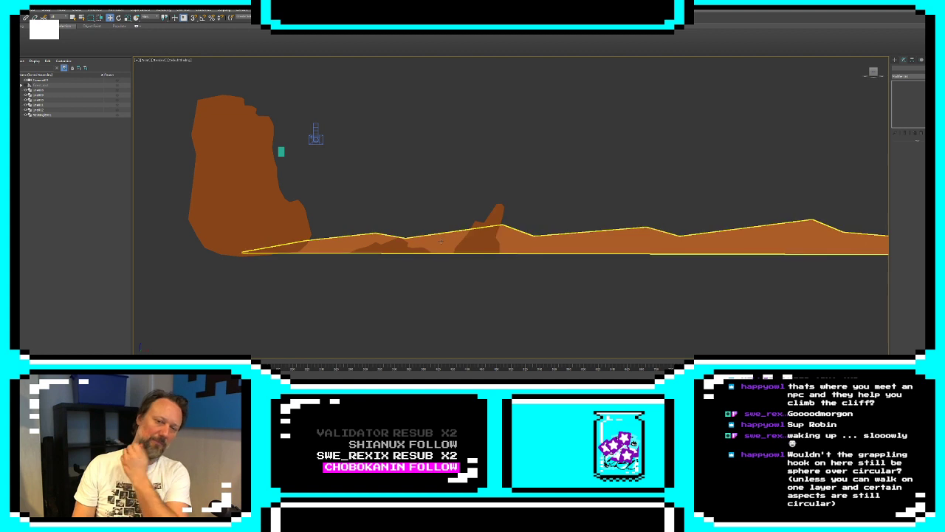
Move the cliff spline's lower corner vertices outward and down into a wide, flat base at ground level, and show the extruded result
click(309, 234)
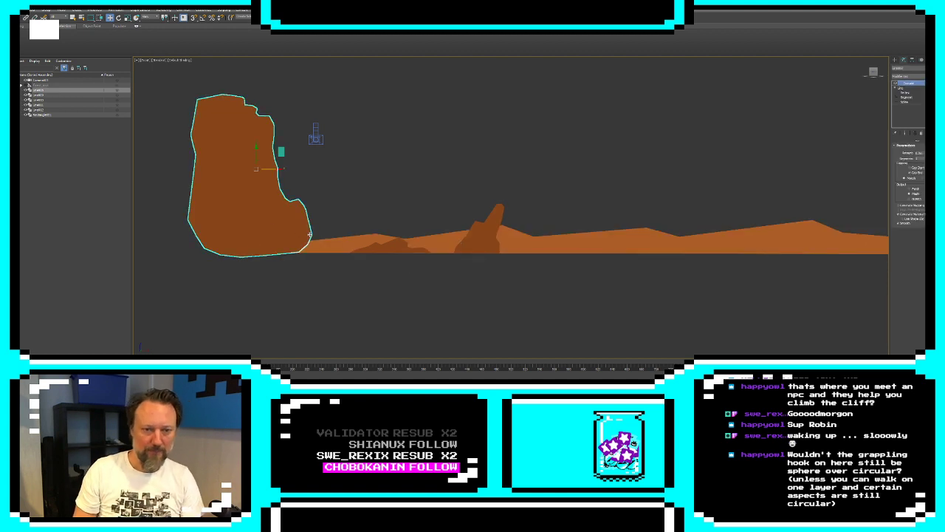
click(906, 92)
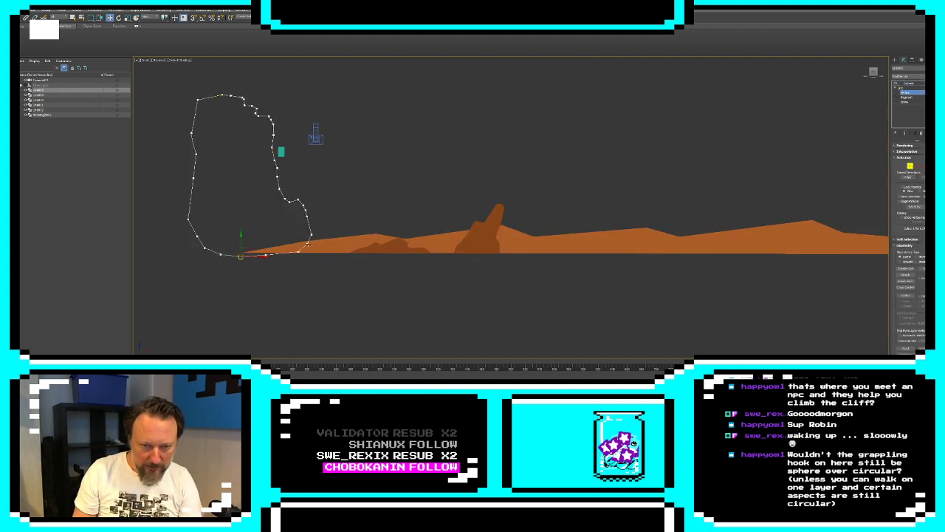
drag(308, 244, 319, 253)
click(299, 254)
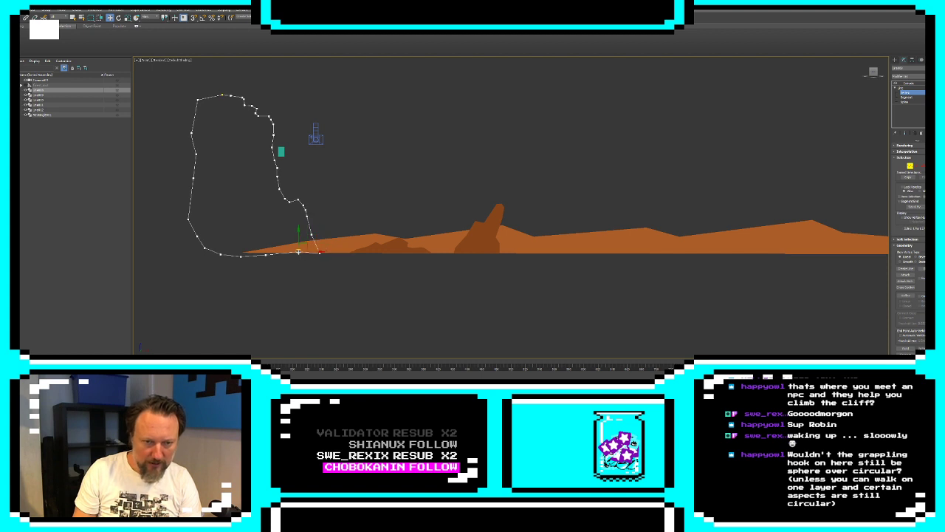
mouse_move(197, 237)
mouse_down()
mouse_move(176, 253)
mouse_move(198, 255)
mouse_up()
click(222, 279)
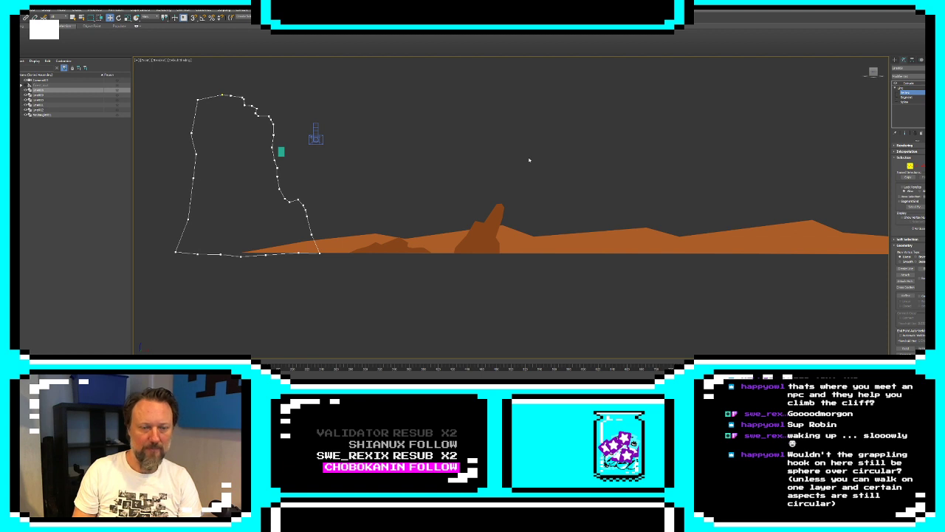
click(896, 62)
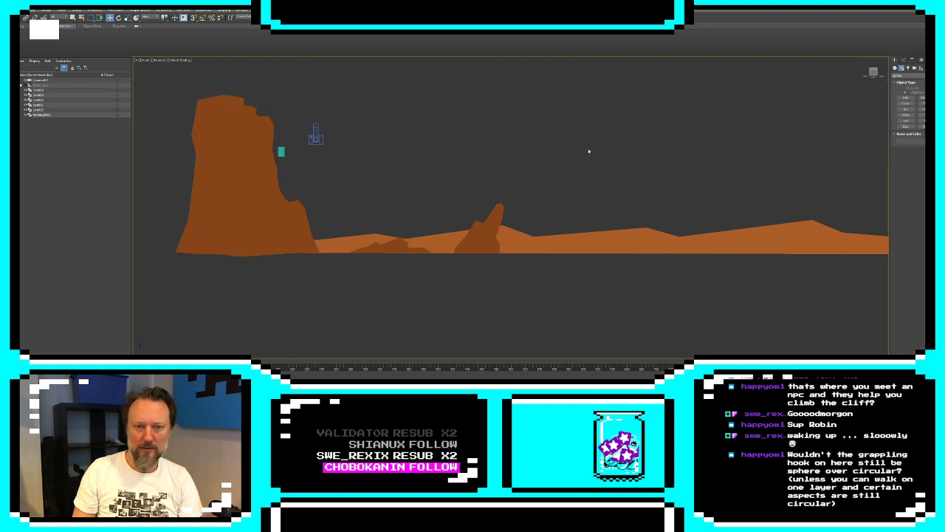
Shift the peak vertices of the ground's first three hills away from the cliff, lower the second and third peaks, and deselect the ground
click(531, 233)
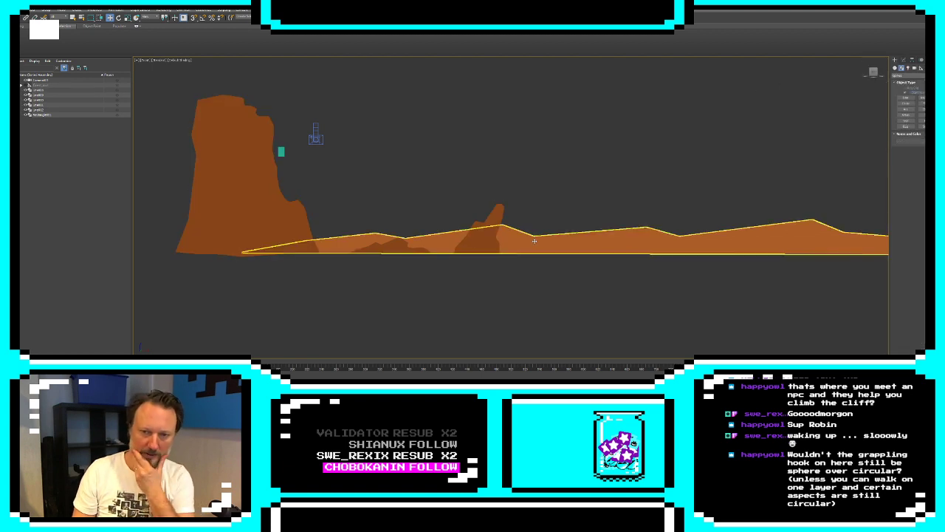
click(905, 61)
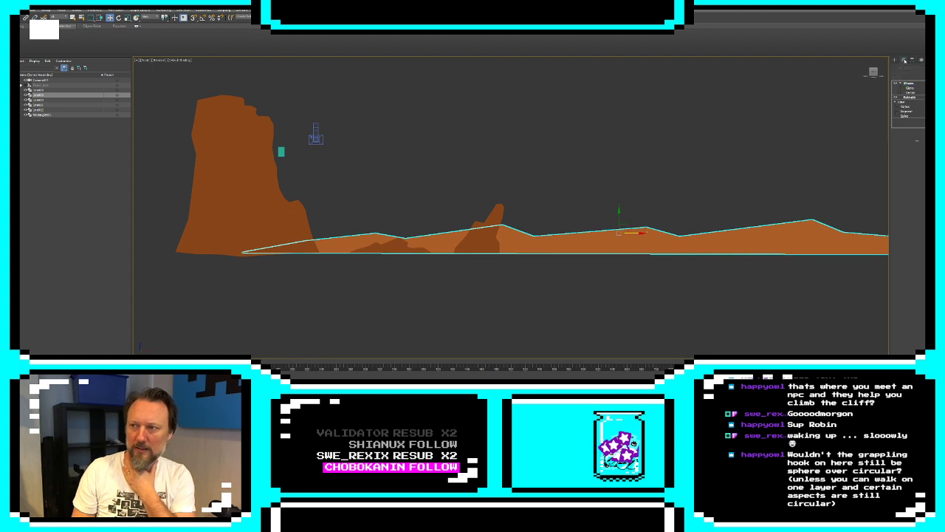
click(907, 107)
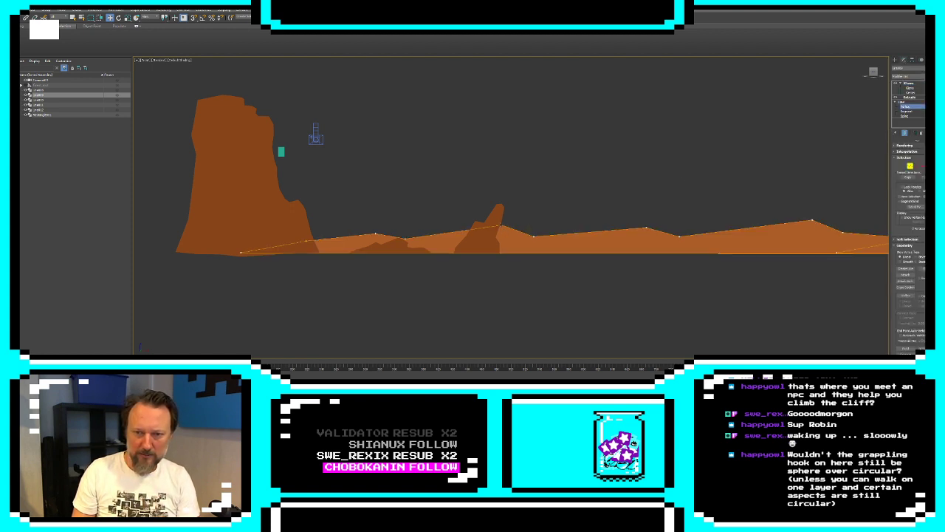
click(502, 225)
drag(512, 231, 514, 235)
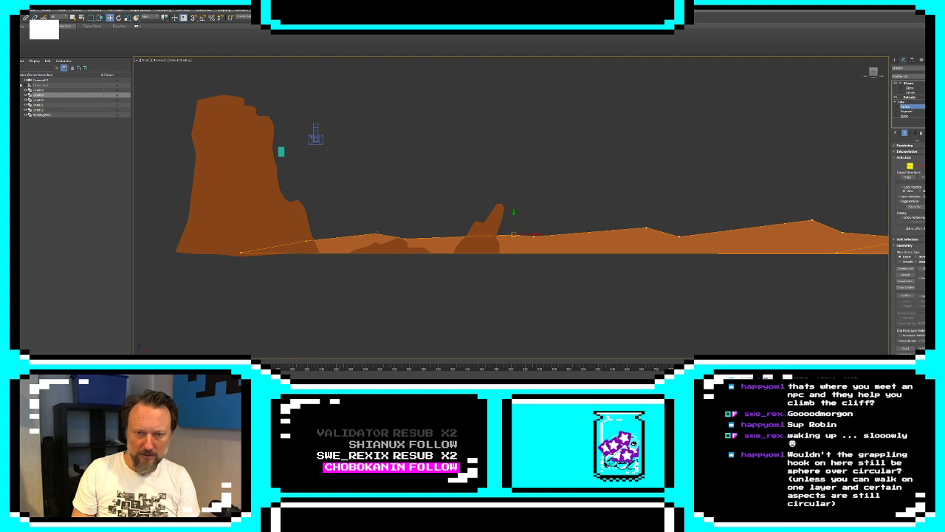
drag(375, 234, 394, 234)
drag(648, 229, 664, 232)
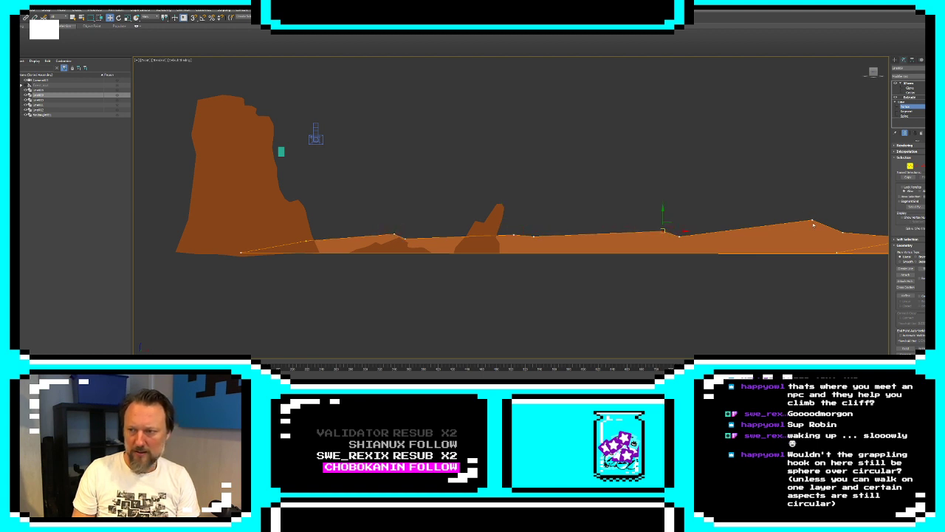
middle_drag(818, 225, 661, 208)
scroll(661, 208, down, 2)
click(895, 61)
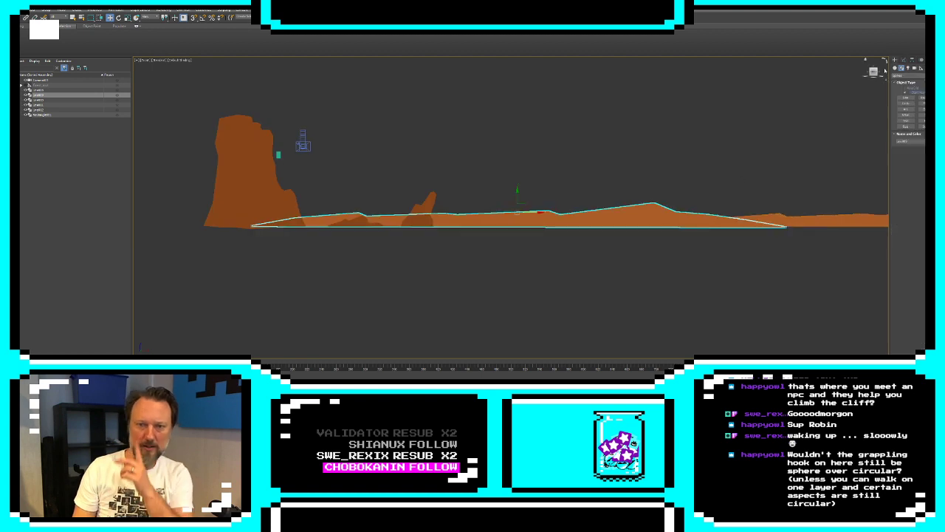
click(555, 246)
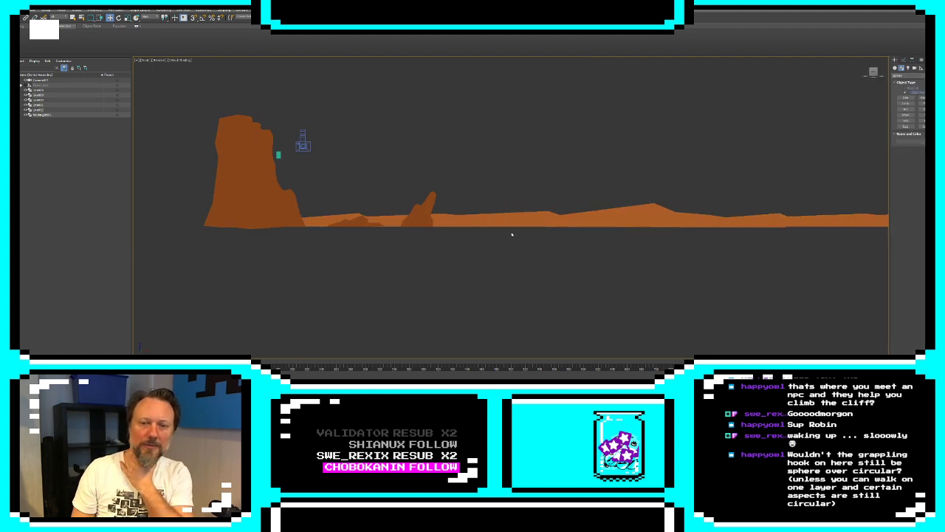
scroll(576, 236, up, 6)
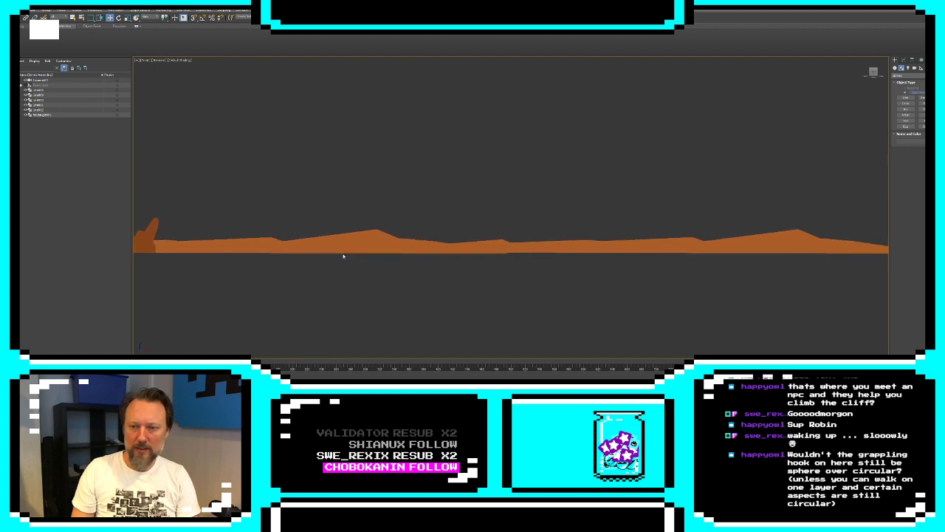
click(906, 98)
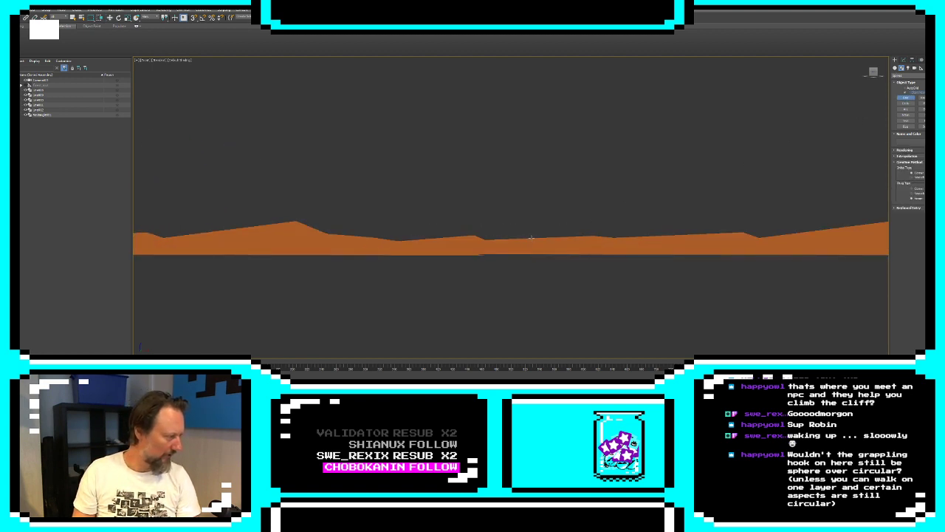
scroll(530, 239, up, 2)
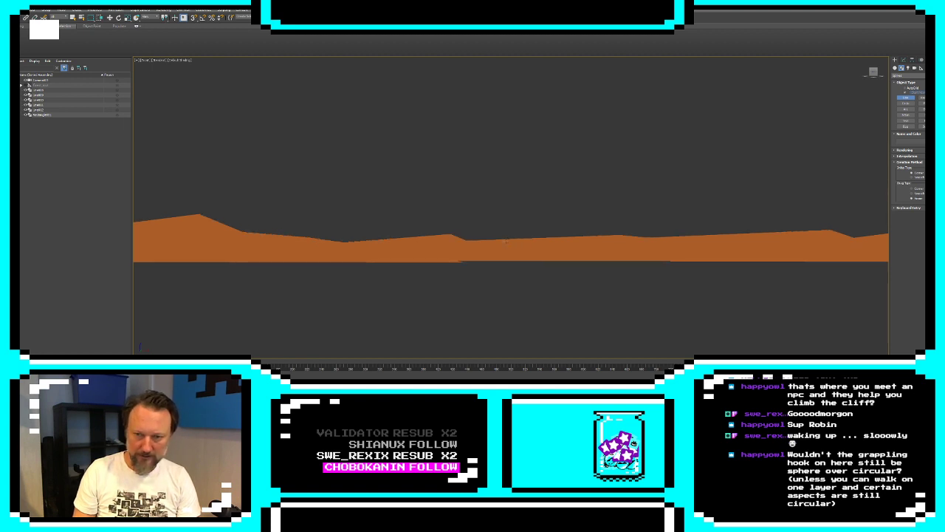
scroll(506, 241, up, 3)
click(484, 241)
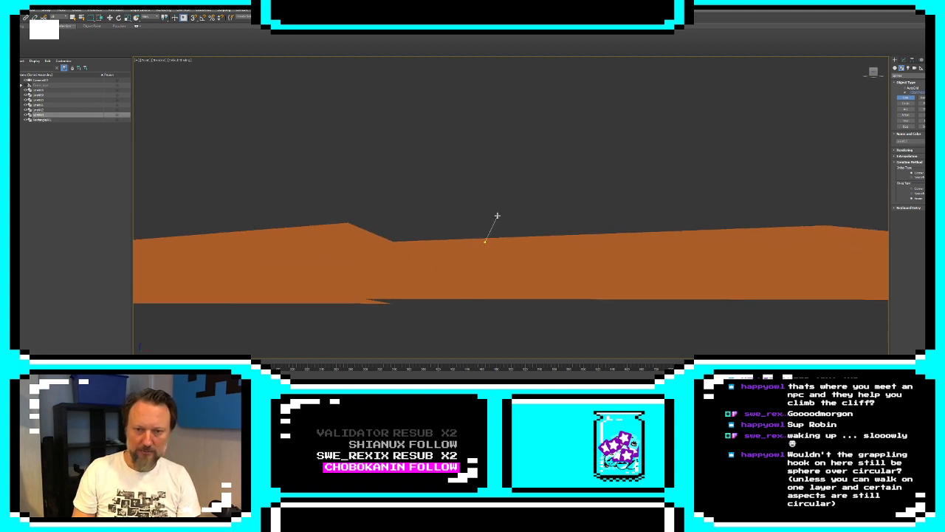
click(502, 157)
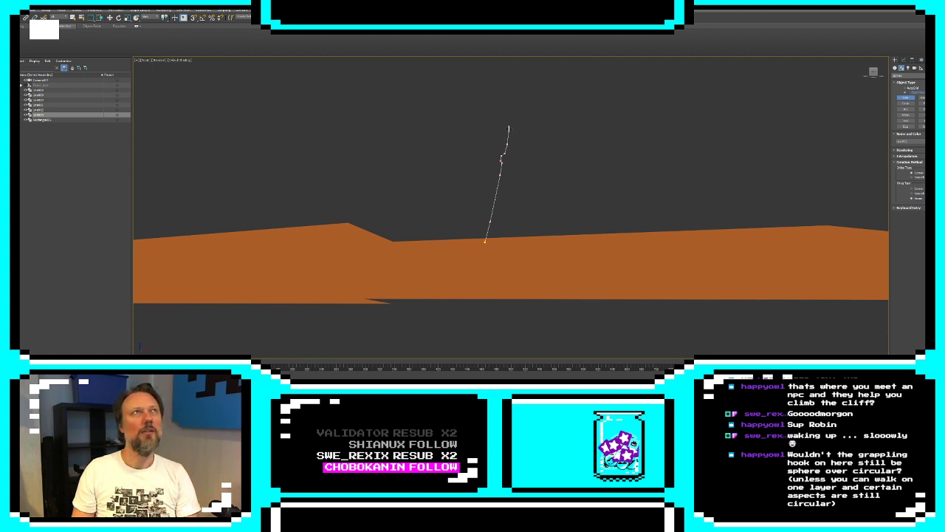
right_click(522, 133)
key(Delete)
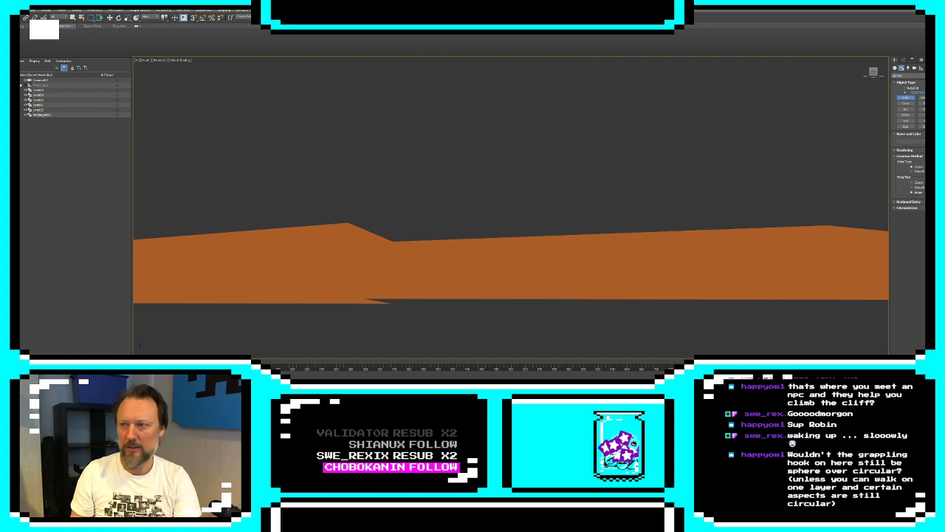
Draw a small circle spline in the empty space above the ground between the hills and convert it to an editable spline
click(905, 104)
drag(511, 128, 521, 136)
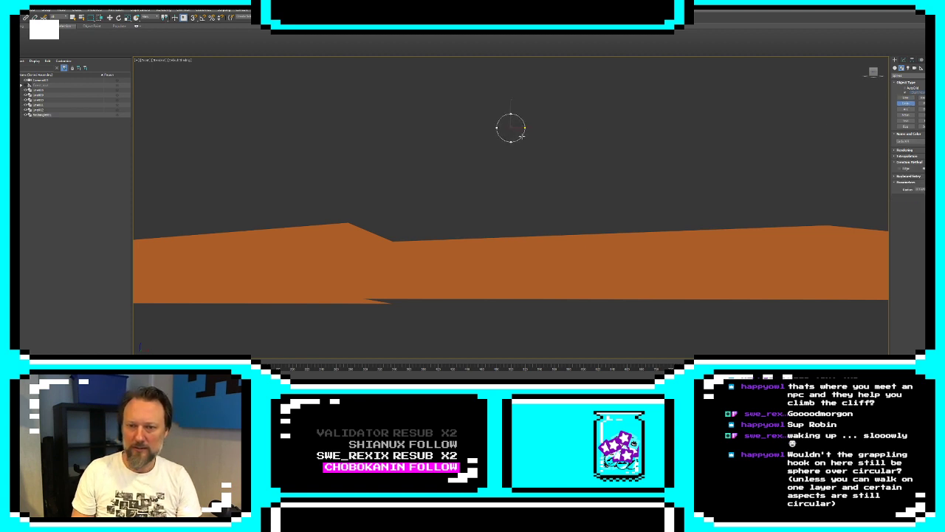
click(902, 60)
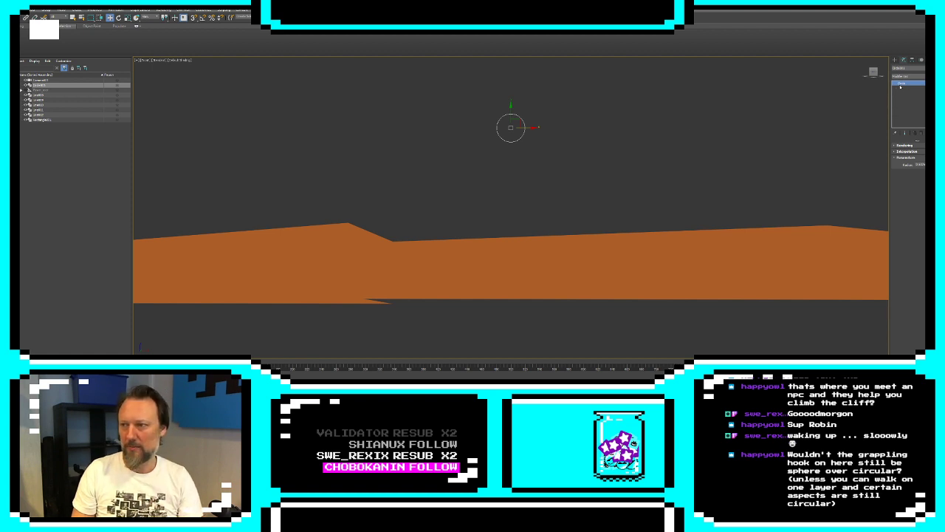
right_click(503, 127)
mouse_move(536, 196)
click(570, 196)
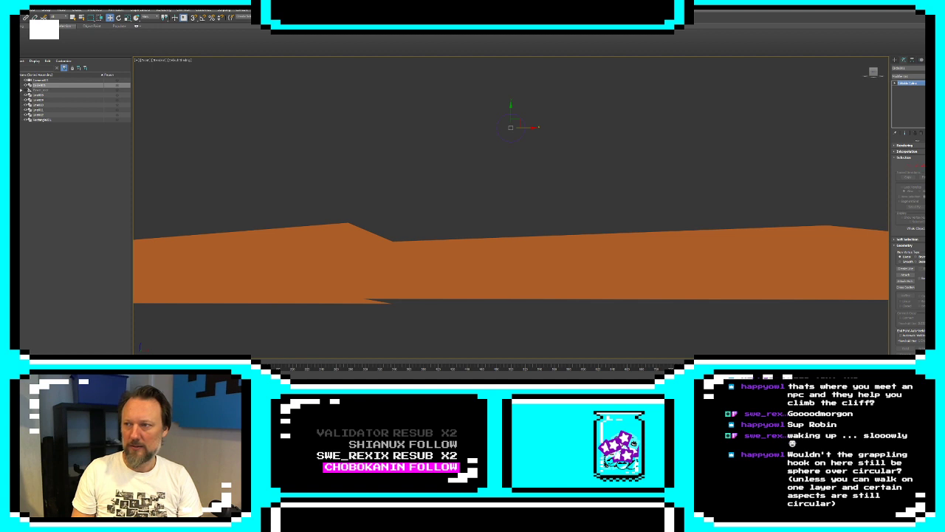
Set the circle's object color to black and isolate the circle from the rest of the scene
click(929, 68)
click(425, 173)
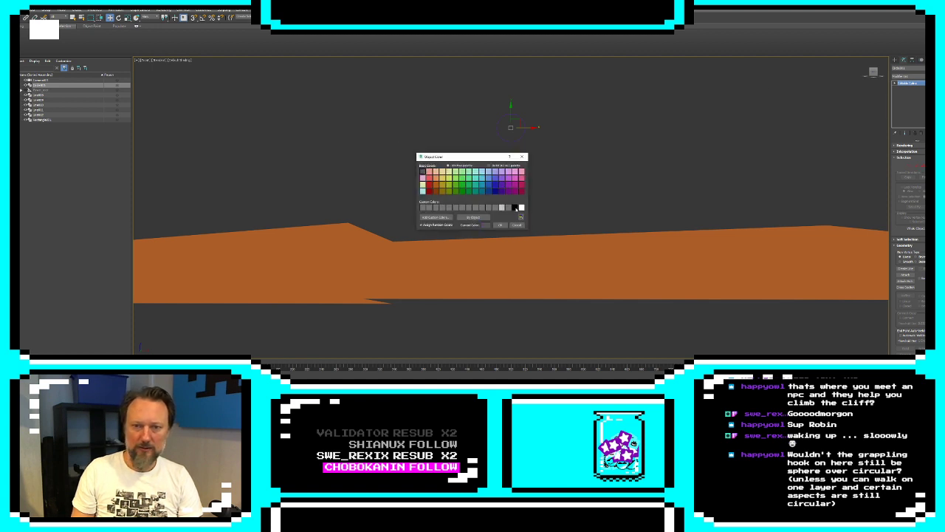
click(514, 207)
click(500, 224)
click(646, 154)
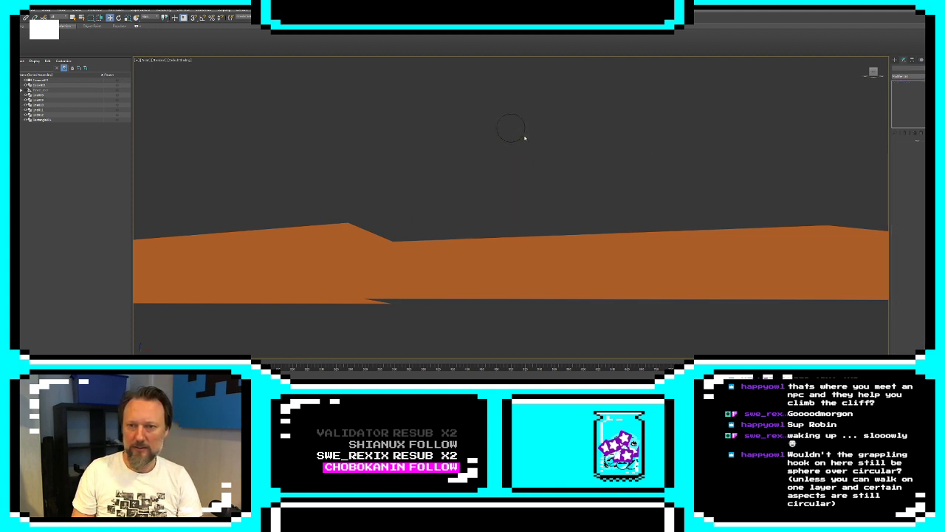
click(523, 137)
key(alt+q)
Draw a small closed four-sided line shape inside the upper-left part of the circle and attach the circle to it
click(896, 61)
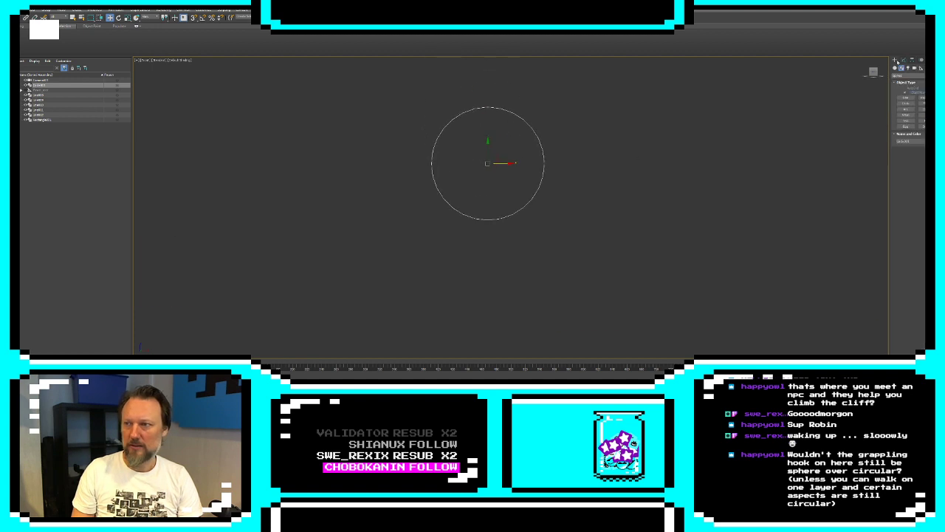
click(904, 98)
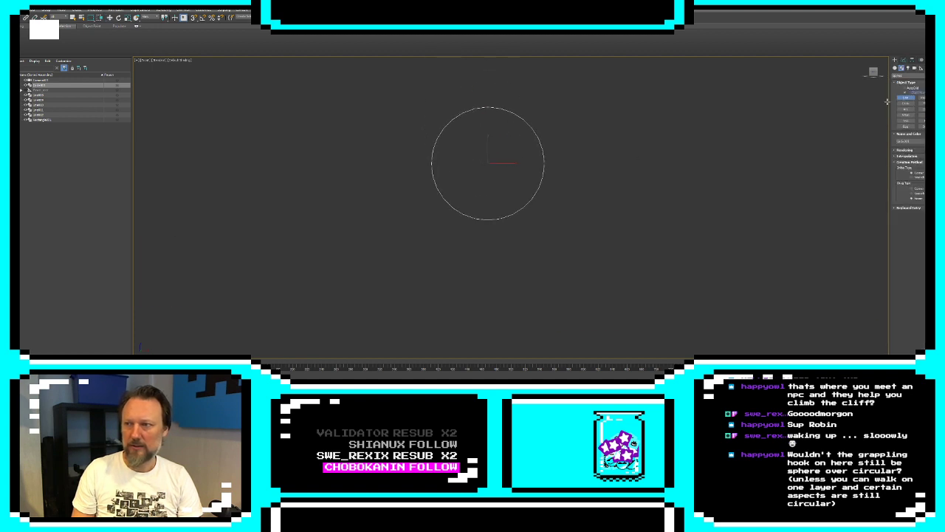
click(472, 135)
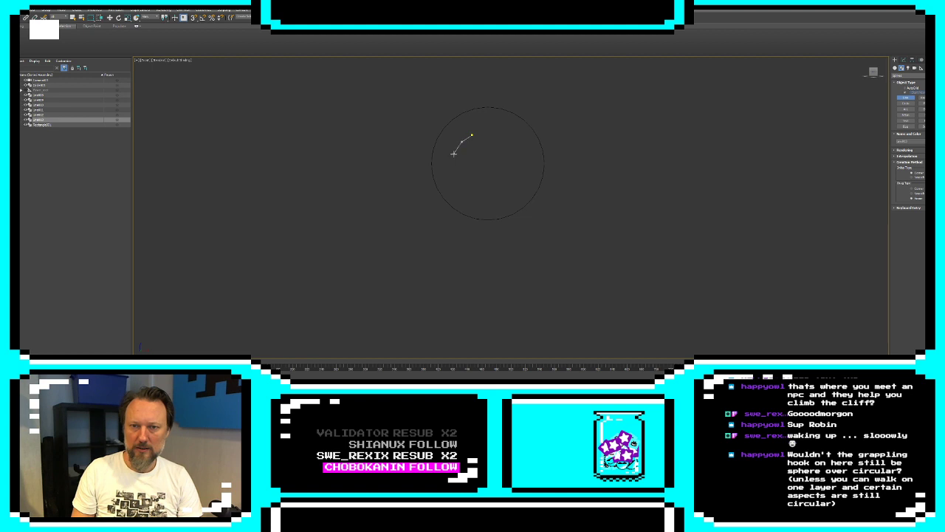
click(455, 156)
click(477, 156)
click(472, 135)
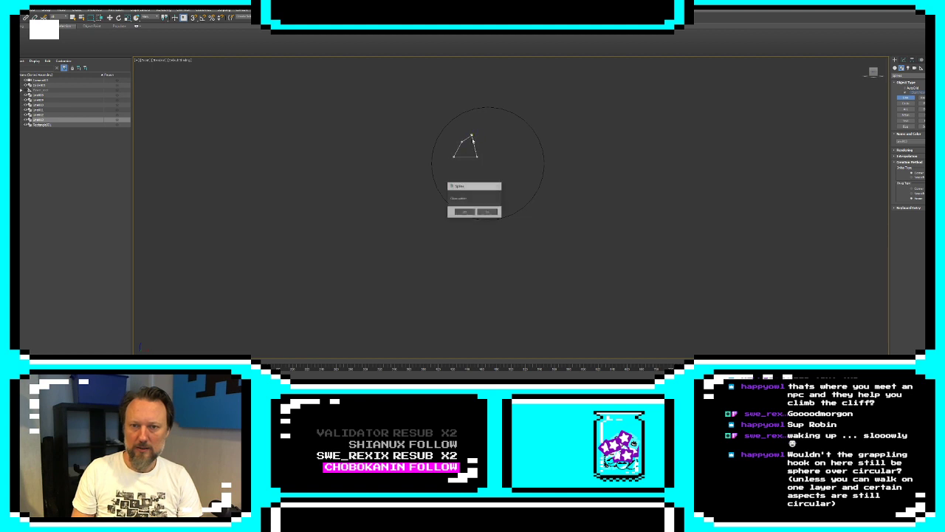
click(465, 213)
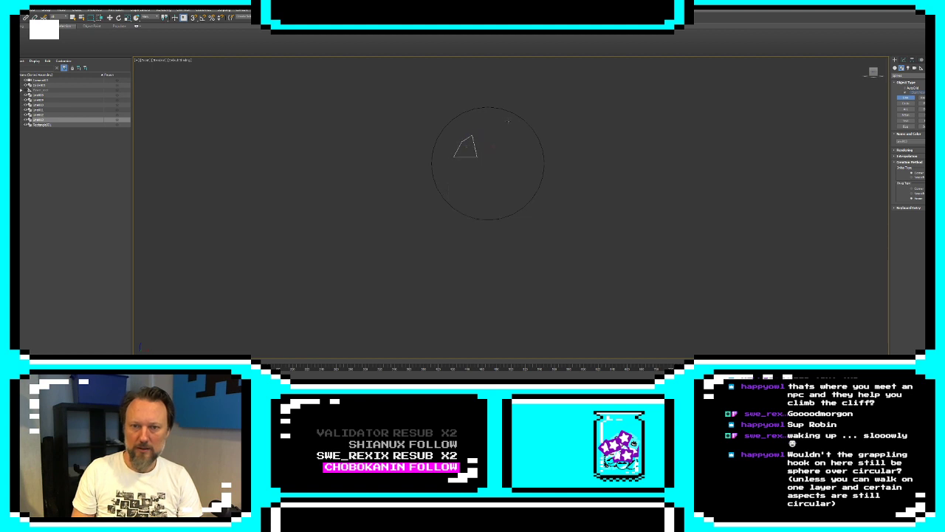
click(902, 60)
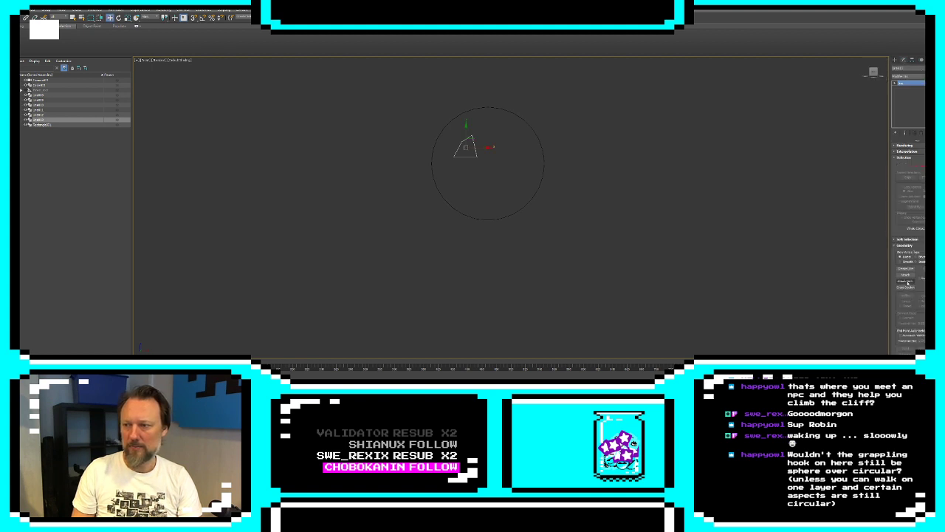
click(534, 197)
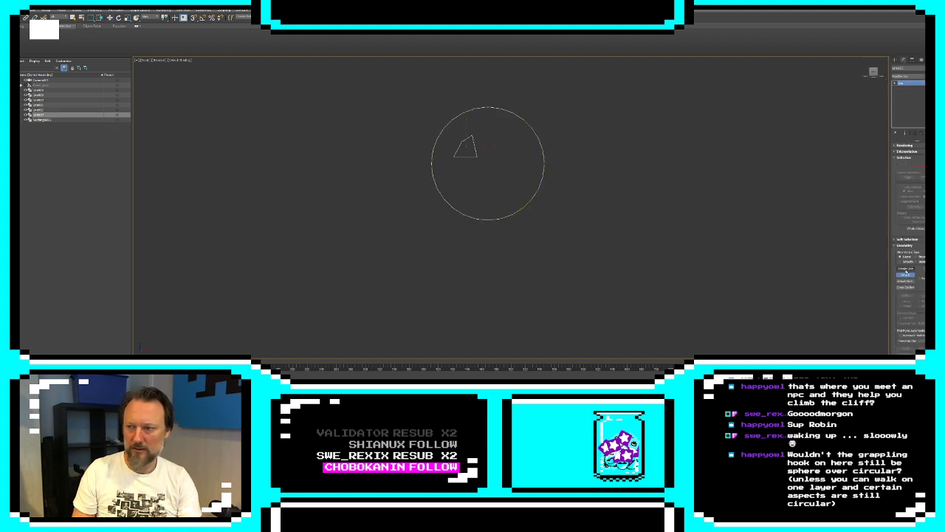
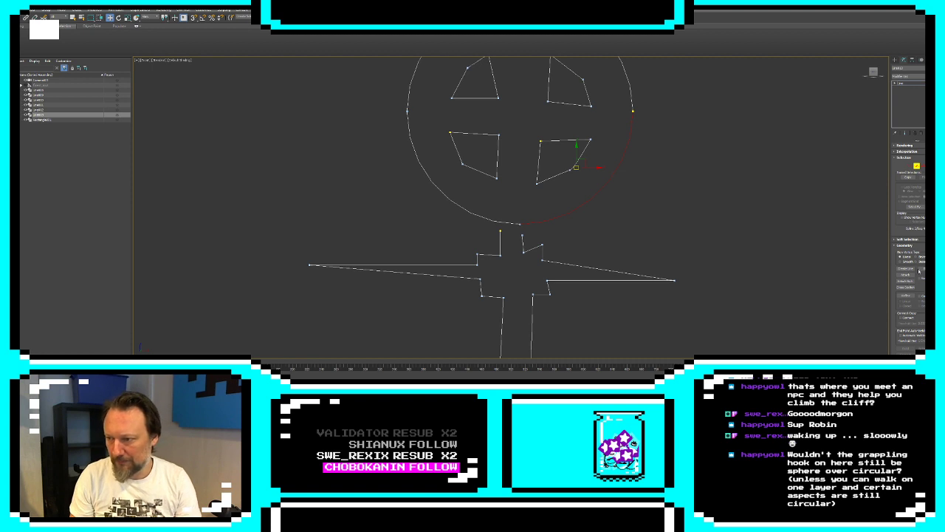
Refine the circle with an extra vertex at its bottom and delete the short segment above the staff's neck to open it
click(905, 295)
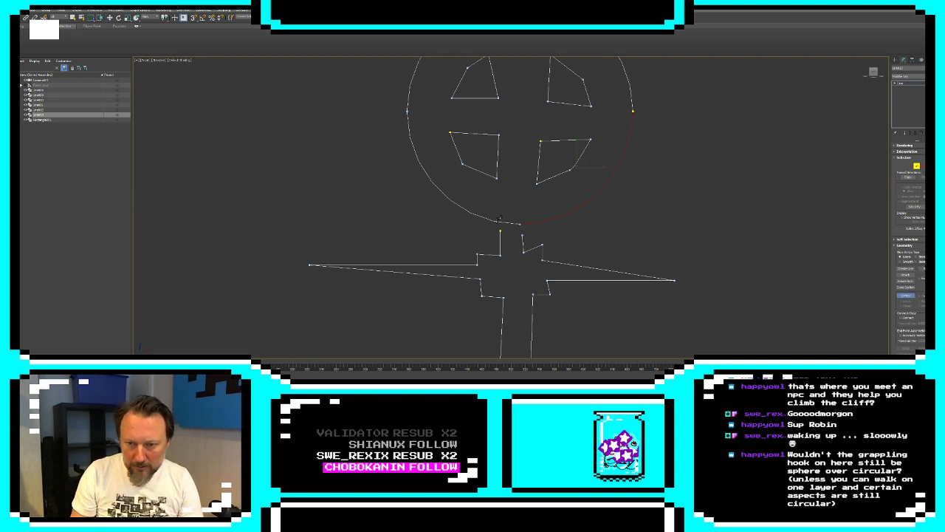
click(905, 295)
click(509, 223)
key(Delete)
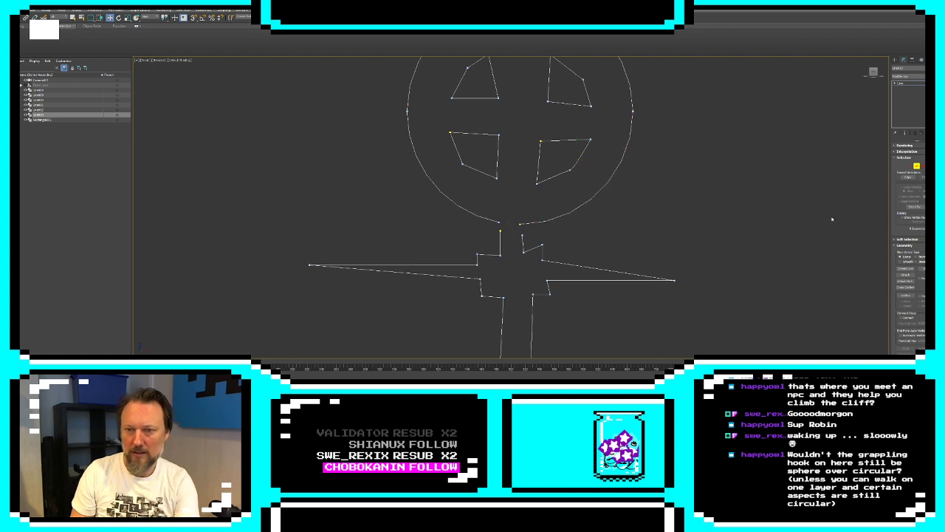
Join the circle's open ends to the staff's neck lines and level the raised corner on the right side of the crossguard block
click(909, 166)
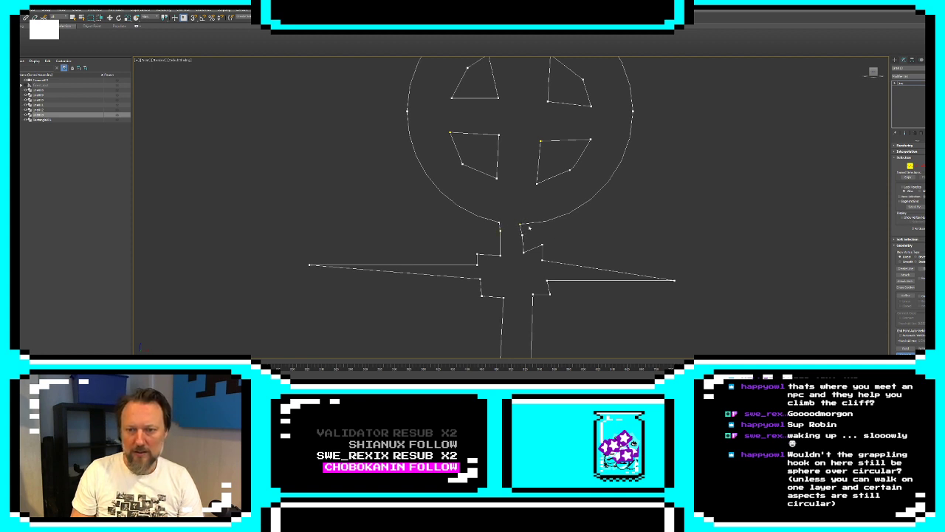
scroll(627, 206, down, 2)
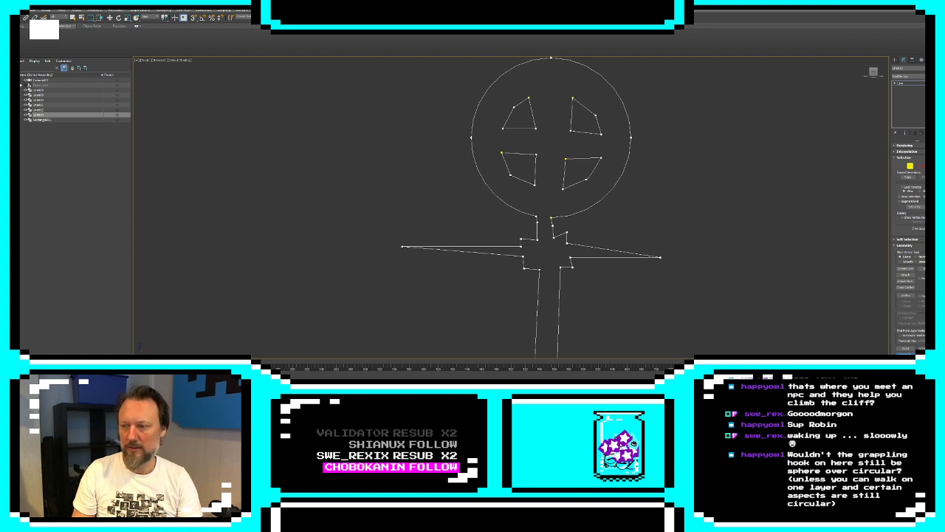
key(w)
click(551, 220)
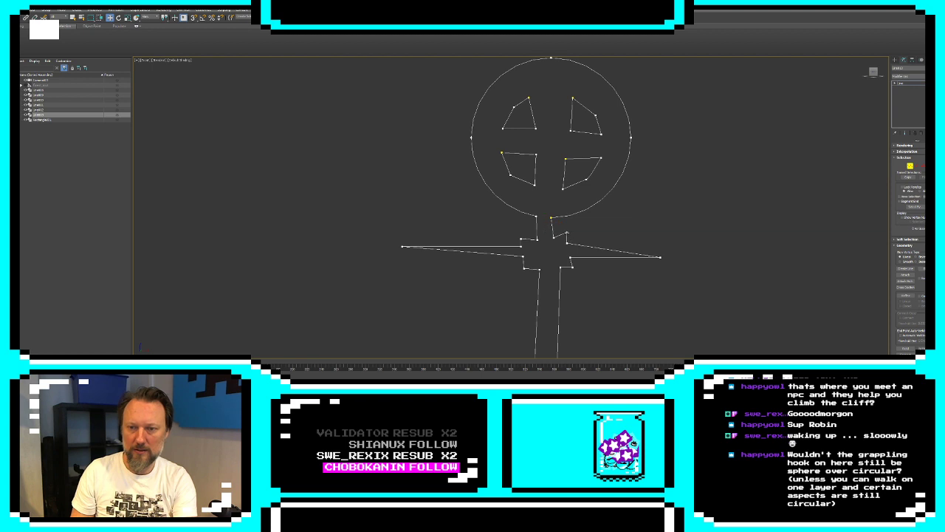
click(567, 233)
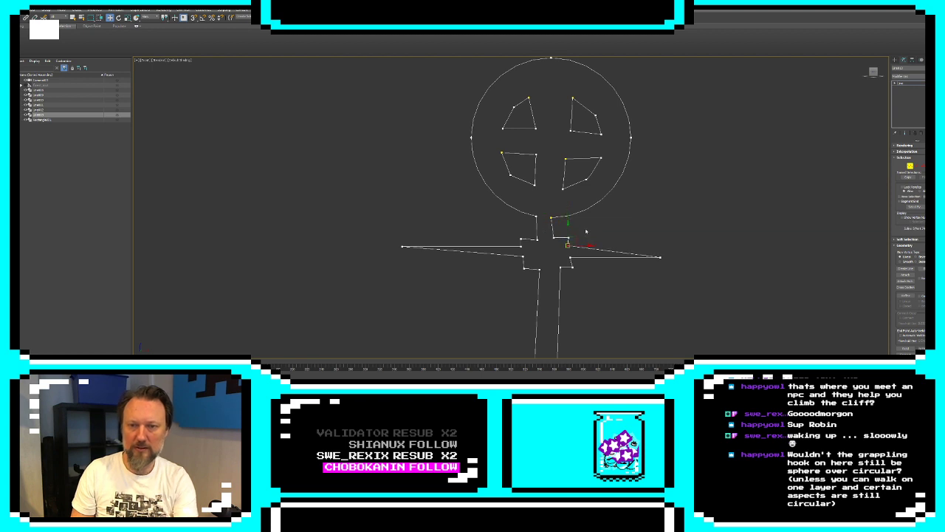
scroll(584, 239, down, 3)
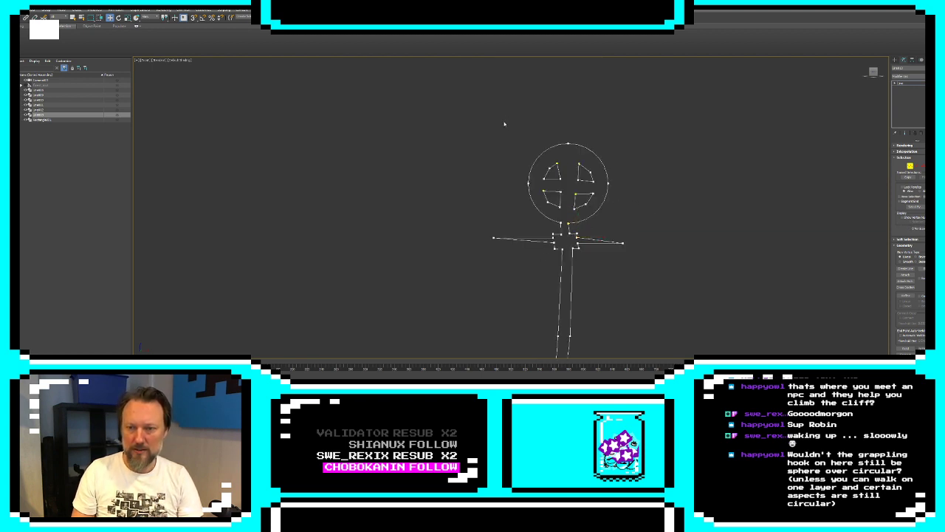
drag(498, 119, 683, 296)
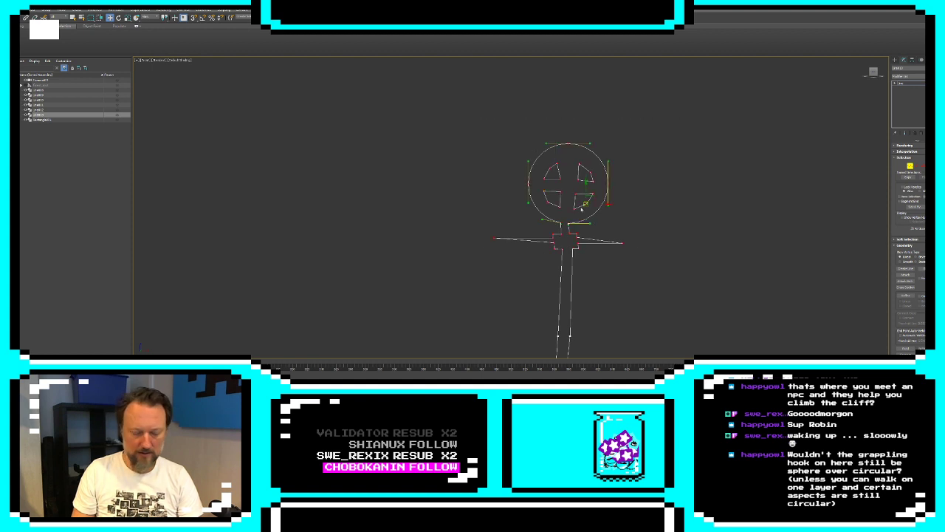
drag(592, 196, 592, 198)
key(e)
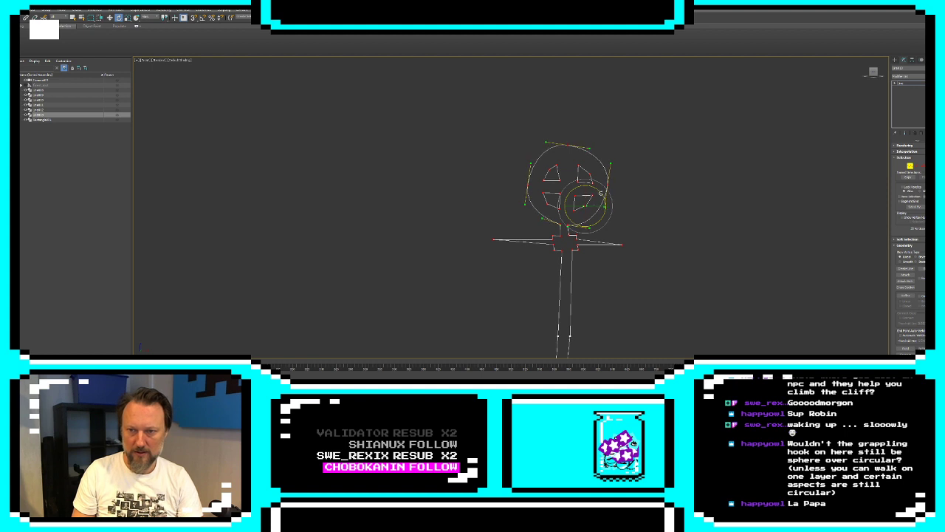
right_click(603, 188)
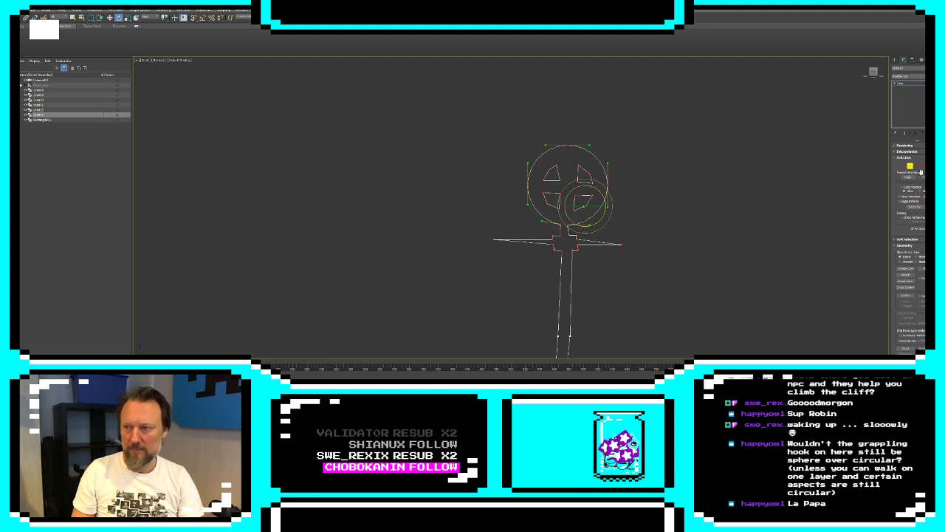
Select all segments of the staff's circular head and crossguard, rotate them slightly clockwise, and shift them into line with the shaft
click(918, 166)
drag(424, 139, 704, 269)
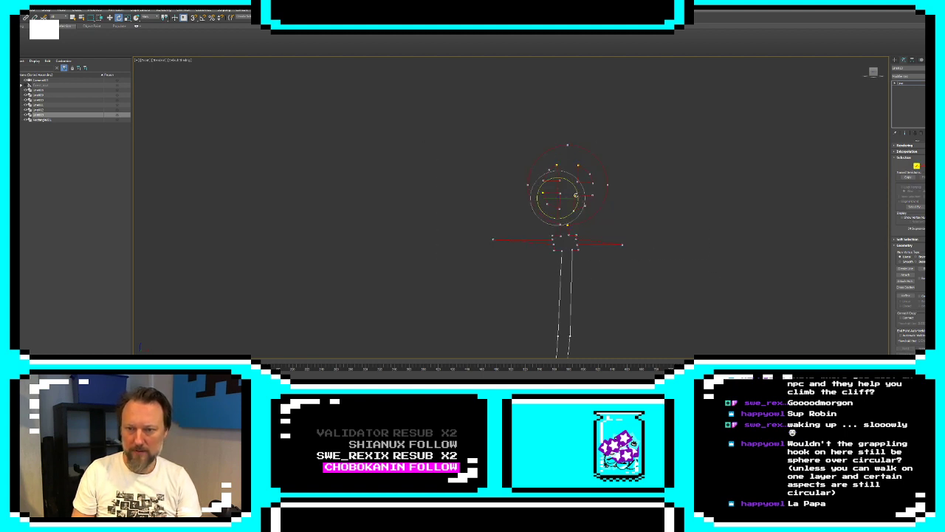
drag(574, 188, 578, 192)
key(w)
click(714, 180)
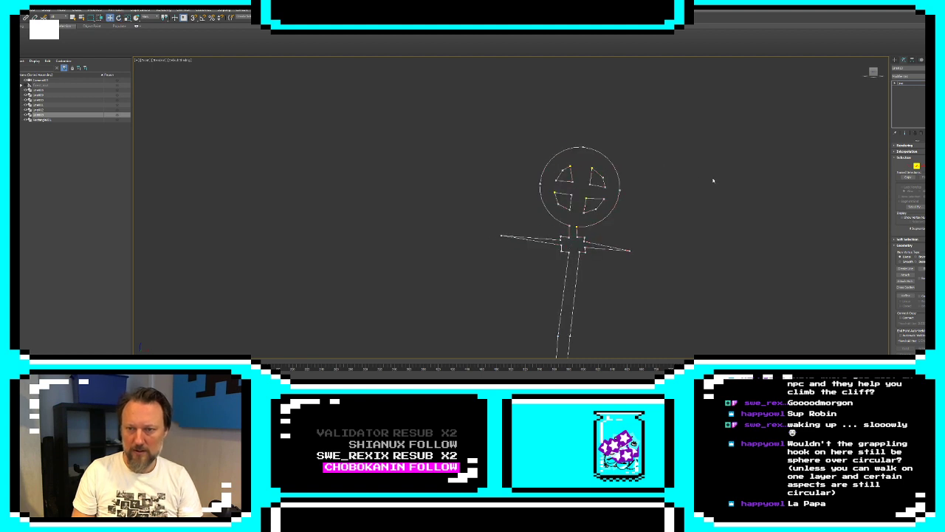
Adjust the vertices on the right side of the neck and crossguard block to match the left side's width and shape
click(579, 227)
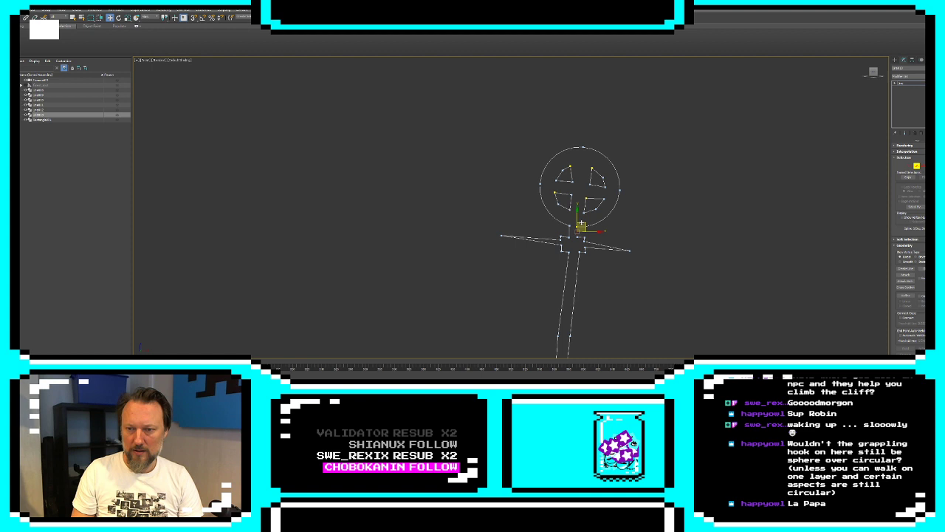
click(911, 167)
scroll(649, 255, up, 3)
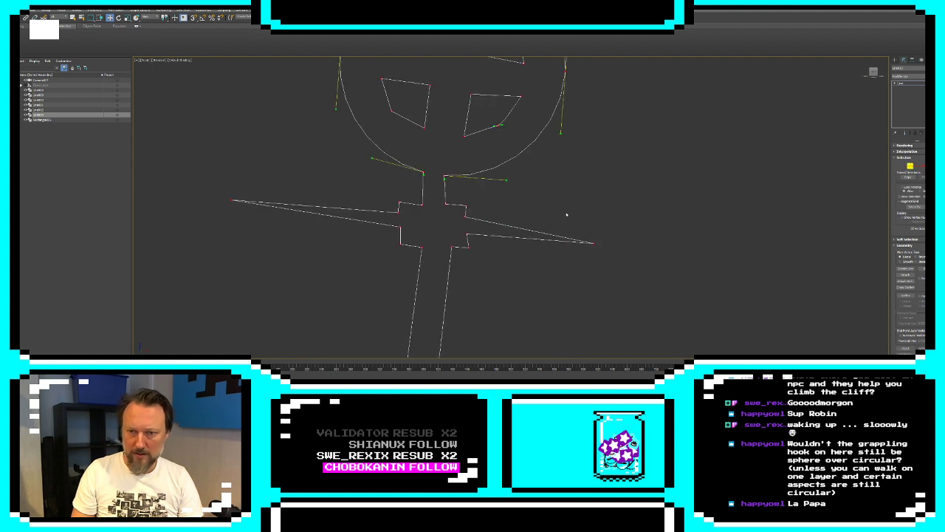
click(566, 213)
click(445, 176)
drag(445, 176, 450, 253)
click(447, 205)
click(813, 238)
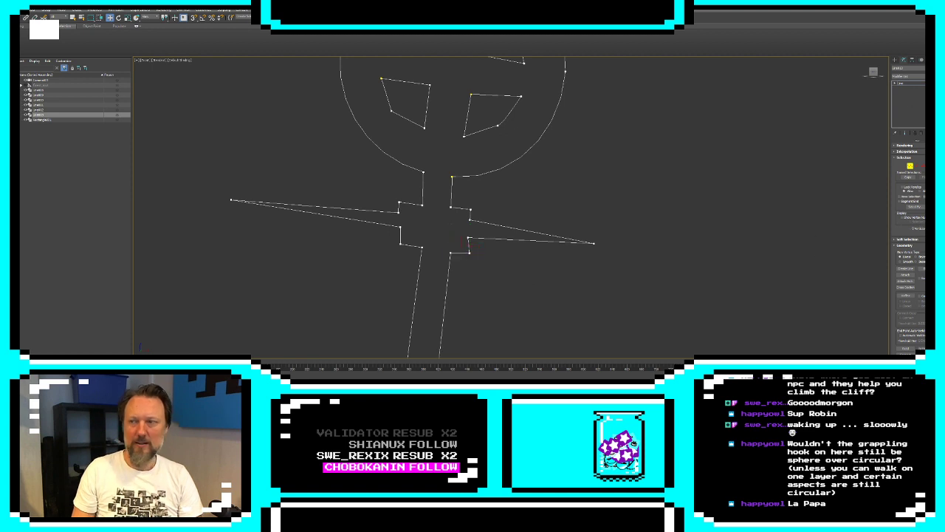
Apply an Extrude modifier to the staff shape, set its object color to black, and deselect it
click(907, 67)
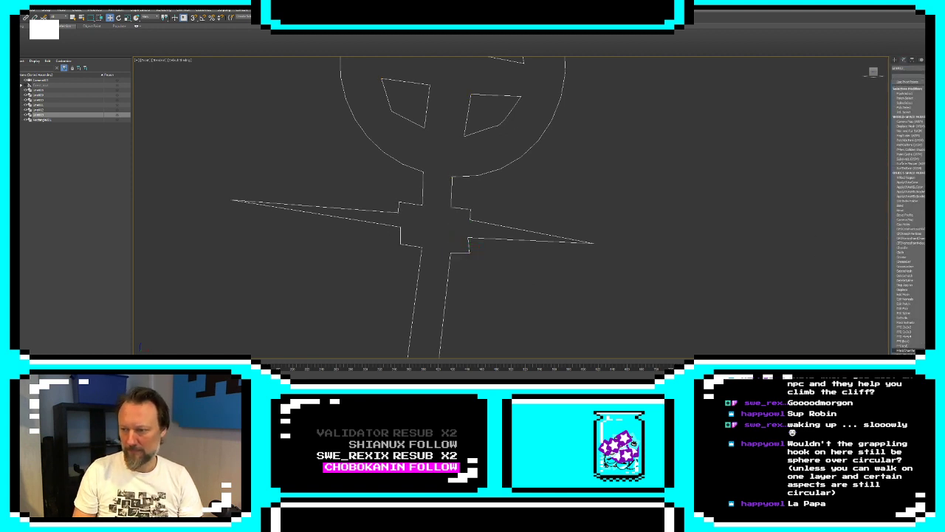
click(908, 318)
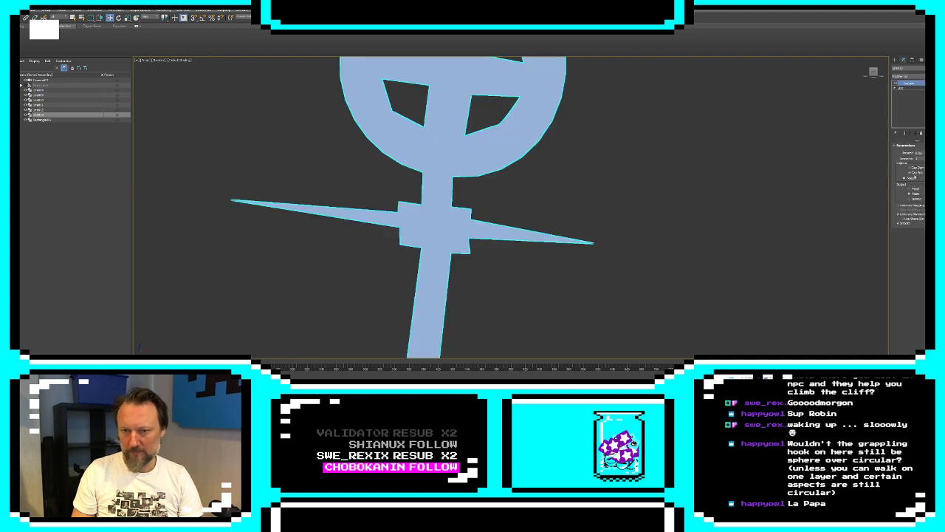
click(894, 59)
click(928, 141)
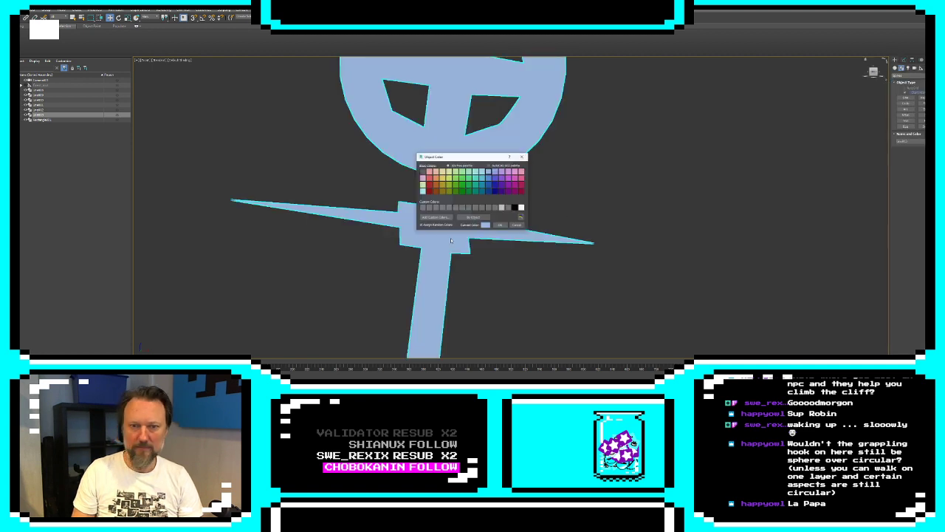
click(516, 209)
click(502, 228)
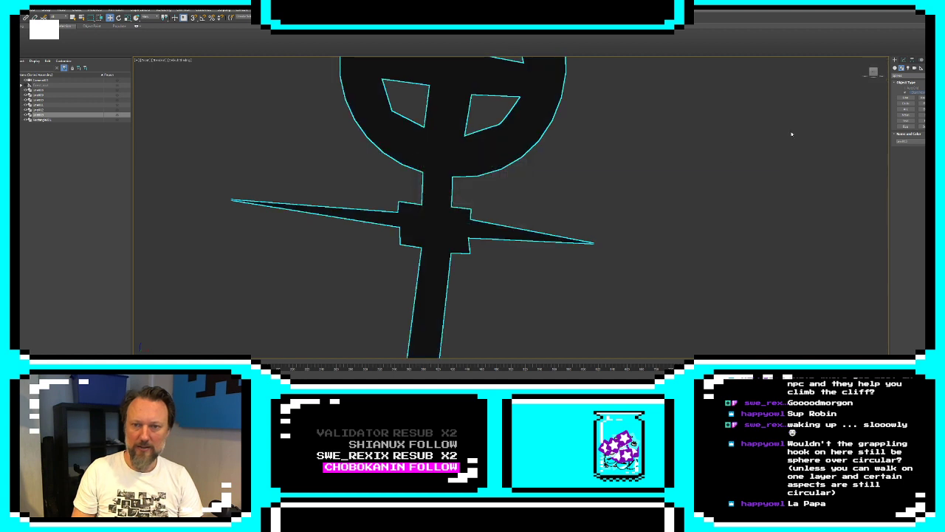
click(848, 201)
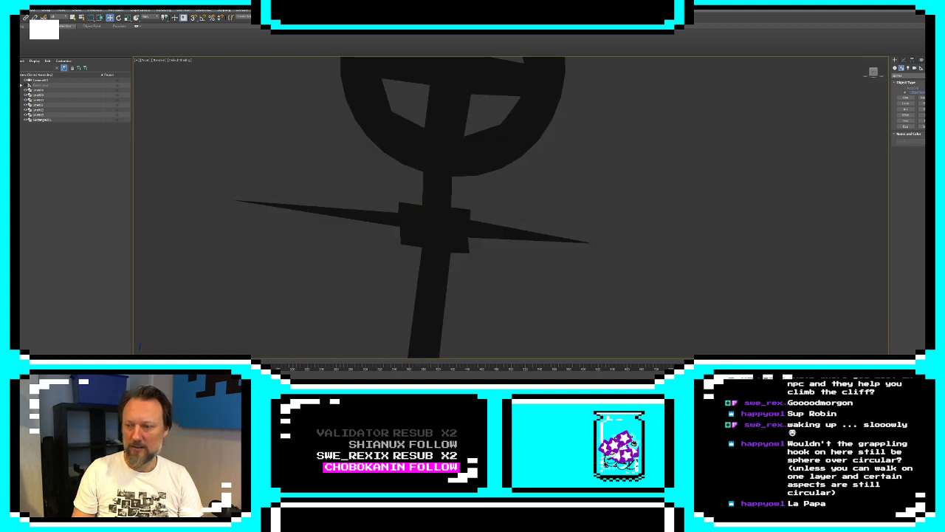
Show the rest of the scene again and move the teal rectangle from beside the cliff to the ground next to the staff
scroll(714, 274, down, 9)
middle_drag(701, 271, 641, 150)
scroll(643, 174, down, 3)
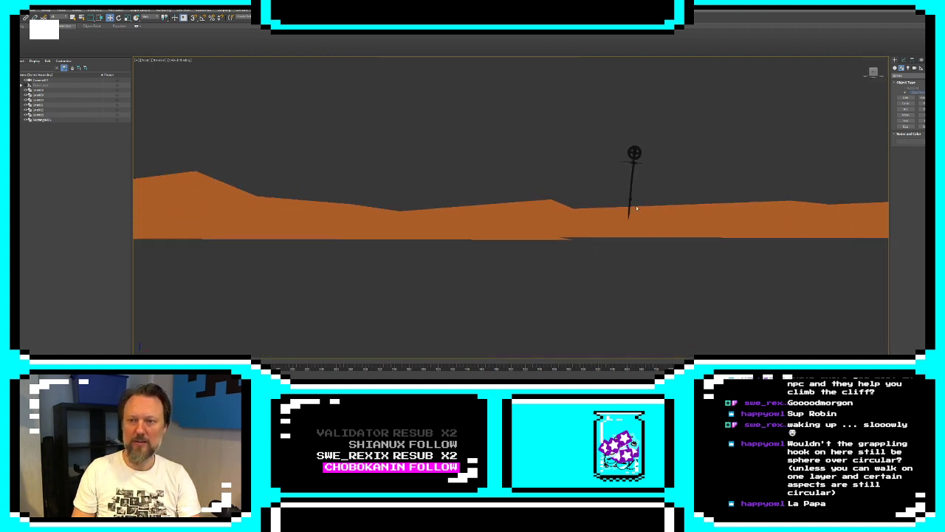
middle_drag(632, 195, 527, 171)
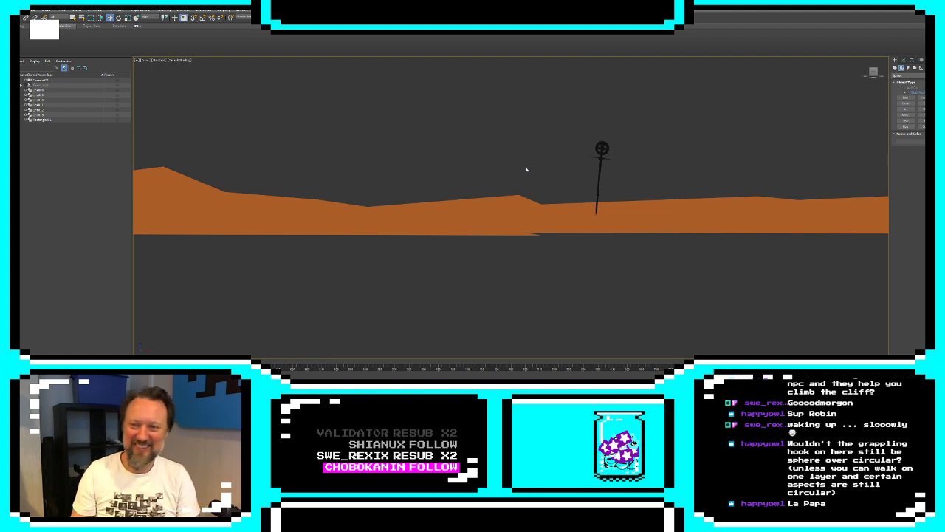
middle_drag(598, 164, 588, 194)
scroll(510, 193, down, 3)
middle_drag(354, 196, 585, 202)
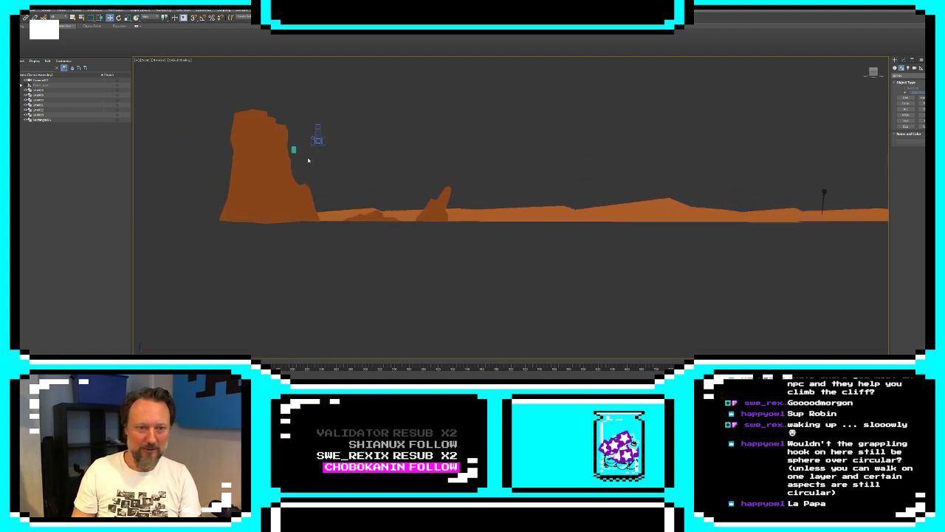
click(293, 149)
drag(294, 147, 818, 202)
key(z)
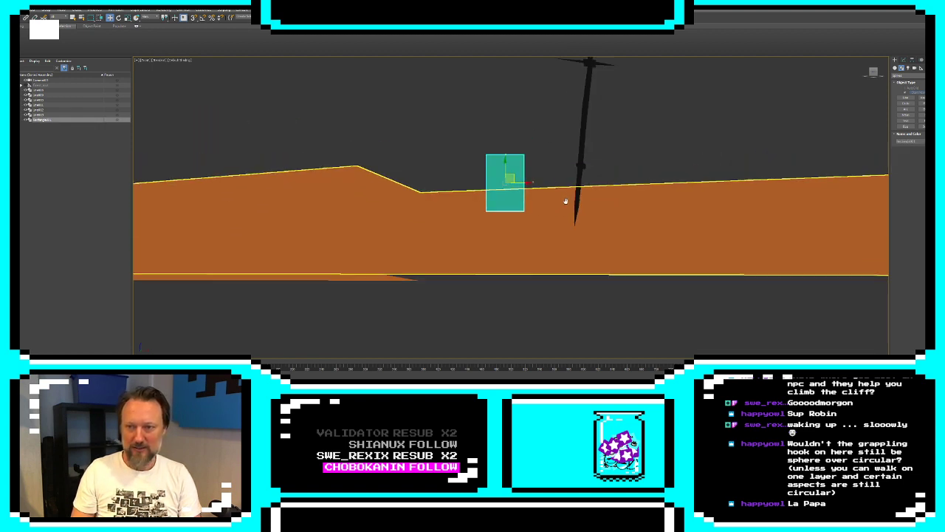
Add an XForm modifier to the staff, use its gizmo to push the staff back behind the ground, and deselect it
click(567, 169)
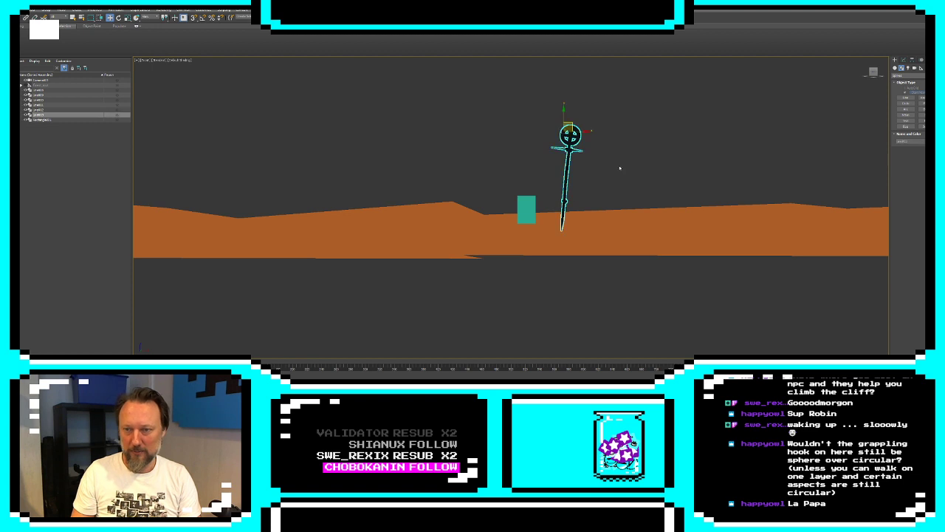
click(902, 59)
click(910, 68)
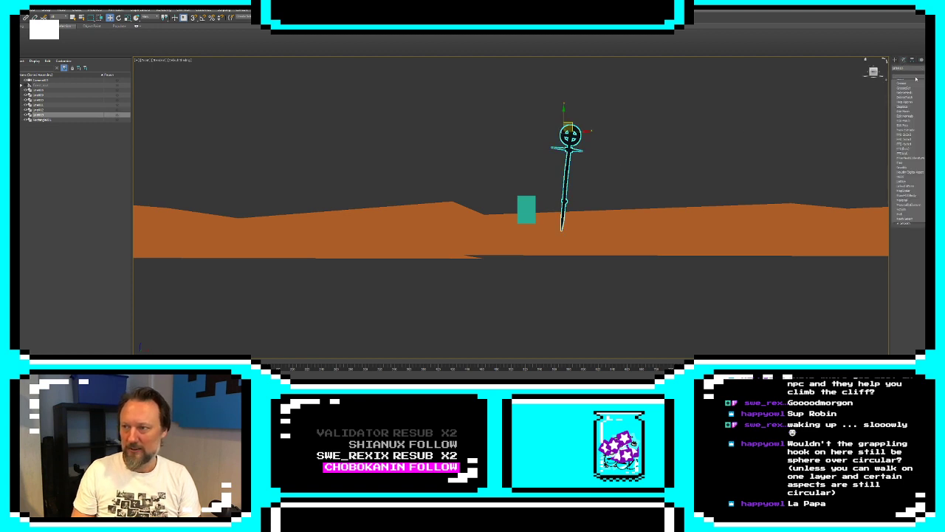
key(Return)
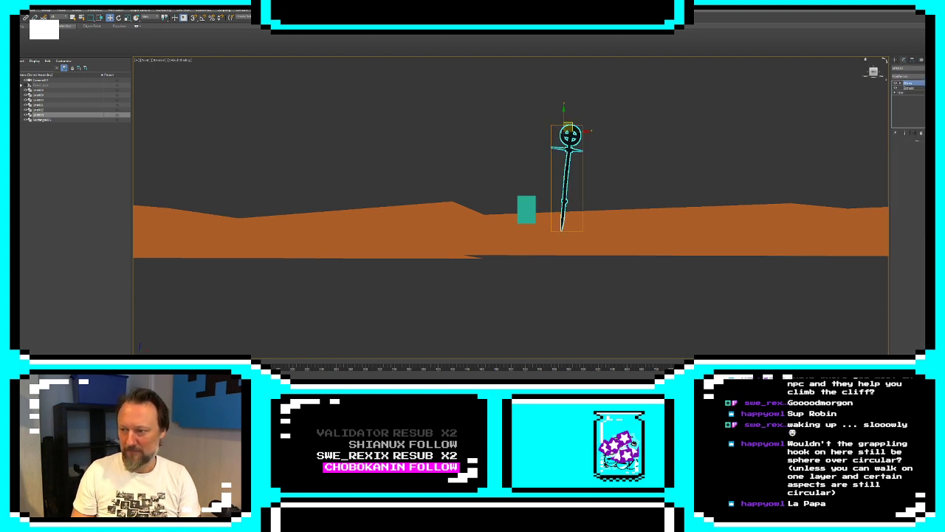
click(897, 83)
click(910, 88)
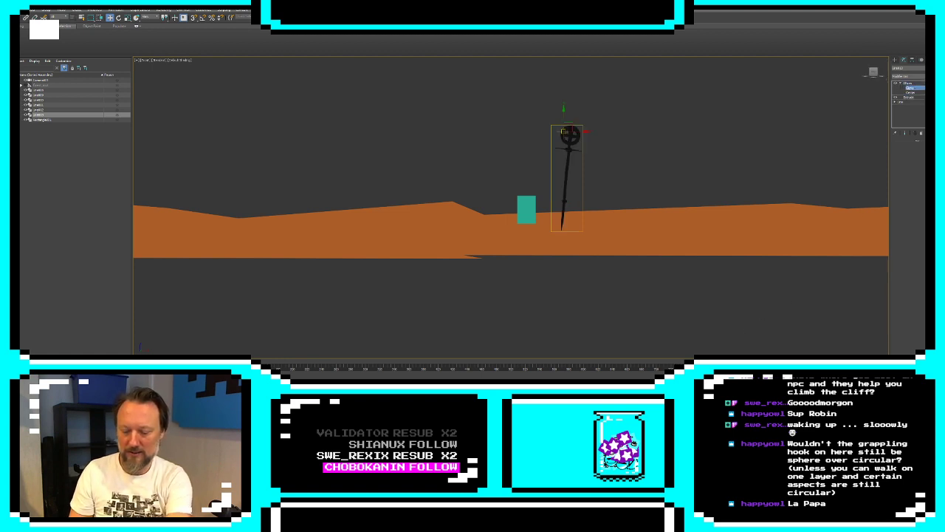
click(895, 59)
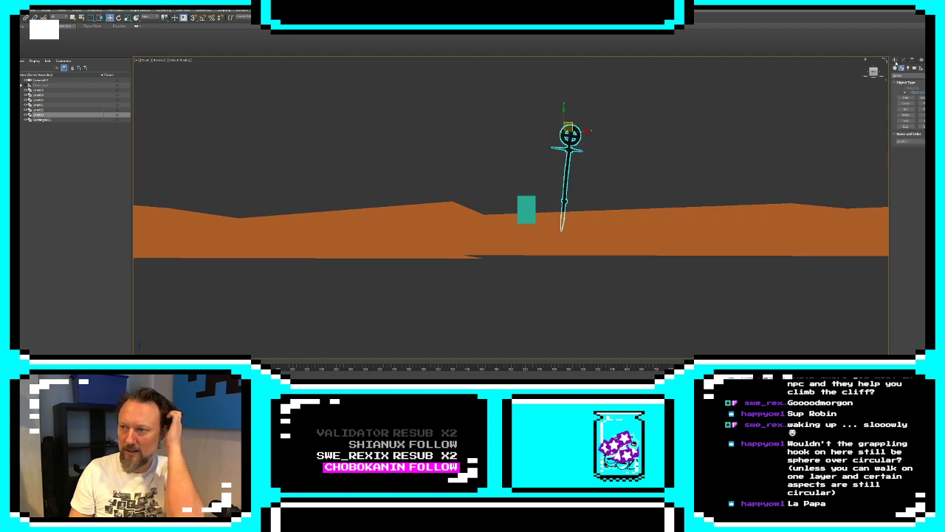
click(720, 151)
Open the black staff's base line for vertex editing beneath its XForm and Extrude modifiers
middle_drag(574, 195, 543, 196)
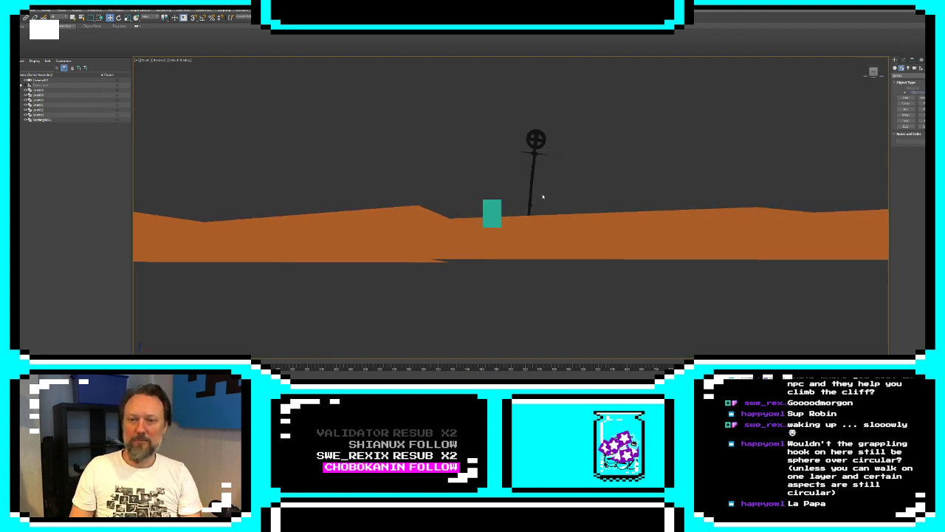
middle_drag(484, 199, 576, 181)
click(607, 147)
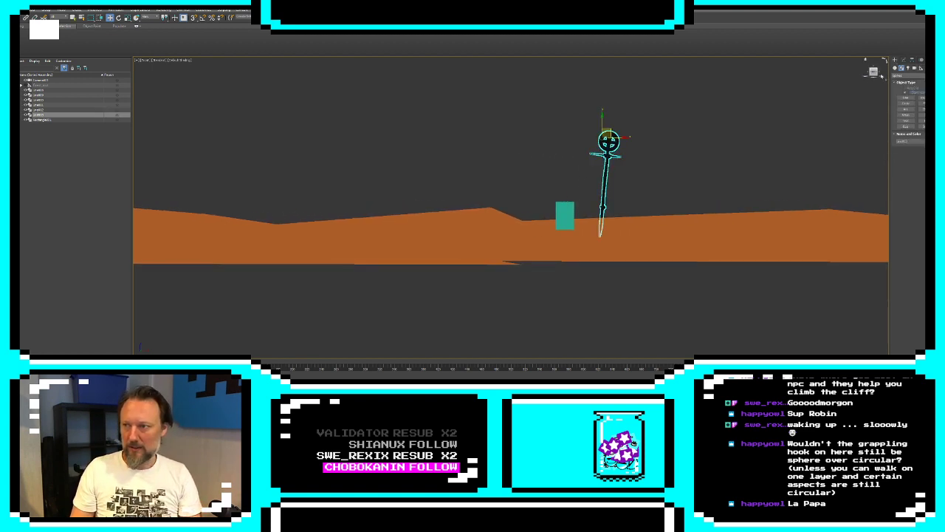
click(903, 60)
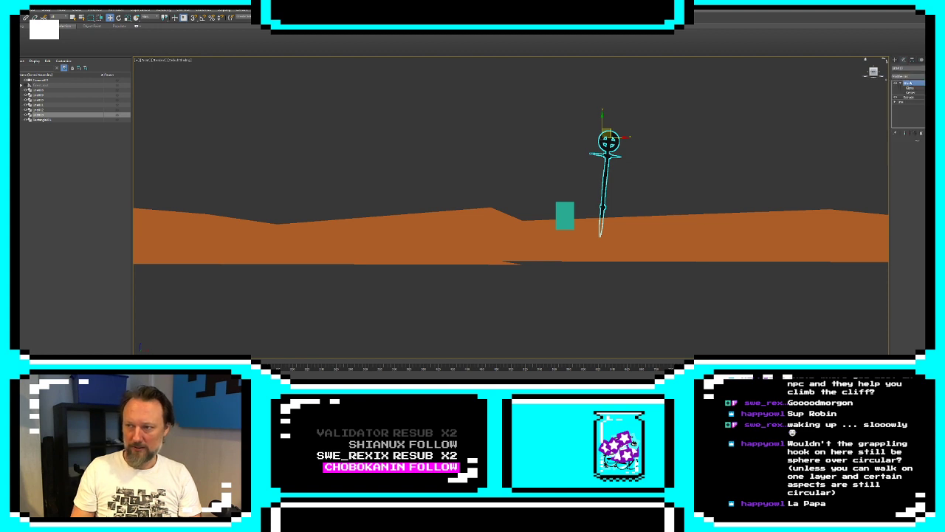
click(896, 102)
click(906, 107)
scroll(610, 169, up, 3)
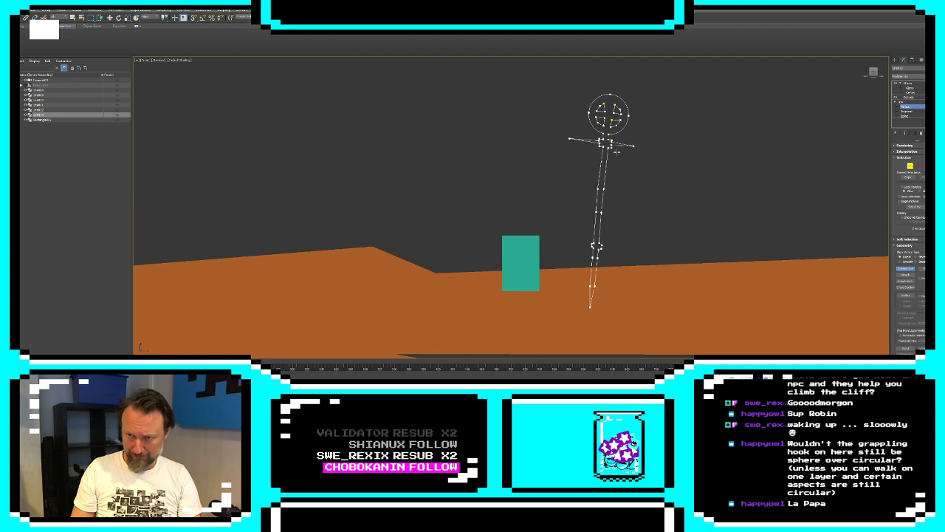
middle_drag(617, 152, 578, 254)
middle_drag(584, 215, 579, 223)
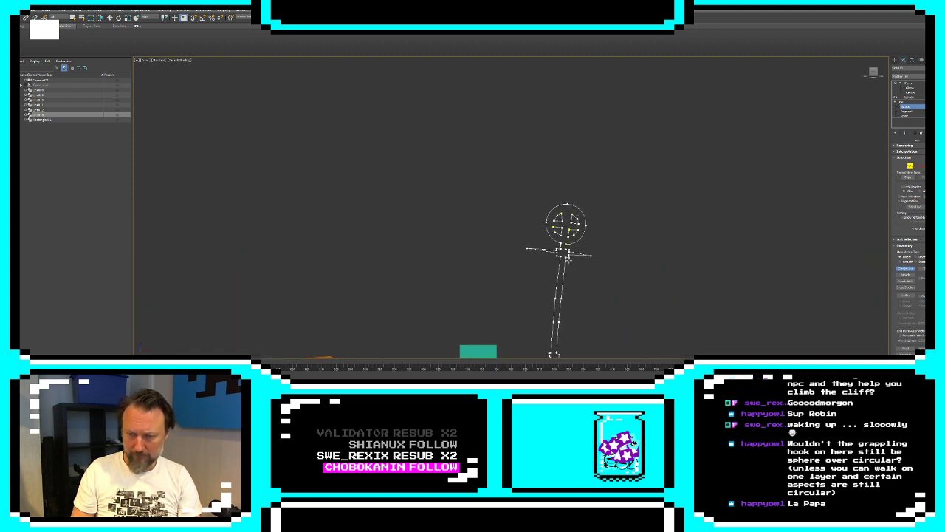
Draw the lower edge of a waving flag with Create Line, from just below the staff's crossguard out to a pointed tip
click(569, 260)
click(570, 270)
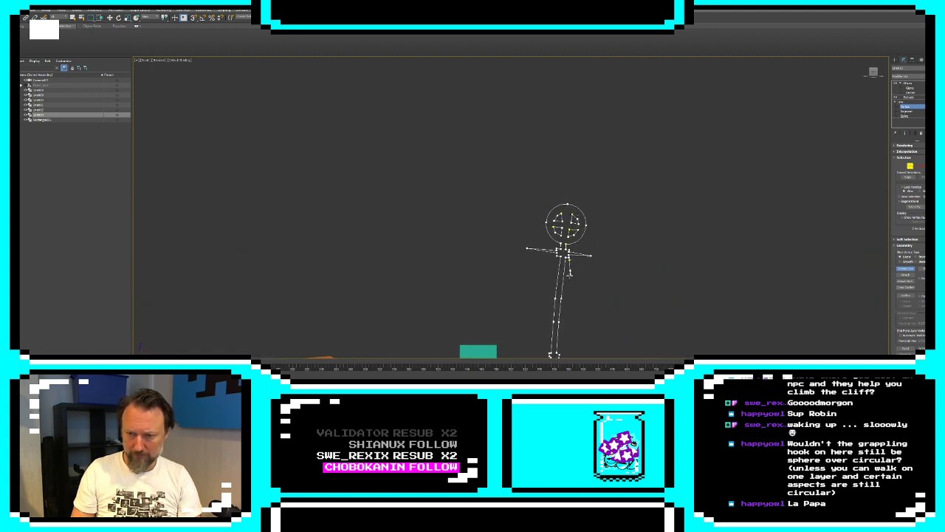
click(568, 282)
click(589, 288)
click(602, 282)
click(626, 281)
click(644, 289)
click(661, 305)
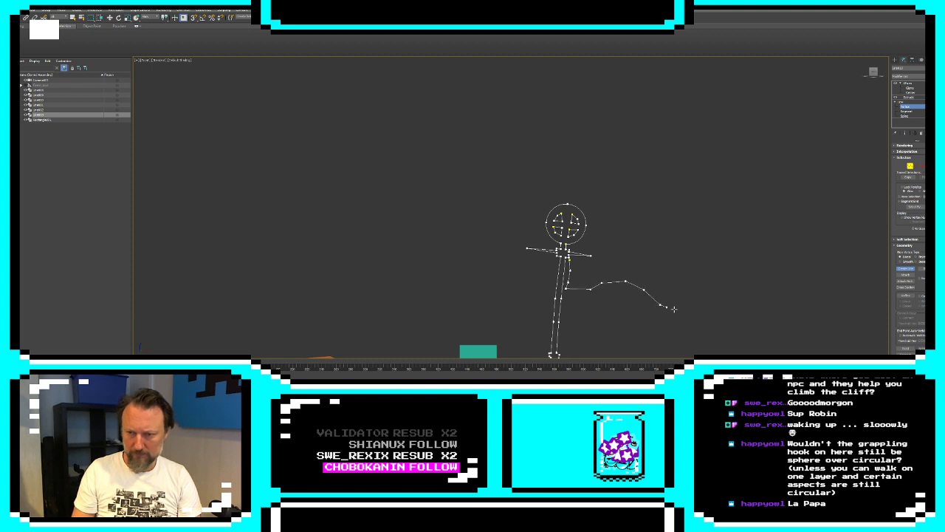
click(693, 311)
click(729, 309)
click(759, 305)
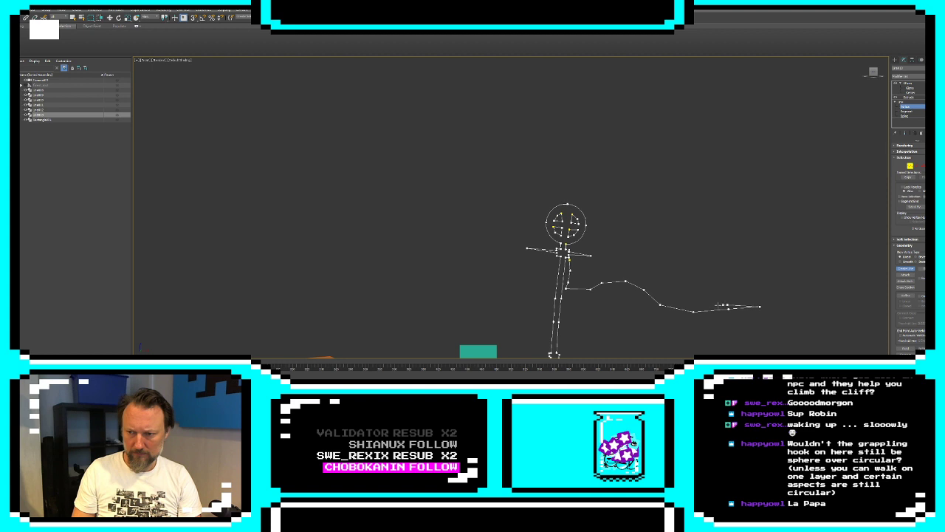
Draw the flag's upper edge from the tip back to its starting point, close the spline, and leave vertex editing
click(695, 302)
click(663, 294)
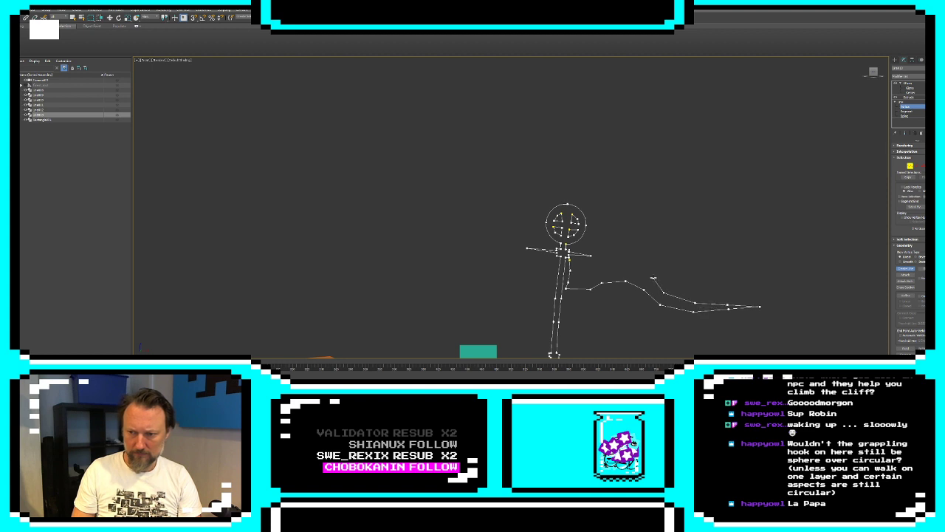
click(653, 278)
click(632, 265)
click(602, 263)
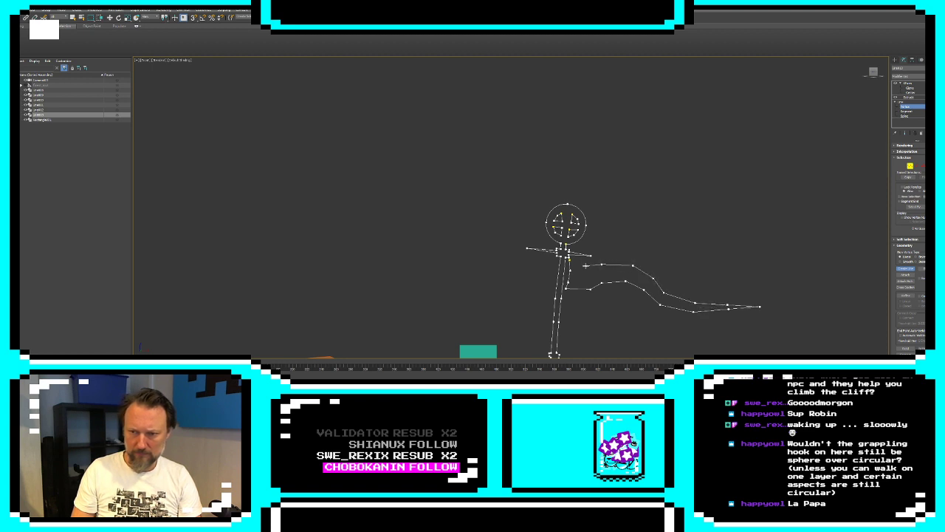
click(568, 258)
click(464, 212)
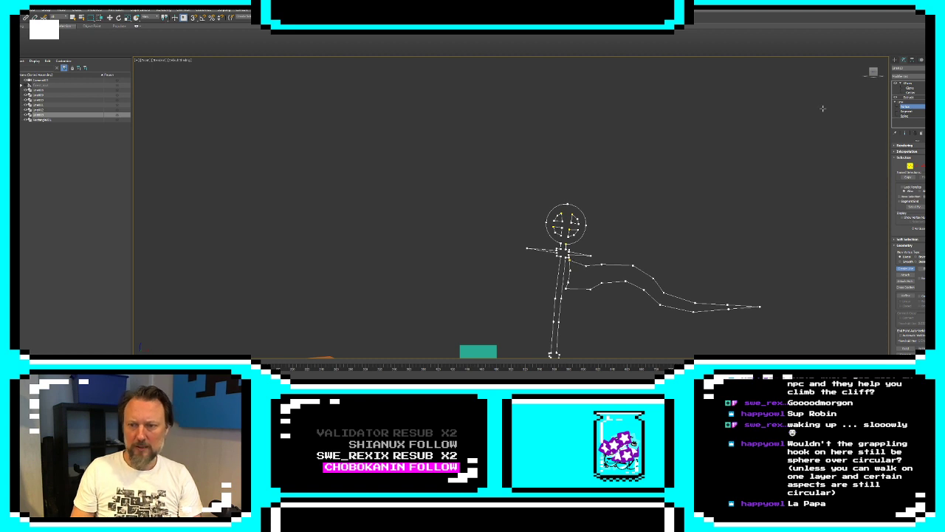
click(895, 67)
scroll(686, 200, down, 6)
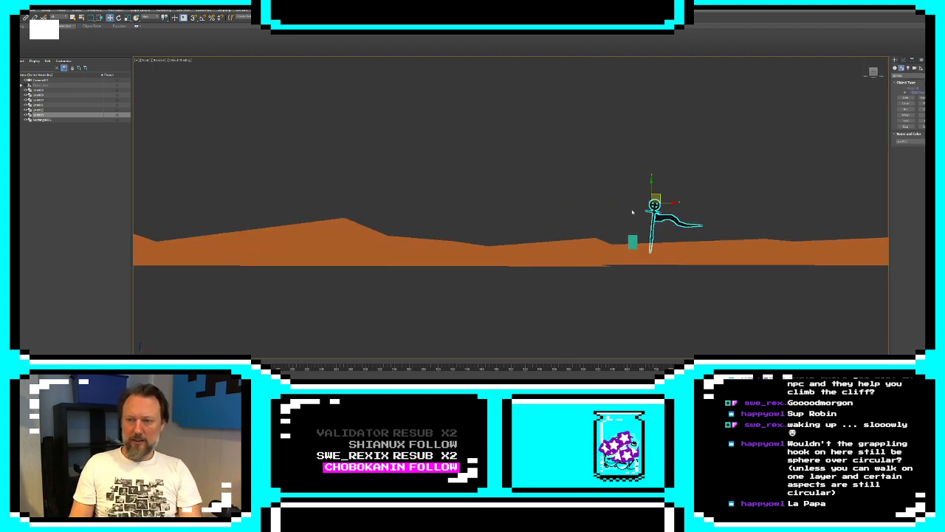
Move the vertices of the staff's head, crossguard and flag upward to lengthen the pole, then deselect the staff
click(638, 223)
click(654, 223)
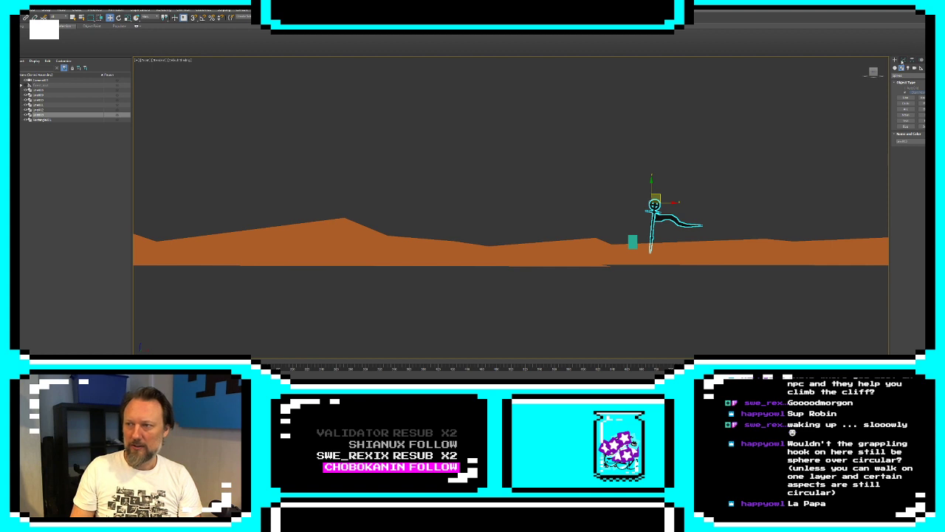
click(902, 61)
click(905, 106)
drag(631, 162, 740, 231)
drag(610, 167, 610, 166)
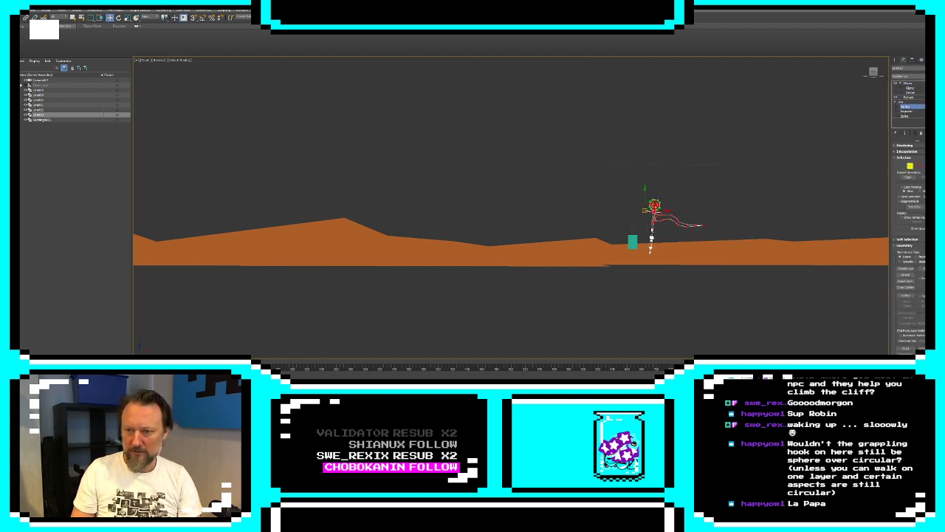
drag(679, 207, 662, 198)
click(657, 174)
click(773, 141)
click(894, 60)
click(781, 164)
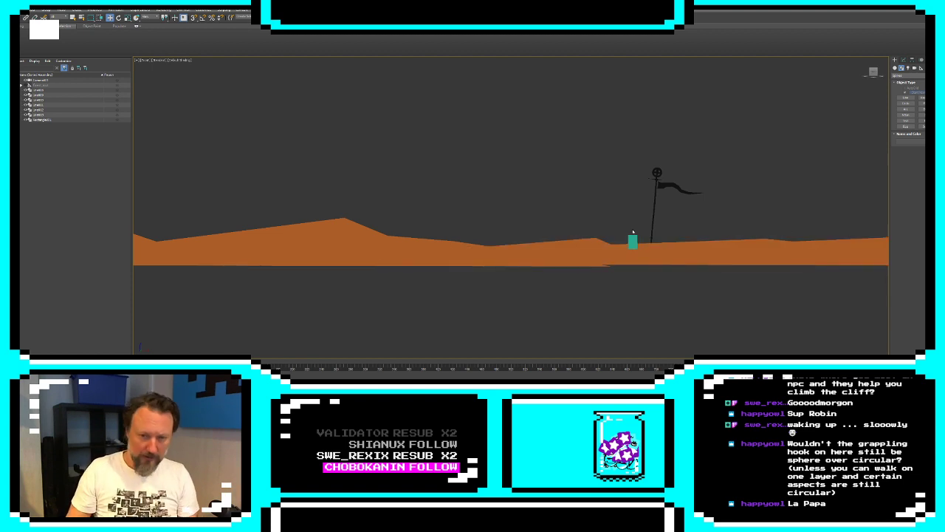
Draw a new line from the cliff's lower ledge up a stepped slope and across the flat top of a mesa
scroll(457, 238, down, 6)
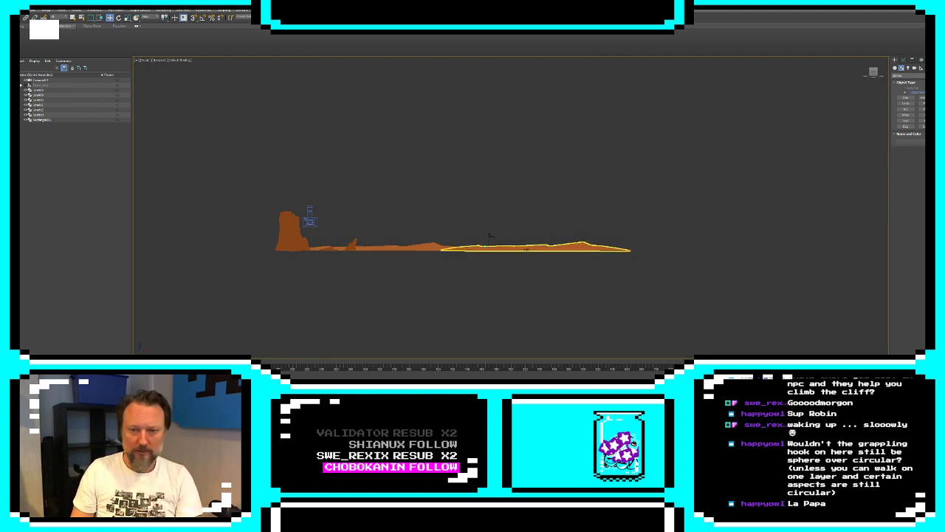
click(905, 96)
scroll(299, 229, up, 4)
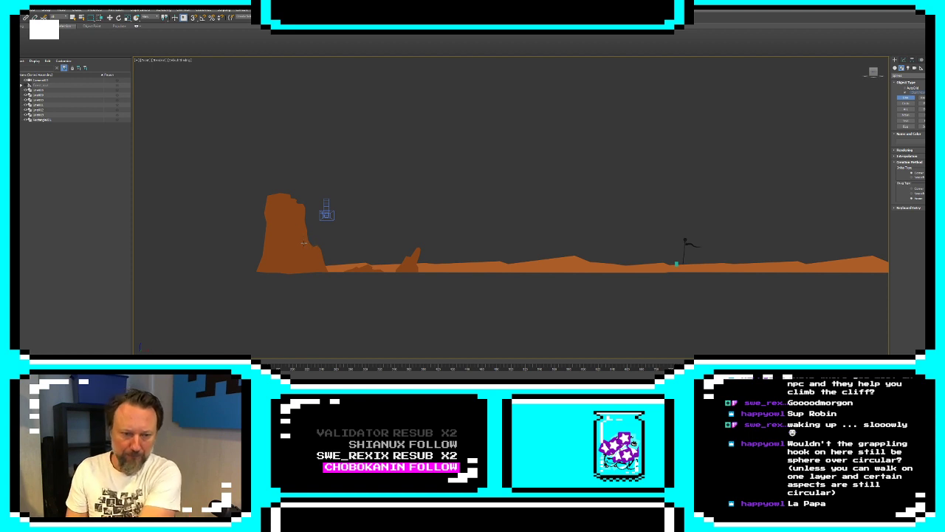
click(314, 251)
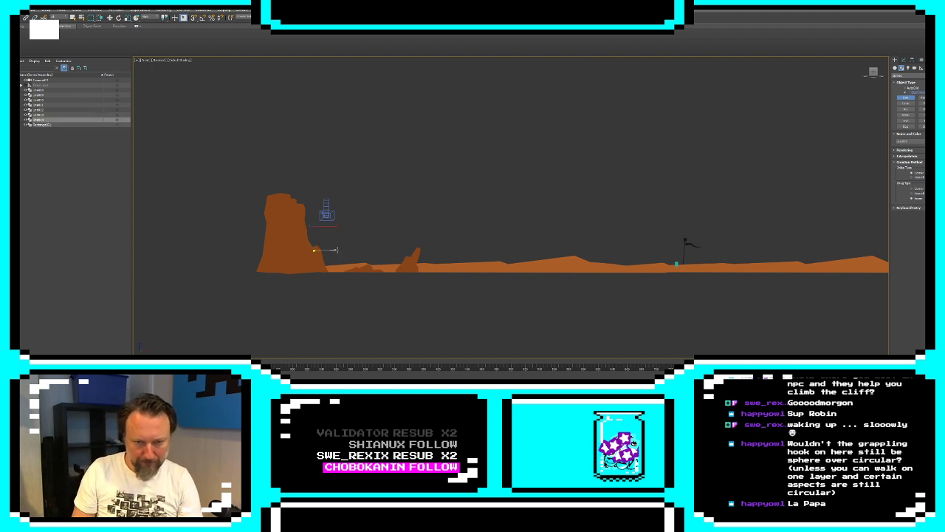
click(328, 249)
click(333, 247)
click(336, 244)
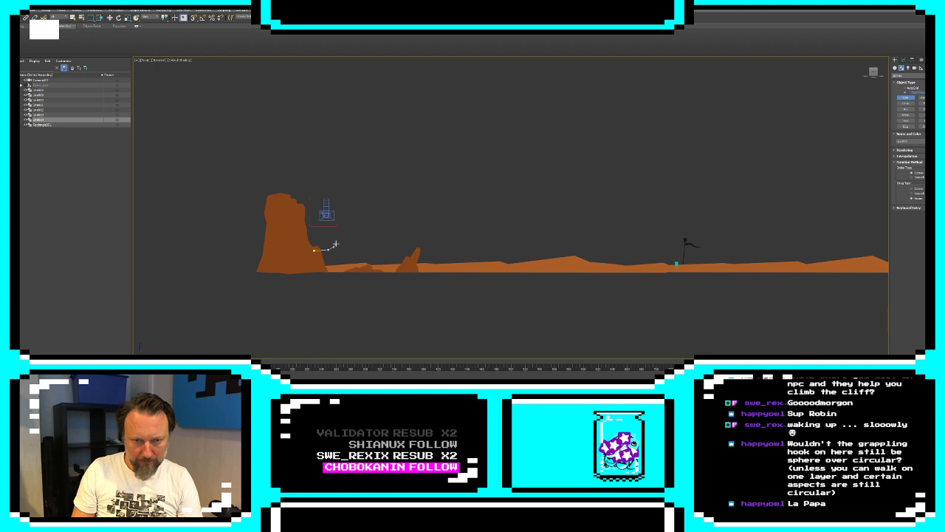
click(342, 242)
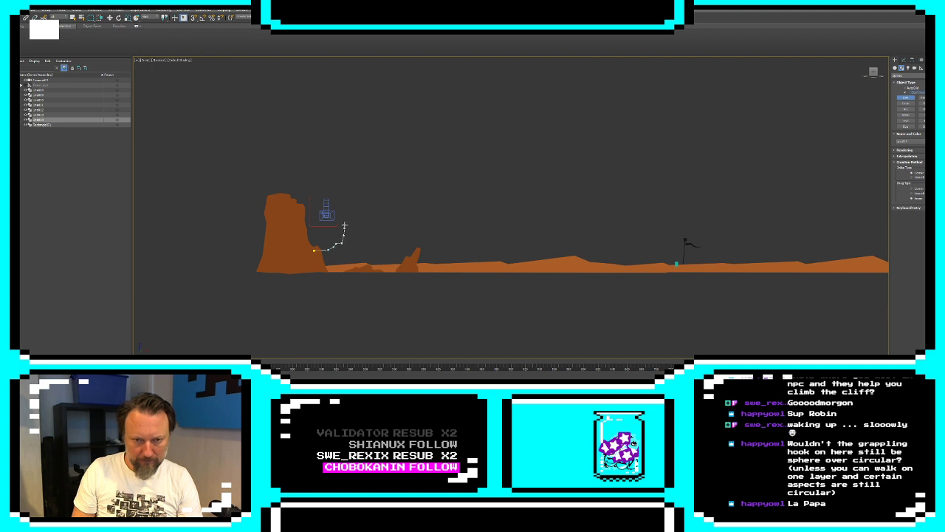
click(346, 222)
click(354, 220)
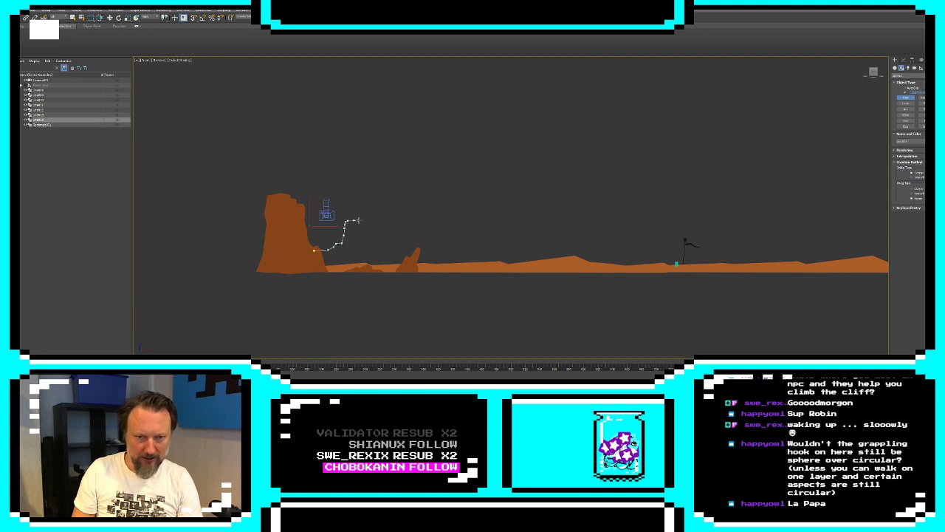
click(364, 219)
click(374, 221)
click(382, 221)
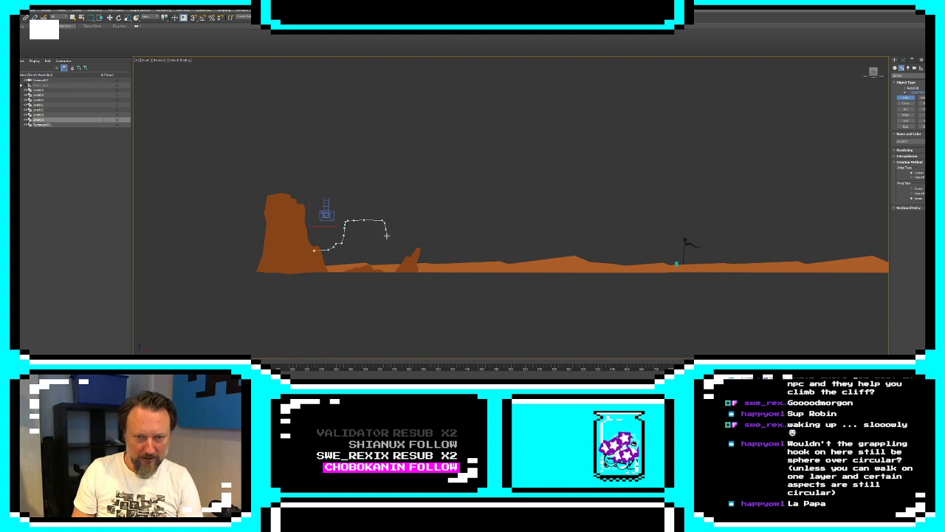
Continue the mesa outline down its right slope and back along the ground, then close the spline at its starting point
click(430, 253)
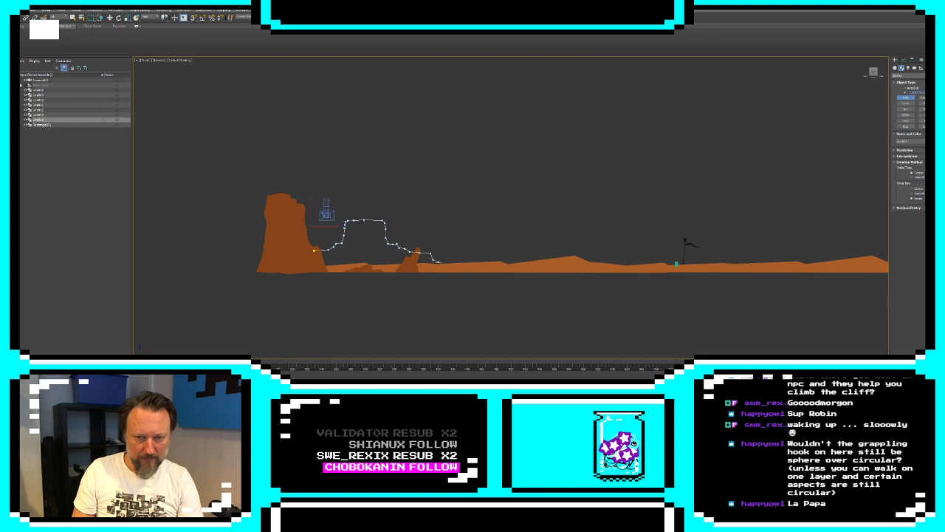
click(450, 262)
click(455, 273)
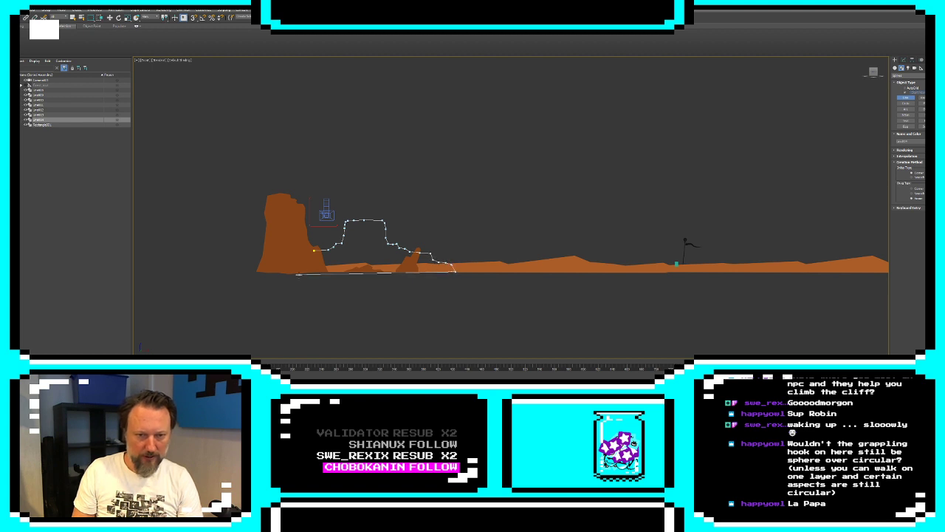
click(294, 270)
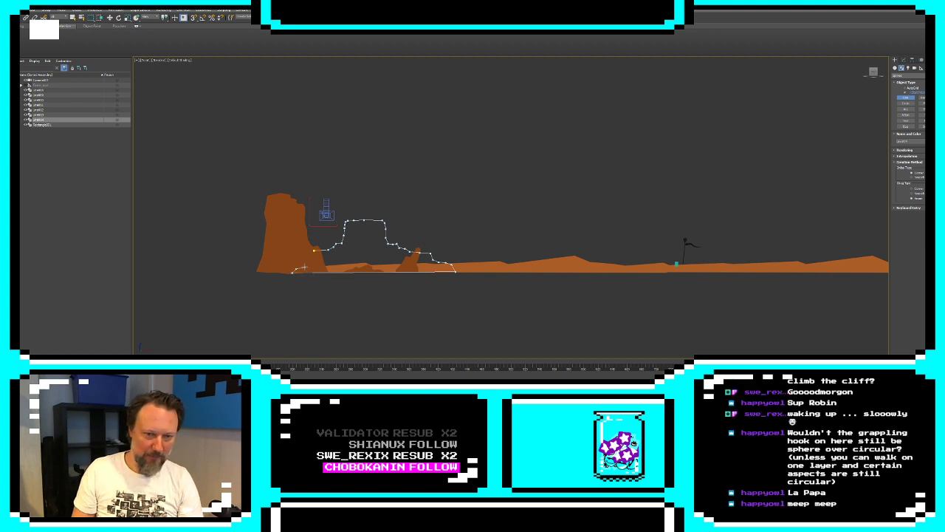
click(312, 251)
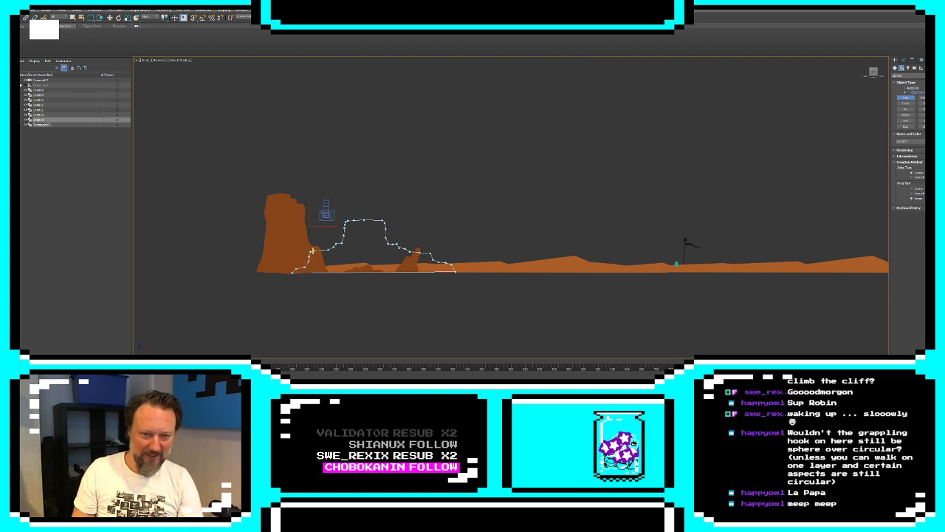
click(464, 212)
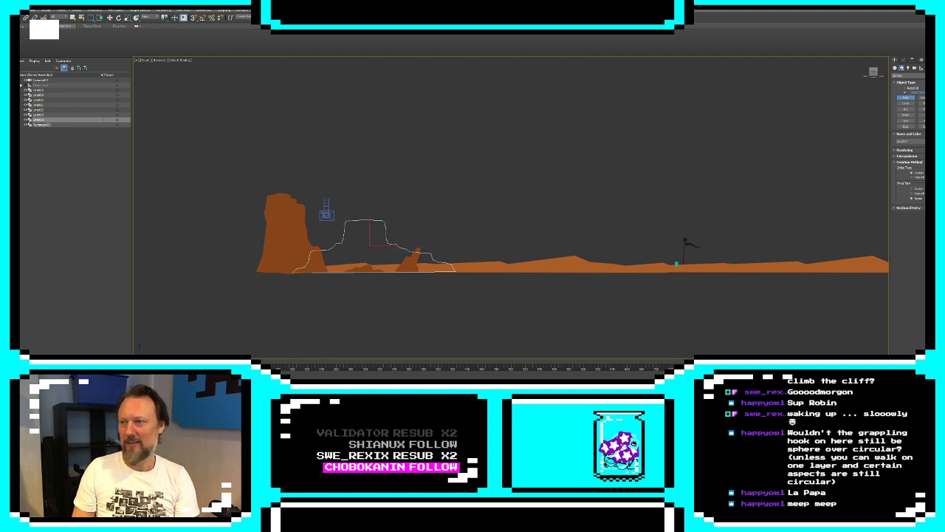
Apply an Extrude modifier to the mesa outline and set its object color to light orange
click(904, 60)
click(908, 76)
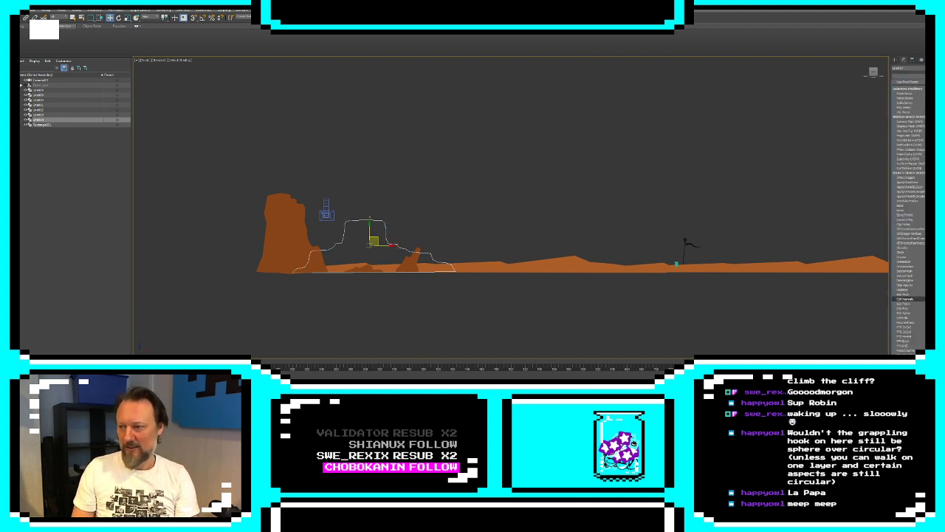
click(922, 319)
click(938, 68)
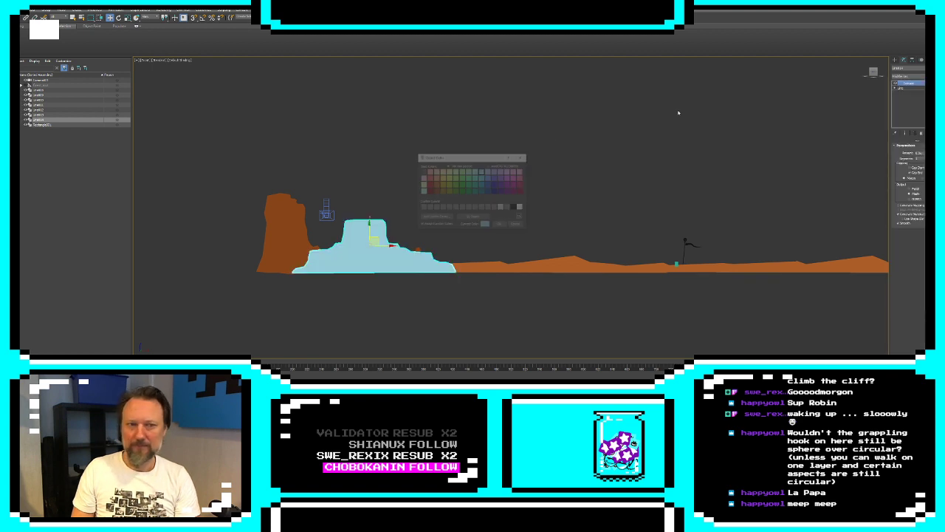
click(435, 178)
click(500, 224)
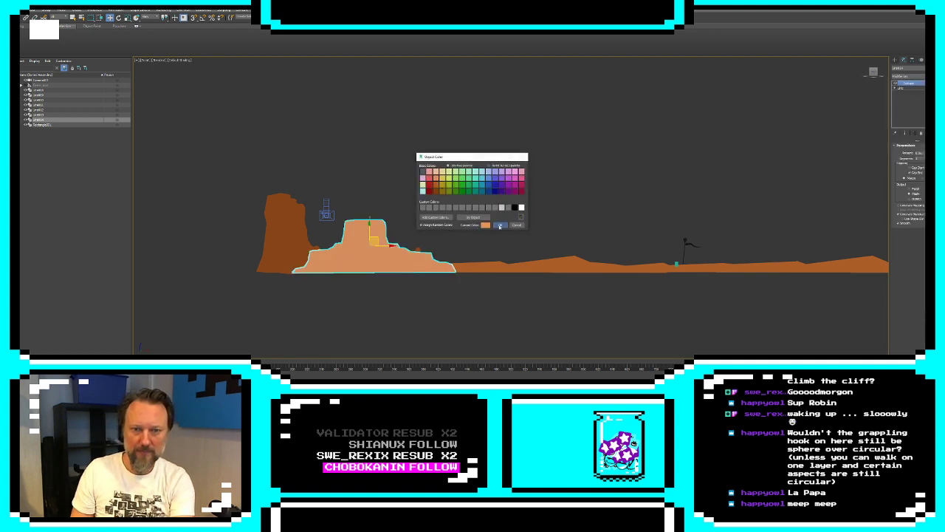
Add an XForm modifier to the mesa and use its gizmo to push the mesa back behind the cliff and ground
click(908, 76)
key(u)
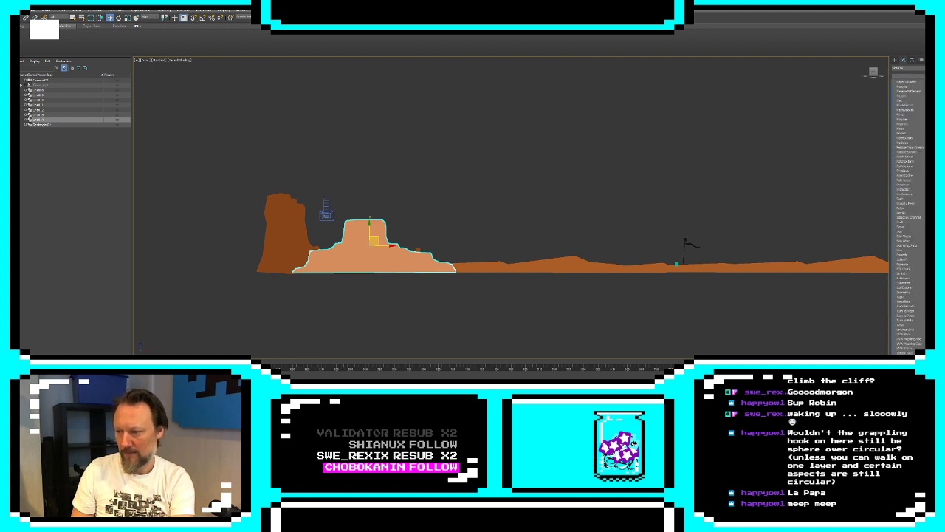
key(Return)
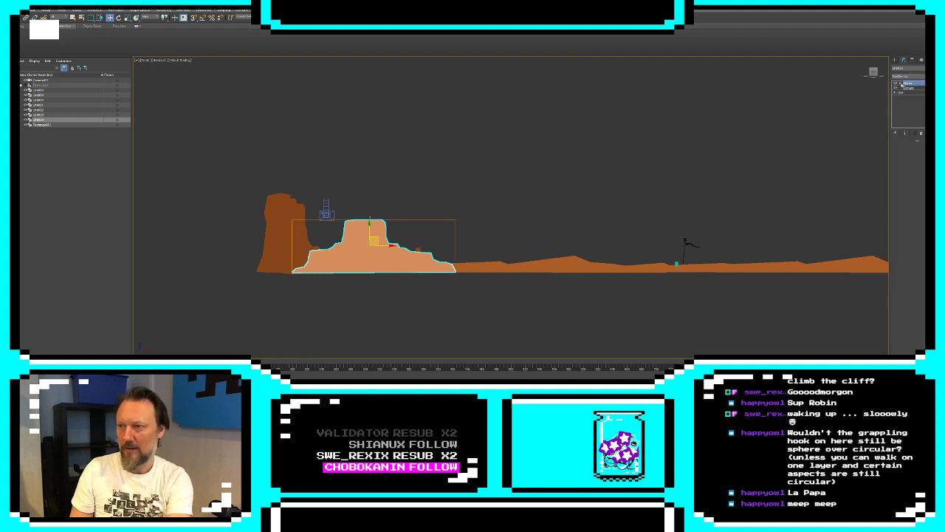
click(901, 84)
click(909, 88)
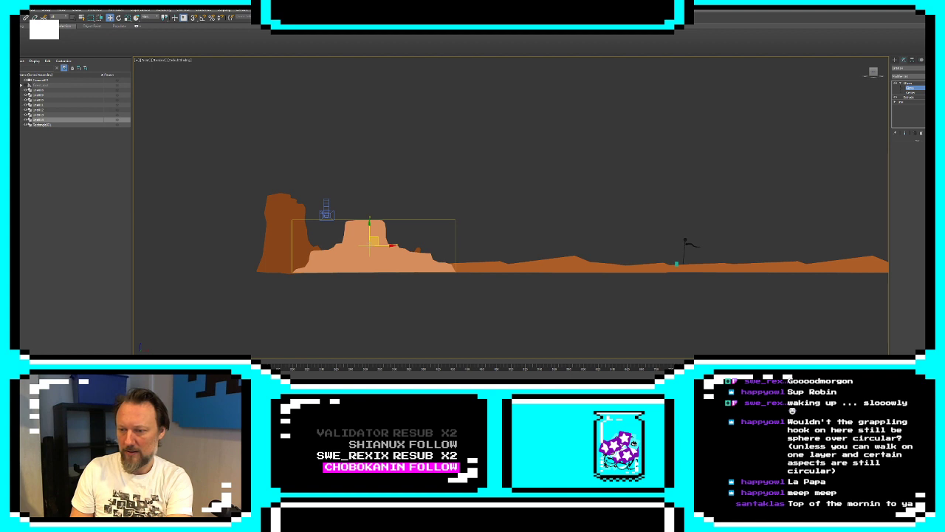
key(Return)
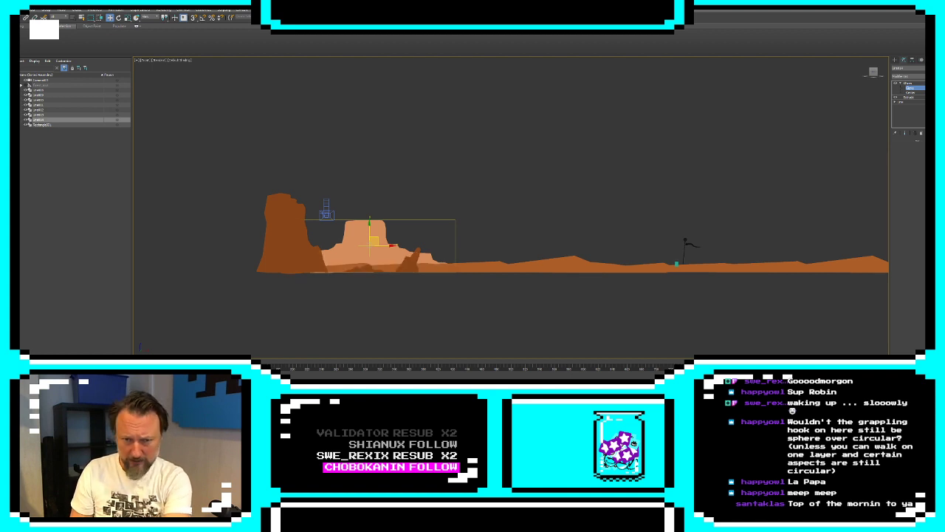
click(894, 60)
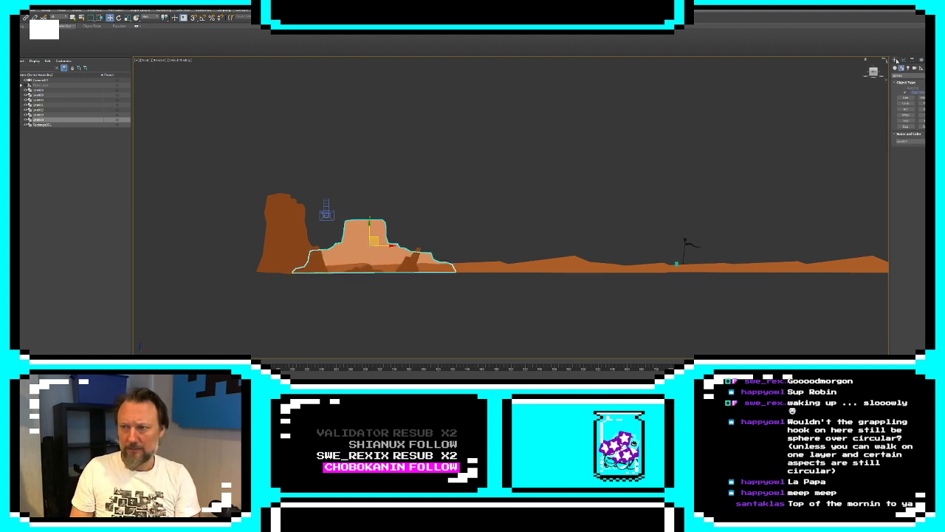
Clone the mesa as a Reference farther along the ground and place the copy just behind the flagged staff
click(759, 138)
middle_drag(380, 260, 403, 260)
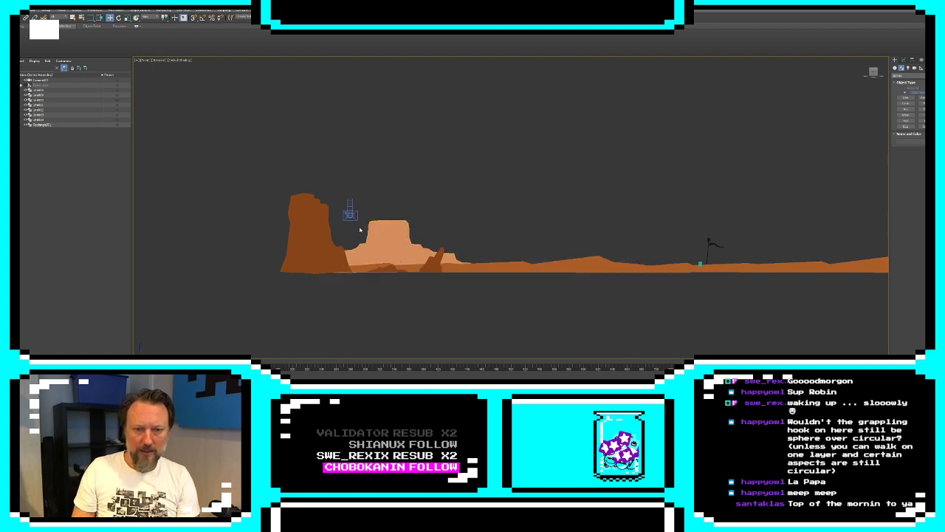
click(400, 236)
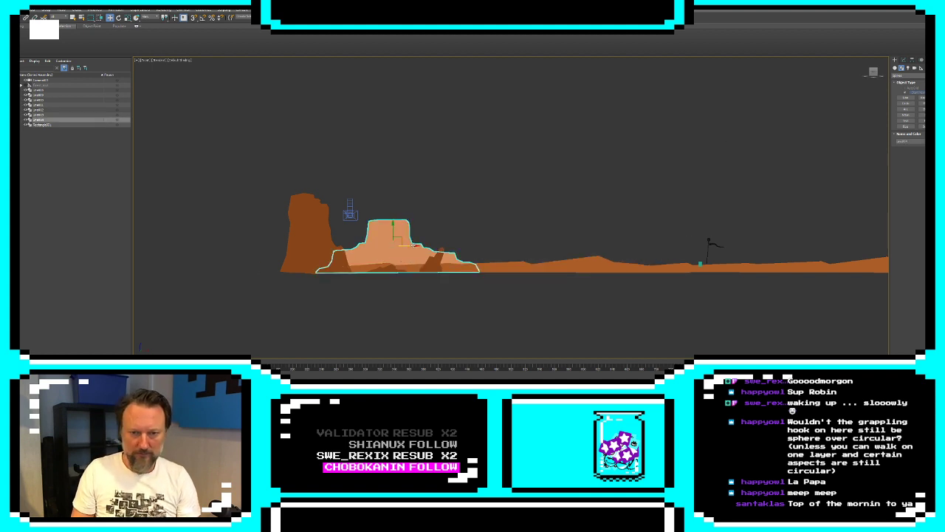
shift+drag(412, 248, 872, 249)
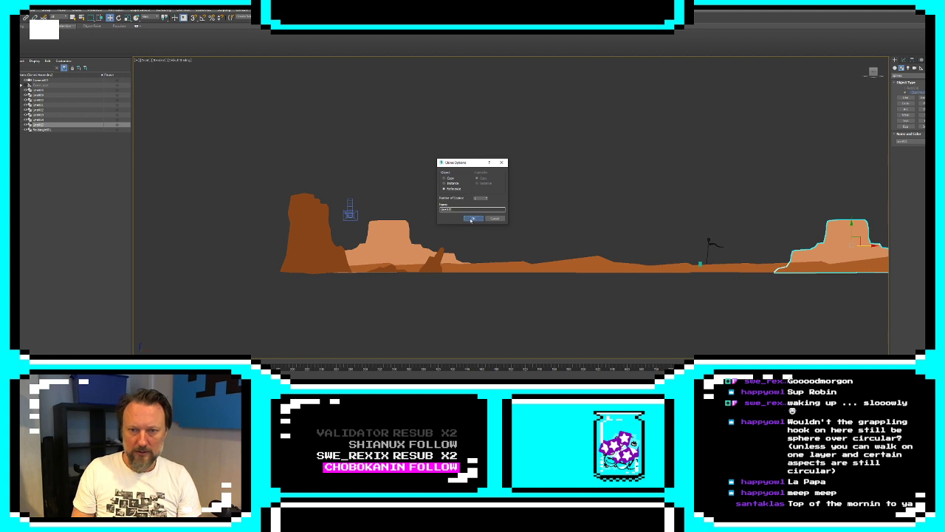
click(471, 219)
middle_drag(901, 310, 771, 295)
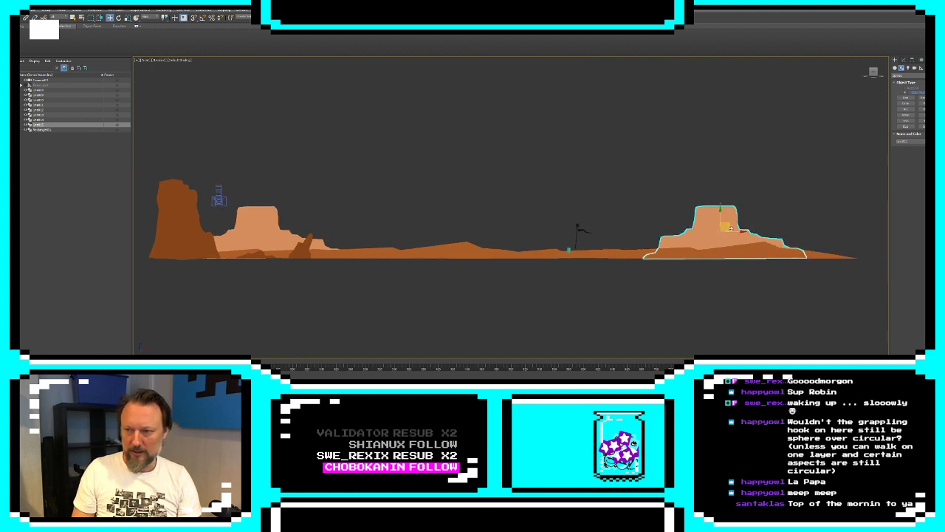
mouse_move(739, 231)
mouse_down()
mouse_move(626, 230)
mouse_move(652, 230)
mouse_up()
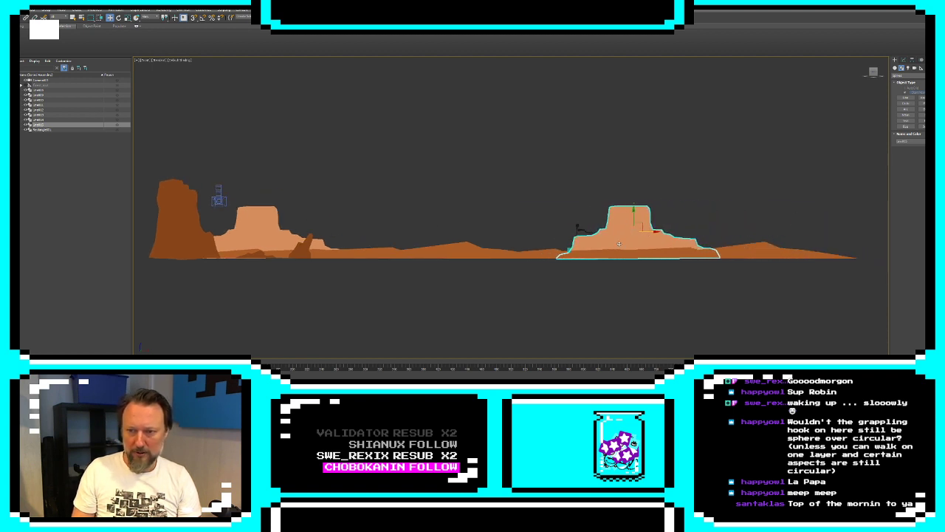
click(578, 229)
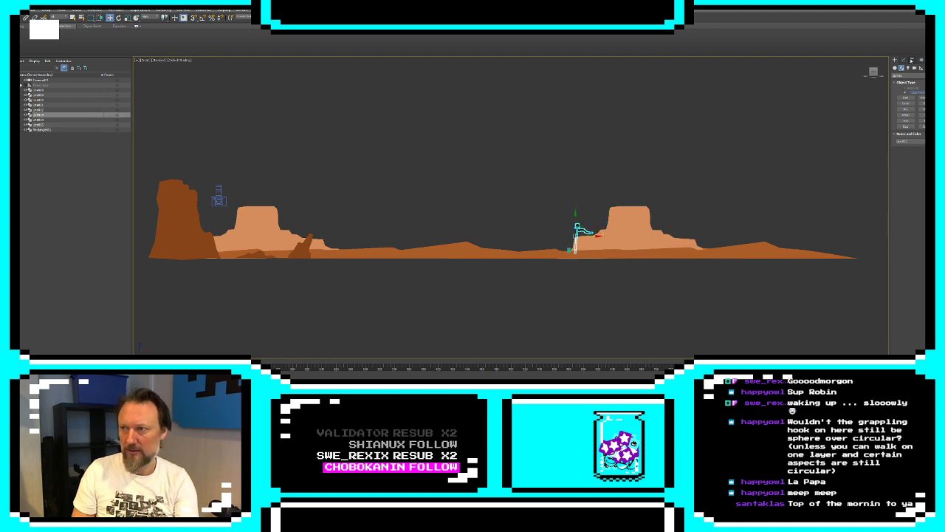
click(904, 59)
click(907, 87)
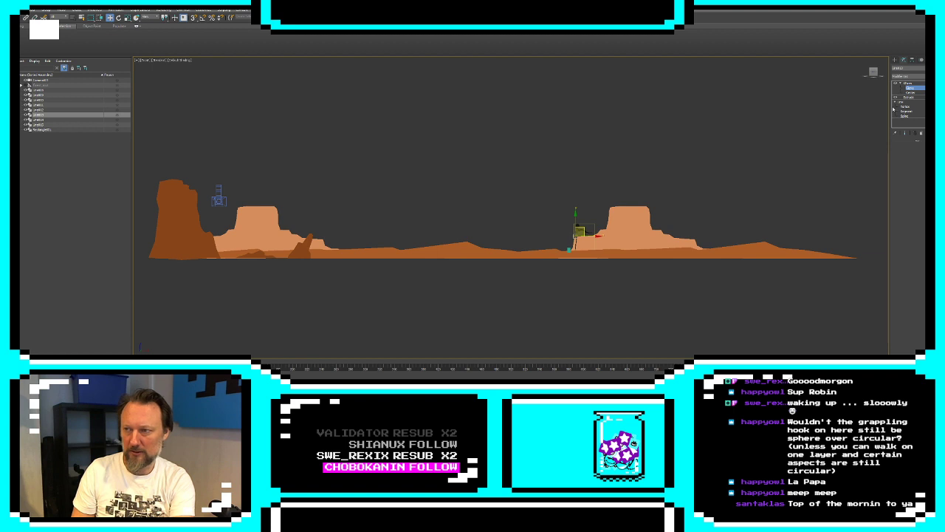
click(894, 60)
click(758, 144)
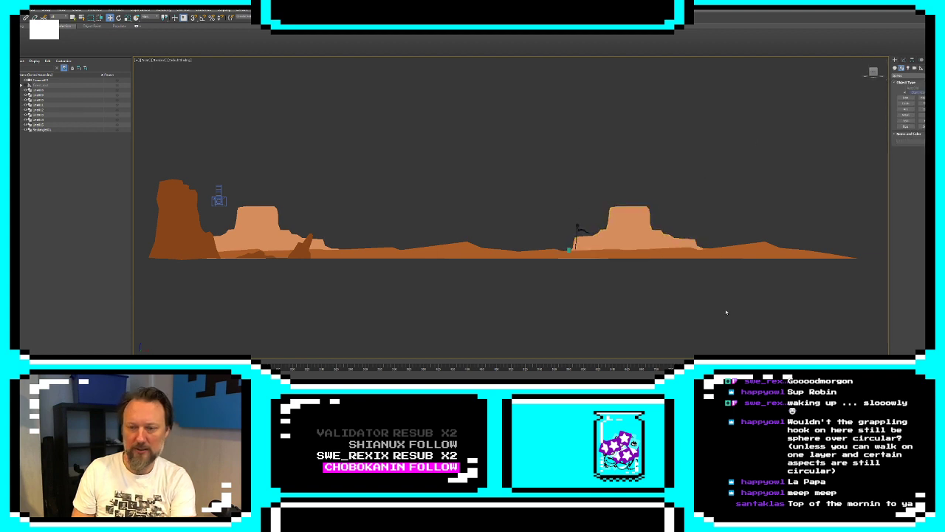
Switch to the four-viewport layout, show the camera view in place of Perspective, and move the camera across to the flagged staff
key(alt+w)
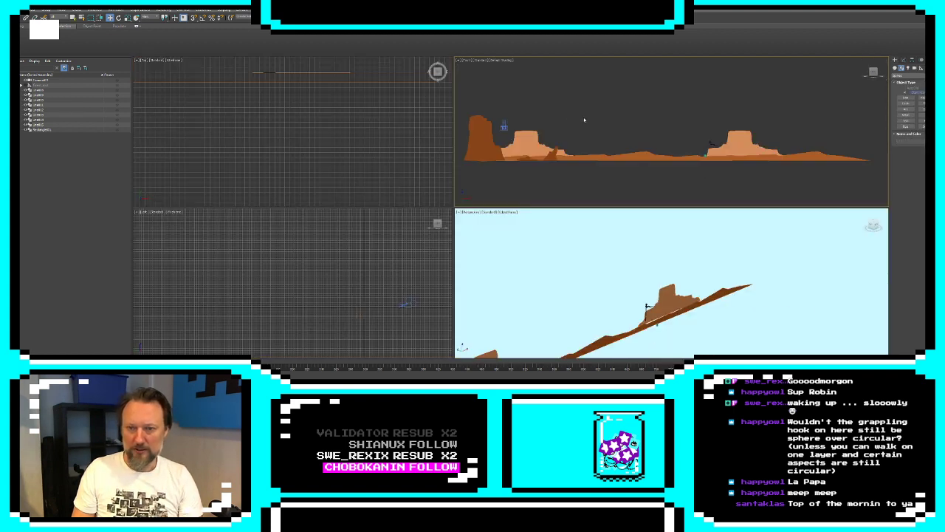
click(521, 229)
key(c)
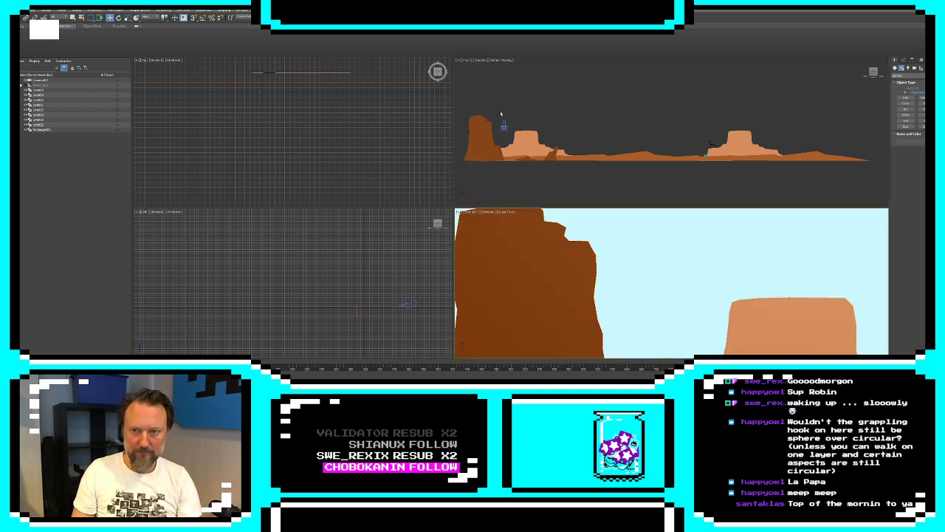
click(505, 126)
drag(504, 126, 714, 140)
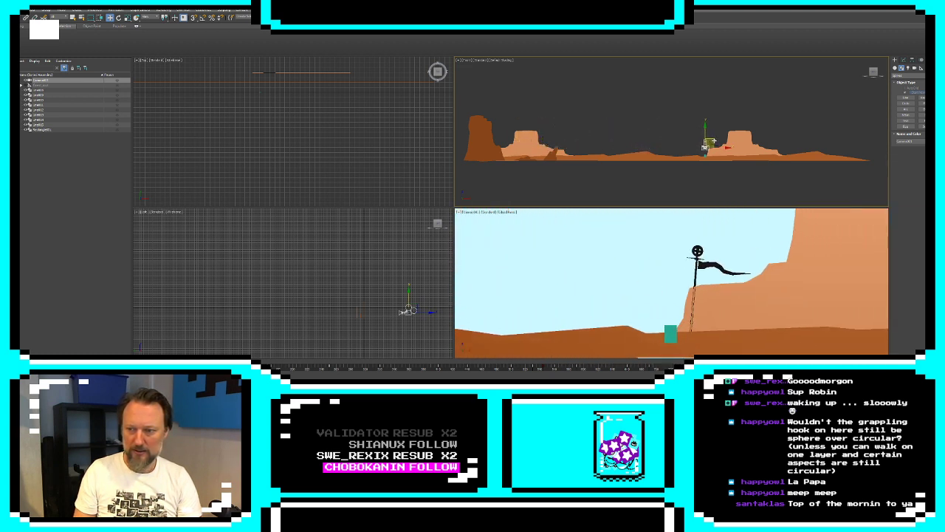
Push the copied mesa farther back behind the staff using its XForm gizmo
click(749, 290)
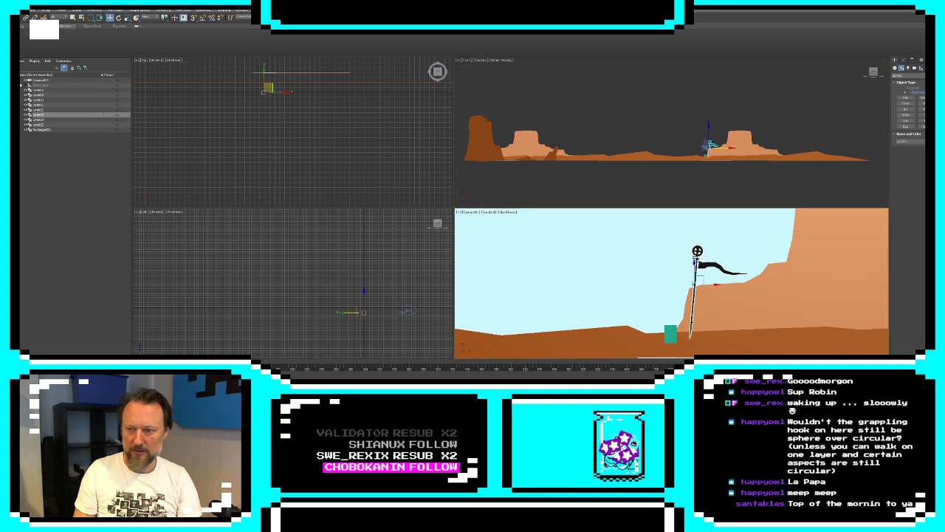
click(741, 288)
click(912, 59)
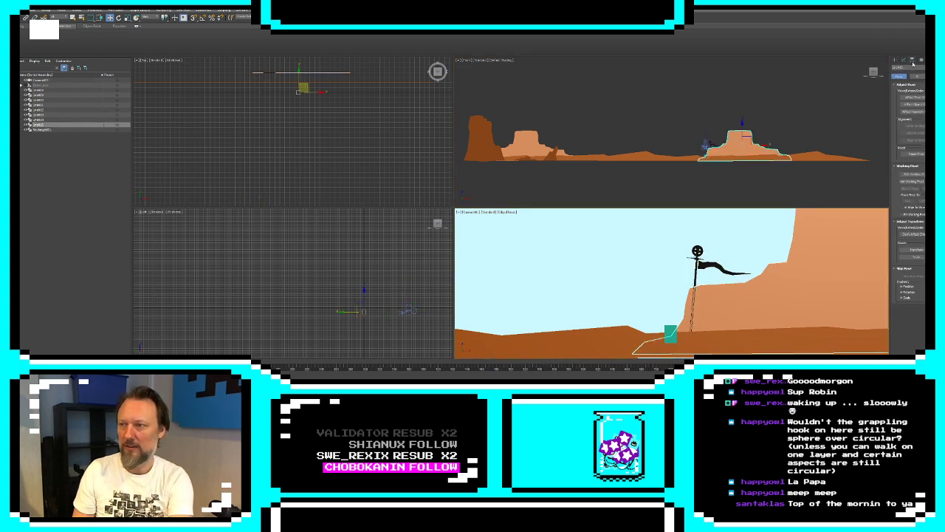
click(903, 60)
click(911, 89)
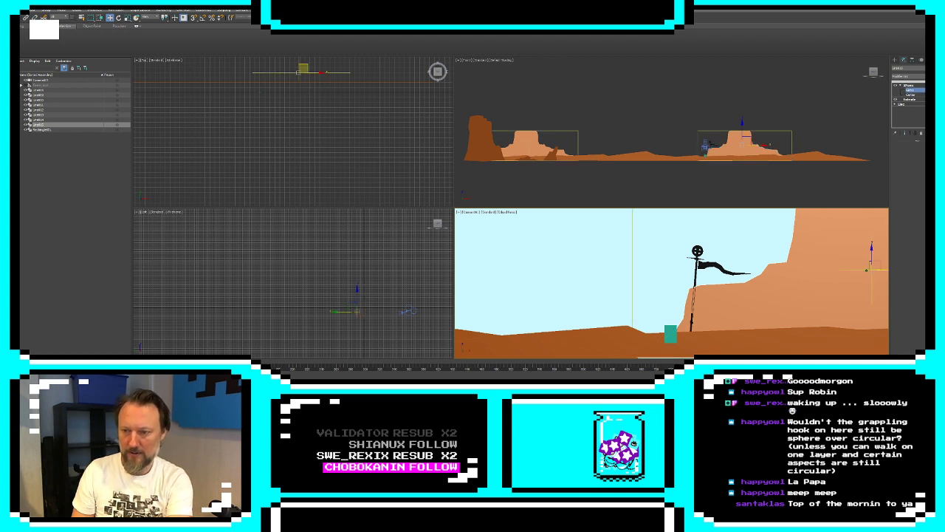
drag(869, 269, 845, 271)
click(896, 60)
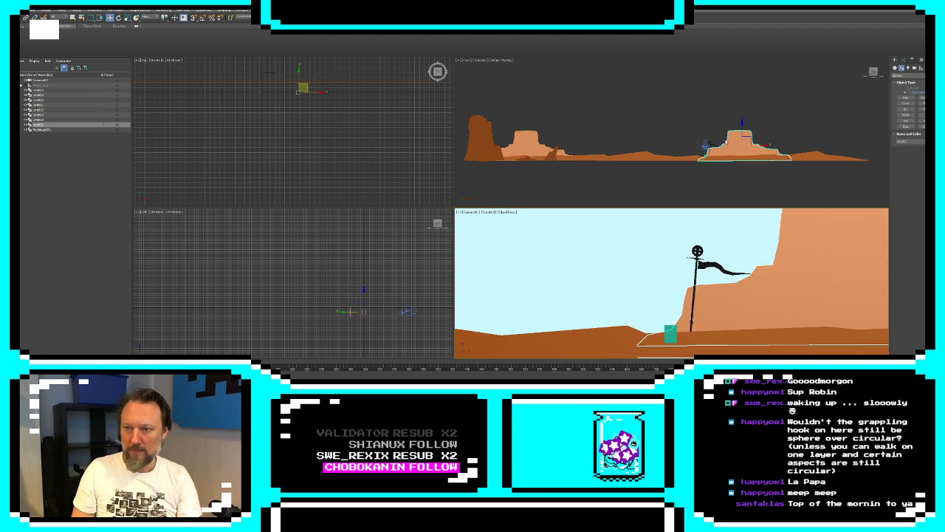
Move the camera along the ground to between the two mesas to preview the layered depth
click(706, 145)
drag(714, 141, 598, 139)
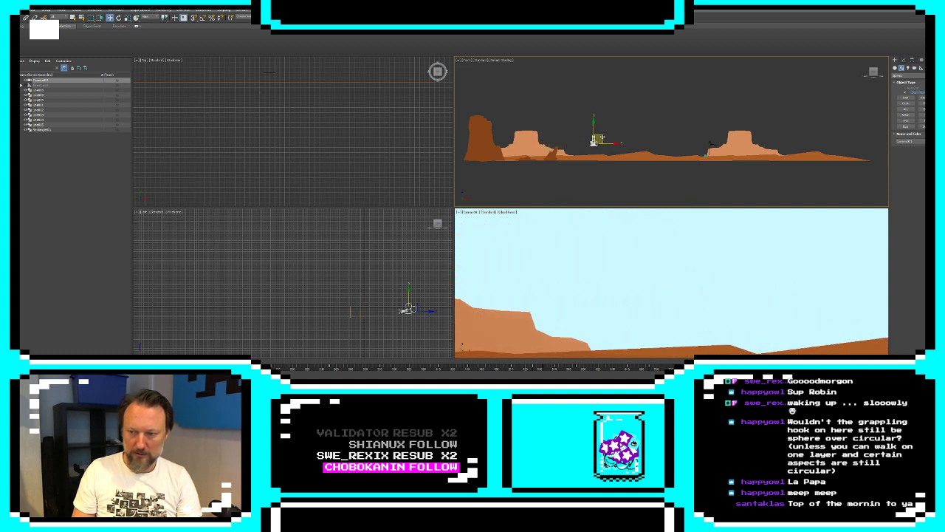
click(484, 154)
middle_drag(484, 154, 555, 161)
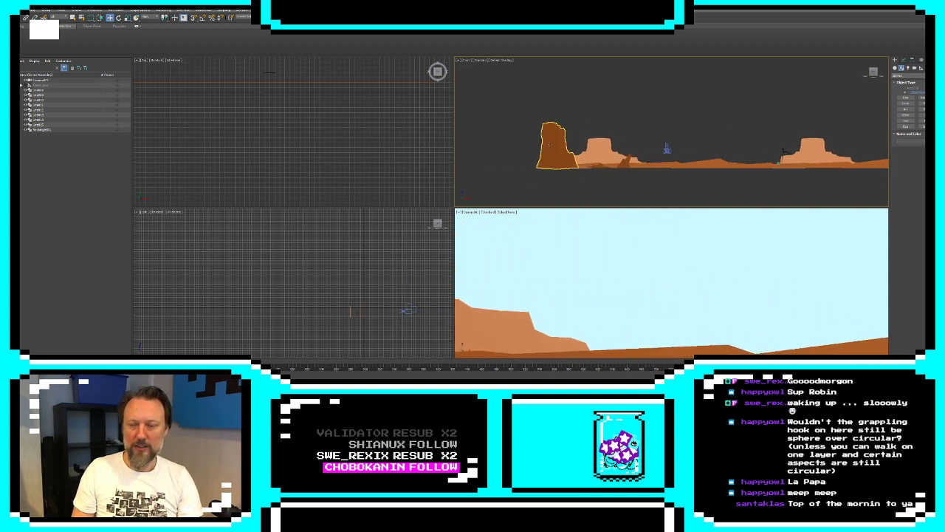
scroll(557, 138, up, 5)
click(558, 140)
click(902, 62)
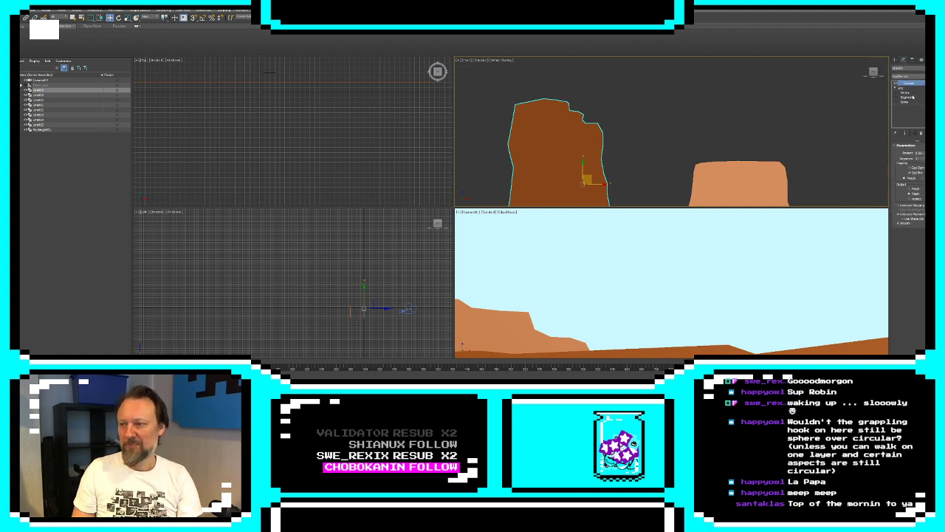
click(895, 60)
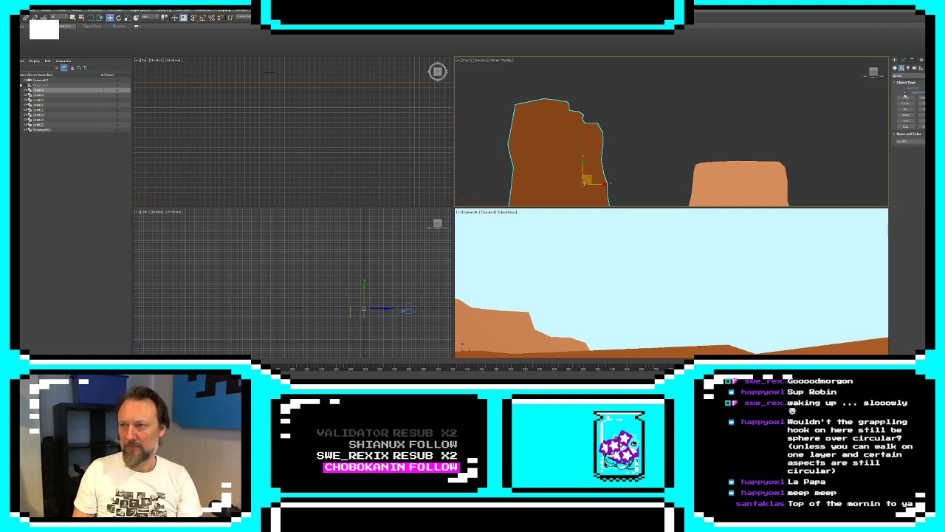
click(905, 96)
scroll(628, 151, down, 8)
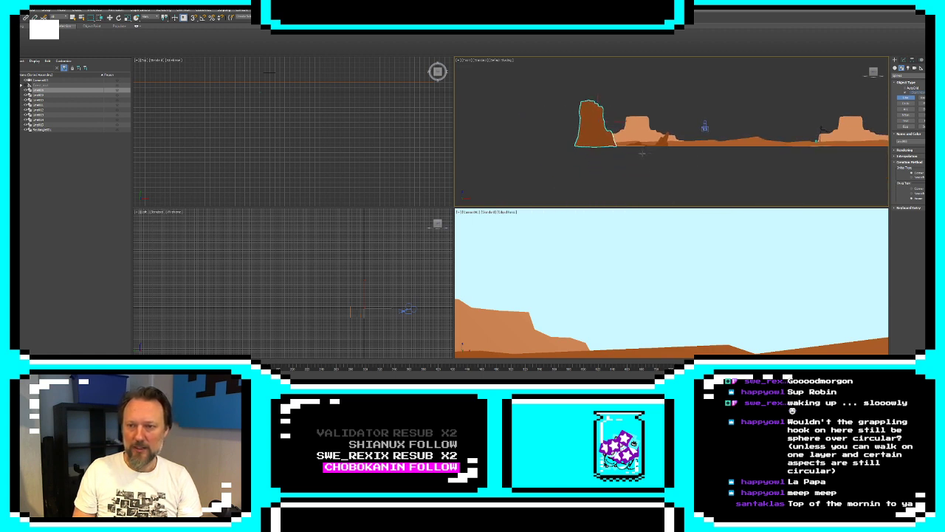
scroll(634, 152, up, 5)
middle_drag(717, 135, 554, 162)
scroll(556, 162, down, 4)
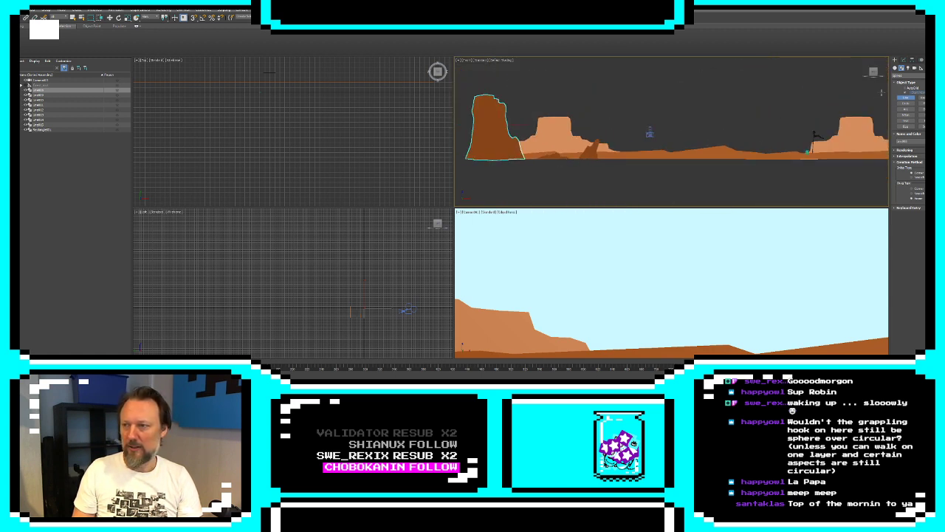
Draw a plane in the Top view spanning the landscape's width and extending in front of and behind the ground layer
click(895, 67)
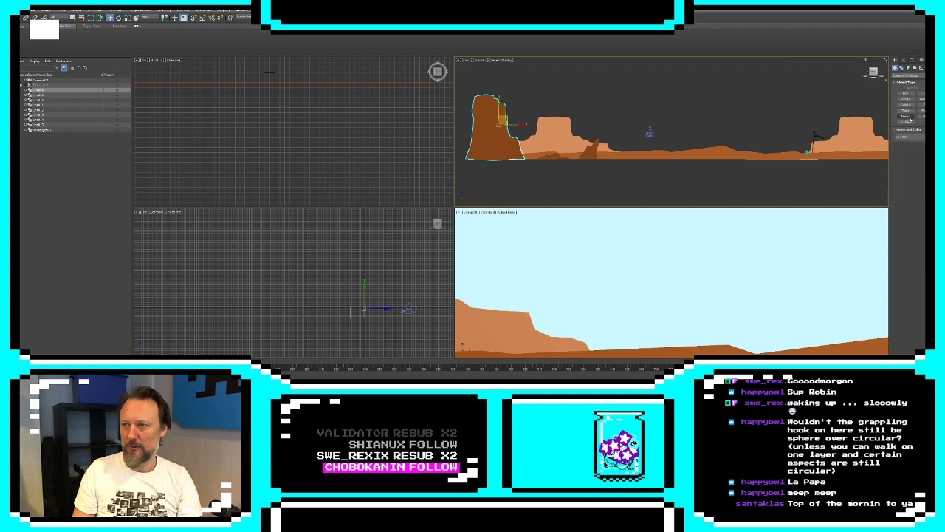
click(921, 116)
scroll(304, 167, down, 10)
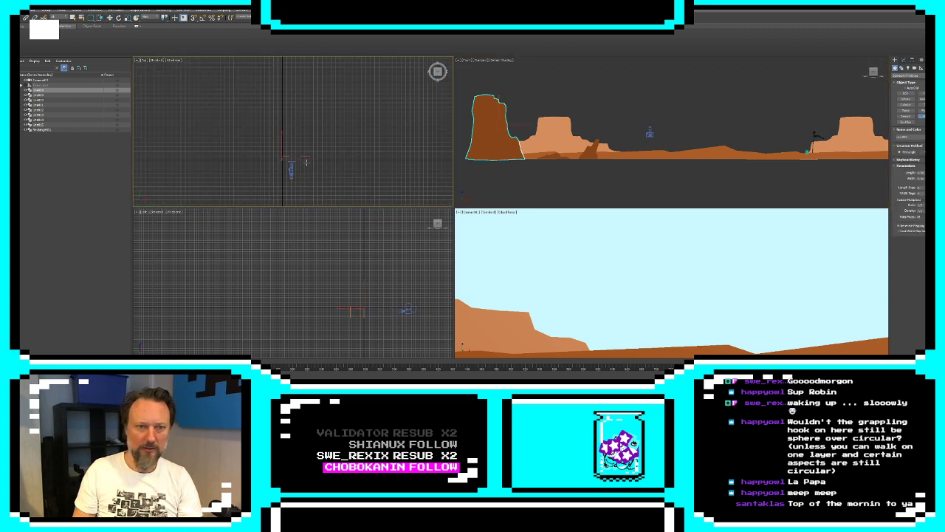
scroll(303, 167, up, 3)
drag(252, 132, 323, 183)
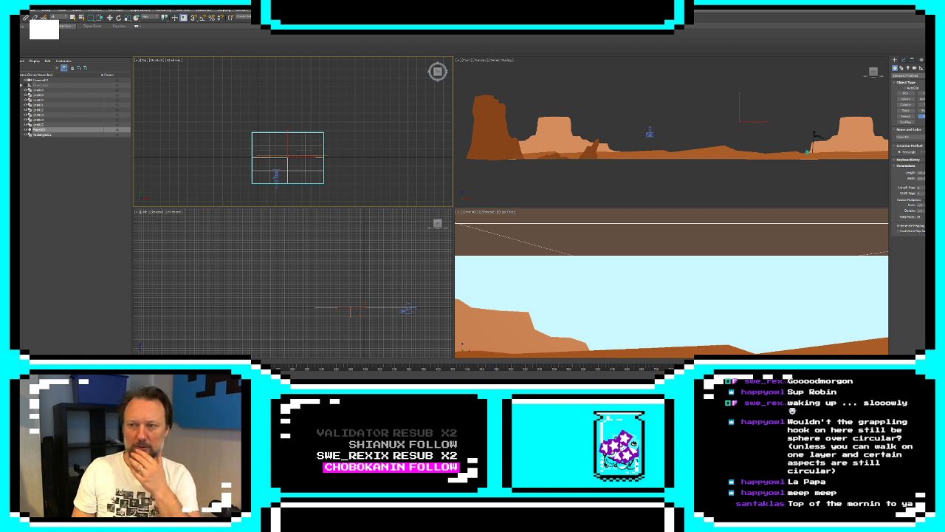
Set the new ground plane's object color to orange-brown
click(930, 137)
click(435, 169)
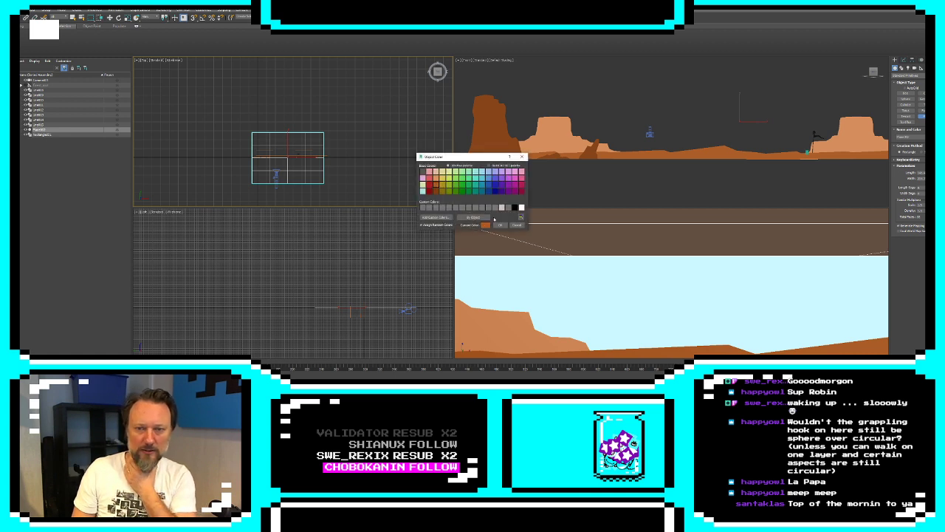
click(500, 224)
Lower the ground plane in the Front view to the base of the landscape shapes
scroll(736, 122, down, 5)
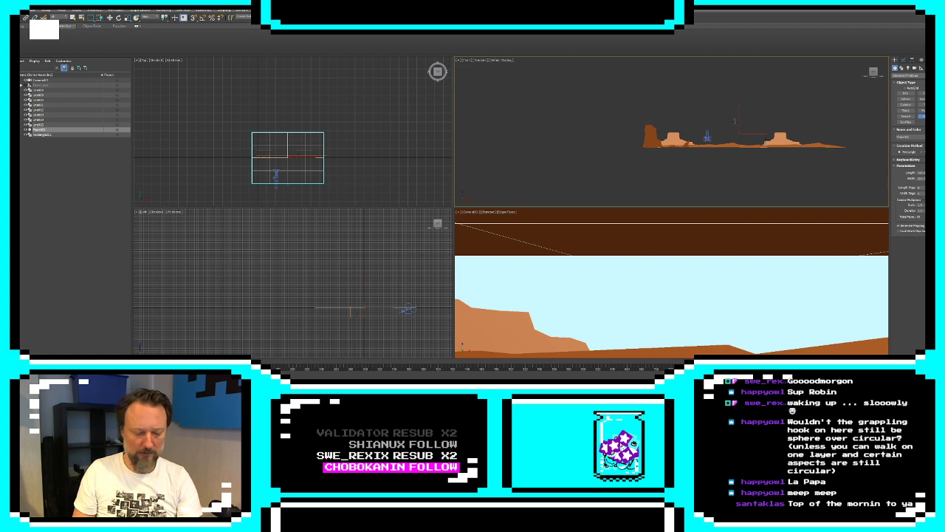
key(w)
drag(739, 123, 738, 135)
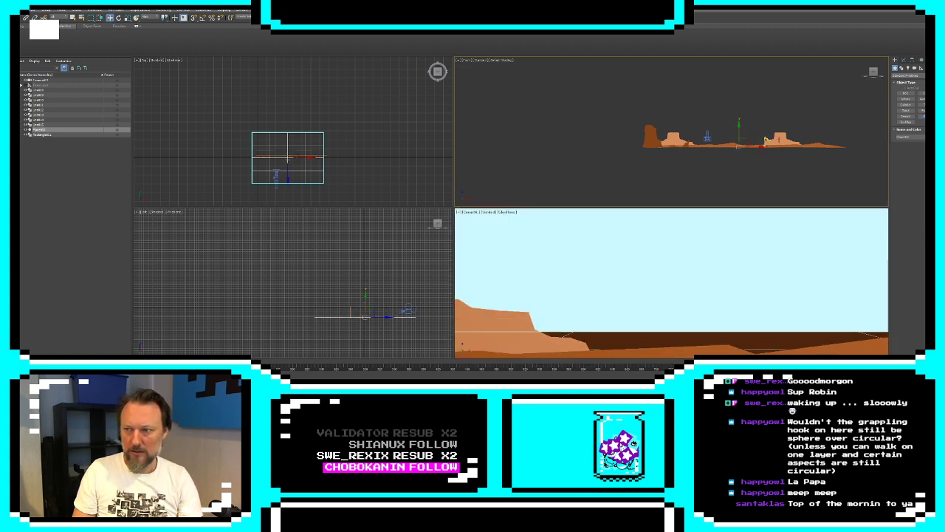
Change the ground plane's object color to light orange and deselect it
click(930, 137)
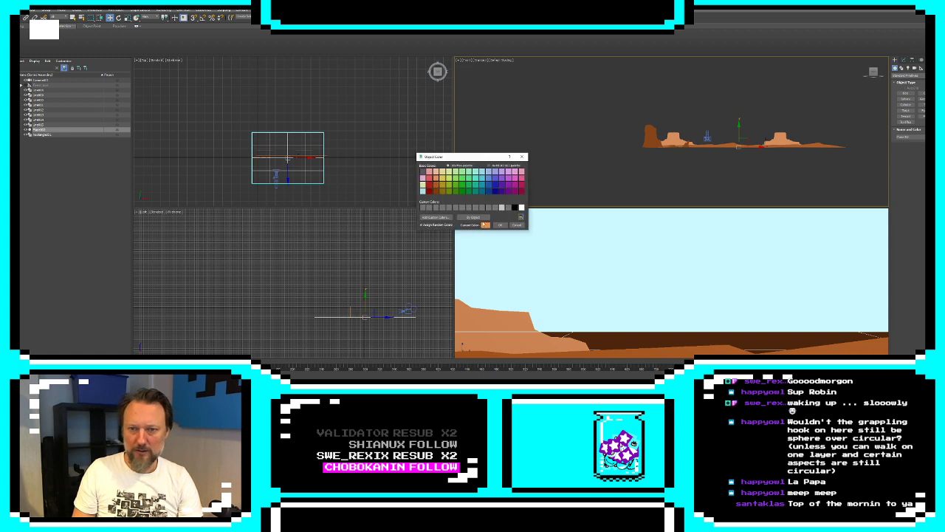
click(500, 225)
click(613, 275)
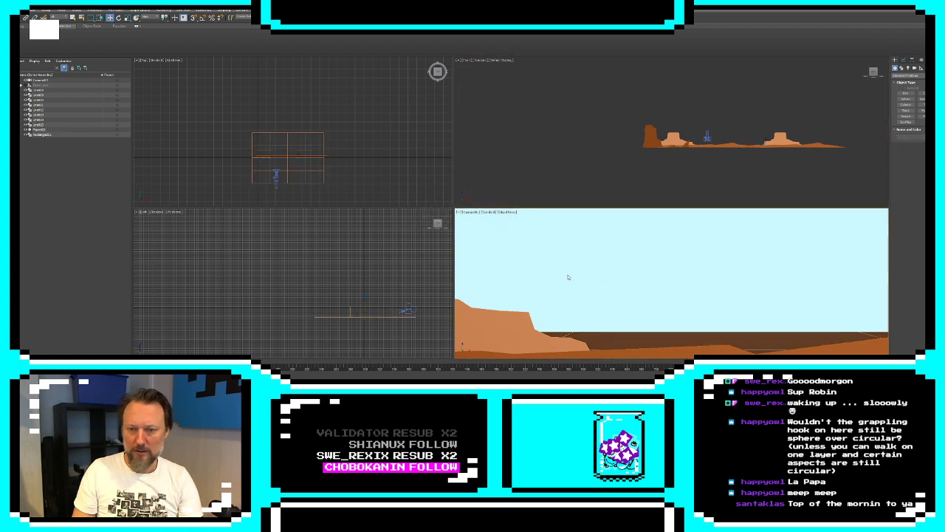
Move the camera in front of the mesa beside the cliff and lower it closer to the ground
click(710, 136)
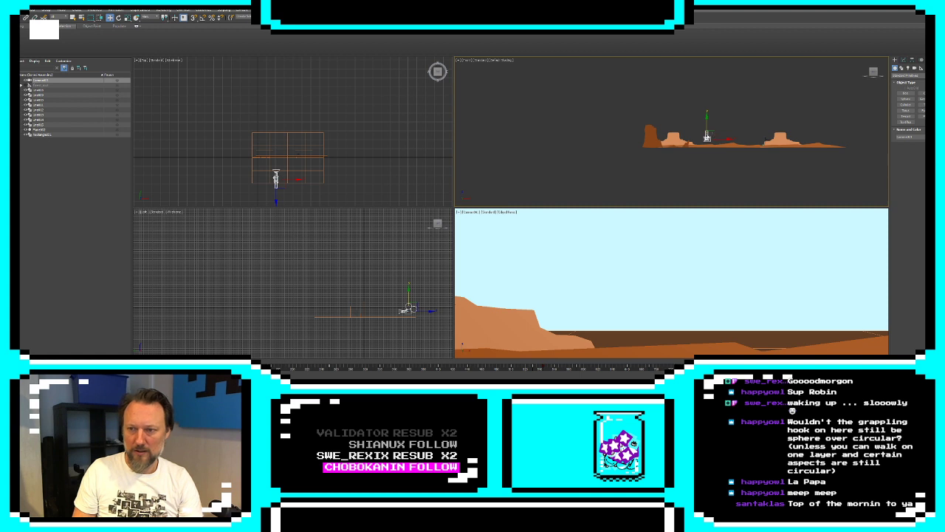
drag(708, 137, 685, 136)
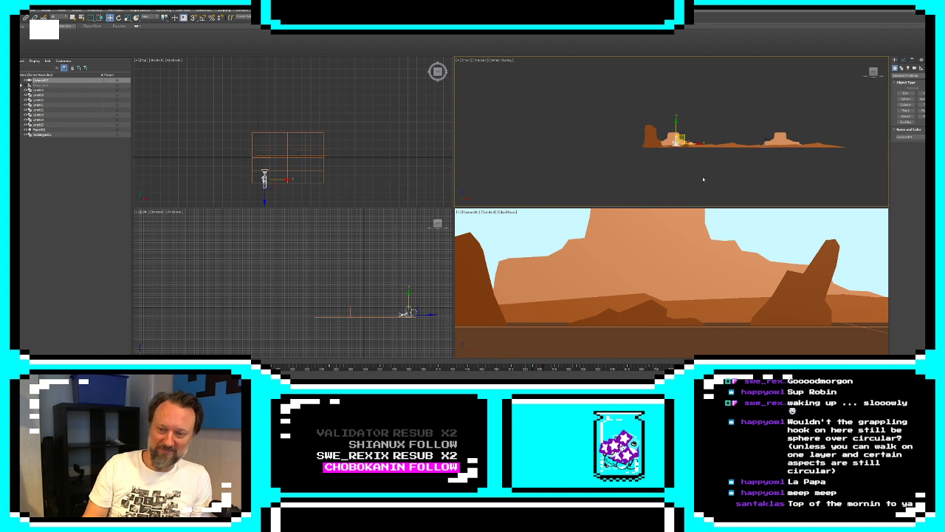
Draw a backdrop plane in the Front view over the whole landscape and move it behind the ground plane's far edge
click(919, 116)
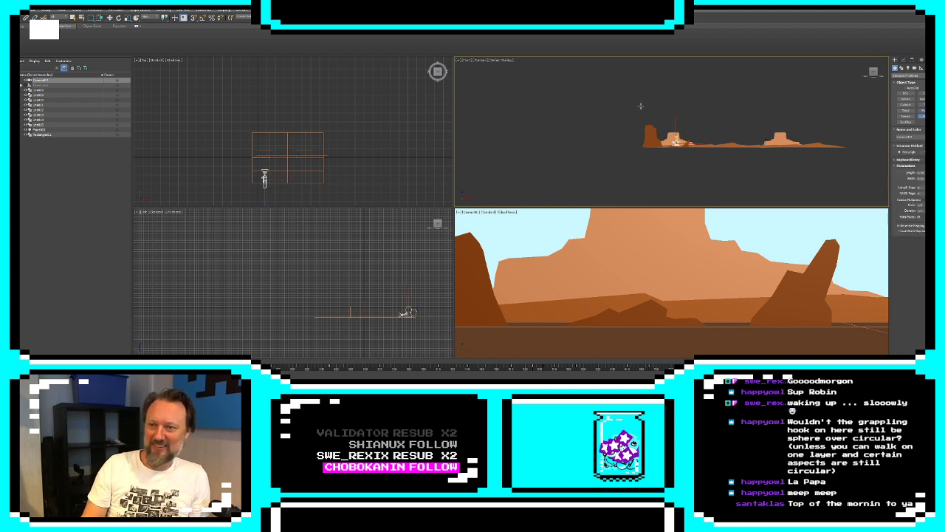
drag(641, 105, 847, 148)
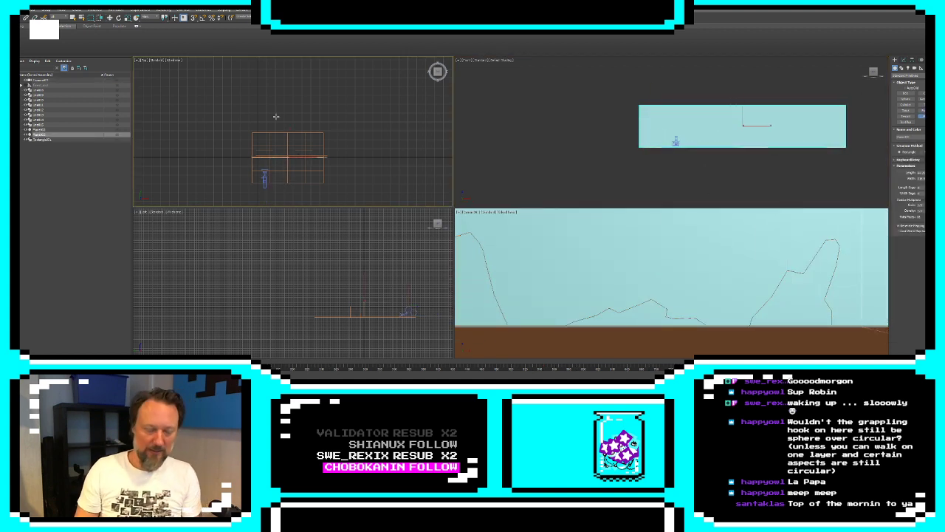
key(w)
mouse_move(289, 138)
mouse_down()
mouse_move(293, 113)
mouse_move(295, 124)
mouse_up()
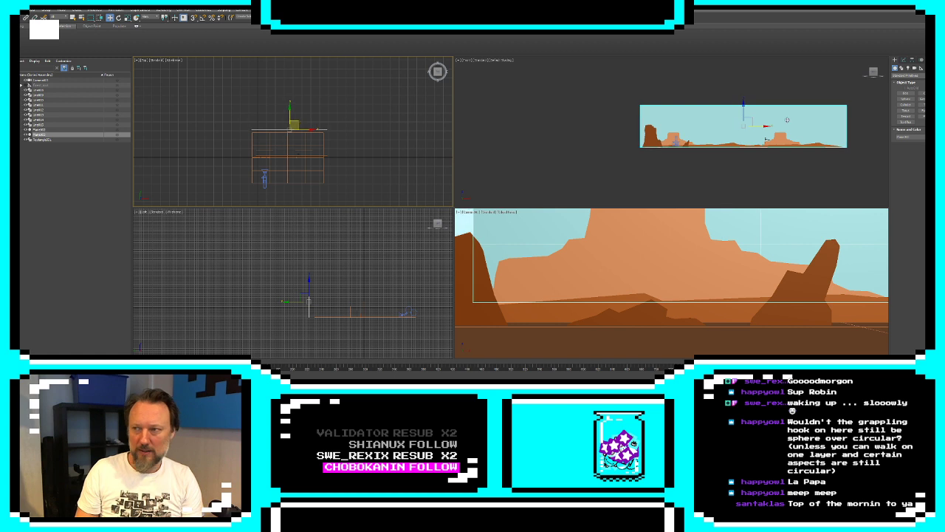
Change the backdrop plane's object color to dark teal blue
click(929, 136)
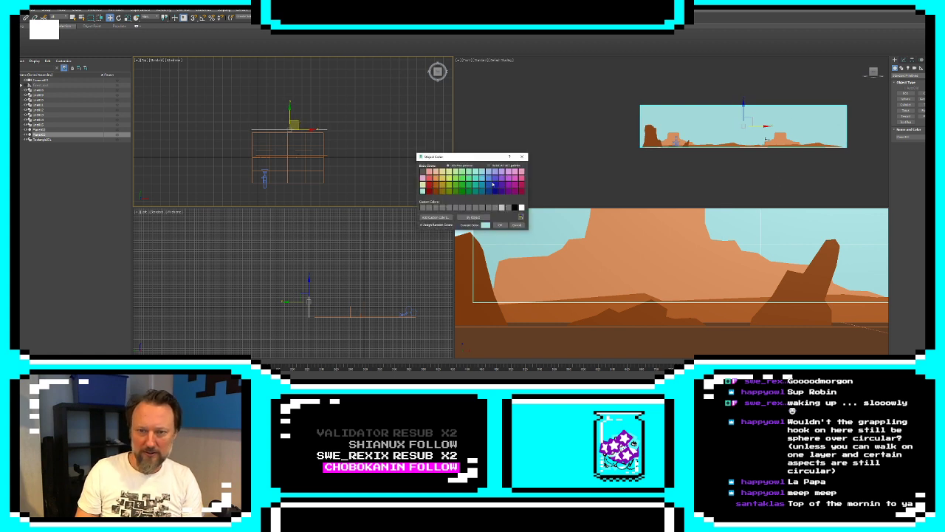
click(484, 191)
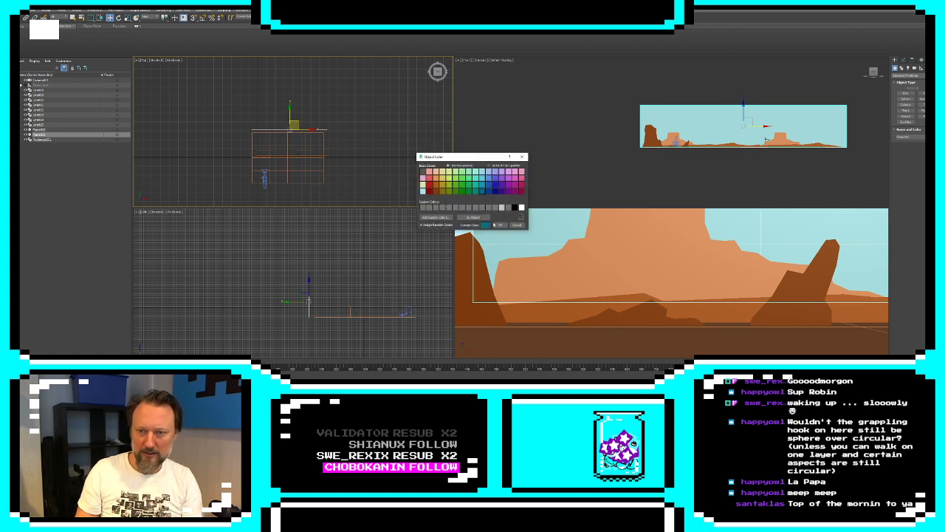
click(499, 225)
middle_drag(704, 130, 673, 131)
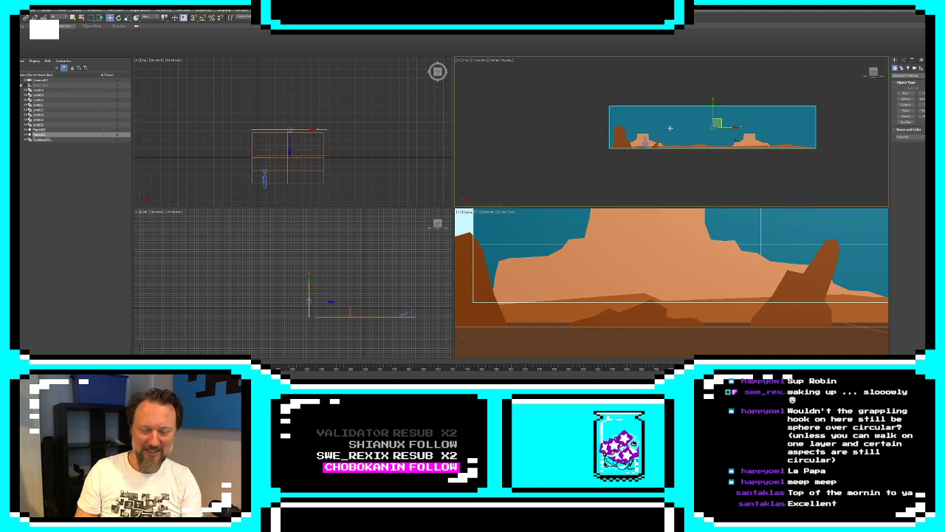
Increase the backdrop plane's length and width parameters so it extends beyond the landscape on all sides
click(905, 60)
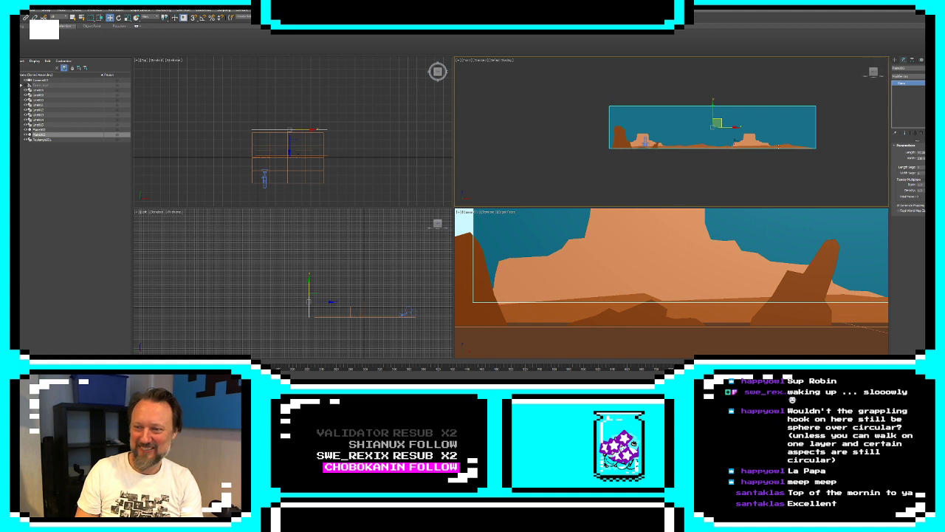
scroll(644, 121, down, 5)
key(r)
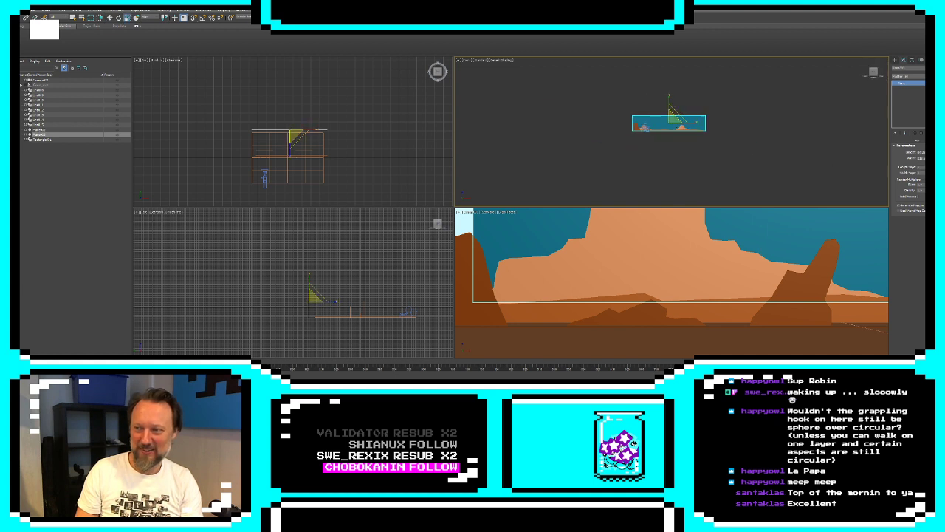
drag(932, 152, 932, 119)
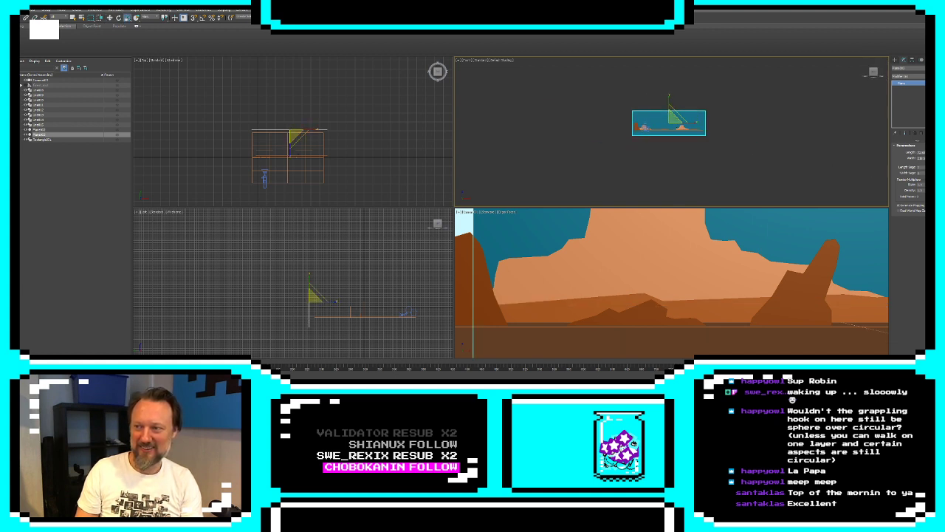
drag(932, 158, 932, 119)
scroll(296, 140, down, 4)
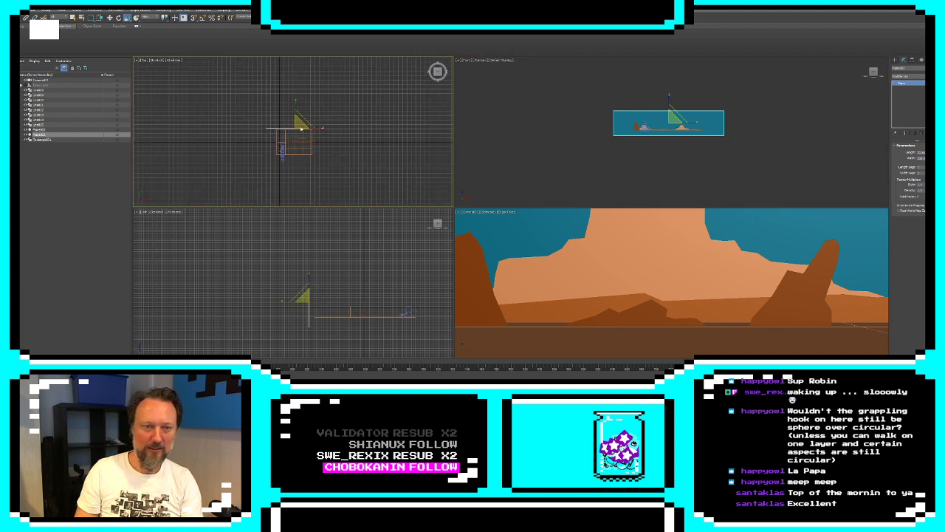
Move the backdrop plane much farther behind the landscape and enlarge its length and width until it fills the camera's sky
key(w)
scroll(249, 93, down, 3)
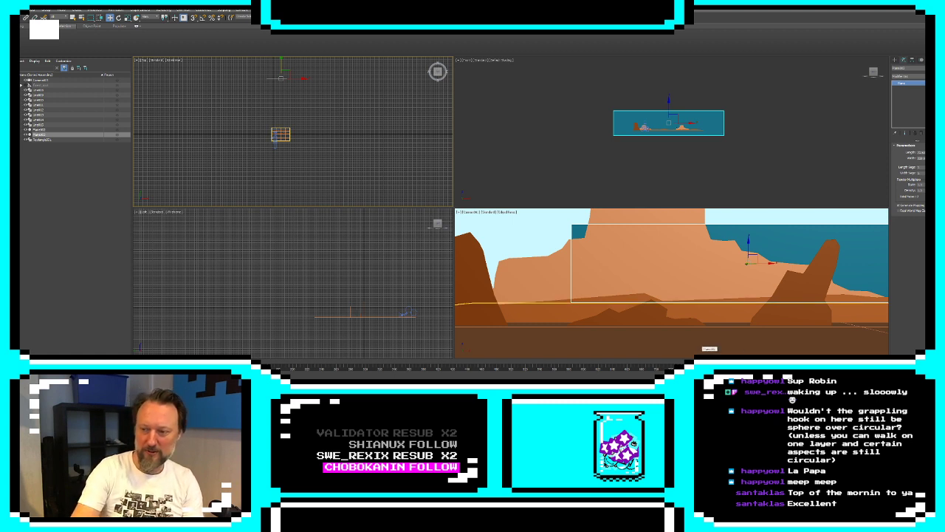
key(ctrl+z)
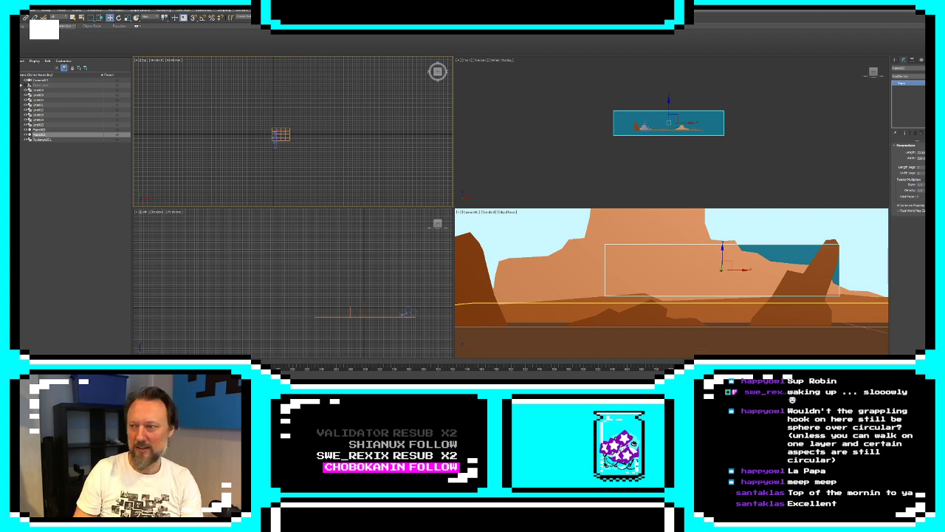
drag(930, 152, 930, 110)
click(864, 91)
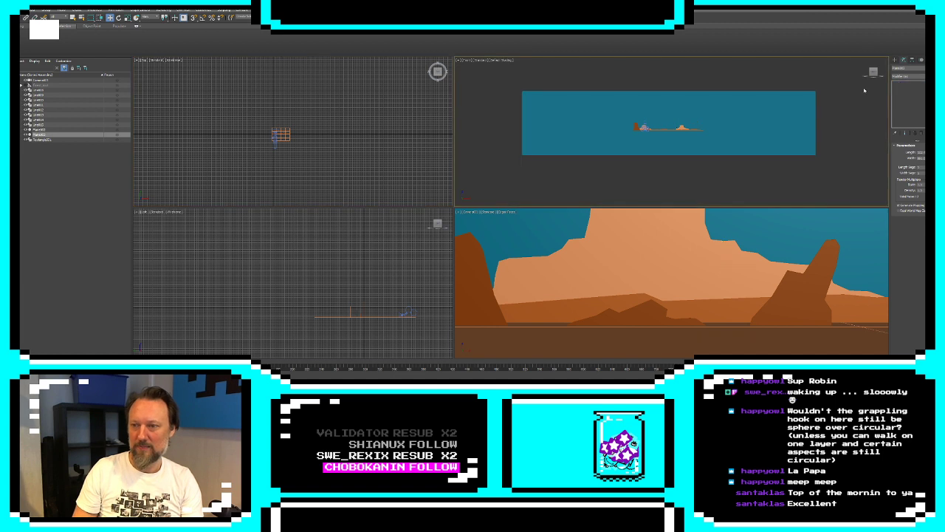
click(804, 217)
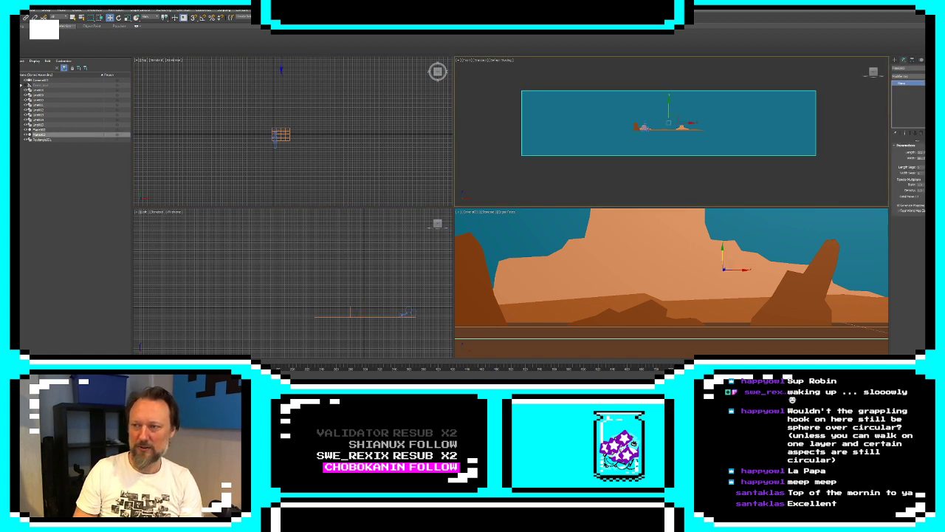
click(934, 68)
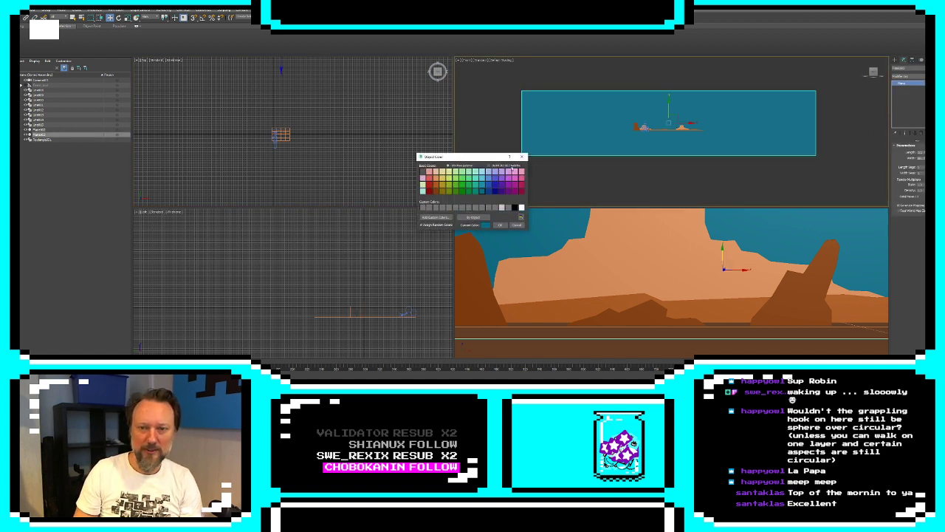
click(482, 187)
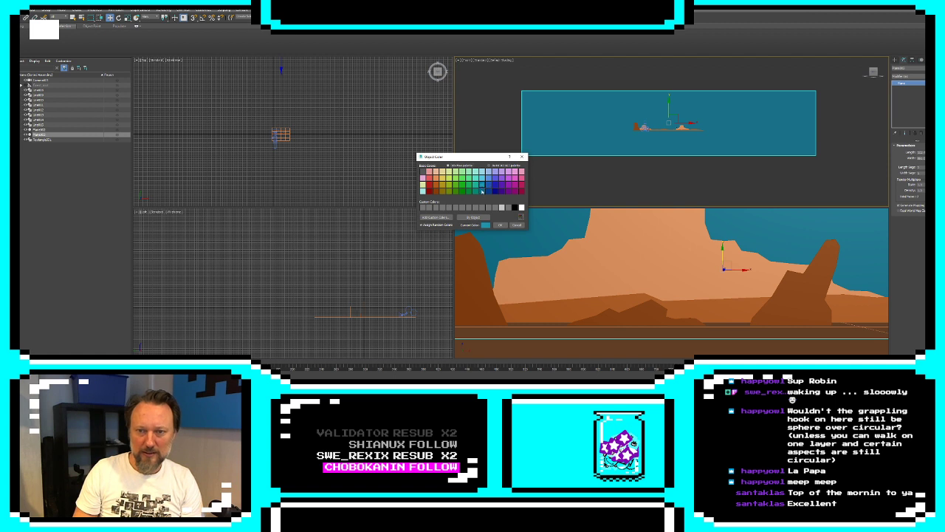
click(517, 224)
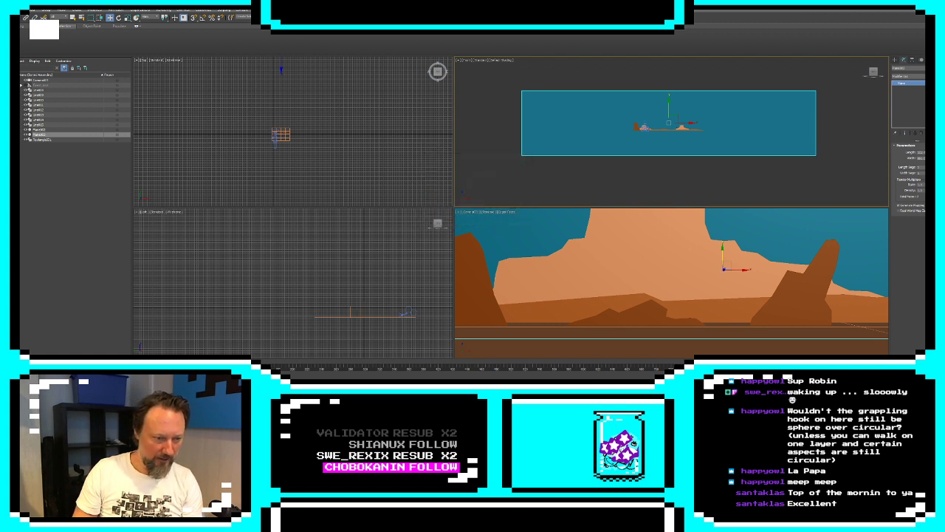
Switch to Photoshop, open the PSD painting of the desert sunset panorama, and select its sky layer
key(super)
click(115, 240)
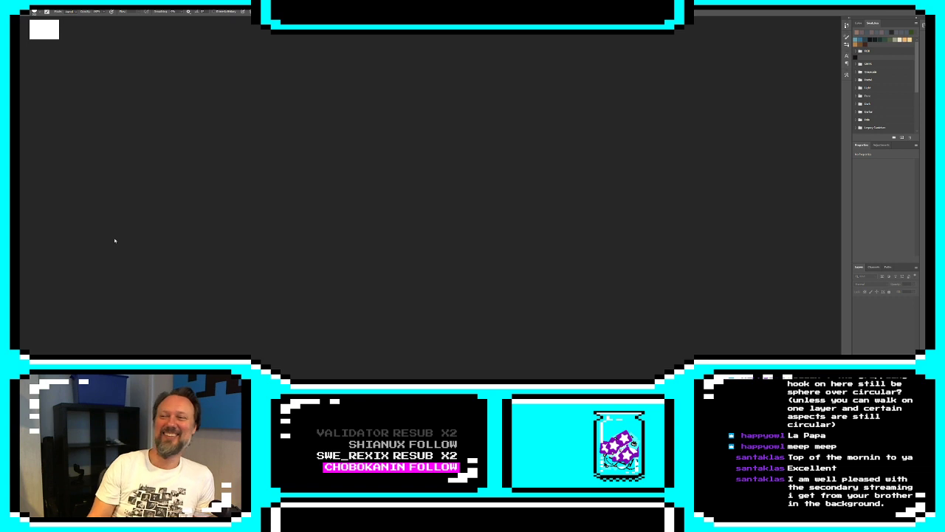
click(17, 3)
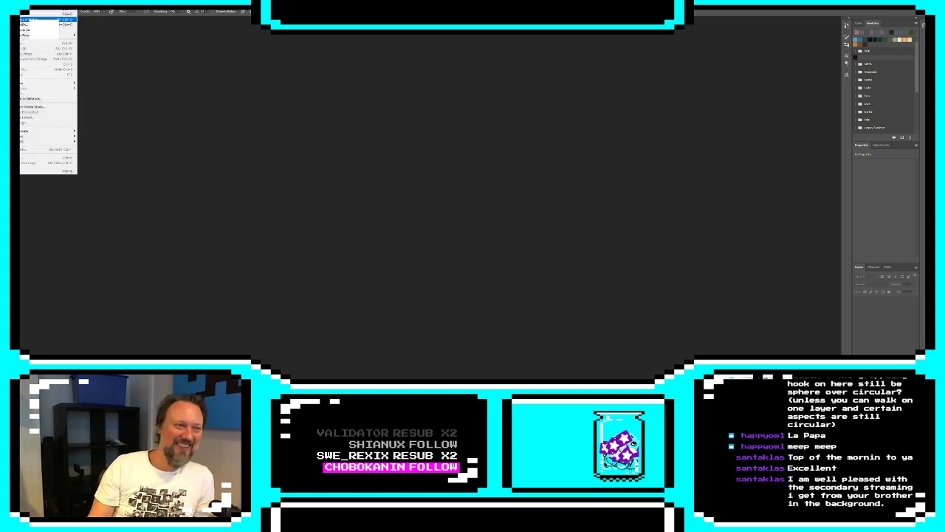
click(46, 14)
click(96, 46)
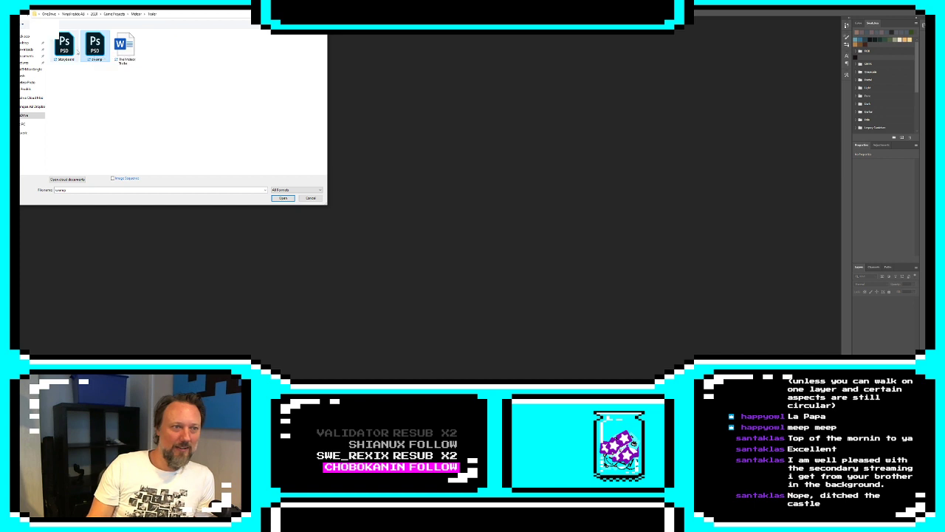
double_click(99, 47)
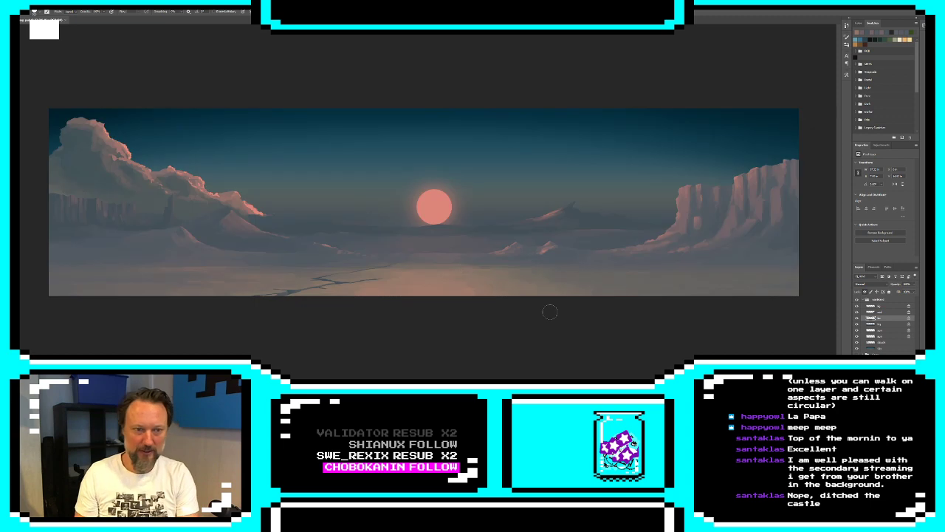
click(862, 349)
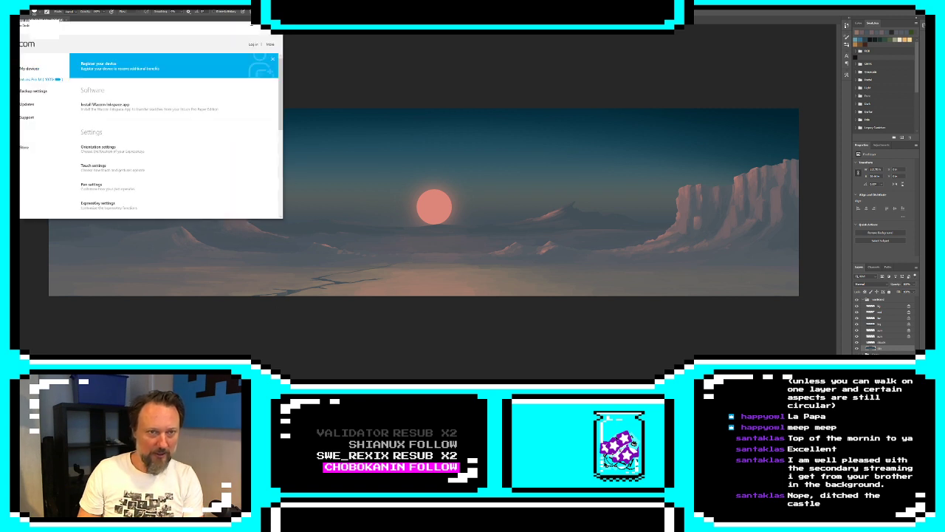
key(alt+F4)
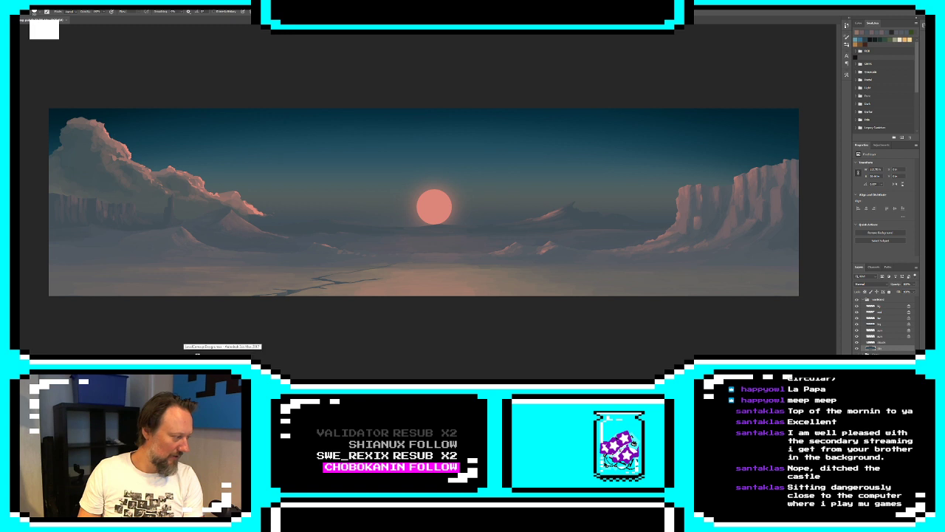
Return to 3ds Max, open the Material Editor, and choose a Bitmap as the diffuse map of an unused material
click(196, 354)
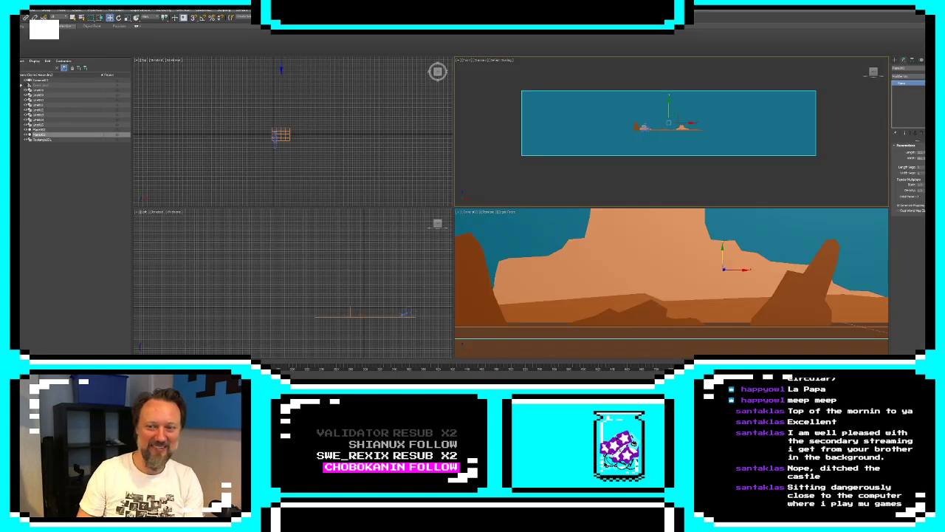
key(m)
click(90, 130)
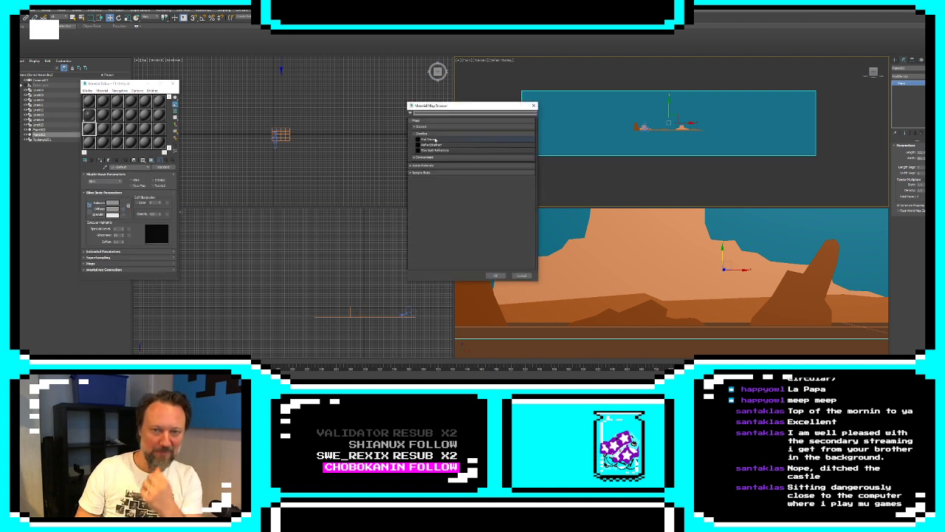
click(422, 126)
double_click(423, 133)
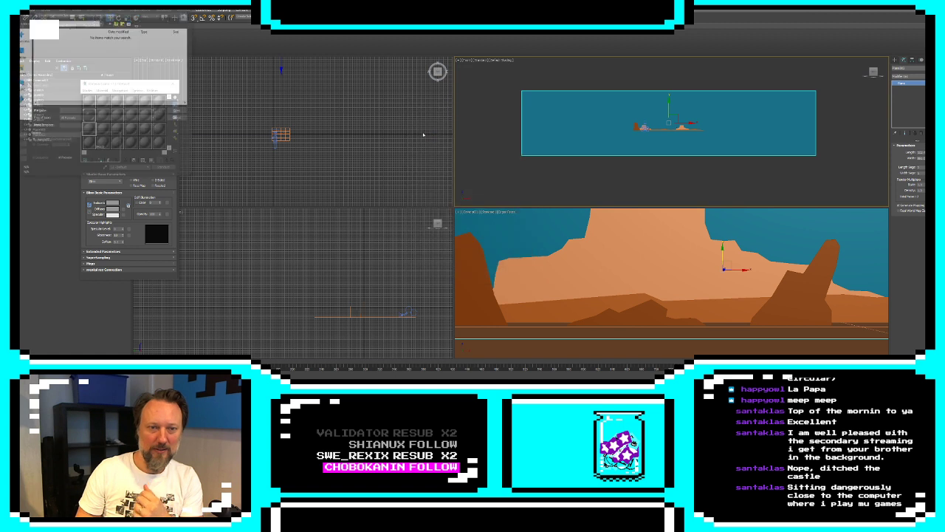
Browse for the bitmap through the game project folders into the Production folder
click(72, 14)
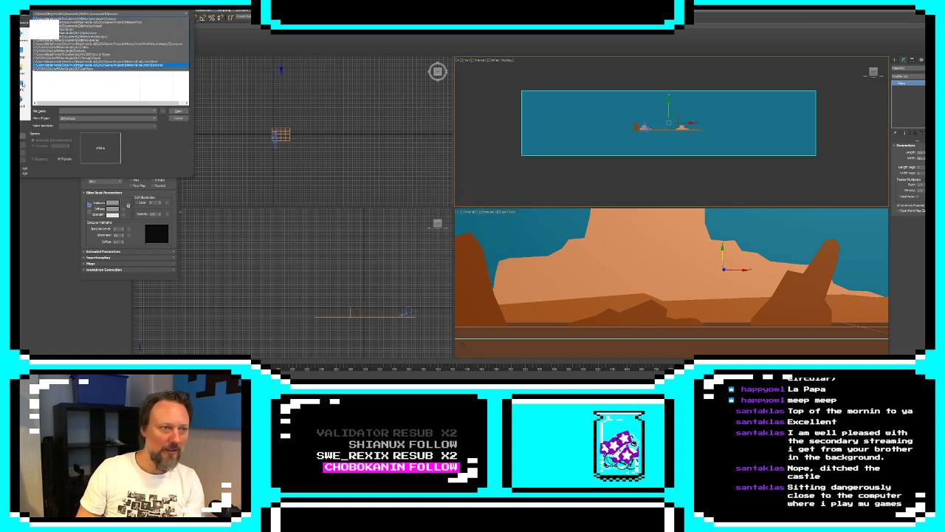
click(111, 65)
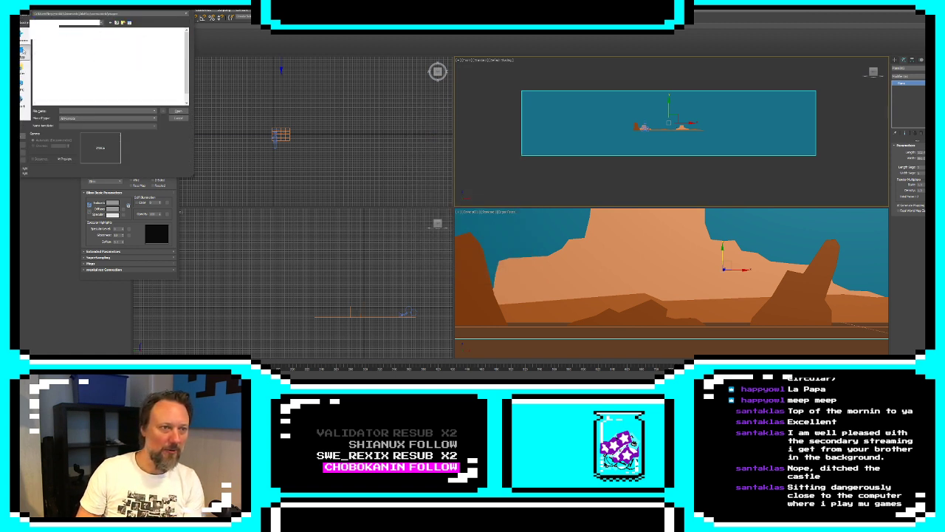
double_click(57, 48)
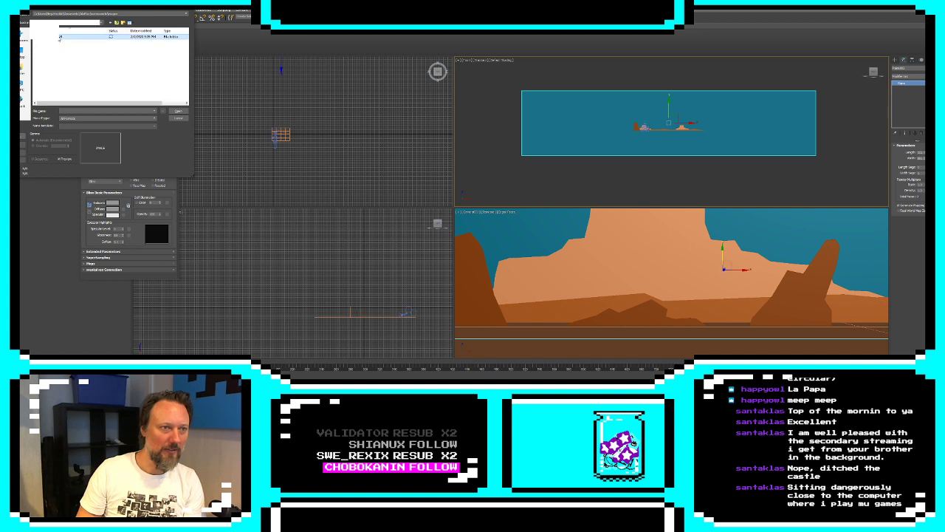
double_click(60, 37)
double_click(56, 50)
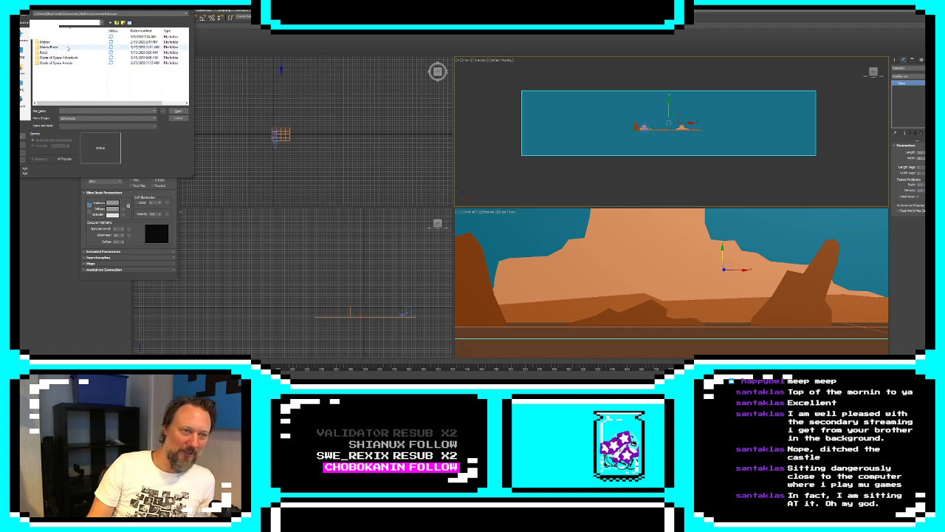
double_click(67, 63)
double_click(68, 46)
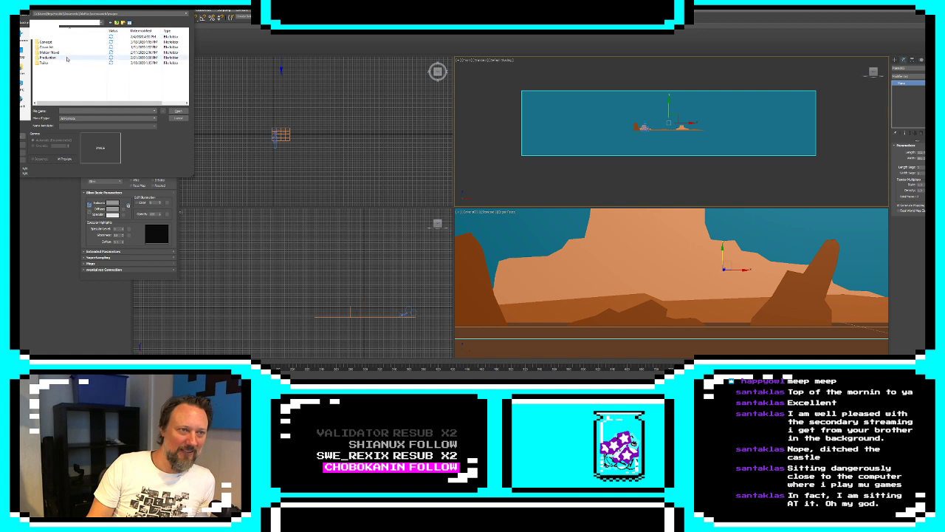
double_click(64, 59)
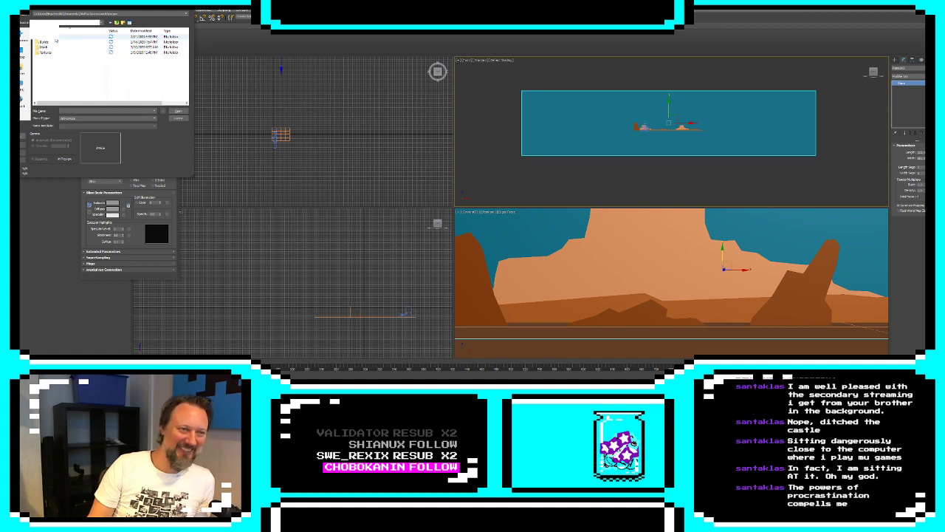
Look through the image files in the first subfolder of Production for a usable background texture
double_click(64, 37)
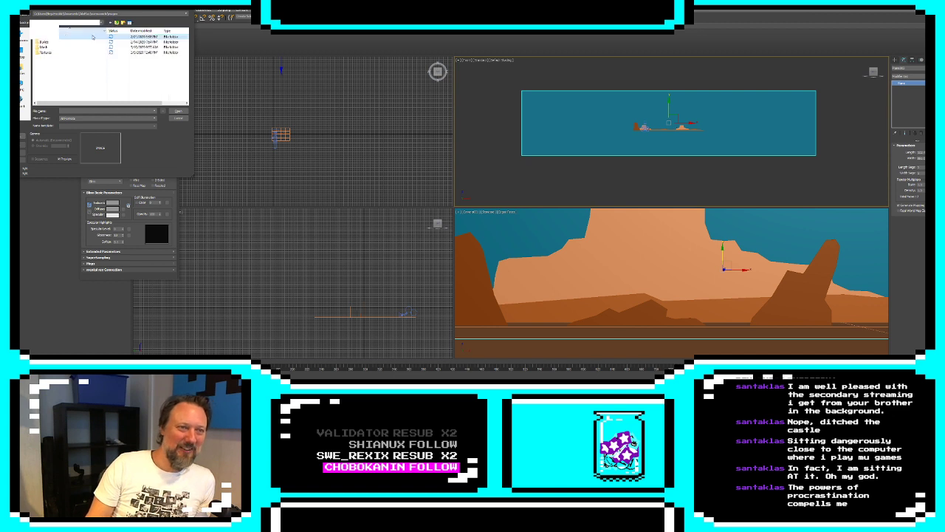
scroll(119, 79, down, 3)
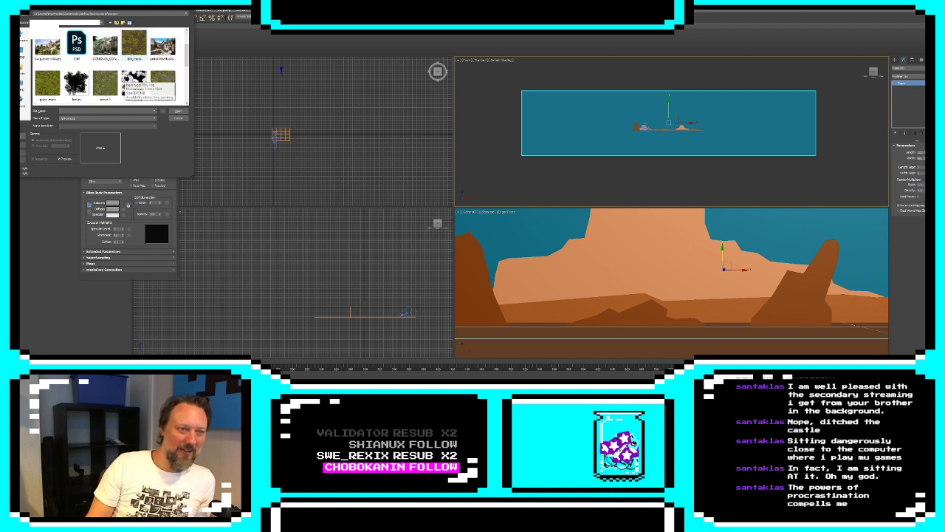
scroll(119, 79, up, 2)
scroll(119, 79, down, 4)
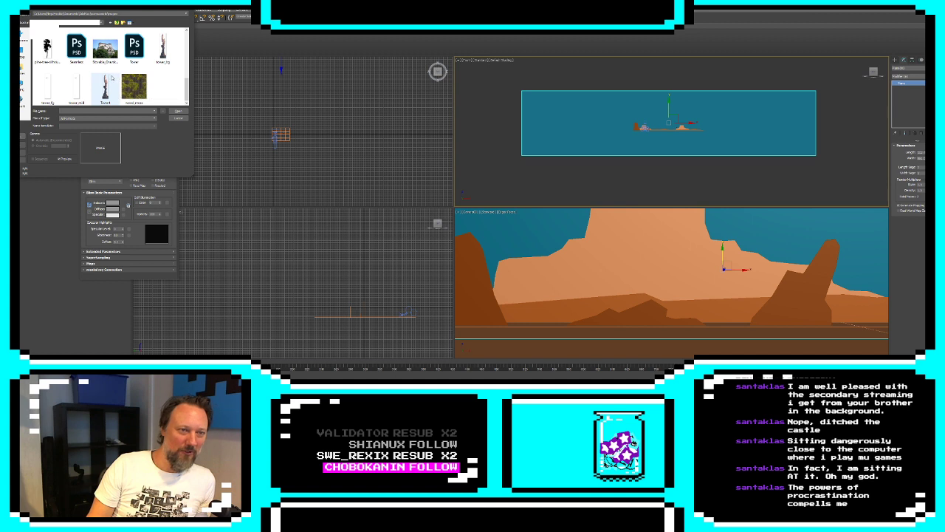
scroll(116, 78, up, 5)
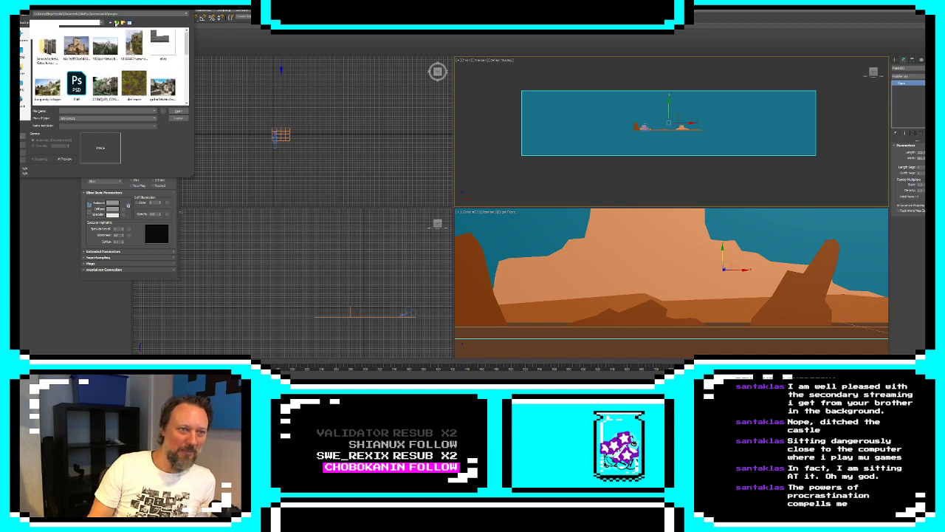
Navigate the bitmap browser out of Production and through the game project's asset folders into the Textures folder
click(117, 23)
double_click(48, 43)
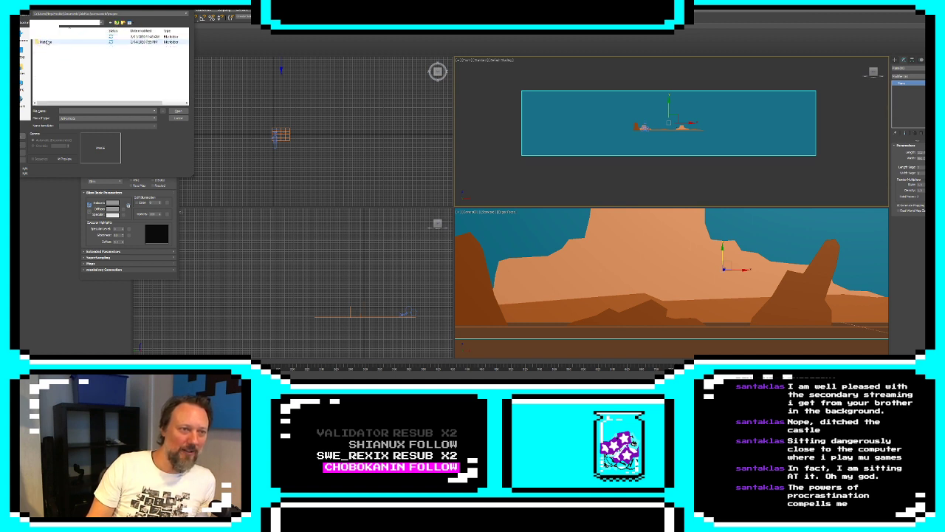
double_click(49, 40)
double_click(49, 42)
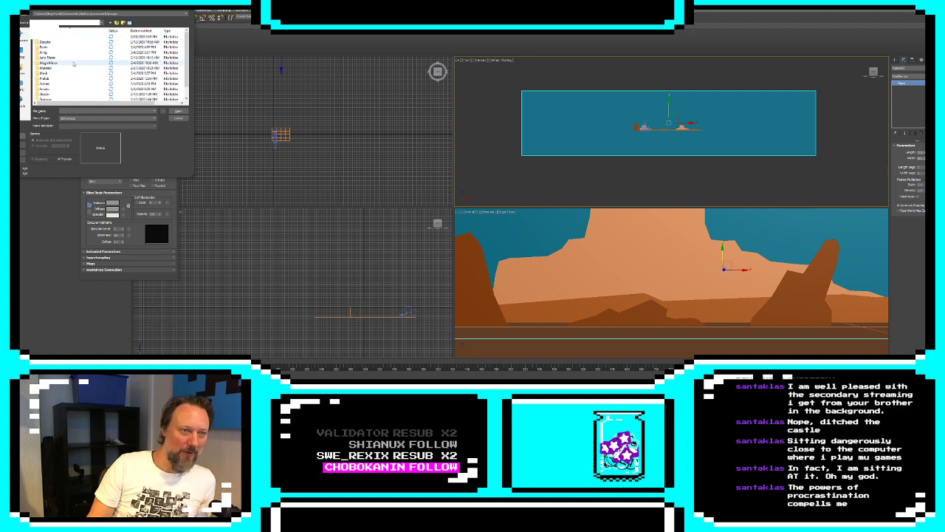
scroll(51, 65, down, 2)
double_click(50, 89)
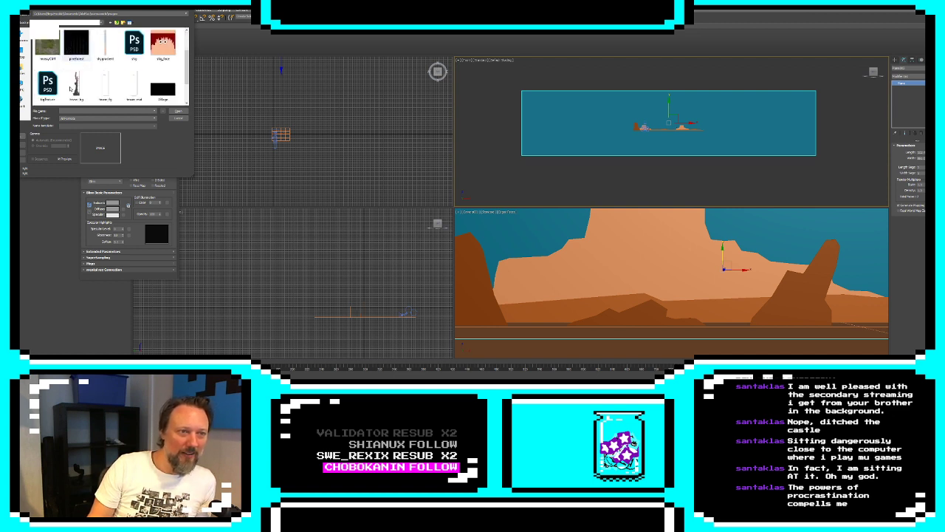
Open the Wasteland subfolder and load its wide sky image as the diffuse bitmap
scroll(70, 88, up, 3)
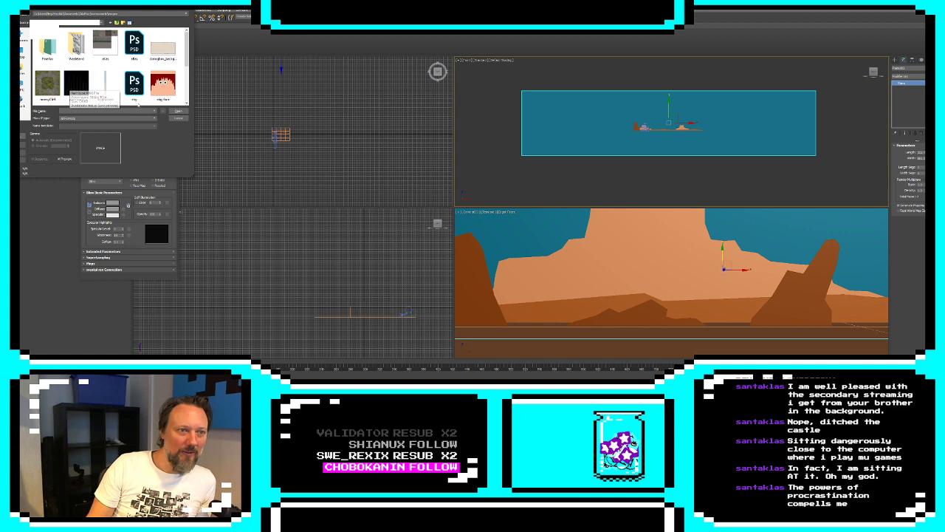
double_click(79, 54)
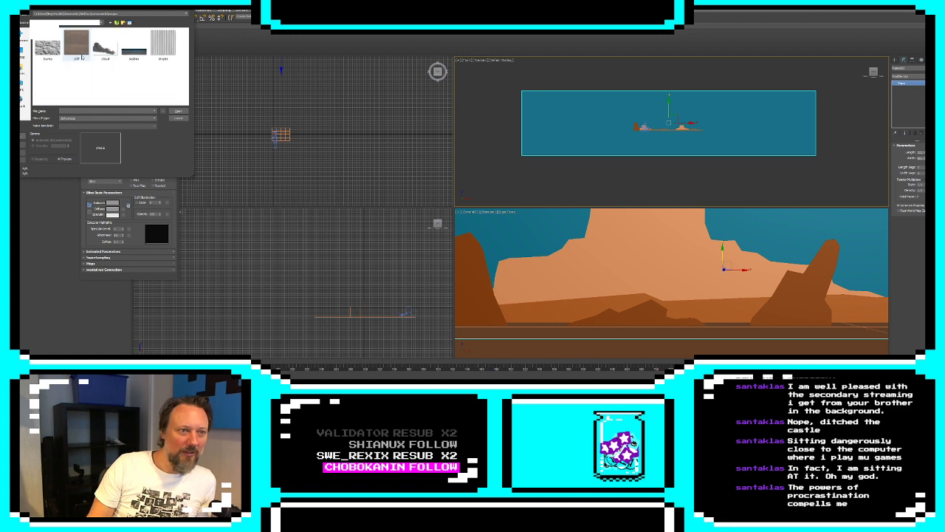
click(131, 51)
double_click(131, 52)
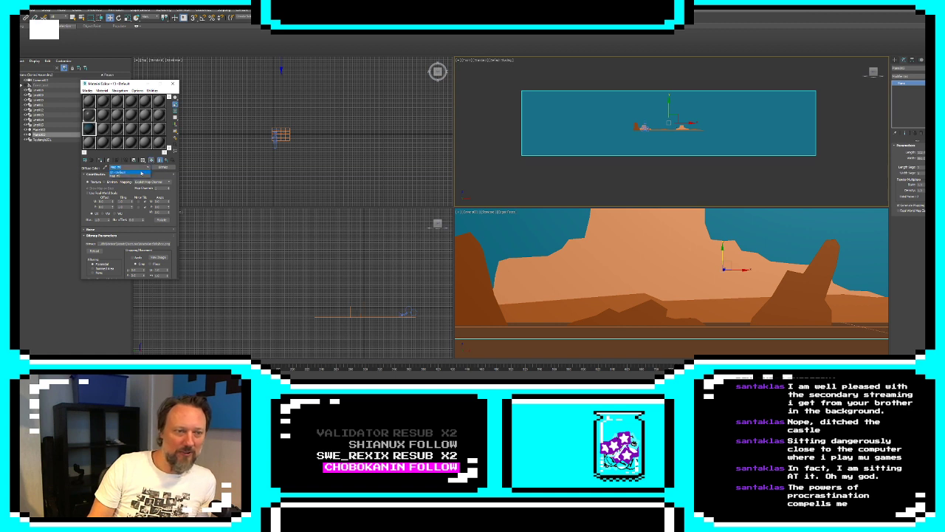
Apply the sky material to the backdrop plane with its texture displayed in the viewports, and reduce the plane's size
click(151, 161)
click(101, 160)
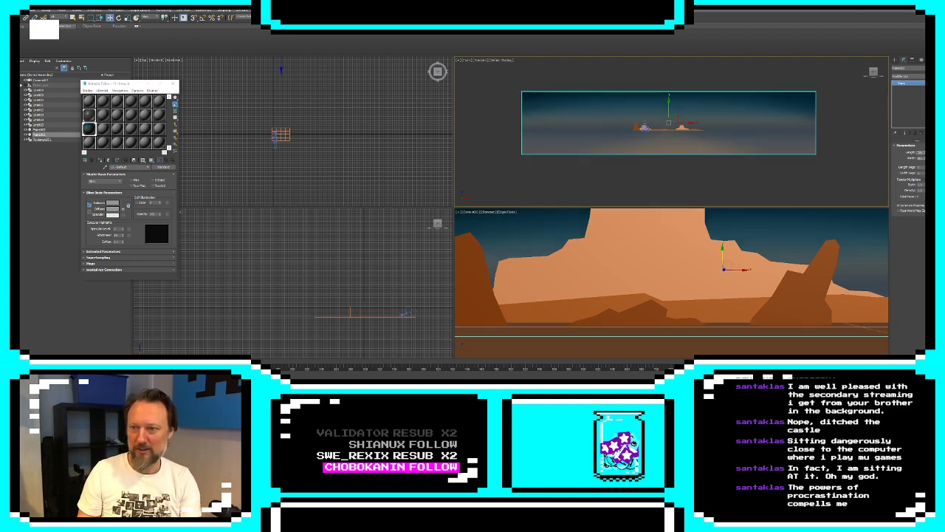
drag(928, 153, 928, 167)
click(851, 150)
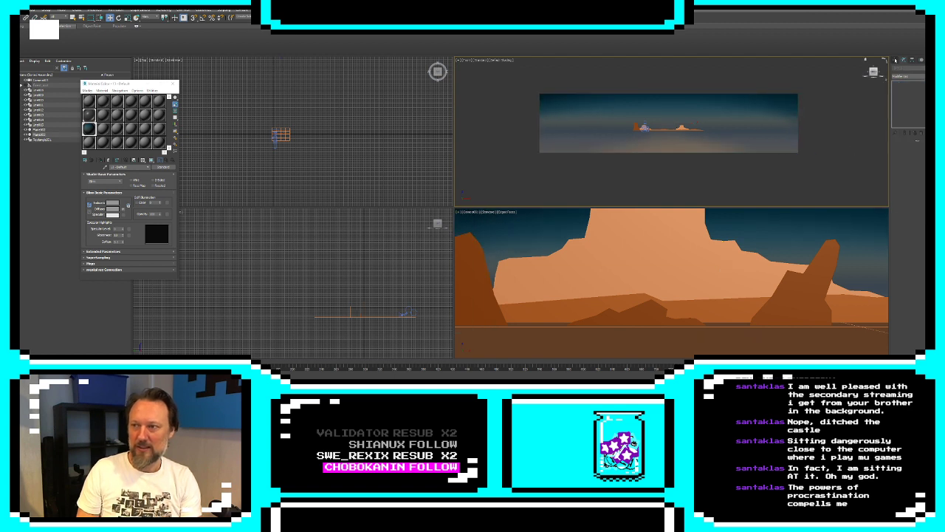
Draw a small circle spline for the sun in the Front view, above the horizon between the two mesas
click(895, 60)
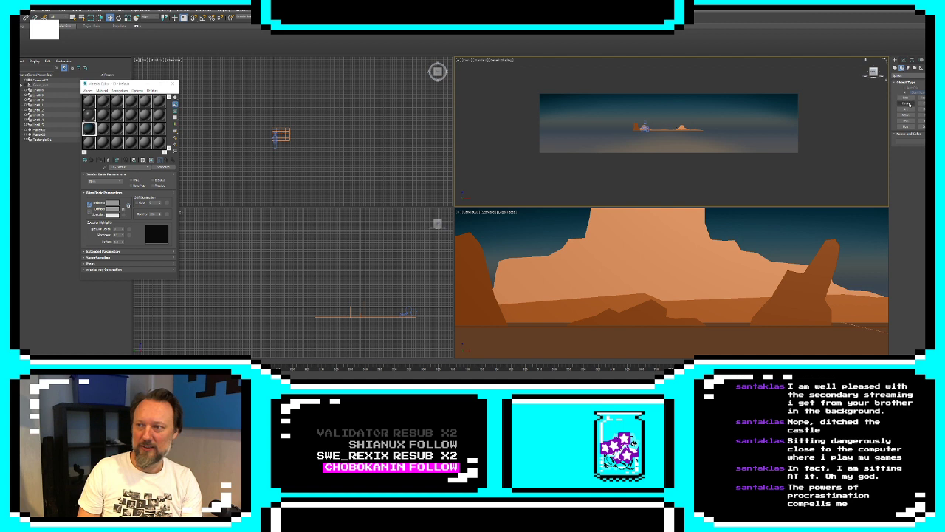
click(906, 103)
scroll(683, 124, up, 6)
drag(578, 124, 587, 133)
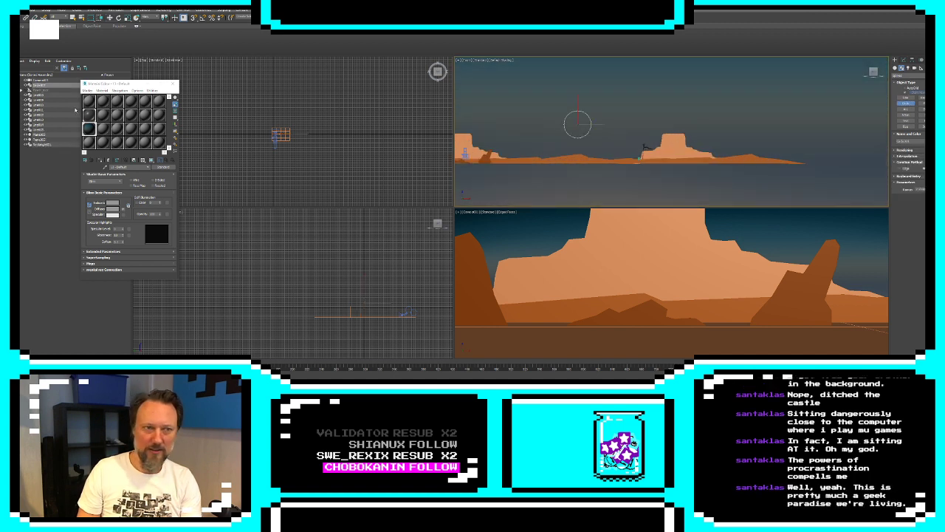
Give an unused material a self-illuminated salmon-pink diffuse colour and assign it to the sun circle
click(103, 129)
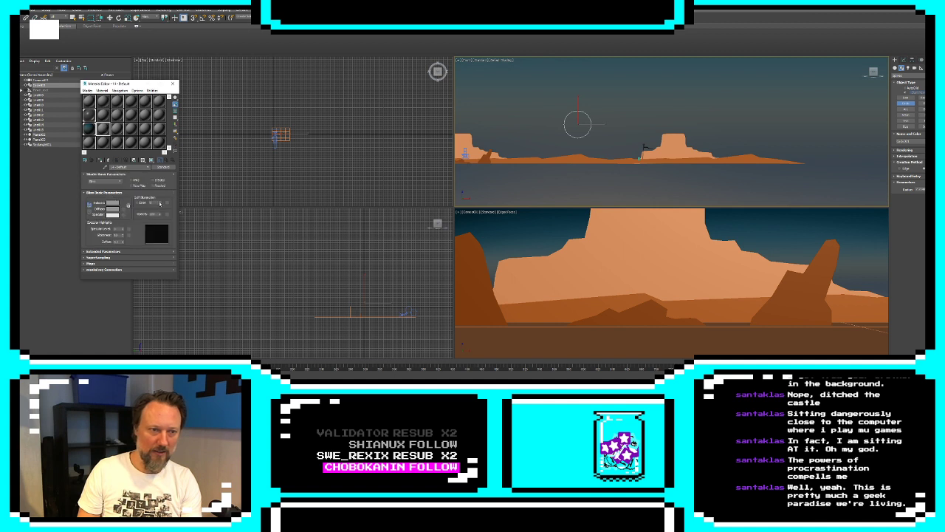
click(112, 209)
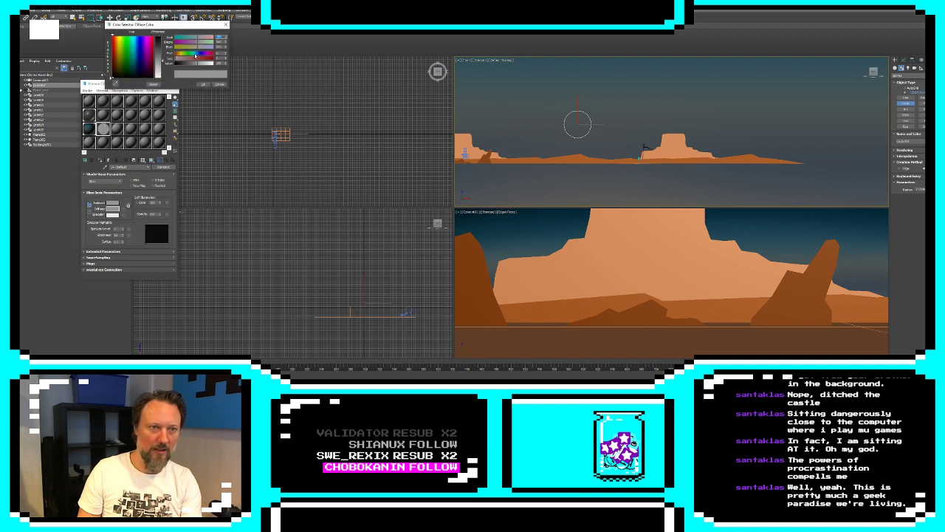
mouse_move(197, 38)
mouse_down()
mouse_move(213, 38)
mouse_move(200, 43)
mouse_up()
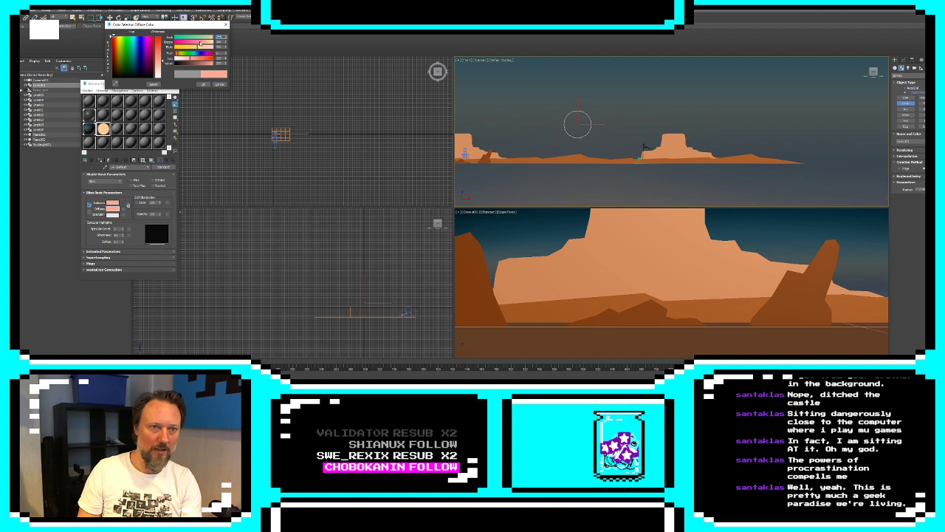
click(203, 85)
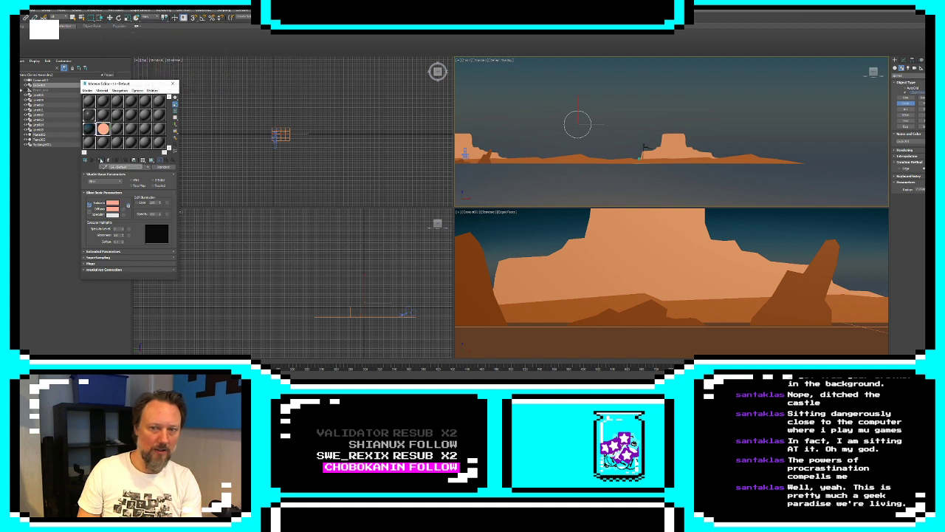
Add an Extrude modifier to the sun circle to turn it into a solid disc
click(905, 61)
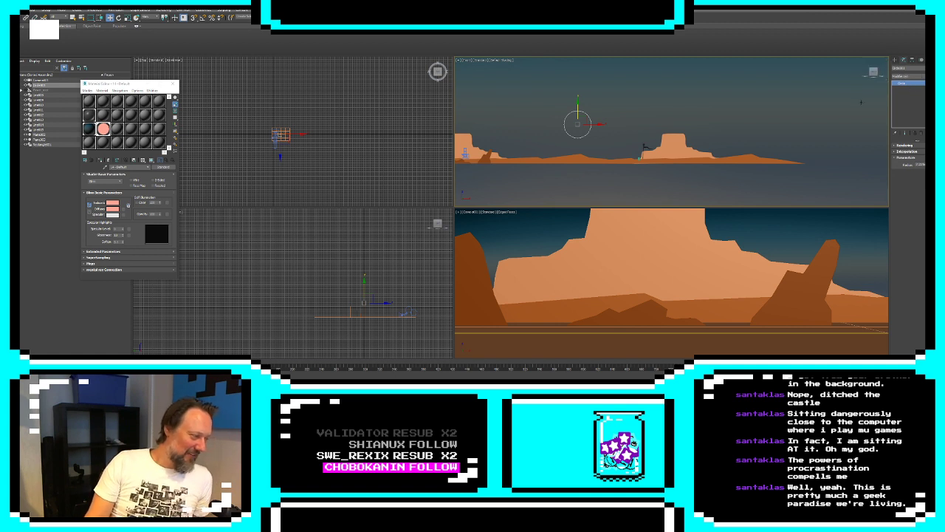
click(916, 78)
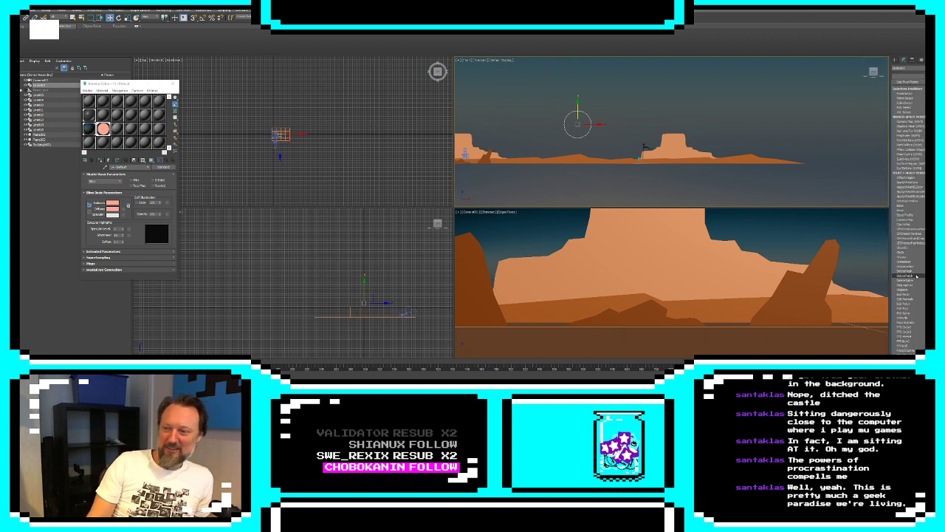
click(908, 319)
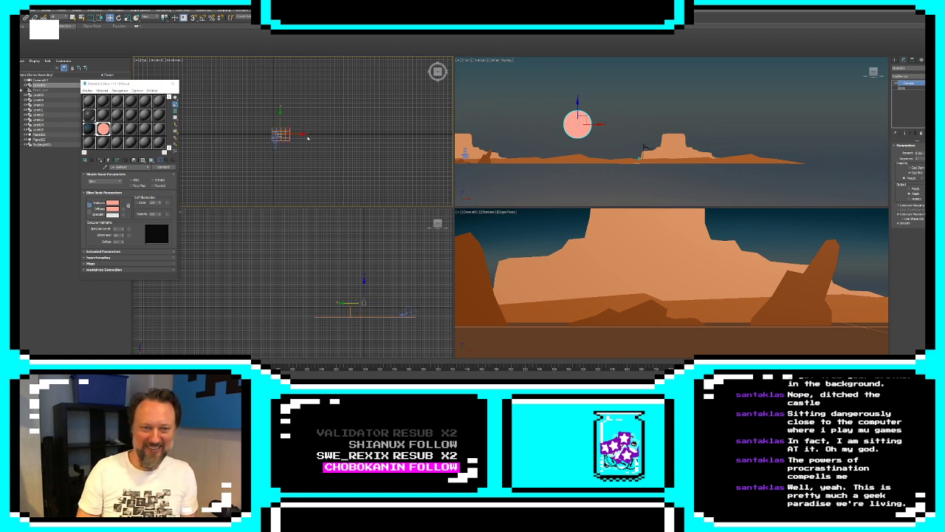
Move the sun disc far back behind the landscape and raise it in the sky above the mesa
scroll(281, 137, up, 5)
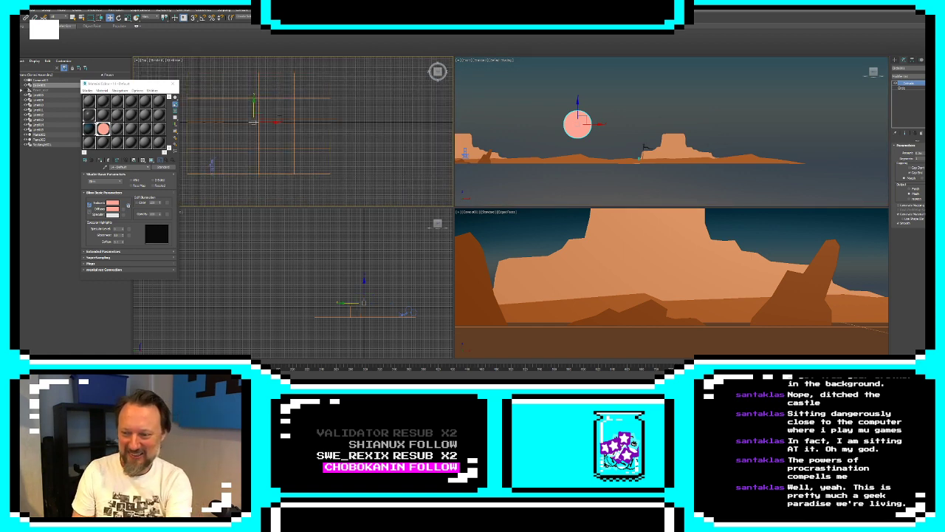
drag(253, 107, 253, 14)
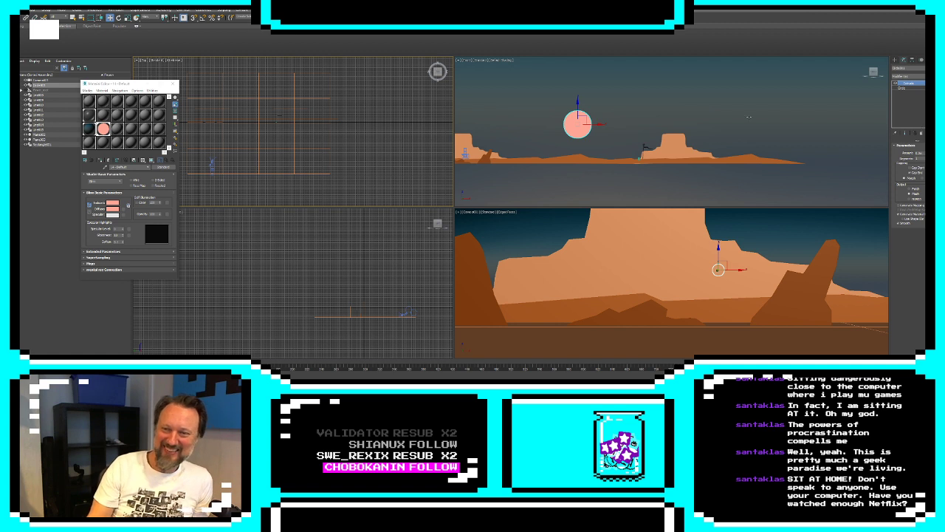
drag(595, 114, 688, 63)
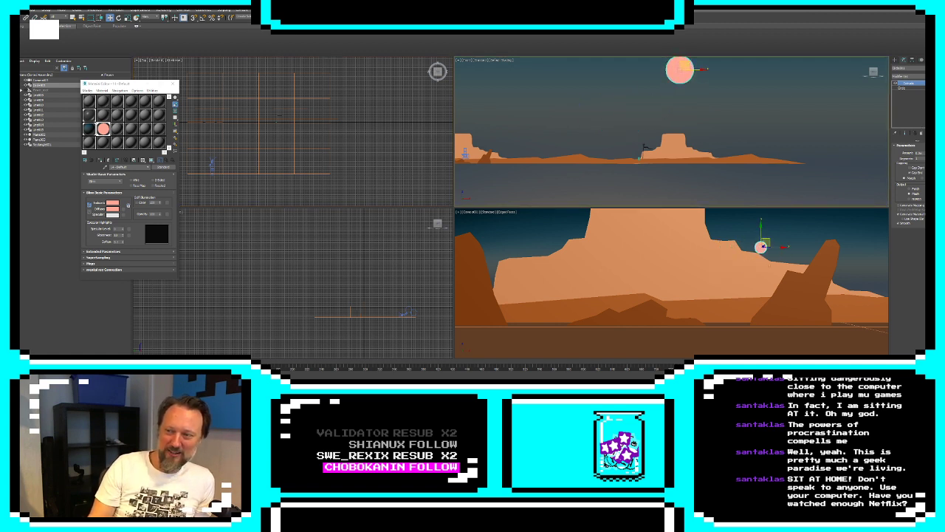
Enlarge the sun by increasing its circle radius, and lower the disc beside the mesa near the horizon
click(905, 88)
drag(932, 163, 930, 138)
click(905, 133)
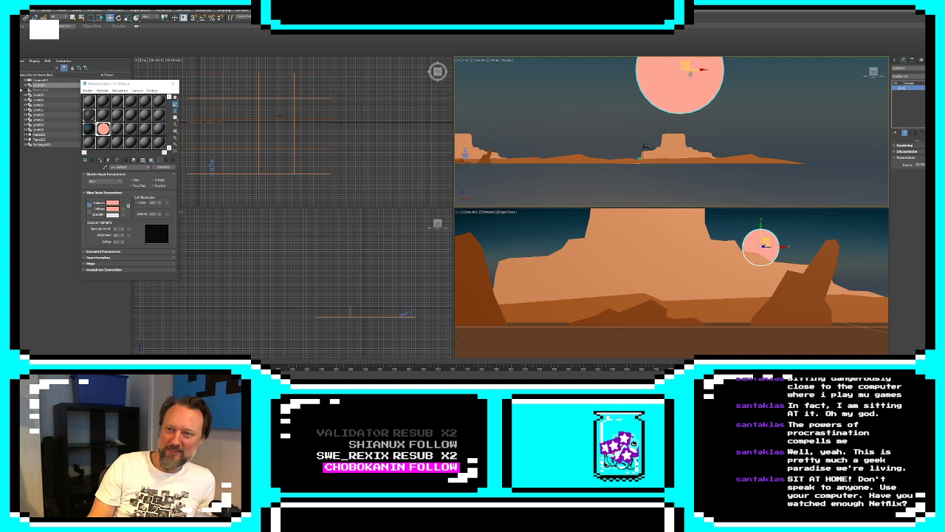
scroll(690, 73, down, 3)
drag(691, 73, 712, 85)
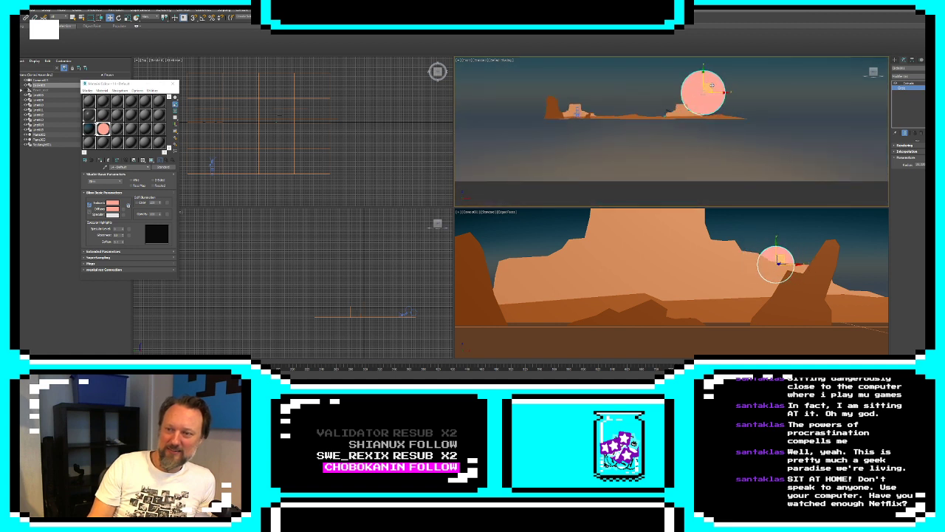
Move the camera sideways past the leaning rock to frame the sun in open sky, and reselect the sun
click(577, 111)
drag(593, 116, 612, 141)
click(715, 89)
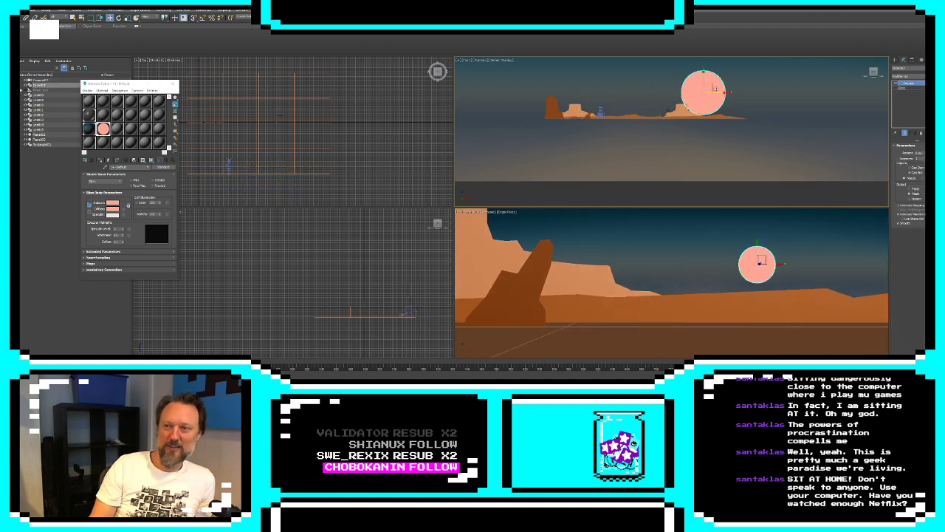
Move the sky backdrop plane and the sun disc much farther back from the camera
click(687, 255)
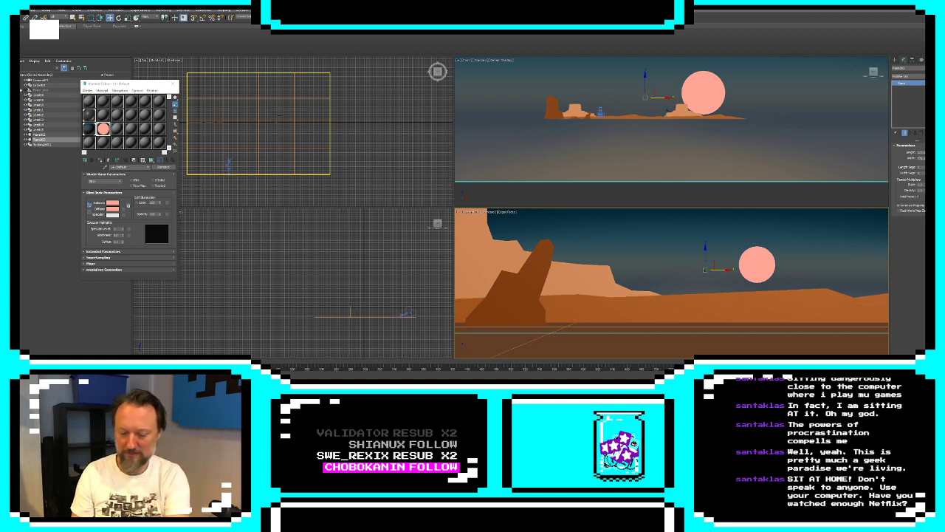
key(ctrl+z)
key(ctrl+z)
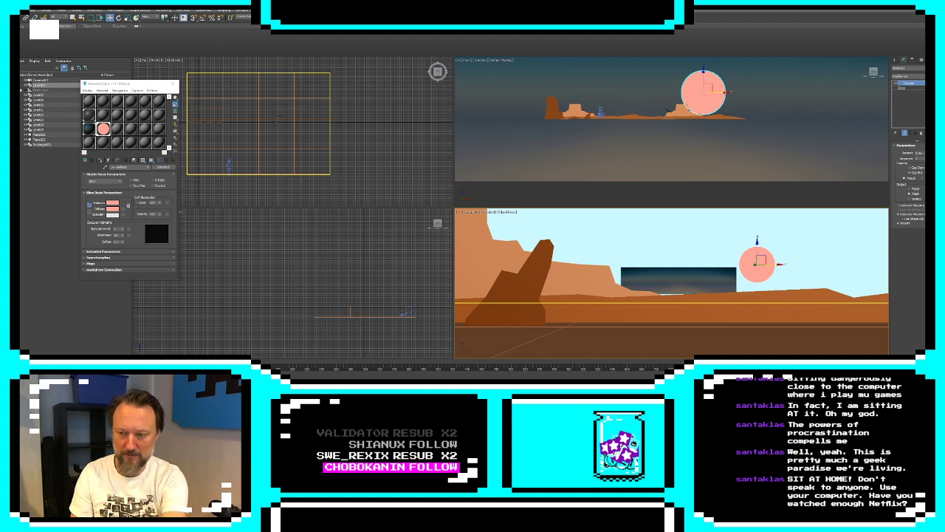
key(ctrl+z)
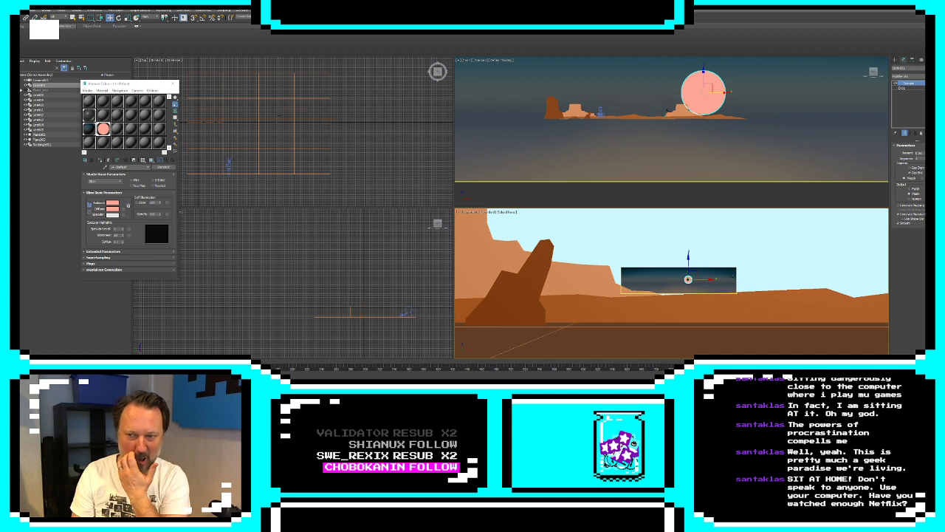
Increase the sky backdrop plane's length and width until it fills the camera view behind the landscape
click(873, 181)
drag(928, 153, 928, 120)
drag(926, 158, 923, 75)
mouse_move(927, 152)
mouse_down()
mouse_move(928, 122)
mouse_move(928, 135)
mouse_up()
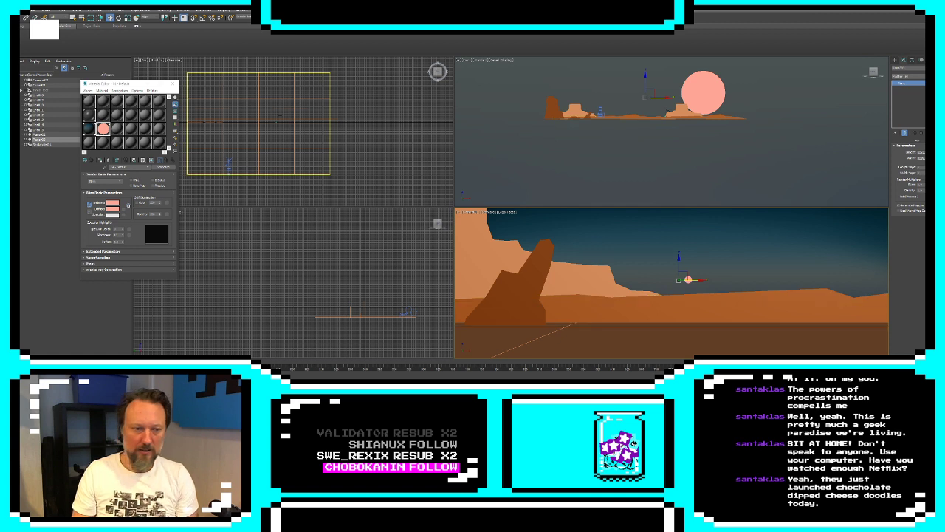
Shift the camera slightly back toward the first mesa, and set the sun circle's radius to 200
click(230, 169)
mouse_move(244, 168)
mouse_down()
mouse_move(340, 178)
mouse_move(251, 180)
mouse_up()
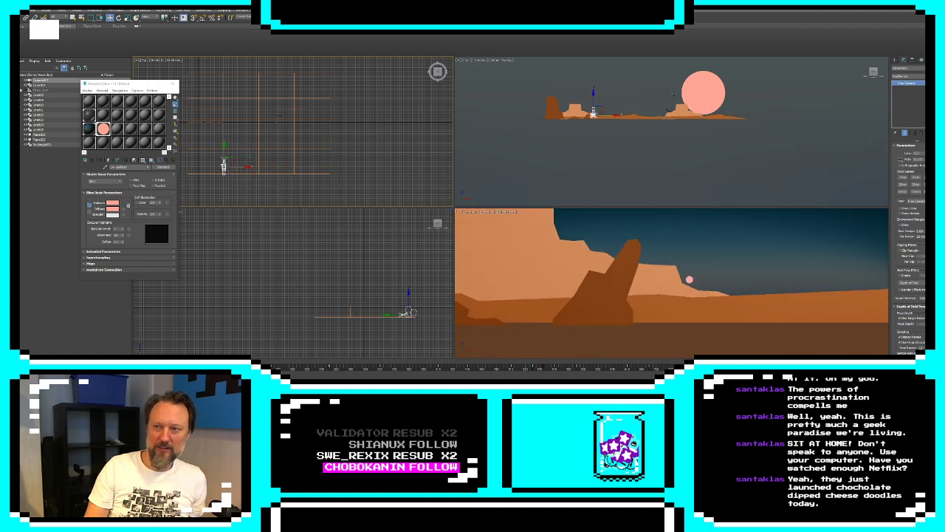
click(698, 93)
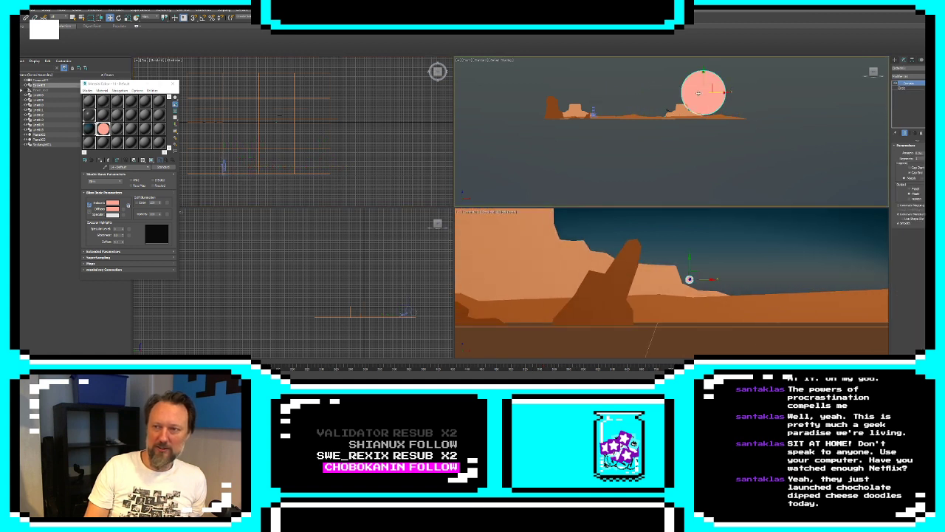
click(907, 88)
double_click(920, 164)
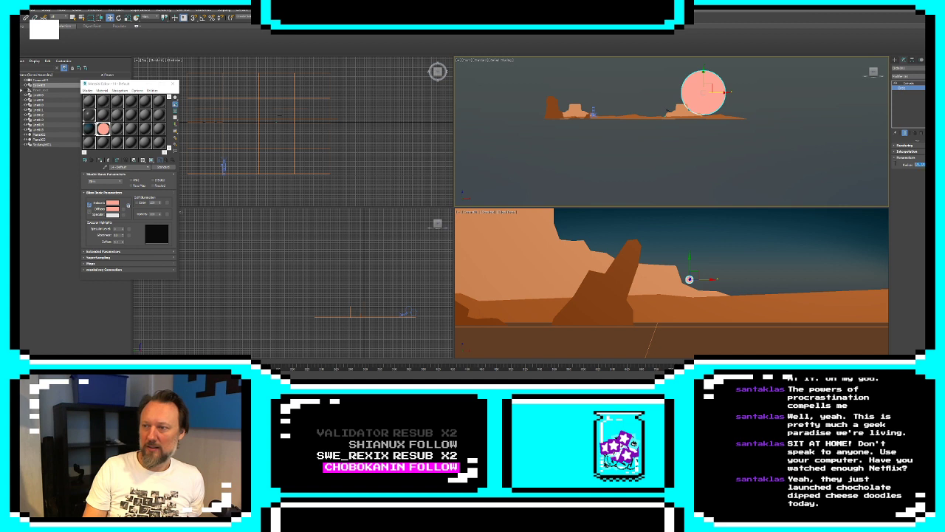
text(200)
key(Return)
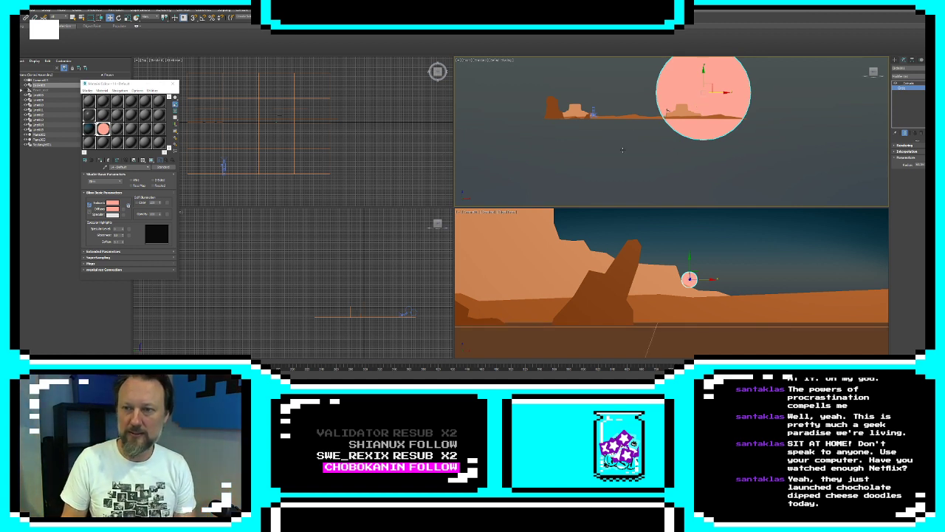
Move the camera across to the second mesa to frame the flagpole
click(593, 113)
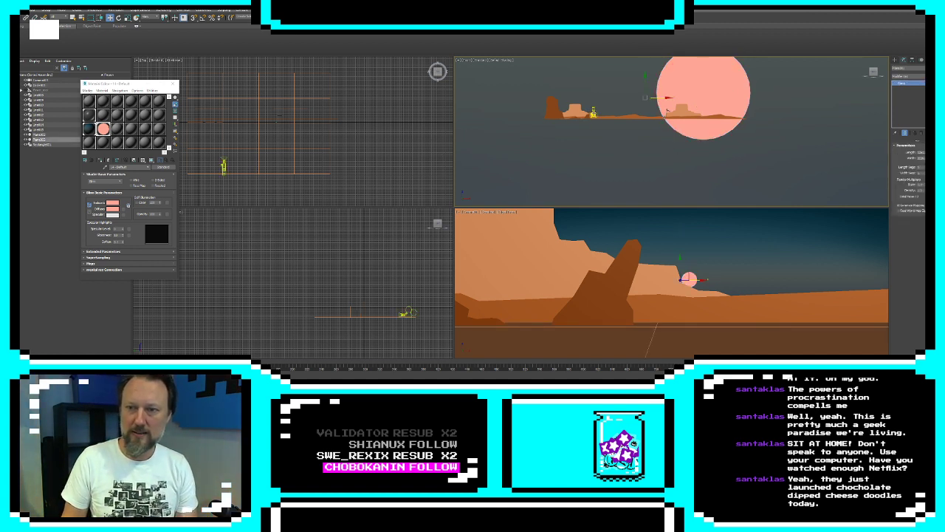
click(593, 113)
drag(609, 116, 686, 120)
Clone the flagpole and place the copy on the flat ground well away from the mesa, on the original flagpole's side
click(618, 235)
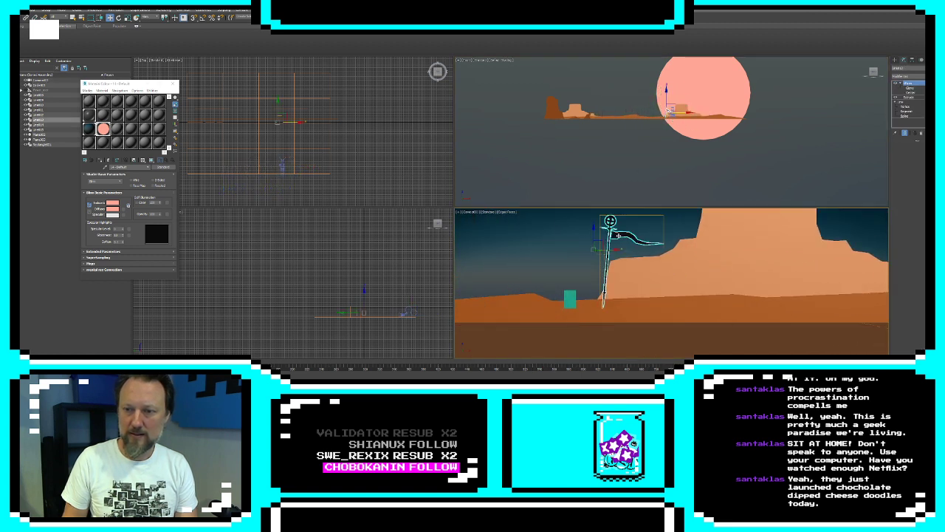
scroll(688, 118, up, 6)
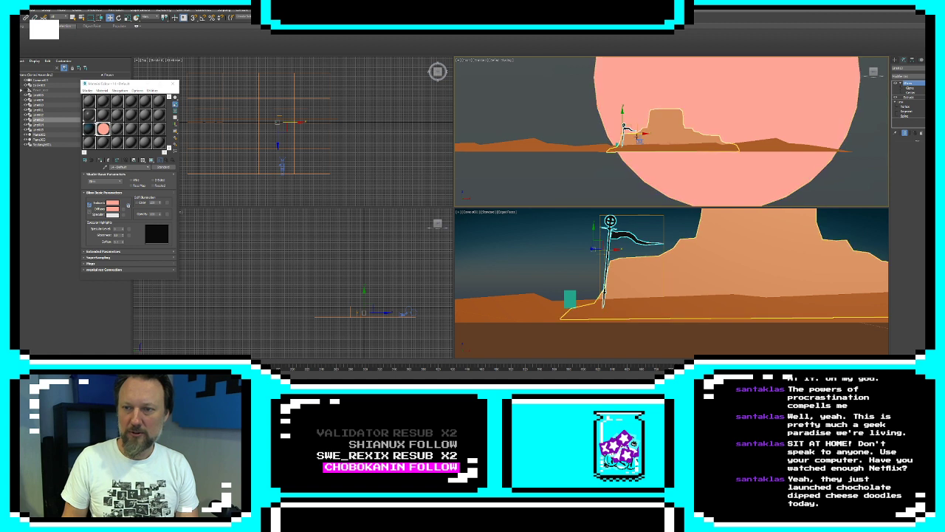
shift+drag(638, 136, 527, 135)
key(Return)
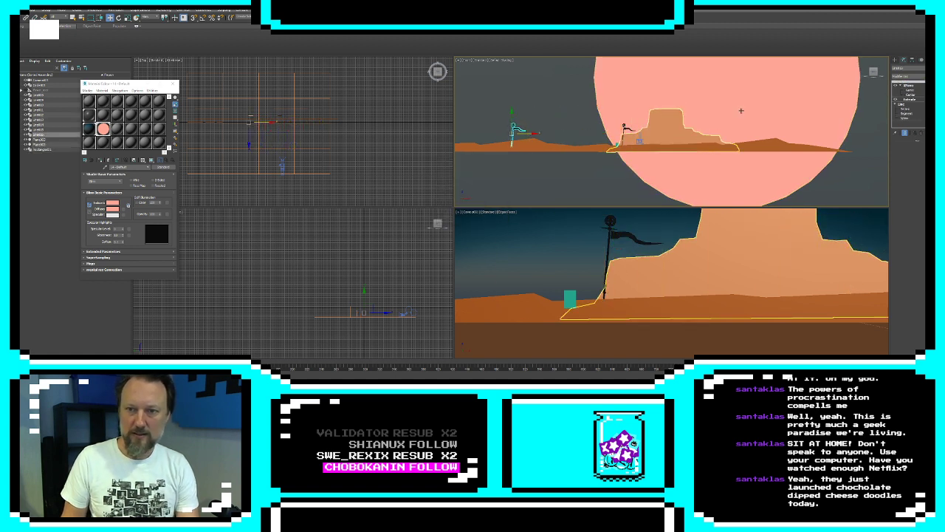
Move only the flagpole copy's pivot down to the base of its pole
click(912, 61)
click(913, 97)
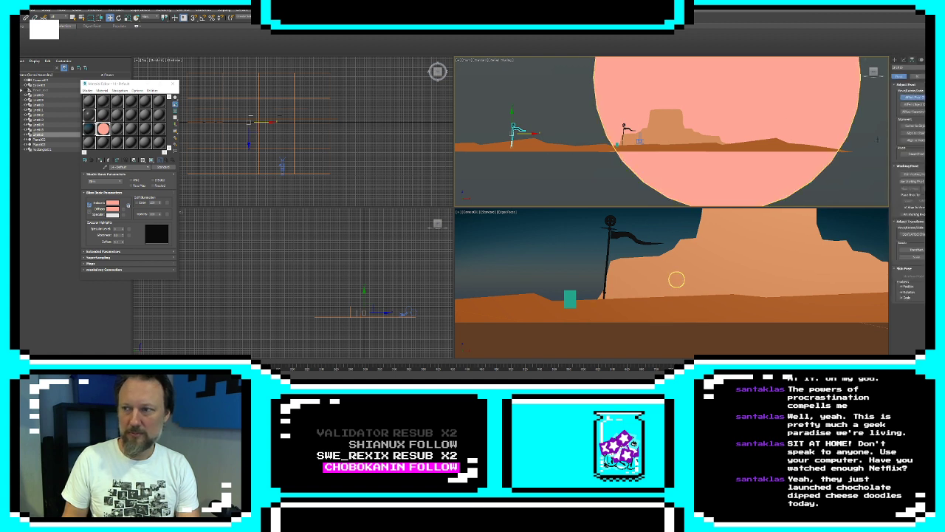
scroll(506, 144, up, 6)
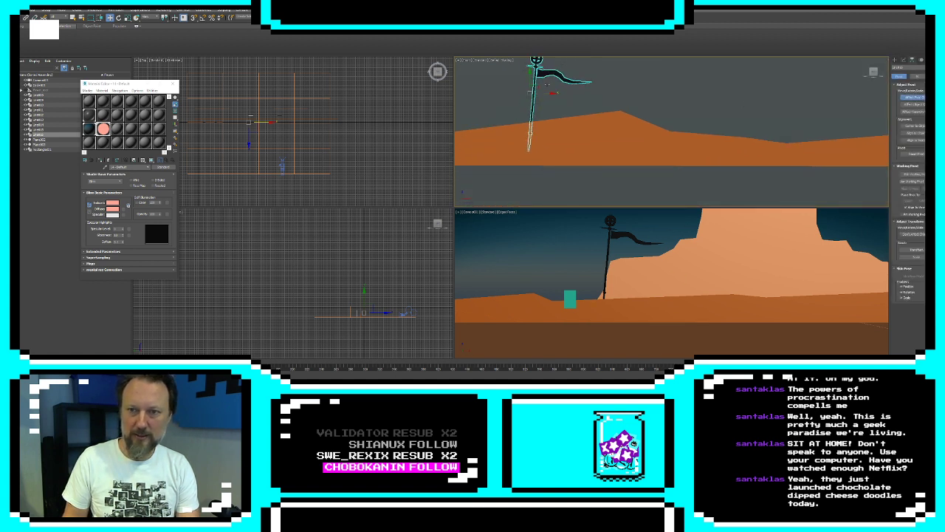
drag(546, 86, 539, 133)
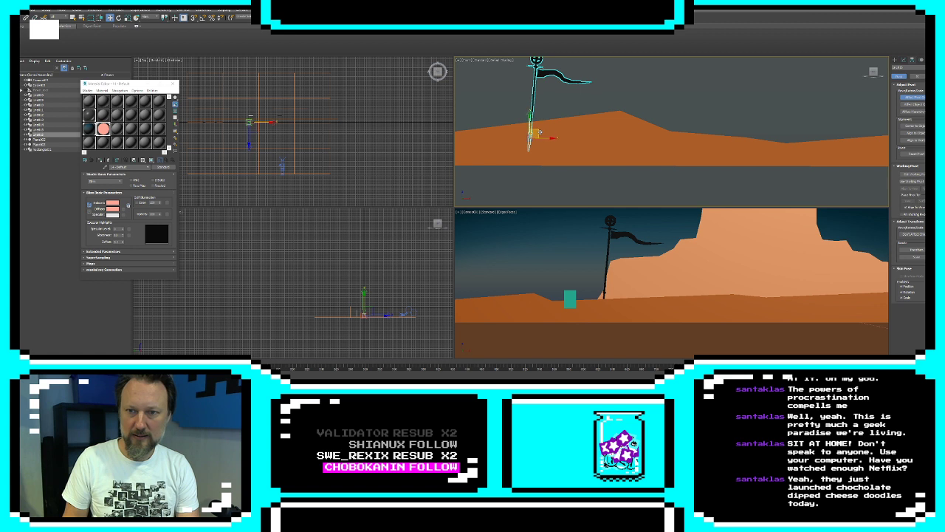
click(913, 98)
Tilt the flagpole copy slightly, and delete the original flagpole beside the second mesa
scroll(586, 102, down, 6)
key(e)
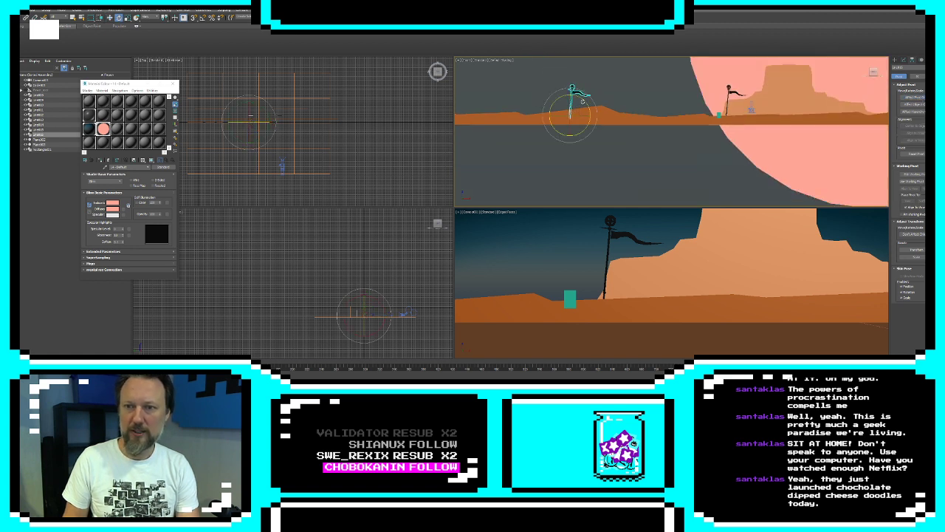
click(607, 255)
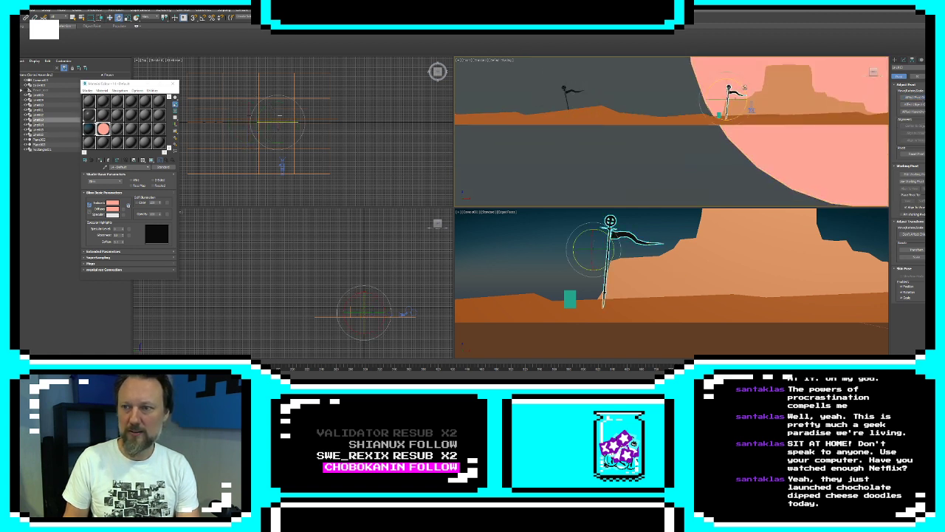
key(Delete)
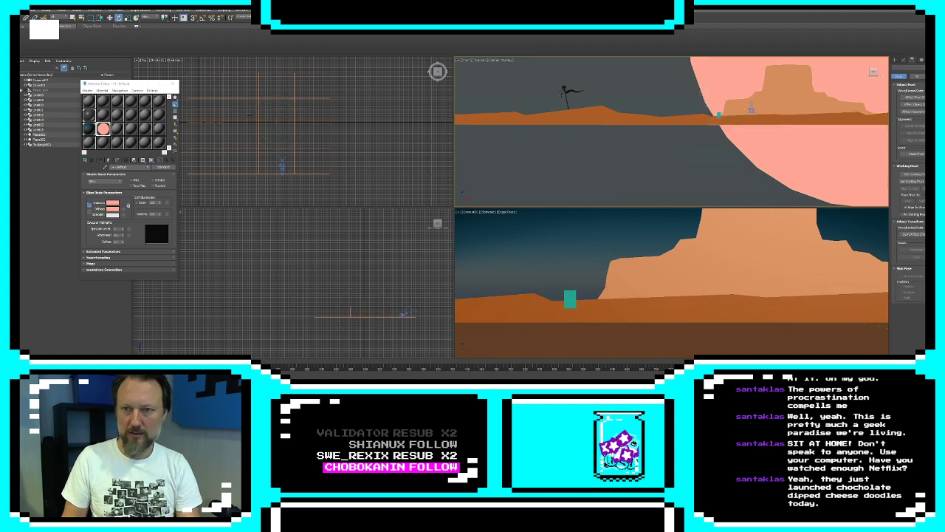
Clone the tilted flagpole, place the new copy beside the second mesa, and rotate it nearly upright
click(567, 94)
key(w)
shift+drag(579, 109, 759, 105)
click(473, 217)
key(e)
key(w)
middle_drag(655, 119, 696, 120)
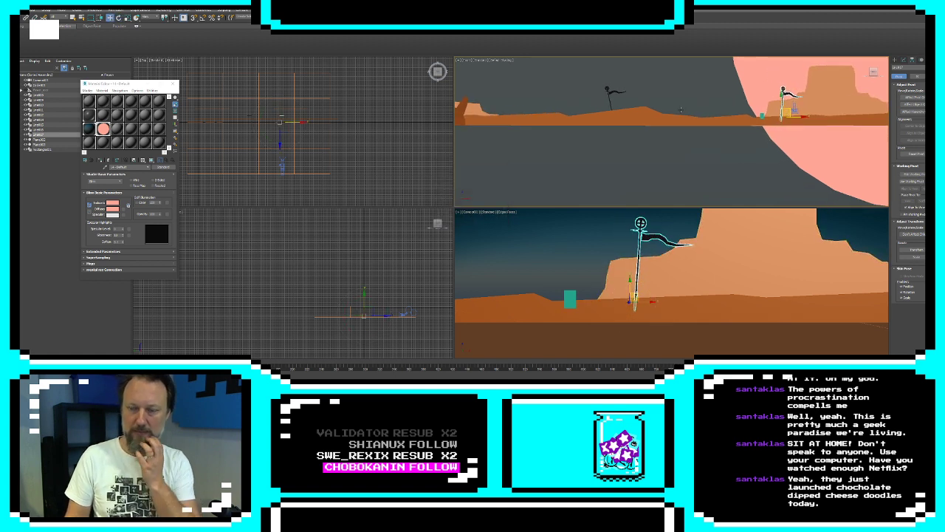
Draw a closed line outline of a tall narrow rock spire with a wide base, between the first mesa and the tilted flagpole
middle_drag(580, 127, 767, 158)
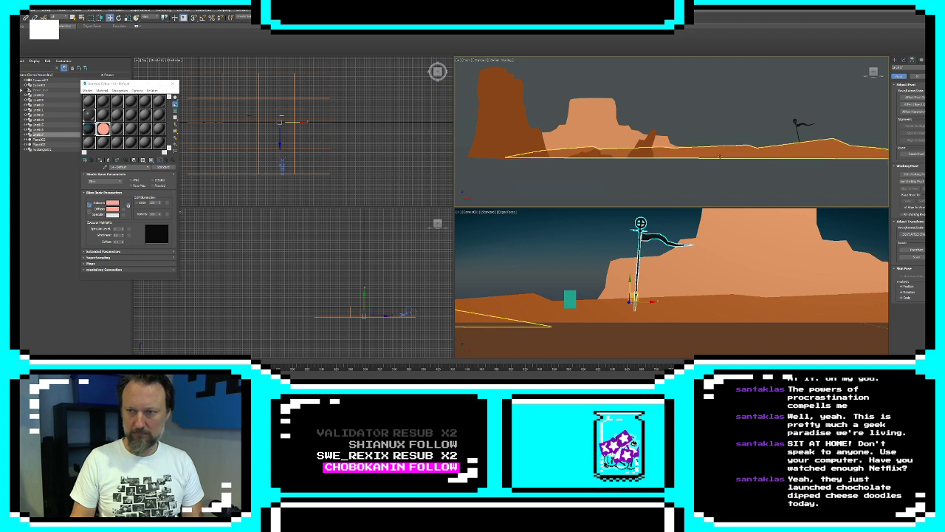
click(596, 118)
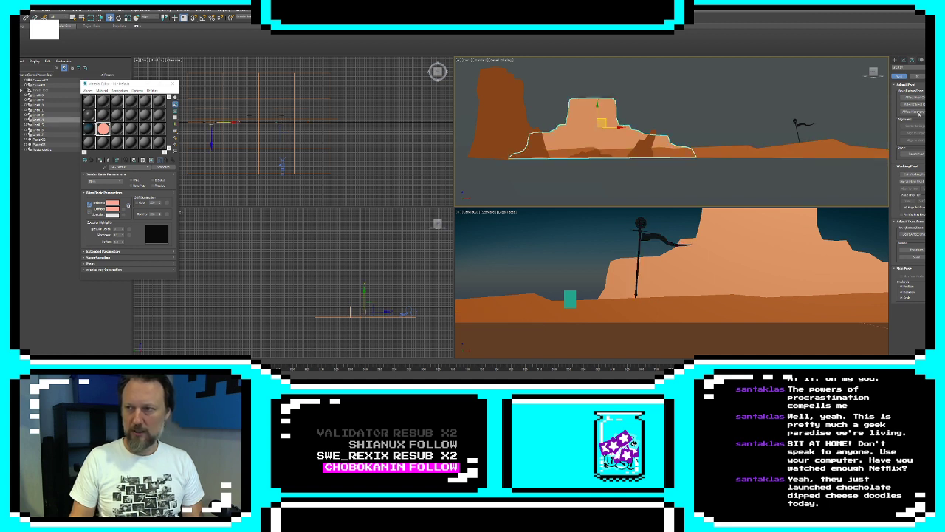
click(896, 61)
click(907, 99)
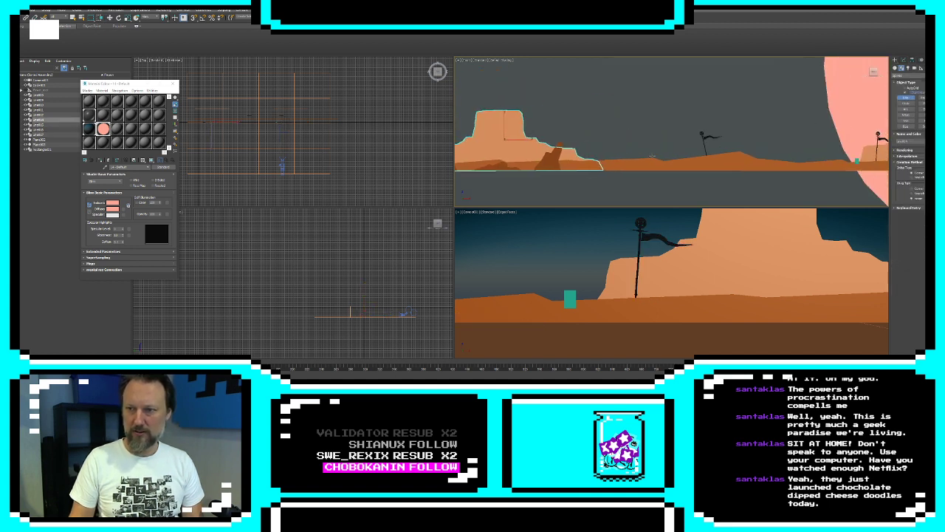
middle_drag(700, 148, 637, 166)
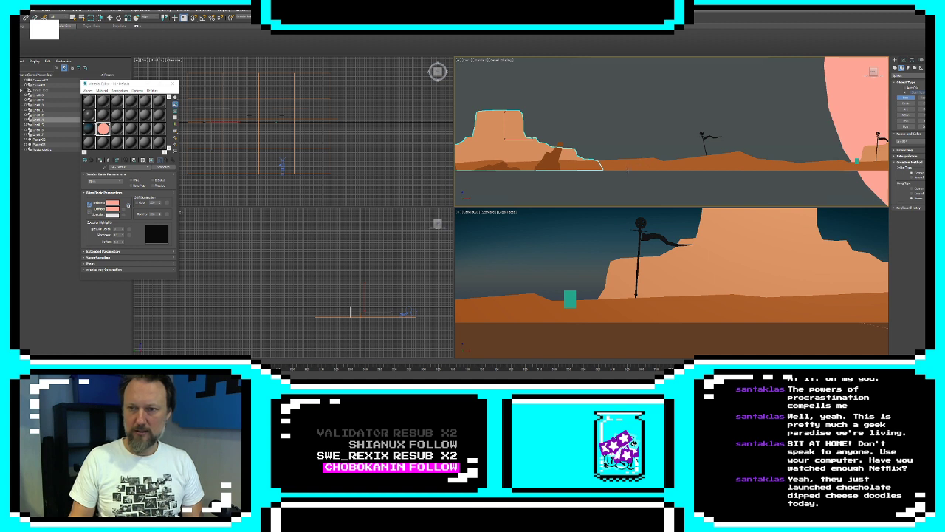
click(628, 169)
click(638, 162)
click(644, 161)
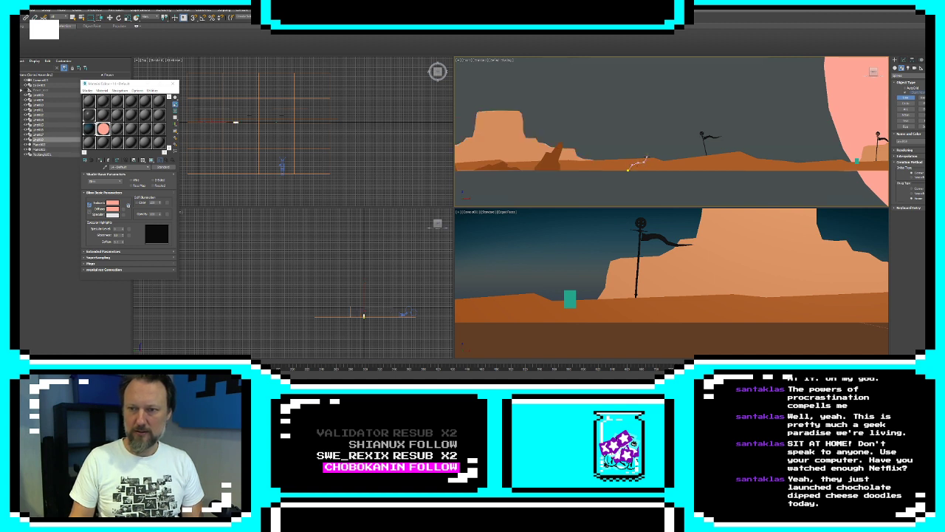
click(652, 153)
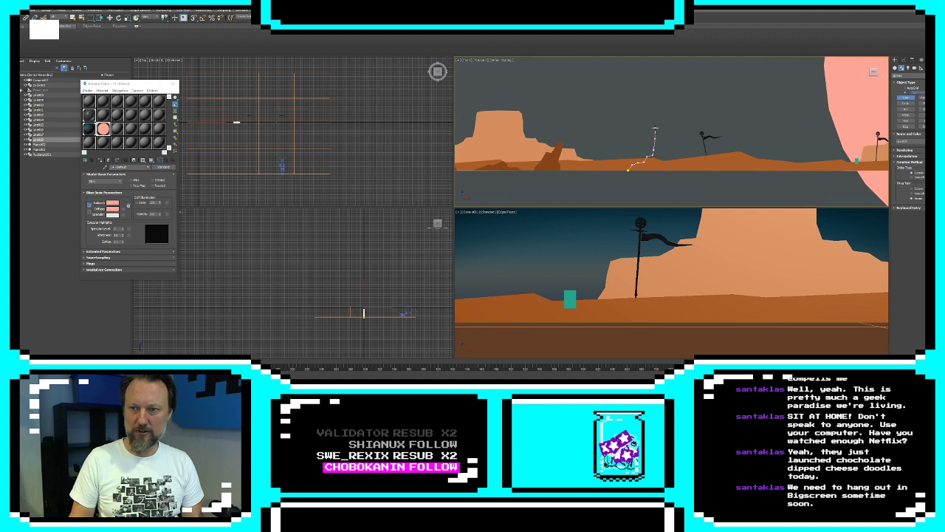
click(661, 113)
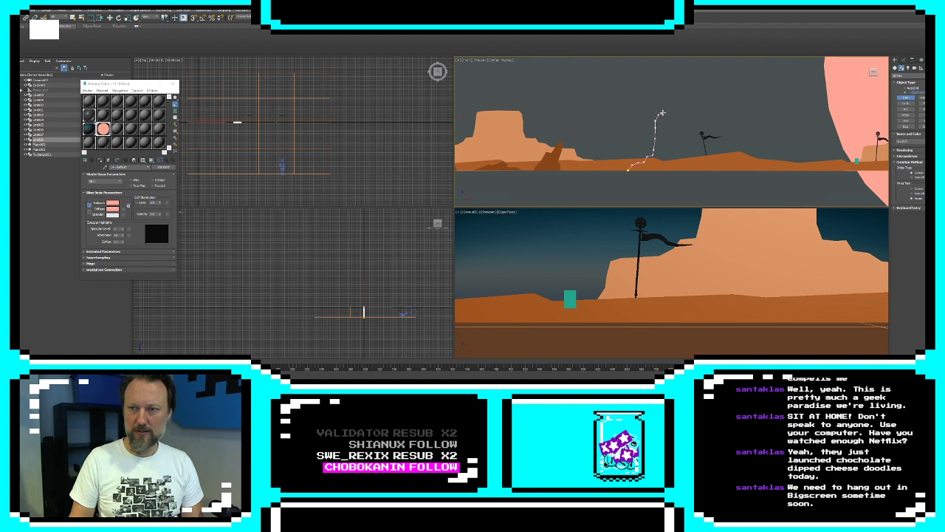
click(665, 108)
click(668, 123)
click(670, 137)
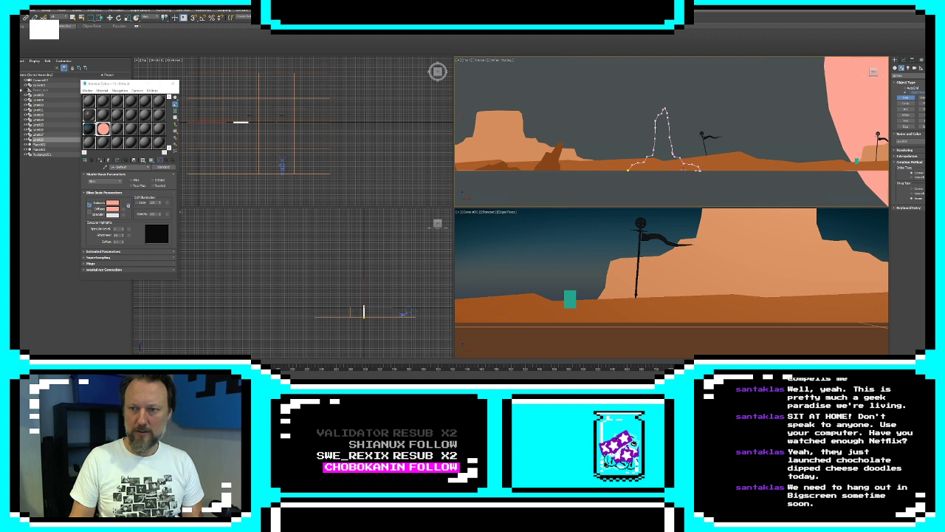
click(626, 170)
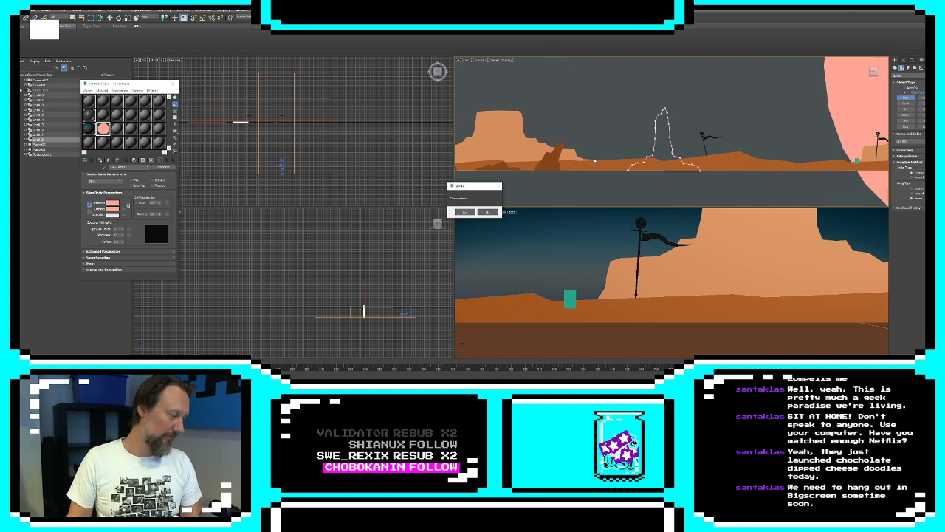
click(463, 212)
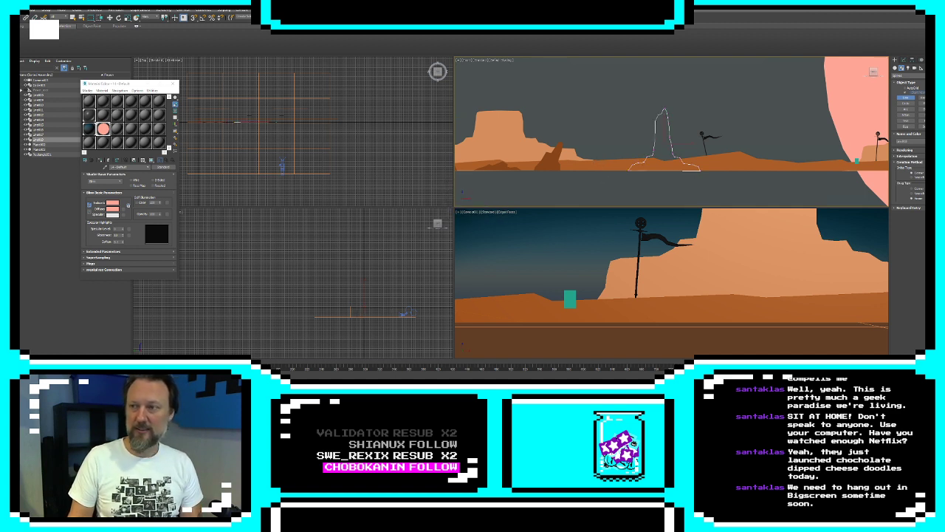
Extrude the spire outline and set its object colour to a light orange matching the mesas
click(903, 61)
click(909, 78)
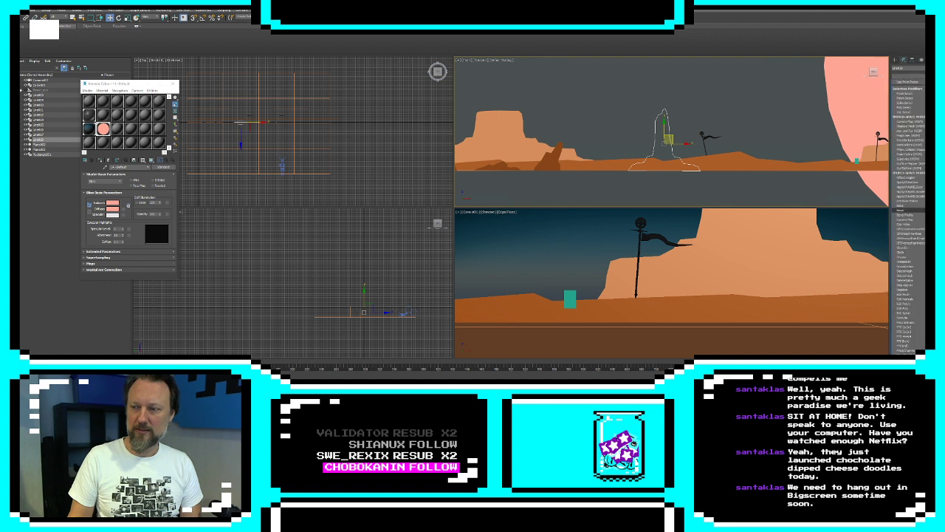
click(915, 315)
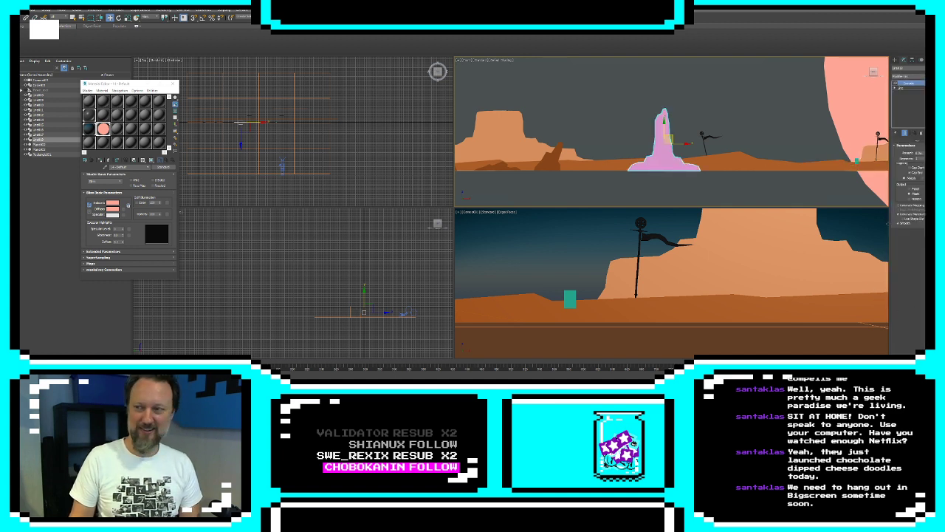
click(928, 68)
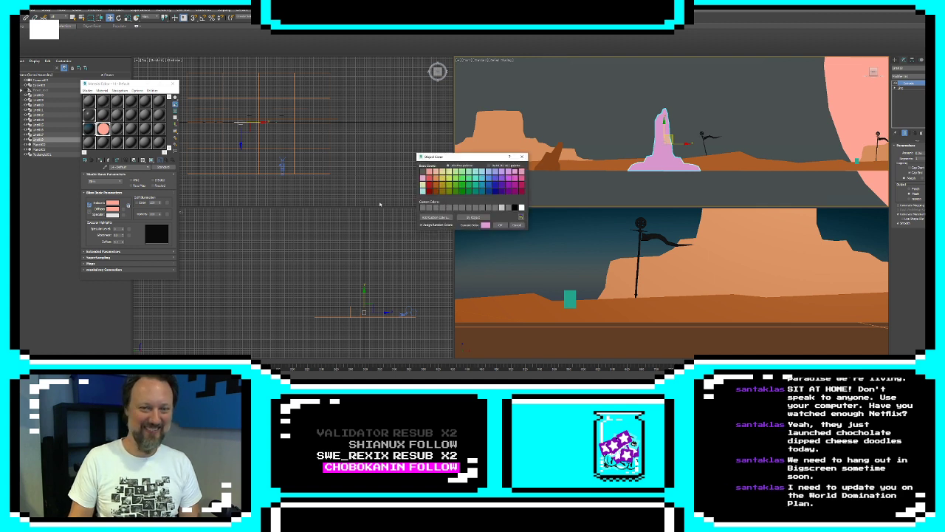
click(441, 179)
click(500, 224)
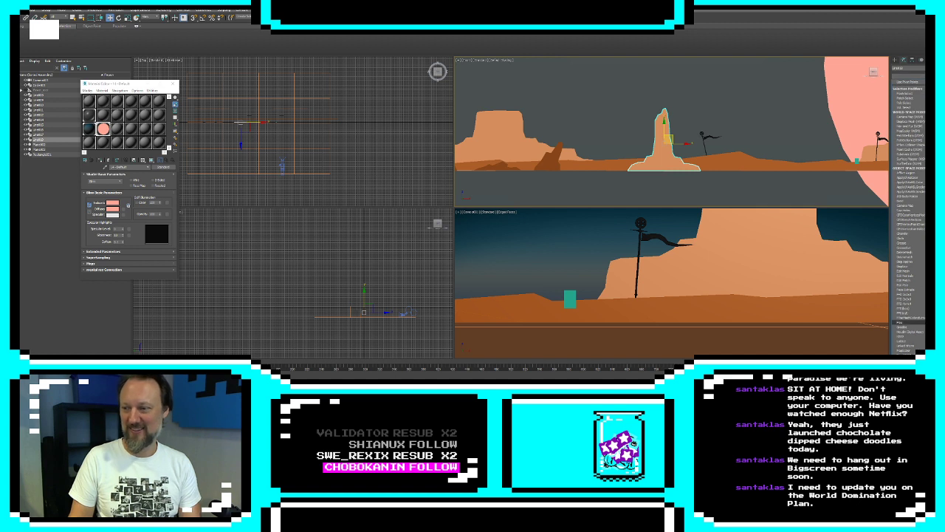
Add an XForm modifier to the spire and move its gizmo back in depth, level with the mesas
click(905, 76)
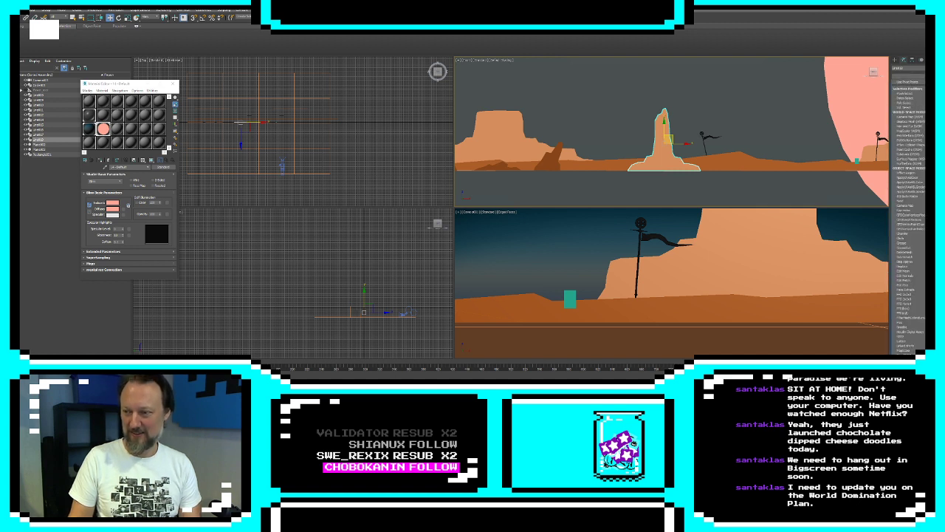
scroll(910, 214, down, 10)
click(906, 102)
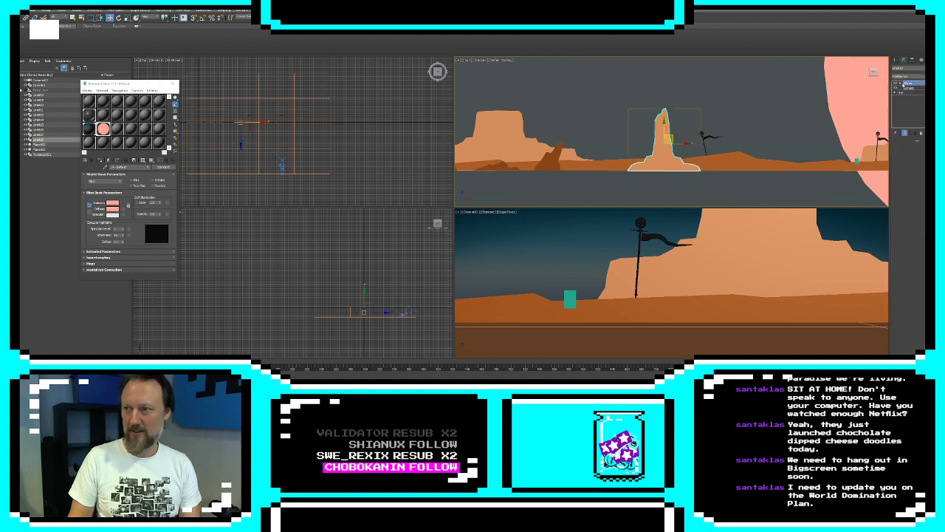
click(900, 83)
click(909, 88)
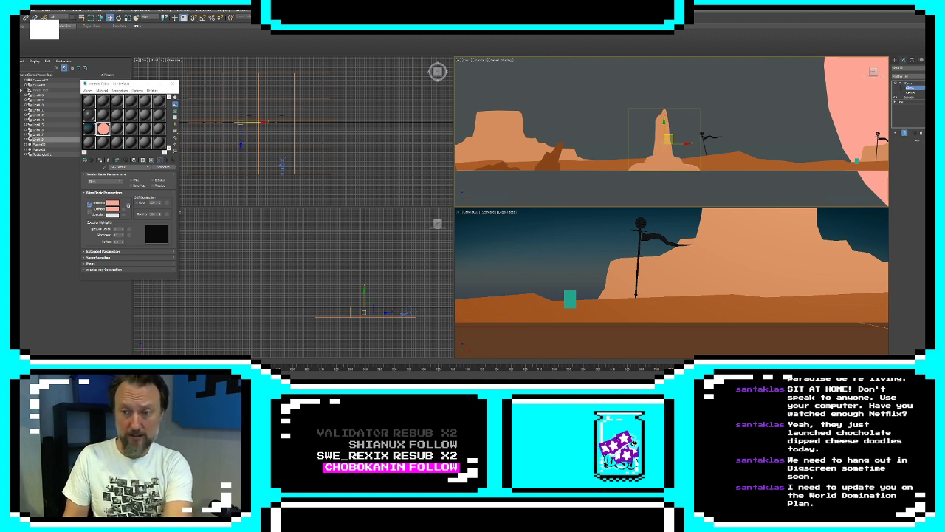
key(Return)
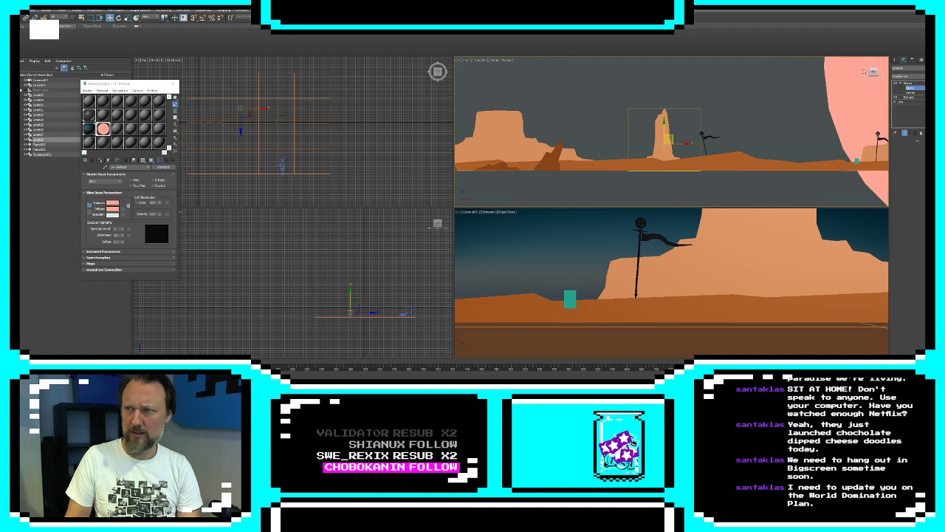
click(895, 61)
click(603, 112)
click(522, 138)
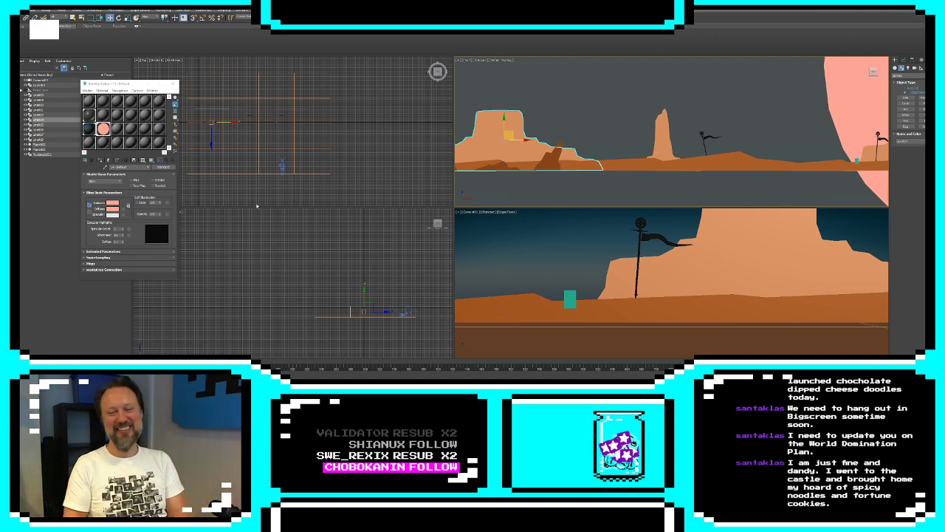
click(593, 183)
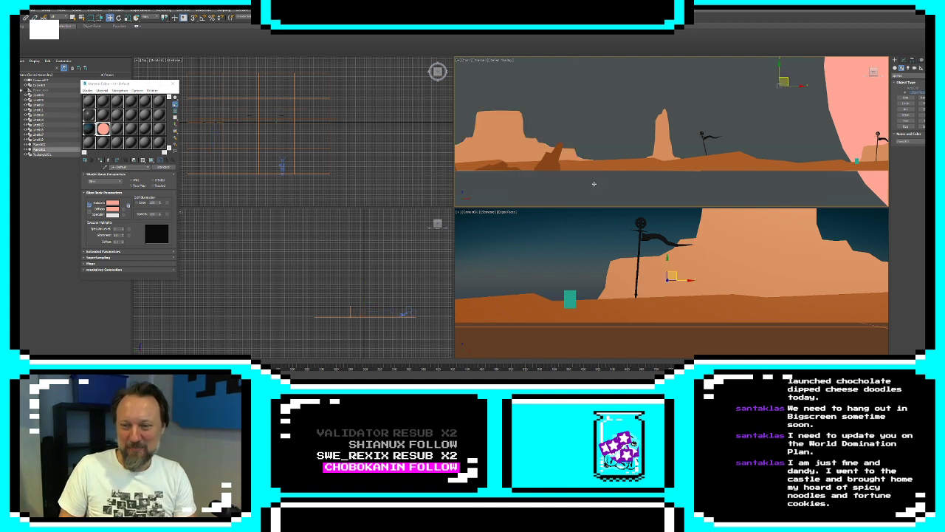
click(519, 147)
Reshape the outer edge of the dark rock tower by moving its line vertices, widening the base outward
middle_drag(516, 149, 687, 158)
scroll(763, 158, down, 2)
click(554, 161)
click(903, 60)
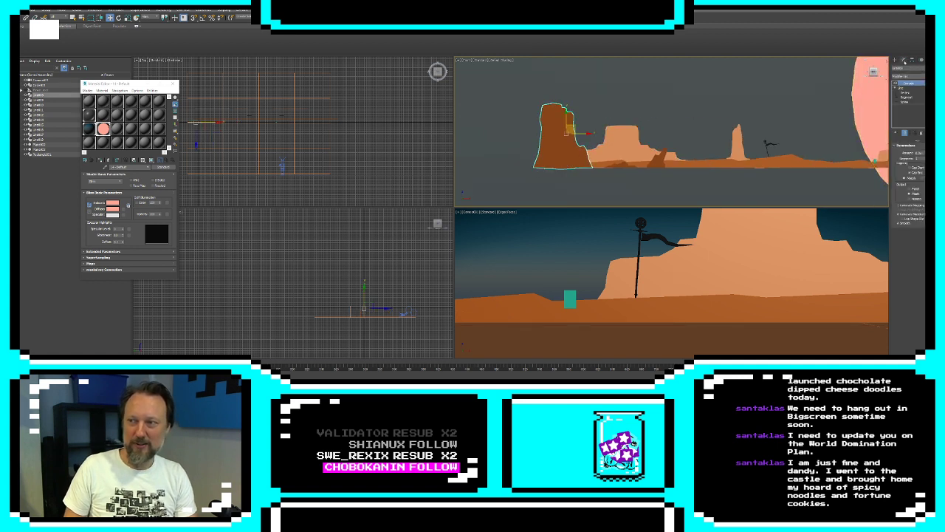
click(906, 93)
drag(534, 168, 542, 113)
click(532, 171)
click(539, 154)
click(533, 159)
click(536, 139)
click(540, 110)
click(552, 104)
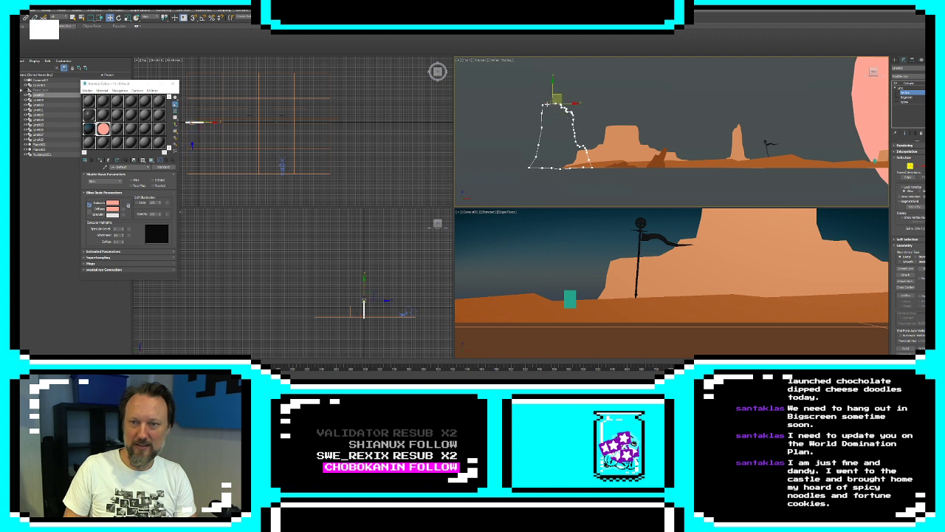
click(586, 89)
click(896, 60)
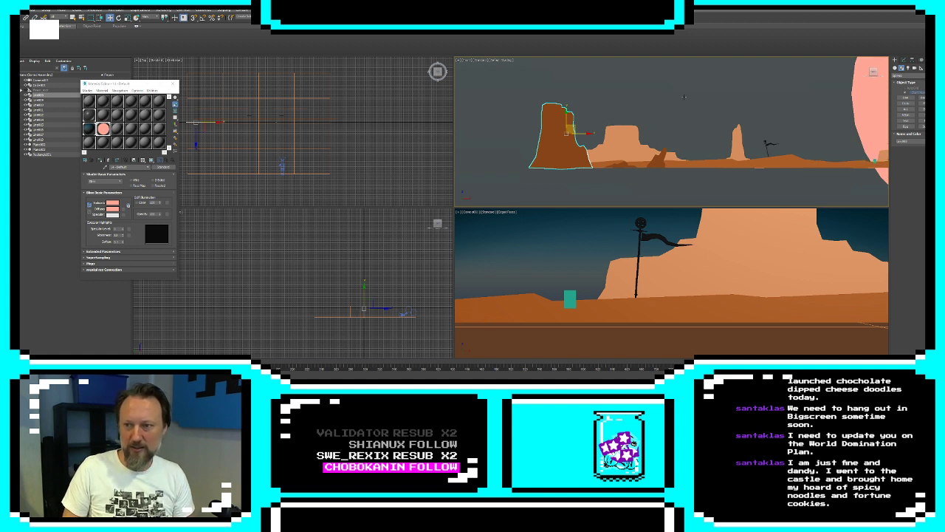
Slide the camera across to the first mesa to preview it, and place it farther back in front of the second mesa
click(655, 138)
scroll(655, 139, down, 4)
click(776, 147)
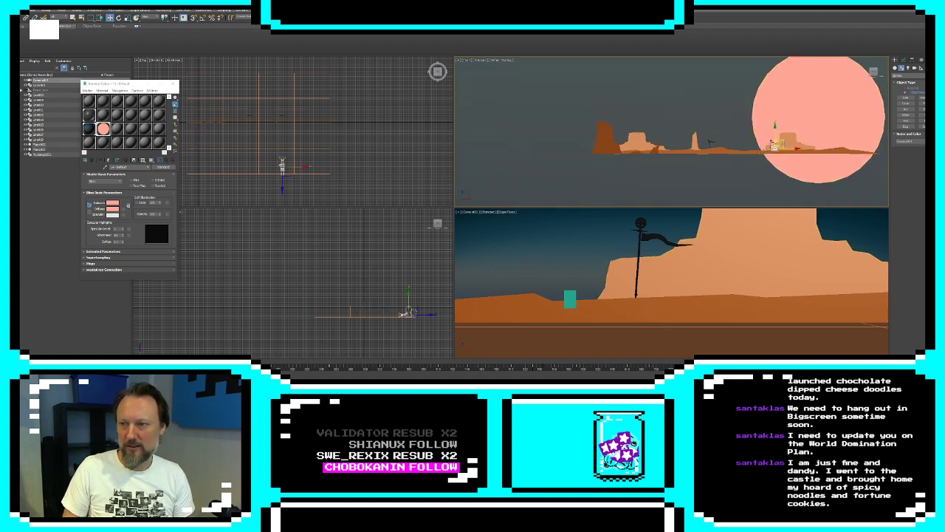
drag(781, 139, 644, 145)
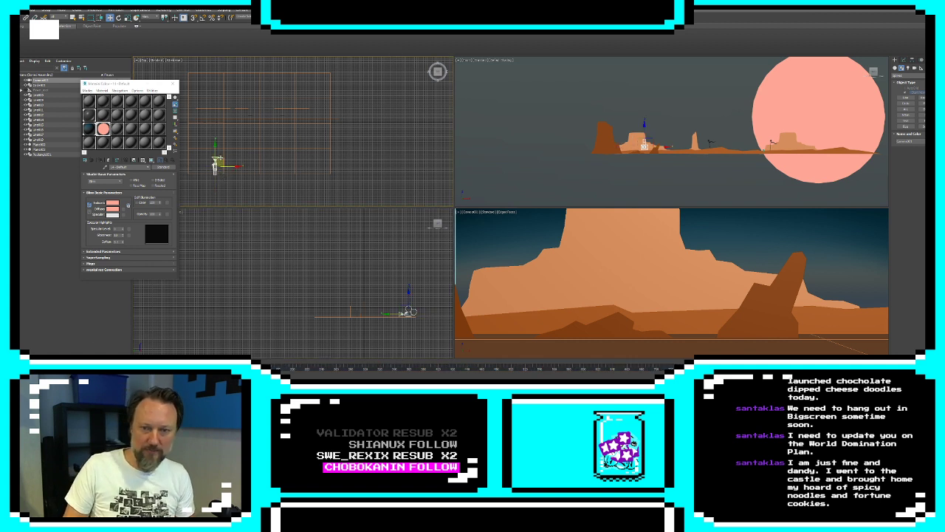
drag(218, 164, 289, 184)
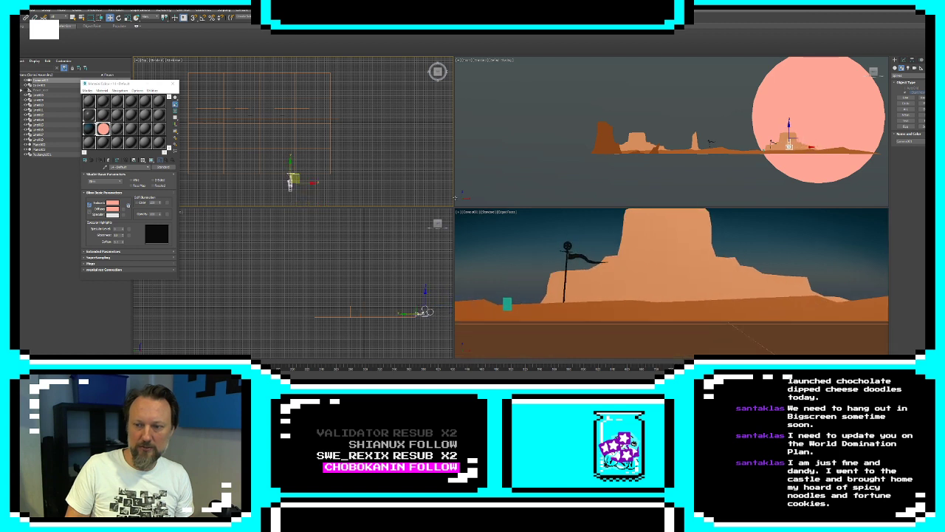
Move the first mesa's XForm gizmo farther back in depth so the mesa sits deeper in the scene
click(644, 244)
click(901, 67)
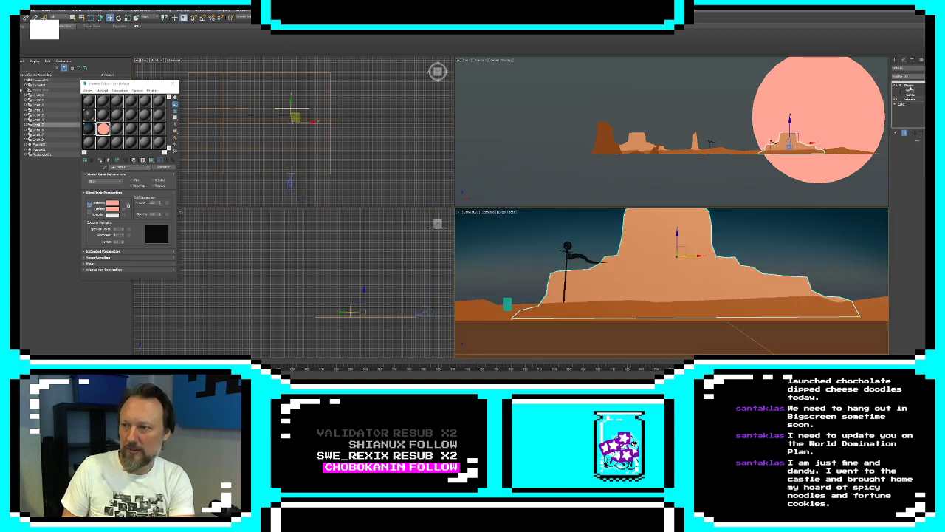
click(910, 90)
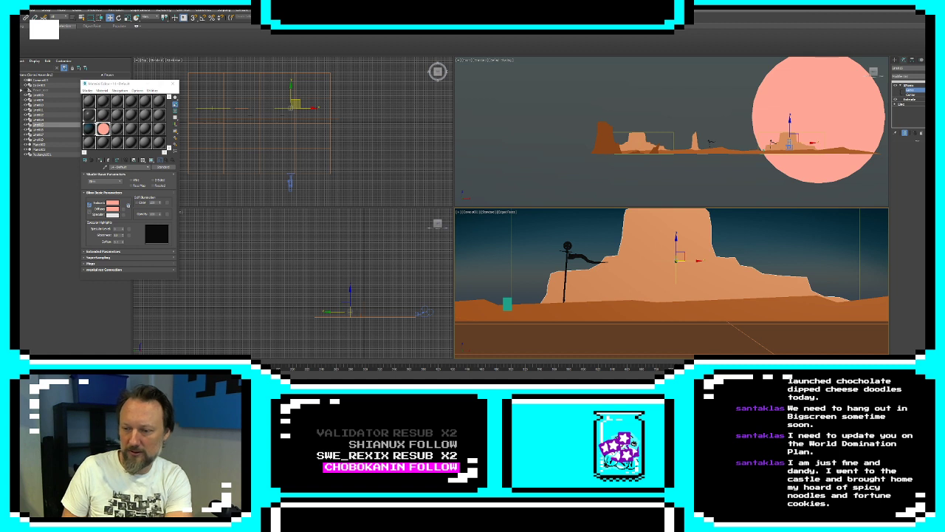
key(ctrl+z)
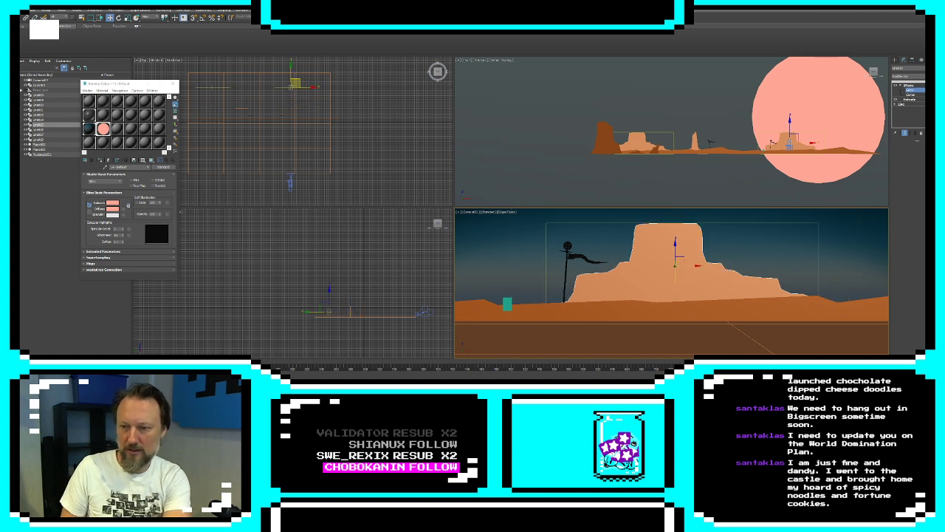
Compare the depth of the spire's XForm gizmo with that of the first mesa's gizmo
click(694, 140)
click(894, 60)
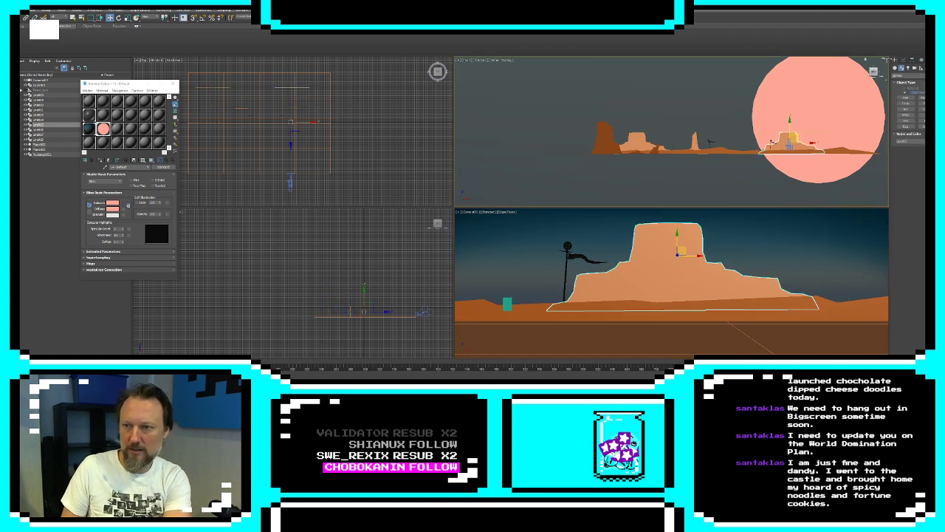
click(697, 142)
click(902, 59)
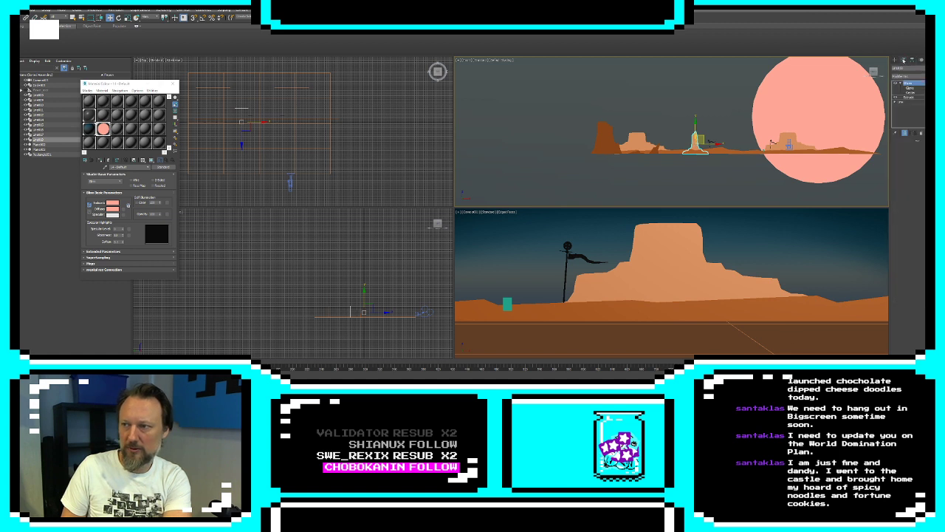
click(910, 88)
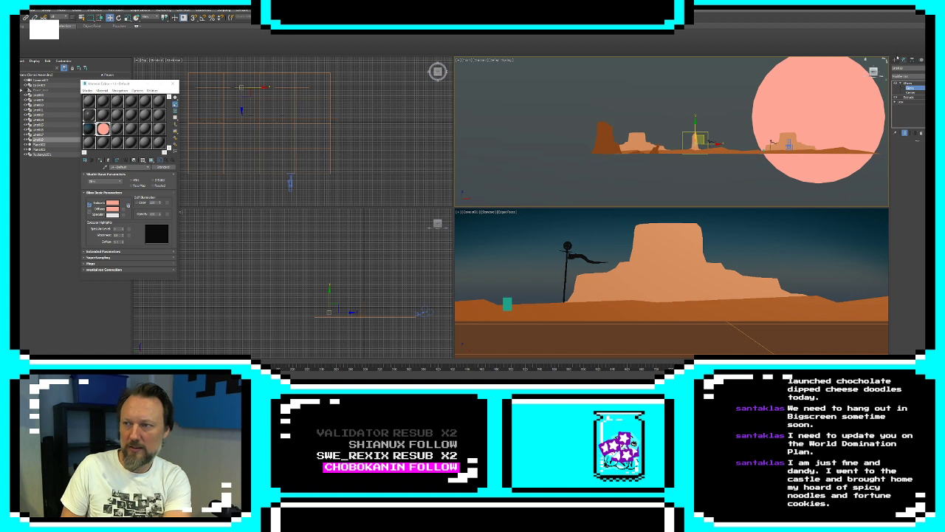
click(894, 59)
click(674, 279)
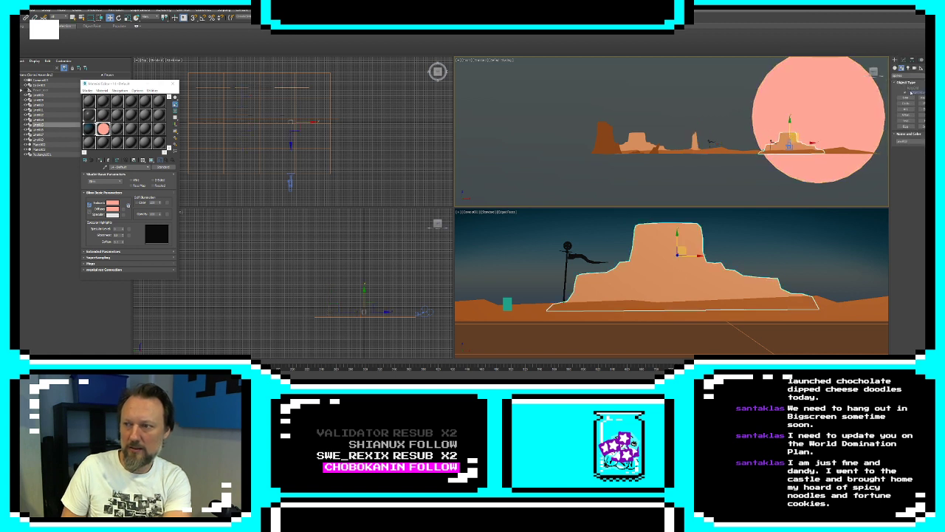
click(902, 59)
click(909, 89)
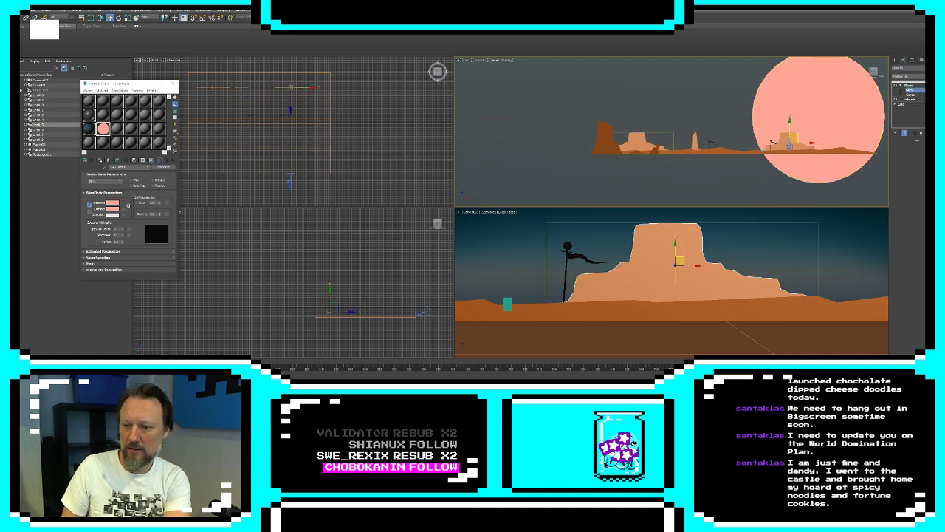
click(895, 59)
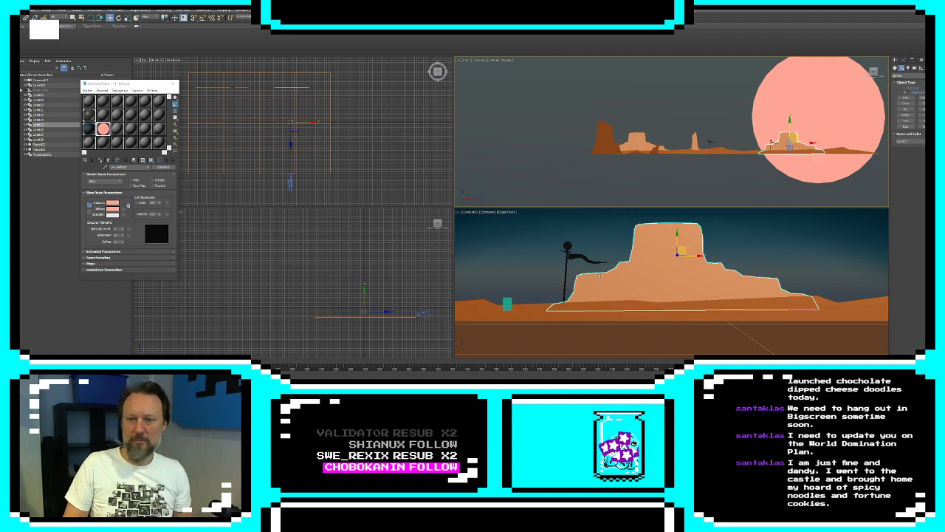
Slide the camera across to the mesa beside the dark tower and clone the low rock outcrop in front of it
click(793, 169)
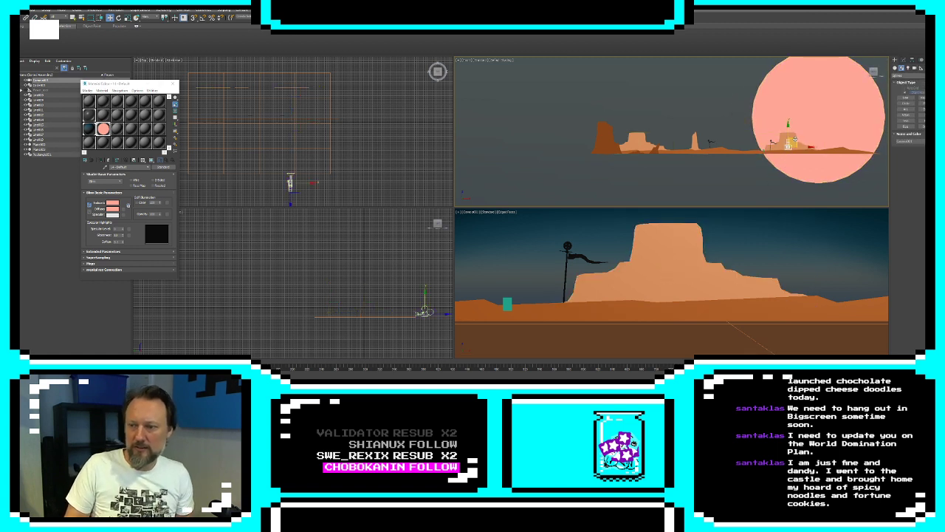
drag(788, 146, 644, 141)
click(650, 298)
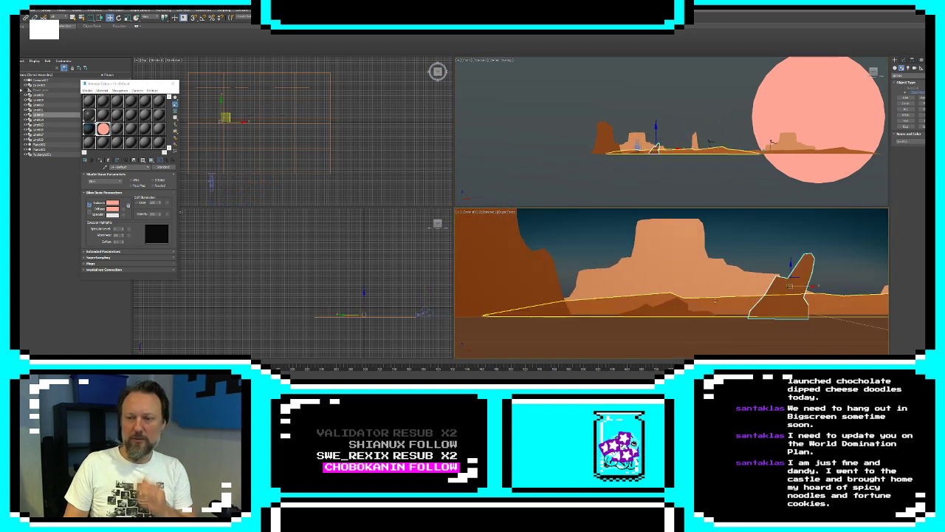
right_click(284, 153)
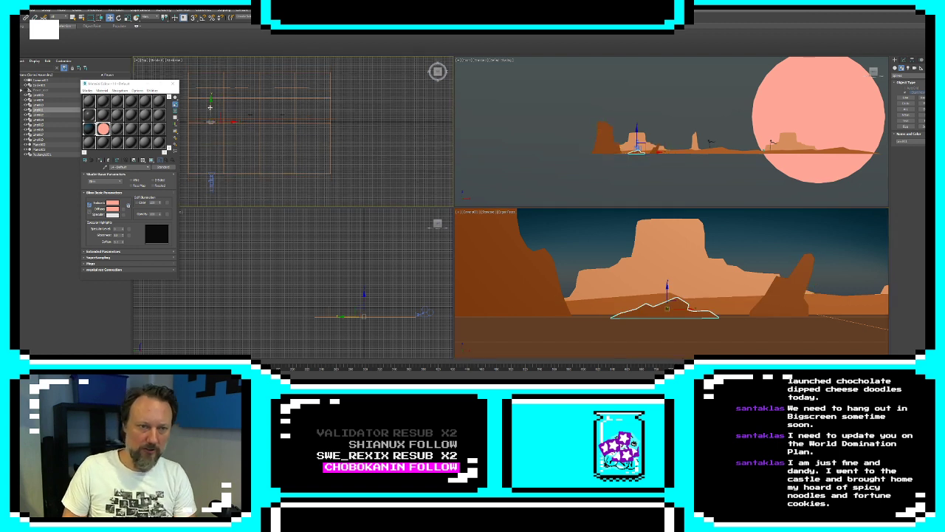
mouse_move(212, 108)
mouse_down()
mouse_move(211, 154)
mouse_move(208, 145)
mouse_up()
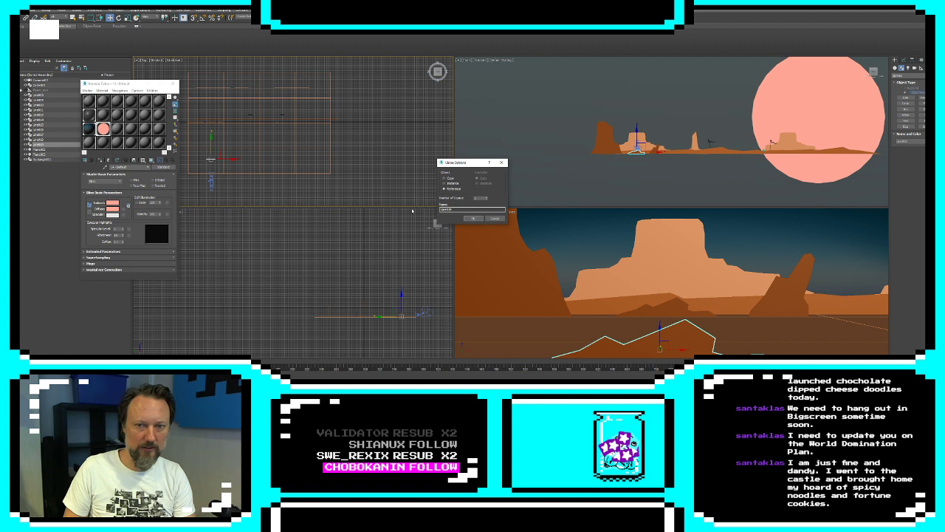
click(480, 220)
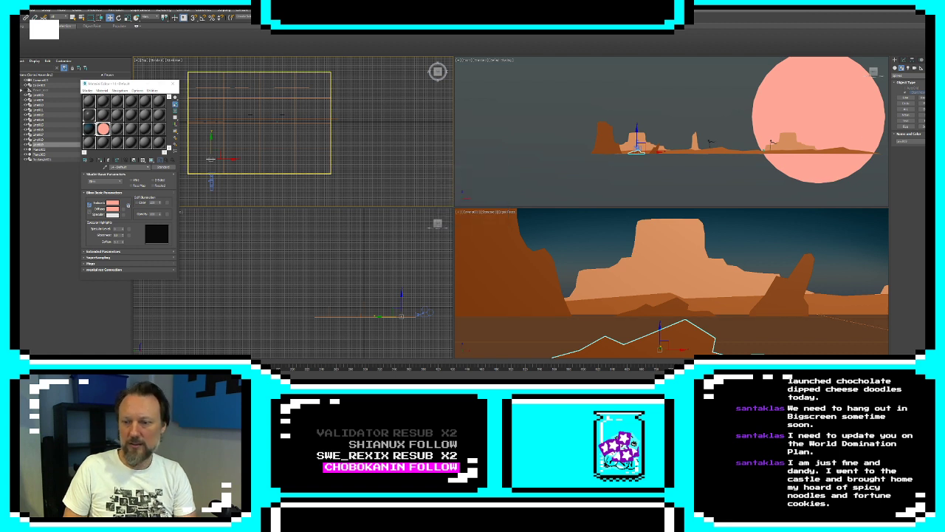
key(ctrl+z)
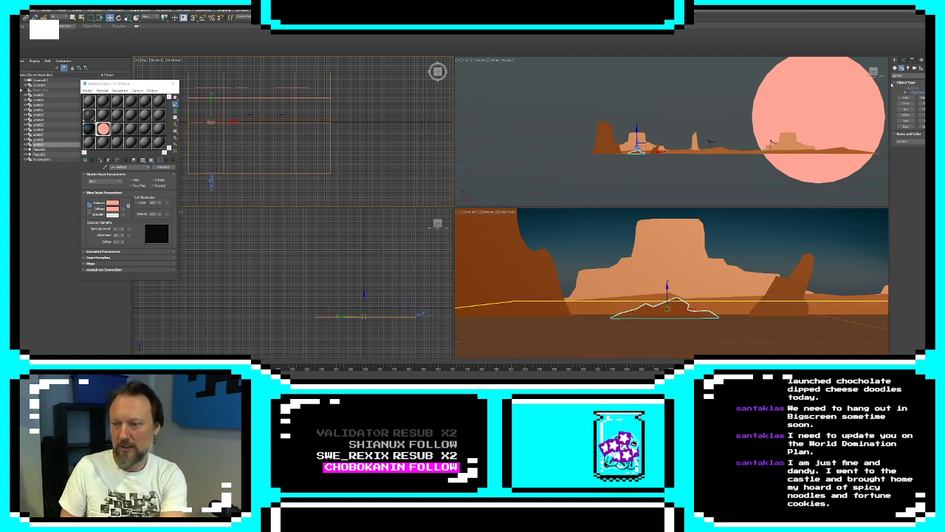
Make the cloned outcrop's modifiers unique and move the clone forward in depth, close to the camera
click(912, 61)
click(903, 60)
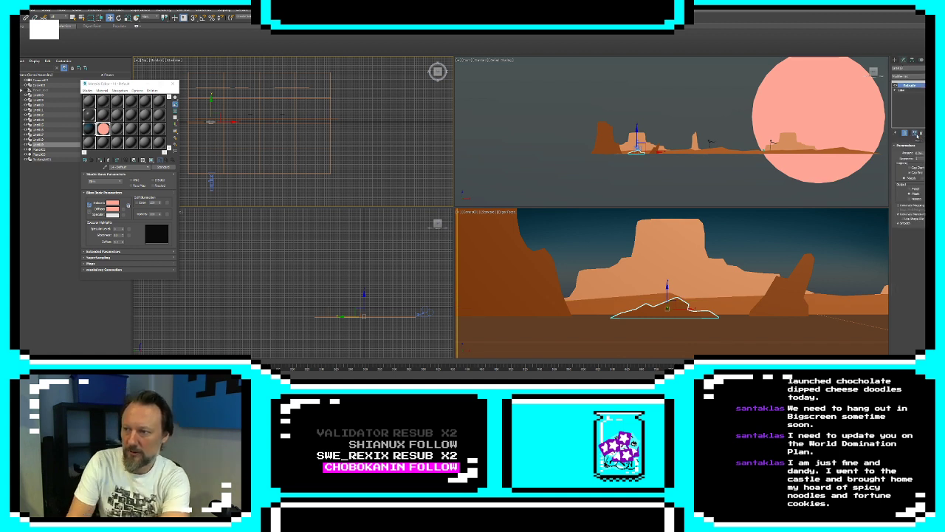
click(909, 89)
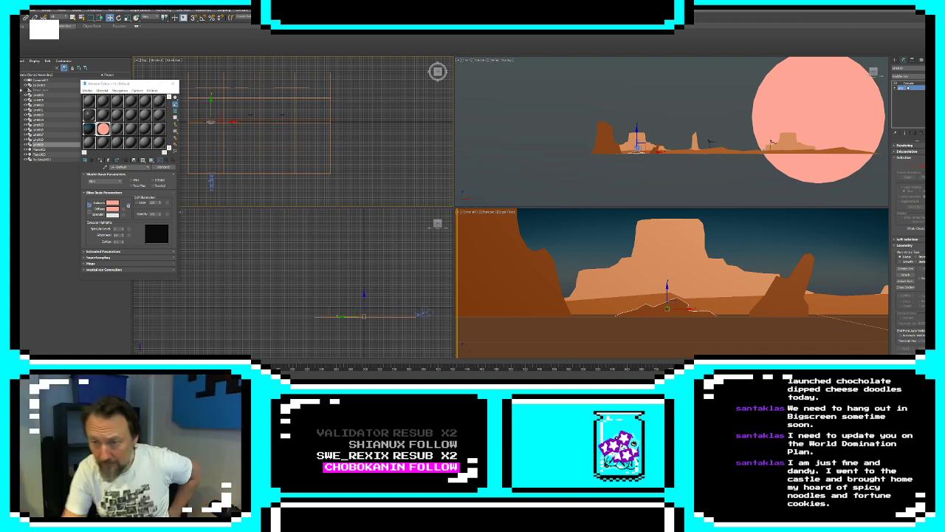
click(908, 83)
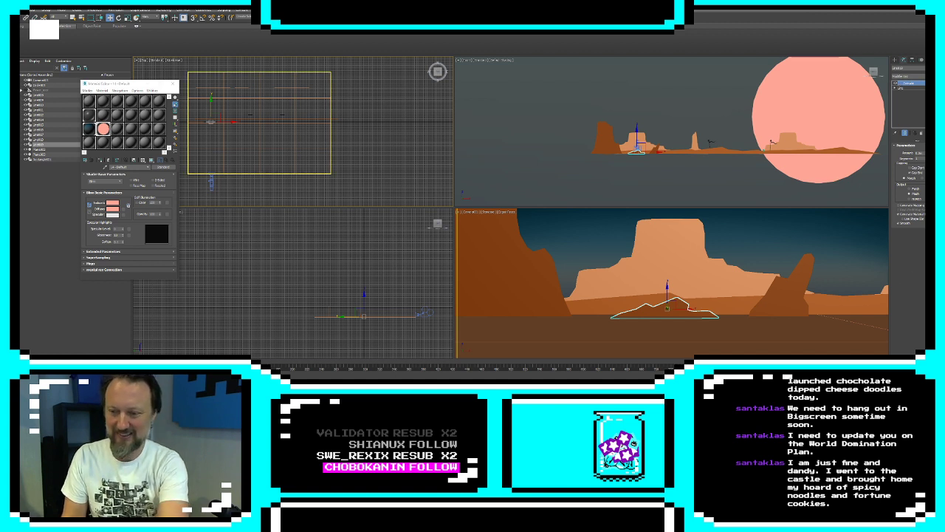
drag(211, 105, 211, 140)
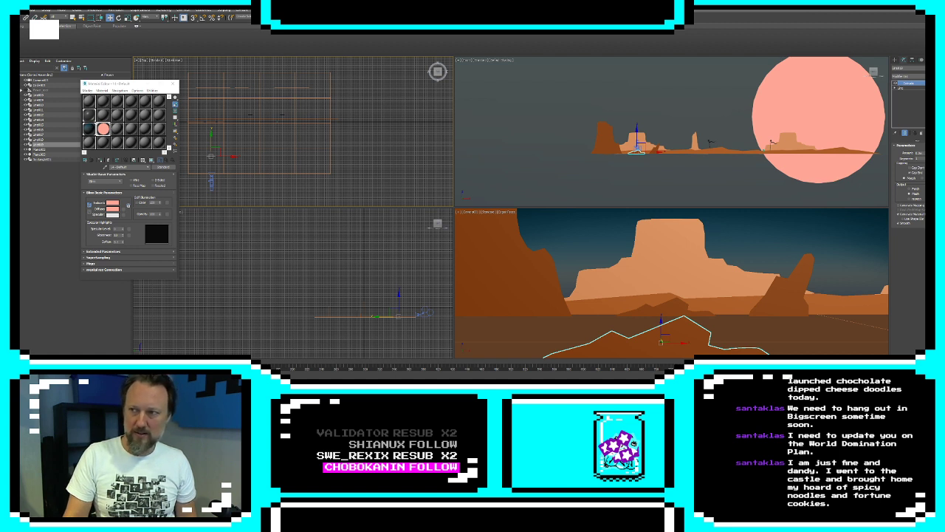
Set the object colour of the cloned foreground outcrop to black
click(928, 68)
click(515, 207)
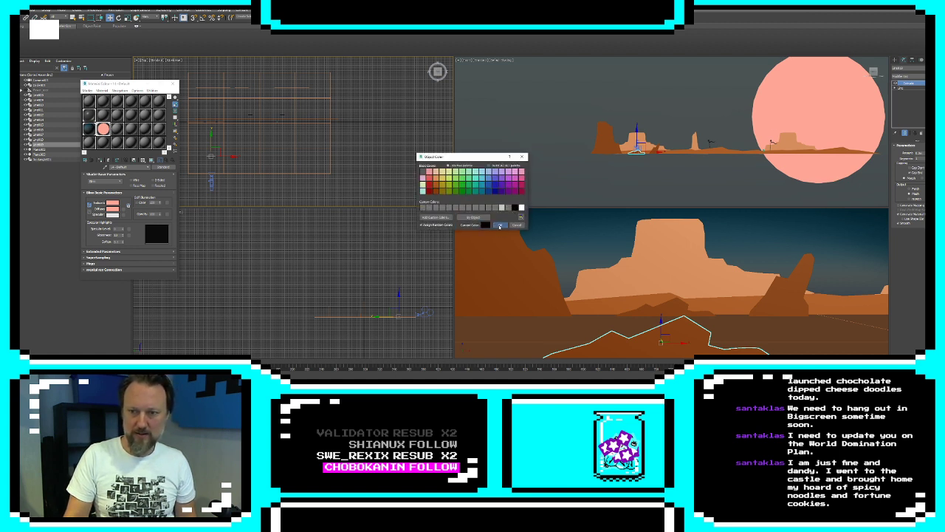
click(501, 225)
click(540, 107)
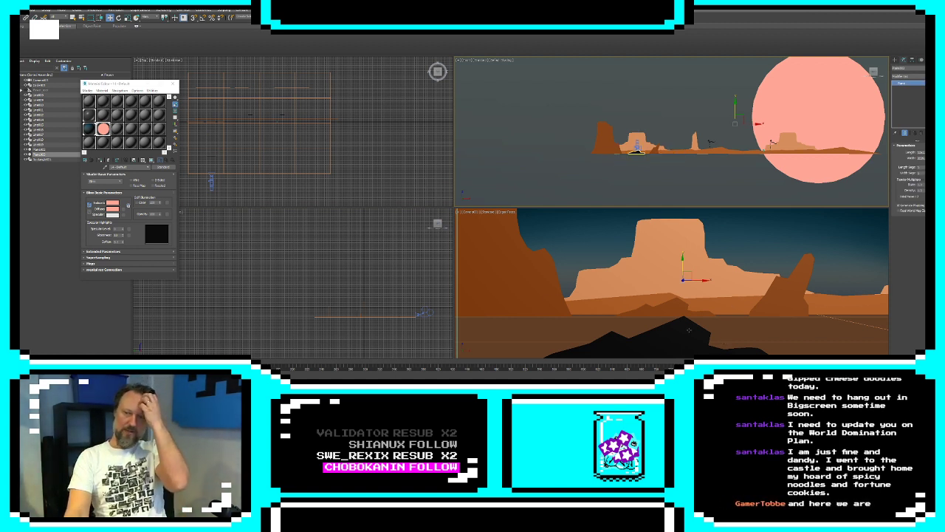
Shift the black foreground outcrop to the right along the ground, past the leaning rock
click(653, 339)
right_click(651, 168)
drag(653, 153, 674, 153)
Select the camera and nudge it slightly to the right along the scene
click(641, 144)
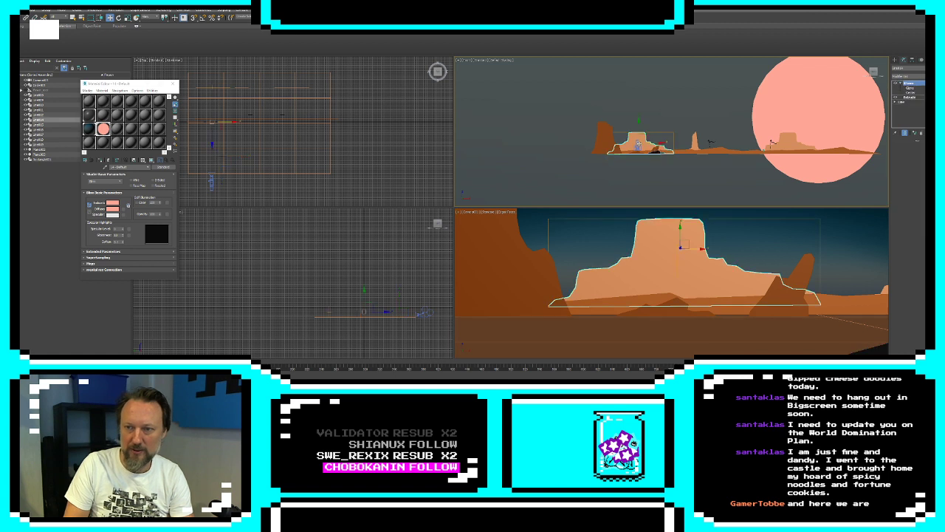
click(637, 147)
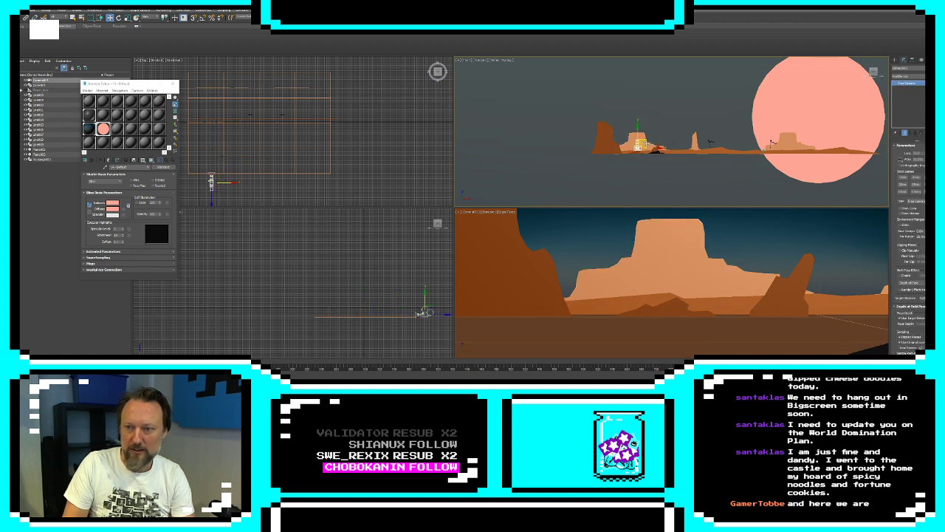
drag(641, 145, 663, 155)
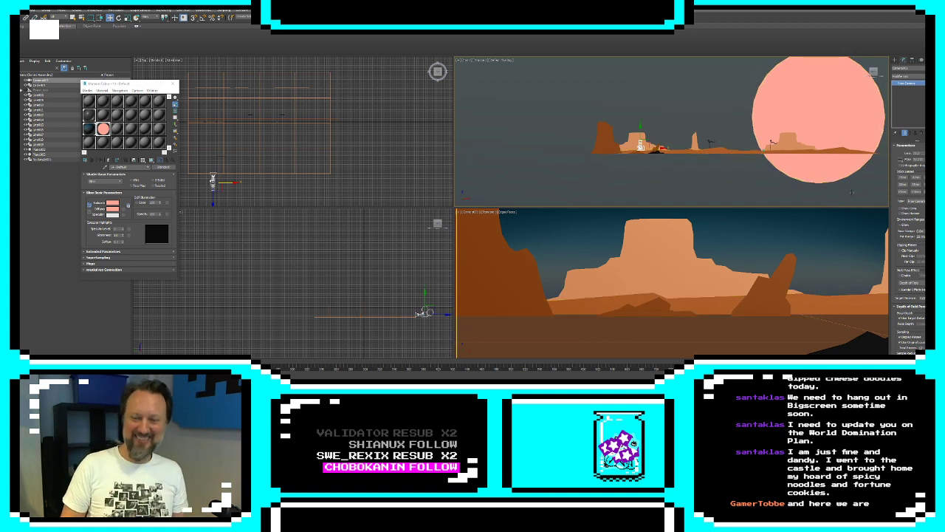
Draw a closed line outline of a low, peaked hill on the ground between the black outcrop and the spire
click(896, 59)
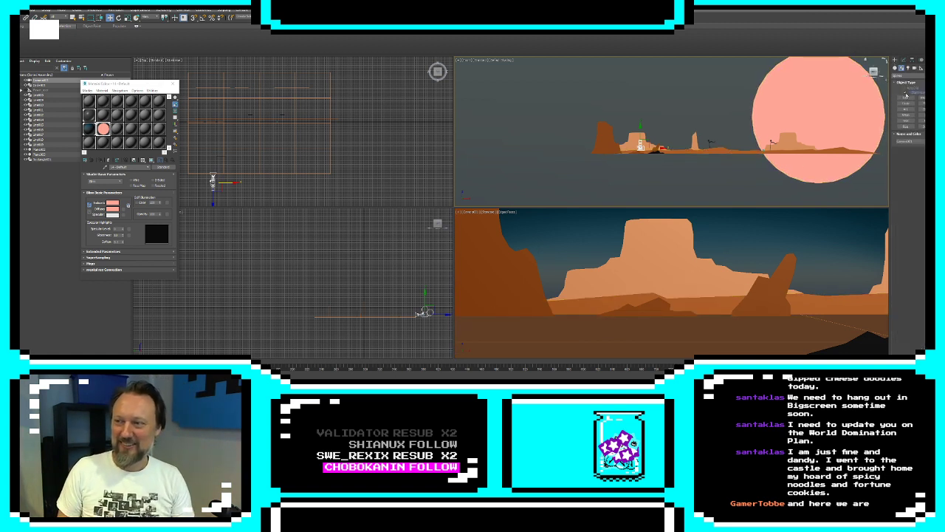
click(906, 97)
scroll(668, 155, up, 5)
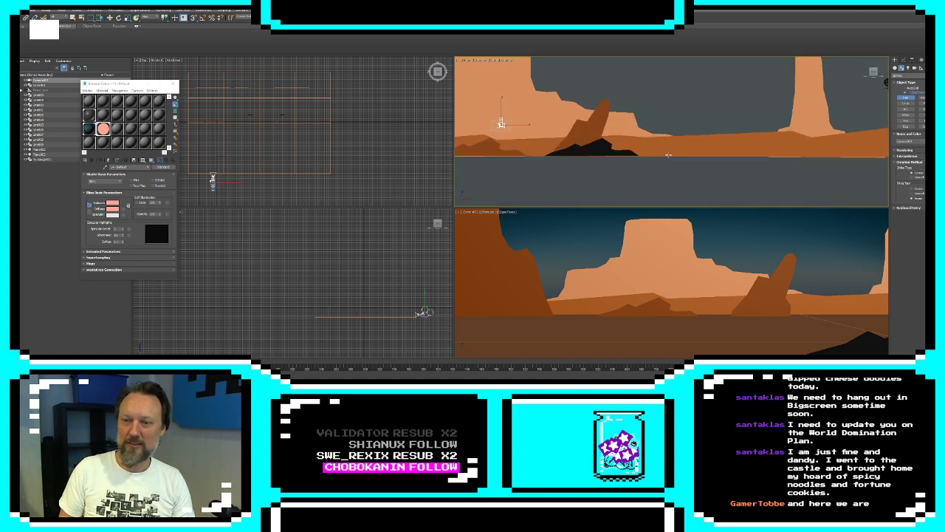
click(648, 154)
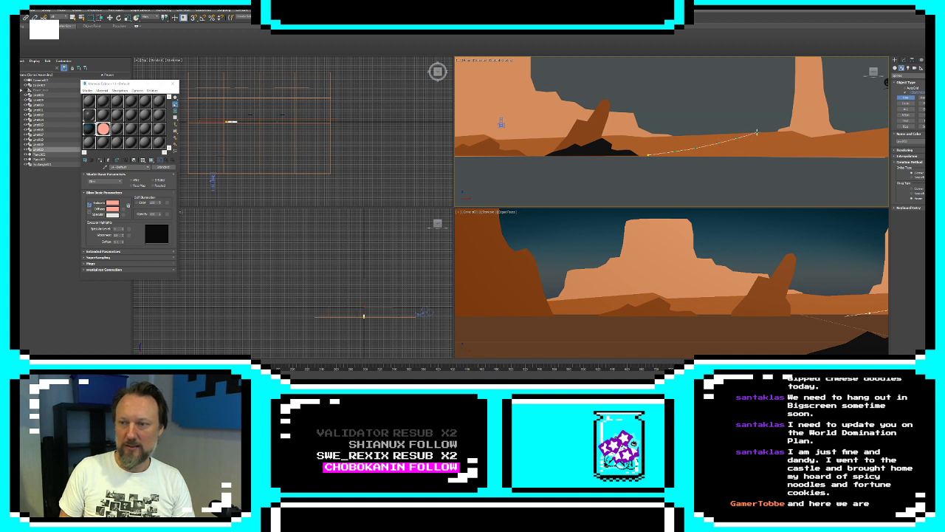
click(784, 124)
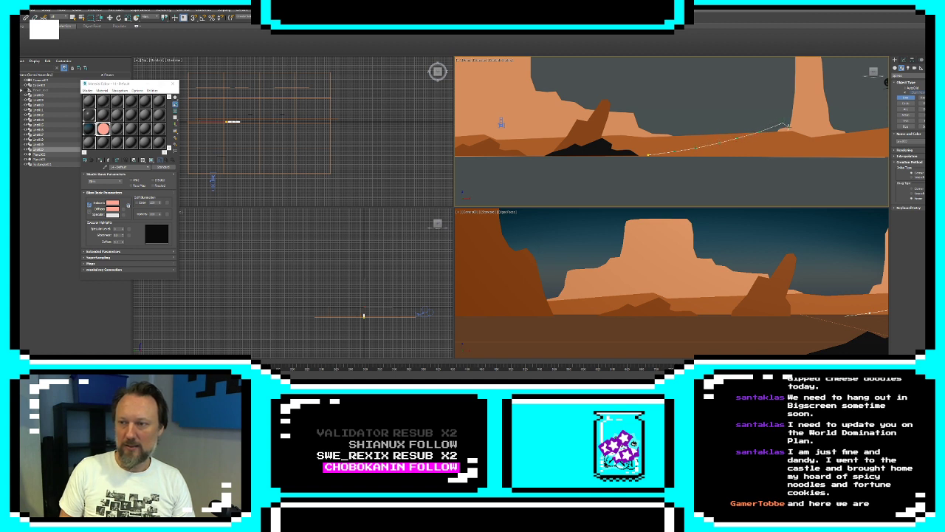
click(819, 149)
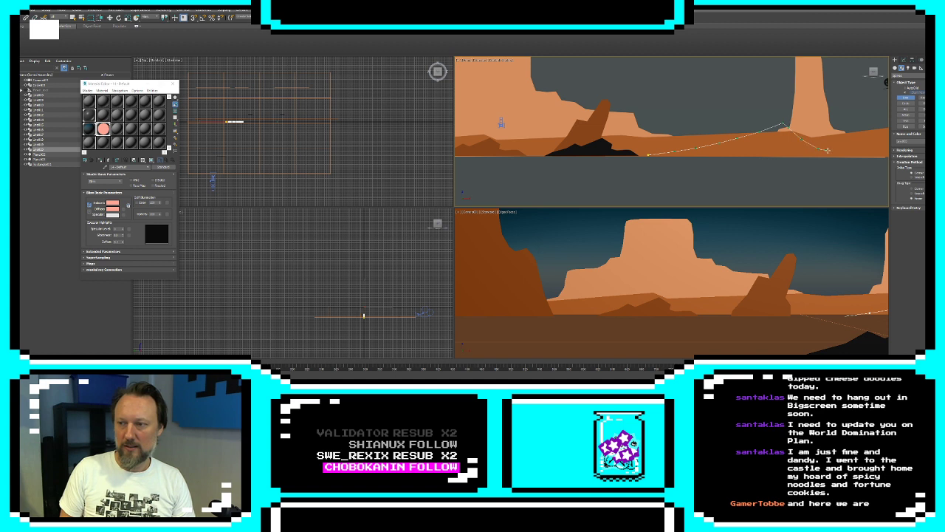
click(876, 157)
right_click(765, 166)
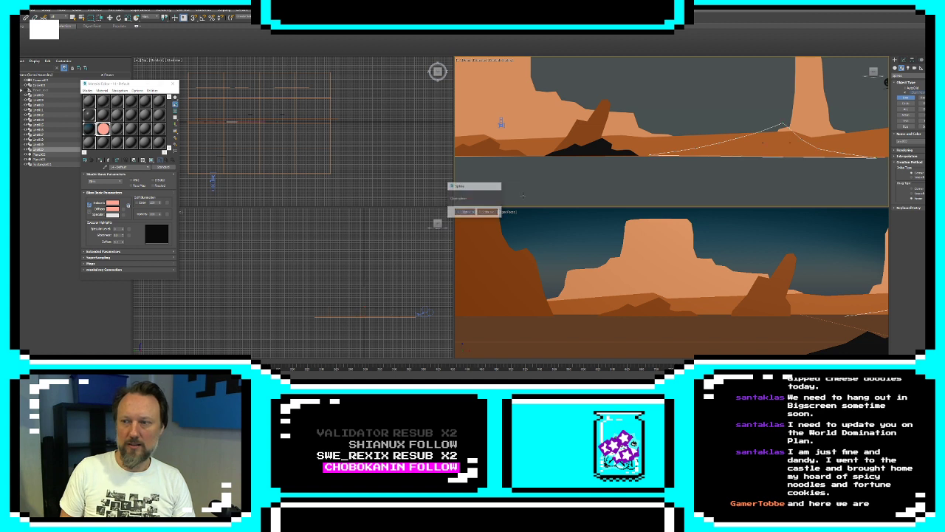
Extrude the hill outline and set its object colour to an orange-brown matching the surrounding terrain
click(904, 63)
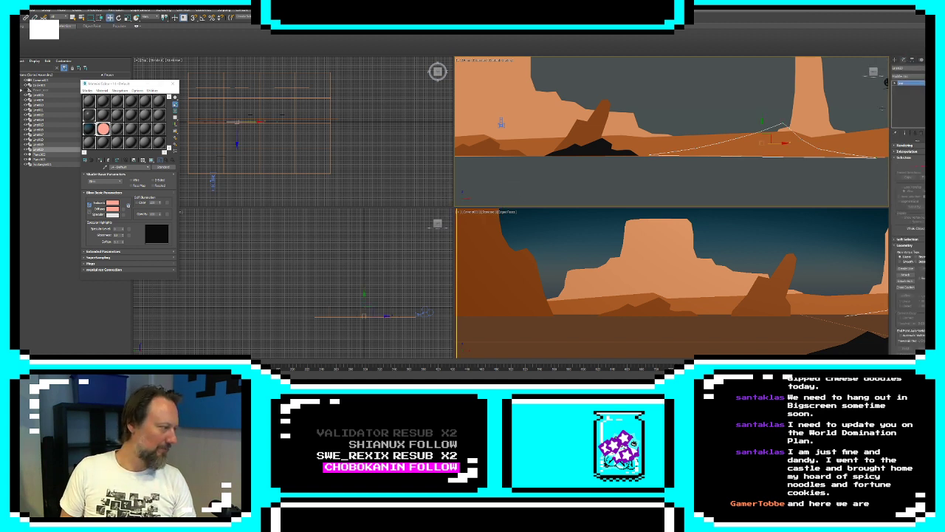
click(907, 76)
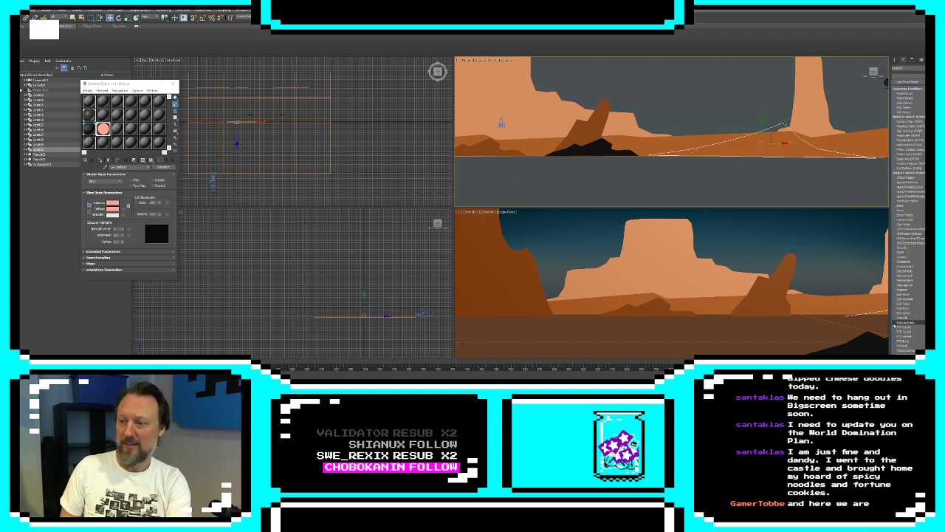
click(912, 318)
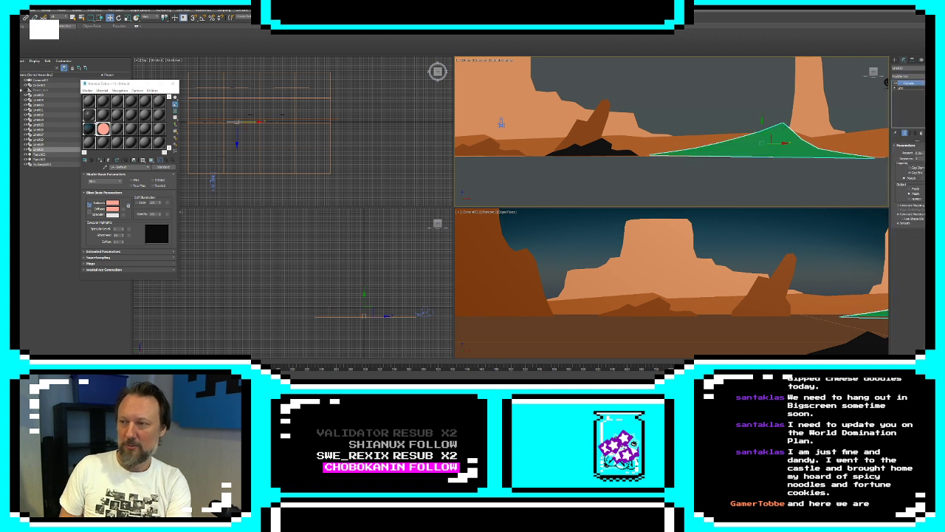
click(921, 68)
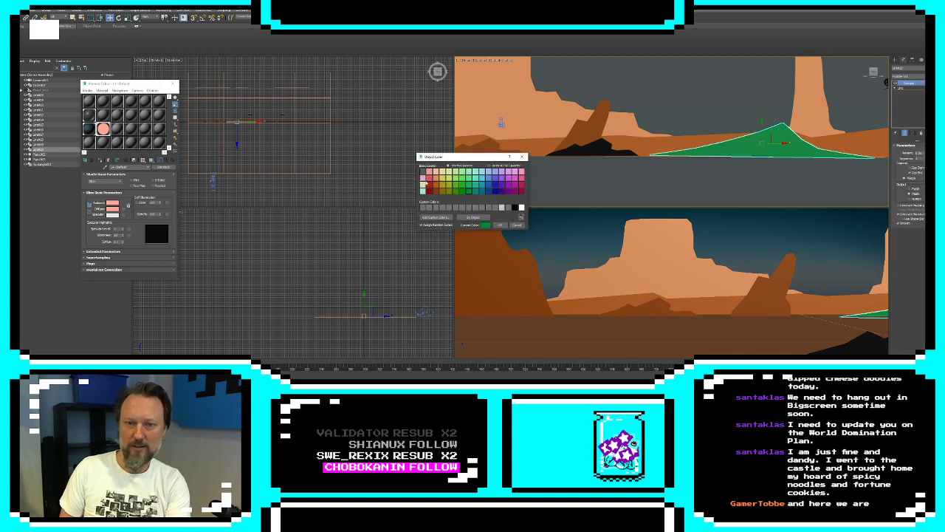
click(437, 185)
click(500, 224)
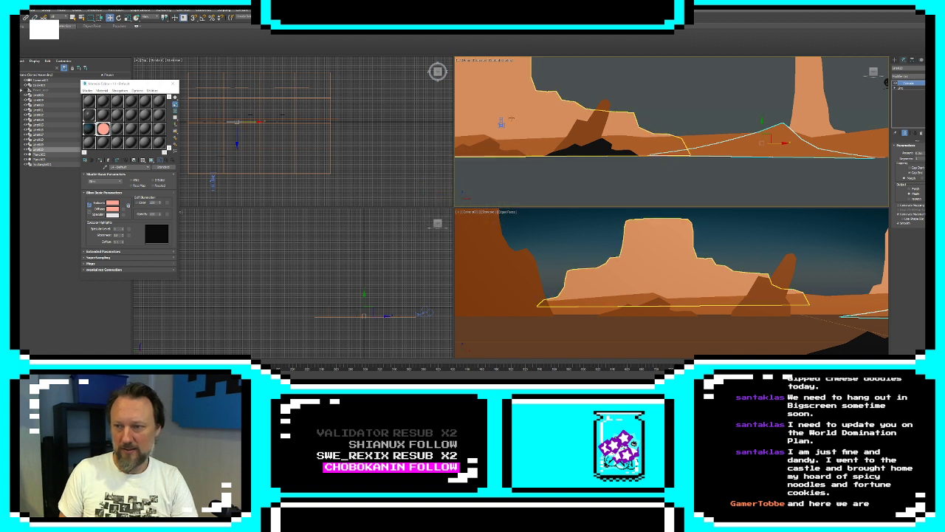
Edit the hill outline's vertices, moving the base corner nearest the black outcrop slightly outward toward the outcrop
click(896, 89)
click(905, 93)
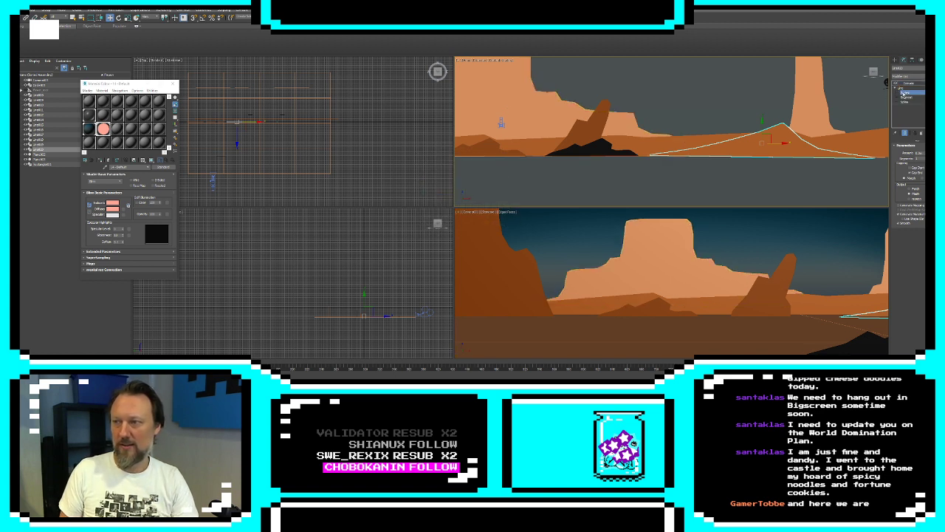
click(645, 156)
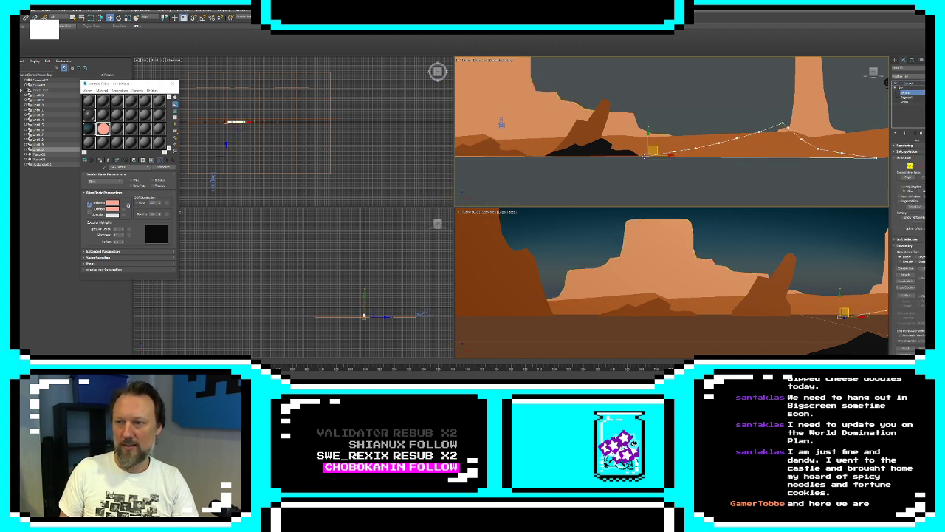
drag(636, 157, 638, 157)
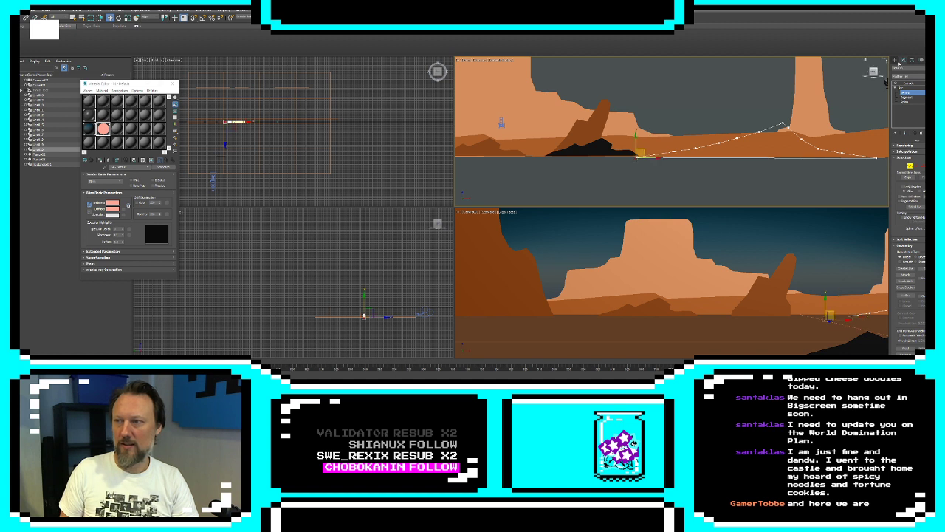
click(895, 60)
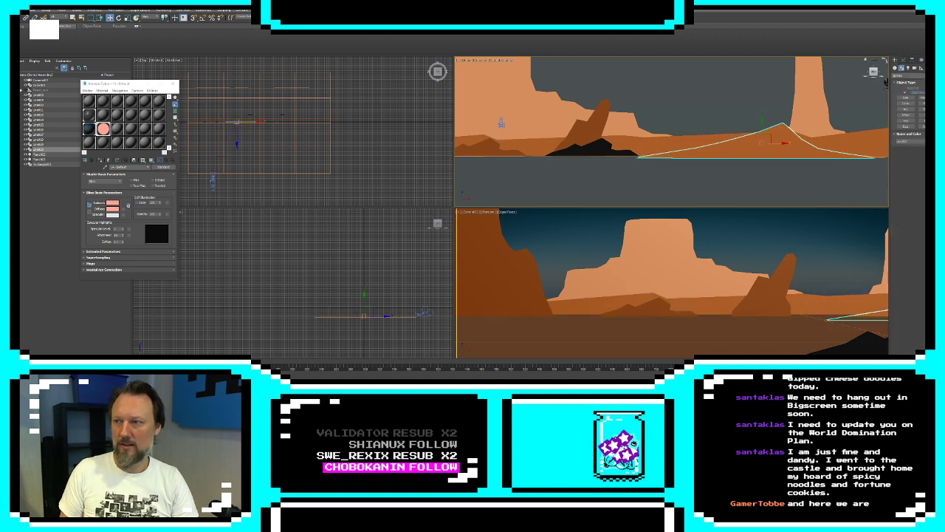
click(903, 60)
Add an XForm modifier to the extruded hill and activate its gizmo for editing
click(911, 76)
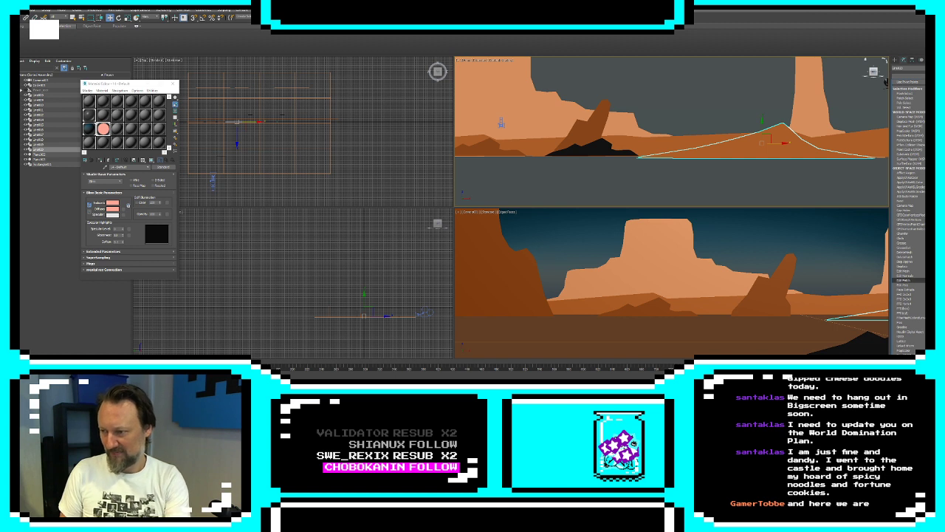
click(911, 169)
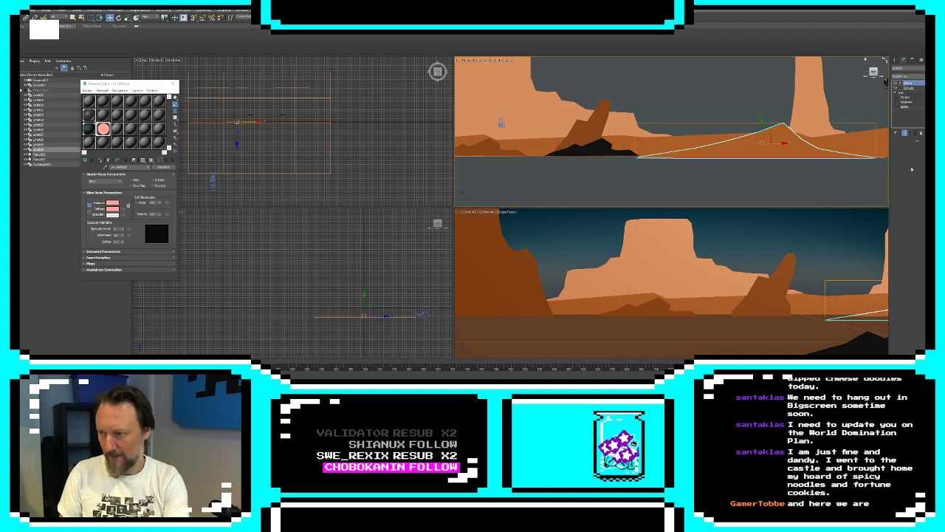
click(900, 84)
click(911, 88)
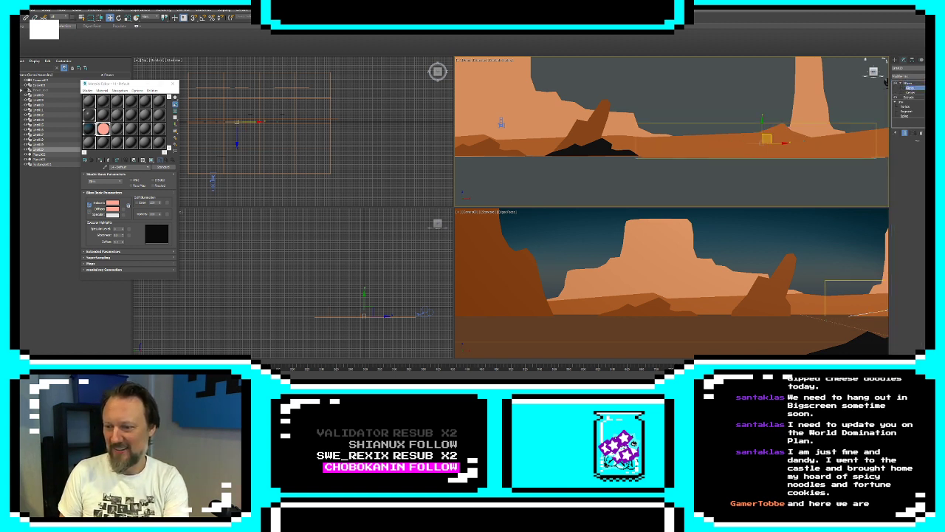
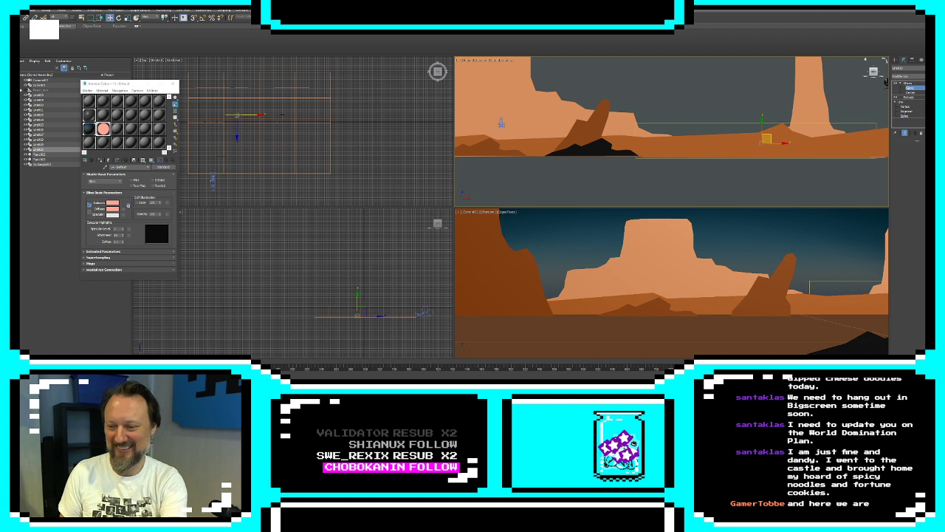
Undo the last move on the low foreground hill and shift the camera slightly left
key(ctrl+z)
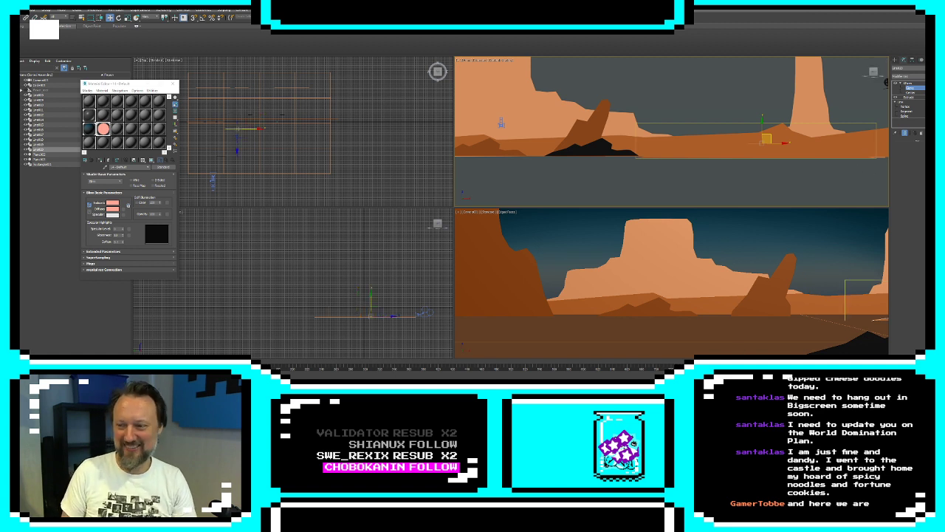
click(895, 59)
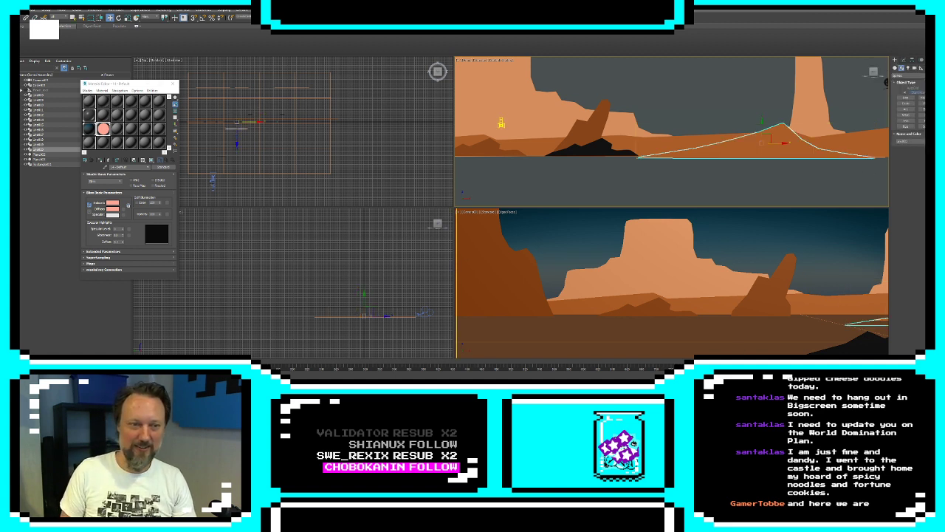
click(215, 180)
mouse_move(233, 181)
mouse_down()
mouse_move(329, 188)
mouse_move(219, 182)
mouse_move(231, 186)
mouse_up()
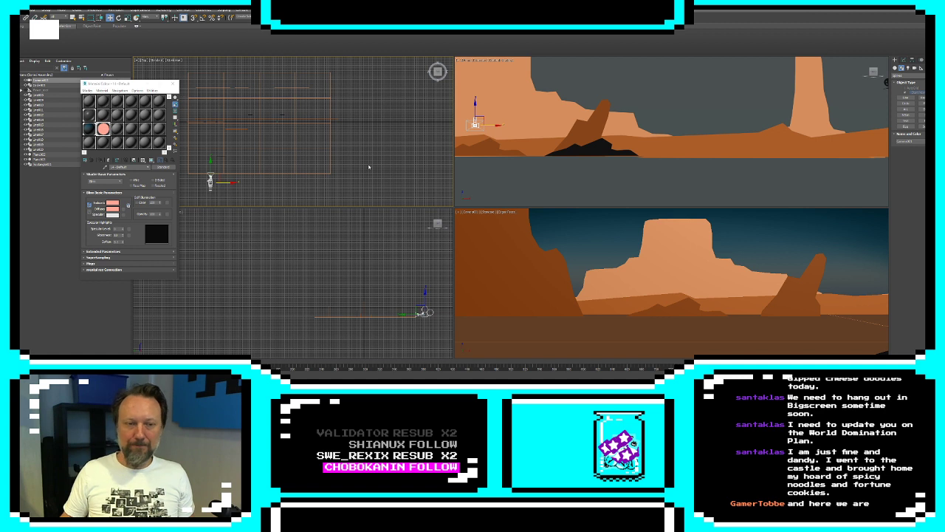
Draw a closed cliff outline with the Line tool beyond the far right hill, with a jagged left slope, flat top and vertical right side
scroll(728, 143, down, 5)
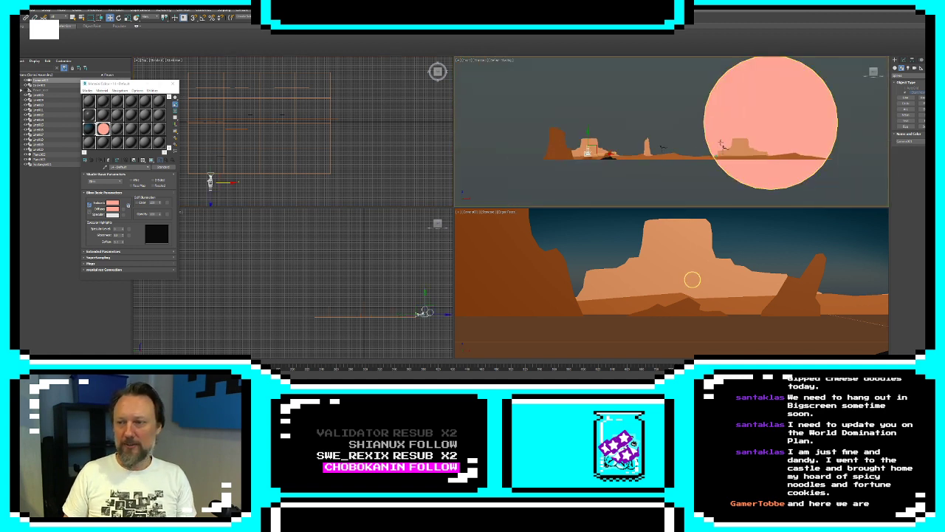
scroll(676, 149, down, 1)
middle_drag(714, 144, 626, 154)
scroll(675, 150, up, 4)
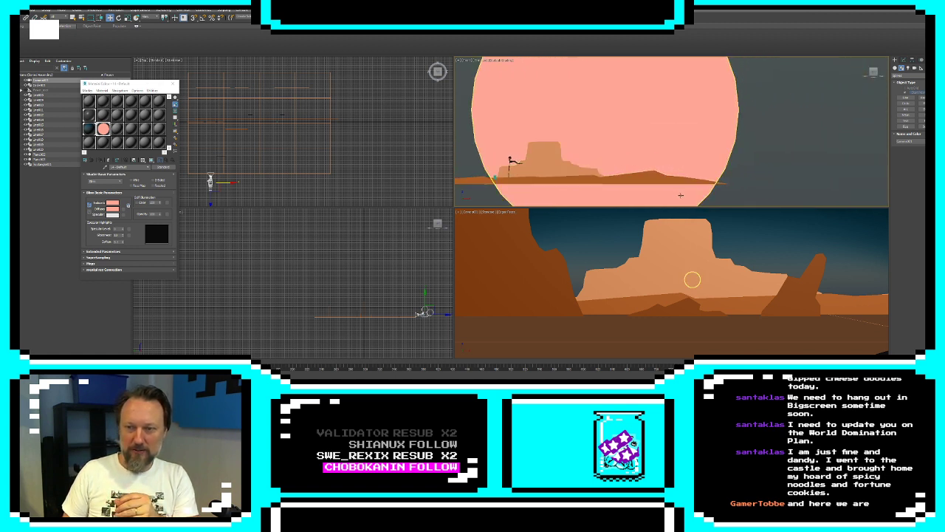
click(641, 178)
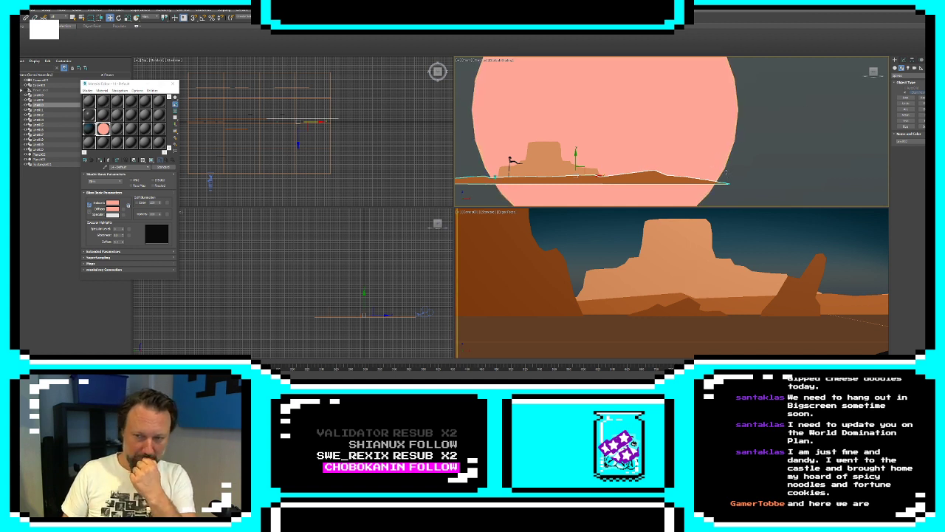
middle_drag(714, 170, 641, 154)
scroll(640, 153, down, 4)
scroll(639, 154, up, 2)
scroll(640, 154, down, 1)
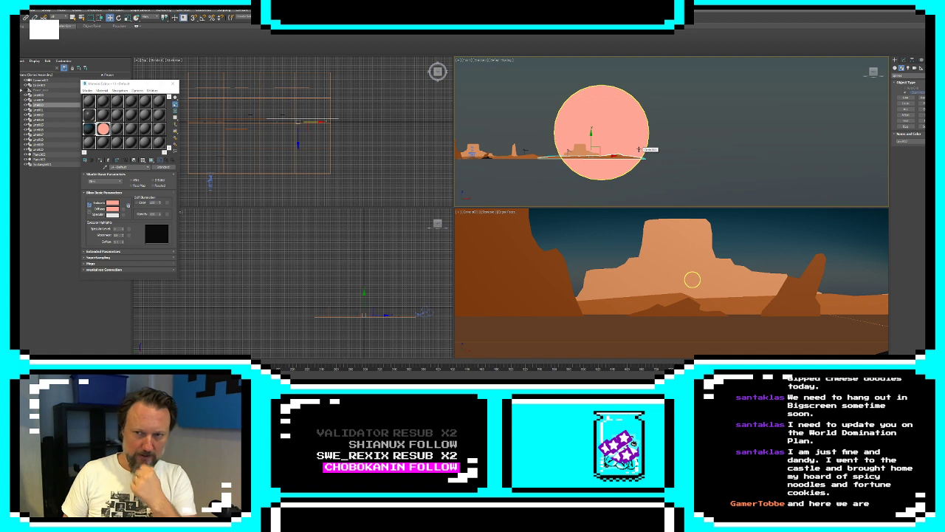
scroll(639, 150, up, 5)
click(905, 98)
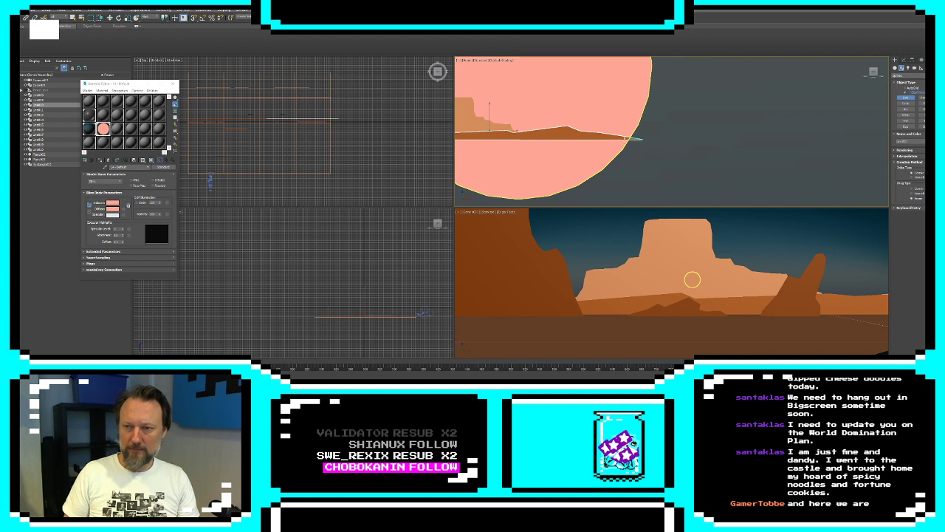
middle_drag(692, 135, 692, 146)
click(634, 148)
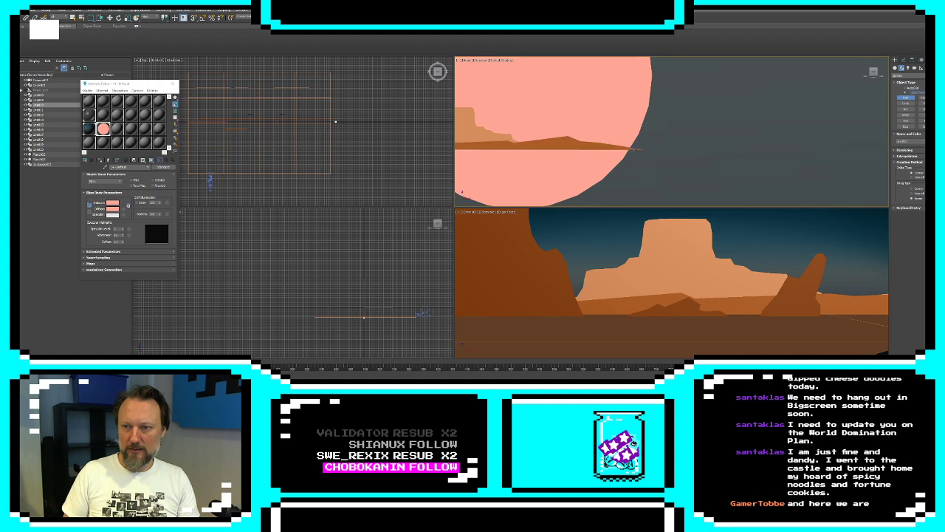
click(654, 142)
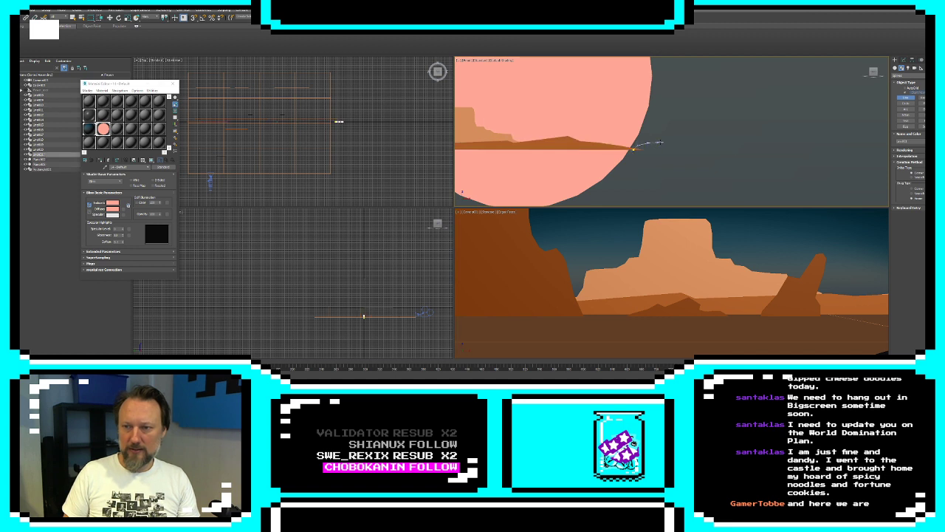
click(664, 140)
click(669, 134)
click(674, 136)
click(681, 144)
click(695, 138)
click(697, 130)
click(702, 129)
click(711, 128)
click(712, 115)
click(716, 102)
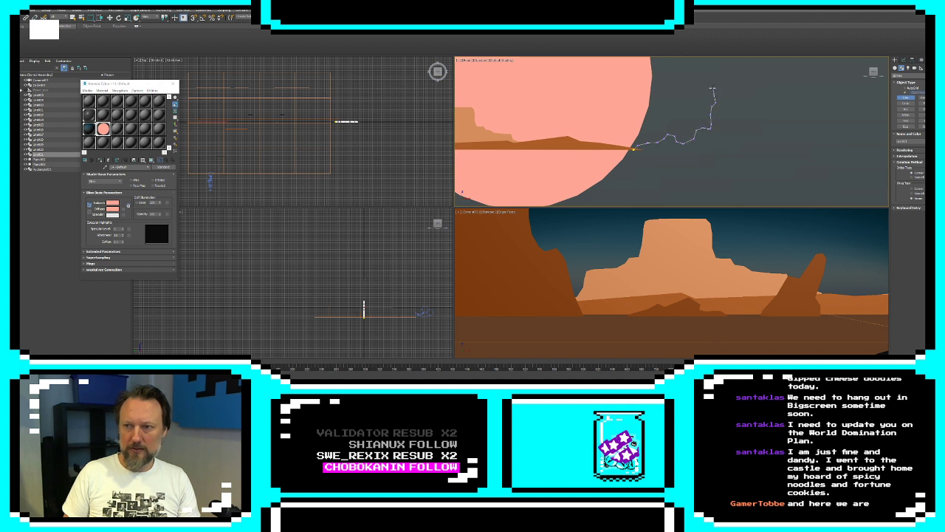
click(713, 85)
click(715, 76)
click(717, 67)
click(728, 65)
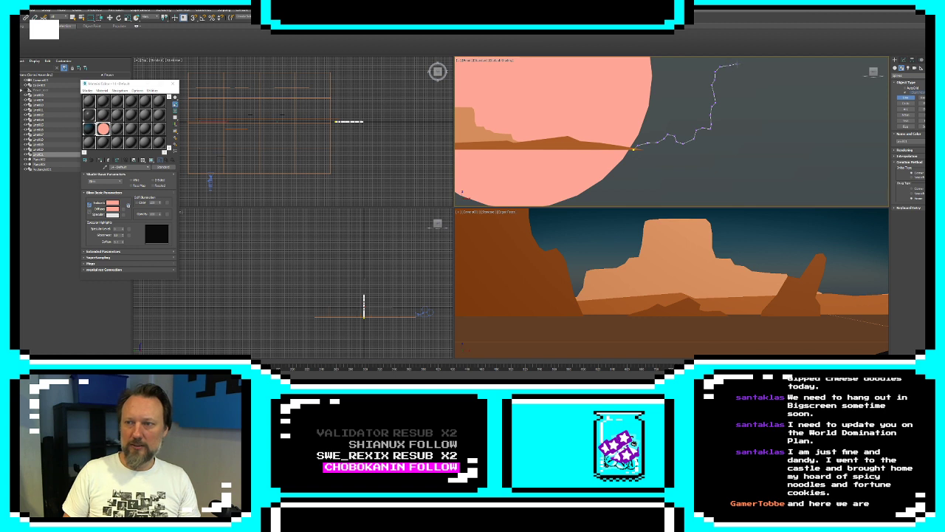
click(739, 65)
click(750, 67)
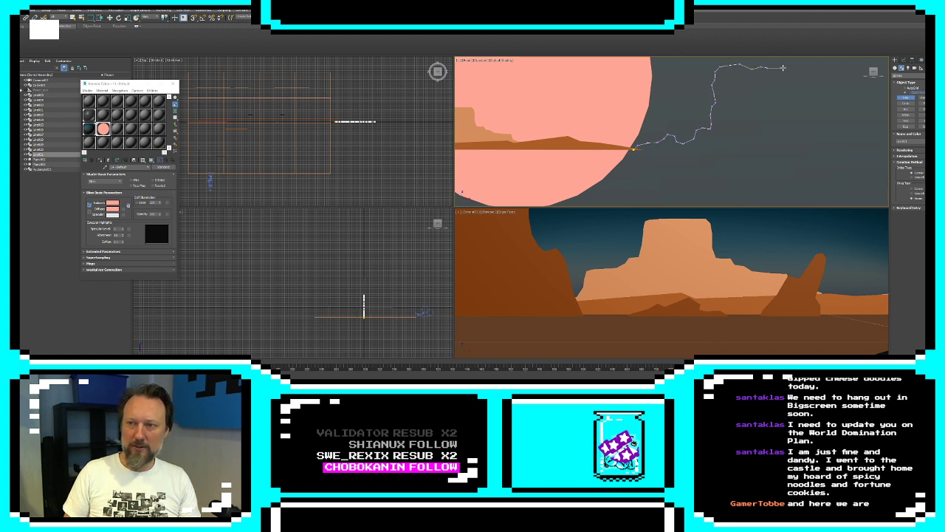
click(783, 68)
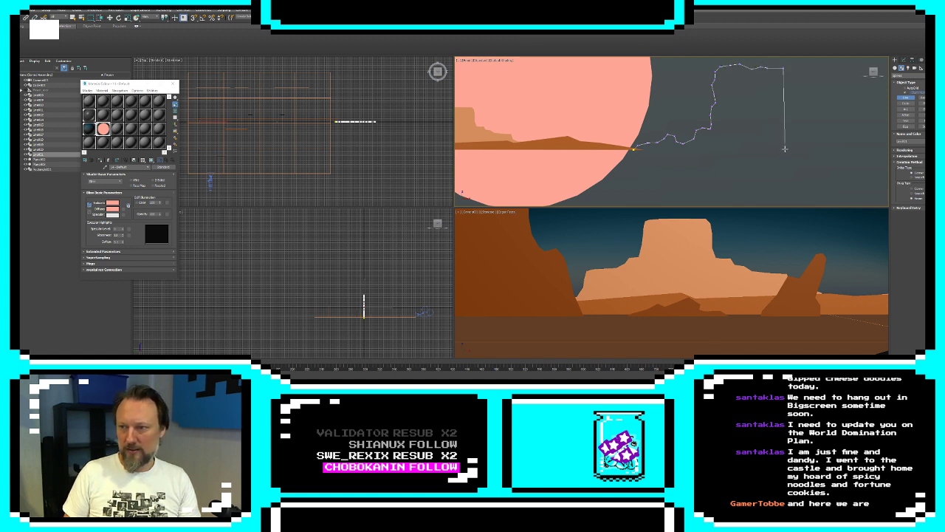
click(784, 151)
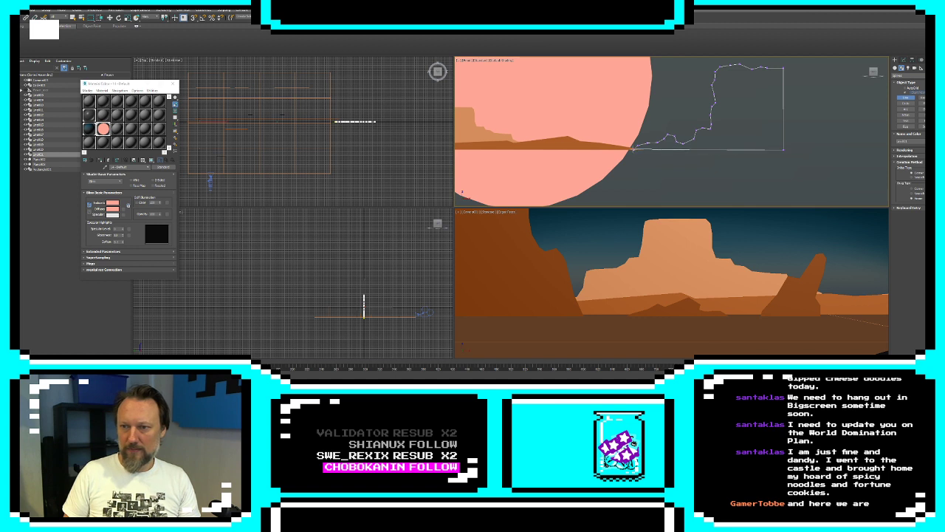
click(634, 150)
key(Return)
Apply an Extrude modifier to the cliff outline and set its object colour to dark orange-brown
click(903, 60)
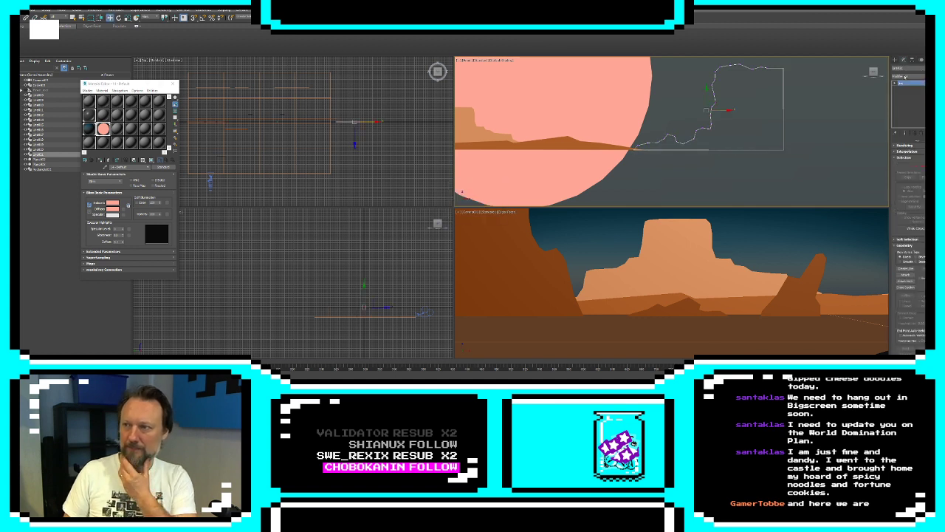
click(916, 75)
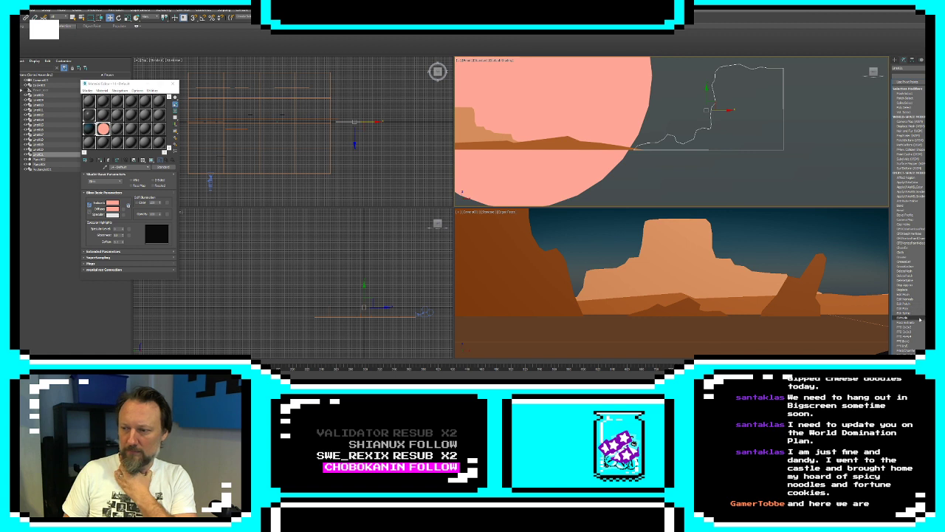
click(916, 316)
click(922, 68)
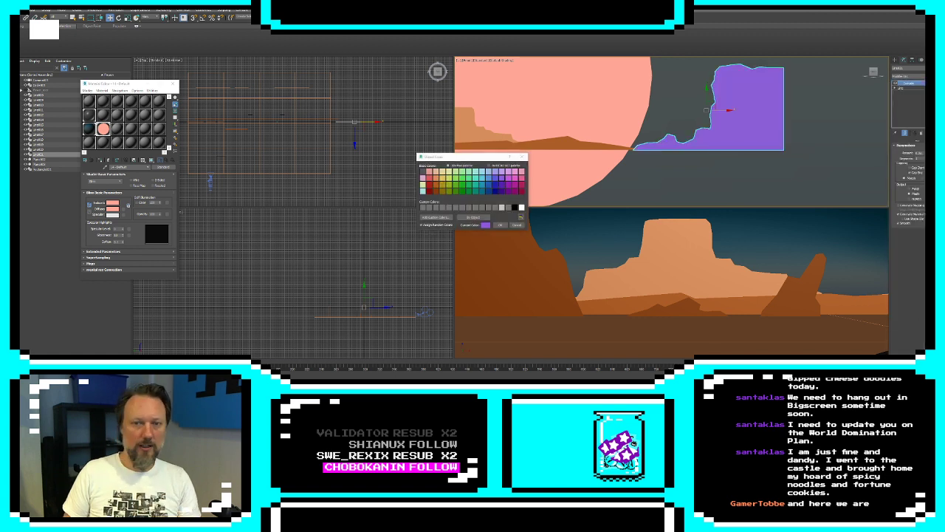
click(437, 190)
click(497, 224)
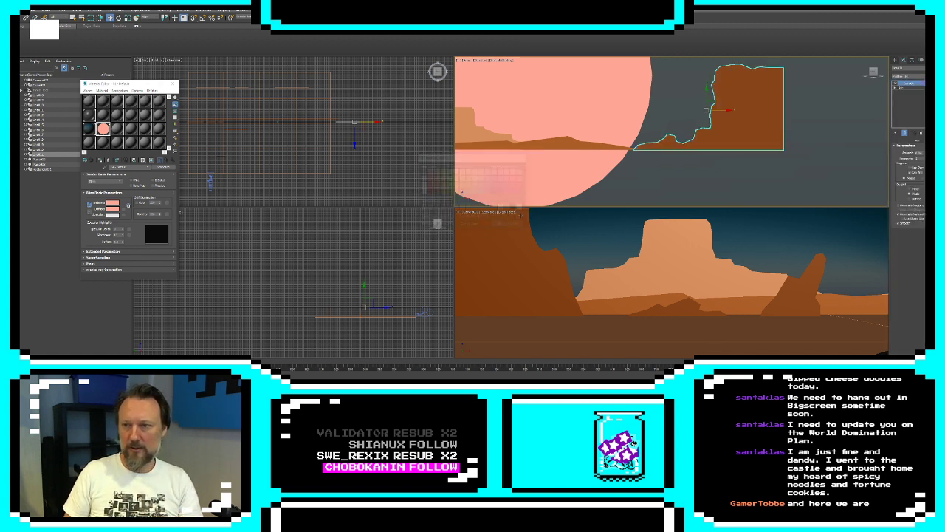
Move the new cliff left so its foot overlaps the end of the low hill
drag(713, 99, 692, 100)
click(650, 175)
click(697, 118)
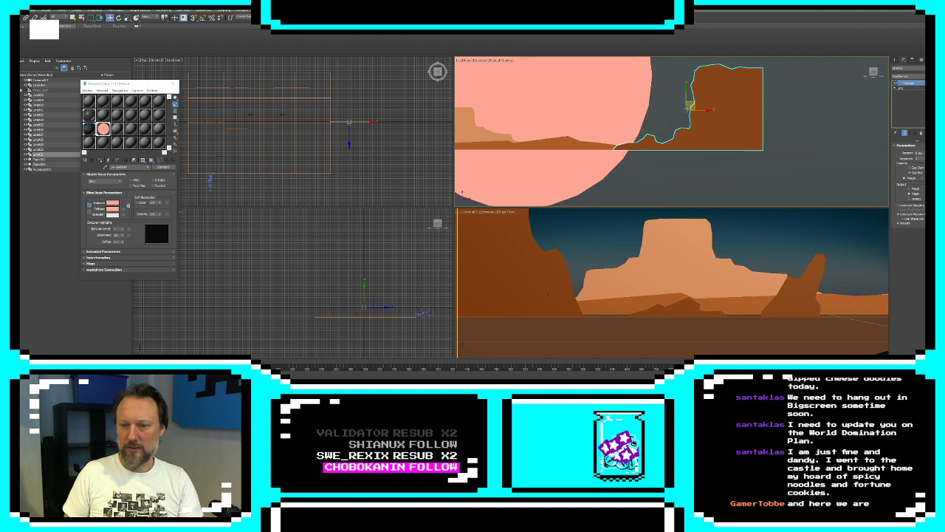
click(532, 279)
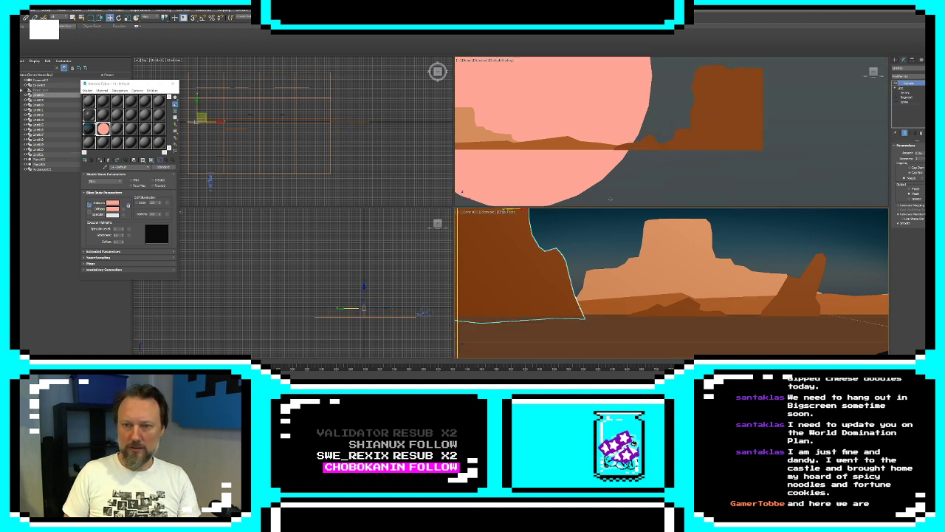
Move the camera right along the landscape until it faces the area beside the new cliff
click(698, 178)
scroll(696, 177, down, 6)
click(555, 168)
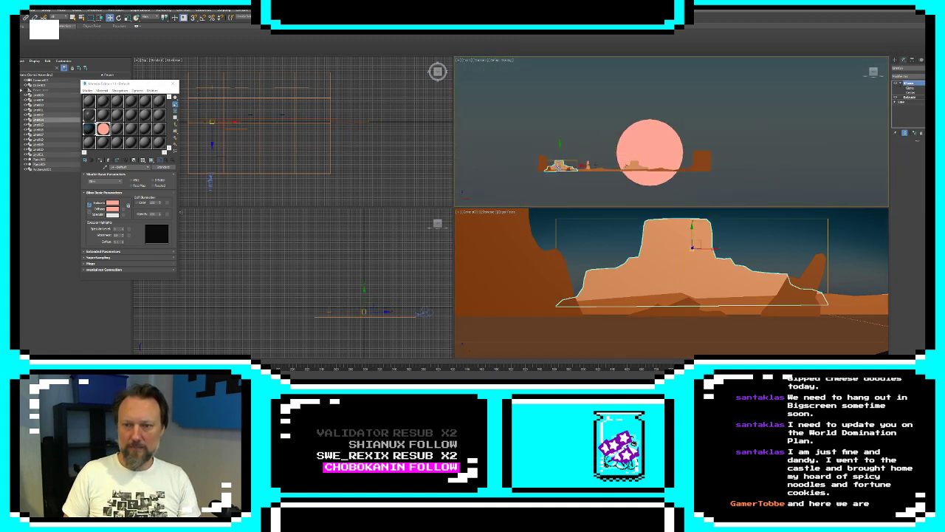
click(558, 166)
click(559, 167)
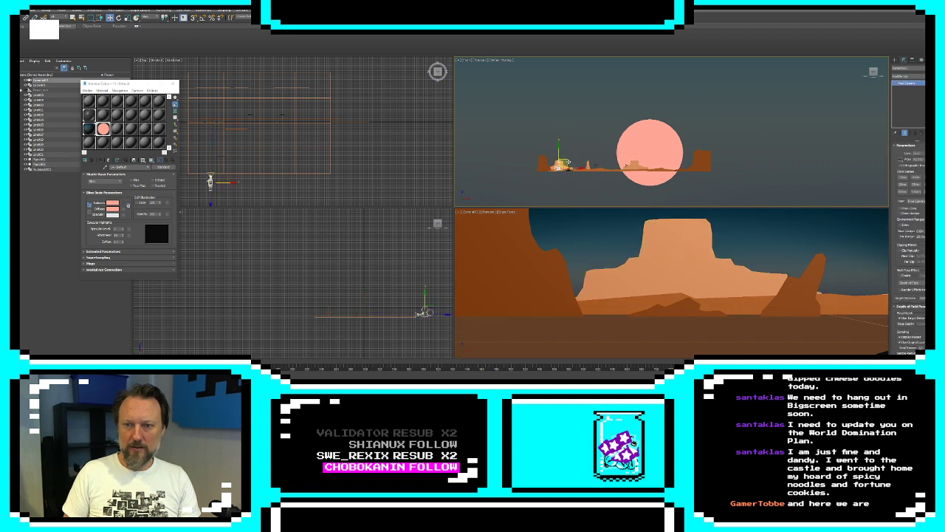
drag(561, 164, 673, 167)
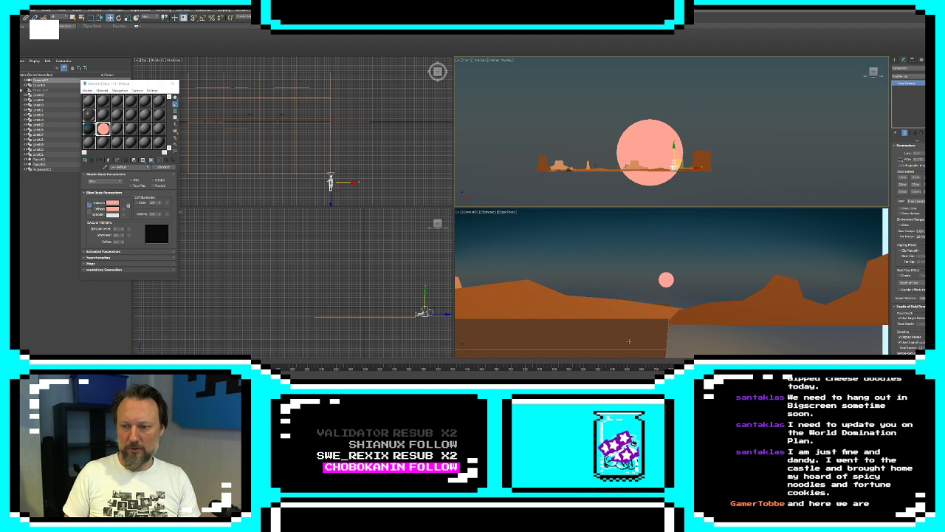
Convert the ground plane to Editable Poly and move its right-hand vertices outward to extend the ground under the new cliff
click(629, 341)
right_click(929, 167)
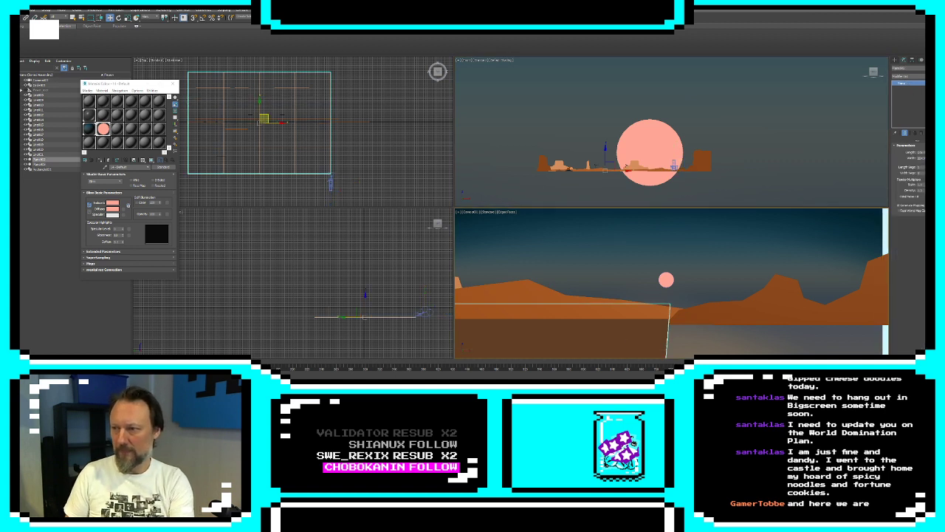
right_click(930, 173)
right_click(330, 151)
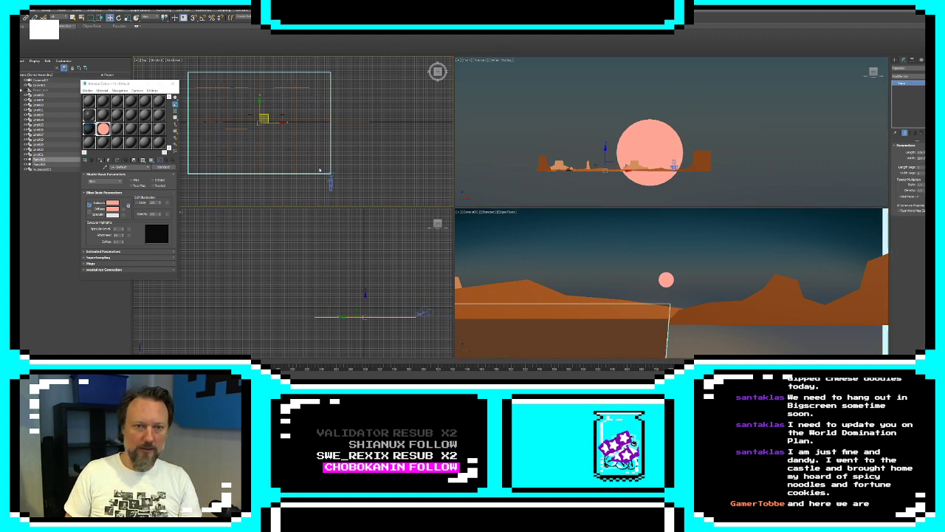
mouse_move(343, 230)
click(391, 234)
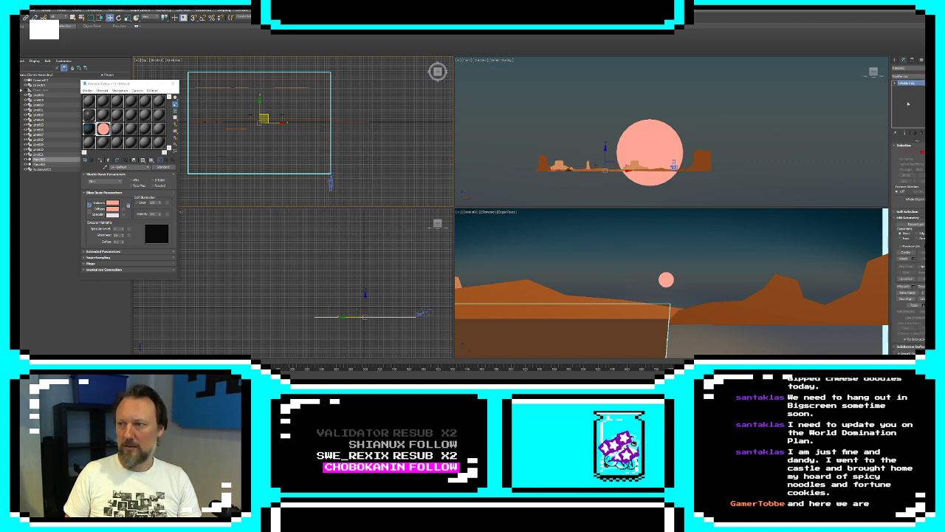
key(1)
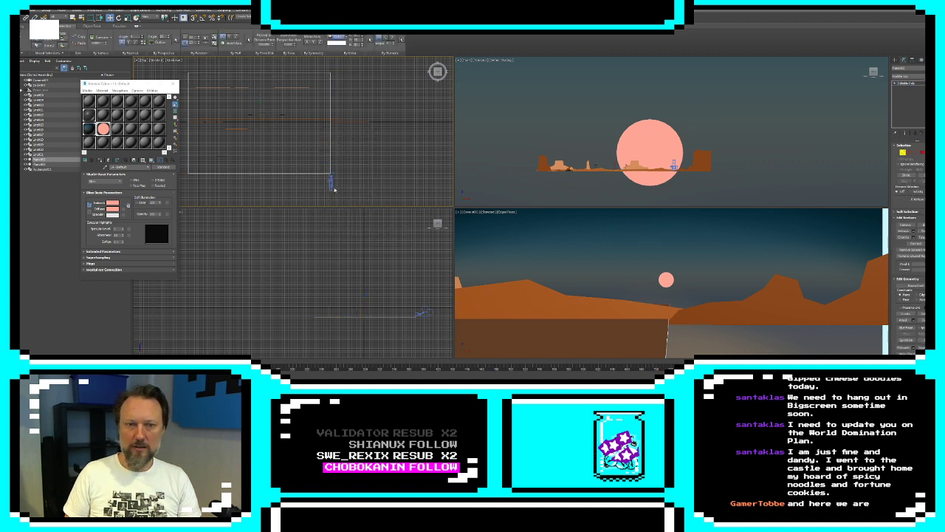
drag(316, 190, 364, 67)
drag(344, 127, 390, 127)
click(895, 61)
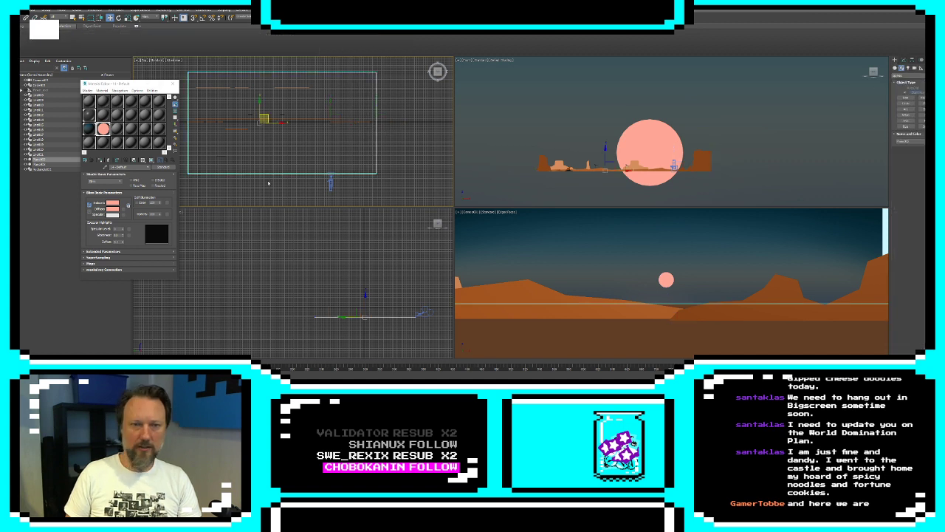
Move the camera back to the left and slightly upward in the front view
click(675, 166)
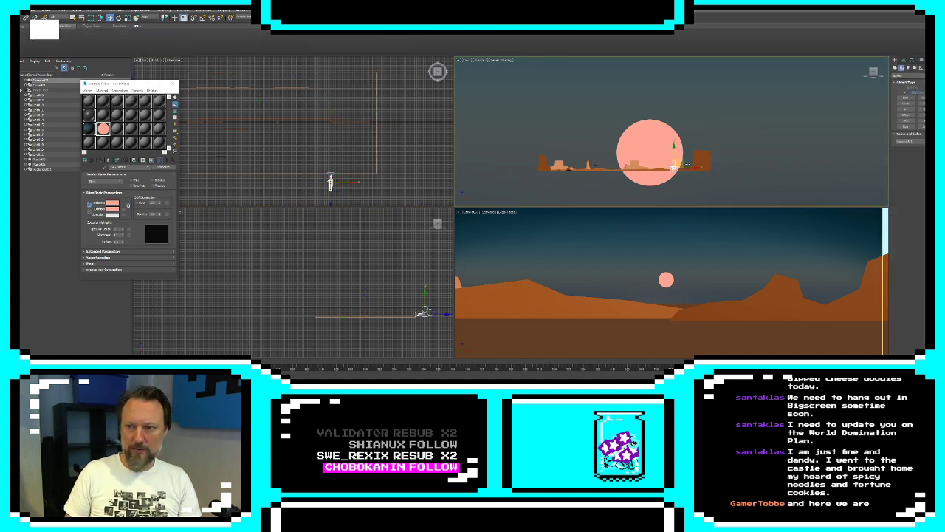
mouse_move(682, 160)
mouse_down()
mouse_move(699, 160)
mouse_move(639, 159)
mouse_move(667, 158)
mouse_up()
Widen the sky backdrop plane until it fills the right edge of the camera view
click(799, 266)
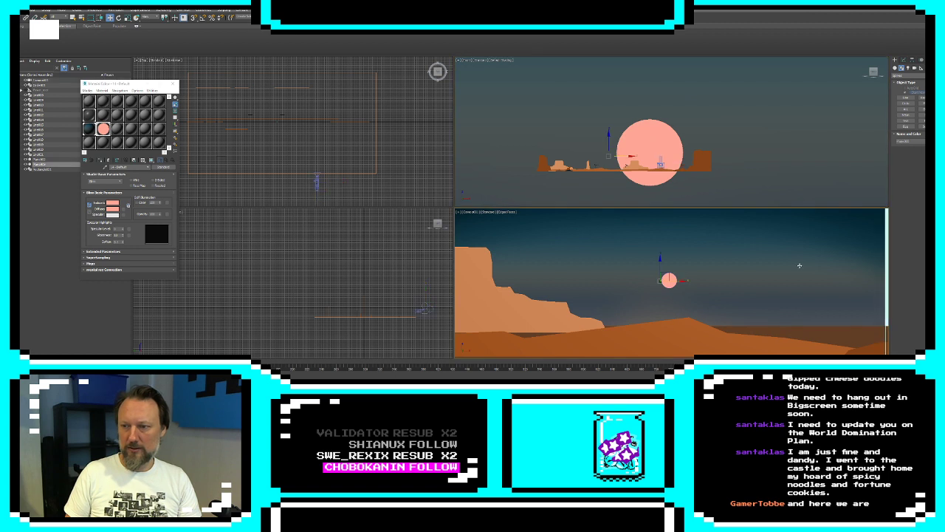
click(902, 61)
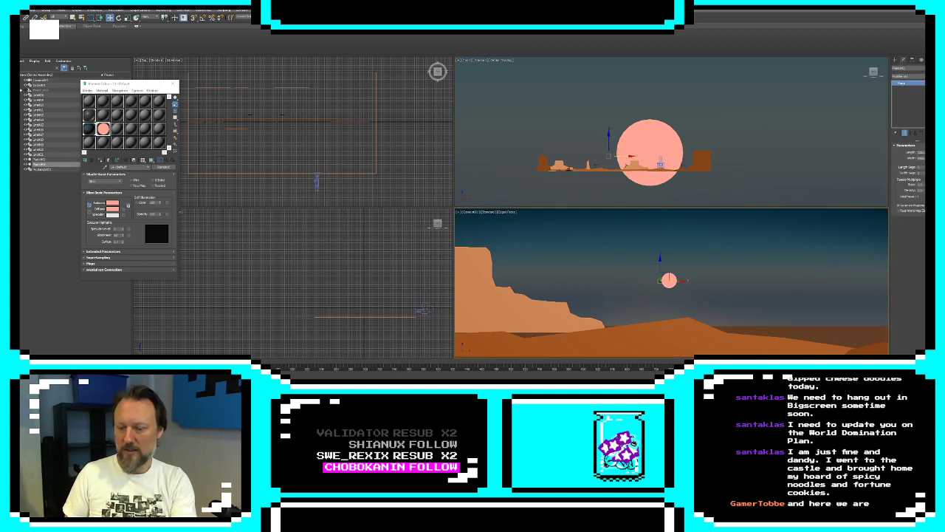
click(896, 61)
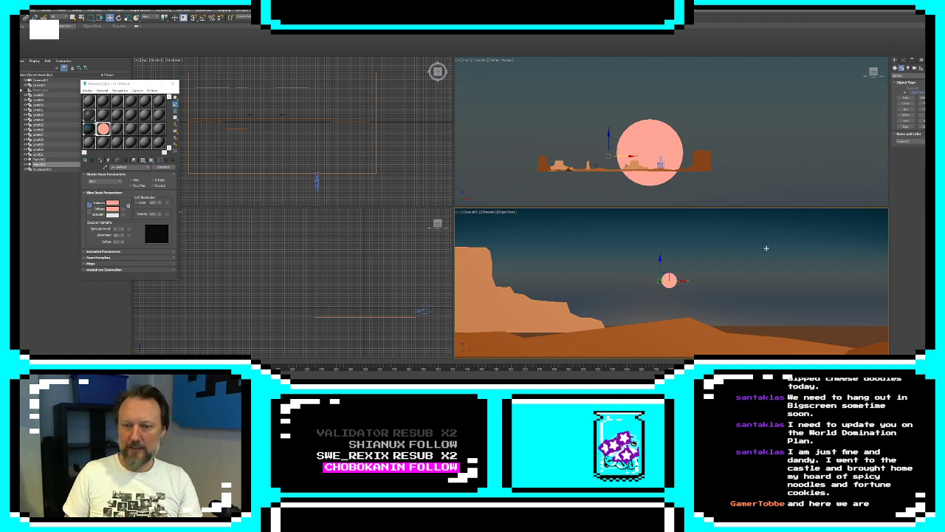
Move the camera left in the front view until it frames the left mesa and rock spire, and close the Material Editor
click(531, 319)
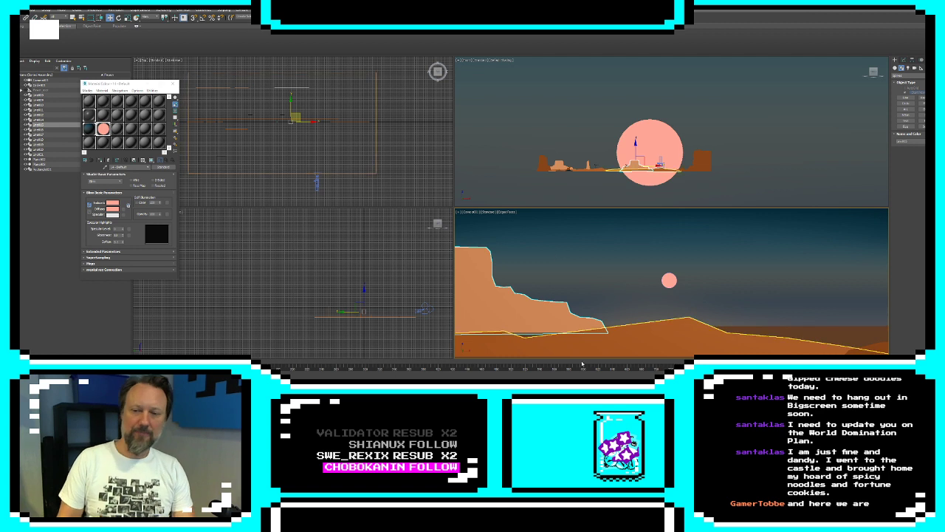
click(661, 158)
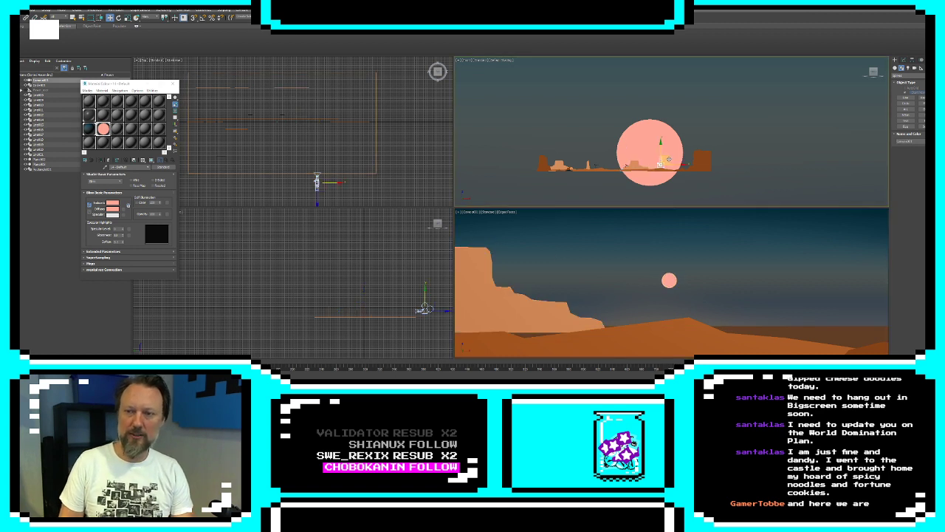
drag(668, 160, 575, 160)
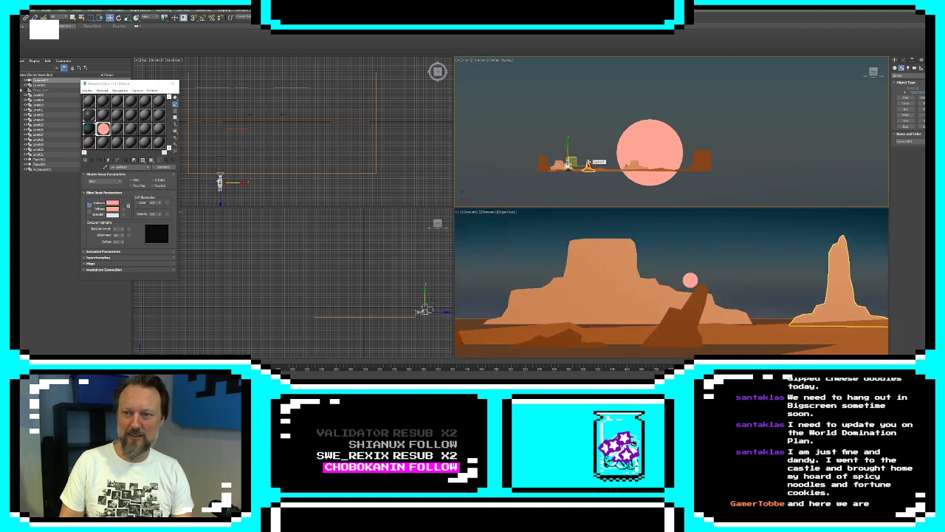
click(589, 165)
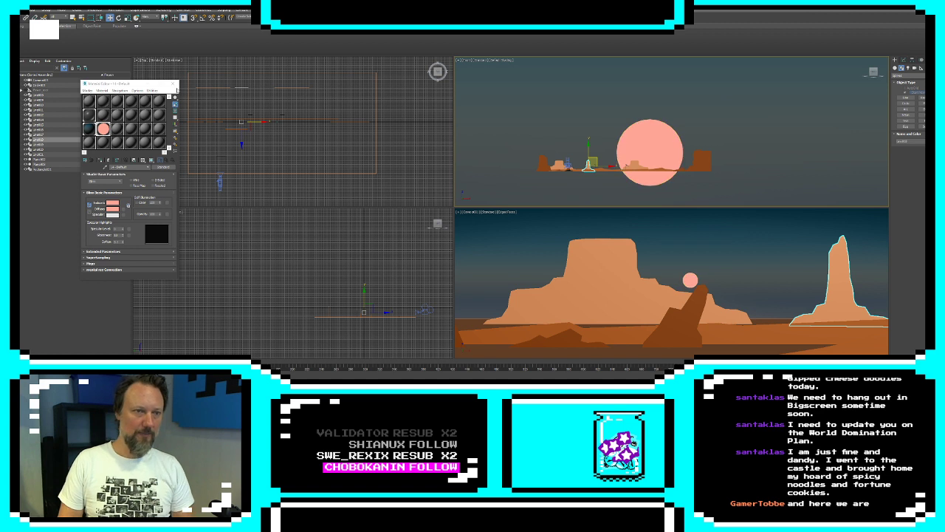
click(175, 83)
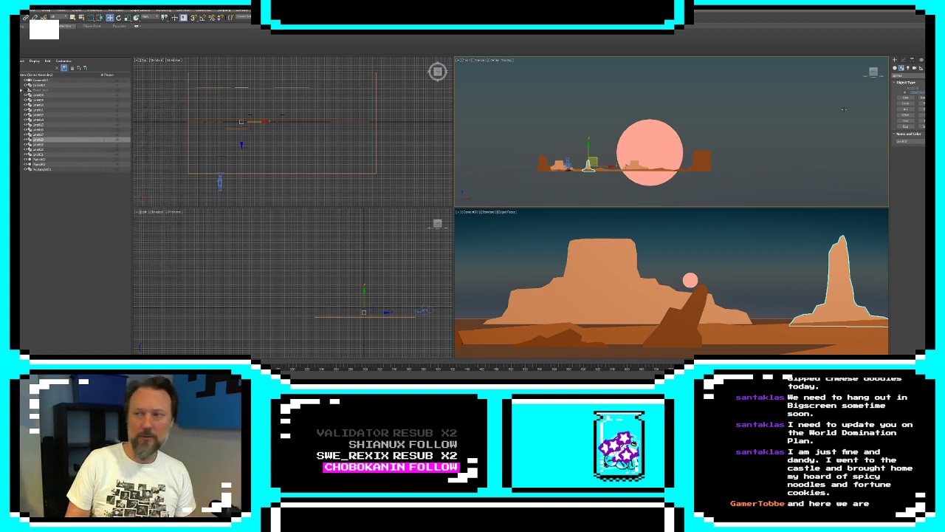
Create a Dummy helper around the mesa near the sun in the front view and quick-align it to the foreground hill
click(921, 68)
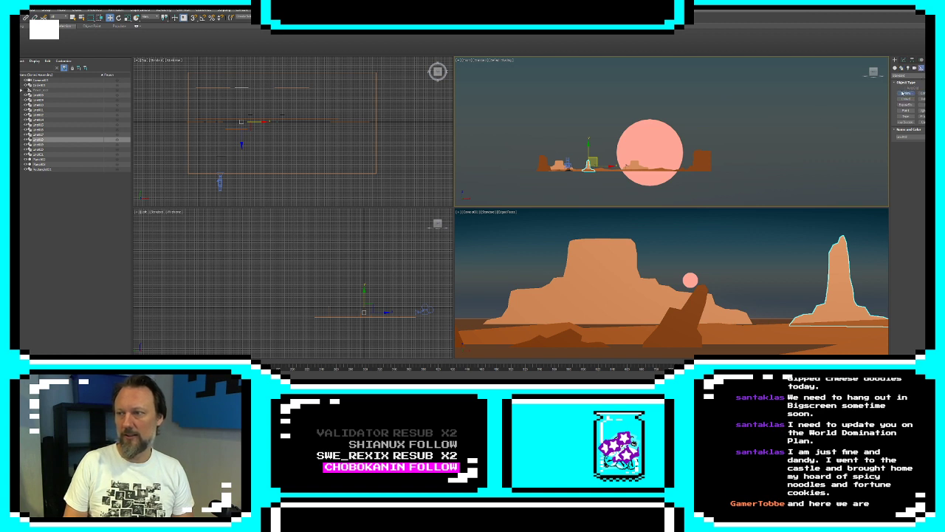
click(906, 94)
drag(637, 168, 652, 181)
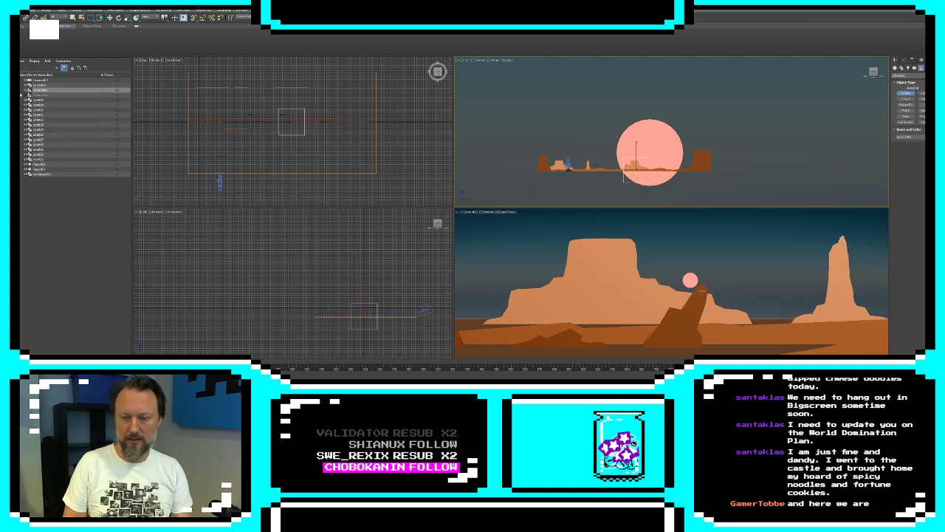
key(w)
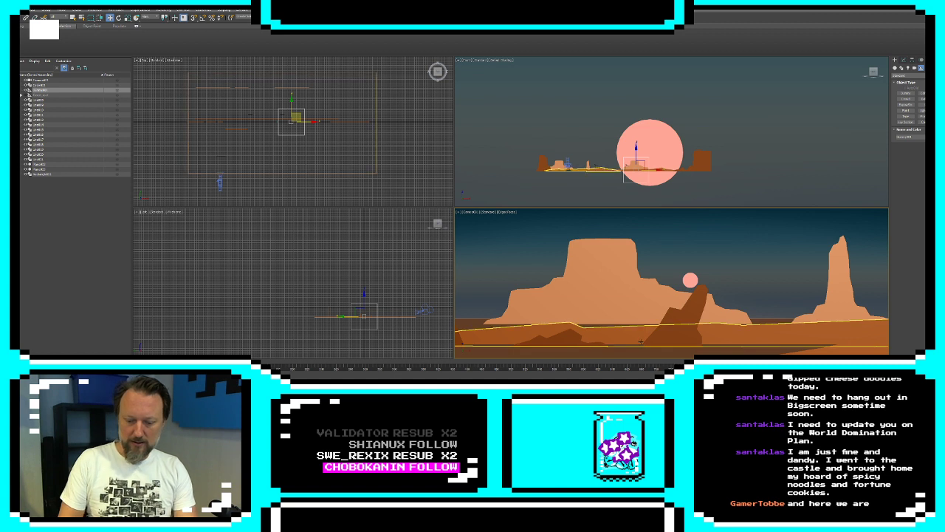
key(shift+a)
click(639, 339)
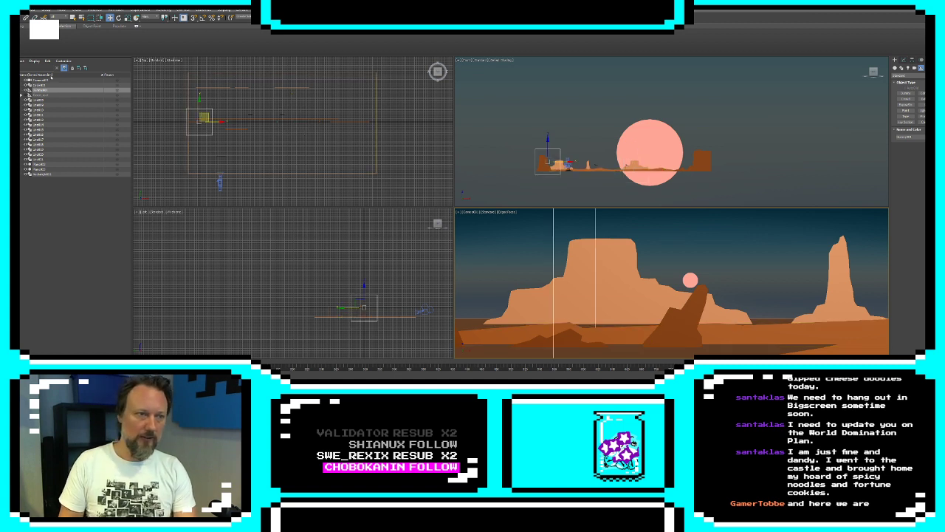
Parent all the landscape shapes, the planes and the sun circle to the new dummy helper
click(45, 99)
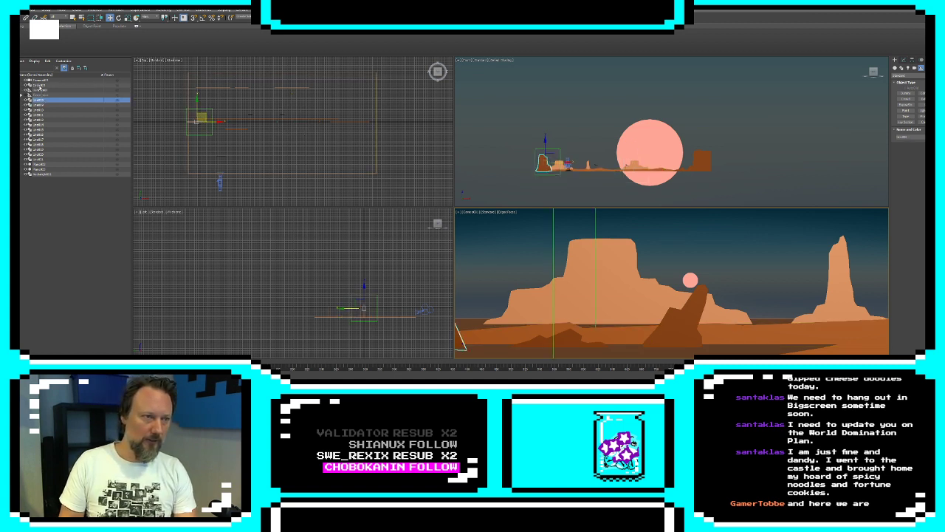
ctrl+click(39, 85)
click(44, 99)
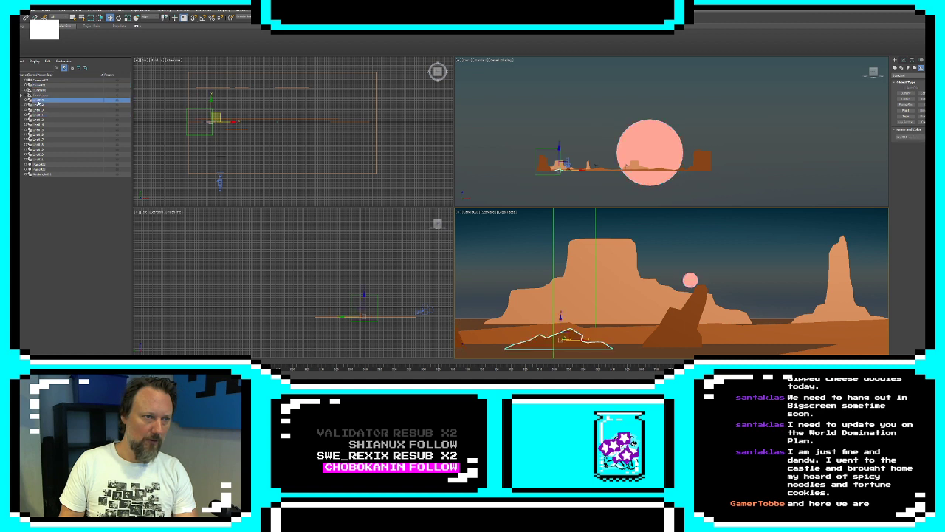
shift+click(44, 169)
drag(40, 105, 42, 90)
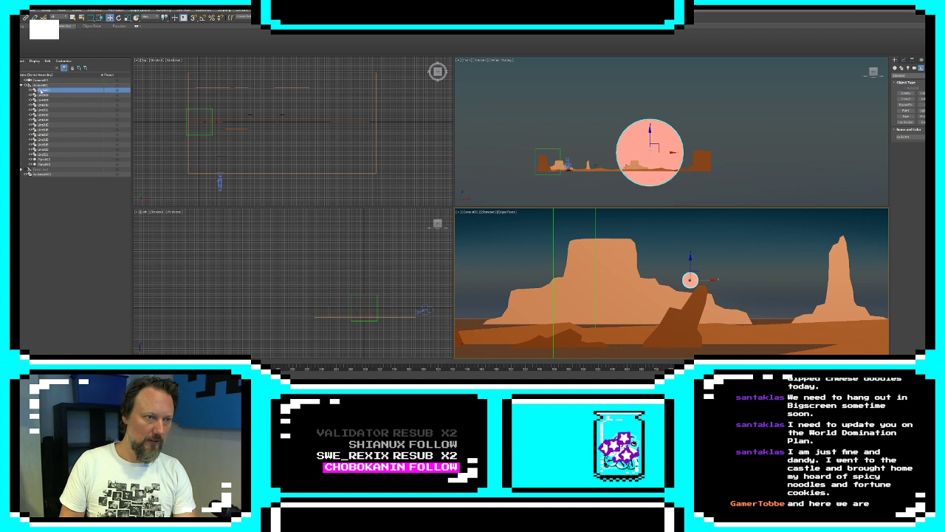
Give the sun circle and its parent dummy helper descriptive names in the scene list
click(43, 93)
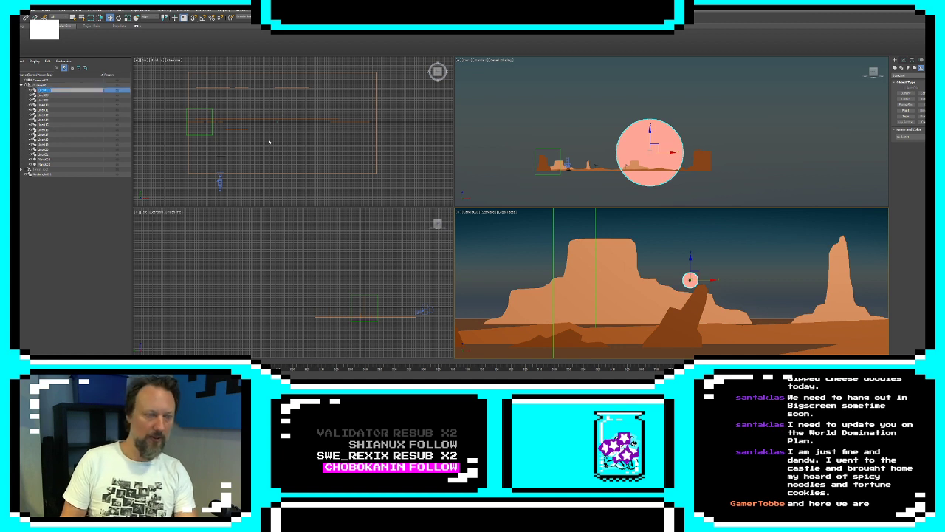
text(S)
key(Return)
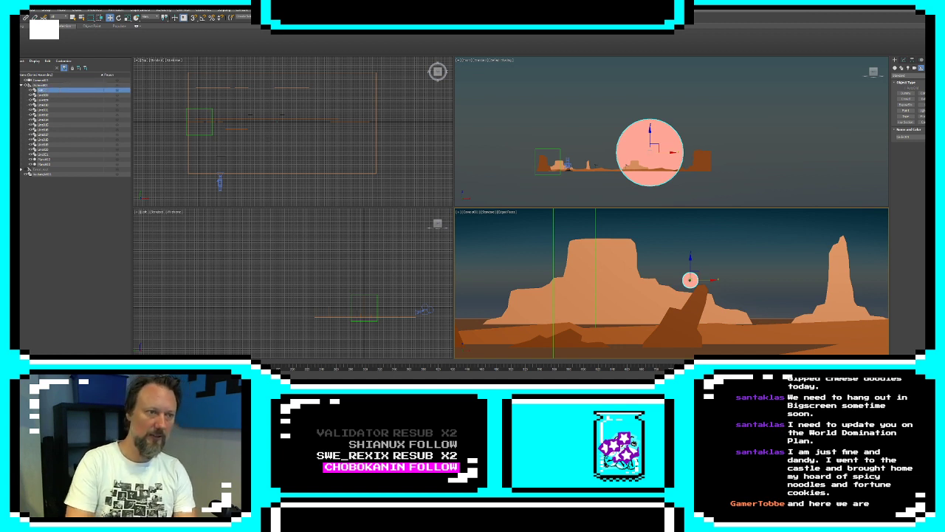
click(42, 86)
double_click(45, 87)
text(D)
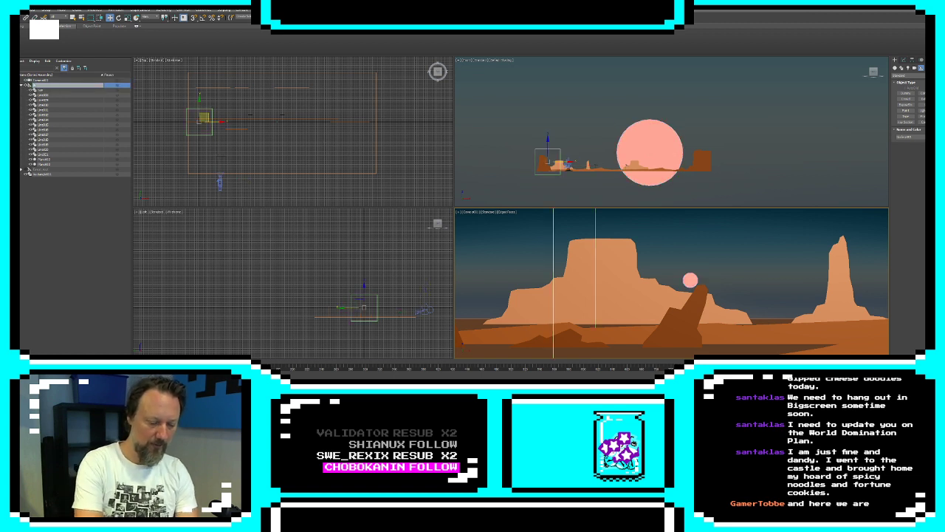
key(Return)
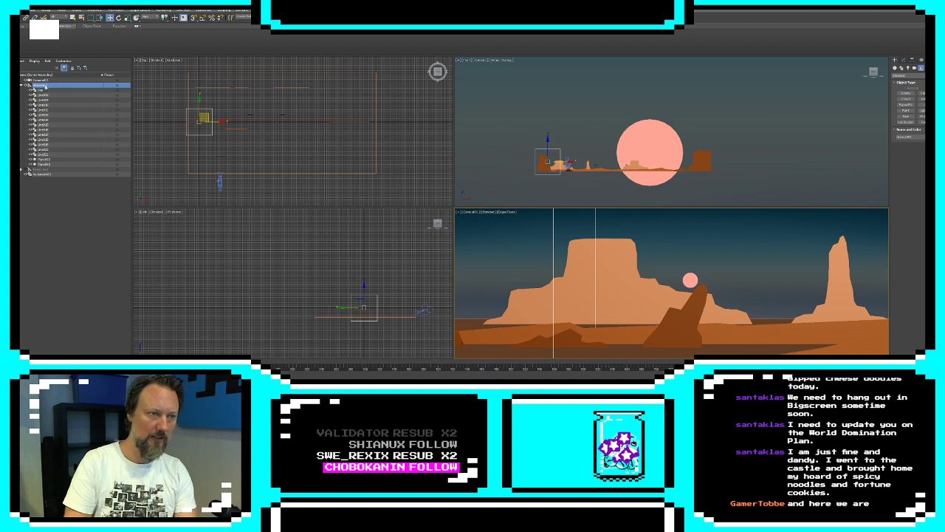
Hide the dummy helper together with all of its desert landscape children
click(26, 86)
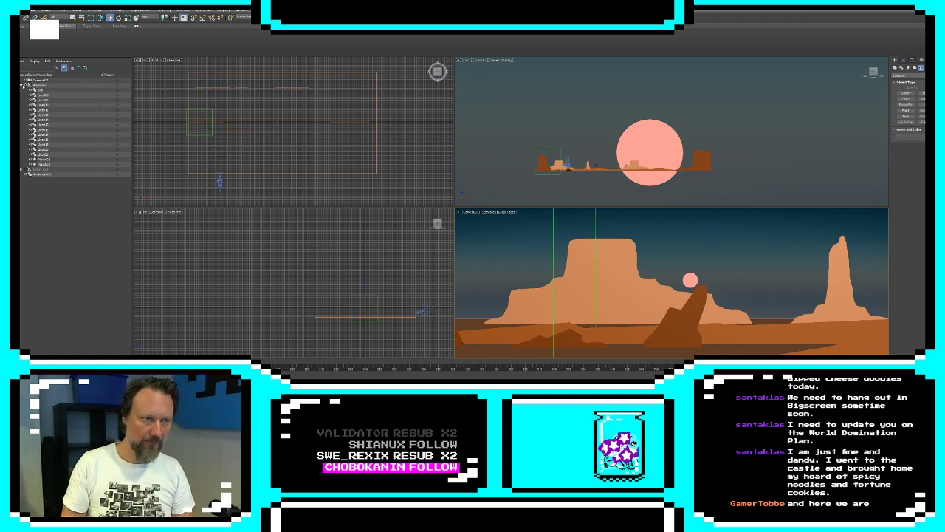
double_click(27, 86)
click(26, 86)
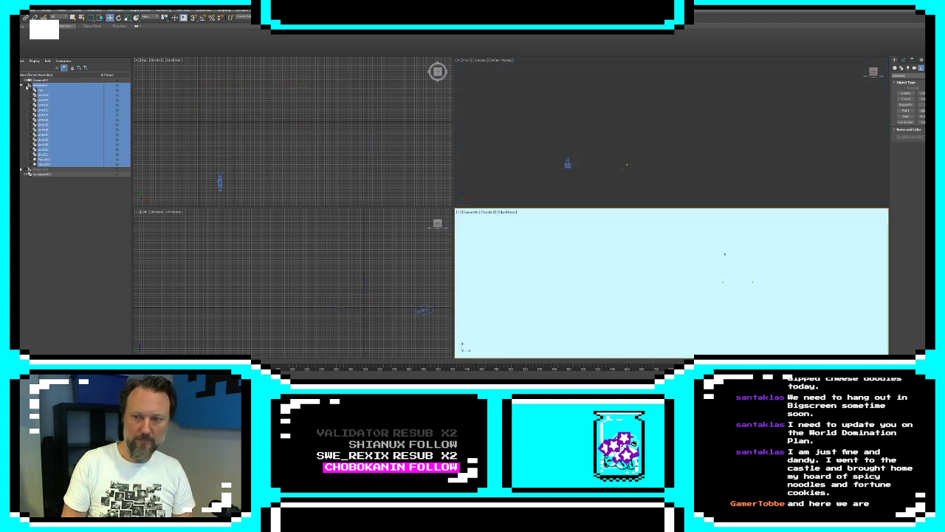
Rename the small rectangle left at scene level and collapse the hidden desert hierarchy
click(43, 170)
click(44, 174)
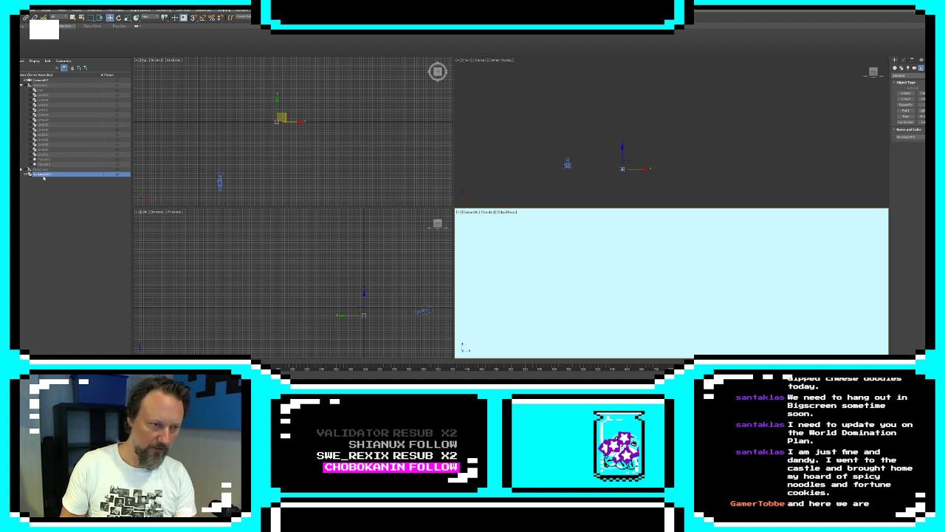
double_click(43, 175)
text(Pla)
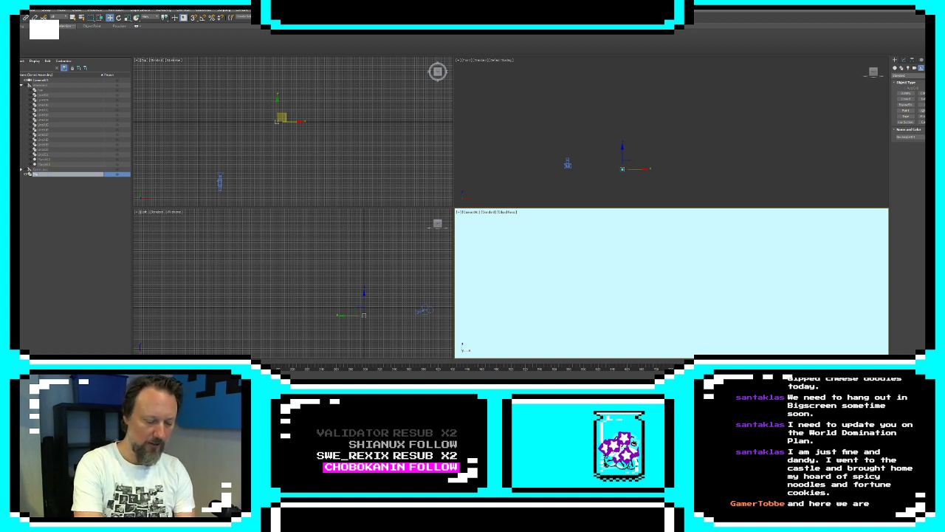
key(Return)
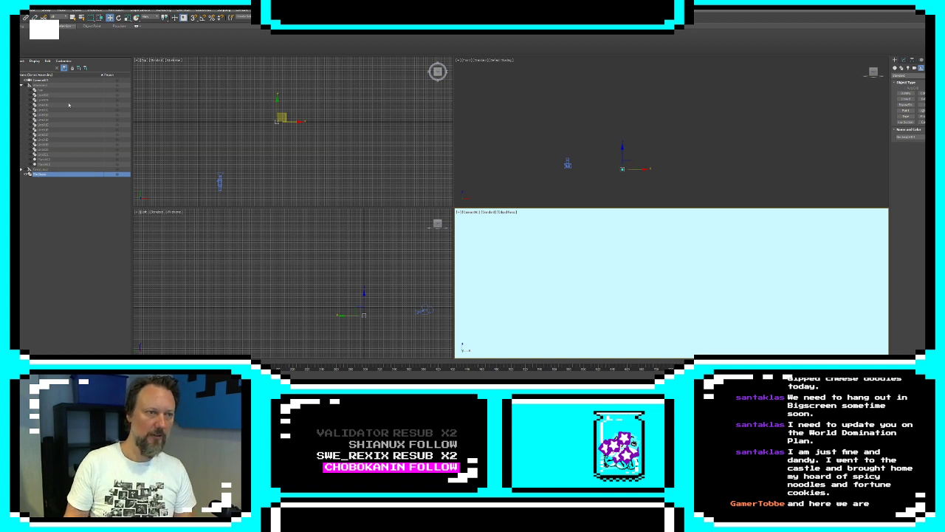
click(40, 120)
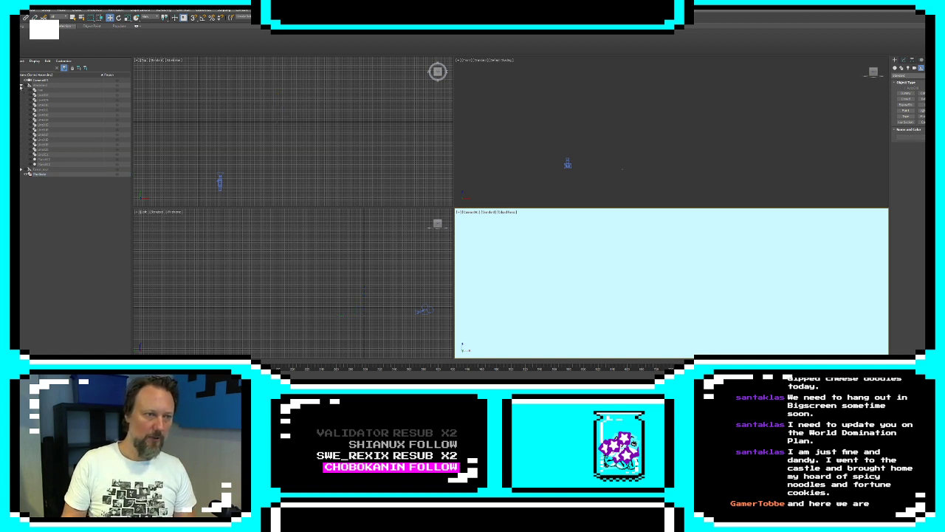
click(21, 86)
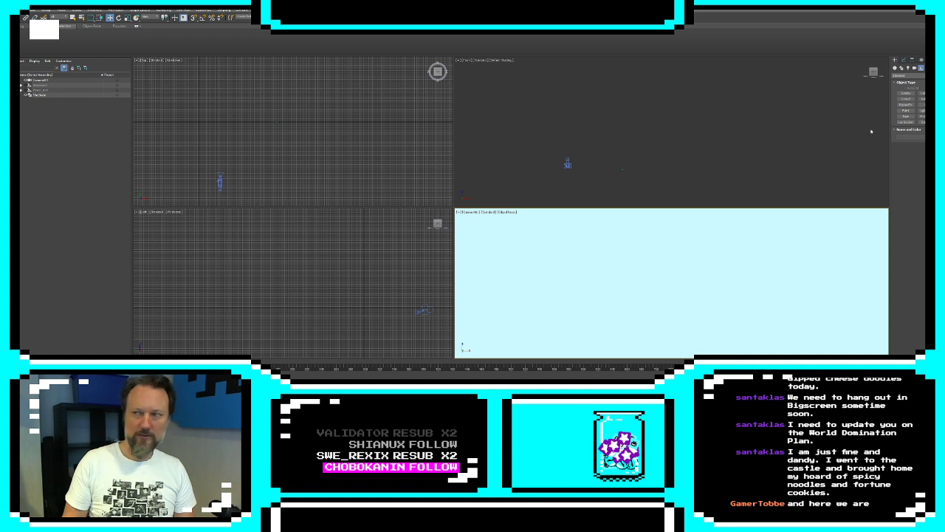
click(902, 68)
click(906, 98)
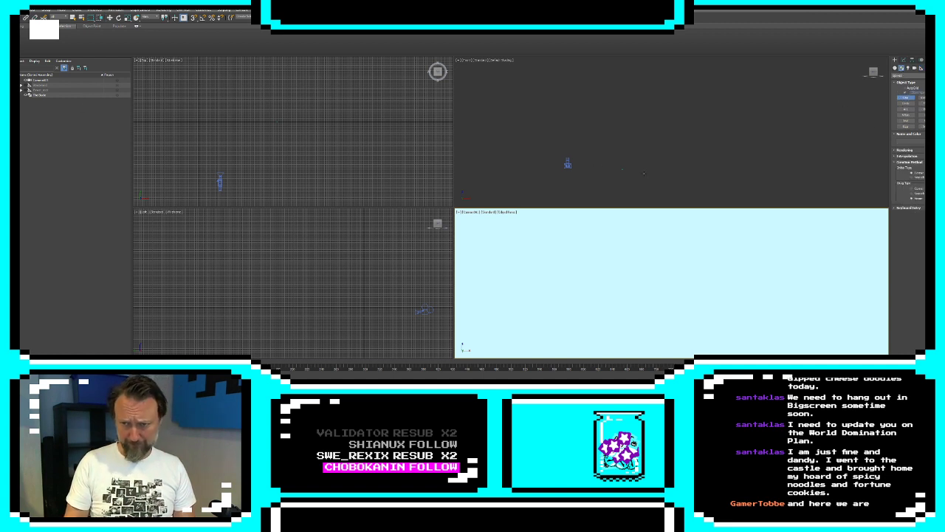
scroll(562, 171, up, 5)
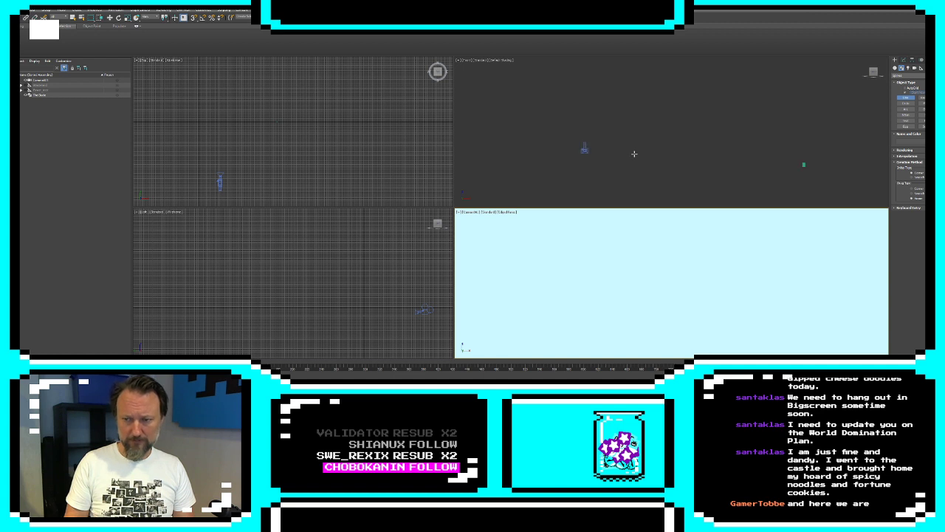
middle_drag(617, 143, 527, 180)
scroll(527, 180, down, 2)
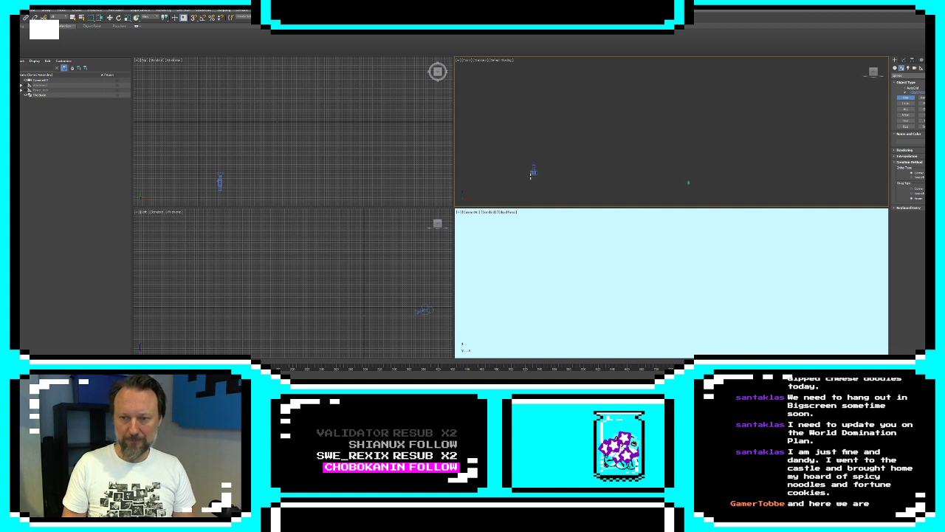
scroll(526, 179, up, 5)
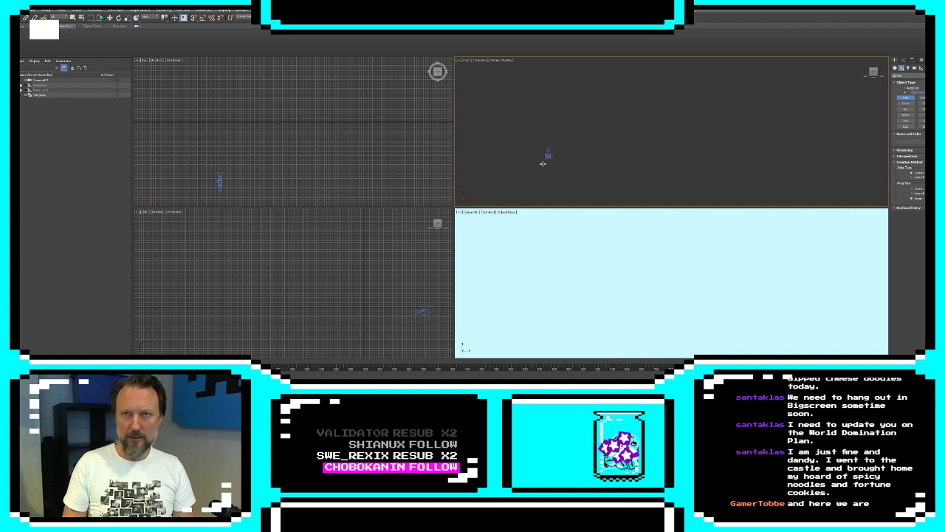
middle_drag(572, 165, 732, 159)
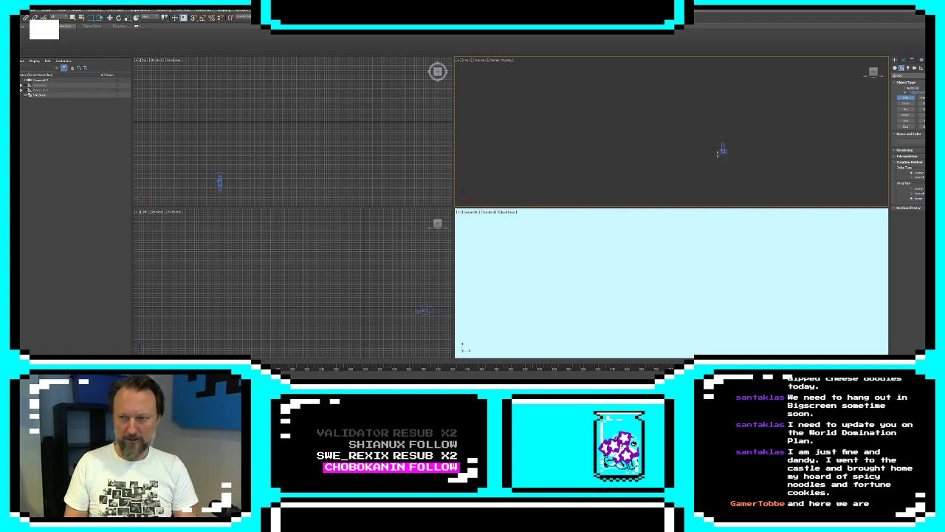
middle_drag(719, 184, 726, 164)
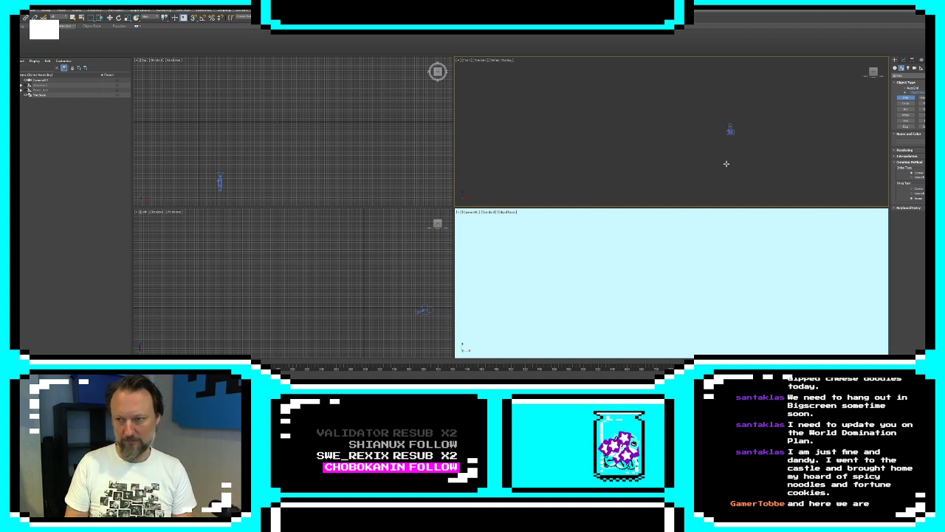
scroll(728, 150, up, 3)
scroll(728, 153, down, 6)
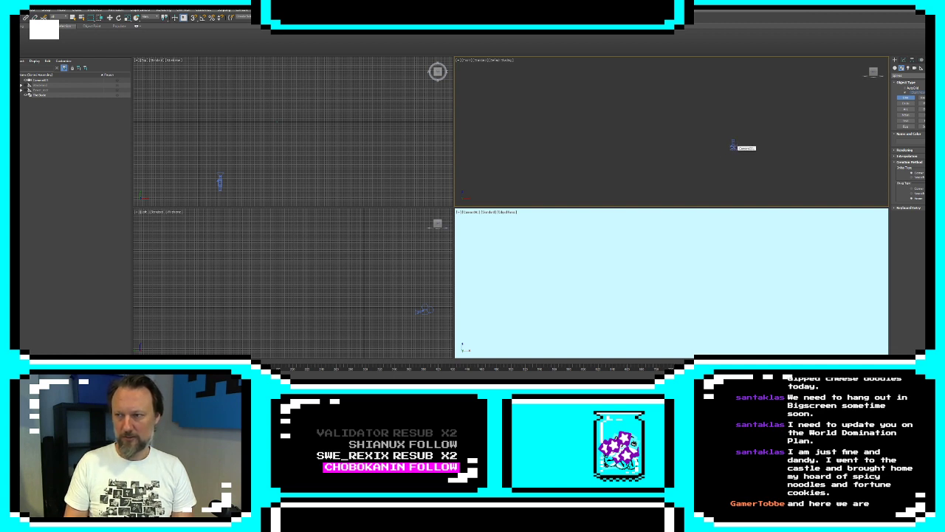
Create a wide Plane beside the camera in the top view and move it back, away from the camera
click(895, 67)
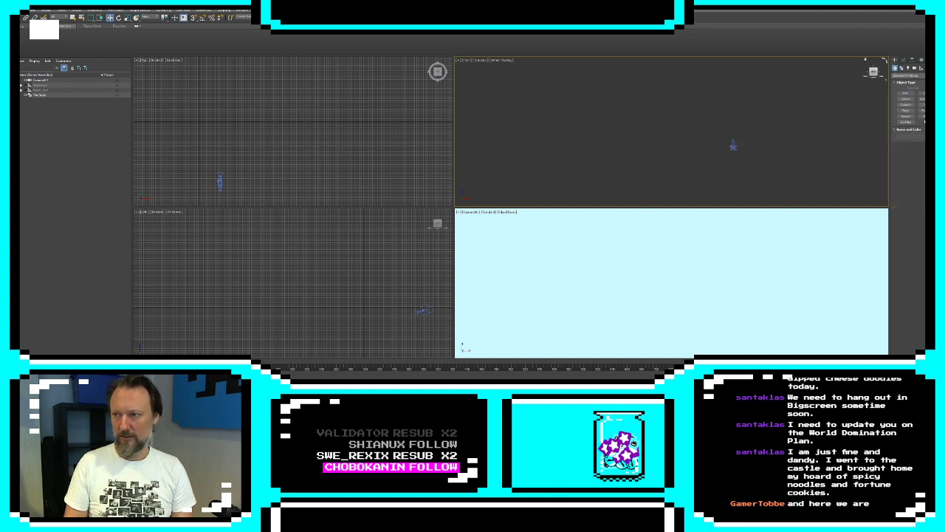
click(921, 116)
middle_drag(276, 130, 438, 102)
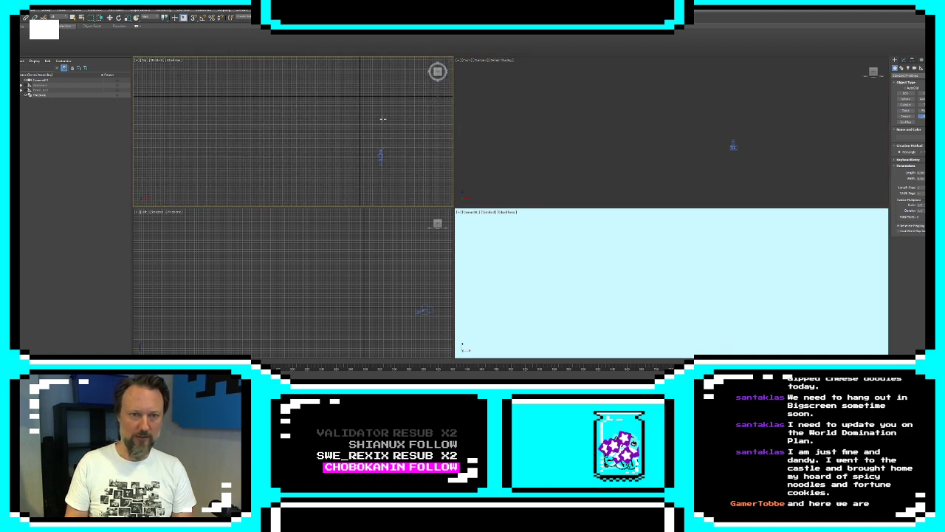
scroll(375, 120, down, 4)
drag(370, 95, 197, 161)
right_click(654, 122)
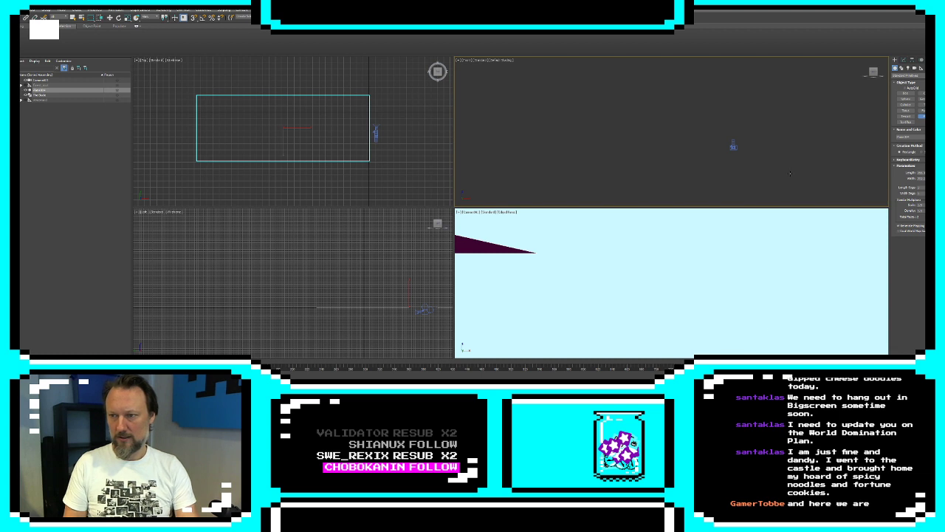
key(w)
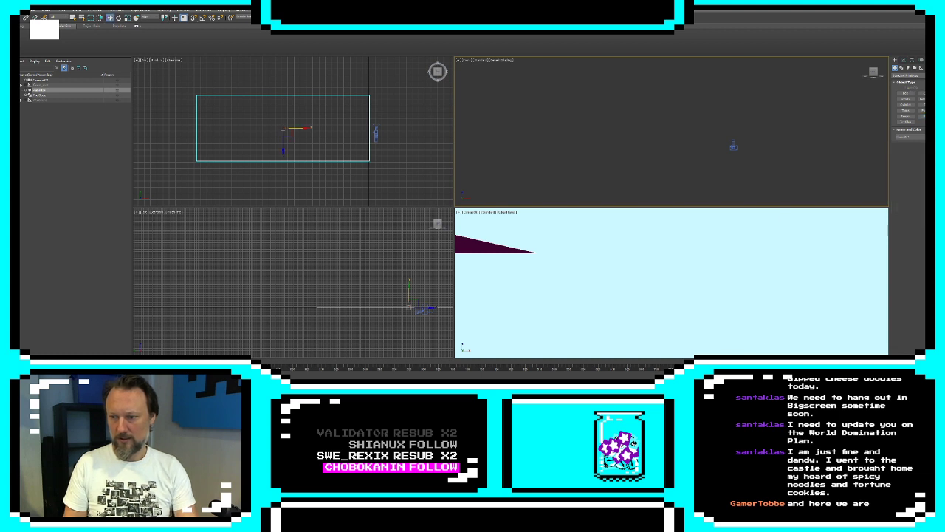
drag(282, 144, 283, 128)
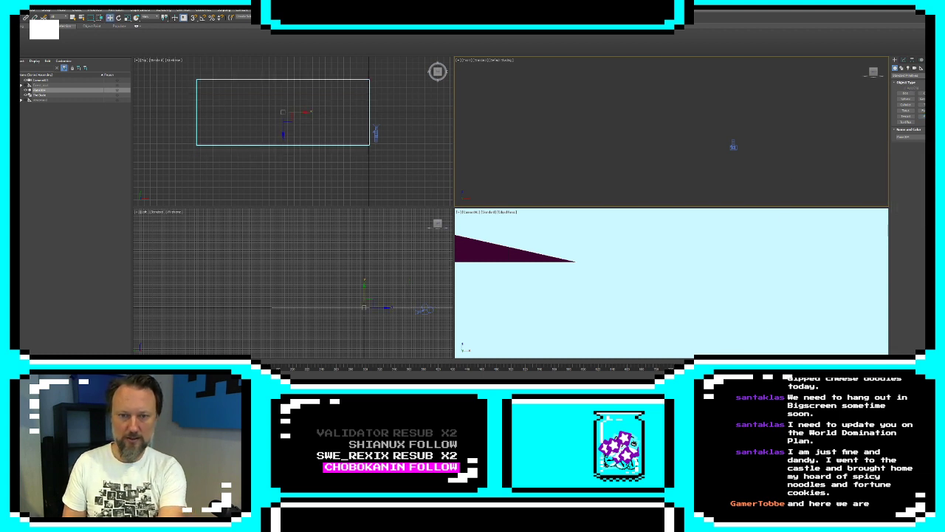
Raise the camera in the front view so that it looks from above the ground plane
scroll(720, 108, down, 5)
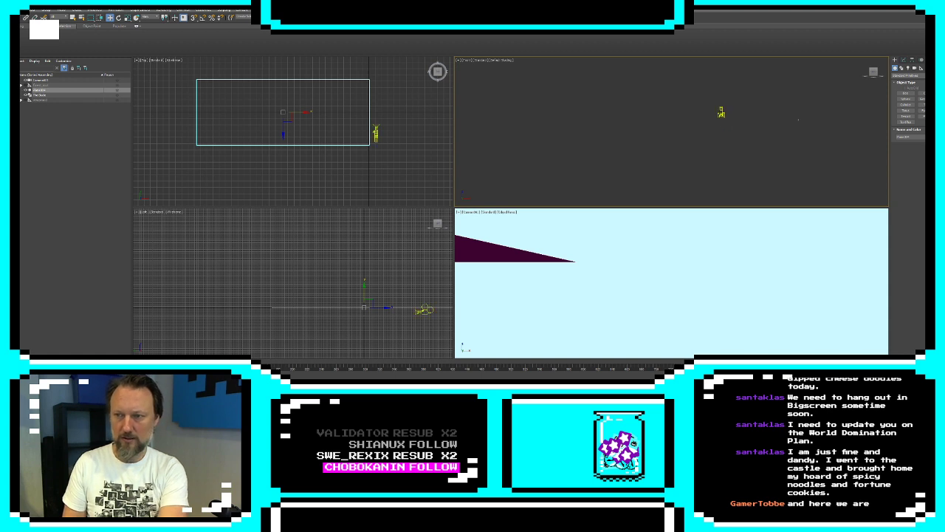
right_click(400, 270)
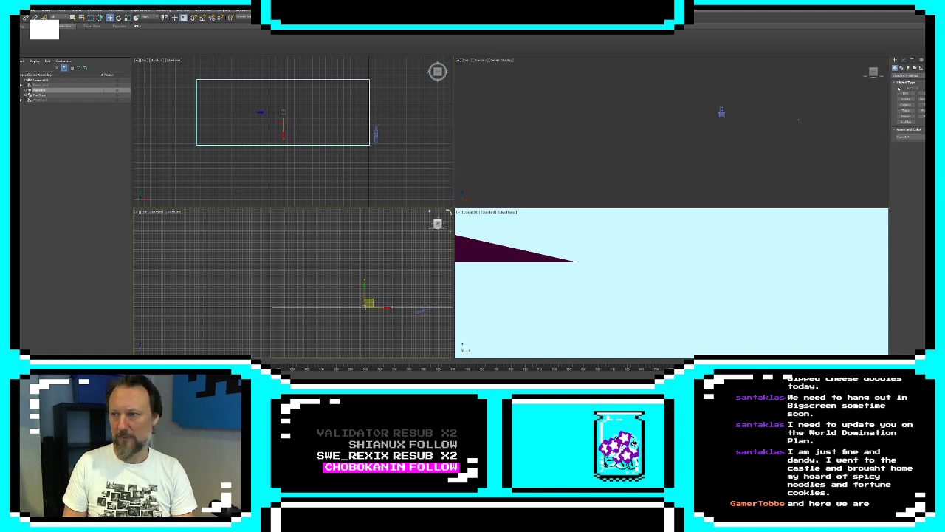
click(721, 114)
drag(723, 99, 722, 88)
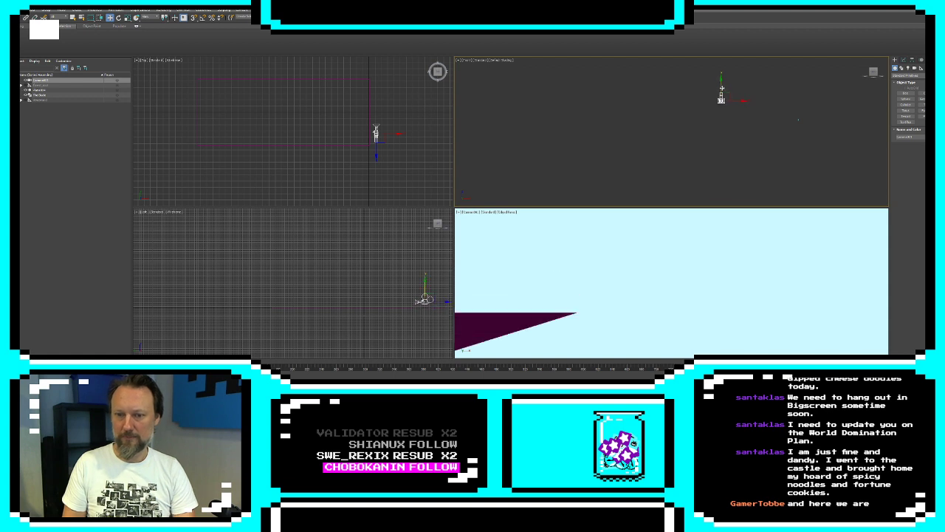
Move the small rectangle in the front view to line up with the camera so it sits in the camera's view
click(796, 121)
click(798, 119)
drag(810, 113, 728, 96)
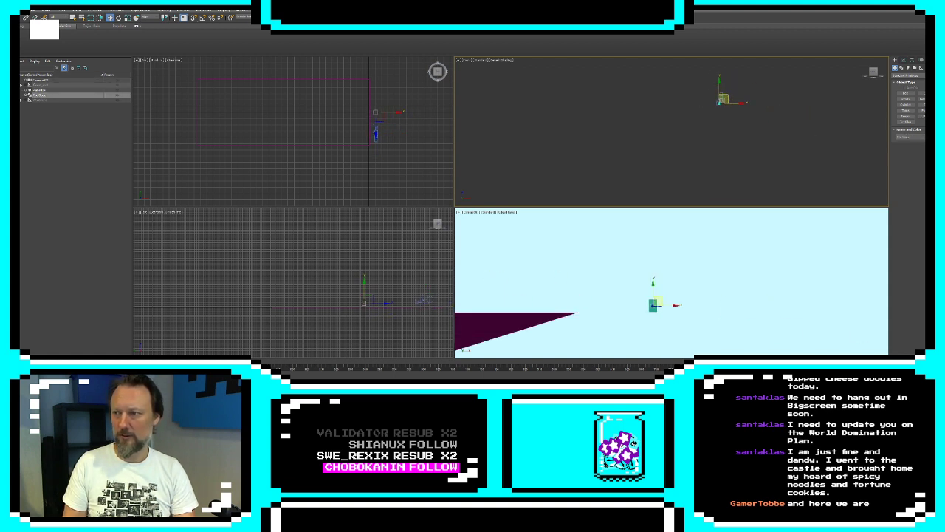
Rename the ground plane to Base and set its object color to dark blue
drag(196, 79, 339, 144)
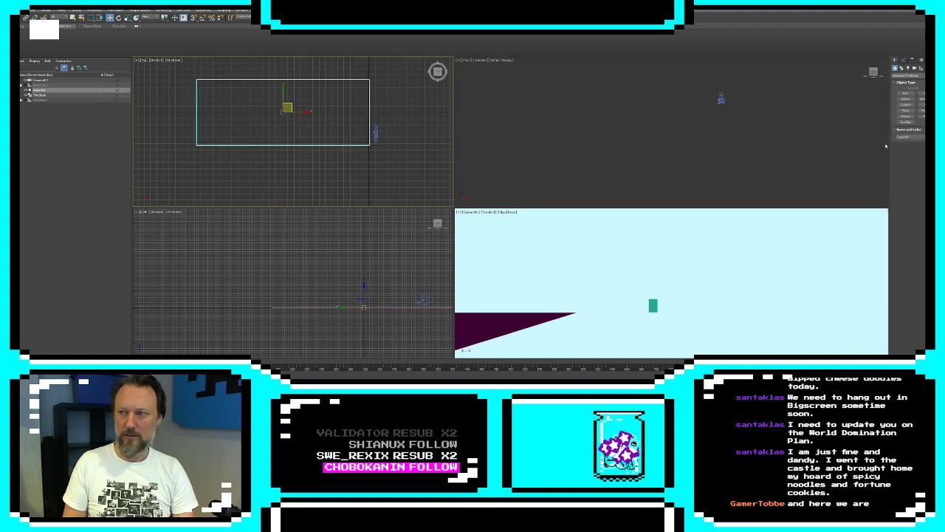
drag(914, 137, 831, 134)
text(Base)
key(Return)
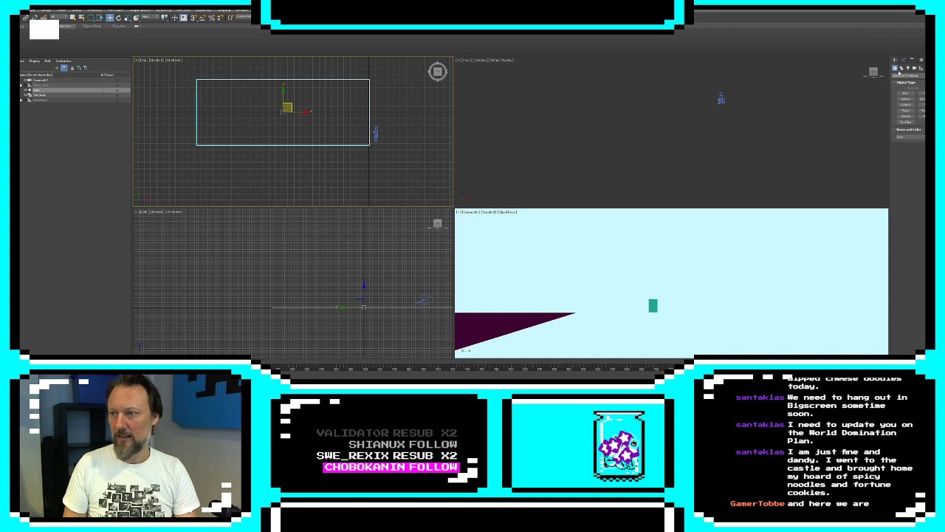
click(934, 137)
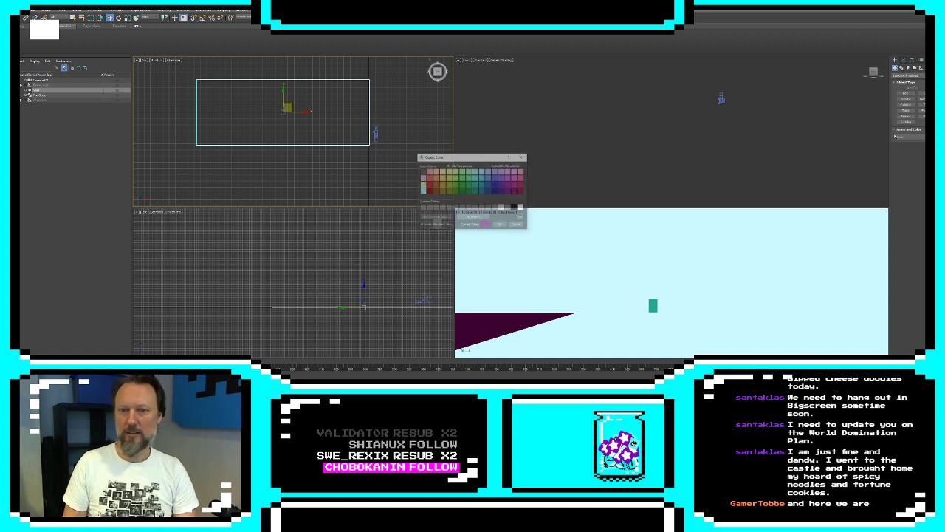
click(496, 191)
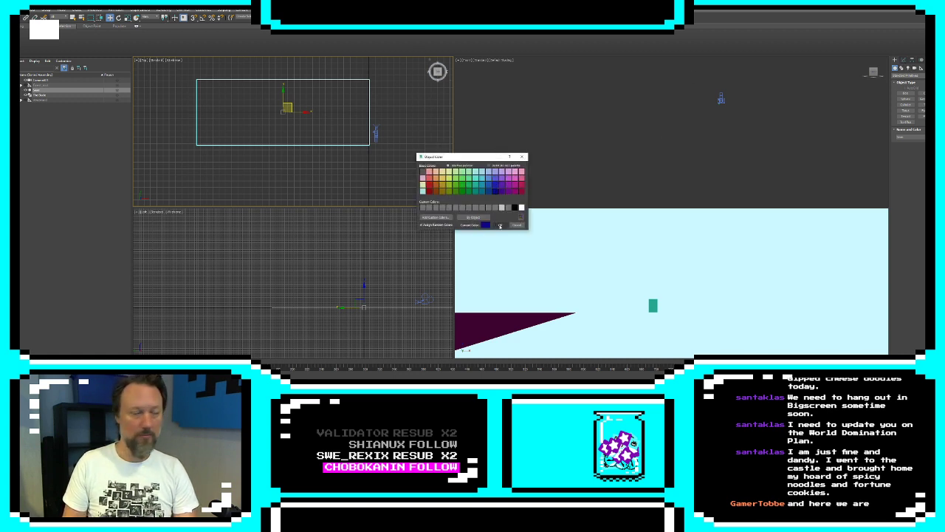
click(500, 224)
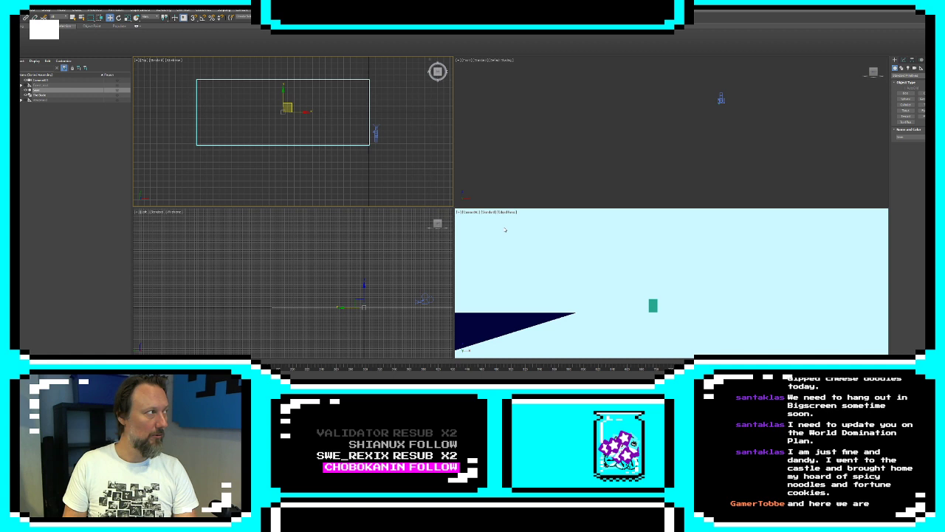
Convert the Base plane to Editable Poly and extend its side edge past the camera in the top view
right_click(399, 128)
mouse_move(432, 179)
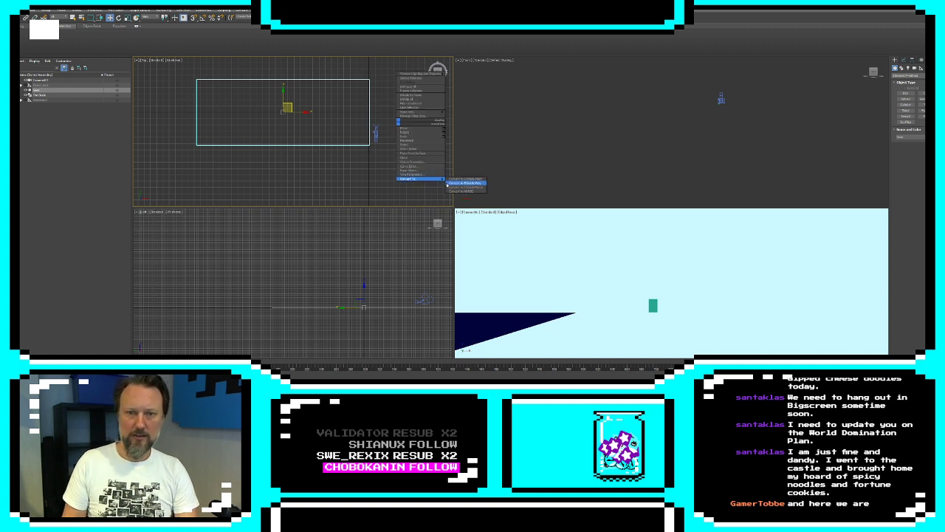
click(464, 182)
drag(357, 108, 427, 112)
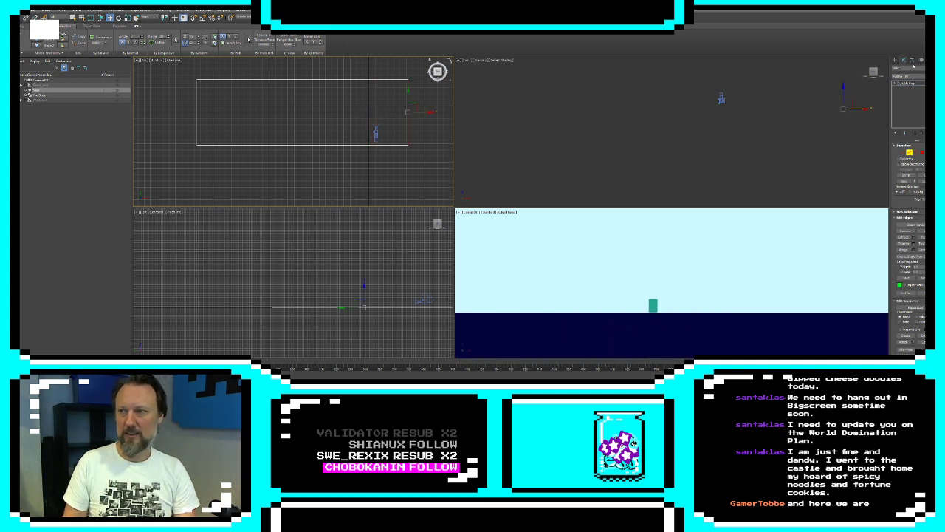
Start a Line in the front view beside the camera and trace the jagged above-water peak of an iceberg
click(895, 60)
click(901, 68)
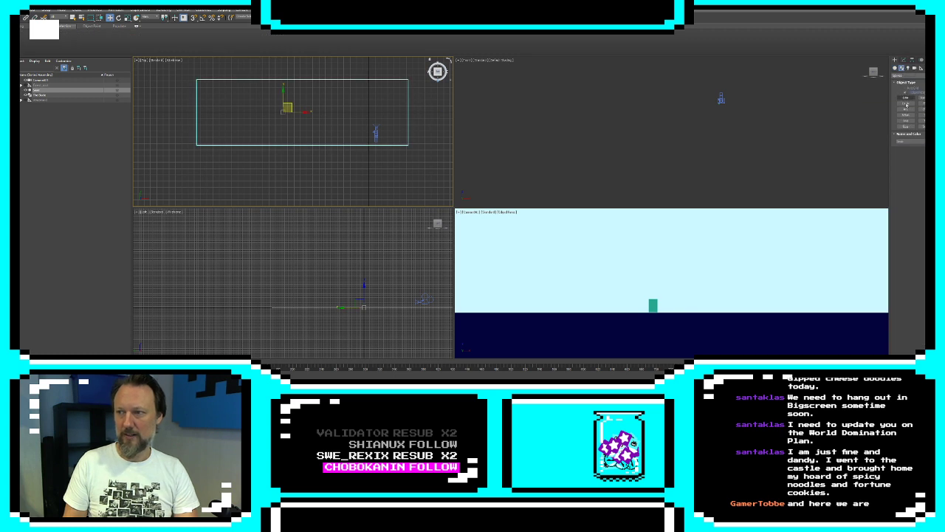
click(906, 96)
scroll(656, 135, up, 5)
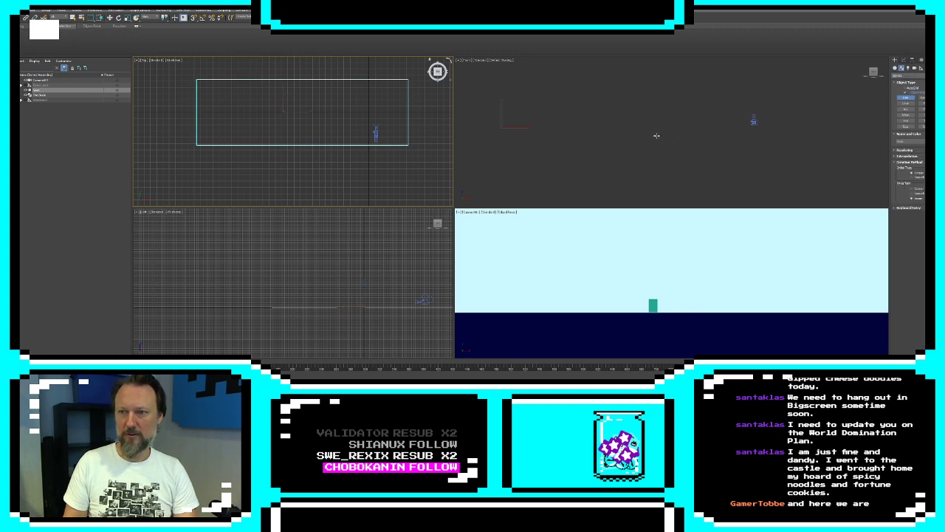
middle_click(705, 139)
key(g)
scroll(623, 141, up, 1)
scroll(760, 140, down, 1)
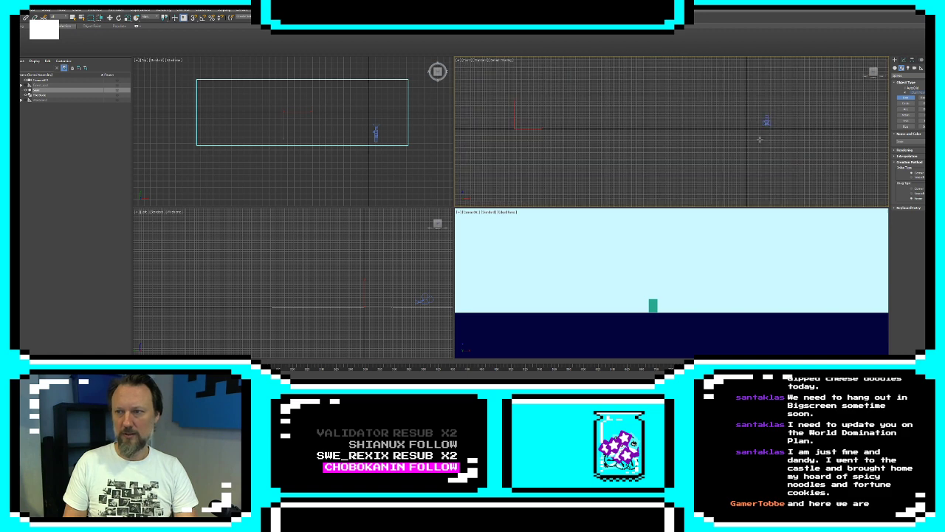
key(g)
scroll(734, 134, up, 2)
key(g)
key(h)
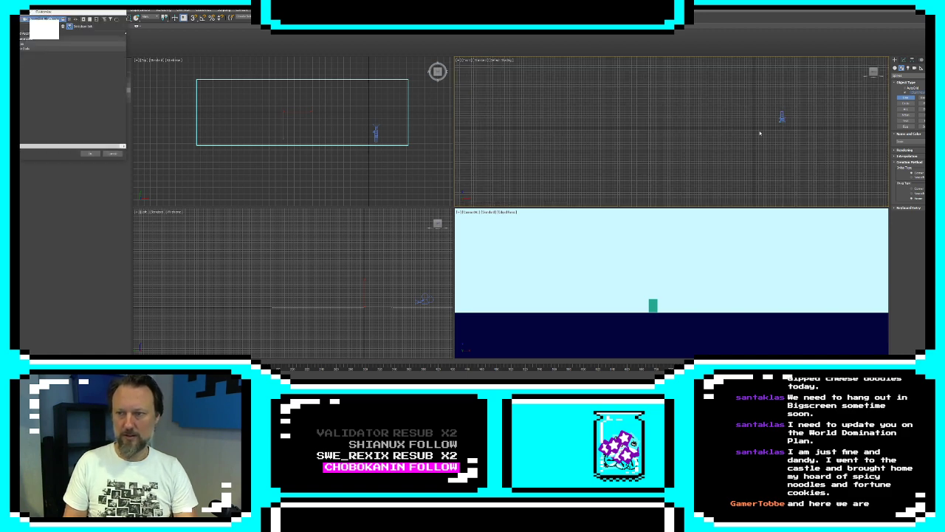
key(Return)
key(z)
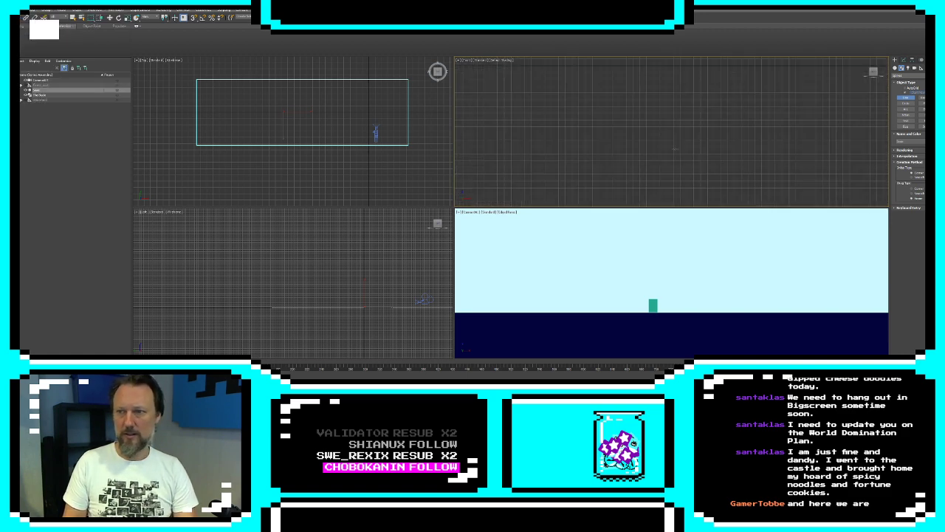
scroll(638, 180, down, 3)
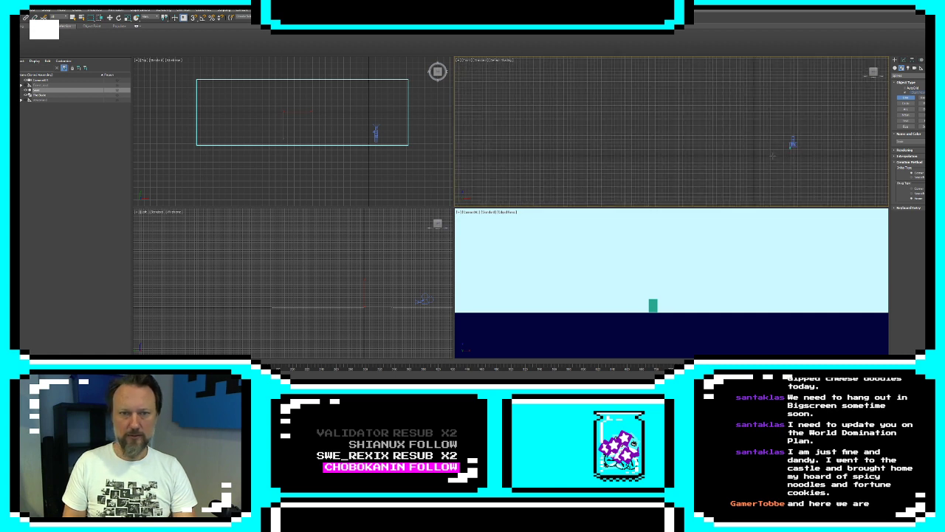
click(744, 153)
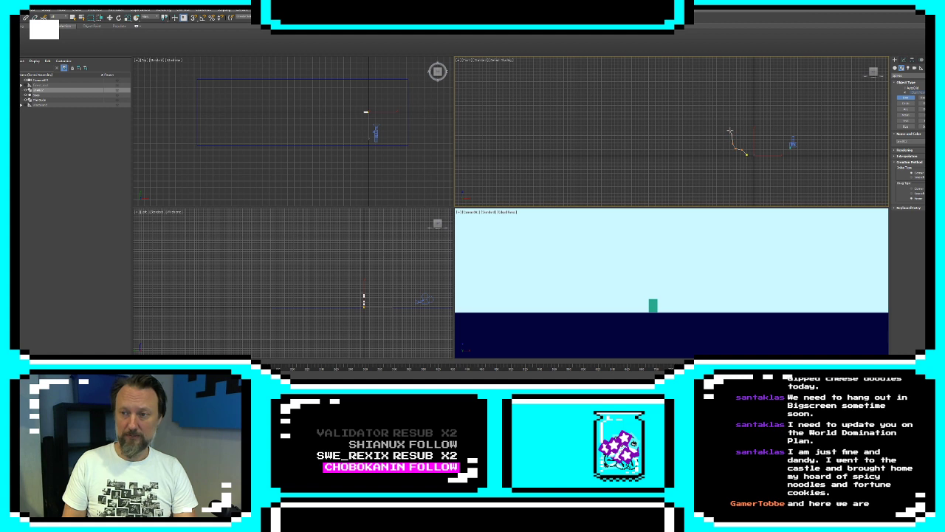
click(724, 118)
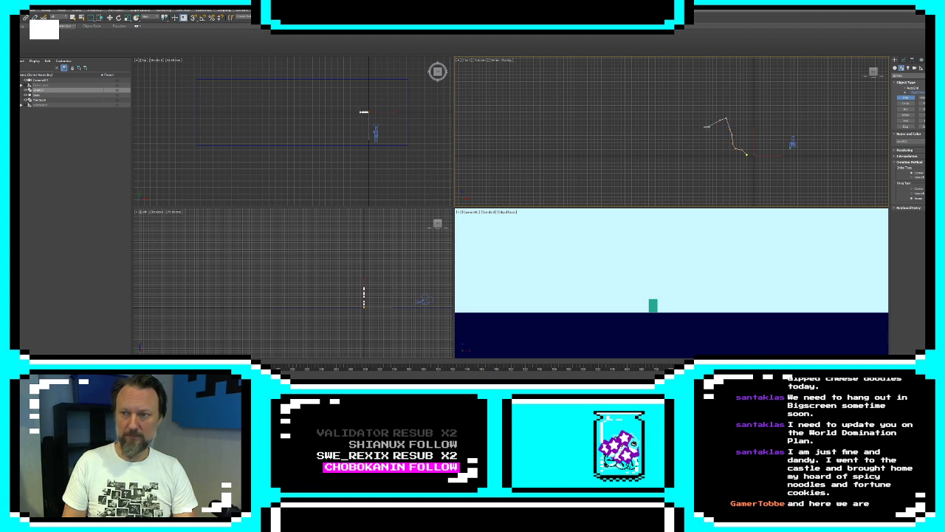
click(661, 156)
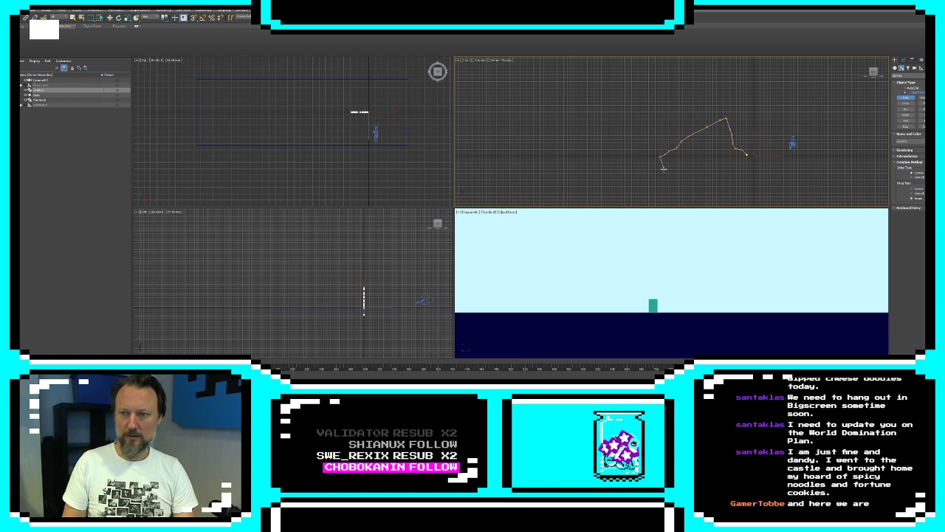
Trace the iceberg's long tapering underwater part back to the first point and close the spline
middle_drag(691, 196, 676, 119)
click(678, 151)
click(682, 170)
click(689, 180)
click(706, 151)
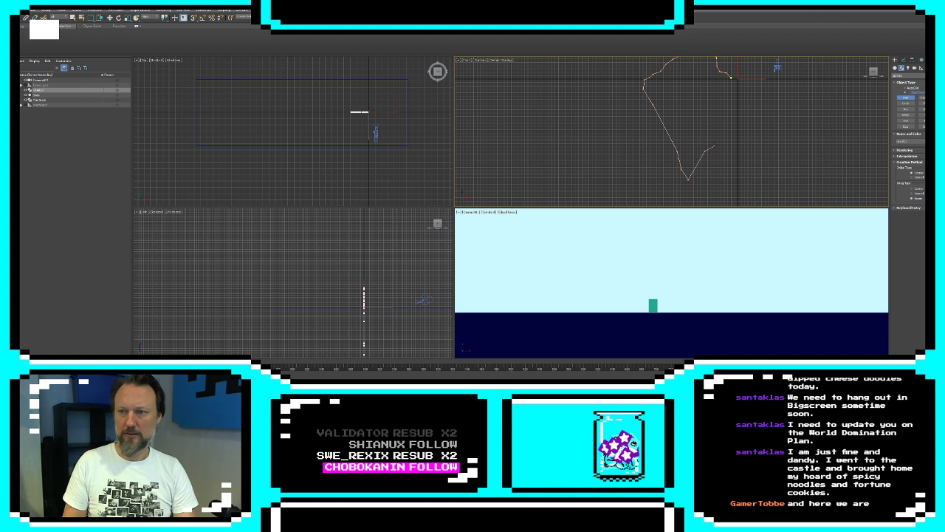
click(714, 145)
click(718, 125)
click(724, 110)
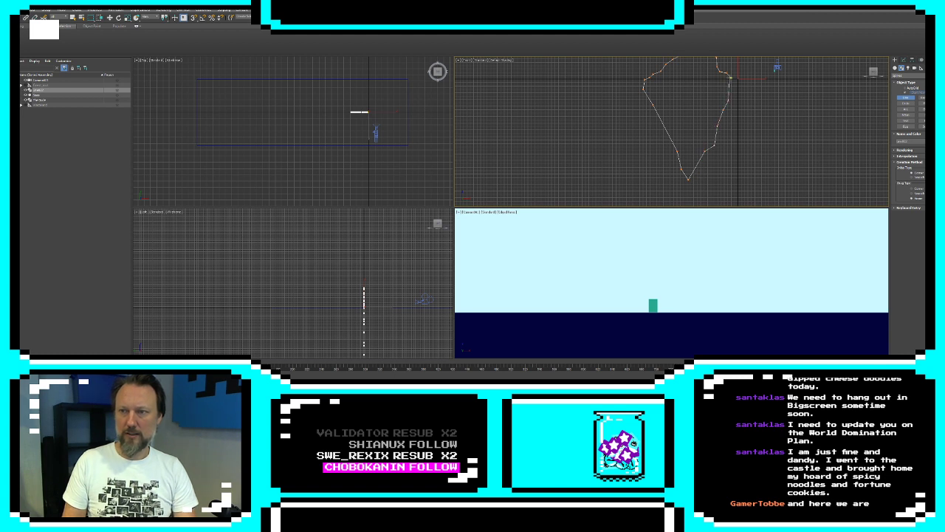
click(731, 79)
click(467, 210)
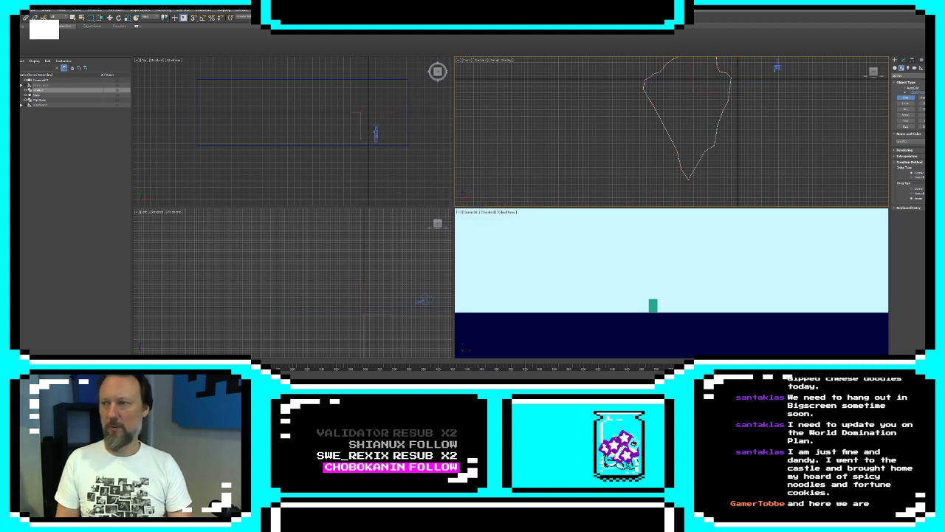
Apply an Extrude modifier to the iceberg outline and set its object color to white
click(907, 64)
click(907, 81)
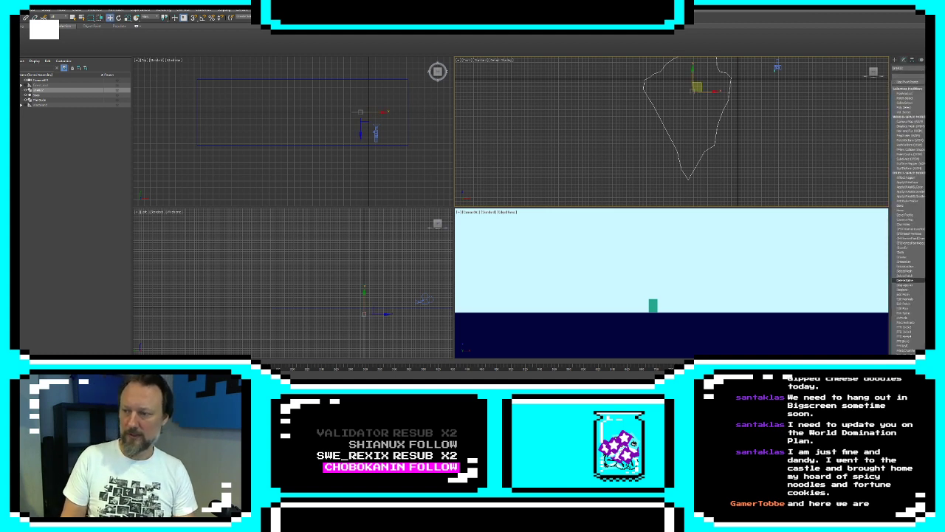
click(903, 324)
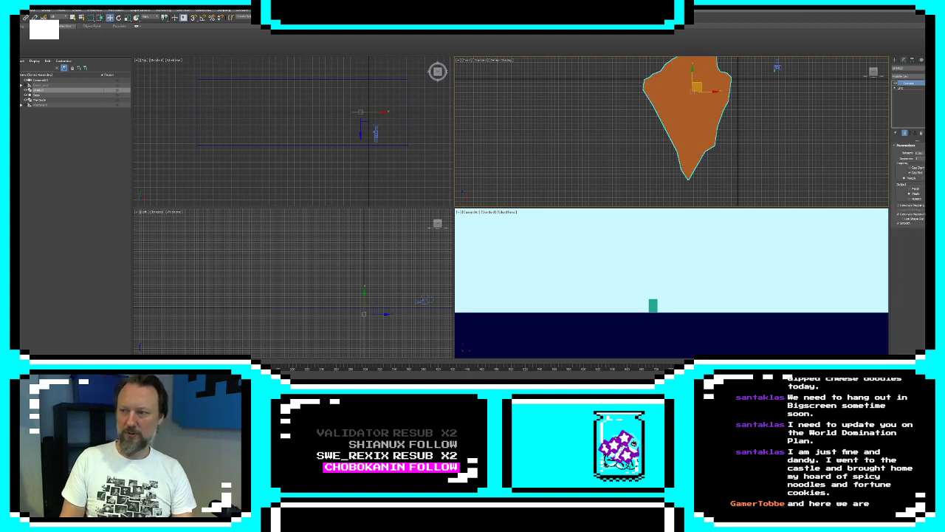
click(928, 67)
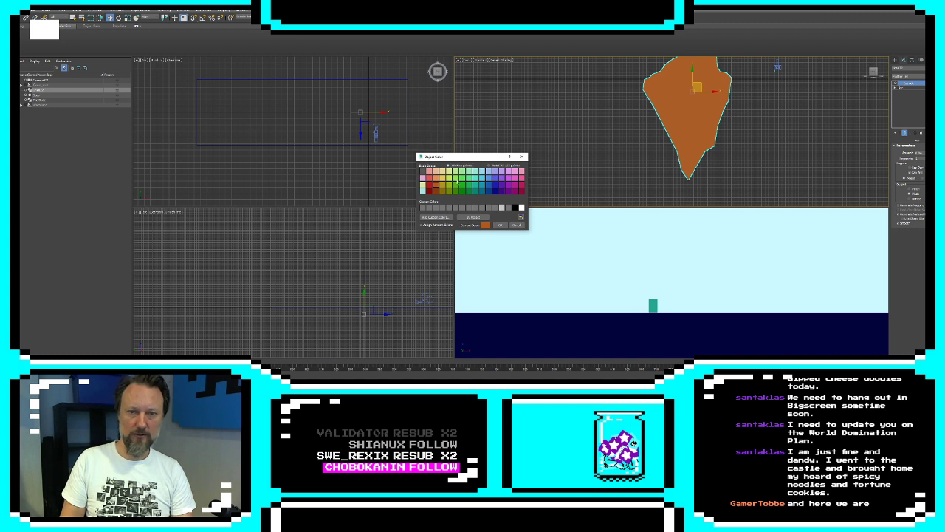
click(521, 208)
click(503, 226)
Slide the iceberg sideways into the camera's view and move the camera farther back from it in the top view
right_click(366, 84)
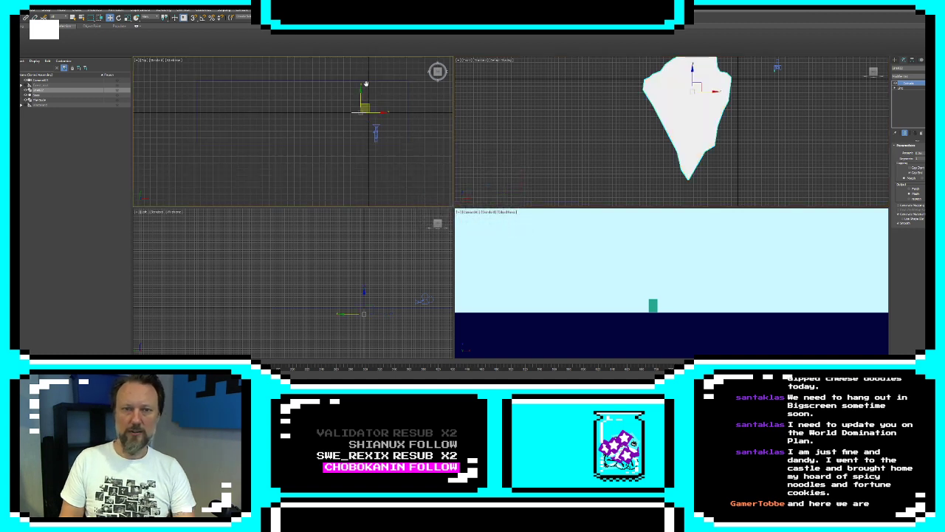
drag(373, 108, 384, 112)
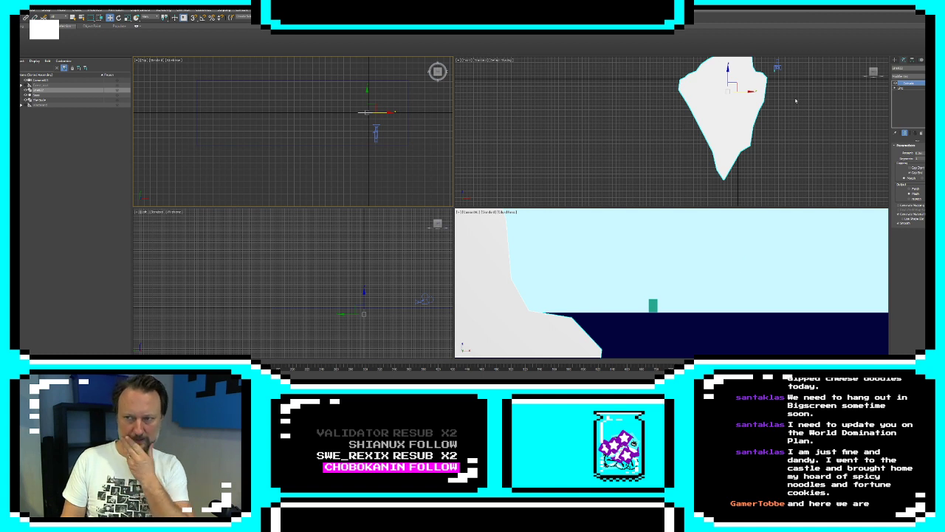
click(377, 133)
drag(378, 131, 382, 146)
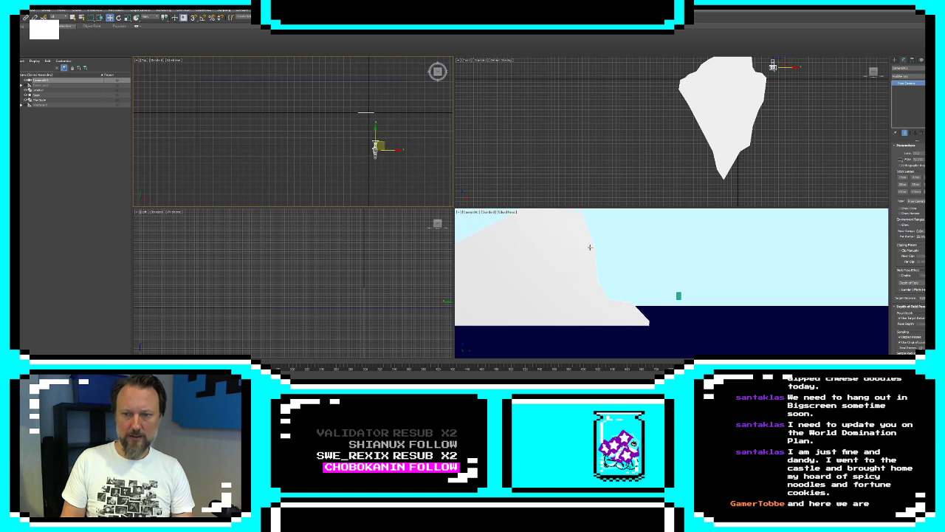
Open the iceberg's Line sub-object editing and scale the entire outline down
click(558, 258)
click(896, 89)
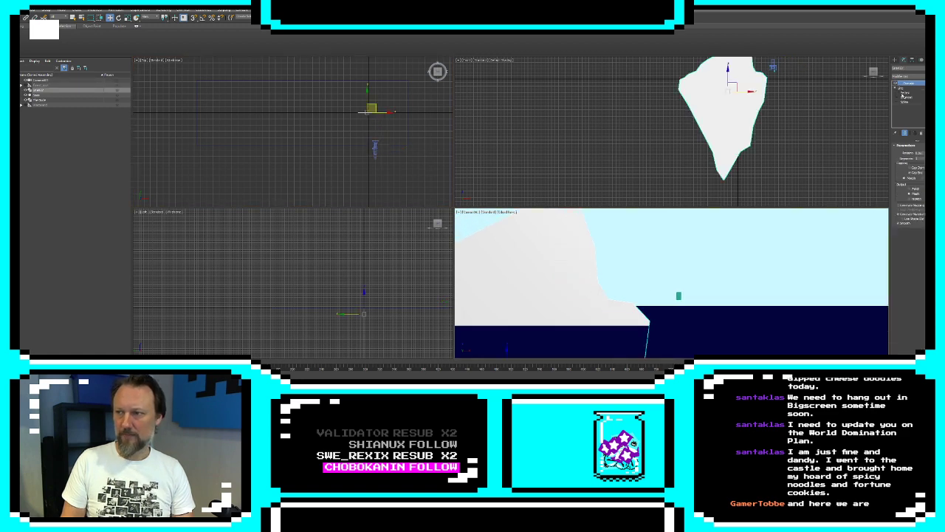
click(903, 94)
middle_drag(681, 93, 671, 144)
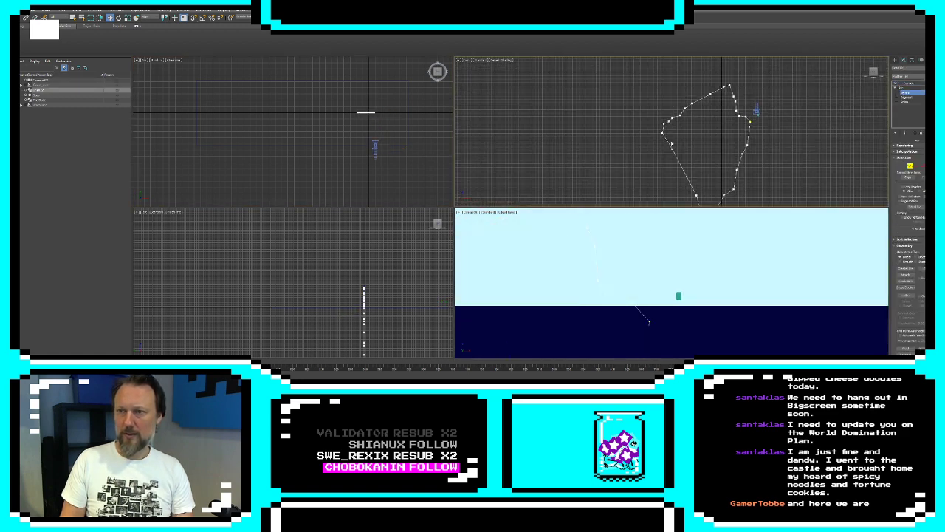
scroll(767, 177, down, 1)
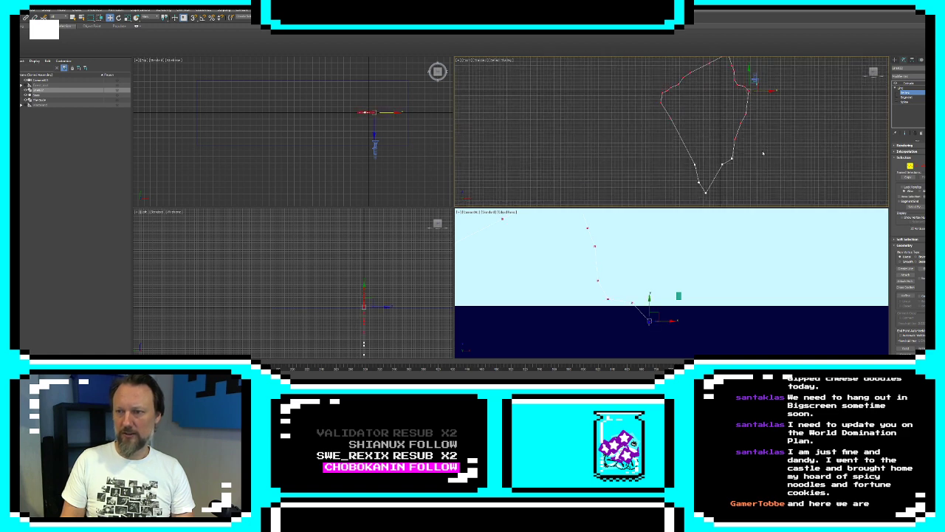
scroll(722, 126, down, 2)
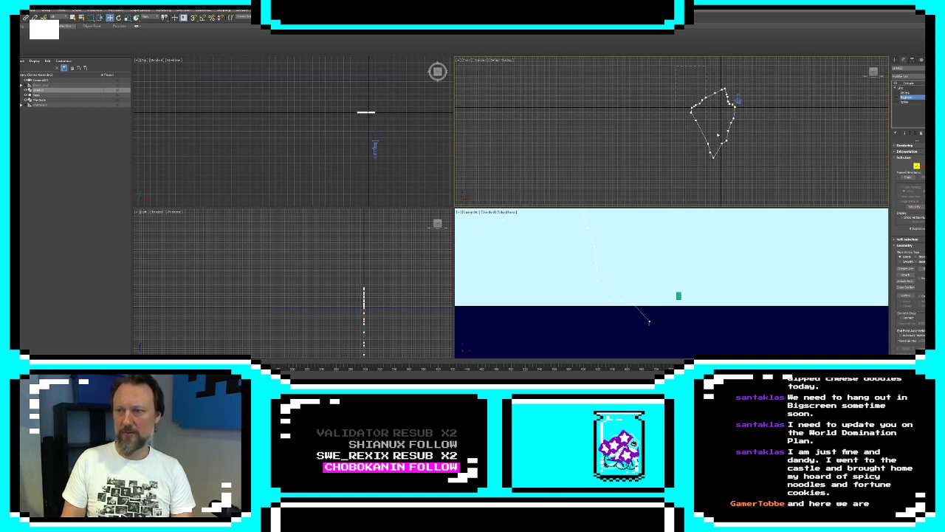
key(ctrl+a)
key(r)
drag(717, 119, 667, 96)
key(w)
Reshape the waterline corner on the iceberg's camera-facing side by selecting and moving its outline vertices inward
click(911, 166)
scroll(749, 100, up, 5)
click(675, 93)
click(693, 109)
click(678, 98)
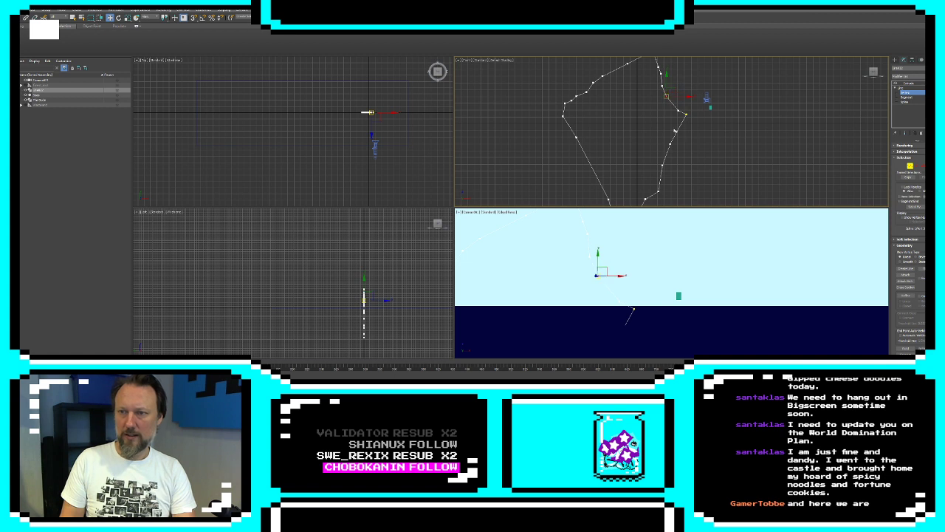
mouse_move(675, 130)
mouse_down()
mouse_move(685, 118)
mouse_move(664, 153)
mouse_move(669, 132)
mouse_up()
Move the vertices around the iceberg's opposite waterline corner to form a matching pointed ledge, and leave vertex editing
drag(576, 136, 563, 108)
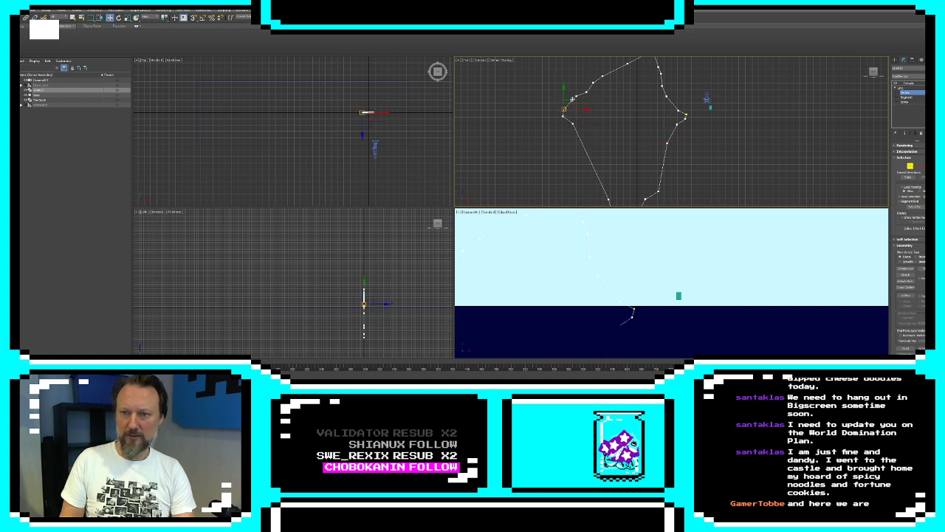
click(596, 101)
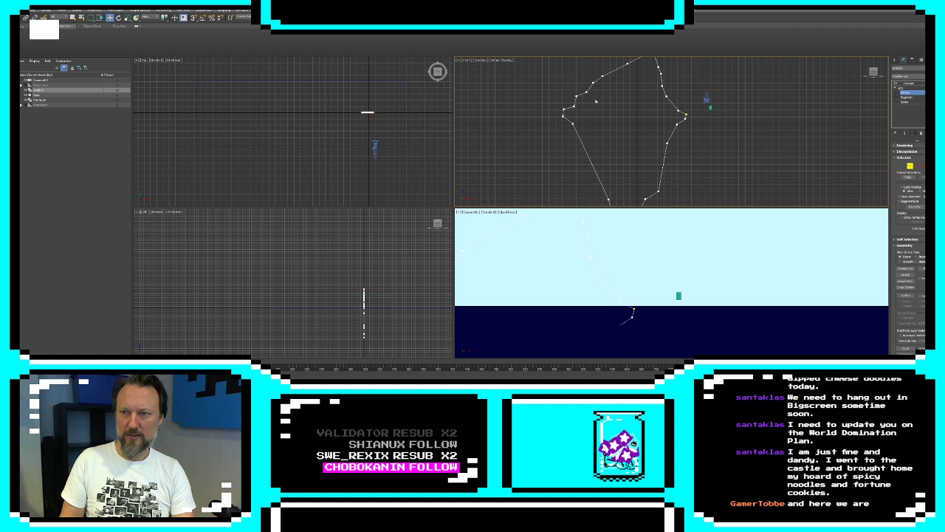
click(587, 94)
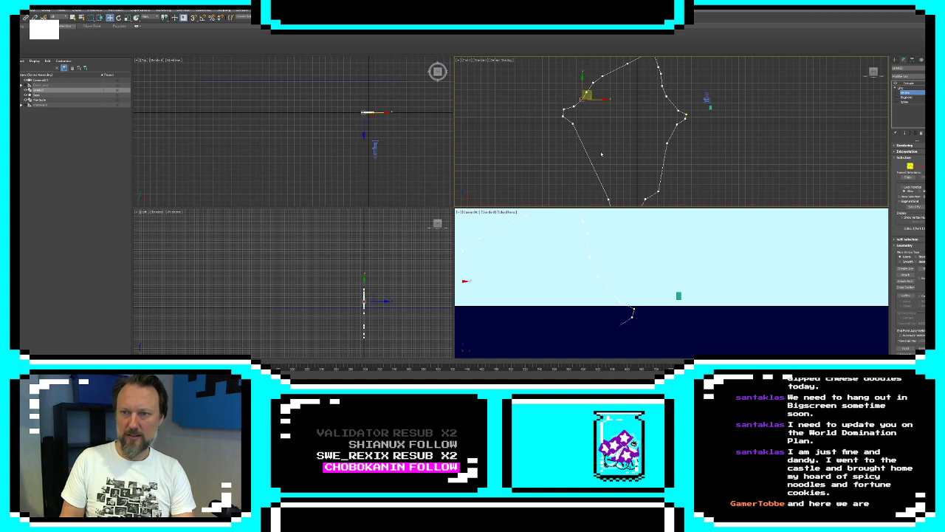
middle_drag(601, 153, 606, 128)
click(895, 60)
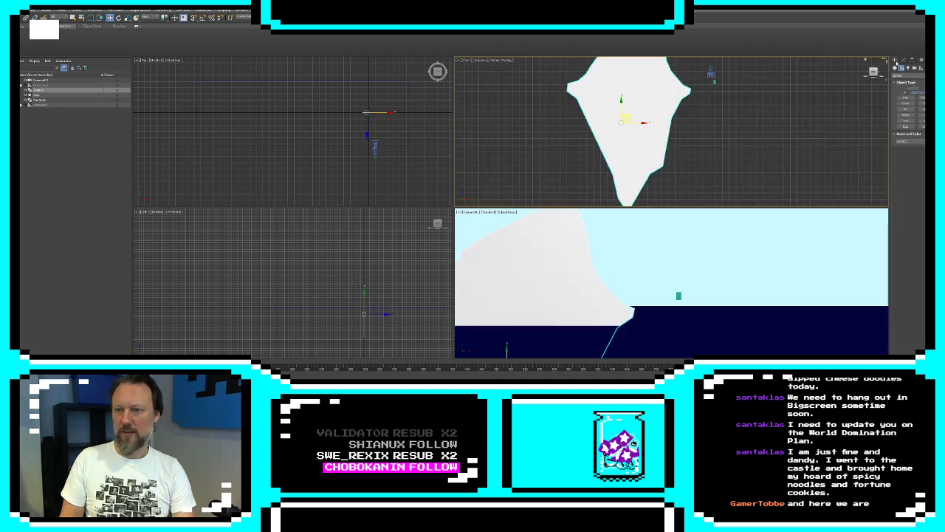
Scale all segments of the iceberg's outline down to roughly half size so the whole tip fits in the camera view
click(719, 241)
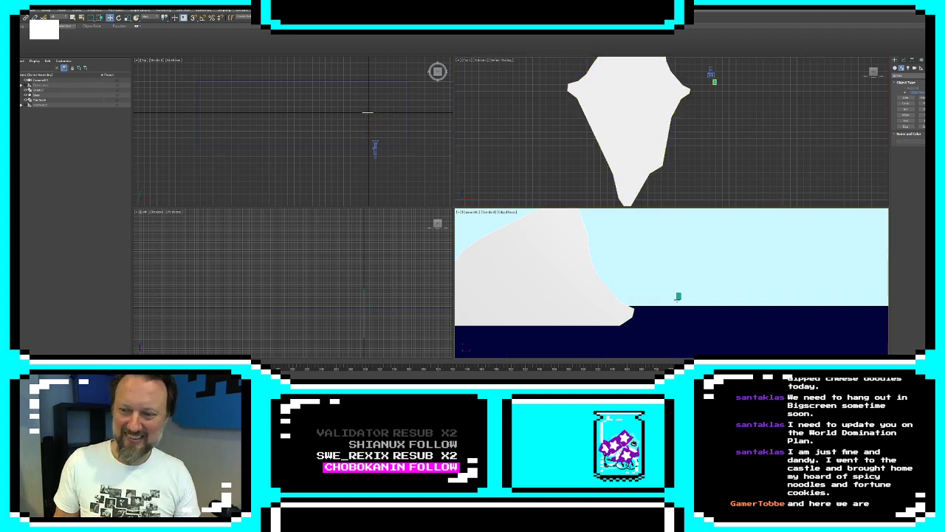
click(677, 296)
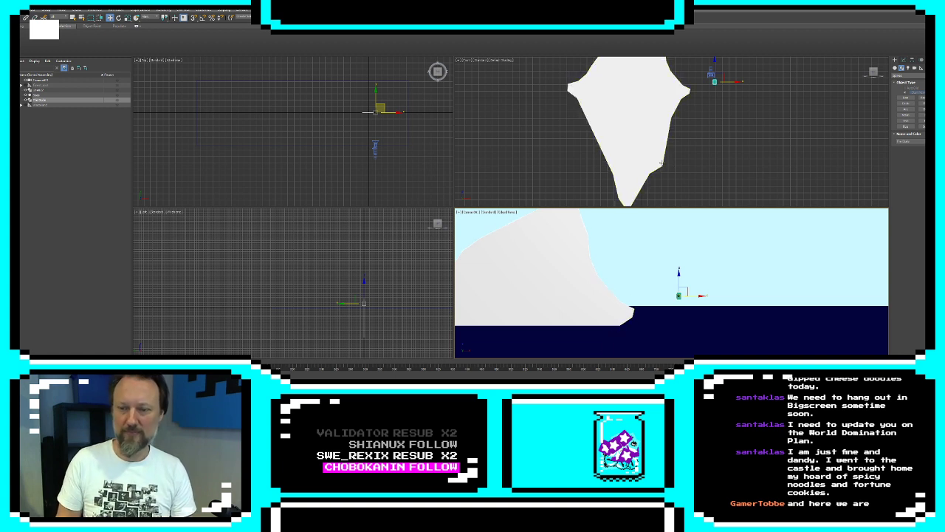
click(642, 149)
click(904, 60)
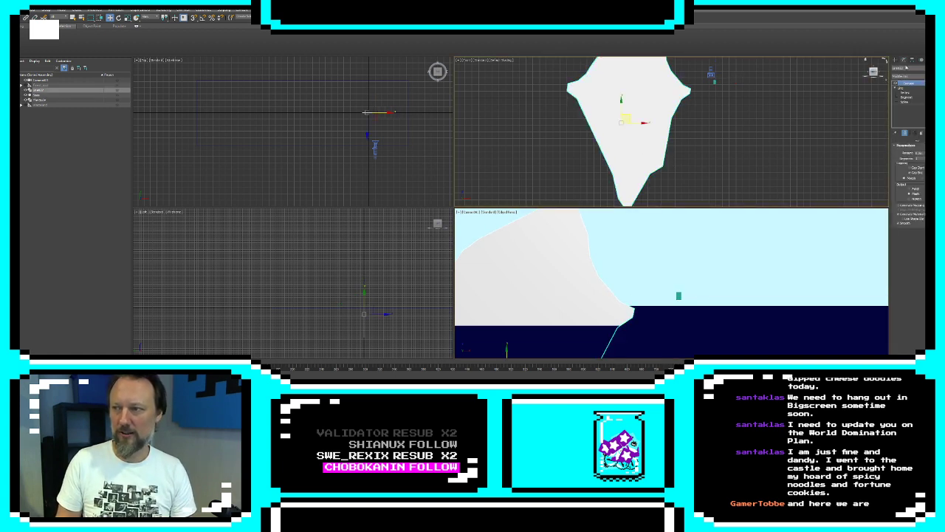
click(907, 98)
scroll(724, 173, down, 5)
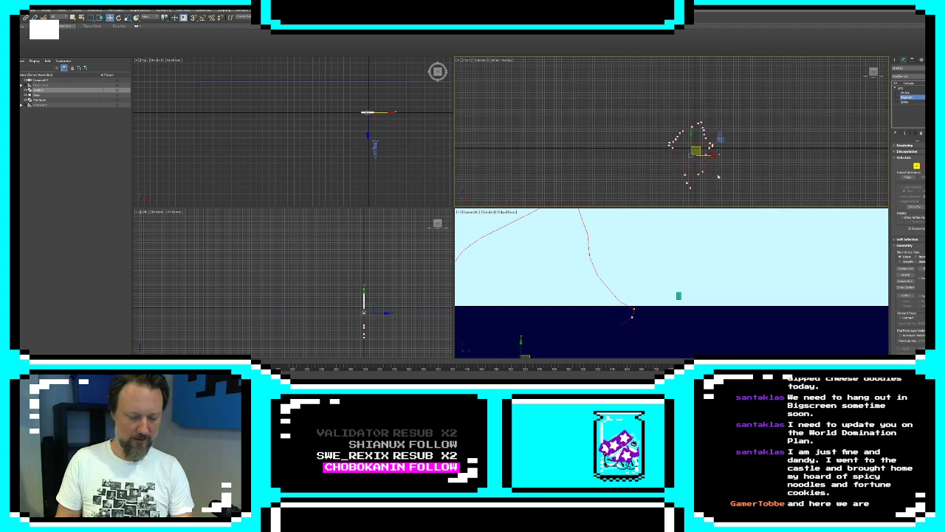
key(r)
mouse_move(696, 151)
mouse_down()
mouse_move(698, 174)
mouse_move(691, 138)
mouse_up()
key(w)
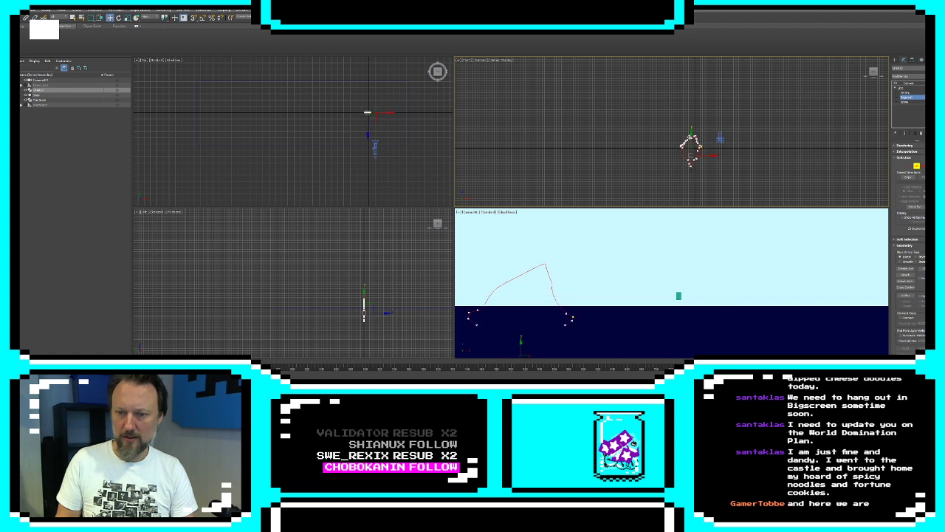
click(895, 61)
click(796, 171)
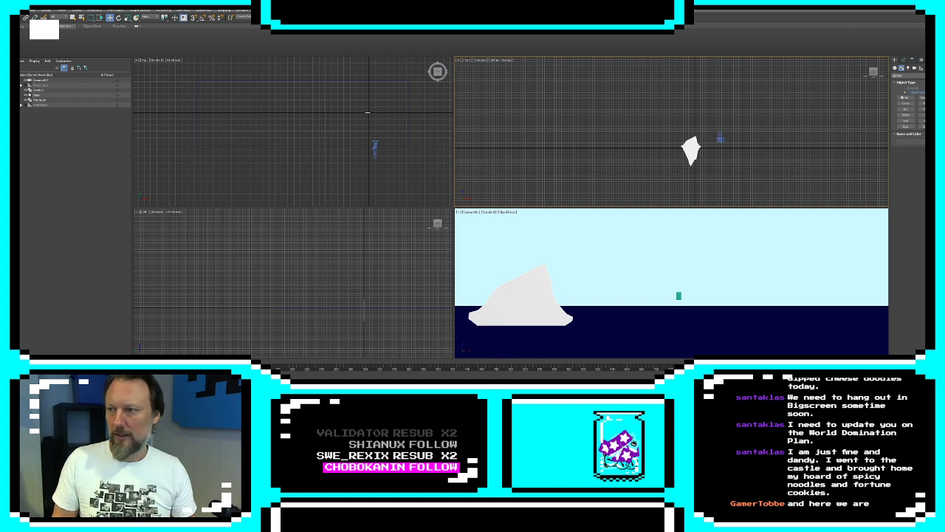
Start a line at the waterline beside the iceberg and trace a gently rising ridge across and past it in the front view
click(904, 97)
scroll(686, 146, up, 6)
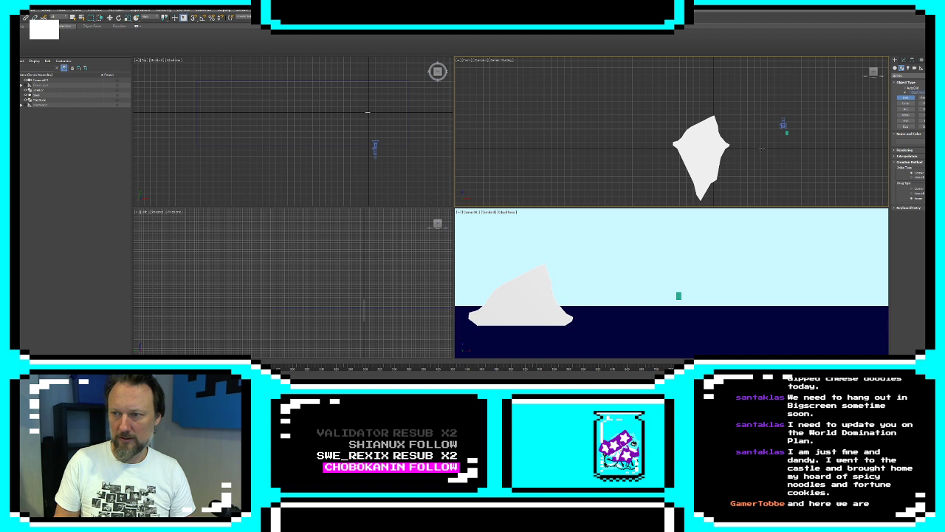
click(761, 149)
click(754, 147)
click(743, 146)
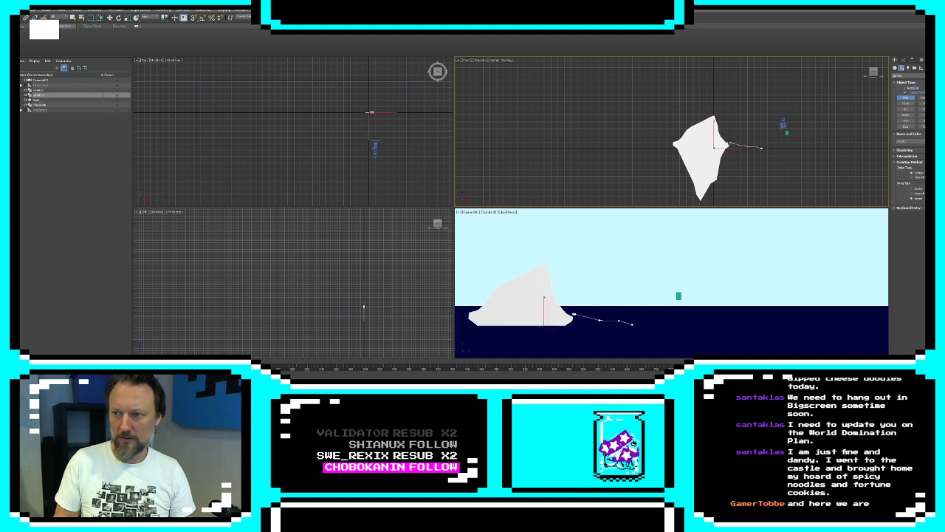
click(641, 126)
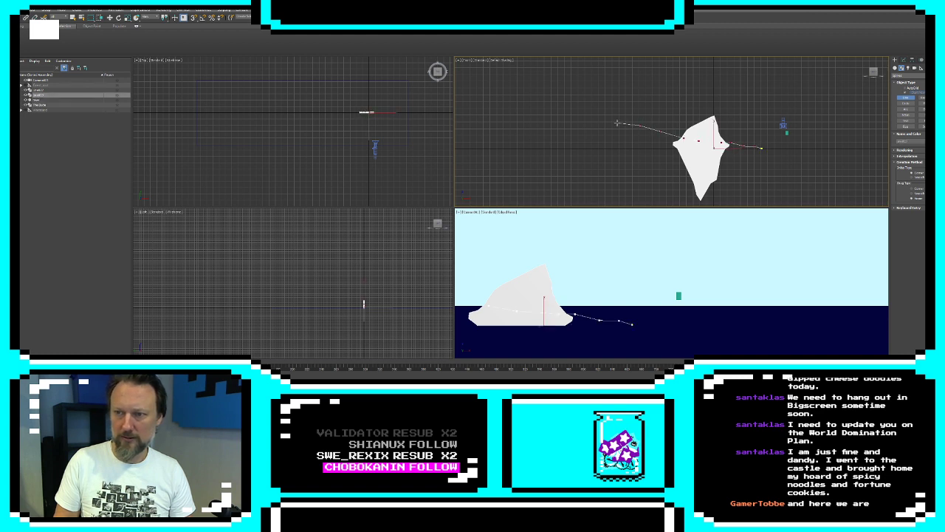
click(619, 124)
click(580, 123)
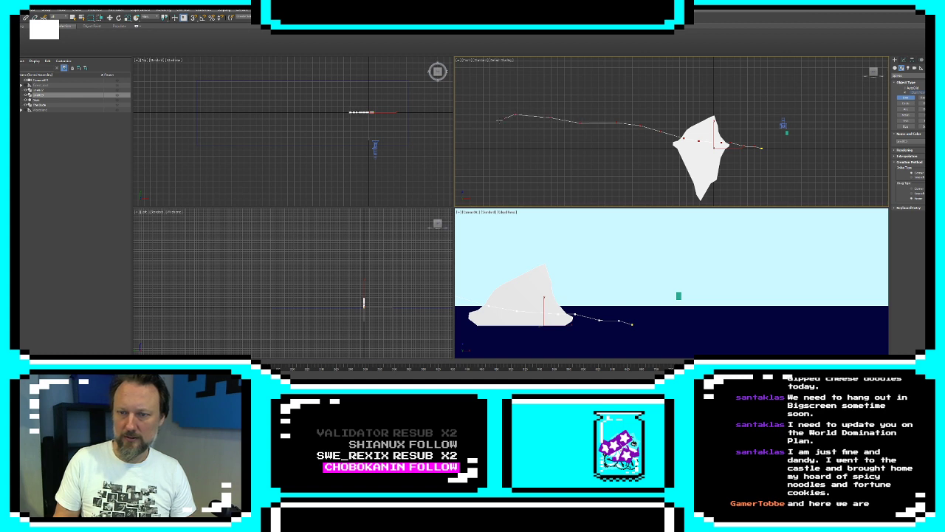
Continue the ridge over its low peak, slope it down to the waterline, and close the spline along a flat base
middle_drag(485, 117, 646, 120)
scroll(646, 119, down, 2)
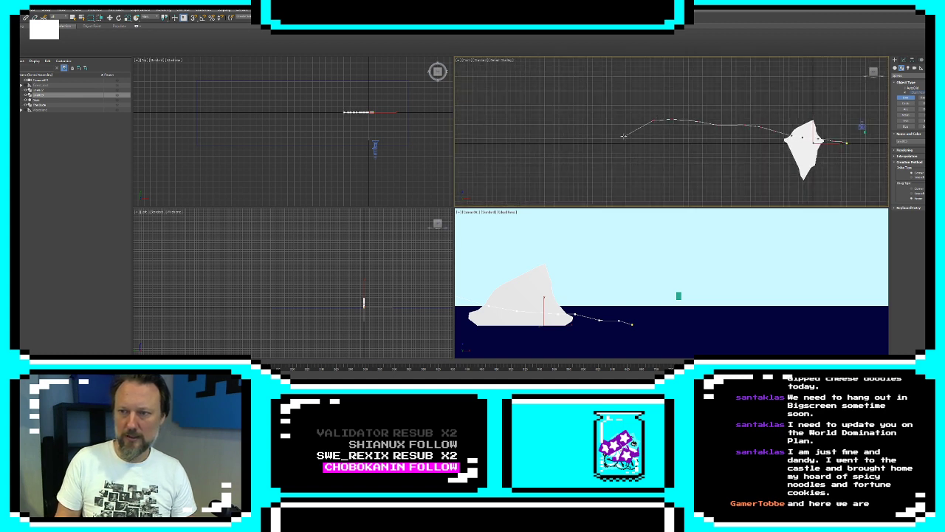
click(609, 127)
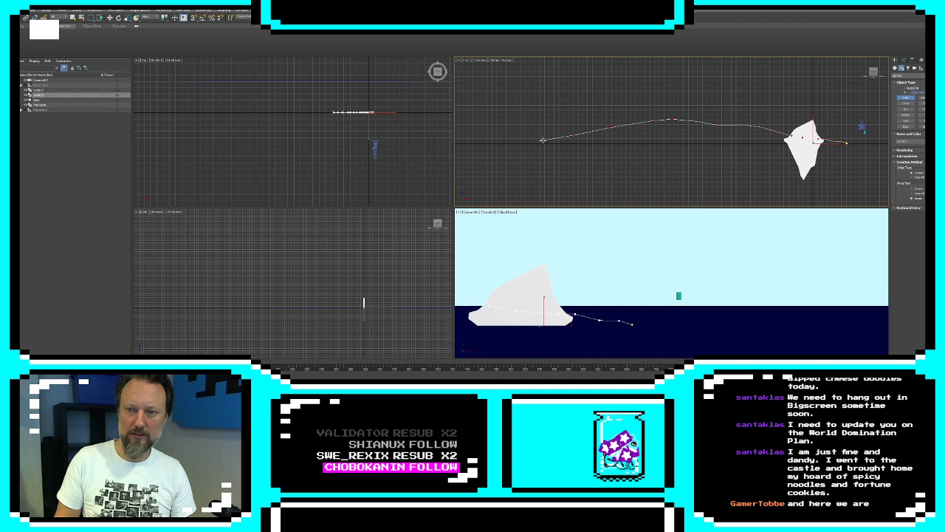
click(516, 143)
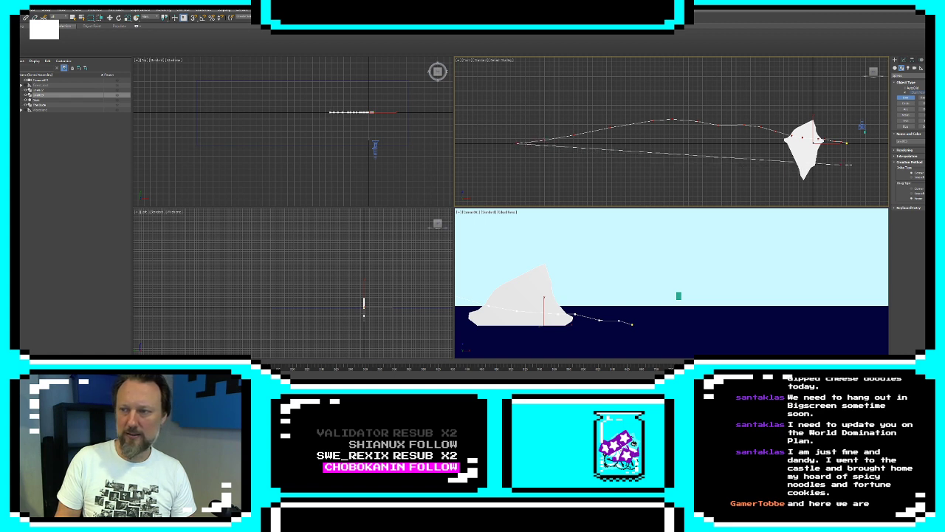
click(848, 143)
click(465, 213)
Apply an Extrude modifier to the low land outline and set its object color to gray
click(904, 59)
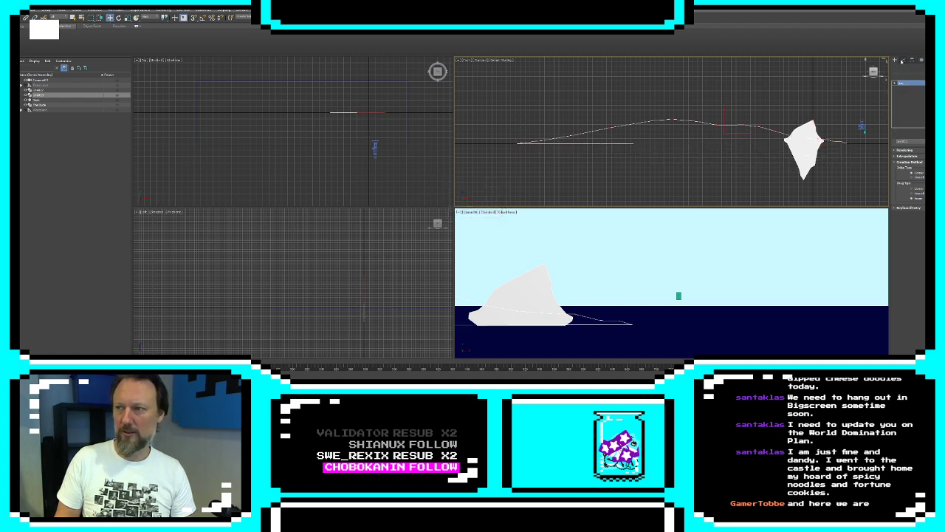
click(910, 77)
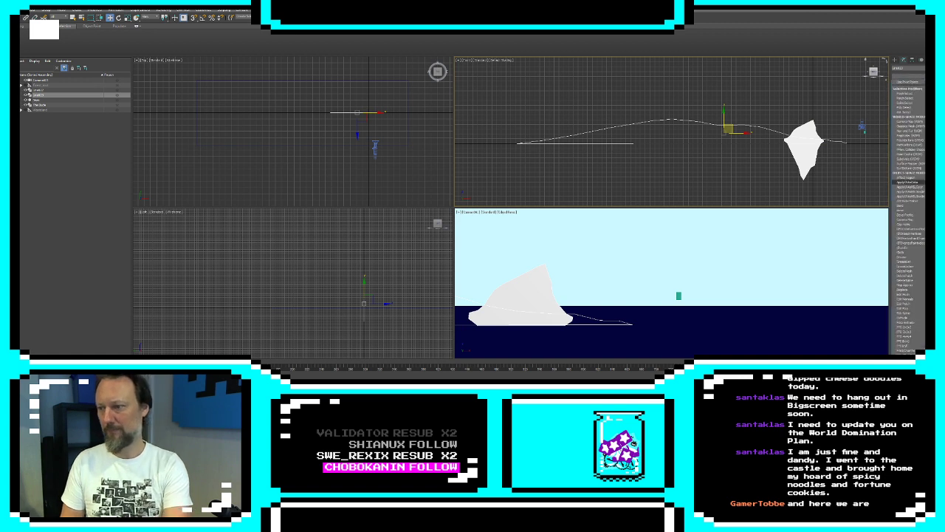
click(923, 319)
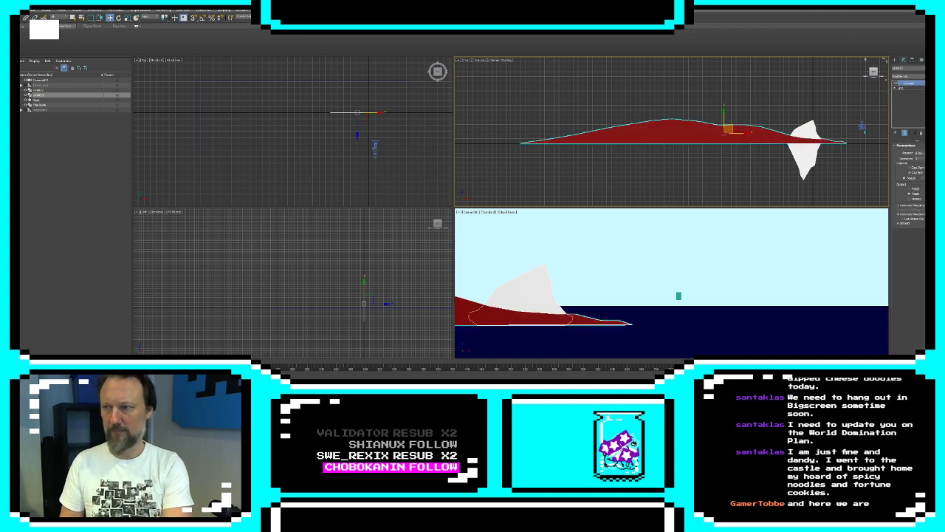
click(935, 68)
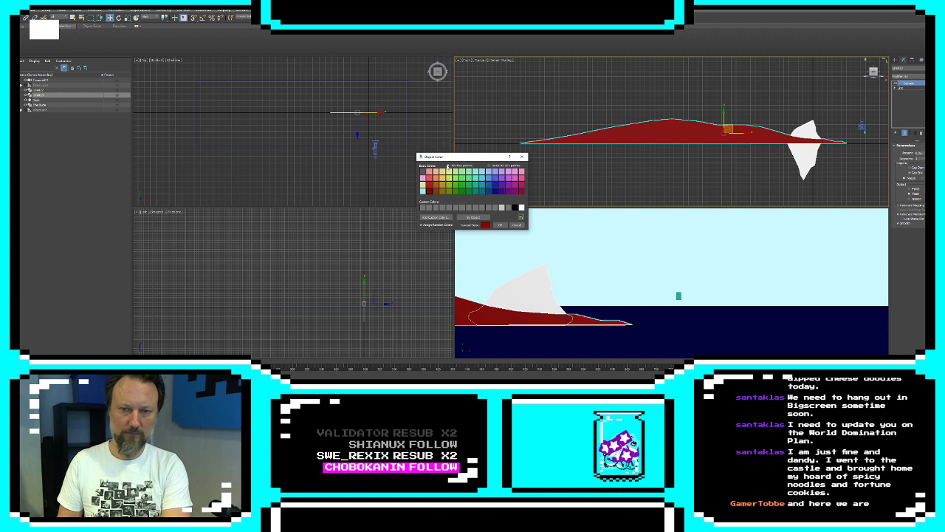
click(508, 207)
click(500, 224)
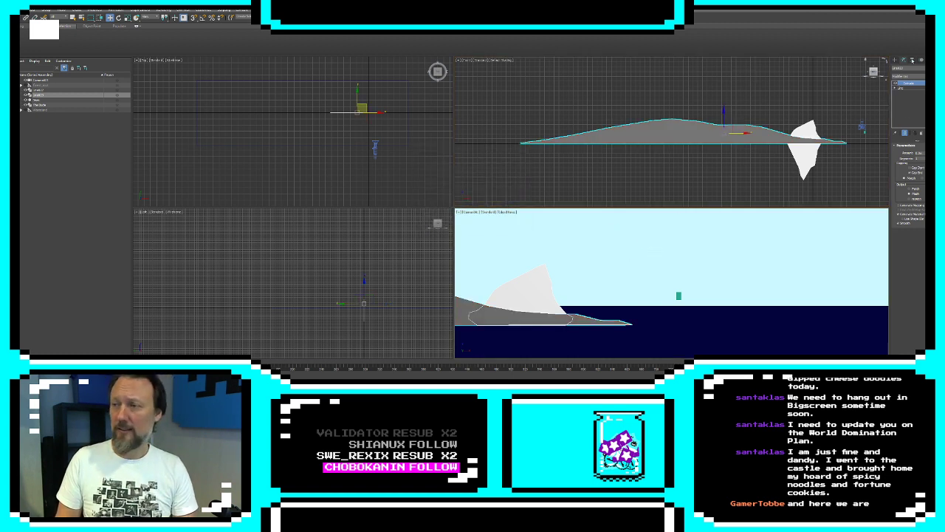
Try to push the gray land behind the iceberg by adding an XForm modifier and moving its gizmo, and undo the move
click(915, 61)
click(903, 61)
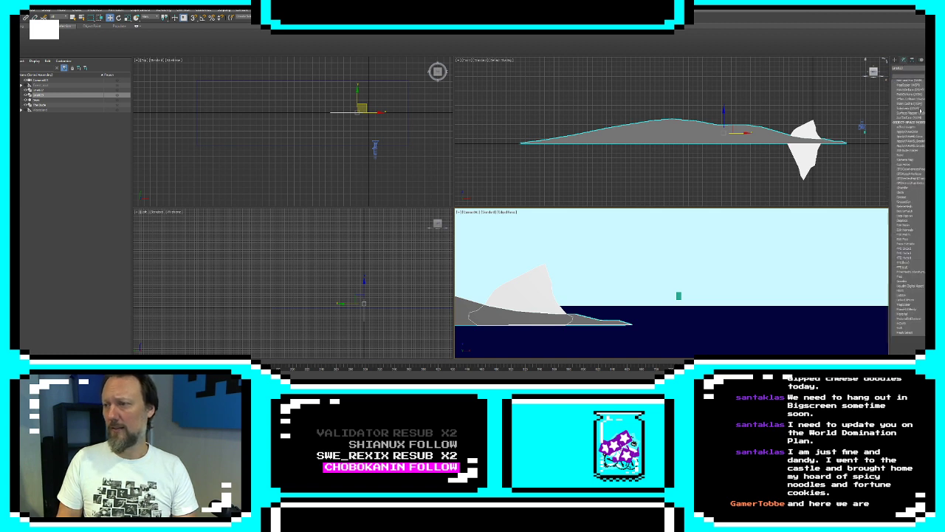
click(907, 68)
click(914, 122)
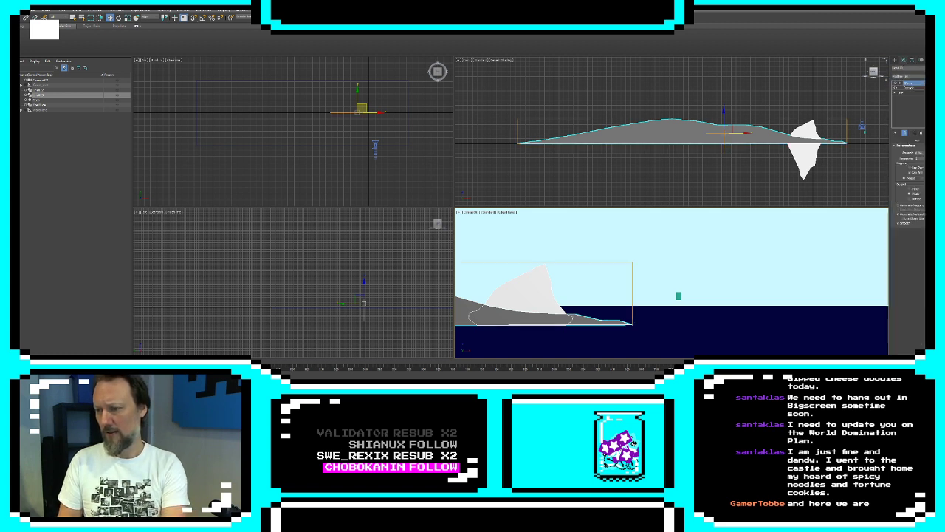
click(897, 84)
click(911, 88)
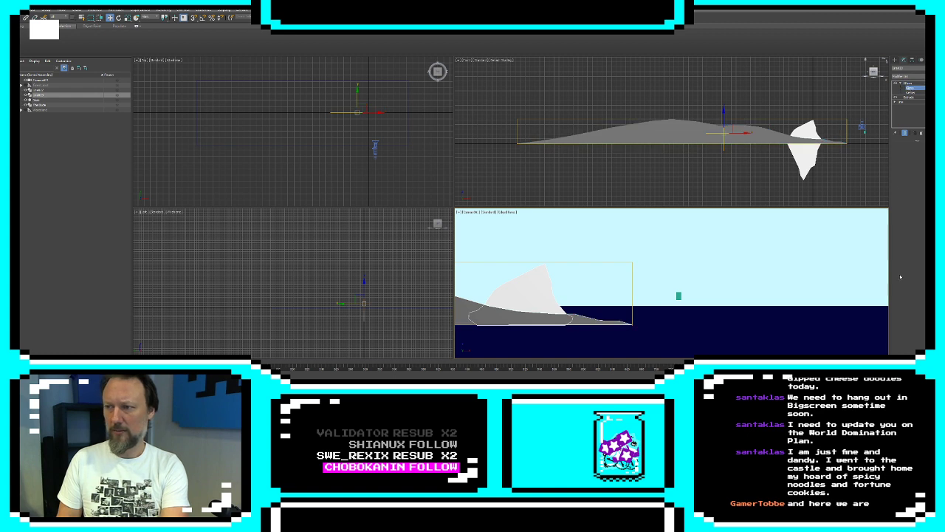
drag(348, 303, 344, 304)
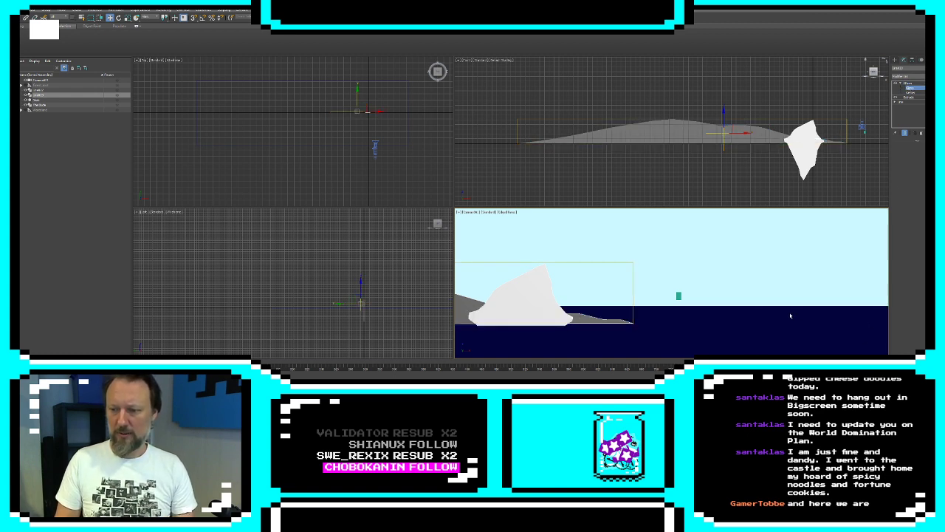
key(ctrl+z)
click(894, 59)
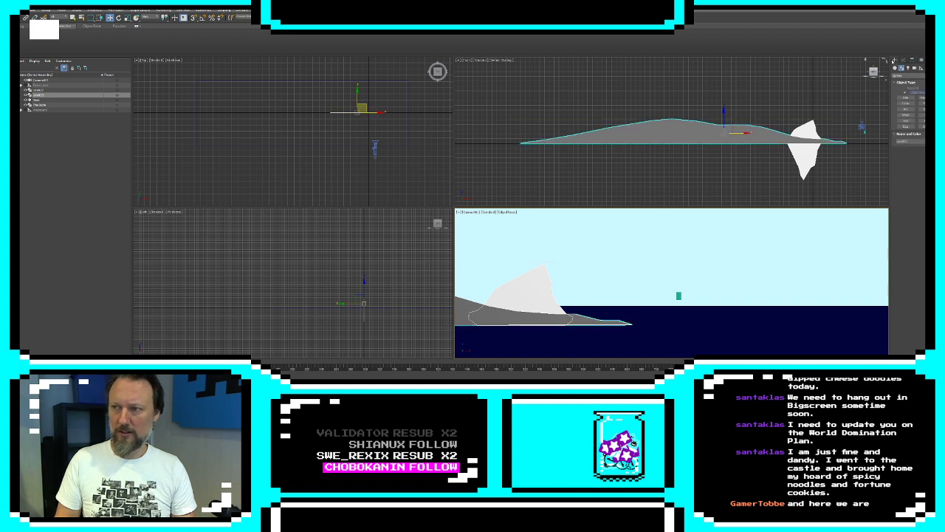
Add an XForm modifier to the iceberg and move its gizmo toward the camera, in front of the gray land
click(802, 168)
click(904, 60)
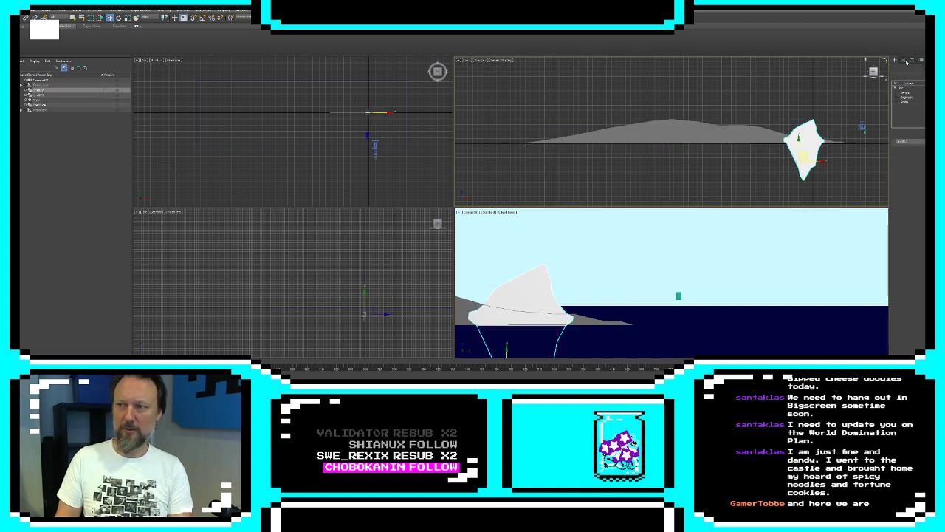
click(909, 76)
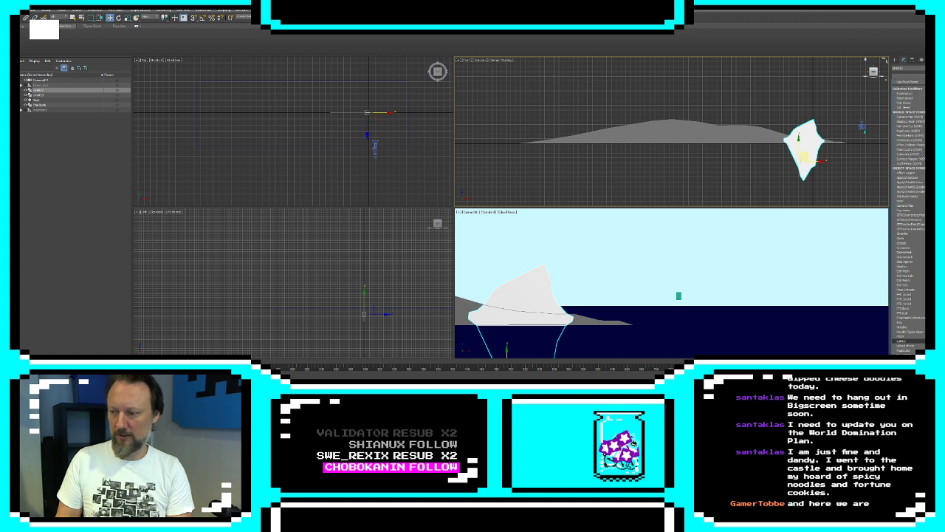
key(Return)
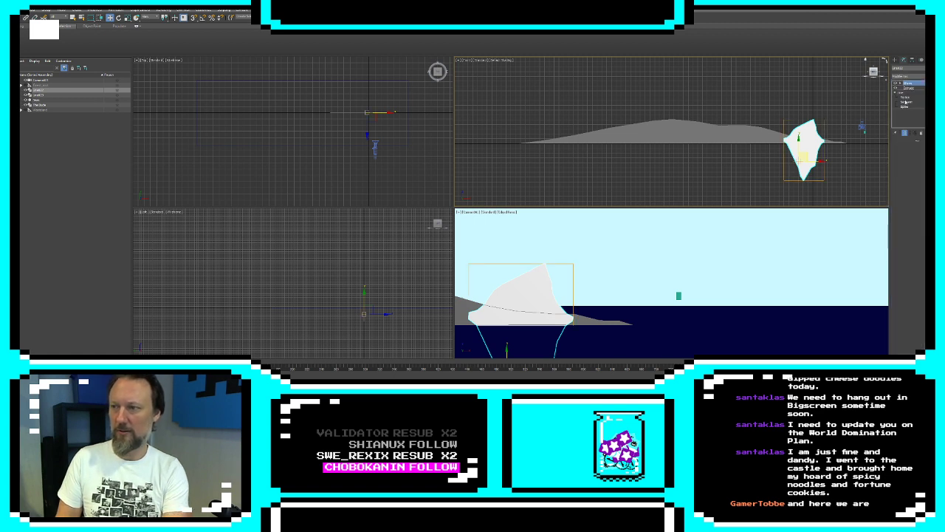
click(896, 82)
click(910, 88)
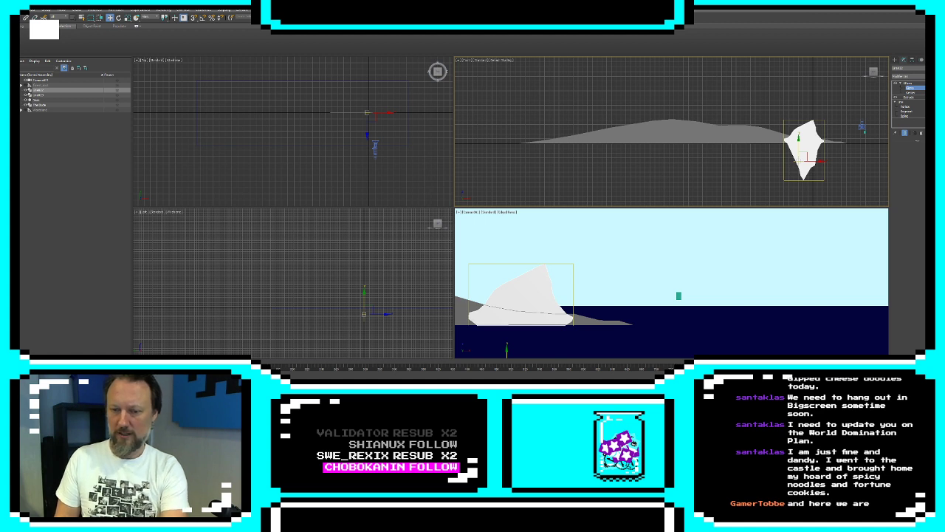
drag(779, 381, 780, 332)
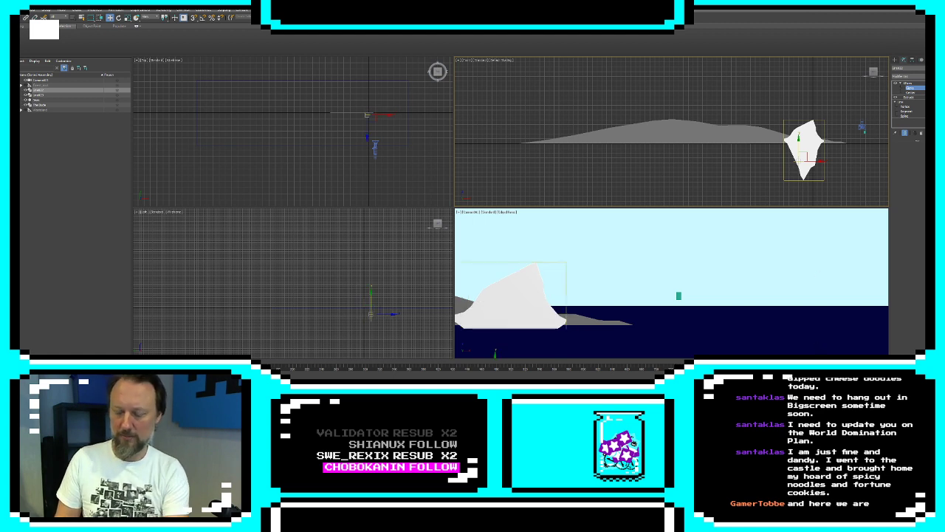
drag(780, 380, 780, 358)
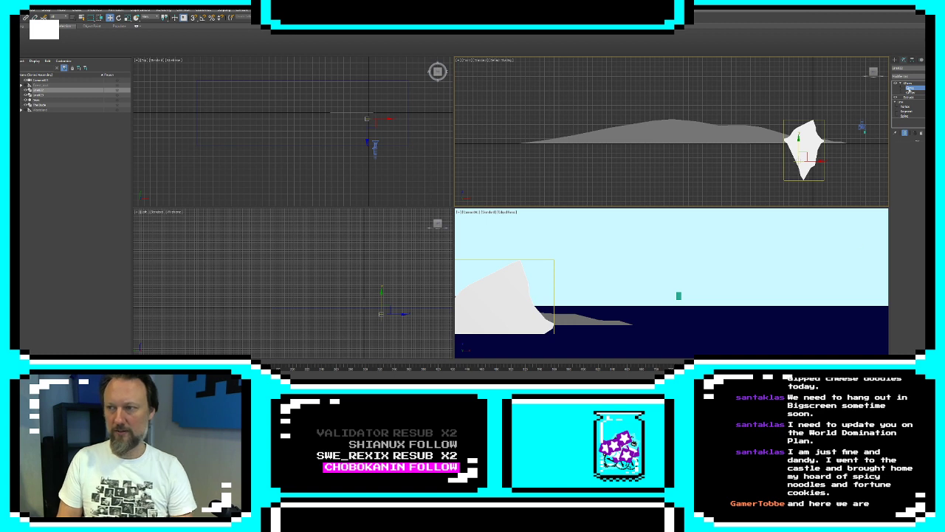
click(895, 59)
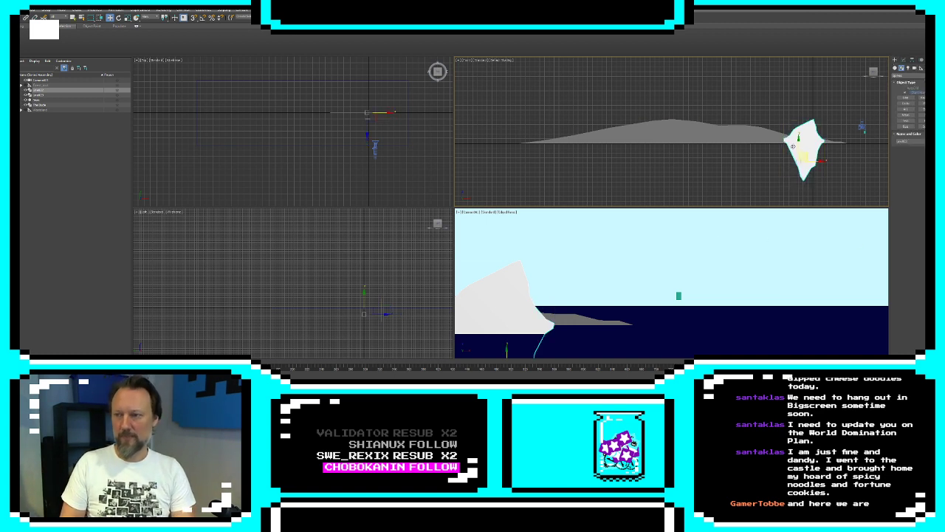
Move the camera a short distance sideways toward the iceberg in the Front view
click(860, 130)
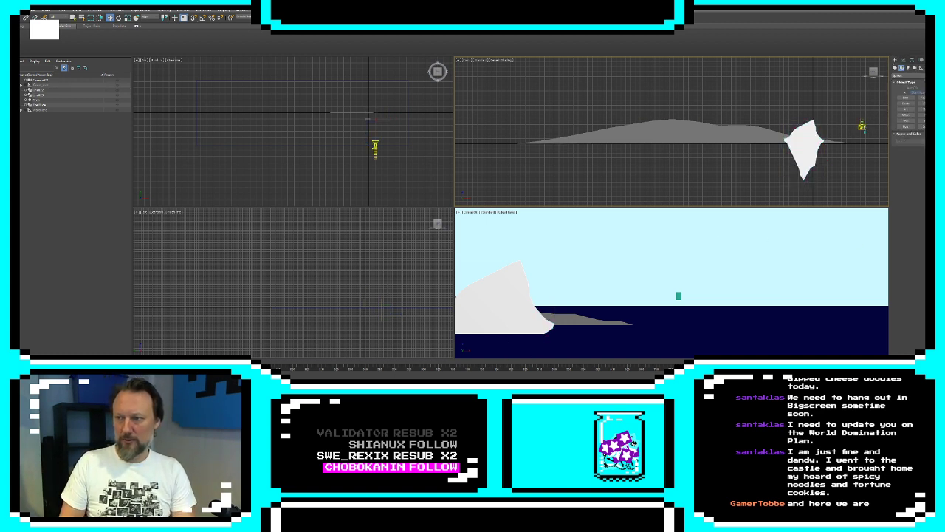
click(861, 129)
mouse_move(868, 123)
mouse_down()
mouse_move(892, 121)
mouse_move(709, 120)
mouse_move(855, 122)
mouse_up()
Move the iceberg's XForm gizmo further toward the camera in front of the gray land
click(794, 161)
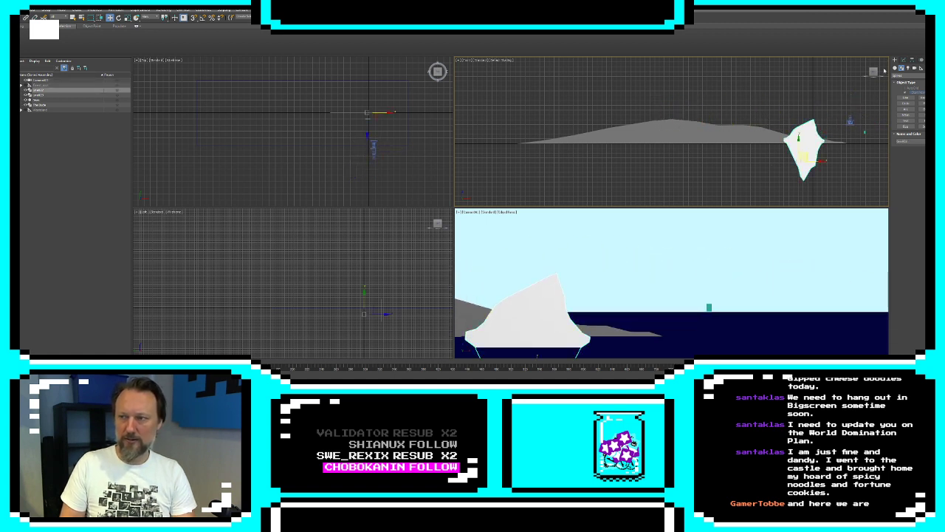
click(902, 59)
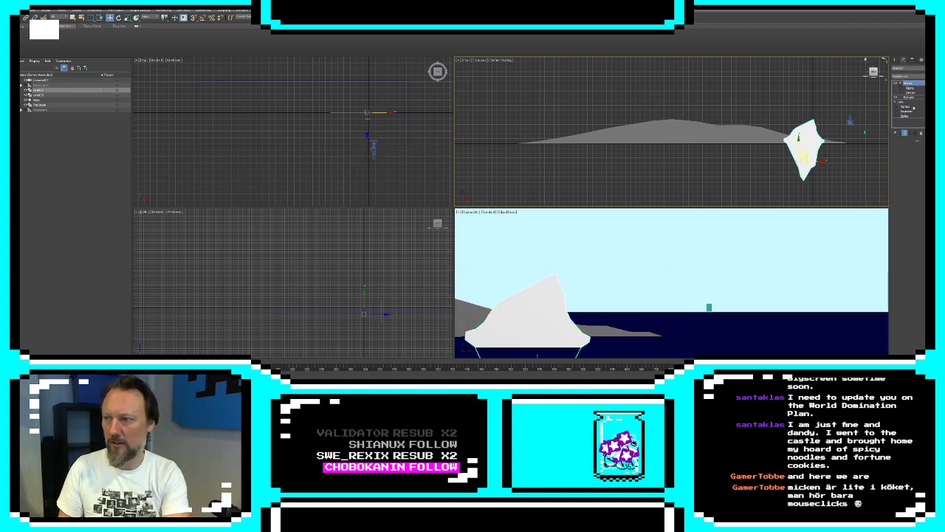
click(911, 88)
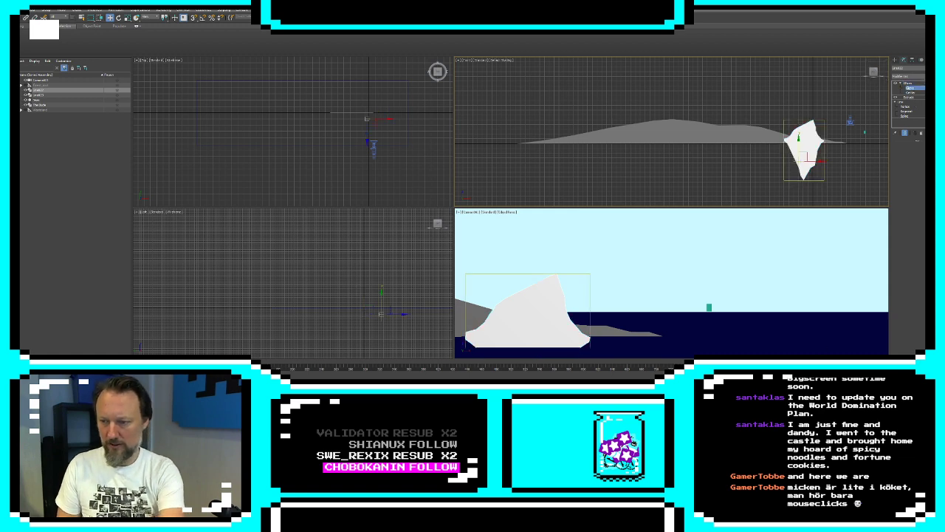
drag(618, 380, 617, 235)
scroll(787, 187, down, 5)
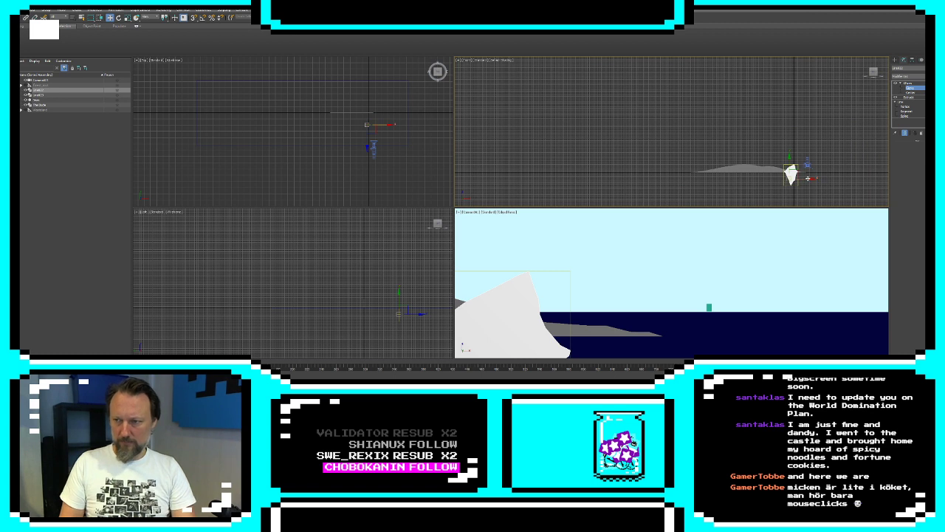
Try moving the camera sideways past the iceberg and gray land to check their parallax, and undo the camera move
click(896, 60)
drag(808, 179, 844, 179)
click(781, 170)
drag(782, 170, 709, 170)
click(830, 174)
drag(845, 178, 734, 159)
click(808, 163)
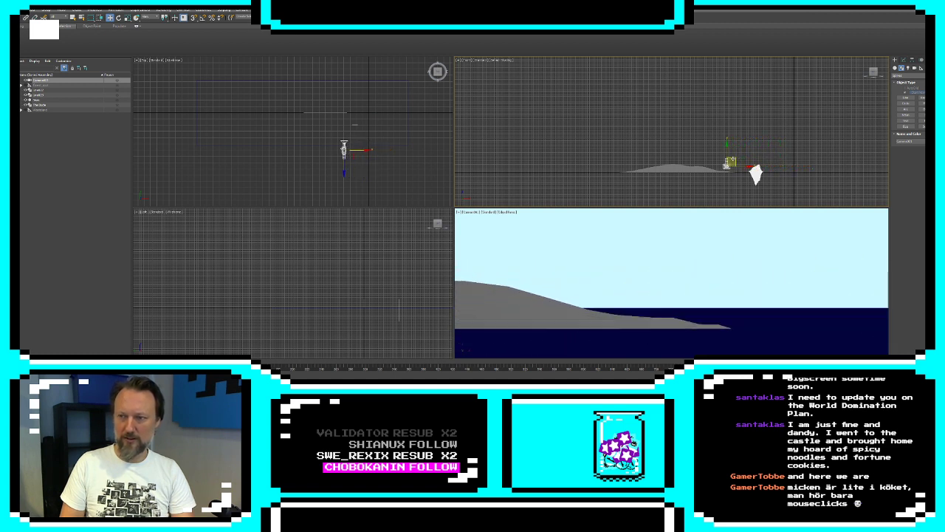
key(ctrl+z)
Draw a wide iceberg outline with a gently sloping top and a pointed underside beside the first iceberg, and close the spline
click(906, 97)
middle_drag(785, 152, 608, 150)
scroll(621, 132, up, 7)
scroll(592, 136, down, 2)
scroll(620, 149, up, 2)
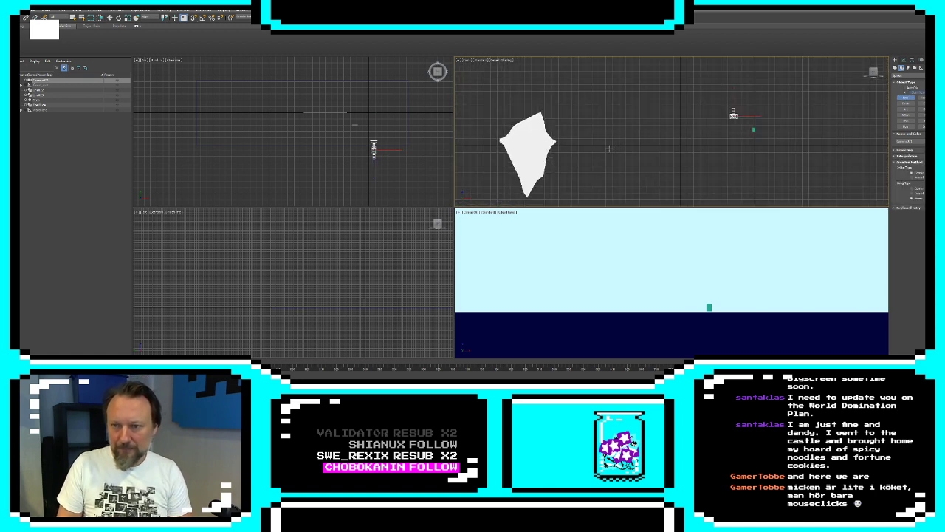
click(604, 143)
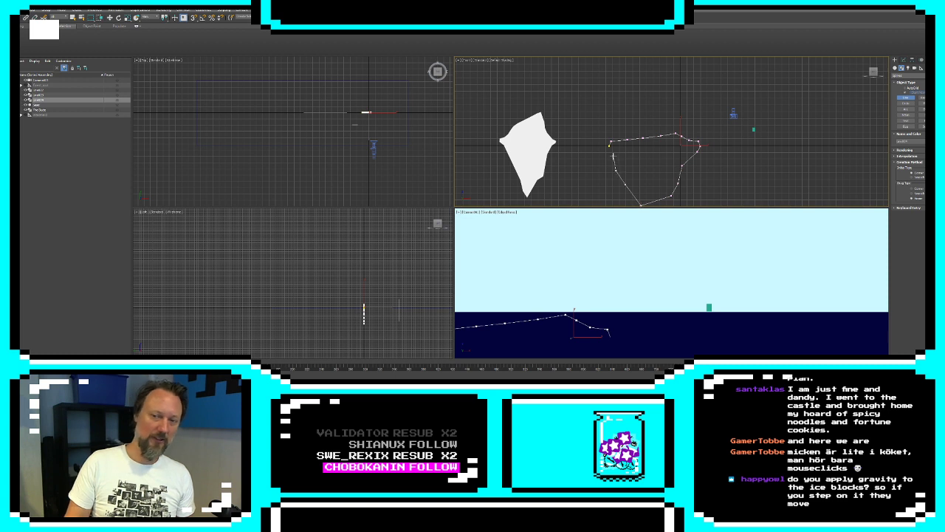
click(609, 146)
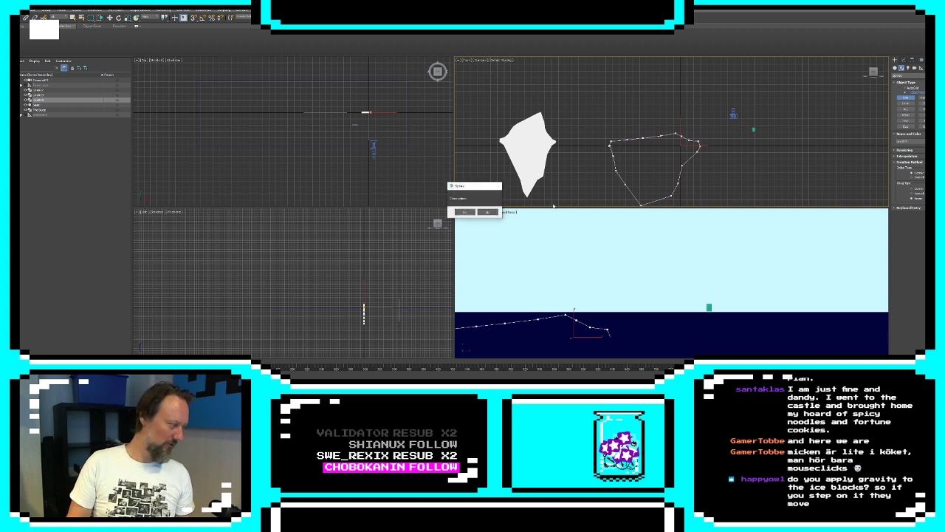
click(464, 212)
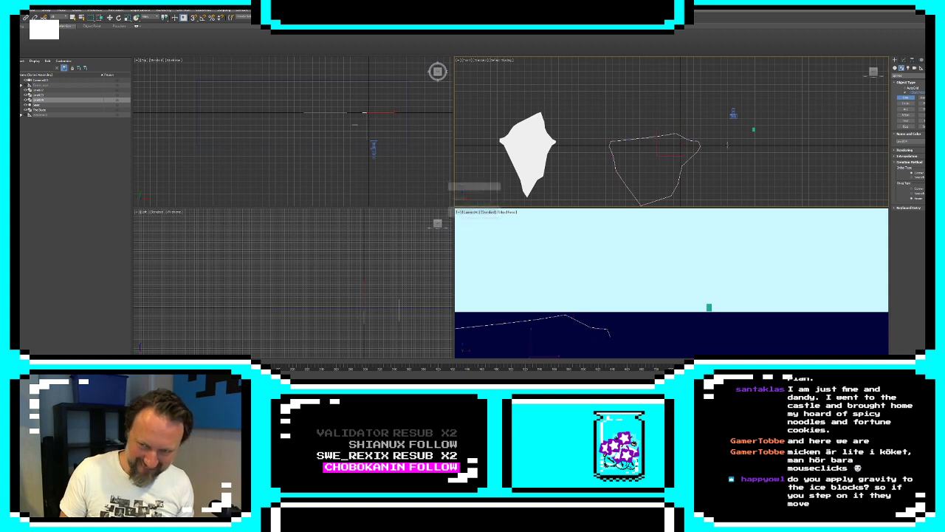
Apply an Extrude modifier to the wide iceberg outline and set its object color to white
click(902, 67)
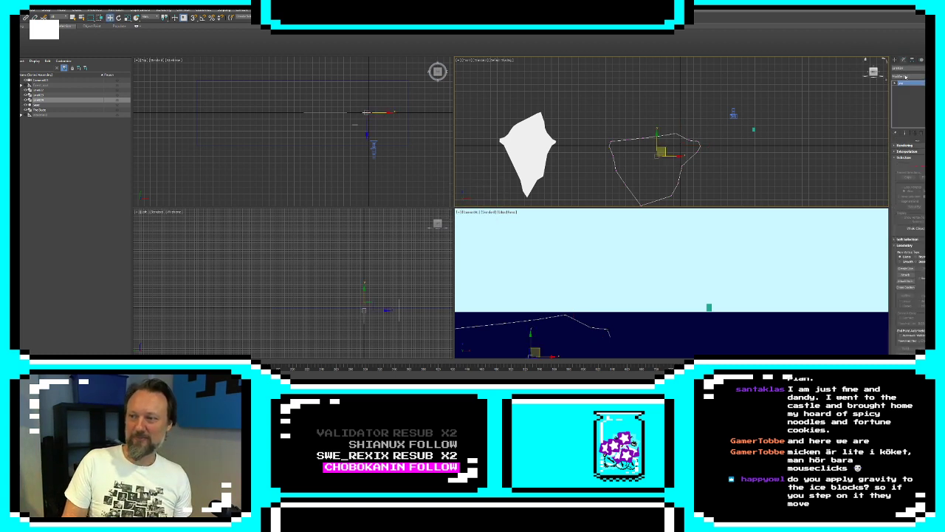
click(905, 77)
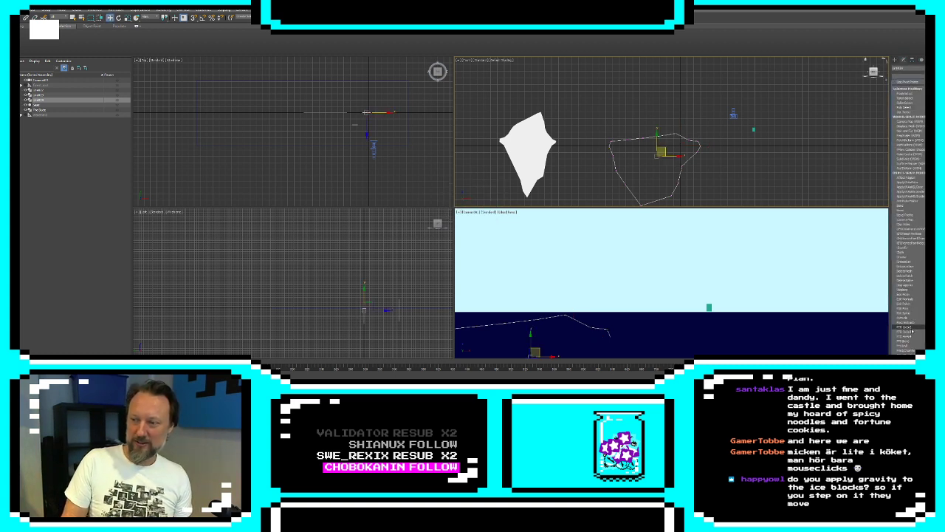
click(910, 326)
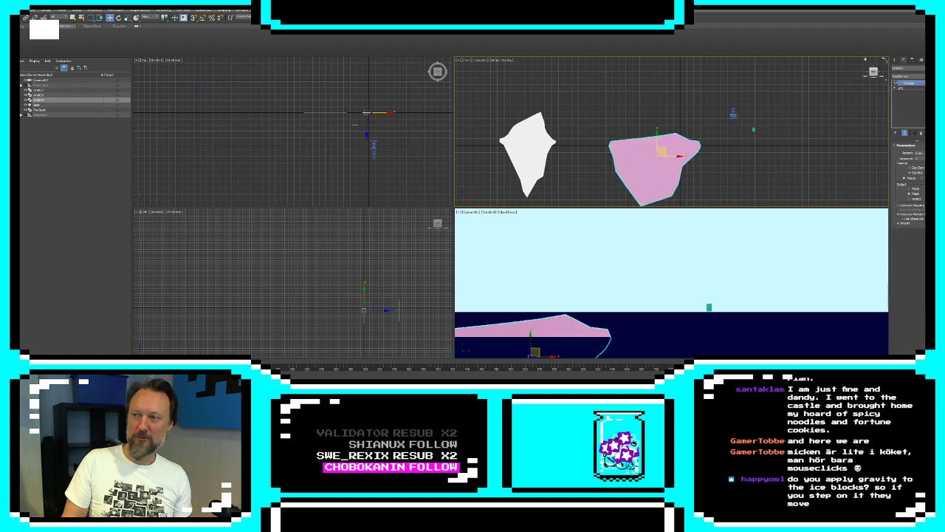
click(929, 68)
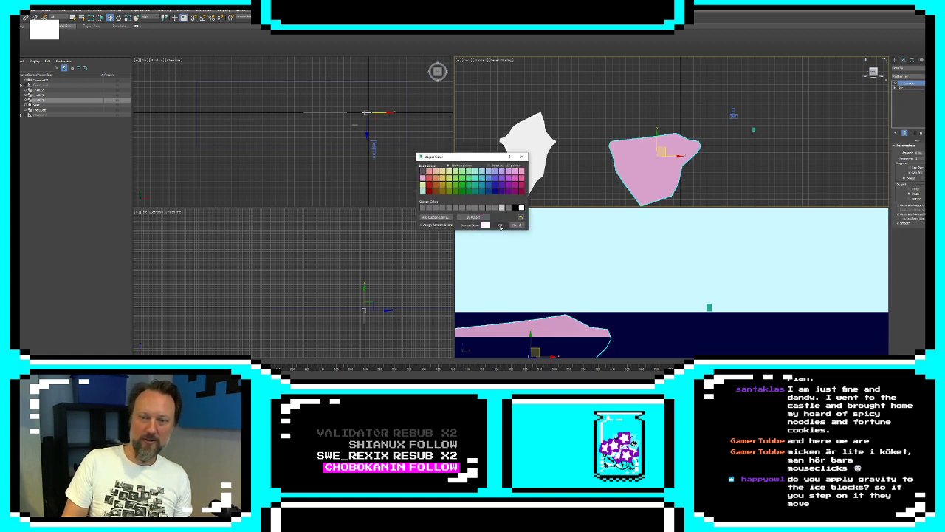
click(500, 226)
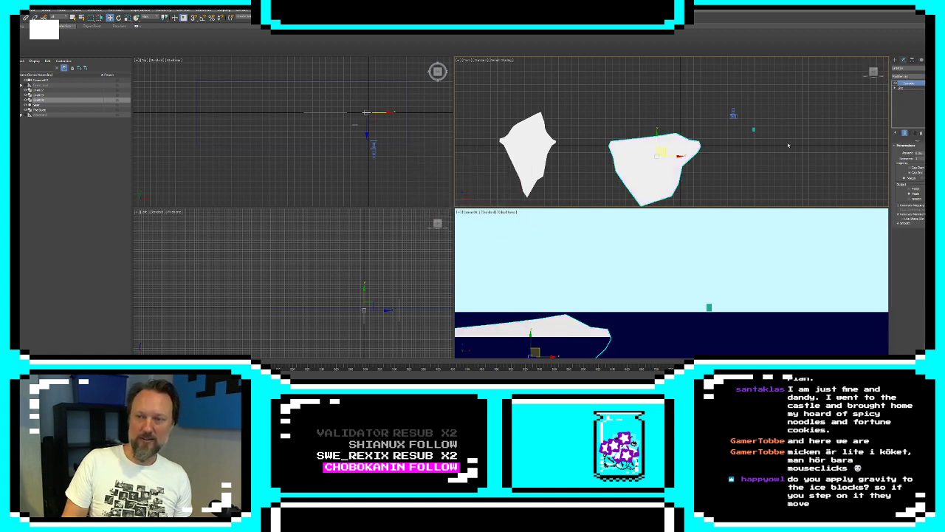
Add an XForm modifier to the wide iceberg and move its gizmo away from the camera into the distance
click(650, 184)
click(903, 60)
click(908, 77)
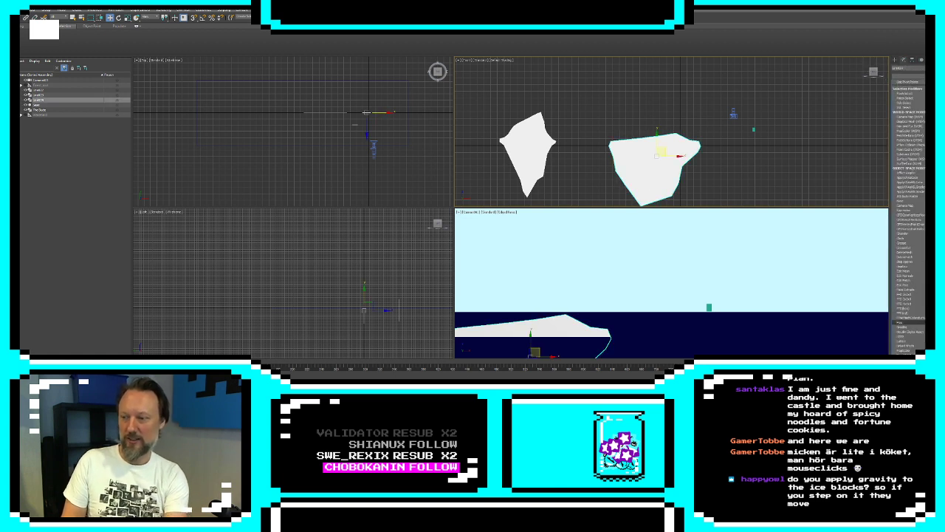
click(901, 105)
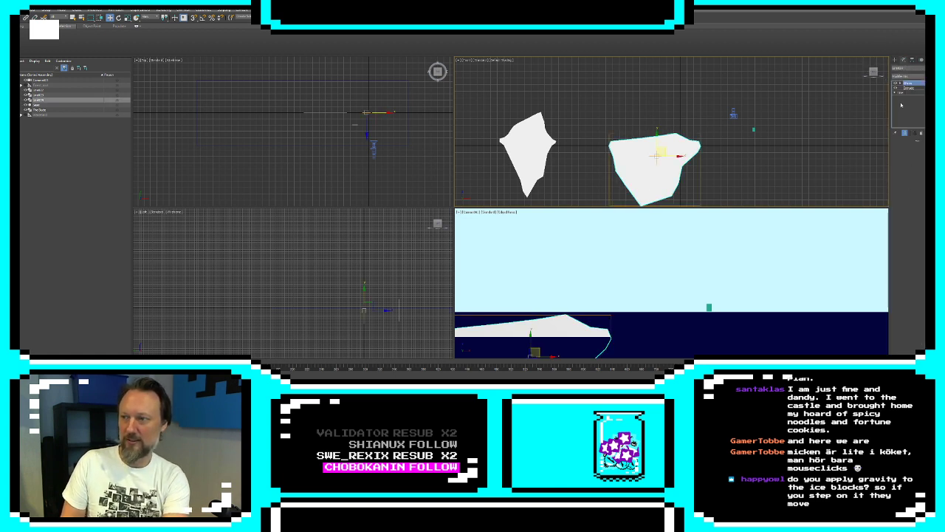
click(910, 88)
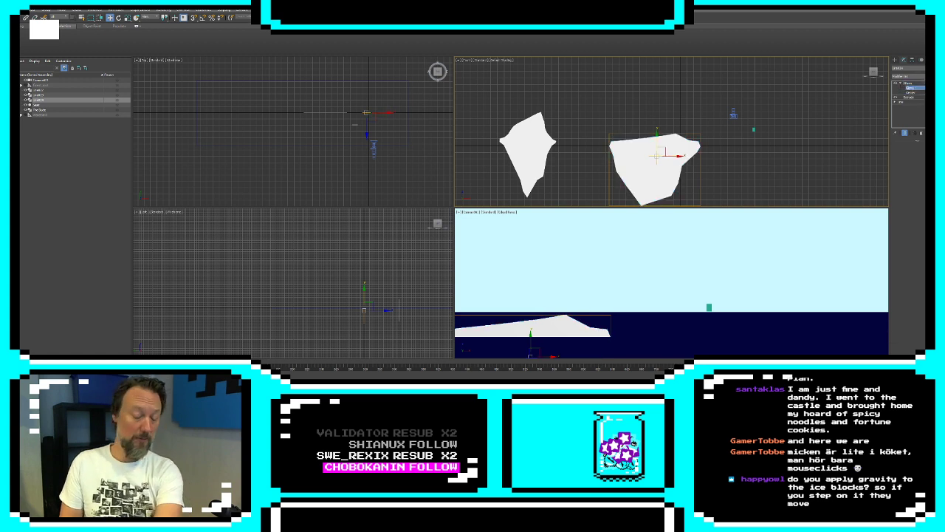
key(Return)
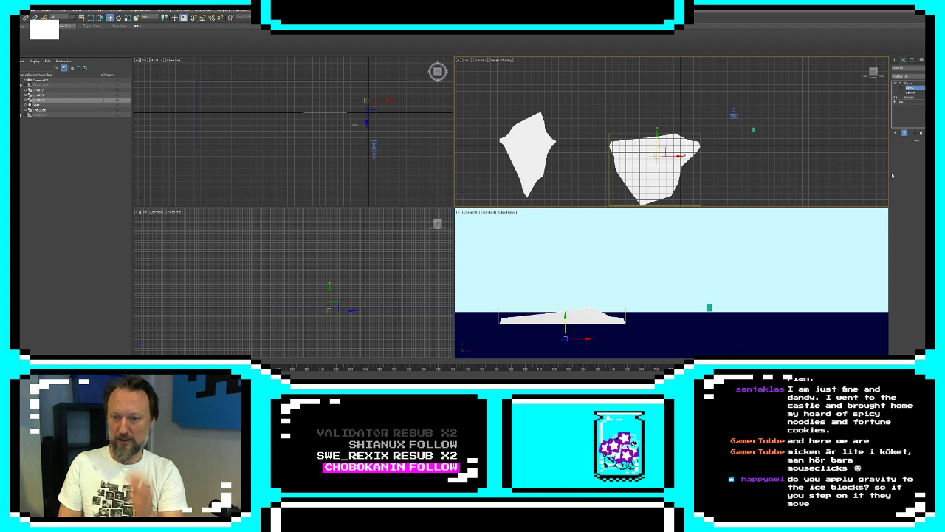
Hide the Front view grid and move the camera sideways past both icebergs to check the layered depth
click(895, 62)
click(734, 114)
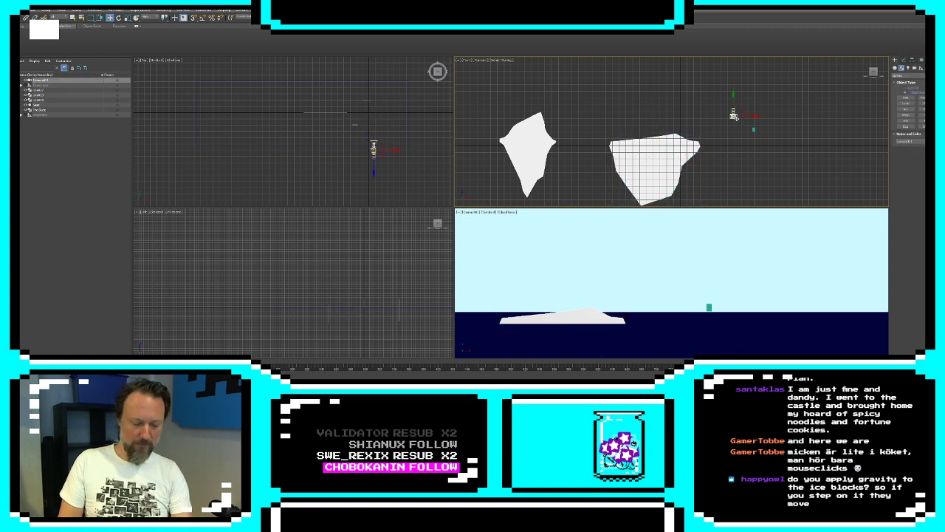
key(g)
drag(739, 110, 457, 116)
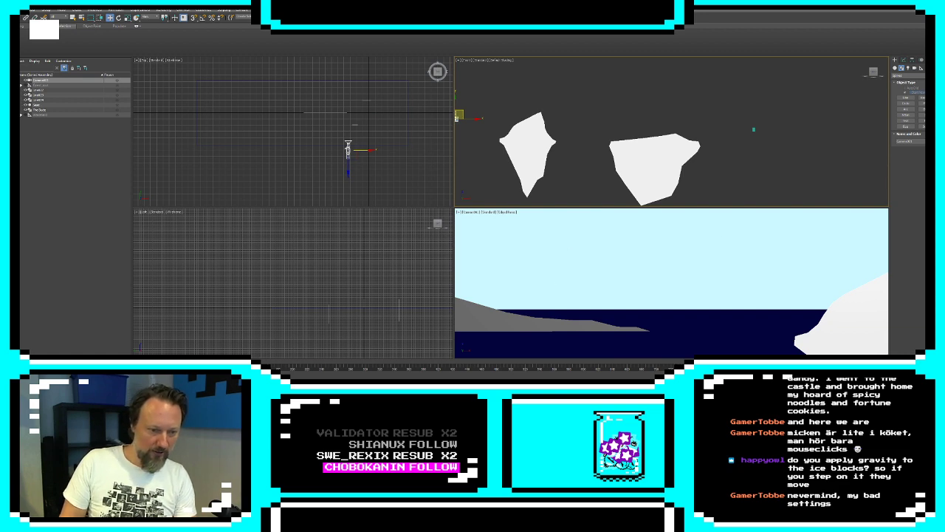
Switch to Unity and walk the player out of the castle doorway and down the ramps to examine the level's depth
key(alt+Tab)
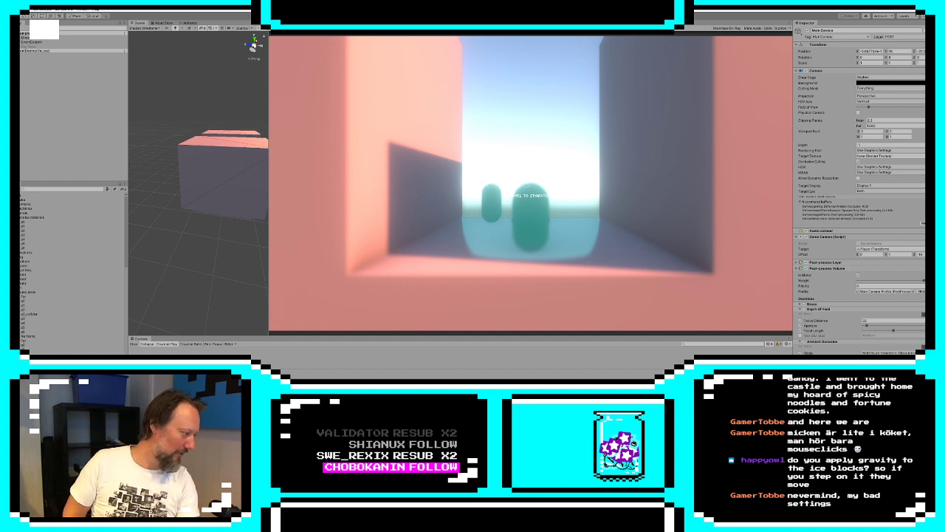
key(s)
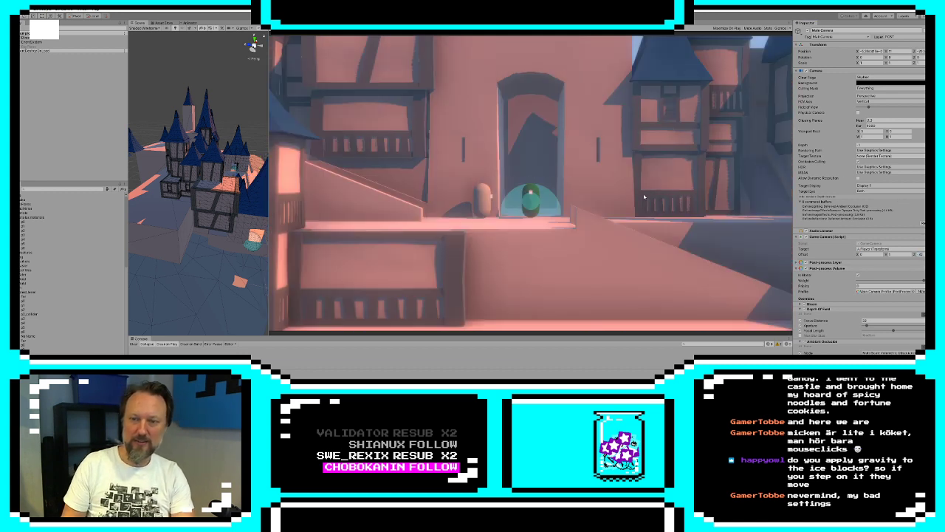
key(s)
key(d)
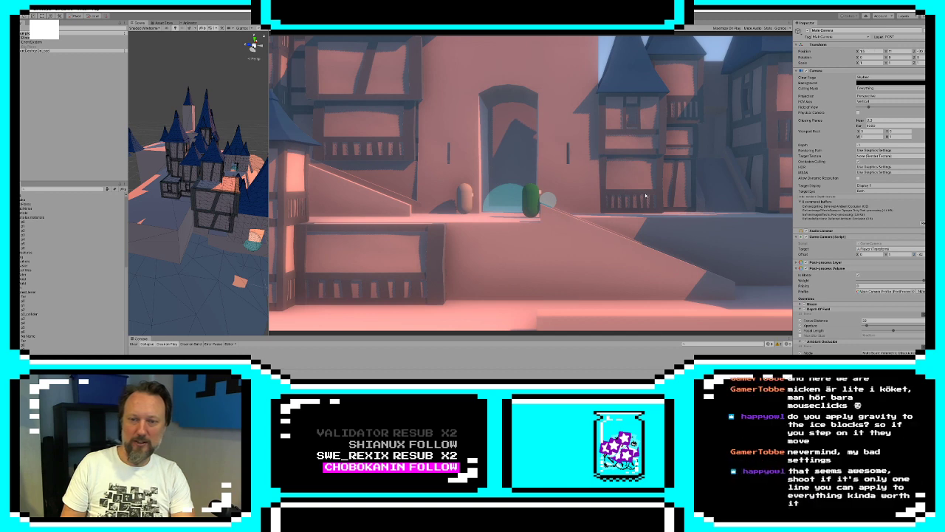
key(d)
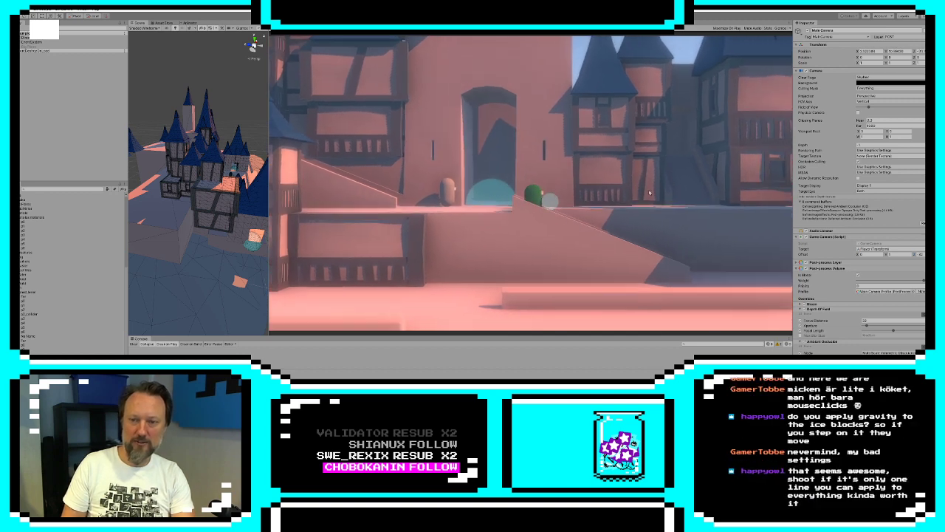
key(d)
key(a)
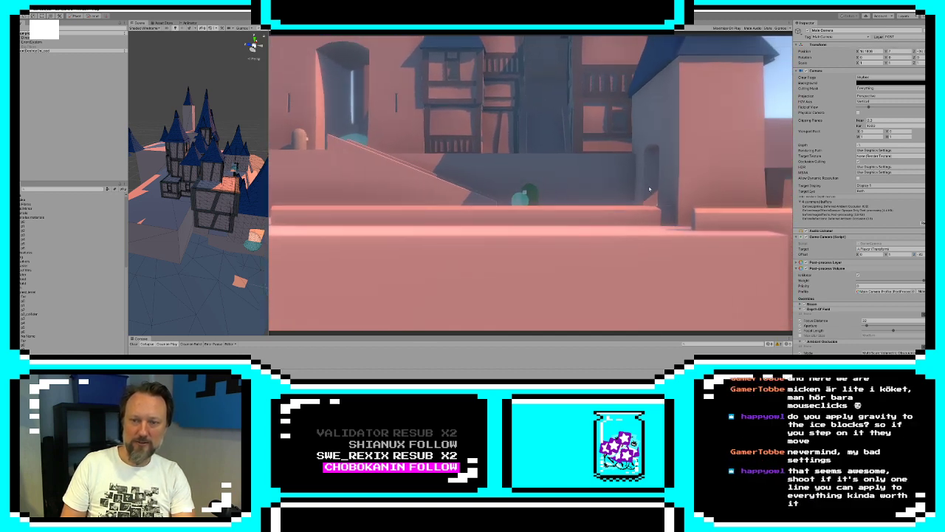
key(a)
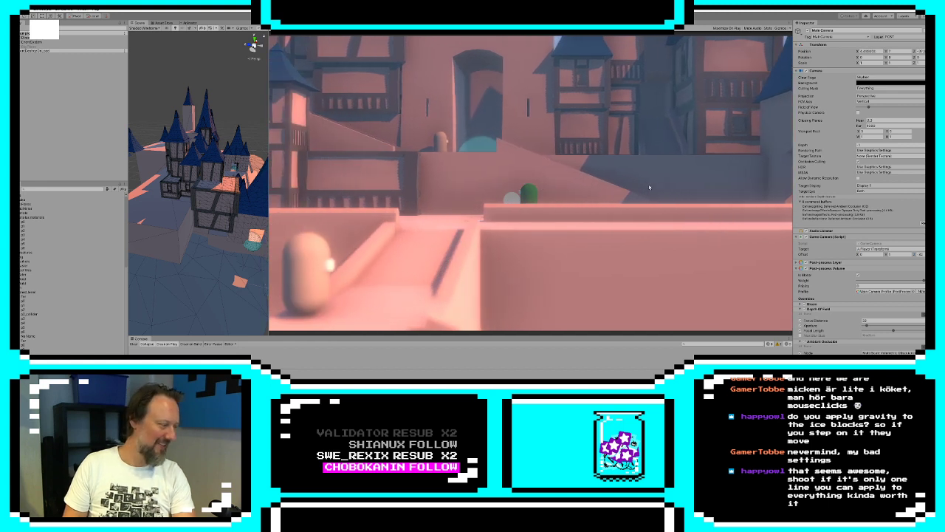
key(a)
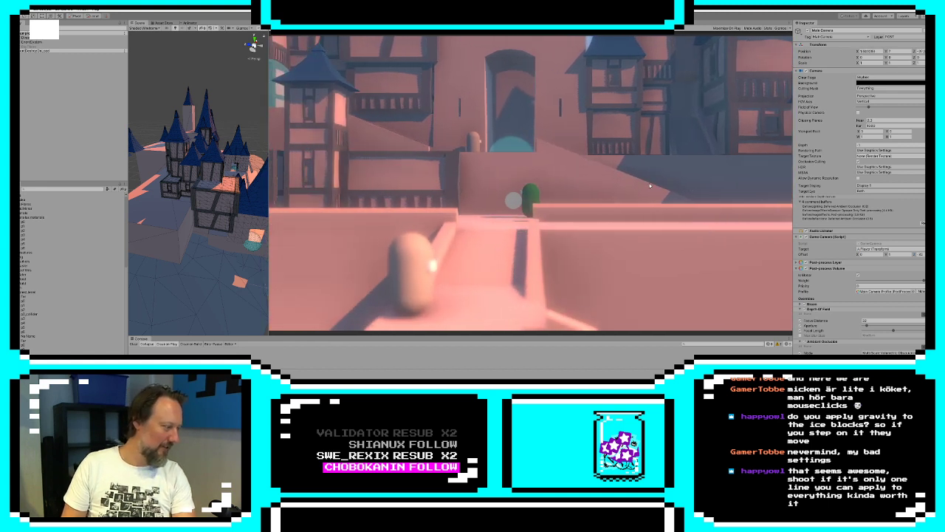
key(a)
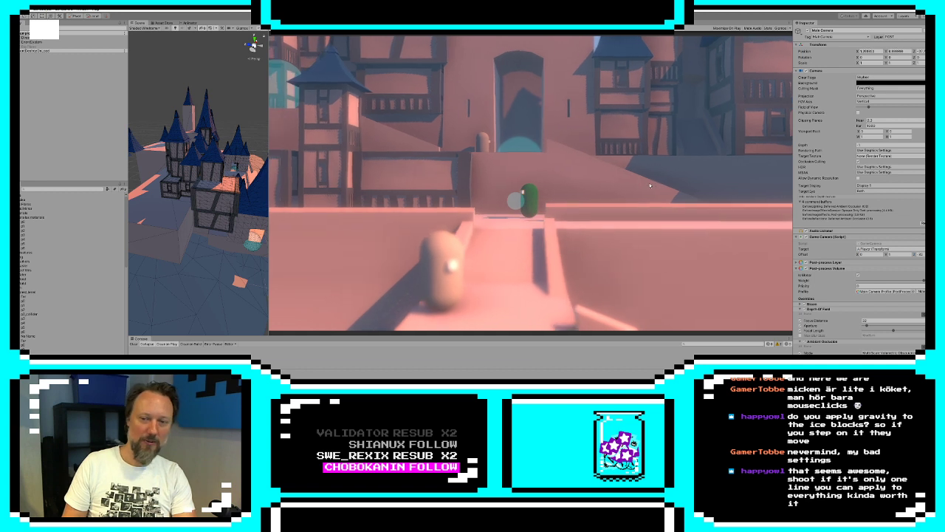
key(s)
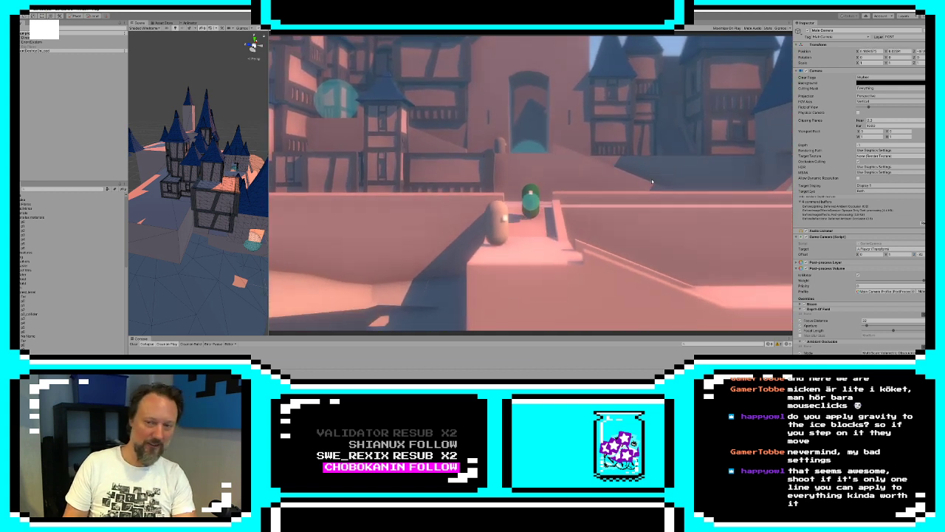
key(d)
key(d)
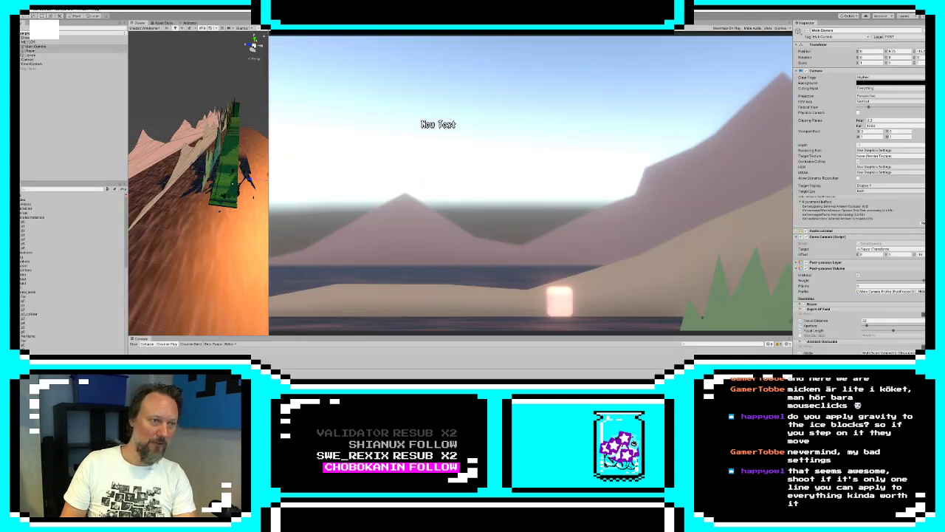
Expand the levels group, deactivate the mountain and forest landscape, and activate the castle level
click(20, 51)
click(20, 51)
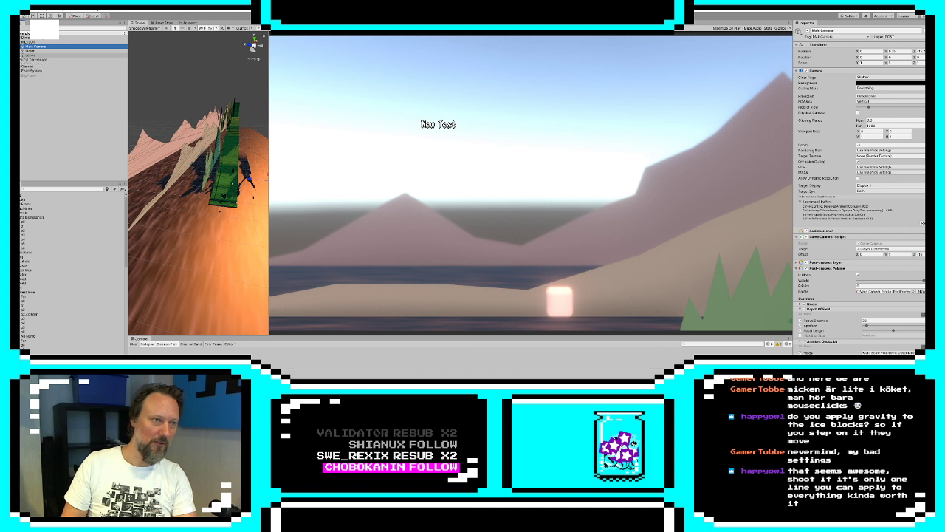
click(39, 60)
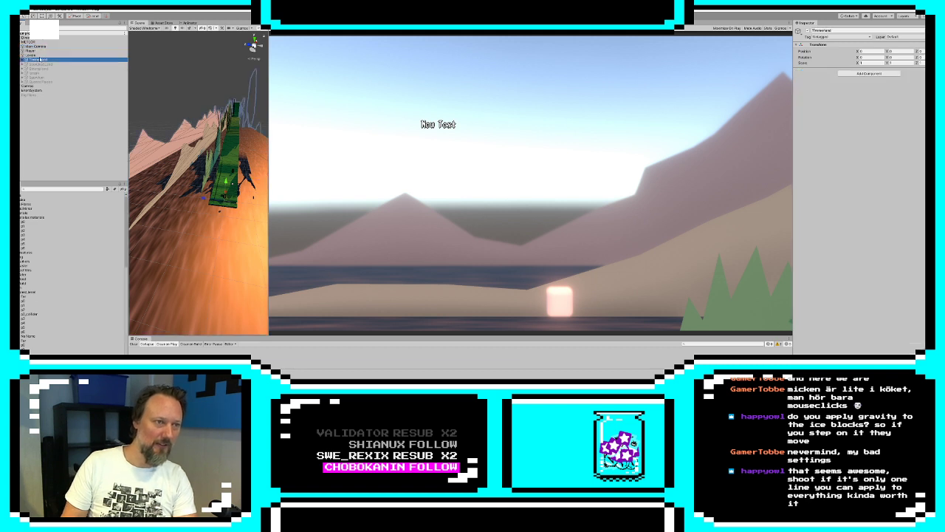
click(808, 32)
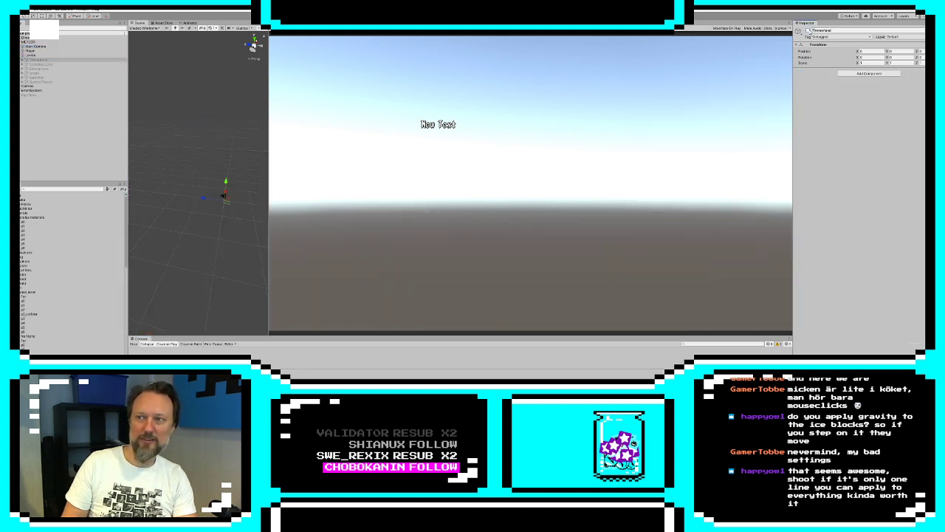
click(64, 77)
click(808, 31)
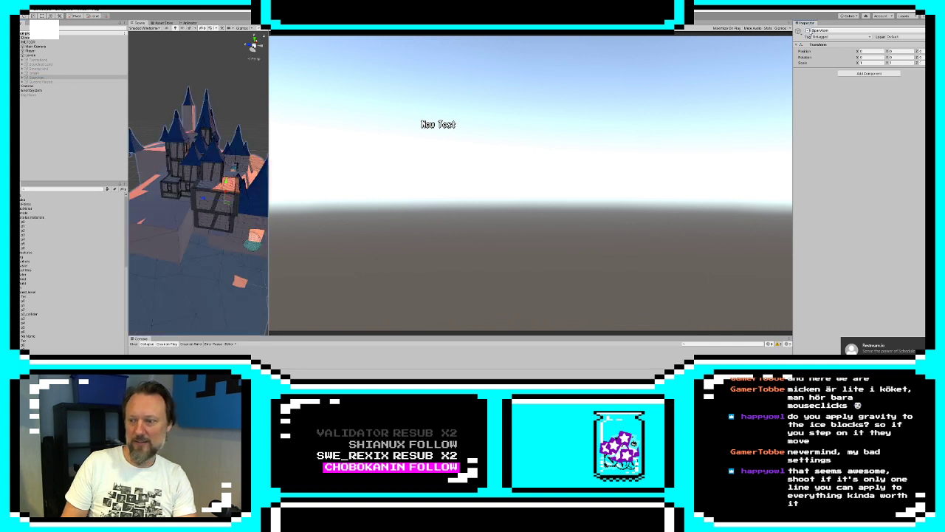
Expand the castle level and its village assets to examine their contents around the whole castle, and collapse the village assets group
click(23, 77)
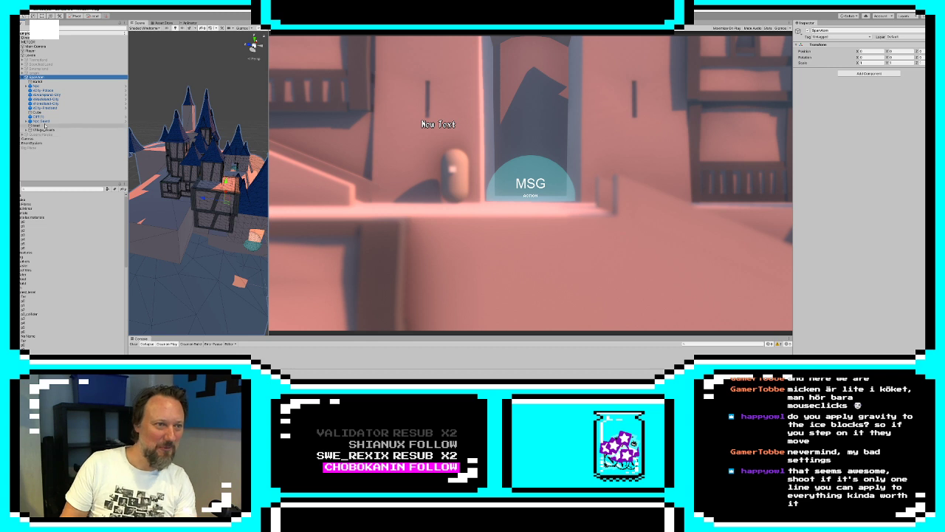
click(231, 321)
scroll(199, 286, down, 6)
click(197, 285)
scroll(187, 229, up, 4)
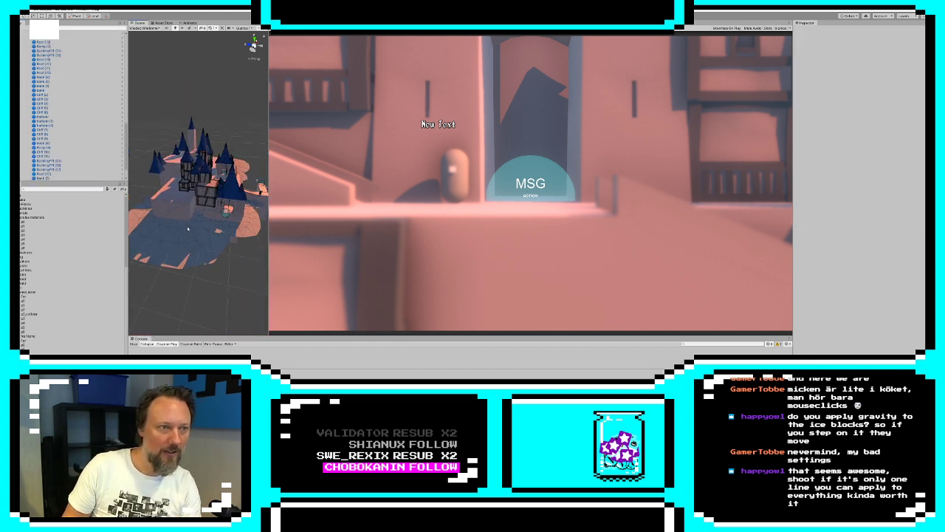
scroll(62, 160, up, 6)
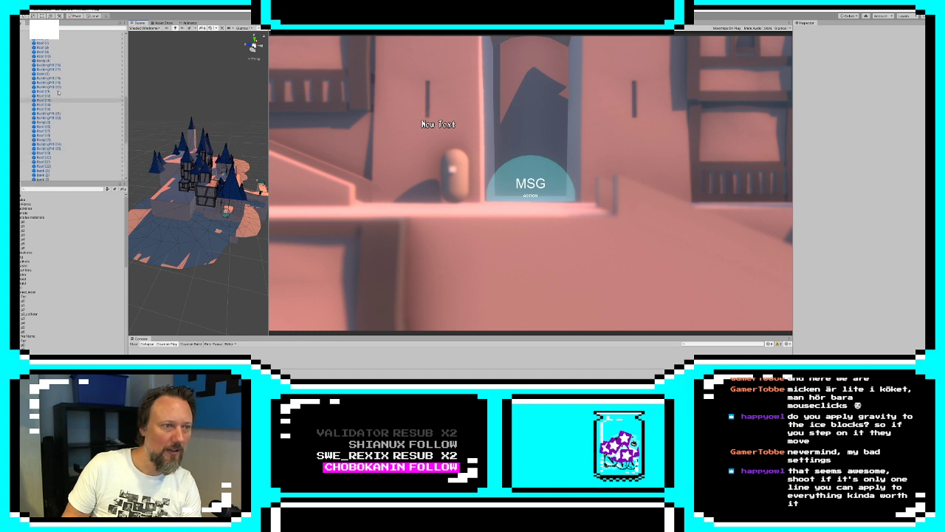
scroll(58, 92, up, 10)
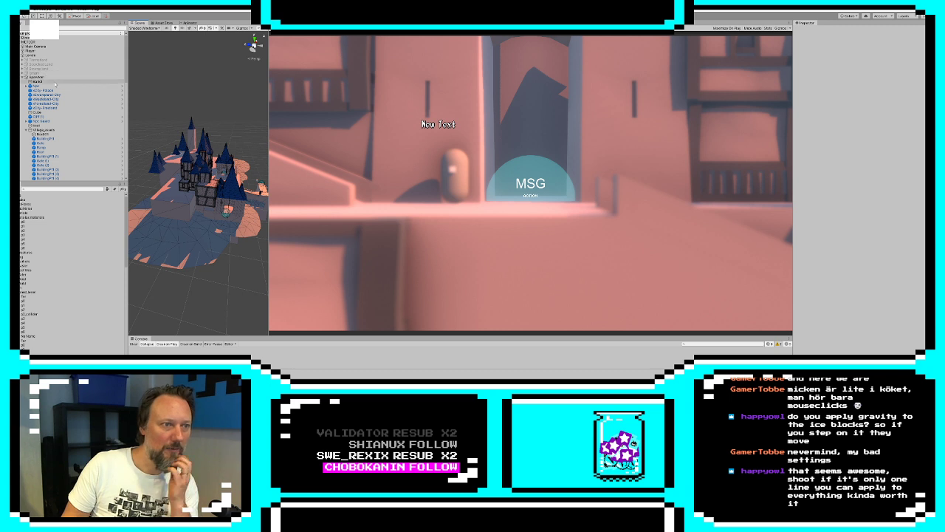
scroll(57, 87, down, 3)
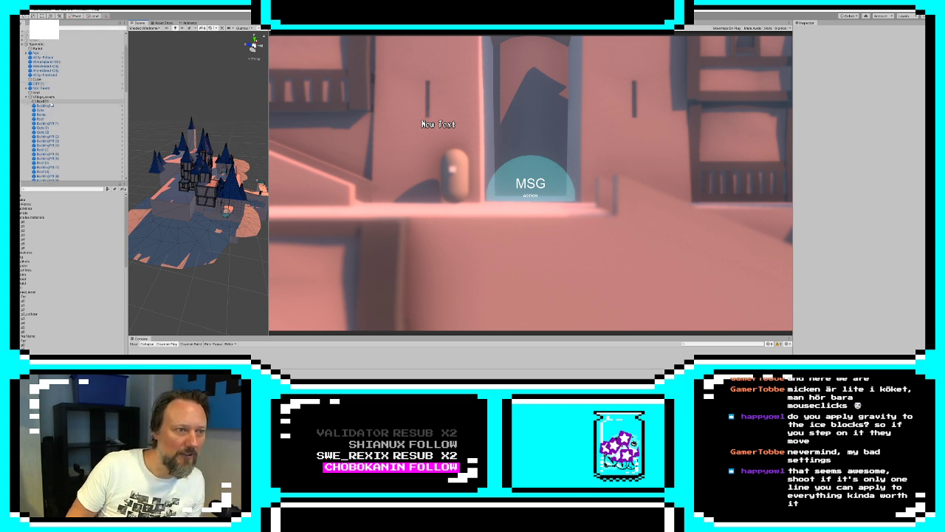
click(43, 100)
click(26, 97)
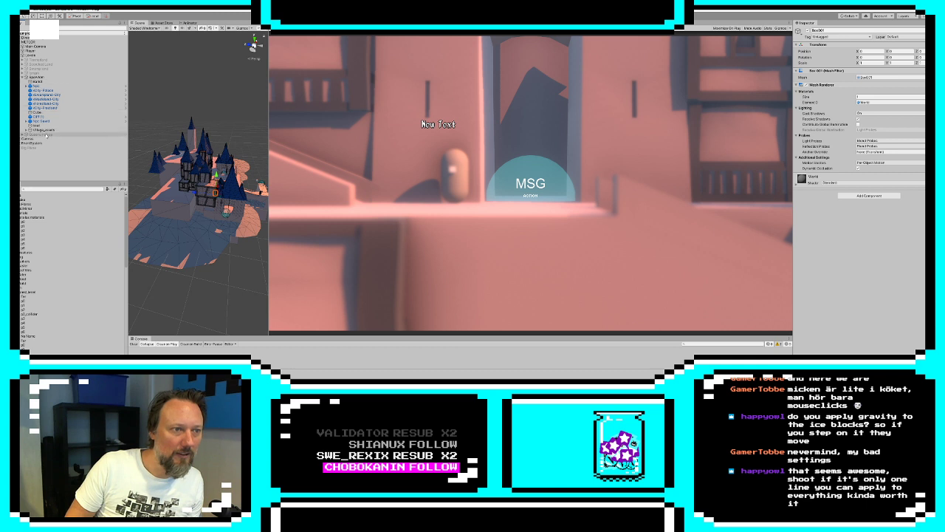
Select the boat and frame it in the Scene view, looking along the dock beside it
click(43, 126)
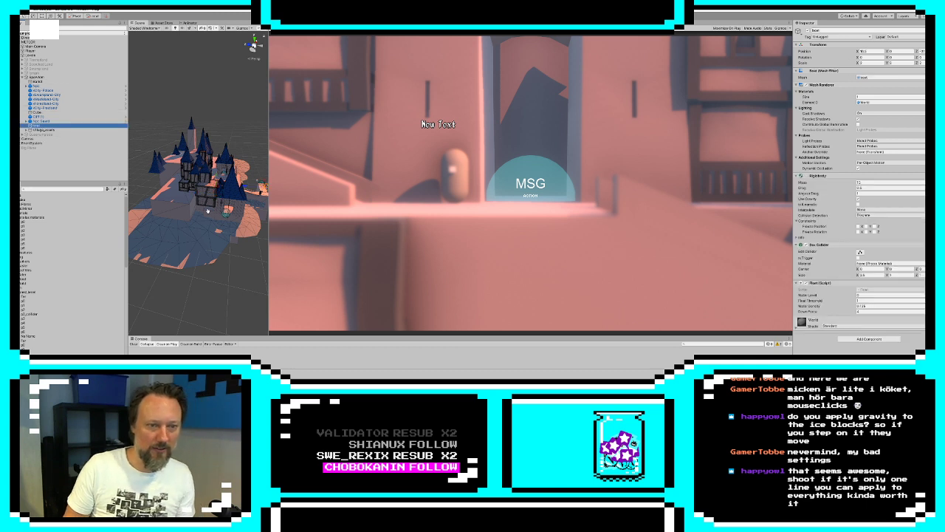
key(f)
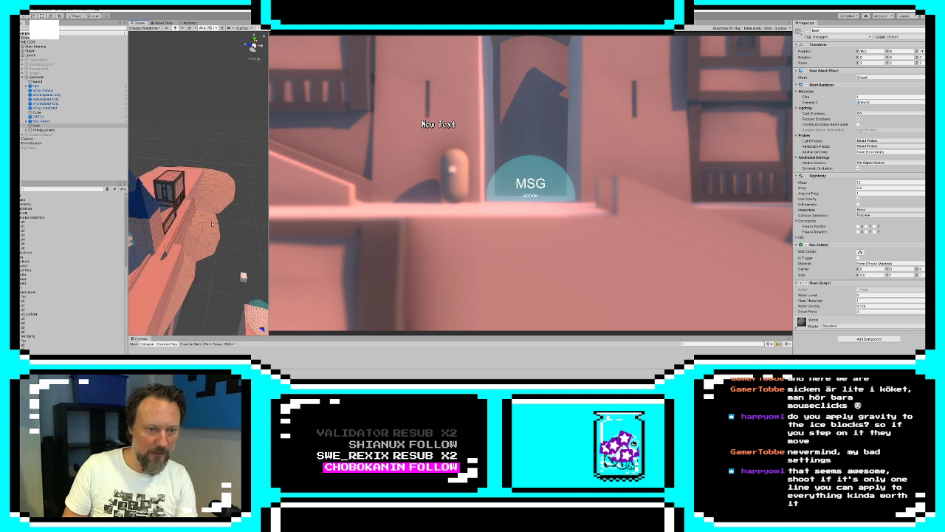
mouse_move(212, 223)
middle_down()
mouse_move(194, 177)
mouse_move(210, 207)
middle_up()
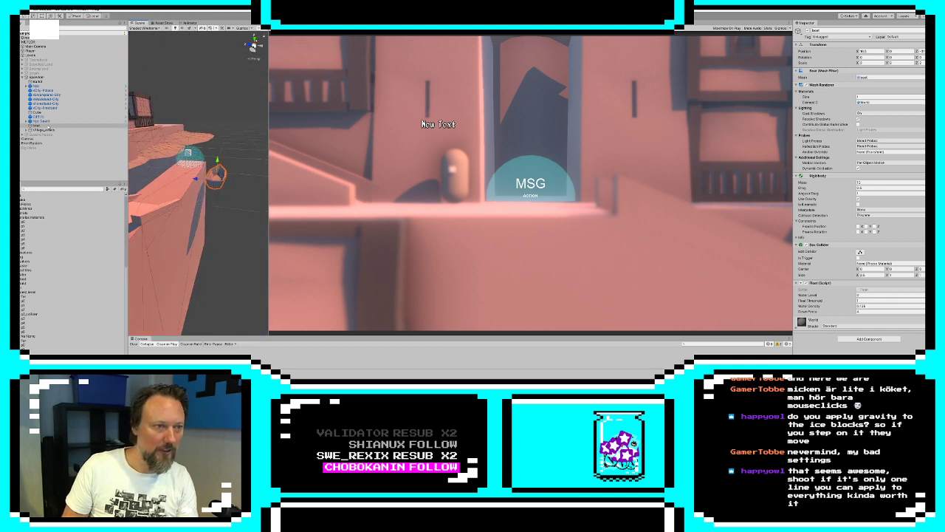
Activate the Big Plane water object and move it into the castle level group
click(32, 147)
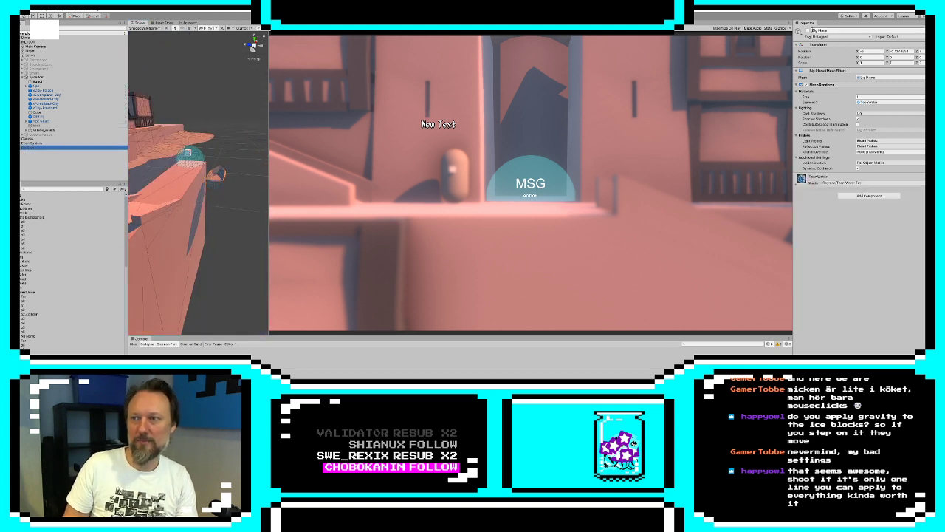
click(808, 32)
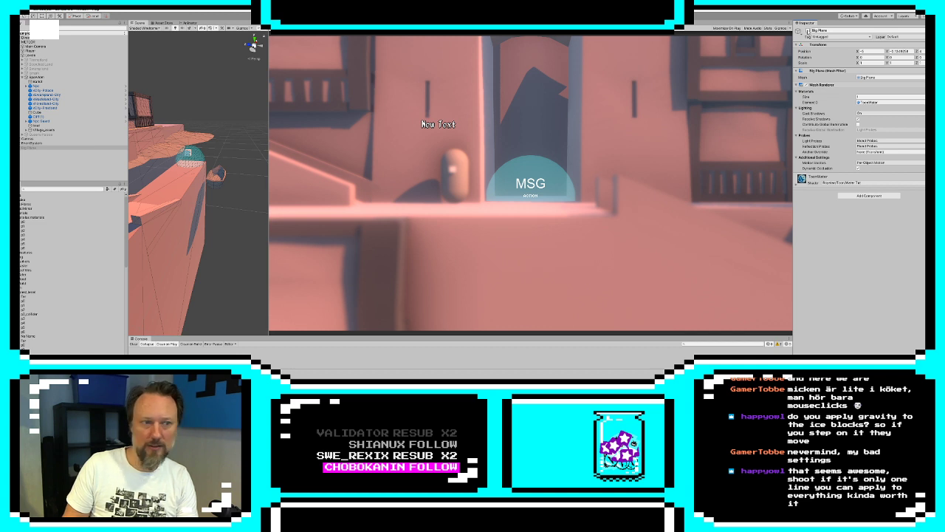
drag(29, 152, 41, 86)
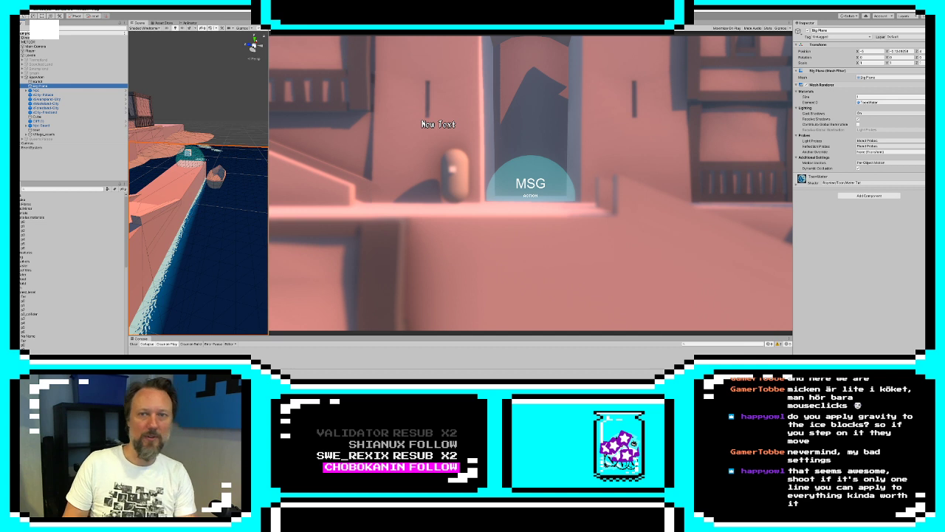
Open the main camera's Z offset for editing, and play-test the castle level by walking the player along the dock onto the boat
key(ctrl+p)
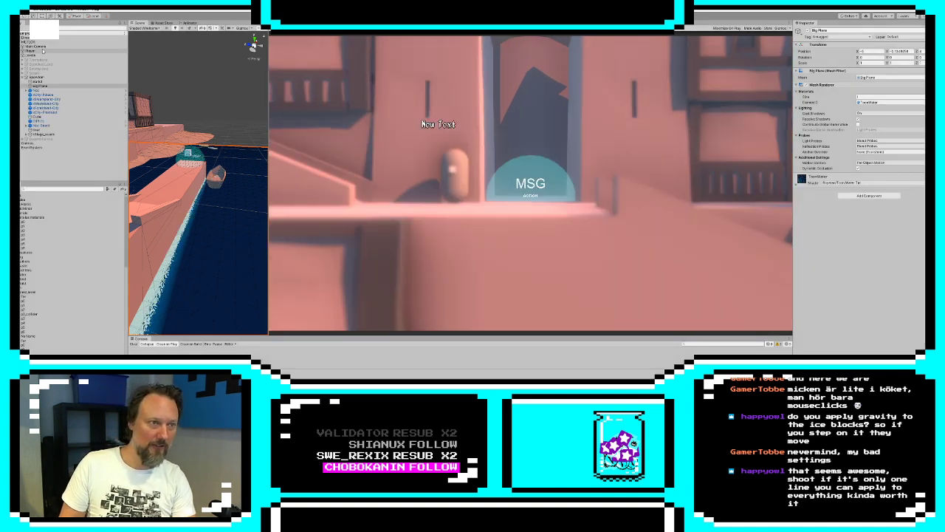
click(35, 46)
click(920, 255)
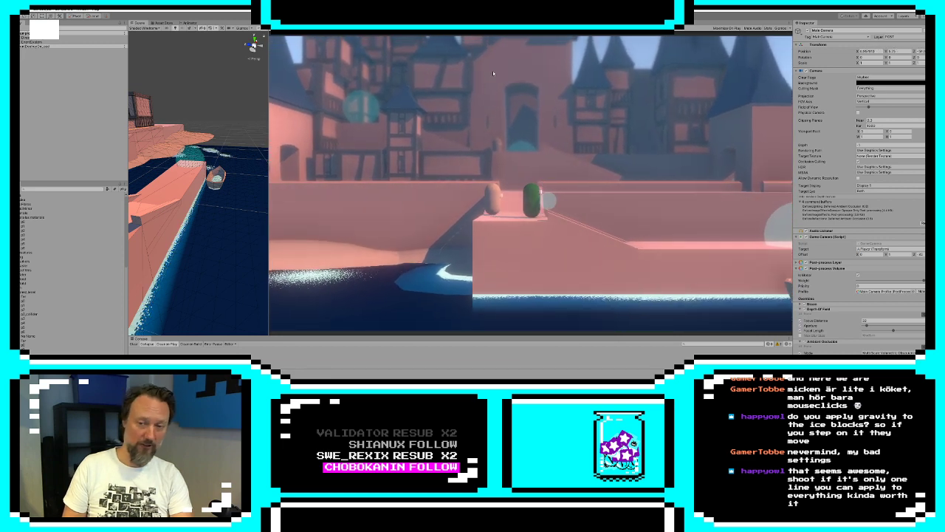
key(d)
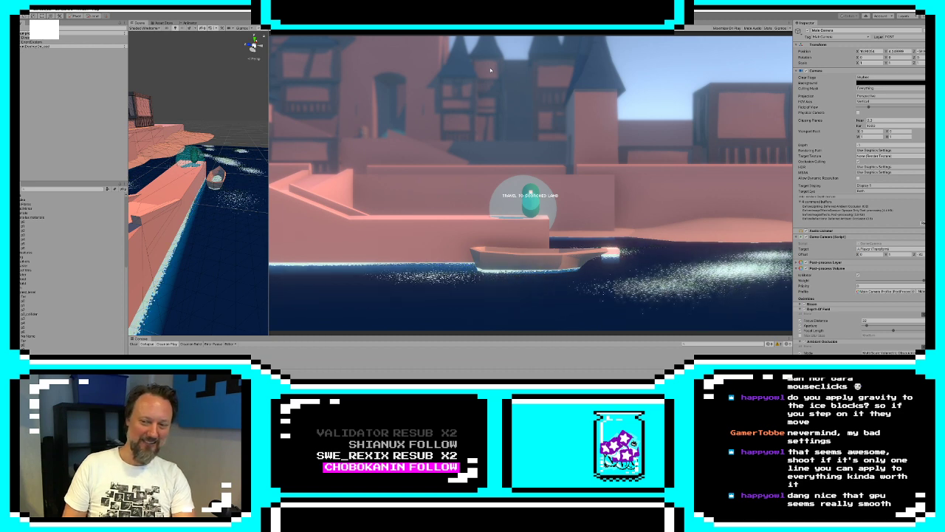
key(d)
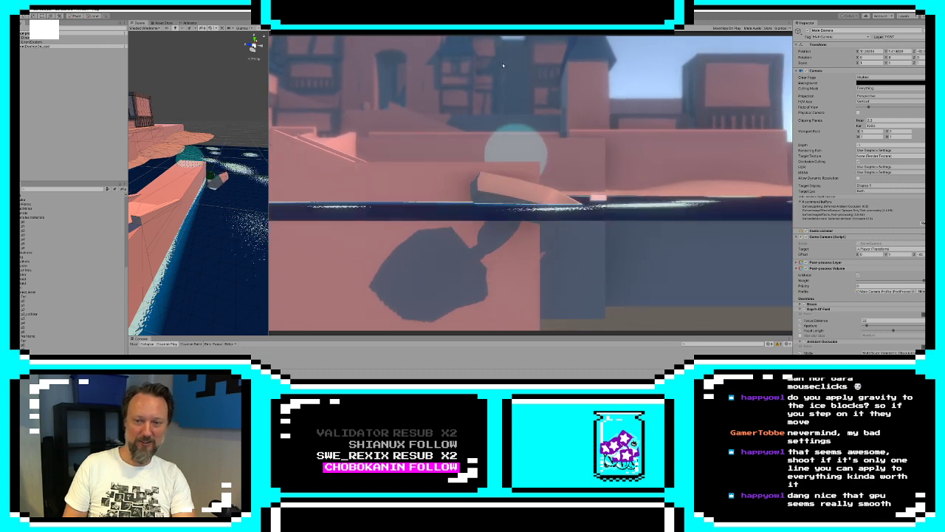
click(463, 15)
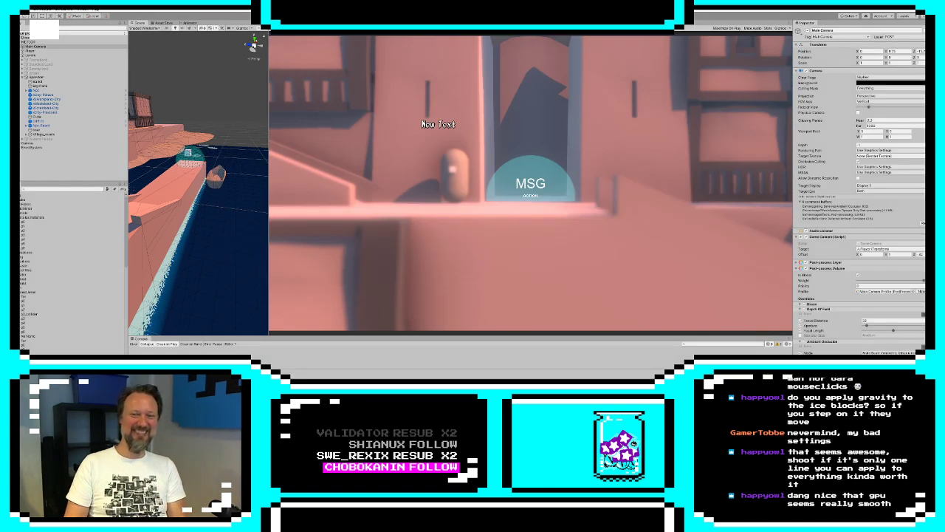
Run the castle level again to test the floating boat under the player and the travel points, and stop the play test
key(ctrl+p)
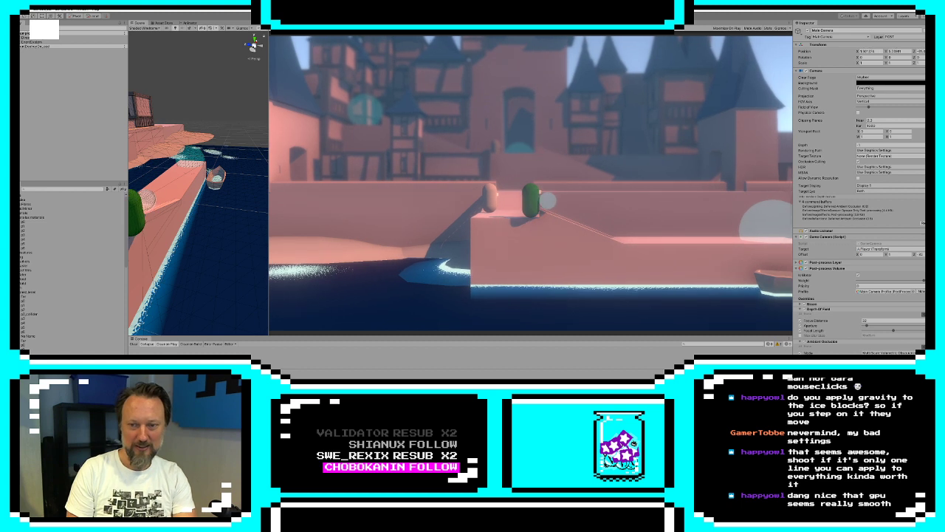
key(d)
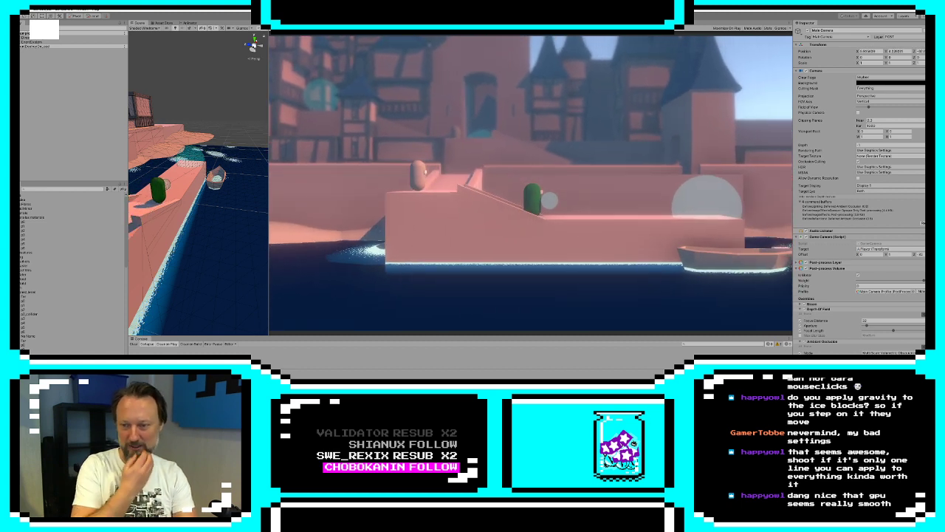
key(d)
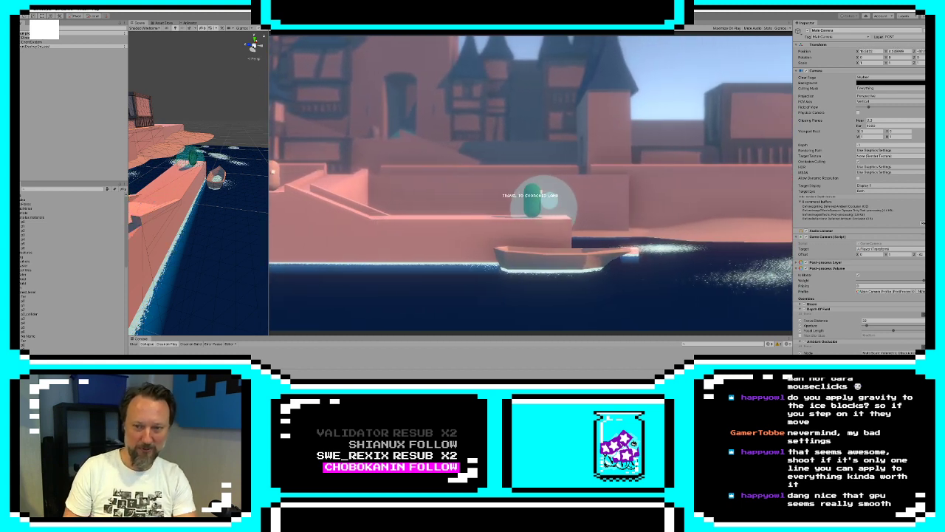
key(d)
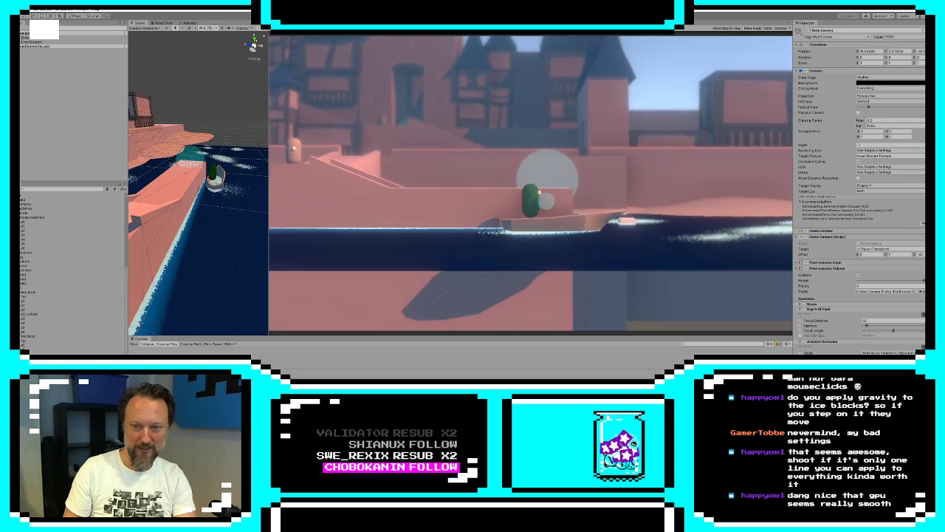
key(d)
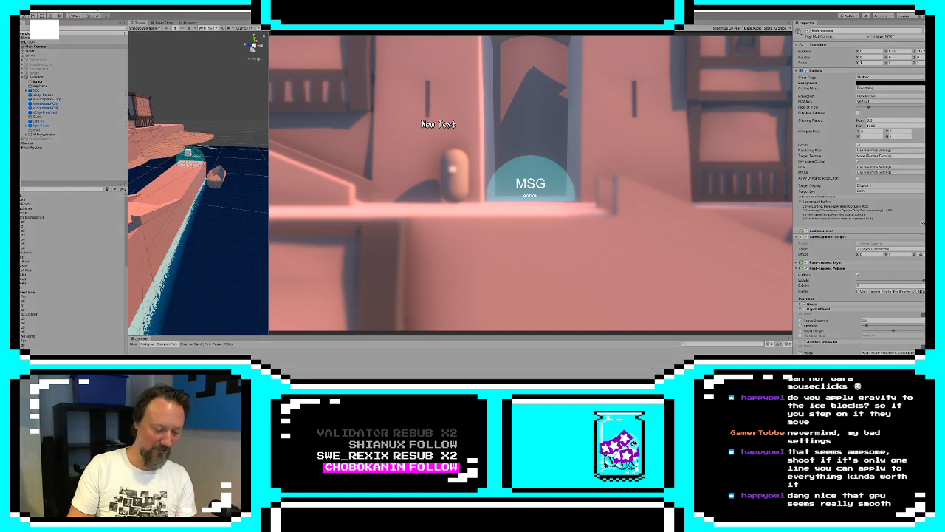
click(418, 54)
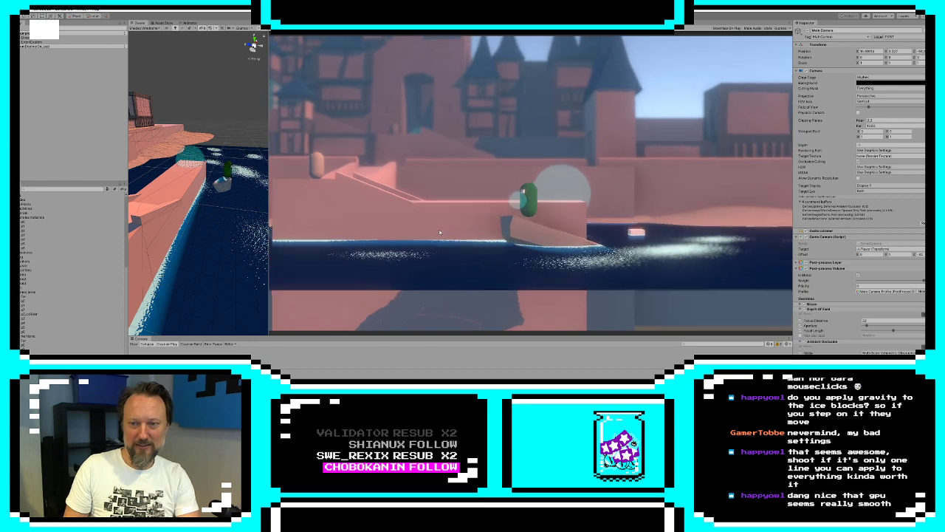
click(462, 17)
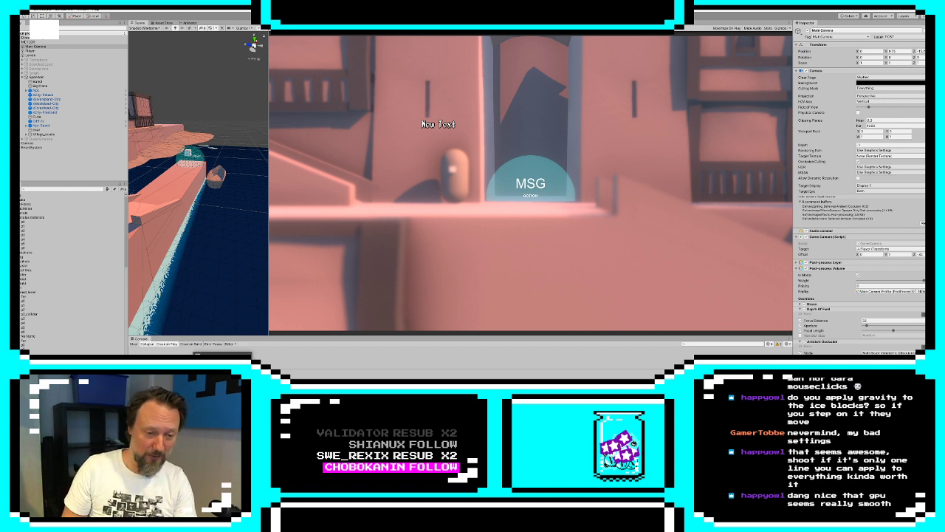
Switch to 3ds Max and show the Front view grid around the grey landmass and the icebergs
click(223, 380)
middle_drag(610, 155, 611, 167)
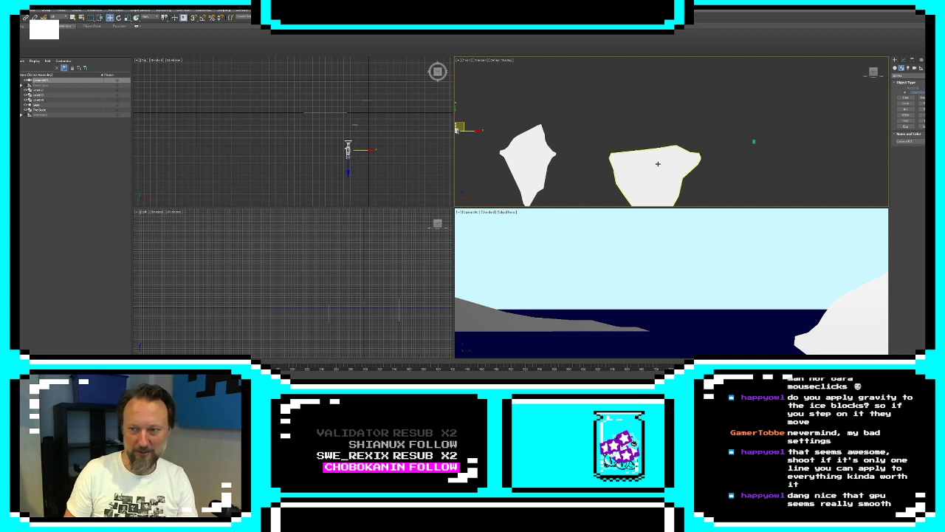
middle_drag(591, 166, 698, 161)
key(g)
scroll(698, 162, down, 2)
scroll(680, 156, down, 2)
middle_drag(584, 165, 795, 156)
scroll(687, 153, up, 4)
scroll(783, 153, down, 3)
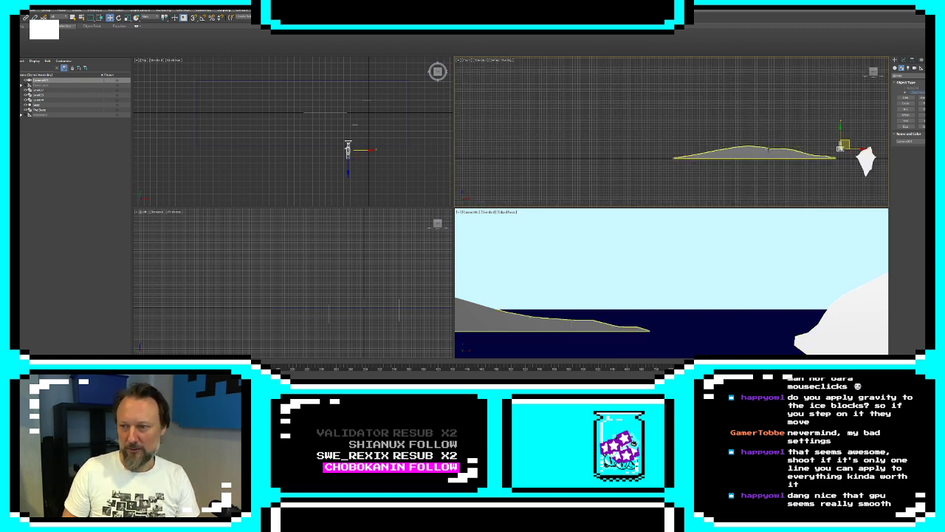
scroll(770, 152, up, 3)
middle_drag(876, 136, 762, 144)
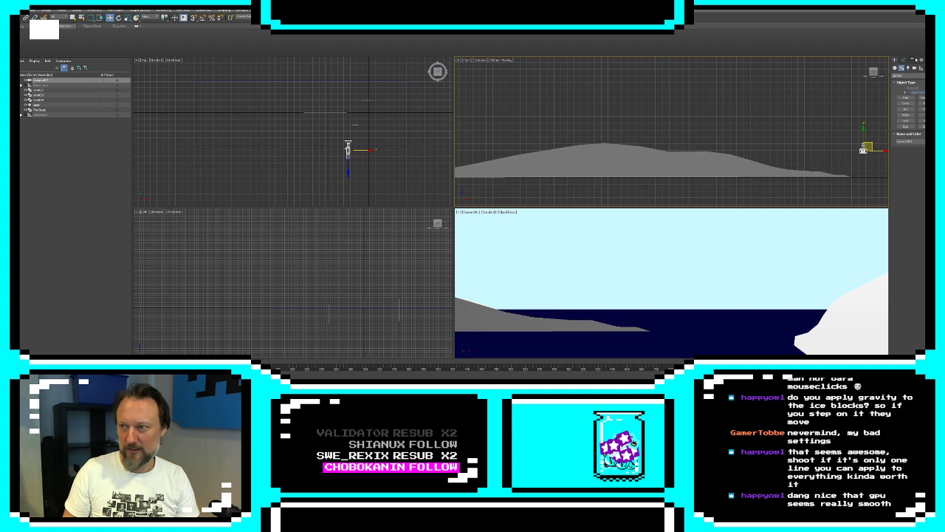
Start a line spline in the empty area beyond the icebergs in the Front view and draw a fir tree's left branch outline
click(907, 99)
middle_drag(765, 164, 711, 164)
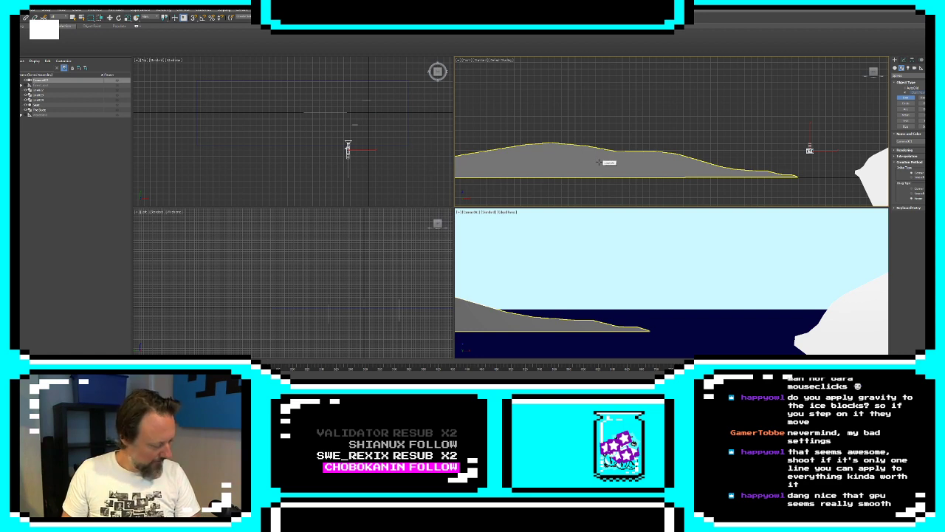
mouse_move(607, 130)
middle_down()
mouse_move(606, 149)
mouse_move(614, 123)
middle_up()
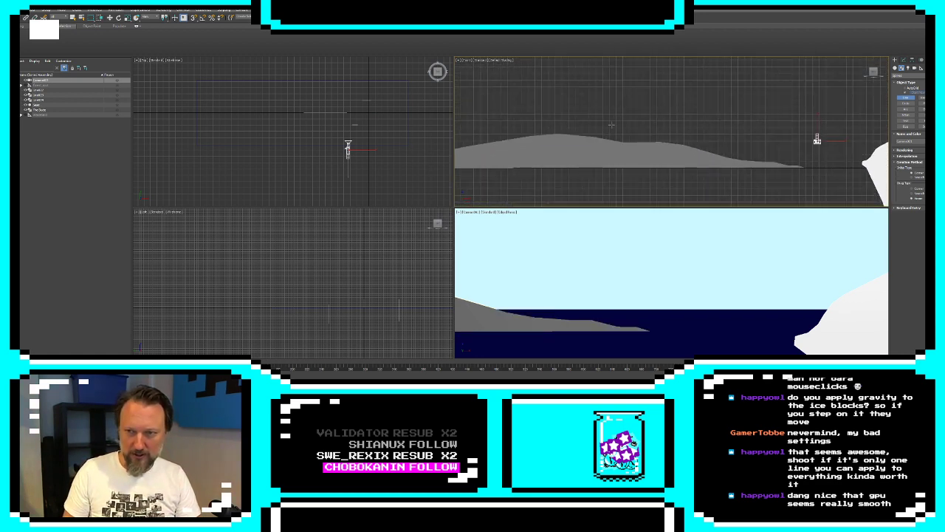
scroll(612, 126, up, 1)
scroll(610, 135, down, 1)
scroll(618, 116, up, 1)
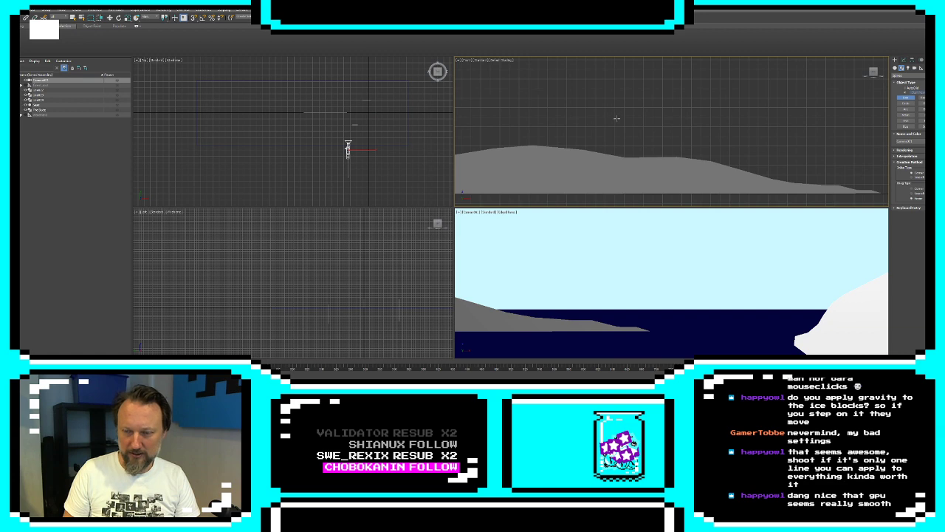
middle_drag(706, 157, 532, 133)
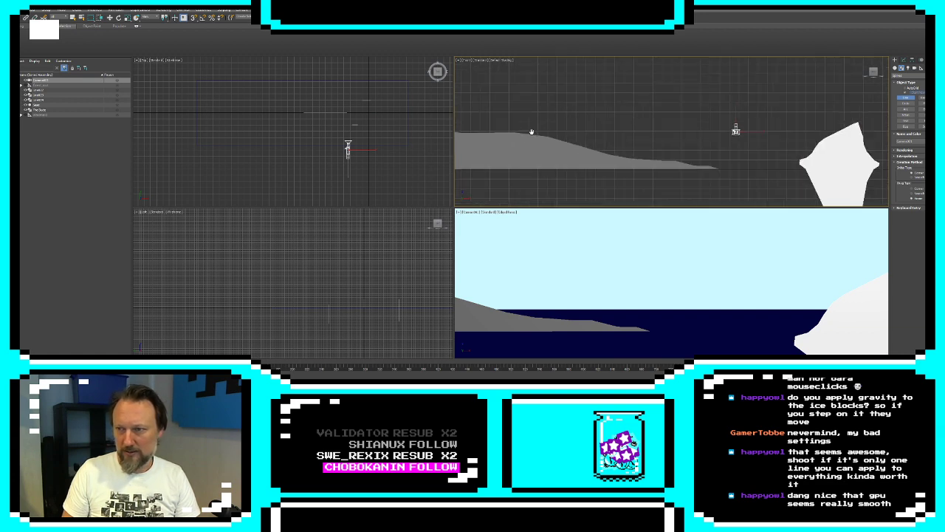
scroll(740, 150, down, 4)
scroll(745, 148, up, 4)
scroll(797, 157, down, 1)
middle_drag(797, 157, 576, 158)
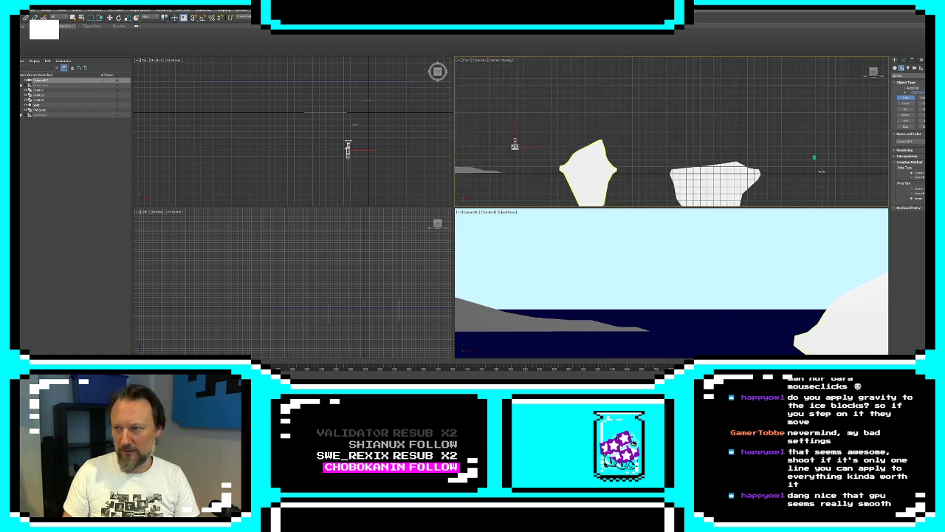
middle_drag(821, 172, 694, 171)
scroll(753, 171, up, 5)
middle_drag(647, 150, 650, 161)
scroll(628, 145, up, 1)
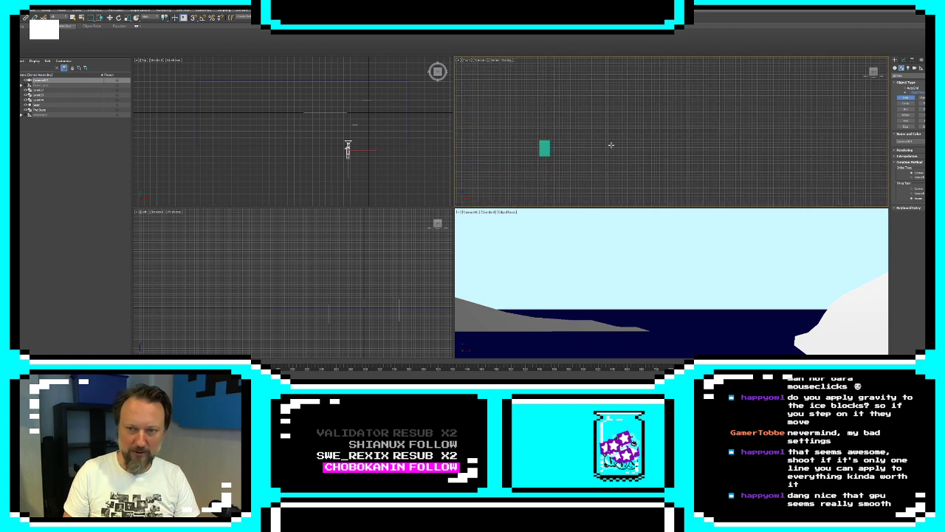
middle_drag(587, 139, 591, 157)
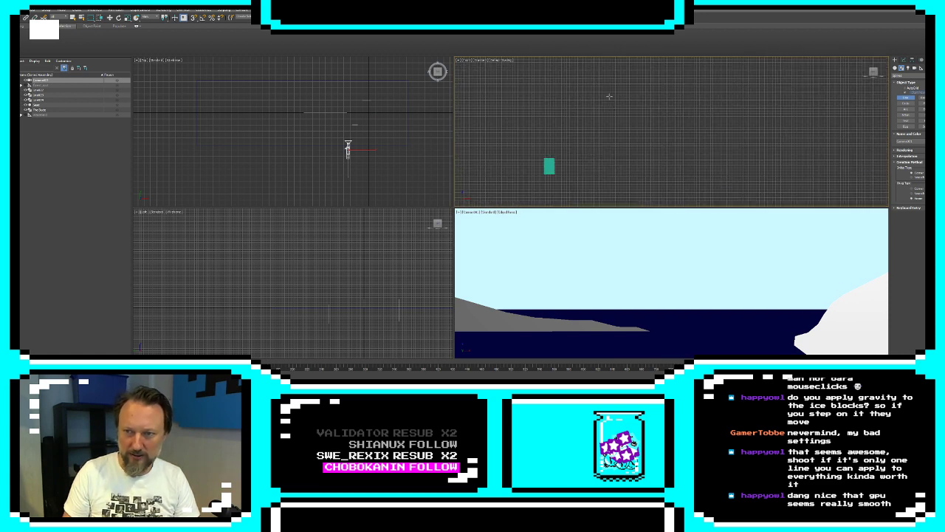
click(596, 92)
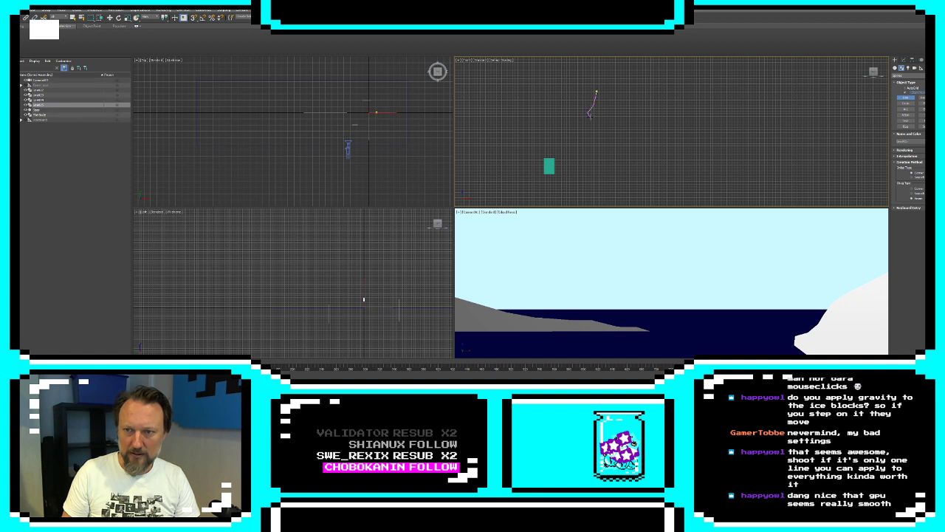
click(593, 116)
click(583, 136)
click(593, 135)
click(582, 150)
click(576, 156)
click(576, 162)
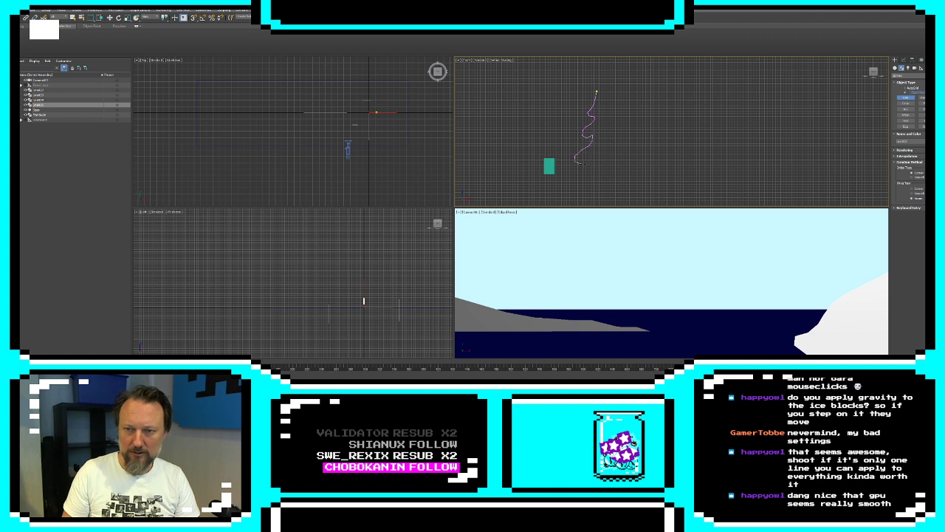
click(583, 164)
click(593, 161)
Continue the spline around a wide, rounded mound at the fir tree's base
click(573, 179)
click(573, 186)
click(588, 191)
click(610, 193)
click(635, 189)
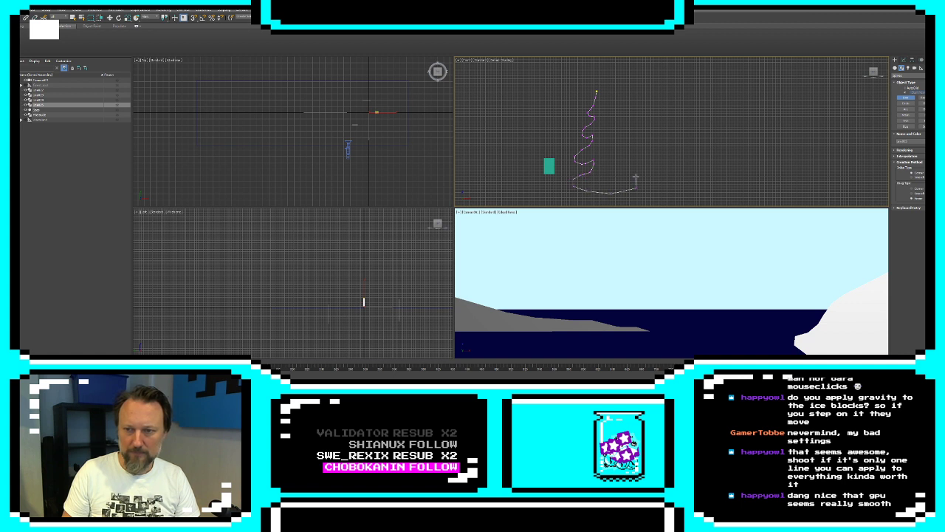
click(636, 177)
click(620, 171)
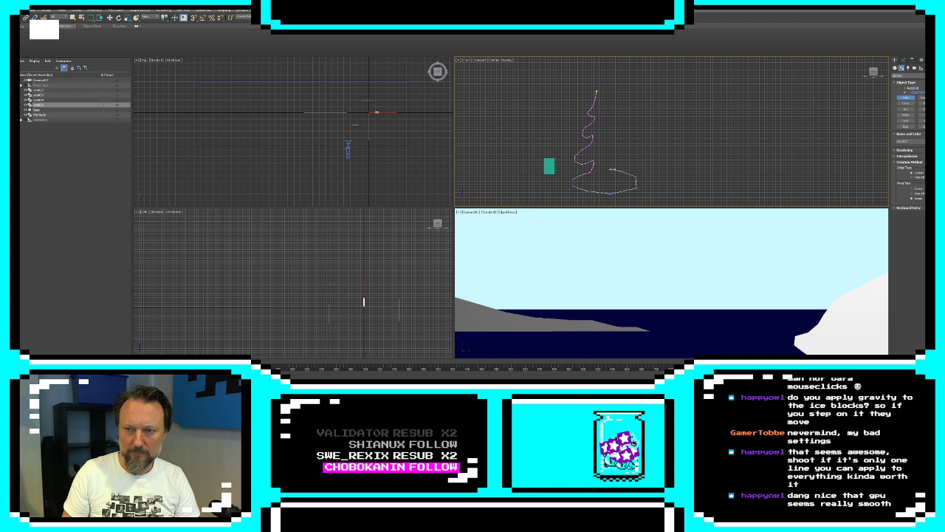
Draw the jagged right branches up to the fir tree's tip and close the spline at its starting point
click(618, 162)
click(623, 157)
click(620, 151)
click(608, 142)
click(618, 142)
click(621, 136)
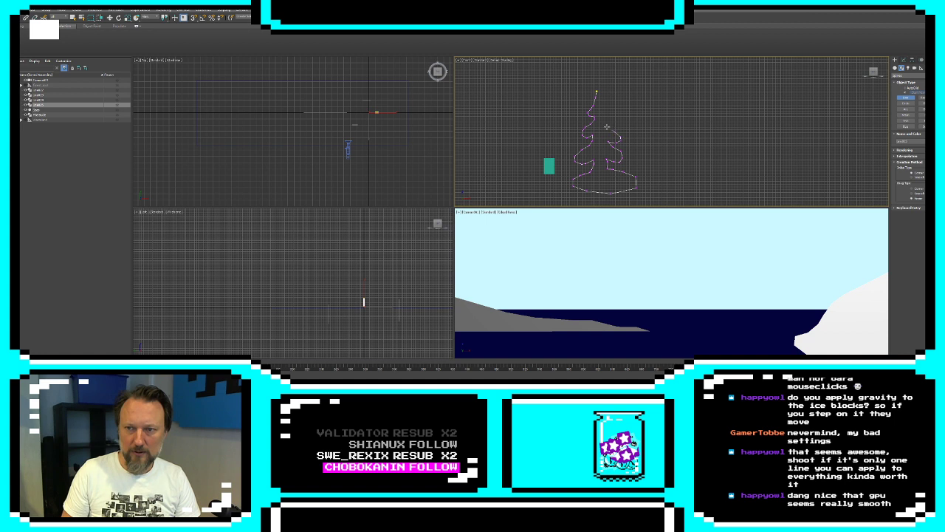
click(606, 125)
click(612, 123)
click(605, 111)
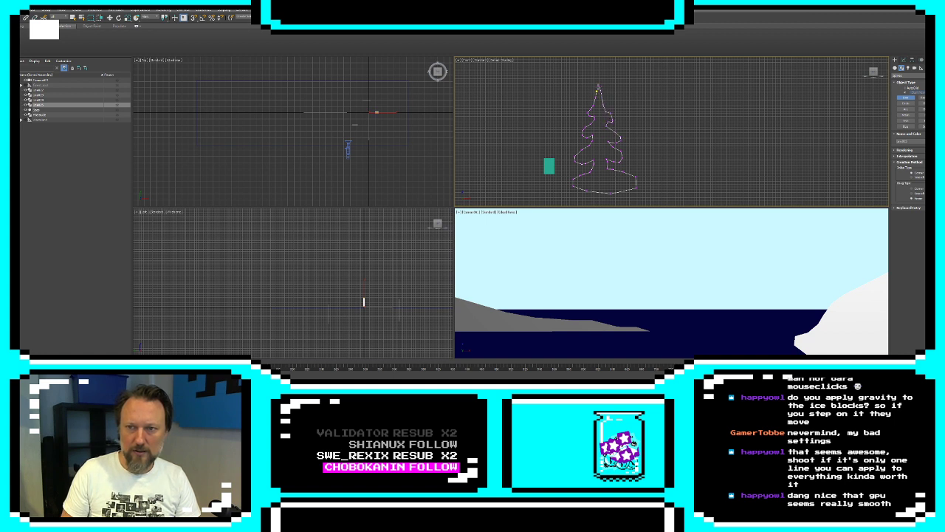
click(598, 89)
click(465, 213)
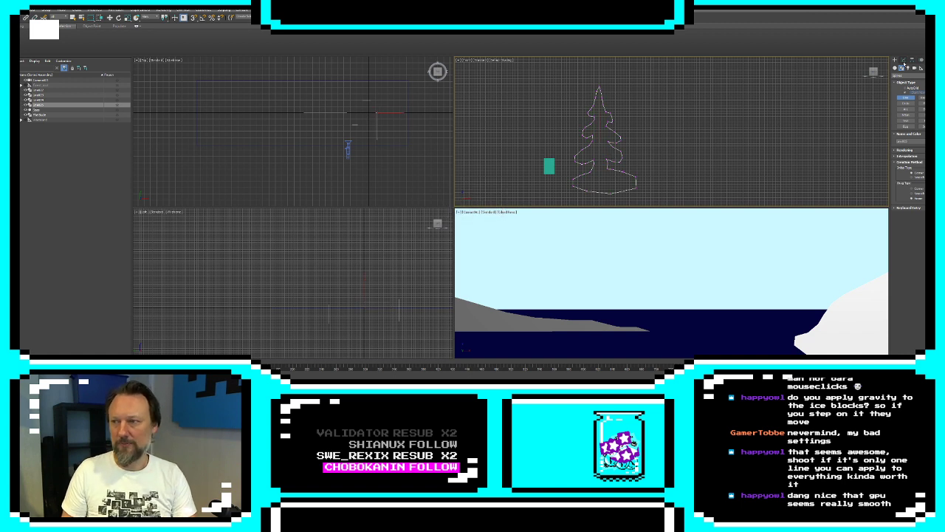
Add an Extrude modifier to the tree outline and move the tree onto the slope of the grey landmass
click(904, 60)
click(915, 77)
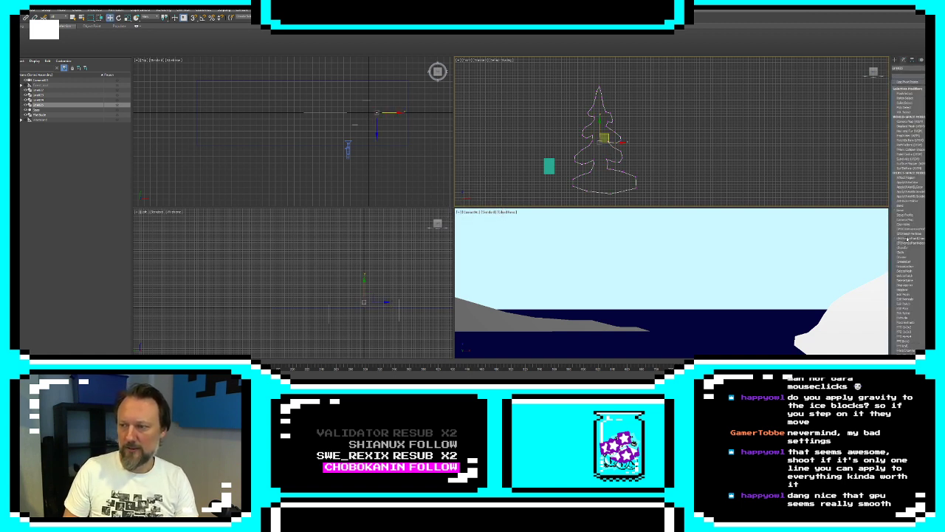
click(908, 316)
scroll(677, 140, down, 8)
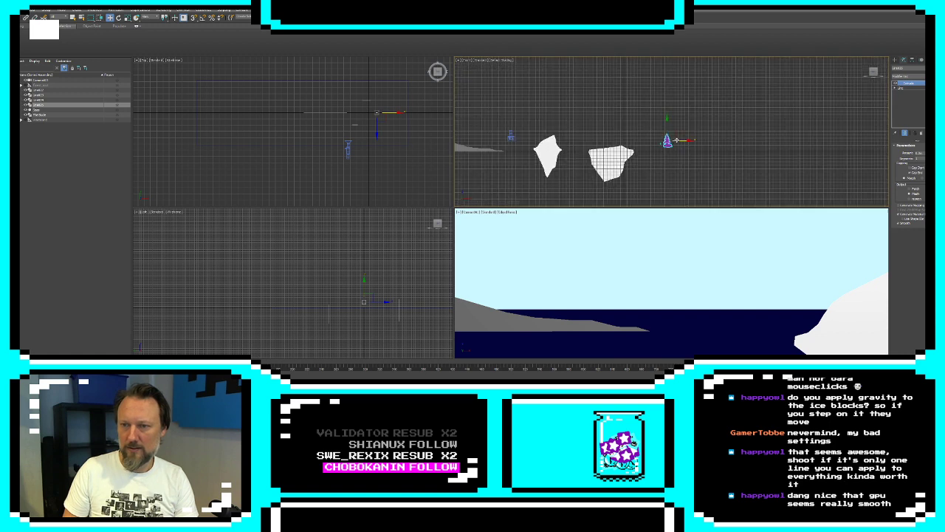
middle_drag(675, 132, 748, 139)
drag(749, 139, 522, 134)
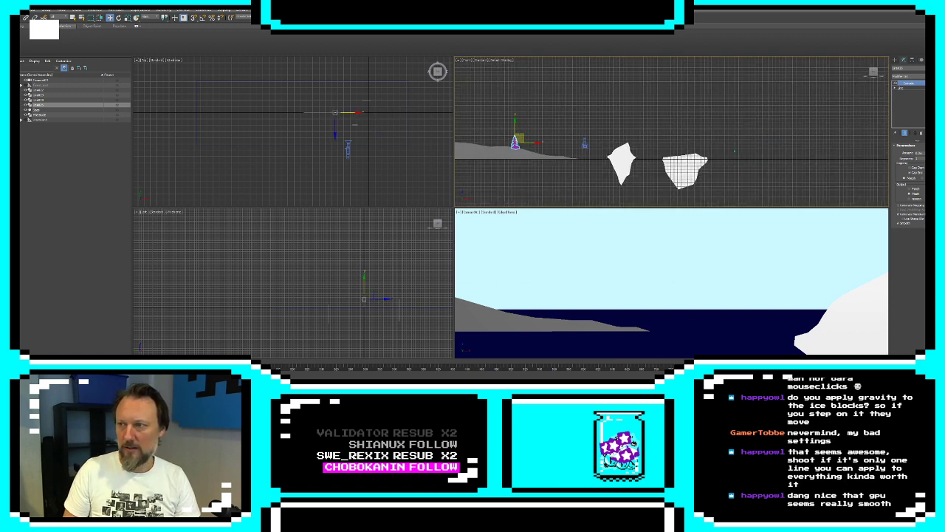
Set the tree's object color to white
click(937, 67)
click(522, 208)
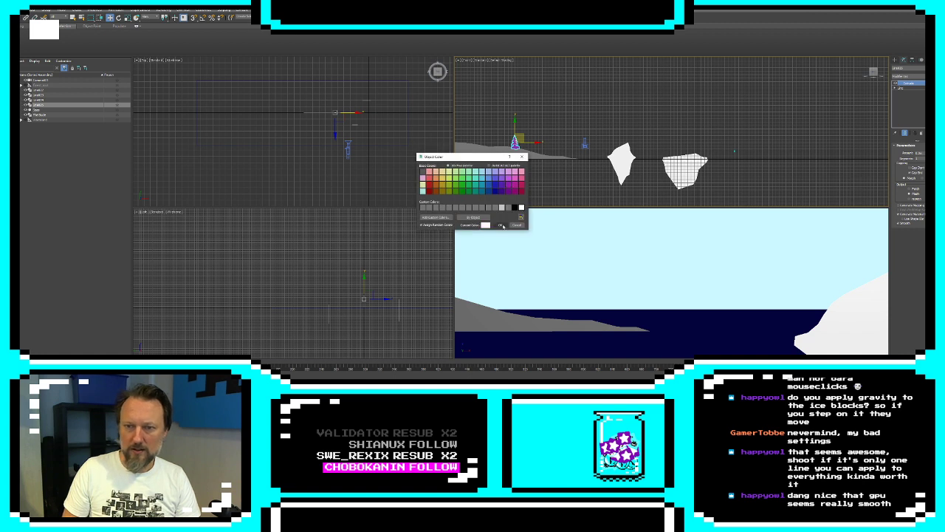
click(500, 225)
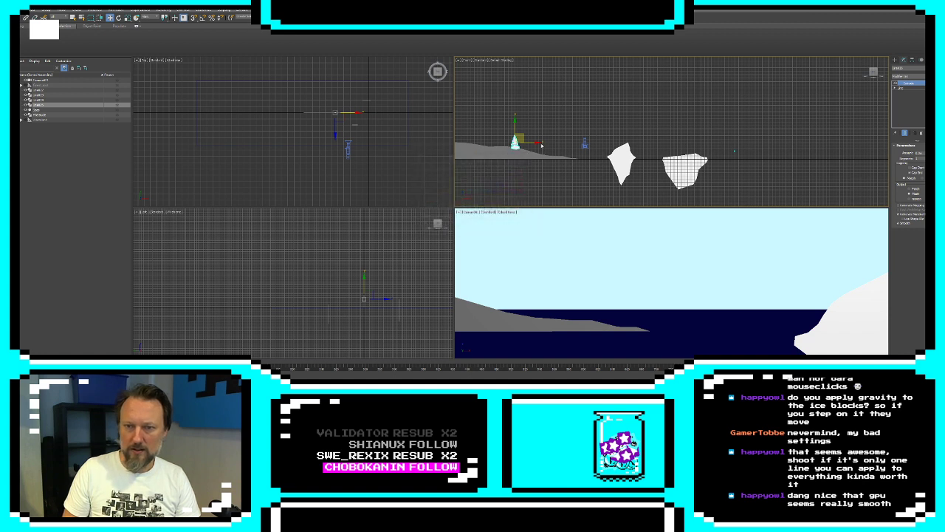
Add an XForm modifier to the tree and offset its gizmo in depth so the tree sits just behind the grey landmass
click(910, 76)
scroll(909, 214, down, 10)
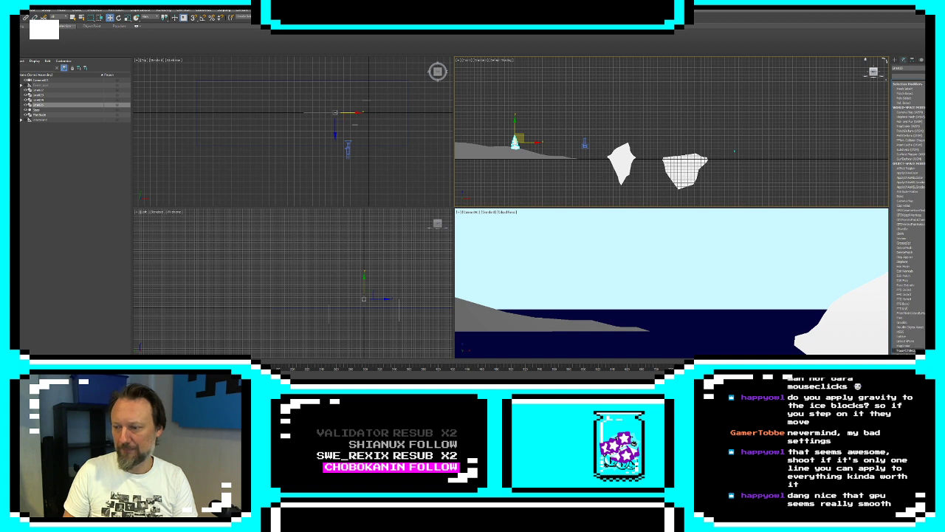
scroll(909, 215, down, 3)
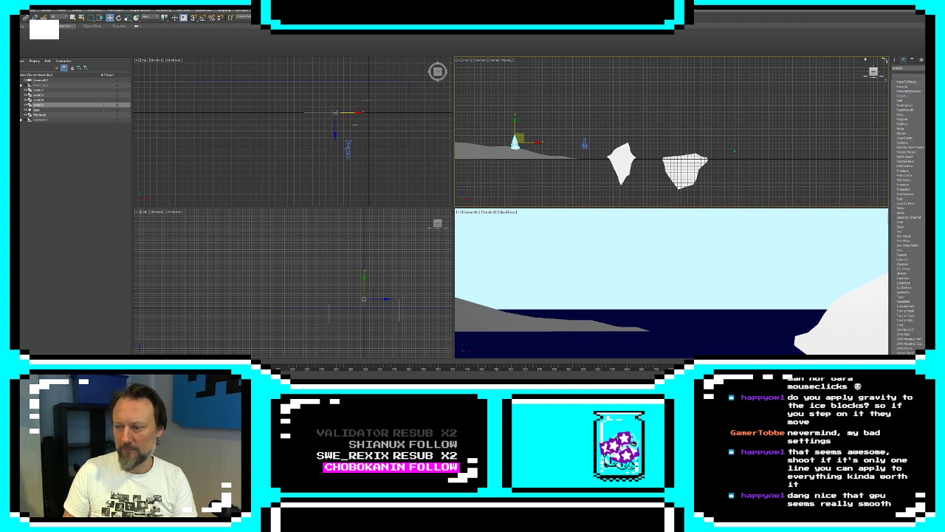
click(920, 234)
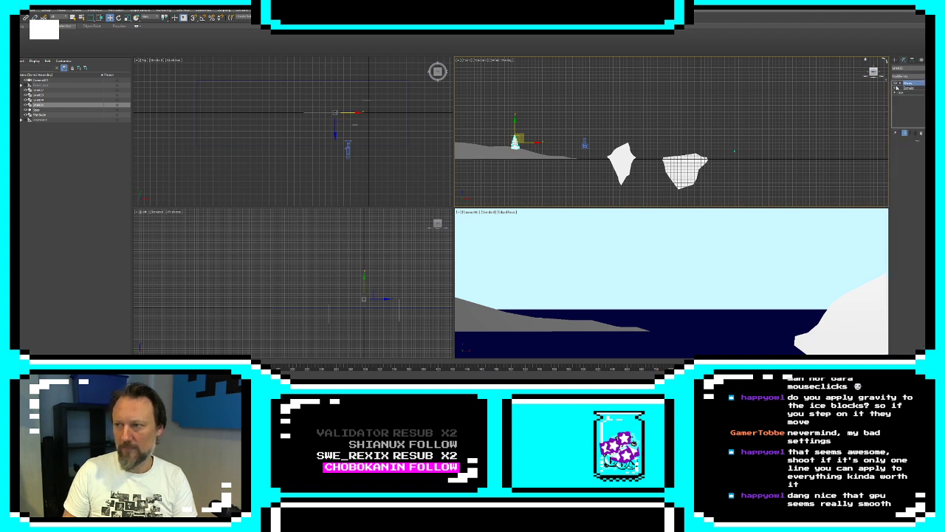
click(896, 83)
click(909, 88)
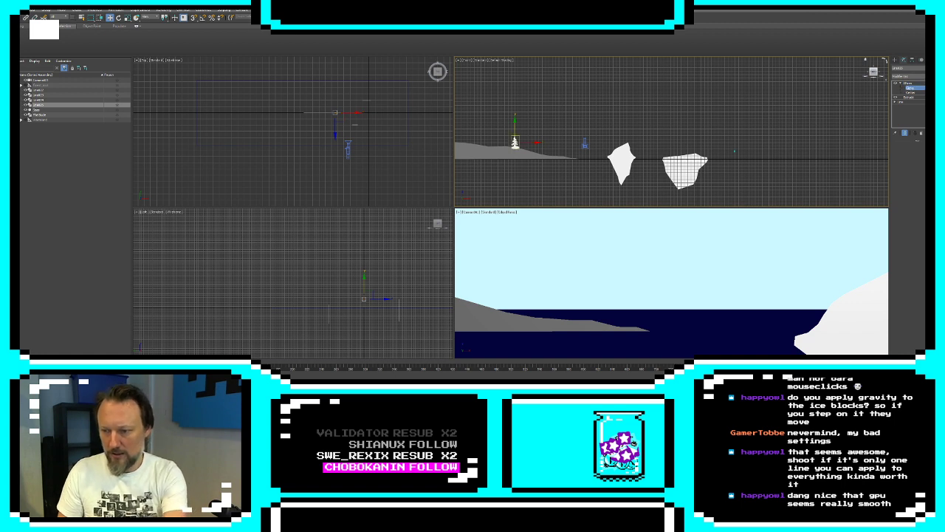
key(Return)
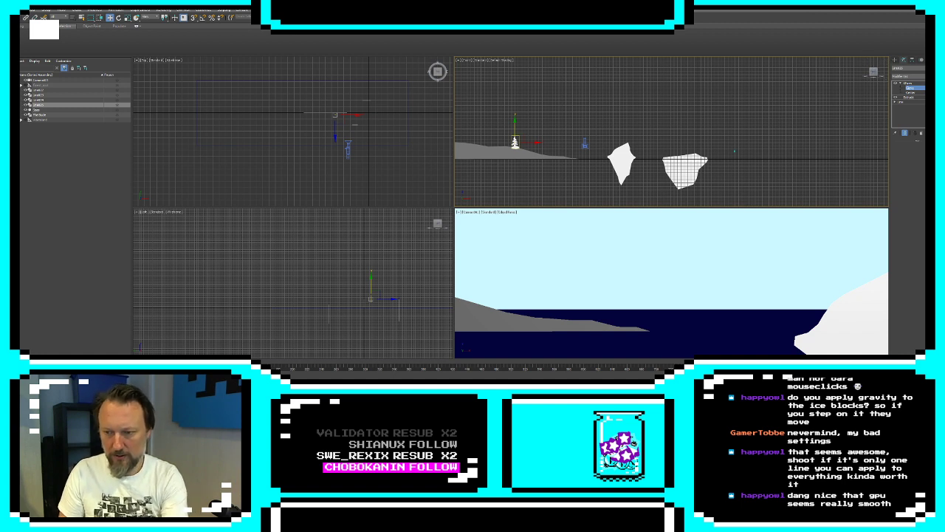
key(Return)
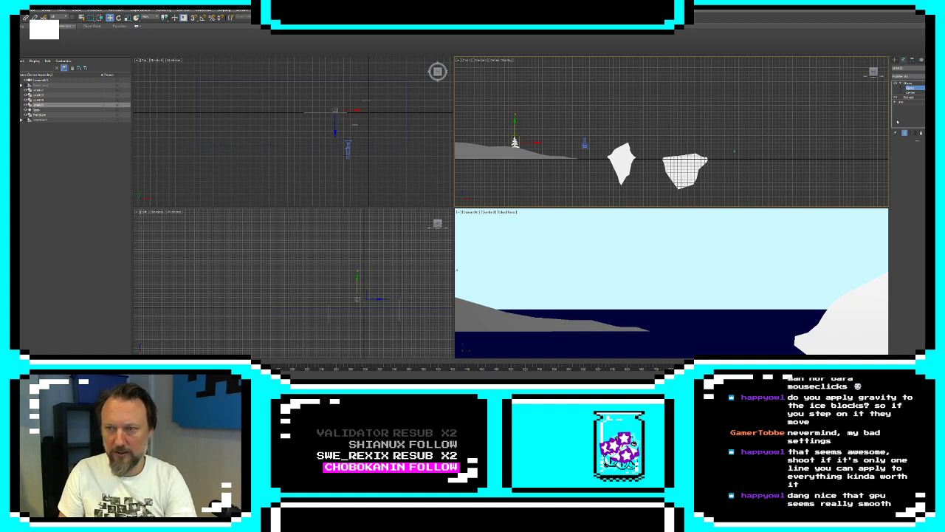
click(893, 61)
click(508, 131)
Edit the tree's base spline at vertex level and reshape the lower branches by moving their vertices
middle_drag(493, 137, 597, 139)
scroll(598, 138, up, 10)
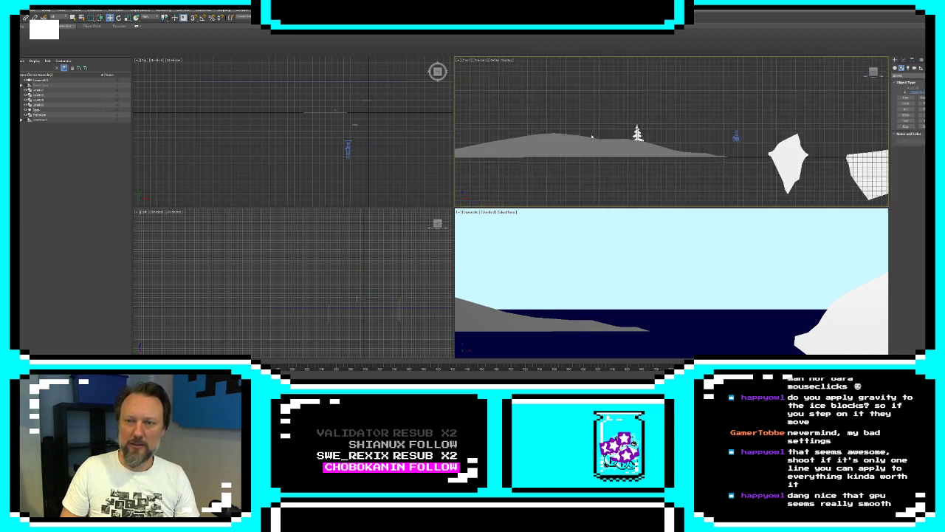
scroll(697, 149, down, 8)
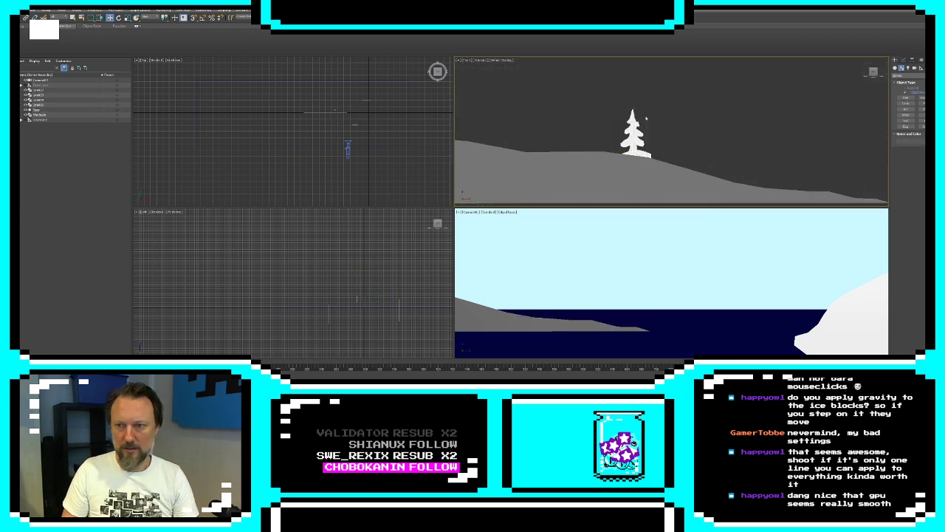
click(631, 136)
key(z)
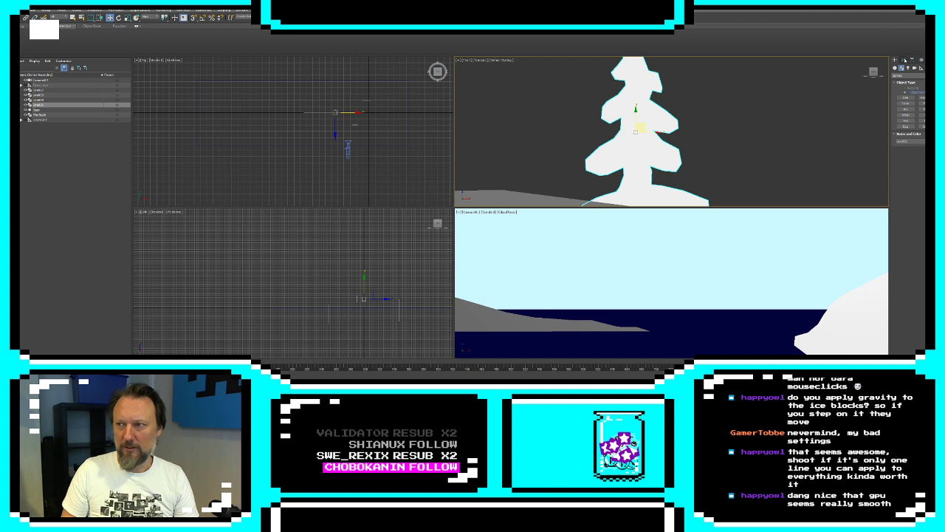
click(903, 60)
click(896, 102)
click(905, 107)
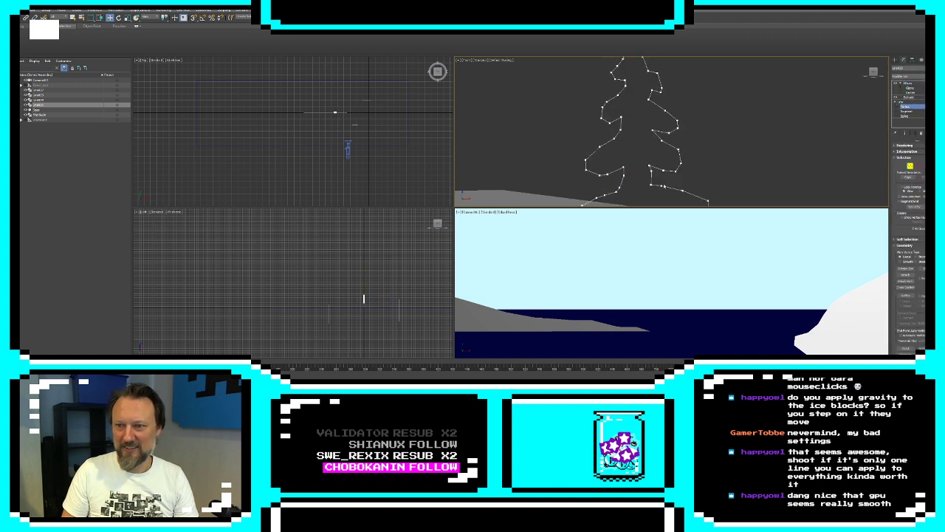
click(650, 166)
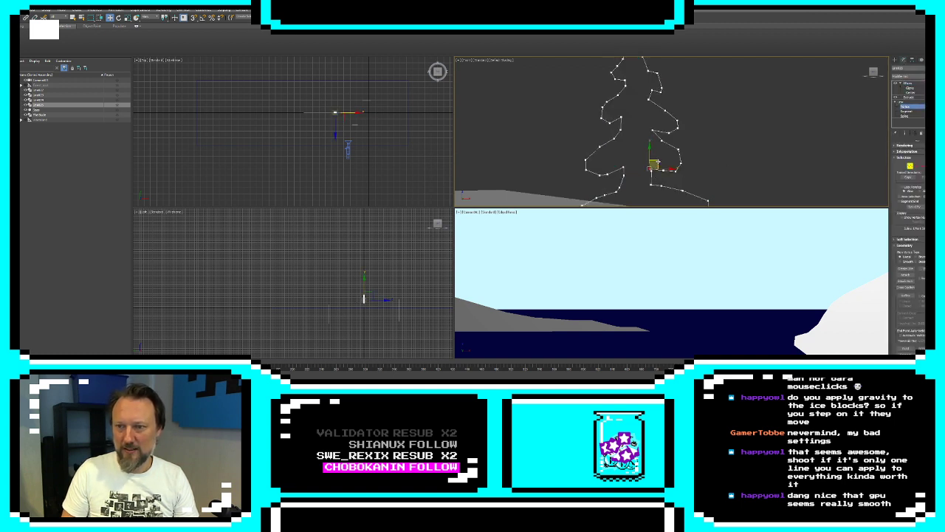
drag(656, 163, 601, 152)
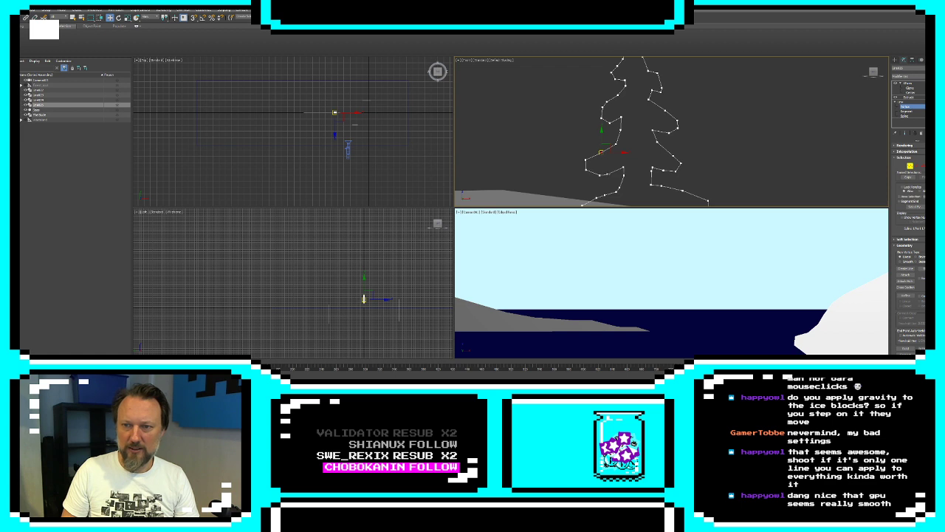
Sharpen the middle and upper branches by moving their spline vertices, and leave vertex editing
click(625, 165)
click(602, 115)
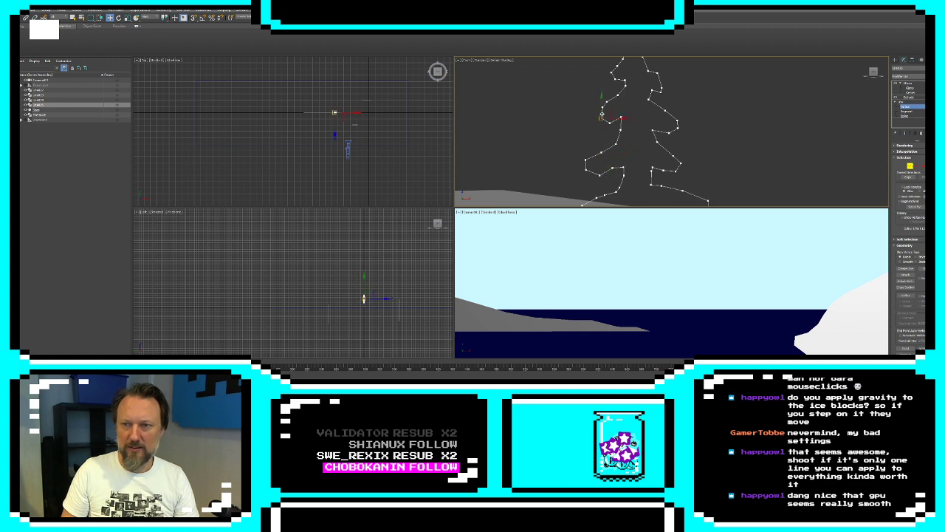
click(612, 102)
drag(651, 91, 608, 80)
click(655, 80)
middle_drag(673, 80, 670, 115)
scroll(670, 115, down, 4)
click(895, 60)
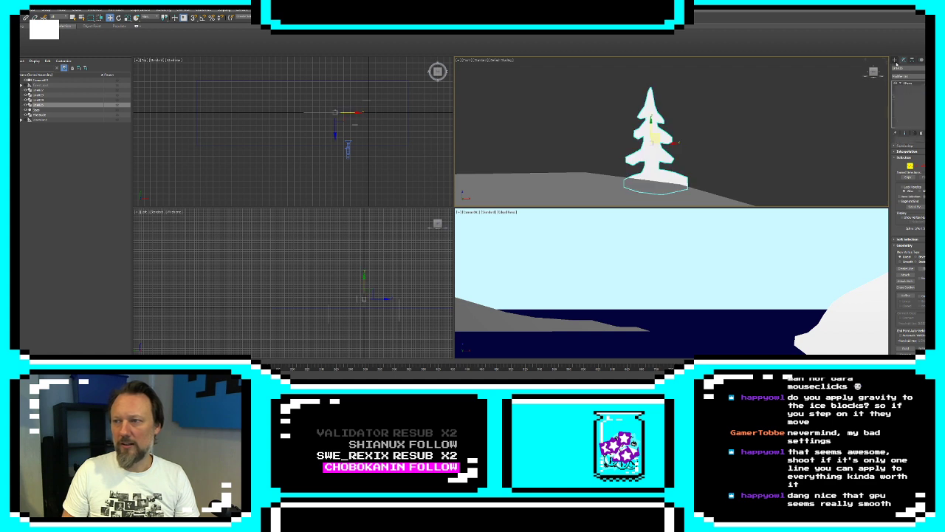
Deselect the tree and move the camera sideways toward the landmass until the tree is in its view
click(774, 150)
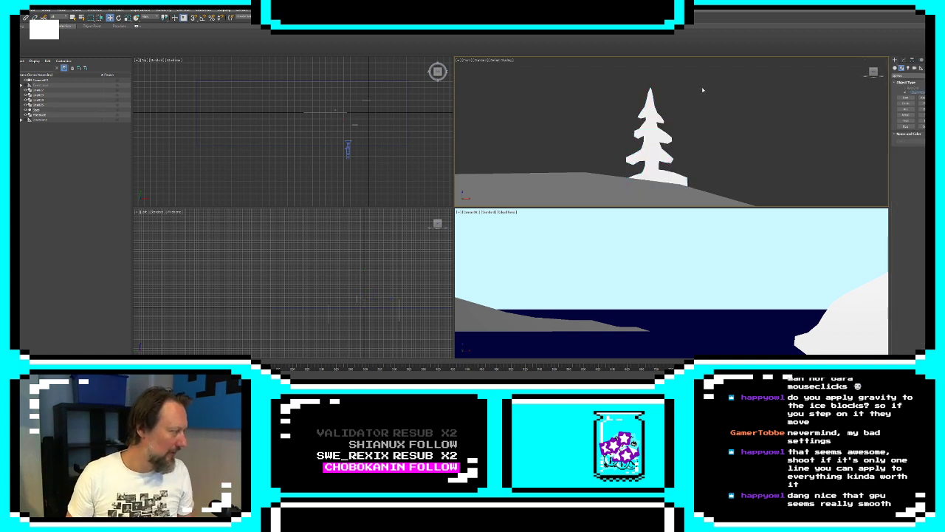
click(657, 159)
click(348, 148)
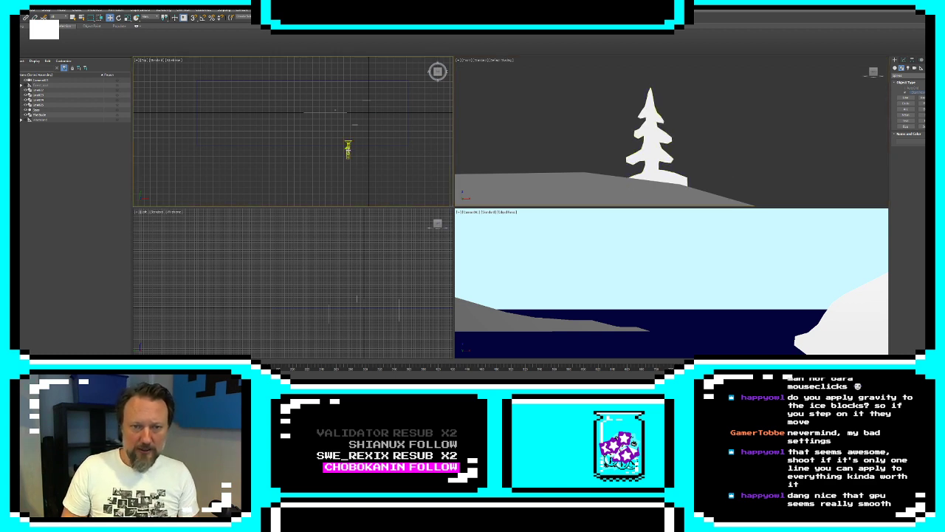
mouse_move(363, 150)
mouse_down()
mouse_move(384, 150)
mouse_move(348, 146)
mouse_up()
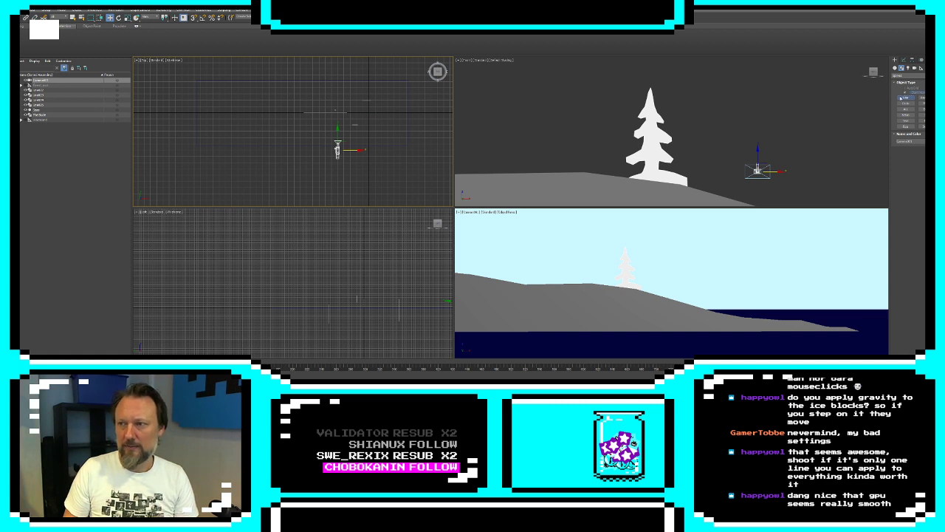
Draw a closed line outlining a wide ice shelf taller than the landmass, with jagged ends, a gently sloping top and a straight base
click(901, 99)
scroll(690, 124, down, 5)
scroll(740, 163, down, 4)
middle_drag(747, 162, 630, 168)
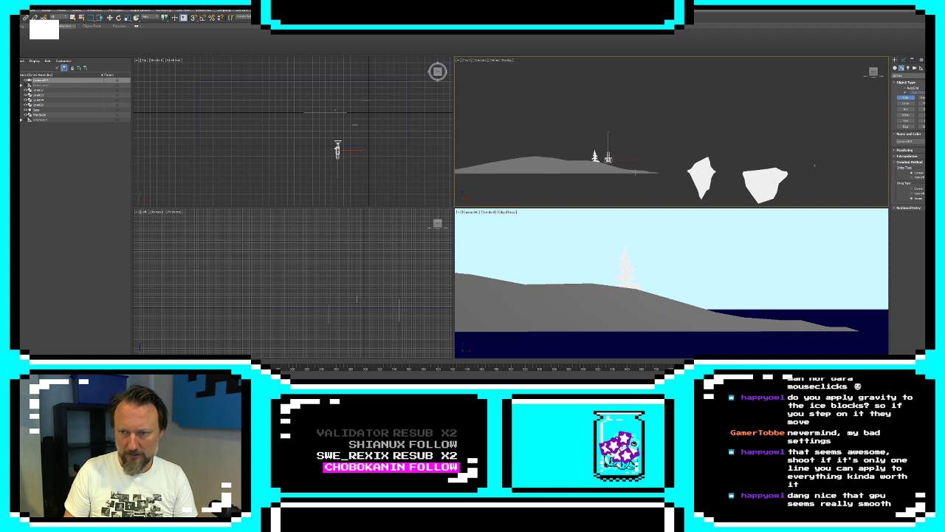
click(621, 171)
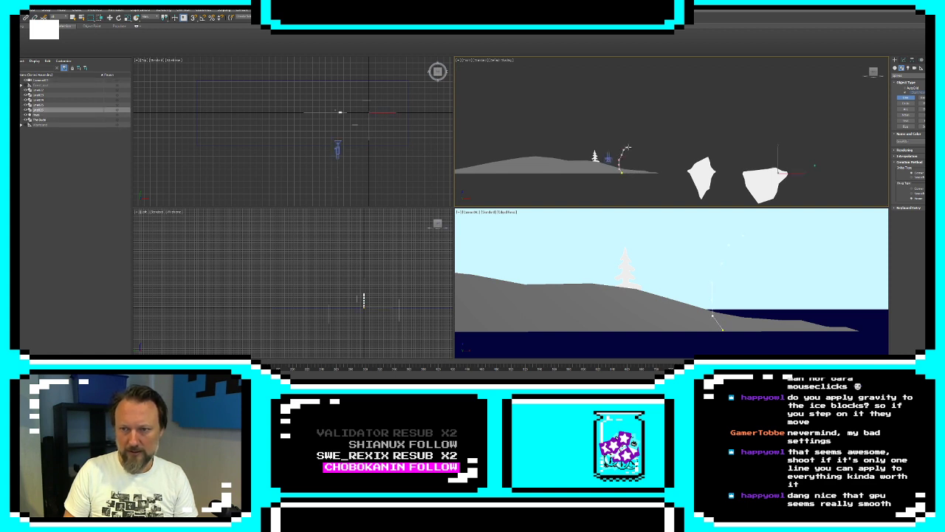
click(622, 140)
click(610, 136)
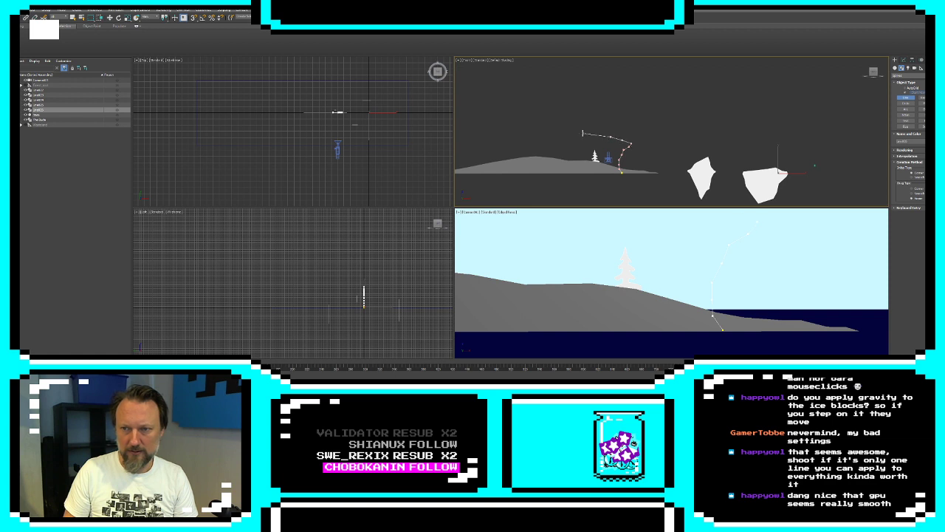
click(583, 133)
click(559, 127)
click(528, 122)
click(505, 120)
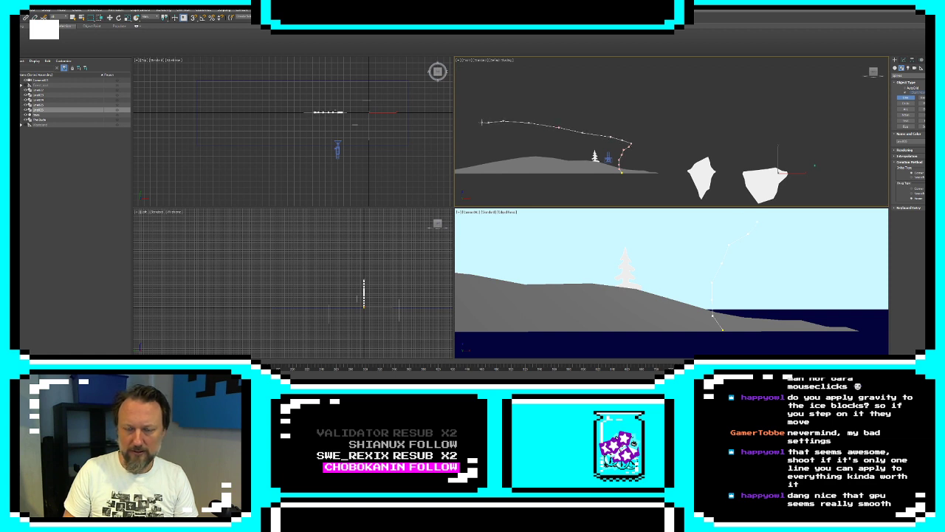
middle_drag(462, 126, 505, 126)
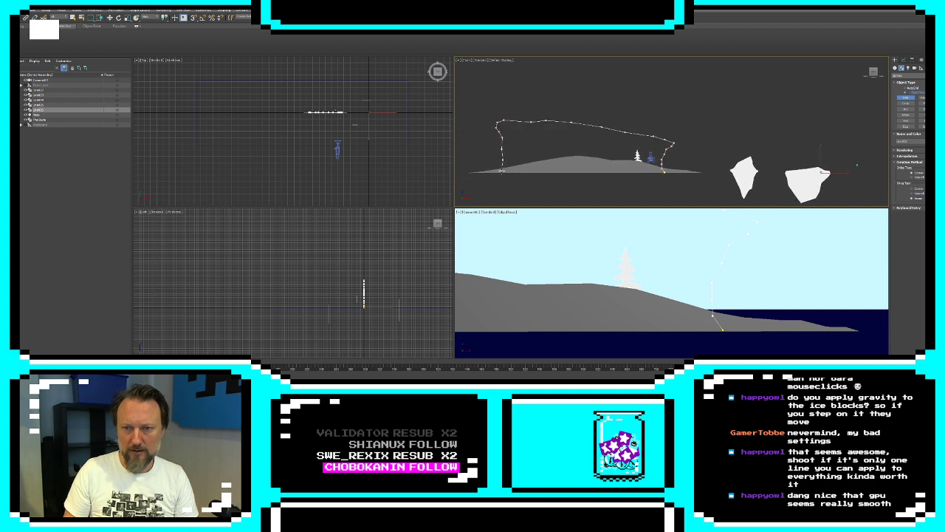
click(501, 172)
click(665, 173)
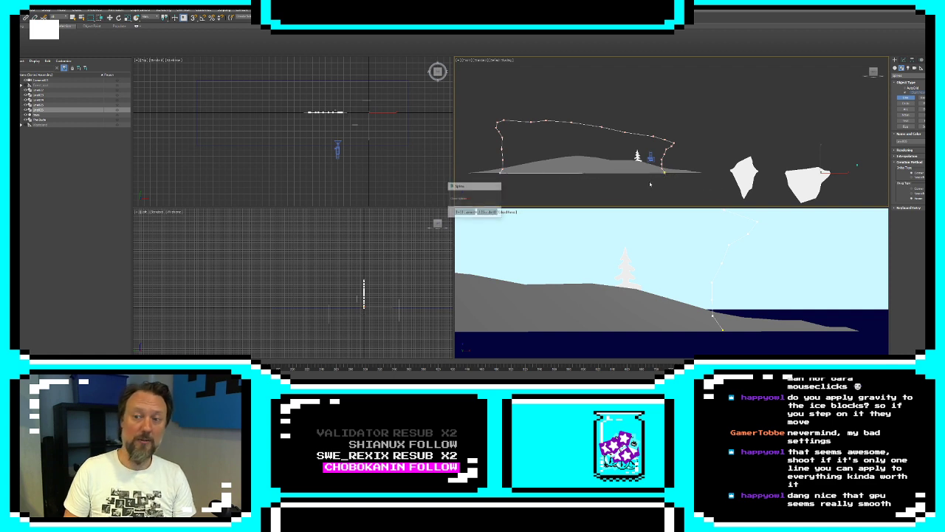
click(464, 212)
Add an Extrude modifier to the ice shelf outline to turn it into a filled shape
click(903, 60)
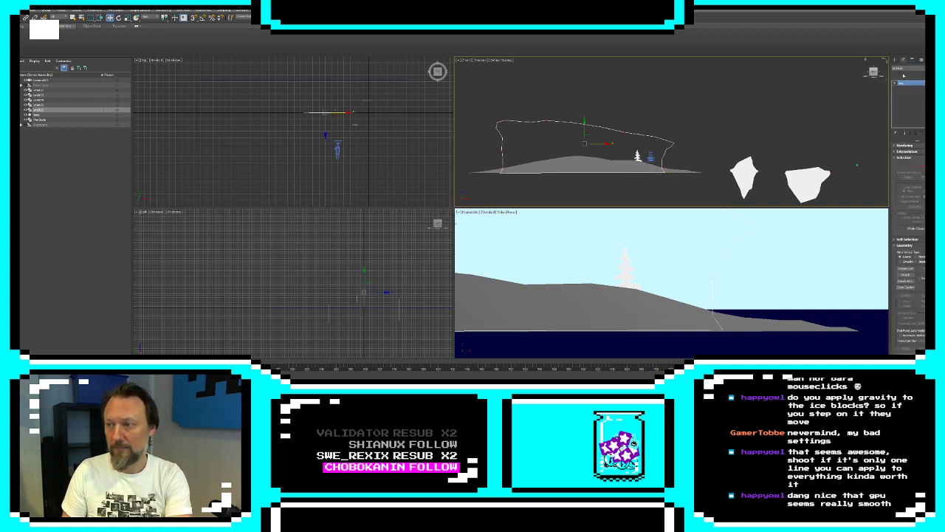
click(909, 74)
scroll(908, 306, down, 10)
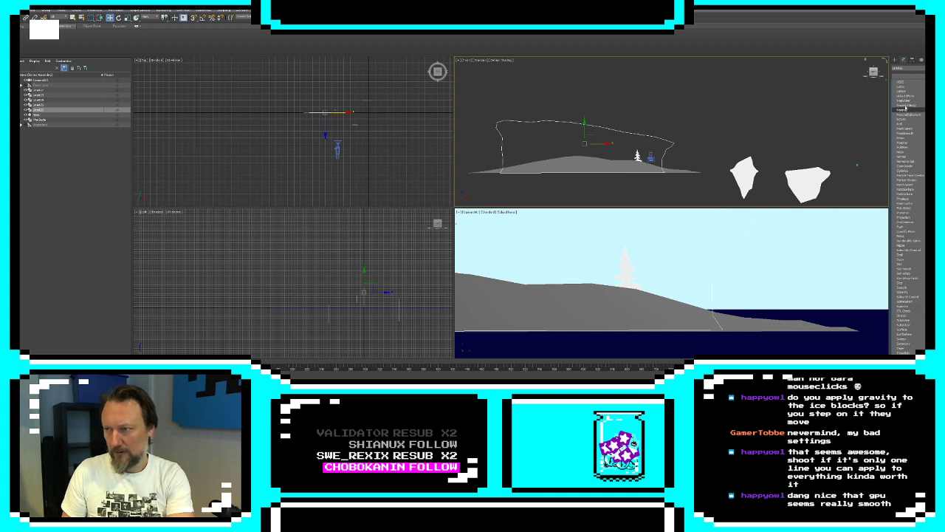
scroll(908, 208, up, 10)
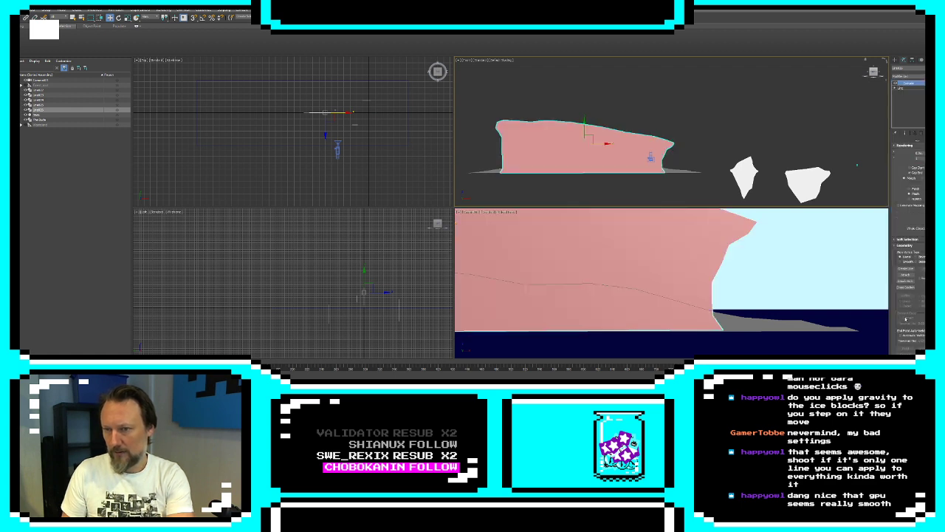
click(909, 316)
Set the ice shelf's object color to white
click(936, 68)
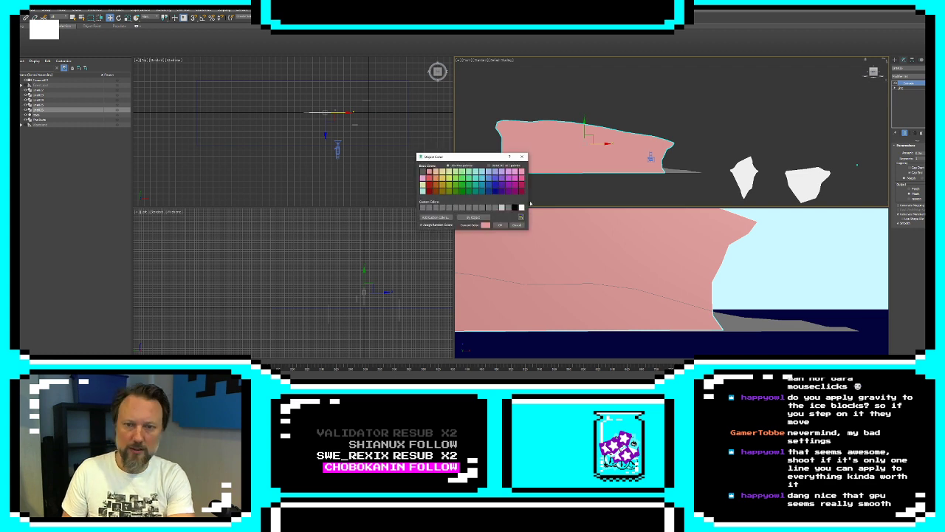
click(522, 207)
click(500, 225)
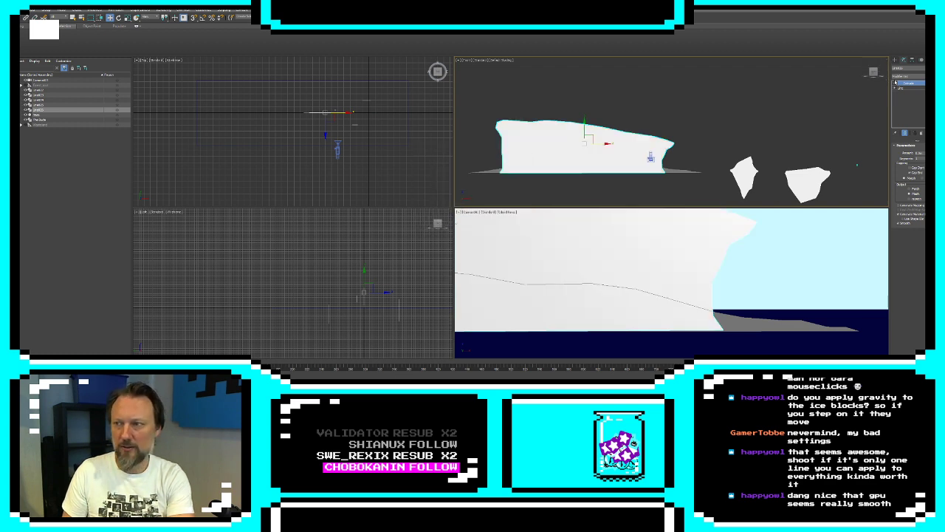
Add an XForm modifier to the ice shelf and offset its gizmo far back in depth behind the landmass and tree
click(909, 76)
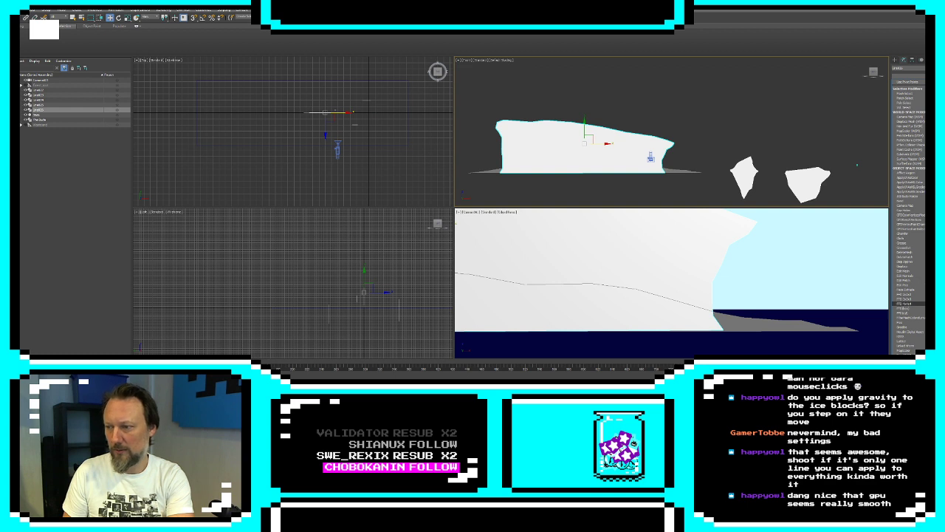
key(Return)
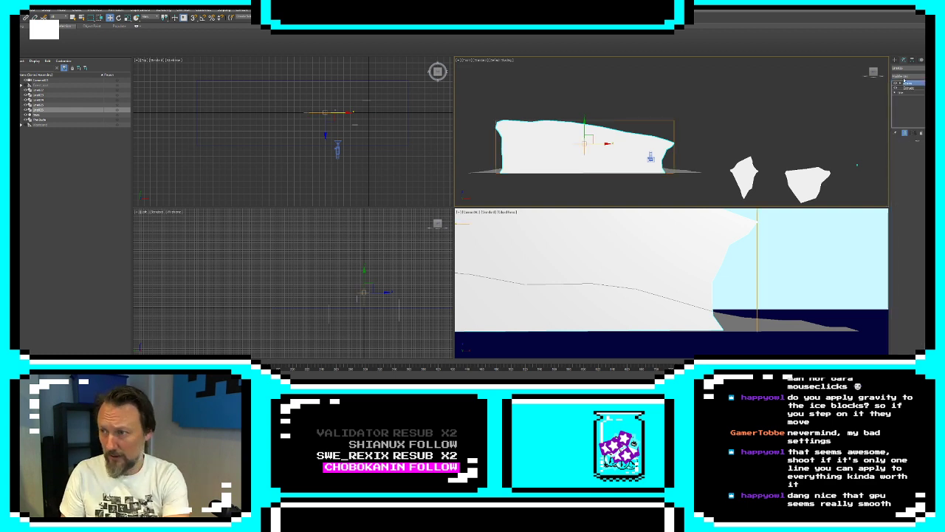
click(901, 83)
click(909, 88)
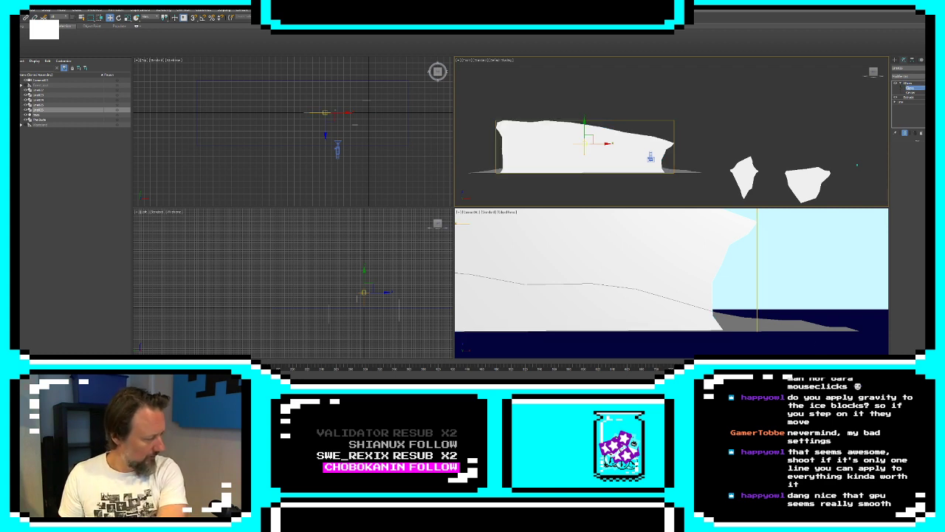
key(Return)
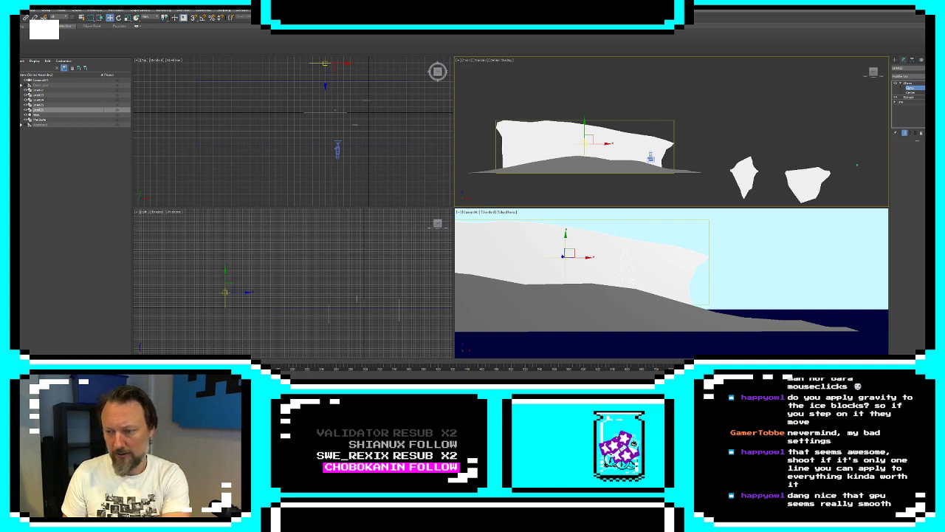
key(Return)
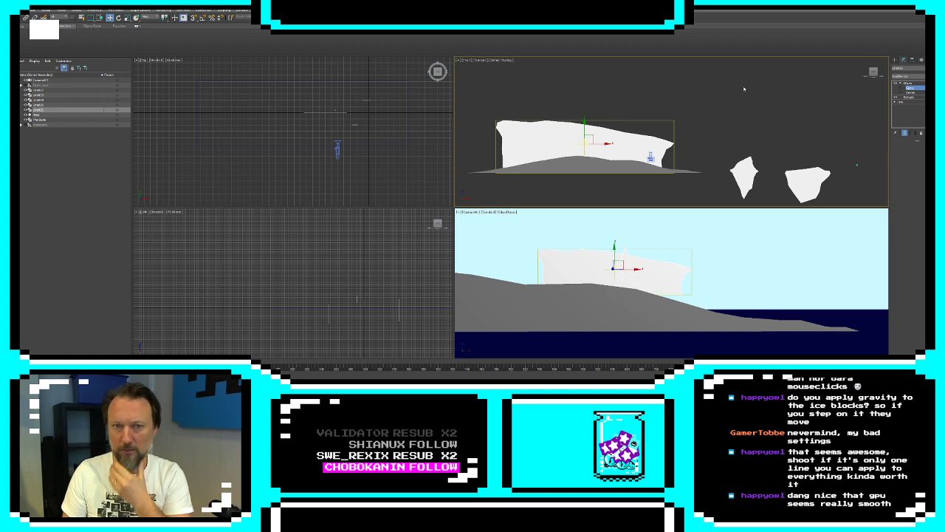
right_click(408, 146)
click(895, 60)
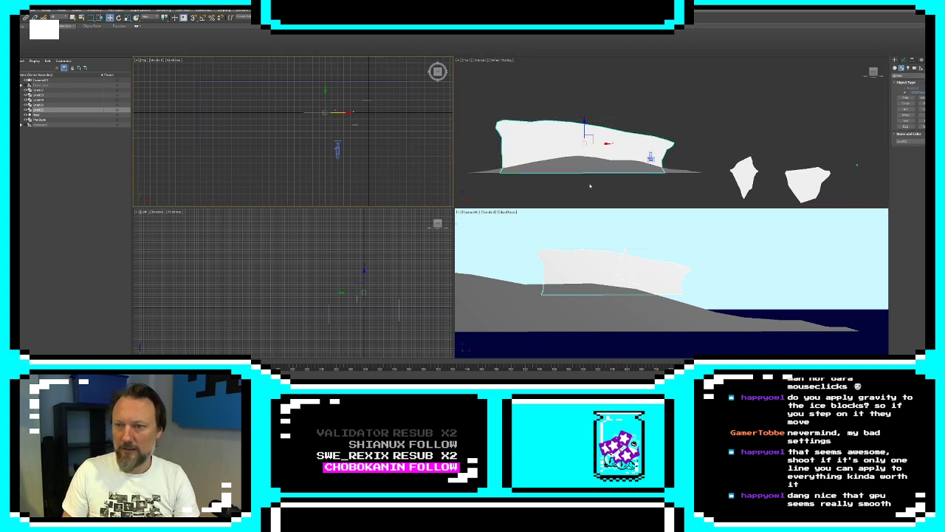
Extend the sea plane by moving its far vertices further back, and shift the camera sideways toward the landmass's tapered tip
click(408, 149)
click(408, 144)
scroll(408, 145, down, 4)
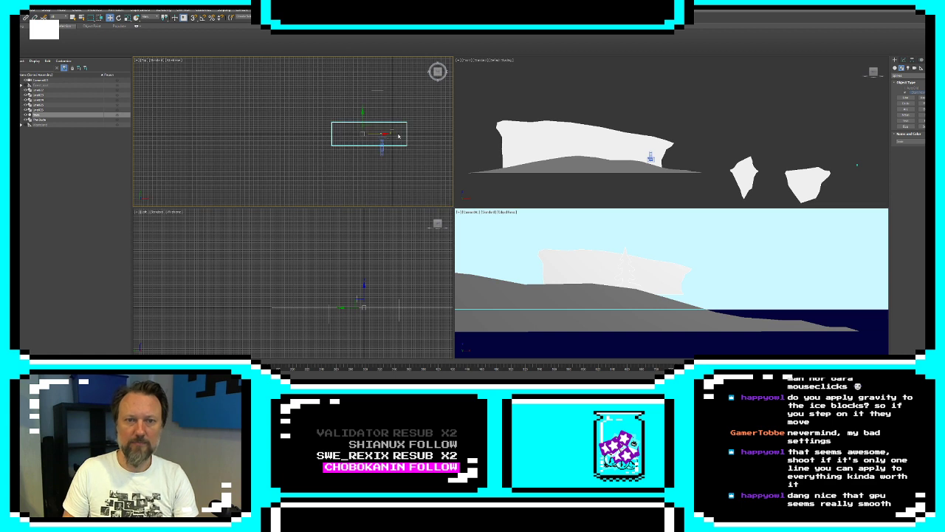
click(903, 60)
click(903, 153)
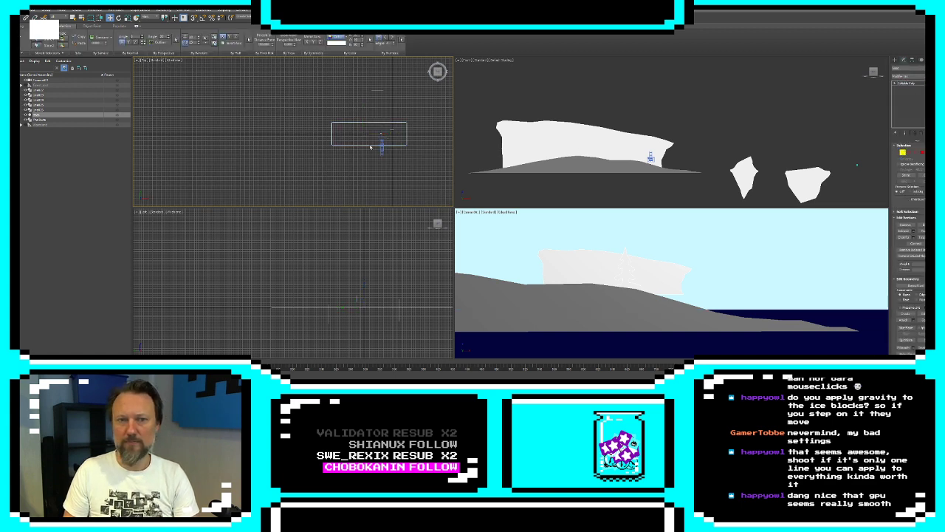
drag(369, 107, 357, 70)
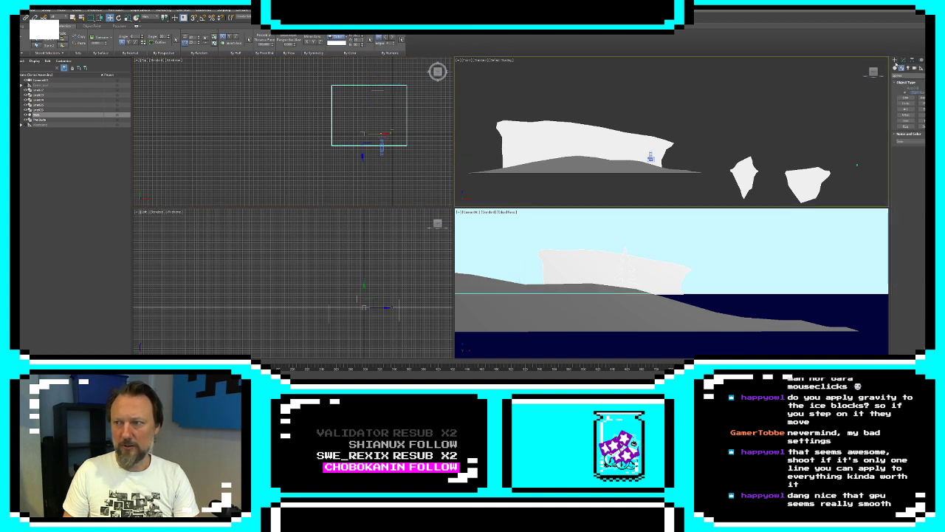
click(650, 157)
drag(655, 157, 714, 159)
Edit the ice shelf's base spline at vertex level, moving its far-end vertices outward to lengthen it and respacing the top vertices
click(621, 271)
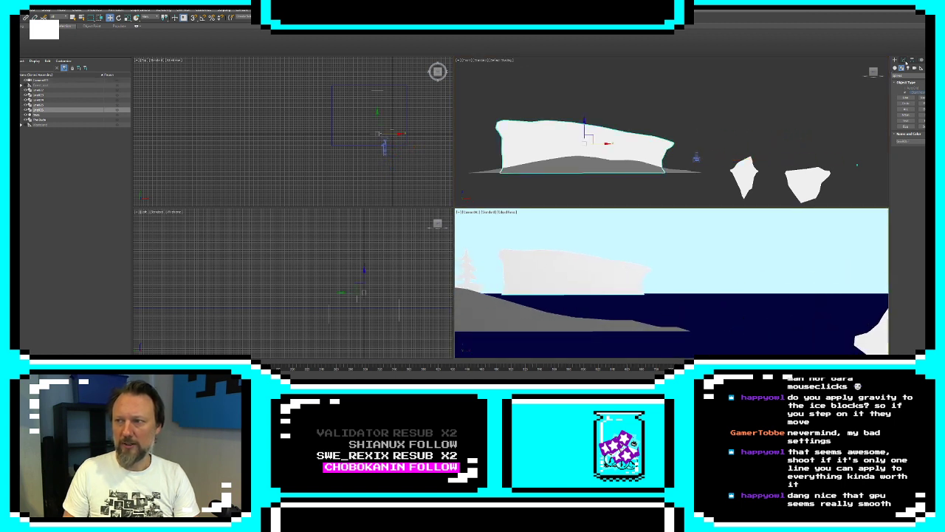
click(896, 103)
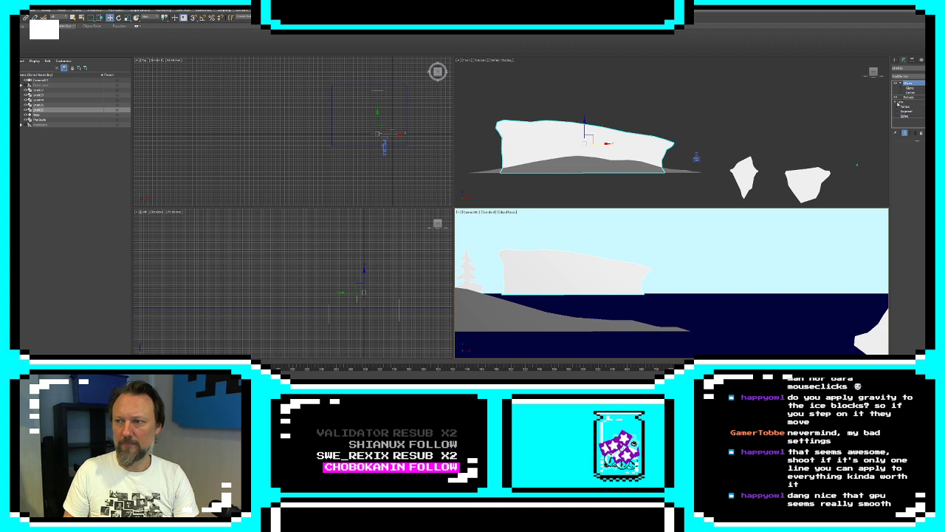
click(905, 107)
middle_drag(460, 112, 626, 109)
drag(626, 108, 682, 180)
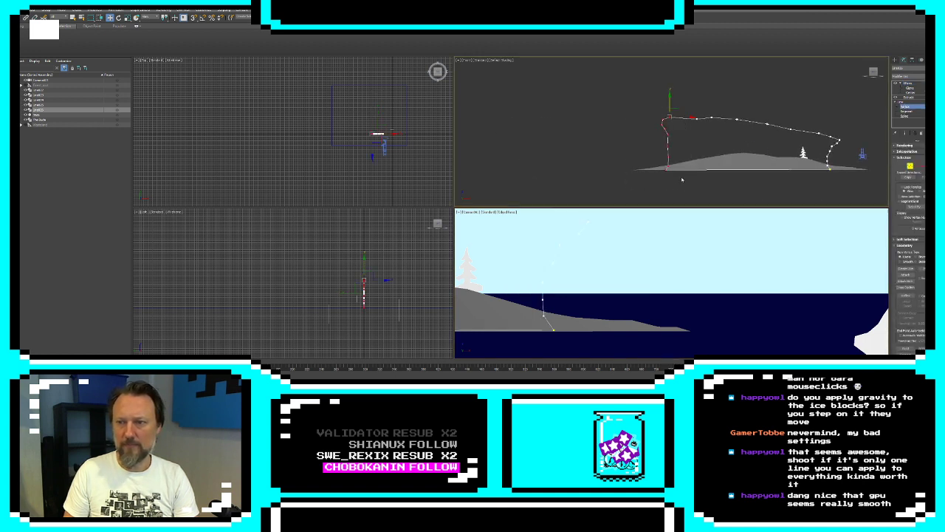
drag(688, 118, 607, 108)
click(543, 100)
click(696, 119)
drag(537, 105, 592, 121)
click(572, 111)
click(698, 119)
click(702, 139)
drag(737, 119, 726, 122)
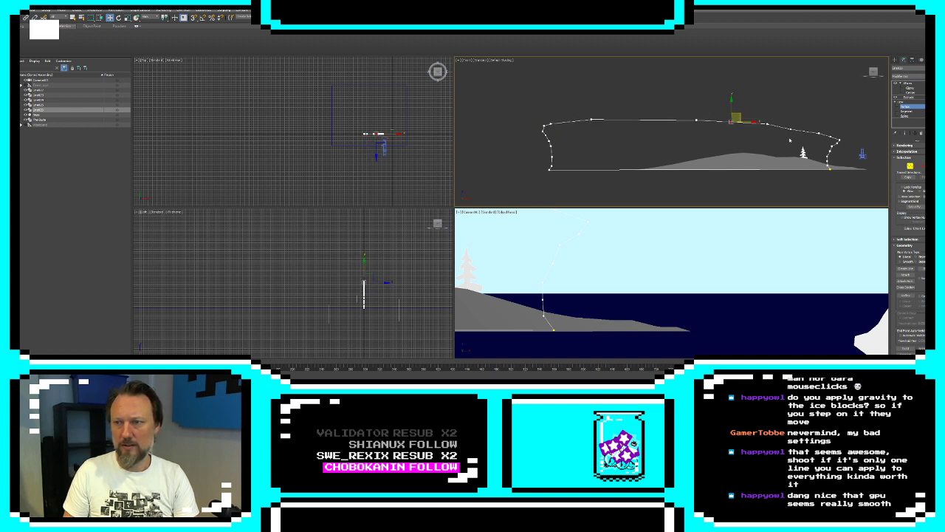
Reshape the ice shelf's seaward end by raising its upper vertices and reducing the overhang, and leave vertex editing
drag(810, 148, 792, 127)
click(838, 141)
click(839, 133)
click(835, 138)
click(834, 140)
click(803, 131)
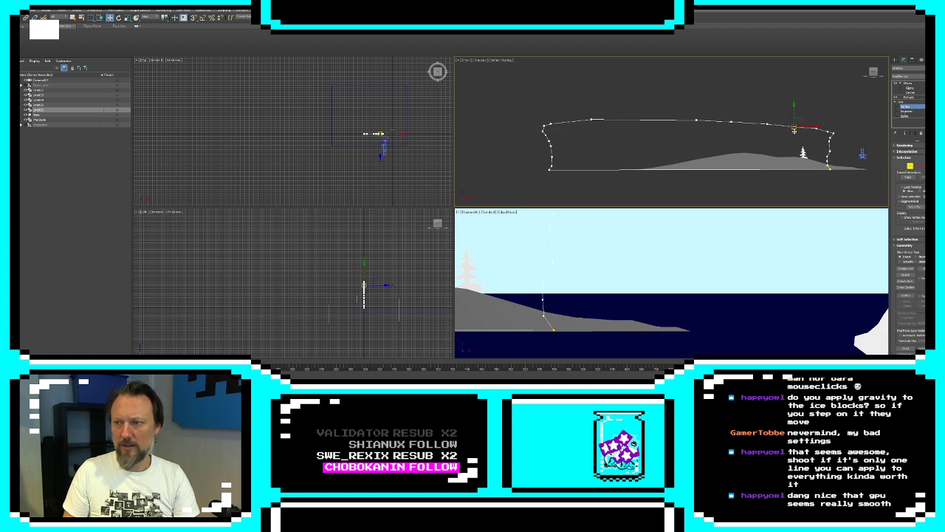
click(796, 133)
click(894, 60)
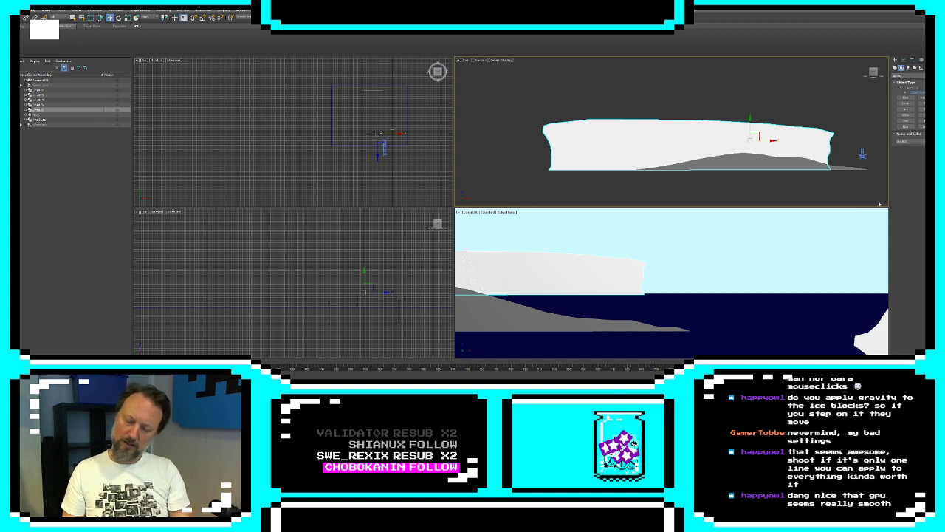
Nudge the camera sideways toward the ice shelf and check the tree's placement against it
click(862, 155)
middle_drag(862, 155, 647, 155)
mouse_move(668, 157)
mouse_down()
mouse_move(773, 171)
mouse_move(662, 173)
mouse_up()
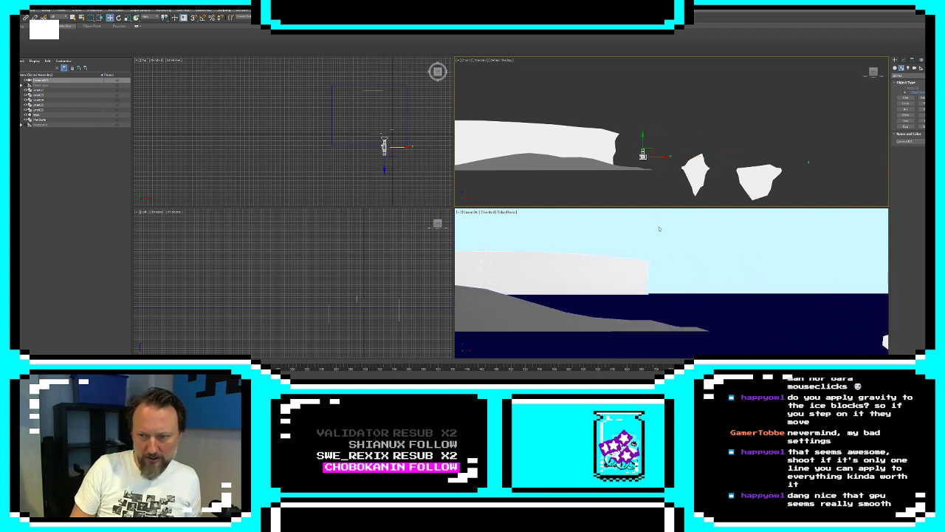
click(484, 267)
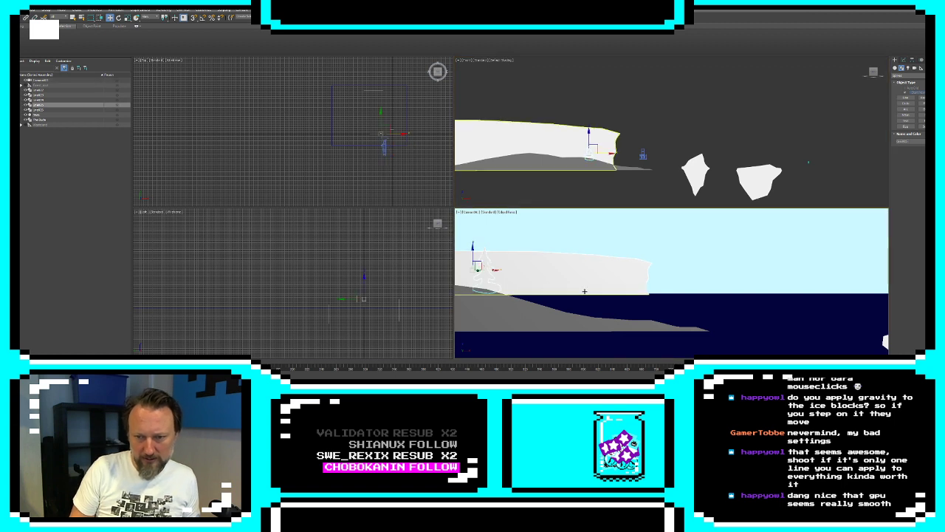
click(804, 123)
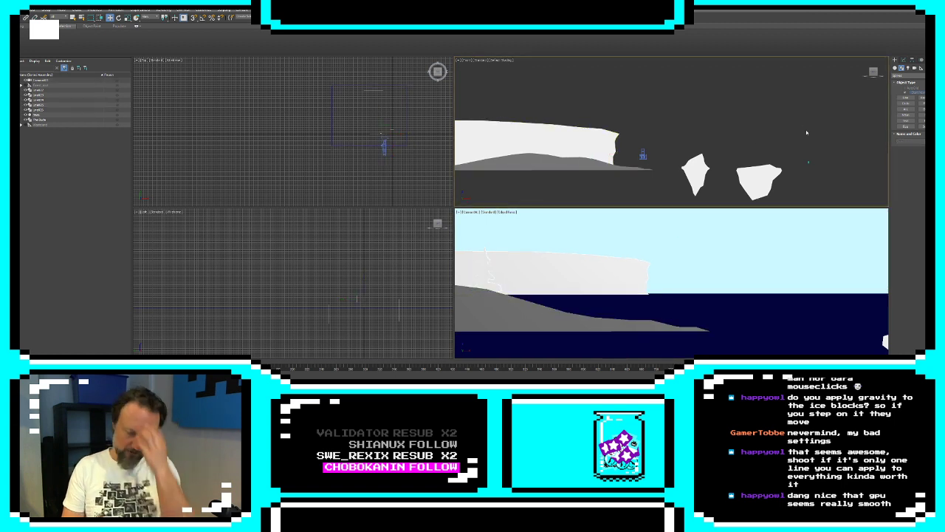
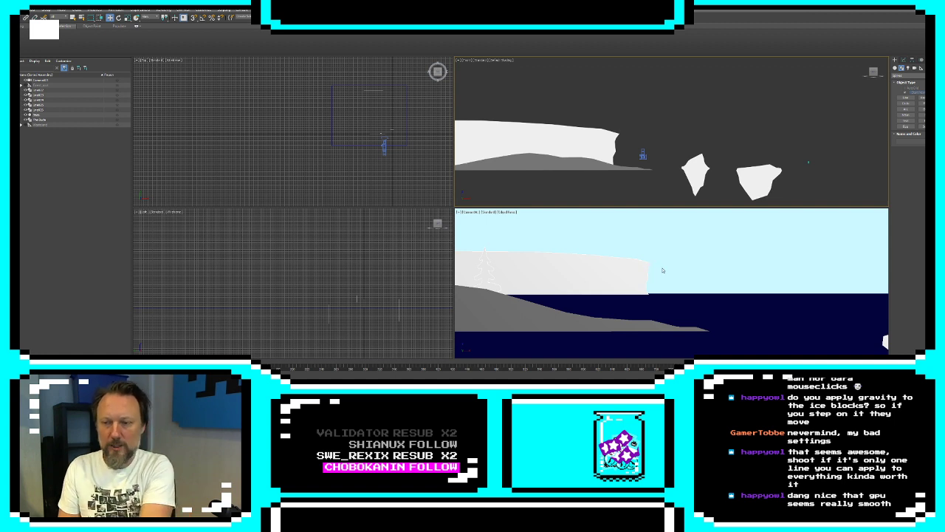
Shift the camera sideways along the landmass until the tree and the ice shelf behind it are in frame
click(644, 155)
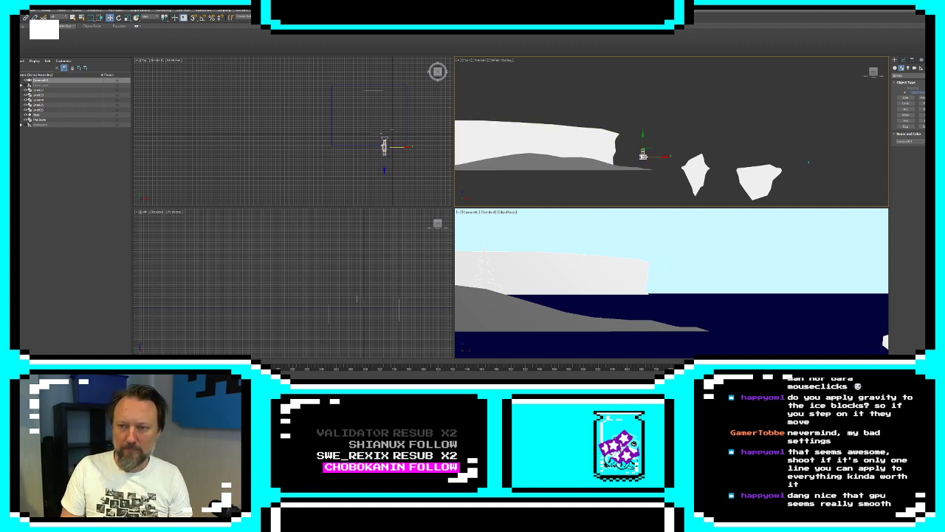
drag(664, 157, 563, 155)
click(580, 291)
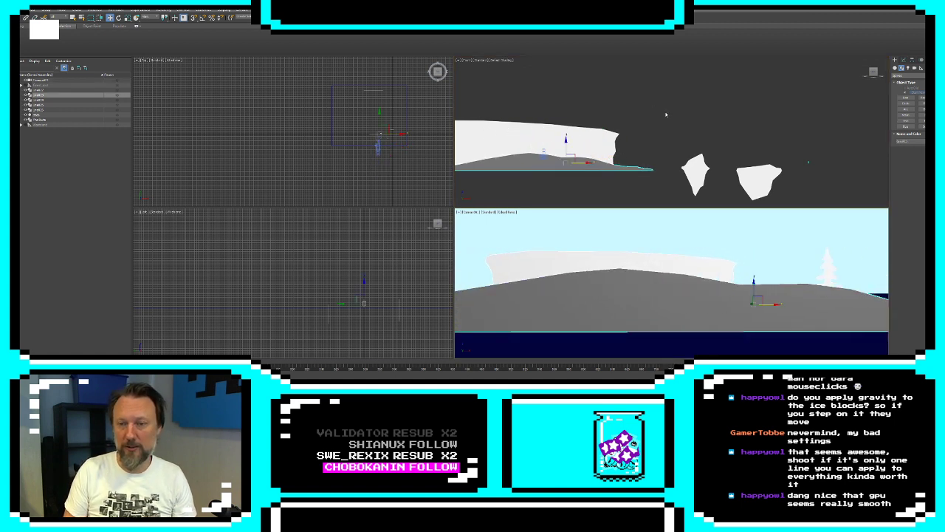
middle_drag(642, 140, 673, 157)
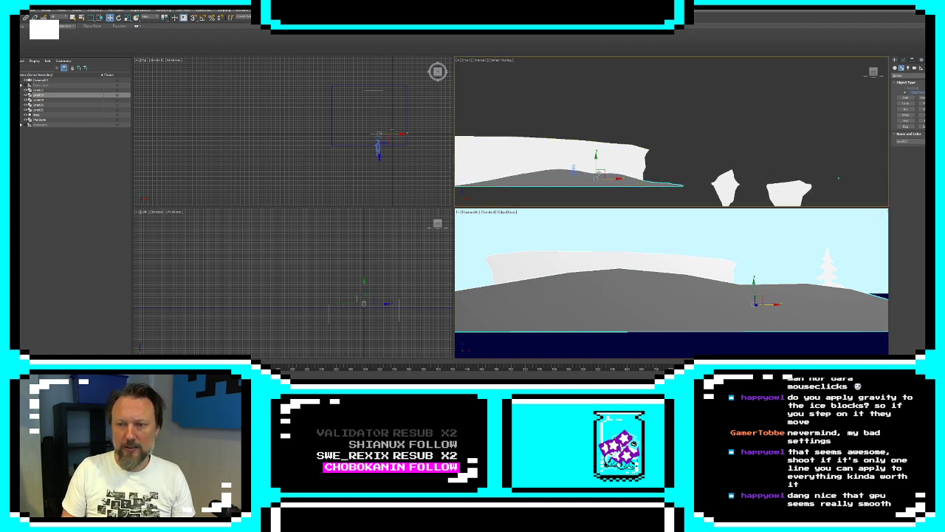
middle_drag(612, 173, 667, 169)
scroll(666, 169, up, 3)
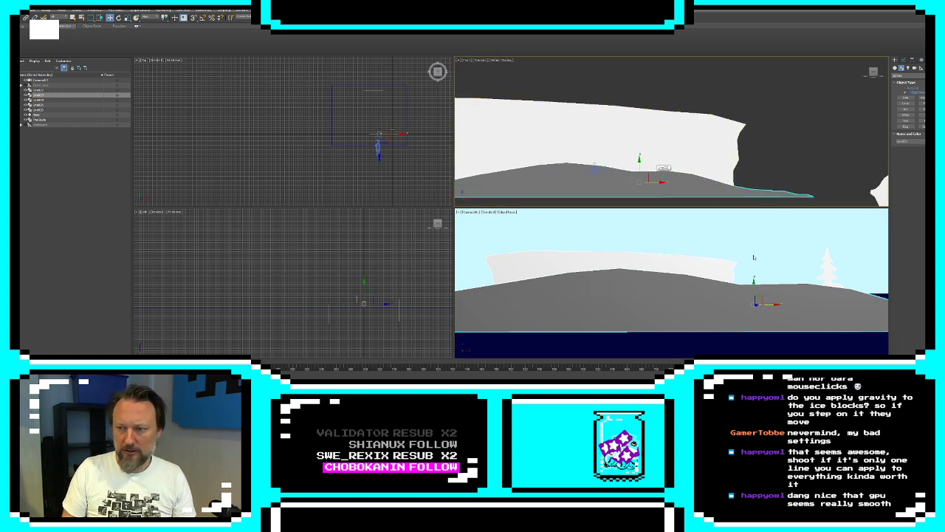
Change the tree's object color to black and deselect it
click(824, 265)
click(931, 141)
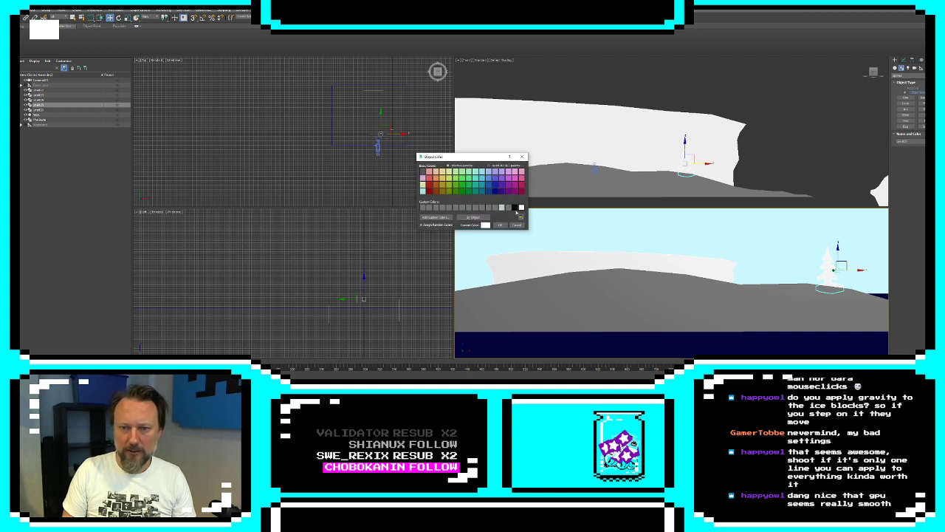
click(515, 208)
click(500, 224)
click(770, 257)
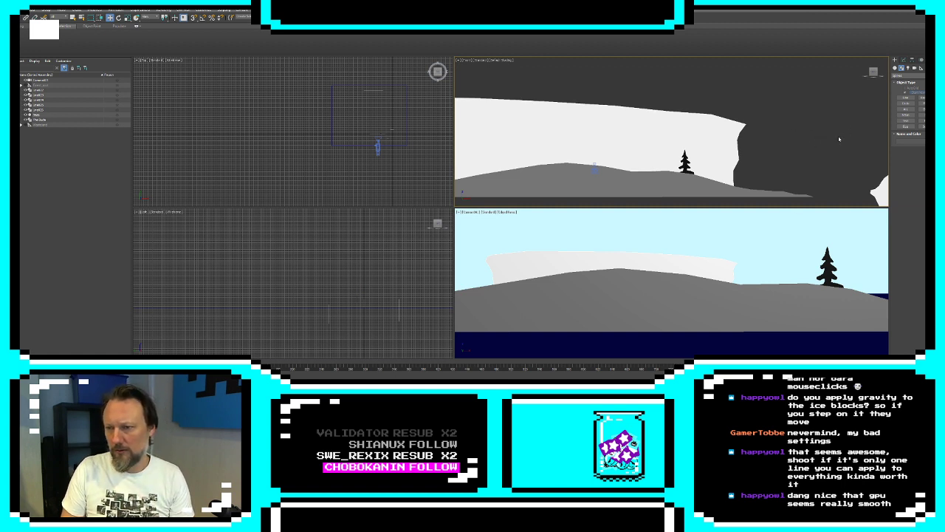
Start a line at the inland end of the landmass and trace a stepped hillside rising to a peak beyond the ice shelf
click(601, 164)
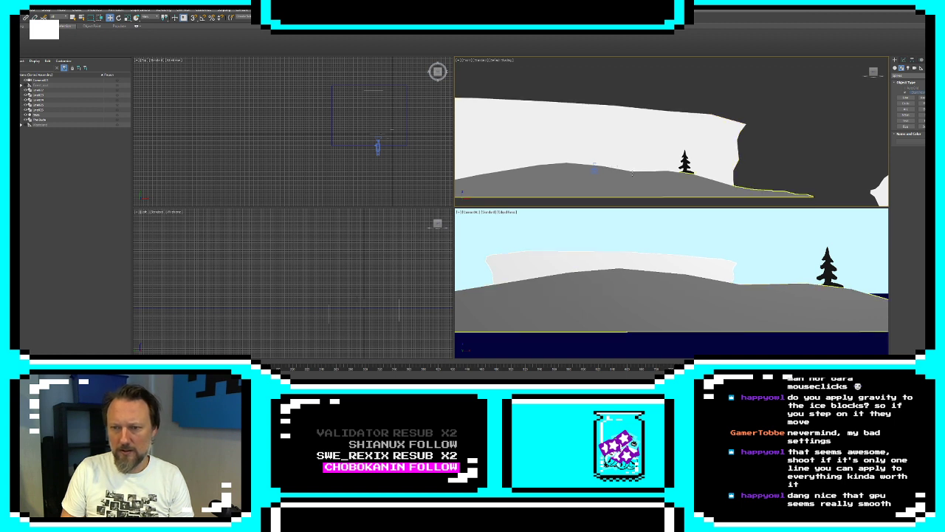
click(692, 194)
key(z)
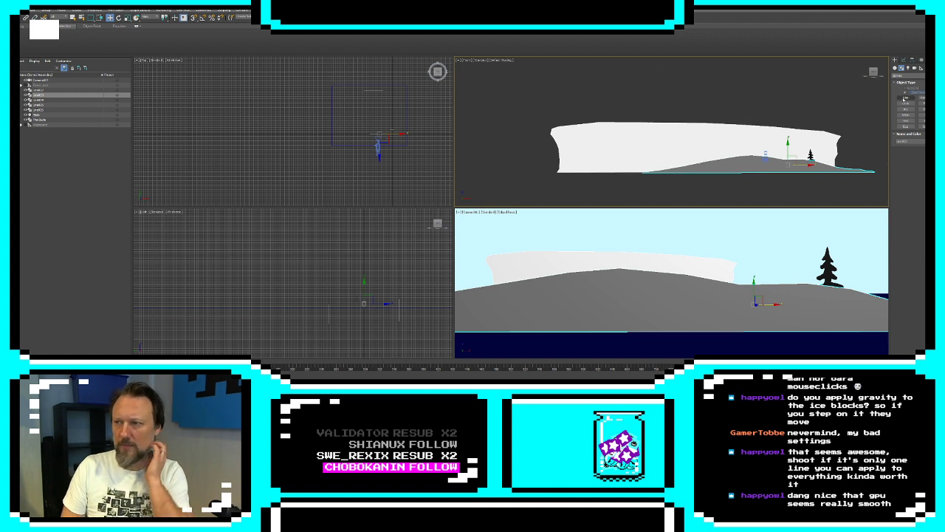
click(907, 99)
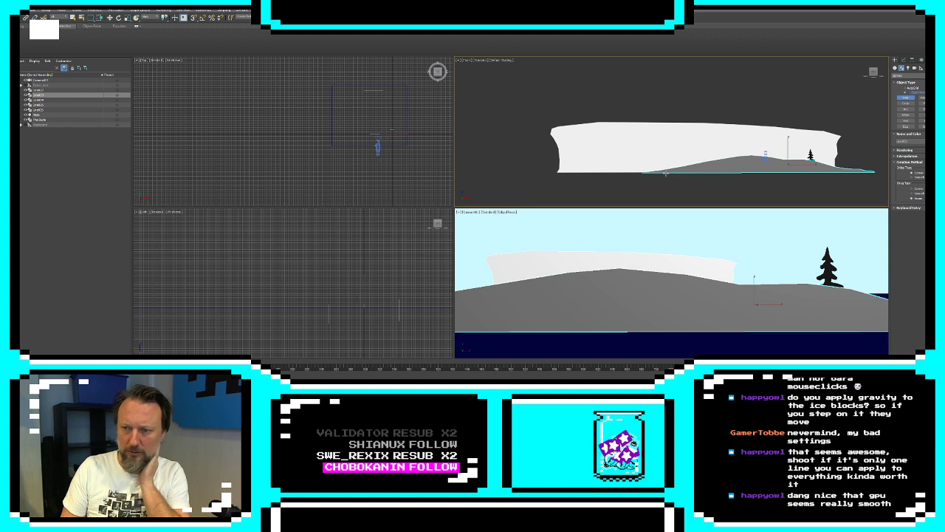
middle_drag(666, 173, 766, 175)
click(766, 174)
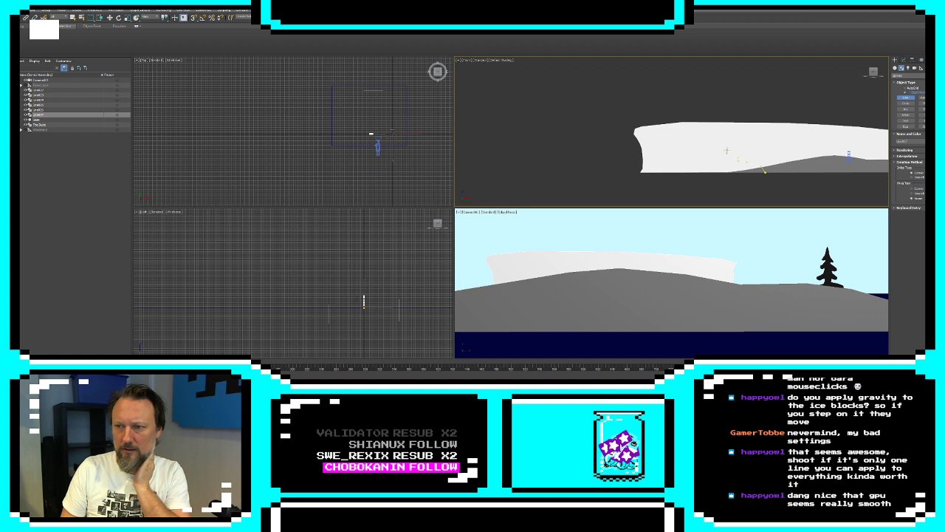
click(674, 133)
click(656, 126)
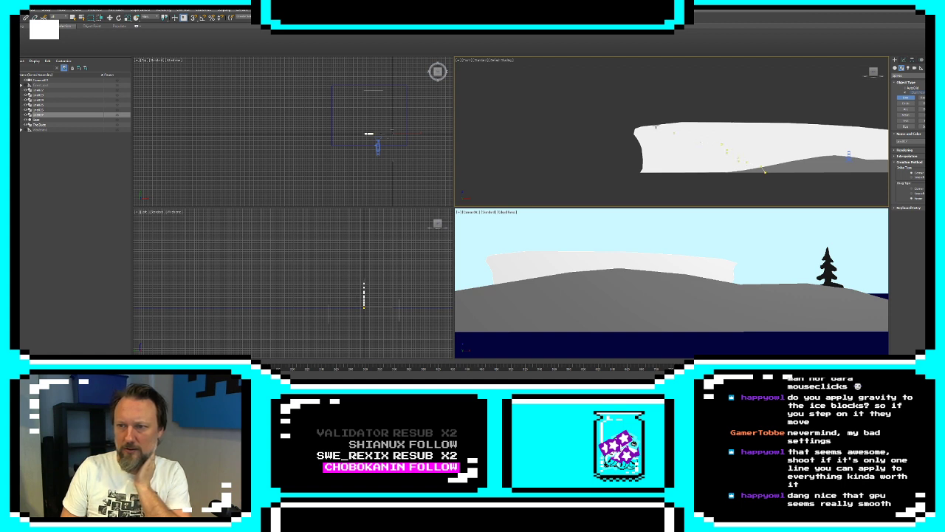
click(632, 119)
click(591, 101)
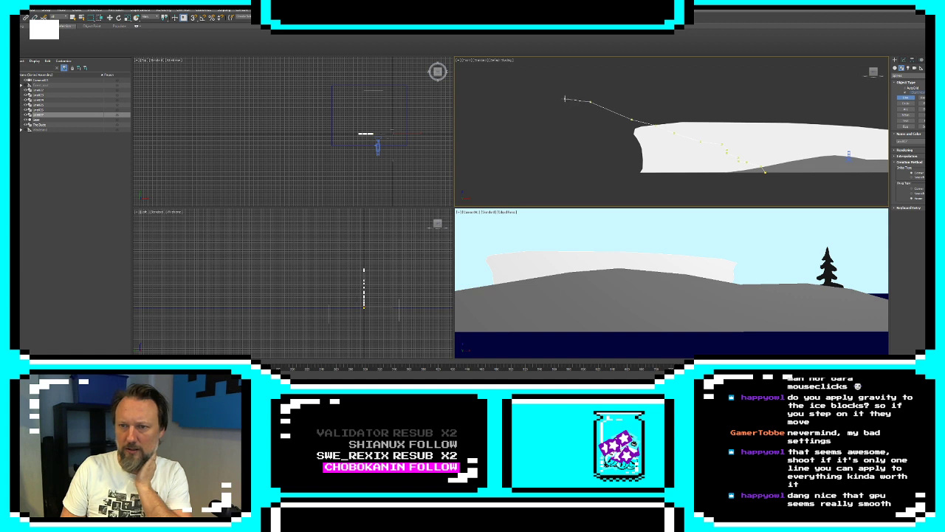
click(565, 98)
click(534, 90)
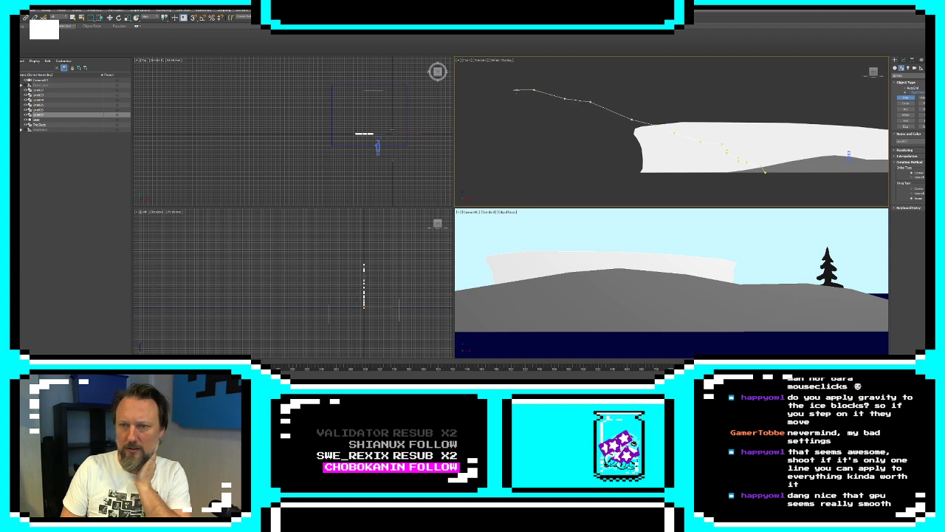
Trace the hill's steep cliff side down to sea level and close the spline along its base
click(516, 96)
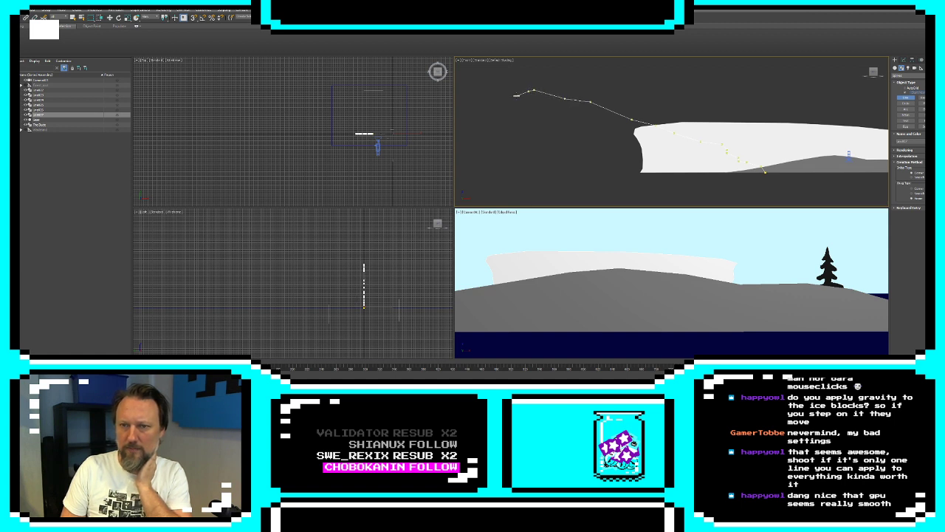
click(513, 110)
click(514, 142)
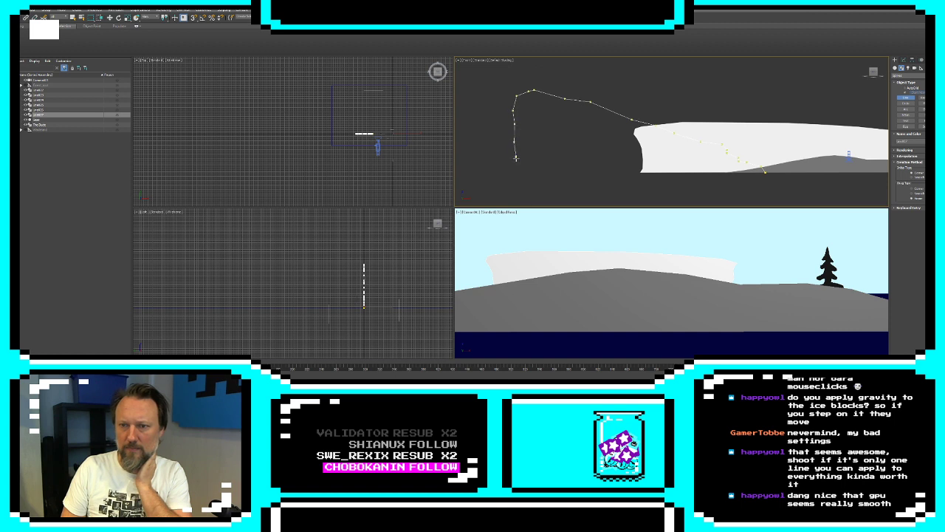
click(517, 157)
click(515, 173)
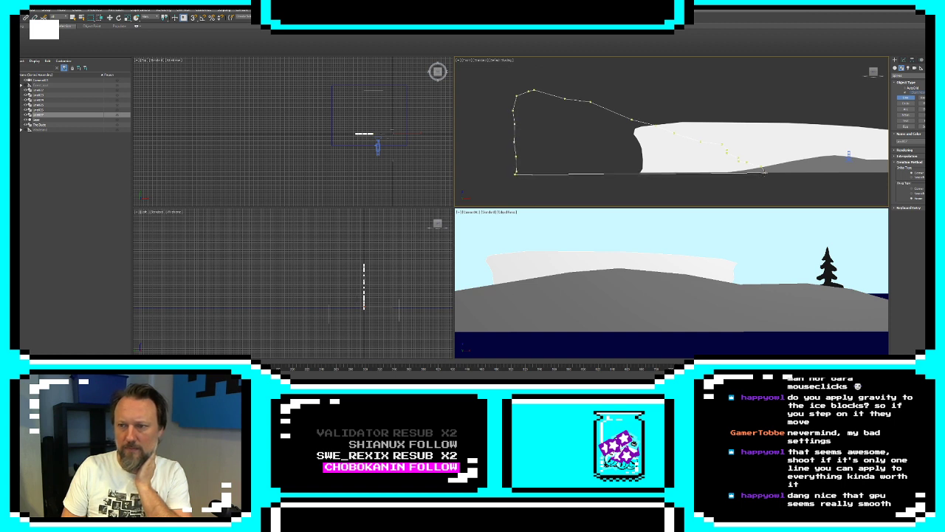
click(765, 171)
click(473, 212)
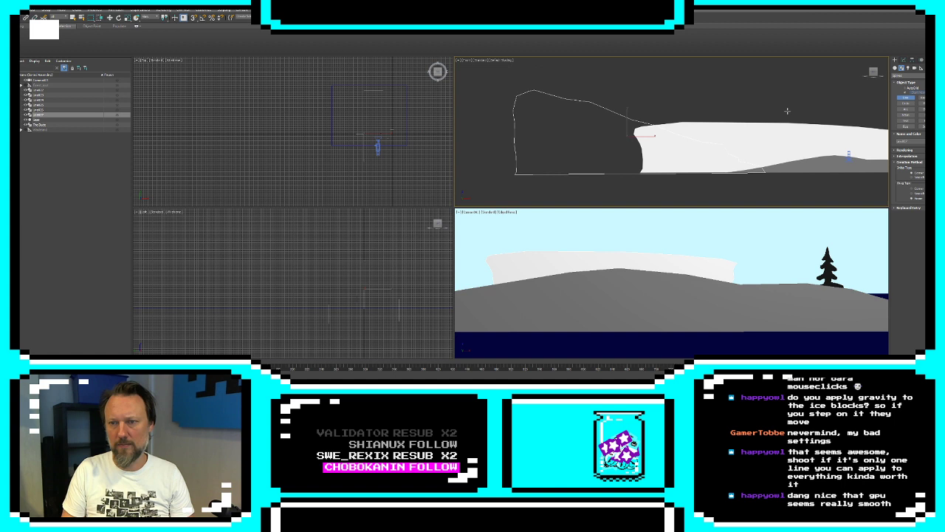
Extrude the closed hill outline into a surface and recolor it the same gray as the landmass
click(902, 67)
click(902, 318)
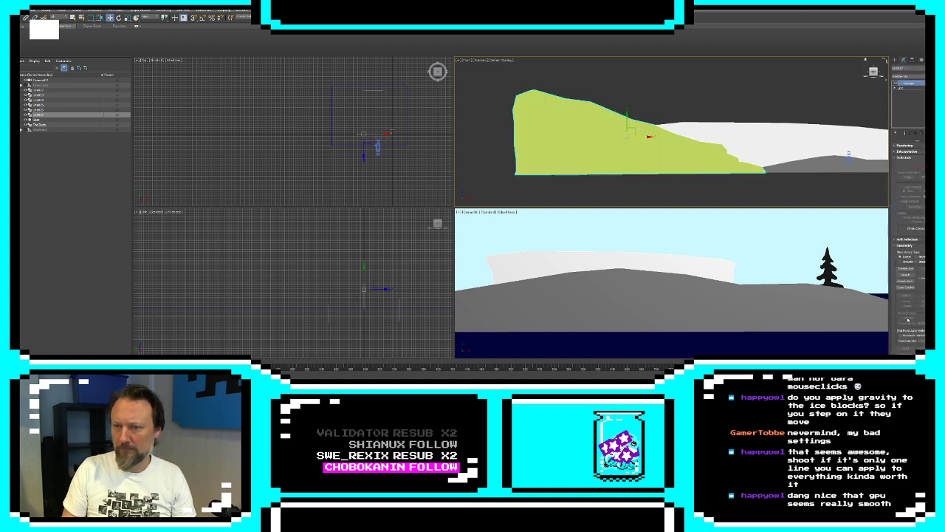
click(935, 68)
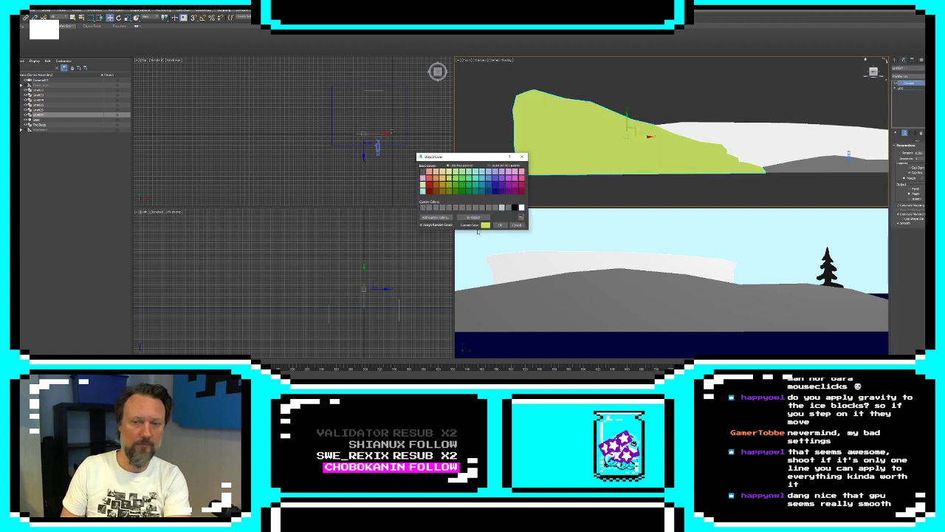
click(507, 207)
click(503, 225)
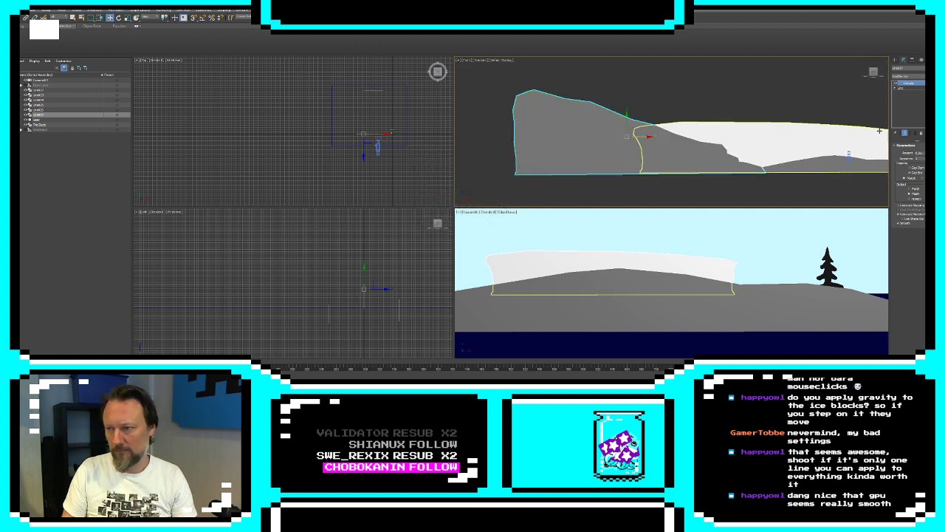
click(895, 59)
click(773, 95)
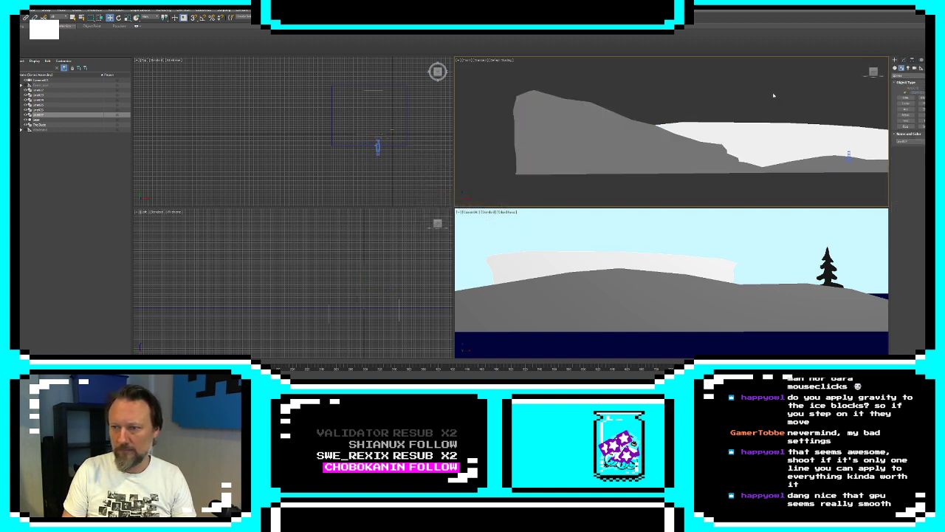
Move the camera inland and up to the new hill's upper slope, just below its peak
click(848, 155)
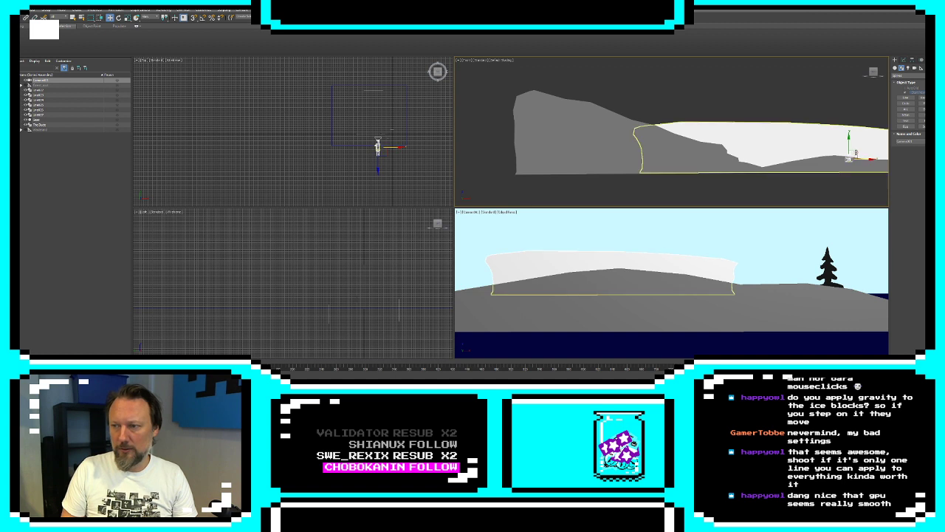
click(850, 153)
click(849, 153)
drag(849, 151, 626, 98)
drag(620, 93, 579, 87)
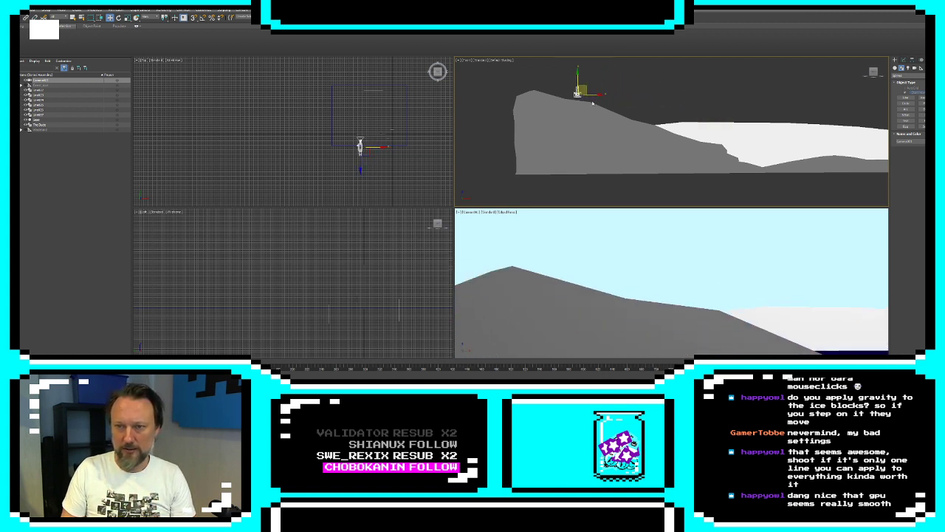
Start a mountain outline at sea level beyond the hill's cliff, tracing a steep cliff face and the beginning of the slope above it
scroll(626, 122, down, 5)
middle_drag(626, 121, 745, 160)
click(906, 97)
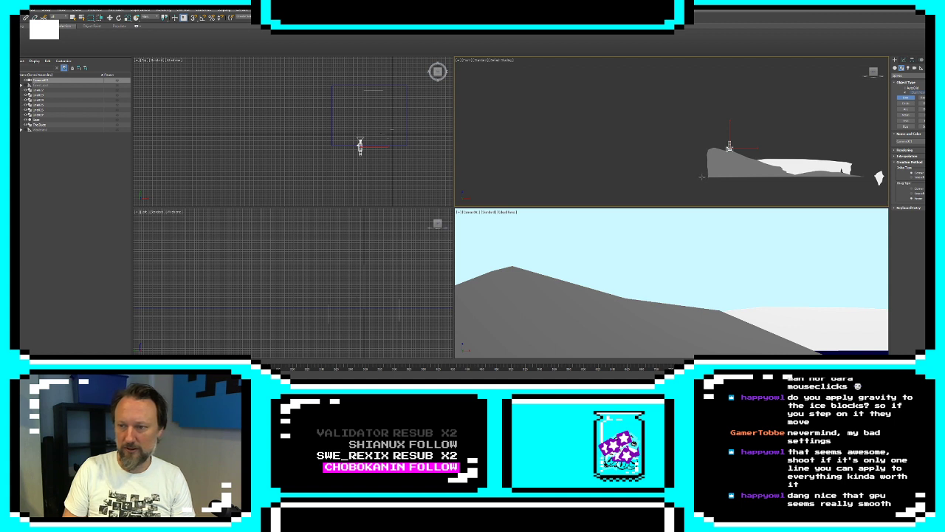
click(702, 176)
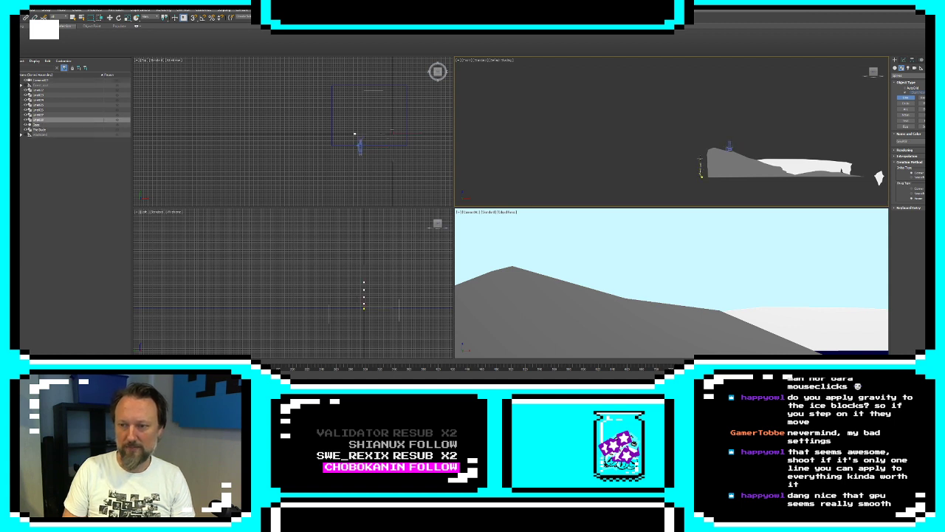
click(700, 153)
click(700, 148)
click(699, 144)
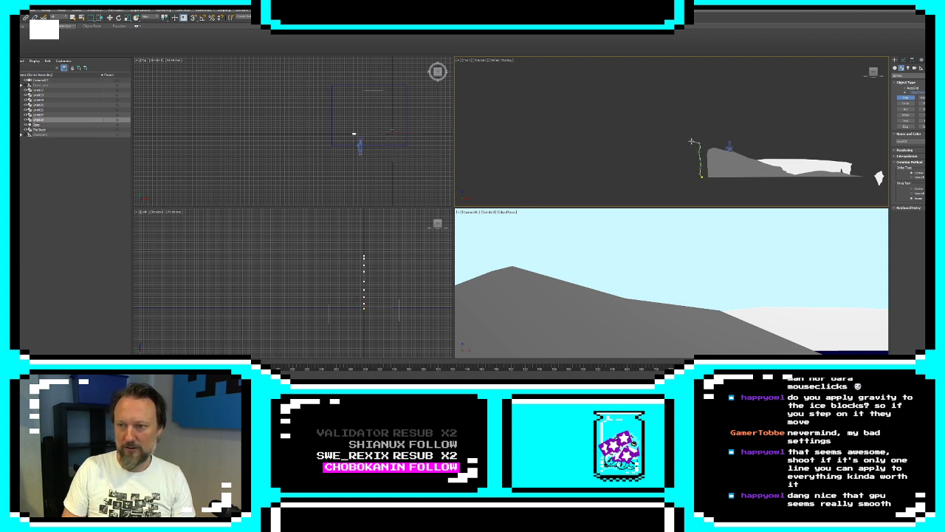
click(691, 140)
click(676, 130)
click(670, 131)
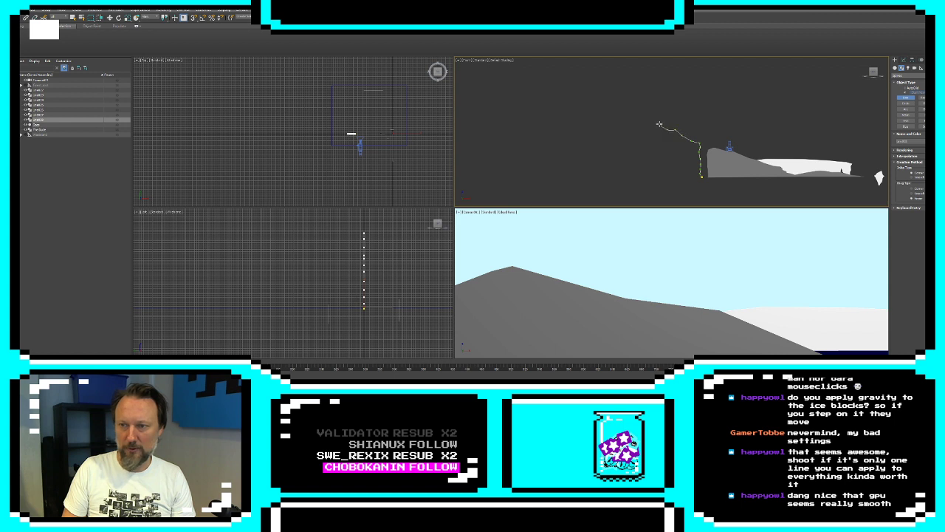
Continue the mountain outline with a jagged slope climbing to a tall summit
click(660, 124)
click(654, 120)
click(648, 113)
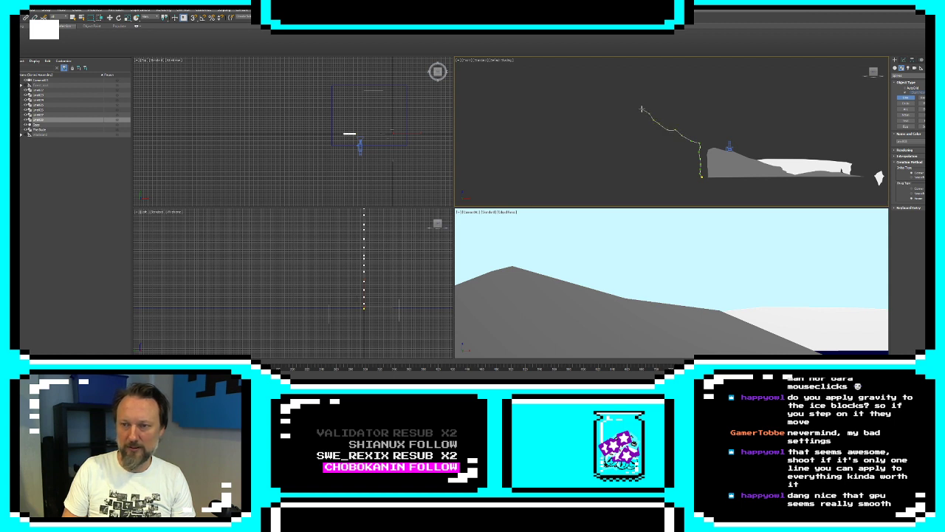
click(642, 109)
click(636, 109)
click(626, 103)
click(618, 96)
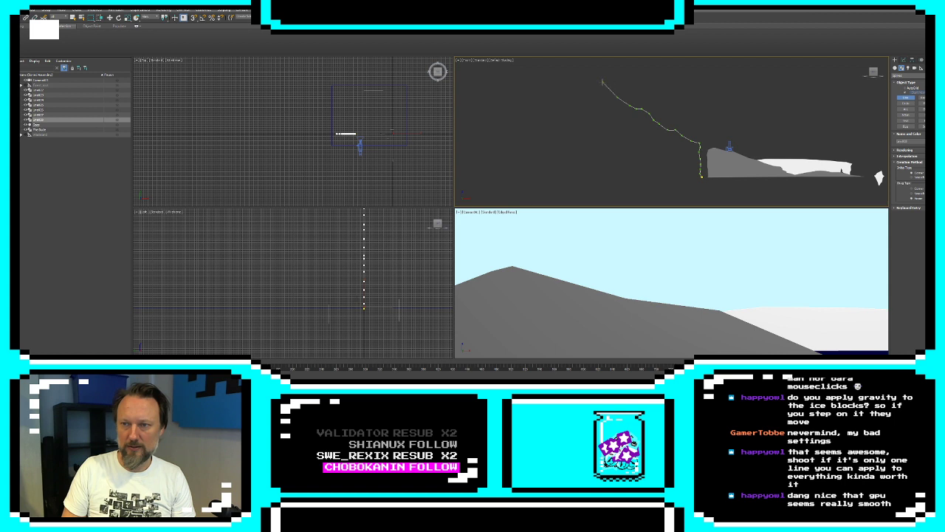
click(602, 80)
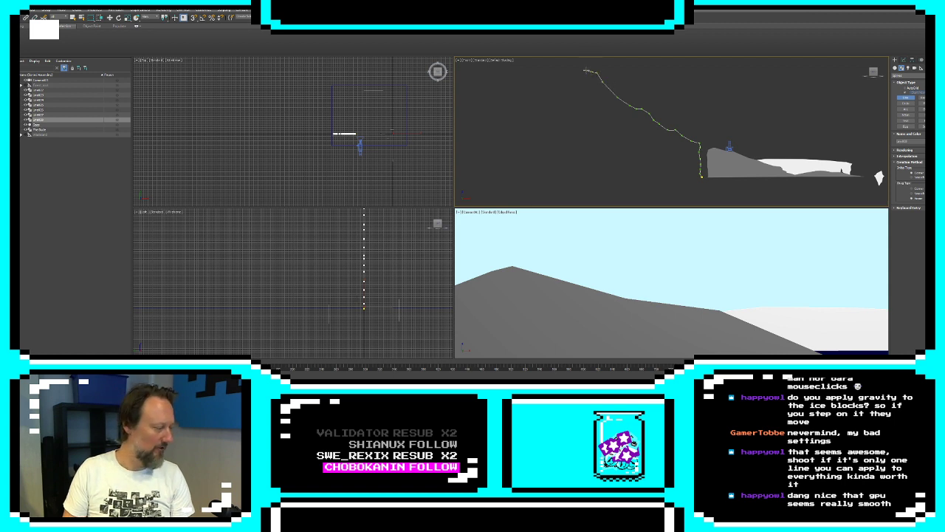
click(588, 70)
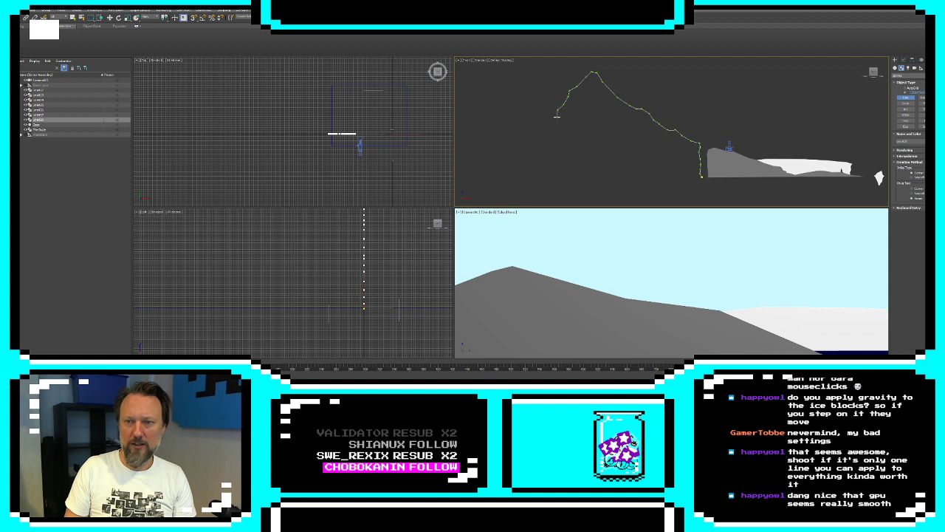
Trace the mountain's far side down to sea level and close the spline along its base
click(555, 135)
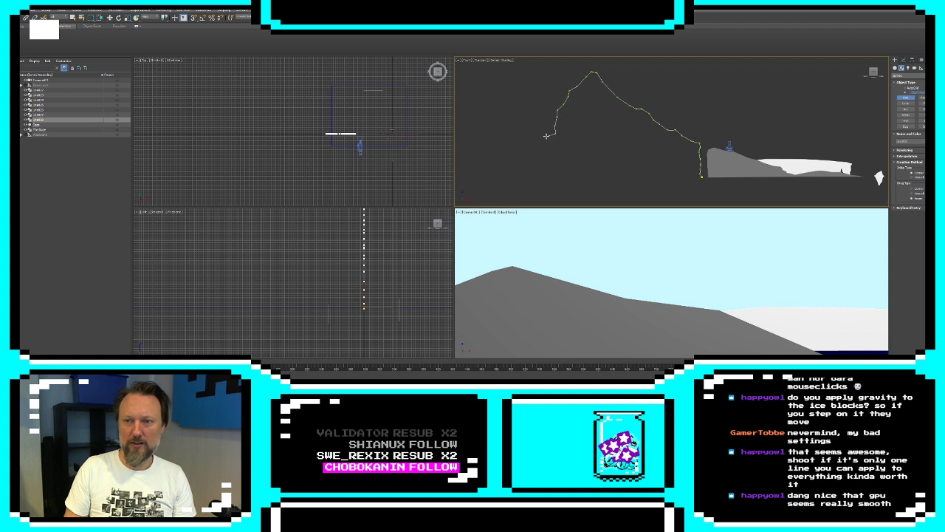
click(541, 177)
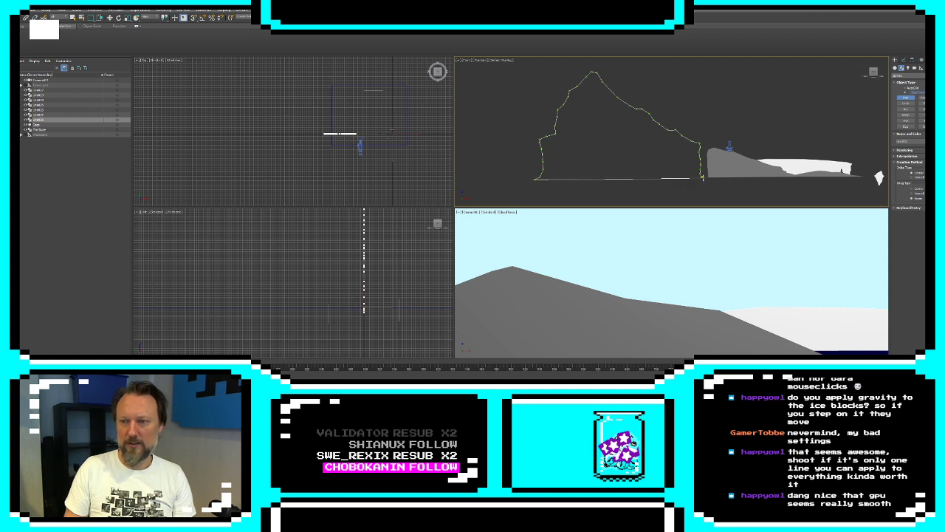
click(701, 177)
click(471, 214)
Extrude the closed mountain outline and set its object colour to gray
click(902, 67)
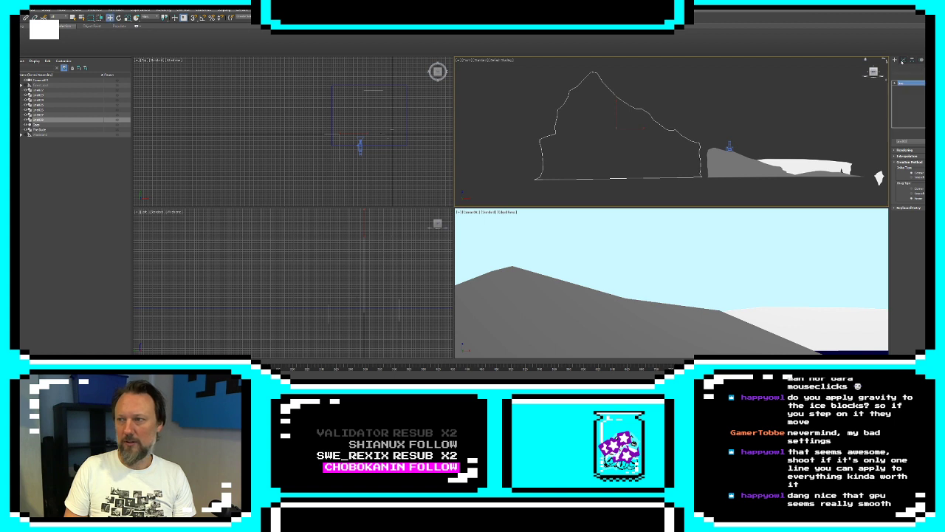
click(910, 75)
scroll(910, 145, down, 10)
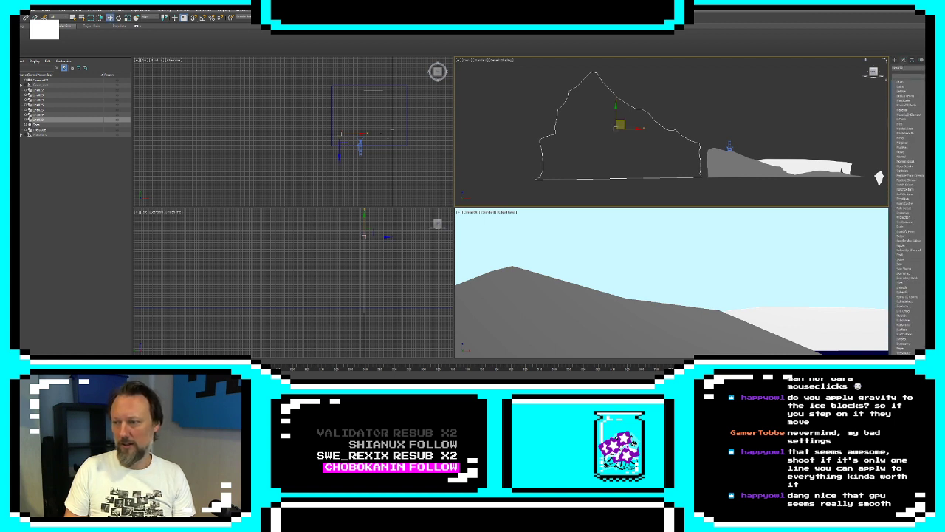
scroll(910, 143, up, 10)
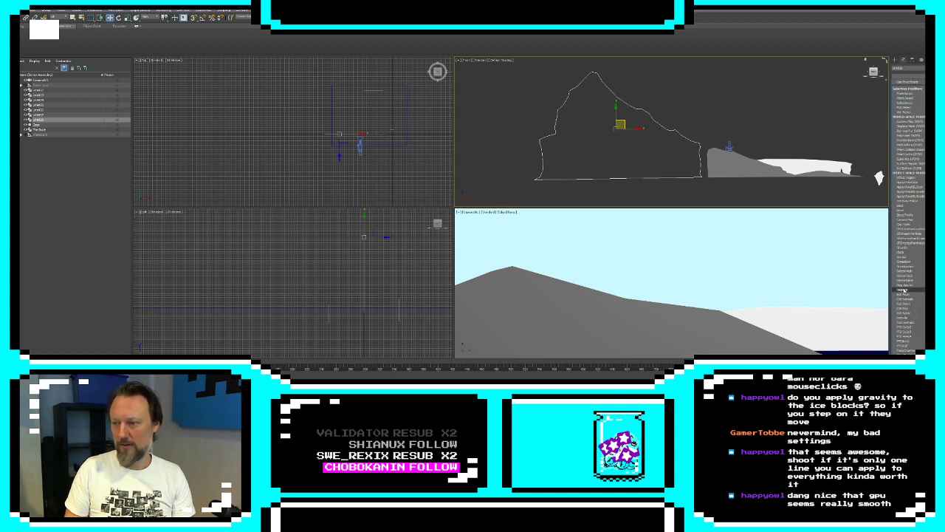
click(909, 314)
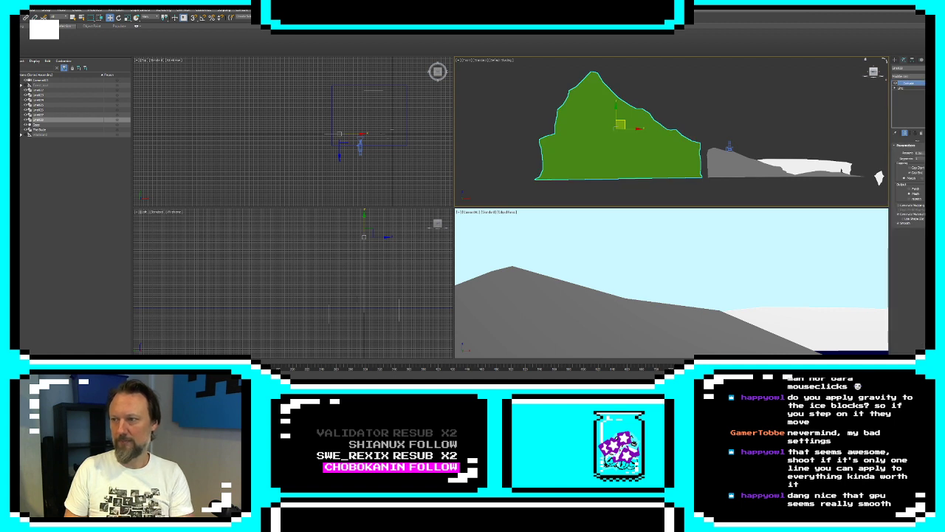
click(933, 68)
click(508, 208)
click(499, 226)
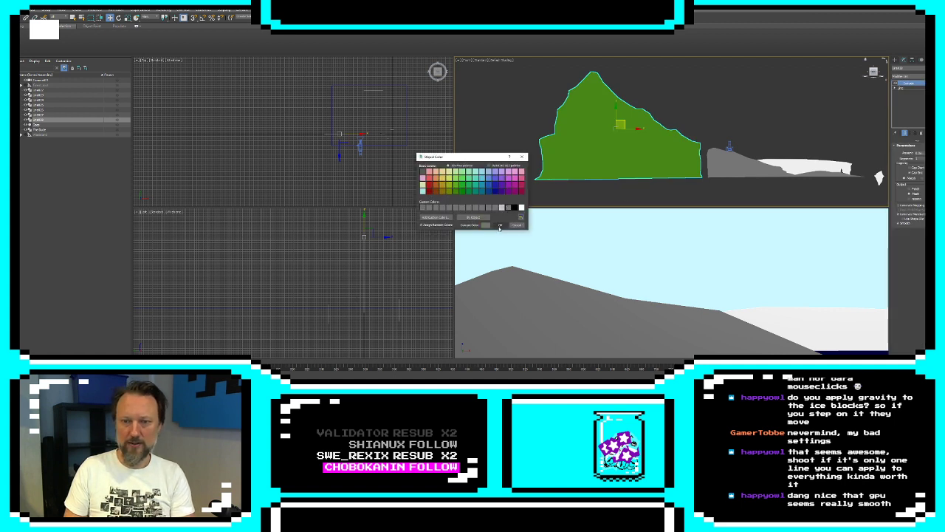
Move the camera past the hill and up the mountain's slope to beside its summit
click(731, 146)
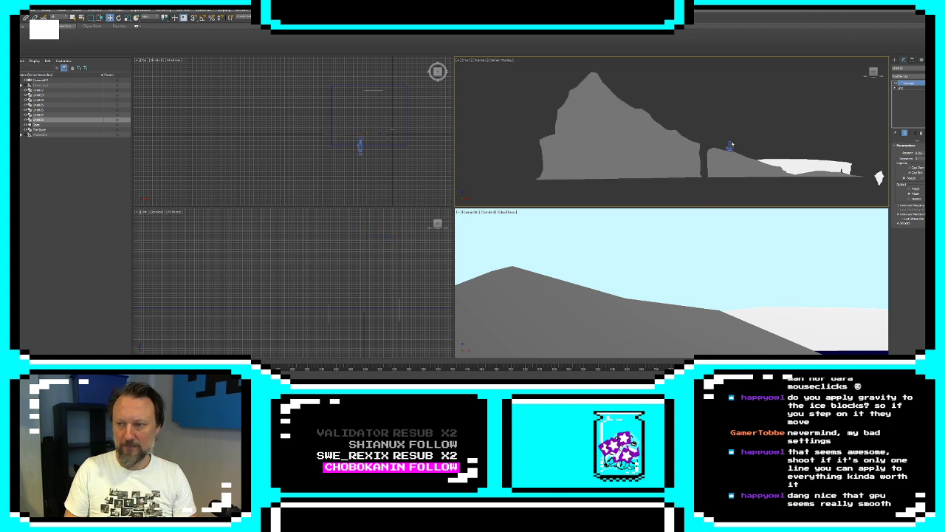
click(730, 146)
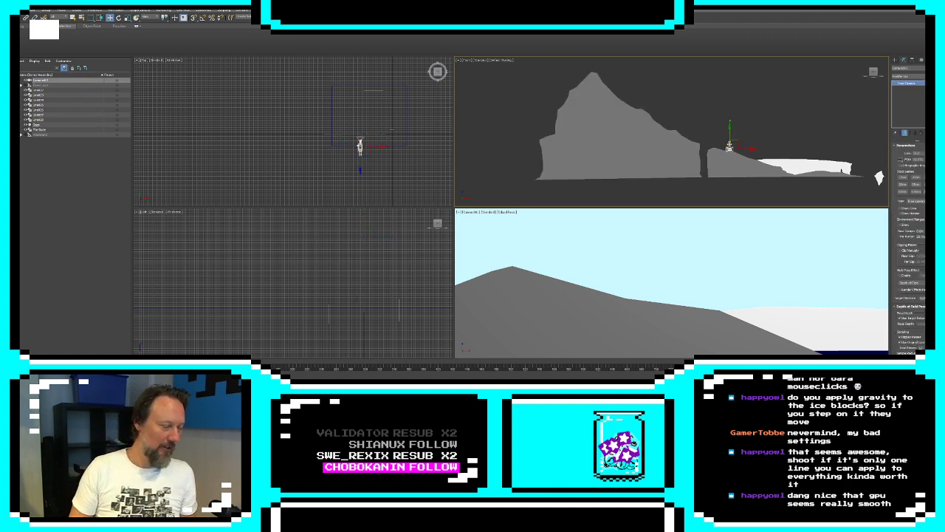
mouse_move(733, 144)
mouse_down()
mouse_move(883, 166)
mouse_move(798, 160)
mouse_move(722, 140)
mouse_up()
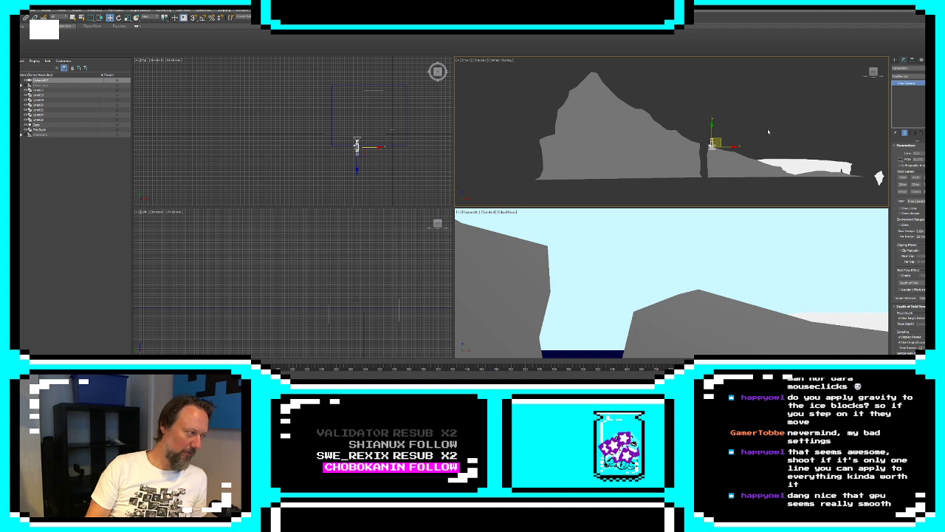
drag(716, 141, 608, 68)
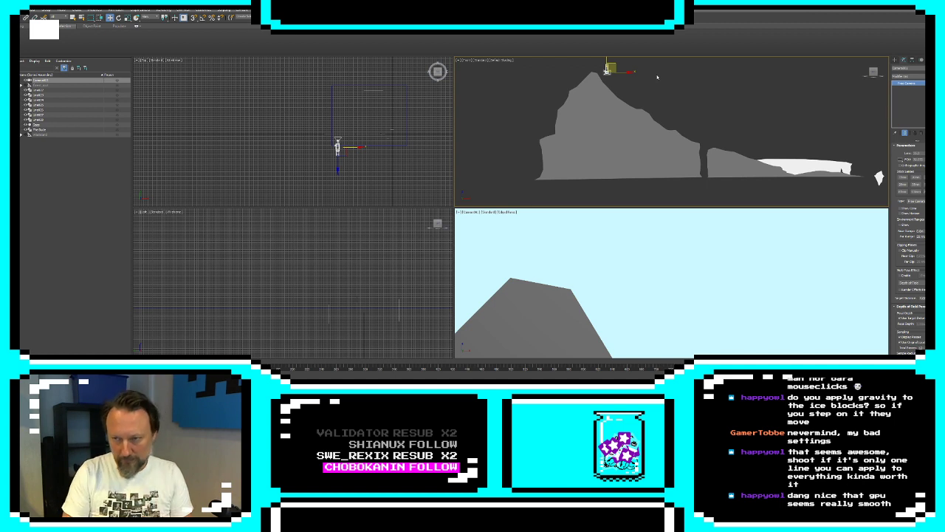
Start a treeline outline partway up the mountain's seaward slope, tracing zigzag treetops down along the slope's edge
click(895, 61)
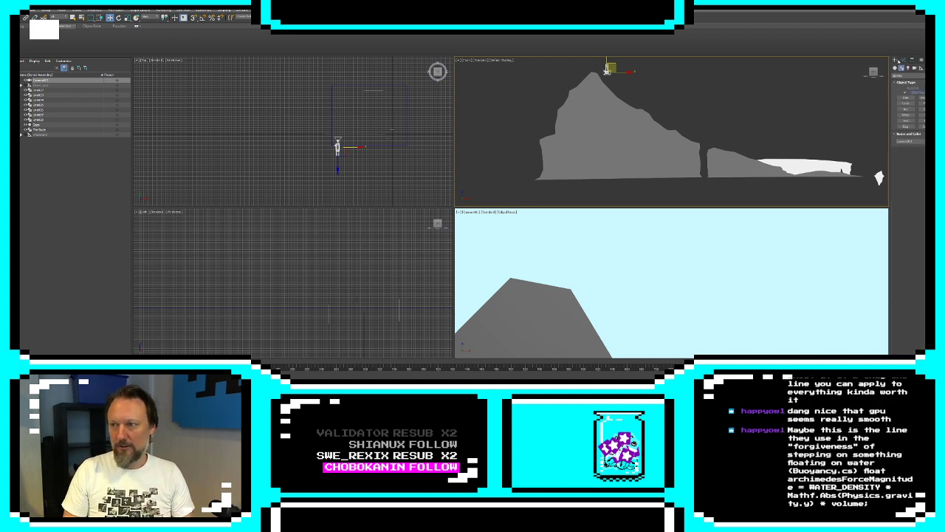
click(906, 98)
scroll(692, 119, up, 5)
middle_drag(693, 120, 601, 99)
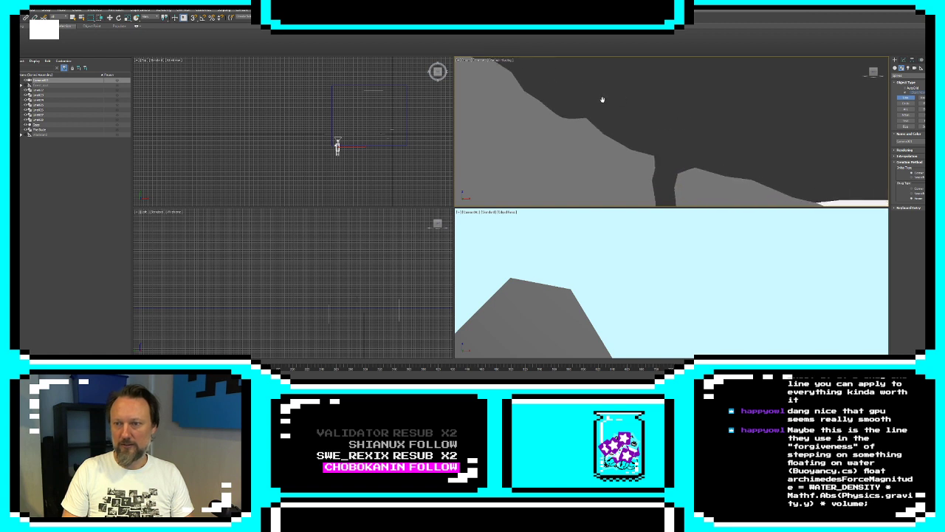
scroll(603, 100, down, 4)
scroll(559, 96, up, 4)
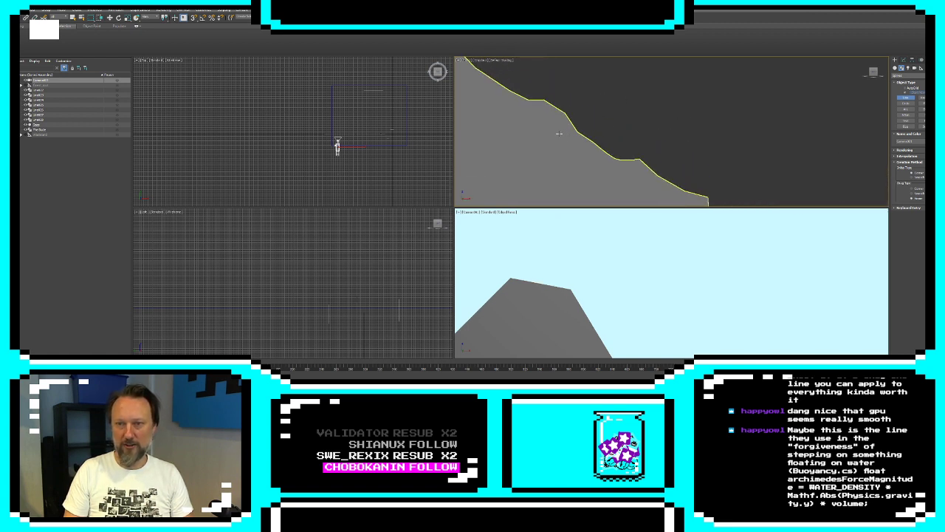
scroll(655, 135, down, 3)
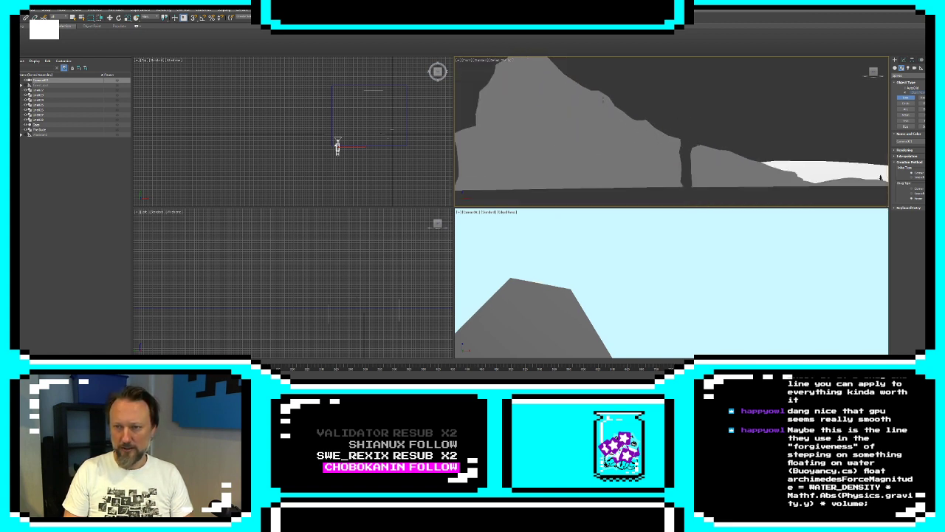
click(600, 99)
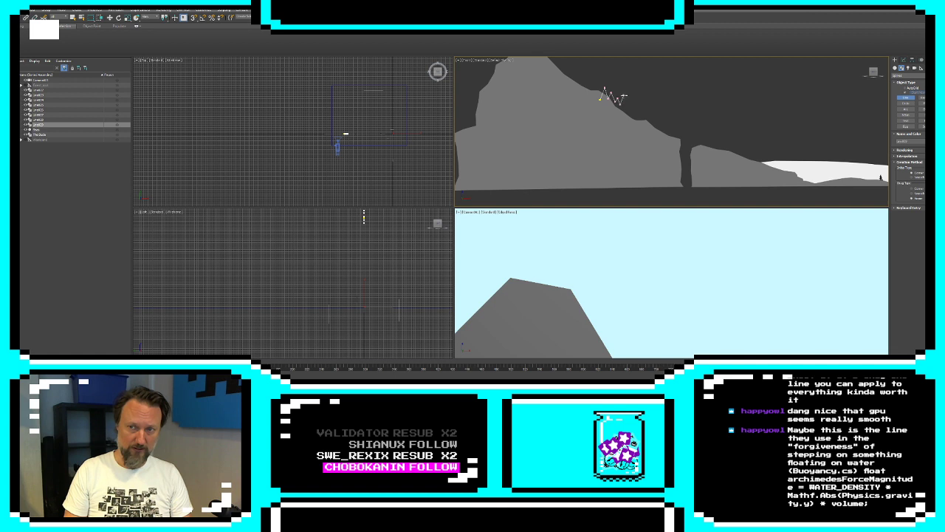
click(624, 95)
click(626, 104)
click(629, 110)
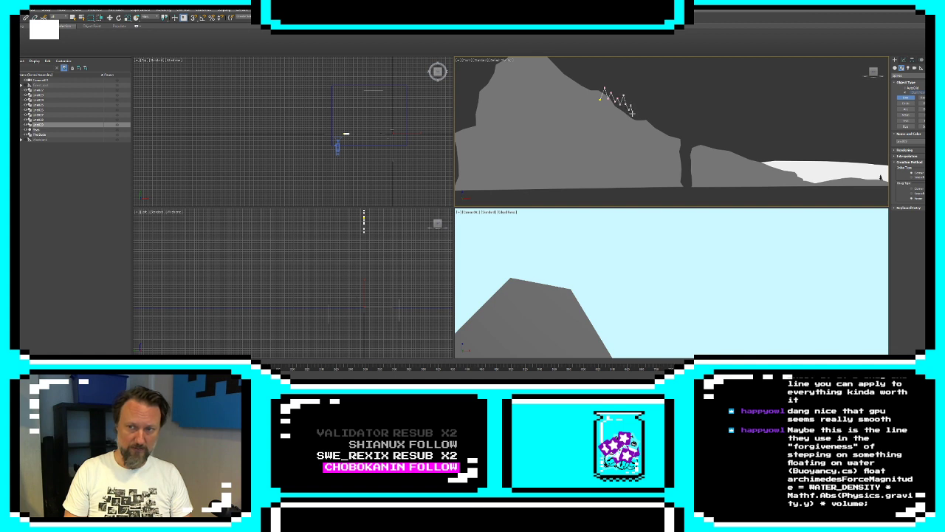
click(634, 112)
click(639, 103)
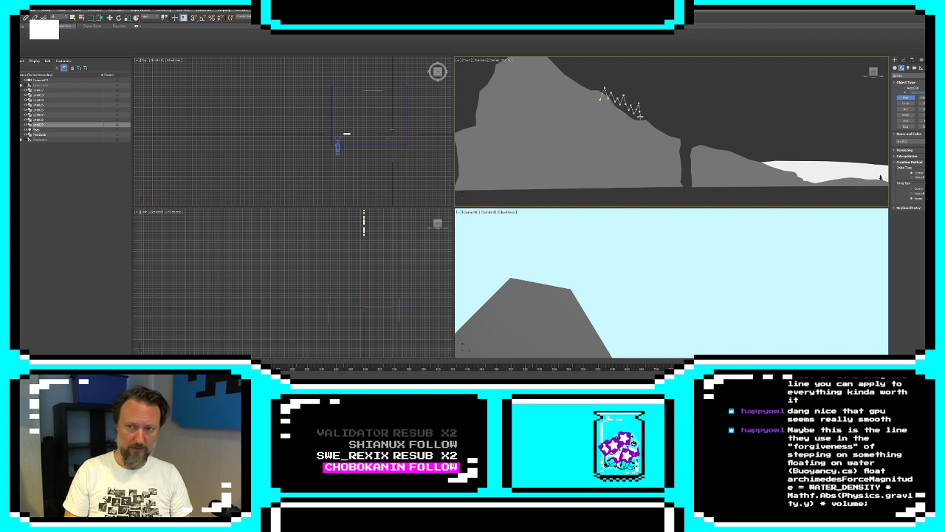
click(644, 112)
click(646, 120)
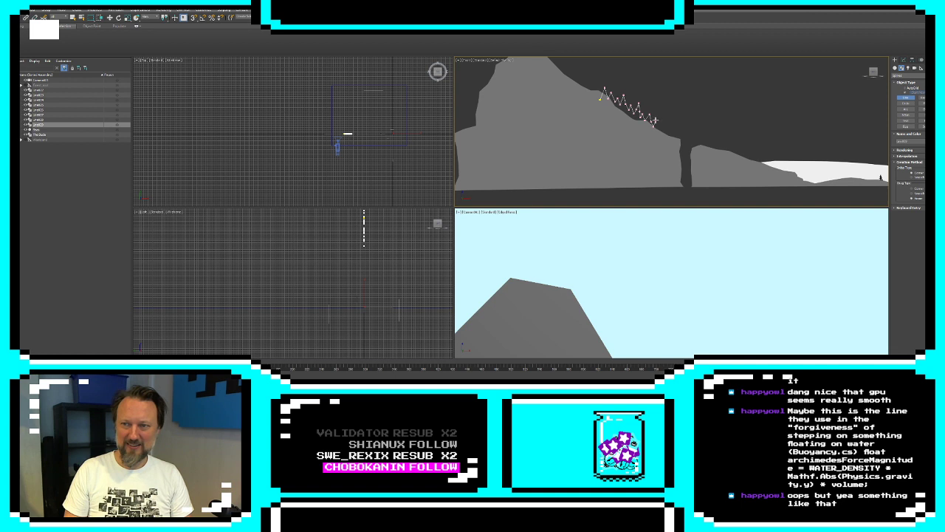
Continue the zigzag treetops to the lower slope and close the spline through the inside of the mountain
click(655, 120)
click(658, 126)
click(660, 117)
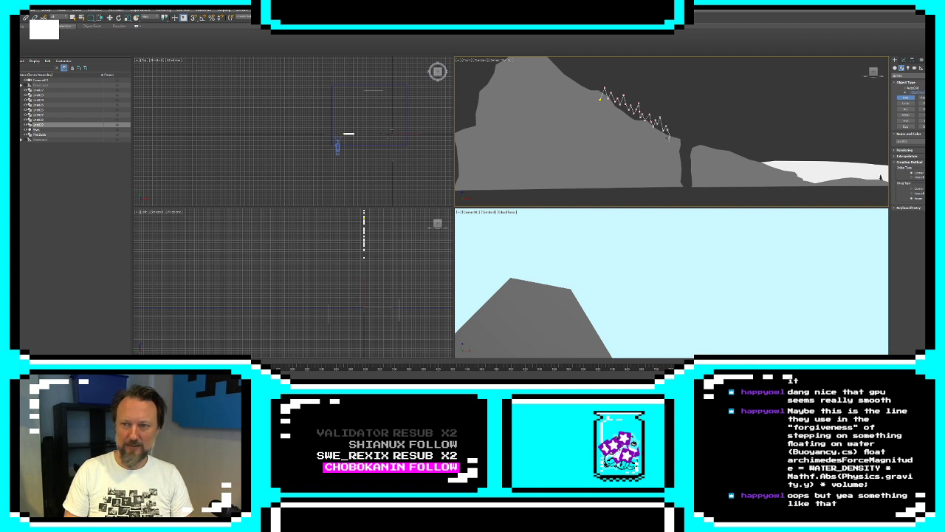
click(671, 144)
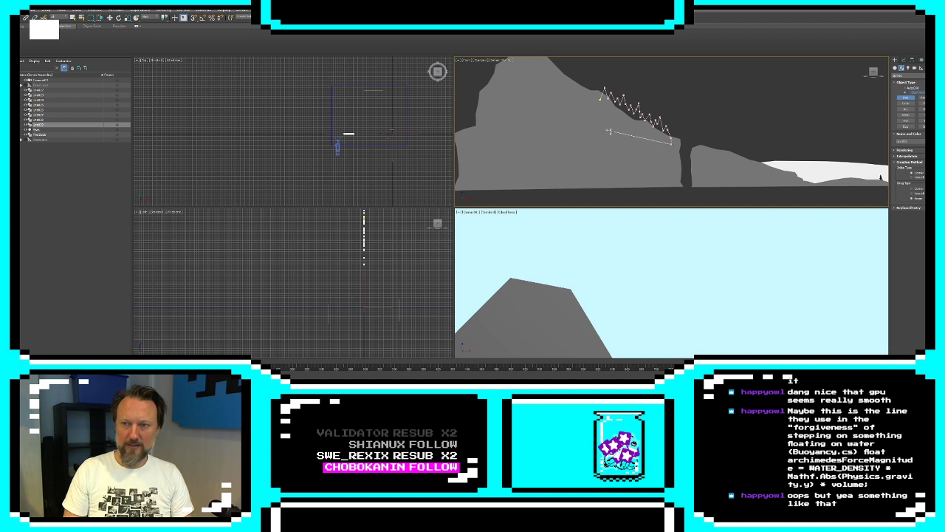
click(622, 130)
click(602, 98)
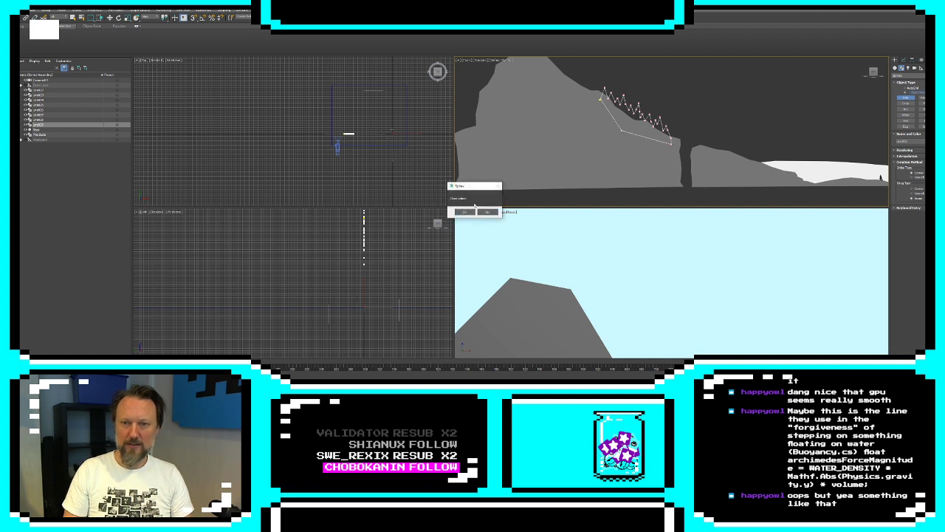
click(465, 214)
Extrude the treeline outline and set its object colour to dark green
click(903, 60)
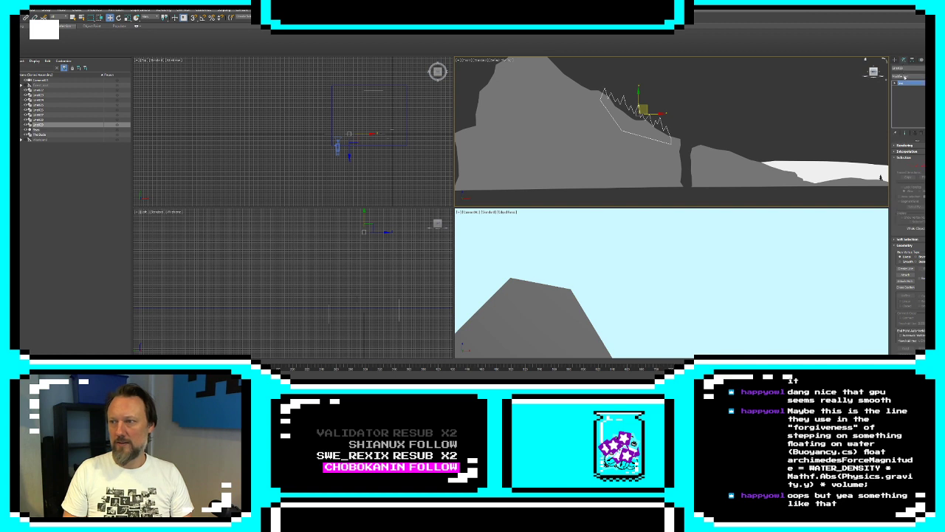
click(908, 76)
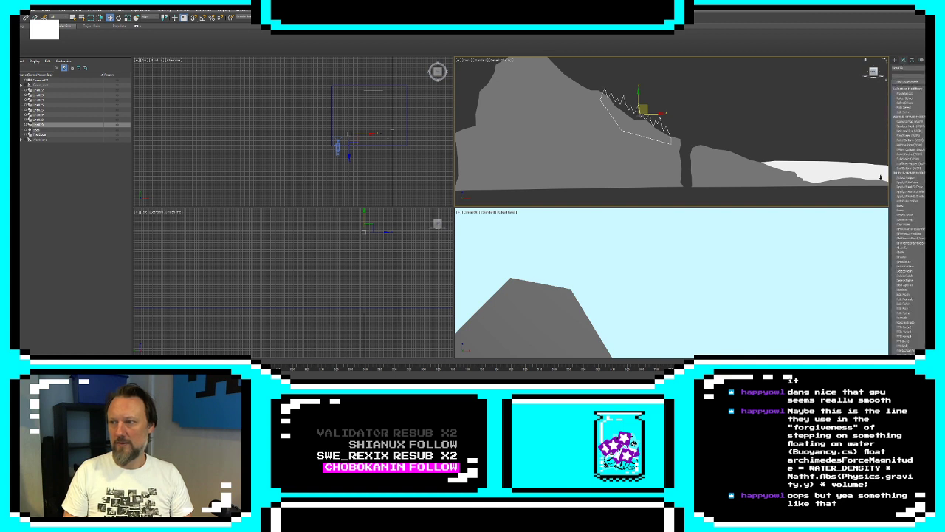
click(904, 318)
click(928, 68)
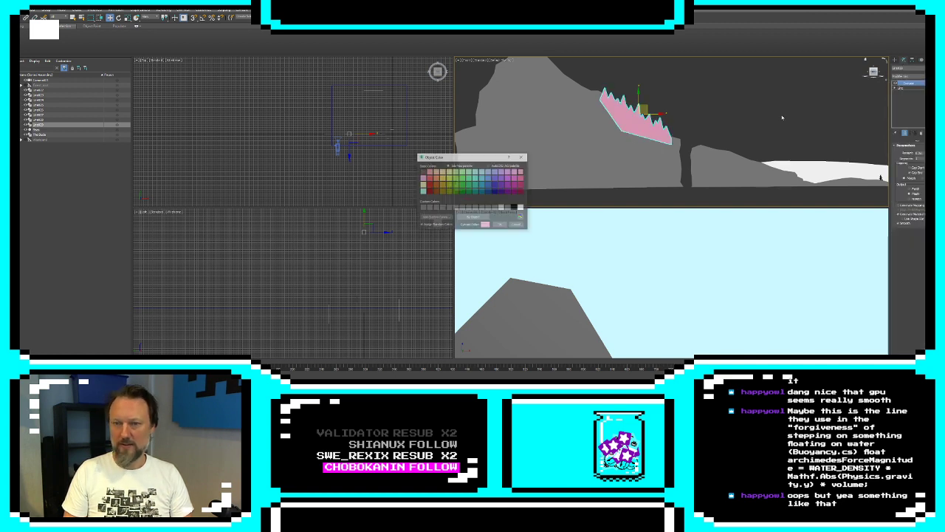
click(461, 191)
click(500, 225)
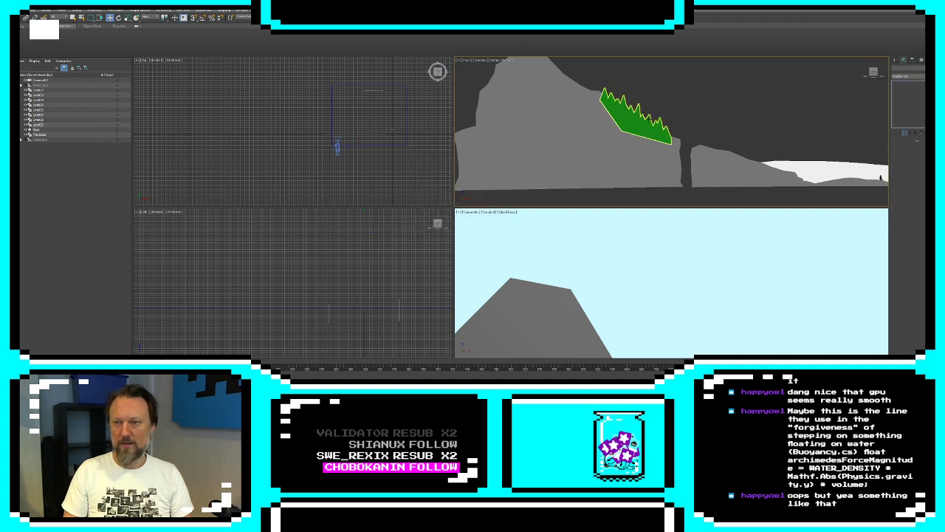
Apply an XForm modifier to the green treeline and move its gizmo back behind the mountain, then deselect it
click(649, 119)
click(907, 76)
scroll(908, 224, down, 10)
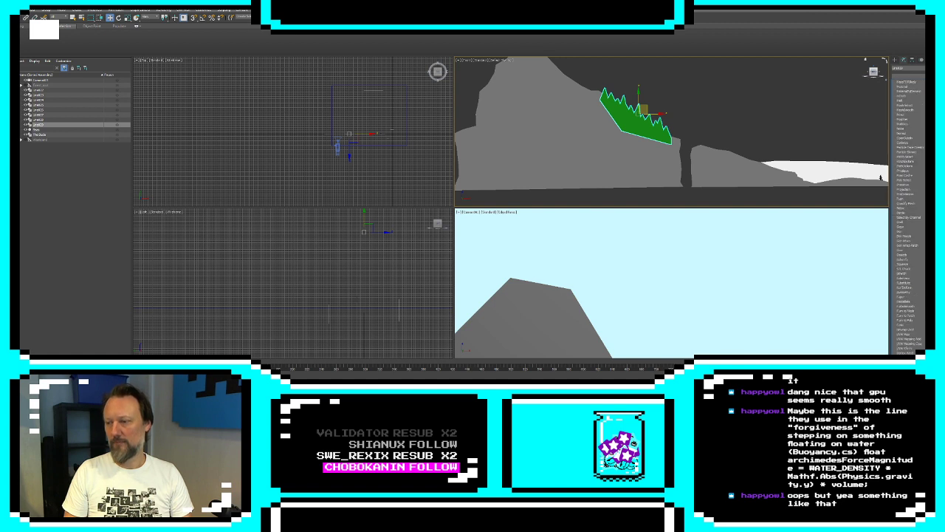
key(Return)
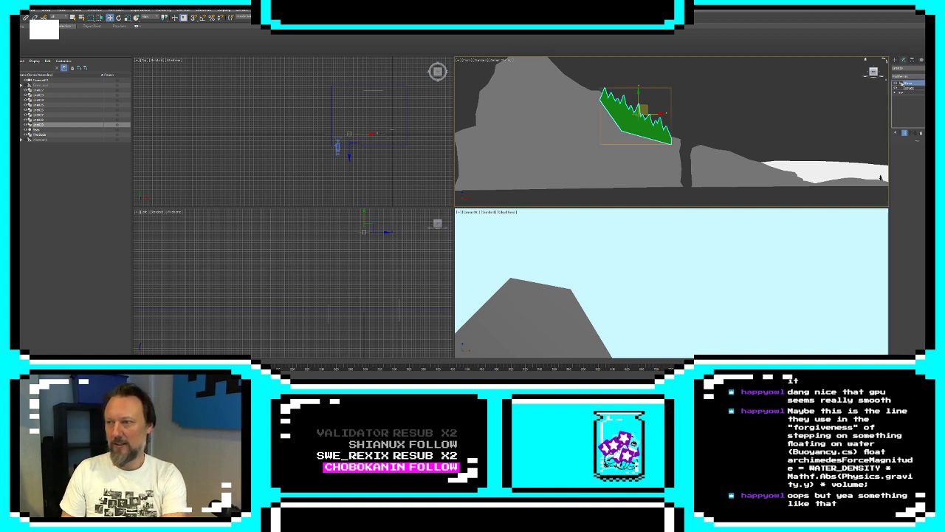
click(901, 84)
click(910, 88)
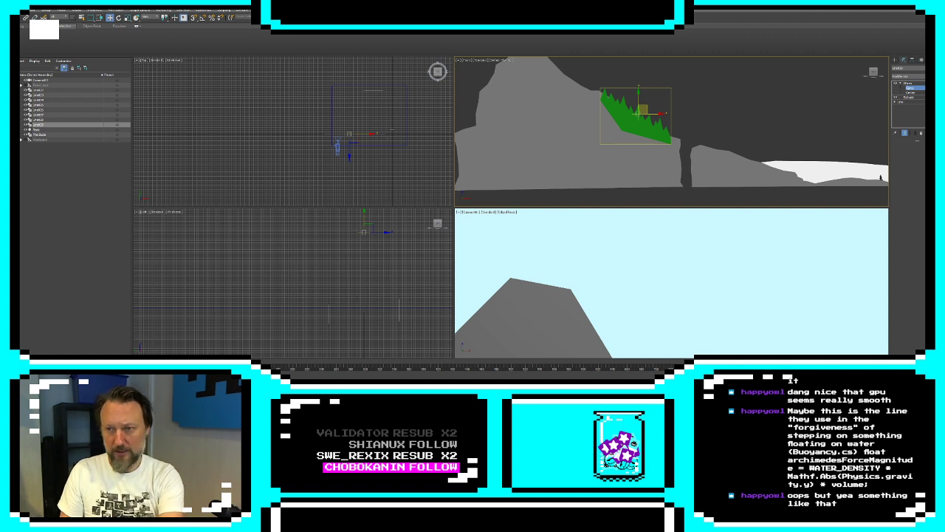
key(ctrl+z)
click(896, 60)
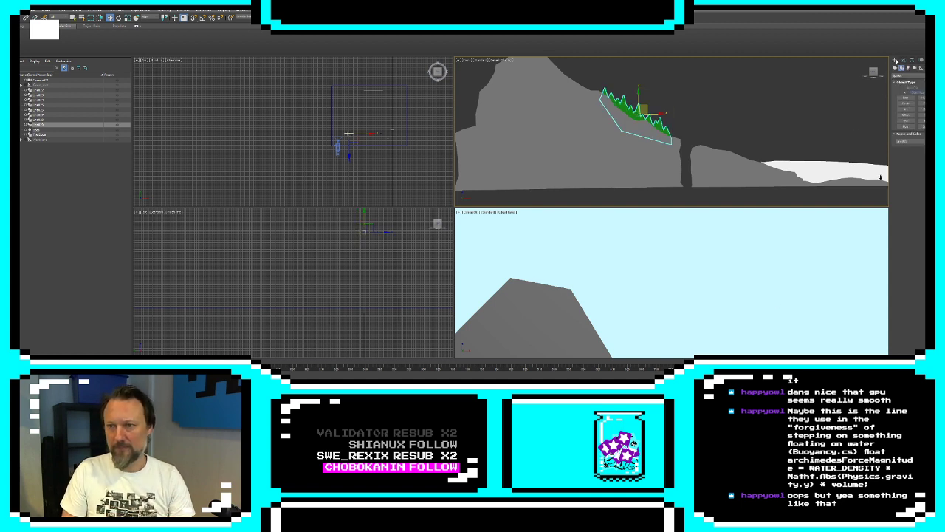
click(747, 79)
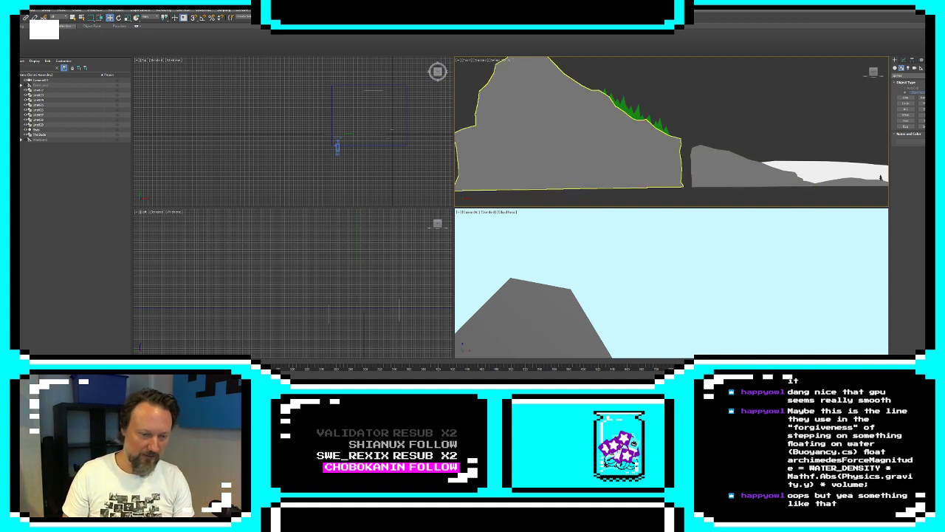
Switch to Unity and collapse the scene hierarchy and the expanded project folders to find the scripts
key(alt+Tab)
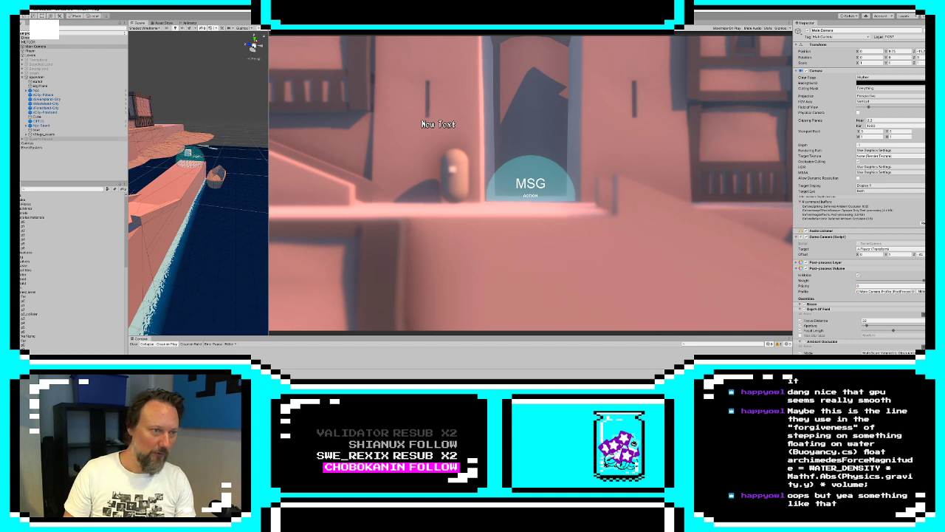
click(22, 77)
click(19, 55)
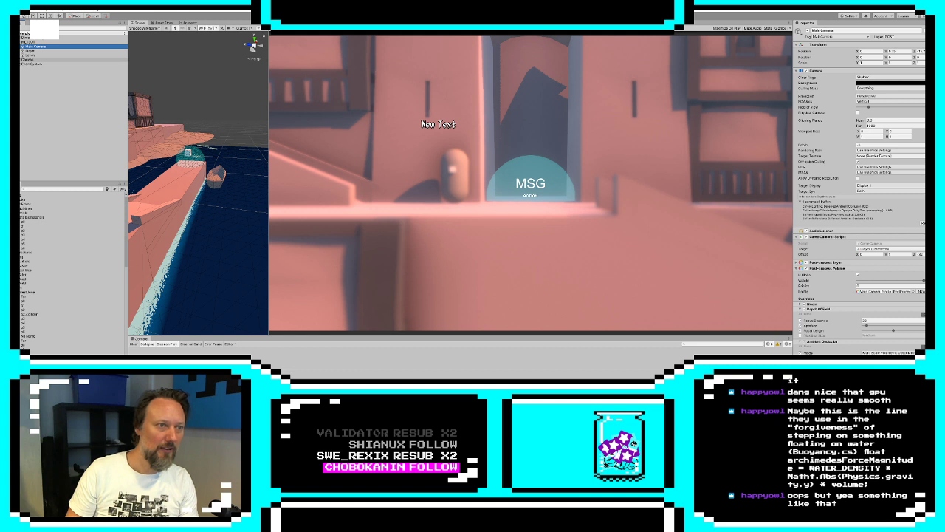
click(18, 43)
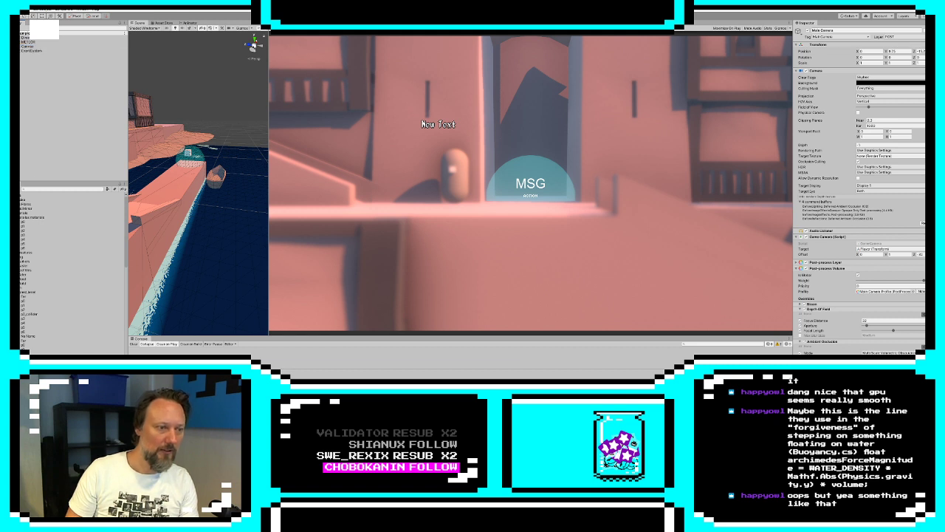
click(12, 213)
click(6, 212)
click(10, 222)
click(6, 217)
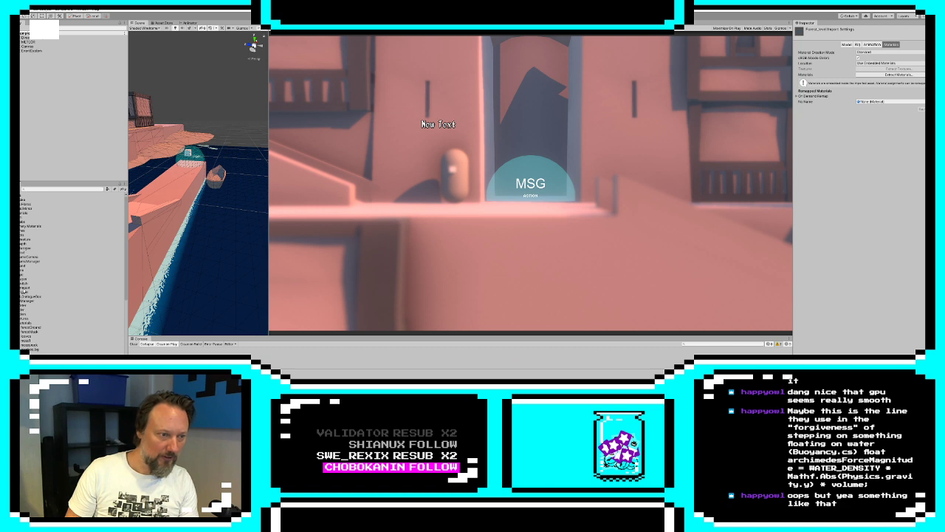
Open the water-floating script in the code editor and examine the buoyancy force calculation in FixedUpdate
double_click(25, 253)
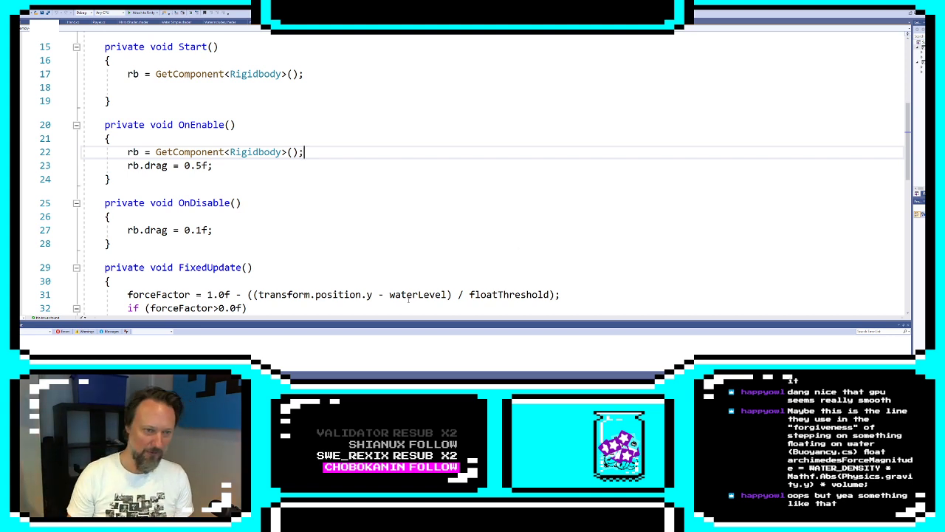
scroll(342, 283, down, 2)
scroll(342, 283, down, 1)
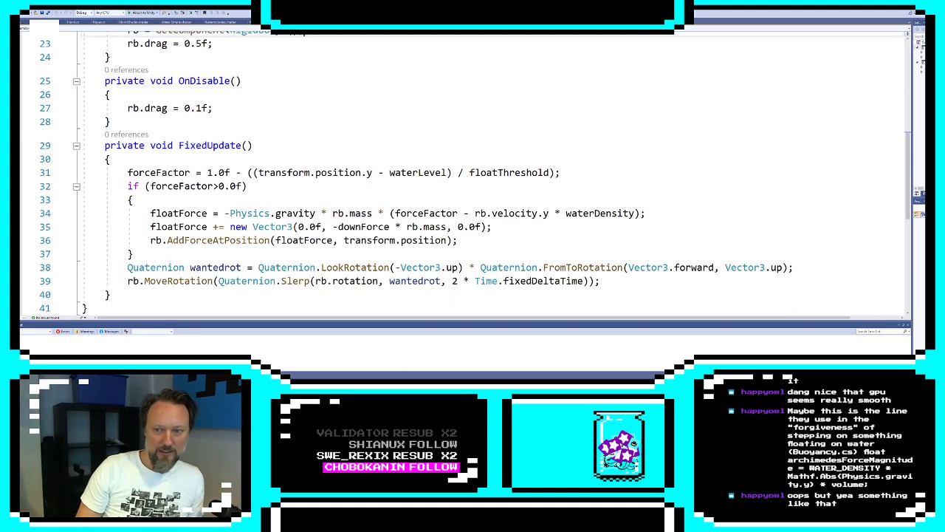
Examine the floatForce formula in FixedUpdate, including its negative Physics.gravity term
drag(150, 215, 394, 200)
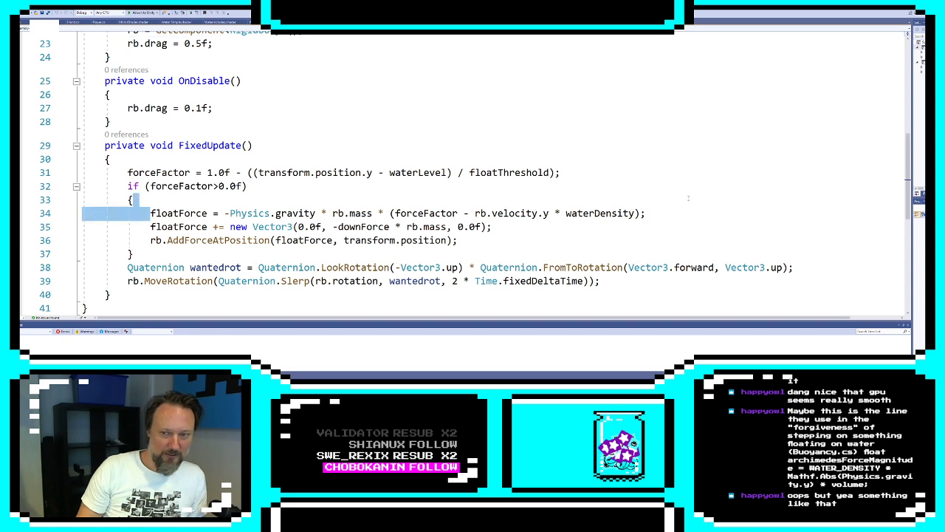
drag(688, 198, 688, 213)
ctrl+scroll(688, 213, up, 2)
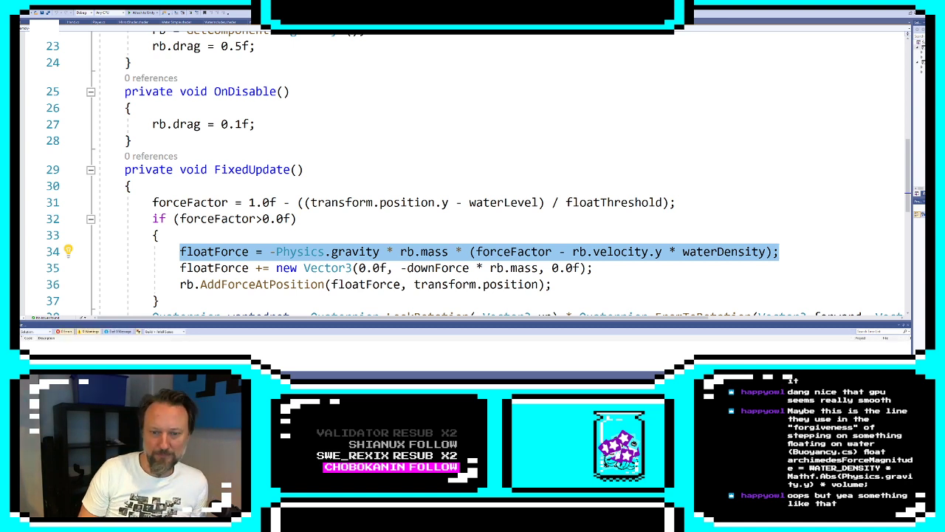
click(555, 284)
click(319, 252)
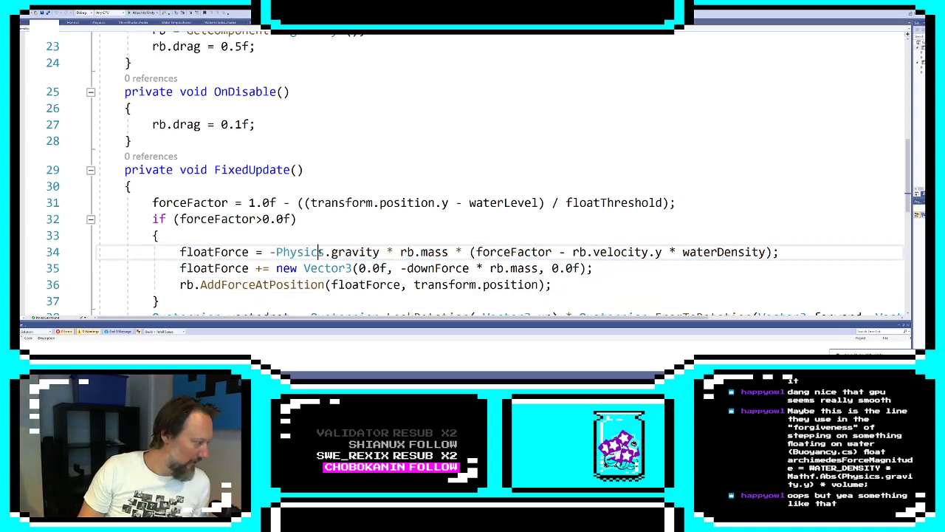
key(Right)
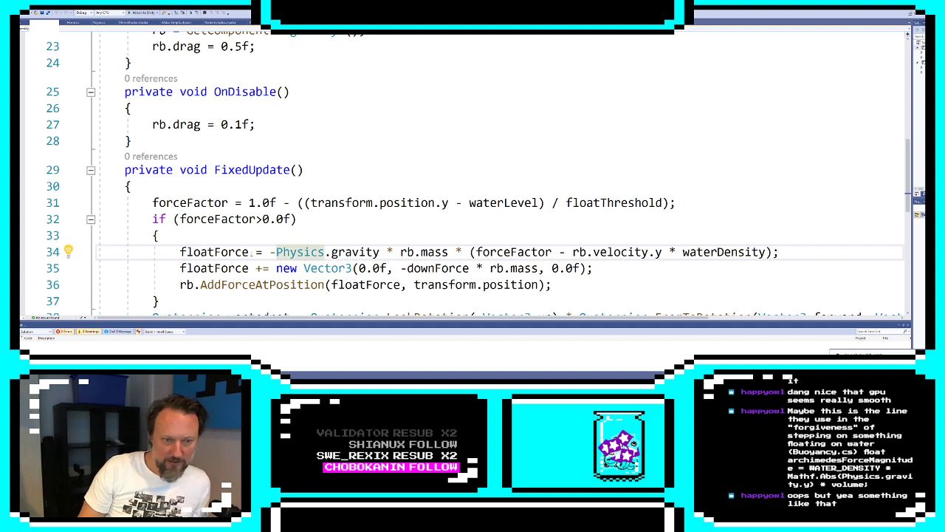
drag(270, 252, 385, 252)
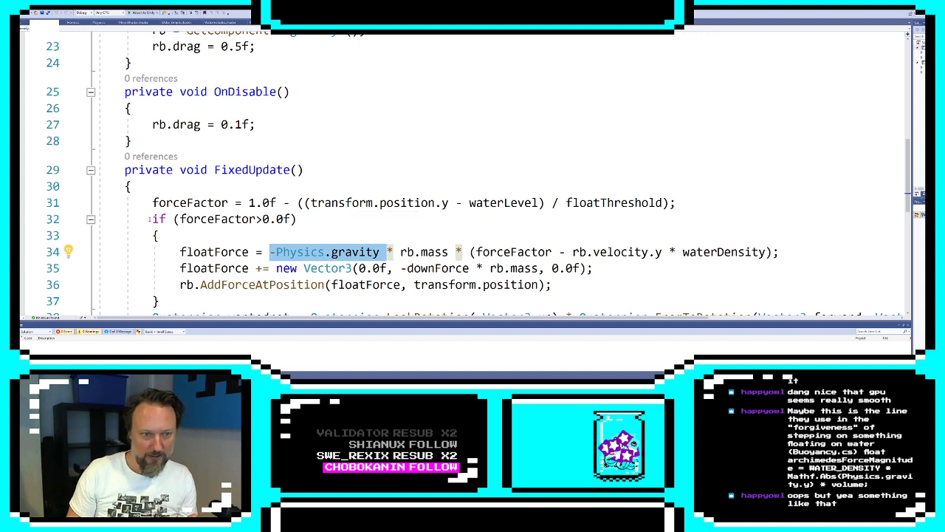
Examine how forceFactor is derived from transform.position.y, waterLevel and floatThreshold, and the condition that tests it
drag(167, 203, 338, 204)
click(337, 204)
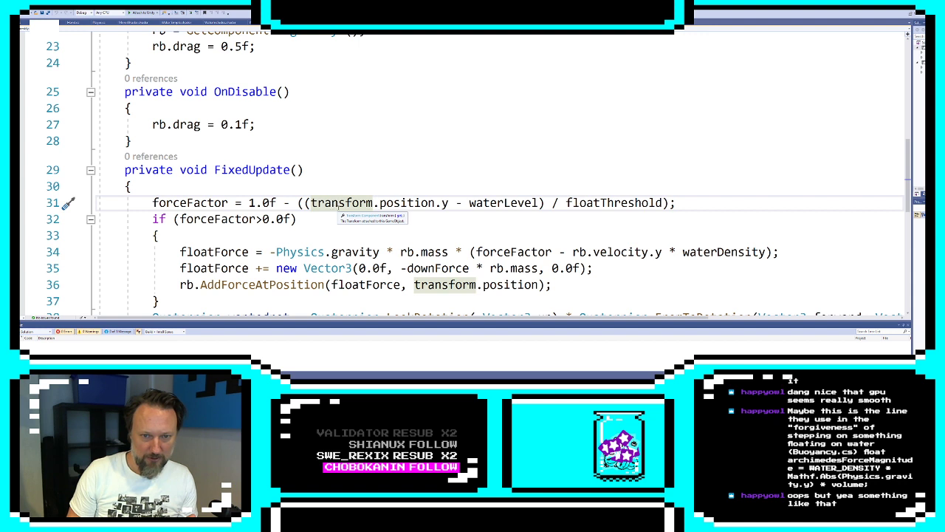
double_click(342, 203)
double_click(402, 203)
double_click(484, 204)
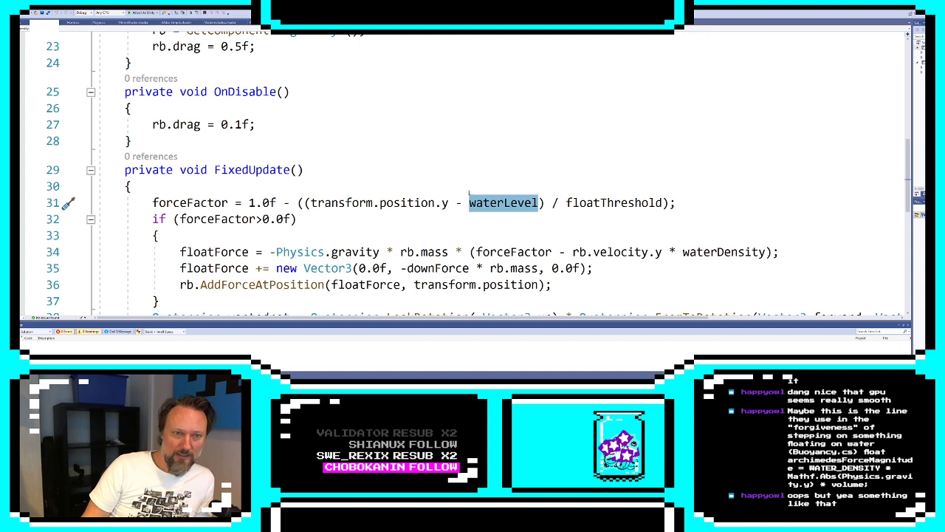
click(593, 202)
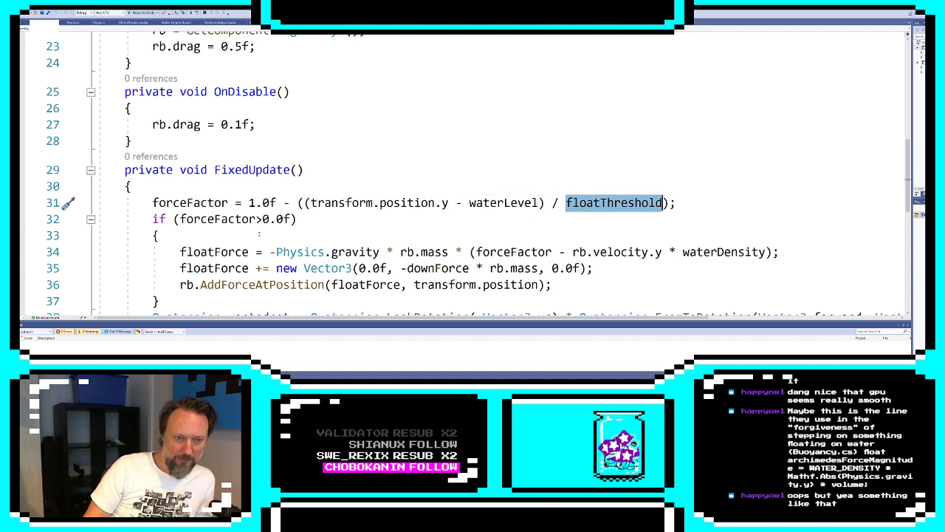
drag(257, 221, 297, 223)
click(297, 224)
scroll(296, 242, down, 2)
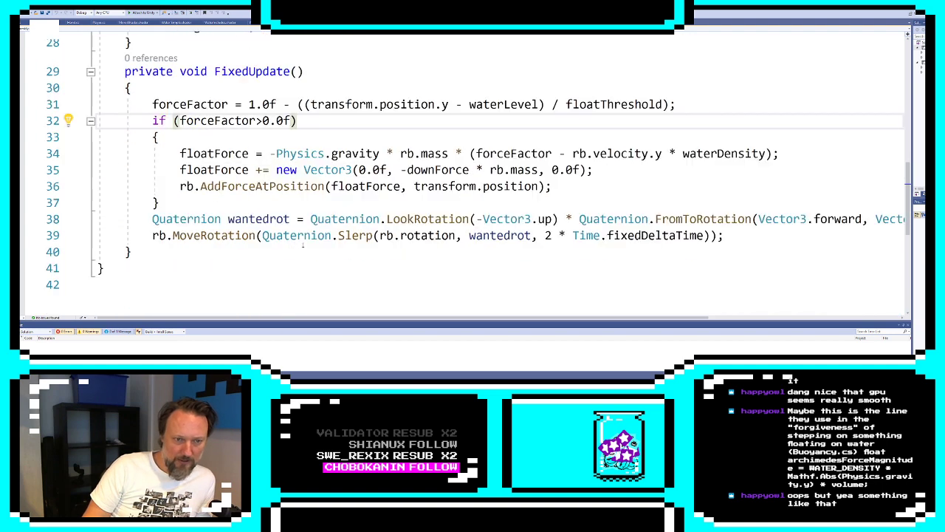
Comment out the wantedrot declaration and the rb.MoveRotation line at the end of FixedUpdate
scroll(303, 246, up, 1)
click(579, 268)
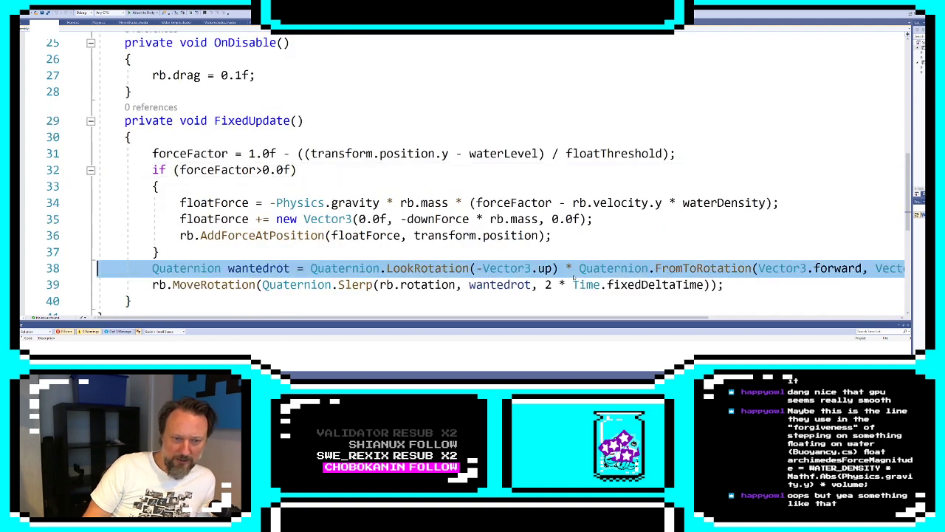
double_click(392, 268)
triple_click(392, 268)
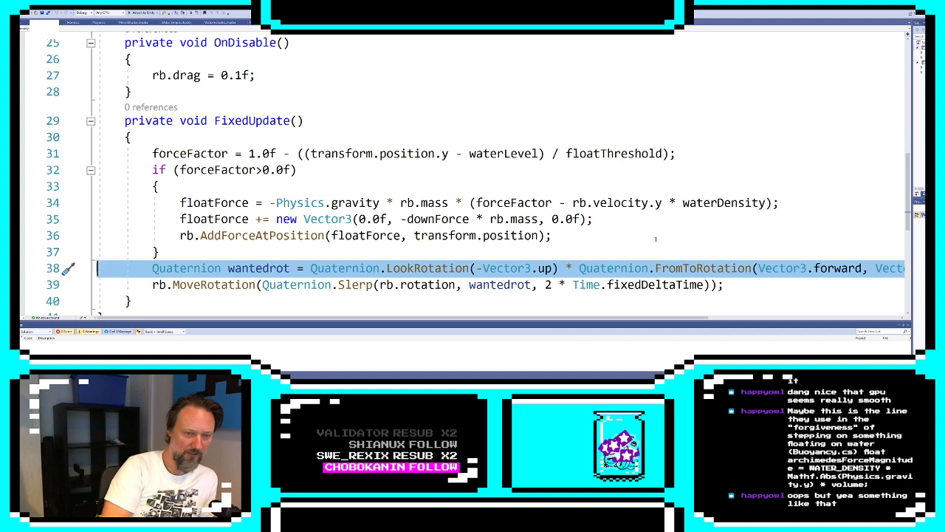
click(154, 268)
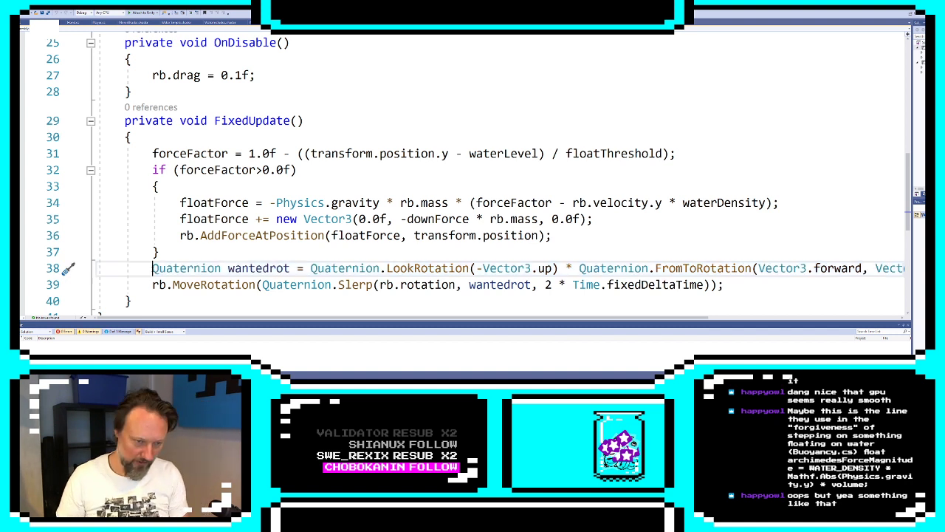
text(//)
key(Down)
key(Left)
key(Left)
text(//)
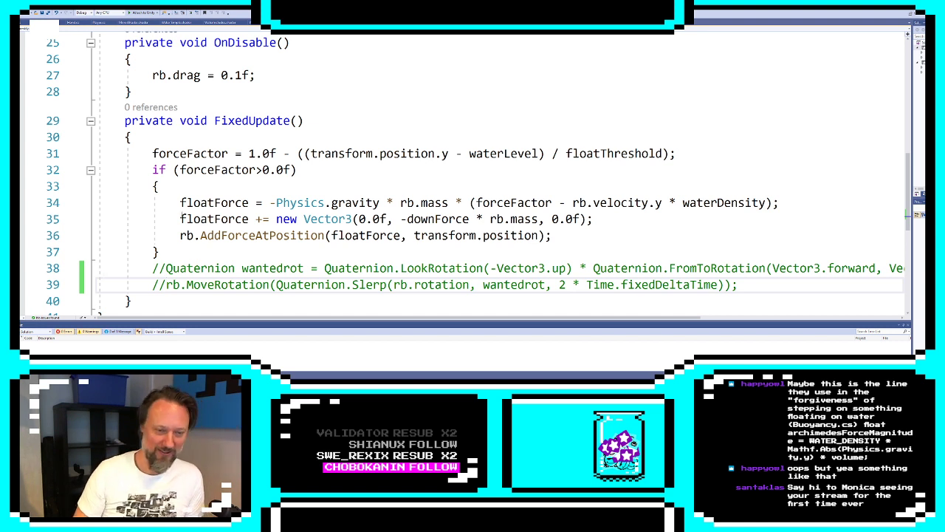
Review the whole FixedUpdate method, from the forceFactor calculation through the commented-out rotation lines
click(262, 235)
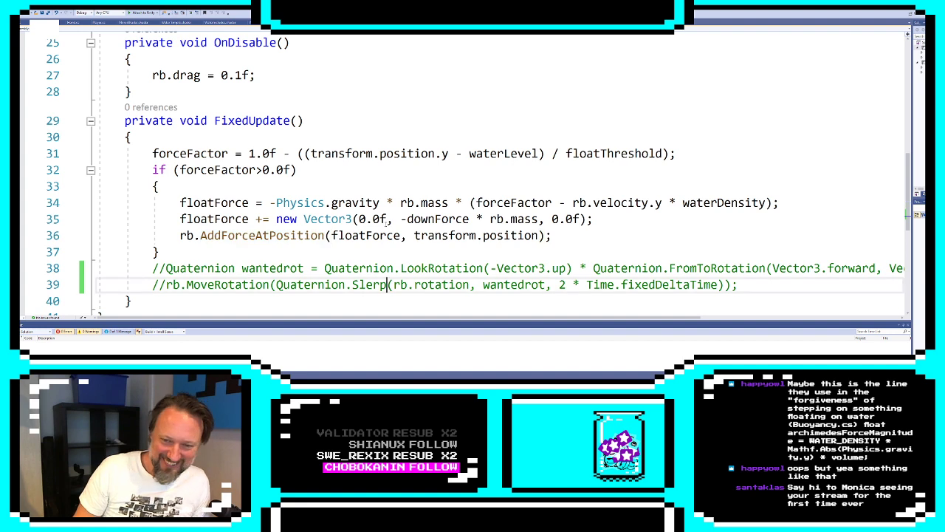
drag(387, 218, 422, 268)
click(422, 268)
drag(100, 137, 312, 268)
click(313, 268)
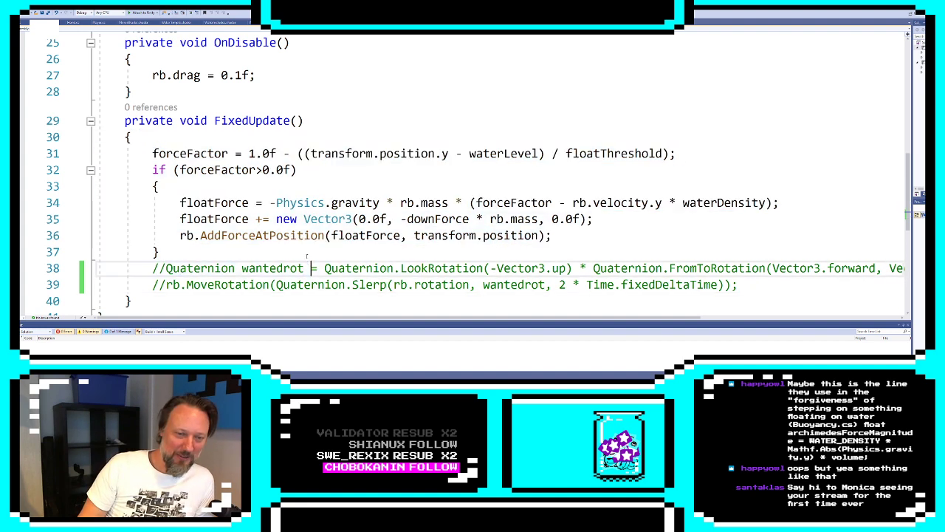
double_click(307, 234)
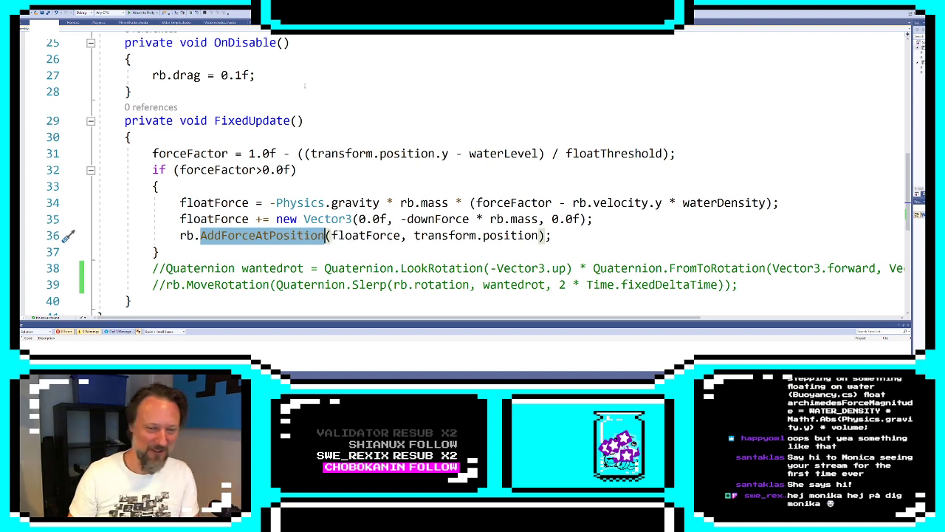
drag(270, 137, 168, 153)
click(281, 252)
drag(125, 121, 245, 306)
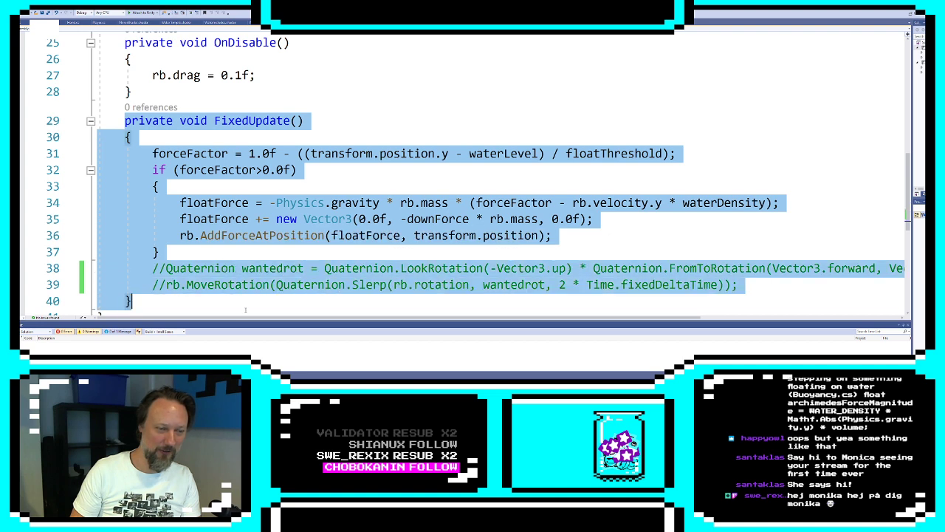
click(246, 306)
Examine the AddForceAtPosition call and its floatForce and transform.position arguments
triple_click(355, 236)
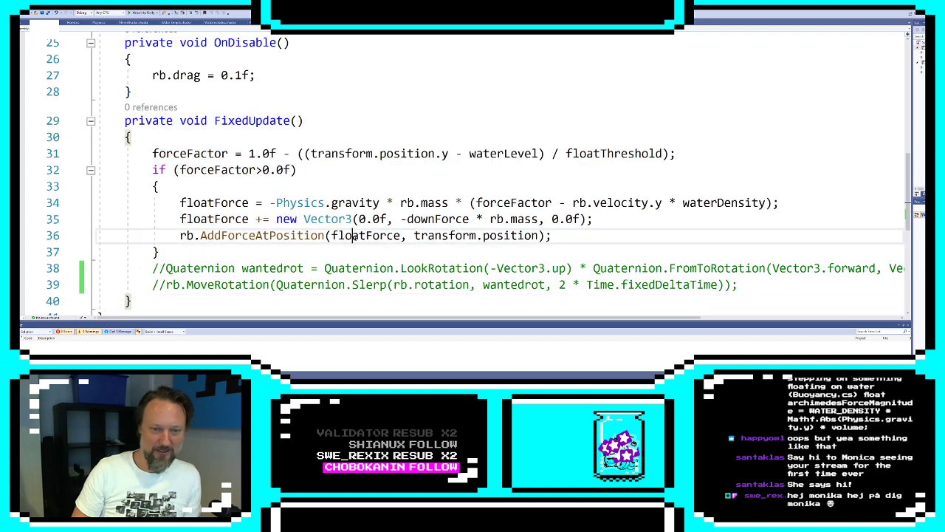
click(517, 267)
click(537, 235)
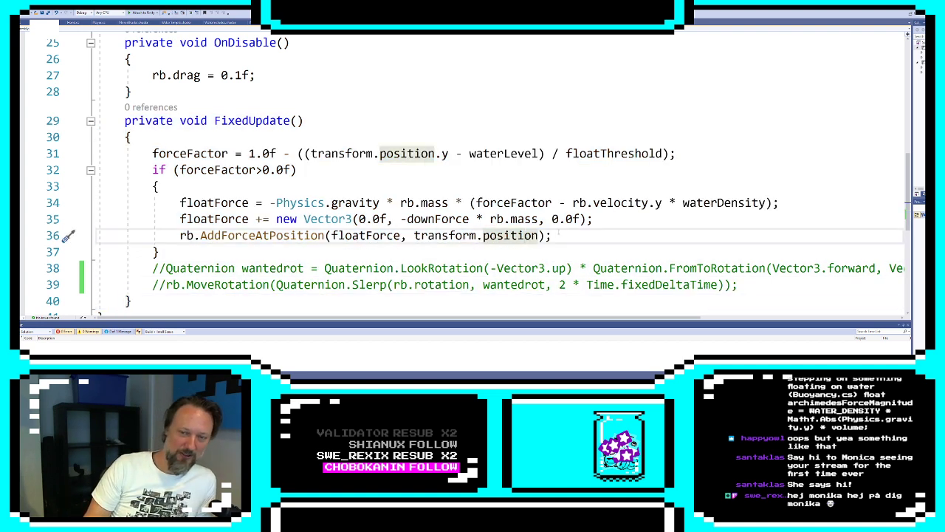
drag(553, 236, 174, 204)
click(158, 251)
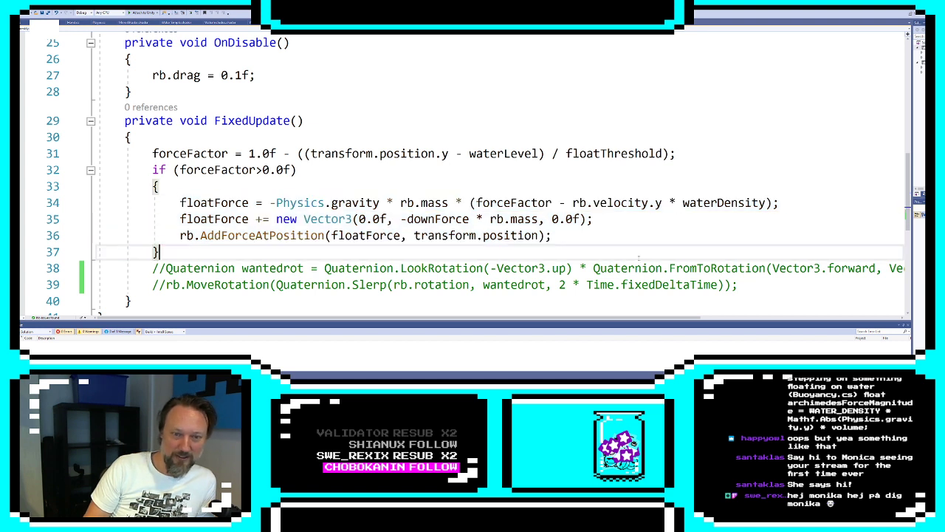
click(323, 235)
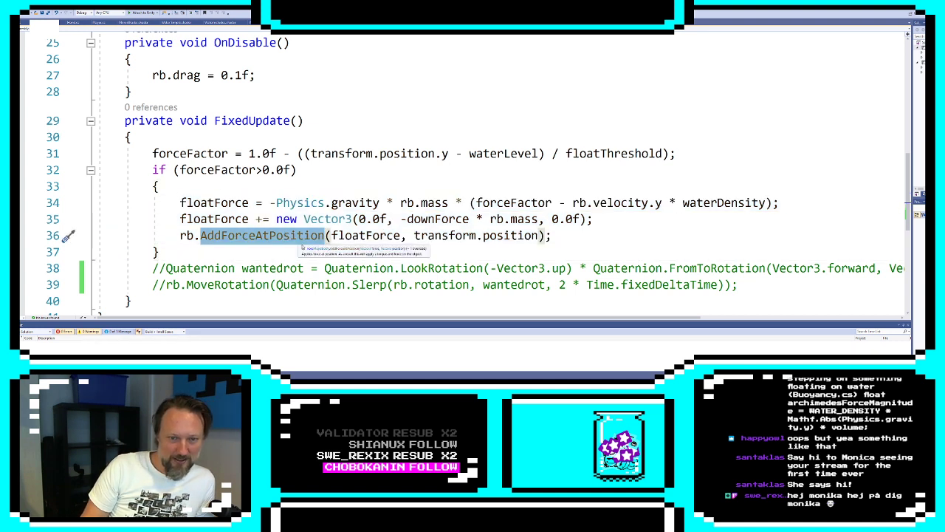
click(416, 235)
click(228, 250)
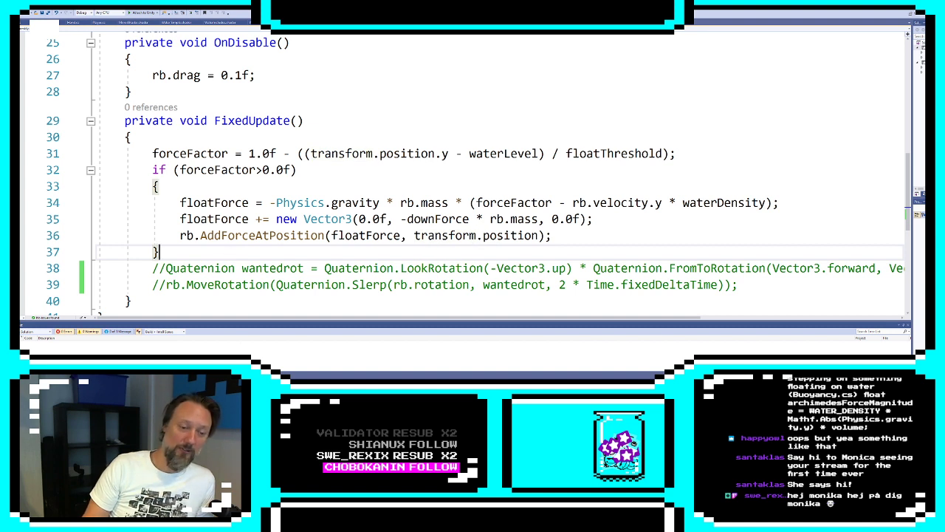
Switch to Unity, enlarge the scene view around the boat and set the boat's Rigidbody mass to 120
key(alt+Tab)
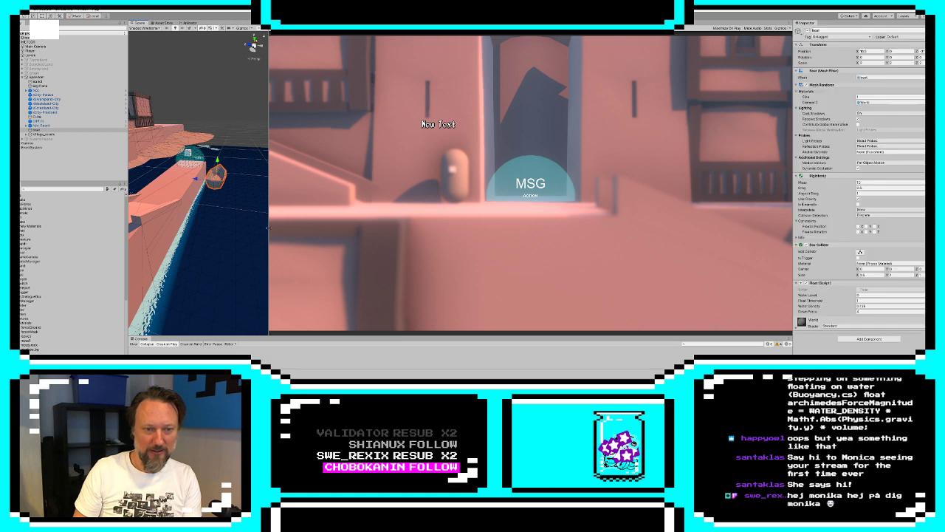
drag(270, 230, 627, 214)
alt+drag(553, 202, 394, 195)
key(z)
key(f)
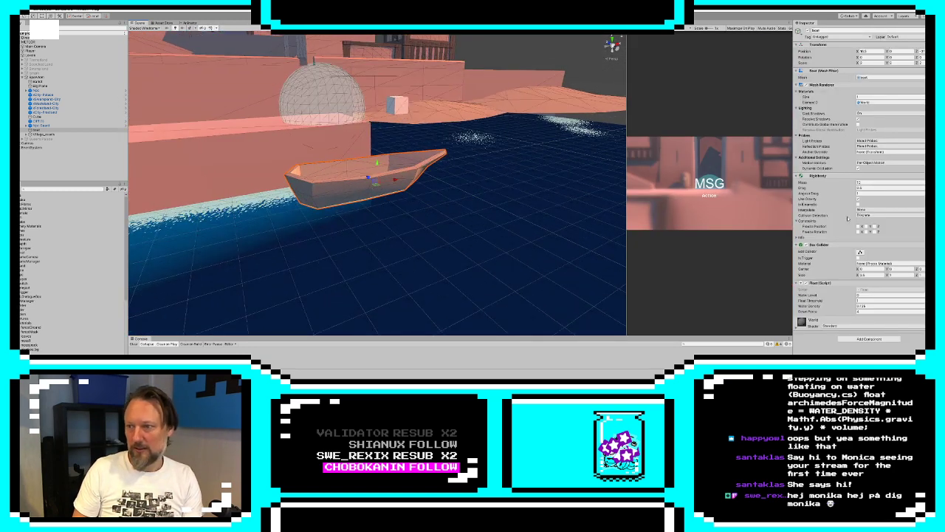
click(871, 182)
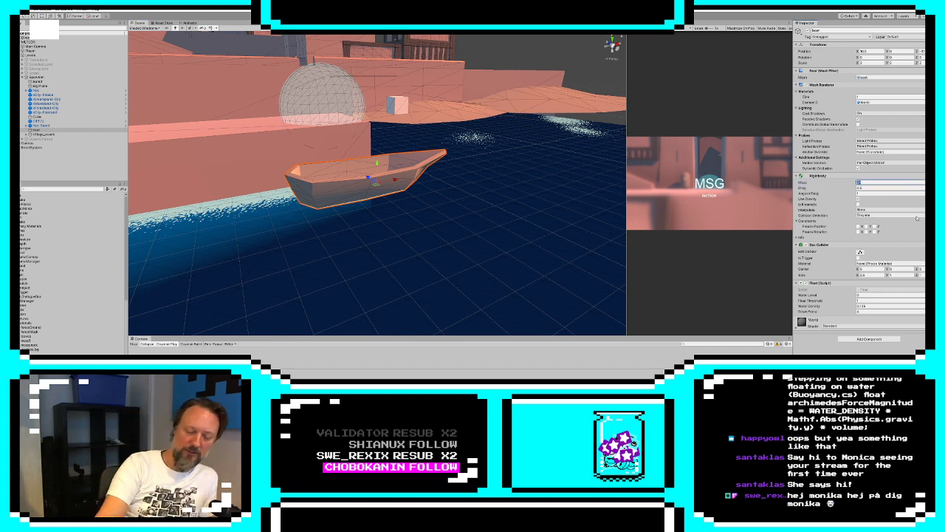
text(100)
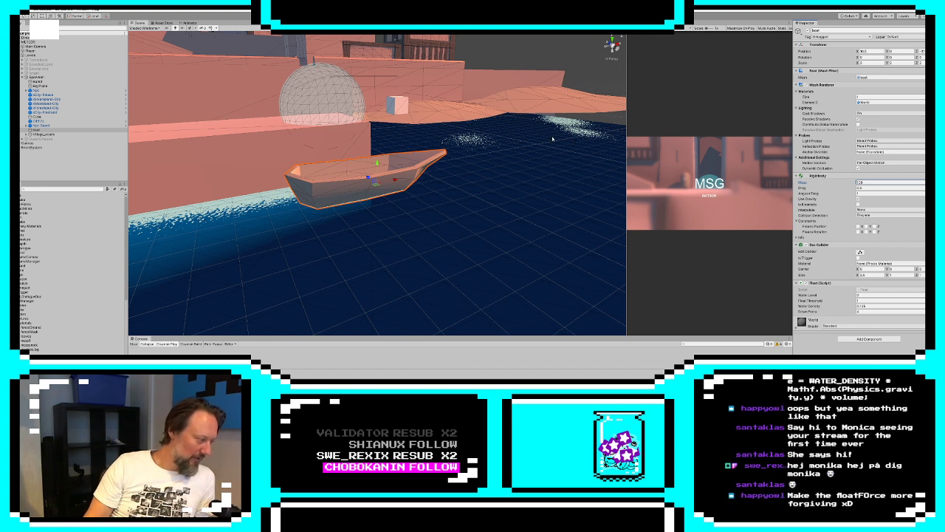
Playtest the boat's floating by walking the character along the dock to the boat in an enlarged game view, and return to the script
click(464, 16)
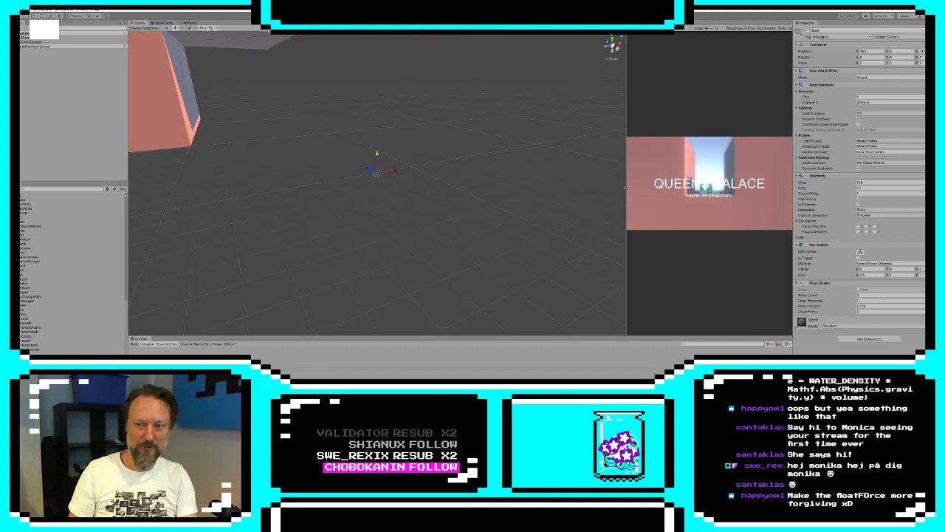
drag(624, 188, 281, 188)
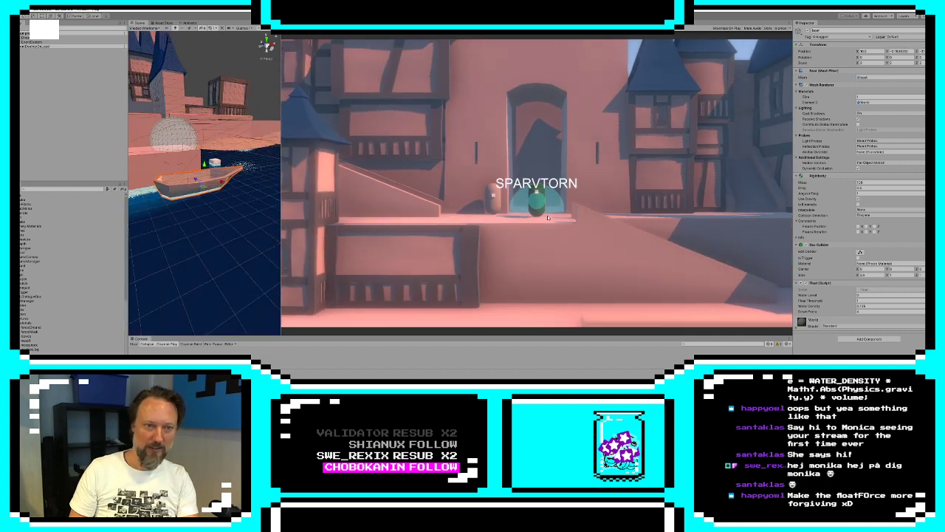
key(s)
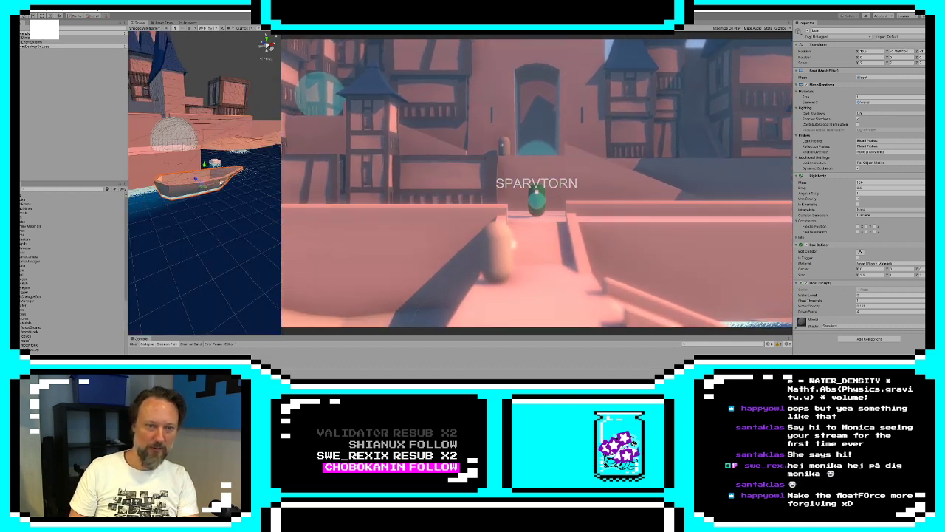
key(s)
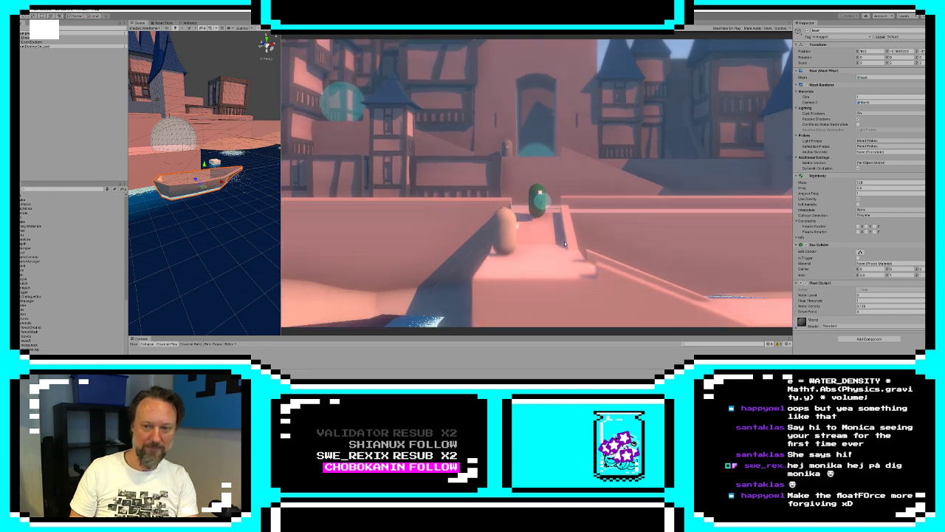
key(s)
key(a)
key(d)
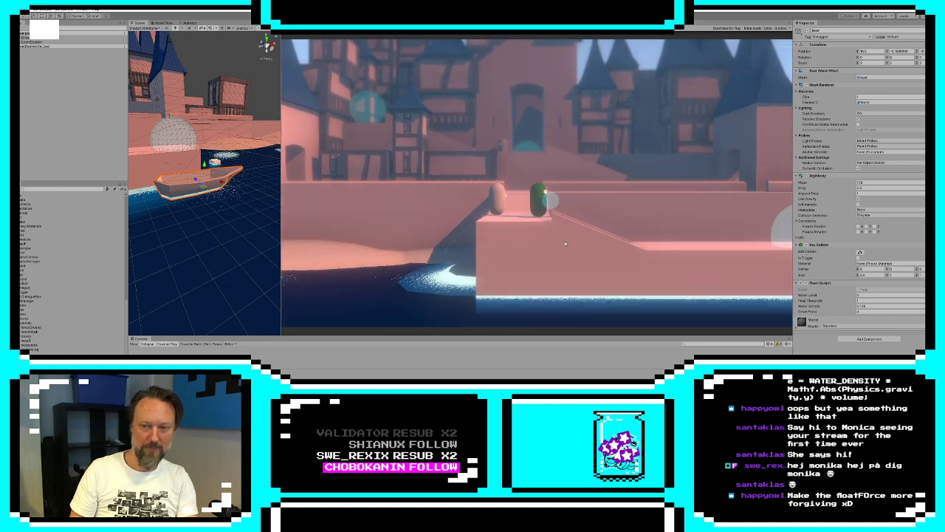
key(d)
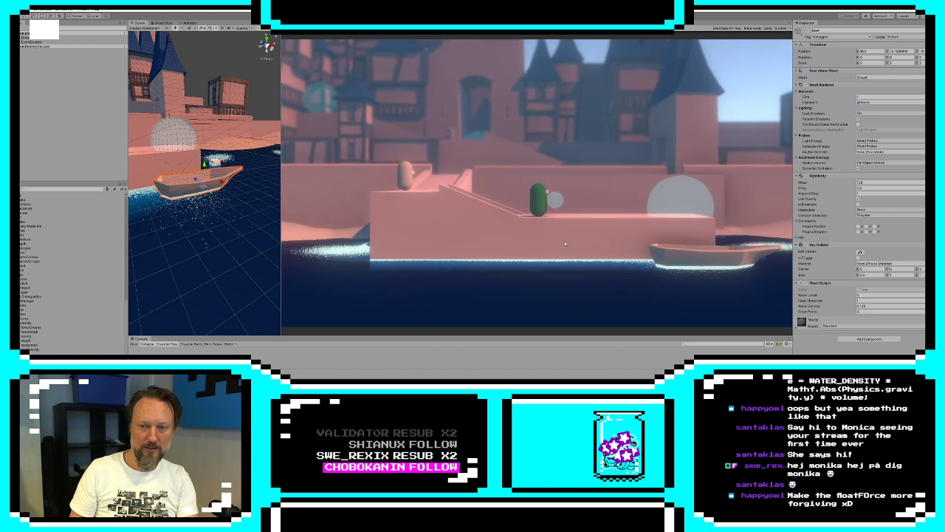
key(d)
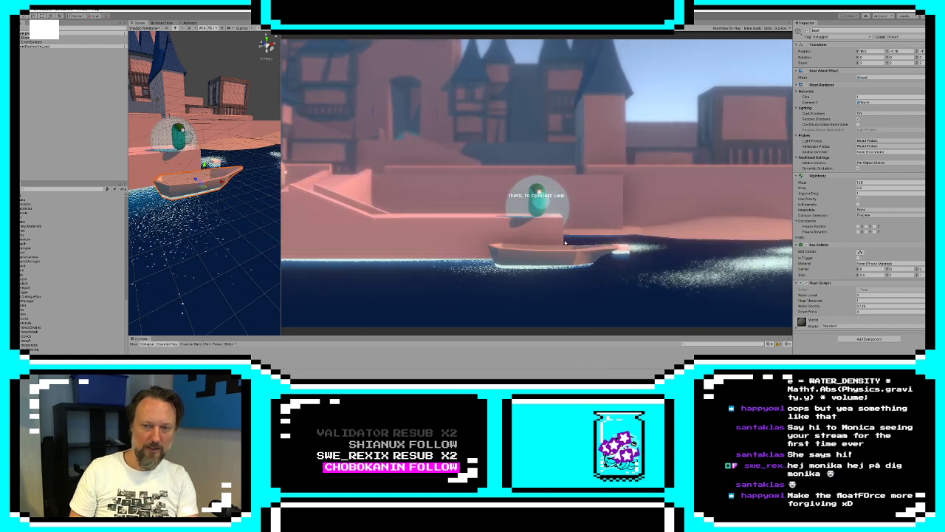
key(s)
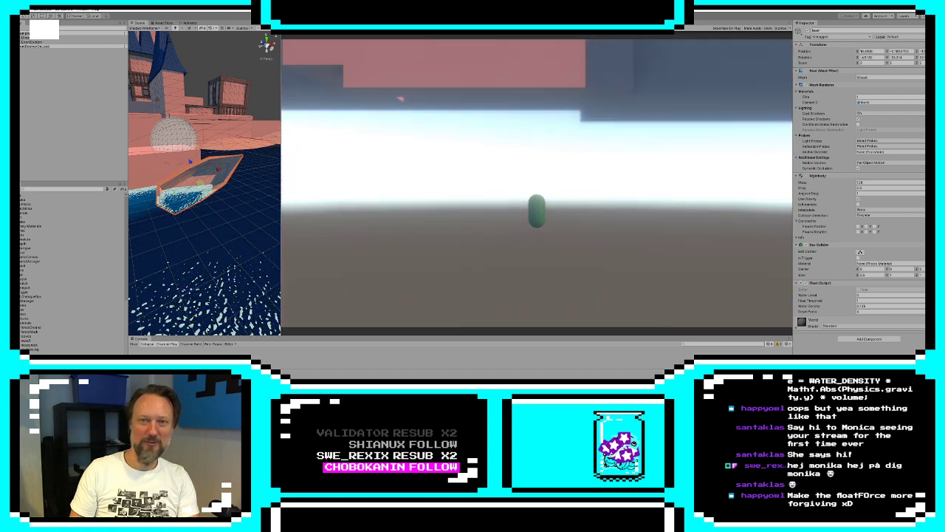
key(alt+Tab)
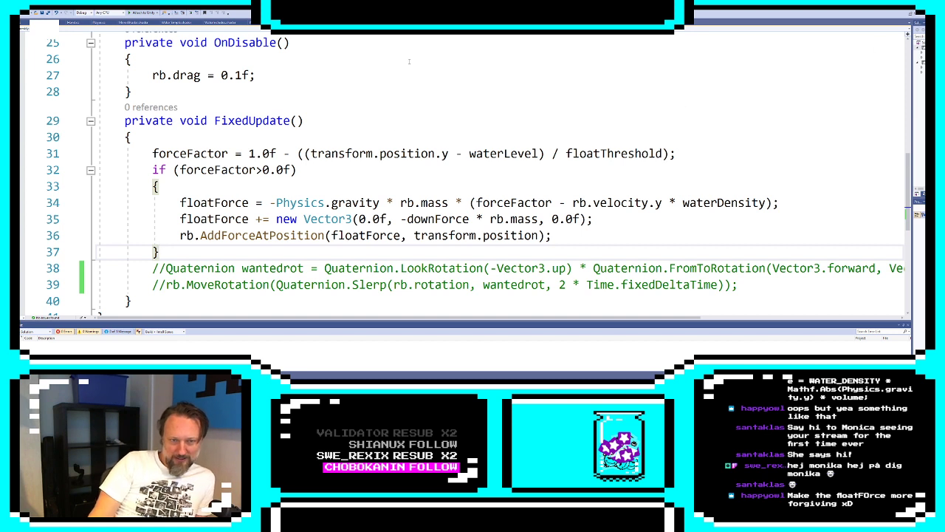
Examine the floatForce formula's terms: Physics.gravity, rb.mass, forceFactor, rb.velocity.y and waterDensity
click(401, 203)
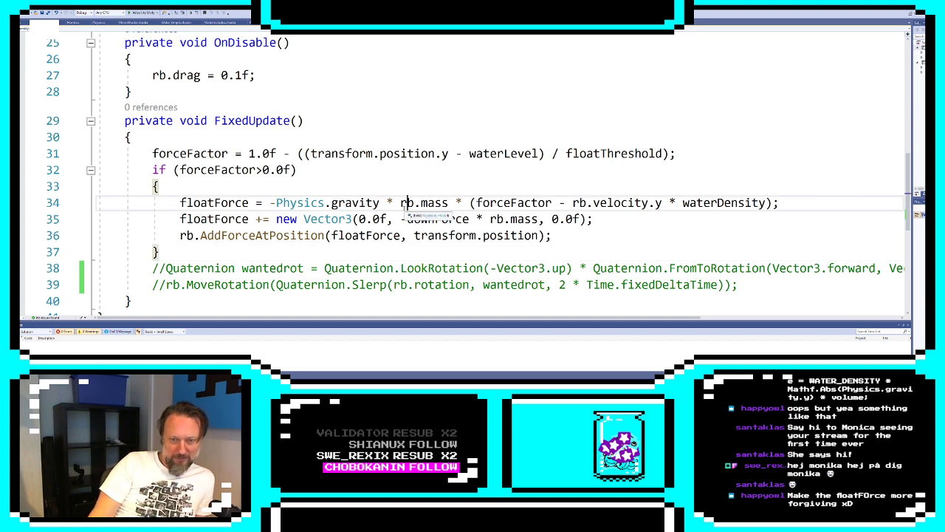
double_click(300, 202)
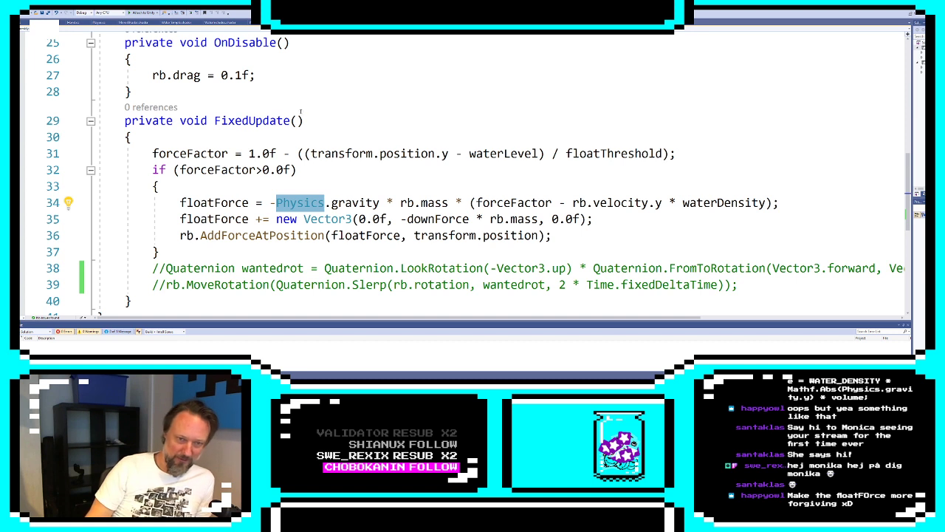
double_click(356, 203)
drag(270, 202, 385, 202)
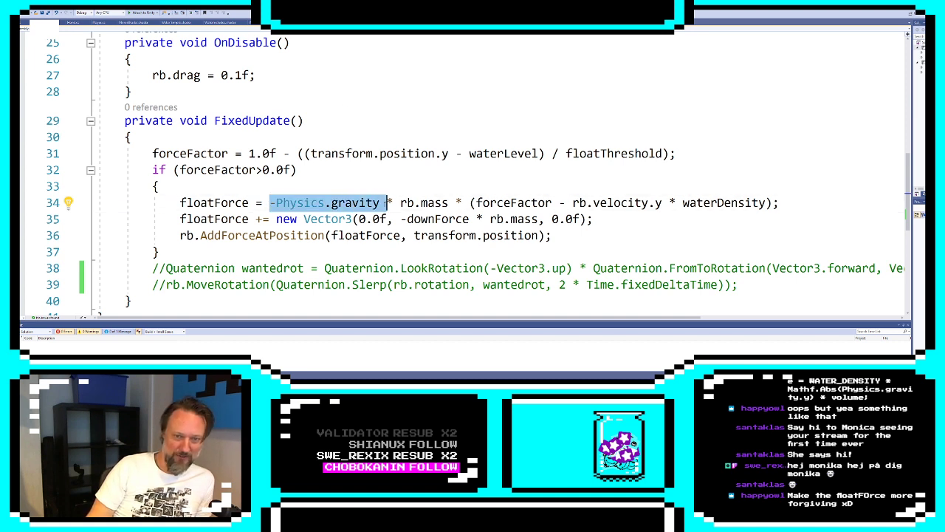
click(385, 202)
click(405, 203)
double_click(436, 203)
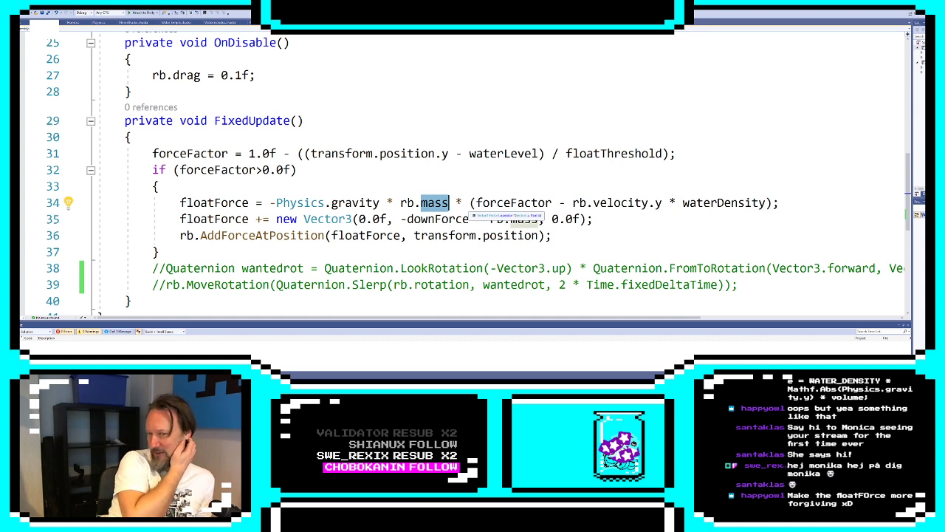
drag(153, 154, 690, 146)
click(574, 204)
click(621, 203)
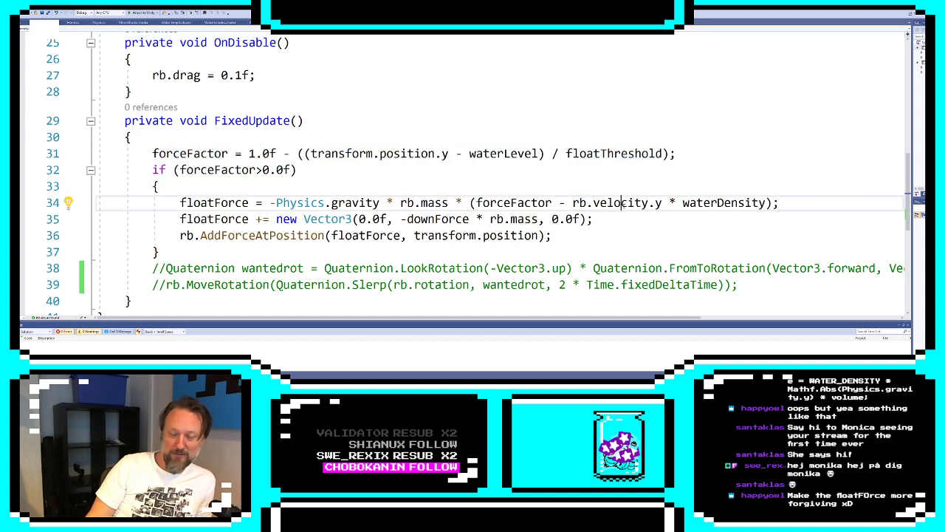
click(662, 203)
double_click(724, 203)
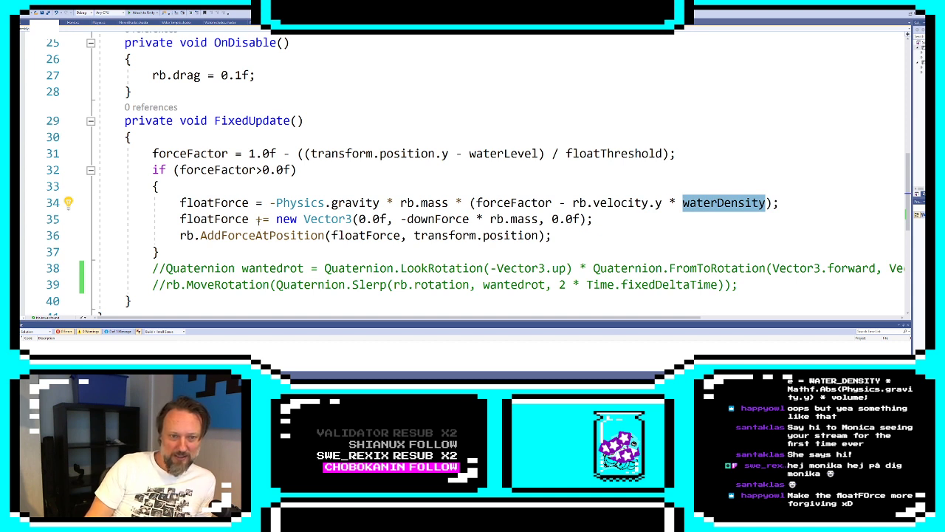
Examine the Vector3 added to floatForce, including its 0.0f components and the negative downForce term
drag(257, 219, 353, 219)
click(354, 219)
click(422, 219)
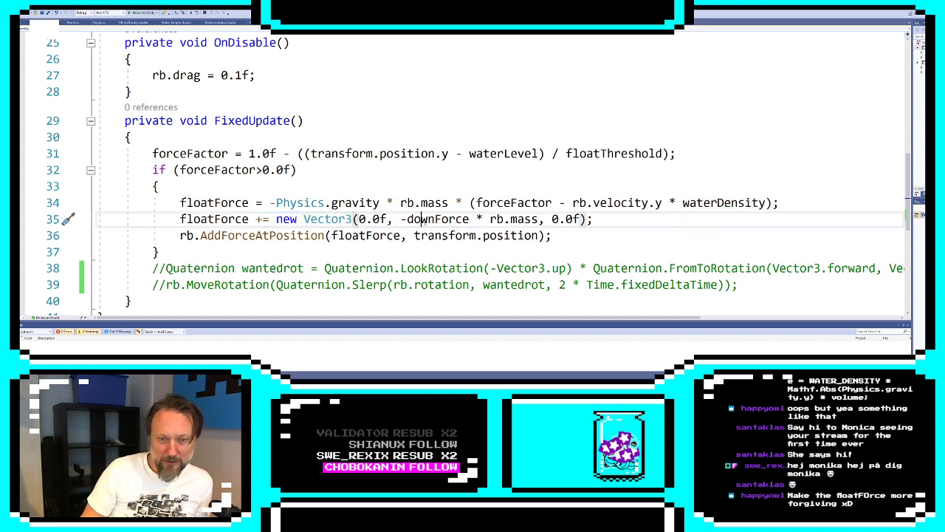
double_click(423, 219)
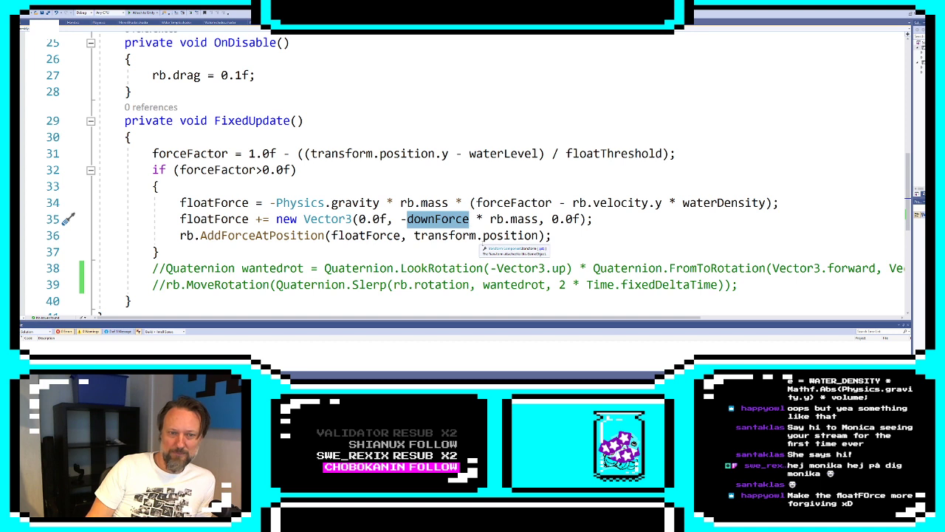
double_click(374, 220)
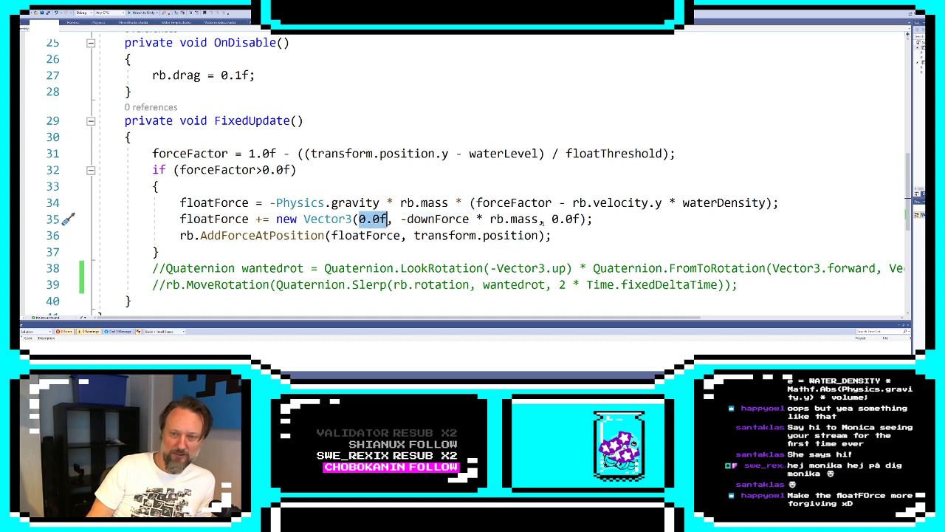
click(566, 220)
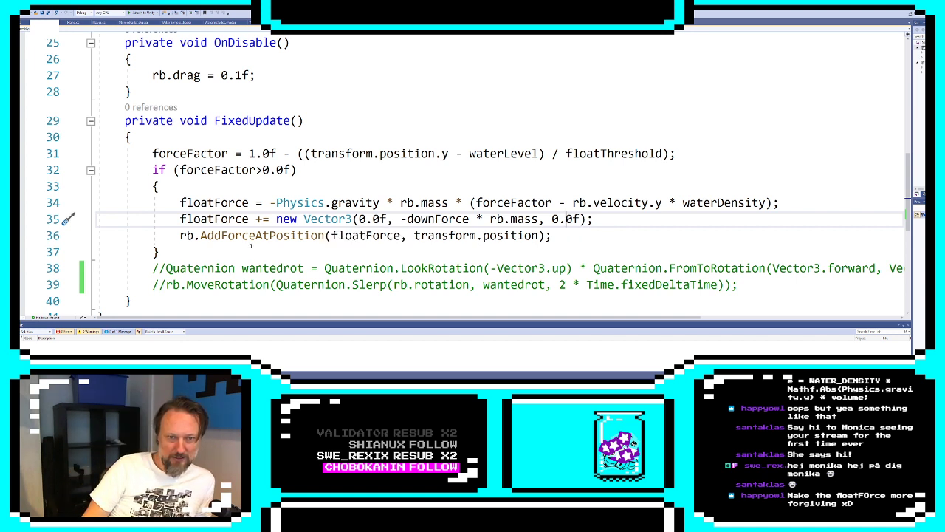
Trace forceFactor from the floatForce formula back to its calculation with waterLevel and floatThreshold
double_click(511, 204)
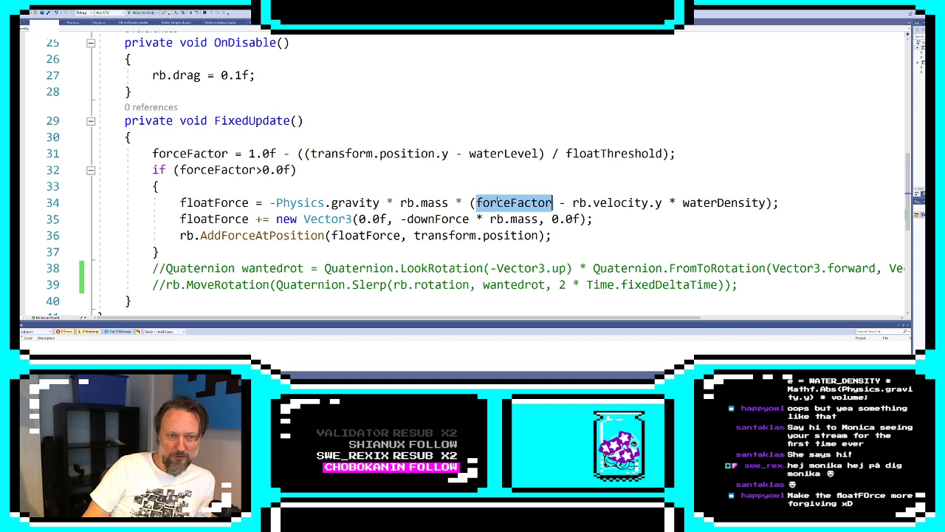
double_click(193, 154)
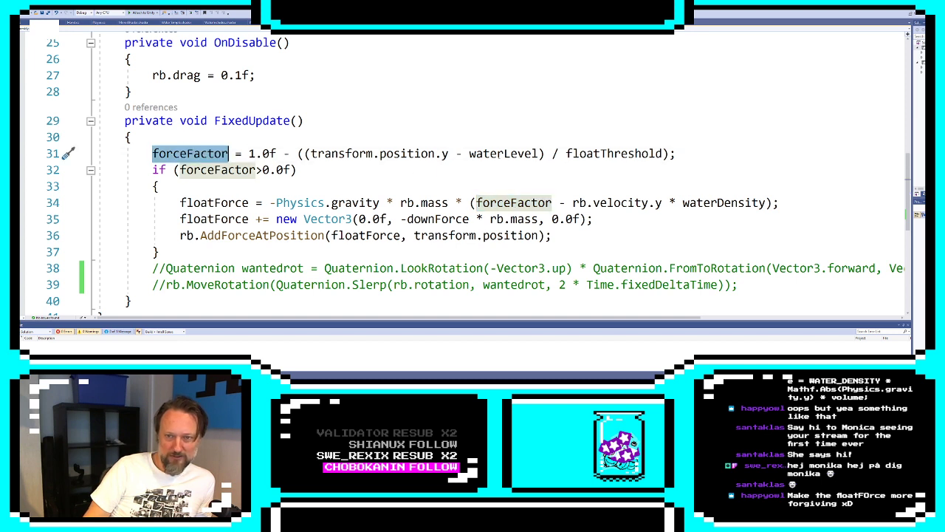
click(498, 153)
click(607, 153)
double_click(607, 153)
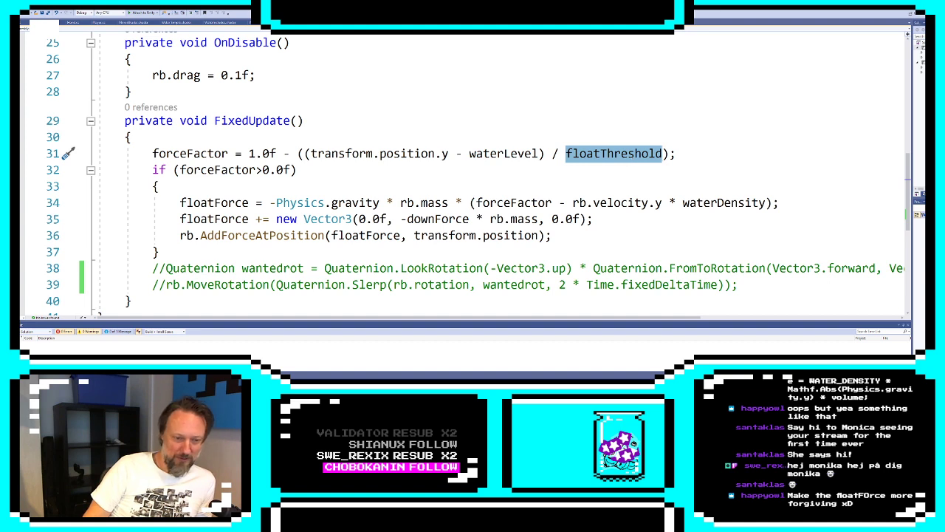
Switch to Unity and playtest the boat by walking the character down to the dock and aboard
key(alt+Tab)
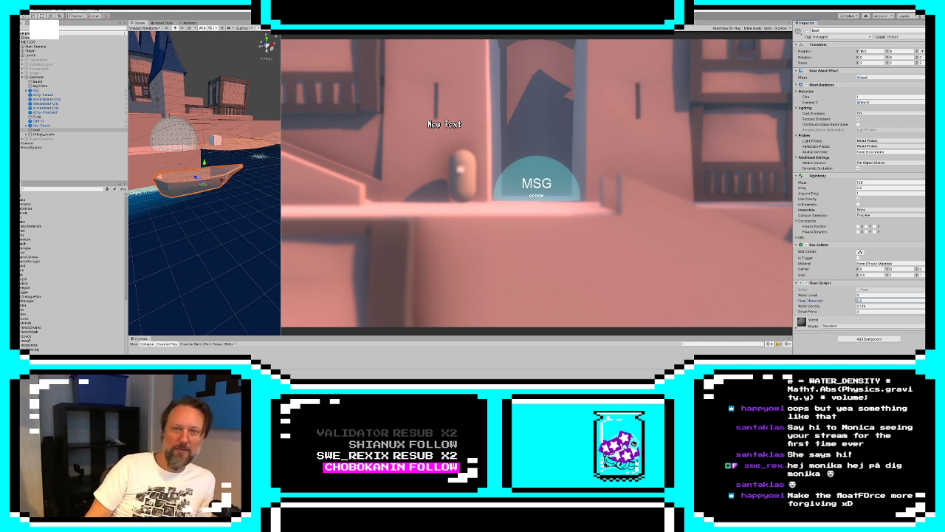
key(ctrl+p)
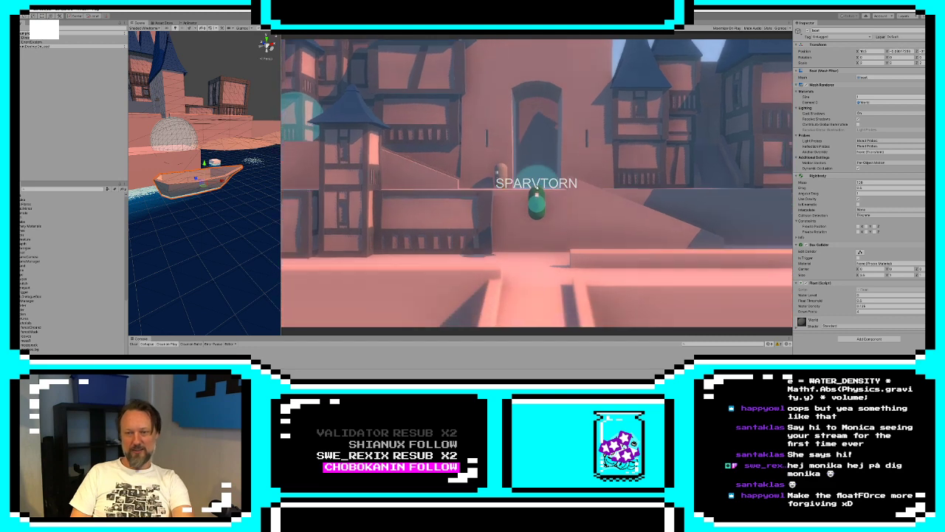
key(s)
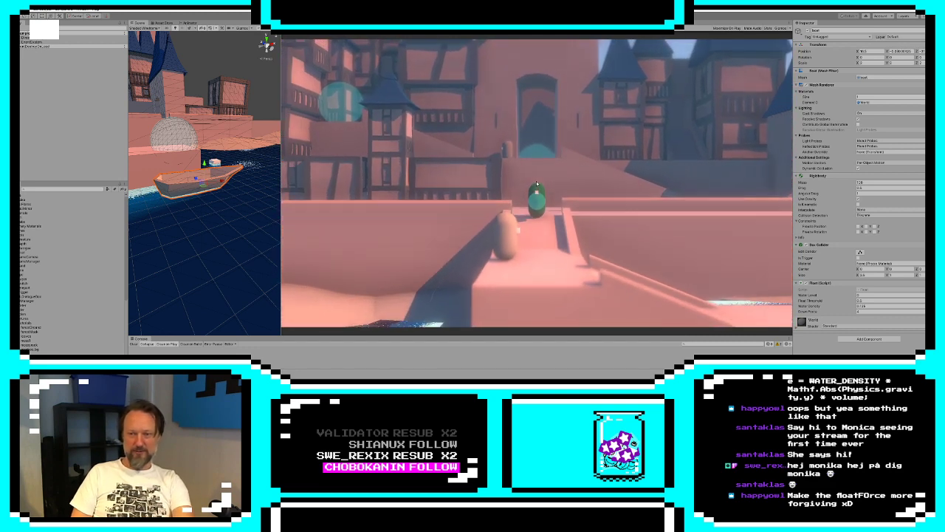
key(d)
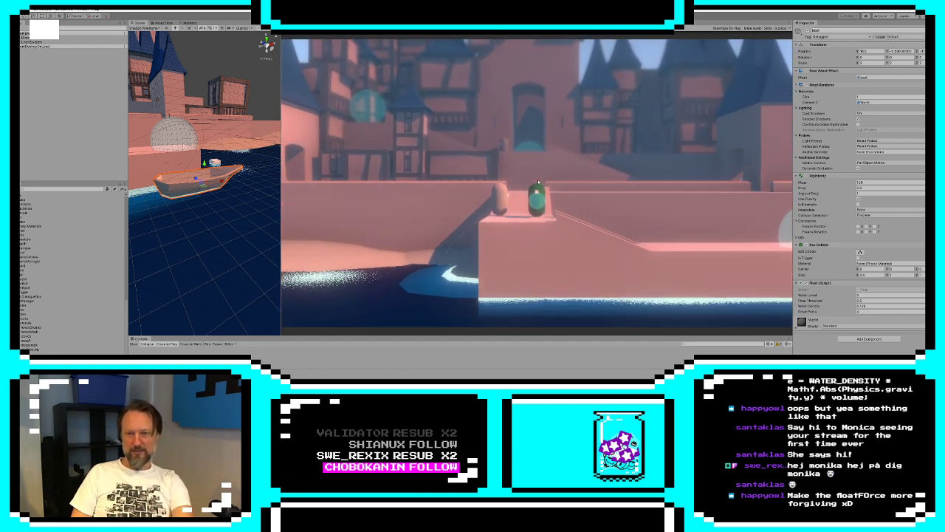
key(d)
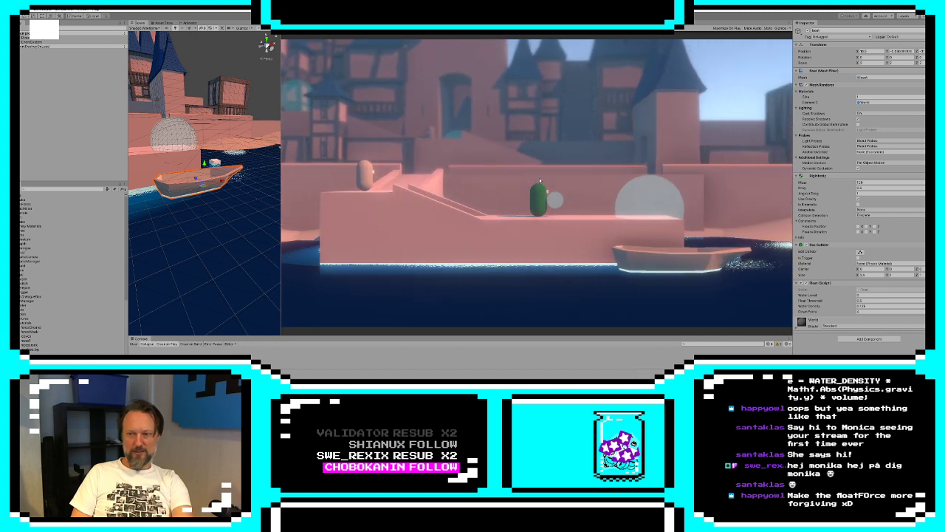
key(s)
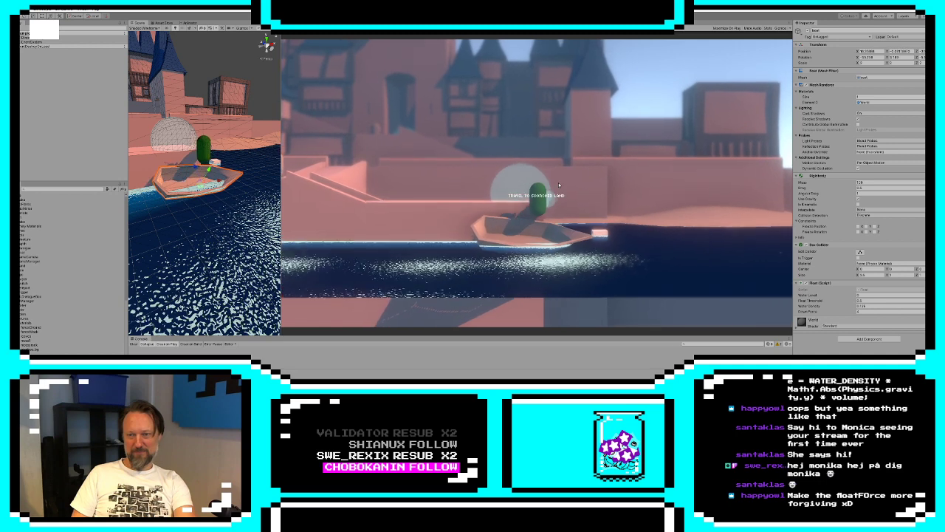
Playtest the boat's floating again by moving and jumping the character around on board, and stop the game
key(d)
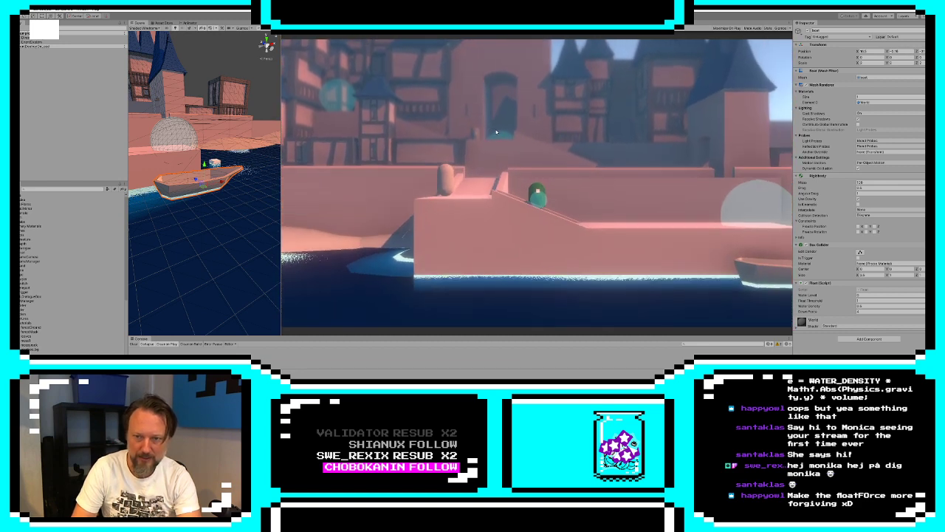
key(d)
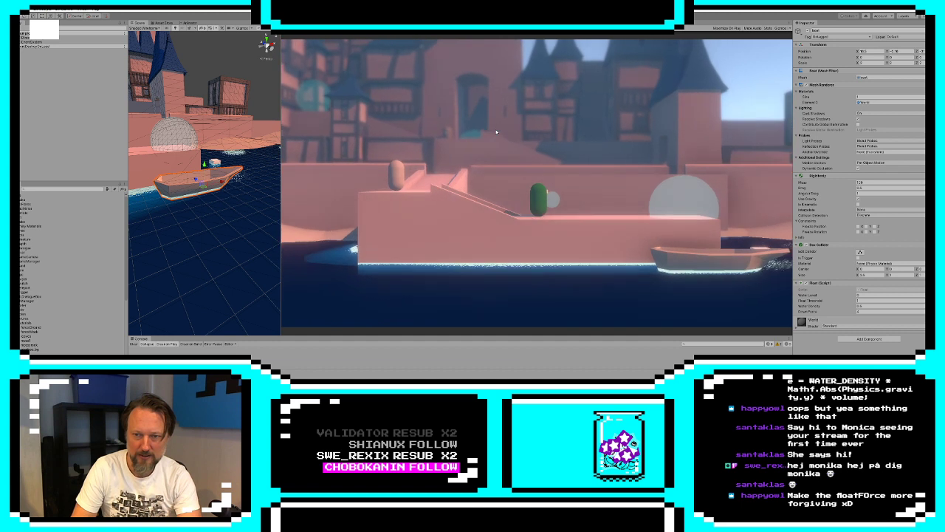
key(s)
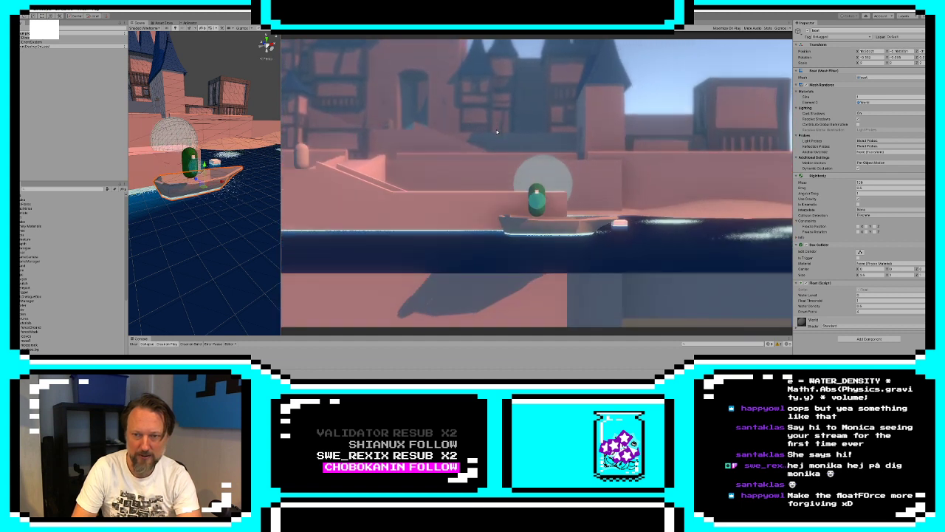
key(d)
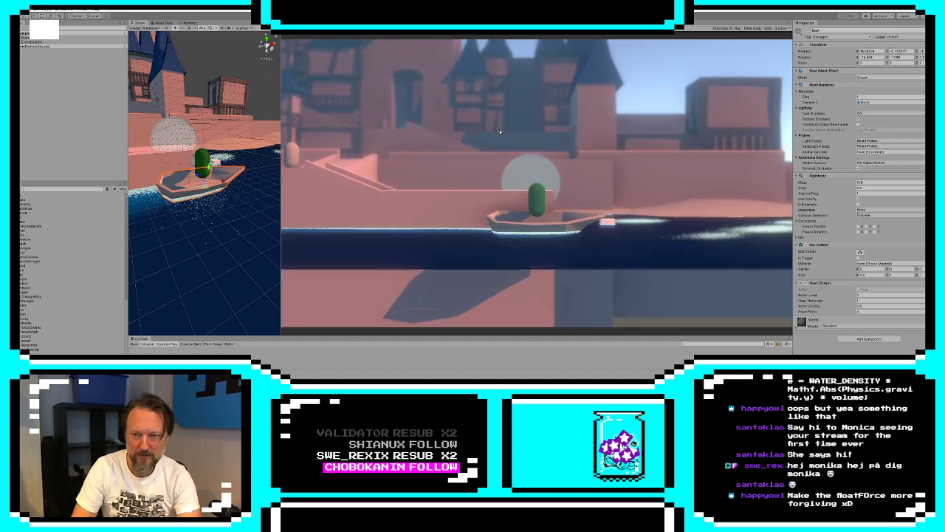
key(a)
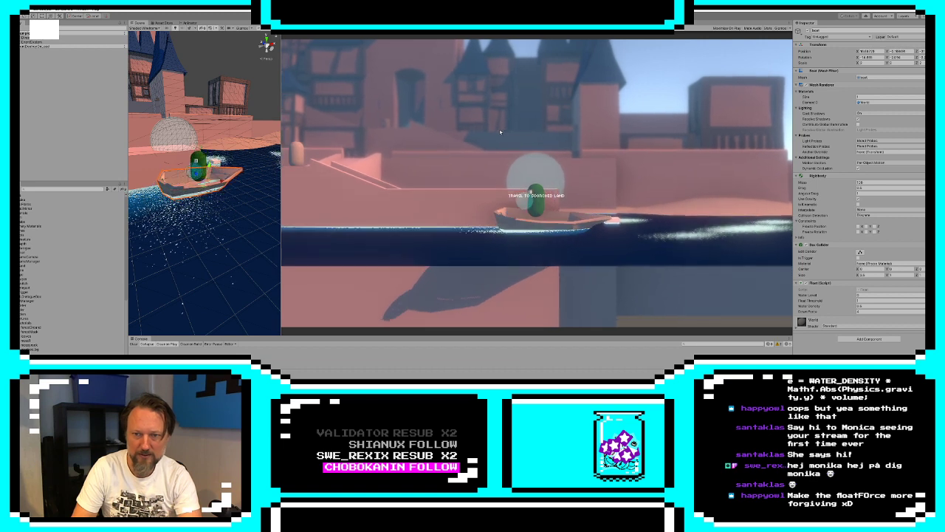
key(space)
key(w)
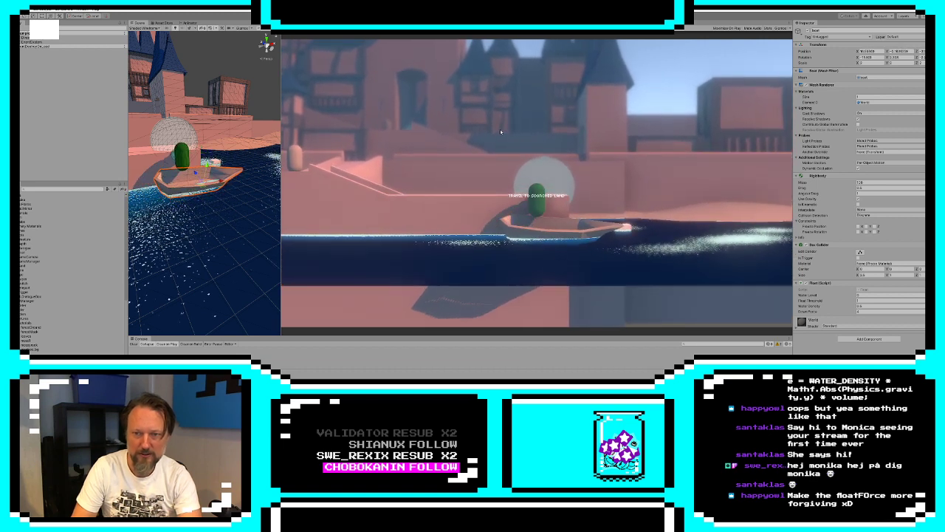
key(s)
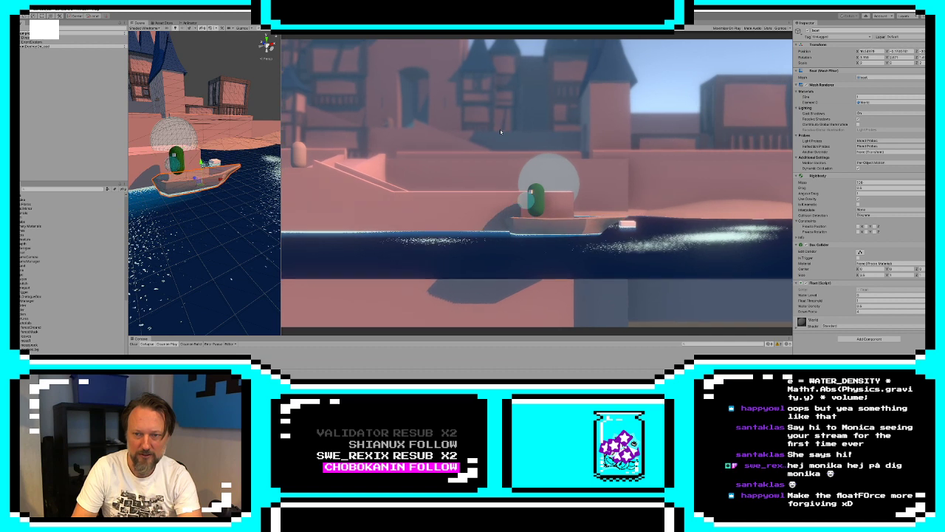
key(a)
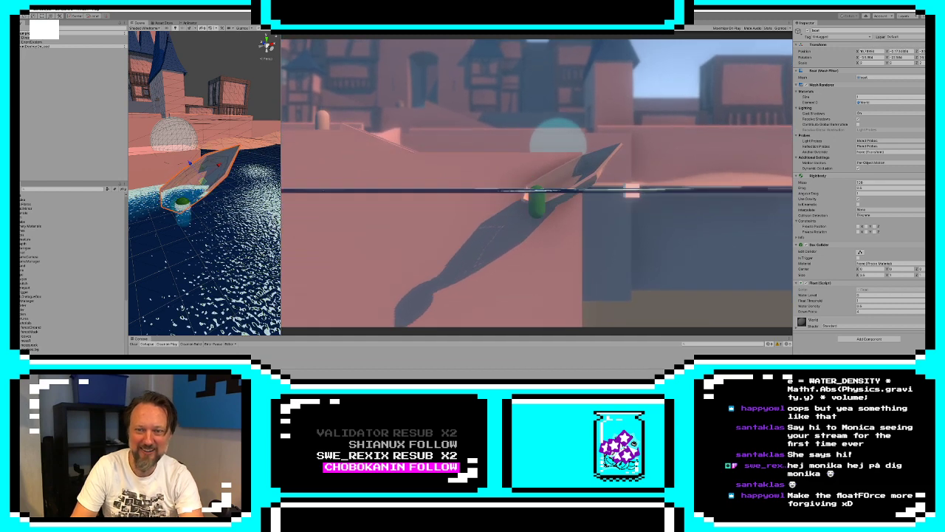
click(461, 16)
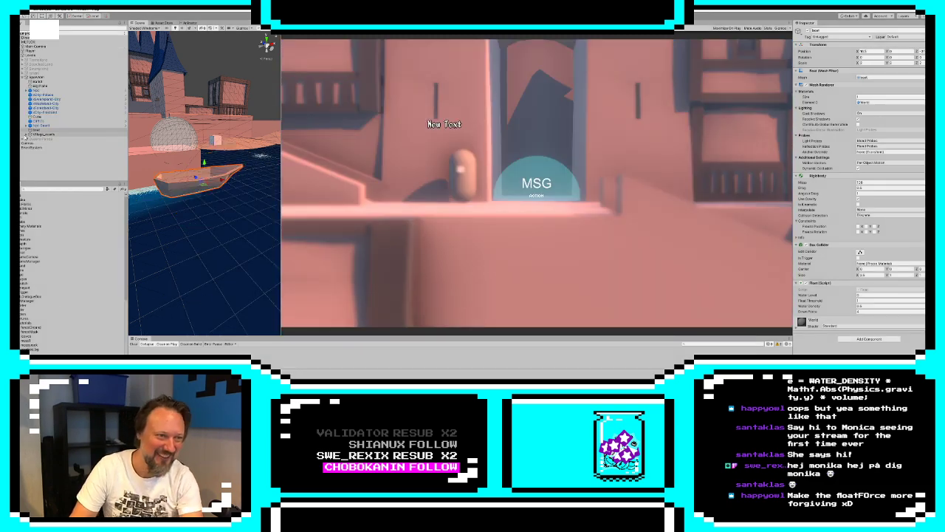
Set the Player's Float script water density to 0.5 and playtest the character's floating by walking it into the water
click(37, 50)
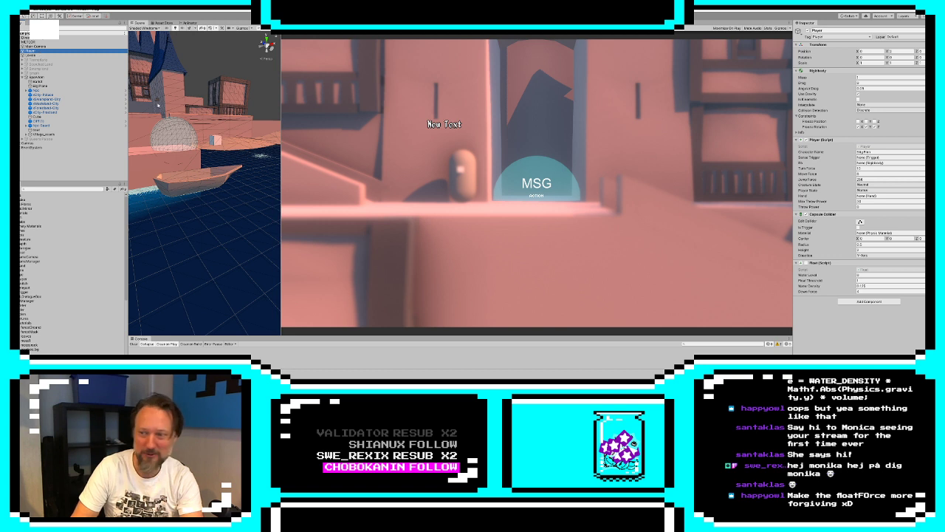
click(859, 281)
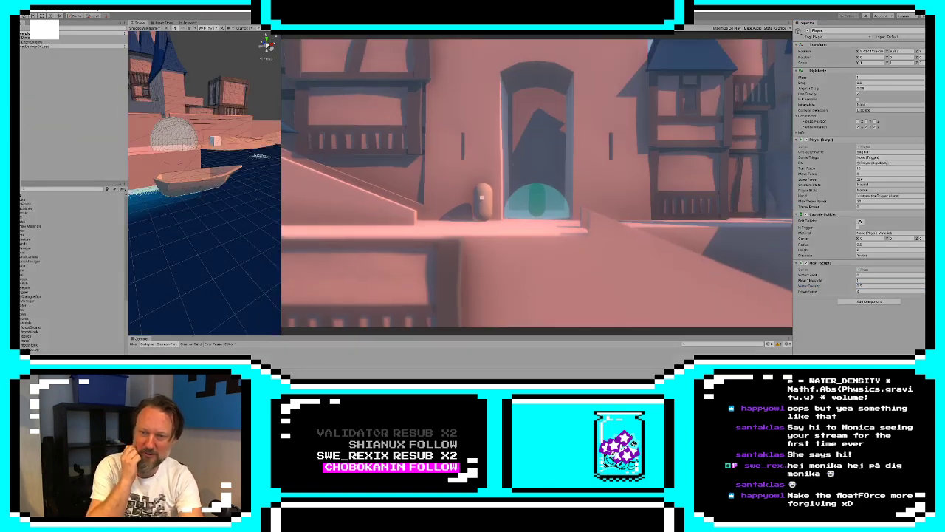
key(s)
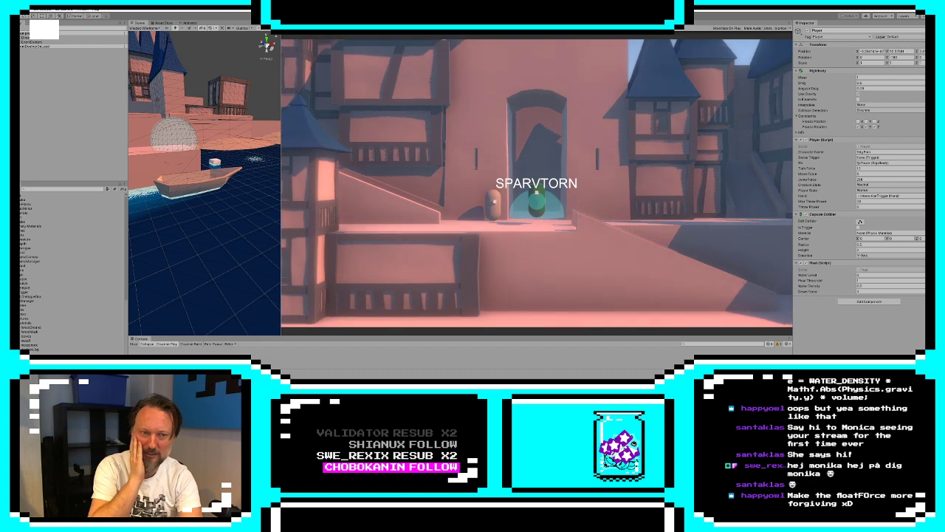
key(s)
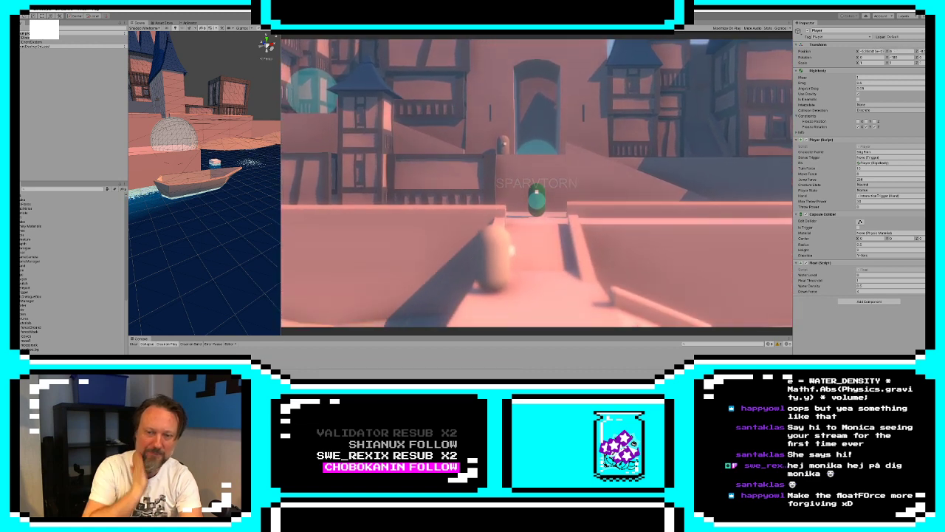
key(s)
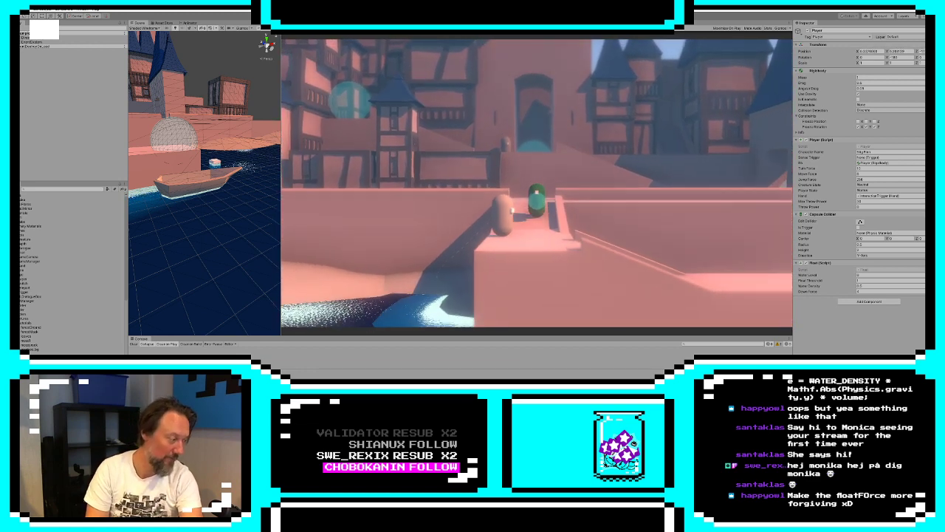
key(s)
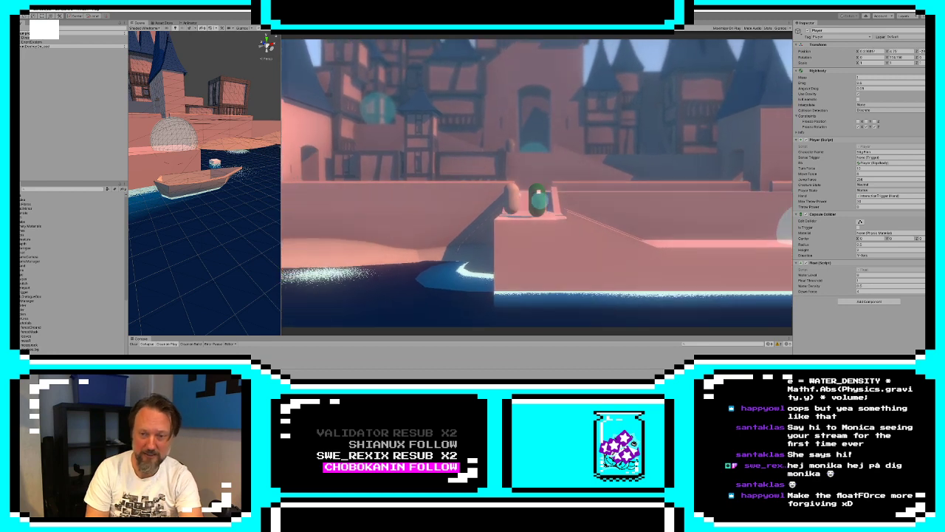
key(d)
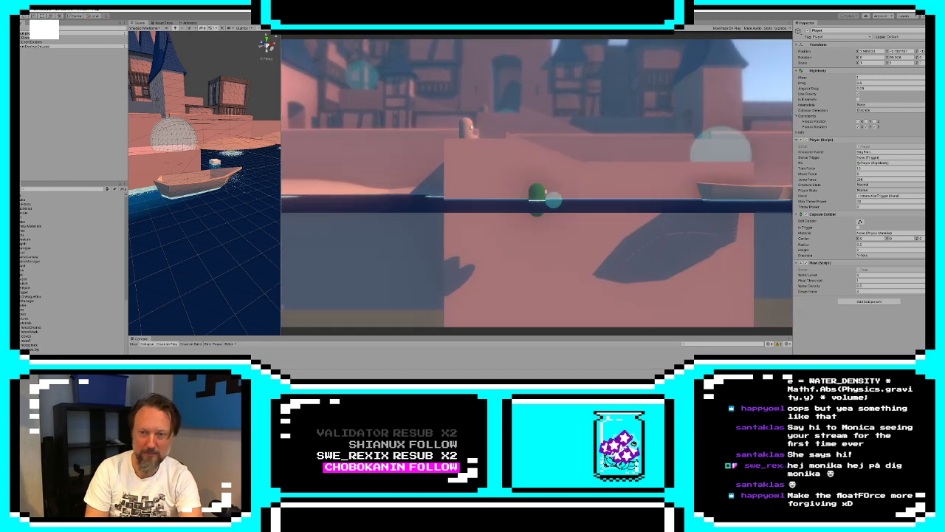
Swim the character past the boat and out to the floating cube, widening the Scene view to observe the floating
key(d)
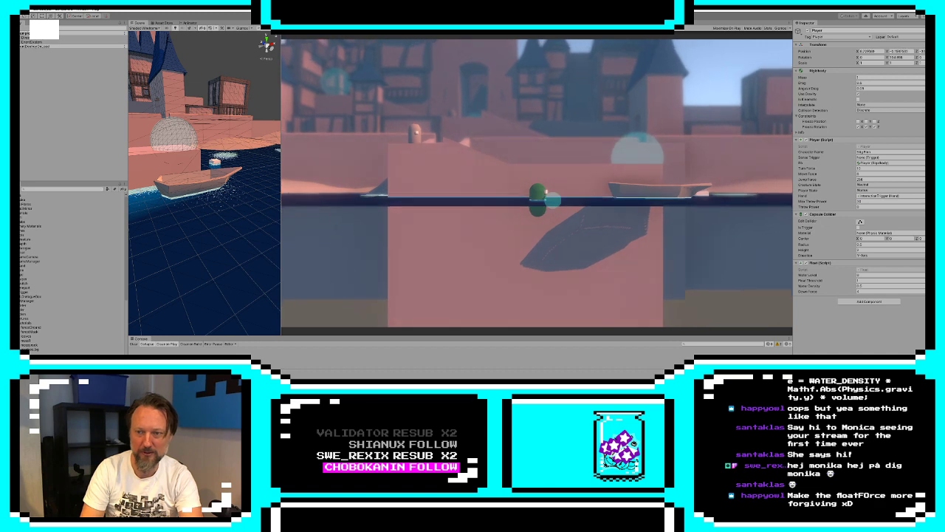
key(d)
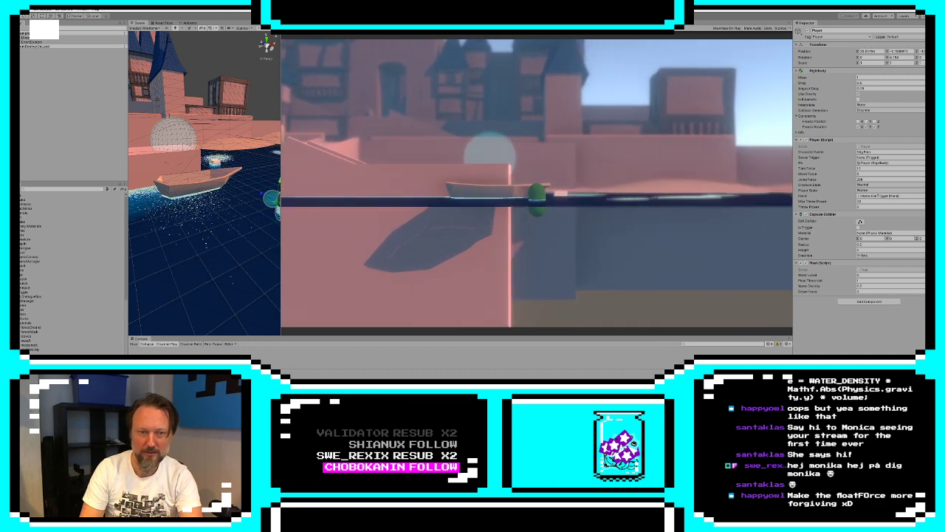
drag(281, 141, 518, 143)
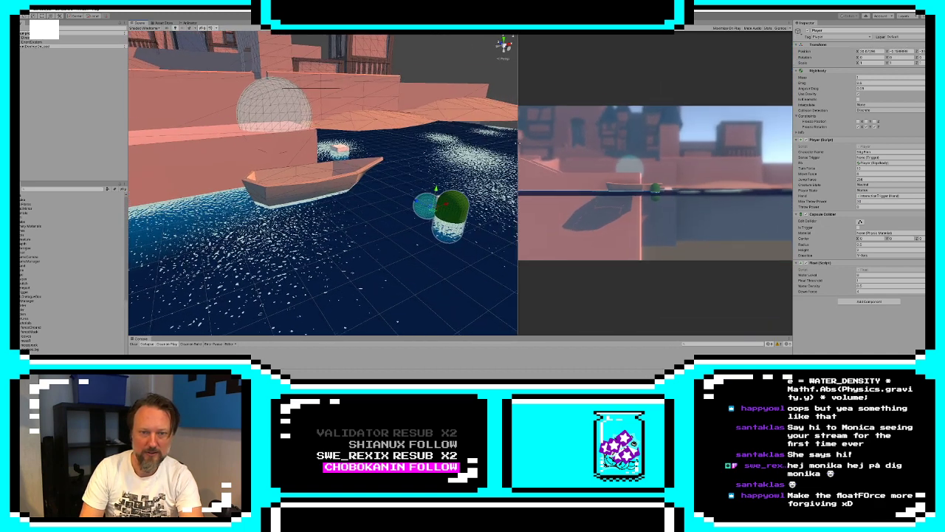
key(a)
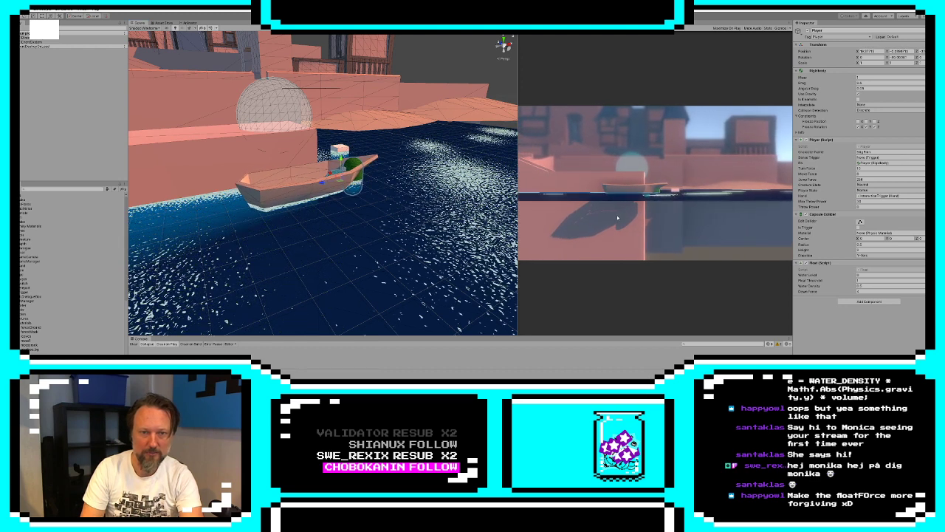
key(d)
key(w)
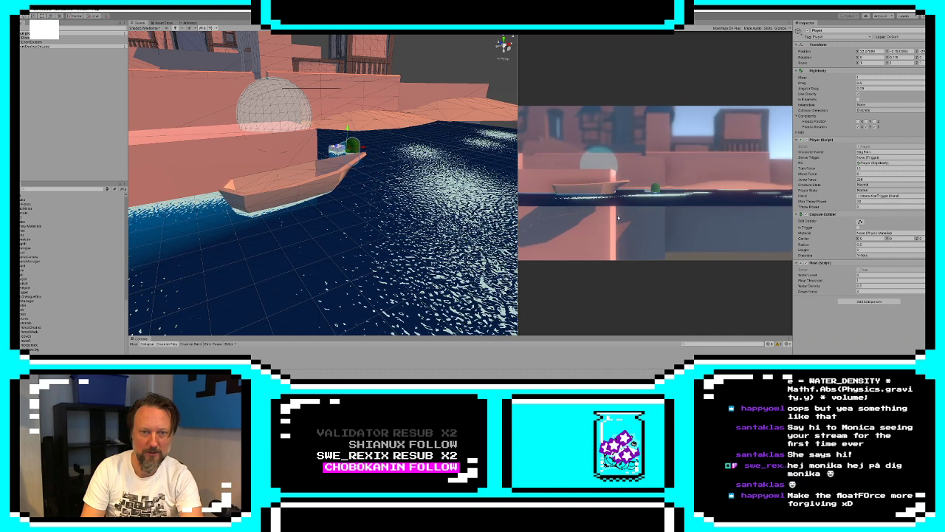
key(d)
key(w)
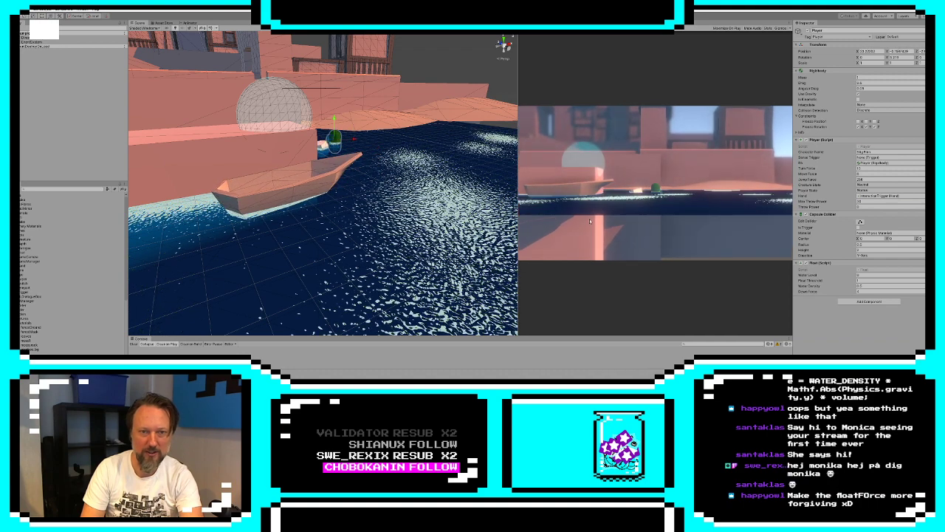
Swim the character away from the floating cube and around the boat's bow to test the water movement
key(s)
key(d)
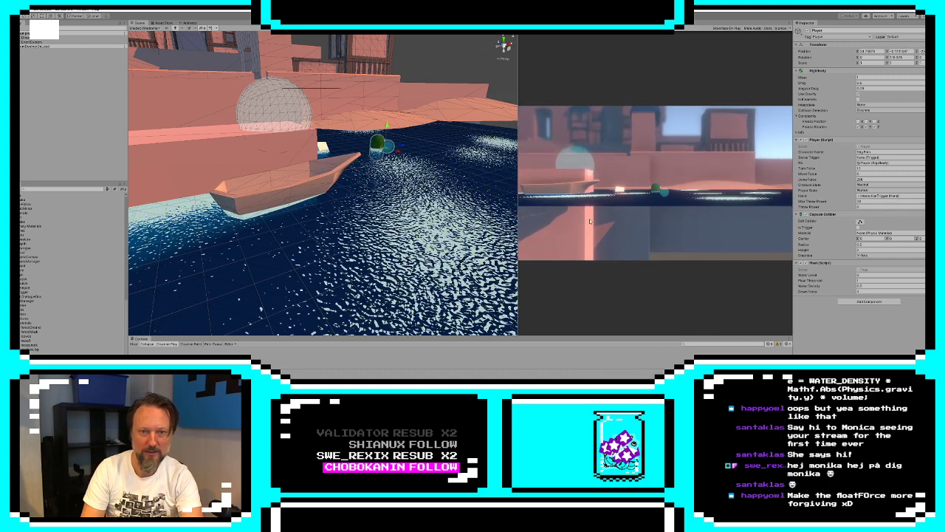
key(s)
key(a)
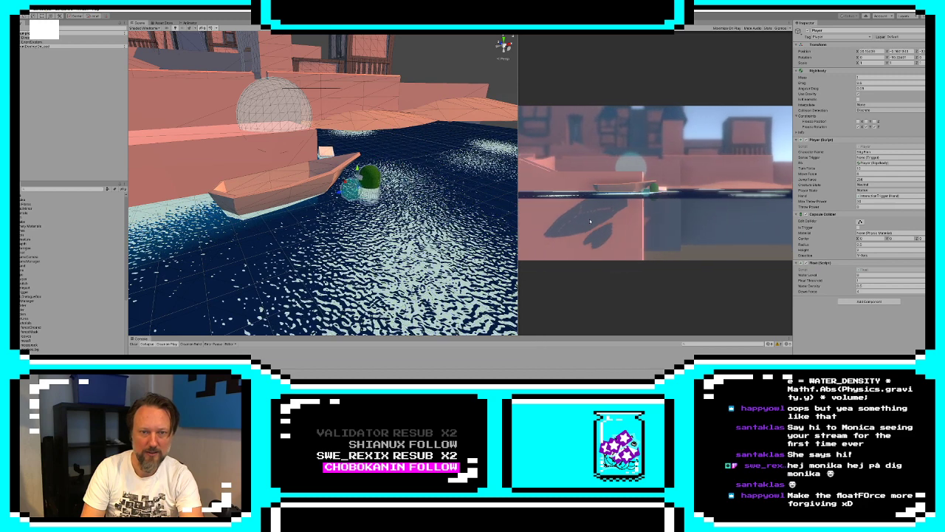
key(s)
key(a)
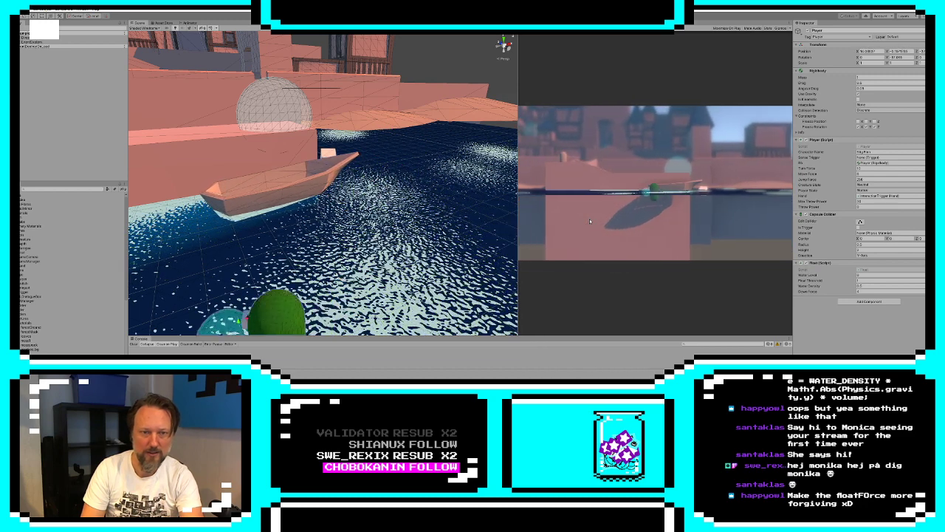
key(w)
key(d)
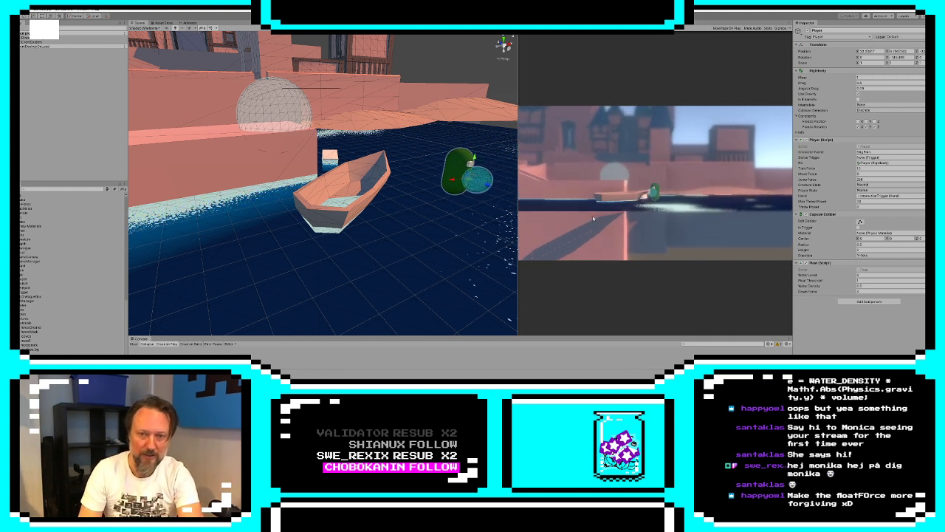
Jump the character out of the water into the boat and move it along the hull
key(a)
key(space)
key(w)
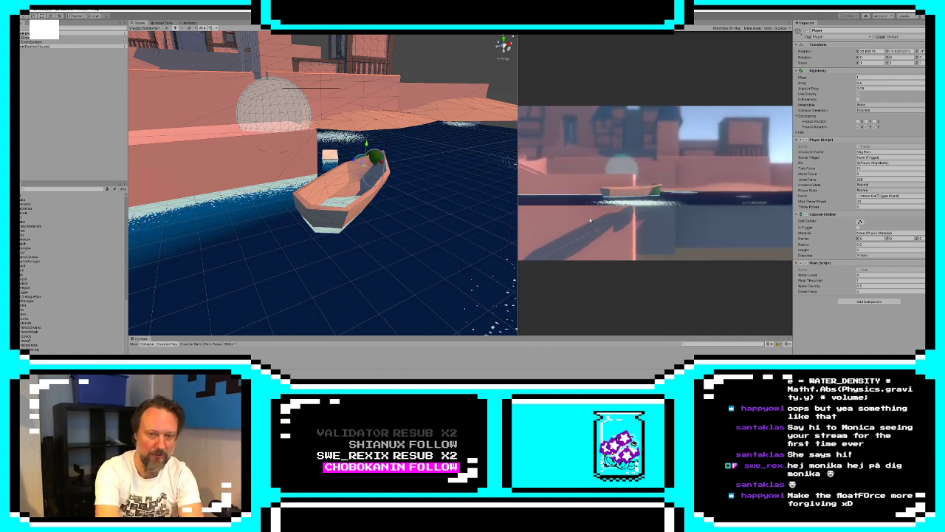
key(space)
key(a)
key(space)
key(a)
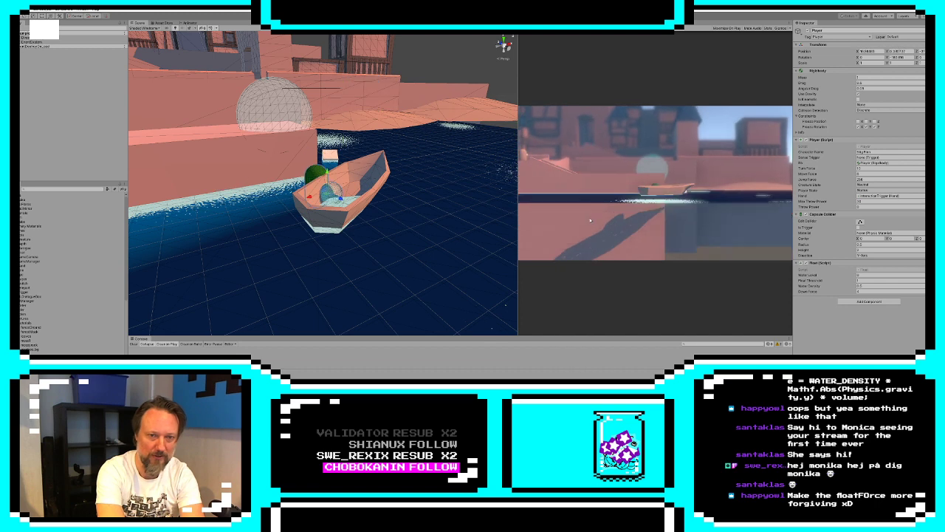
key(space)
key(d)
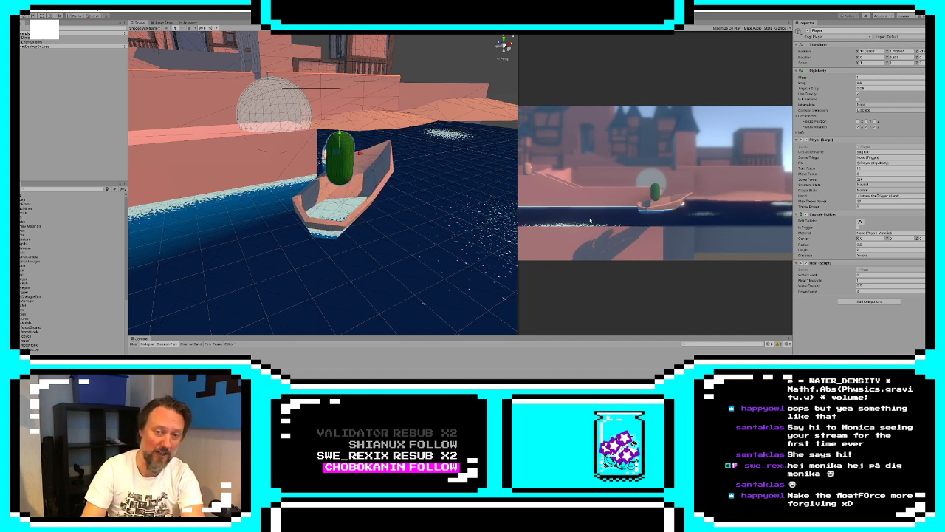
Walk the character across the boat to test its tilting and capsizing, and stop the game
key(w)
key(d)
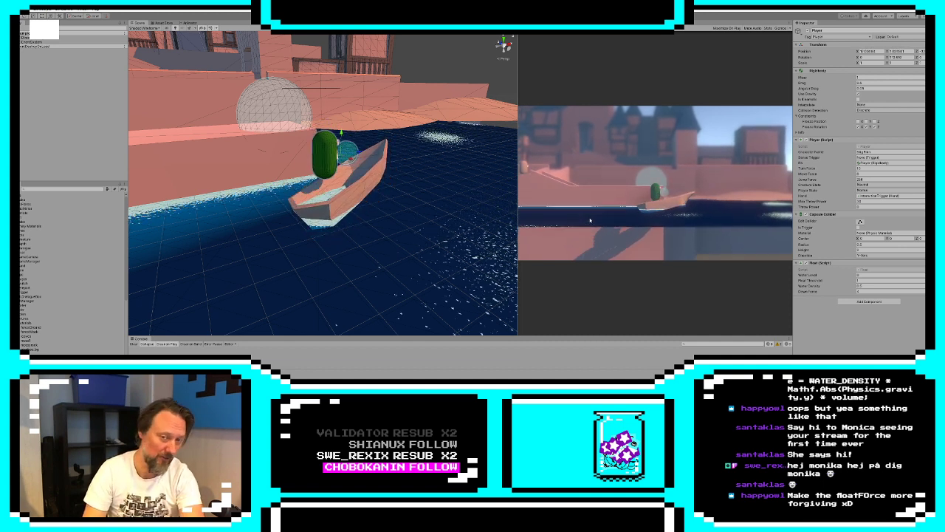
key(d)
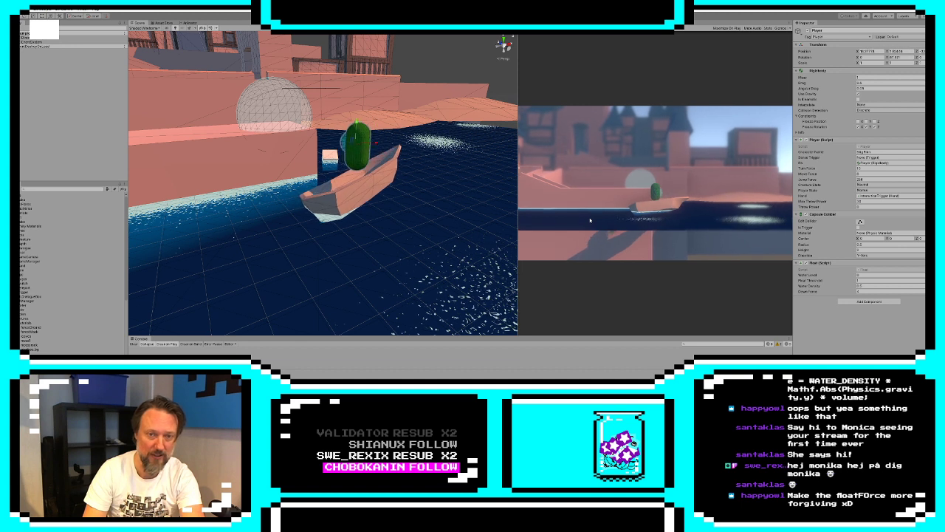
key(d)
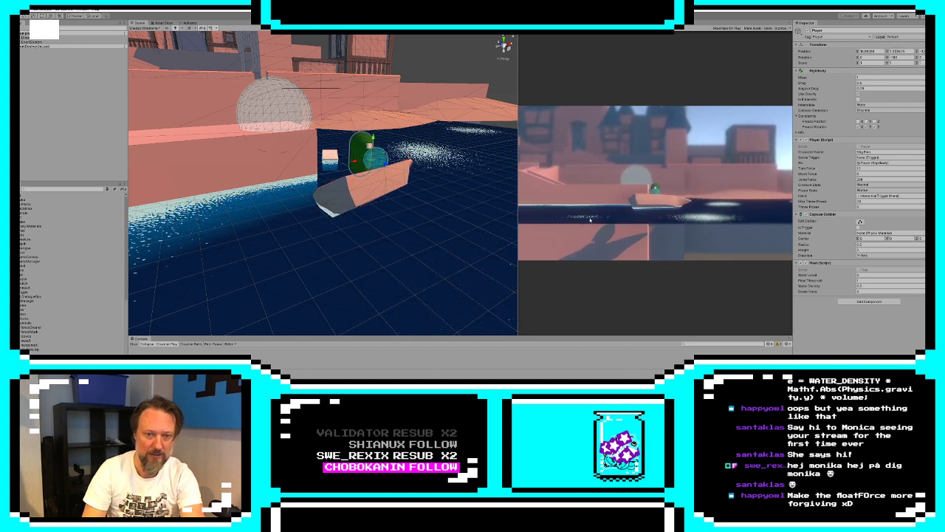
key(a)
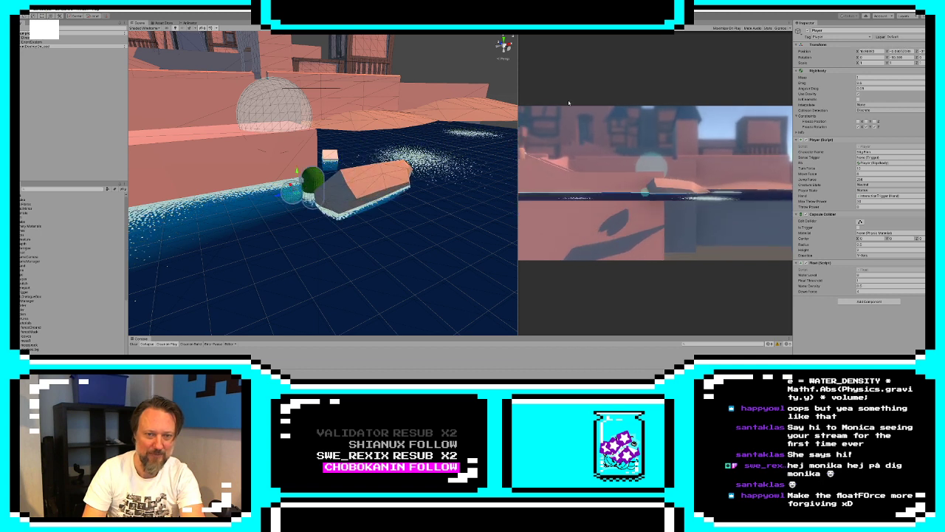
key(ctrl+p)
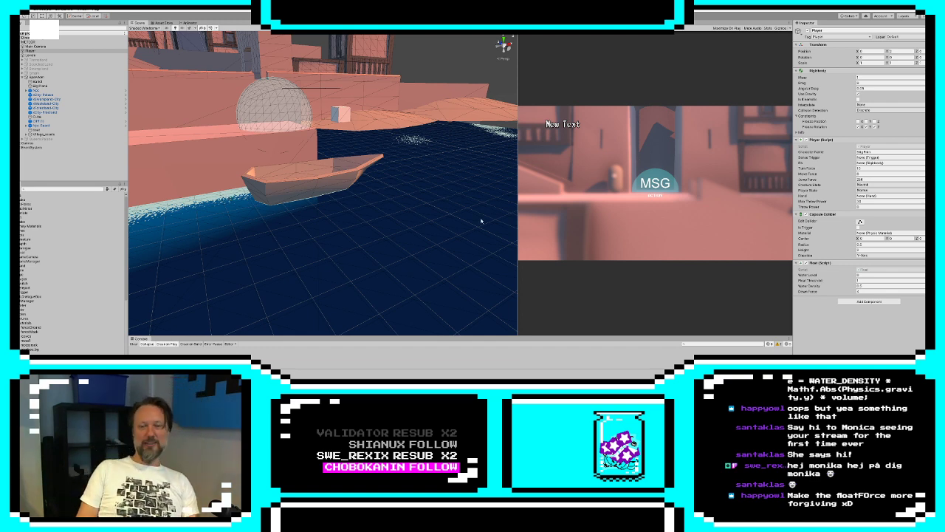
Switch to 3ds Max, nudge the green treeline along the mountain slope, and clone it as a reference onto the lower hill
key(alt+Tab)
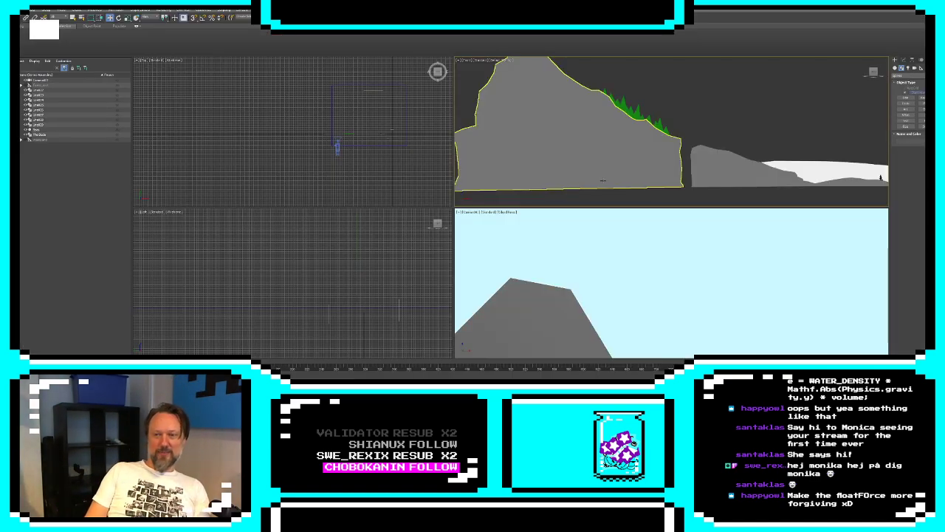
click(640, 111)
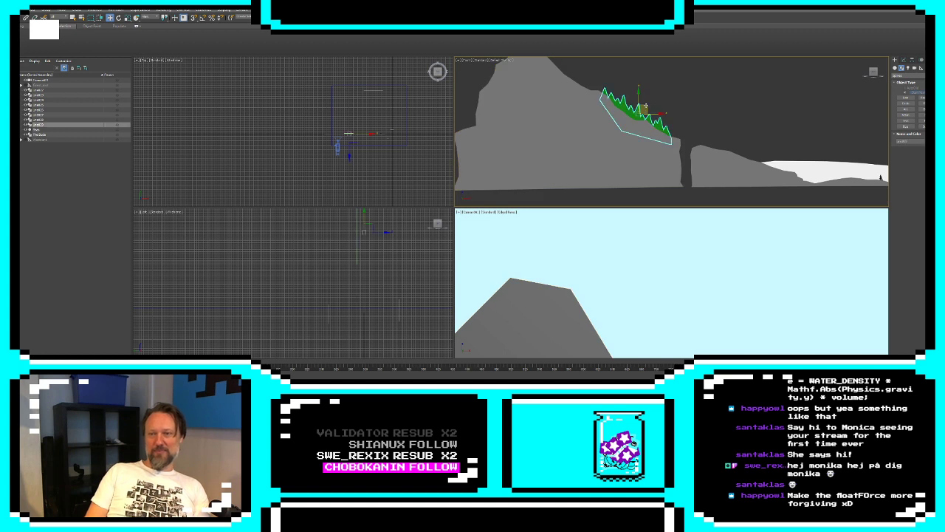
drag(645, 108, 653, 106)
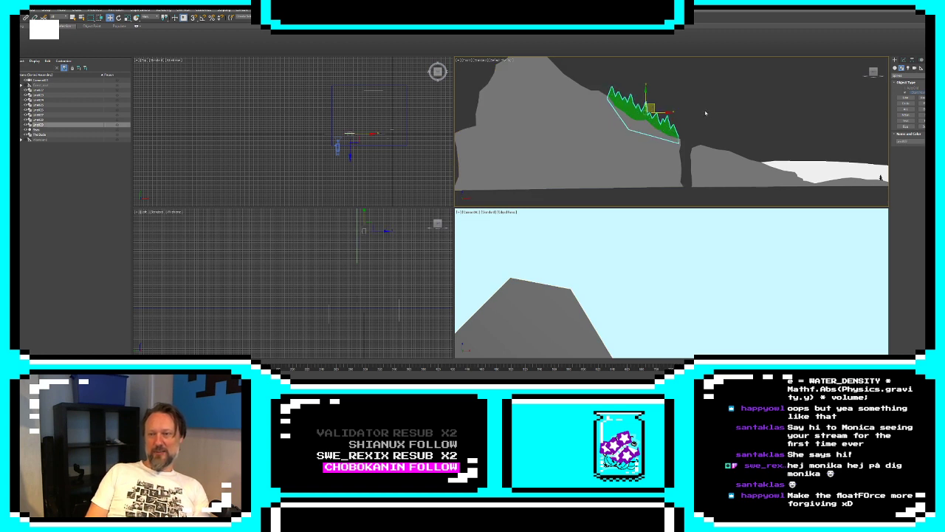
scroll(705, 113, down, 4)
middle_drag(705, 113, 621, 110)
shift+drag(609, 108, 655, 119)
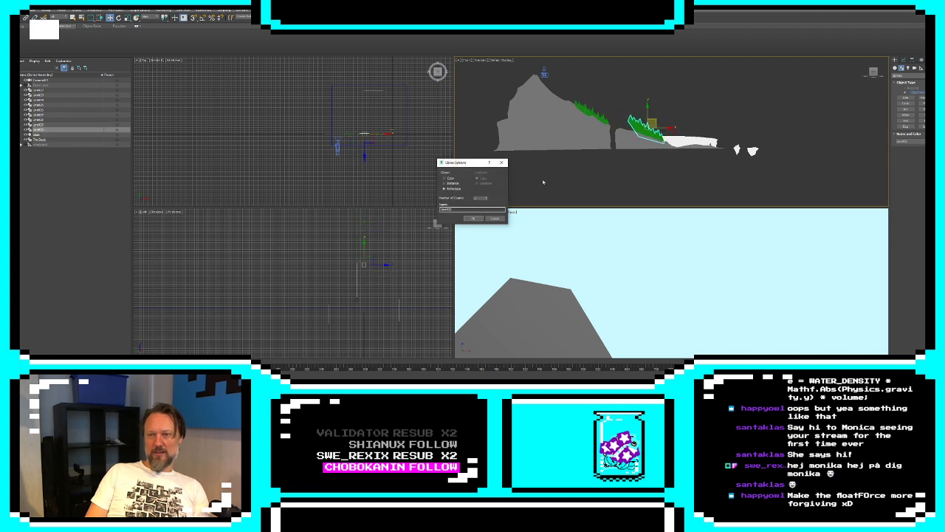
click(471, 218)
Edit the cloned treeline's spline vertices, lowering the treetops at its uphill end toward the hill
click(903, 59)
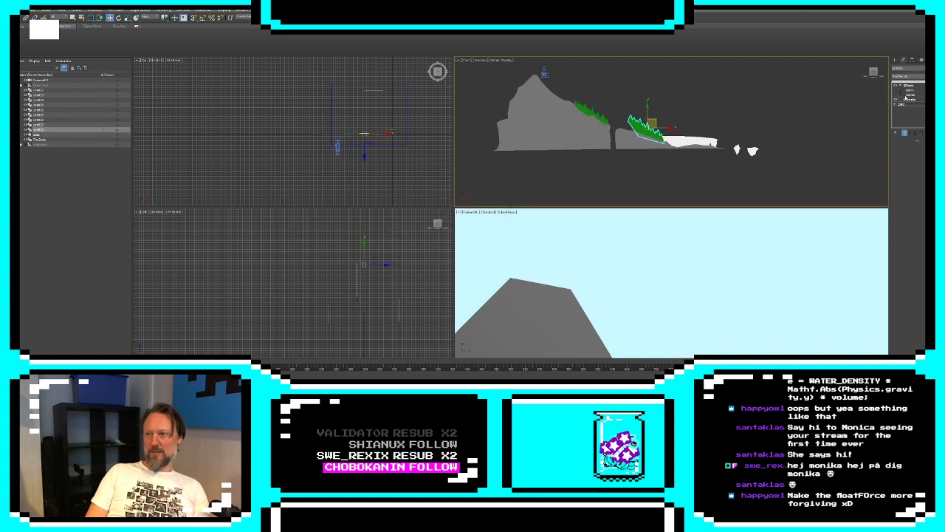
scroll(620, 177, up, 6)
middle_drag(647, 94, 601, 224)
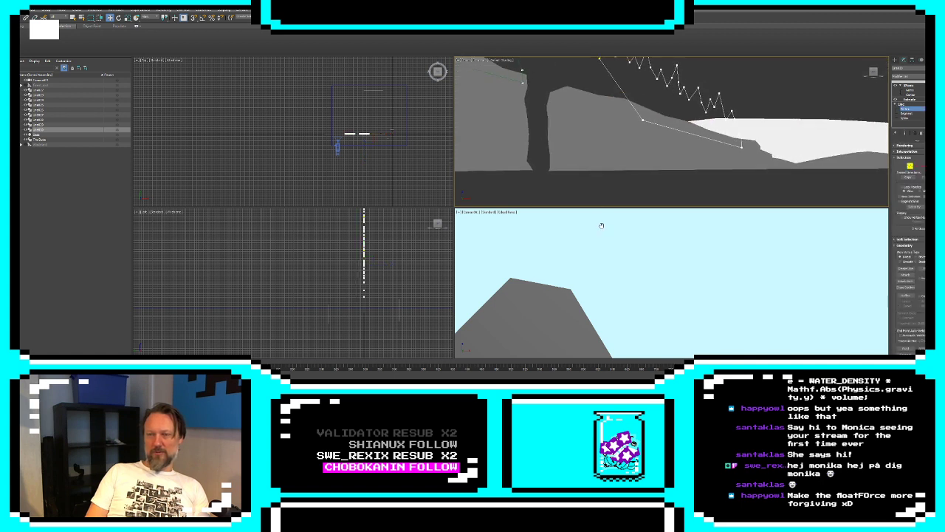
middle_drag(615, 117, 606, 171)
drag(591, 111, 582, 150)
mouse_move(622, 127)
mouse_down()
mouse_move(618, 96)
mouse_move(625, 115)
mouse_up()
click(623, 121)
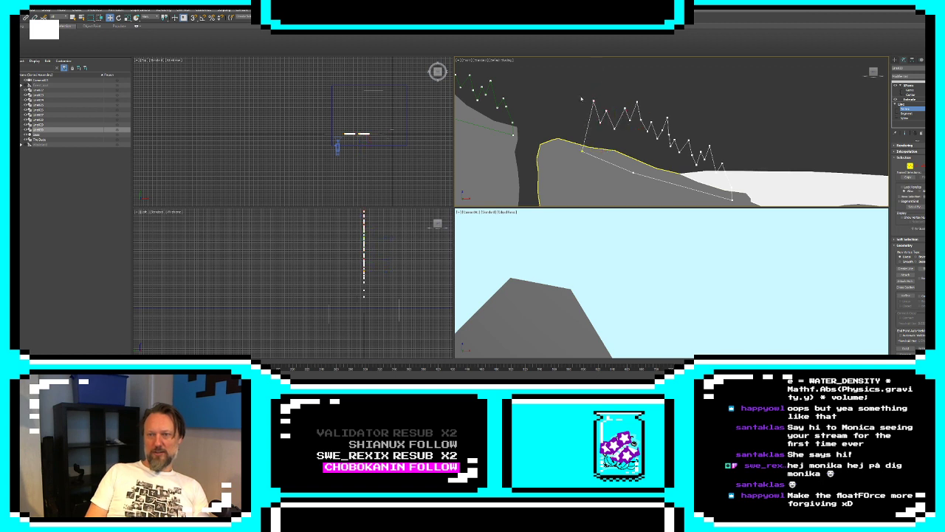
click(594, 104)
click(591, 124)
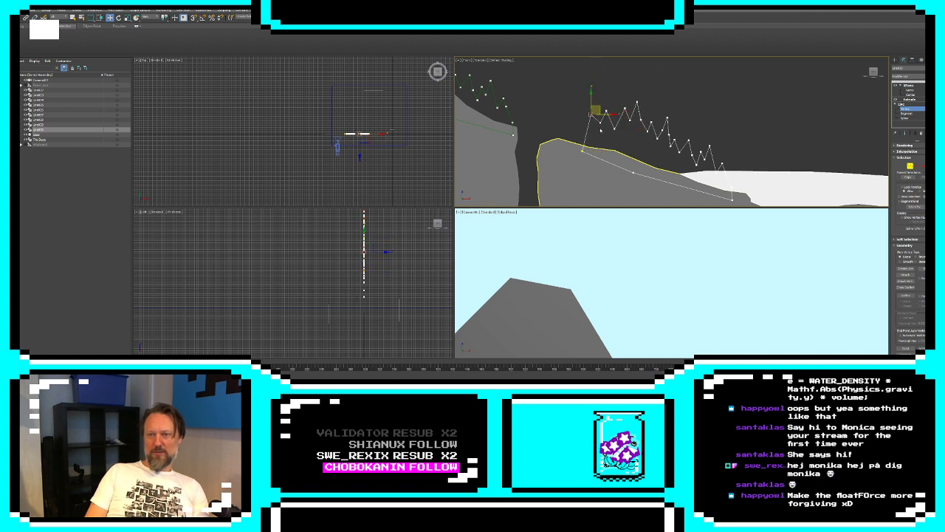
drag(591, 112, 601, 119)
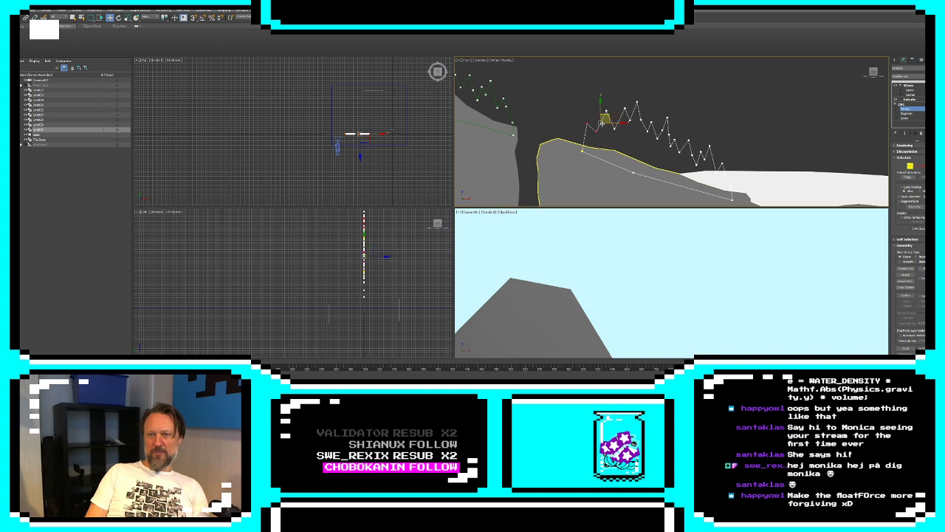
Leave vertex editing and shift the cloned treeline slightly uphill so it sits on the lower hill
scroll(603, 121, down, 3)
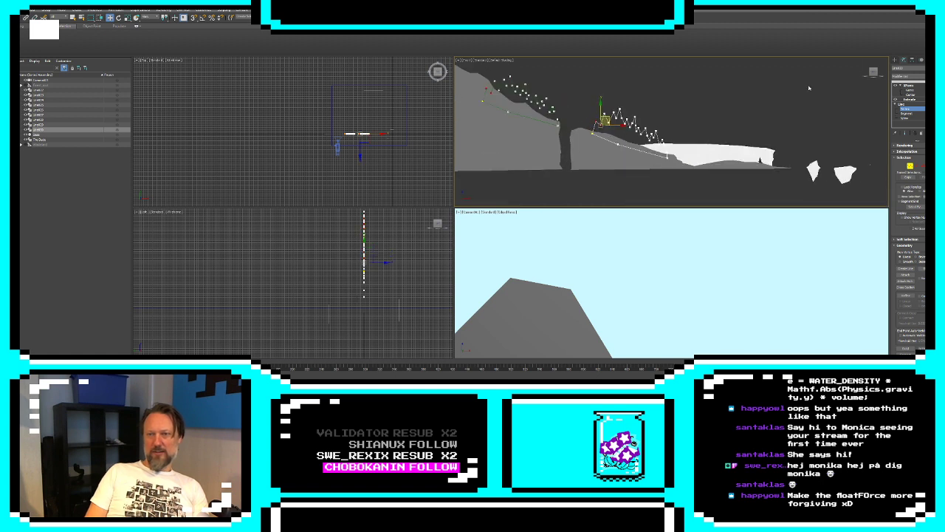
click(895, 61)
click(800, 85)
click(639, 130)
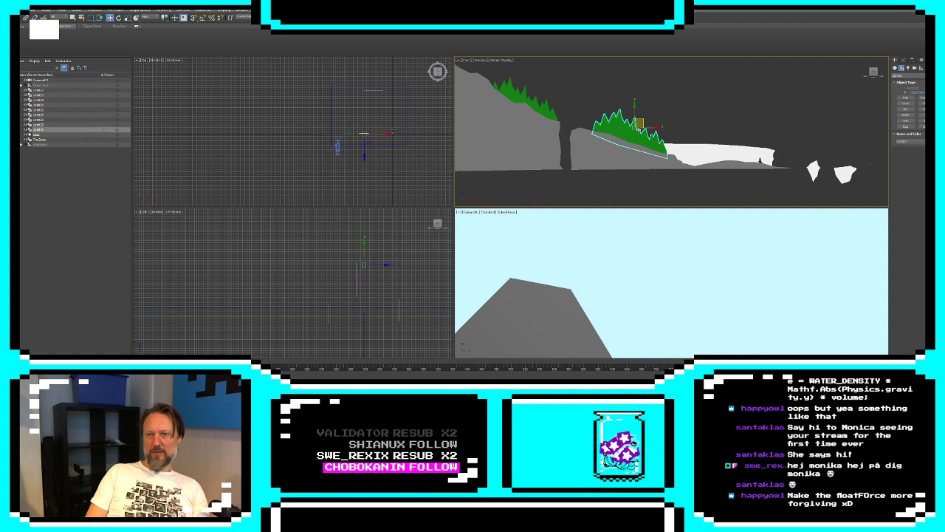
drag(641, 123, 633, 123)
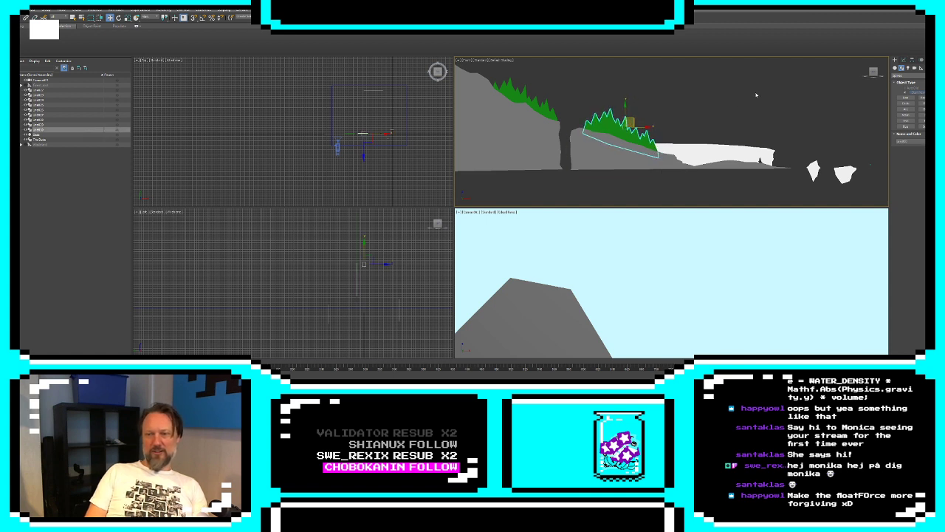
Move the camera along the landscape past the ice floes and back to the lone tree before the white cliff
click(338, 145)
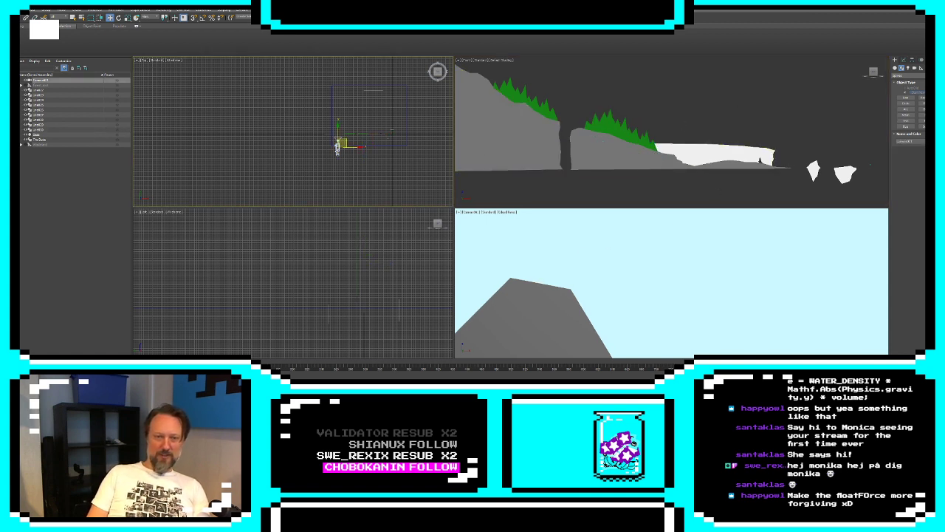
drag(349, 144, 359, 146)
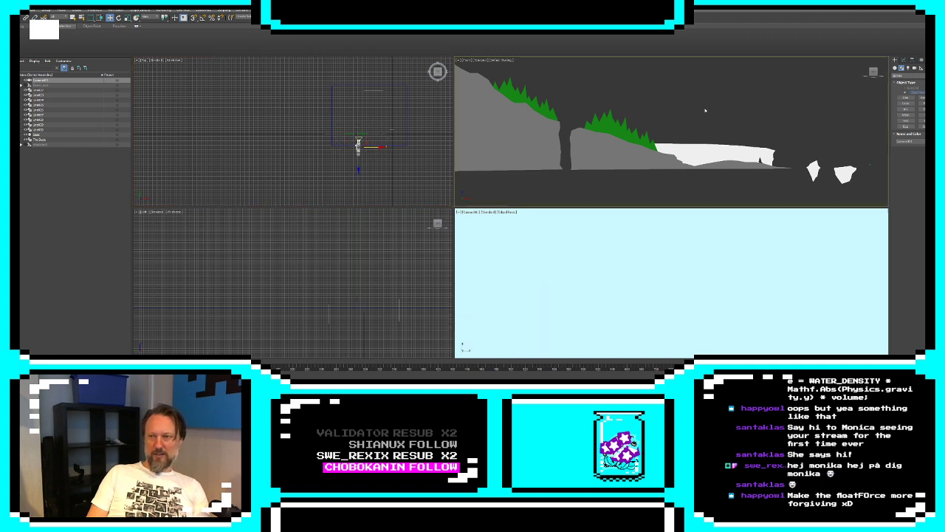
drag(721, 79, 823, 131)
scroll(793, 118, up, 5)
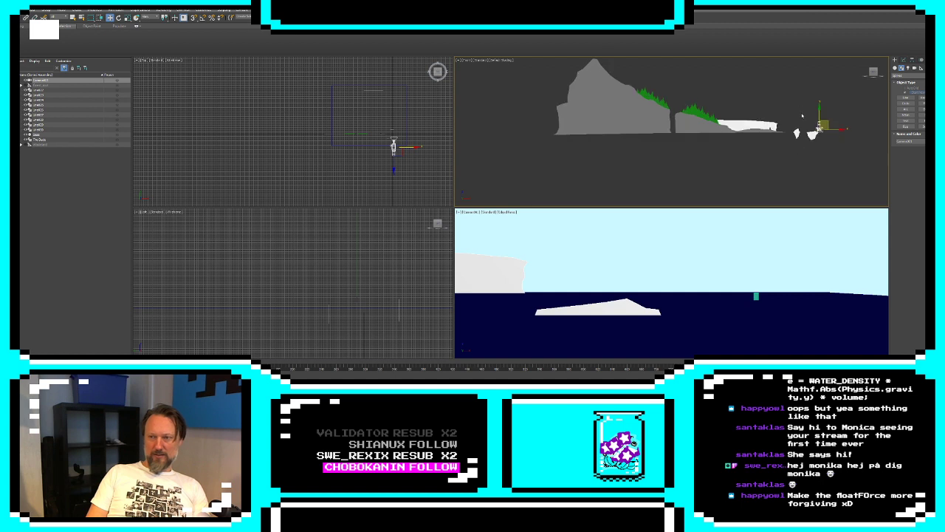
scroll(794, 118, down, 2)
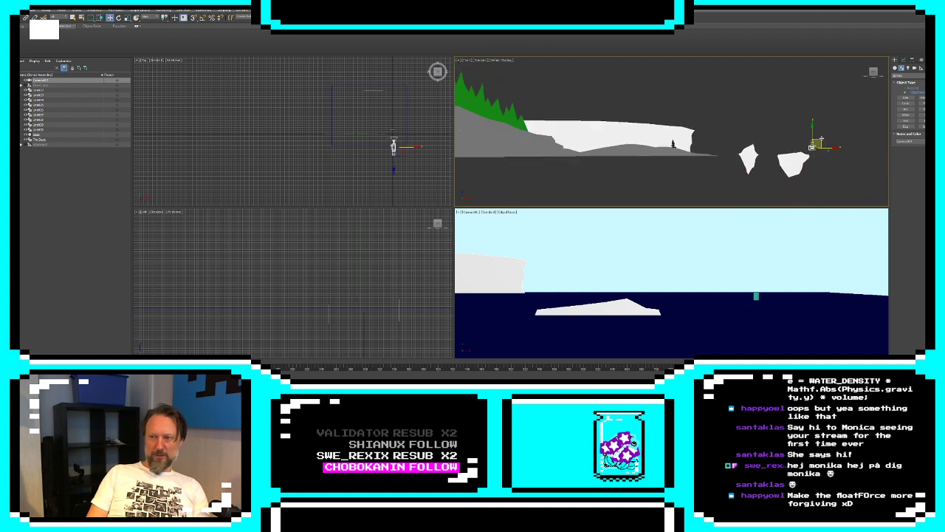
drag(818, 142, 662, 135)
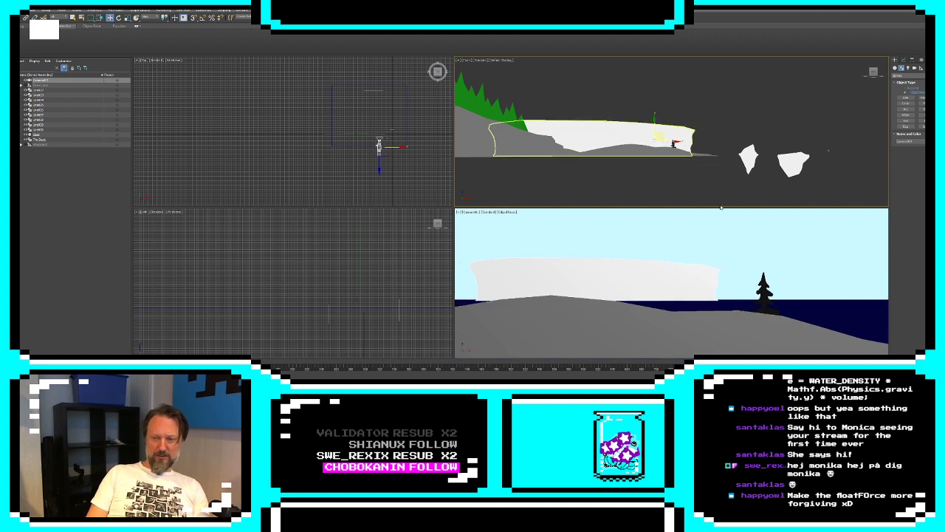
Move the camera from the white cliff up over the treelines and mountain slope to the summit to preview the landscape
drag(659, 136, 433, 84)
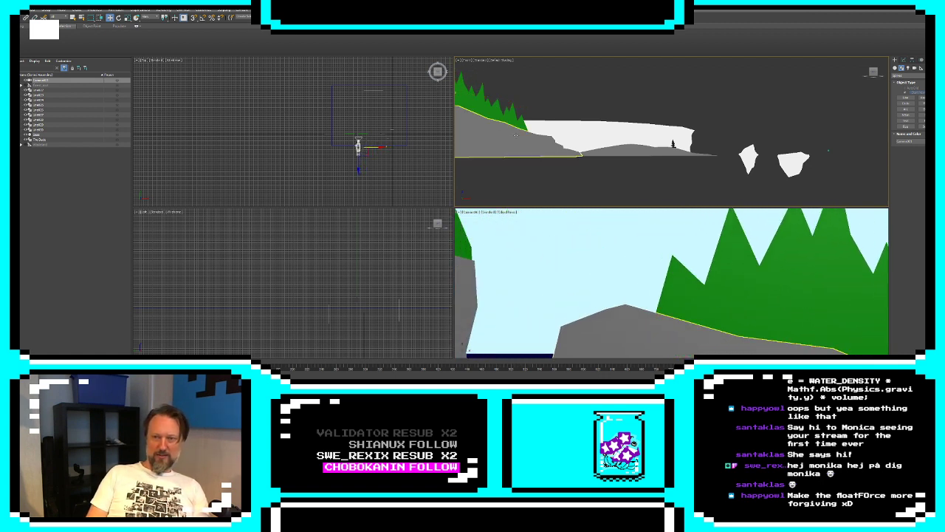
middle_drag(575, 123, 820, 177)
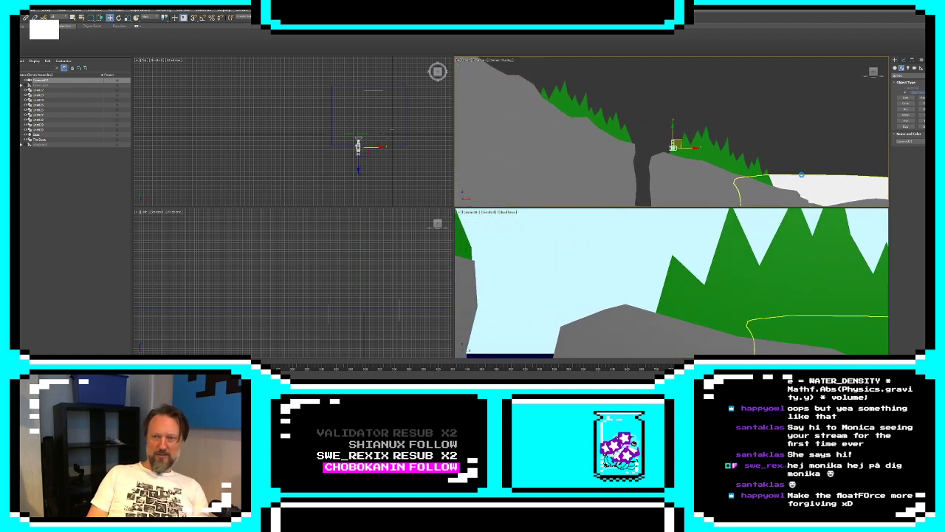
drag(673, 144, 545, 71)
middle_drag(614, 121, 722, 178)
drag(652, 130, 568, 62)
middle_drag(583, 90, 647, 132)
scroll(647, 131, down, 2)
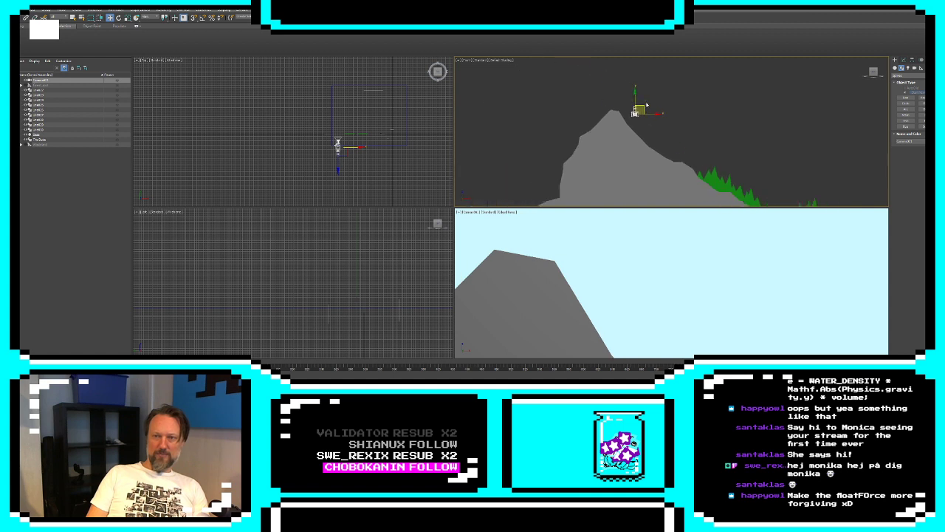
drag(642, 108, 627, 94)
scroll(713, 124, down, 5)
scroll(734, 138, up, 2)
middle_drag(760, 147, 717, 143)
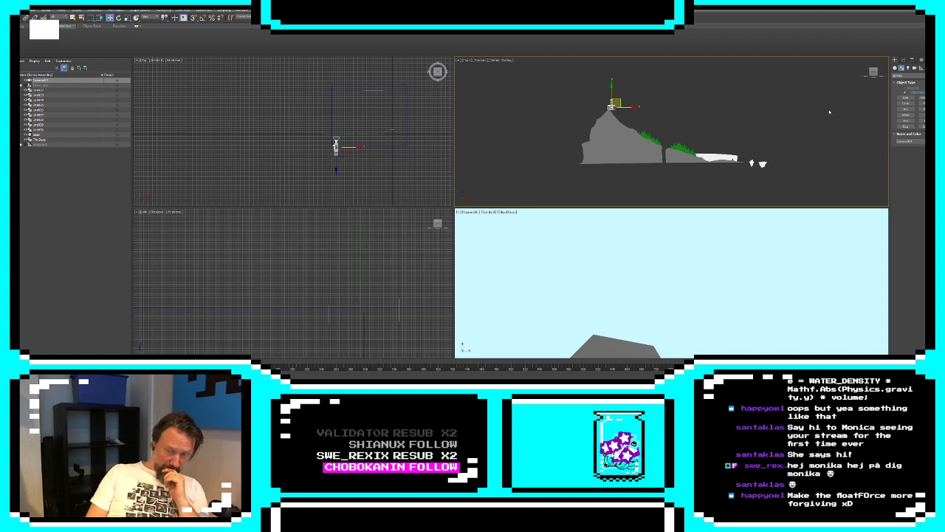
Open the mountain's spline for vertex editing and delete the vertices of its lower cliff side, opposite the trees
click(628, 157)
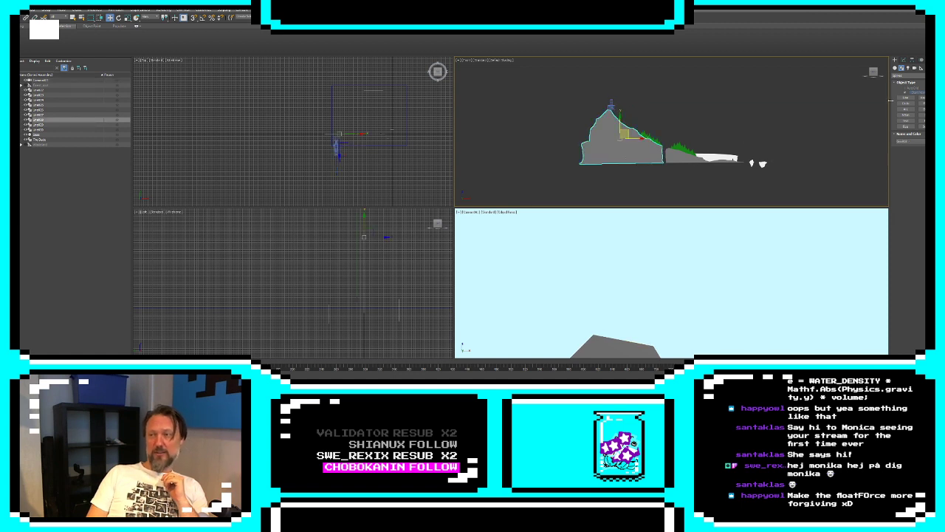
click(903, 59)
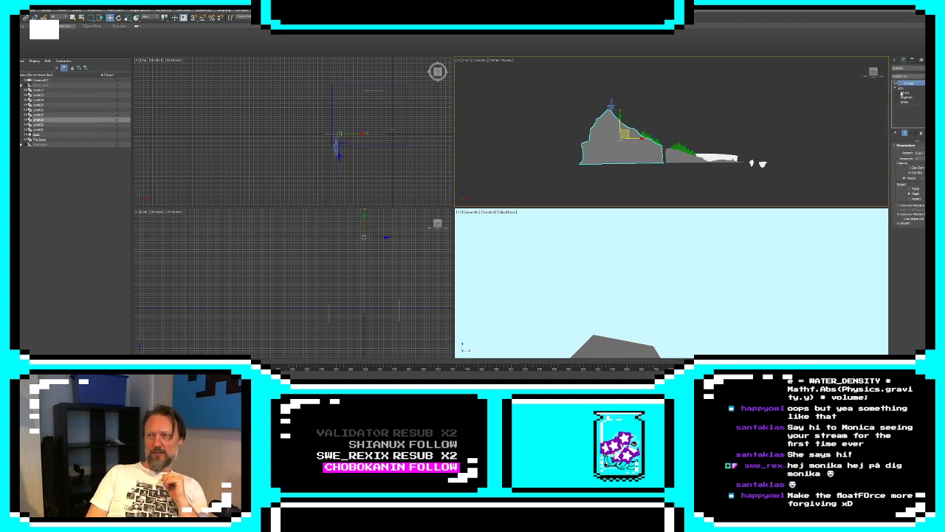
click(904, 92)
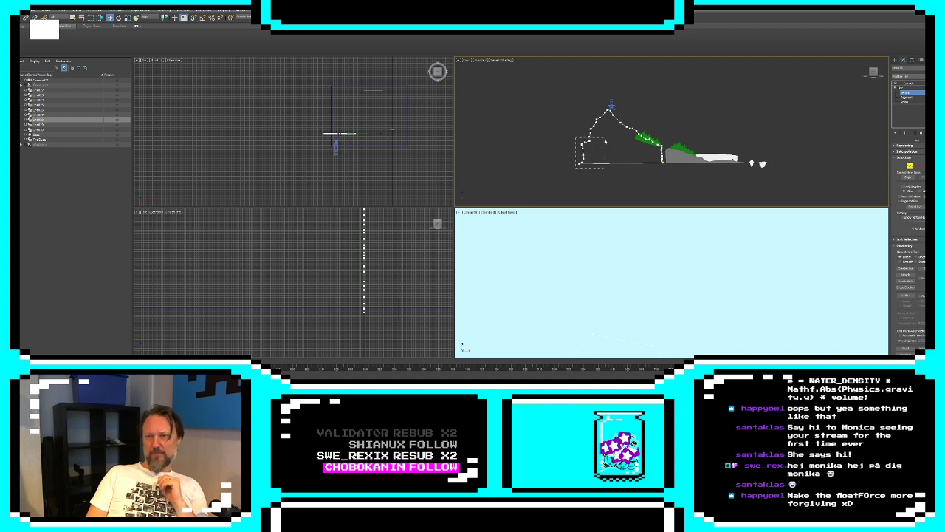
key(Delete)
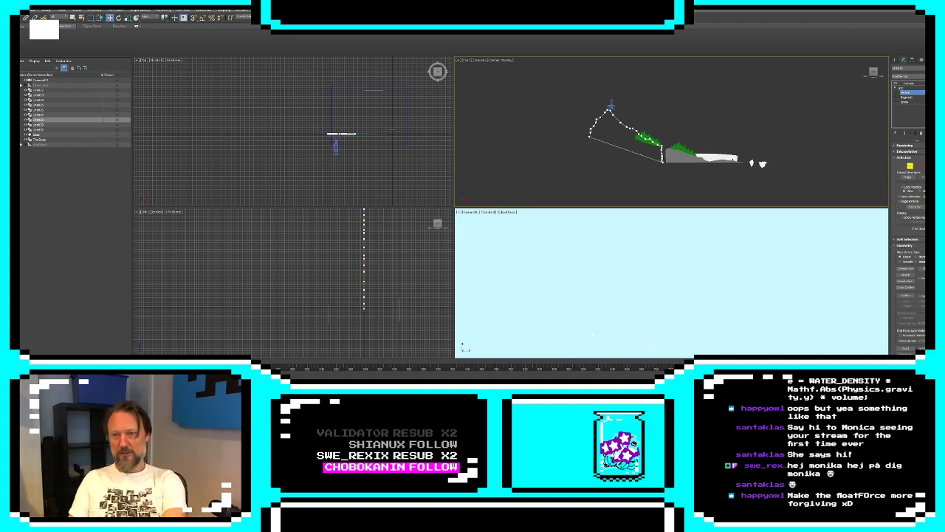
Reshape the mountain's underside into a curved diagonal by adding and moving vertices along its lower edge, and leave vertex editing
click(591, 135)
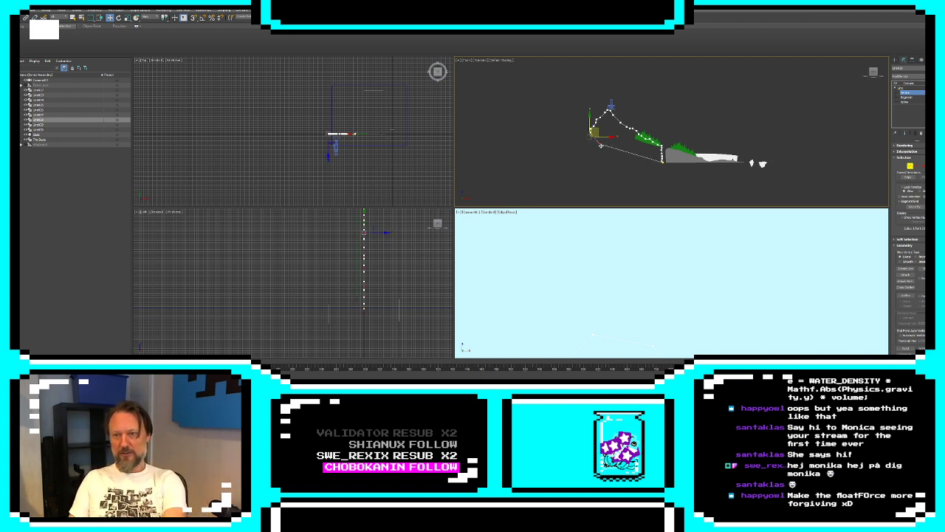
click(640, 164)
click(591, 132)
drag(621, 148, 620, 148)
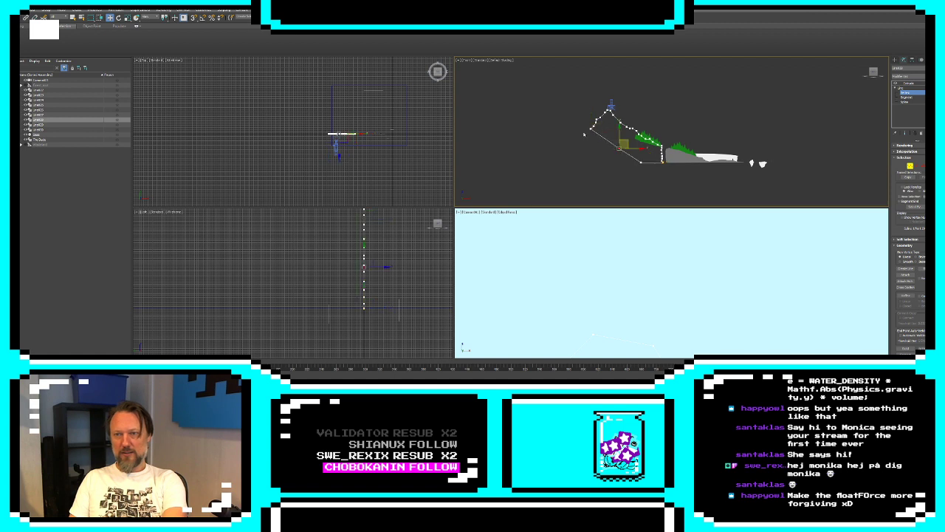
click(590, 129)
click(607, 136)
click(592, 130)
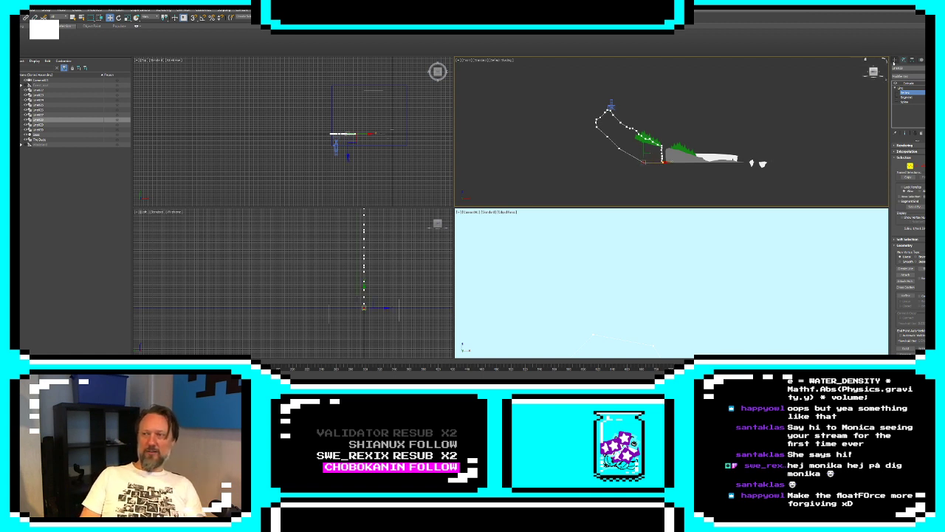
click(894, 61)
scroll(623, 133, up, 2)
middle_drag(624, 133, 646, 167)
scroll(646, 168, down, 2)
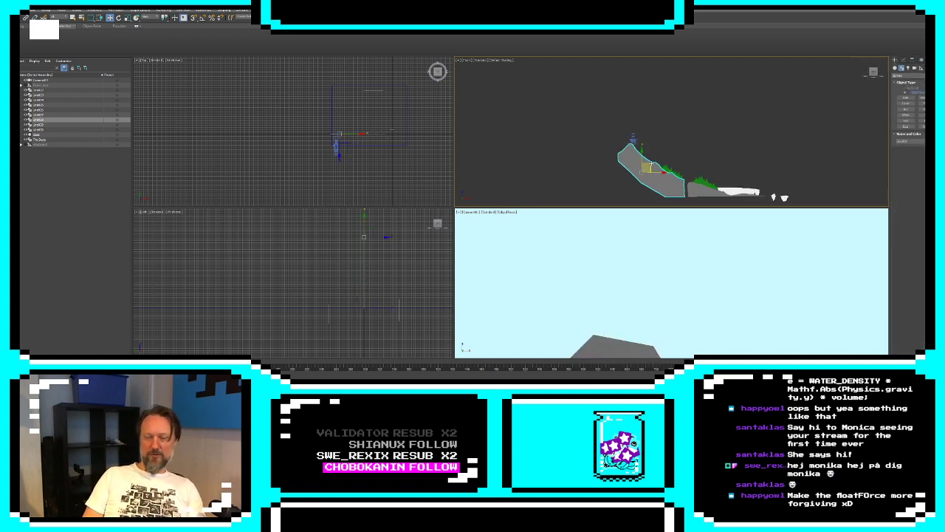
Clone the mountain slope uphill and rotate the copy steeper so it continues the slope above the original peak
mouse_move(650, 164)
mouse_down()
mouse_move(591, 134)
mouse_move(604, 130)
mouse_move(600, 120)
mouse_up()
click(473, 220)
key(e)
key(ctrl+z)
key(w)
Move the camera up to the new upper summit and back down the slope to the white cliff
click(633, 140)
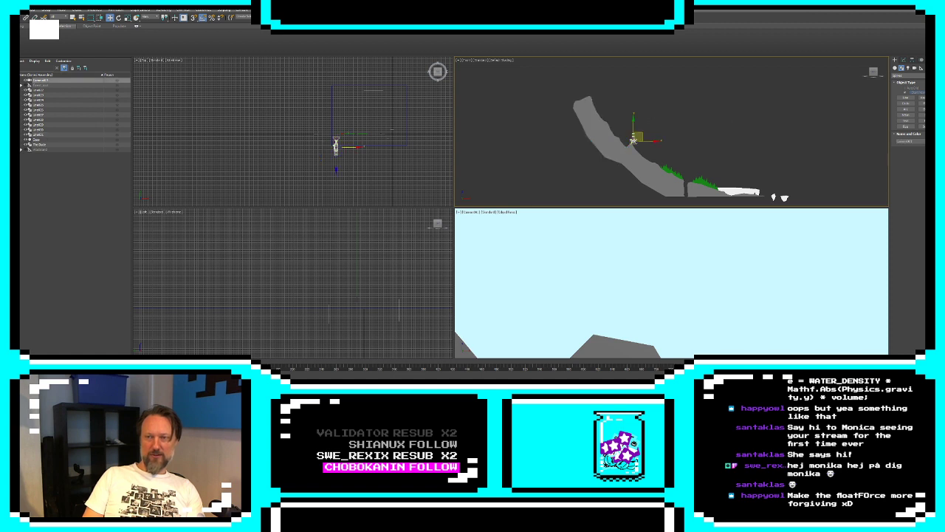
drag(642, 140, 597, 89)
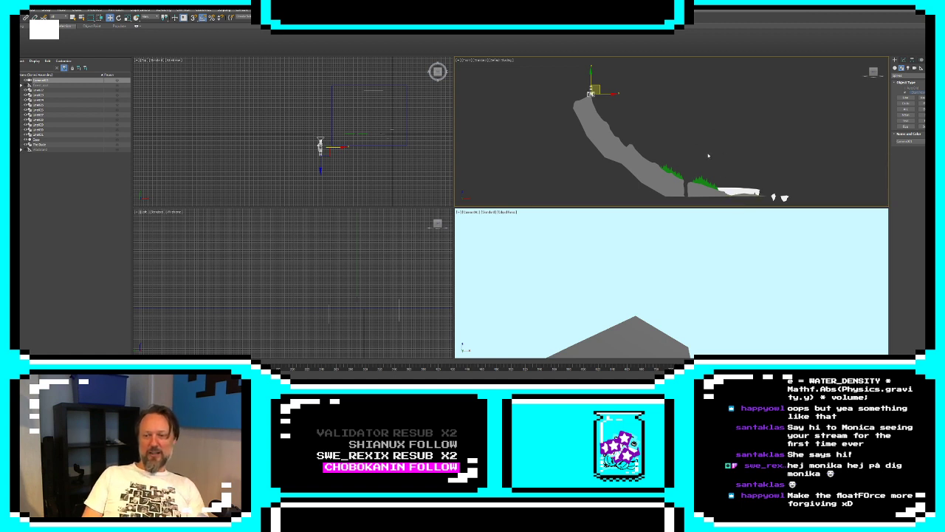
drag(596, 88, 713, 177)
drag(703, 169, 743, 182)
Widen the sea plane on both sides and extend its far edge by moving its vertices, and raise the camera to the summit
click(685, 290)
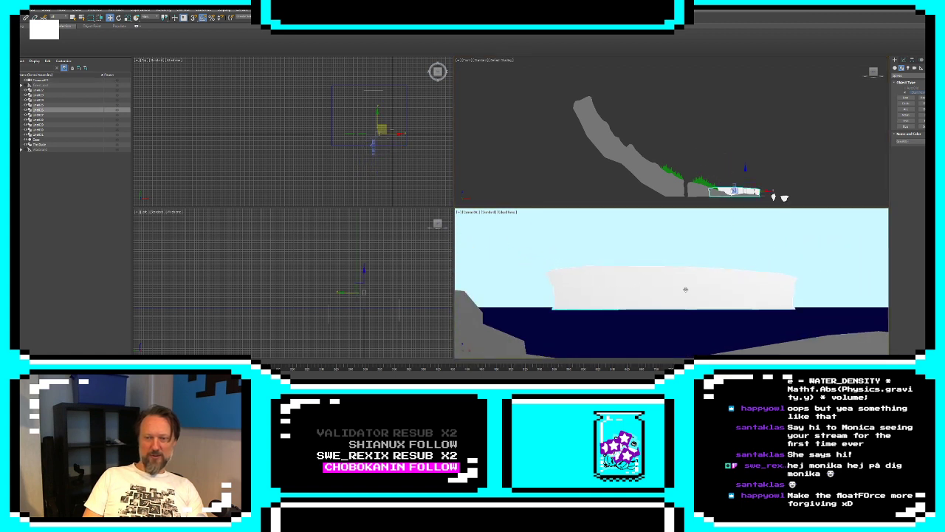
click(668, 323)
scroll(368, 141, down, 5)
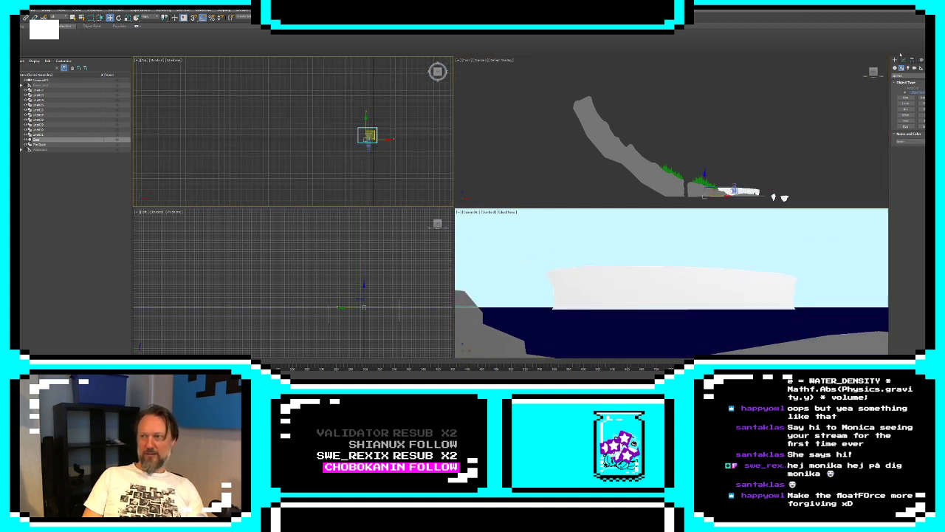
click(902, 59)
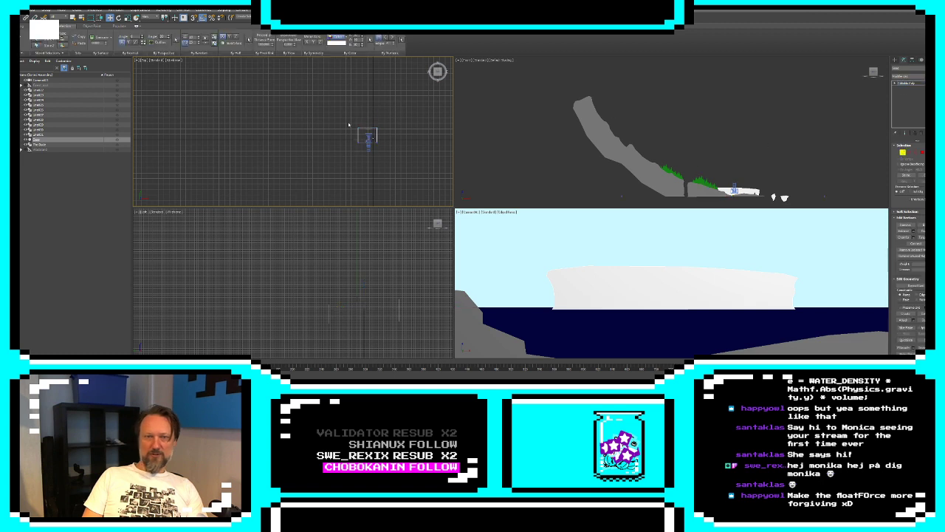
drag(347, 122, 363, 156)
drag(372, 108, 342, 107)
drag(369, 160, 438, 107)
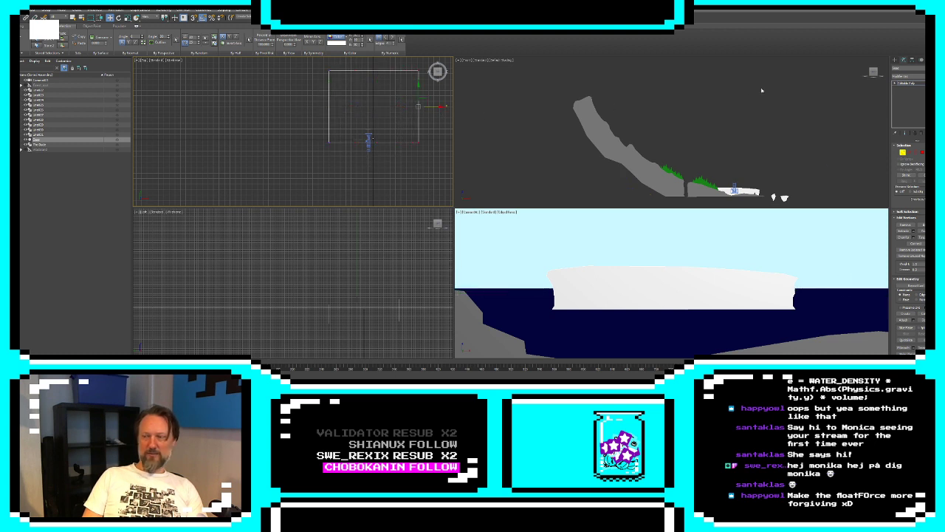
click(895, 60)
click(734, 189)
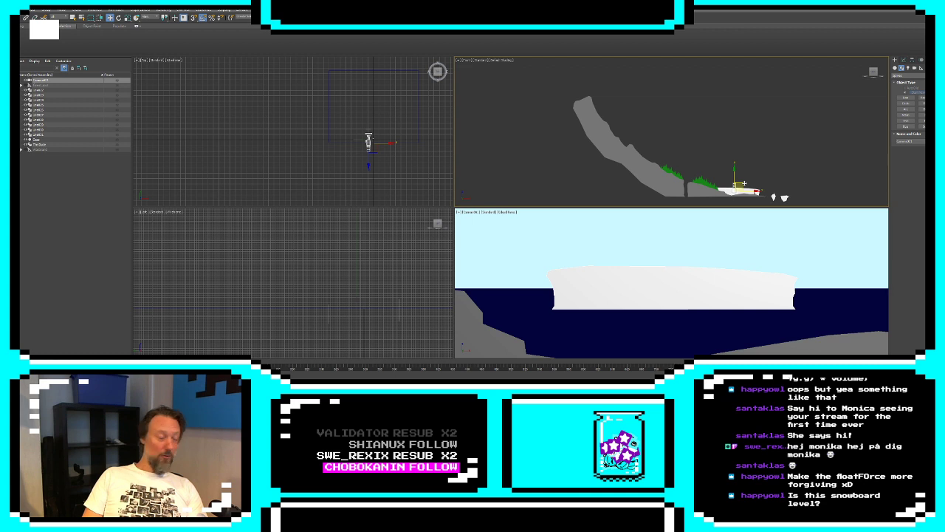
drag(744, 183, 595, 93)
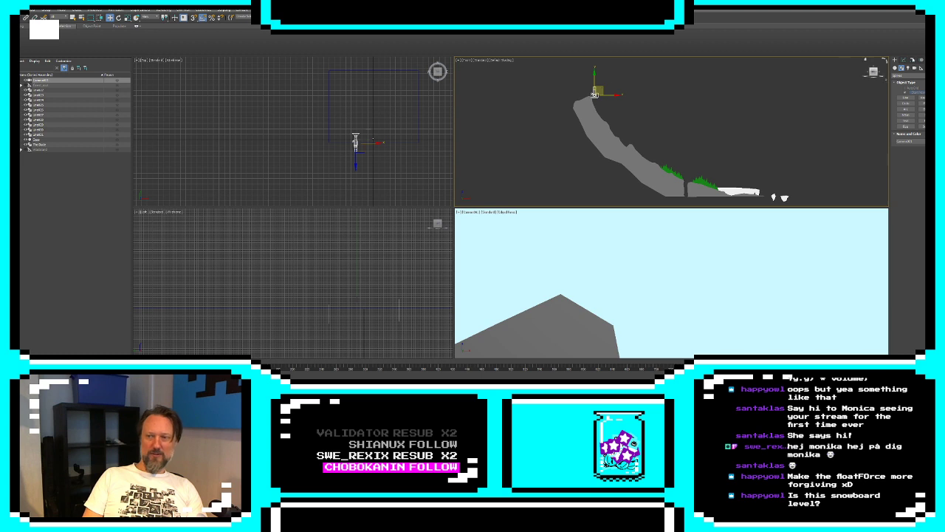
Push the sea plane's far edge much farther back, widen both its sides again, and leave vertex editing
click(904, 61)
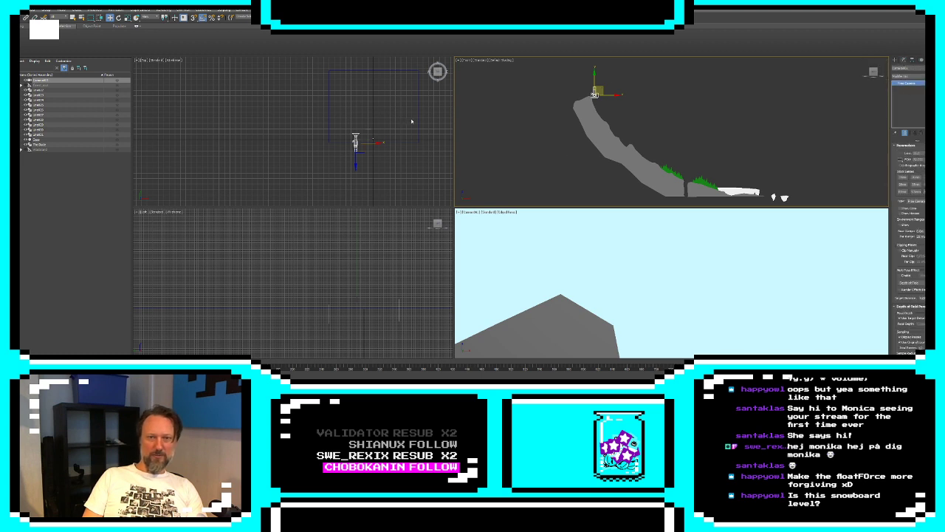
click(329, 96)
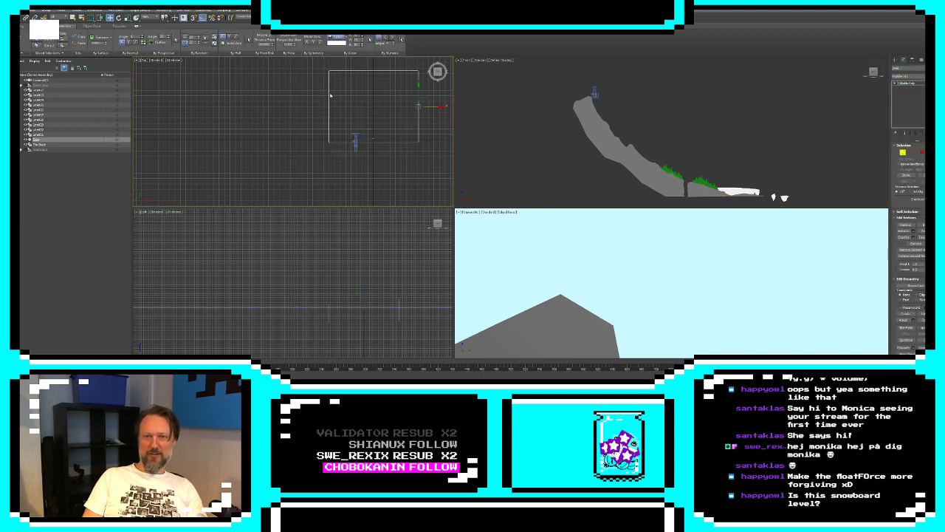
scroll(330, 96, down, 5)
drag(338, 72, 337, 31)
middle_drag(334, 80, 334, 123)
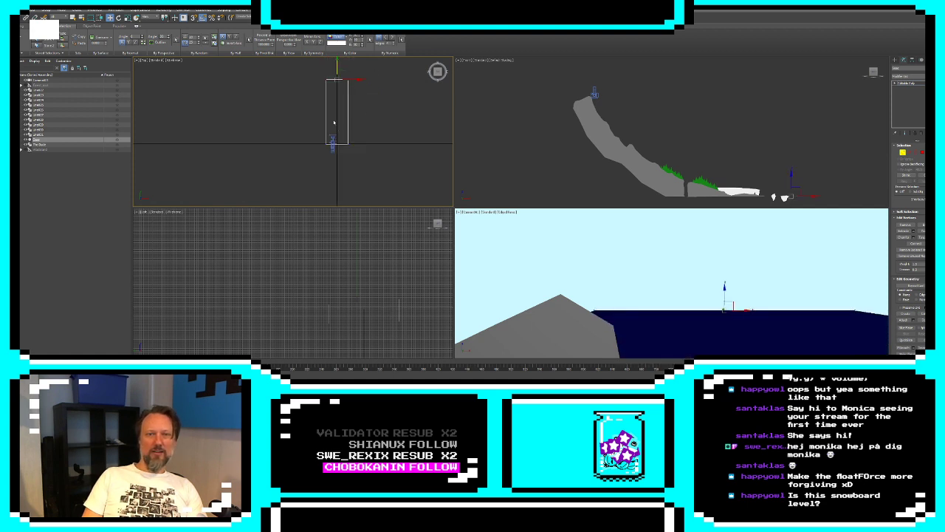
drag(320, 134, 333, 168)
drag(345, 112, 301, 112)
drag(370, 66, 370, 65)
drag(361, 112, 440, 111)
click(895, 60)
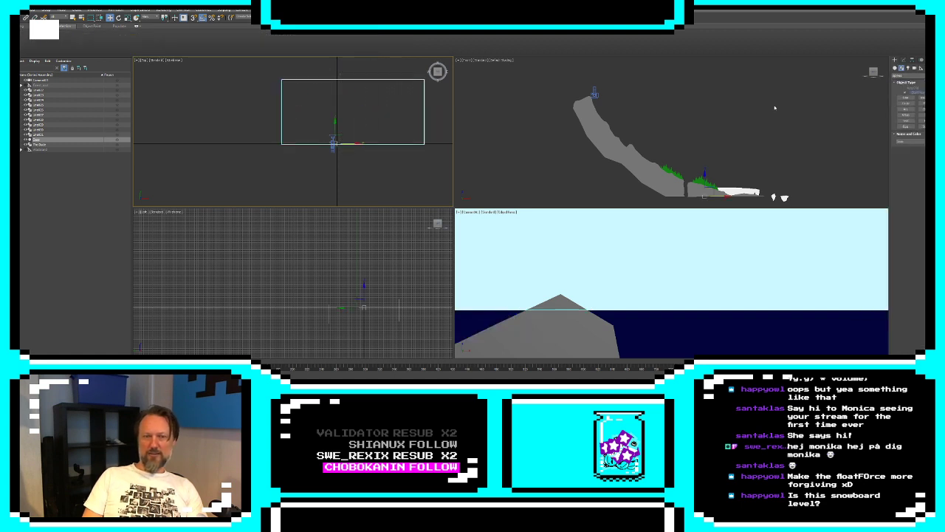
Lower the camera to the white cliff and shift both mountain pieces, the lower hill and their treelines together slightly away from the cliff
click(595, 93)
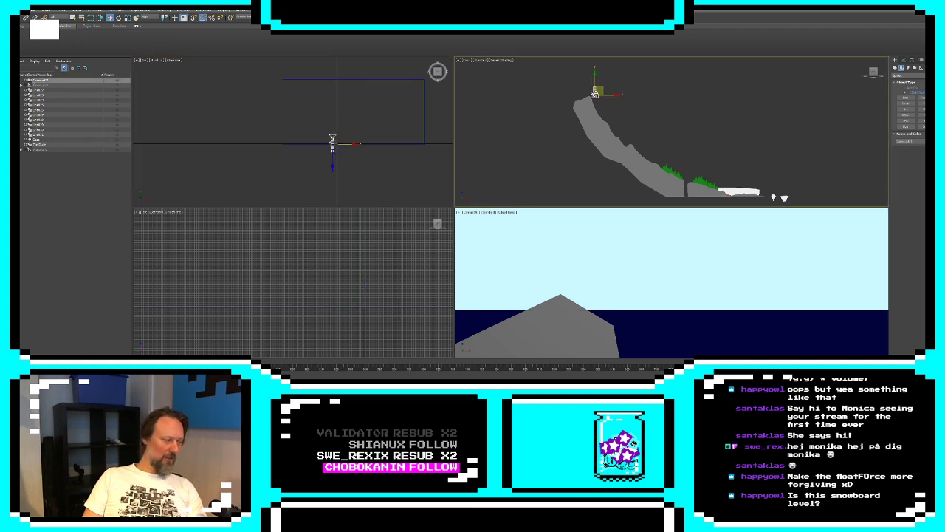
drag(602, 89, 752, 188)
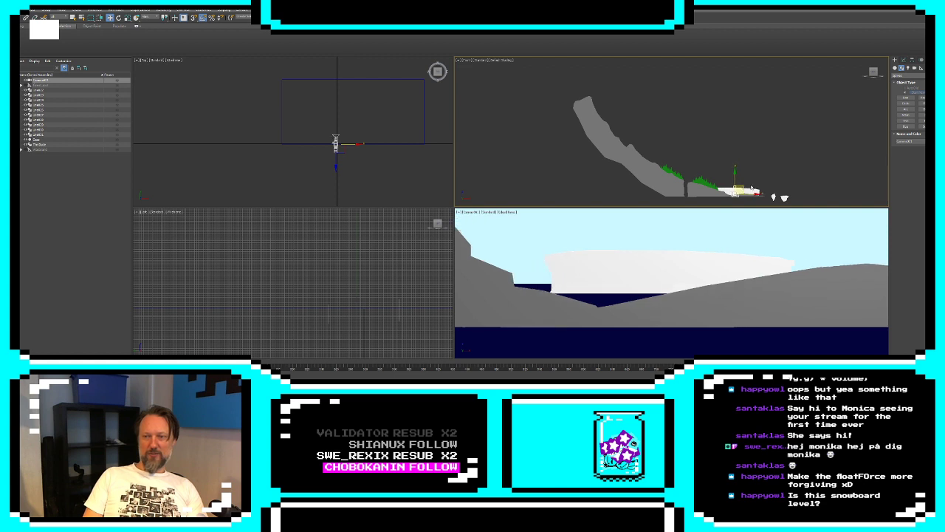
click(703, 182)
ctrl+click(696, 190)
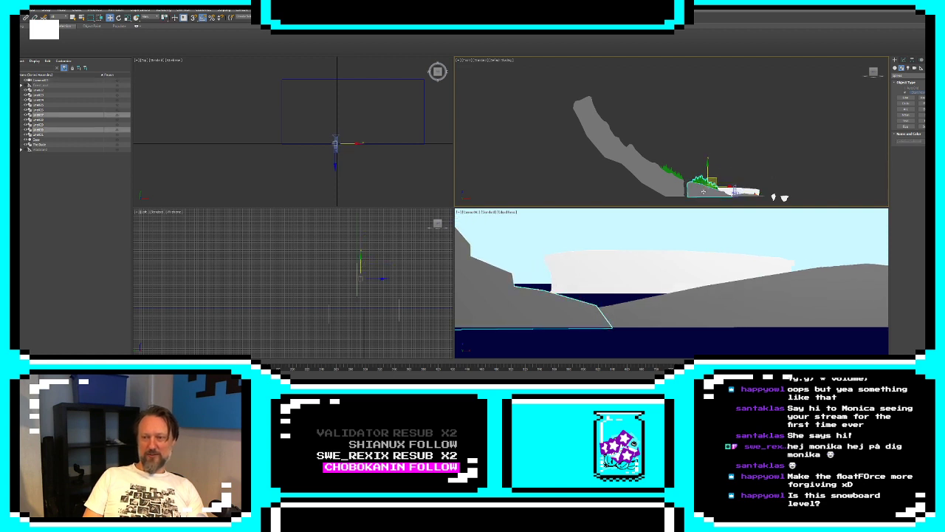
ctrl+click(679, 181)
ctrl+click(673, 173)
ctrl+click(617, 143)
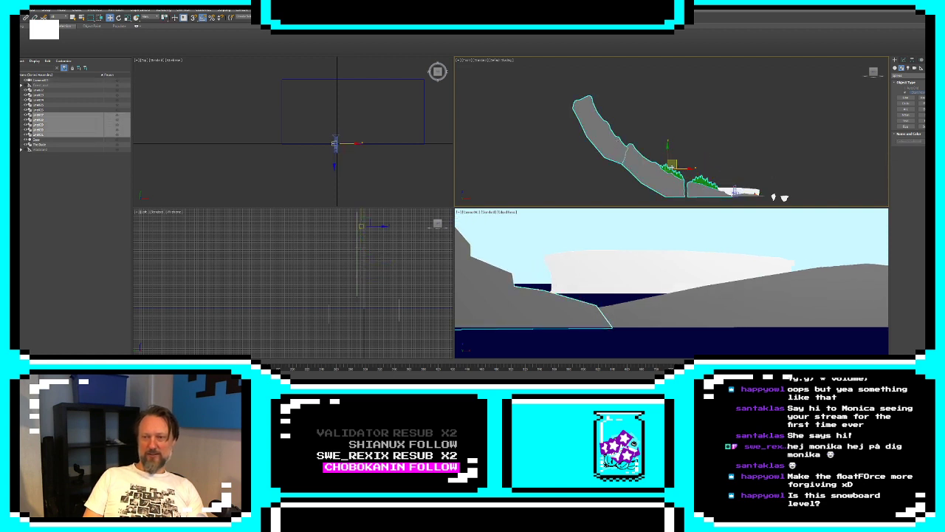
drag(674, 168, 663, 171)
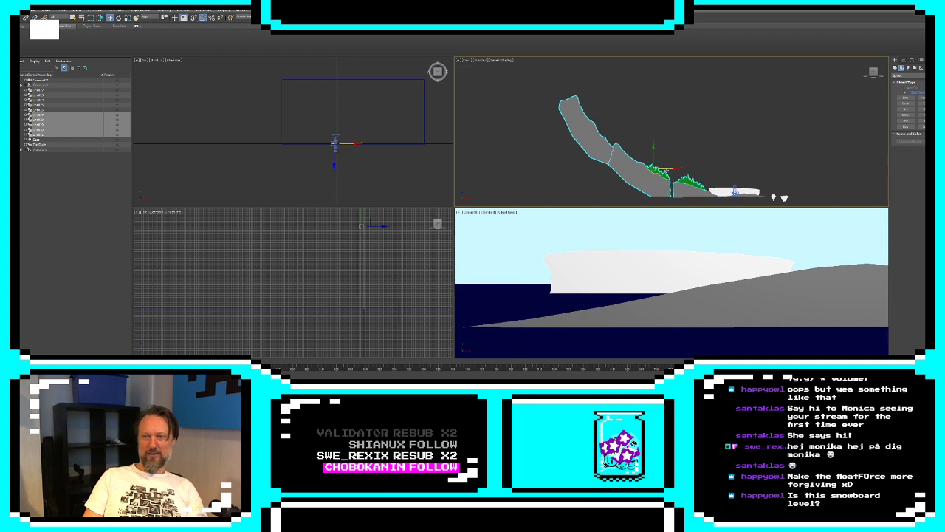
Deselect the landscape pieces and move the camera back up the slope to the upper summit
click(713, 166)
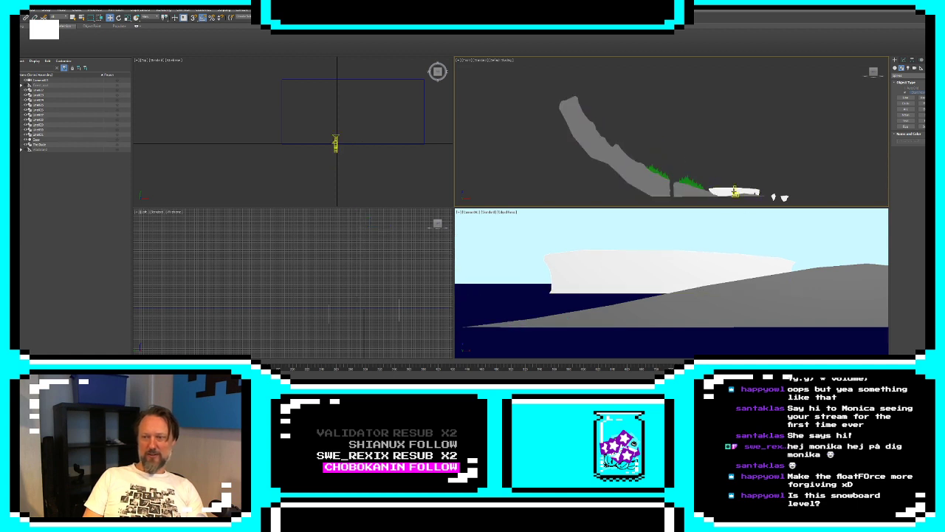
click(736, 192)
drag(736, 192, 589, 89)
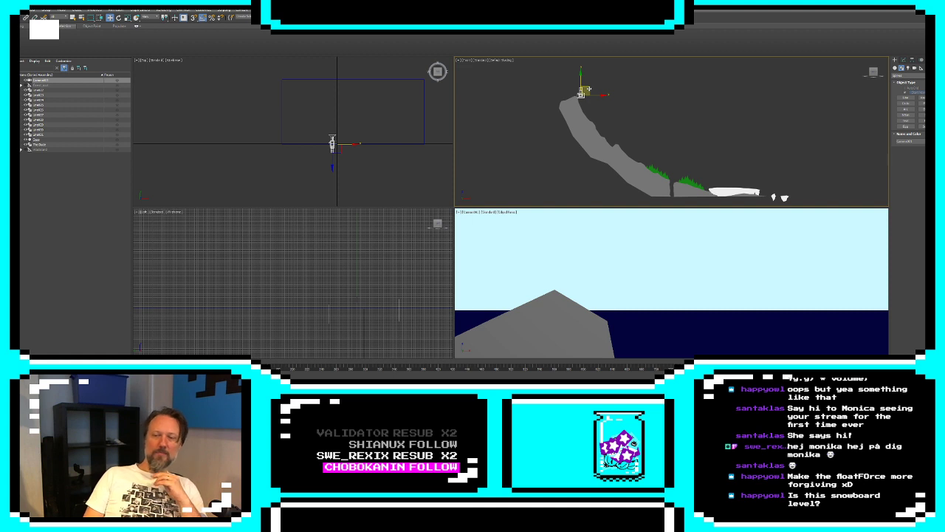
Draw a closed, jagged mountain-range outline with a flat base at sea level, running from behind the slope to the white cliff
click(905, 96)
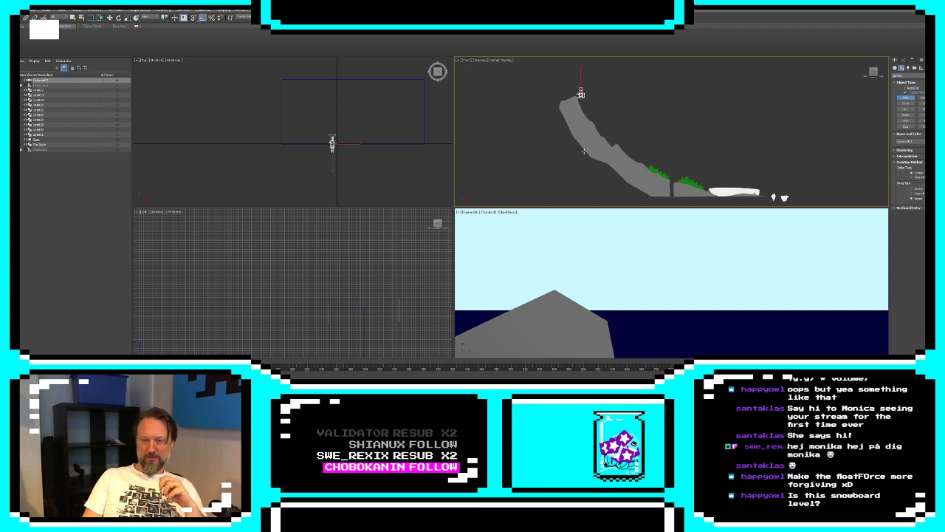
middle_drag(669, 193, 645, 187)
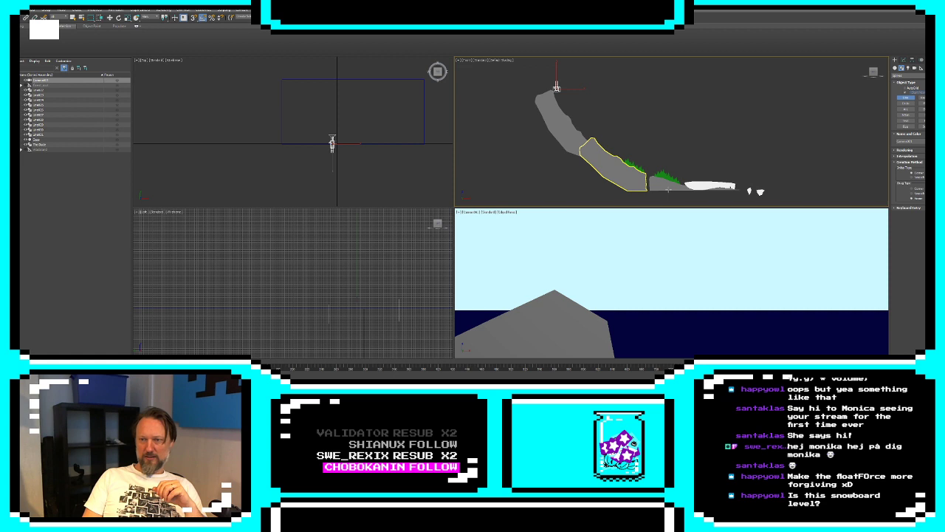
click(721, 190)
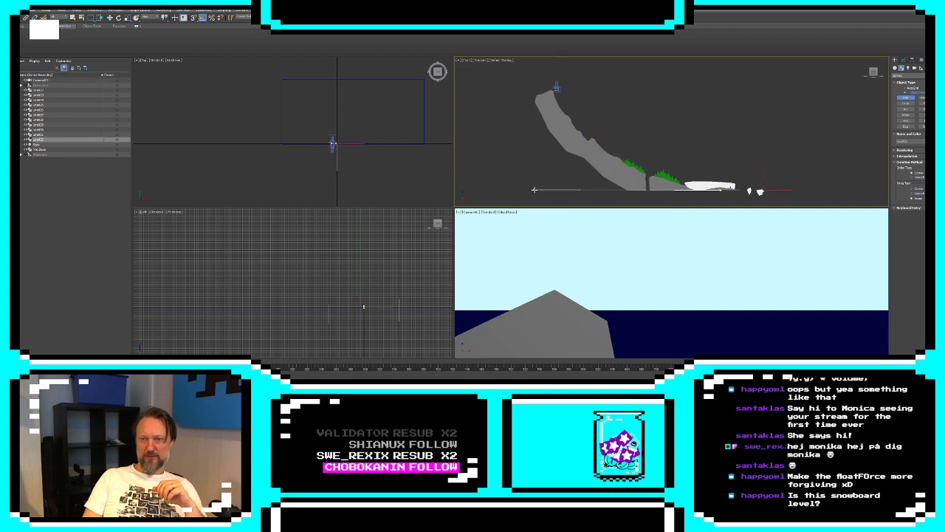
click(534, 189)
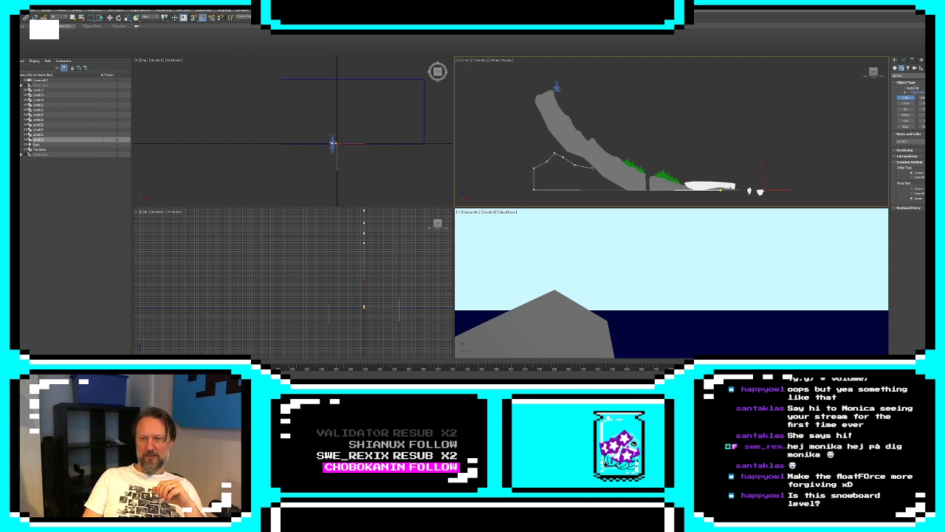
click(597, 167)
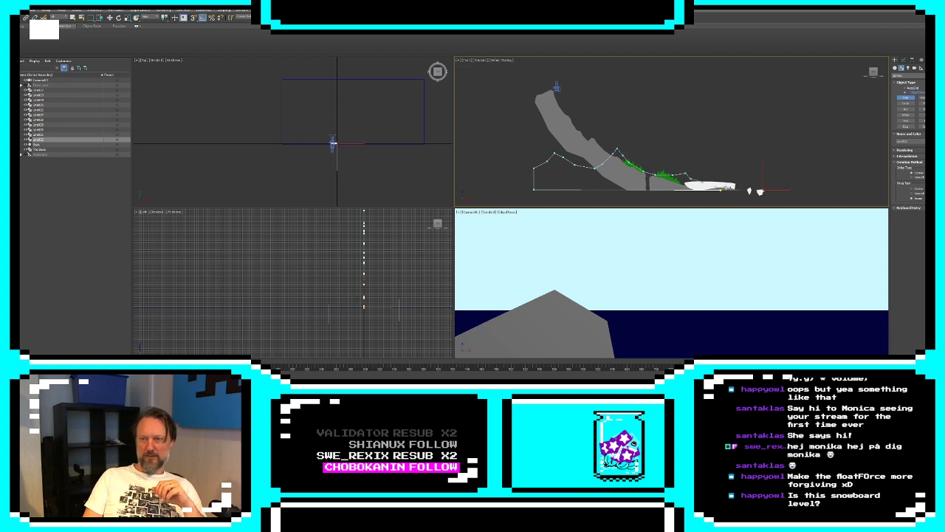
click(734, 191)
click(465, 211)
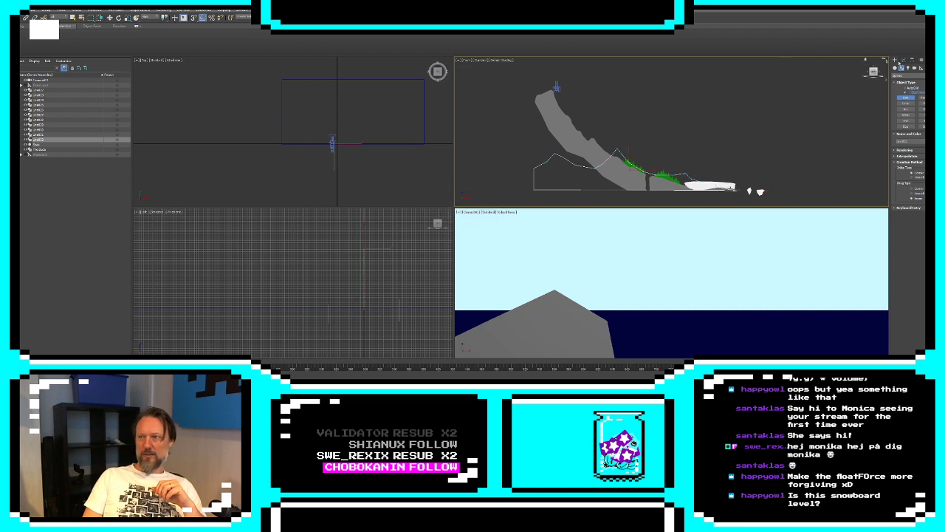
Extrude the mountain-range outline and push it back over the sea with the gizmo of an XForm modifier
click(903, 60)
click(909, 76)
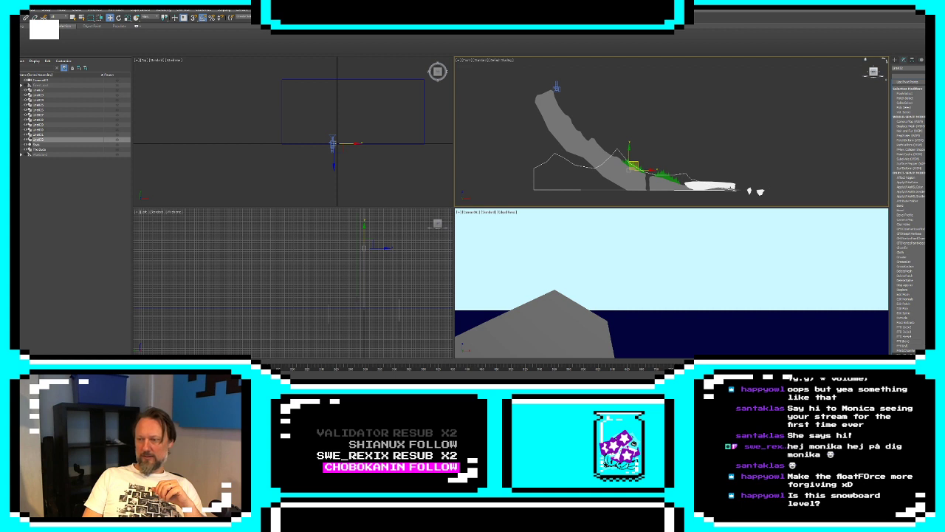
click(907, 318)
click(920, 78)
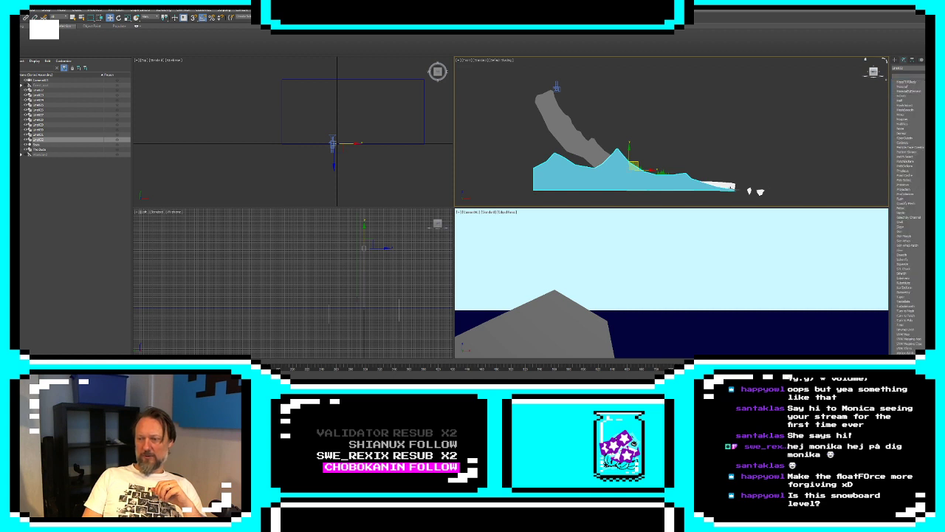
click(905, 369)
click(901, 83)
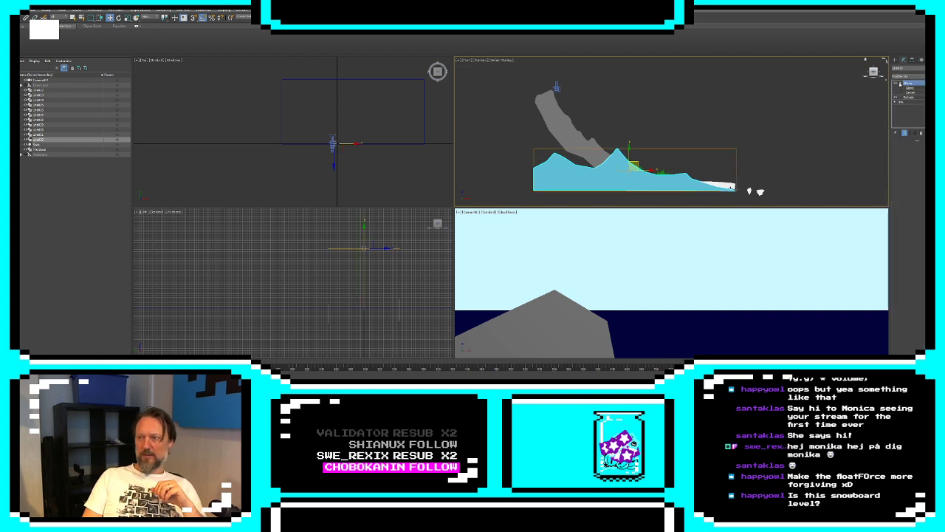
click(910, 89)
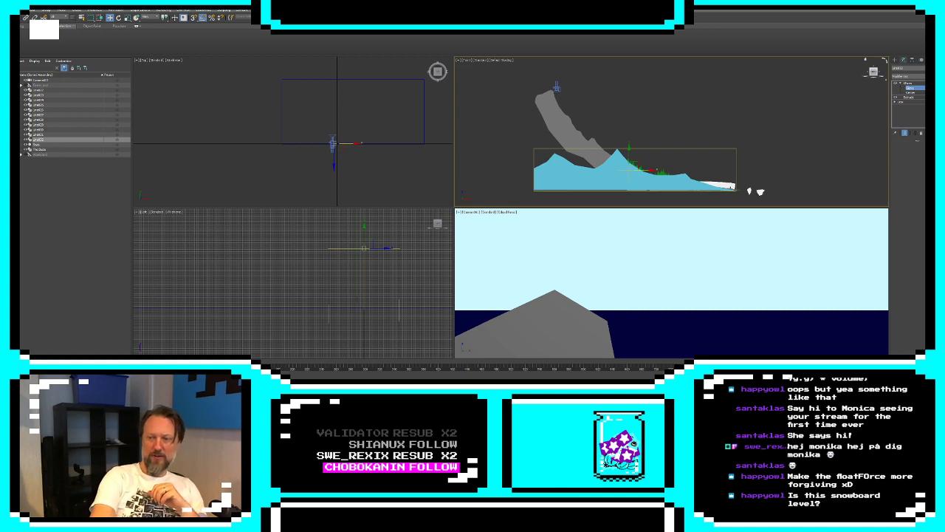
key(Return)
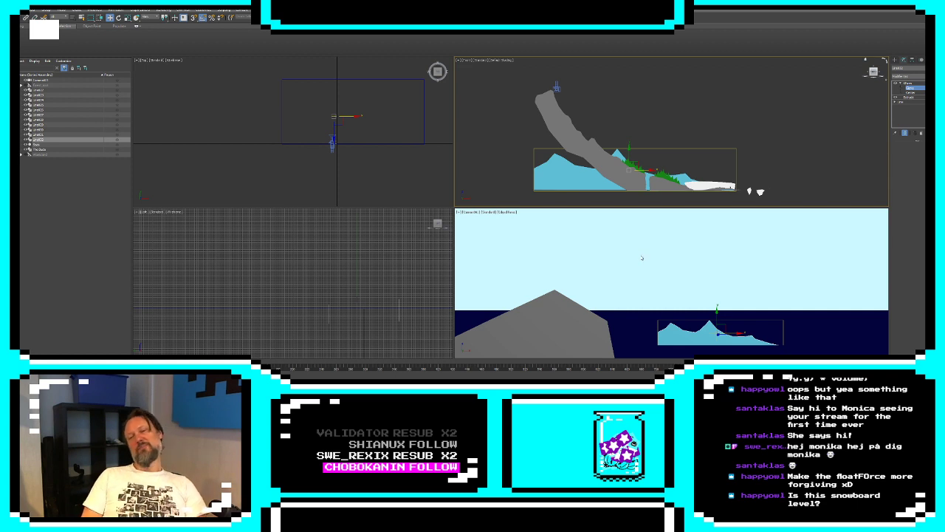
Select all of the mountain range's spline segments and scale them up to many times their size
click(895, 102)
click(905, 106)
click(907, 112)
drag(492, 133, 743, 230)
scroll(667, 142, down, 2)
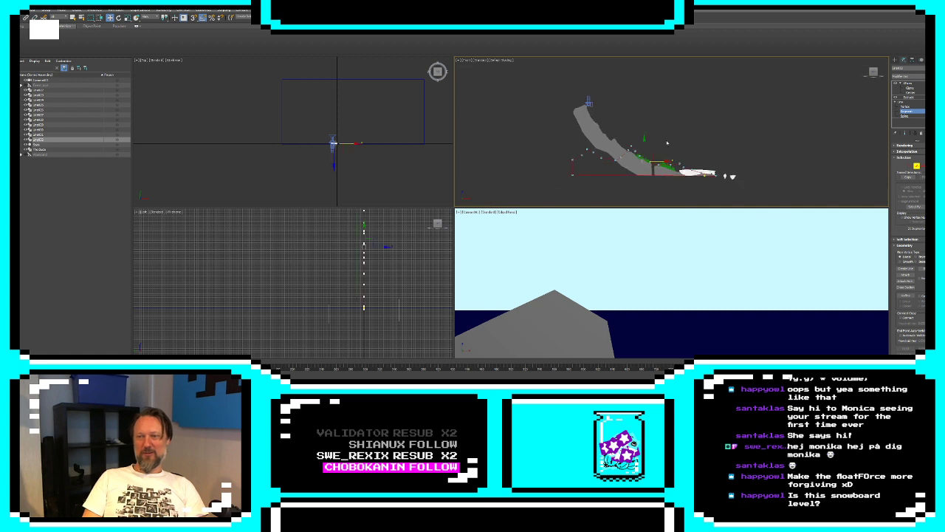
key(Delete)
key(r)
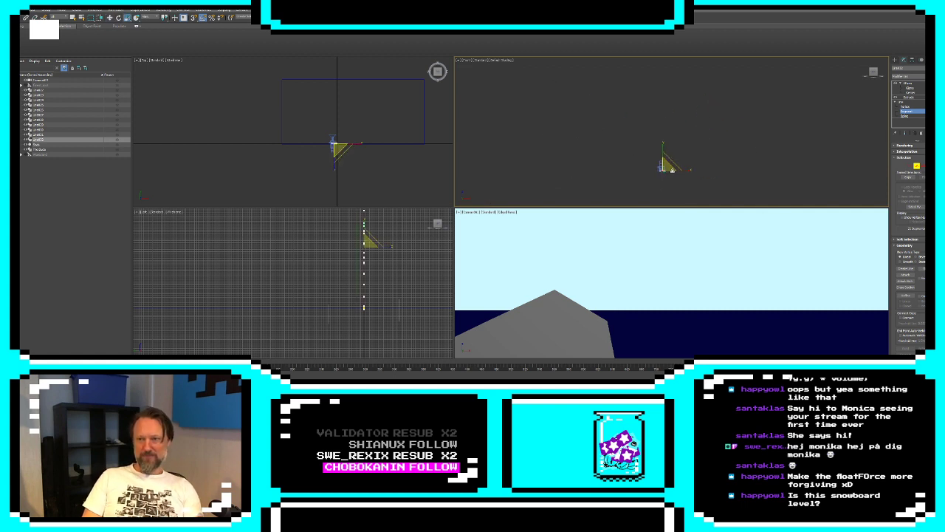
drag(668, 140, 683, 91)
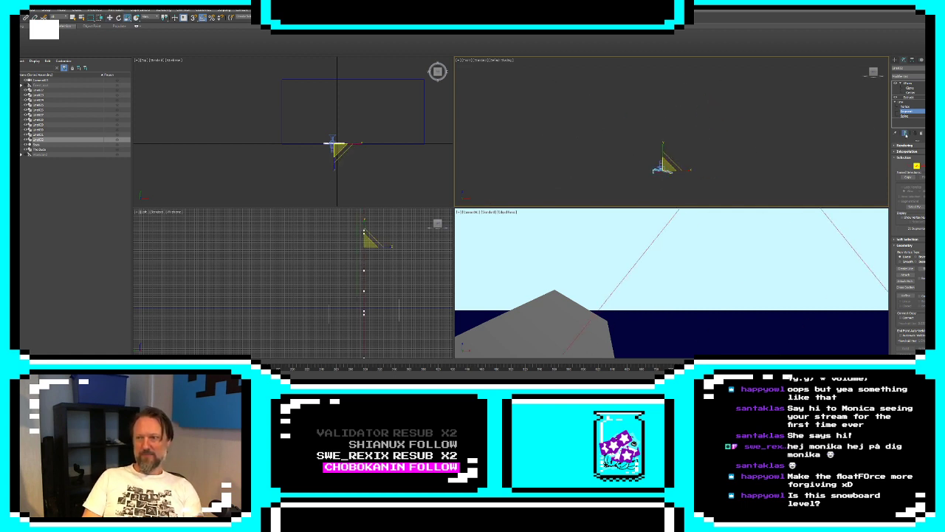
click(906, 134)
mouse_move(667, 170)
mouse_down()
mouse_move(675, 156)
mouse_move(663, 153)
mouse_up()
Lower the enlarged mountain range's segments so its base lines up with the foot of the slope
key(w)
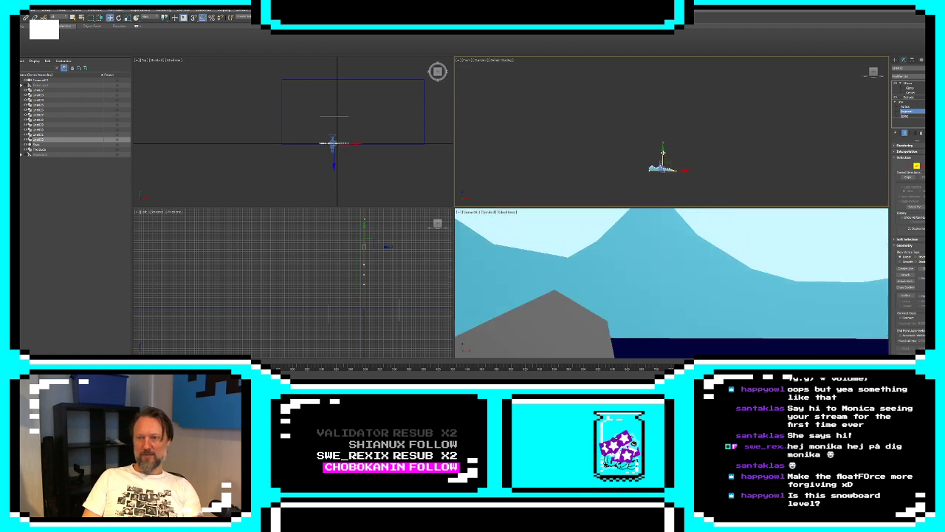
scroll(673, 122, up, 6)
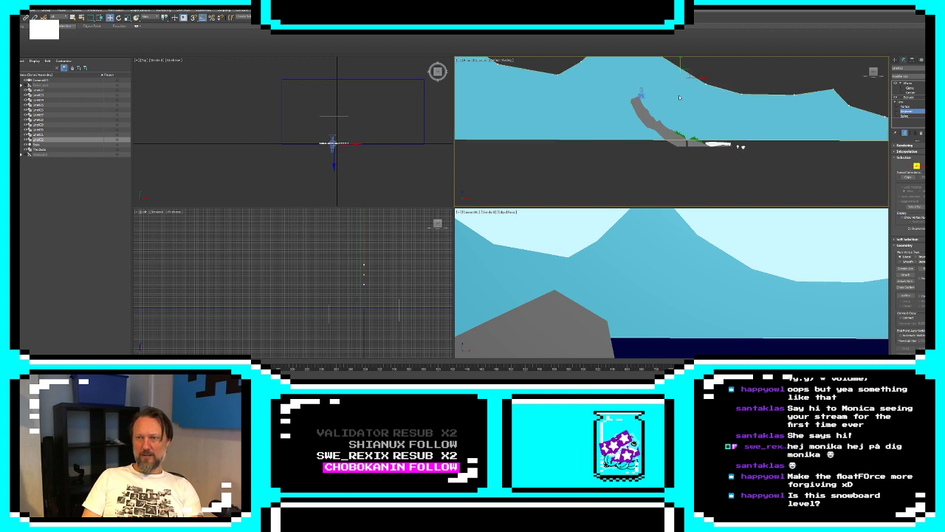
middle_drag(680, 98, 677, 130)
drag(677, 95, 680, 111)
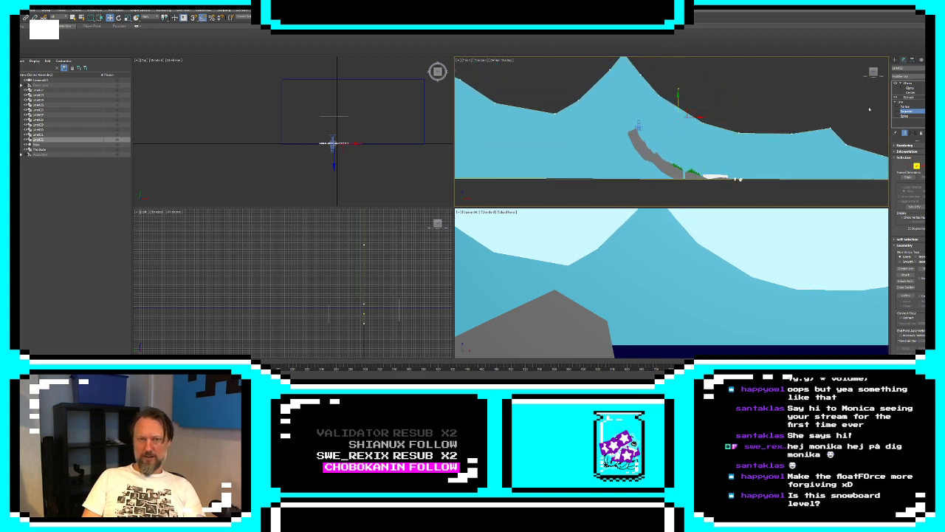
Push the mountain range much farther back with its XForm gizmo and shift it sideways, away from the white cliff
click(683, 164)
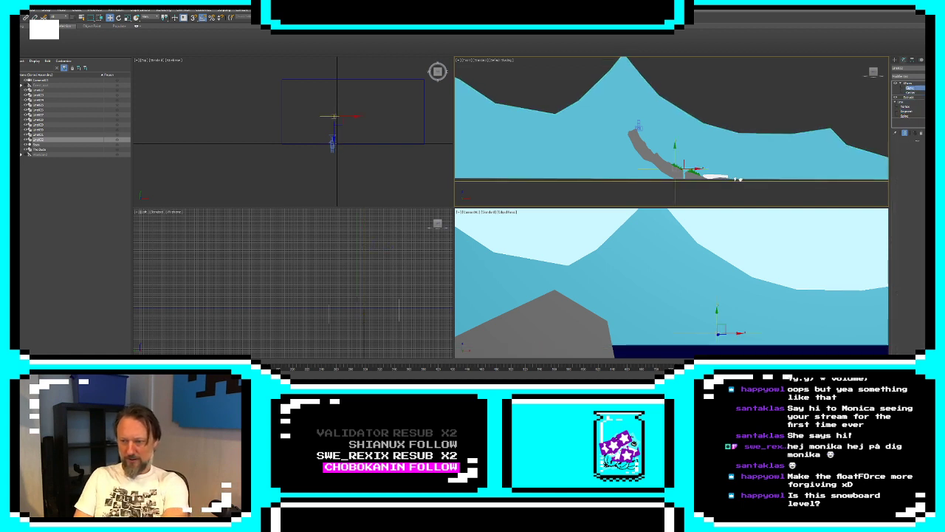
key(Return)
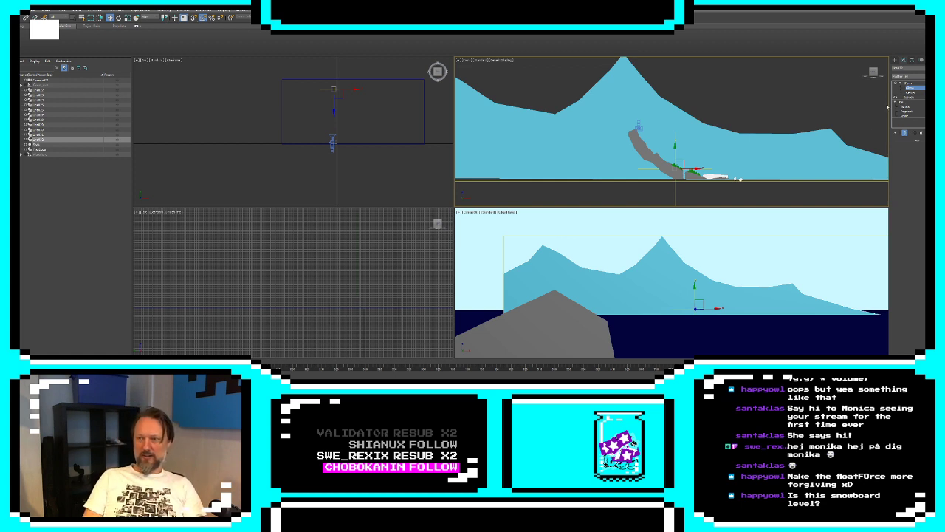
scroll(684, 165, down, 3)
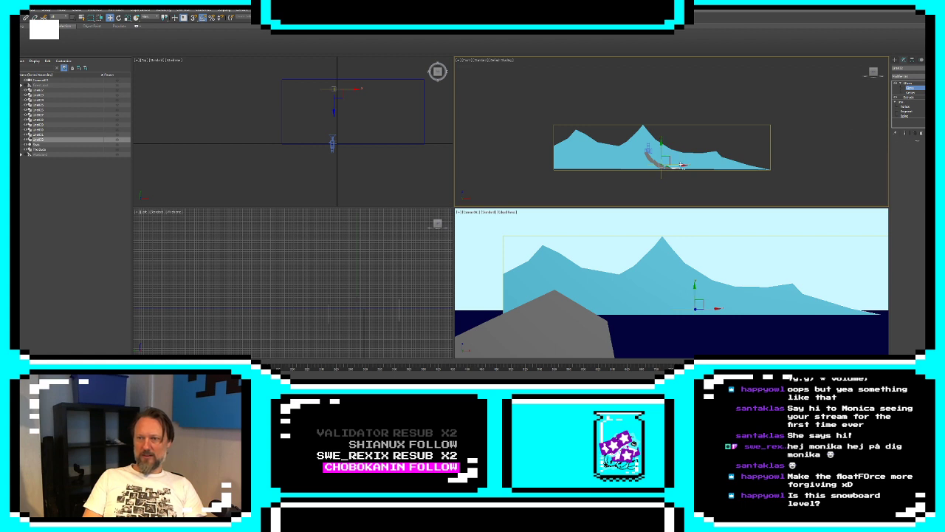
drag(681, 166, 639, 167)
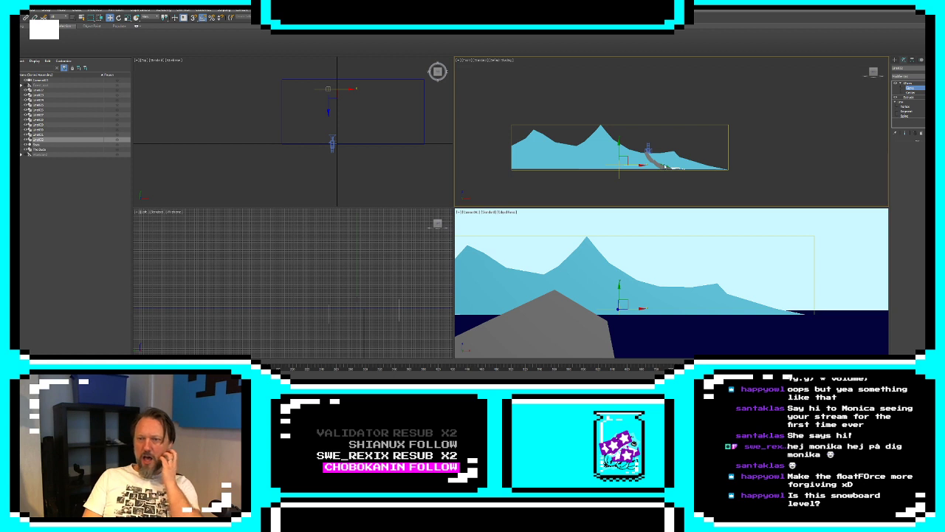
Deselect the mountain range and raise the camera slightly above the grey summit
click(895, 61)
click(643, 99)
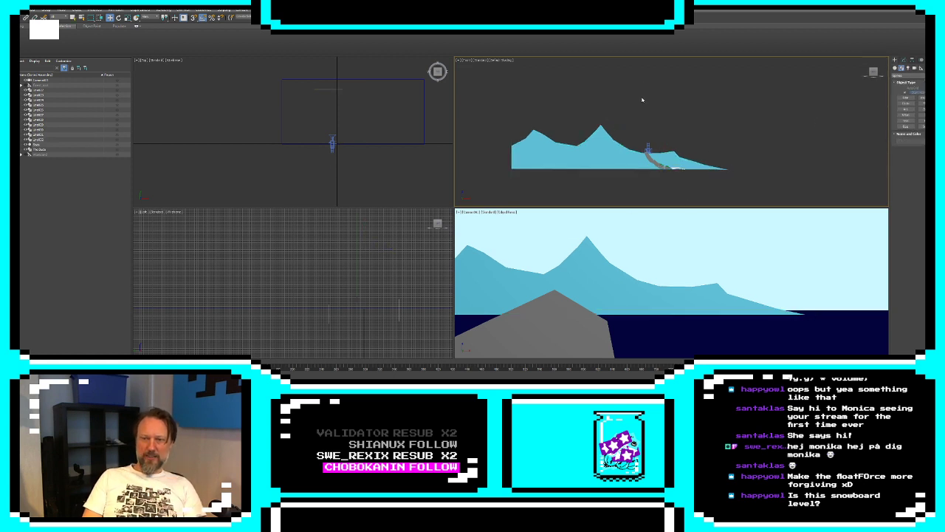
click(649, 150)
mouse_move(655, 144)
mouse_down()
mouse_move(675, 161)
mouse_move(649, 149)
mouse_move(662, 152)
mouse_up()
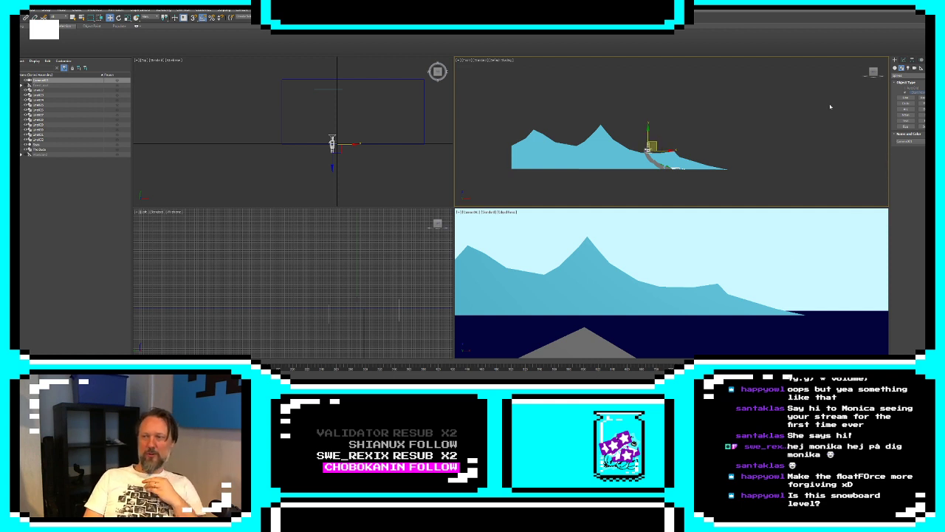
Draw a closed outline of a lower, rolling hill range with a flat base in front of the distant mountains
click(904, 98)
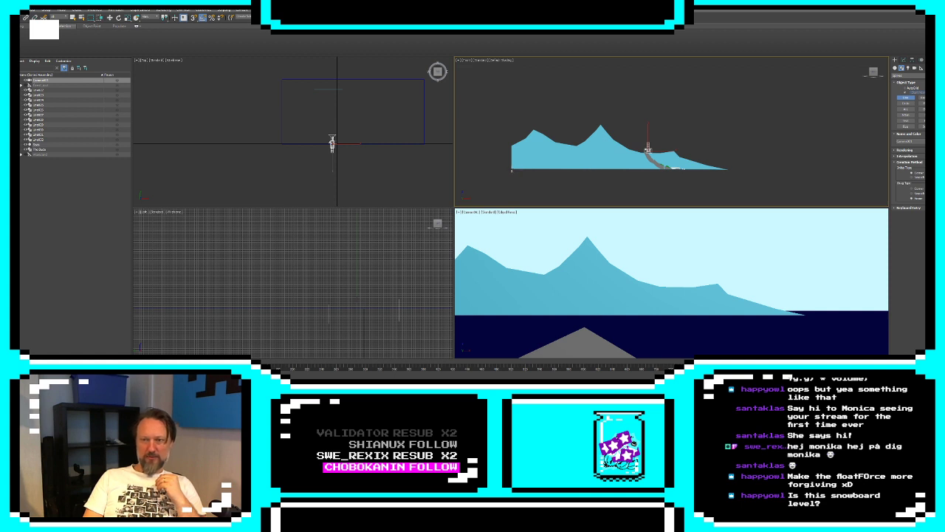
click(519, 169)
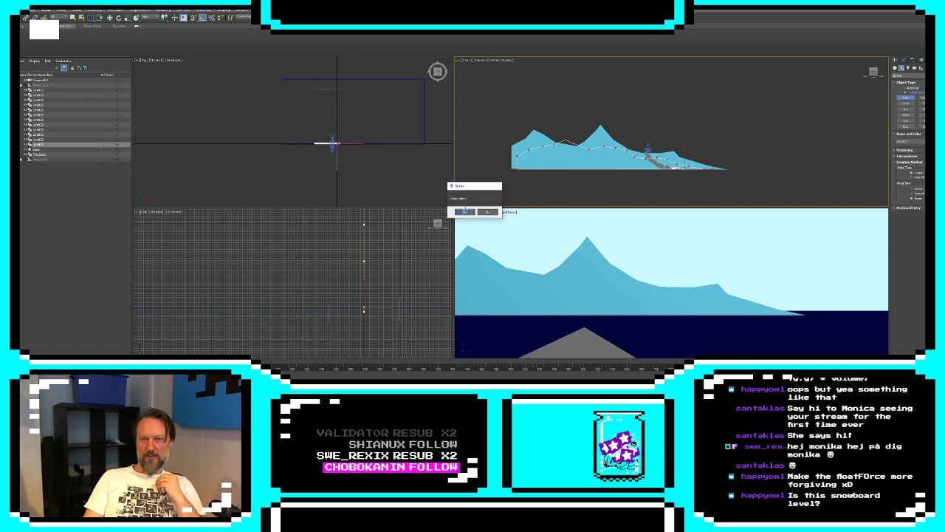
right_click(519, 171)
Extrude the hill-range outline and set its object color to green
click(904, 61)
click(911, 76)
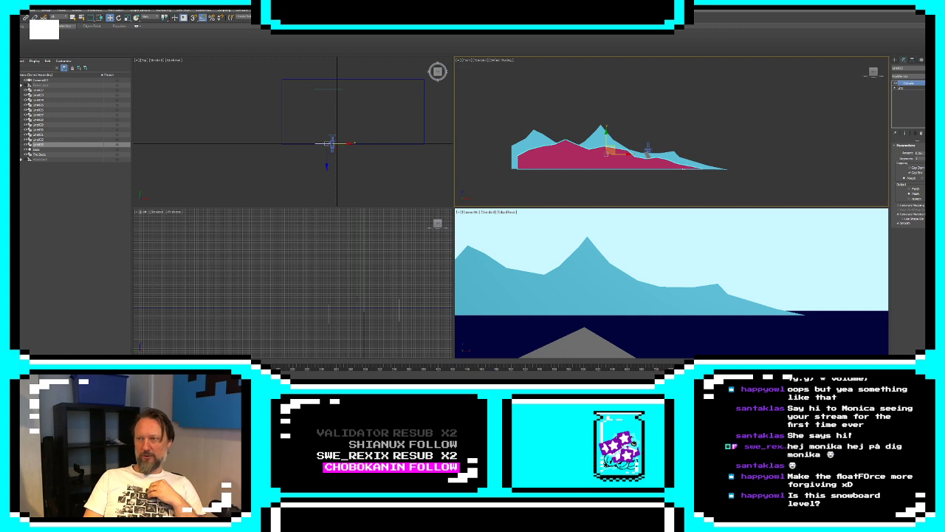
click(937, 68)
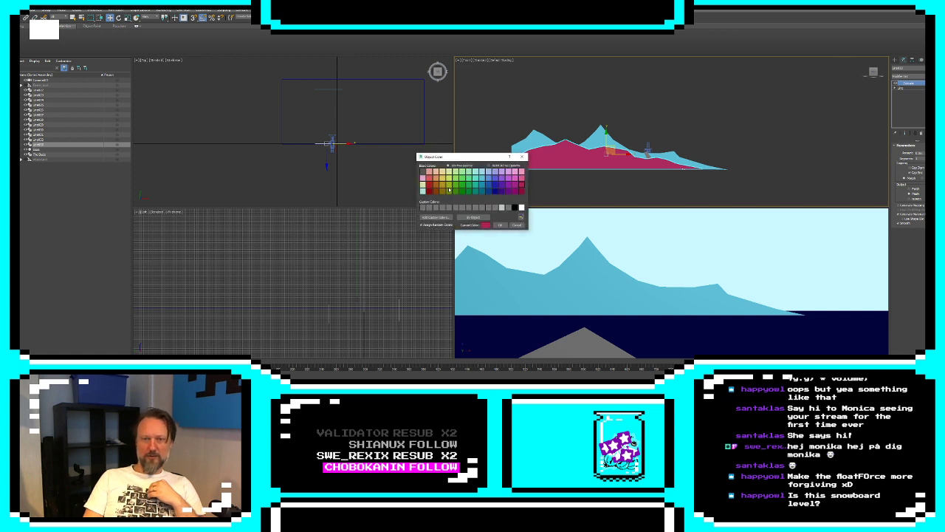
click(499, 225)
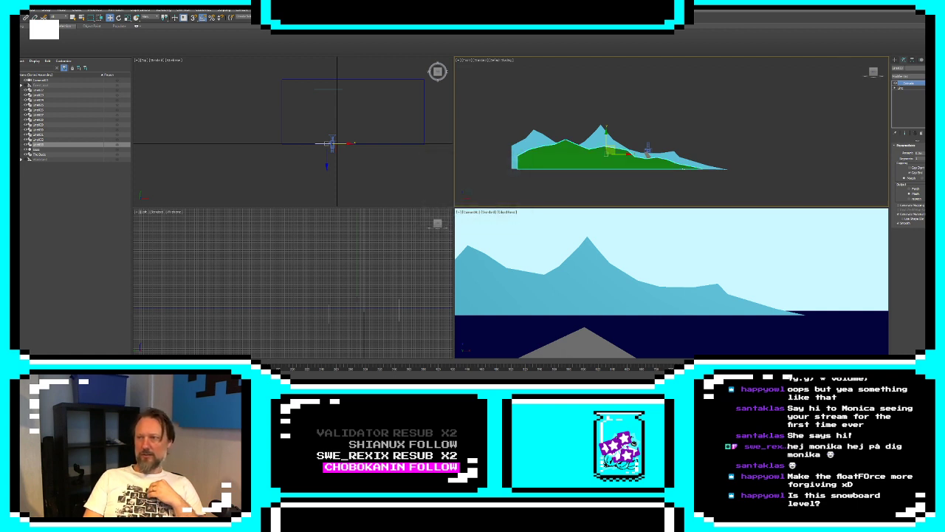
Push the green hills partway back over the sea with an XForm gizmo and shift them sideways, away from the white cliff
click(906, 68)
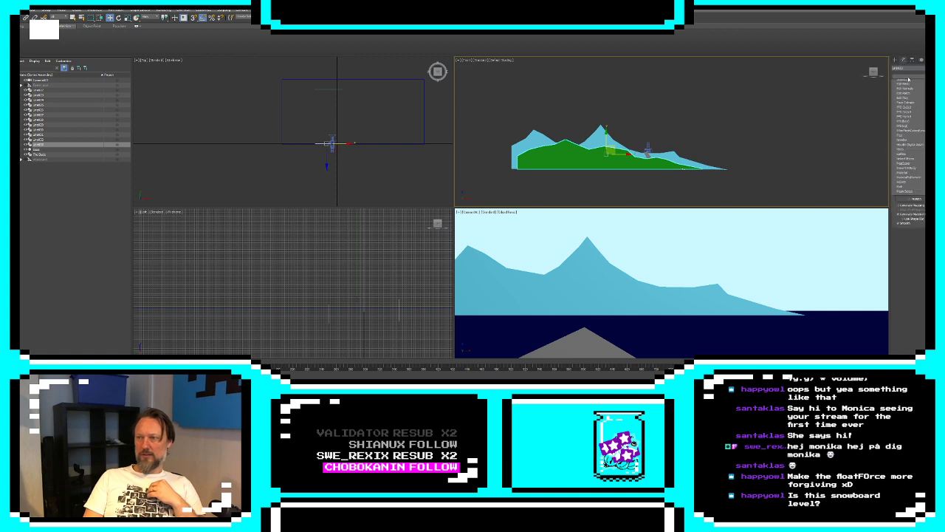
click(904, 293)
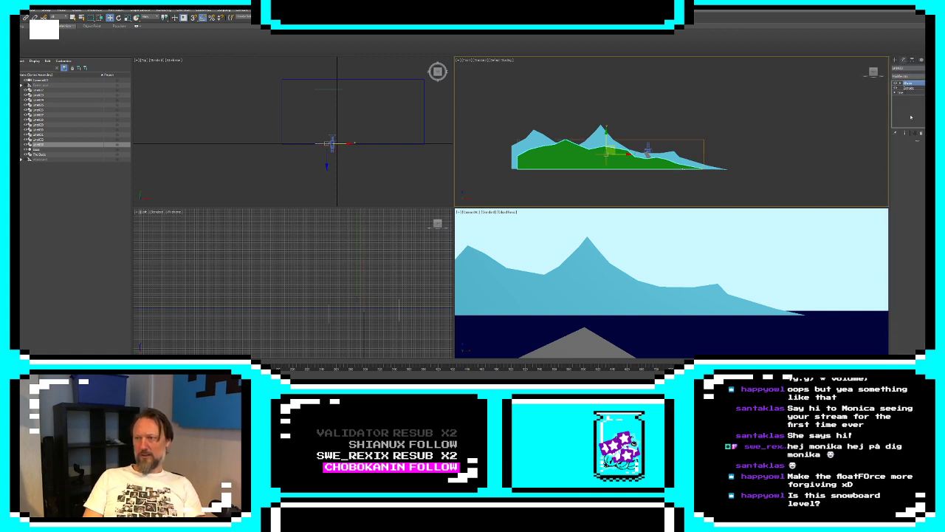
click(900, 83)
click(910, 88)
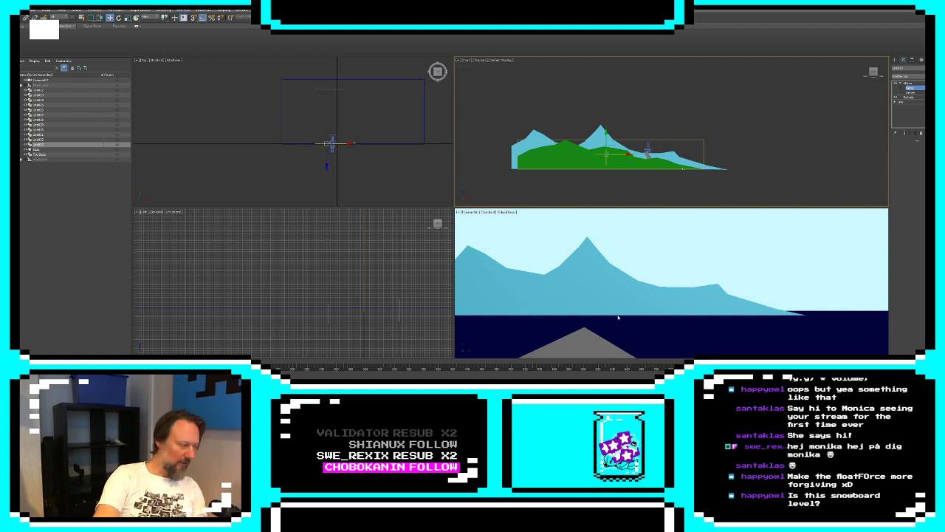
key(ctrl+z)
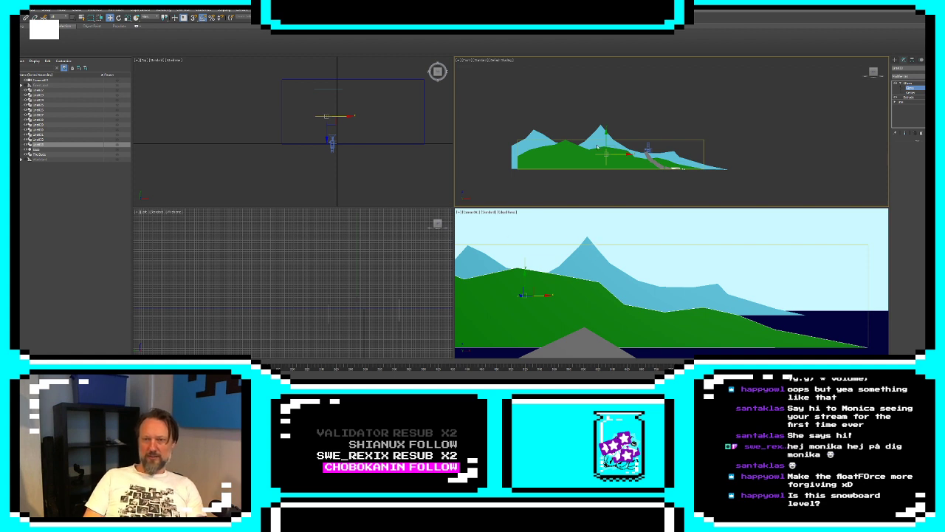
click(915, 89)
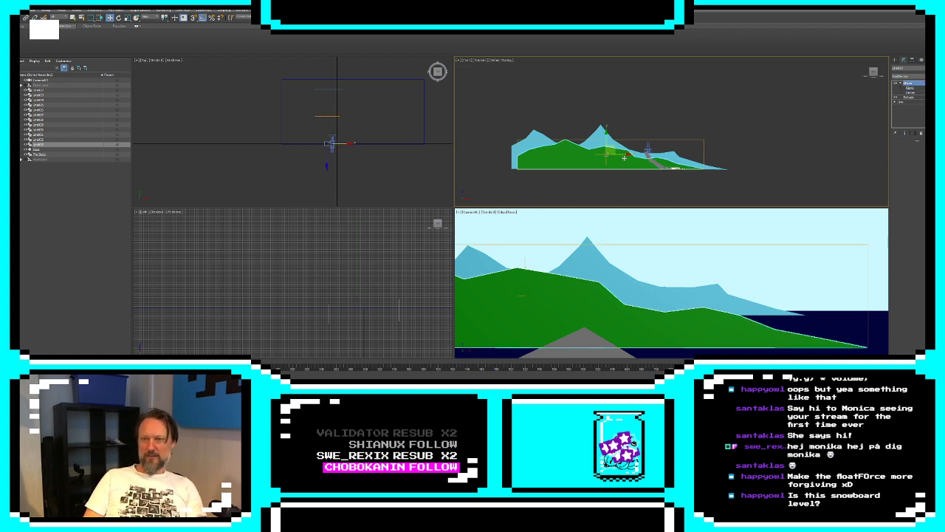
drag(624, 158, 589, 154)
Lower the camera down the slope to the white cliff and select the cliff piece
click(653, 149)
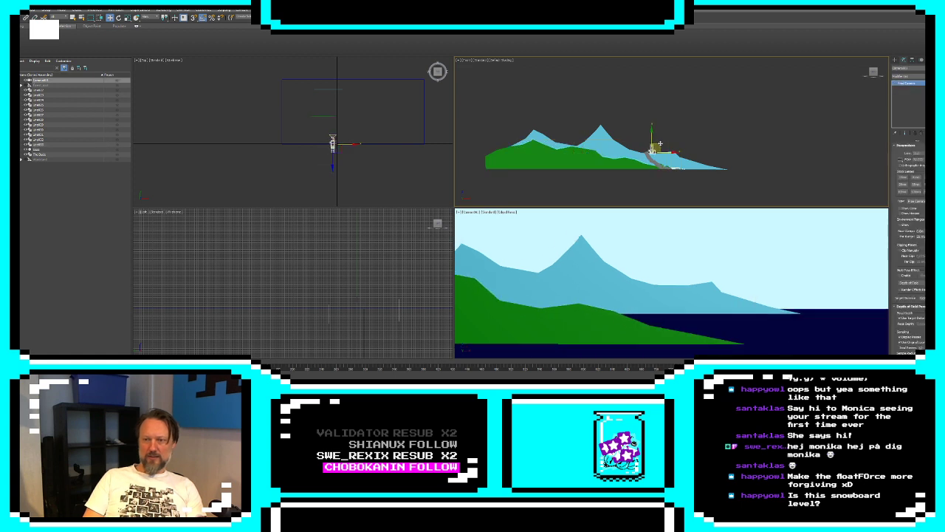
drag(659, 144, 682, 158)
click(664, 321)
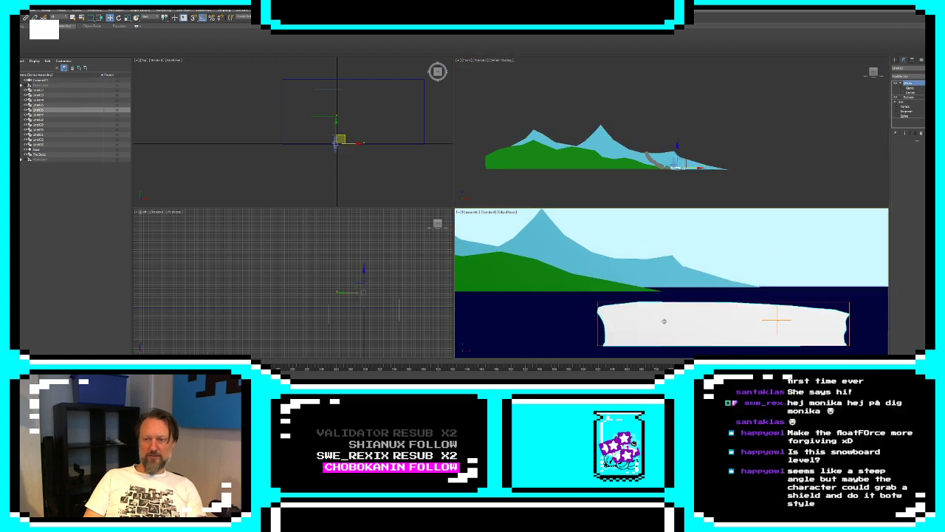
Scale up the white cliff's spline segments and shift the enlarged outline so its base sits at sea level
right_click(820, 174)
click(907, 111)
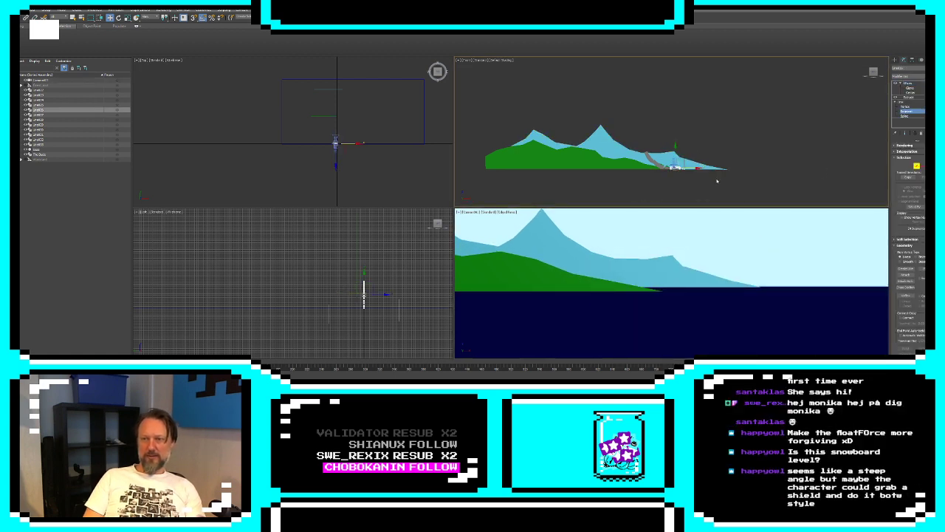
drag(680, 160, 702, 159)
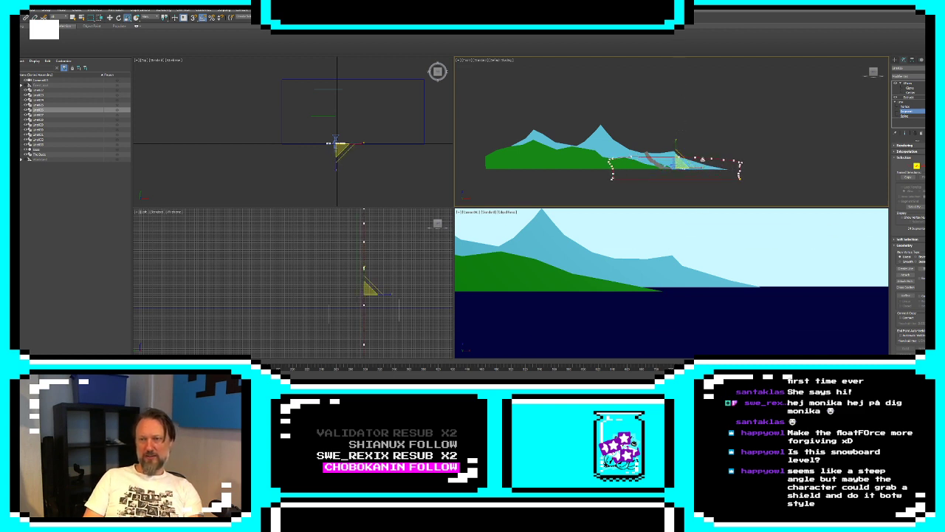
key(w)
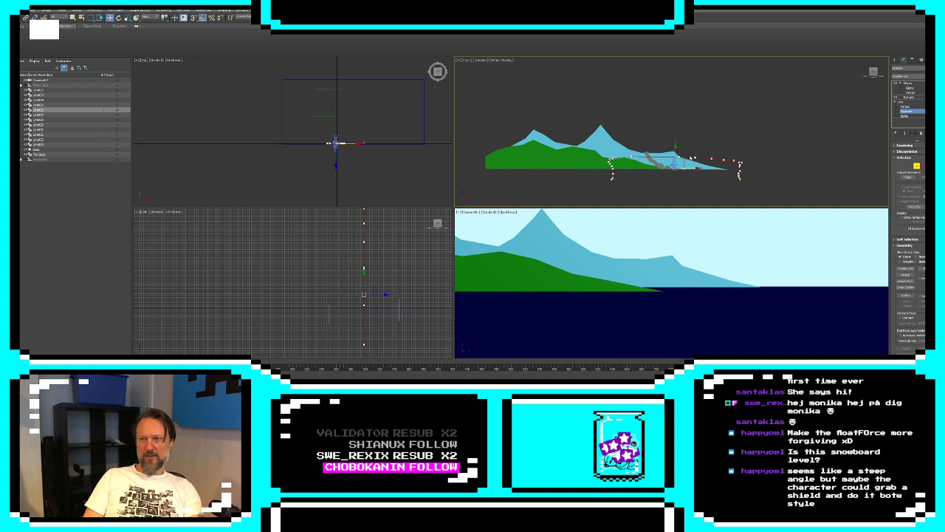
drag(684, 157, 639, 150)
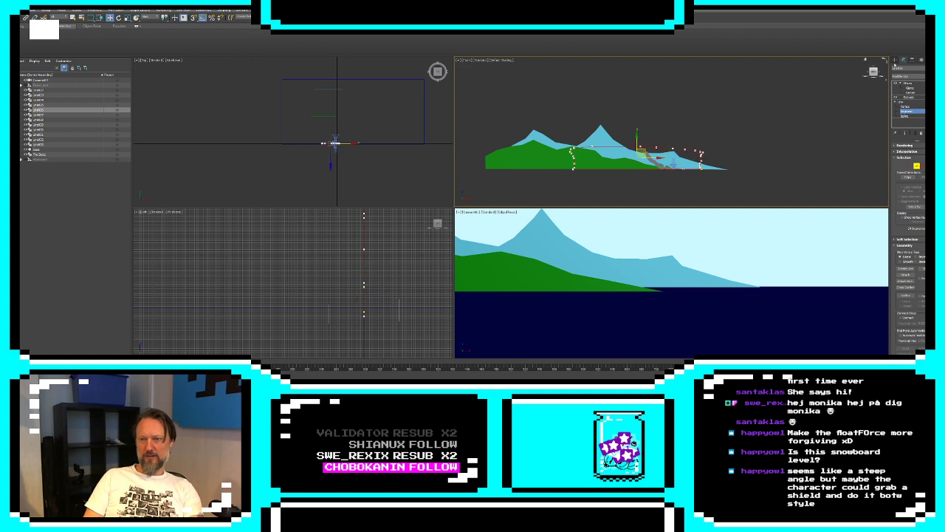
Push the white cliff back over the sea with its XForm gizmo, placing it between the green hills and the distant mountains
click(895, 62)
click(911, 59)
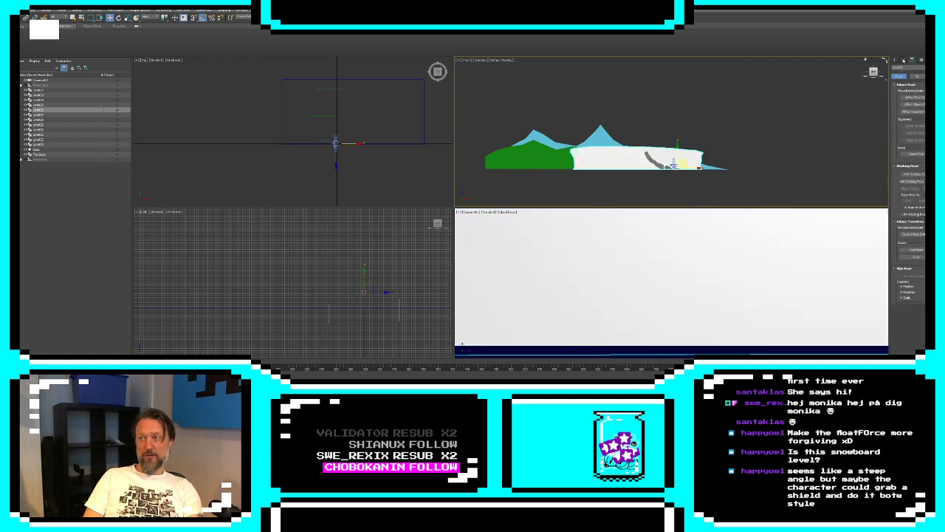
click(903, 60)
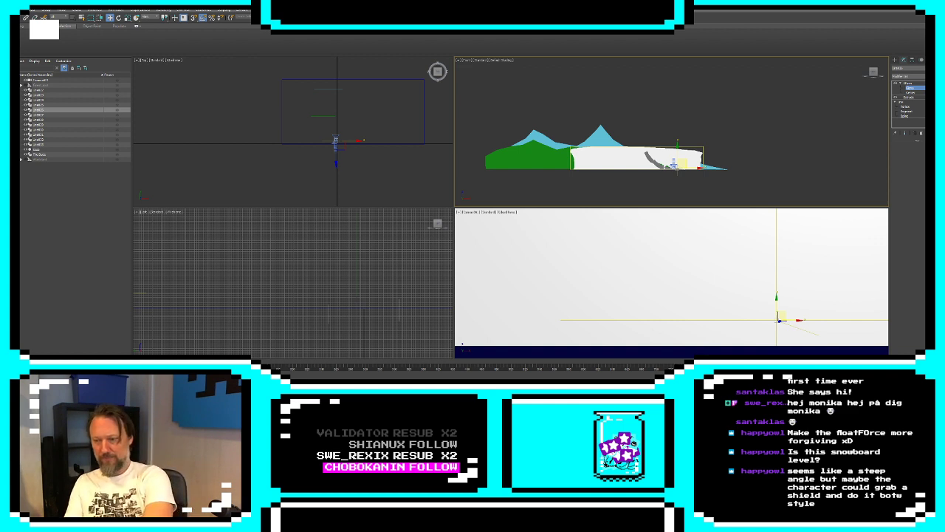
key(ctrl+z)
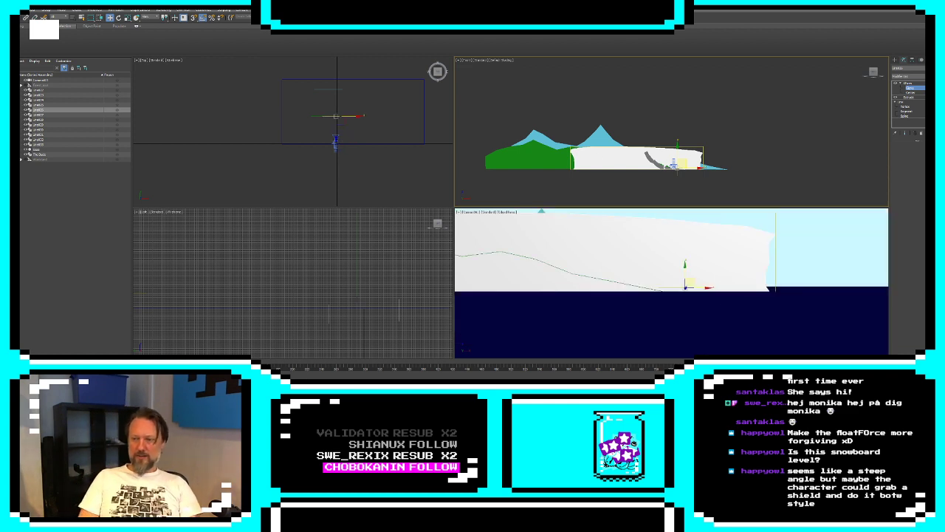
key(ctrl+z)
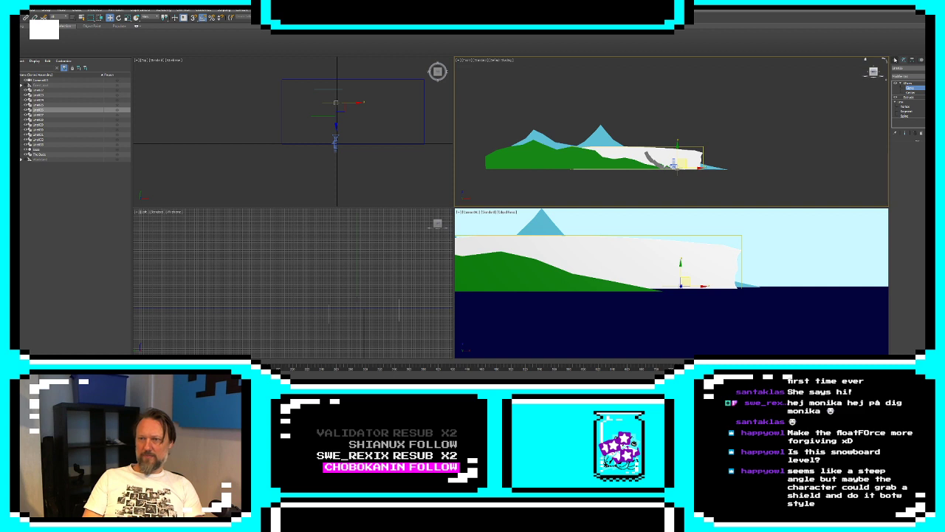
Try a grey object color on the cliff, and settle on white from the custom colors
click(895, 60)
click(753, 145)
click(693, 155)
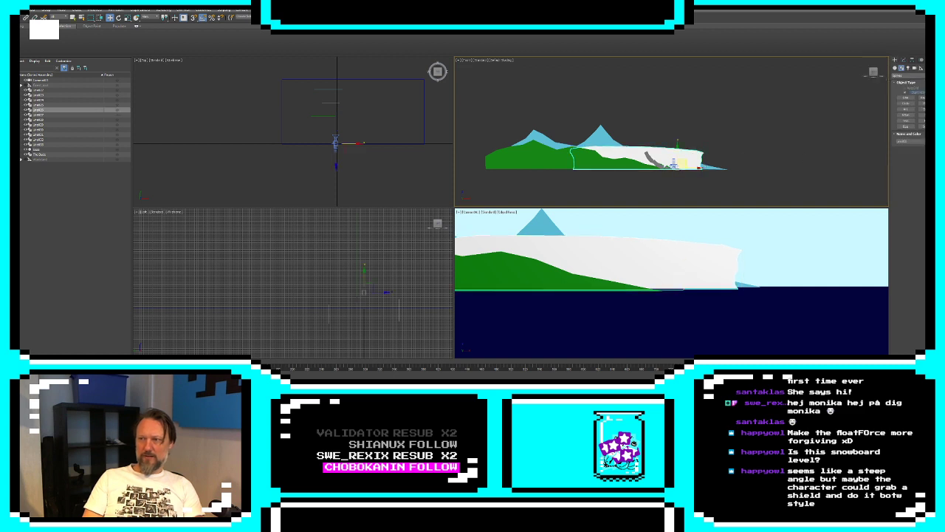
click(932, 141)
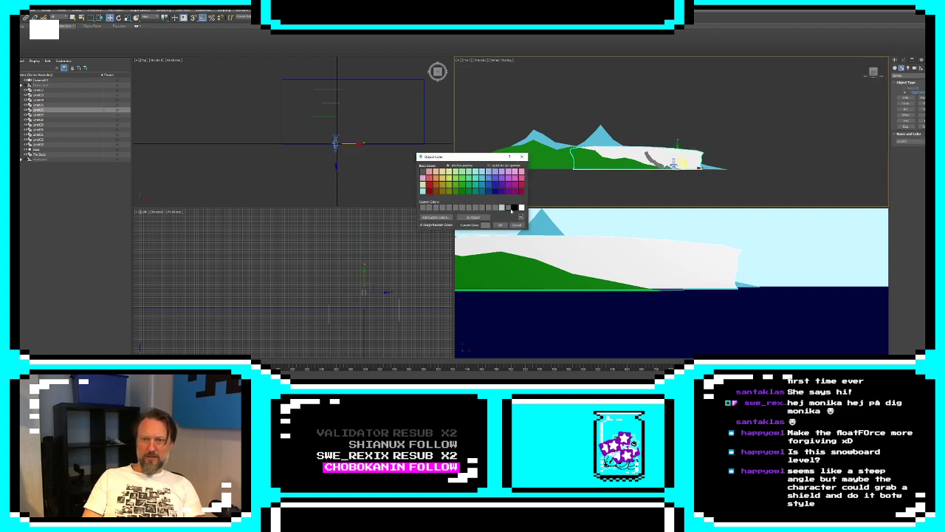
click(502, 225)
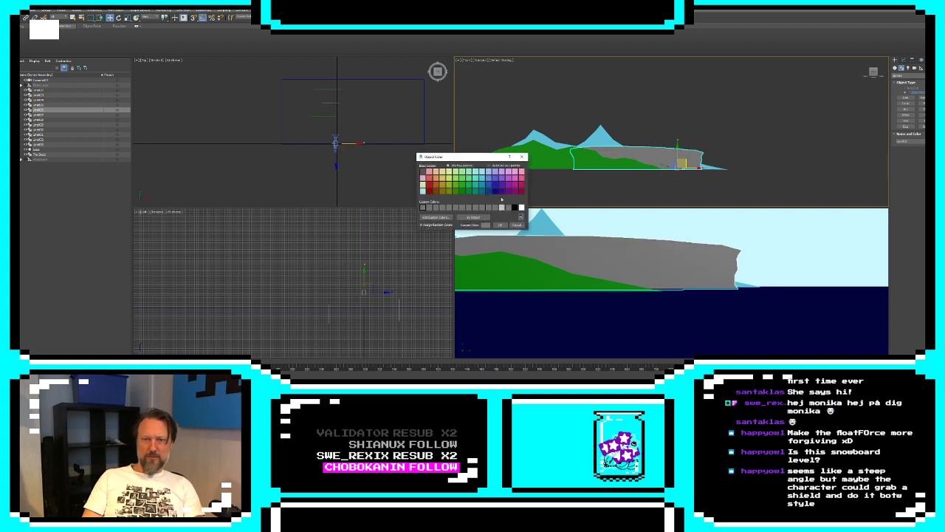
click(521, 208)
click(500, 225)
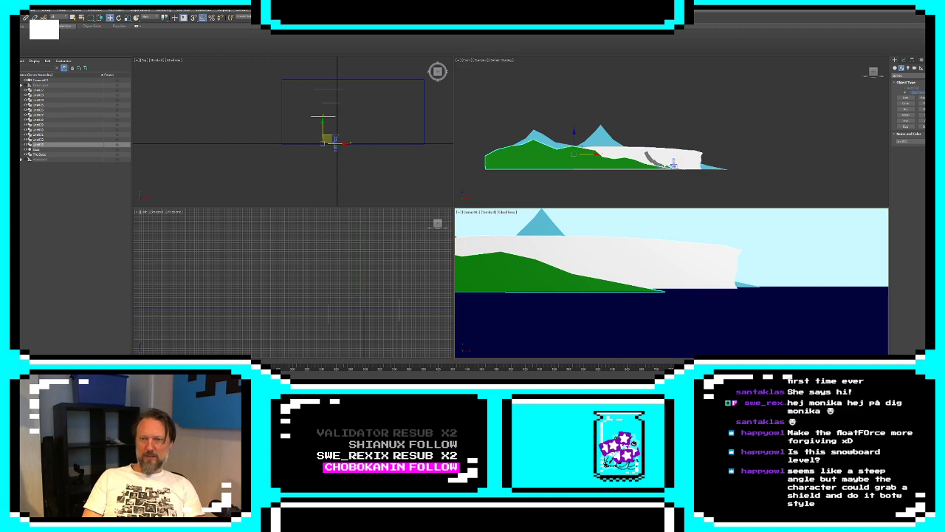
Pull the green hills forward toward the camera with their XForm gizmo, widening the gap to the white cliff
click(902, 65)
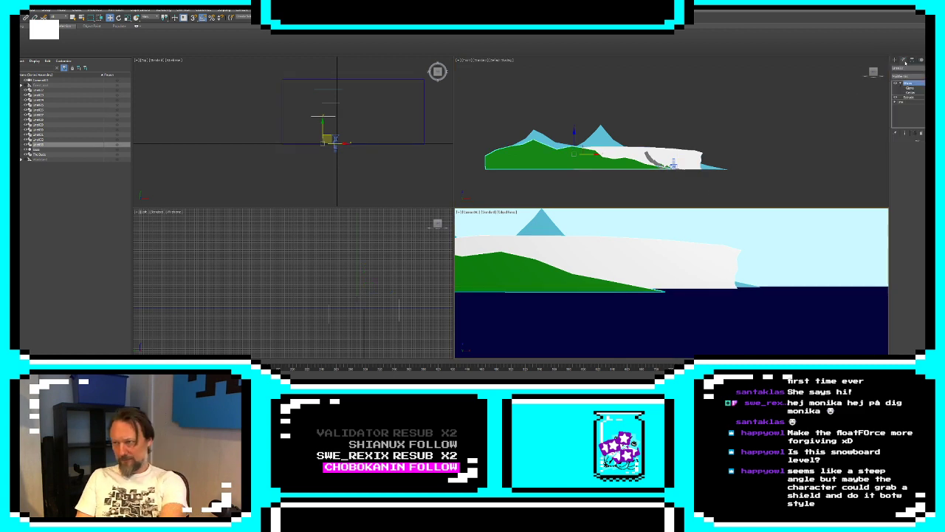
click(911, 88)
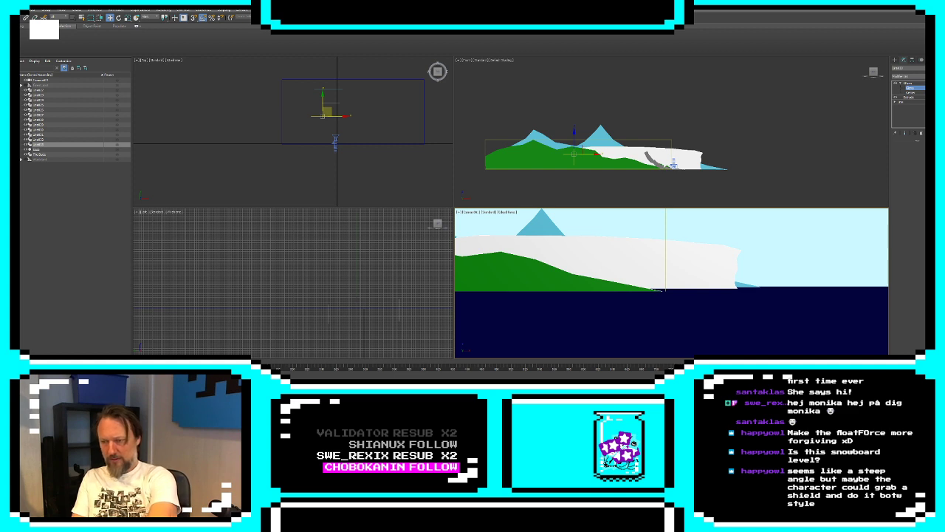
drag(327, 112, 327, 127)
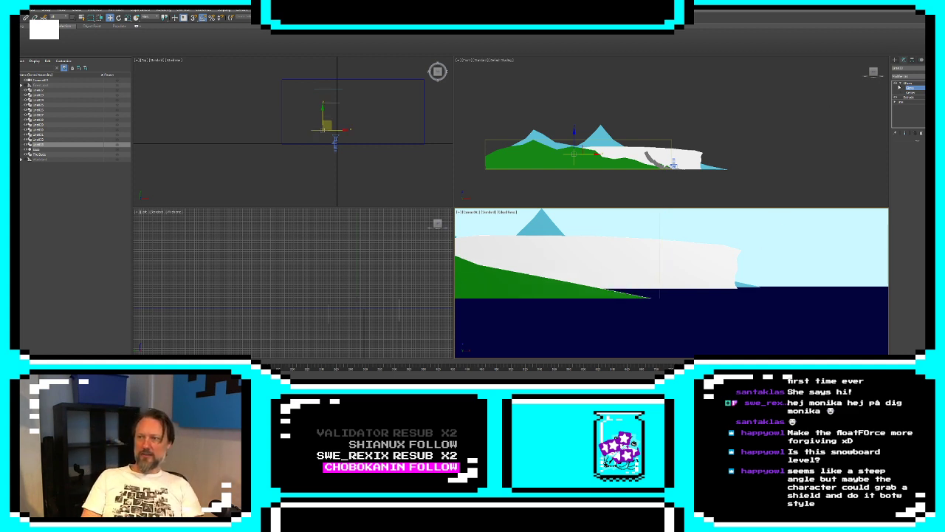
Select the camera and slide it sideways beyond the cliff's end to examine how the background layers shift
click(895, 60)
click(675, 167)
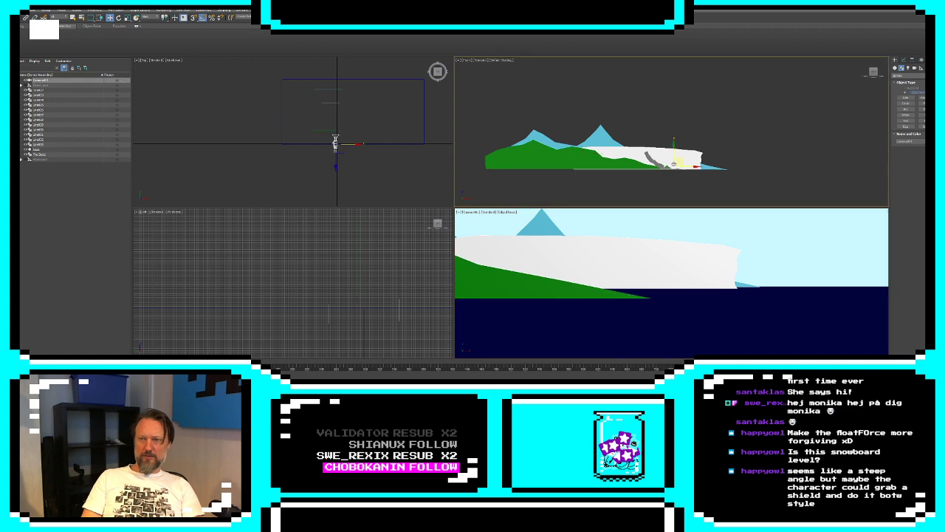
drag(681, 159, 717, 163)
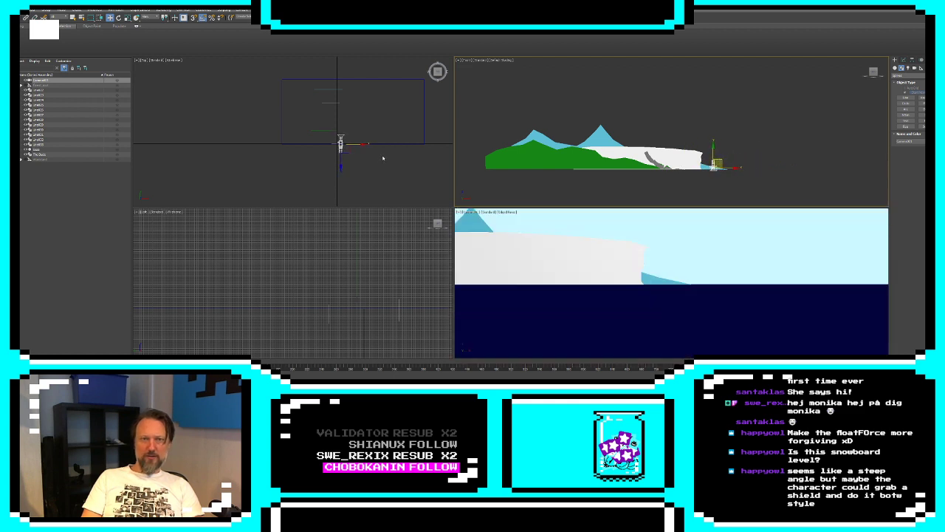
Slide the camera back along the cliff toward the slope to examine the layered background above the nearby terrain
scroll(354, 159, up, 5)
middle_drag(325, 110, 354, 156)
scroll(300, 108, up, 3)
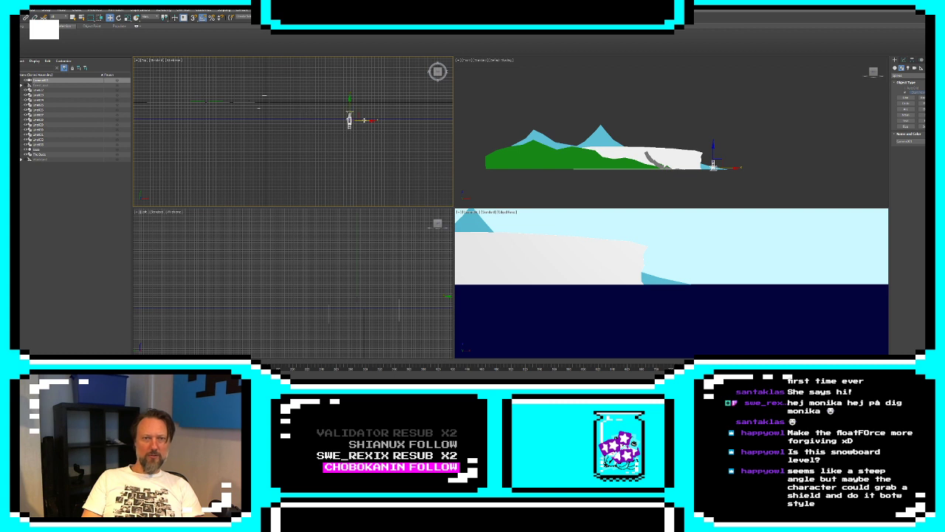
scroll(364, 120, up, 2)
drag(364, 121, 335, 129)
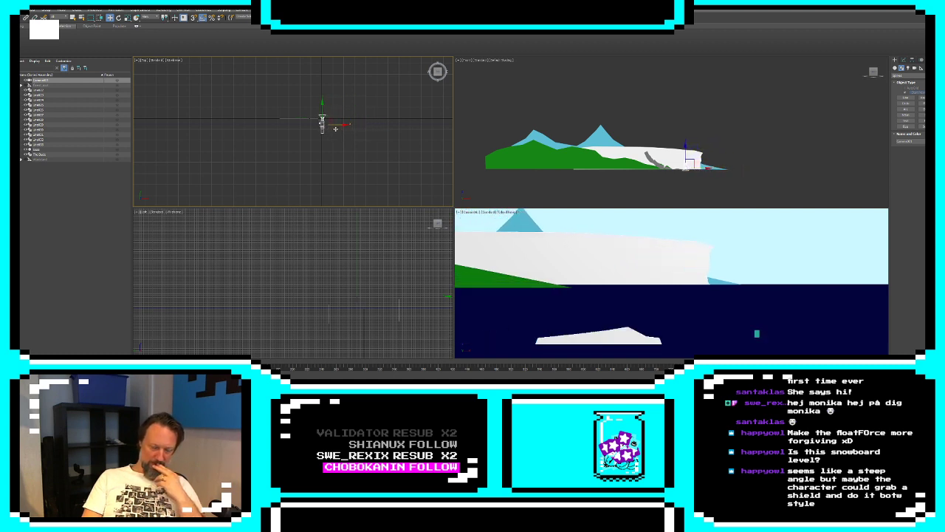
scroll(687, 159, up, 6)
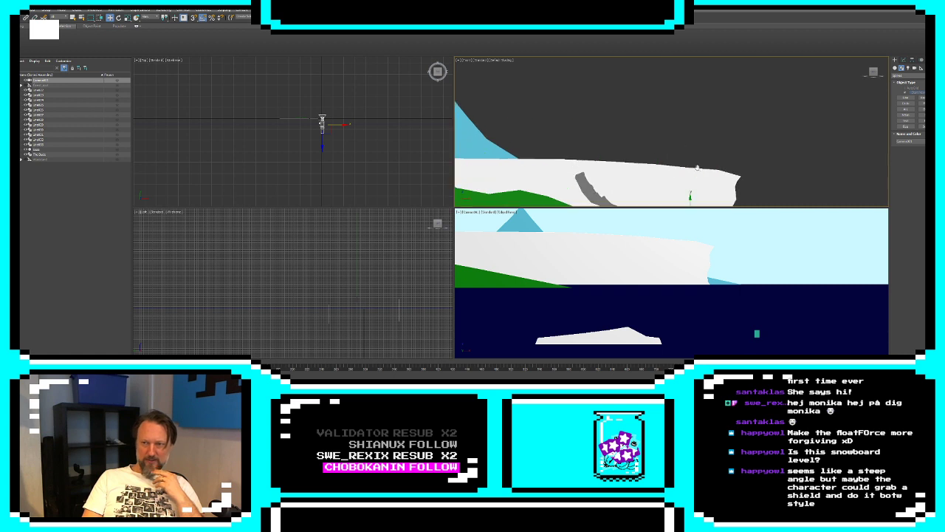
drag(698, 156, 670, 167)
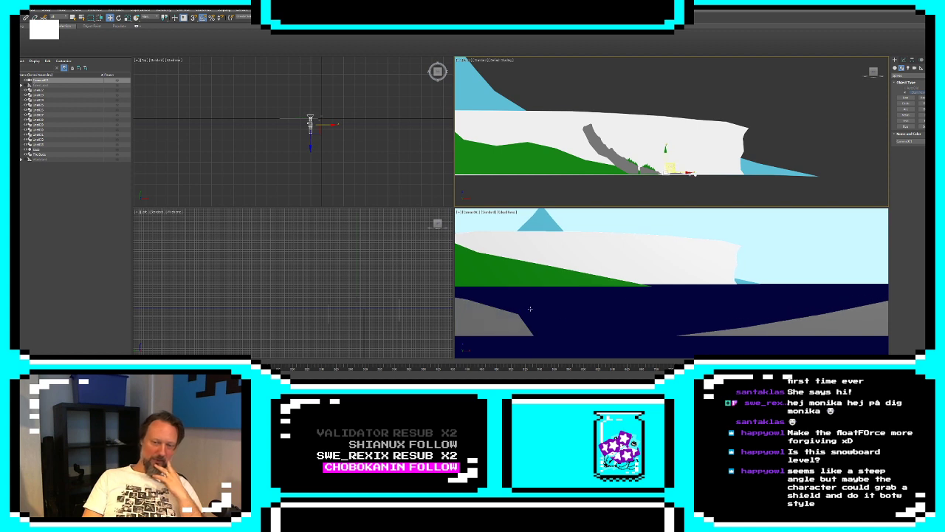
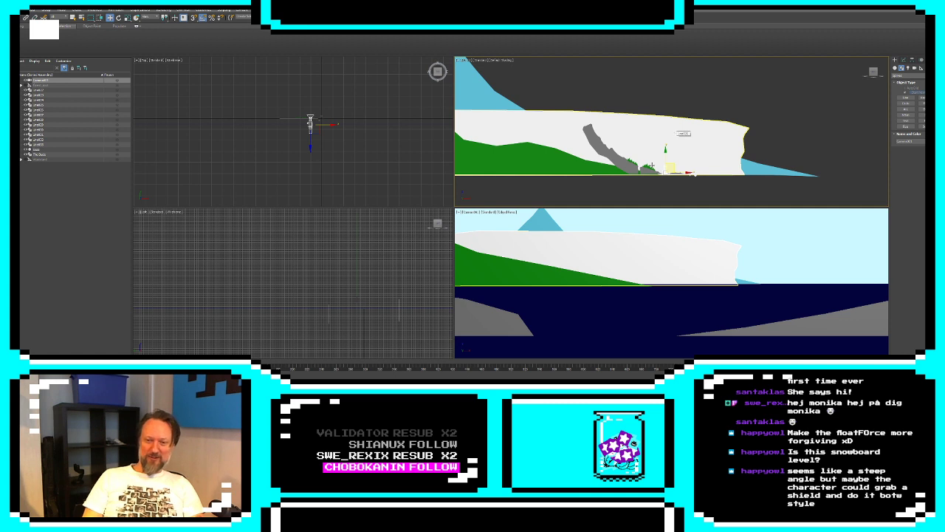
Move the camera up the grey slope to its top end to examine the white cliff and the layered background
drag(672, 164, 625, 146)
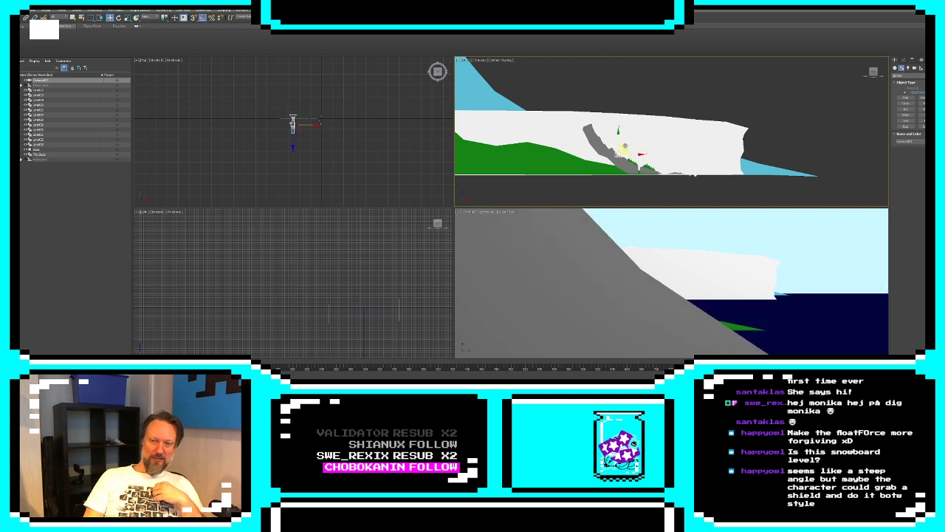
key(alt+w)
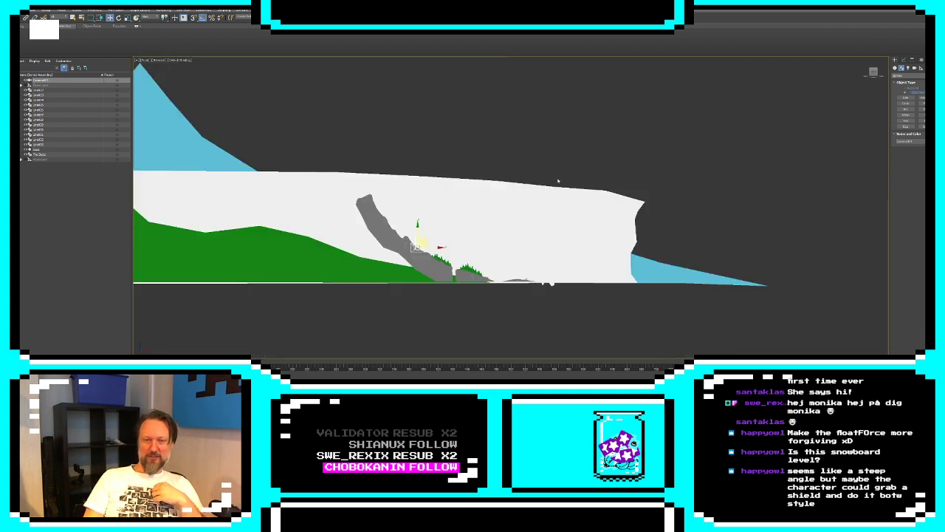
key(alt+w)
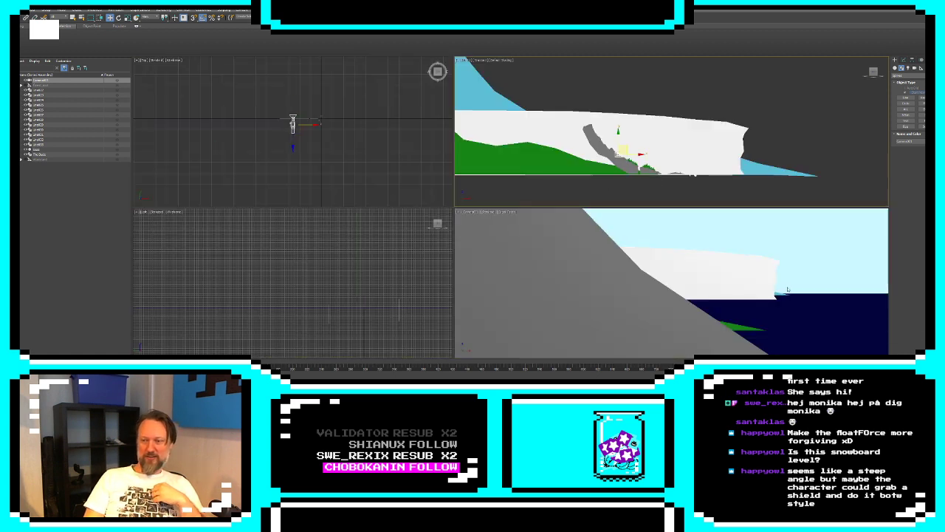
key(alt+w)
click(596, 232)
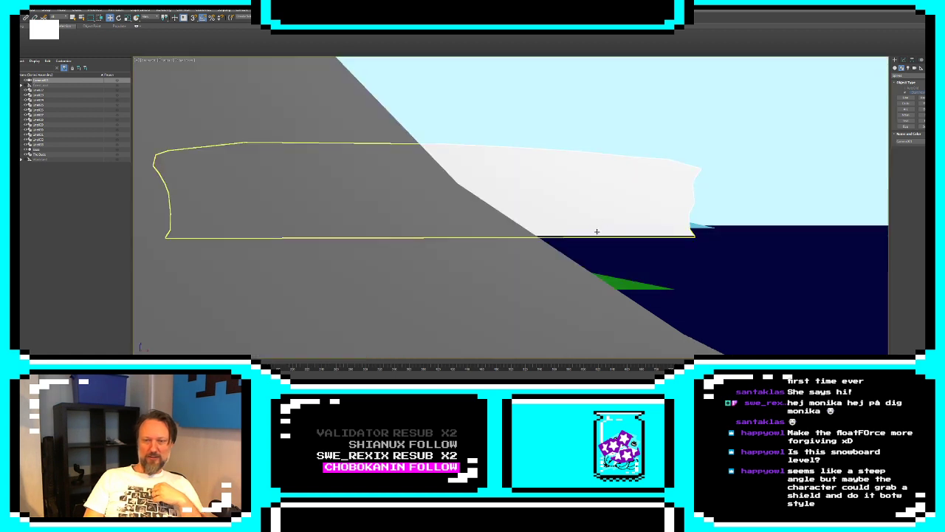
middle_drag(603, 232, 606, 270)
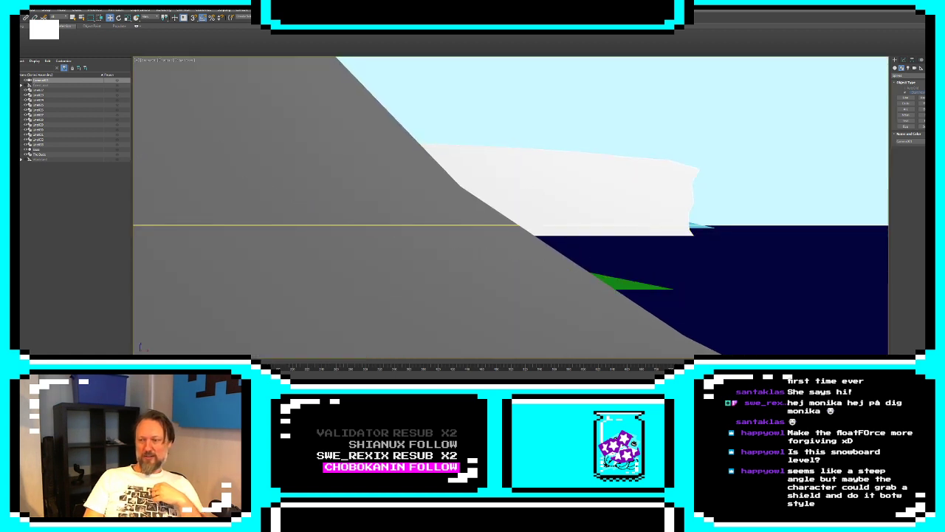
key(alt+w)
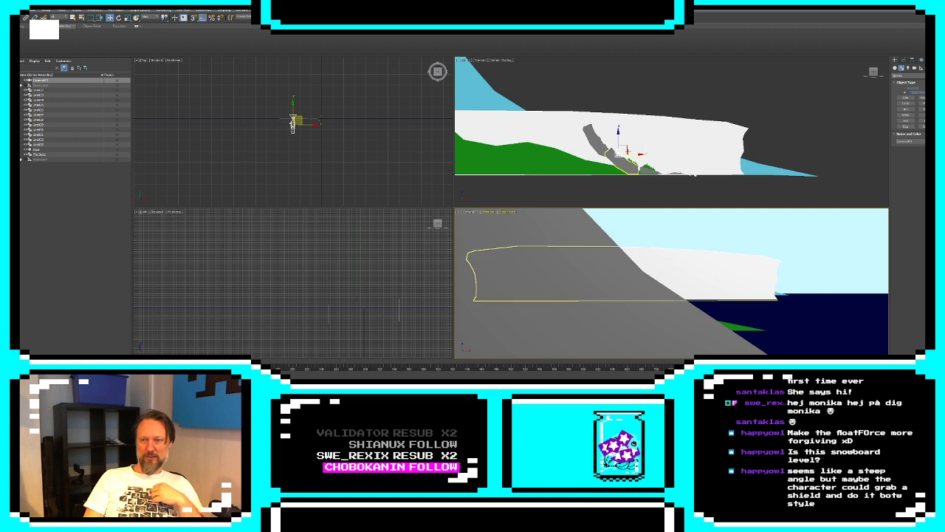
click(625, 148)
drag(625, 148, 595, 113)
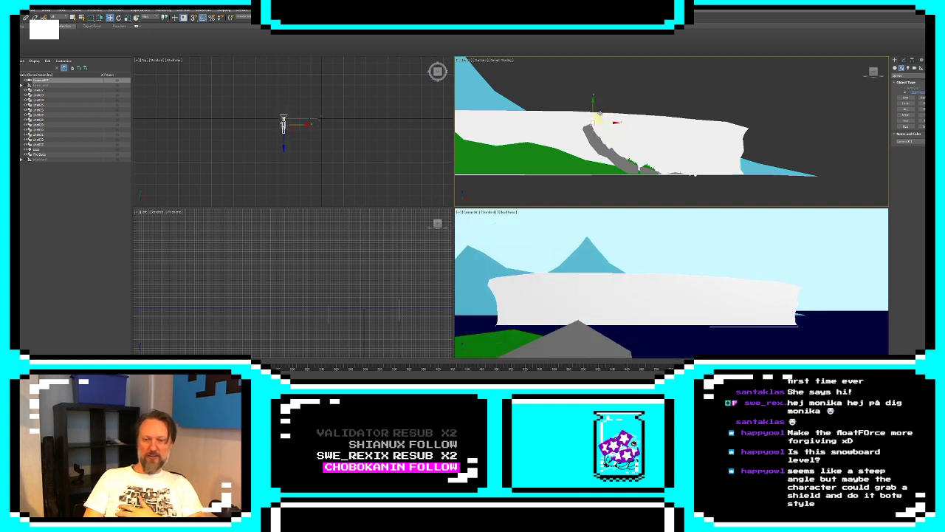
Slide the white cliff sideways along the coast, uncovering the blue mountain slope behind its end
click(647, 271)
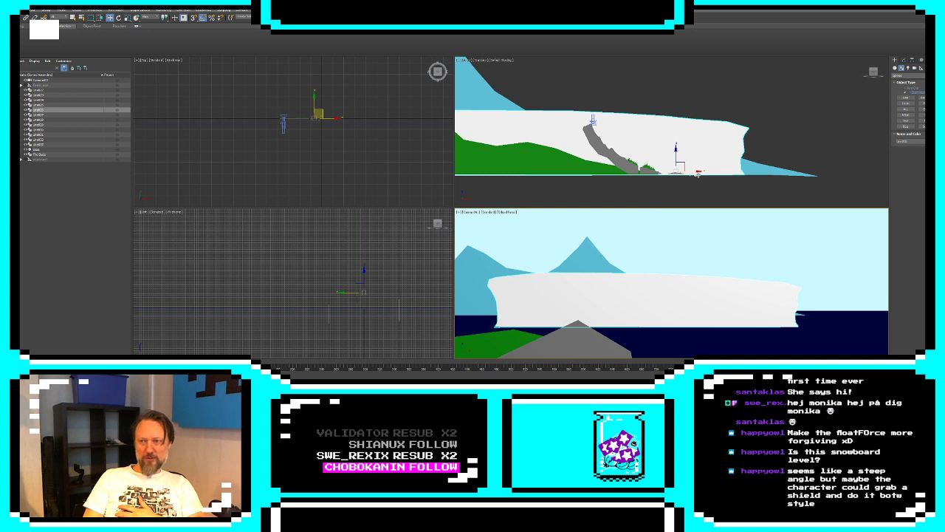
drag(697, 174, 587, 169)
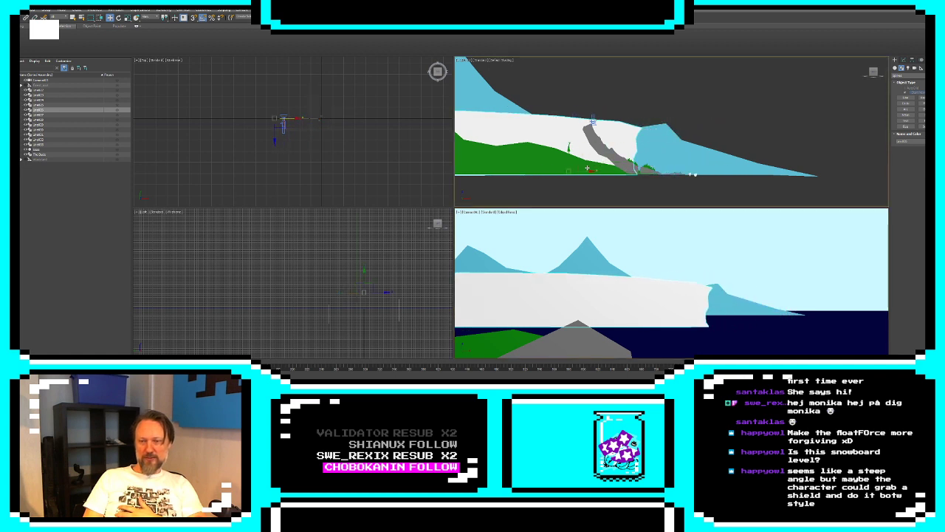
Raise a group of ridge vertices on the green hills' spline and show the end result of the modifier stack
click(514, 330)
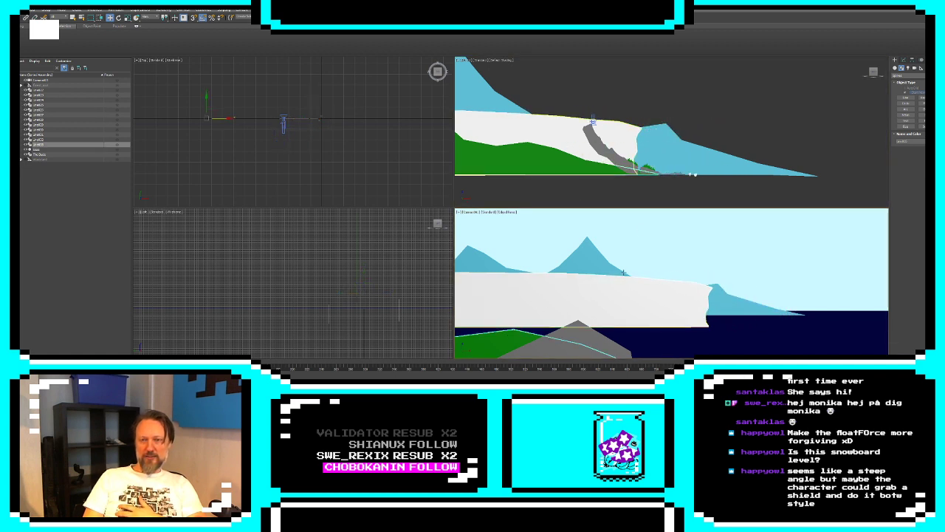
middle_drag(623, 173, 722, 181)
scroll(722, 181, down, 4)
scroll(653, 165, up, 5)
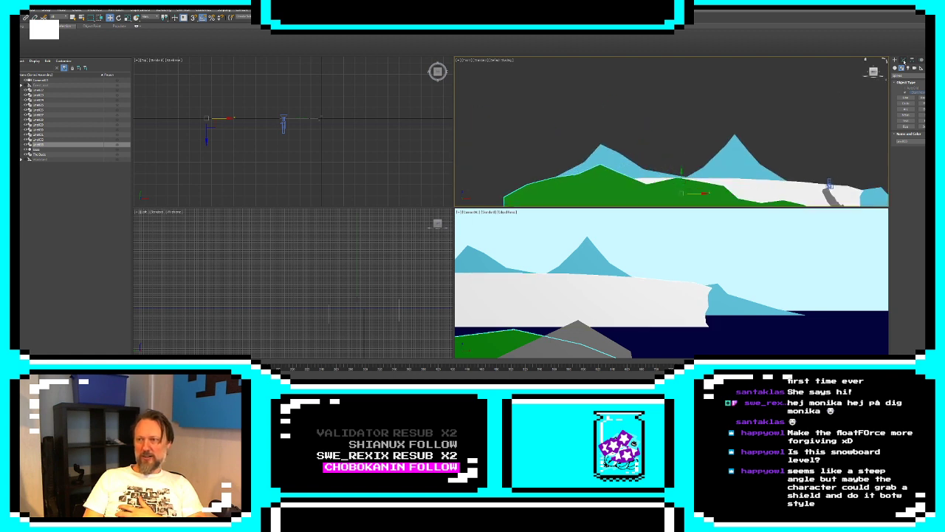
click(903, 61)
click(895, 104)
click(906, 107)
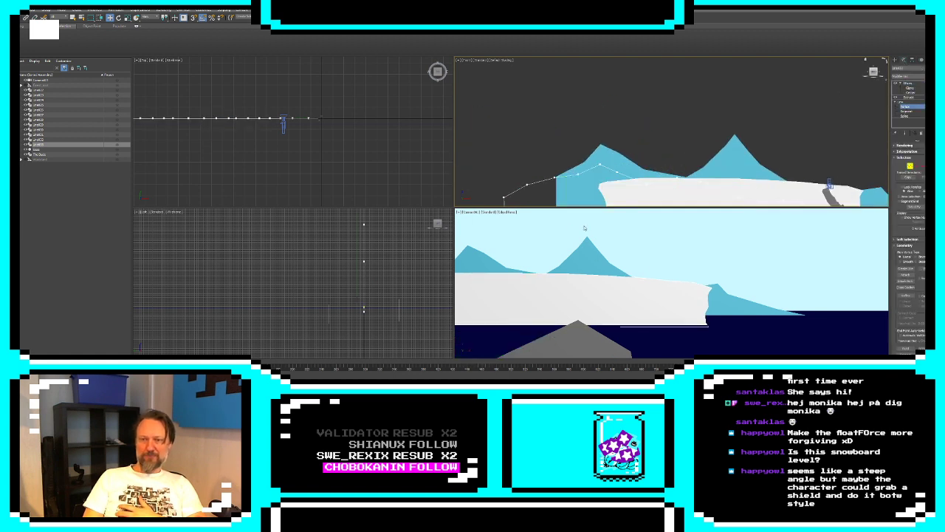
drag(509, 148, 707, 199)
click(578, 174)
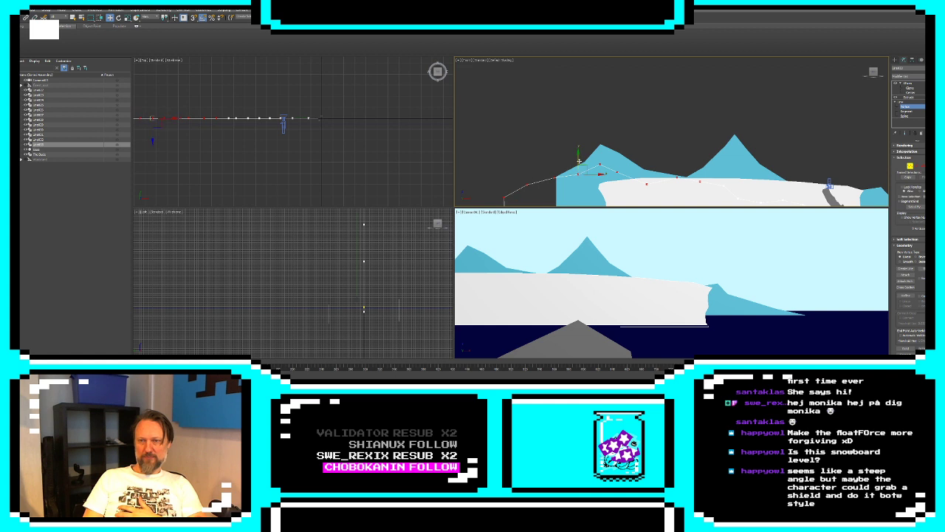
drag(579, 161, 870, 157)
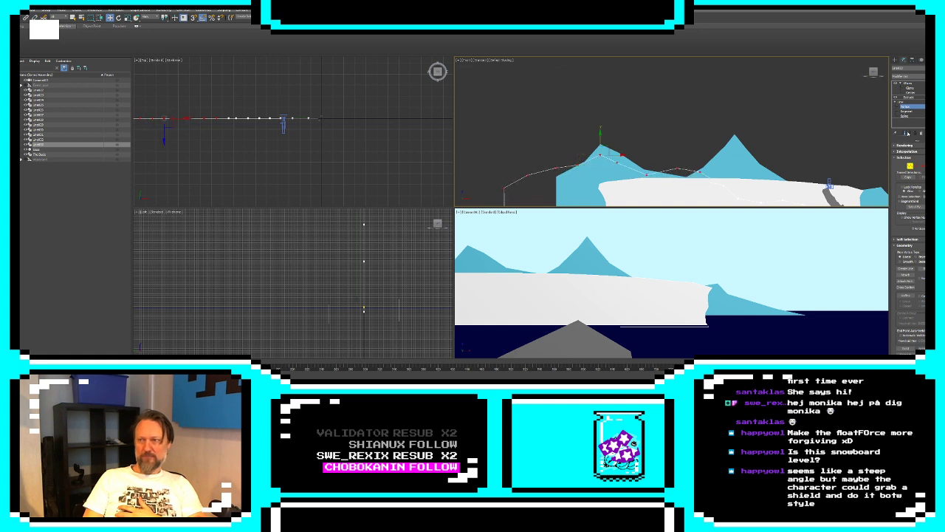
click(907, 133)
click(647, 175)
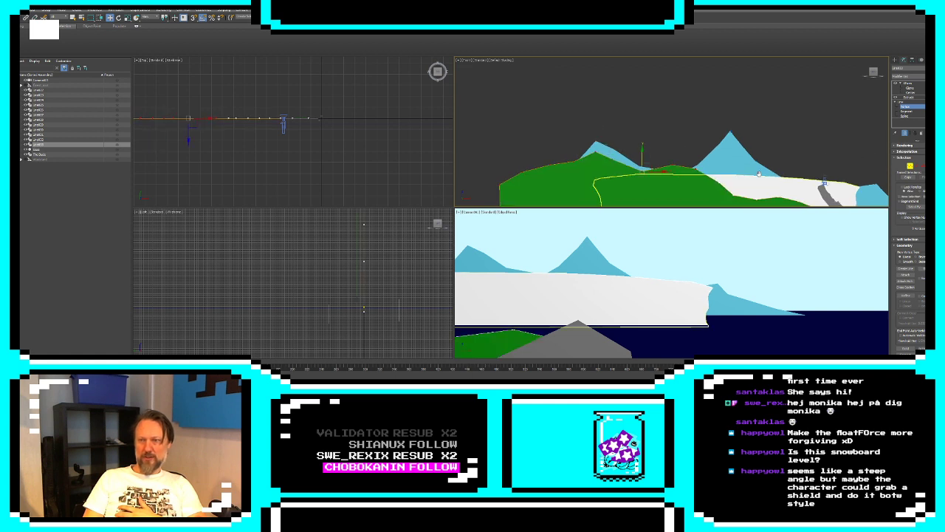
Leave vertex editing and slide the green hills sideways until they extend behind and past the grey slope
middle_drag(772, 180, 704, 138)
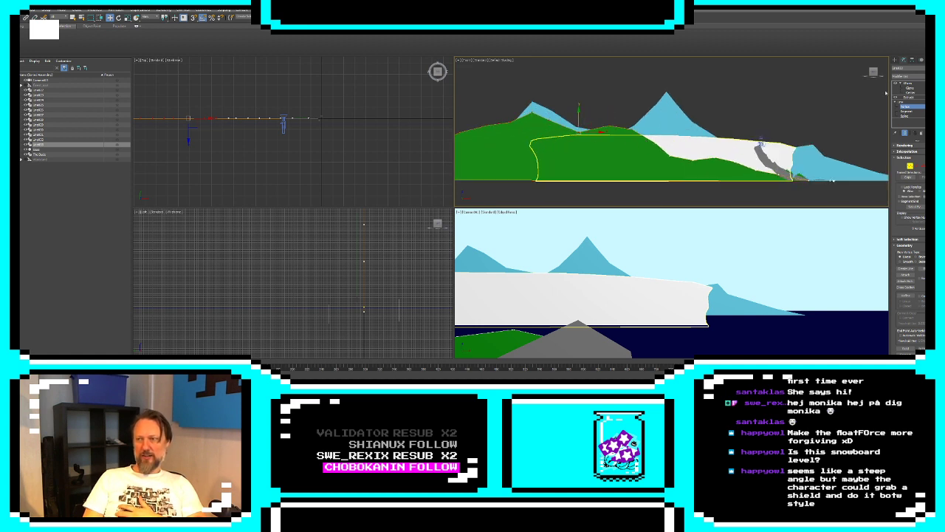
click(895, 60)
drag(633, 152, 714, 163)
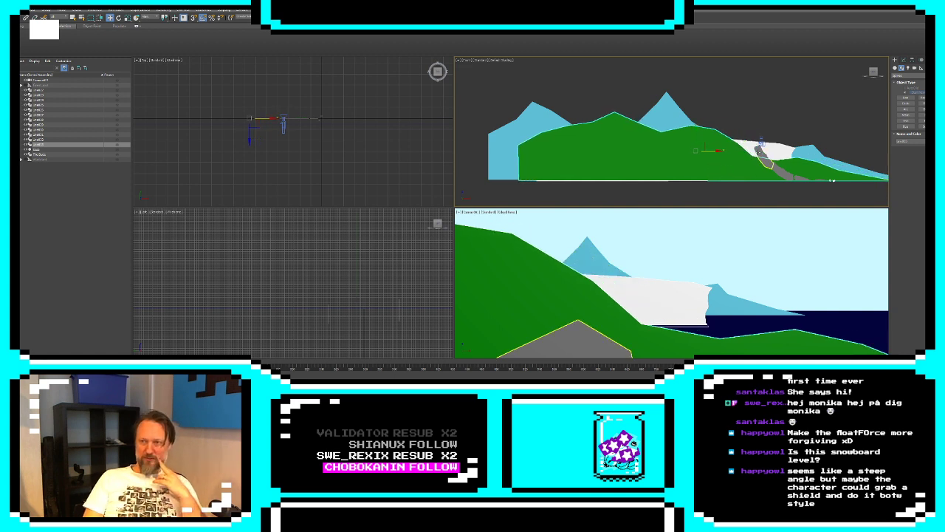
Select the camera and move it down to the foot of the grey slope, near the trees
click(766, 128)
click(761, 142)
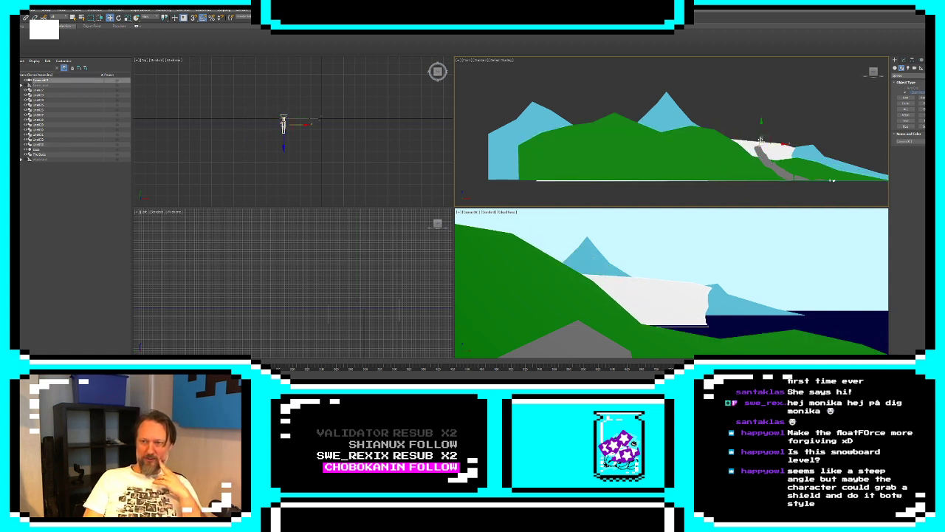
drag(770, 137, 805, 171)
Edit the green hills' spline vertices and lower the ridge slightly between its peak and the slope
click(681, 245)
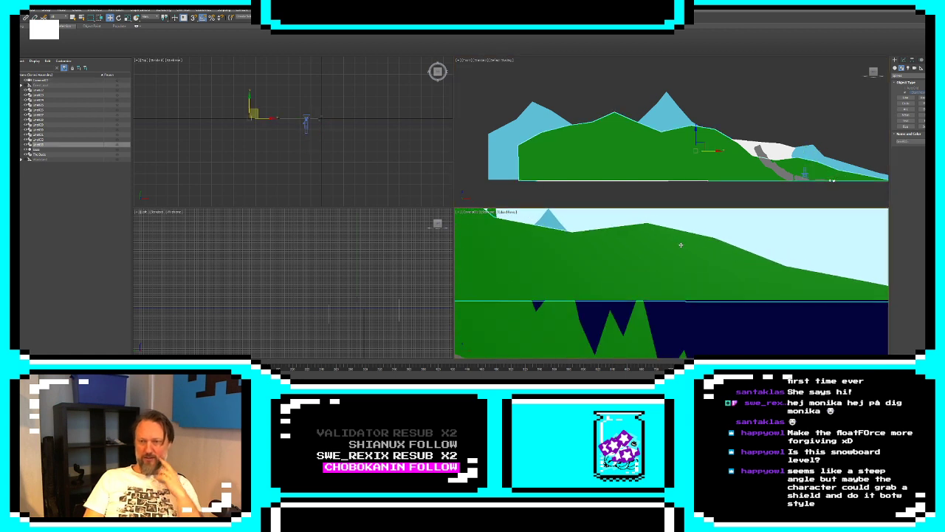
click(903, 62)
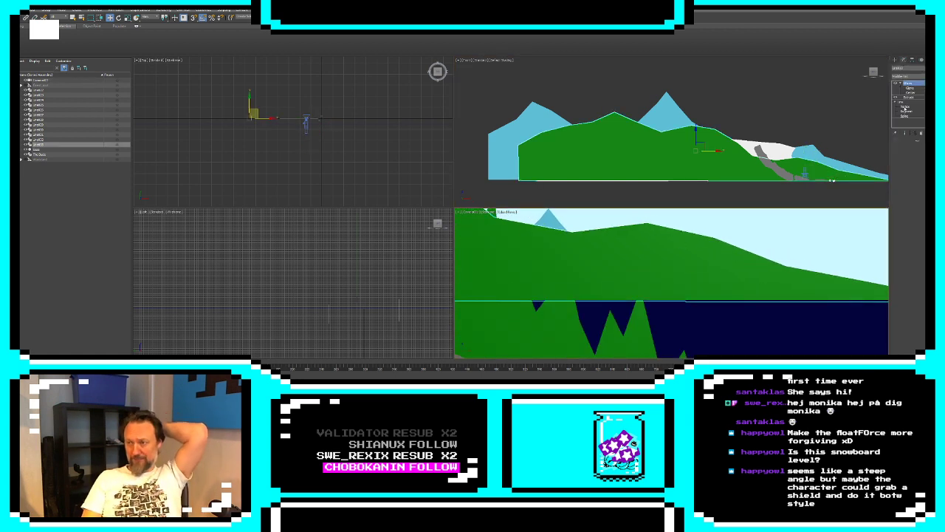
click(906, 106)
middle_drag(839, 137, 789, 149)
click(641, 137)
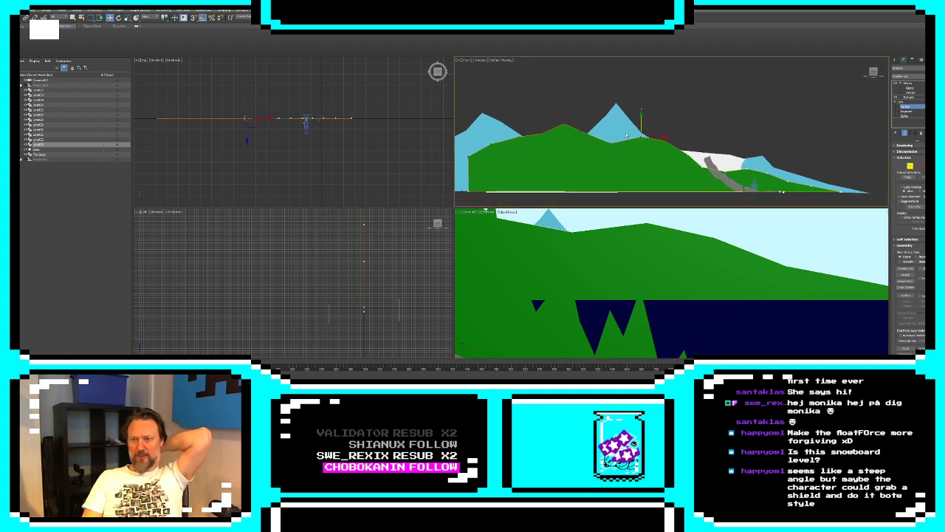
drag(808, 198, 815, 198)
drag(664, 127, 667, 130)
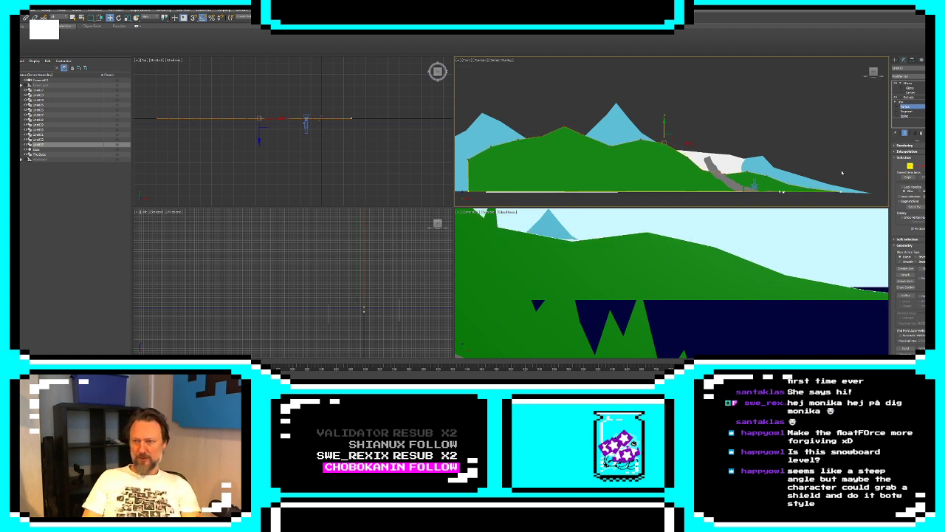
Flatten and lower the green hills' ridge segments, uncovering the top of the white cliff behind them
click(916, 167)
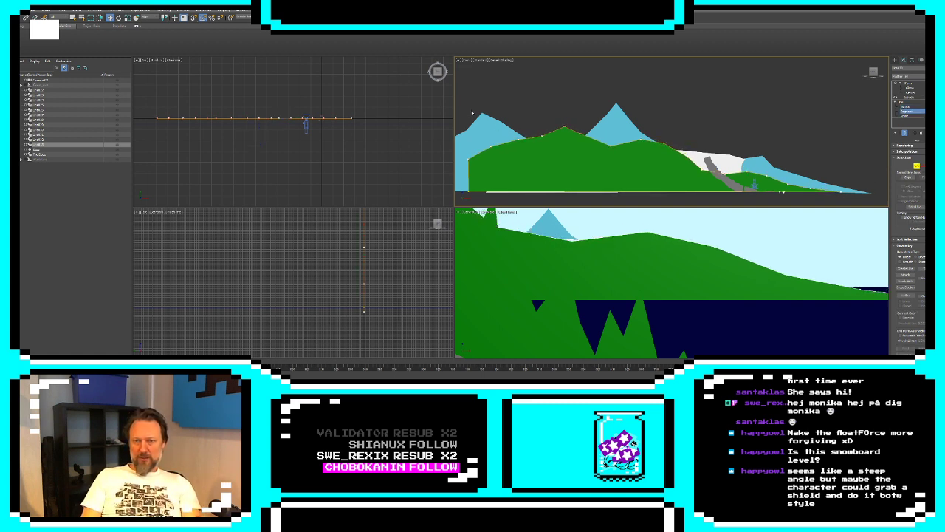
drag(463, 106, 542, 137)
drag(840, 192, 840, 192)
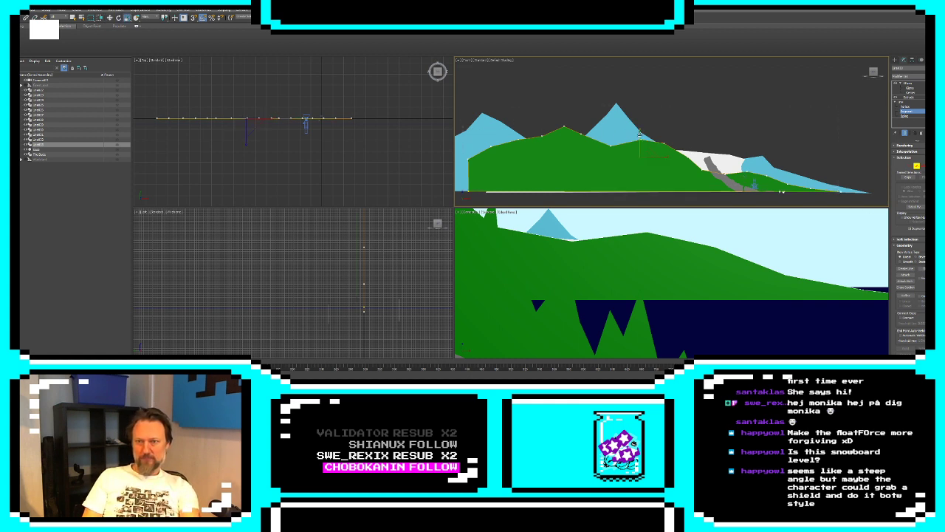
drag(640, 147, 638, 166)
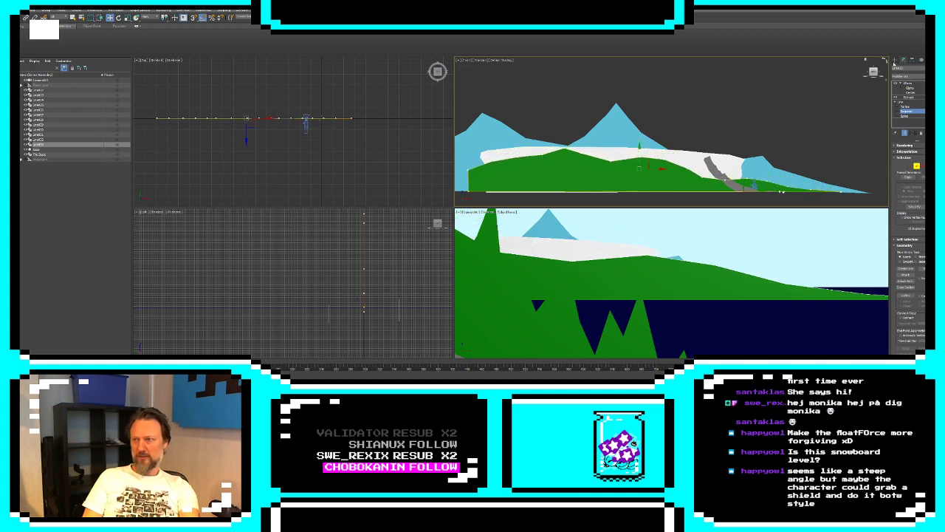
Try a medium blue object color on the green hills
click(895, 61)
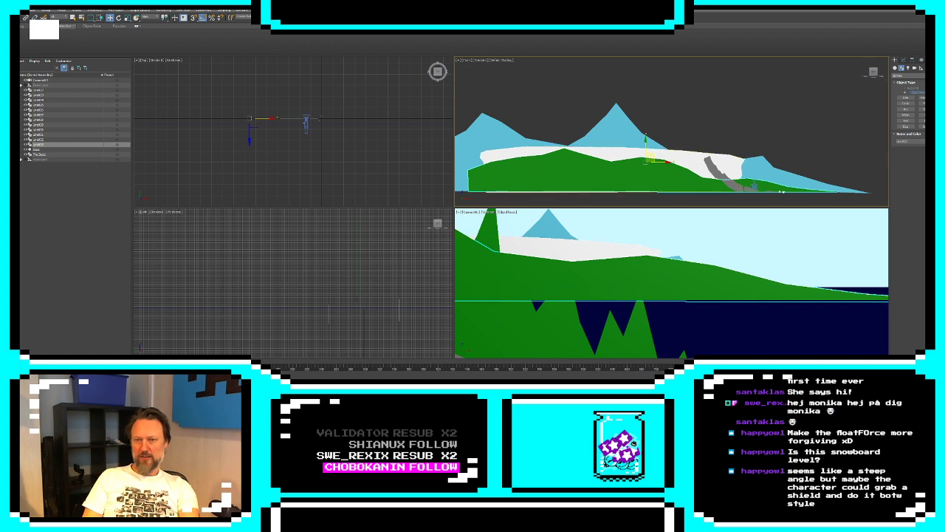
click(932, 141)
click(483, 187)
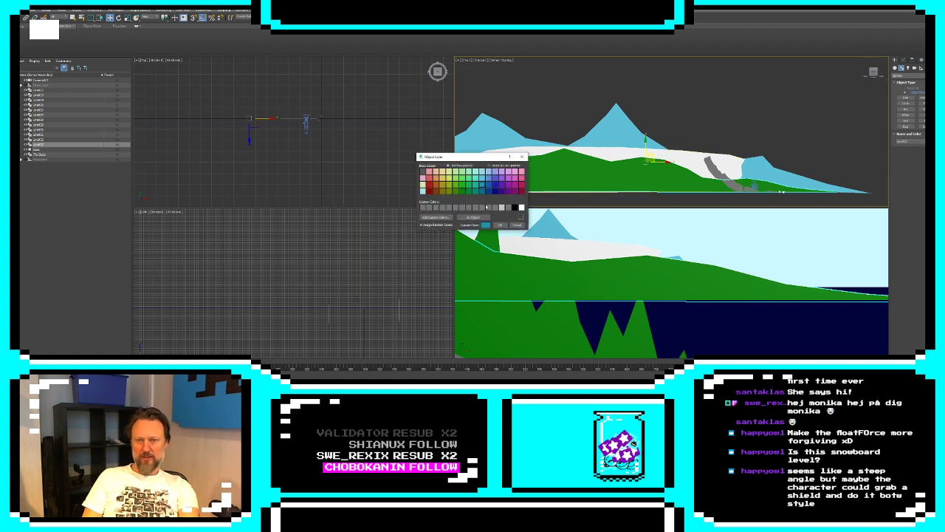
click(502, 225)
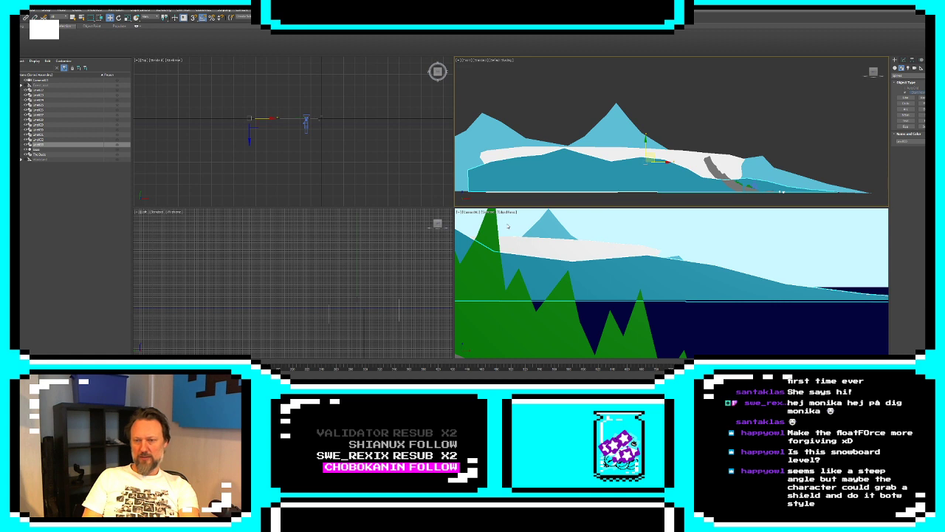
Set the foreground hills' object color to dark teal from the basic colors
click(932, 141)
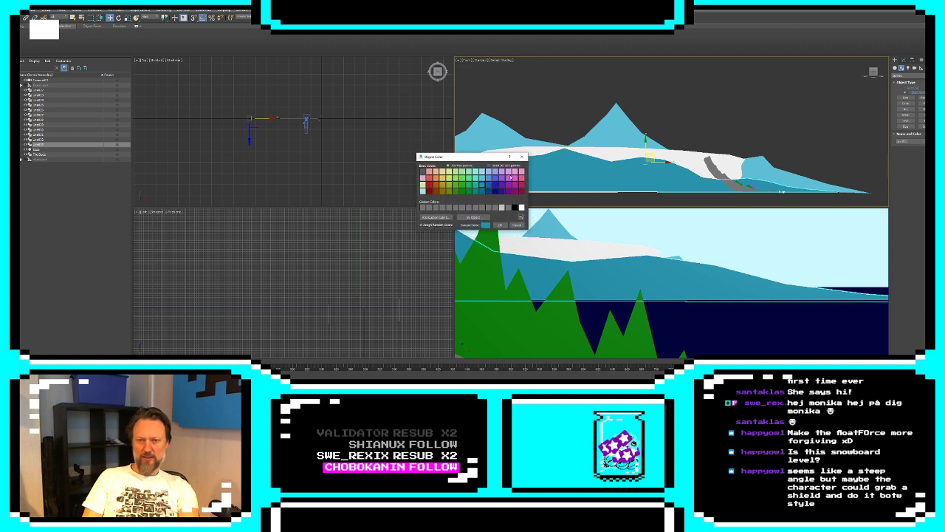
click(476, 192)
click(476, 186)
click(476, 192)
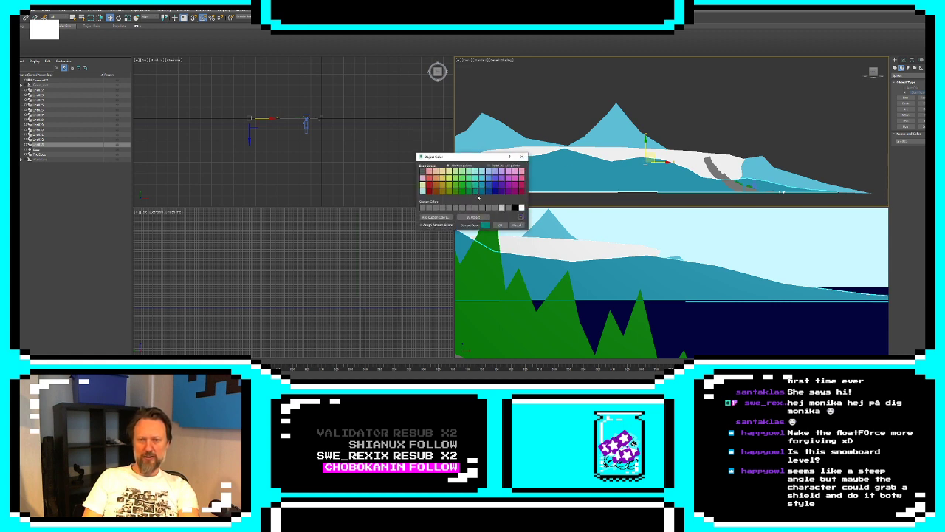
click(501, 225)
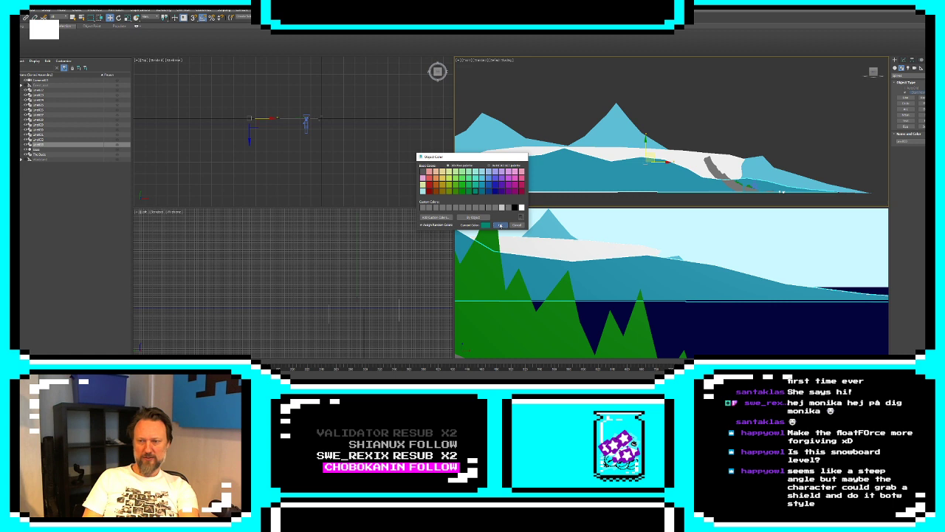
Set the background mountains' object color to pale teal from the basic colors
click(557, 231)
click(931, 141)
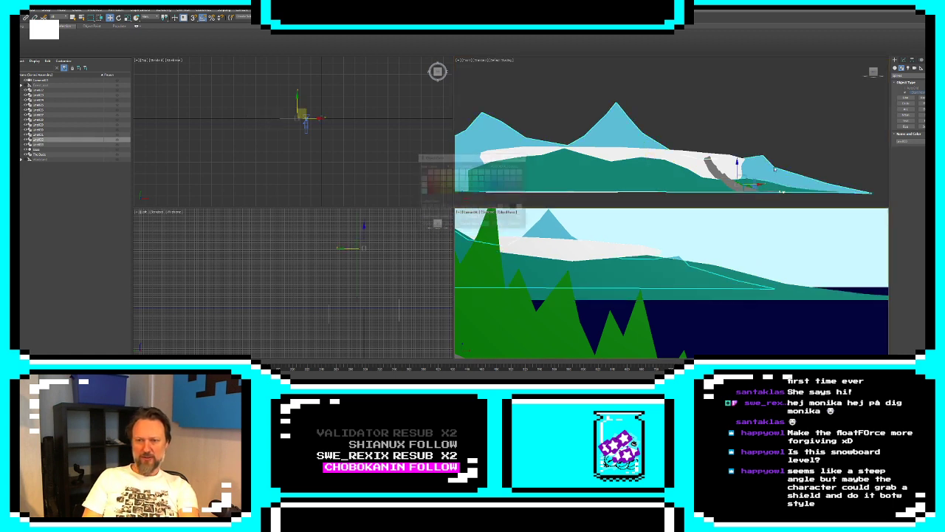
click(480, 174)
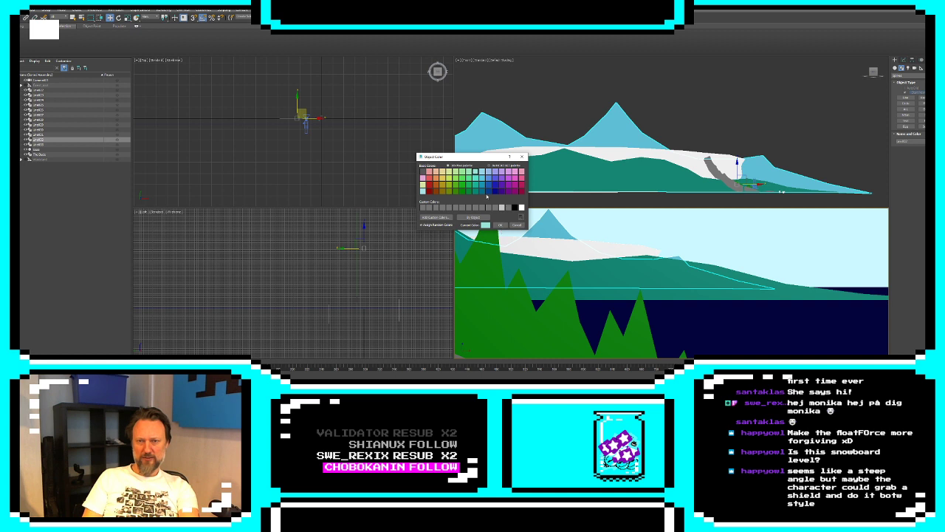
click(501, 225)
Set the white cliff's object color to light turquoise from the basic colors
click(741, 188)
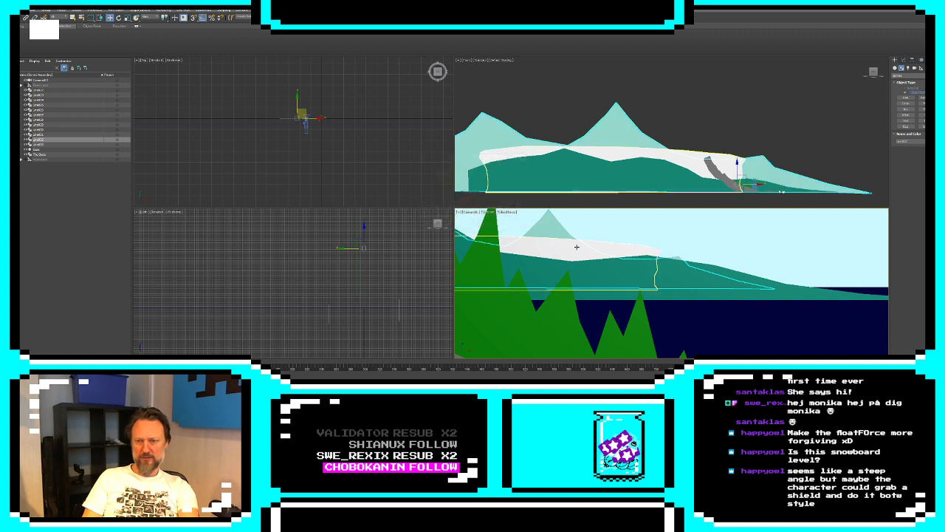
click(931, 141)
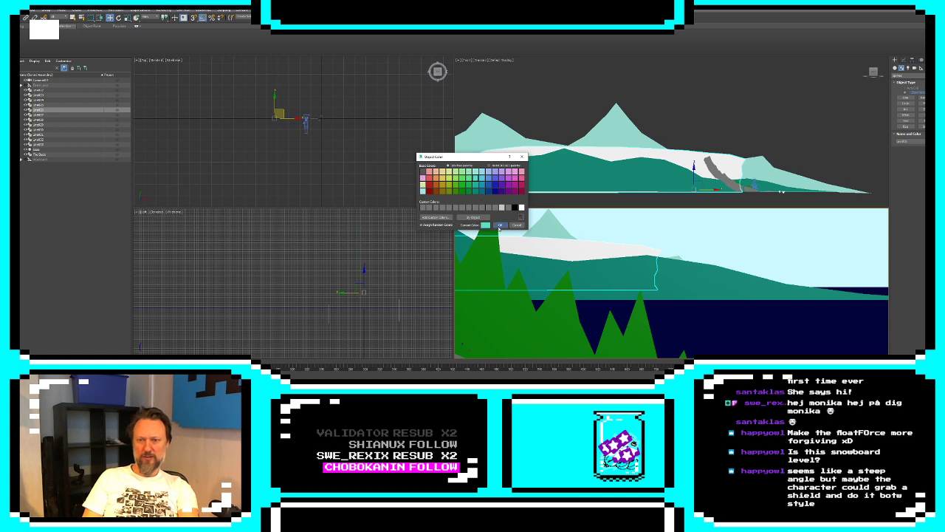
click(500, 226)
click(705, 251)
click(678, 258)
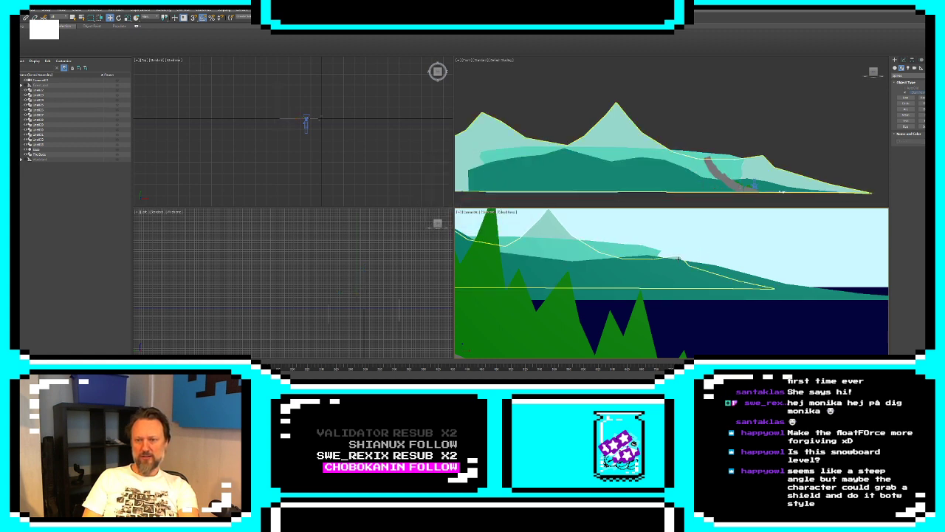
Move the camera up and to the left along the curved slope to check how the foreground hills, cliff, mountains and sea line up
click(733, 284)
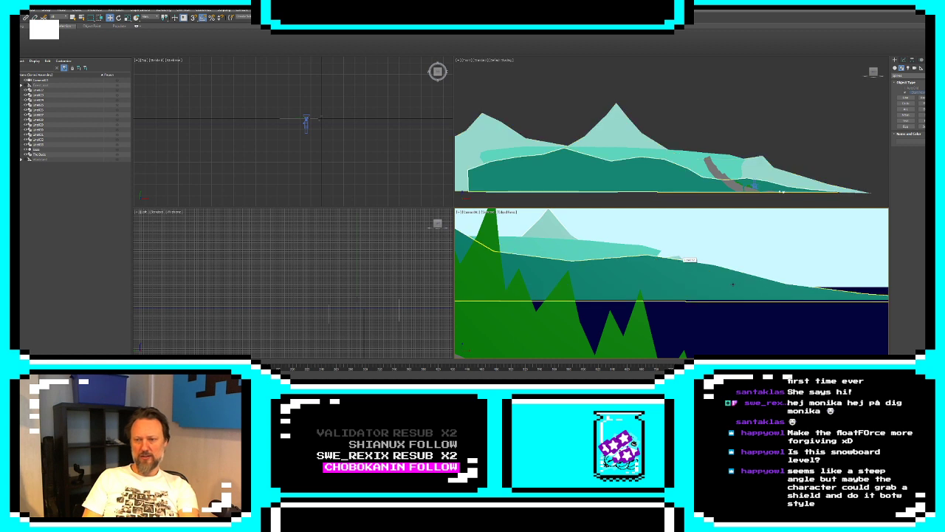
click(725, 288)
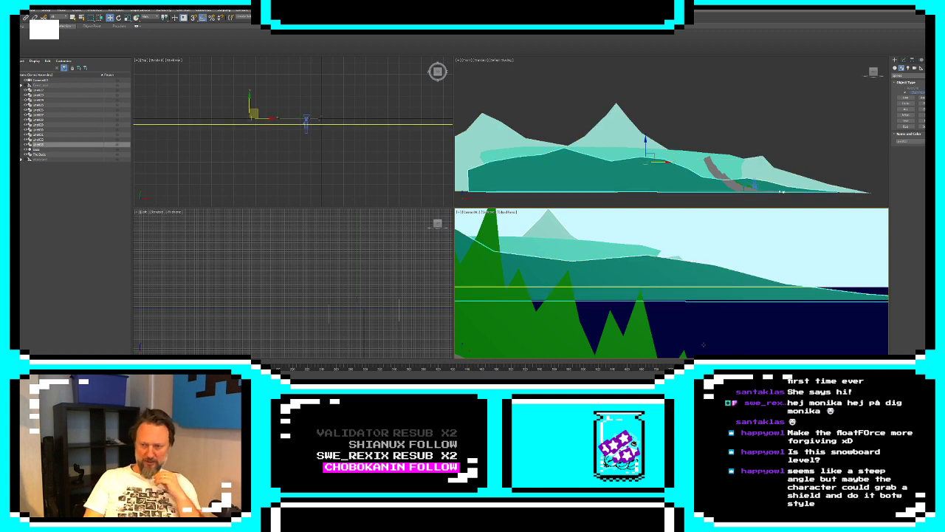
click(757, 181)
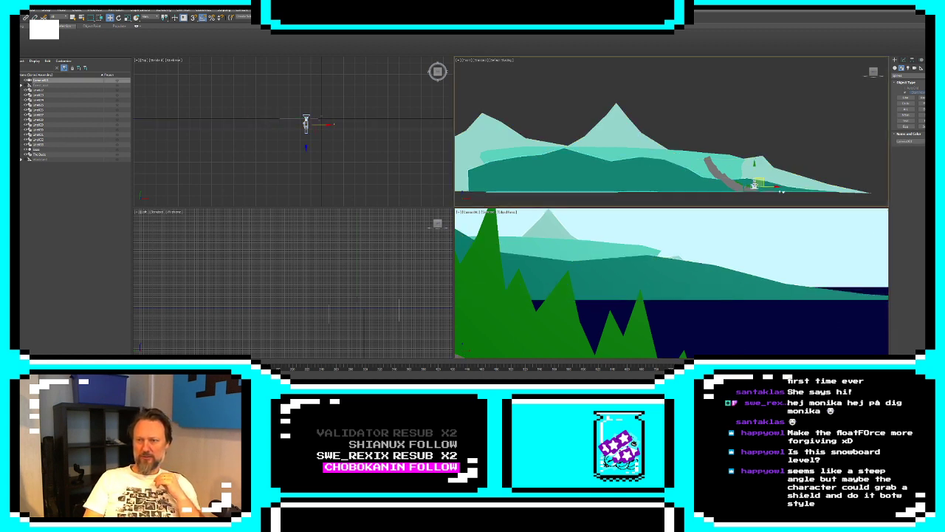
drag(763, 180, 731, 163)
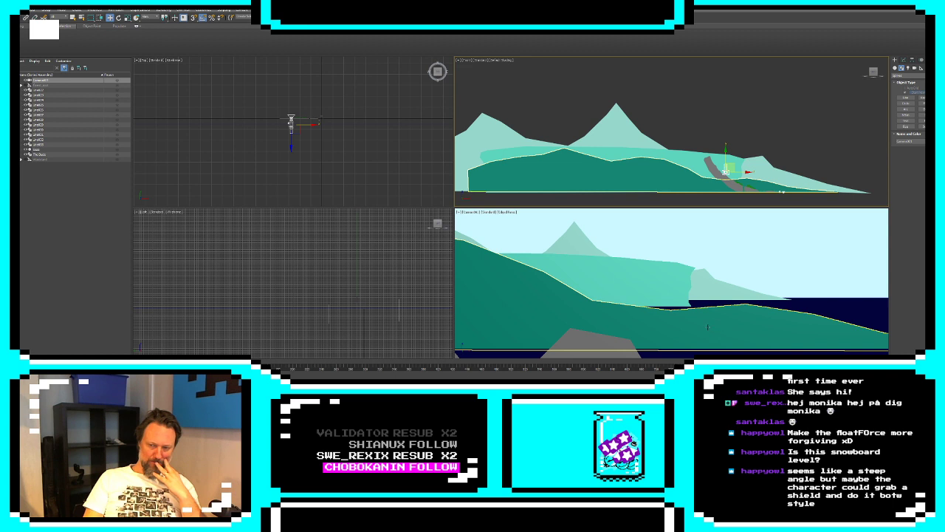
Draw a low, wide hill outline with Line across the foot of the curved slope, close the spline and extrude it
click(906, 98)
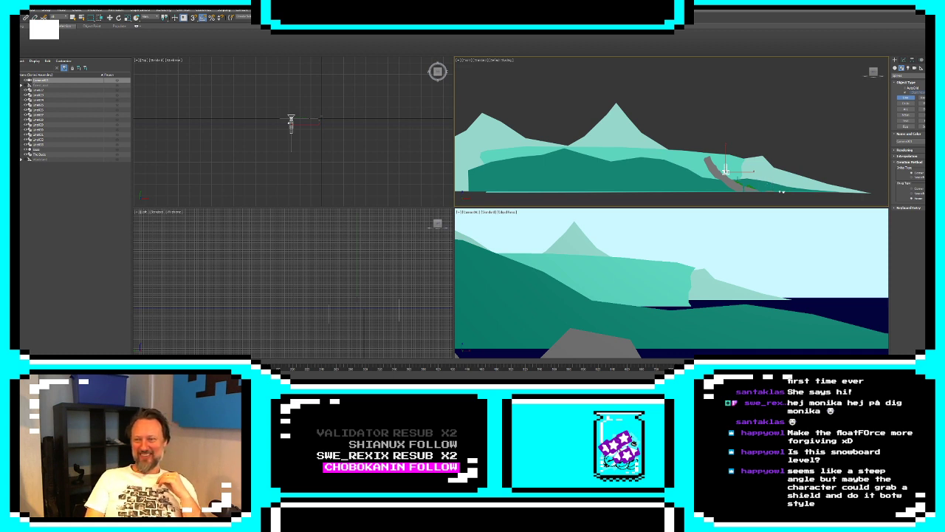
click(765, 192)
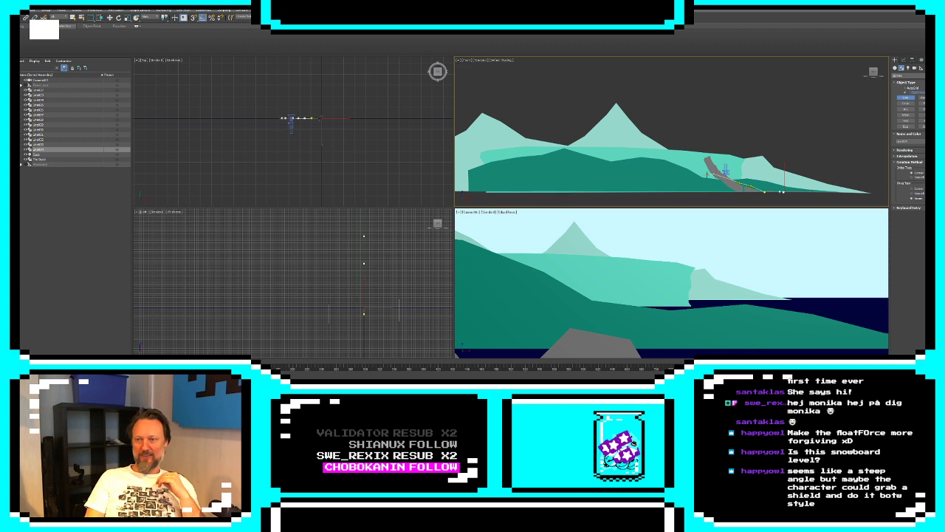
click(687, 178)
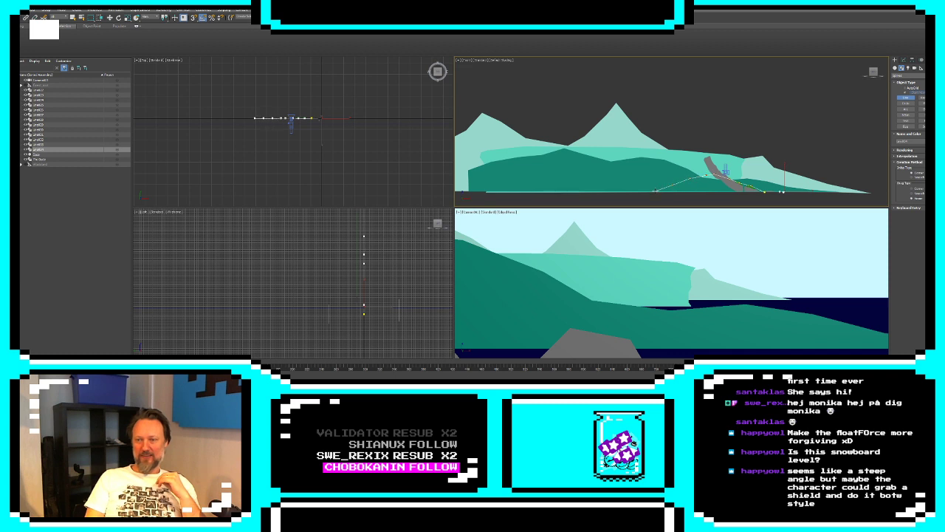
click(765, 192)
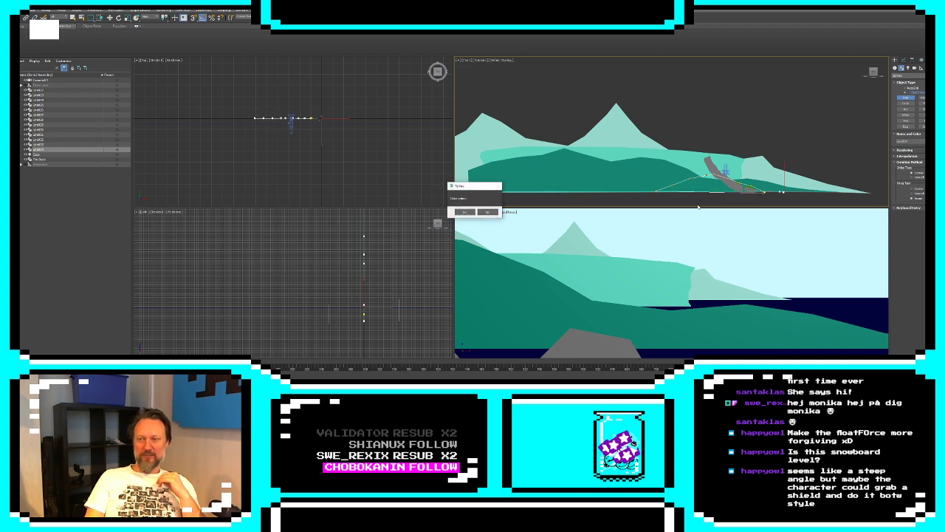
click(465, 213)
click(903, 59)
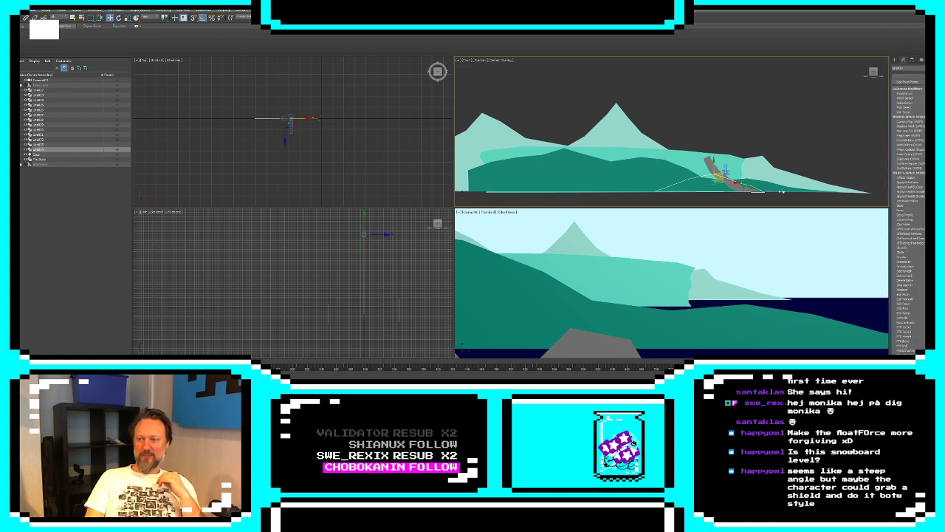
click(908, 318)
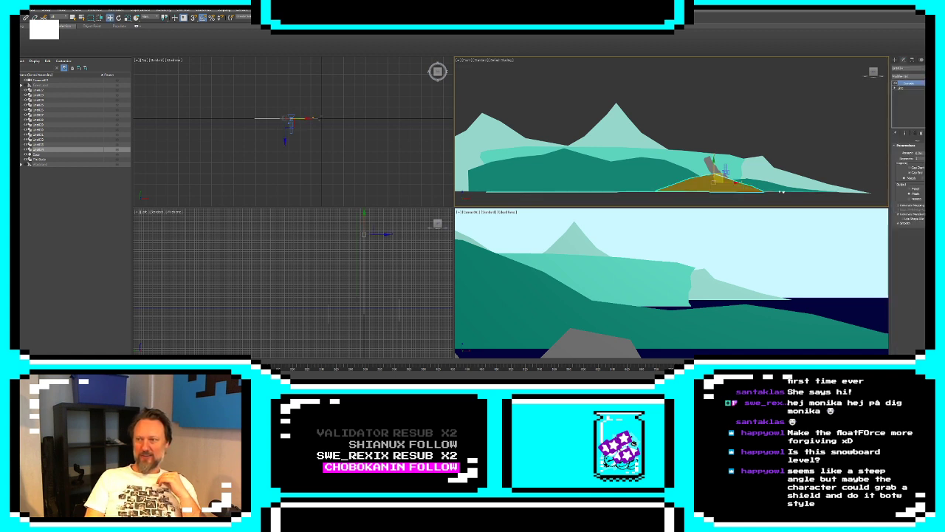
Try a medium green object color on the new hill
click(937, 68)
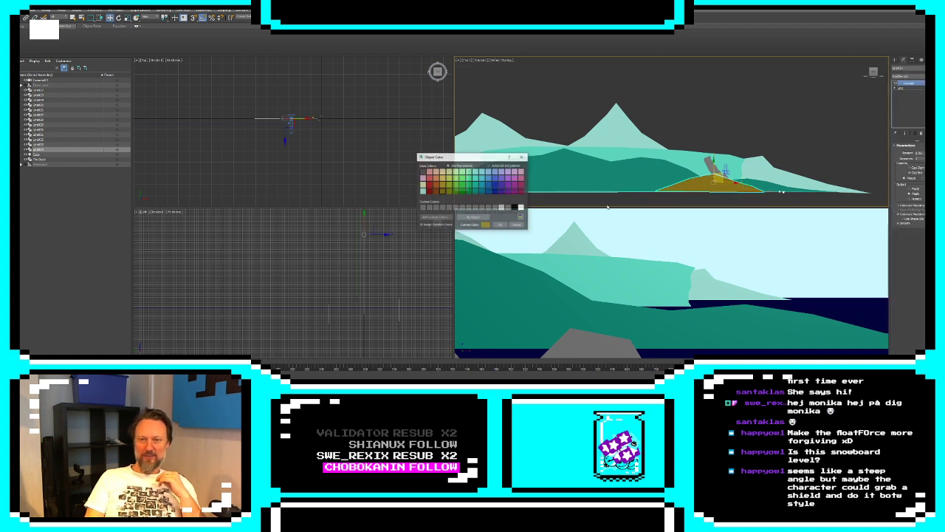
click(471, 188)
click(500, 225)
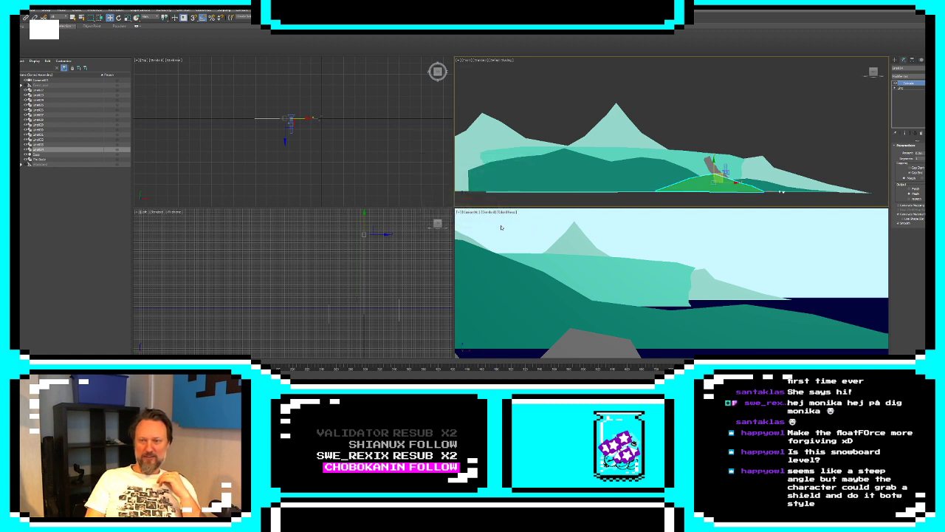
Add an XForm modifier to the new hill and move its gizmo back in depth, between the foreground hills and the cliff
click(910, 76)
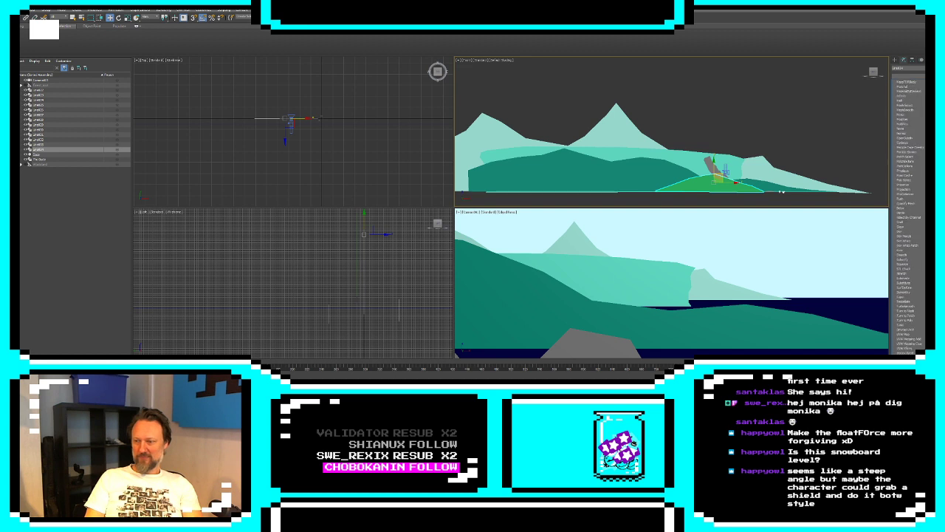
click(922, 104)
click(901, 84)
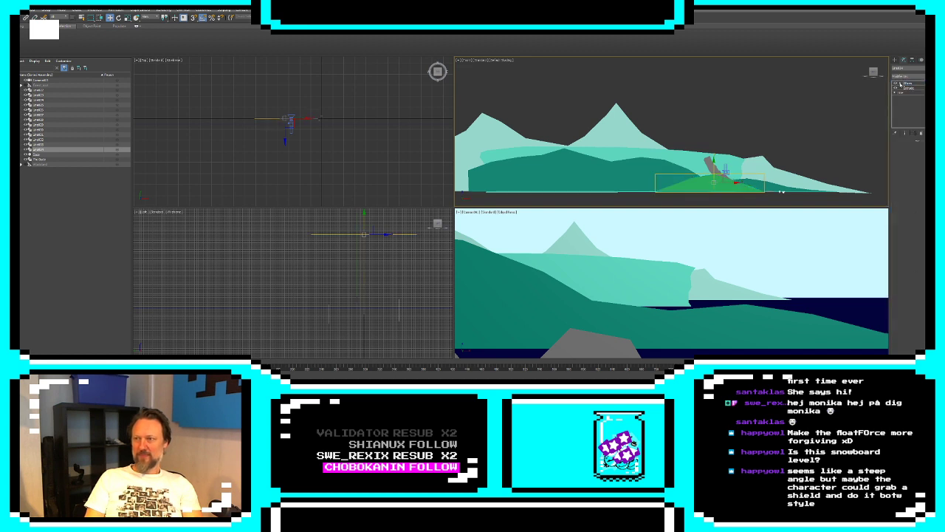
click(909, 86)
click(911, 88)
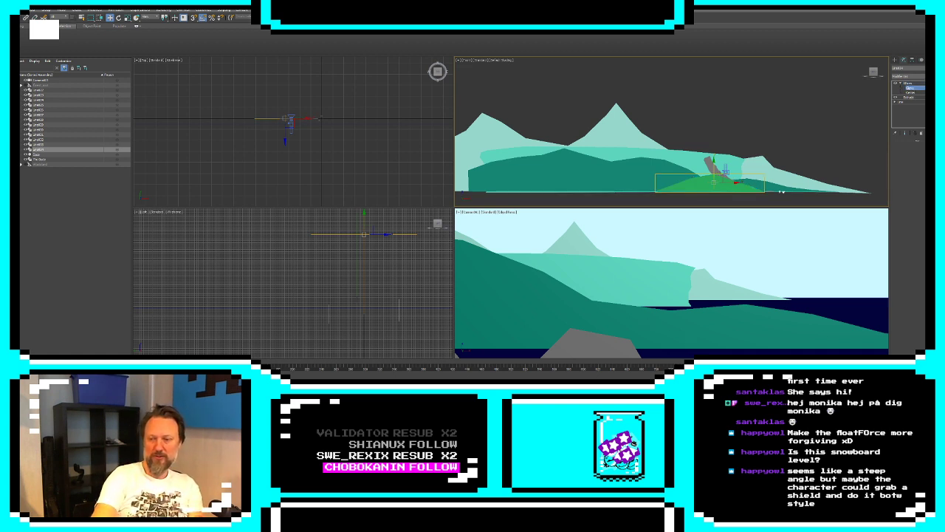
key(ctrl+z)
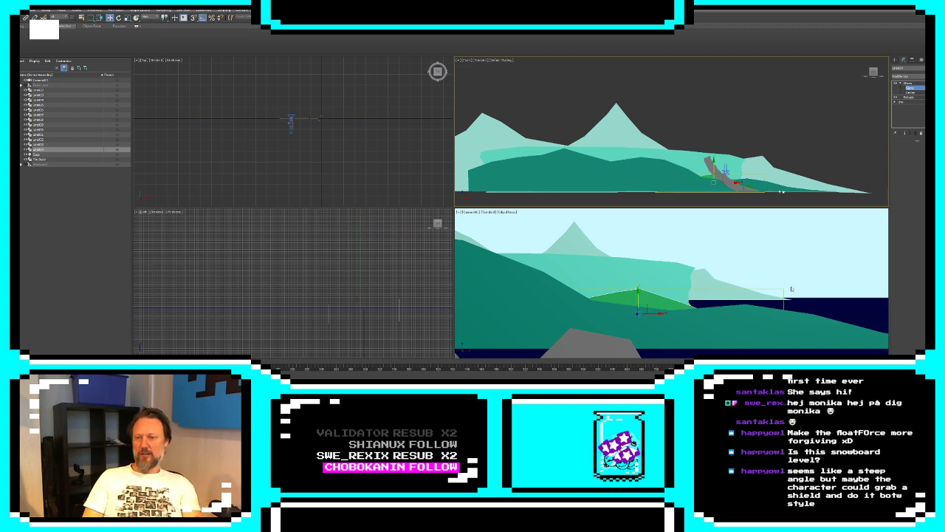
Set the new hill's object color to medium teal green from the basic colors and deselect it
click(938, 68)
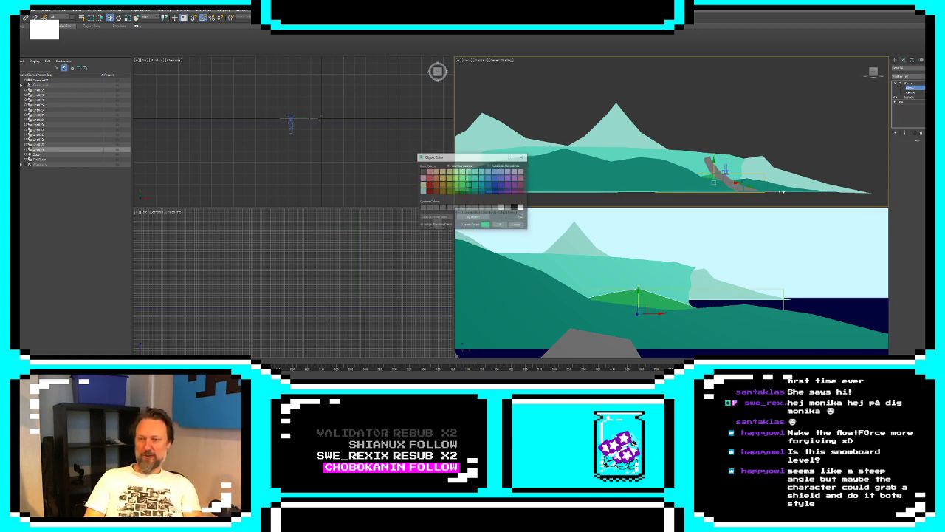
click(500, 225)
click(895, 60)
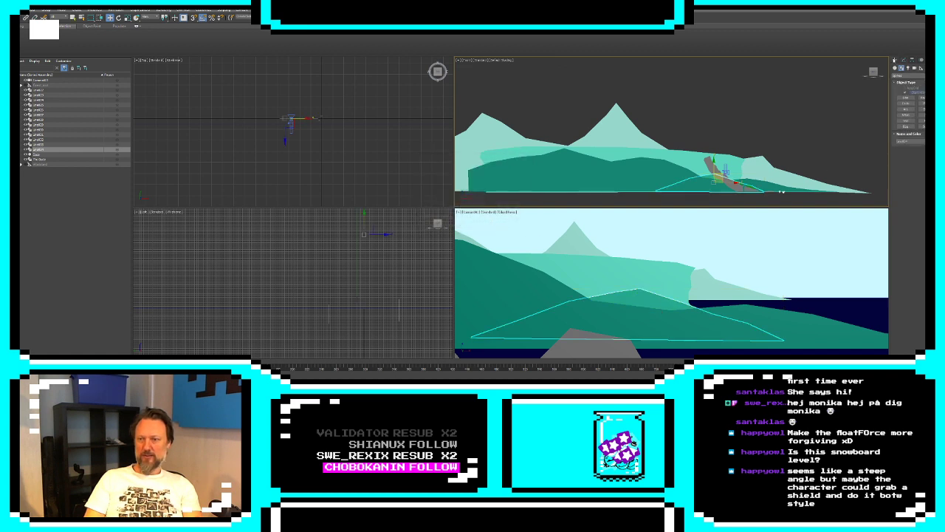
click(816, 229)
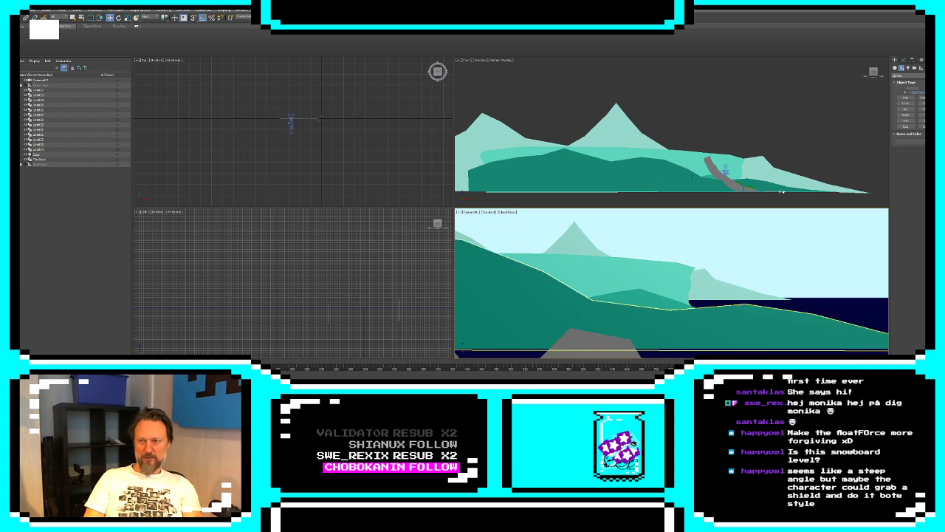
Raise the camera slightly and move the new hill's XForm gizmo farther back over the sea, closer to the cliff
click(292, 121)
mouse_move(742, 162)
mouse_down()
mouse_move(730, 164)
mouse_move(729, 152)
mouse_up()
click(627, 346)
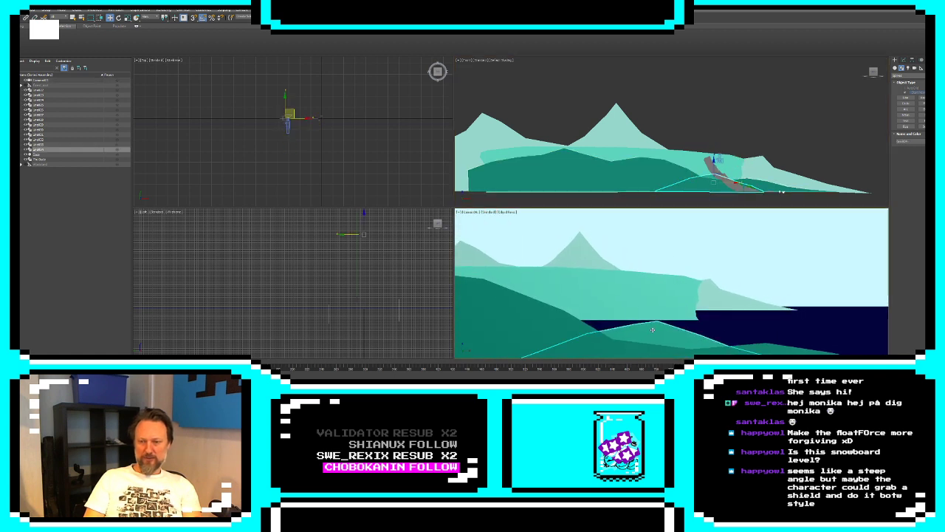
click(904, 60)
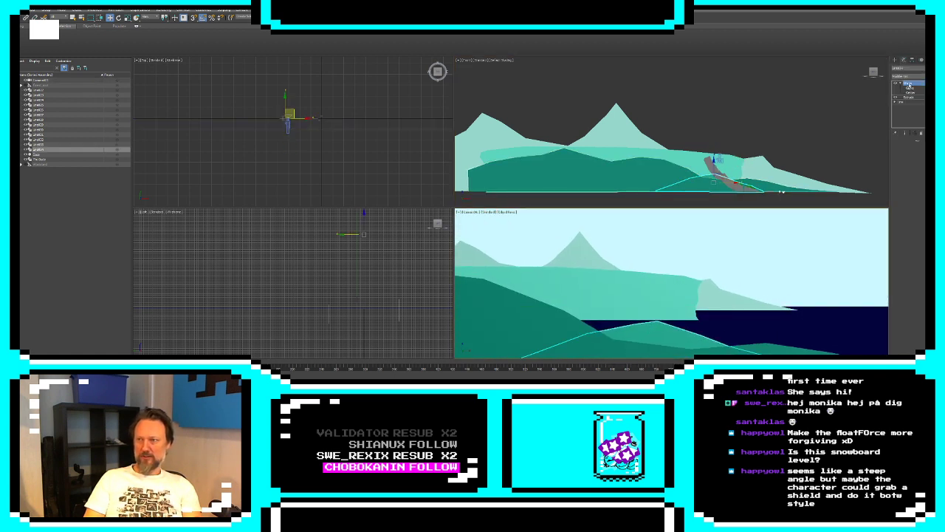
click(911, 88)
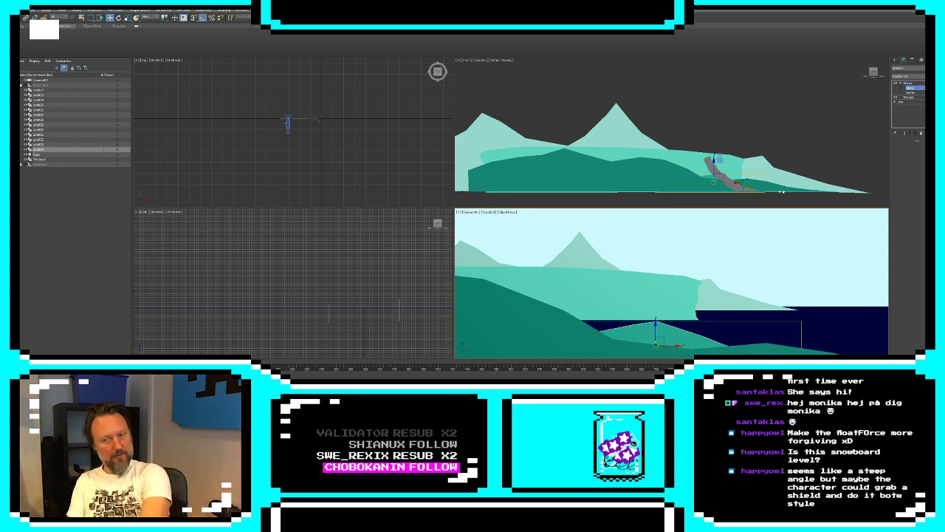
drag(657, 342, 662, 319)
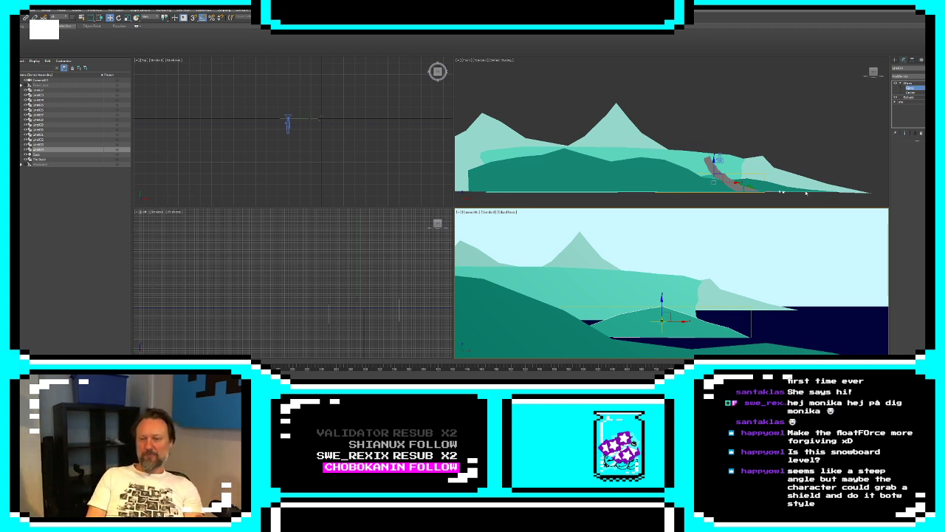
Select all segments of the new hill's outline and scale them up to about twice their size
click(906, 92)
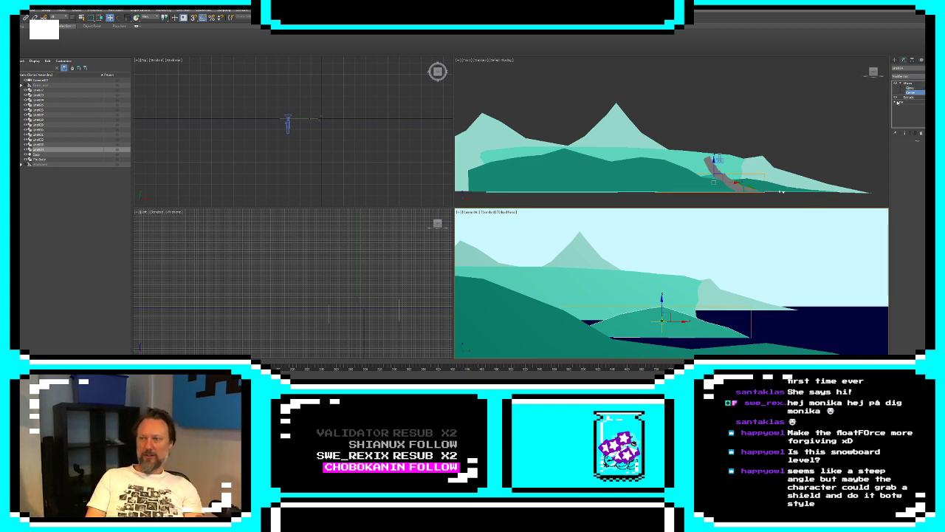
click(897, 102)
click(907, 111)
drag(801, 133, 659, 214)
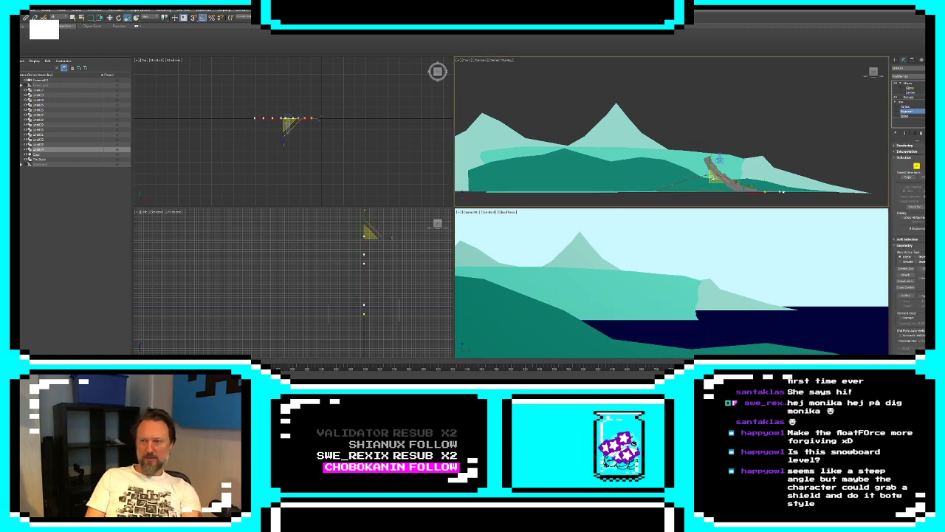
mouse_move(713, 179)
mouse_down()
mouse_move(721, 153)
mouse_move(717, 167)
mouse_up()
key(w)
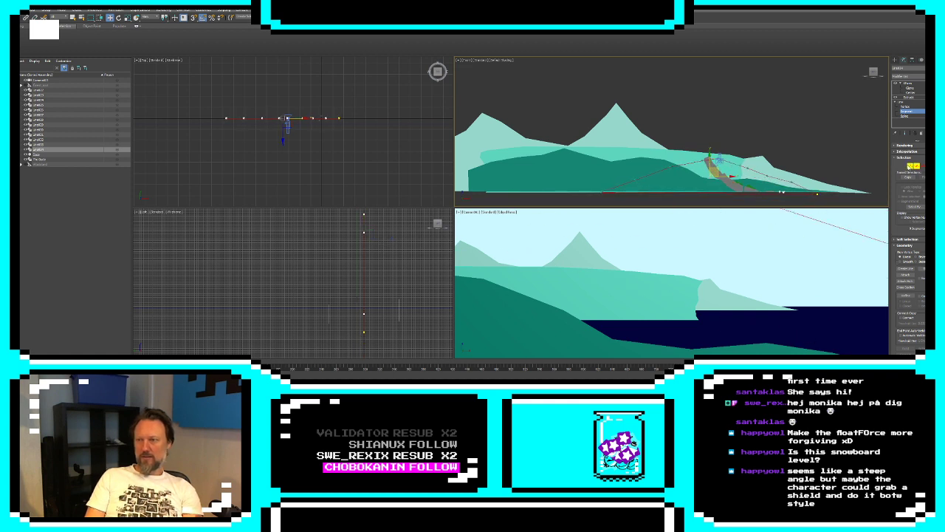
Nudge the lower-right vertex of the new hill's outline upward to level its base
key(1)
click(818, 193)
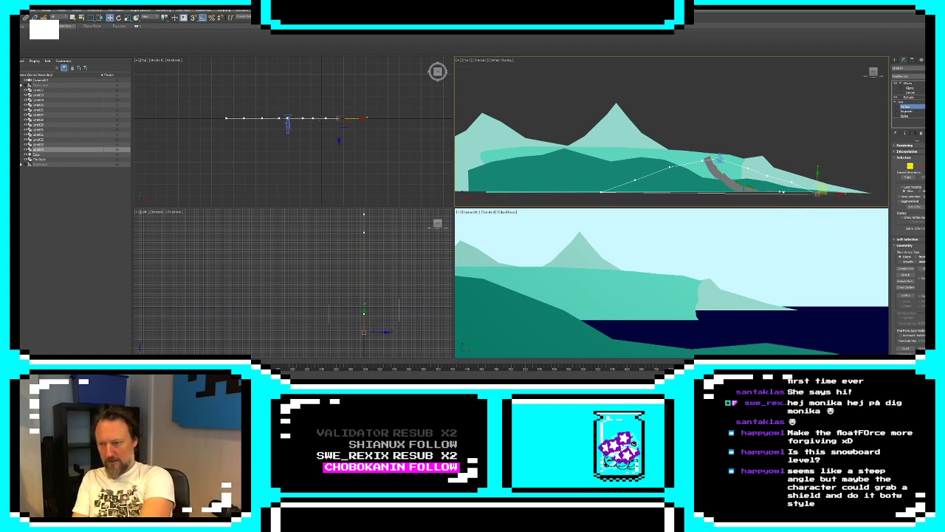
drag(822, 190, 822, 189)
Move the enlarged hill to the left along X, partly behind the foreground hills, uncovering the cliff's right edge
click(895, 60)
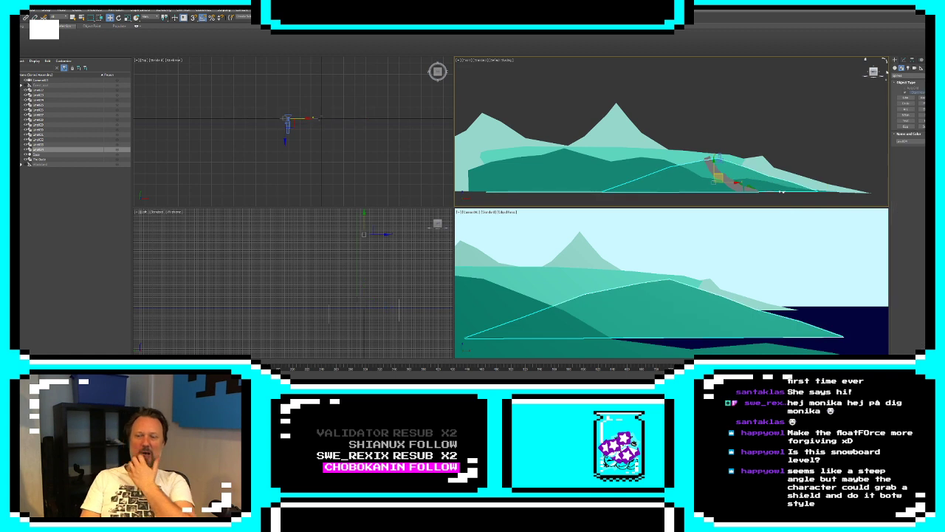
click(810, 242)
click(669, 297)
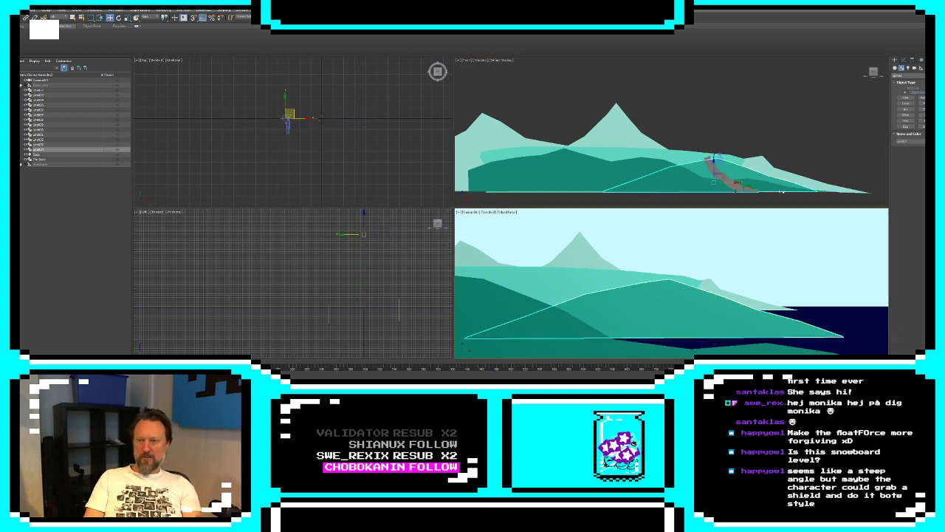
drag(734, 182, 684, 182)
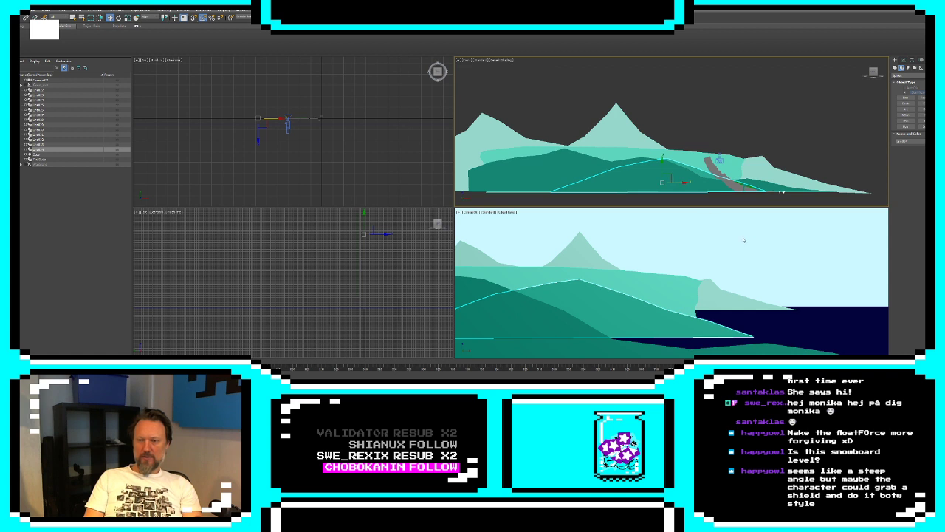
Move the camera down toward the shoreline and shift the dark foreground hill to the left along X
drag(719, 159, 779, 185)
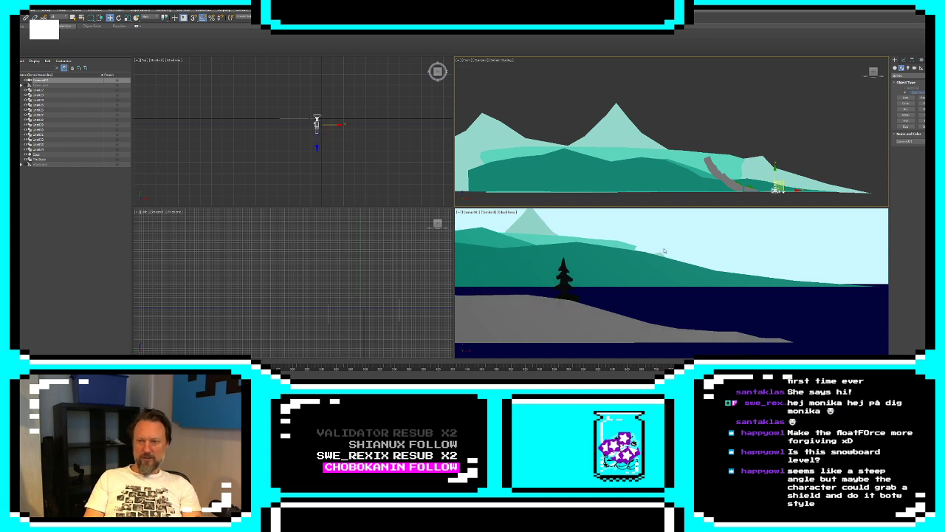
click(645, 263)
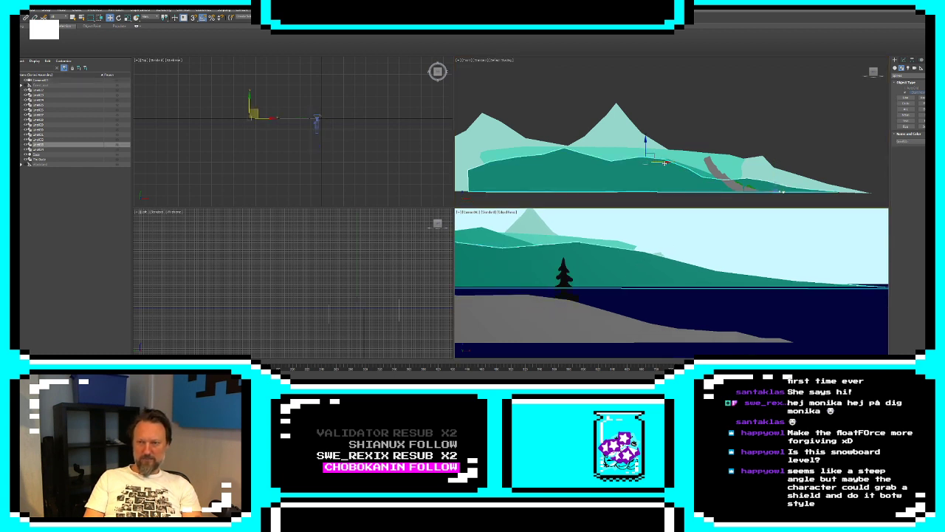
drag(665, 162, 609, 163)
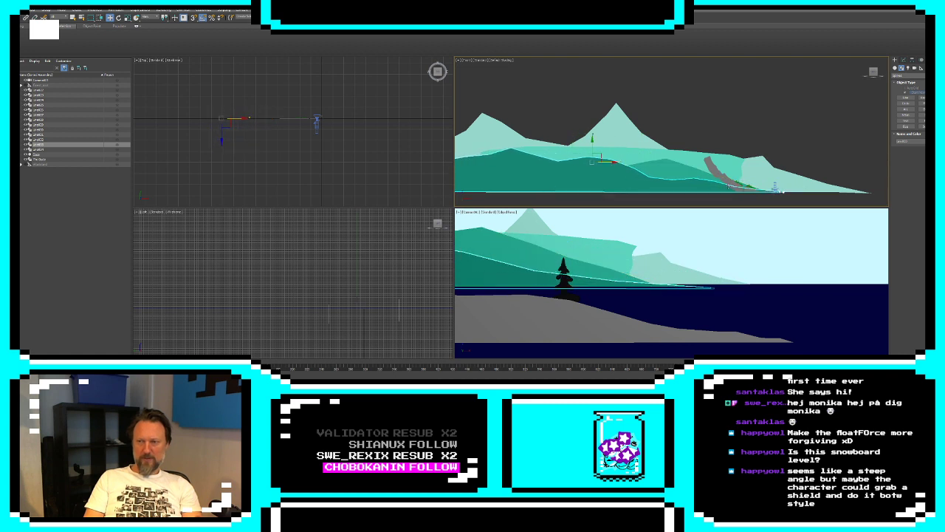
Raise the camera slightly above the shoreline, move it a little left, and clear the selection
click(778, 186)
mouse_move(782, 183)
mouse_down()
mouse_move(744, 173)
mouse_move(718, 150)
mouse_move(708, 159)
mouse_move(710, 168)
mouse_move(800, 180)
mouse_move(779, 176)
mouse_up()
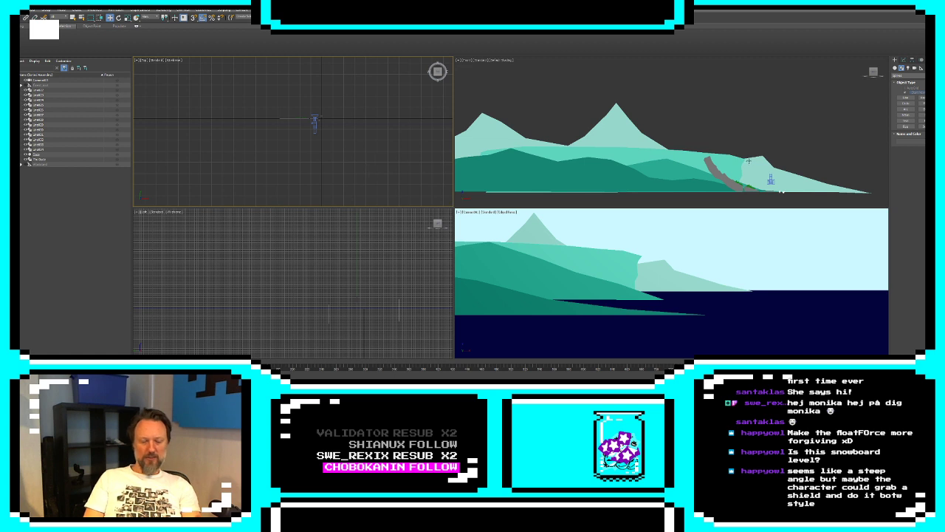
click(748, 160)
click(221, 163)
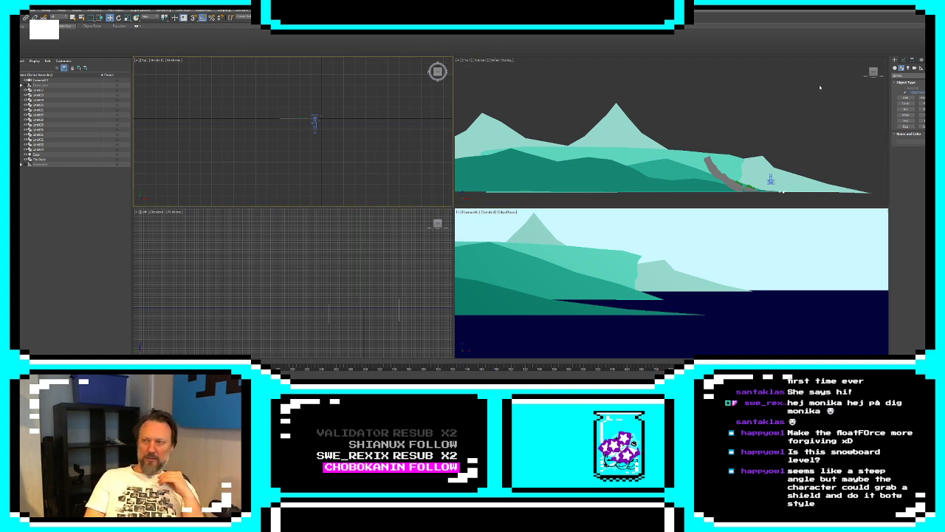
Create a Dummy helper in the front view and reset its position to the world origin
click(921, 68)
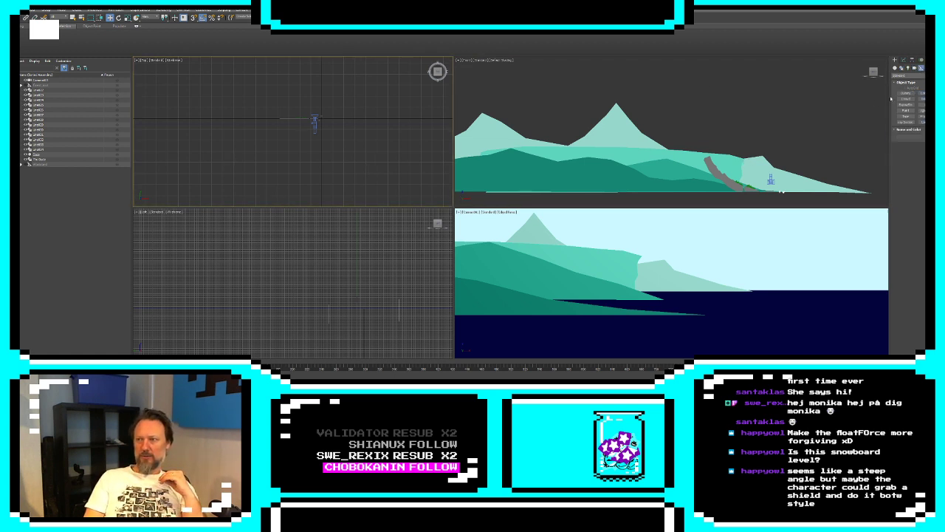
click(906, 93)
drag(601, 144, 641, 184)
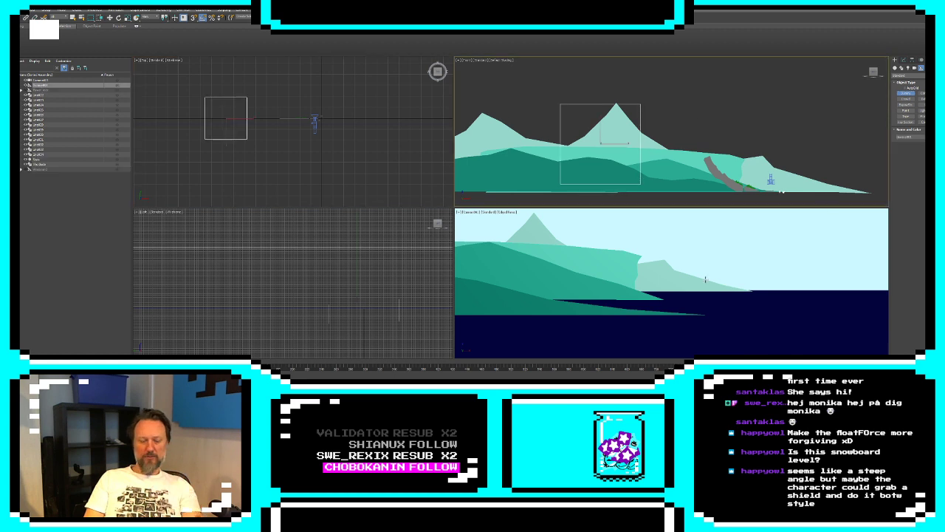
key(w)
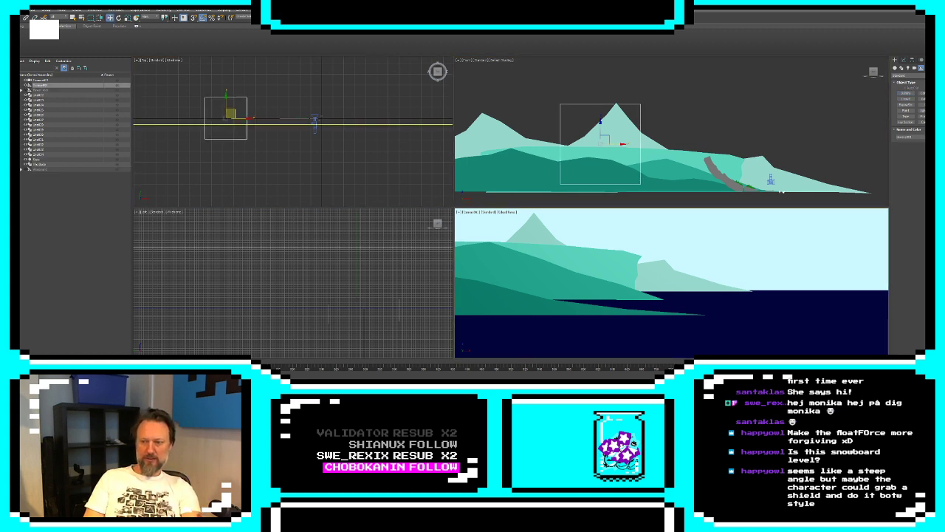
right_click(608, 383)
right_click(671, 383)
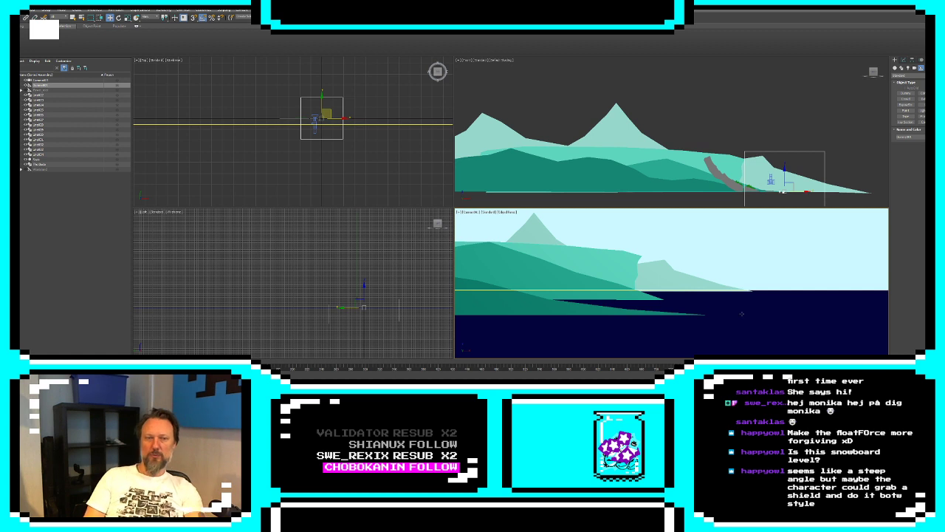
Select all the landscape shapes together with the sea and parent them to the new dummy
click(41, 95)
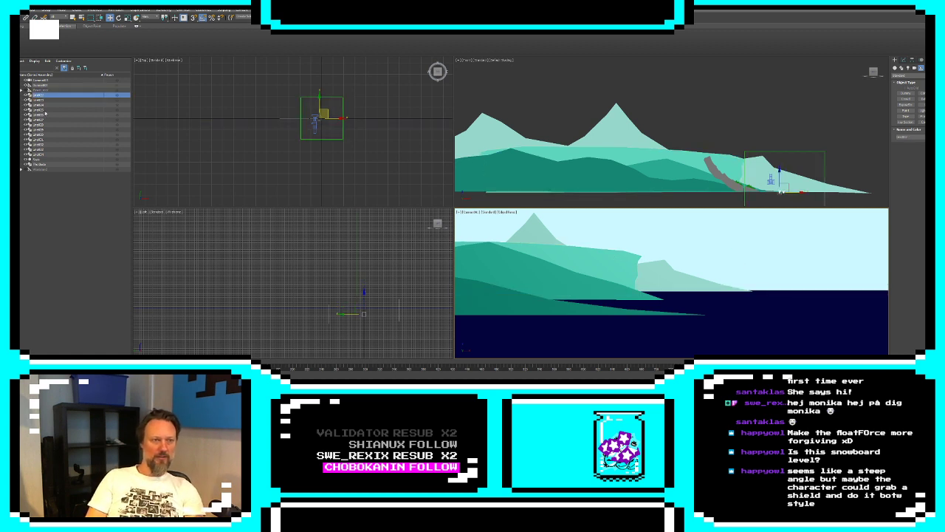
click(46, 157)
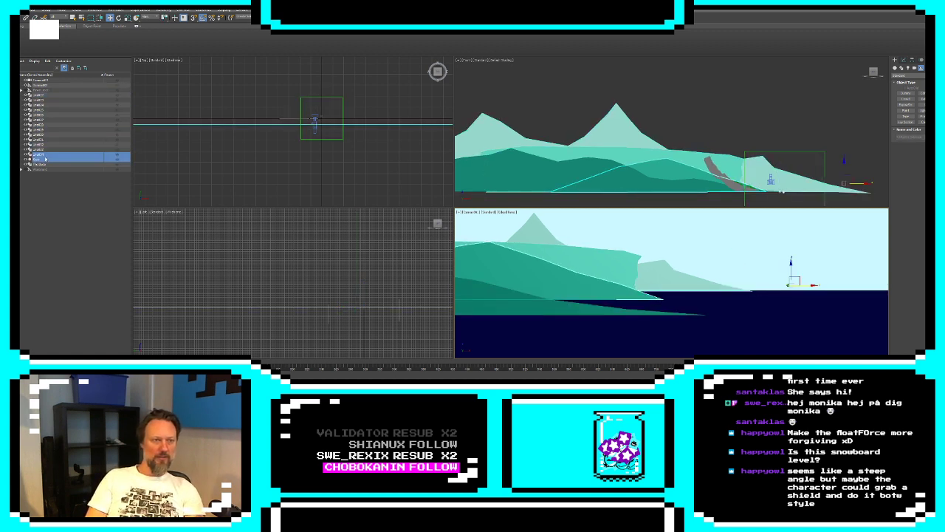
shift+click(36, 95)
drag(37, 95, 37, 86)
click(34, 86)
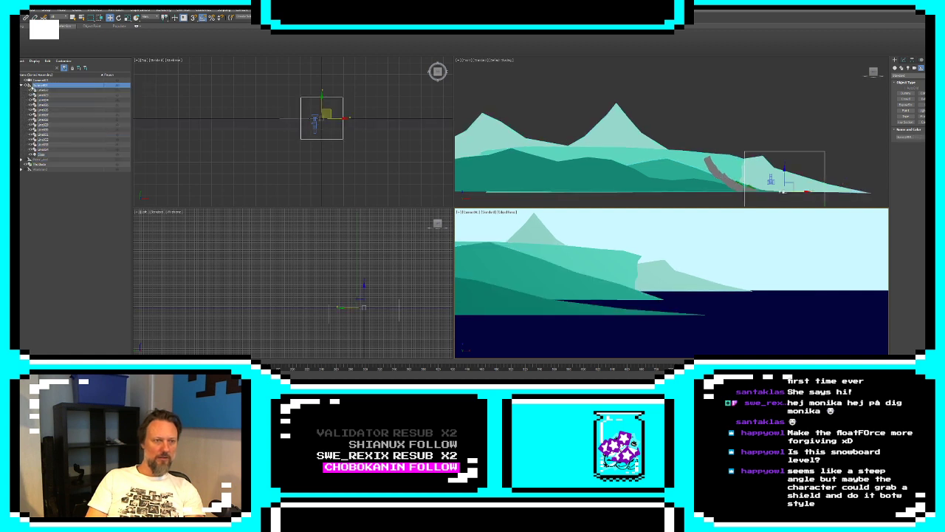
Select the dummy with all its children, hide the whole hierarchy, and clear the selection
double_click(34, 85)
click(27, 86)
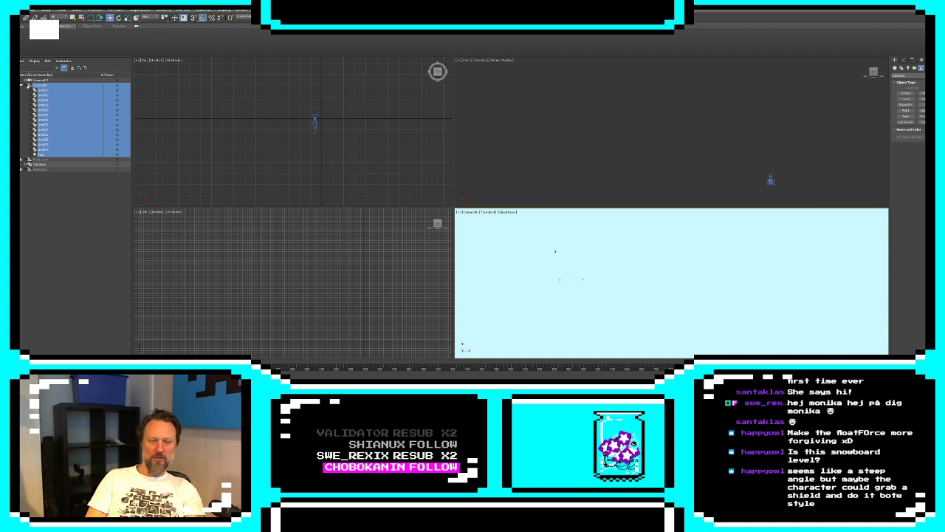
click(41, 177)
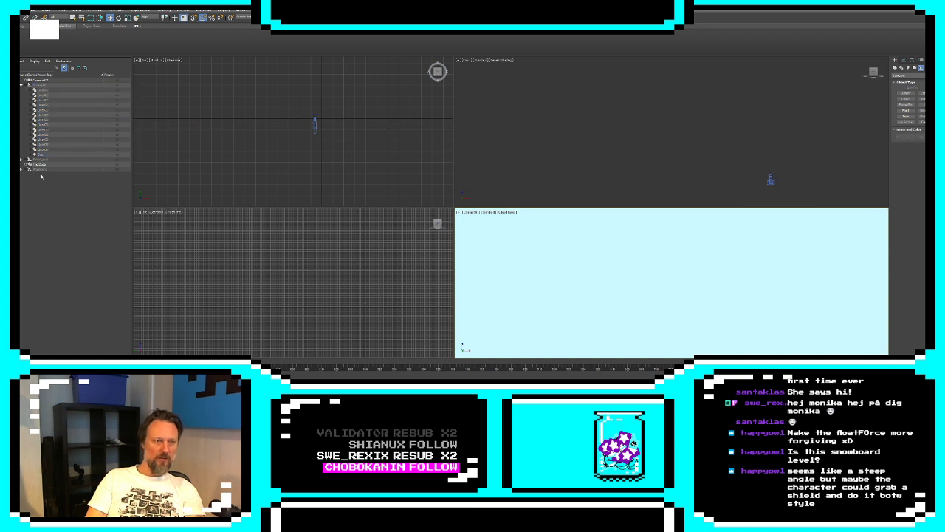
Rename the dummy as Diamond and collapse its hierarchy in the scene list
click(41, 86)
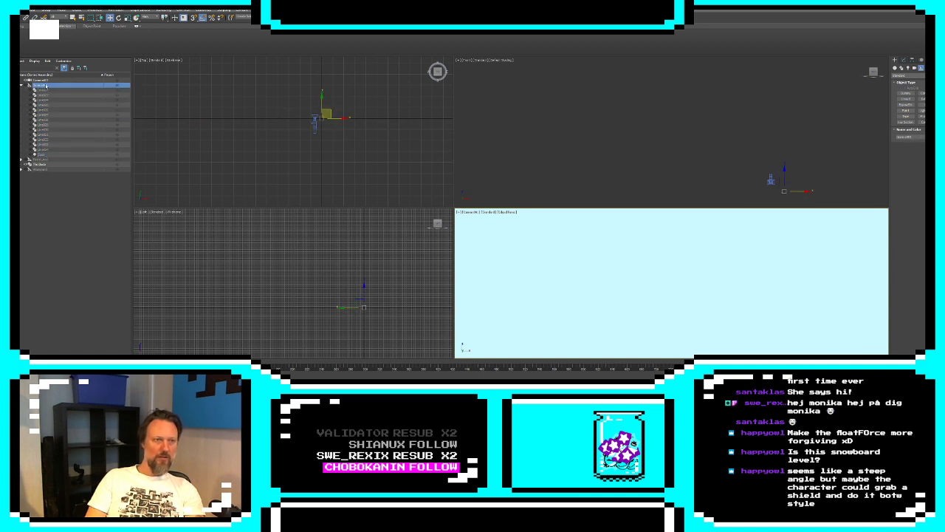
click(43, 85)
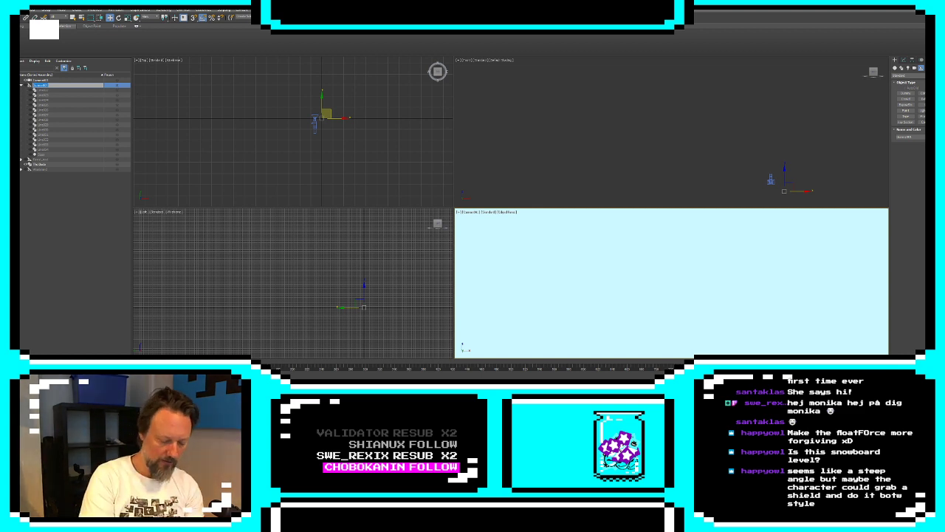
text(Diamond)
key(Return)
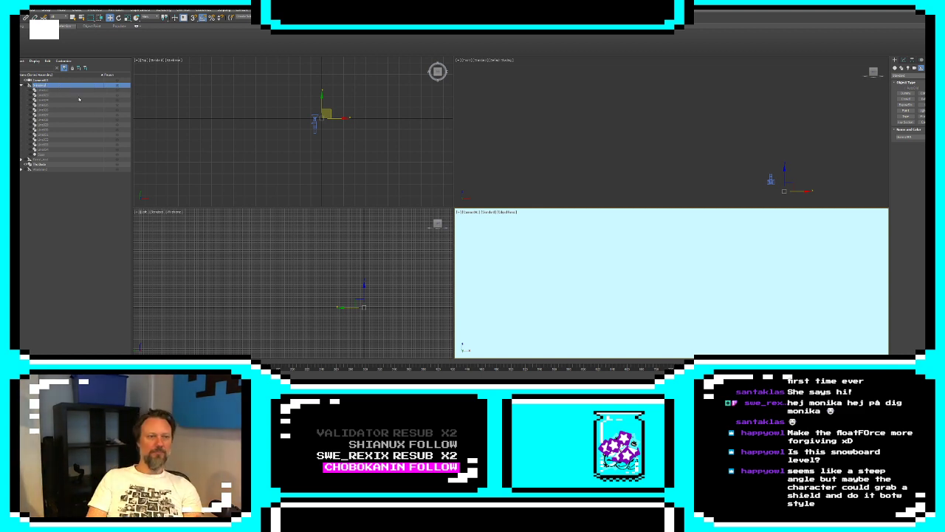
click(21, 86)
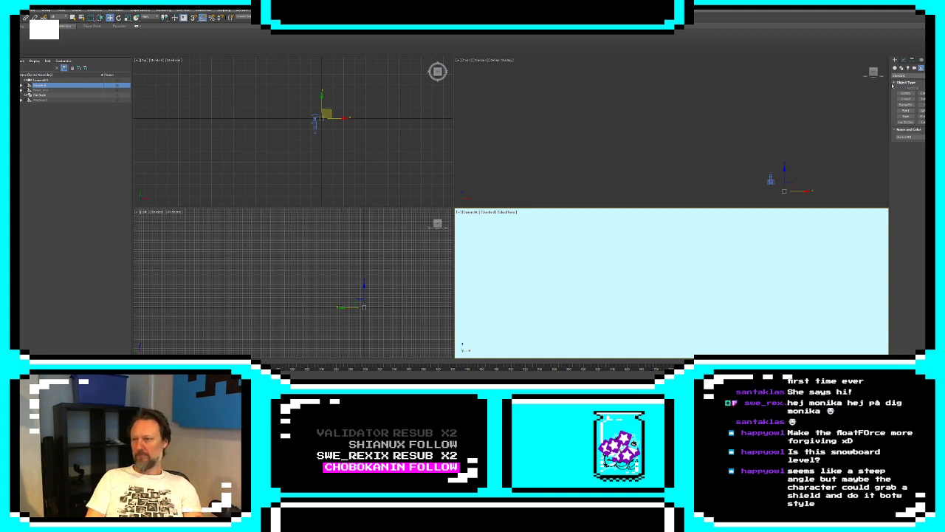
Draw a closed Line spline in the front view shaped as a rocky cliff with an overhanging top, vertical back edge, flat base and sloping foot
click(901, 68)
middle_drag(801, 178, 776, 154)
scroll(774, 157, up, 6)
middle_drag(713, 158, 740, 111)
scroll(740, 112, down, 2)
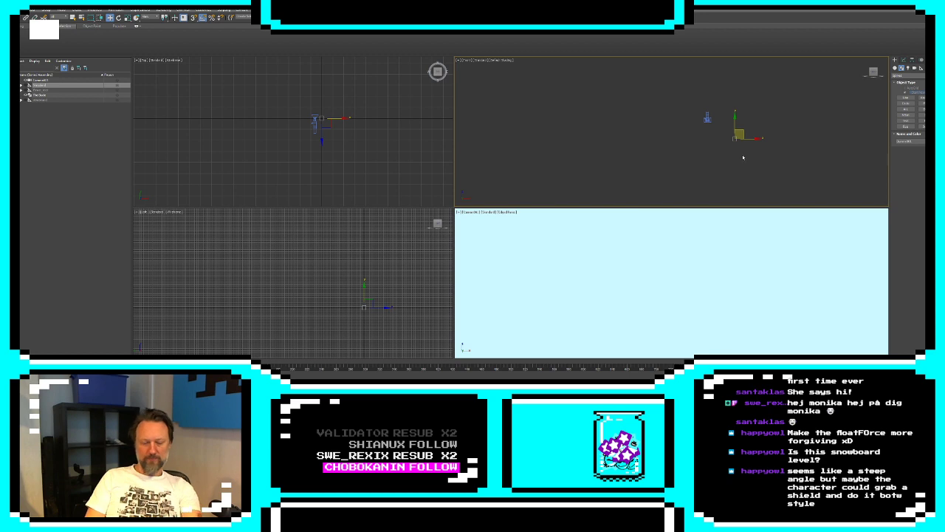
scroll(742, 146, up, 7)
middle_drag(701, 130, 712, 156)
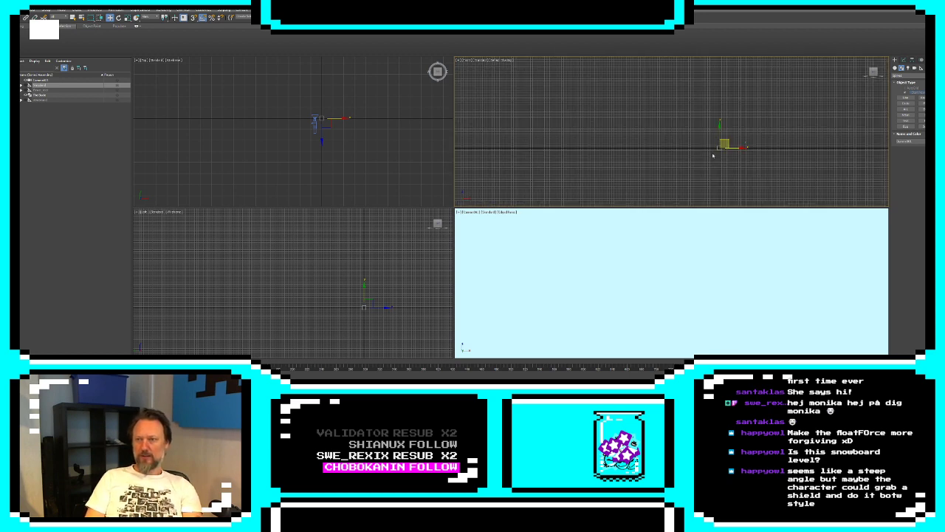
scroll(713, 155, up, 5)
click(905, 97)
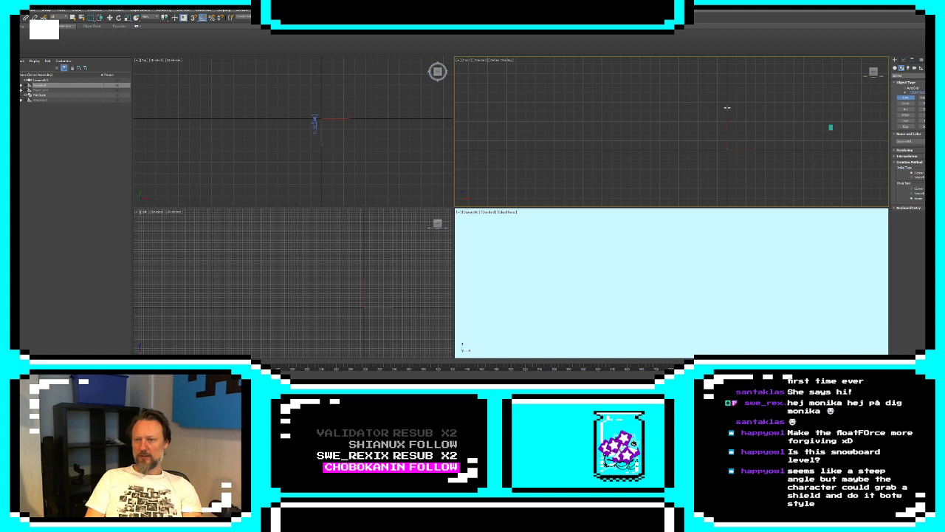
click(672, 150)
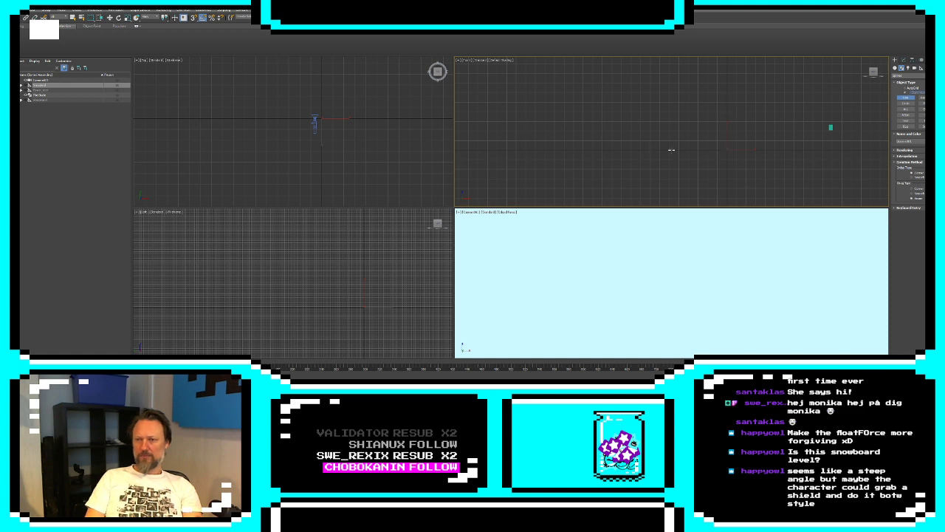
click(727, 148)
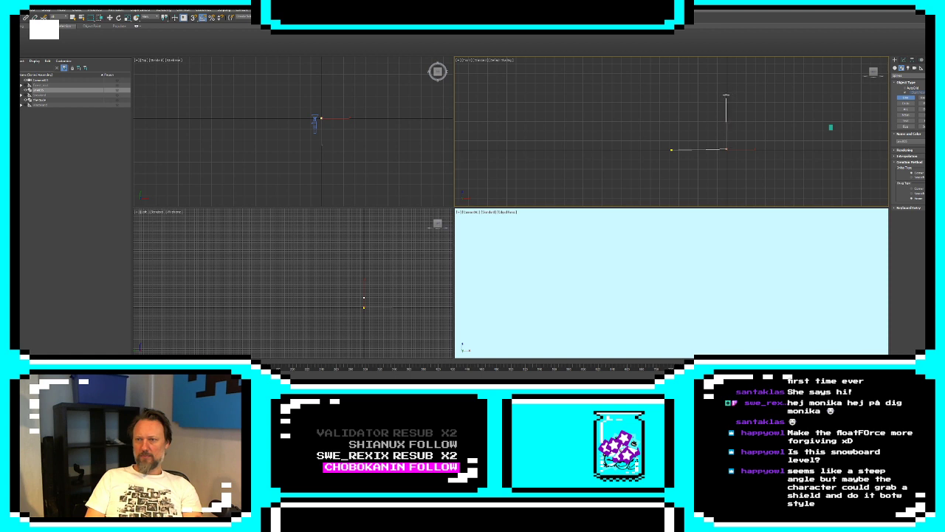
click(726, 79)
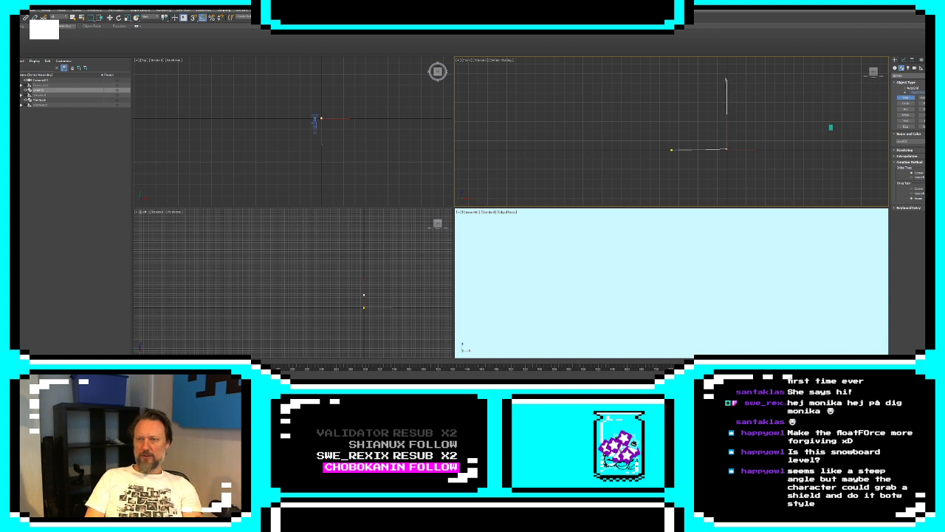
click(698, 87)
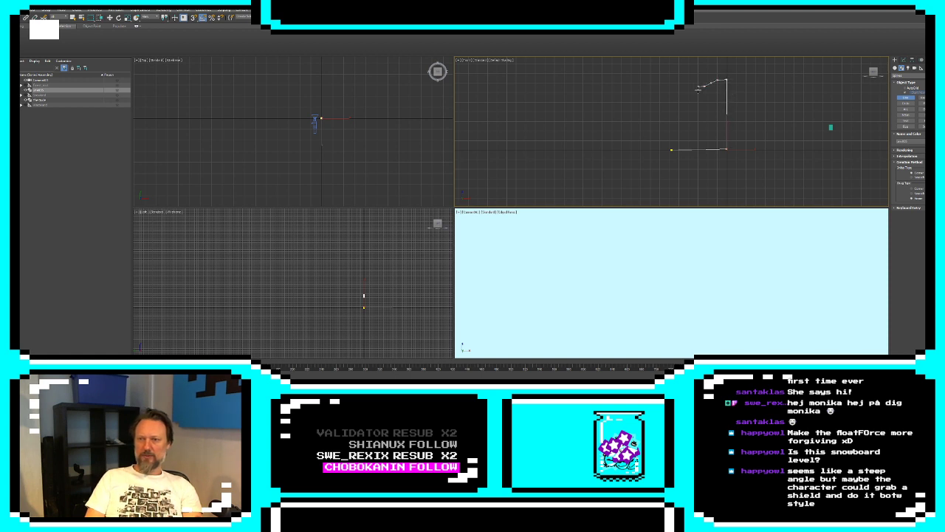
click(703, 107)
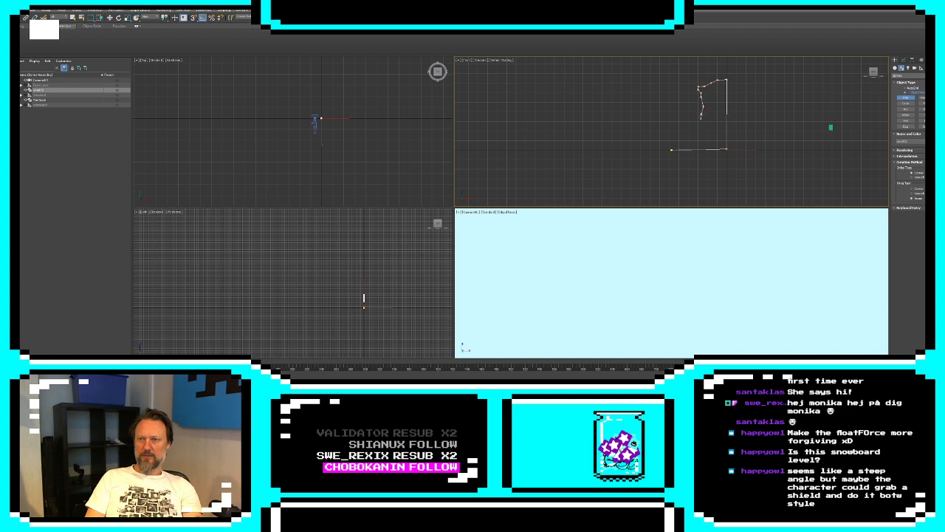
click(702, 114)
click(698, 121)
click(675, 130)
click(668, 138)
click(658, 141)
click(647, 146)
click(632, 149)
click(672, 151)
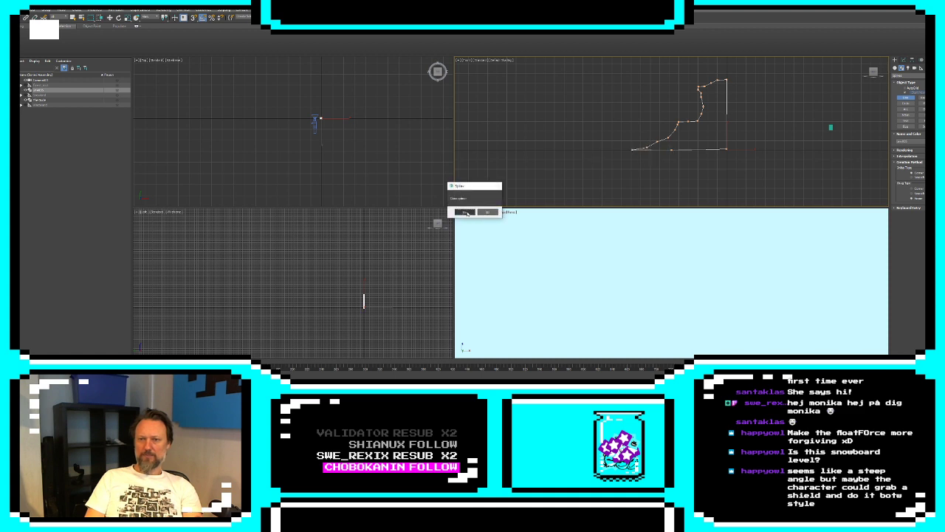
click(465, 212)
Select the vertices of the cliff outline's sloping foot and move them left to widen the ledge
click(904, 61)
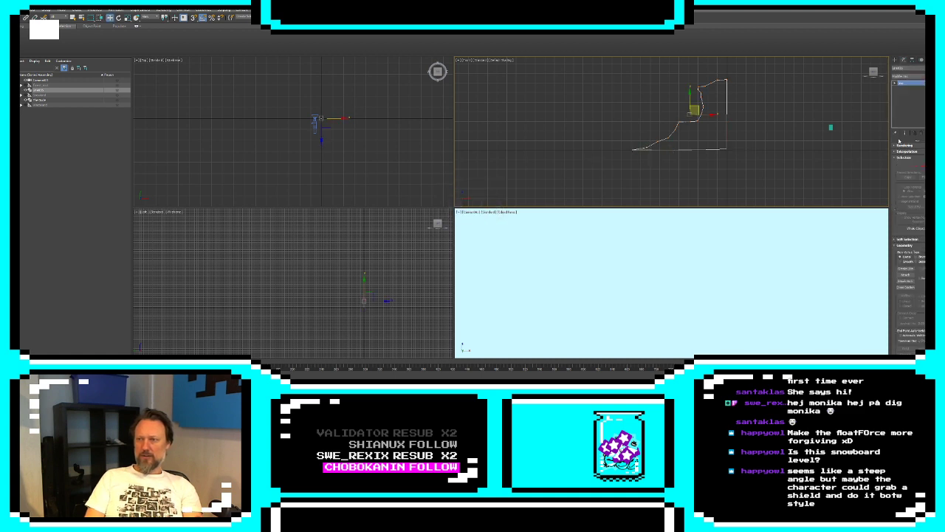
click(909, 165)
drag(588, 98, 647, 150)
click(594, 150)
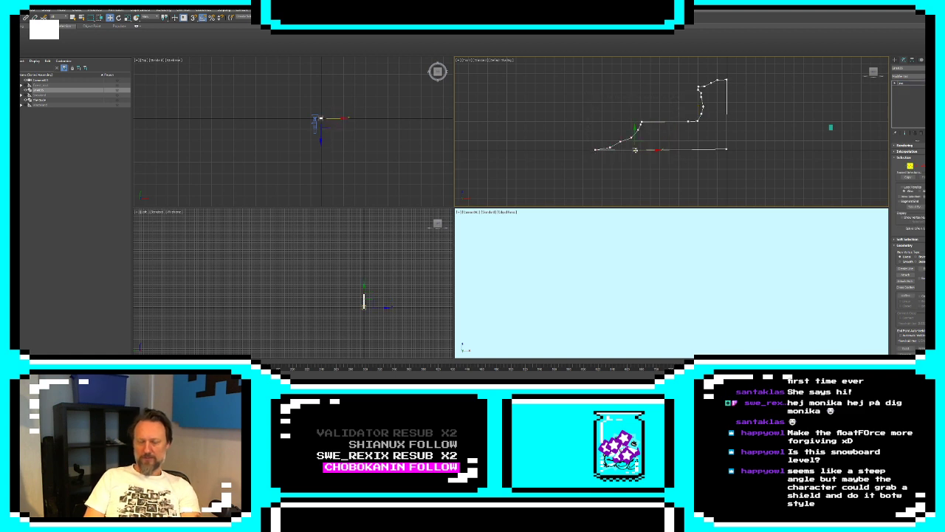
Start a new Line spline at the cliff ledge in the front view, outlining a flat deck with two stilts reaching the slope
click(895, 60)
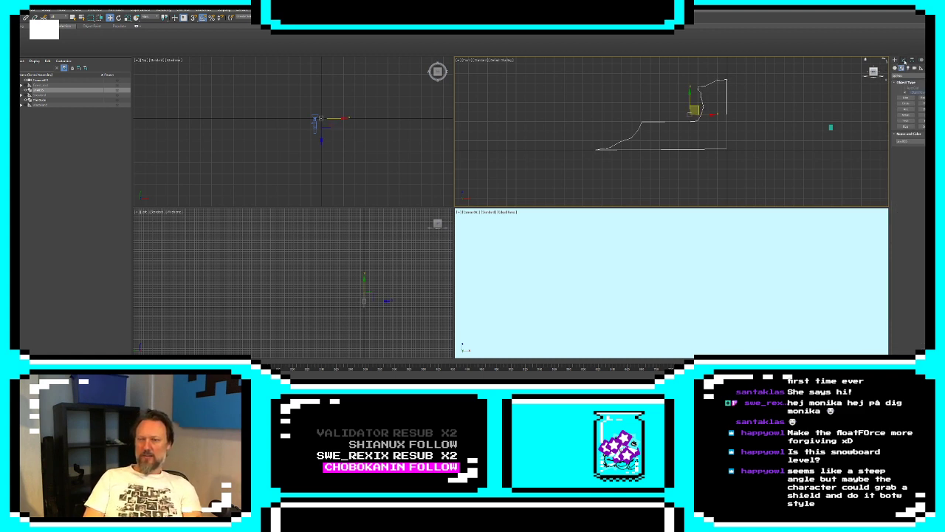
click(903, 60)
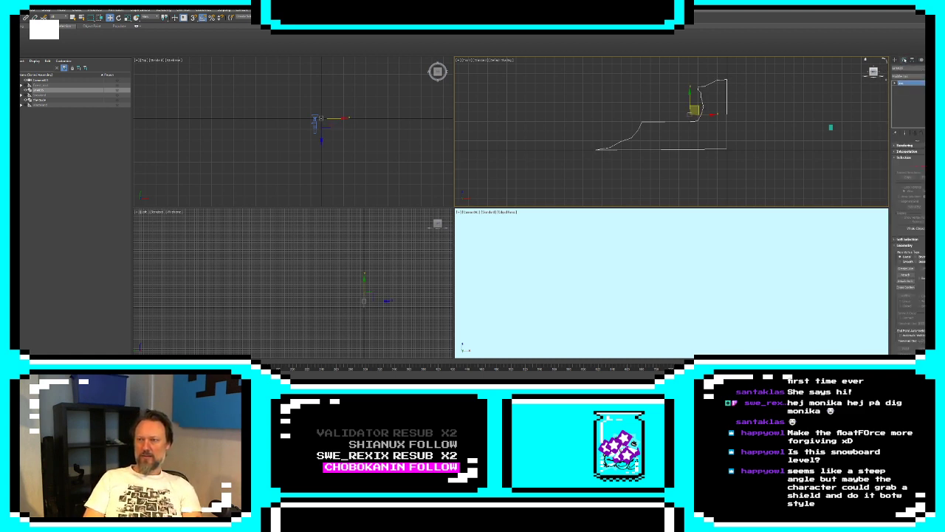
click(895, 60)
click(905, 97)
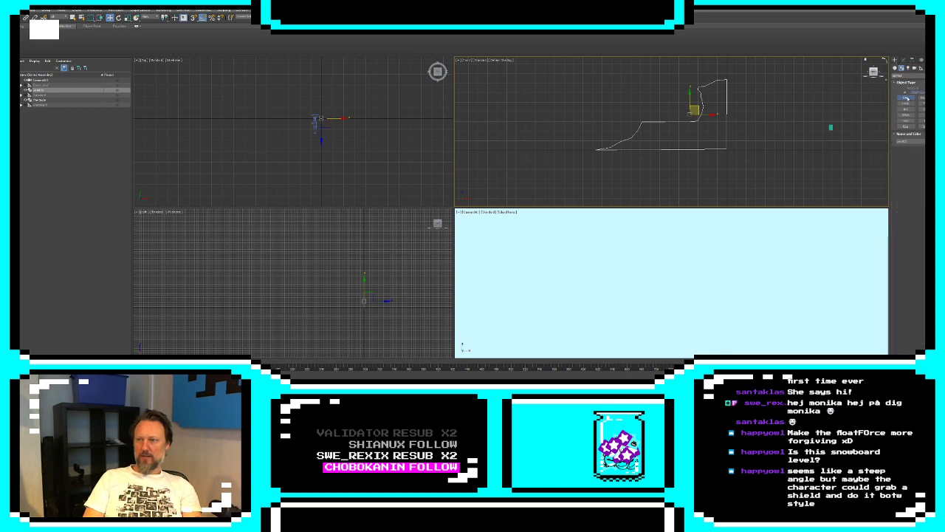
scroll(569, 151, up, 3)
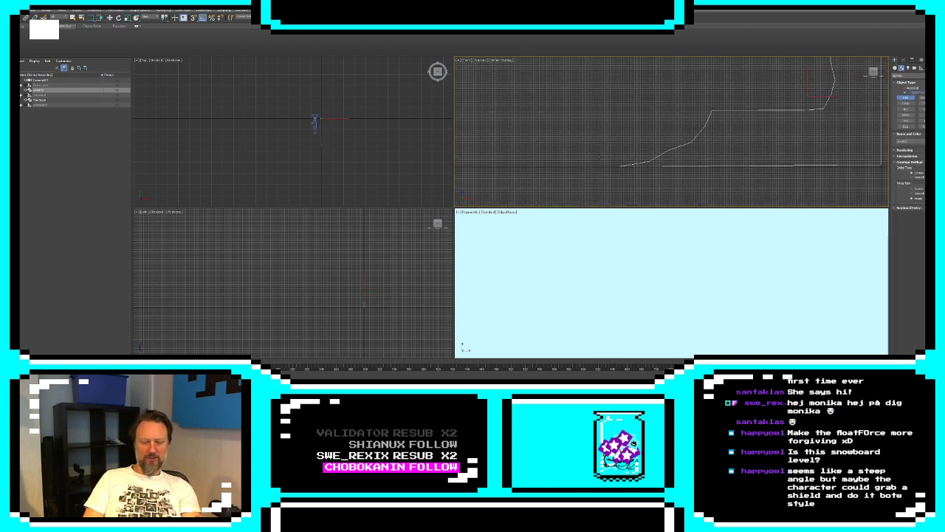
scroll(661, 137, down, 3)
middle_drag(551, 172, 578, 169)
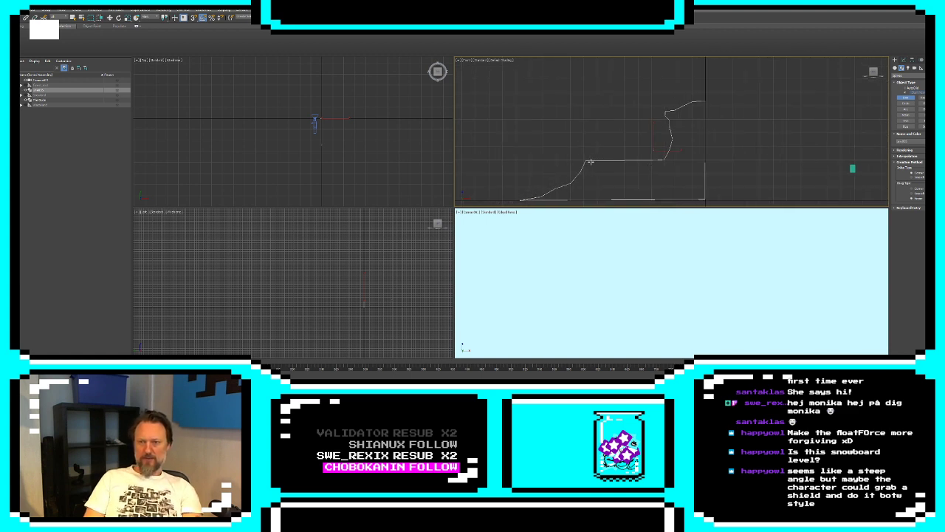
click(590, 161)
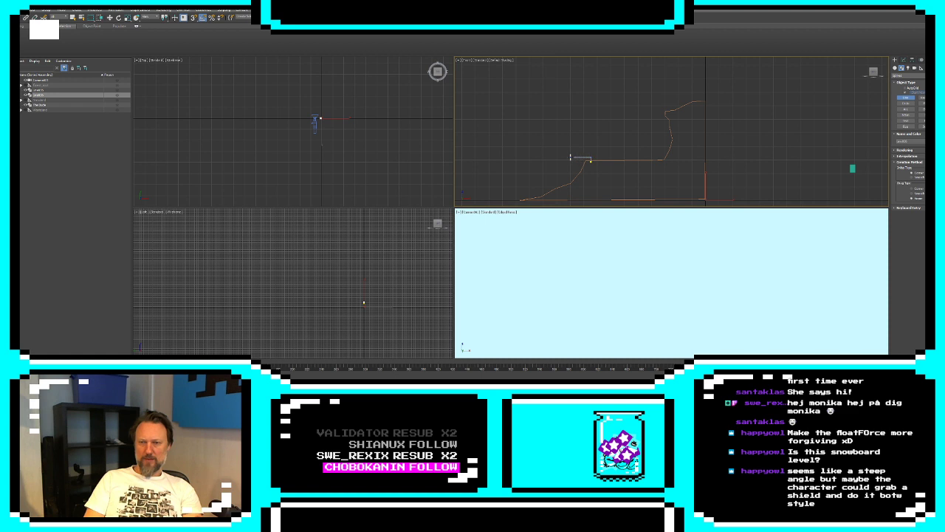
drag(570, 159, 566, 187)
click(564, 187)
click(566, 157)
click(541, 157)
click(524, 199)
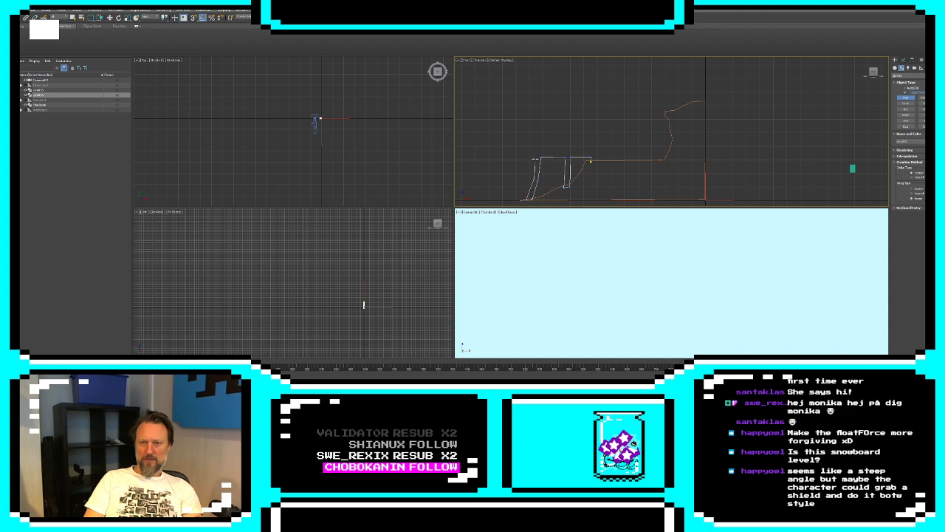
click(521, 156)
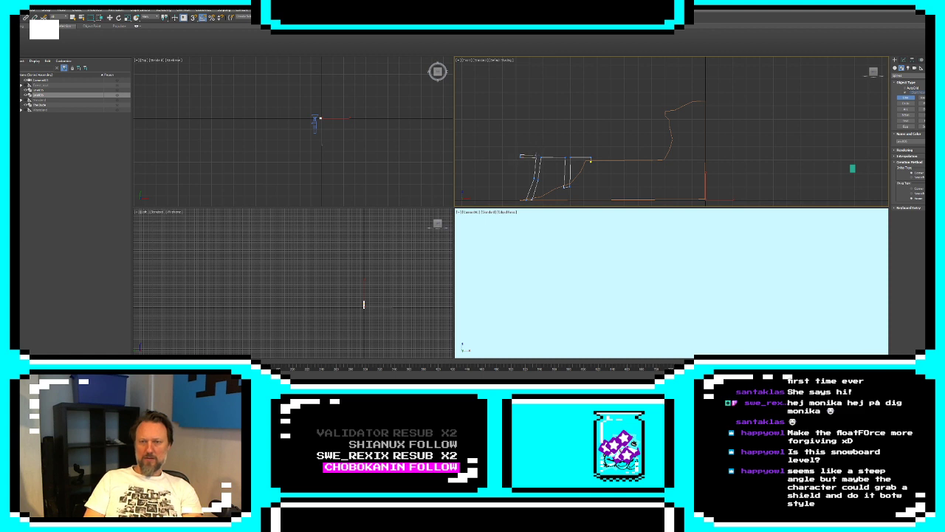
click(548, 155)
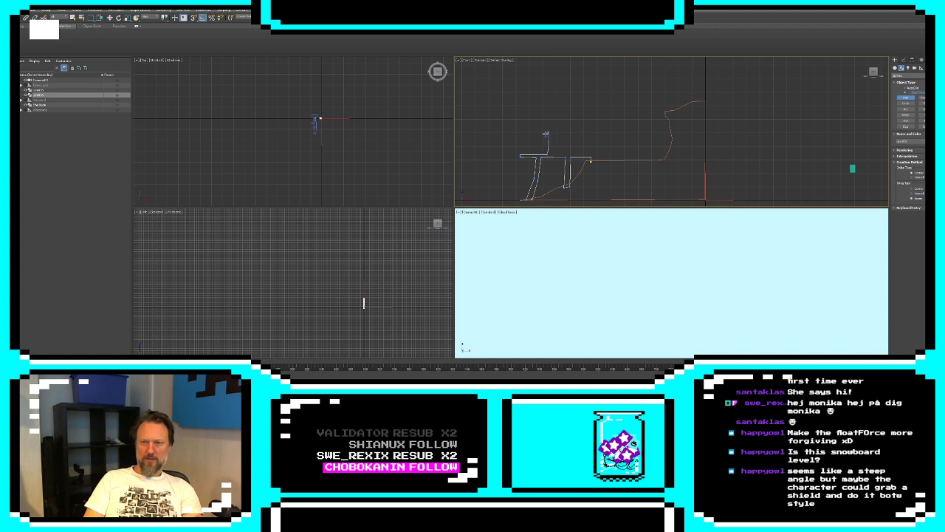
Continue the building outline with the left wing's flared roof and a tall tower topped by a pointed, overhanging spire
click(551, 126)
click(559, 114)
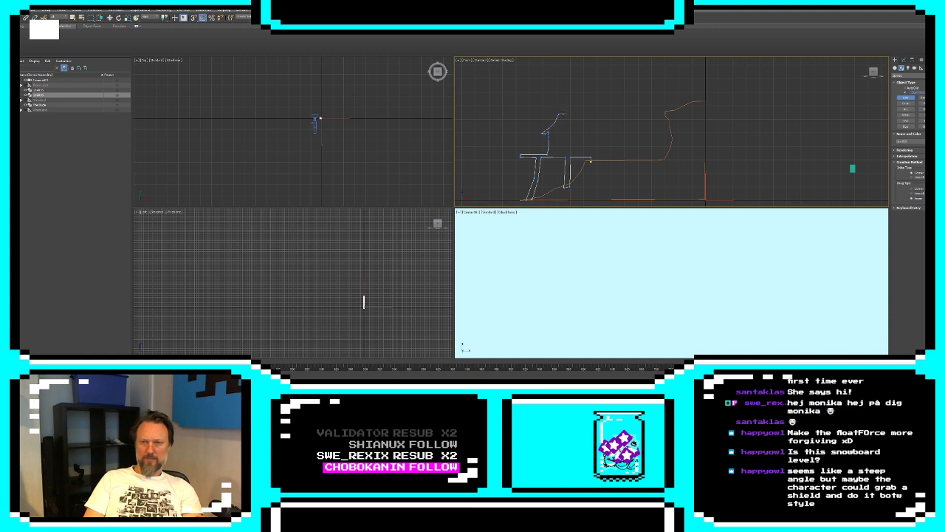
click(563, 114)
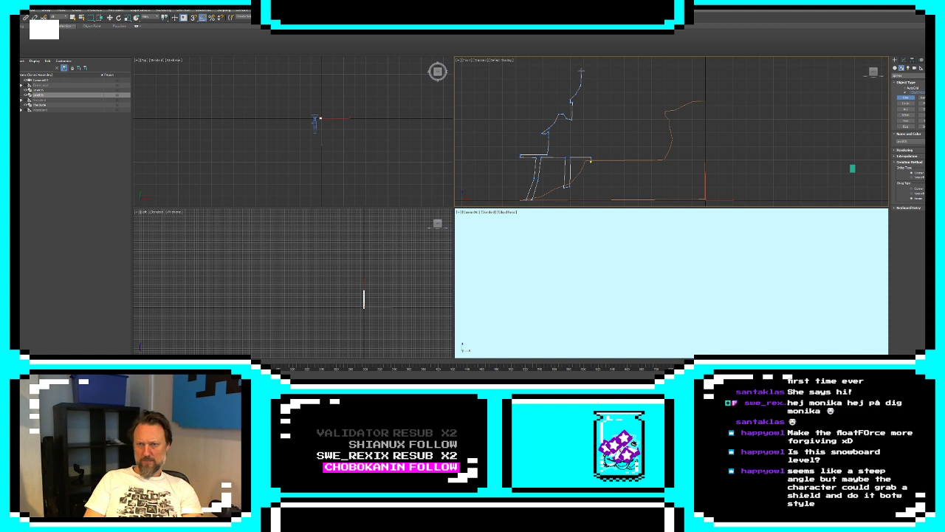
click(587, 83)
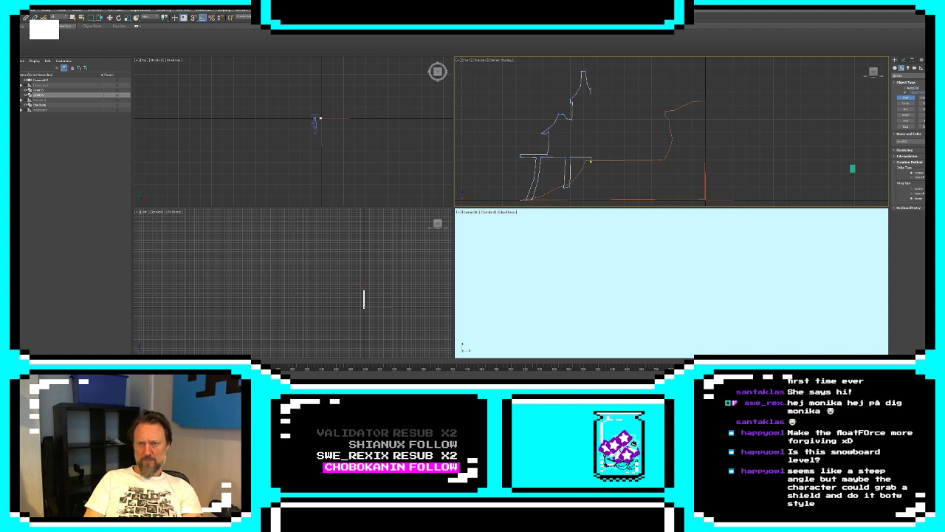
click(592, 93)
click(600, 98)
click(601, 102)
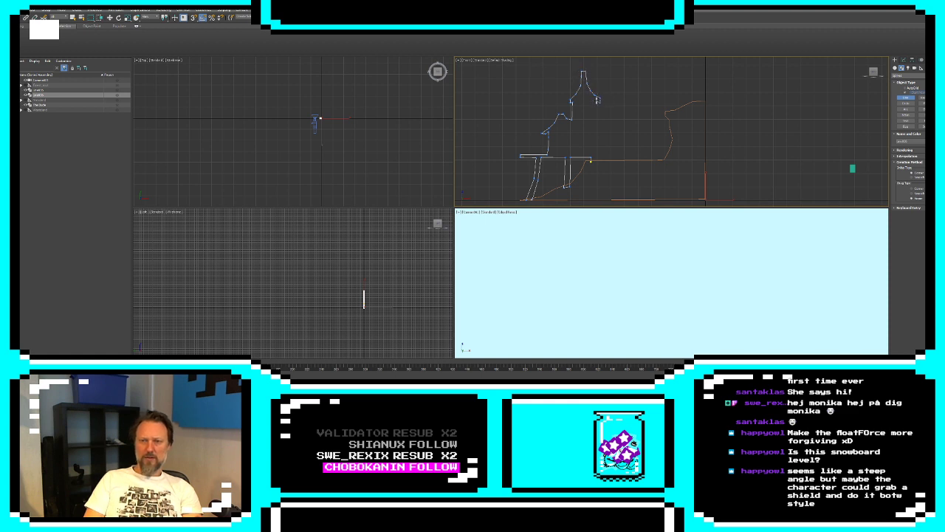
click(596, 102)
click(599, 111)
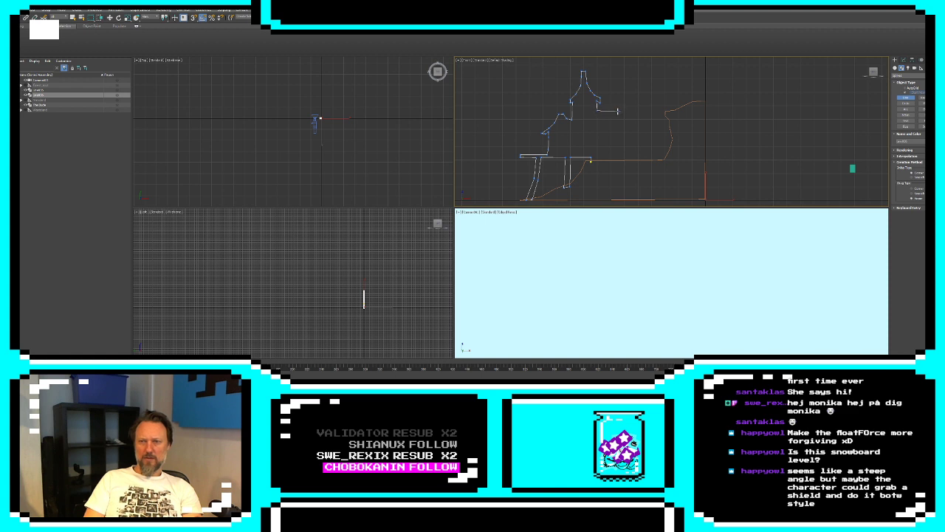
Outline the sloping main roof, a small pointed turret and short posts under the deck, and close the building spline
click(619, 111)
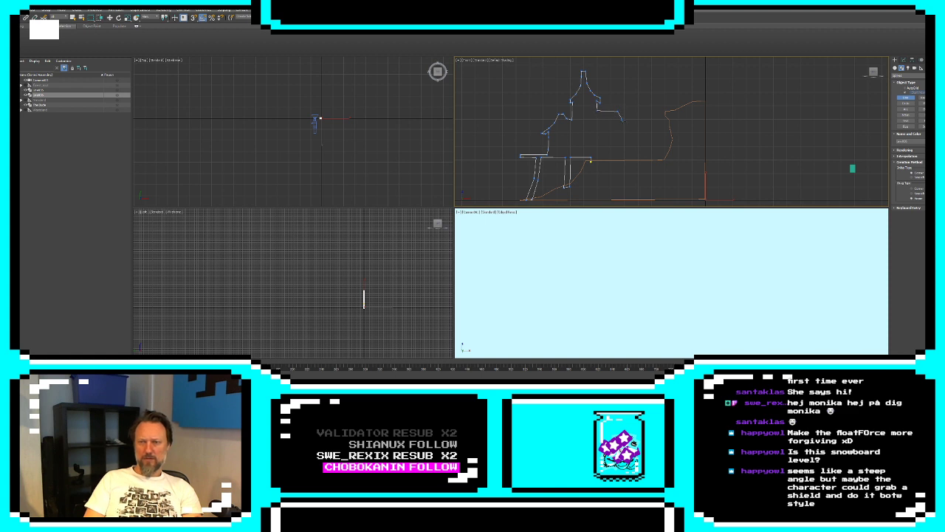
click(627, 125)
click(631, 128)
click(631, 131)
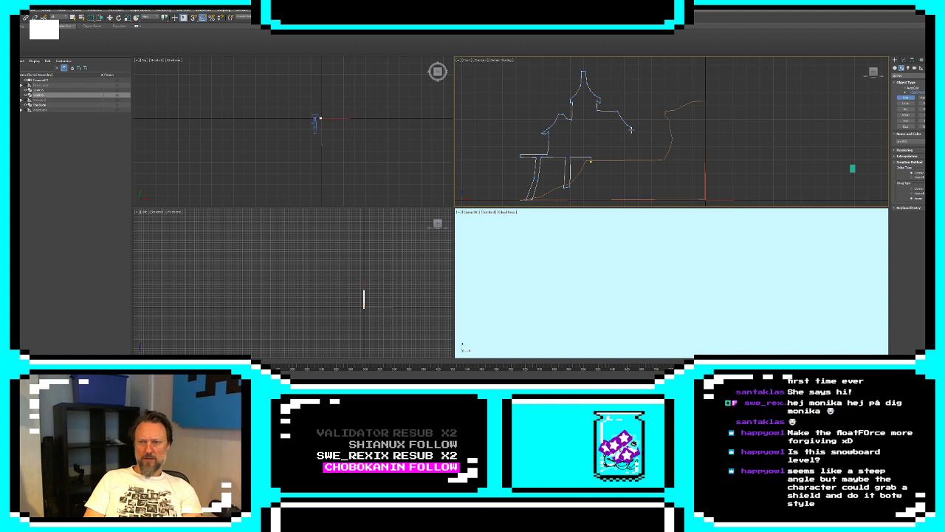
click(628, 135)
click(644, 126)
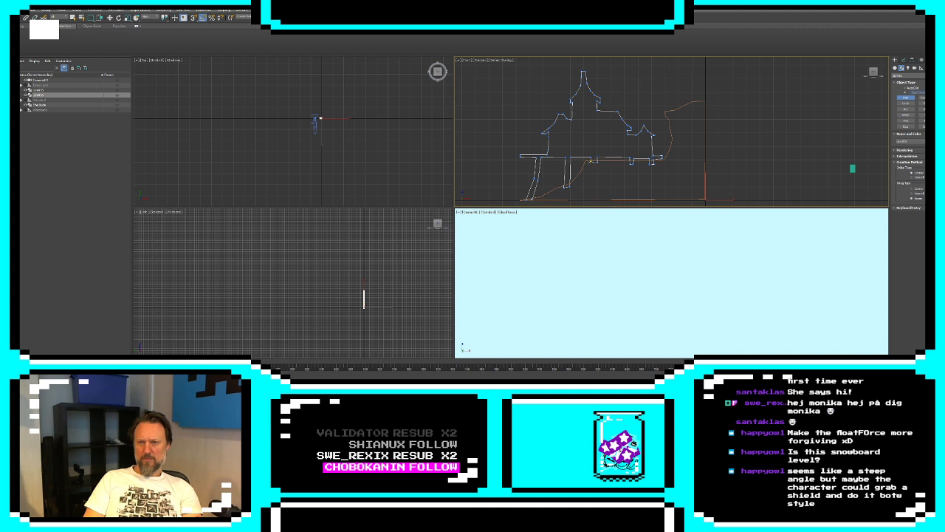
click(591, 161)
click(464, 212)
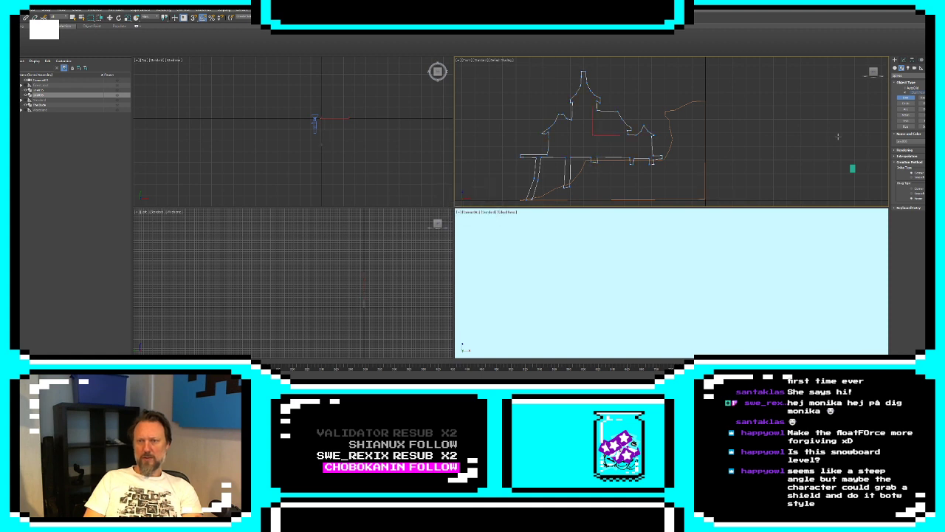
Apply an Extrude modifier to the building outline and another to the cliff outline, and clear the selection
click(903, 59)
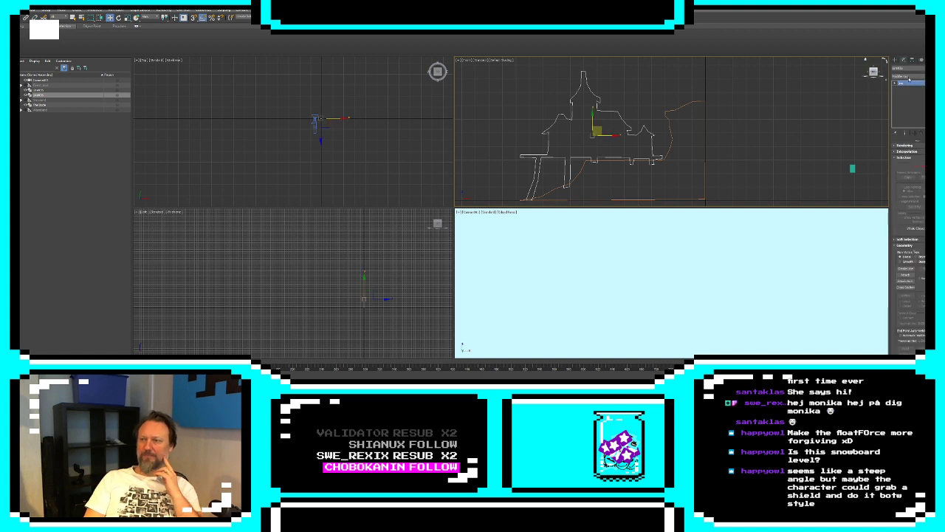
click(904, 317)
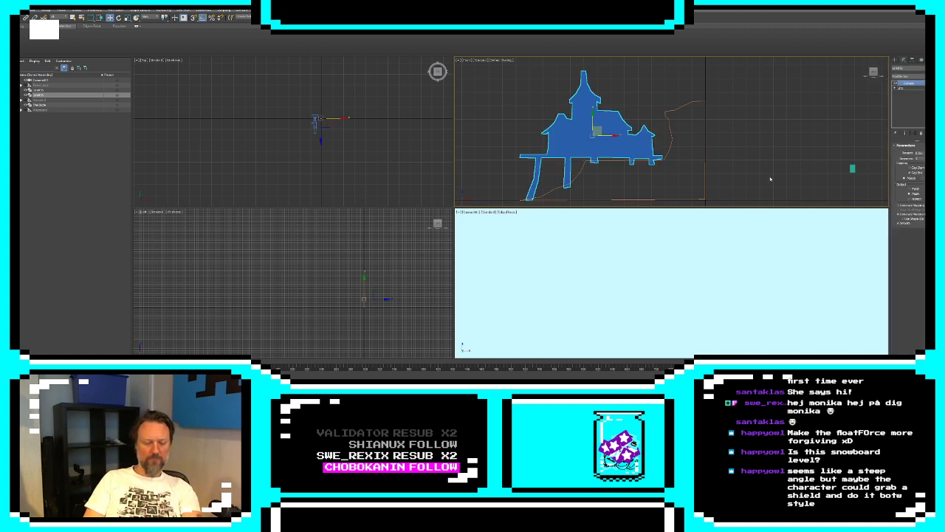
click(705, 156)
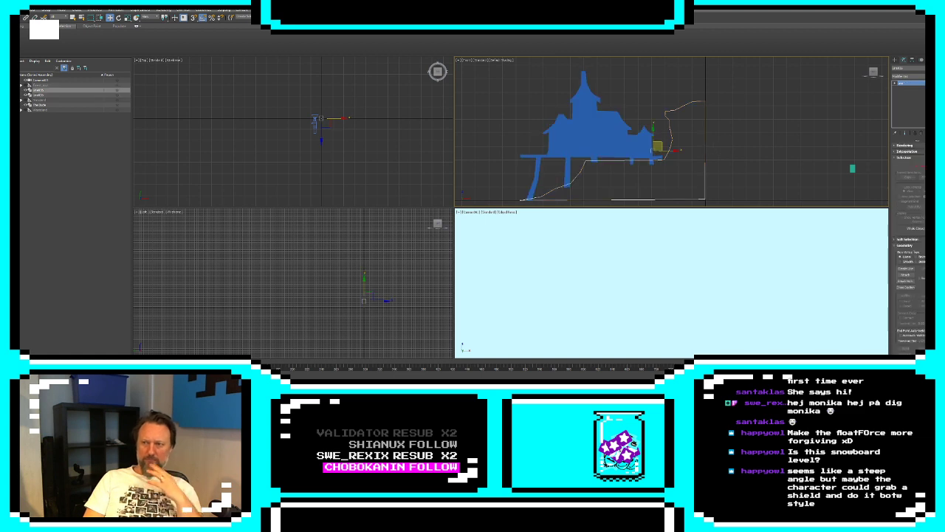
click(907, 77)
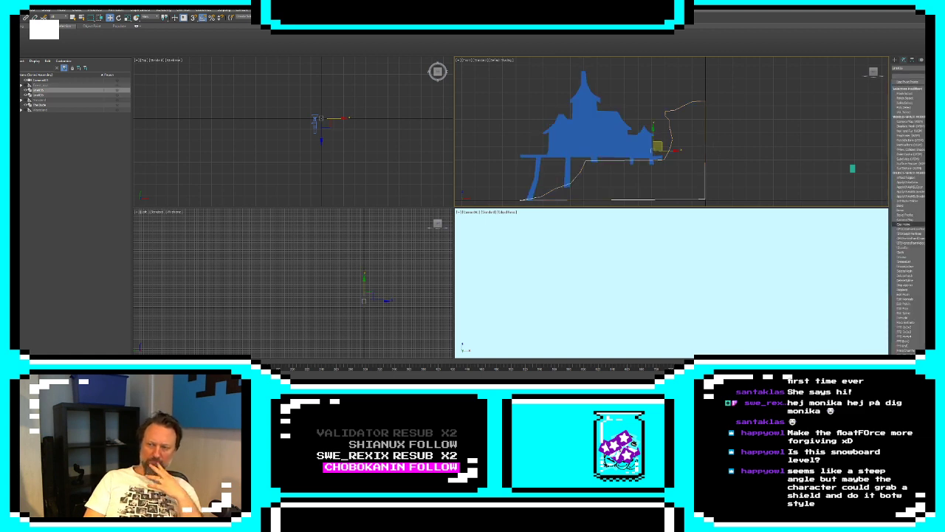
click(913, 318)
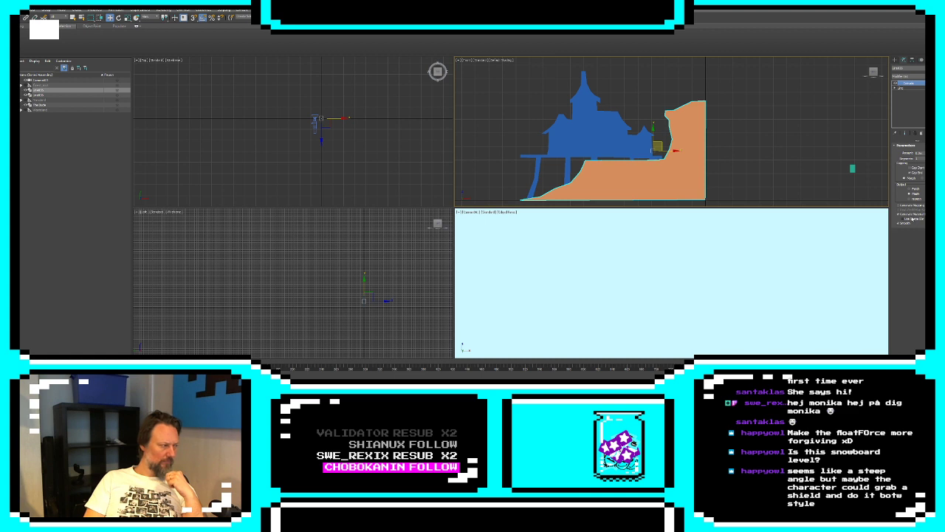
click(755, 129)
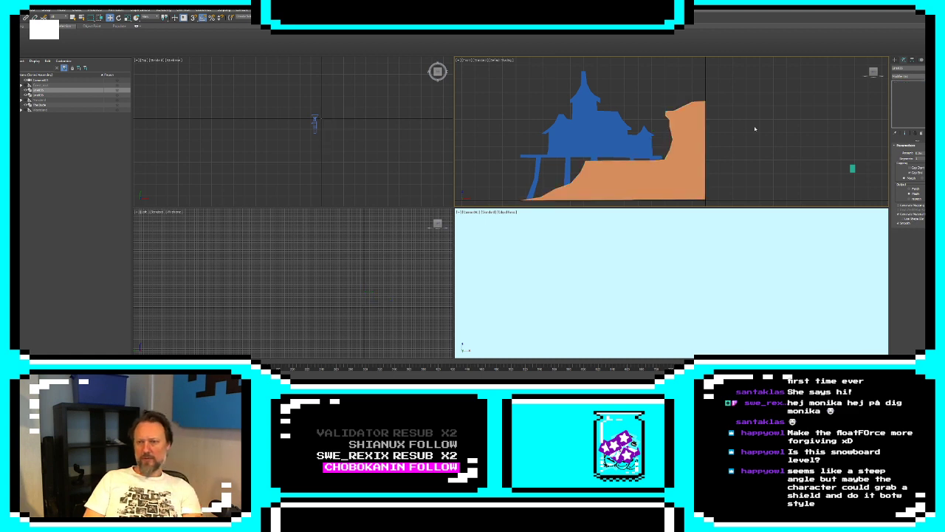
Change the extruded cliff's object color to dark green
click(697, 142)
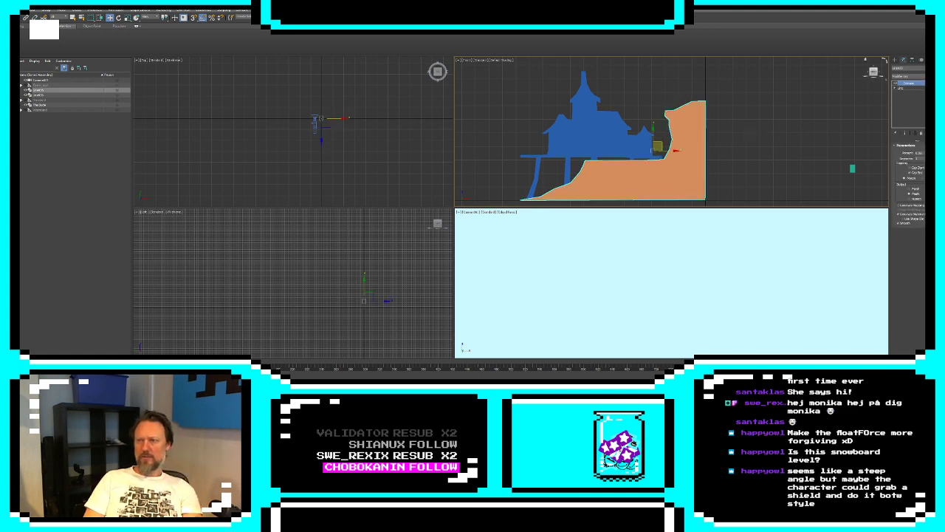
click(933, 68)
click(471, 191)
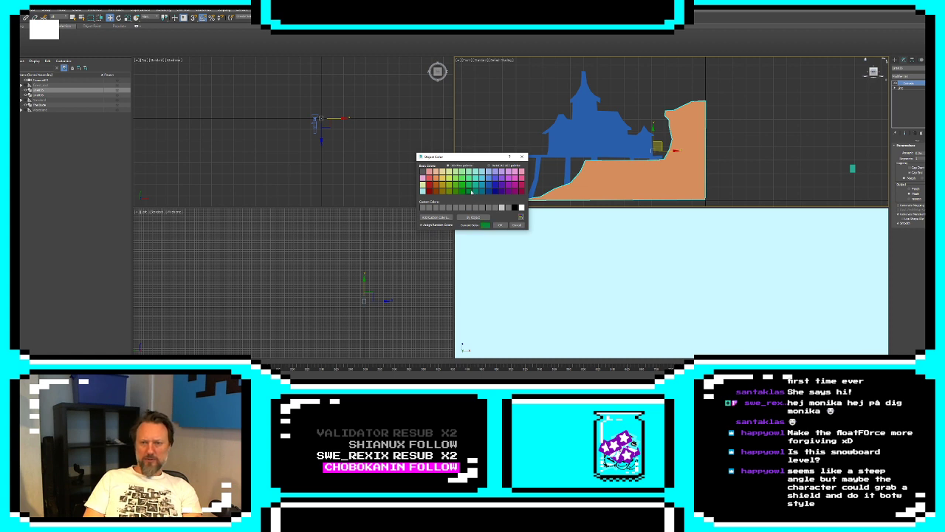
click(500, 224)
Change the extruded building's object color to teal and clear the selection
click(570, 127)
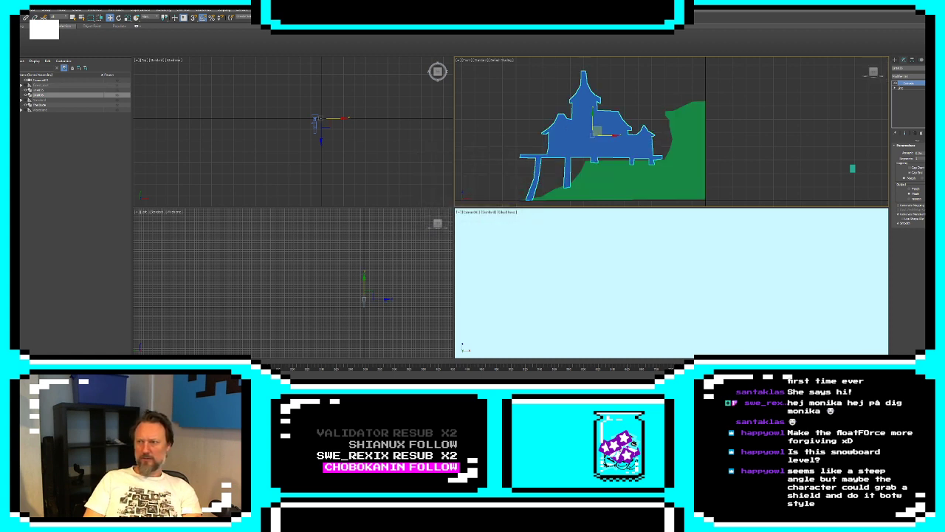
click(933, 68)
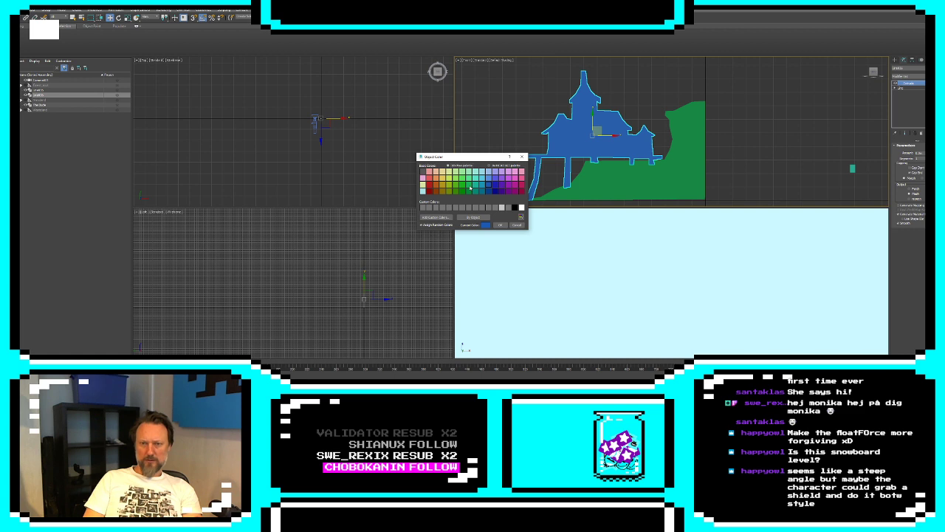
click(476, 186)
click(500, 224)
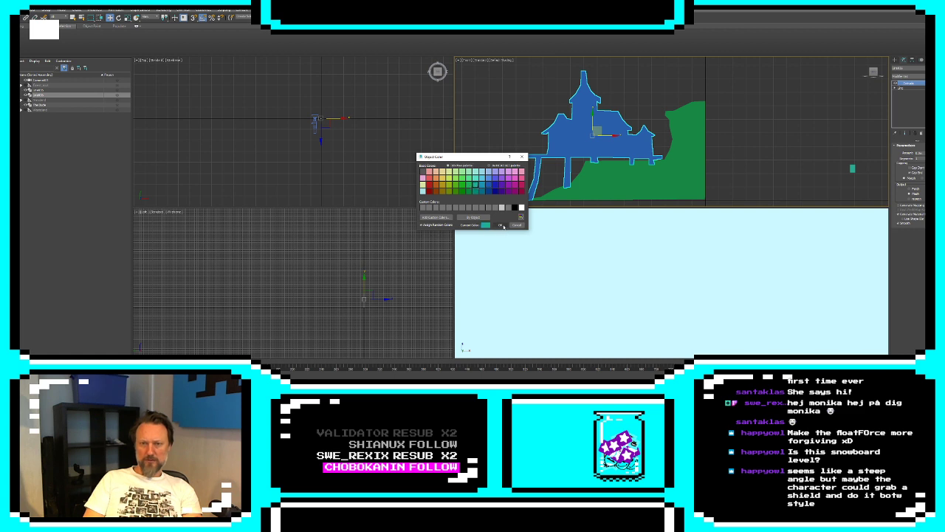
click(747, 152)
Maximize the front viewport around the building and cliff, and hide its grid
middle_drag(672, 156, 794, 155)
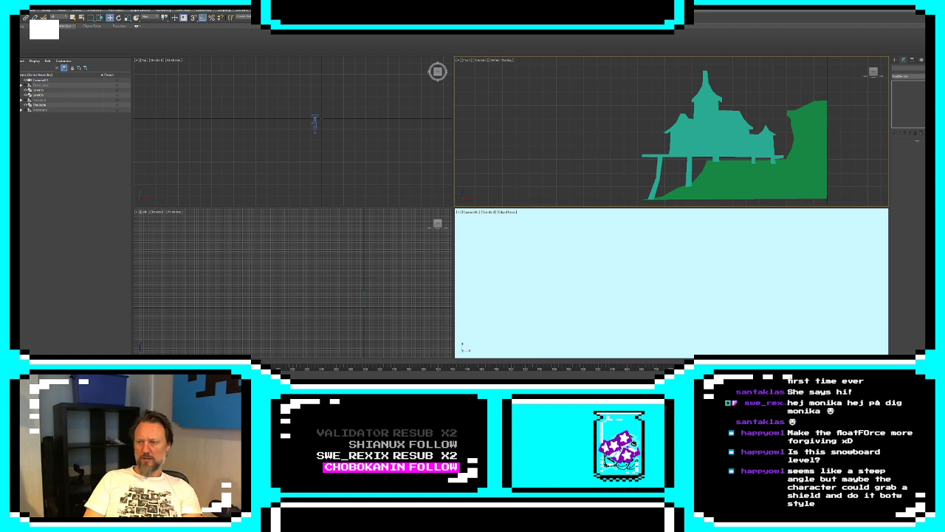
key(alt+w)
key(g)
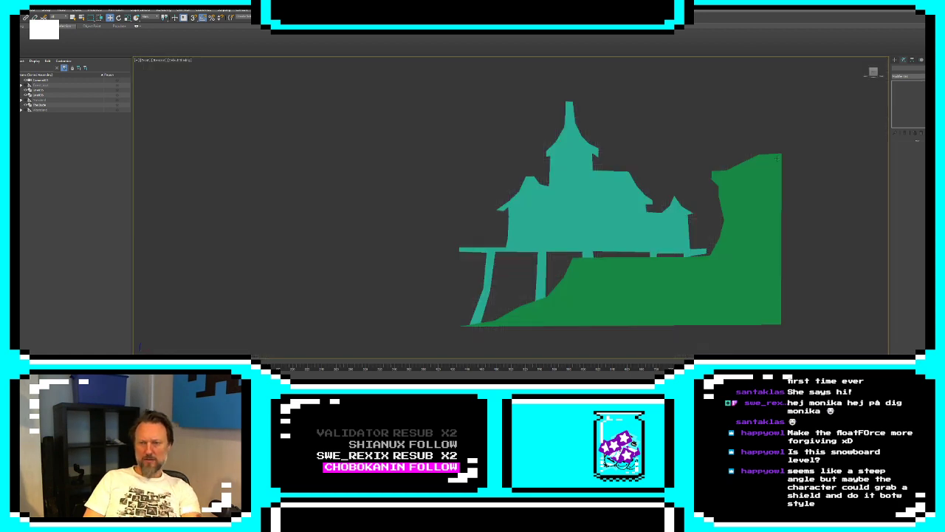
Add a narrow, closed rectangular window to the building's spline with Create Line, just inside the left wing's wall below the eaves
click(588, 222)
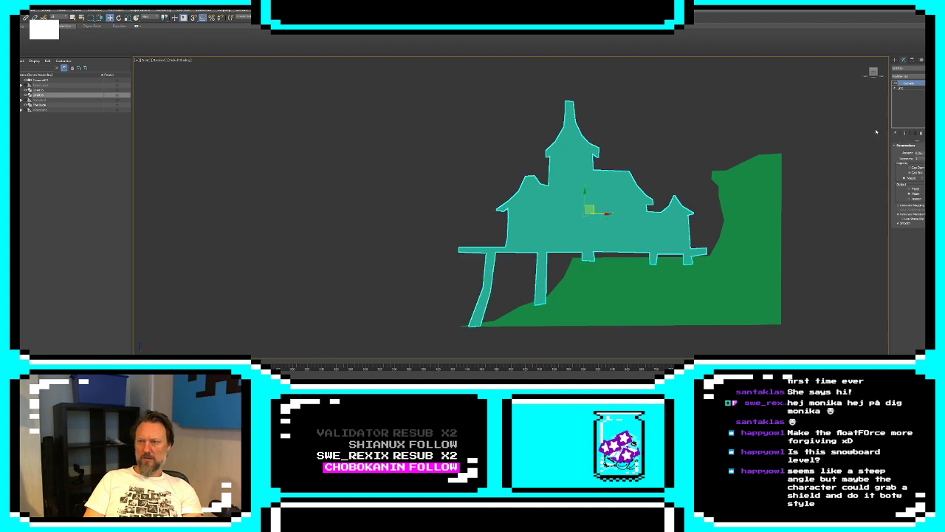
click(895, 88)
click(905, 94)
scroll(541, 196, up, 3)
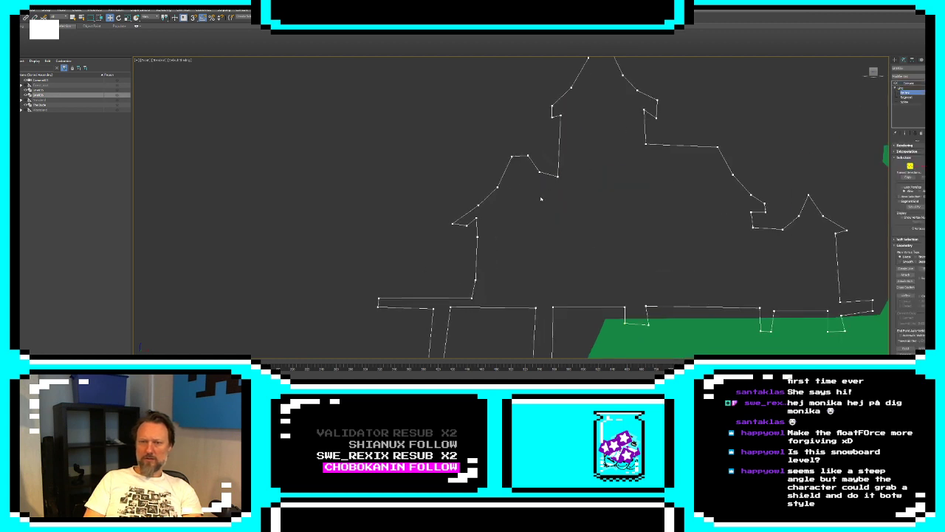
middle_drag(540, 199, 578, 181)
click(905, 269)
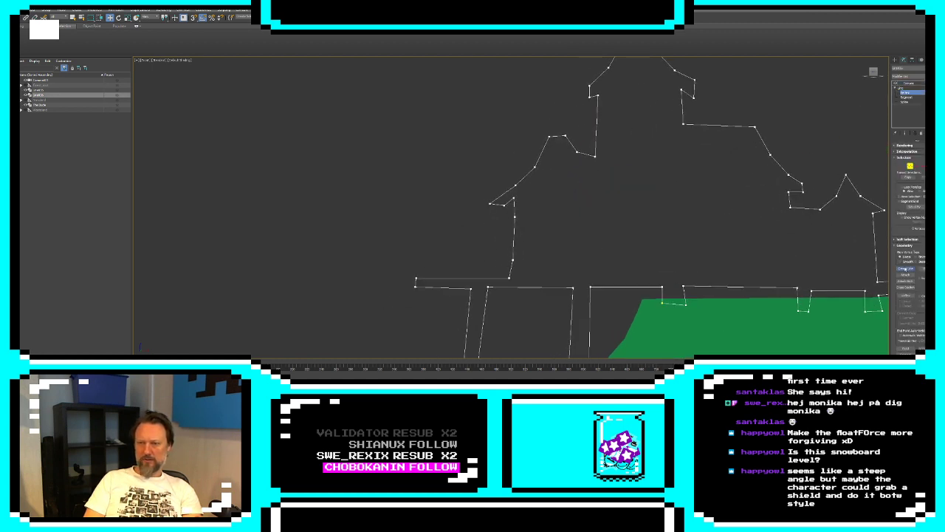
click(525, 216)
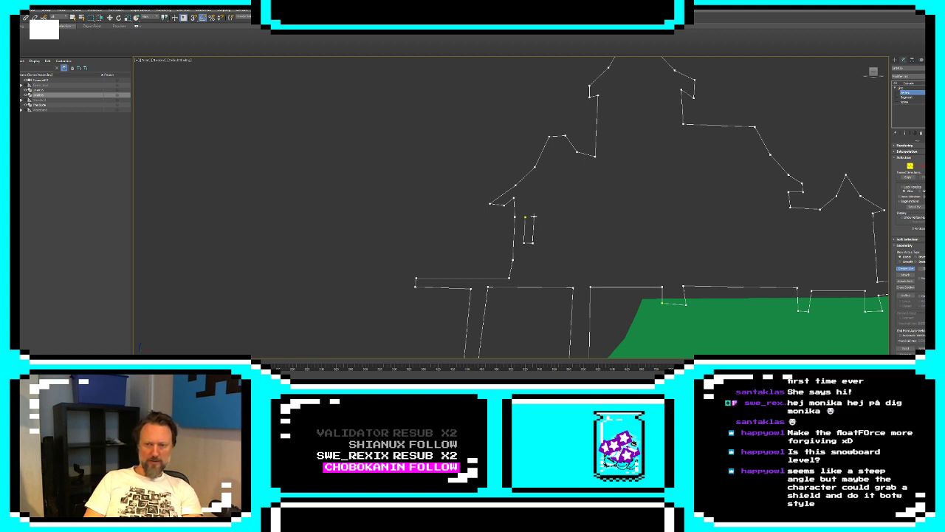
click(525, 216)
click(466, 213)
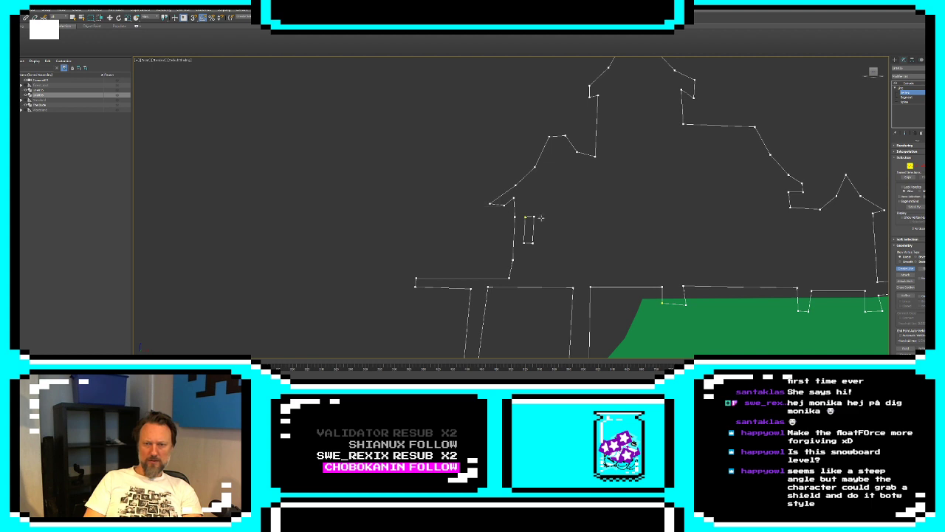
Add a second closed rectangular window pane to the building's spline, directly beside the first one in the left wing
click(538, 216)
click(539, 243)
click(549, 242)
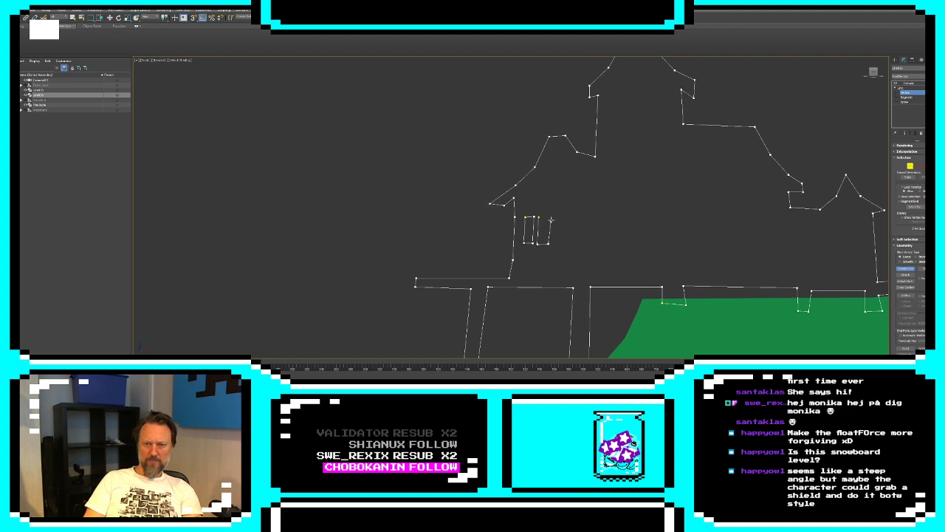
click(548, 216)
click(538, 218)
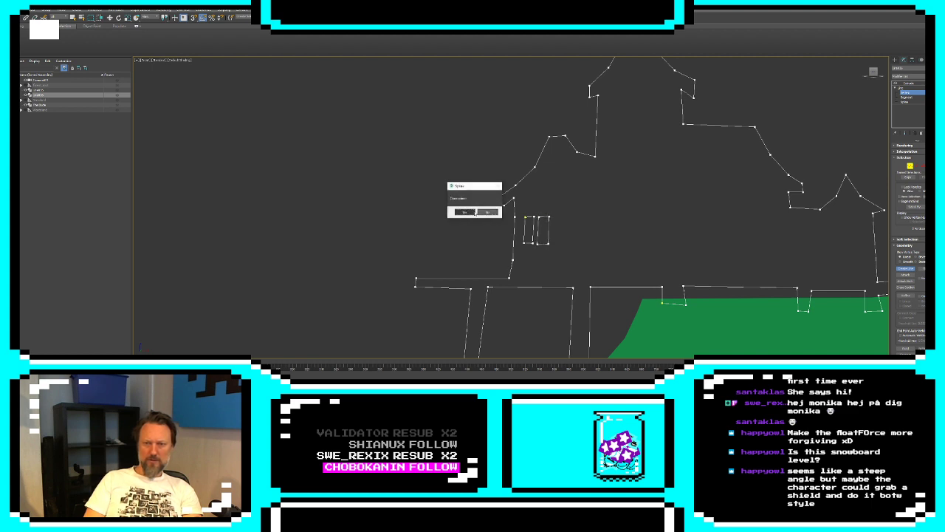
key(Return)
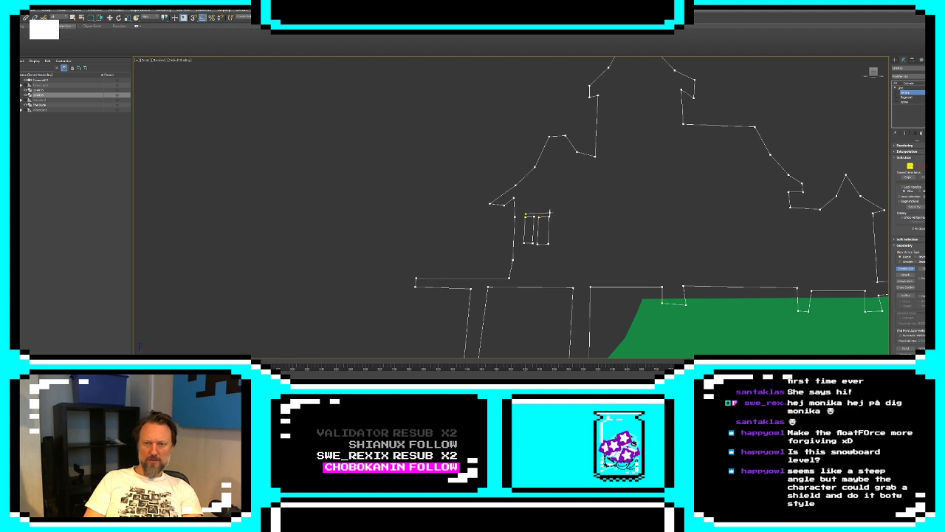
Add a low, wide, closed rectangular pane directly above the left wing's pair of window panes
click(550, 205)
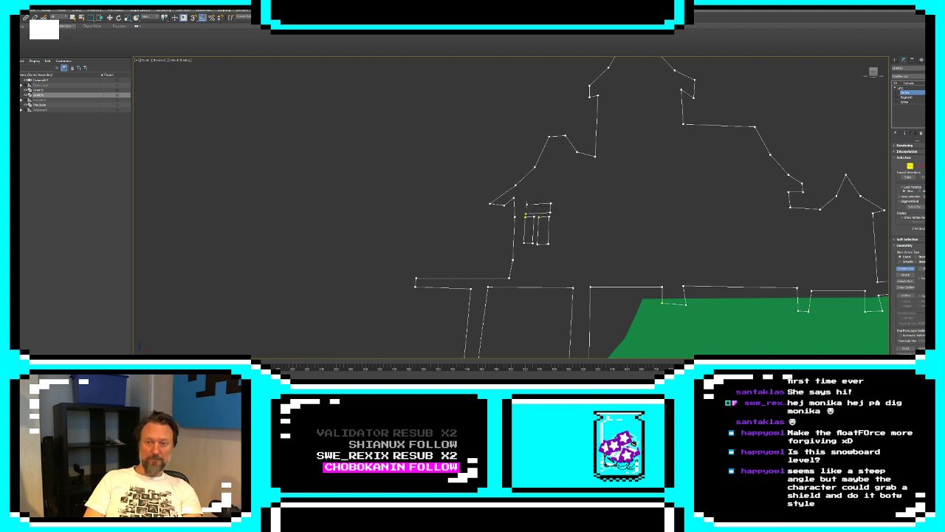
click(527, 204)
click(526, 214)
click(463, 212)
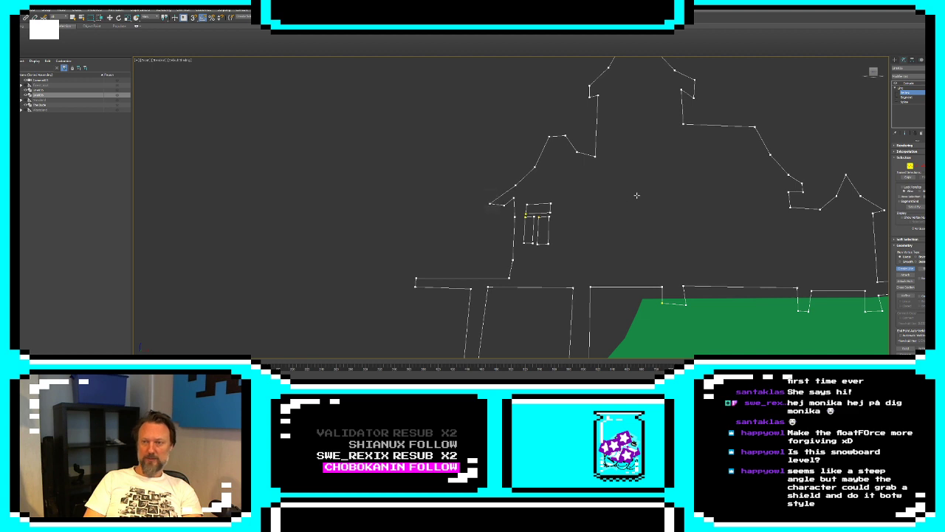
Add a narrow, closed rectangular window to the central tower, just inside its left wall below the eaves
middle_drag(618, 123, 618, 141)
click(608, 119)
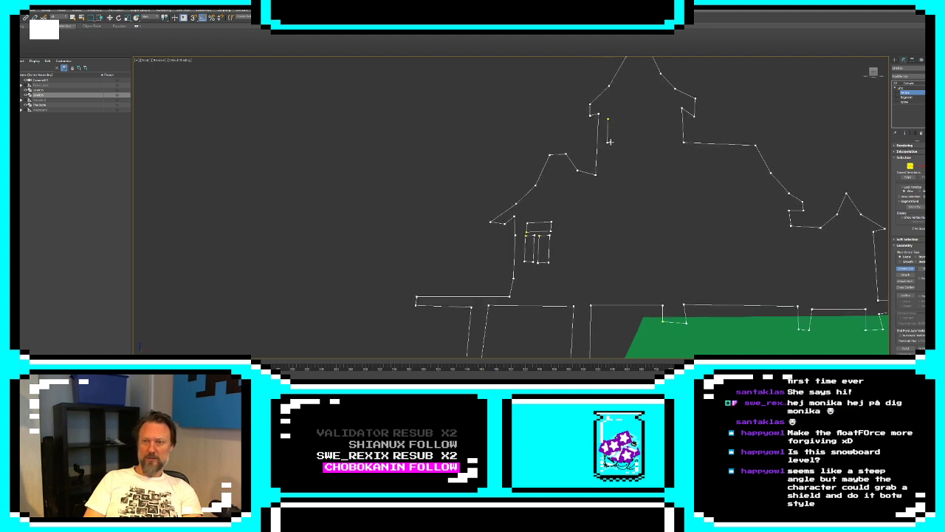
click(607, 142)
click(613, 142)
click(613, 116)
click(608, 119)
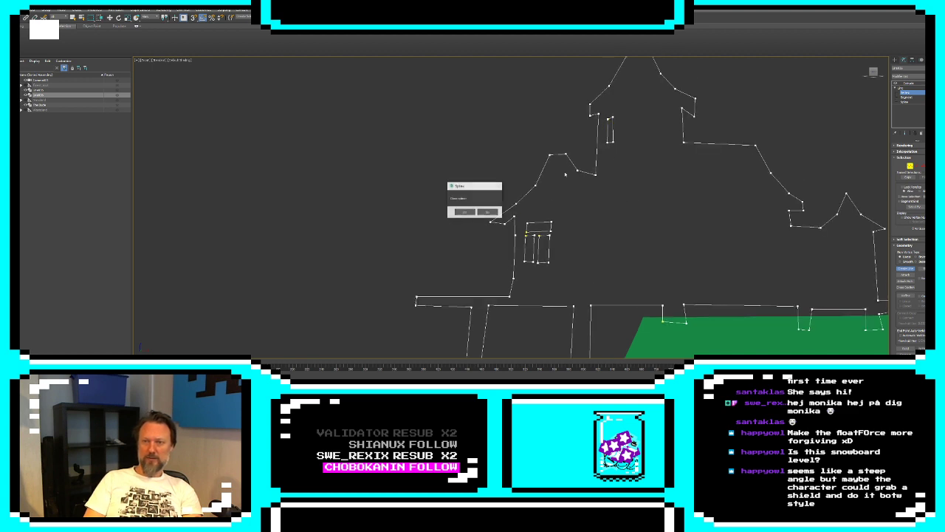
click(471, 211)
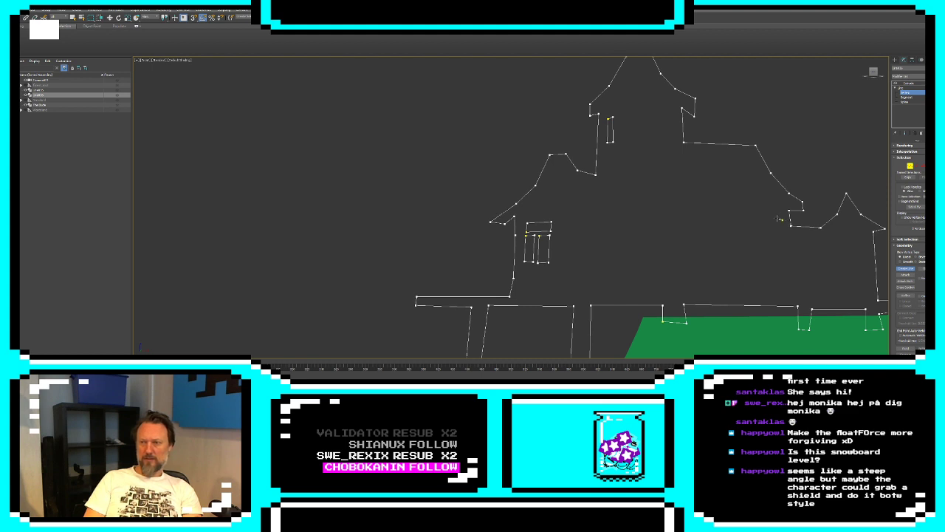
Add a narrow, closed rectangular window below the right eaves of the main hall's roof
click(777, 220)
click(779, 246)
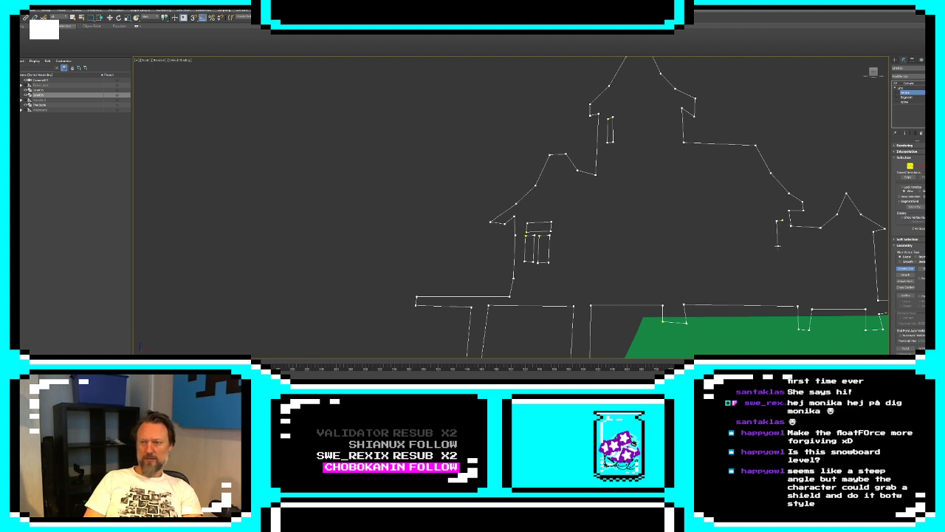
click(784, 245)
click(778, 220)
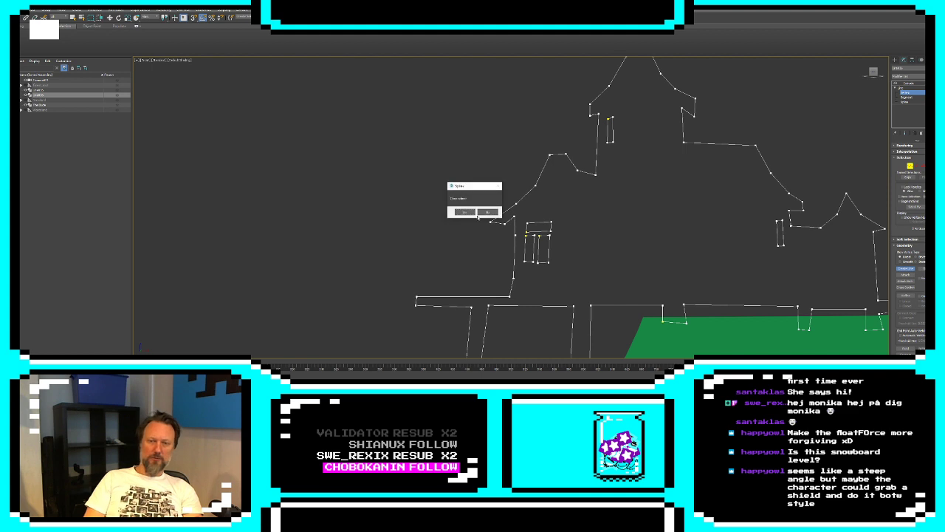
click(471, 211)
Add a small, closed rectangular window in the right turret, just inside its outer wall
middle_drag(512, 298, 523, 255)
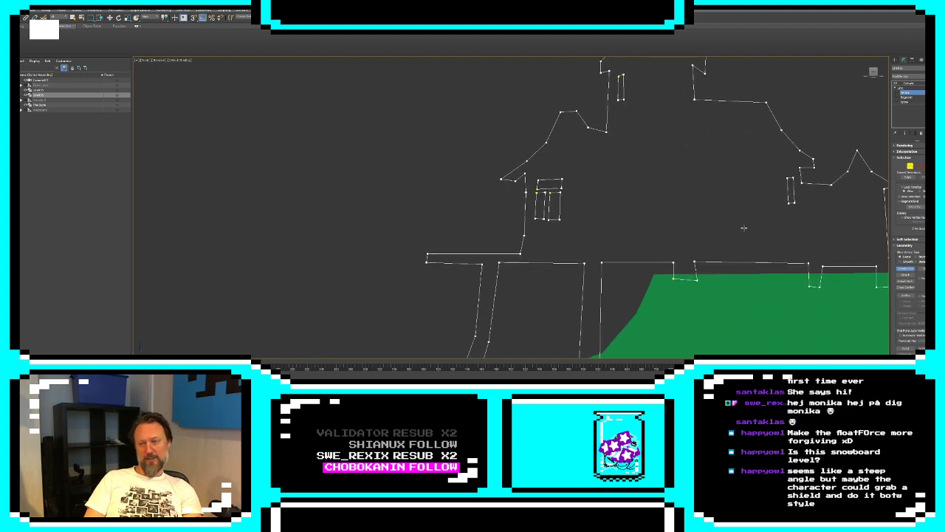
middle_drag(744, 229, 568, 243)
scroll(567, 245, down, 2)
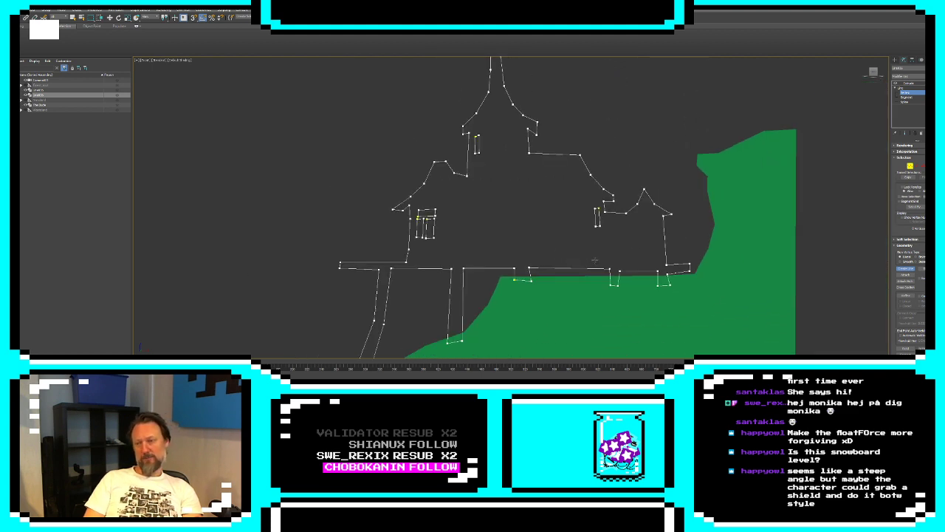
click(649, 223)
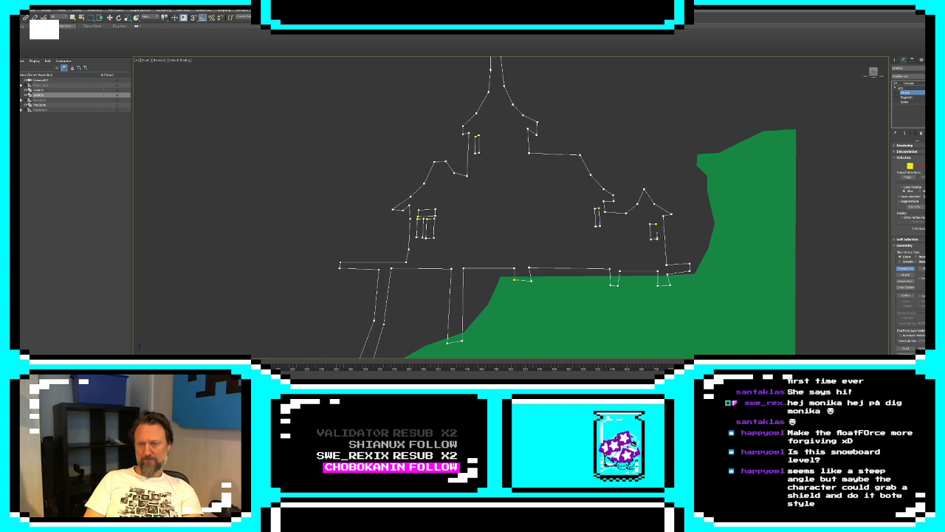
click(656, 225)
click(466, 212)
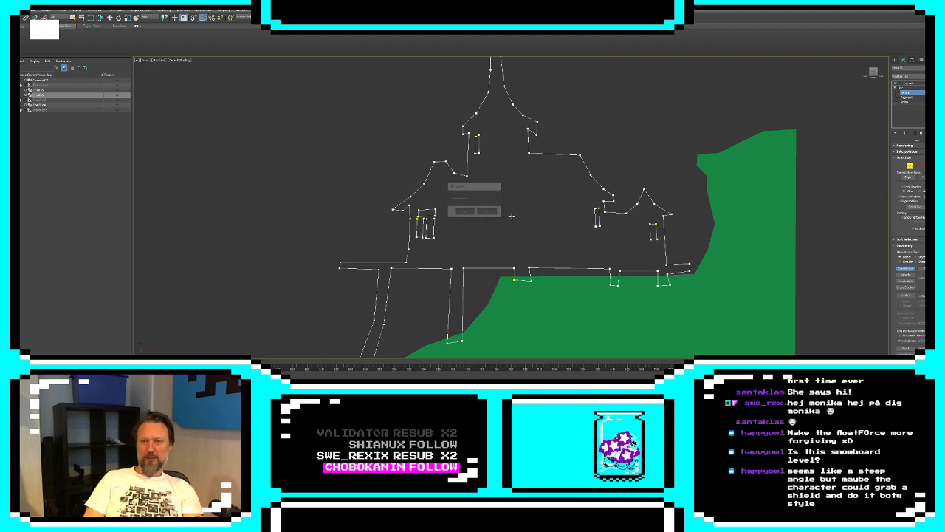
Show the end result of the building's modifier stack, leave spline editing and clear the selection
click(904, 133)
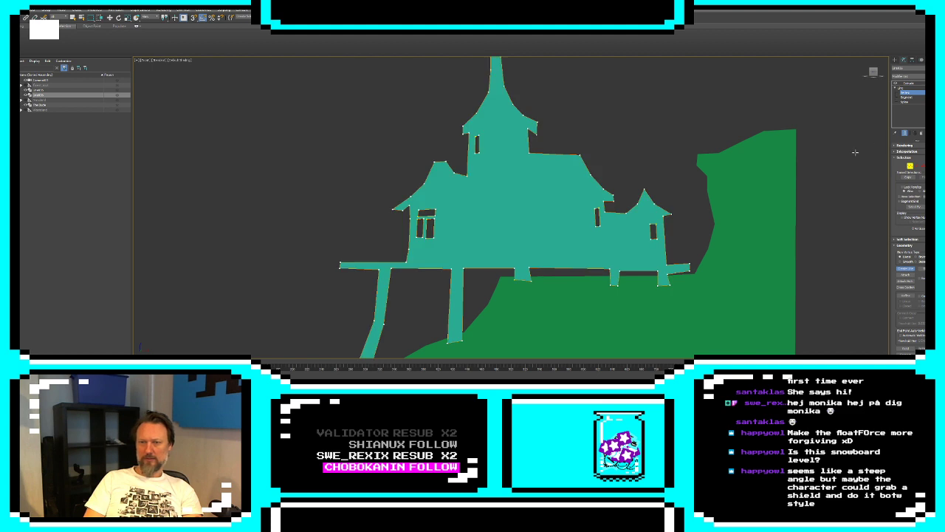
click(894, 60)
click(761, 106)
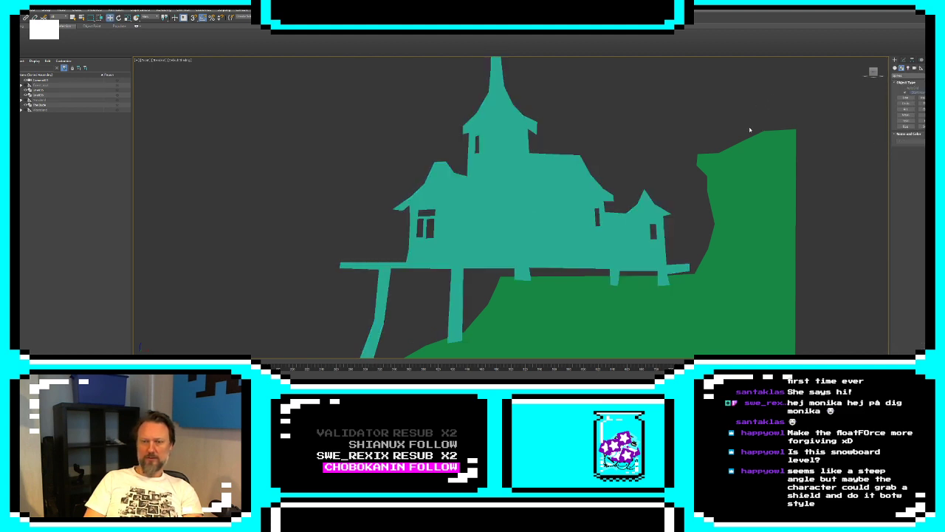
middle_drag(750, 130, 812, 124)
scroll(812, 124, down, 3)
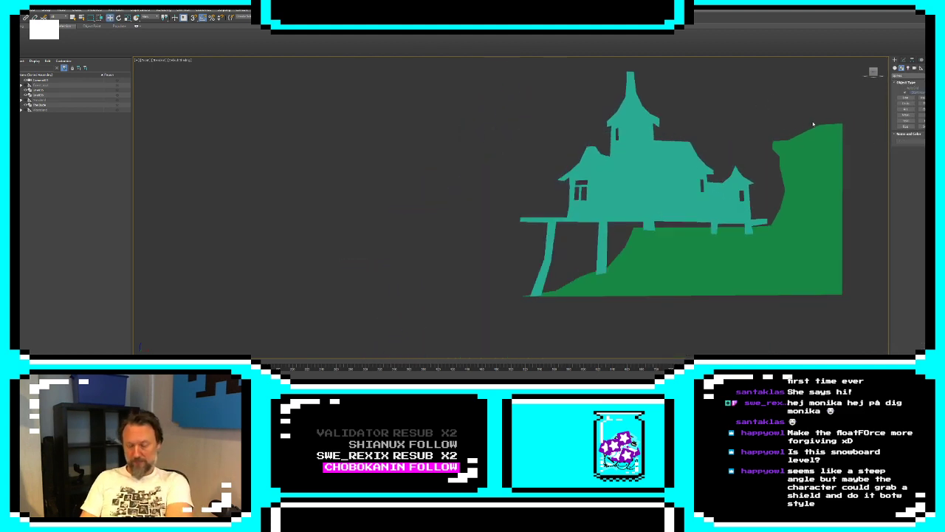
Reopen the building's spline at vertex level and activate Create Line
click(550, 251)
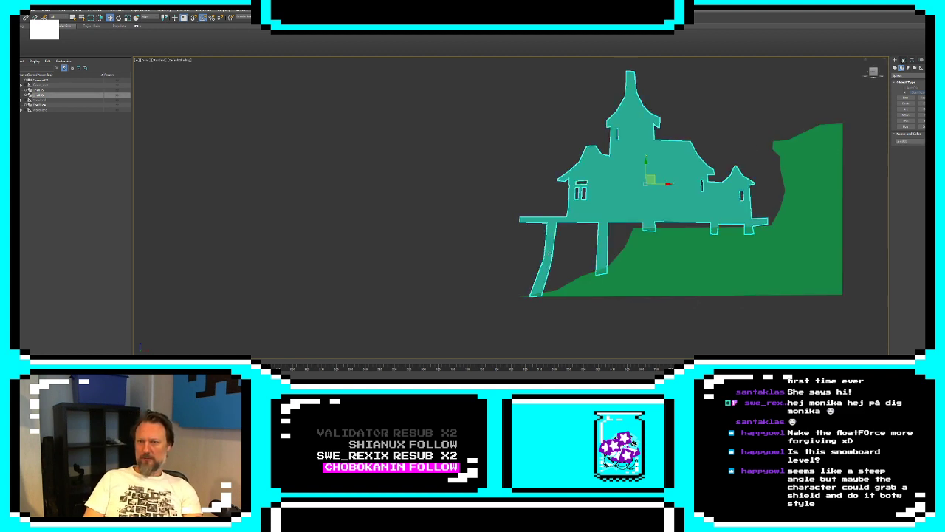
click(903, 60)
click(905, 93)
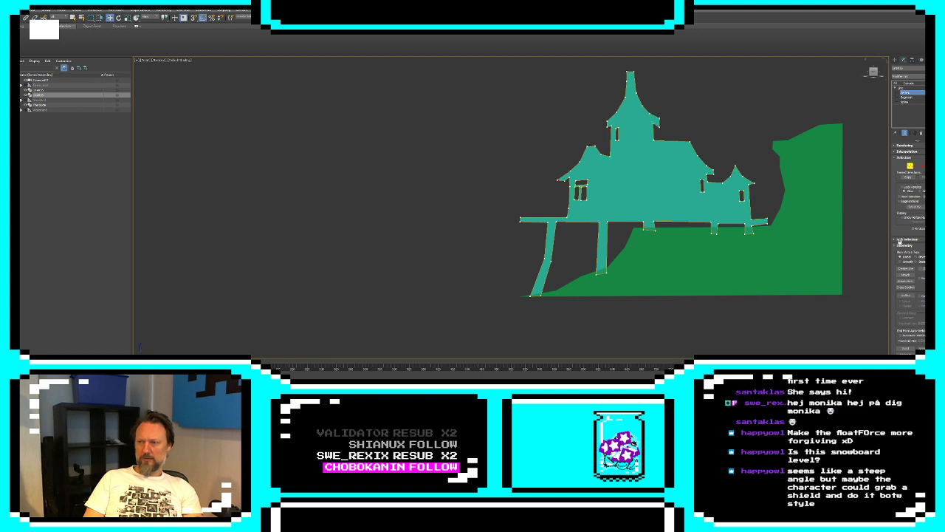
click(905, 269)
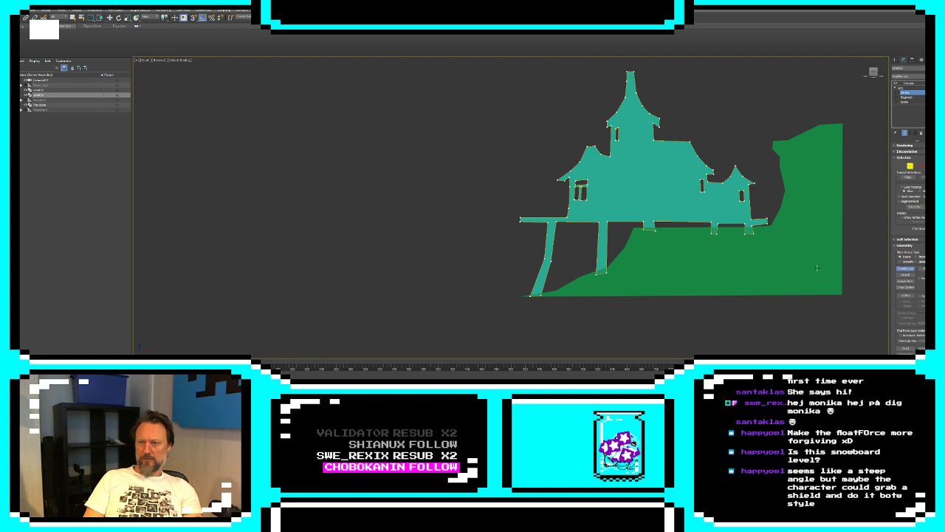
click(523, 225)
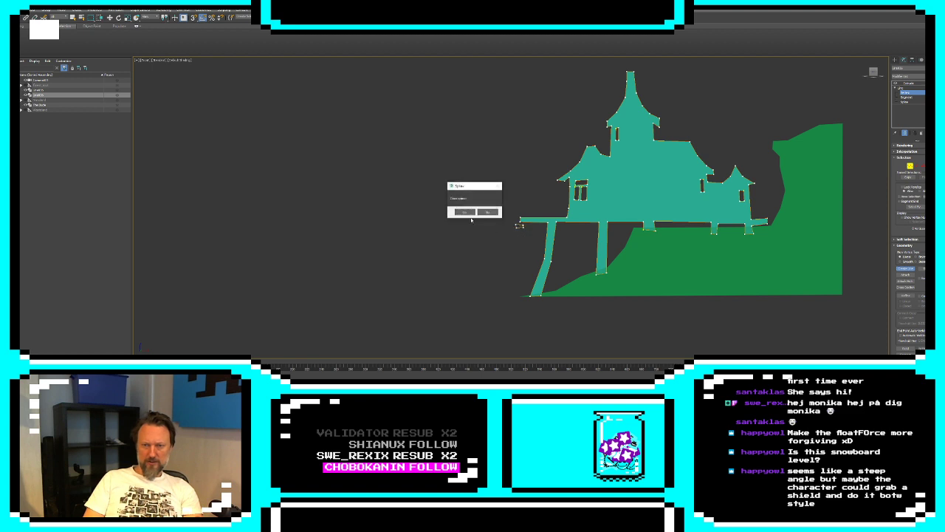
click(469, 213)
scroll(509, 233, up, 4)
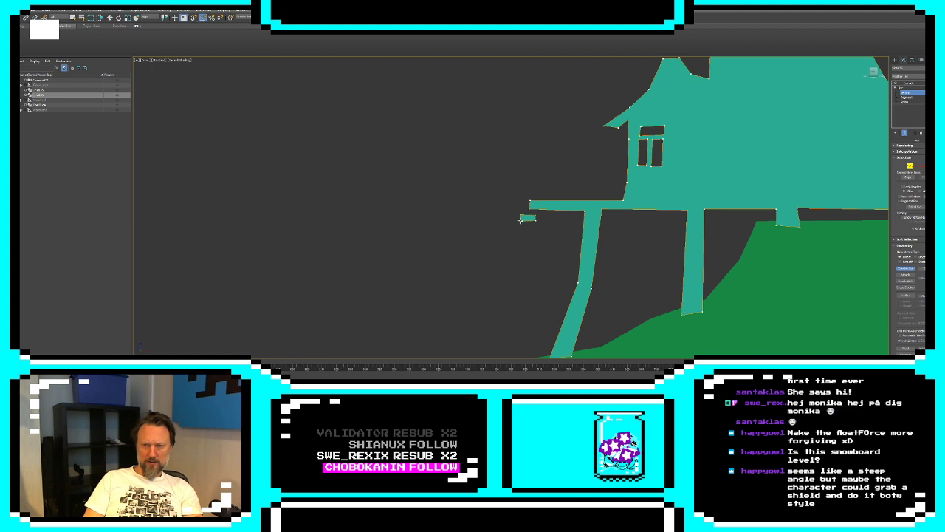
key(ctrl+z)
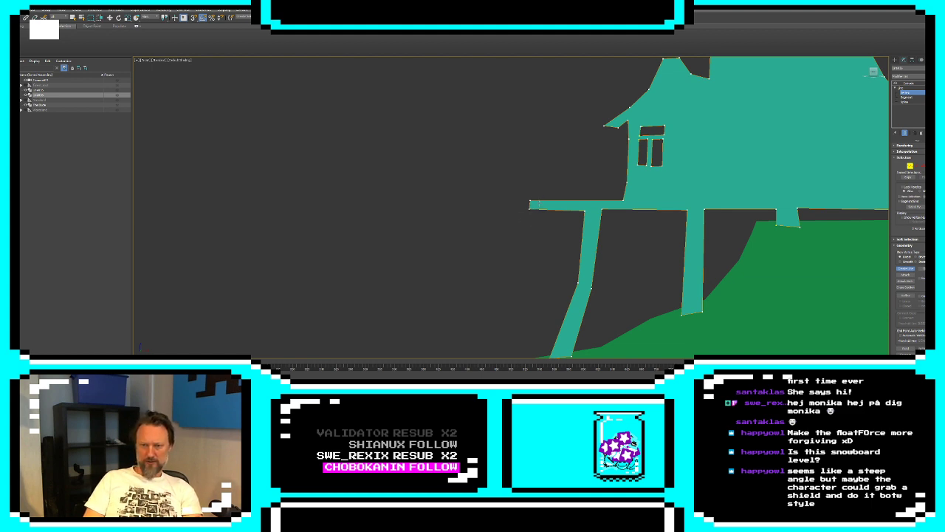
Outline the top edge of a walkway descending from the deck's left end to a level jetty with a short post at its far end
click(533, 206)
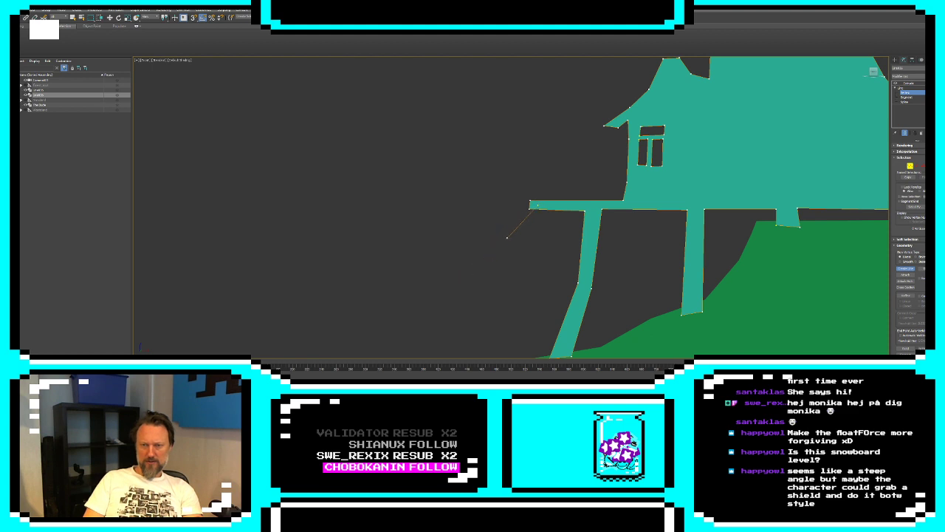
click(507, 238)
click(464, 269)
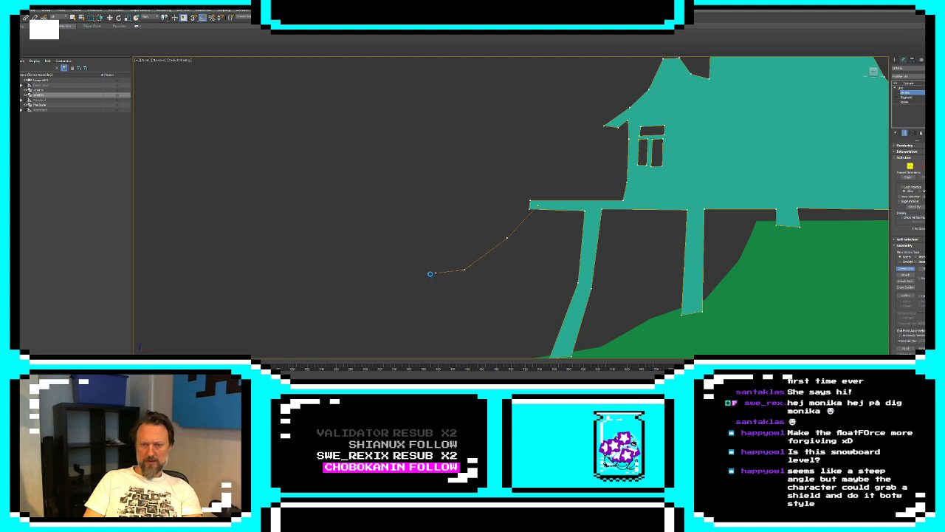
click(385, 270)
click(385, 257)
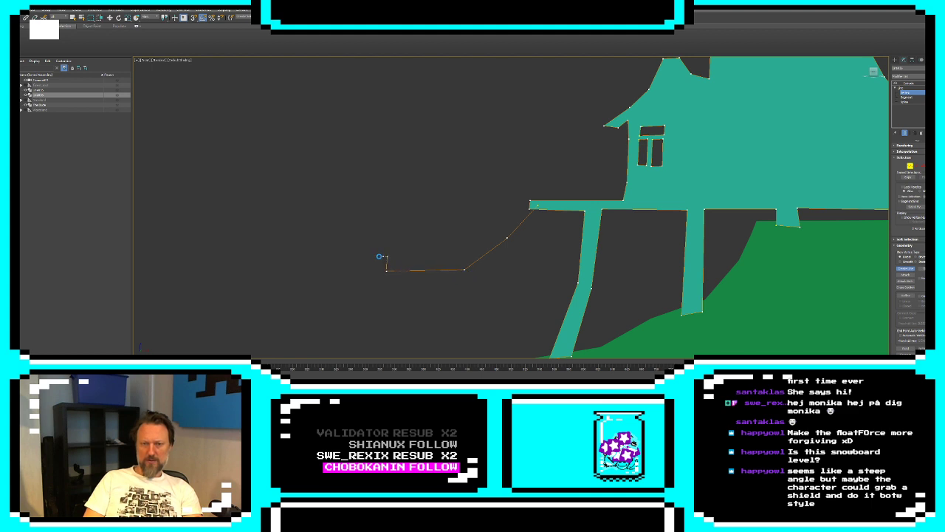
click(375, 257)
click(376, 271)
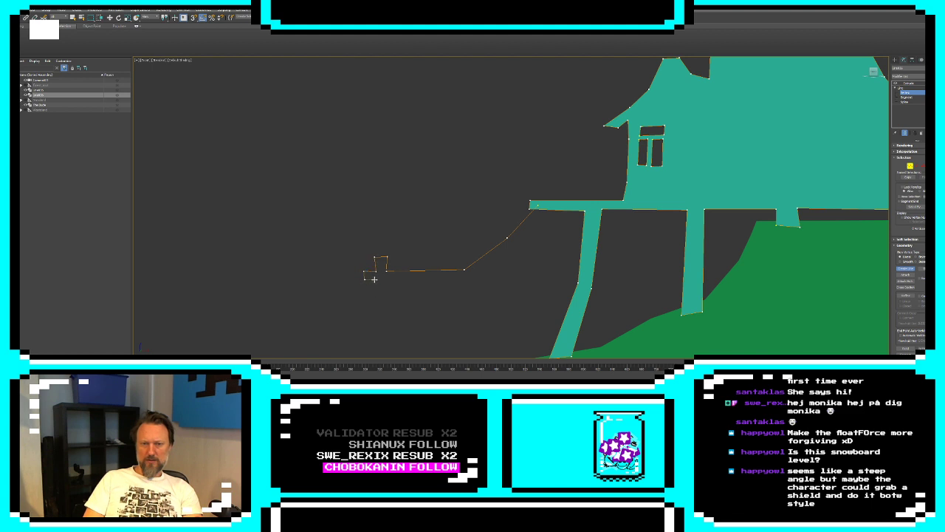
click(374, 279)
Continue the walkway outline along its underside with two straight support legs, one under the outer post and one at the bend
middle_drag(389, 341, 383, 309)
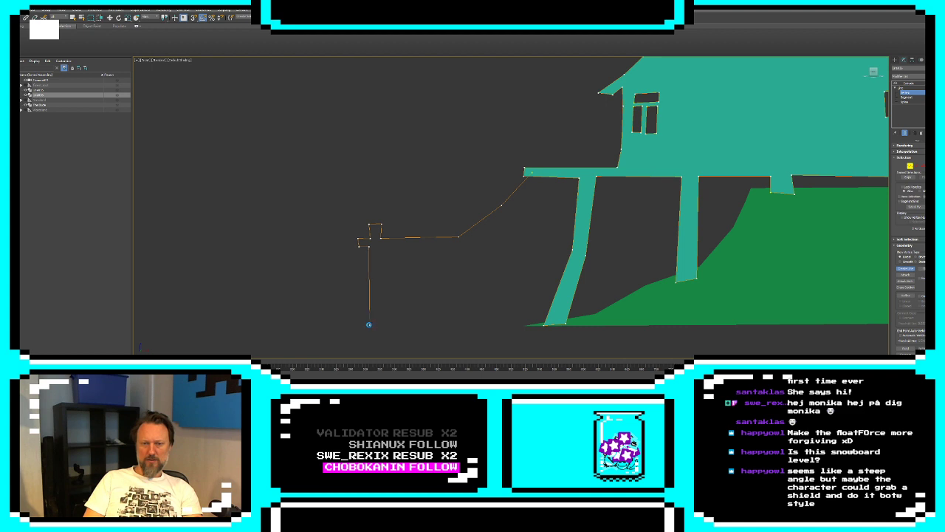
click(369, 324)
click(381, 323)
click(458, 246)
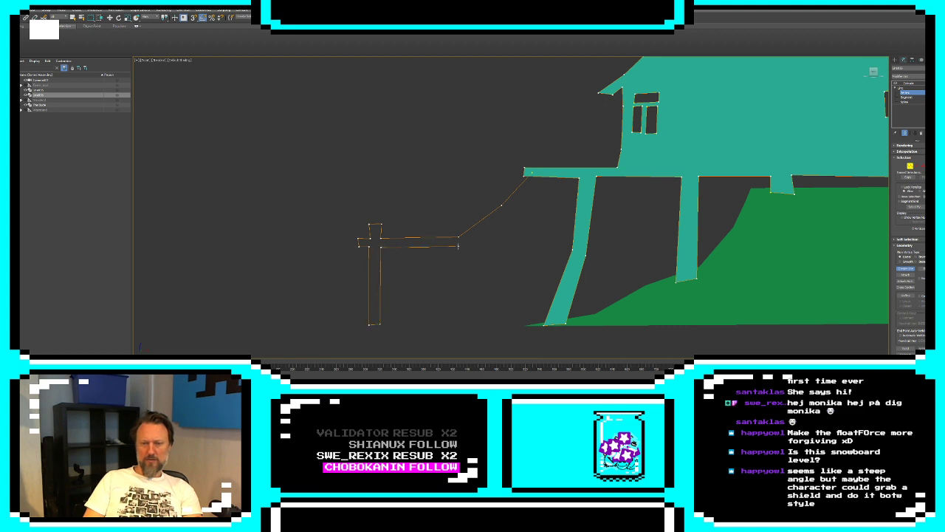
click(467, 326)
click(466, 244)
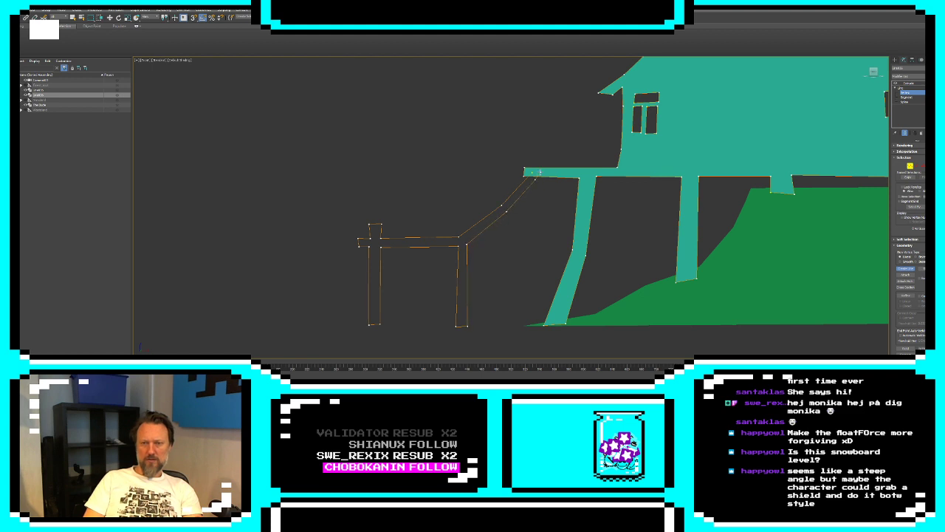
Finish the walkway outline with a short upright post above the deck's left end and close the spline
click(538, 144)
click(531, 143)
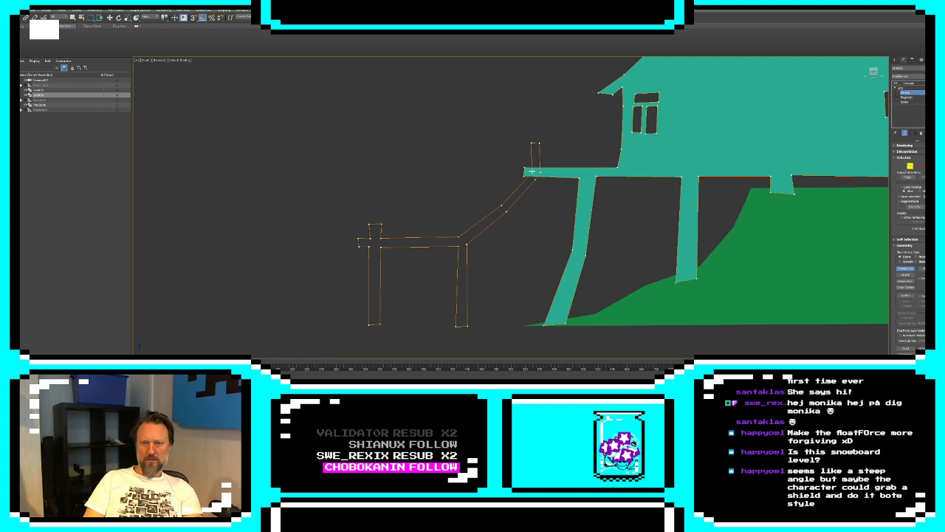
click(531, 172)
click(463, 213)
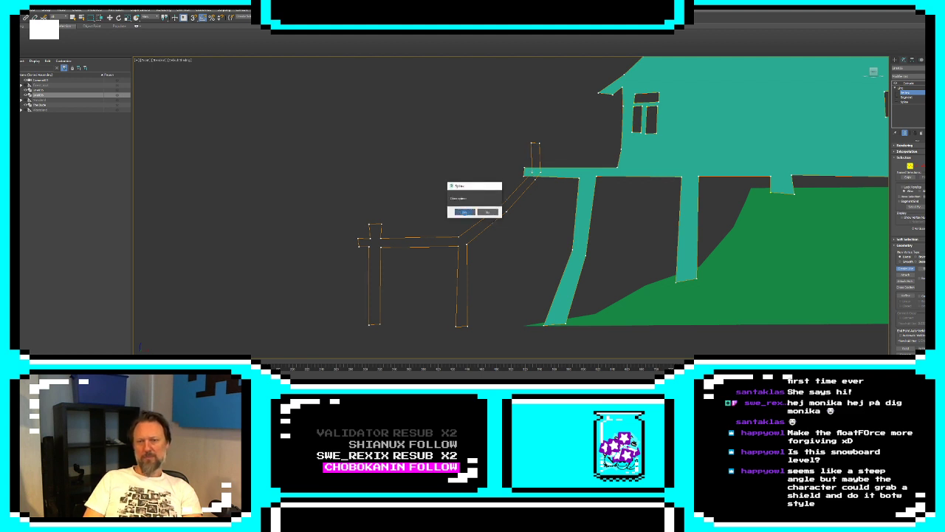
At segment level, delete the deck's top and underside segments that overlap the walkway at the deck's left end
click(916, 165)
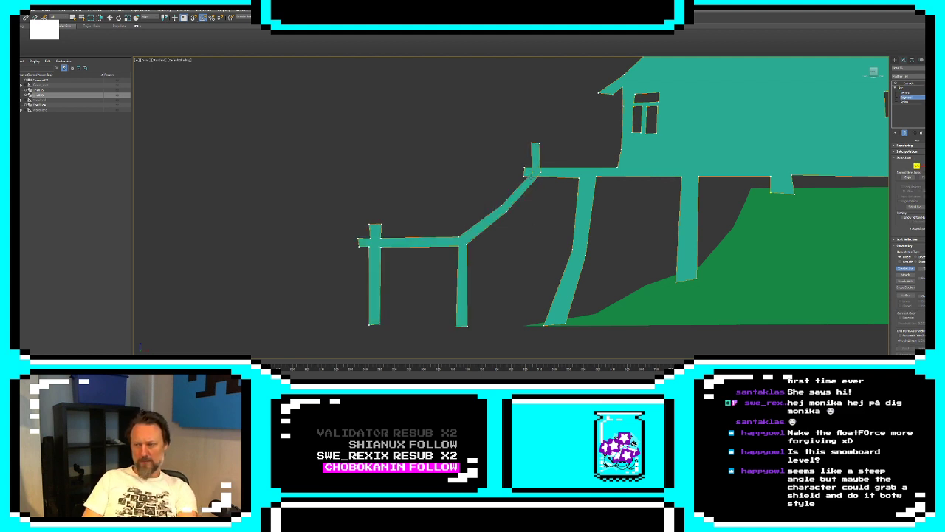
scroll(573, 187, up, 4)
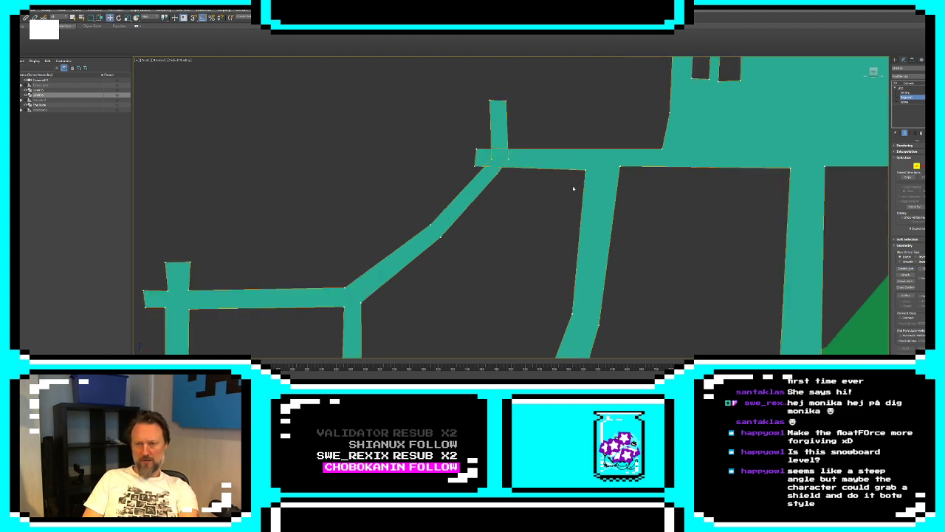
click(492, 167)
key(Delete)
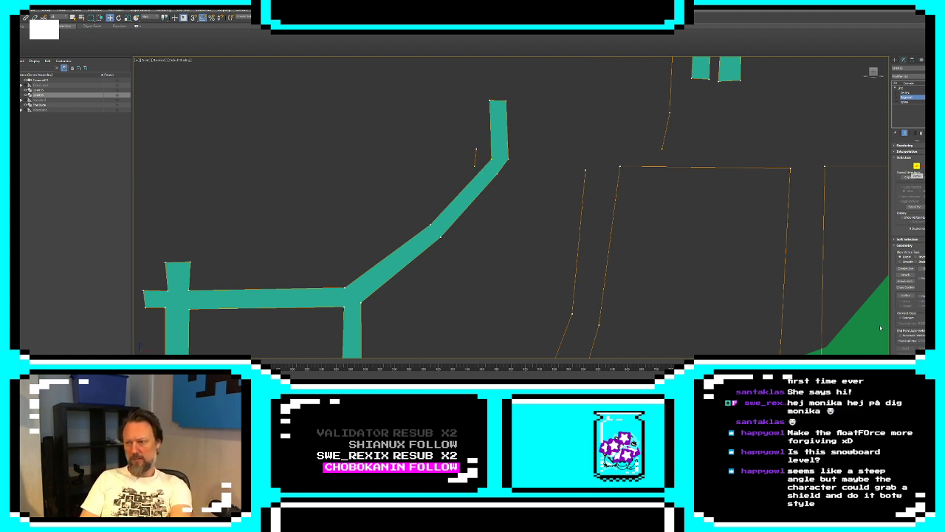
Refine the walkway's upper edge with a vertex near the deck's end and delete the walkway segments crossing the junction
click(905, 295)
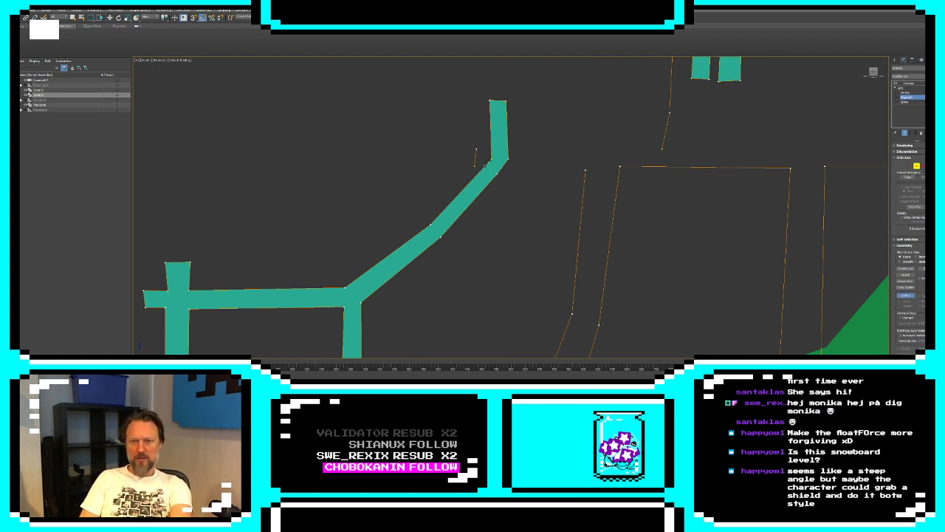
click(903, 295)
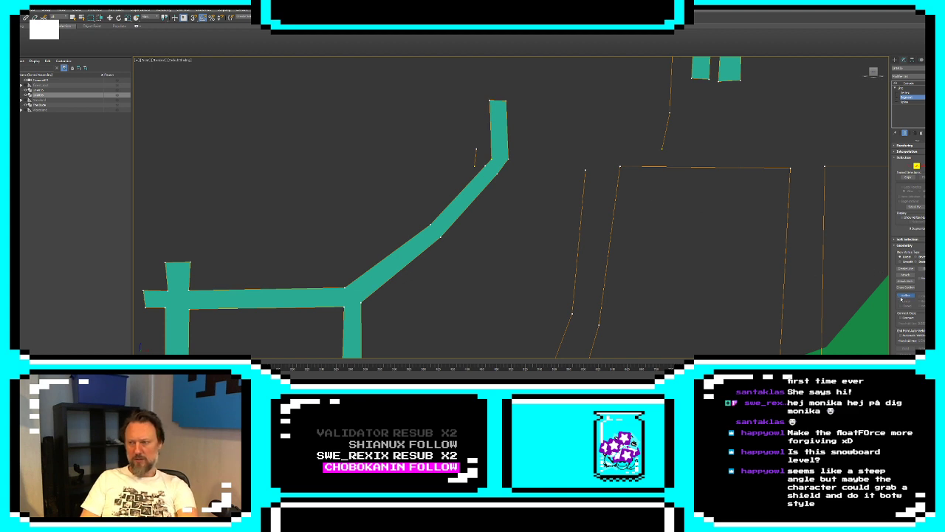
click(489, 162)
key(Delete)
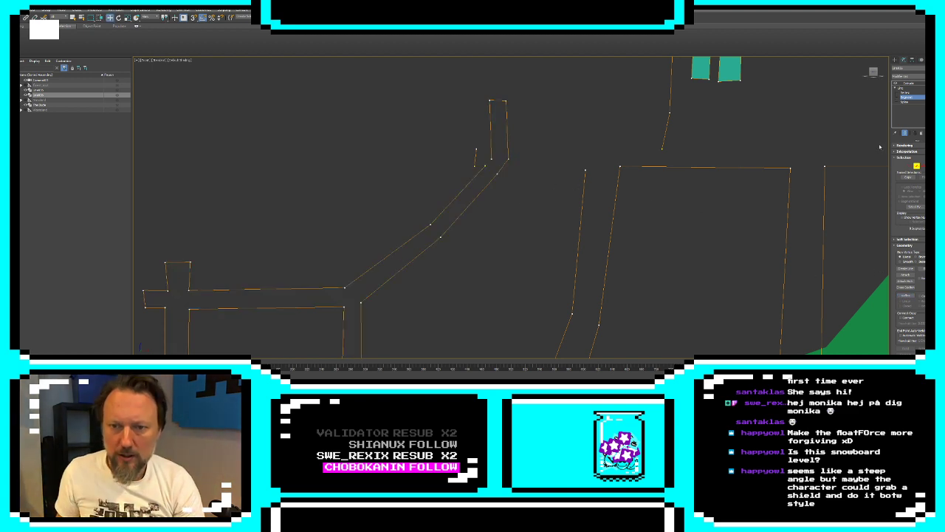
click(503, 166)
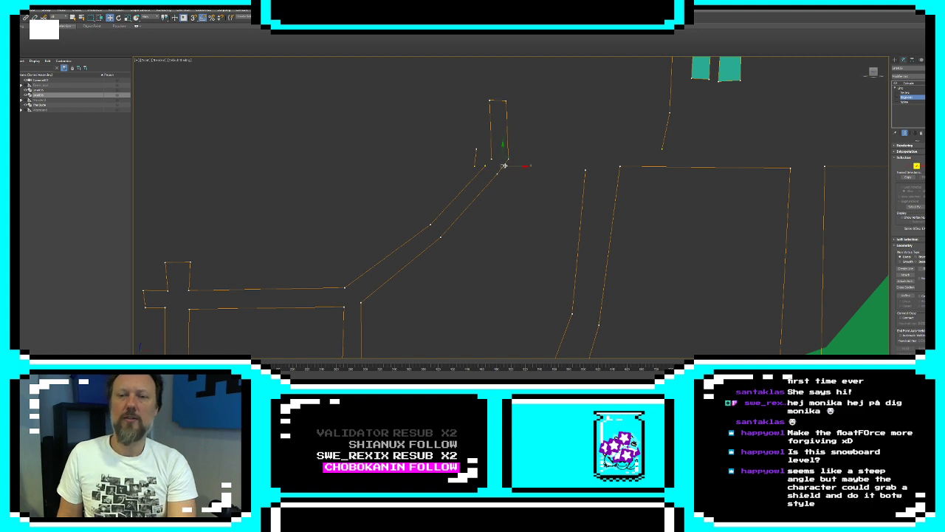
key(Delete)
Connect the loose vertices so walkway, post and deck form one closed outline, and shift the stub's tip vertex outward
key(1)
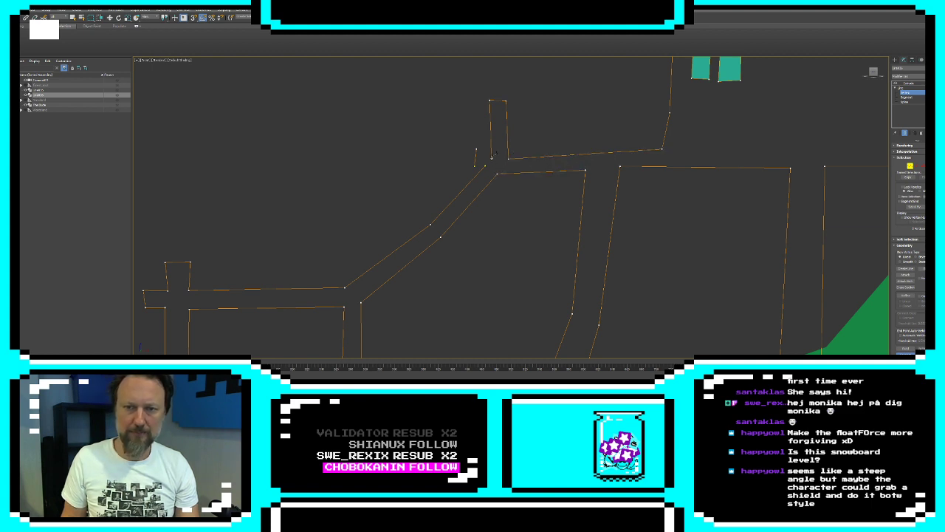
drag(486, 163, 486, 166)
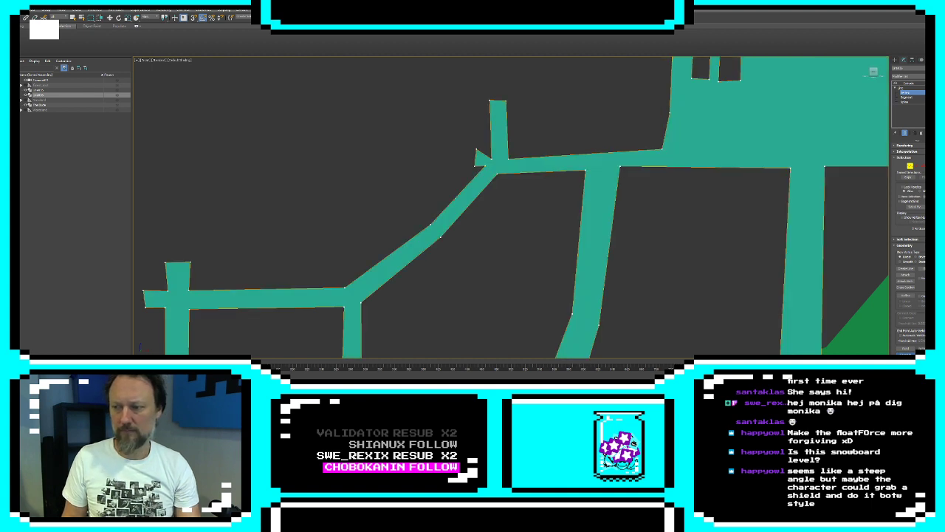
key(w)
click(474, 156)
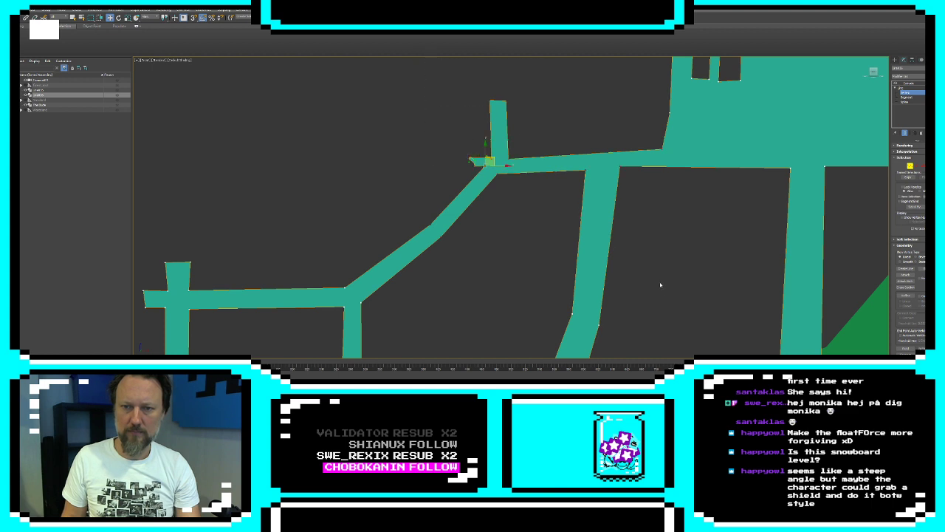
Straighten the small stub at the deck's left end and reposition its vertices into a squared tip
scroll(660, 283, down, 8)
right_click(637, 201)
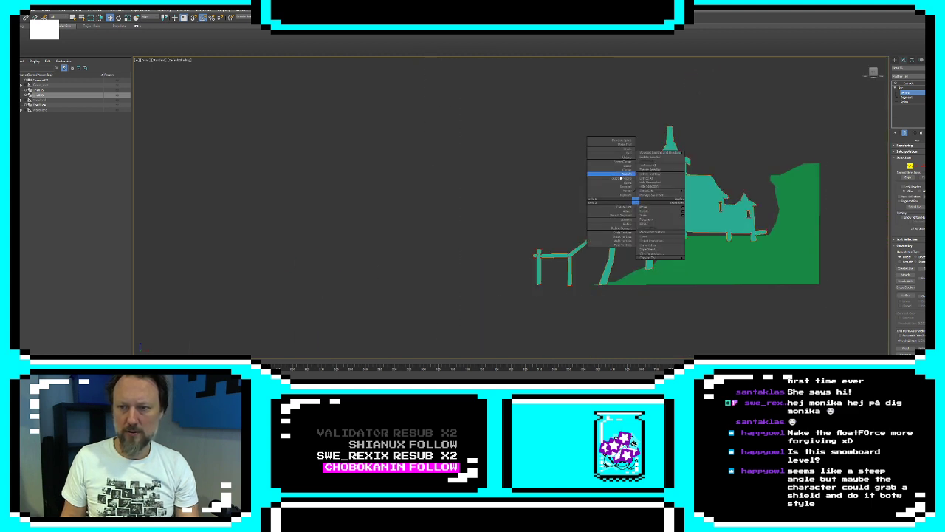
click(625, 170)
scroll(615, 197, up, 6)
middle_drag(578, 222, 596, 146)
click(595, 148)
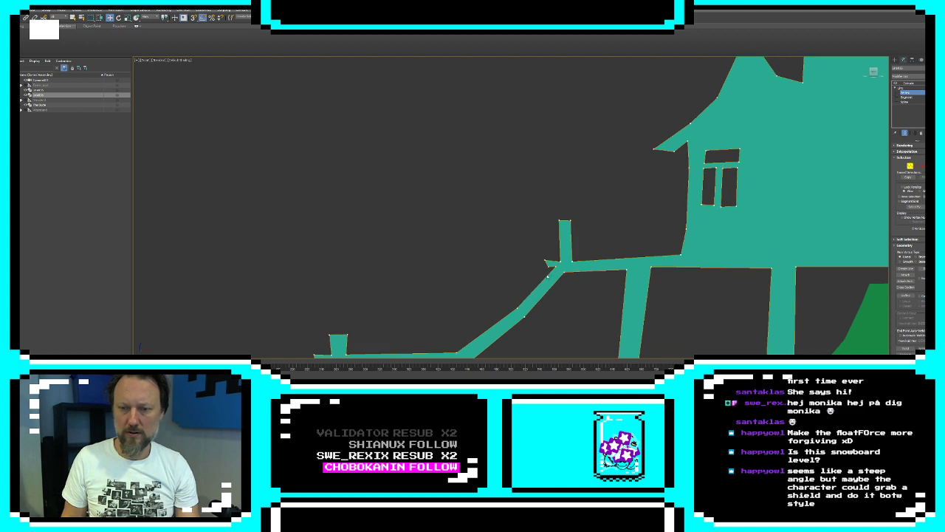
mouse_move(558, 268)
mouse_down()
mouse_move(543, 274)
mouse_move(540, 263)
mouse_up()
click(550, 270)
click(533, 267)
scroll(512, 274, down, 3)
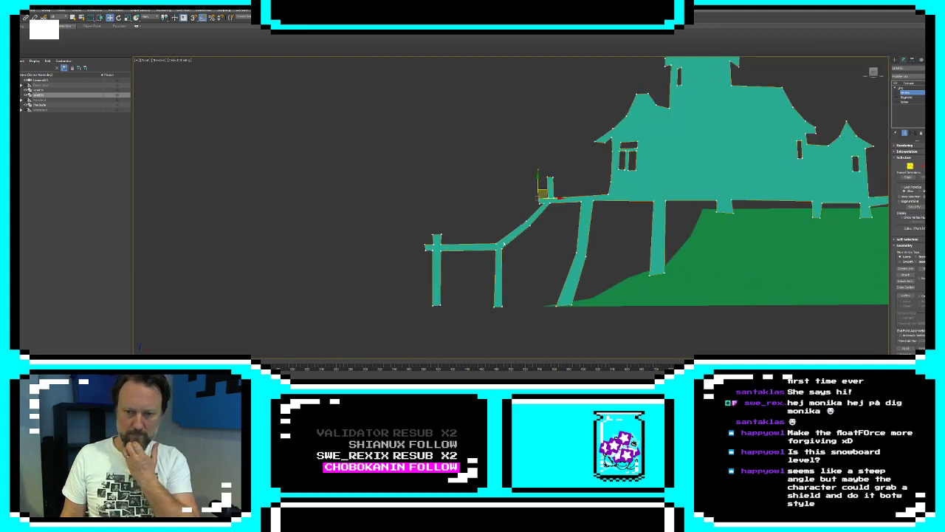
Refine the walkway's top edge at the bend and shape the added vertices into a short post above the inner leg
click(905, 294)
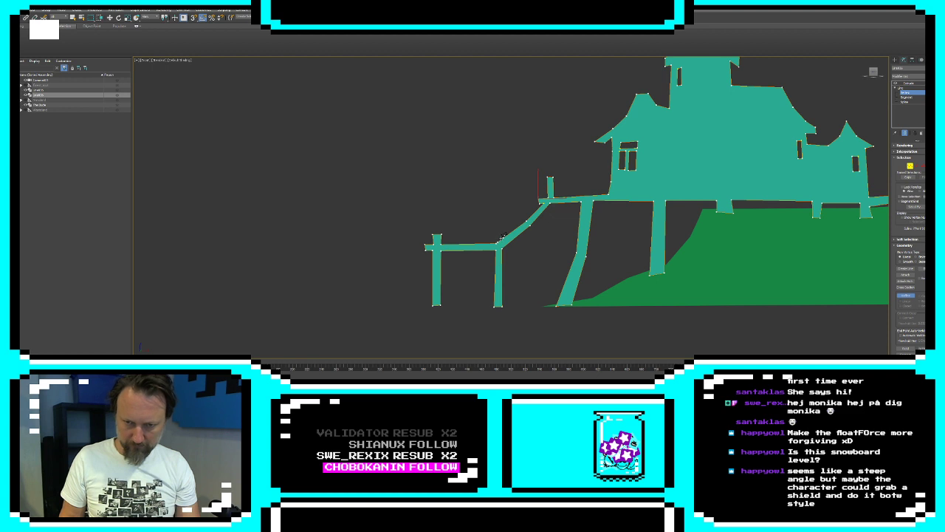
scroll(525, 239, up, 5)
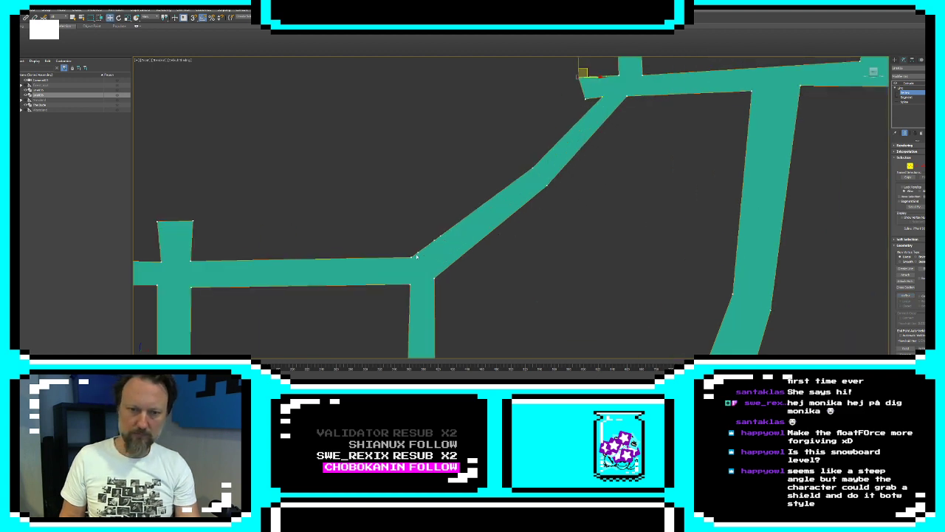
click(418, 252)
drag(422, 244, 449, 242)
click(434, 239)
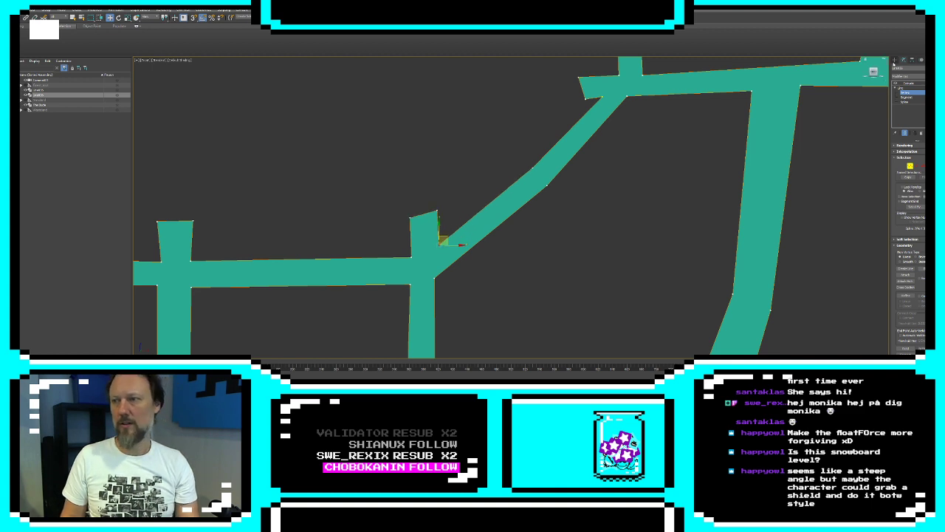
click(618, 253)
scroll(623, 252, down, 5)
middle_drag(622, 251, 582, 249)
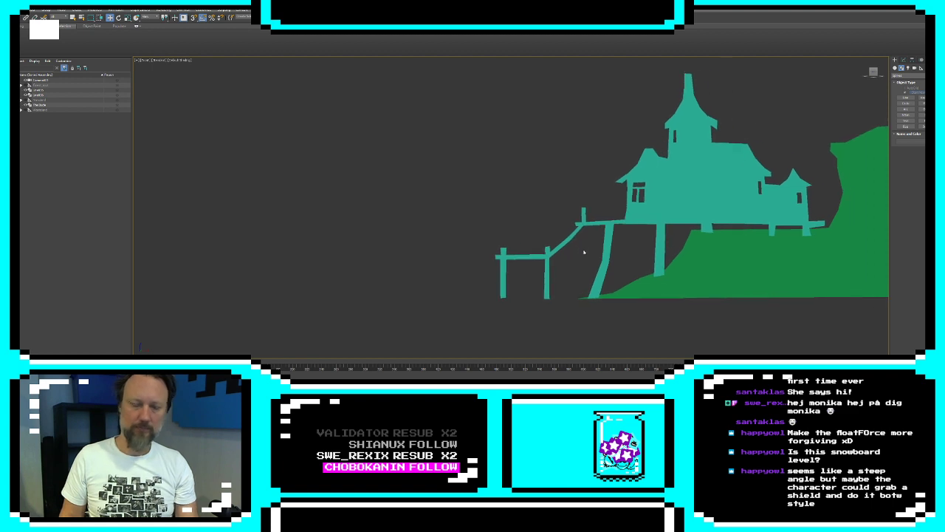
Draw a closed line with a flat base and a low curved top at the foot of the jetty's outer leg
click(641, 182)
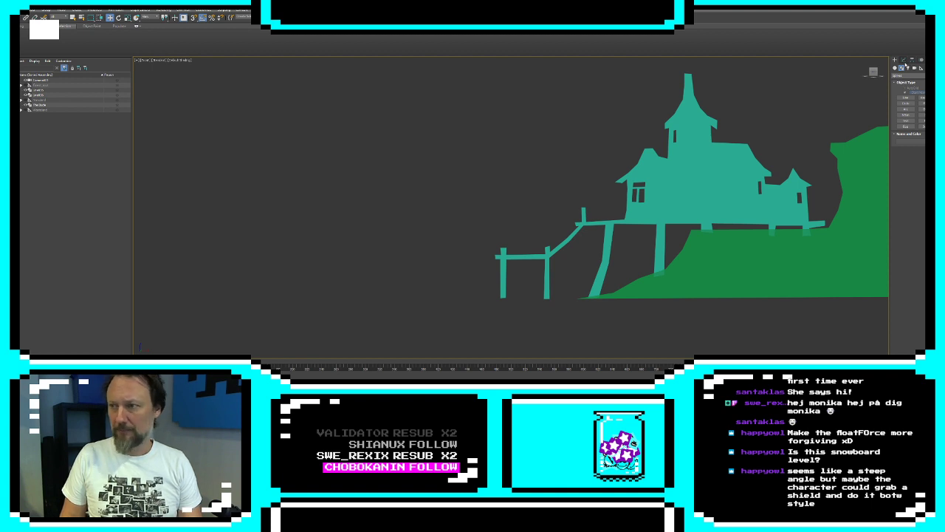
click(906, 97)
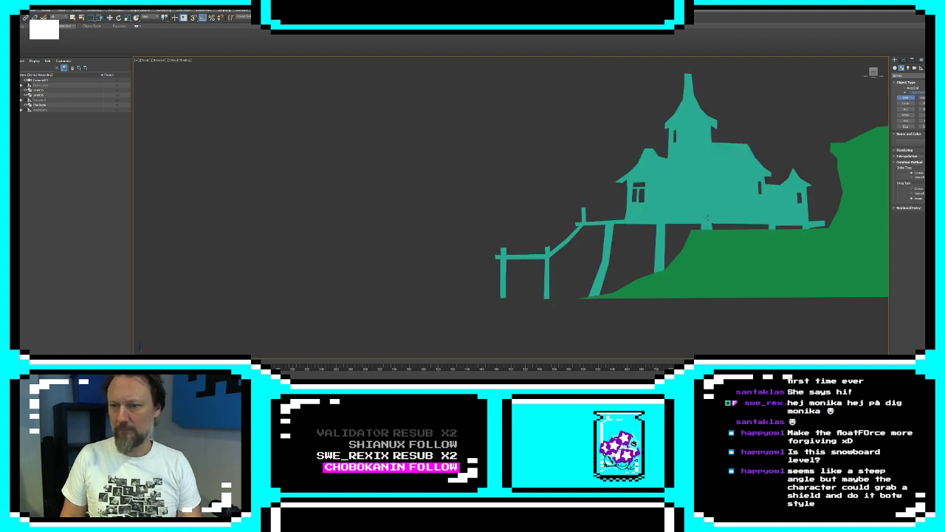
click(516, 297)
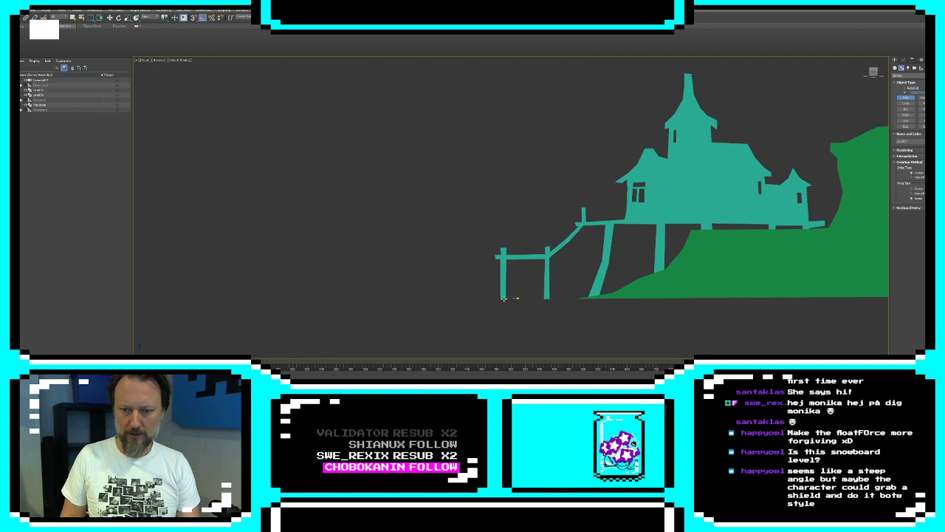
click(453, 297)
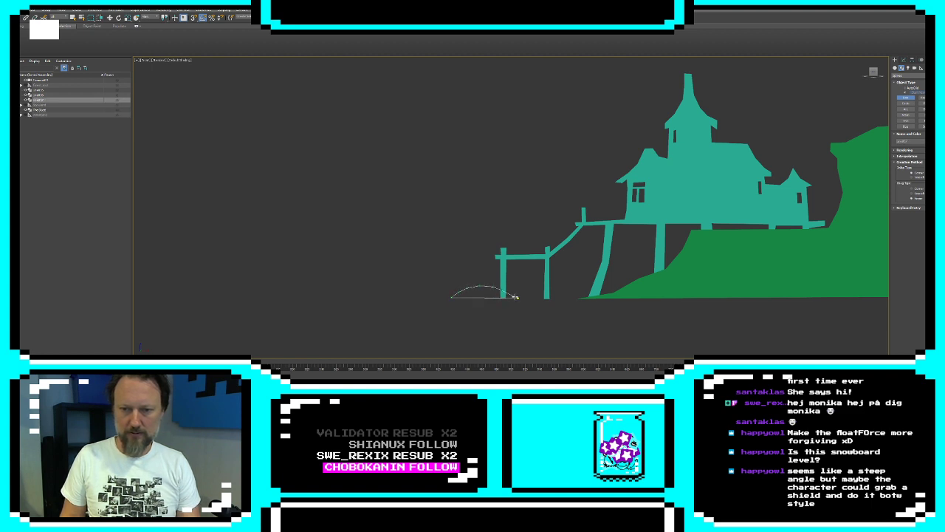
click(518, 298)
click(464, 212)
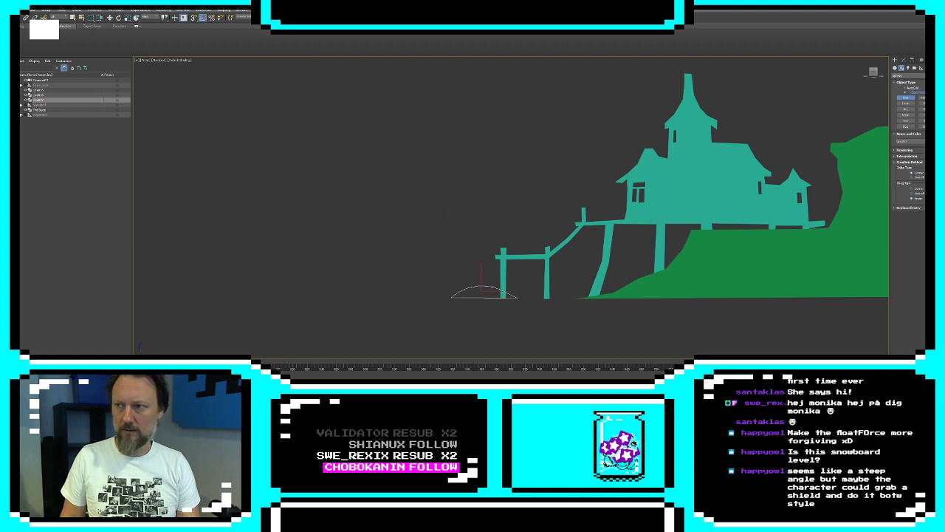
Apply an Extrude modifier to the low mound shape and deselect it
click(903, 60)
click(906, 74)
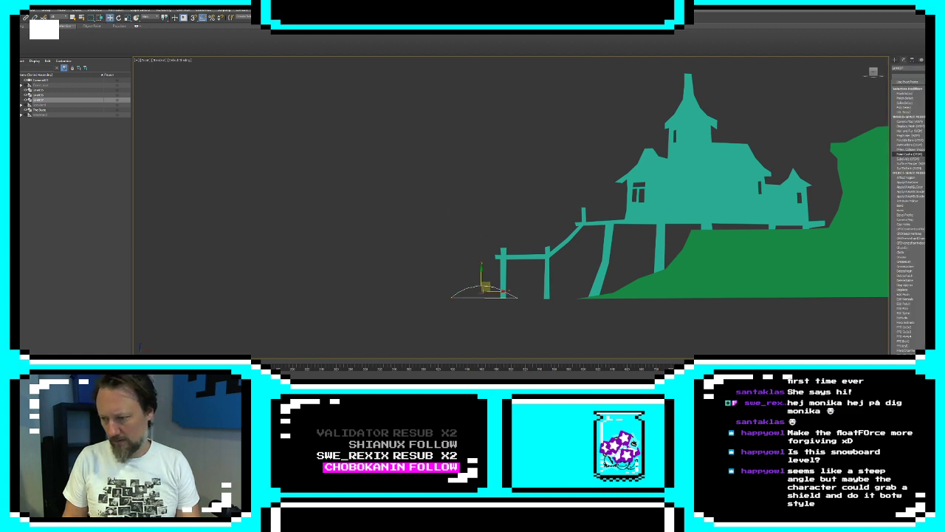
scroll(909, 216, down, 1)
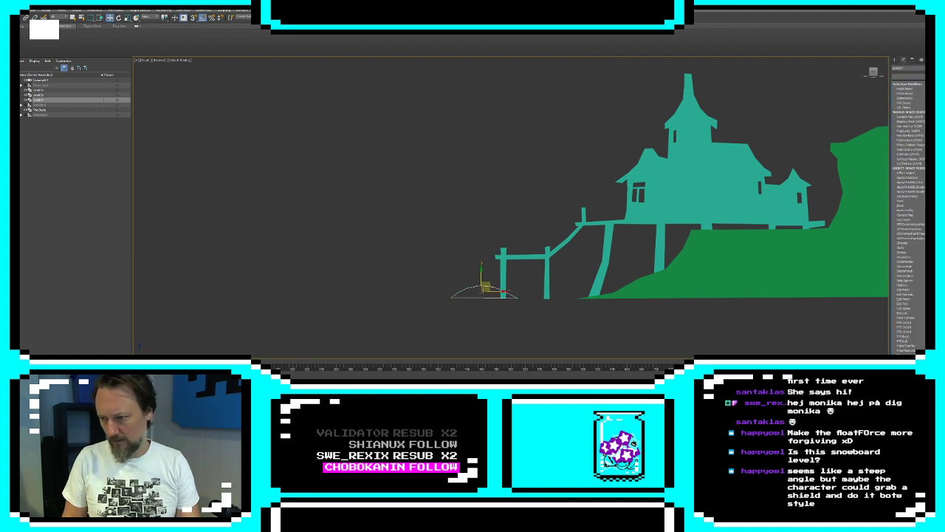
click(909, 312)
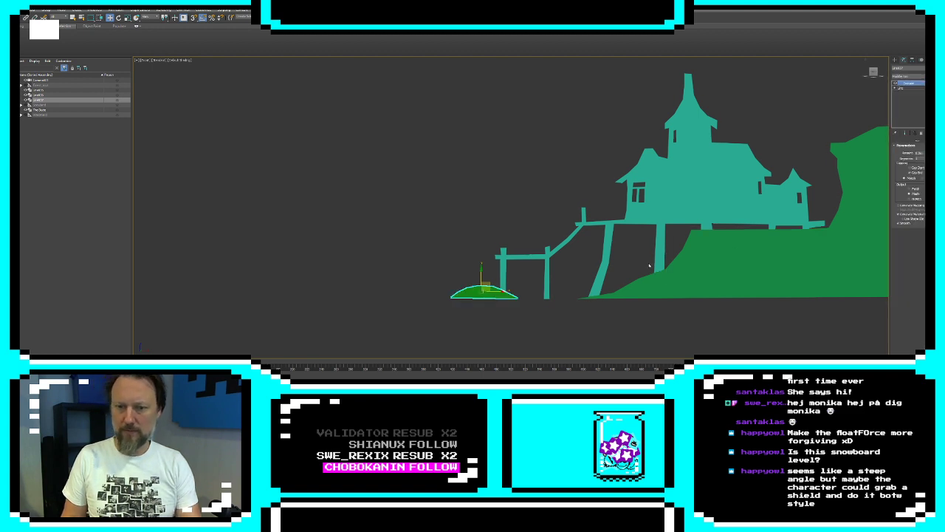
click(517, 322)
Start a new jagged line high above the terrain's right edge and run it leftward to a peak near the tower
middle_drag(517, 323, 590, 305)
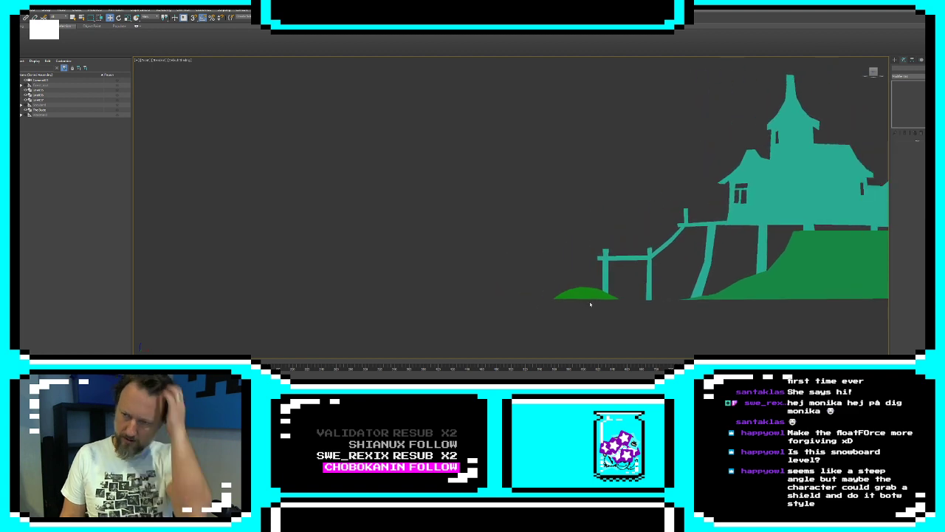
middle_drag(834, 188, 695, 196)
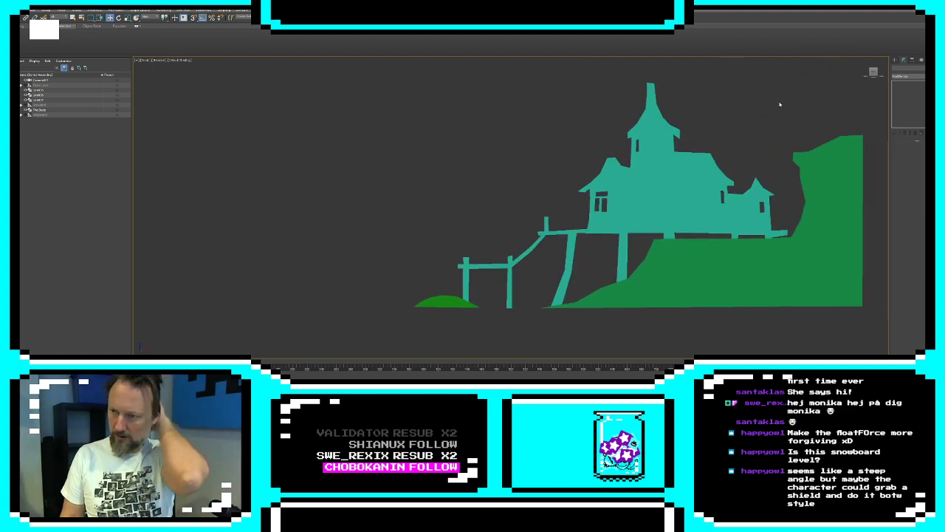
click(895, 60)
click(905, 97)
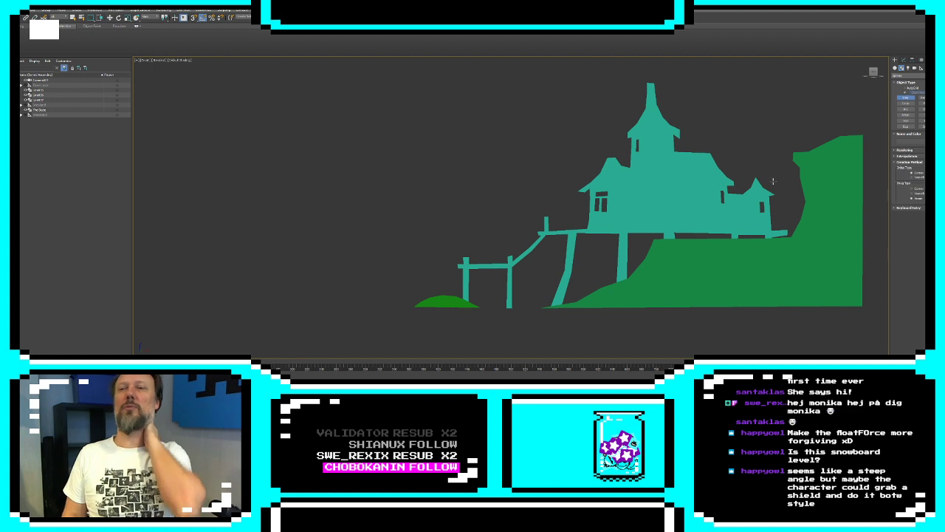
scroll(749, 147, down, 2)
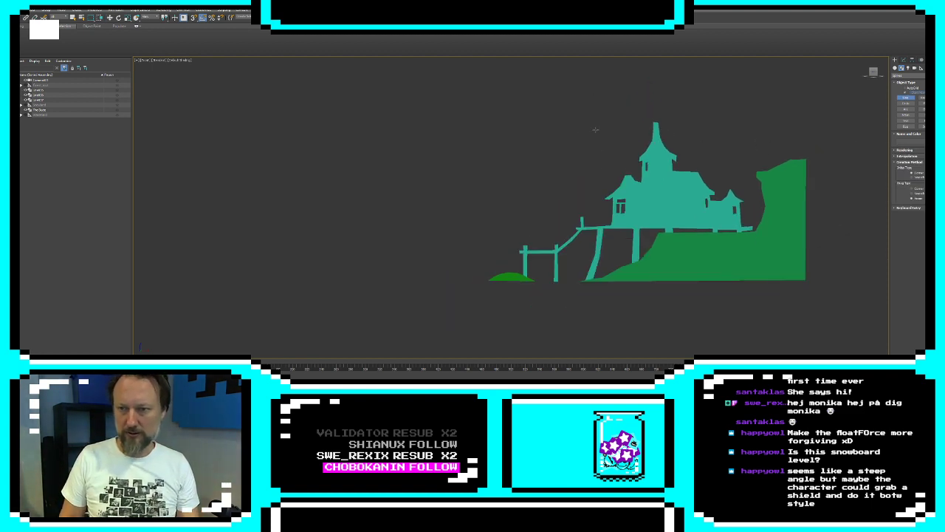
click(805, 89)
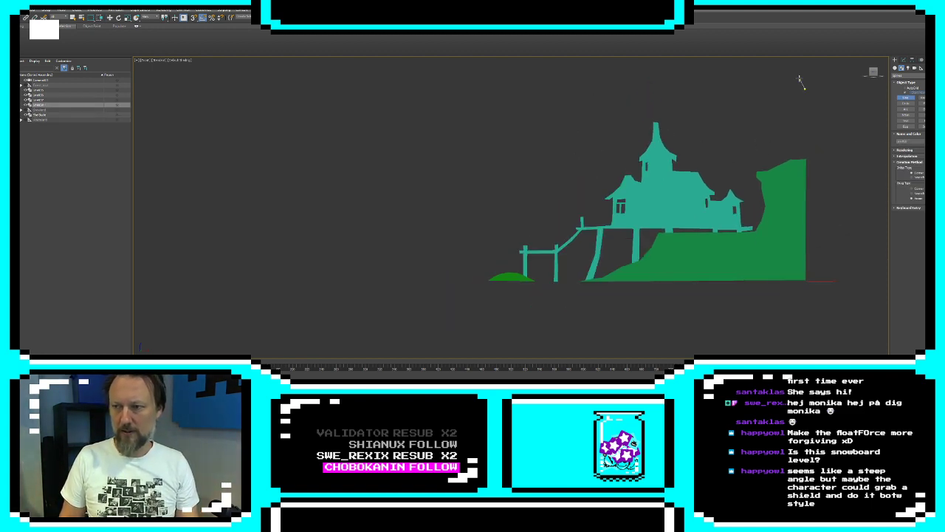
click(794, 77)
click(784, 81)
click(776, 72)
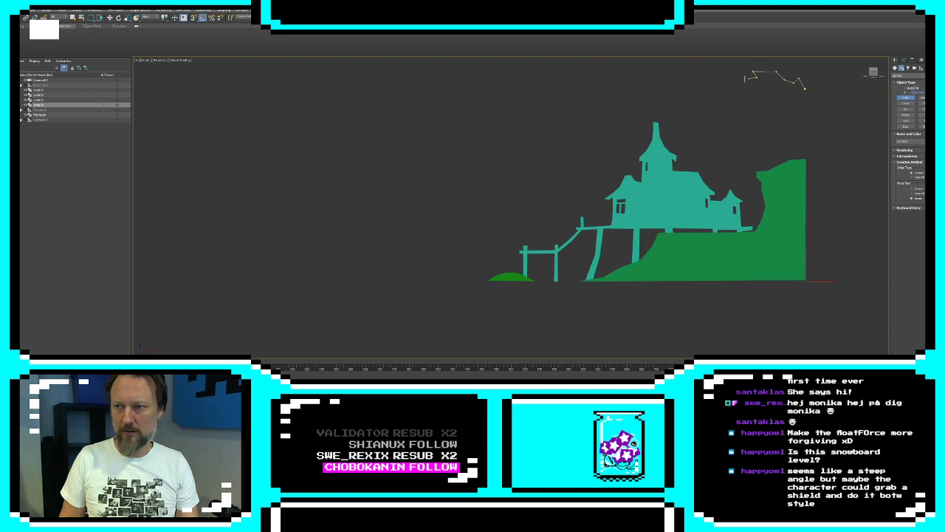
click(745, 78)
click(734, 71)
click(714, 71)
click(710, 82)
click(691, 70)
click(683, 64)
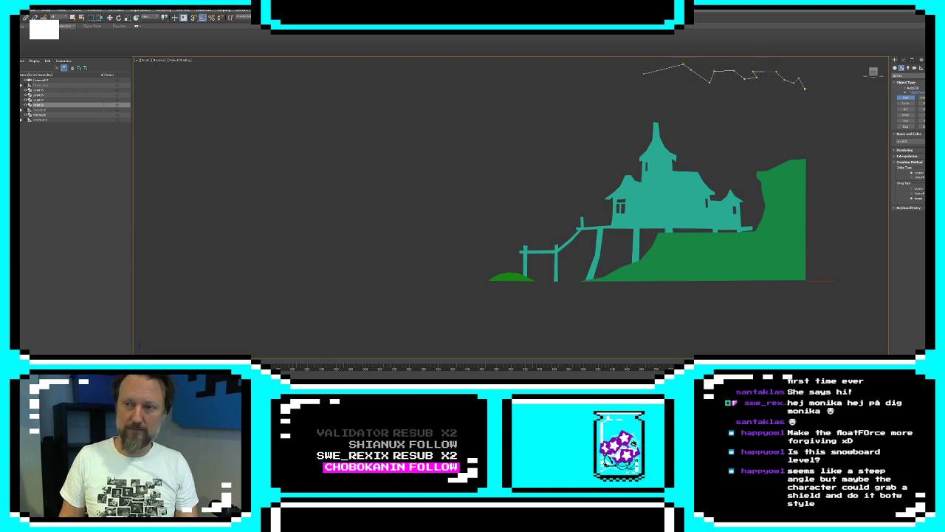
Continue the jagged line from the peak above the tower, stepping down and outward on the jetty side to about the upper roof's height
click(661, 69)
click(649, 78)
click(613, 83)
click(613, 100)
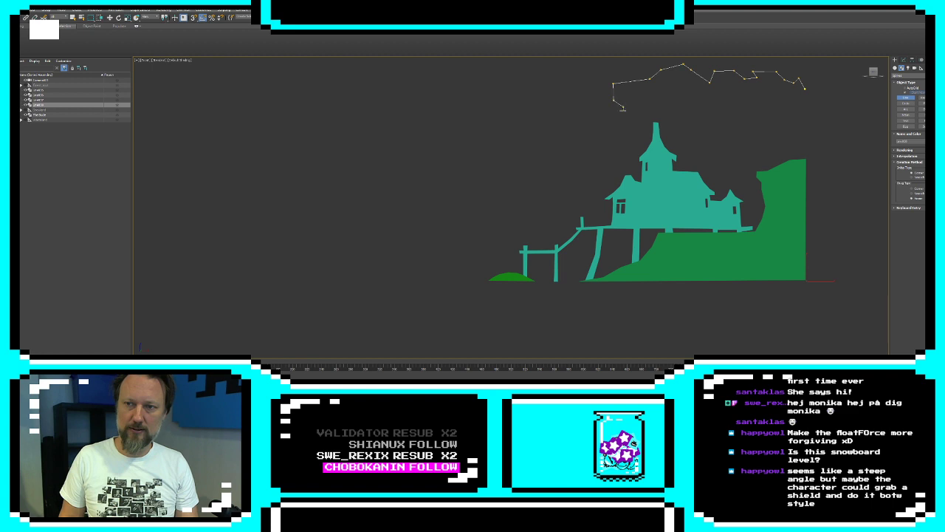
click(623, 109)
click(602, 118)
click(588, 127)
click(589, 141)
click(598, 151)
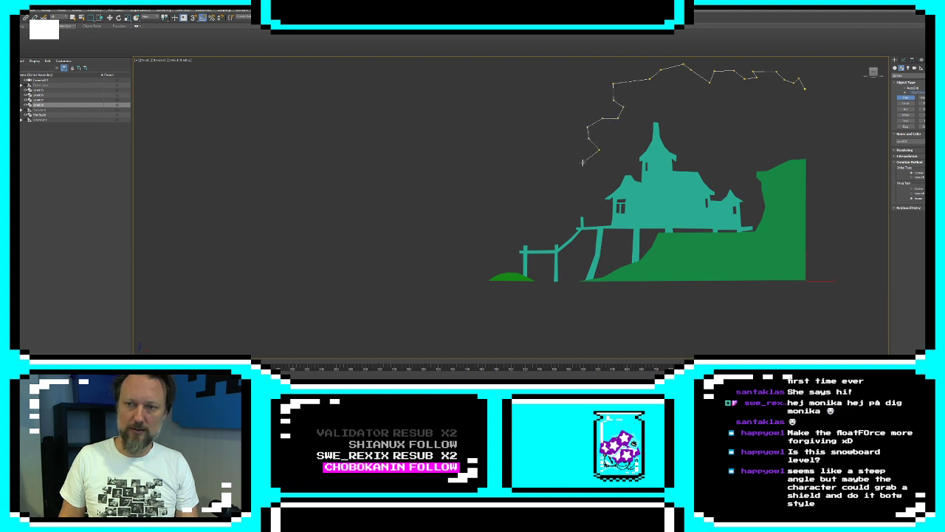
Extend the jagged outline down past the bent walkway to ground level beside the jetty's inner leg
click(583, 163)
click(567, 160)
click(553, 178)
click(565, 190)
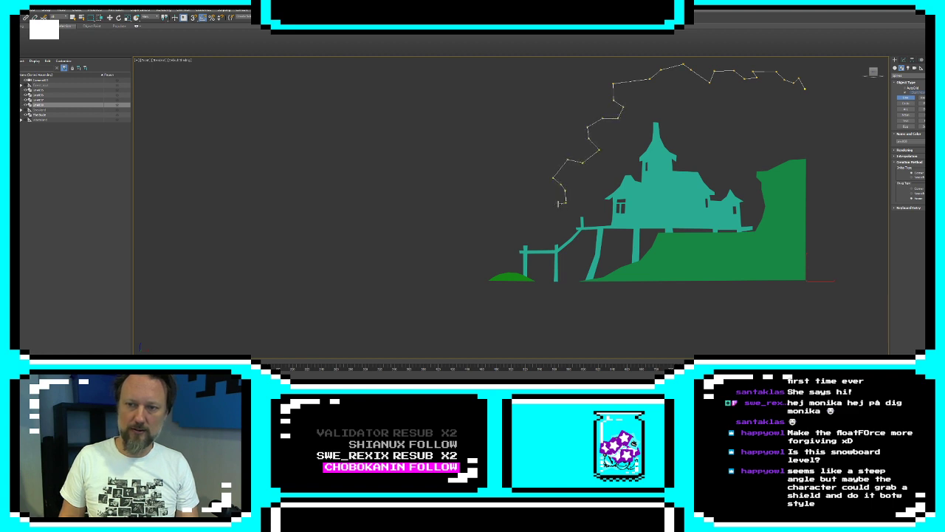
click(553, 217)
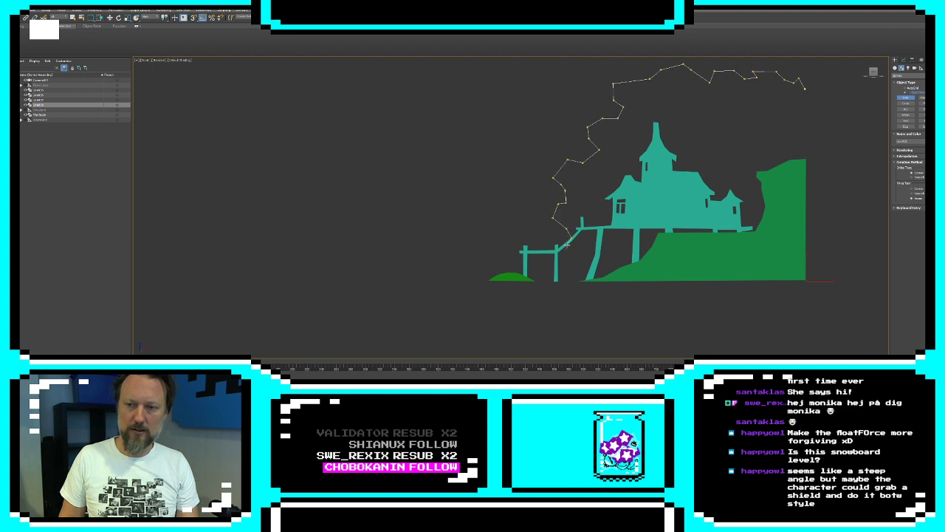
click(566, 255)
click(587, 266)
click(581, 272)
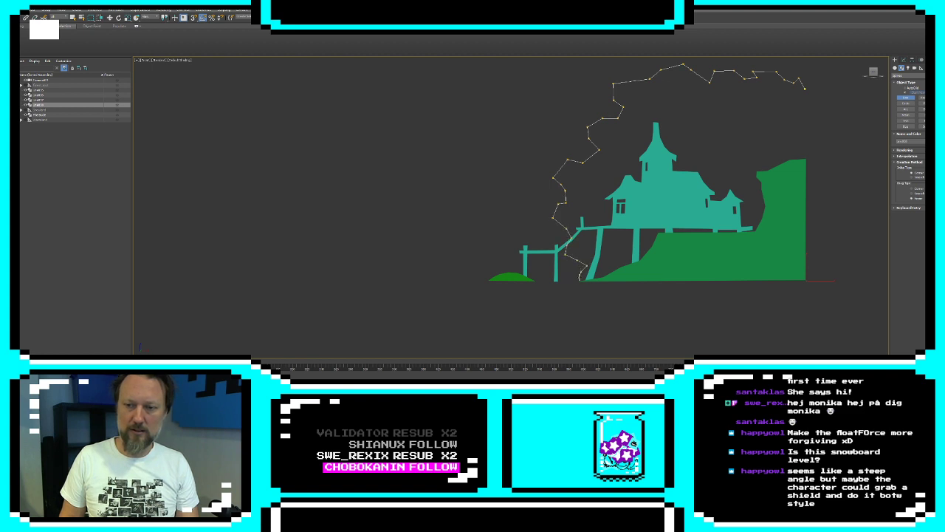
click(579, 278)
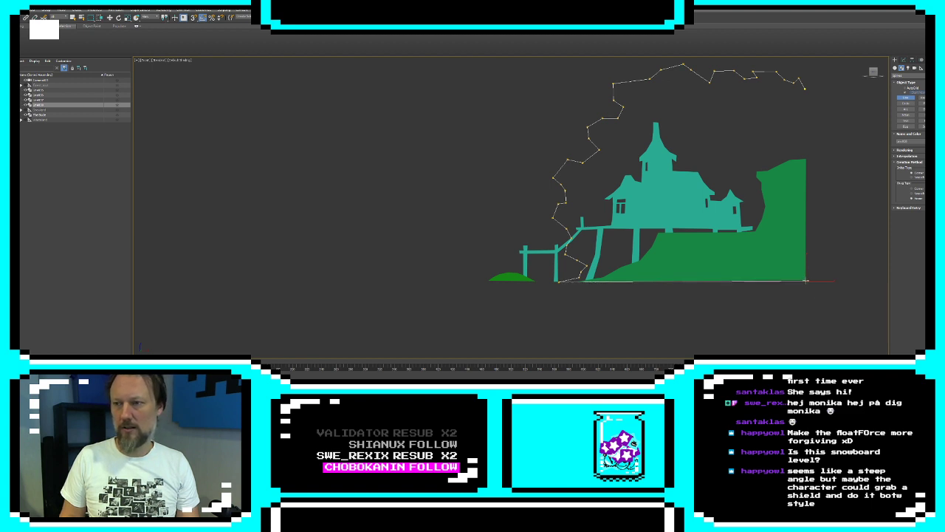
Run the outline's base along the ground beyond the terrain's cliff edge, then climb in jagged segments to about the cliff top's height
middle_drag(871, 281, 751, 277)
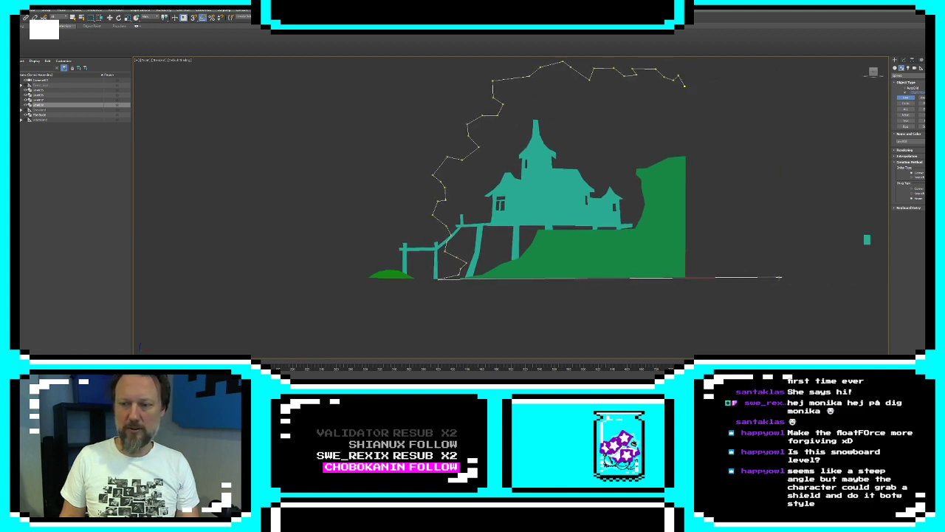
click(779, 278)
click(748, 272)
click(743, 266)
click(738, 254)
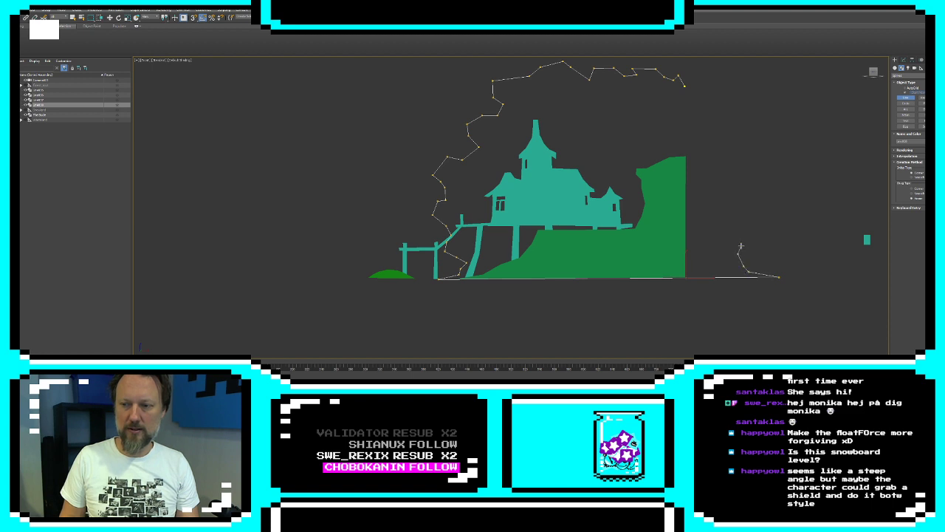
click(746, 236)
click(760, 235)
click(766, 226)
click(755, 211)
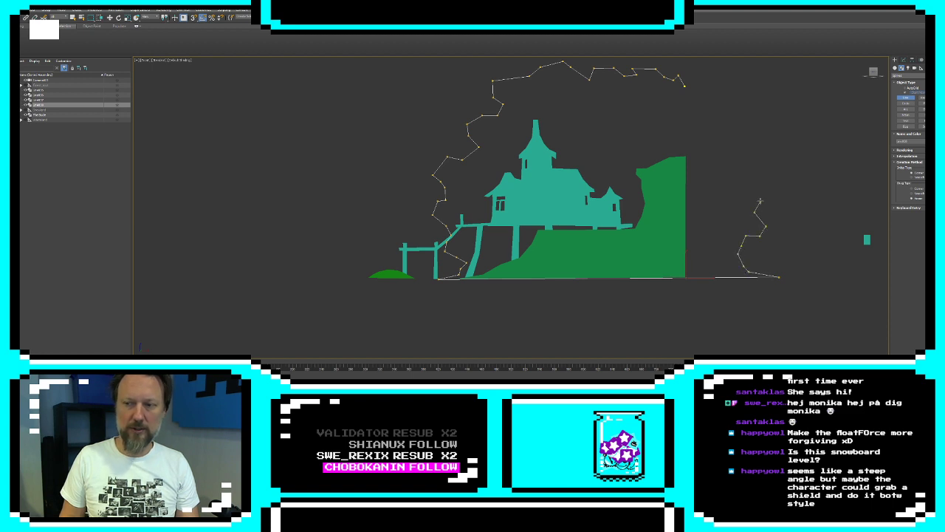
click(770, 198)
click(768, 178)
click(750, 178)
click(735, 164)
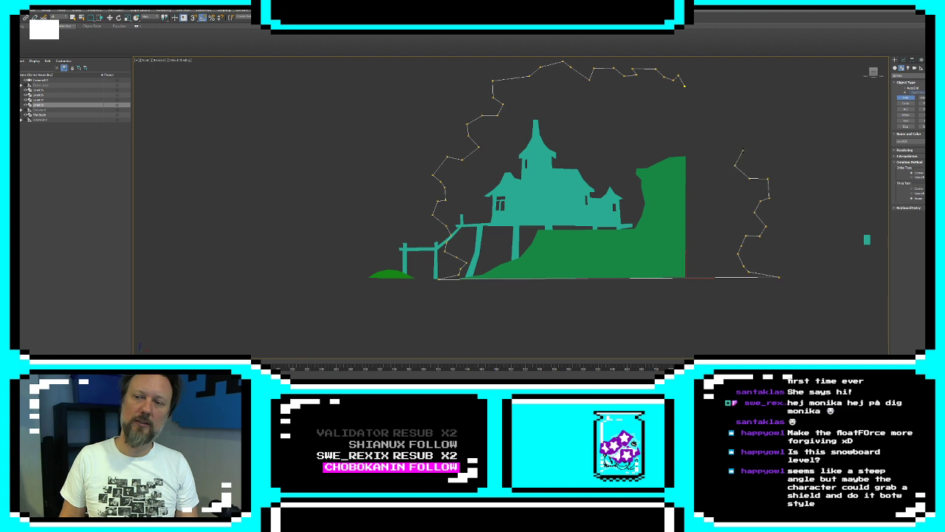
Carry the jagged edge up and inward above the cliff to the starting vertex and close the spline
click(743, 151)
click(756, 138)
click(751, 114)
click(731, 114)
click(720, 124)
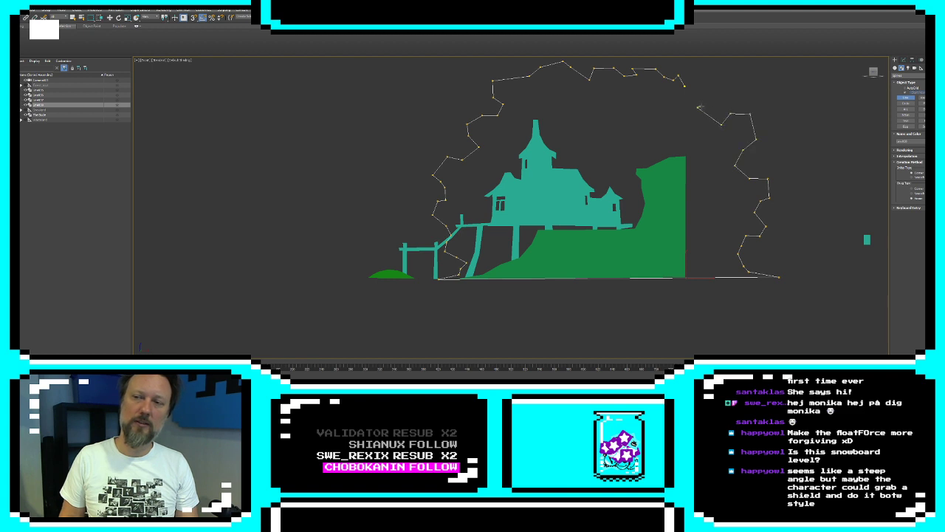
click(698, 107)
click(722, 94)
click(705, 80)
click(686, 86)
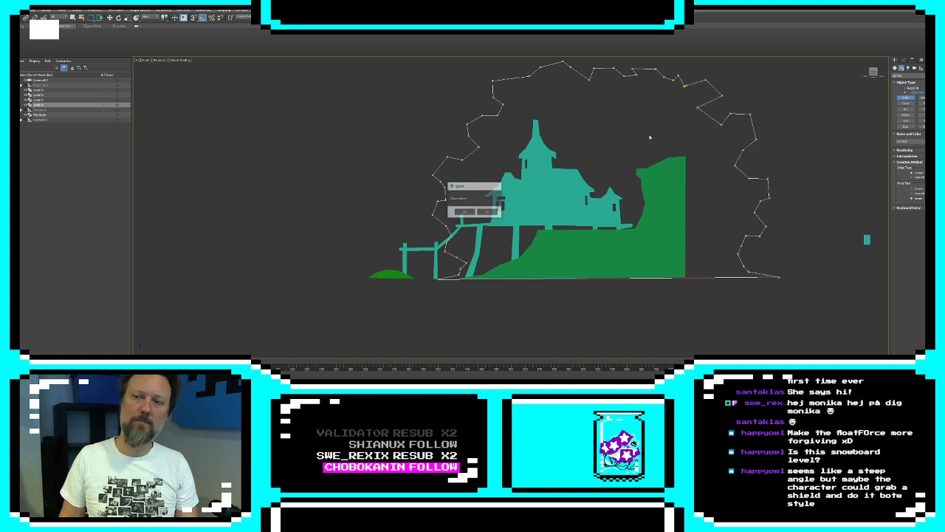
click(466, 212)
Apply an Extrude modifier to the closed jagged outline
click(903, 60)
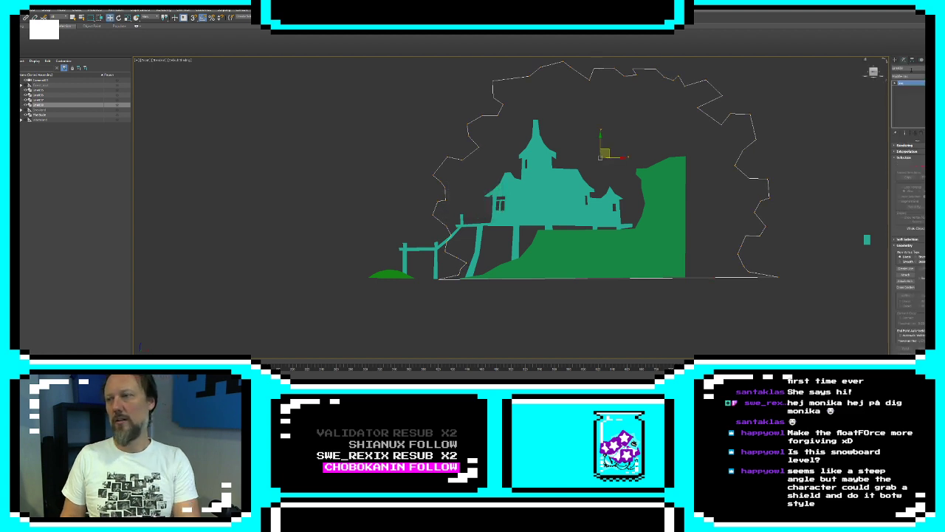
click(908, 76)
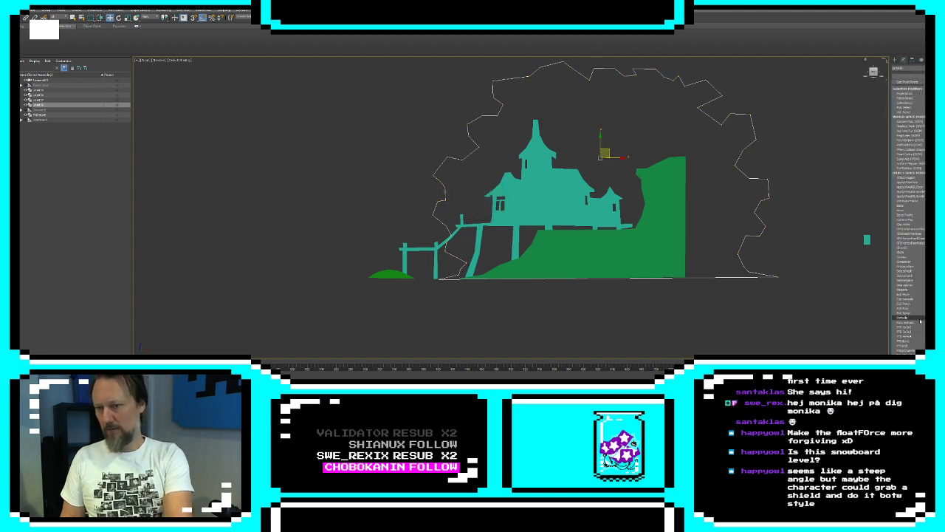
click(920, 320)
Set the extruded jagged shape's object color to a light green
click(932, 68)
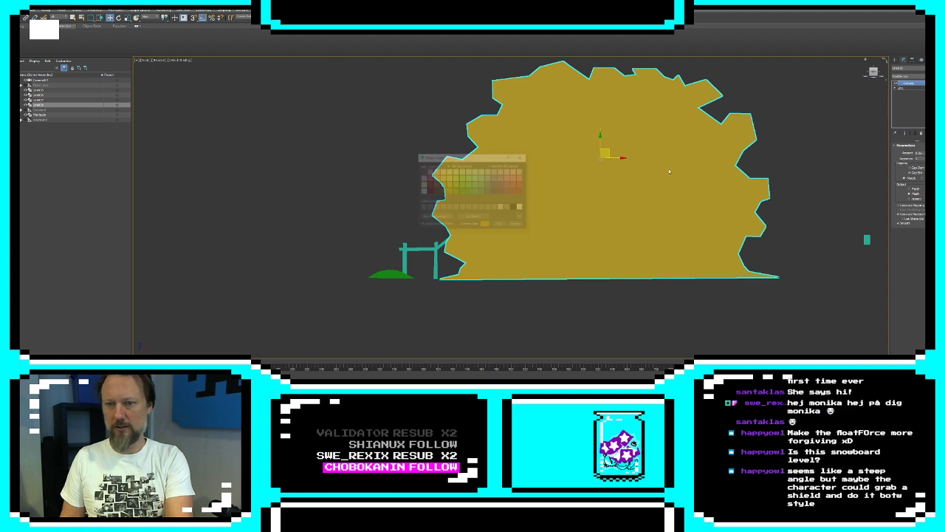
click(477, 185)
click(475, 182)
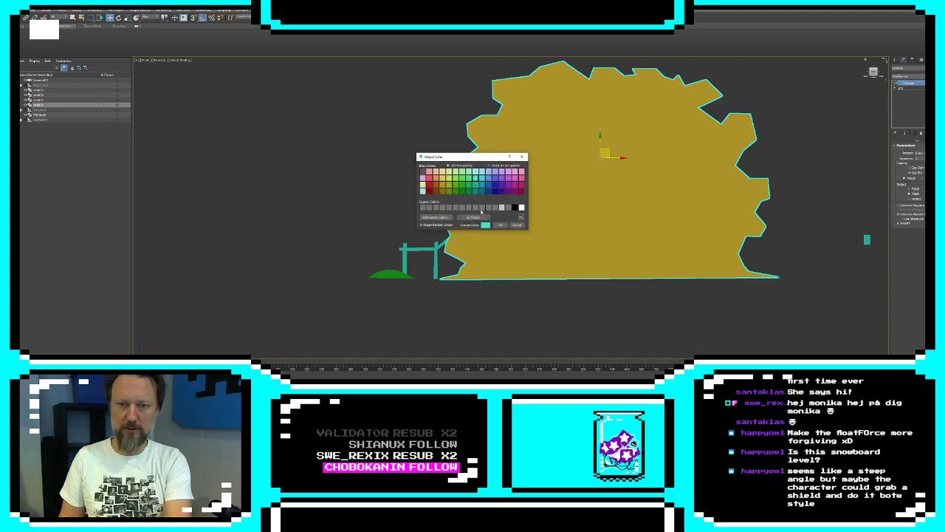
click(474, 184)
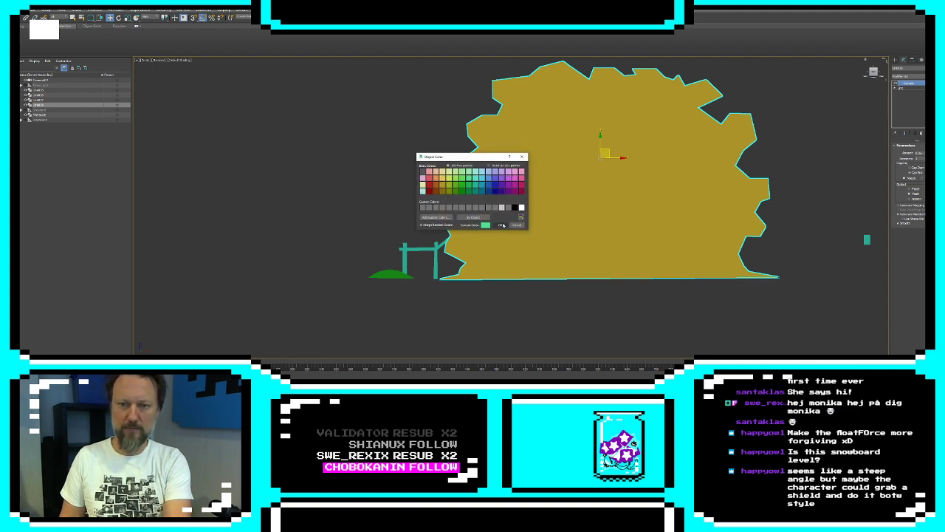
click(500, 225)
Add an XForm modifier to the jagged shape and move its gizmo back so the shape sits behind the building and terrain
click(908, 76)
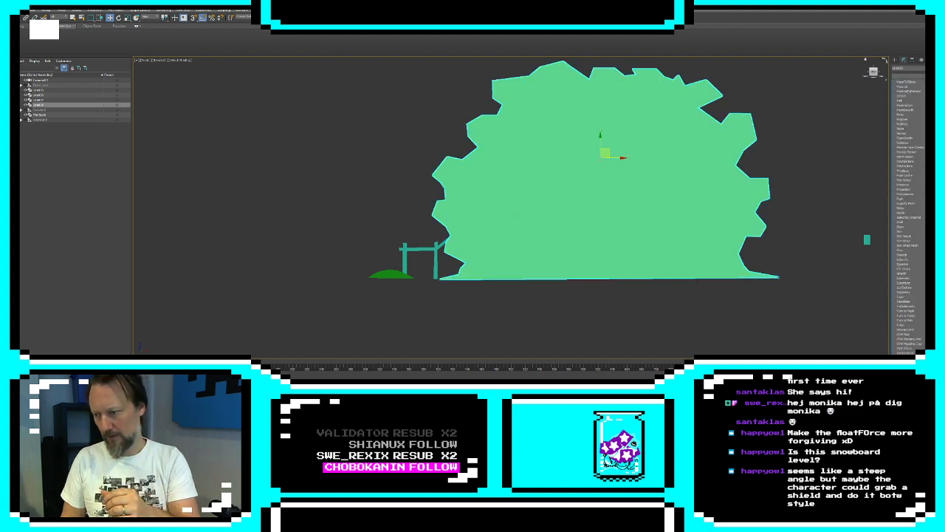
click(919, 135)
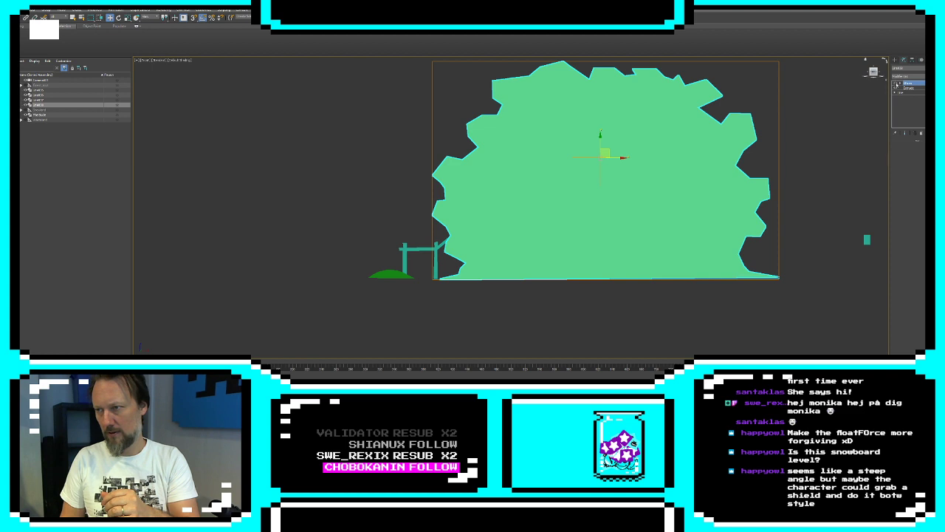
click(900, 83)
click(910, 88)
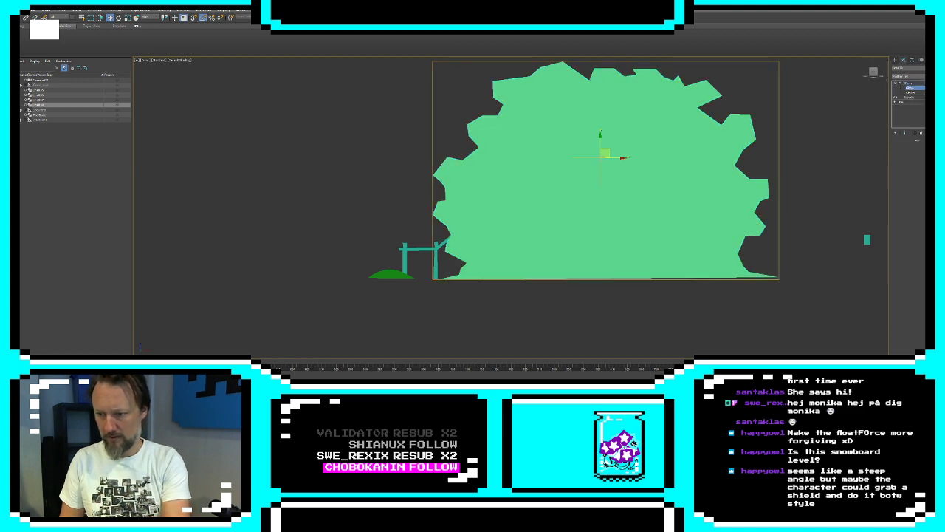
key(Return)
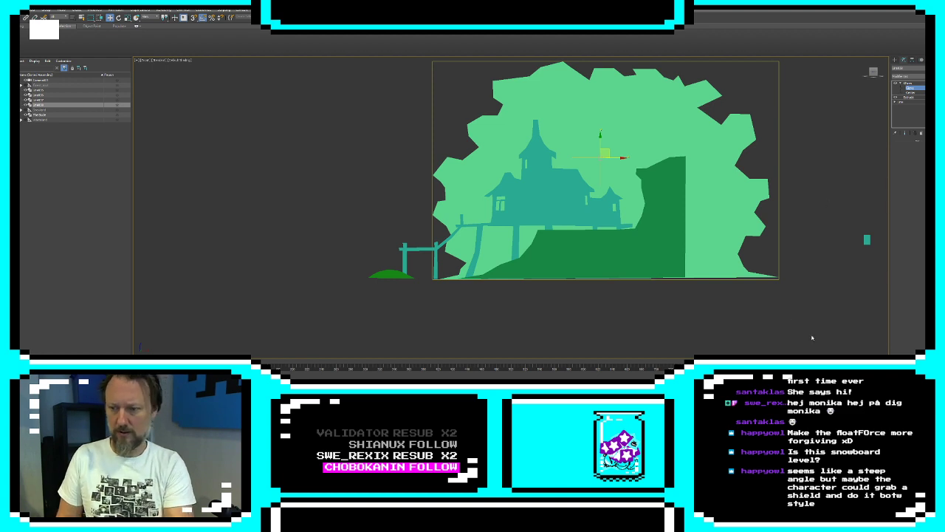
Recolor the stilted building and jetty with a medium green and deselect them
click(895, 59)
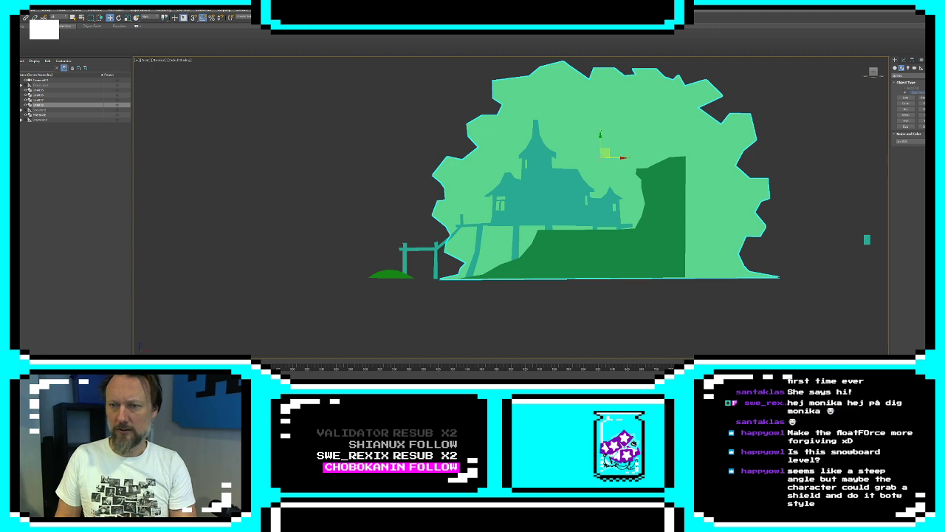
click(618, 201)
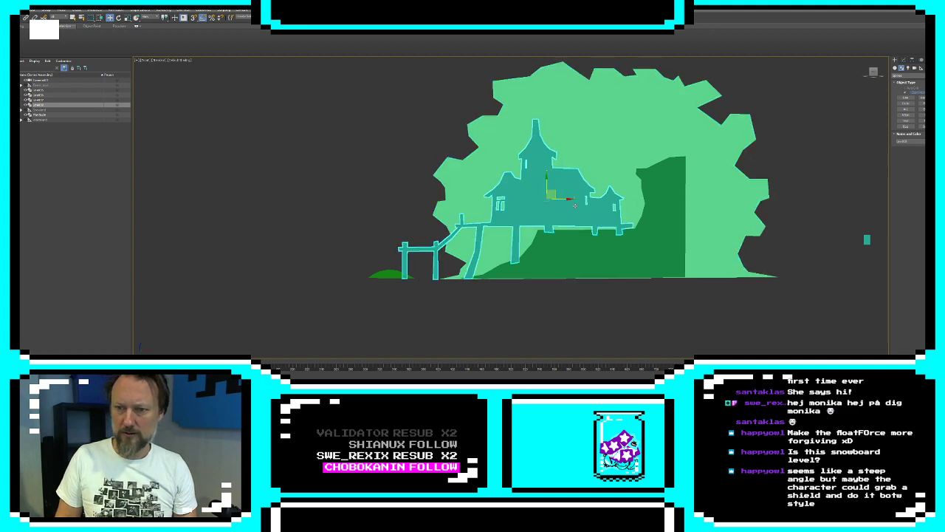
click(920, 141)
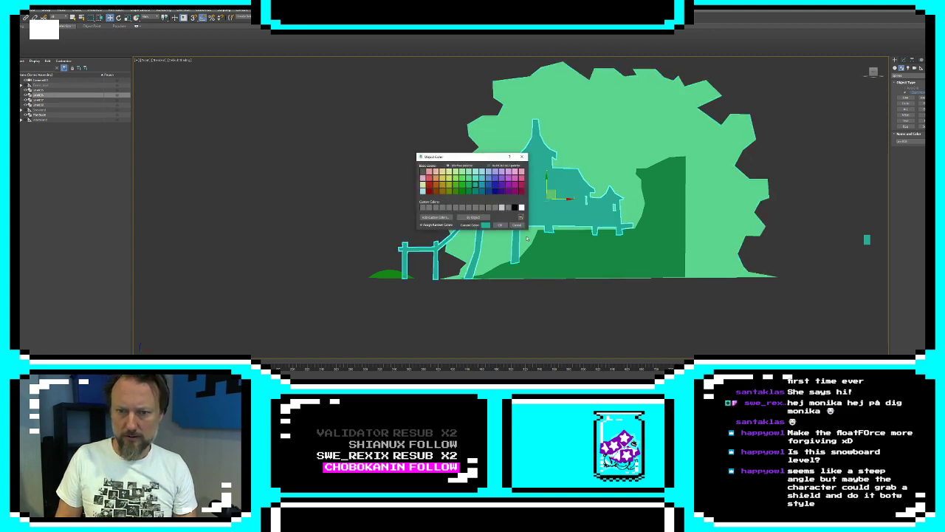
click(473, 186)
click(500, 224)
click(556, 326)
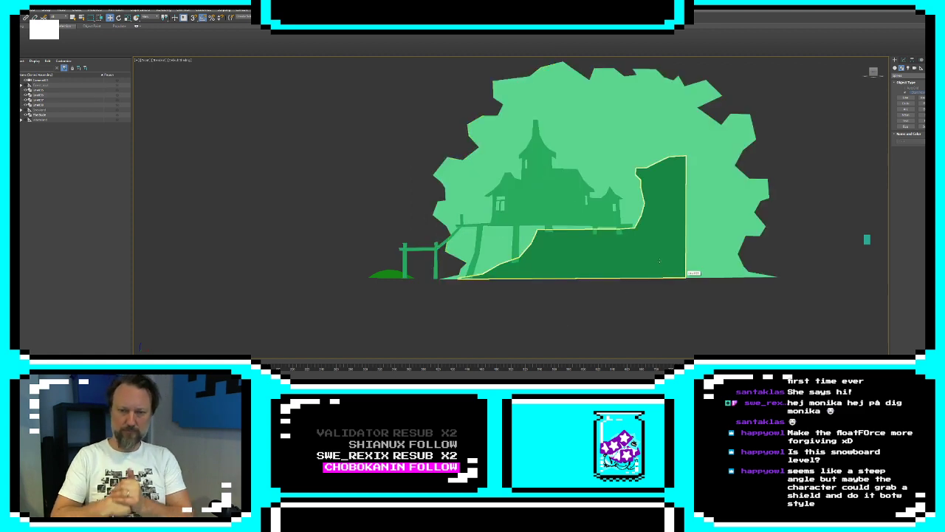
Recolor the low mound with the same medium green as the building
click(385, 273)
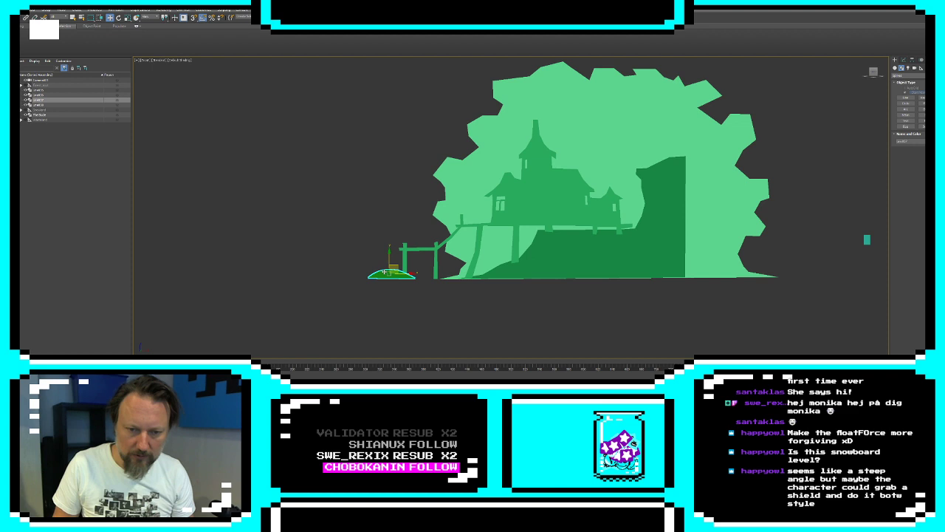
click(937, 141)
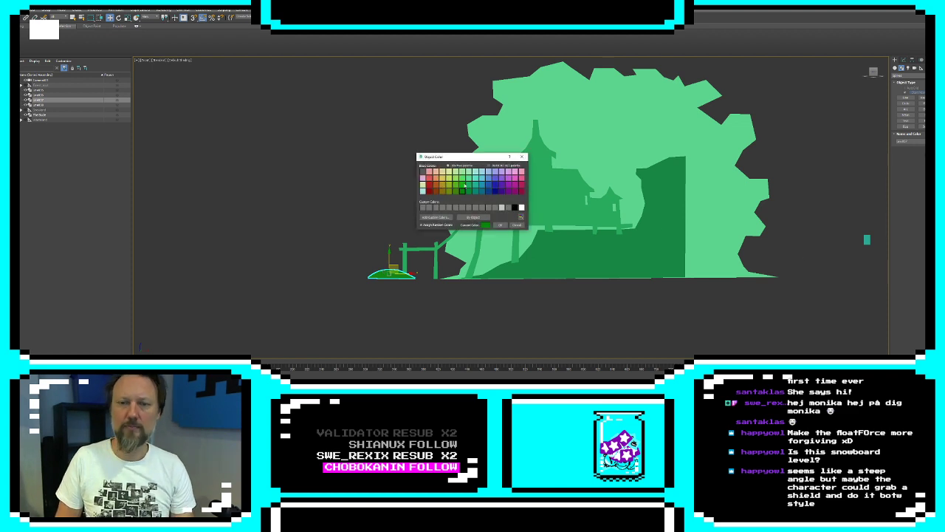
click(471, 186)
click(500, 225)
click(490, 311)
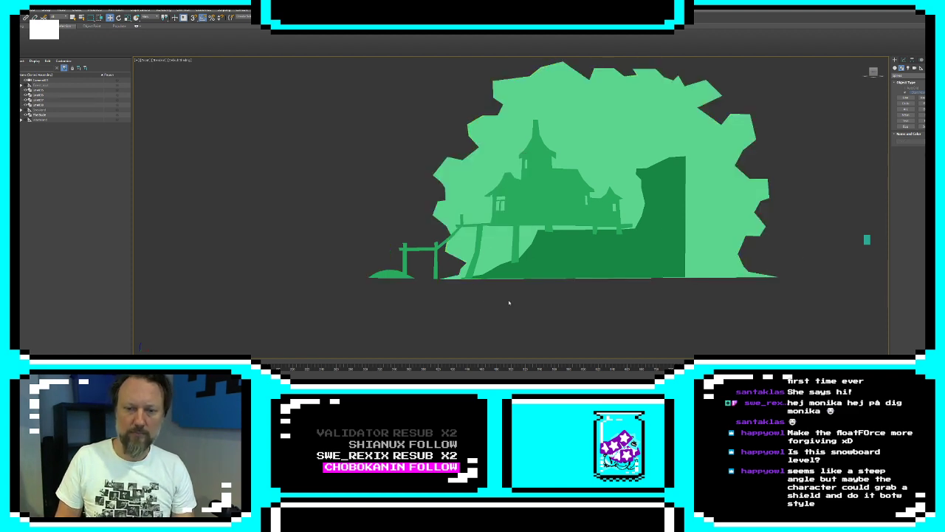
Recolor the low mound with the terrain's dark green and deselect it
click(394, 274)
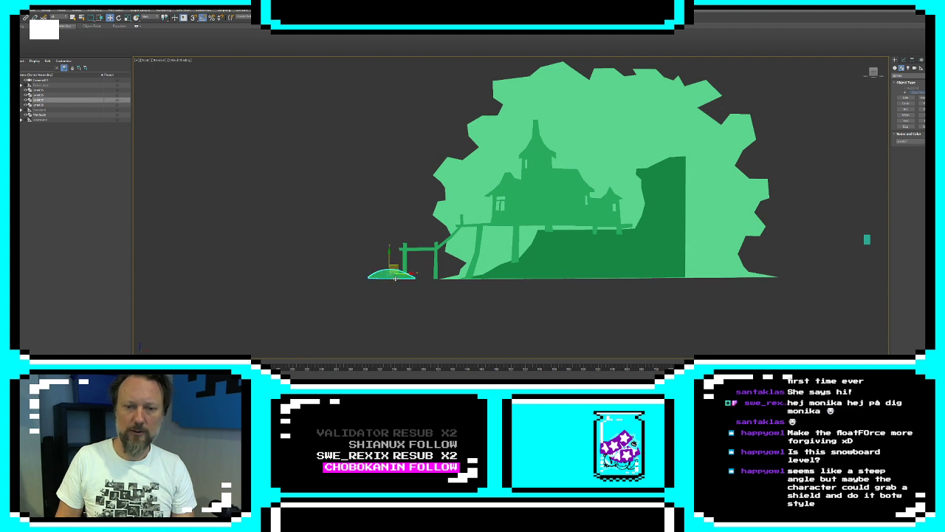
click(937, 141)
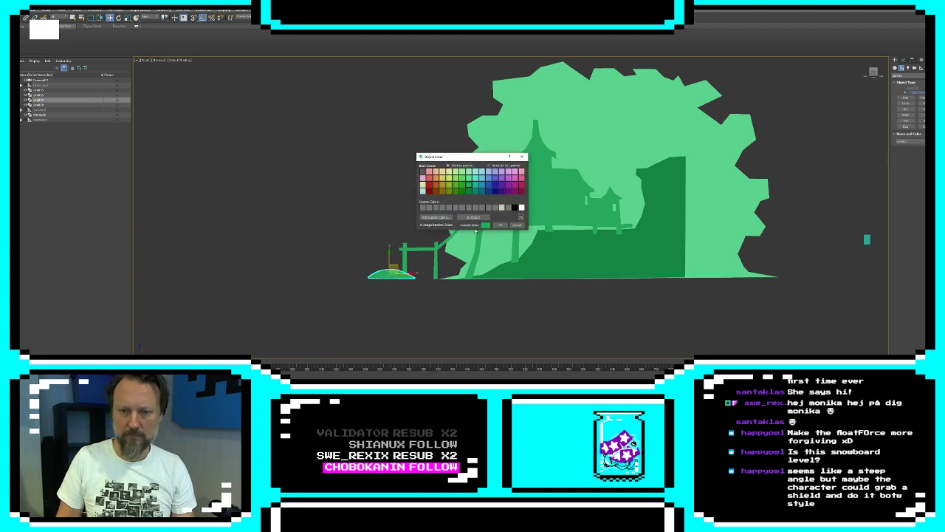
click(472, 192)
click(500, 225)
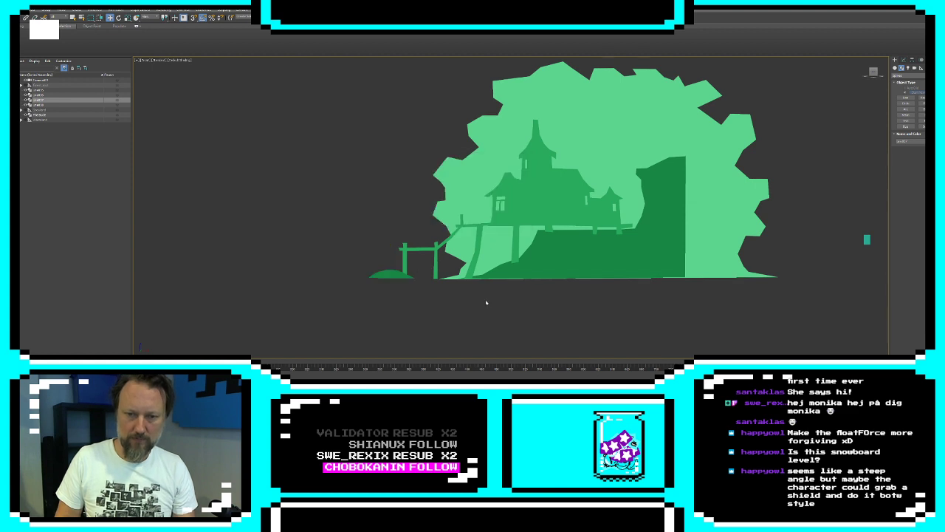
click(494, 302)
Create a closed, narrow leaf-shaped line inside the jagged backdrop's spline, beside the building's leaning front stilt
click(666, 131)
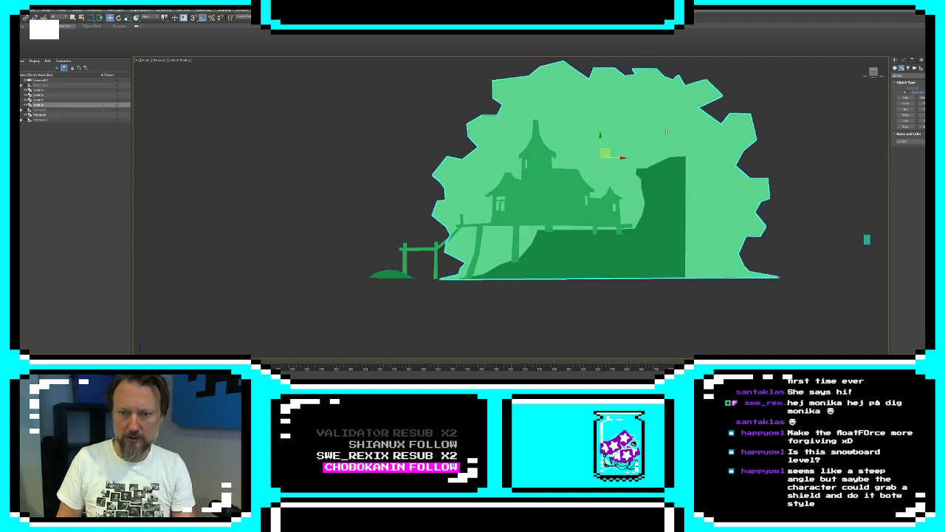
click(903, 59)
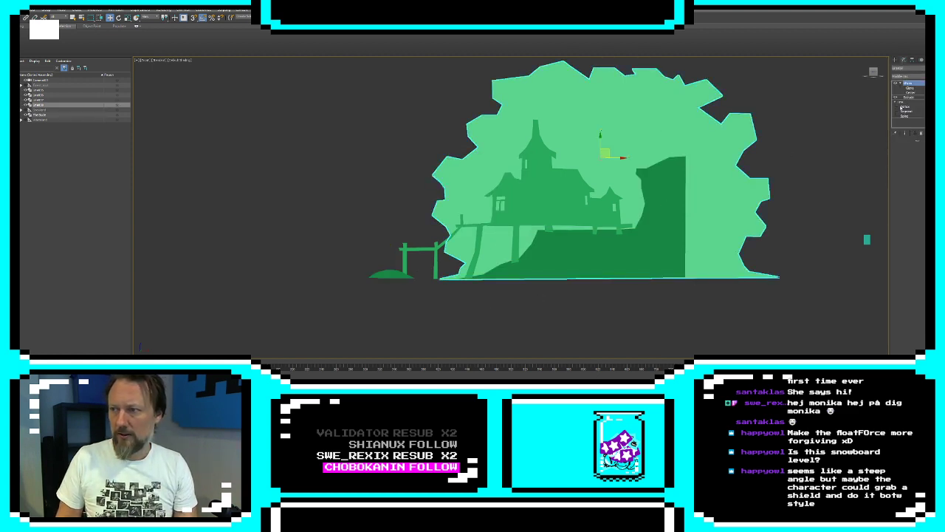
click(905, 107)
scroll(523, 225, up, 4)
middle_drag(524, 226, 535, 218)
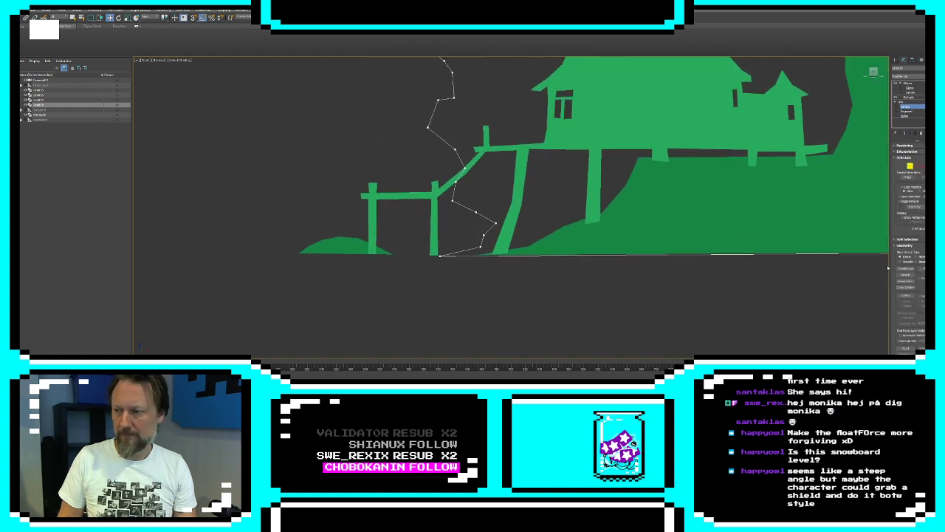
click(905, 269)
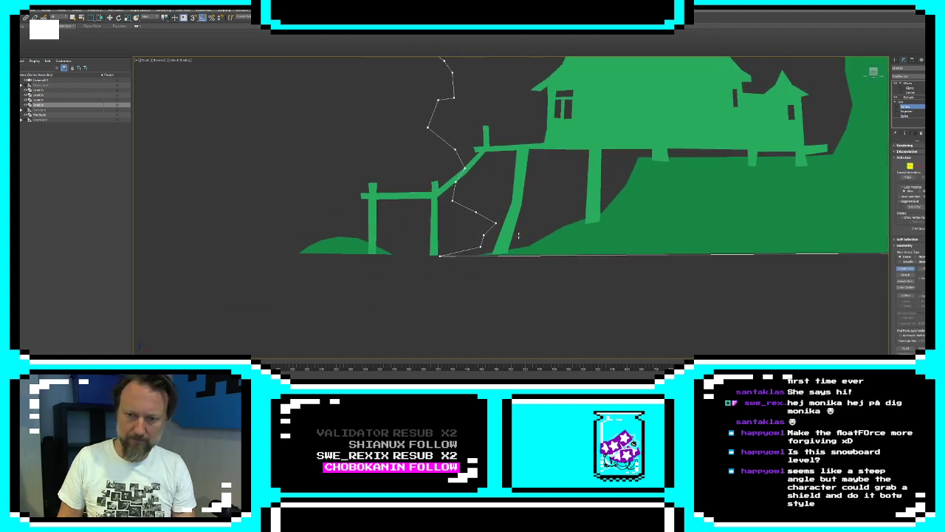
click(520, 236)
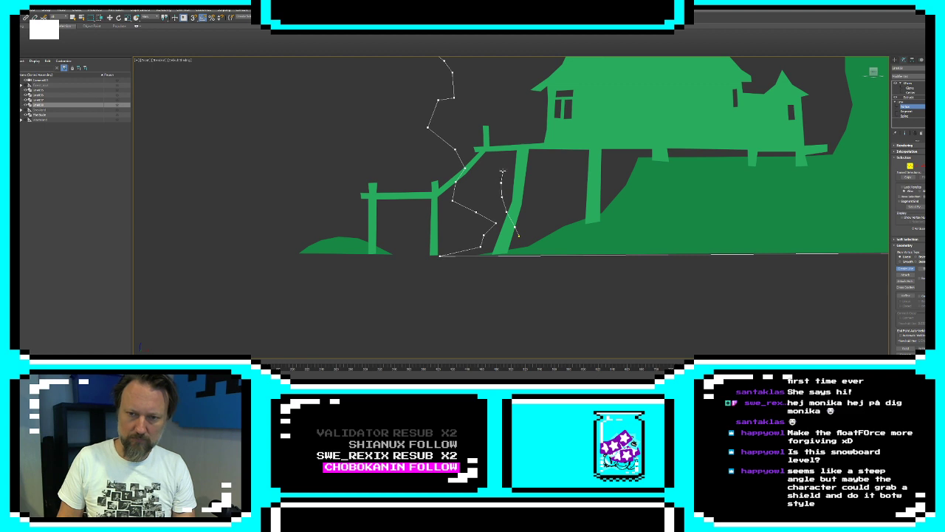
click(502, 170)
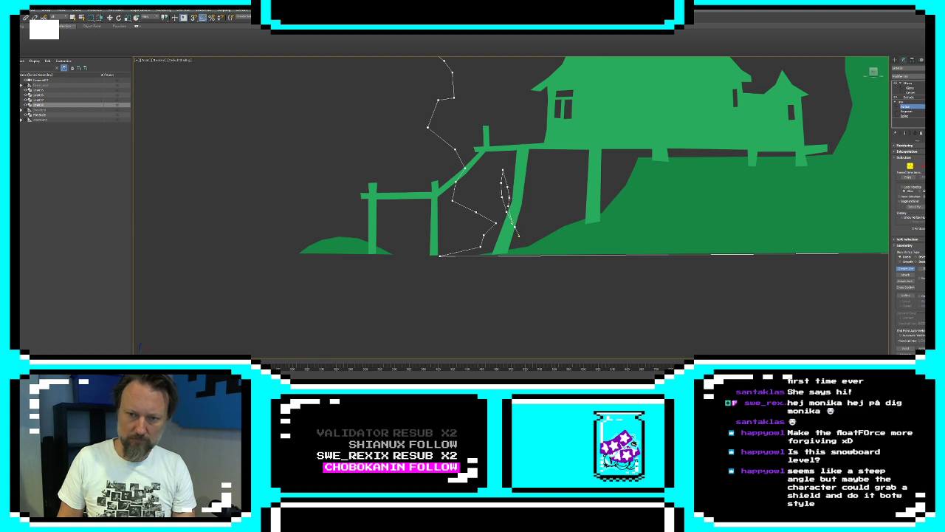
click(518, 235)
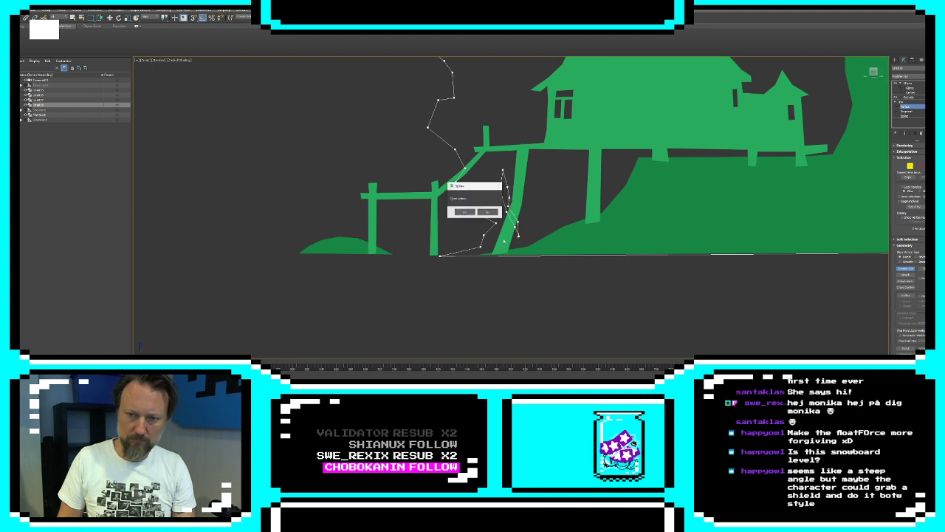
click(465, 212)
Add a second, smaller closed sliver to the backdrop spline, between the first sliver and the jagged edge
click(480, 191)
click(477, 181)
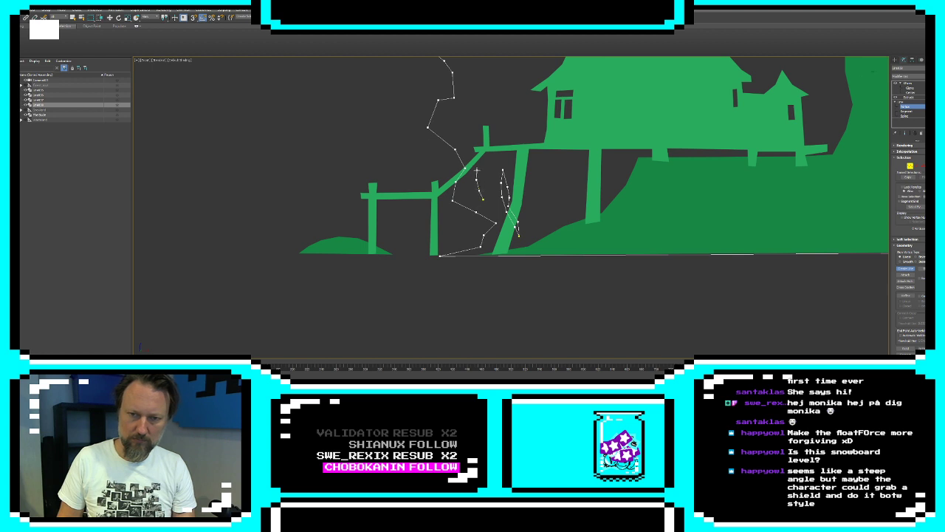
click(478, 170)
click(480, 180)
click(482, 198)
click(465, 211)
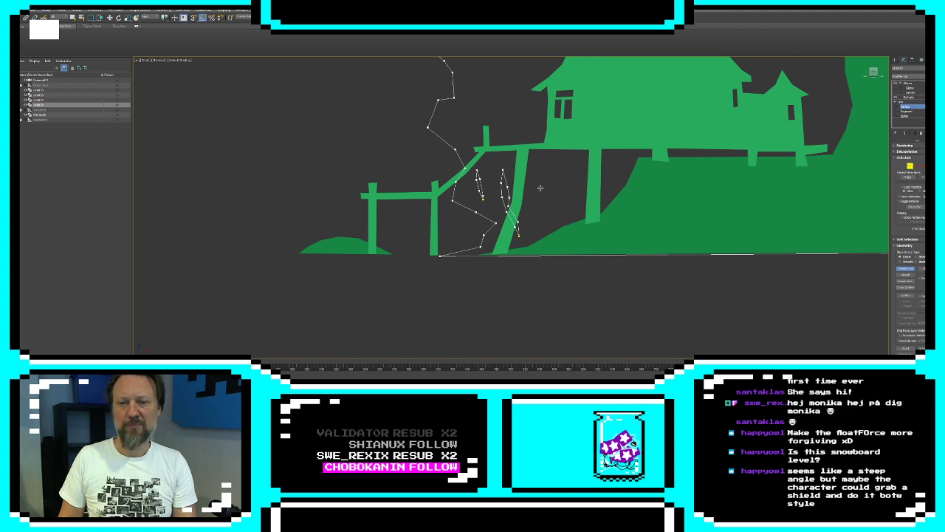
Add a third closed sliver beside the short post at the deck's end and show the backdrop's full modifier stack result
middle_drag(516, 120, 500, 147)
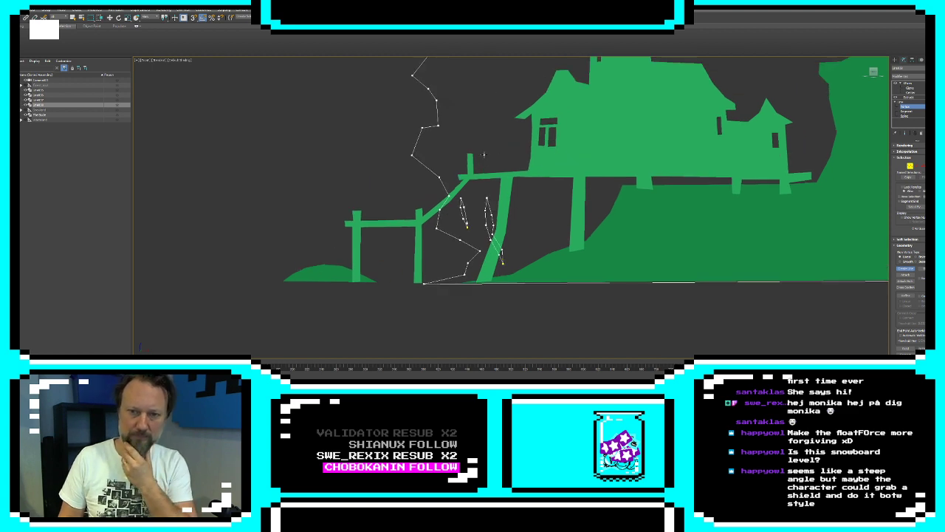
click(483, 155)
click(489, 184)
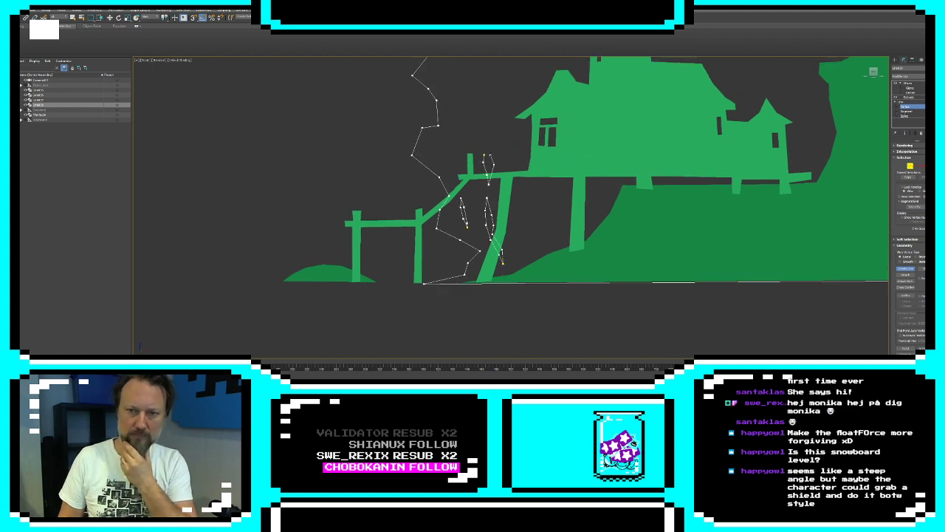
click(484, 154)
click(465, 211)
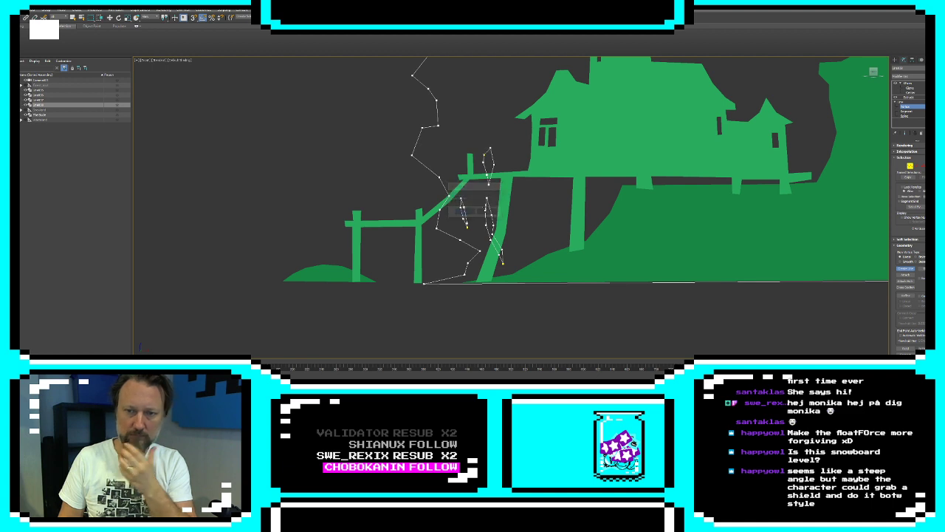
click(905, 133)
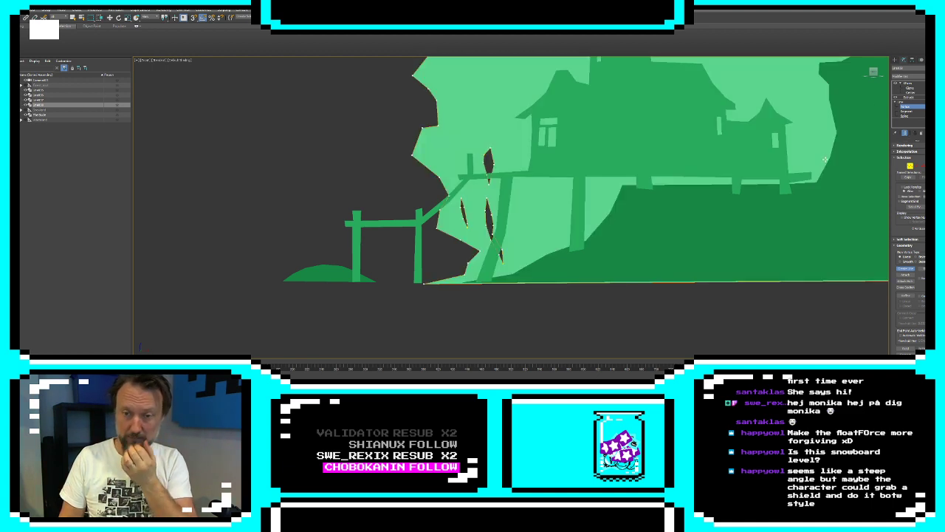
scroll(566, 154, down, 2)
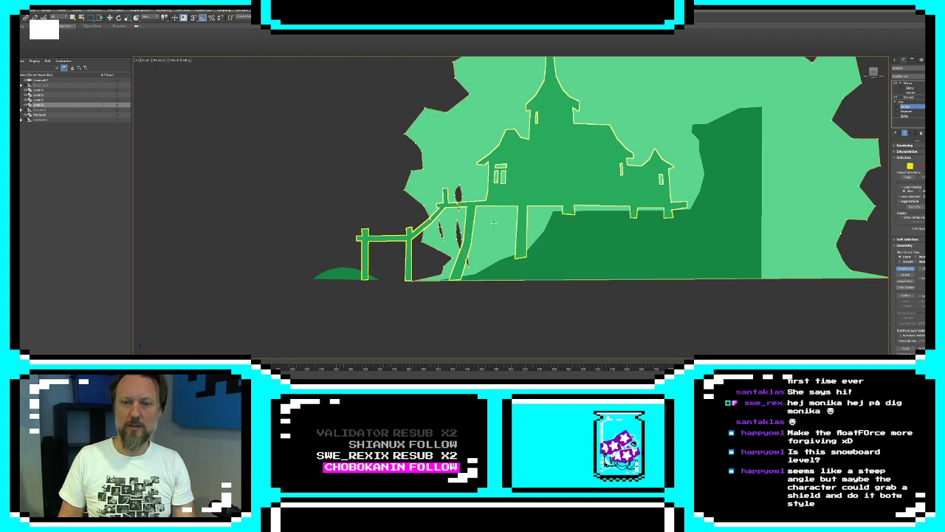
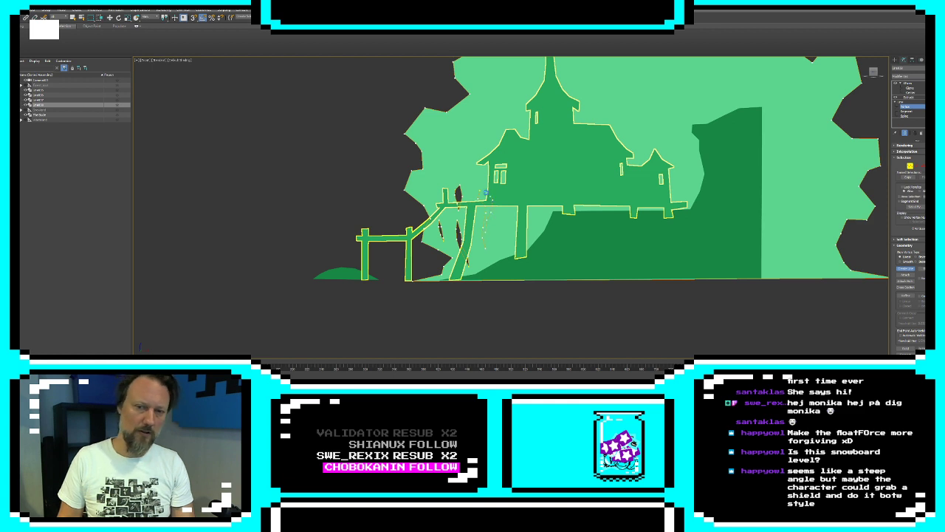
Close two more slivers in the backdrop spline, one behind the leaning stilt and one beside the straight front stilt
click(480, 191)
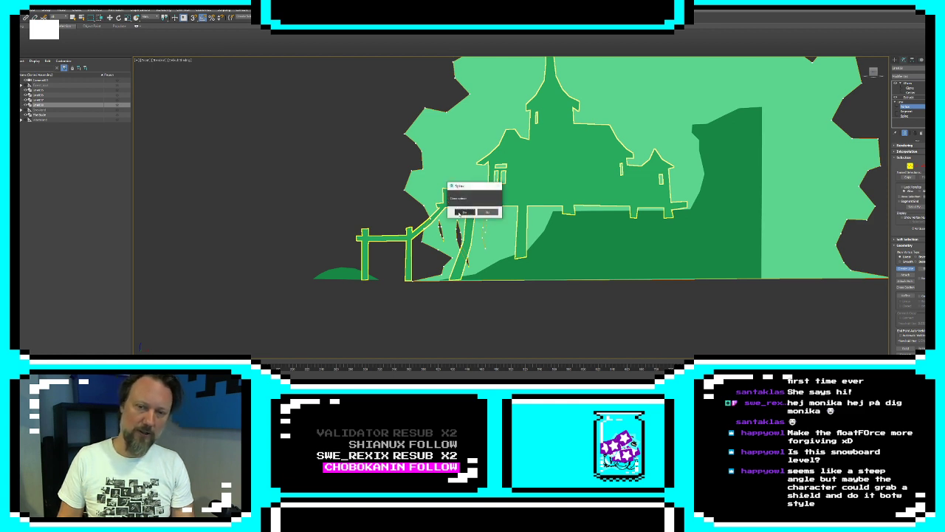
click(462, 212)
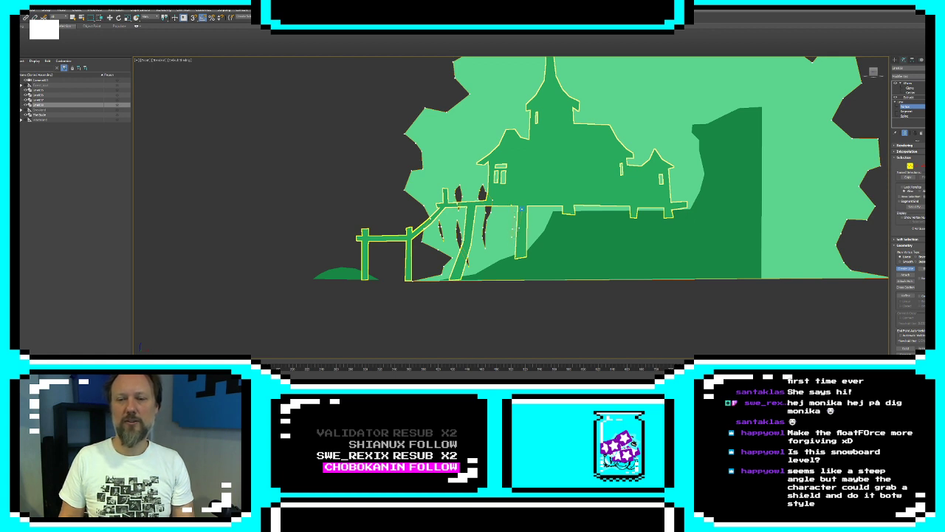
click(511, 204)
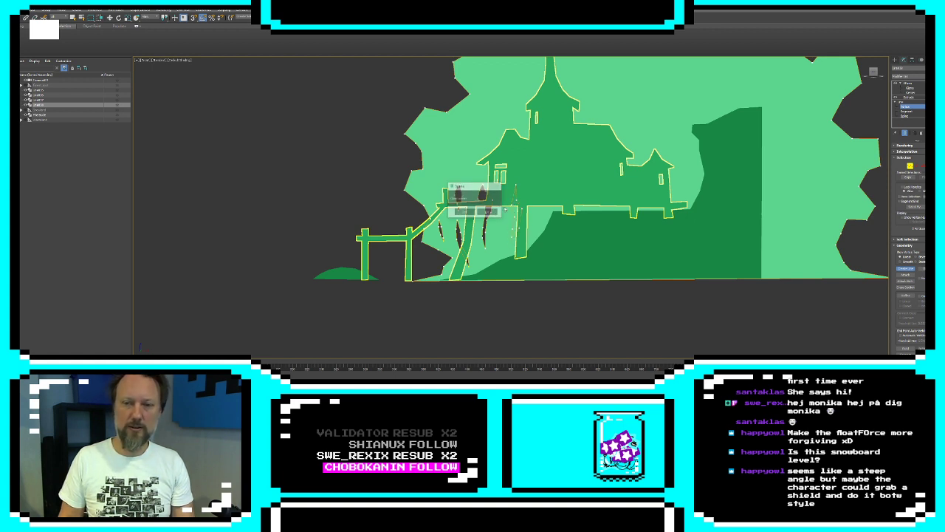
click(466, 213)
Draw a closed, narrow bent sliver in the backdrop spline beyond the cliff, close to the jagged outer edge
middle_drag(748, 210, 610, 243)
click(679, 291)
click(683, 279)
click(682, 268)
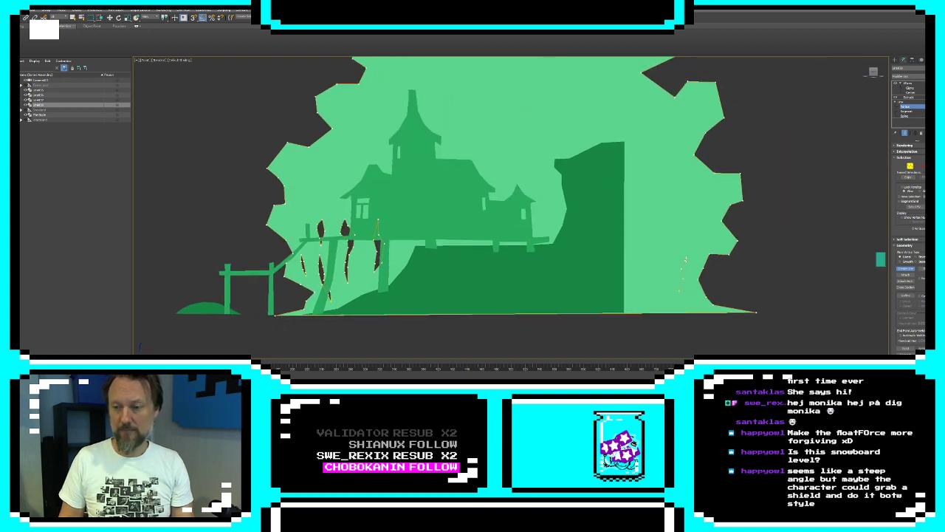
click(686, 259)
click(688, 251)
click(681, 245)
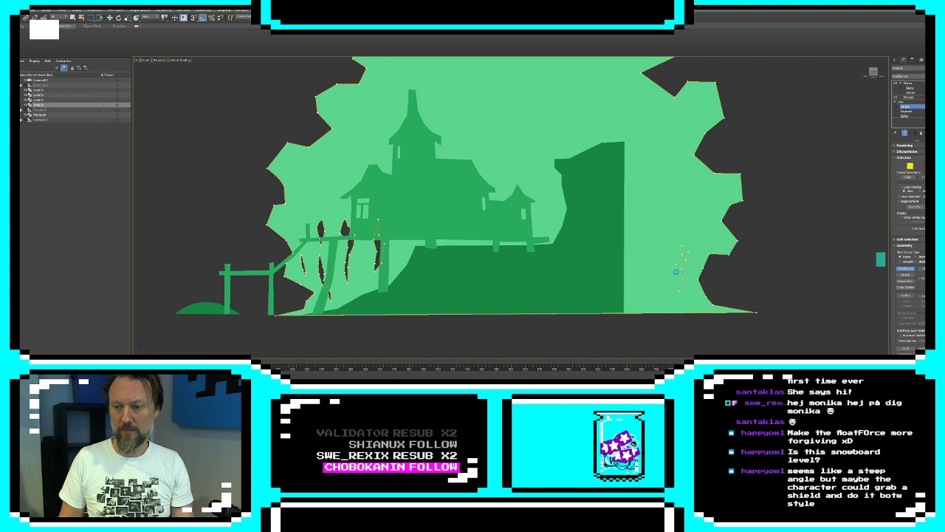
click(679, 291)
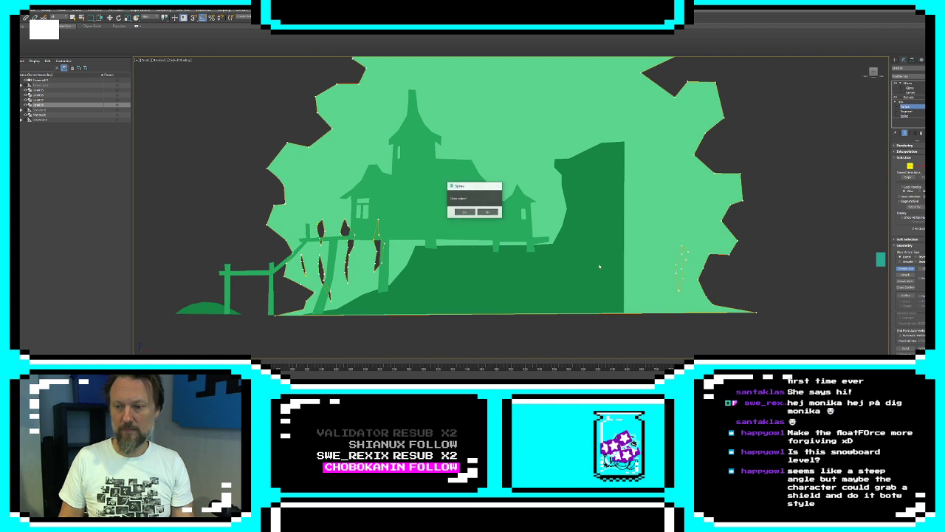
click(464, 212)
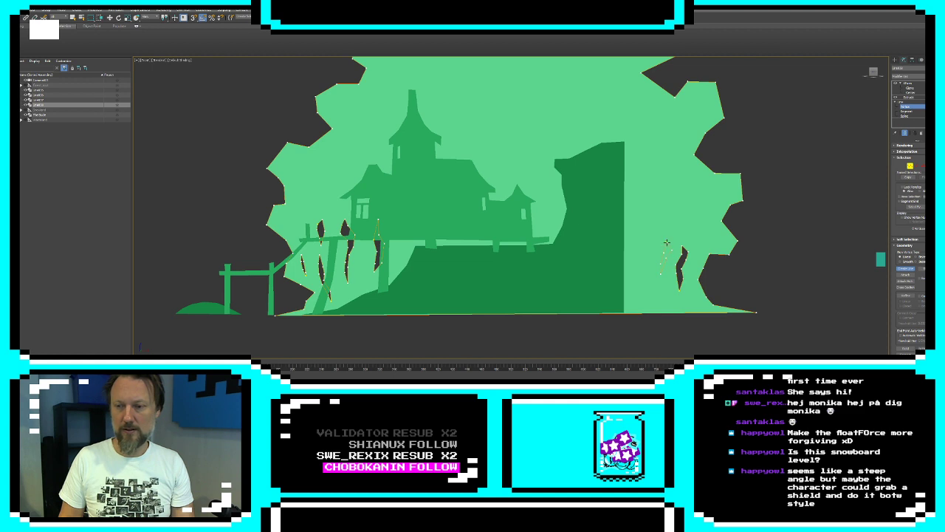
Add two more closed slivers to the backdrop spline, spaced between the bent sliver and the cliff's vertical edge
click(667, 242)
click(464, 214)
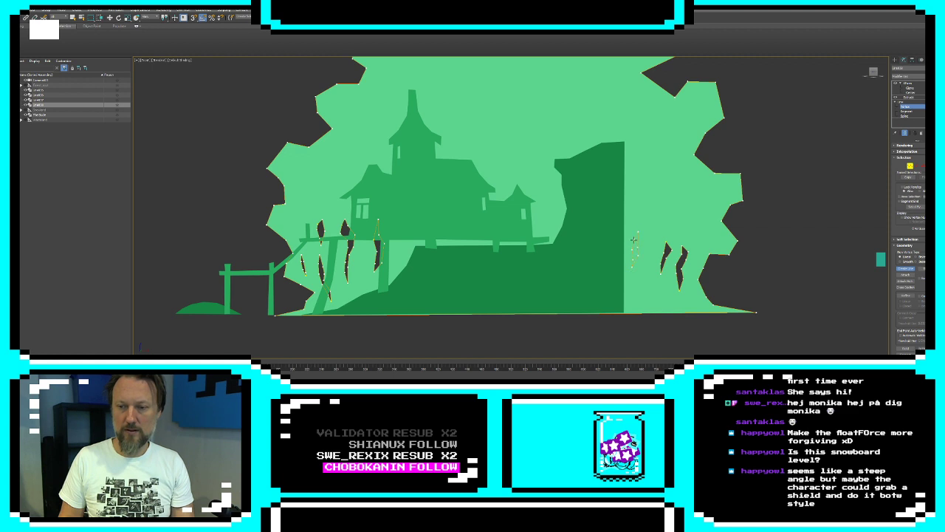
click(634, 240)
click(464, 213)
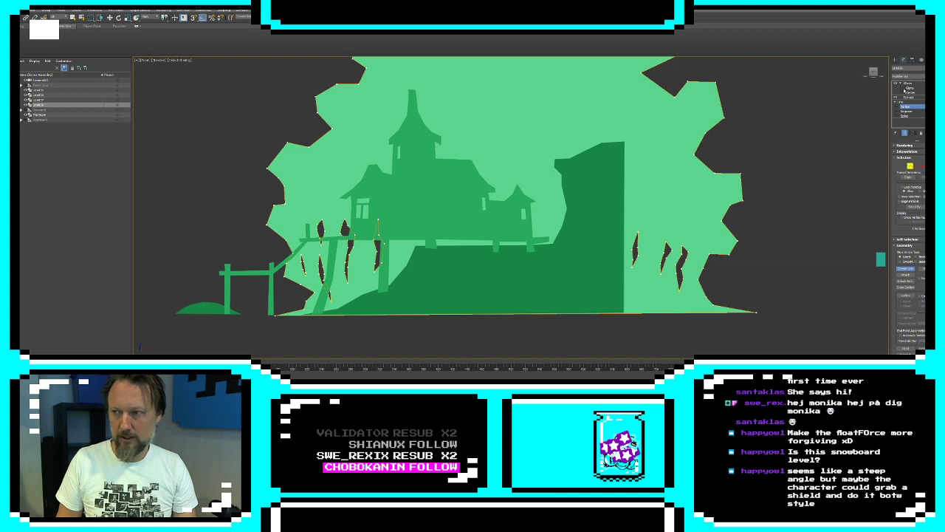
Finish editing the backdrop's spline and move the backdrop sideways towards the jetty
click(896, 60)
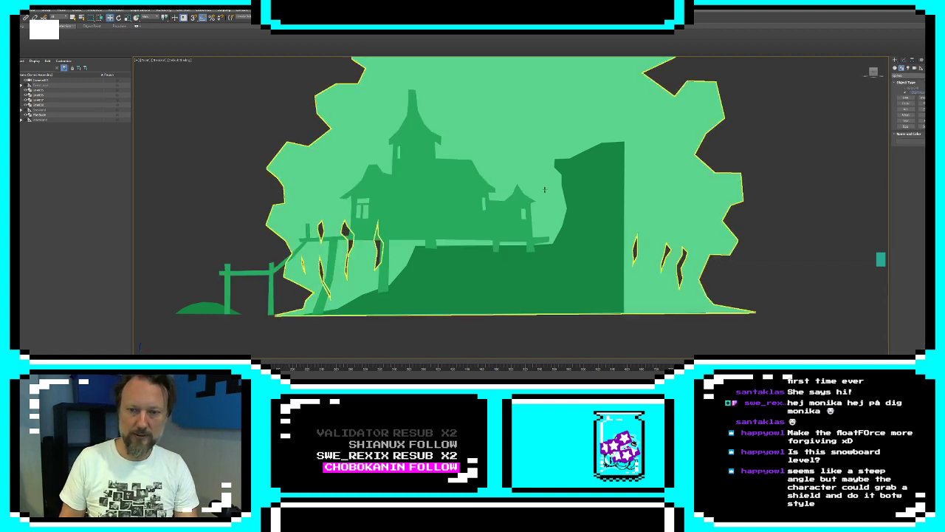
drag(549, 153, 465, 146)
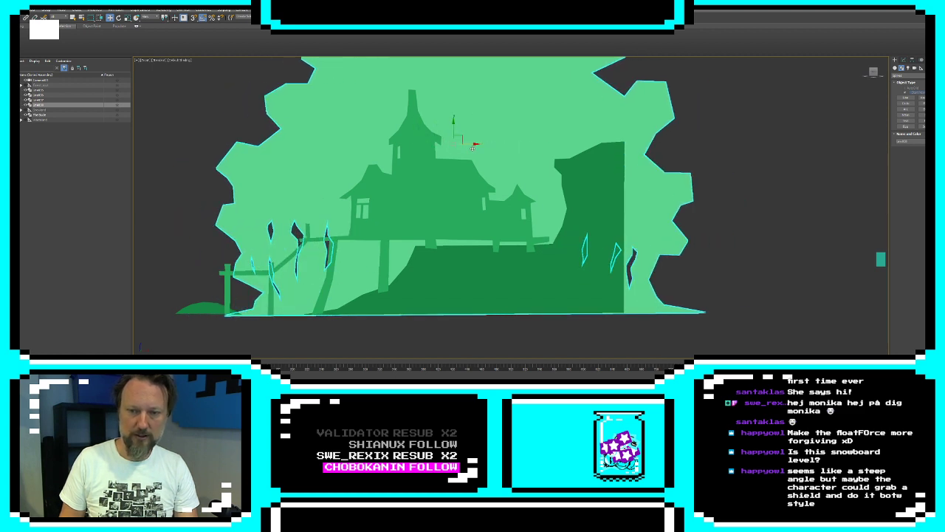
click(556, 258)
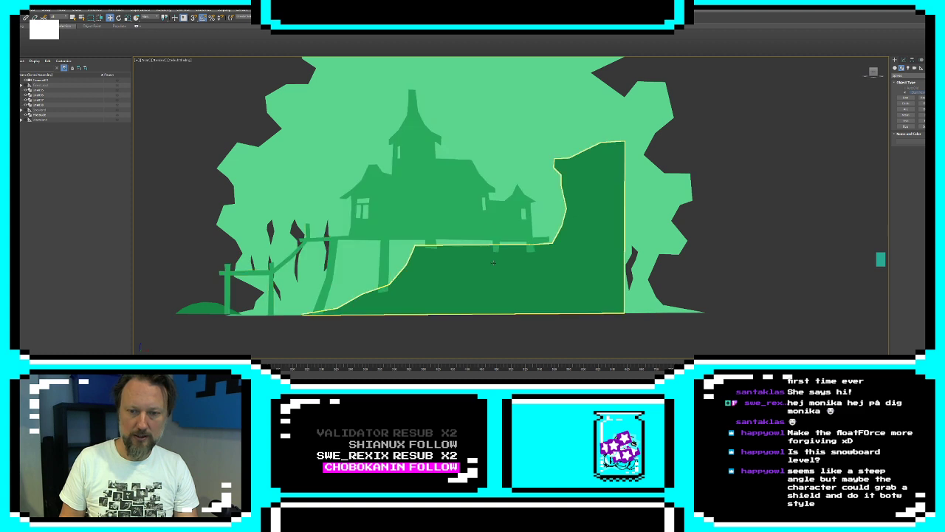
Add an XForm modifier above the building's Extrude, activate its gizmo, and deselect the building
click(470, 219)
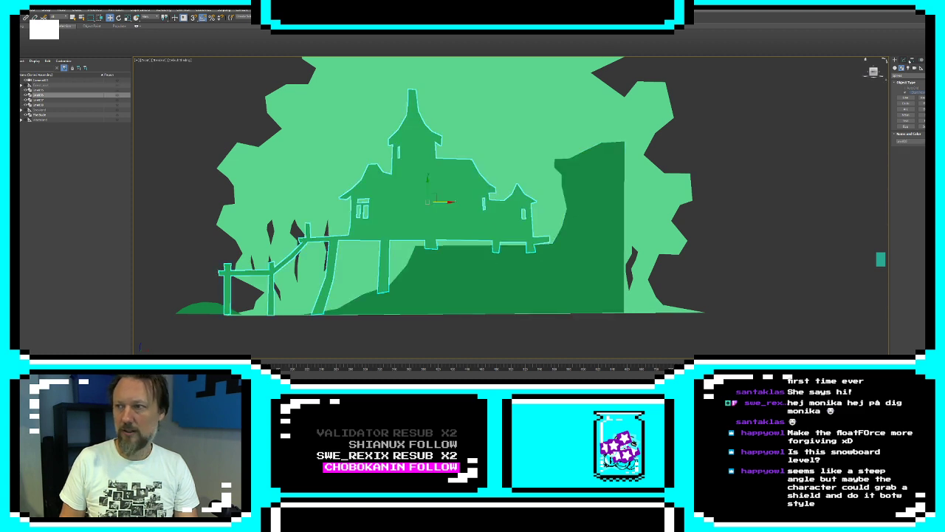
click(912, 60)
click(903, 61)
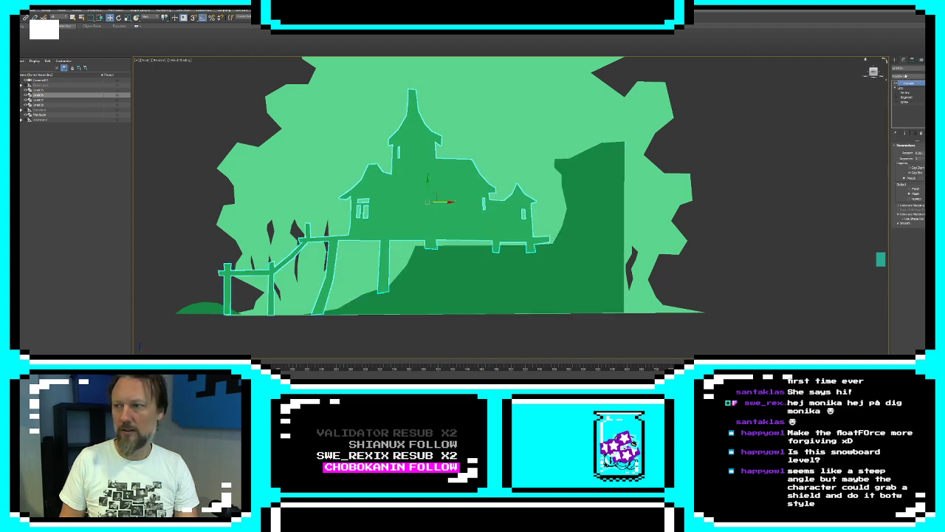
click(907, 76)
key(x)
key(Return)
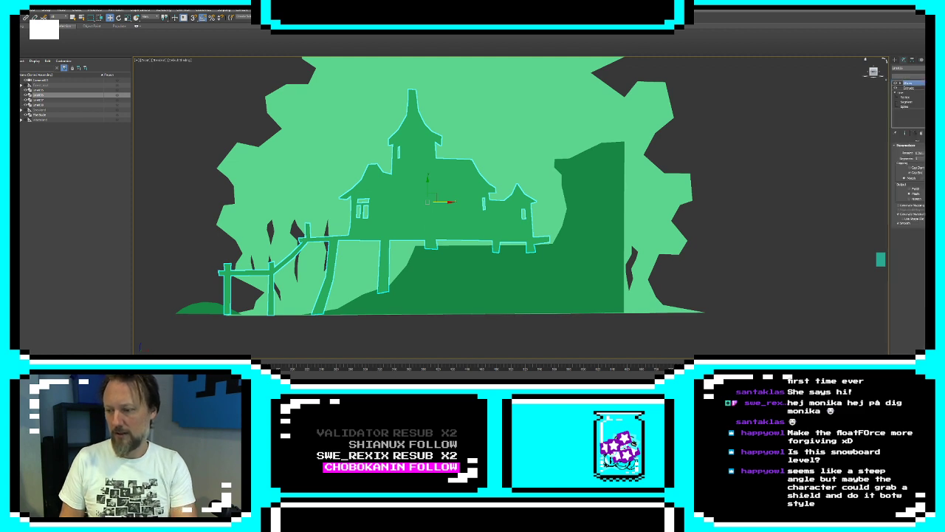
click(897, 93)
click(907, 88)
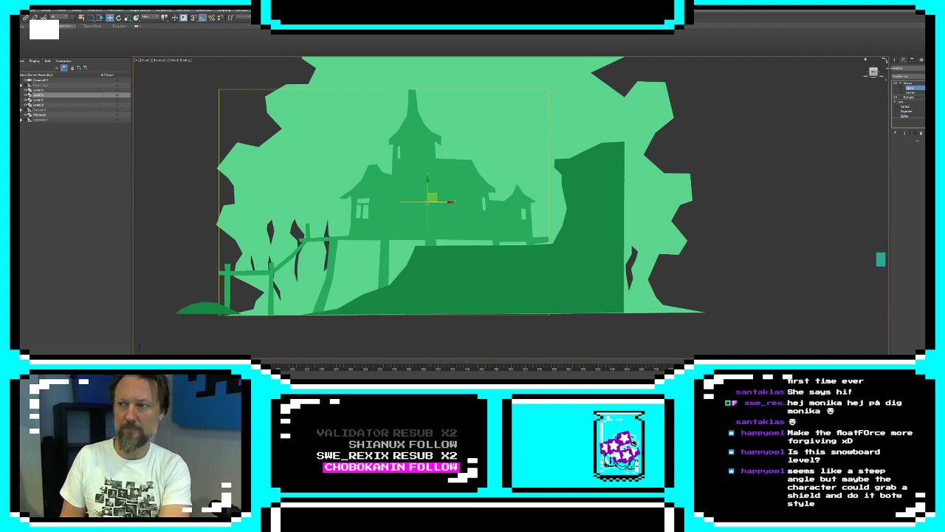
click(894, 61)
click(765, 166)
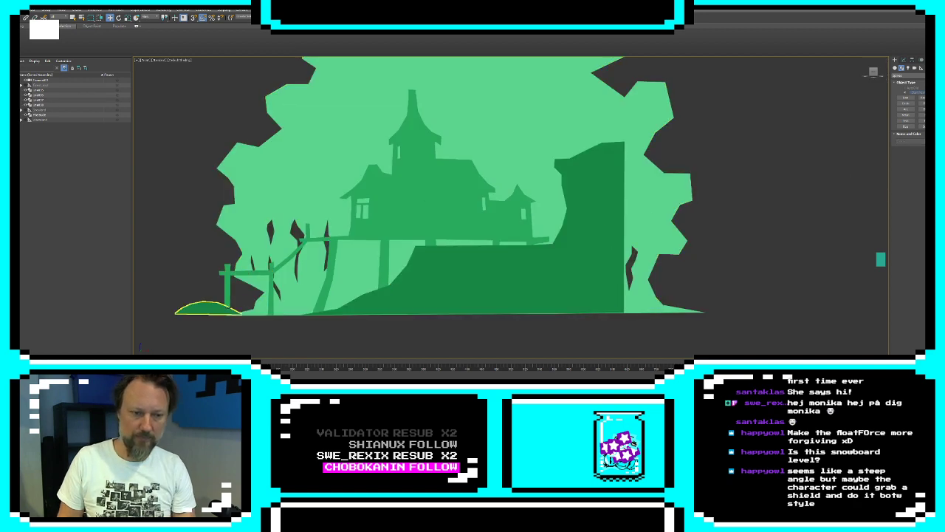
Start a new line for a foreground tree, tracing the canopy's wavy underside, the trunk's building-facing side and its base along the ground
middle_drag(305, 241, 546, 235)
scroll(546, 235, down, 3)
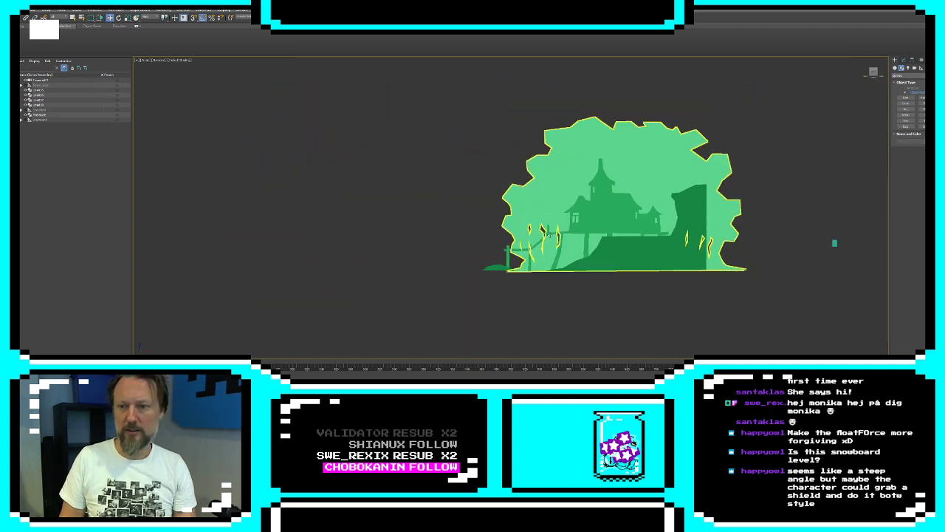
scroll(547, 235, down, 2)
scroll(628, 253, up, 2)
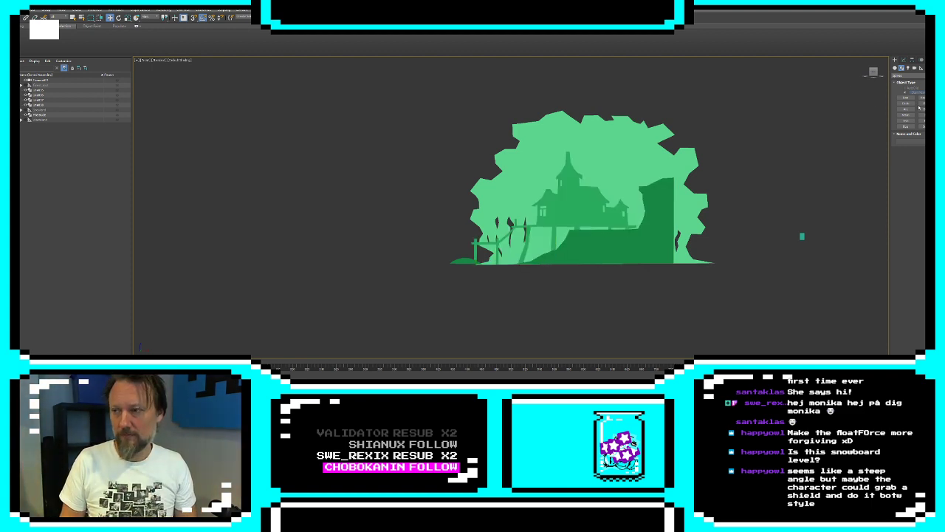
click(905, 97)
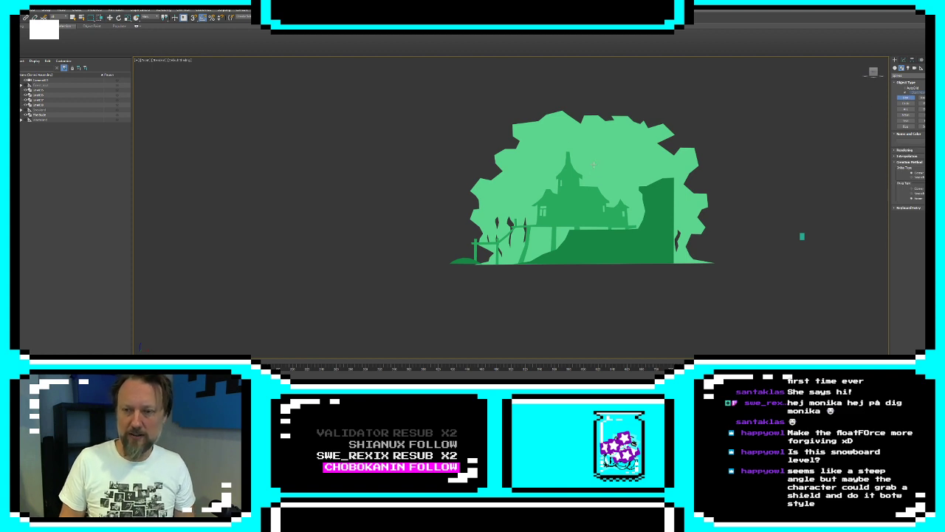
click(556, 136)
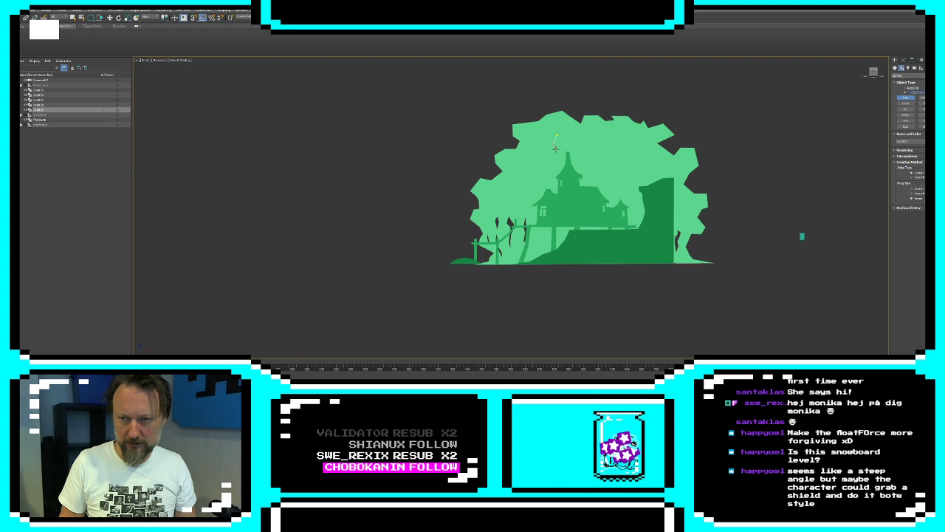
click(572, 161)
click(570, 174)
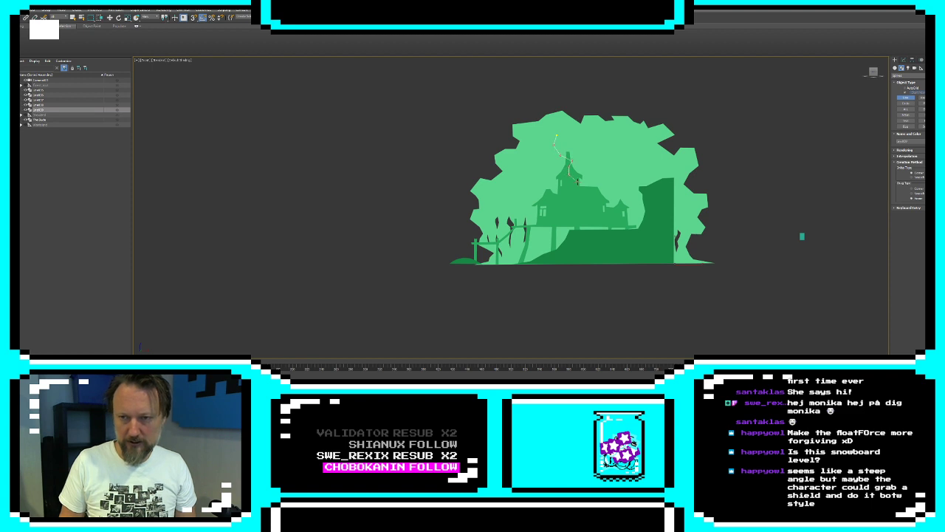
click(578, 182)
click(589, 176)
click(590, 169)
click(598, 169)
click(603, 176)
click(612, 181)
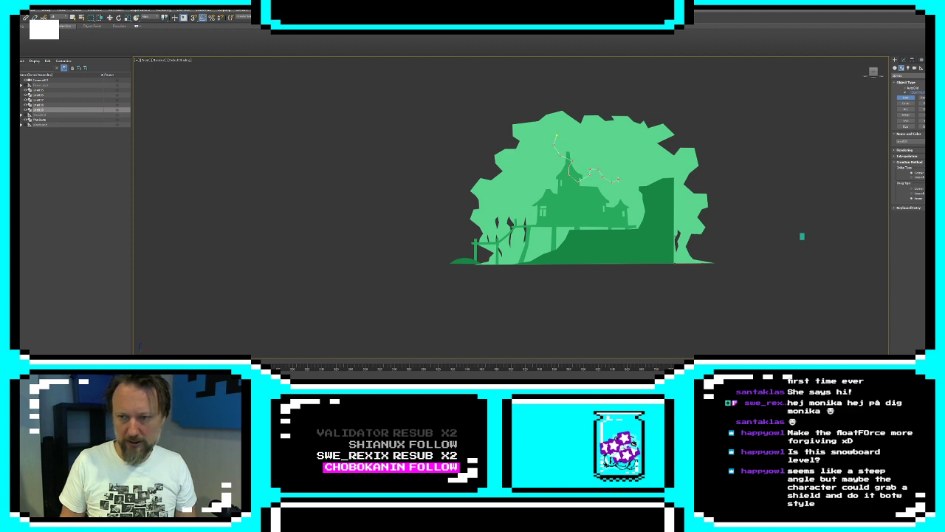
click(622, 174)
click(636, 192)
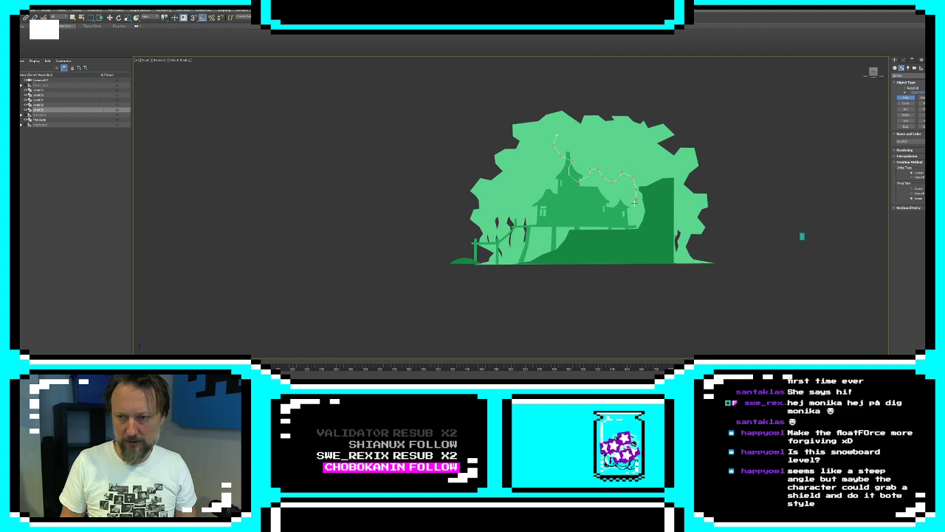
click(629, 228)
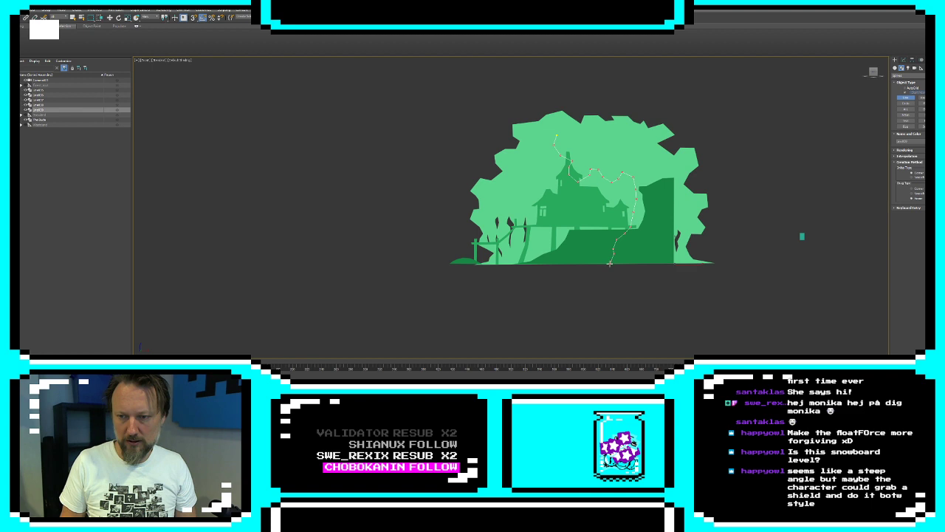
click(610, 262)
click(675, 260)
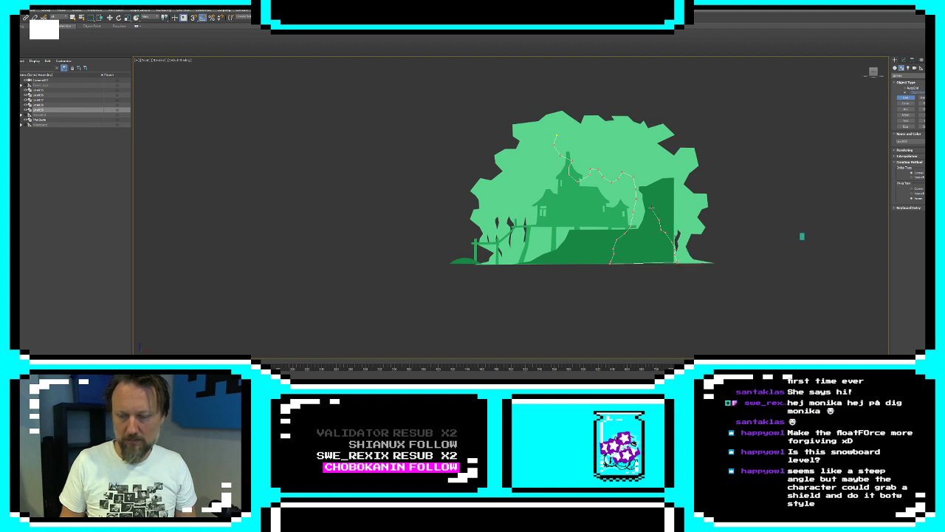
Continue the tree line up the trunk's other side and around a large jagged canopy, closing it at its starting point
click(652, 185)
click(668, 173)
click(674, 179)
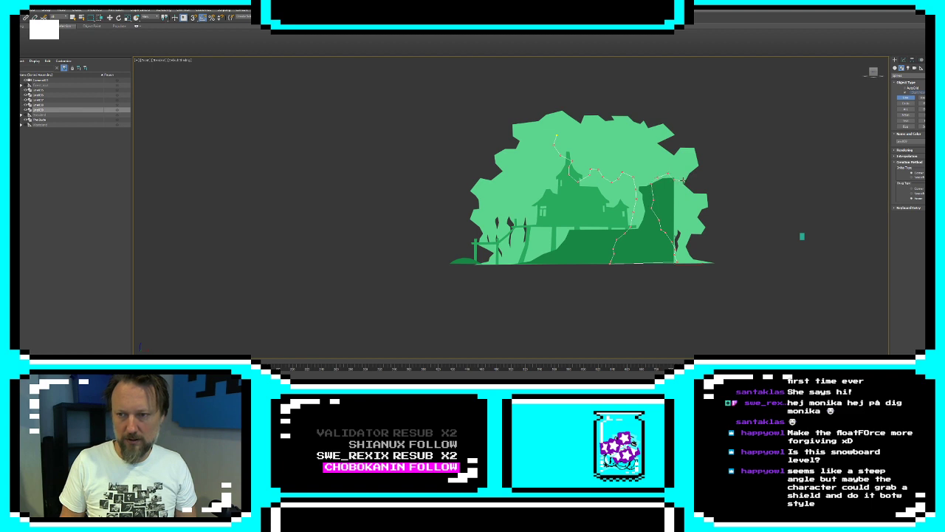
click(684, 180)
click(699, 174)
click(701, 157)
click(687, 136)
click(699, 130)
click(698, 115)
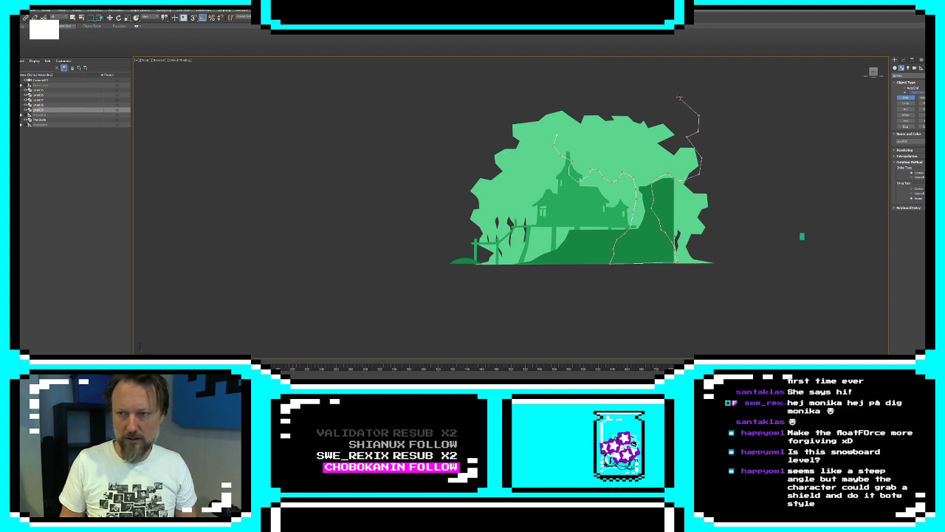
click(668, 76)
click(635, 77)
click(619, 65)
click(569, 77)
click(584, 94)
click(563, 106)
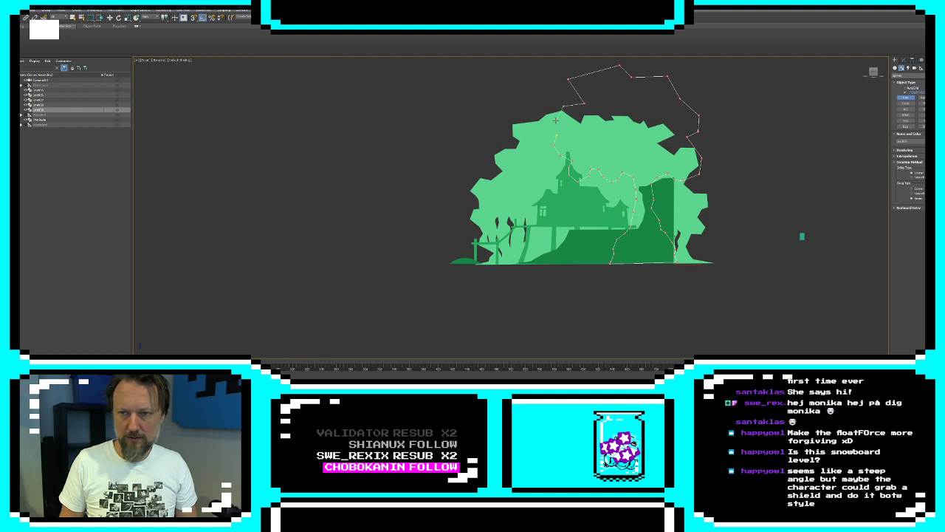
click(557, 134)
key(Return)
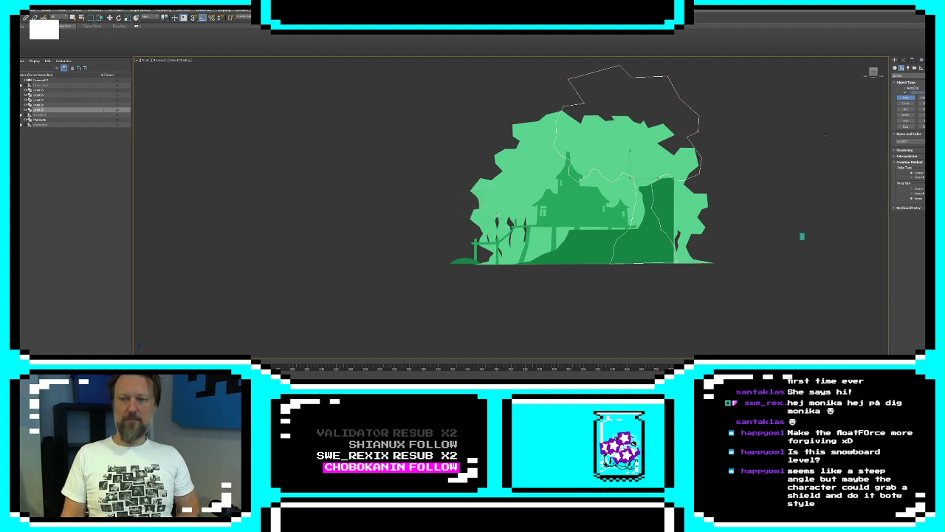
Apply an Extrude modifier to the closed tree outline
click(903, 59)
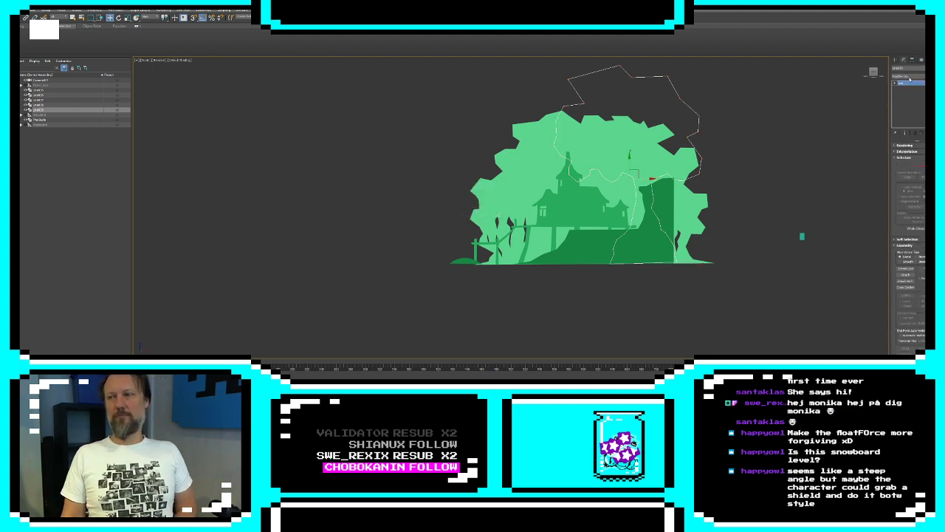
click(908, 67)
click(910, 317)
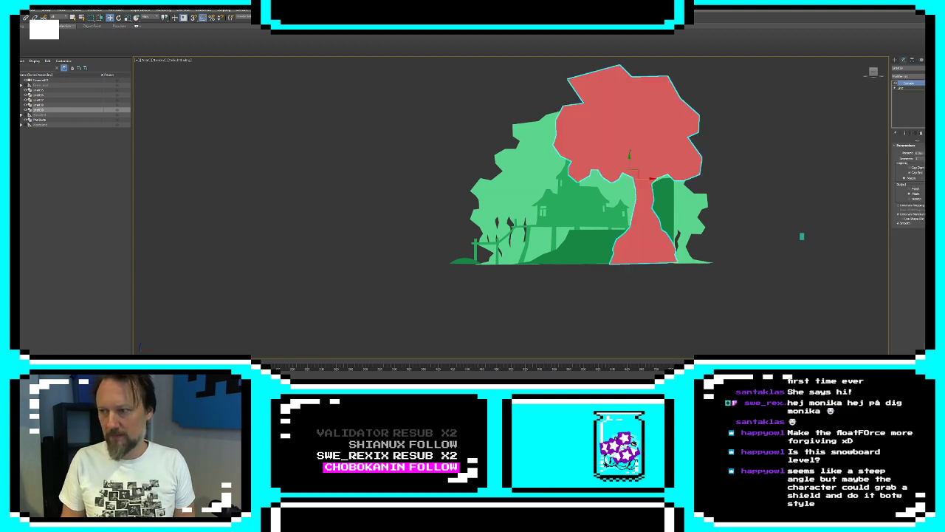
Recolor the extruded tree black and move it sideways away from the building, over the backdrop's far end
click(921, 68)
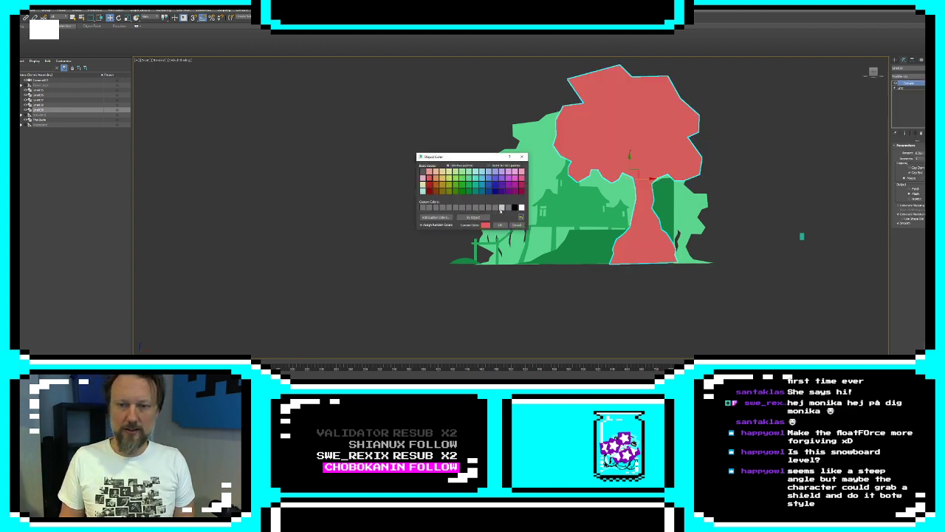
click(516, 208)
click(502, 222)
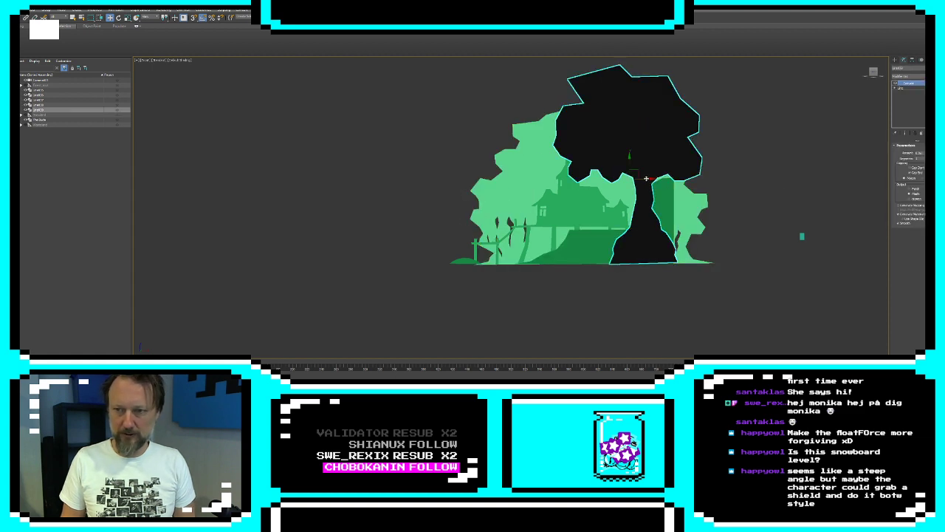
drag(650, 185, 674, 181)
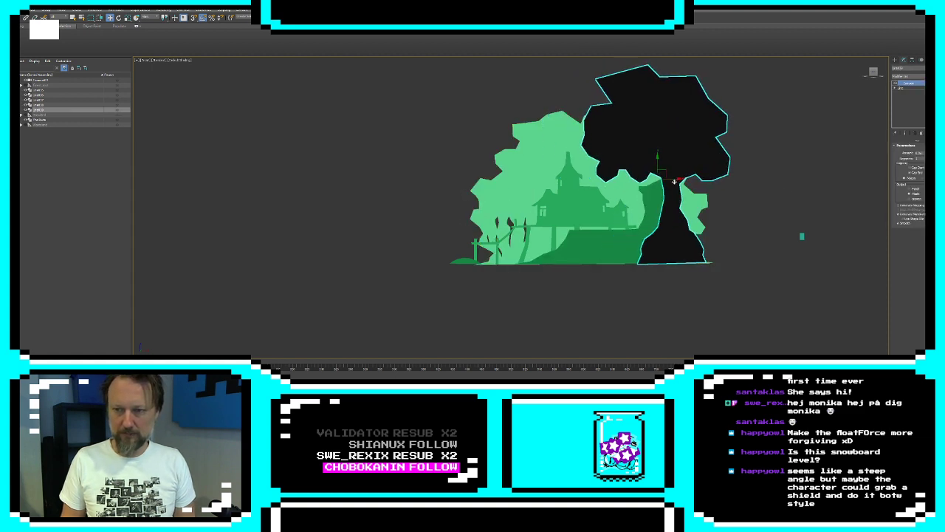
Reselect the black tree, add another modifier above its Extrude, and activate that modifier's gizmo
key(ctrl+d)
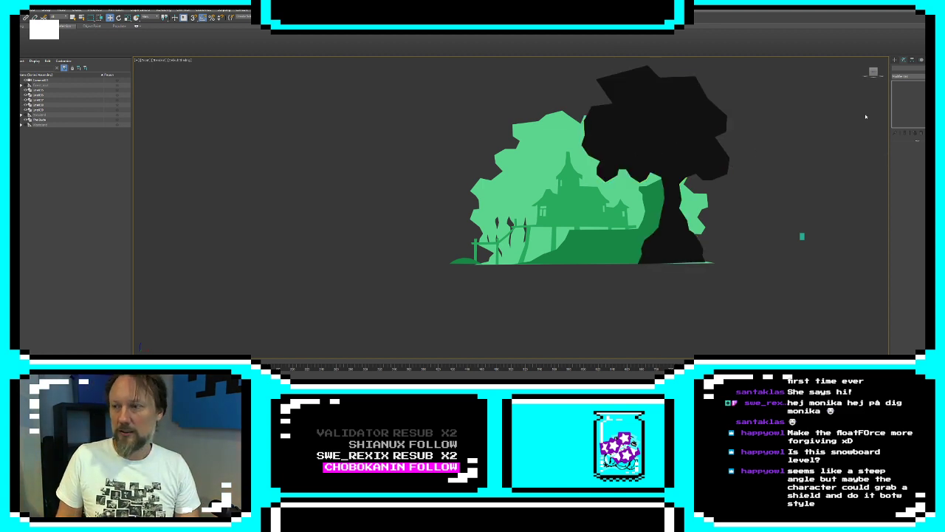
click(895, 60)
click(683, 145)
click(905, 61)
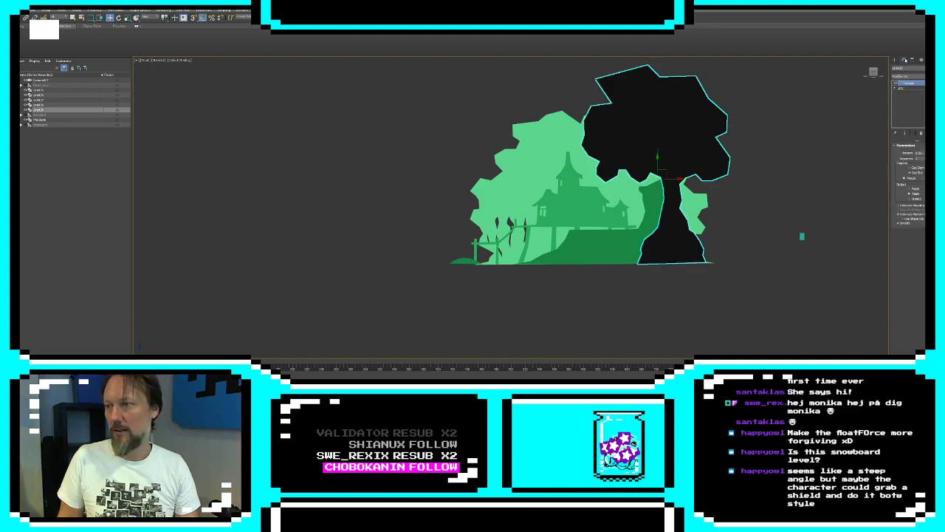
click(895, 89)
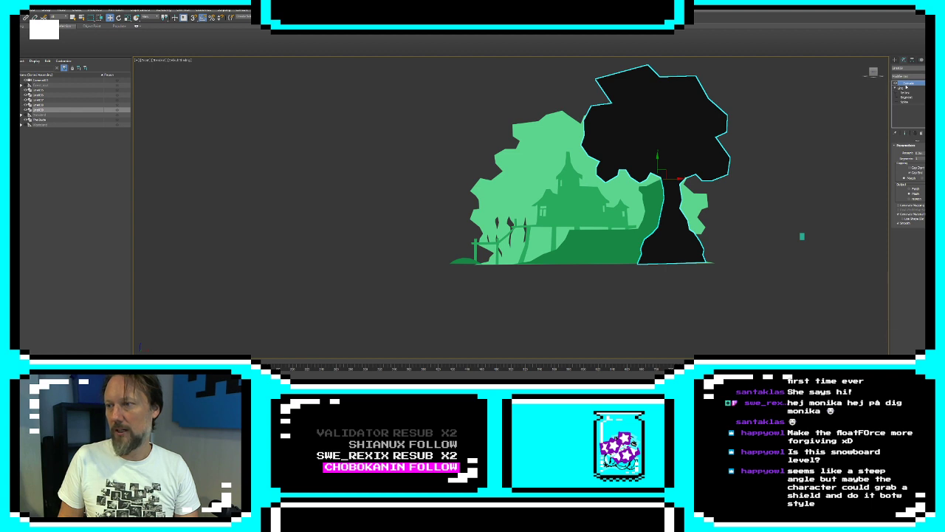
click(911, 78)
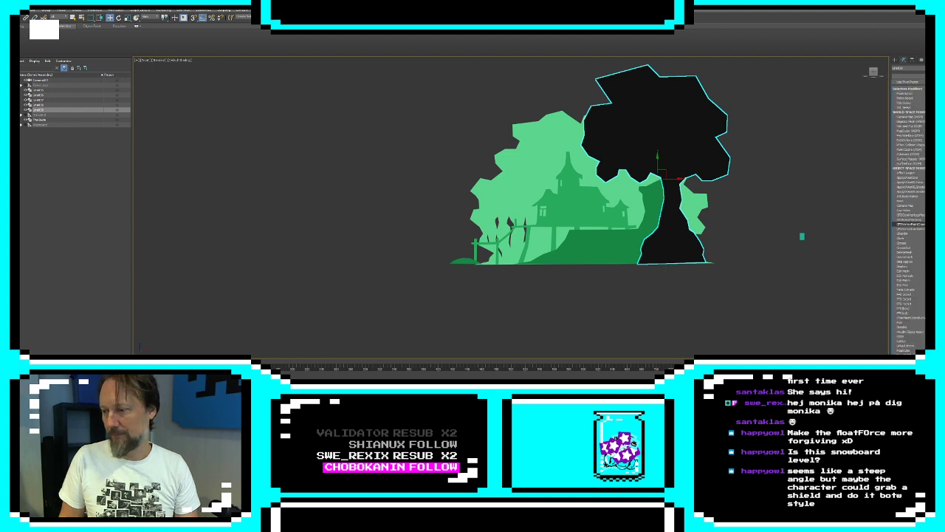
click(907, 223)
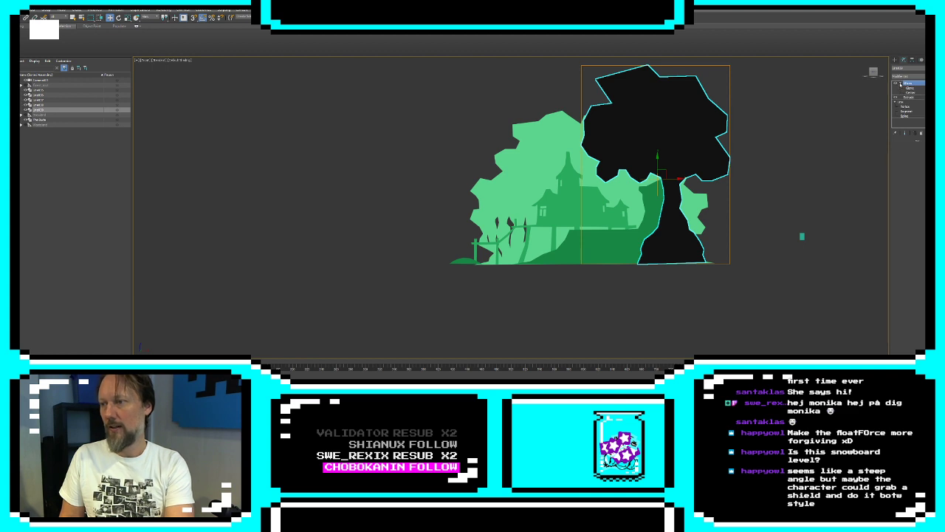
click(910, 88)
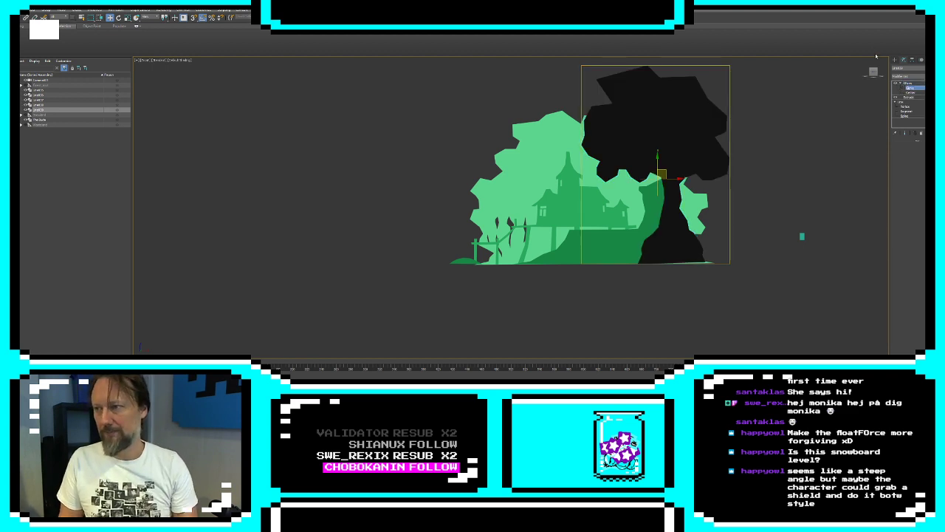
At the tree line's vertex level, draw a small closed cutout where the trunk's building-facing side meets the canopy
click(906, 107)
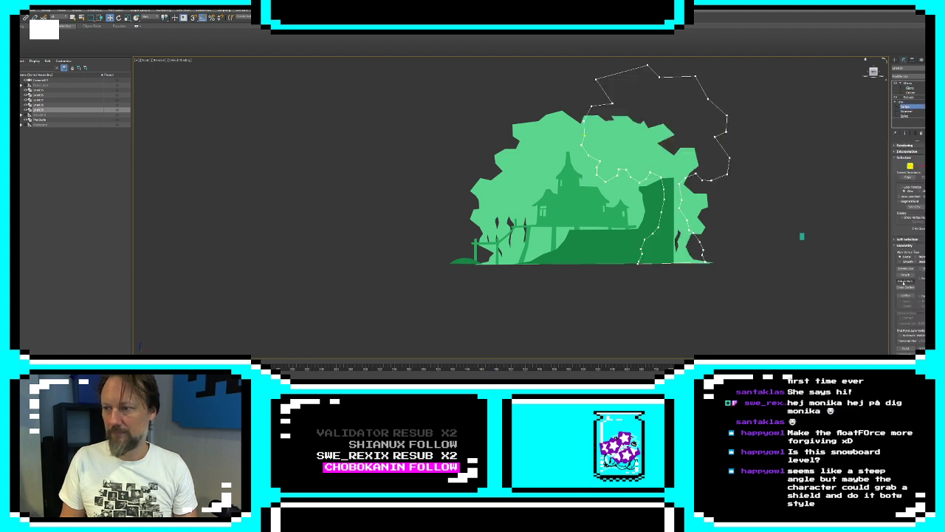
scroll(678, 198, up, 4)
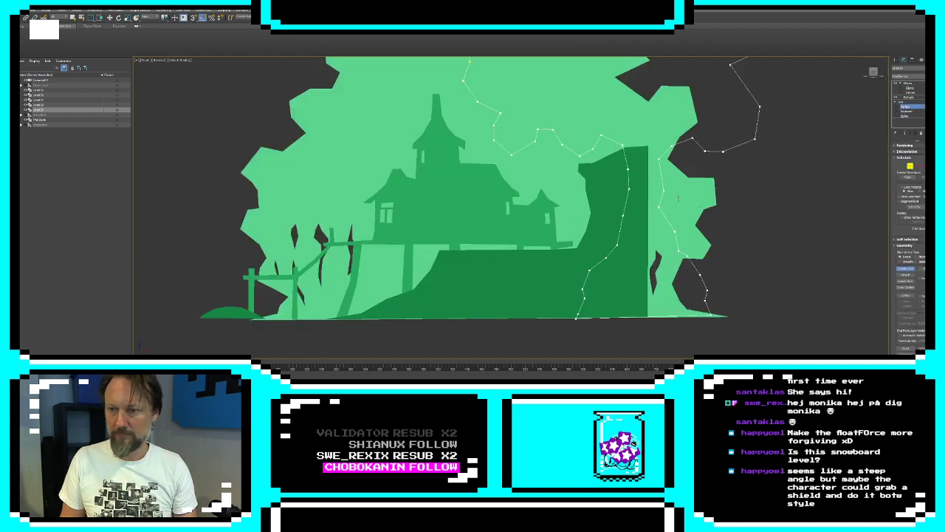
click(611, 131)
click(620, 137)
click(626, 140)
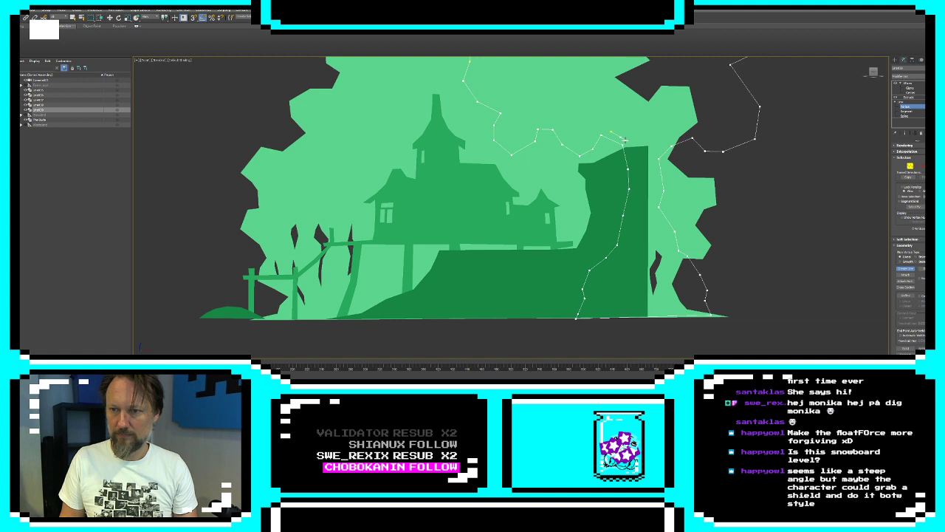
click(611, 131)
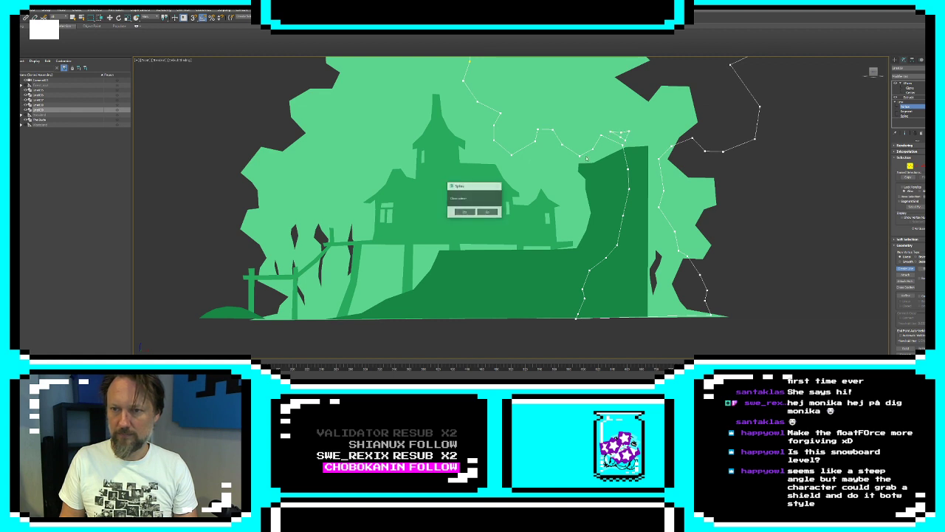
key(Return)
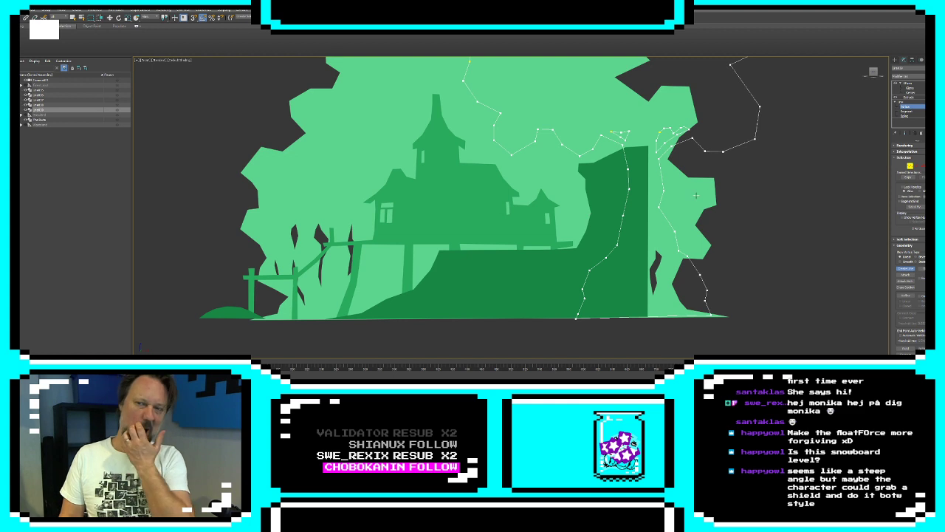
Draw a narrow closed cutout inside the trunk's building-facing edge, just above where the base flares out
scroll(692, 207, up, 3)
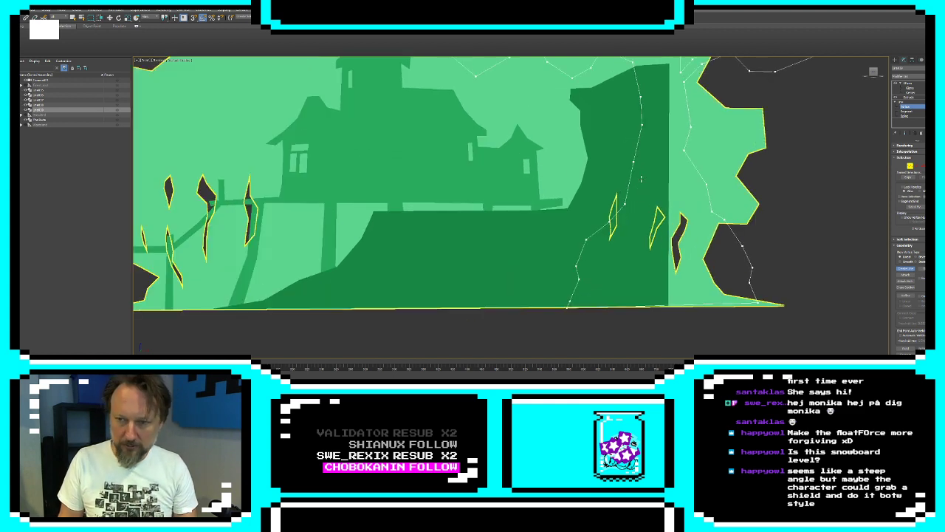
click(639, 177)
click(632, 197)
click(624, 214)
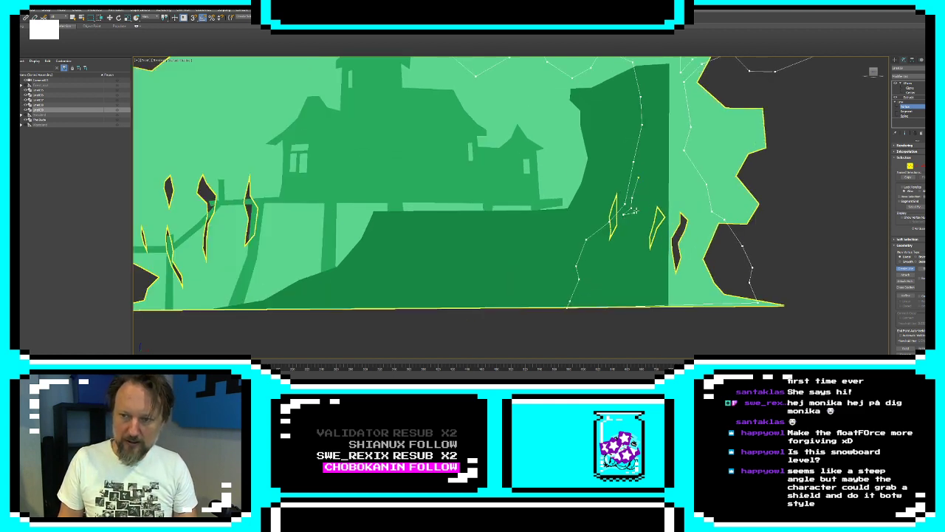
click(640, 177)
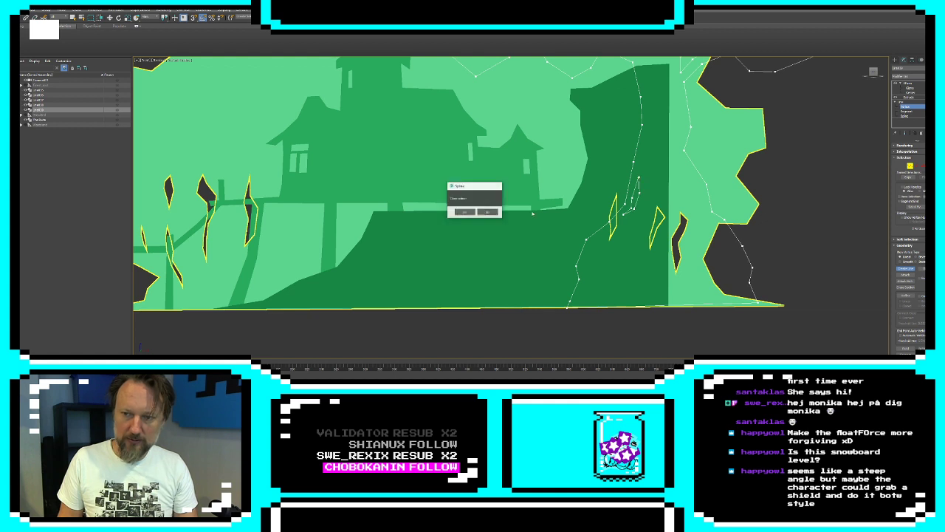
click(464, 211)
Draw two slim closed cutouts, one below the other, inside the trunk's far edge above its flared base
middle_drag(685, 166, 703, 148)
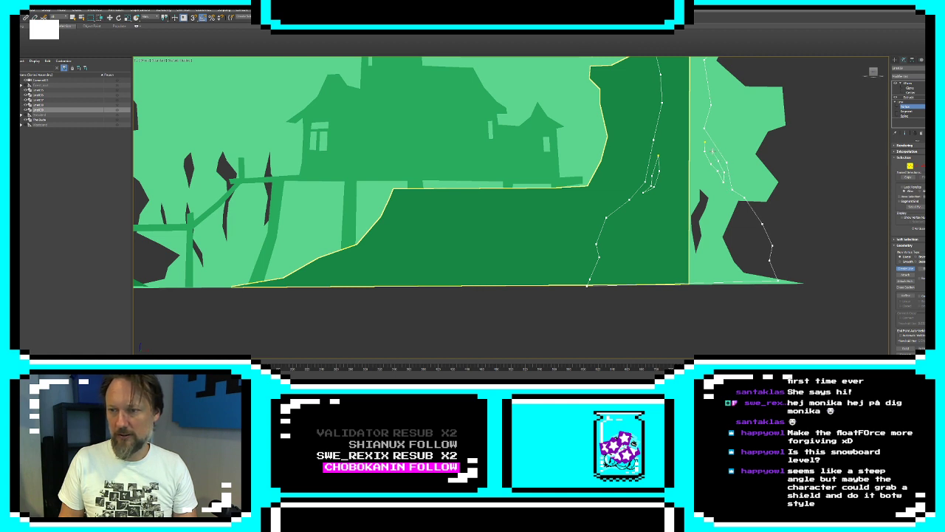
click(705, 143)
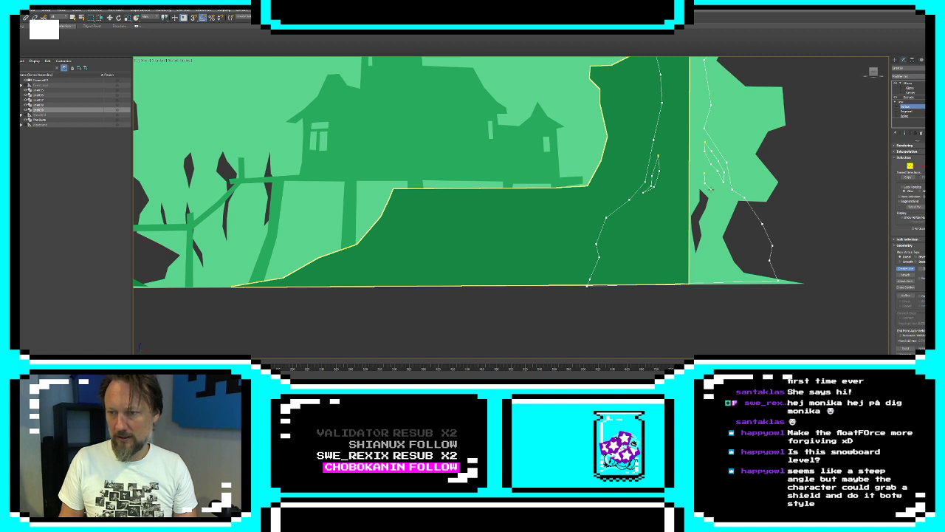
click(705, 175)
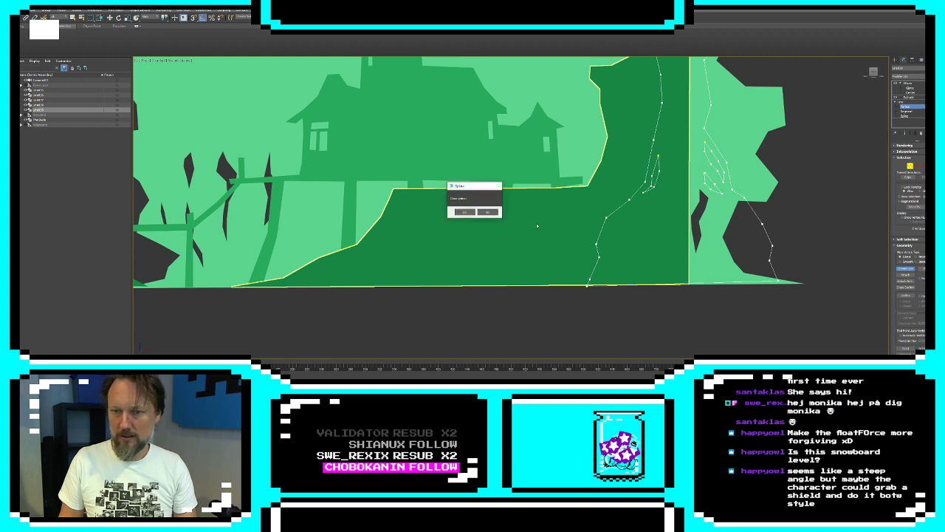
click(464, 212)
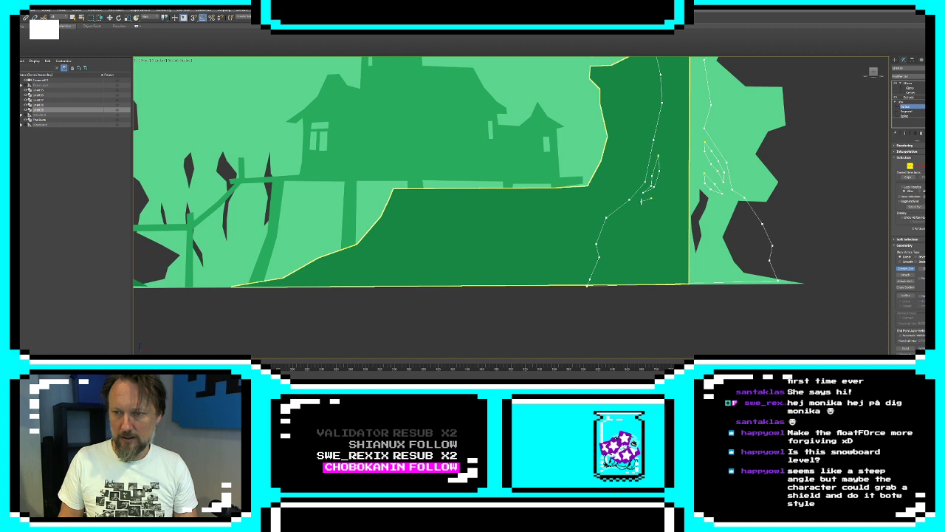
Draw a small slanted closed cutout at the start of the building-facing root, below the narrow trunk slit
click(642, 202)
click(633, 206)
click(628, 217)
click(640, 209)
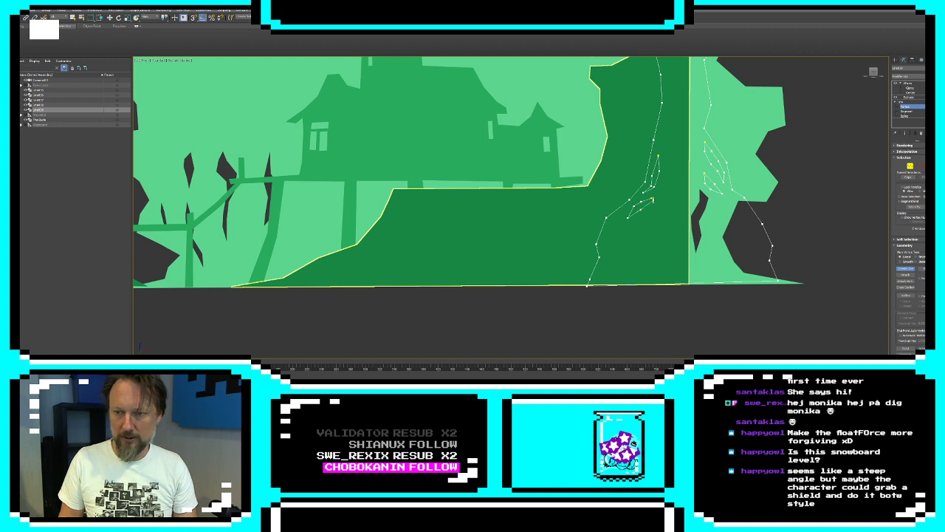
click(653, 198)
click(464, 213)
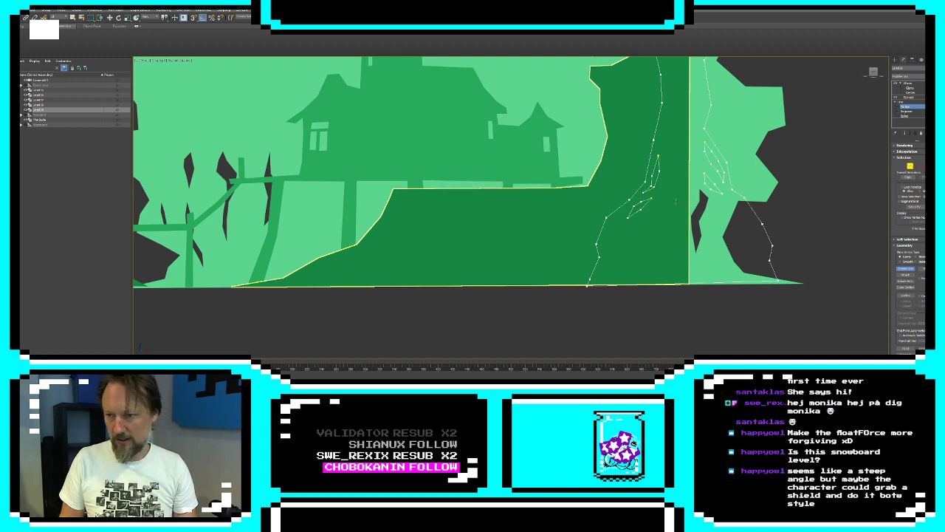
Draw a long curved closed cutout along the far-side root and return to the complete extruded tree
click(741, 206)
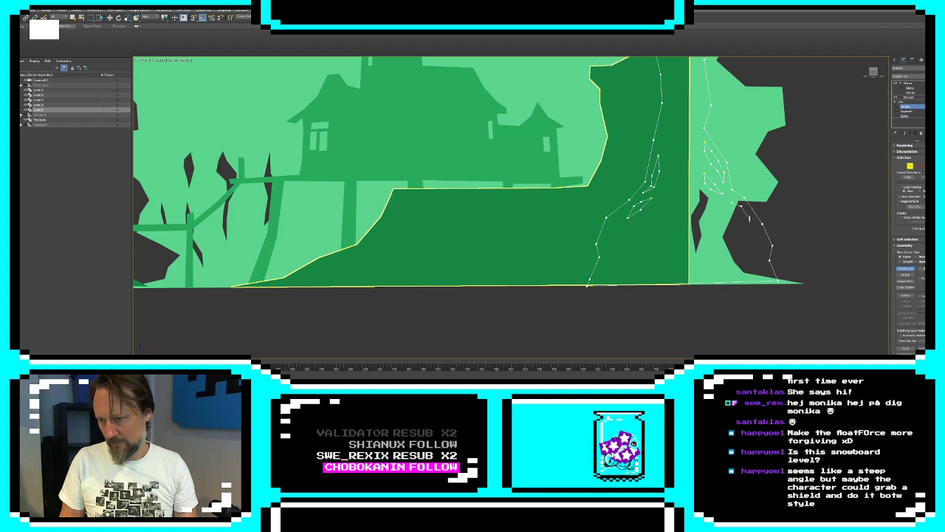
click(749, 218)
click(759, 243)
click(756, 252)
click(754, 235)
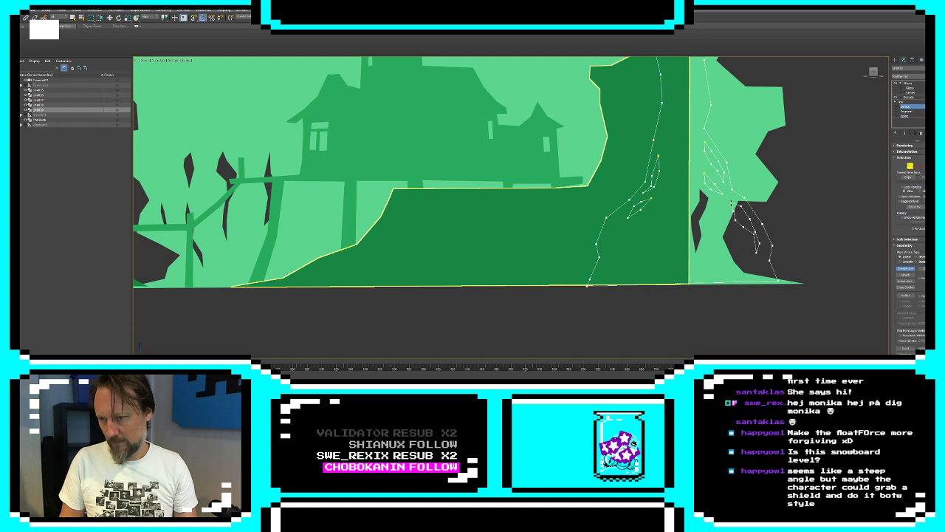
click(731, 203)
click(466, 214)
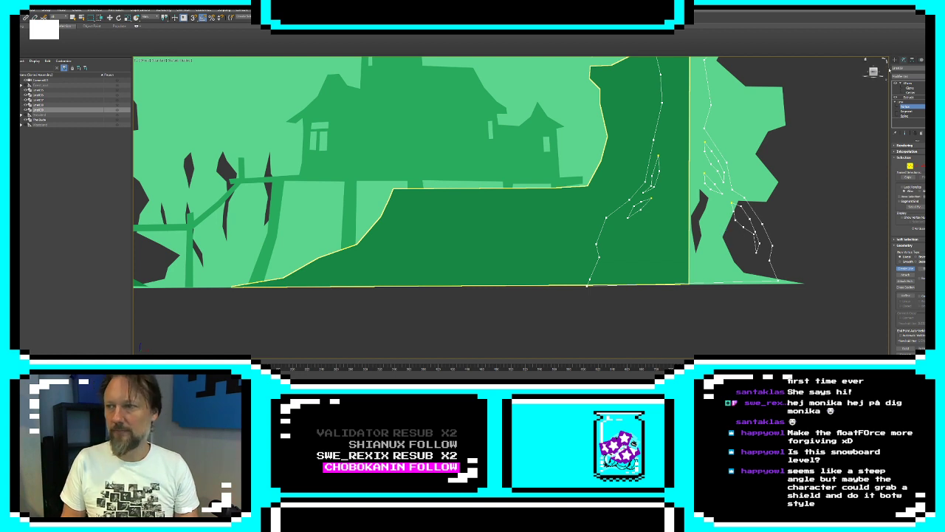
click(895, 61)
Create a wide Plane in the front view, from the tree's outer base corner to well past the building and above the canopy
scroll(796, 184, down, 2)
middle_drag(721, 138, 737, 164)
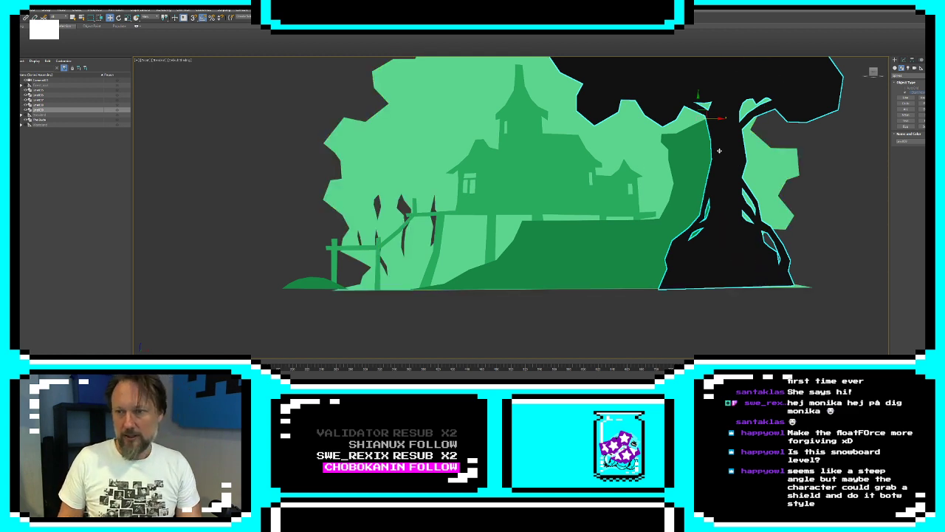
middle_drag(718, 151, 703, 186)
scroll(703, 186, down, 2)
middle_drag(609, 167, 696, 178)
scroll(695, 178, down, 2)
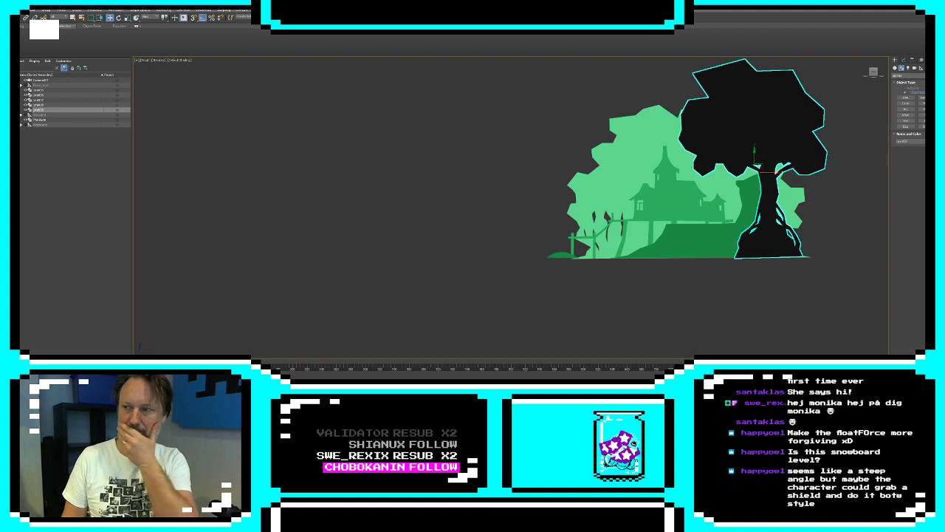
click(896, 68)
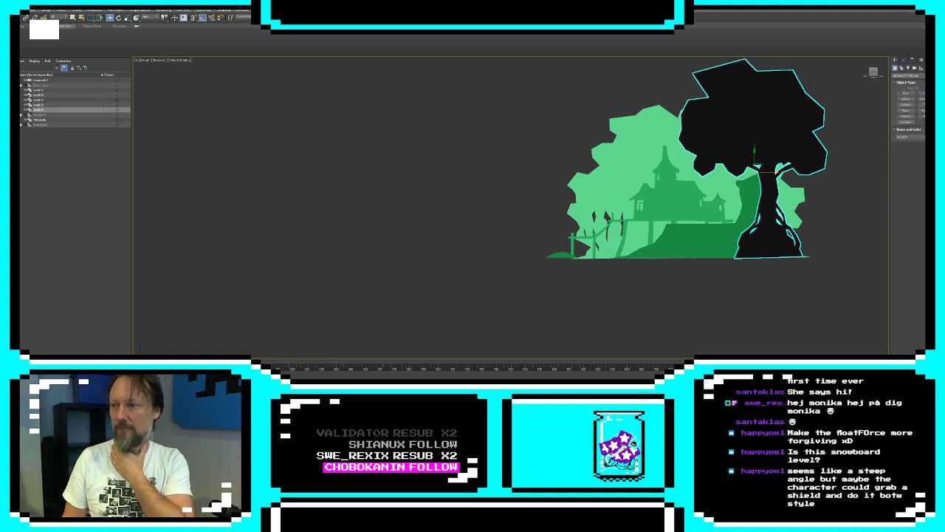
click(922, 116)
scroll(817, 145, down, 5)
middle_drag(819, 173, 777, 211)
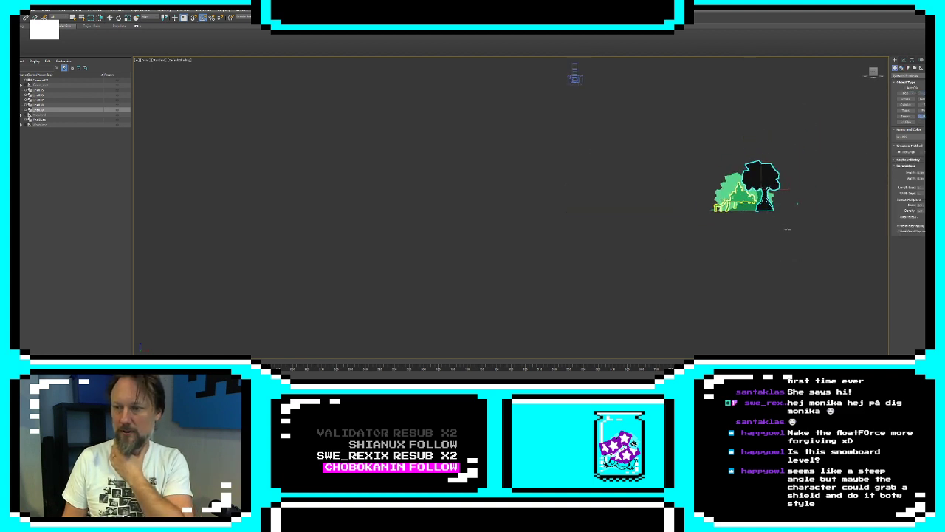
drag(781, 211, 384, 100)
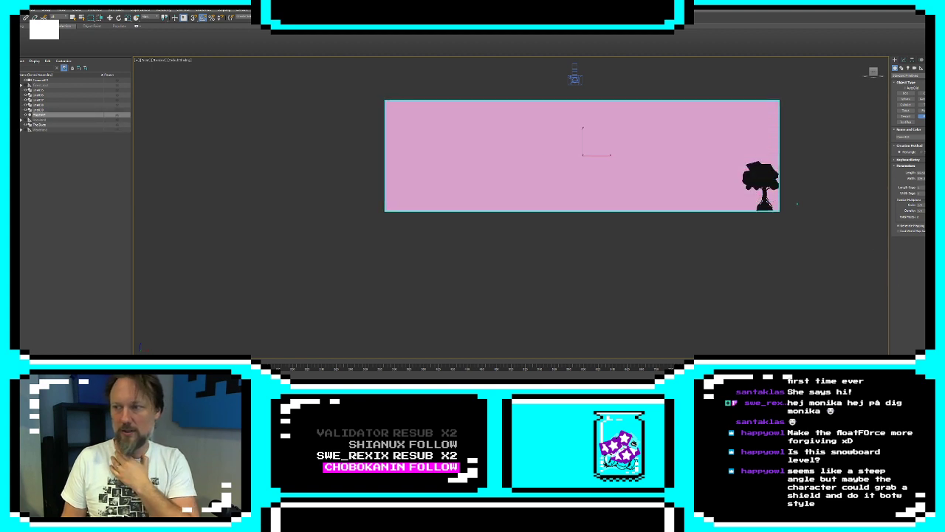
Set the new plane's object color to pale green
click(934, 136)
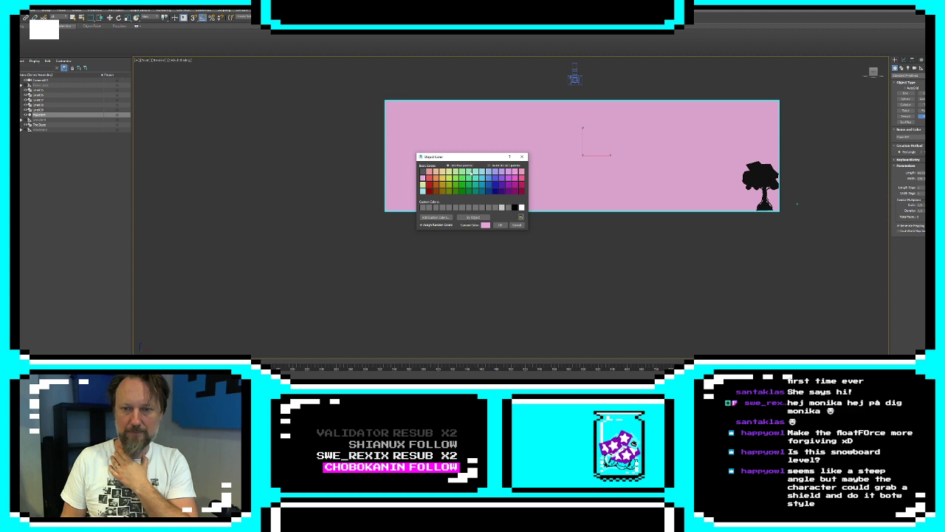
click(471, 174)
click(502, 224)
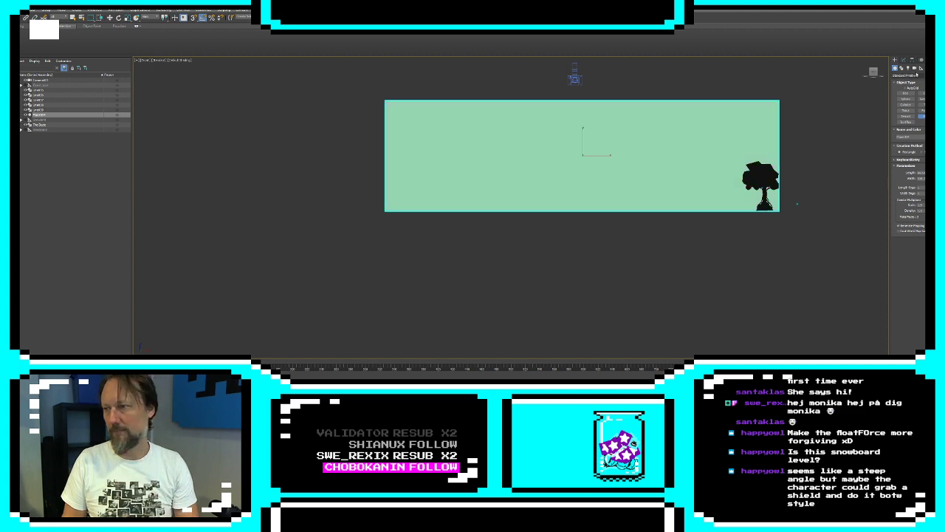
Show all four viewports and move the plane back in depth until it sits behind the landscape layers
key(alt+w)
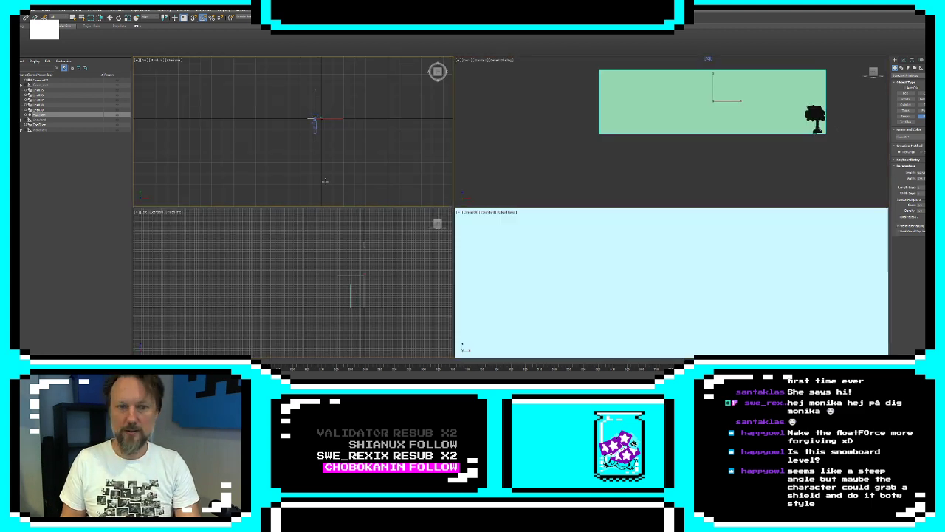
key(w)
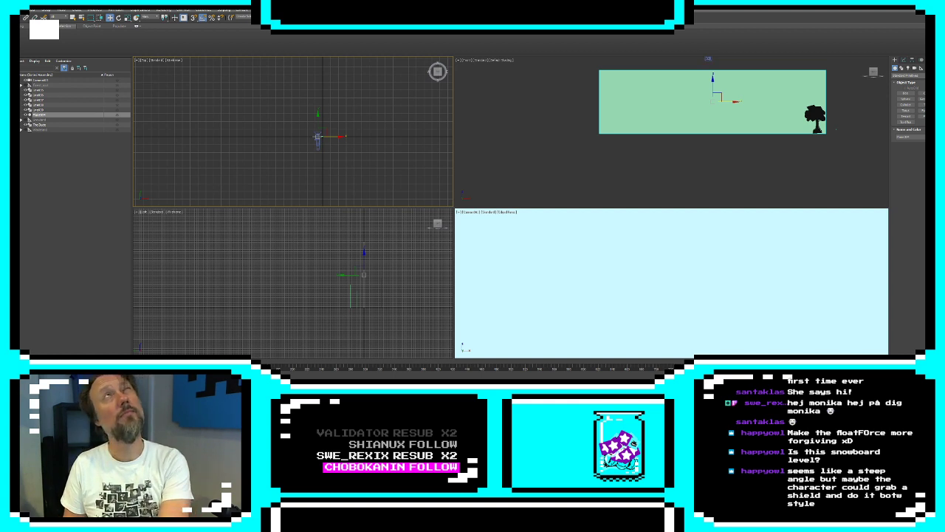
drag(317, 137, 316, 105)
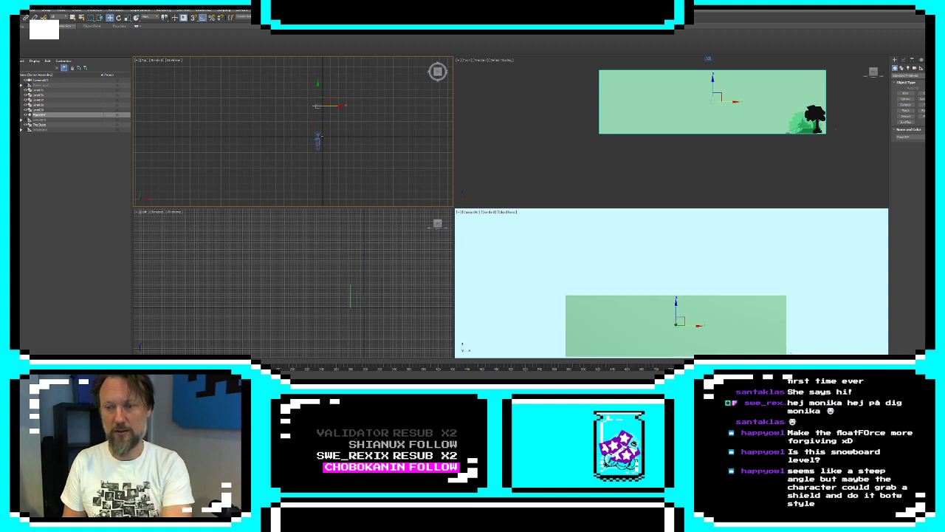
Convert the pale green background plane to an Editable Poly and enable vertex editing on it
click(904, 59)
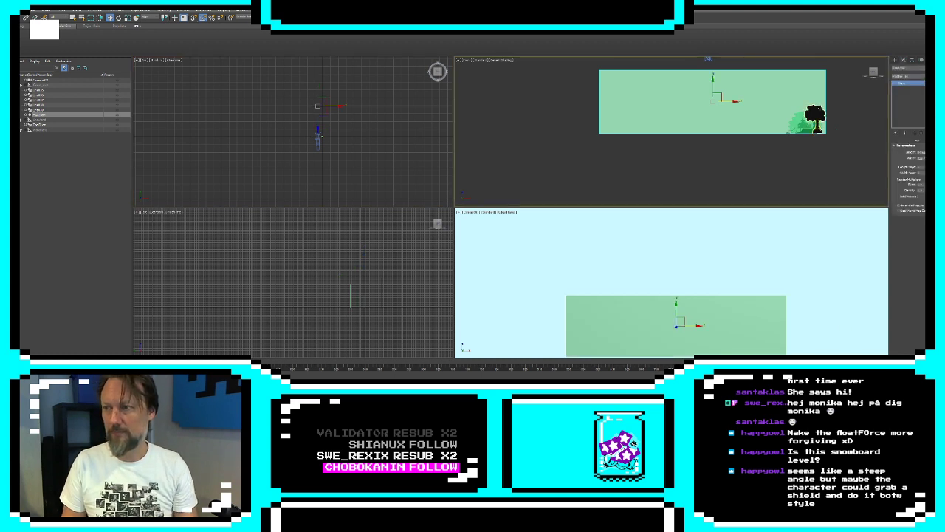
click(820, 121)
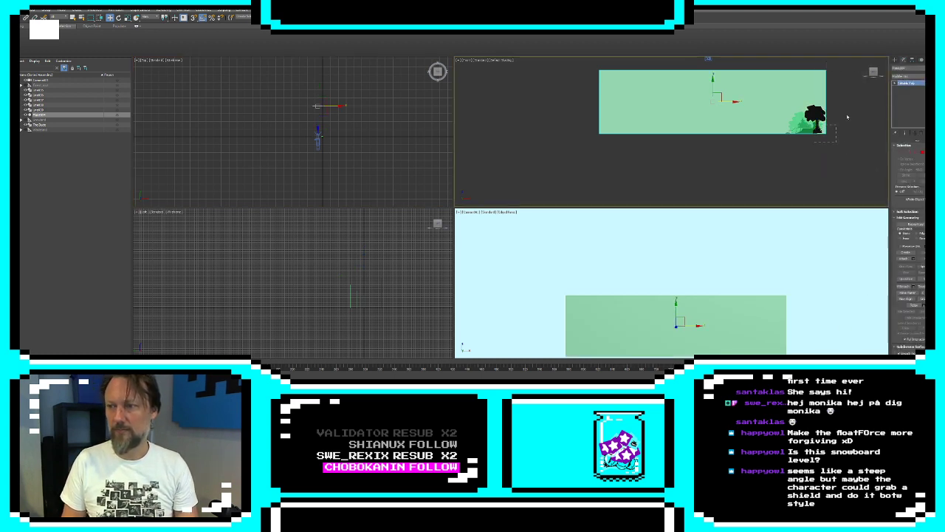
drag(847, 117, 850, 113)
click(774, 105)
click(904, 153)
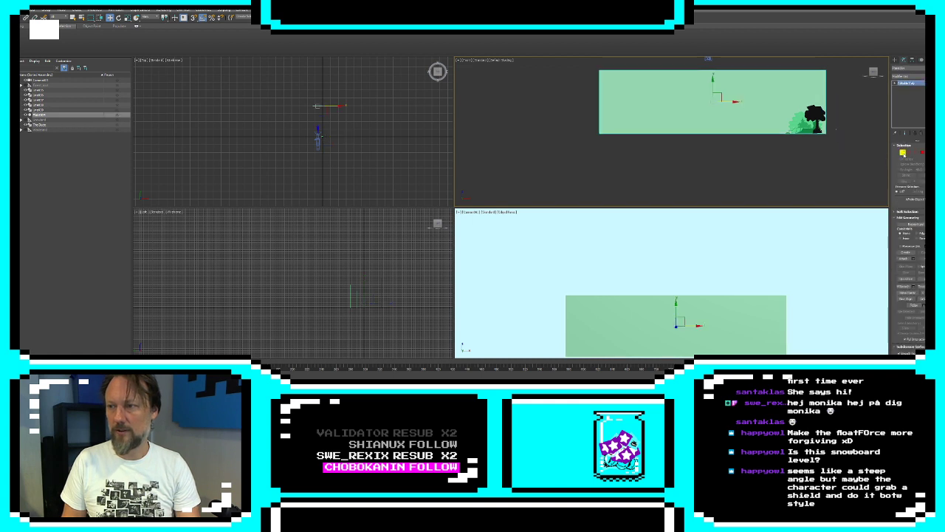
Widen the background plane on both sides and raise its upper edge by moving the edge vertices in the front view
scroll(784, 125, down, 3)
drag(794, 141, 820, 89)
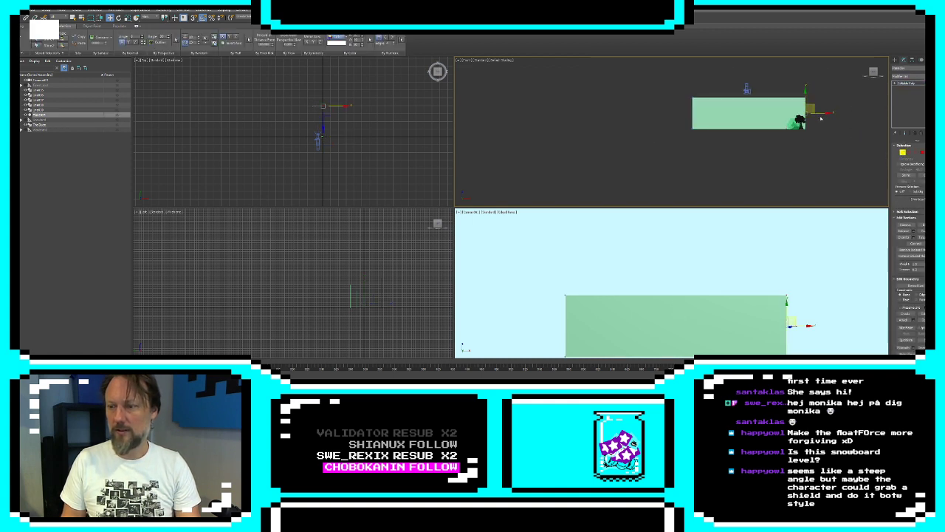
drag(659, 104, 825, 83)
drag(750, 83, 751, 50)
scroll(760, 101, down, 4)
drag(713, 79, 705, 103)
drag(771, 140, 828, 101)
click(894, 60)
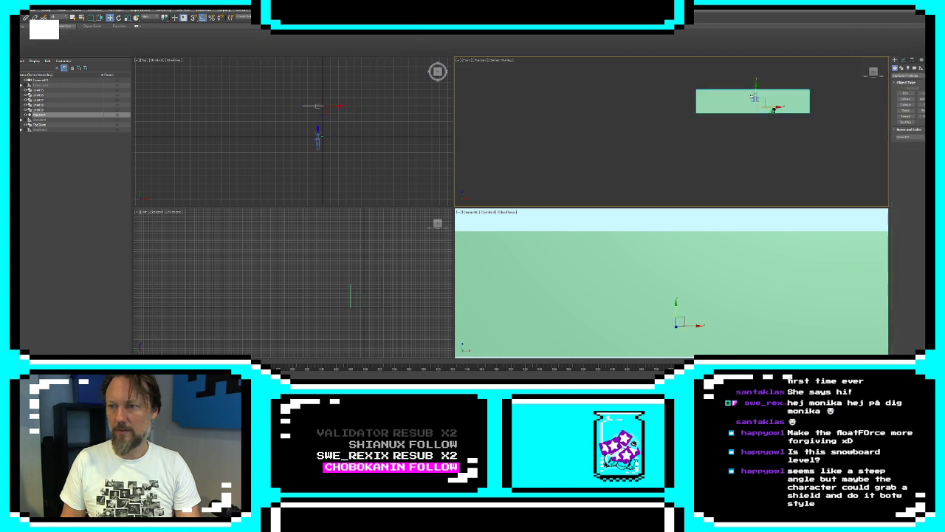
Move the camera sideways toward the tree and down in the front view so it frames the building and tree
click(745, 72)
click(755, 97)
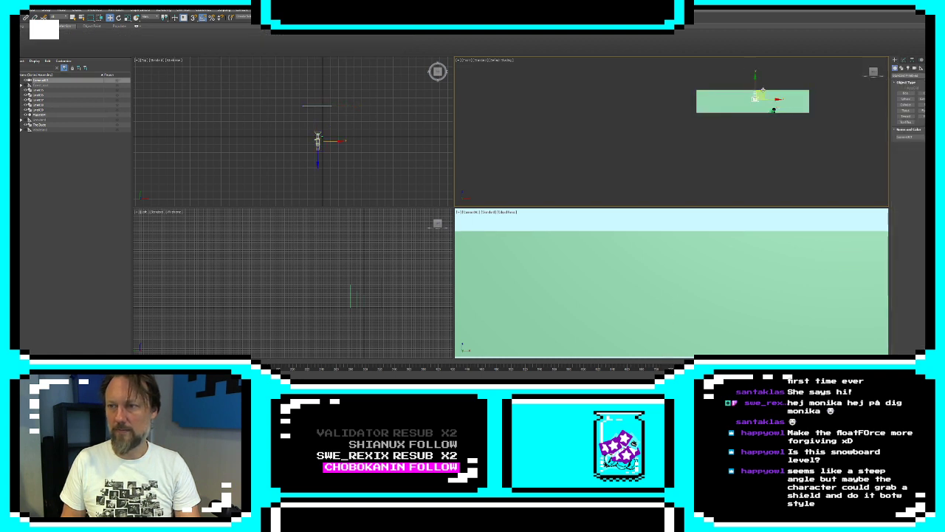
drag(763, 89, 779, 102)
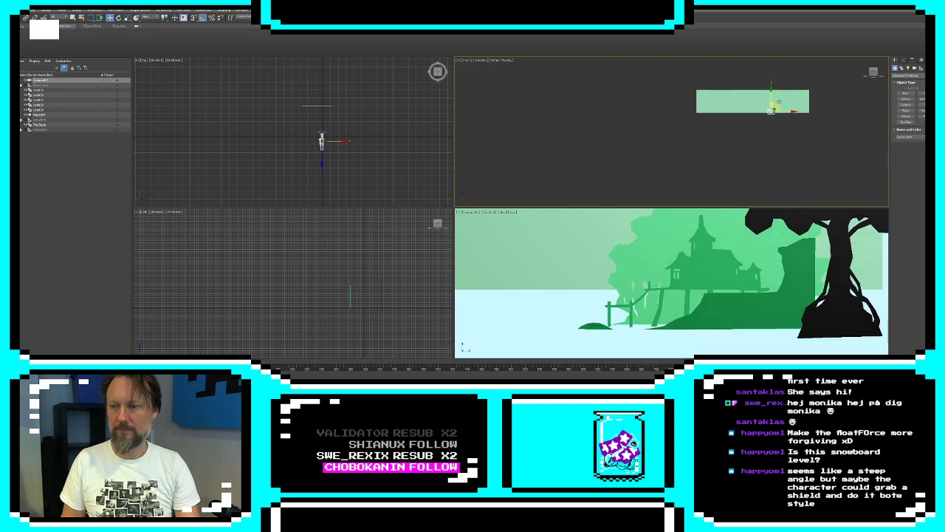
Create a large ground Plane in the top view, from the background plane forward past the camera
click(718, 109)
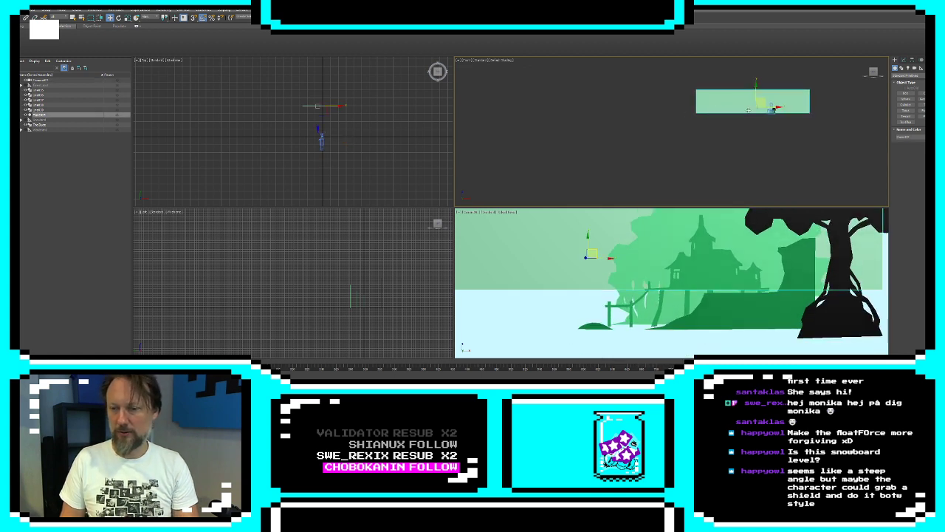
click(906, 117)
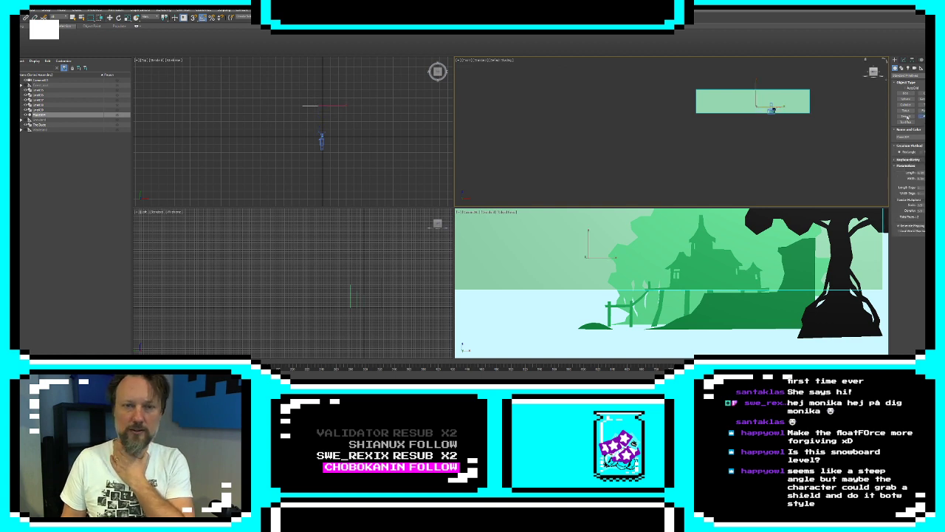
drag(344, 105, 283, 156)
right_click(688, 94)
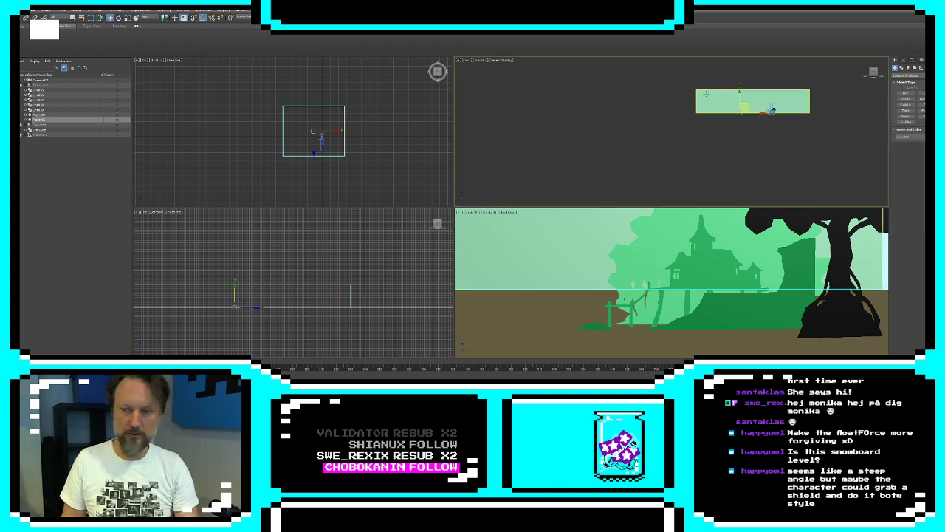
click(697, 184)
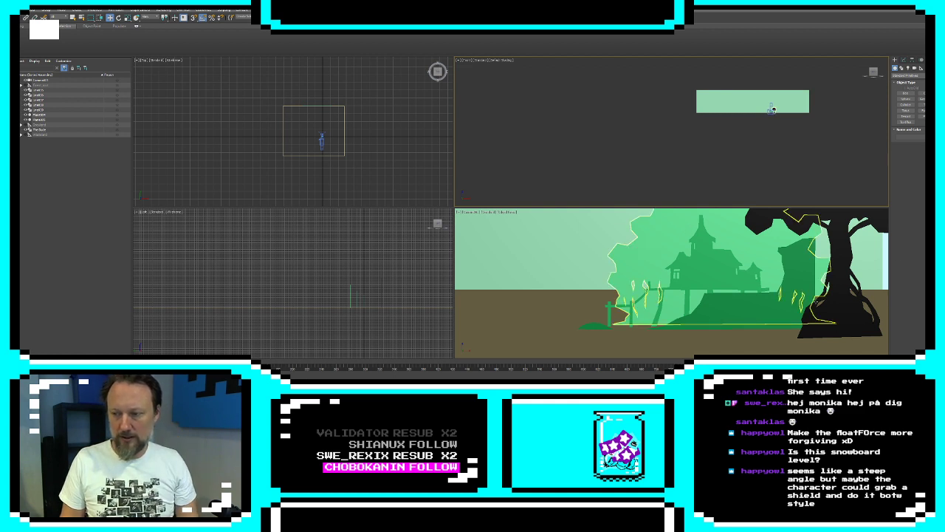
Draw a low, jagged closed Line outline of a rock at ground level in the front view, just beyond the small mound by the dock
click(661, 242)
click(904, 60)
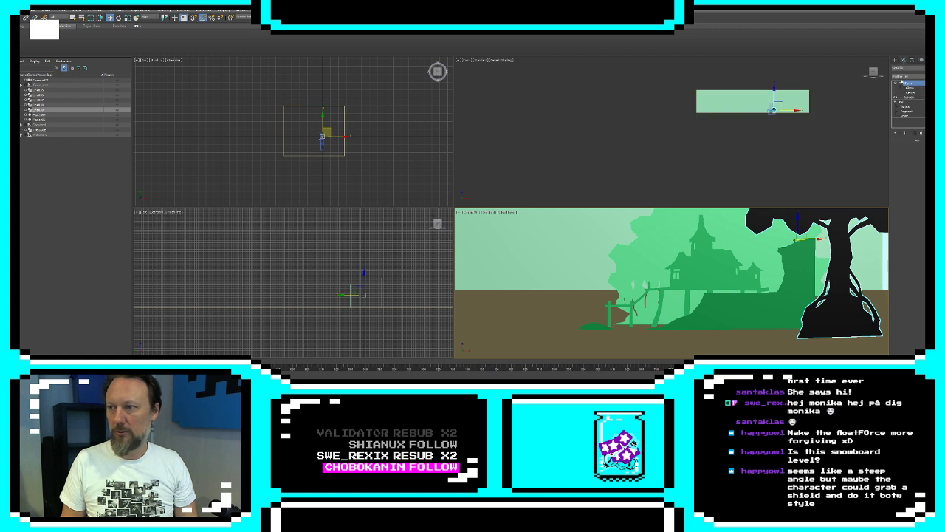
click(895, 60)
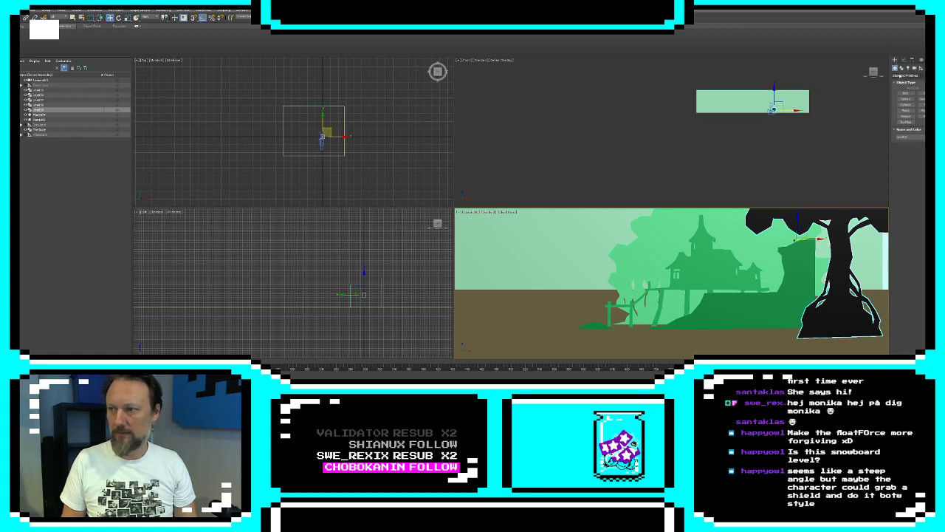
click(901, 68)
click(904, 97)
scroll(827, 137, up, 6)
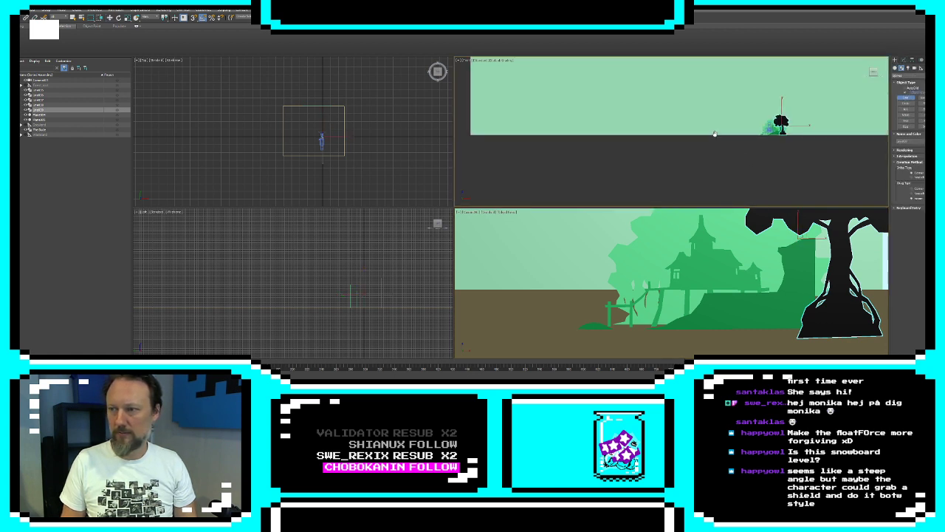
middle_drag(827, 137, 691, 150)
scroll(720, 148, up, 10)
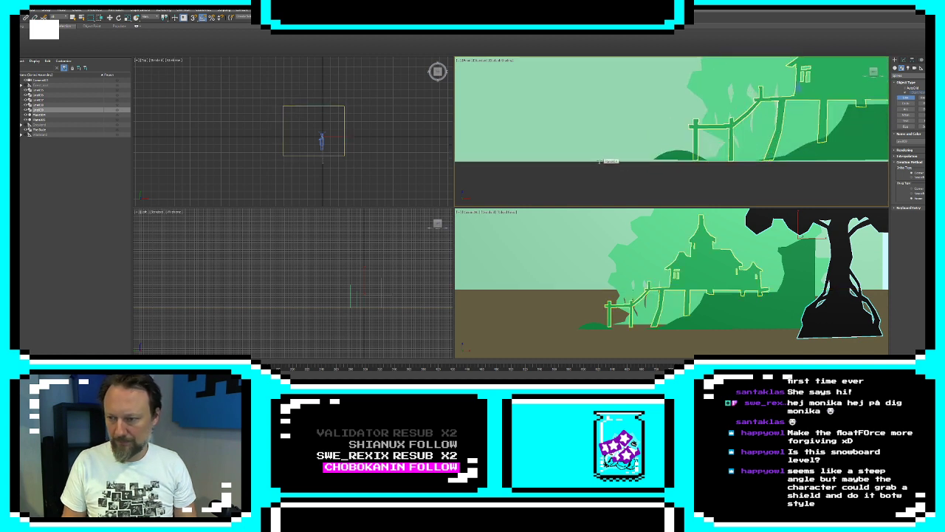
click(600, 161)
click(607, 156)
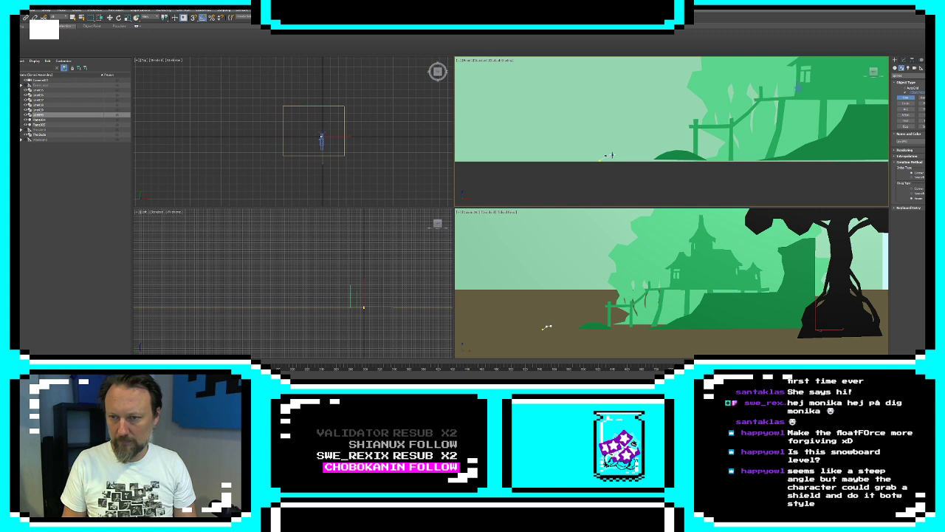
click(616, 153)
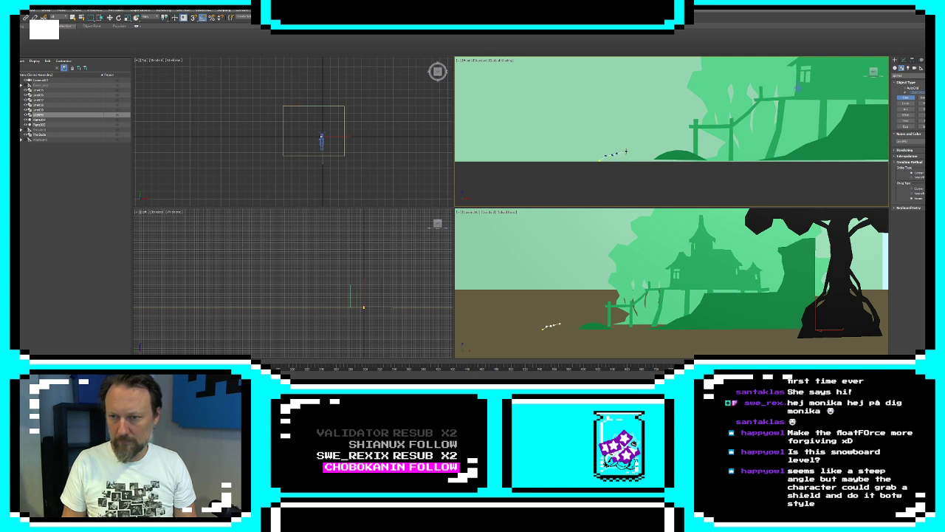
click(627, 151)
click(638, 156)
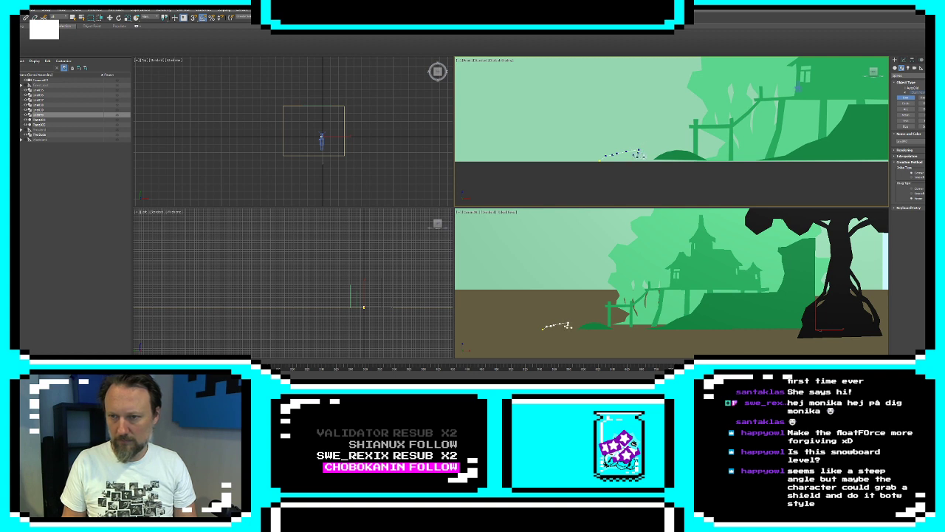
click(644, 157)
click(656, 161)
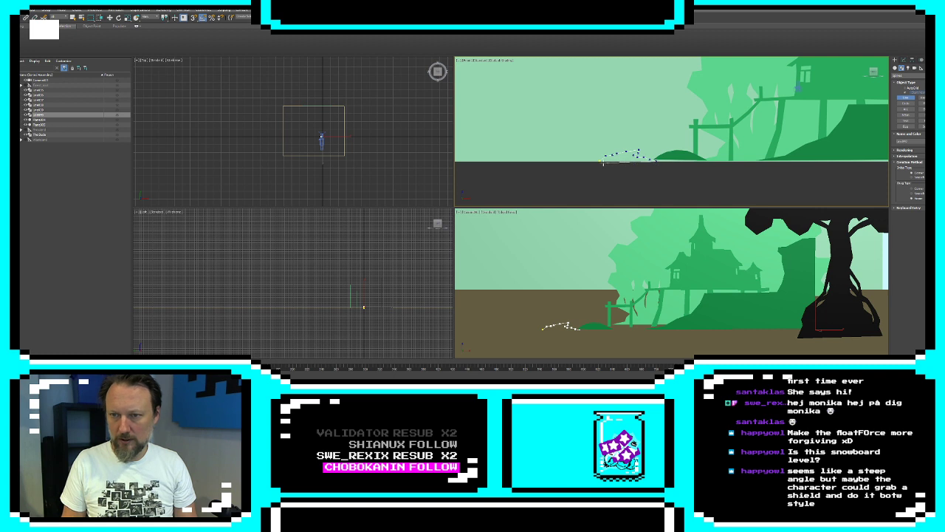
click(599, 161)
click(465, 212)
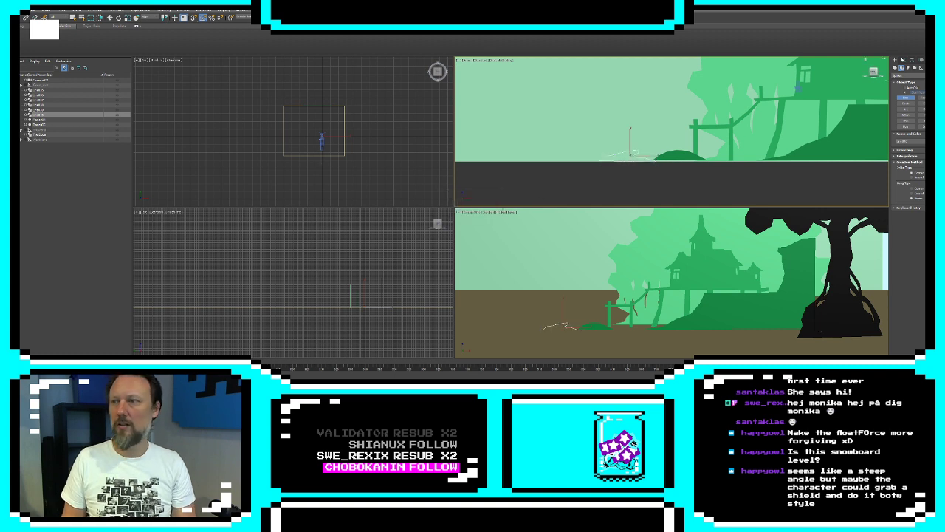
Extrude the rock outline and set its object color to black
click(903, 60)
click(917, 76)
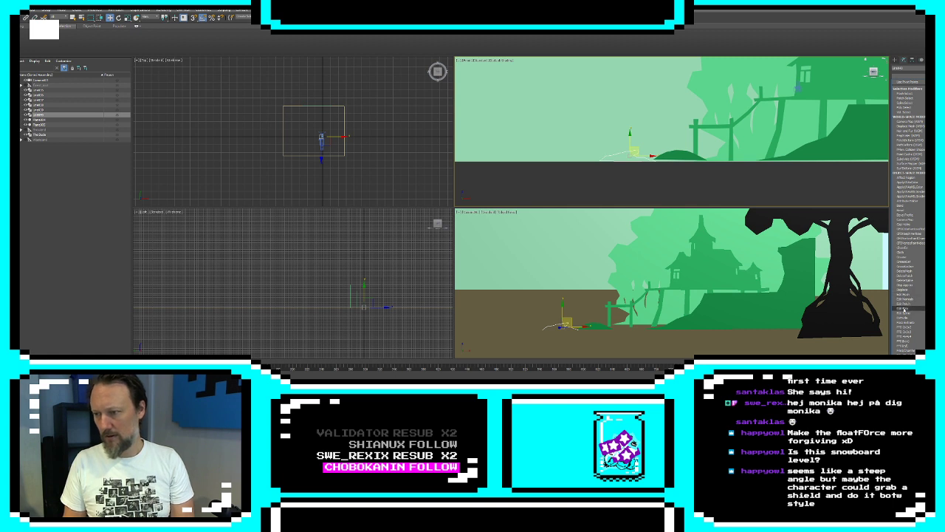
click(905, 308)
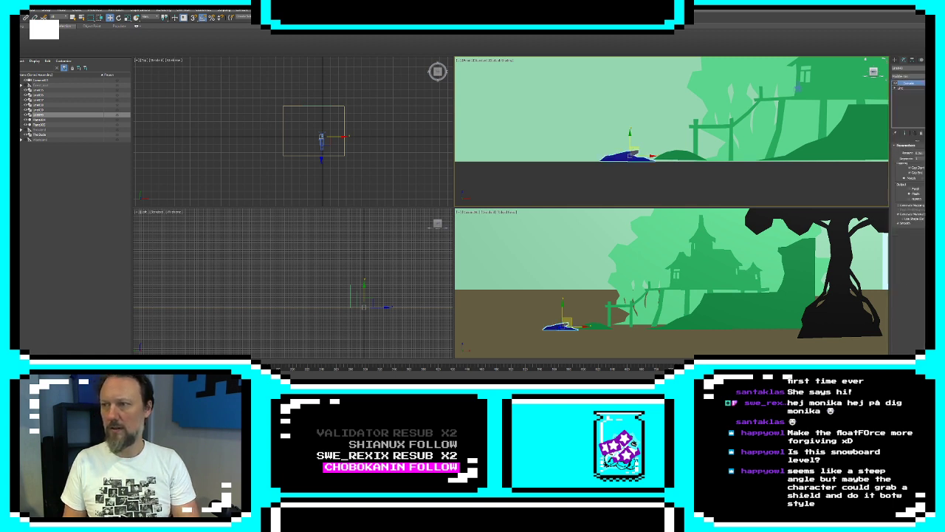
click(935, 68)
click(516, 207)
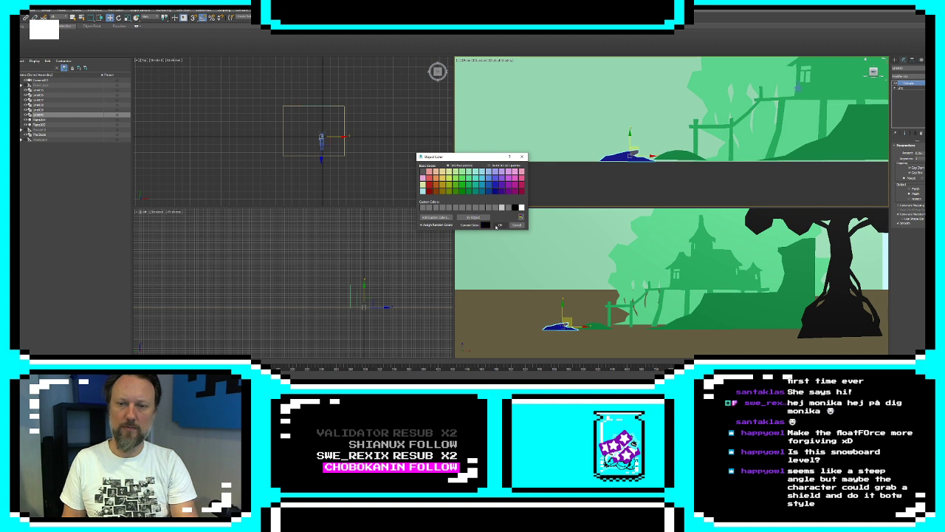
click(499, 225)
Add an XForm modifier to the black rock and move its gizmo in depth toward the camera
click(913, 76)
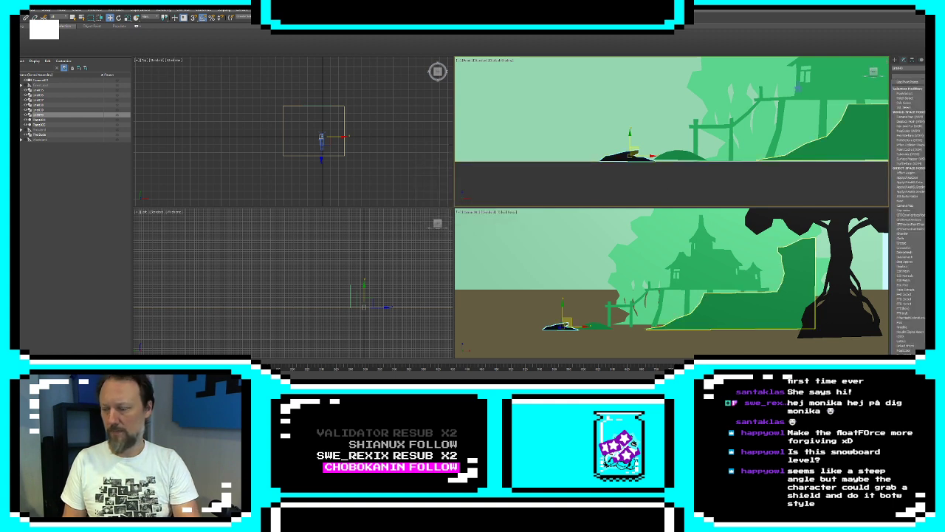
key(x)
key(Return)
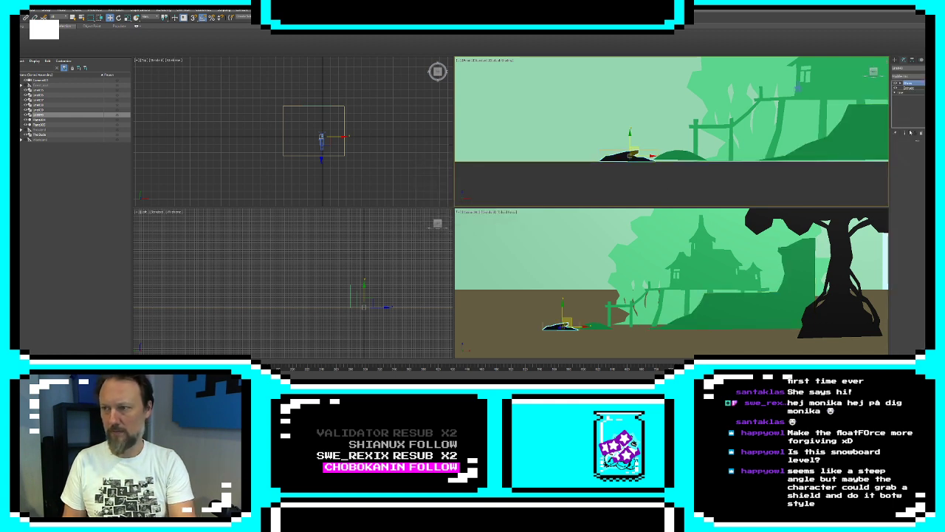
click(900, 83)
click(910, 88)
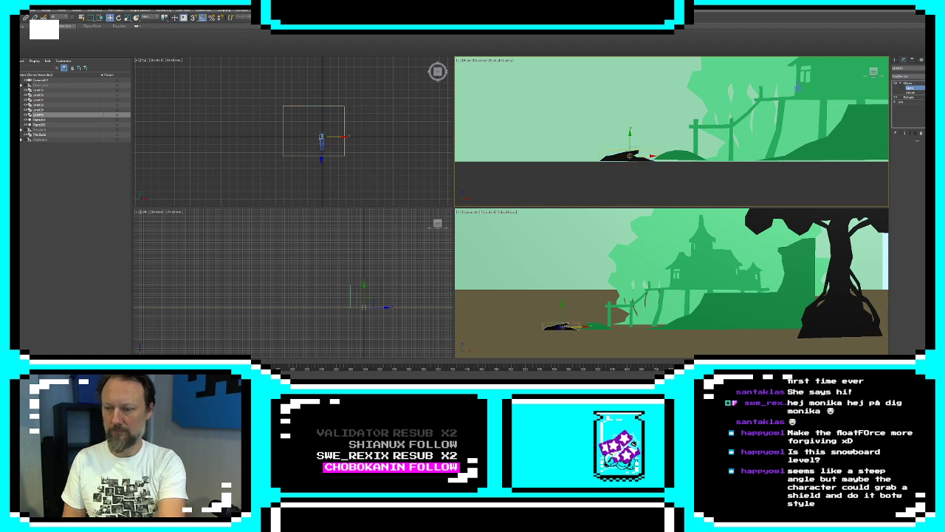
key(Return)
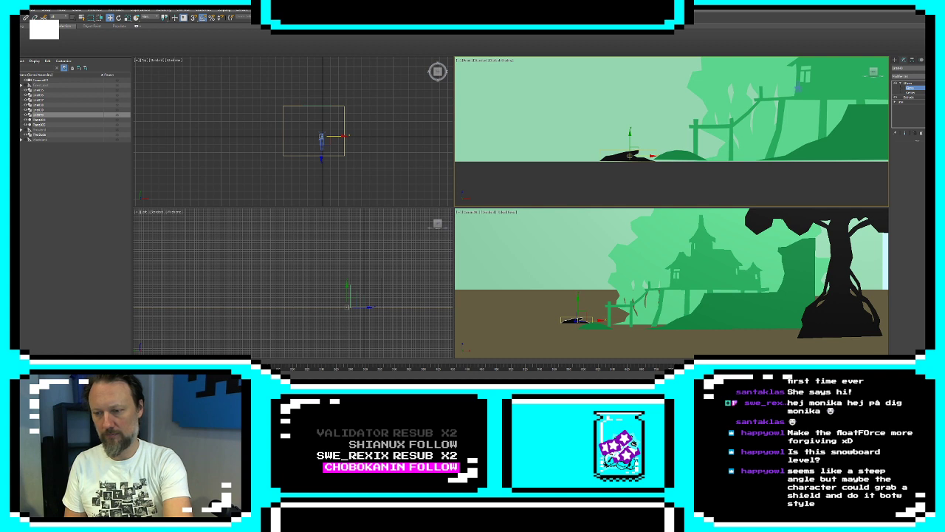
key(ctrl+z)
click(895, 61)
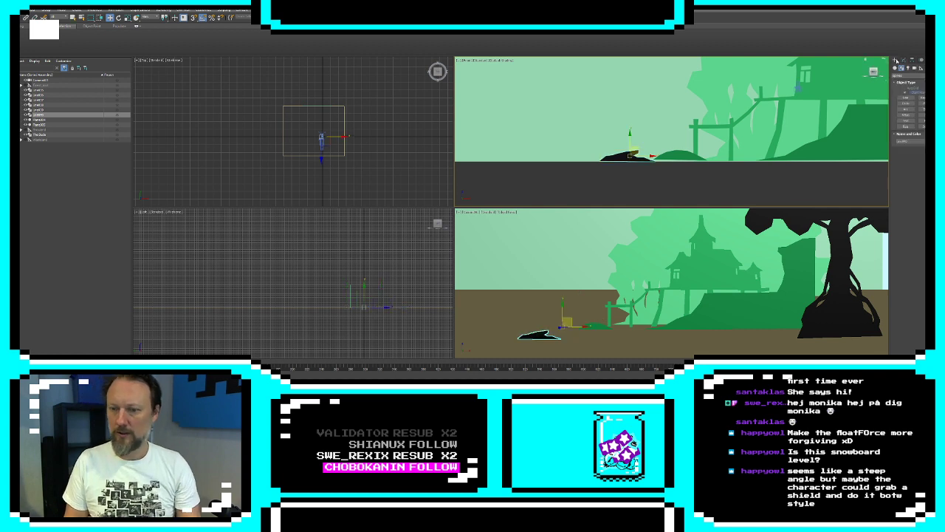
Select the camera and move it closer to the landscape in the top view
click(610, 259)
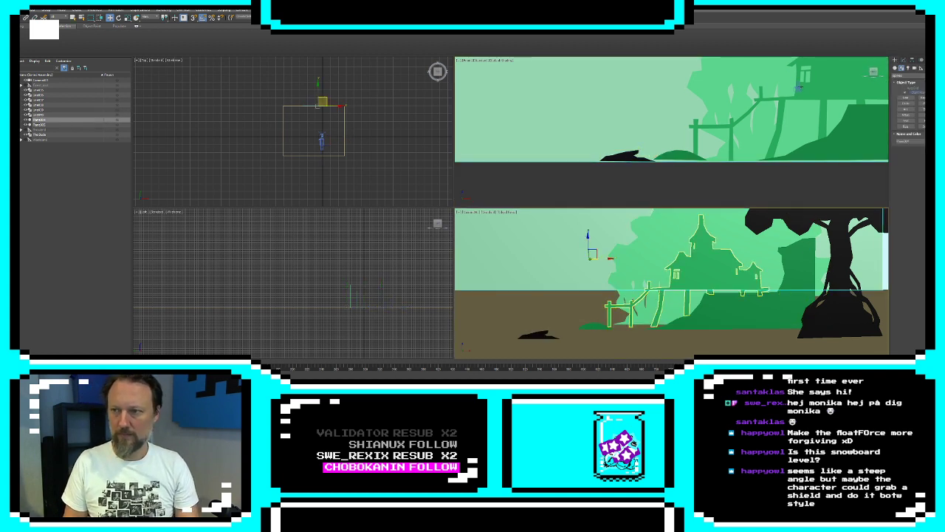
click(612, 310)
click(797, 88)
middle_click(369, 152)
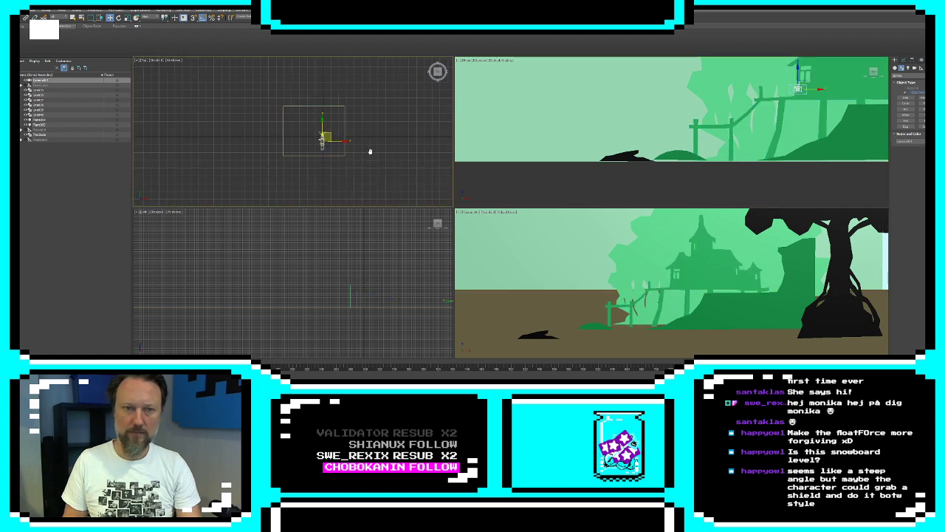
scroll(321, 149, up, 6)
middle_drag(321, 151, 333, 195)
drag(346, 152, 348, 139)
drag(347, 139, 348, 141)
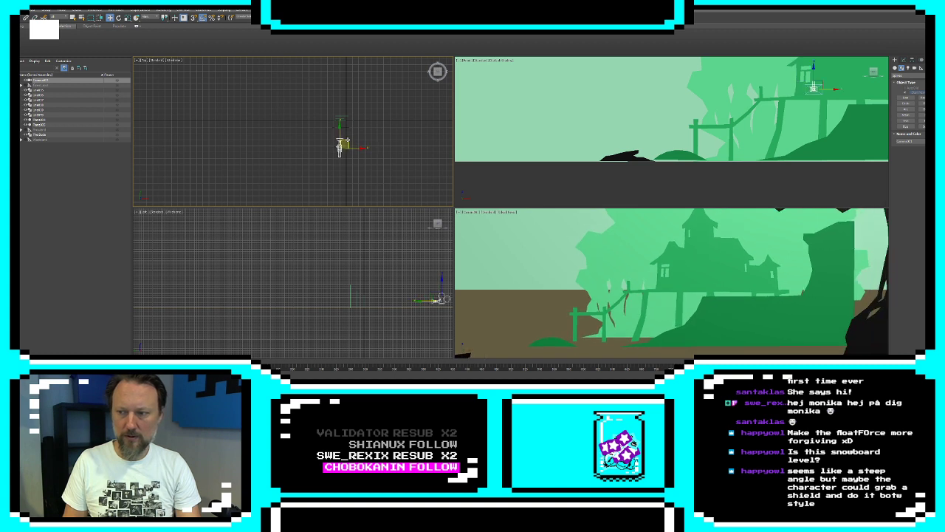
Move the vertical end segment of the mound's outline farther out, past the black tree, in the front view
click(828, 269)
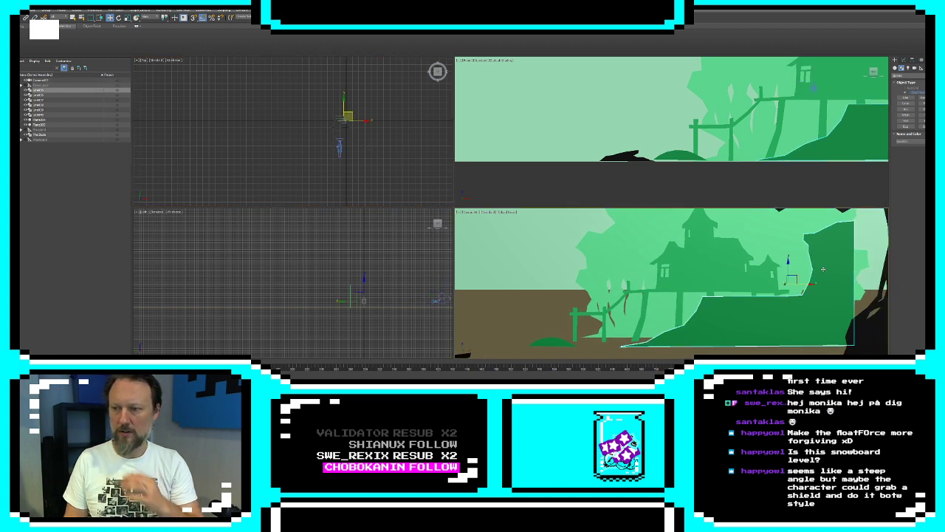
click(903, 61)
click(896, 88)
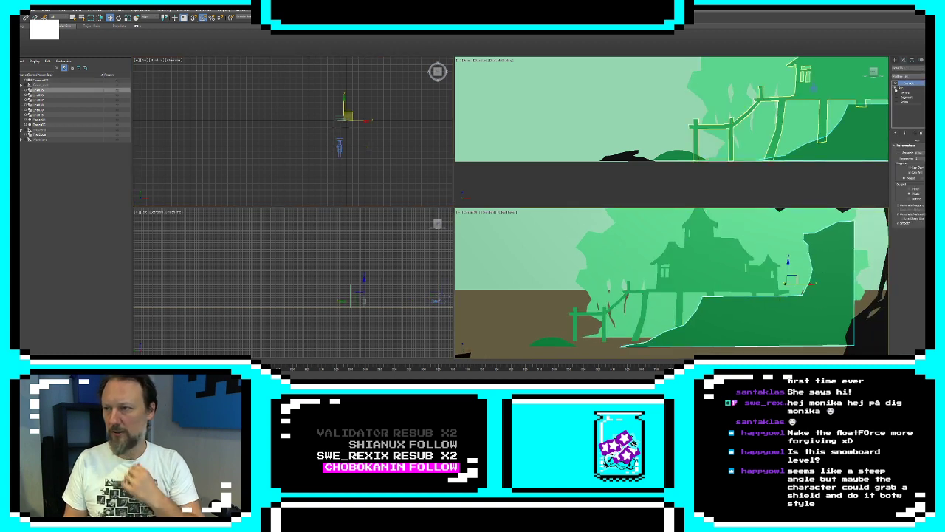
click(906, 98)
middle_drag(877, 75, 561, 151)
scroll(606, 147, down, 4)
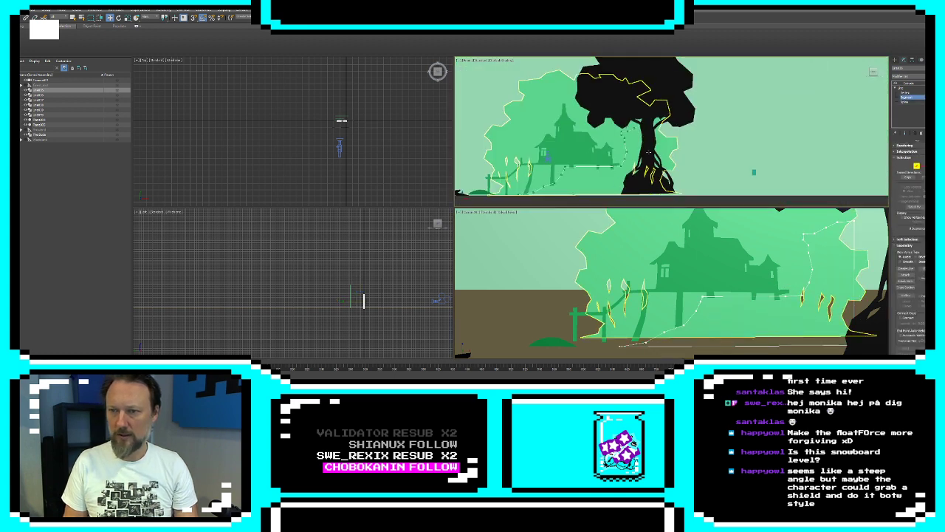
click(854, 258)
click(675, 160)
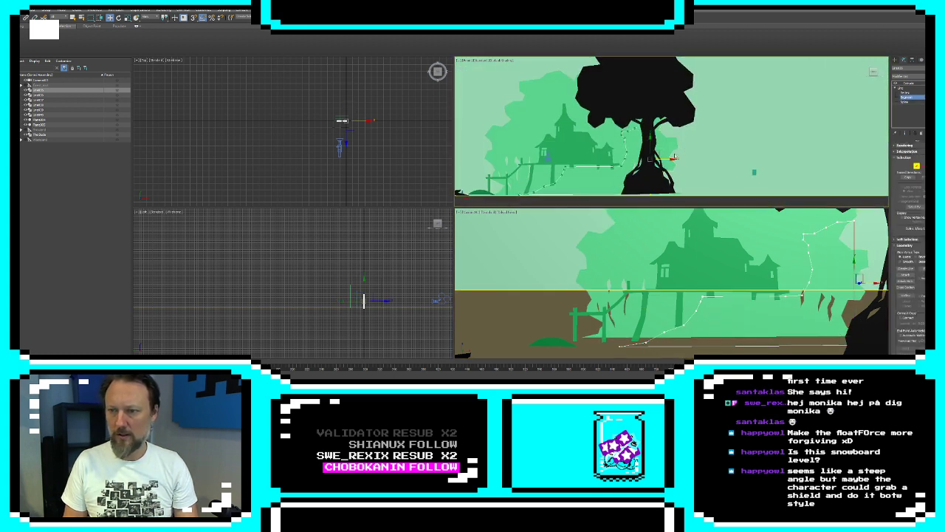
drag(669, 161, 696, 164)
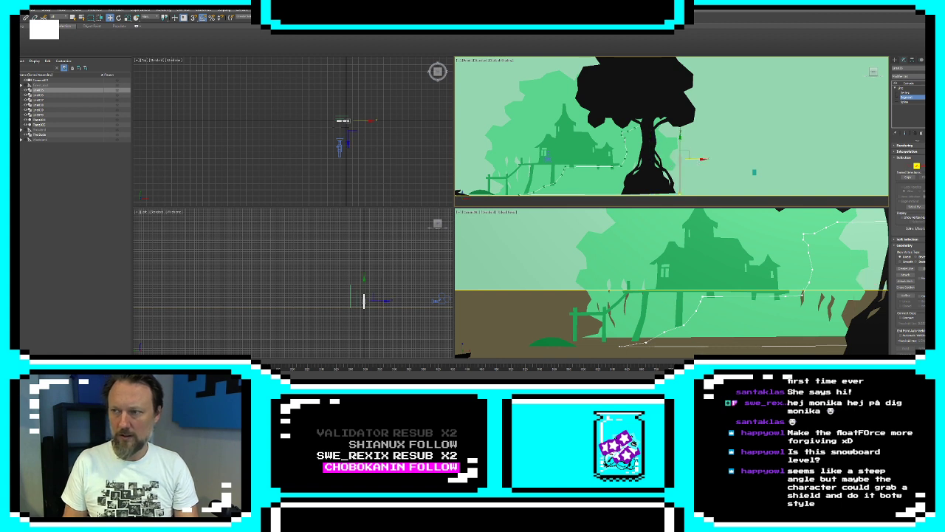
click(895, 59)
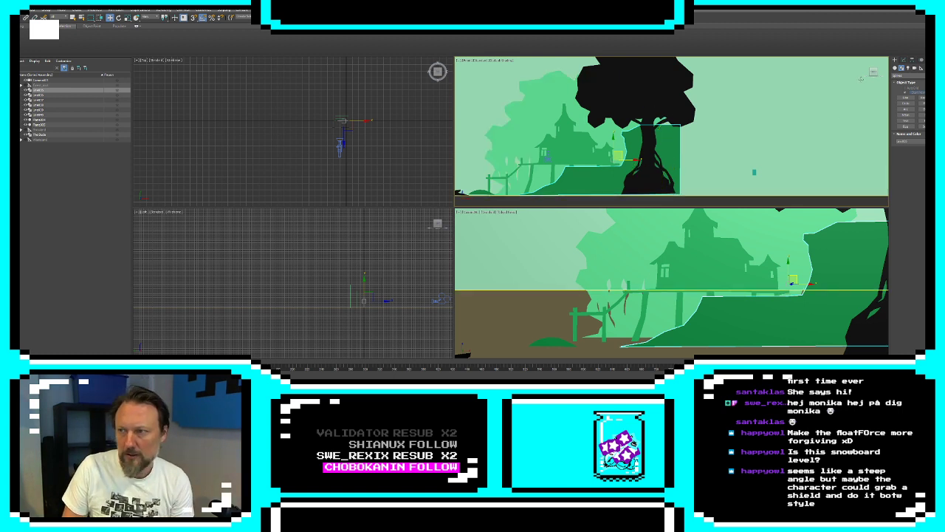
Clone the black tree and move the copy across to the dock side of the building in the front view
click(905, 97)
key(w)
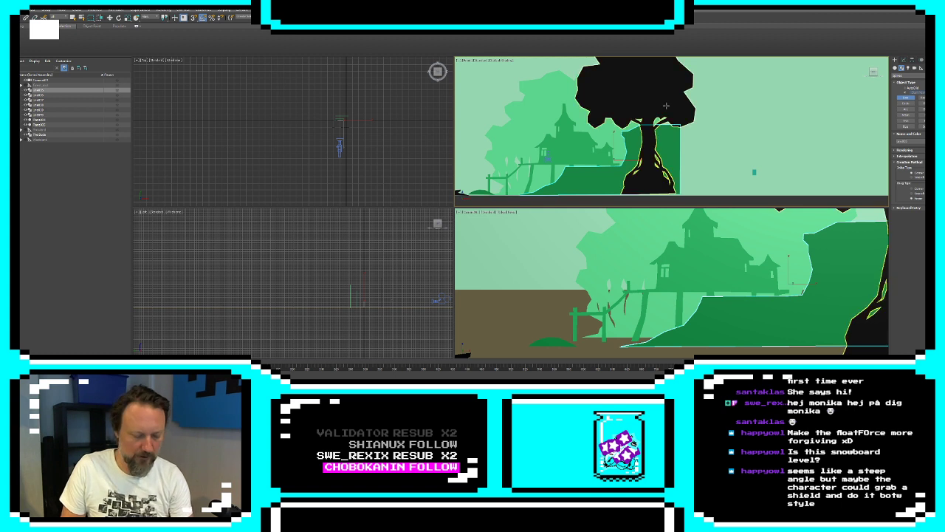
click(632, 94)
right_click(632, 93)
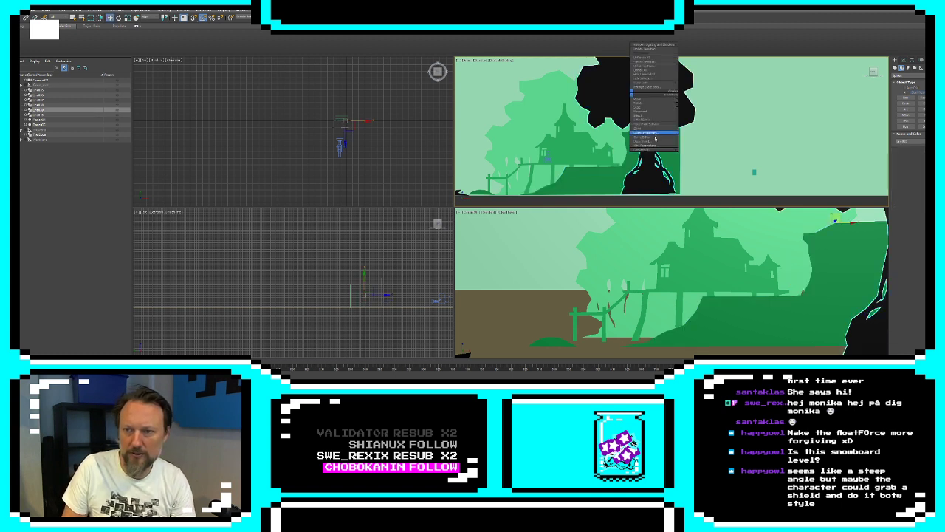
click(654, 129)
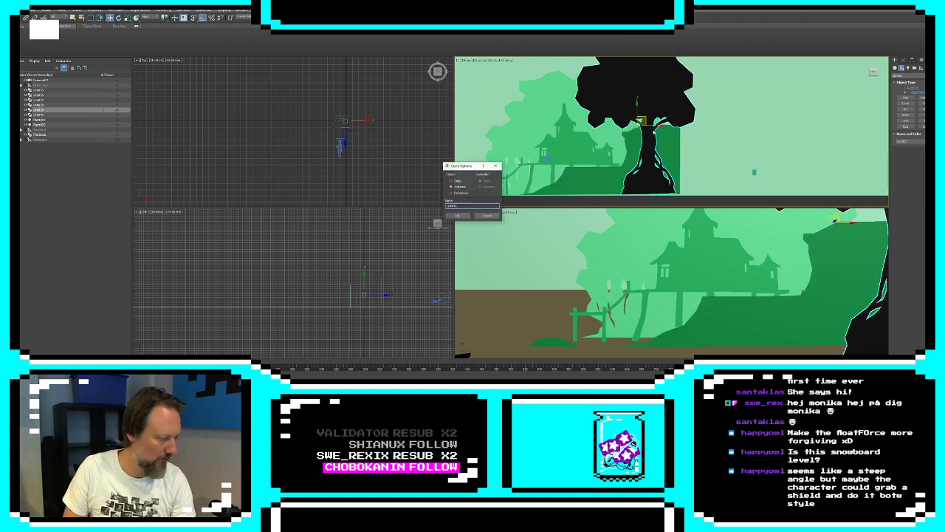
click(457, 215)
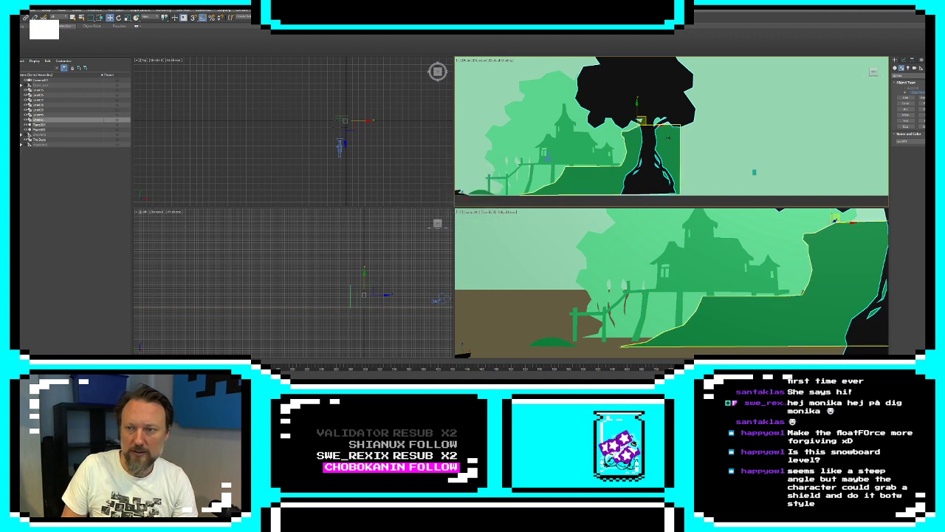
drag(640, 121, 487, 126)
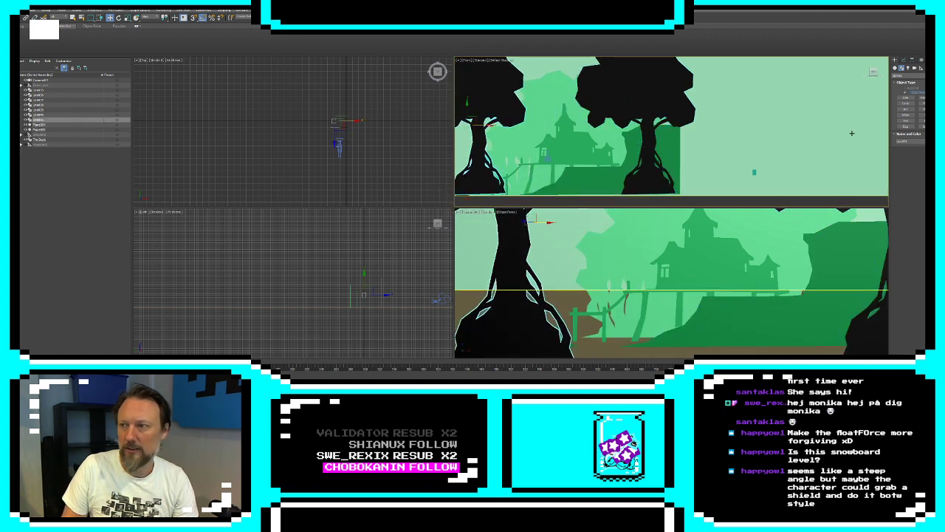
Move the copied tree's XForm gizmo back in depth, away from the camera, in the side view
click(904, 60)
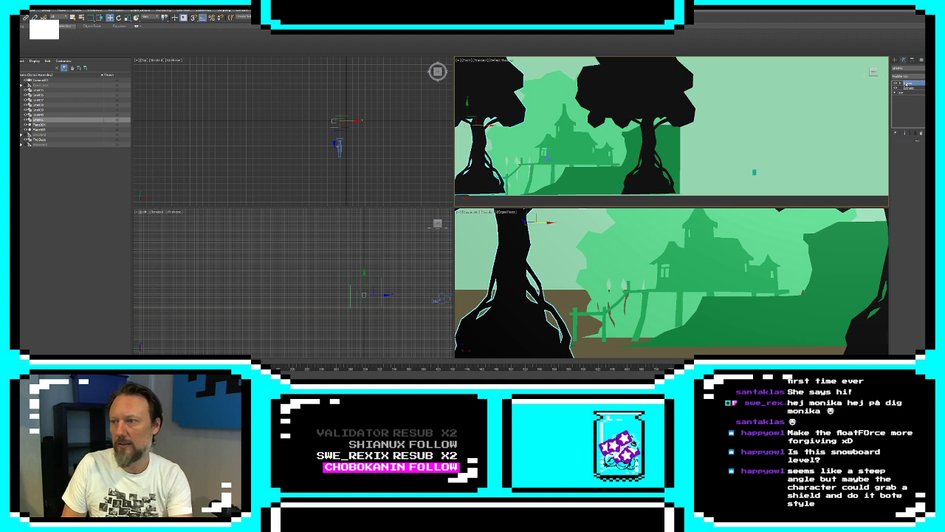
click(901, 84)
click(910, 88)
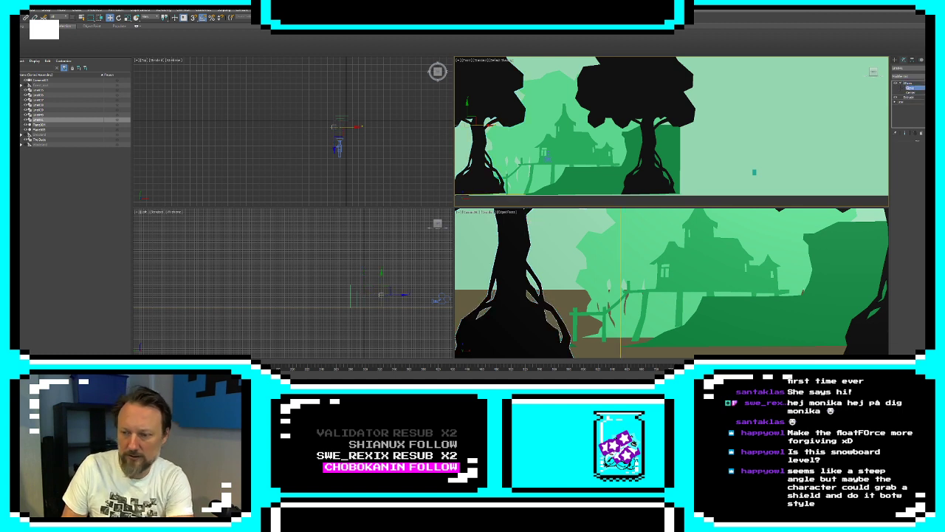
drag(399, 294, 375, 295)
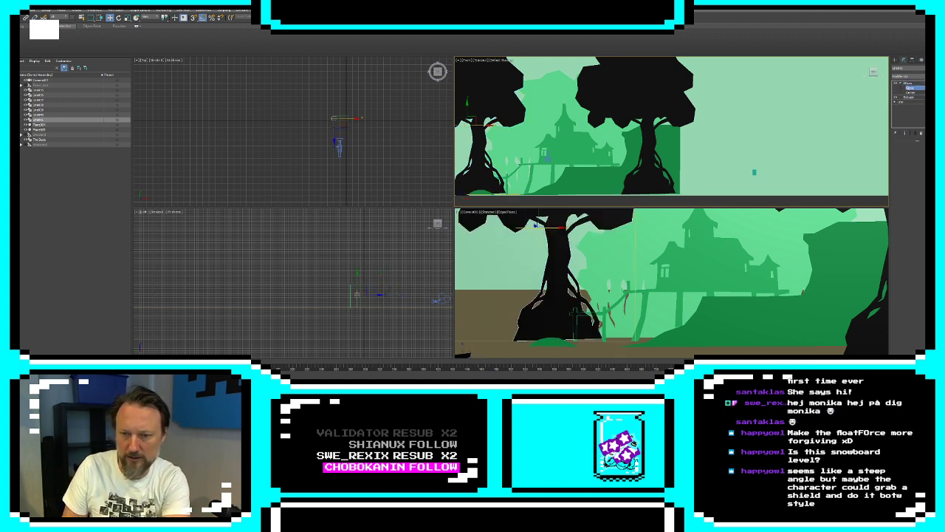
Set the copied tree's object color to green
click(922, 68)
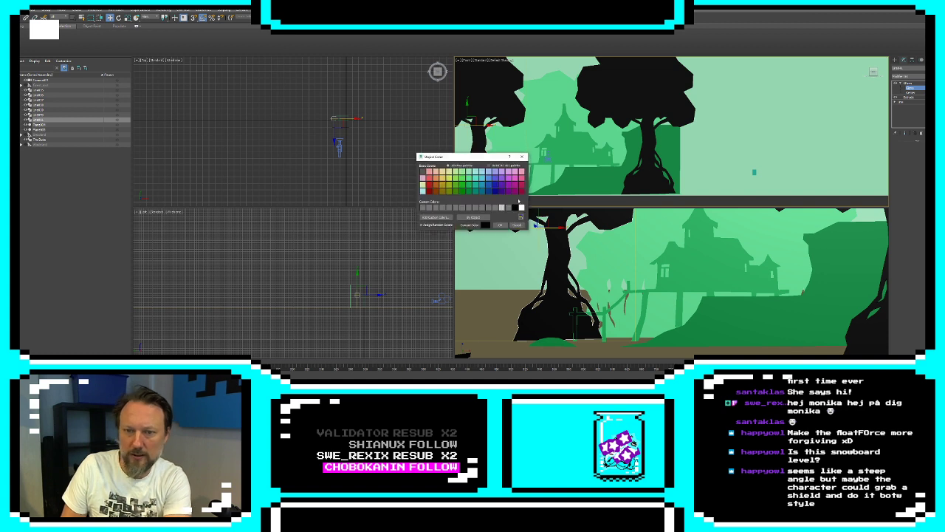
click(471, 185)
click(500, 224)
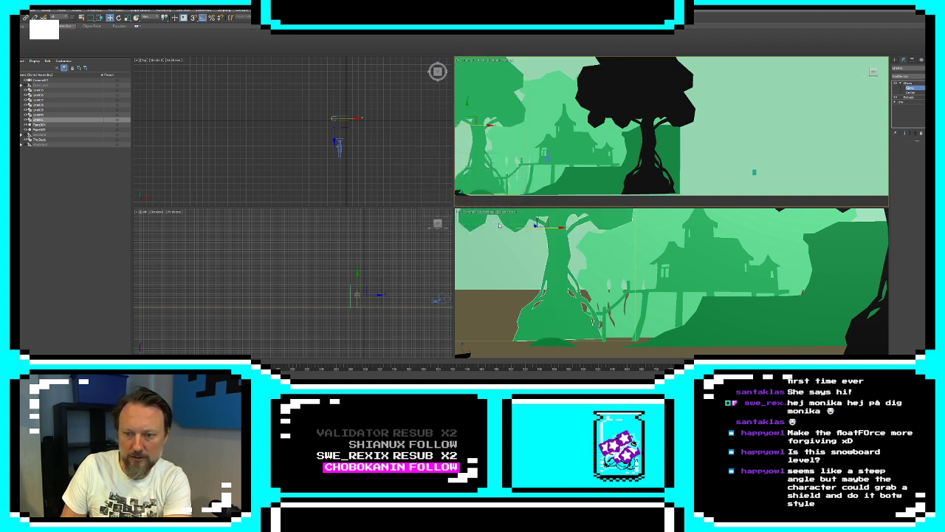
Move the green tree's XForm gizmo farther out past the dock in the front view
middle_drag(532, 123, 667, 144)
scroll(667, 144, down, 2)
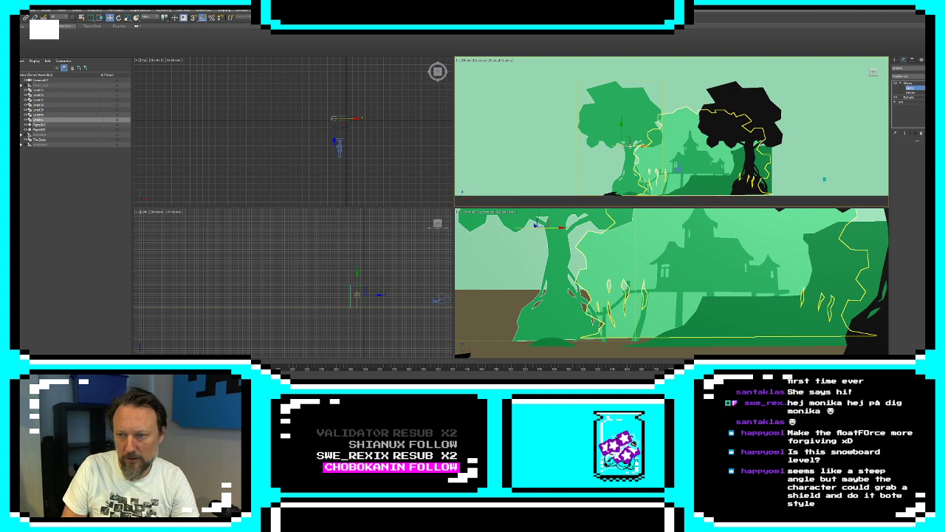
mouse_move(630, 144)
mouse_down()
mouse_move(586, 146)
mouse_move(614, 148)
mouse_up()
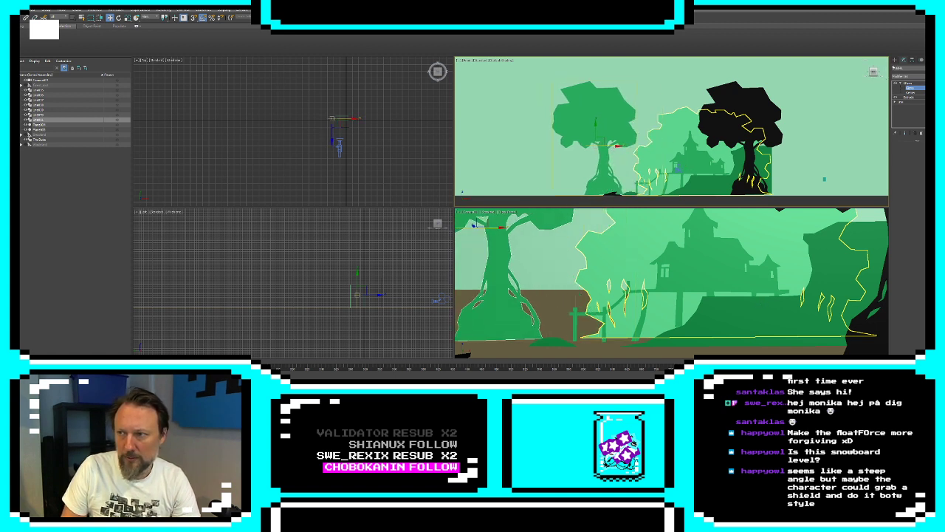
Select the camera and shift it sideways toward the green tree in the front view
click(895, 61)
click(678, 170)
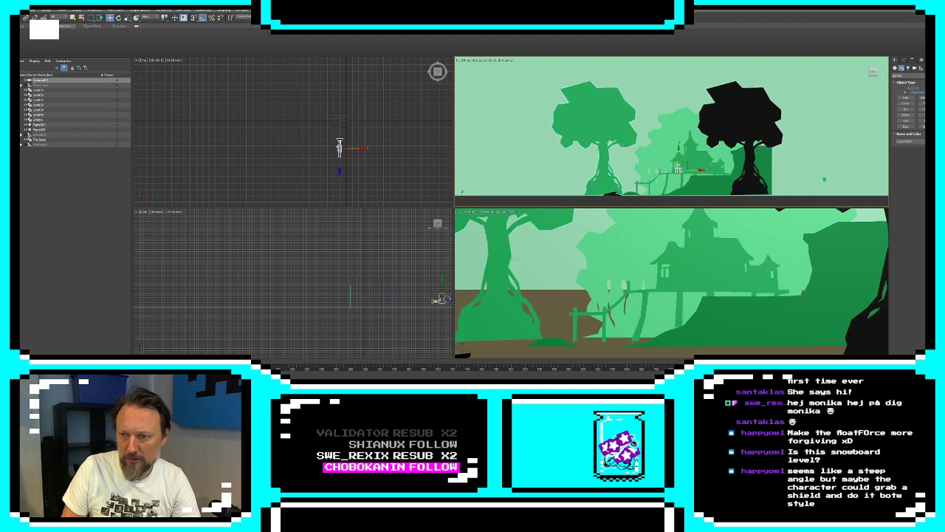
drag(678, 170, 659, 158)
Pull the bottom vertices of the building's short support posts down to ground level in the front view
click(705, 167)
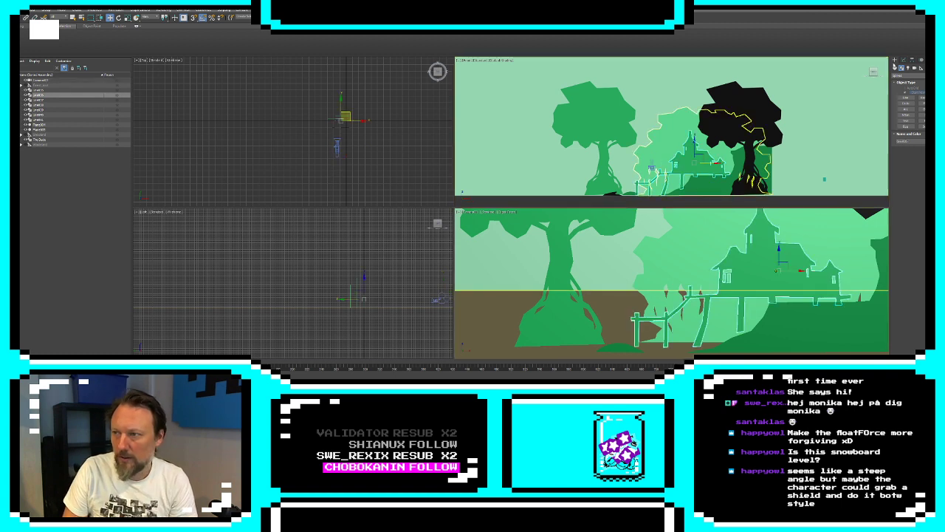
click(904, 60)
click(906, 108)
middle_drag(668, 198, 666, 157)
scroll(666, 156, up, 6)
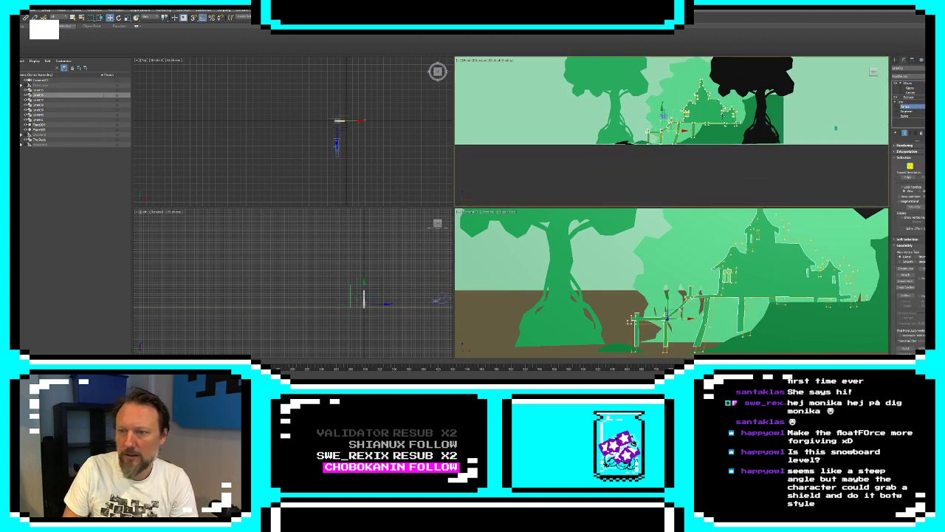
drag(691, 124, 730, 88)
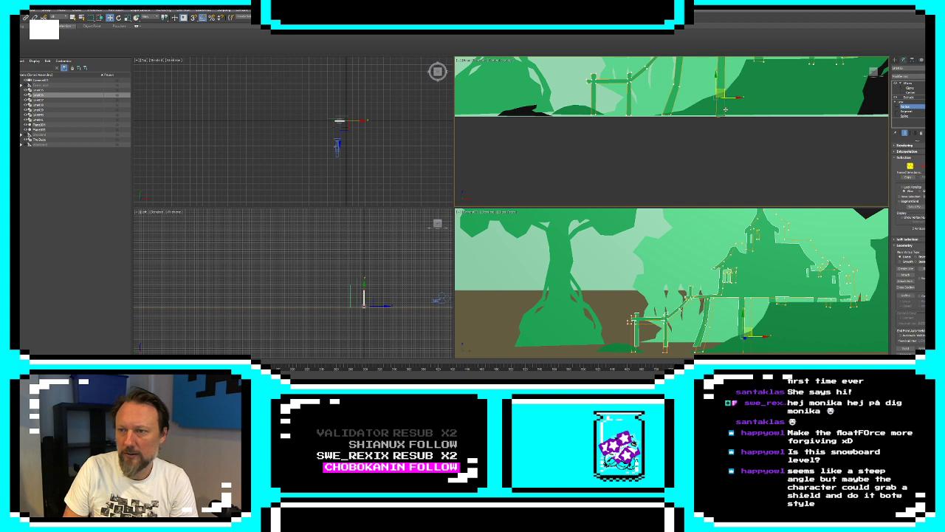
middle_drag(744, 70, 706, 99)
drag(807, 122, 809, 122)
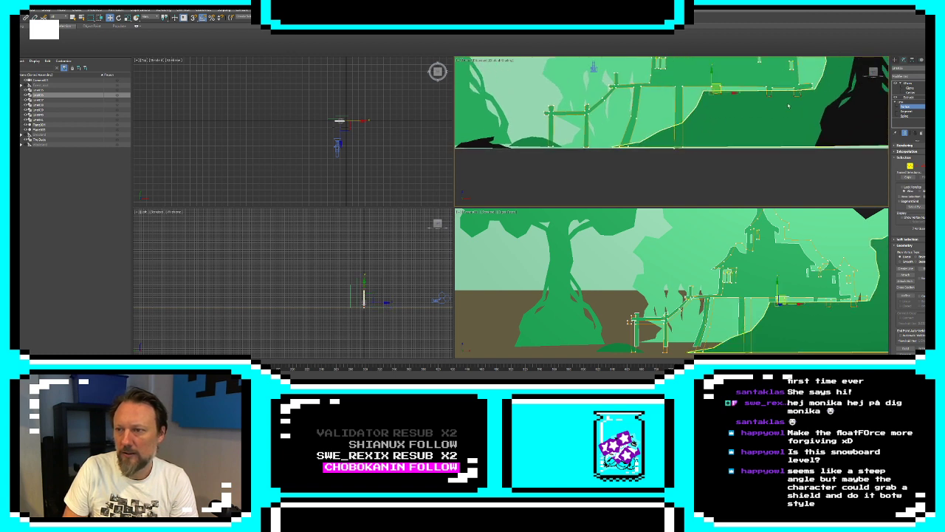
click(770, 95)
click(800, 95)
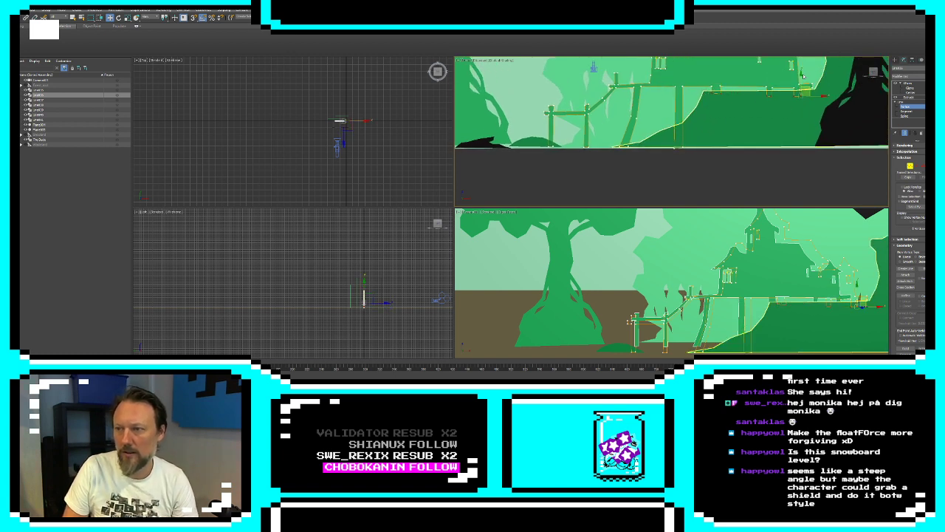
drag(800, 95, 804, 130)
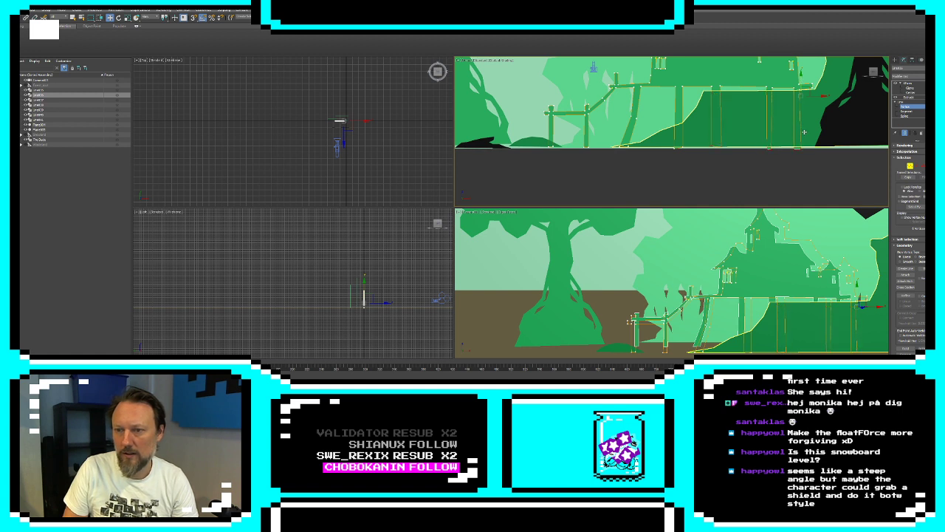
scroll(706, 146, down, 2)
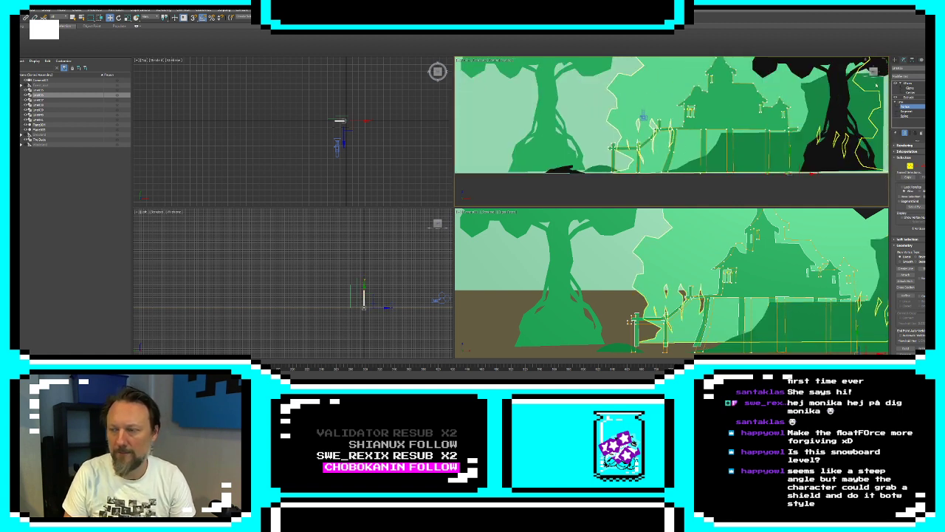
click(895, 60)
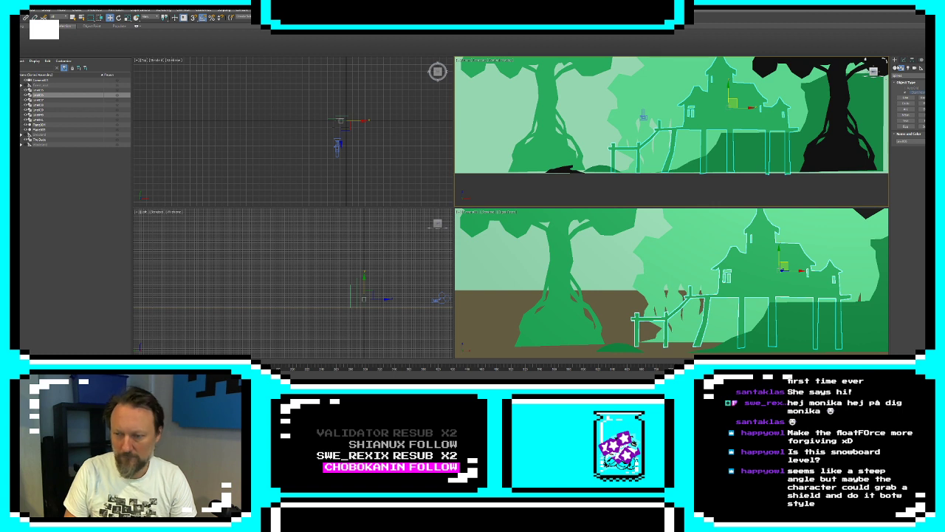
Lower the two bottom corner vertices of the green tree's trunk base slightly in the front view
click(597, 280)
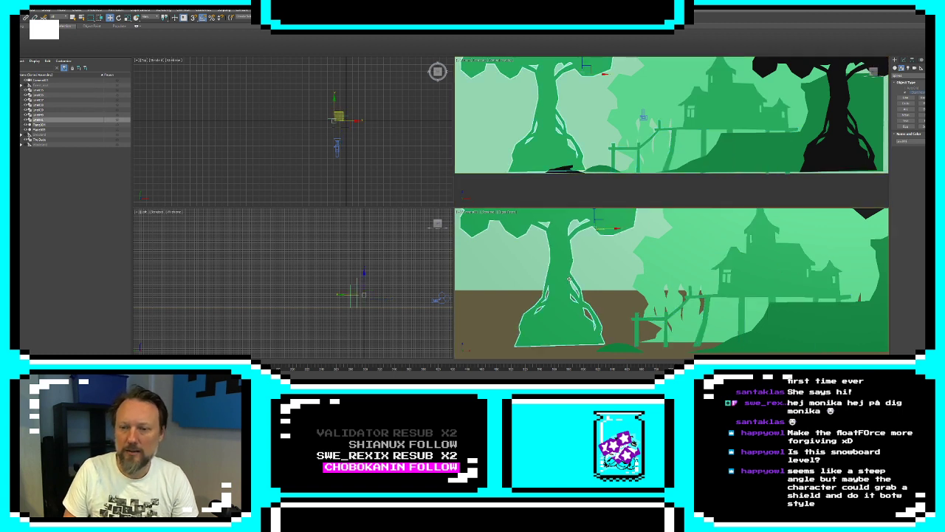
middle_drag(705, 140, 772, 125)
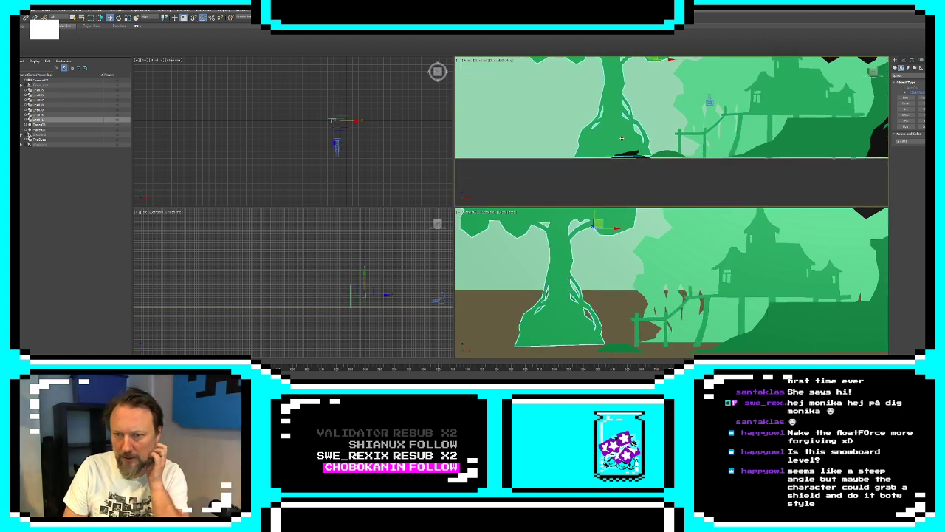
click(903, 61)
click(895, 103)
click(905, 107)
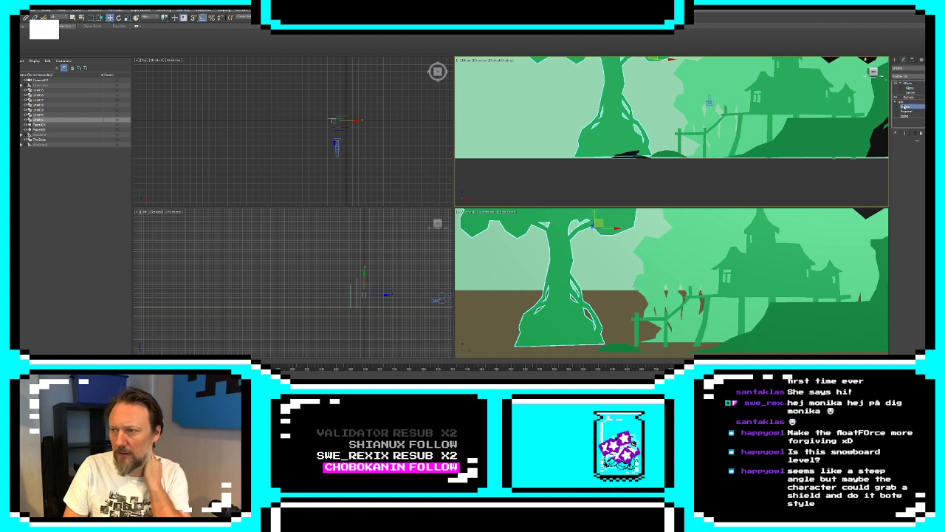
click(701, 155)
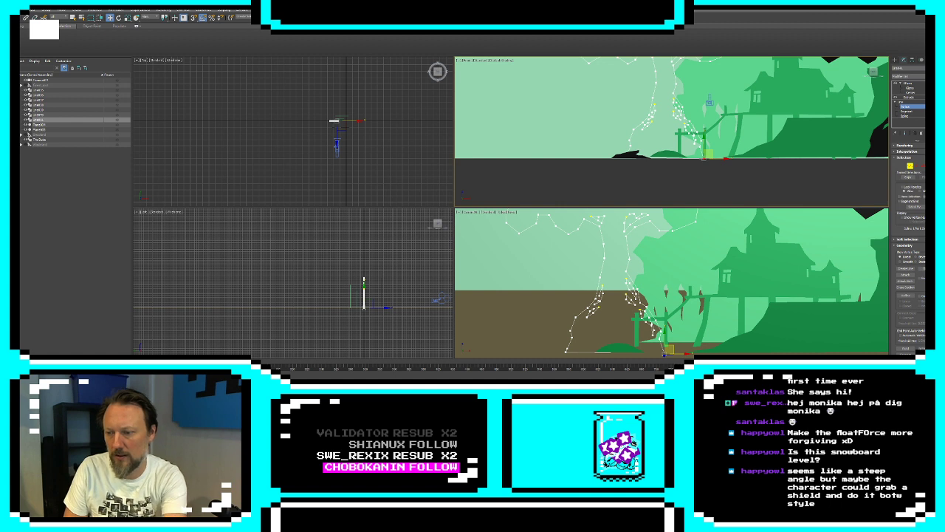
click(627, 154)
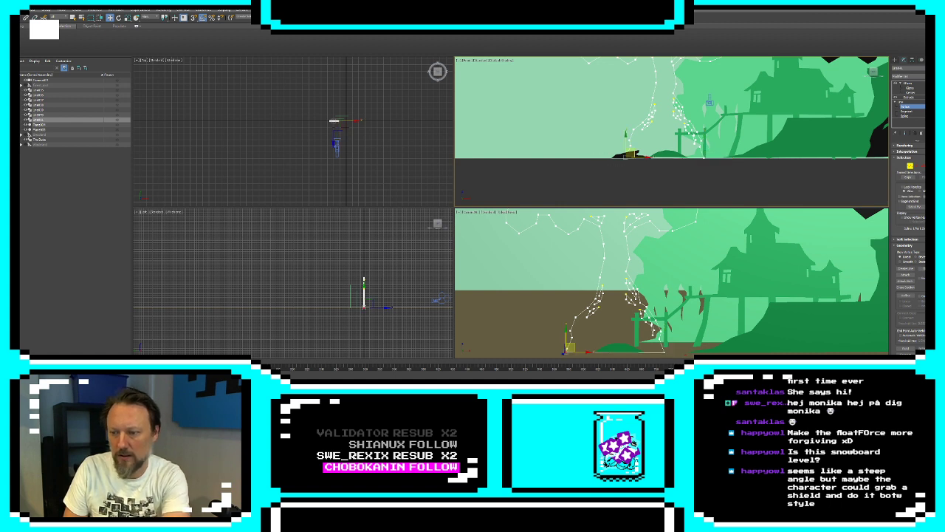
click(896, 60)
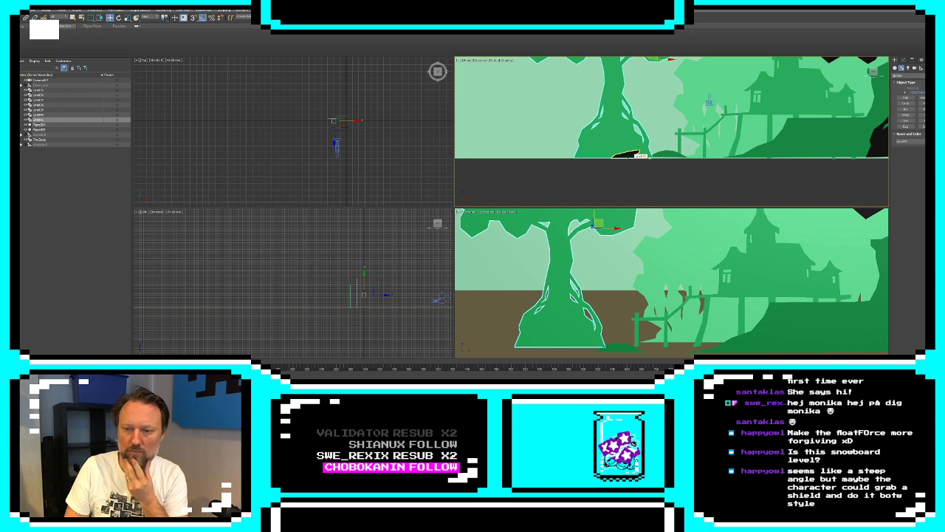
scroll(308, 101, up, 4)
scroll(348, 105, down, 4)
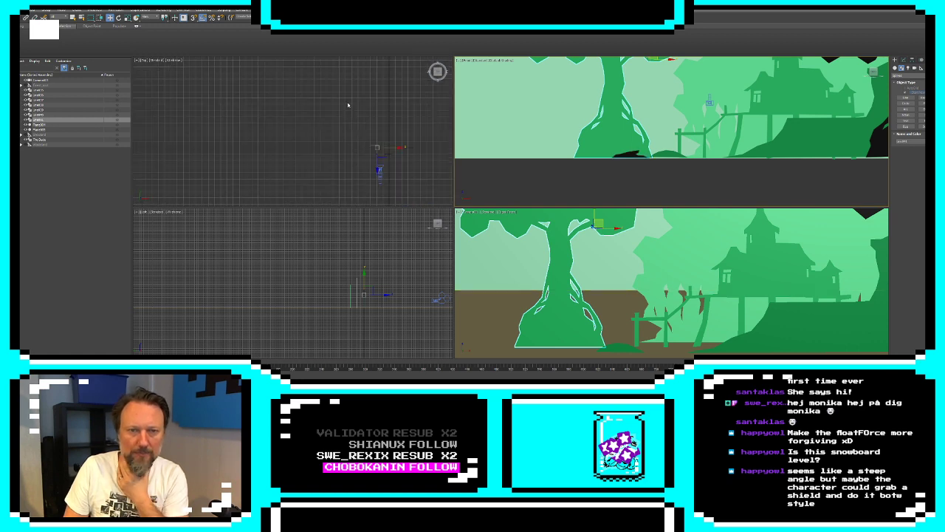
scroll(348, 105, up, 2)
middle_drag(383, 135, 321, 114)
scroll(322, 114, up, 3)
scroll(333, 109, up, 2)
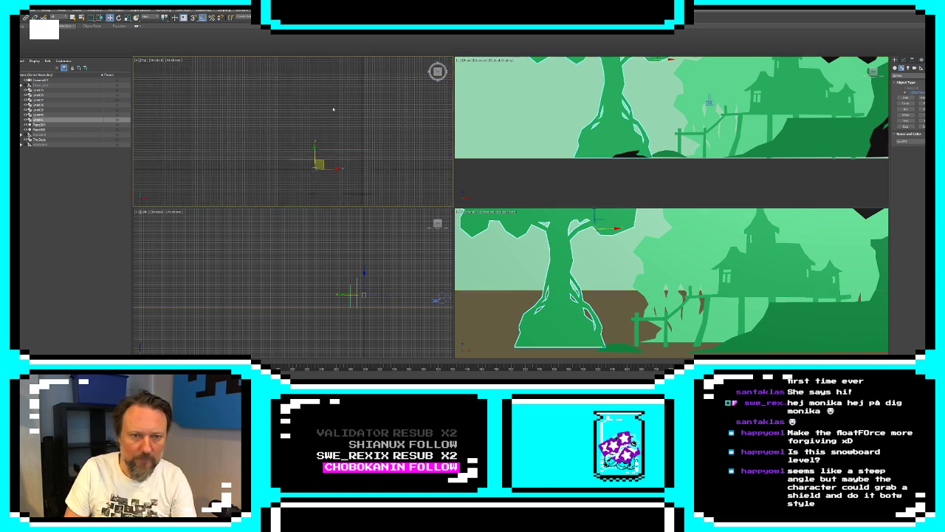
Select the camera and slide it over beside the green tree's trunk in the front view
scroll(338, 118, down, 2)
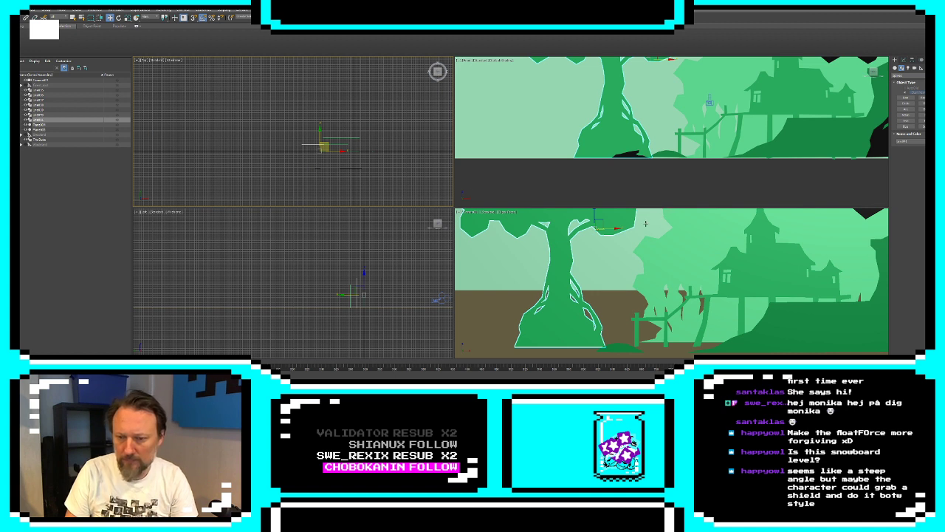
middle_drag(637, 114, 831, 145)
scroll(830, 144, down, 2)
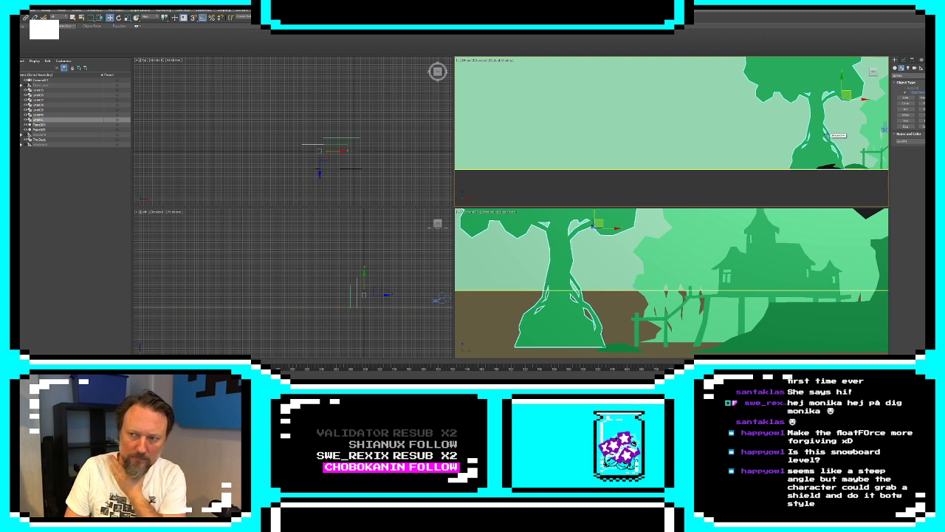
middle_drag(828, 133, 736, 135)
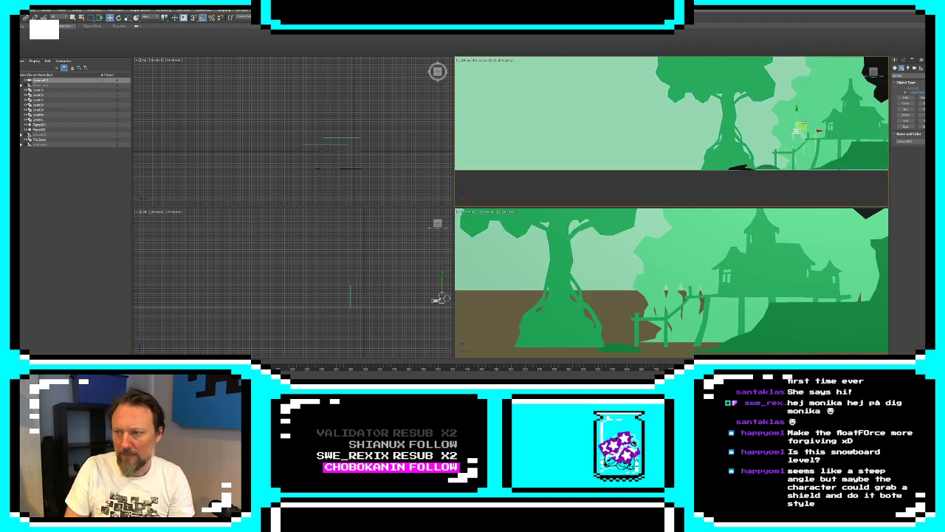
drag(804, 123, 759, 127)
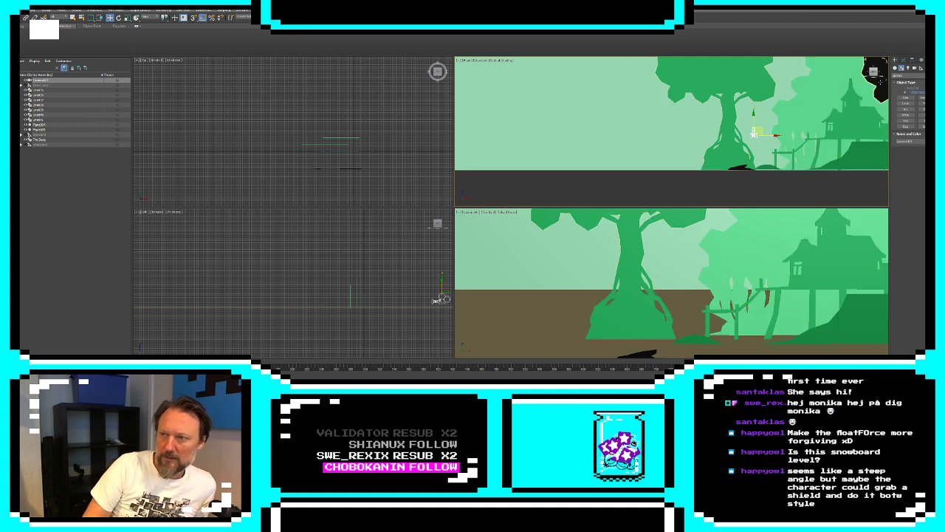
Draw a closed, jagged foliage outline with the Line tool over the upper part of the green tree's crown in the front view
click(878, 97)
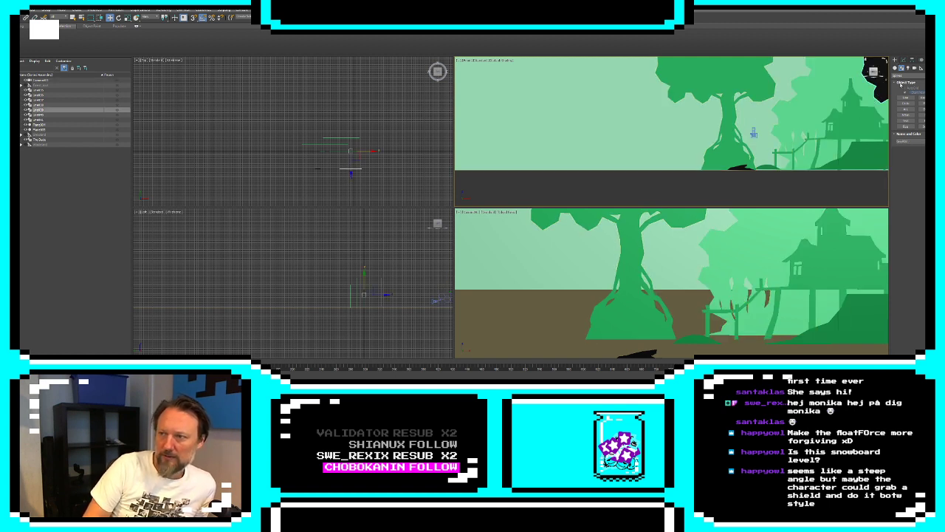
scroll(749, 140, down, 4)
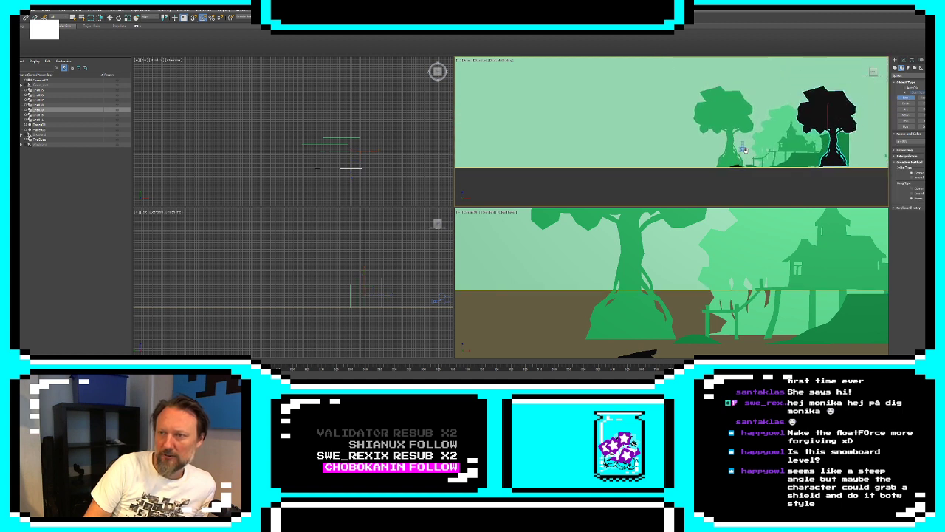
middle_drag(745, 150, 745, 152)
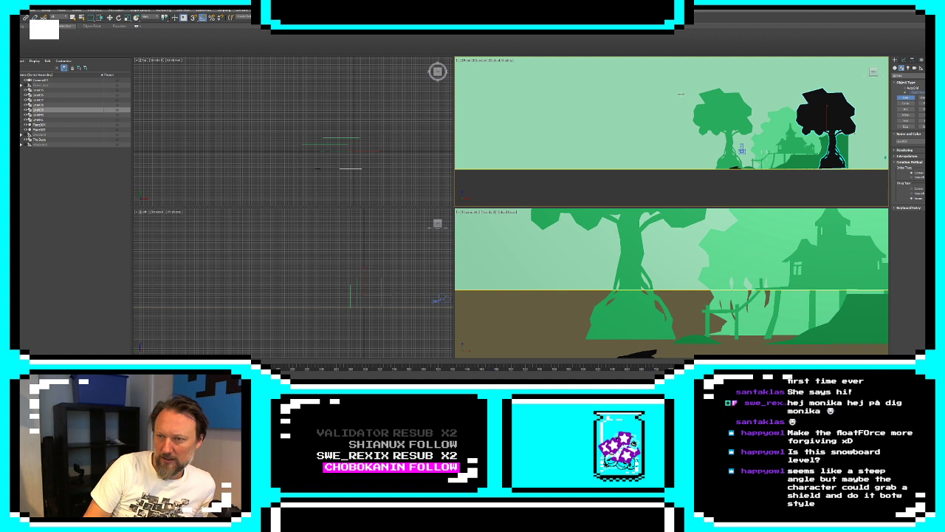
click(685, 92)
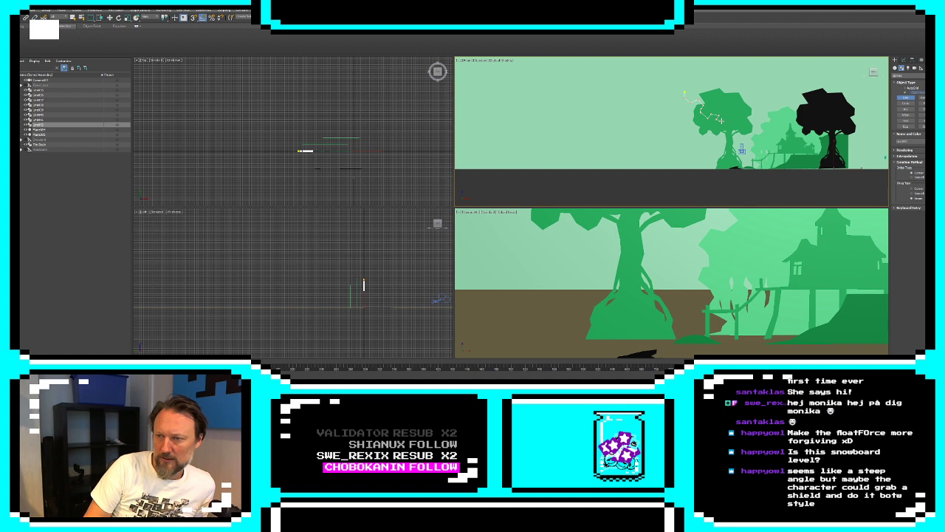
click(731, 117)
click(732, 110)
click(741, 112)
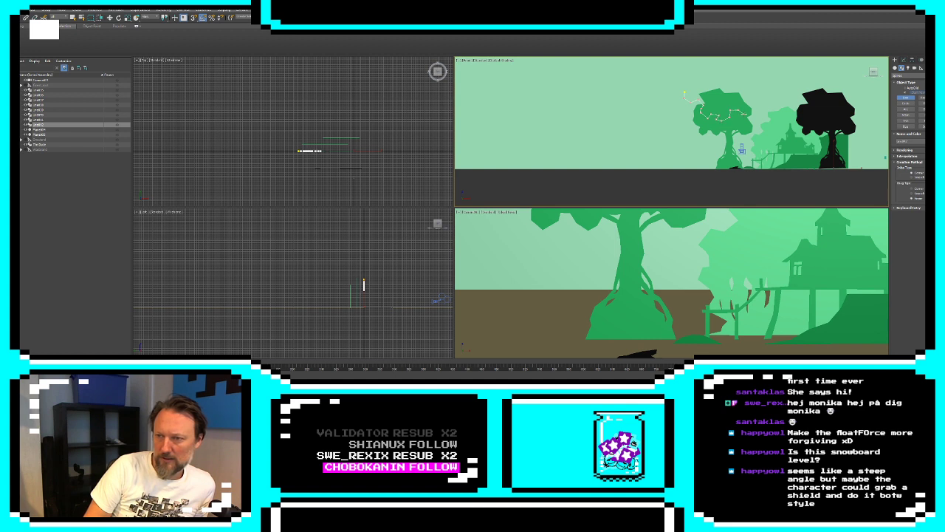
click(756, 101)
click(757, 92)
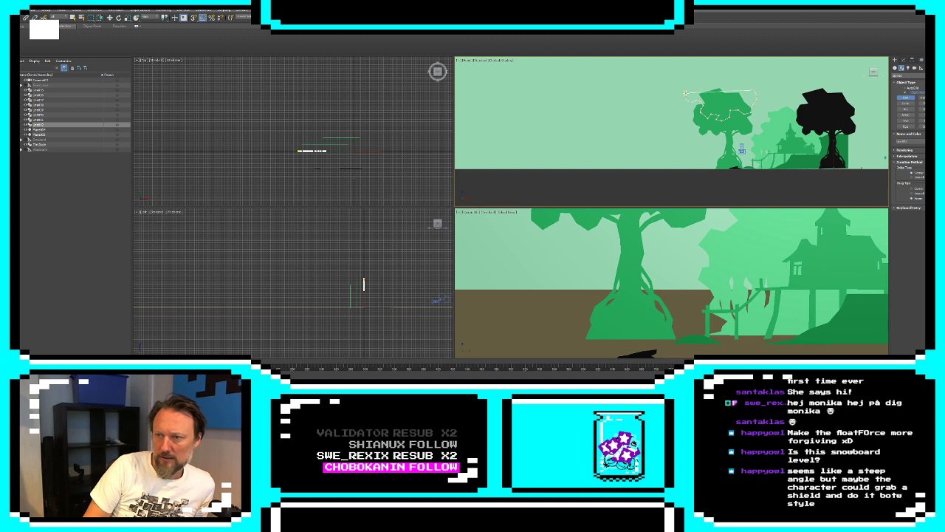
click(686, 93)
click(464, 213)
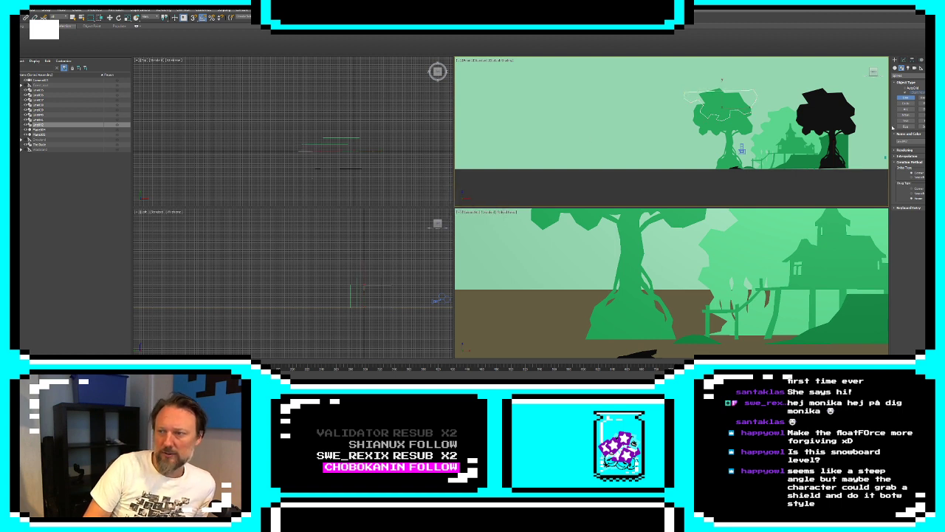
Add an Extrude modifier to the new foliage outline and set its object color to black
click(903, 60)
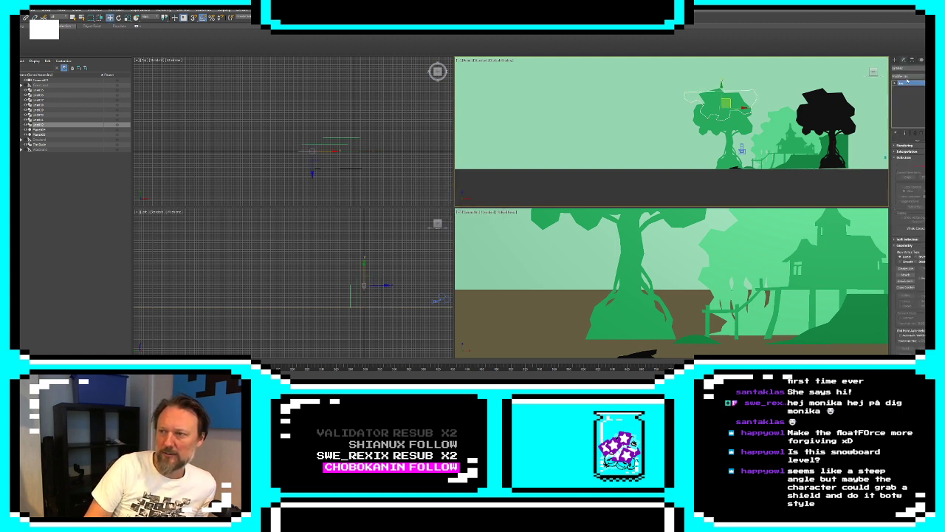
click(912, 77)
click(918, 334)
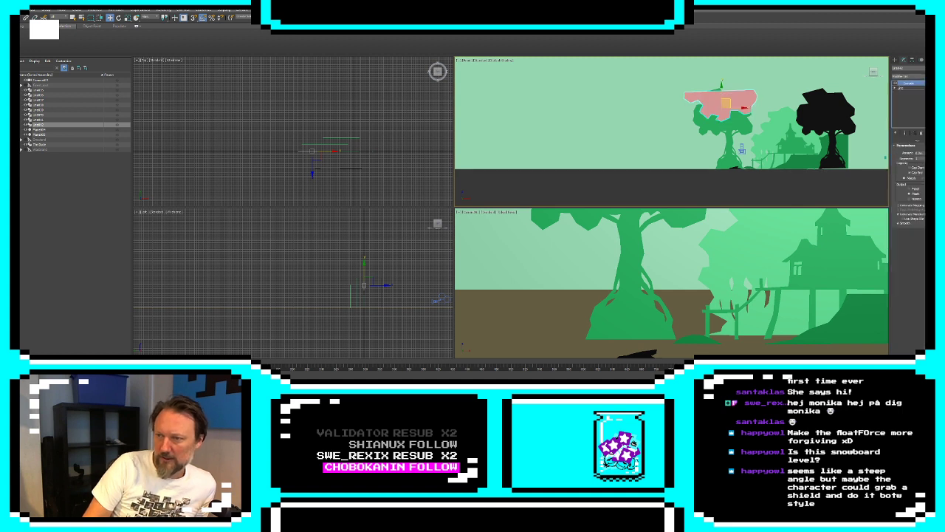
click(928, 68)
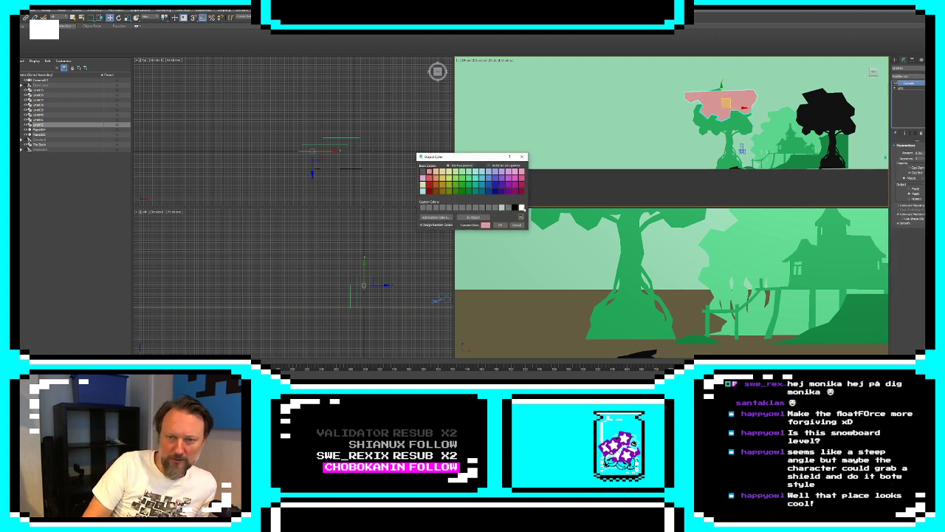
click(515, 207)
click(500, 226)
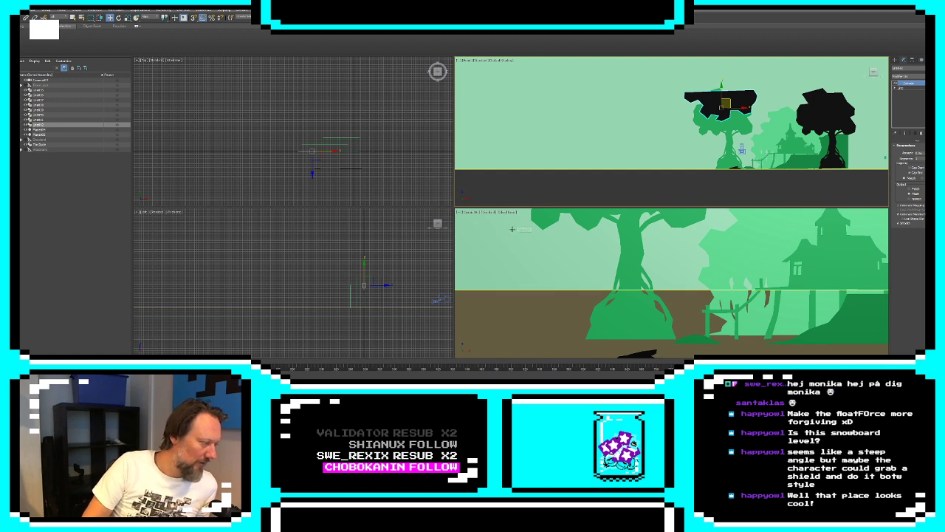
Move the black foliage shape down over the lower part of the green tree's crown in the front view
scroll(737, 181, up, 2)
scroll(776, 130, up, 1)
middle_drag(779, 127, 698, 166)
scroll(697, 164, up, 1)
scroll(692, 162, down, 1)
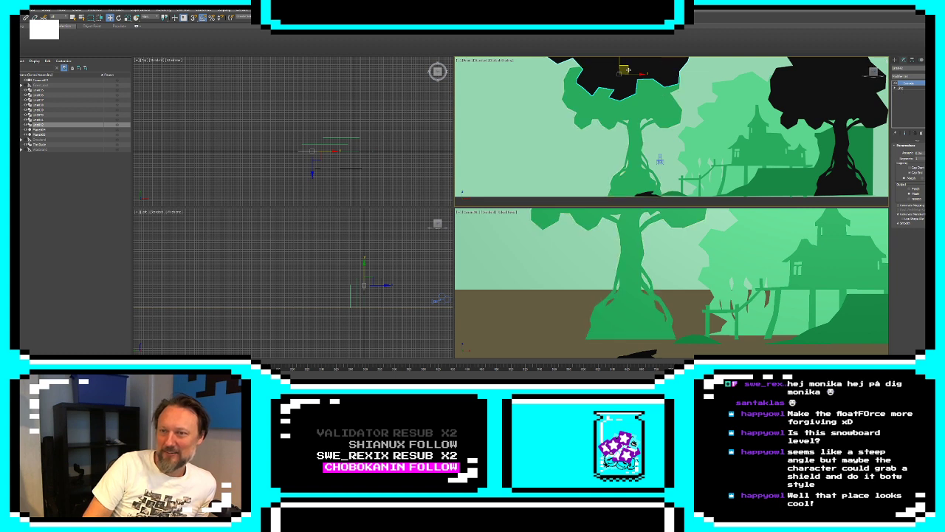
drag(630, 68, 657, 110)
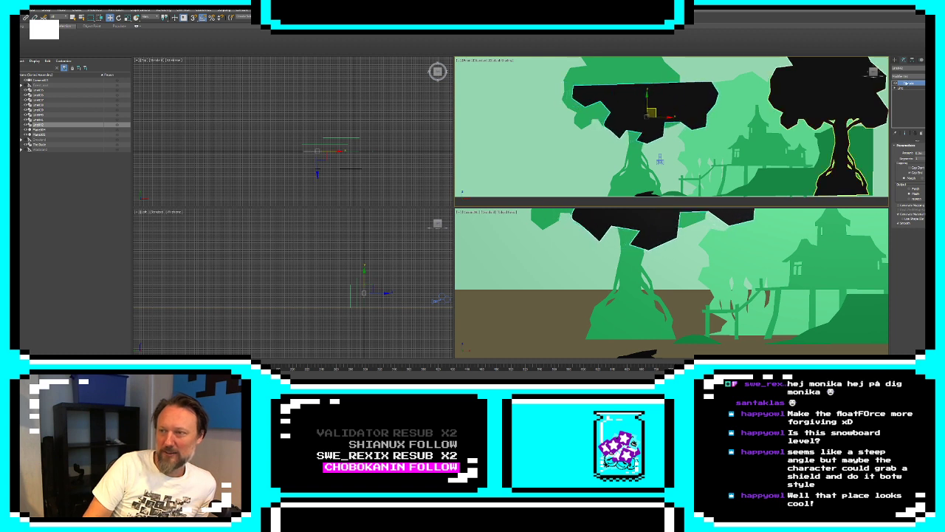
Edit the foliage line's vertices, raising its two upper corners above the green tree's crown
click(900, 88)
click(895, 87)
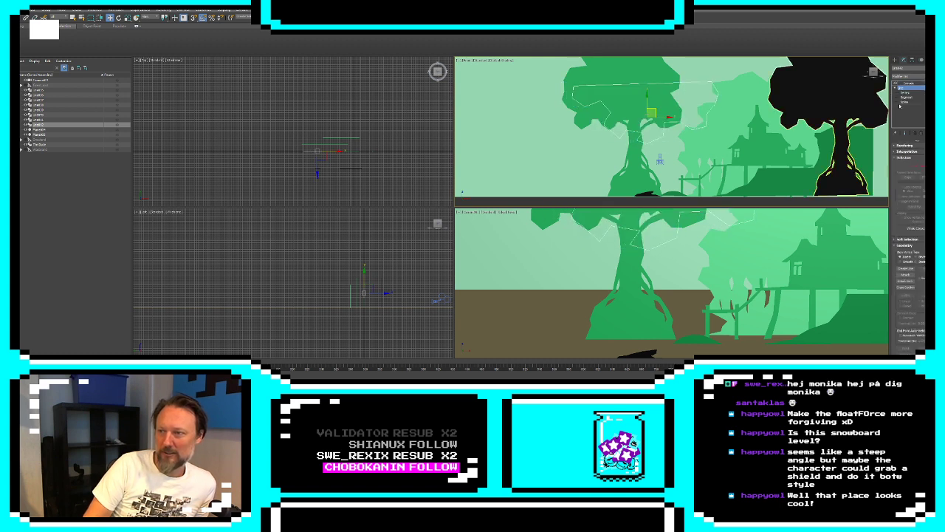
click(913, 168)
middle_drag(712, 82, 715, 104)
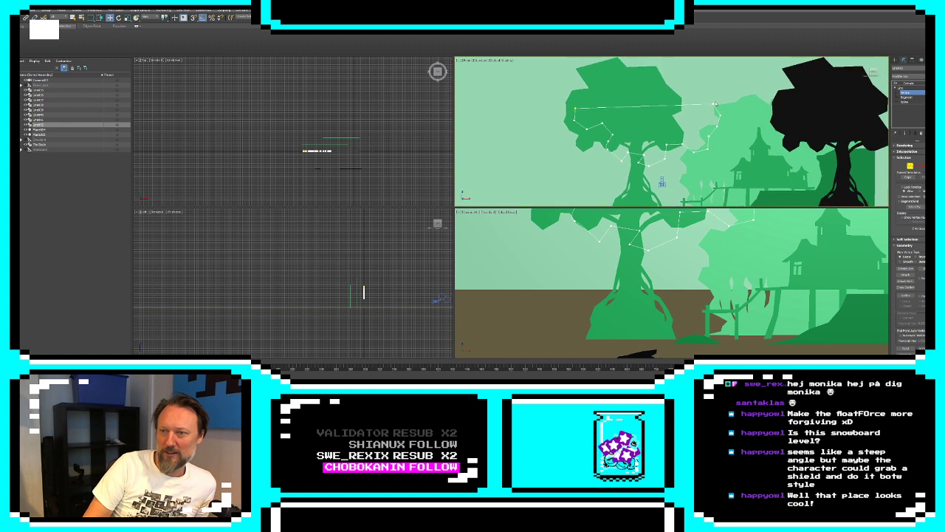
drag(714, 104, 717, 75)
middle_drag(717, 75, 723, 100)
drag(723, 99, 729, 84)
drag(581, 134, 566, 83)
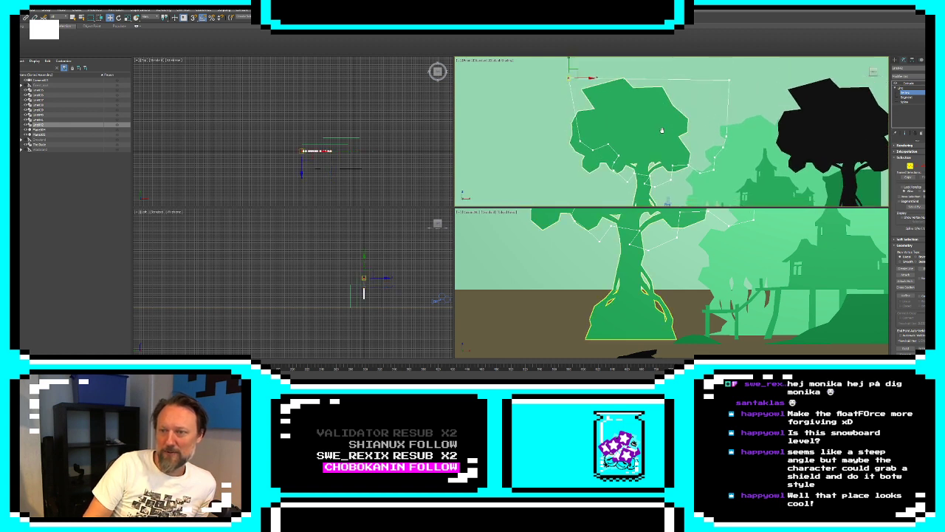
Add a closed, spiky stump outline in front of the green tree's base to the same shape with Create Line
middle_drag(661, 131, 662, 64)
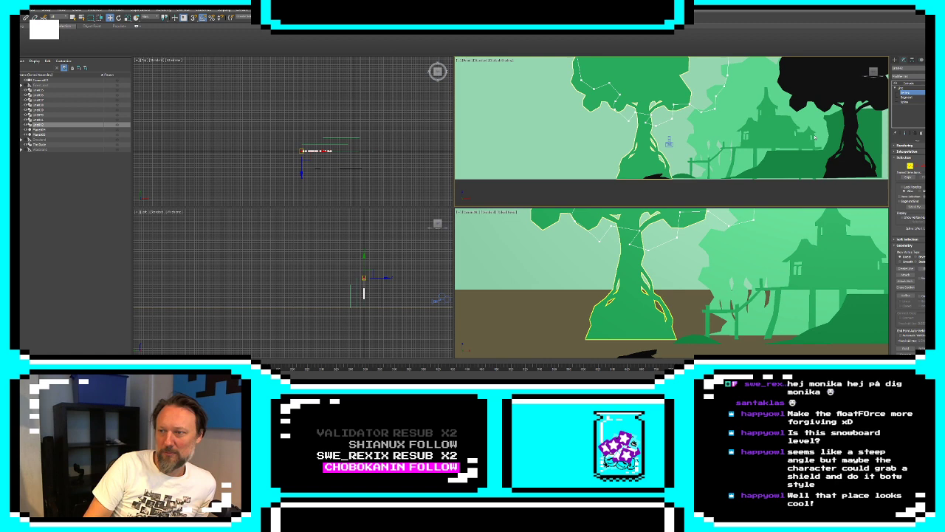
click(906, 268)
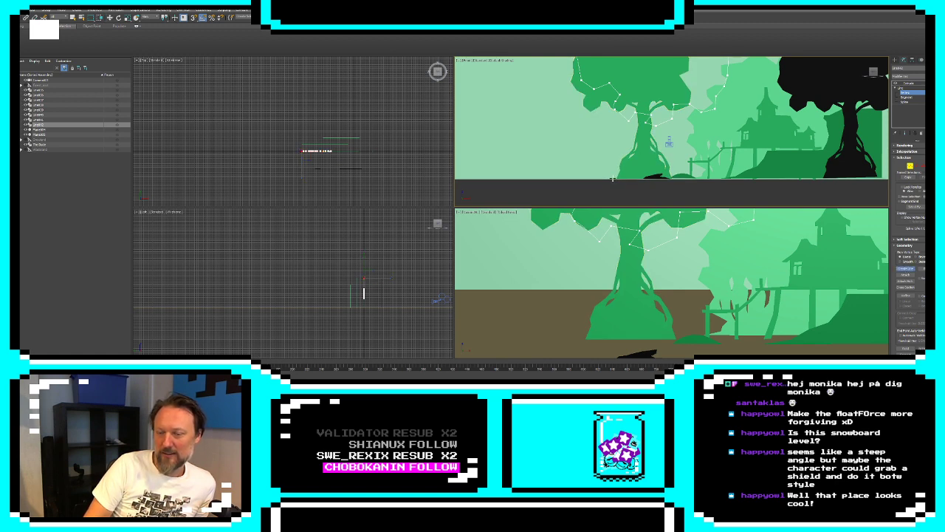
click(614, 175)
click(623, 172)
click(629, 168)
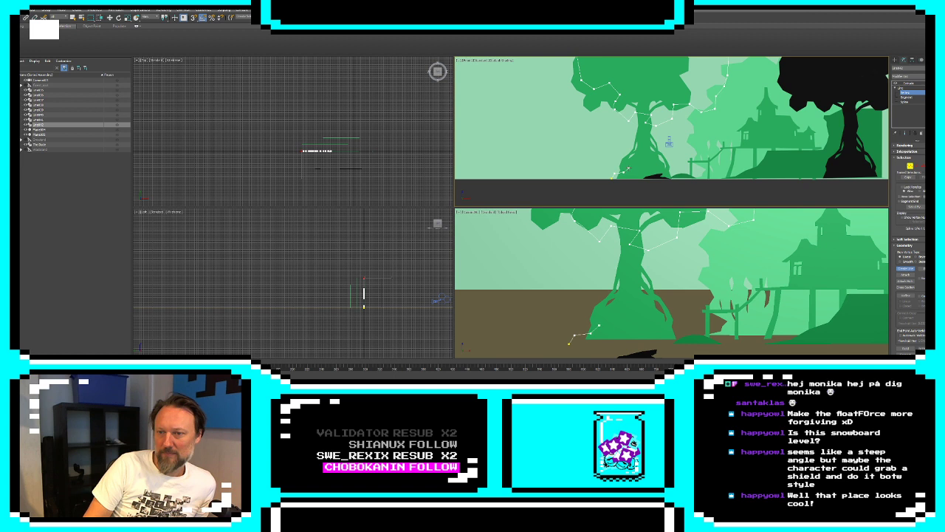
click(625, 163)
click(626, 152)
click(625, 141)
click(629, 150)
click(638, 164)
click(644, 156)
click(656, 149)
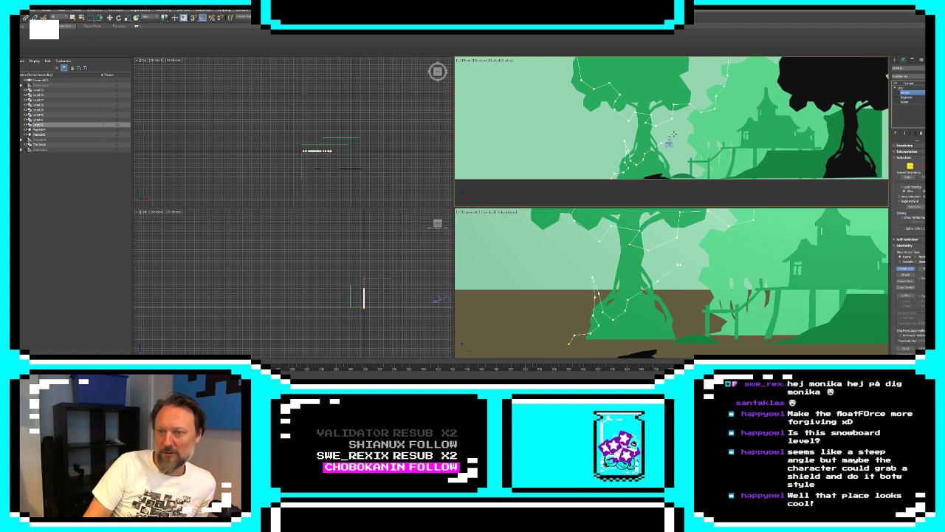
click(671, 141)
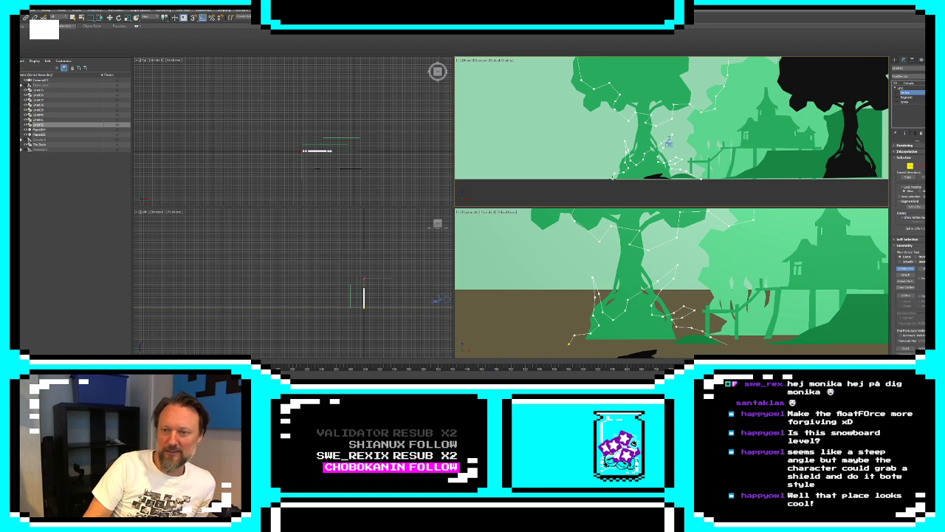
click(612, 177)
click(474, 212)
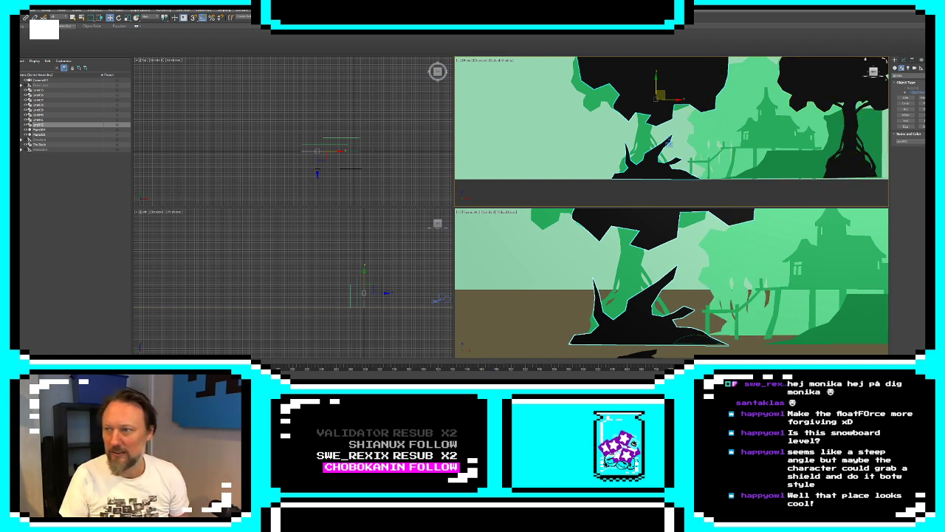
Add an XForm modifier to the black foliage and stump, and bring its gizmo forward to the black tree's depth
click(906, 66)
click(907, 76)
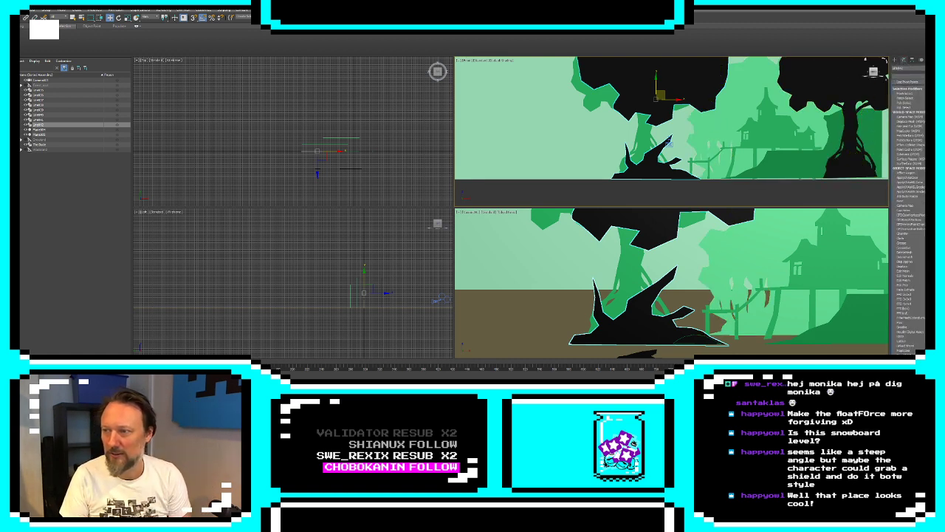
key(Return)
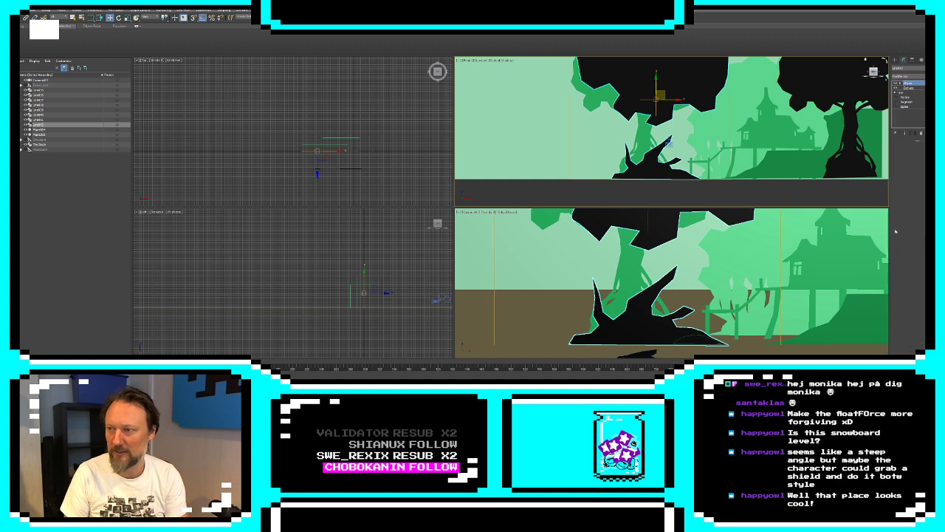
click(900, 83)
click(910, 88)
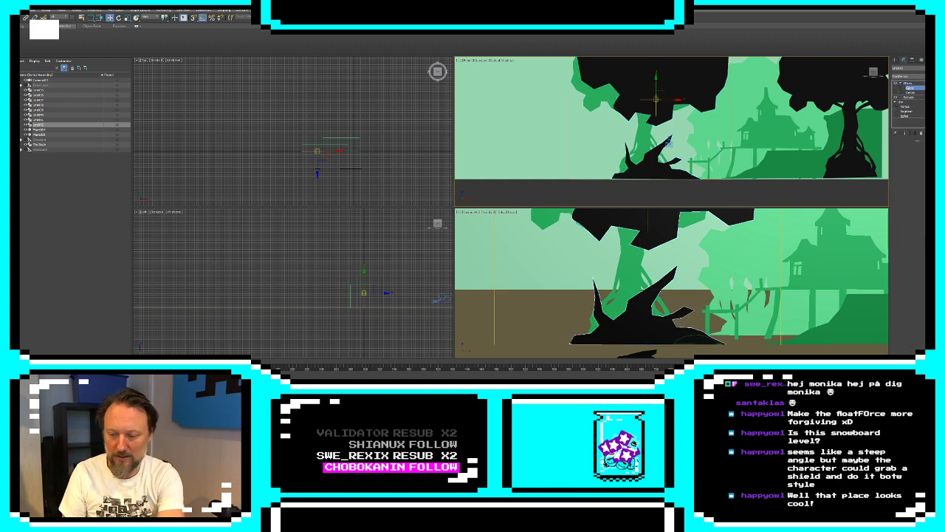
key(Return)
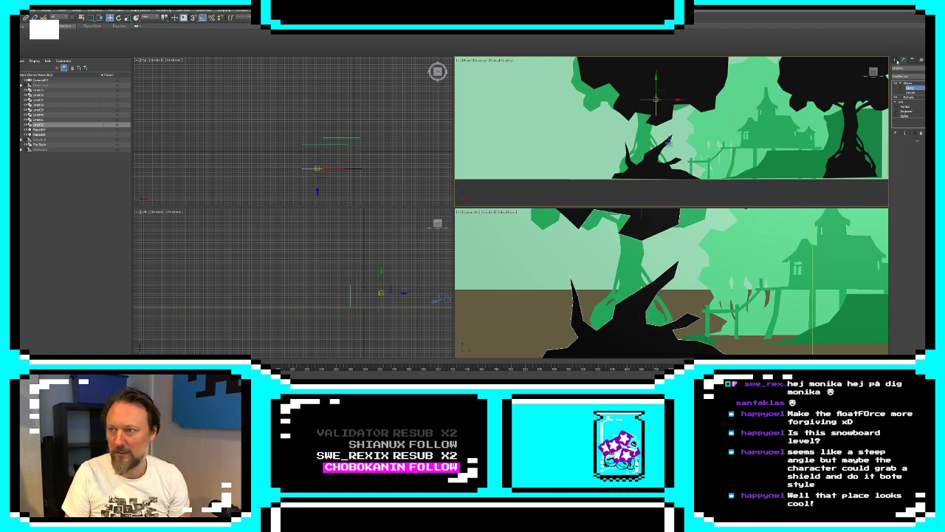
Select the camera and move it sideways toward the building in the front view
click(896, 60)
click(441, 299)
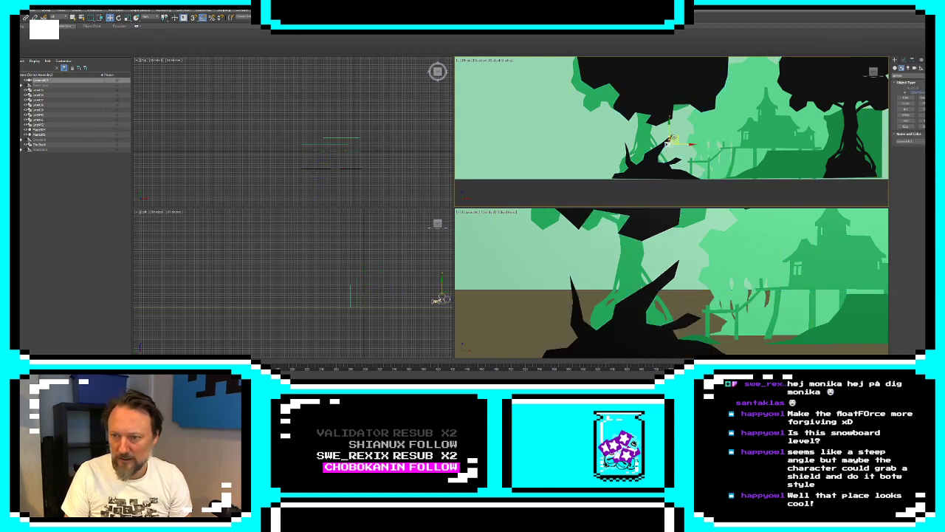
drag(674, 139, 716, 137)
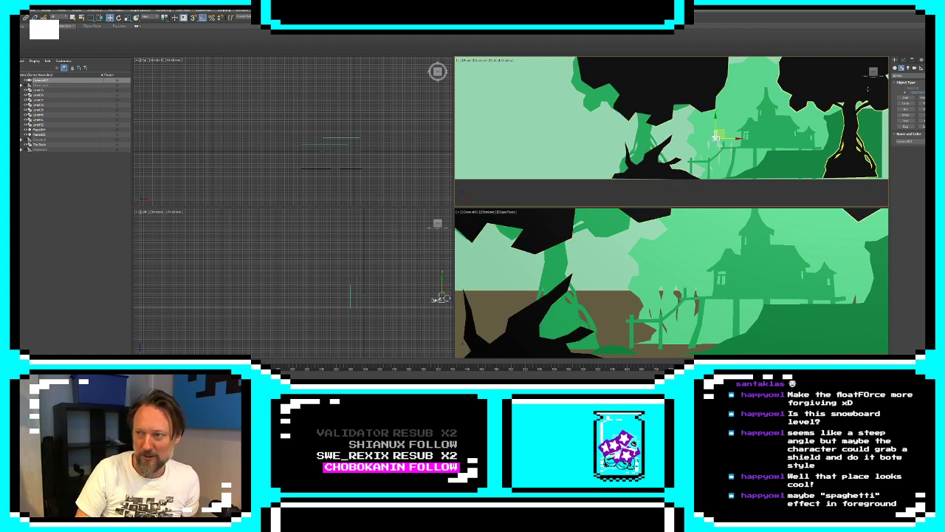
click(903, 60)
click(895, 60)
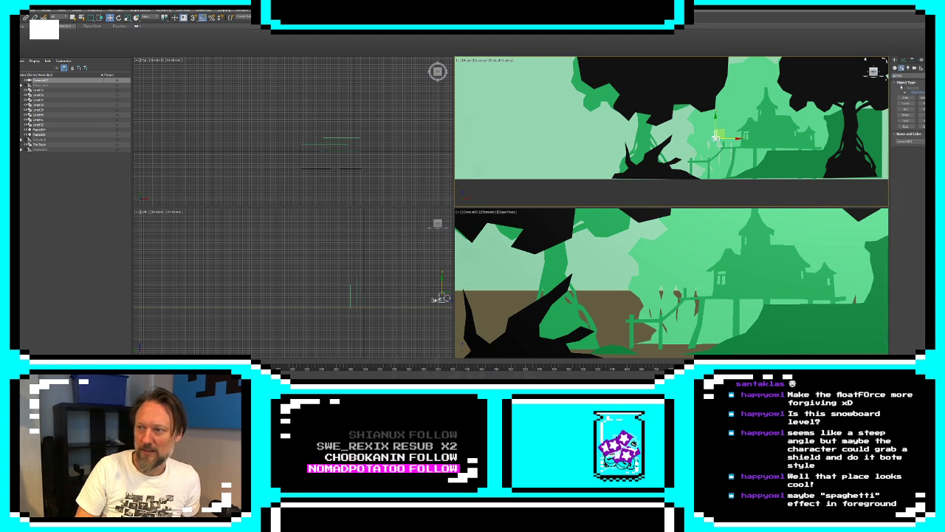
click(902, 68)
click(907, 98)
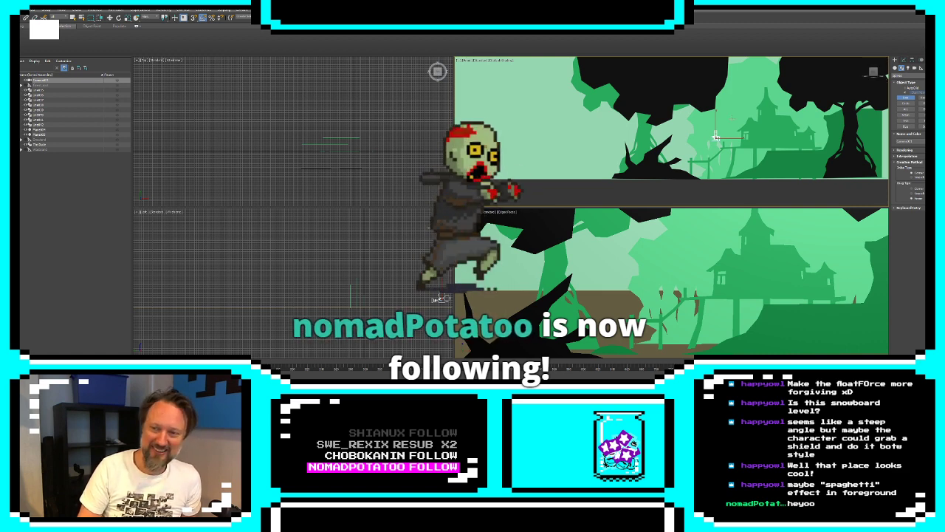
scroll(709, 132, up, 3)
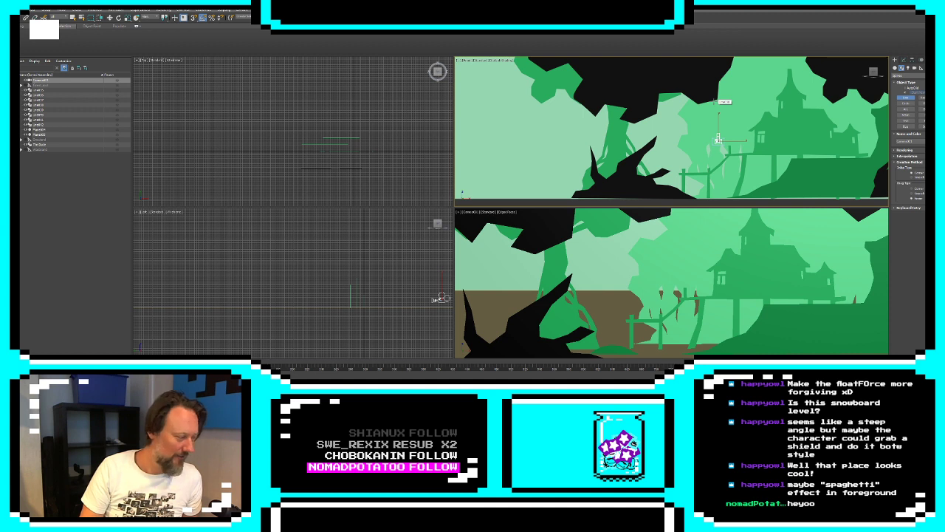
scroll(688, 96, up, 3)
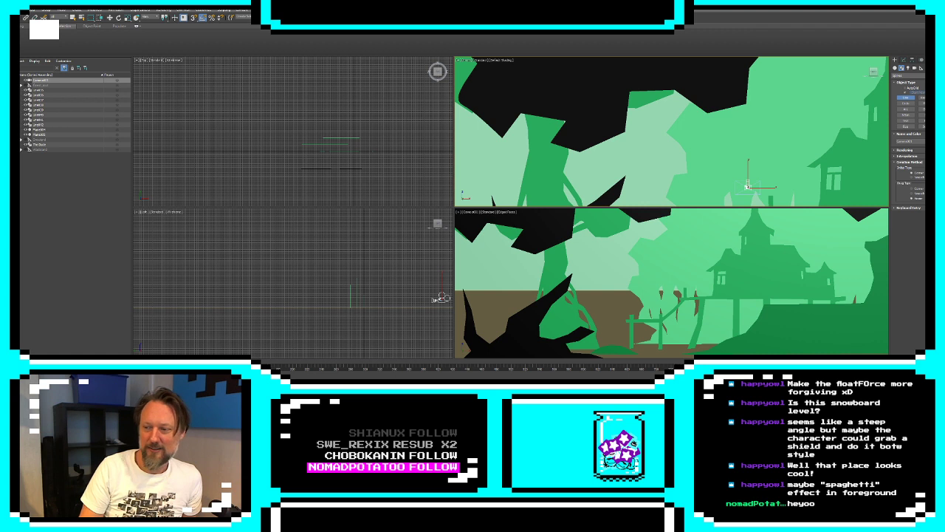
scroll(672, 132, down, 3)
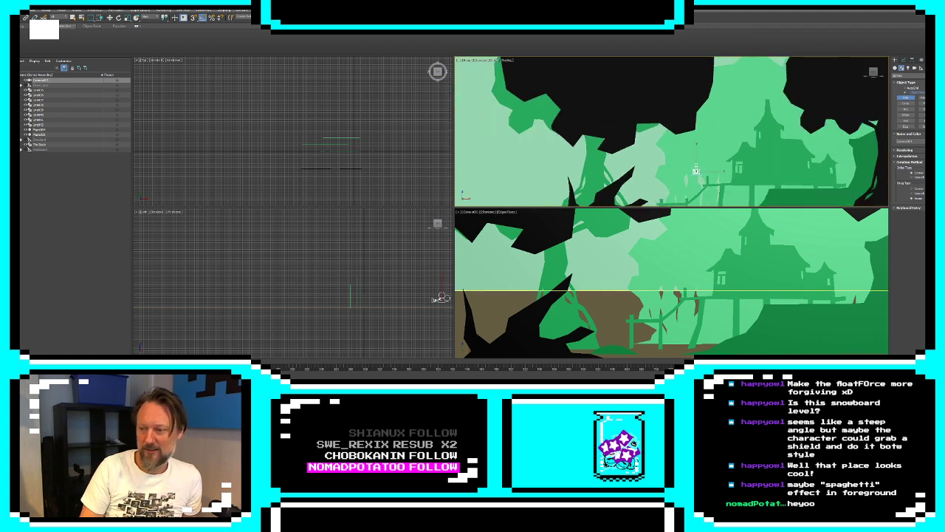
key(z)
scroll(607, 122, down, 5)
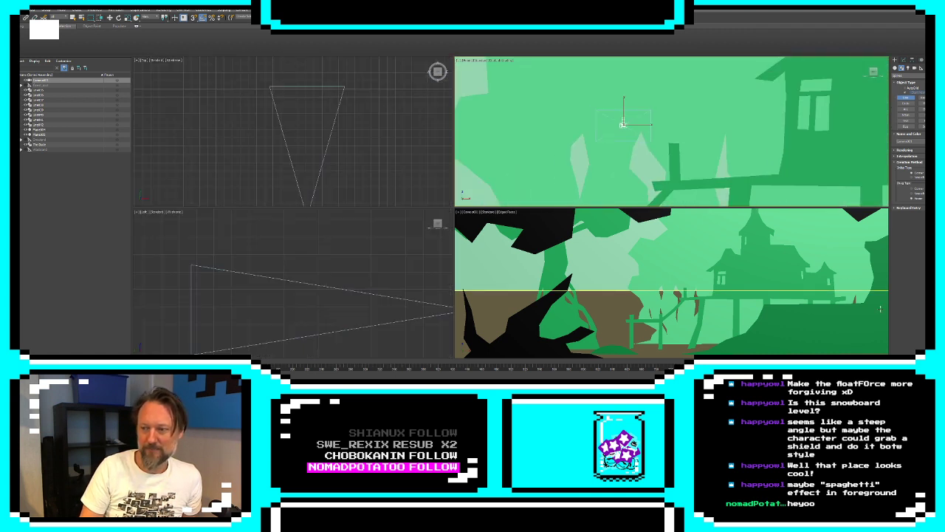
key(alt+w)
scroll(647, 135, down, 4)
middle_drag(453, 125, 682, 166)
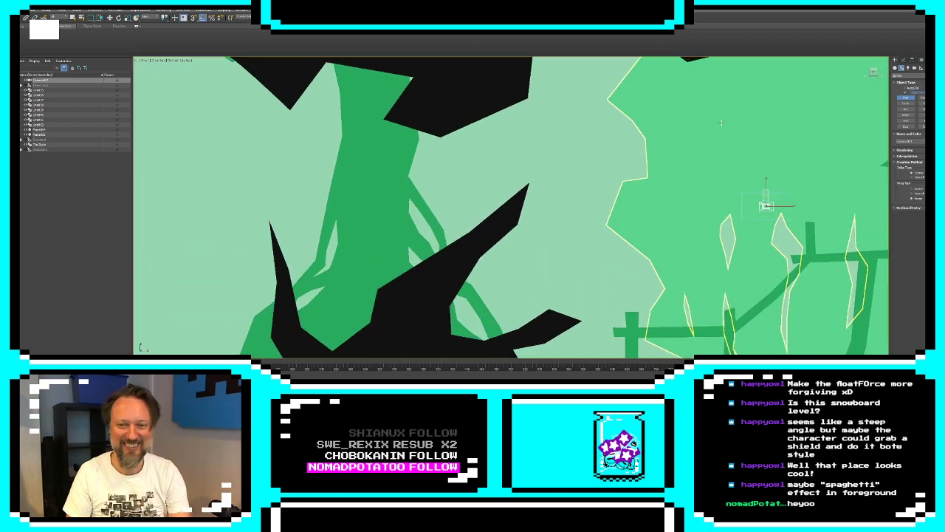
scroll(470, 241, down, 6)
scroll(461, 280, up, 6)
scroll(495, 272, down, 7)
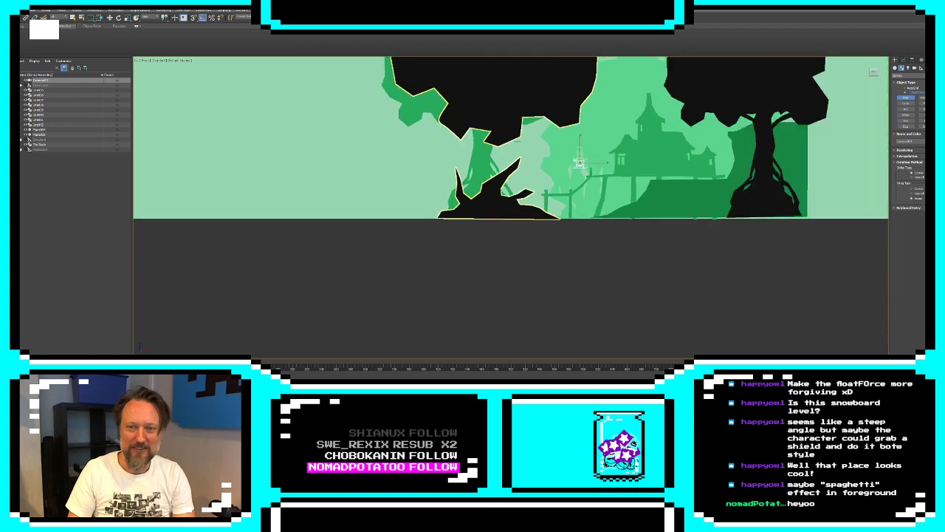
middle_drag(491, 159, 489, 178)
scroll(488, 178, down, 2)
scroll(489, 178, up, 4)
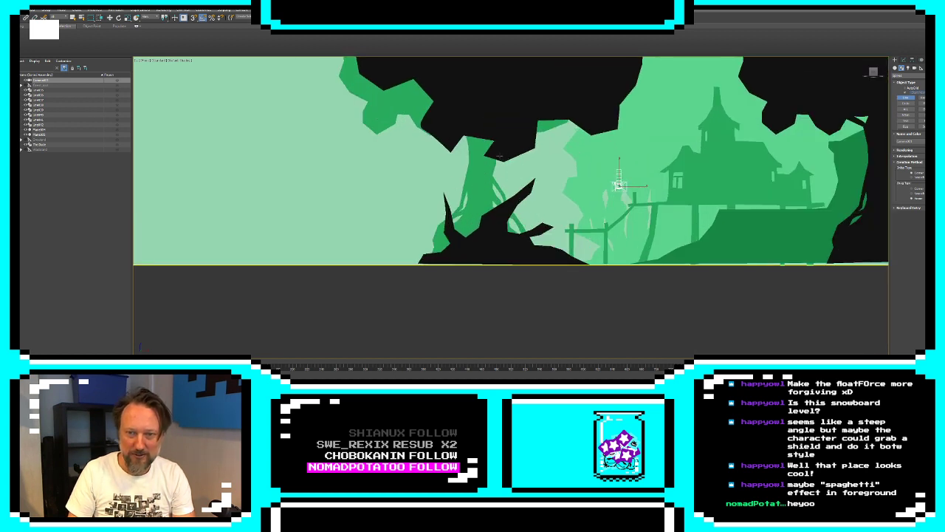
click(511, 153)
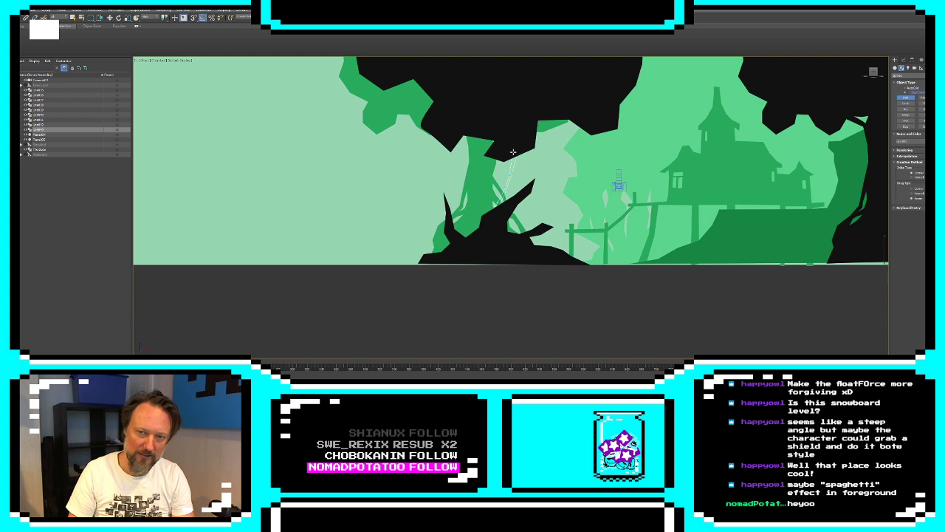
click(902, 59)
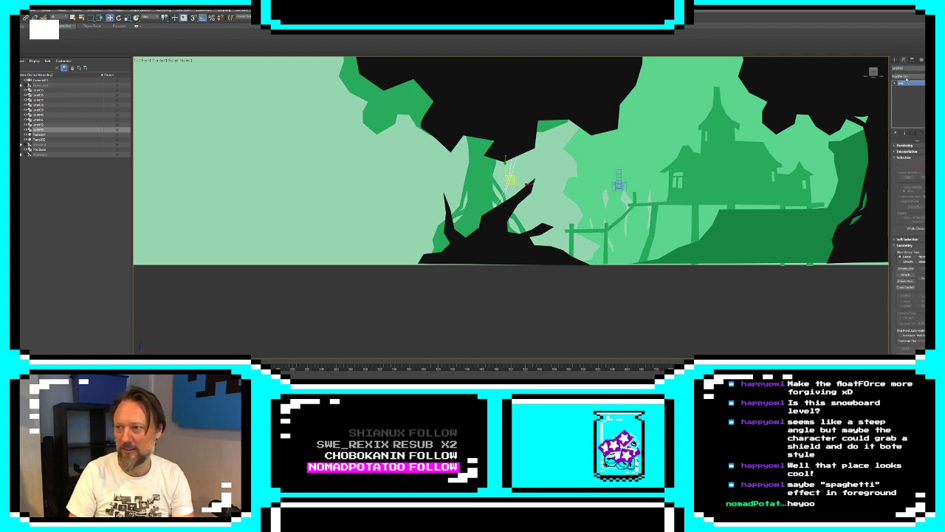
key(Delete)
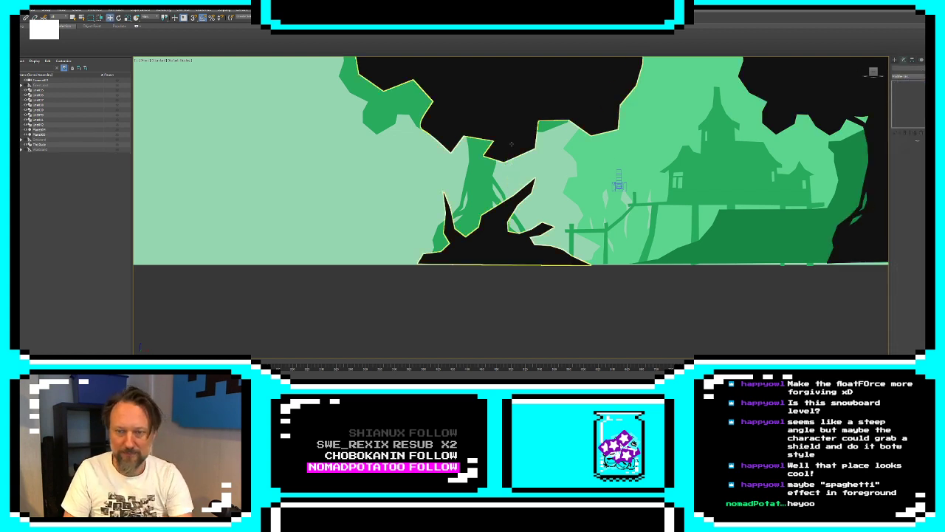
Add a thin, forked branch outline between the stump and the hanging foliage to the black foliage shape with Create Line
click(520, 126)
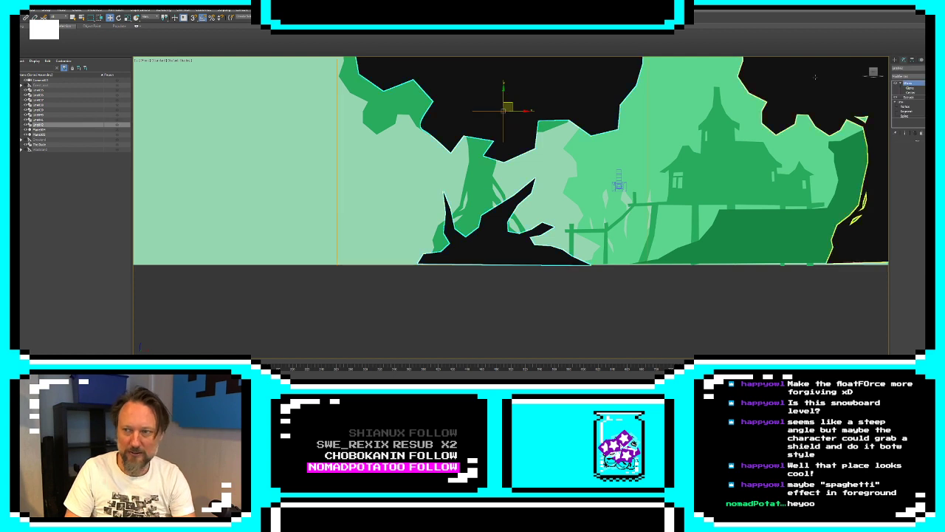
click(907, 107)
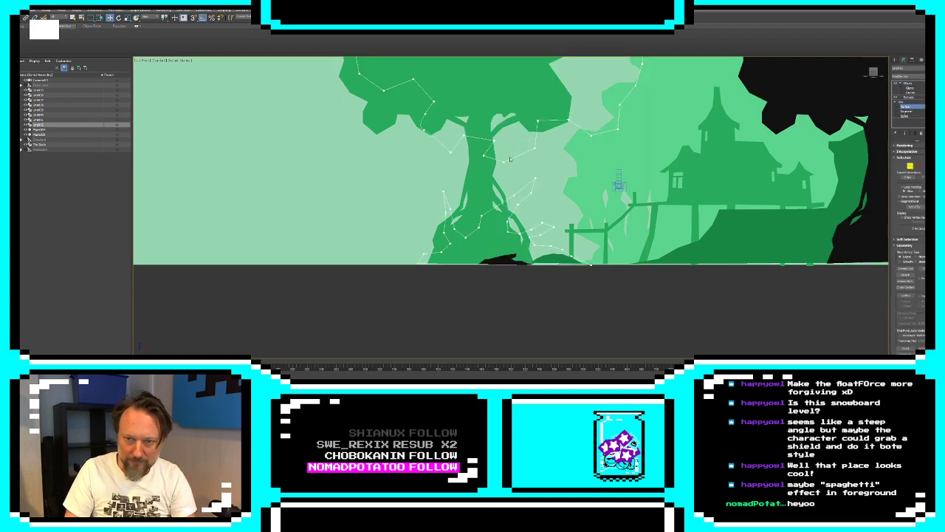
click(906, 268)
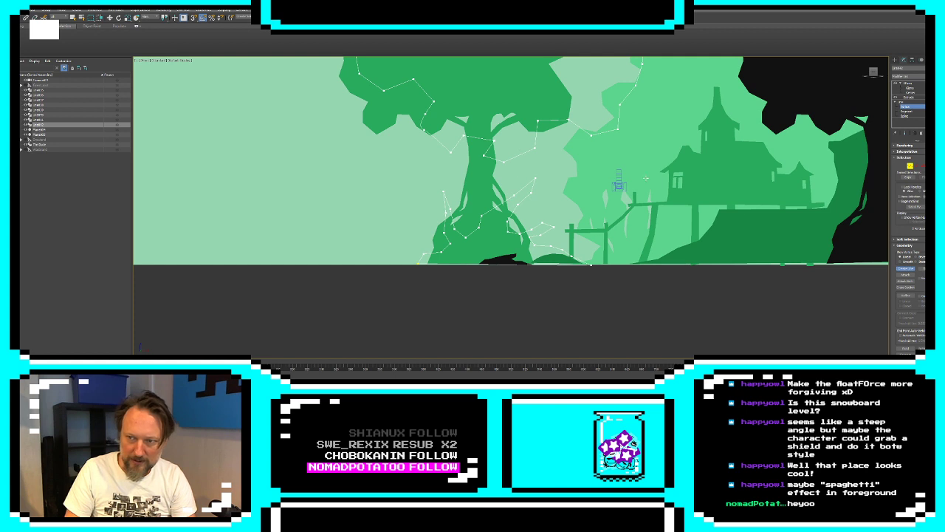
click(513, 151)
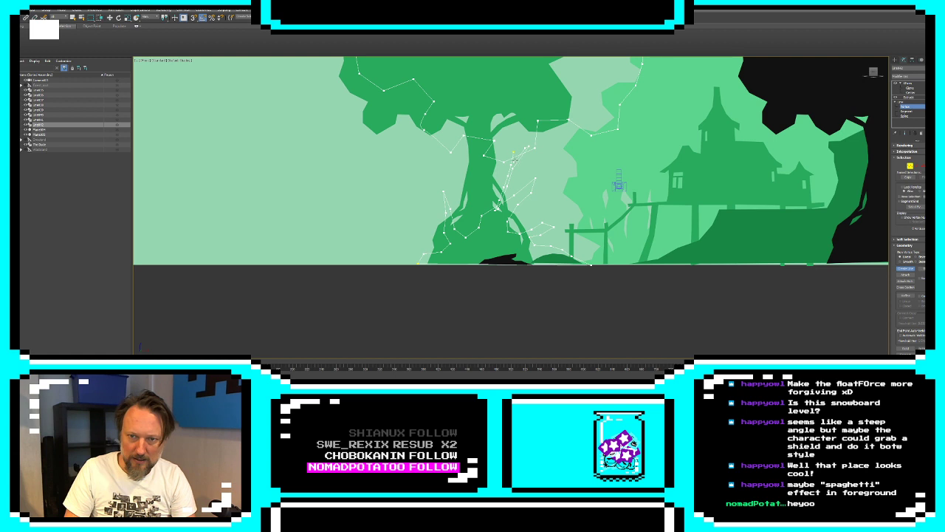
click(514, 151)
click(465, 212)
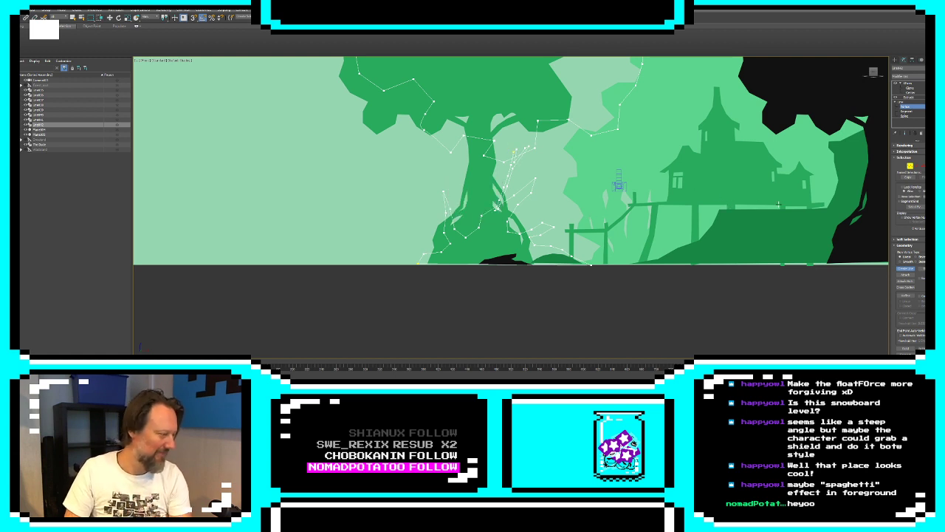
Delete the line segments where the new branch meets the stump and the black foliage, opening the outlines for joining
click(917, 166)
scroll(469, 183, up, 4)
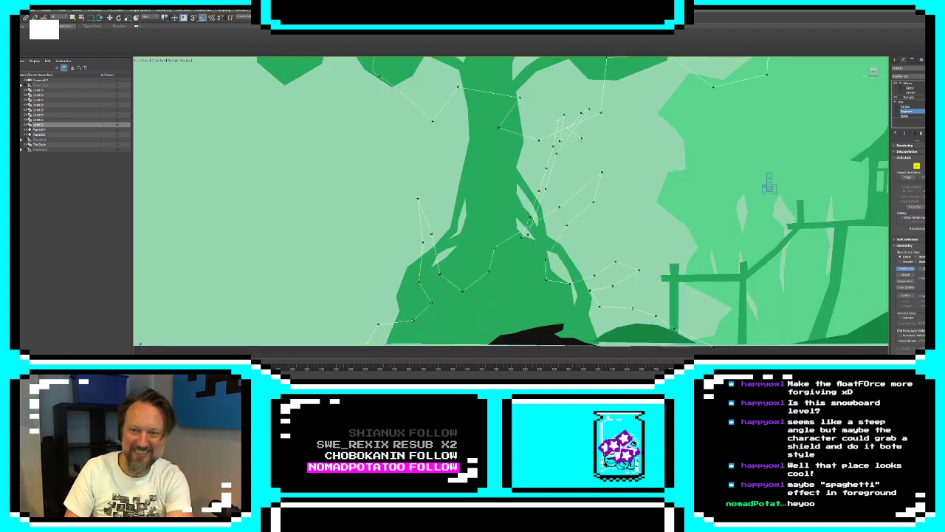
click(906, 269)
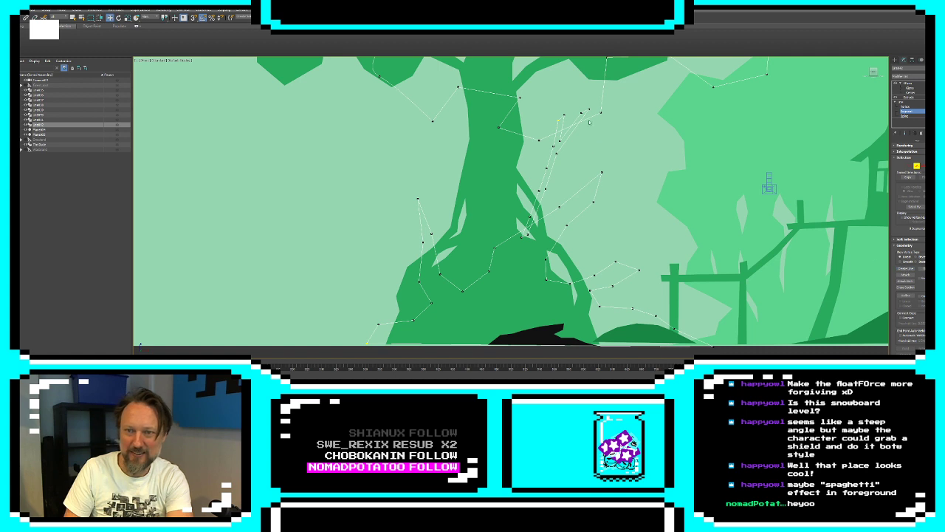
click(570, 126)
key(Delete)
click(526, 229)
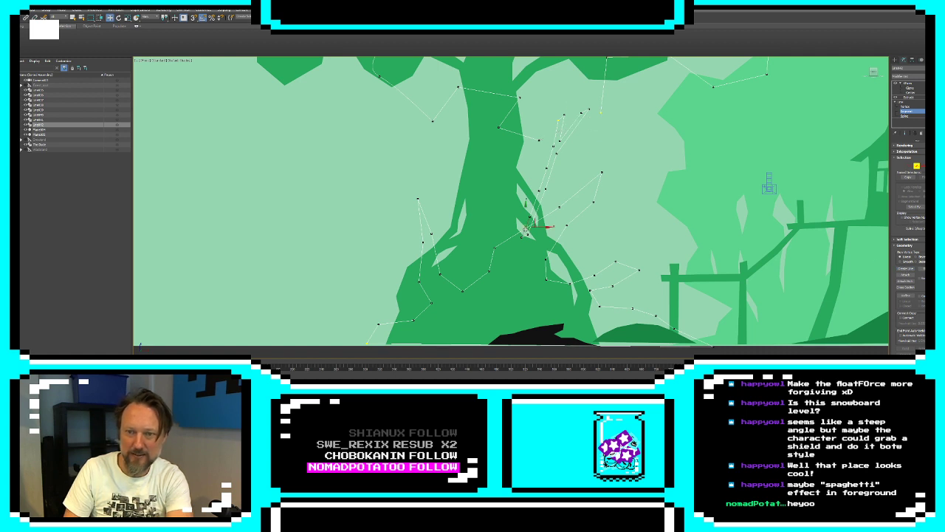
click(524, 236)
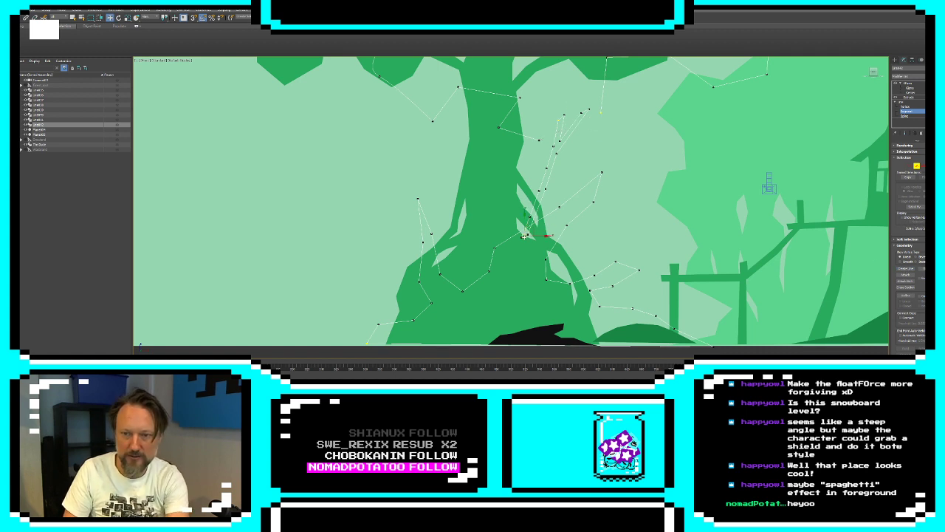
key(Delete)
click(539, 220)
key(Delete)
click(563, 119)
key(Delete)
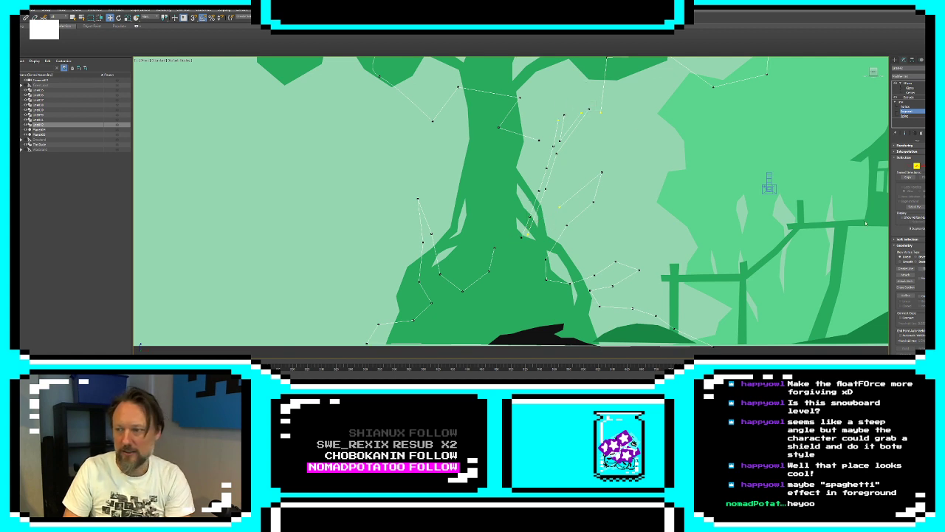
Join the open vertices of the branch, stump and foliage into one continuous outline and leave vertex editing
click(909, 166)
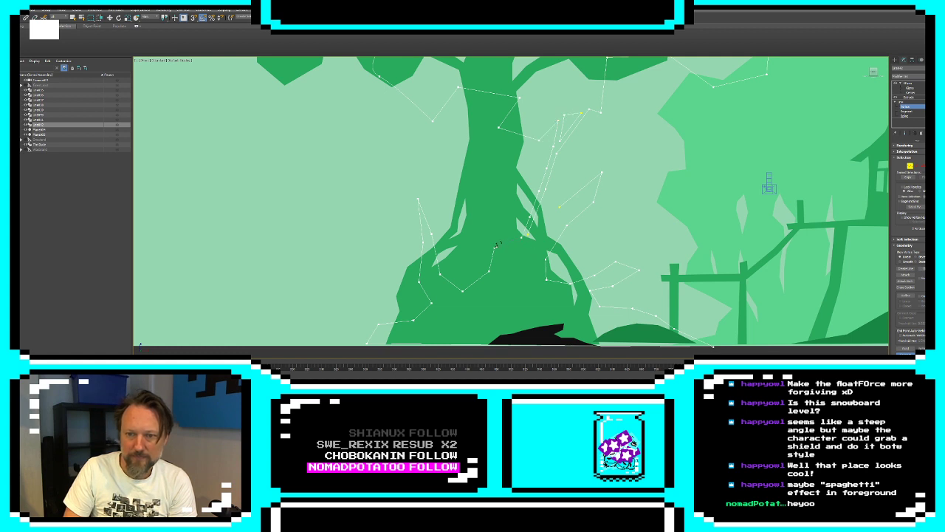
drag(522, 236, 521, 237)
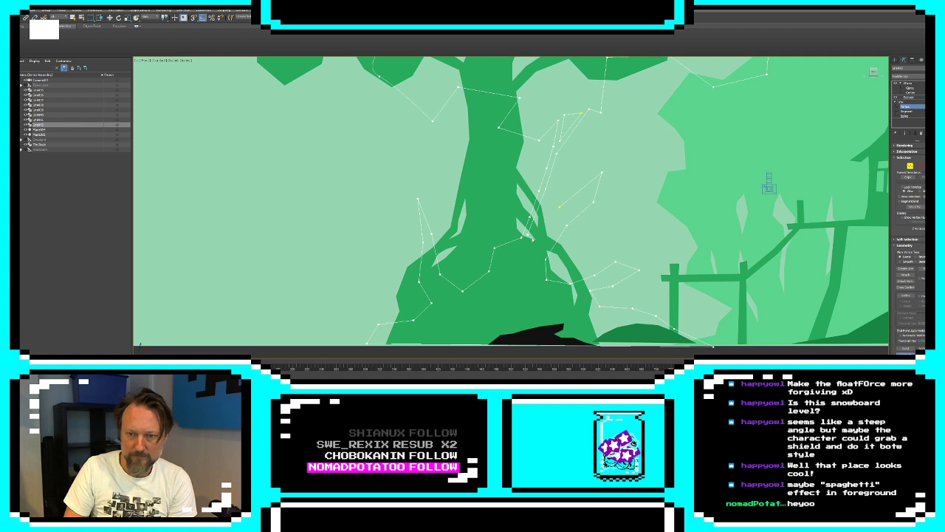
click(896, 61)
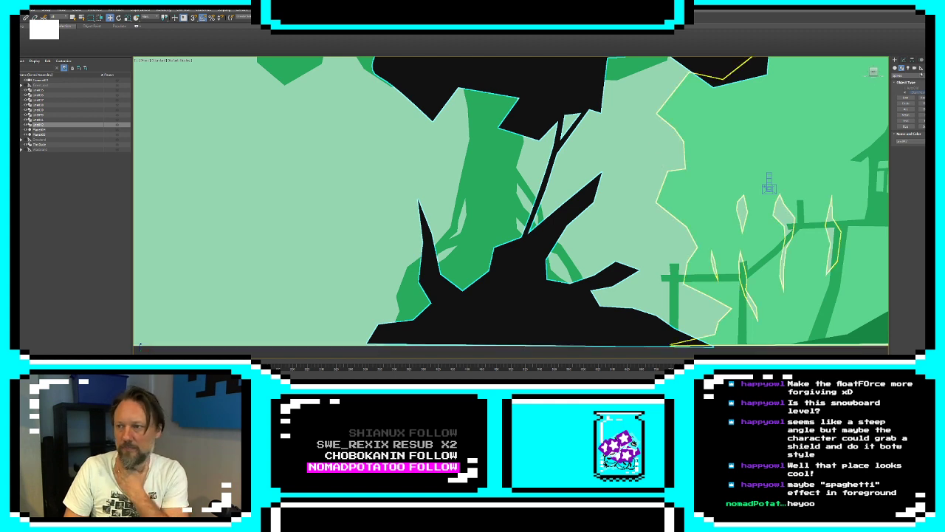
Draw a jagged leafy contour along the black foliage's lower edge, from the branch top toward the building, with Create Line
click(907, 76)
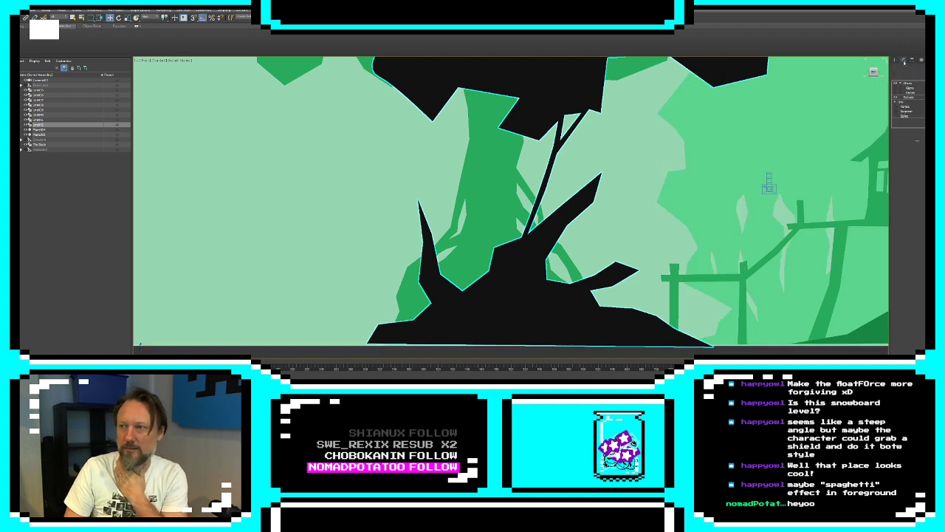
click(904, 108)
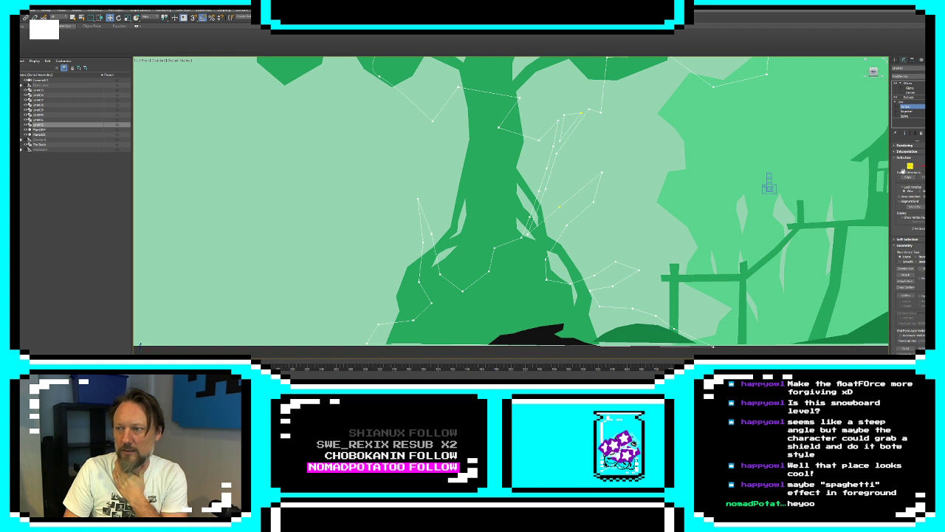
click(905, 268)
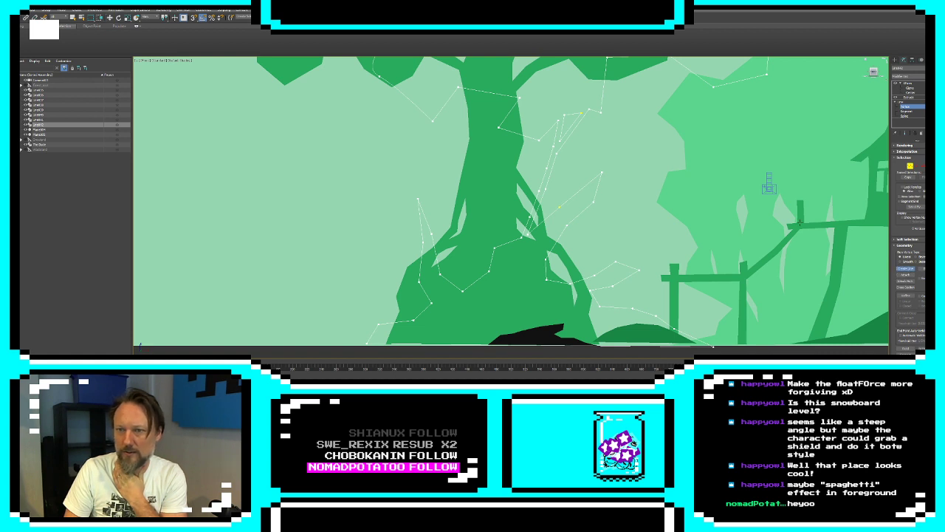
scroll(633, 122, up, 3)
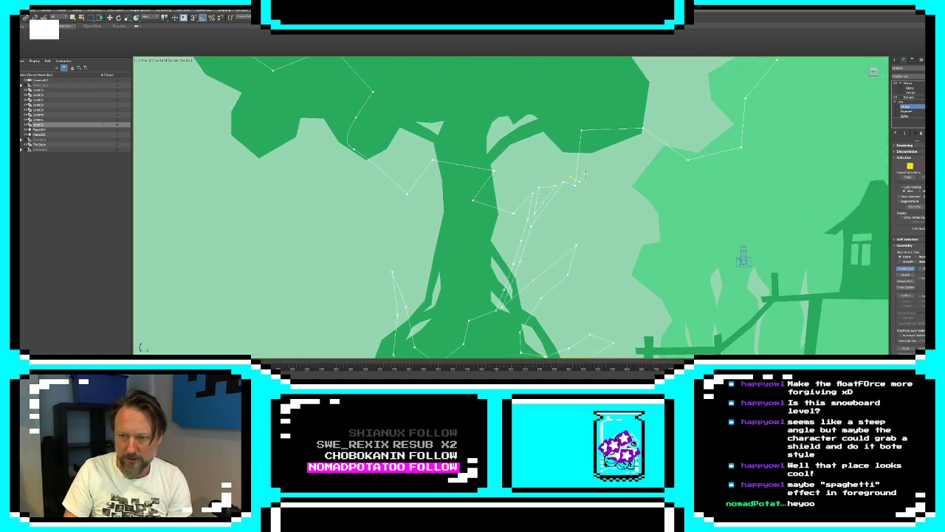
click(609, 154)
click(600, 146)
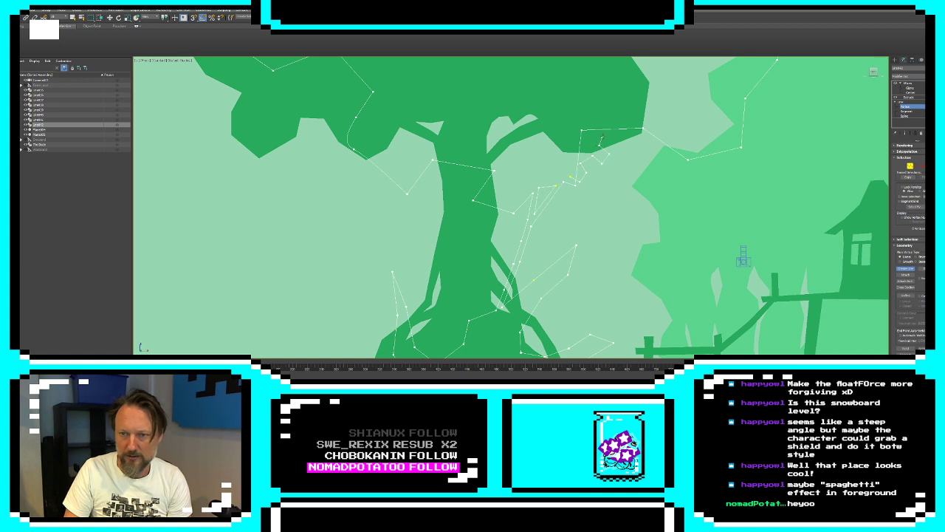
click(603, 136)
click(614, 134)
click(619, 123)
click(631, 122)
click(633, 131)
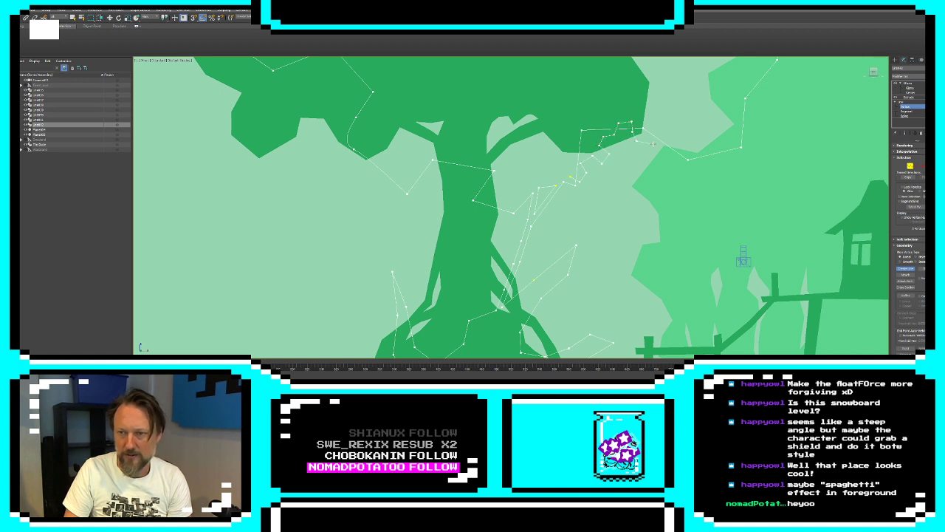
click(678, 162)
click(688, 152)
click(701, 159)
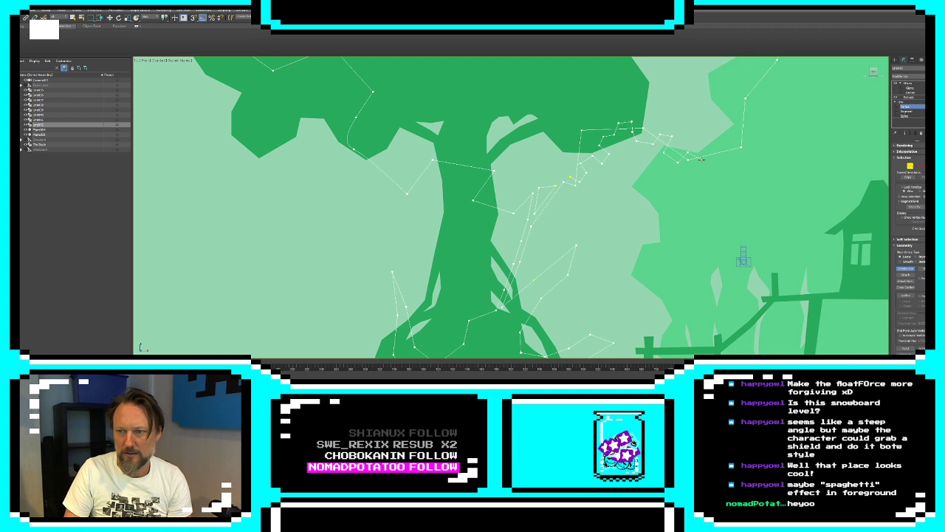
click(705, 165)
click(753, 130)
click(749, 120)
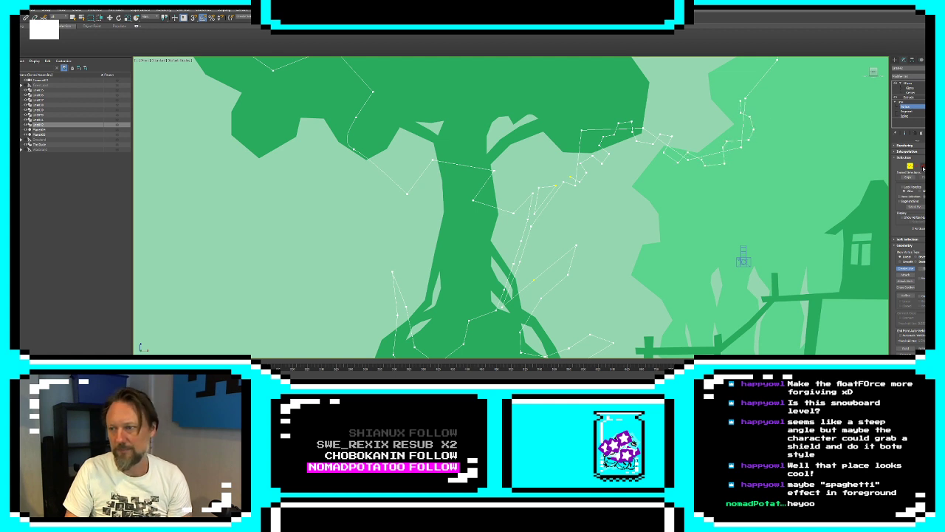
Delete the old straight segments of the black foliage's lower edge between the branch top and the building side
click(911, 166)
click(915, 167)
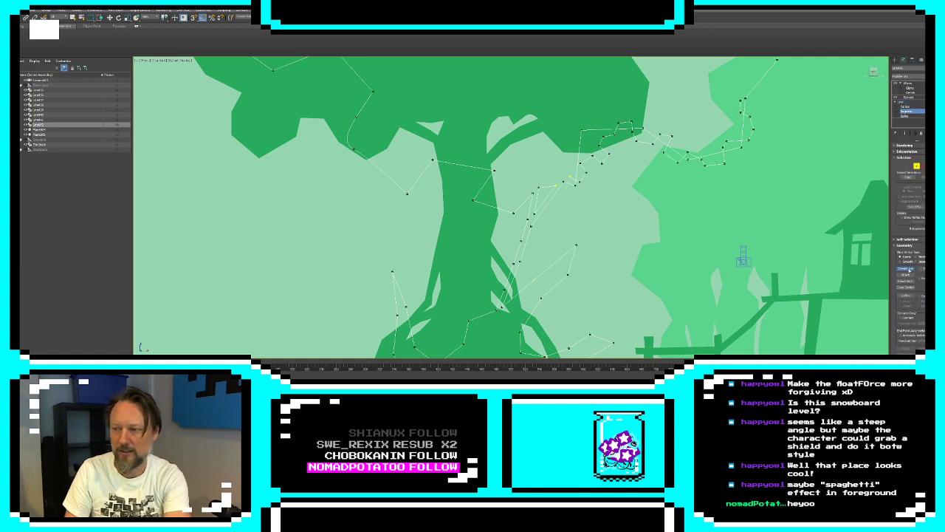
click(596, 130)
key(Delete)
click(579, 153)
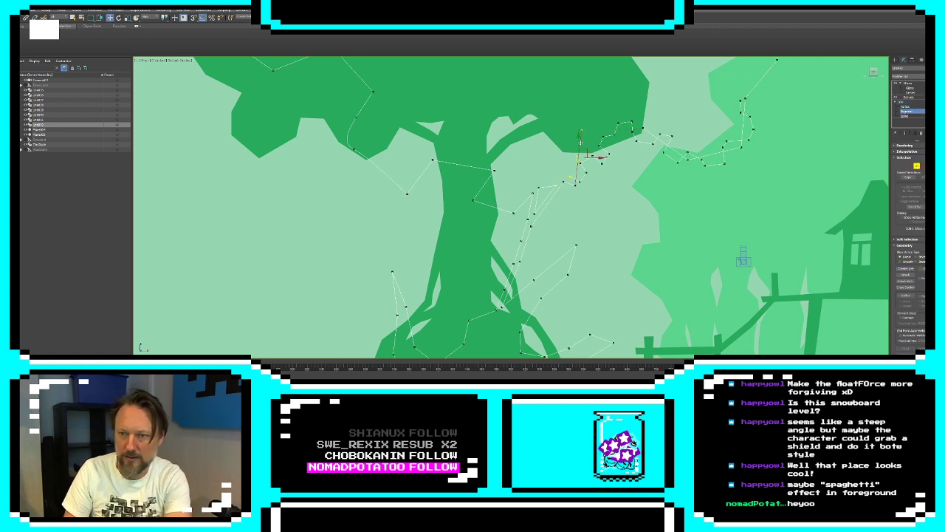
key(Delete)
click(716, 156)
key(Delete)
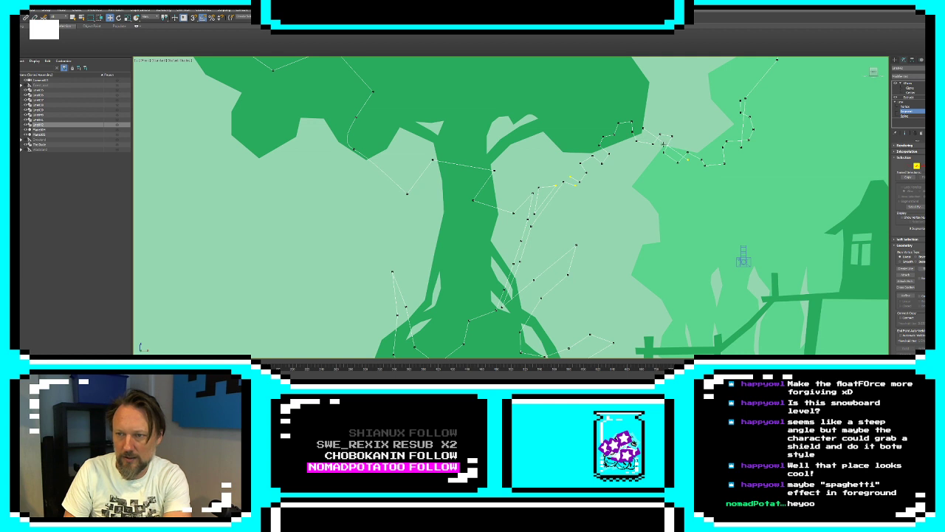
click(663, 141)
key(Delete)
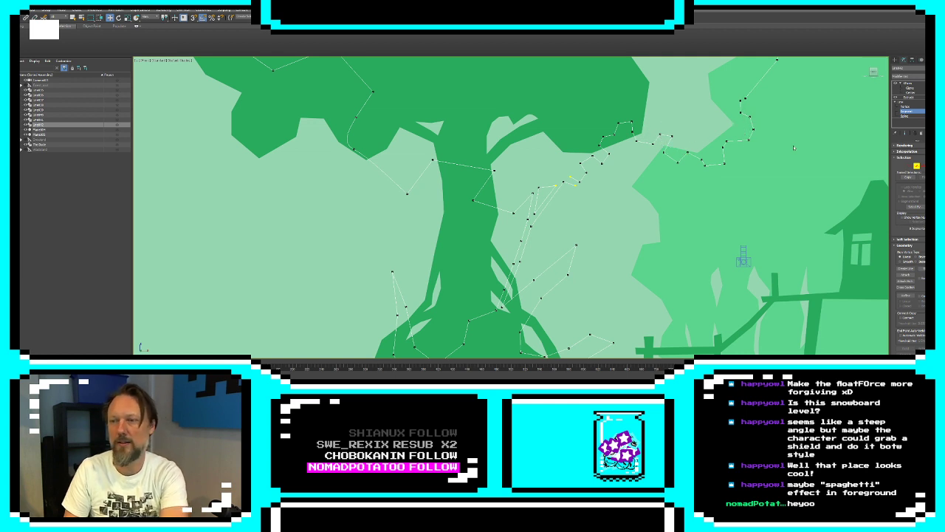
Join the jagged contour's open vertices to the black foliage outline, leave vertex editing and show the filled result
click(910, 166)
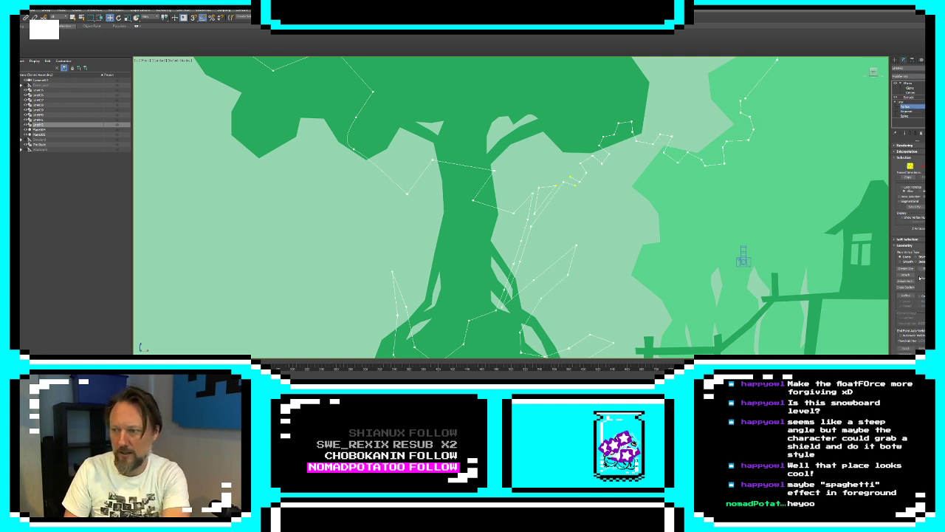
click(906, 354)
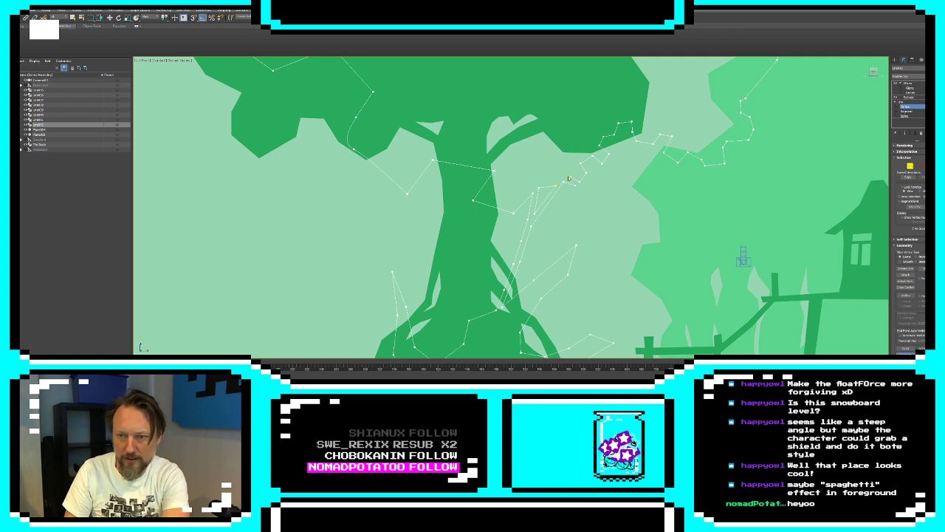
click(911, 167)
click(906, 133)
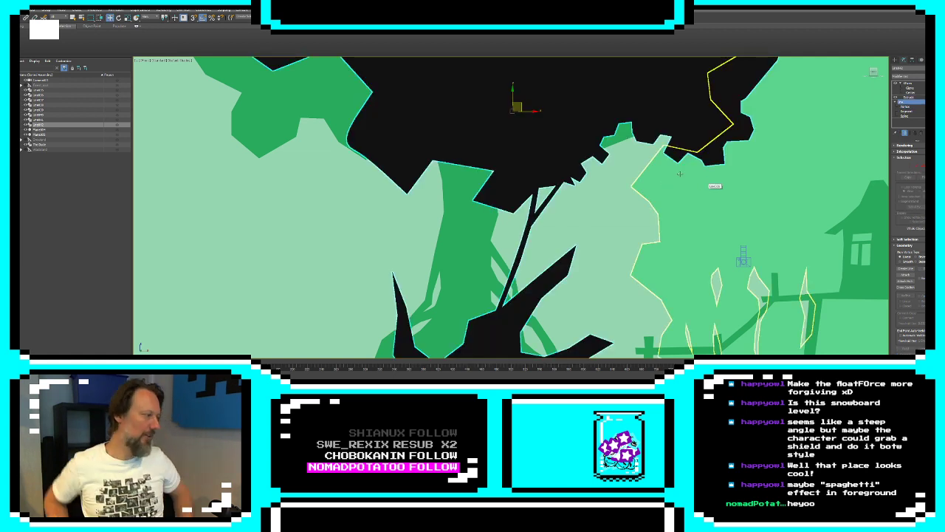
click(701, 186)
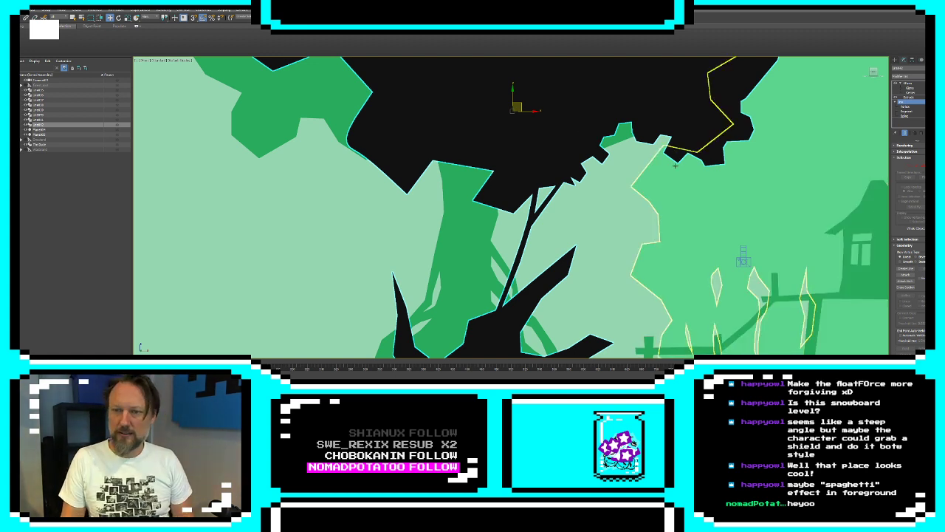
Draw a jagged leafy contour along the rest of the black foliage's lower edge, from its far-left side to the thin branch, with Create Line
click(905, 270)
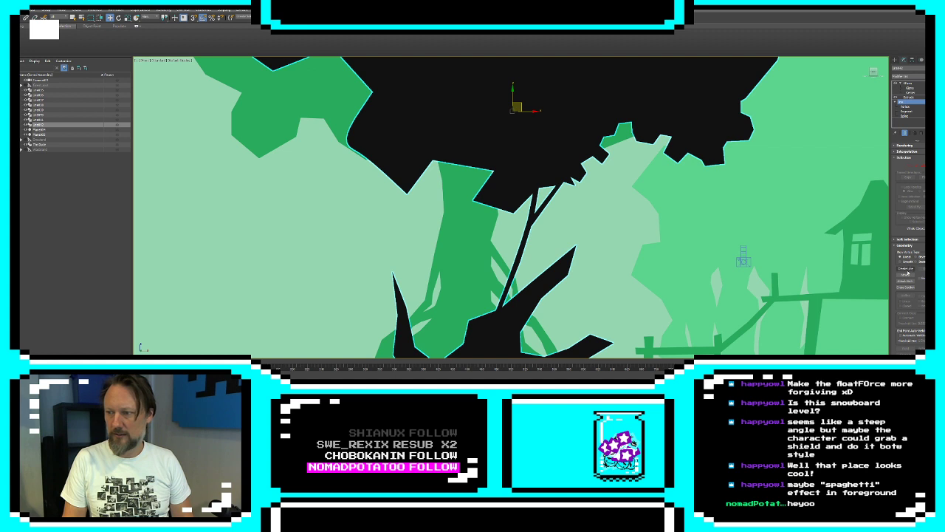
middle_drag(347, 68, 397, 144)
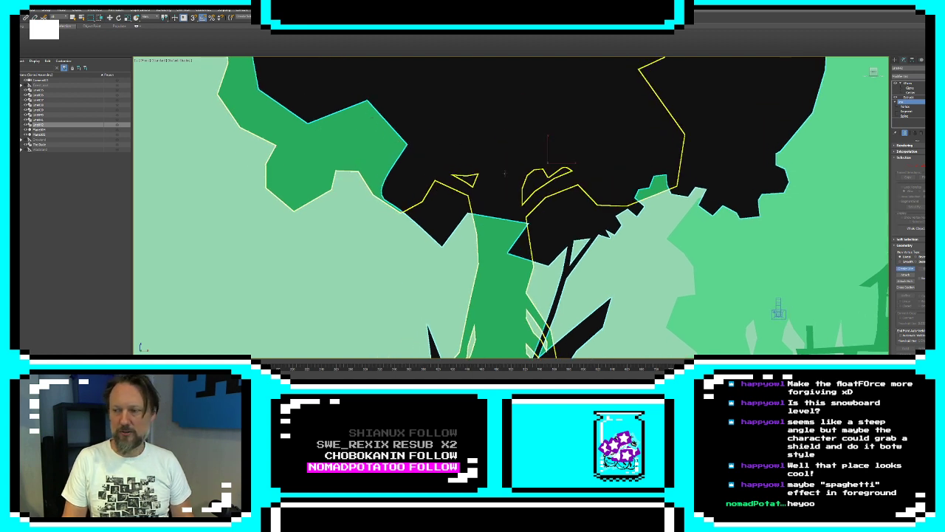
click(904, 134)
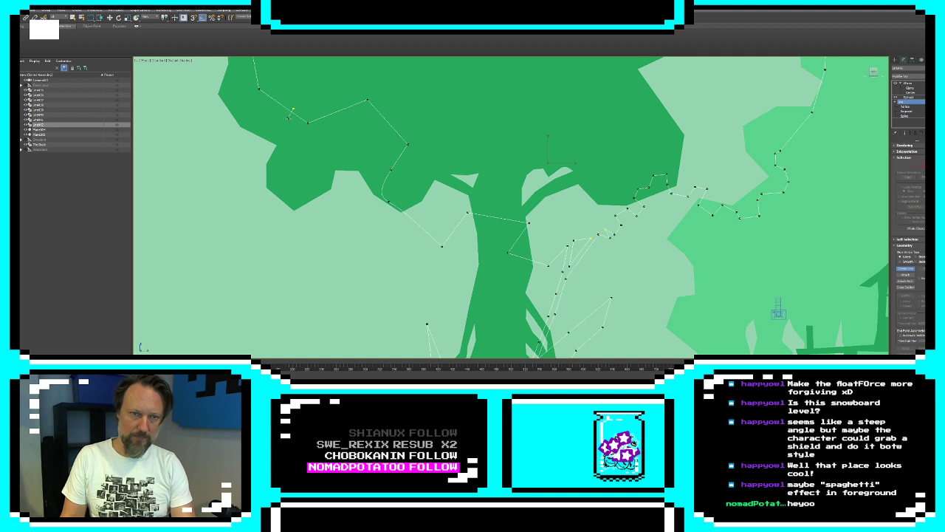
click(299, 137)
click(309, 132)
click(324, 137)
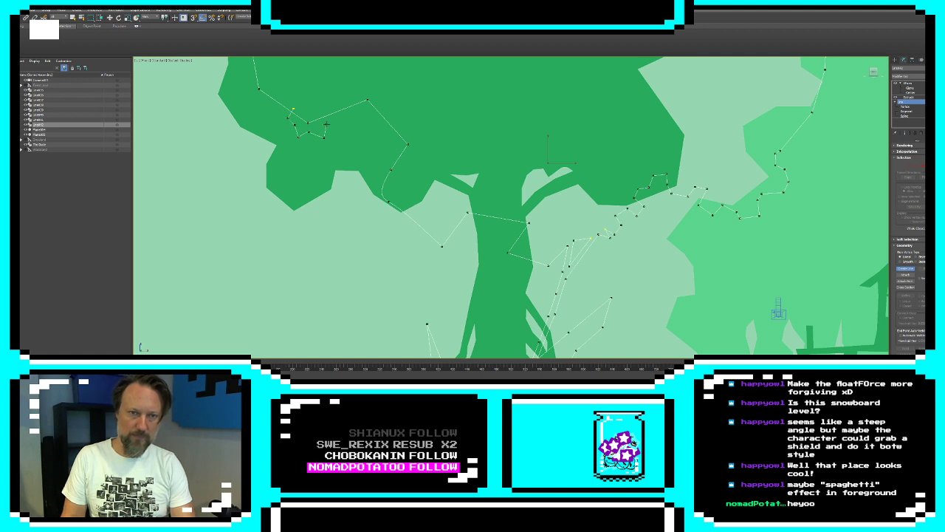
click(327, 123)
click(313, 111)
click(328, 104)
click(341, 121)
click(347, 127)
click(362, 124)
click(359, 105)
click(361, 93)
click(382, 93)
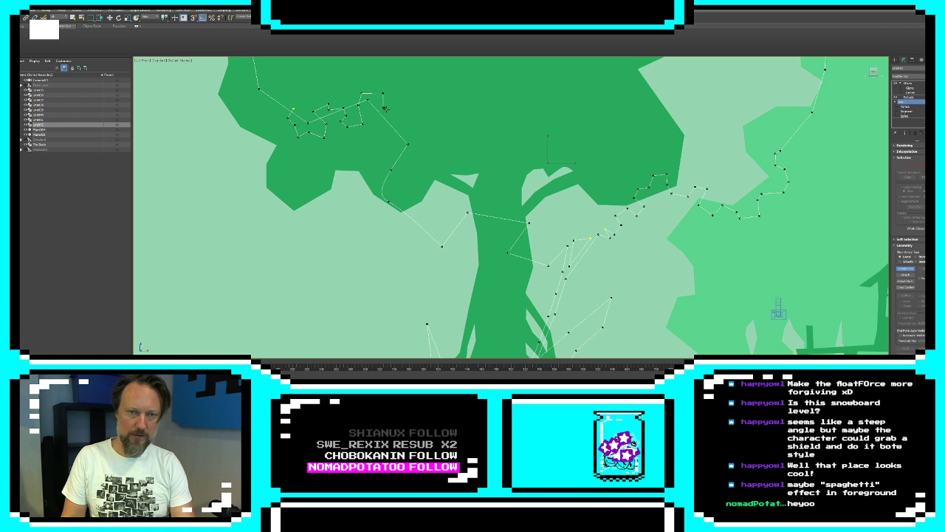
click(394, 111)
click(386, 119)
click(380, 125)
click(390, 138)
click(409, 134)
click(415, 140)
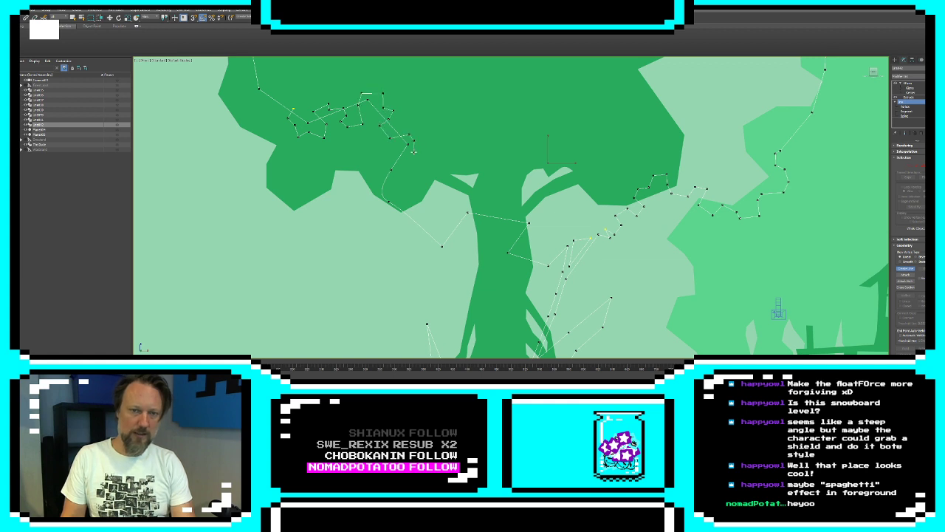
click(414, 152)
click(402, 151)
click(389, 163)
click(406, 168)
click(390, 180)
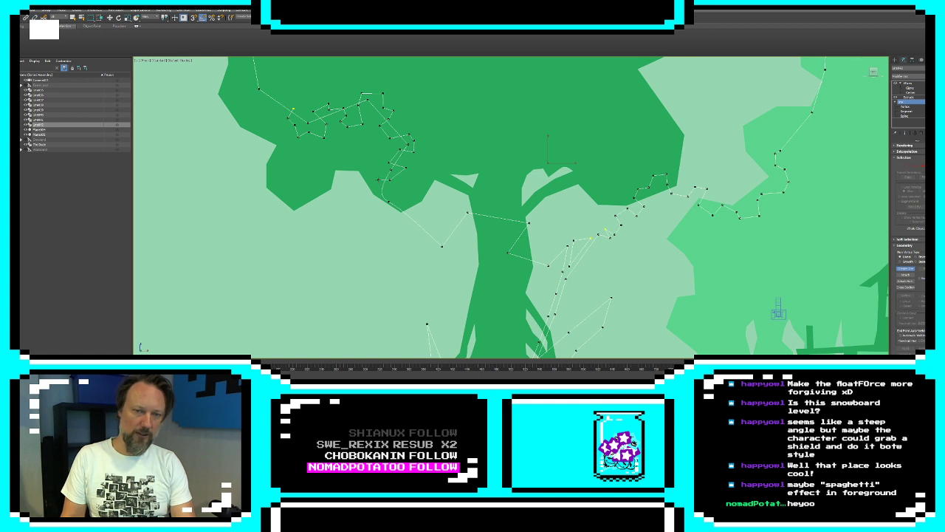
click(378, 180)
click(375, 195)
click(379, 206)
click(398, 203)
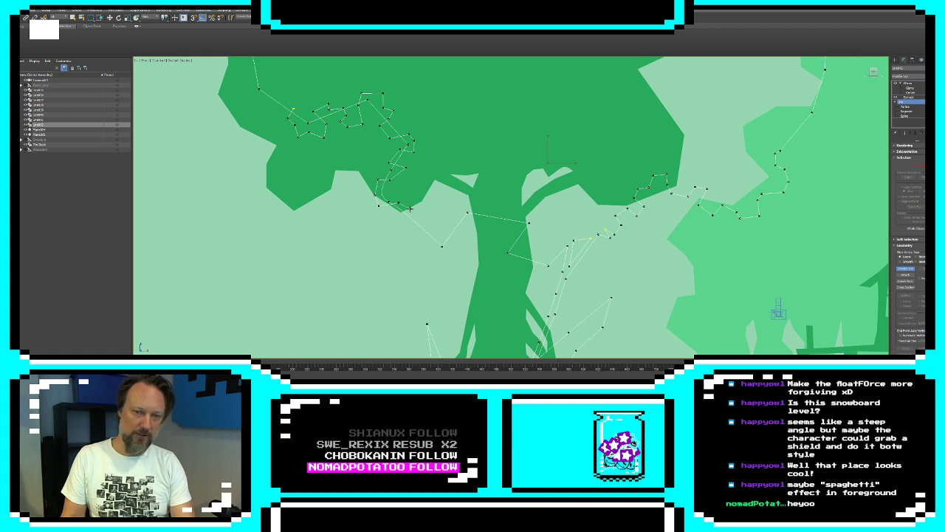
click(404, 220)
click(412, 226)
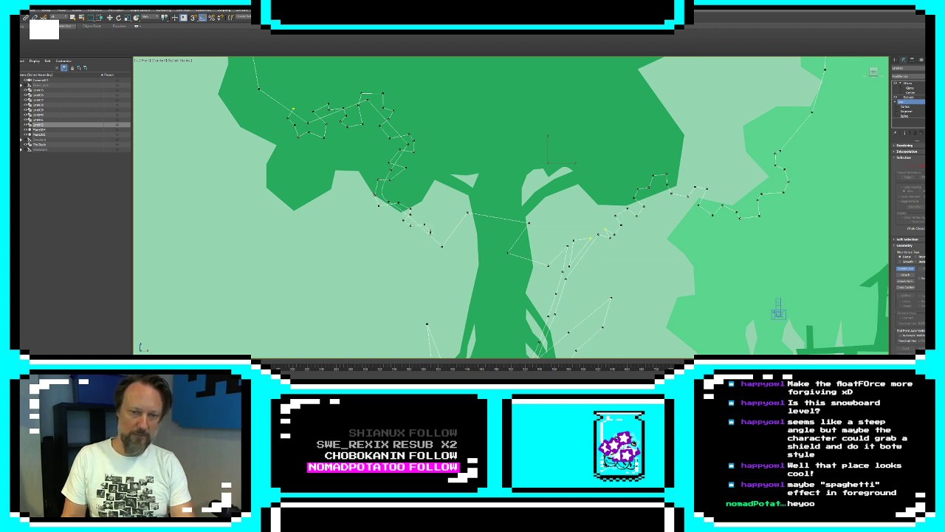
click(441, 251)
click(461, 234)
click(453, 231)
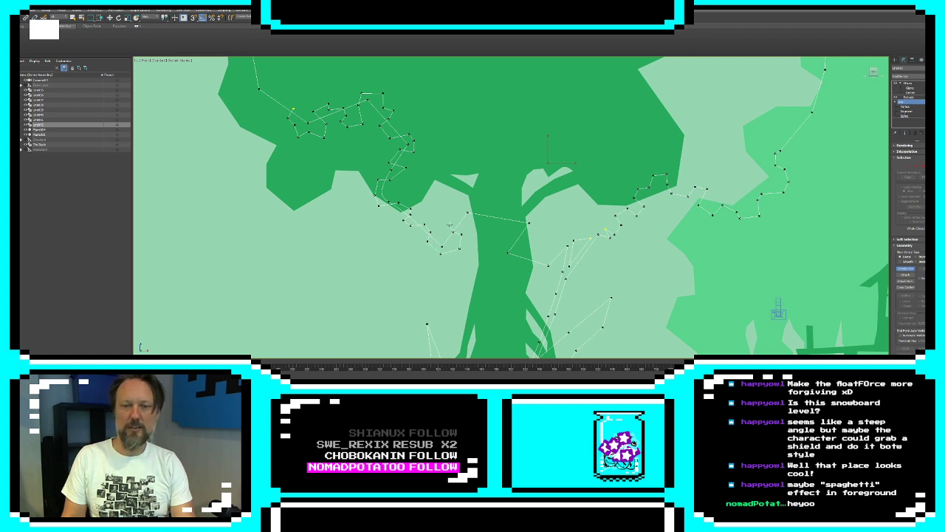
click(454, 224)
click(467, 221)
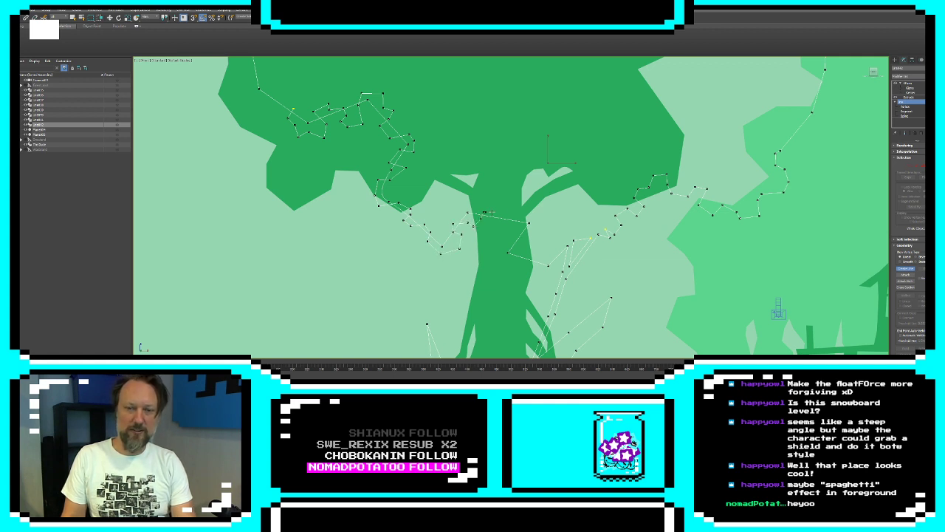
click(509, 227)
click(524, 223)
click(530, 232)
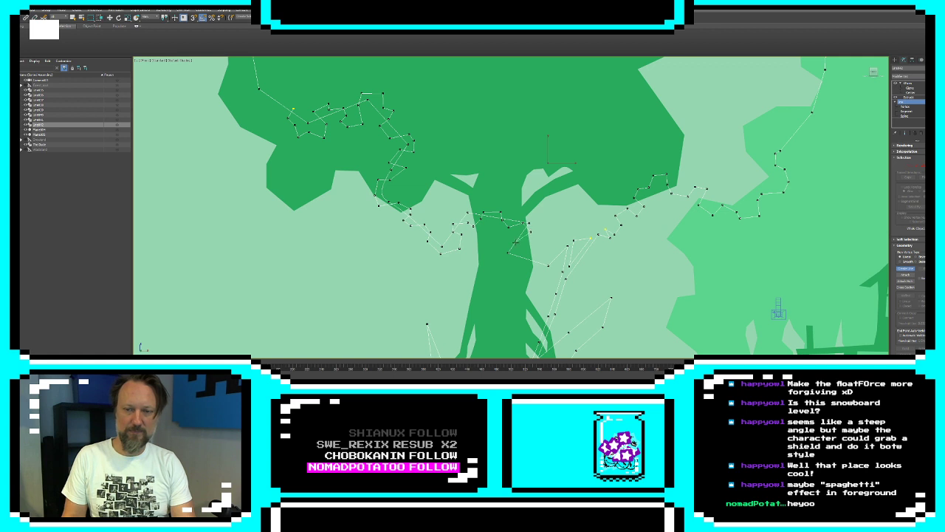
click(516, 242)
click(508, 237)
click(511, 262)
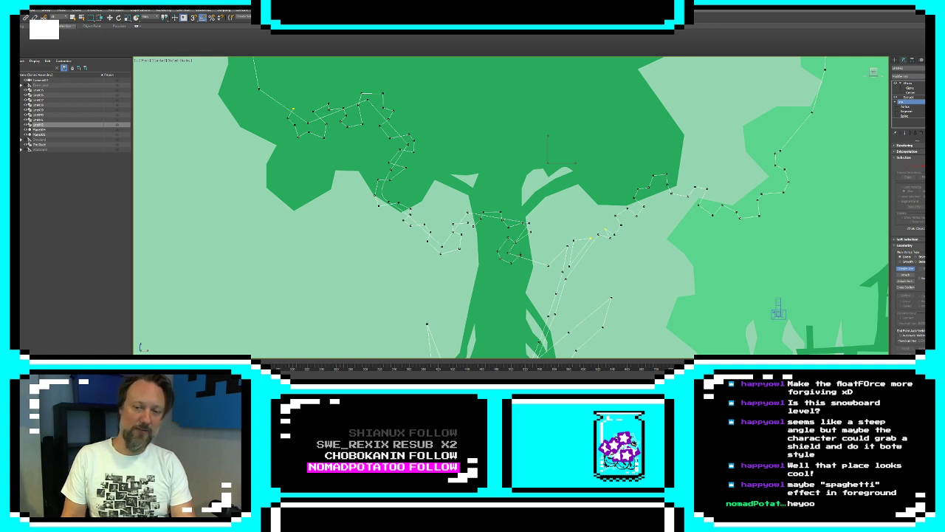
click(520, 255)
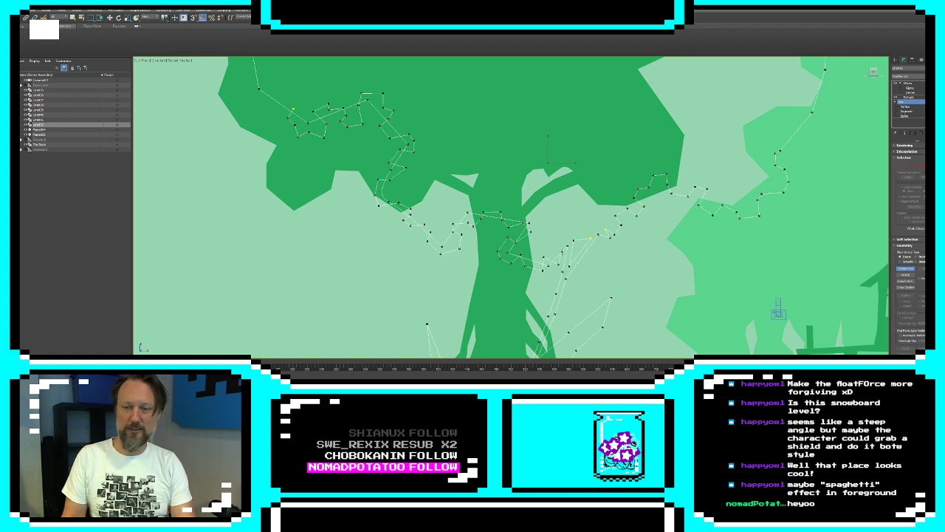
Delete the old straight segments beneath the new leafy contour, from the foliage's left side to the branch
click(918, 167)
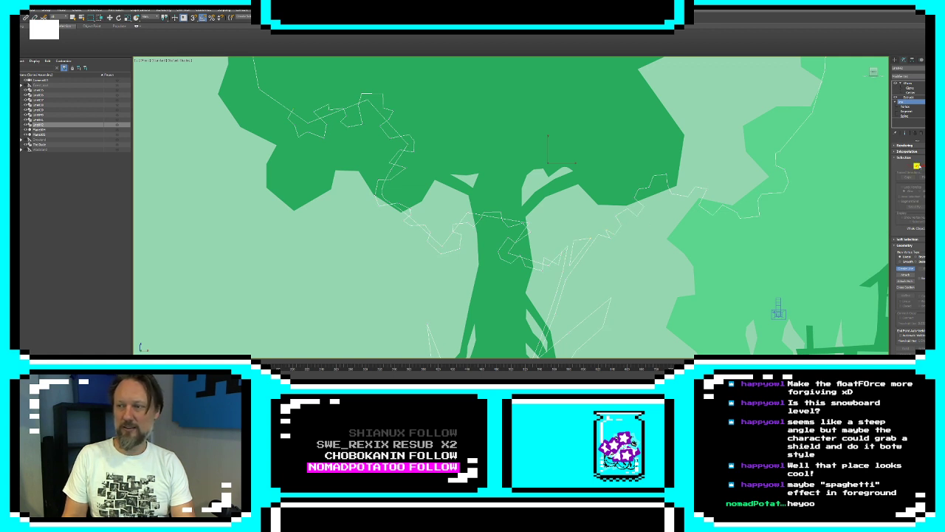
click(294, 111)
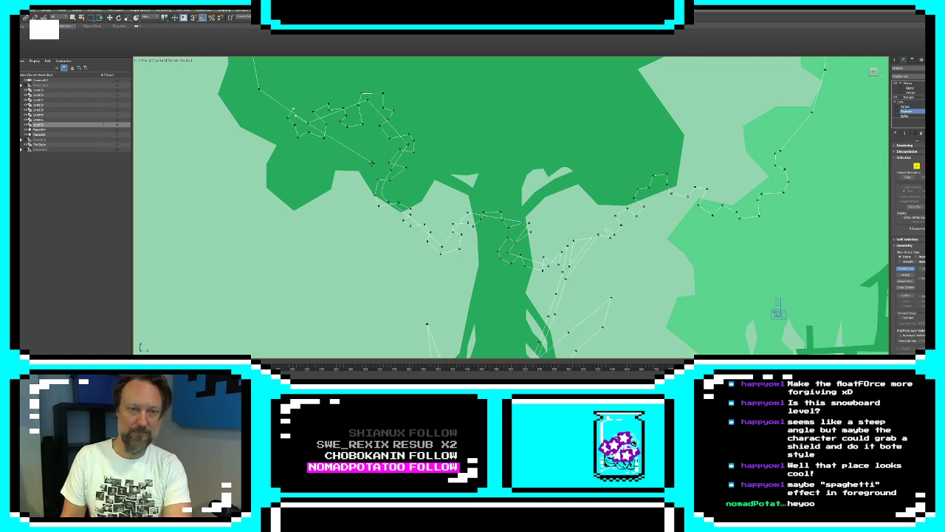
right_click(375, 164)
click(906, 270)
key(w)
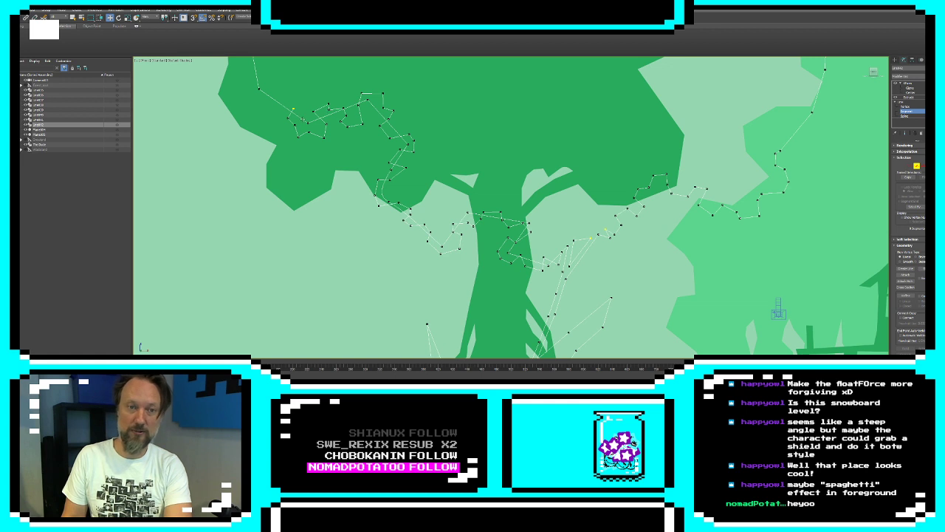
click(302, 119)
key(Delete)
click(333, 114)
key(Delete)
click(385, 120)
key(Delete)
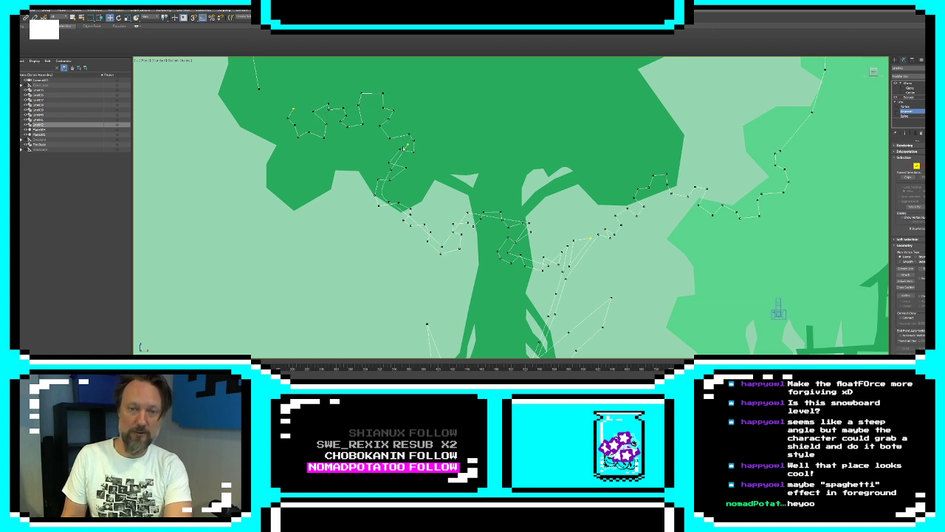
click(399, 156)
key(Delete)
click(385, 178)
key(Delete)
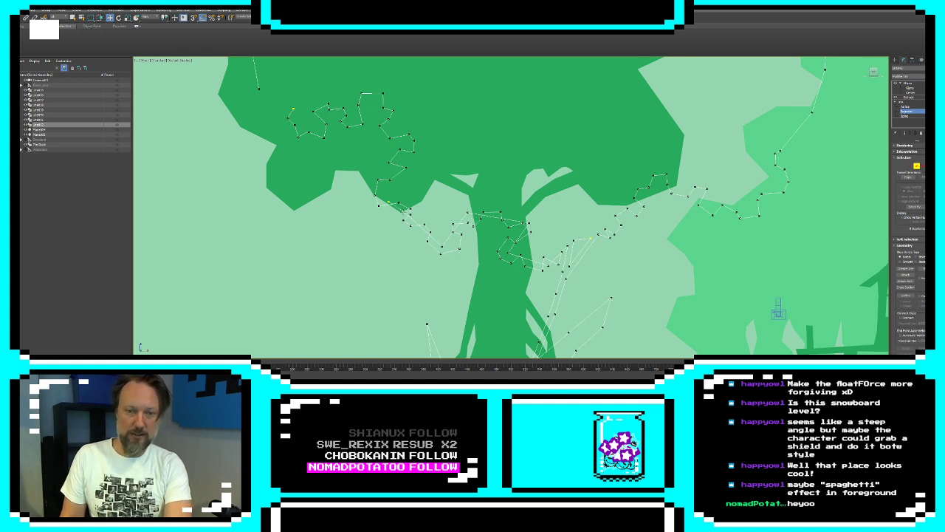
click(406, 213)
key(Delete)
click(456, 230)
key(Delete)
click(468, 212)
key(Delete)
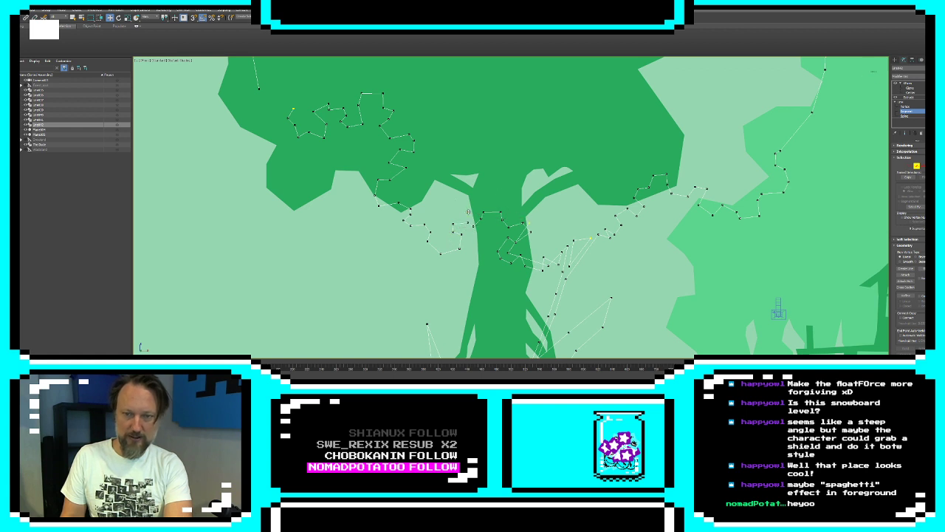
click(520, 235)
key(Delete)
click(548, 263)
key(Delete)
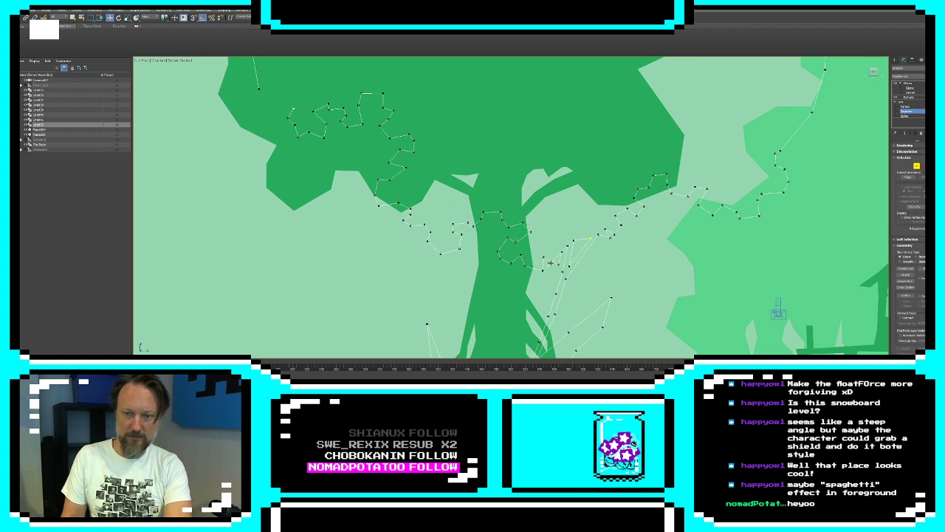
click(560, 254)
key(Delete)
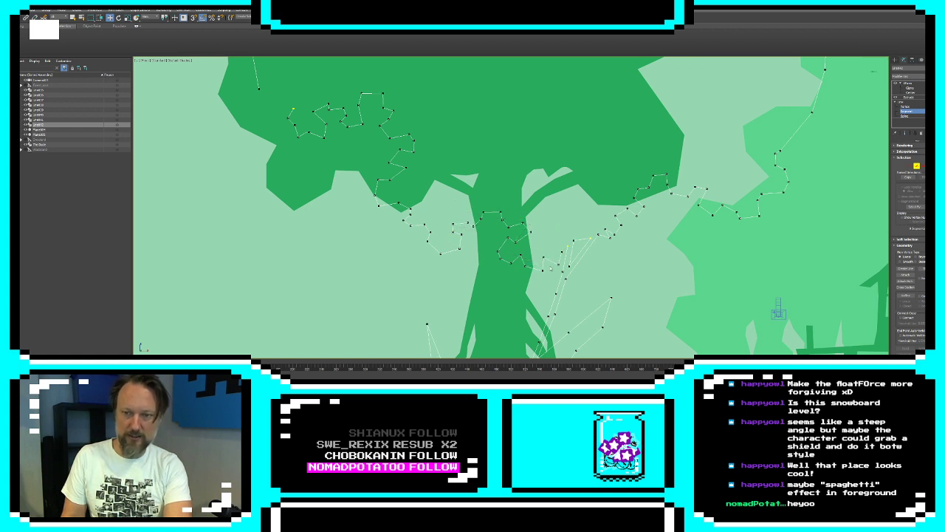
Join the open vertices between the new leafy contour and the black foliage outline, and leave vertex editing
click(911, 167)
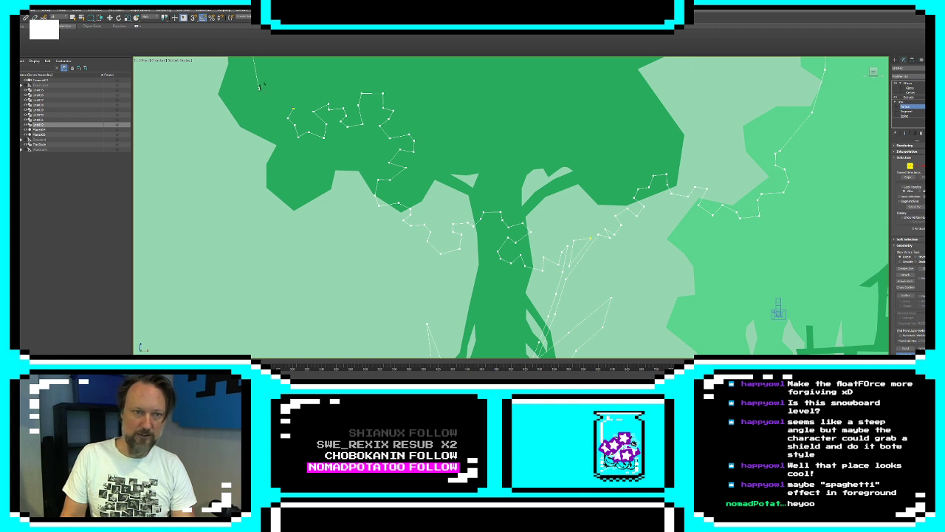
drag(260, 87, 293, 108)
click(895, 61)
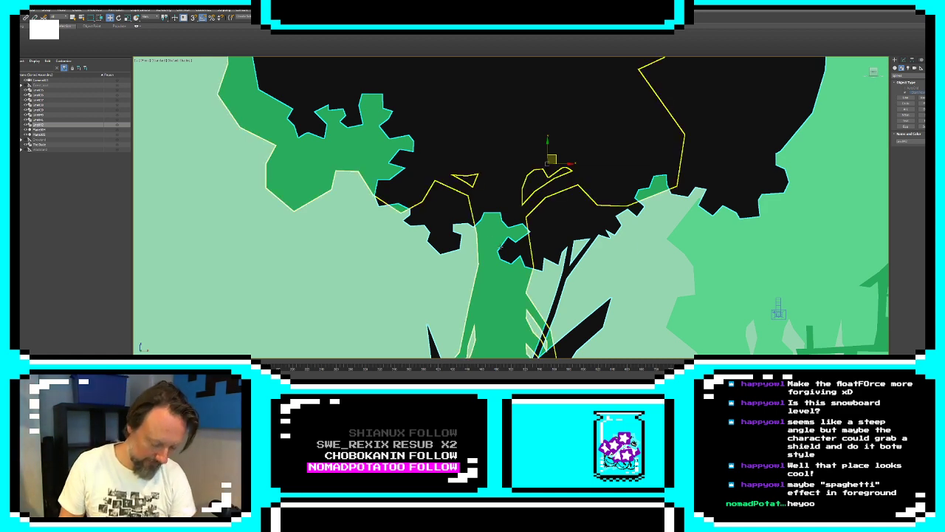
Examine the reshaped black foliage within the whole landscape composition and up close
scroll(606, 235, down, 5)
scroll(606, 235, up, 2)
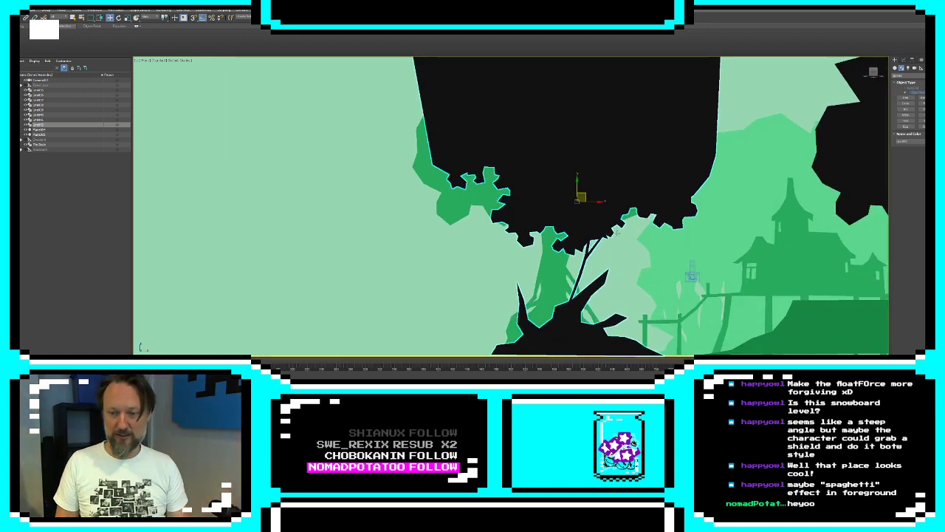
middle_drag(607, 235, 427, 230)
scroll(463, 257, down, 3)
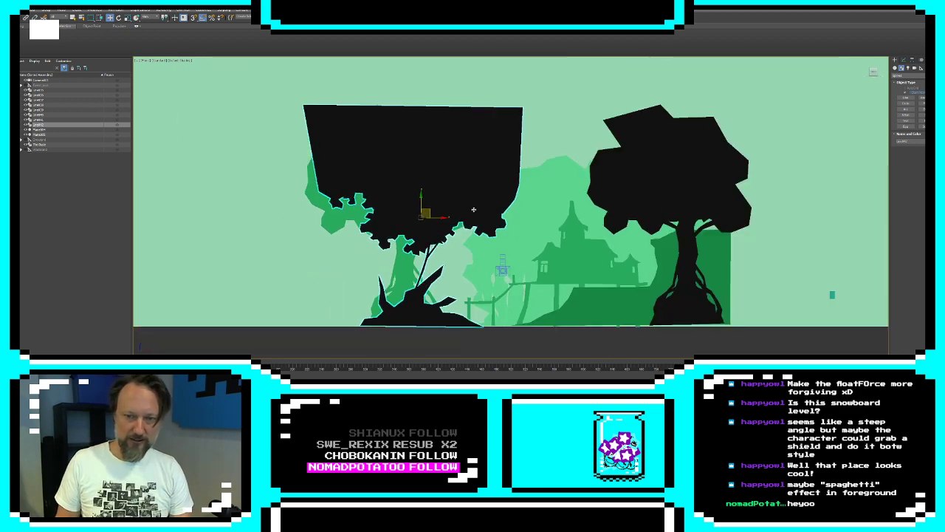
scroll(419, 233, up, 3)
middle_drag(449, 220, 495, 184)
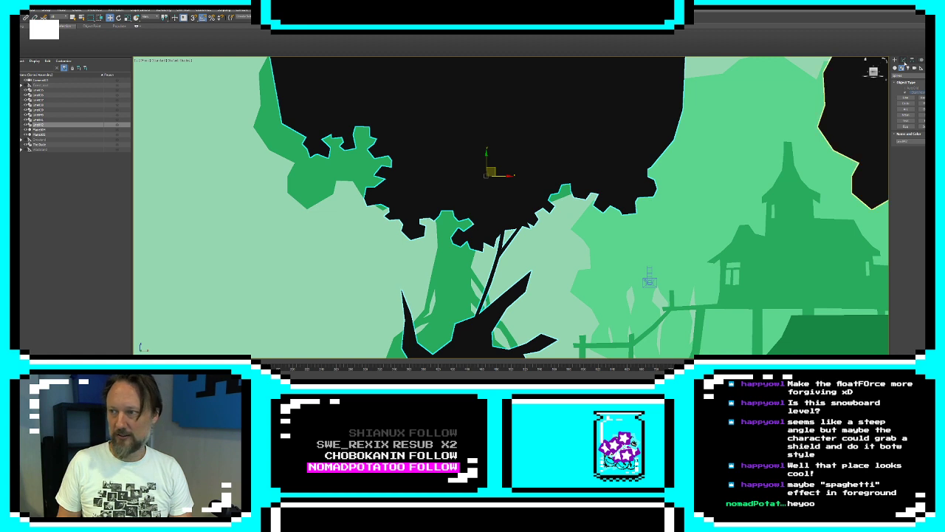
Draw a small closed jagged hole in the black foliage just above the thin branch's fork with Create Line
click(903, 60)
click(906, 108)
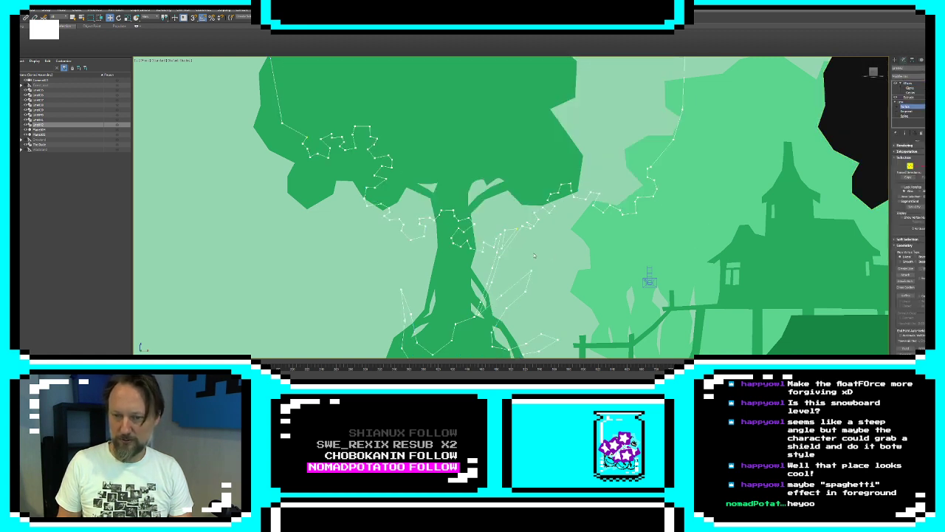
scroll(517, 236, up, 2)
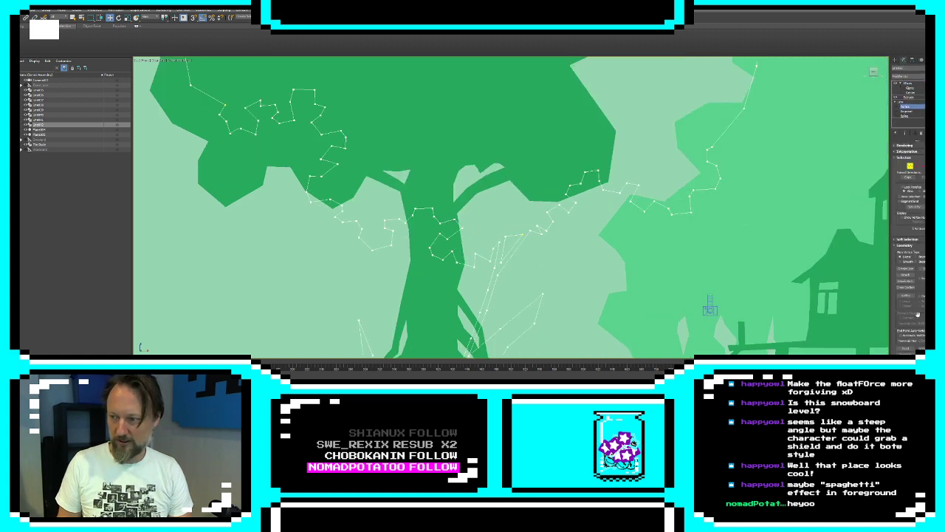
click(905, 268)
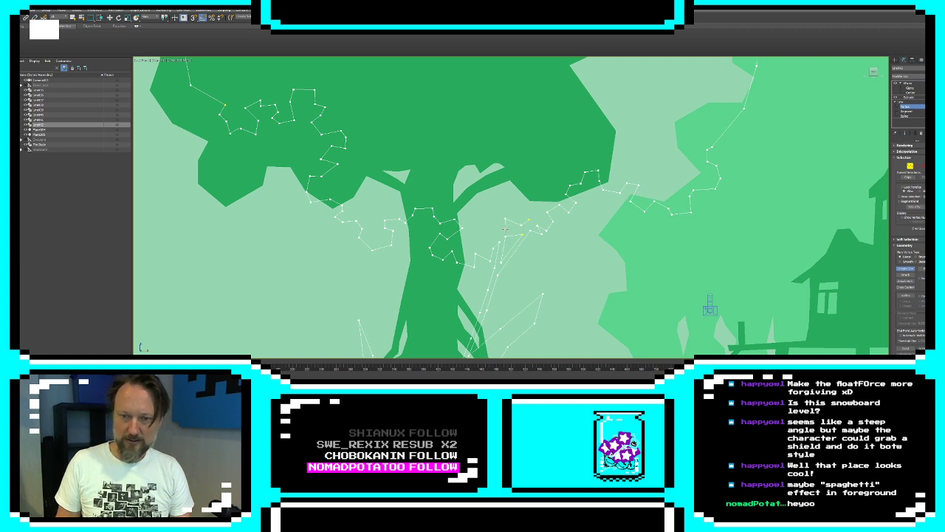
click(530, 216)
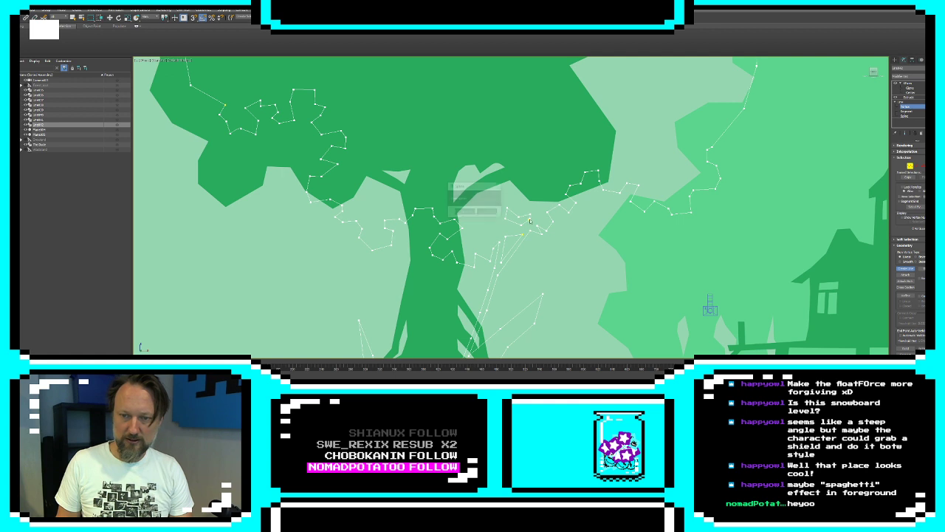
click(465, 215)
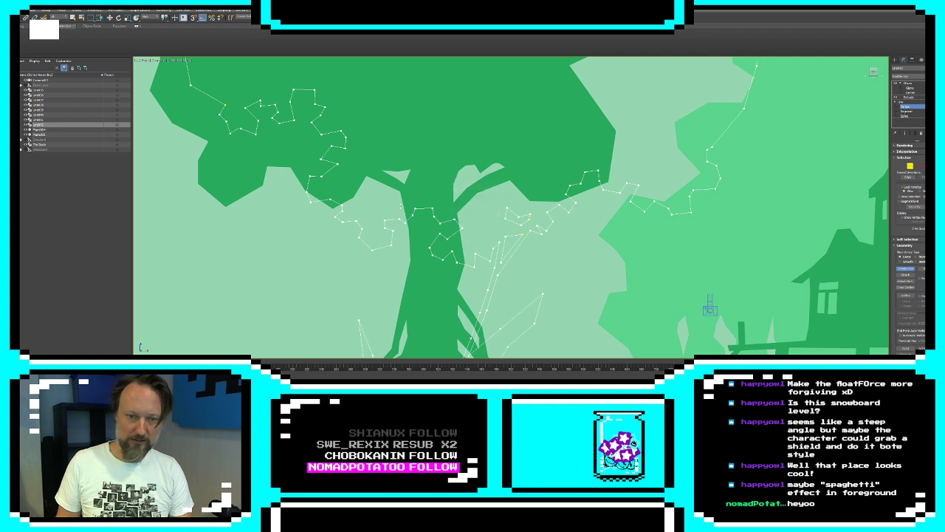
Draw two more small closed leafy holes in the black foliage's lower edge, either side of the green trunk, and display the extruded result
click(397, 205)
click(465, 211)
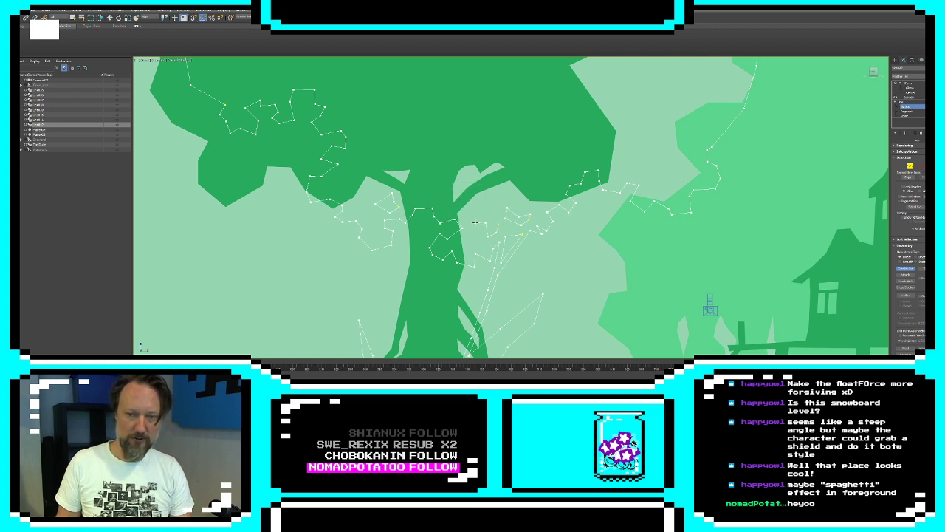
click(490, 214)
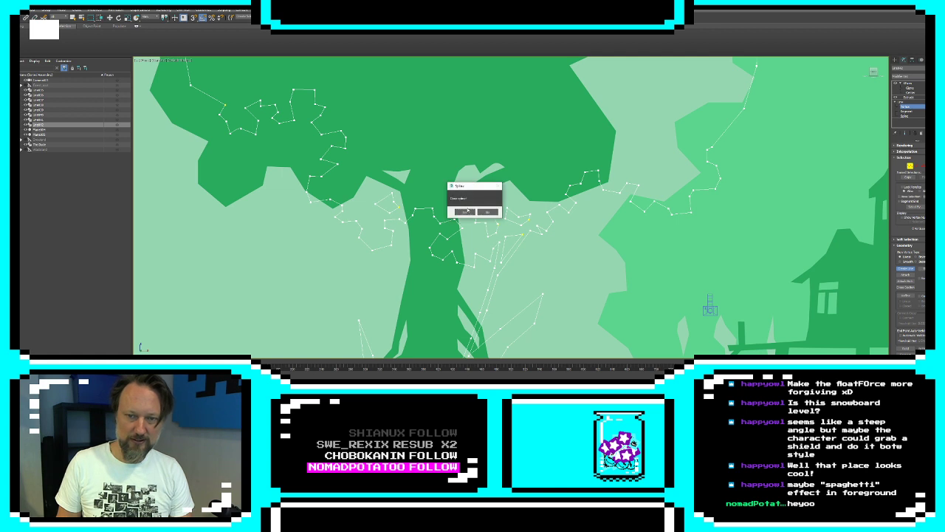
click(465, 212)
middle_drag(581, 235, 582, 153)
click(905, 134)
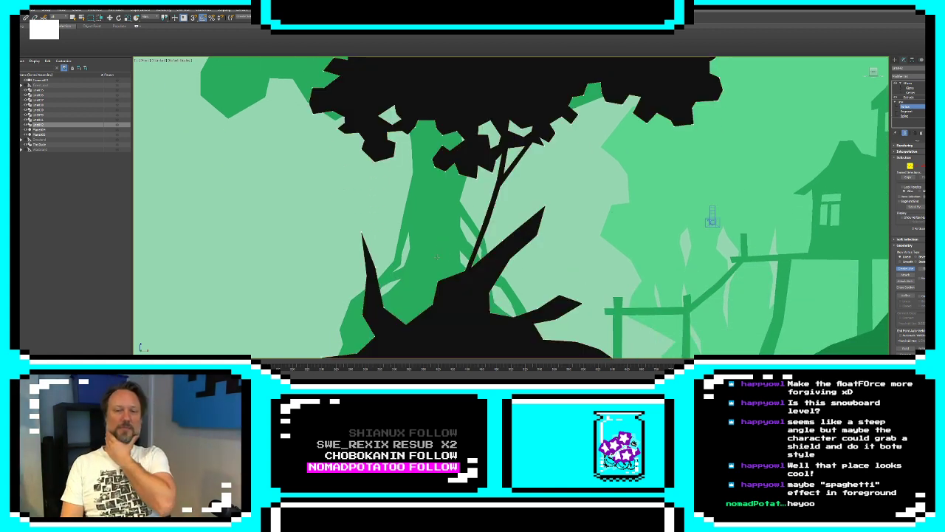
middle_drag(552, 231, 508, 206)
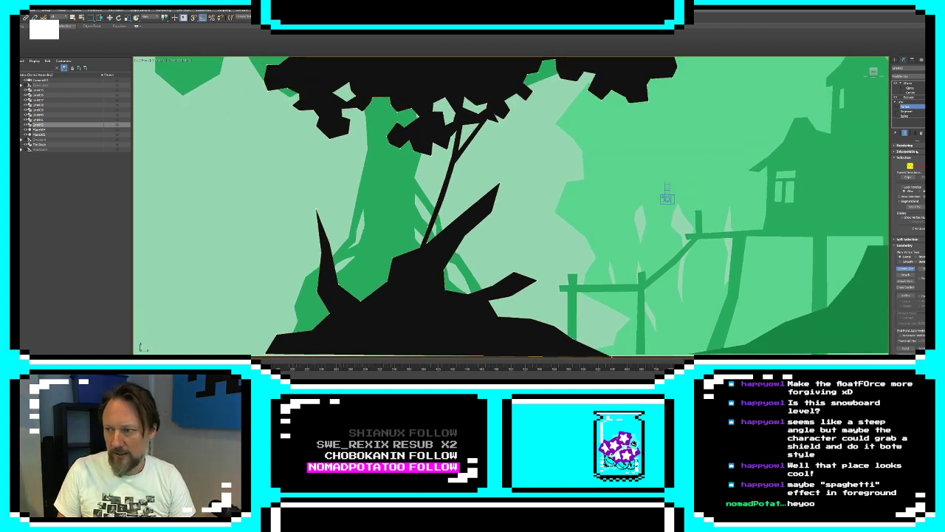
Add thin spiky twigs along the black stump's sloping side facing the fence and delete the old straight segments beneath them
click(904, 133)
middle_drag(507, 325, 488, 301)
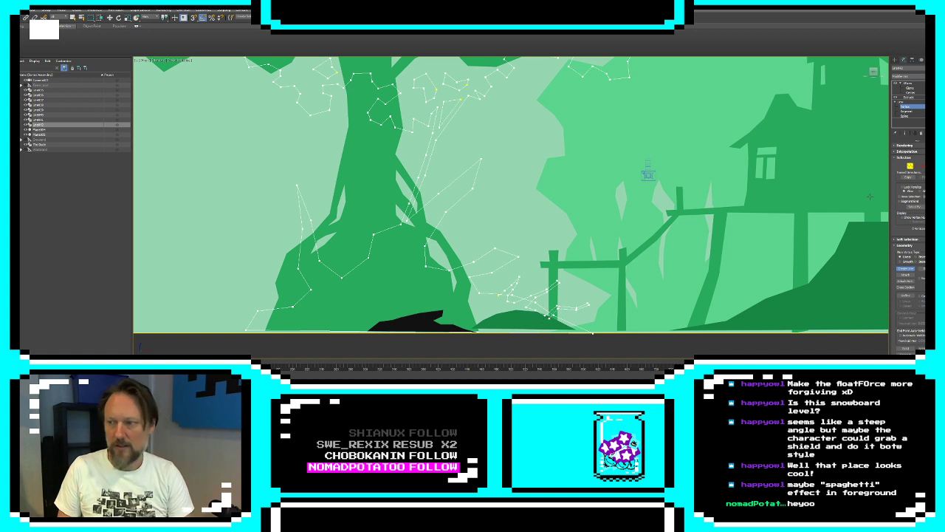
key(2)
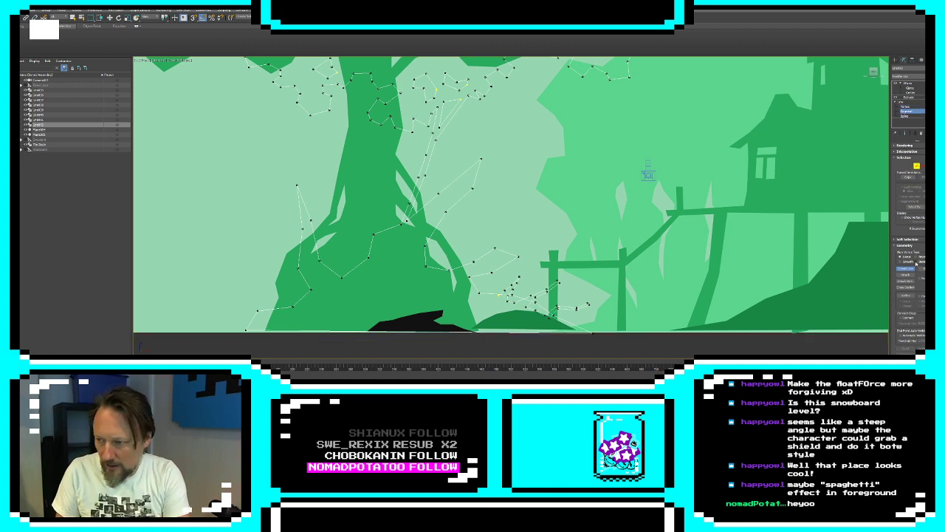
key(w)
click(488, 294)
key(Delete)
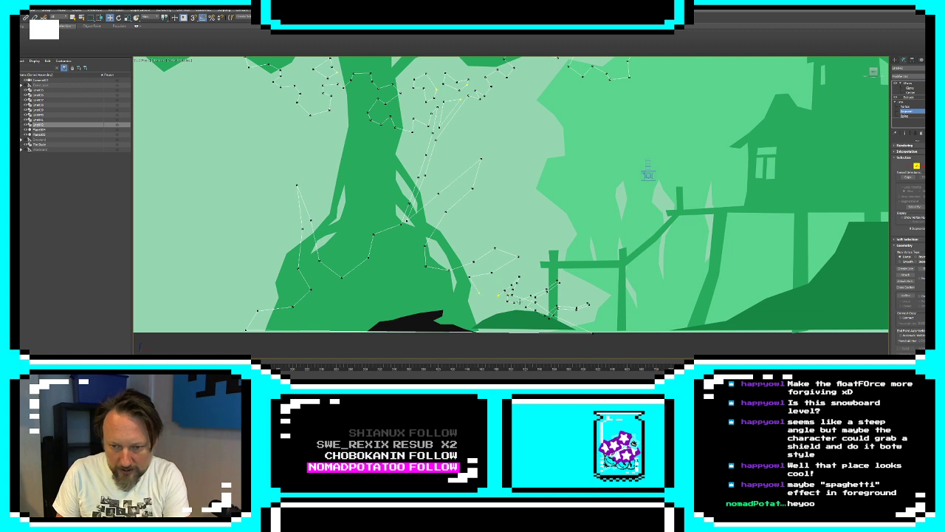
click(522, 302)
key(Delete)
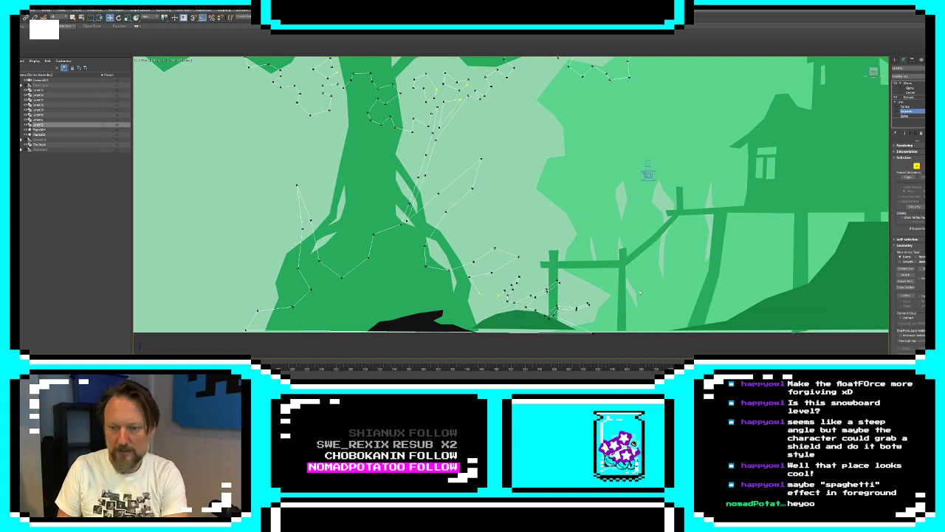
Join the open vertices between the new twigs and the stump outline, and check the filled silhouette at the twig bases
key(1)
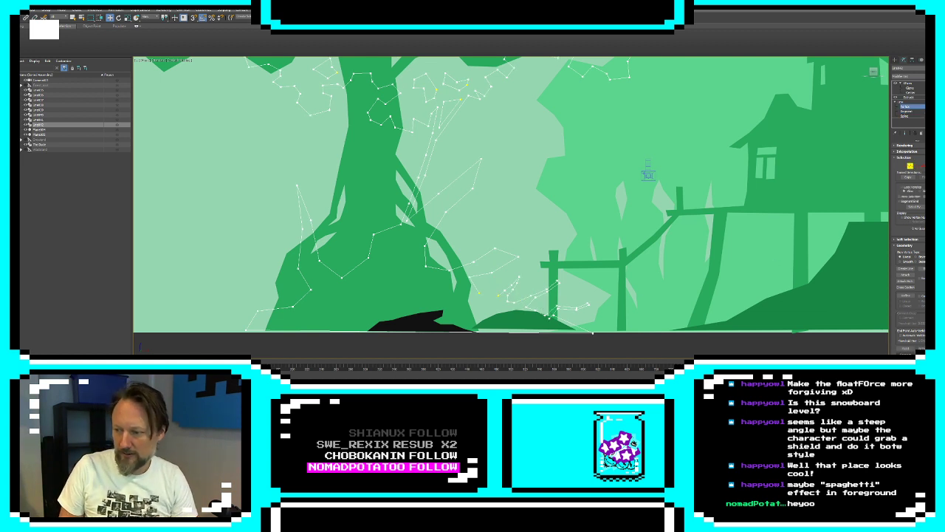
middle_drag(549, 290, 519, 244)
click(496, 243)
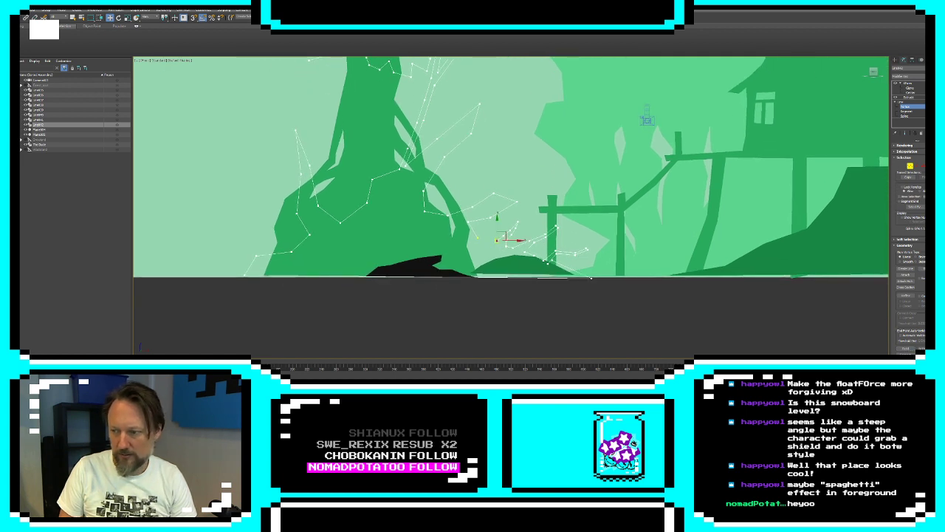
click(905, 354)
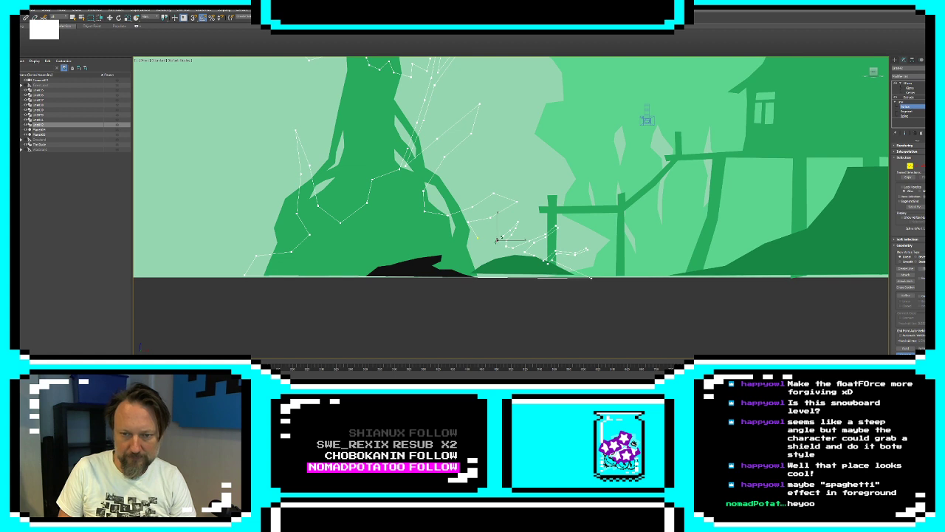
scroll(519, 275, up, 3)
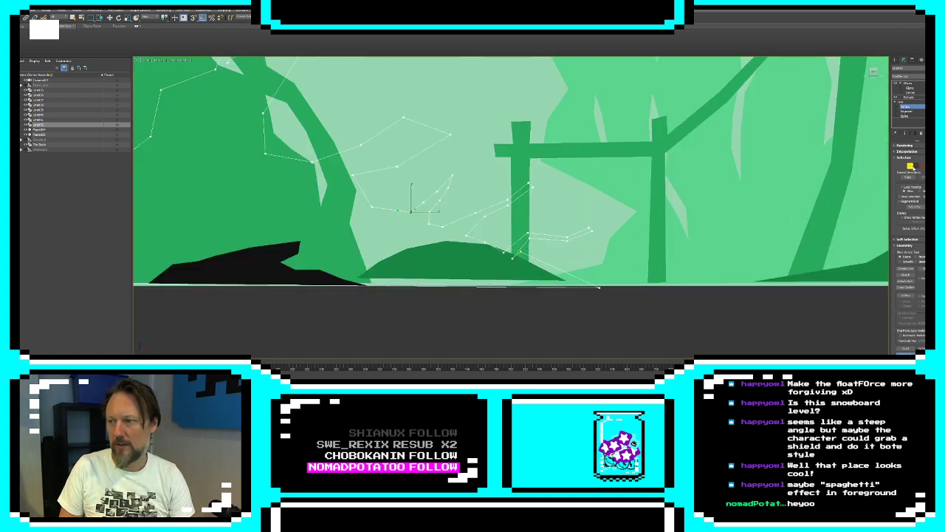
click(905, 133)
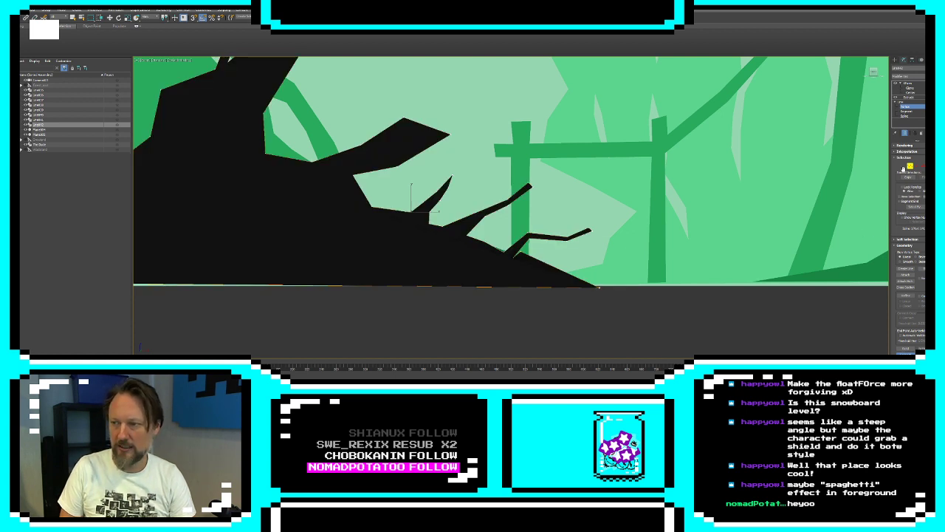
key(w)
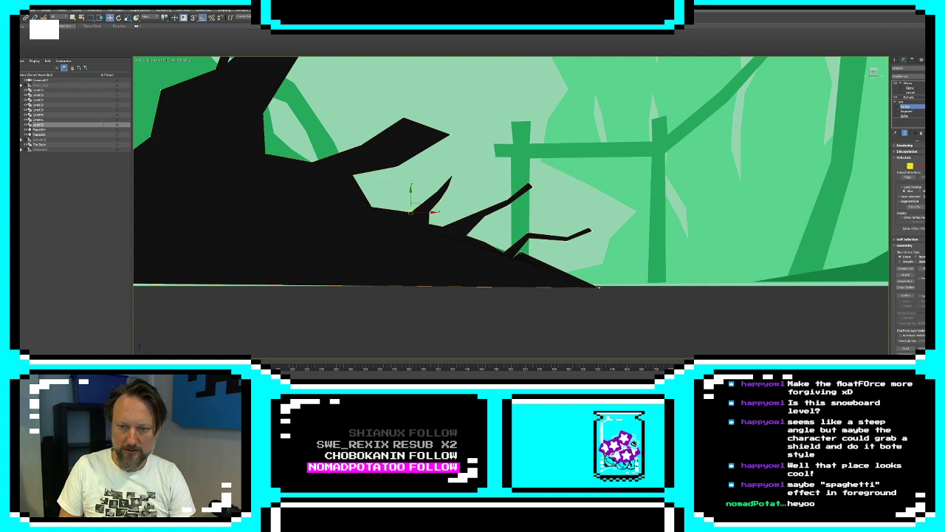
click(520, 258)
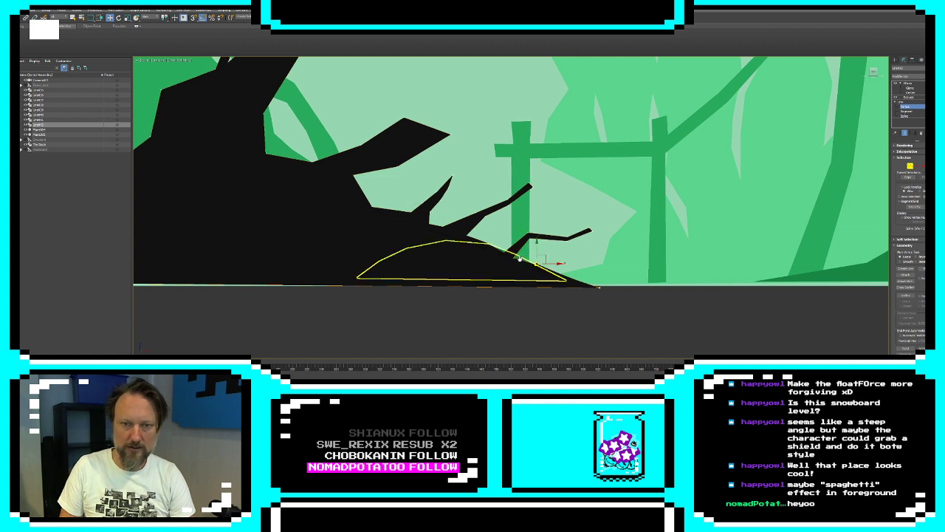
Convert the vertices of the black foliage and stump outline to Corner and leave vertex editing
scroll(520, 258, down, 5)
right_click(547, 177)
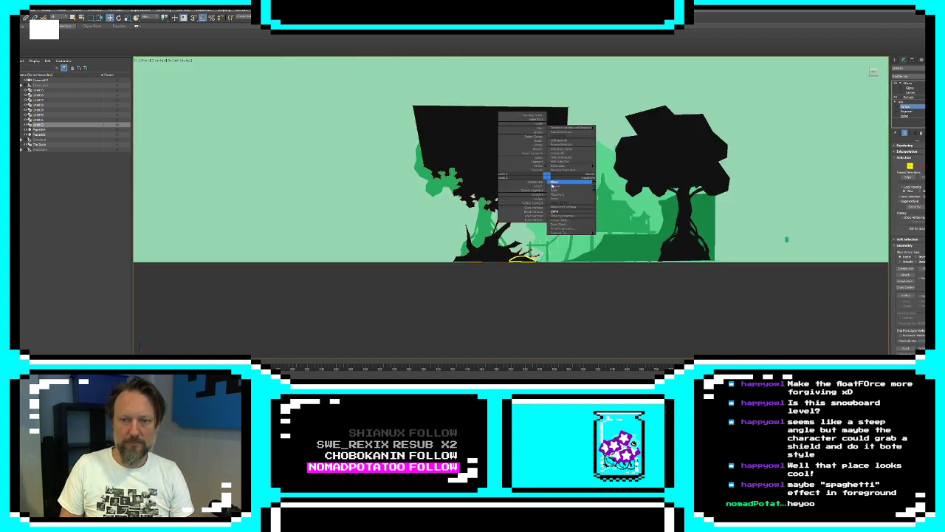
click(436, 215)
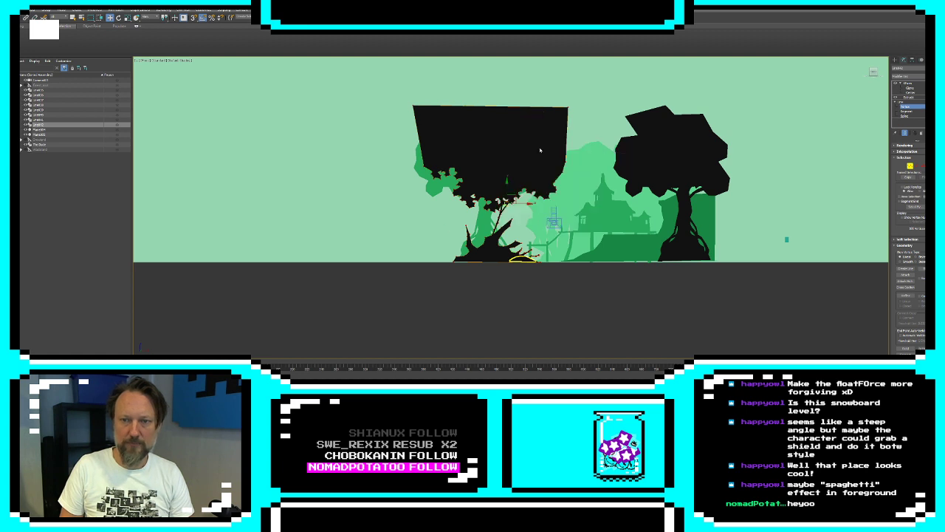
right_click(476, 156)
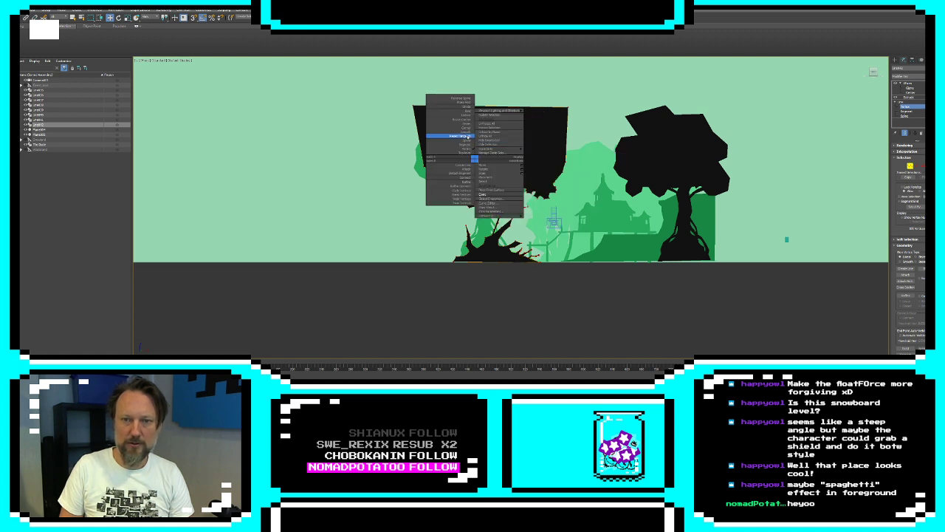
click(465, 128)
click(535, 286)
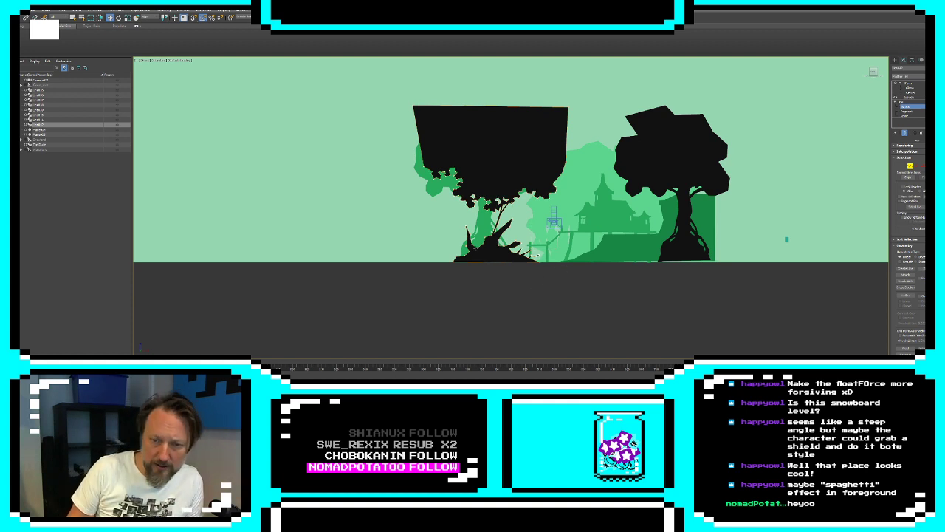
click(474, 249)
click(480, 273)
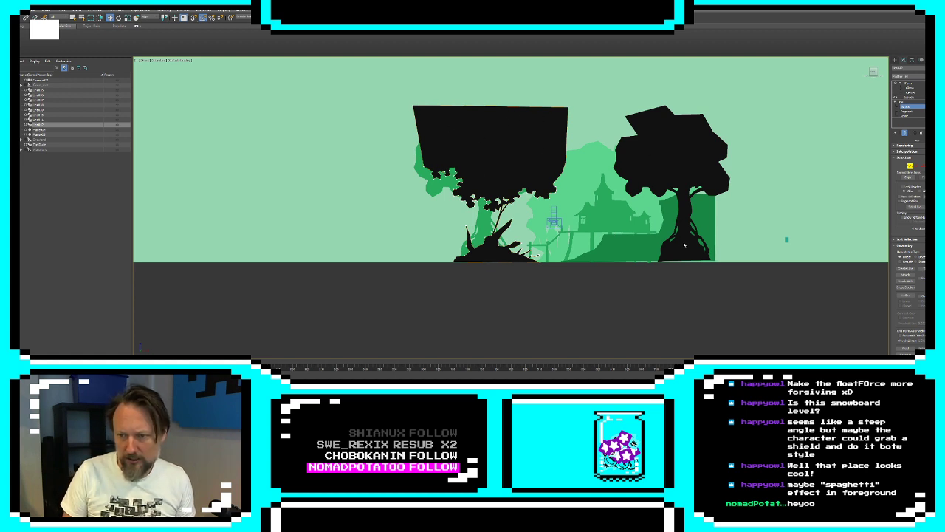
click(894, 60)
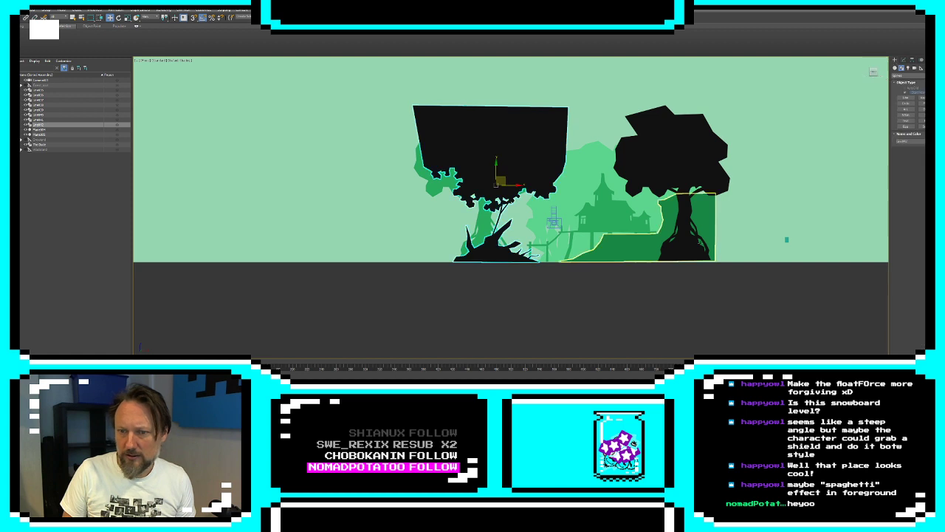
click(648, 286)
click(475, 231)
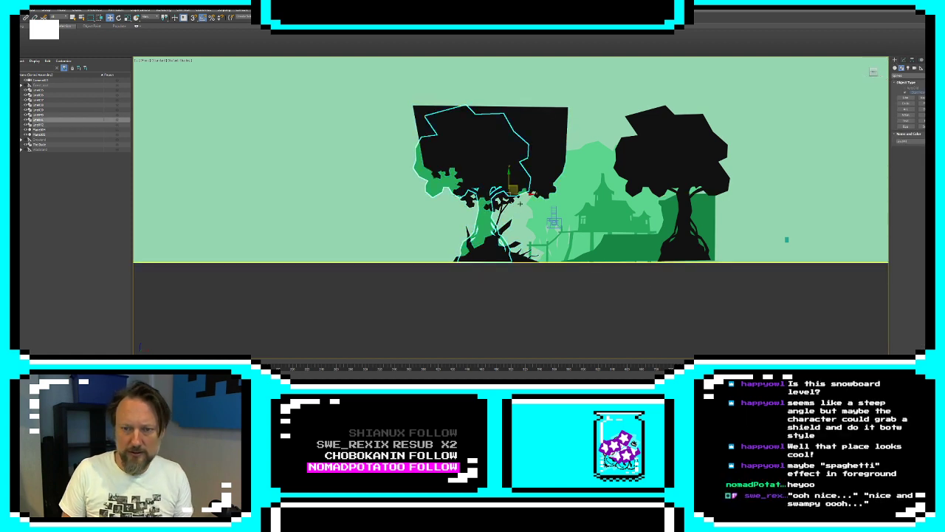
drag(524, 196, 377, 196)
key(Escape)
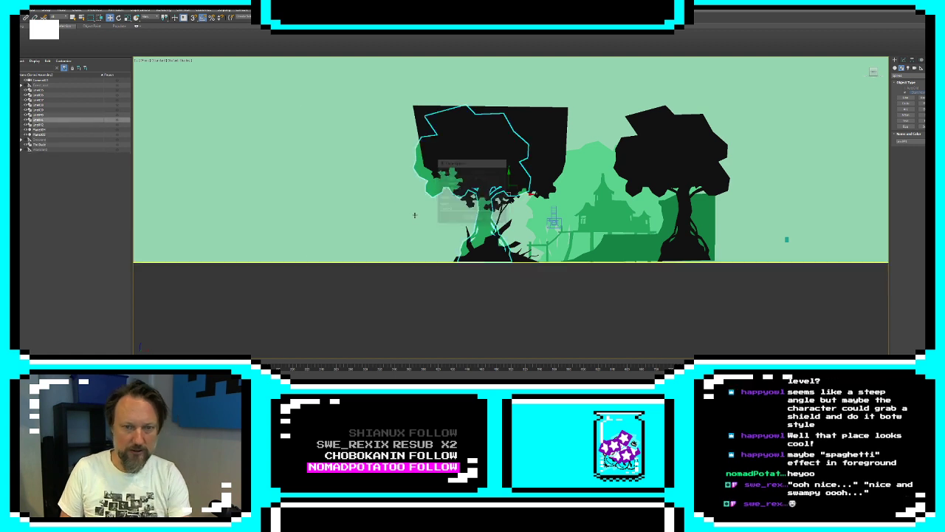
Move only the pivot of the green tree behind the black foliage to the base of its trunk
click(911, 59)
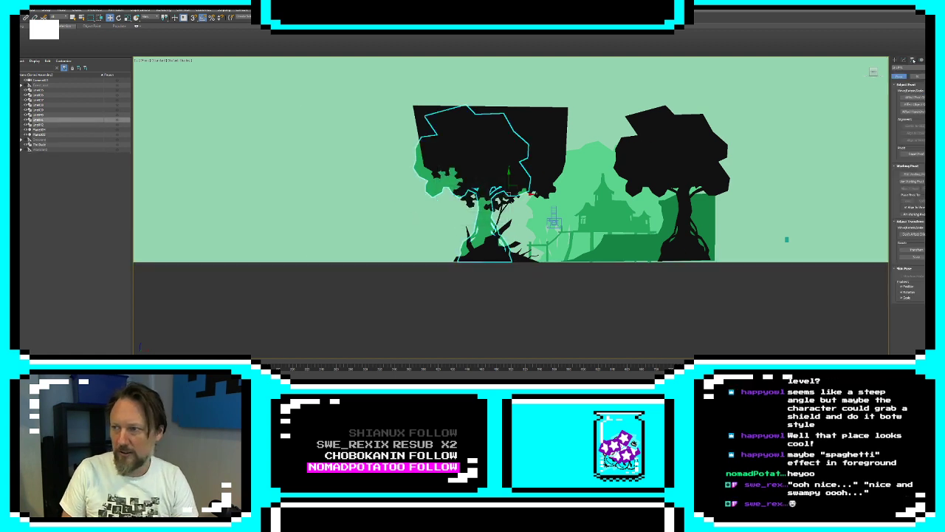
drag(518, 186, 489, 258)
click(913, 99)
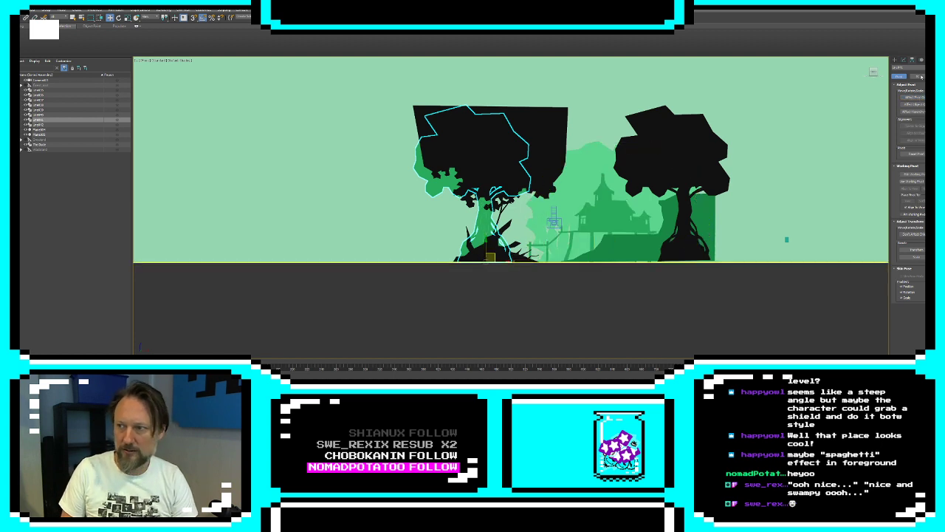
Try a slightly tilted copy of the green tree beside the original, behind the black foliage, and delete it
shift+drag(492, 257, 414, 266)
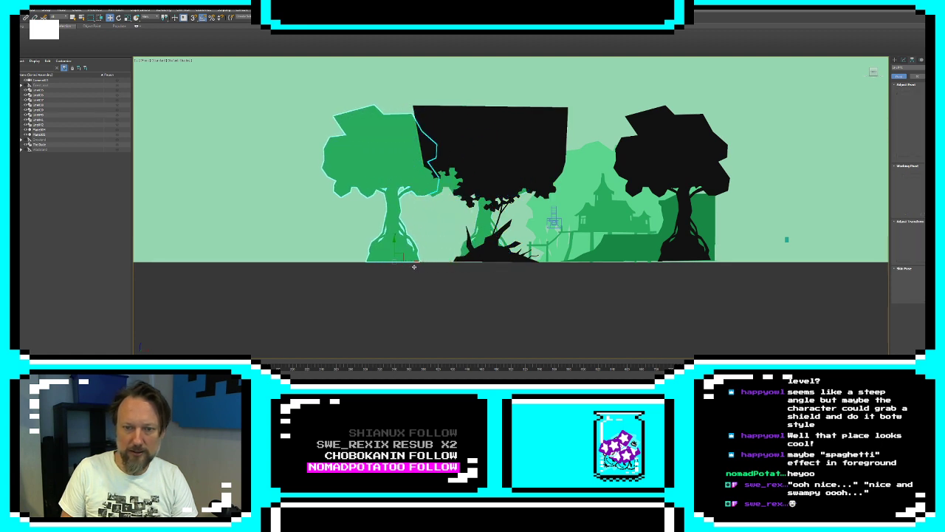
click(474, 219)
key(e)
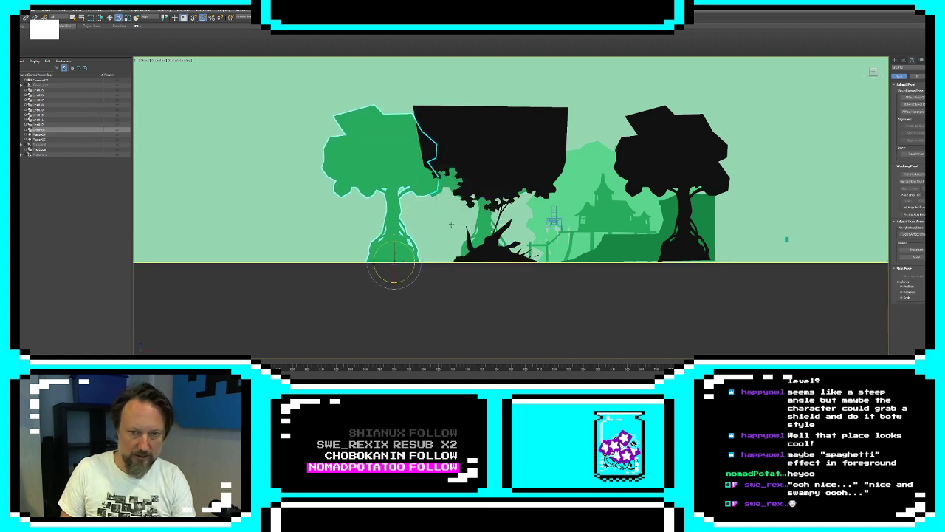
drag(406, 247, 452, 264)
key(w)
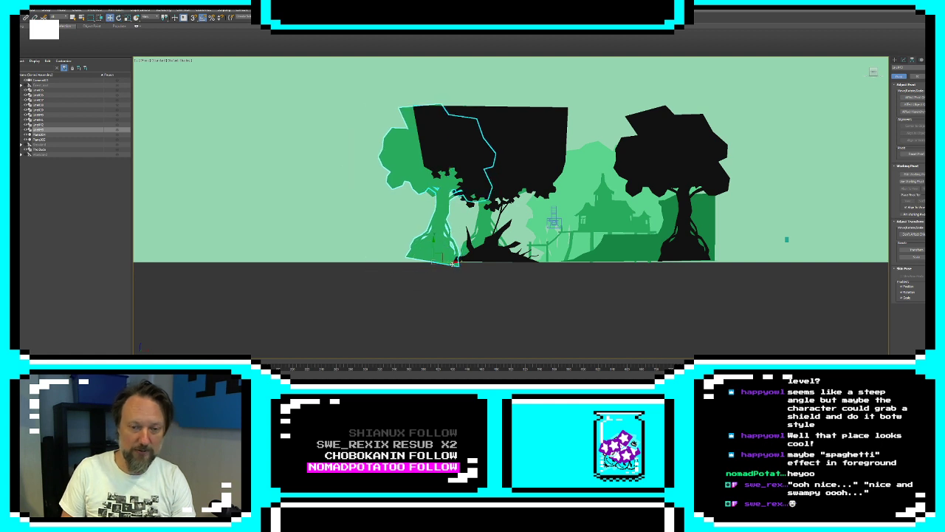
key(ctrl+z)
key(Delete)
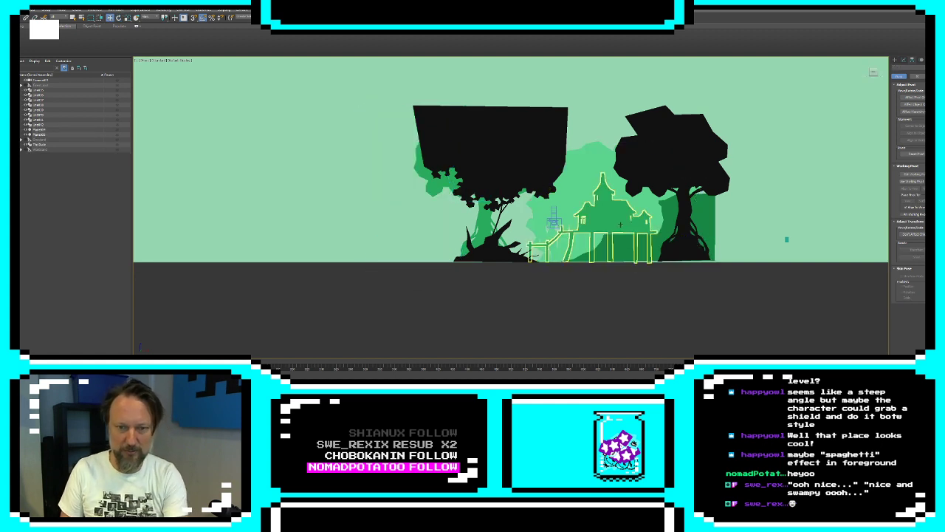
Raise only the pivot of the green tree behind the black foliage slightly above the base of its trunk
click(487, 231)
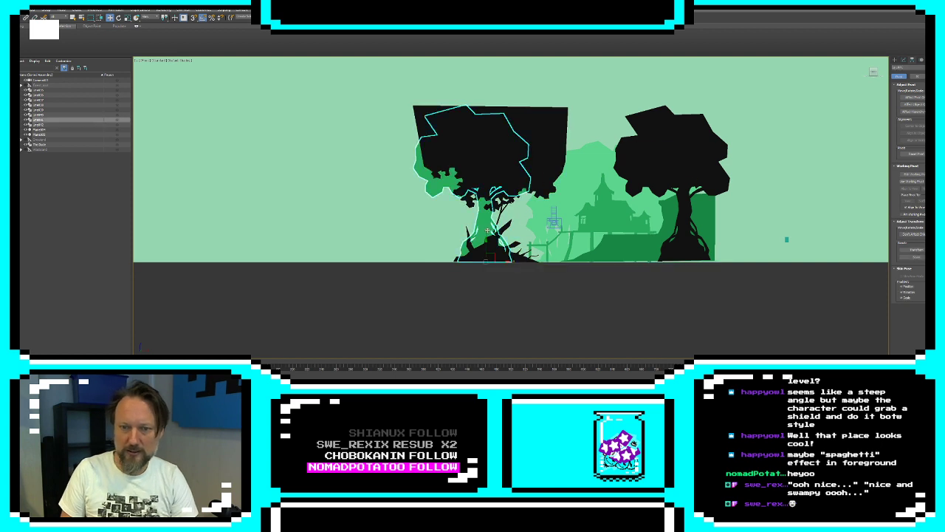
click(913, 98)
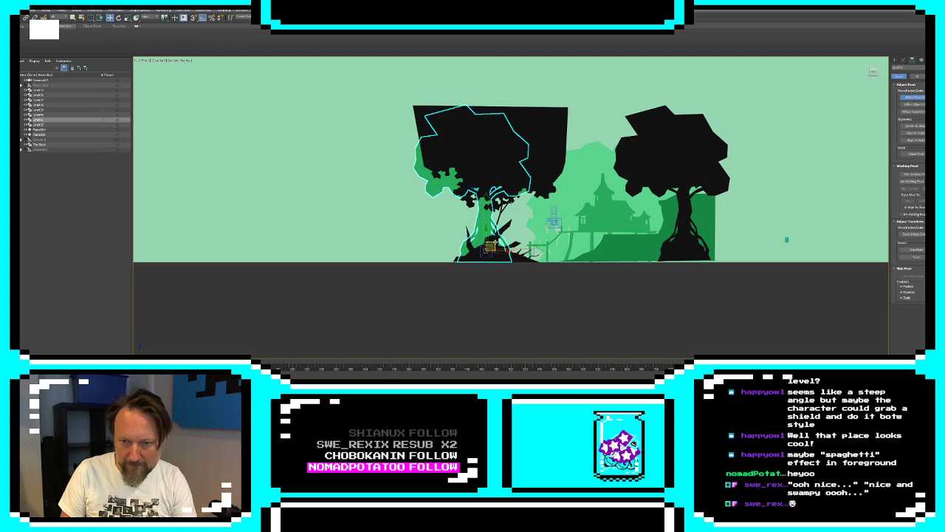
click(913, 97)
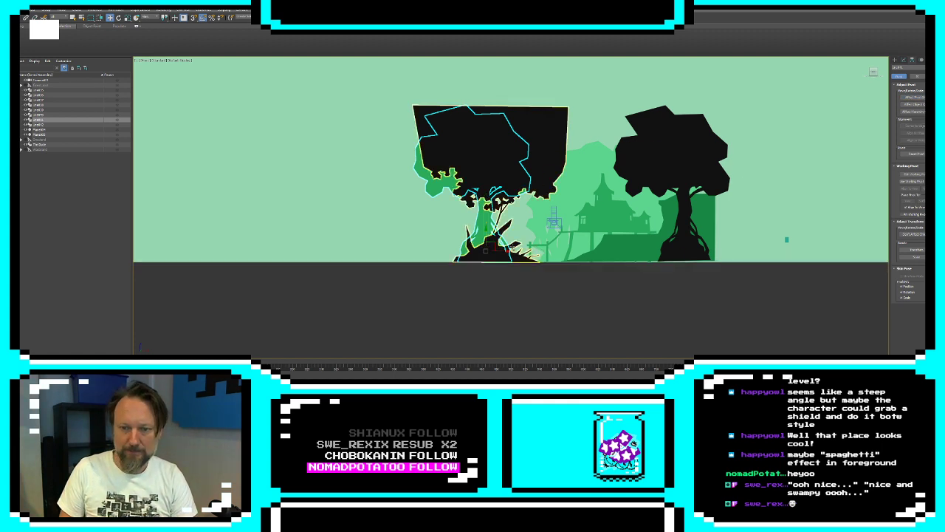
Place a copy of the green tree beside the original, away from the building, and tilt it slightly outward behind the black foliage
mouse_move(512, 247)
shift+mouse_down()
mouse_move(471, 248)
mouse_move(460, 223)
shift+mouse_up()
click(475, 218)
key(e)
key(w)
Add vertices along the original green tree's bottom edge, pull them below the ground line into a rounded base, and leave vertex editing
click(904, 61)
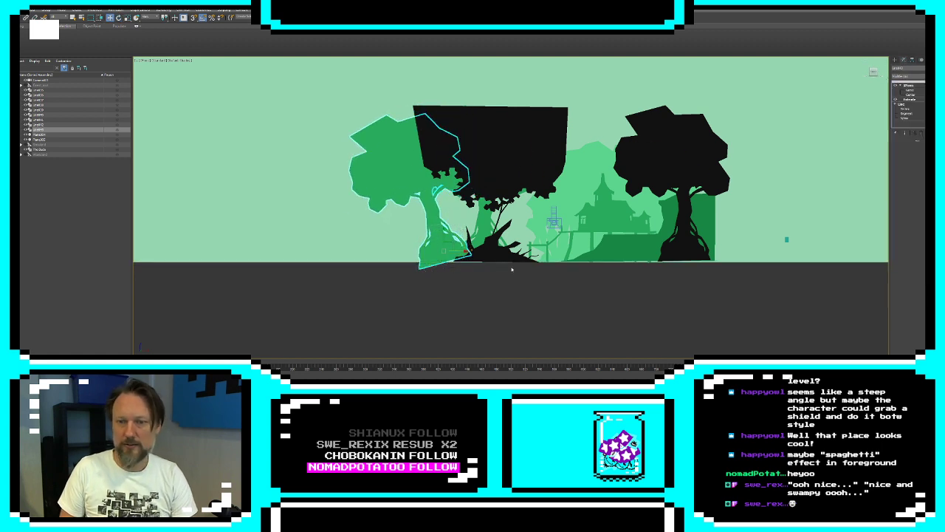
click(480, 221)
click(908, 107)
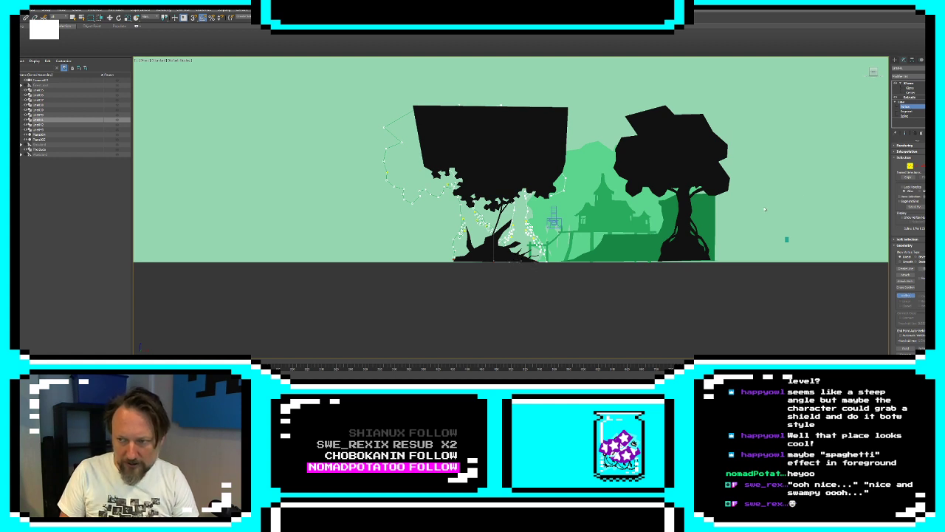
click(905, 295)
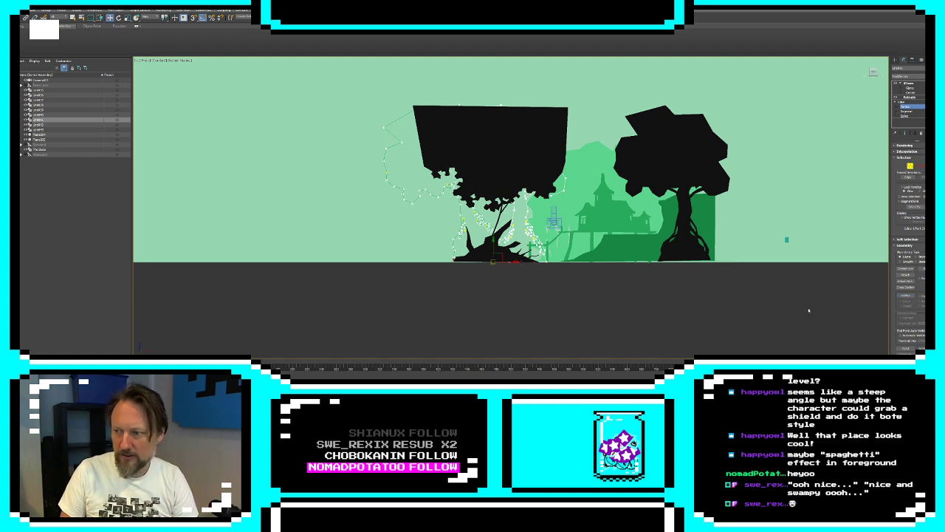
mouse_move(501, 257)
mouse_down()
mouse_move(519, 260)
mouse_move(519, 284)
mouse_move(501, 268)
mouse_up()
click(519, 284)
click(516, 279)
click(589, 329)
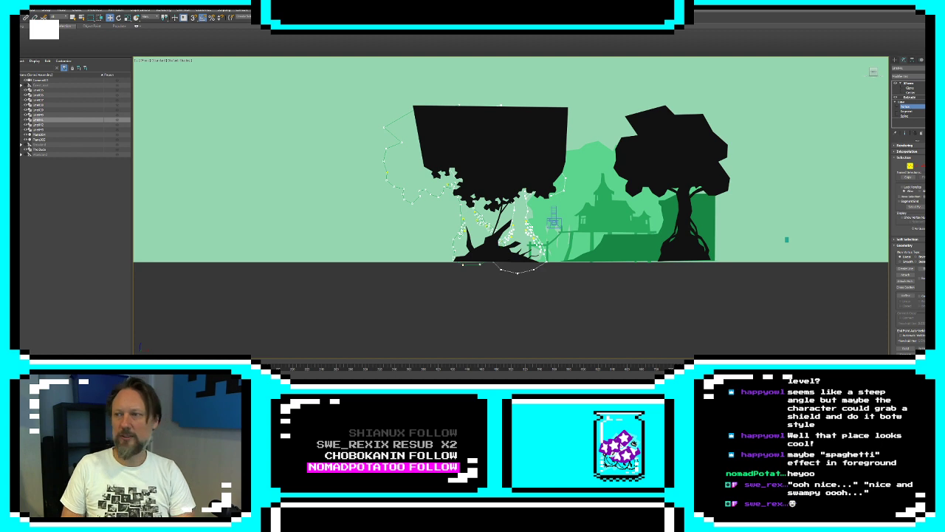
click(895, 60)
click(537, 298)
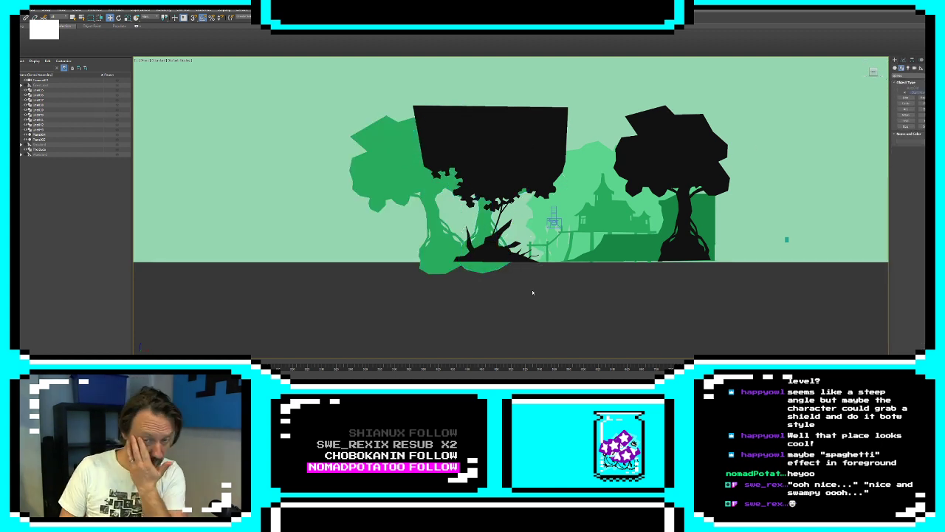
Start a new spline with the Line tool near the bases of the green trees
middle_drag(531, 223, 645, 229)
click(772, 240)
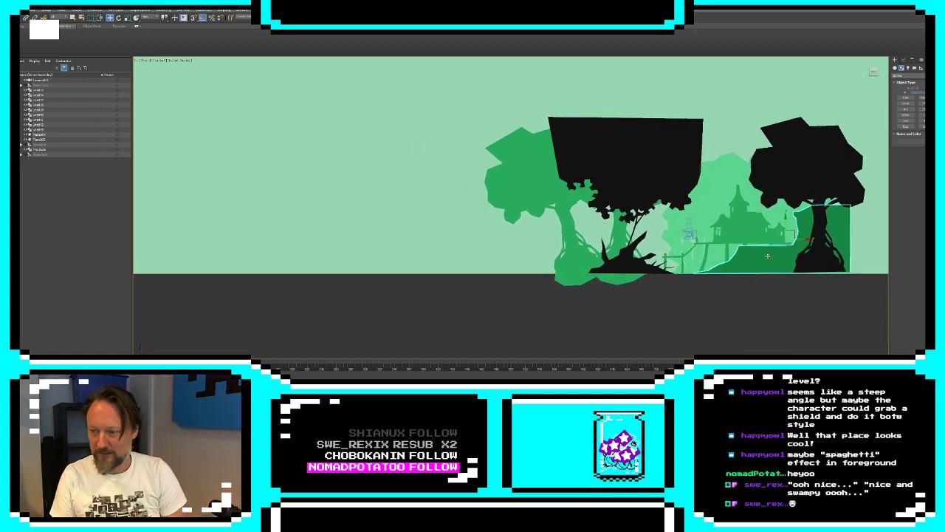
click(904, 97)
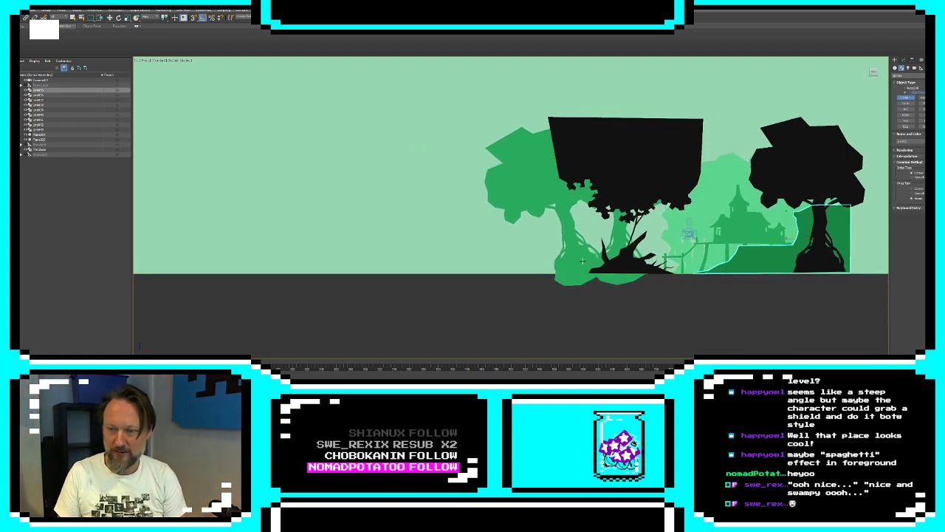
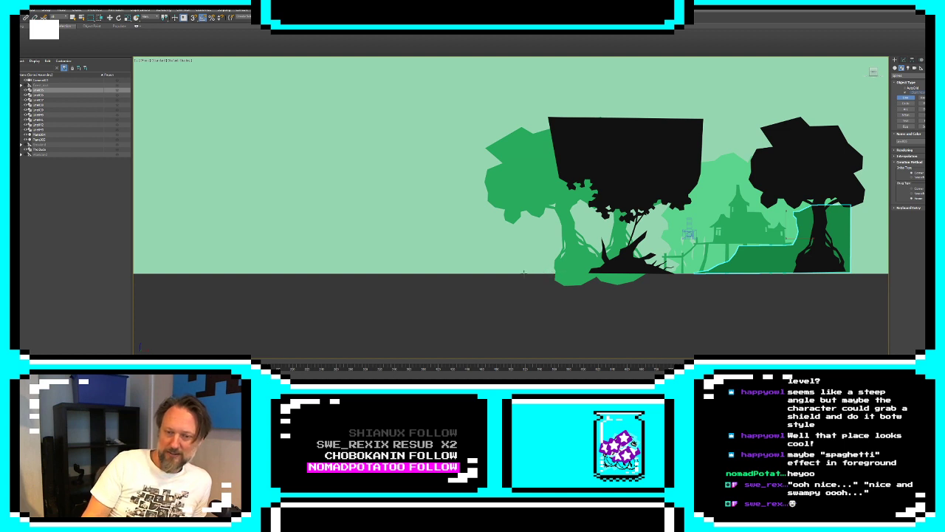
Draw a closed line outlining a wide, low hill with a small central peak along the ground, in the empty area left of the trees
middle_drag(322, 259, 530, 263)
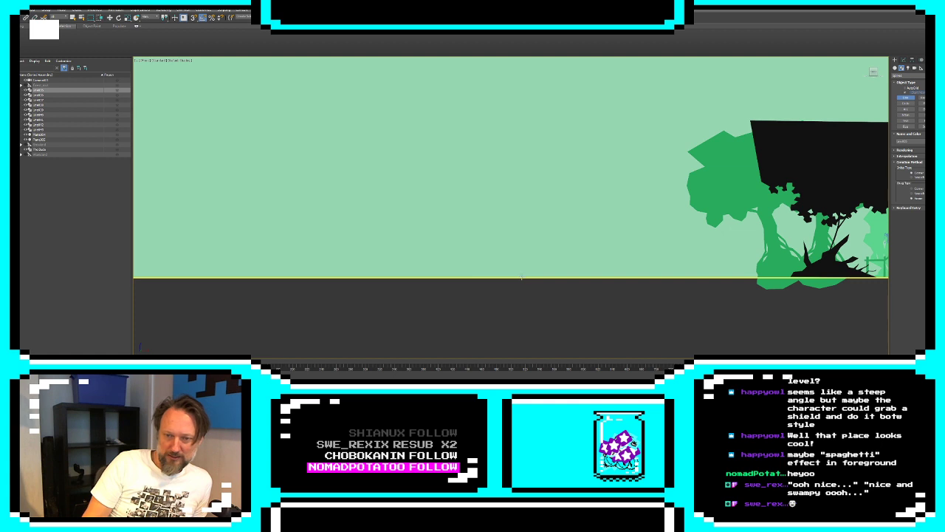
click(516, 276)
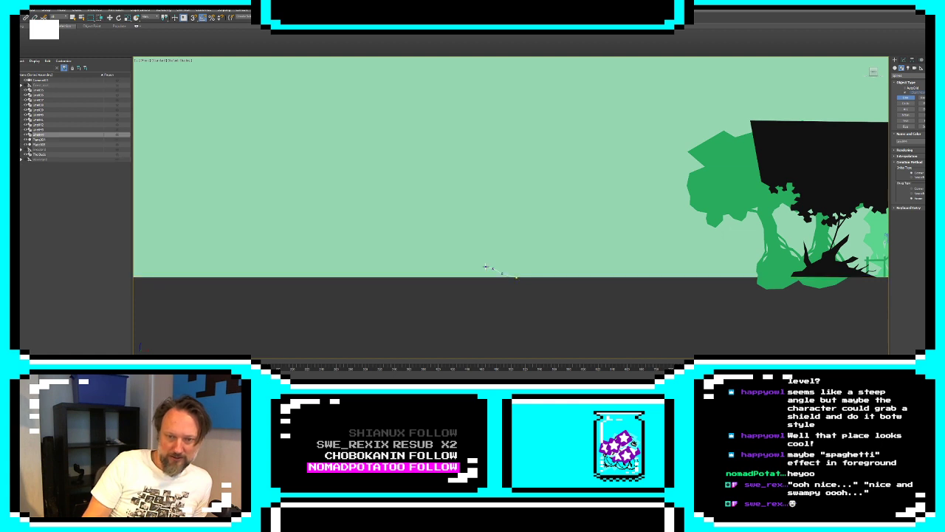
click(486, 267)
click(479, 264)
click(472, 264)
click(459, 259)
click(446, 257)
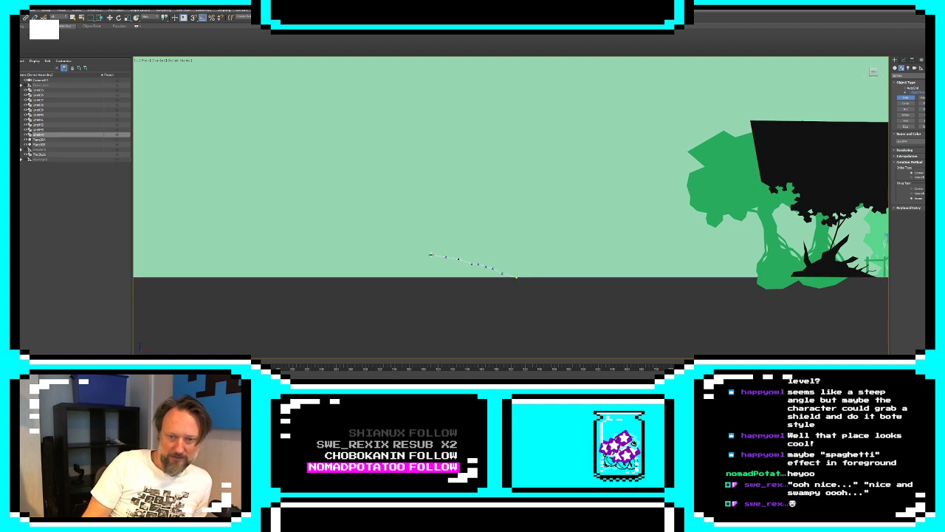
click(409, 242)
click(401, 237)
click(391, 238)
click(377, 249)
click(316, 269)
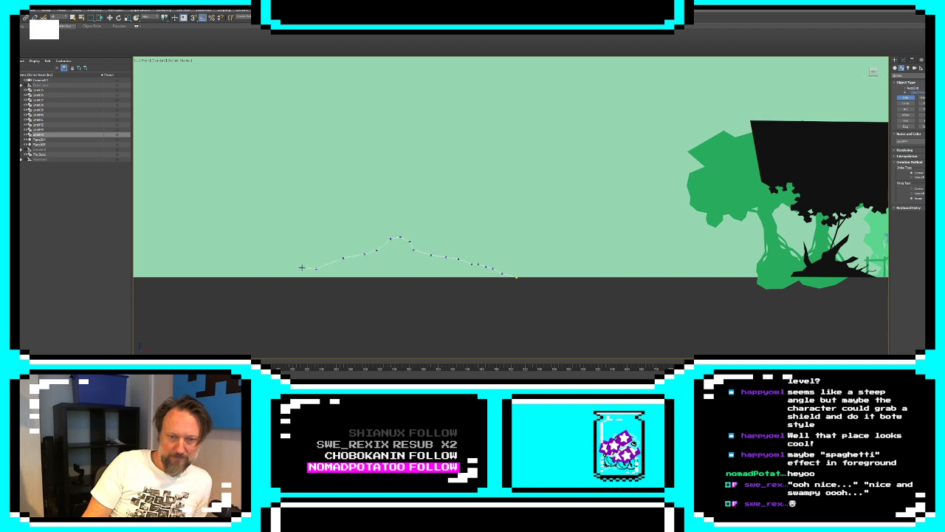
click(268, 273)
click(244, 278)
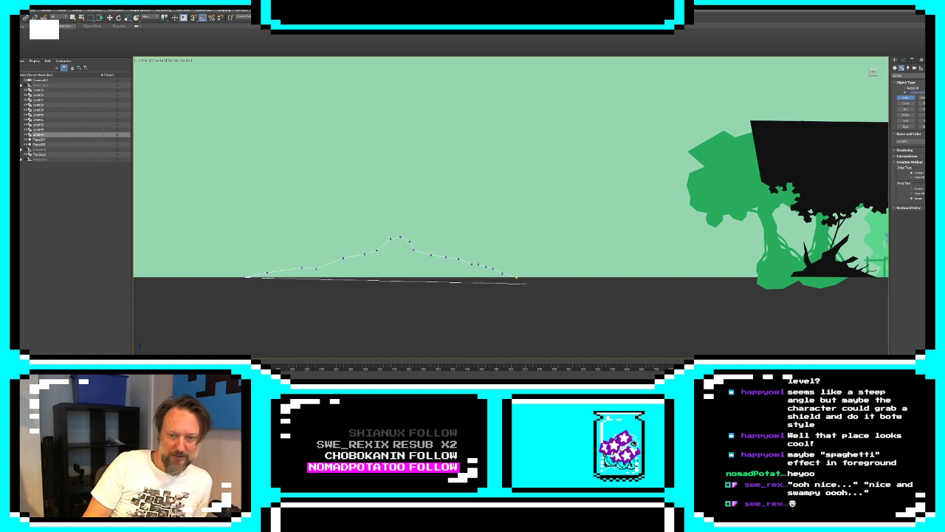
click(517, 278)
click(464, 214)
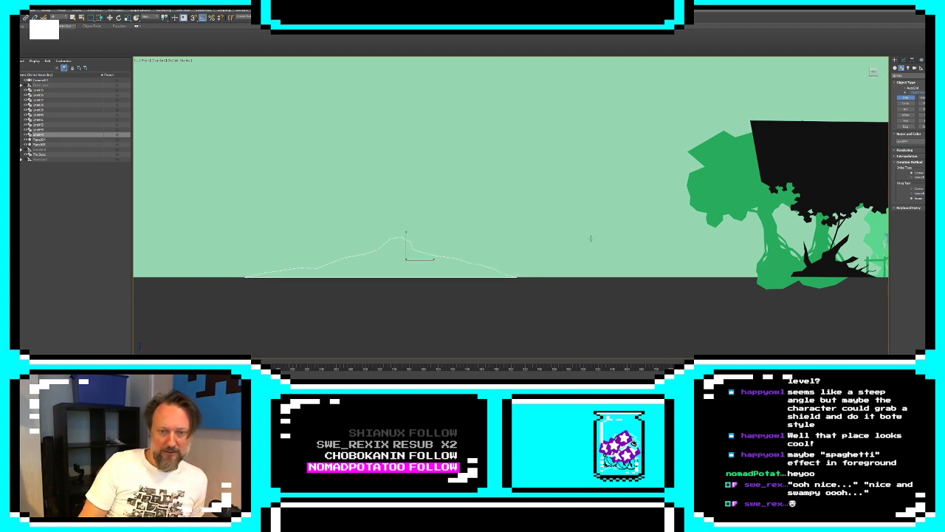
Extrude the low hill outline and give it the same mid-green object color as the background trees
key(w)
click(903, 59)
click(909, 67)
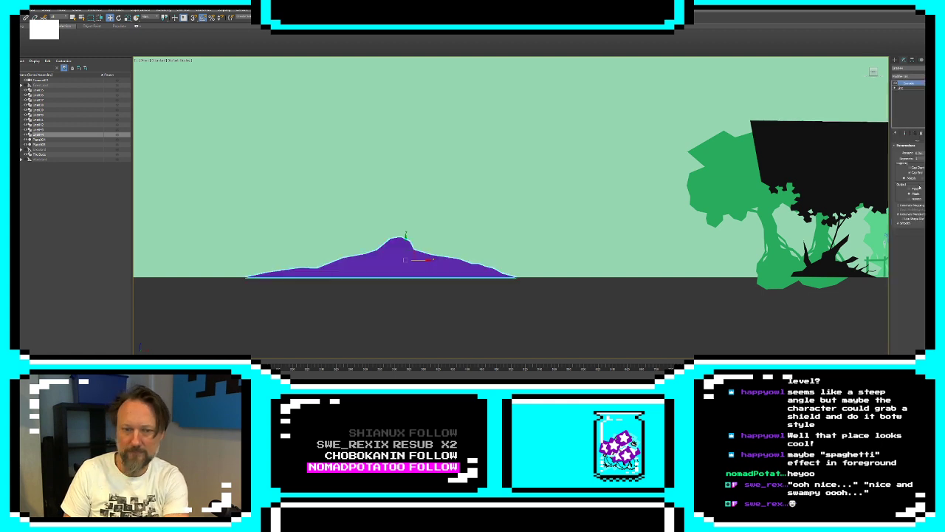
click(907, 316)
click(939, 68)
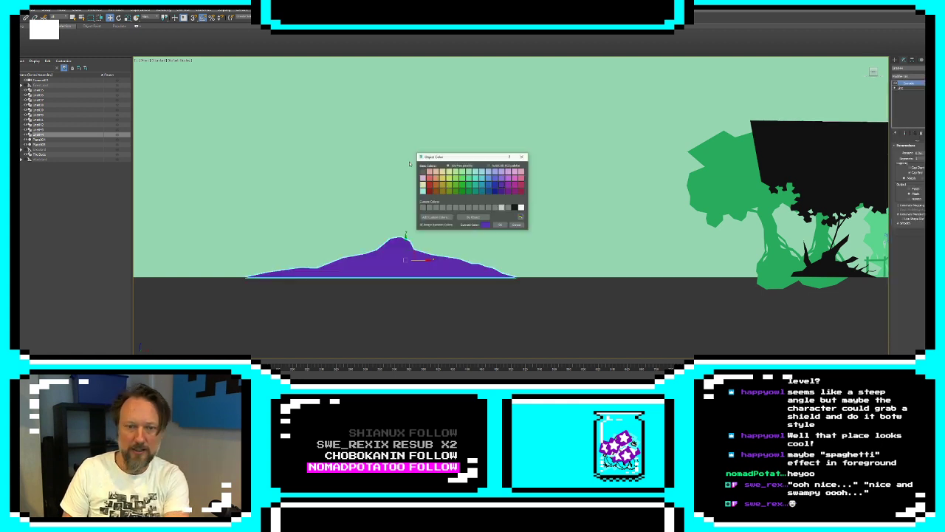
click(471, 188)
click(499, 224)
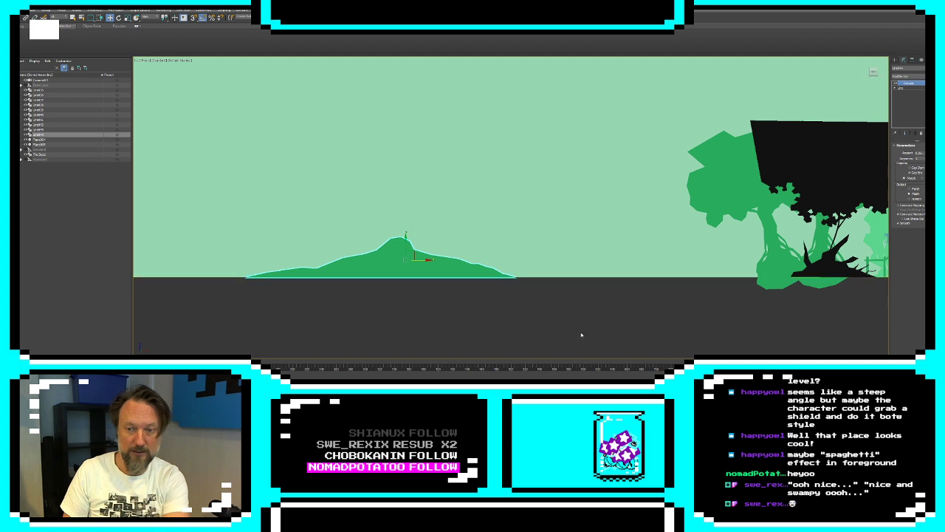
click(615, 281)
Clone the upright green tree behind the black stump as a reference and place it on the new low hill
middle_drag(615, 281, 460, 270)
click(664, 235)
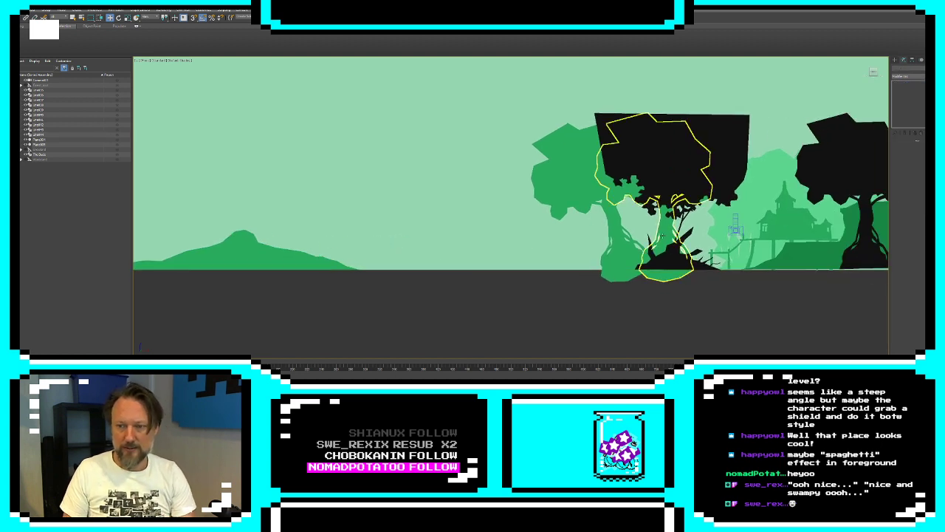
mouse_move(677, 250)
shift+mouse_down()
mouse_move(215, 240)
mouse_move(220, 231)
shift+mouse_up()
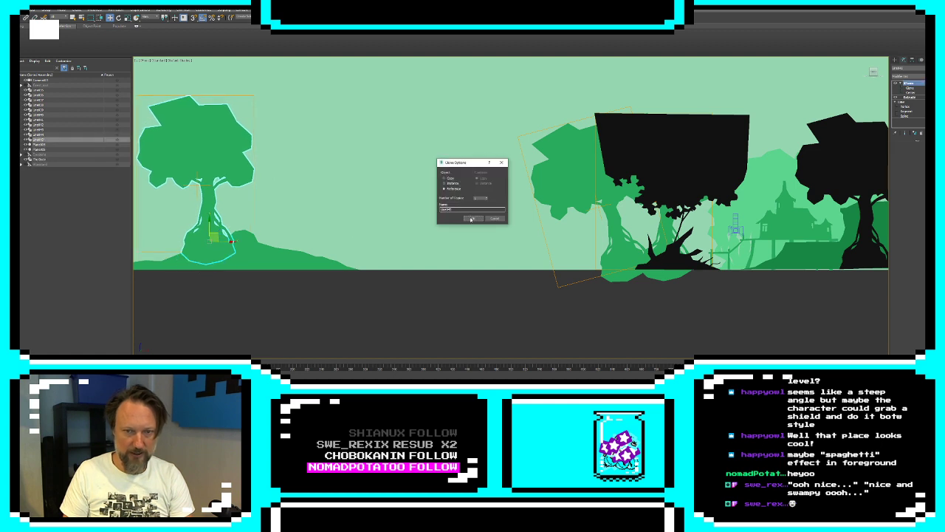
click(473, 221)
click(228, 334)
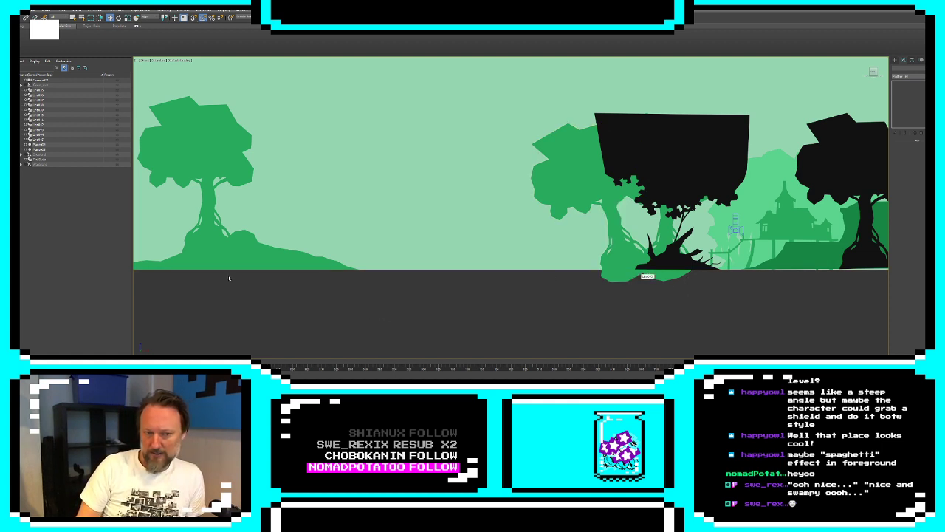
Draw a closed line outlining a tall, steep mound left of the cloned tree, overlapping the low hill's left end
middle_drag(242, 249, 382, 260)
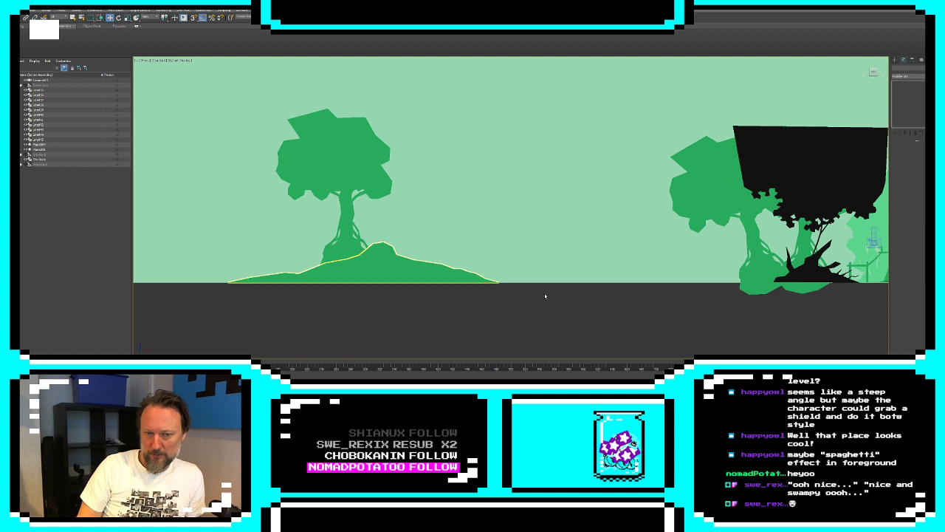
click(895, 60)
click(905, 98)
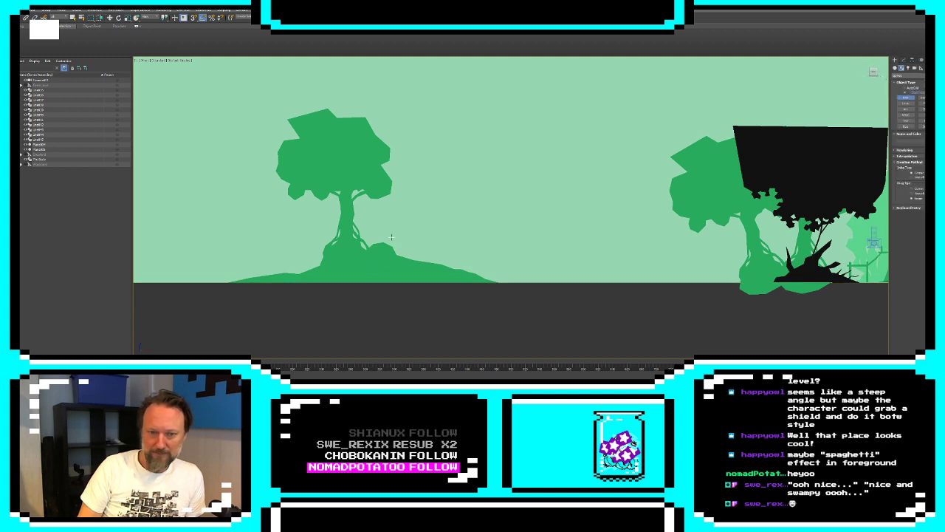
middle_drag(324, 281, 490, 284)
click(441, 281)
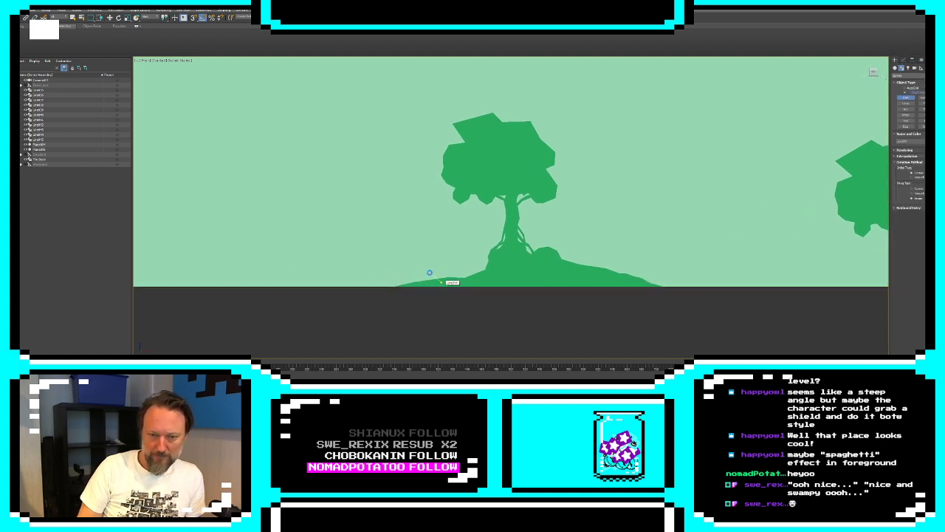
click(394, 206)
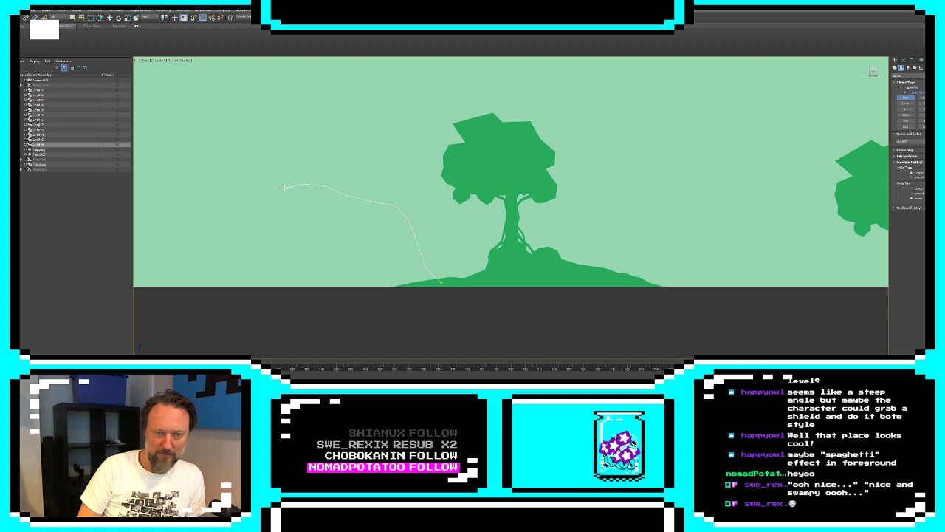
click(224, 250)
click(205, 269)
click(187, 276)
click(175, 283)
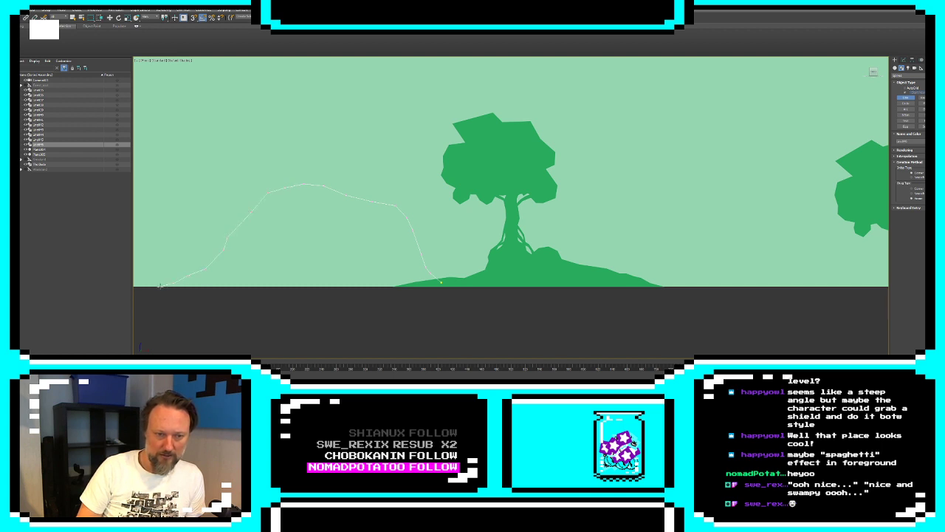
click(159, 287)
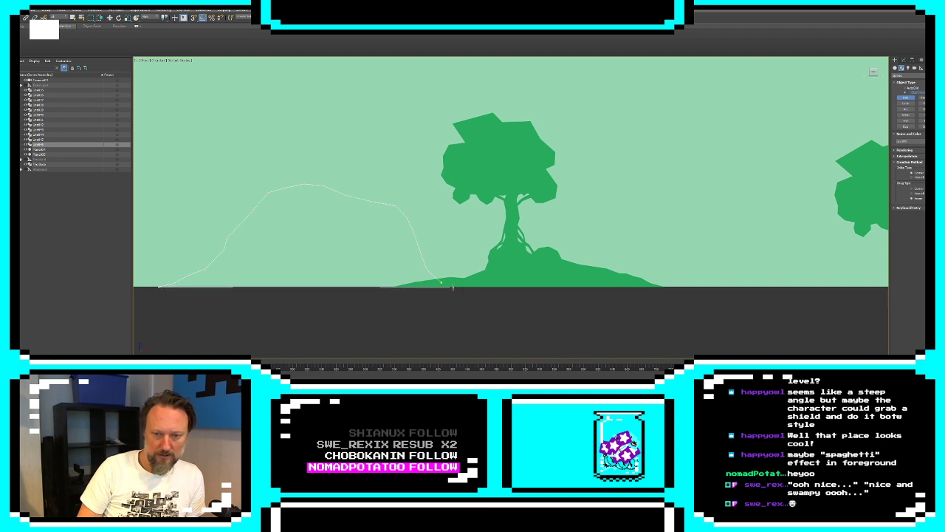
click(442, 282)
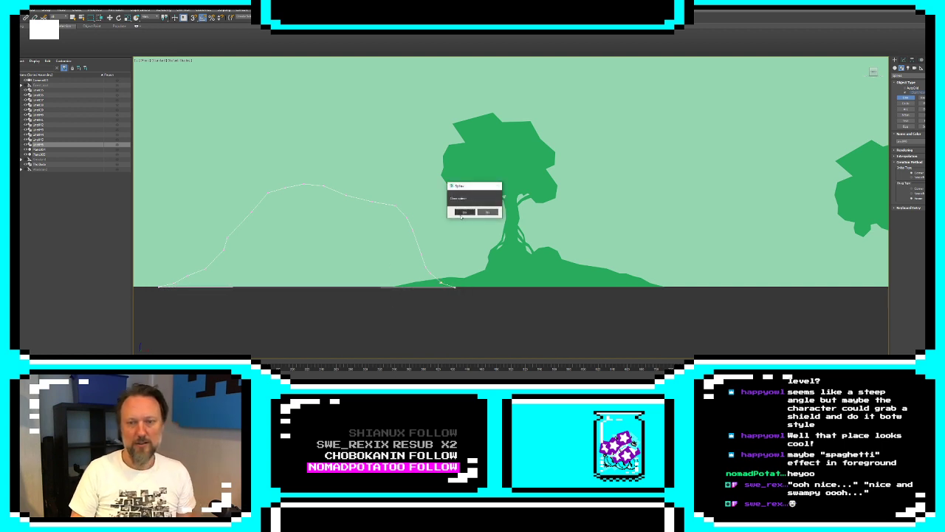
click(463, 212)
Extrude the tall mound outline and set its object color to the trees' mid green
click(904, 59)
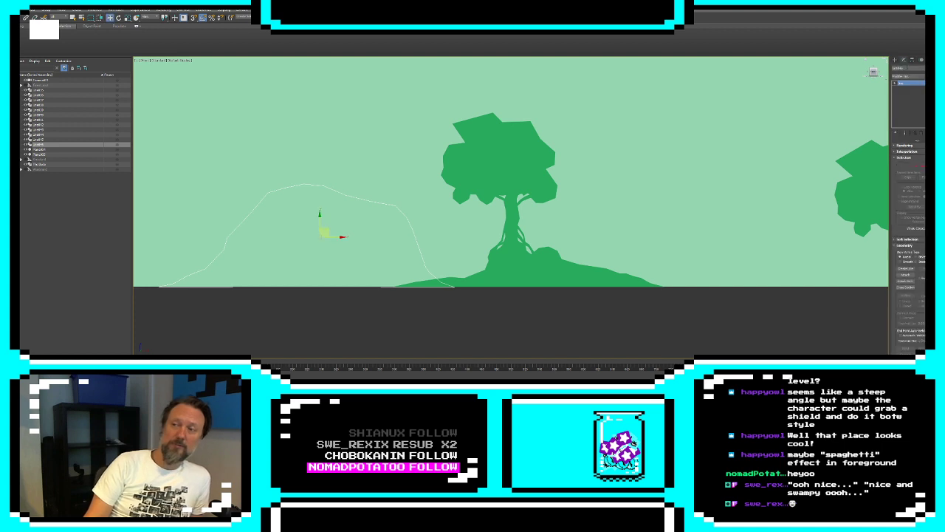
click(909, 76)
click(904, 317)
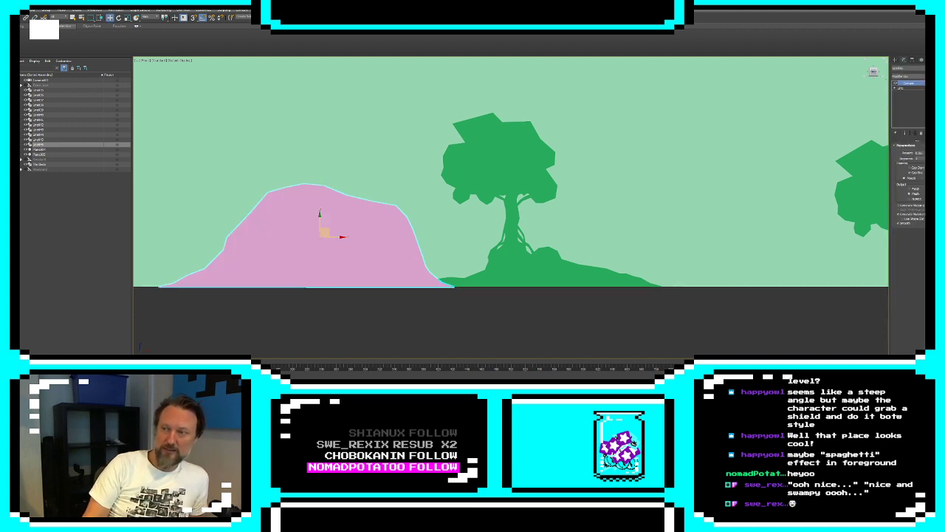
click(937, 68)
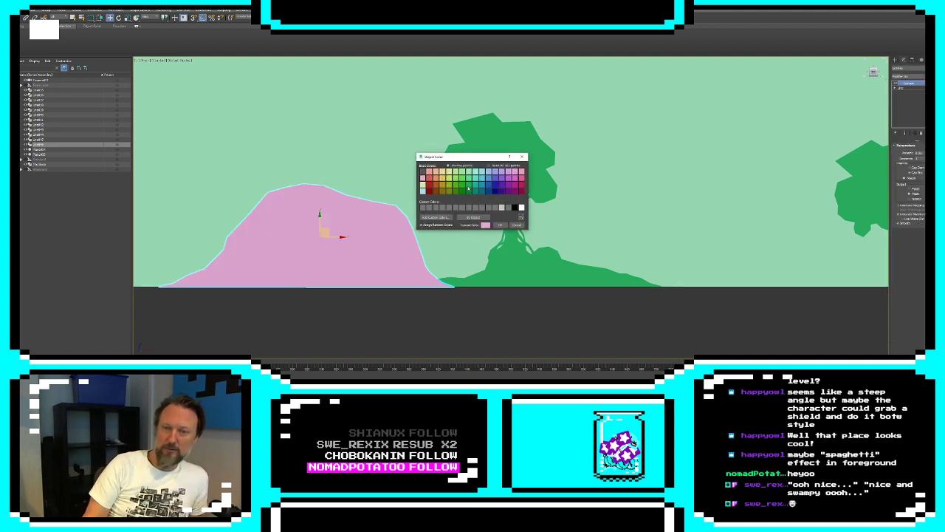
click(468, 189)
click(500, 225)
click(478, 303)
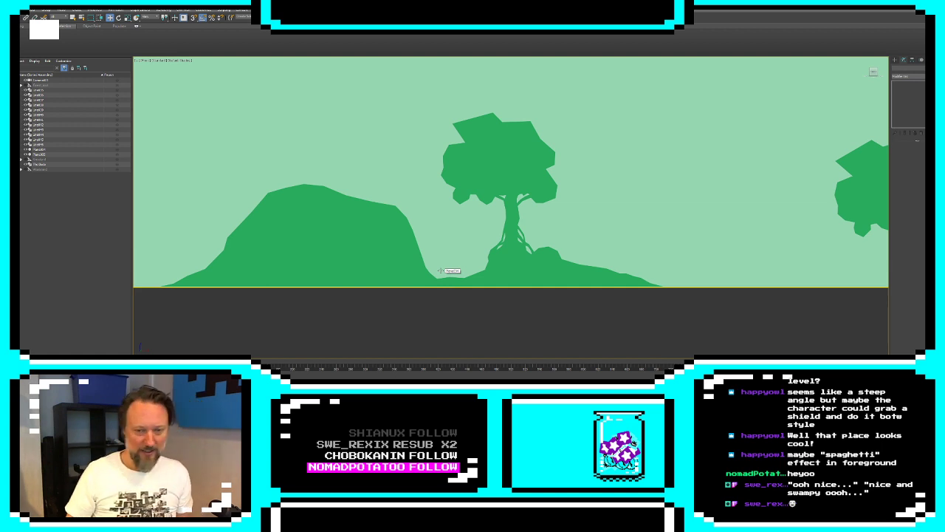
Edit the tall mound's line at vertex level and add a small closed sliver-shaped spline inside its steep right slope
click(378, 242)
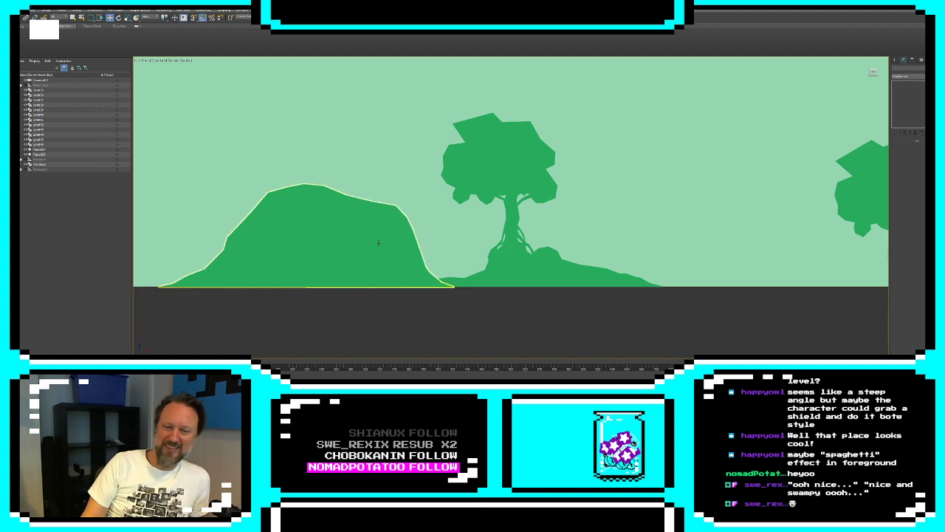
click(378, 242)
click(895, 89)
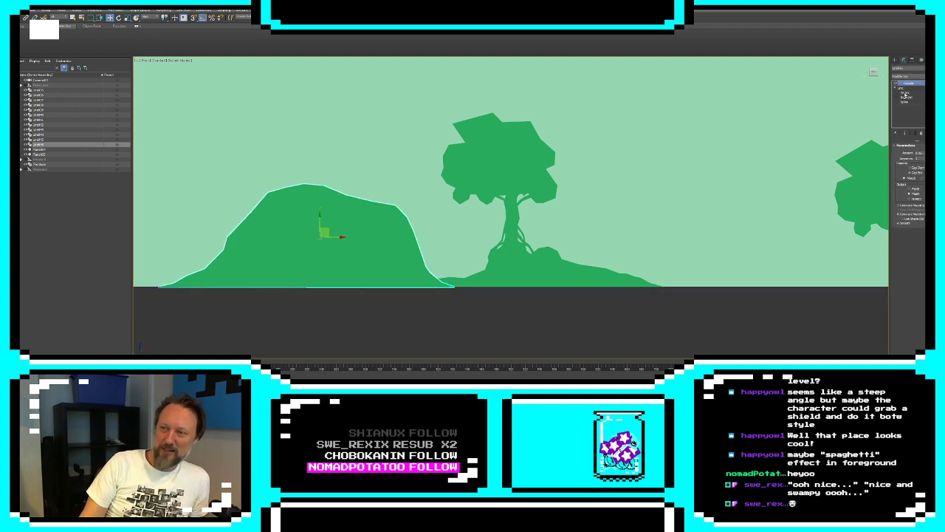
click(906, 93)
middle_drag(350, 224, 369, 185)
scroll(374, 220, up, 3)
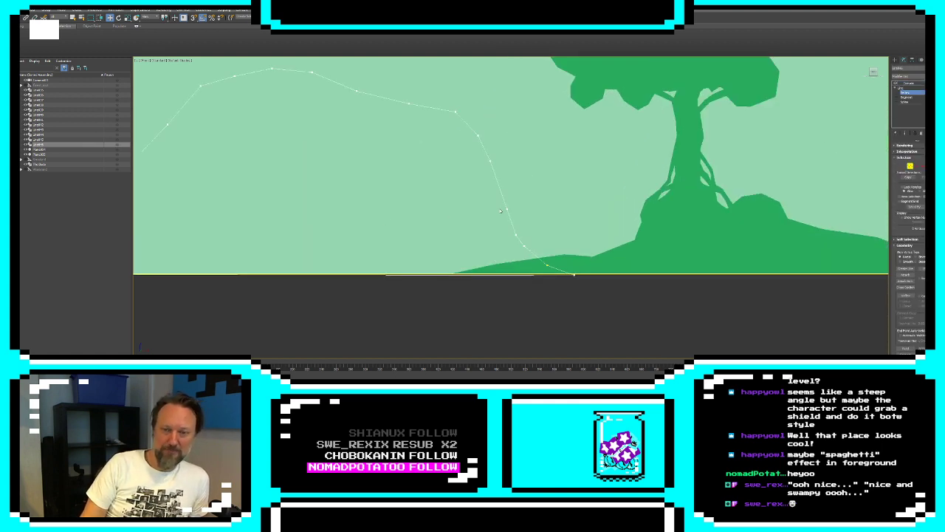
middle_drag(500, 211, 453, 211)
scroll(450, 211, up, 3)
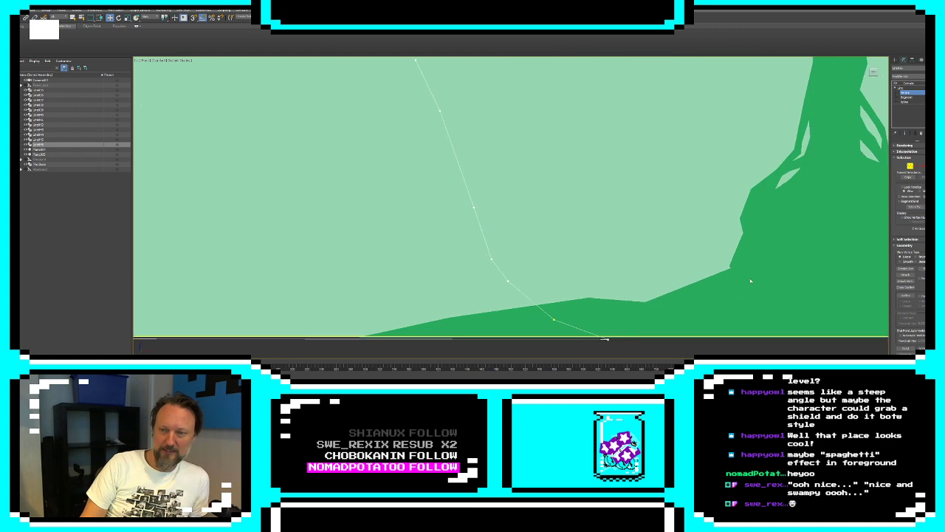
click(906, 268)
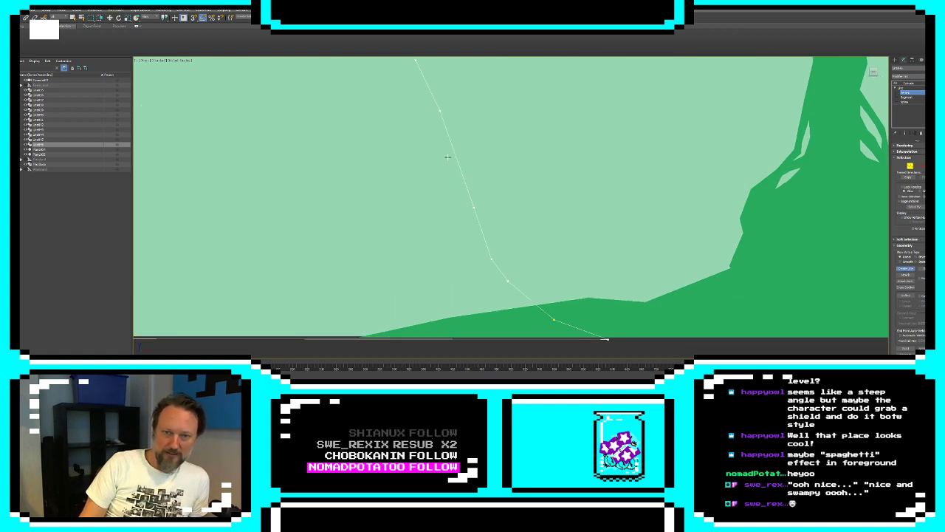
click(450, 153)
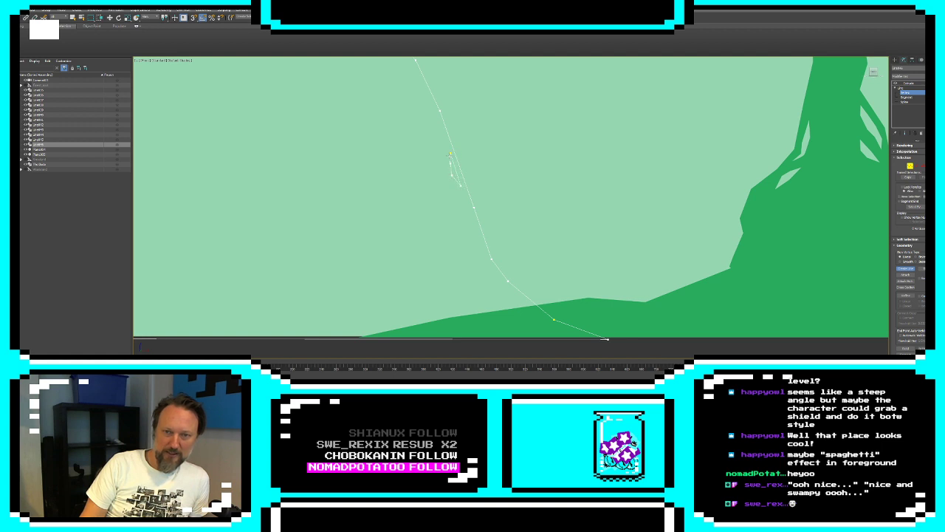
click(446, 144)
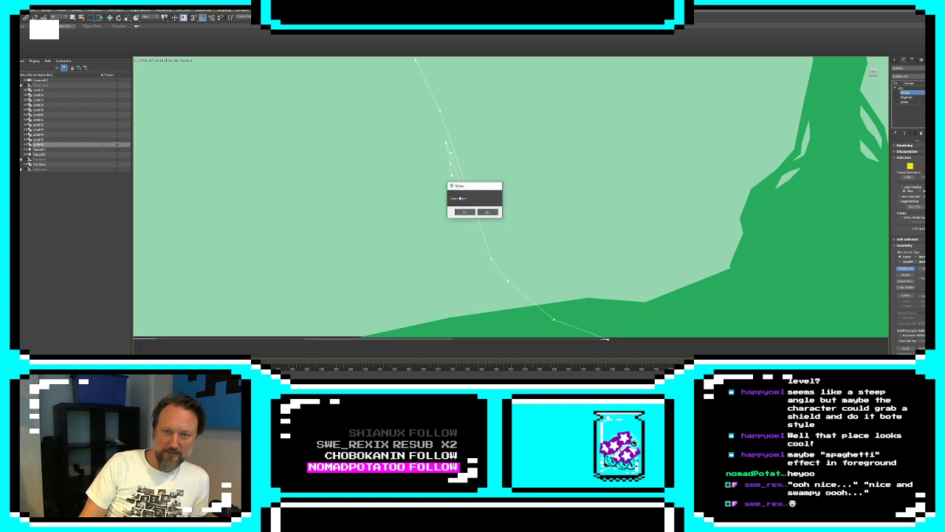
click(466, 212)
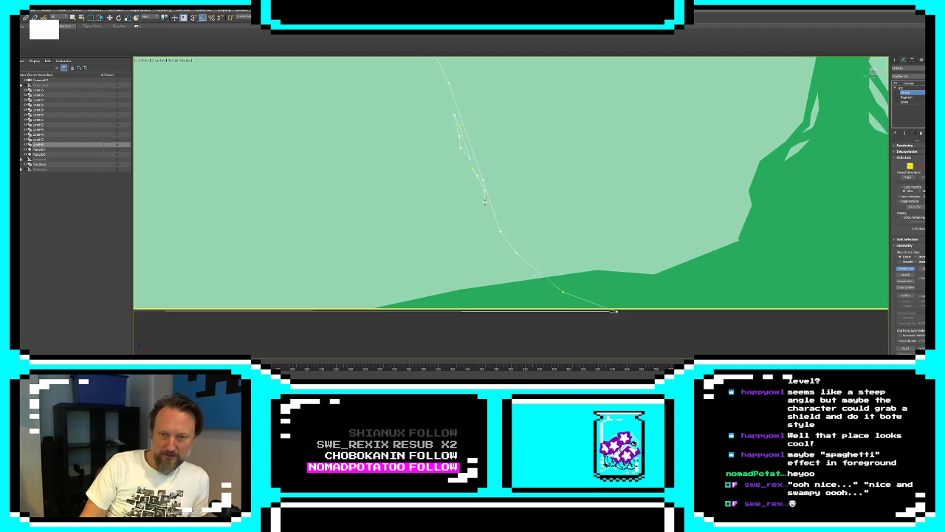
Add two more closed sliver splines below the first one, following the inside of the mound's right slope
click(473, 169)
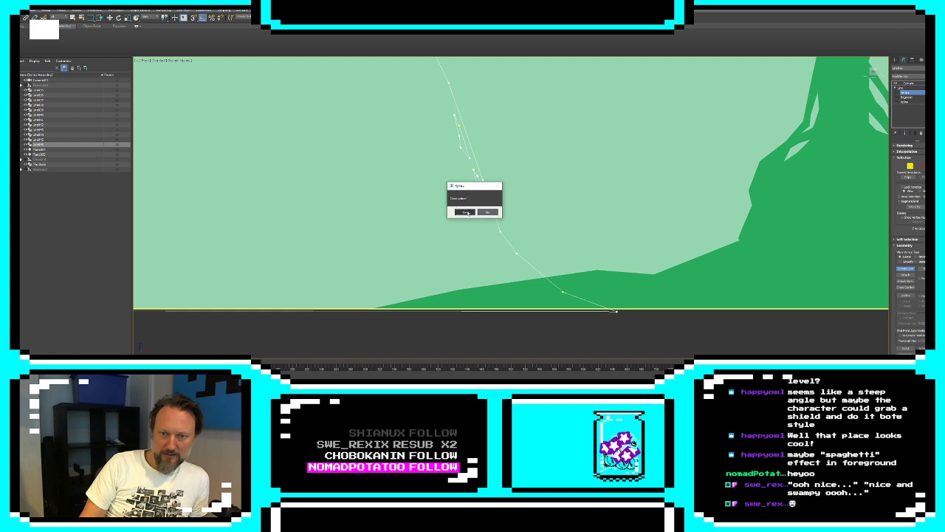
click(466, 212)
click(482, 210)
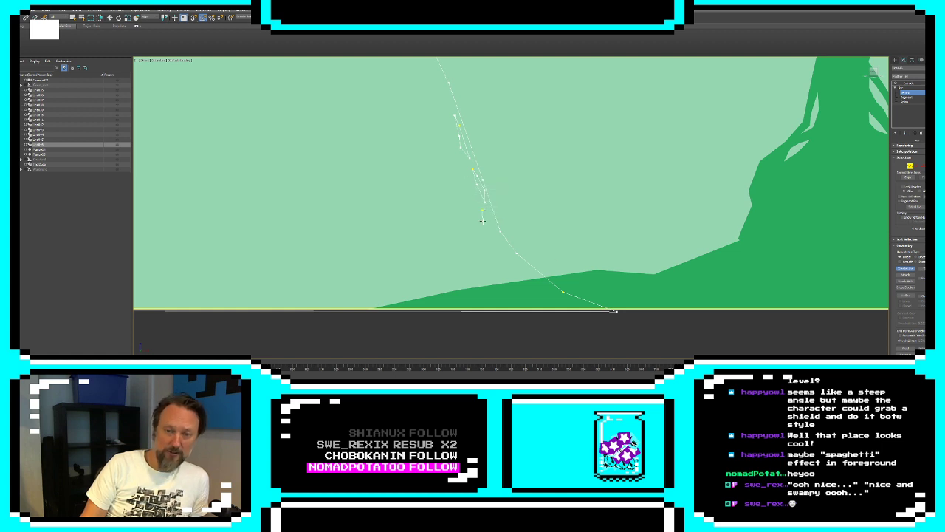
click(483, 220)
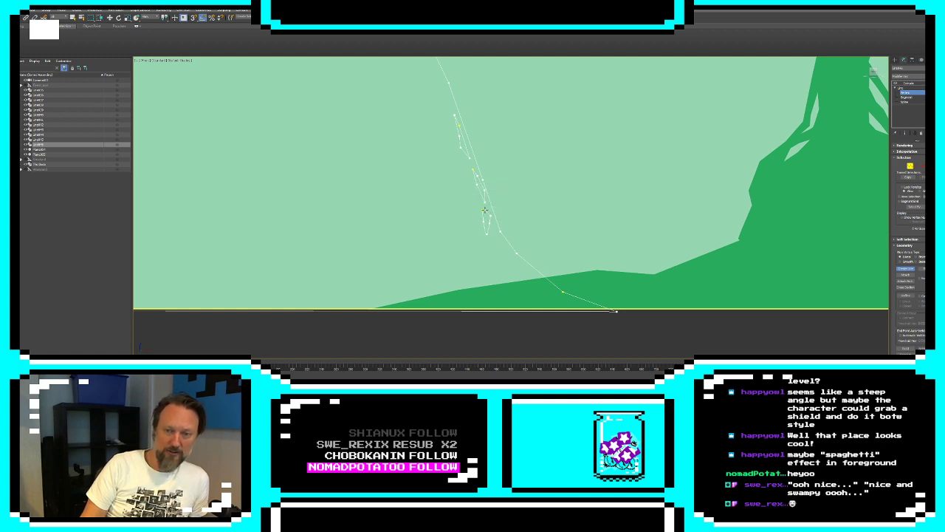
click(482, 211)
click(465, 212)
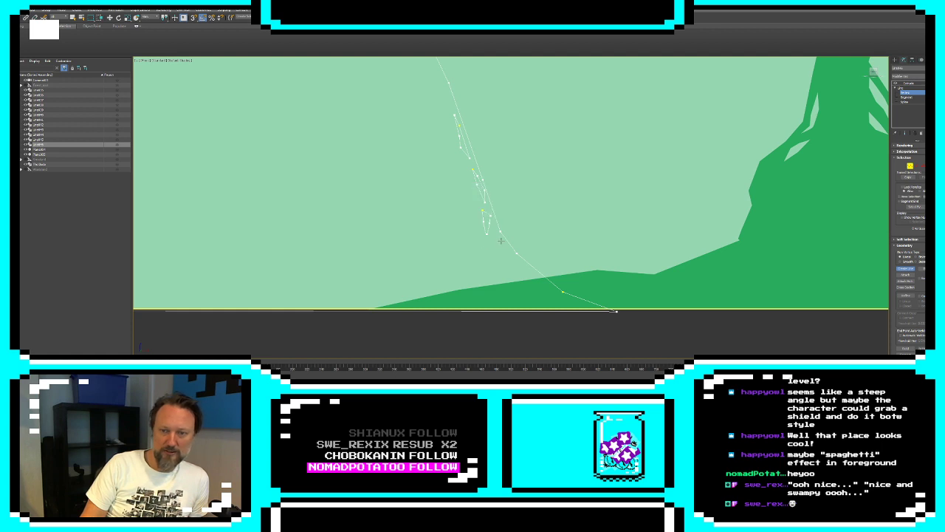
Complete a fourth closed cutout spline near the foot of the mound's right slope
click(521, 275)
click(506, 268)
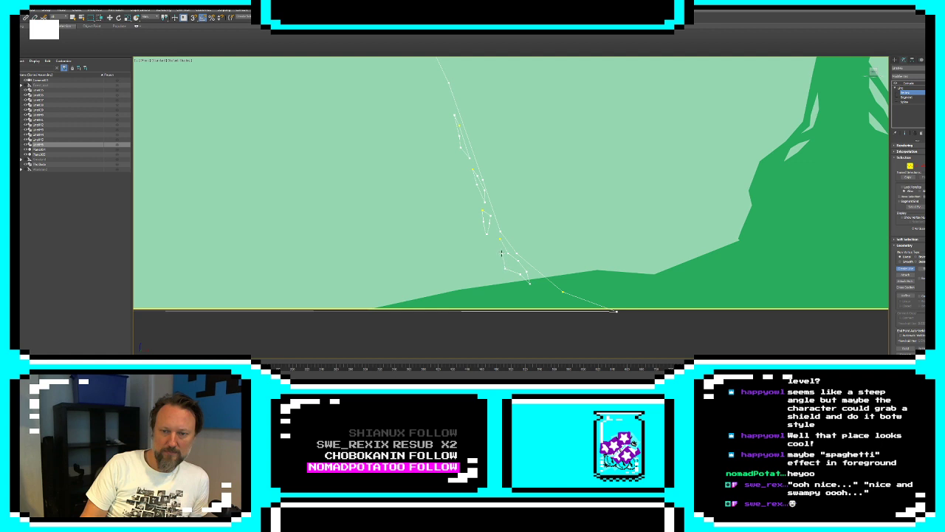
click(501, 240)
click(465, 211)
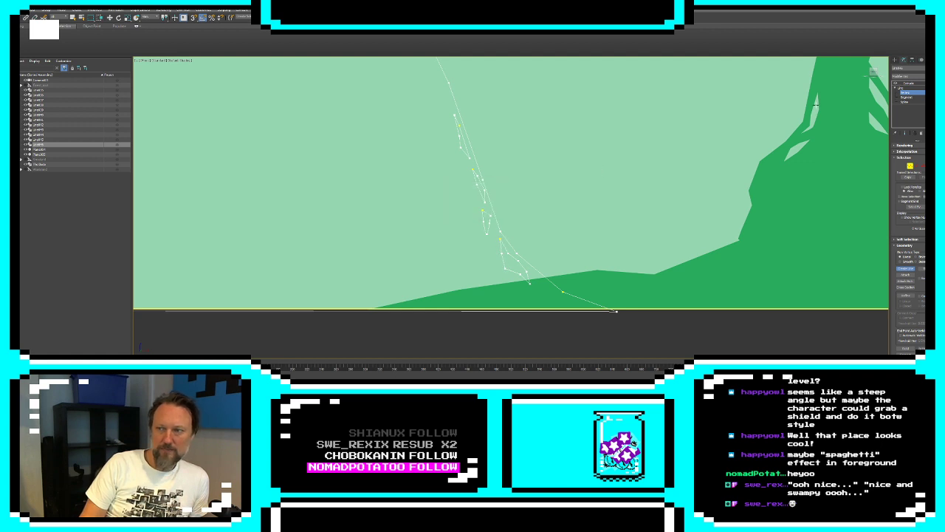
Show the extruded end result while editing and add a fifth closed cutout spline on the inner side of the upper slivers in the mound's right slope
click(904, 132)
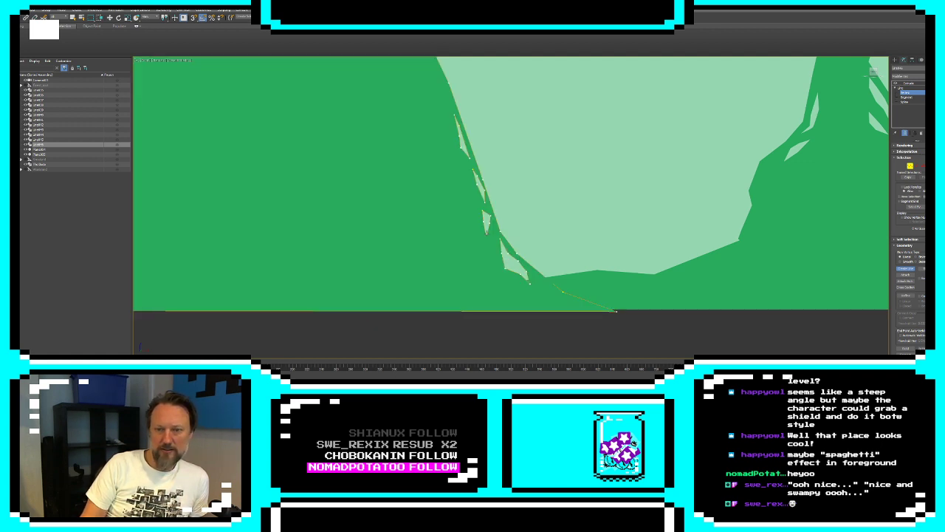
middle_drag(526, 219, 535, 220)
scroll(535, 220, down, 4)
scroll(535, 220, up, 4)
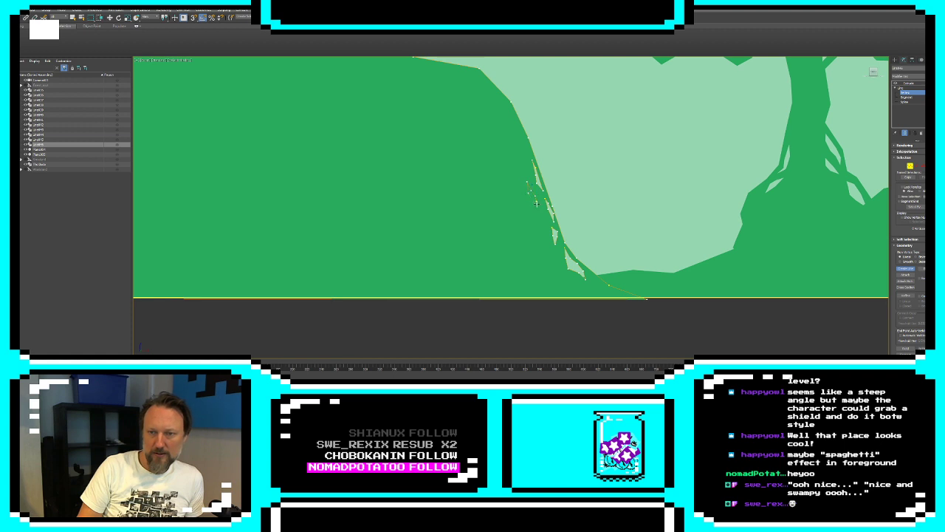
click(537, 202)
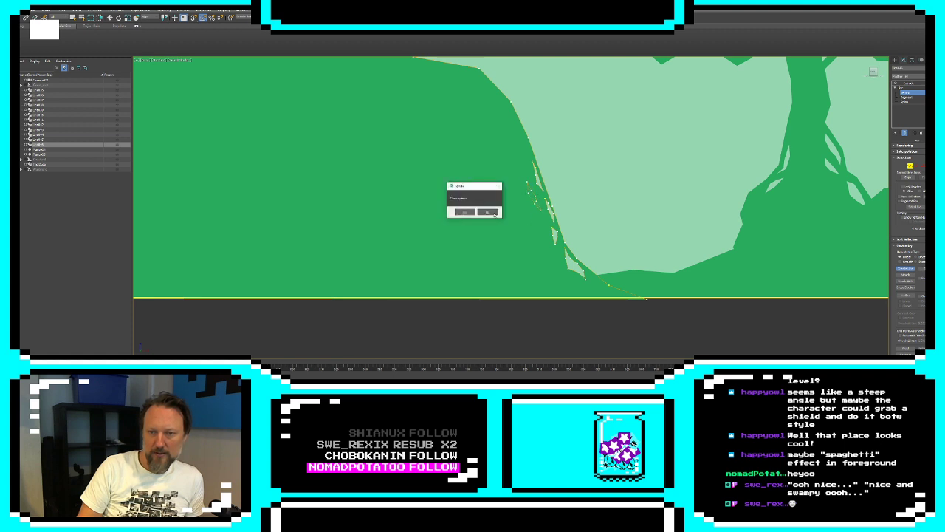
click(465, 213)
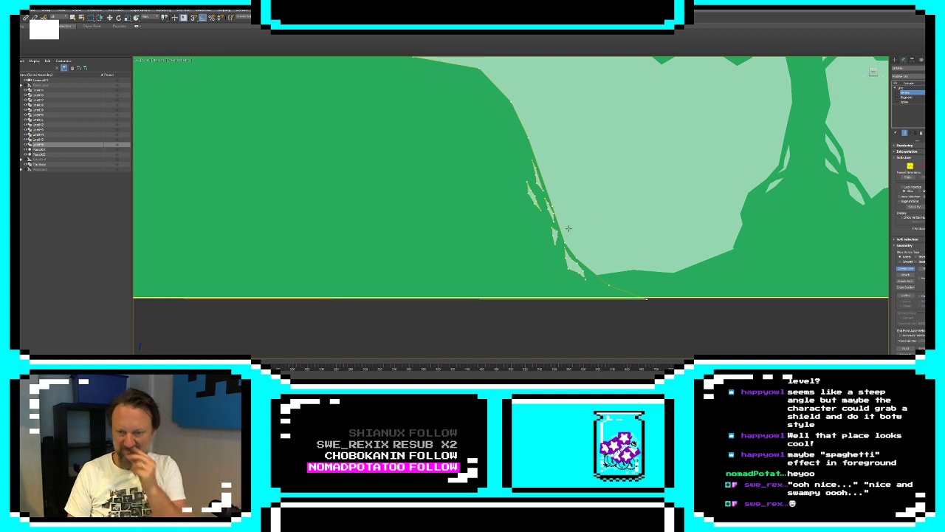
Draw a small open spur-shaped line sticking out of the mound's right slope beside the middle cutouts
scroll(527, 219, up, 2)
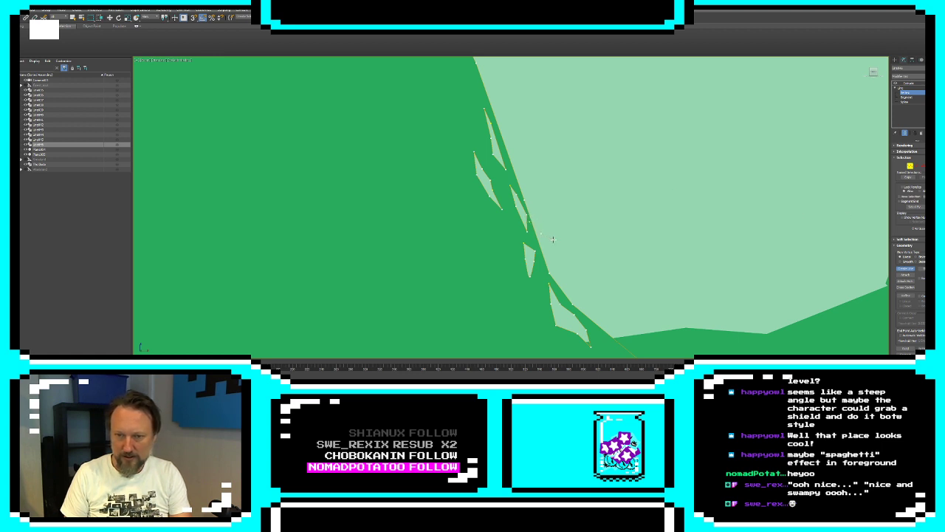
click(553, 239)
click(542, 231)
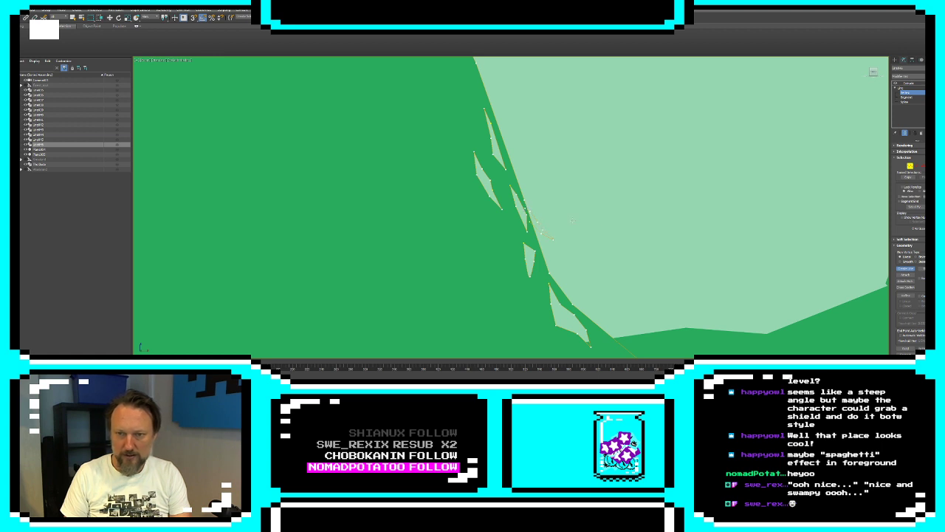
Delete the slope segment running behind the new spur and connect the outline's open ends to the spur's end vertices
click(916, 166)
click(906, 270)
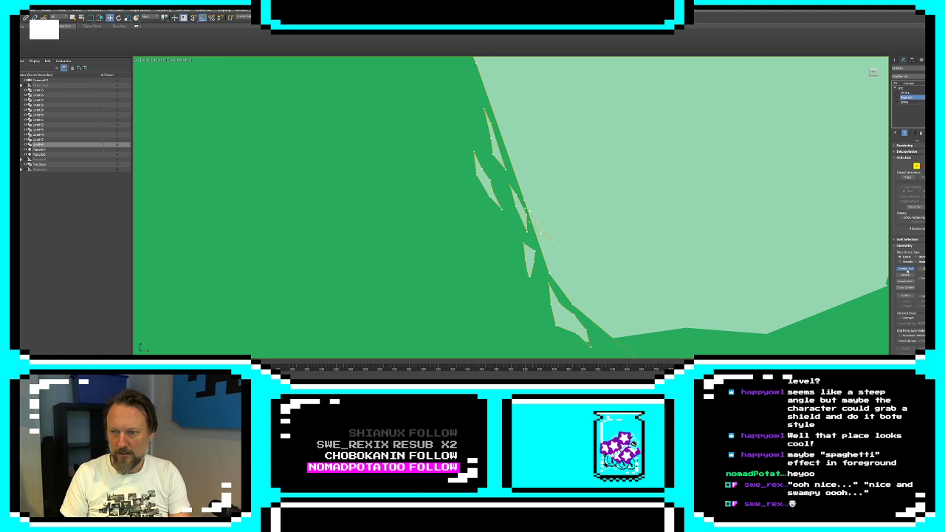
scroll(564, 215, up, 4)
click(496, 223)
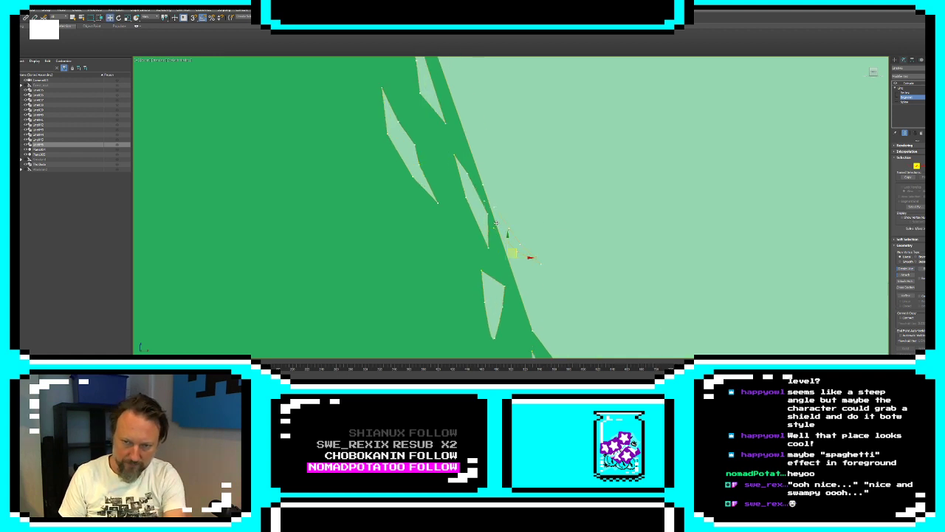
key(Delete)
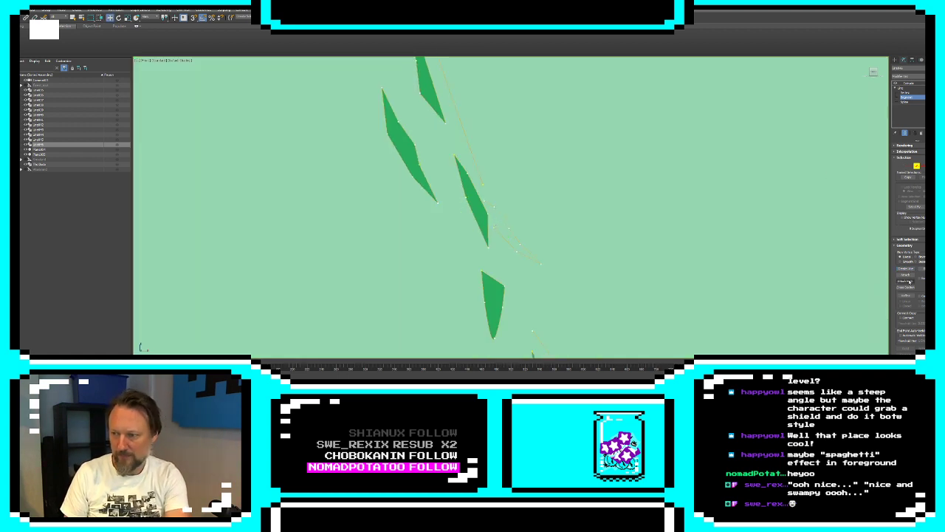
click(909, 165)
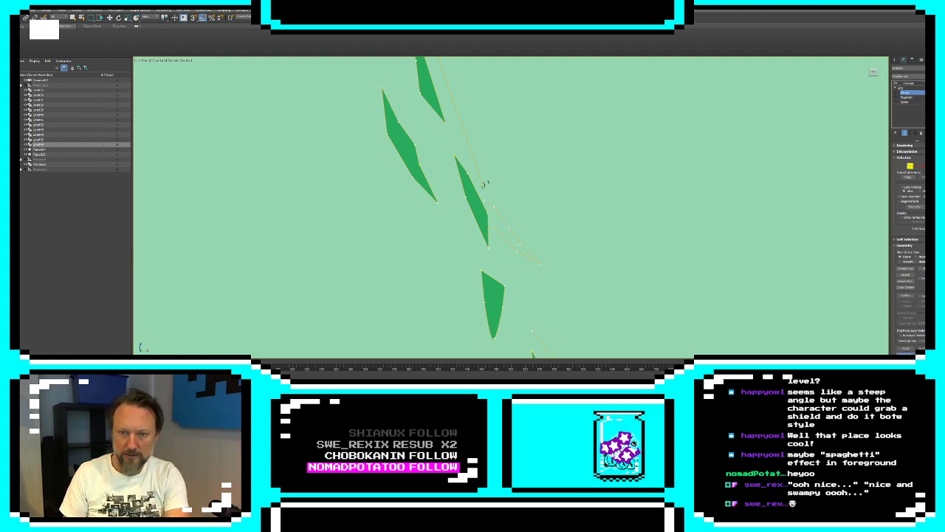
middle_drag(569, 151, 578, 105)
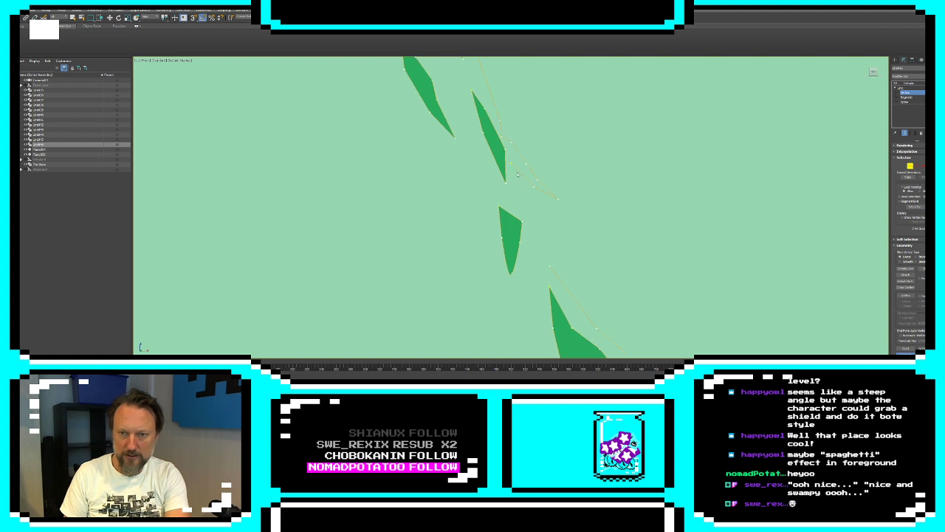
click(550, 264)
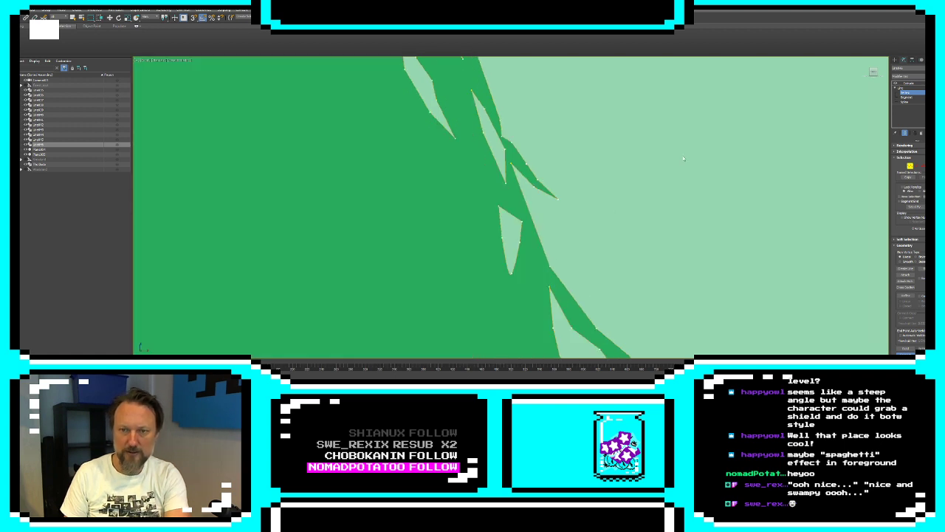
Move the vertices where the spur meets the mound's right slope to refine how it branches off
key(w)
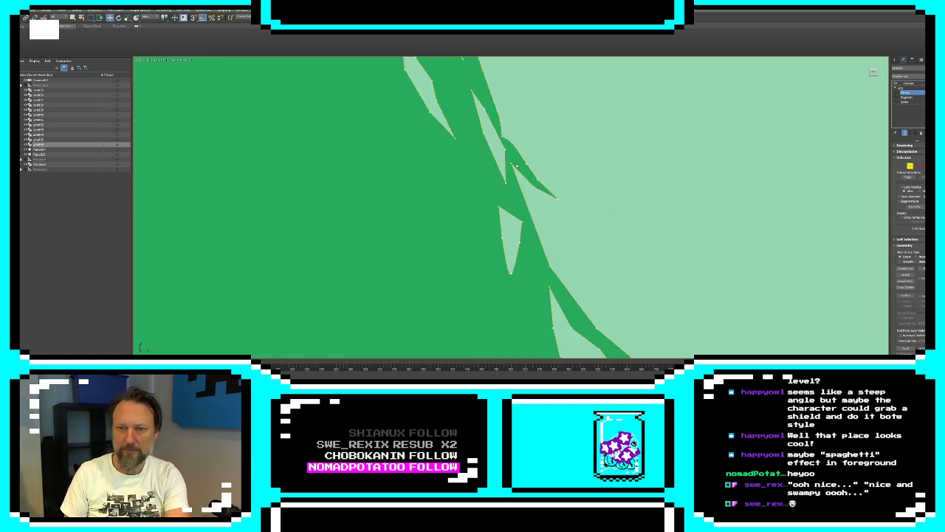
drag(500, 139, 499, 93)
middle_drag(541, 180, 547, 225)
drag(505, 138, 487, 116)
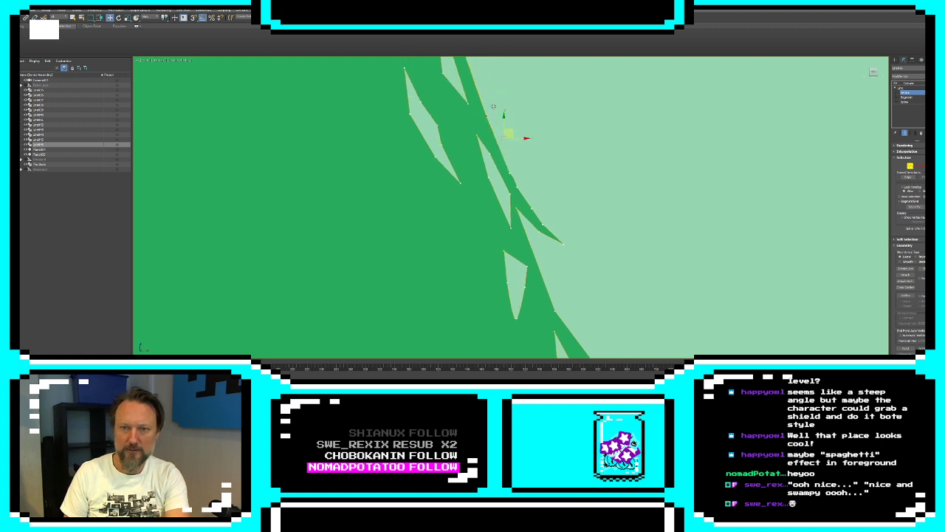
click(516, 208)
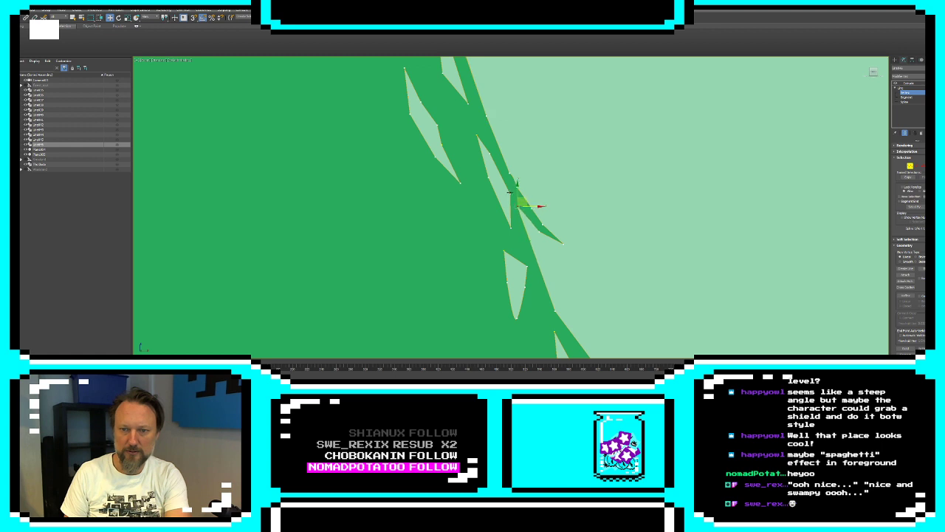
scroll(556, 212, down, 3)
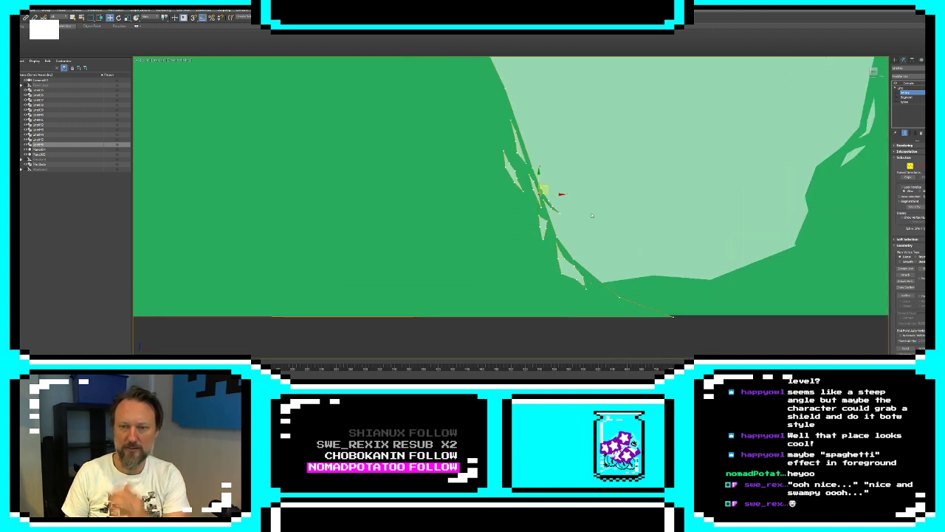
click(610, 213)
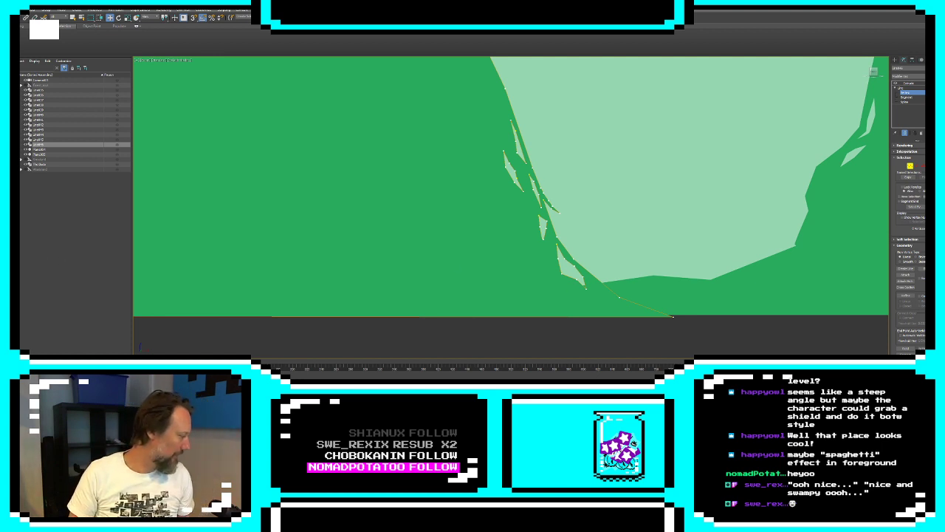
Draw open lines for a short stub and a forked twig on the mound's upper edge, just before the steep right slope
scroll(556, 196, down, 10)
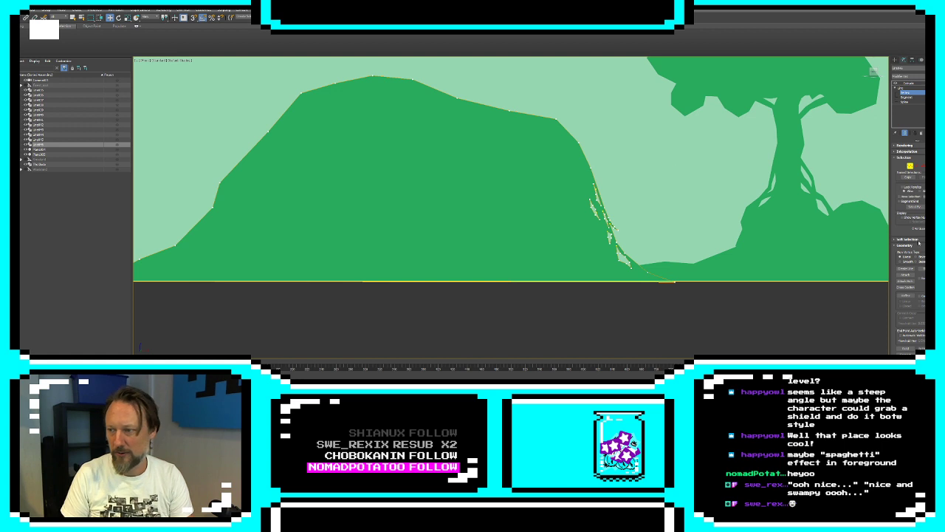
click(905, 275)
scroll(511, 206, up, 8)
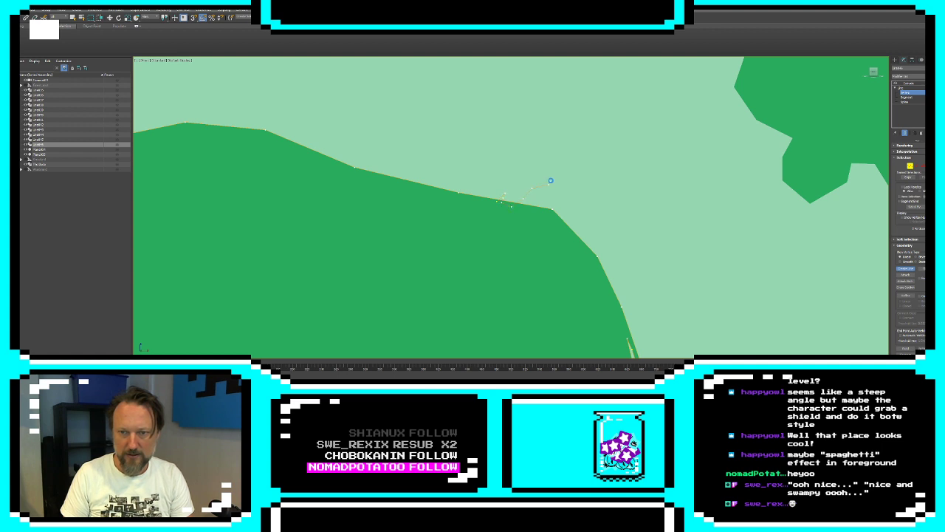
click(550, 180)
click(578, 183)
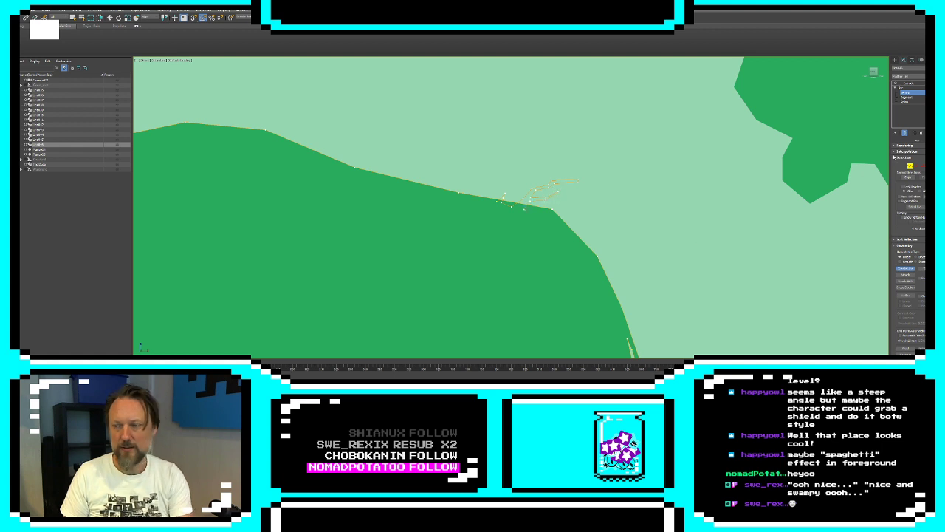
Delete the upper-edge segment beneath the twig and connect the outline's open ends to the twig lines
key(2)
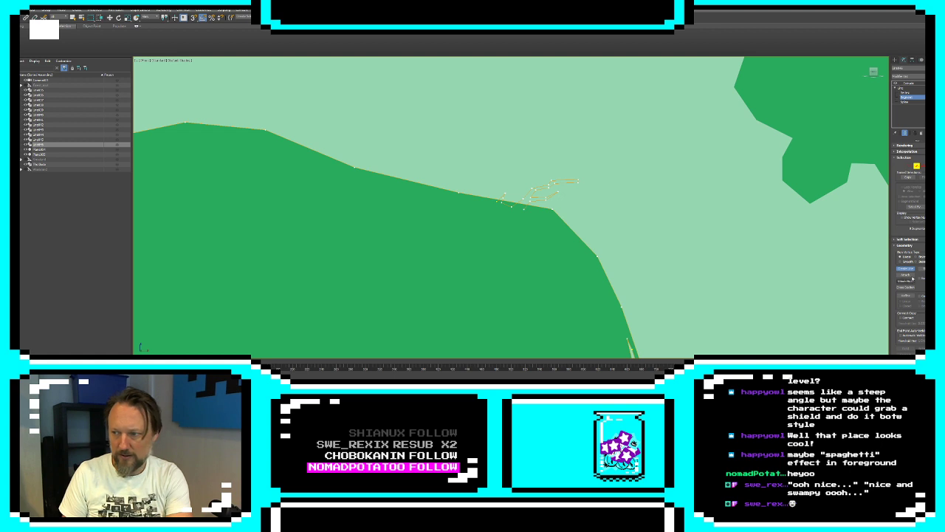
key(w)
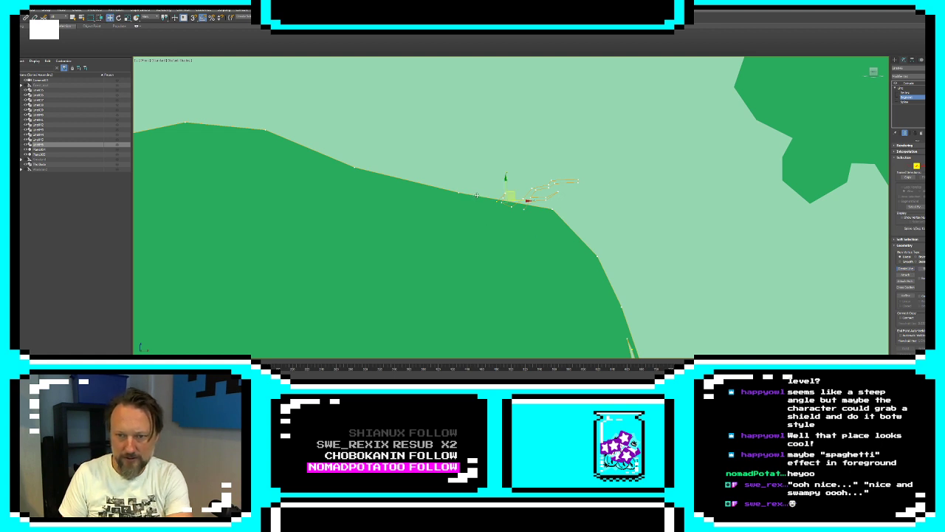
key(Delete)
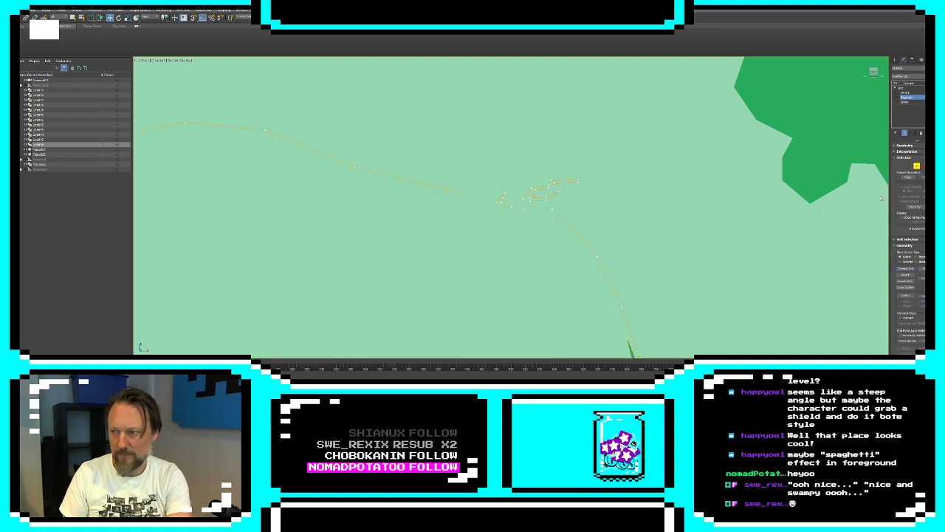
key(1)
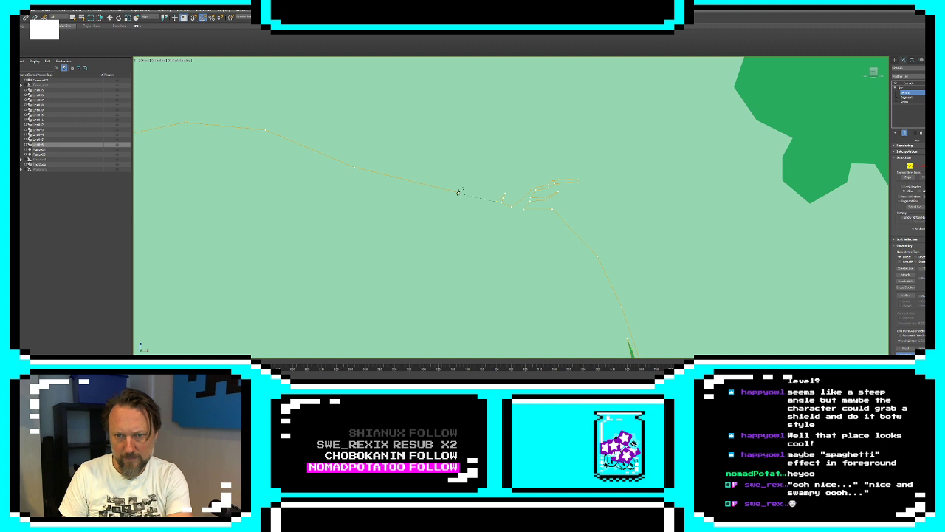
drag(459, 192, 496, 204)
click(895, 61)
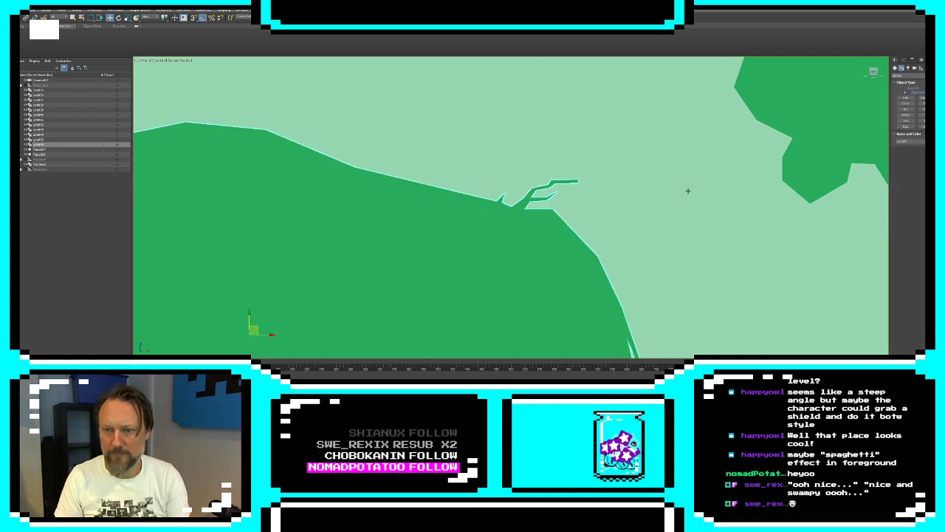
scroll(688, 192, down, 4)
middle_drag(701, 222, 670, 187)
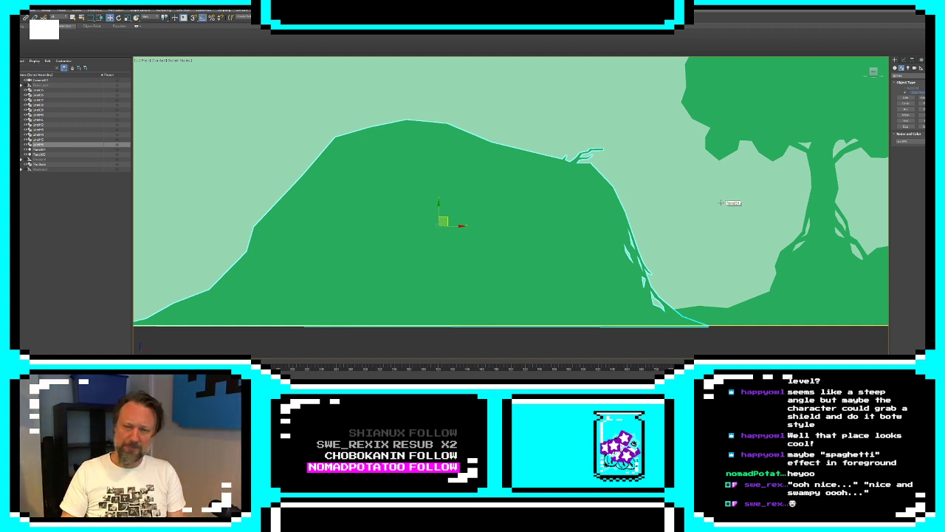
Edit the mound's line at vertex level and add a closed cutout spline inside the bend halfway up its left slope
click(903, 59)
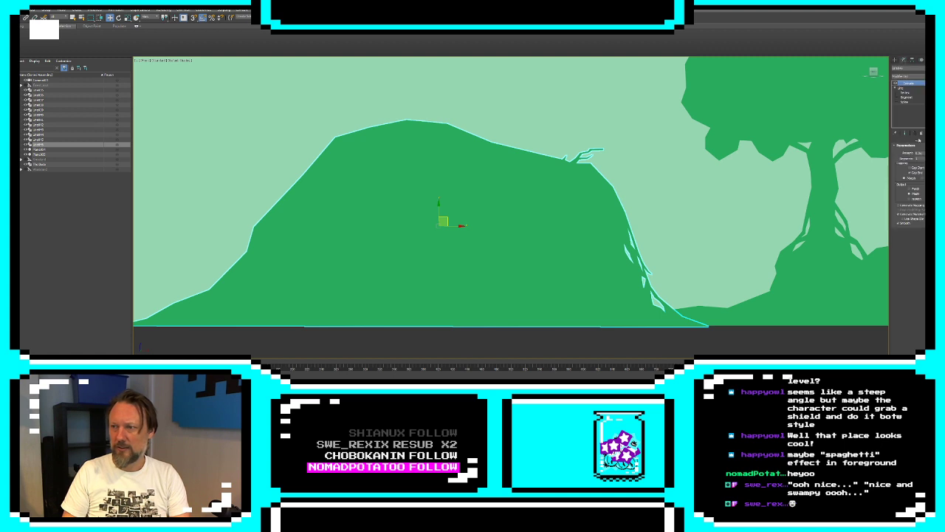
click(904, 92)
key(z)
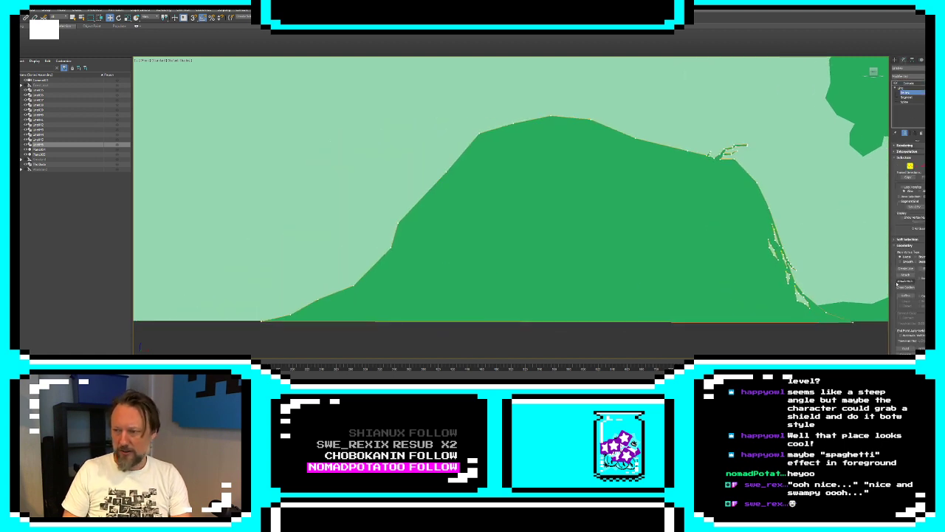
click(903, 269)
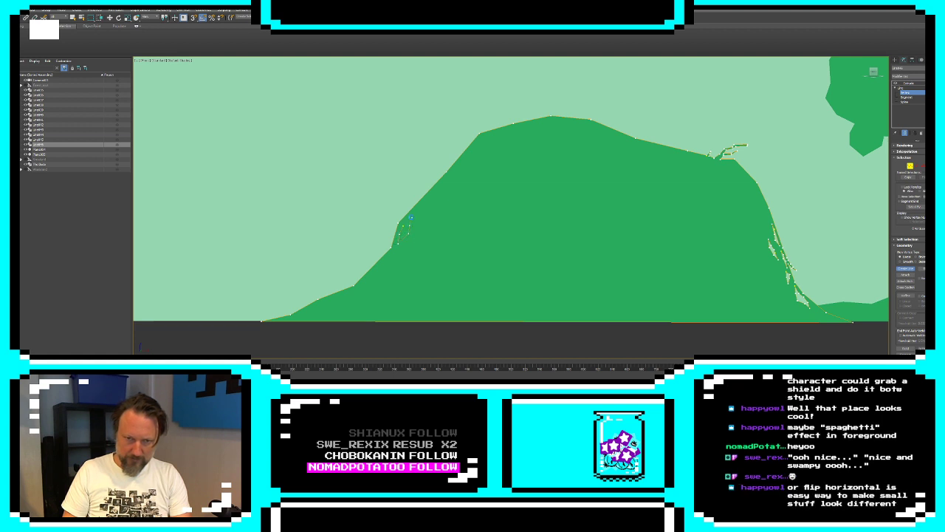
click(404, 224)
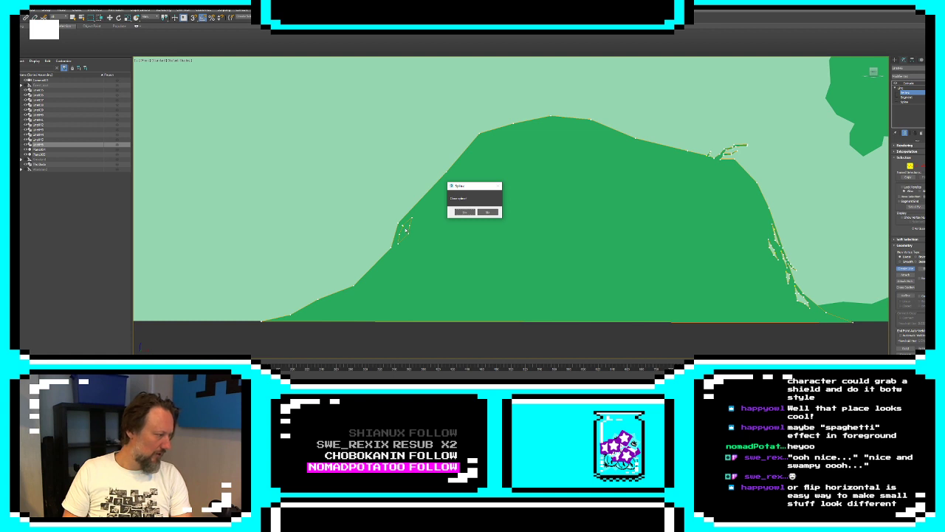
click(466, 212)
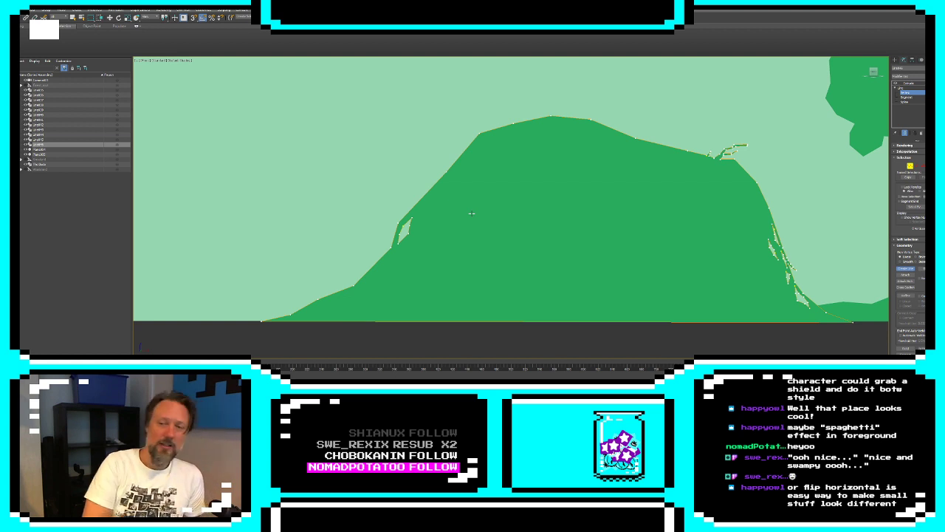
Leave the mound's vertex editing and select the tree standing on the low hill next to the mound
scroll(443, 205, down, 5)
middle_drag(601, 193, 594, 207)
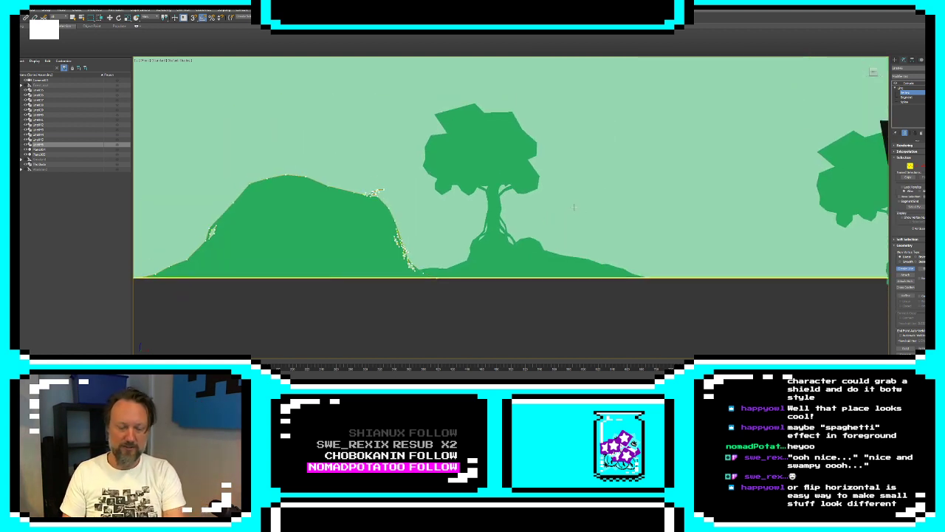
key(w)
middle_drag(846, 212, 695, 241)
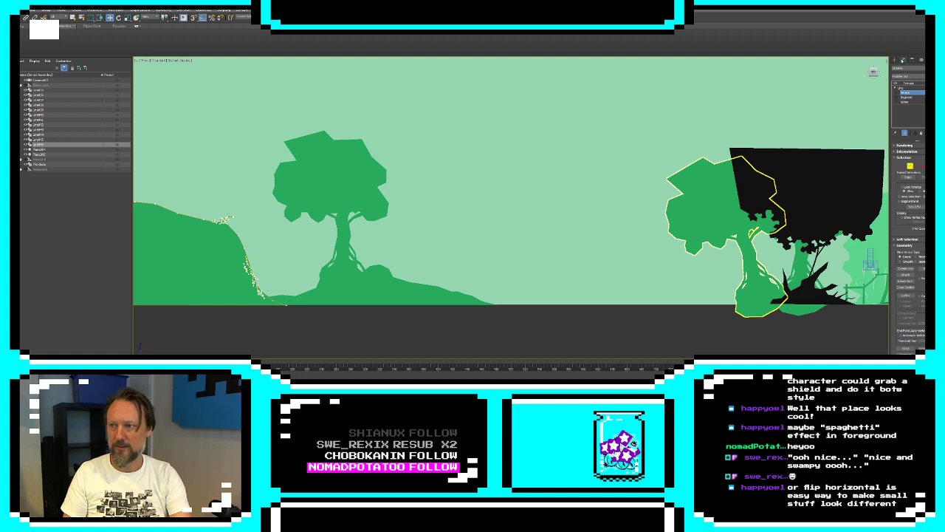
click(364, 227)
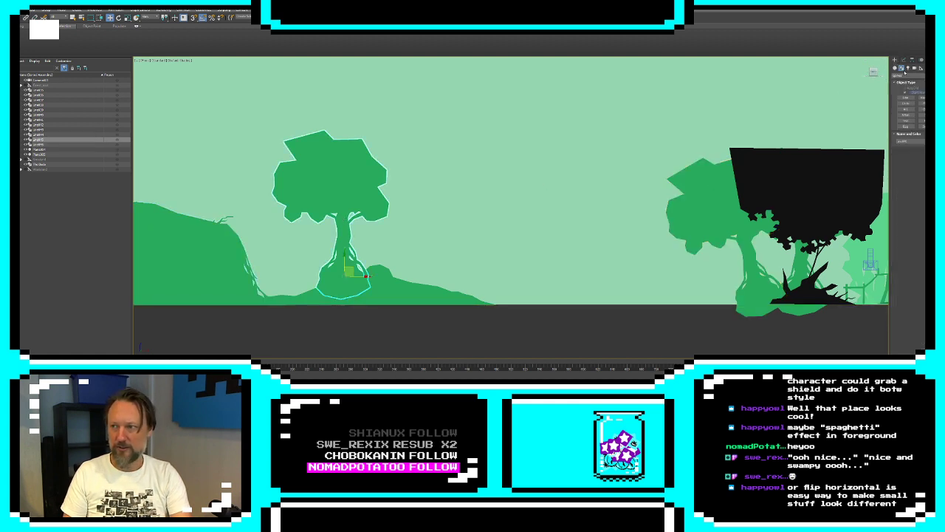
key(e)
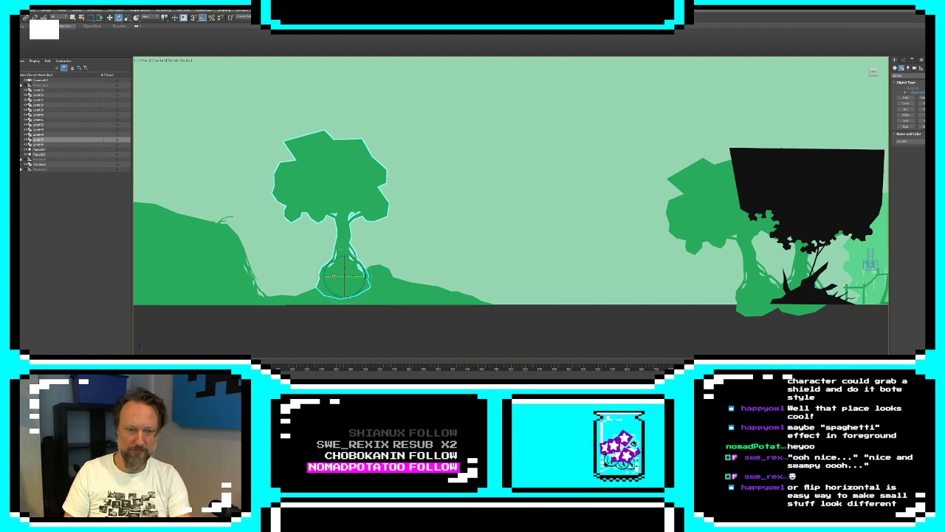
drag(362, 278, 387, 278)
key(ctrl+z)
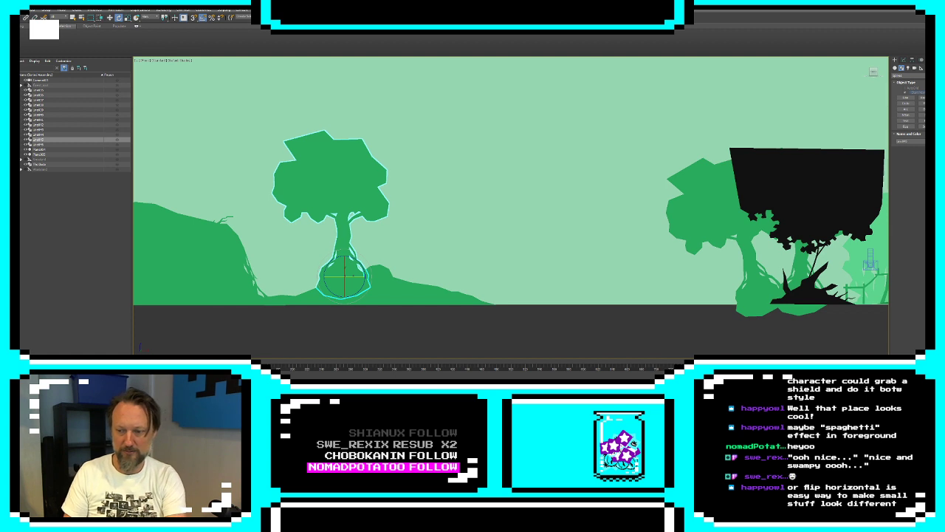
Scale the hill tree down uniformly to about three quarters of its size, keeping its base on the hill
middle_drag(509, 194, 534, 190)
key(w)
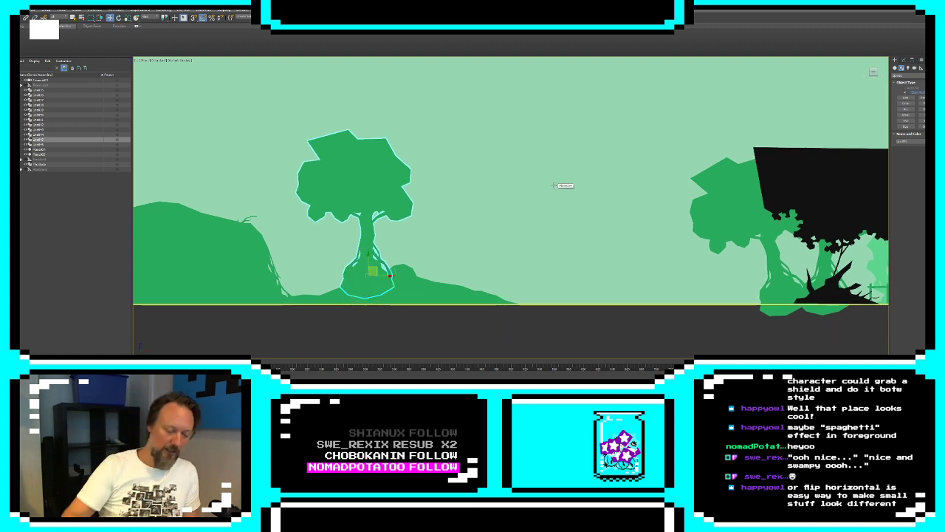
key(r)
mouse_move(372, 272)
mouse_down()
mouse_move(368, 285)
mouse_move(371, 275)
mouse_up()
key(e)
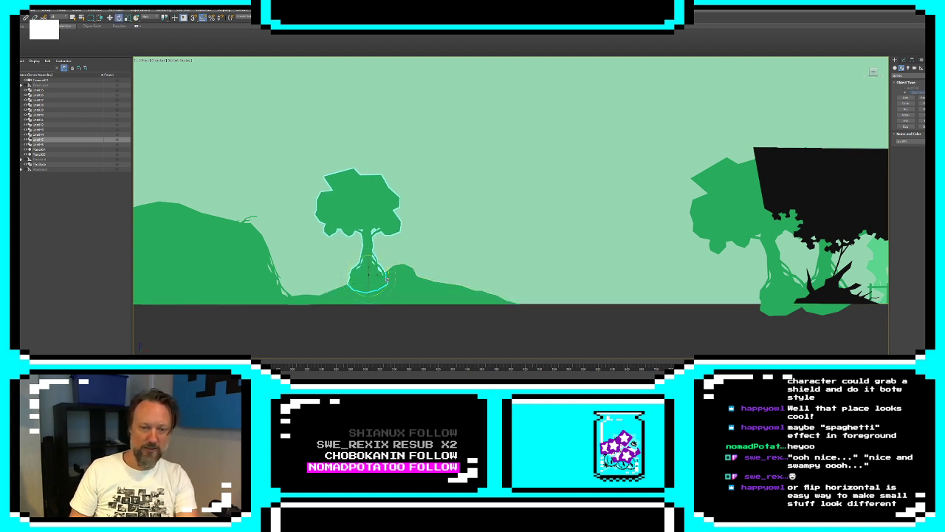
Clone the small tree onto the hill's crest beside it and enlarge the copy so it towers over the original
key(w)
mouse_move(384, 277)
shift+mouse_down()
mouse_move(441, 274)
mouse_move(431, 255)
shift+mouse_up()
key(Return)
key(w)
key(e)
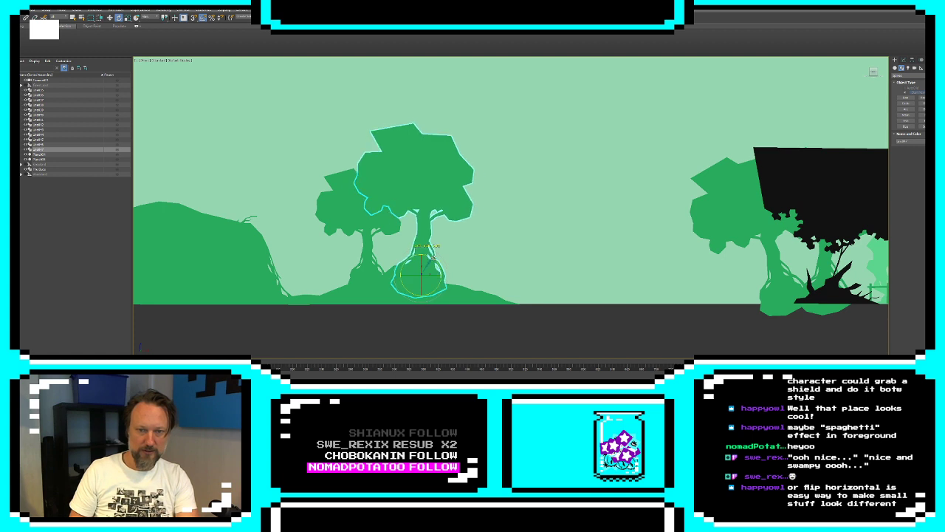
key(w)
click(427, 319)
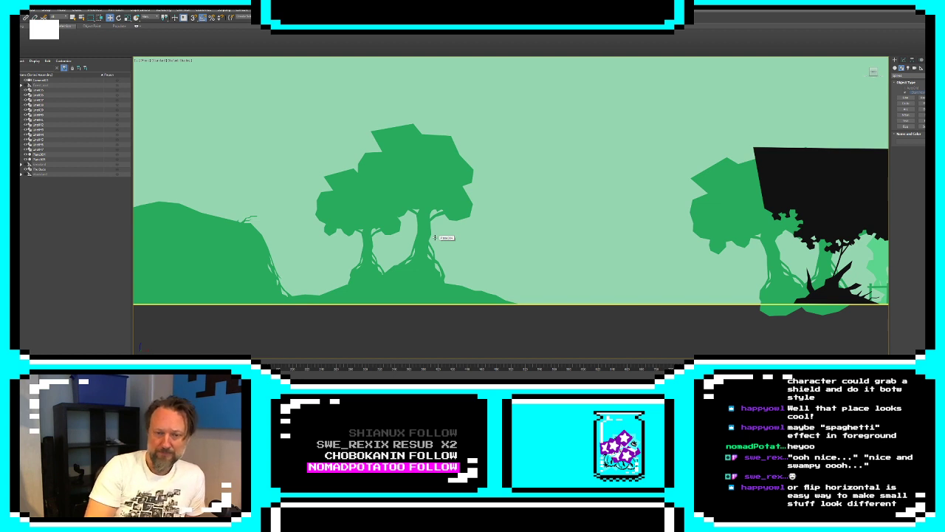
Reopen the mound's line at vertex level and add a narrow closed cutout spline along its left slope, above the existing cutout
middle_drag(354, 233, 544, 224)
scroll(316, 234, up, 2)
middle_drag(316, 235, 523, 201)
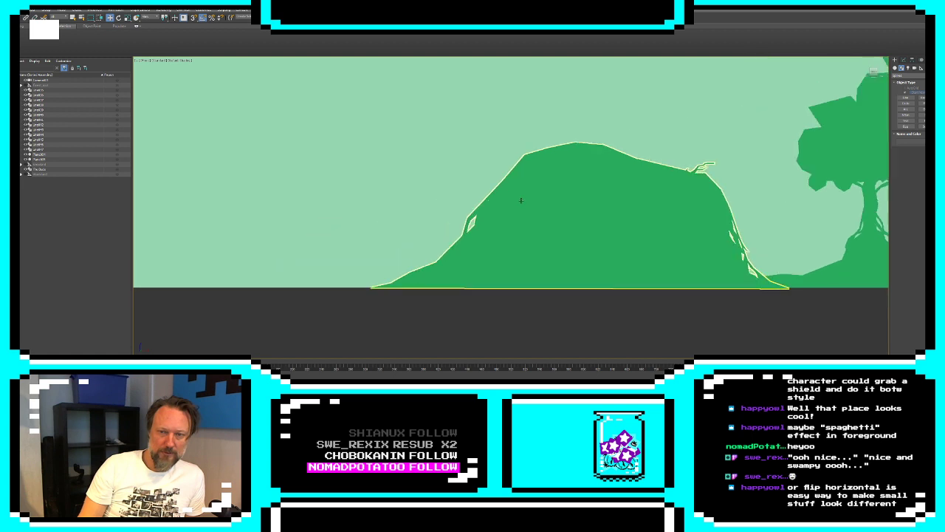
scroll(523, 201, up, 2)
click(904, 59)
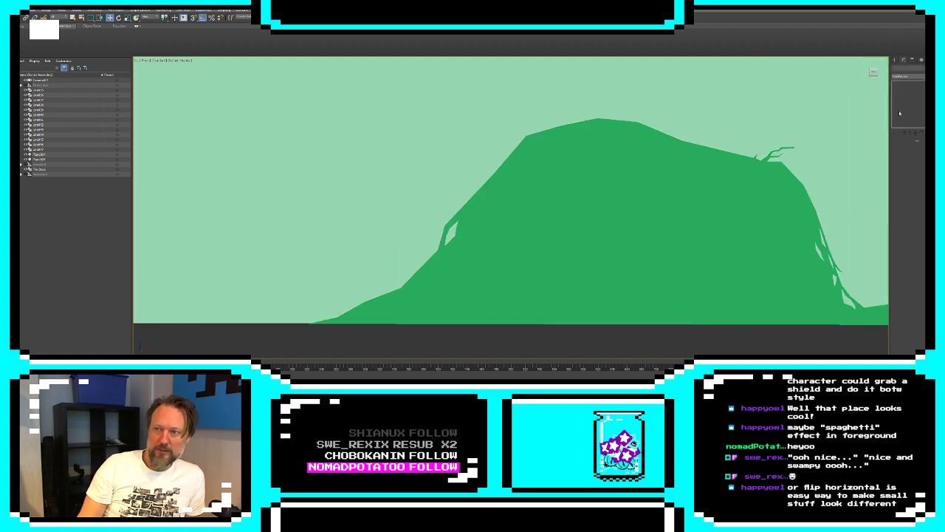
click(540, 195)
scroll(548, 195, down, 3)
middle_drag(715, 232, 641, 244)
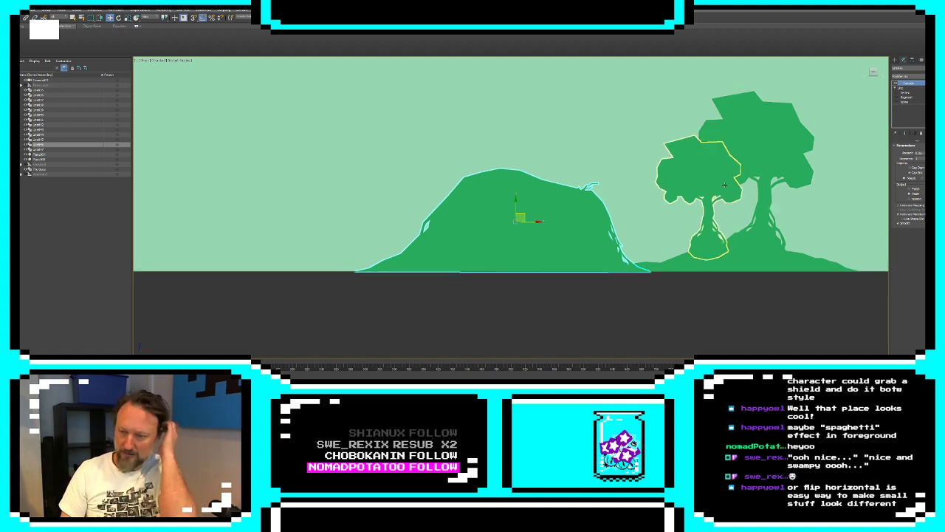
middle_drag(569, 182, 635, 175)
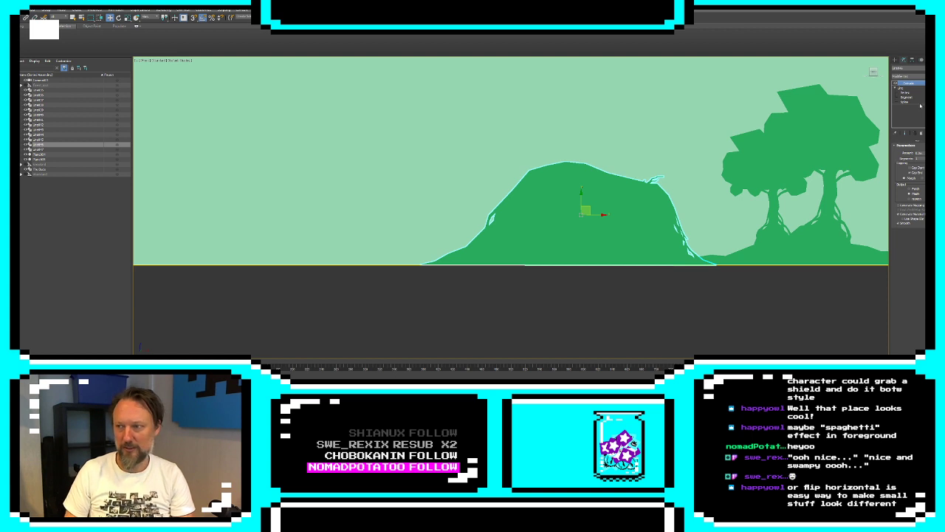
click(905, 92)
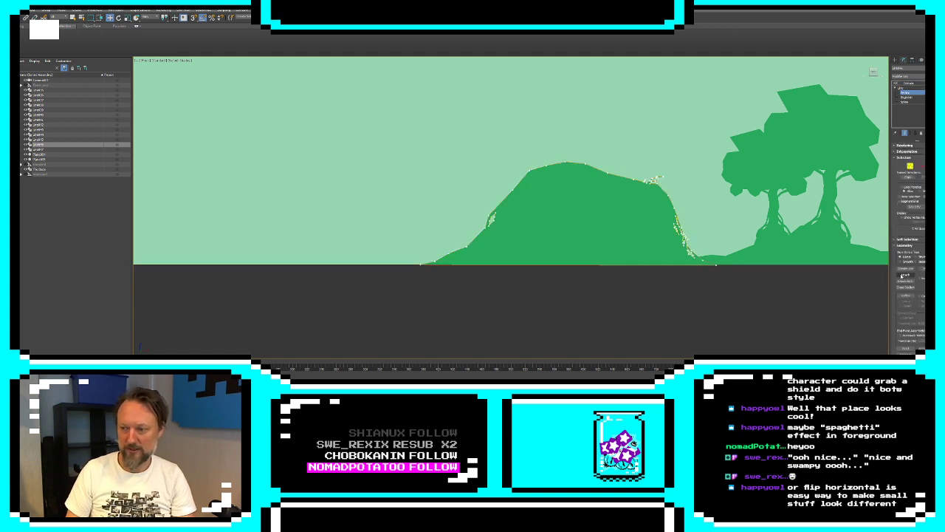
scroll(512, 210, up, 5)
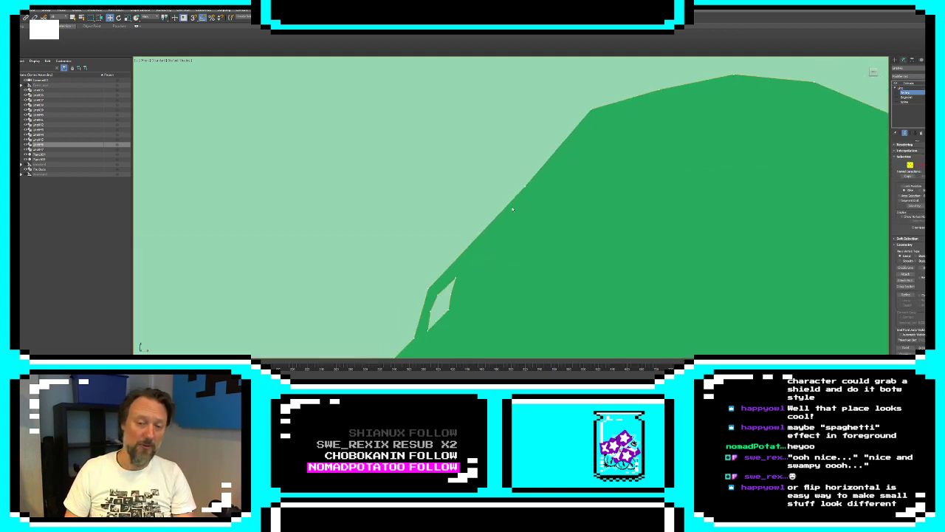
click(906, 268)
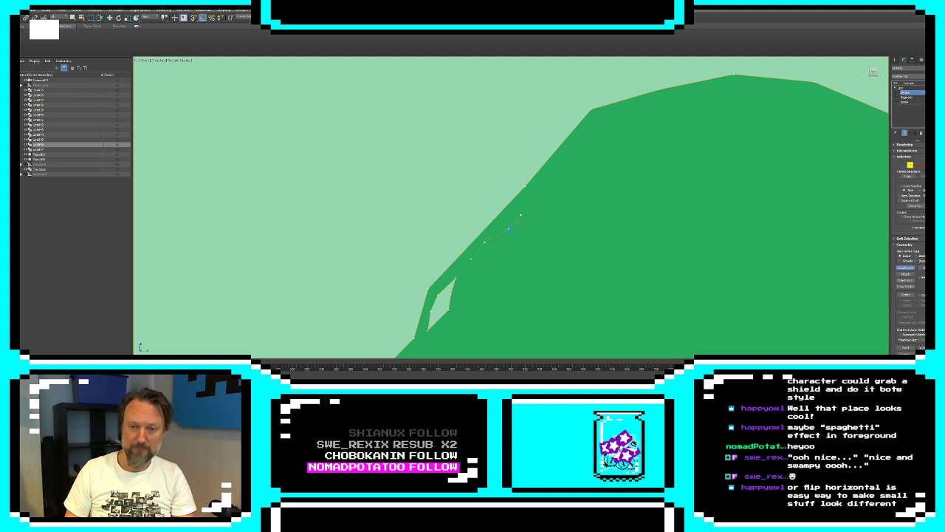
click(471, 259)
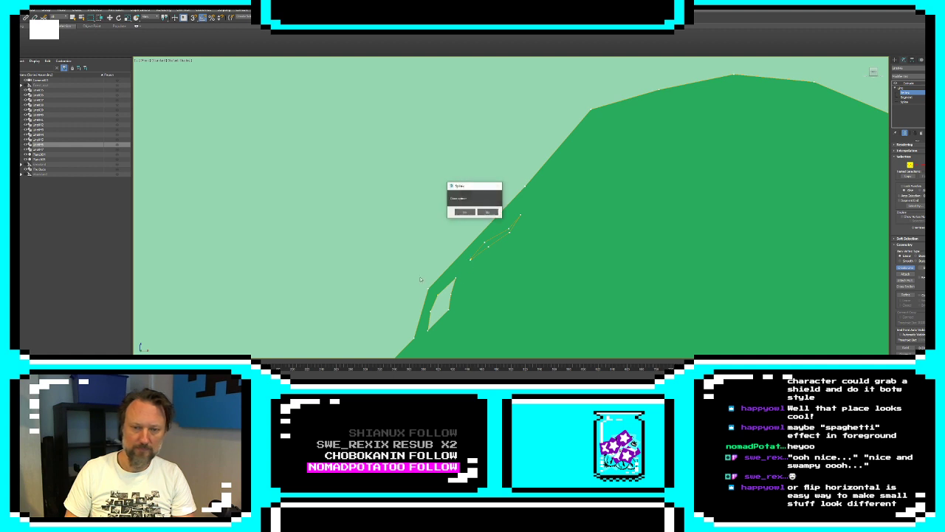
click(469, 215)
Add another closed cutout spline lower on the mound's left slope, just above its foot, and finish editing the line
middle_drag(532, 228, 612, 129)
middle_drag(479, 277, 556, 221)
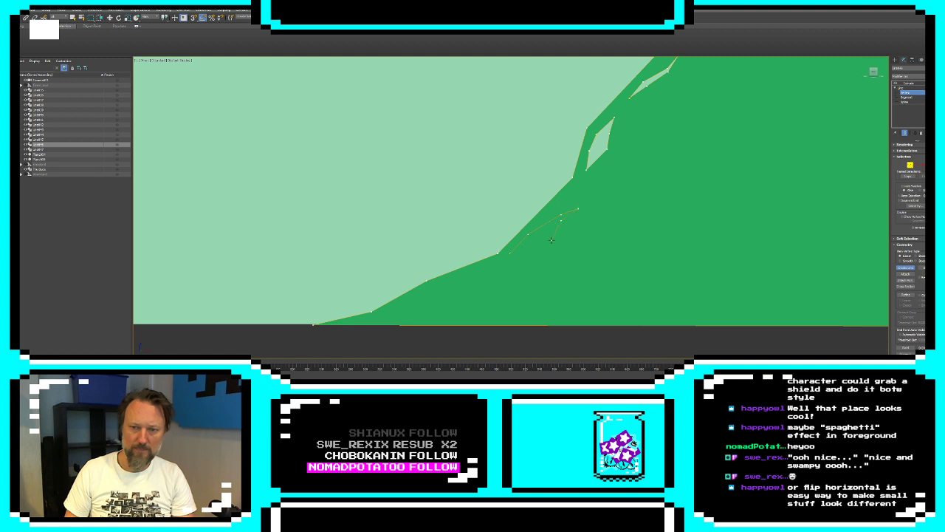
click(511, 253)
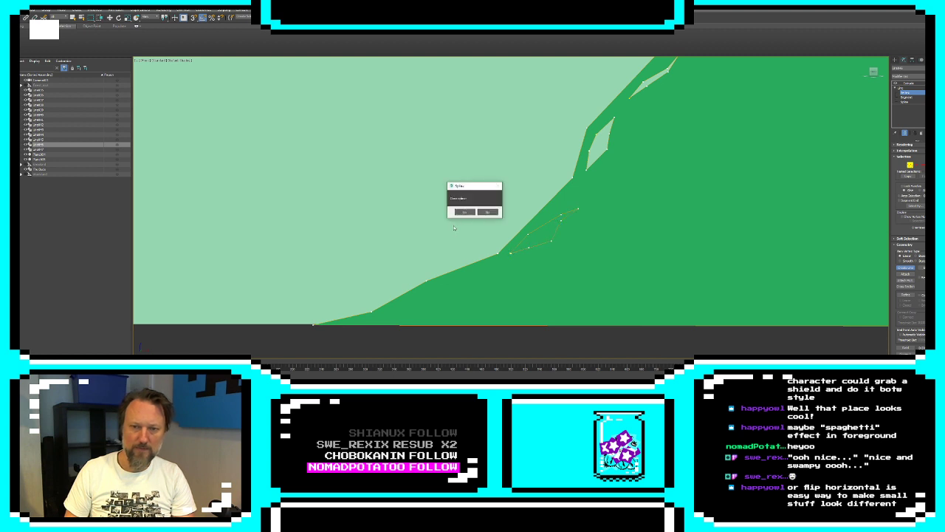
click(462, 215)
click(896, 61)
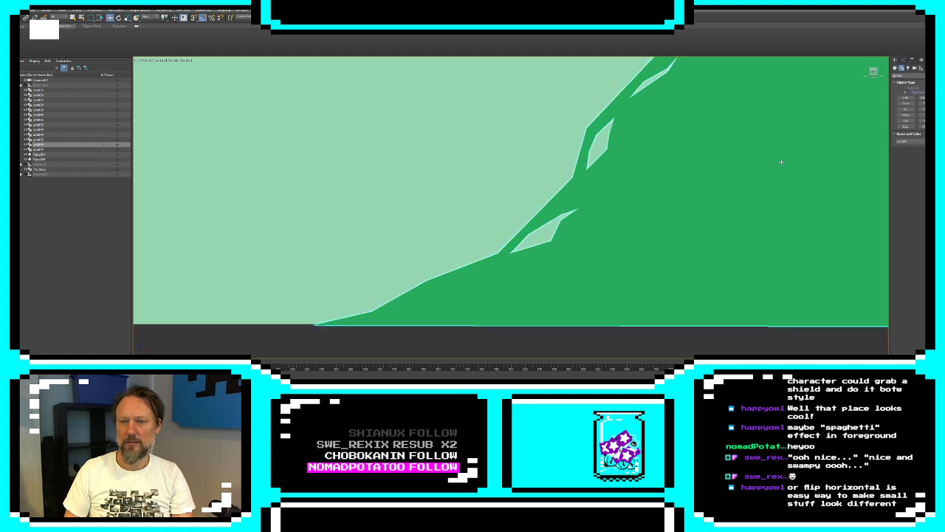
Examine the mound's twig and slope cutouts up close, and check how the mound sits within the whole scene
scroll(589, 219, down, 6)
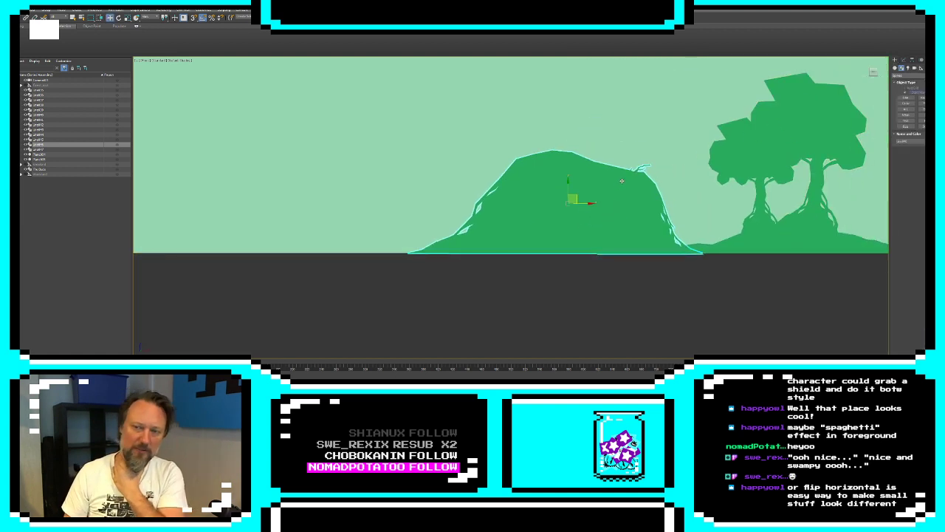
scroll(657, 170, up, 5)
scroll(680, 155, up, 3)
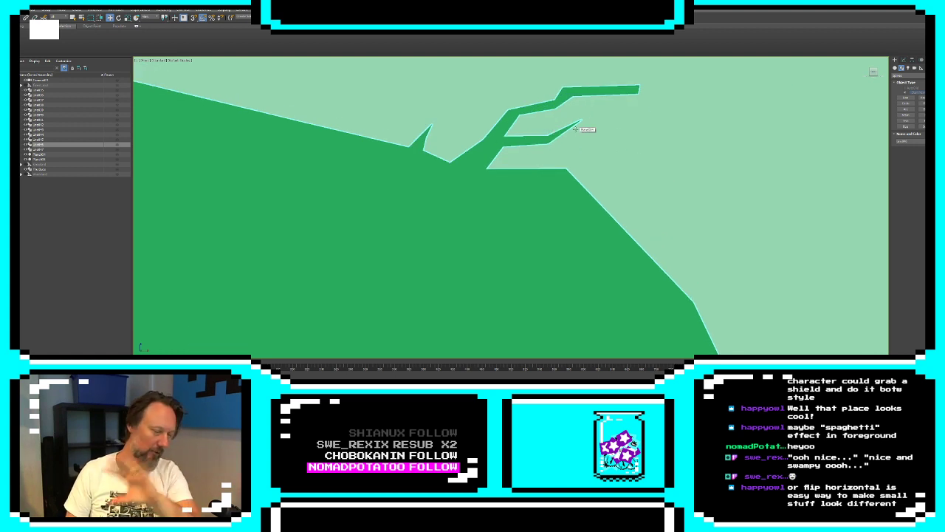
scroll(510, 181, down, 3)
scroll(644, 163, down, 3)
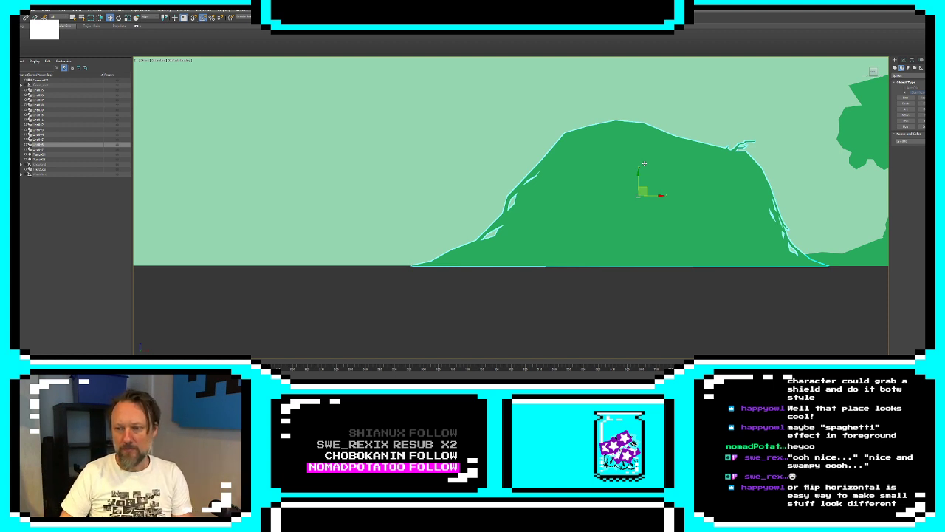
scroll(643, 165, down, 4)
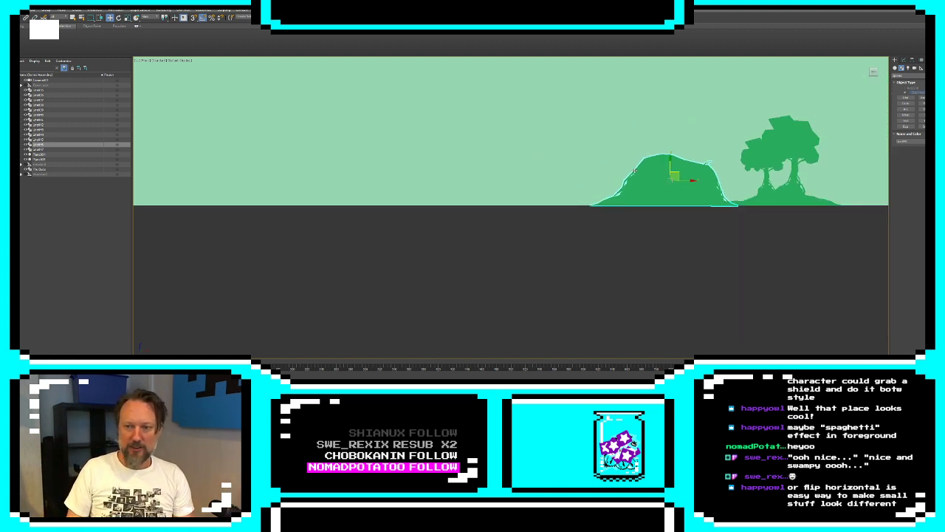
scroll(633, 170, down, 5)
scroll(622, 253, up, 4)
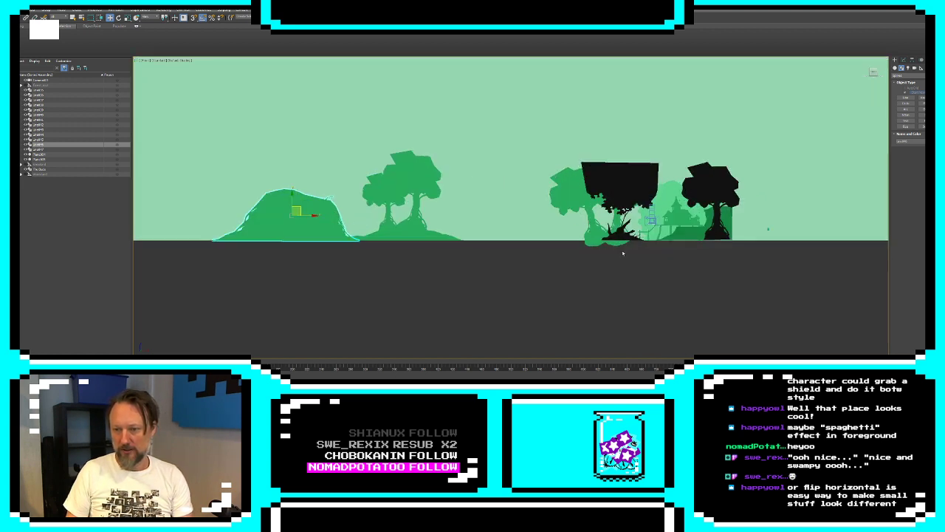
scroll(623, 253, up, 5)
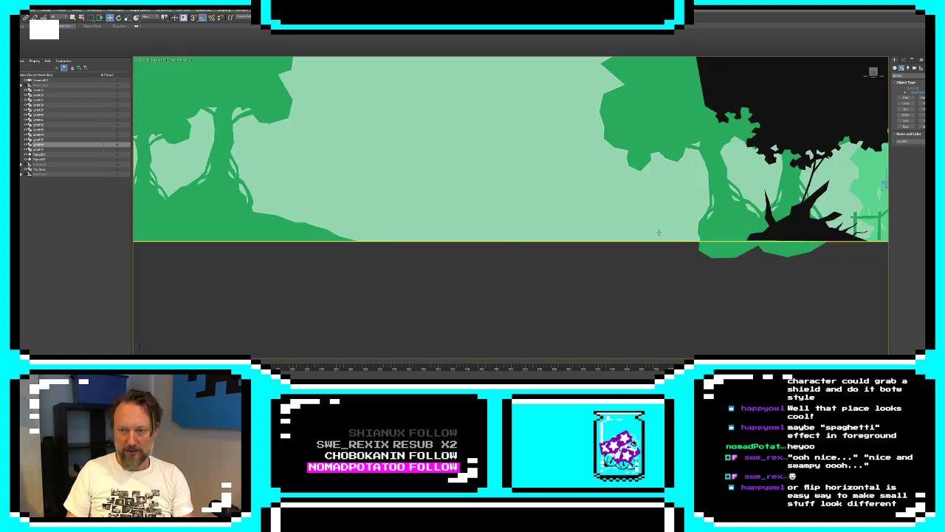
Select the mound, the low hill and its two trees together and move them farther left, away from the black foreground trees
click(704, 231)
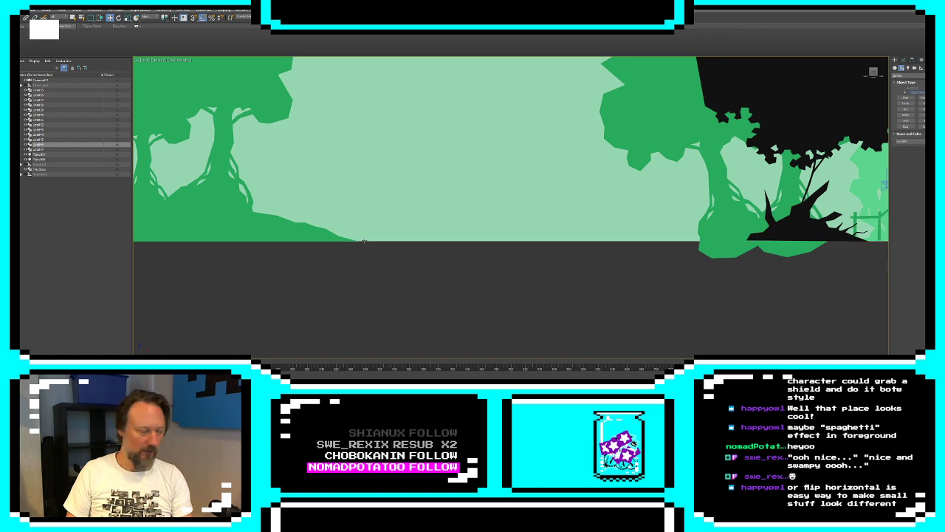
middle_drag(291, 227, 798, 234)
scroll(643, 235, down, 4)
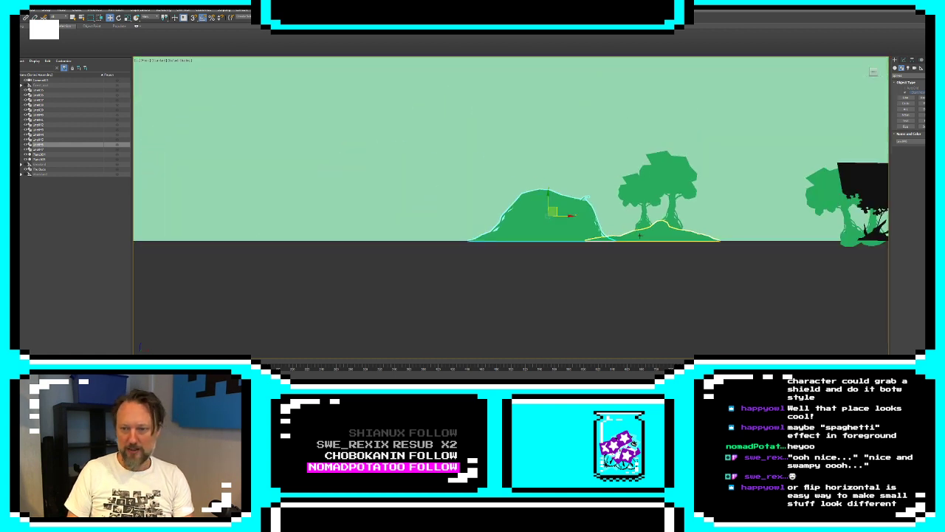
click(635, 236)
ctrl+click(581, 224)
ctrl+click(642, 194)
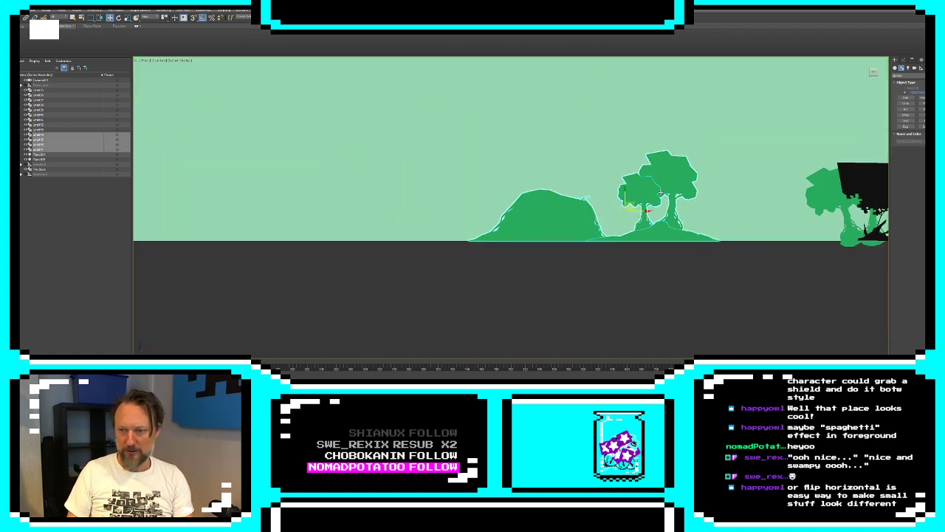
drag(633, 214, 490, 215)
Clone the larger hill tree twice across the empty stretch right of the hill, with each copy's base sunk below the ground line
click(522, 176)
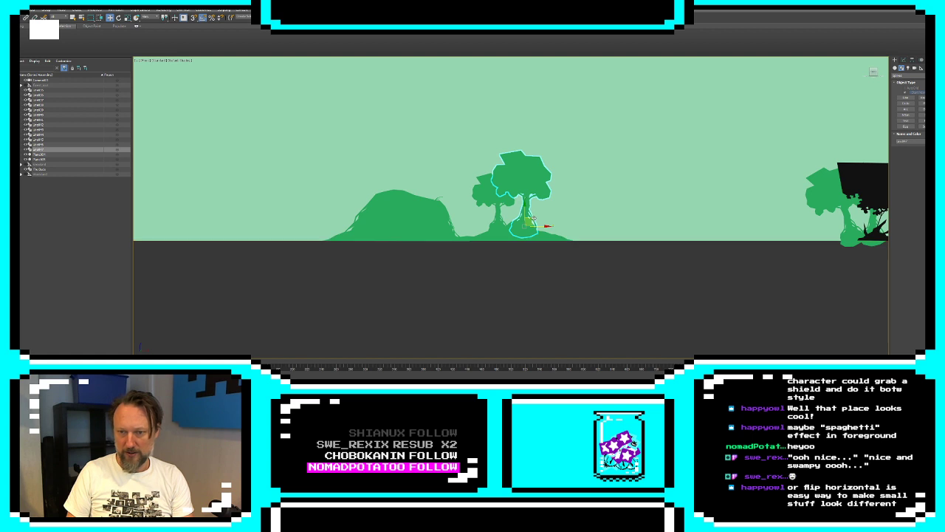
mouse_move(537, 217)
shift+mouse_down()
mouse_move(630, 236)
mouse_move(750, 242)
shift+mouse_up()
click(473, 218)
click(482, 219)
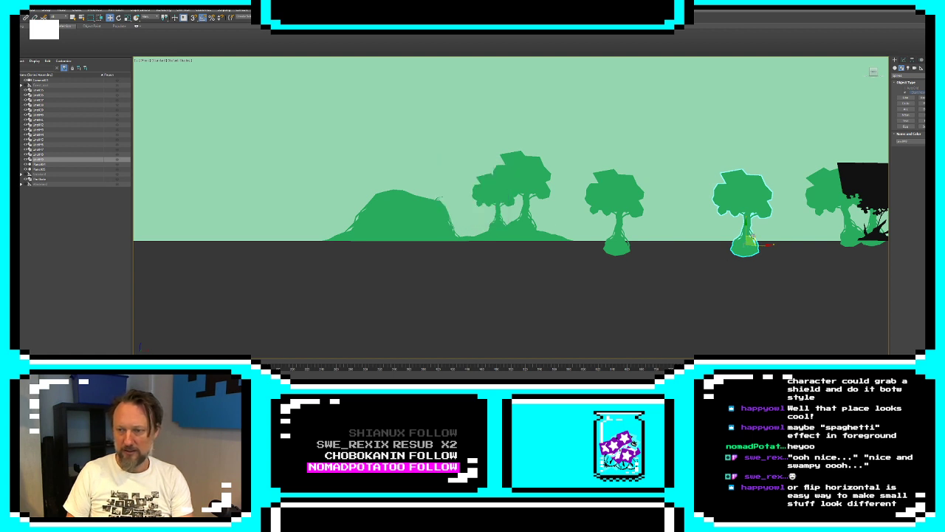
Clone the black foreground silhouette with the blocky canopy and spiky base into the gap between the two new green trees
middle_drag(753, 238, 583, 249)
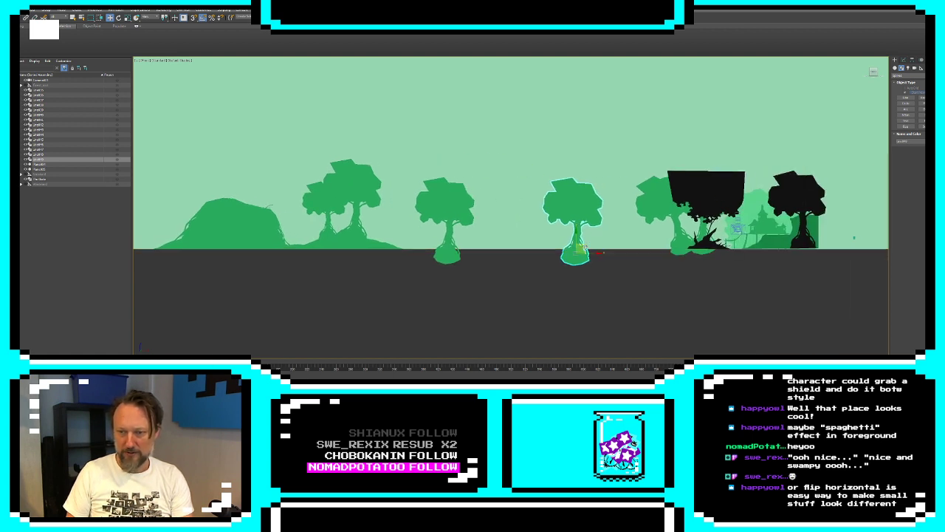
click(716, 245)
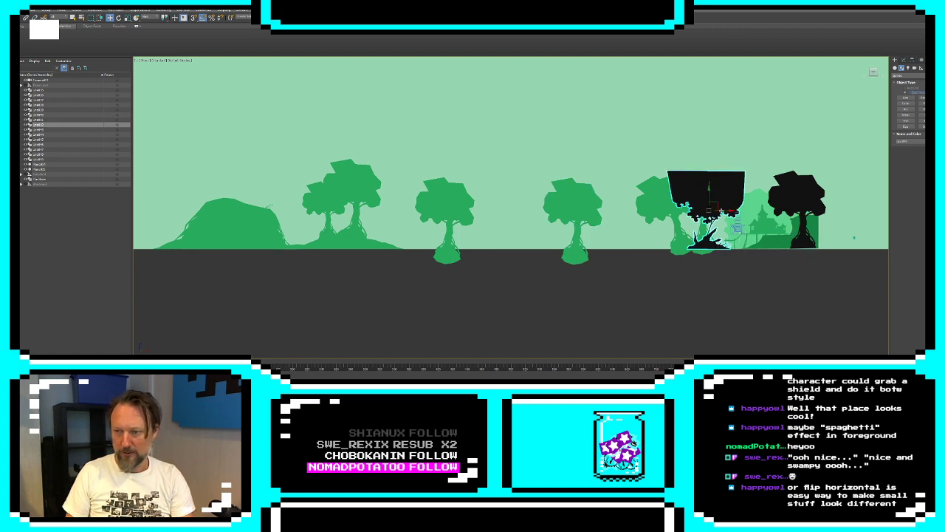
shift+drag(713, 214, 510, 214)
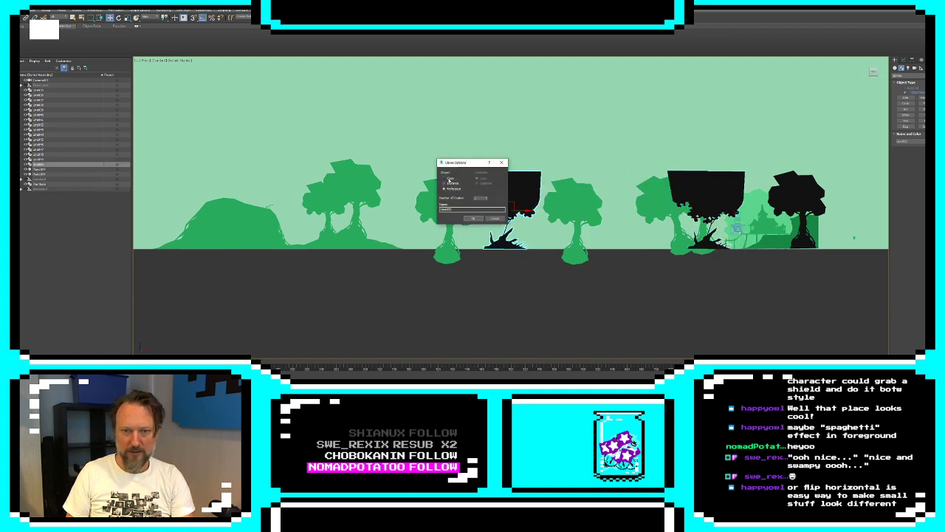
click(474, 218)
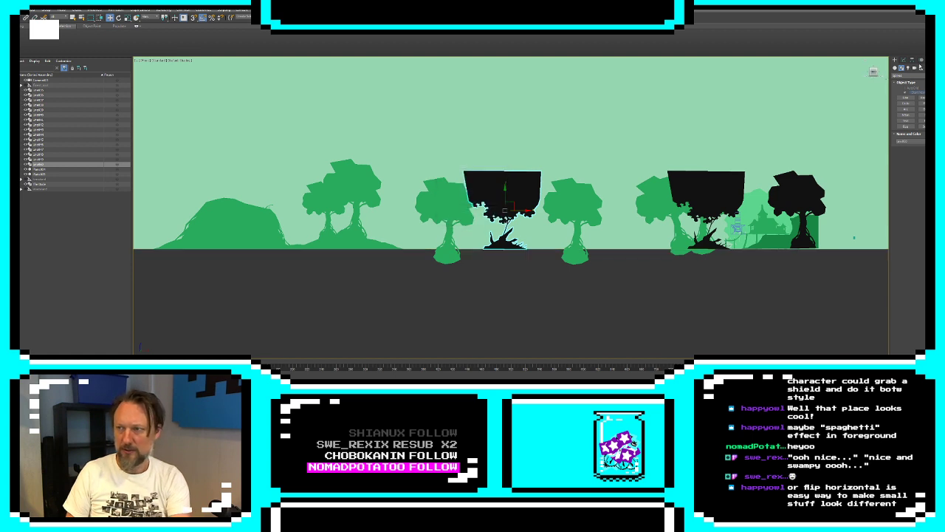
Edit the cloned black silhouette at segment level and delete its blocky canopy and most of its leaf outline
click(904, 60)
click(895, 93)
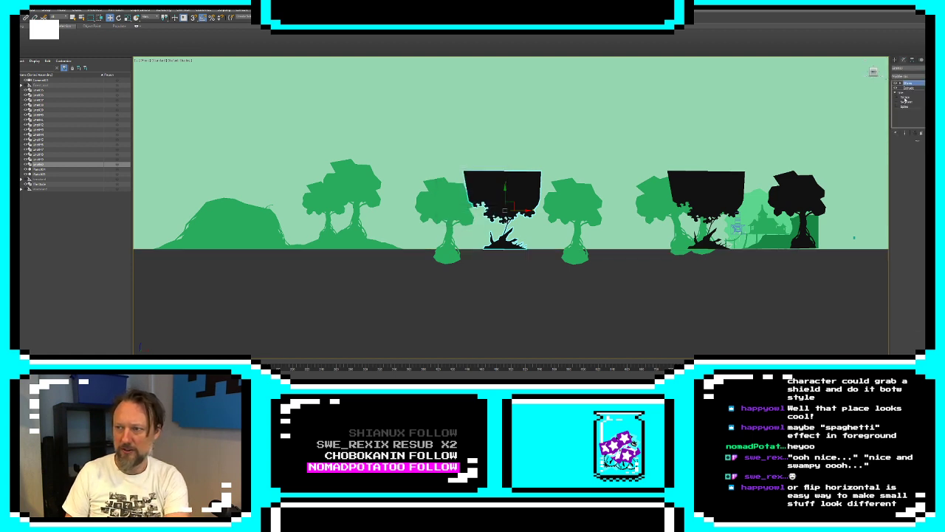
click(906, 102)
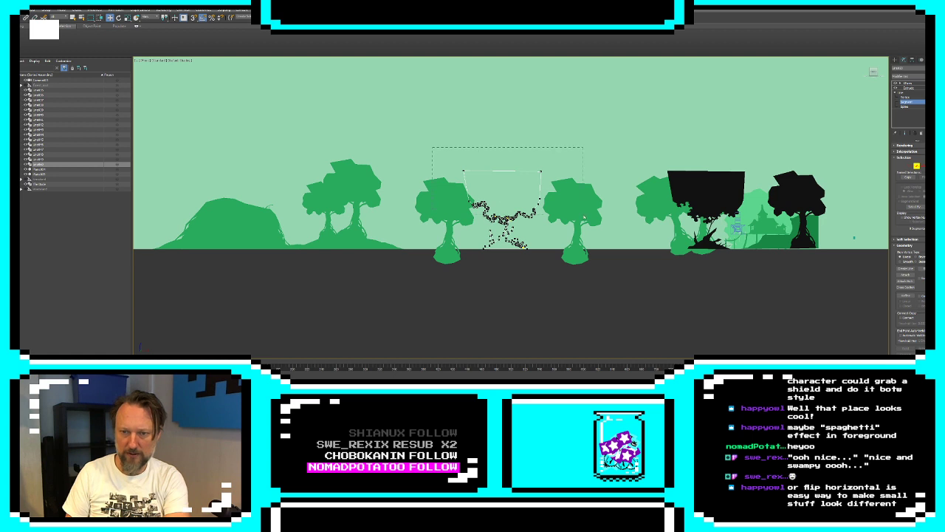
scroll(553, 225, up, 3)
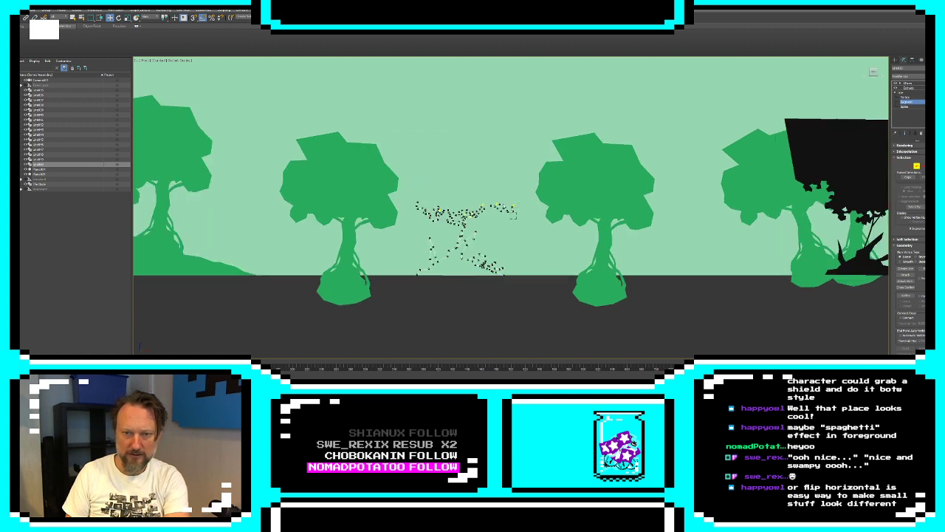
drag(516, 217, 519, 207)
key(Delete)
scroll(501, 214, up, 5)
middle_drag(502, 214, 701, 218)
drag(329, 155, 477, 264)
key(Delete)
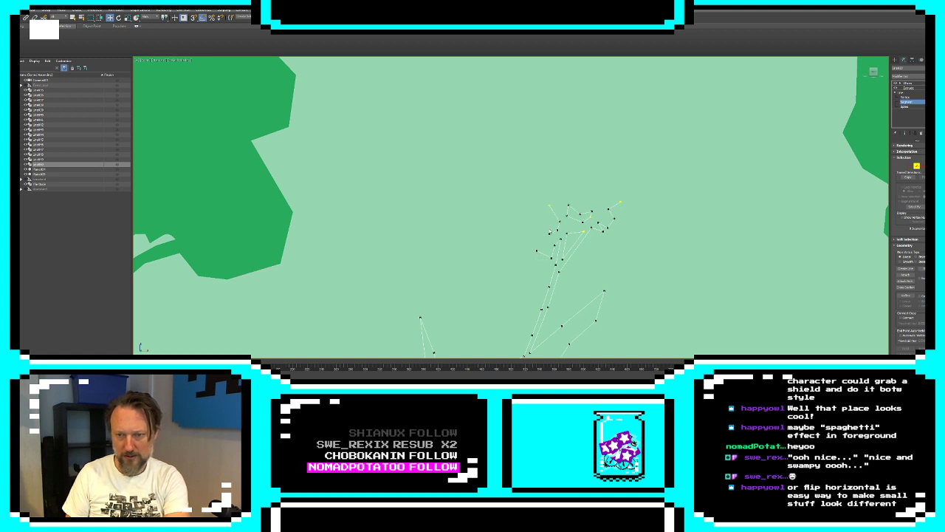
Delete the leftover leaf and side twig segments around the branch top, keeping only a bare forked branch
drag(640, 227, 642, 226)
key(Delete)
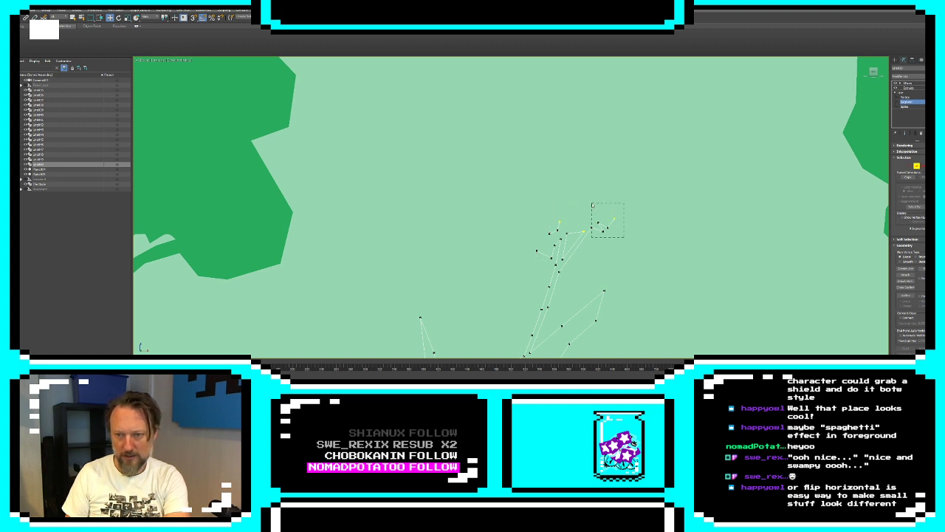
drag(593, 205, 593, 206)
key(Delete)
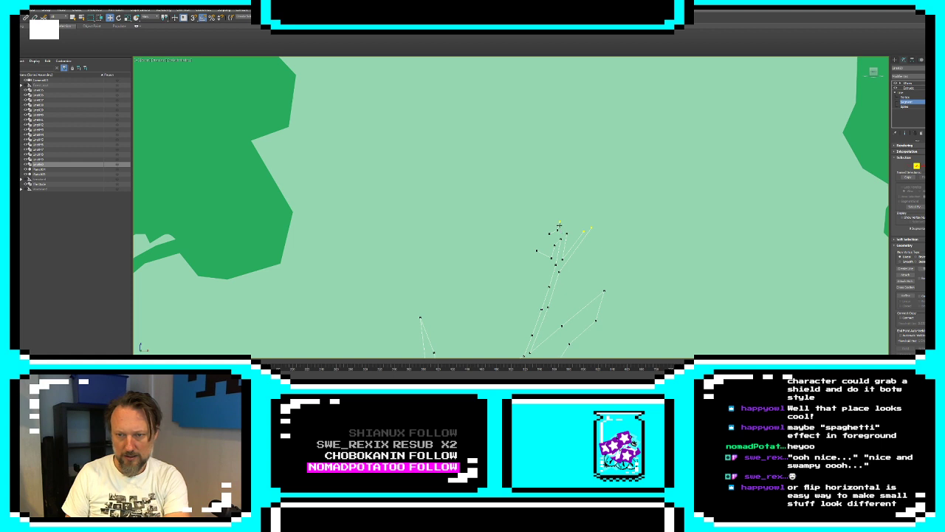
click(559, 225)
key(Delete)
click(554, 231)
key(Delete)
click(554, 254)
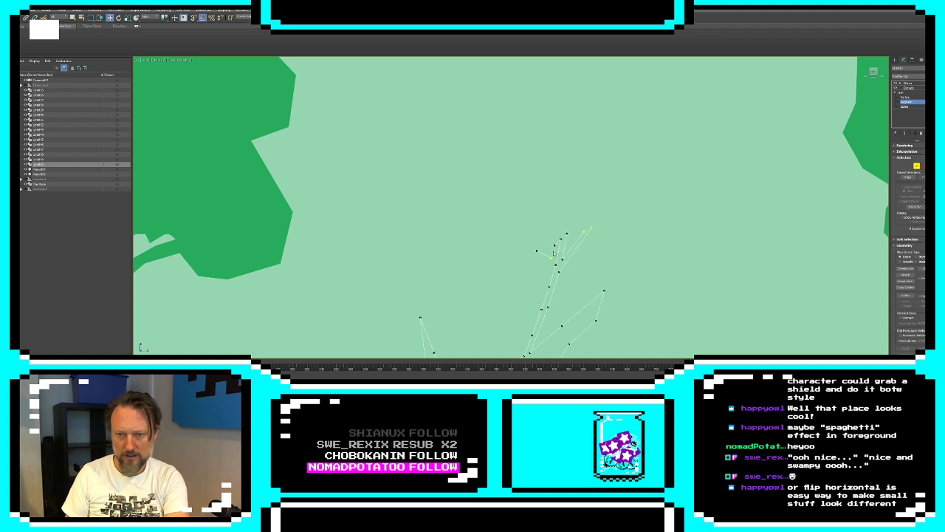
click(545, 254)
key(Delete)
click(558, 243)
key(Delete)
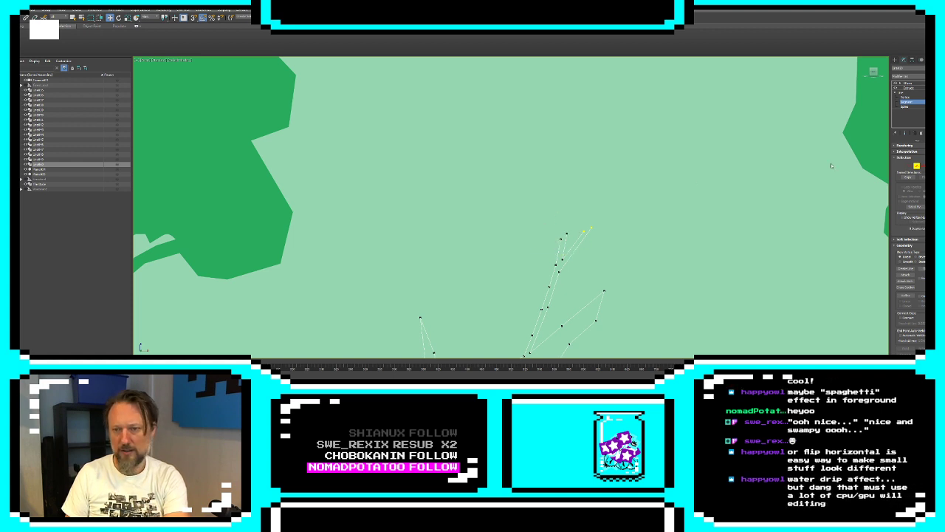
Join the loose end vertices at the tip of the forked branch to close the outline
click(910, 166)
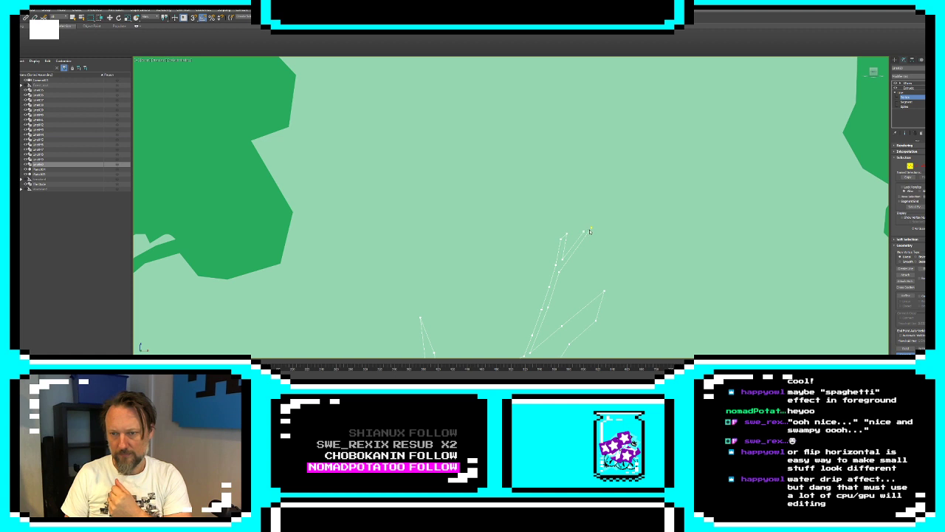
click(895, 60)
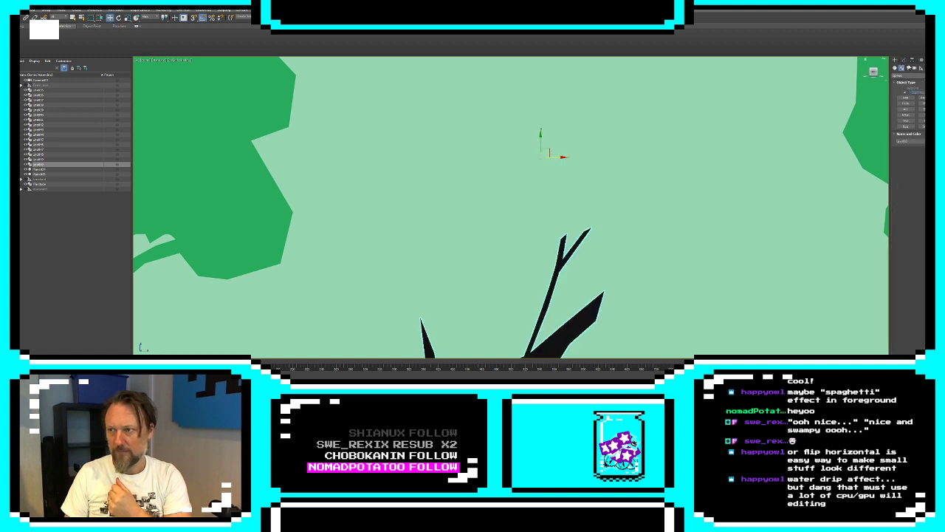
click(904, 60)
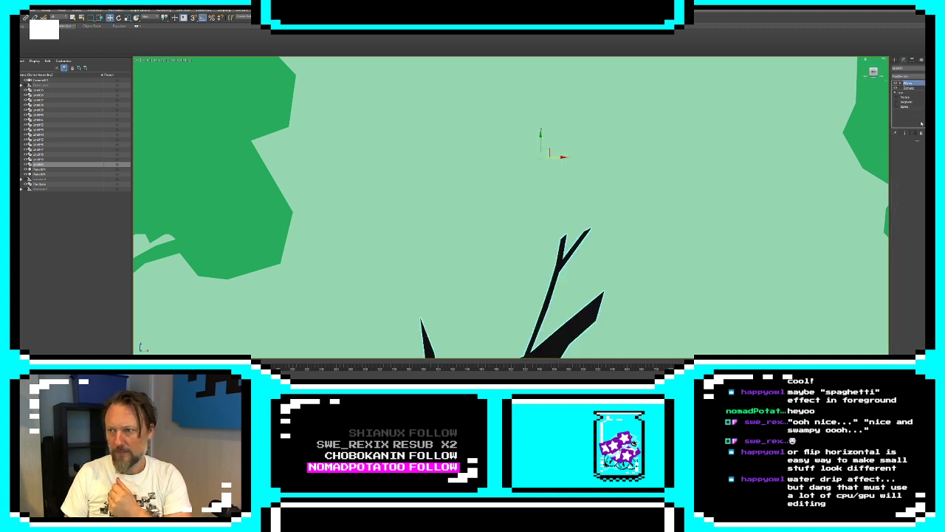
click(908, 88)
click(907, 82)
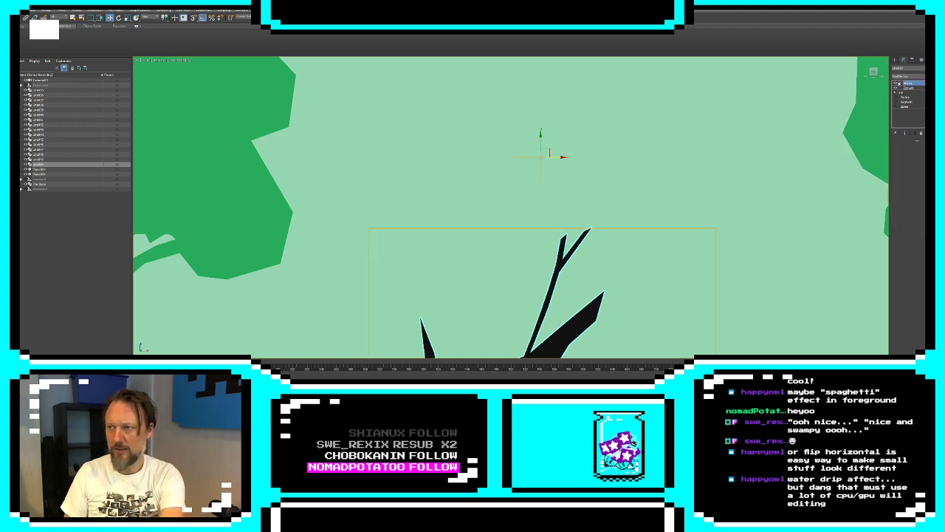
click(900, 83)
click(910, 88)
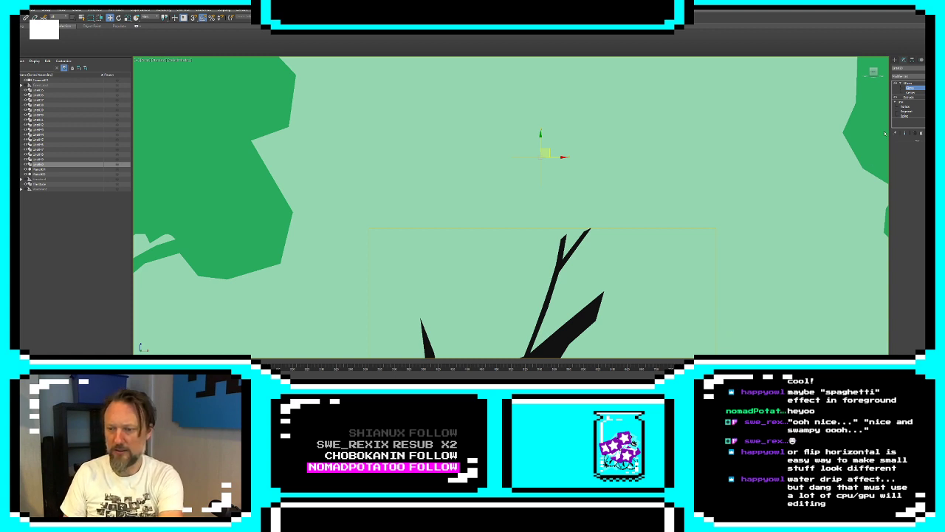
Recolor the trimmed spiky stump from black to the same green as the neighbouring trees
click(895, 59)
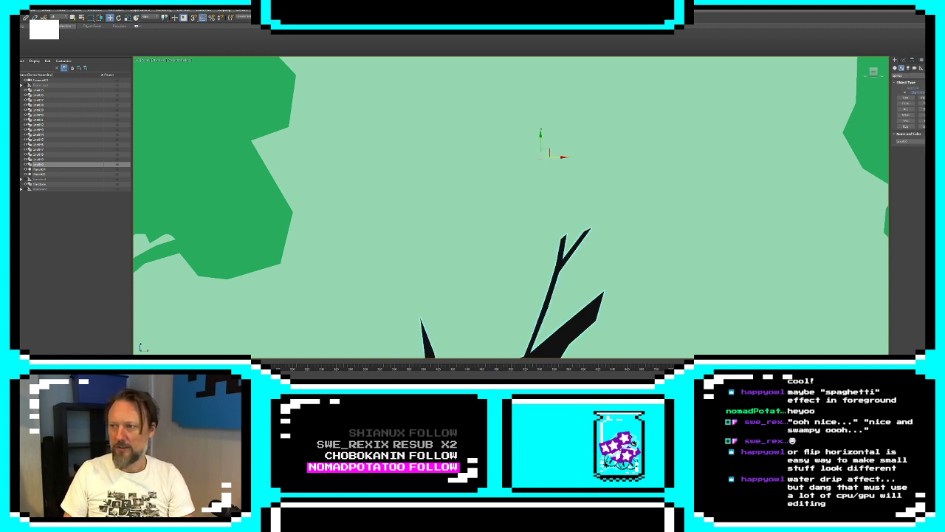
click(933, 141)
click(467, 187)
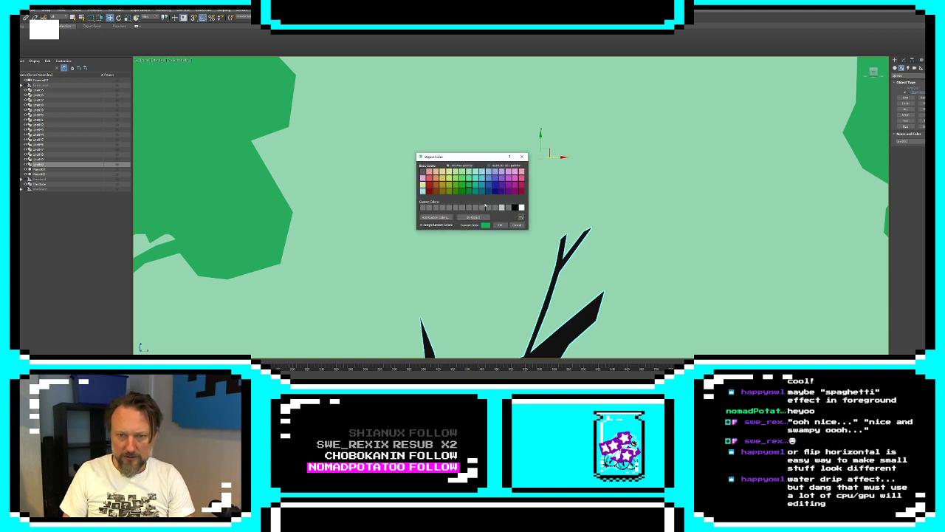
click(500, 224)
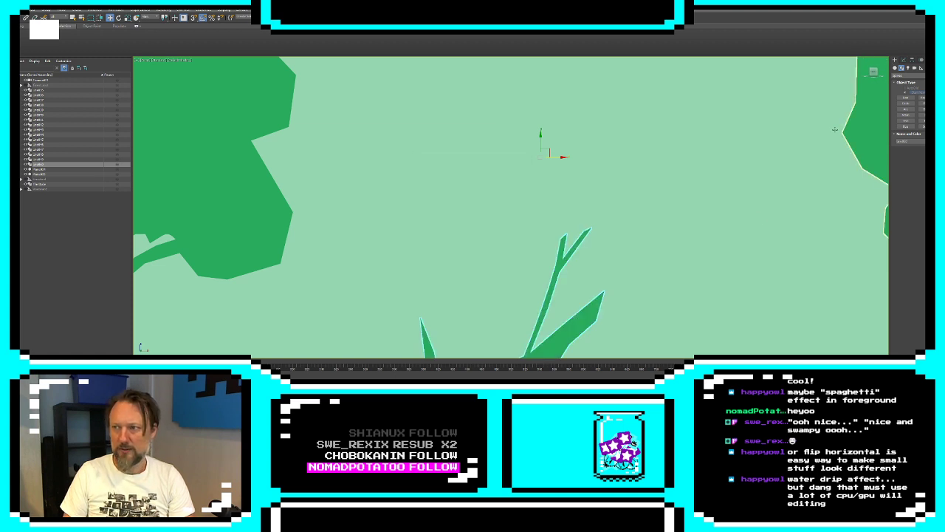
click(760, 222)
scroll(758, 224, down, 6)
click(704, 274)
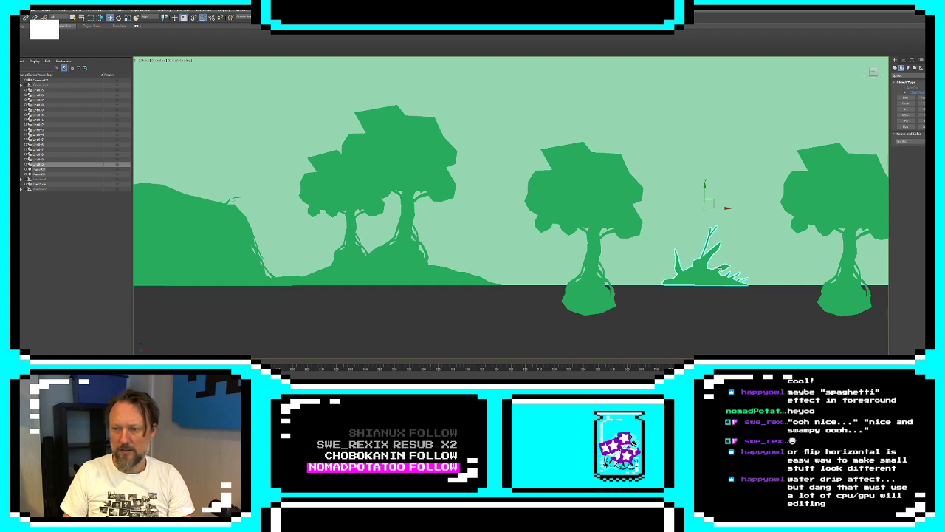
Move only the pivot of the spiky stump down to its base at the ground line
click(912, 61)
click(914, 97)
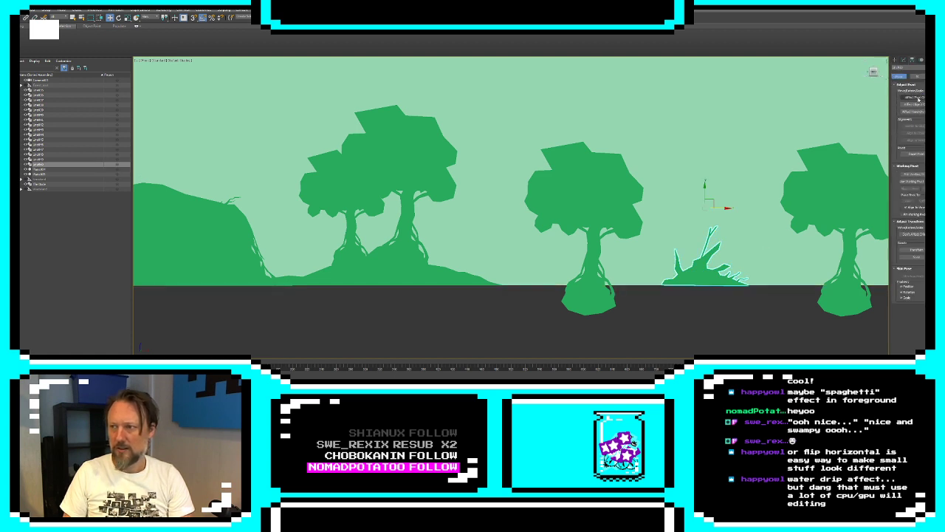
drag(706, 197, 711, 277)
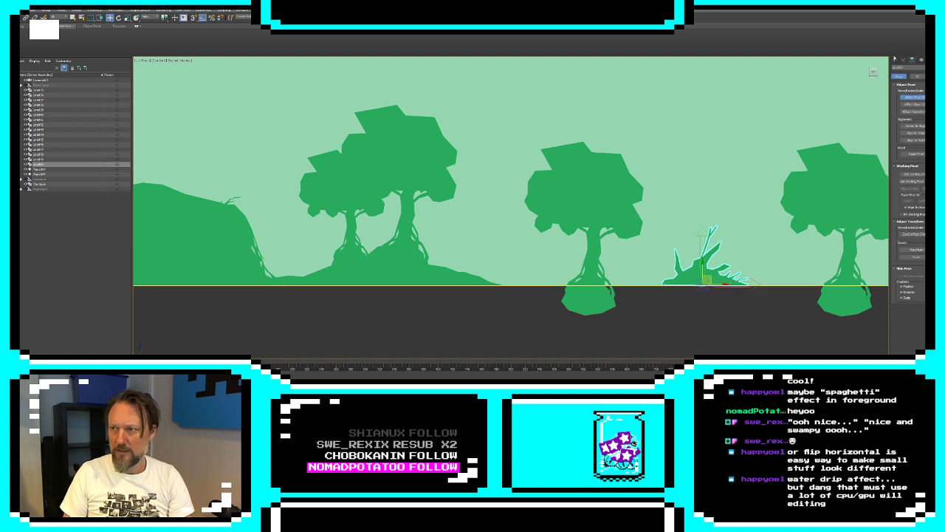
click(895, 60)
Draw closed line cutouts within the stump's outline, one beside the left spike's foot and one below the forked branch
key(z)
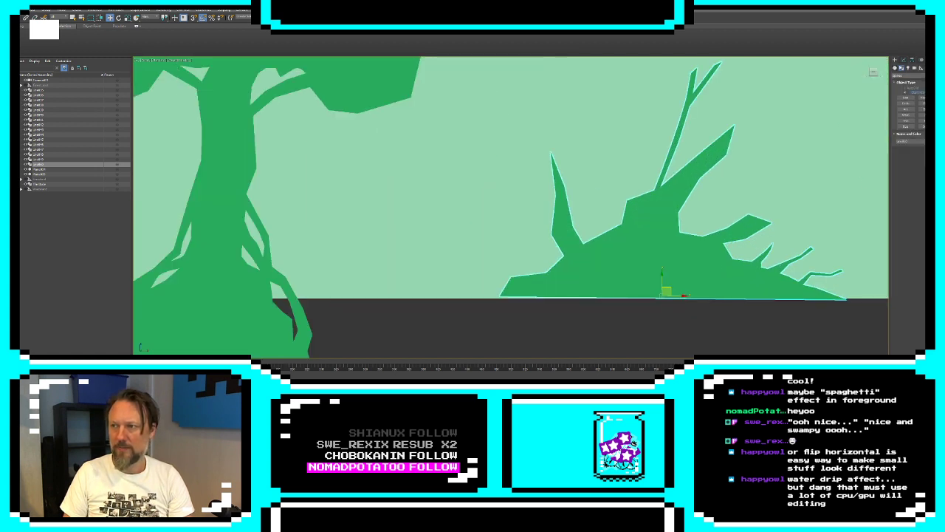
click(903, 61)
click(907, 107)
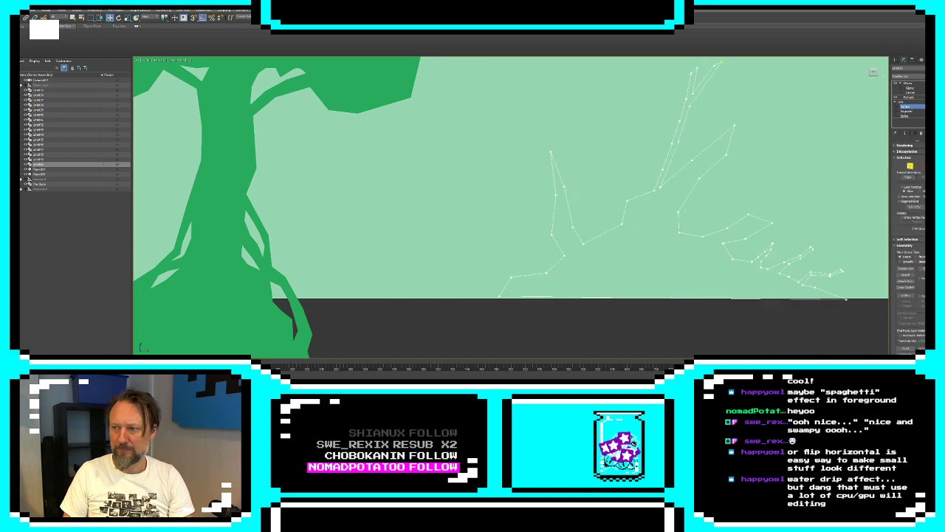
click(905, 269)
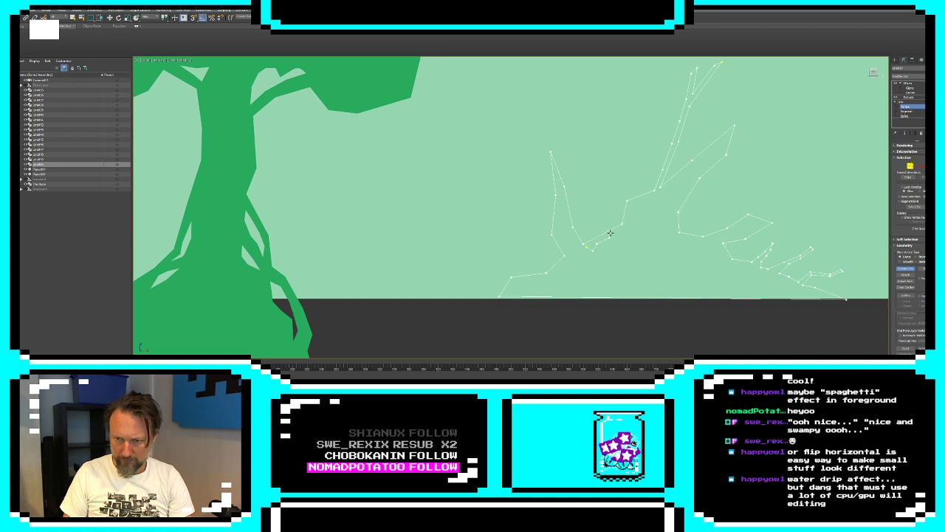
click(586, 246)
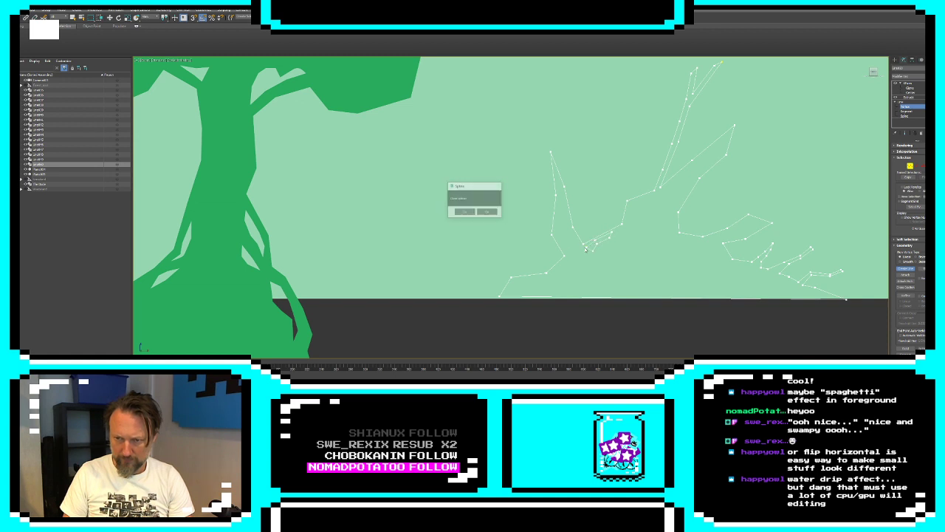
click(487, 213)
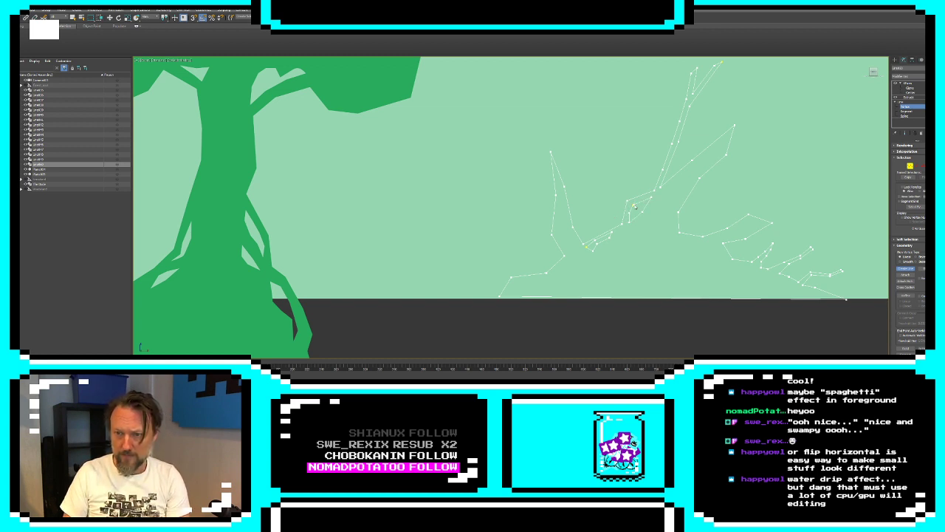
click(634, 206)
click(468, 212)
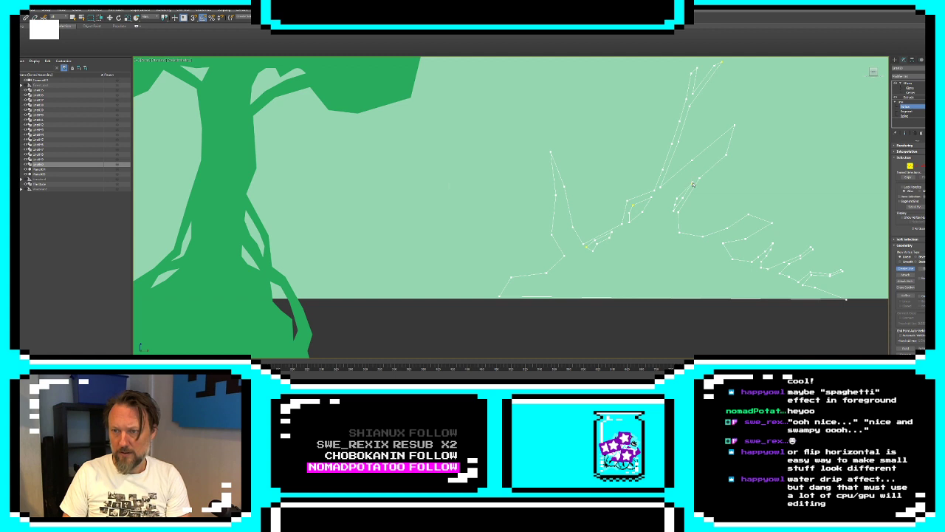
Draw closed line cutouts inside the thick spike's lower edge and along the foot of the small twigs on the right slope
click(693, 185)
click(468, 212)
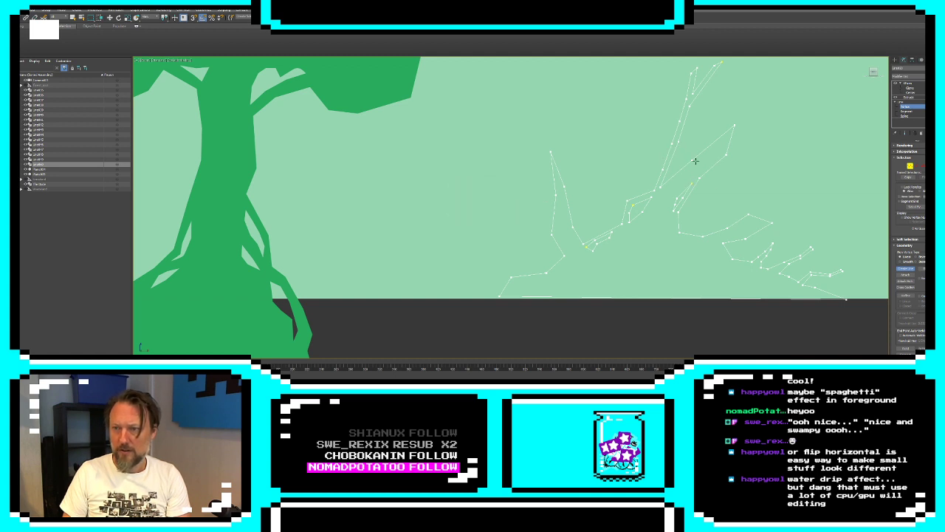
click(721, 245)
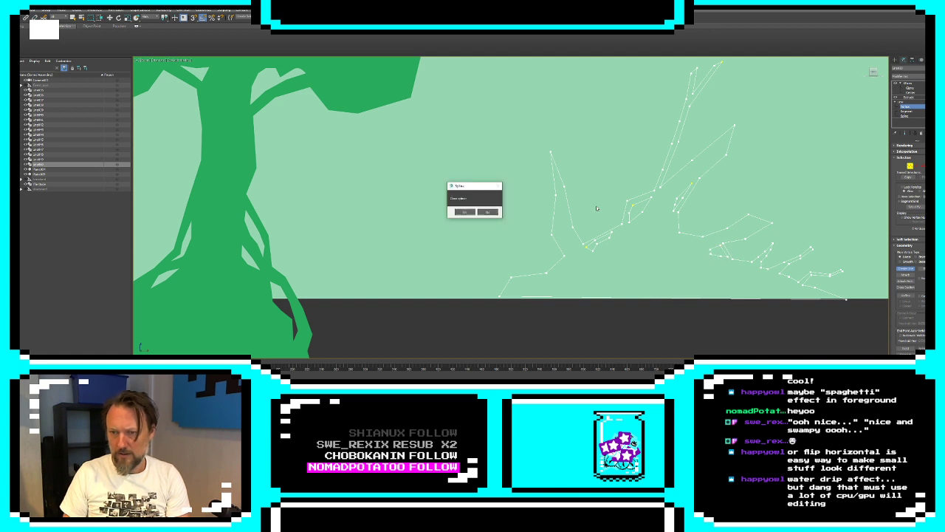
click(466, 213)
middle_drag(714, 253, 659, 211)
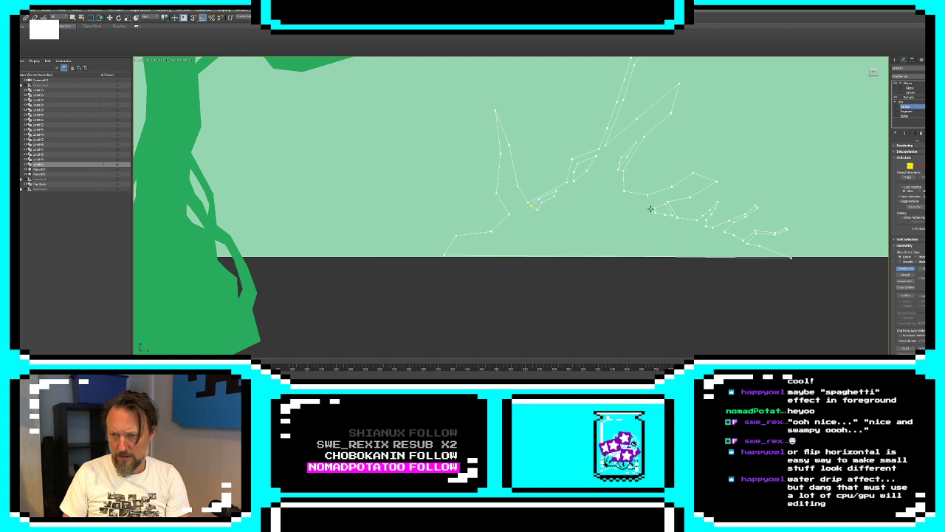
click(652, 210)
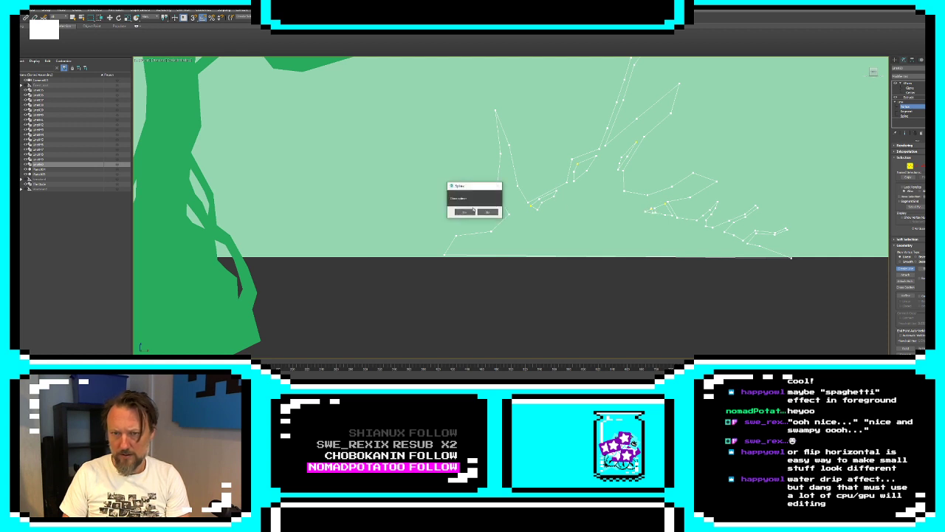
click(466, 214)
middle_drag(703, 229, 659, 216)
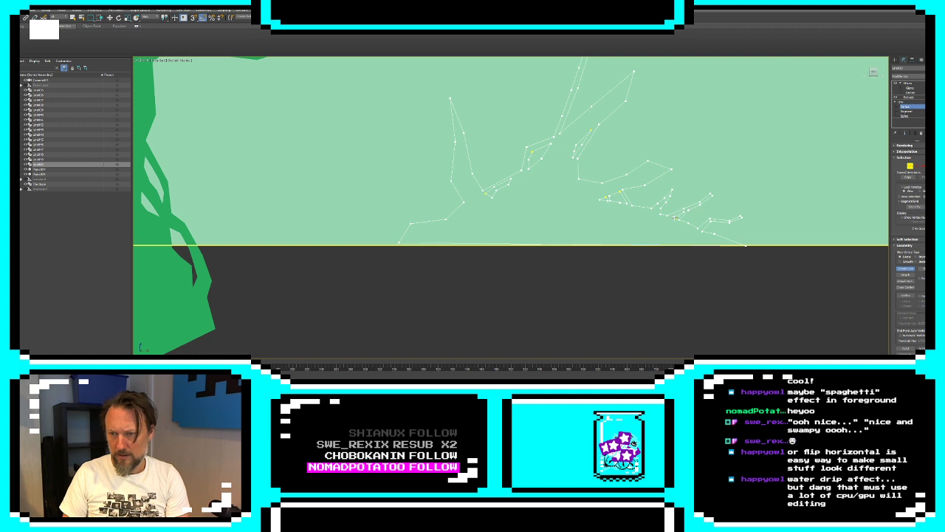
click(676, 218)
click(466, 211)
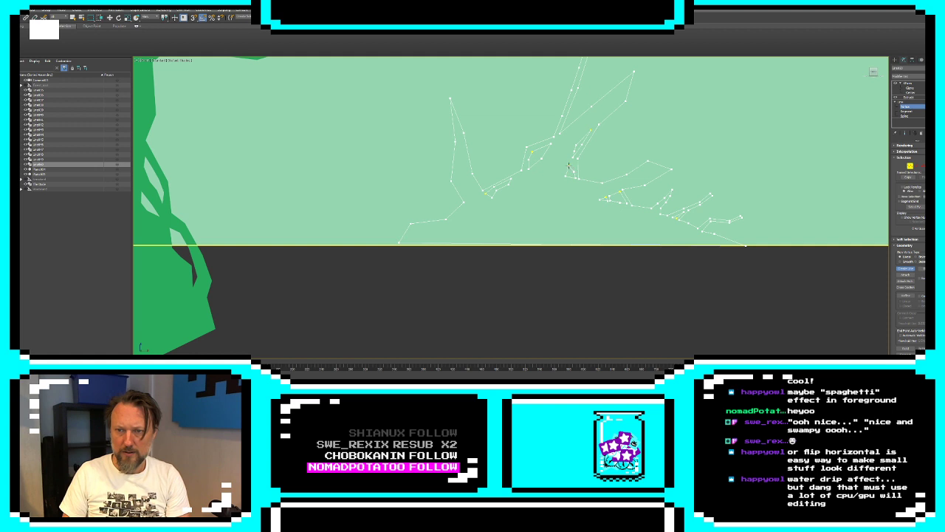
Draw closed line cutouts at the thick spike's base, inside the left spike, and just below it on the left slope
click(569, 166)
click(466, 211)
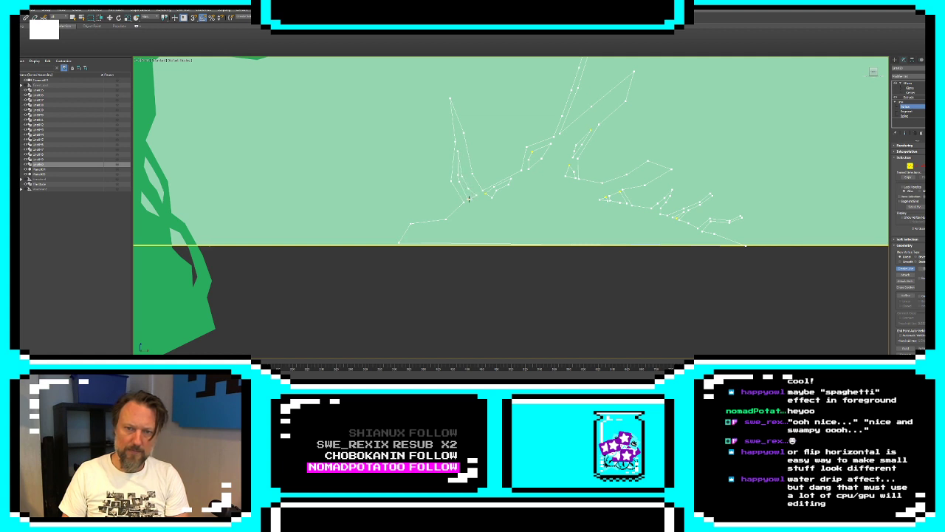
click(469, 198)
click(464, 210)
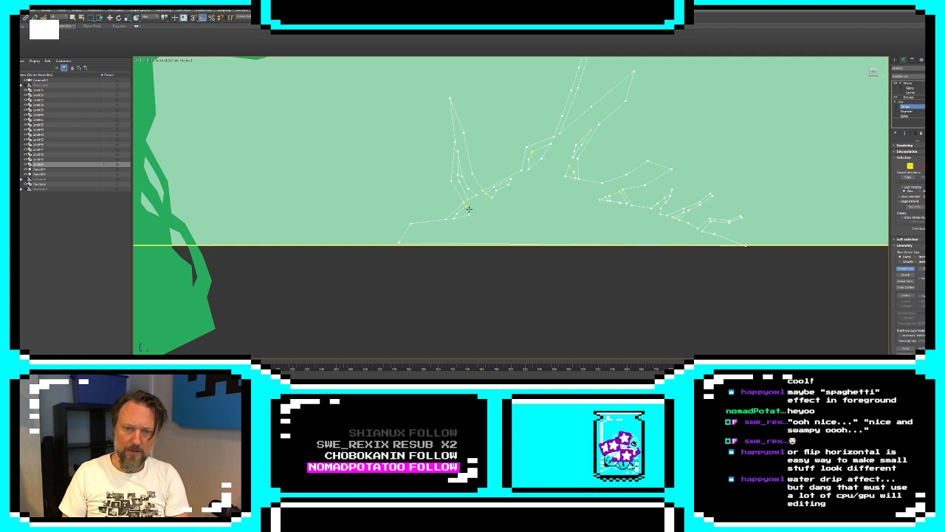
click(467, 206)
click(465, 211)
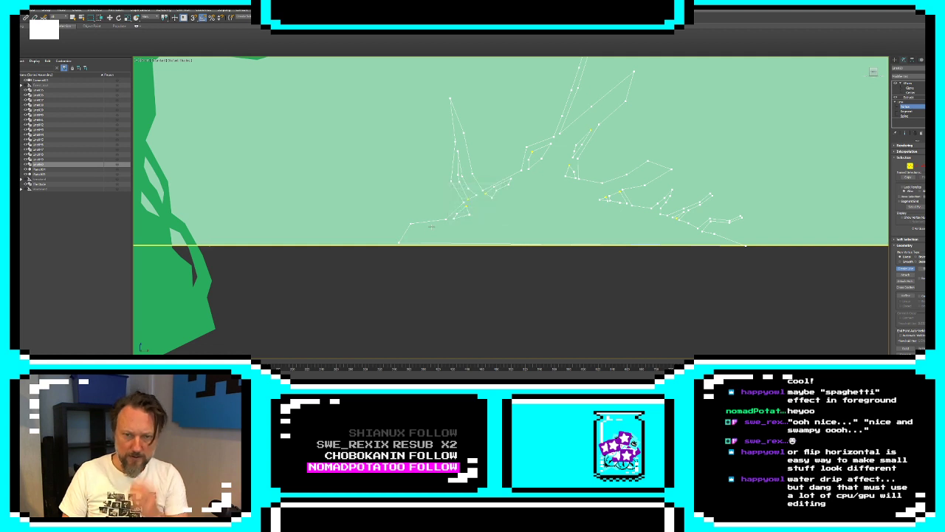
scroll(684, 114, down, 3)
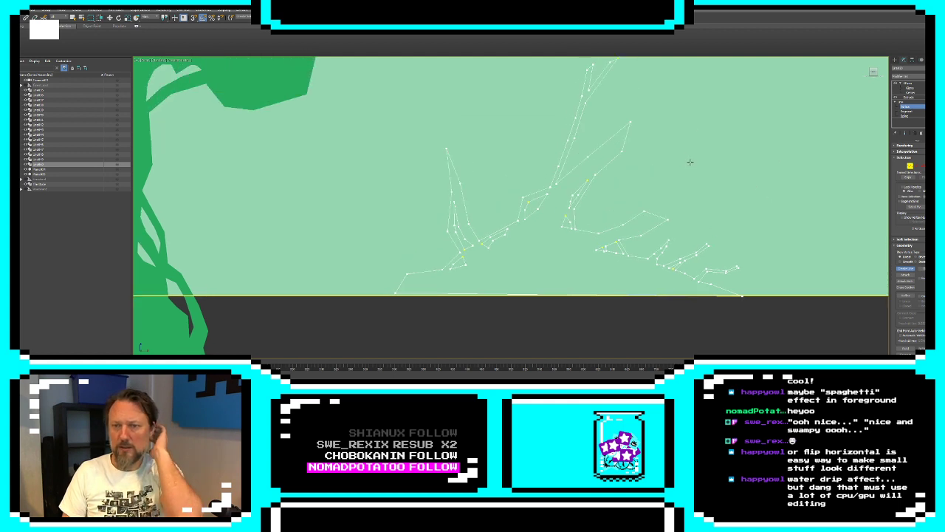
Finish editing the spiky stump's outline and clone the stump as a reference at the left foot of the twin-tree mound
click(895, 62)
click(765, 279)
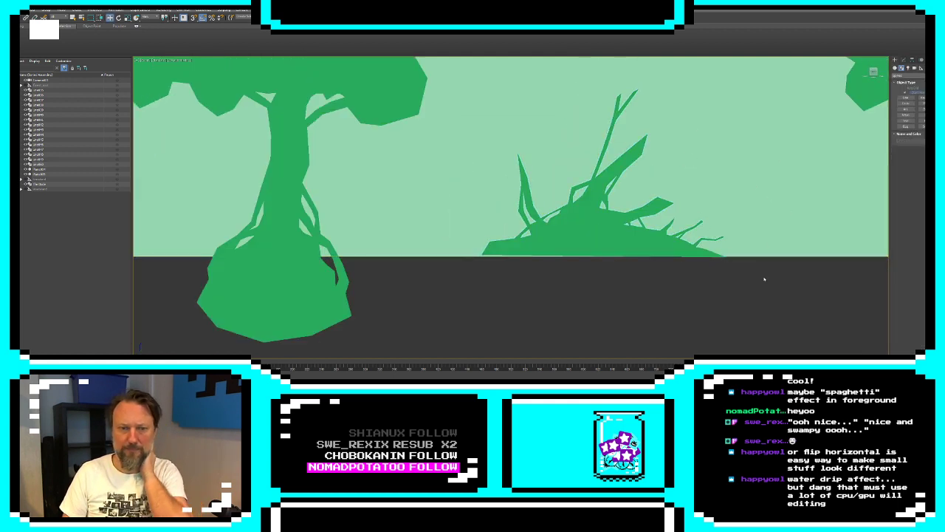
scroll(669, 190, down, 5)
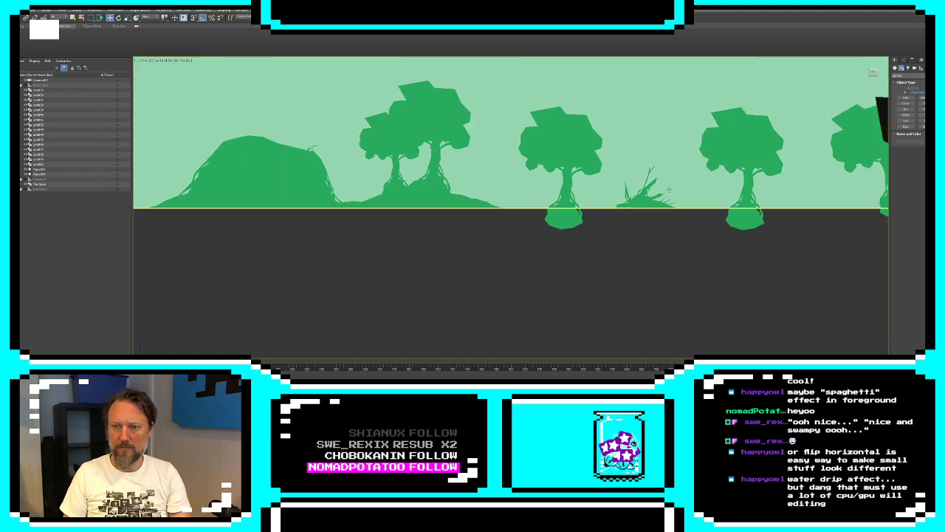
middle_drag(702, 183, 691, 204)
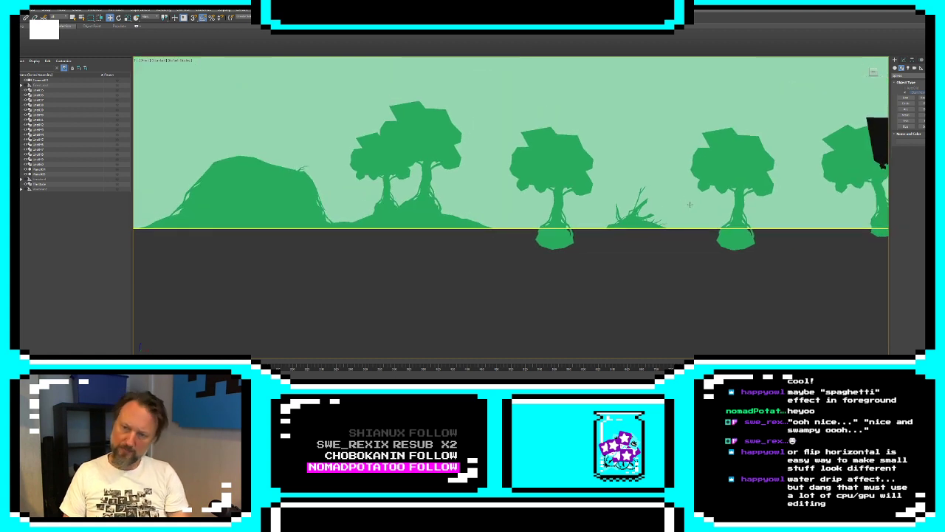
click(626, 220)
click(628, 219)
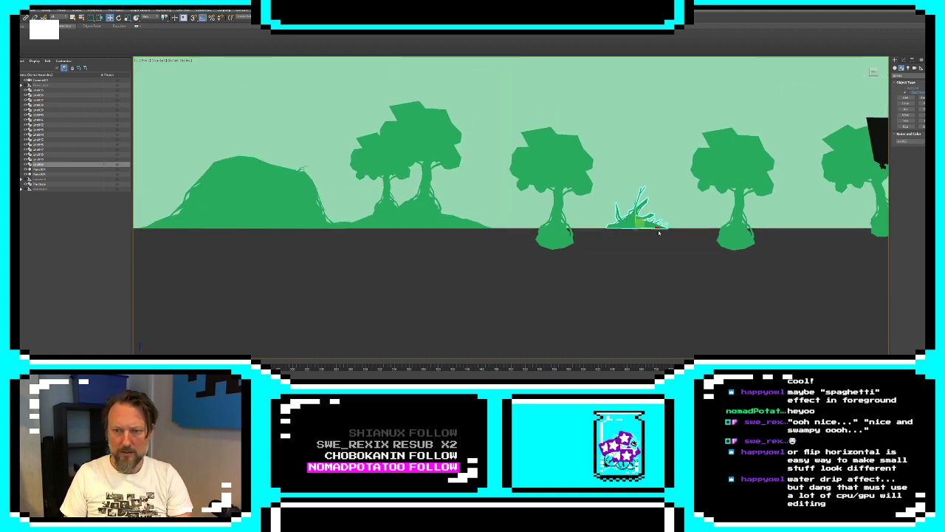
mouse_move(654, 228)
shift+mouse_down()
mouse_move(379, 234)
mouse_move(418, 238)
mouse_move(400, 238)
shift+mouse_up()
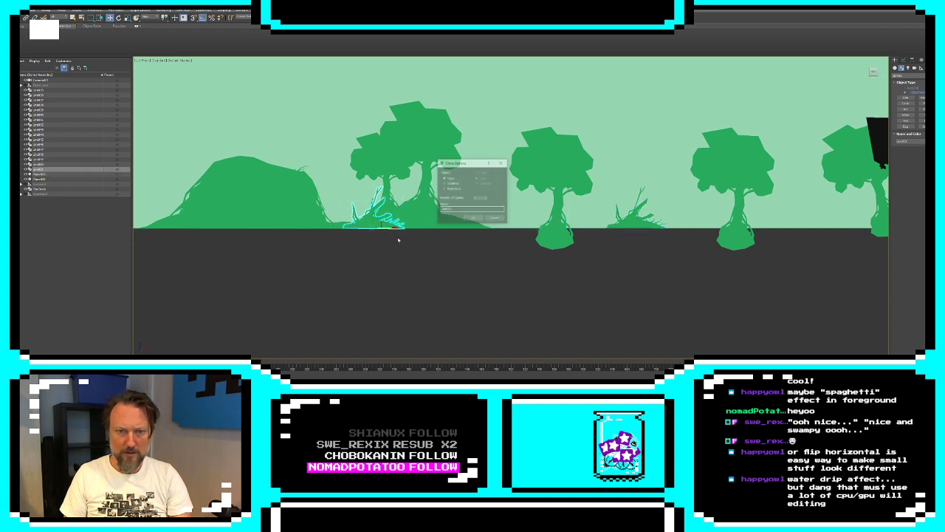
click(472, 217)
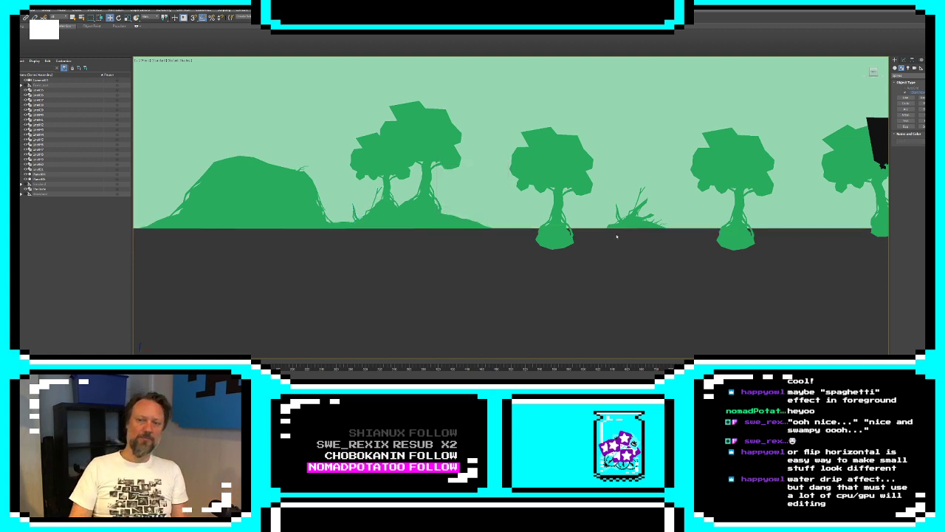
Clone the mound's spiky stump as a reference to the left foot of the large hill
click(411, 210)
key(z)
middle_drag(626, 243, 300, 273)
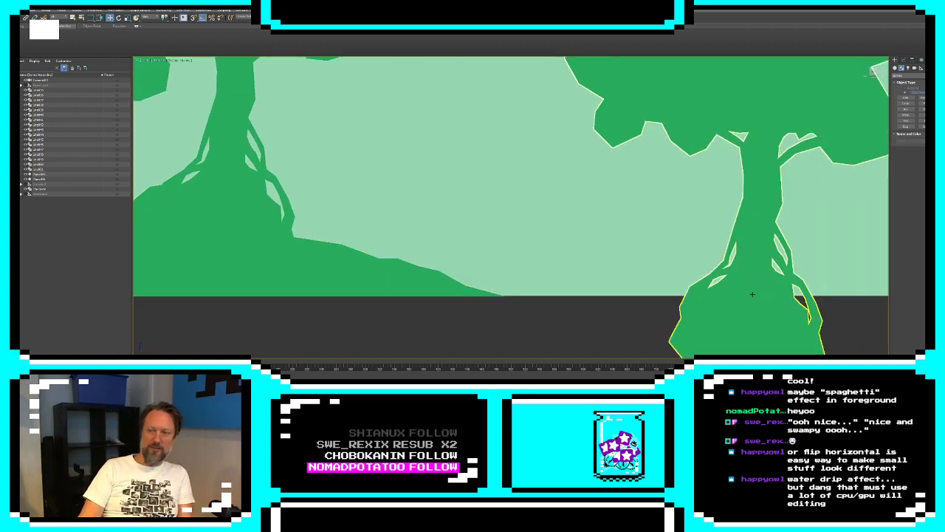
middle_drag(798, 293, 559, 296)
scroll(528, 281, down, 6)
middle_drag(369, 243, 441, 238)
click(467, 264)
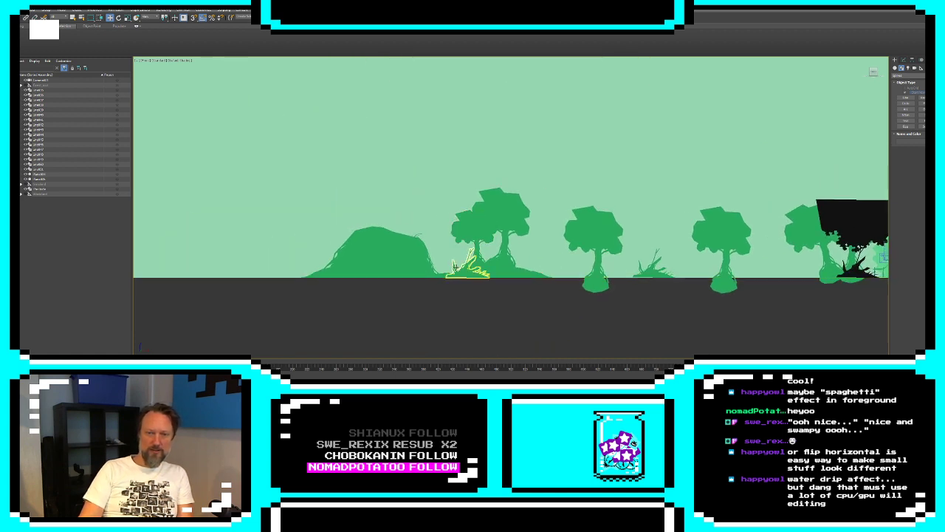
click(468, 268)
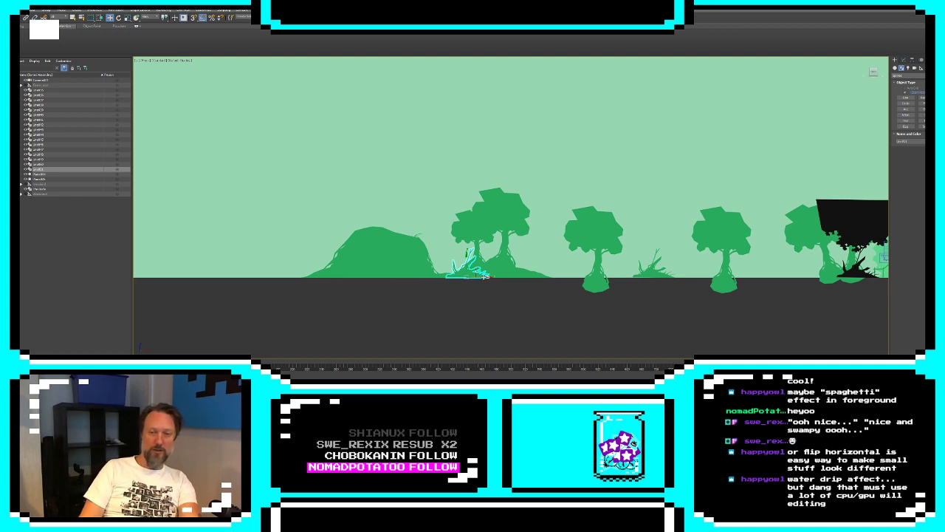
mouse_move(483, 276)
mouse_down()
mouse_move(321, 291)
mouse_move(336, 288)
mouse_up()
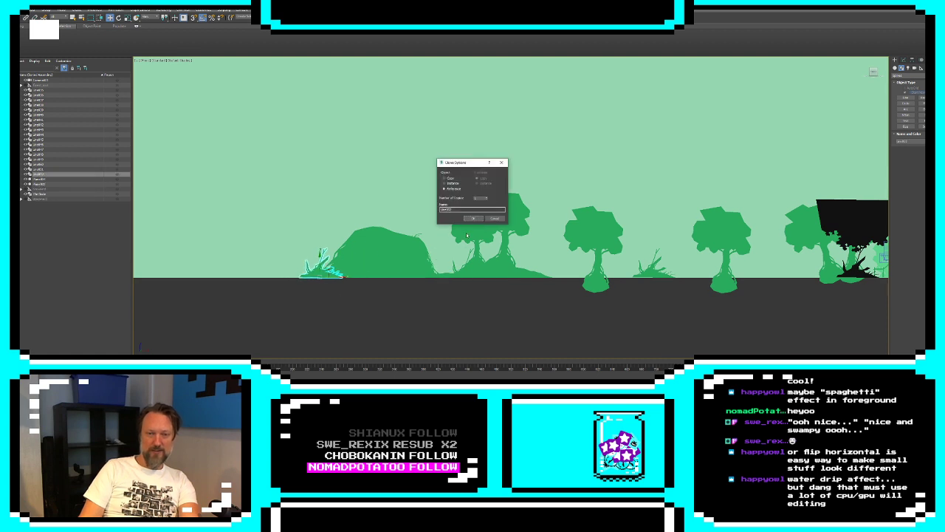
click(474, 220)
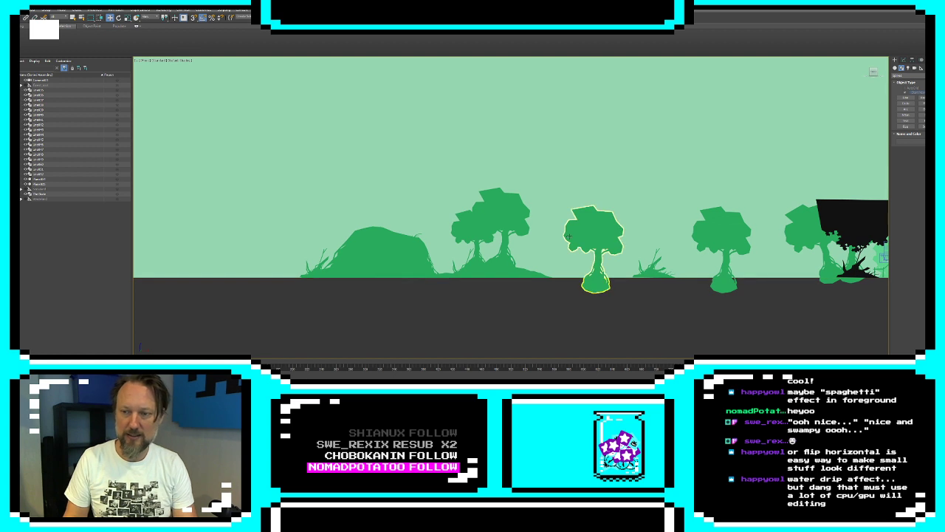
Clone the tree standing beside the twin-tree mound onto the large hill's left slope and tilt the clone slightly to the left
click(596, 283)
mouse_move(604, 275)
mouse_down()
mouse_move(406, 223)
mouse_move(368, 227)
mouse_move(371, 214)
mouse_move(378, 218)
mouse_move(365, 212)
mouse_up()
click(473, 218)
key(e)
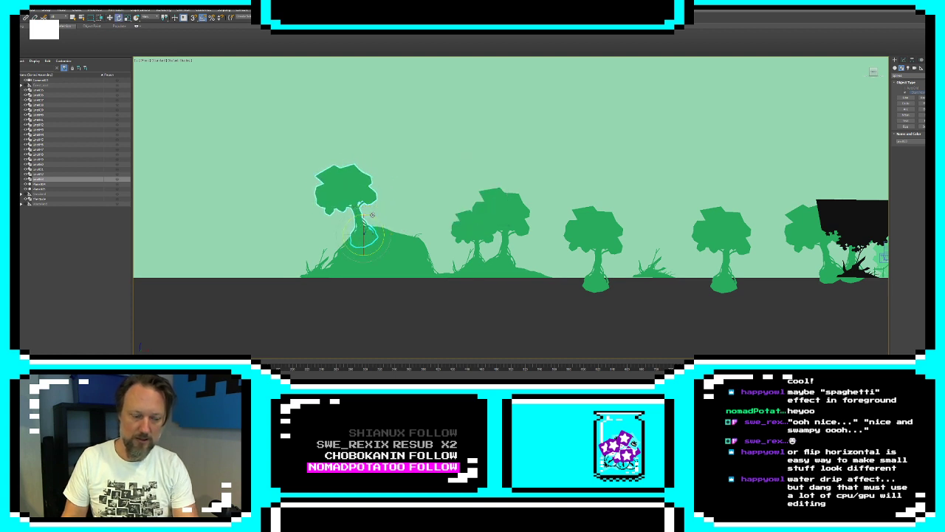
key(w)
click(335, 319)
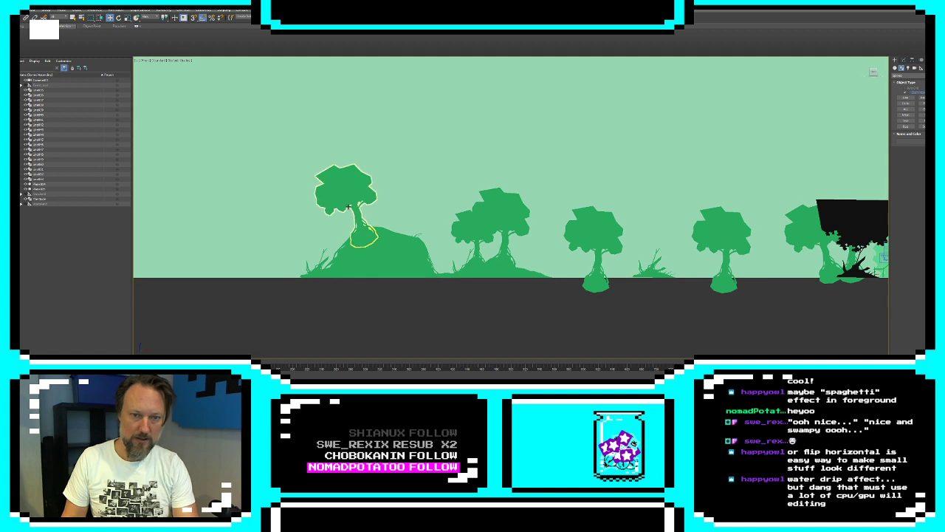
Stand the hill's cloned tree upright and move it onto the hill's right shoulder
click(349, 208)
drag(371, 227, 369, 225)
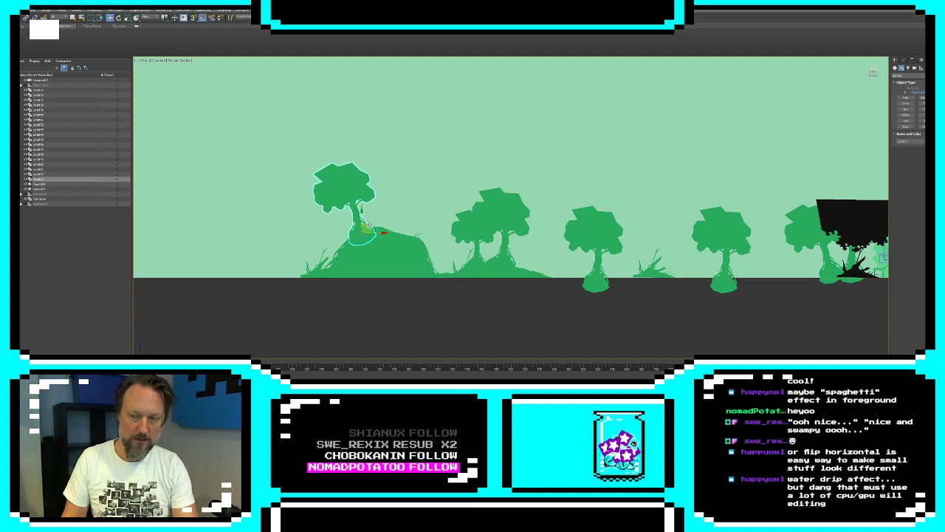
click(398, 288)
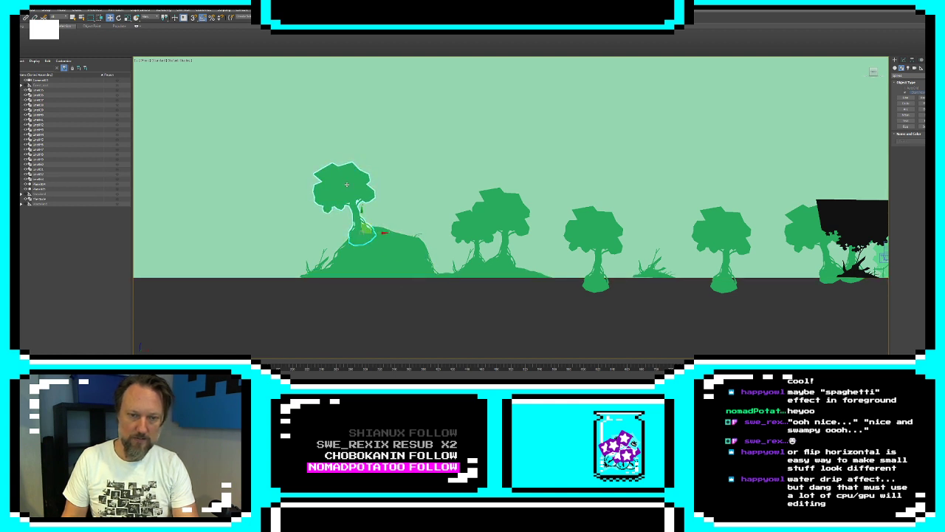
click(354, 231)
drag(355, 230, 410, 233)
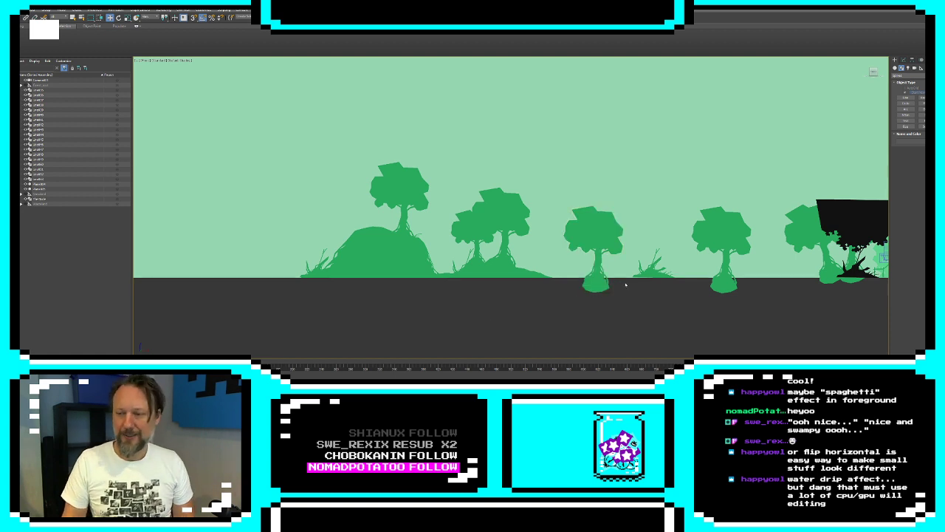
Move the camera left along the ground line, past the black foreground bush, until it frames the green trees there
middle_drag(396, 248, 360, 244)
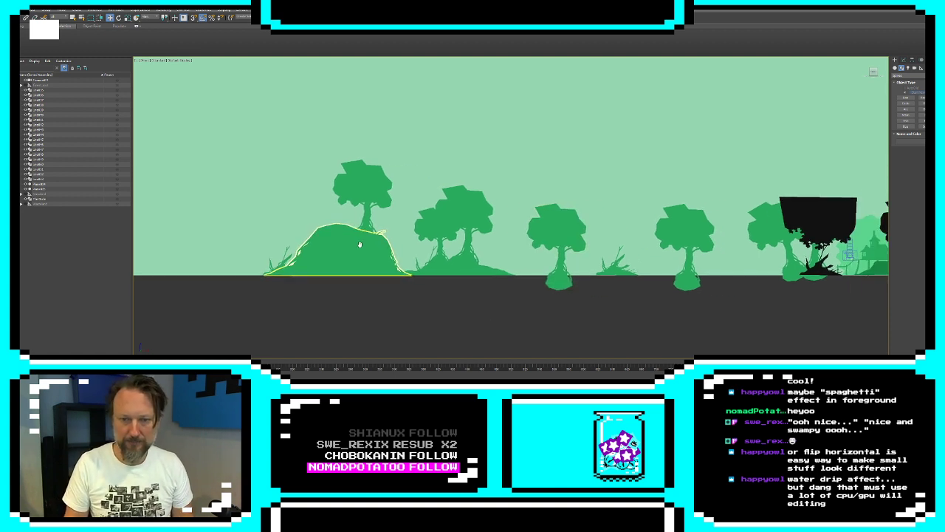
scroll(361, 244, down, 3)
scroll(632, 251, up, 6)
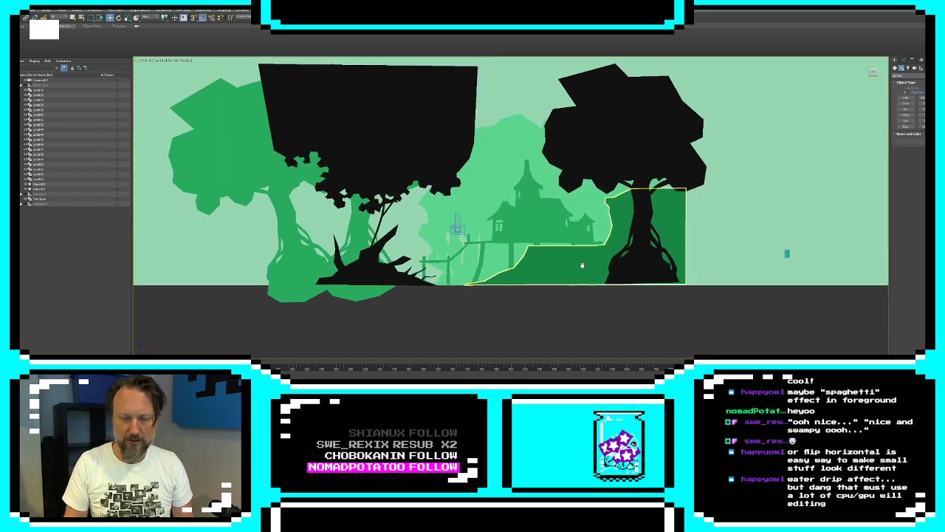
middle_drag(581, 265, 580, 272)
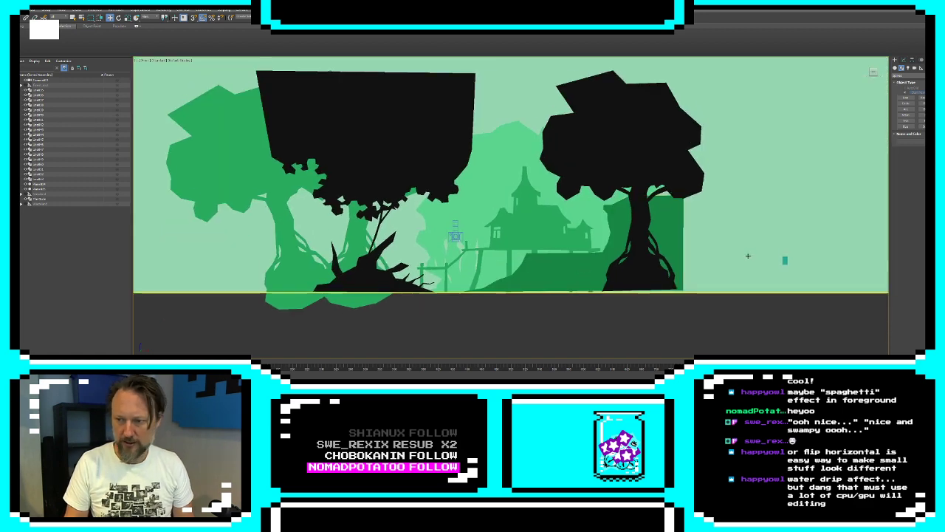
click(457, 239)
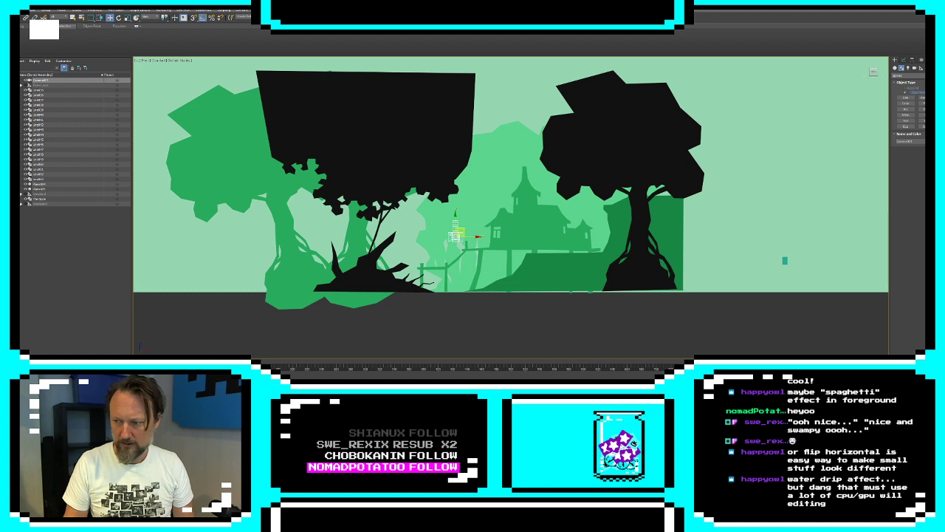
key(alt+w)
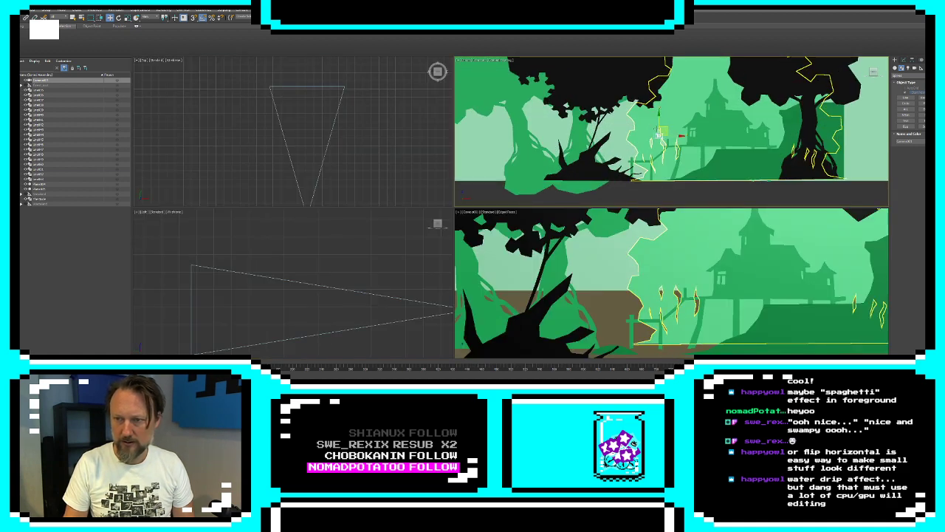
drag(658, 133, 493, 133)
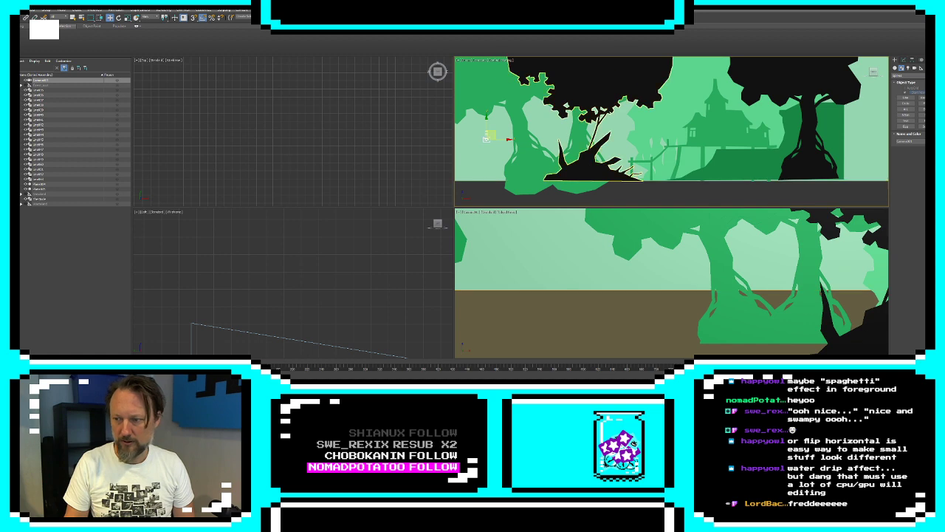
key(alt+w)
click(678, 176)
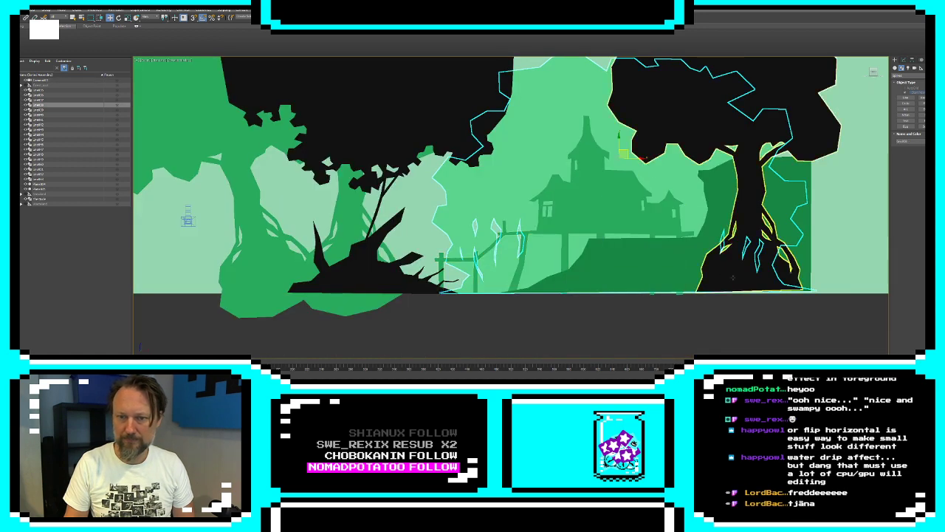
scroll(621, 233, down, 6)
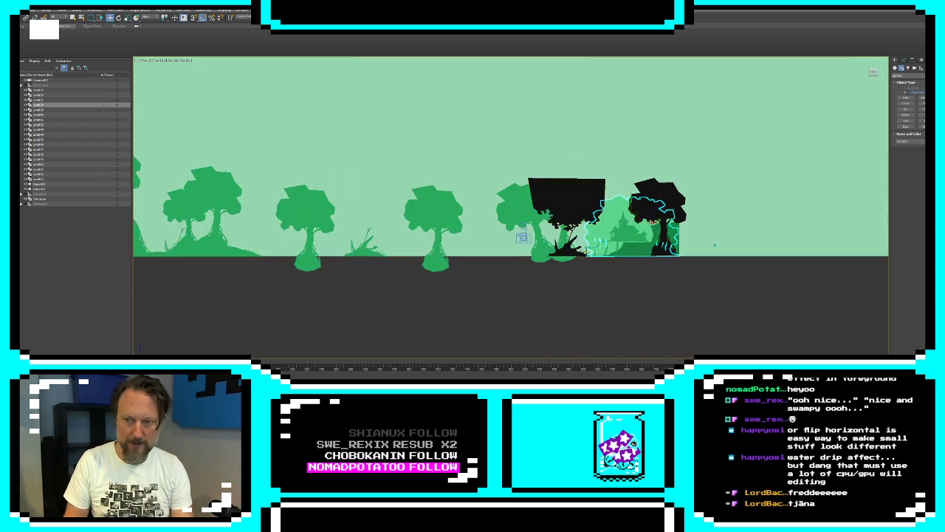
mouse_move(653, 221)
mouse_down()
mouse_move(244, 225)
mouse_move(329, 232)
mouse_move(278, 238)
mouse_move(314, 242)
mouse_up()
click(471, 219)
click(473, 218)
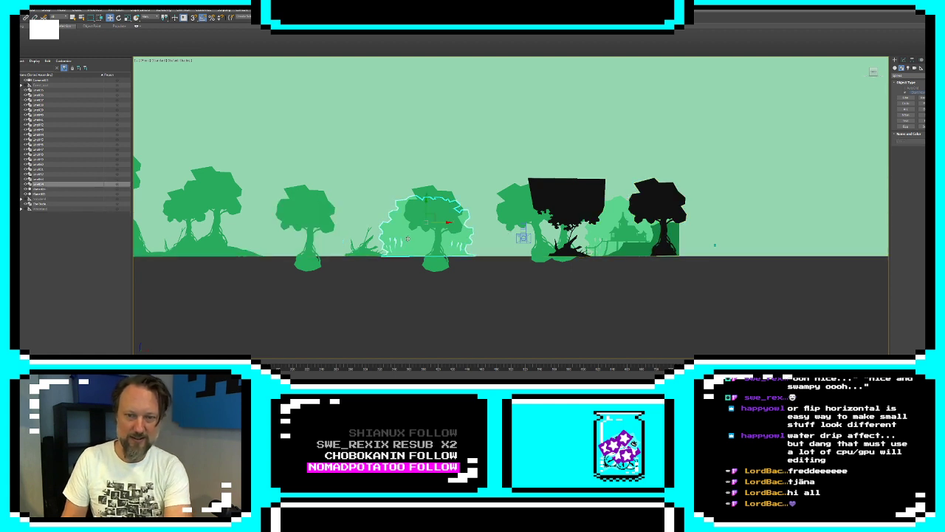
Move only the pivot of the light green foliage behind the house down to the ground line
click(610, 230)
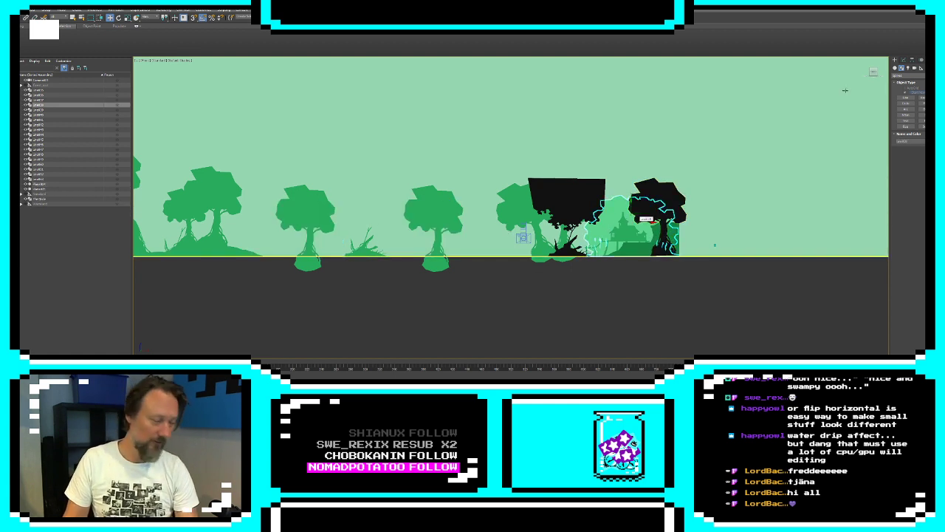
click(912, 62)
click(913, 96)
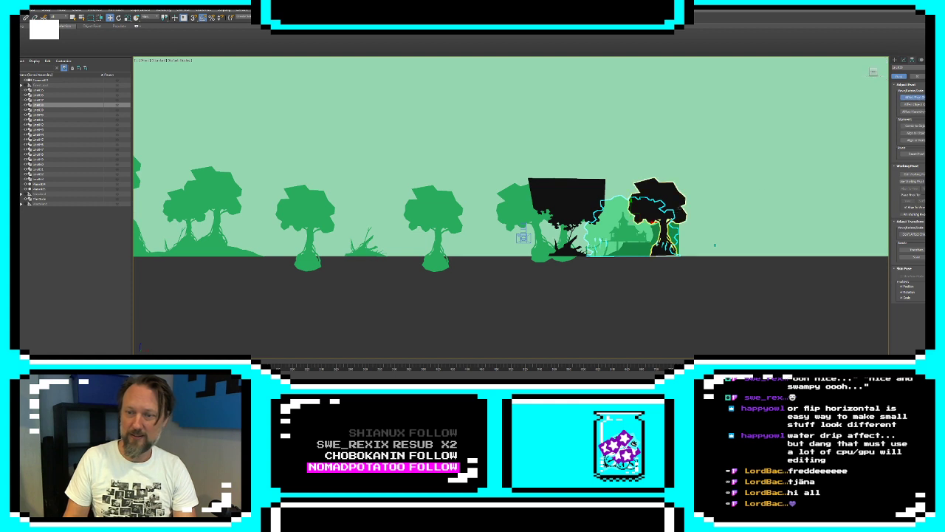
drag(640, 213, 639, 246)
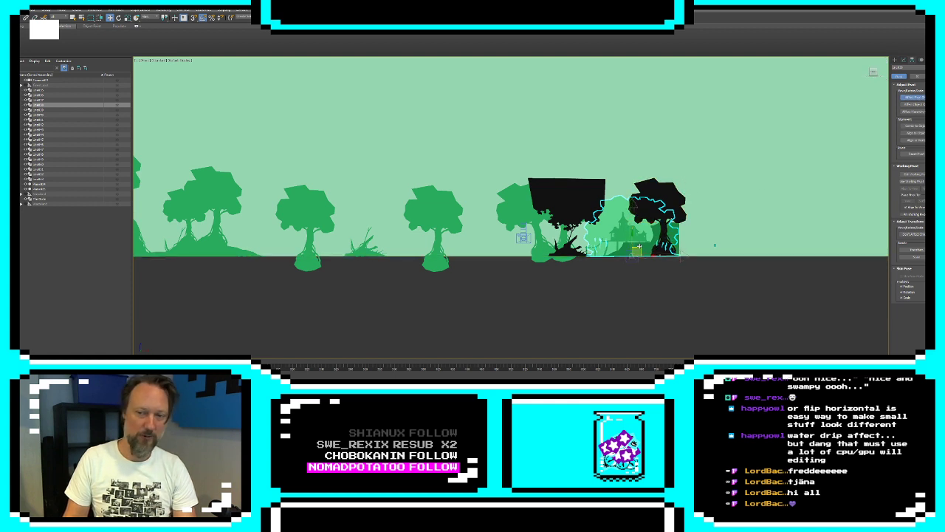
click(914, 97)
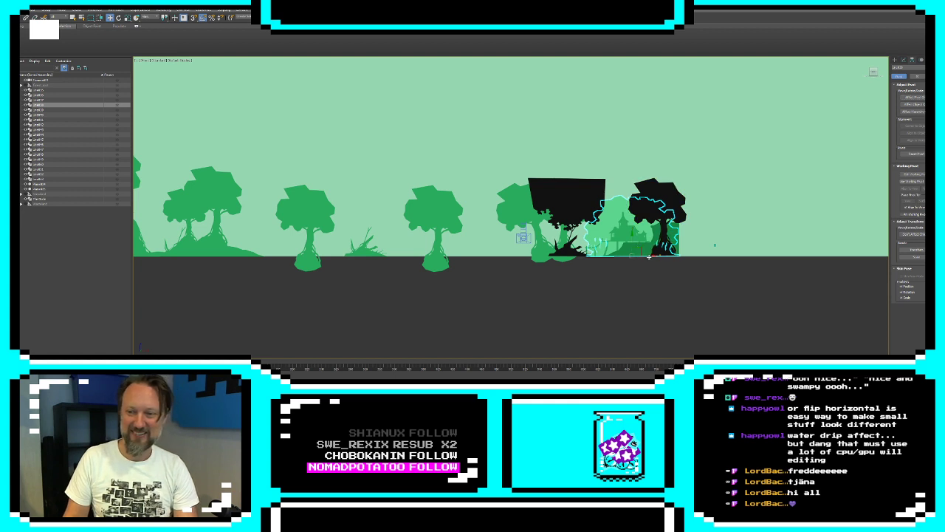
Clone the light green foliage as a reference behind the standalone trees, enlarge it, and clone the enlarged copy beside it
click(454, 265)
key(ctrl+v)
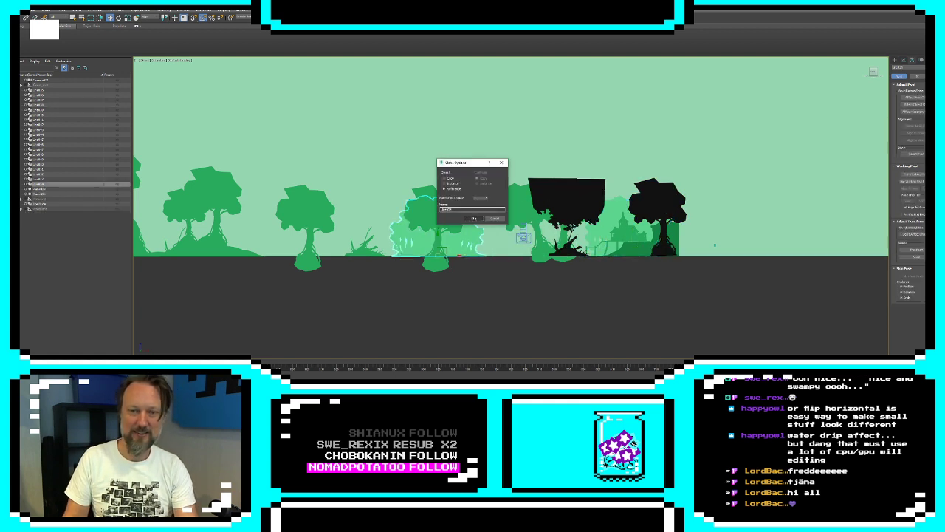
click(475, 219)
key(r)
mouse_move(442, 254)
mouse_down()
mouse_move(445, 239)
mouse_move(453, 257)
mouse_move(362, 257)
mouse_move(389, 263)
mouse_up()
key(w)
click(474, 219)
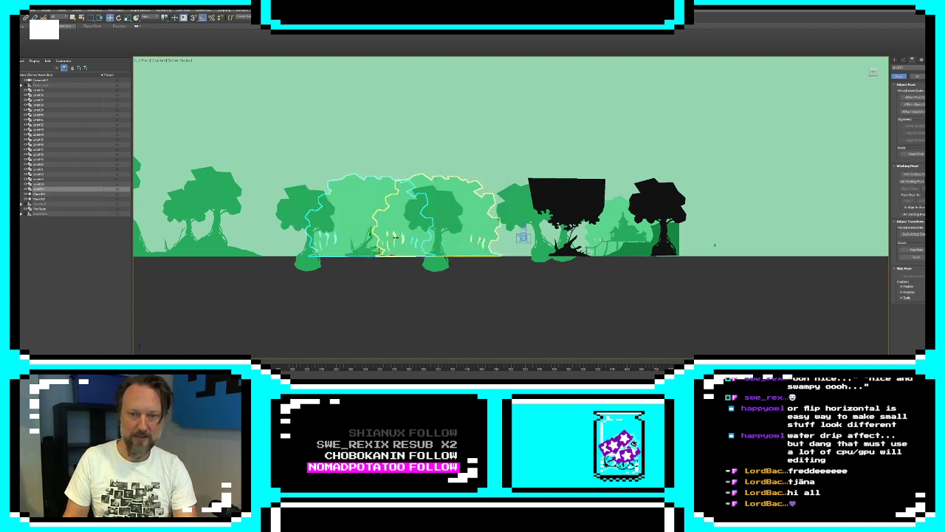
Adjust the second foliage clone behind the standalone trees and clone it as a reference behind the twin-tree mound
click(470, 242)
drag(452, 256, 361, 256)
key(r)
key(w)
click(389, 257)
middle_drag(361, 256, 527, 266)
mouse_move(522, 266)
shift+mouse_down()
mouse_move(360, 274)
mouse_move(384, 268)
shift+mouse_up()
click(473, 219)
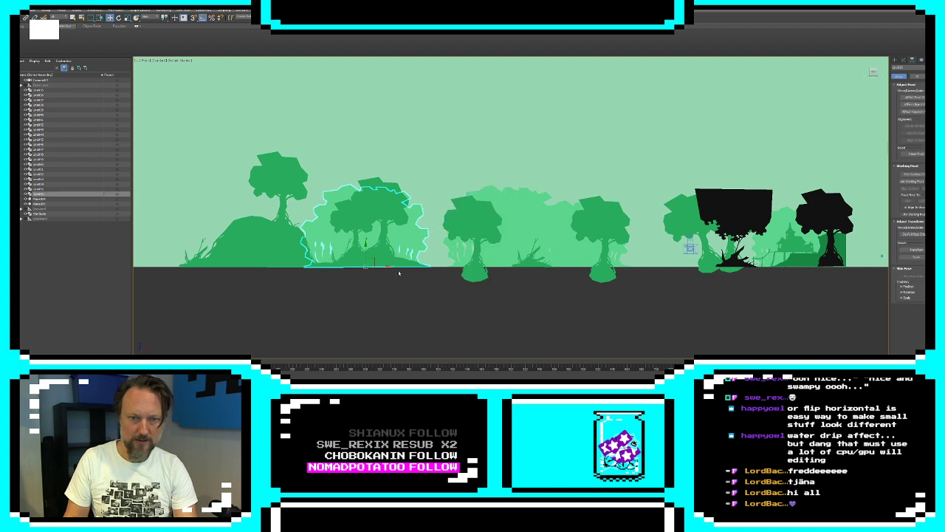
Clone the mound's background foliage as a reference behind the large hill and scale the clone up uniformly
middle_drag(399, 274, 458, 276)
mouse_move(444, 267)
shift+mouse_down()
mouse_move(263, 269)
mouse_move(329, 272)
shift+mouse_up()
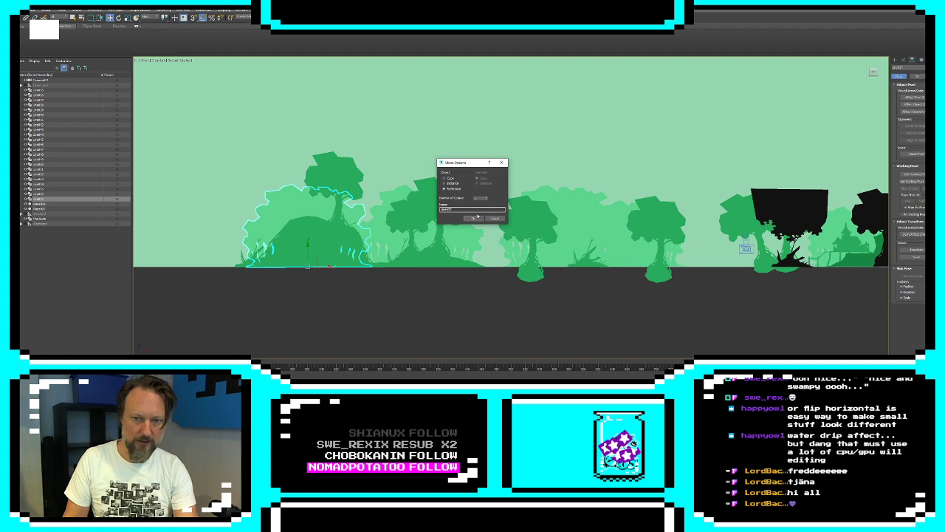
click(474, 218)
key(r)
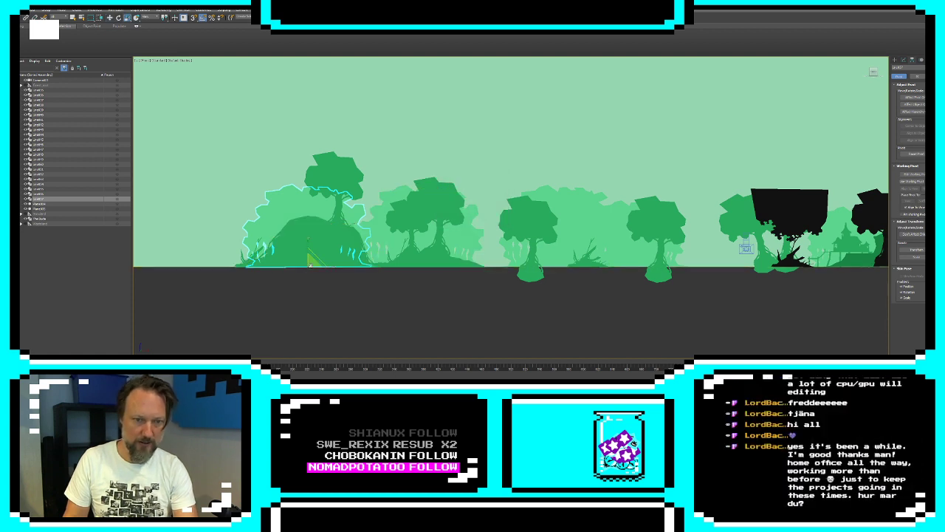
drag(311, 265, 310, 251)
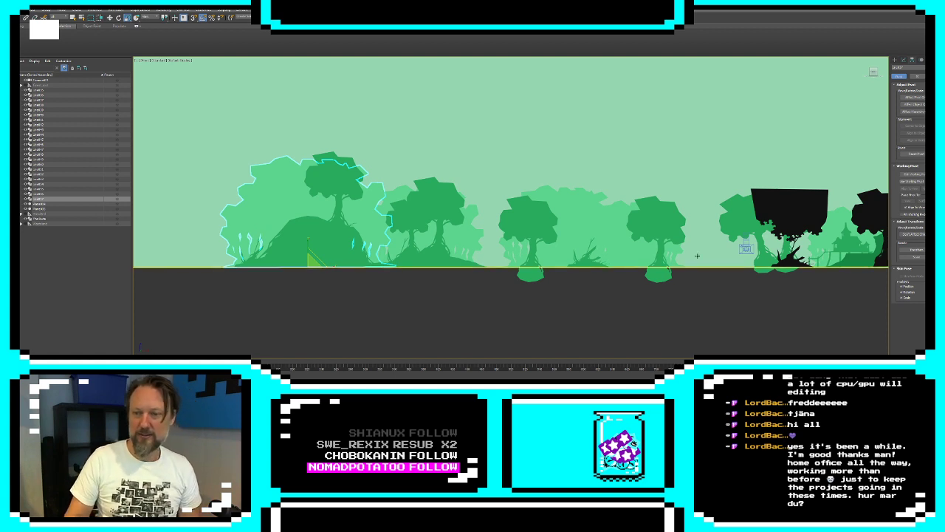
Clone the twin-tree mound's background foliage as a reference beyond the far side of the large hill
click(620, 290)
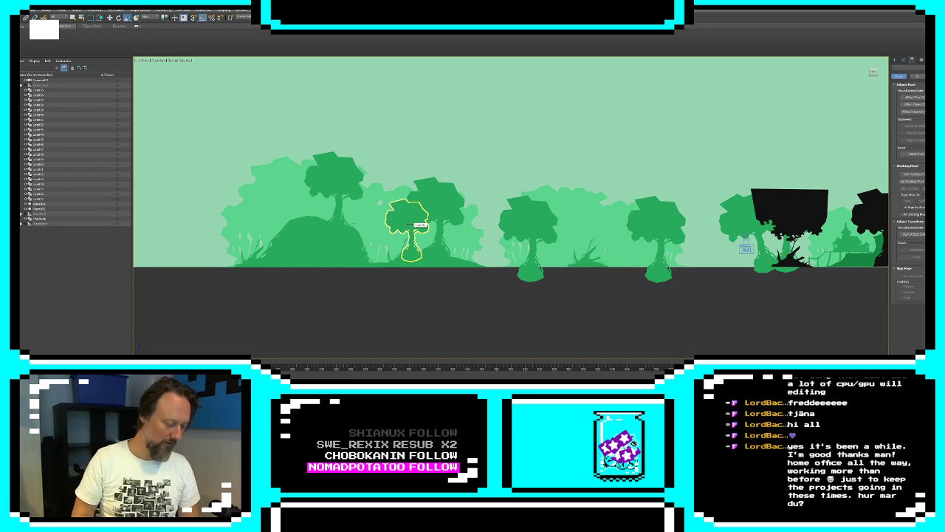
click(434, 248)
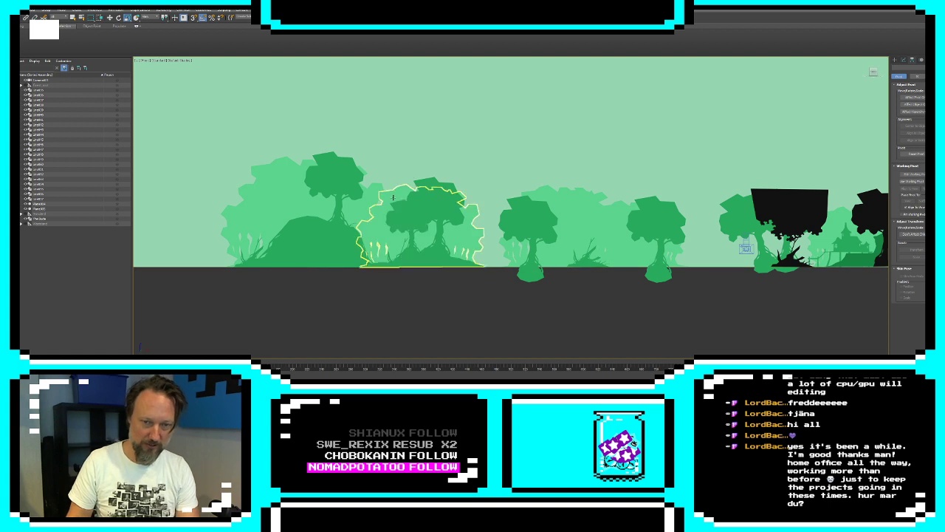
key(w)
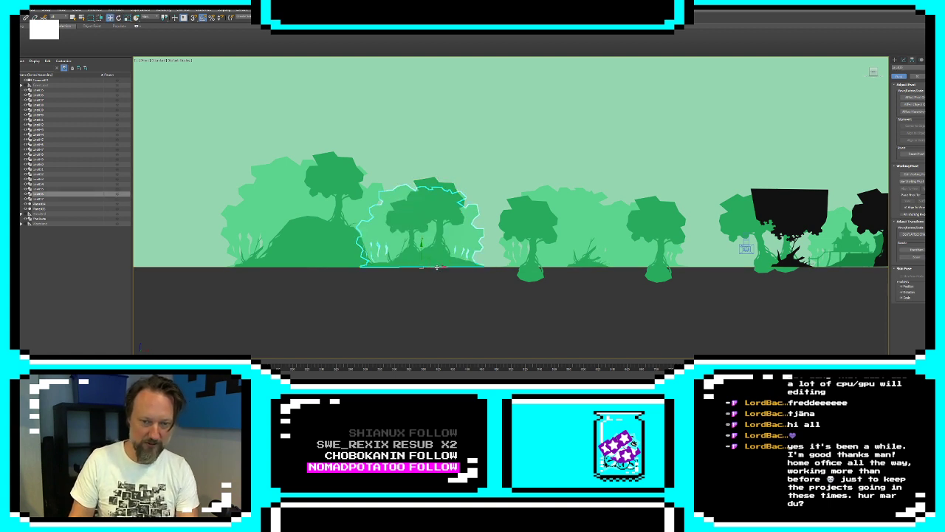
mouse_move(437, 251)
mouse_down()
mouse_move(206, 271)
mouse_move(236, 275)
mouse_up()
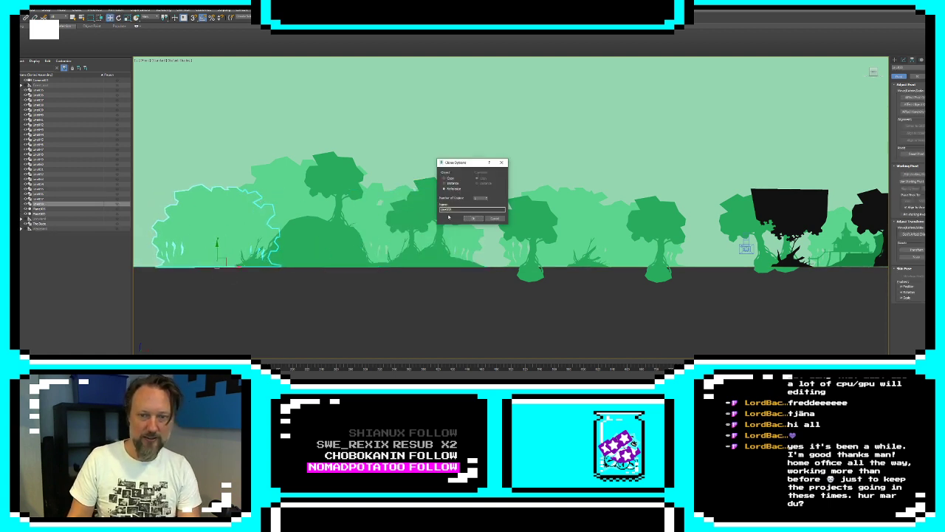
click(472, 219)
click(483, 282)
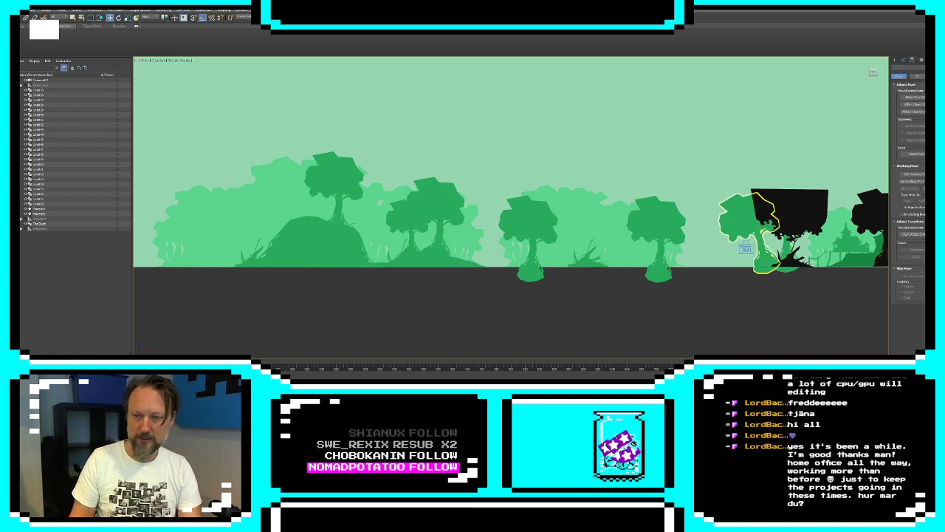
Restore the four-viewport layout and move the camera over to the large hill
key(alt+w)
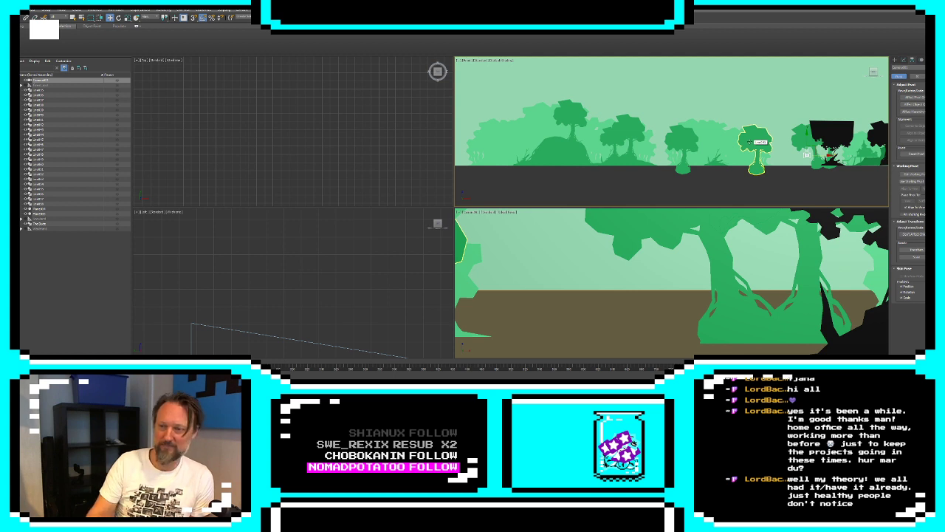
click(806, 155)
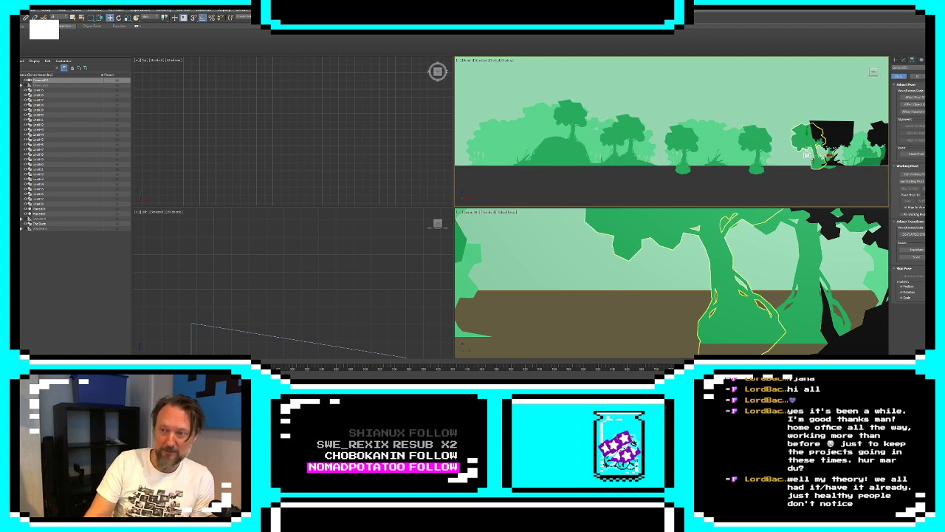
drag(820, 157, 525, 153)
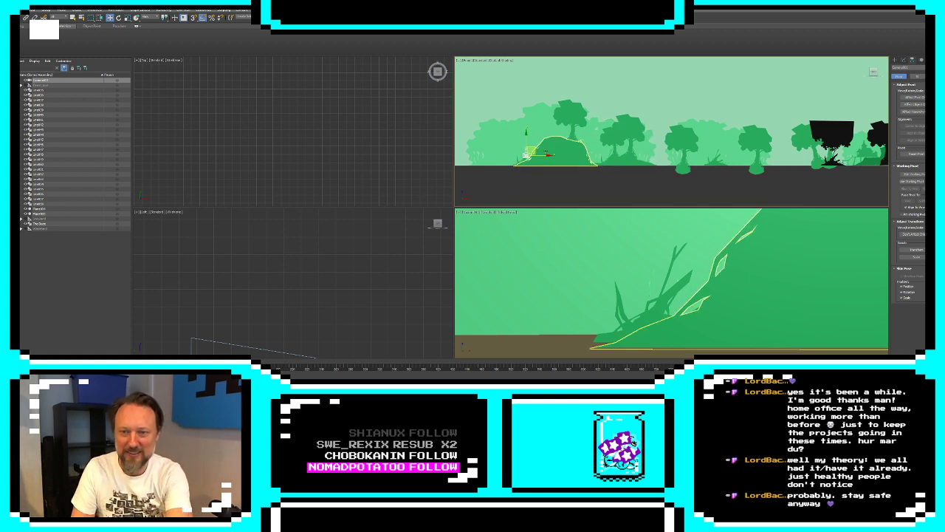
Scale down the light green foliage behind the mound, the standalone trees and beyond the hill, and slightly behind the hill itself
click(527, 127)
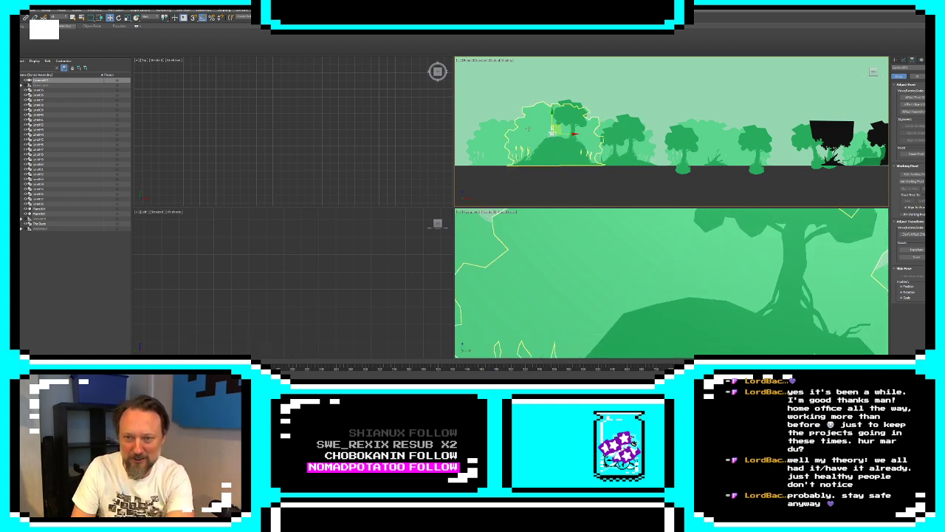
click(528, 127)
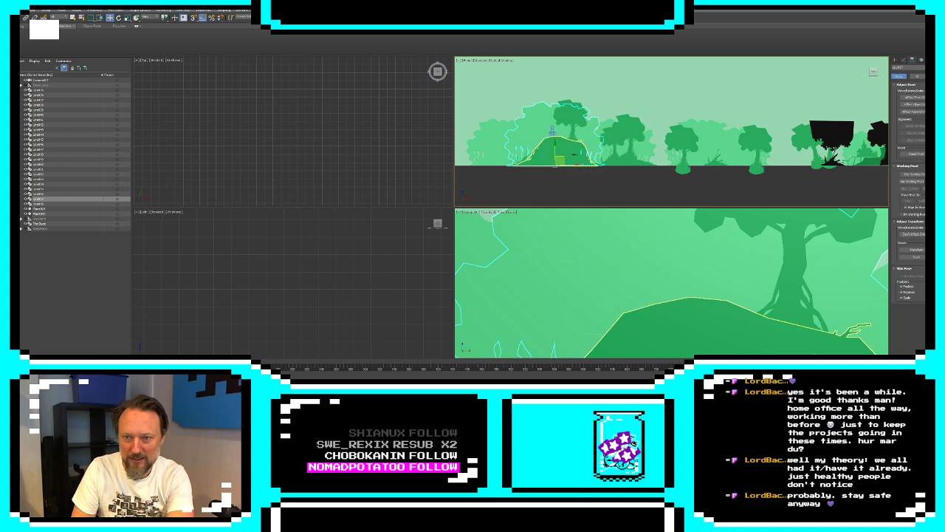
click(624, 156)
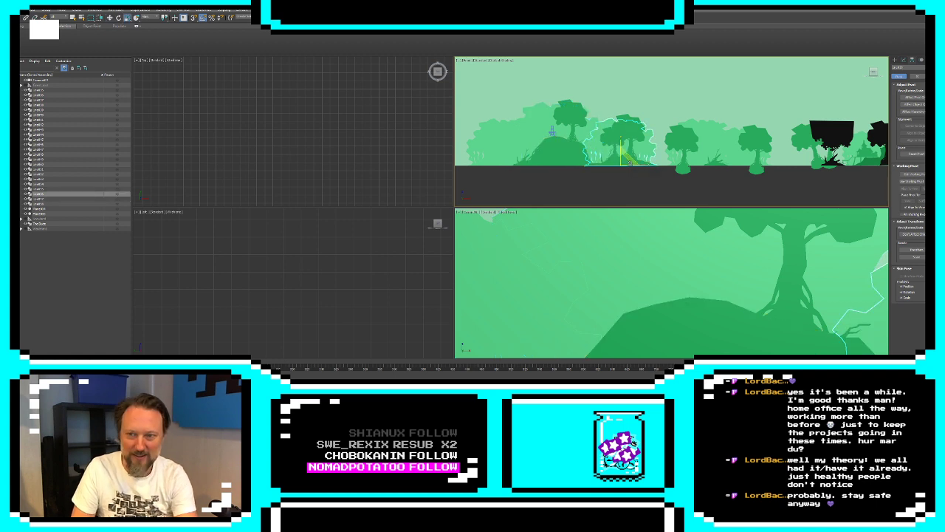
click(708, 147)
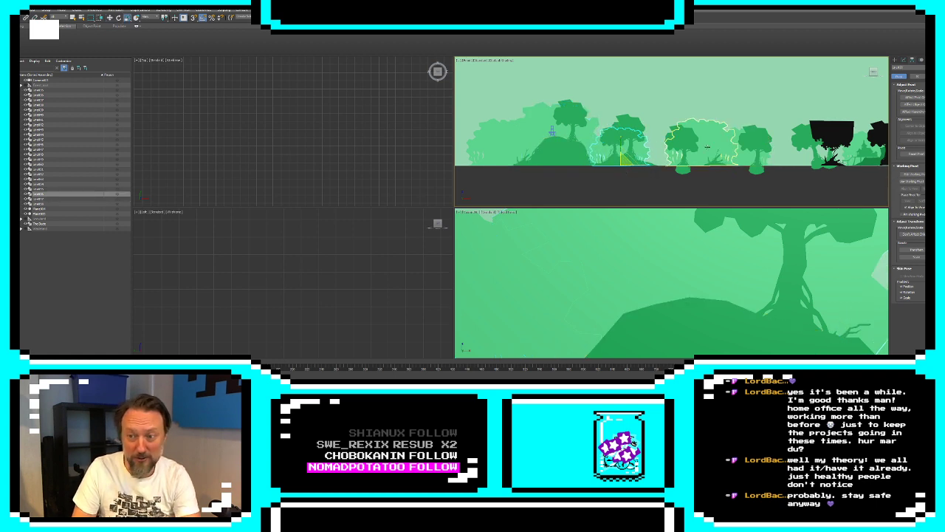
click(509, 158)
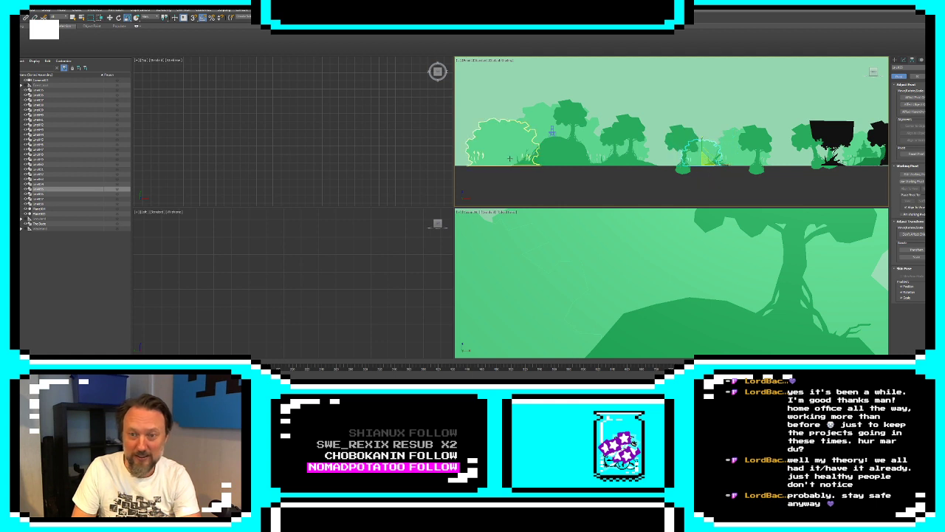
click(509, 158)
drag(510, 158, 507, 184)
click(525, 138)
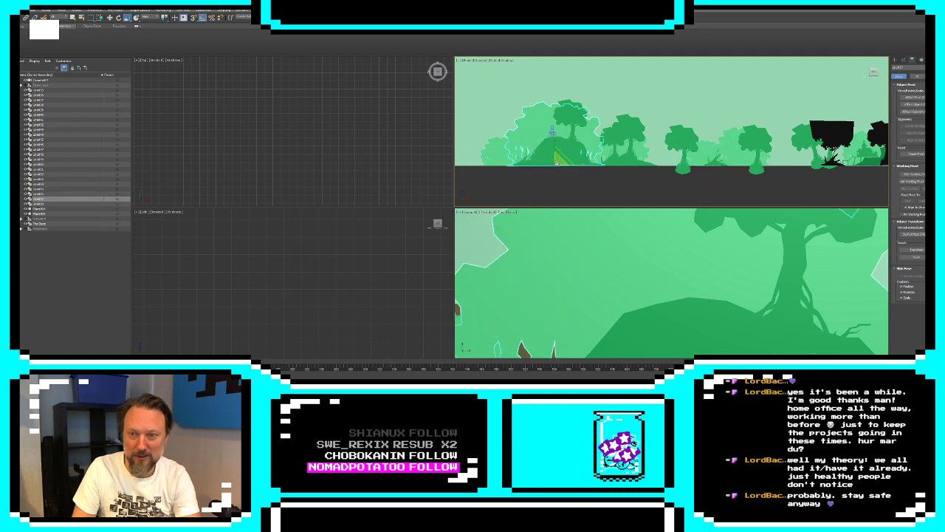
click(561, 151)
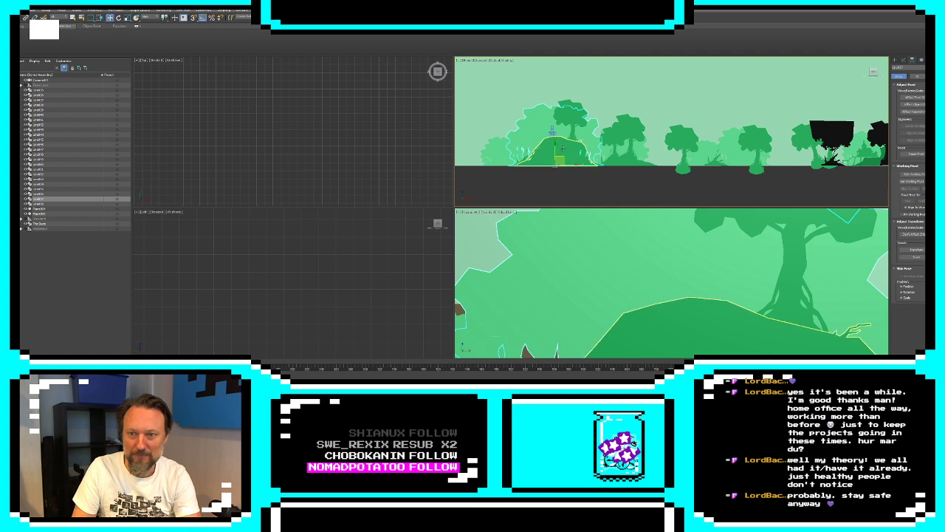
Move the camera back to the black foreground tree near the stilt house
click(553, 130)
drag(560, 129, 840, 151)
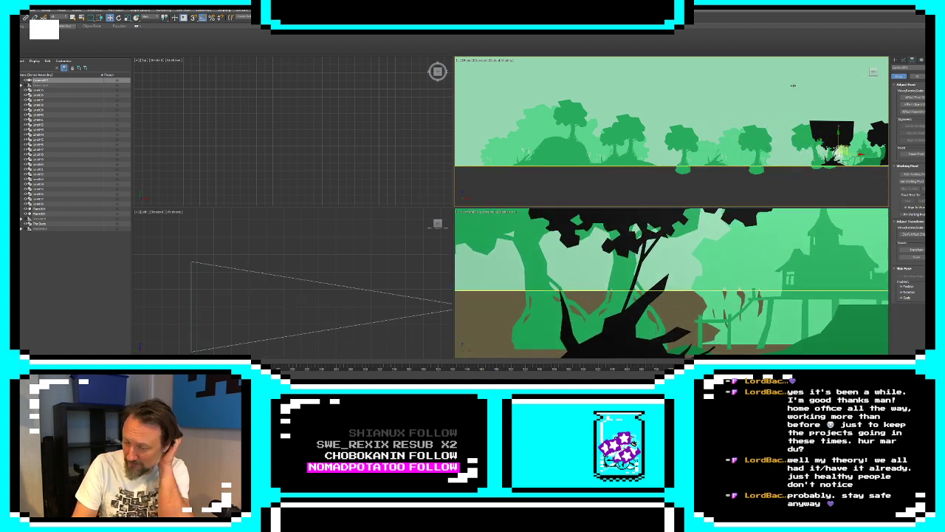
click(895, 60)
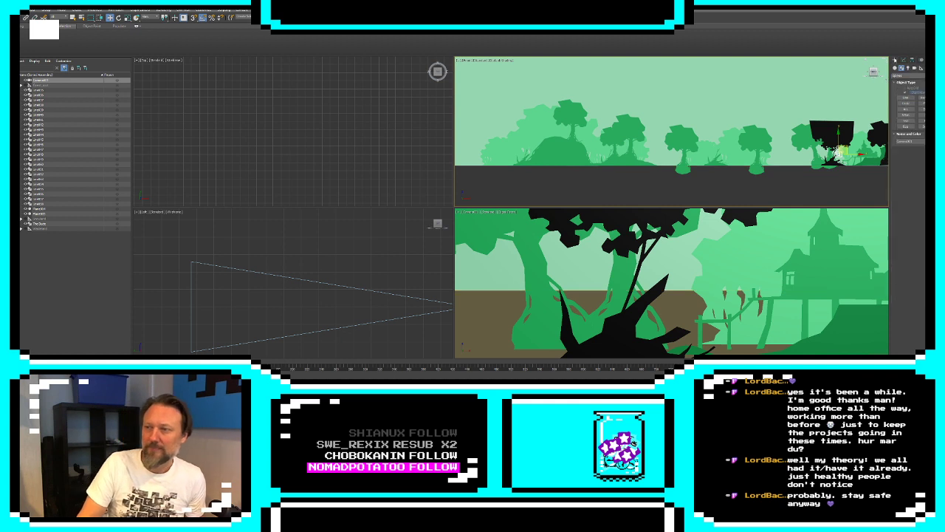
click(905, 98)
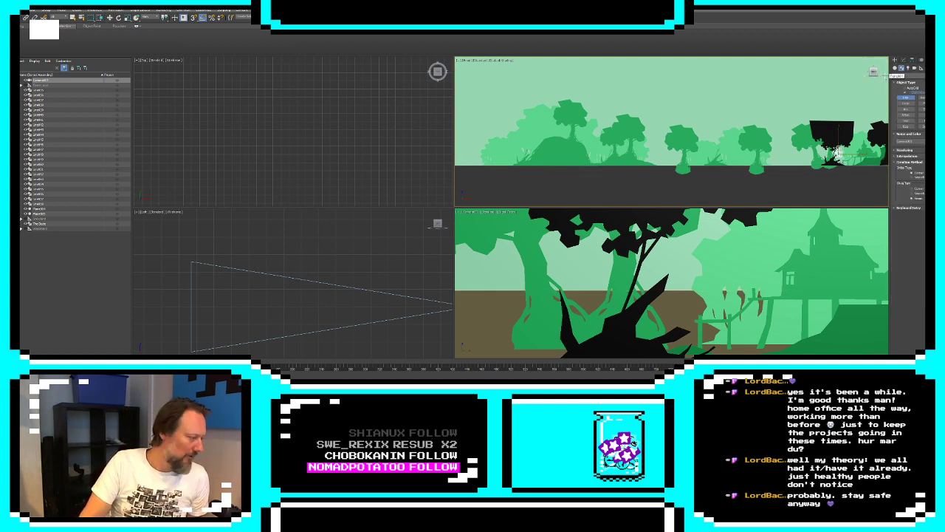
key(w)
Clone the large hill's light green foliage in the top view, placing the clone farther back in depth
click(591, 145)
scroll(215, 121, down, 6)
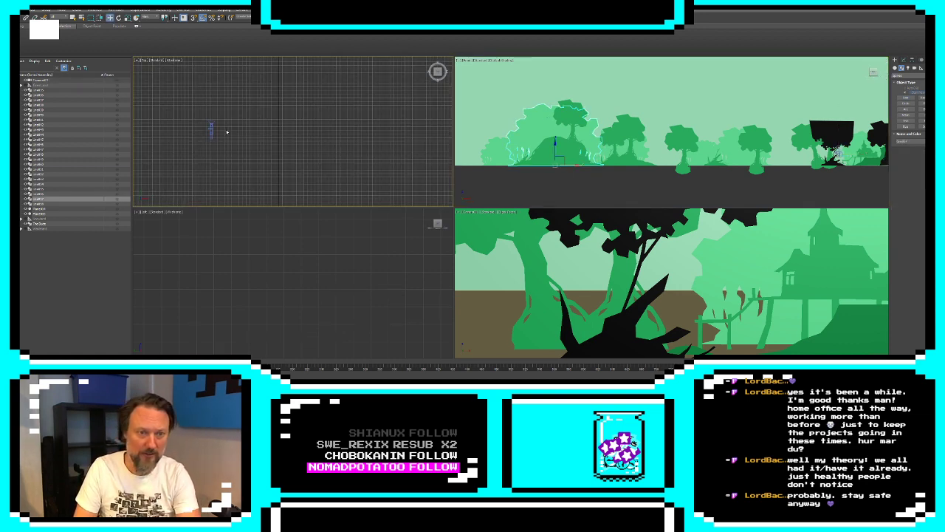
middle_drag(227, 132, 382, 131)
key(g)
scroll(267, 130, down, 6)
mouse_move(267, 130)
middle_down()
mouse_move(371, 127)
mouse_move(347, 168)
middle_up()
scroll(347, 169, up, 3)
shift+drag(329, 135, 329, 123)
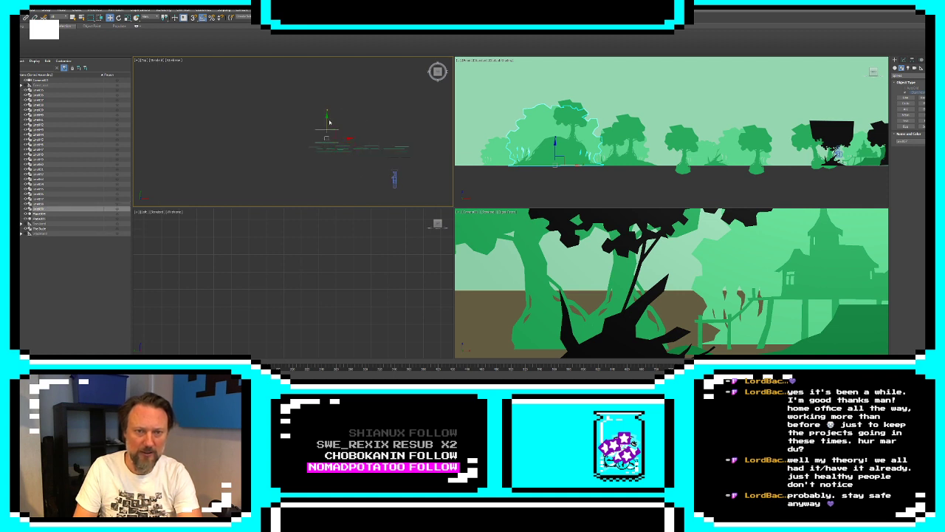
click(472, 218)
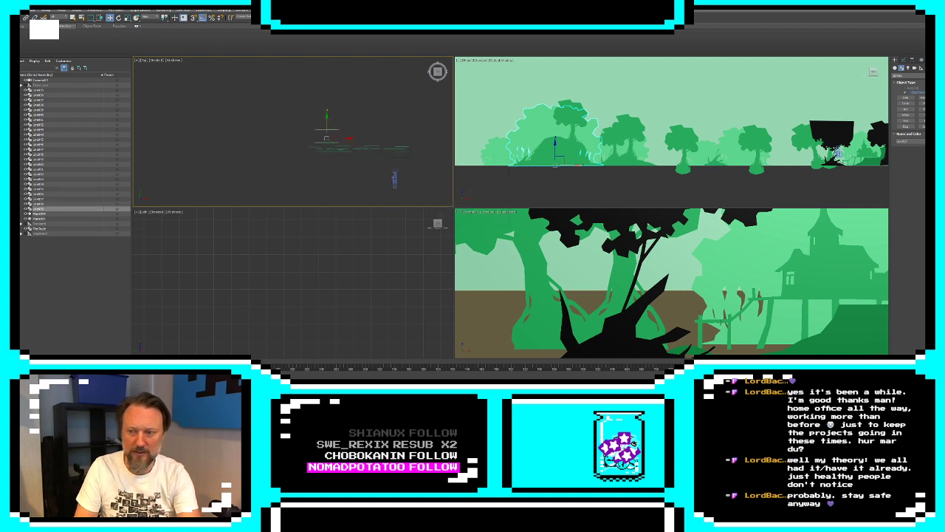
Bring the clone back to the original foliage's depth and shift its modifier gizmo farther behind the other layers
drag(327, 120, 327, 133)
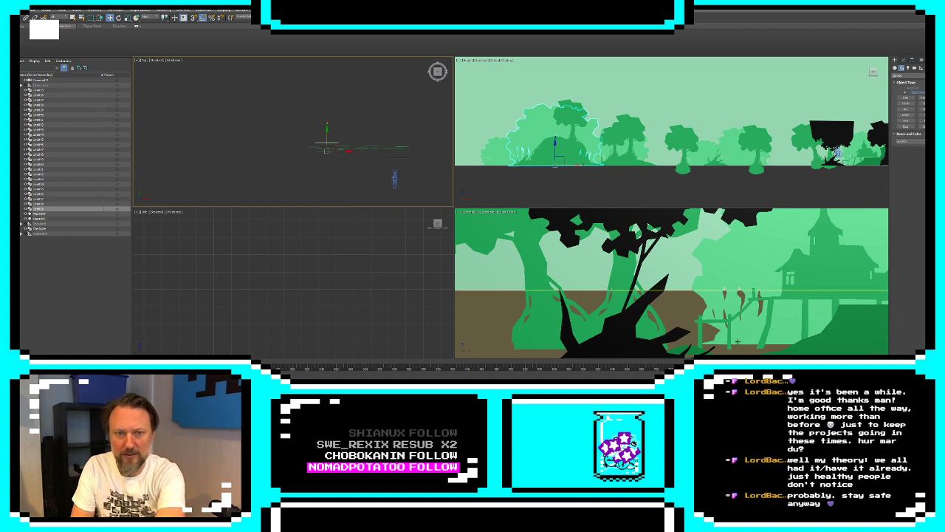
click(903, 61)
click(902, 84)
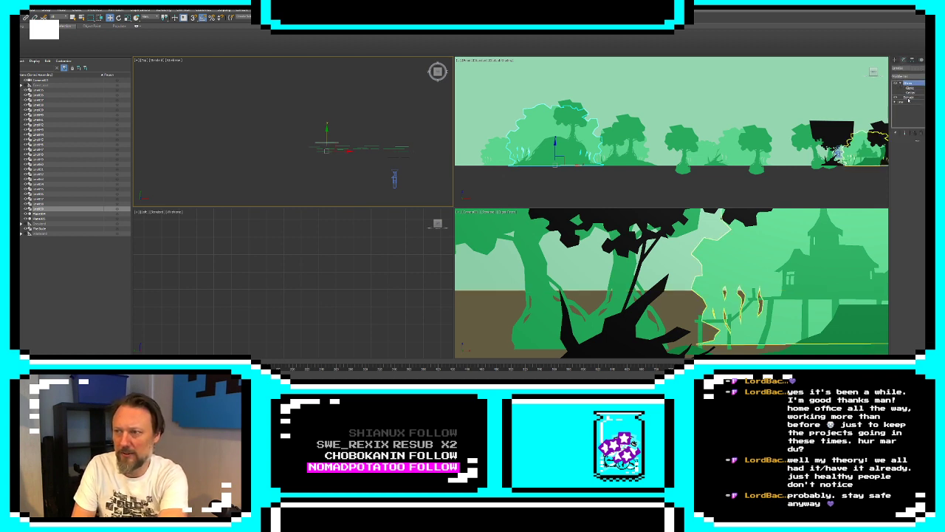
click(910, 87)
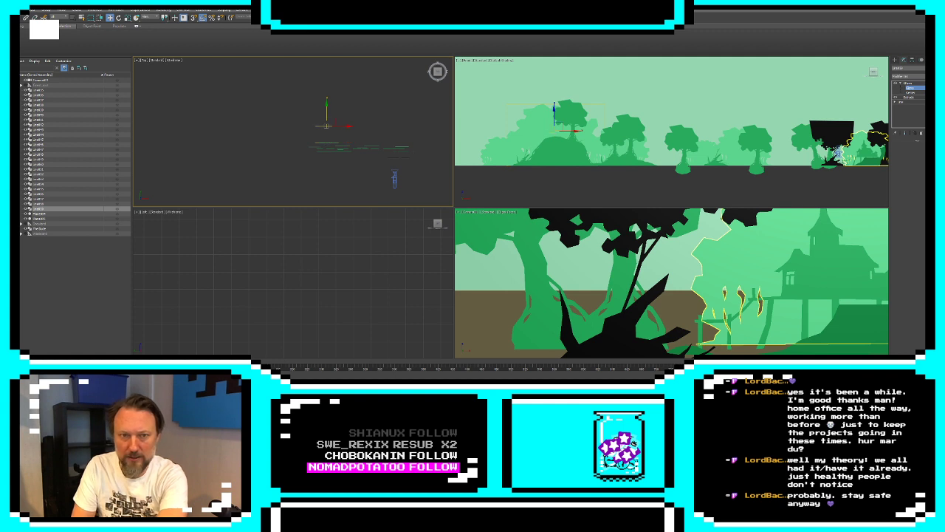
click(895, 61)
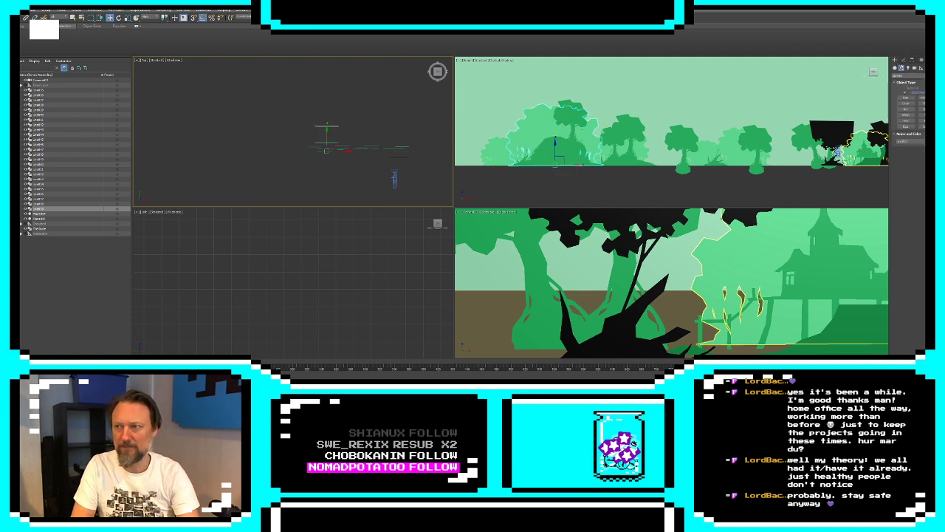
click(902, 60)
click(908, 87)
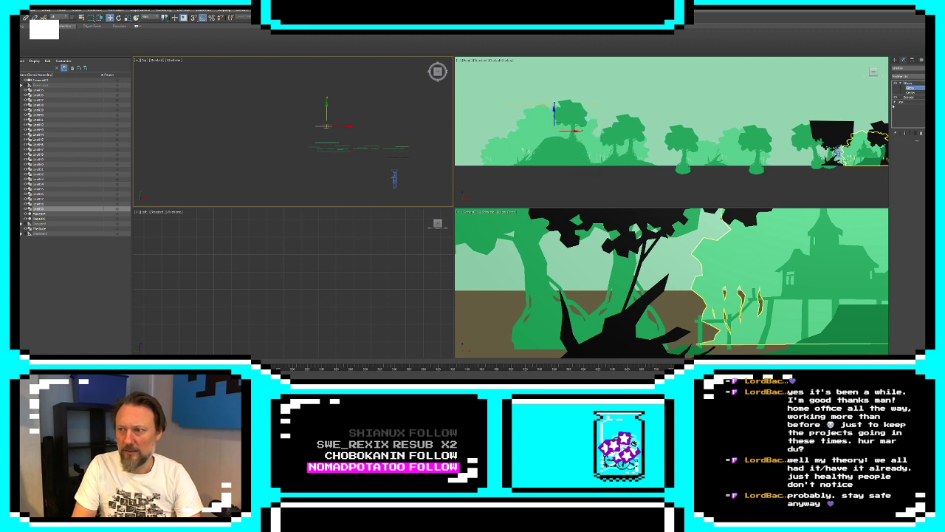
Try to enlarge the clone's line segments uniformly with the end result shown, and undo the scaling
click(905, 112)
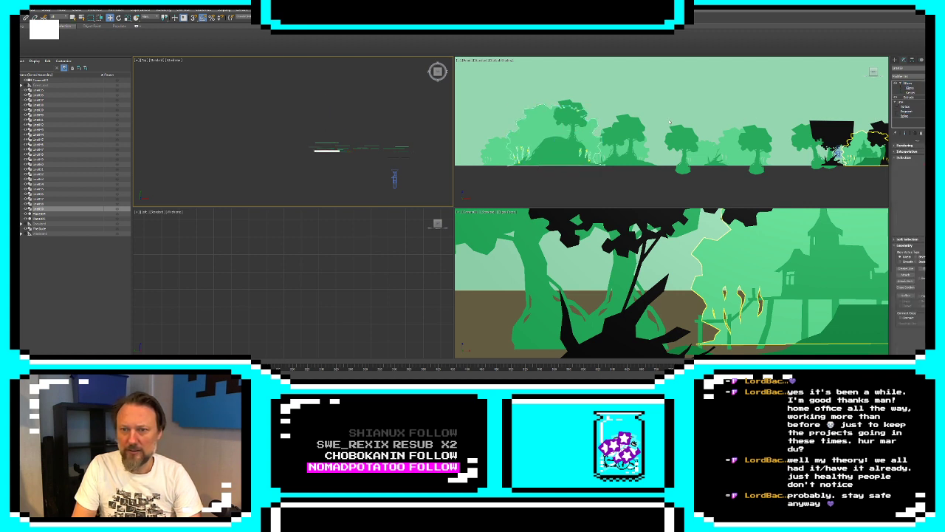
scroll(508, 160, down, 2)
key(r)
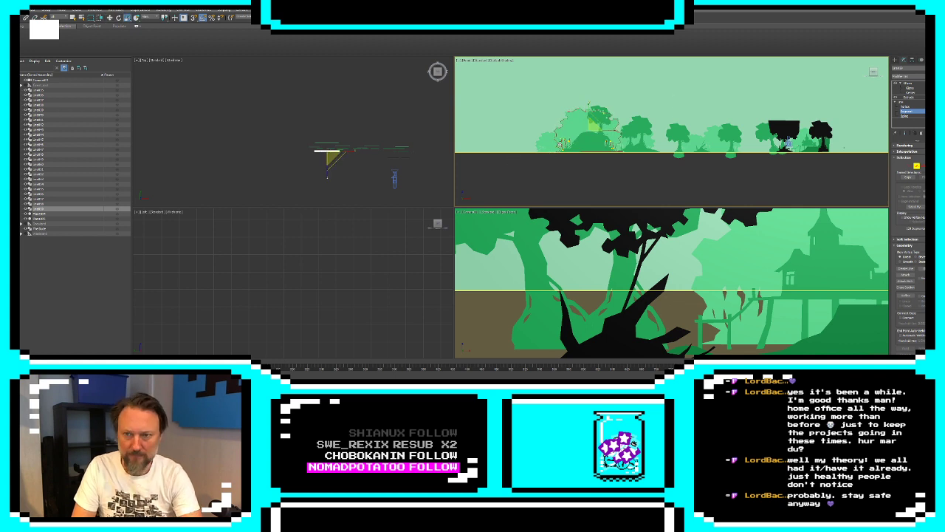
drag(593, 127, 603, 92)
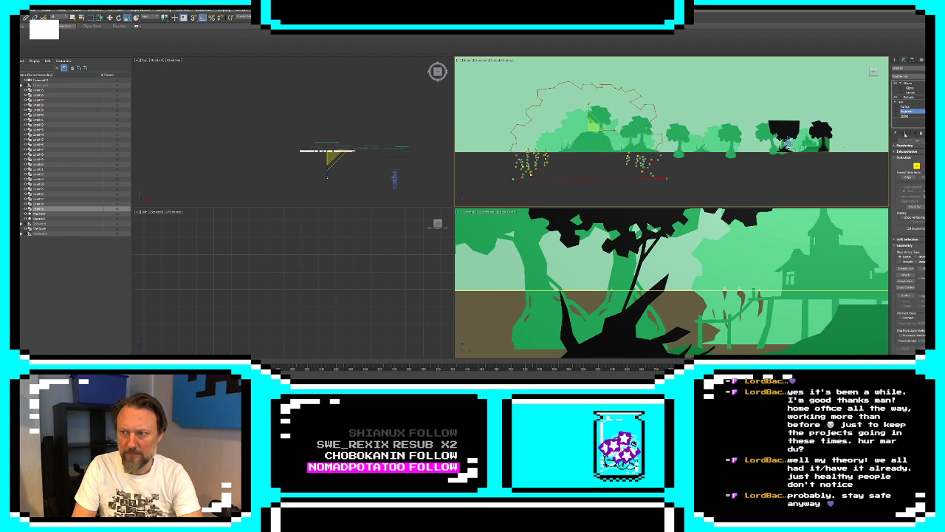
click(905, 133)
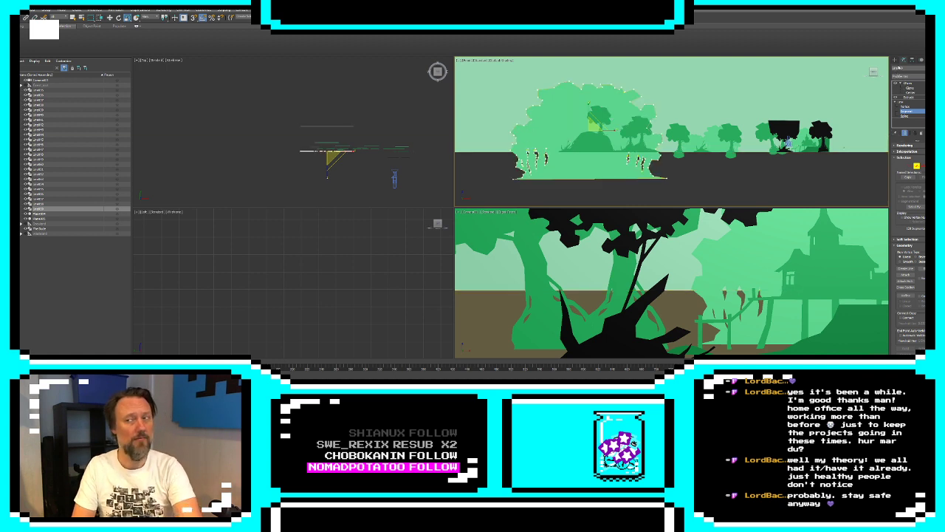
key(ctrl+z)
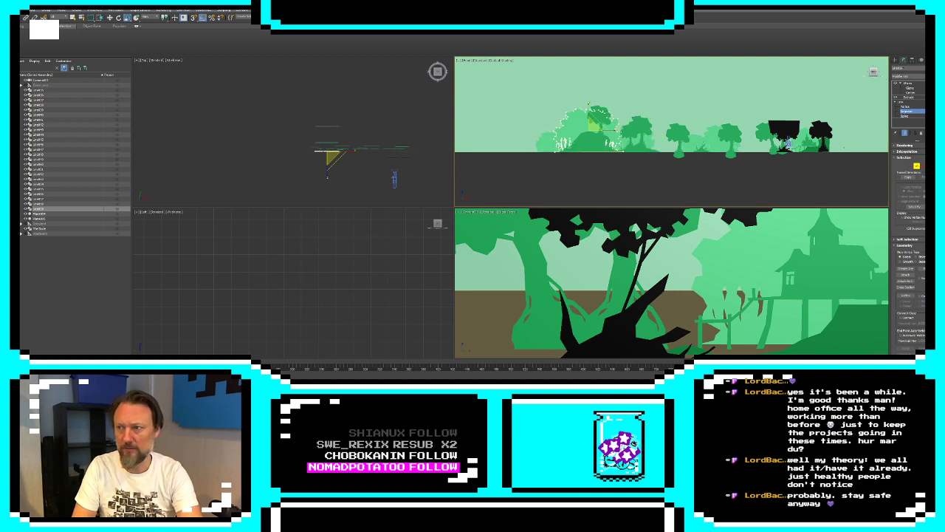
Move the rear foliage clone along the ground to behind the black tree and set its object color to pale green
click(895, 61)
key(w)
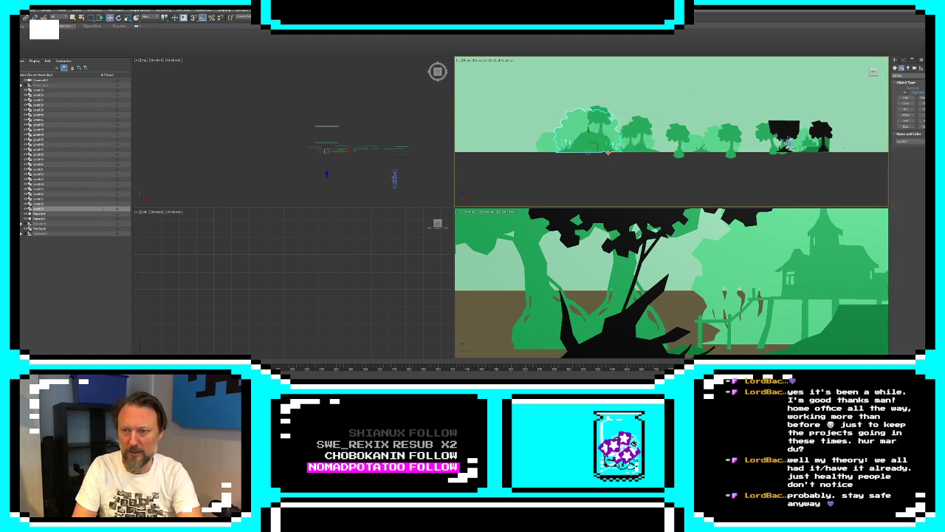
drag(607, 151, 680, 151)
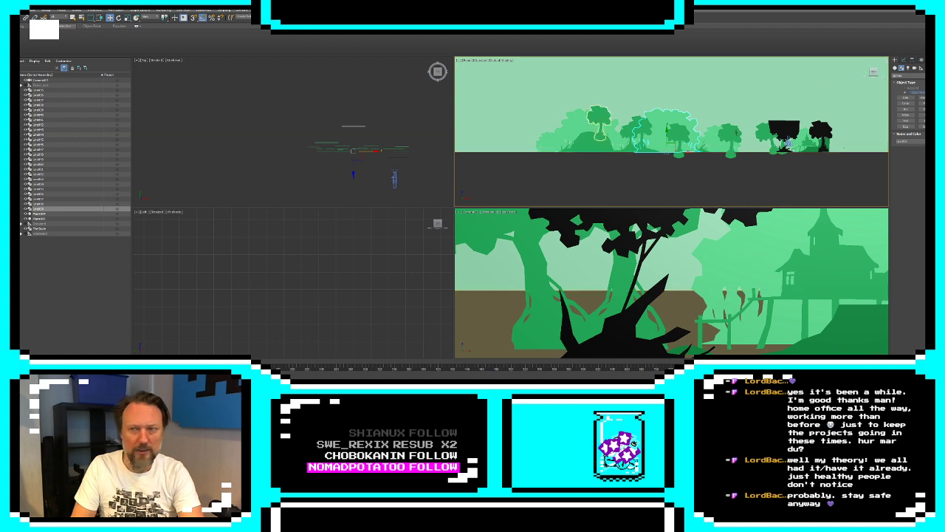
click(930, 141)
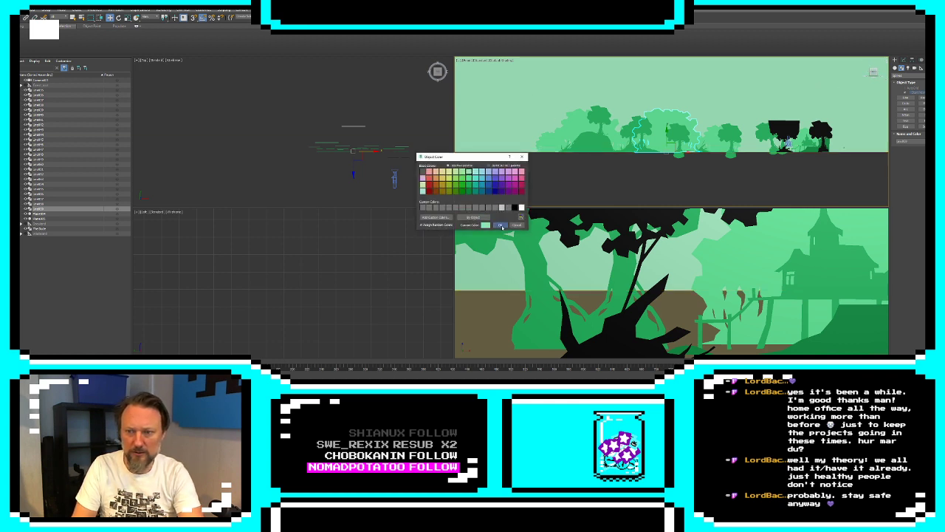
click(501, 225)
drag(685, 151, 767, 147)
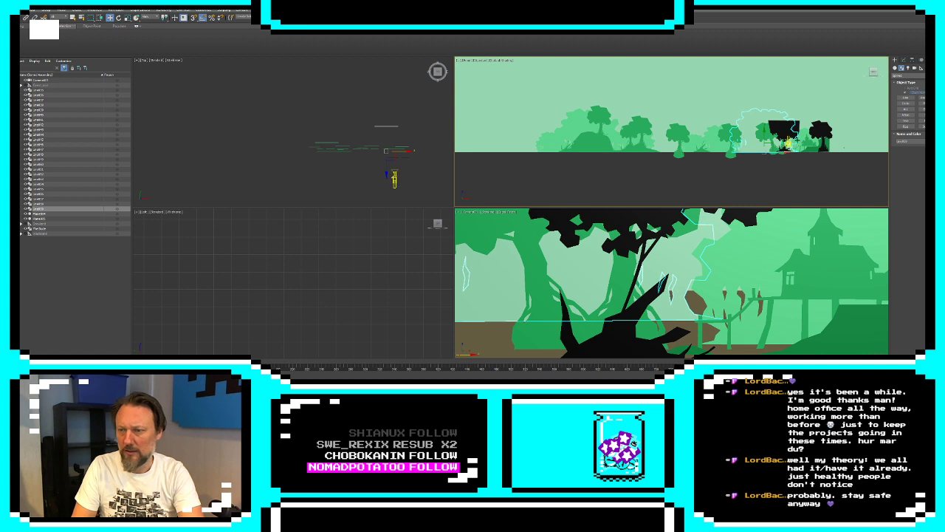
Move the camera left past the black tree and set the backdrop plane's object color to white
click(788, 143)
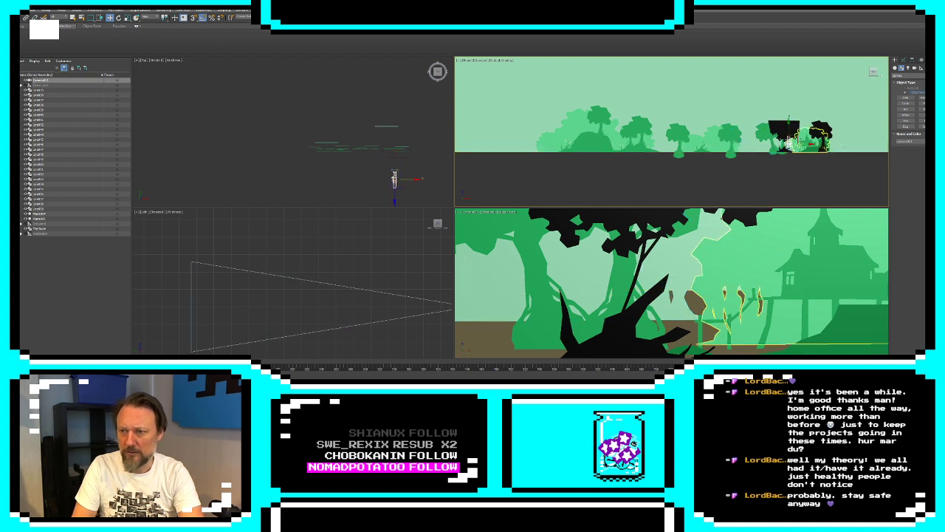
drag(803, 146, 775, 148)
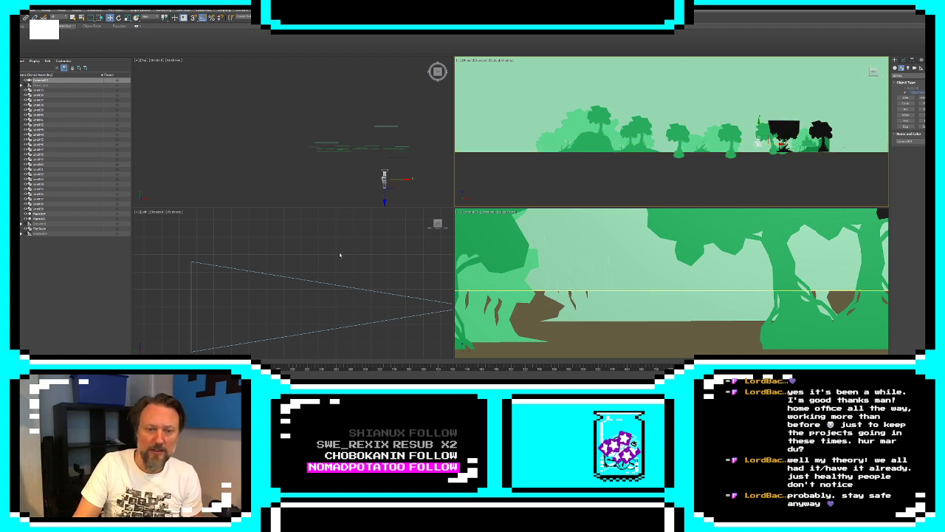
scroll(340, 254, down, 5)
scroll(355, 163, down, 5)
click(357, 126)
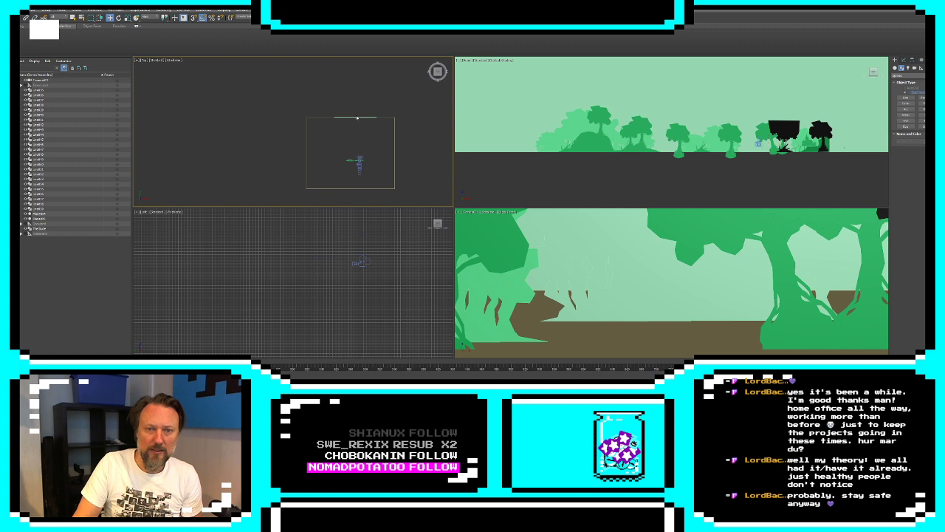
click(356, 117)
click(356, 117)
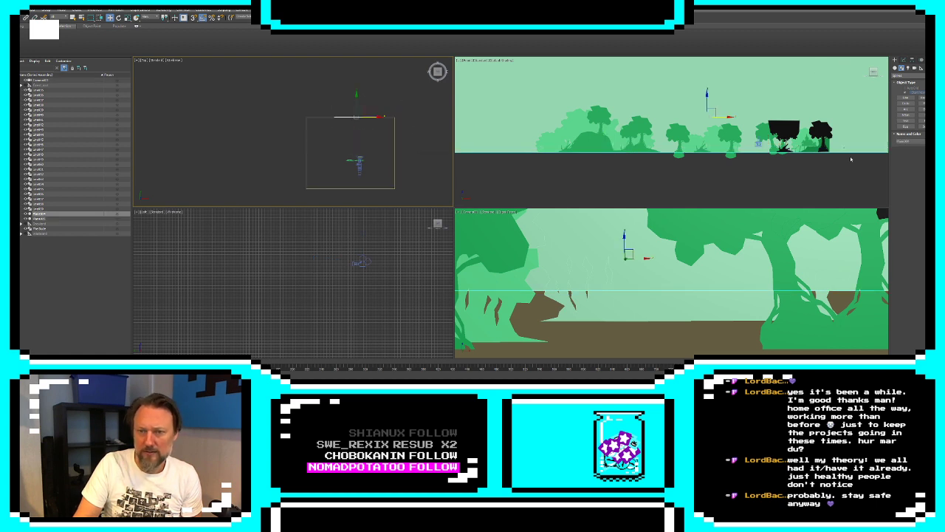
click(935, 141)
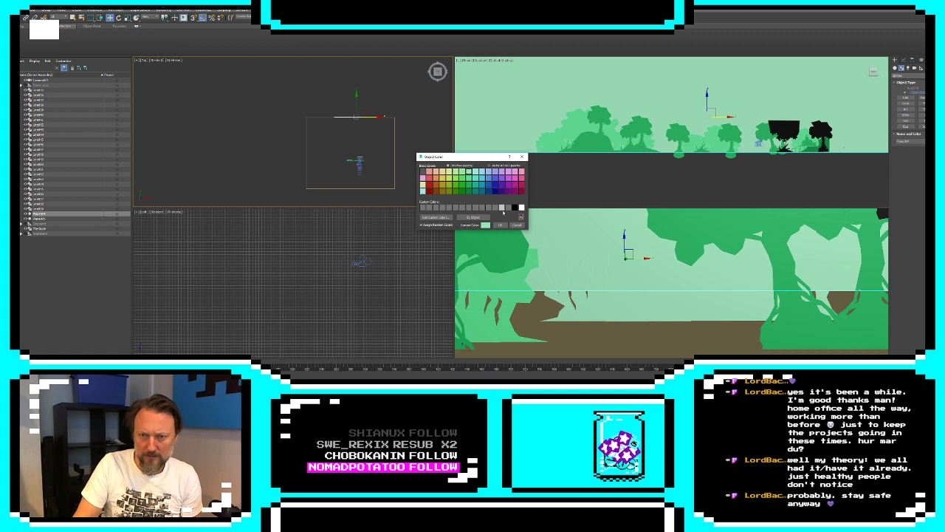
click(521, 209)
click(500, 225)
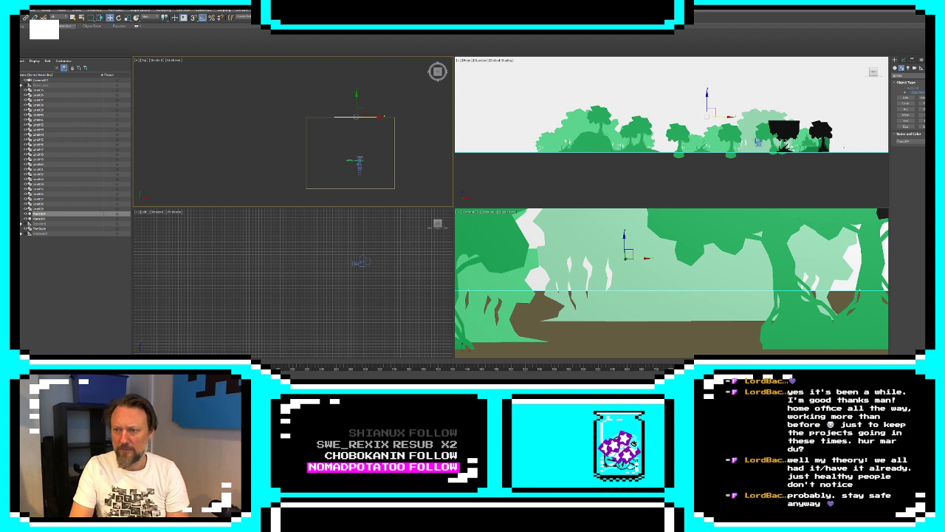
Bring the camera back toward the black tree and clone the pale rear foliage leftward three times behind the tree row
click(758, 142)
drag(766, 137, 789, 140)
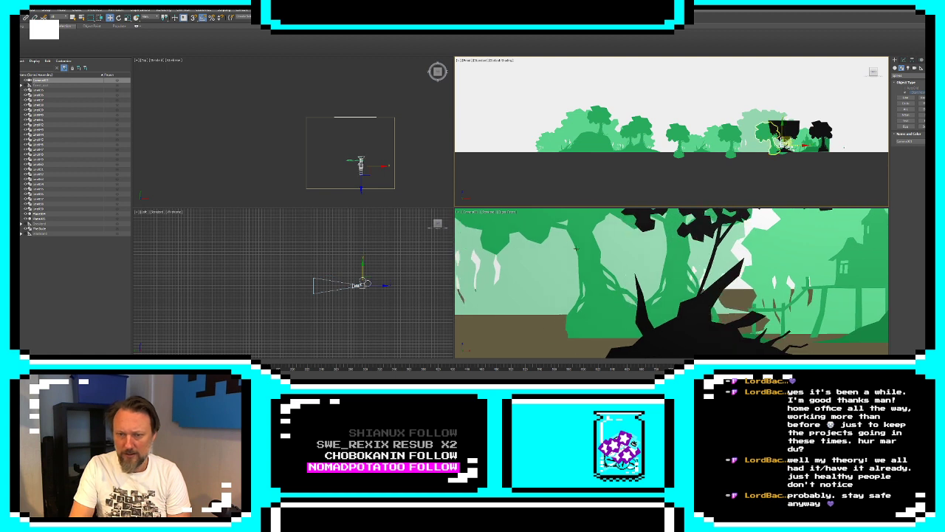
click(780, 141)
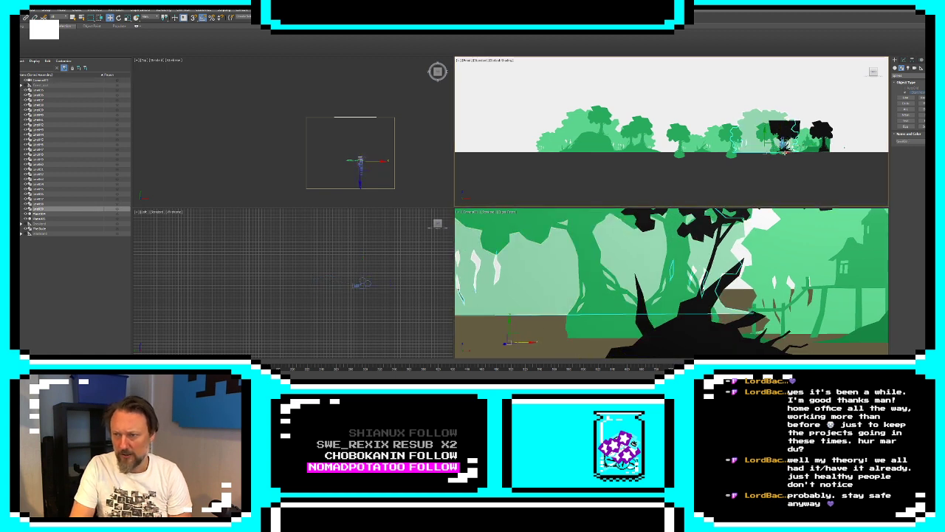
mouse_move(782, 152)
mouse_down()
mouse_move(810, 152)
mouse_move(731, 155)
mouse_move(737, 159)
mouse_up()
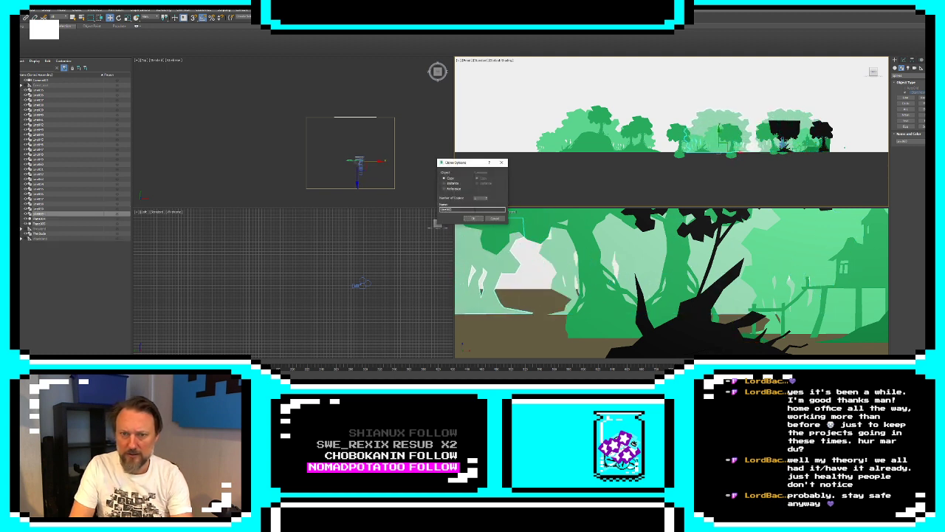
click(473, 219)
drag(741, 153, 570, 159)
click(475, 219)
click(476, 218)
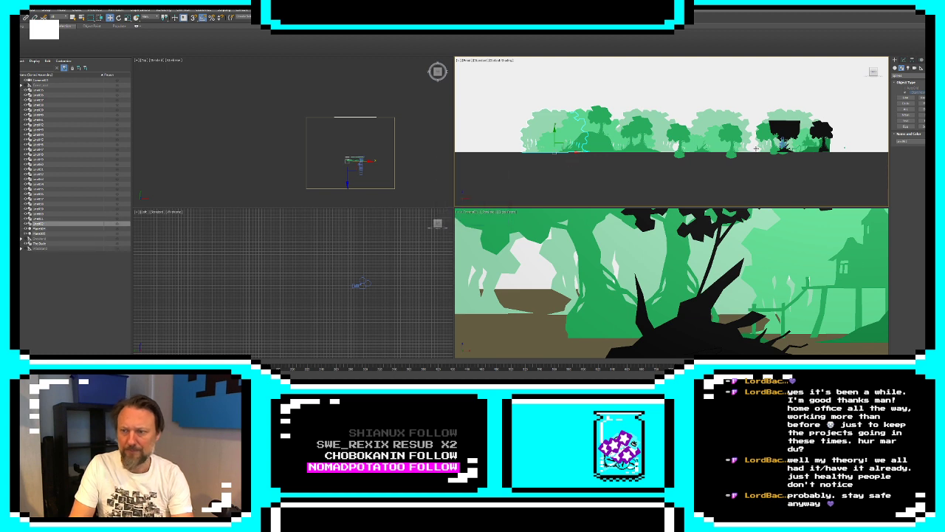
Slide the camera to the gap between the pale foliage clones and set the ground plane's object color to pale cyan
click(783, 145)
mouse_move(783, 145)
mouse_down()
mouse_move(790, 147)
mouse_move(781, 148)
mouse_up()
click(632, 298)
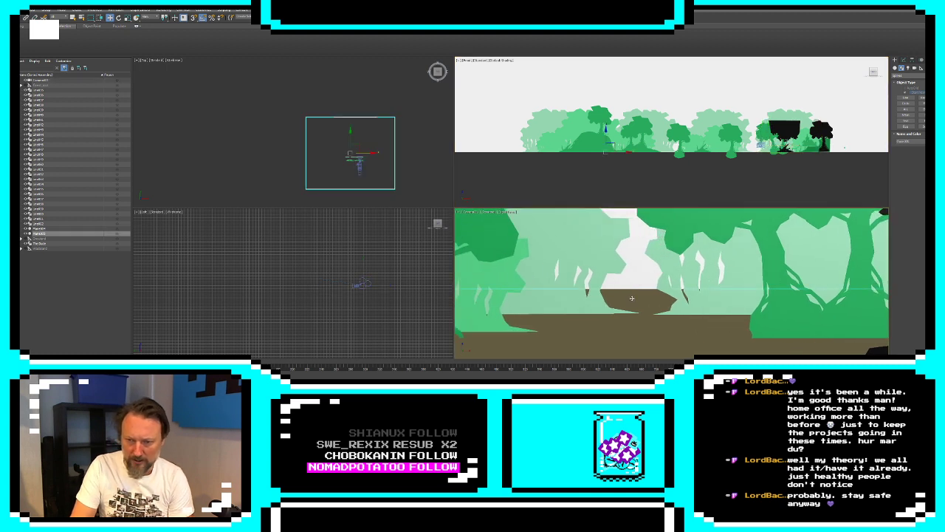
click(933, 141)
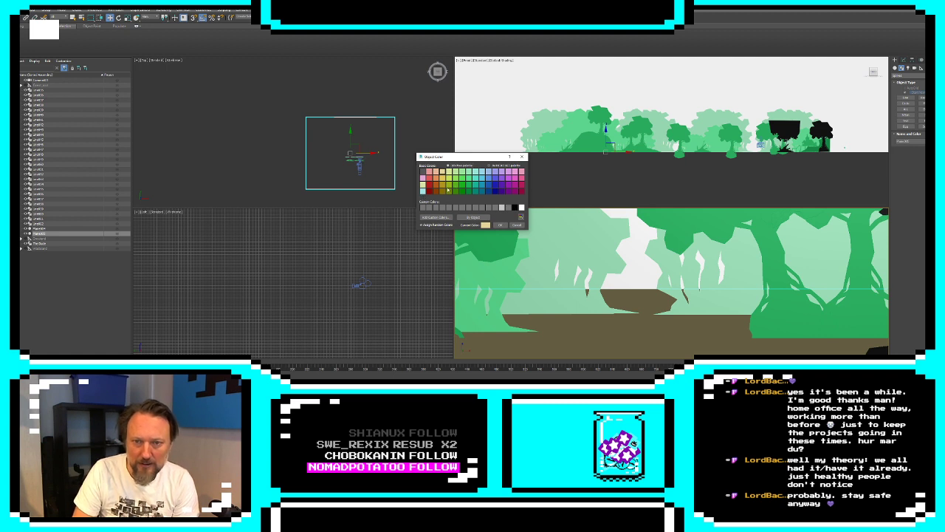
click(480, 190)
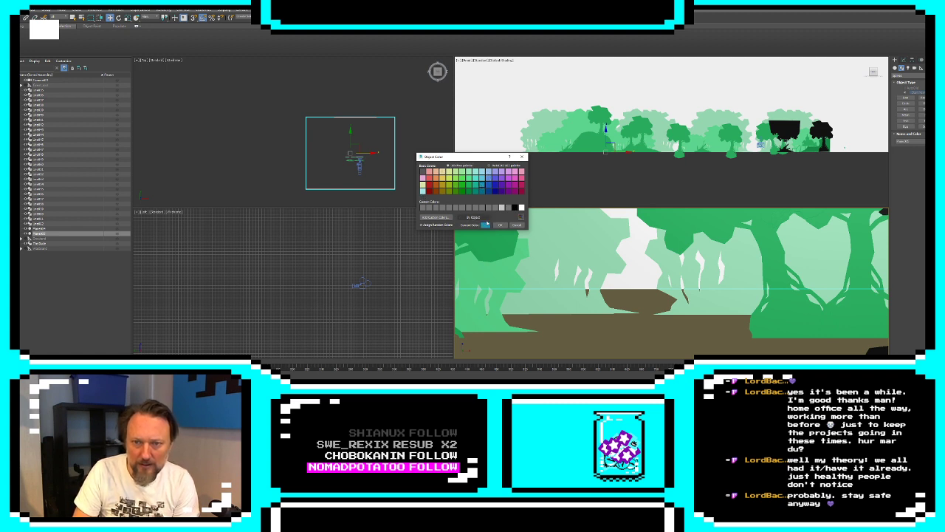
click(423, 191)
click(498, 225)
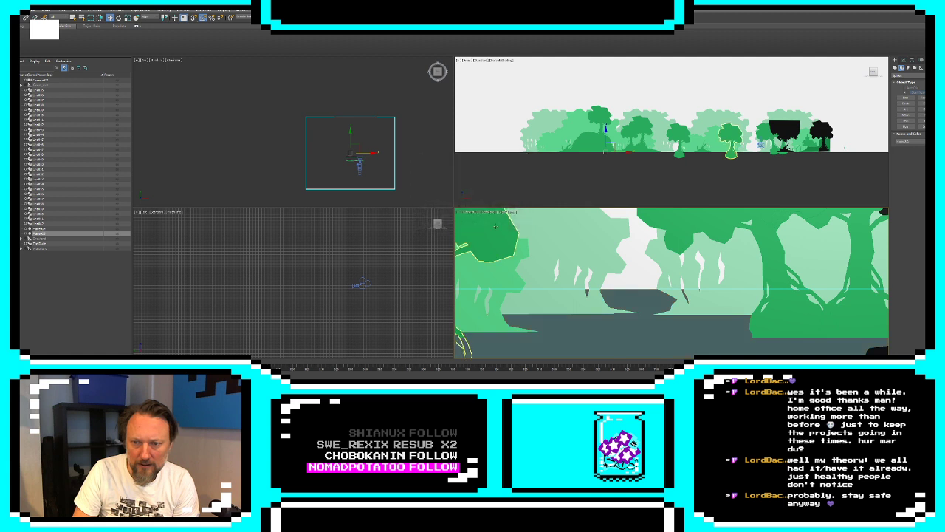
Move the camera left to the dead bush and push the modifier gizmos of the two light green foliage pieces there slightly farther back
click(761, 146)
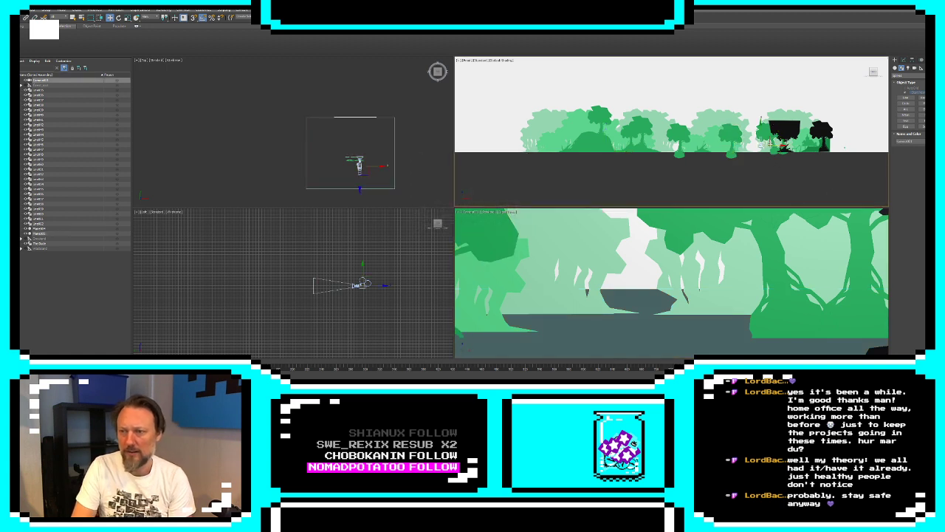
drag(774, 146, 727, 147)
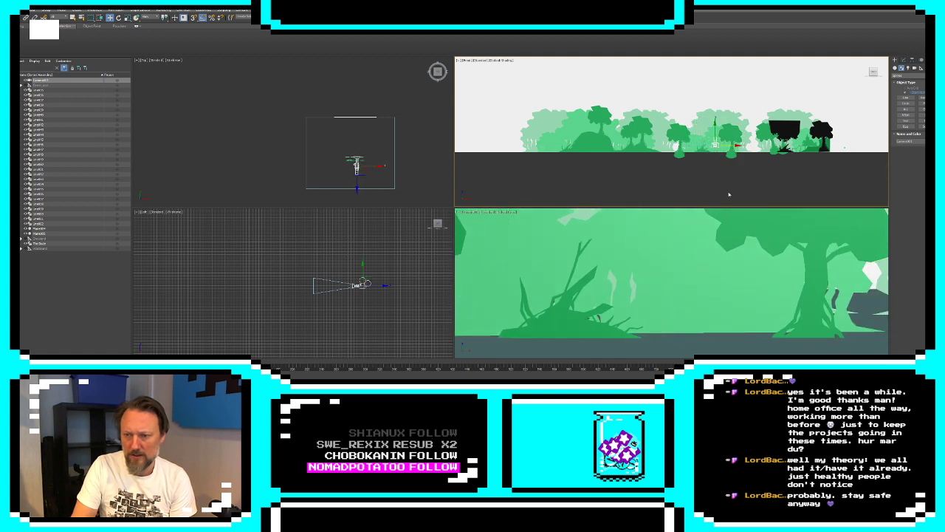
click(707, 269)
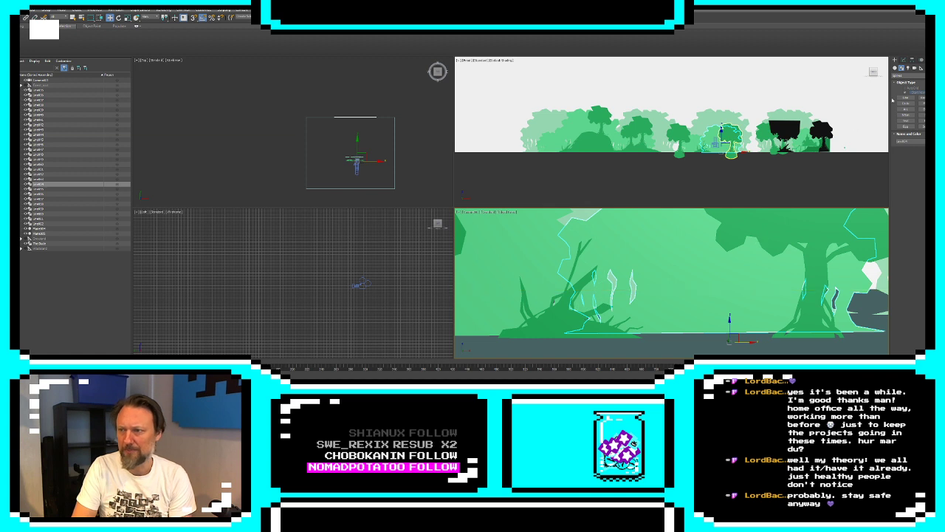
click(904, 59)
click(910, 90)
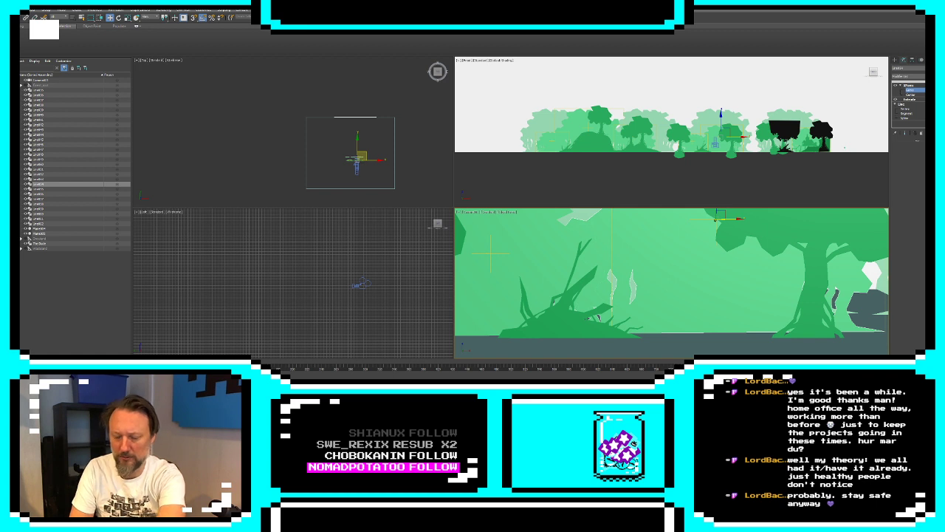
click(895, 60)
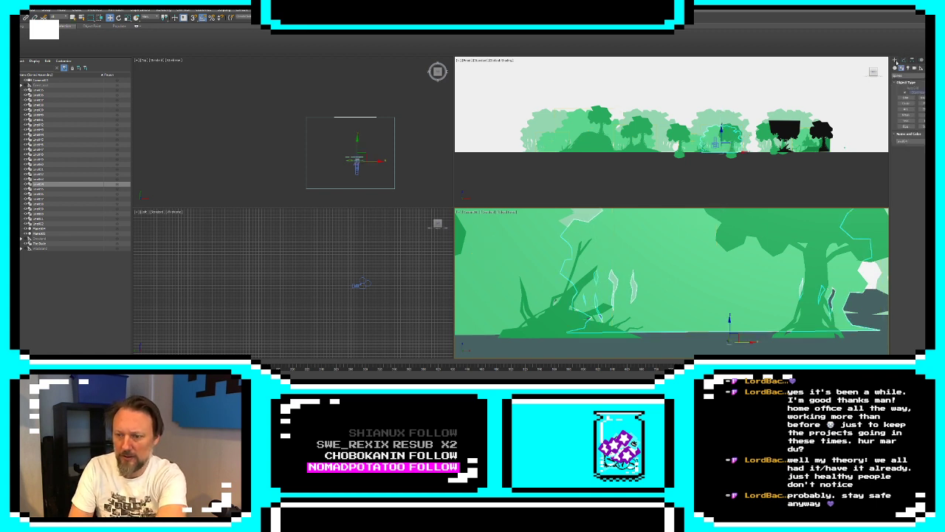
click(505, 268)
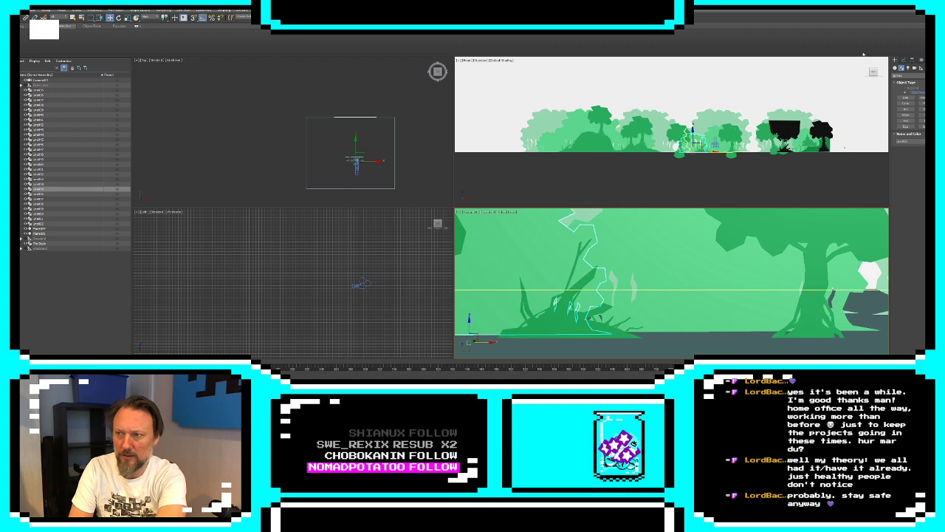
click(905, 61)
click(910, 92)
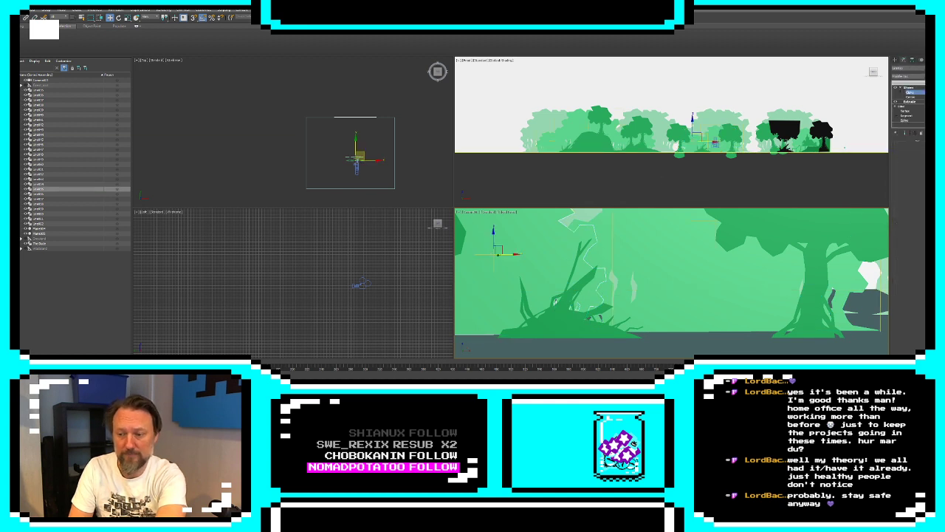
drag(361, 156, 361, 156)
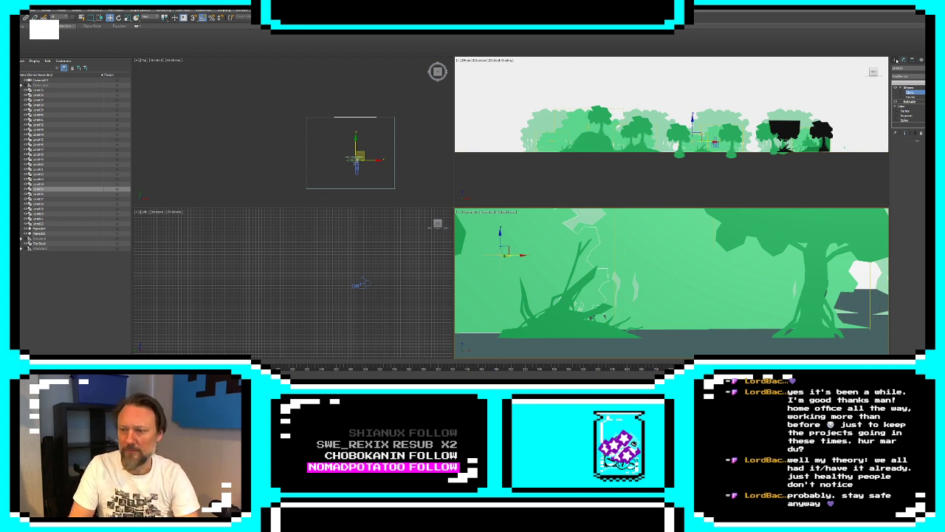
click(895, 61)
Slide the camera along the whole scene to examine the foliage layers, ending left of the black tree
click(714, 144)
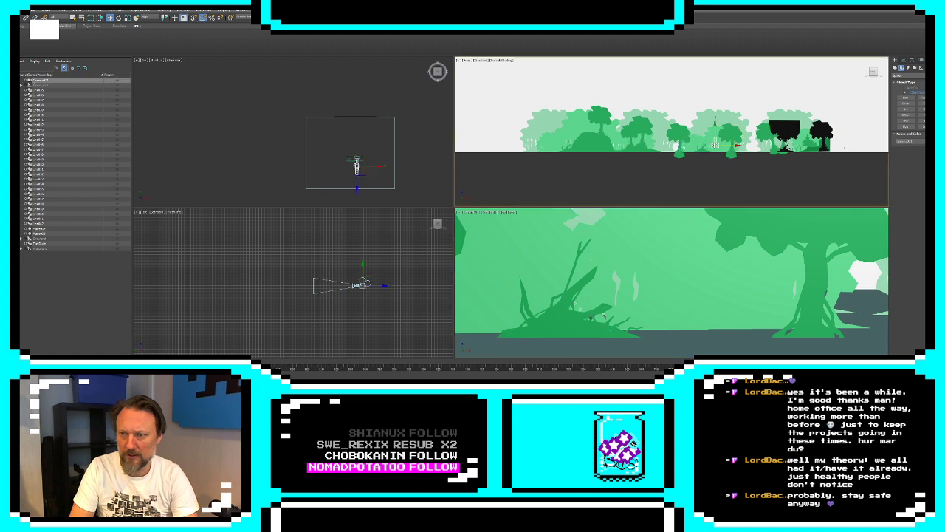
key(ctrl+z)
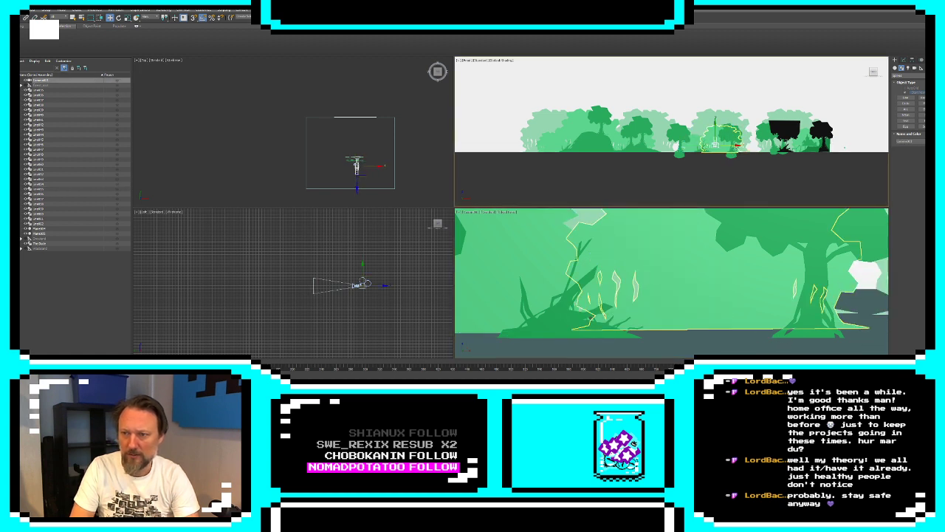
drag(739, 148, 620, 147)
key(ctrl+z)
key(ctrl+z)
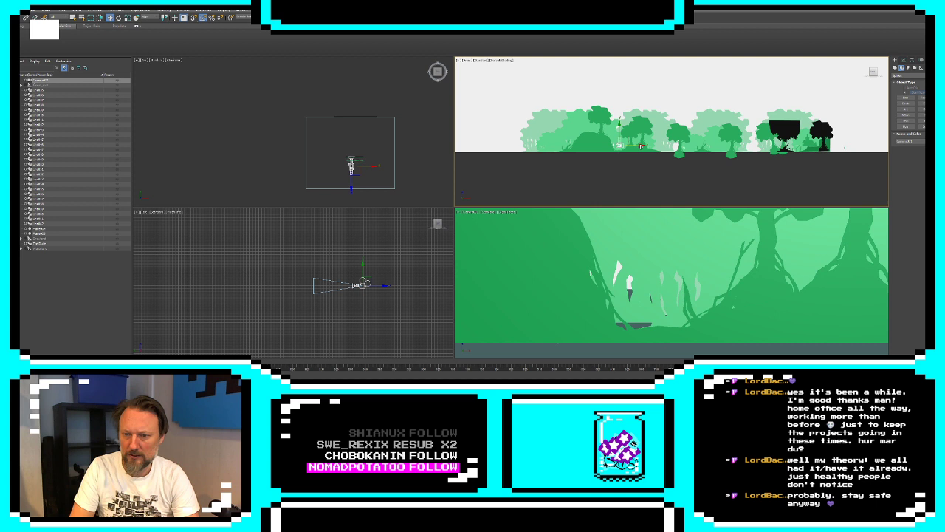
scroll(619, 148, up, 2)
drag(620, 147, 616, 165)
drag(610, 129, 811, 138)
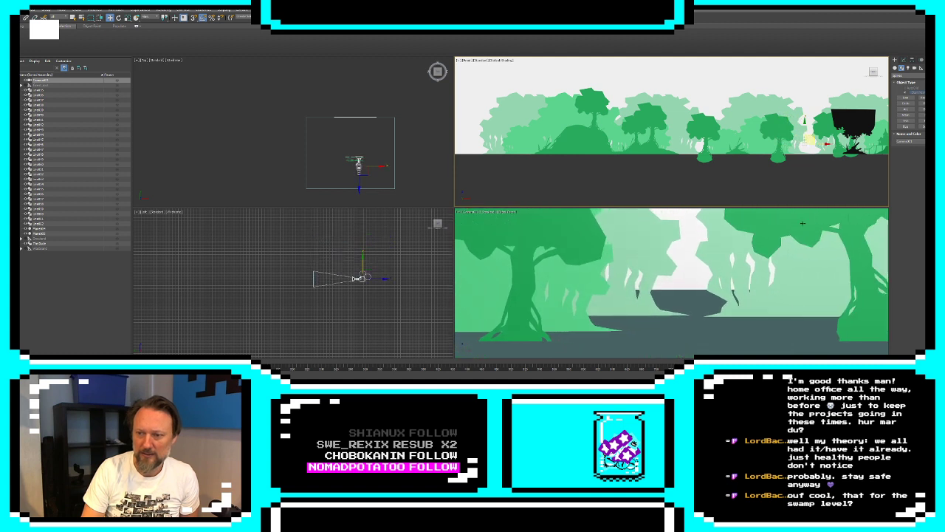
Clone the pale foliage behind the black tree in place as a copy
click(367, 155)
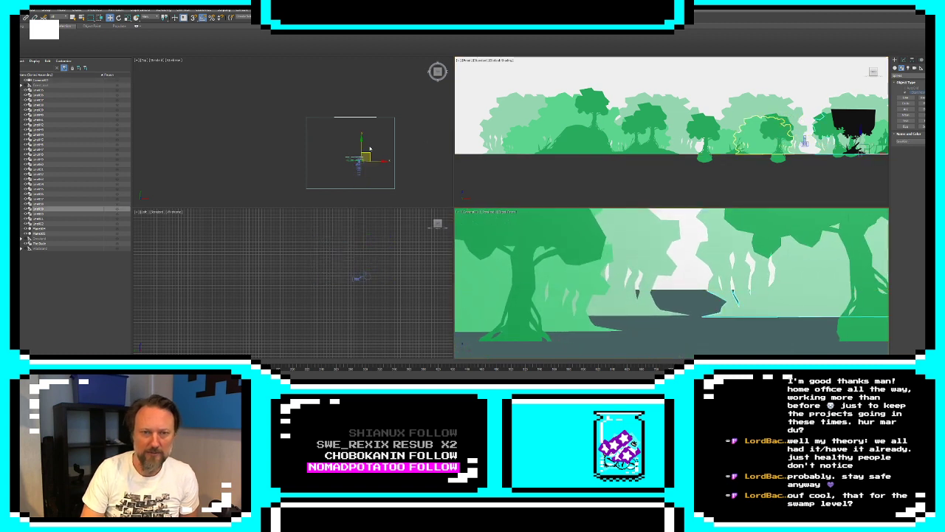
scroll(356, 148, up, 4)
right_click(404, 183)
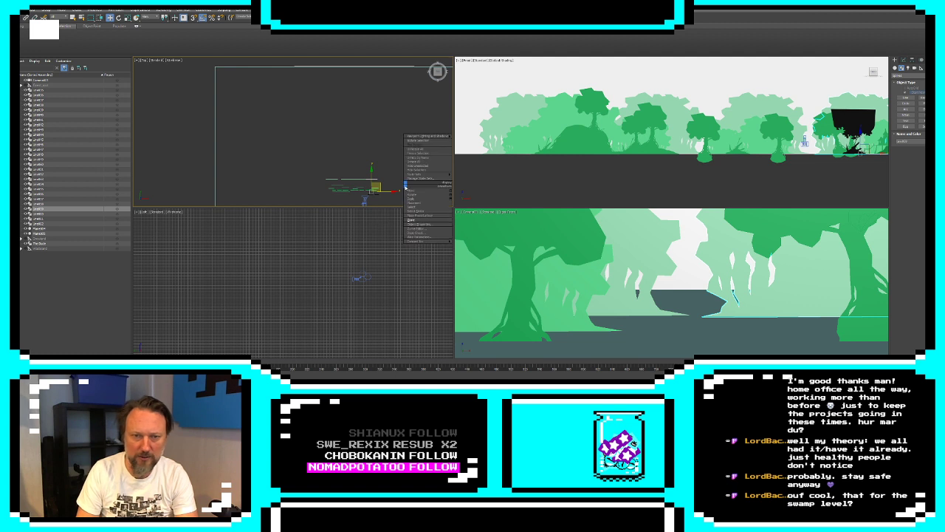
click(428, 220)
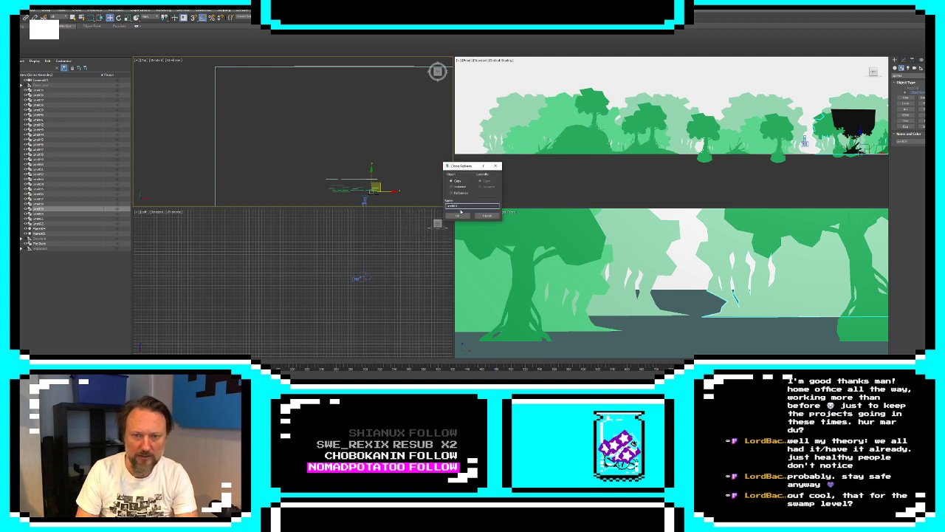
click(458, 215)
Shift the copy's modifier gizmo farther back in depth and move the copy left across the gap, keeping its object color
click(904, 61)
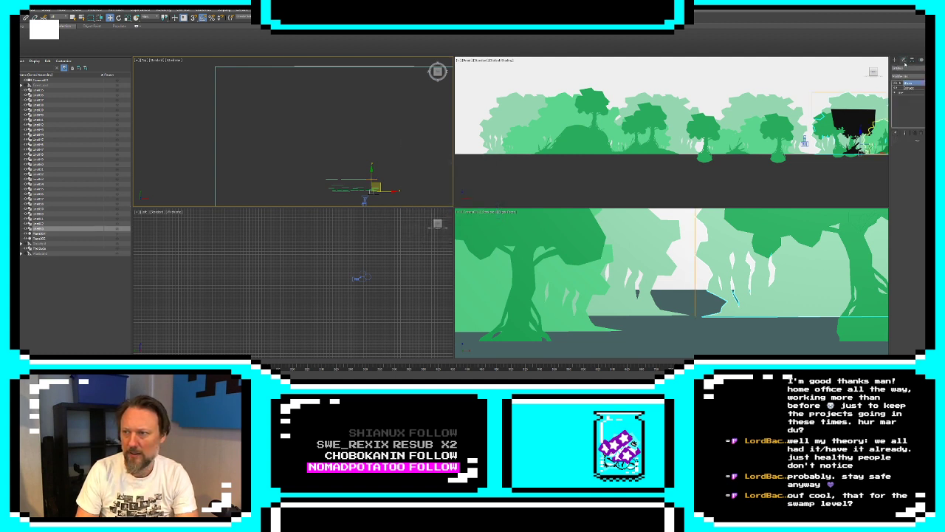
click(900, 83)
click(910, 88)
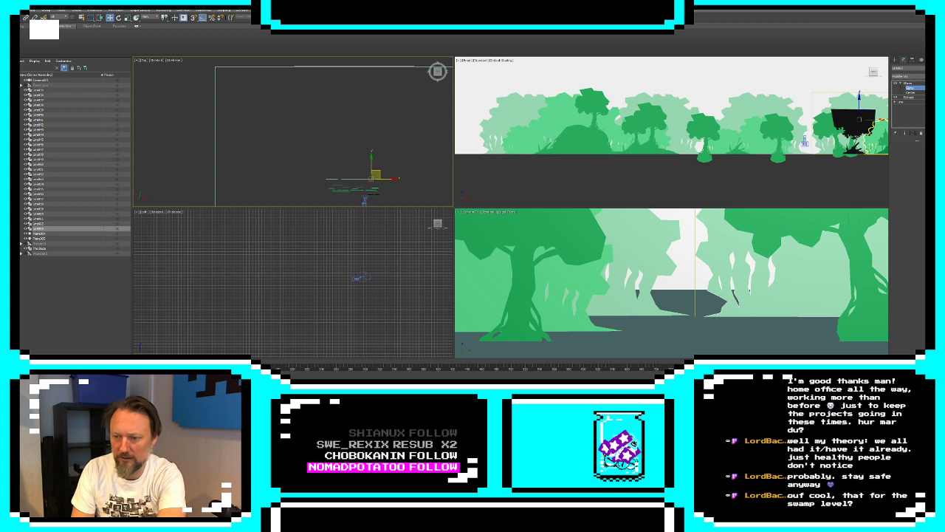
drag(376, 174, 376, 161)
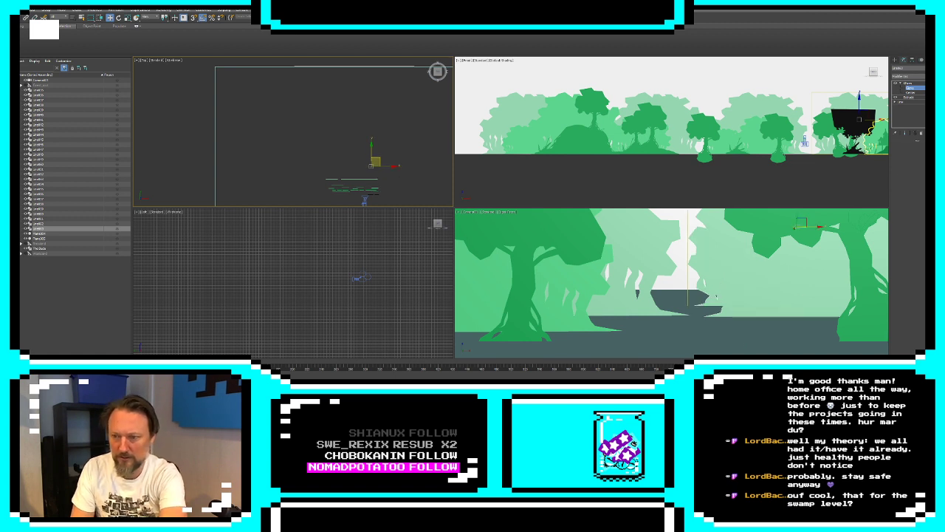
click(895, 61)
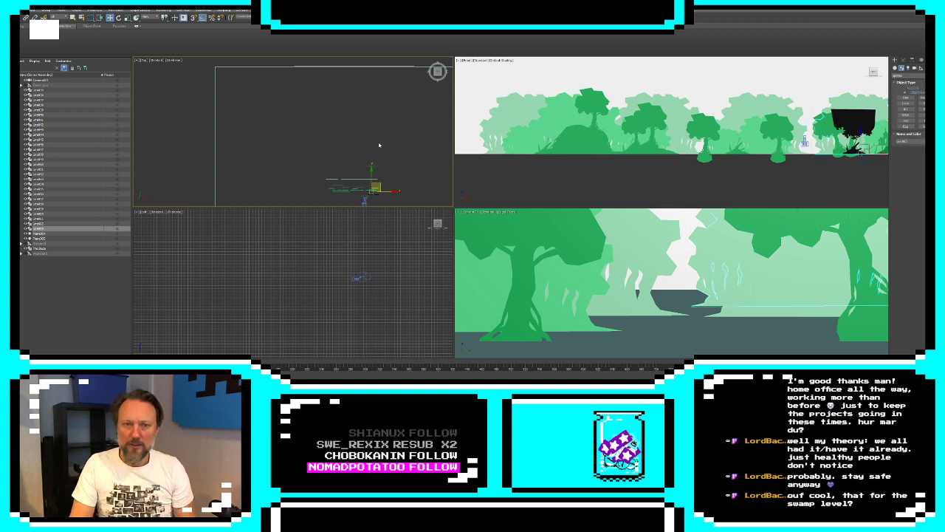
drag(391, 192, 383, 192)
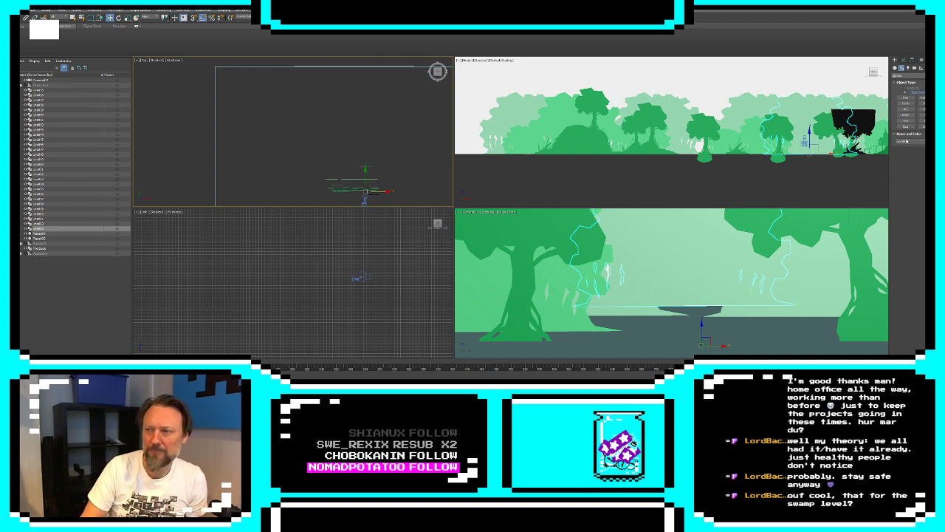
click(932, 141)
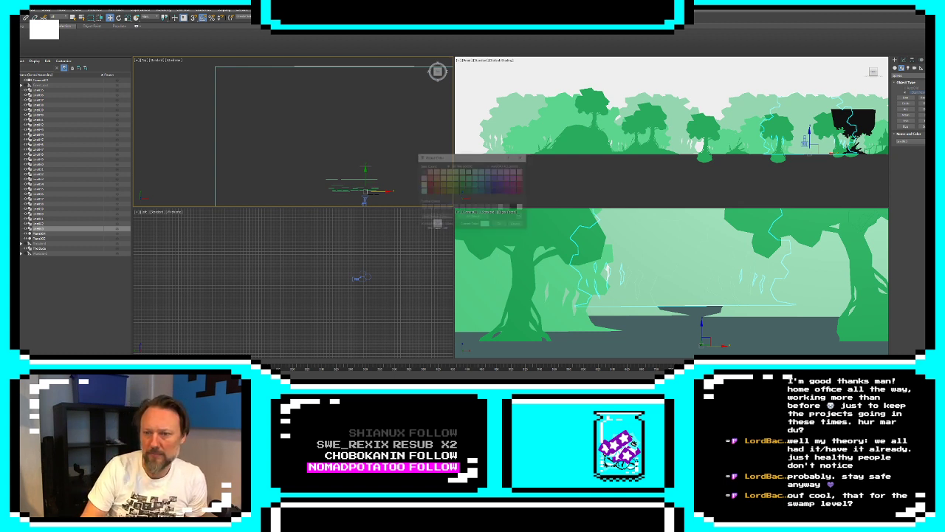
click(500, 225)
Recolor the four pale foliage pieces of the rear row to a more saturated light green, leaving out the farthest copy
click(740, 112)
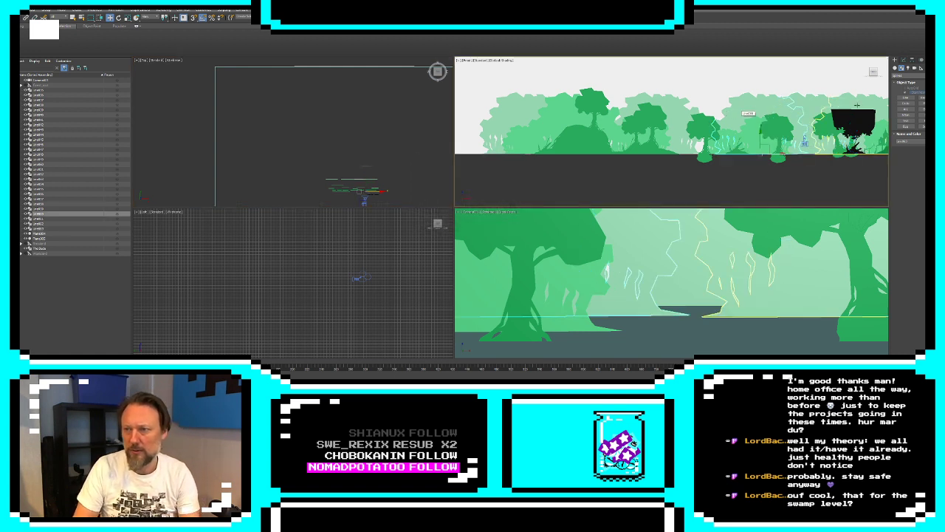
ctrl+click(867, 105)
ctrl+click(669, 104)
ctrl+click(525, 104)
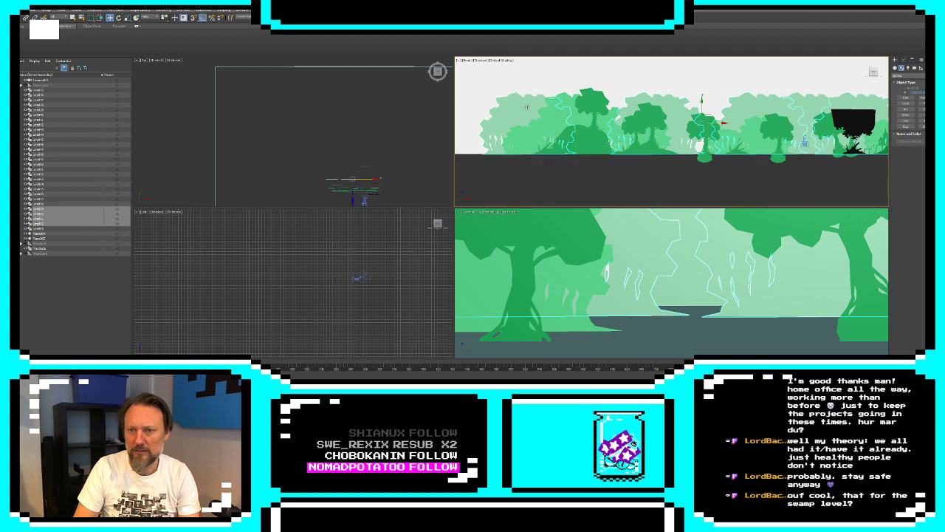
middle_drag(657, 122, 562, 148)
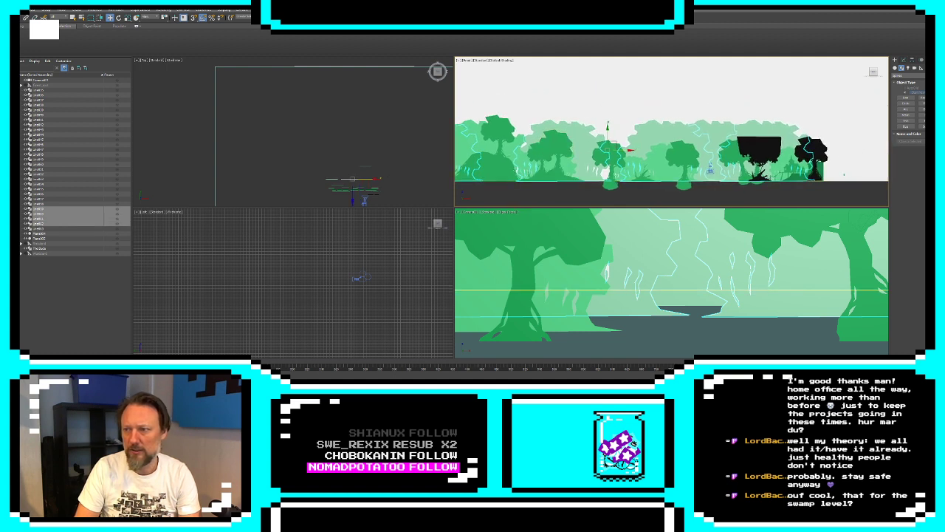
click(929, 141)
click(467, 180)
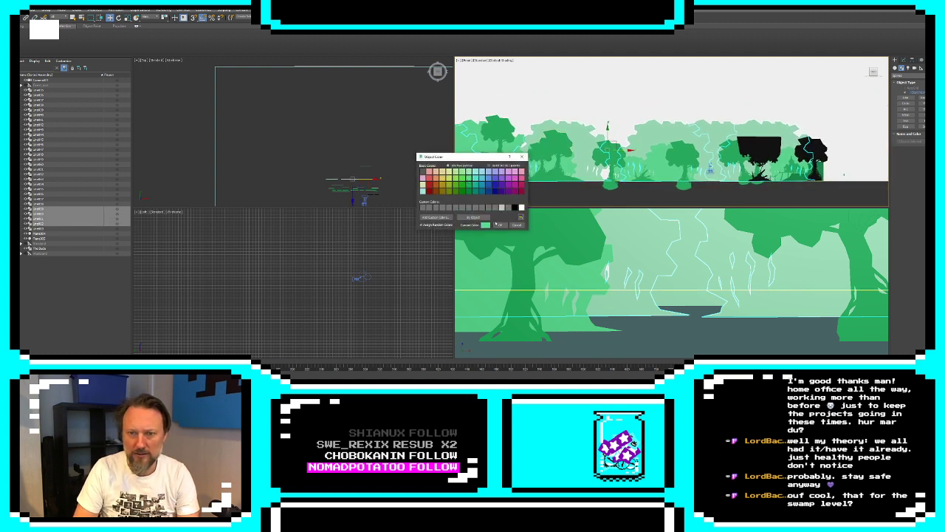
click(498, 225)
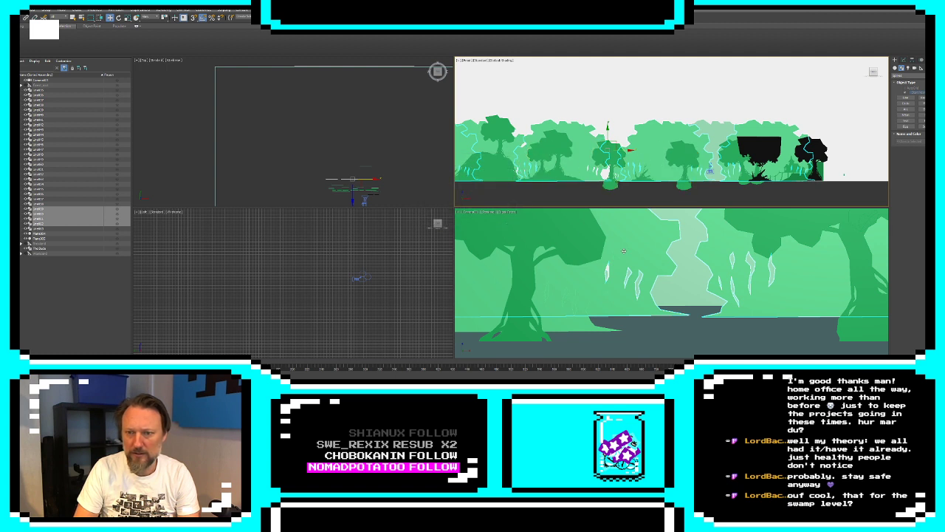
Set the object color of the foliage directly behind the large tree in the camera view to medium green
click(576, 323)
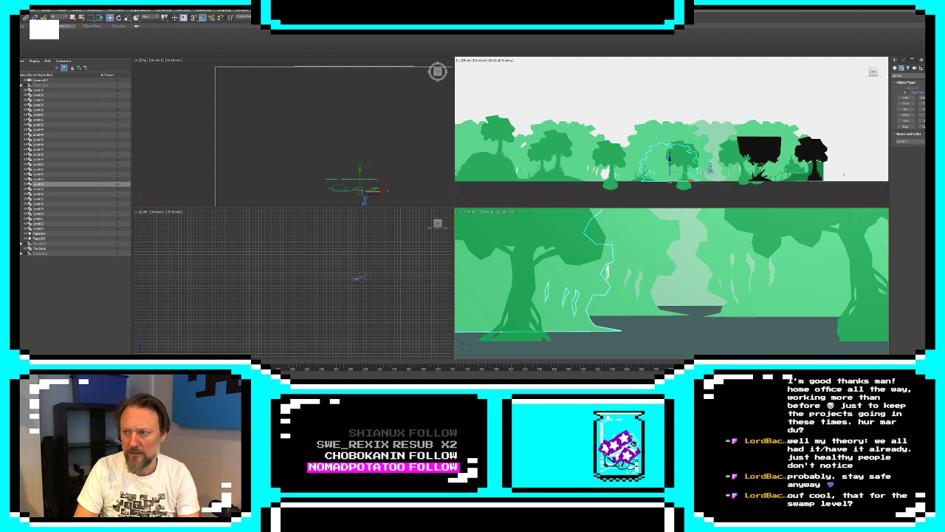
click(932, 141)
click(471, 185)
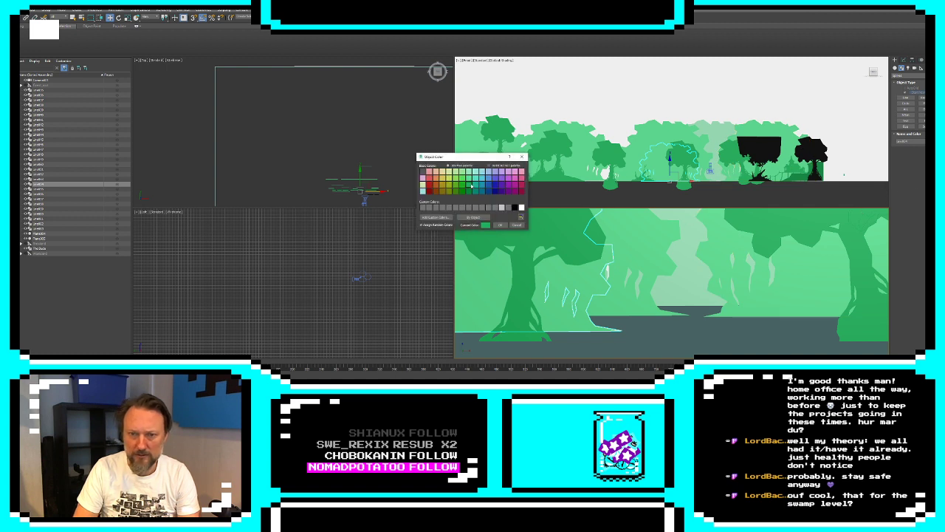
click(500, 224)
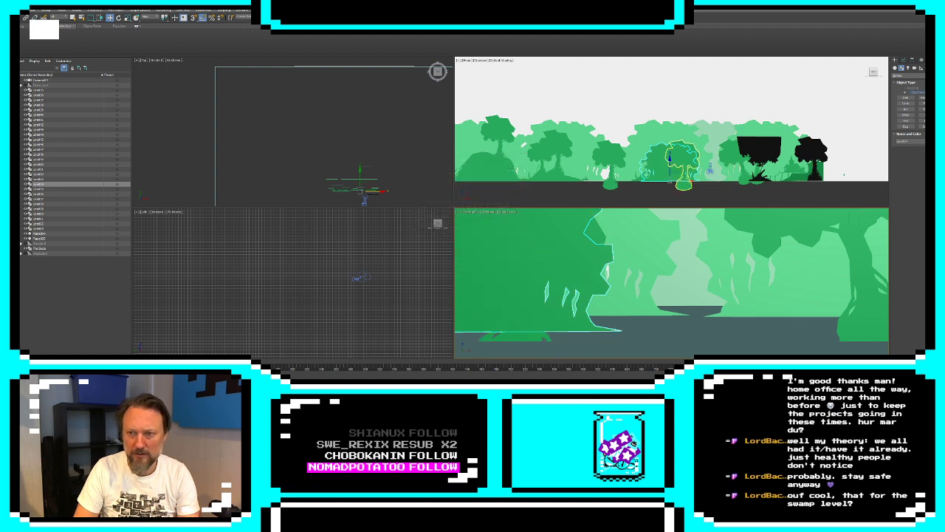
Select all the foliage pieces lying at that same depth across the scene and give them the same medium green
middle_drag(561, 180, 595, 180)
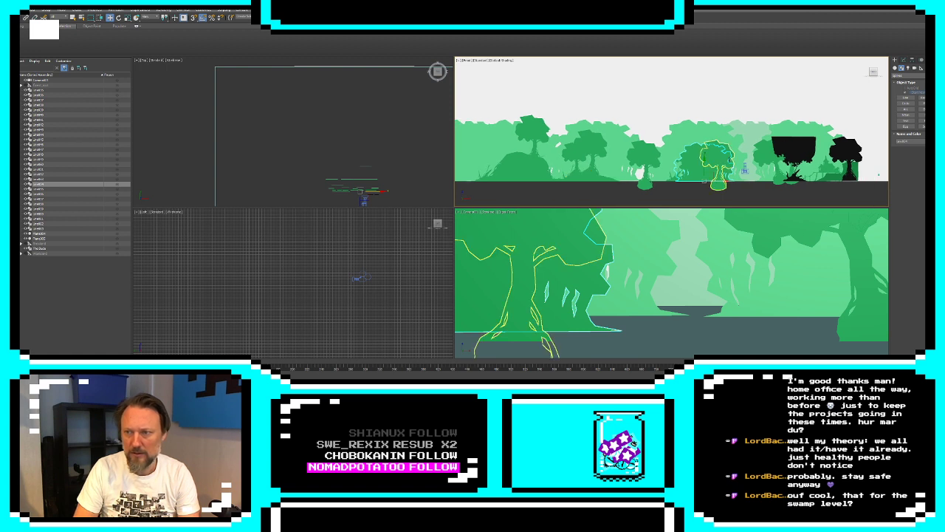
click(765, 172)
scroll(409, 291, down, 3)
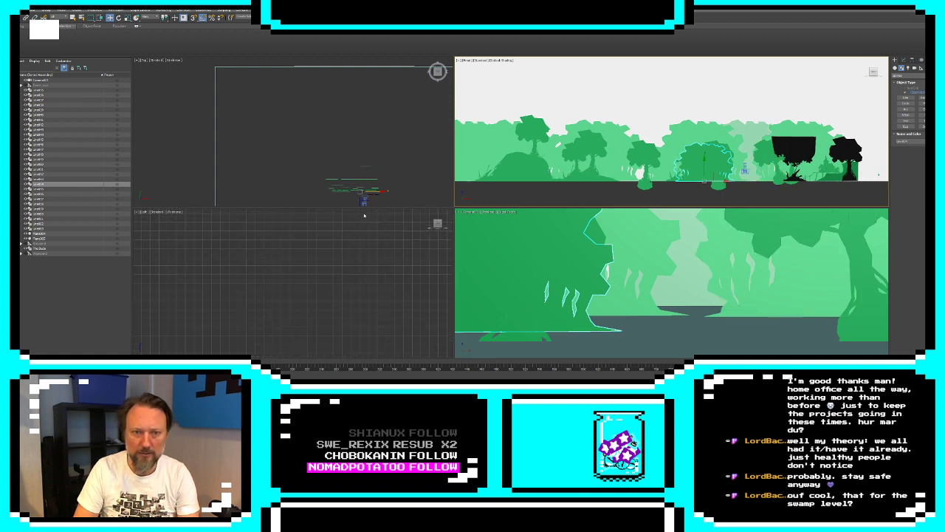
scroll(376, 178, down, 2)
scroll(377, 178, up, 3)
middle_drag(380, 178, 380, 149)
scroll(370, 160, up, 3)
click(399, 157)
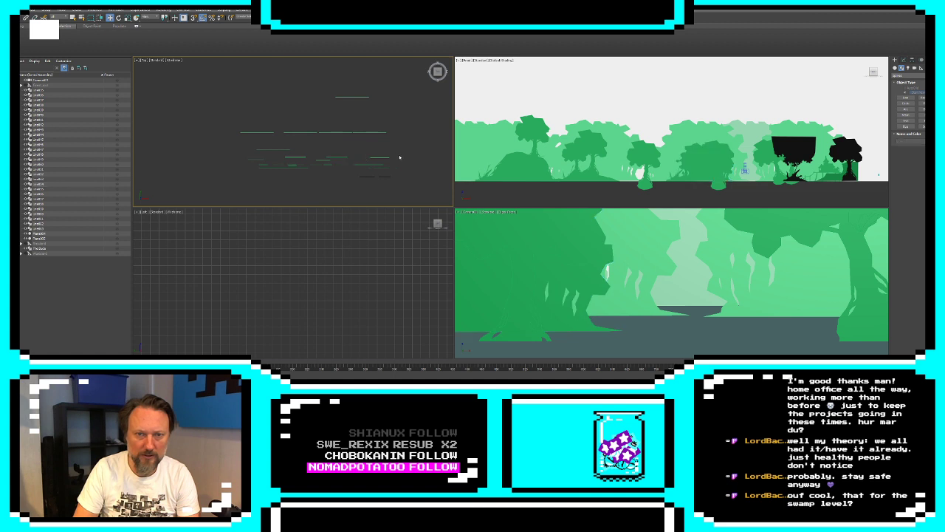
drag(239, 164, 240, 163)
click(235, 156)
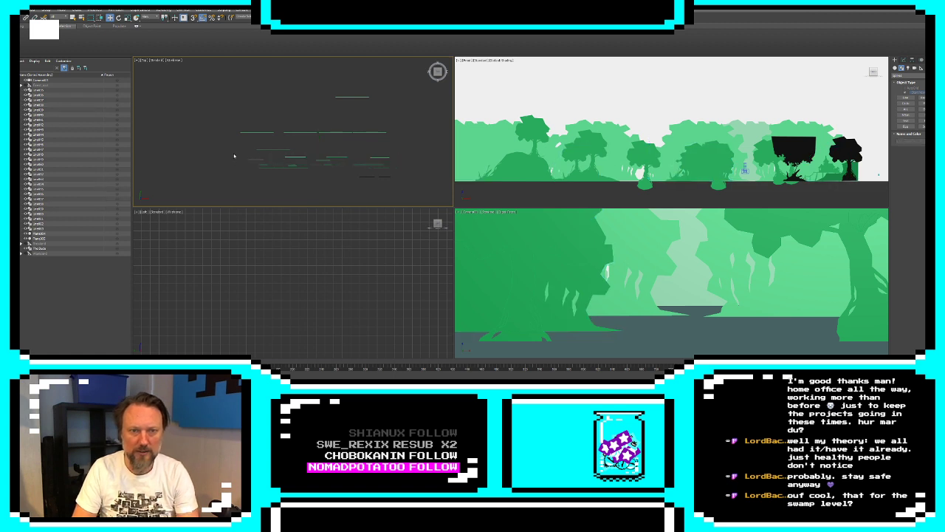
drag(378, 162, 398, 161)
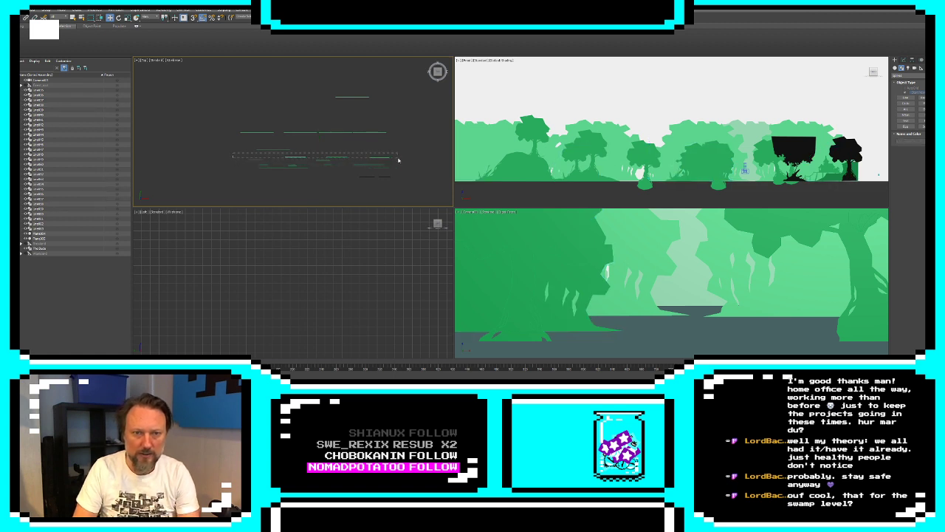
ctrl+click(261, 160)
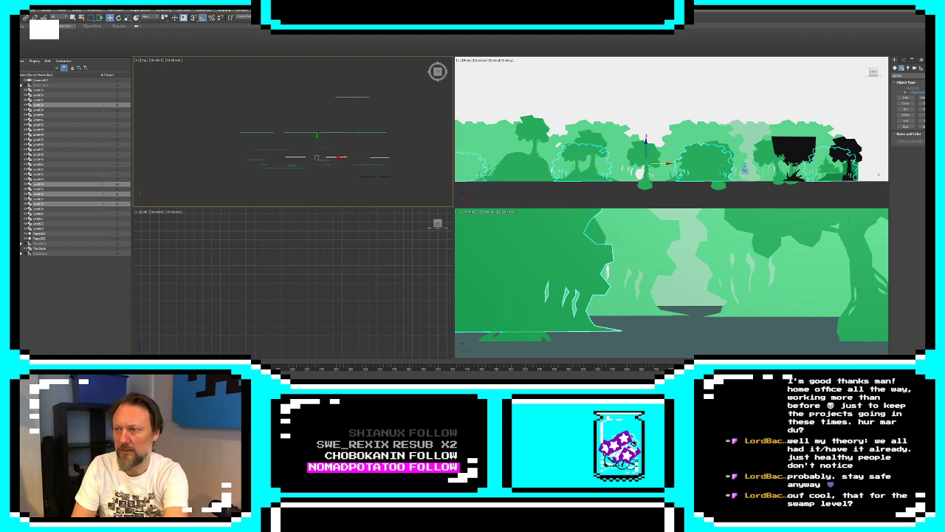
click(933, 141)
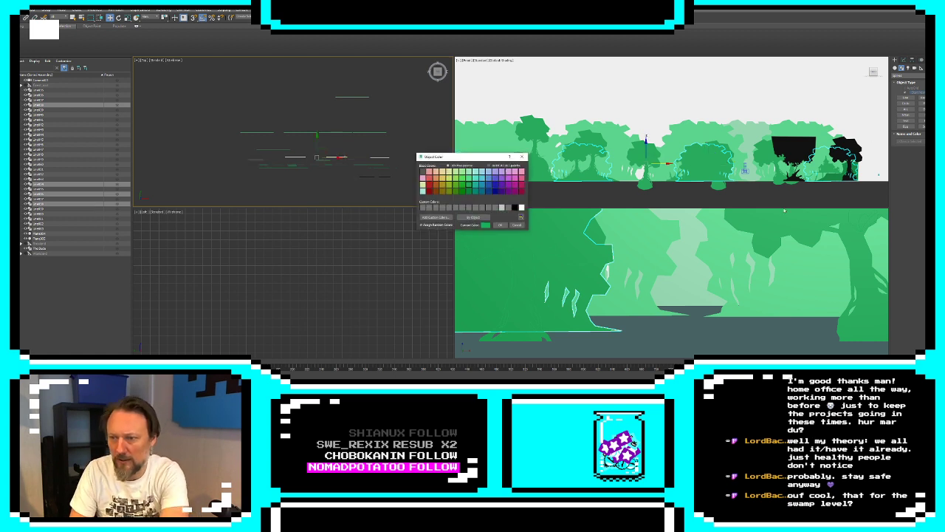
click(500, 225)
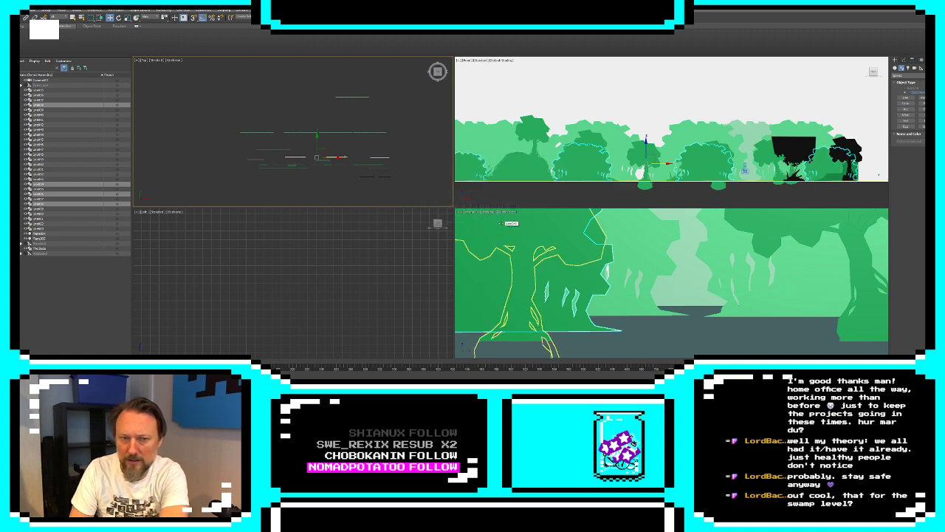
Select the row of trees, bushes and structures in front of that foliage together with the mounds and recolor them dark green
click(251, 165)
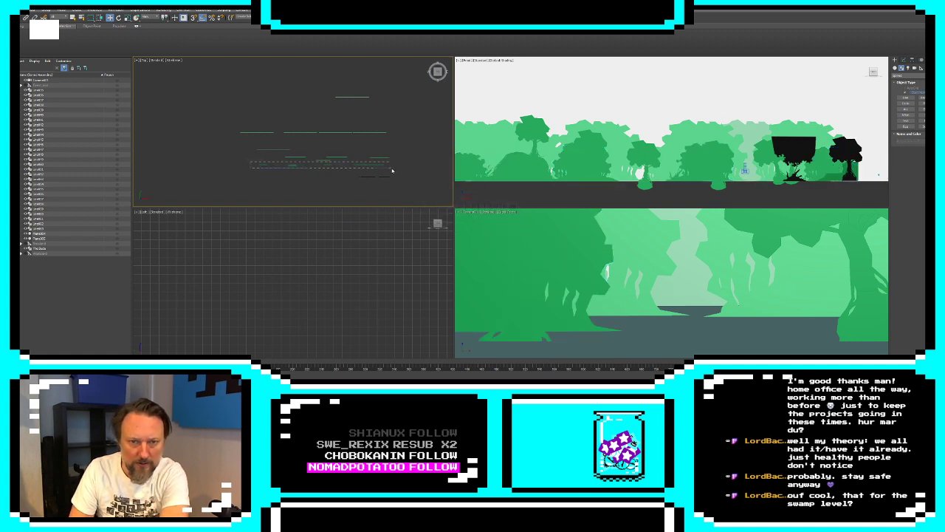
drag(392, 170, 393, 171)
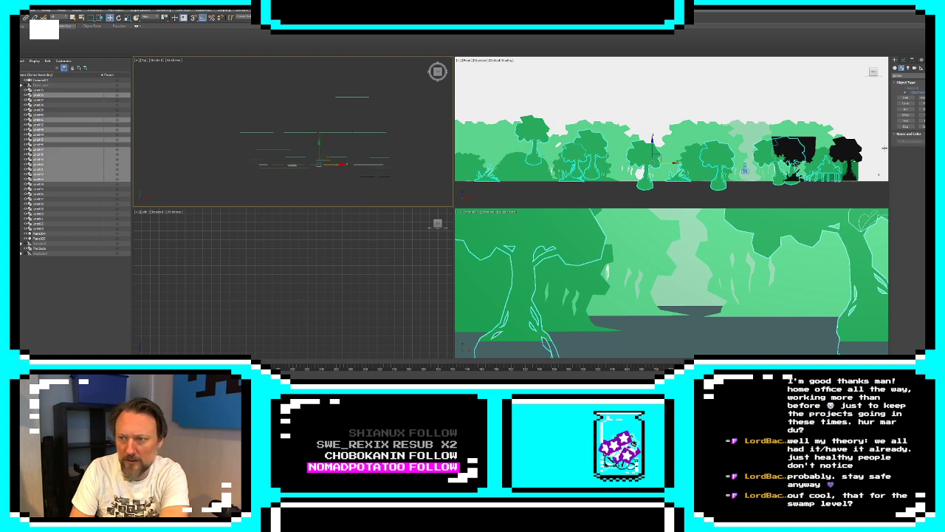
ctrl+click(303, 169)
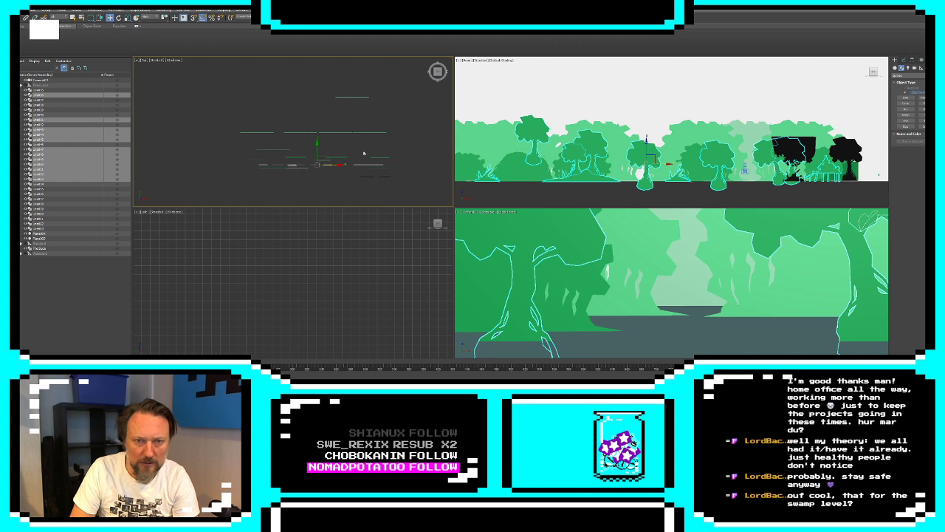
ctrl+click(270, 169)
middle_drag(474, 129, 731, 135)
scroll(731, 135, down, 3)
scroll(731, 135, up, 3)
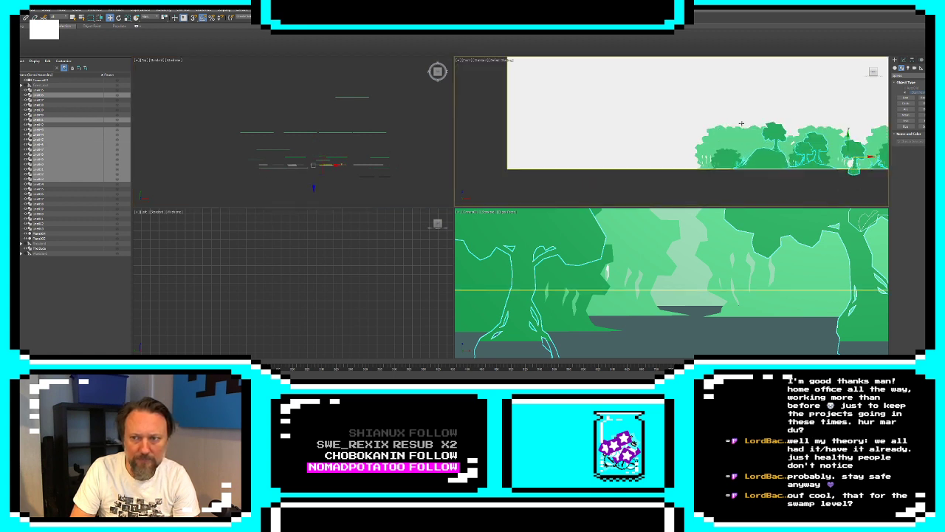
click(933, 141)
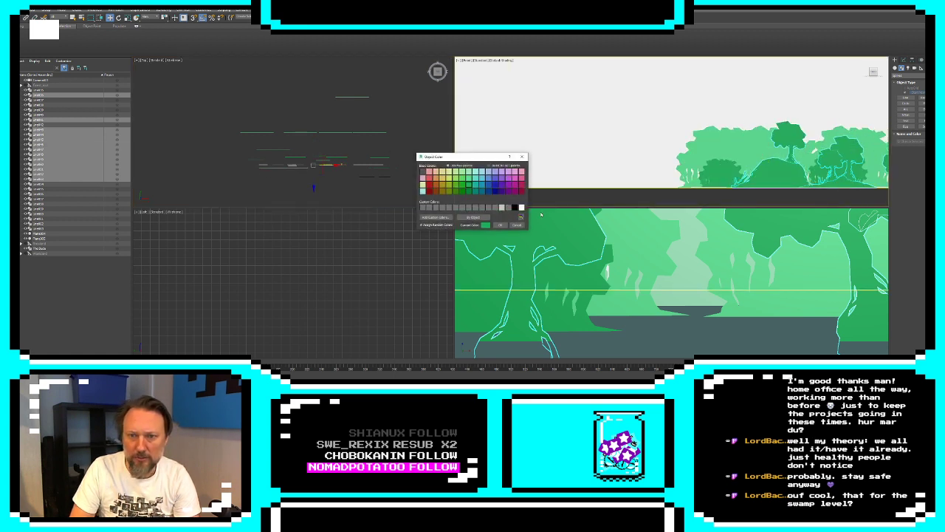
click(501, 225)
Recolor the ground plane to a very dark green, just darker than the tree row
click(625, 126)
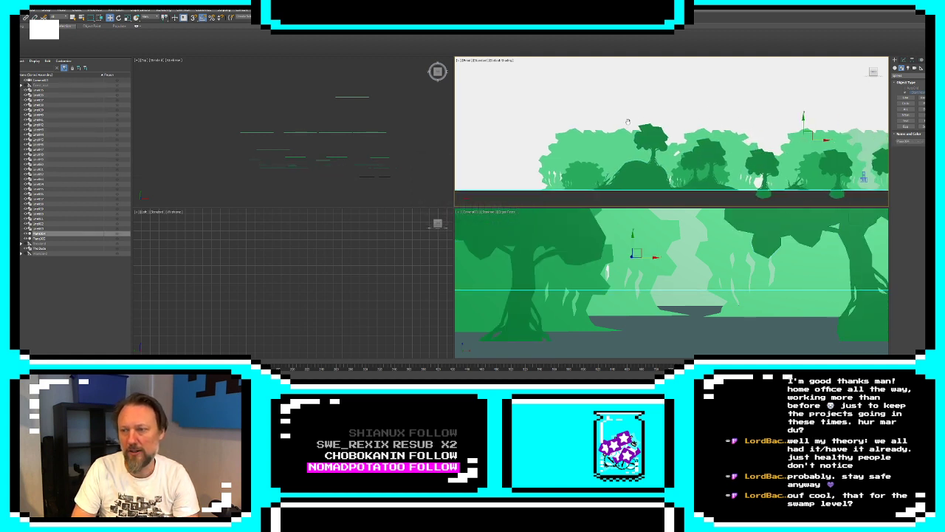
middle_drag(627, 122, 521, 101)
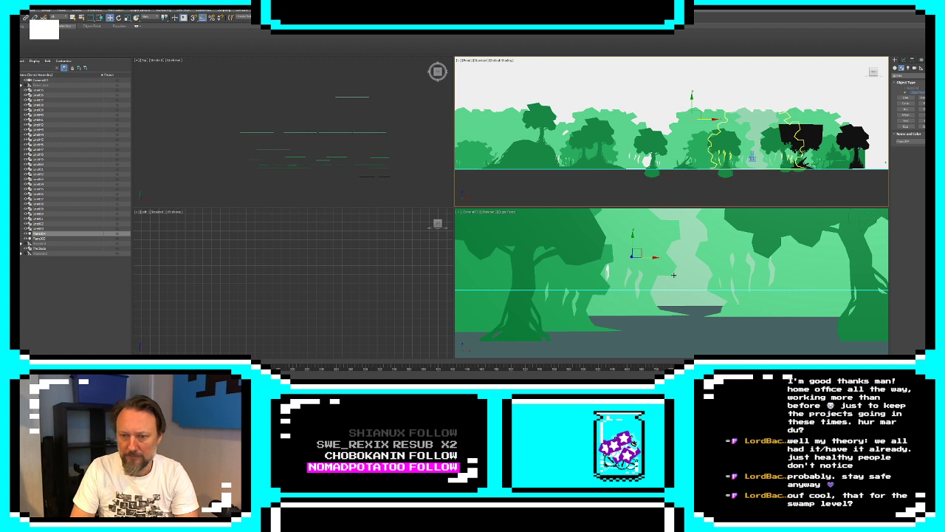
click(694, 332)
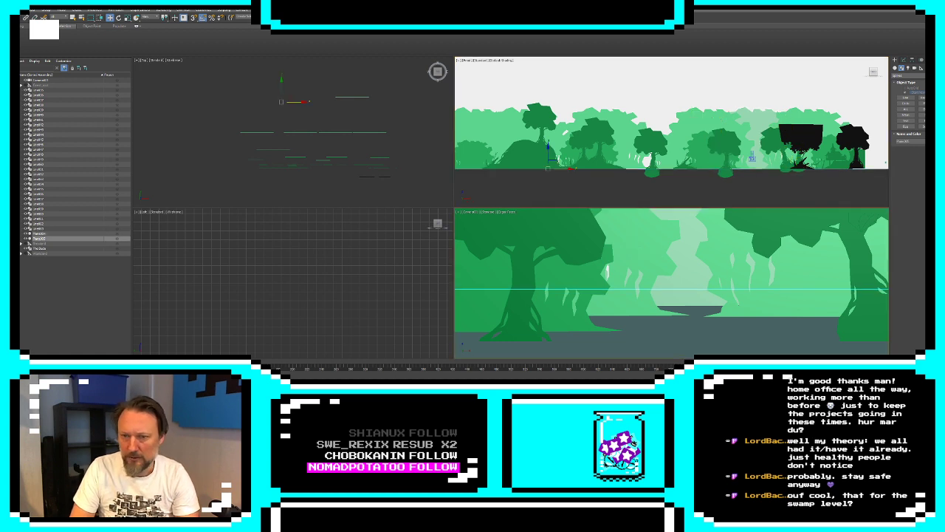
click(930, 141)
click(470, 193)
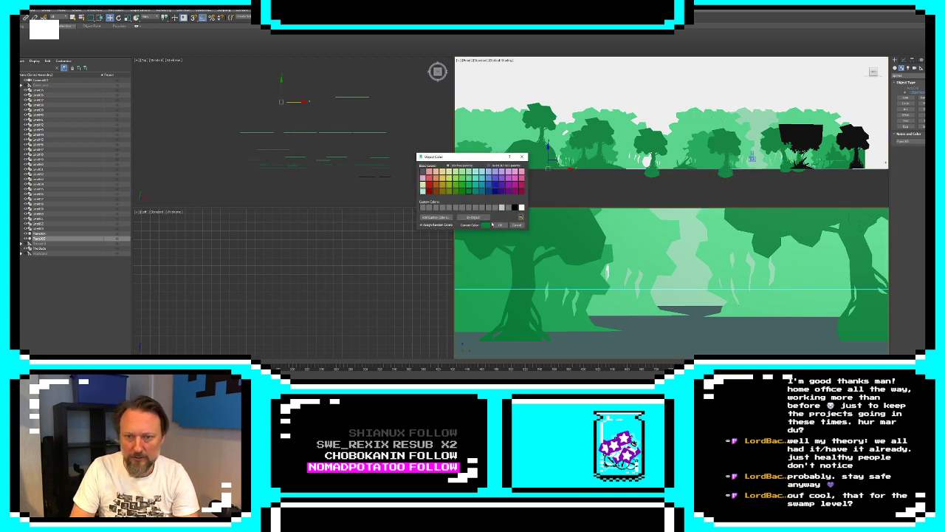
click(499, 225)
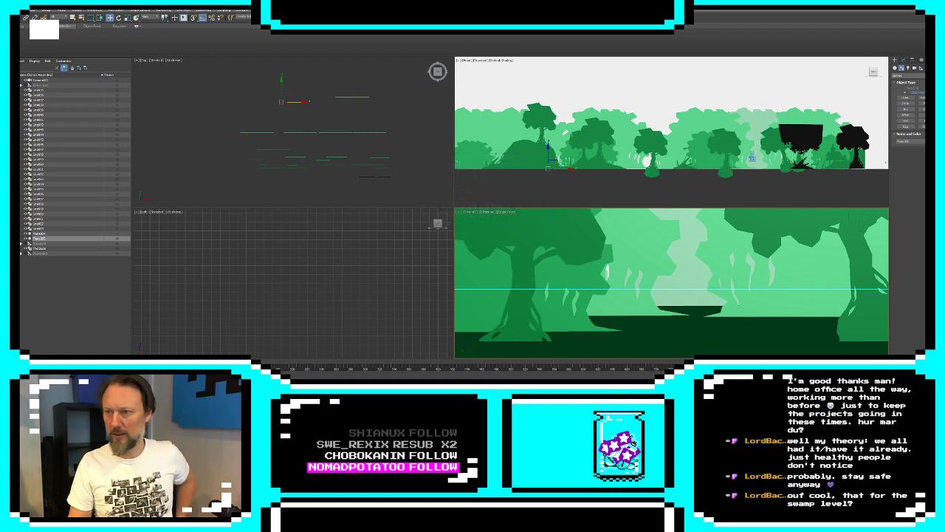
click(932, 141)
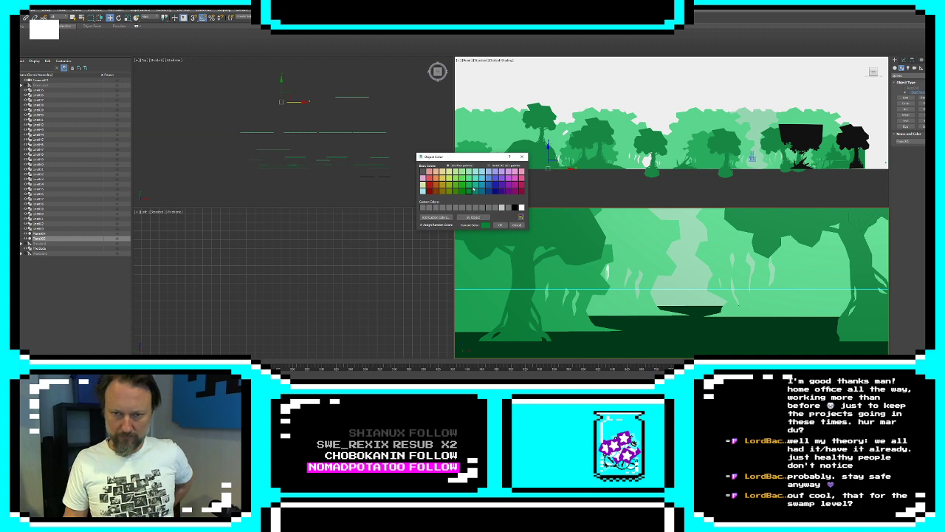
click(468, 188)
click(500, 225)
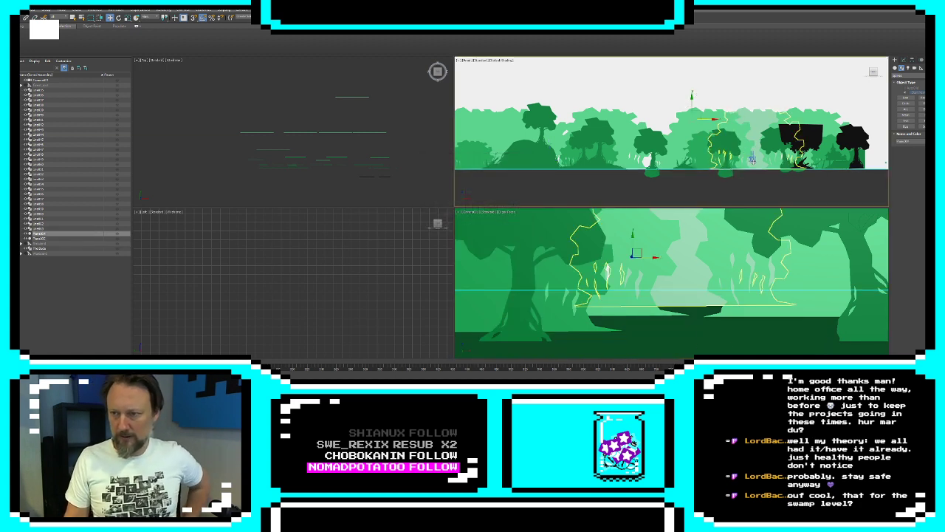
Slide the camera across the scene to examine the recolored layers, ending at the leftmost foliage
click(753, 157)
click(752, 158)
drag(760, 157, 827, 157)
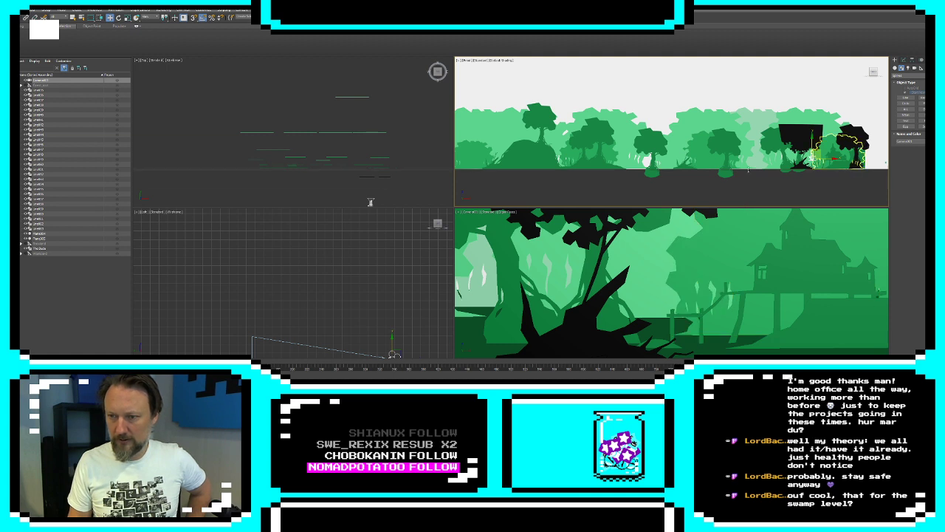
drag(748, 169, 748, 168)
drag(820, 132, 449, 129)
middle_drag(511, 105, 614, 110)
scroll(628, 113, down, 4)
scroll(629, 112, up, 2)
scroll(579, 110, up, 2)
Clone the leftmost light green foliage and the medium green bush in front of it leftward into the empty area
click(614, 110)
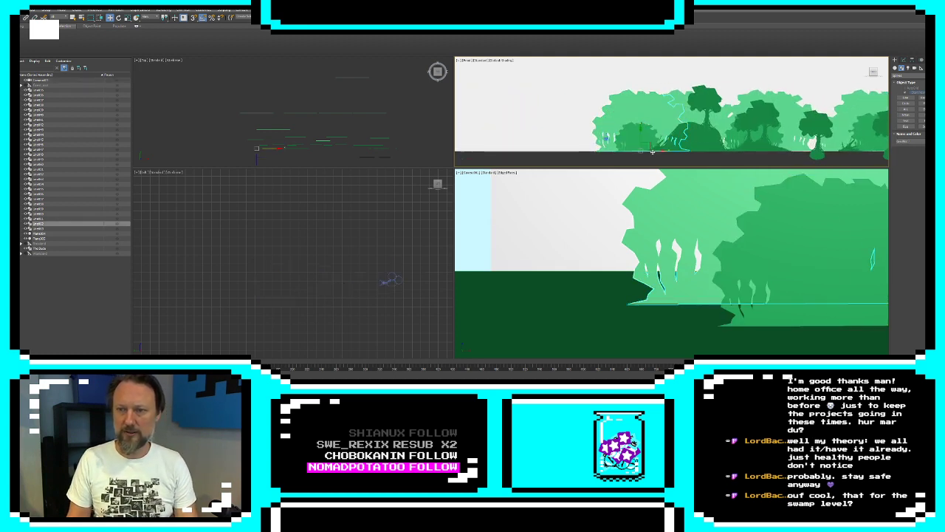
shift+drag(654, 150, 525, 150)
click(474, 219)
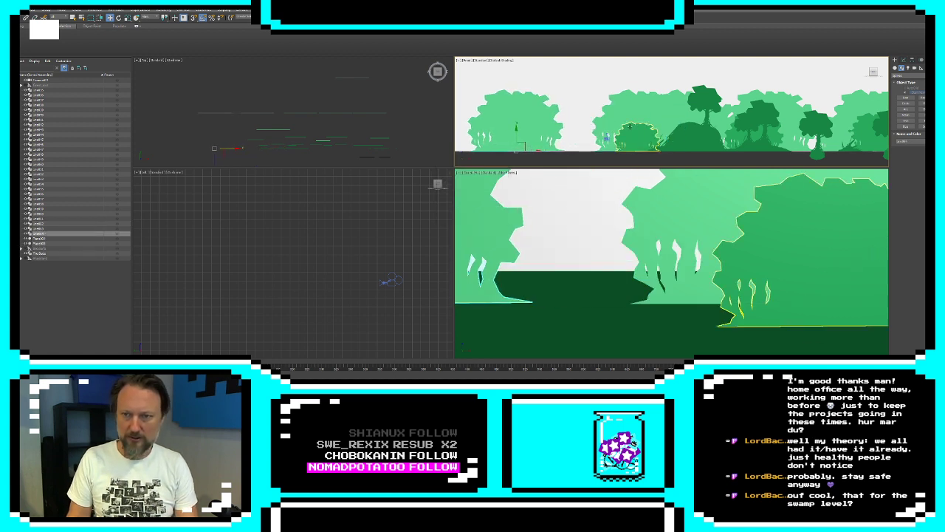
shift+drag(654, 150, 527, 150)
click(480, 218)
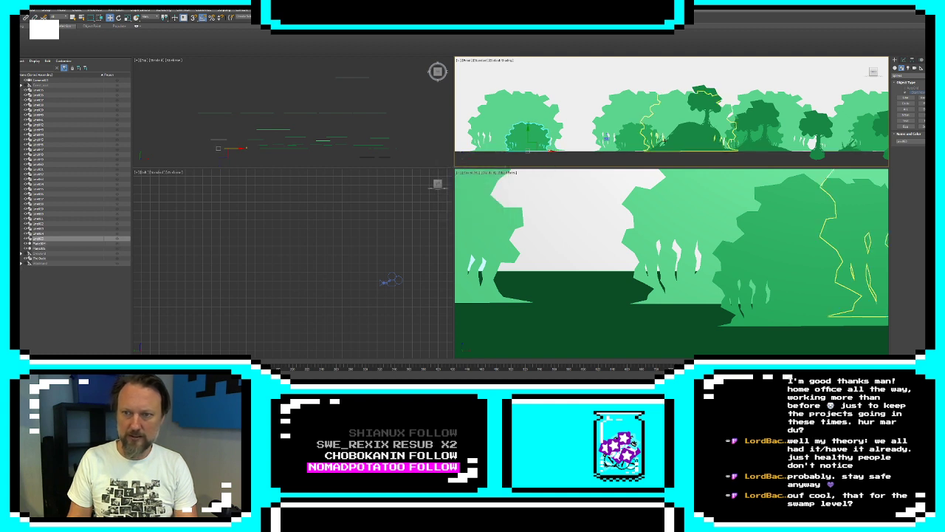
Clone the dark green mound leftward as an instance, in front of the cloned foliage, and open the clone's Extrude modifier parameters
click(675, 142)
mouse_move(706, 137)
shift+mouse_down()
mouse_move(504, 151)
mouse_move(573, 157)
shift+mouse_up()
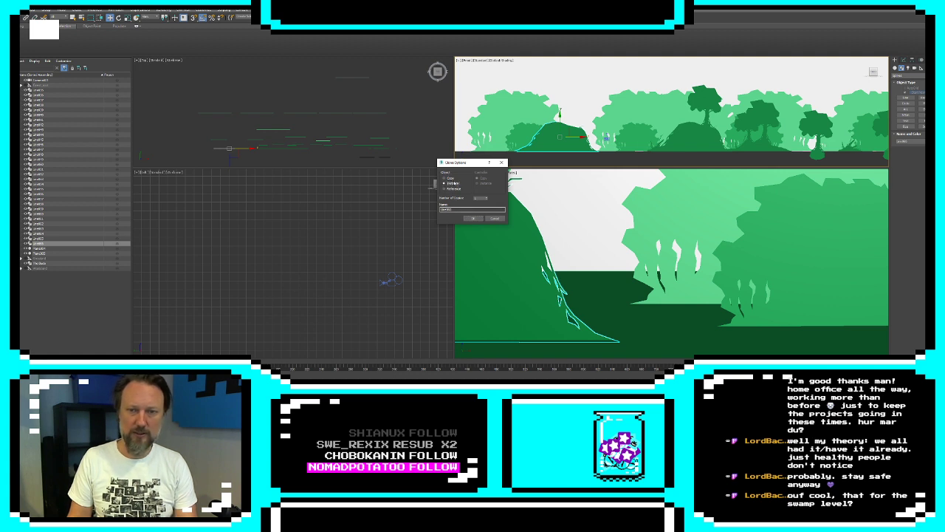
click(473, 218)
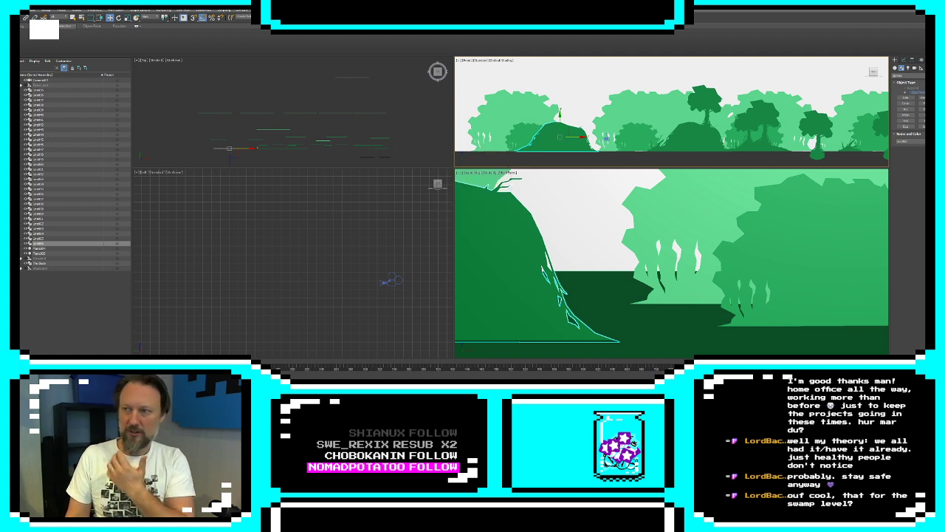
click(904, 62)
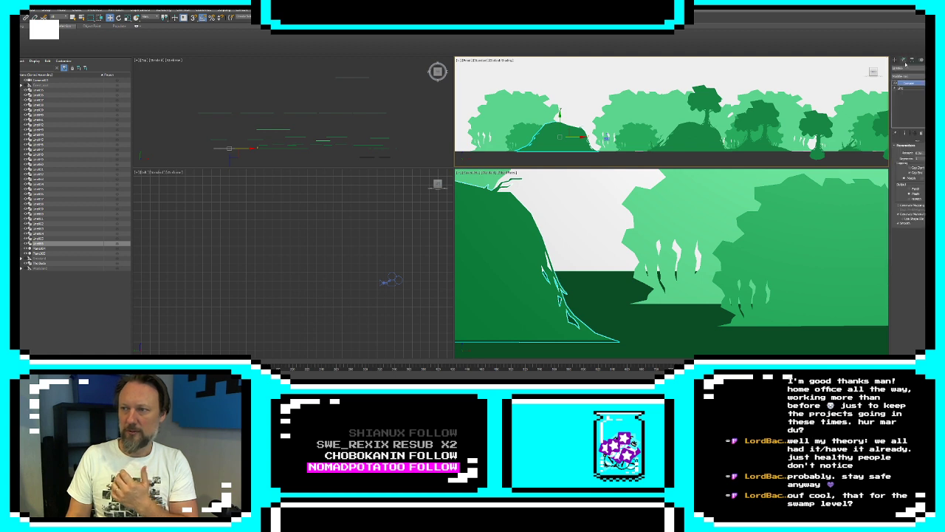
Add an XForm modifier to the cloned mound and move its gizmo back in depth, behind the original mound layer
click(900, 78)
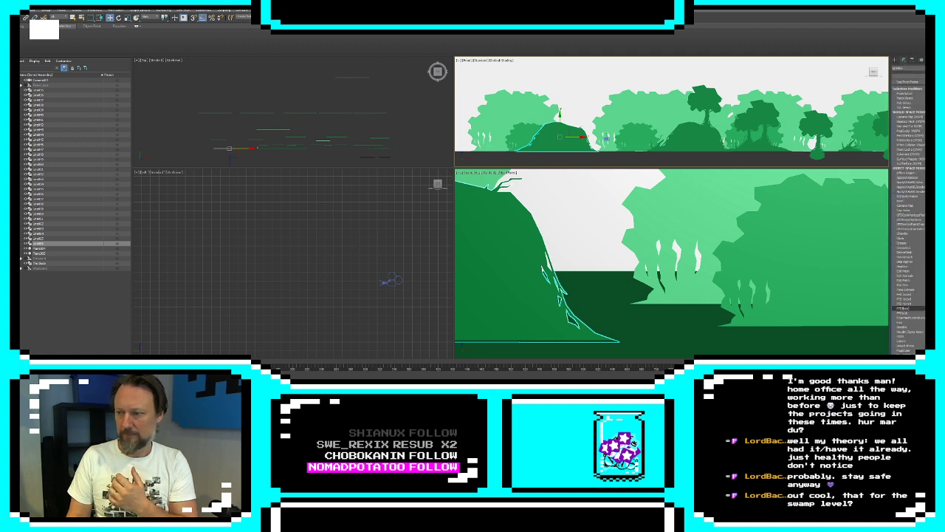
scroll(908, 309, down, 10)
click(907, 351)
click(896, 83)
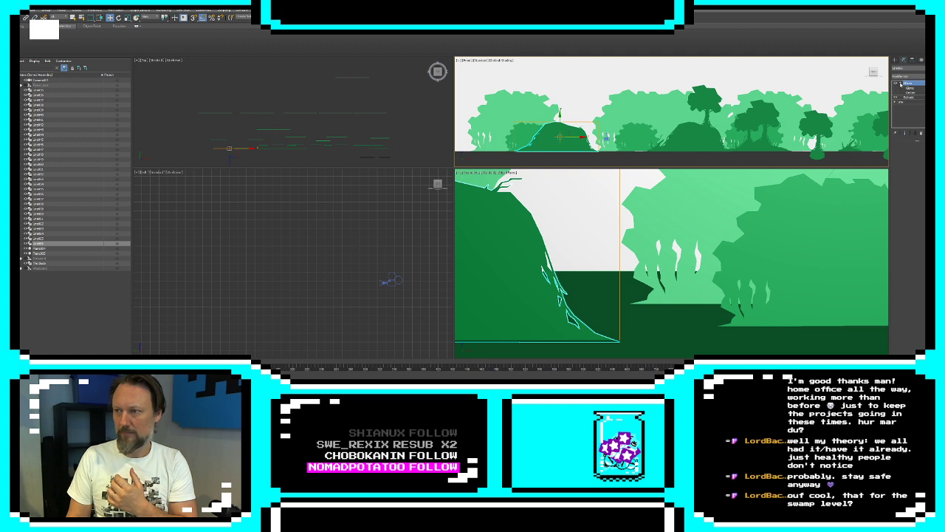
click(911, 88)
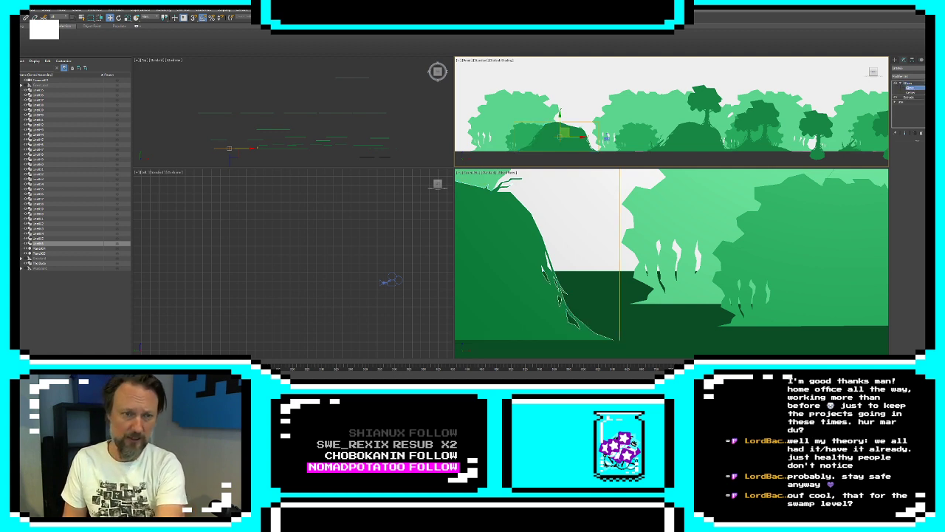
key(ctrl+z)
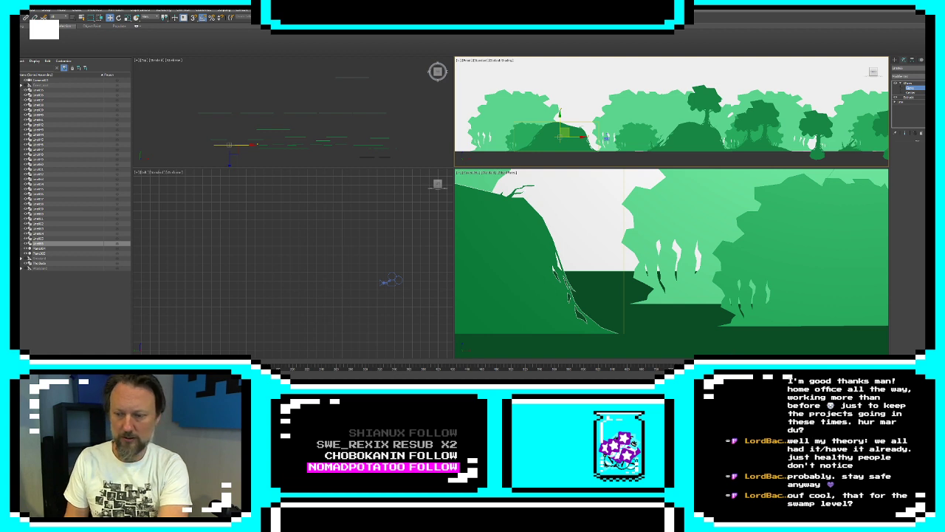
key(ctrl+z)
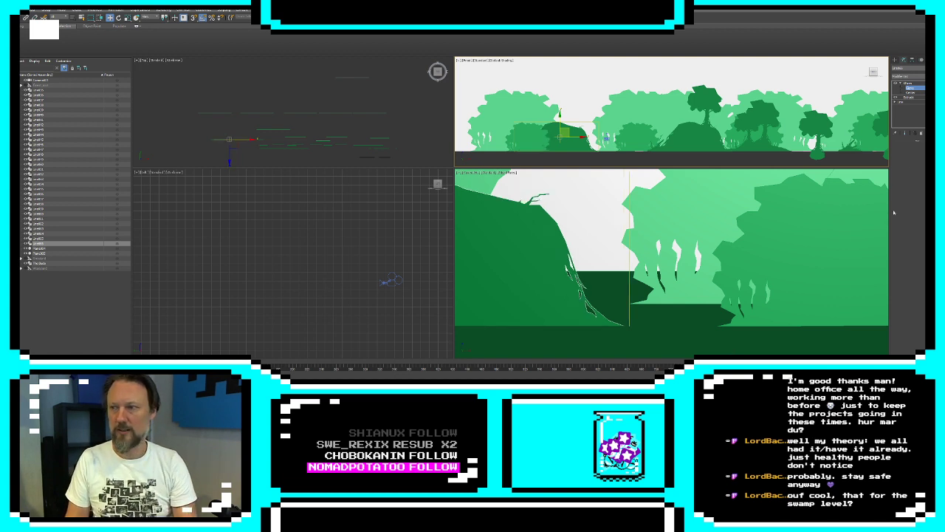
Recolor the cloned mound to the medium green of the bushes and move it rightward so it sits partly behind the dark green mound
click(895, 59)
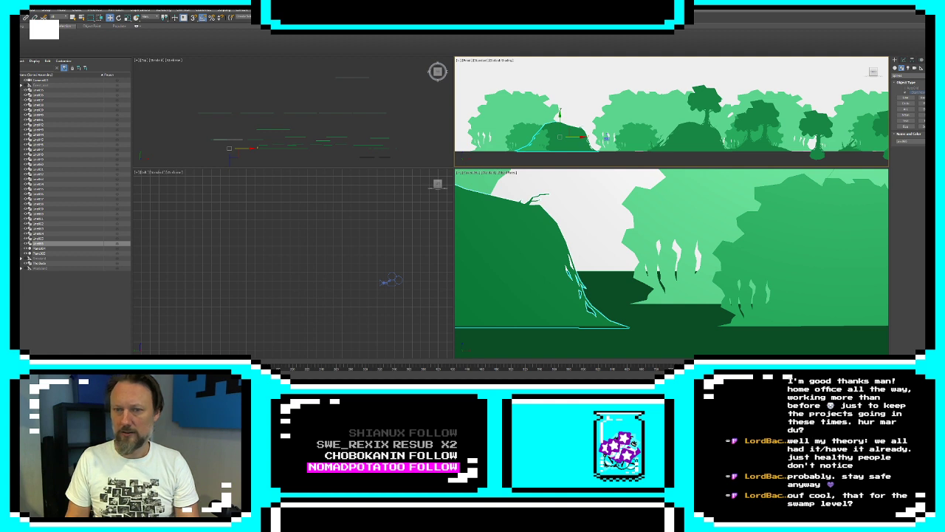
click(933, 141)
click(500, 225)
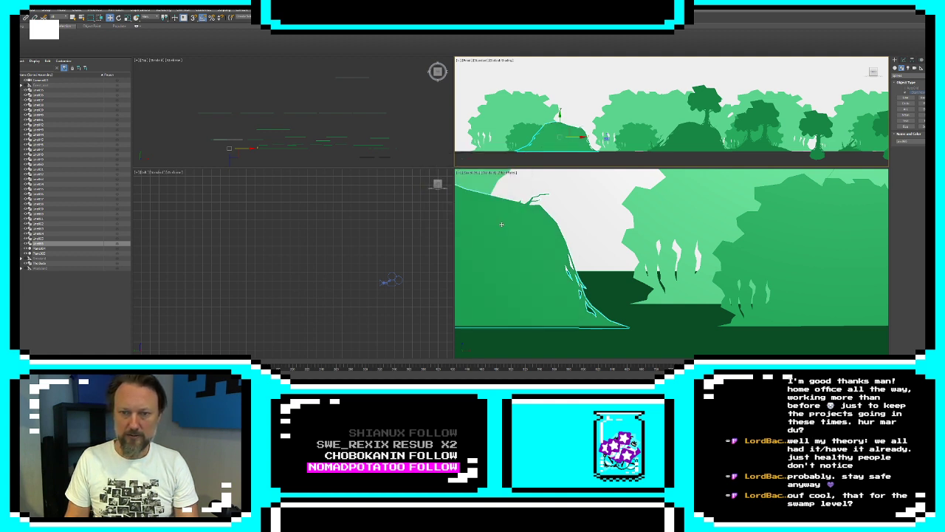
right_click(277, 129)
drag(246, 149, 265, 148)
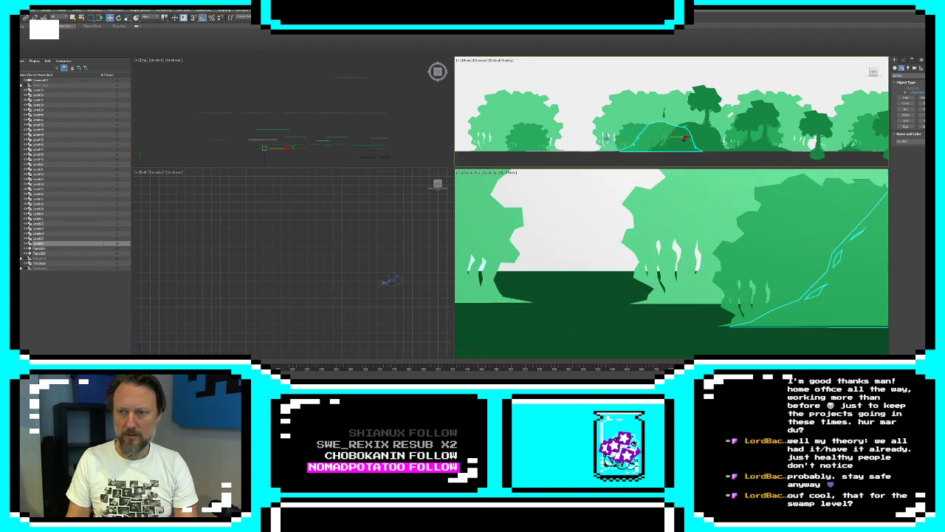
Move only the medium green mound's pivot down to its base at ground level
click(912, 60)
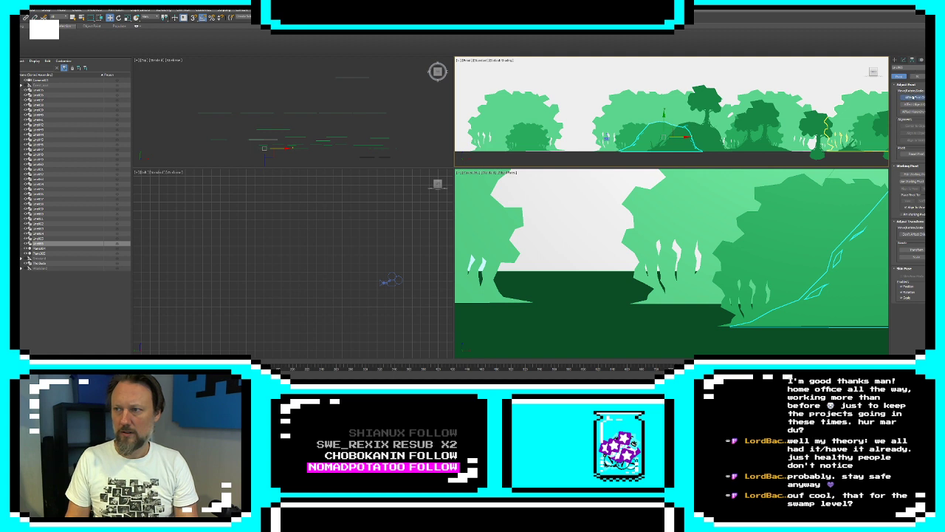
click(914, 97)
drag(672, 130, 671, 146)
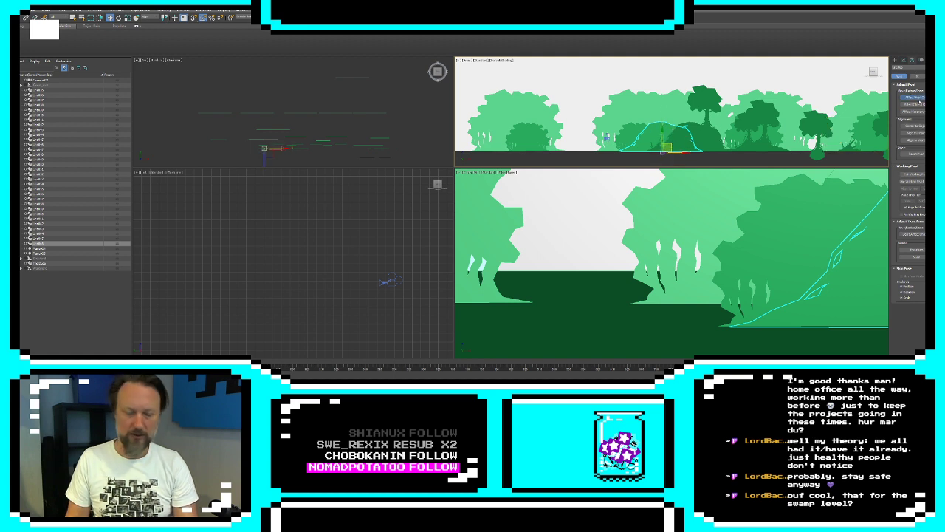
click(913, 98)
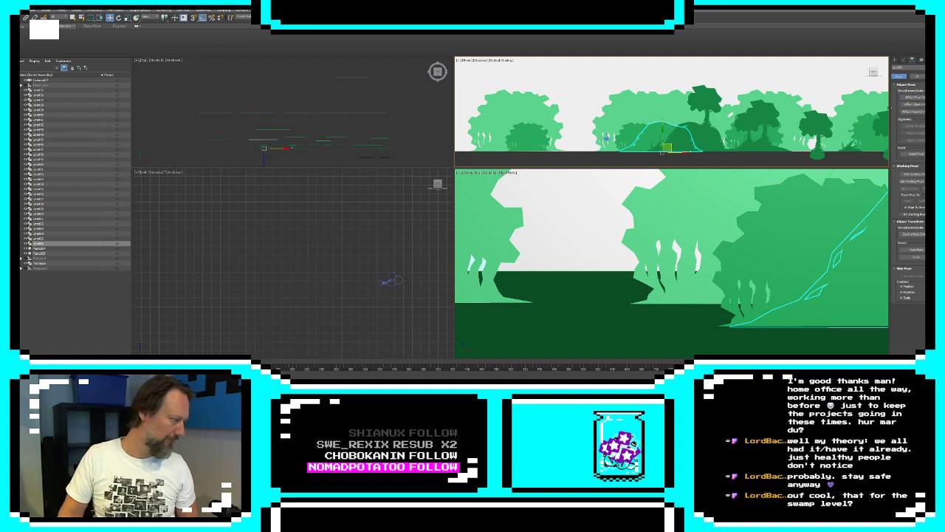
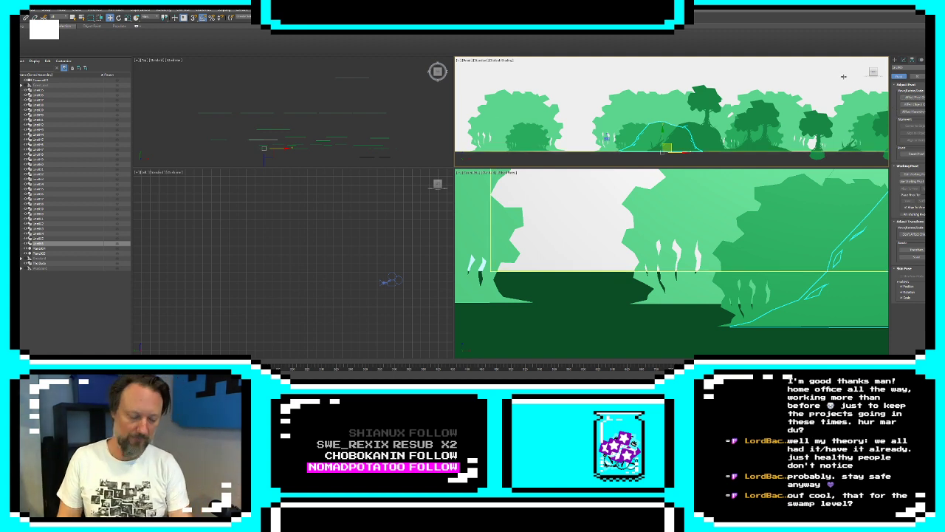
Scale the medium green mound up slightly from the pivot at its base
key(r)
drag(677, 150, 674, 146)
click(896, 60)
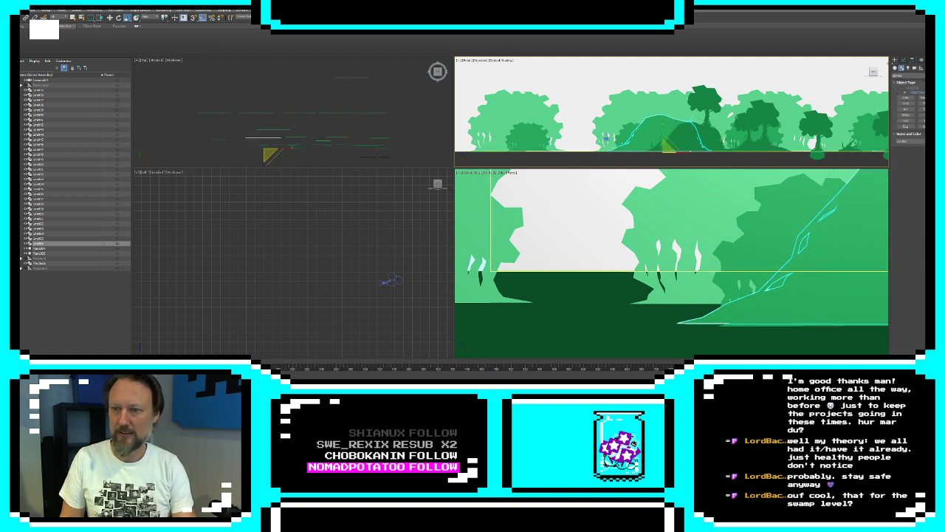
Select the camera and move it slightly leftward to reframe the swamp view
click(607, 138)
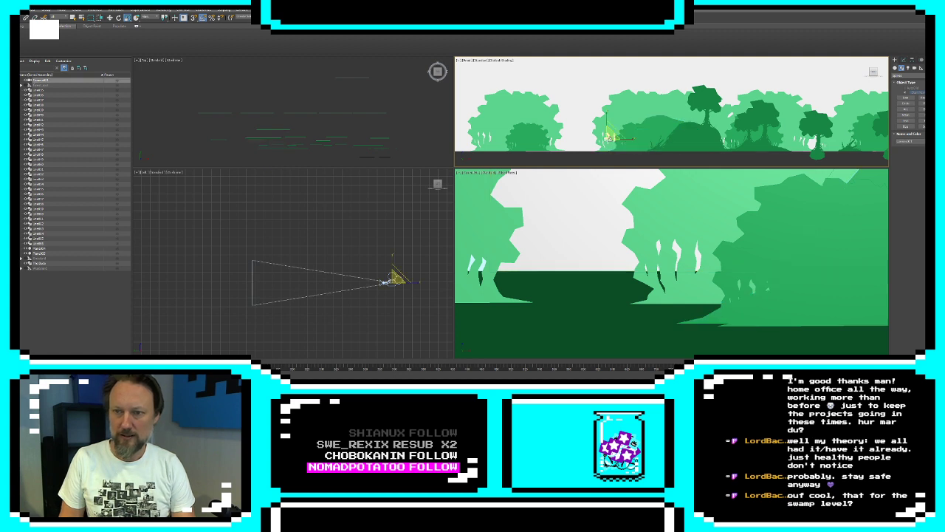
key(w)
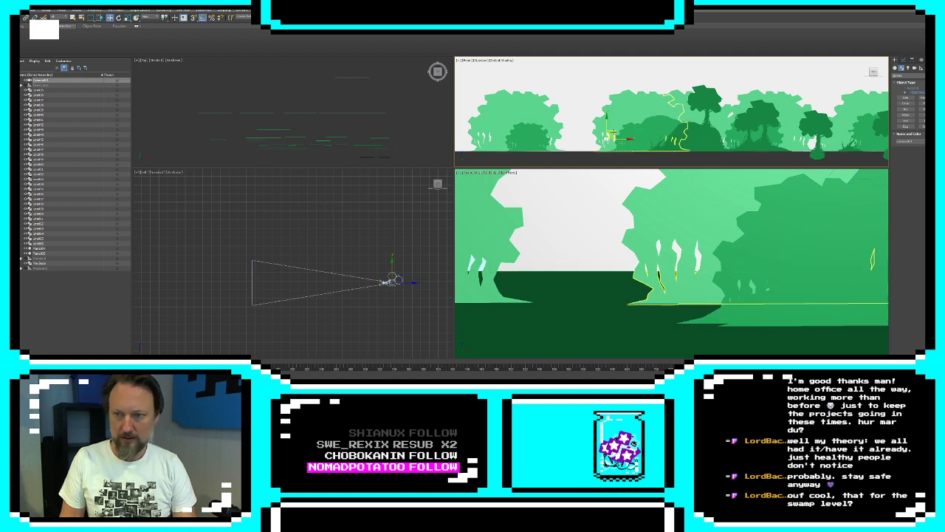
mouse_move(611, 137)
mouse_down()
mouse_move(745, 127)
mouse_move(703, 105)
mouse_move(657, 130)
mouse_move(609, 134)
mouse_up()
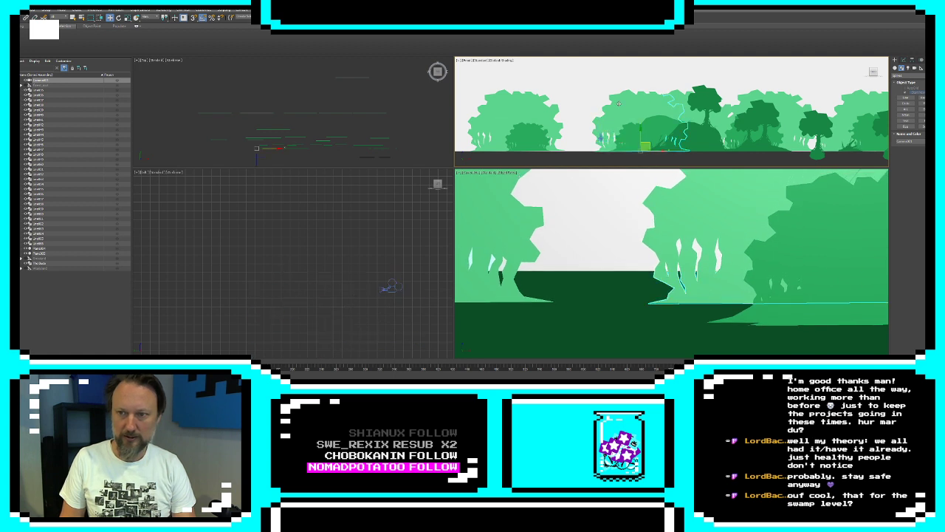
Move the light green foliage behind the mounds slightly rightward, and shift the leftmost light foliage and its medium green bush rightward
click(654, 150)
drag(654, 149, 649, 151)
drag(659, 153, 658, 152)
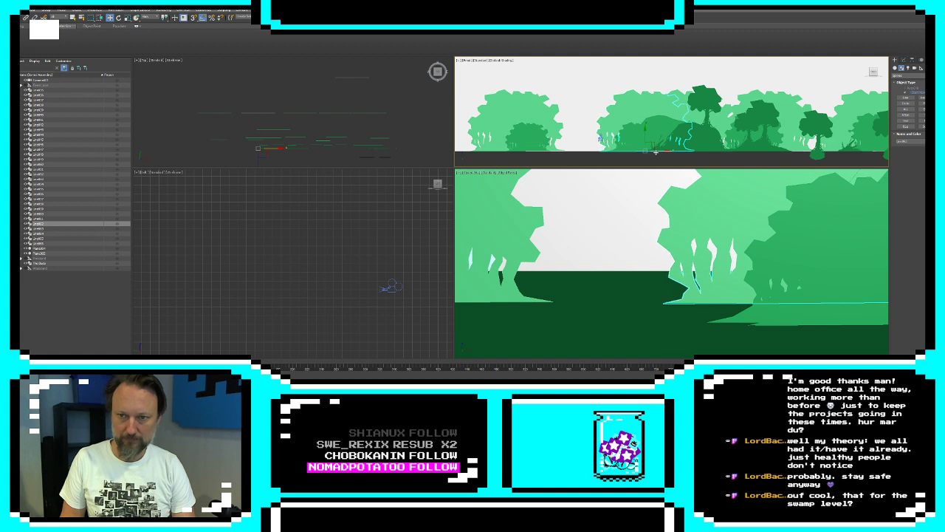
click(516, 150)
drag(533, 151, 580, 151)
click(524, 146)
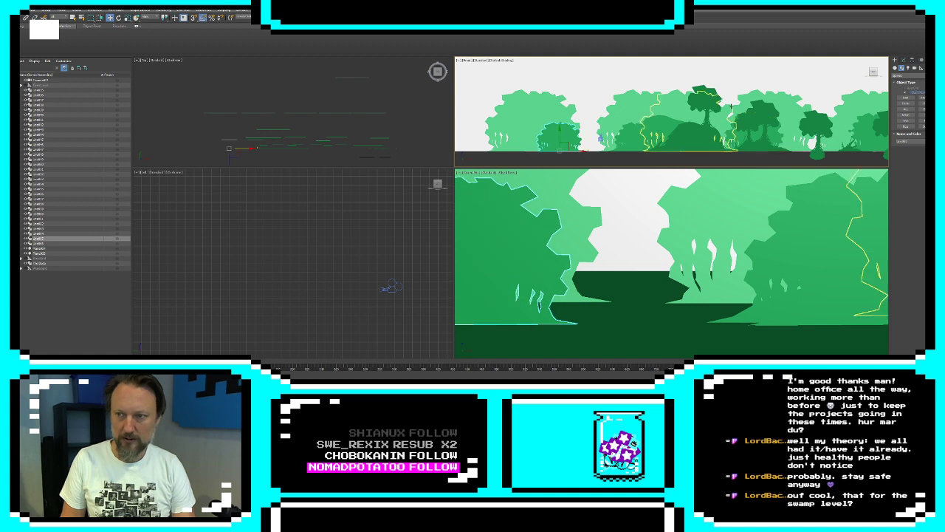
Clone the dark green mound twice as references, one in front of the left bush and one slightly left of the original
click(702, 138)
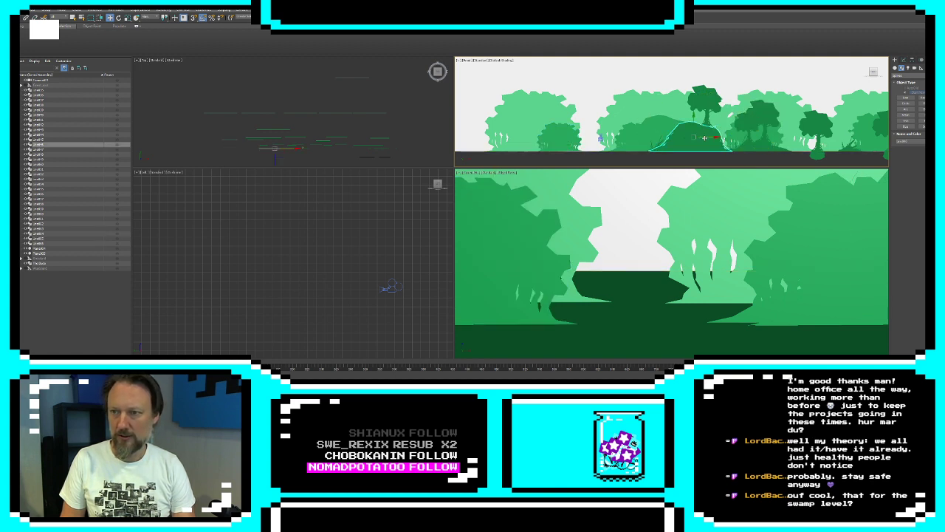
drag(704, 137, 557, 137)
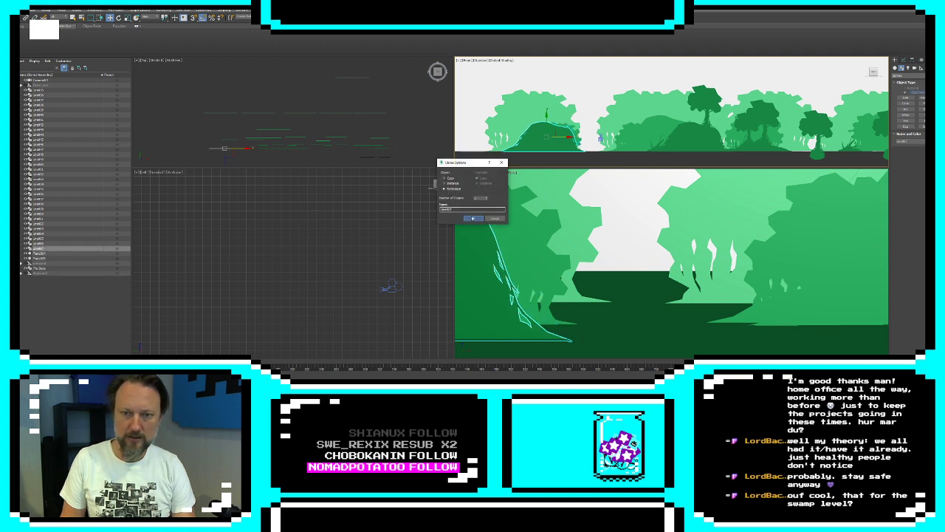
click(474, 218)
click(678, 148)
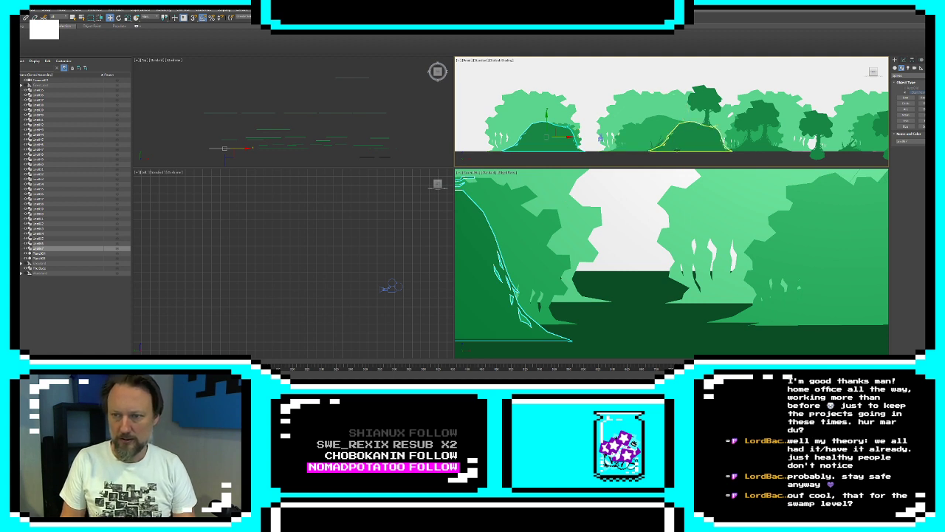
drag(710, 136, 672, 143)
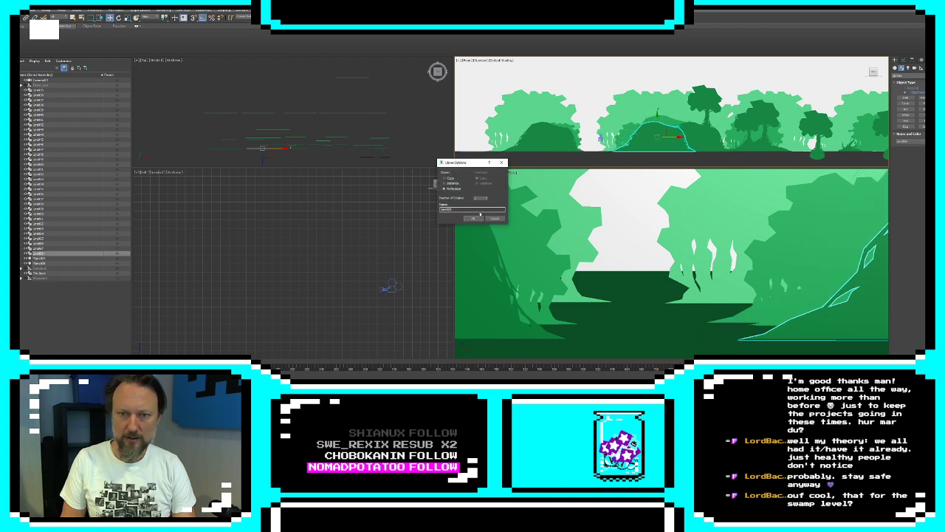
click(476, 218)
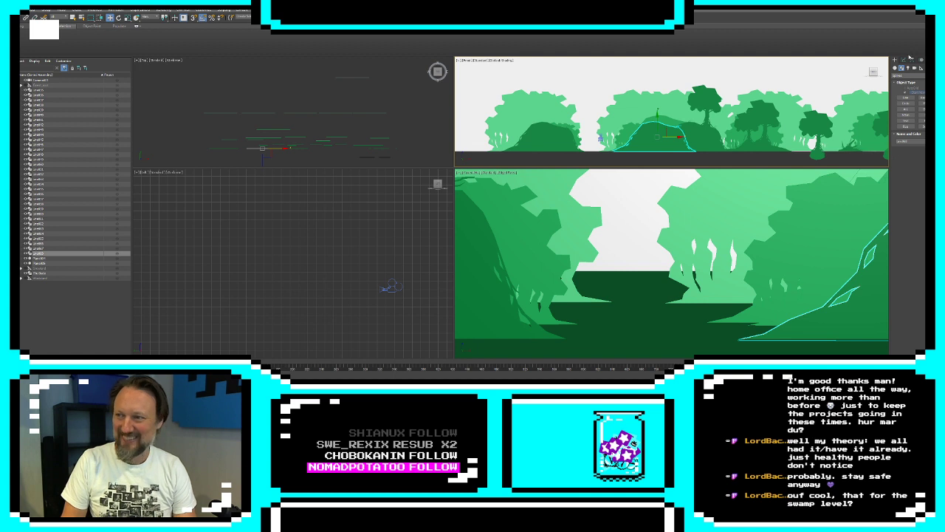
Draw a closed Line shape with a jagged, arching lower edge spanning the gap between the two mounds and a straight top
click(906, 99)
scroll(599, 135, up, 3)
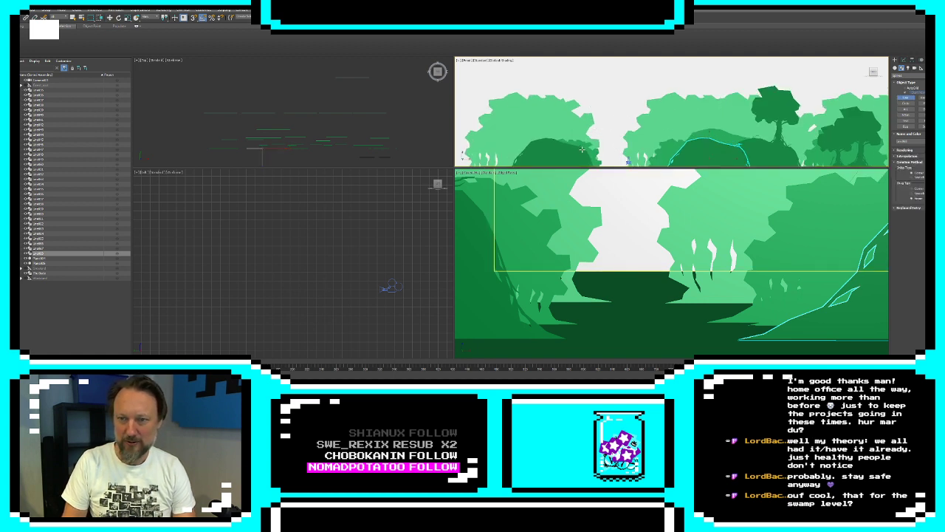
click(581, 149)
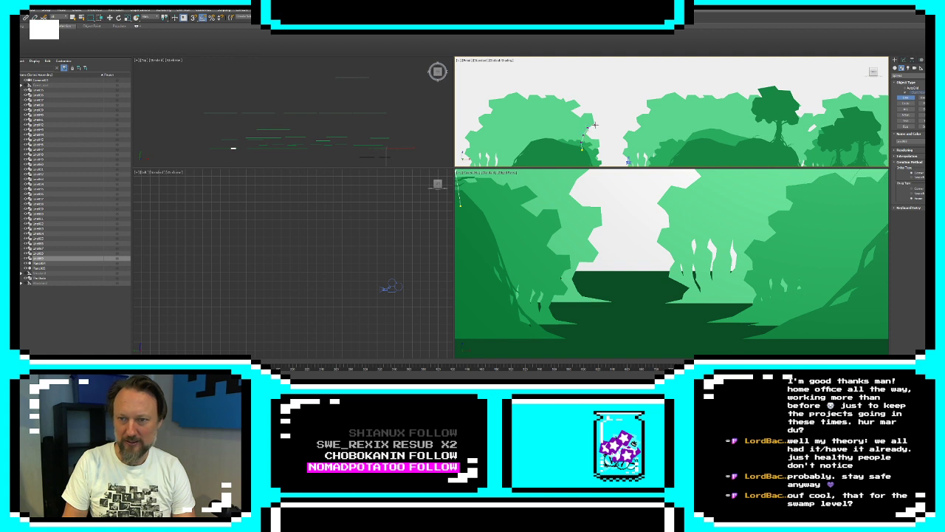
click(593, 122)
click(597, 130)
click(603, 131)
click(604, 127)
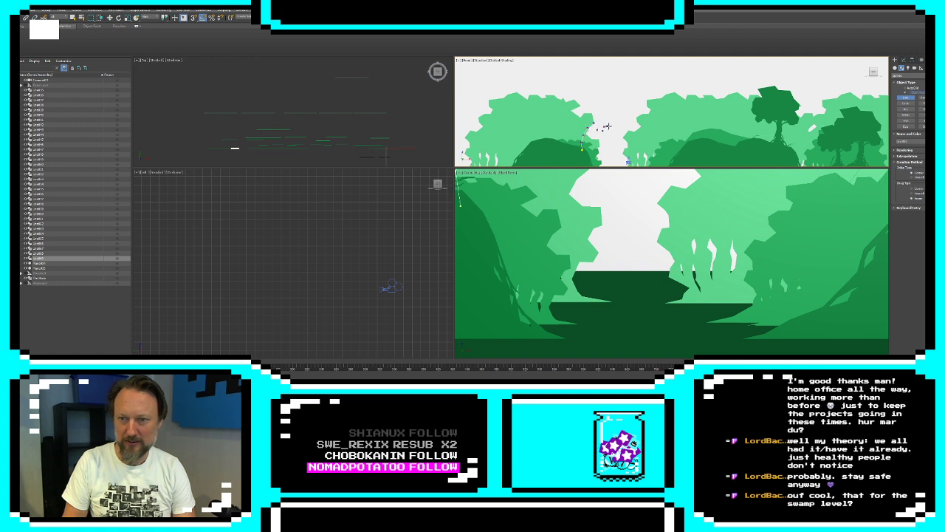
click(610, 126)
click(612, 132)
click(622, 132)
click(627, 127)
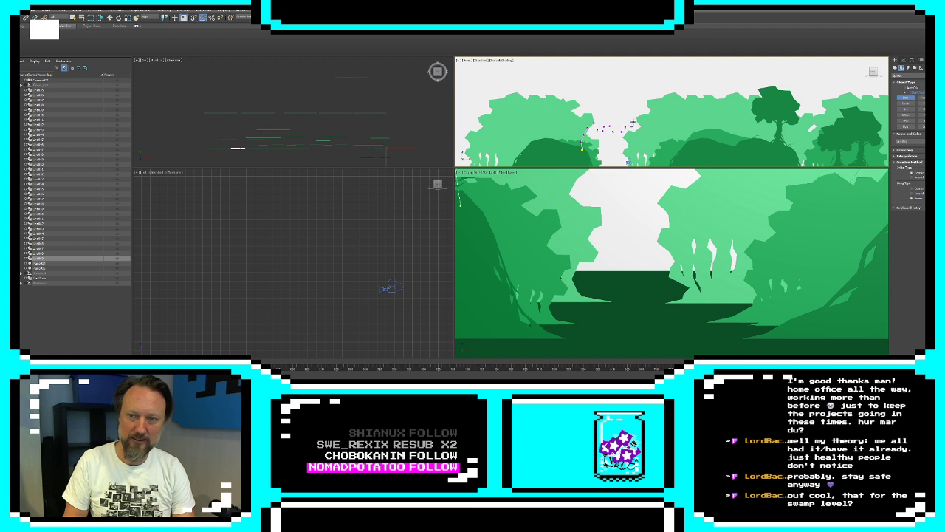
click(642, 123)
click(654, 139)
click(657, 146)
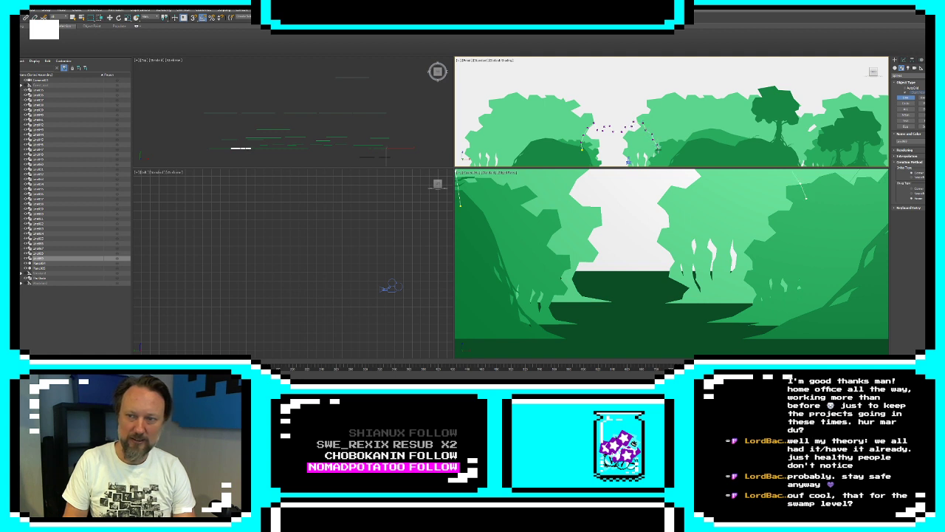
click(660, 152)
click(666, 155)
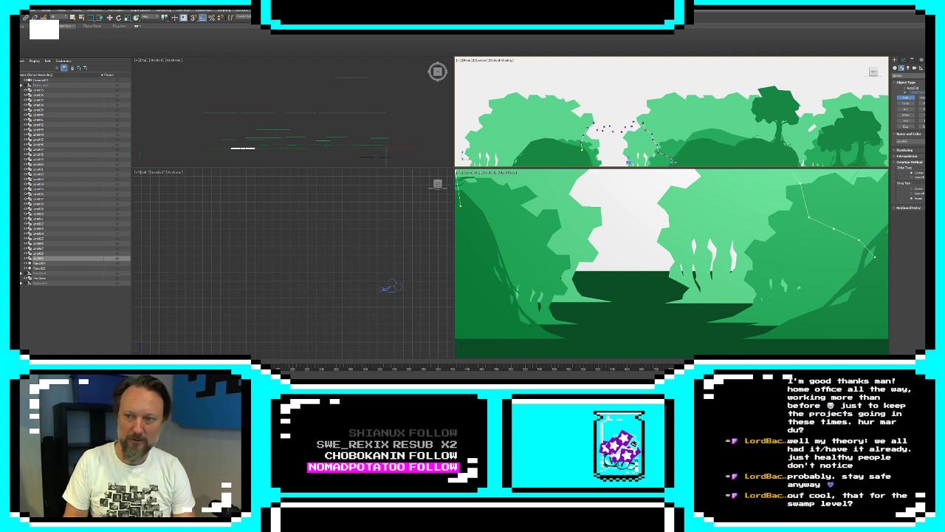
click(672, 164)
click(694, 142)
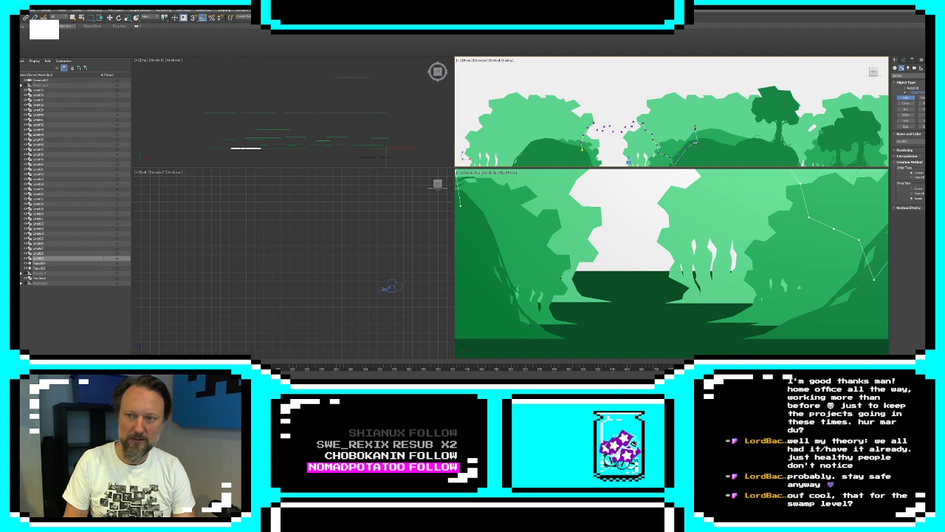
click(557, 90)
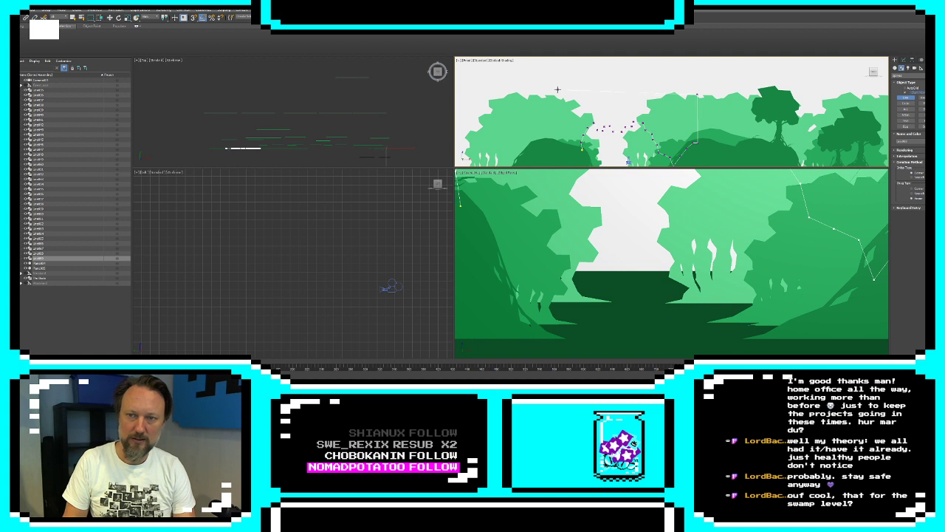
click(557, 147)
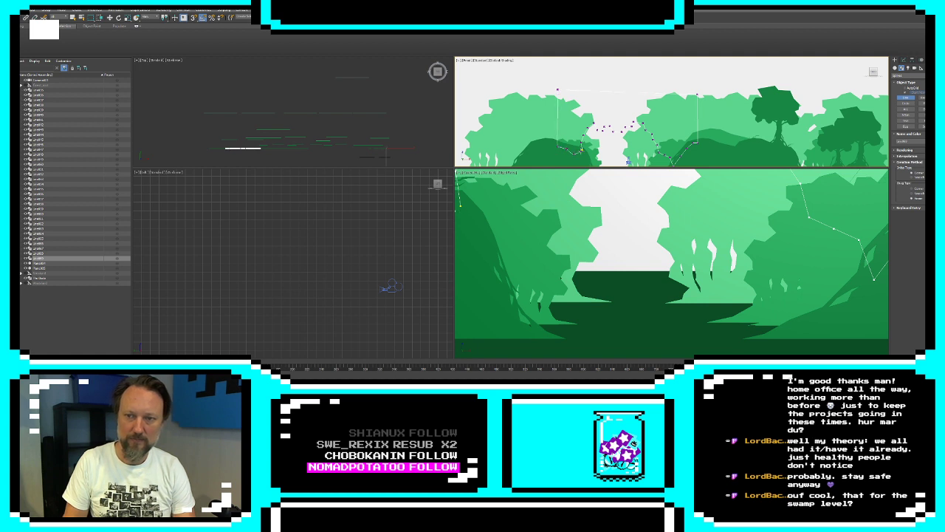
click(582, 150)
click(468, 212)
Add an Extrude modifier to the closed arch shape to turn it into a solid silhouette
click(903, 67)
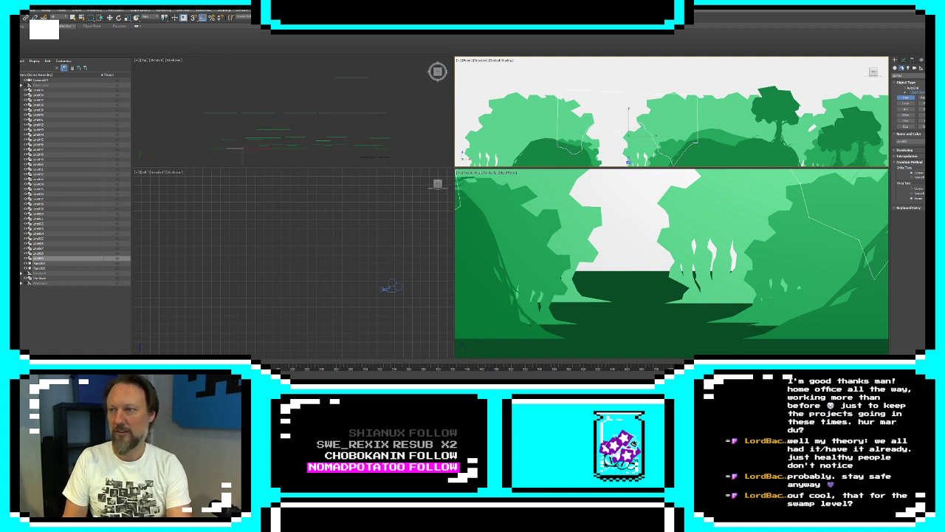
click(906, 81)
scroll(906, 248, down, 15)
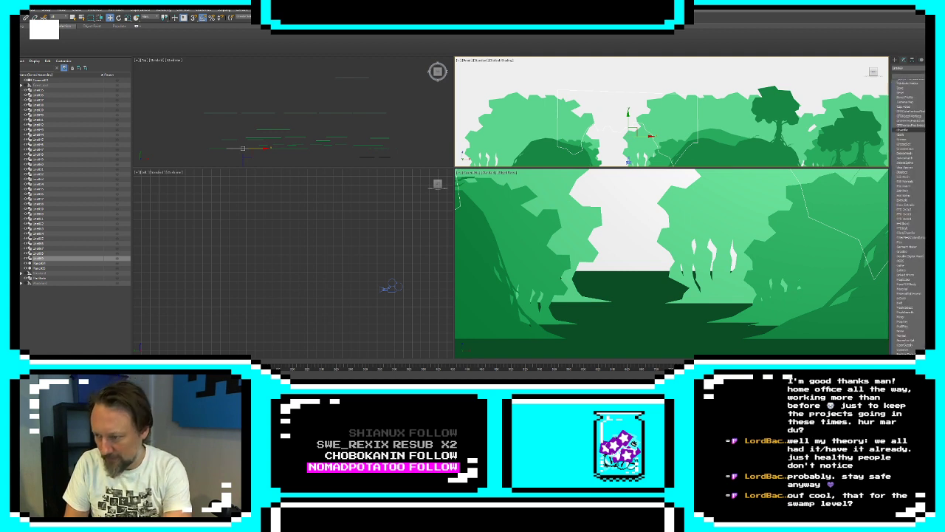
scroll(908, 123, up, 15)
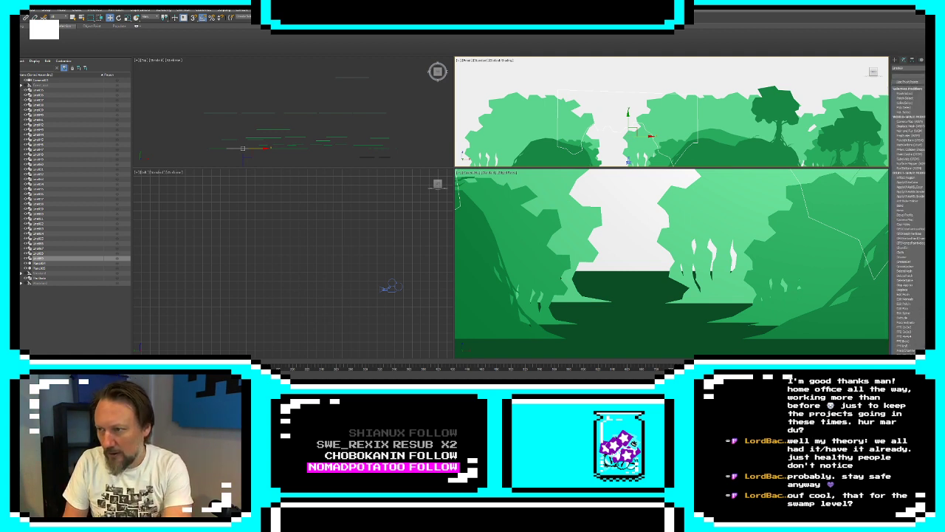
click(912, 315)
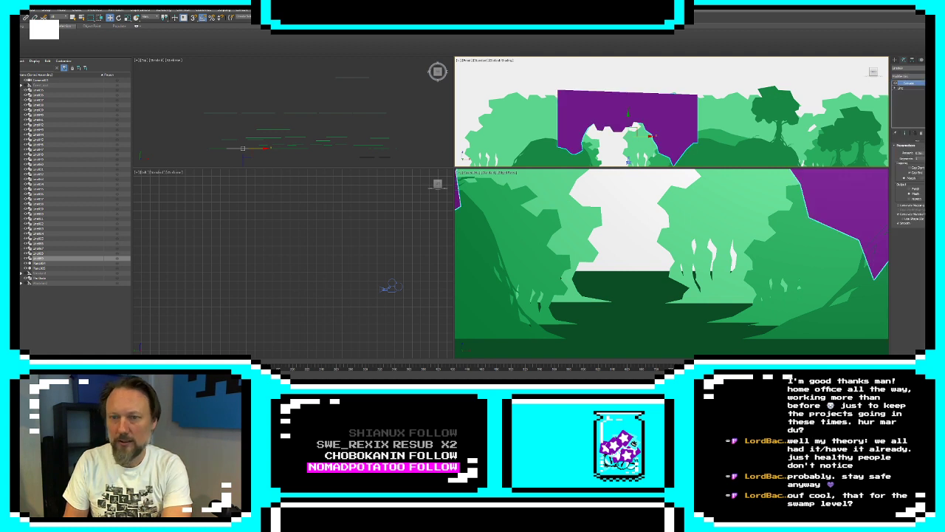
Recolor the extruded arch shape to the dark green of the mounds
click(929, 68)
click(469, 193)
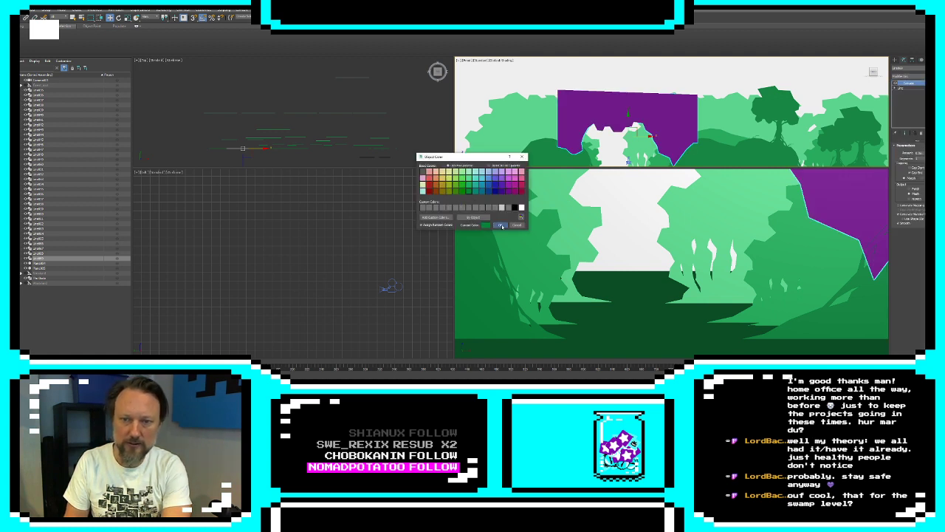
click(501, 225)
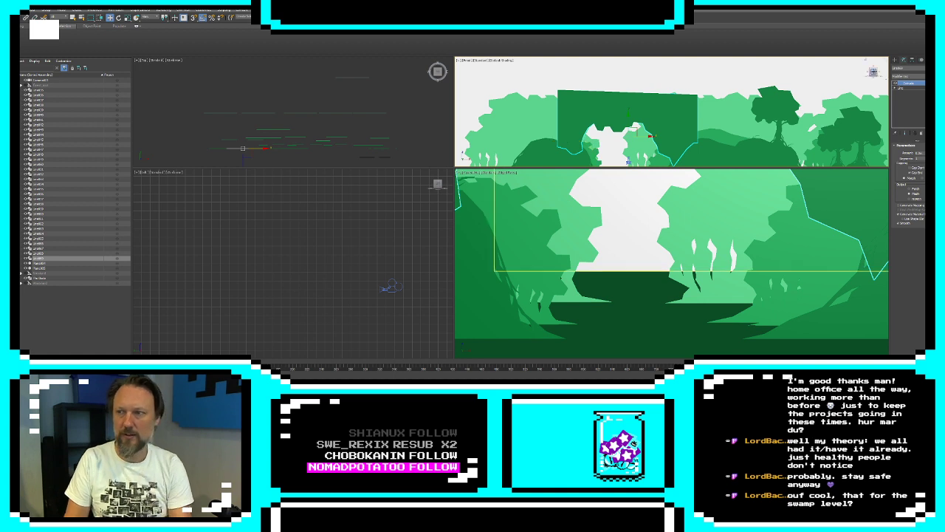
Edit the arch outline's vertices, moving its left part slightly rightward toward the gap
click(896, 88)
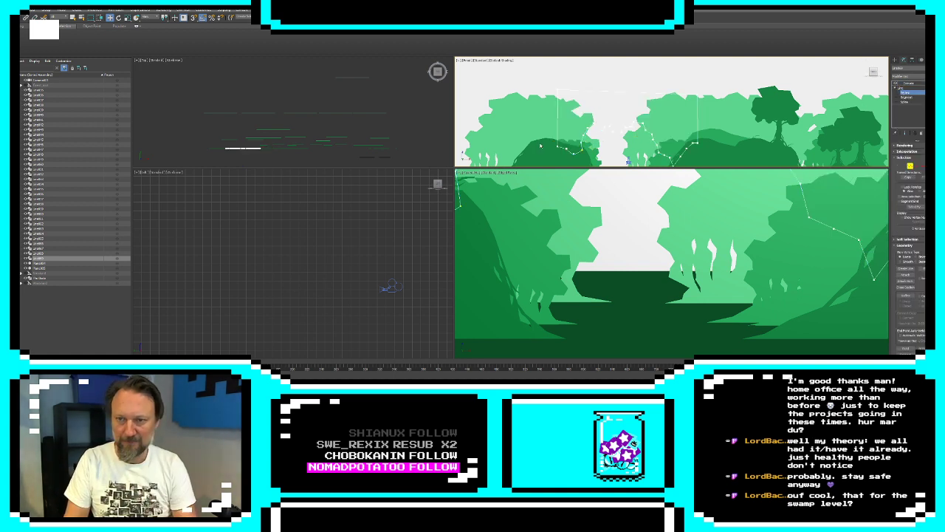
click(582, 150)
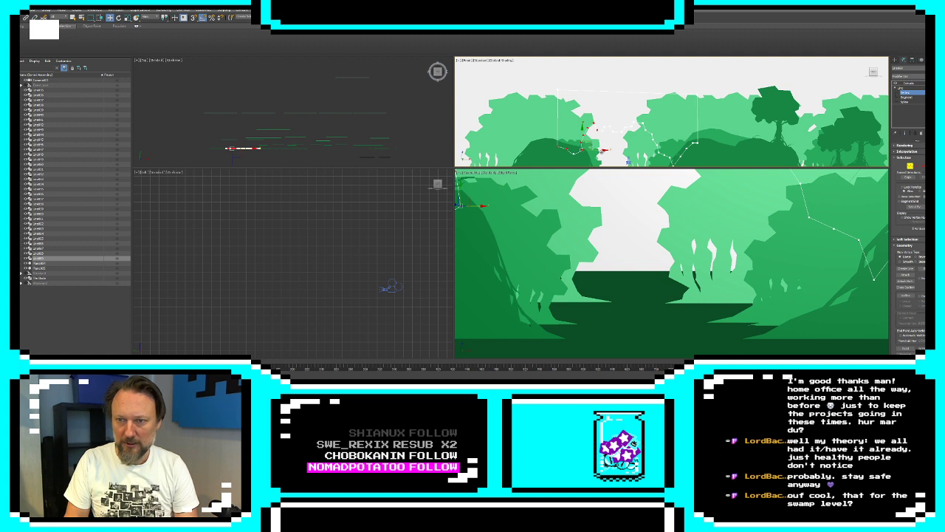
drag(601, 158, 543, 115)
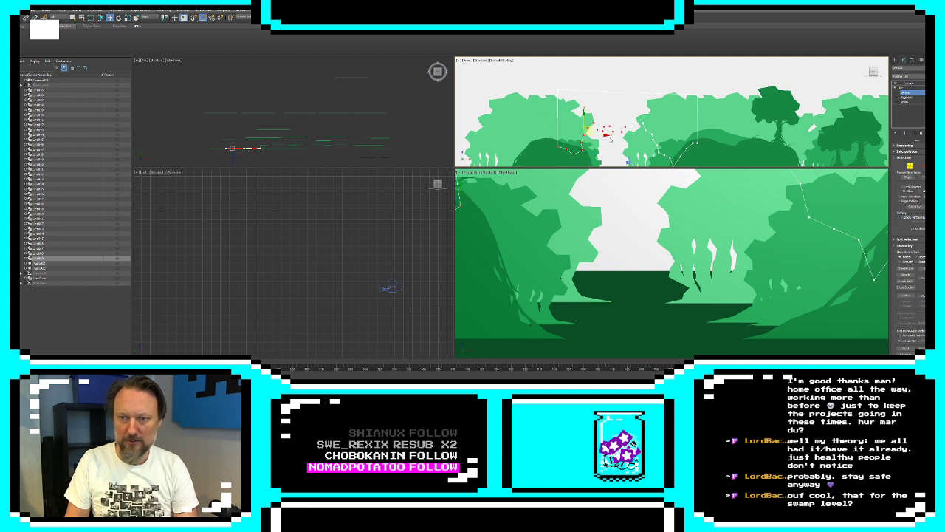
drag(611, 138, 614, 138)
drag(550, 81, 630, 116)
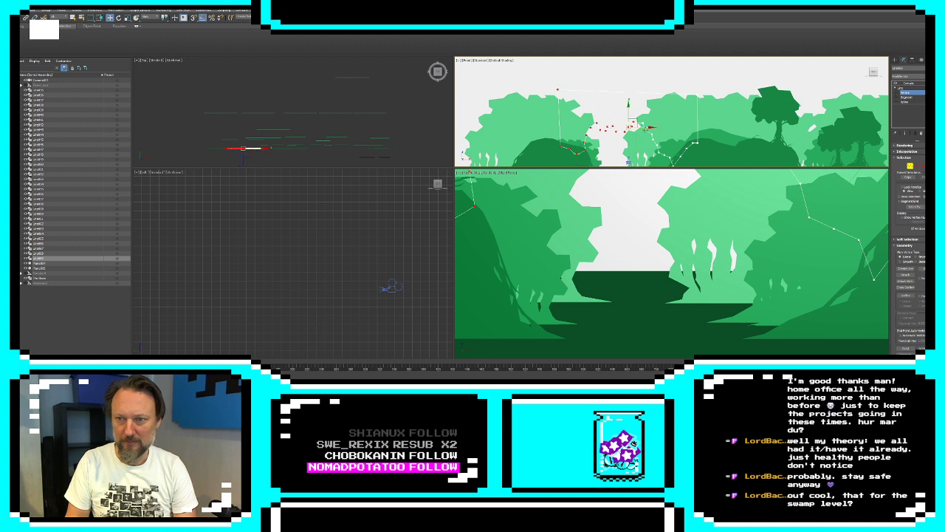
Convert all vertices of the arch outline to the Corner type
scroll(629, 116, down, 2)
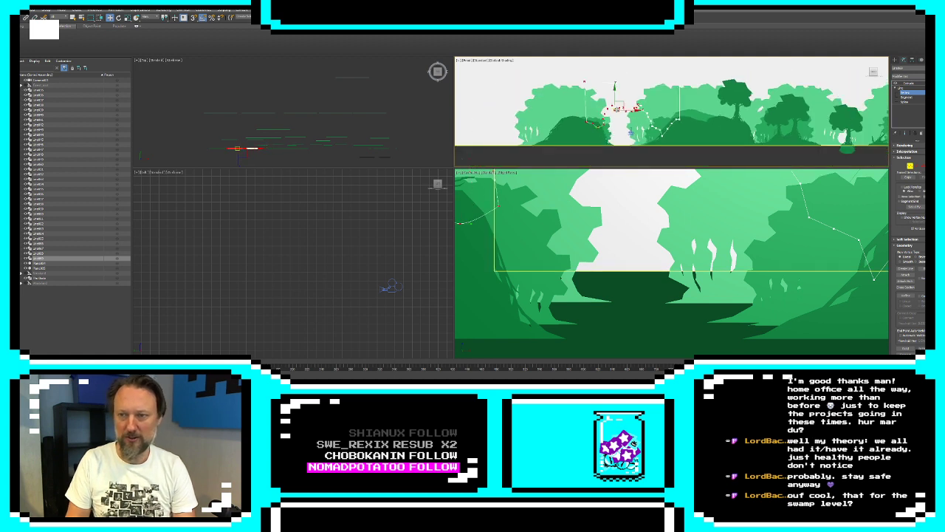
right_click(617, 115)
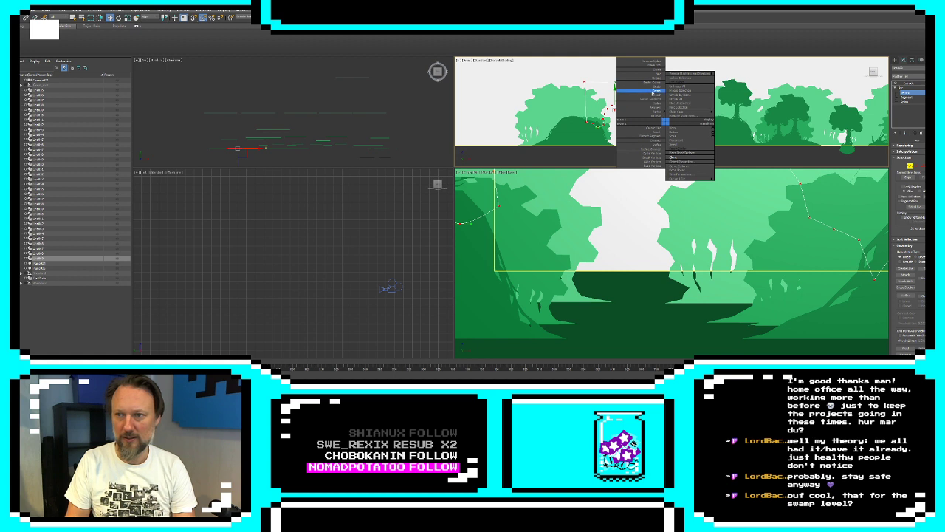
click(654, 93)
Select the arch's inner opening segments, scale them narrower, lower them, and show the extruded end result
click(577, 97)
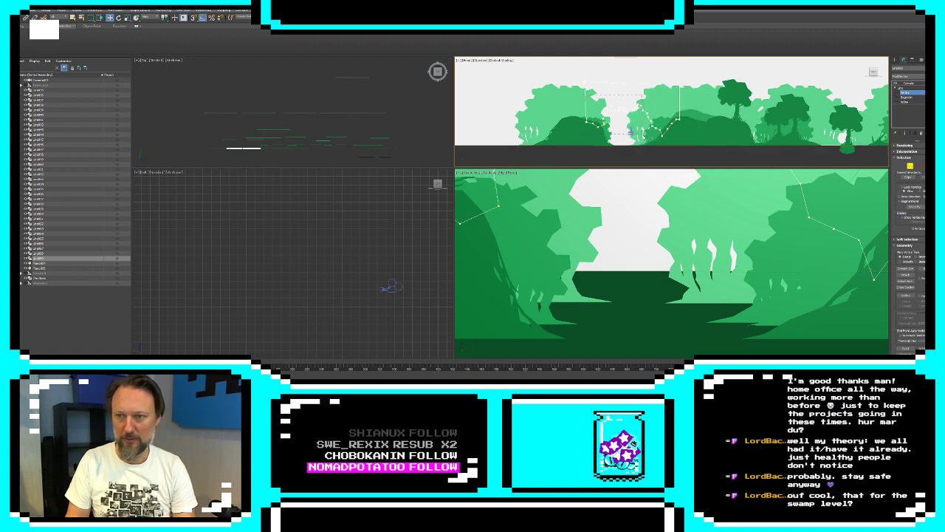
drag(680, 147, 681, 148)
click(918, 167)
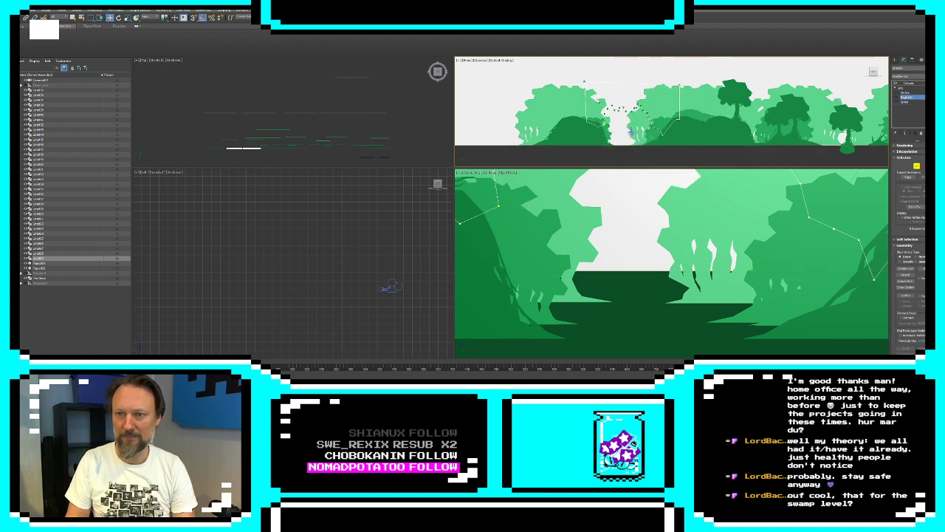
drag(595, 96, 662, 137)
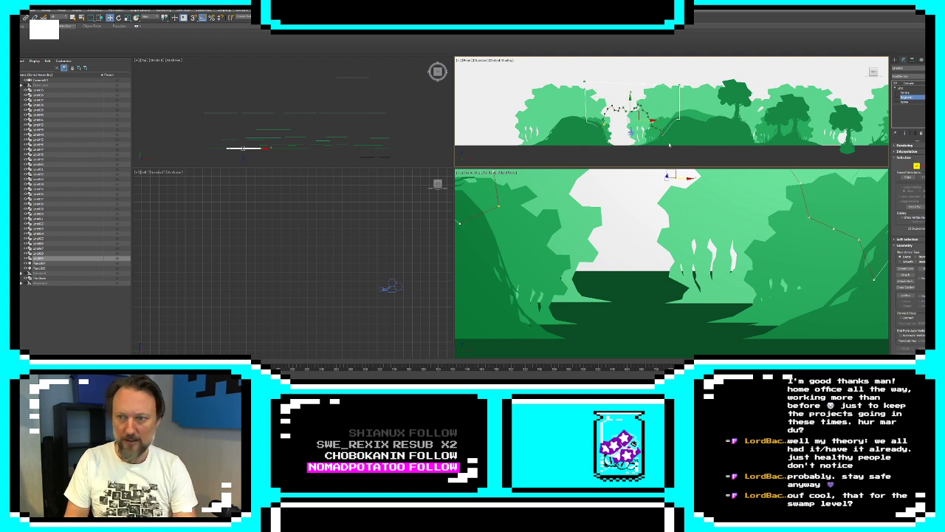
middle_drag(658, 122, 669, 118)
key(r)
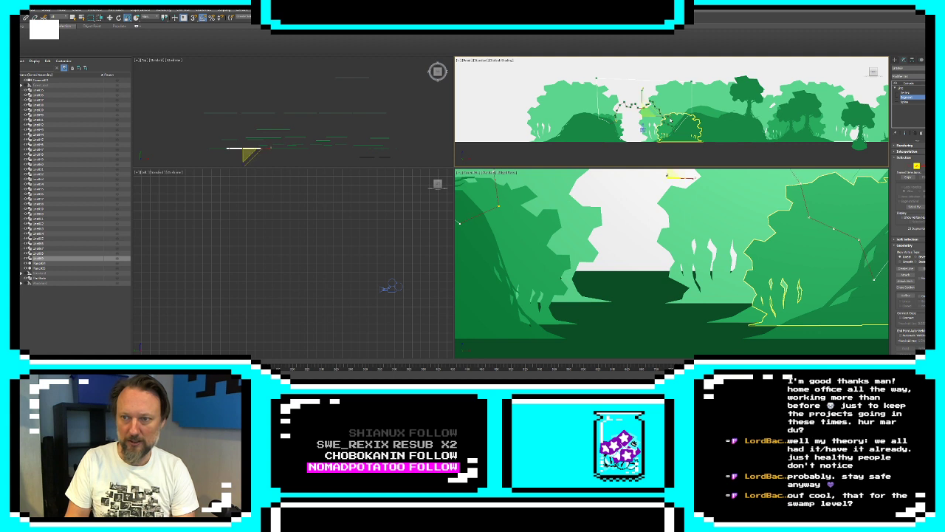
drag(669, 116, 645, 111)
key(w)
click(904, 134)
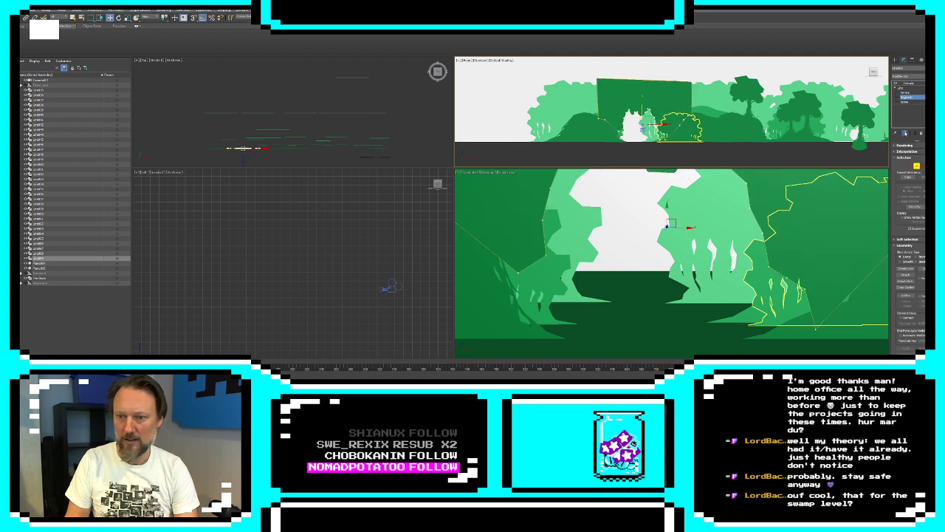
Move the arch outline's two lower-left vertices down to near ground level to form the left pillar
click(910, 167)
scroll(612, 120, up, 5)
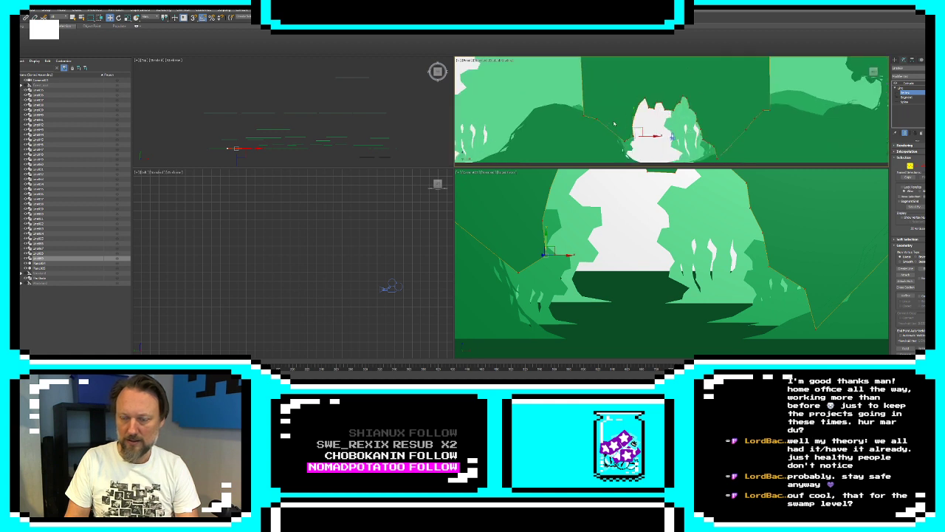
middle_drag(612, 120, 616, 84)
click(640, 117)
click(639, 115)
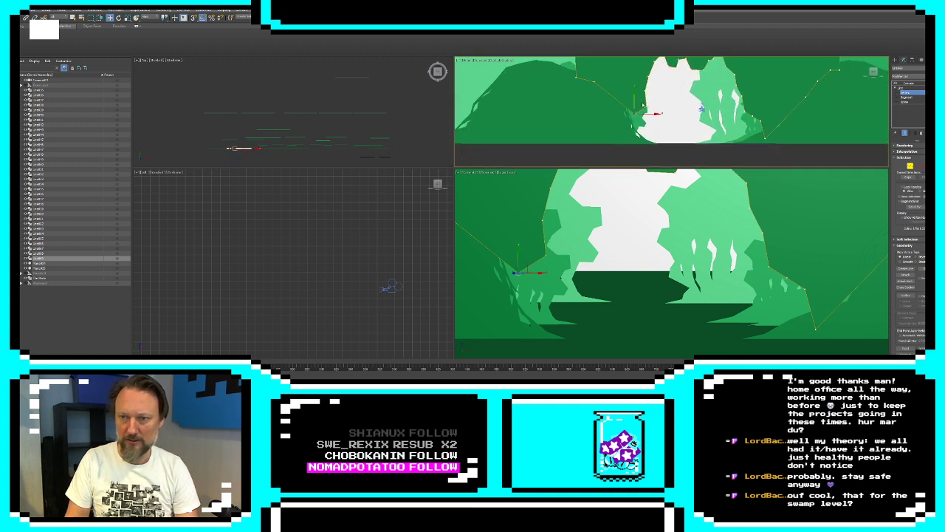
drag(638, 114, 639, 136)
click(595, 82)
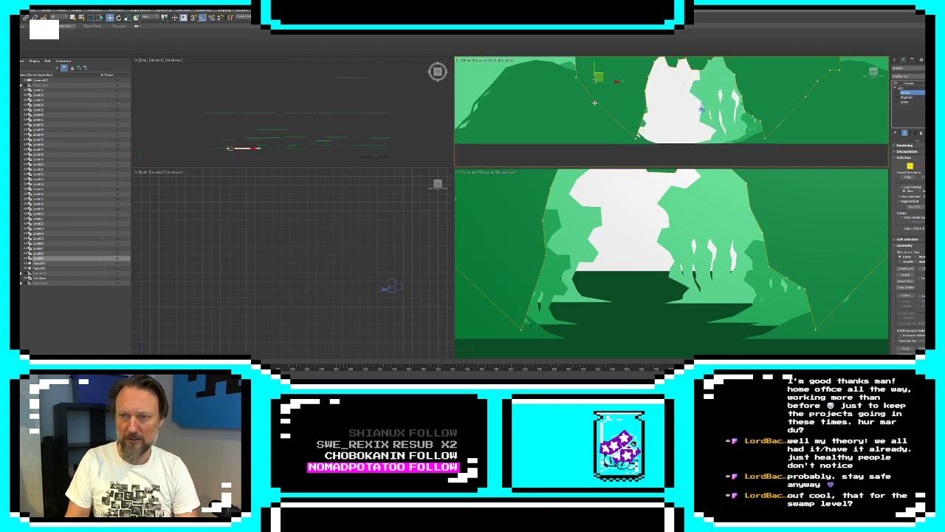
drag(597, 79, 580, 137)
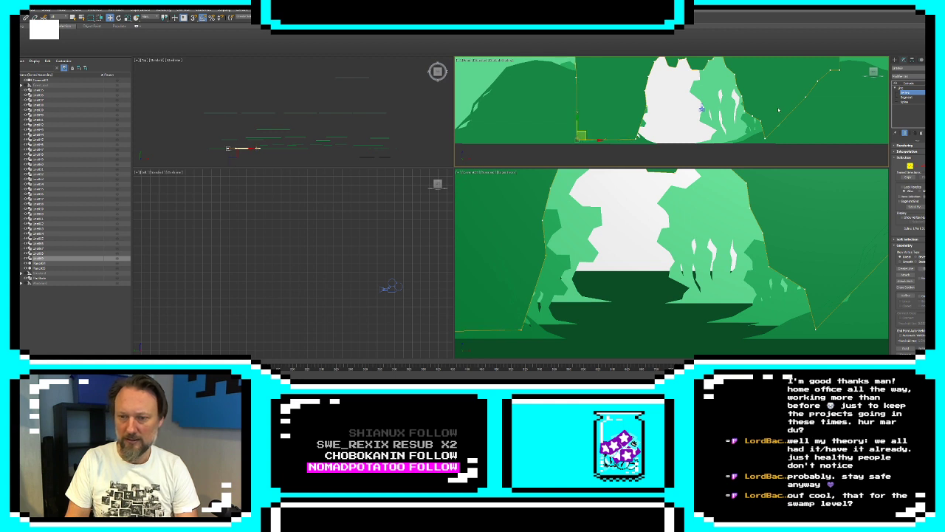
Reposition the vertices along the opening's left edge, shifting the pillar's foot slightly toward the gap
mouse_move(647, 108)
mouse_down()
mouse_move(645, 141)
mouse_move(654, 141)
mouse_move(645, 122)
mouse_up()
click(645, 114)
scroll(645, 122, down, 2)
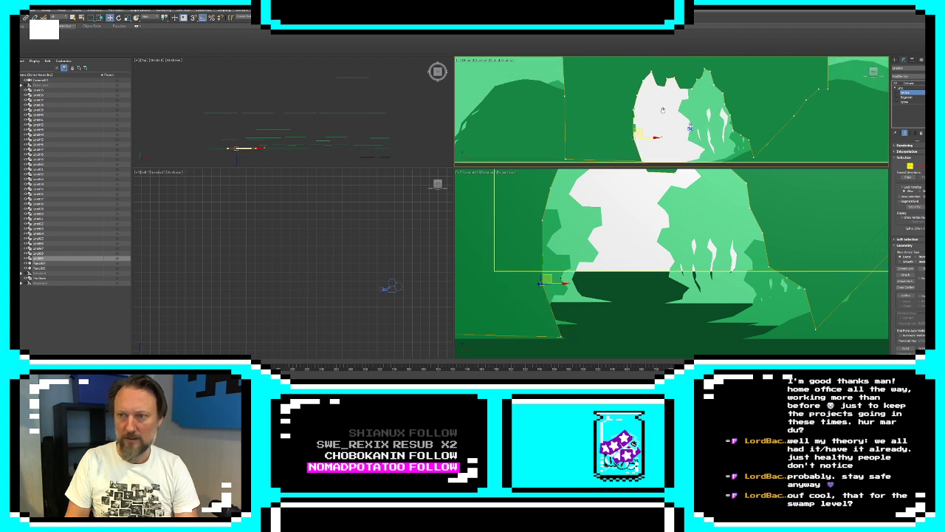
Lower and stagger the vertices along the opening's top edge into a jagged foliage canopy
click(700, 95)
click(677, 91)
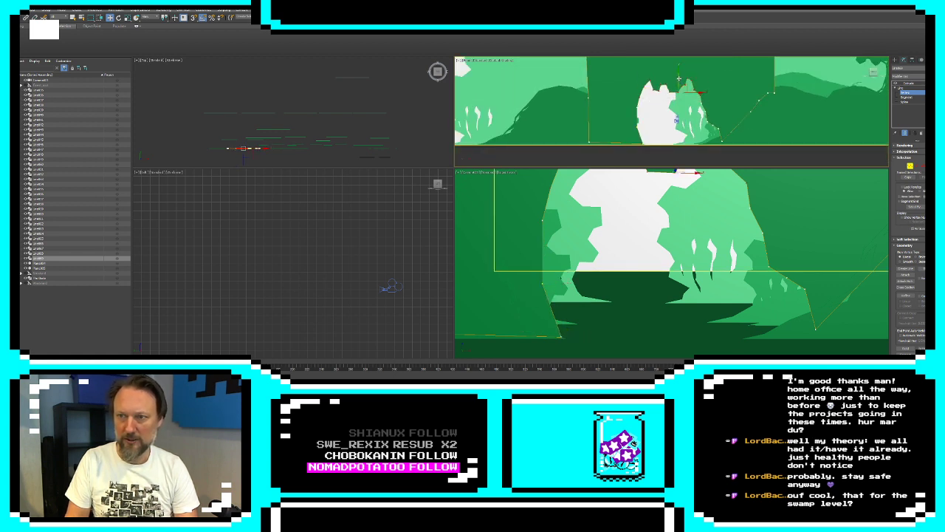
drag(679, 82, 706, 103)
click(602, 112)
click(647, 95)
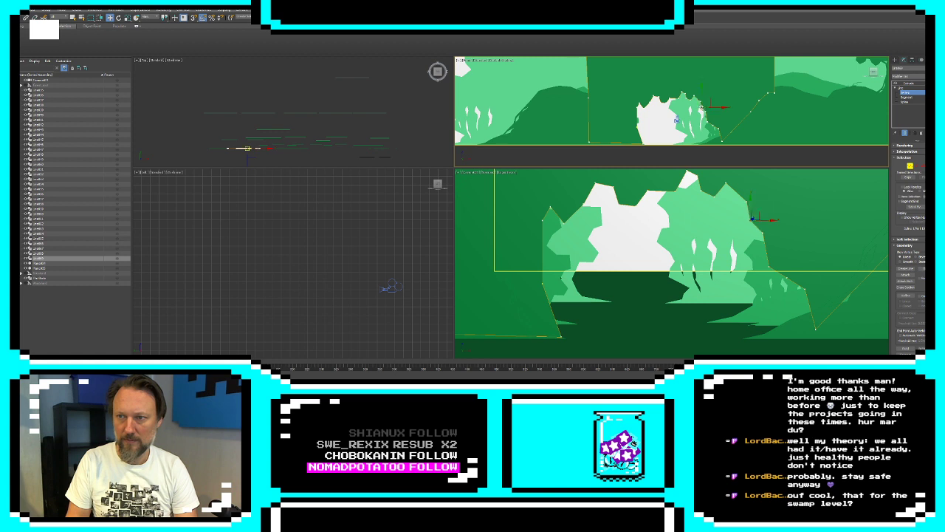
click(686, 250)
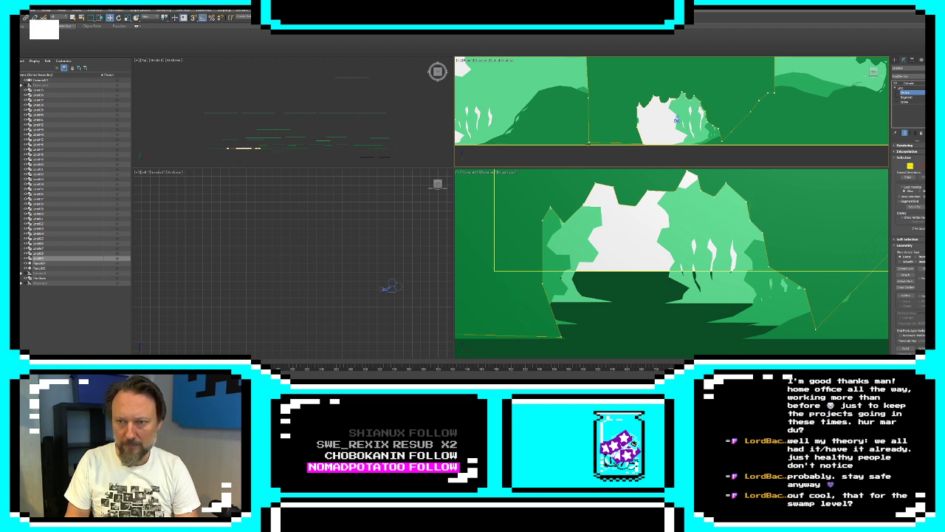
Align the left pillar's bottom vertices with the ground and pull the right pillar's lower vertices down to the same level
click(589, 143)
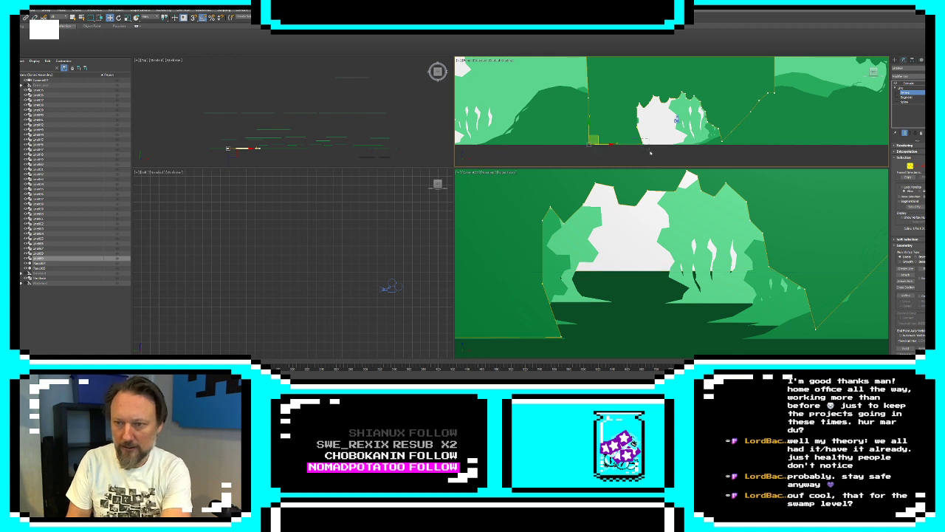
drag(651, 153, 652, 154)
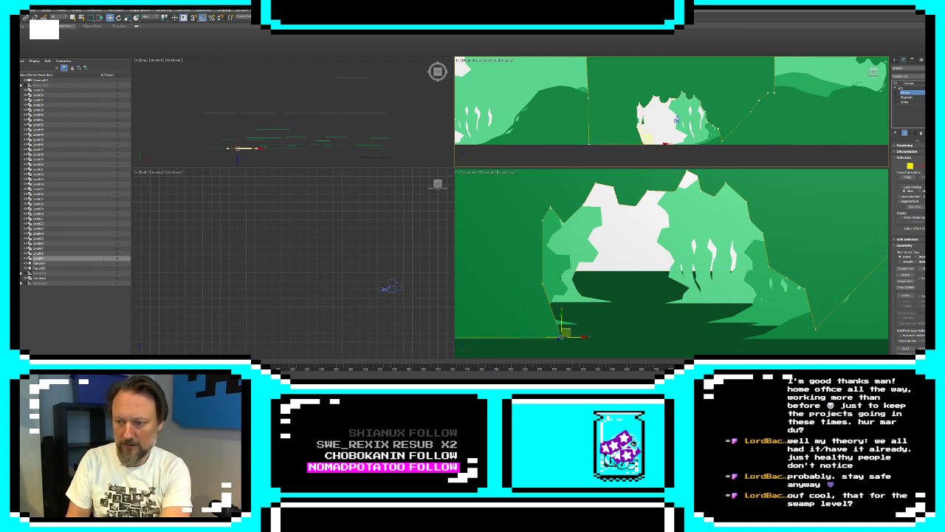
drag(737, 159, 727, 139)
middle_drag(766, 112, 721, 114)
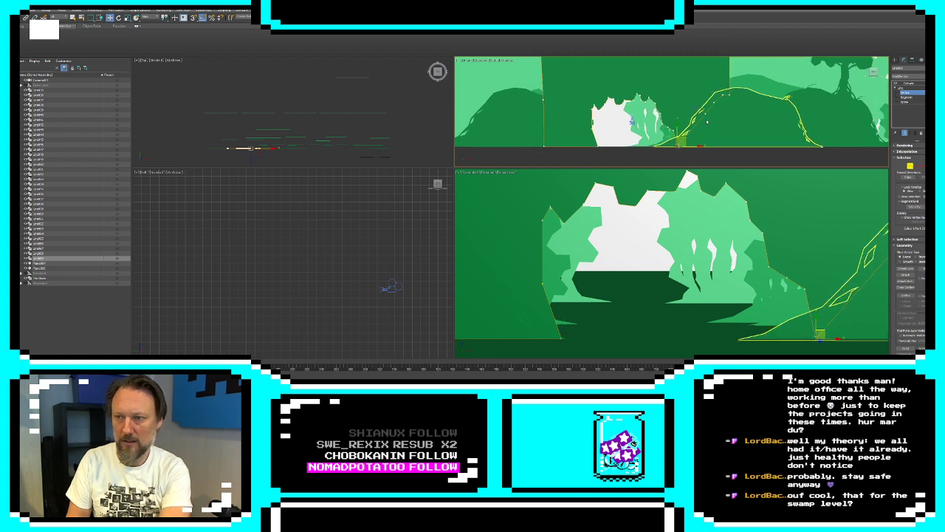
click(706, 115)
drag(707, 114, 690, 167)
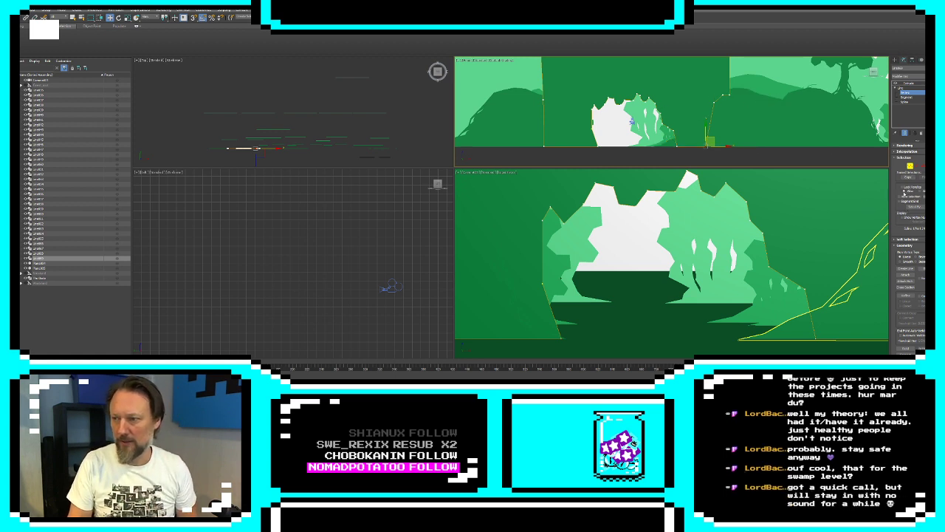
Draw two small closed leaf-shaped line gaps in the arch beside the opening's upper-left edge
click(905, 268)
scroll(597, 123, up, 3)
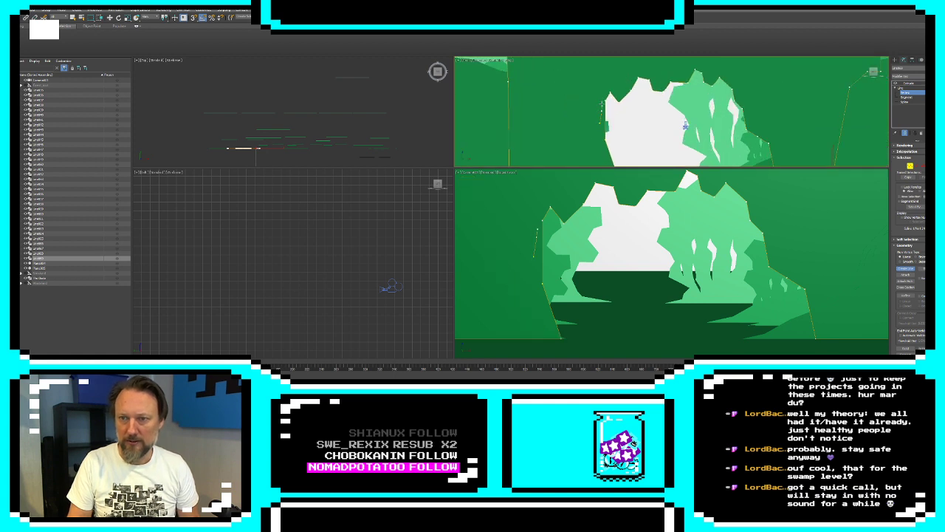
click(600, 124)
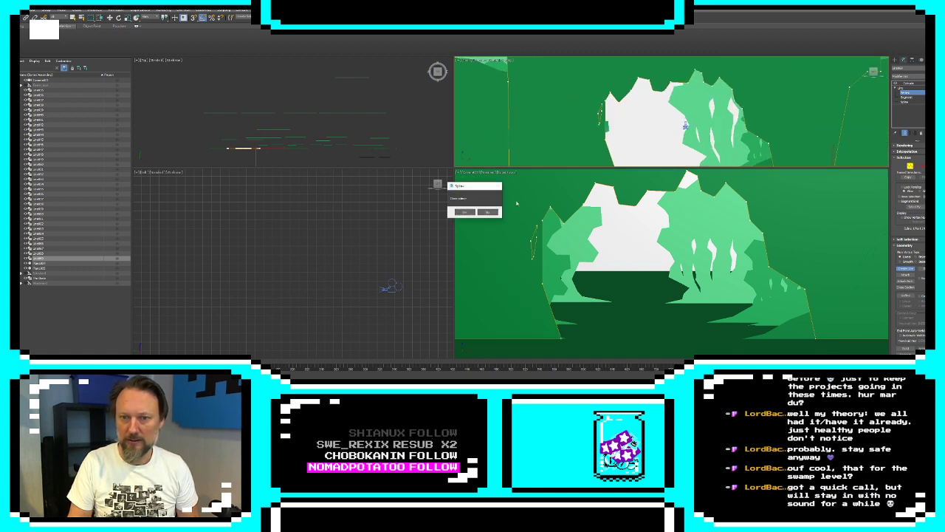
click(465, 212)
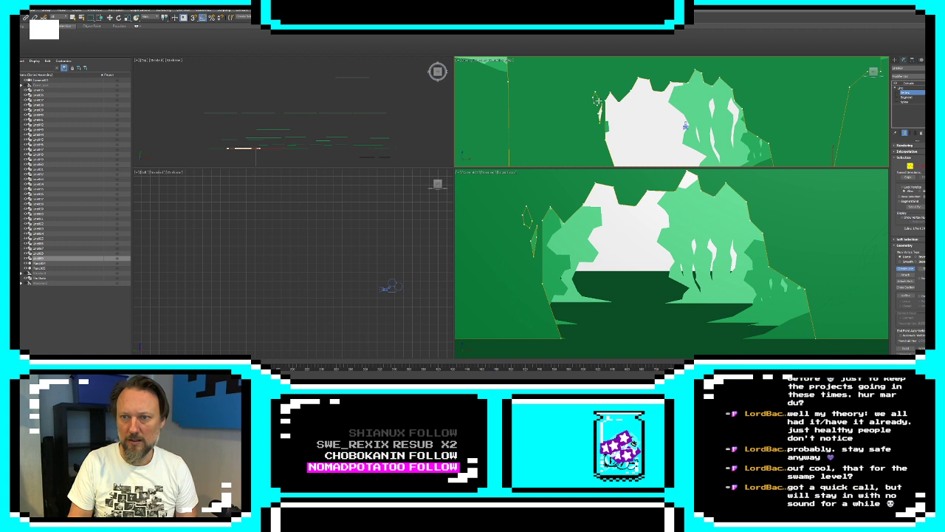
click(596, 98)
click(465, 212)
scroll(618, 104, up, 3)
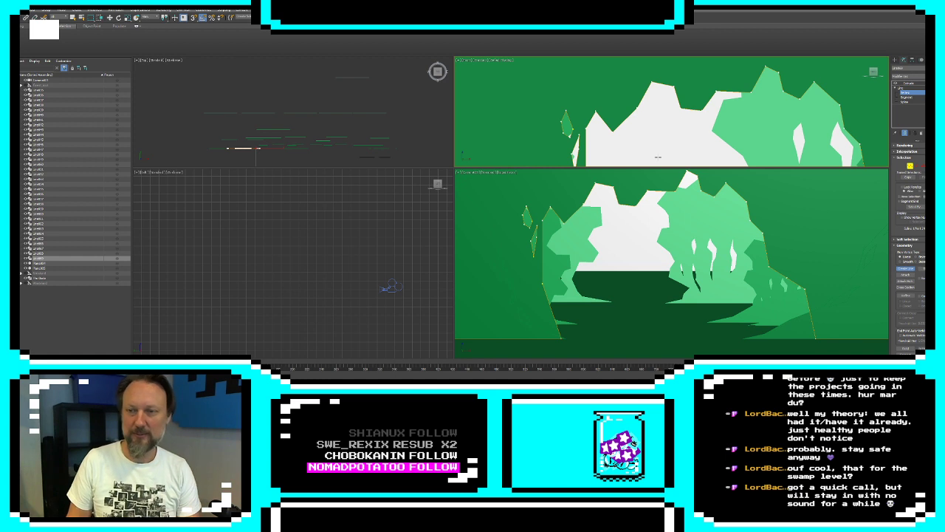
Draw a small closed leaf-shaped gap in the arch along the opening's upper-right edge
middle_drag(818, 125, 649, 101)
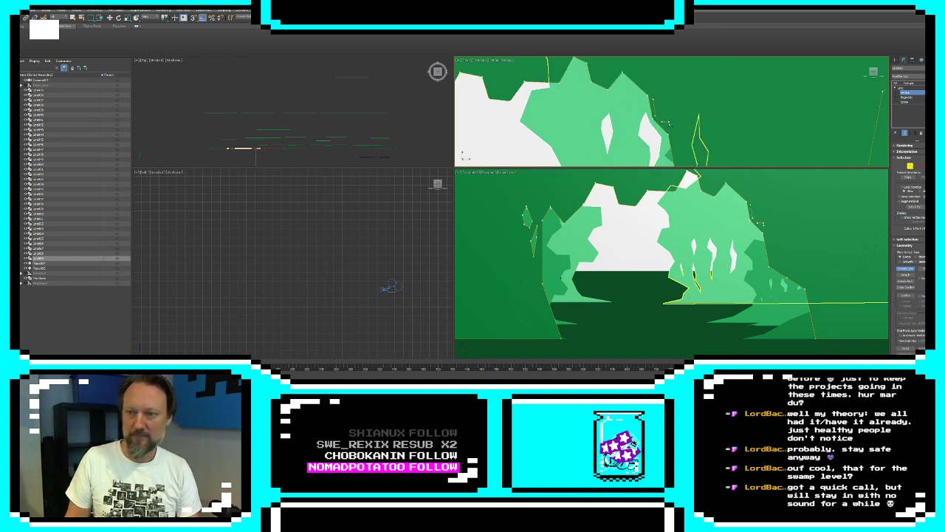
click(653, 99)
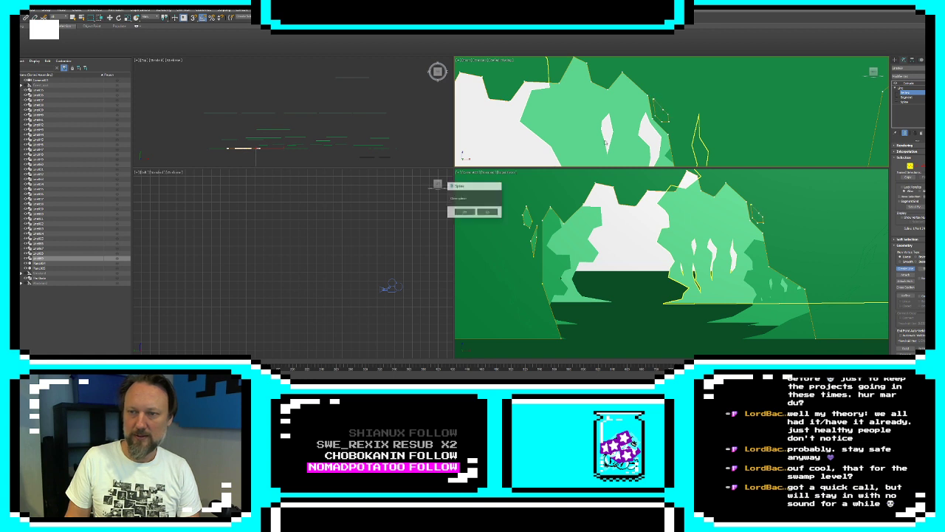
click(466, 213)
middle_drag(688, 101, 684, 89)
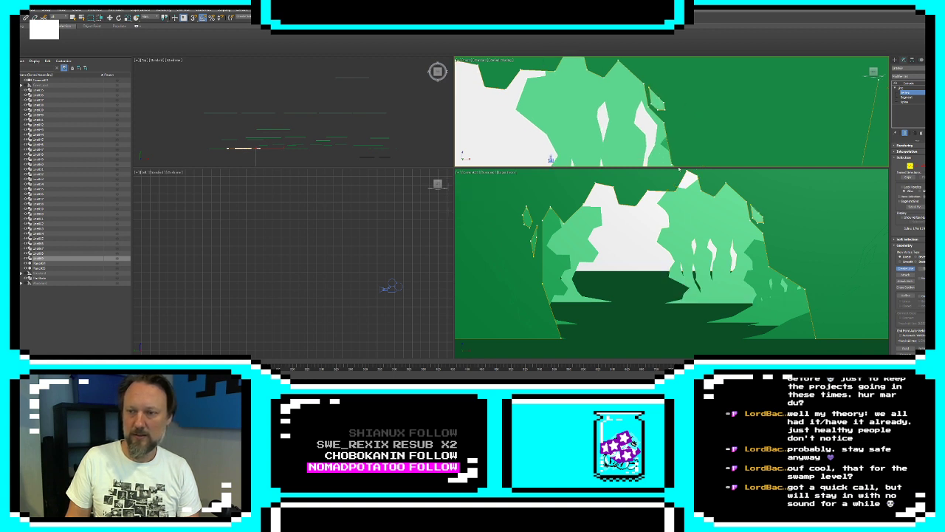
Enlarge the front viewport and draw an irregular closed gap in the arch midway down the opening's right edge
drag(679, 168, 679, 222)
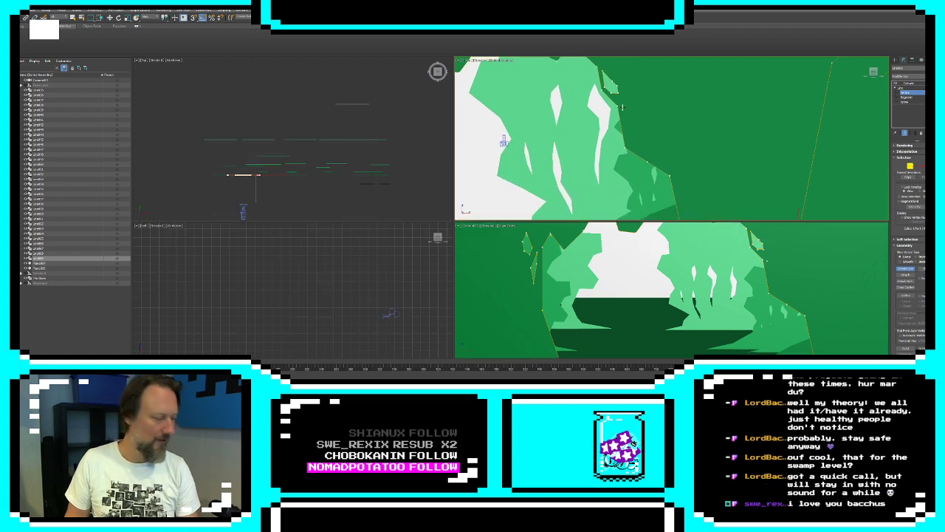
click(631, 109)
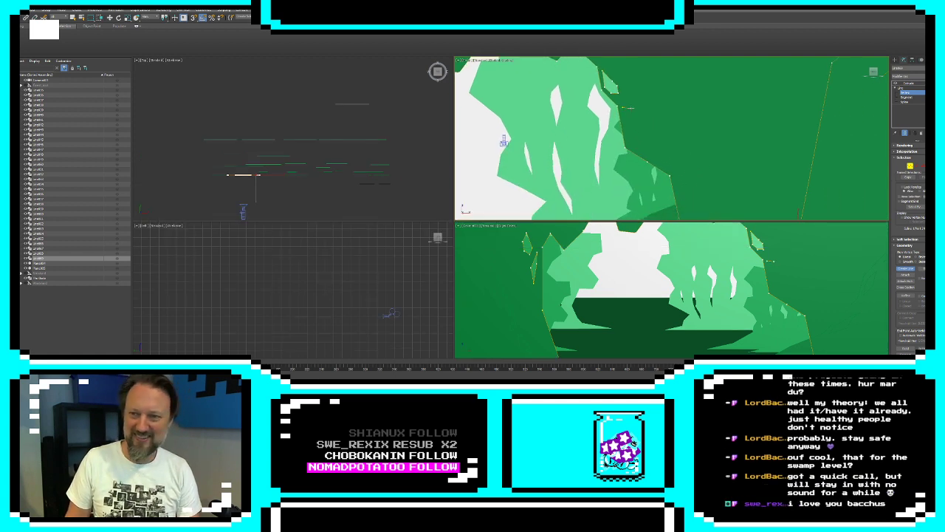
click(639, 119)
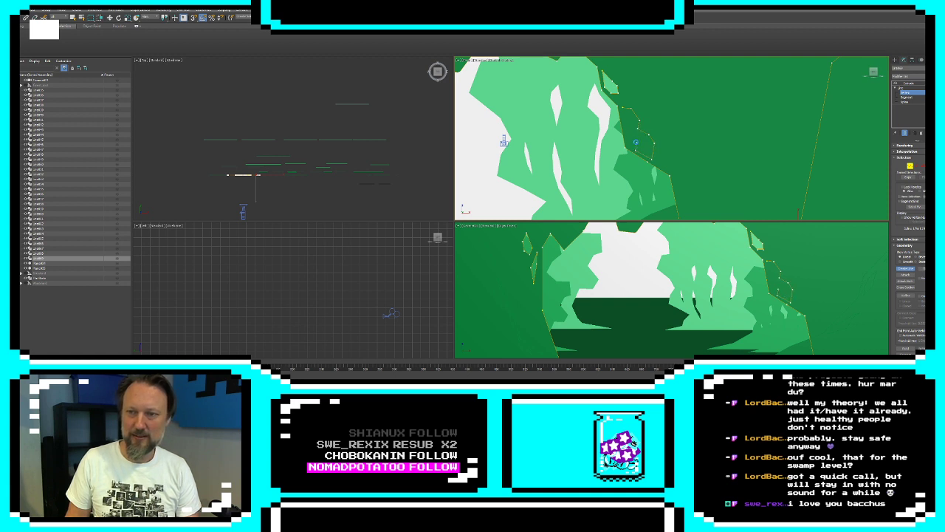
click(636, 141)
click(631, 146)
click(629, 141)
click(627, 133)
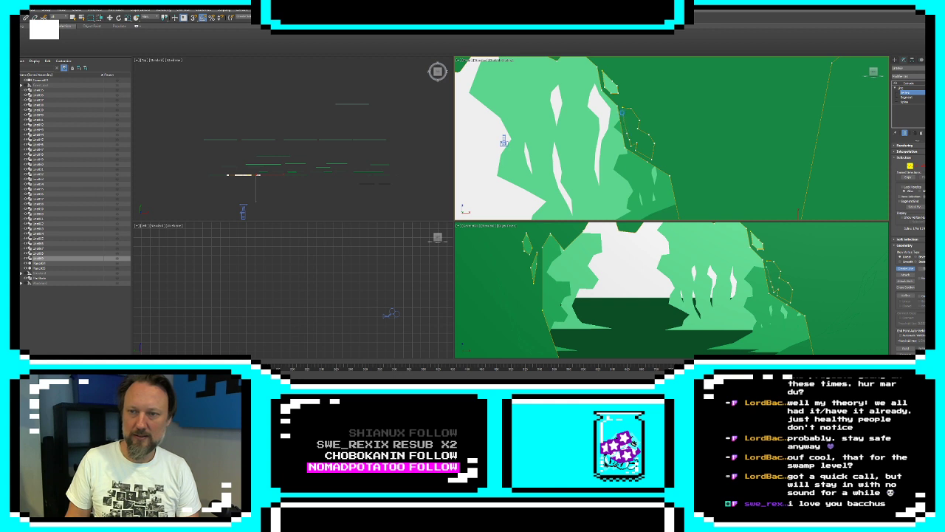
click(622, 113)
click(465, 212)
Draw two more closed leaf-shaped gaps in the right pillar, one below and one above the irregular gap
middle_drag(674, 157, 617, 134)
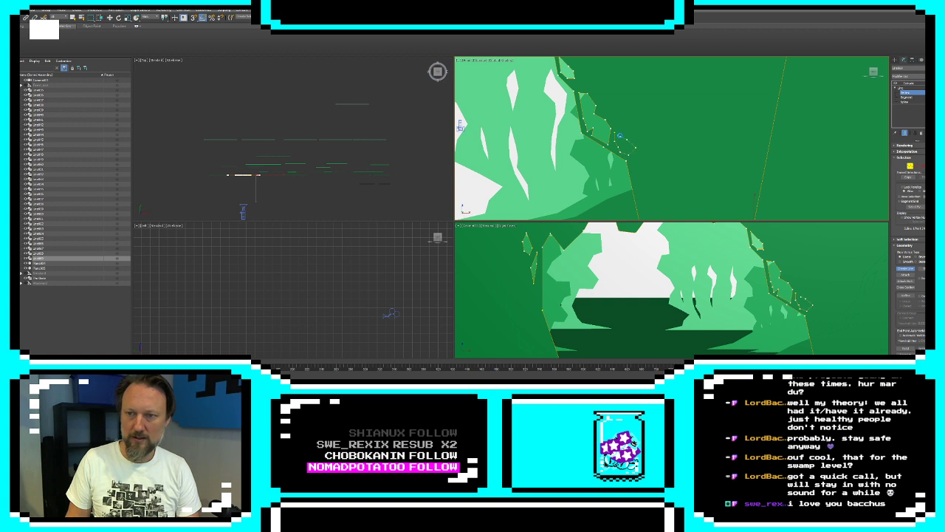
click(619, 135)
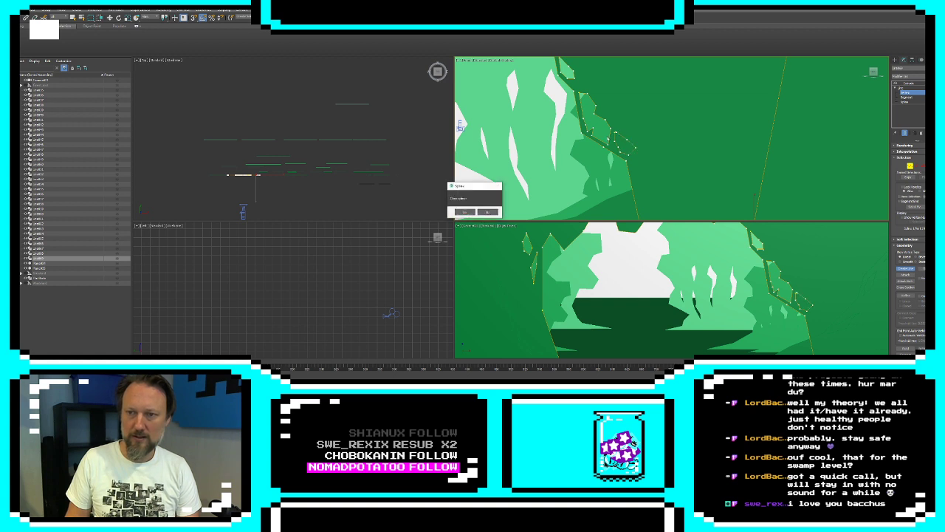
click(465, 212)
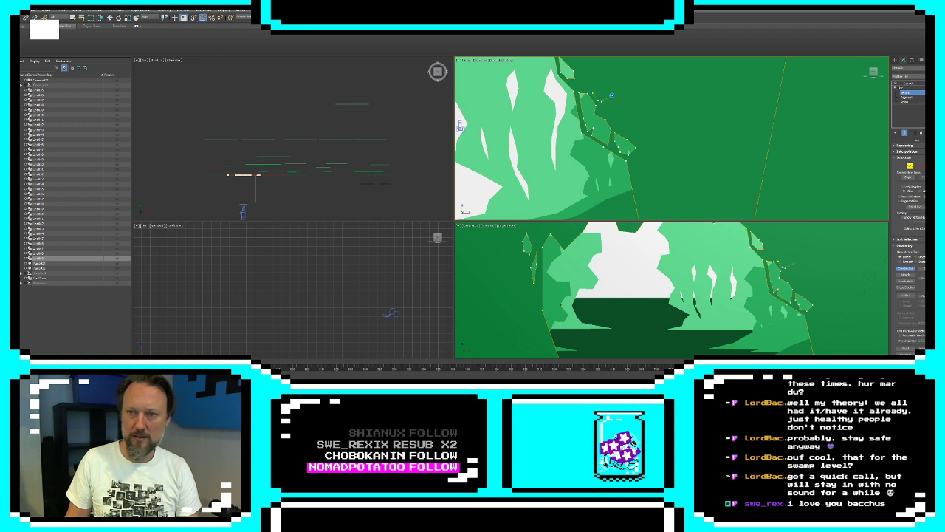
click(593, 94)
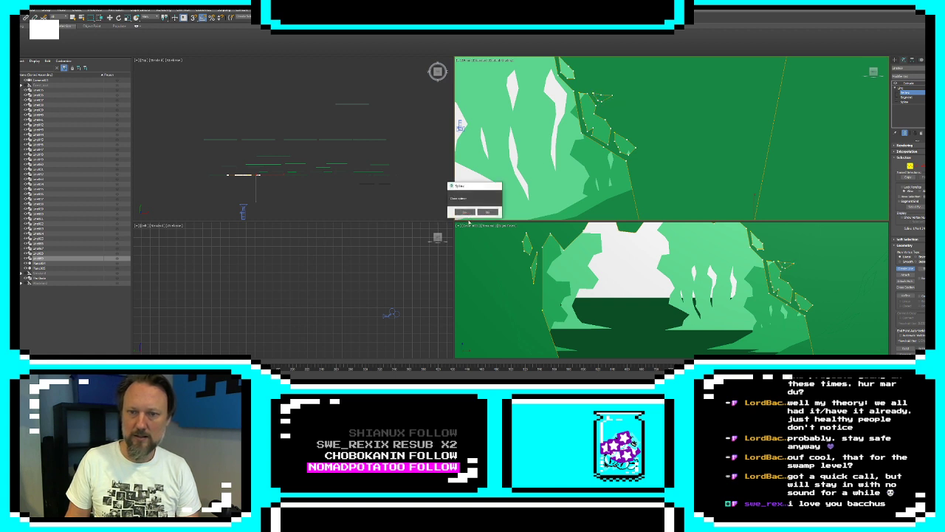
click(465, 212)
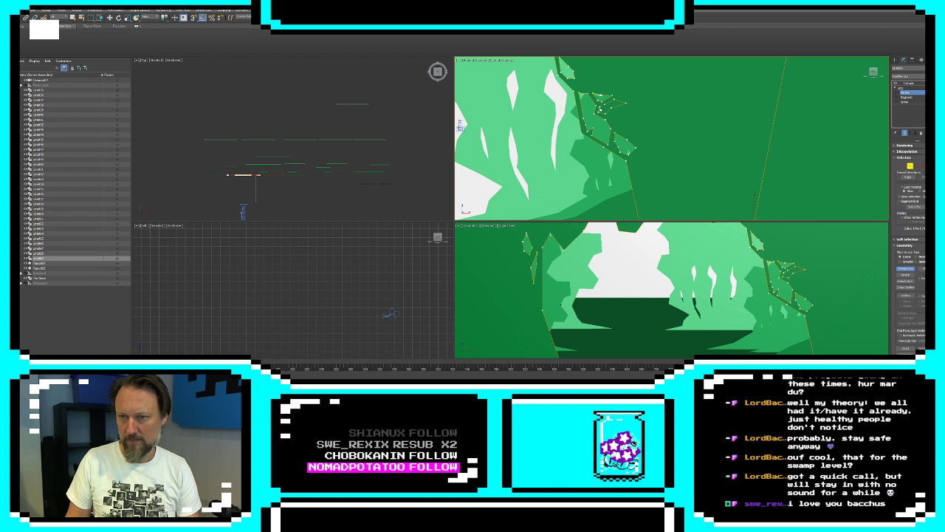
Draw further small closed leaf-shaped gaps in the right-side cluster and above the opening's upper-right edge, discarding the stray line
click(600, 109)
click(465, 212)
click(465, 212)
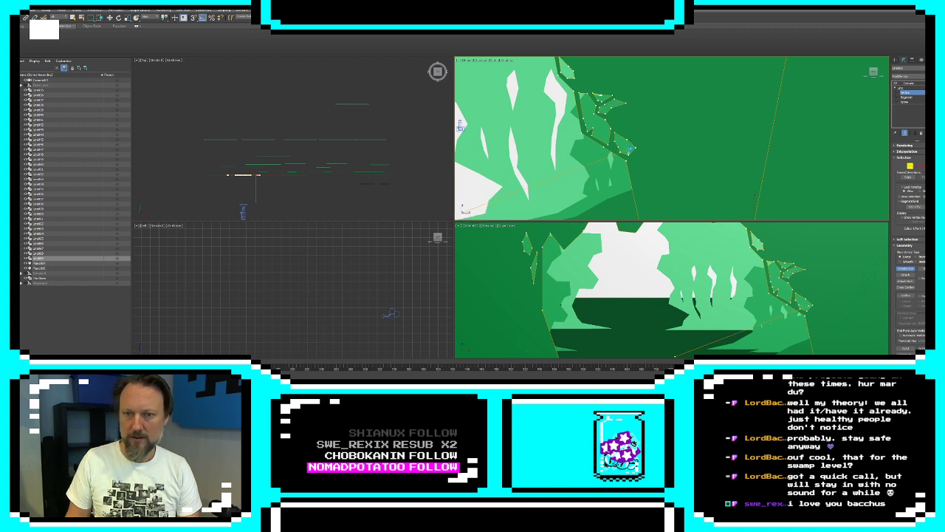
right_click(630, 148)
middle_drag(598, 100, 660, 175)
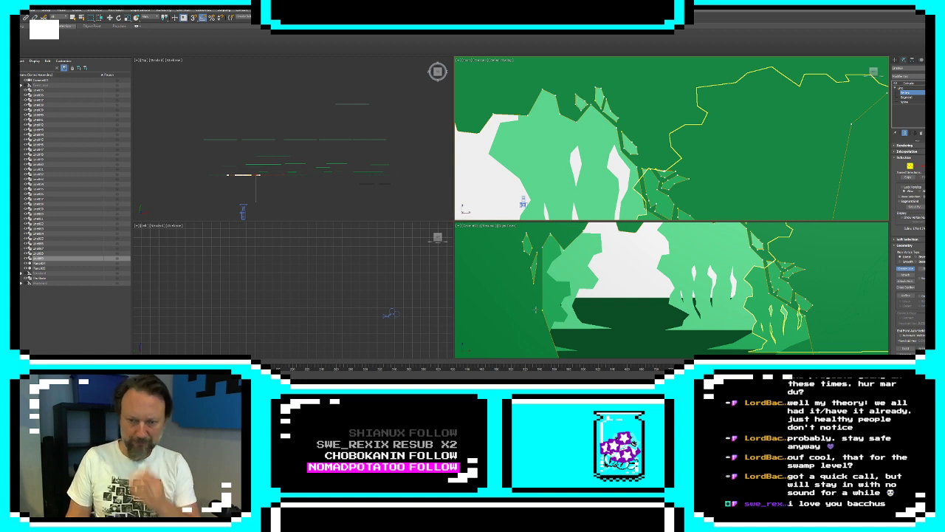
Finish editing the arch's shape and reposition the camera slightly lower and to the right in the front viewport
click(894, 61)
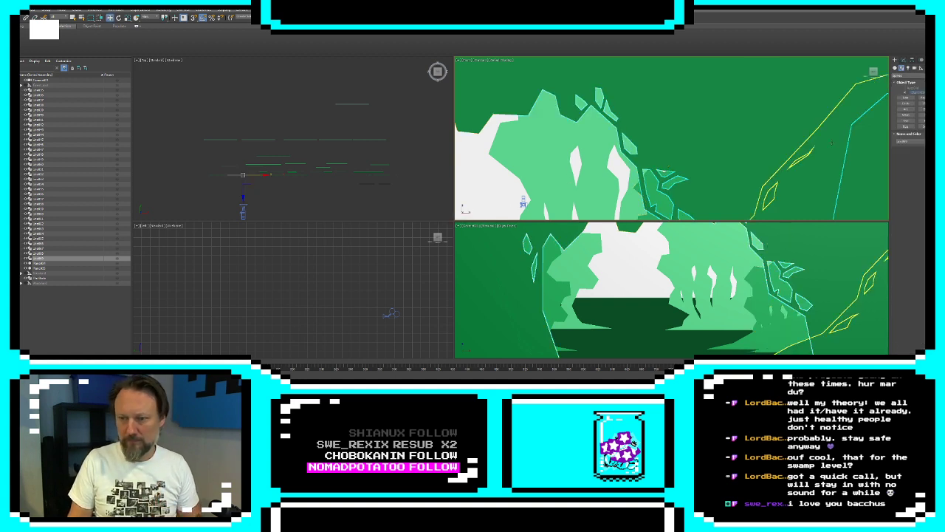
click(523, 201)
drag(524, 201, 547, 190)
middle_drag(547, 190, 808, 95)
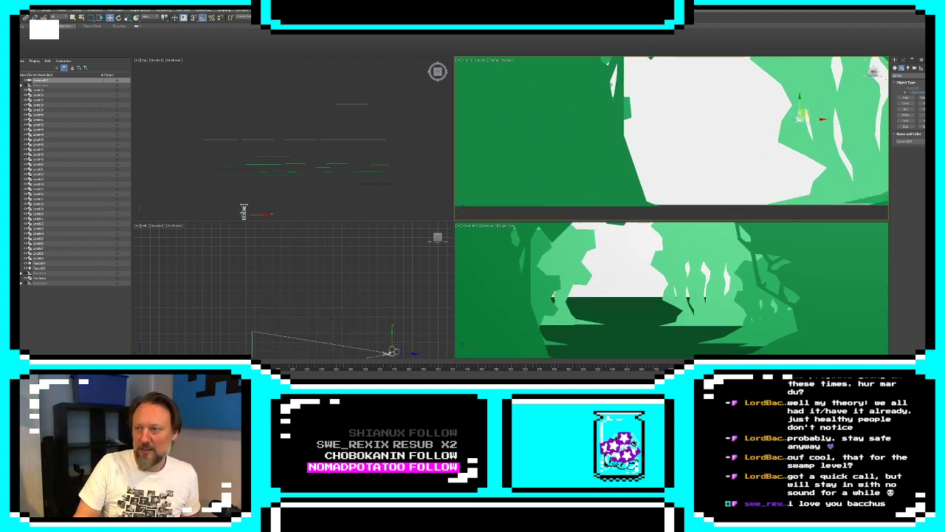
Draw closed leaf-shaped gaps in the arch's left pillar, starting beside the lower-left edge of the opening
click(903, 60)
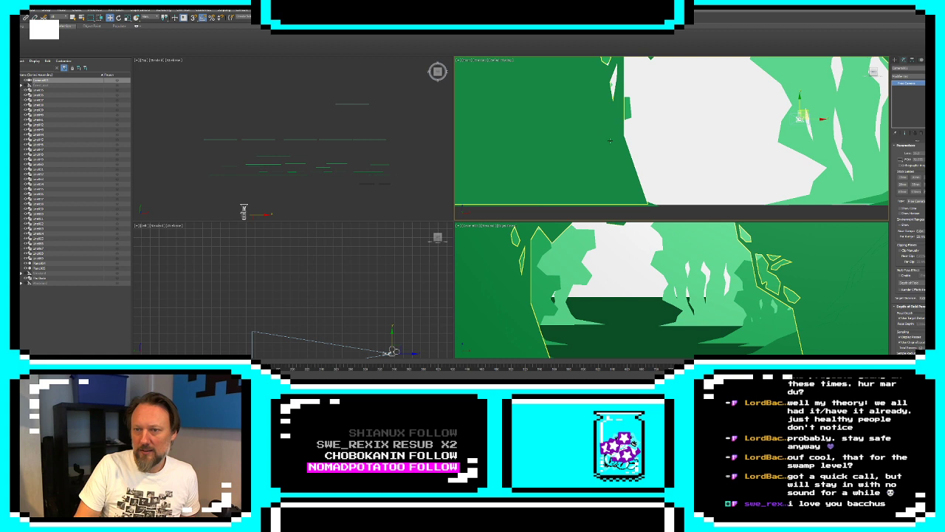
click(610, 140)
click(907, 92)
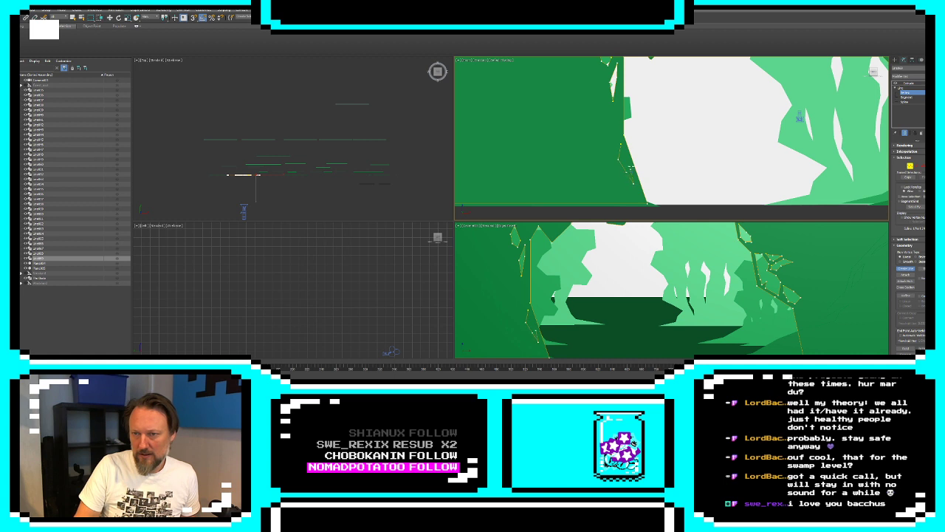
click(622, 145)
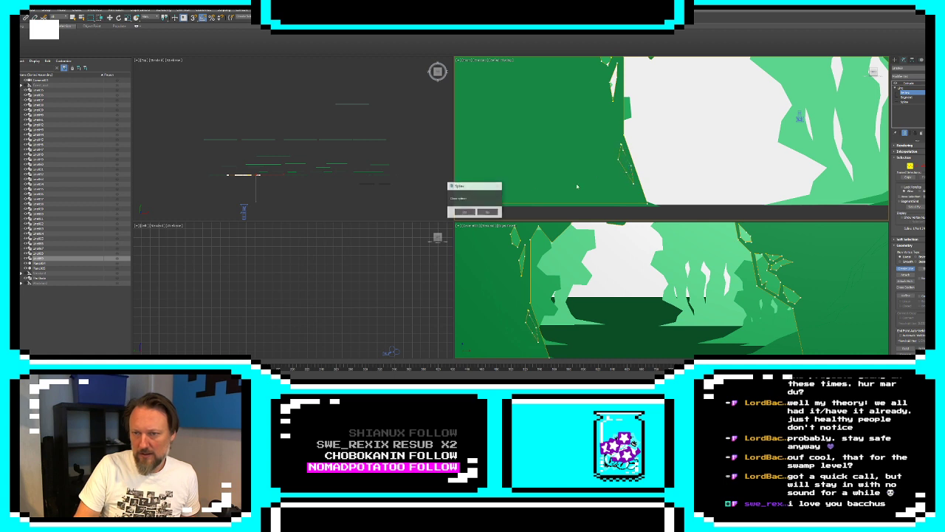
click(465, 212)
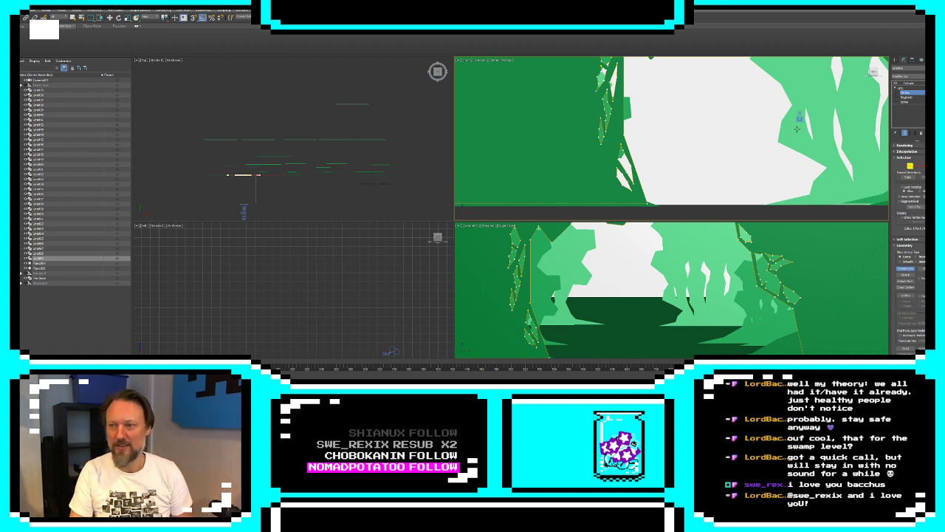
Draw further small closed leaf-shaped gaps in the upper part of the arch's left pillar and end the shape editing
scroll(591, 148, down, 3)
middle_drag(591, 148, 577, 169)
scroll(570, 146, up, 3)
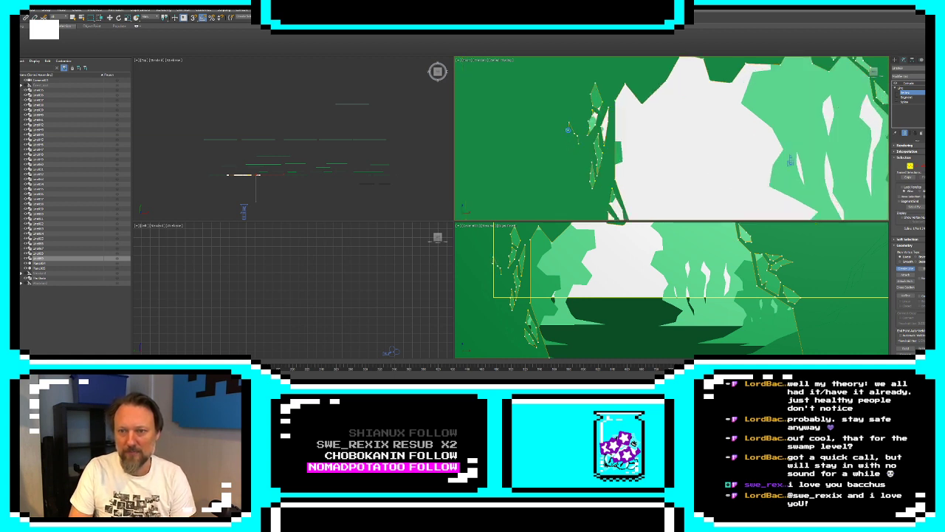
click(572, 139)
click(578, 143)
click(467, 214)
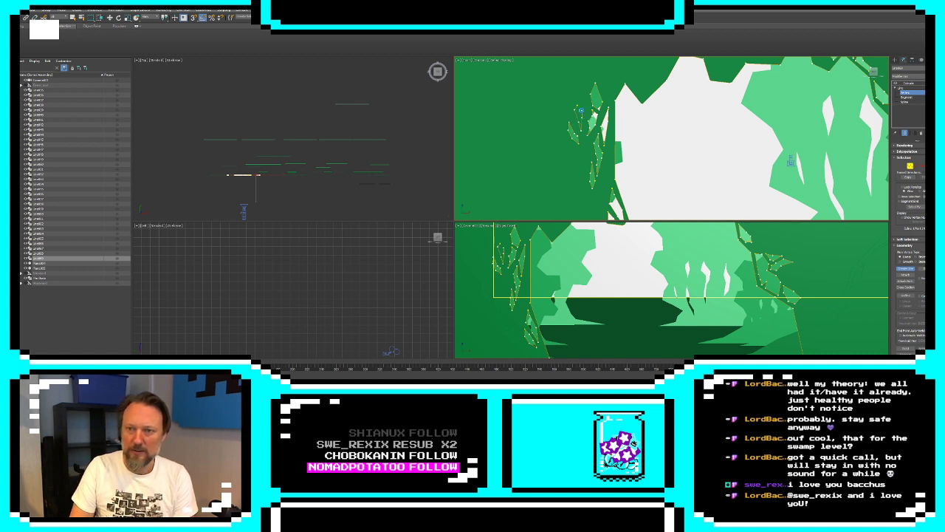
click(576, 106)
click(465, 212)
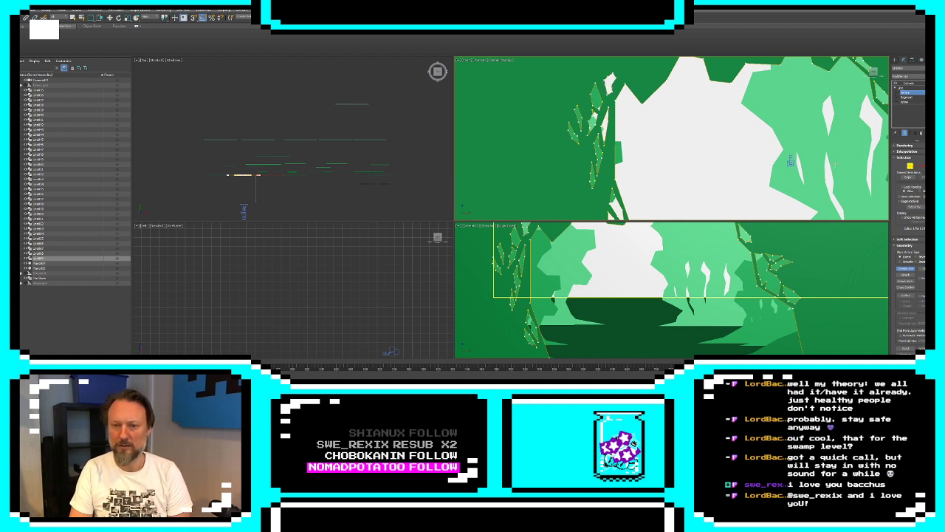
click(895, 60)
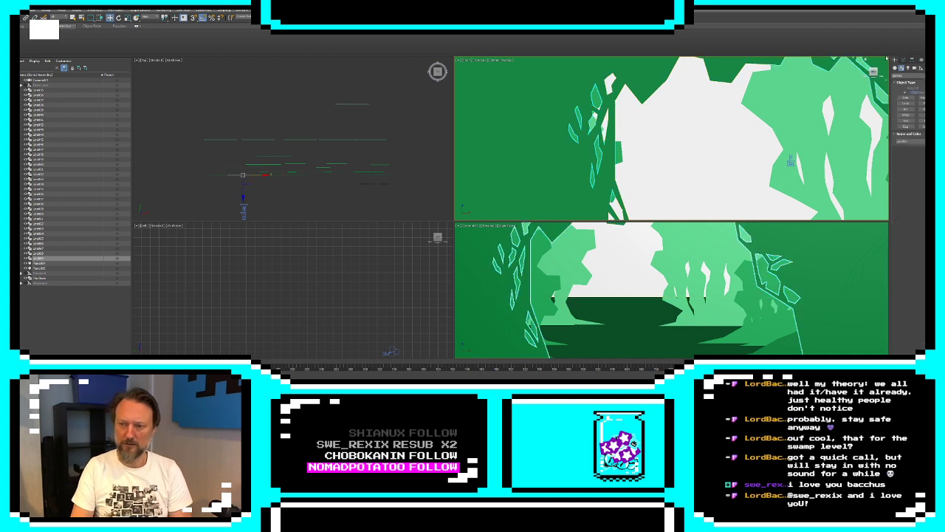
Select the large foliage arch in the front viewport and add an XForm modifier above its Extrude
click(600, 231)
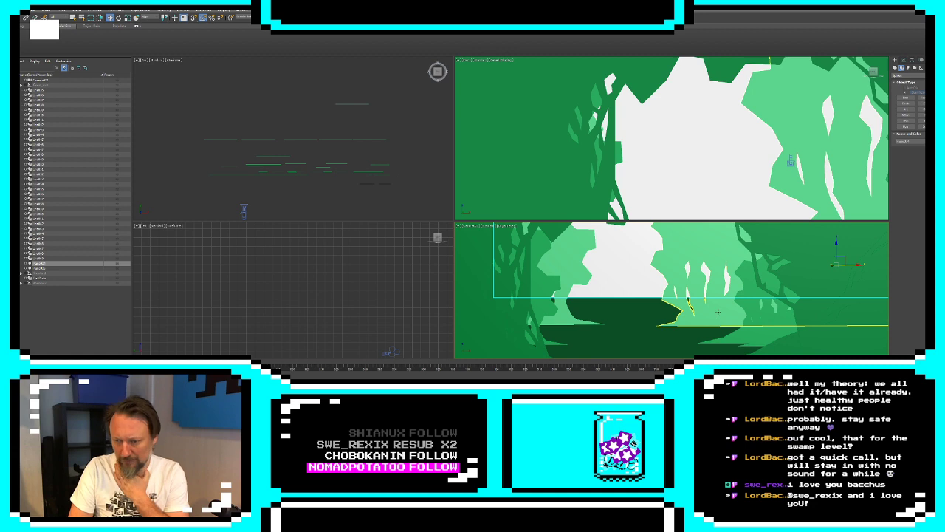
scroll(740, 162, down, 5)
middle_drag(756, 173, 656, 168)
scroll(653, 166, down, 4)
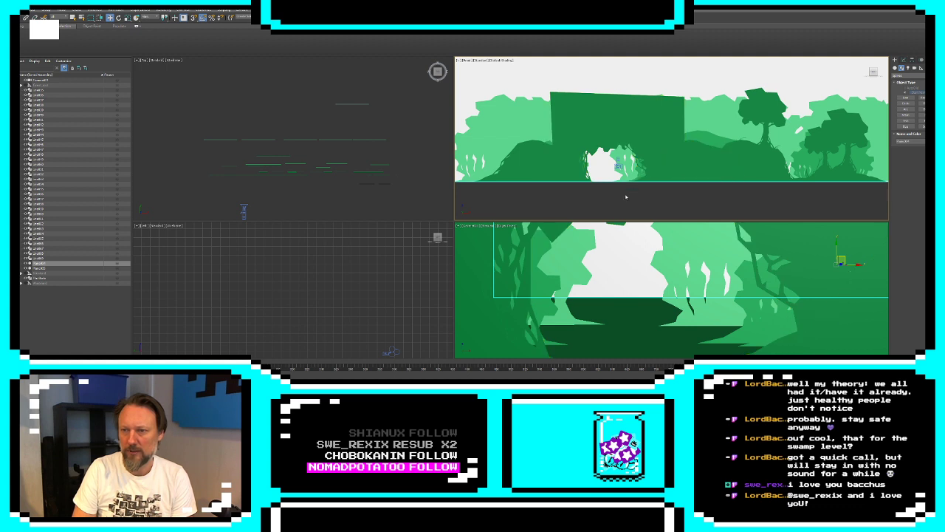
key(e)
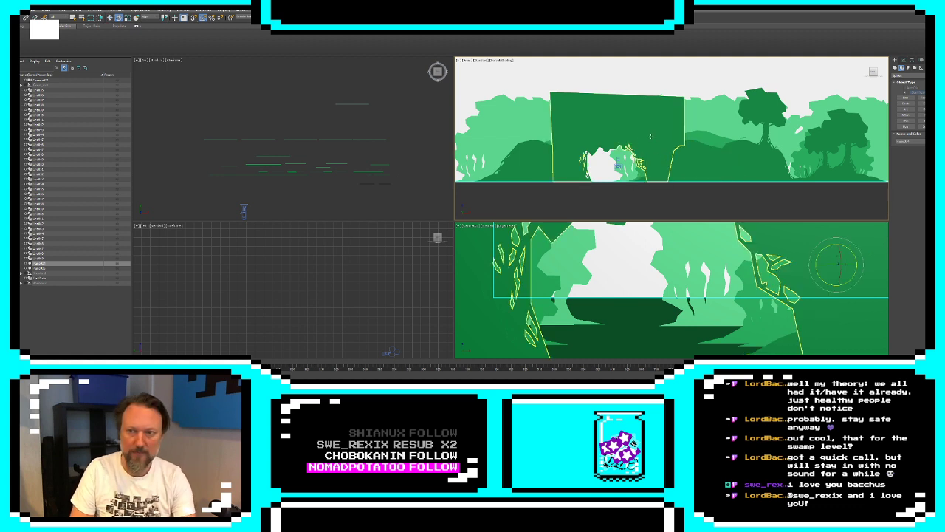
key(w)
click(648, 133)
click(903, 60)
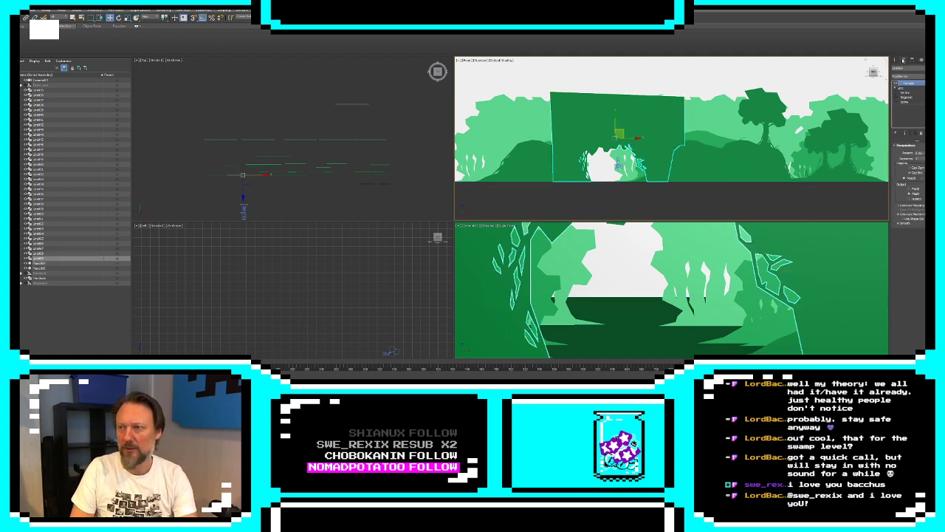
click(908, 77)
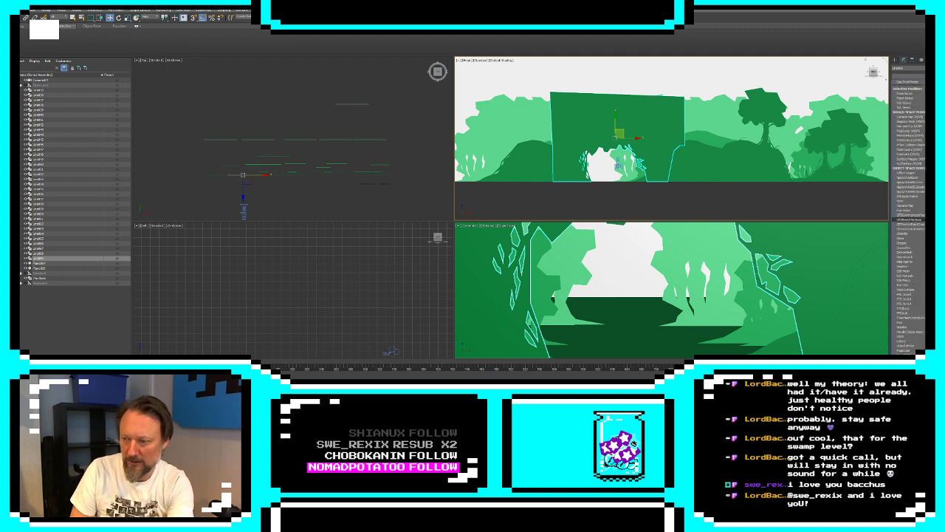
scroll(909, 219, down, 10)
key(Return)
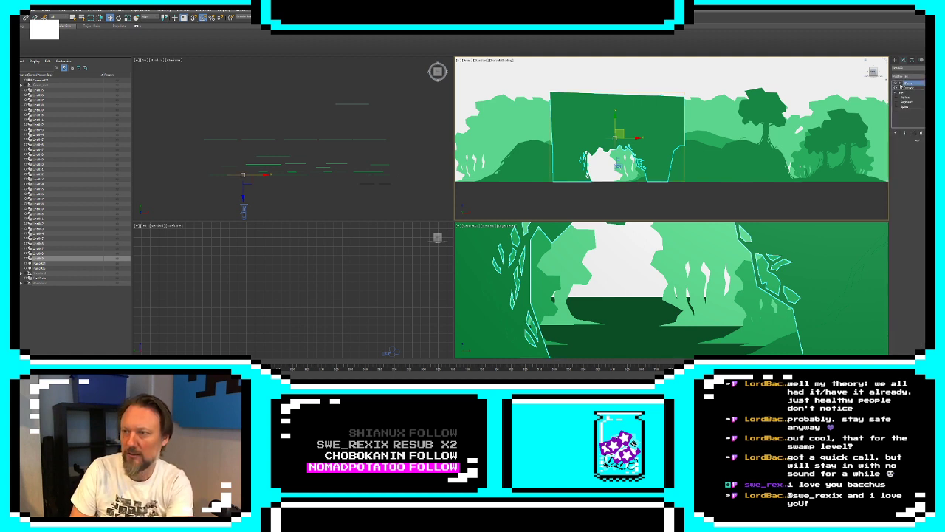
Shift the arch slightly farther from the camera with its XForm gizmo in the top viewport, undoing the second shift
click(900, 83)
click(910, 88)
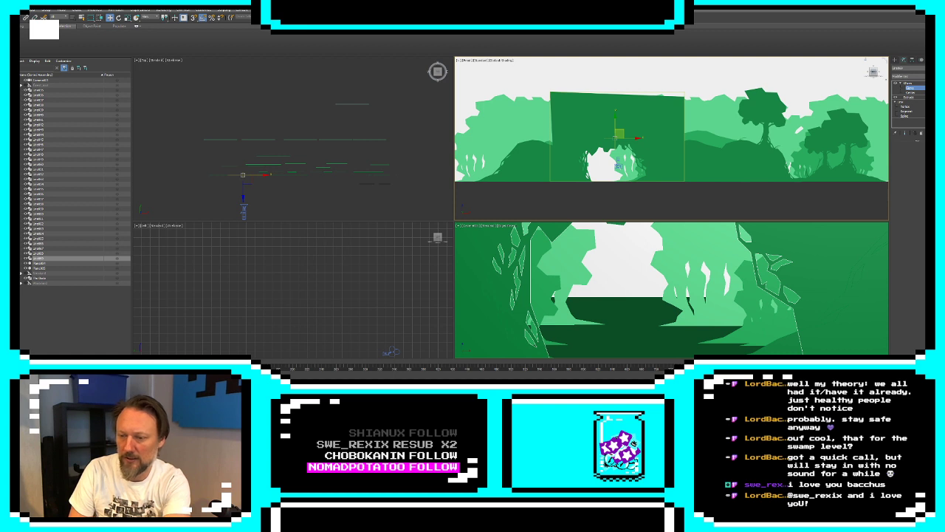
drag(243, 192, 243, 188)
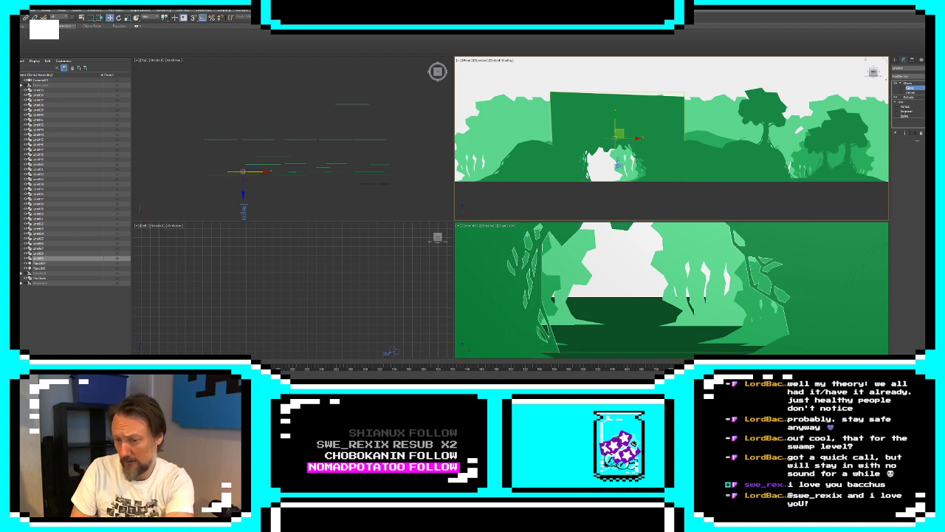
drag(242, 193, 243, 189)
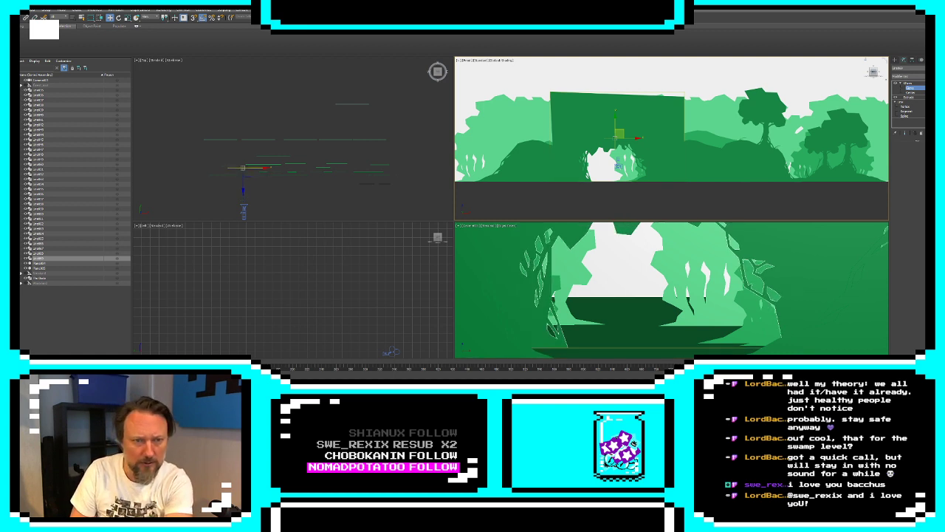
key(ctrl+z)
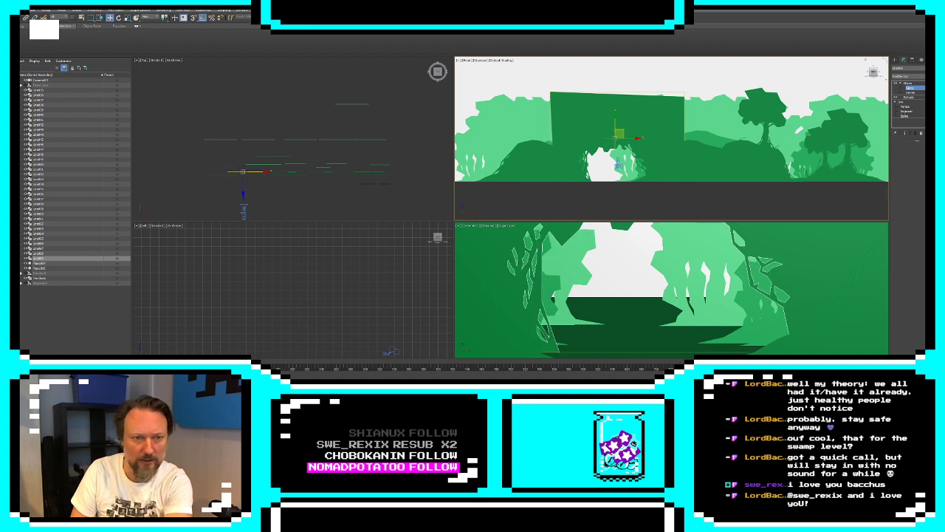
Change the foliage arch's object color to a lighter green and stop editing its modifier
click(936, 68)
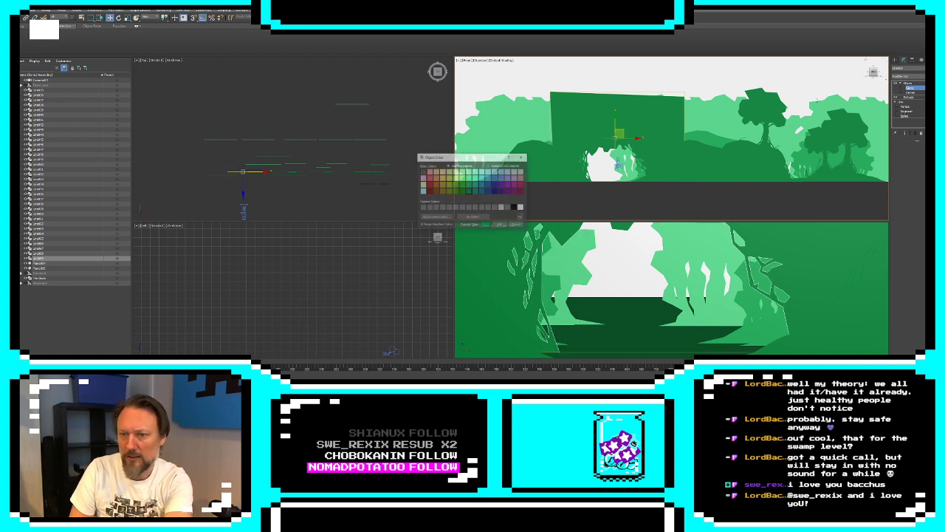
click(500, 224)
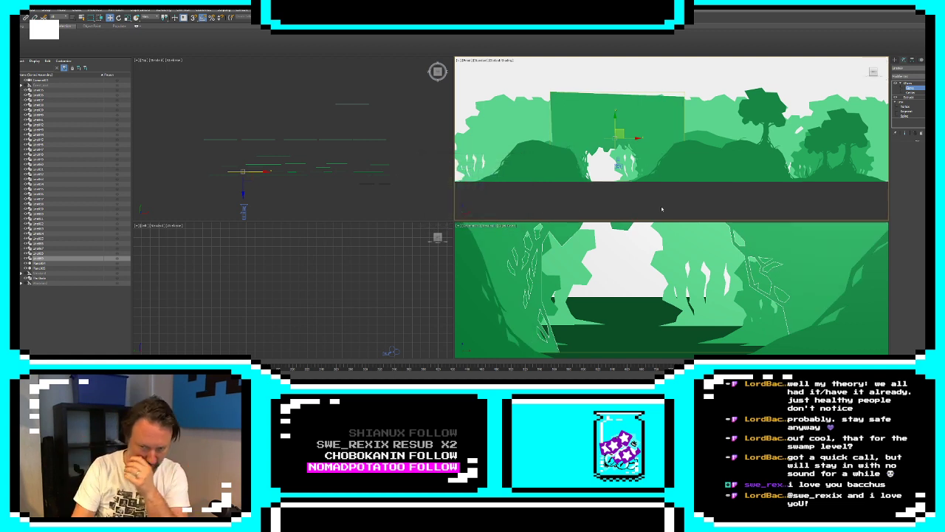
click(895, 60)
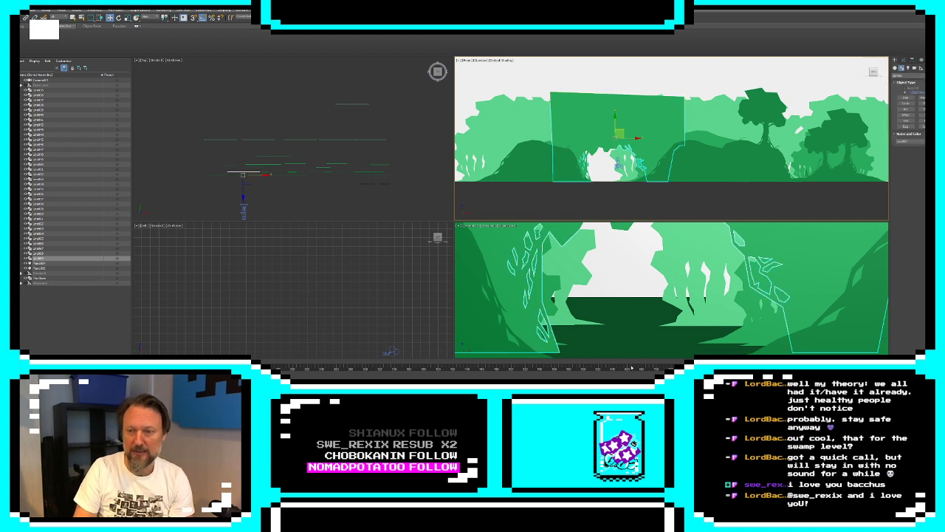
Recolor the branching root silhouette medium green and move it left in the top viewport to the base of the arch's opening
click(551, 295)
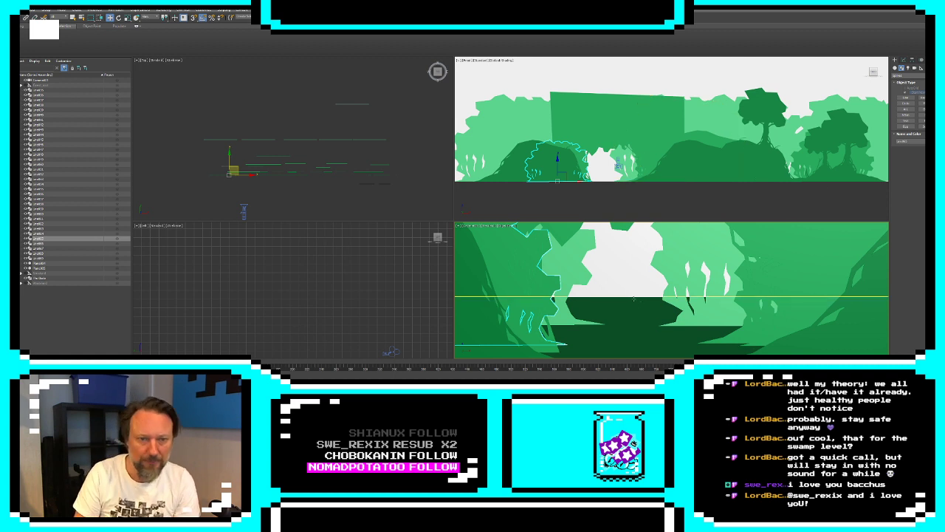
click(278, 175)
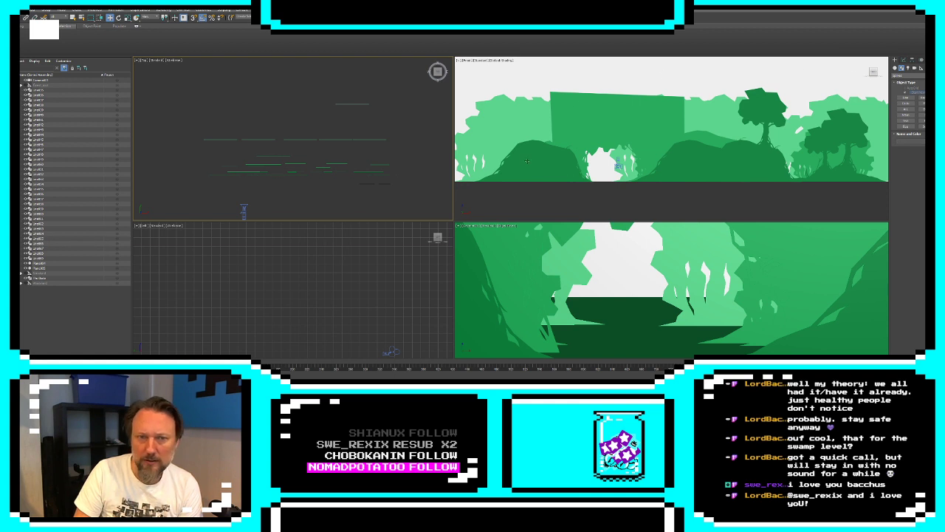
click(278, 174)
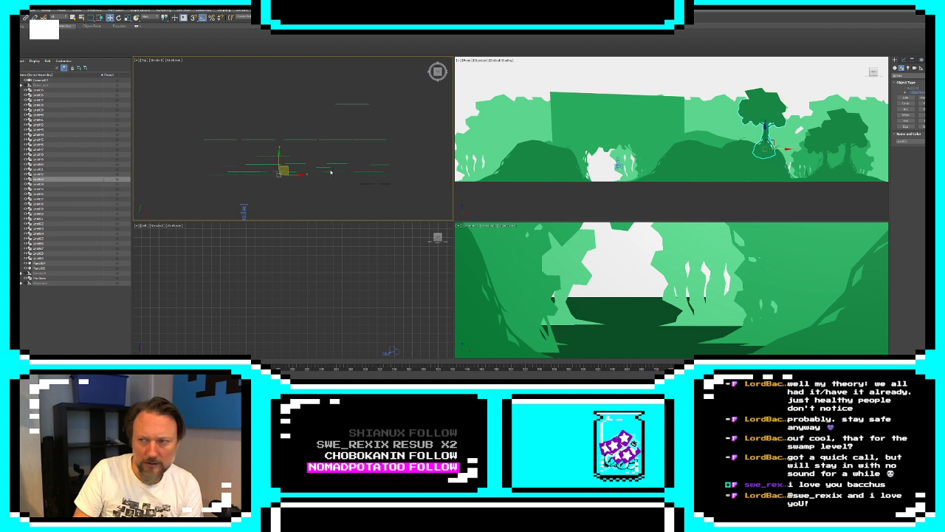
click(266, 174)
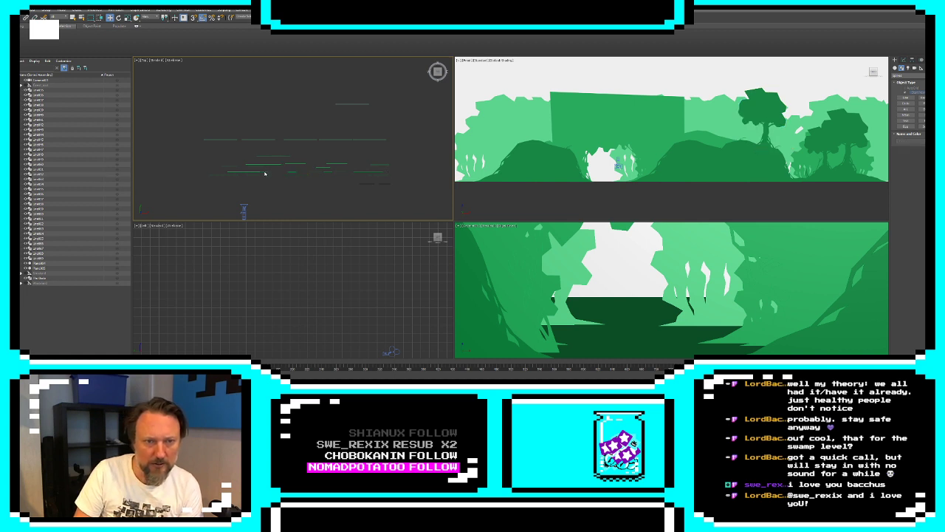
scroll(260, 176, up, 3)
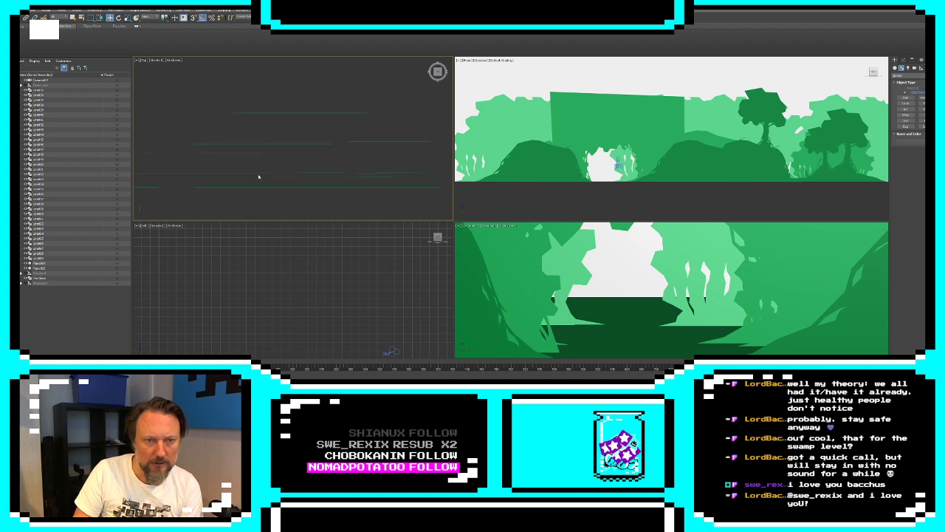
click(258, 175)
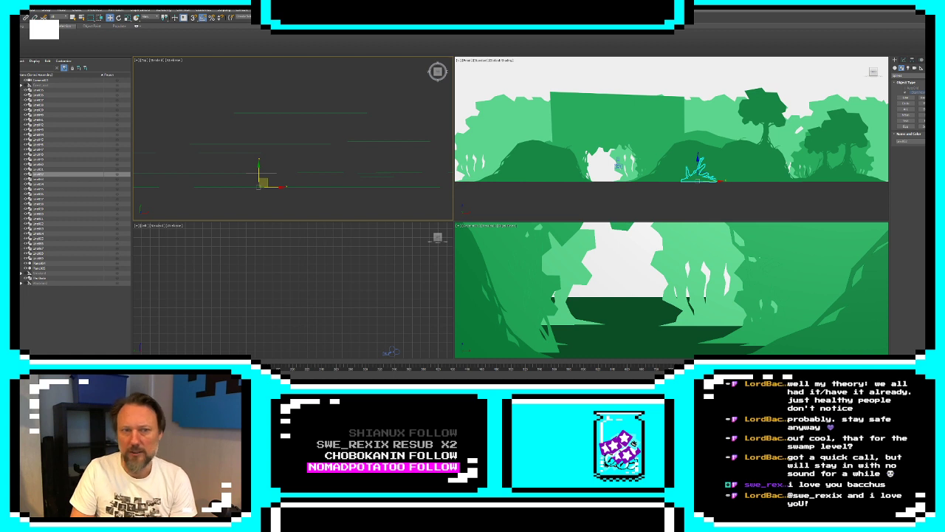
click(932, 141)
click(470, 189)
click(500, 225)
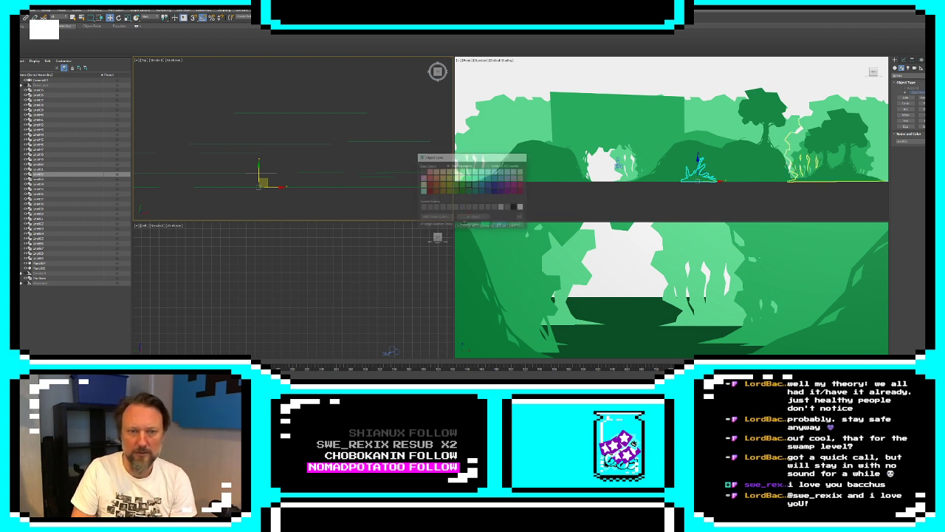
drag(273, 188, 168, 195)
click(520, 85)
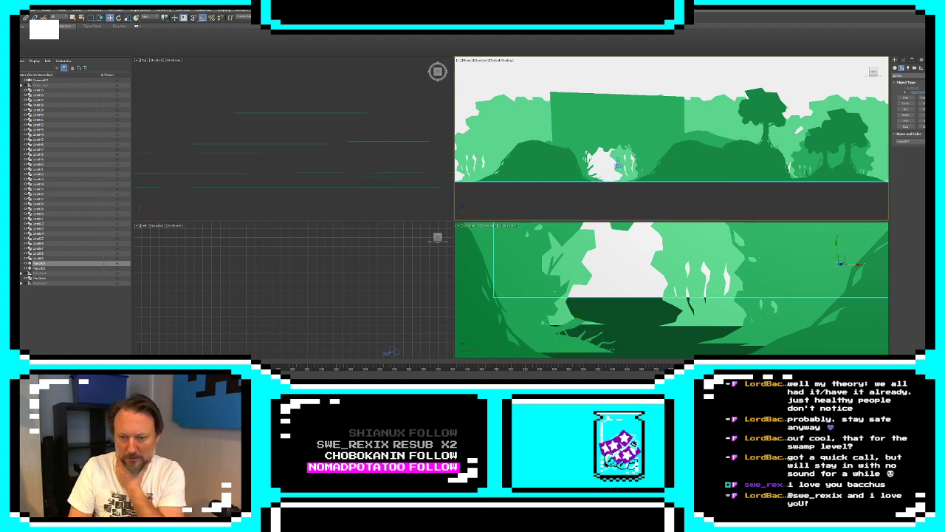
Try to shift the smaller right-hand tree slightly farther back with its XForm gizmo and undo the move
click(381, 178)
click(903, 60)
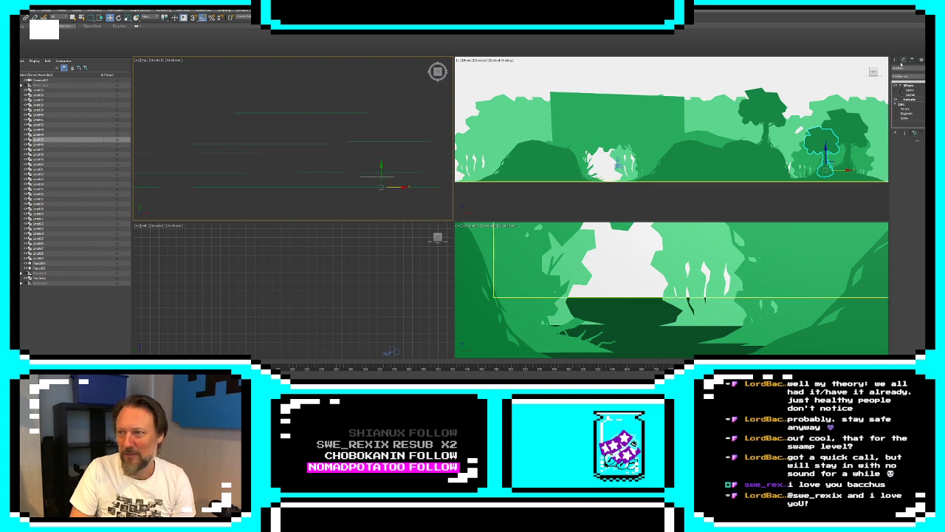
click(909, 91)
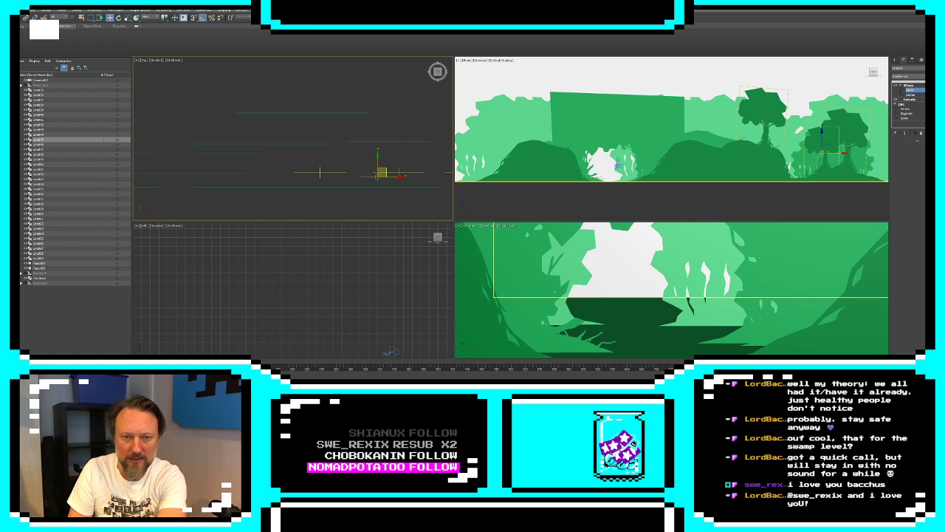
drag(383, 172, 383, 169)
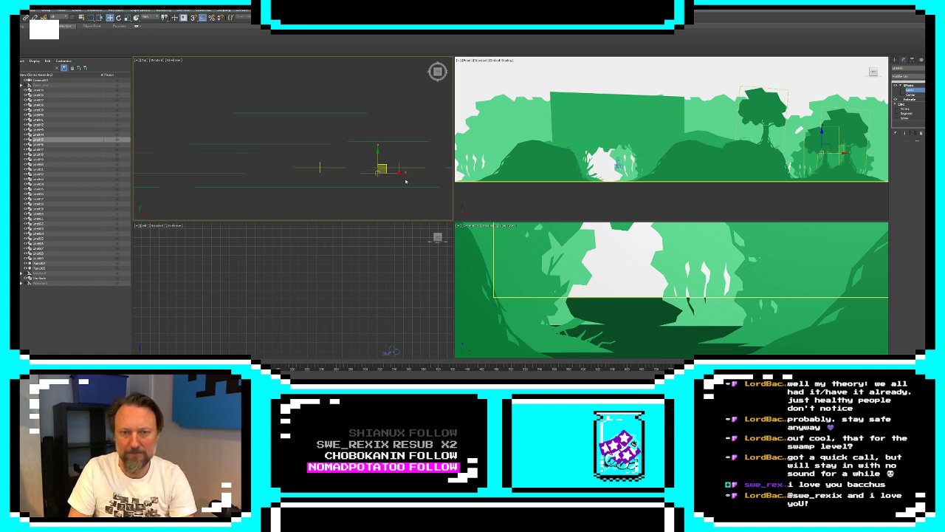
key(ctrl+z)
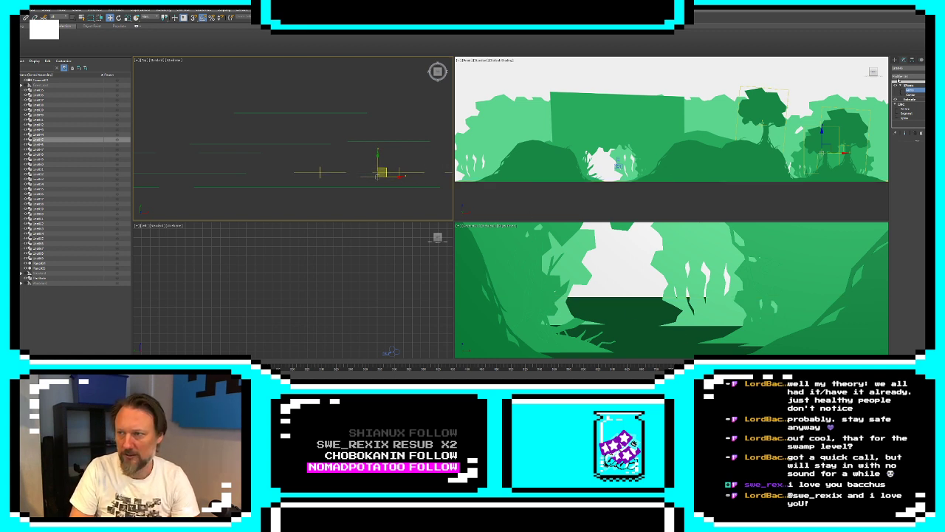
Select the overlapping trees and root shapes one by one in the top viewport to compare their pivots and XForm gizmos
click(895, 61)
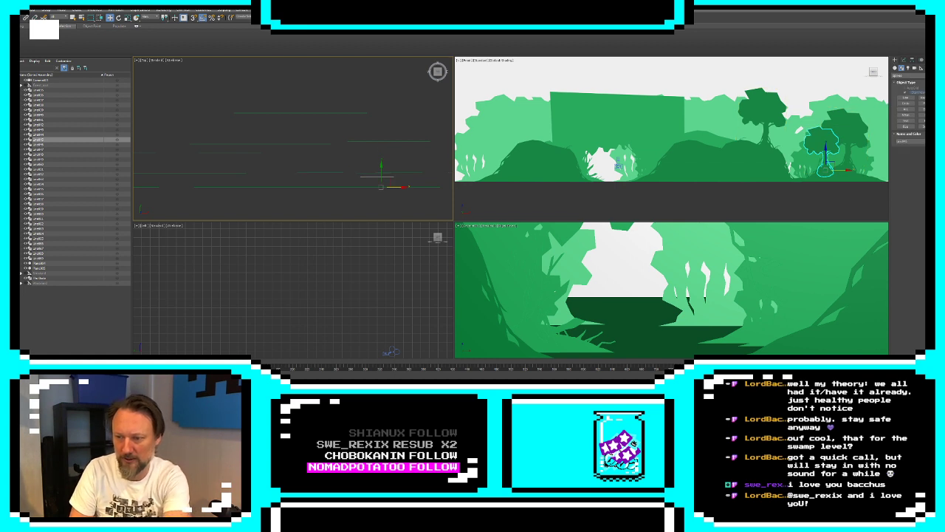
click(333, 175)
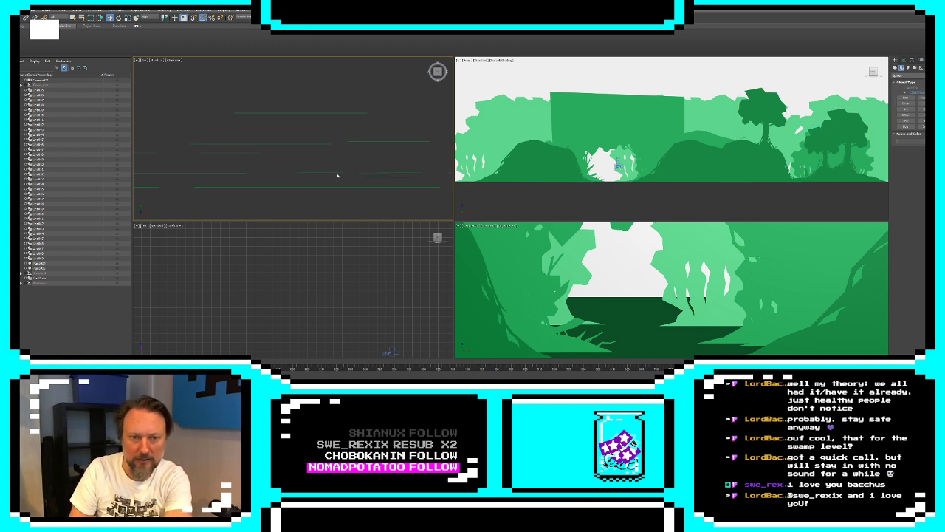
click(376, 175)
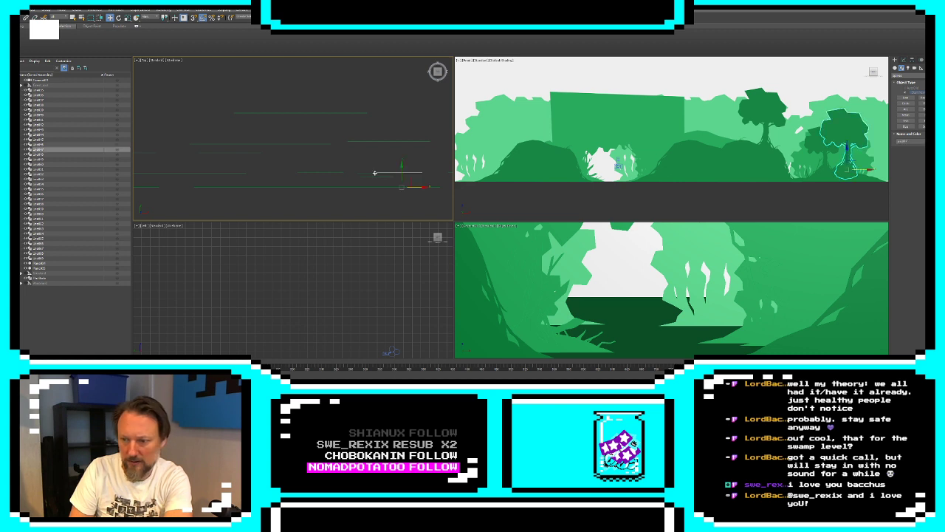
click(377, 177)
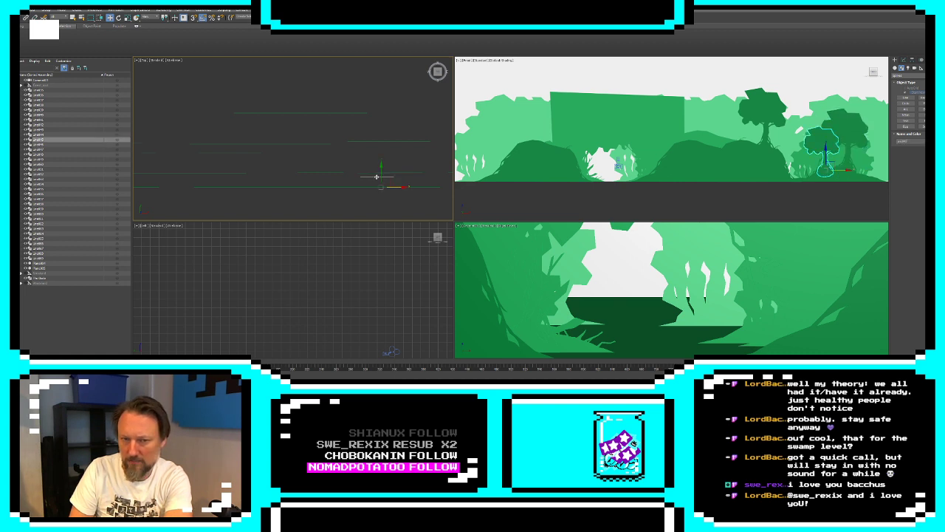
click(905, 60)
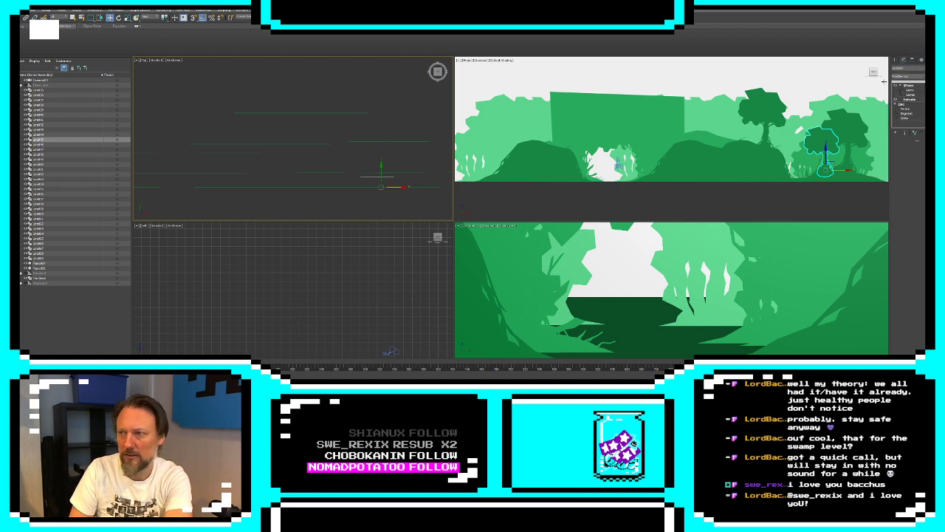
click(412, 174)
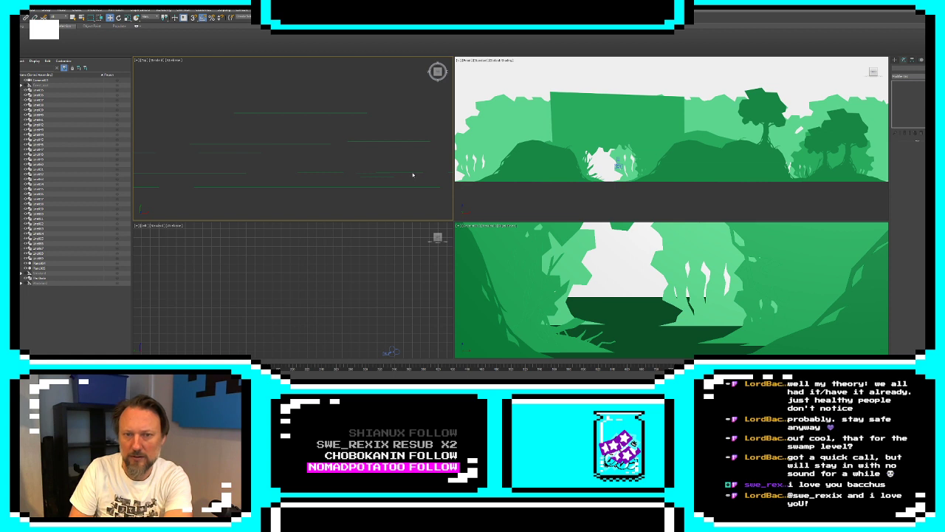
scroll(384, 174, up, 2)
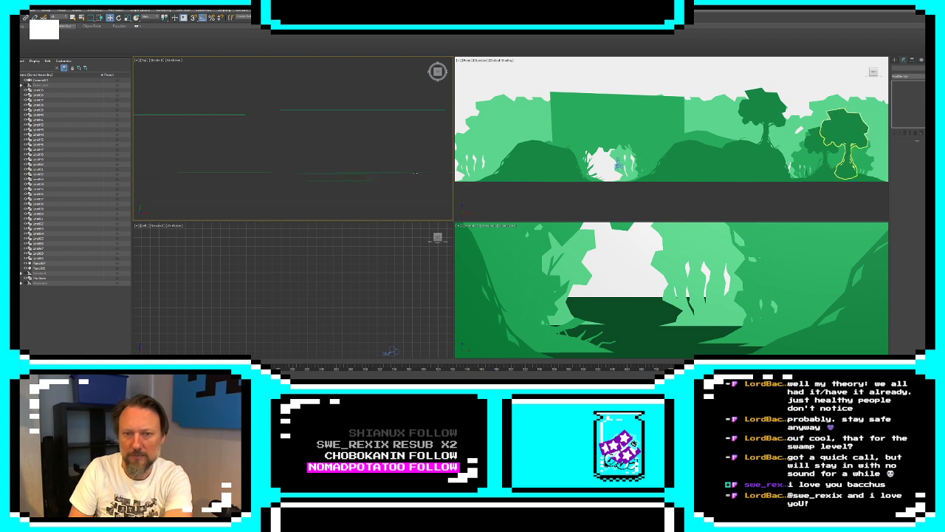
click(333, 173)
click(909, 90)
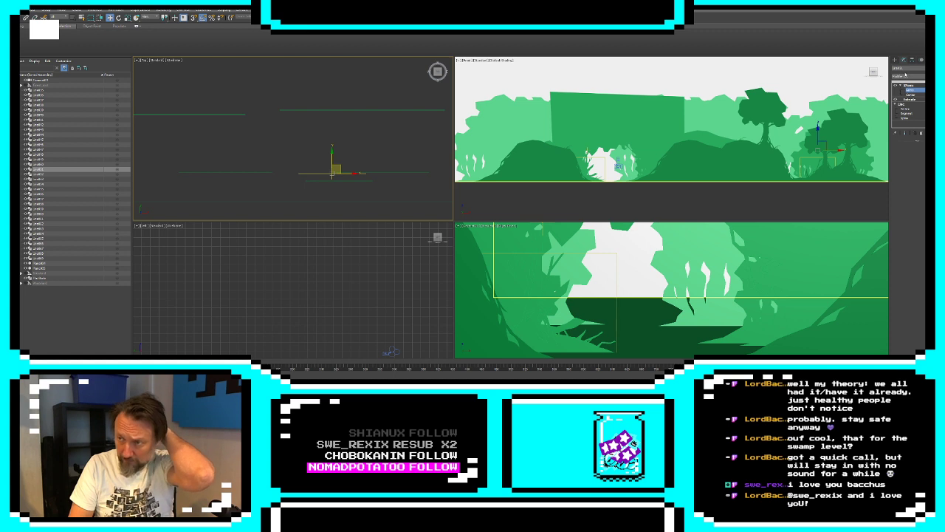
click(895, 60)
click(412, 174)
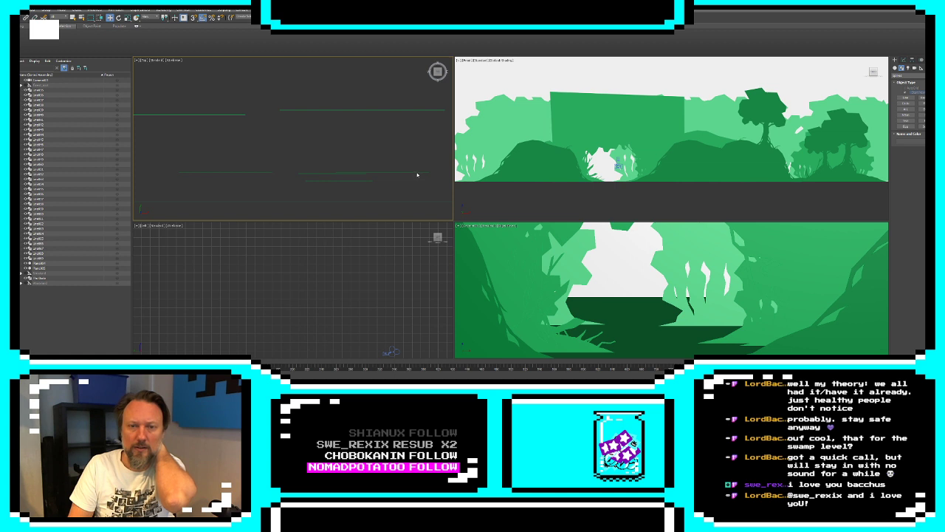
click(414, 172)
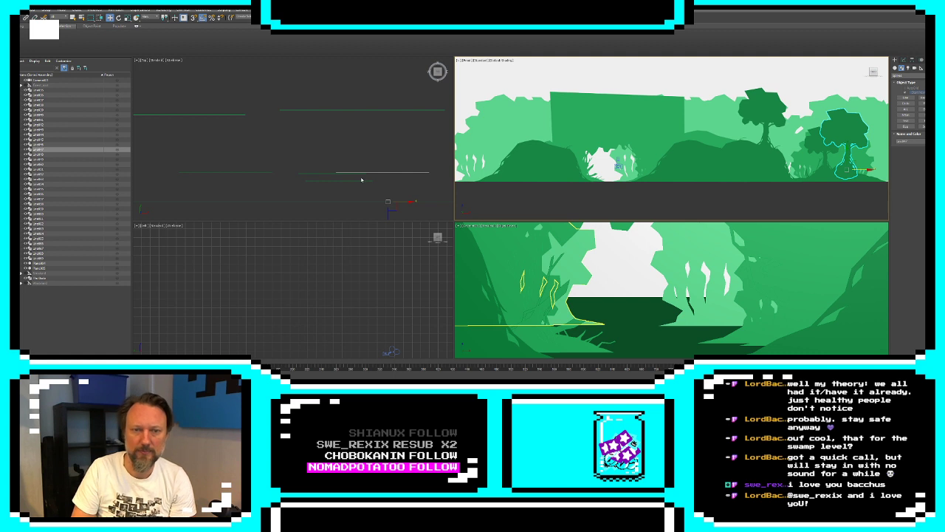
Center the smaller right-hand tree's pivot on the object with Affect Pivot Only, and lower the pivot to the ground line
click(822, 143)
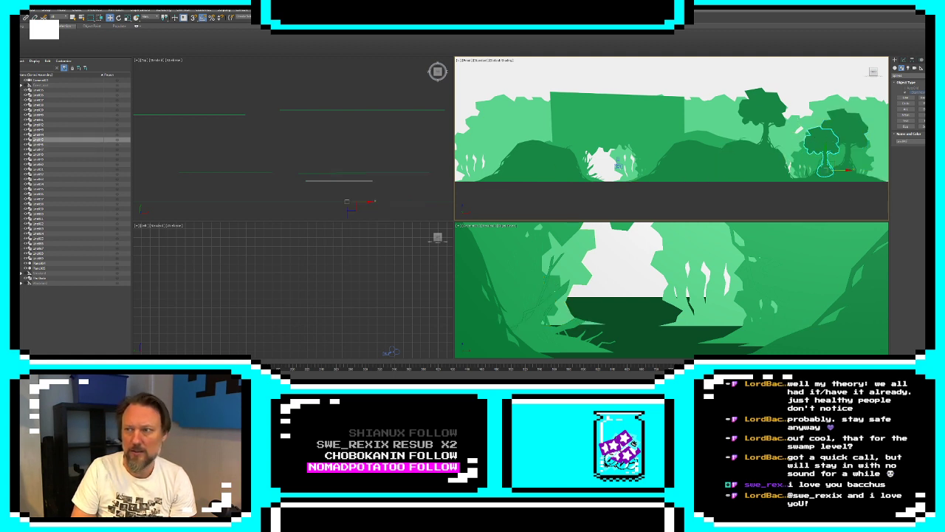
click(911, 60)
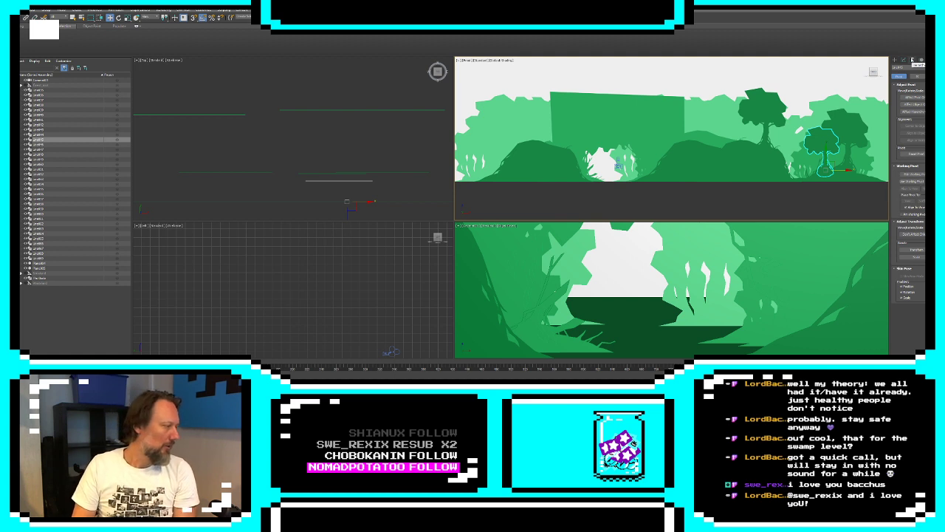
click(916, 97)
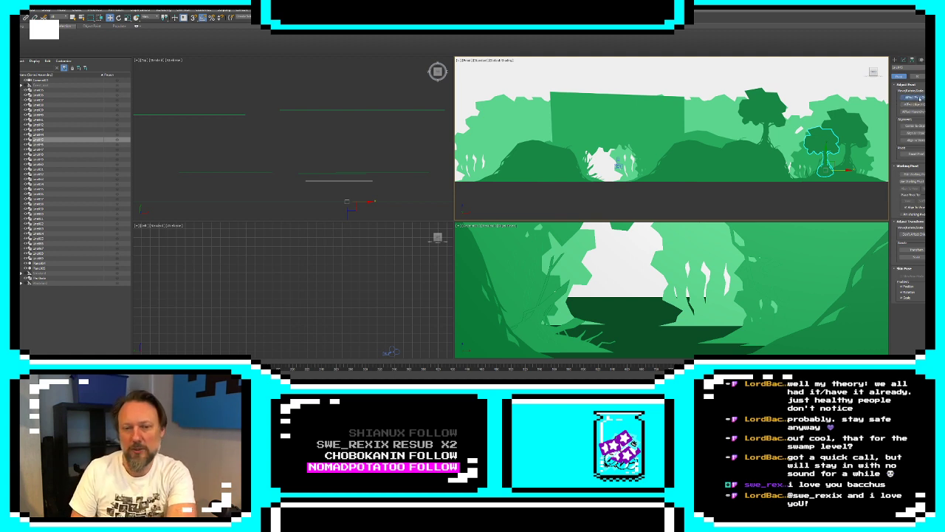
click(916, 126)
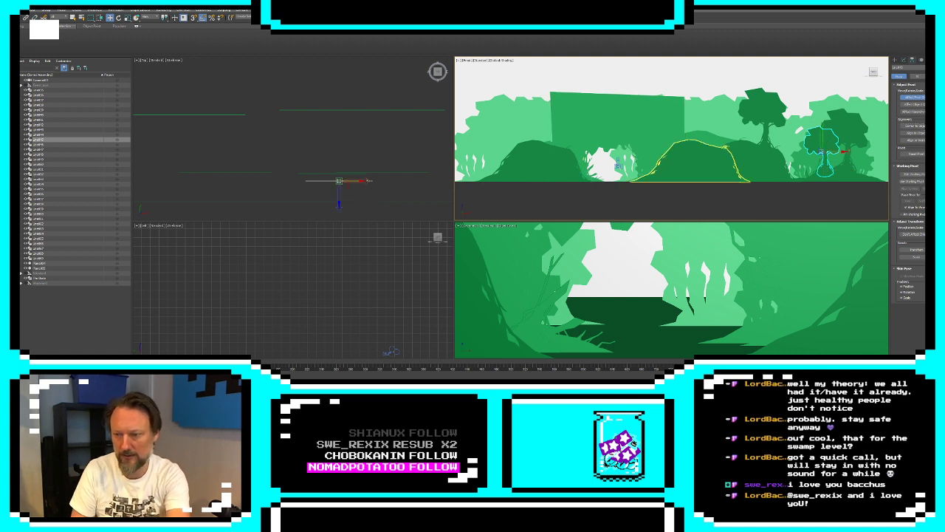
key(Return)
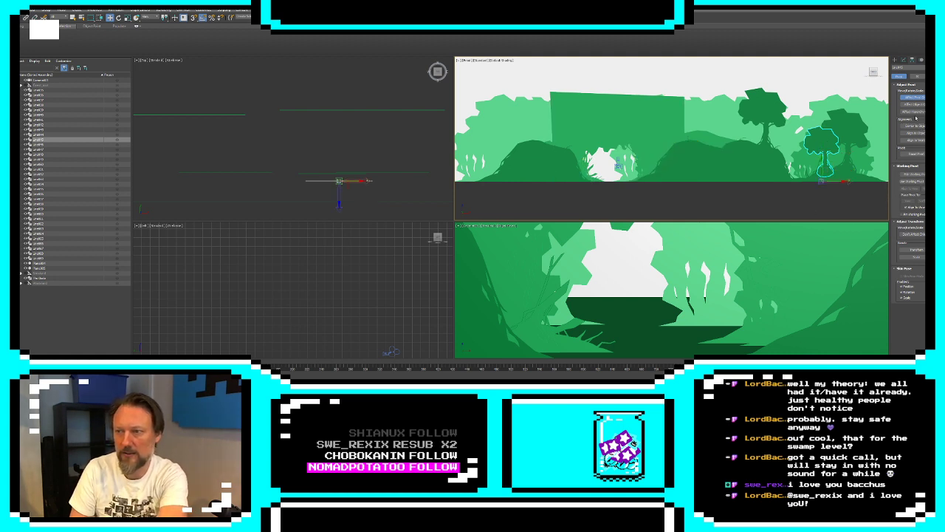
click(914, 97)
Select the two larger trees together with the roots beside them and center their pivots on the objects
click(377, 176)
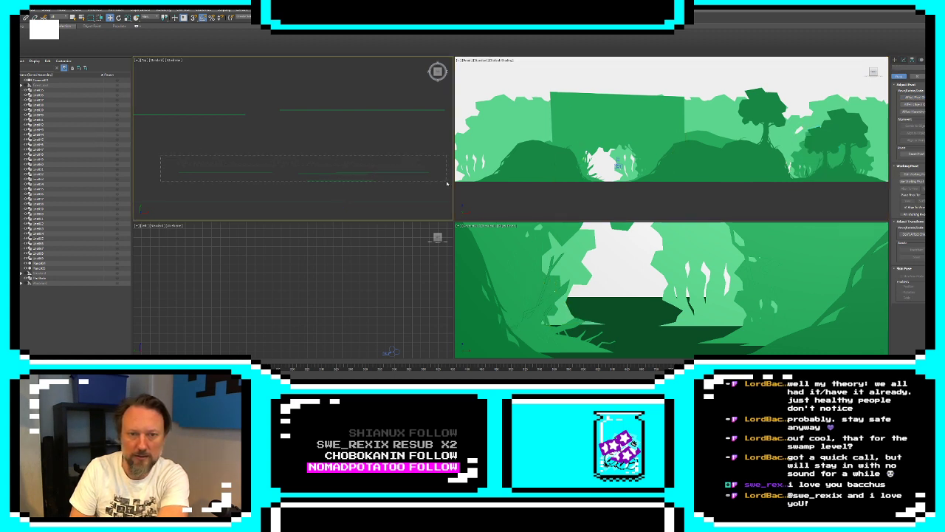
drag(447, 183, 447, 180)
click(914, 96)
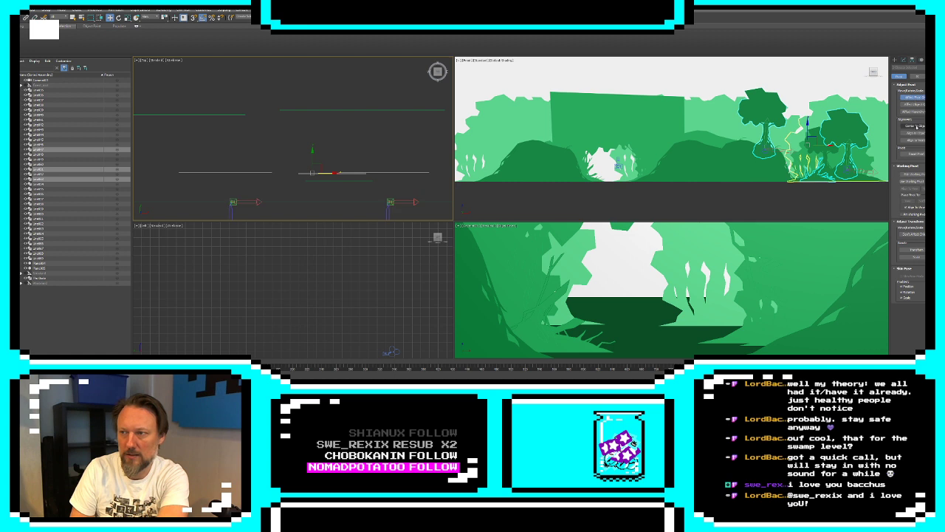
click(914, 98)
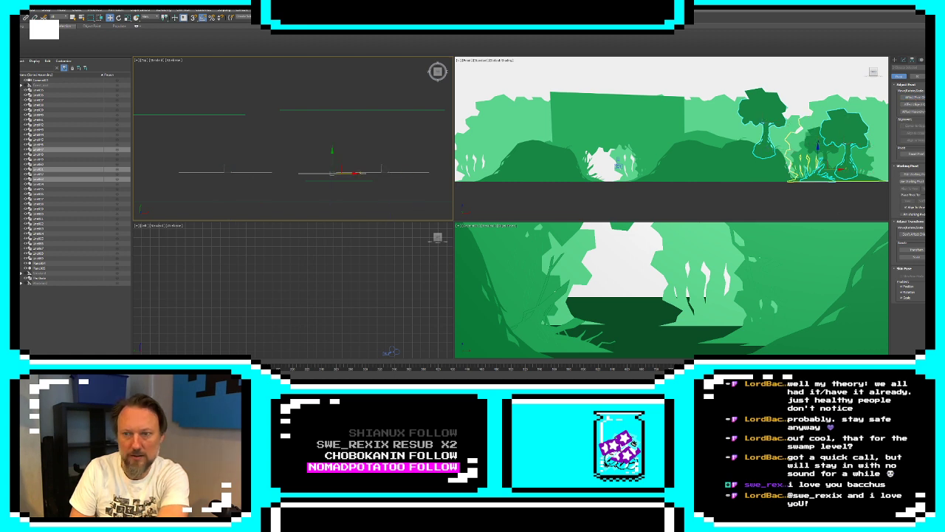
key(Return)
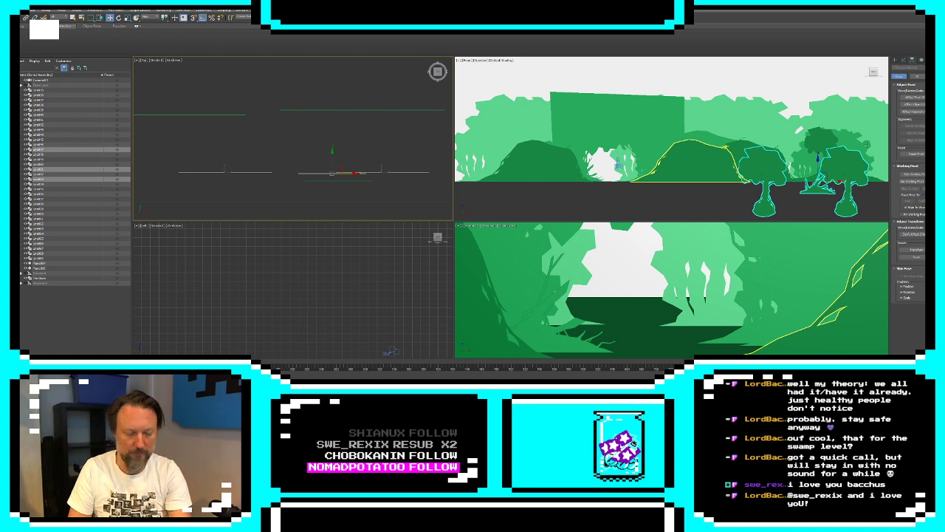
right_click(735, 113)
key(ctrl+z)
Lower only the pivots of the two larger trees and the roots to the ground line and stop editing pivots
click(914, 98)
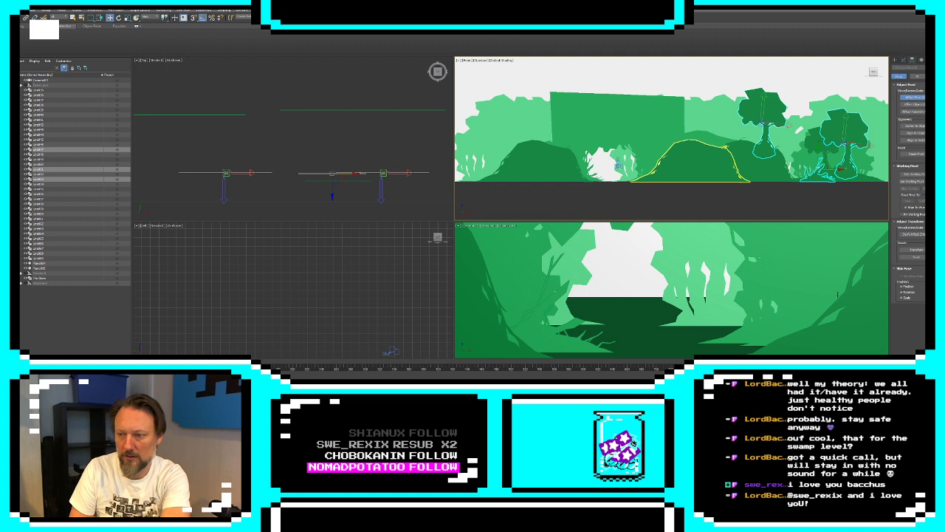
click(913, 251)
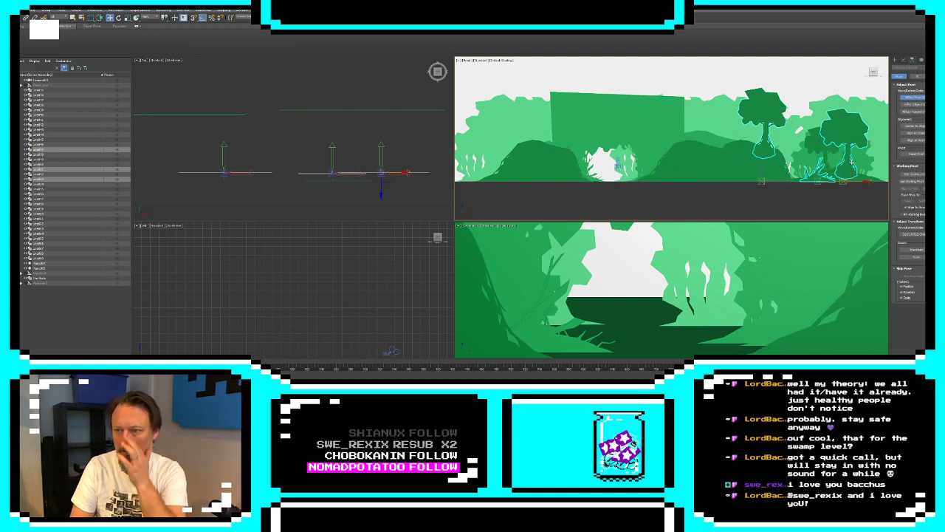
click(896, 63)
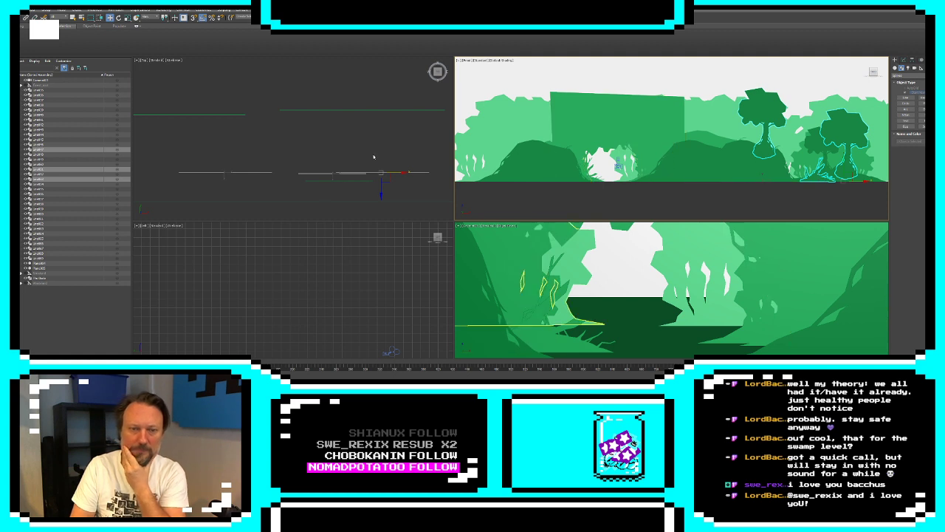
Shift the larger right-hand tree slightly toward the camera with its XForm gizmo in the top viewport
click(392, 176)
click(844, 139)
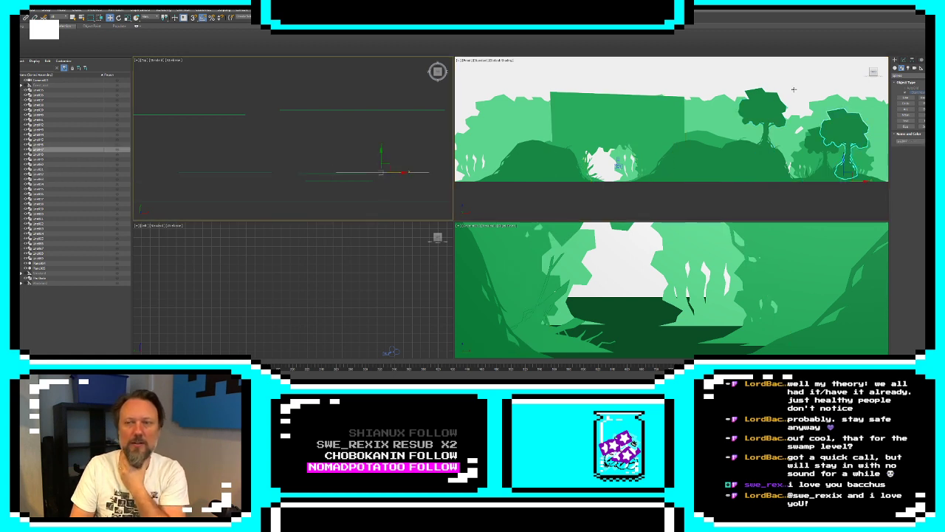
click(904, 62)
click(912, 93)
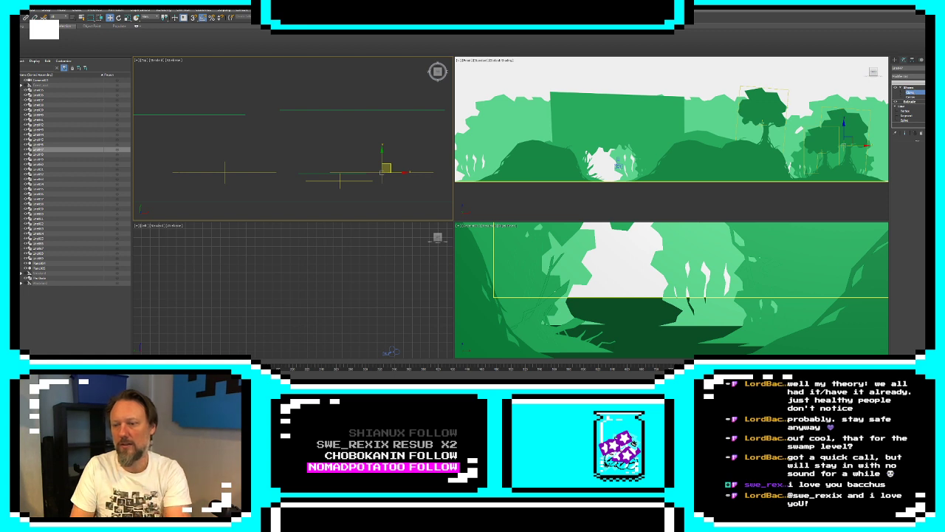
drag(387, 168, 387, 170)
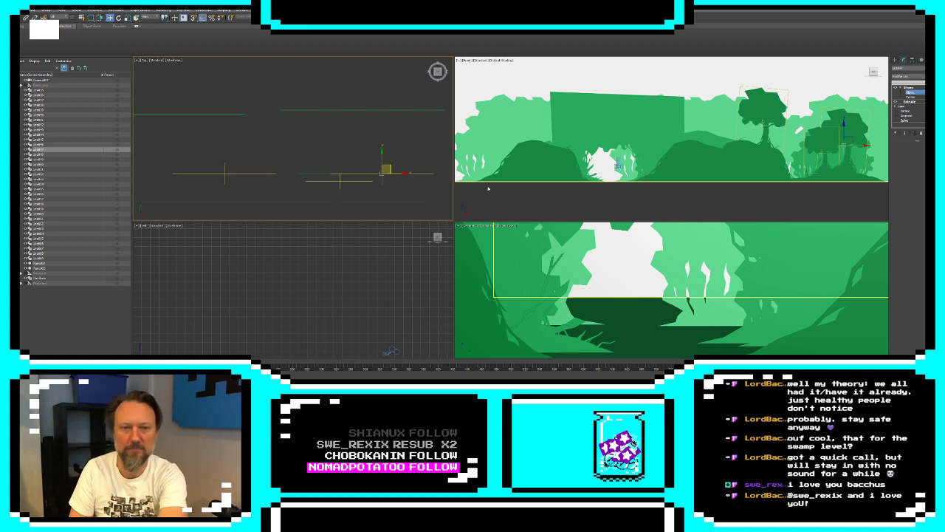
click(895, 61)
Shift the smaller right-hand tree's XForm gizmo farther from the camera in the top viewport and stop editing its modifier
click(371, 182)
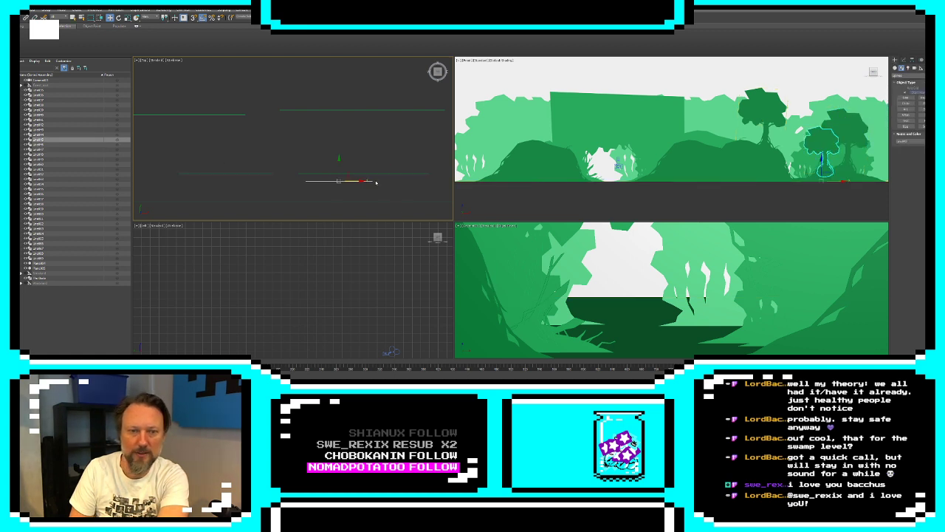
click(913, 59)
click(903, 59)
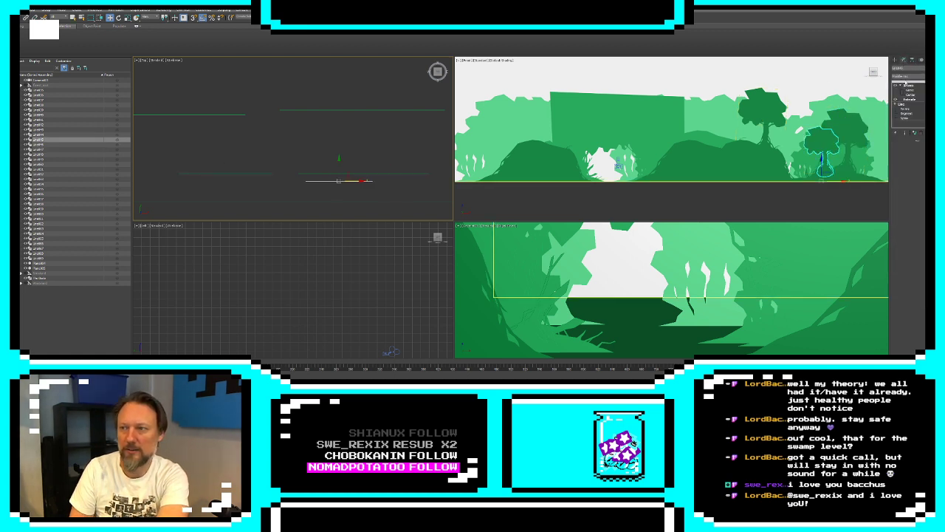
click(910, 90)
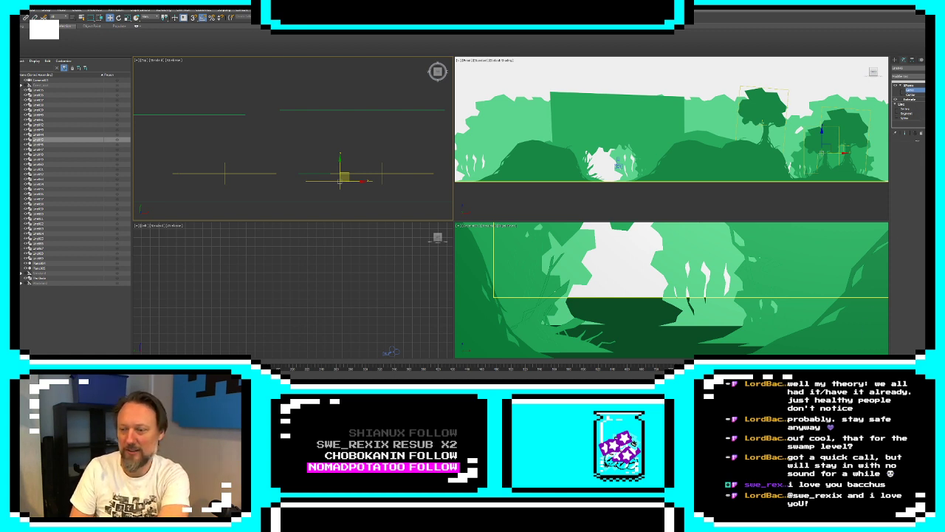
drag(339, 184, 340, 173)
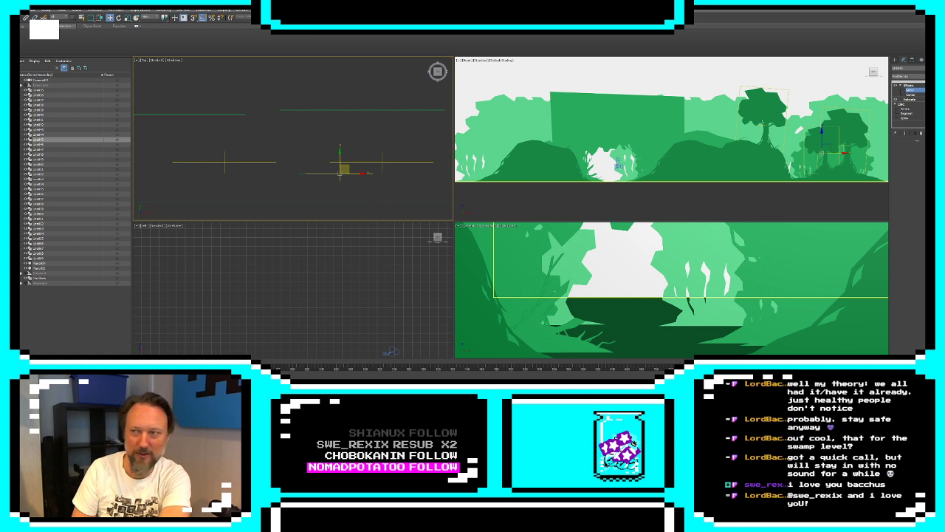
click(894, 61)
Move the smaller right-hand tree object closer to the camera in the top viewport, undoing the first shift backward
click(397, 175)
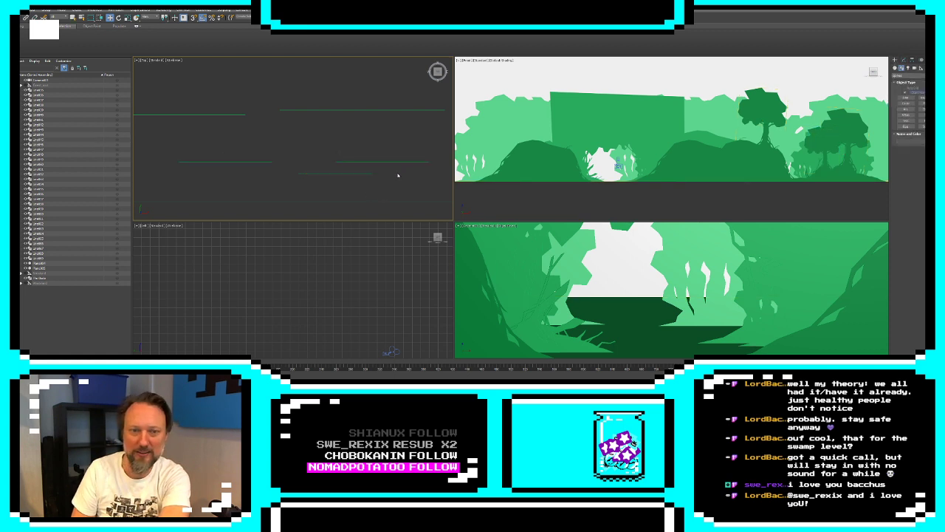
click(350, 174)
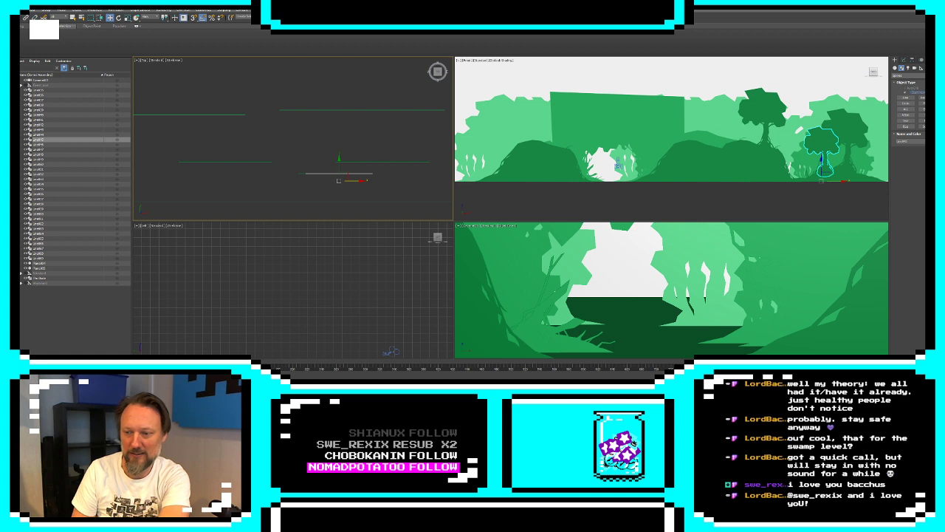
drag(339, 164, 339, 156)
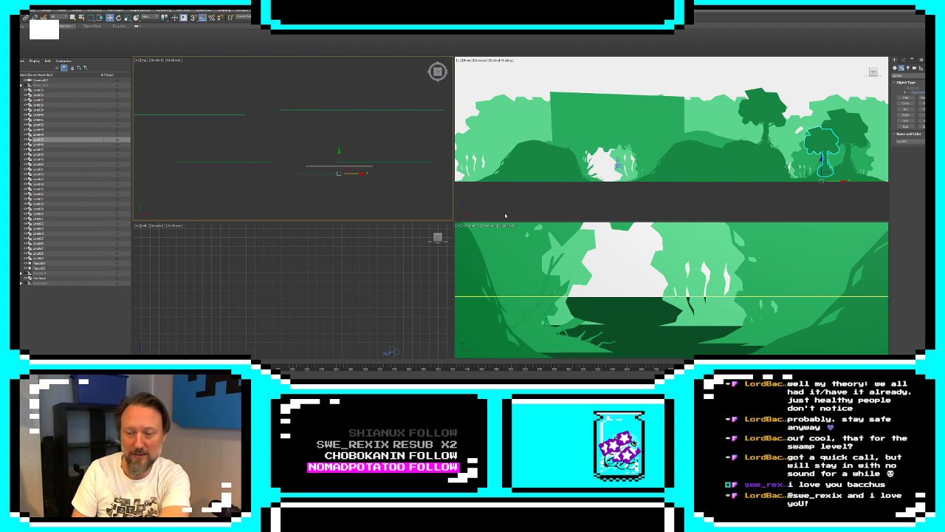
key(ctrl+z)
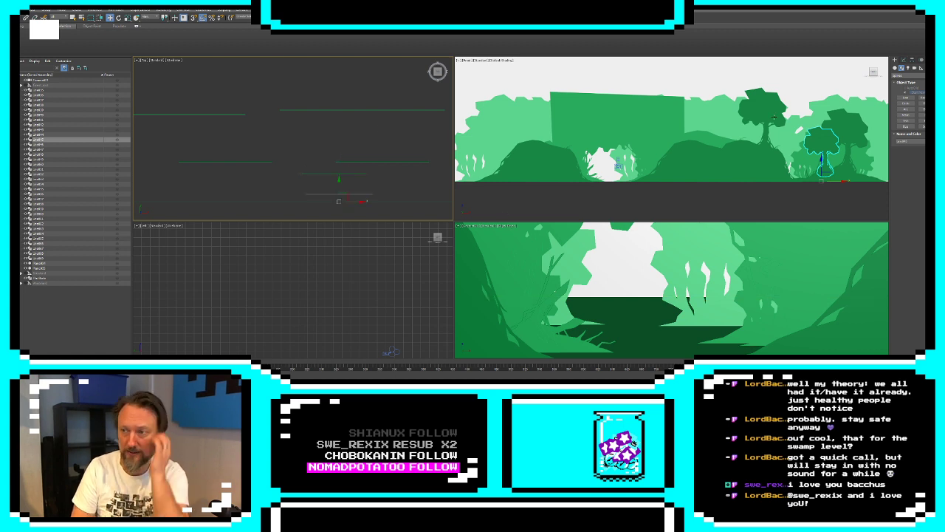
Slide the camera sideways along the swamp scene in the front viewport until it frames the house and the black foreground roots
click(912, 60)
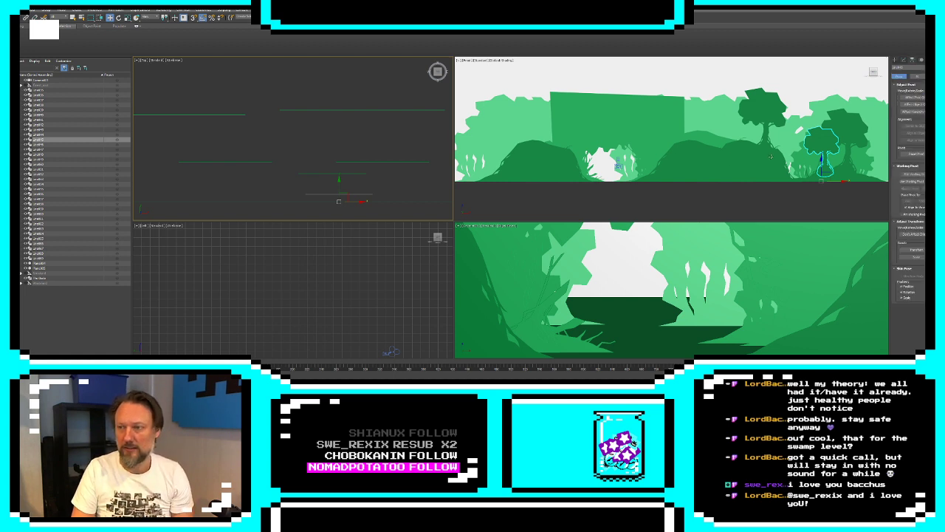
click(648, 119)
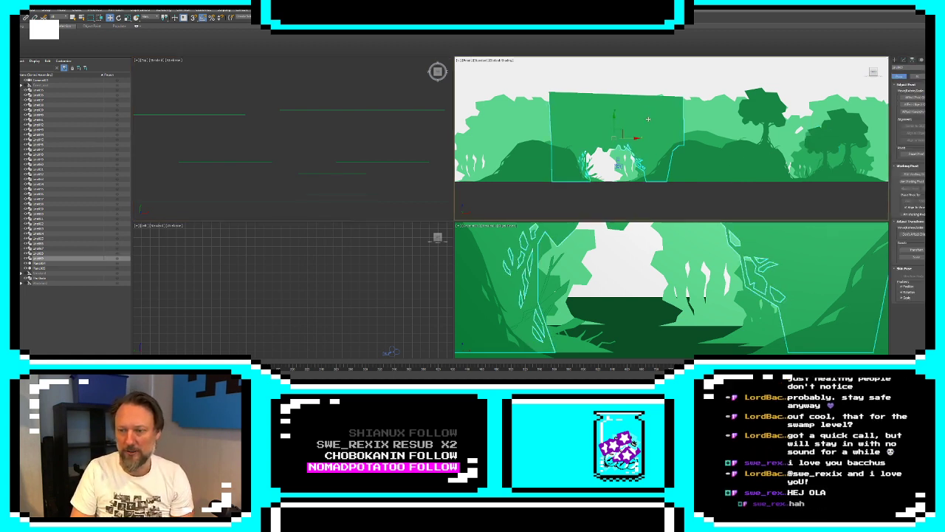
drag(632, 138, 917, 159)
click(619, 164)
scroll(790, 124, down, 5)
middle_drag(800, 129, 689, 154)
scroll(691, 154, up, 2)
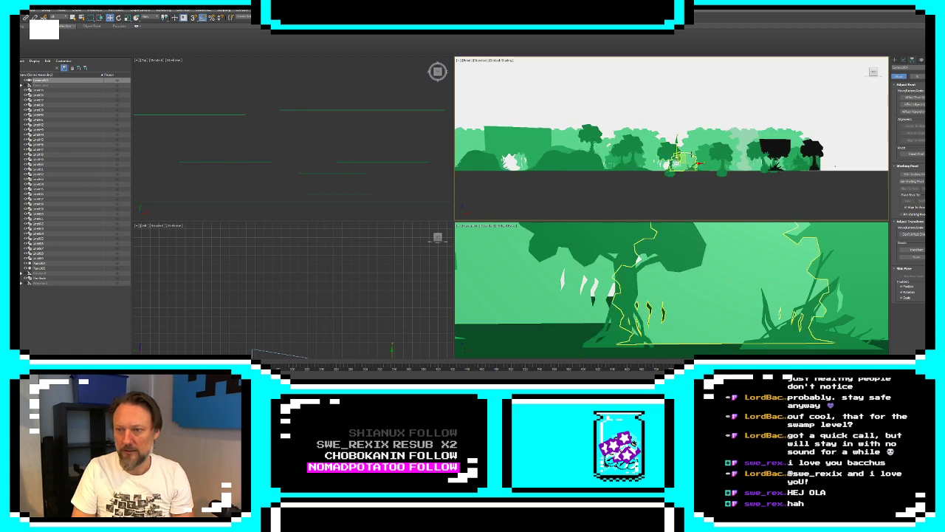
drag(691, 158, 793, 158)
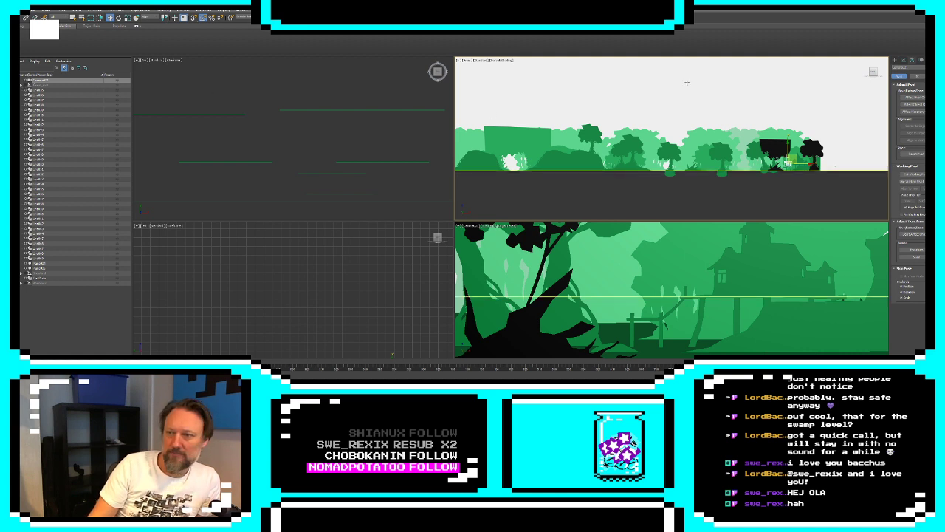
Isolate the large foliage arch and delete the straight top and right-hand boundary segments of its spline
click(507, 160)
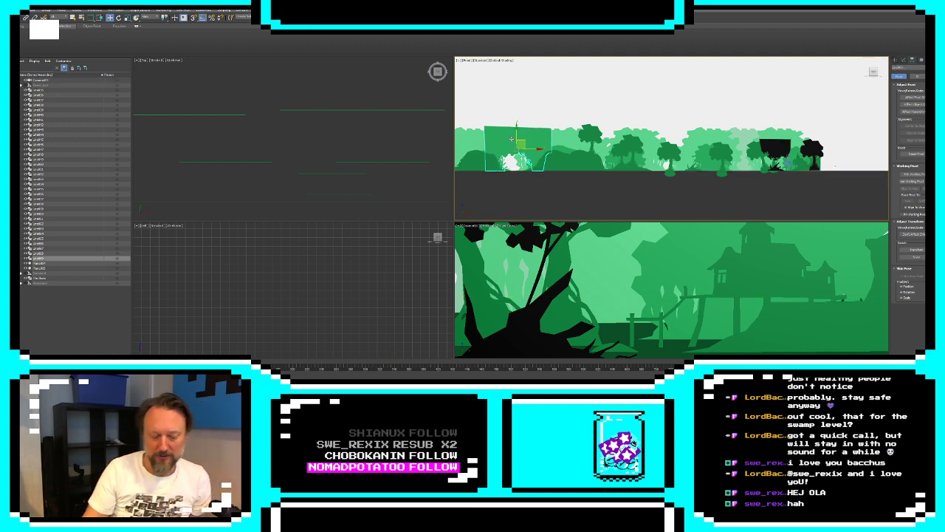
key(alt+q)
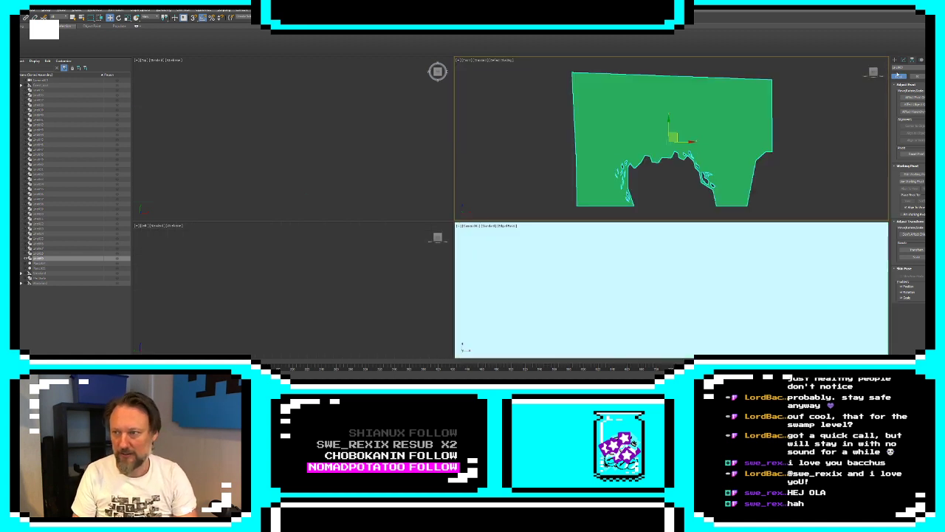
click(903, 60)
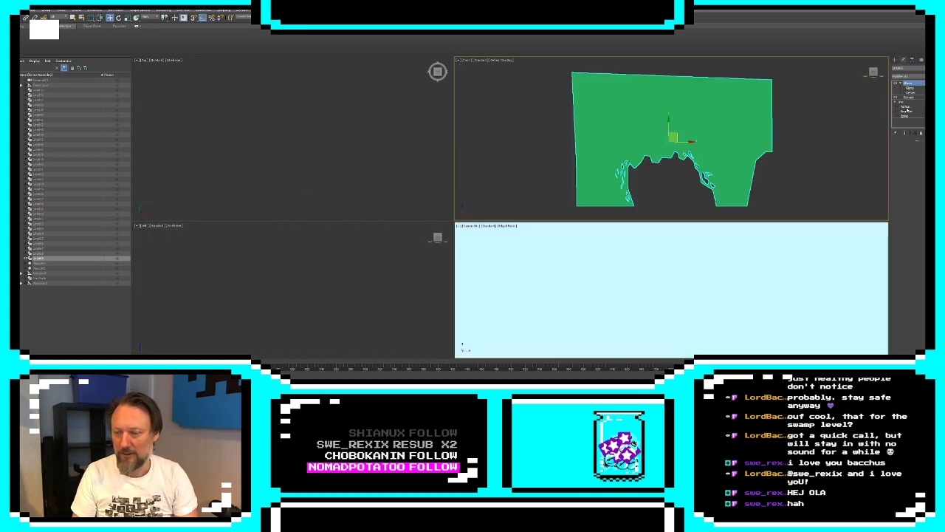
click(907, 110)
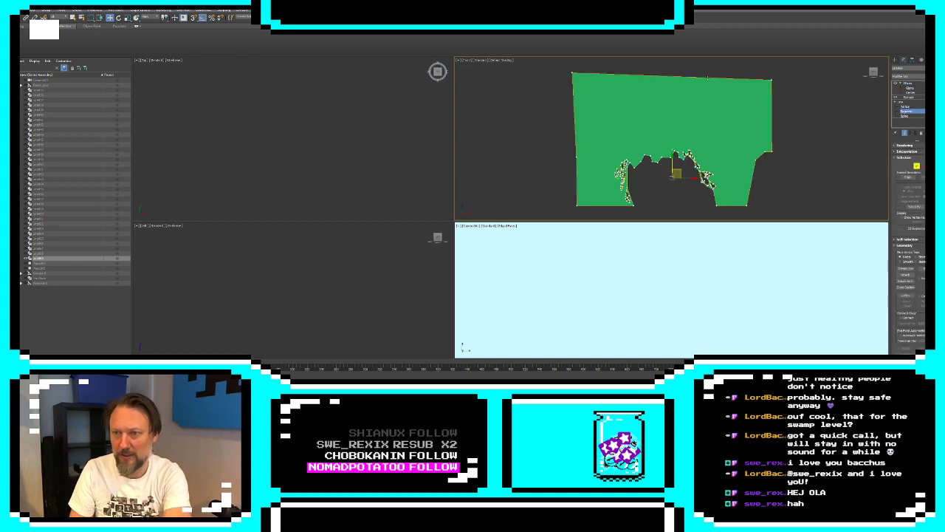
click(707, 78)
key(Delete)
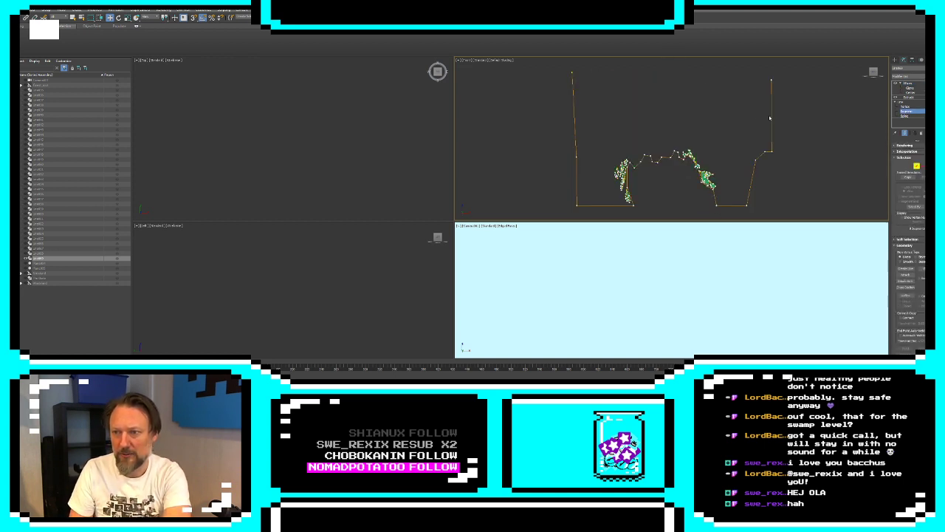
click(770, 118)
key(Delete)
drag(812, 220, 813, 220)
key(Delete)
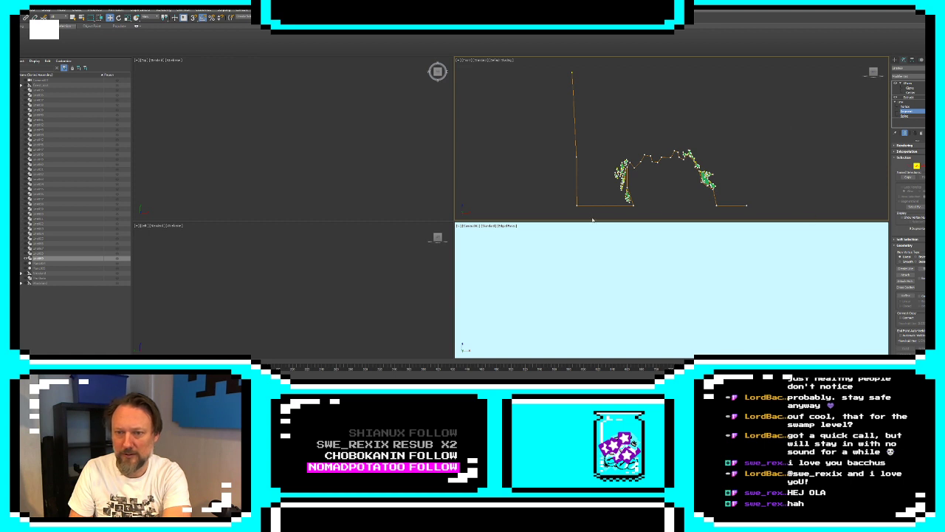
Delete the arch spline's left-hand side segments and both bottom segments, leaving the inner opening and small cutouts
drag(536, 62, 536, 62)
key(Delete)
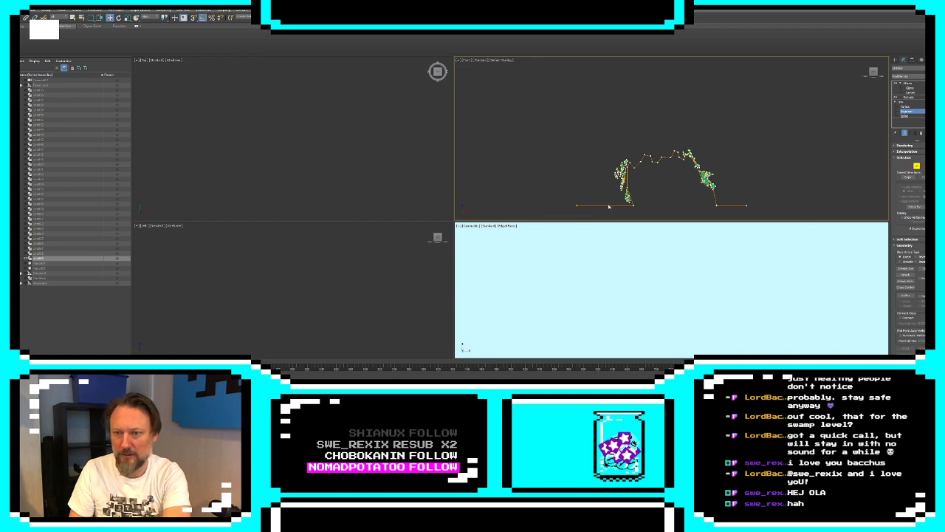
click(609, 206)
key(Delete)
click(735, 205)
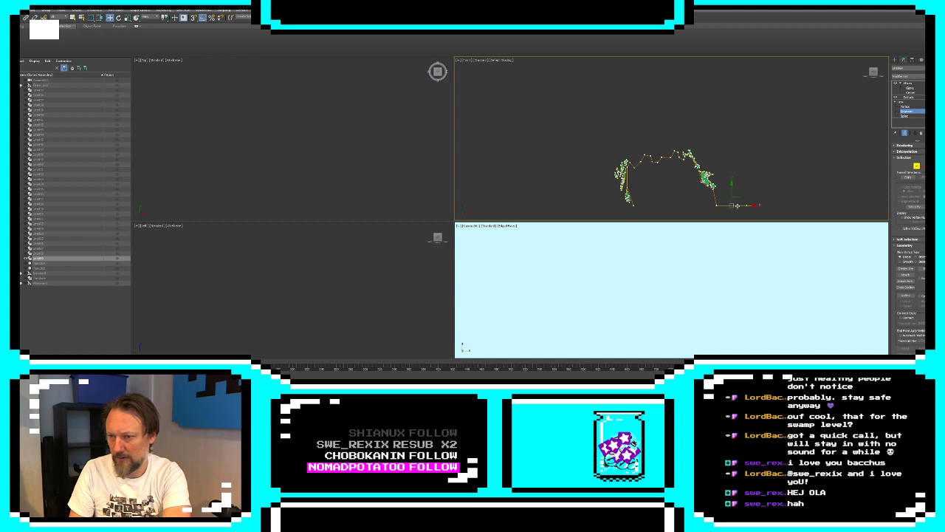
key(Delete)
Create a line within the arch spline that zigzags along the ground to outline several right-hand trunks up to the foliage
click(906, 267)
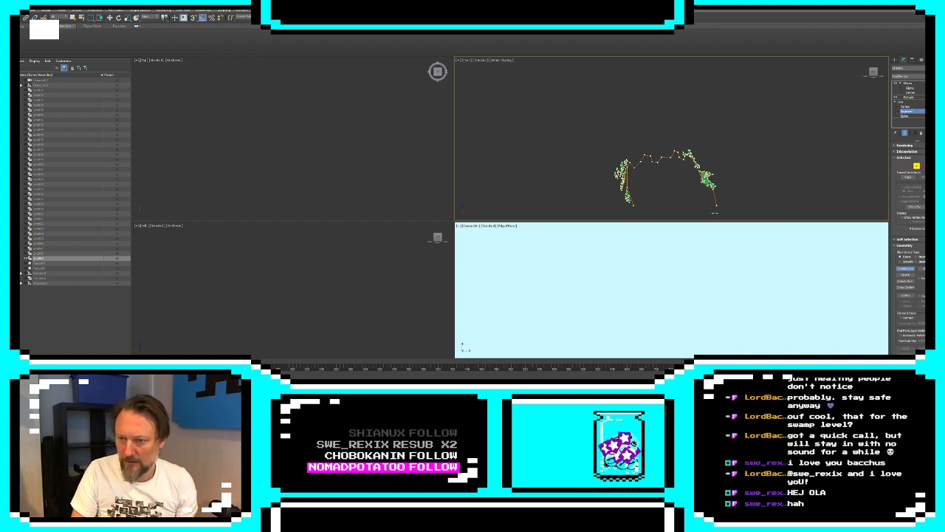
click(724, 205)
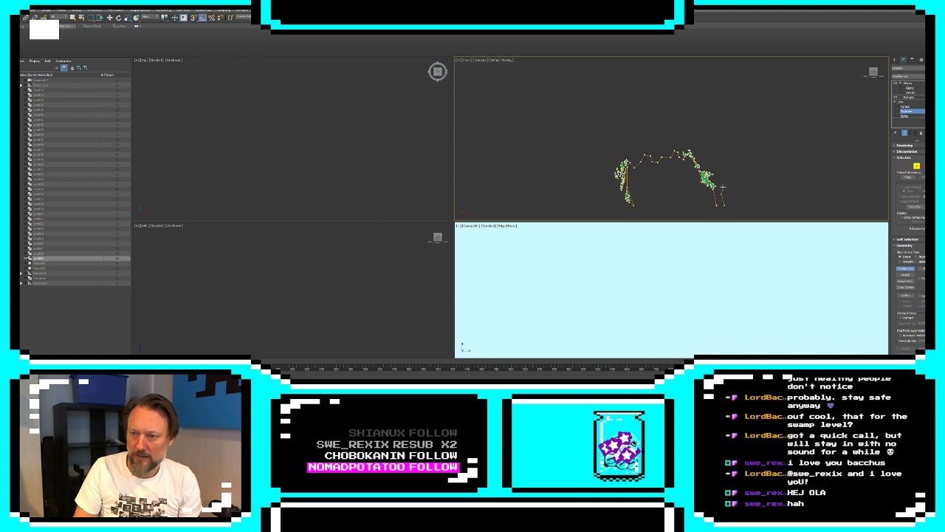
click(724, 185)
click(731, 205)
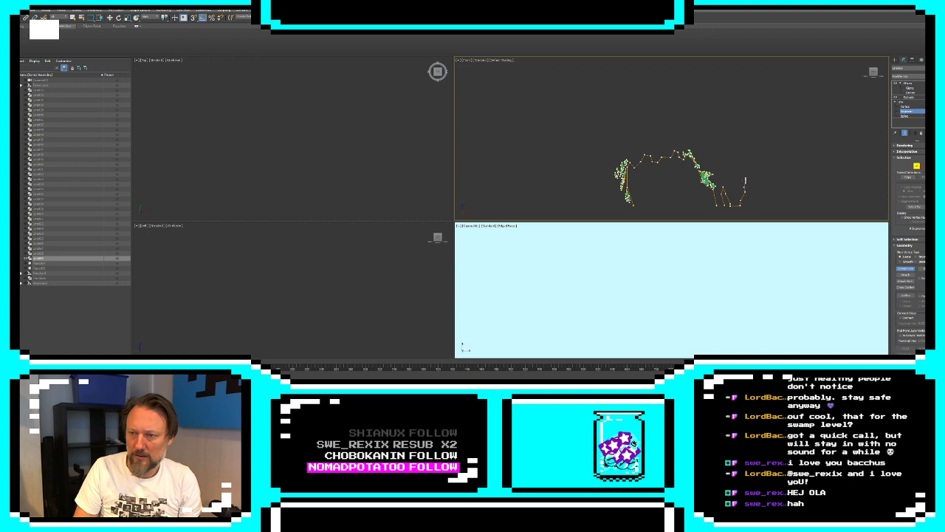
click(744, 179)
click(754, 206)
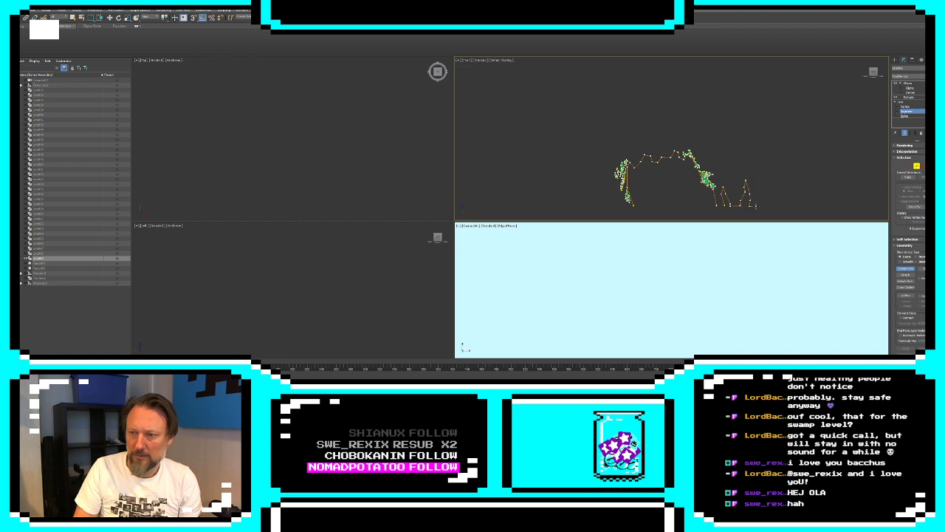
click(761, 178)
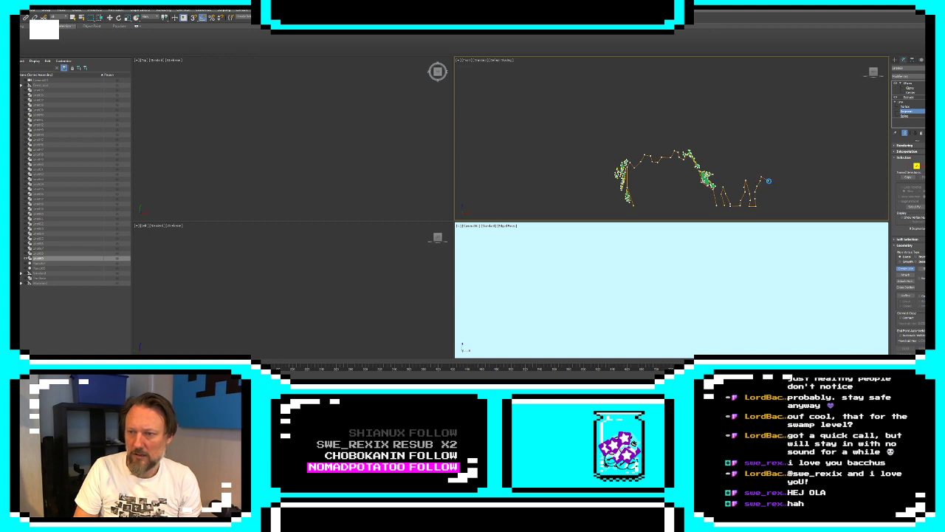
Continue the line as a jagged foliage edge up the right side of the arch to its upper shoulder
click(791, 170)
click(791, 160)
click(785, 157)
click(781, 158)
click(790, 143)
click(785, 142)
click(791, 135)
click(784, 131)
click(776, 133)
click(779, 124)
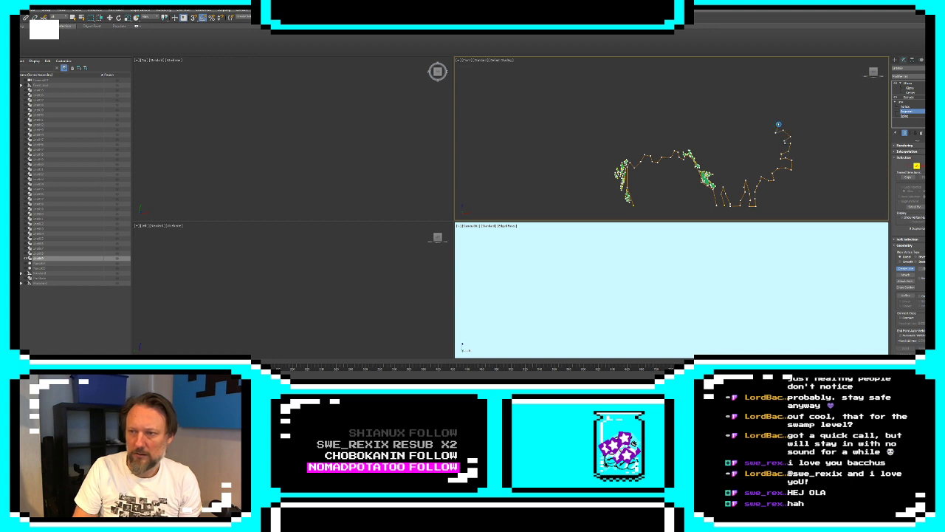
click(783, 120)
click(778, 114)
click(770, 115)
click(768, 98)
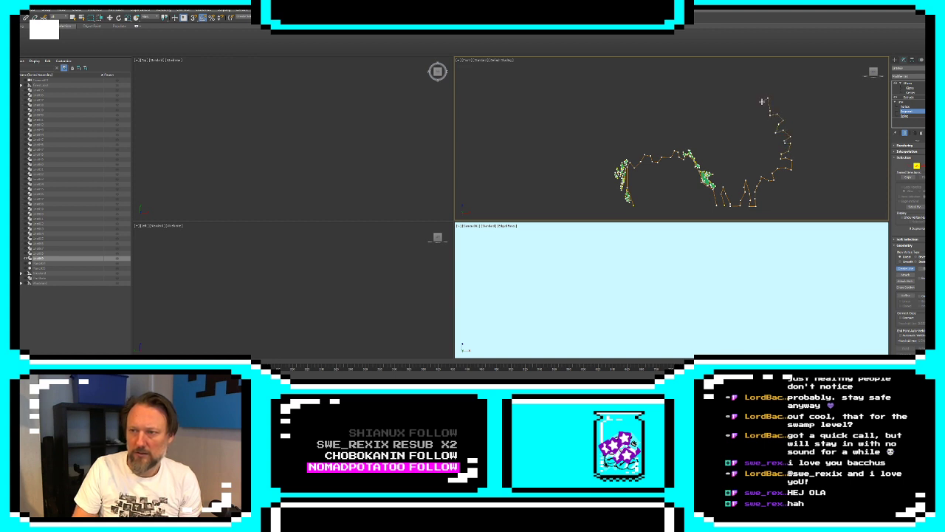
Extend the jagged foliage line leftward along the right half of the canopy top
click(762, 102)
click(753, 102)
click(756, 108)
click(744, 104)
click(745, 98)
click(742, 95)
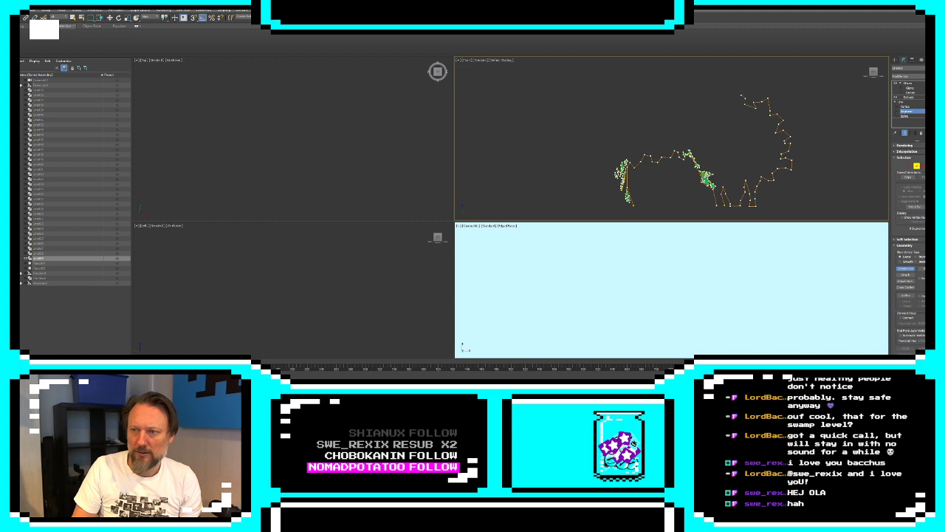
click(735, 96)
click(728, 93)
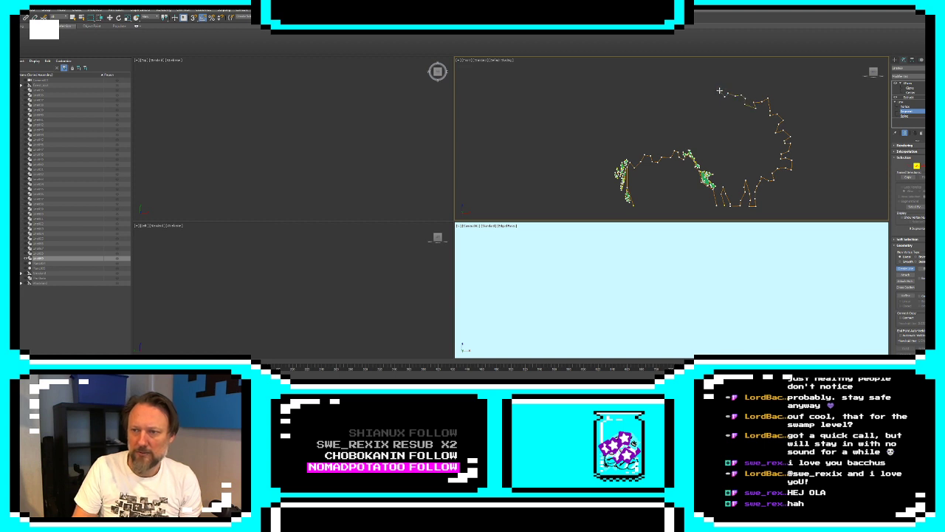
click(718, 90)
click(714, 94)
click(701, 90)
click(701, 84)
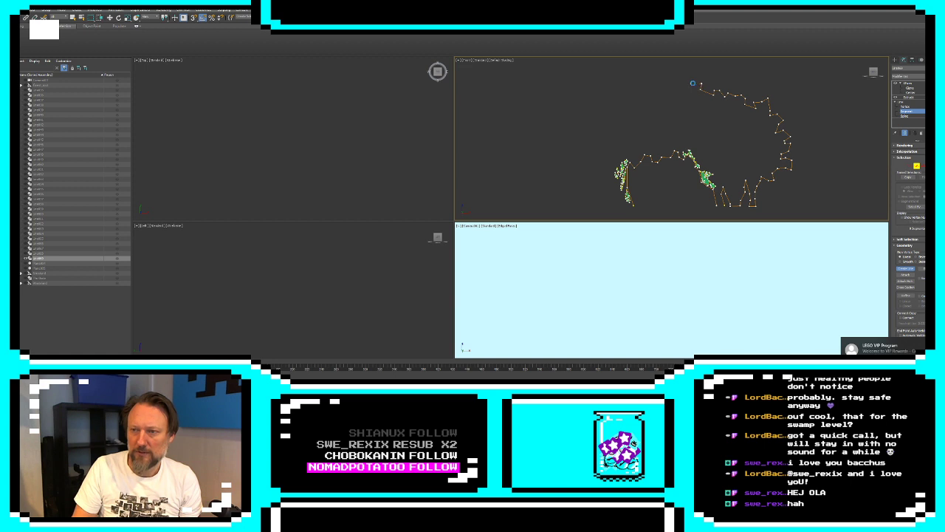
Carry the jagged canopy line across the crown to the arch's upper-left shoulder
click(691, 93)
click(688, 88)
click(675, 86)
click(669, 77)
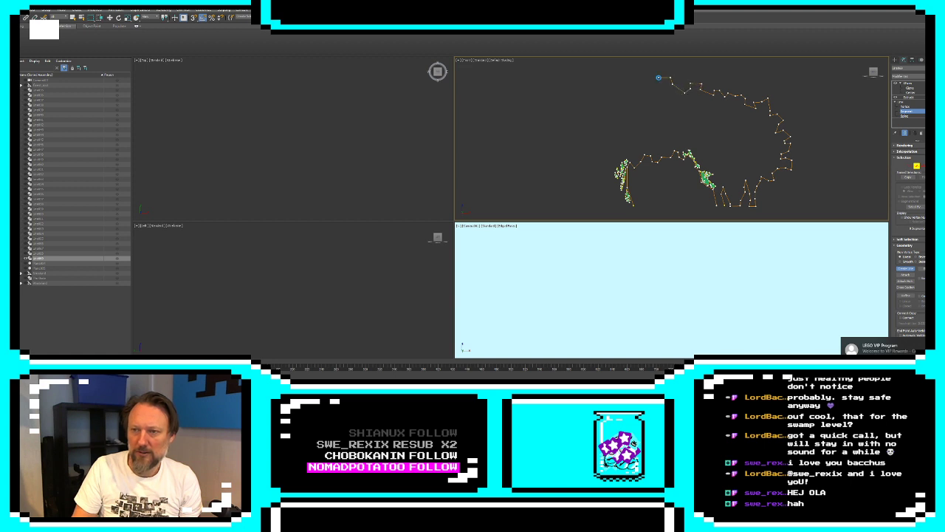
click(658, 77)
click(646, 82)
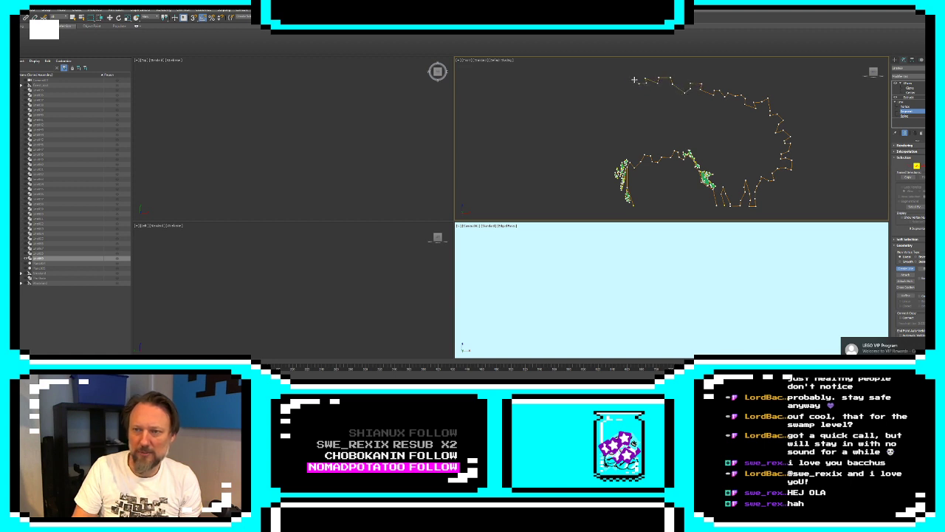
click(634, 80)
click(625, 79)
click(620, 93)
click(604, 83)
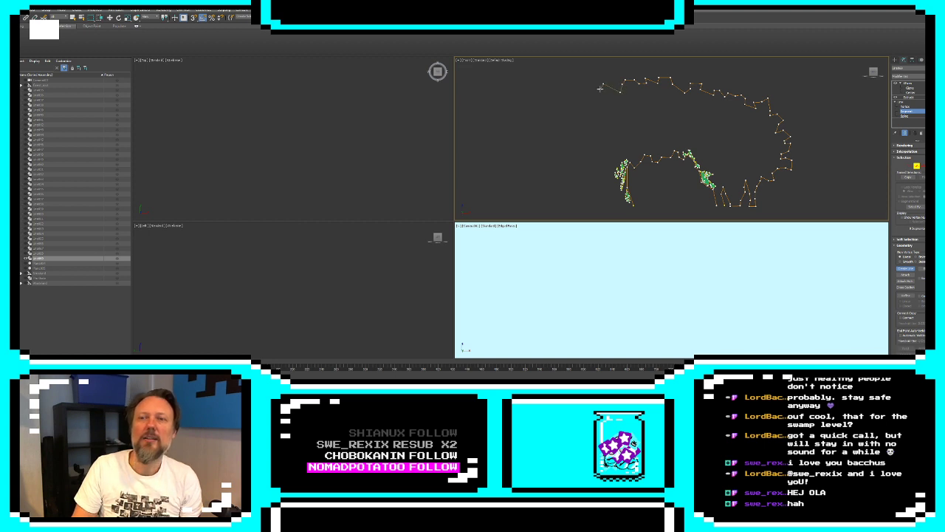
Draw the jagged foliage edge down the left side of the arch and in toward the left trunk
click(594, 92)
click(600, 100)
click(588, 107)
click(593, 116)
click(601, 116)
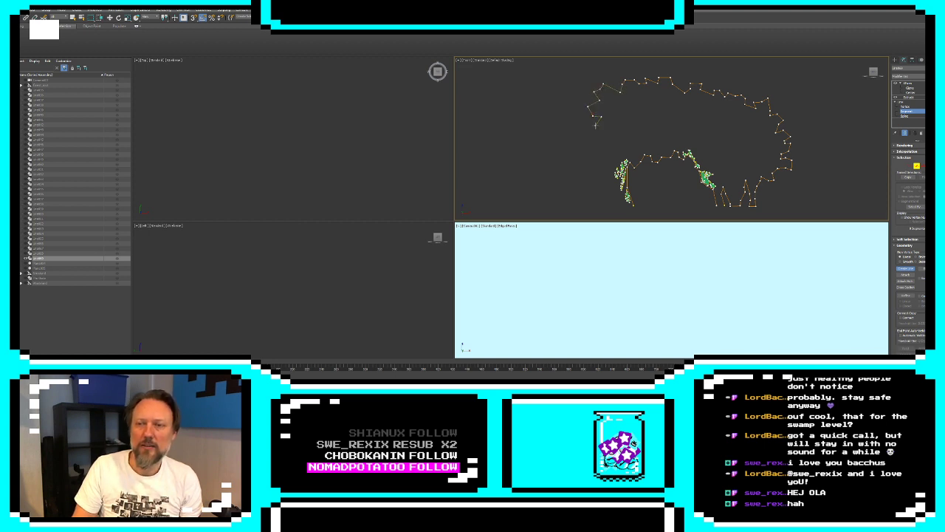
click(597, 126)
click(592, 125)
click(585, 131)
click(589, 137)
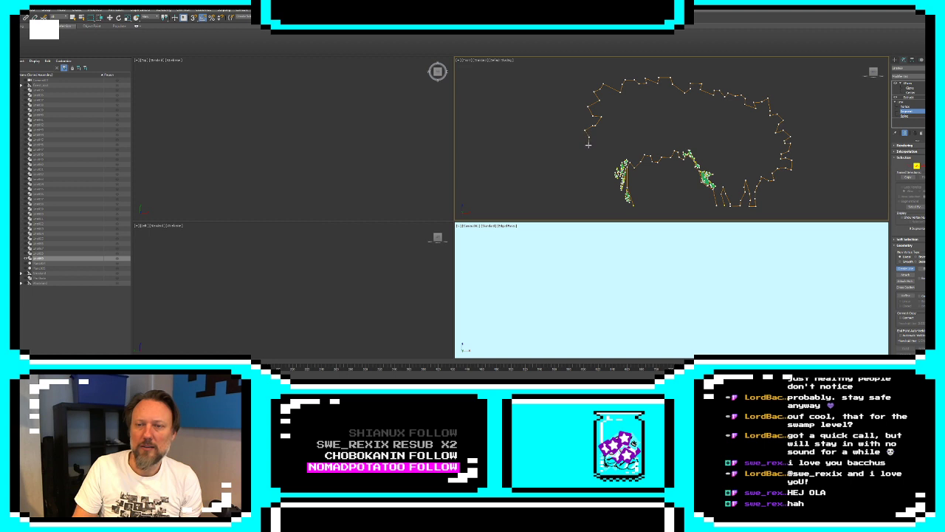
click(595, 146)
click(591, 155)
click(601, 159)
click(610, 162)
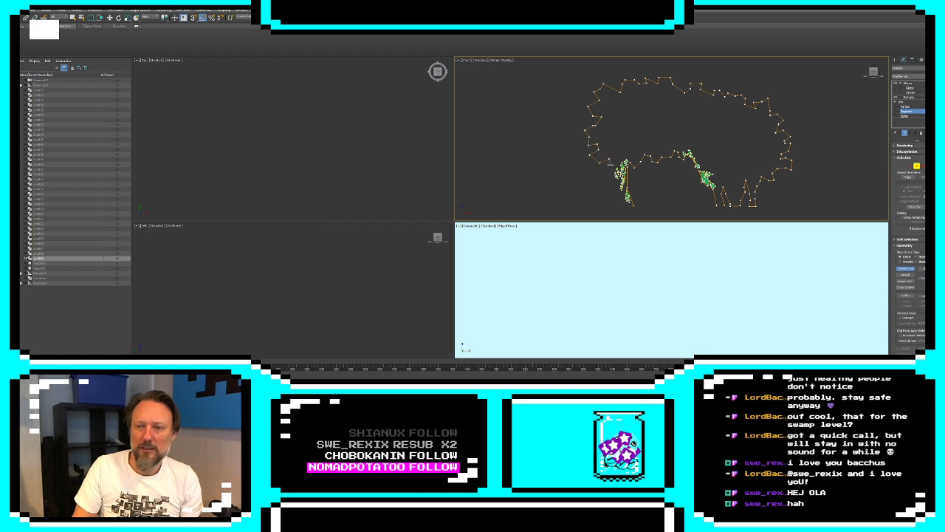
Outline the left-hand trunk from the foliage down to the arch's inner foot on the ground line
click(605, 170)
click(607, 179)
click(611, 181)
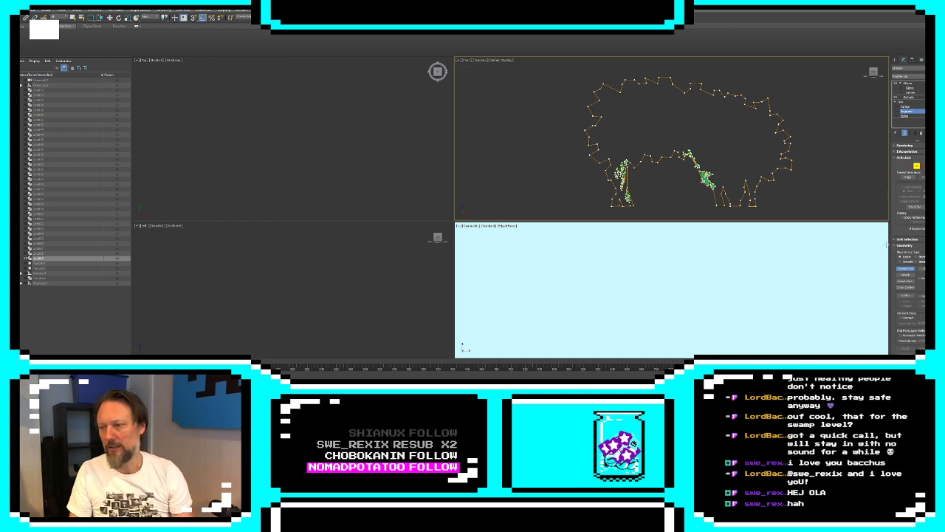
Weld the open end vertices at the arch's two inner feet to close the outline, then stop editing and exit isolation
scroll(755, 139, up, 3)
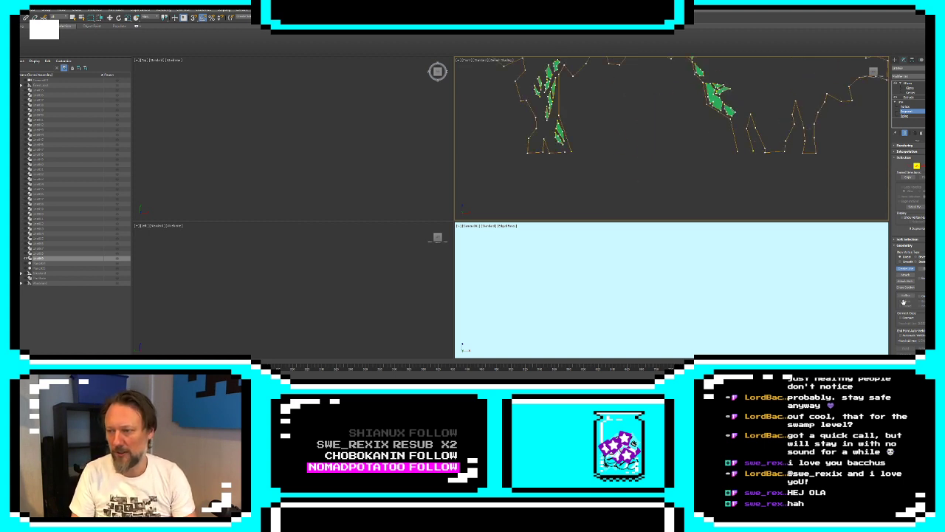
click(910, 166)
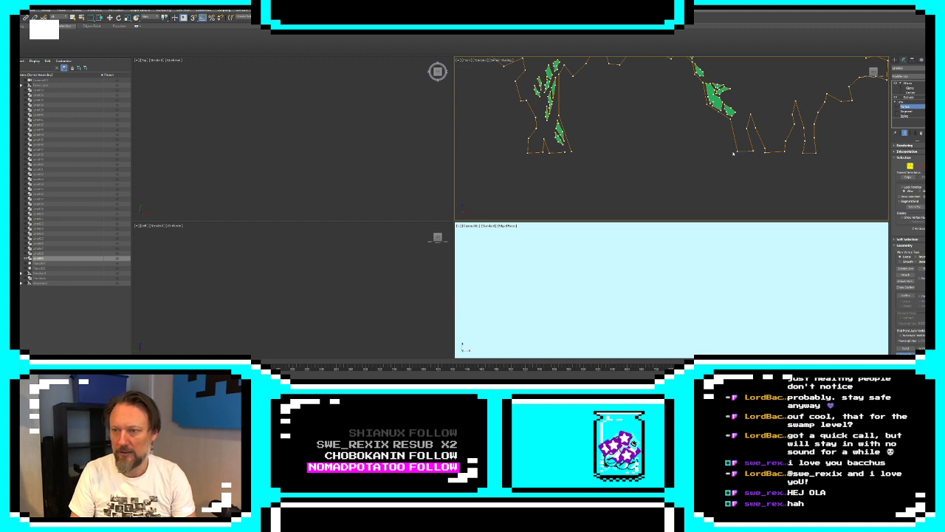
drag(565, 153, 572, 152)
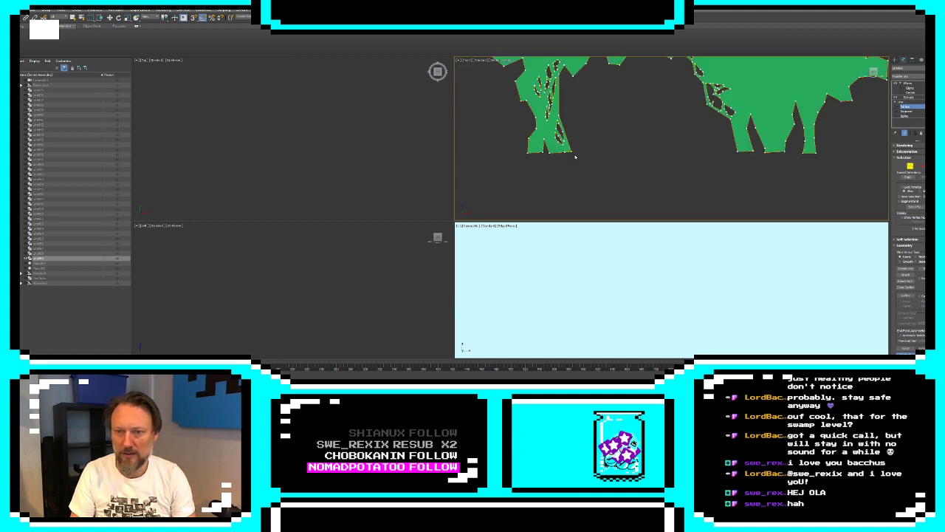
scroll(604, 135, down, 5)
scroll(611, 136, up, 2)
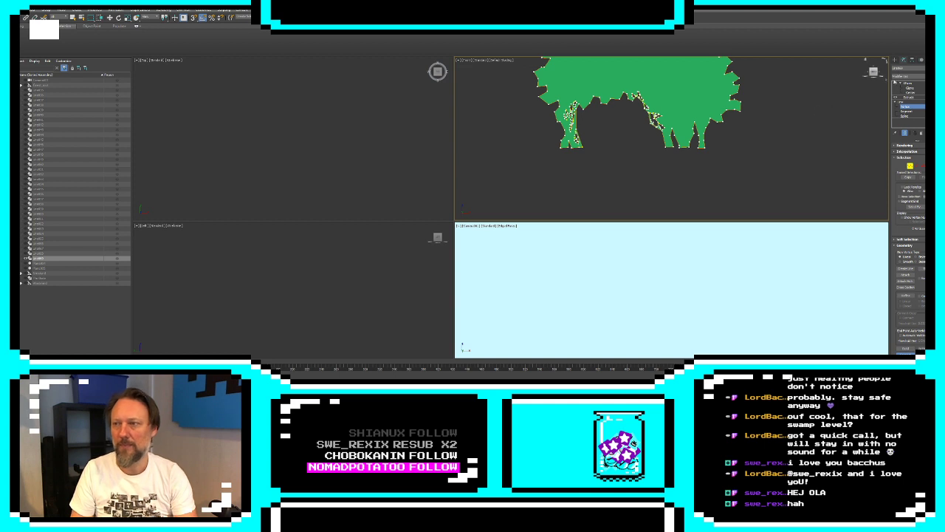
click(895, 61)
middle_drag(580, 119, 597, 158)
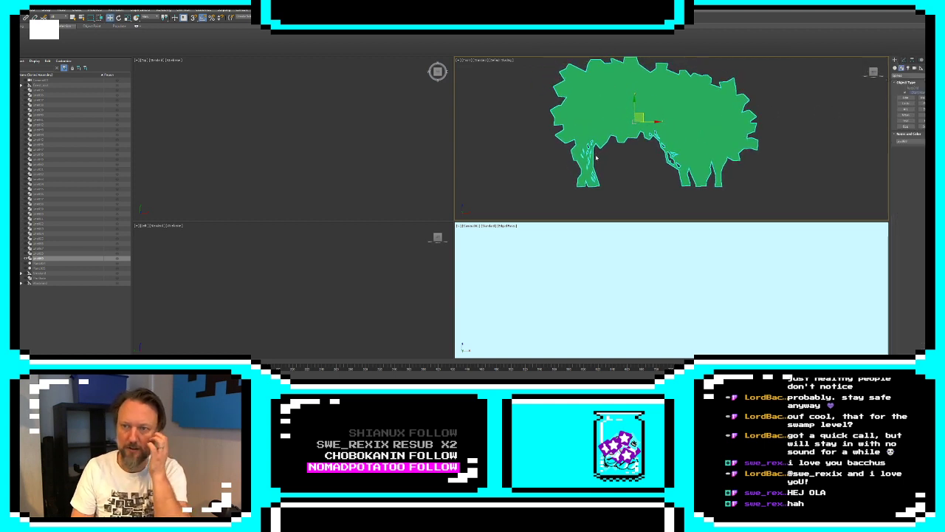
key(alt+q)
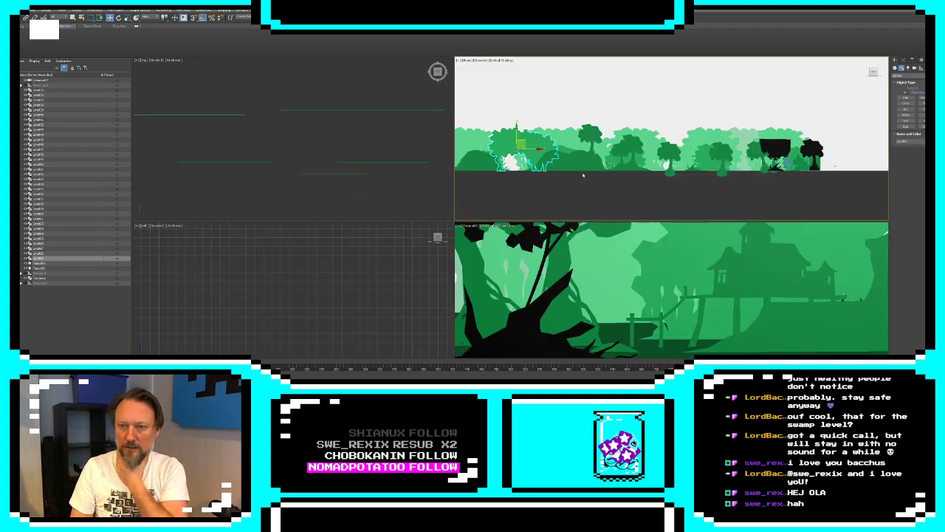
Examine how the reshaped foliage arch sits among the hills and trees along the full swamp scene
click(567, 193)
middle_drag(534, 148, 651, 145)
scroll(626, 153, up, 5)
click(589, 65)
click(699, 206)
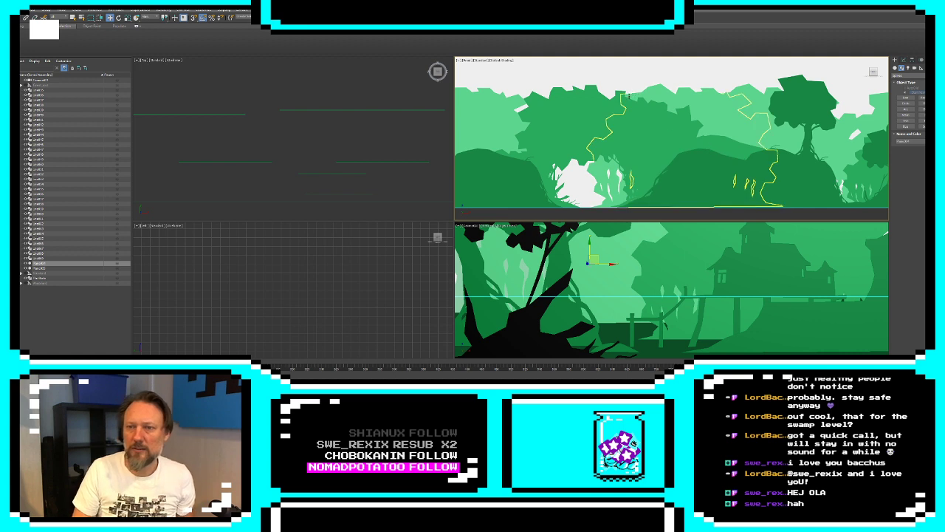
click(671, 124)
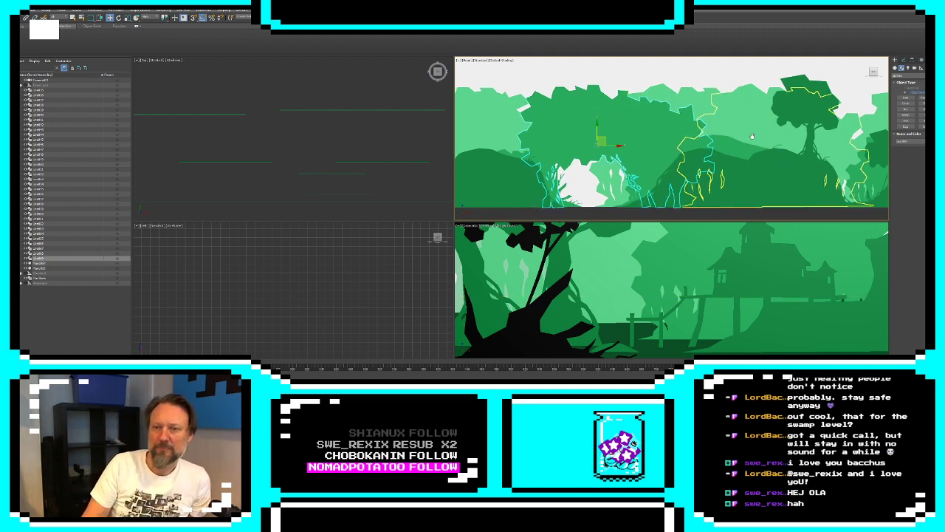
scroll(879, 122, down, 2)
middle_drag(784, 143, 614, 144)
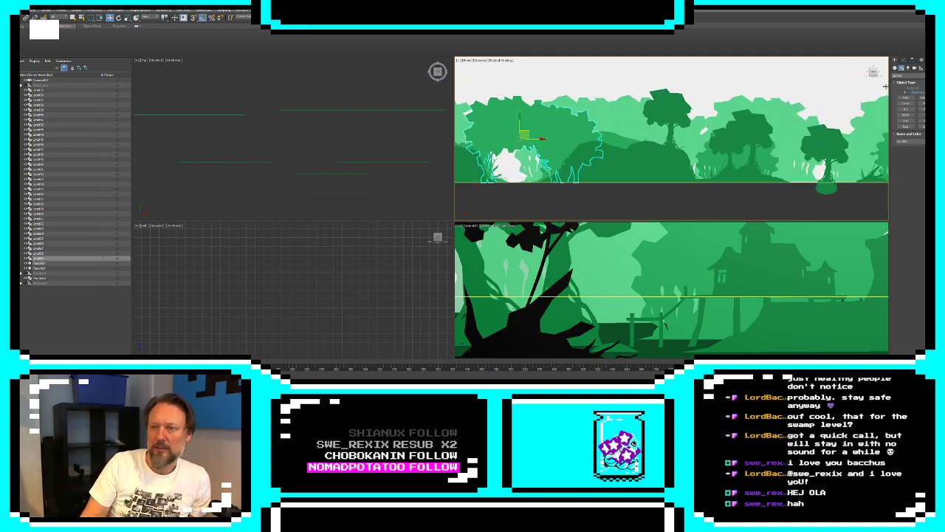
Create a box-shaped dummy helper around the right-hand part of the swamp scene and rename it for the swamp level
click(70, 307)
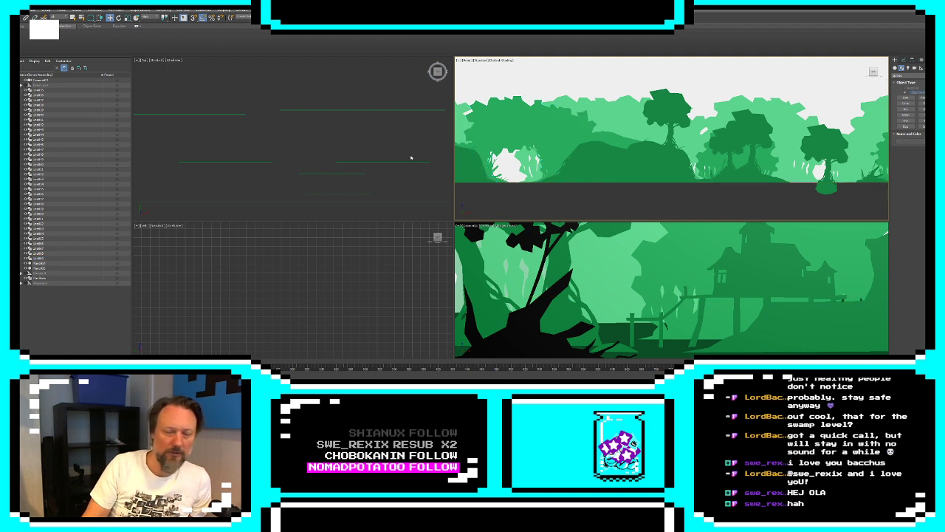
click(921, 68)
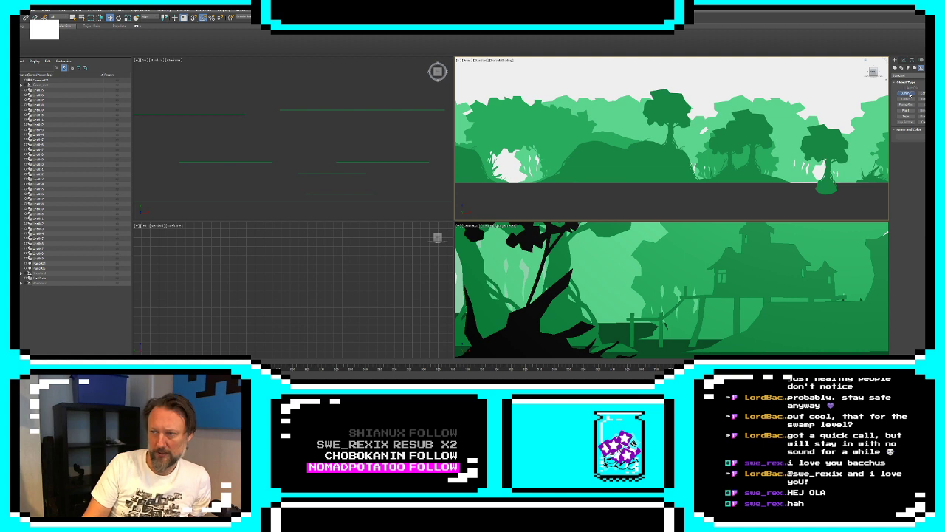
click(907, 93)
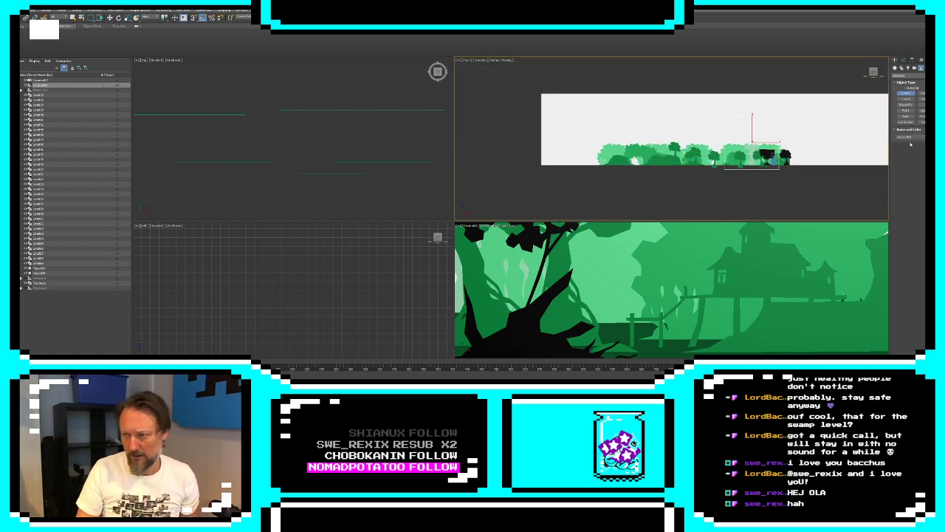
drag(914, 138, 846, 123)
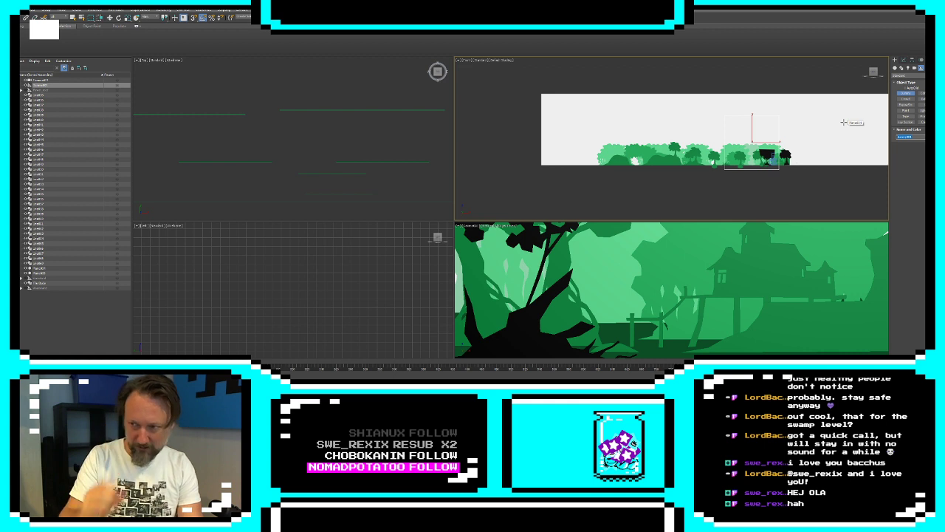
text(B)
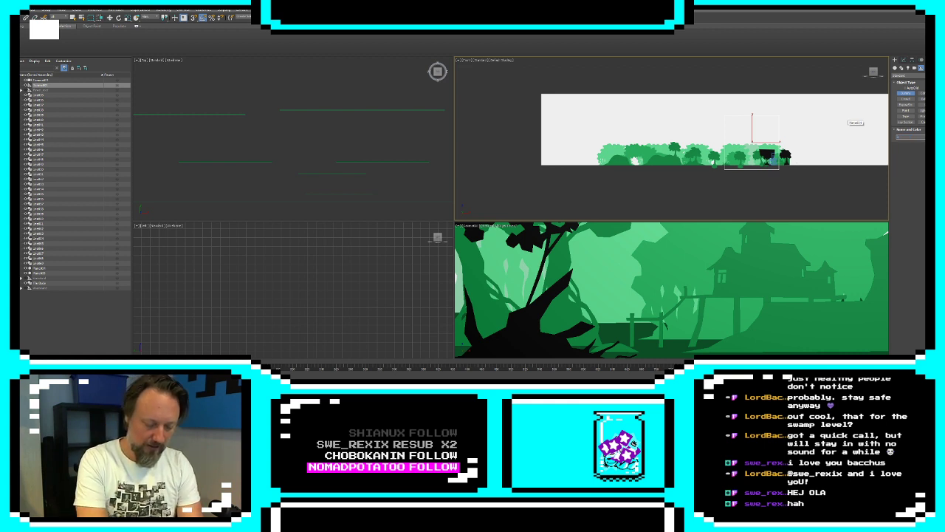
key(Return)
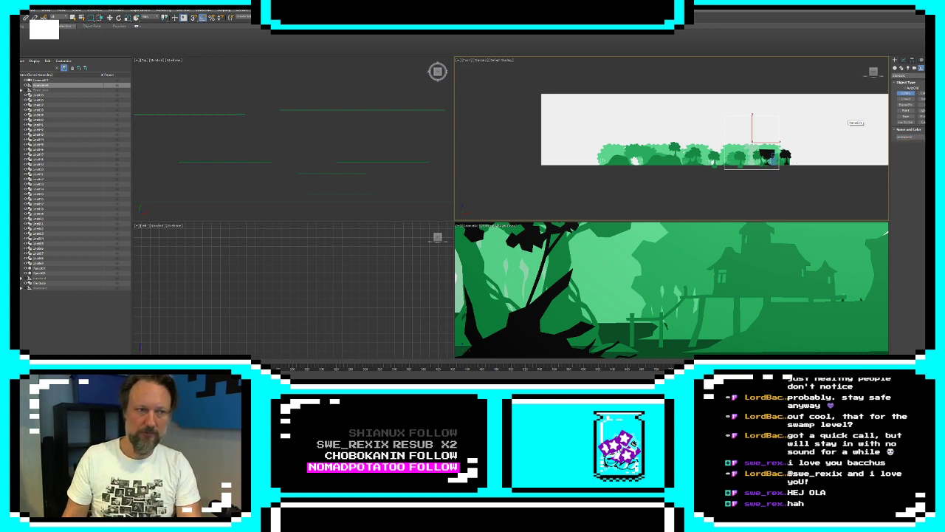
Parent all the swamp lines and planes to the new dummy helper, then hide and collapse the whole hierarchy
click(65, 100)
click(62, 95)
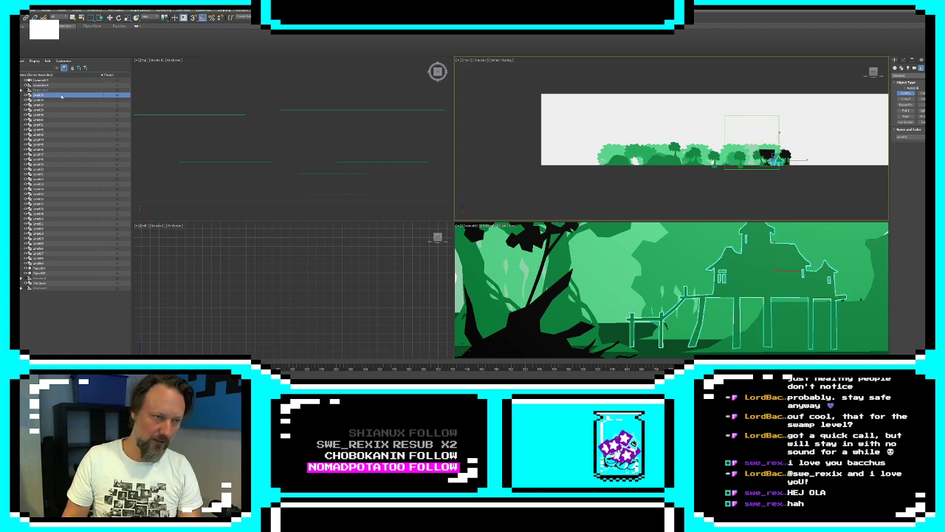
shift+click(65, 275)
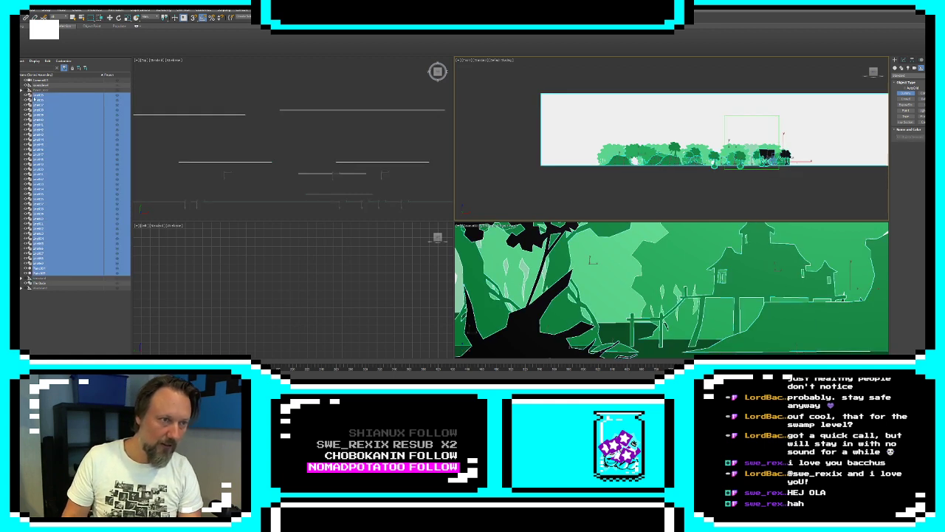
drag(34, 98, 47, 87)
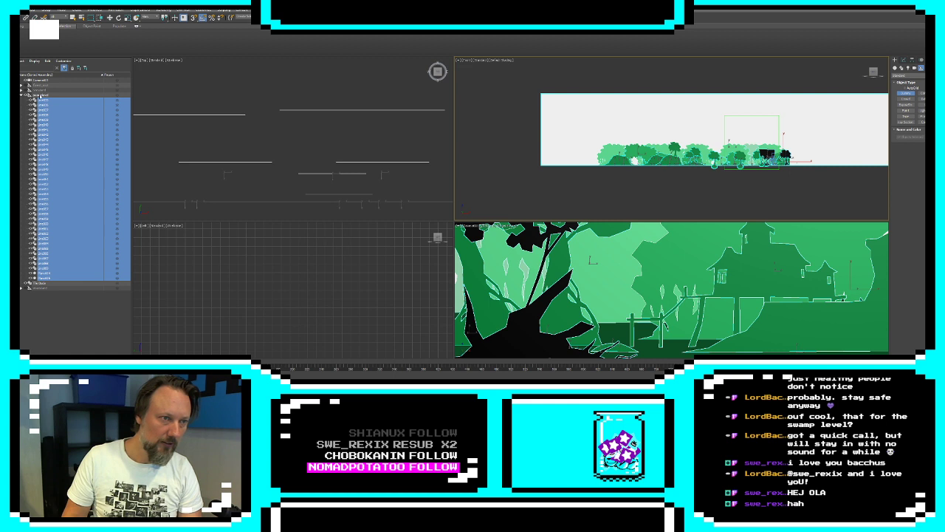
double_click(42, 95)
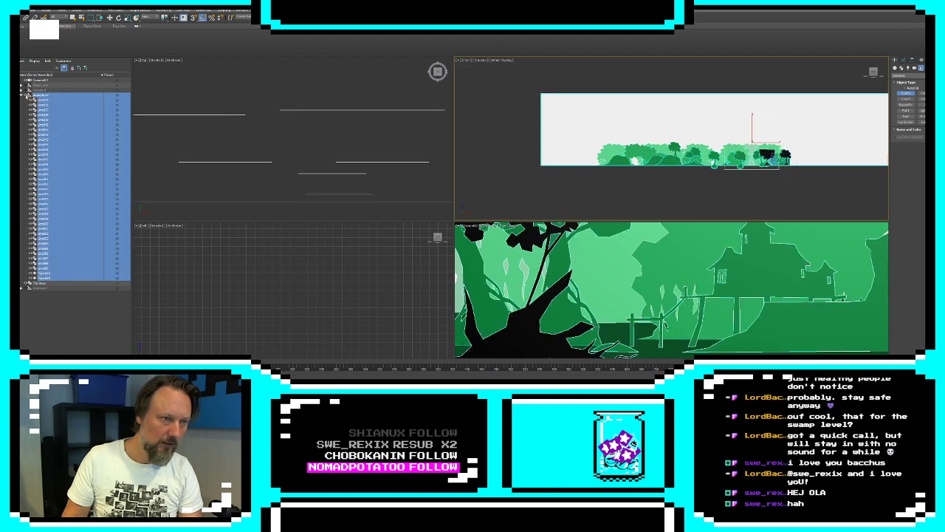
click(27, 96)
click(21, 95)
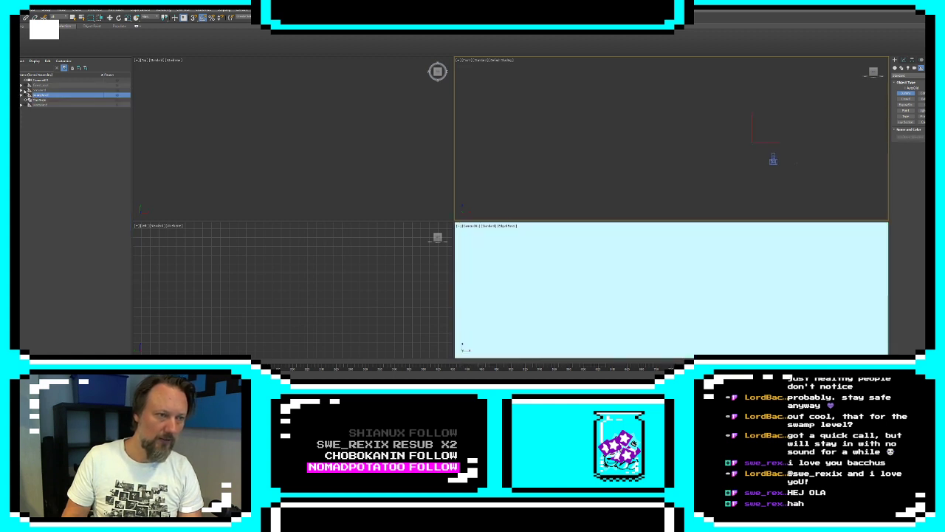
Examine the forest level from end to end by temporarily unhiding its helper and all its children
double_click(41, 86)
click(26, 86)
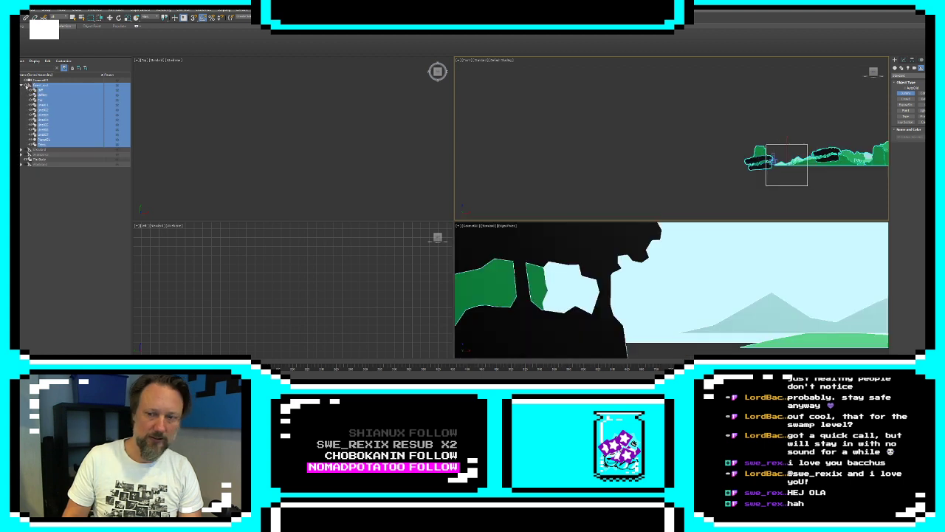
scroll(648, 198, down, 5)
scroll(676, 129, down, 2)
scroll(677, 137, up, 6)
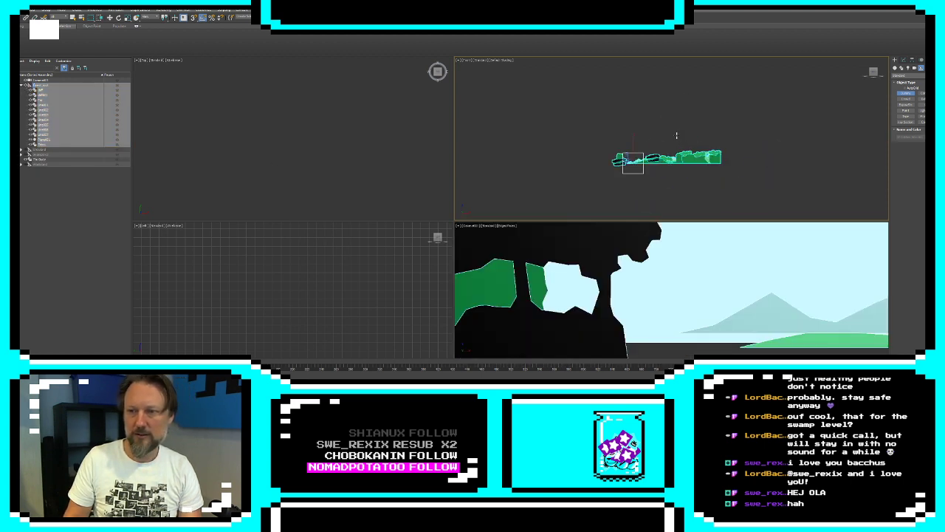
scroll(676, 150, down, 2)
scroll(722, 119, up, 6)
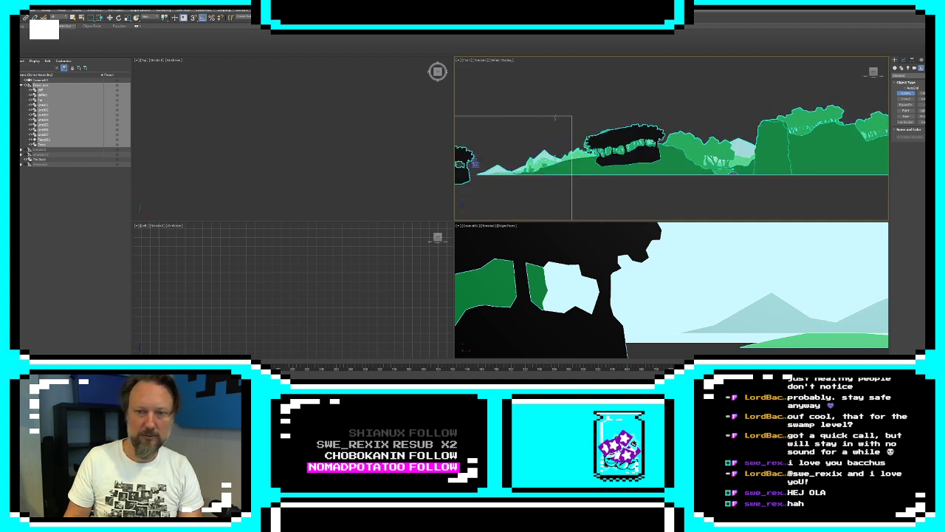
middle_drag(555, 117, 596, 117)
click(27, 85)
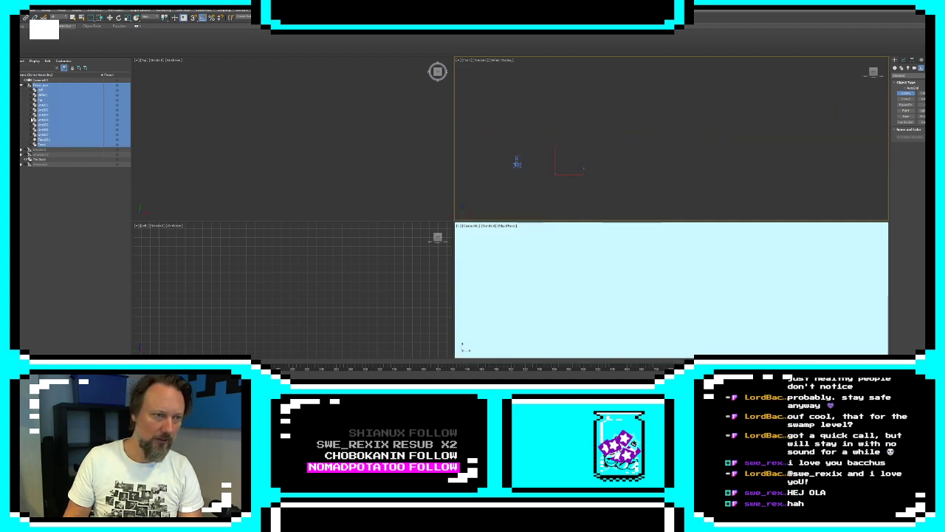
Examine the coastal level with the teal hills and white floes by temporarily unhiding its helper hierarchy
double_click(38, 150)
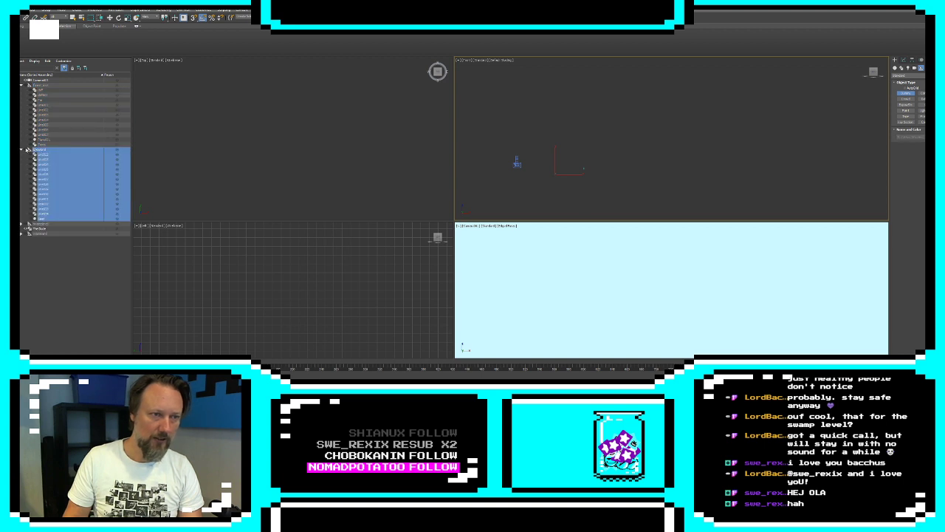
click(27, 150)
middle_drag(541, 158, 716, 167)
scroll(723, 168, down, 5)
scroll(624, 139, down, 3)
middle_drag(607, 129, 640, 127)
scroll(718, 176, down, 3)
scroll(690, 169, up, 4)
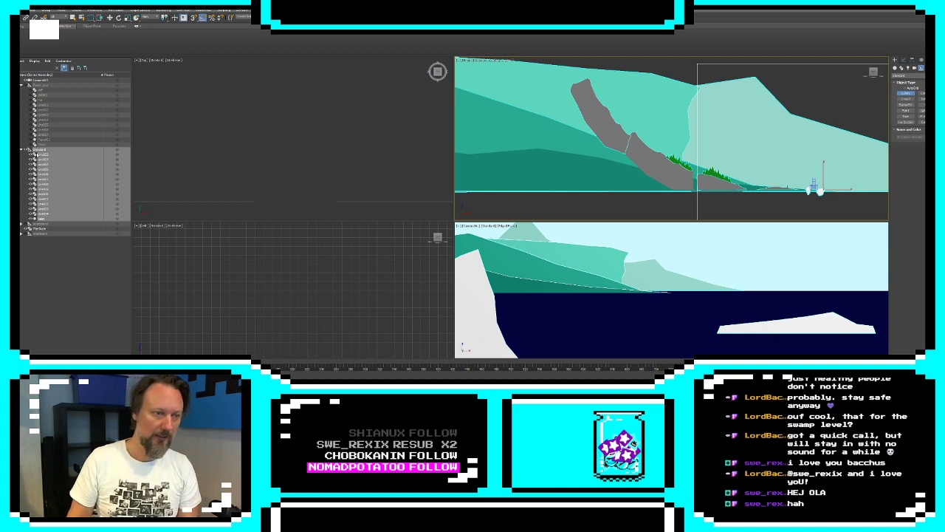
click(27, 150)
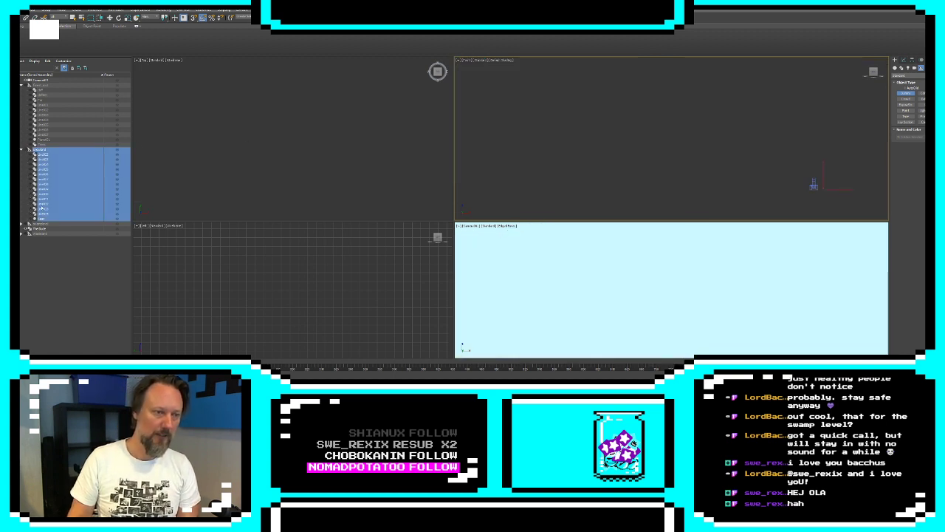
Collapse the expanded swamp, coastal and forest hierarchies in the object list
click(43, 223)
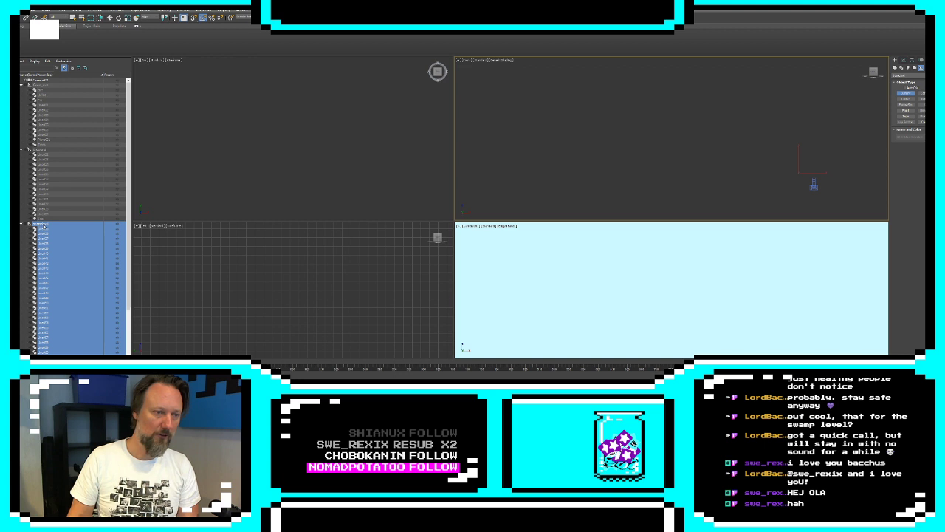
click(21, 224)
click(43, 229)
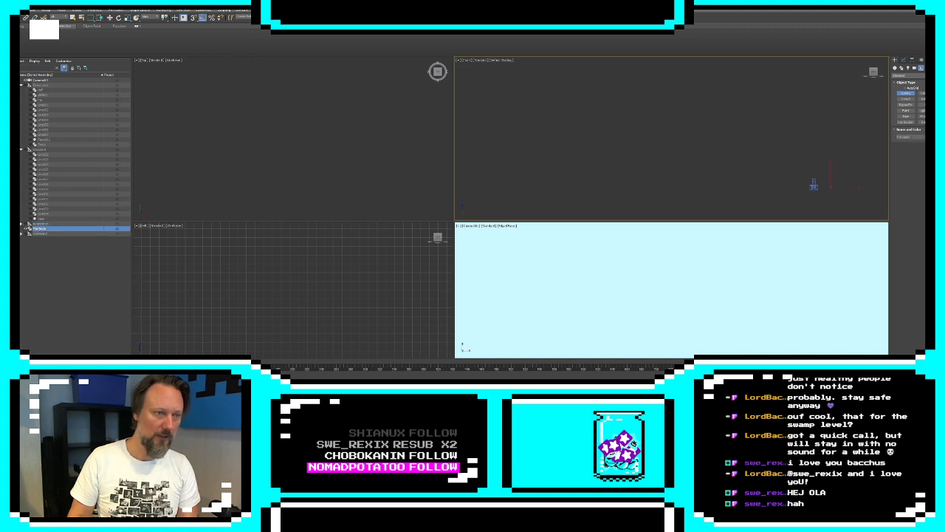
click(21, 150)
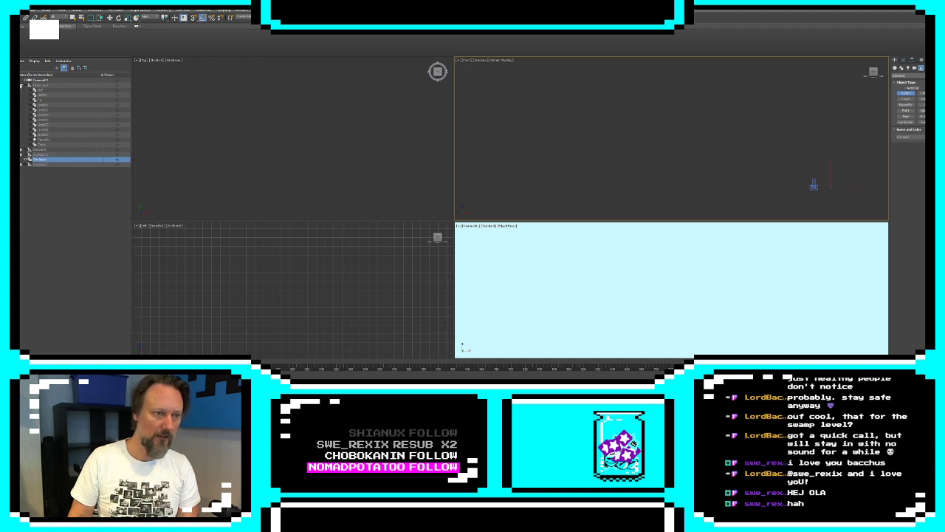
click(21, 85)
Unhide the desert level's helper hierarchy and examine its mesas, flag poles, sun and ground along the full length
double_click(40, 106)
click(25, 105)
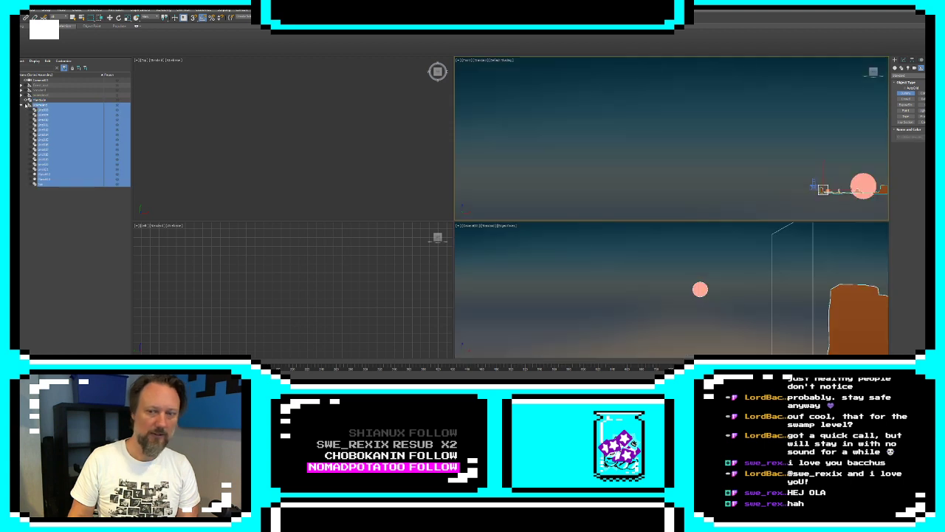
key(z)
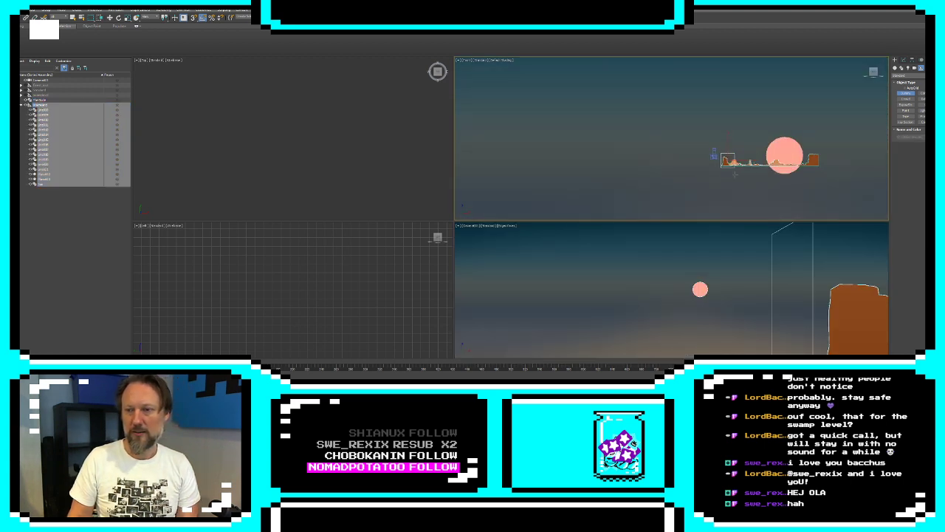
scroll(785, 172, up, 5)
middle_drag(646, 117, 753, 177)
scroll(743, 176, up, 4)
middle_drag(604, 149, 853, 183)
middle_drag(666, 151, 558, 147)
middle_drag(715, 149, 570, 136)
middle_drag(691, 137, 572, 140)
middle_drag(703, 137, 579, 130)
scroll(583, 130, down, 2)
middle_drag(823, 146, 701, 180)
middle_drag(783, 157, 654, 184)
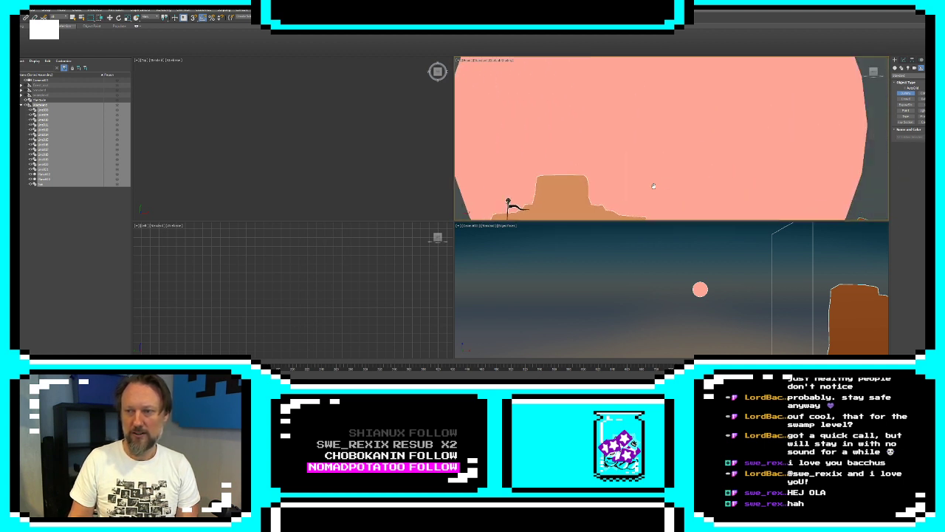
scroll(652, 182, down, 2)
middle_drag(755, 173, 614, 156)
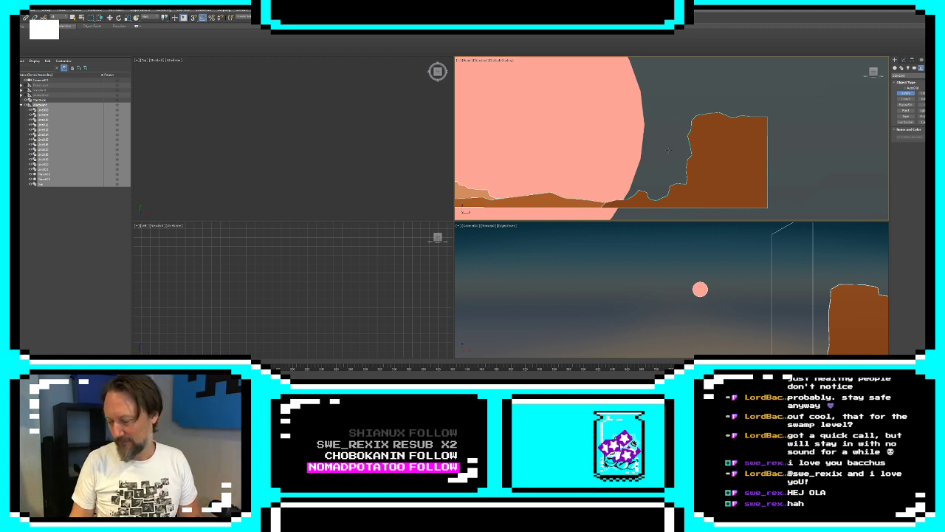
middle_drag(595, 171, 821, 132)
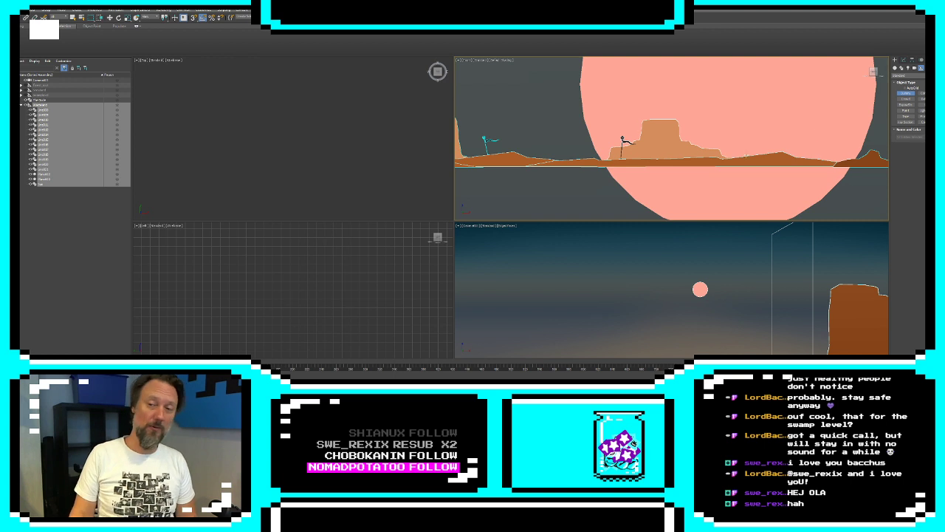
Start a Line beneath the desert ground near the flag pole, tracing a tunnel wall that descends jaggedly and levels out below the sun
click(902, 59)
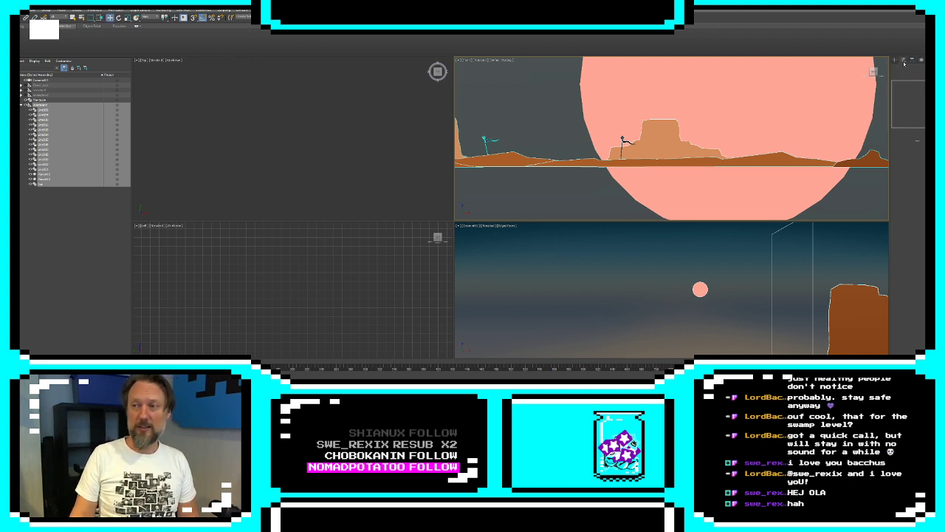
click(686, 163)
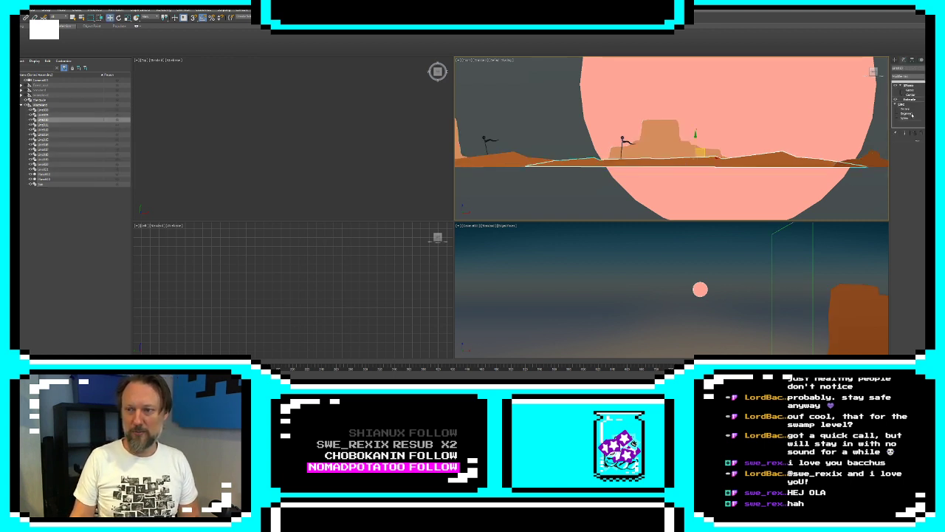
click(894, 60)
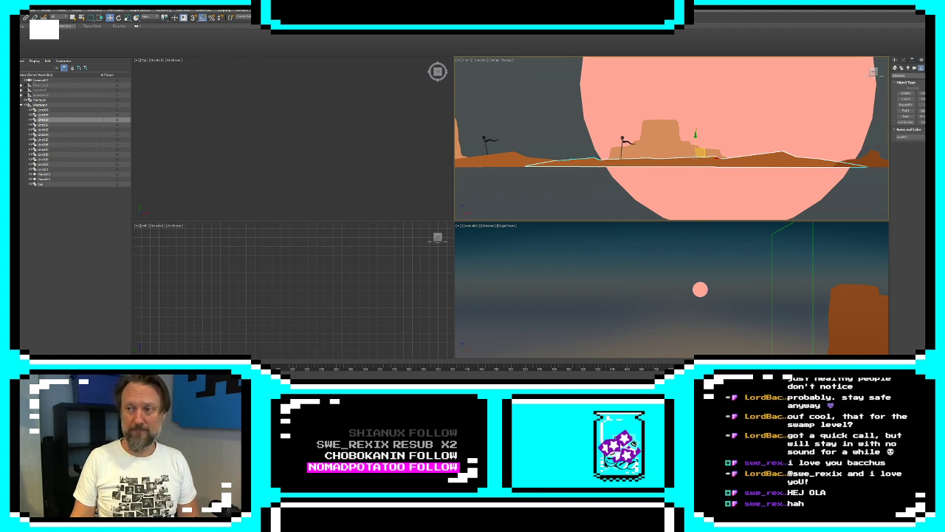
click(902, 68)
click(906, 97)
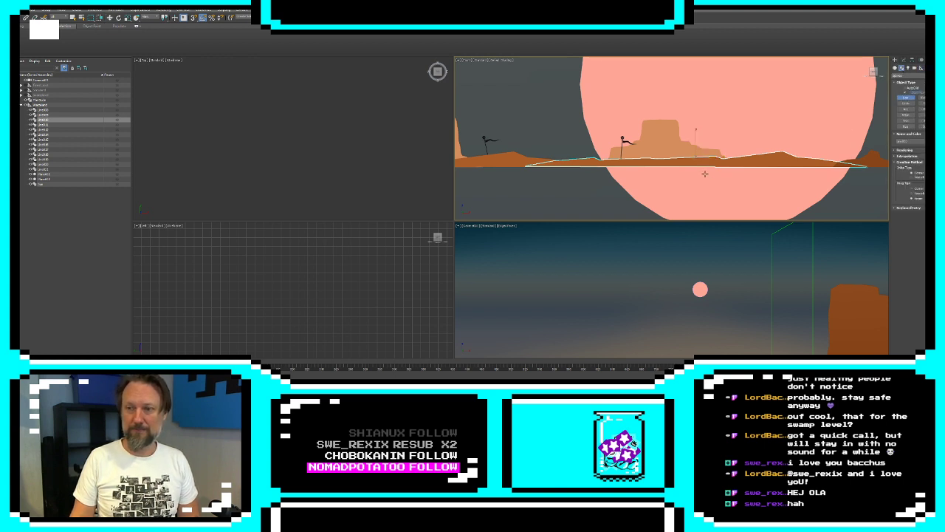
middle_drag(694, 169, 561, 157)
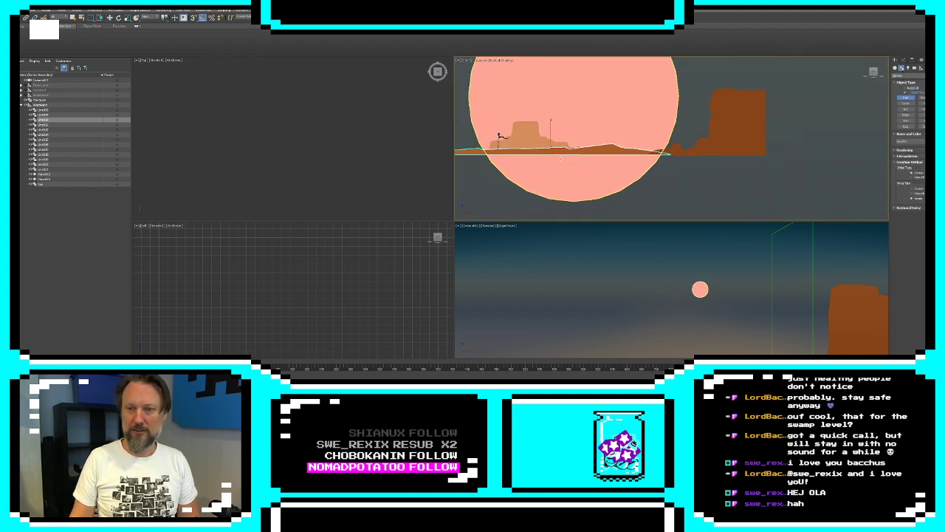
click(523, 153)
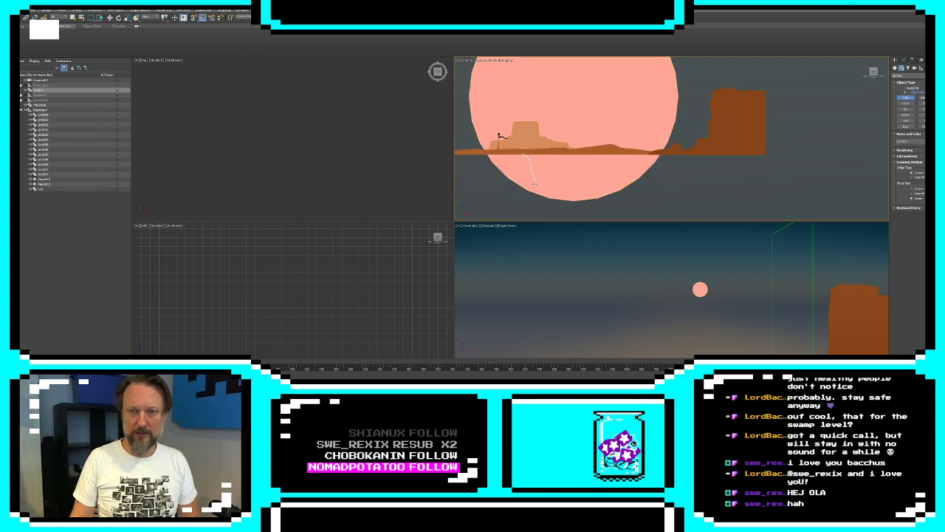
click(559, 196)
click(565, 203)
click(573, 211)
click(587, 217)
click(605, 217)
click(615, 214)
click(628, 214)
click(640, 214)
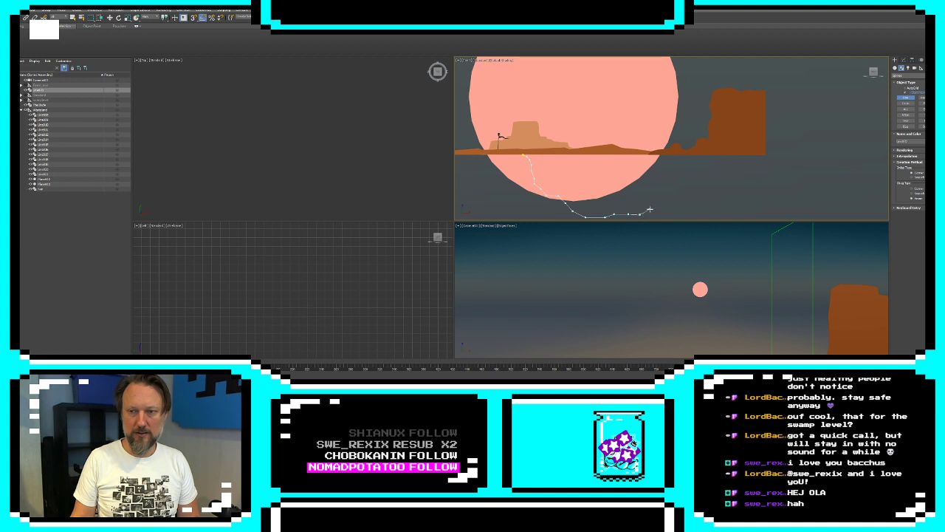
Continue the tunnel outline upward in winding bends until it reaches the ground's underside below the large dark mesa
click(650, 210)
click(655, 194)
click(671, 196)
click(686, 196)
click(689, 188)
click(683, 179)
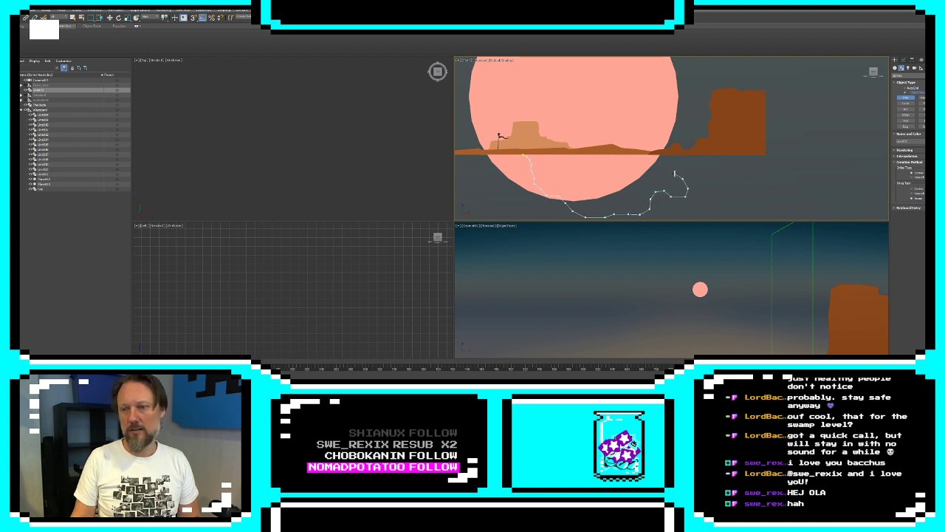
click(674, 172)
click(667, 158)
click(682, 163)
click(691, 169)
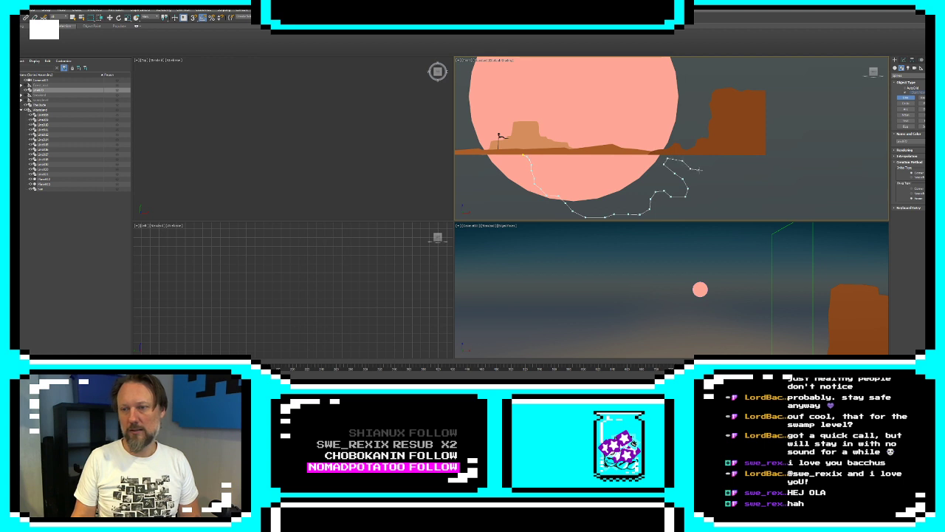
click(700, 169)
click(706, 163)
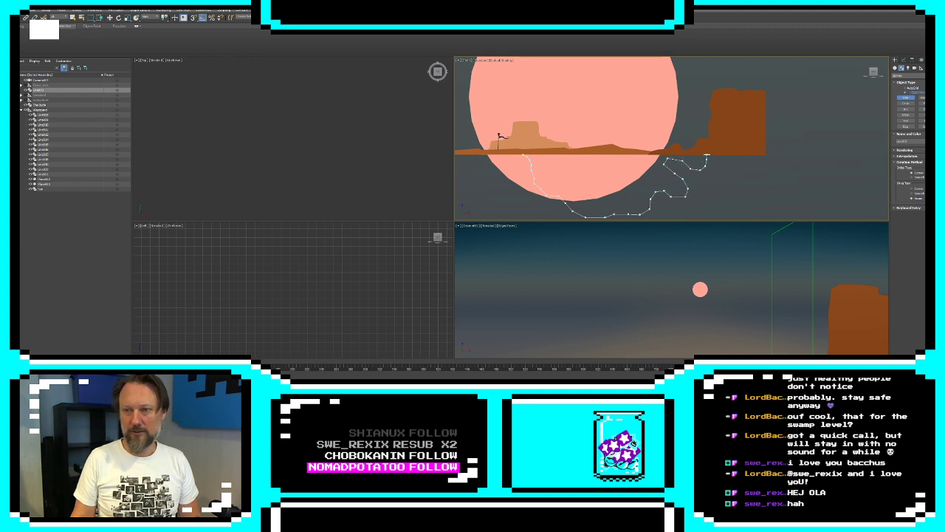
click(707, 155)
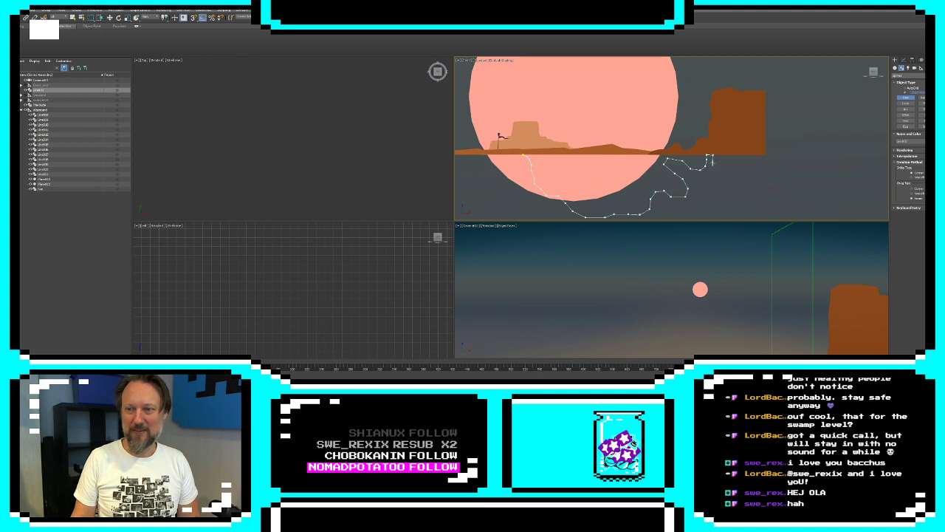
Trace the opposite tunnel wall back down from the mesa opening, following the winding bends at a narrow passage width
click(712, 172)
click(707, 177)
click(698, 175)
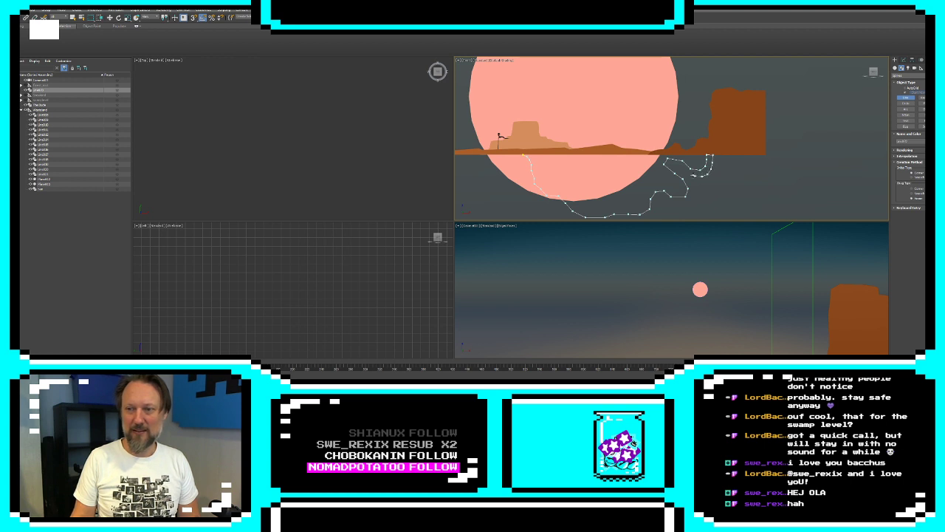
click(691, 172)
click(685, 169)
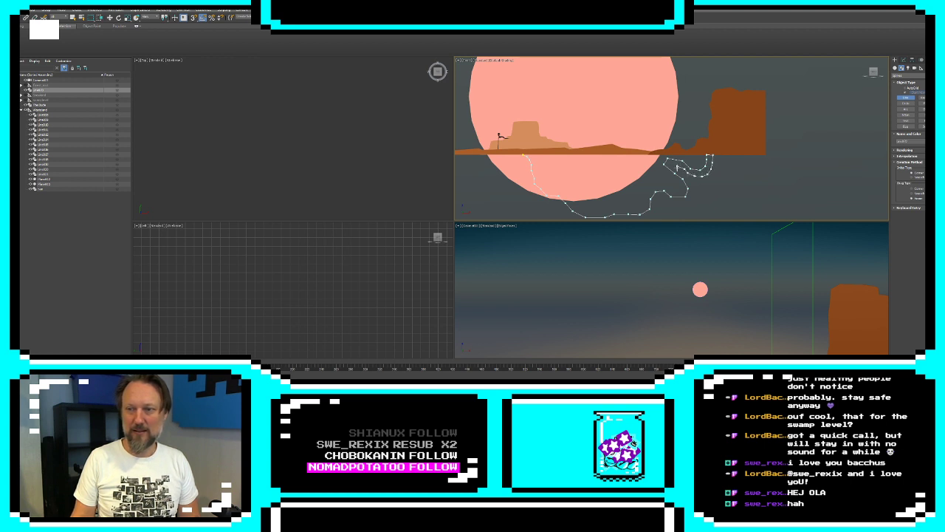
click(678, 168)
click(684, 175)
click(692, 181)
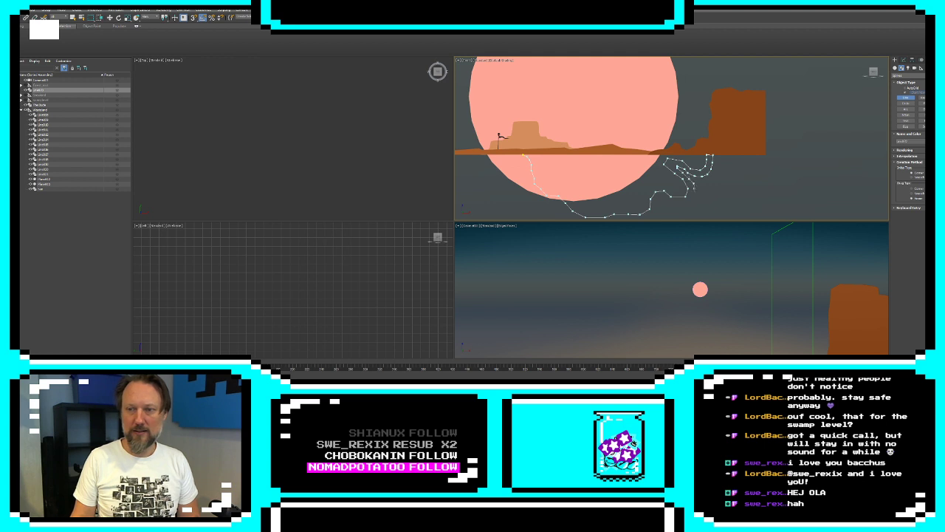
click(693, 195)
click(690, 203)
click(679, 206)
click(669, 203)
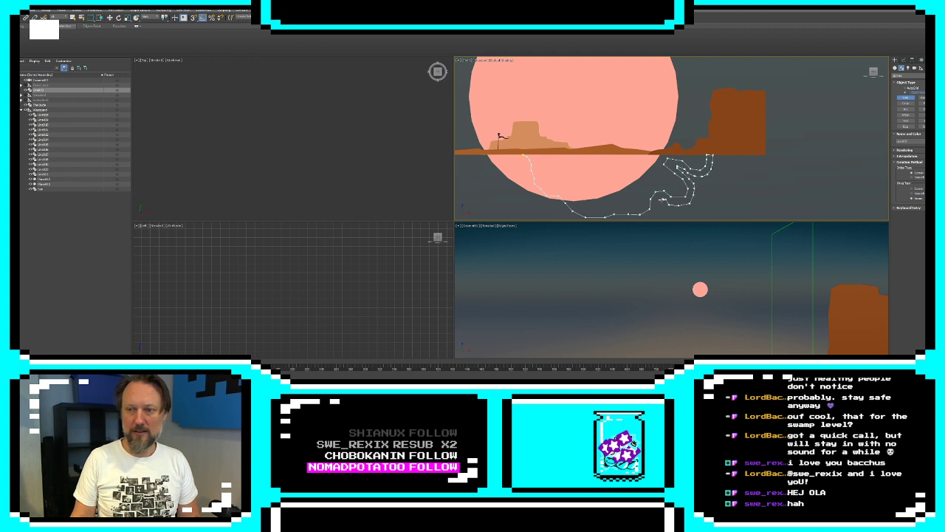
Extend the outline below the main tunnel, doubling back to form the upper wall of a descending side passage
click(656, 152)
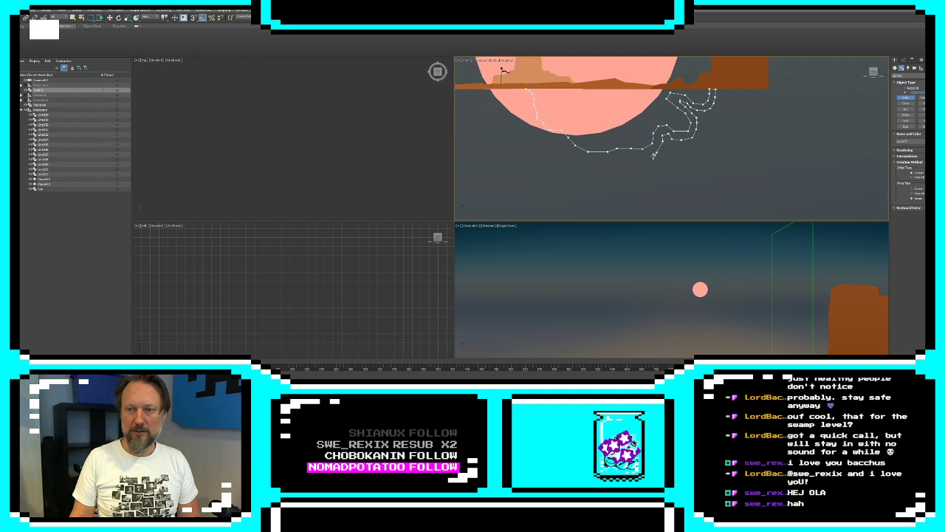
click(648, 159)
click(641, 159)
click(633, 158)
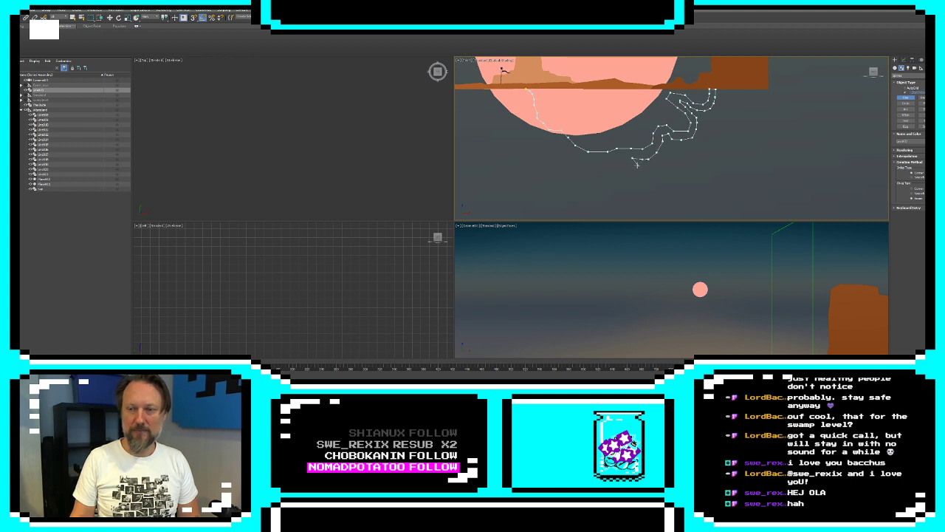
click(630, 164)
click(640, 170)
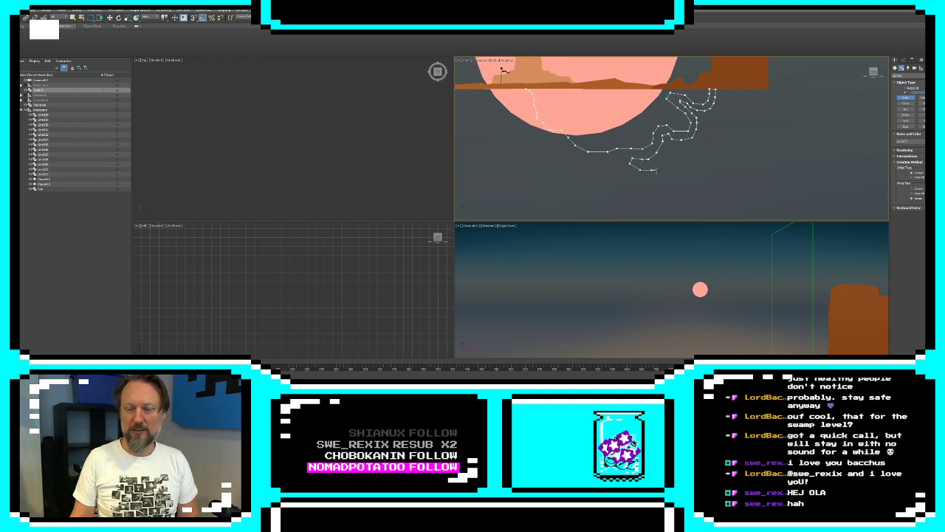
click(659, 174)
click(662, 186)
click(667, 189)
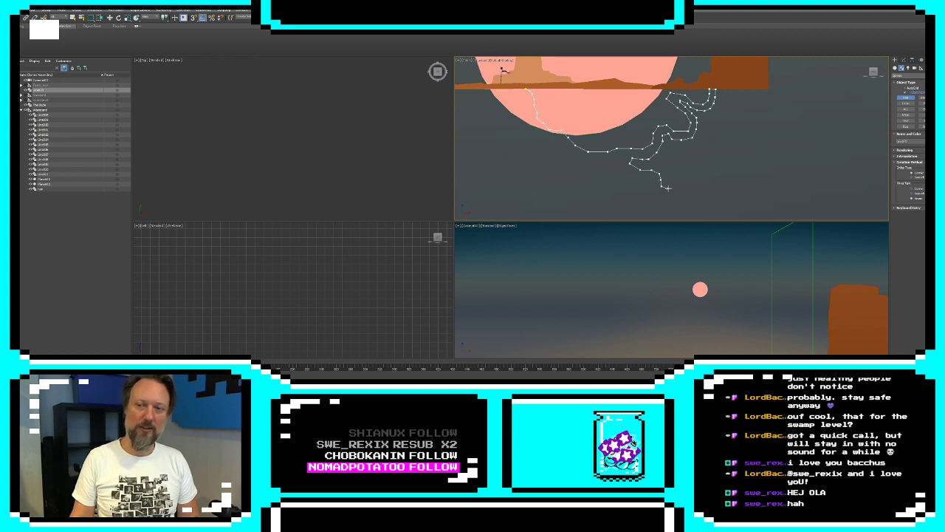
Trace the upper and far walls of a rounded cave chamber at the end of the side passage
click(683, 188)
click(685, 181)
click(691, 176)
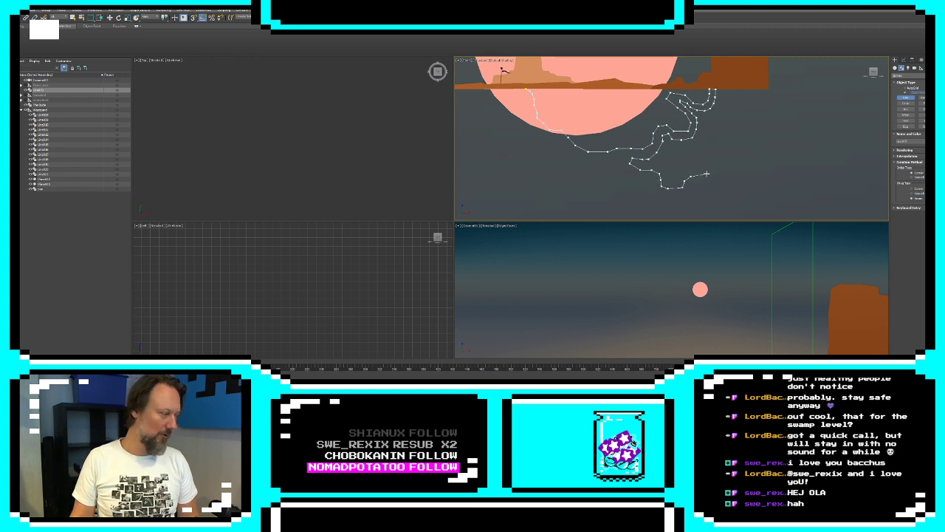
click(717, 169)
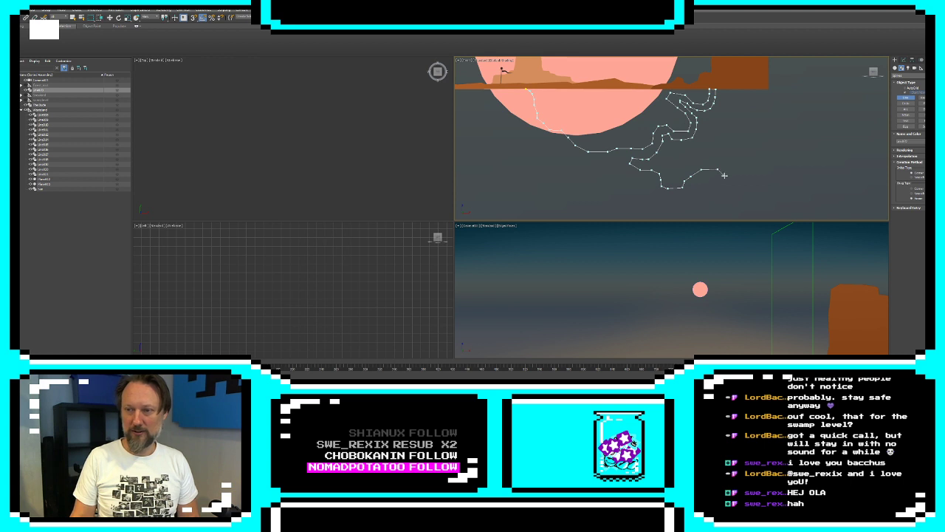
click(725, 176)
click(731, 184)
click(736, 192)
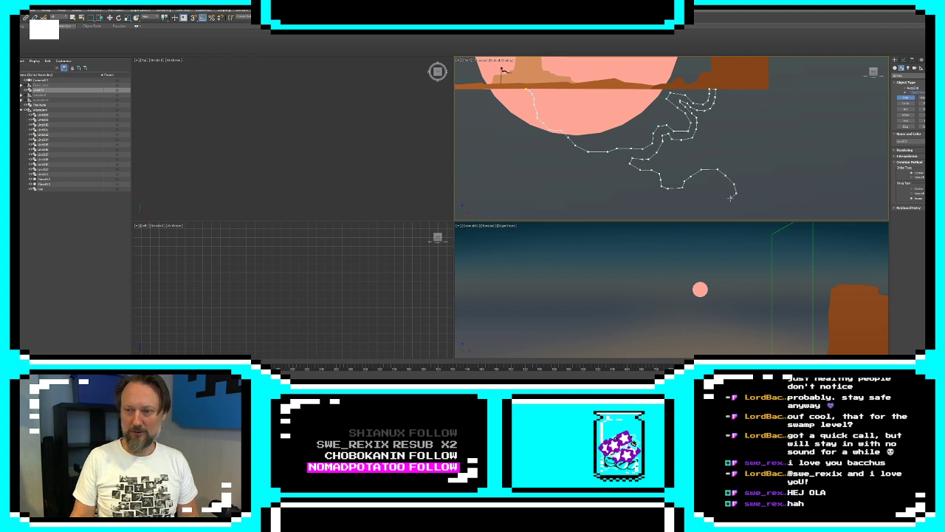
click(733, 198)
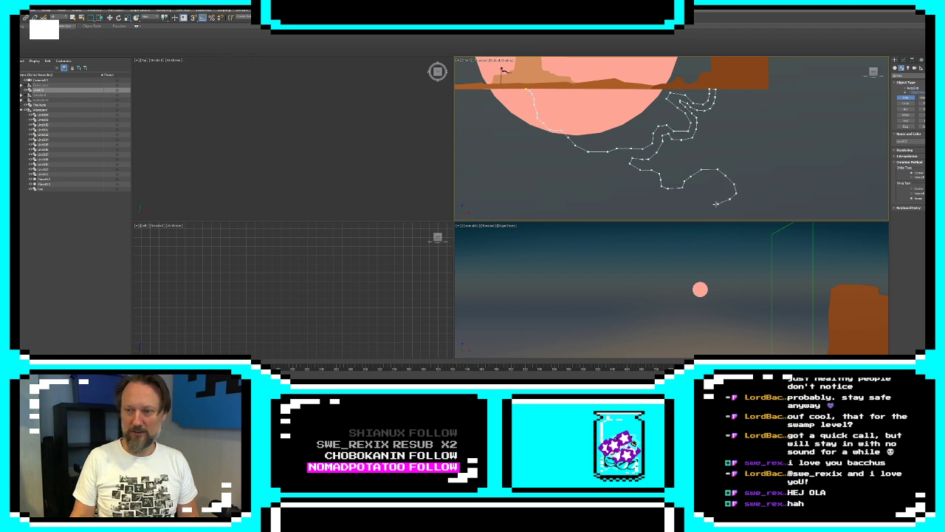
Trace the side passage's lower wall from the cave chamber back up toward the main tunnel
click(676, 197)
click(666, 196)
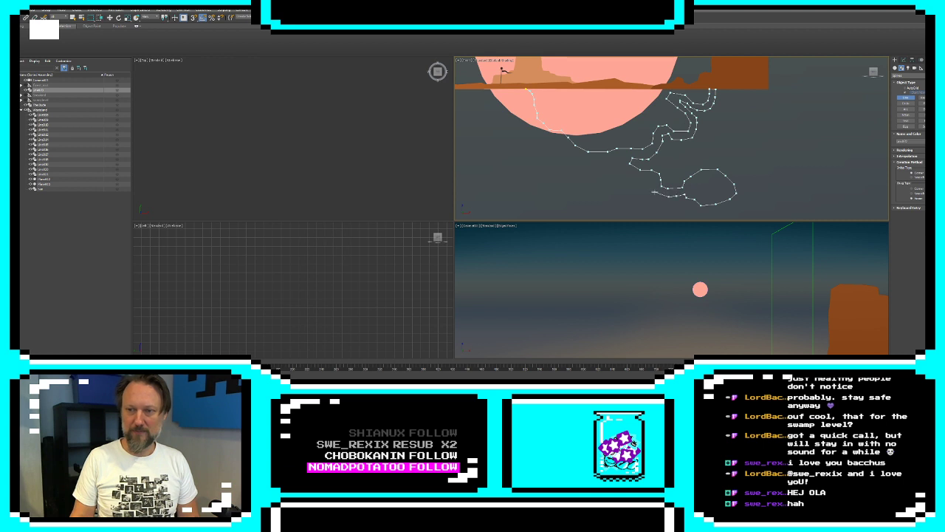
click(658, 193)
click(654, 186)
click(646, 178)
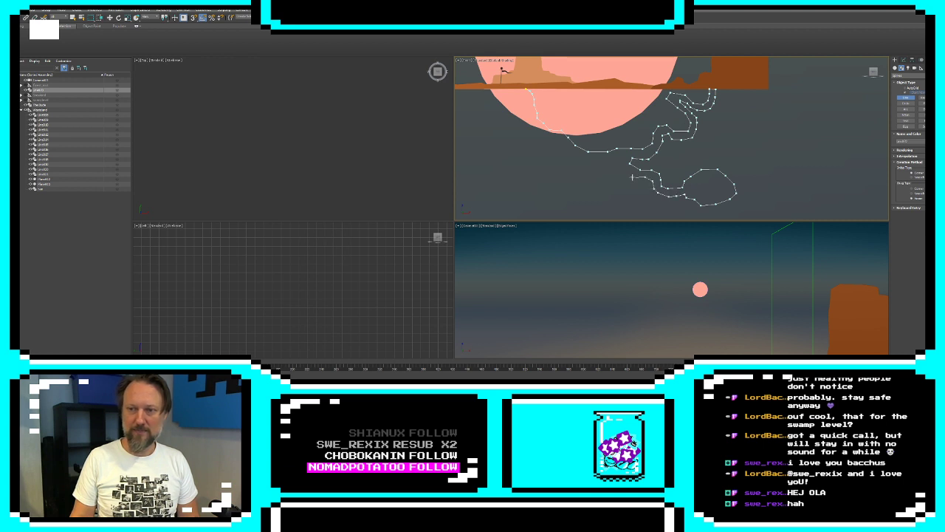
click(633, 177)
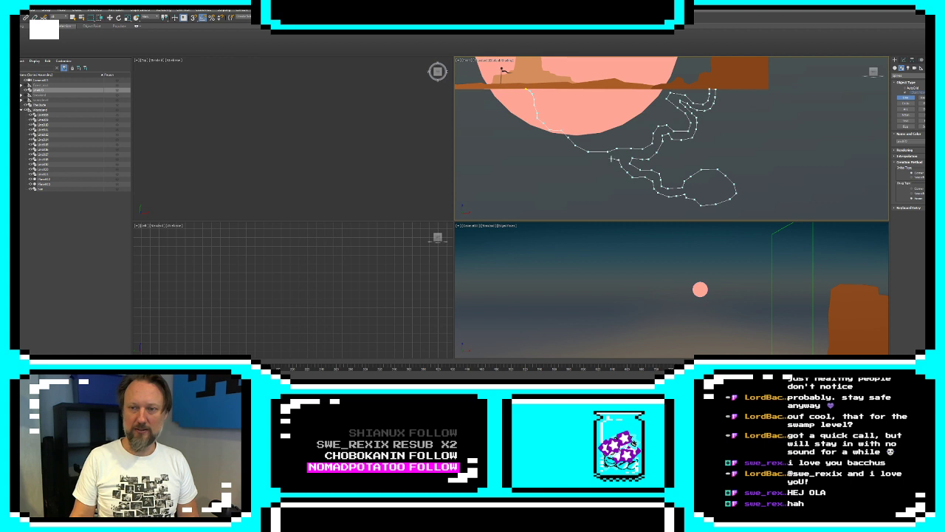
Trace the main tunnel's lower wall back up to the ground near the flag pole and close the spline at its starting point
click(604, 160)
click(593, 159)
click(585, 159)
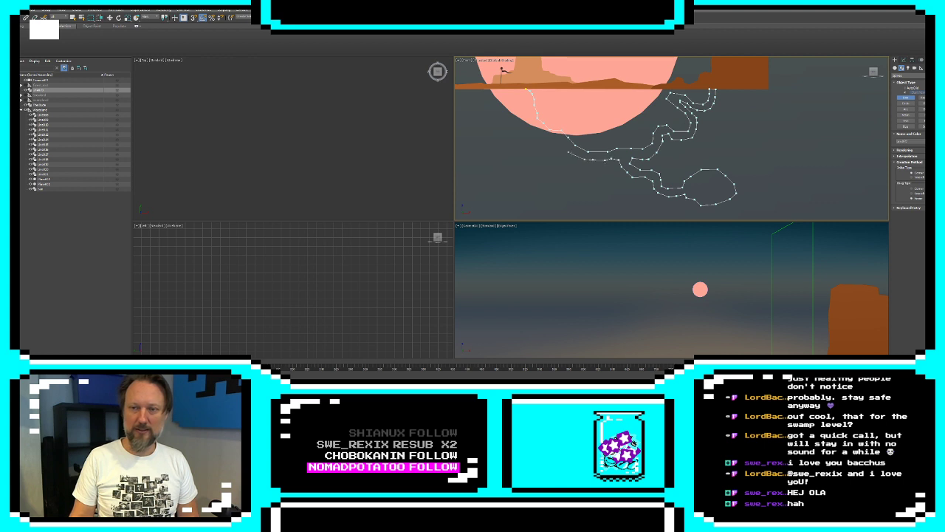
click(572, 154)
click(563, 147)
click(556, 140)
click(548, 136)
click(540, 131)
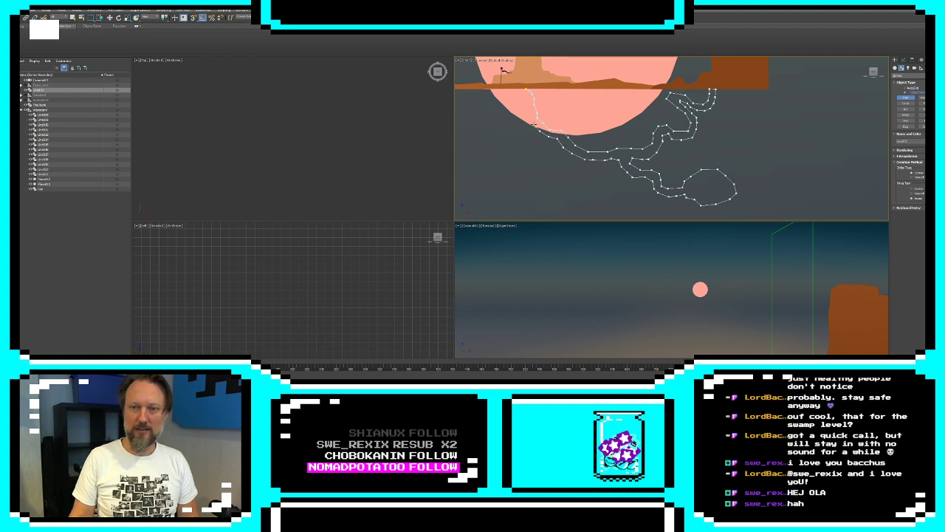
click(533, 125)
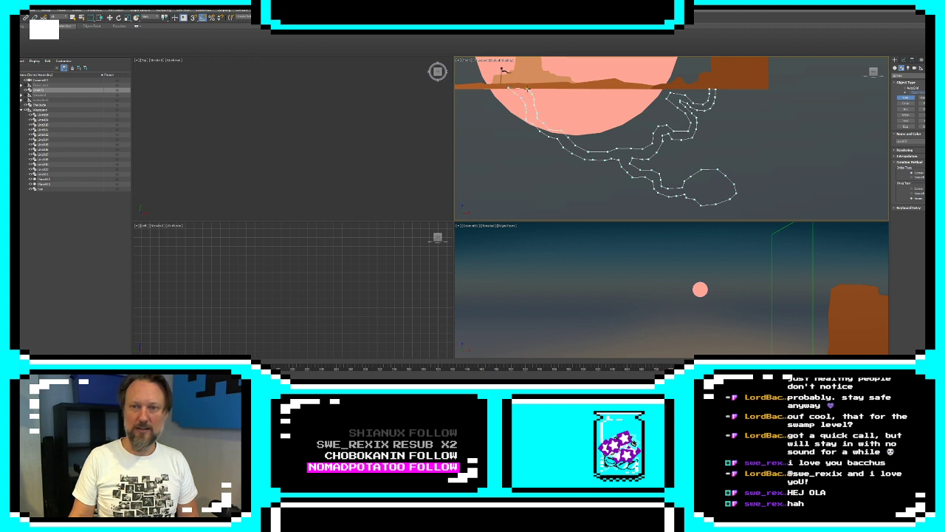
click(526, 88)
click(466, 212)
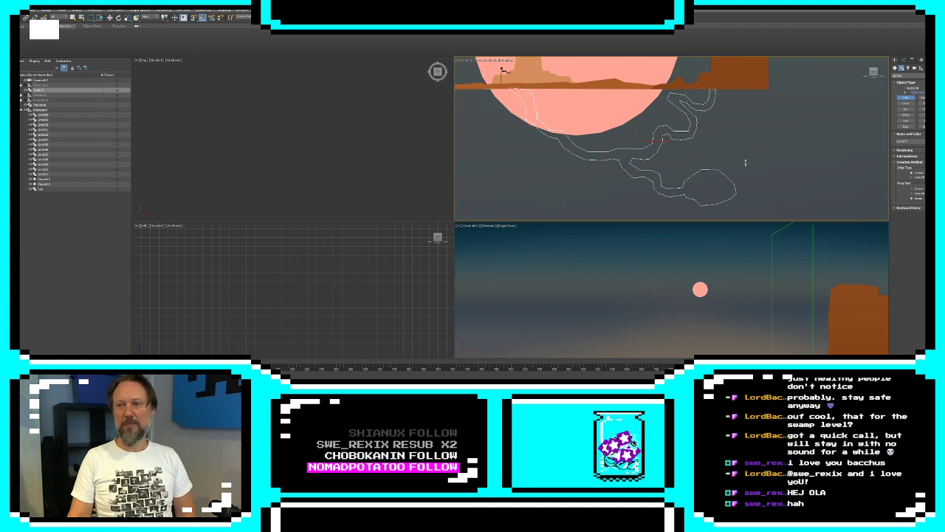
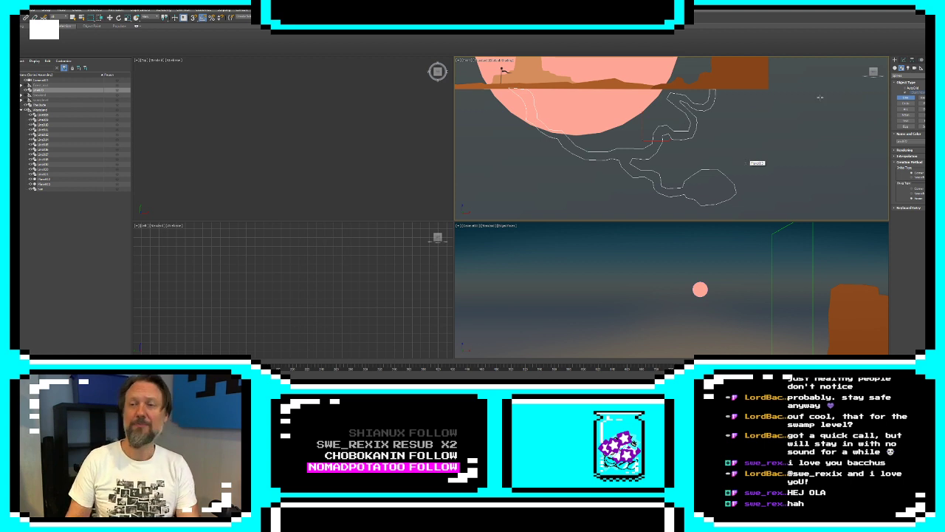
Start a new line within the tunnel spline and trace the outer ground boundary down from the surface near the flag pole
middle_drag(728, 115, 839, 166)
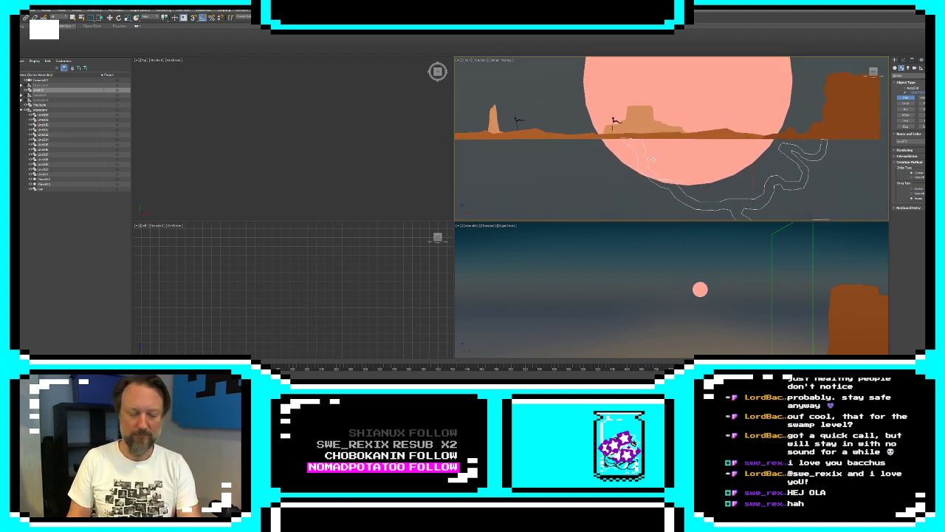
key(w)
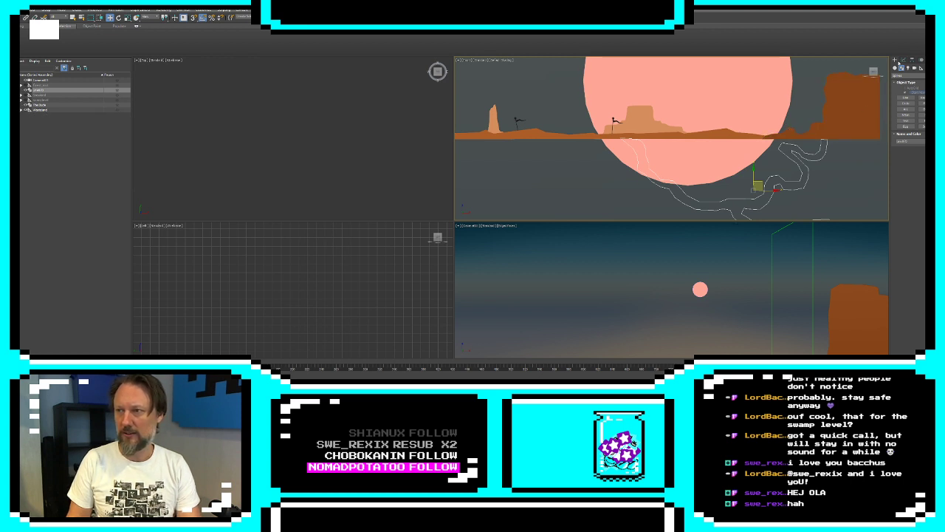
click(903, 61)
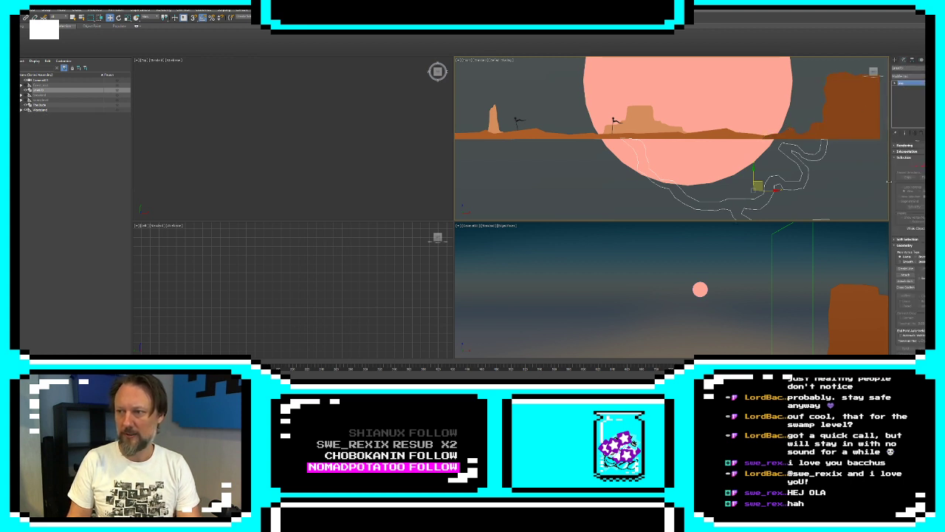
click(915, 165)
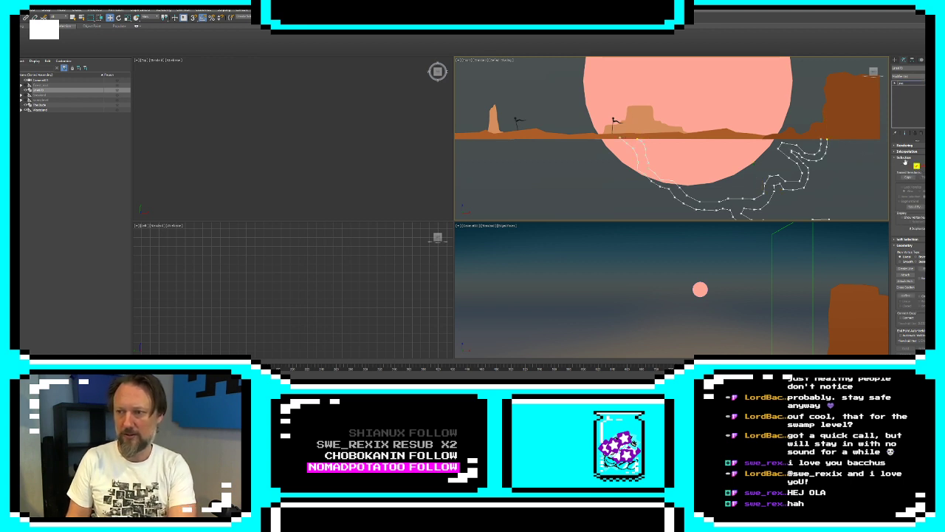
click(905, 269)
middle_drag(628, 186, 642, 170)
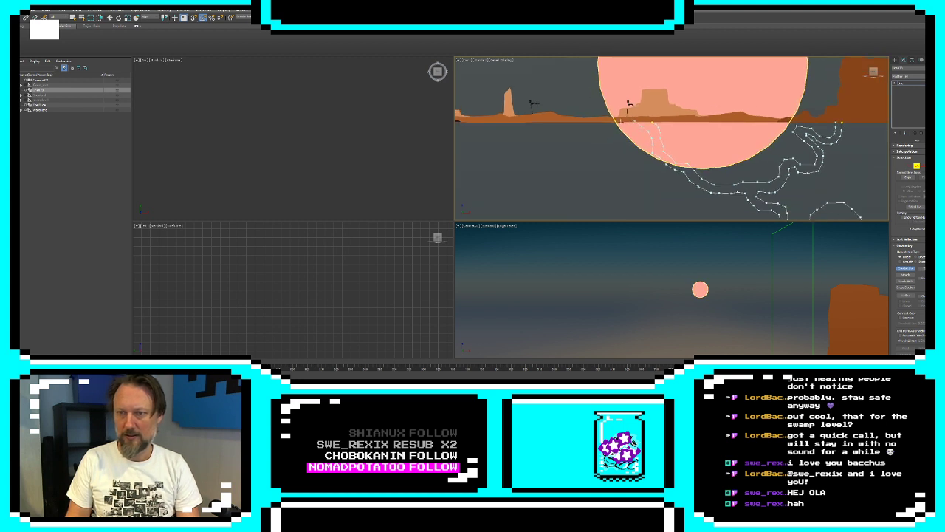
middle_drag(630, 128, 618, 93)
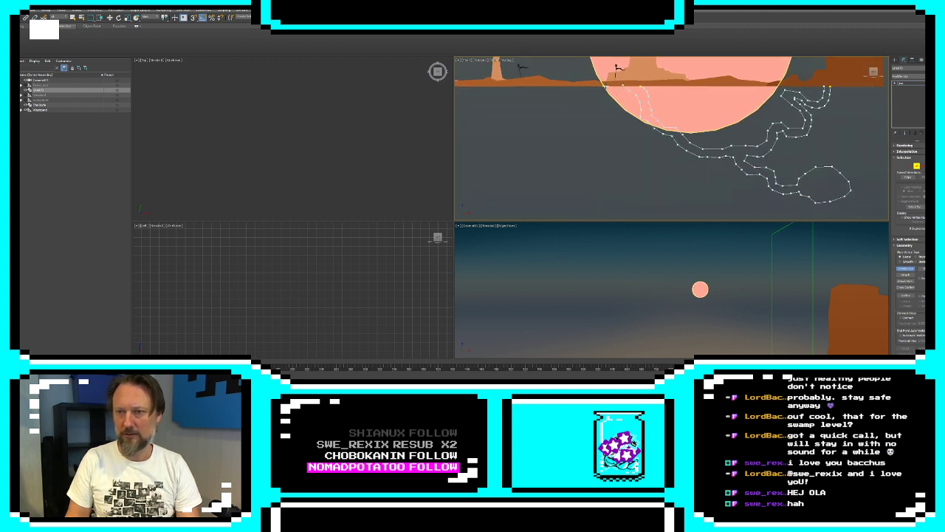
click(605, 86)
click(607, 102)
click(614, 117)
click(621, 133)
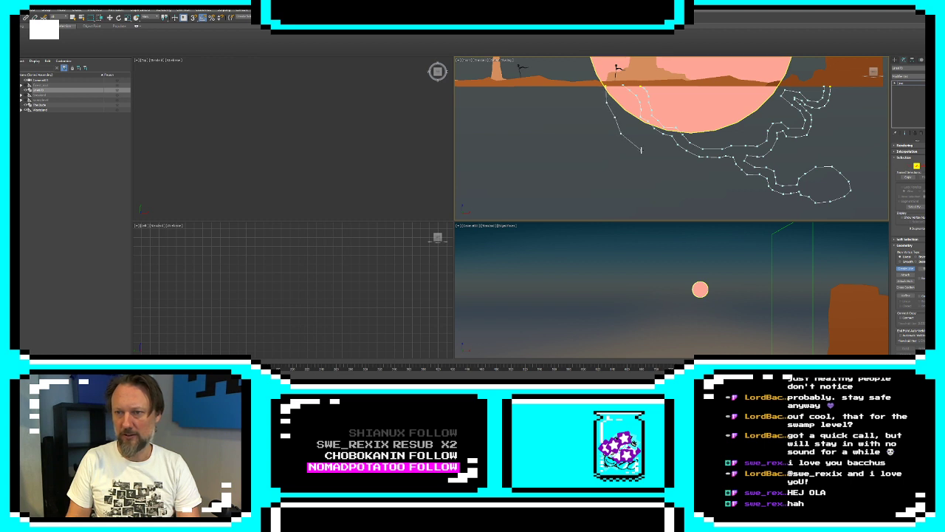
Extend the outer boundary diagonally downward beneath the main tunnel and side passage to below the cave chamber
click(641, 150)
click(659, 159)
click(676, 174)
click(710, 186)
click(725, 187)
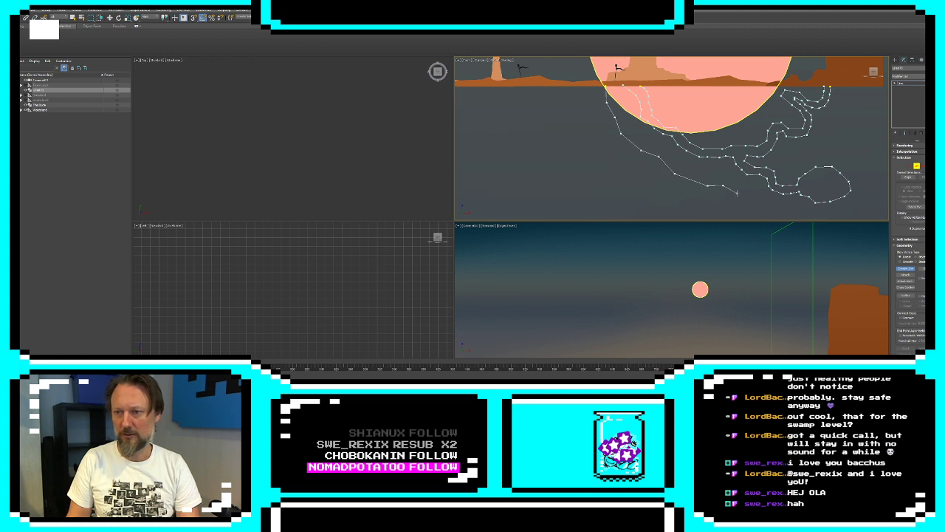
click(737, 194)
click(752, 204)
middle_drag(754, 206, 629, 163)
click(654, 175)
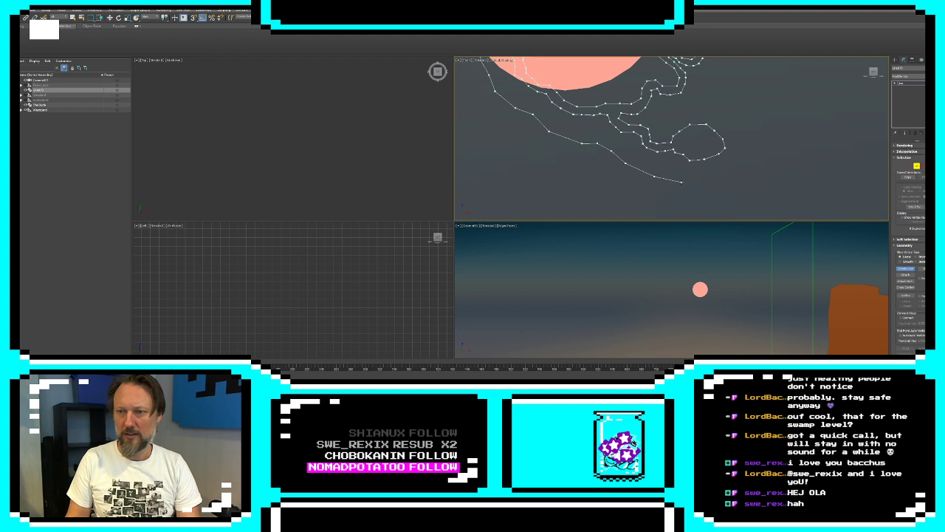
Trace the outer boundary around the far side of the cave chamber and up to the surface beneath the large cliff
click(707, 177)
click(726, 175)
click(755, 138)
click(739, 102)
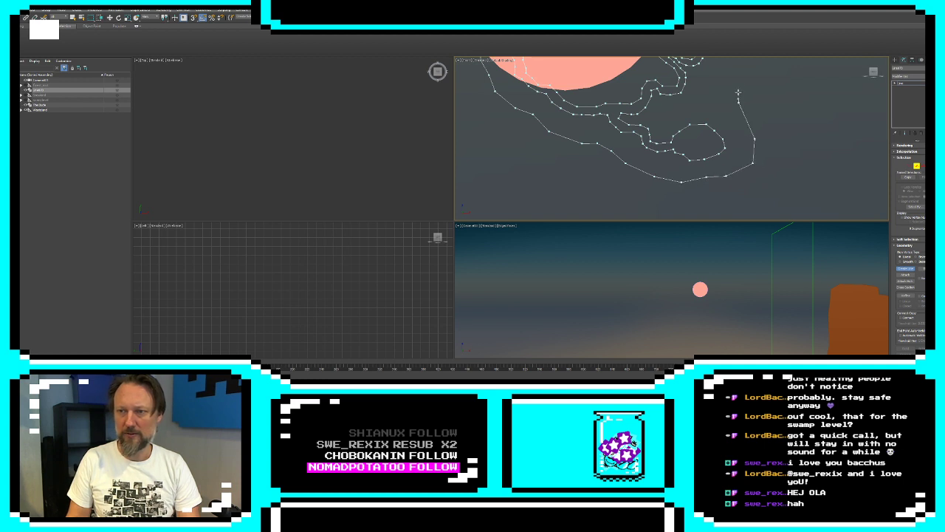
click(739, 79)
middle_drag(740, 80, 720, 184)
click(713, 153)
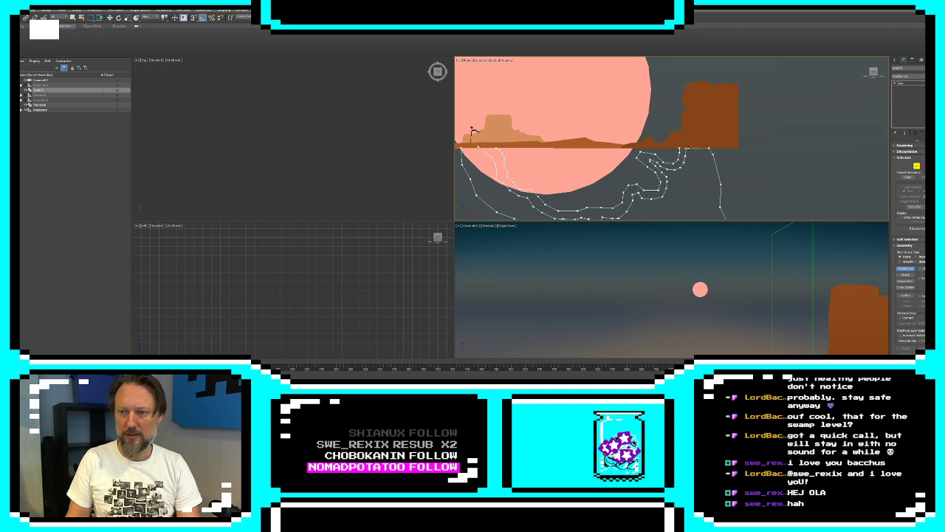
Trace the boundary's upper edge back along the desert ground from the cliff toward the tunnel entrance near the flag pole
click(644, 145)
click(624, 148)
click(570, 142)
click(548, 145)
click(518, 145)
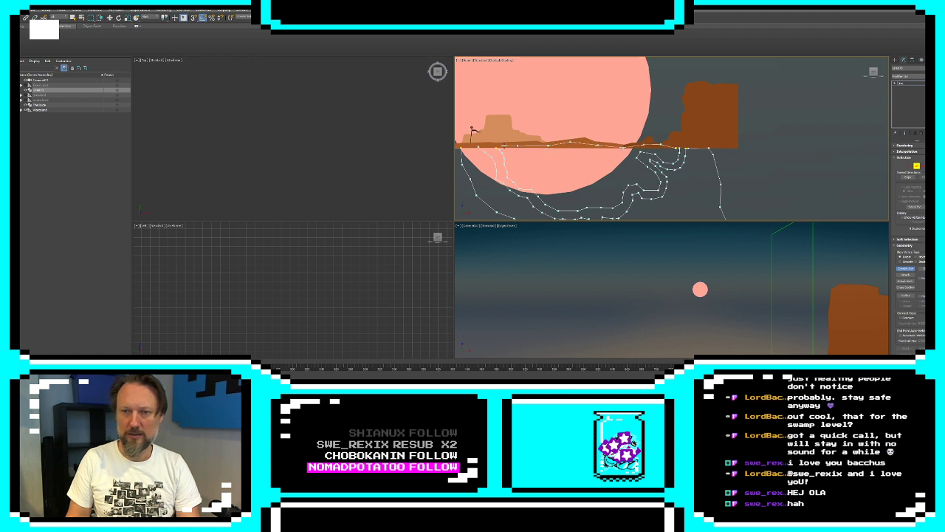
Connect the open end vertices at both tunnel entrances to the outer boundary so the underground outline is closed
click(910, 166)
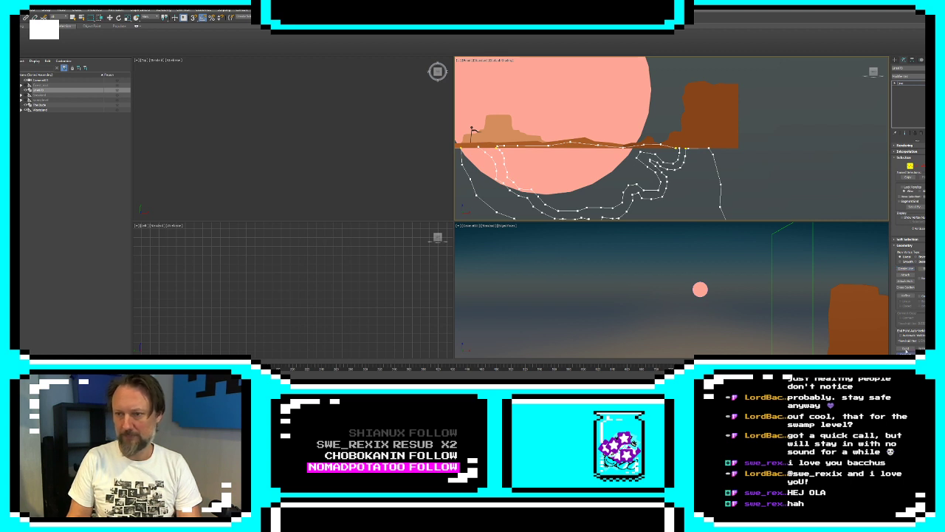
scroll(697, 169, up, 3)
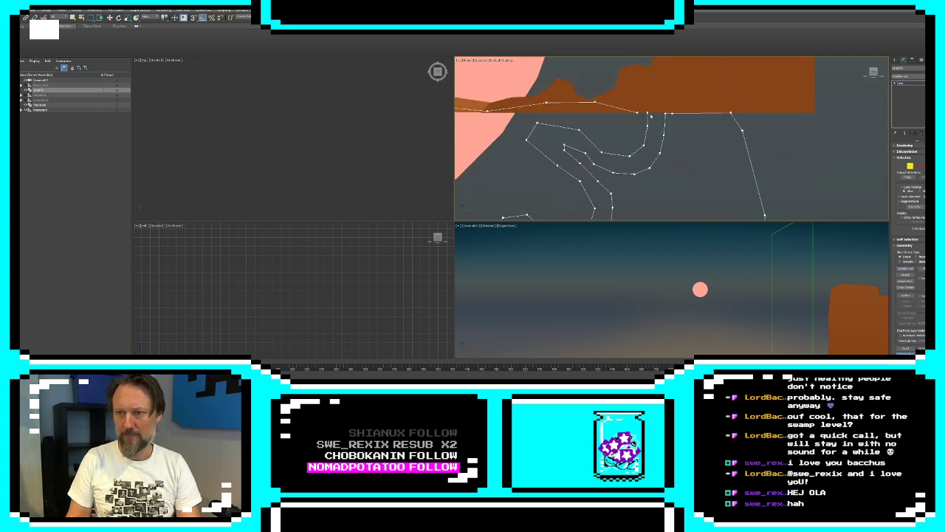
middle_drag(644, 183, 647, 111)
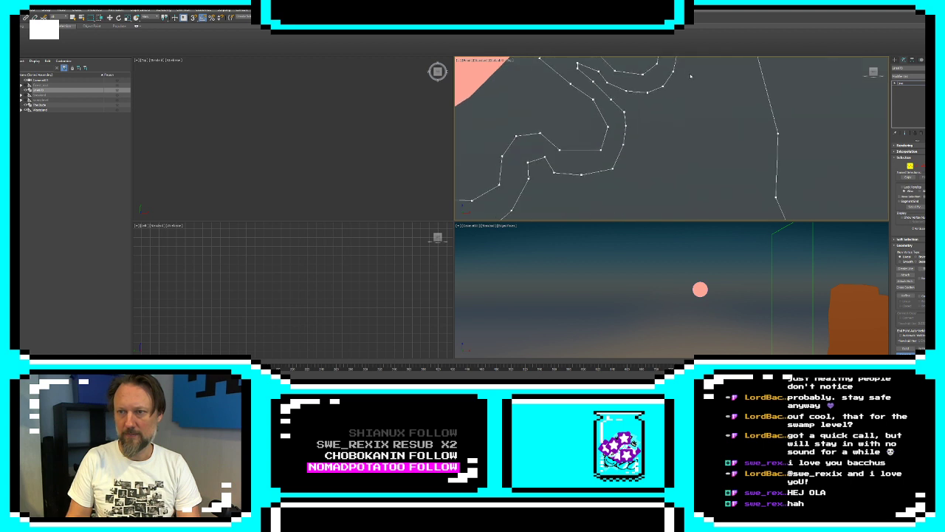
scroll(658, 114, down, 2)
middle_drag(660, 154, 660, 85)
middle_drag(648, 132, 811, 189)
middle_drag(659, 78, 790, 186)
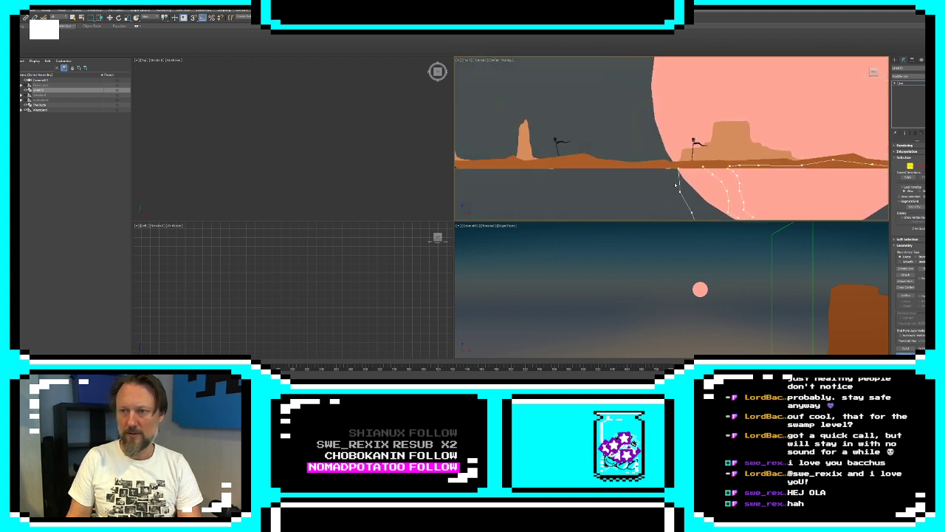
scroll(685, 166, up, 5)
middle_drag(694, 174, 656, 138)
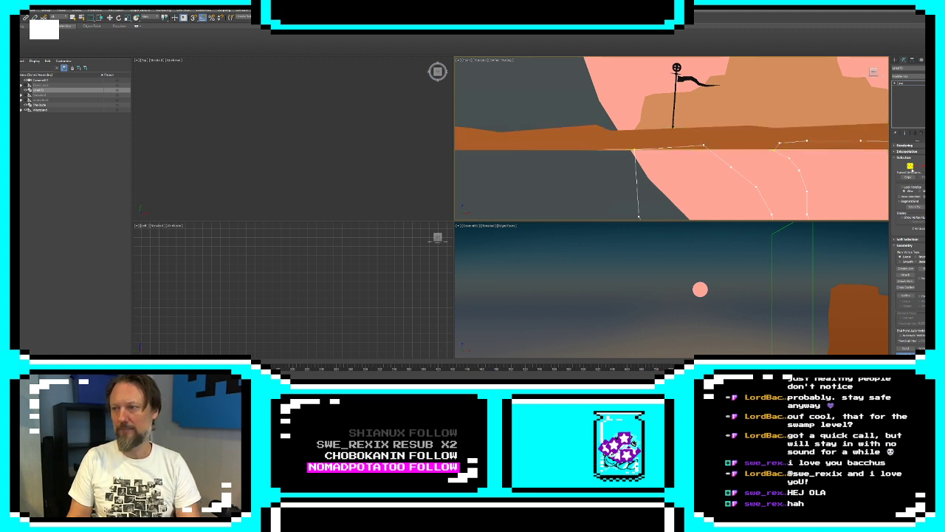
Apply an Extrude modifier to the closed underground shape and set its object colour to orange-brown
click(910, 166)
click(907, 77)
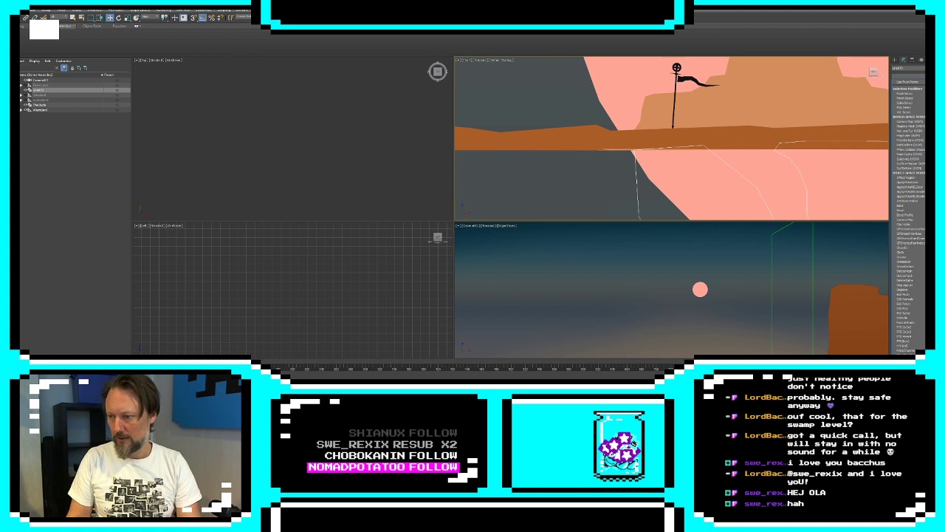
click(905, 318)
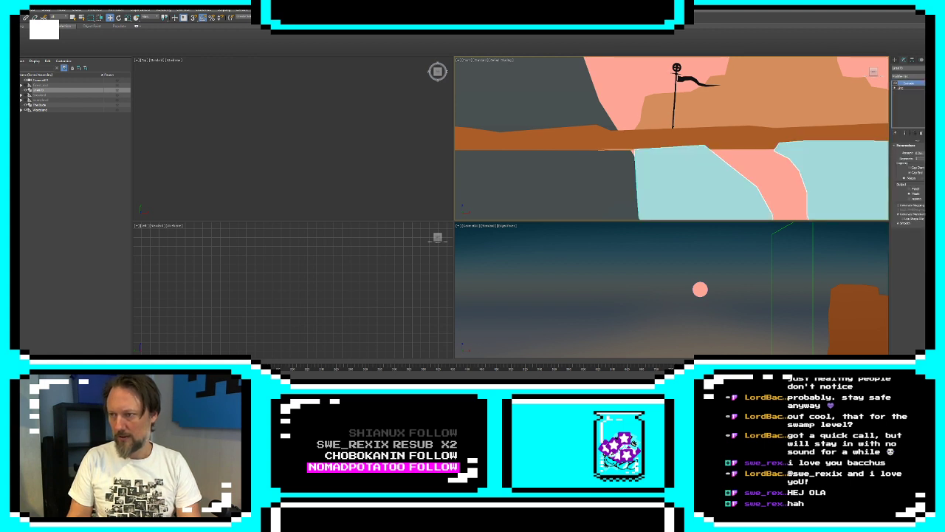
click(927, 68)
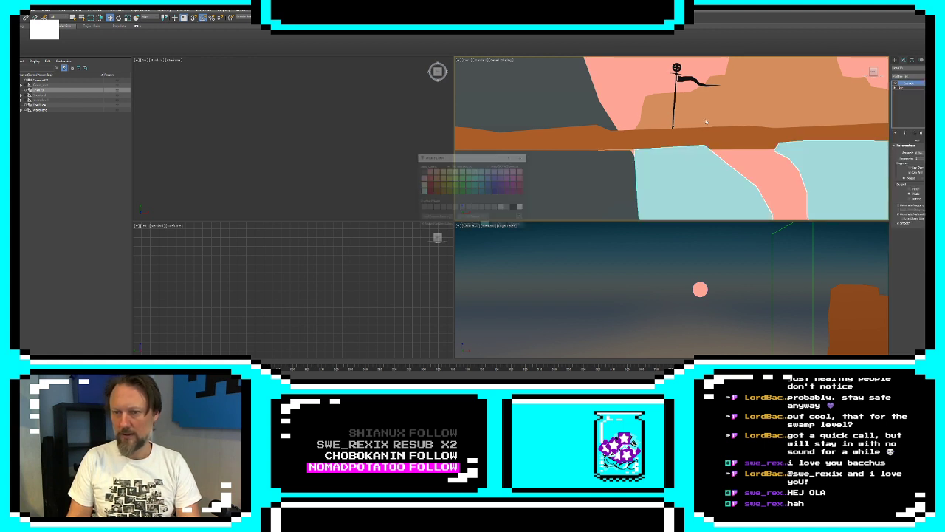
click(438, 187)
click(501, 226)
Examine the extruded underground shape and compare its modifier stack with that of the desert ground strip
middle_drag(744, 133, 592, 94)
scroll(701, 159, down, 3)
middle_drag(711, 164, 687, 152)
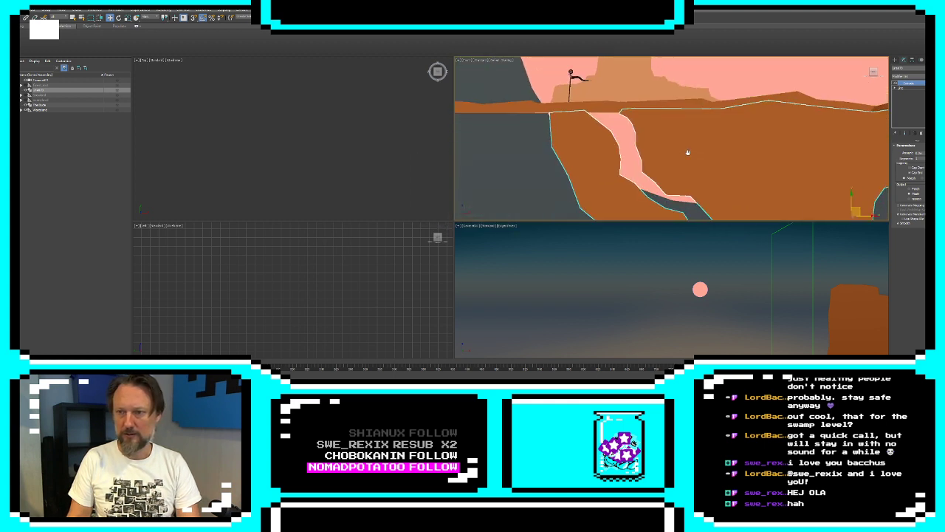
scroll(624, 105, down, 3)
click(846, 102)
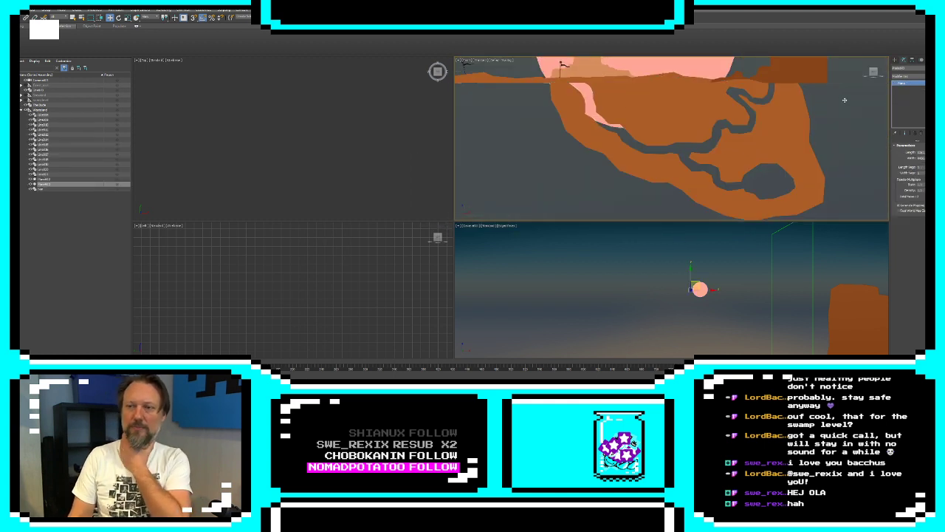
scroll(672, 147, up, 6)
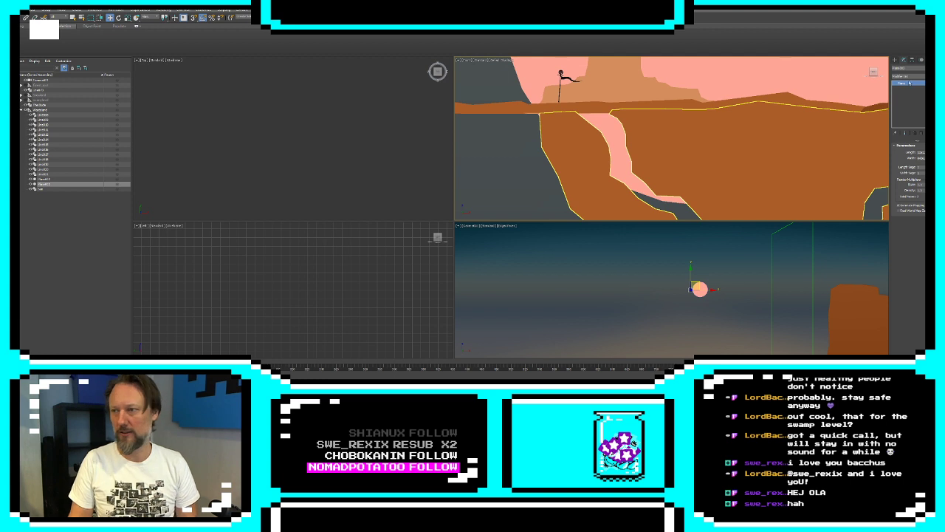
click(620, 113)
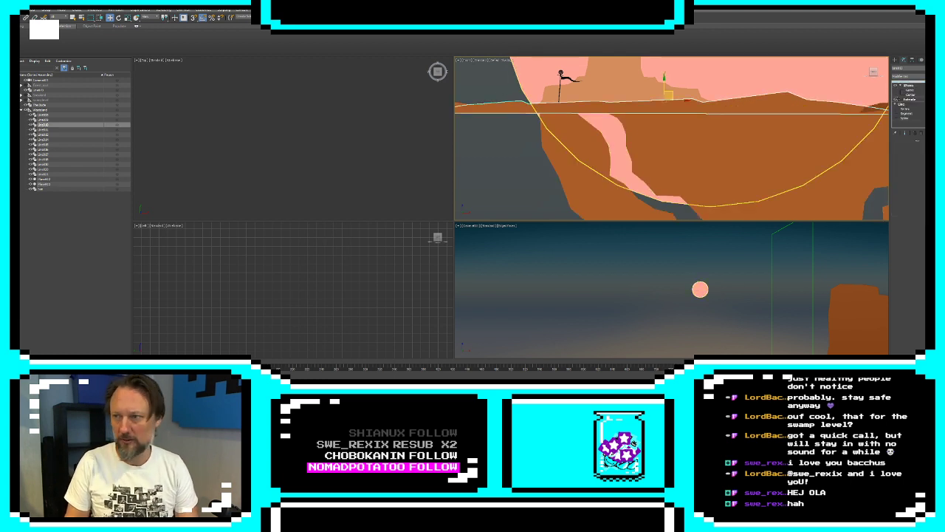
click(911, 91)
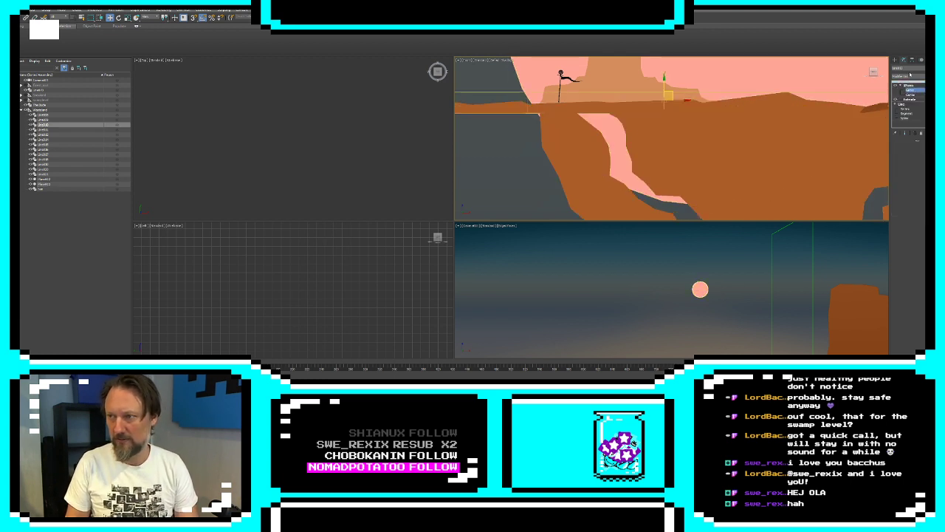
click(895, 60)
click(742, 146)
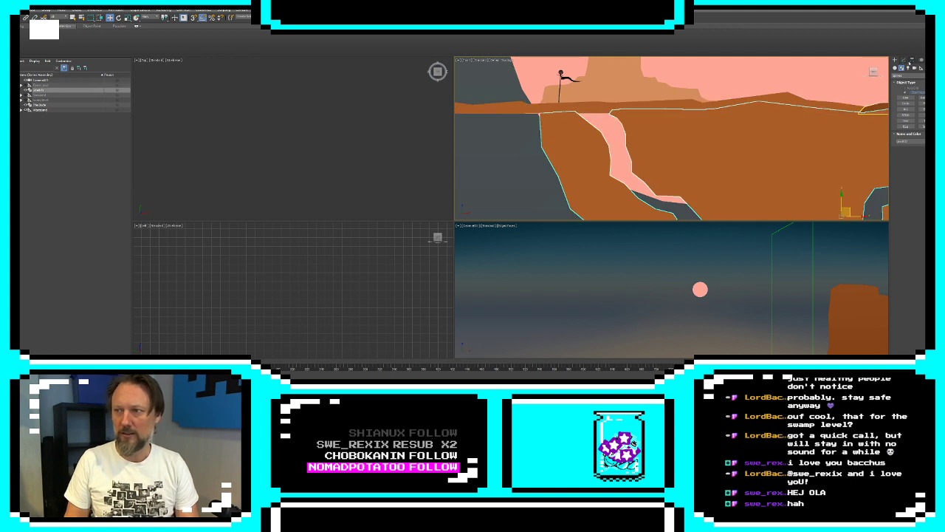
click(904, 60)
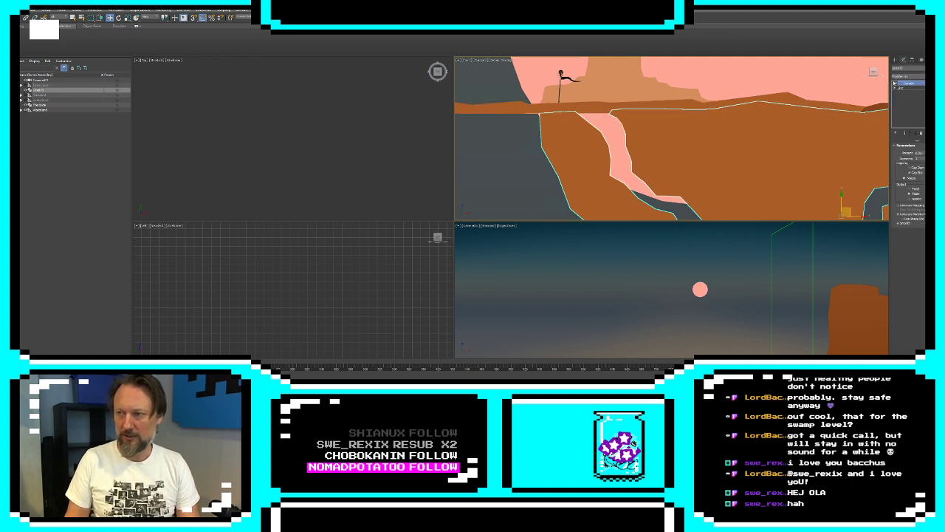
Start a new line at the ground by the flag pole and trace it down through the soil beneath the main tunnel
click(895, 59)
click(903, 96)
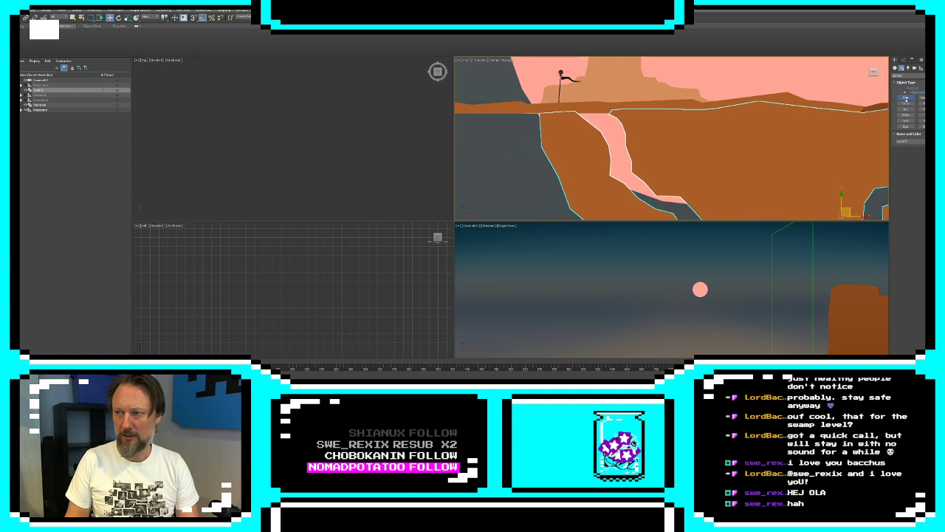
scroll(657, 152, down, 3)
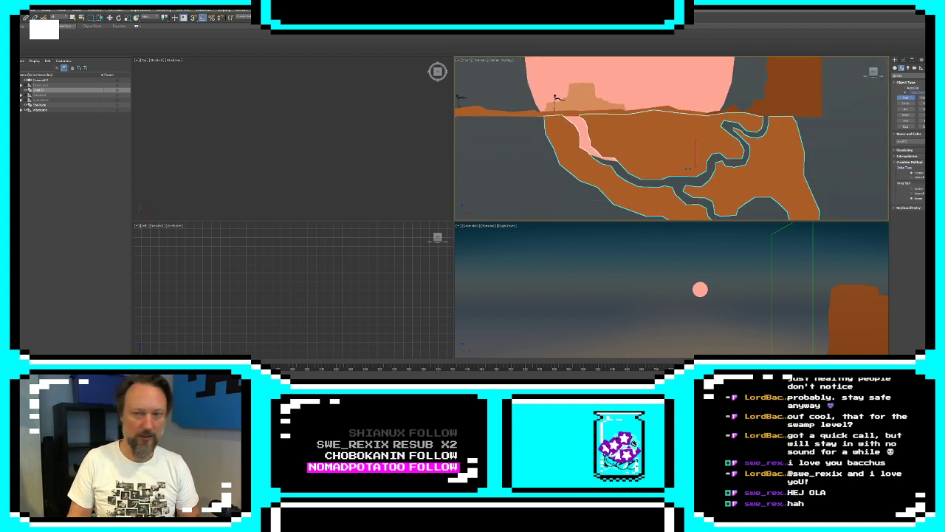
click(557, 114)
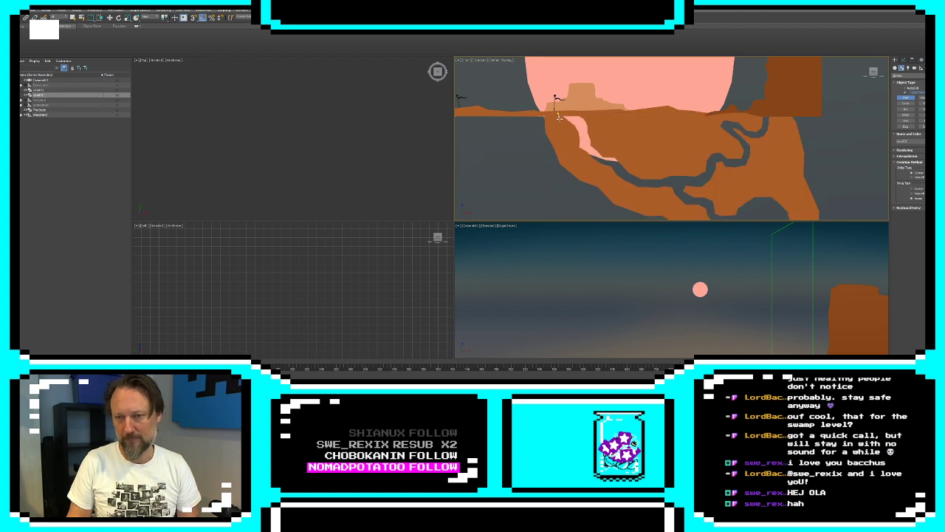
click(576, 152)
click(585, 160)
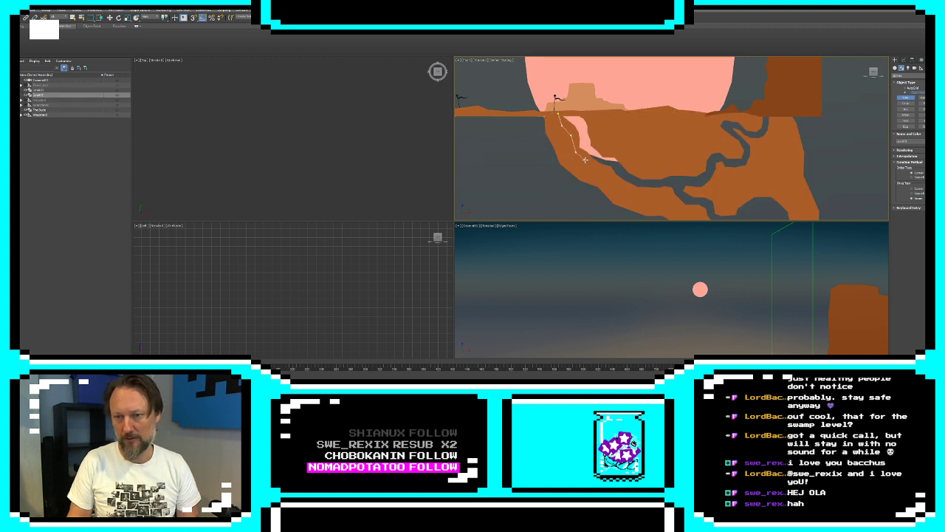
click(601, 174)
click(620, 187)
click(646, 199)
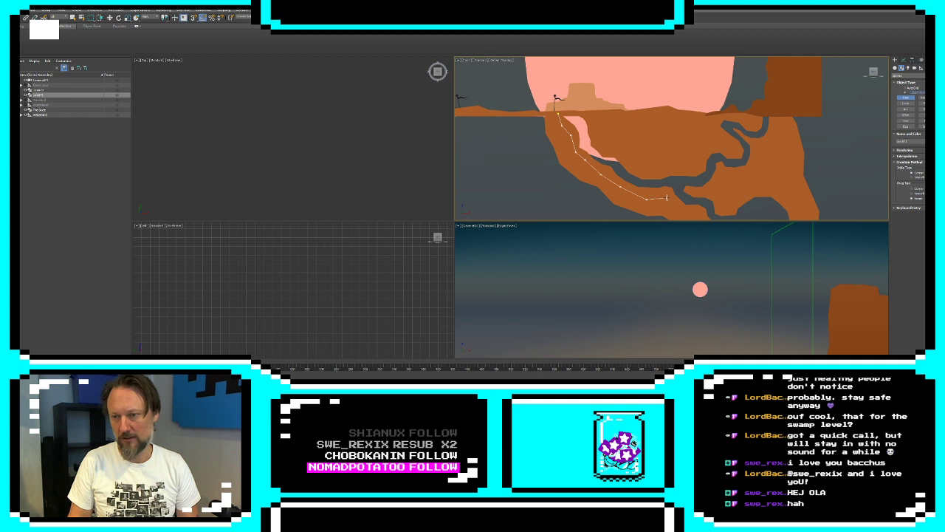
Continue the inner contour below the side passage and around the underside and far wall of the cave chamber
click(667, 198)
click(685, 210)
middle_drag(708, 197, 649, 135)
click(648, 162)
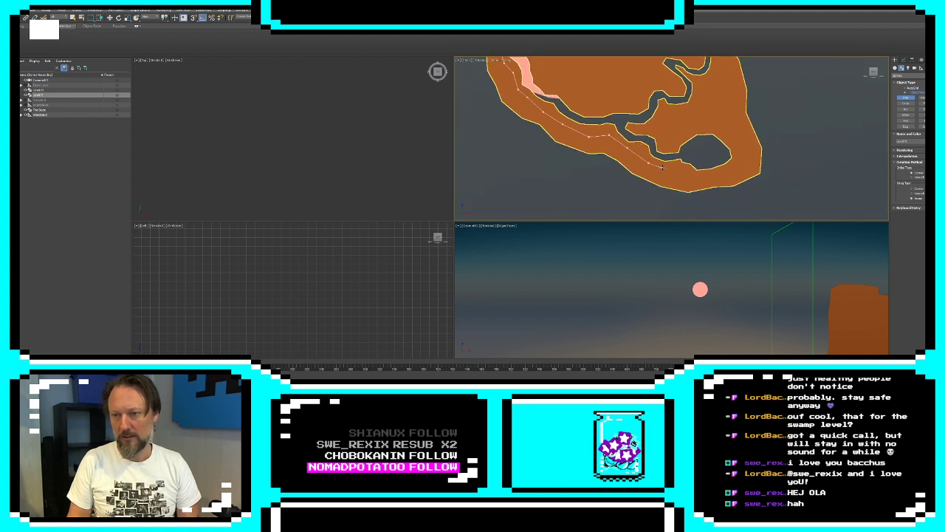
click(663, 167)
click(681, 176)
click(714, 177)
click(740, 166)
click(739, 149)
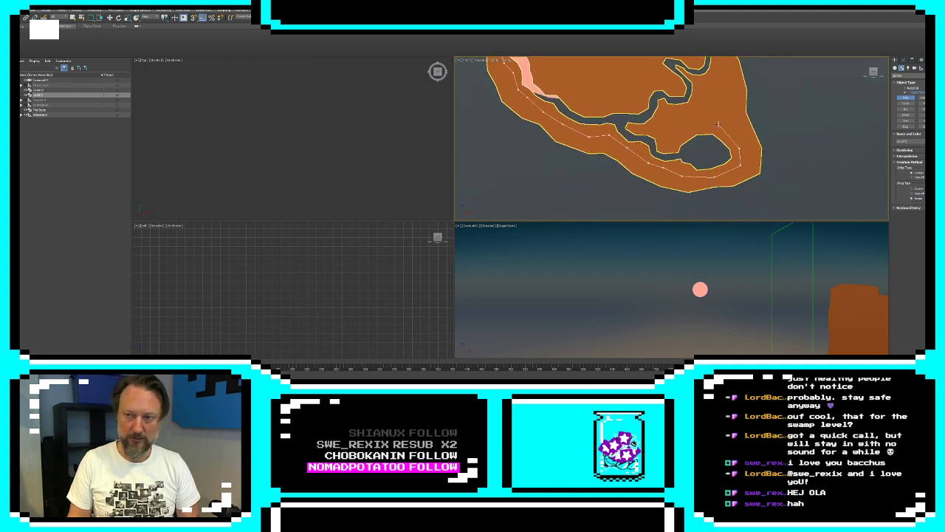
Finish the inner contour past the cave up to the ground, trace it back along the surface to the flag pole and close the spline
click(718, 124)
click(716, 96)
click(722, 68)
middle_drag(716, 69, 705, 133)
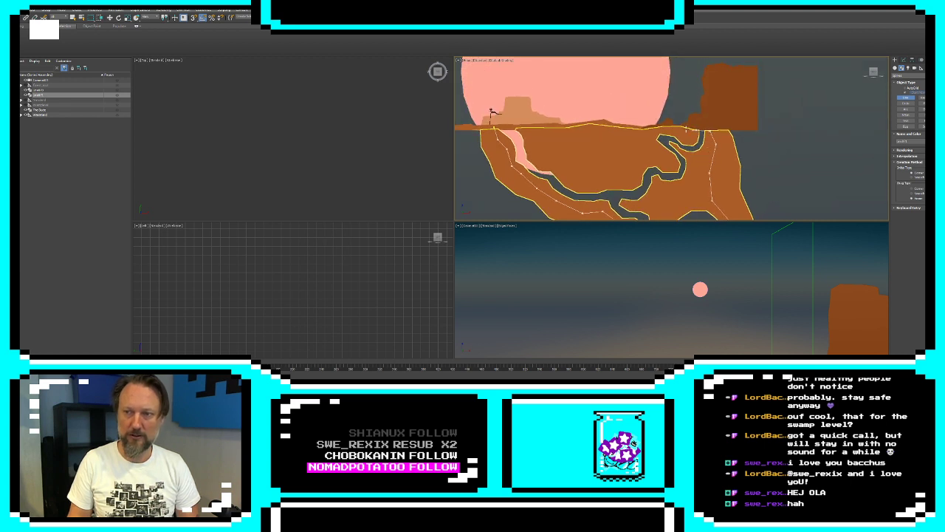
click(674, 128)
click(614, 133)
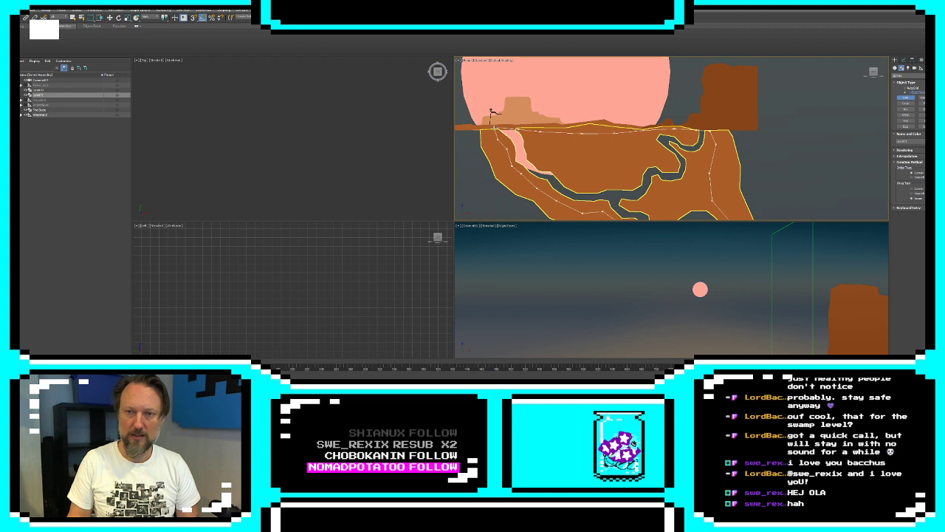
click(493, 128)
click(465, 213)
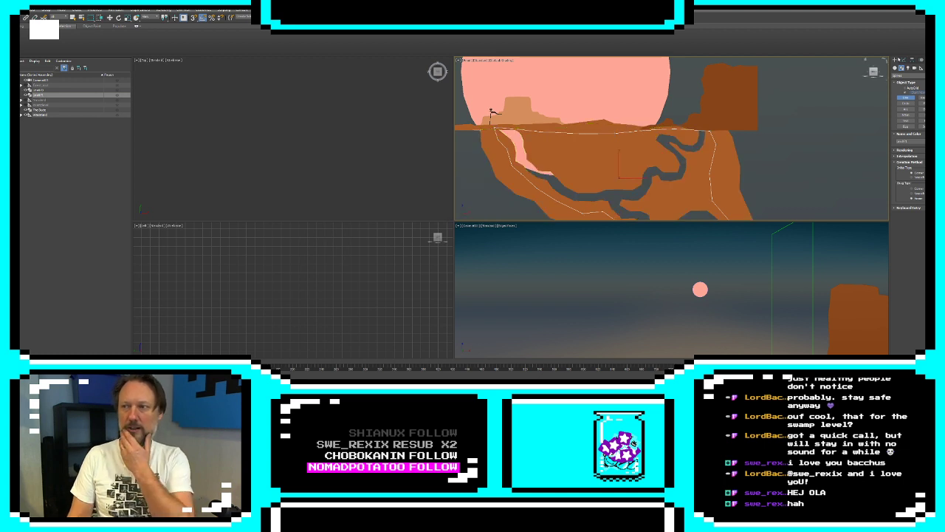
Apply an Extrude modifier to the closed inner contour
click(903, 60)
click(908, 76)
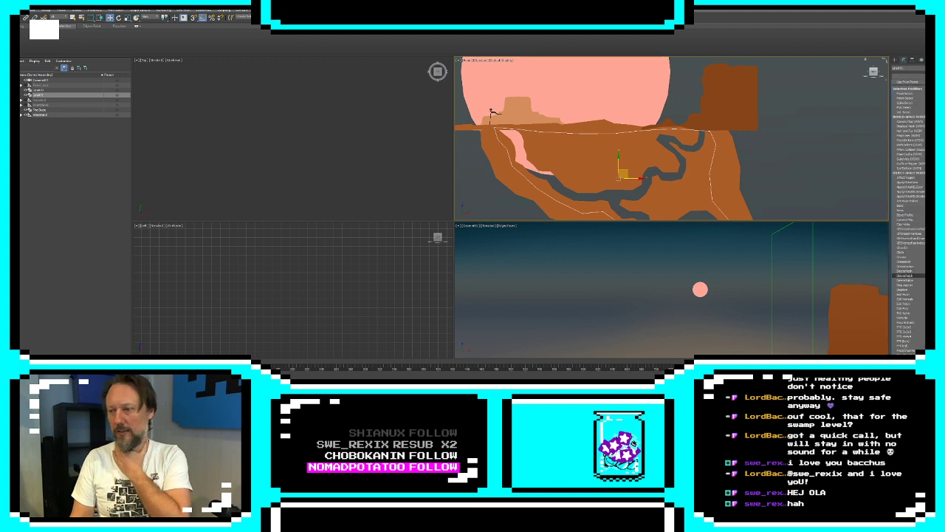
click(908, 318)
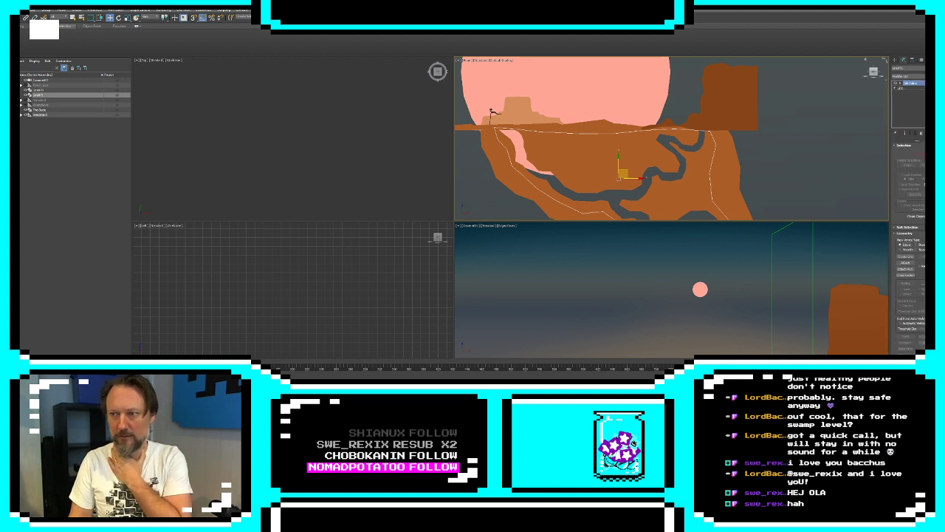
click(908, 76)
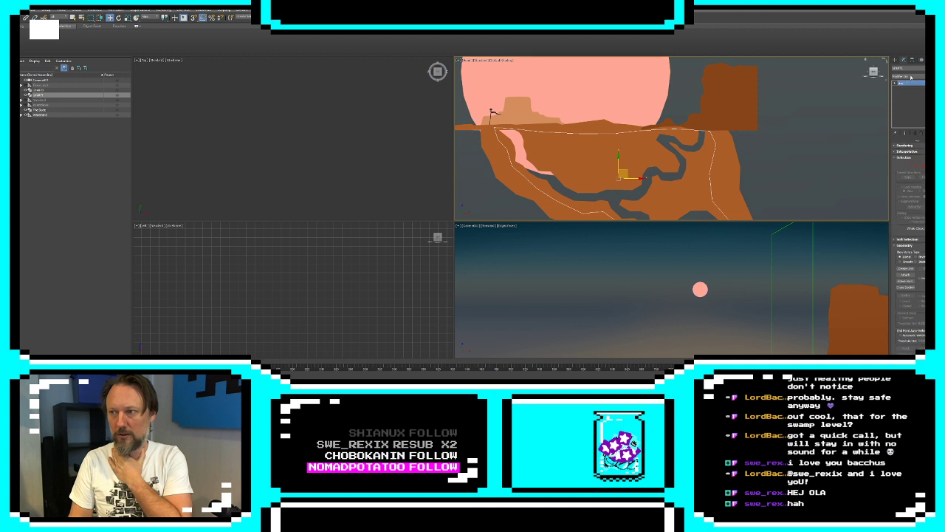
click(918, 318)
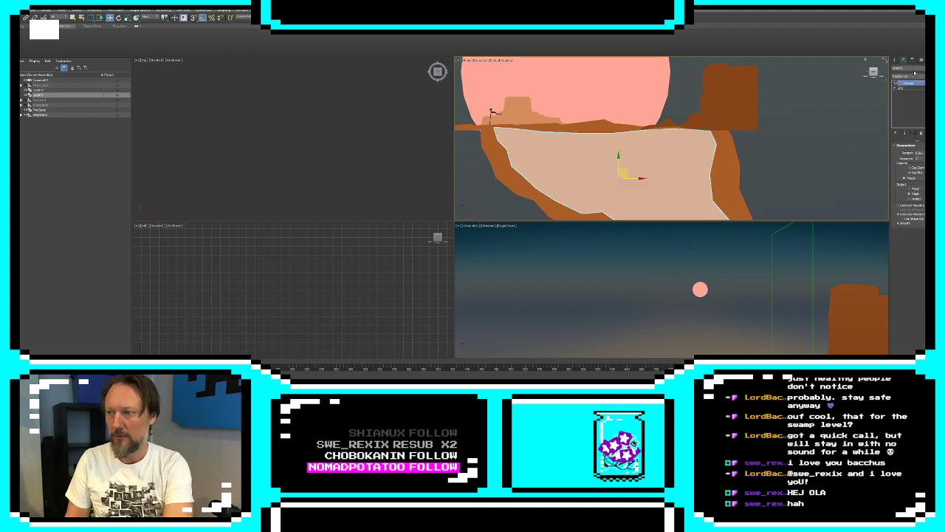
Add an XForm modifier to the inner shape and move its gizmo back so the shape sits behind the soil mass
click(914, 73)
scroll(908, 256, down, 15)
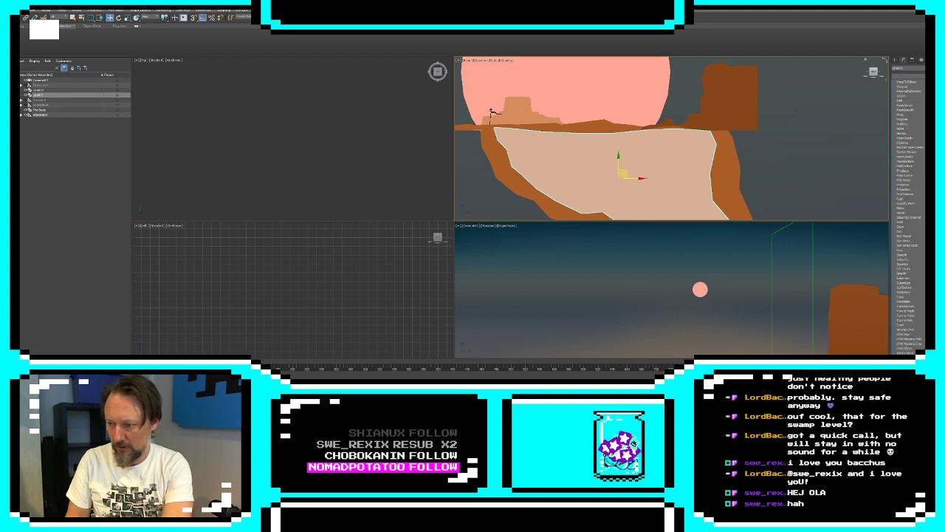
click(895, 130)
click(901, 84)
click(911, 87)
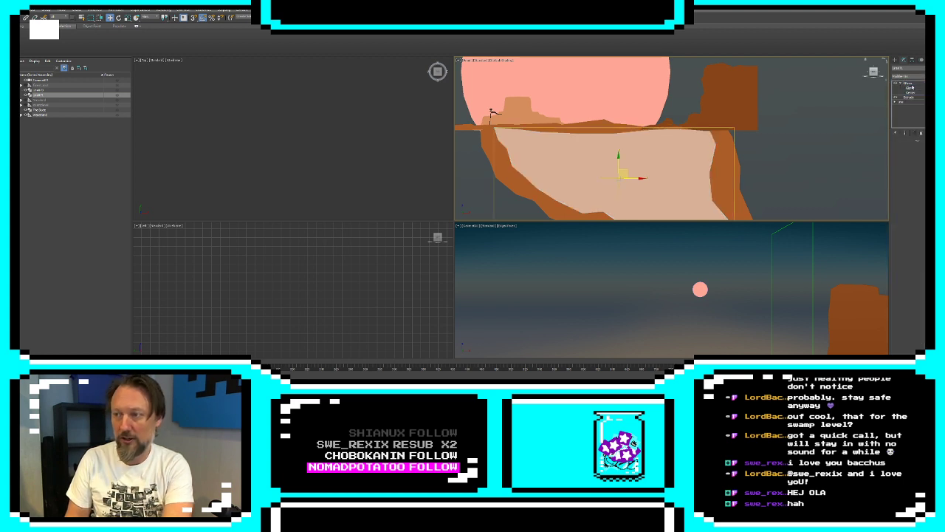
click(912, 87)
click(913, 89)
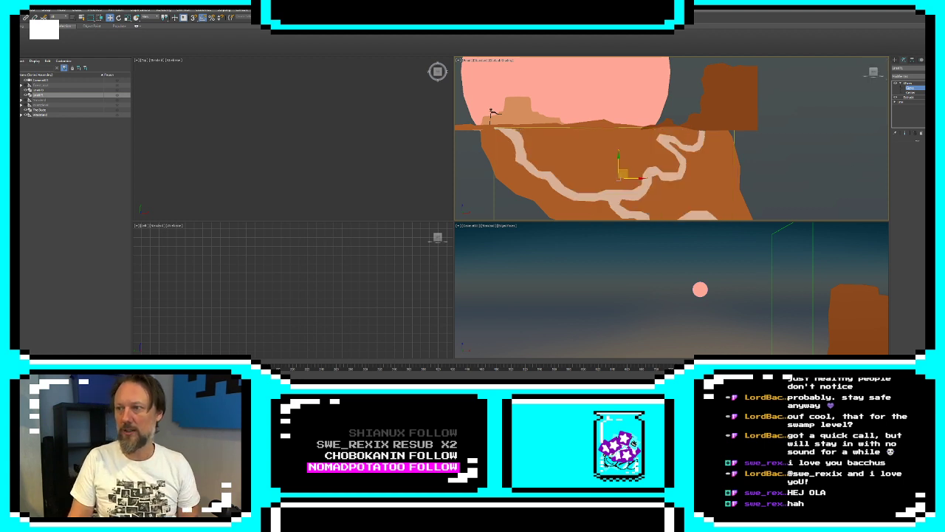
Set the inner shape's object colour to dark brown
click(939, 68)
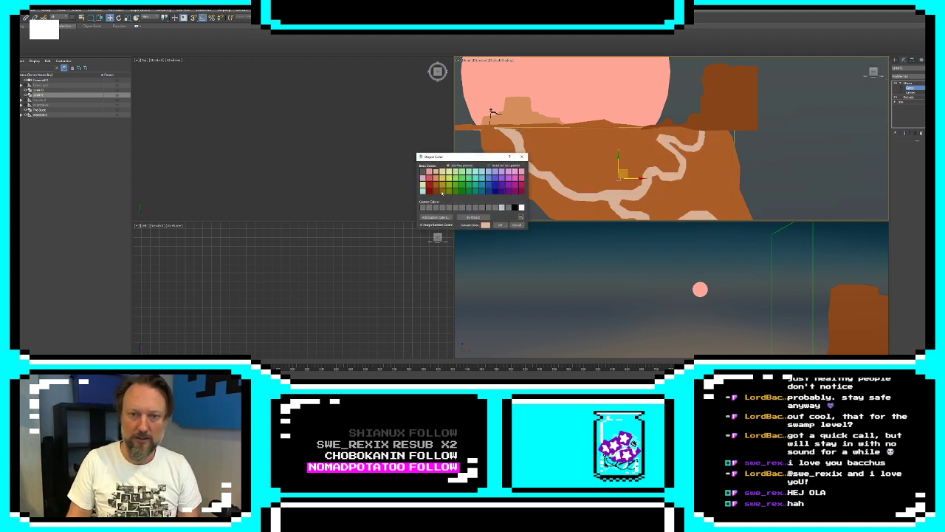
click(436, 192)
click(502, 225)
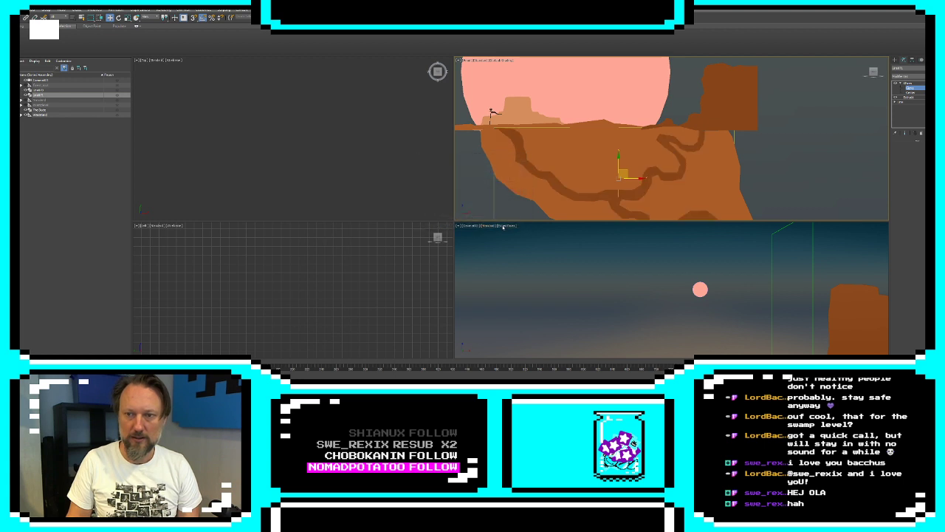
Move the inner shape's corner vertex near the flag pole slightly down below the ground surface
scroll(482, 127, up, 6)
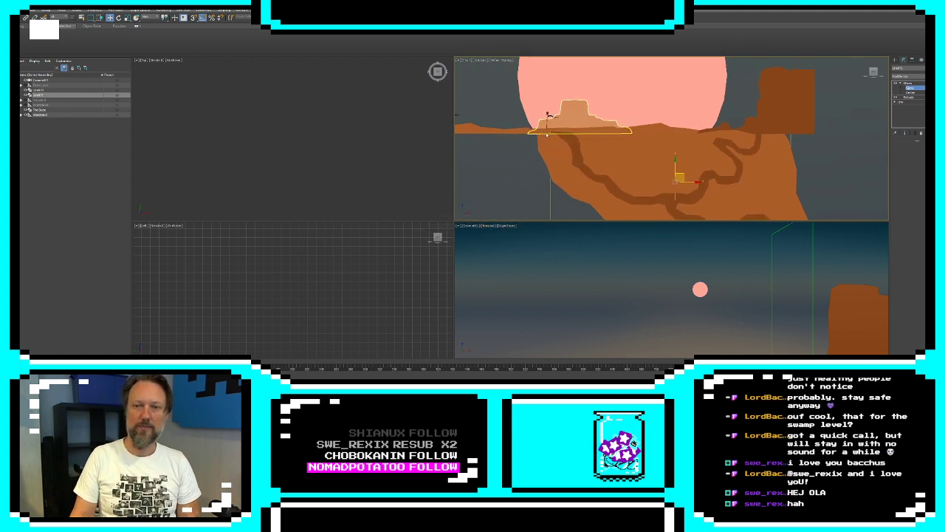
click(895, 102)
click(906, 107)
drag(567, 122, 574, 133)
click(906, 133)
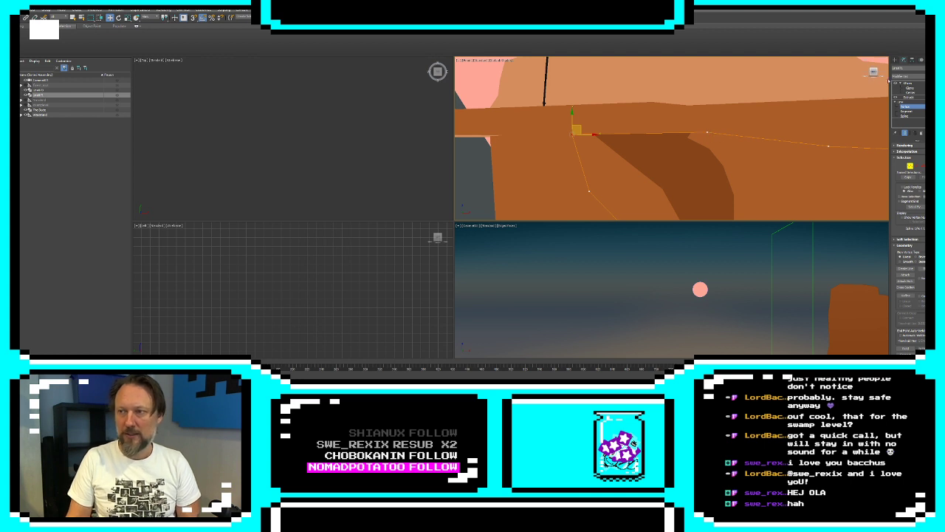
click(896, 60)
Select all vertices of the outer soil shape and convert them to Corner type
click(507, 149)
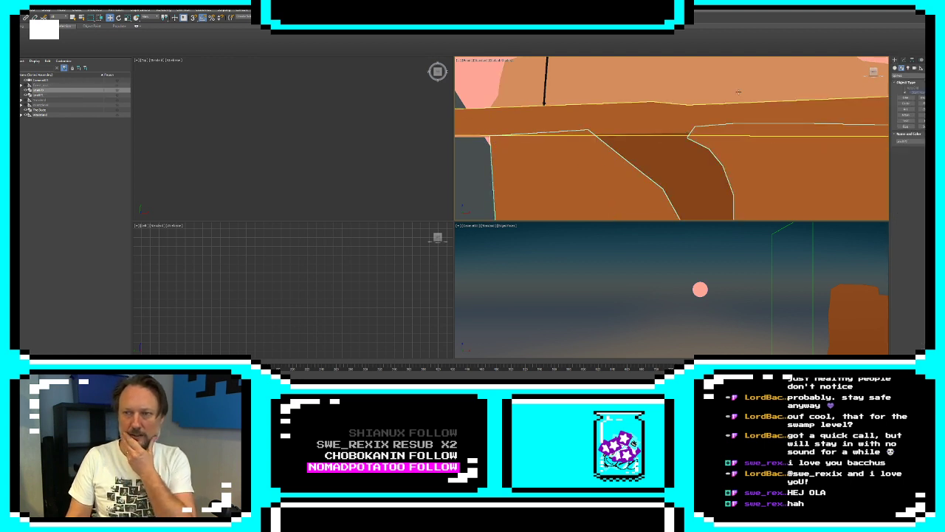
click(903, 60)
click(895, 89)
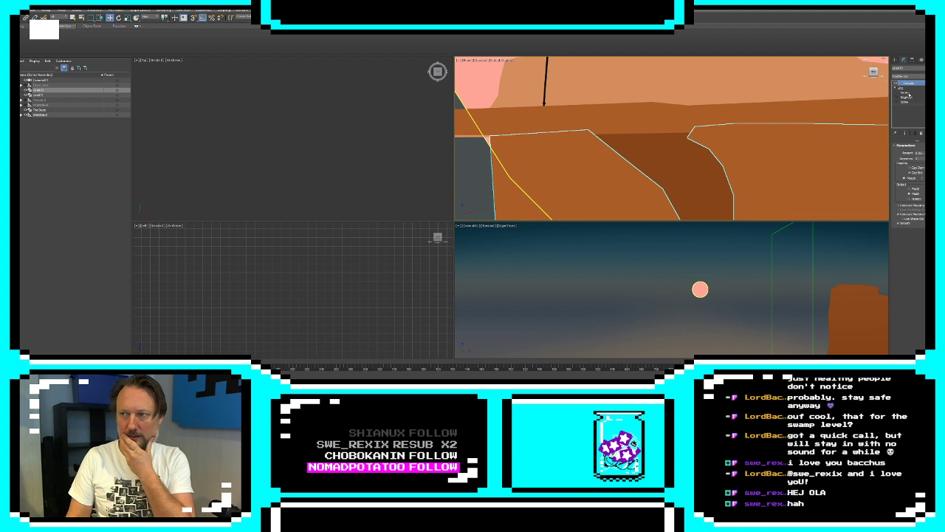
click(905, 93)
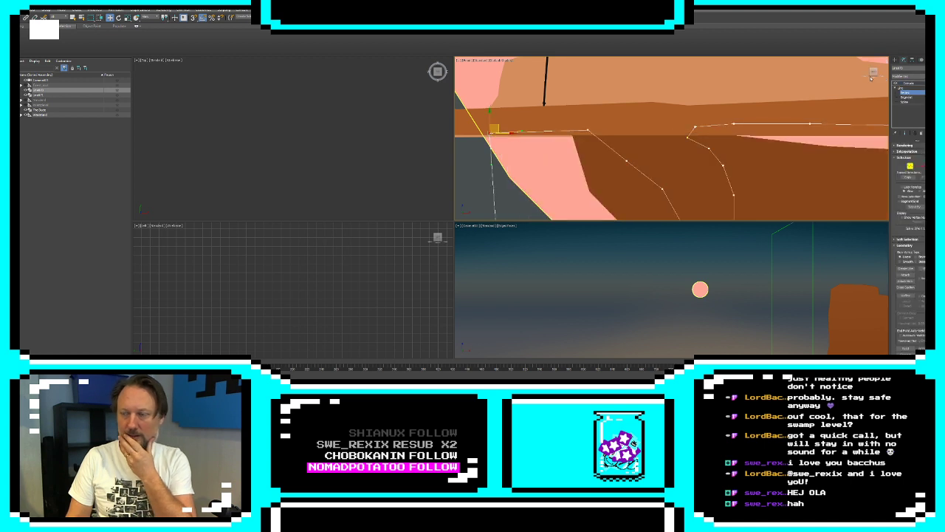
click(896, 60)
scroll(796, 125, down, 5)
middle_drag(818, 150, 624, 127)
scroll(624, 128, down, 2)
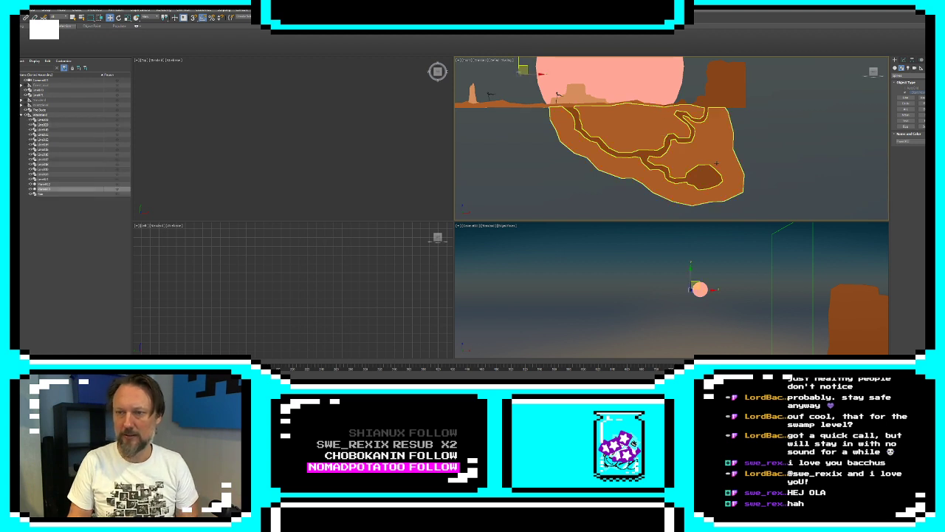
click(901, 60)
click(904, 93)
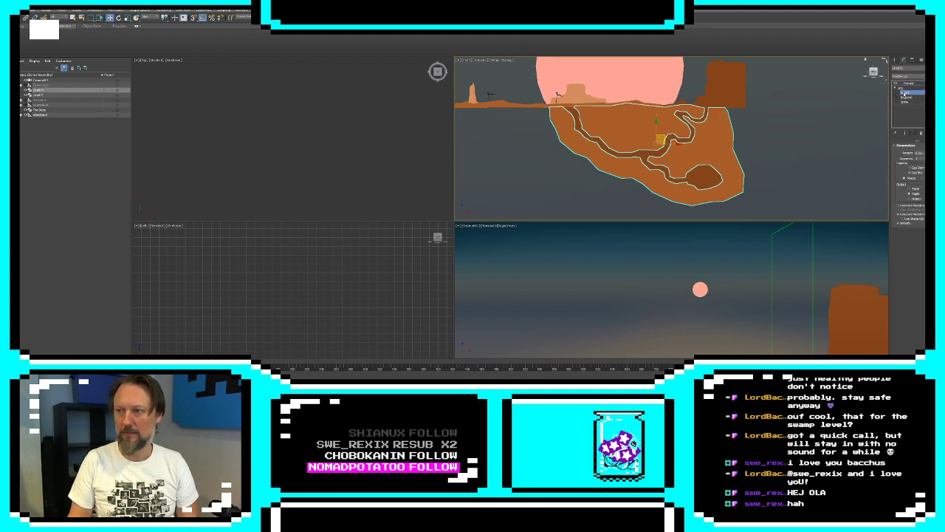
drag(540, 90, 770, 217)
right_click(740, 197)
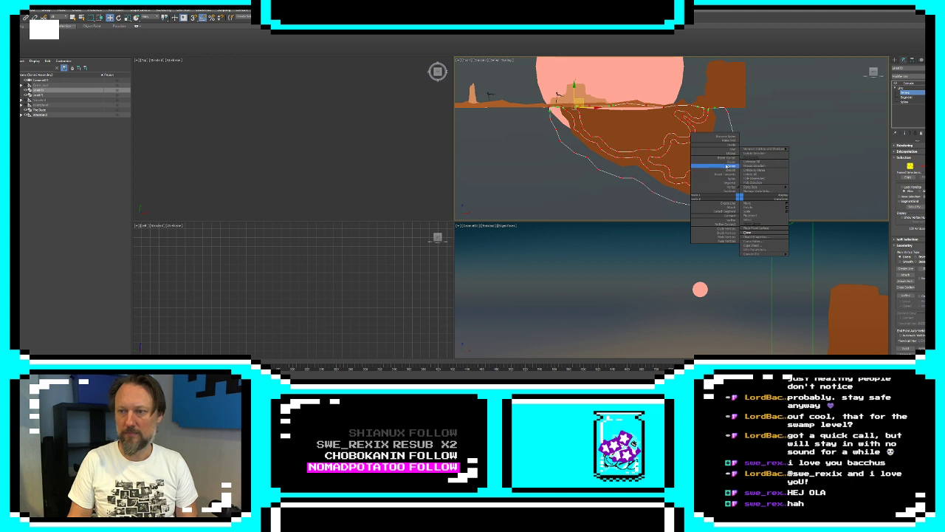
click(727, 166)
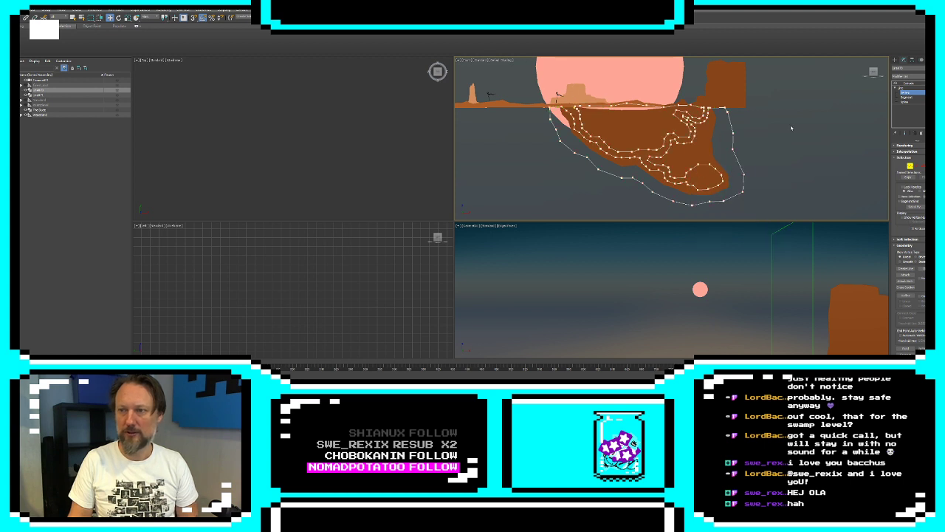
click(895, 60)
Move the camera along the desert level to the far tunnel entrance on top of the soil mass
click(821, 124)
middle_drag(655, 149, 752, 183)
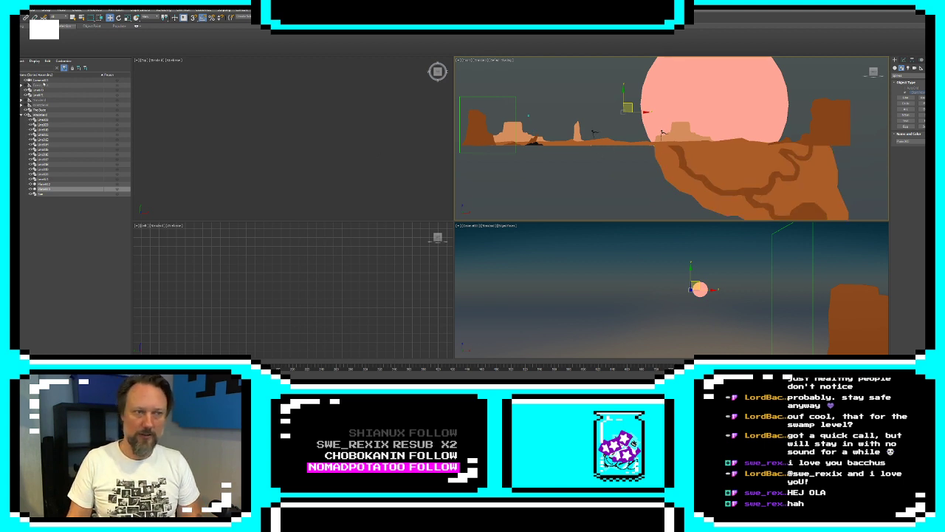
click(43, 80)
middle_drag(482, 127, 506, 130)
drag(467, 109, 782, 193)
drag(795, 184, 844, 136)
Move the tall dark-brown mesa farther along the level, well past the far edge of the soil mass
click(866, 128)
middle_drag(866, 127, 669, 127)
drag(668, 127, 801, 125)
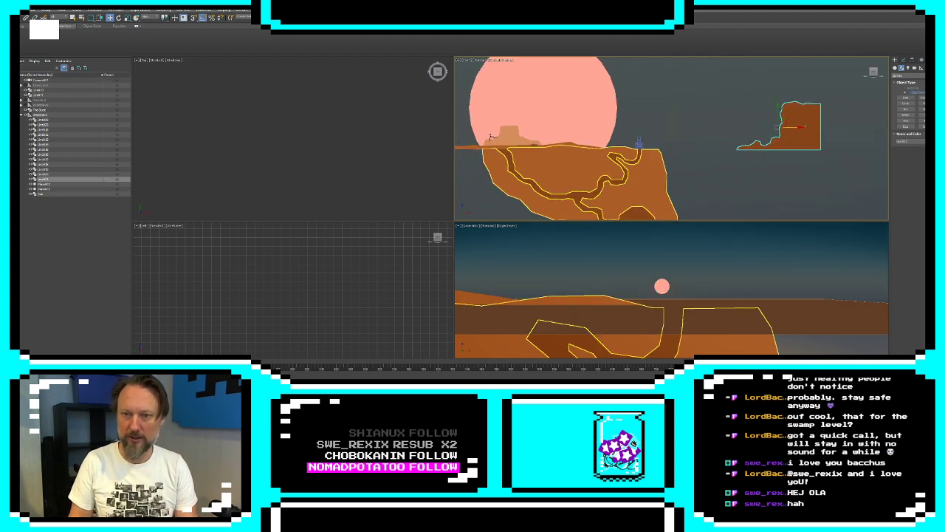
Clone the desert ground strip to bridge the gap between the soil mass and the relocated mesa
click(527, 147)
mouse_move(527, 147)
mouse_down()
mouse_move(745, 143)
mouse_move(723, 143)
mouse_move(731, 143)
mouse_up()
click(473, 219)
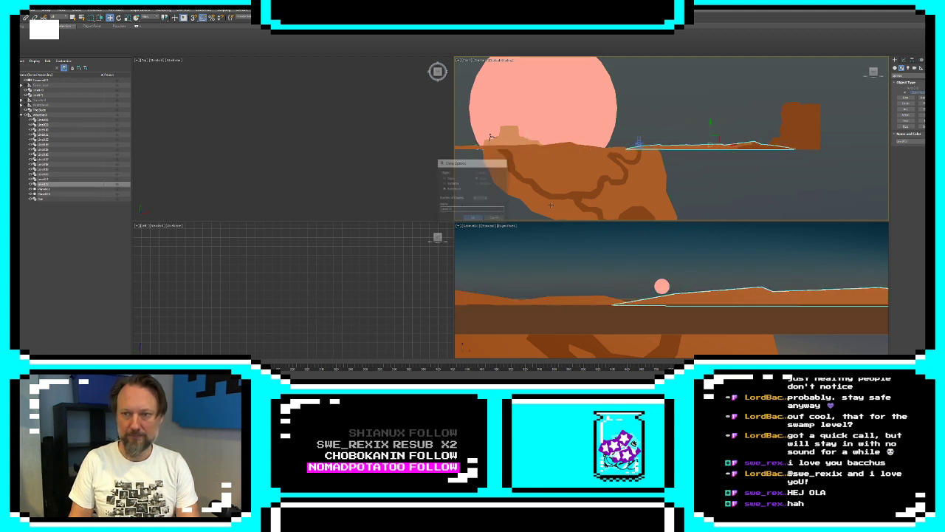
Move the camera up and along the cloned ground strip towards the relocated mesa
click(630, 141)
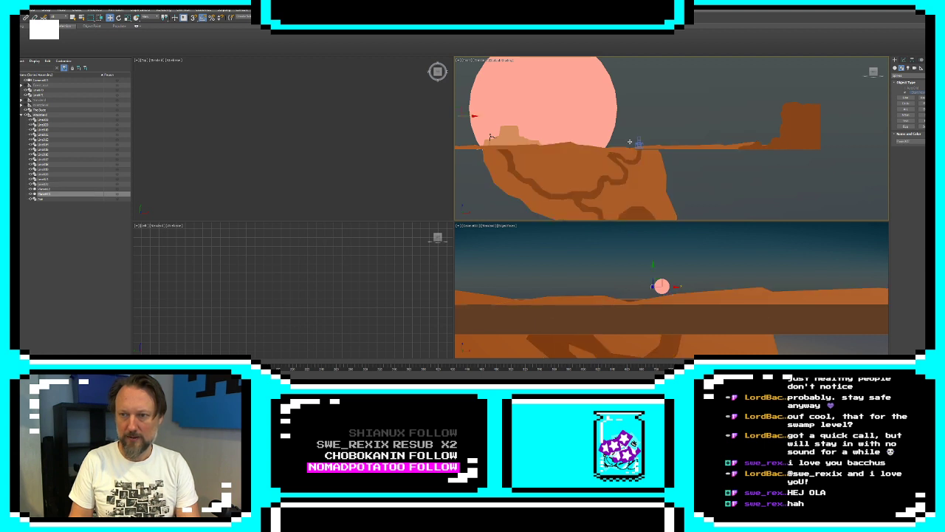
click(640, 142)
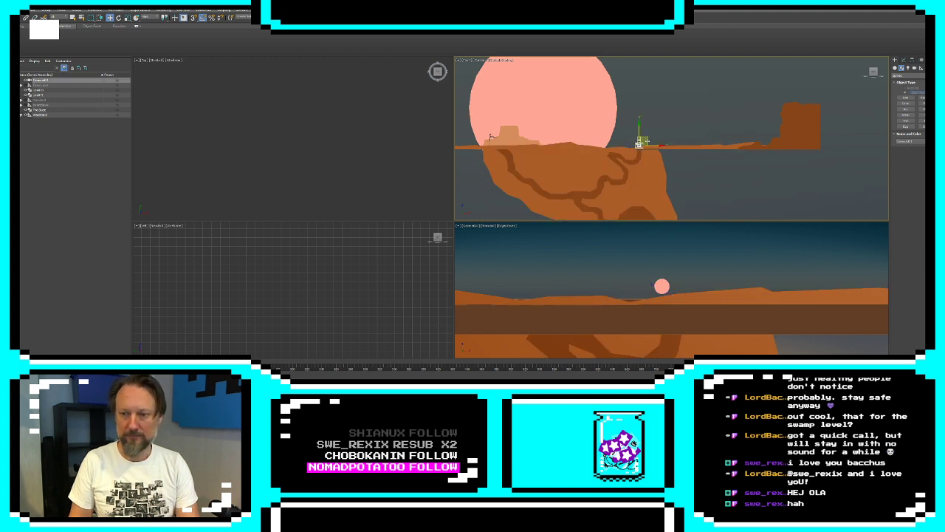
drag(647, 141, 715, 129)
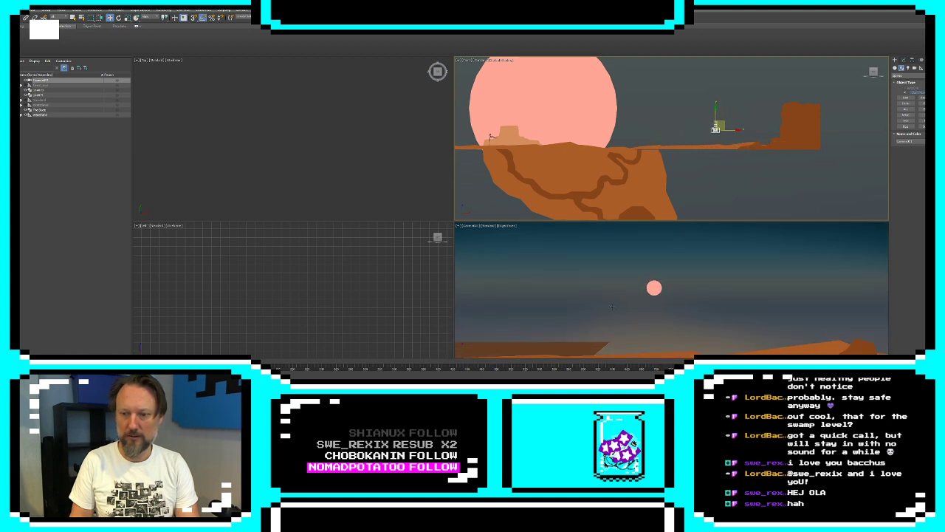
Extend the brown ground plane by moving its end vertices out to beneath the relocated mesa
click(587, 345)
click(903, 60)
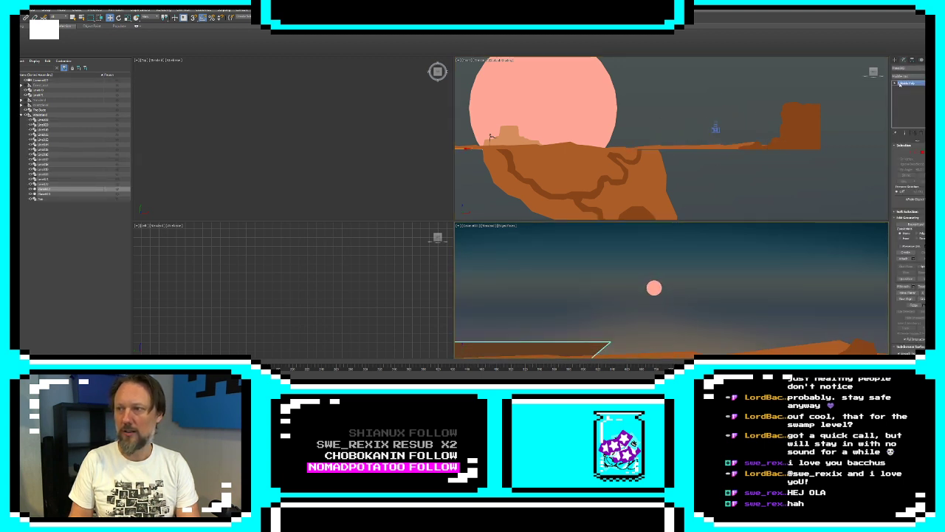
click(904, 153)
scroll(395, 150, down, 10)
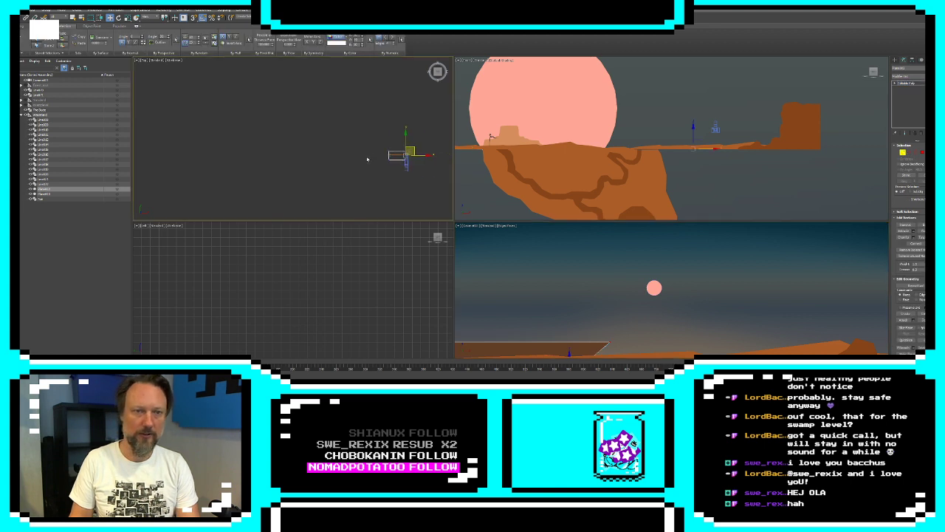
scroll(379, 158, up, 3)
middle_drag(379, 158, 263, 158)
scroll(314, 214, up, 2)
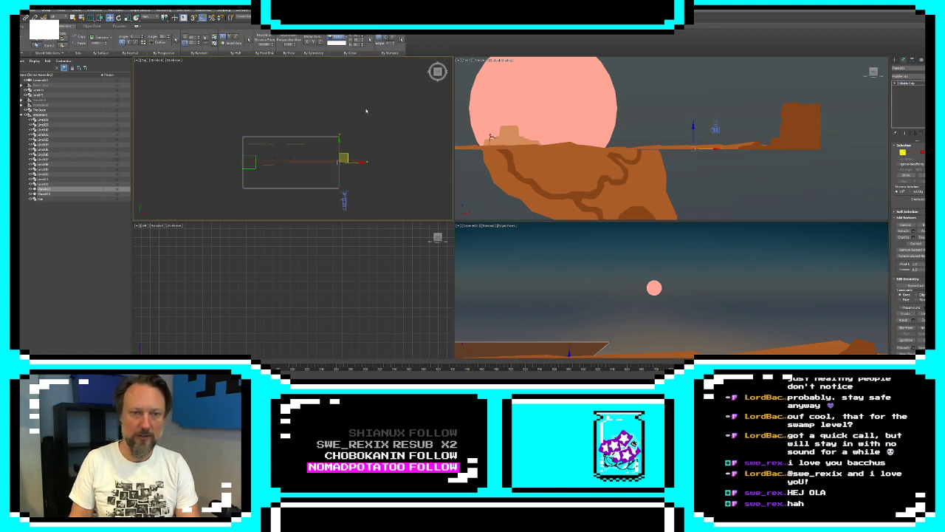
drag(355, 161, 381, 161)
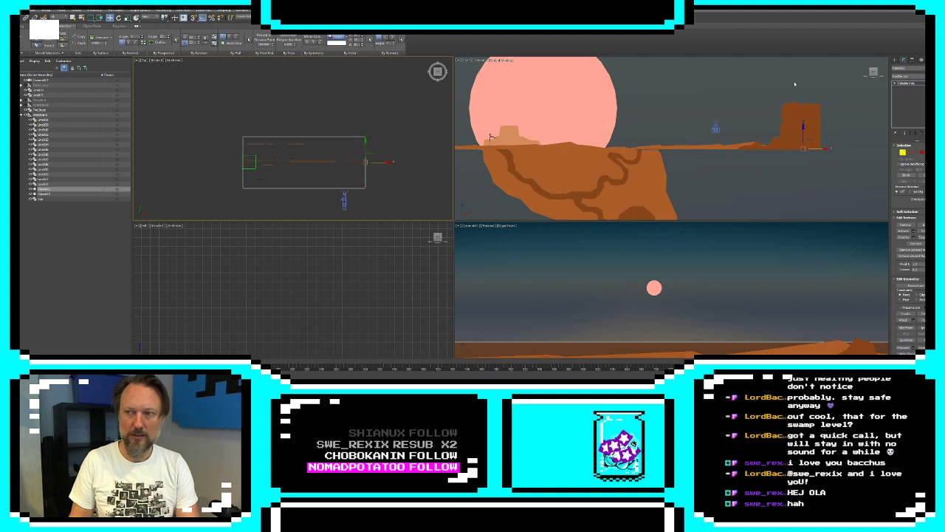
click(895, 61)
Move the camera back to ground level above the far tunnel entrance of the soil mass
click(712, 184)
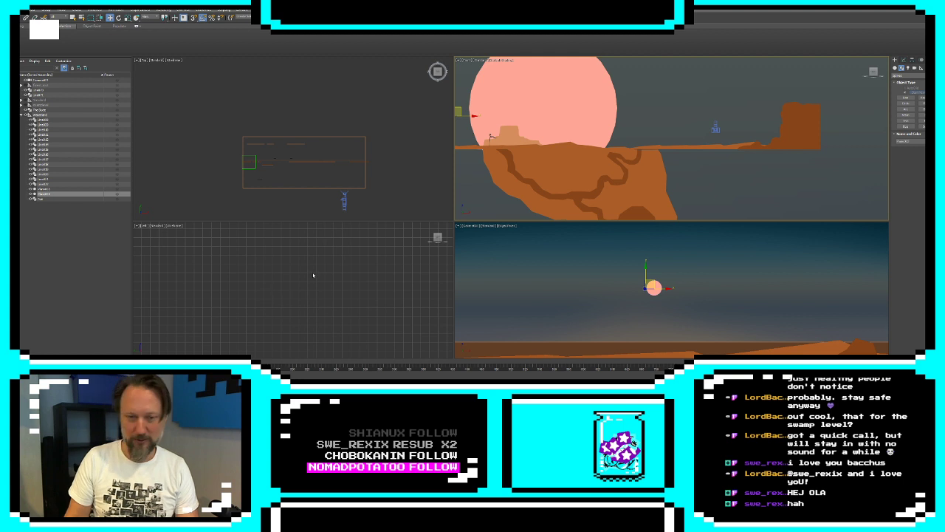
click(715, 130)
key(ctrl+z)
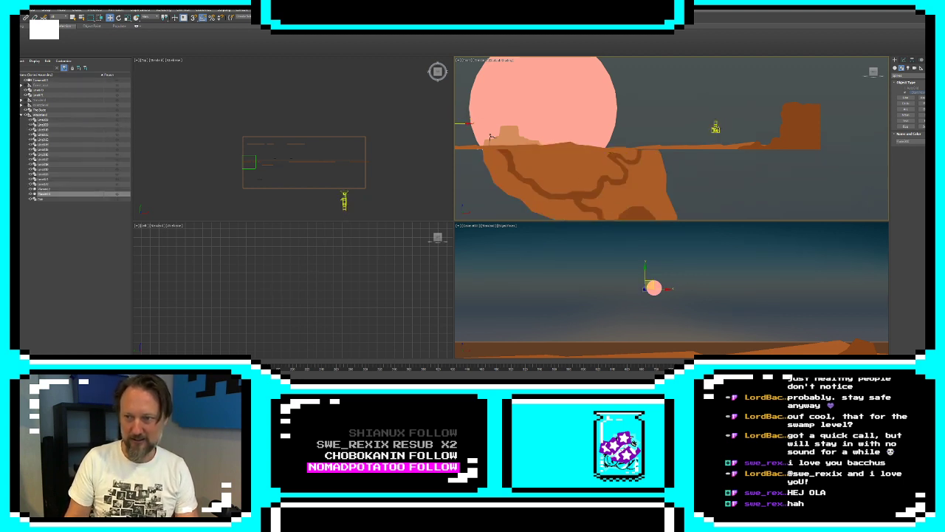
click(715, 130)
drag(724, 123, 638, 140)
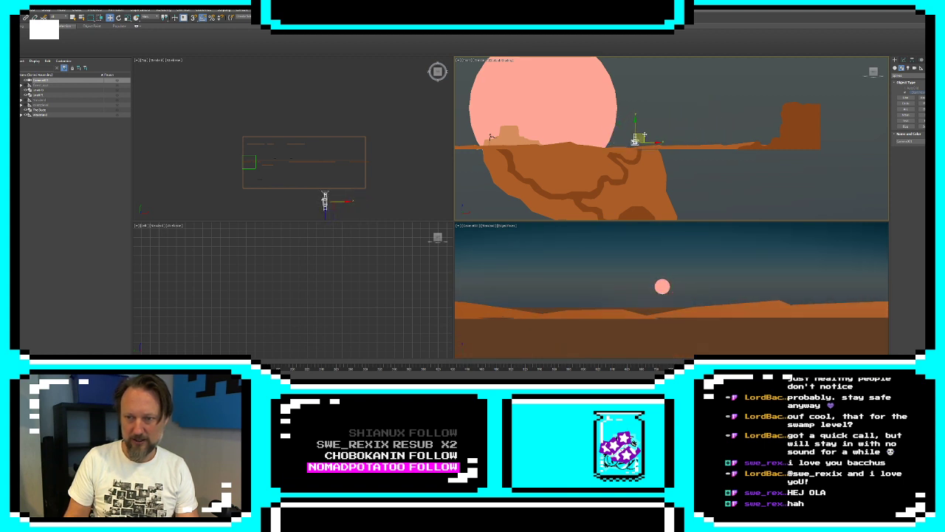
Move the pink sun forward in depth so it sits much closer to the camera
click(576, 115)
click(903, 60)
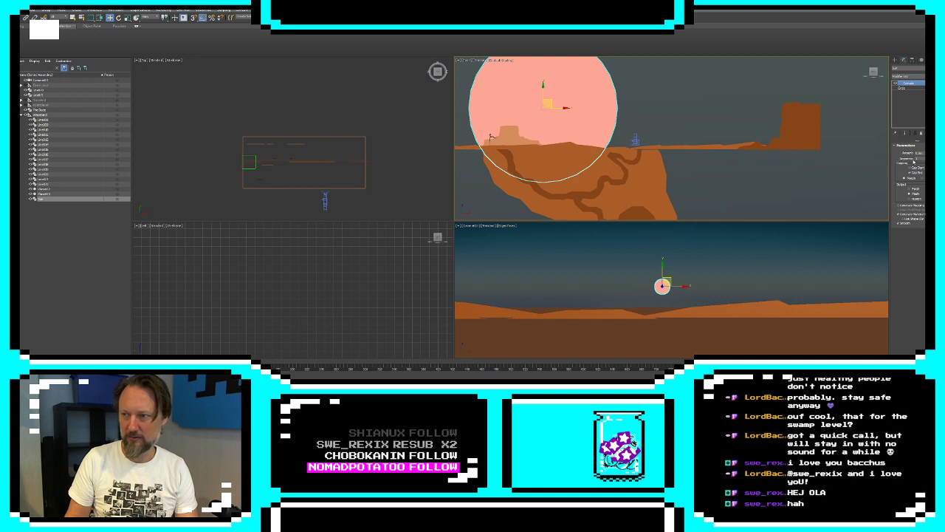
scroll(357, 195, down, 5)
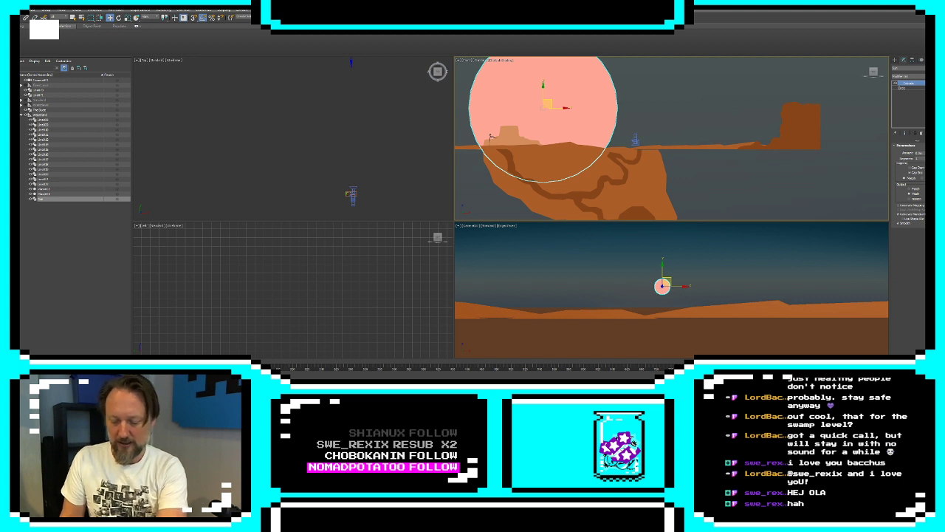
drag(351, 63, 351, 189)
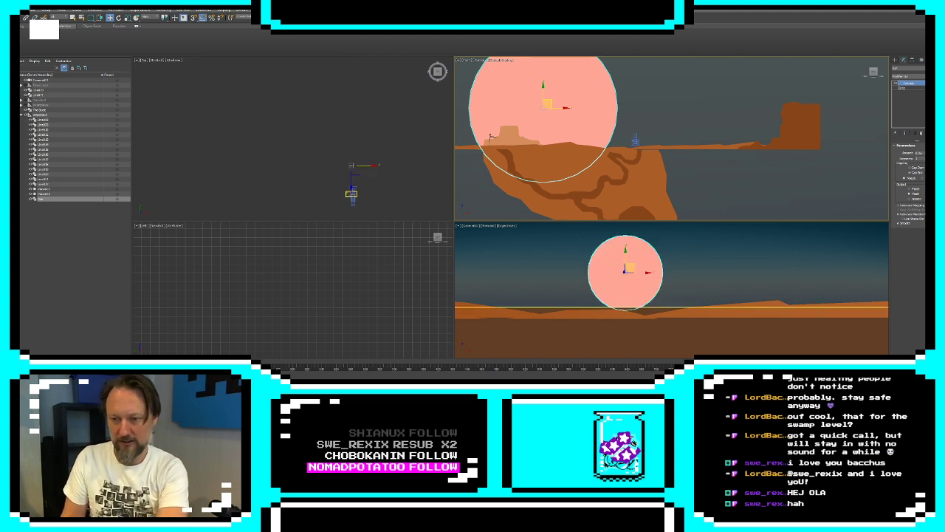
Bring the sky backdrop plane forward to just behind the sun and reduce its length and width
click(745, 257)
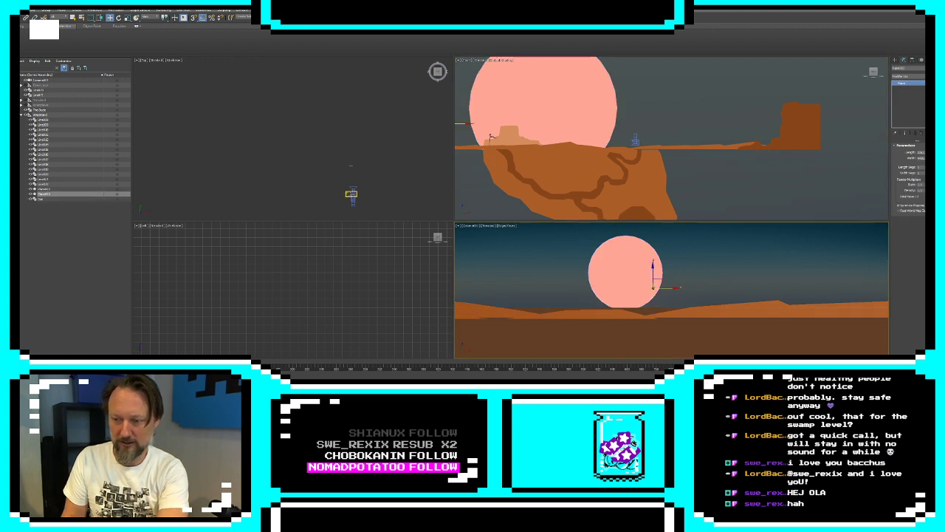
click(757, 250)
scroll(629, 128, down, 5)
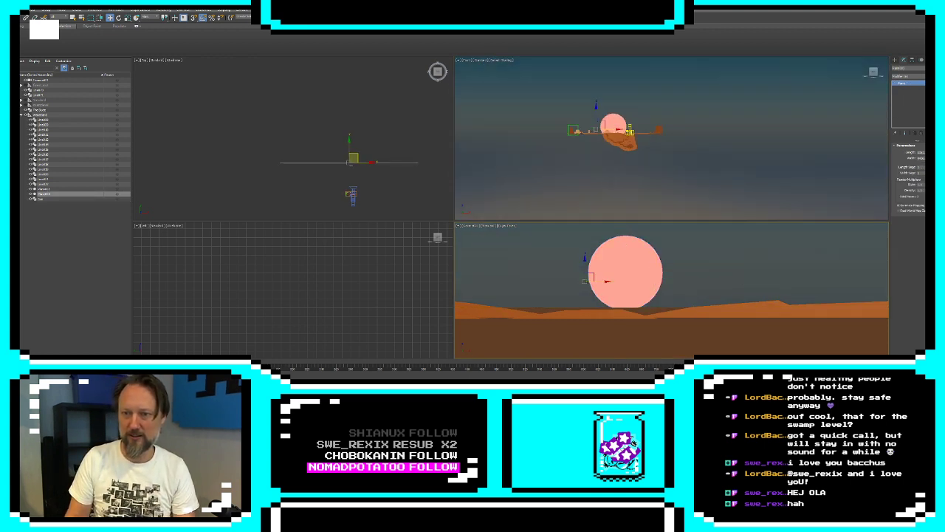
drag(927, 152, 928, 220)
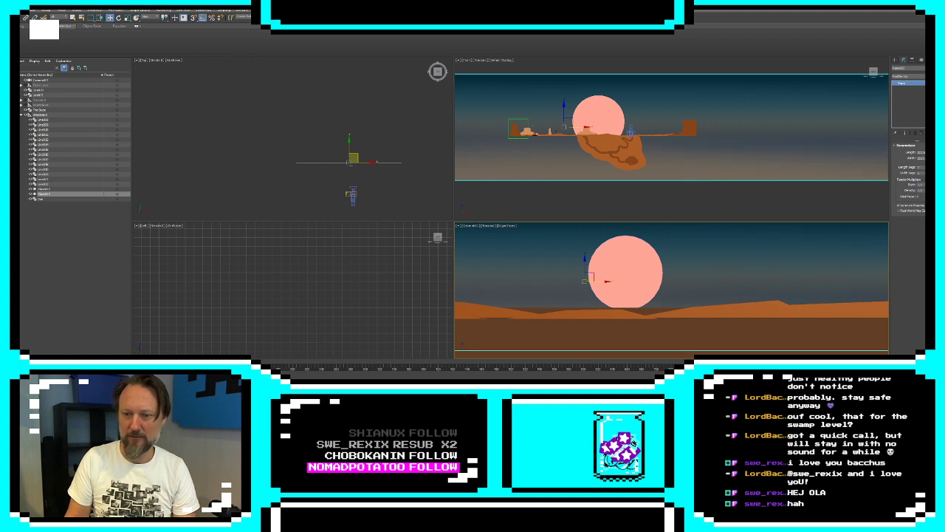
drag(928, 158, 928, 179)
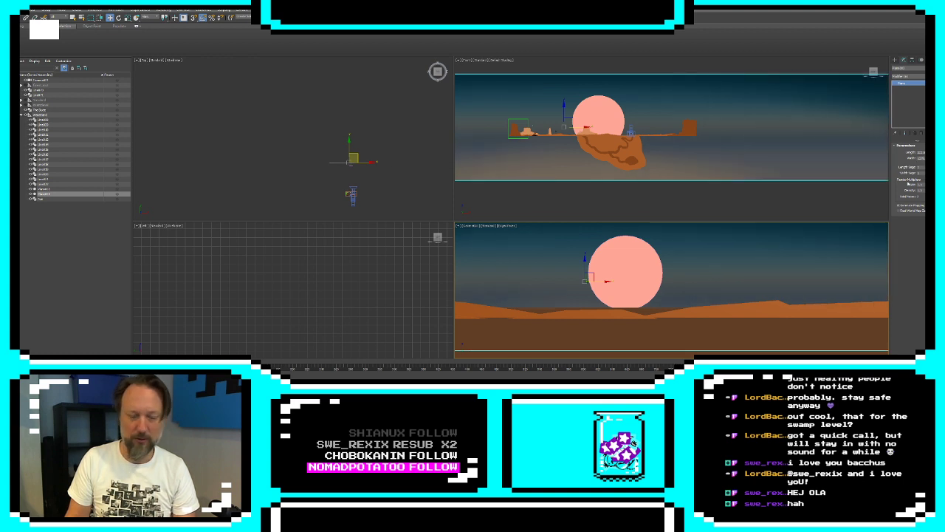
Shift the camera a little along the ground towards the relocated mesa and slightly backwards
click(352, 194)
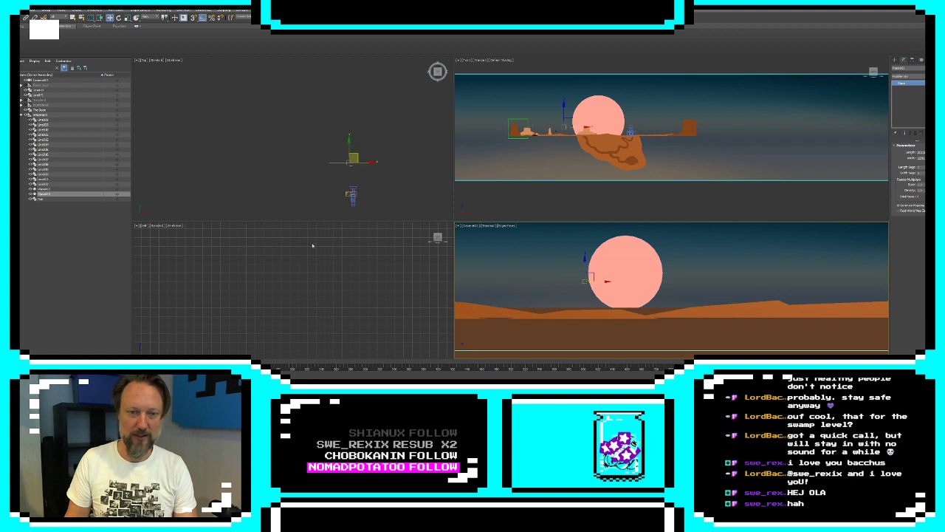
click(353, 200)
scroll(360, 201, up, 12)
middle_drag(313, 150, 381, 183)
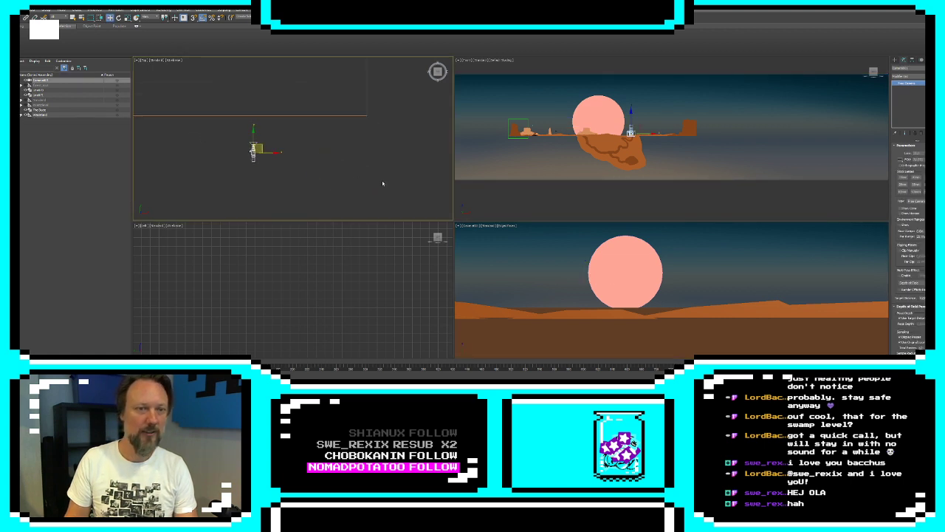
drag(262, 146, 282, 148)
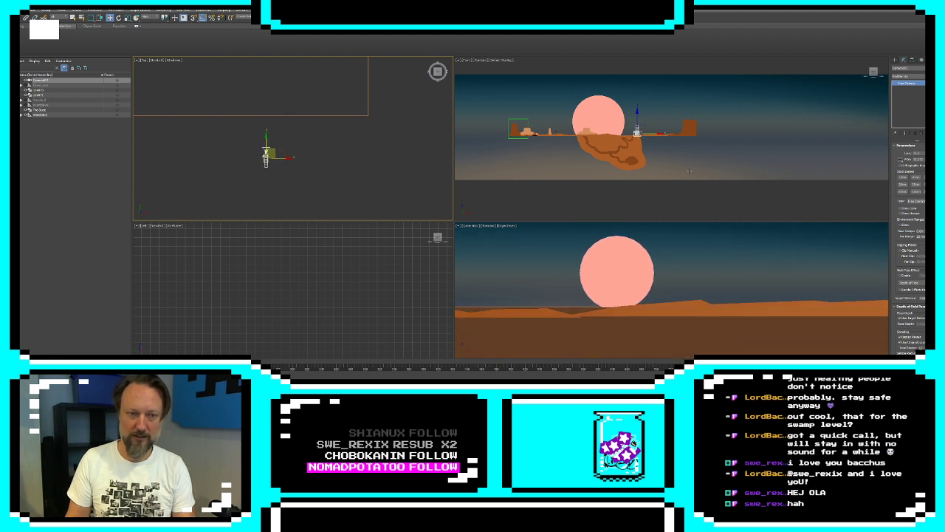
Draw a flat circle in the top view in front of the camera, near the far tunnel entrance
scroll(639, 128, up, 5)
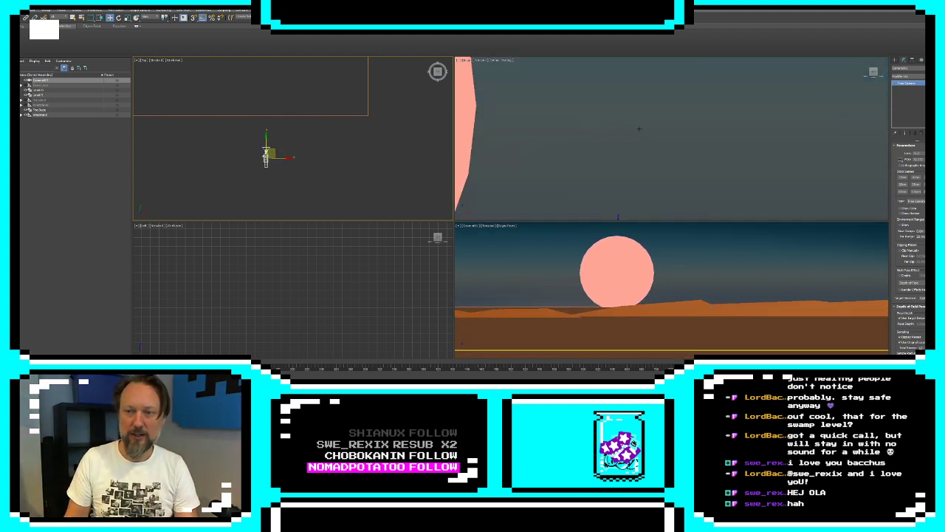
scroll(639, 128, down, 4)
click(895, 59)
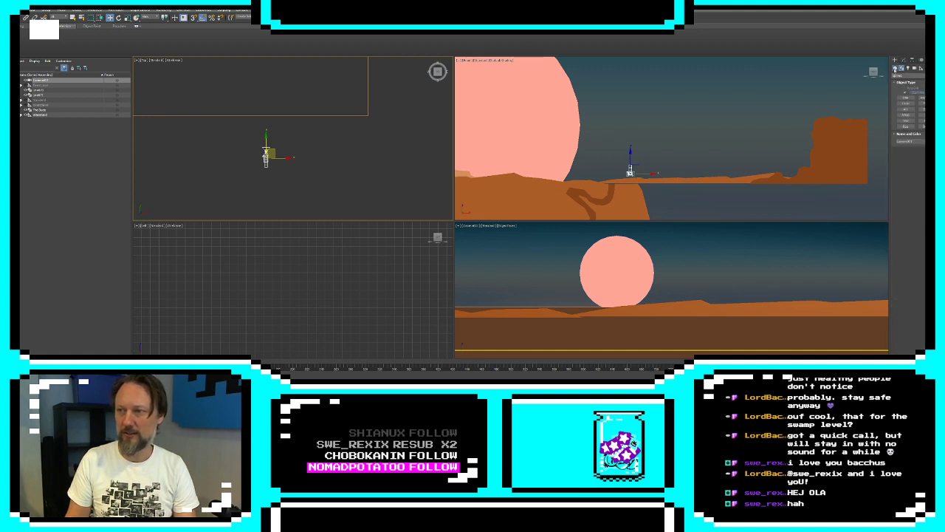
click(905, 103)
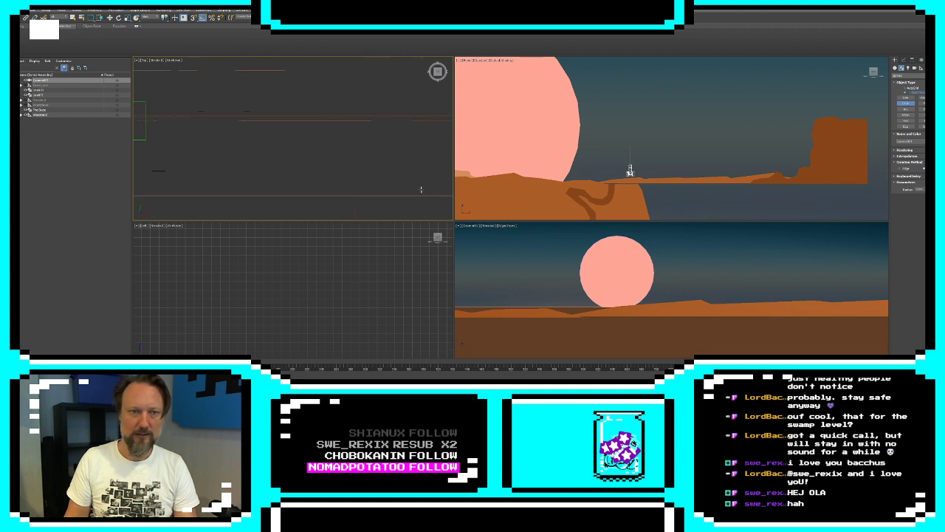
scroll(421, 189, down, 2)
drag(374, 151, 380, 157)
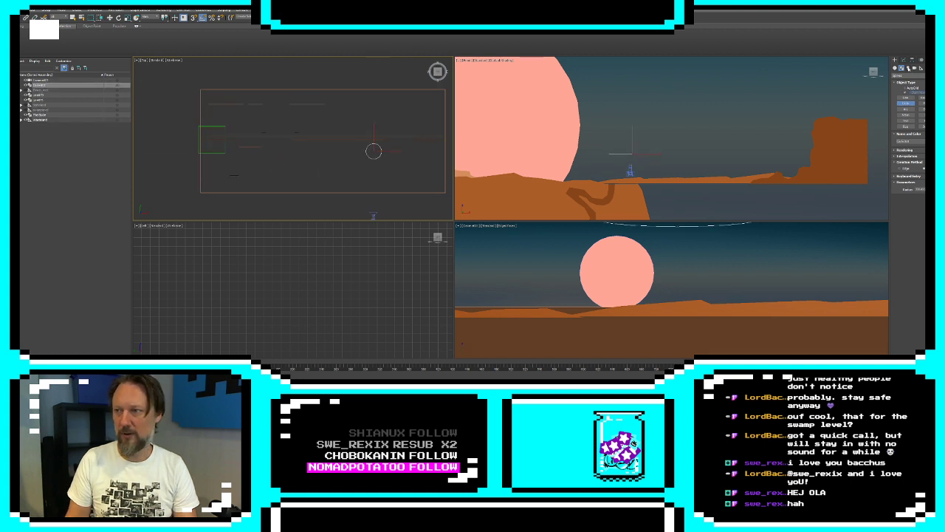
Apply an Extrude modifier to the circle and colour it black
click(904, 60)
click(913, 76)
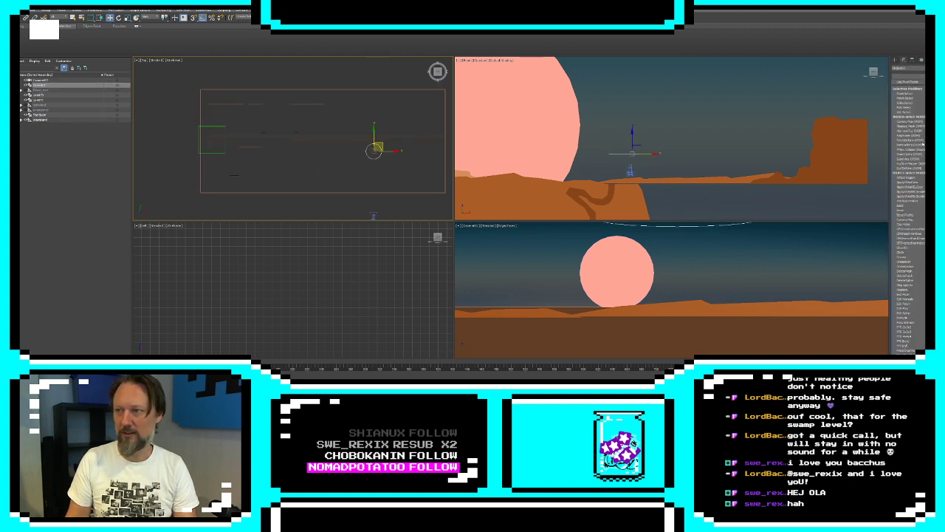
click(916, 318)
click(938, 68)
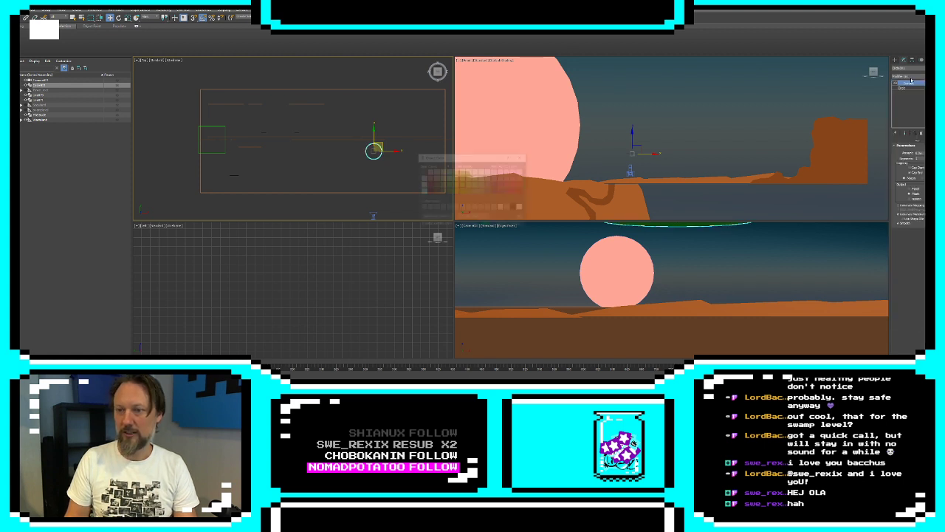
click(500, 225)
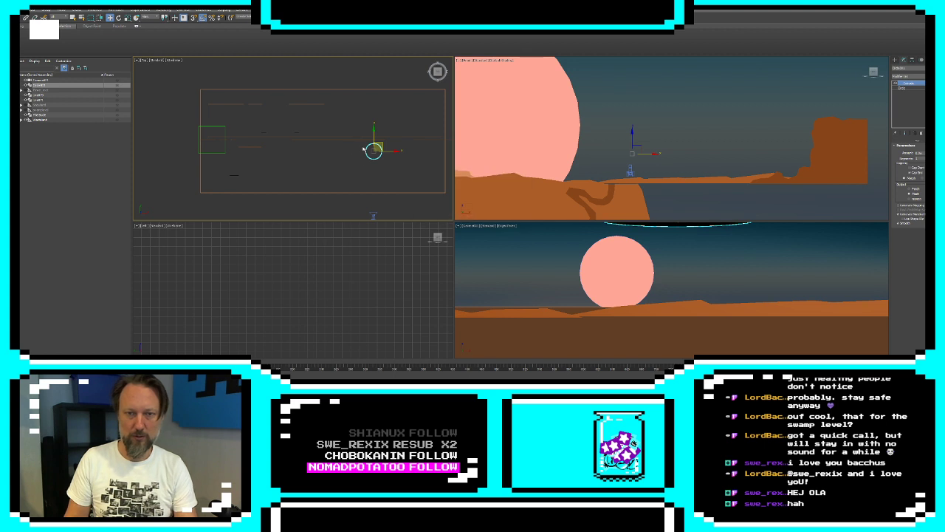
Lower the black disc onto the brown ground plane beside the far tunnel entrance
drag(381, 144, 378, 136)
middle_drag(631, 144, 714, 131)
right_click(704, 277)
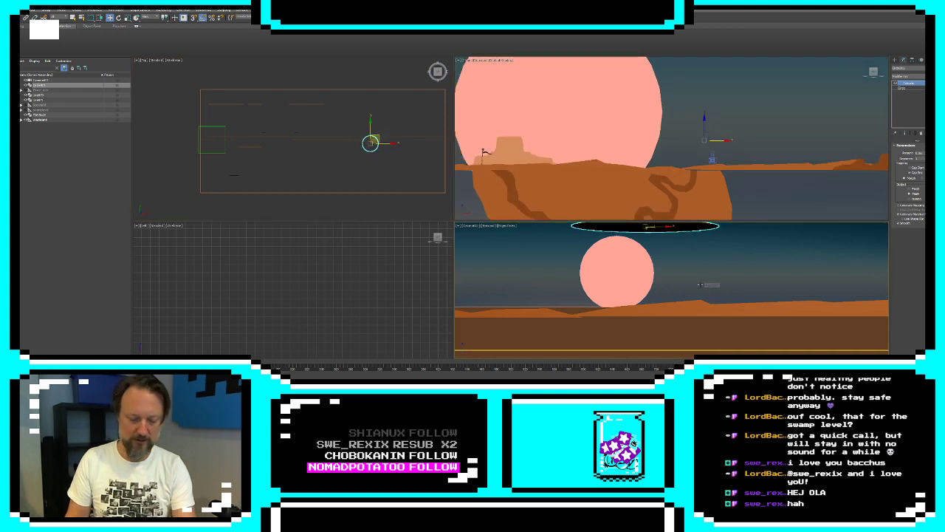
key(p)
alt+middle_drag(704, 277, 747, 320)
scroll(686, 301, down, 8)
key(alt+w)
scroll(694, 278, down, 8)
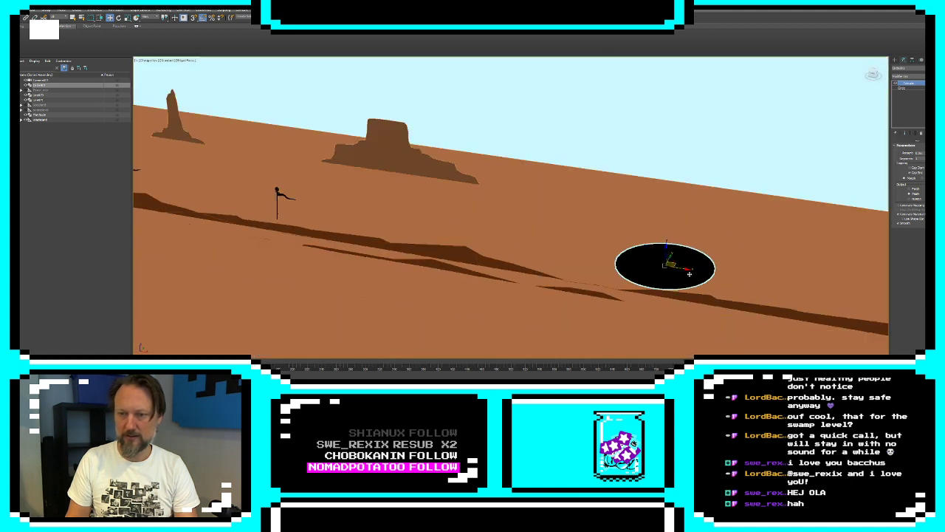
scroll(691, 278, up, 1)
scroll(691, 278, down, 2)
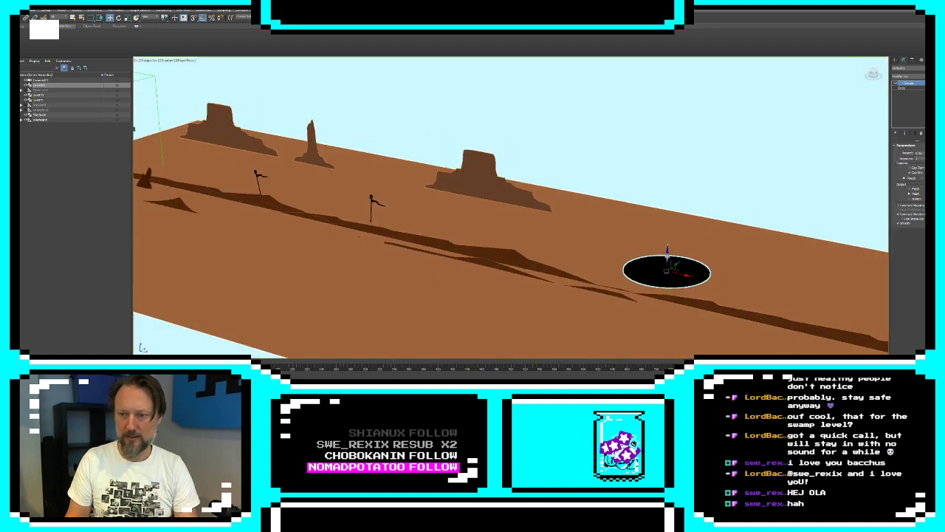
drag(667, 245, 667, 297)
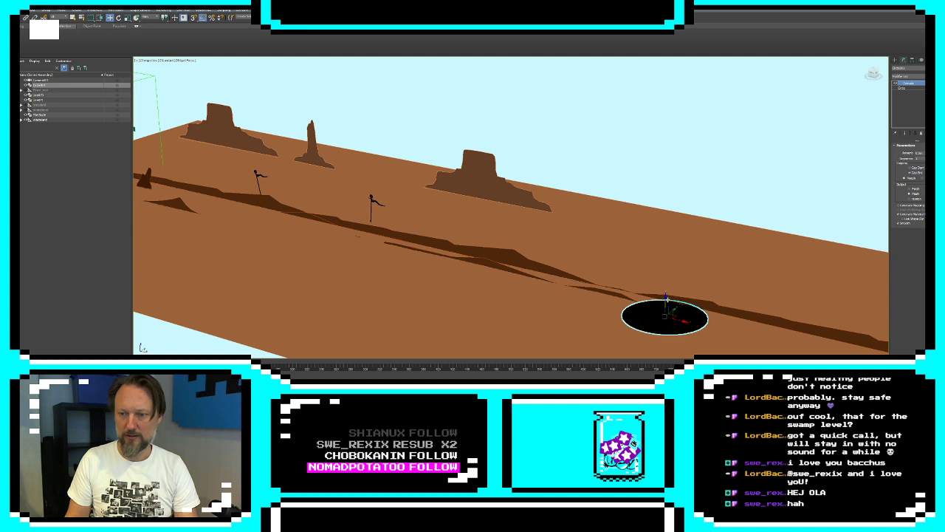
Reduce the circle's radius and slide the disc over the far tunnel entrance
click(905, 89)
drag(931, 165, 930, 195)
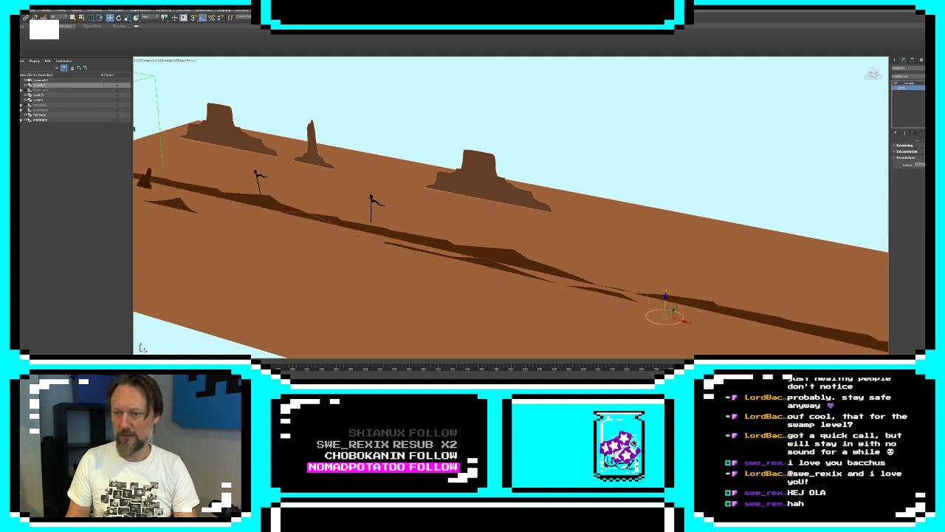
click(905, 134)
middle_drag(675, 302, 669, 258)
alt+middle_drag(669, 259, 678, 186)
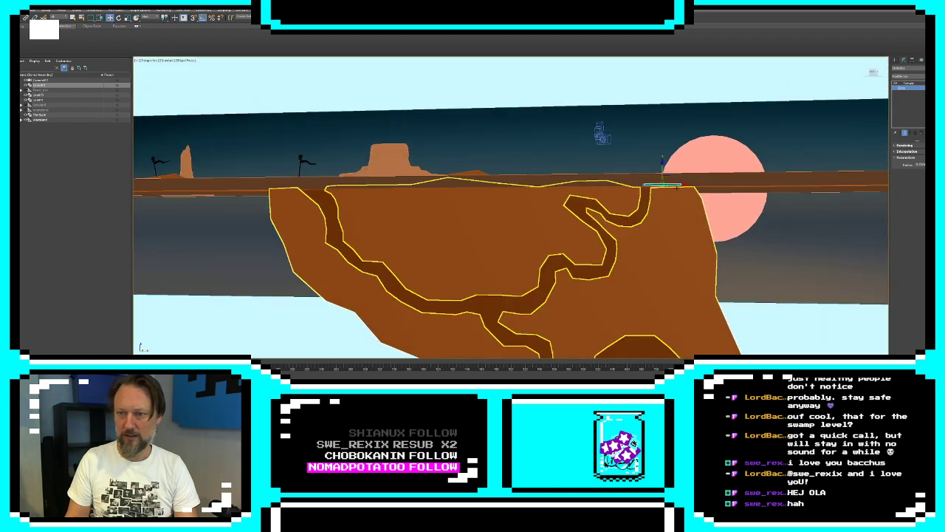
drag(678, 184, 663, 185)
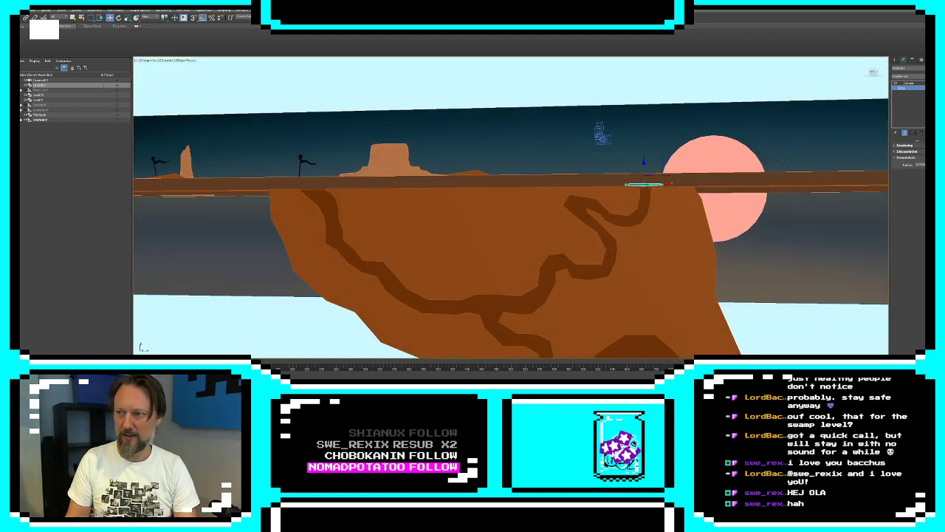
Shrink the circle's radius further to fit the tunnel mouth and fine-tune the disc's height on the ground
alt+middle_drag(671, 183, 717, 254)
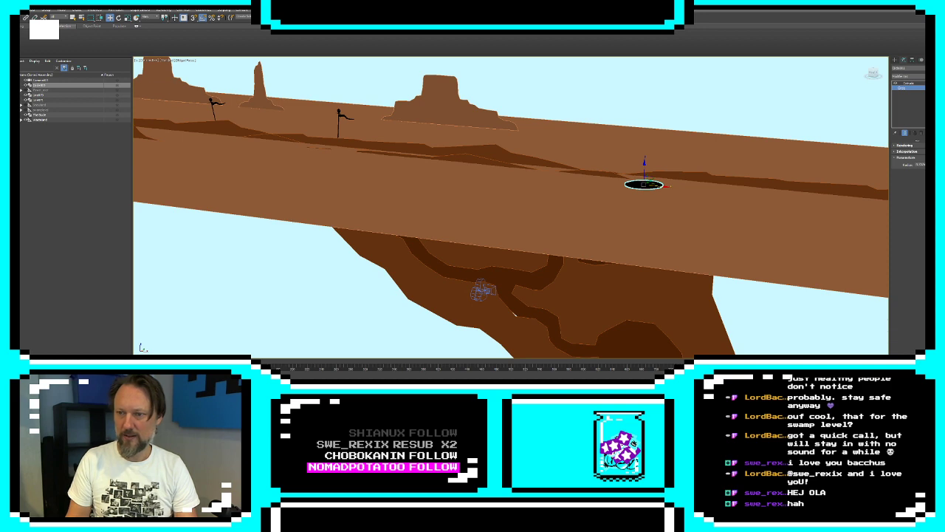
drag(929, 166, 928, 192)
mouse_move(644, 181)
alt+middle_down()
mouse_move(643, 158)
mouse_move(643, 184)
mouse_move(645, 176)
alt+middle_up()
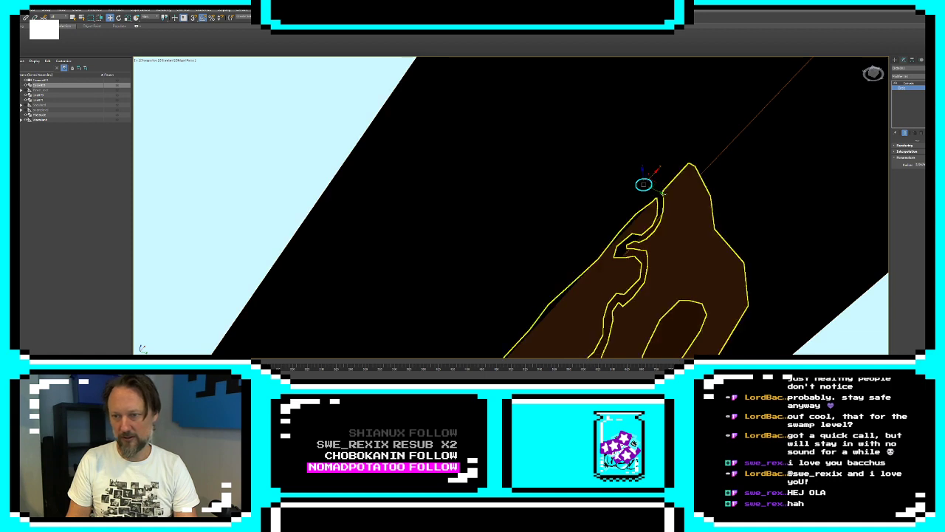
Nudge the disc back across the ground in depth towards the level's ground strip
click(666, 209)
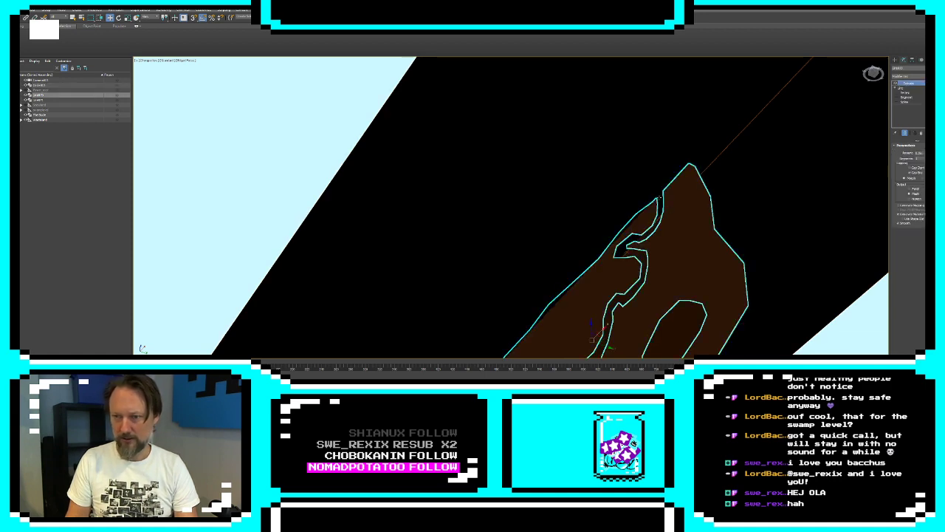
alt+middle_drag(659, 198, 674, 324)
click(675, 329)
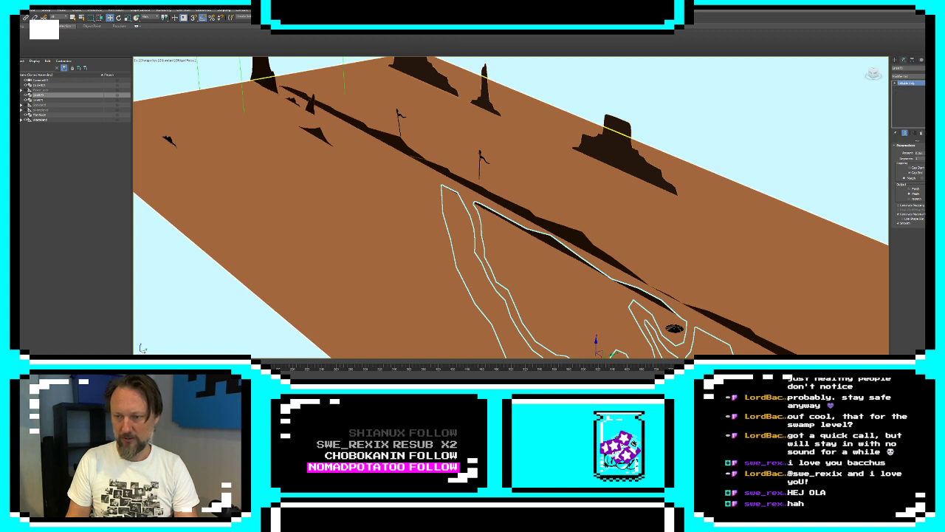
click(675, 330)
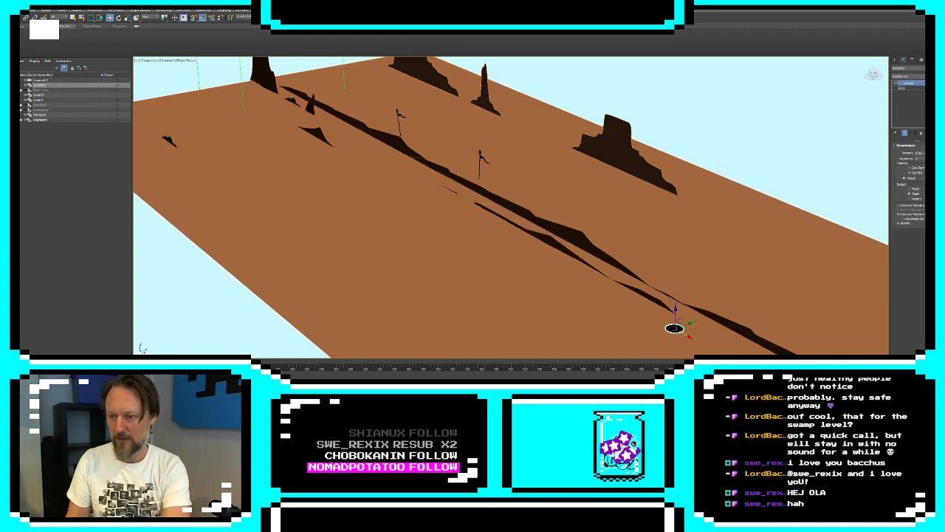
drag(690, 323, 707, 318)
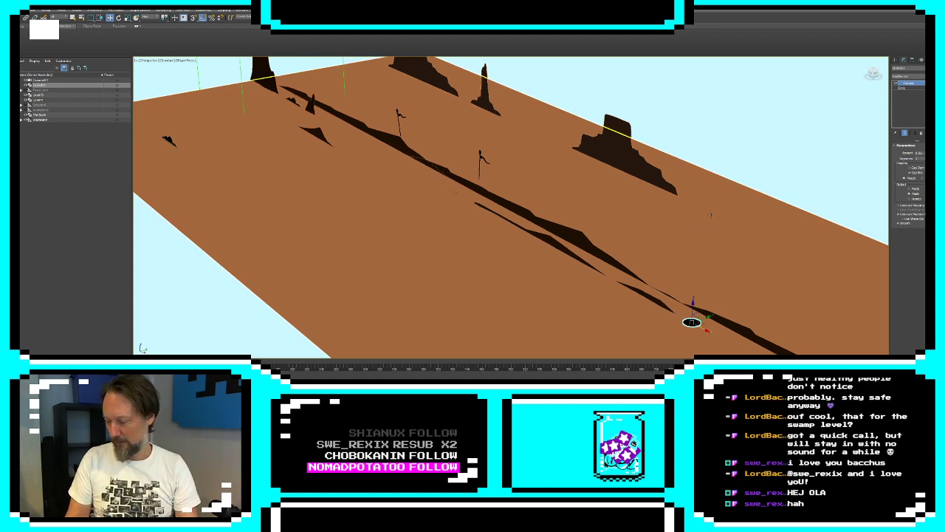
Clone the disc as a reference over the other tunnel entrance and scale it up to cover that wider opening
alt+middle_drag(710, 215, 731, 193)
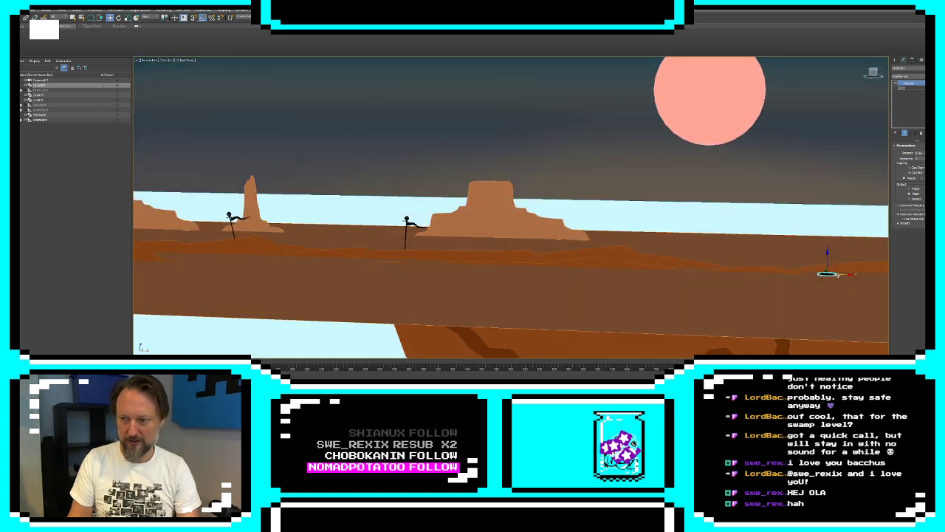
shift+drag(827, 273, 436, 263)
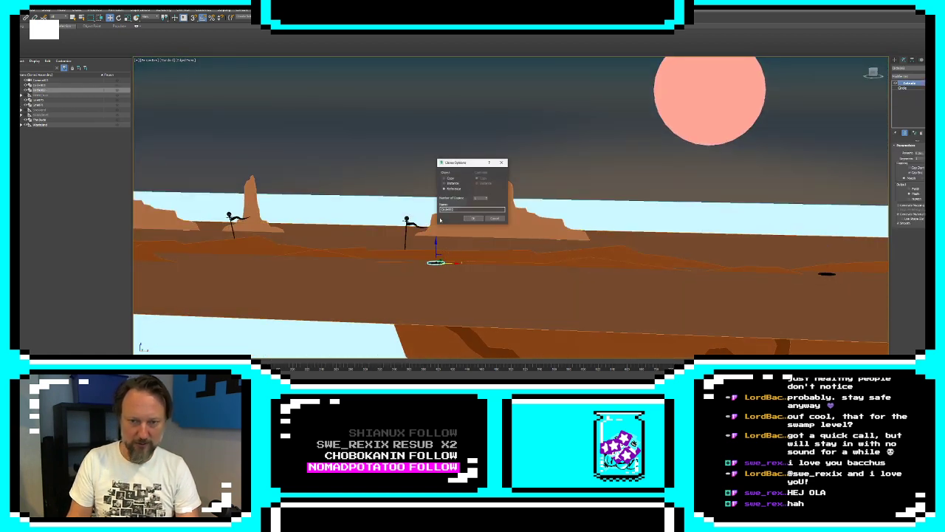
click(473, 219)
mouse_move(471, 252)
alt+middle_down()
mouse_move(460, 278)
mouse_move(432, 269)
alt+middle_up()
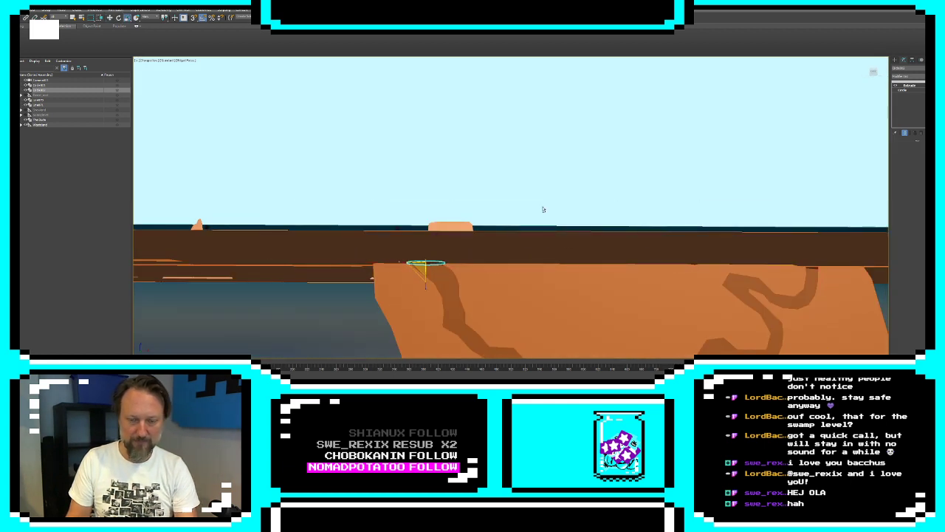
mouse_move(544, 227)
alt+middle_down()
mouse_move(539, 201)
mouse_move(537, 238)
mouse_move(535, 221)
alt+middle_up()
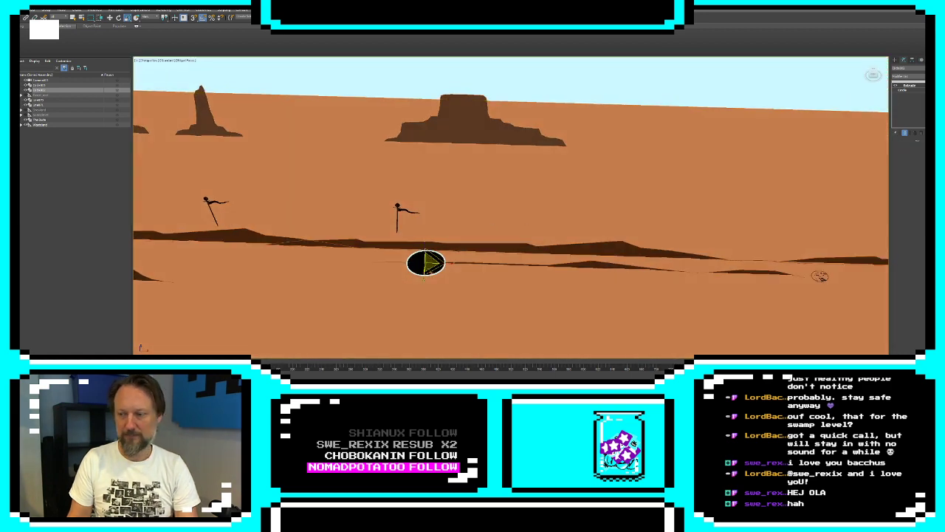
Restore the four-view layout, select the camera and look through it in the perspective view
key(alt+w)
click(713, 160)
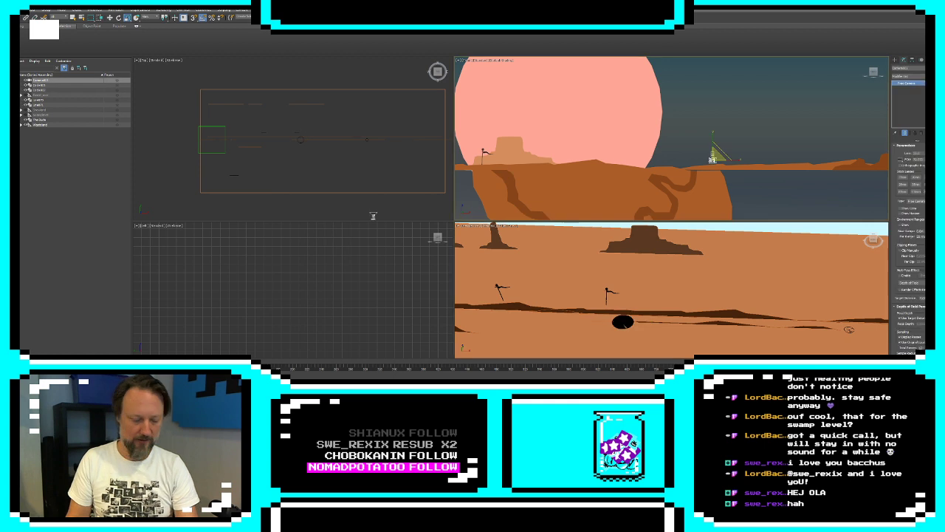
key(c)
key(p)
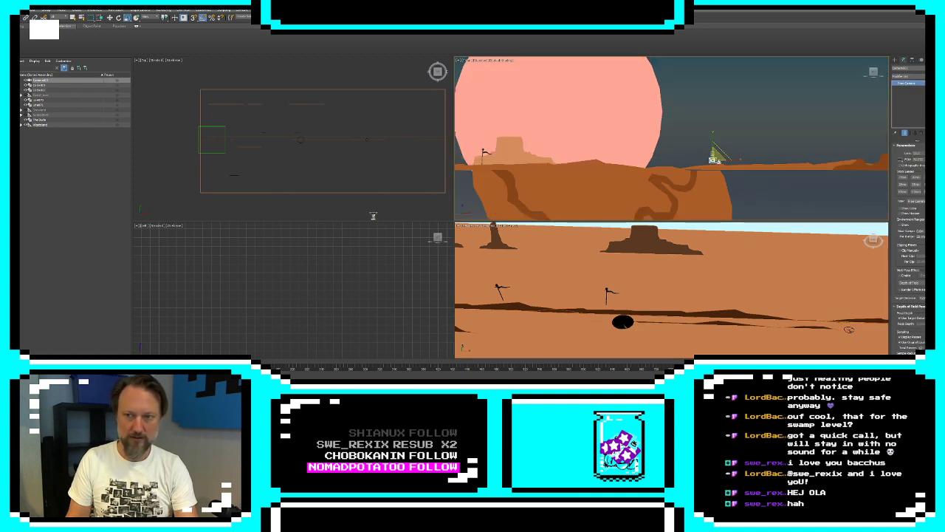
key(w)
right_click(700, 241)
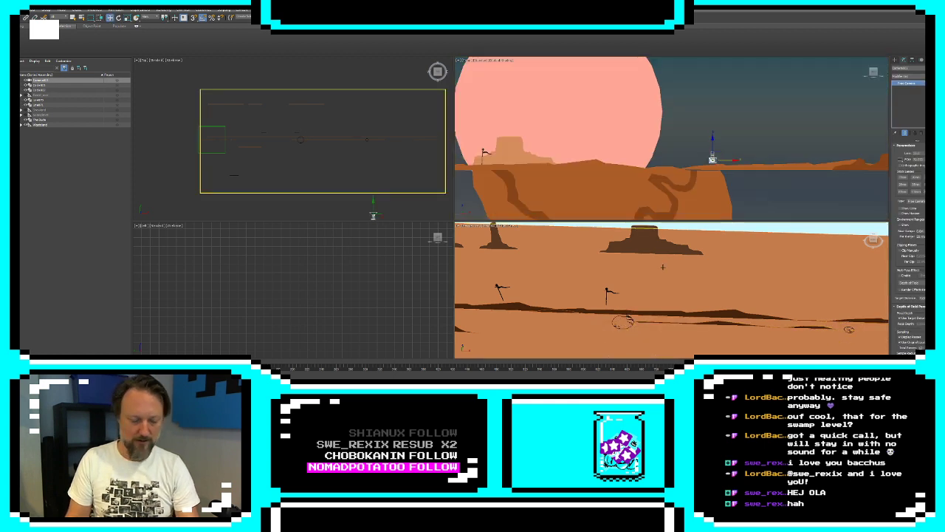
key(c)
Shift the camera slightly sideways and move it forward towards the ground layers and the black hole
drag(373, 214, 367, 213)
scroll(353, 142, down, 3)
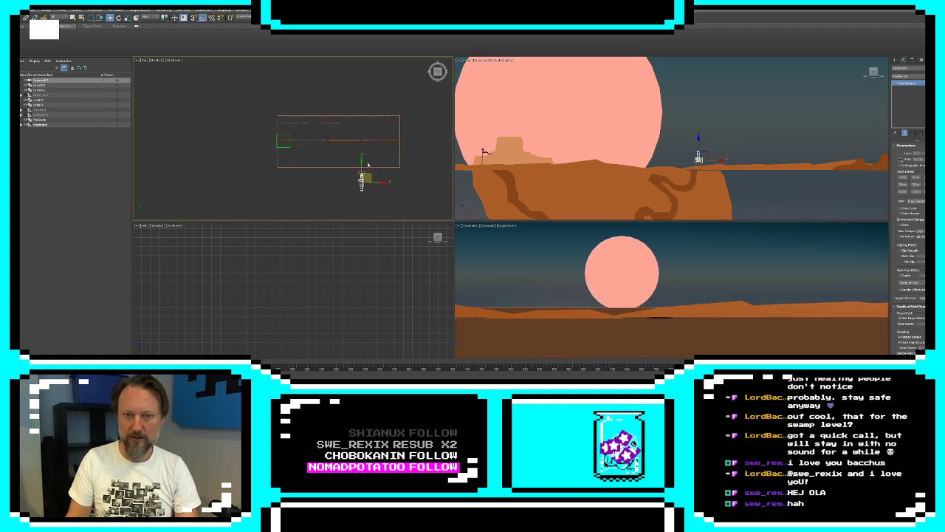
drag(367, 176, 366, 156)
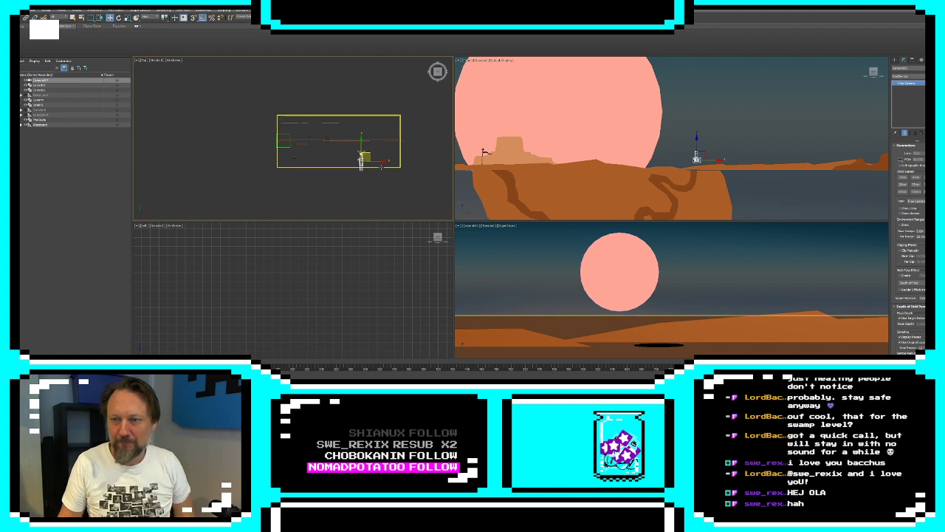
Try to move the end vertex of the desert ground strip's outline
click(741, 169)
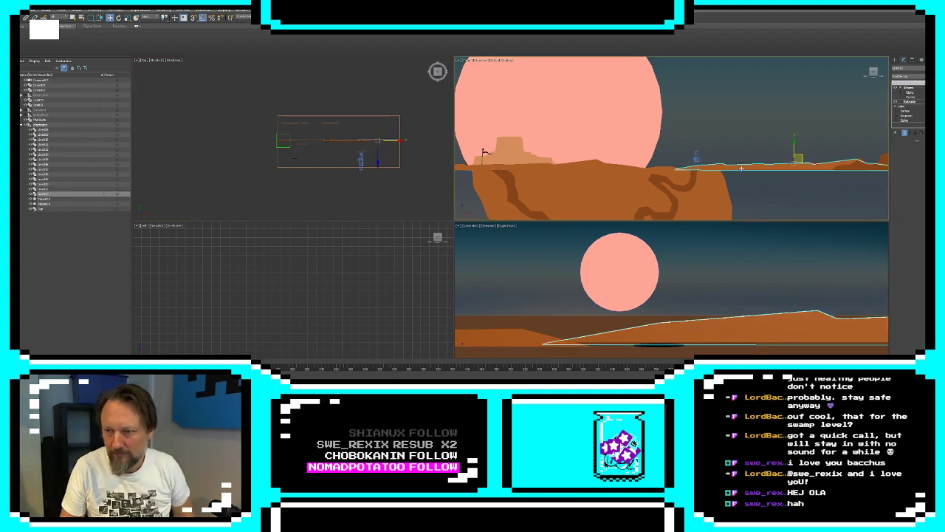
click(904, 112)
scroll(690, 157, up, 5)
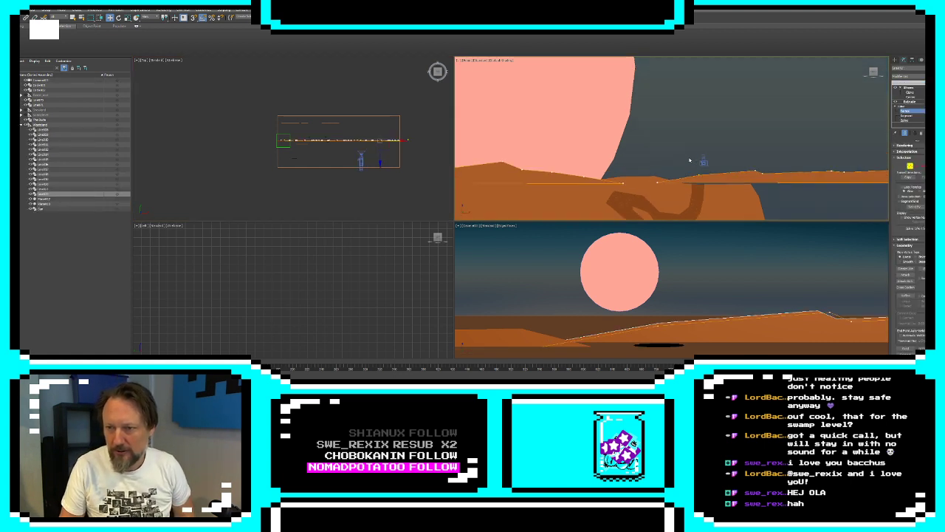
drag(628, 200, 674, 158)
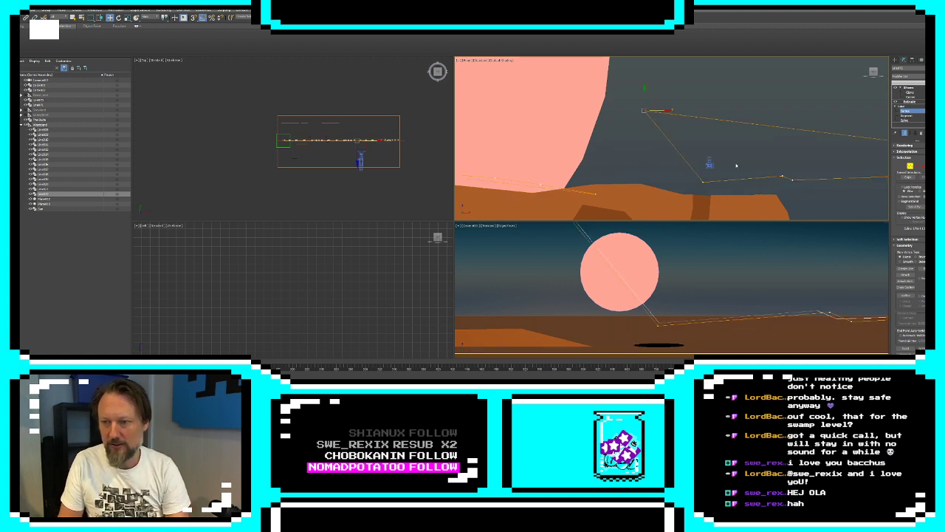
key(ctrl+z)
scroll(742, 169, down, 5)
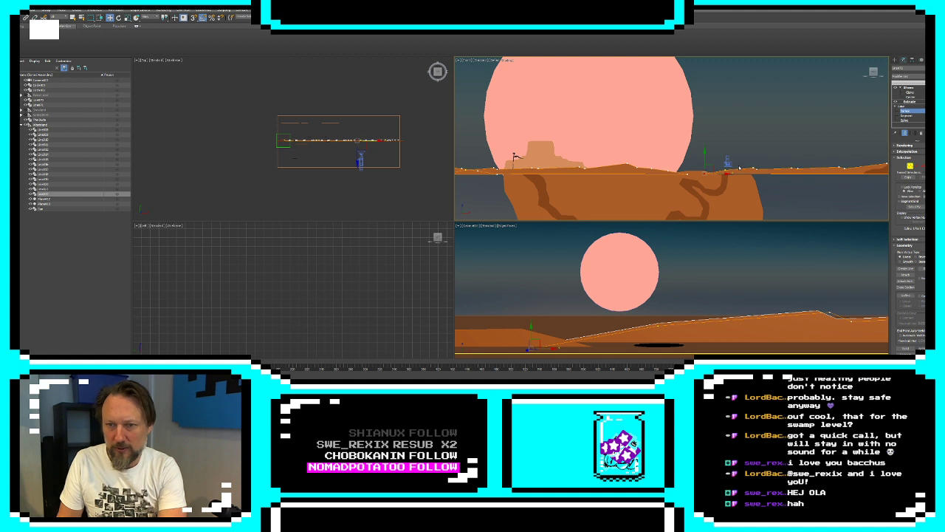
scroll(739, 168, down, 3)
middle_drag(686, 157, 770, 157)
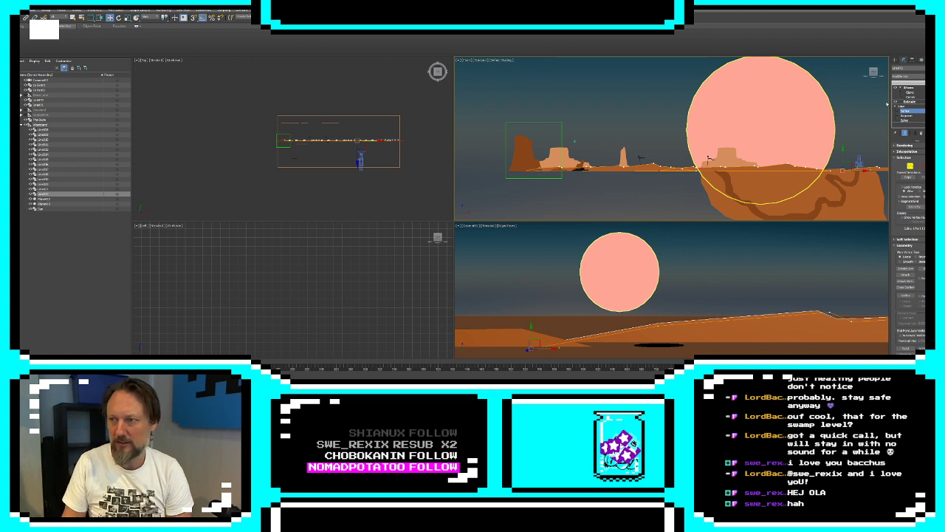
click(895, 61)
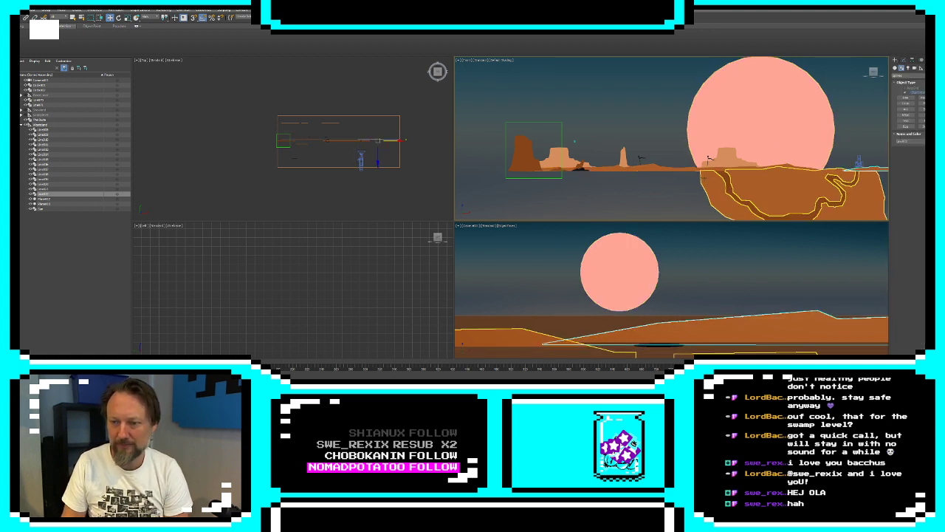
Collapse the desert level's group in the scene hierarchy and hide the whole level
middle_drag(706, 177, 549, 183)
click(789, 192)
click(309, 167)
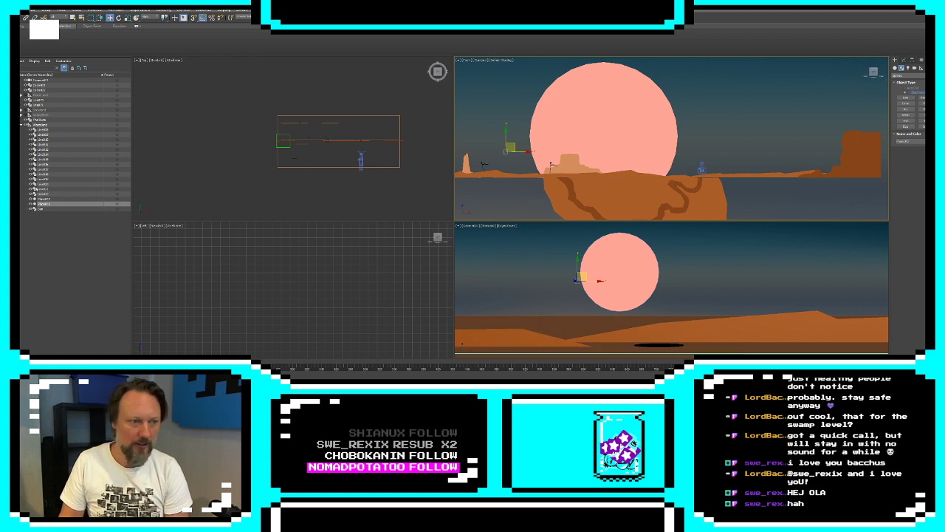
click(22, 125)
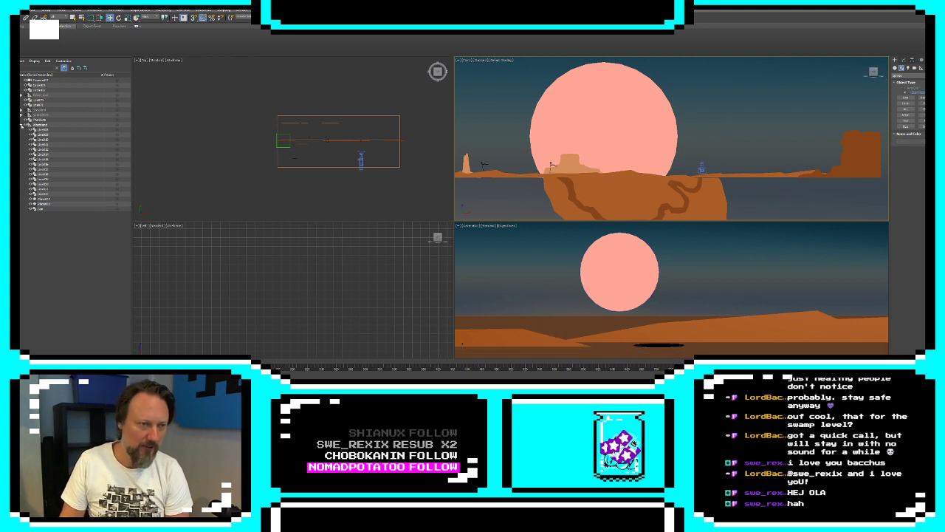
click(34, 125)
key(Delete)
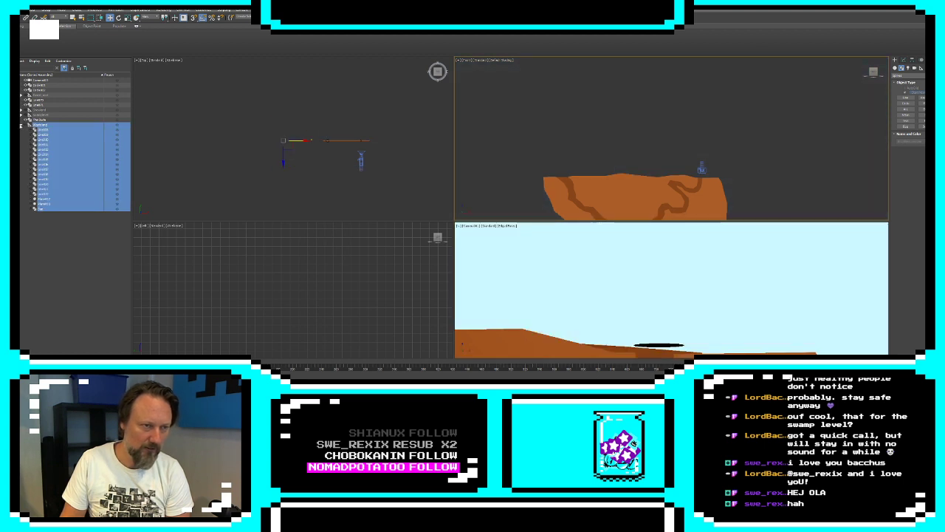
Move the underground soil and tunnel shapes into the desert level's group and hide them with it
click(38, 104)
ctrl+click(41, 100)
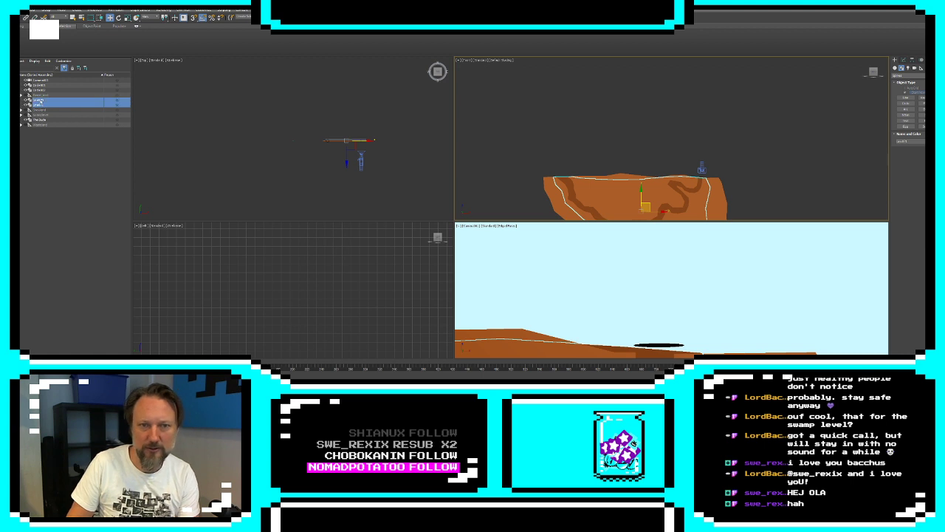
drag(40, 106, 41, 125)
drag(32, 185, 32, 190)
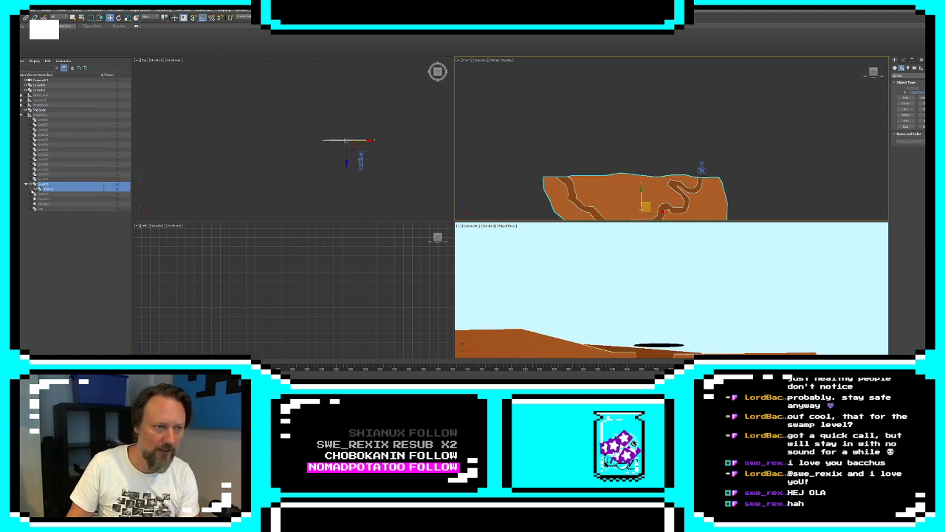
click(30, 189)
click(30, 189)
click(30, 189)
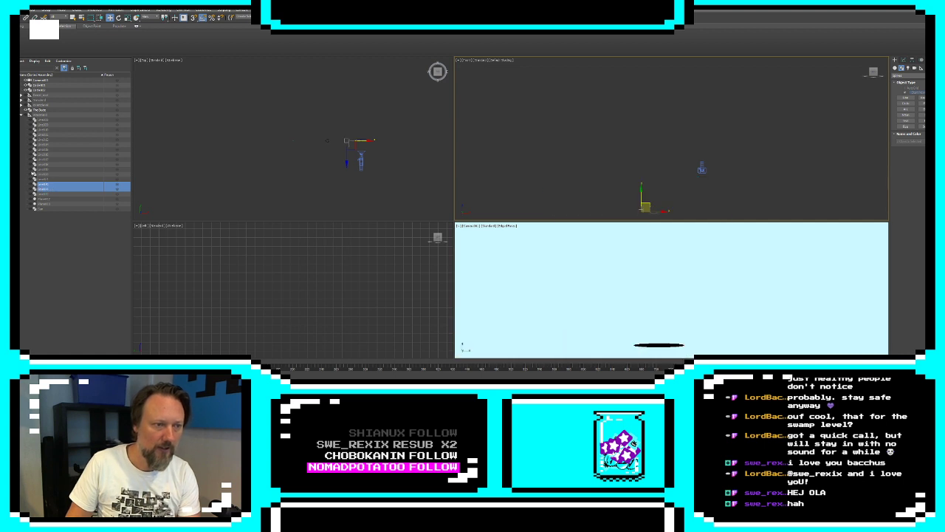
click(21, 115)
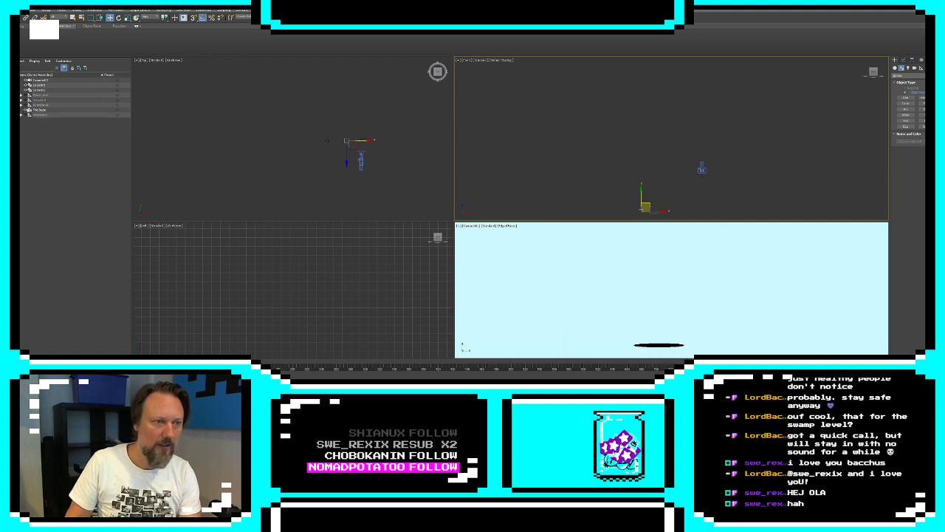
Move the two black hole discs into the desert level's group and hide them too
click(34, 90)
ctrl+click(37, 85)
drag(37, 89, 46, 116)
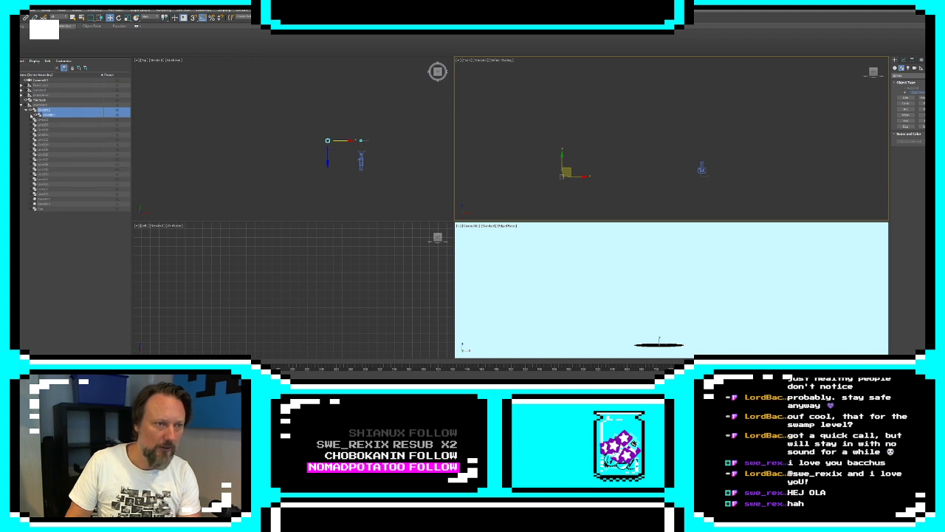
click(31, 116)
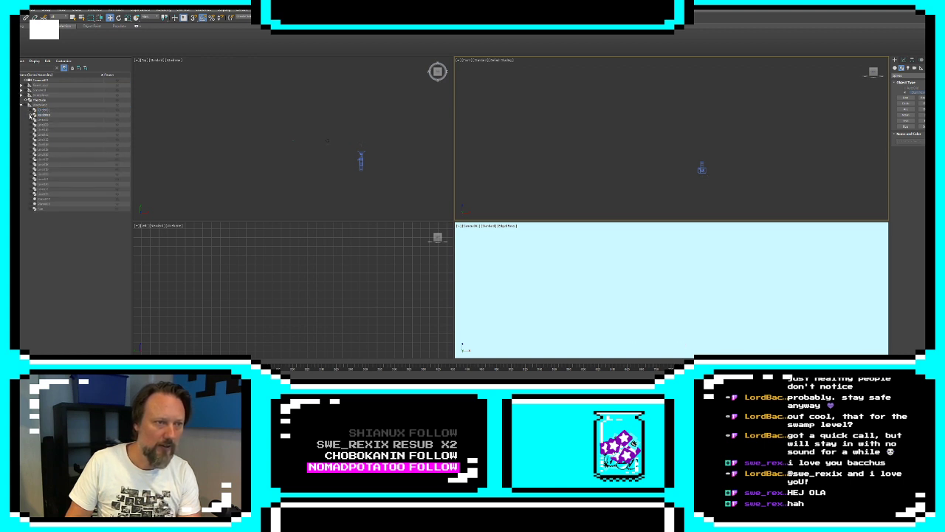
click(22, 104)
Unhide the forest level's group and frame its layered trees in a free perspective view
click(38, 96)
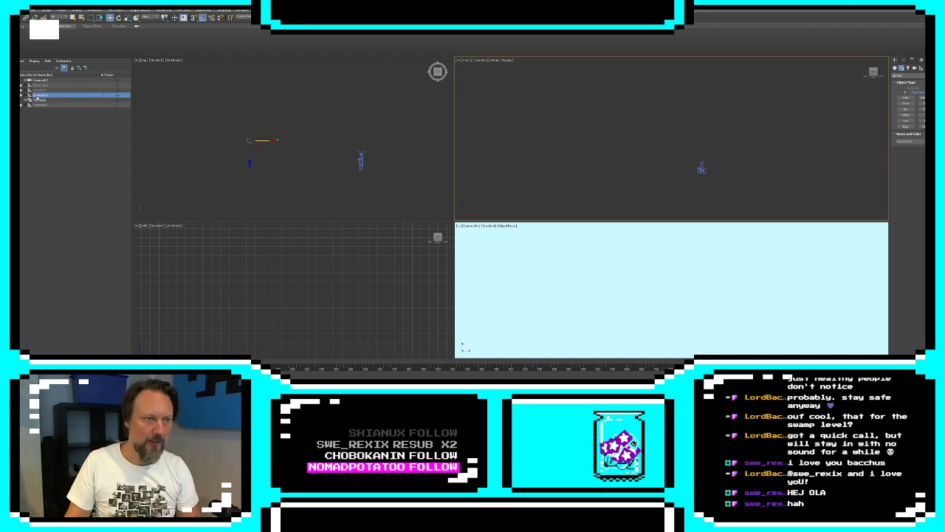
double_click(37, 96)
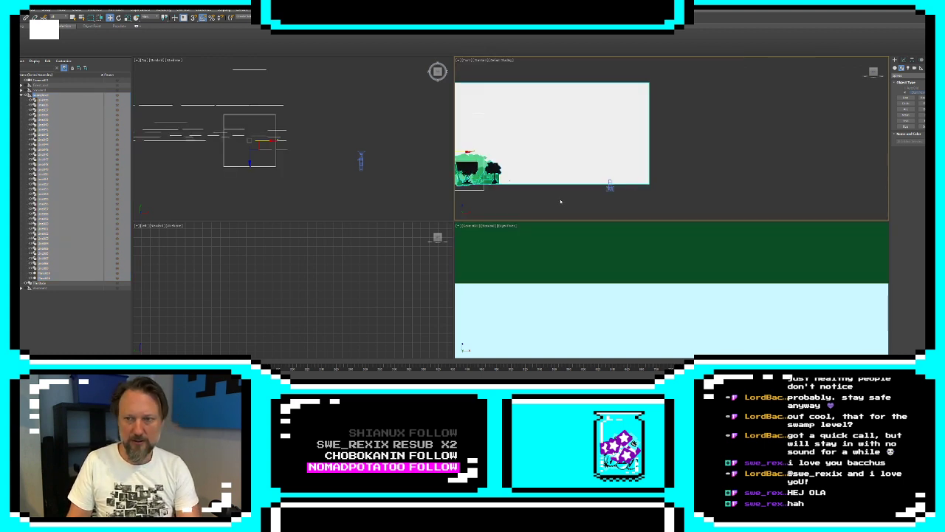
right_click(676, 263)
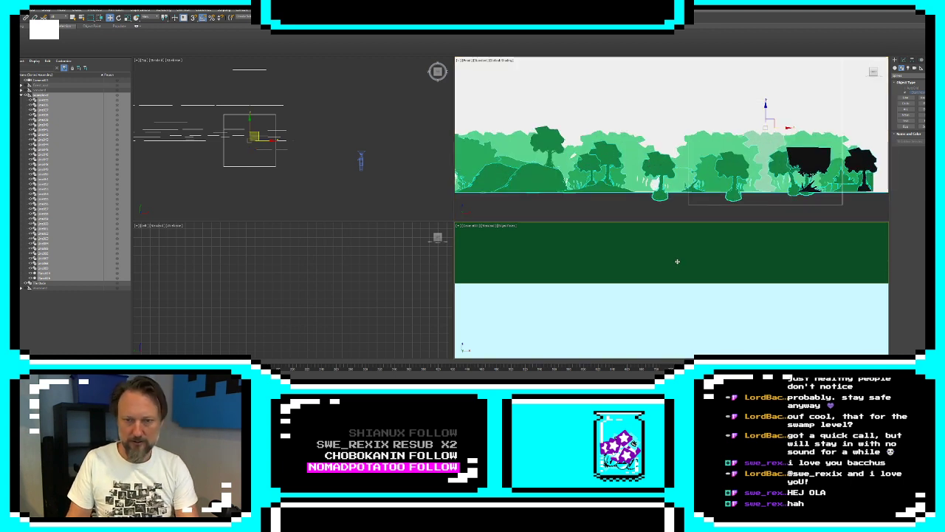
key(p)
scroll(677, 260, down, 10)
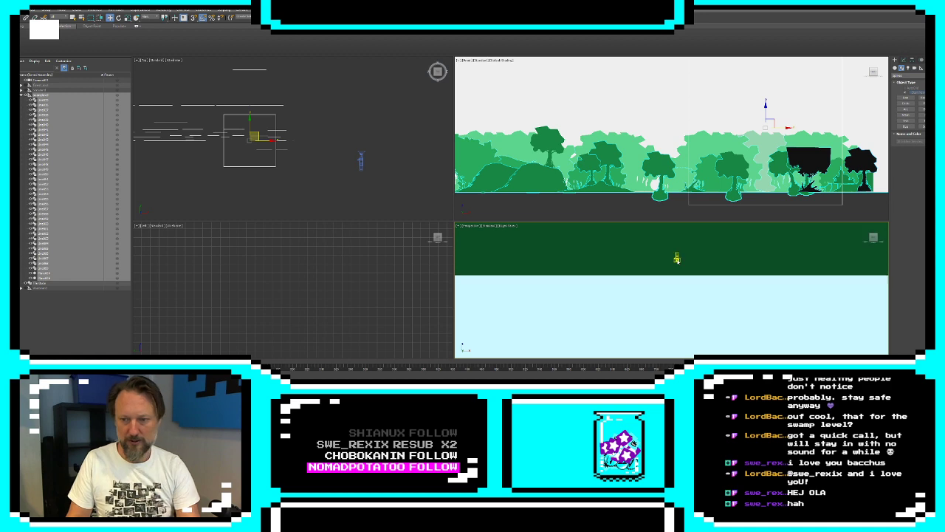
key(z)
alt+middle_drag(677, 260, 697, 274)
scroll(697, 278, up, 8)
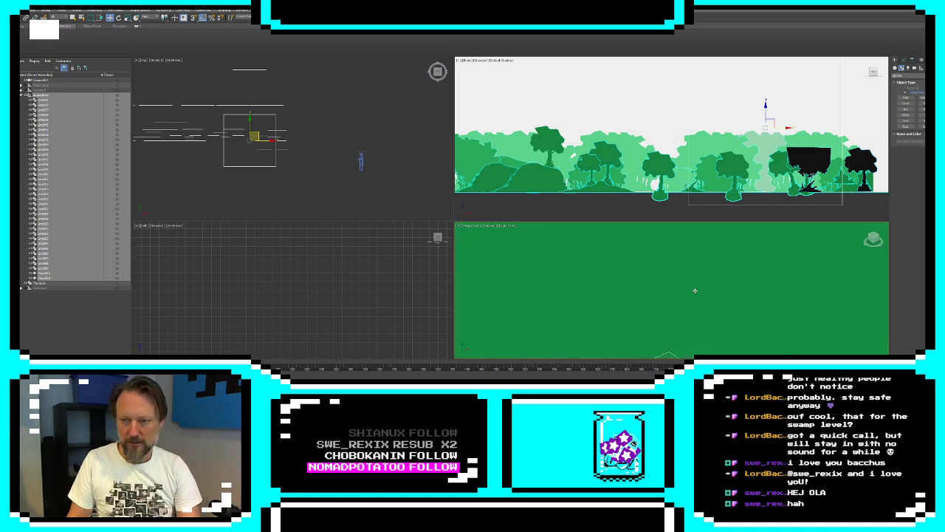
middle_drag(668, 336, 711, 293)
scroll(720, 289, up, 10)
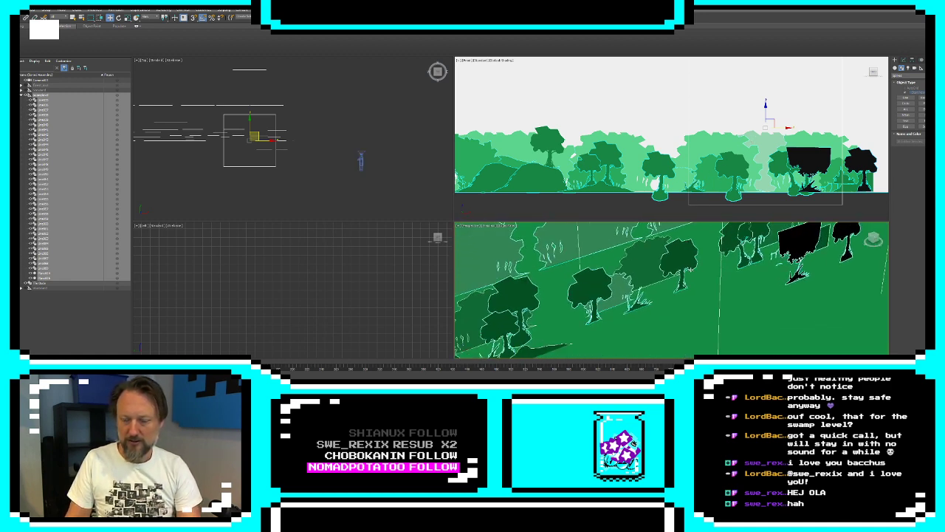
scroll(732, 284, down, 4)
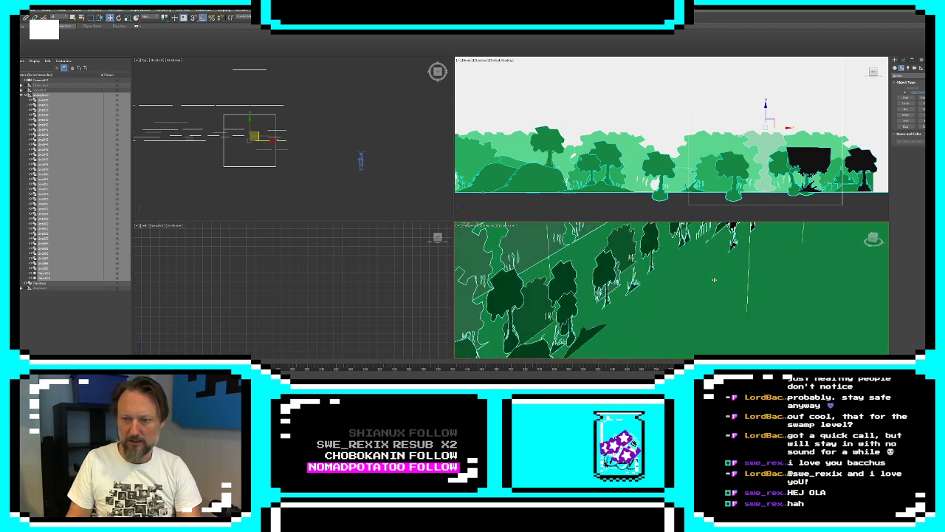
alt+middle_drag(724, 283, 680, 275)
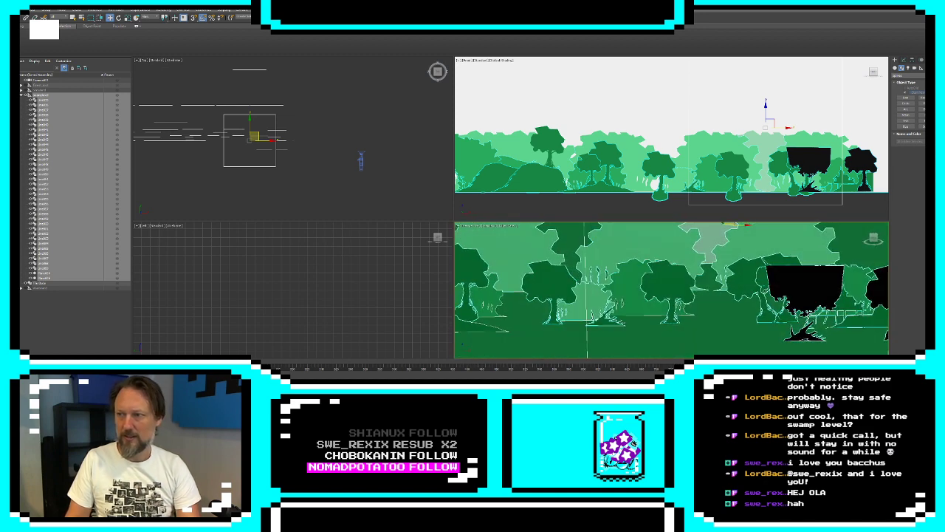
Create a box on the ground line between the fence and the large black tree, and rename it
click(898, 68)
click(906, 93)
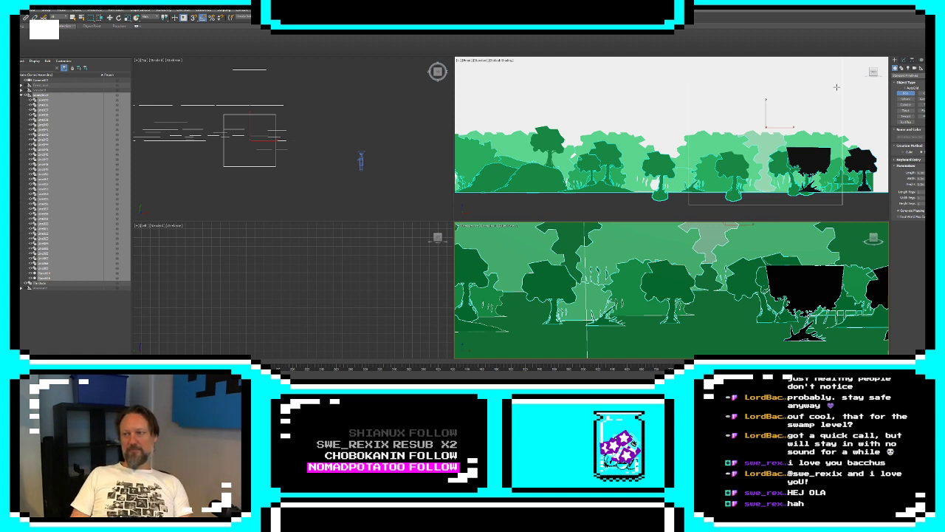
scroll(262, 140, up, 2)
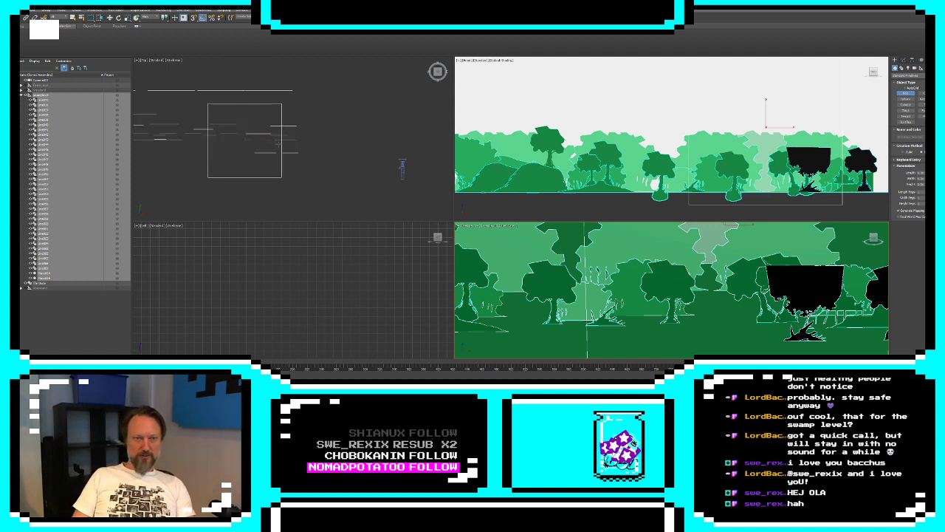
middle_drag(297, 146, 314, 146)
middle_drag(796, 154, 654, 158)
scroll(654, 157, up, 8)
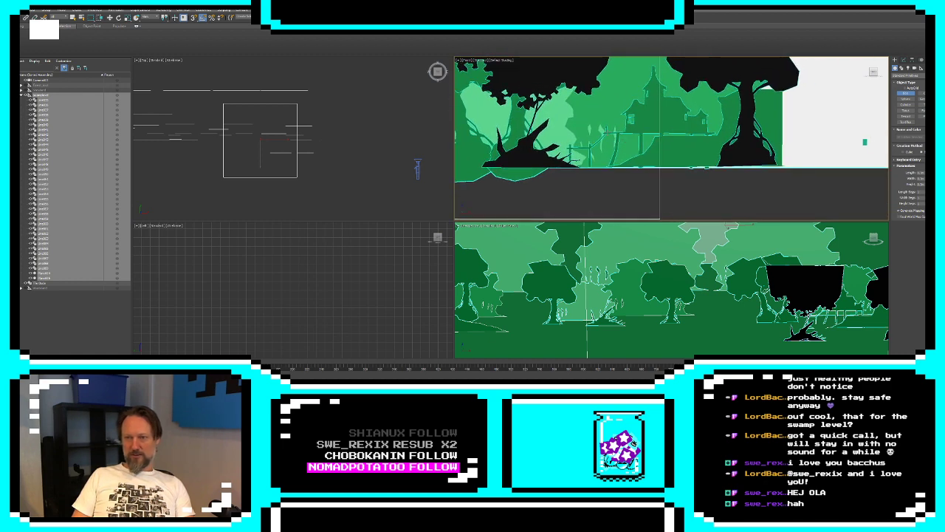
drag(604, 132, 718, 167)
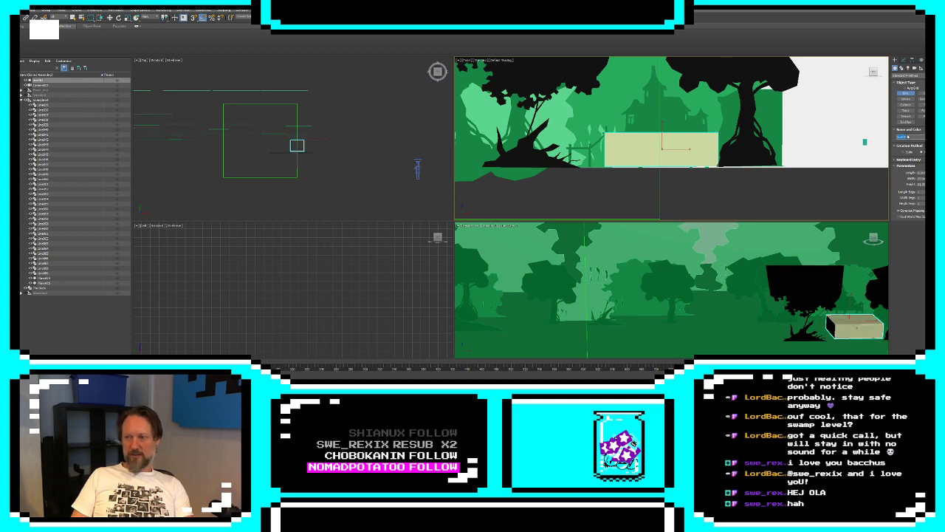
key(Return)
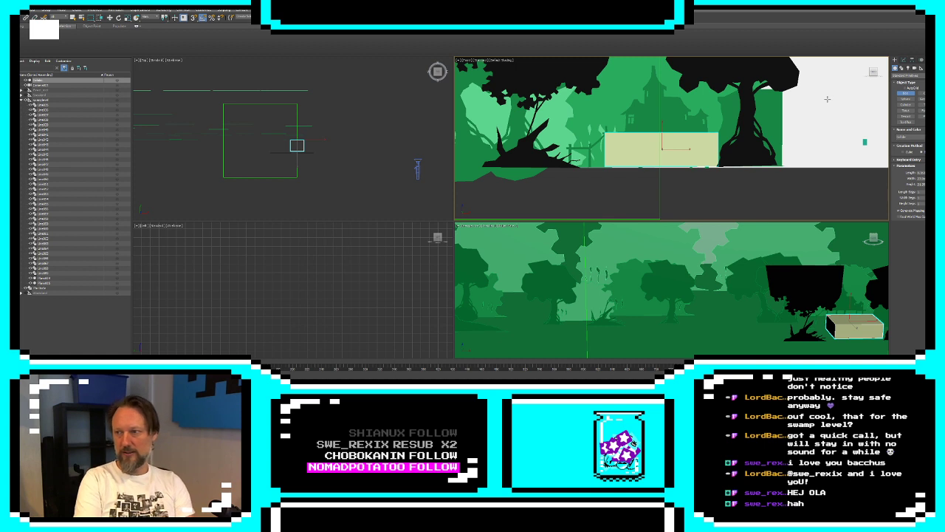
Convert the box to an editable poly and select its bottom vertices
right_click(671, 138)
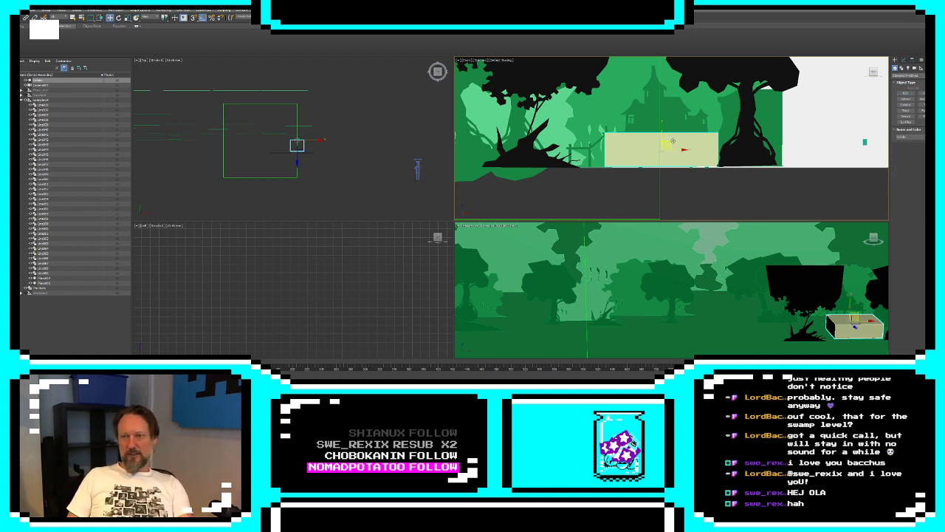
right_click(671, 138)
mouse_move(697, 196)
click(744, 200)
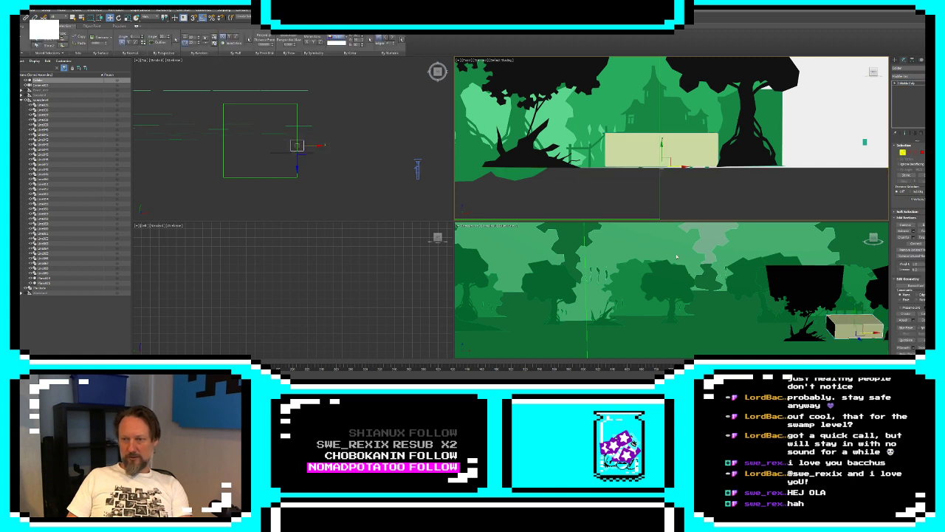
Clone the box as an element of the same mesh, placing the copy left of it behind the dead black tree's base
click(748, 201)
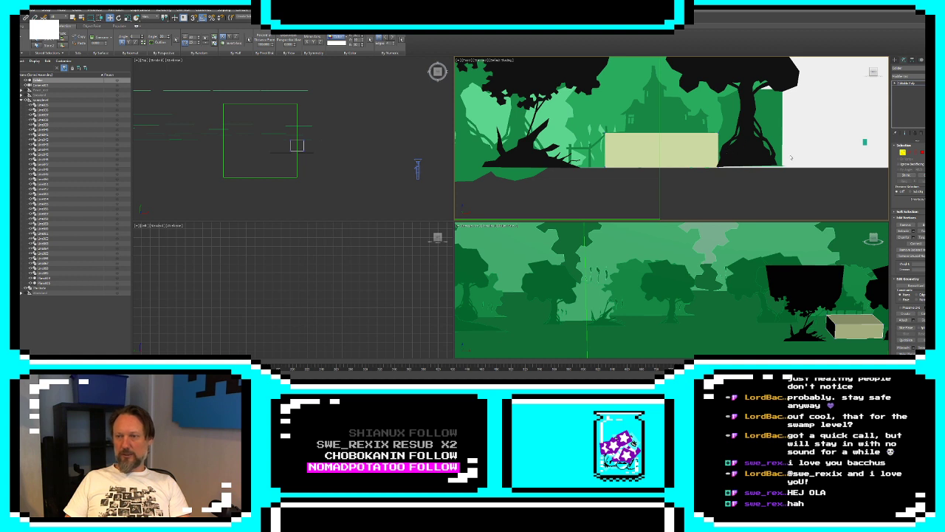
key(5)
click(685, 157)
middle_drag(686, 157, 812, 163)
shift+drag(809, 157, 680, 156)
click(489, 200)
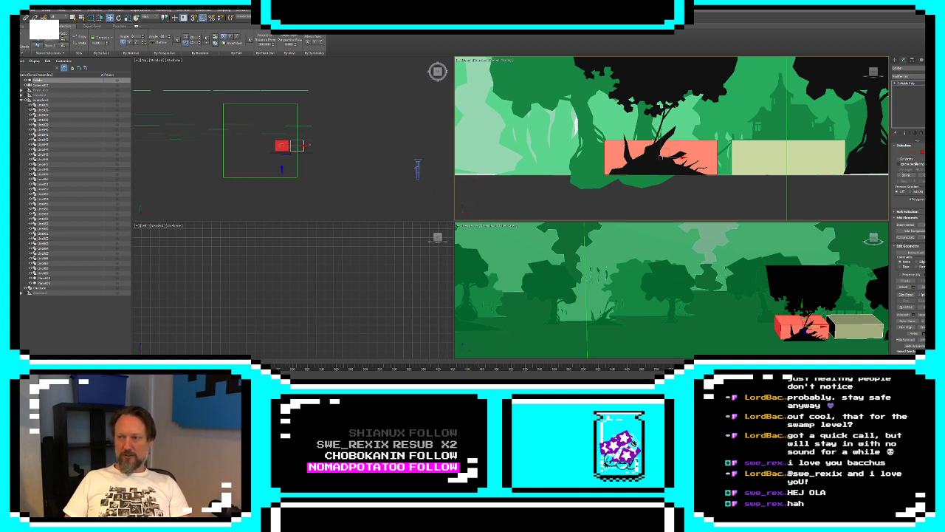
Shrink the copied box by moving its side and top vertices, leaving a small low block beside the fence
key(1)
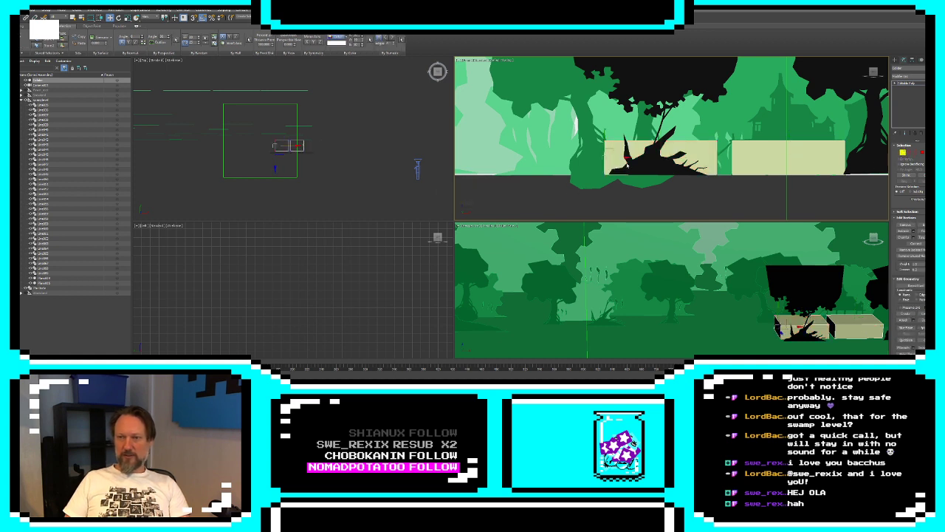
drag(619, 157, 712, 139)
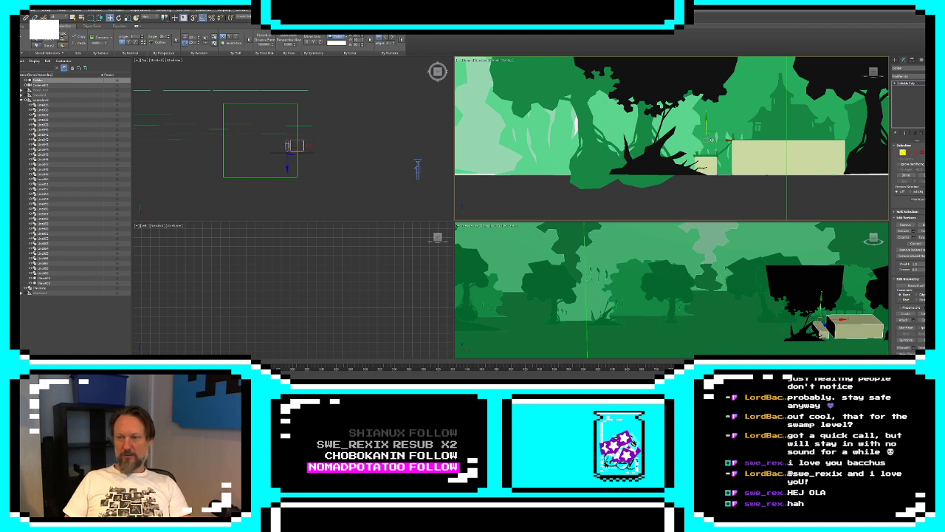
middle_drag(700, 186, 610, 212)
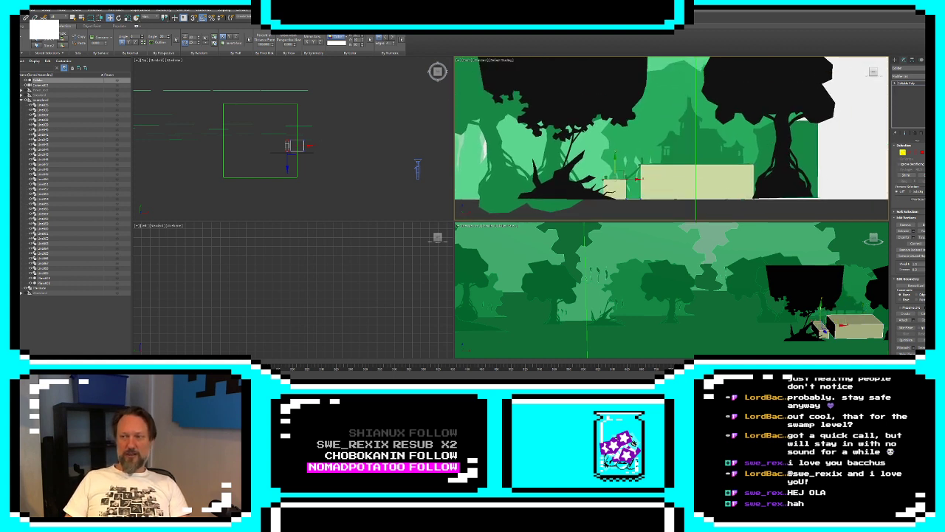
Clone the small block as an element and place the copy farther left, behind the dead tree's base
key(5)
click(621, 192)
middle_drag(628, 196, 702, 193)
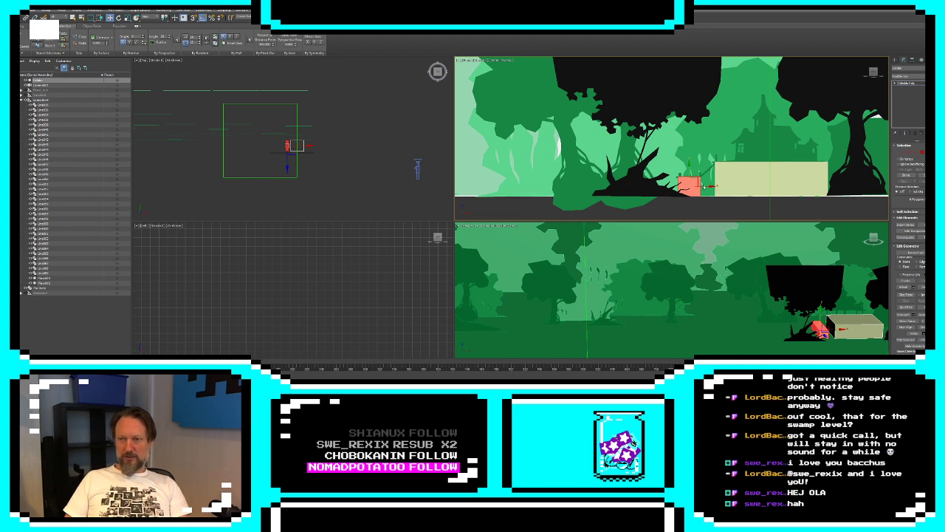
shift+drag(707, 186, 639, 186)
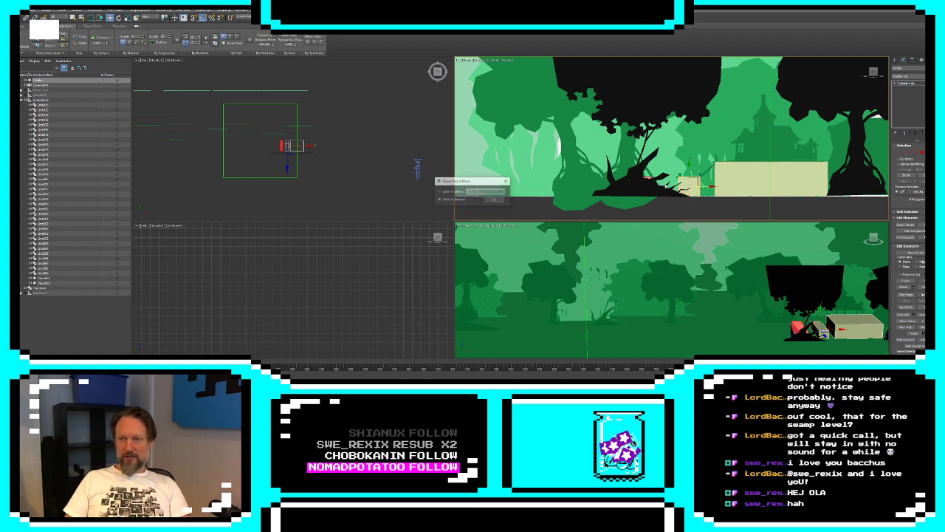
key(Return)
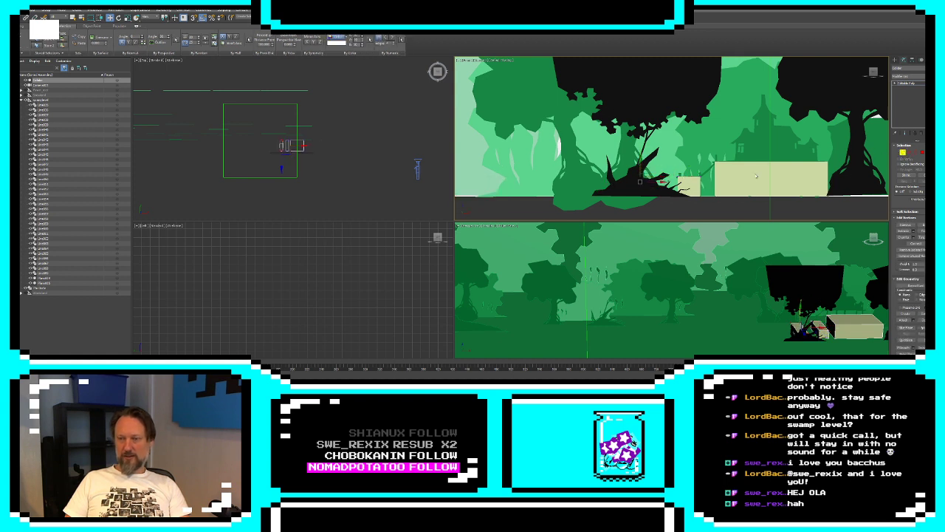
Move the black dead tree left along the ground line, clear of the small blocks
click(895, 60)
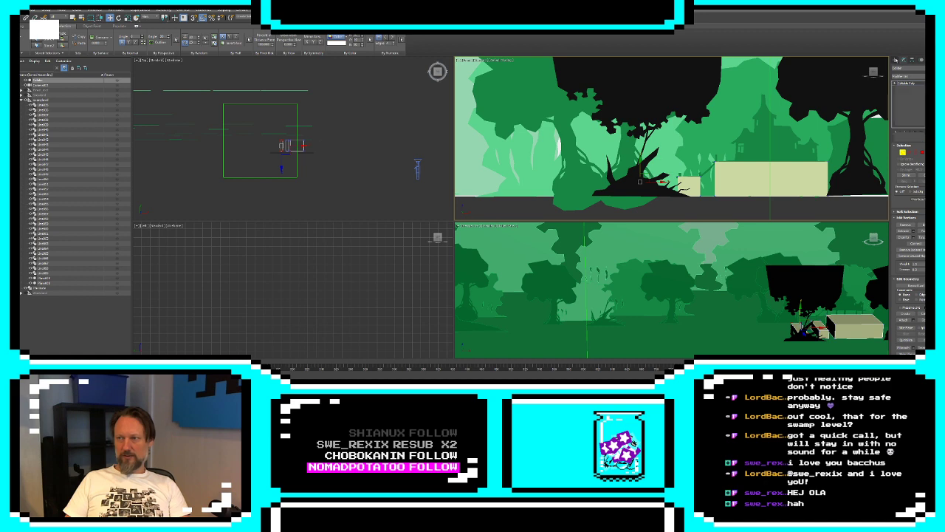
click(639, 177)
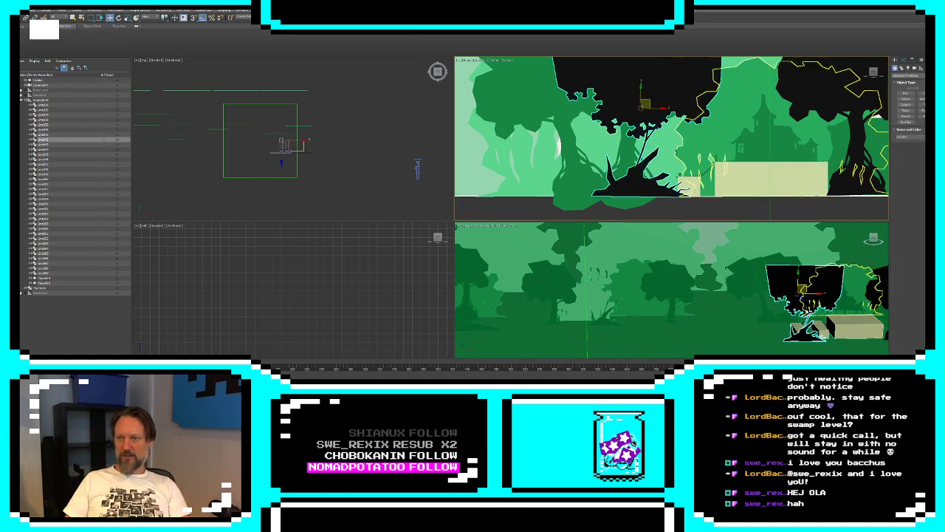
drag(643, 112, 529, 103)
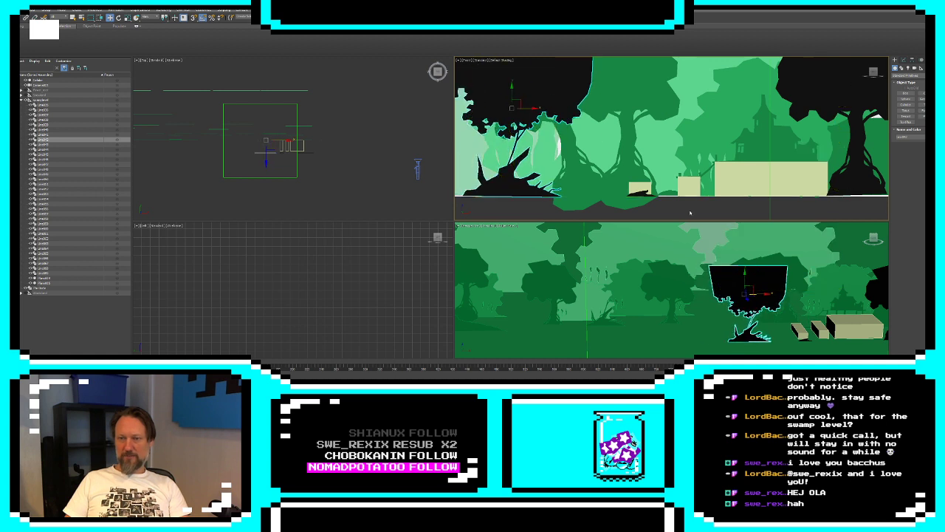
Lower the top of the leftmost small block and extend its left side to form a flat slab
click(689, 186)
click(904, 61)
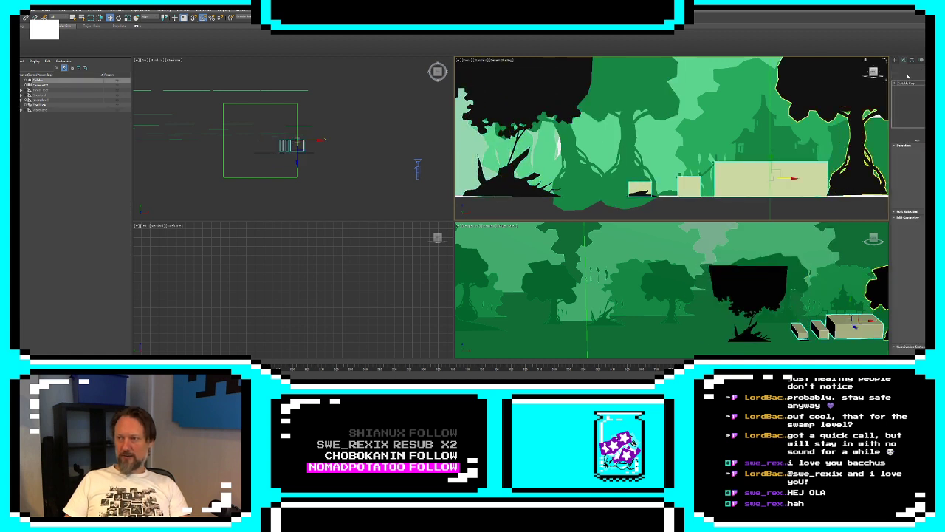
click(903, 153)
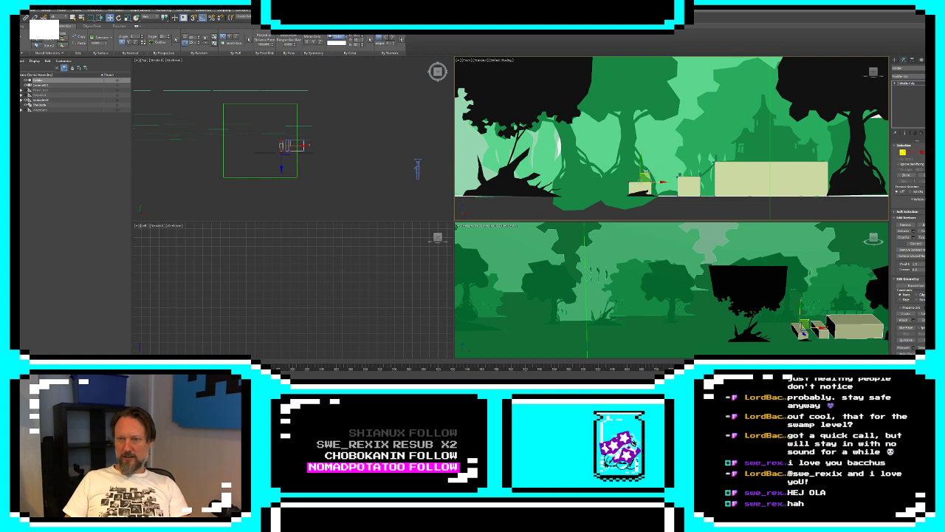
drag(640, 168, 625, 193)
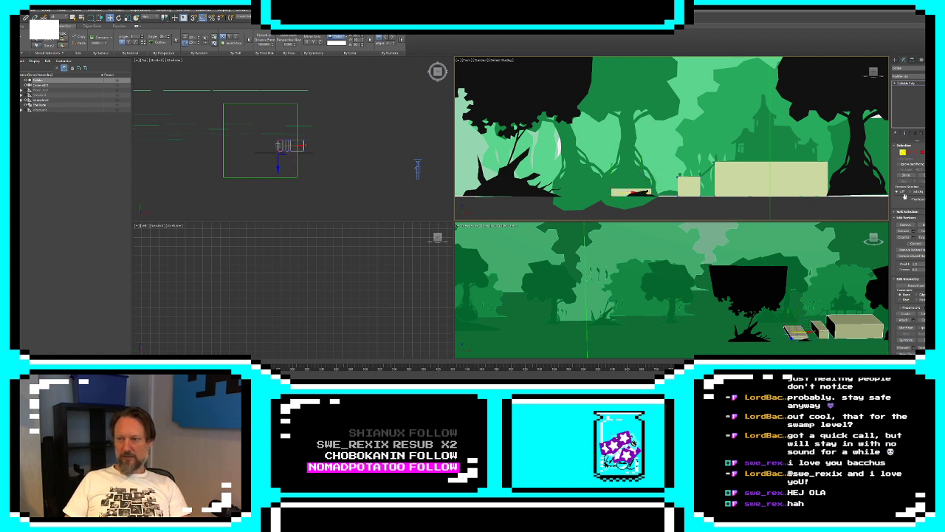
Clone the flat slab three times as elements, spacing the copies leftward along the ground line past the dead tree
key(4)
drag(651, 192, 578, 192)
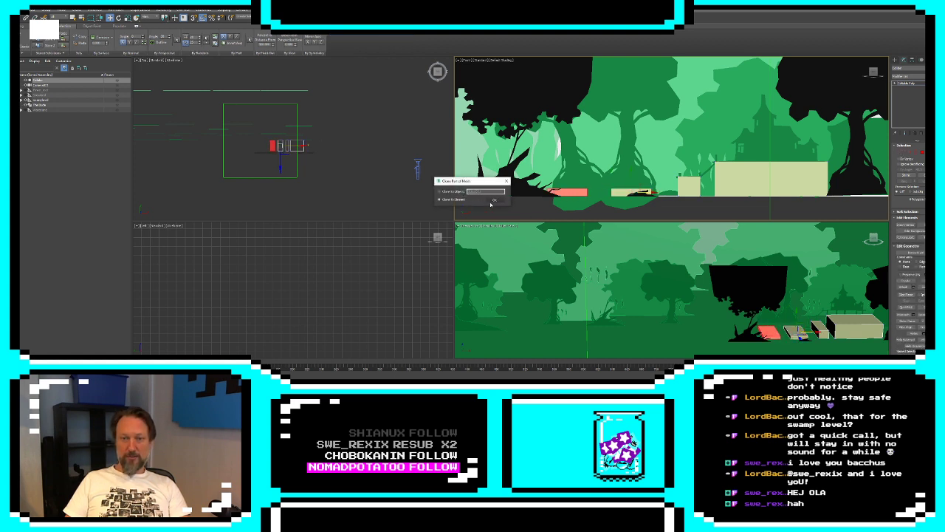
click(494, 204)
middle_drag(559, 193, 730, 194)
drag(747, 194, 588, 203)
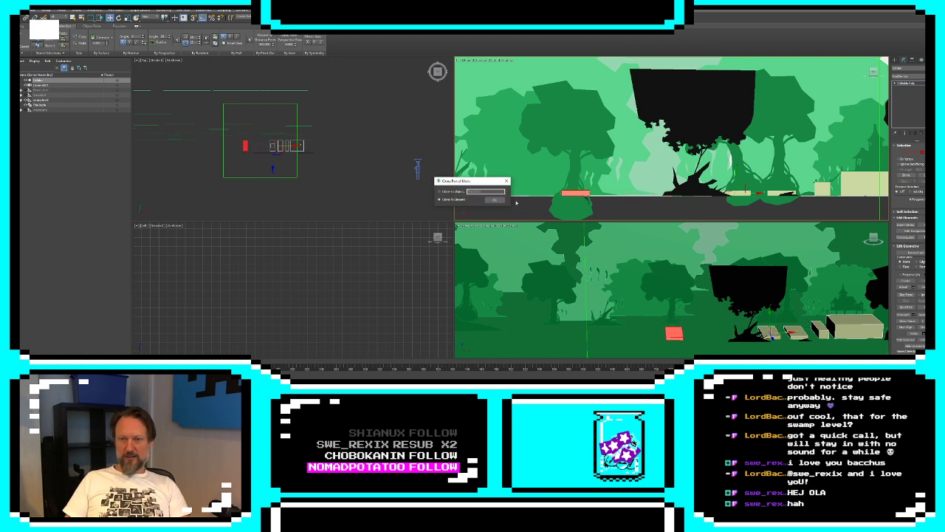
click(494, 202)
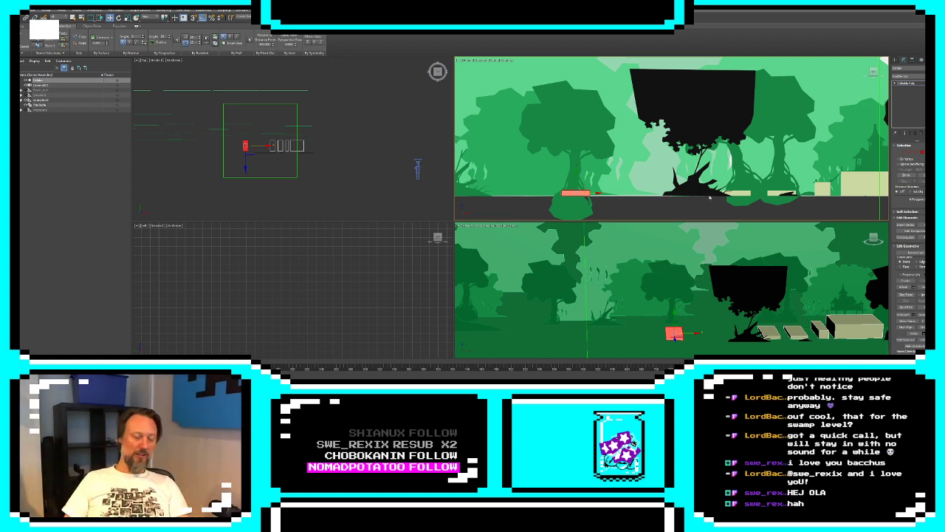
middle_drag(600, 208, 713, 219)
scroll(710, 209, down, 3)
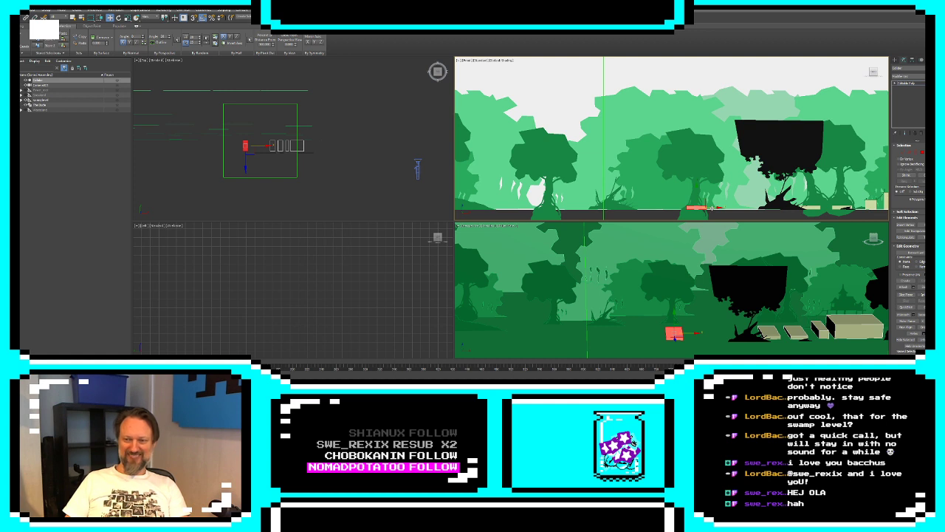
shift+drag(674, 335, 610, 334)
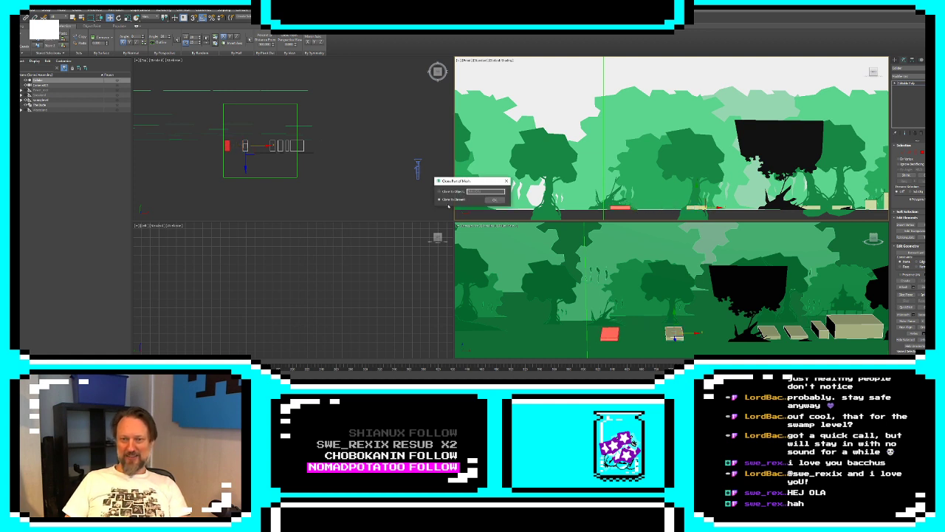
key(Return)
Widen the slab under the green tree by moving its left vertices outward
click(903, 153)
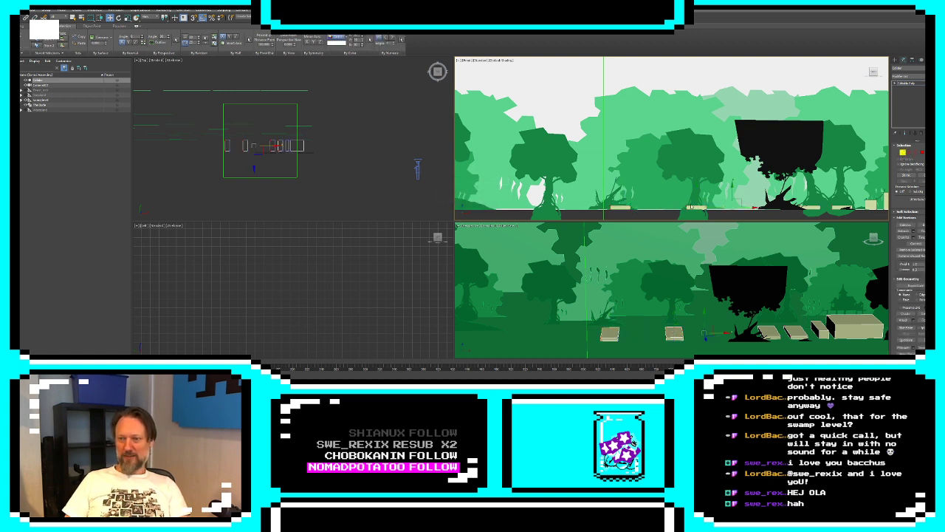
click(686, 211)
drag(696, 209, 681, 209)
click(676, 193)
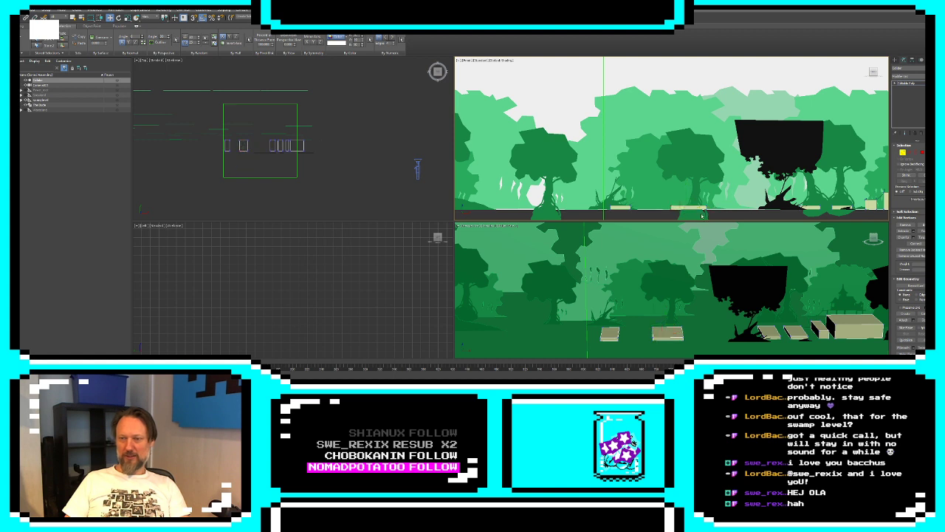
Select the bottom vertices of the blocks and pull them down well below the ground line
middle_drag(674, 189, 760, 180)
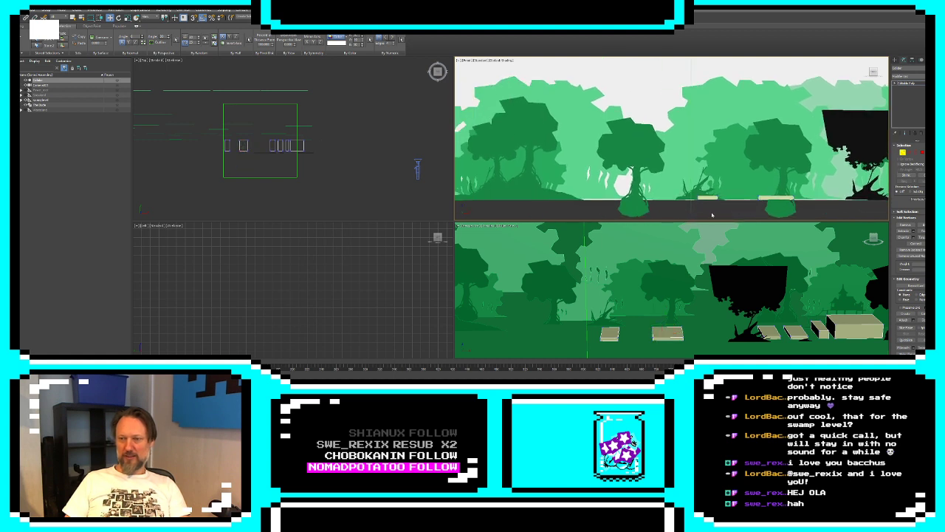
click(809, 198)
middle_drag(809, 198, 580, 175)
drag(811, 174, 713, 174)
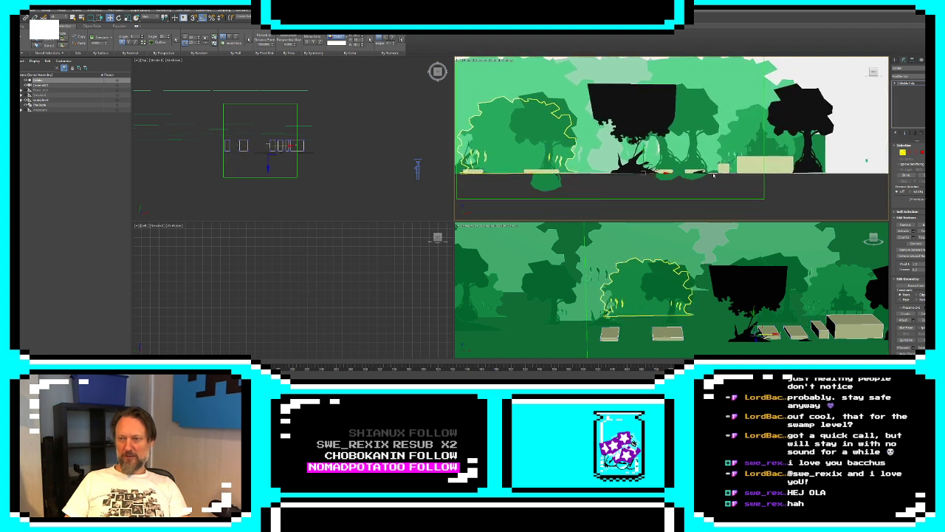
drag(644, 160, 643, 185)
Clone the leftmost deepened block as an element and place the copy farther left, beyond the next green tree
middle_drag(612, 184, 782, 202)
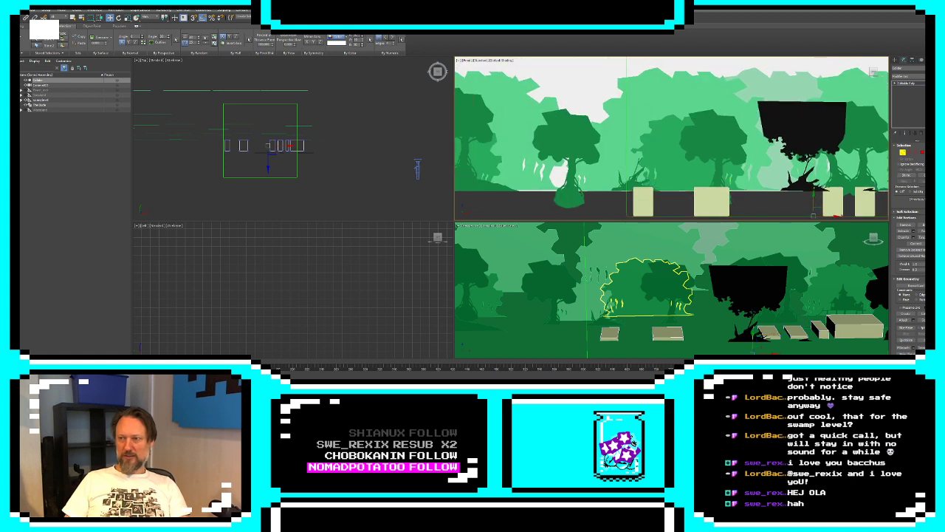
click(650, 206)
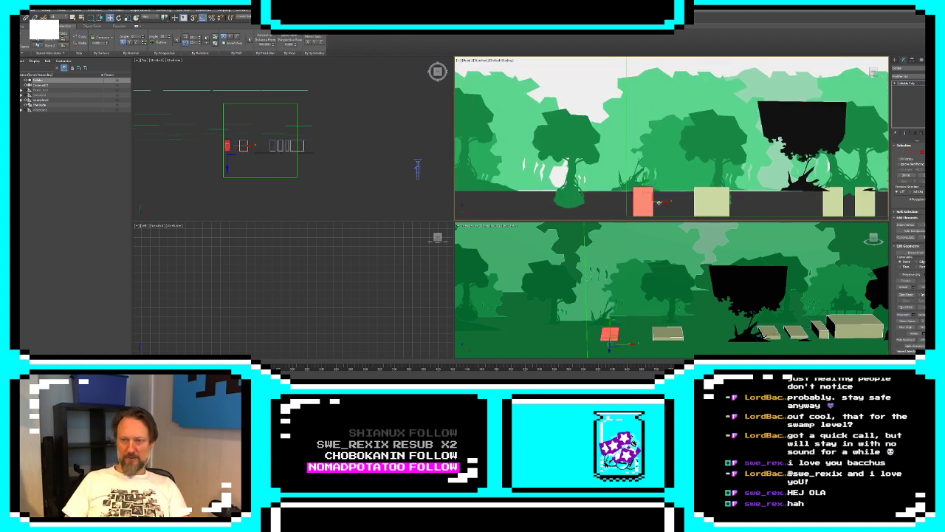
drag(659, 202, 516, 195)
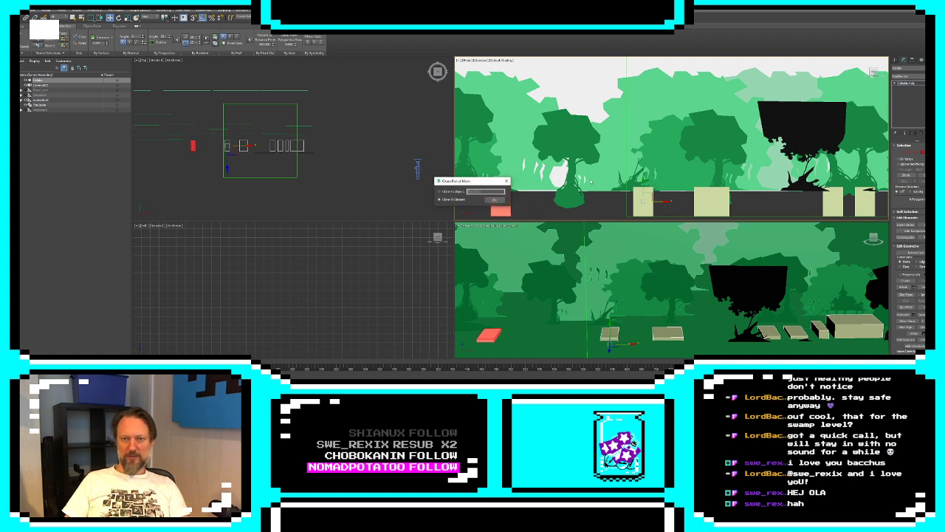
click(496, 200)
Stretch the new block leftward with its left vertices so it spans the ground beneath the paired green trees
middle_drag(547, 191, 755, 189)
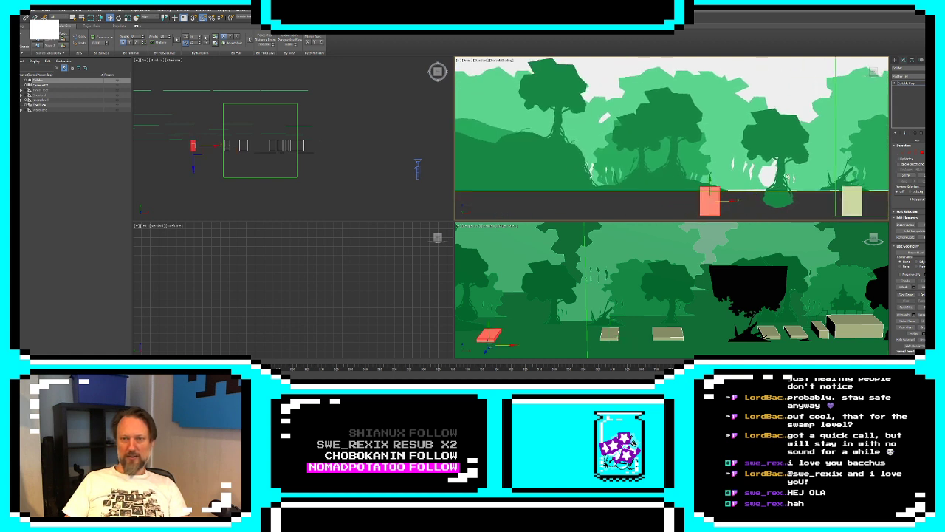
click(904, 154)
drag(706, 182, 686, 231)
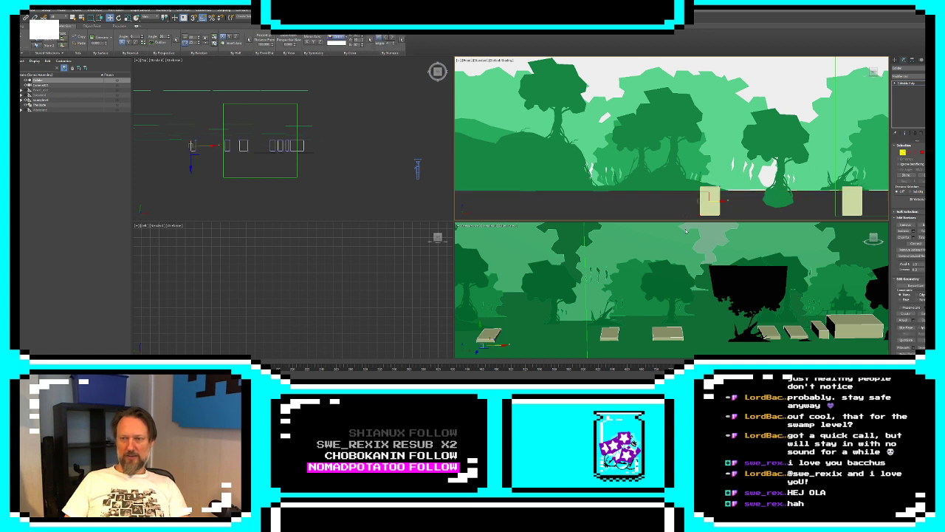
drag(712, 200, 600, 205)
Clone the wide block as an element and set the copy directly against its left side
key(5)
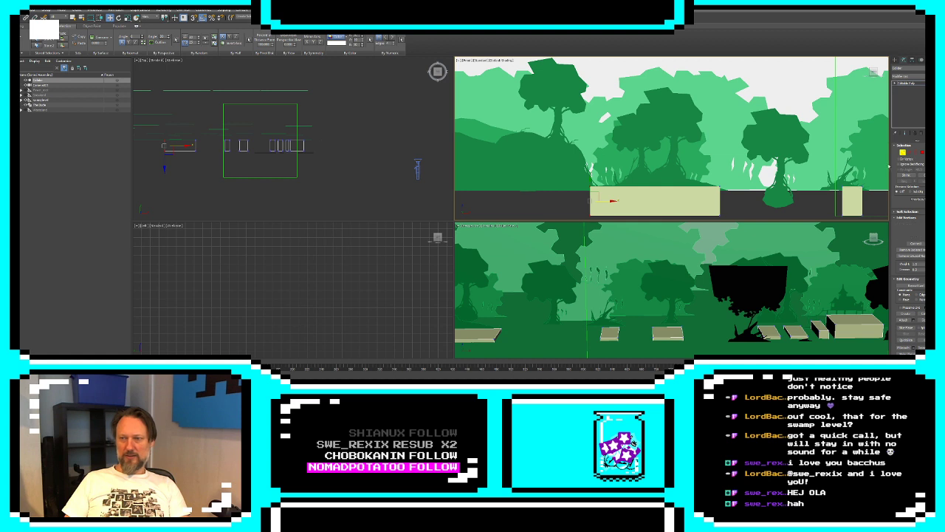
click(677, 209)
shift+drag(669, 201, 537, 201)
click(494, 200)
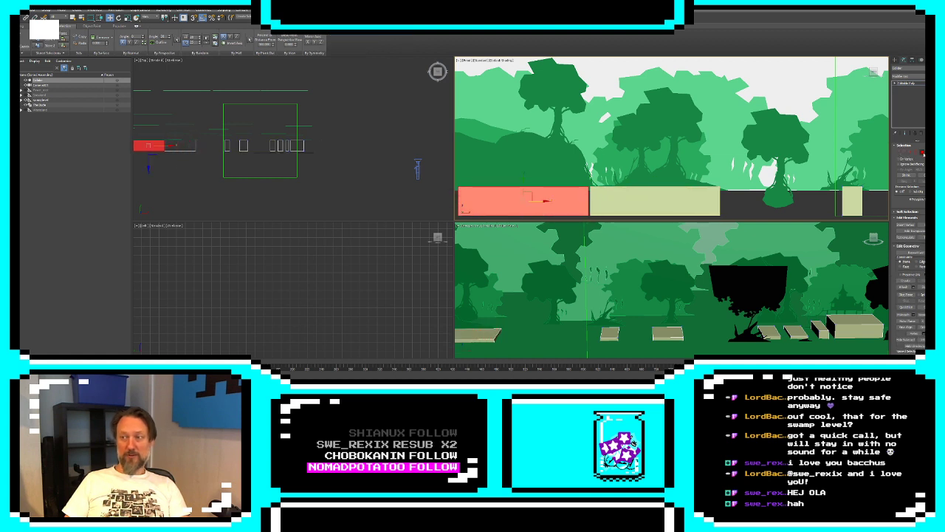
Raise the new block's top partway up the green hill and move its left side inward to narrow it
click(903, 153)
middle_drag(588, 171, 700, 168)
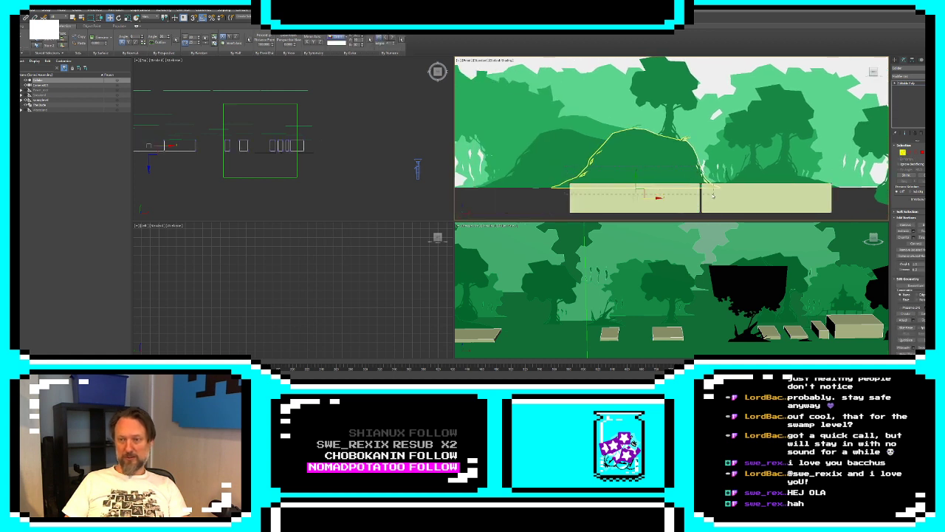
drag(634, 162, 582, 233)
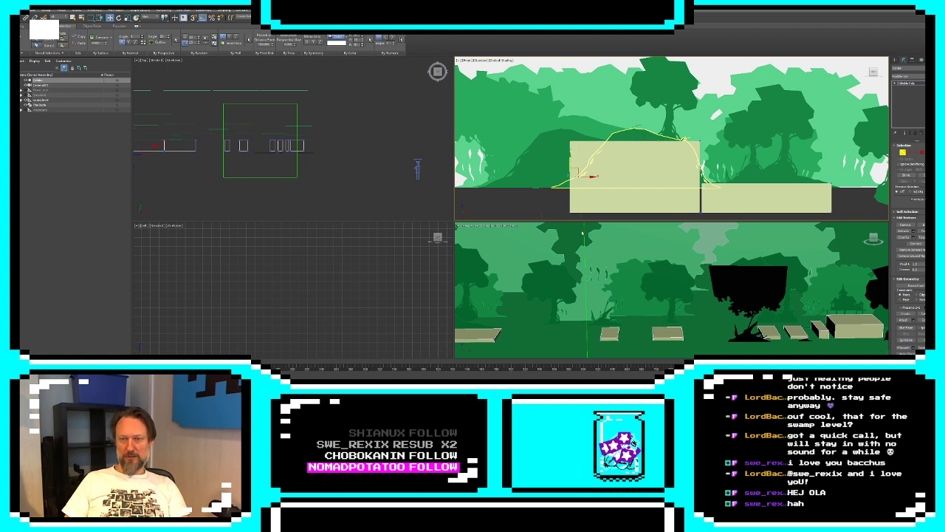
drag(589, 176, 630, 175)
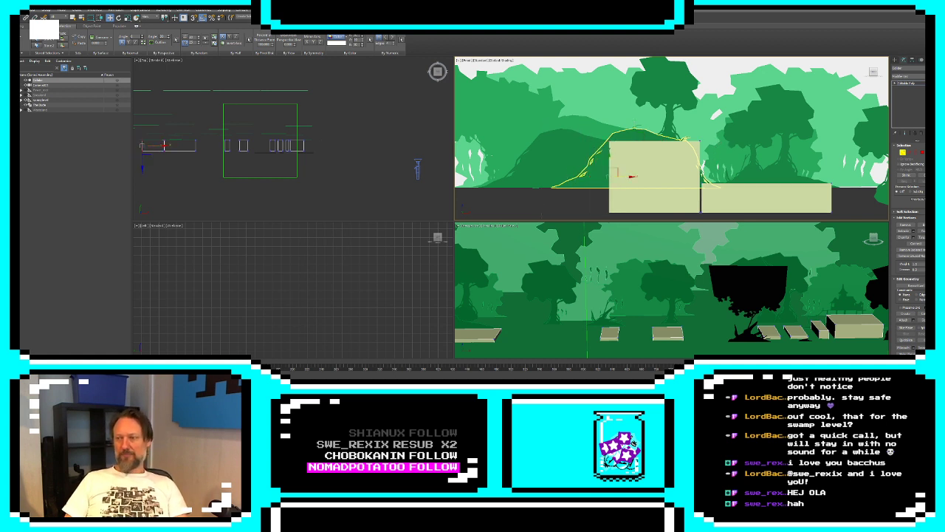
Clone the tall hill block as an element and place the copy immediately to its left
key(5)
drag(670, 176, 581, 170)
key(ctrl+z)
shift+drag(681, 178, 588, 178)
click(494, 199)
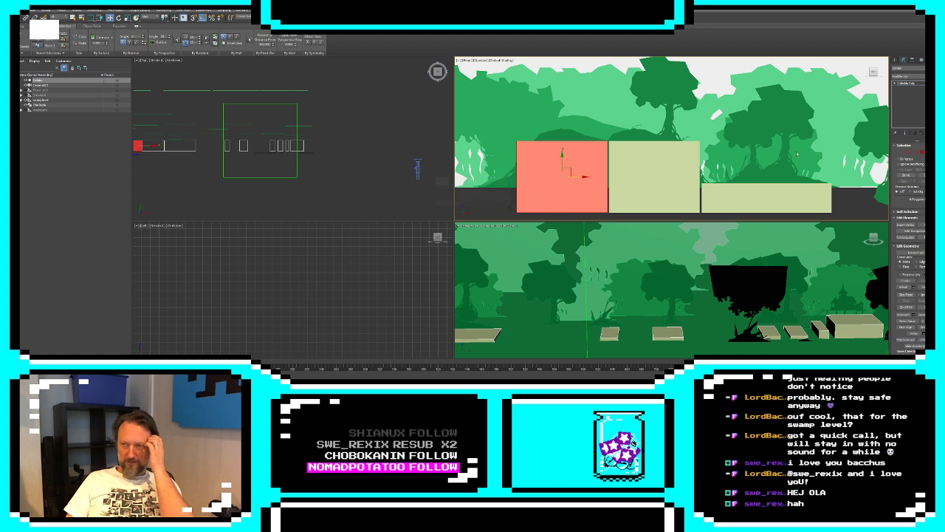
Move the newest tall block's left-side vertices inward to narrow it over the green hill
click(903, 152)
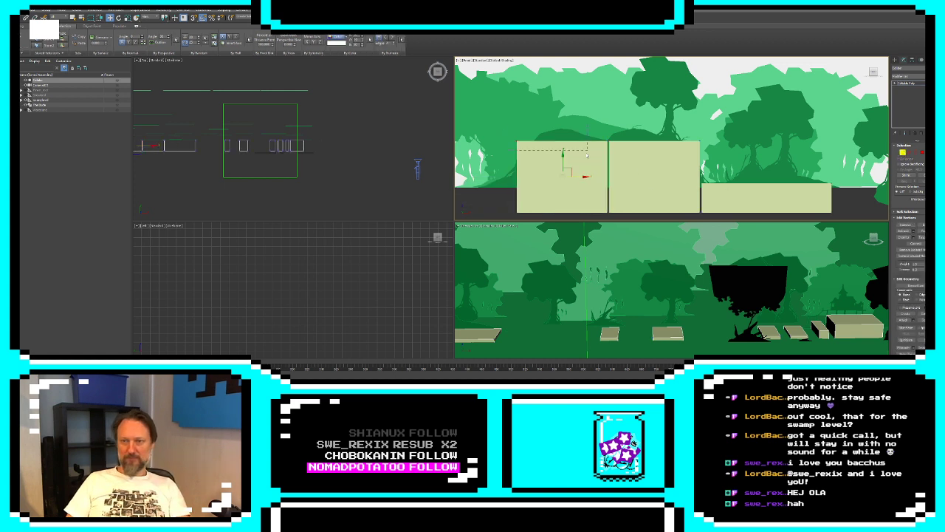
drag(587, 155, 552, 193)
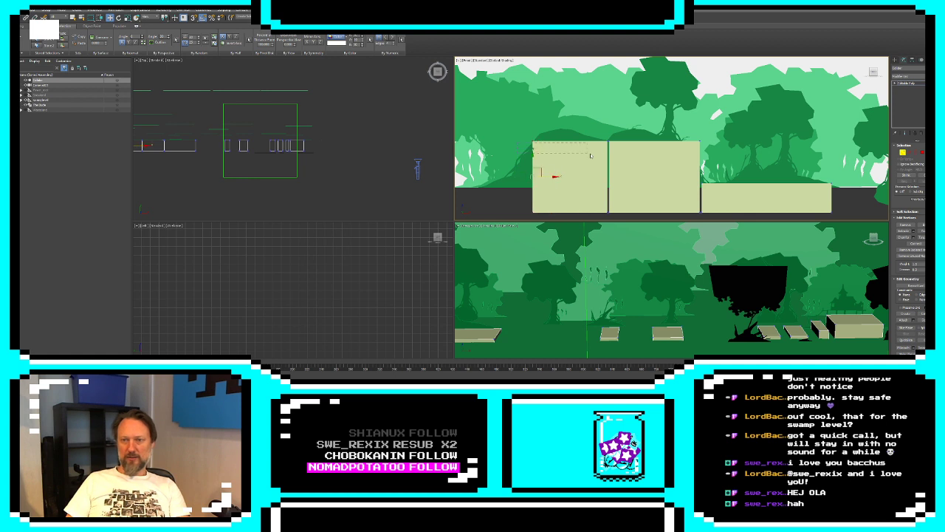
scroll(635, 190, down, 5)
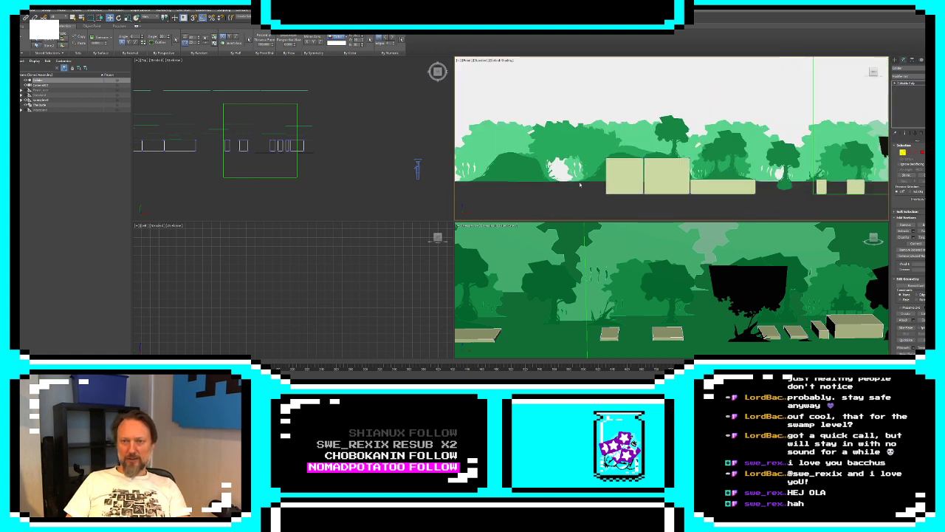
scroll(592, 199, up, 5)
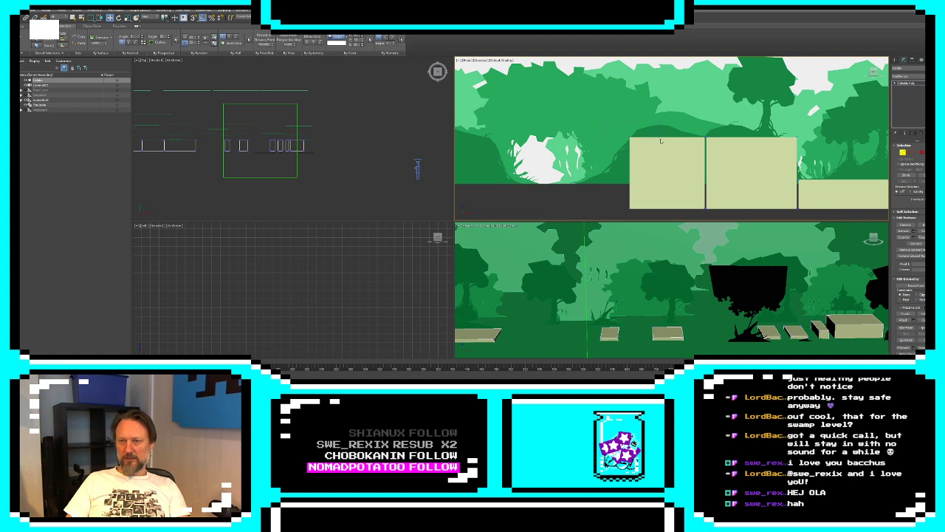
drag(639, 137, 620, 181)
key(4)
click(681, 174)
key(1)
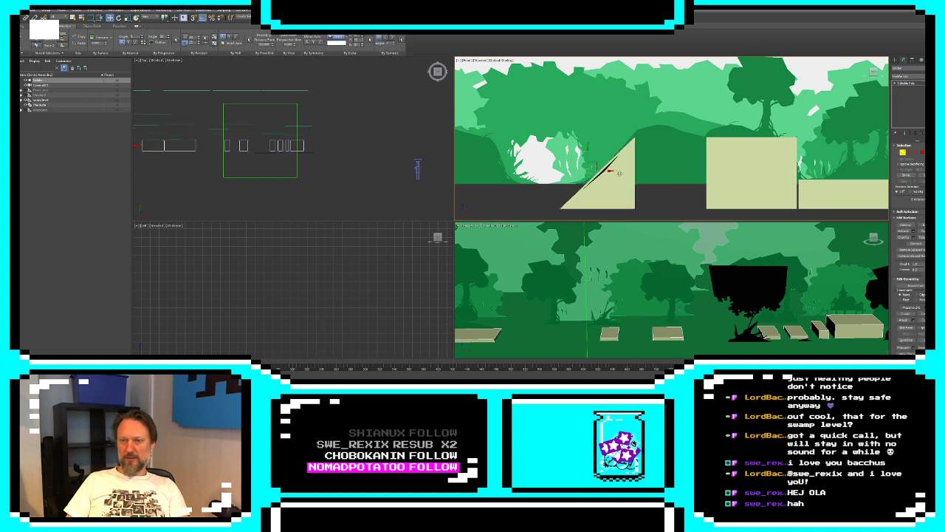
drag(617, 173, 616, 174)
key(ctrl+z)
key(ctrl+z)
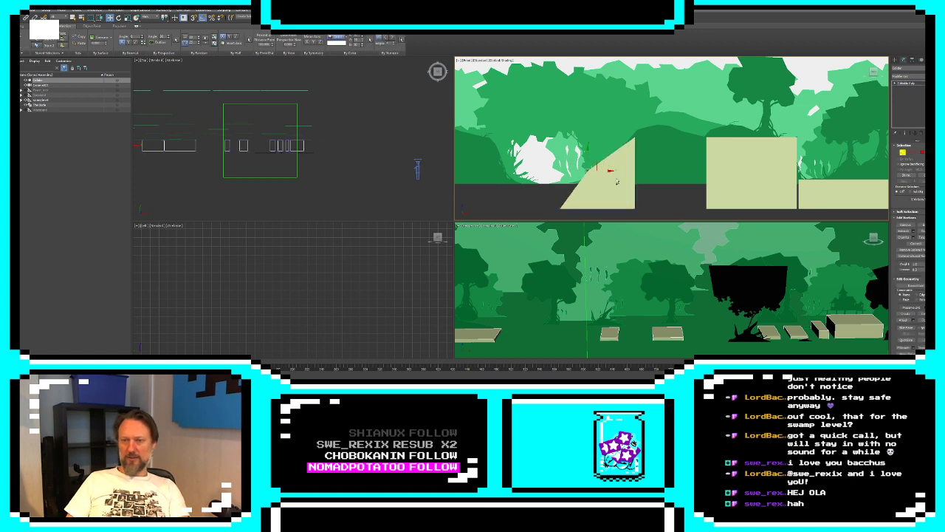
key(ctrl+z)
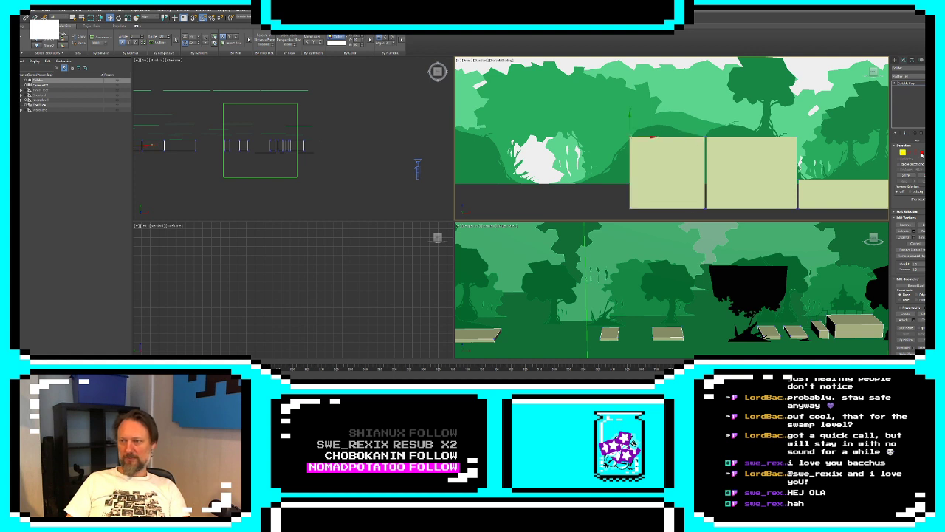
Extrude the leftmost tall block's outer end face and move the new face leftward to add a section
click(922, 154)
double_click(688, 172)
mouse_move(668, 280)
middle_down()
mouse_move(825, 285)
mouse_move(672, 298)
middle_up()
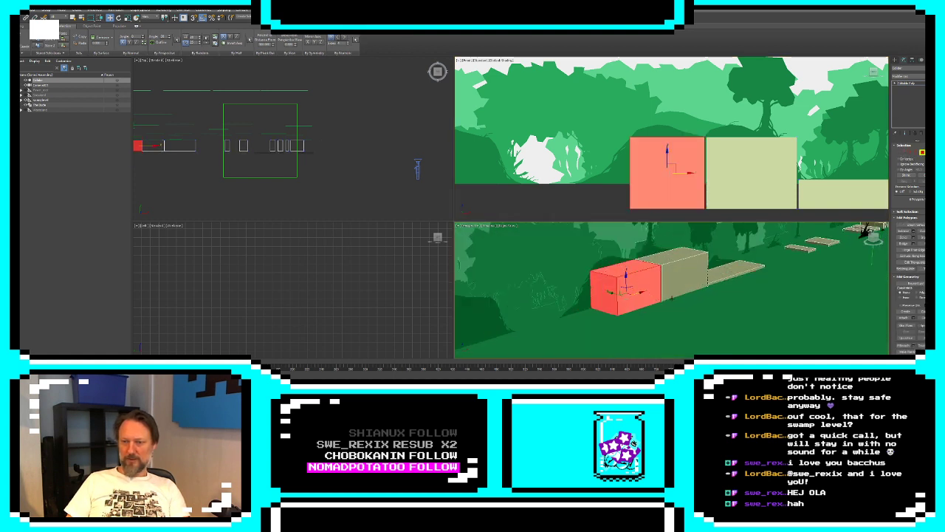
click(600, 304)
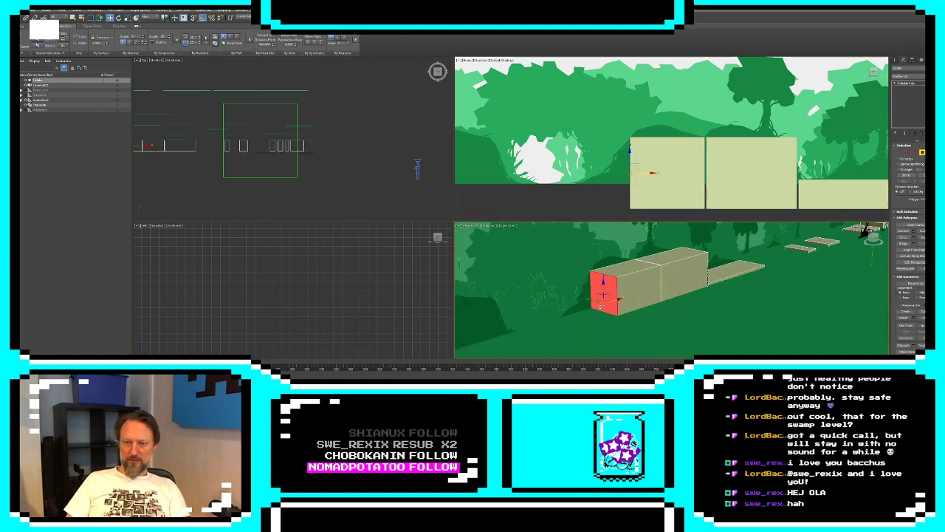
click(914, 231)
click(676, 301)
click(630, 157)
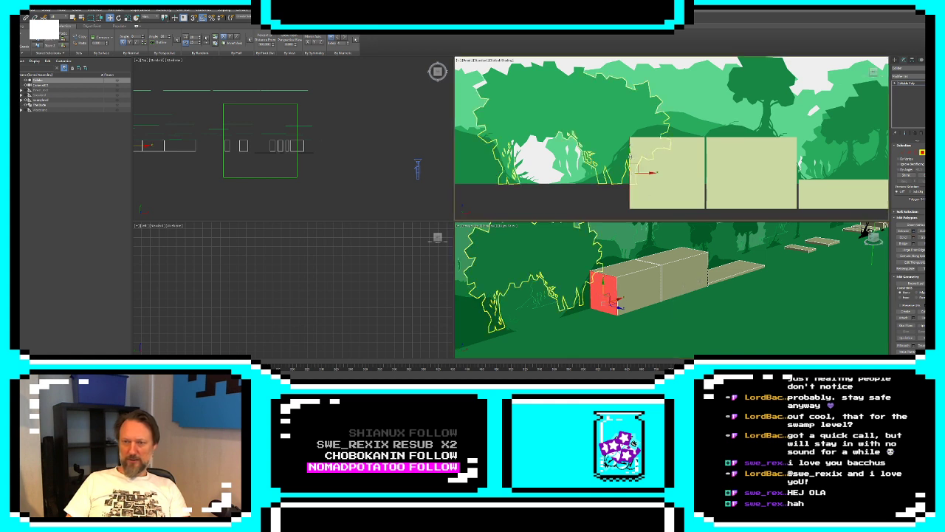
drag(648, 173, 617, 173)
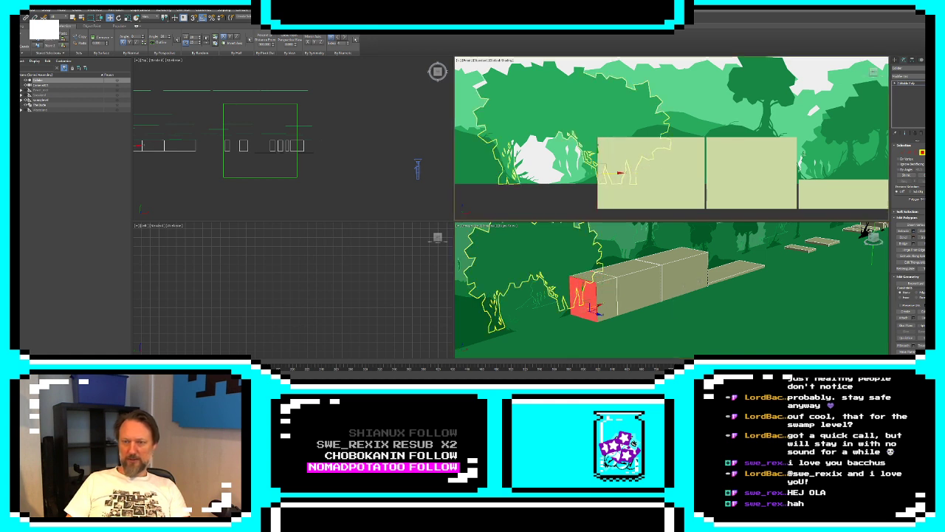
Lower the new section's upper outer vertices and adjust its vertex columns so the end slopes along the green hill's side
key(1)
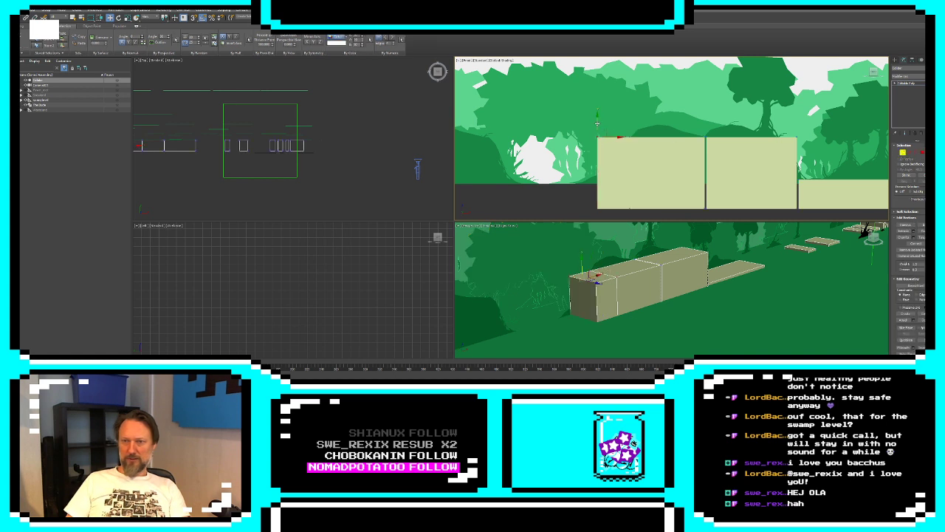
drag(597, 124, 624, 188)
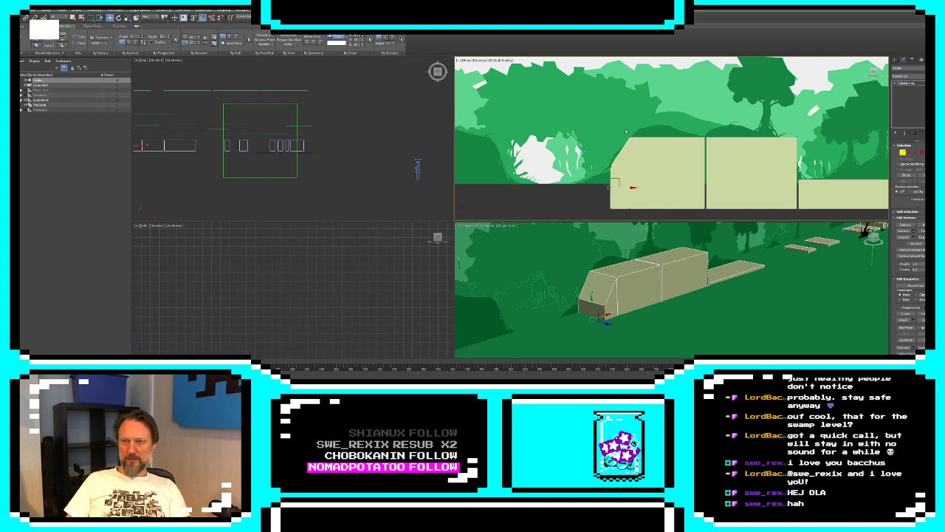
drag(626, 131, 660, 215)
drag(649, 173, 655, 173)
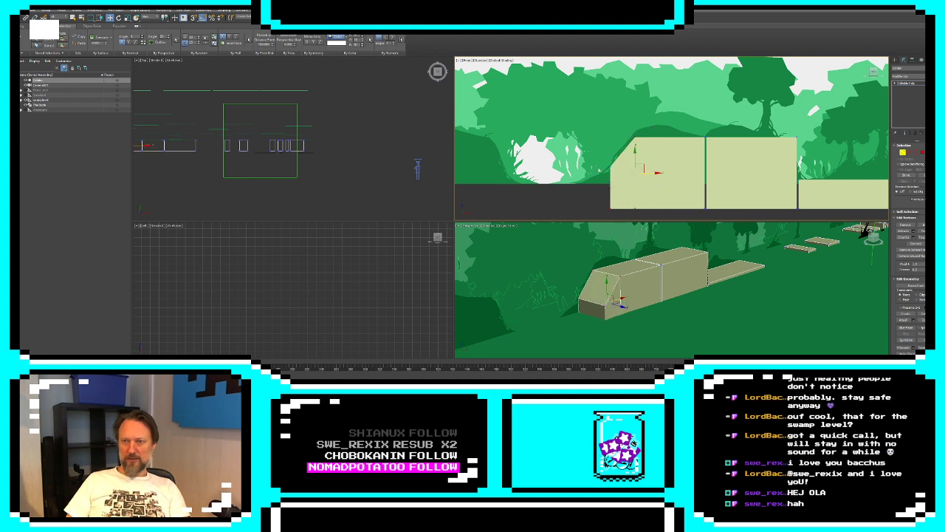
drag(614, 209, 631, 188)
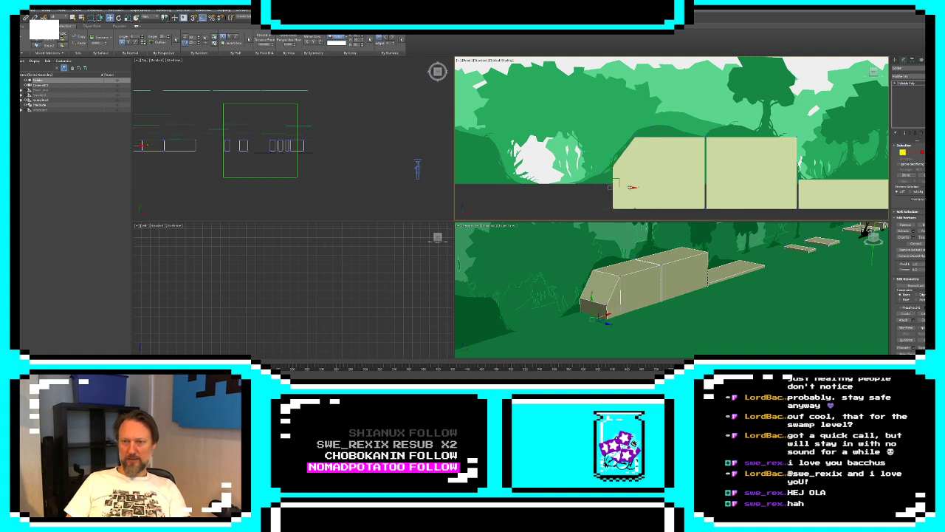
Extrude the short end face farther left and lower its top vertices to ground level, continuing the slope to the hill's foot
click(922, 152)
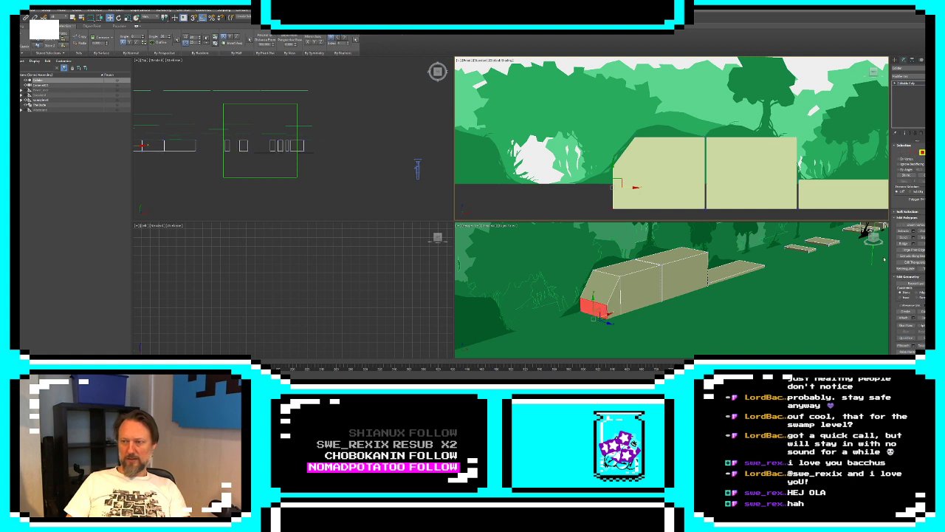
click(913, 231)
click(674, 158)
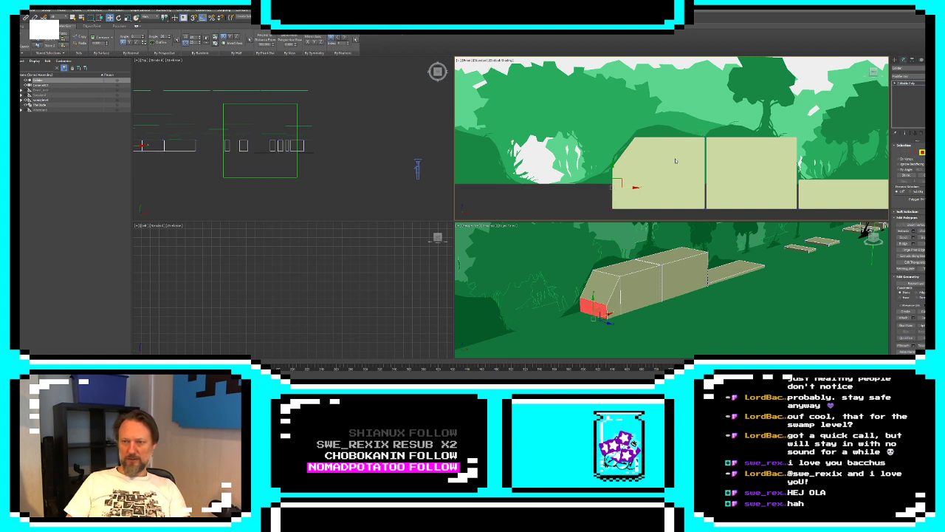
drag(634, 188, 618, 186)
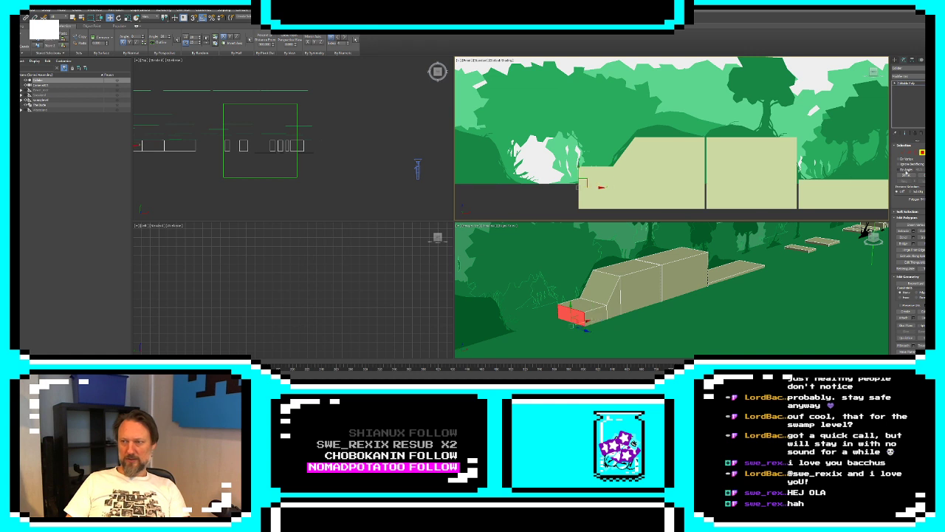
key(1)
drag(579, 151, 576, 166)
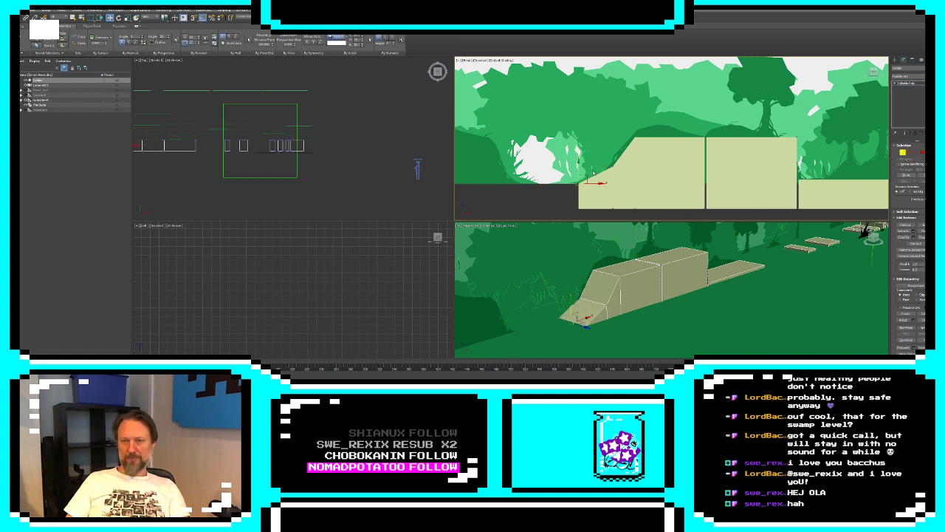
middle_drag(576, 166, 619, 165)
Extrude the low end face and move it leftward as flat ground beneath the white opening in the trees
click(921, 152)
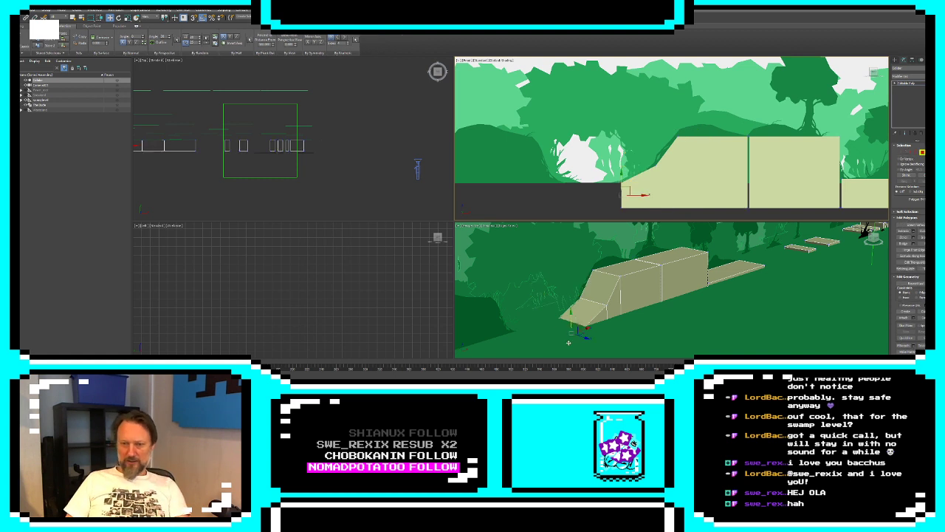
click(914, 232)
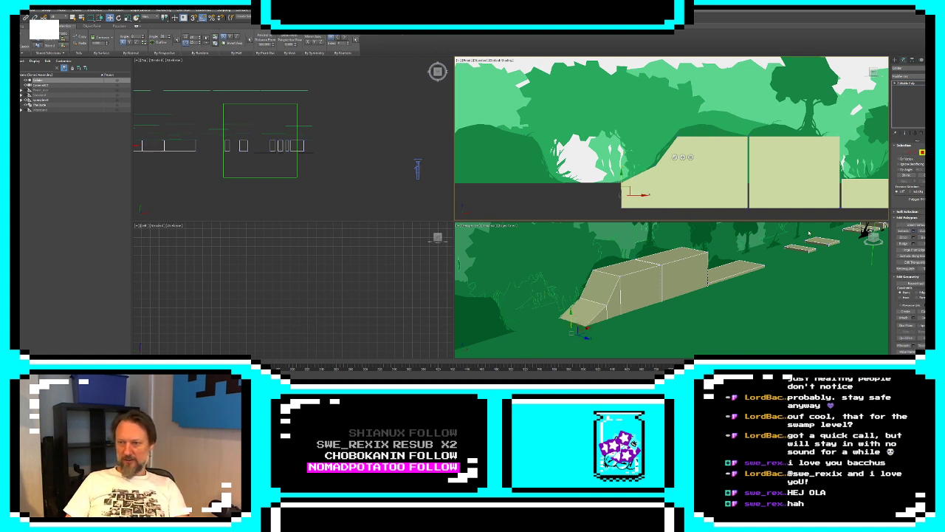
click(675, 158)
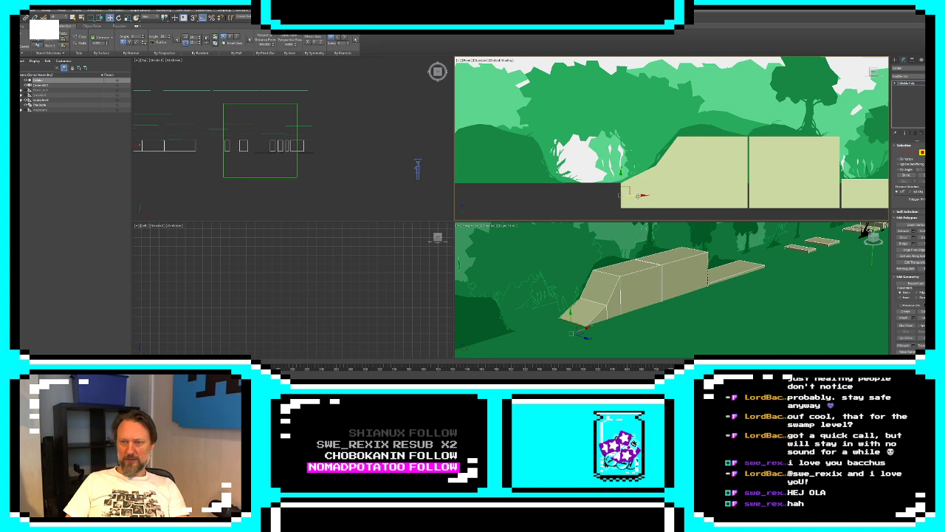
drag(637, 195, 580, 201)
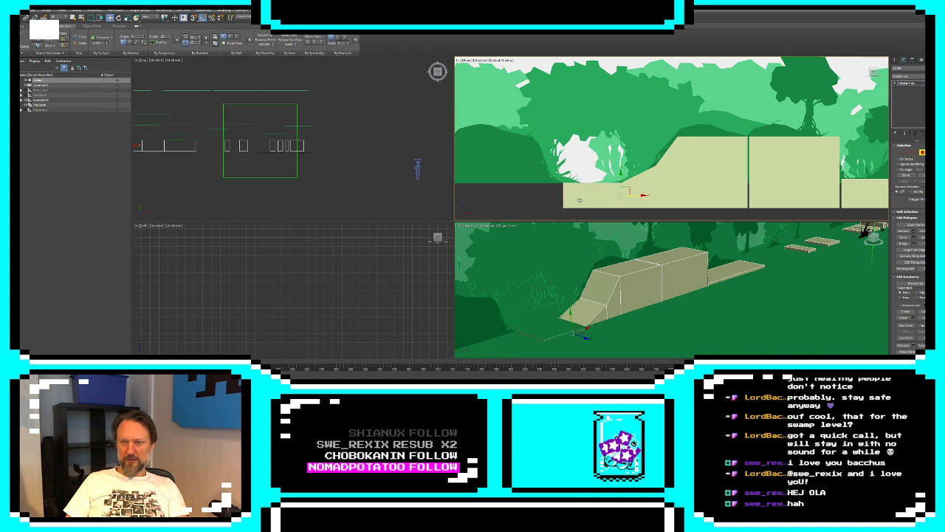
Extrude the ground's end face leftward and raise its top vertices to follow the next hill's rising slope
click(914, 231)
click(673, 158)
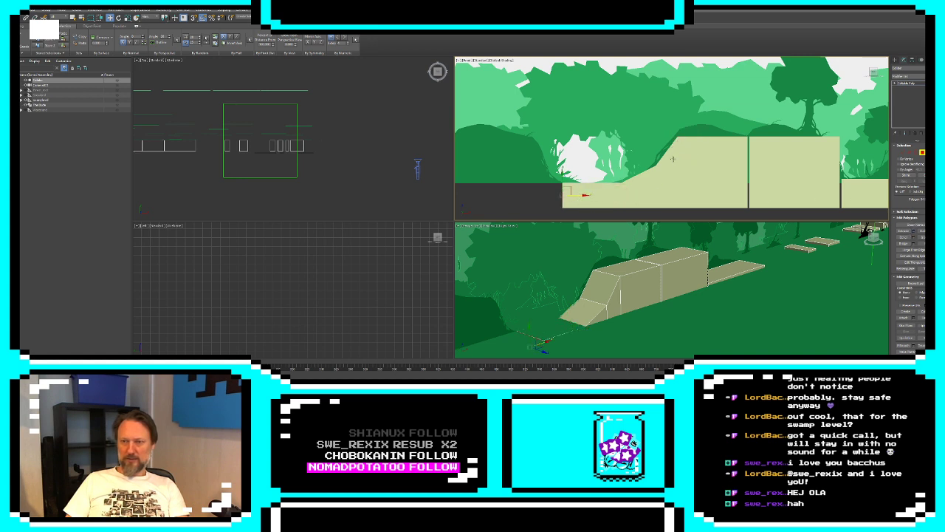
drag(574, 195, 541, 125)
click(904, 152)
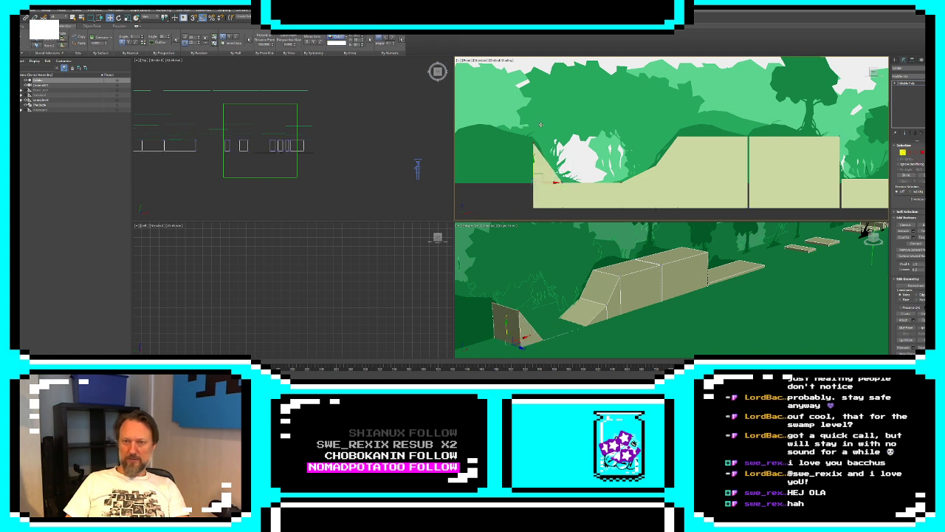
Extrude the raised end face and move it leftward to form a flat section across the second hill
click(921, 152)
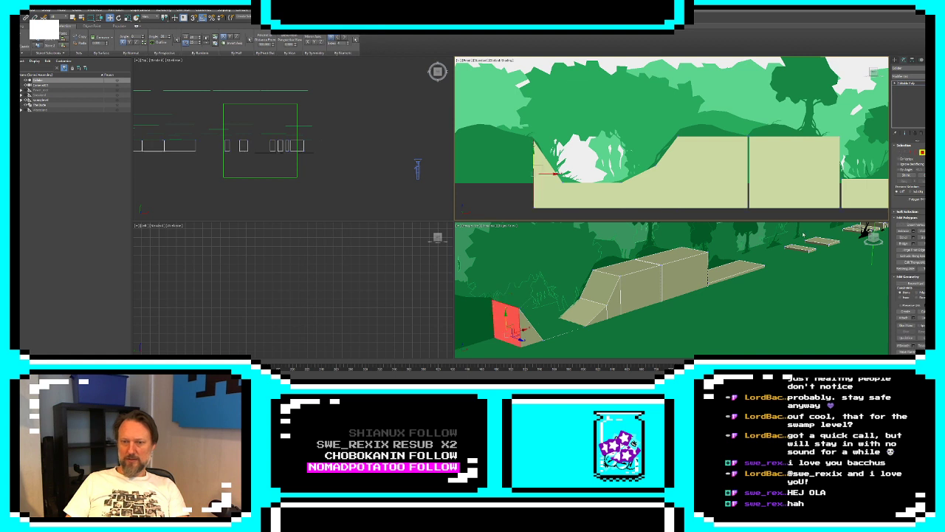
click(922, 232)
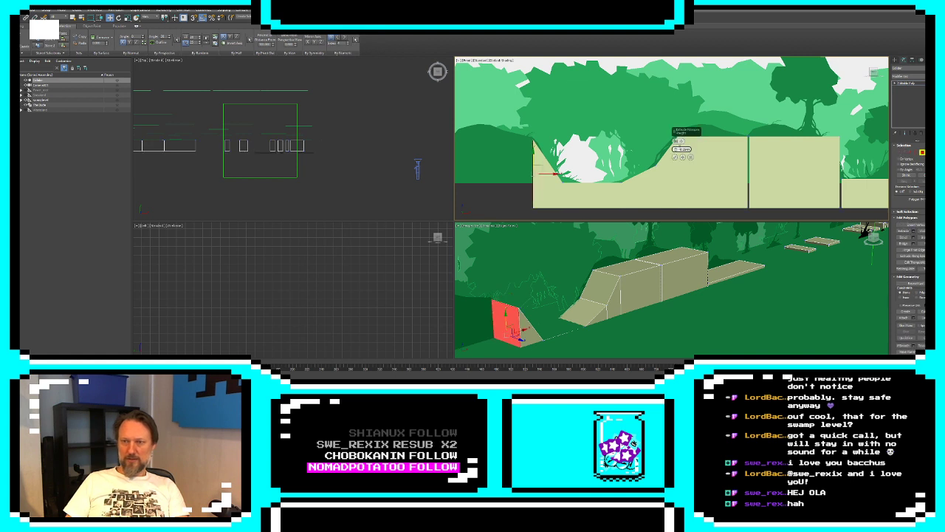
click(675, 157)
middle_drag(619, 172, 748, 185)
drag(683, 188, 608, 188)
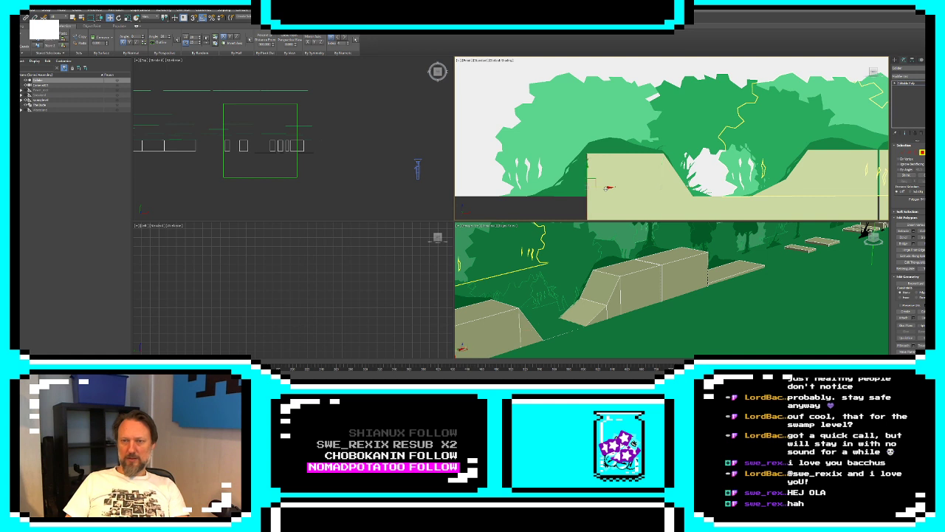
Extrude the end face once more, raise its upper outer vertices to the second hill's crest and pull the end inward
click(921, 232)
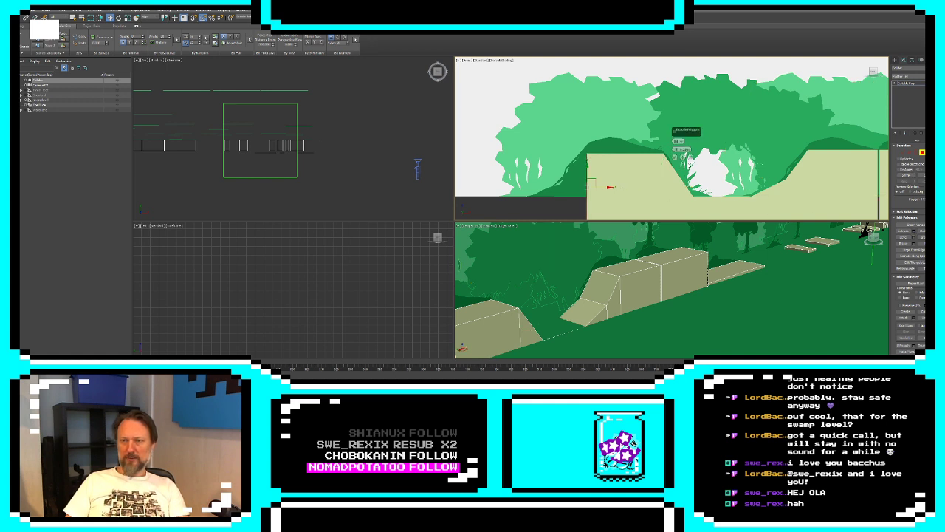
click(675, 157)
key(1)
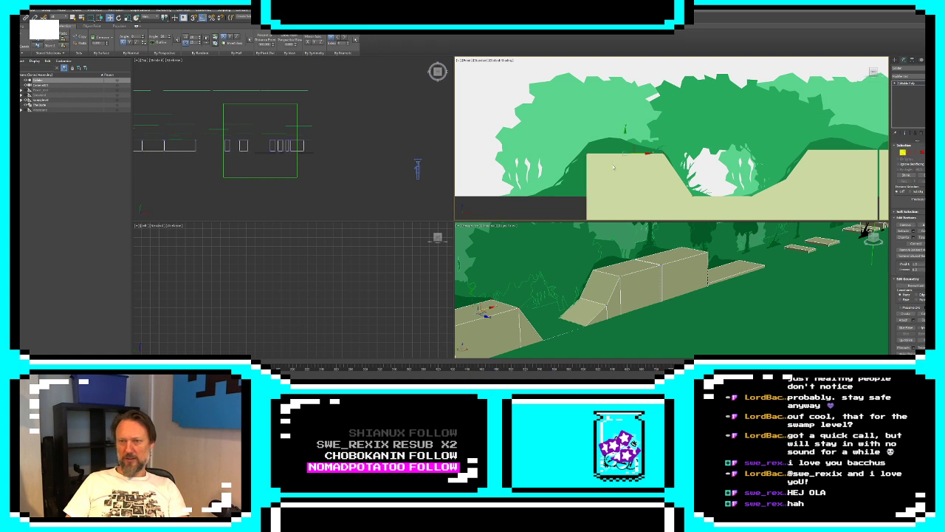
drag(573, 140, 590, 125)
click(591, 124)
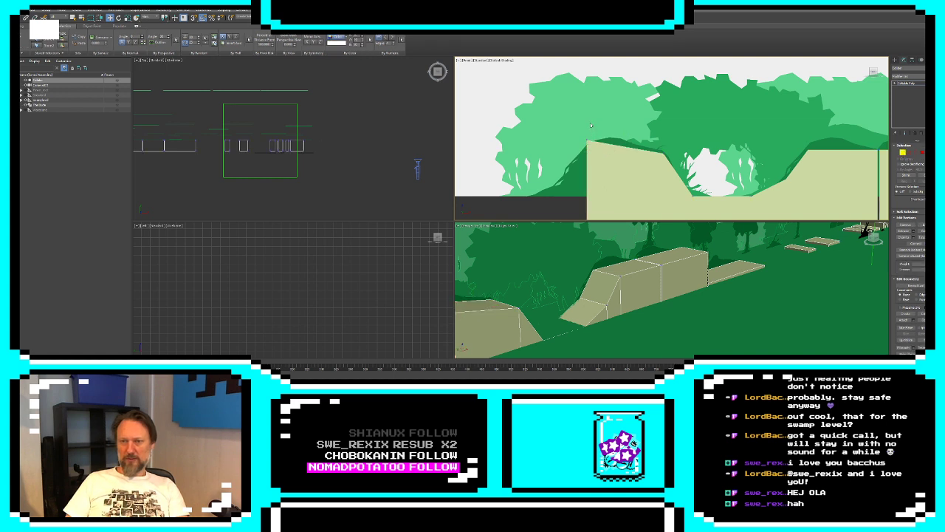
middle_drag(590, 196, 594, 177)
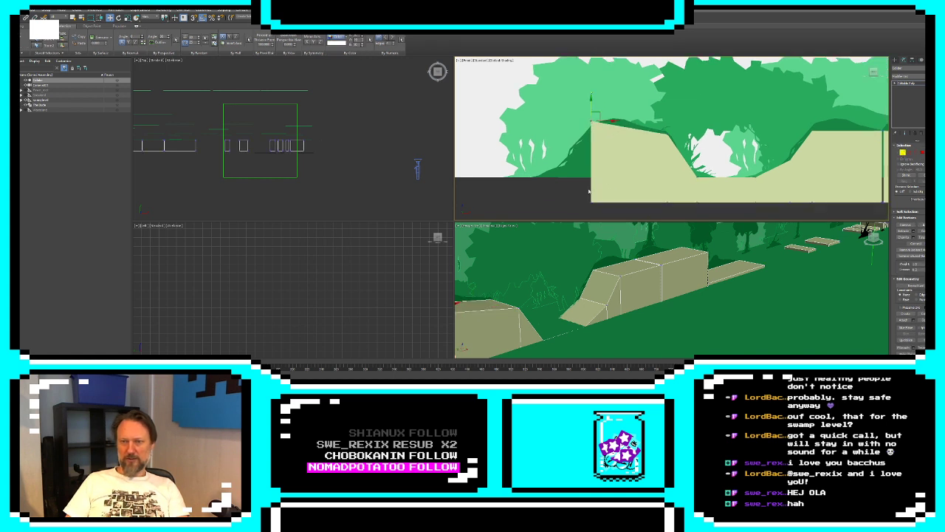
drag(614, 161, 648, 161)
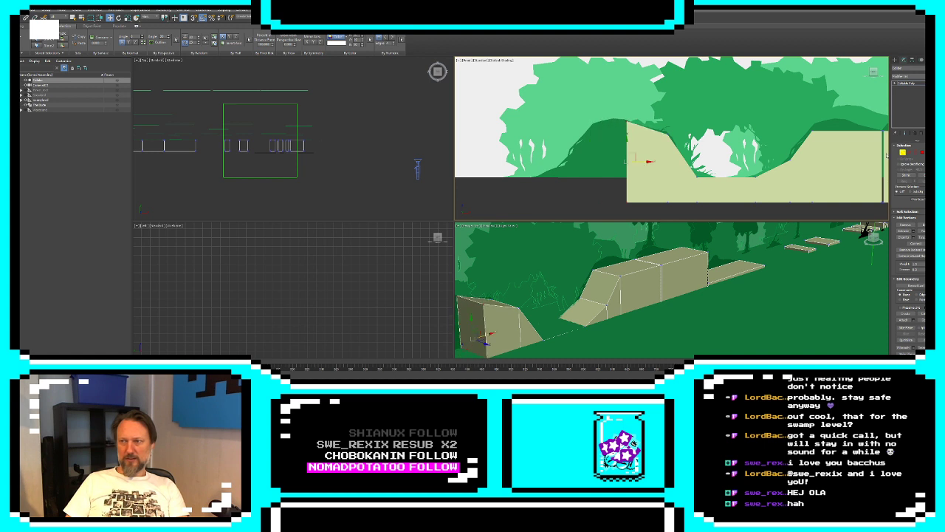
Extrude the ground's end face at the second hill's crest and move it leftward across the hilltop
click(921, 153)
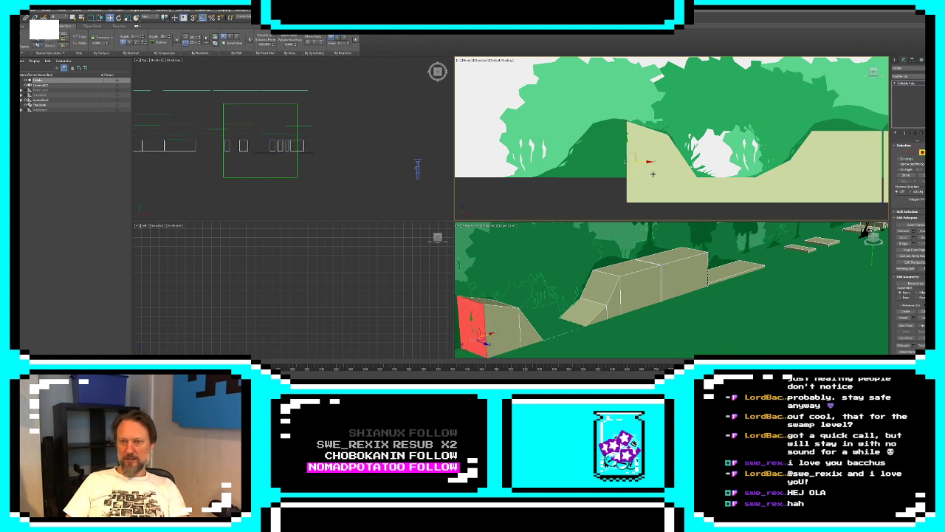
shift+drag(645, 162, 605, 162)
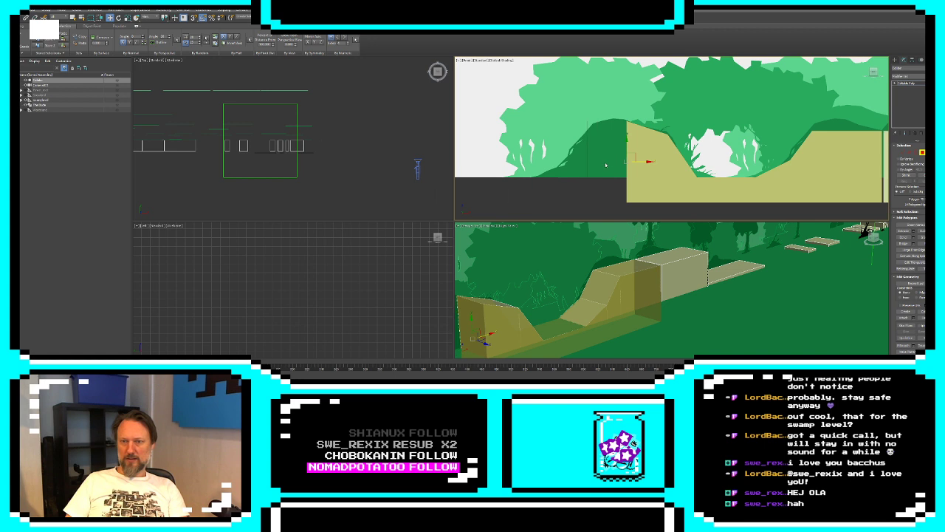
click(494, 199)
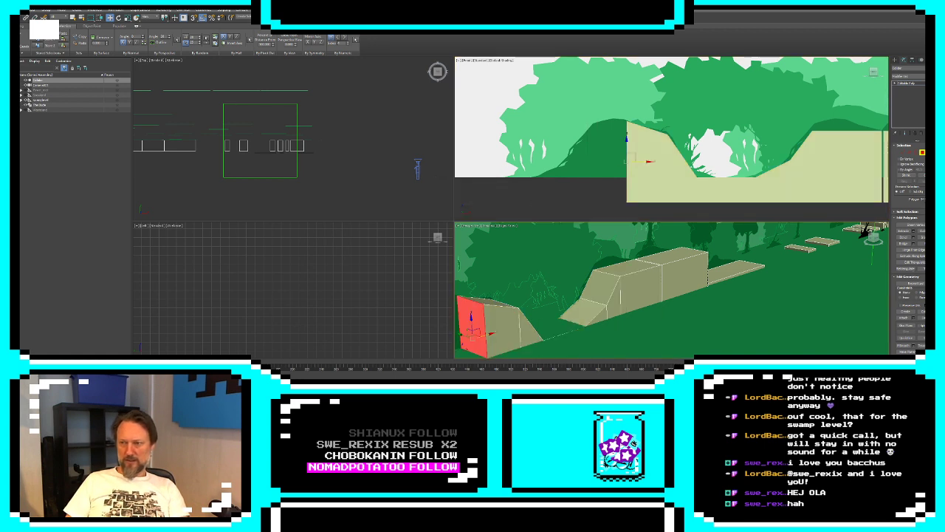
click(913, 231)
click(675, 309)
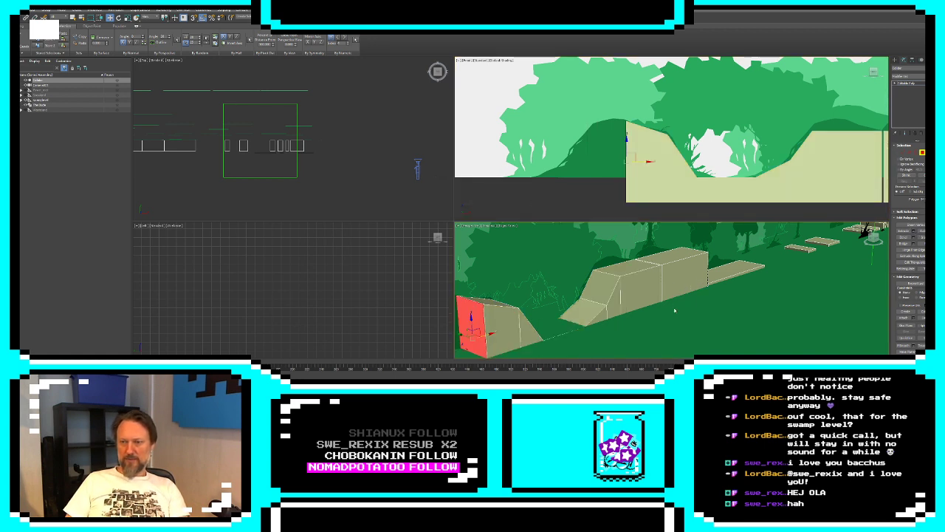
drag(643, 161, 608, 164)
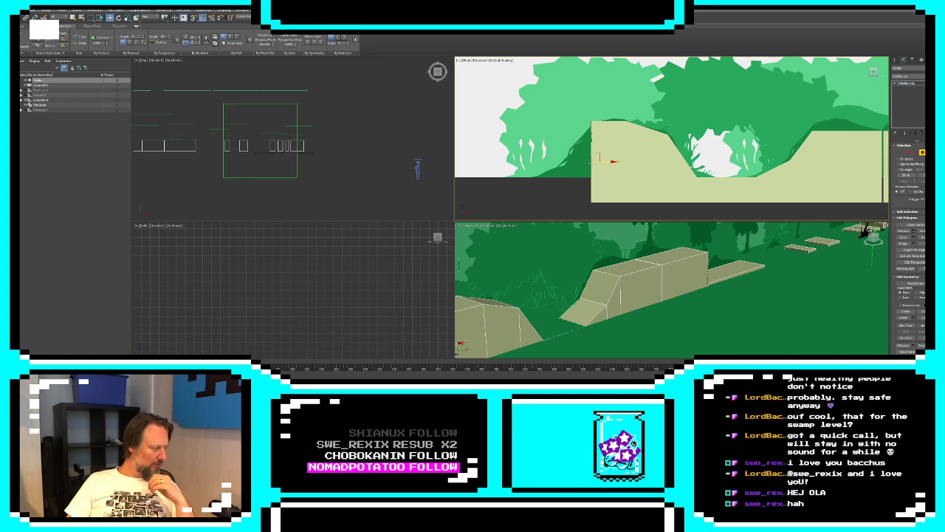
key(alt+Tab)
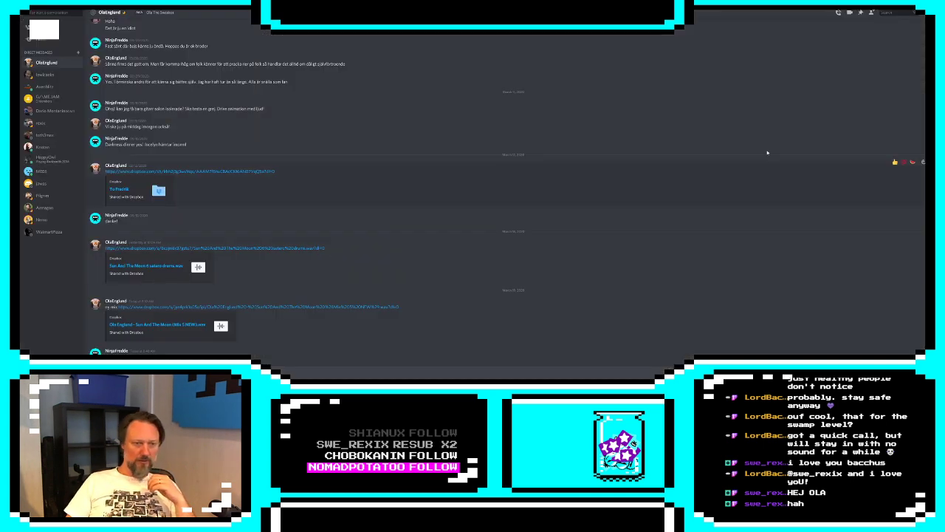
key(alt+Tab)
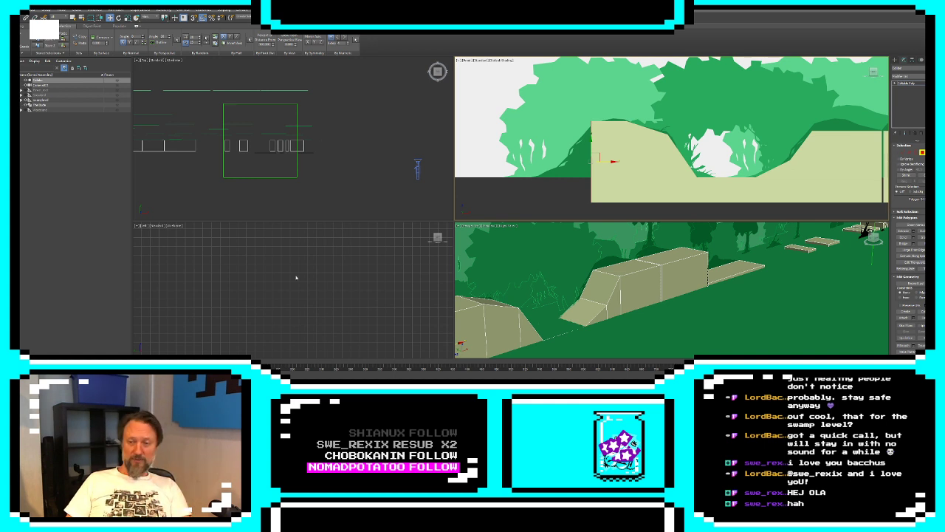
Connect the edge ring across the first hill's flat-topped section and raise the new top vertices to the background hill's crest
middle_drag(834, 123, 616, 126)
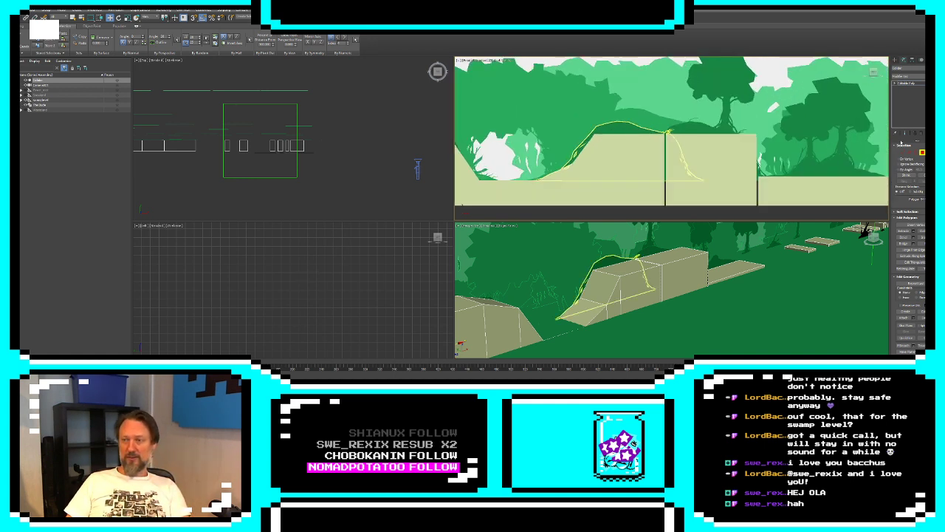
click(909, 152)
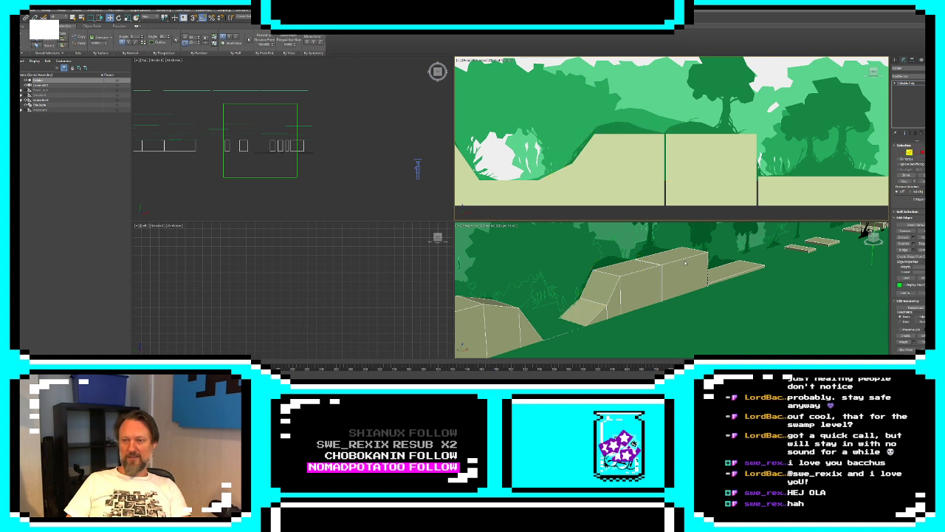
click(634, 273)
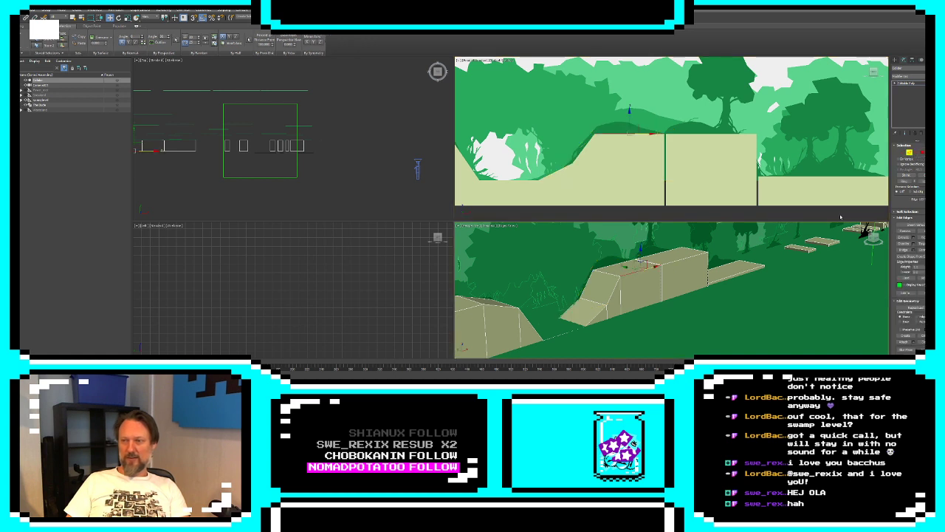
click(906, 181)
click(923, 251)
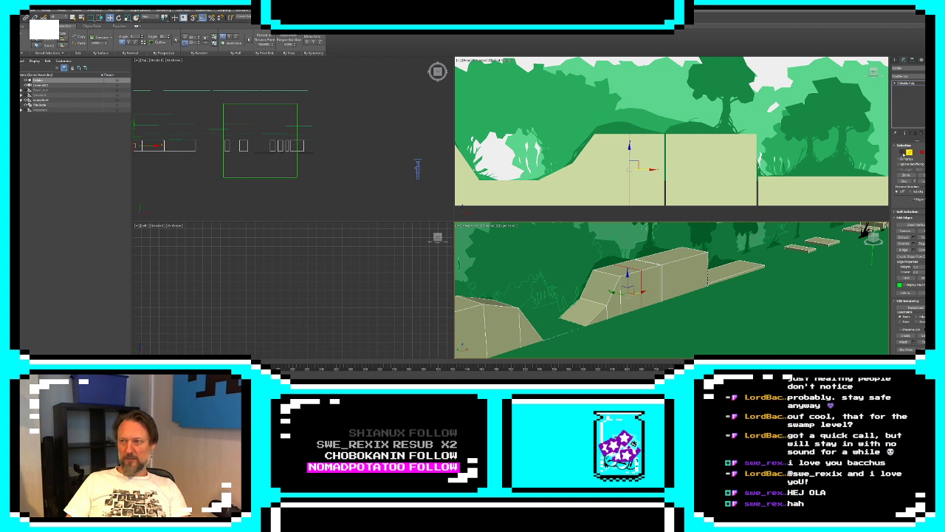
click(902, 152)
mouse_move(621, 122)
mouse_down()
mouse_move(638, 144)
mouse_move(630, 112)
mouse_up()
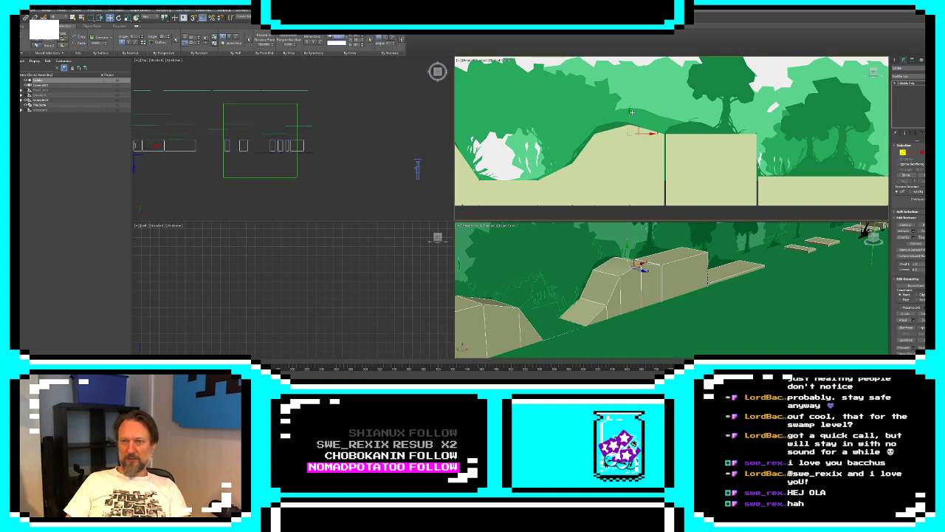
Connect another edge loop on the left half of the first hill's top and move its top vertices up and left to round the crest
click(913, 153)
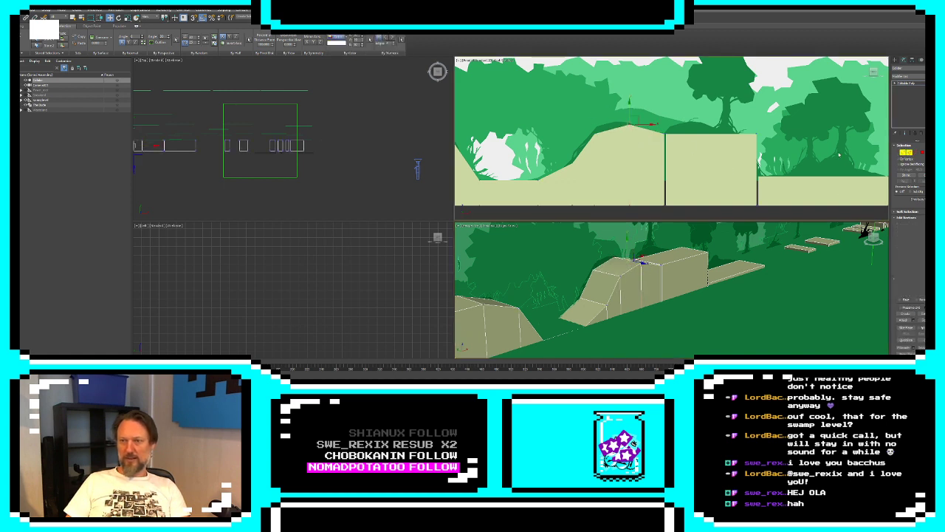
click(612, 130)
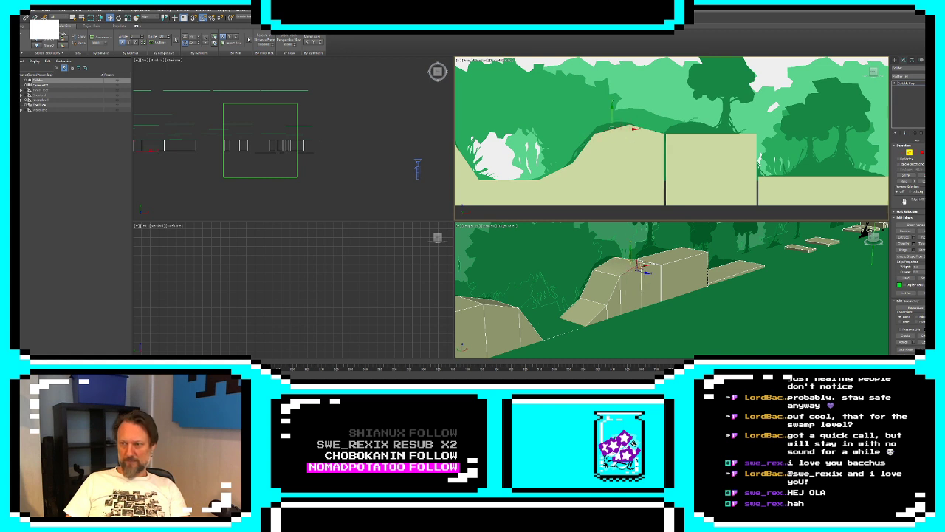
click(904, 182)
click(922, 250)
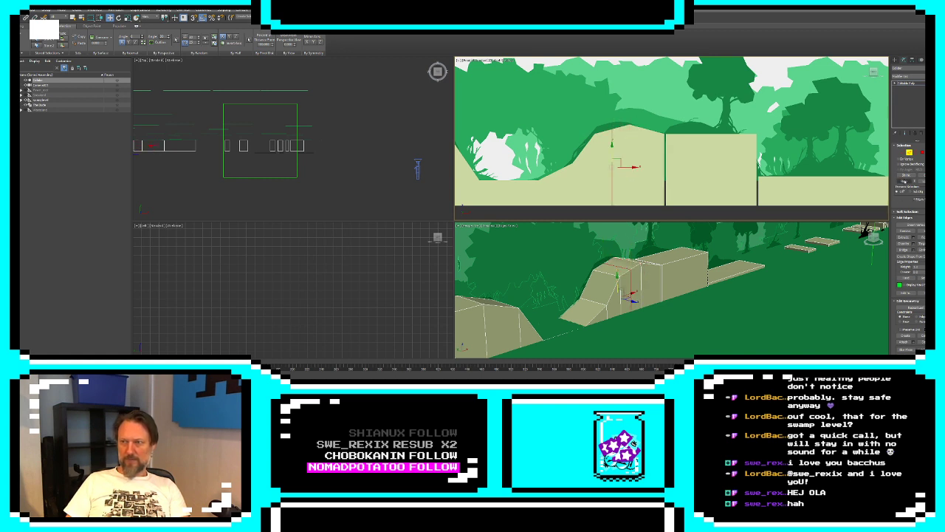
click(903, 153)
drag(611, 130, 595, 118)
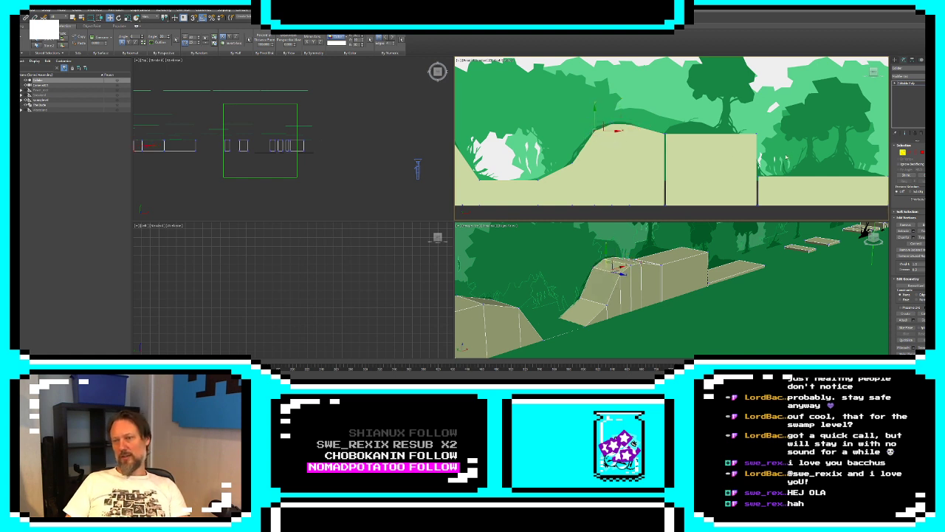
Connect a vertical edge loop through the box beside the first hill, raise its top vertices and lower the right corner to ground level
key(2)
click(707, 135)
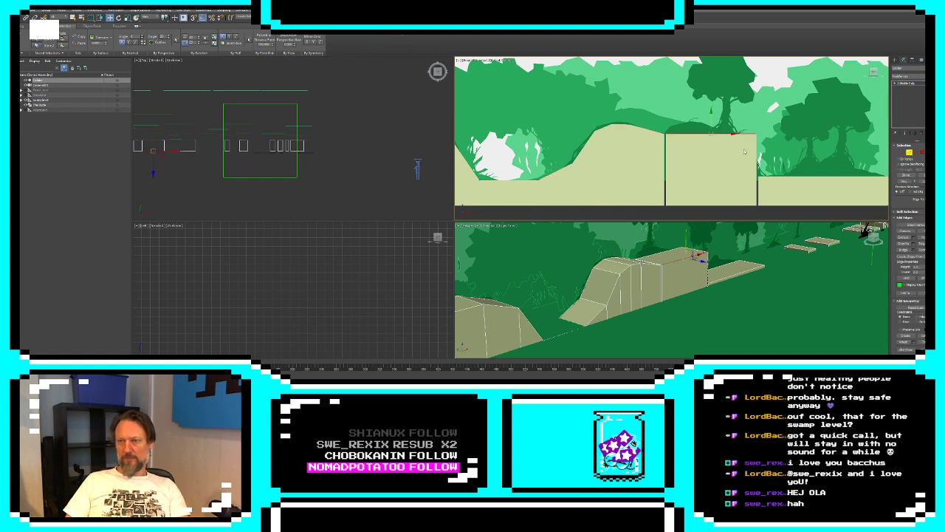
click(904, 181)
click(924, 249)
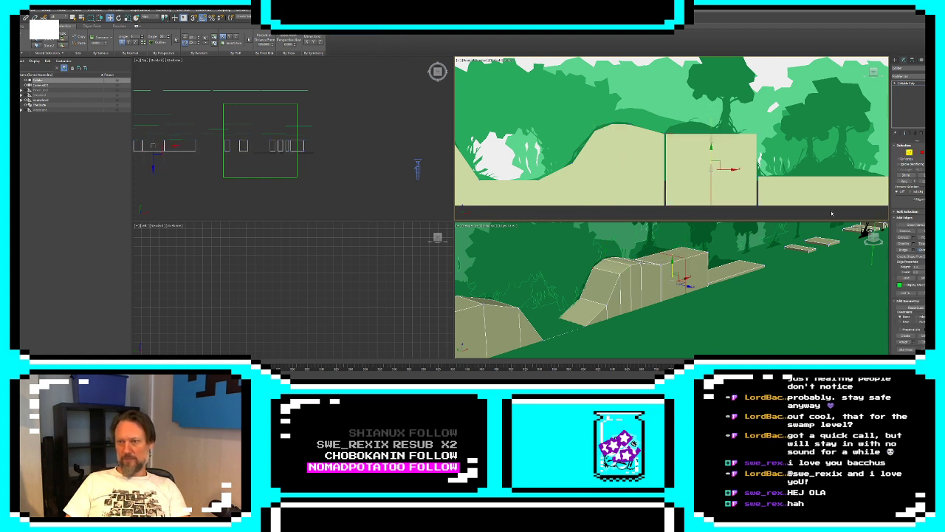
click(903, 153)
drag(700, 143, 759, 174)
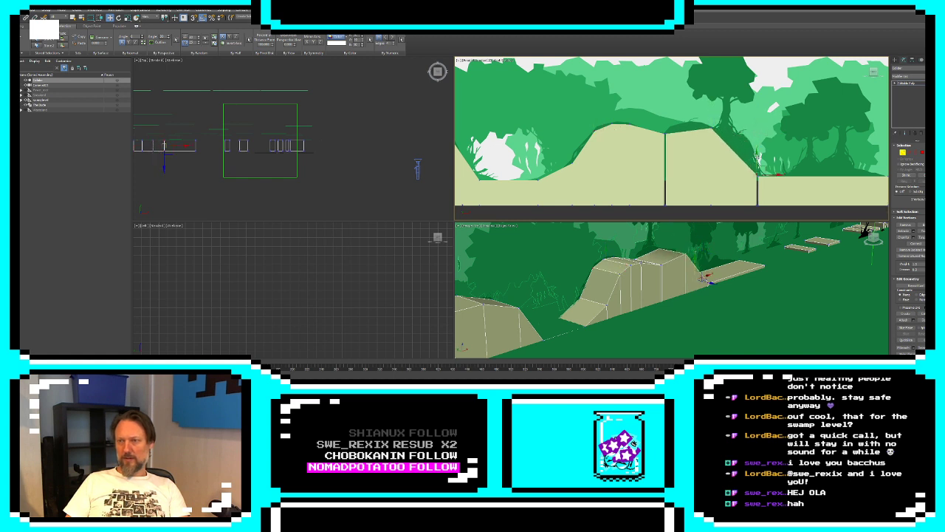
Connect an edge loop through the sloped box's upper left section and raise its top vertices to round the hilltop
click(910, 154)
click(693, 131)
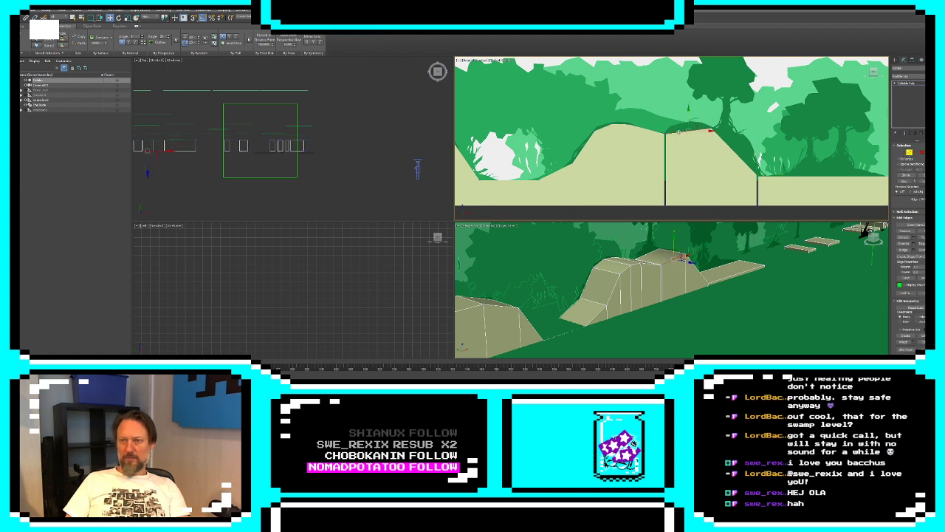
click(905, 182)
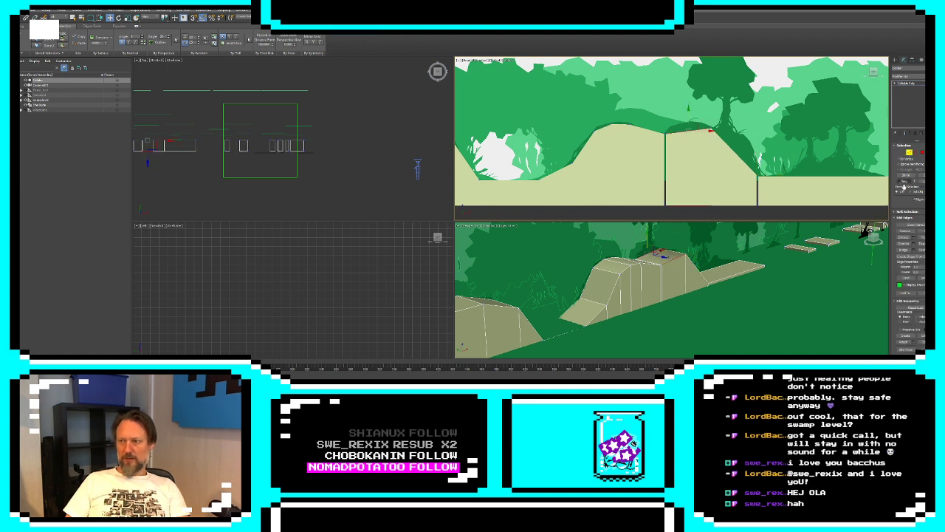
click(922, 250)
click(903, 152)
click(691, 125)
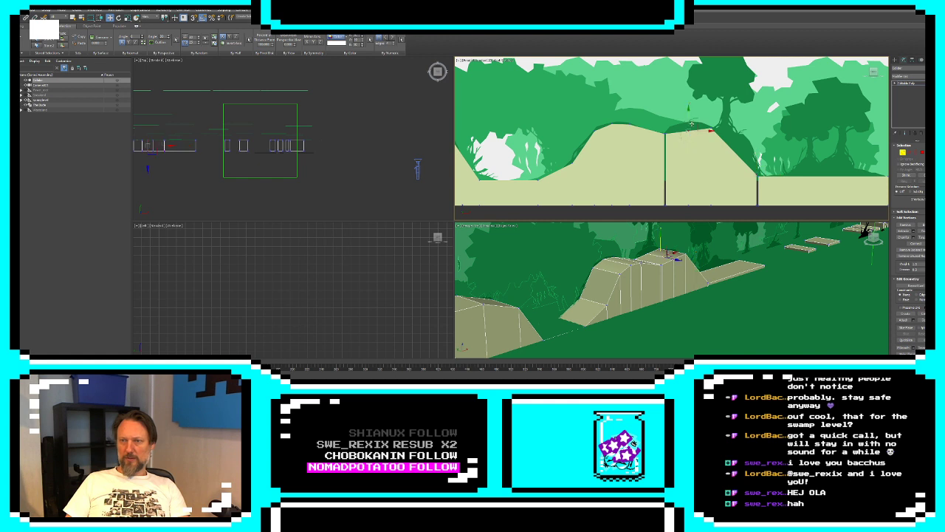
drag(687, 119, 688, 112)
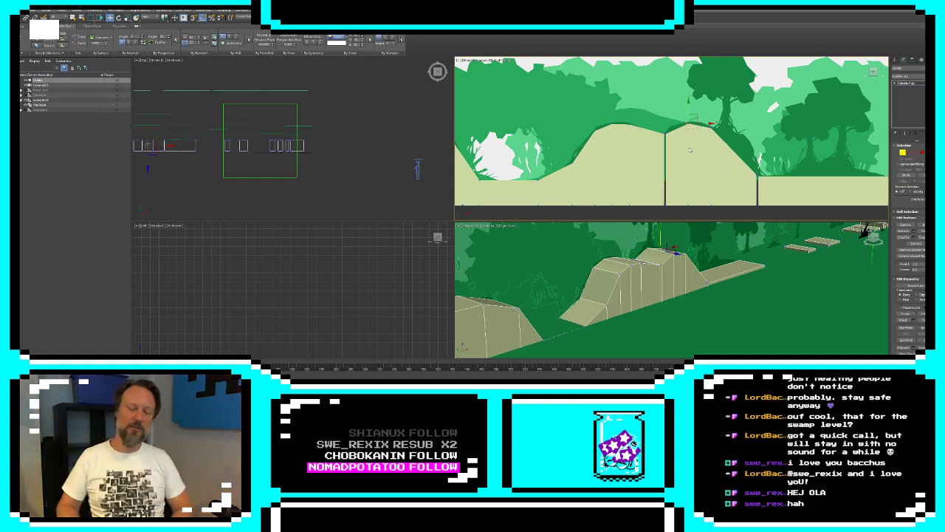
Connect an edge loop through the middle of the low flat box under the trees and raise its top vertices slightly
middle_drag(690, 150, 608, 135)
key(2)
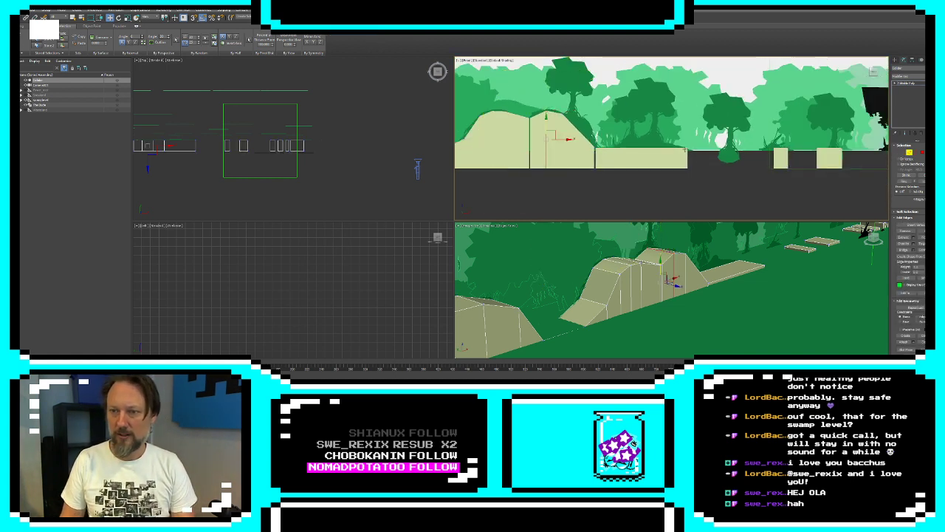
click(658, 147)
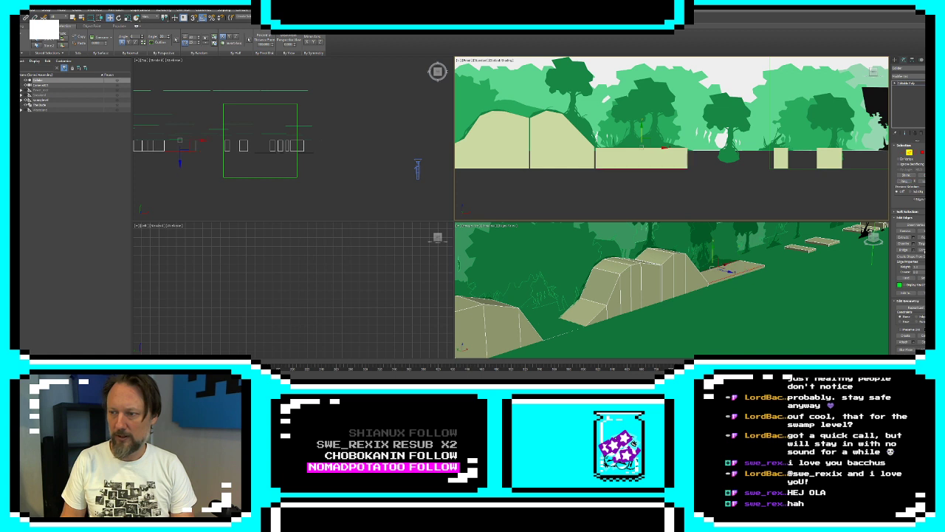
key(1)
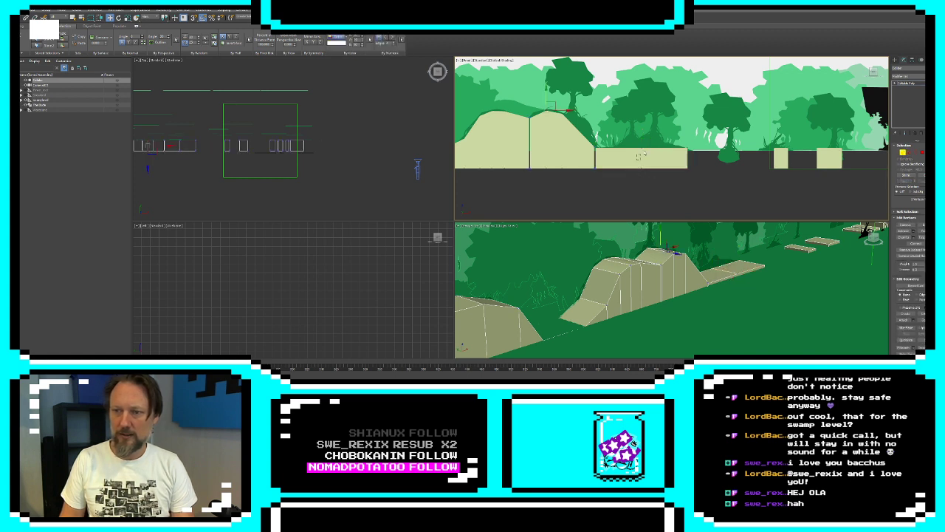
drag(642, 133, 642, 128)
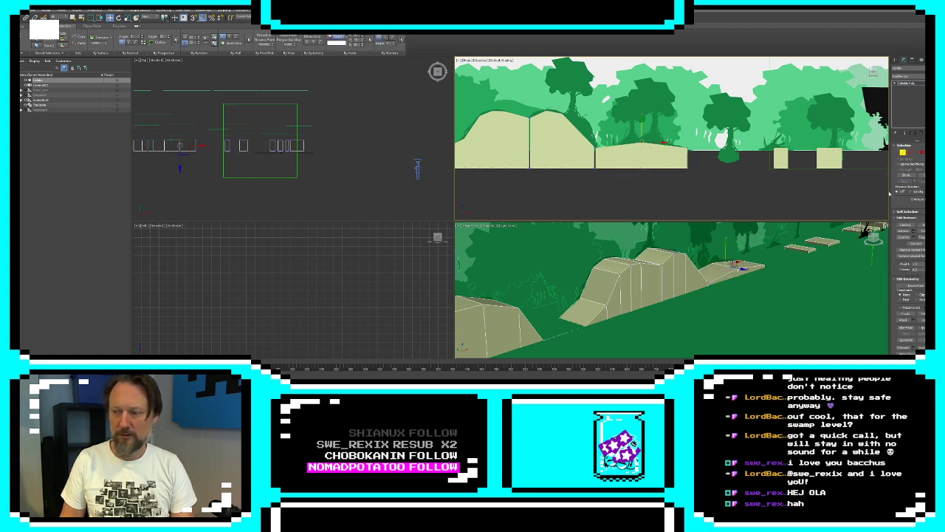
Connect an edge loop through the low mound's left half and raise its top vertices to curve the rise
click(909, 152)
click(619, 146)
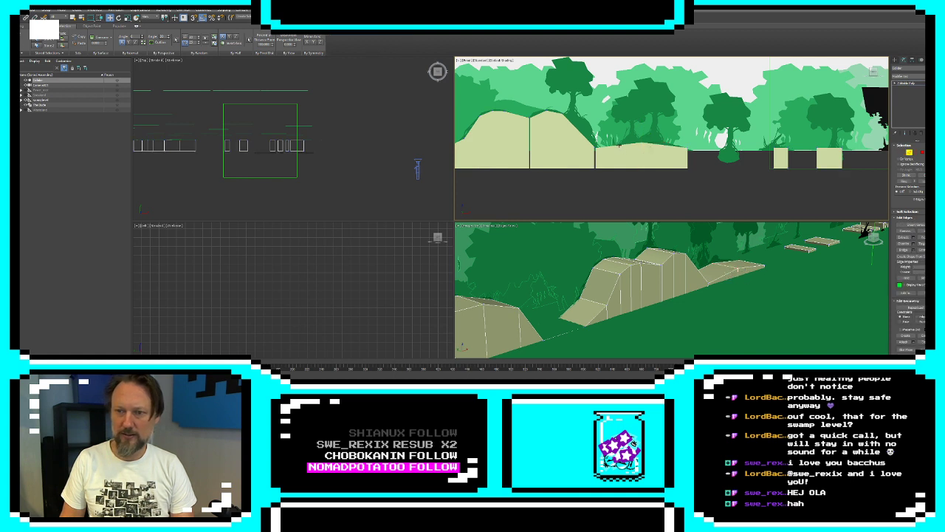
click(906, 181)
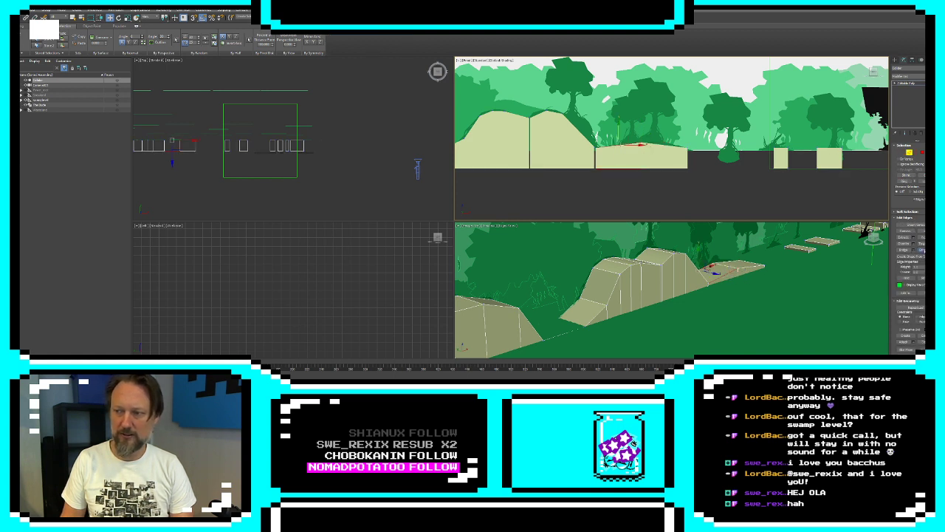
click(923, 250)
click(904, 148)
click(904, 147)
click(903, 153)
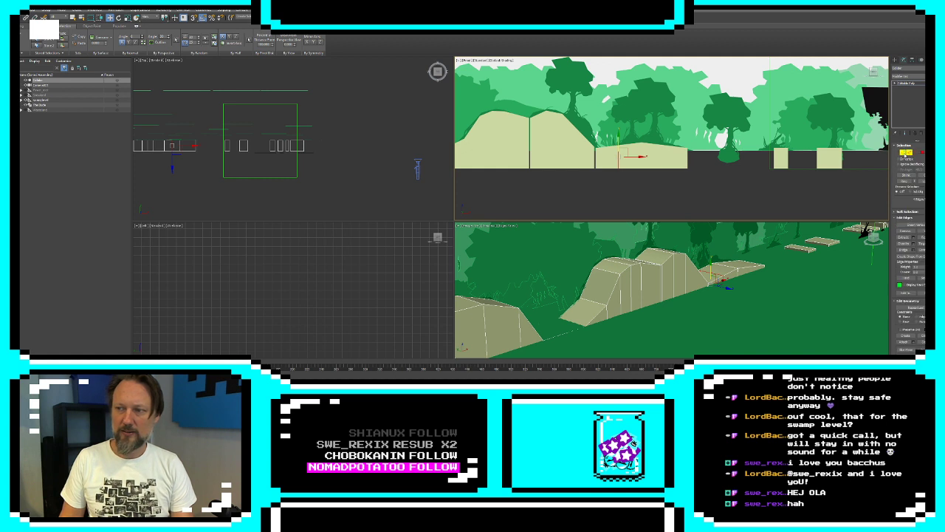
drag(622, 148, 619, 135)
Connect an edge loop through the low mound's right half and raise its top vertices to match the rounded profile
click(910, 153)
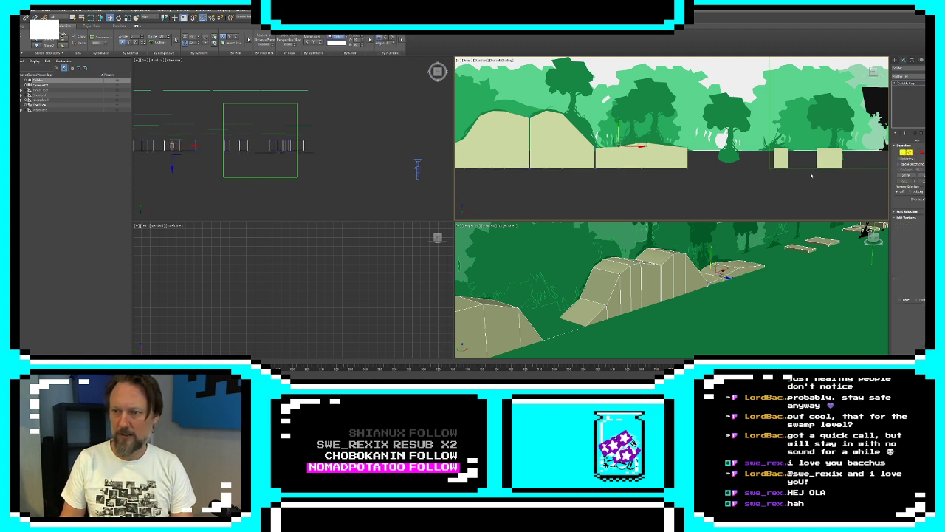
click(667, 147)
click(903, 181)
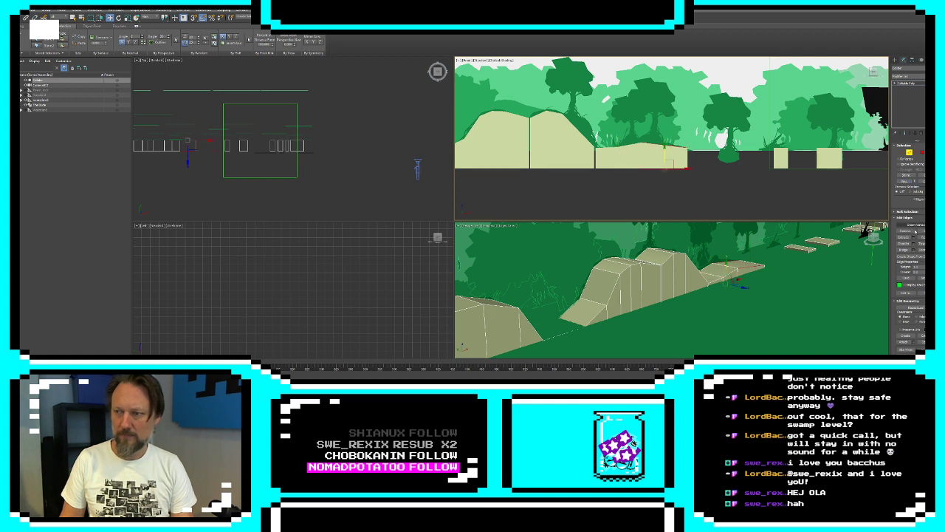
click(923, 250)
click(902, 153)
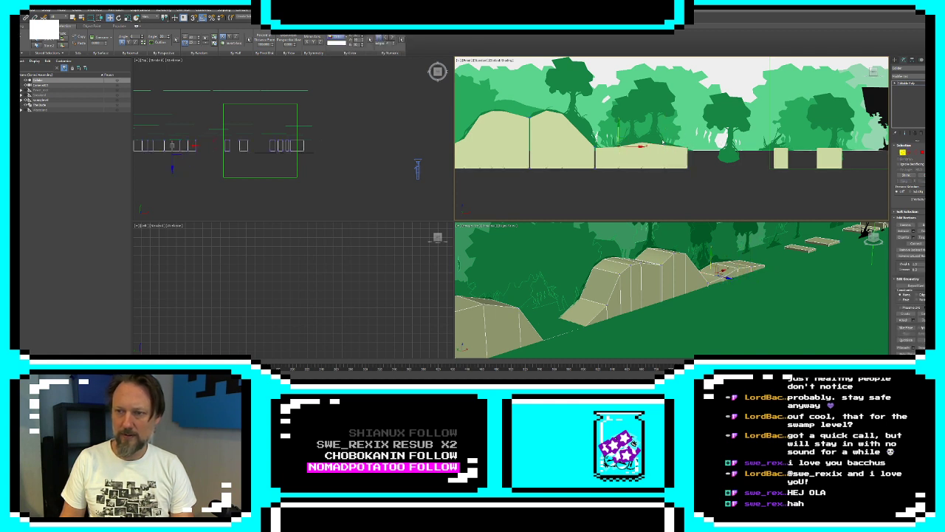
mouse_move(662, 142)
mouse_down()
mouse_move(670, 149)
mouse_move(665, 130)
mouse_up()
middle_drag(816, 167, 758, 167)
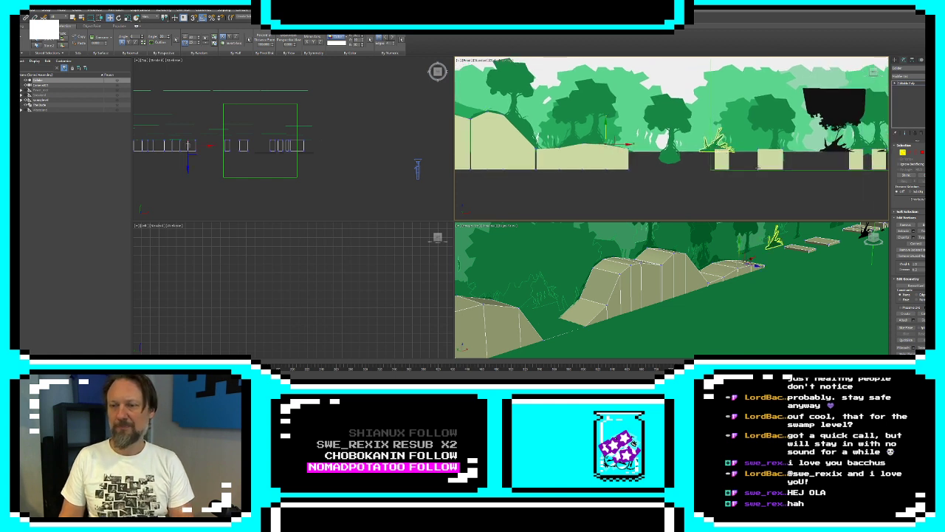
click(895, 60)
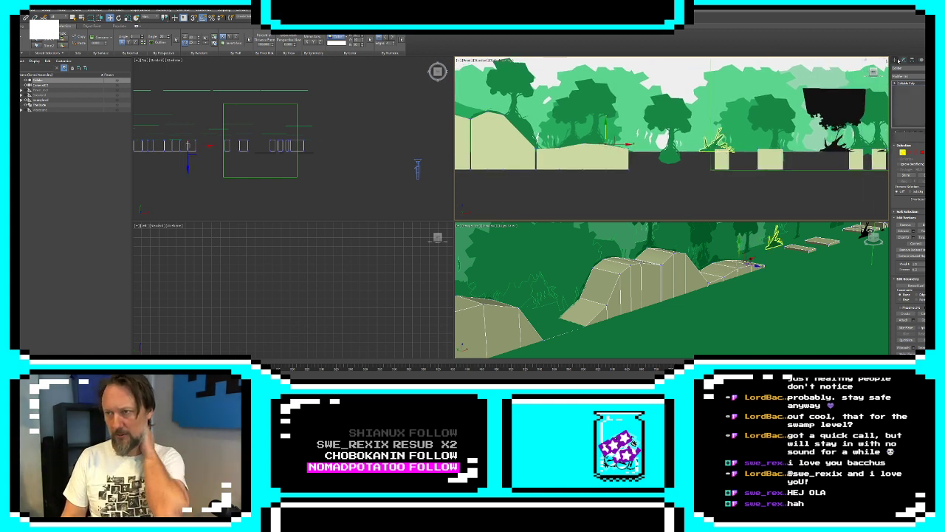
Clone the front polygon of the second small ground box as an element placed just behind the boxes
scroll(778, 274, down, 6)
middle_drag(779, 273, 728, 280)
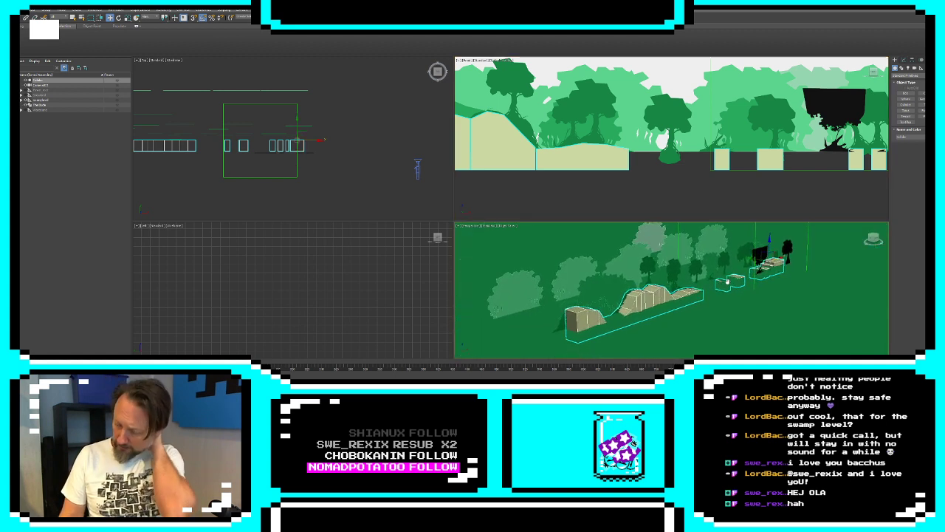
click(903, 60)
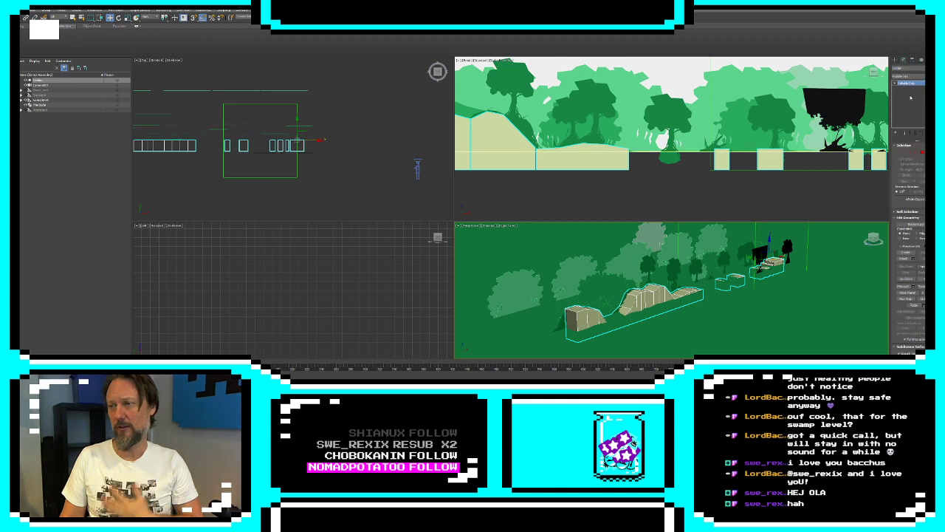
click(921, 153)
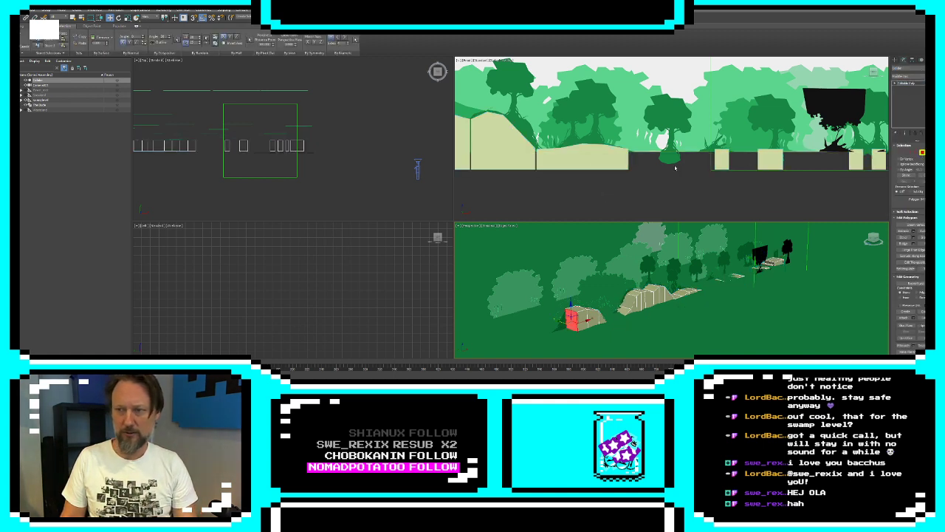
click(770, 159)
right_click(248, 135)
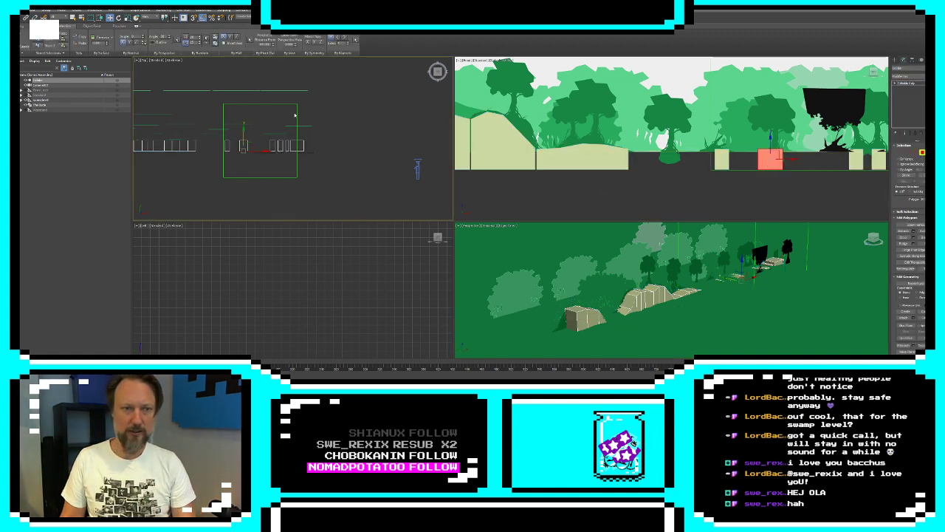
click(243, 133)
shift+drag(242, 122, 241, 120)
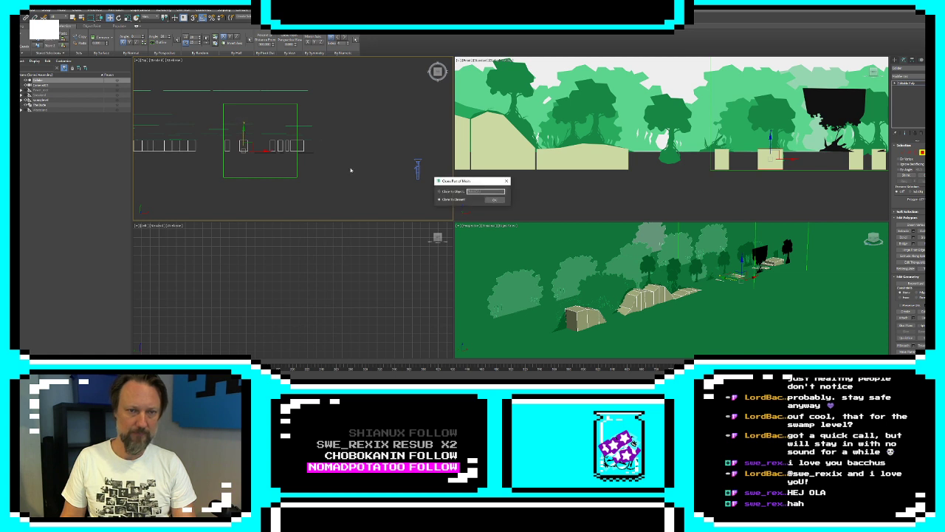
click(494, 200)
Scale the copied polygon up uniformly until it extends above and below the ground box
middle_drag(714, 106, 649, 118)
key(r)
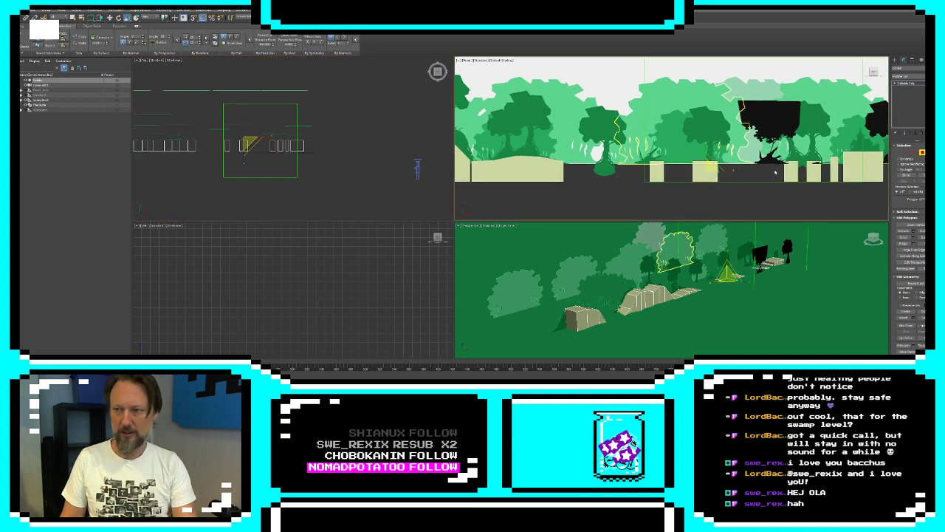
drag(709, 167, 709, 121)
key(w)
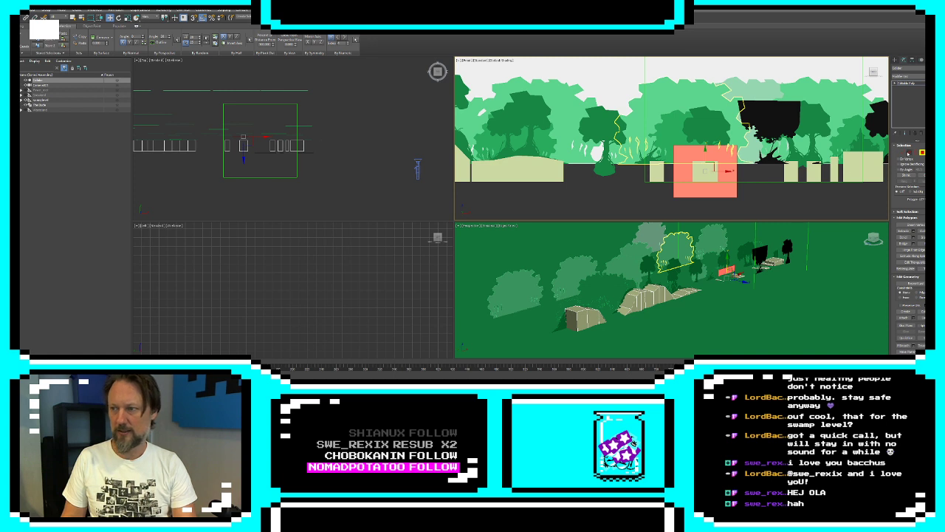
Stretch the copied polygon's right edge out to the right end of the forest level's ground boxes
click(910, 153)
click(737, 179)
middle_drag(738, 185, 593, 194)
scroll(602, 189, down, 4)
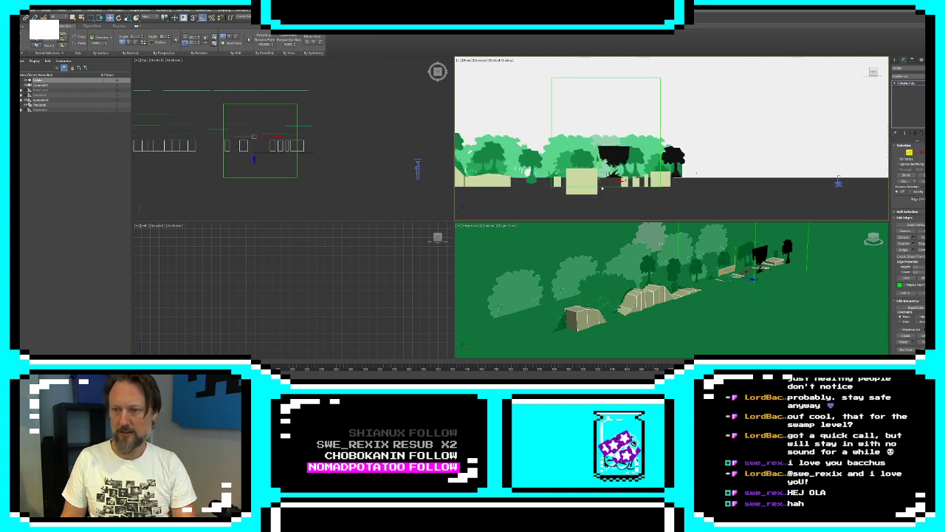
drag(615, 181, 690, 181)
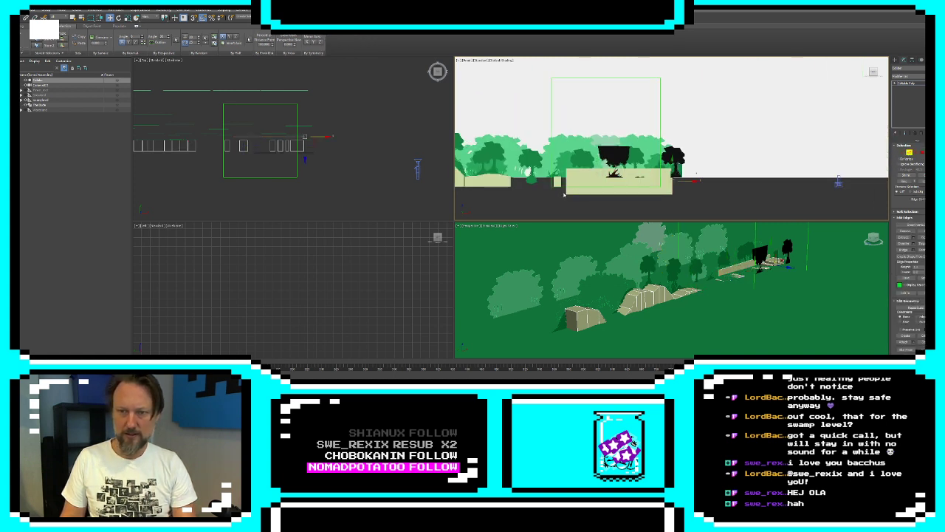
Extend the polygon's left edge to the level's left end and raise its top edge to about treetop height
click(564, 193)
drag(580, 181, 481, 181)
middle_drag(502, 190, 621, 190)
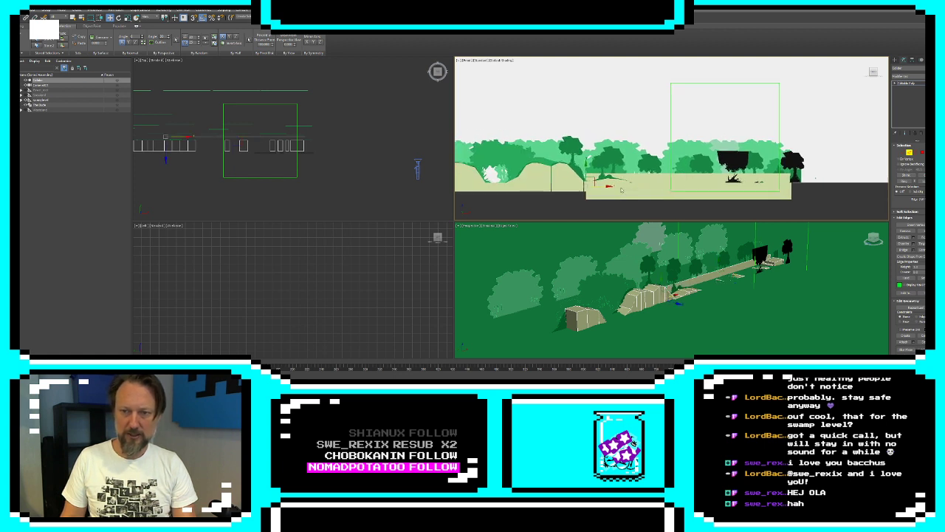
drag(603, 188, 508, 188)
middle_drag(502, 186, 614, 195)
drag(615, 194, 576, 197)
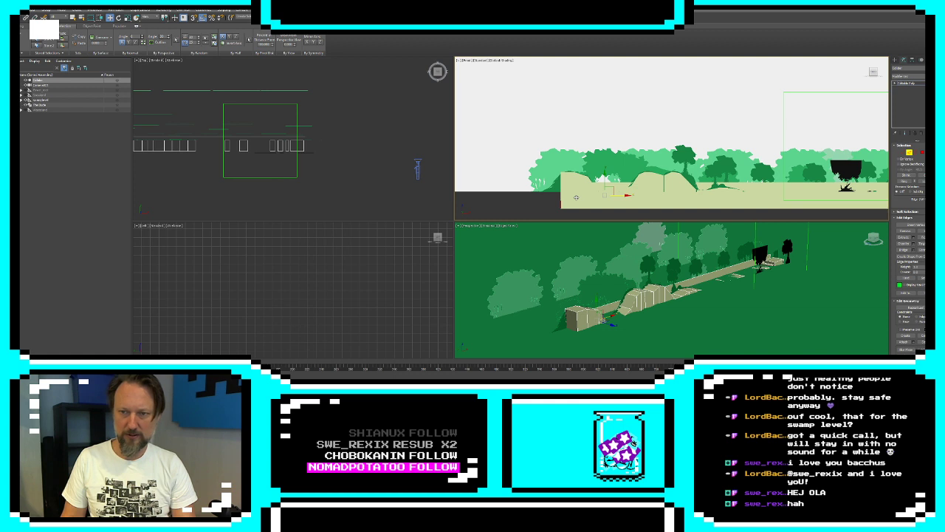
click(560, 195)
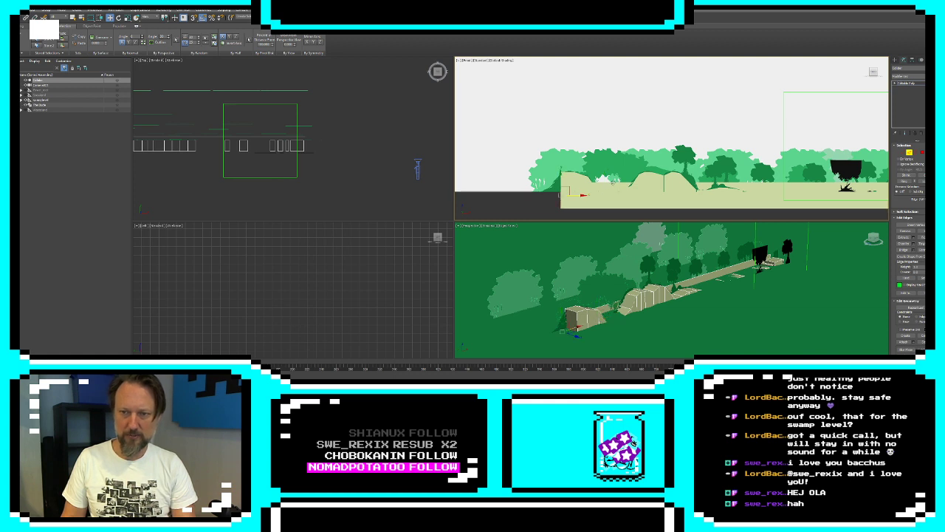
click(613, 182)
drag(734, 168, 736, 135)
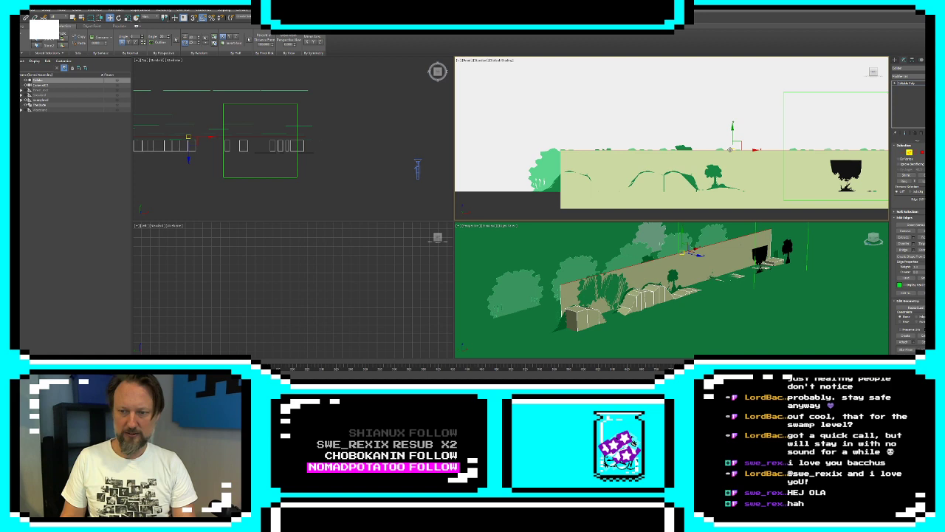
Select the long wall polygon and move it forward against the back of the ground boxes
click(896, 60)
alt+middle_drag(673, 255, 842, 251)
click(904, 62)
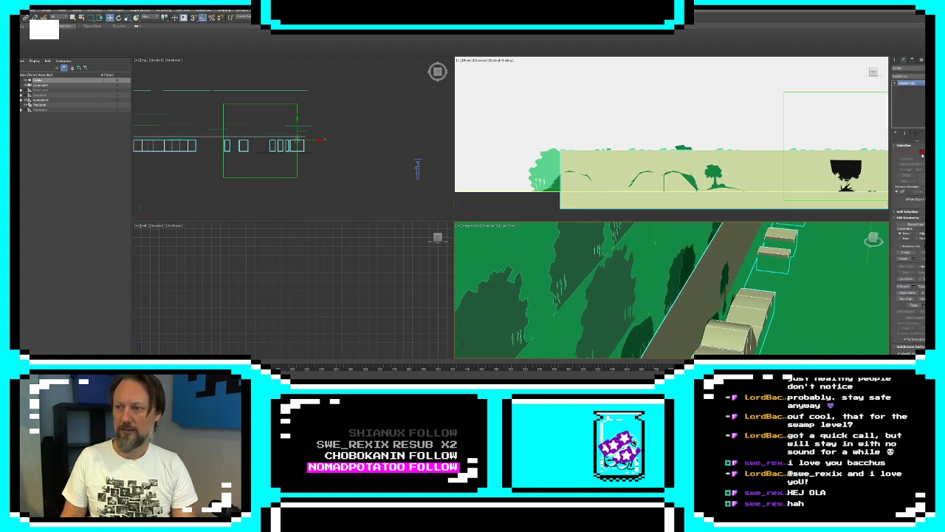
click(718, 252)
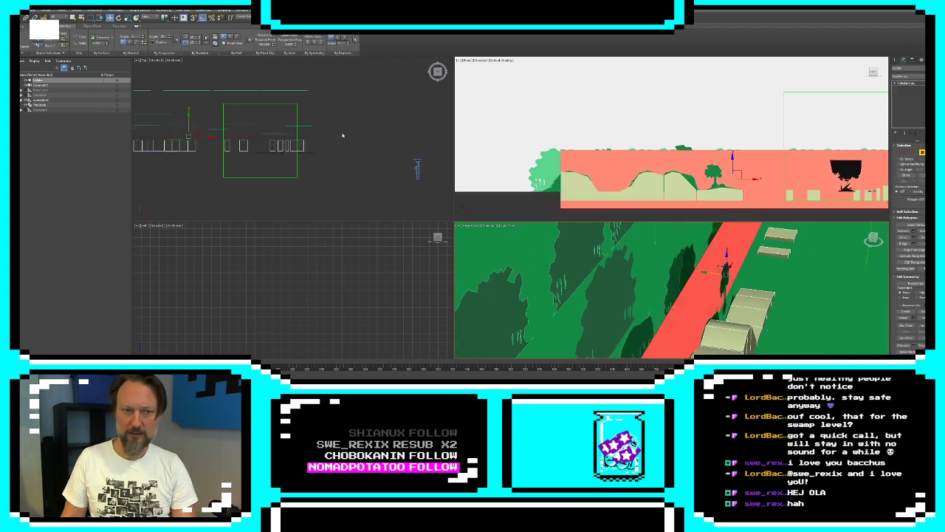
middle_drag(342, 135, 473, 146)
middle_drag(227, 133, 228, 133)
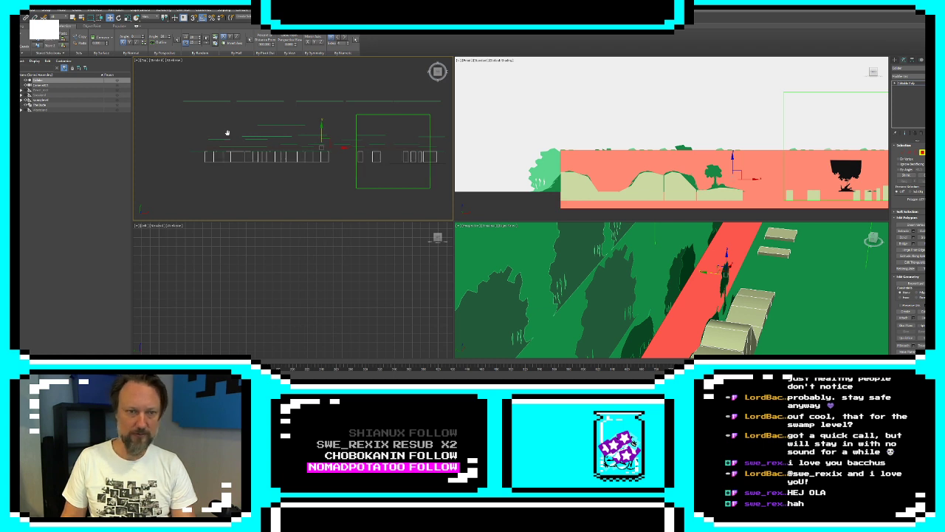
drag(324, 136, 324, 145)
Clone the wall as an element rotated to face the opposite way and move the copy toward the boxes' front side
scroll(840, 310, up, 3)
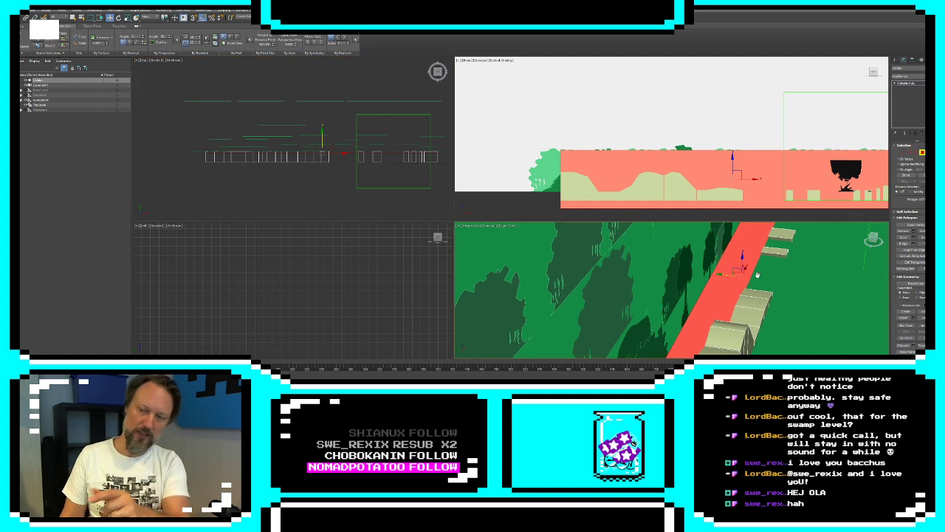
scroll(298, 133, down, 2)
key(e)
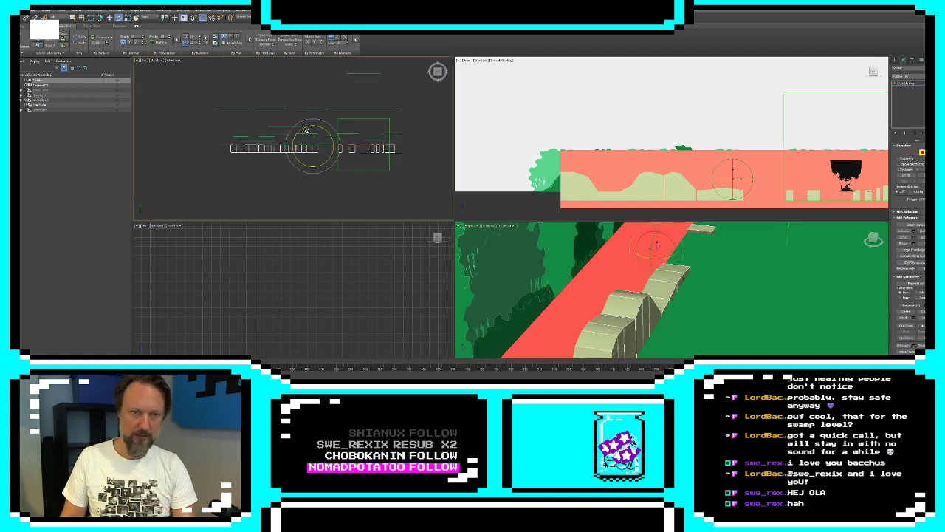
drag(303, 129, 261, 153)
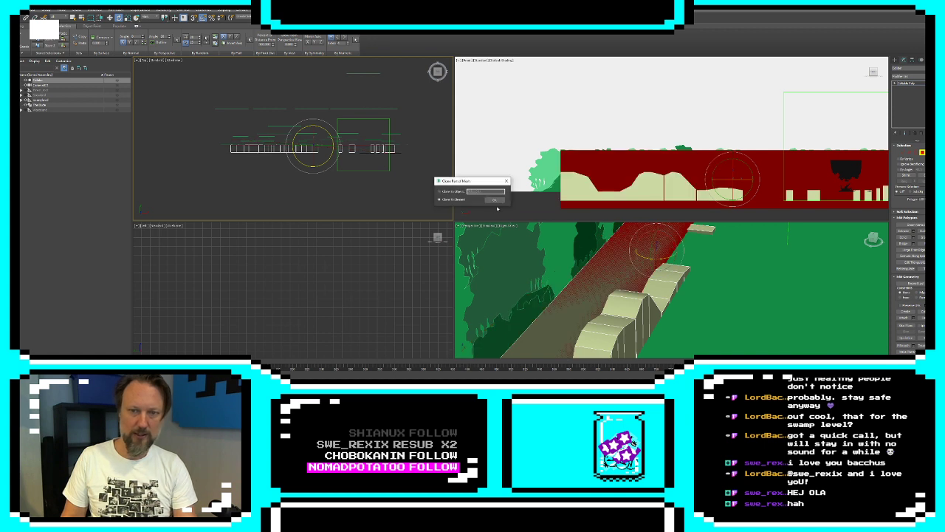
click(496, 202)
key(w)
drag(312, 132, 315, 138)
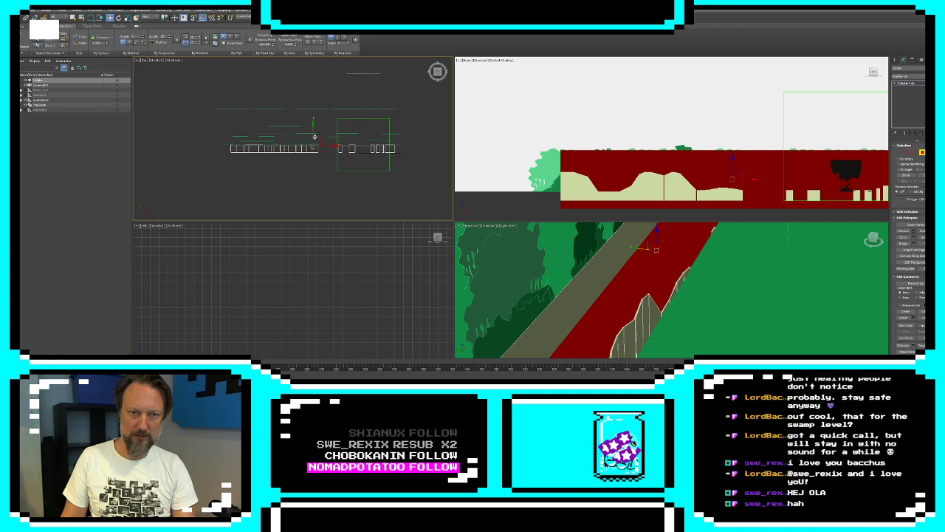
drag(315, 137, 436, 178)
Reposition the two long walls so they run close along the back and front of the ground boxes
alt+middle_drag(746, 294, 781, 298)
click(660, 263)
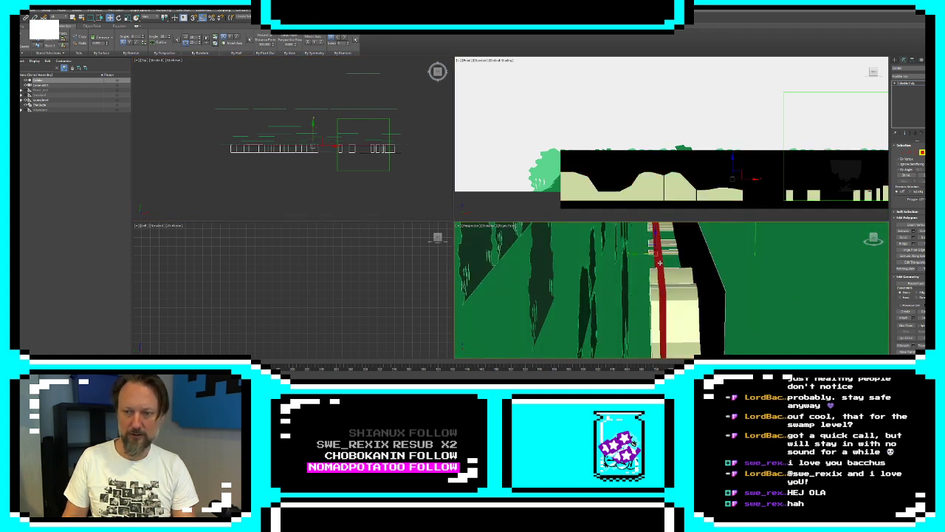
drag(641, 254, 630, 253)
alt+middle_drag(769, 295, 752, 296)
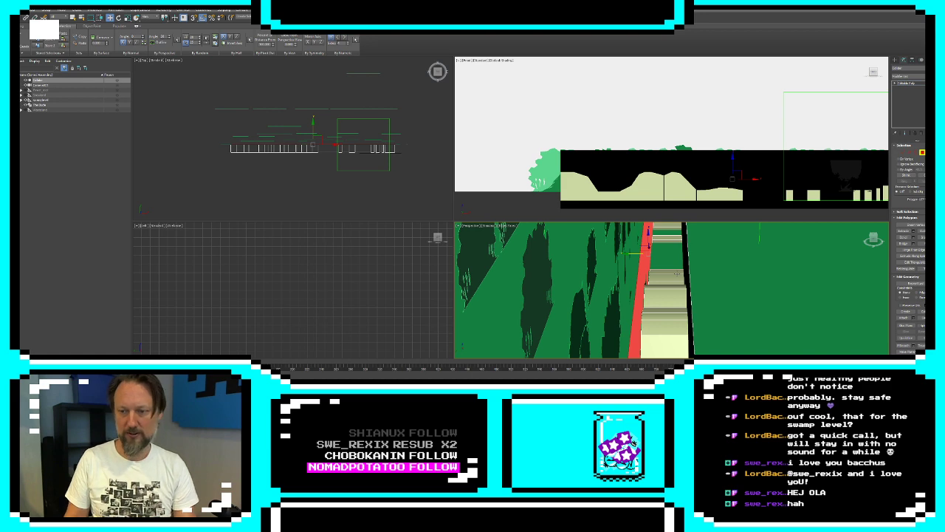
alt+middle_drag(729, 335, 714, 298)
Set the whole ground and wall mesh to display as see-through in its object properties
click(896, 62)
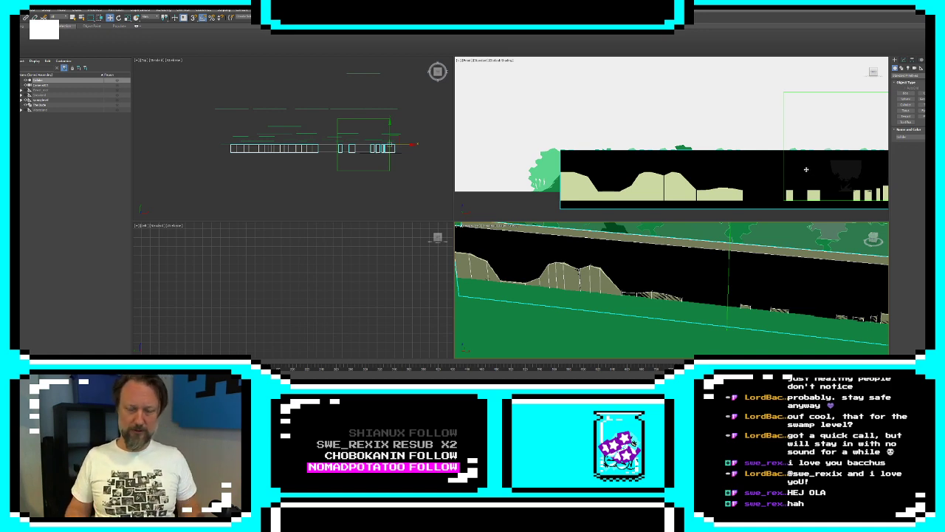
alt+middle_drag(772, 295, 613, 277)
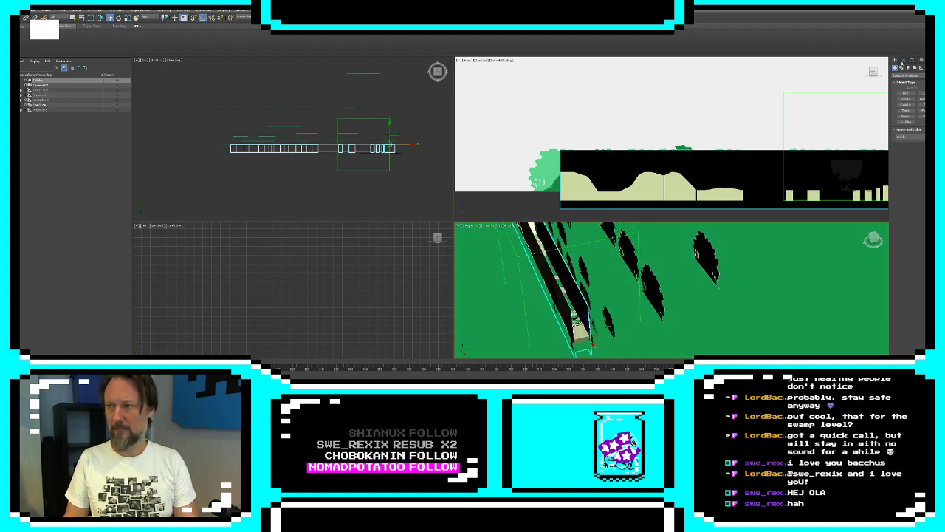
click(904, 60)
right_click(555, 286)
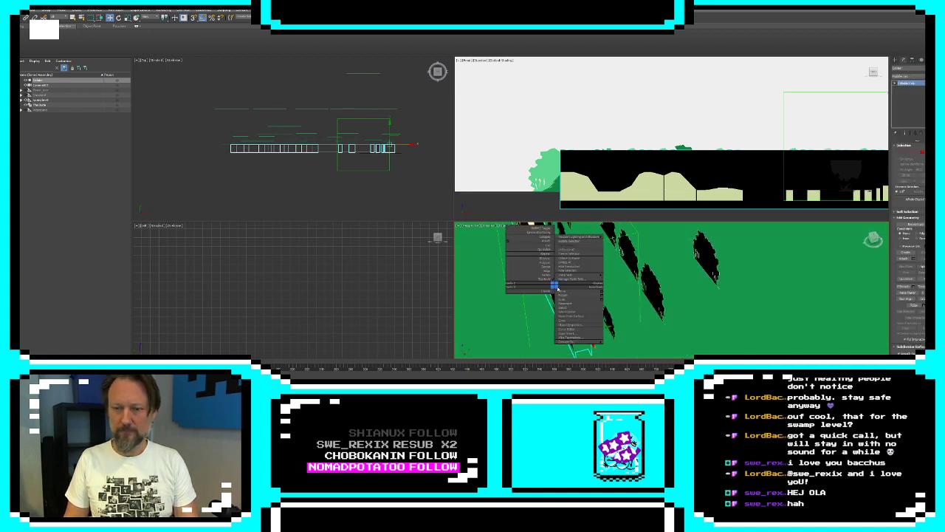
click(571, 325)
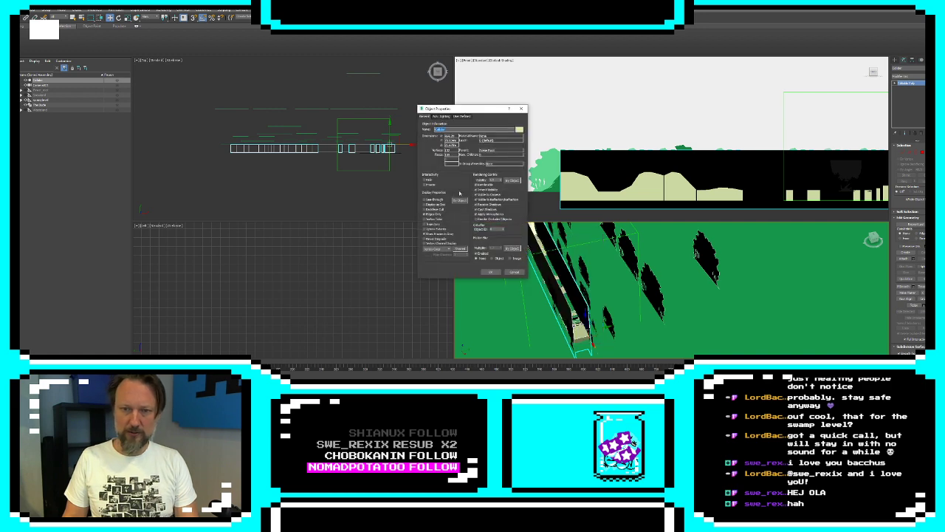
click(491, 272)
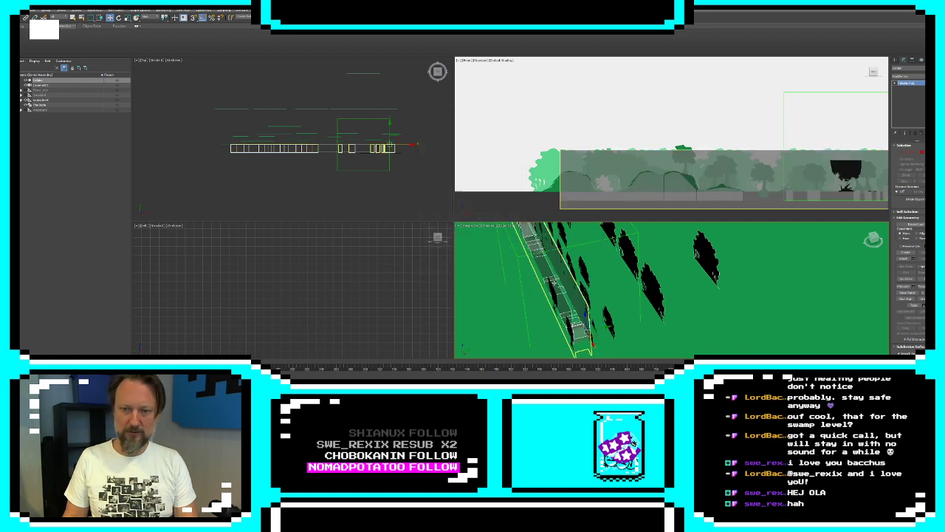
alt+middle_drag(553, 281, 635, 316)
scroll(614, 319, up, 4)
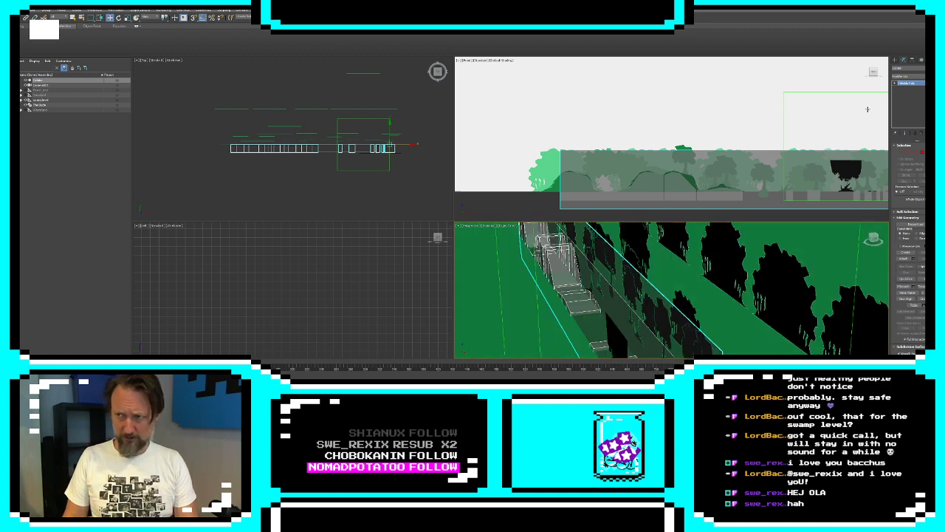
Leave the mesh's vertex editing and undo the last two changes
key(1)
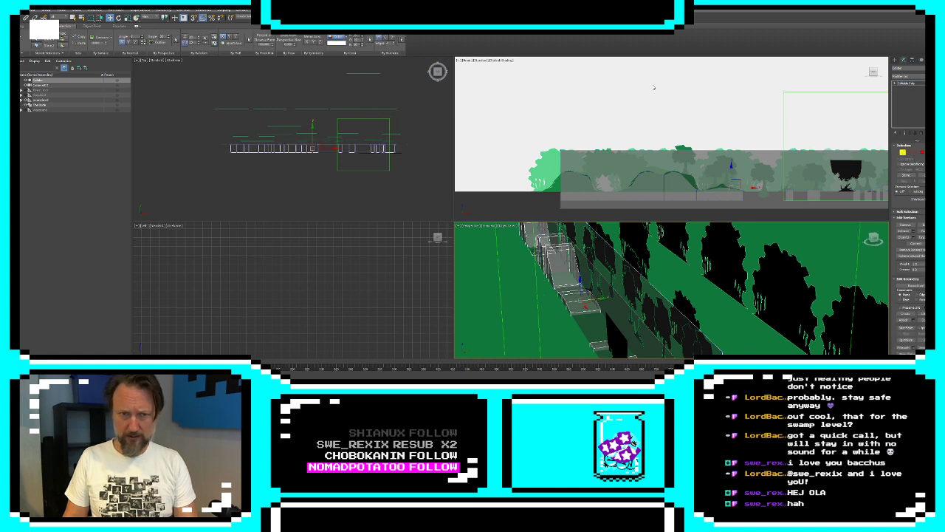
click(896, 59)
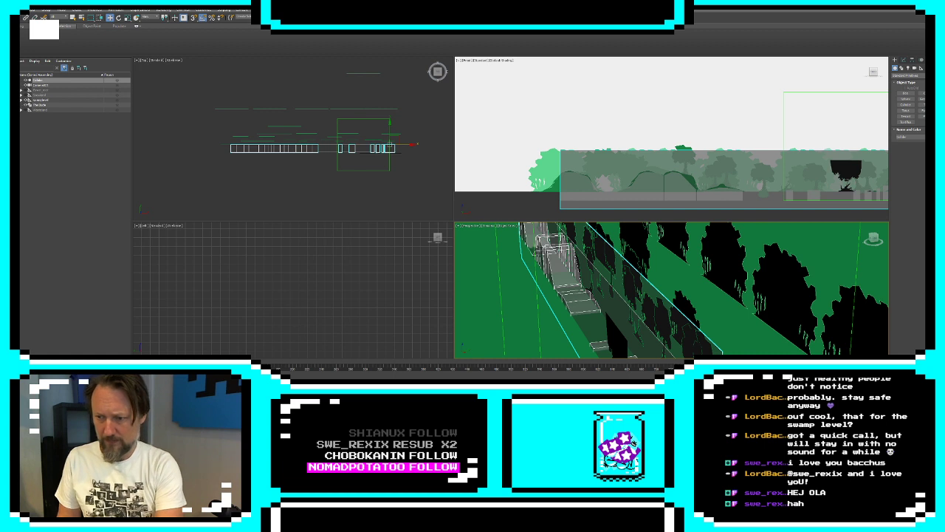
key(ctrl+z)
key(ctrl+z)
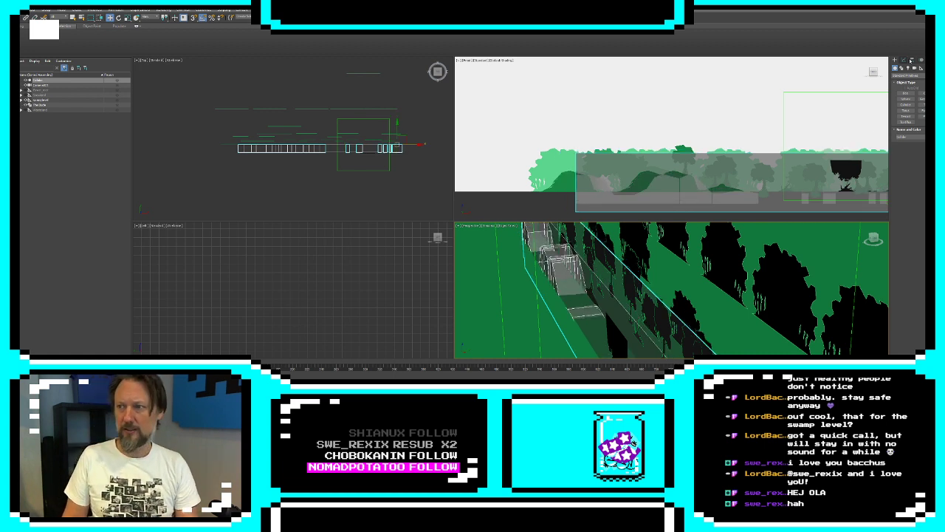
Move all of the mesh's vertices left and slightly up to align the ground and walls with the forest artwork
click(904, 61)
click(902, 153)
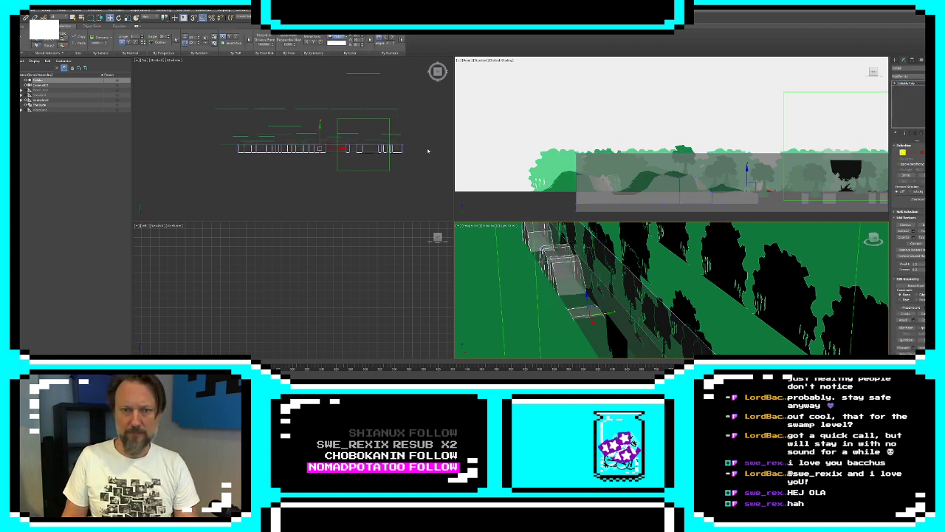
scroll(285, 160, up, 3)
middle_drag(729, 176, 651, 167)
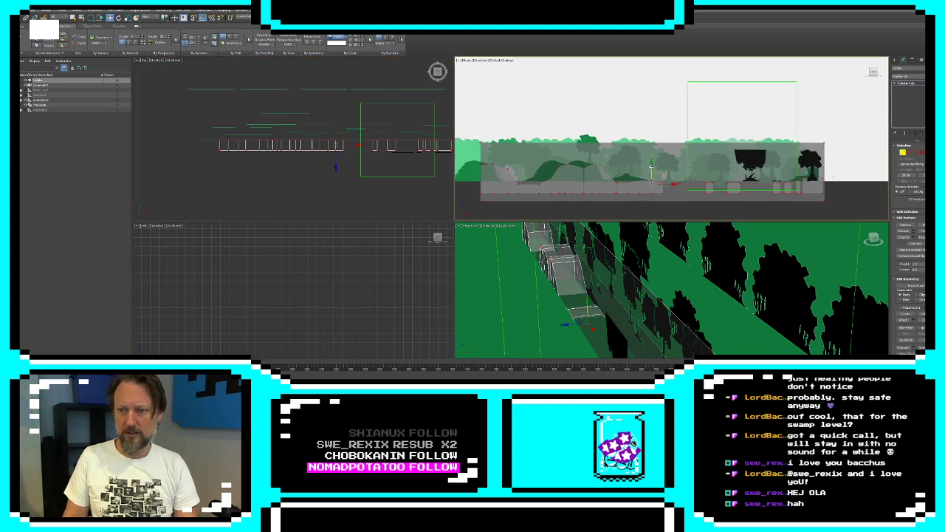
drag(671, 184, 652, 184)
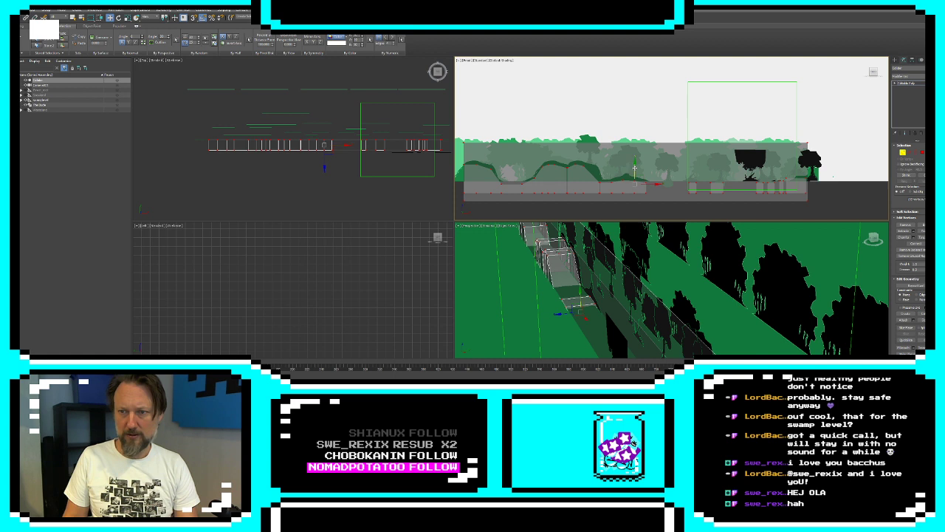
drag(635, 168, 635, 164)
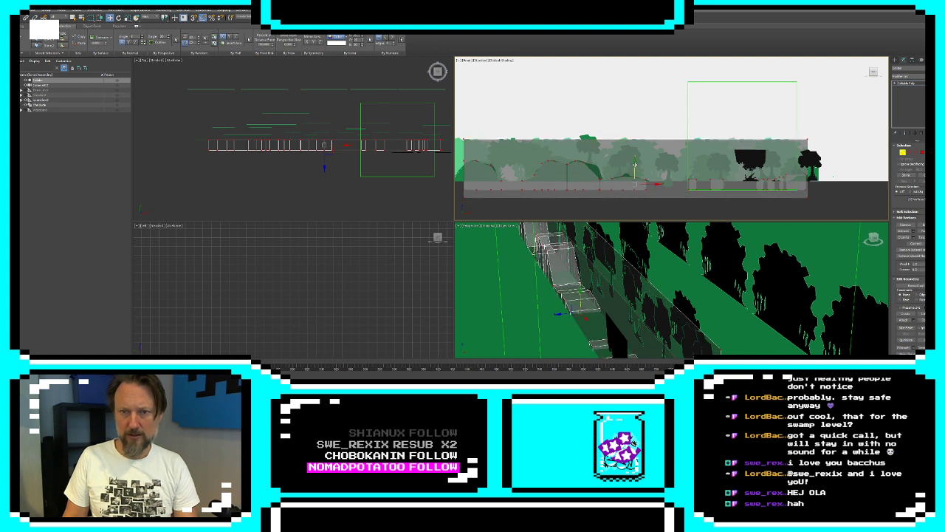
Nudge all of the collision mesh's vertices slightly right to refine its alignment with the forest artwork
drag(652, 183, 653, 181)
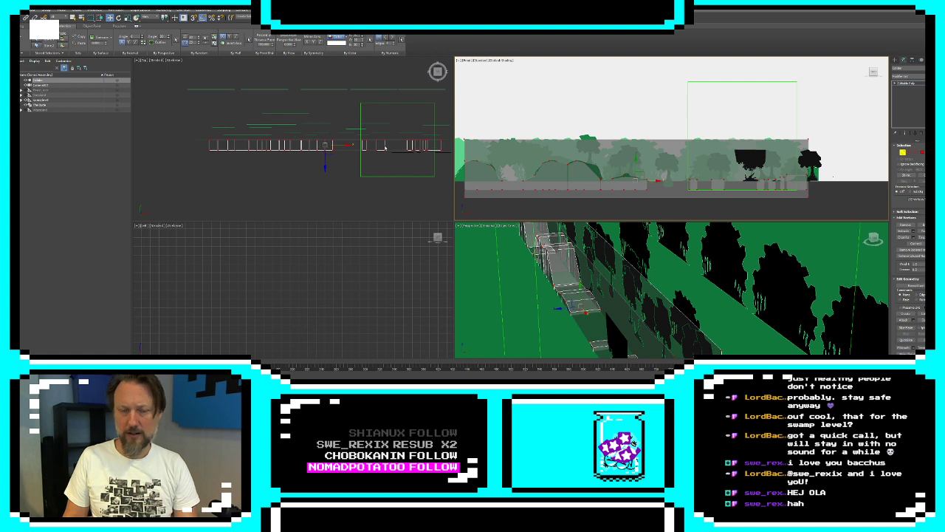
click(326, 131)
drag(326, 131, 327, 113)
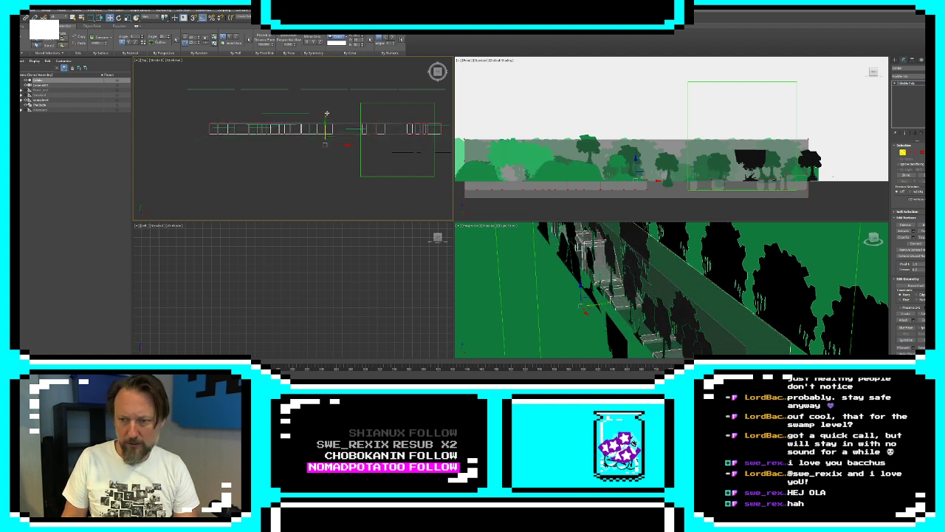
drag(326, 113, 328, 113)
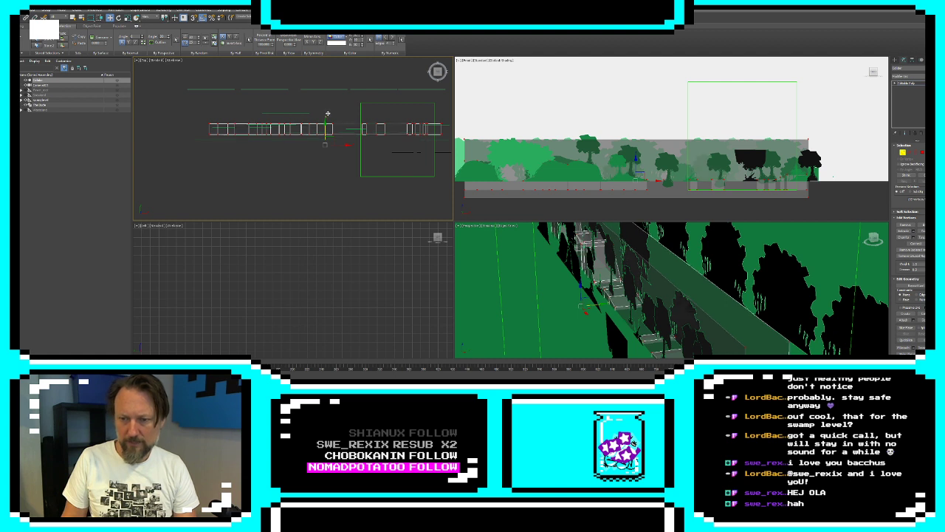
drag(328, 113, 325, 127)
Select the mesh's entire front row of vertices and move it slightly forward to deepen the ground boxes
alt+middle_drag(526, 284, 675, 287)
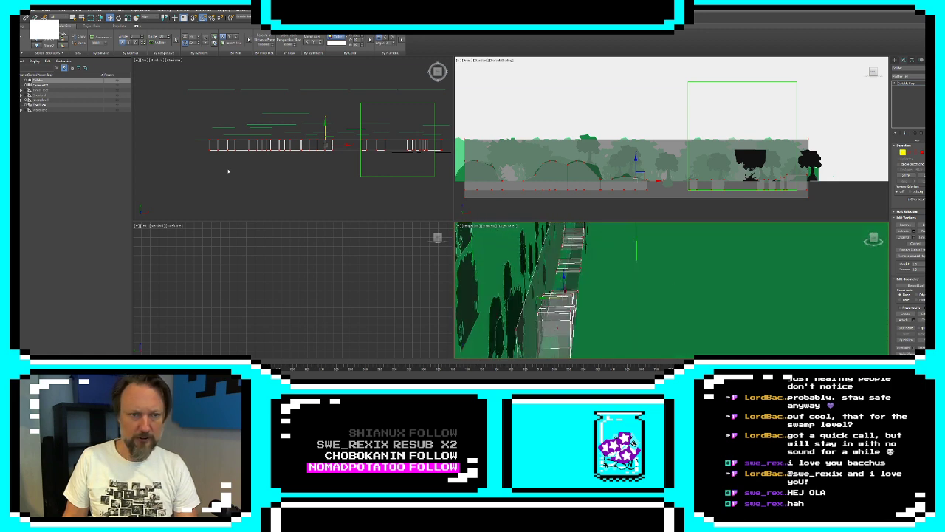
drag(200, 164, 452, 149)
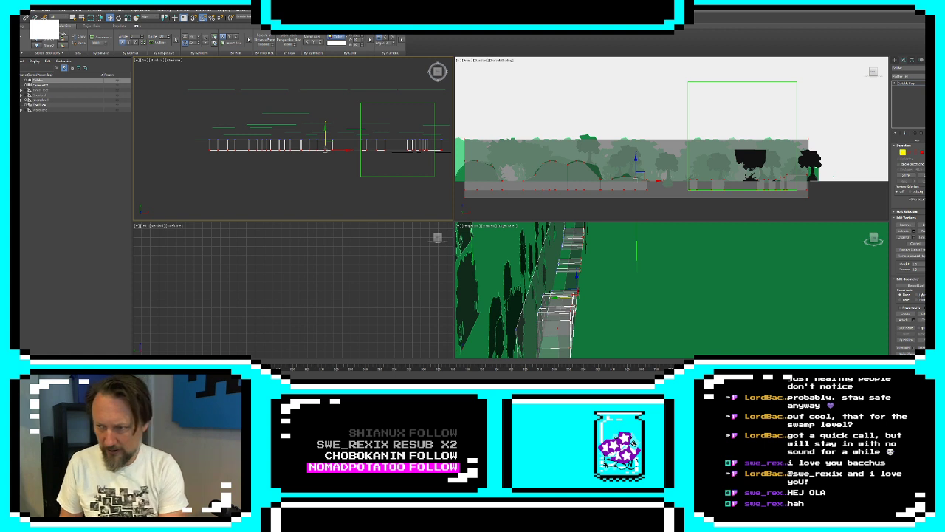
scroll(902, 316, down, 2)
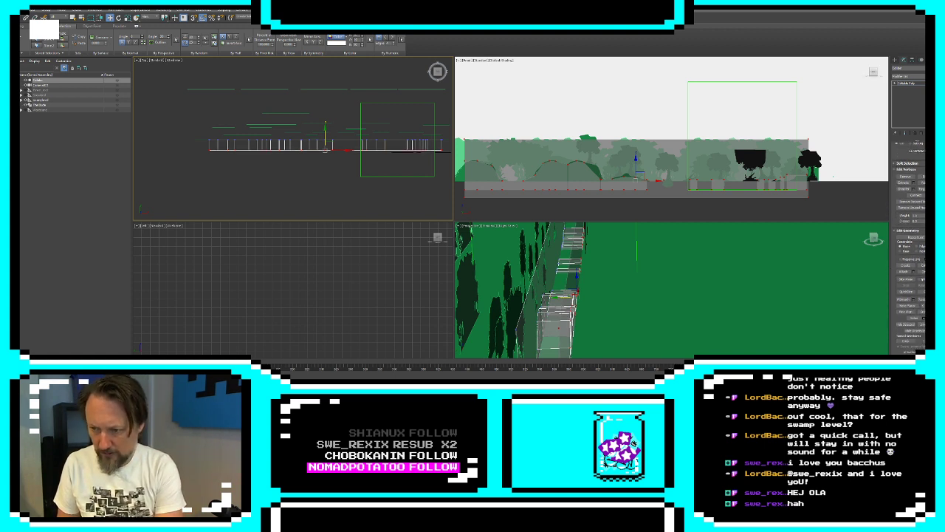
drag(325, 136, 325, 138)
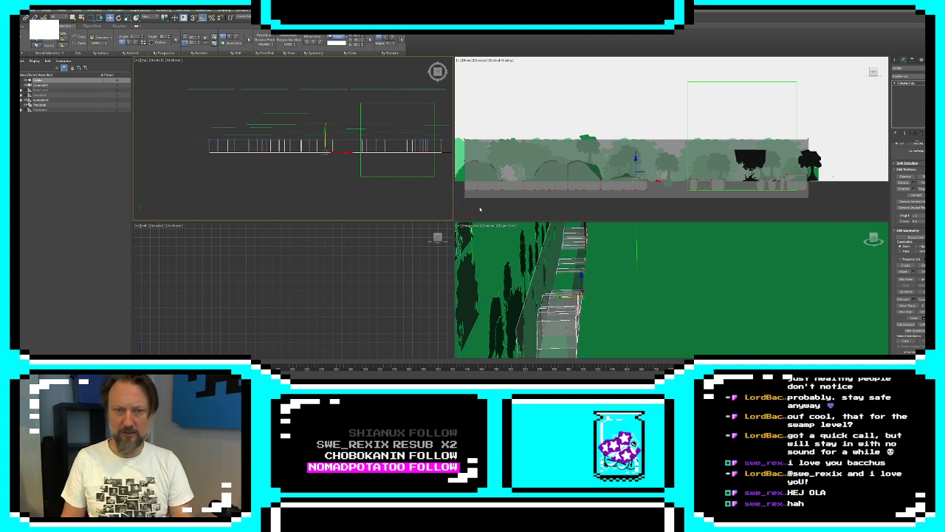
Select the back row of vertices along the full length of the collision mesh
scroll(252, 148, down, 2)
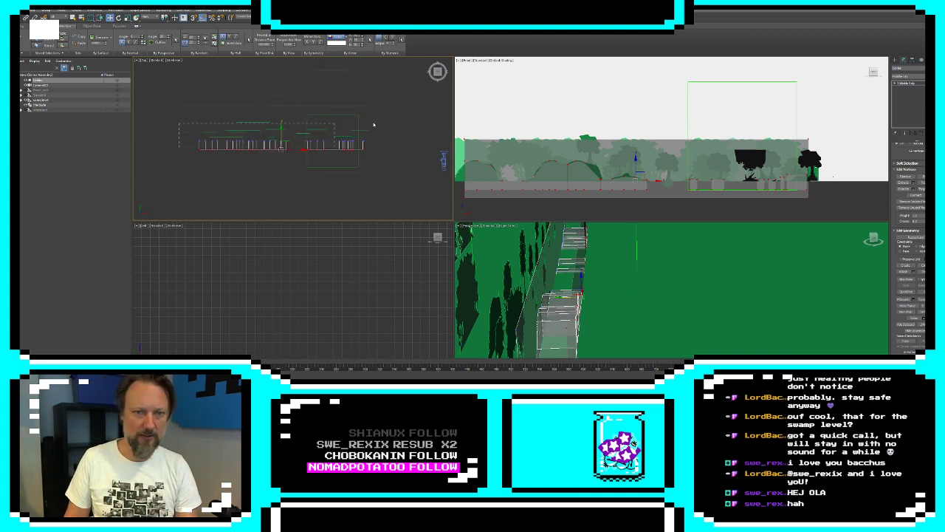
drag(374, 125, 380, 124)
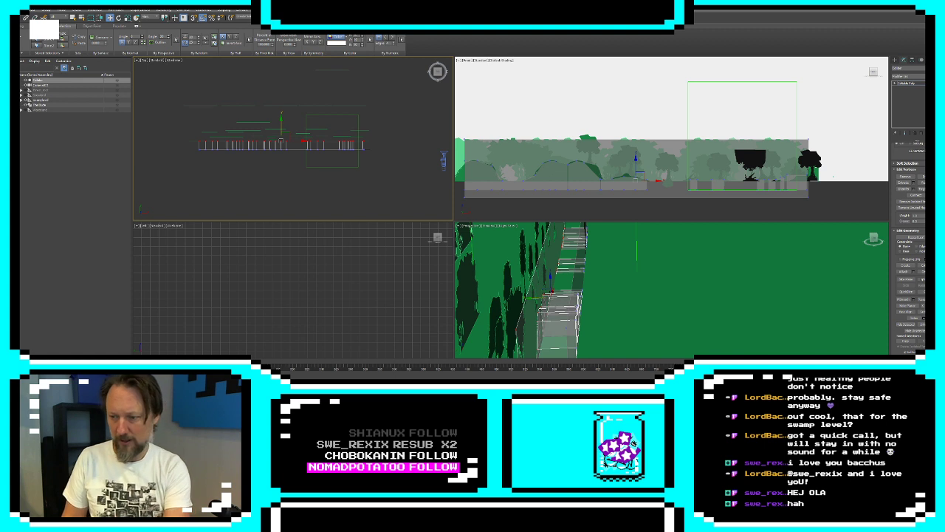
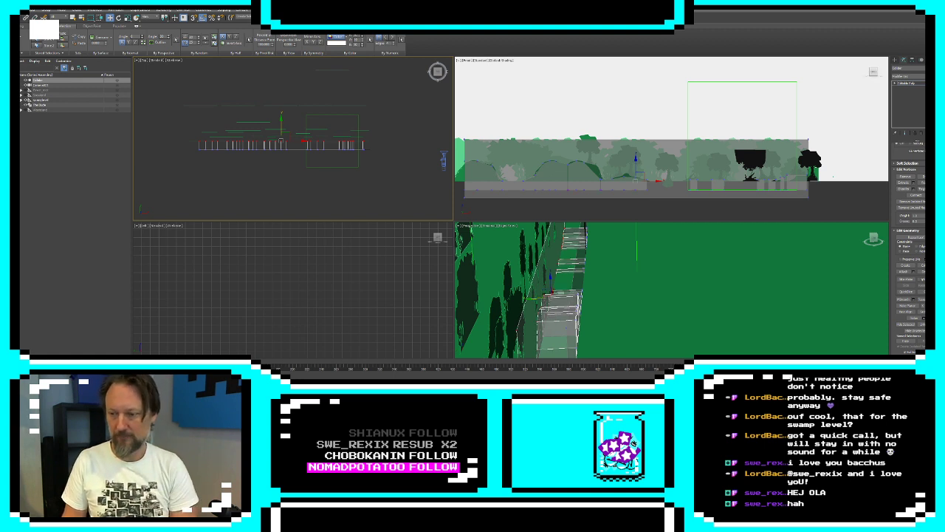
Inspect the finished collider against the tree scenery from several angles in the perspective view
click(895, 61)
middle_drag(593, 280, 674, 280)
key(x)
alt+middle_drag(613, 305, 606, 258)
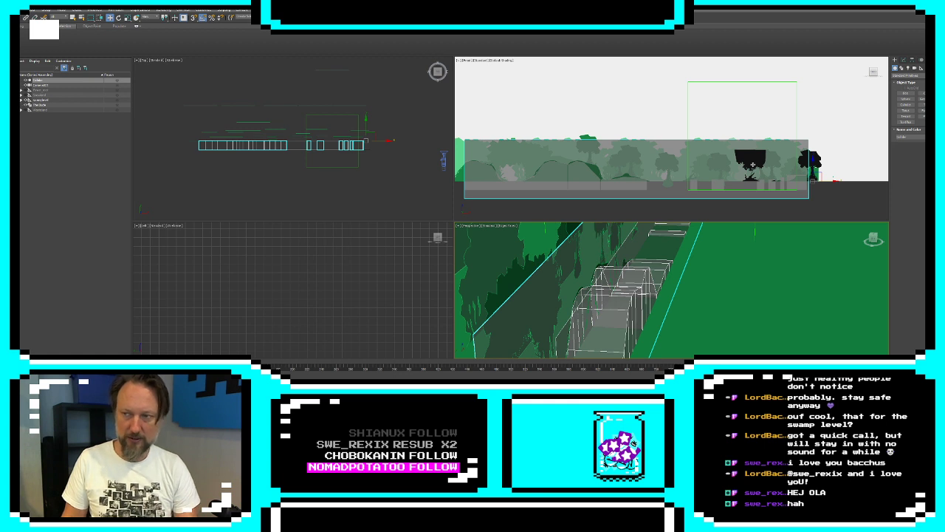
click(854, 117)
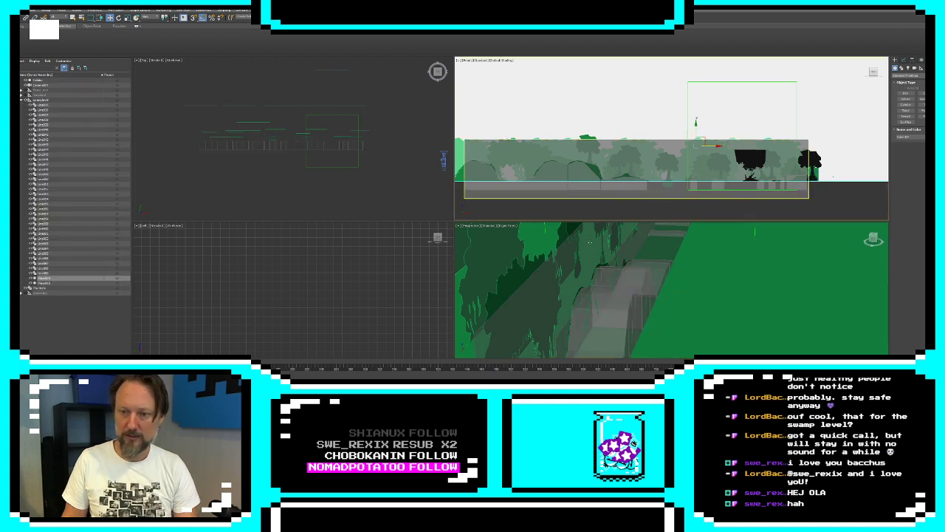
click(603, 230)
click(602, 229)
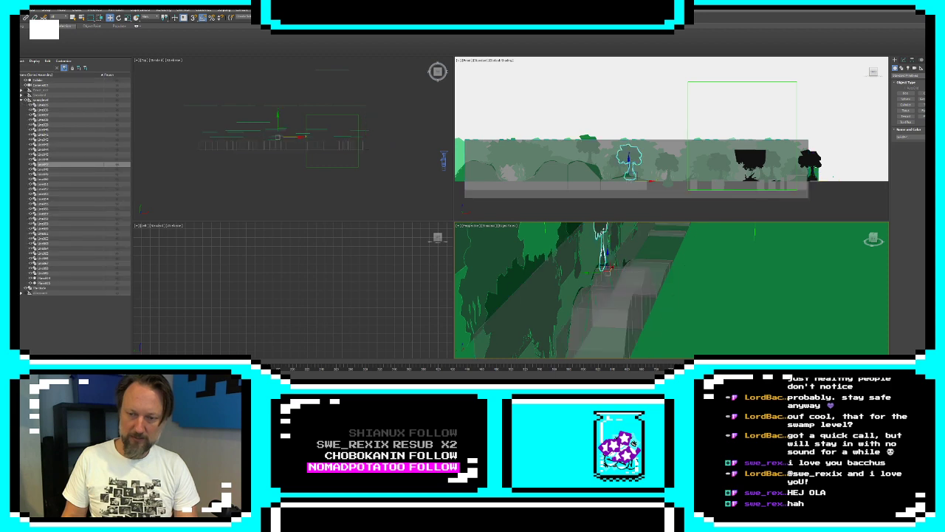
alt+middle_drag(634, 297, 604, 300)
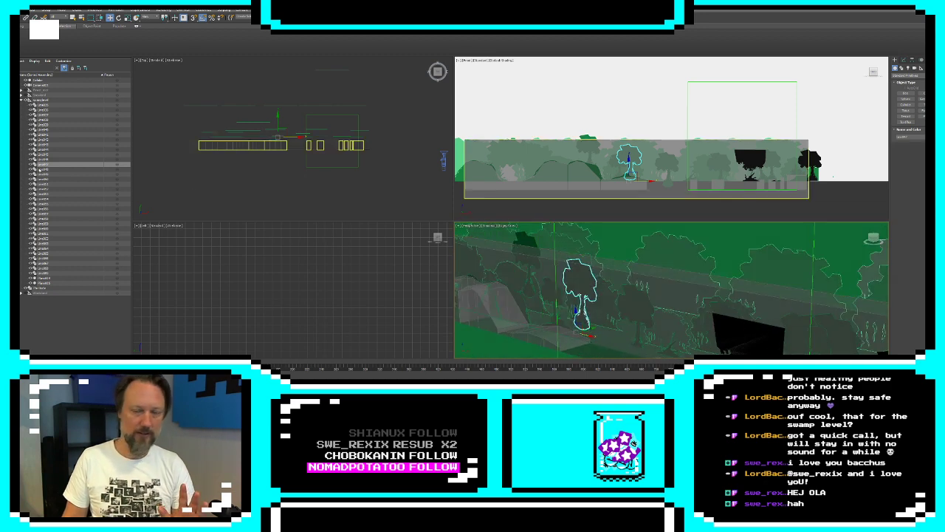
click(493, 323)
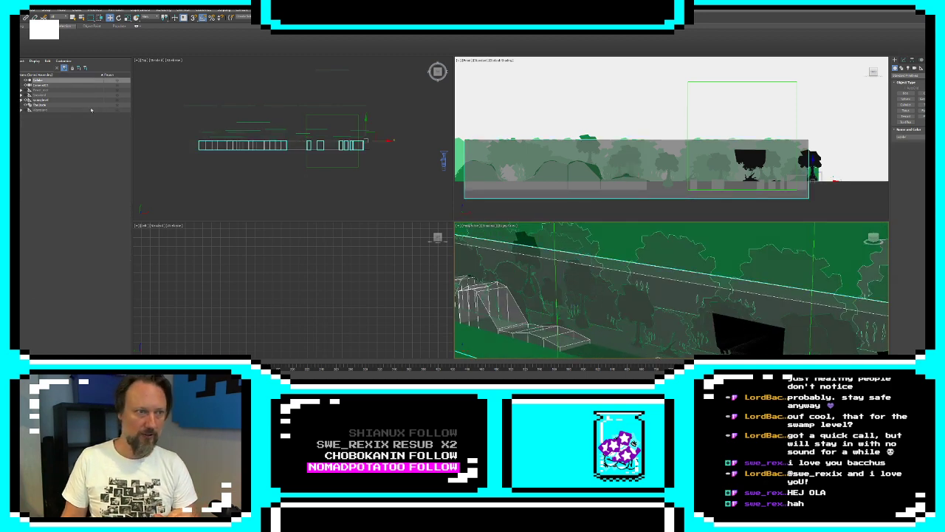
Rename the tree scene's collider object and place it inside the group that holds the tree scenery
double_click(37, 80)
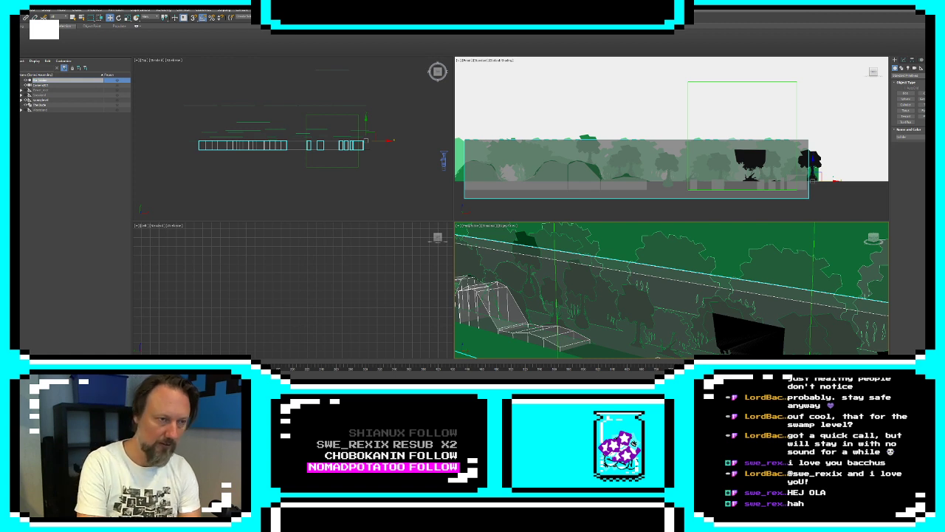
key(Return)
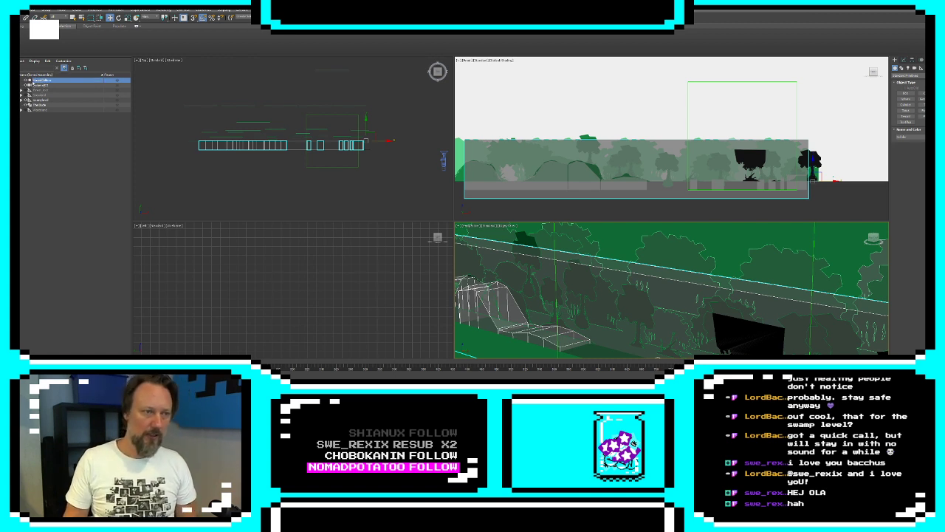
drag(33, 81, 41, 90)
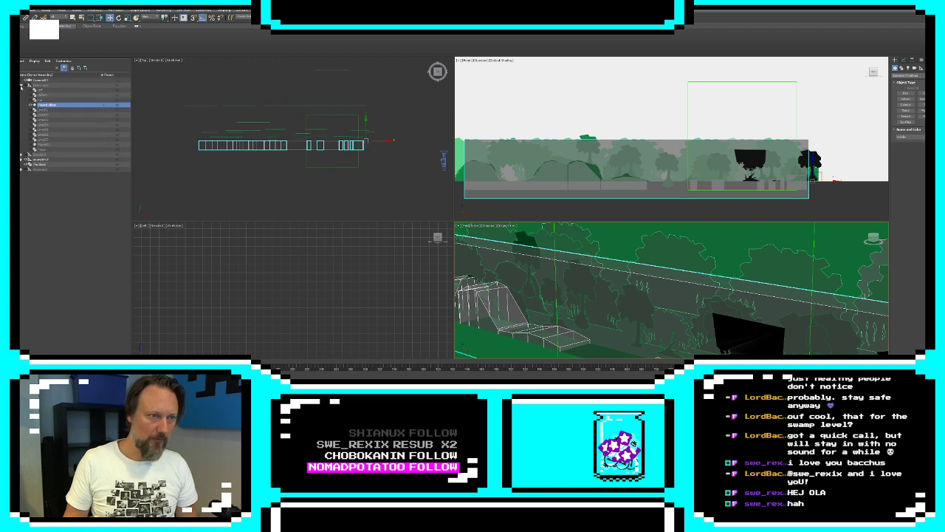
click(21, 84)
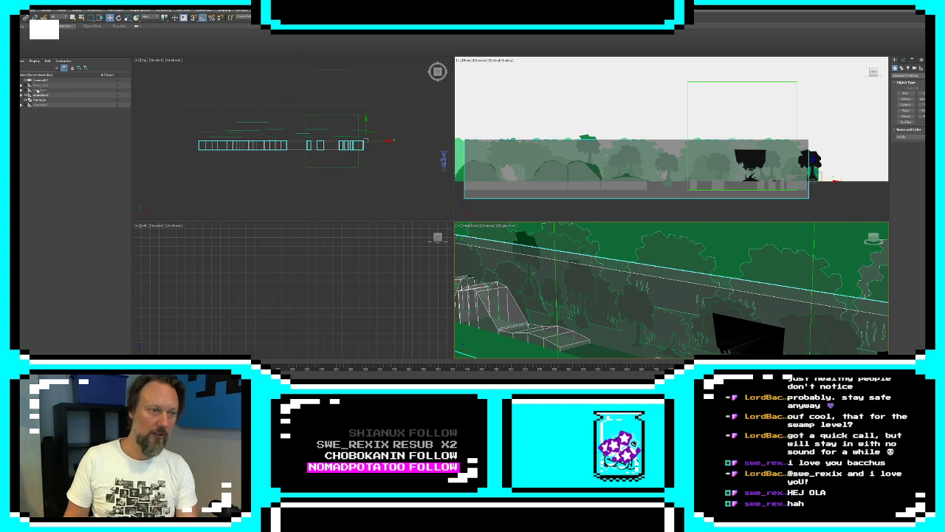
drag(36, 90, 43, 101)
Revise the beginning of the collider's name within the tree scenery group
click(50, 101)
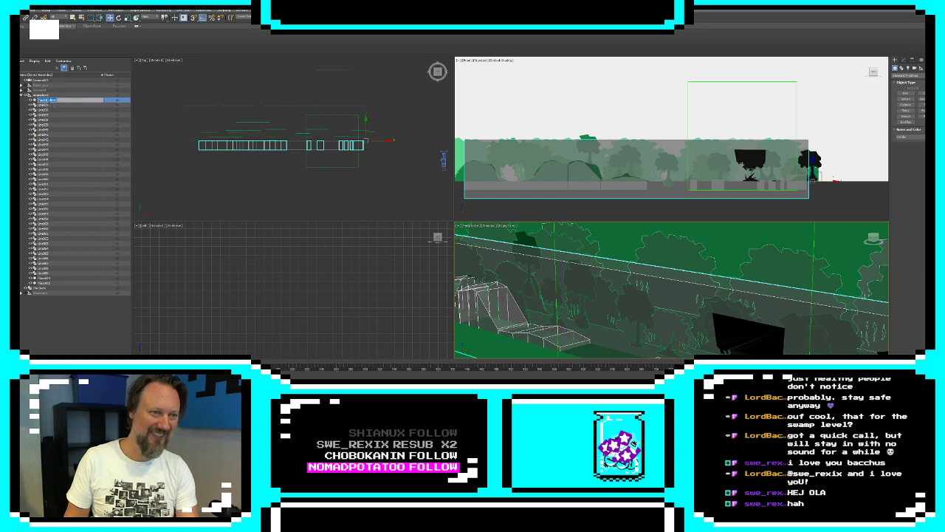
key(shift+Home)
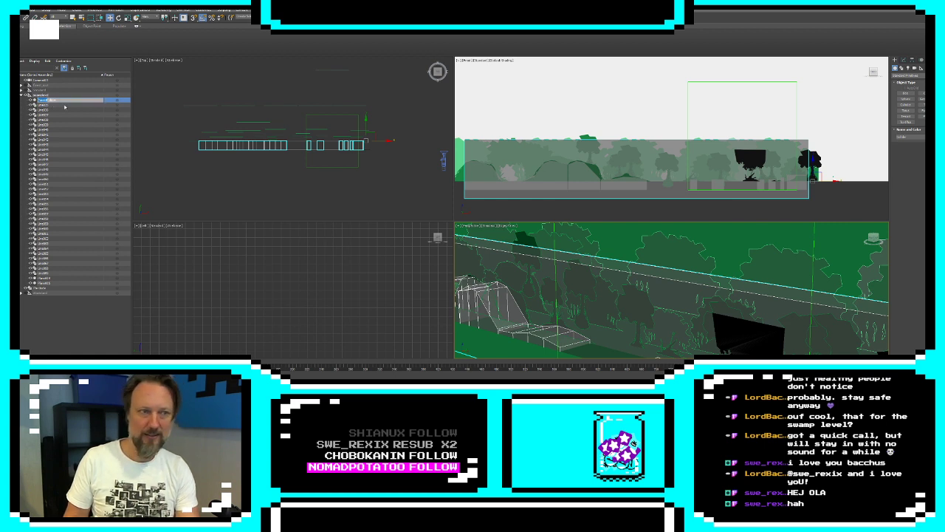
key(BackSpace)
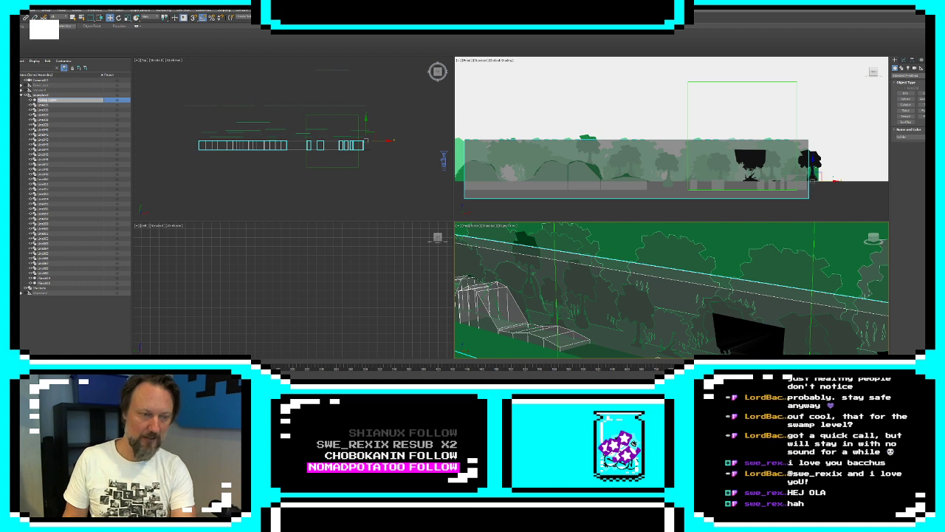
key(Return)
Hide the tree scenery group together with all of its child objects
double_click(31, 95)
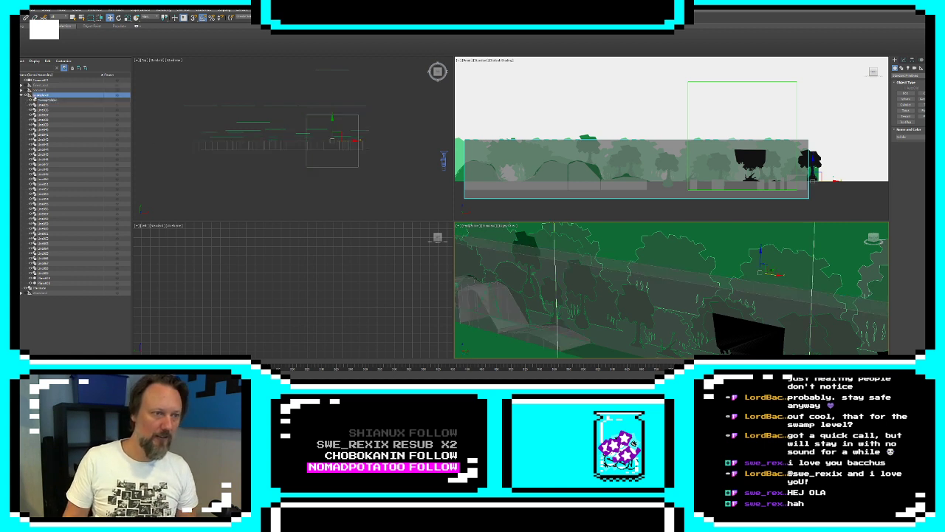
click(22, 96)
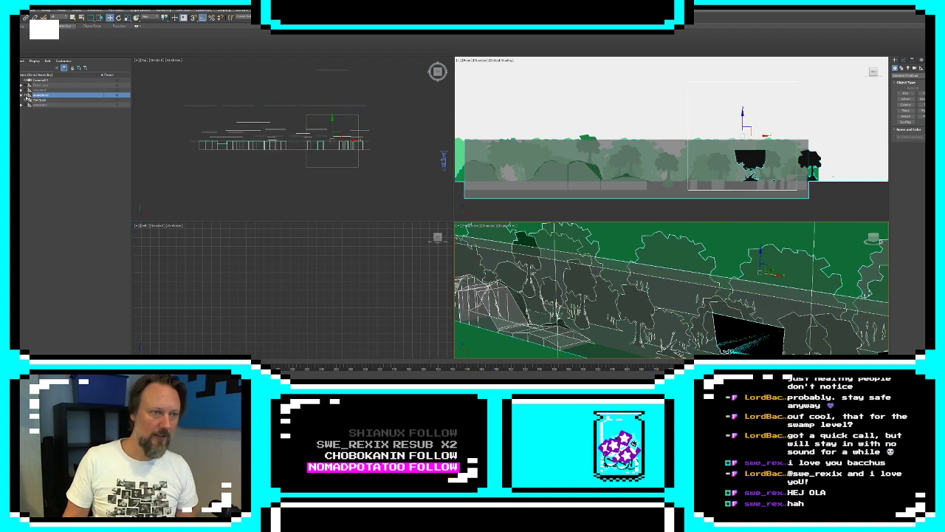
click(29, 95)
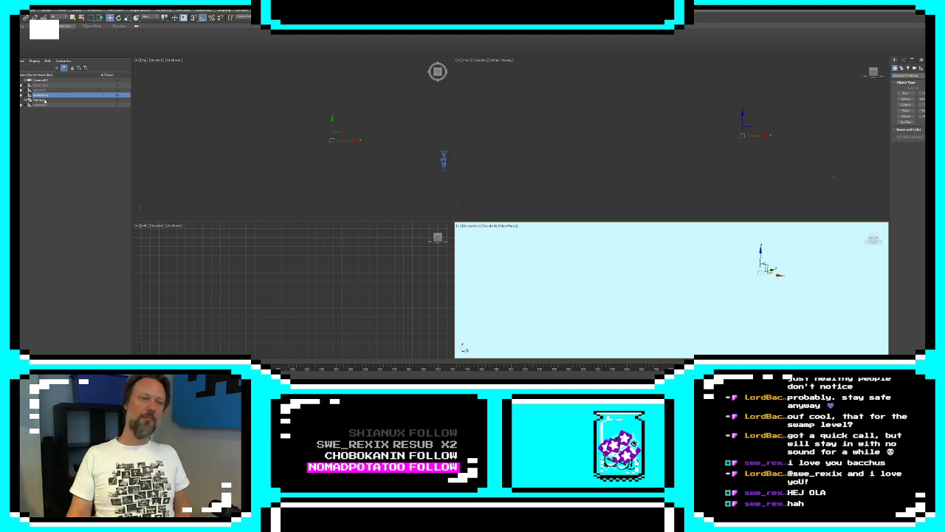
Unhide the mountain landscape group with all its children and collapse it in the scene hierarchy
double_click(35, 90)
click(24, 91)
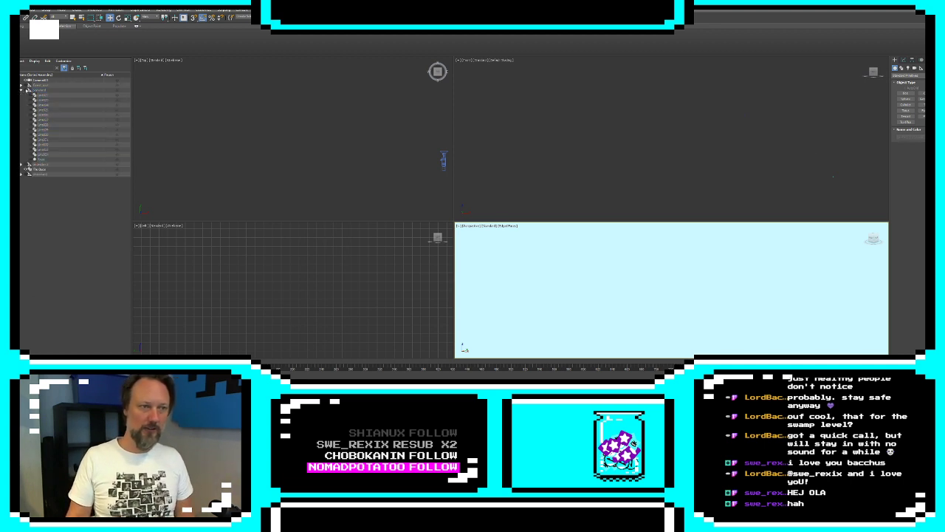
double_click(44, 91)
click(25, 90)
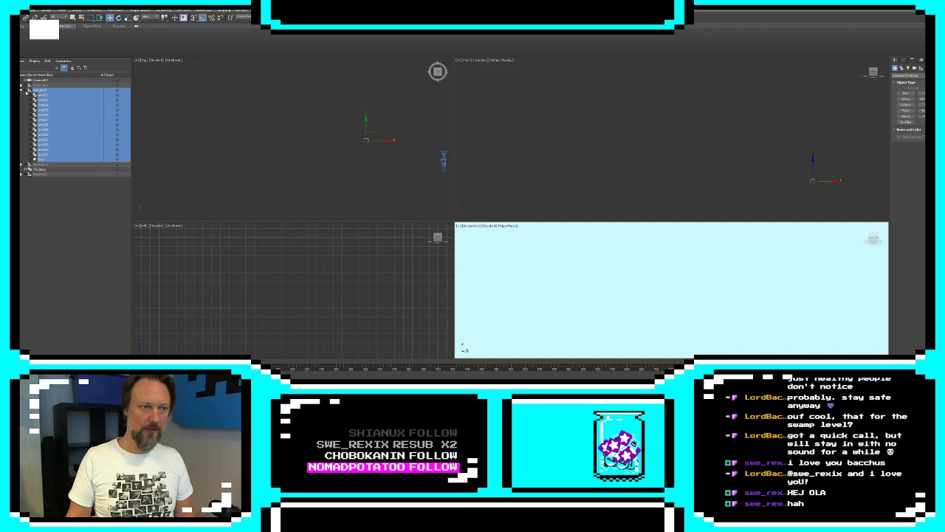
click(21, 90)
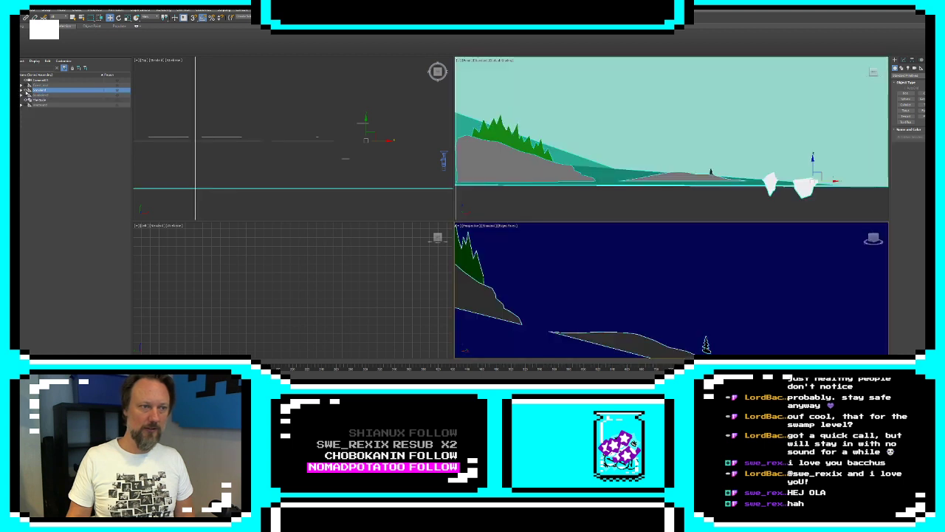
Create a box in the front view covering the grey hill with green trees, and give it depth
click(906, 92)
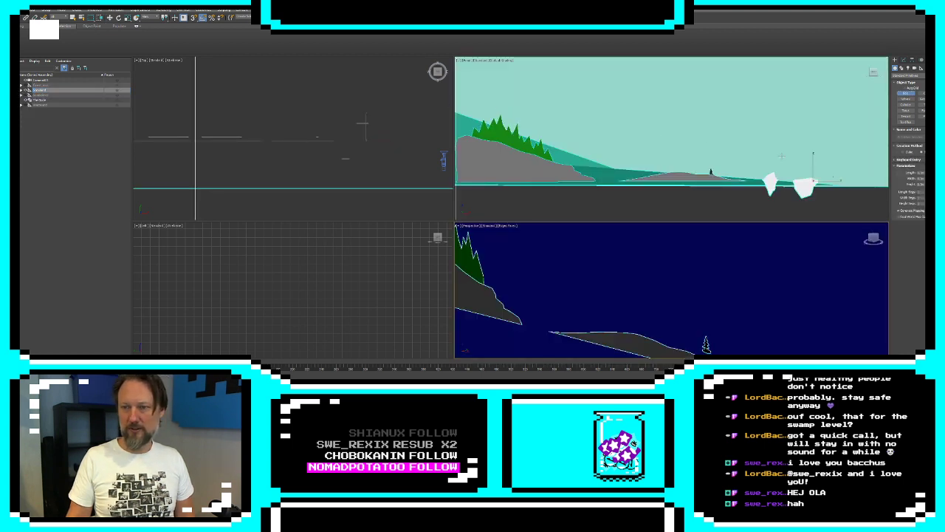
middle_drag(742, 155, 835, 156)
scroll(821, 155, down, 3)
middle_drag(643, 143, 590, 183)
scroll(651, 176, down, 2)
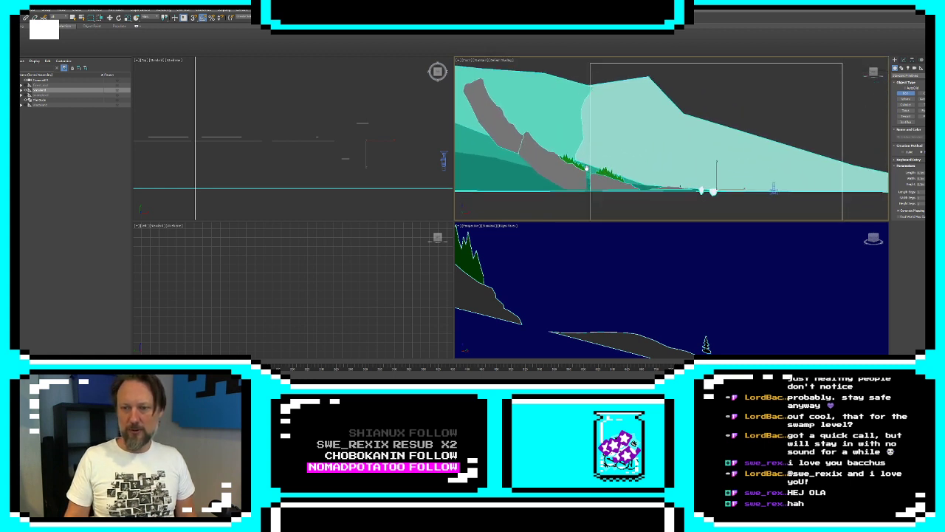
scroll(590, 182, up, 3)
drag(589, 161, 691, 200)
right_click(696, 239)
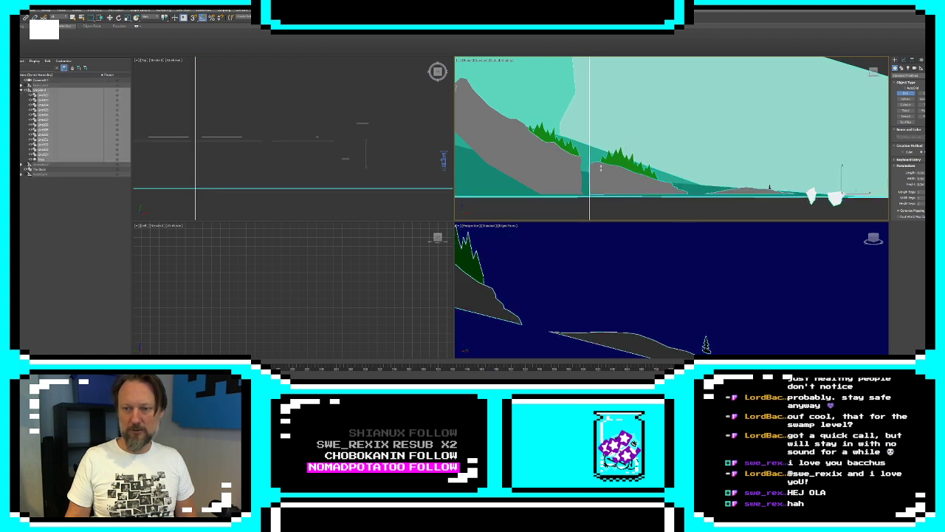
drag(588, 161, 688, 197)
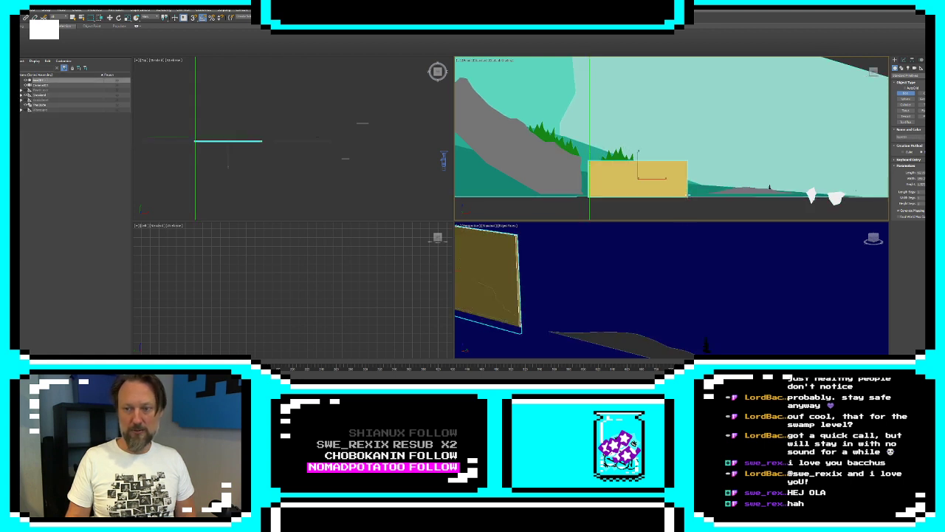
click(683, 168)
right_click(684, 168)
Convert the new box over the grey hill to an Editable Poly
right_click(673, 183)
mouse_move(696, 247)
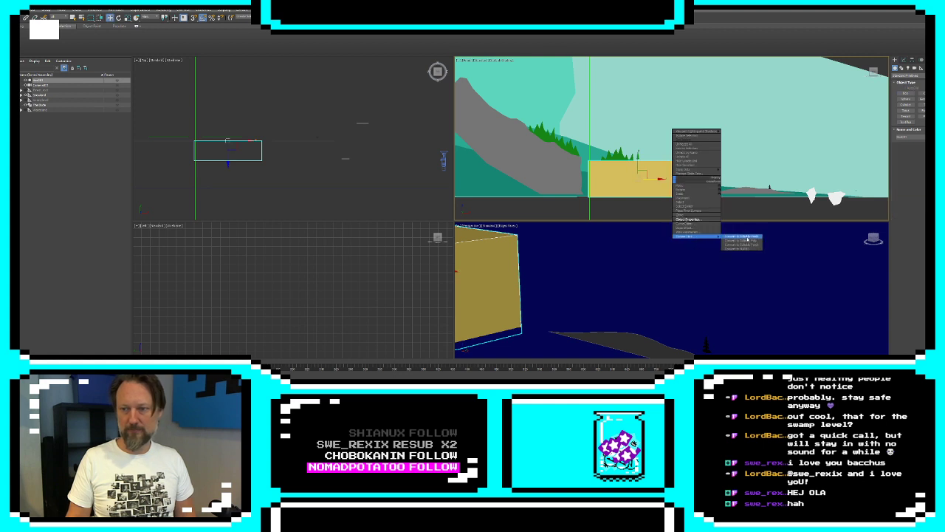
click(743, 240)
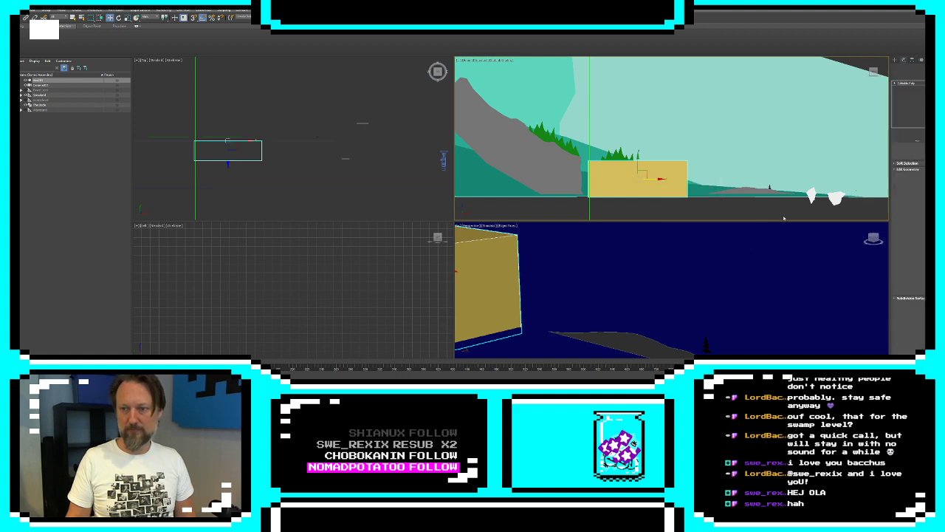
Raise the box's bottom vertices slightly in the front view and rename the object as a collider
click(895, 84)
click(905, 87)
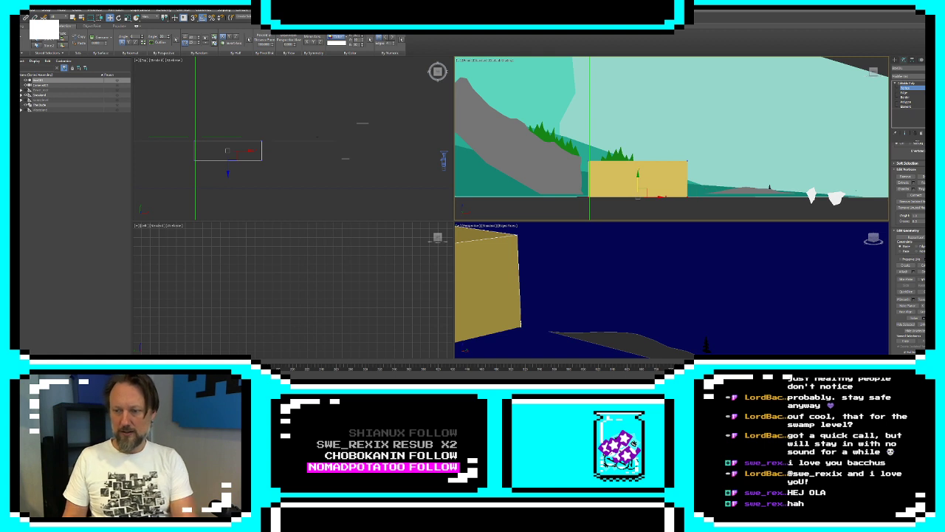
drag(638, 179, 639, 176)
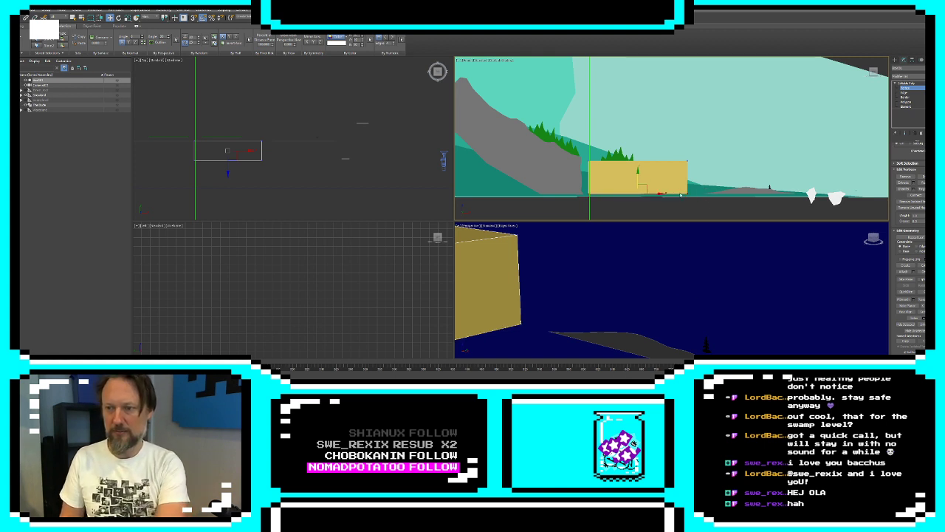
scroll(703, 192, up, 2)
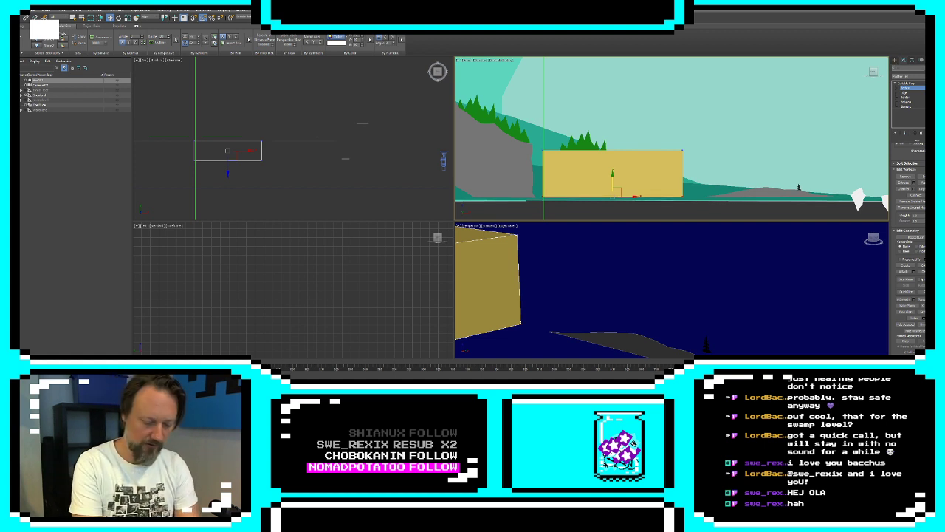
key(Return)
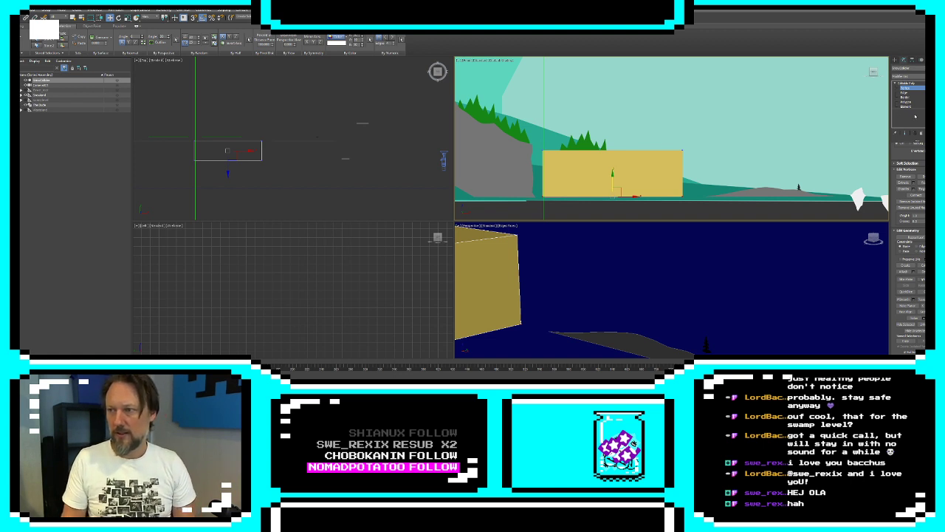
Clone the box as an element of the same collider, placing the copy over the low grey hill near the icebergs
click(906, 106)
click(672, 158)
middle_drag(687, 166, 567, 149)
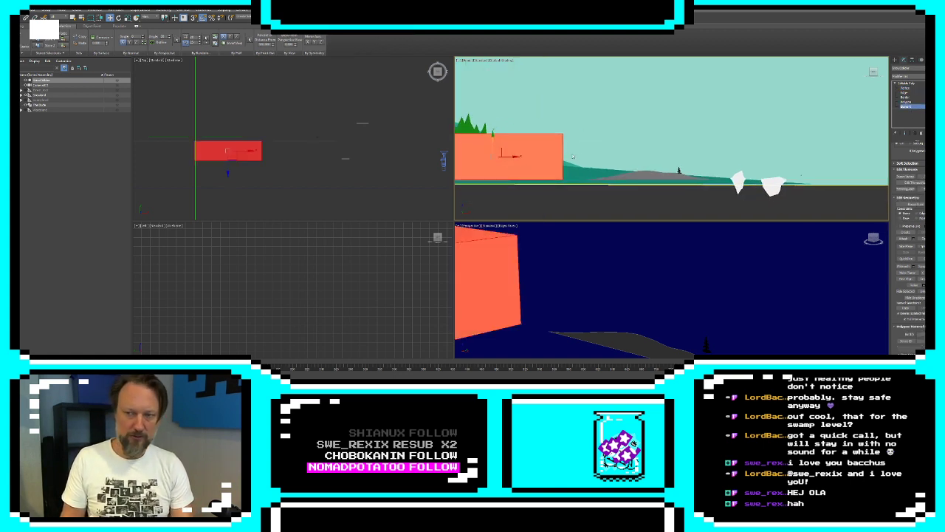
shift+drag(509, 150, 662, 148)
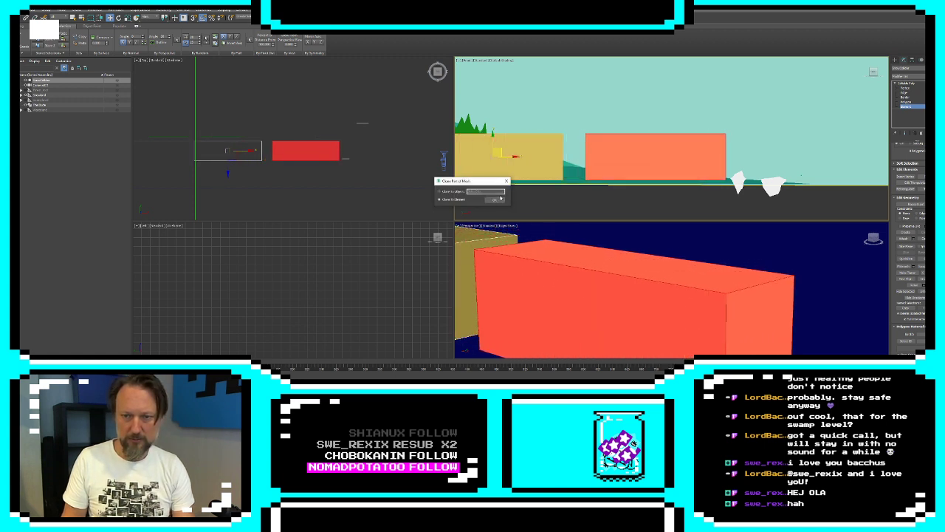
click(503, 199)
mouse_move(510, 158)
shift+mouse_down()
mouse_move(662, 155)
mouse_move(642, 156)
shift+mouse_up()
click(494, 200)
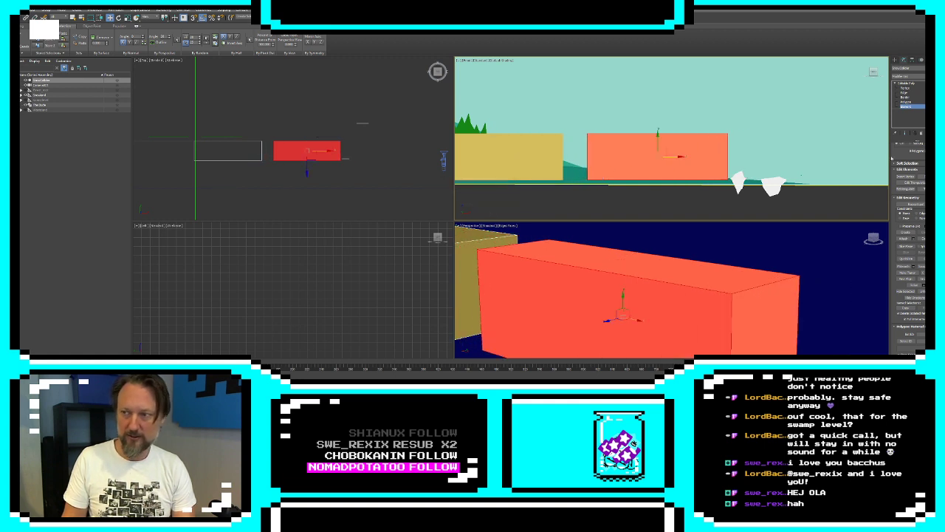
Lower the cloned box's top vertices to form a thin slab over the low hill, then select its iceberg-side end vertices
click(916, 93)
click(906, 88)
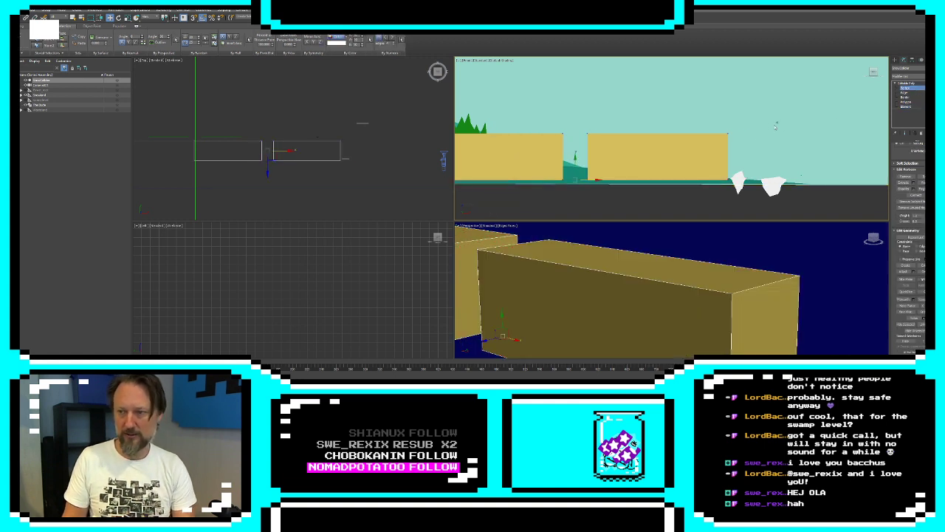
drag(658, 122, 655, 163)
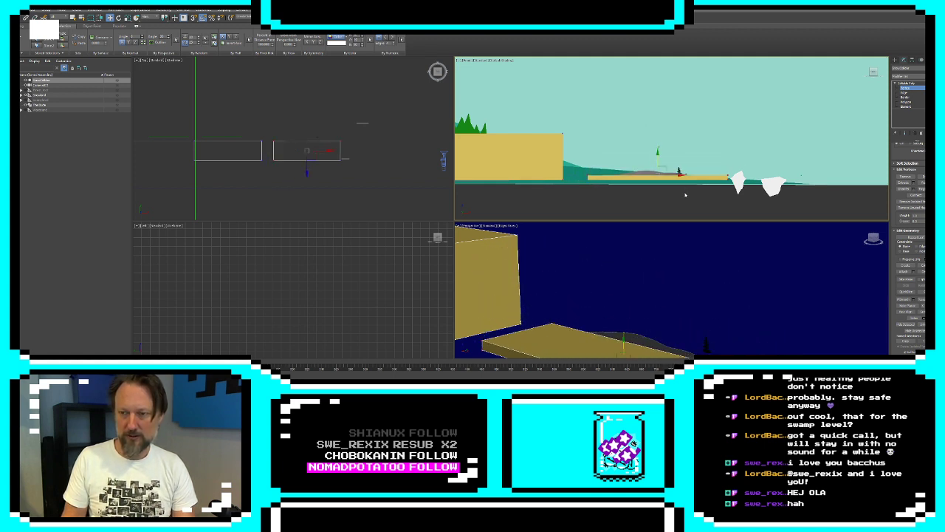
drag(685, 194, 745, 166)
scroll(690, 180, up, 5)
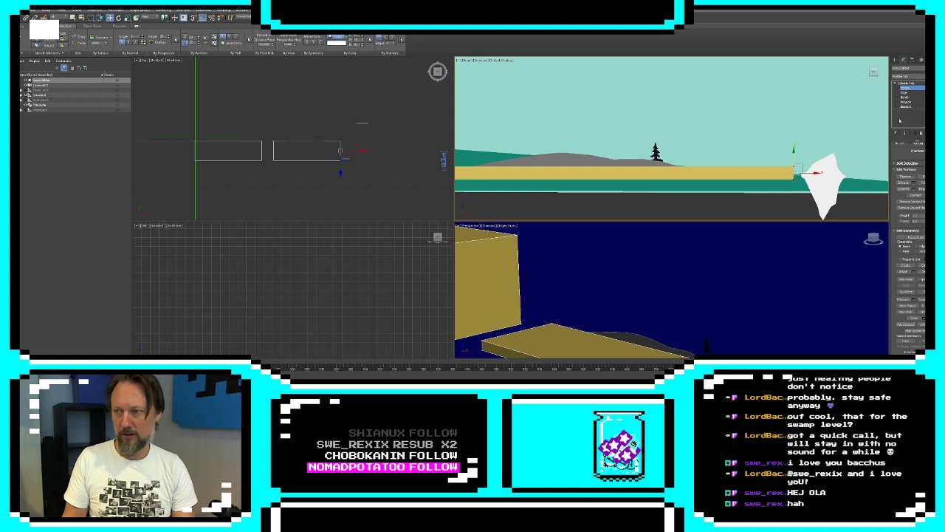
Connect the long edges of the slab over the low hill with three evenly spaced cross edge loops
click(905, 92)
click(602, 167)
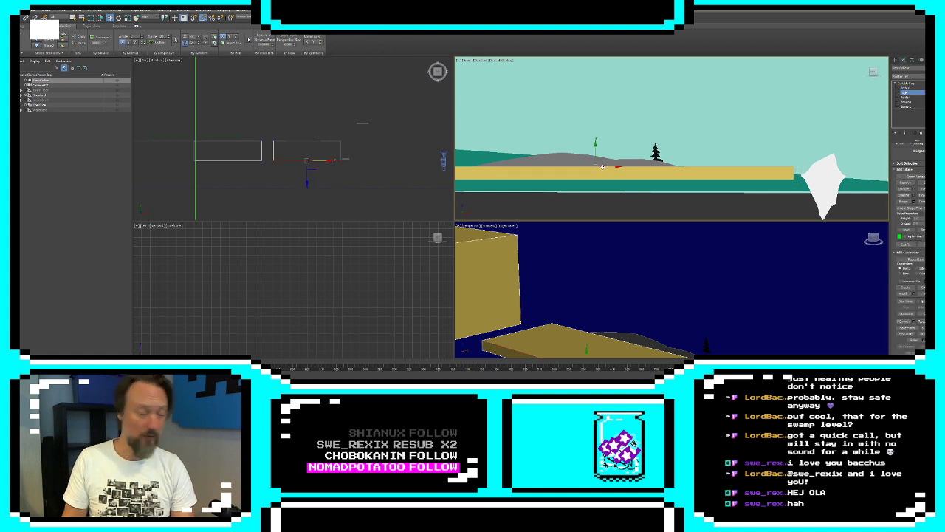
scroll(901, 170, up, 2)
click(905, 184)
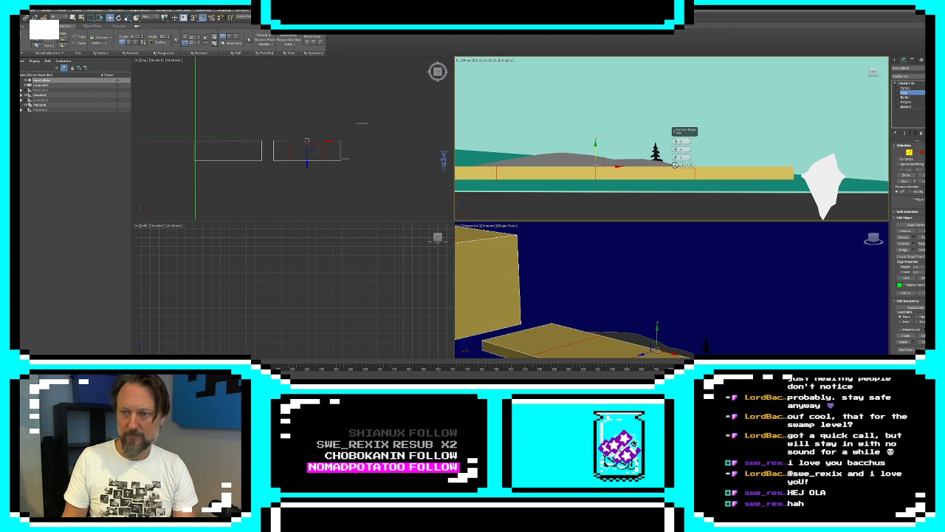
click(675, 164)
Pull the slab's iceberg-side end inward and down, and move the neighbouring vertices to follow the hill outline around the tree
key(1)
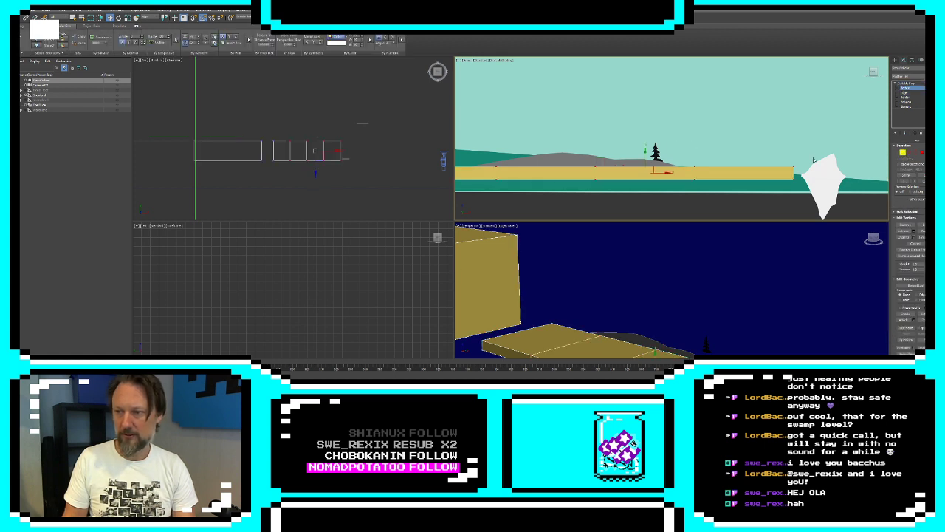
drag(784, 175, 749, 185)
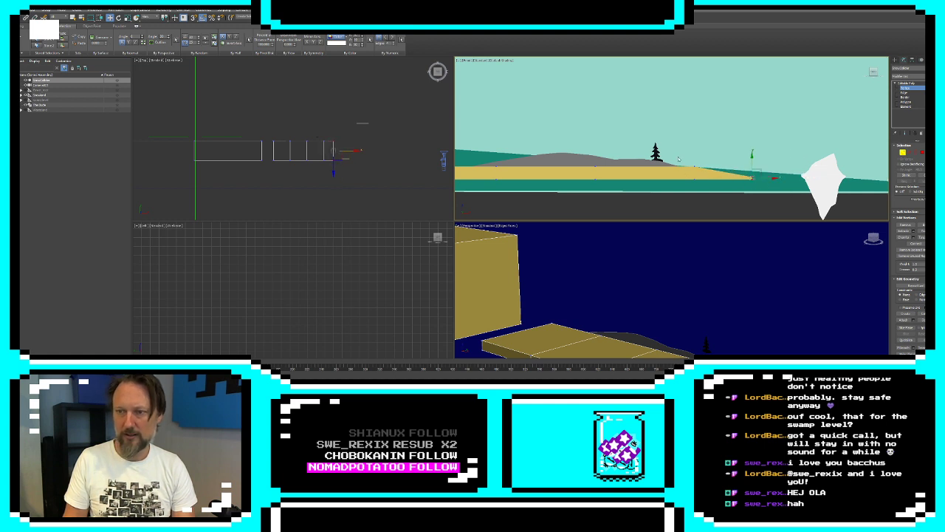
drag(678, 158, 669, 179)
drag(610, 184, 657, 170)
middle_drag(627, 178, 681, 178)
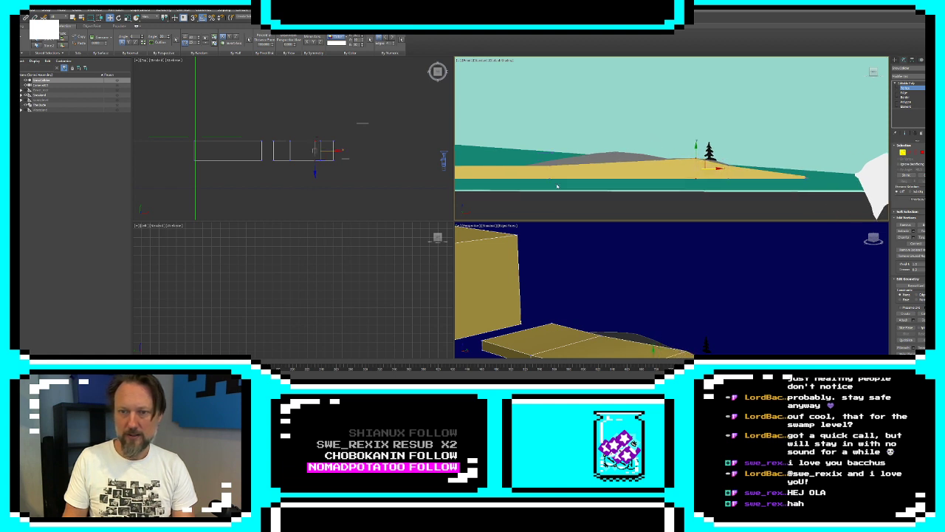
drag(557, 185, 670, 143)
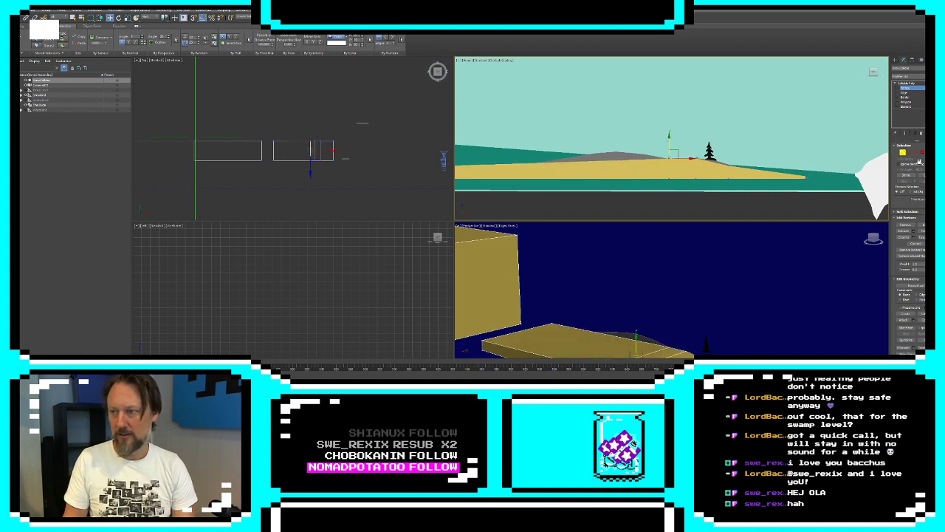
Add three connecting edge loops across the slab's remaining wide section, away from the icebergs
key(2)
click(734, 171)
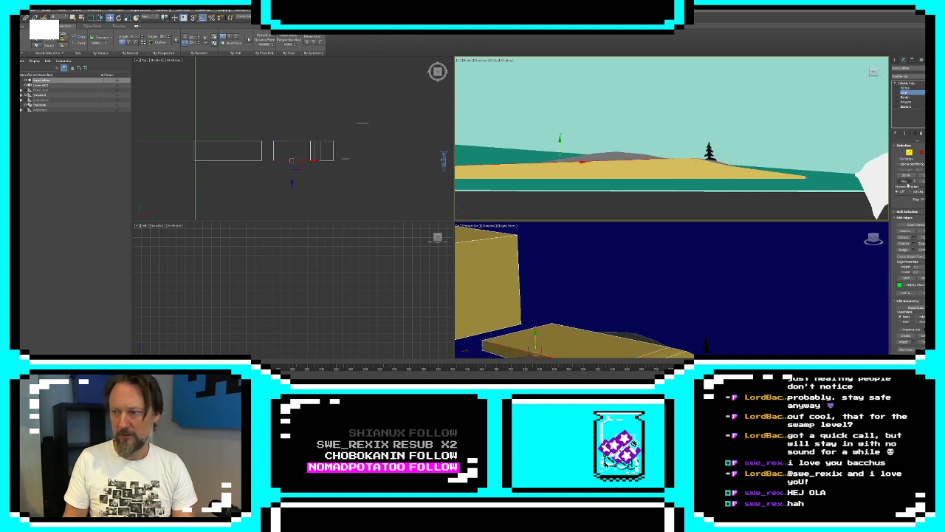
click(904, 183)
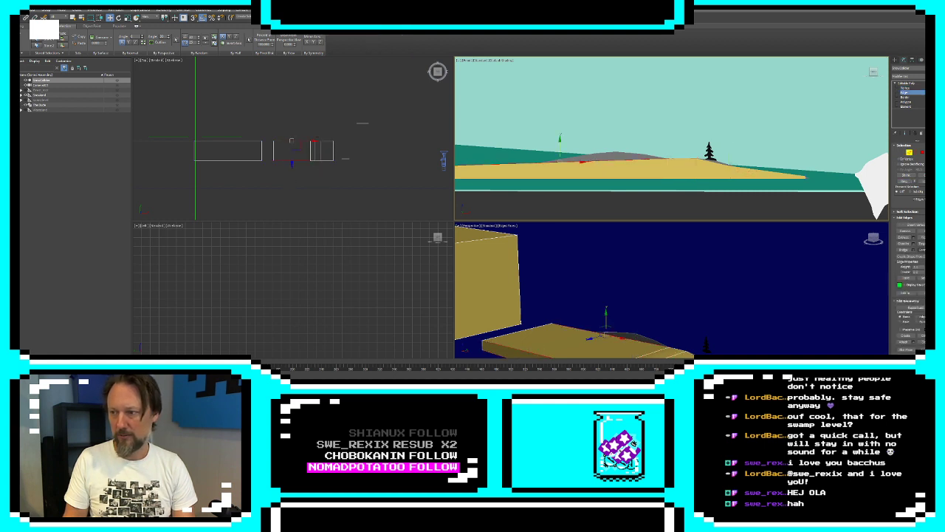
Raise the new top vertices to match the low hill's curve and taper the slab's mountain-side end down to the ground
click(901, 152)
drag(624, 168, 618, 140)
middle_drag(567, 153, 626, 150)
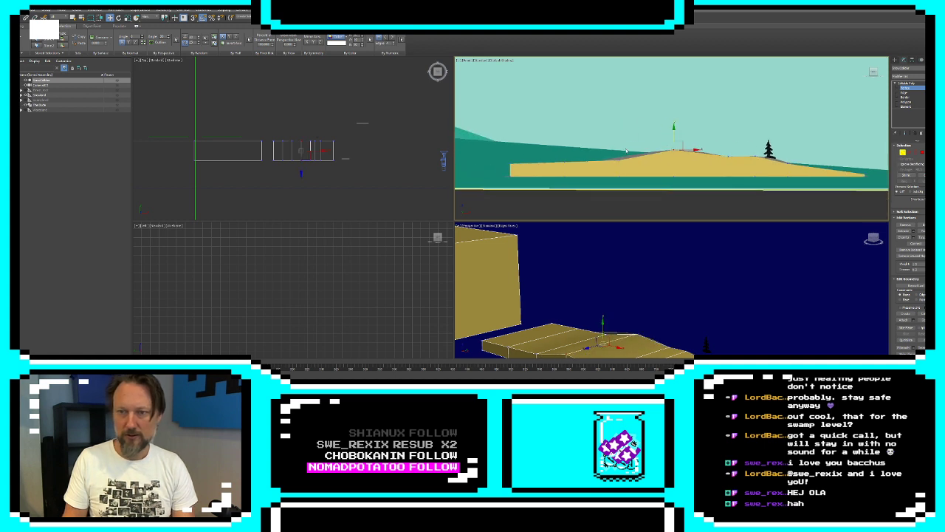
drag(624, 167, 619, 148)
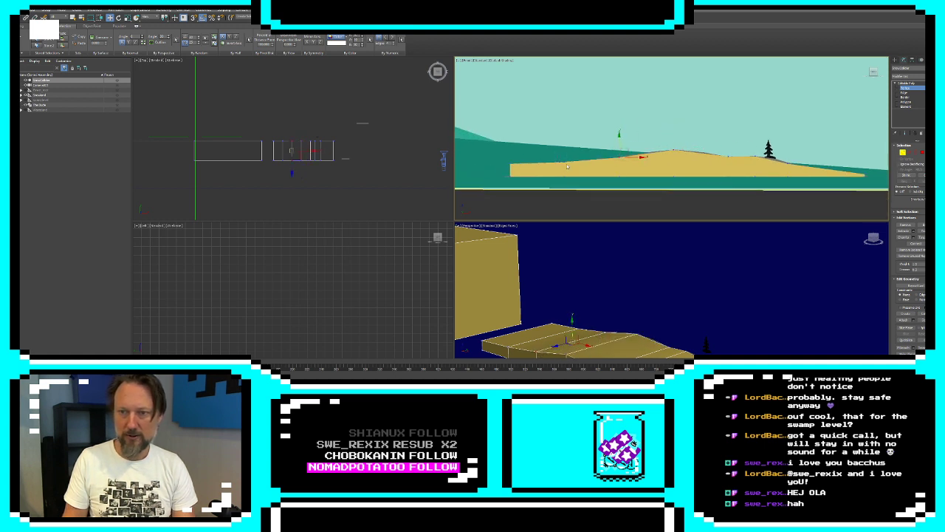
drag(571, 168, 505, 171)
click(512, 167)
drag(527, 176, 539, 177)
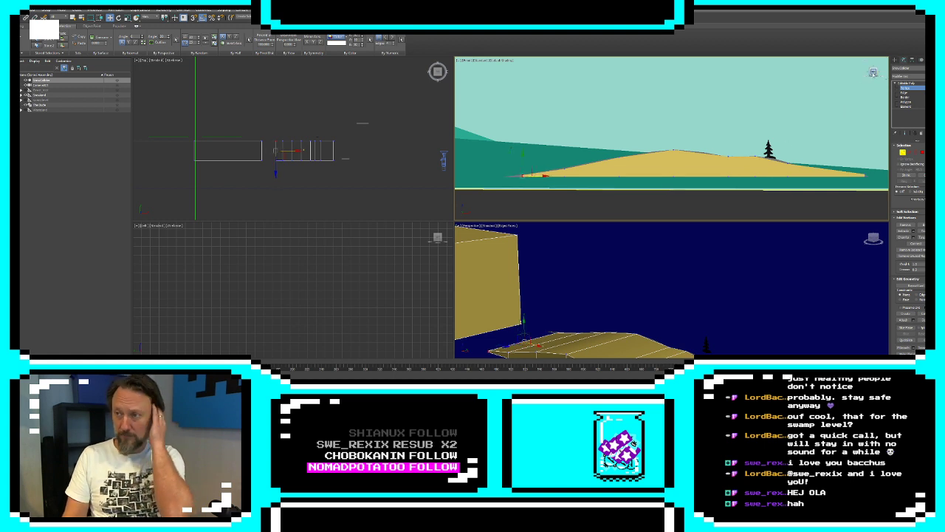
Clone the tall box element within the same collider, placing the copy beside it at the foot of the grey mountain
click(894, 60)
middle_drag(681, 134, 722, 139)
scroll(722, 141, down, 6)
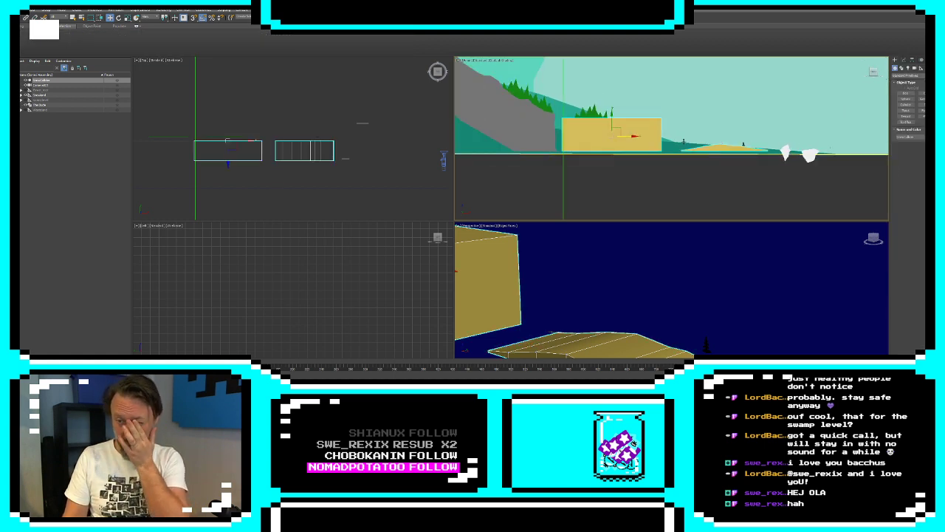
middle_drag(608, 126, 711, 179)
scroll(710, 151, down, 2)
click(903, 62)
click(908, 107)
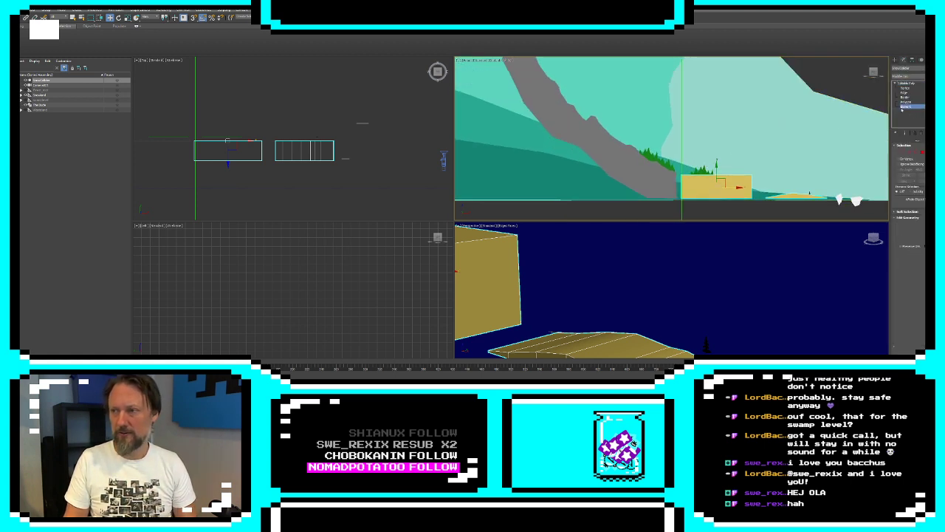
click(710, 183)
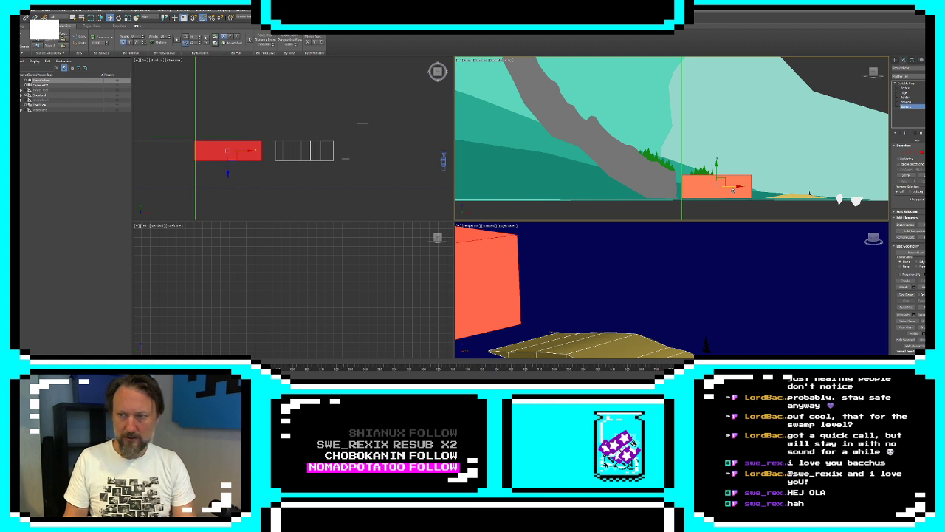
shift+drag(733, 187, 656, 188)
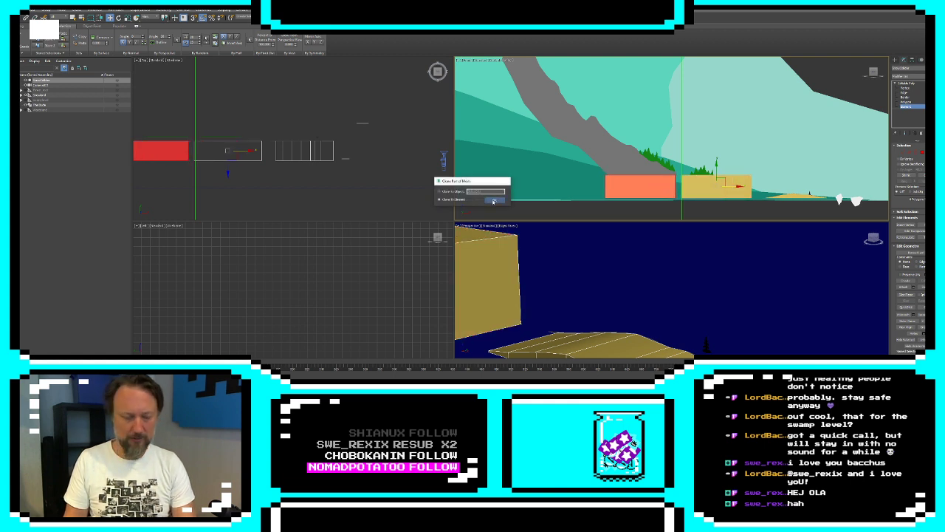
click(493, 200)
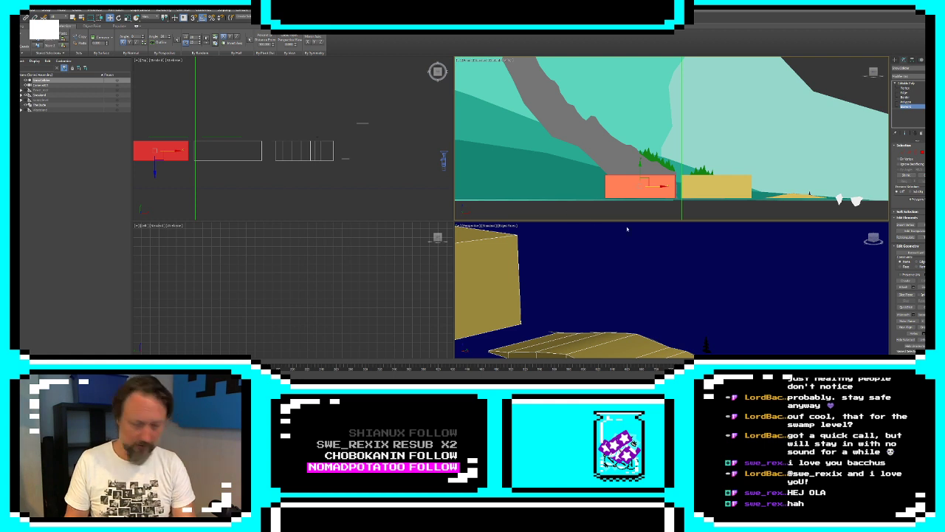
Raise the cloned box's mountain-side top vertices and move that end outward so its top follows the mountain slope
click(902, 153)
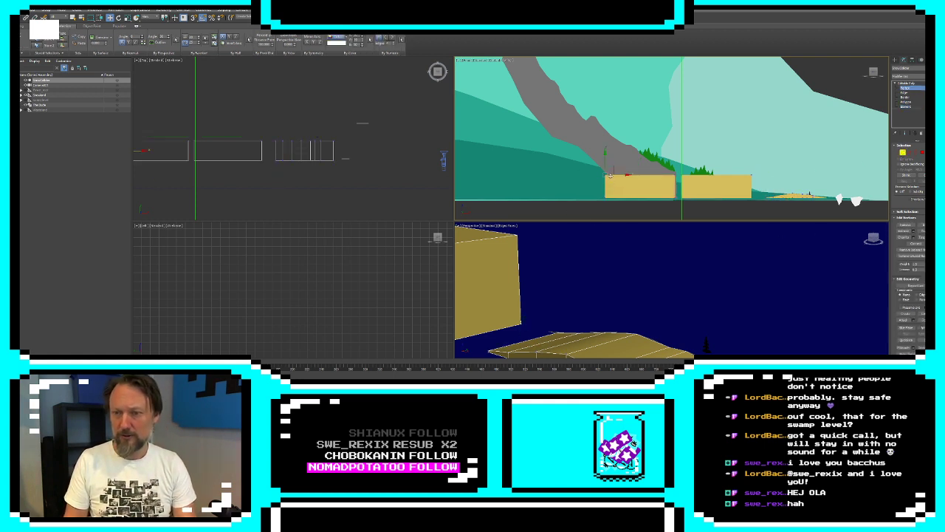
drag(604, 162, 592, 122)
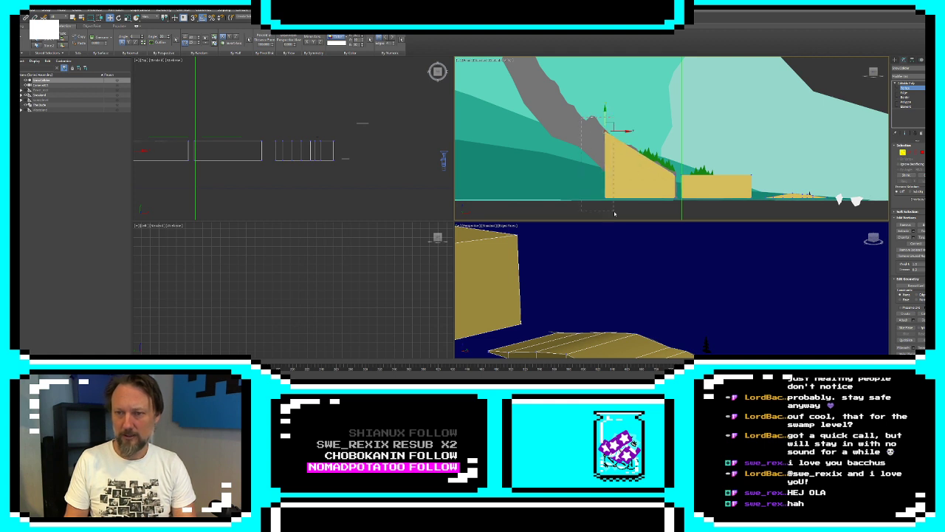
drag(615, 214, 615, 213)
drag(623, 165, 586, 110)
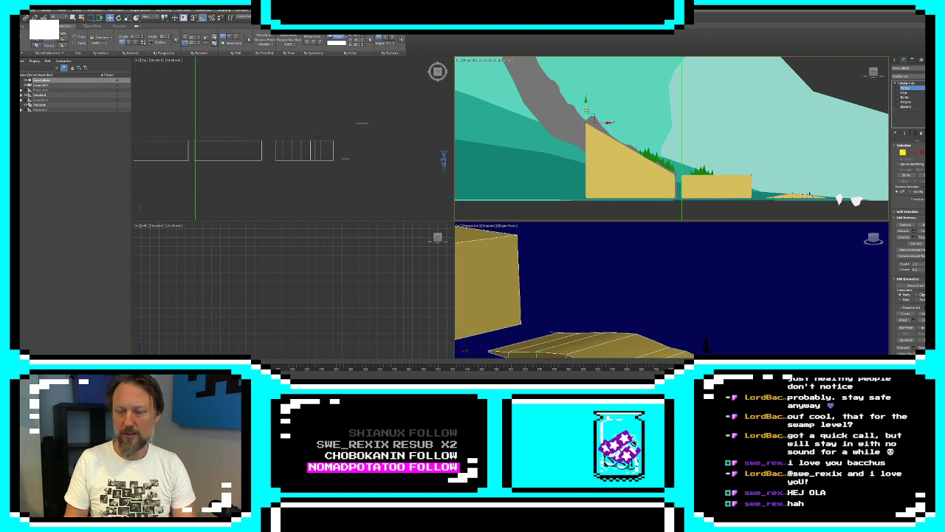
Connect the sloped box's top and bottom edges with three evenly spaced vertical edge loops
click(910, 151)
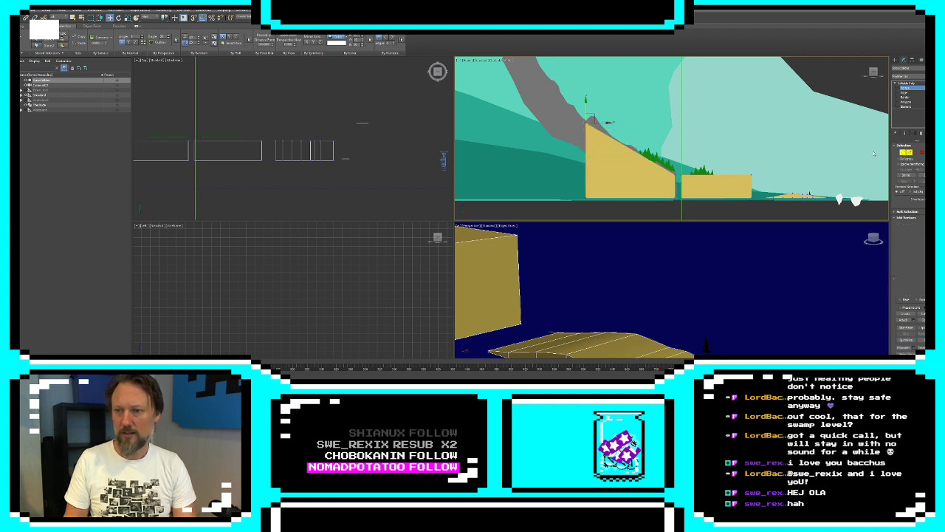
click(639, 153)
click(906, 181)
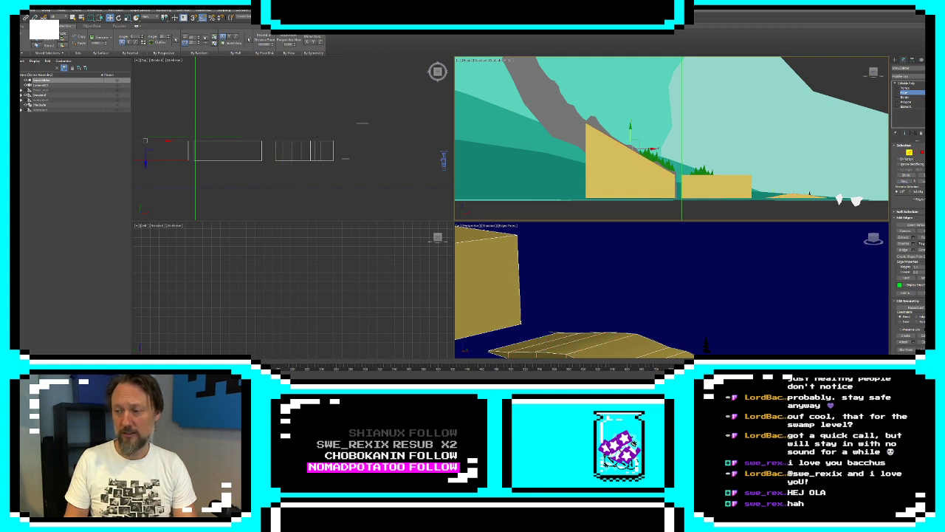
click(923, 250)
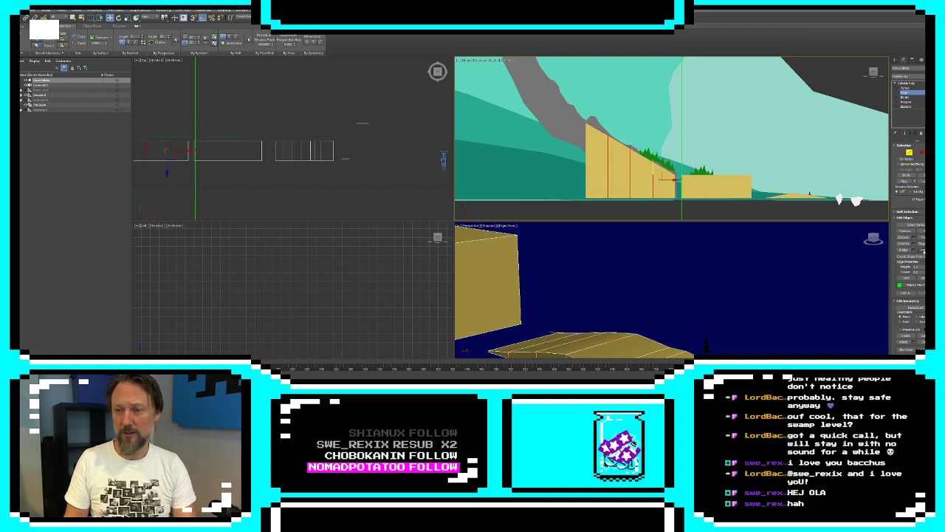
Move the sloped box's new vertices to fit the mountain outline, shifting the middle and lower loops along the slope
click(902, 152)
click(607, 124)
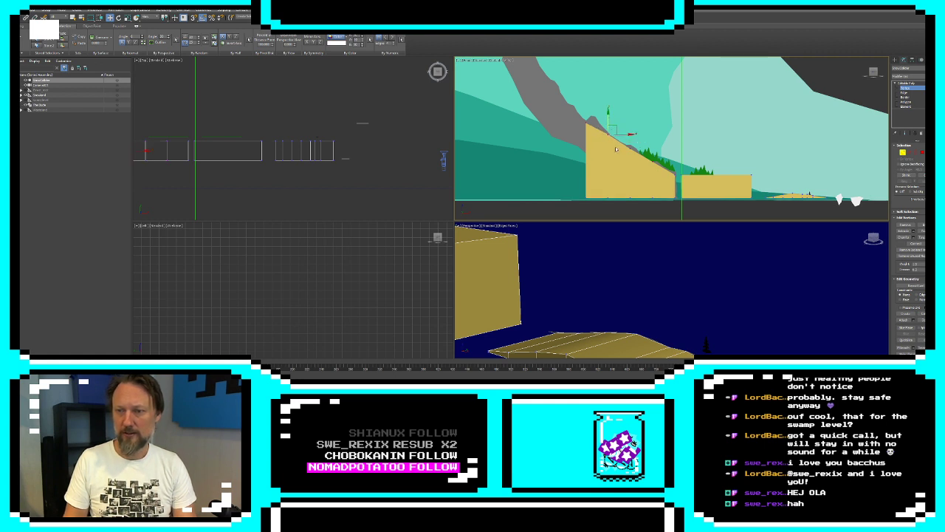
drag(621, 155, 639, 142)
ctrl+drag(624, 203, 626, 135)
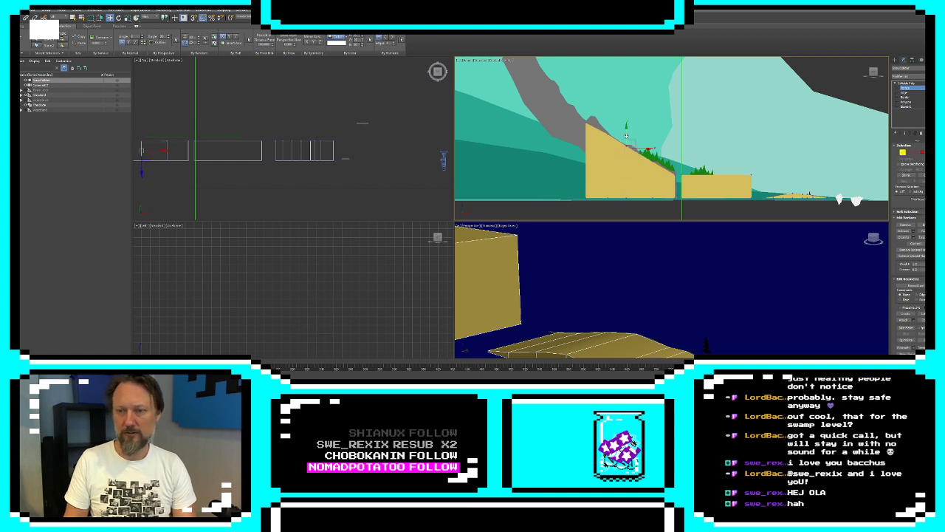
mouse_move(659, 194)
mouse_down()
mouse_move(661, 205)
mouse_move(674, 183)
mouse_move(664, 184)
mouse_up()
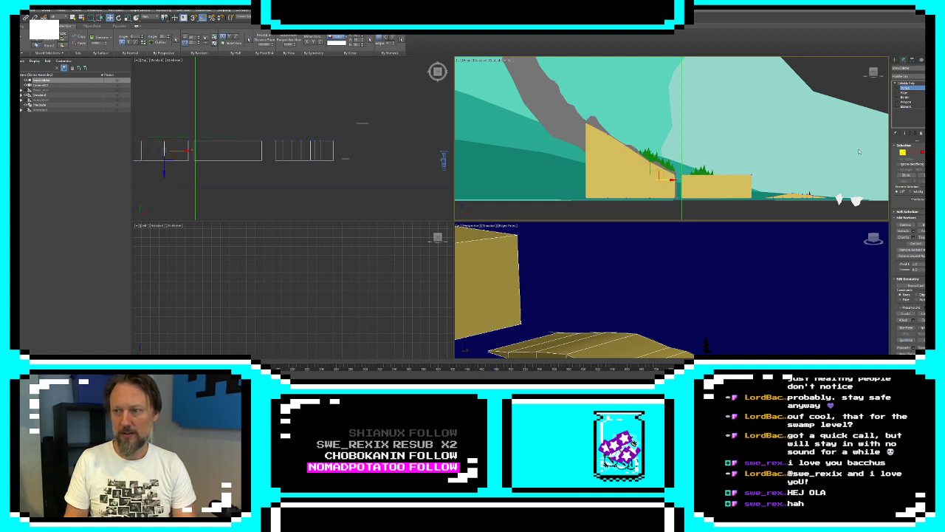
Add three more connecting edge loops in the sloped box's section between the middle and lower loops
key(2)
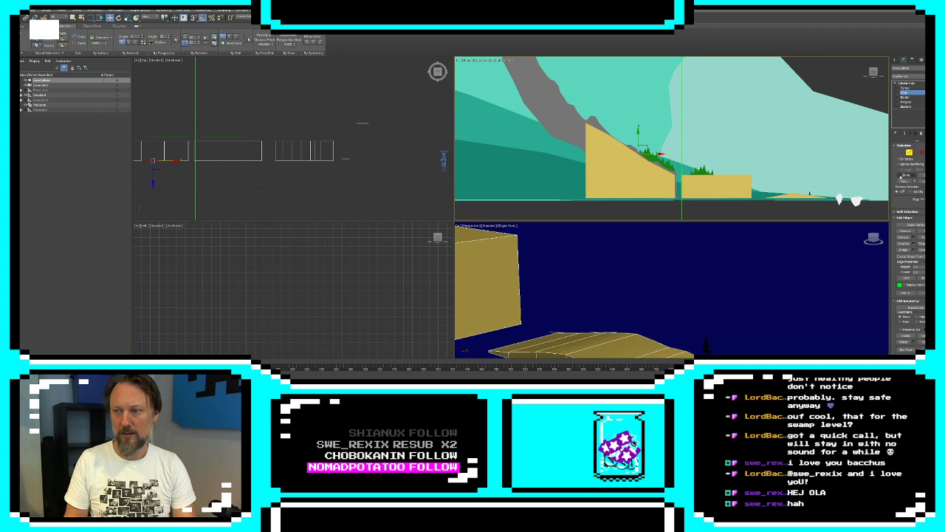
click(905, 183)
click(936, 250)
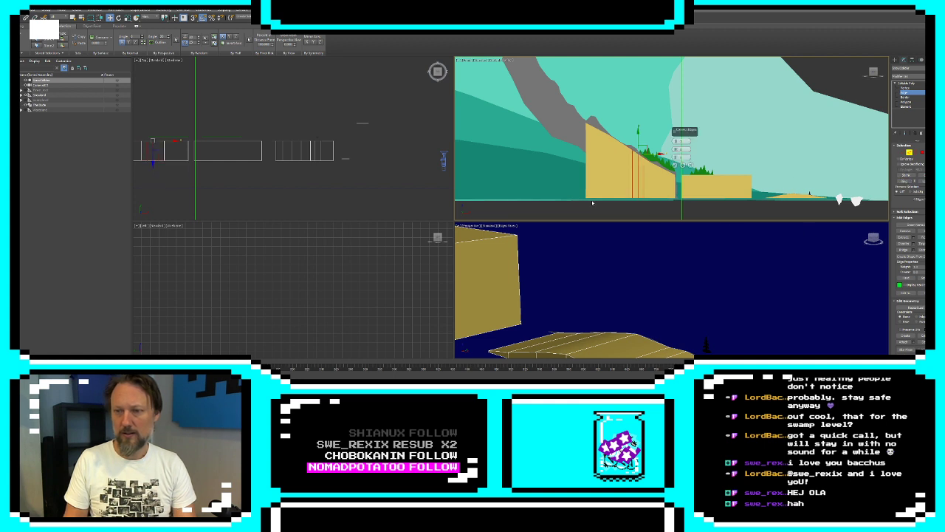
click(674, 164)
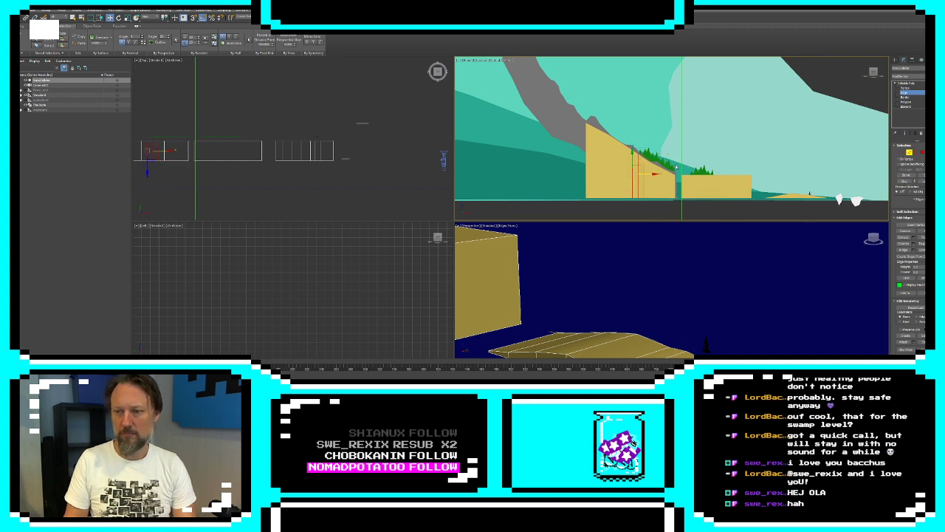
Raise the top vertices beside the newly added loops onto the small rocky ledge of the mountain slope
key(1)
scroll(635, 151, up, 4)
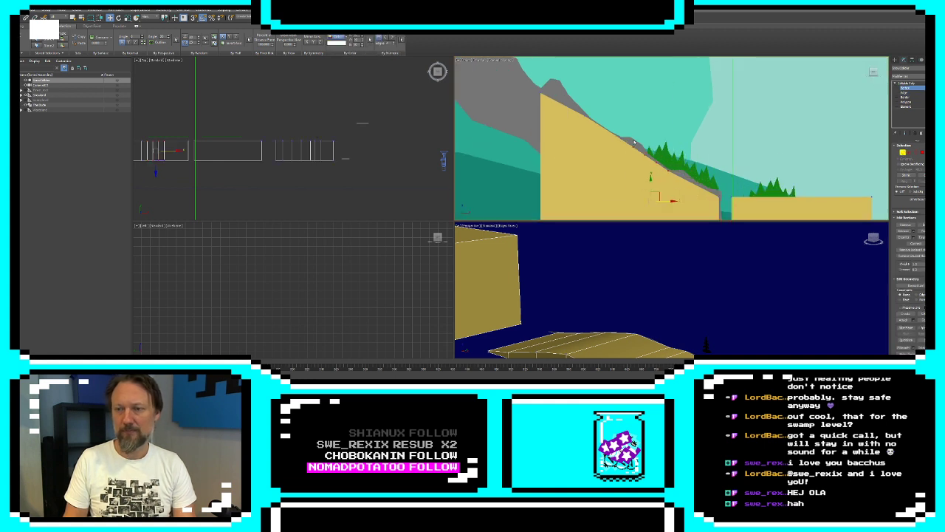
drag(634, 132, 632, 124)
middle_drag(627, 129, 631, 116)
scroll(631, 116, down, 2)
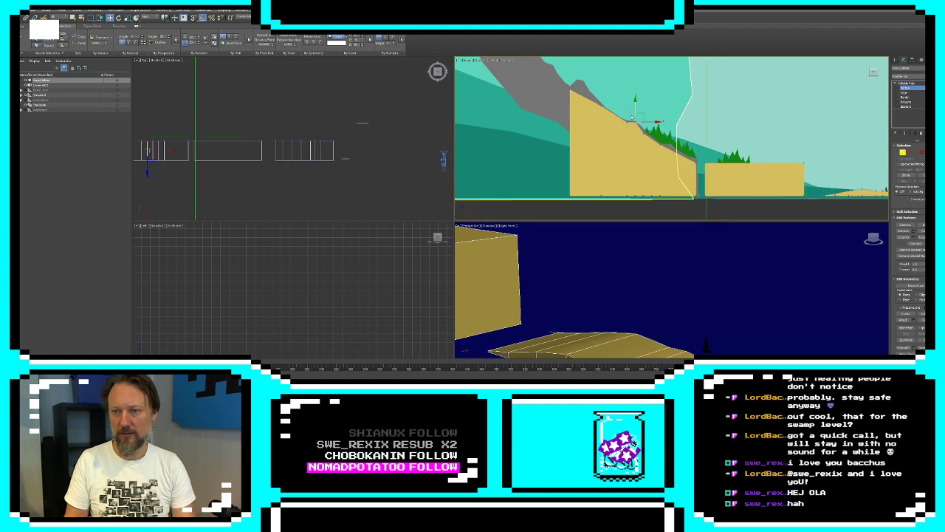
click(632, 115)
drag(641, 200, 642, 201)
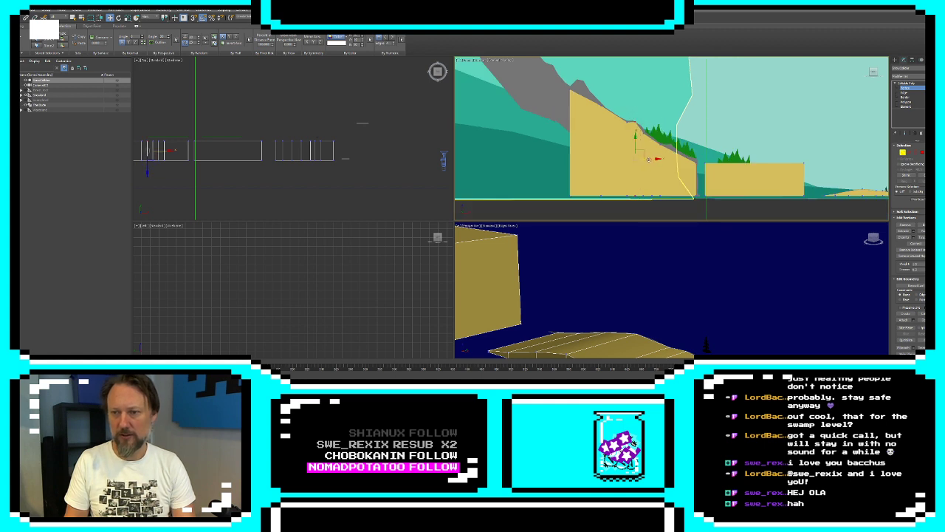
Shift the next edge loops sideways and adjust their top vertices to follow the slope below the ledge, beside the trees
drag(649, 158, 657, 118)
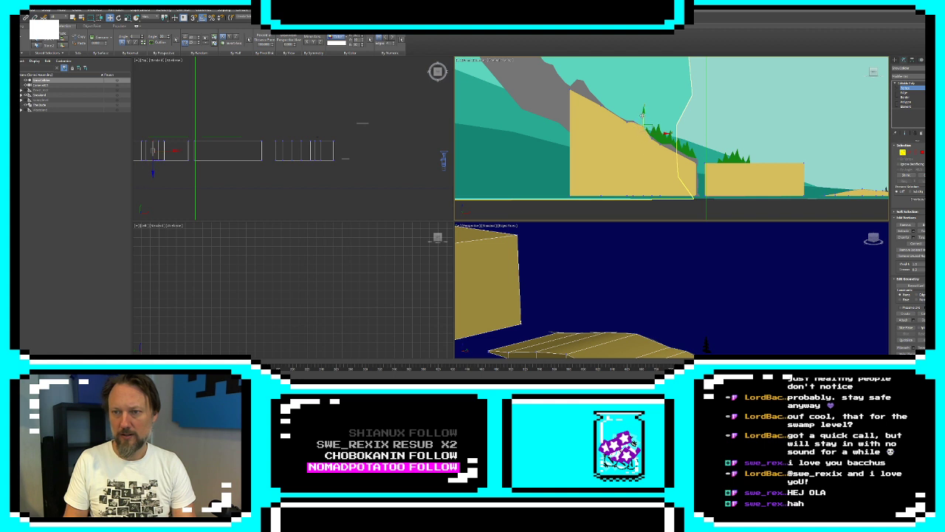
click(640, 116)
drag(645, 184, 646, 200)
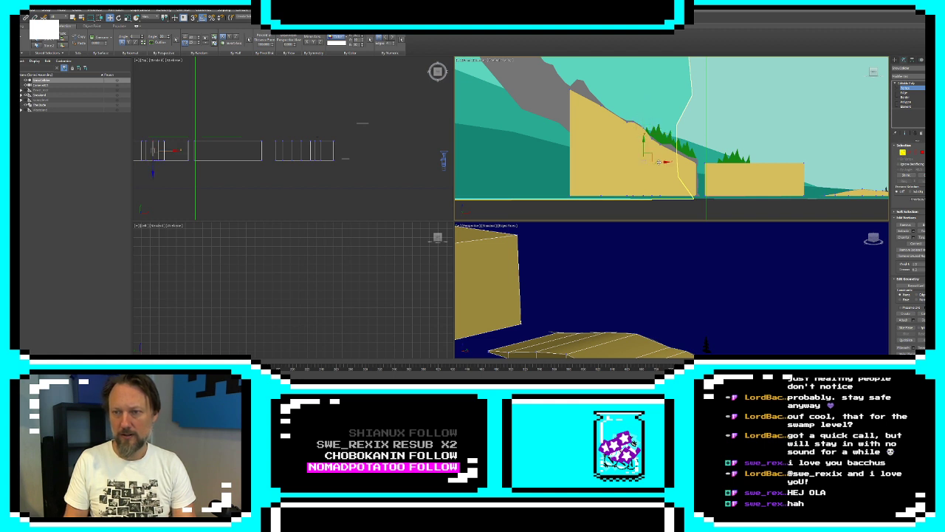
drag(659, 162, 656, 162)
click(641, 116)
drag(656, 115, 647, 200)
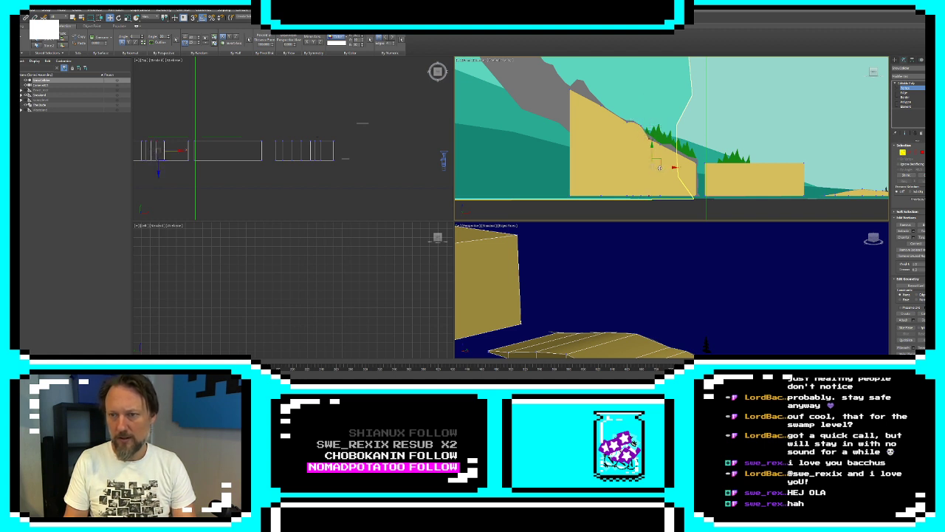
click(651, 141)
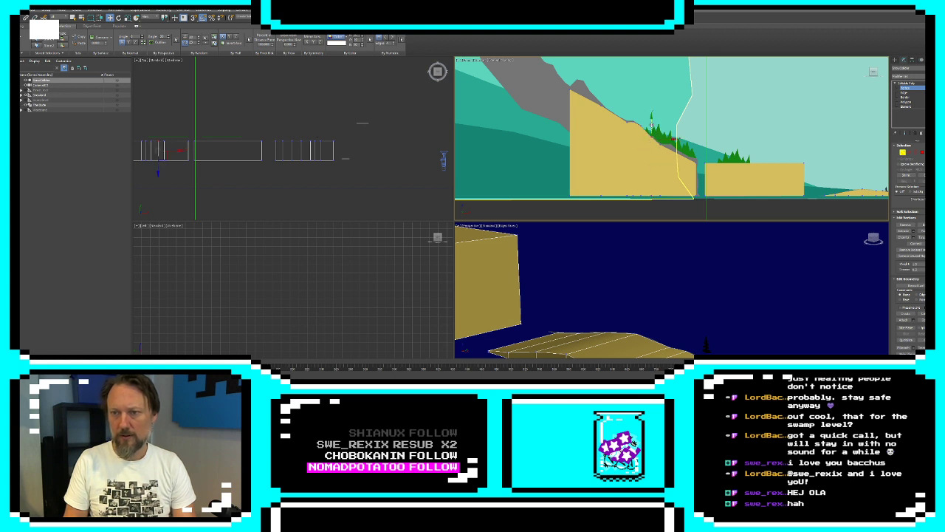
Shift the sloped box's edge loops beside the trees sideways and fit their top vertices to the rocky slope outline
click(666, 155)
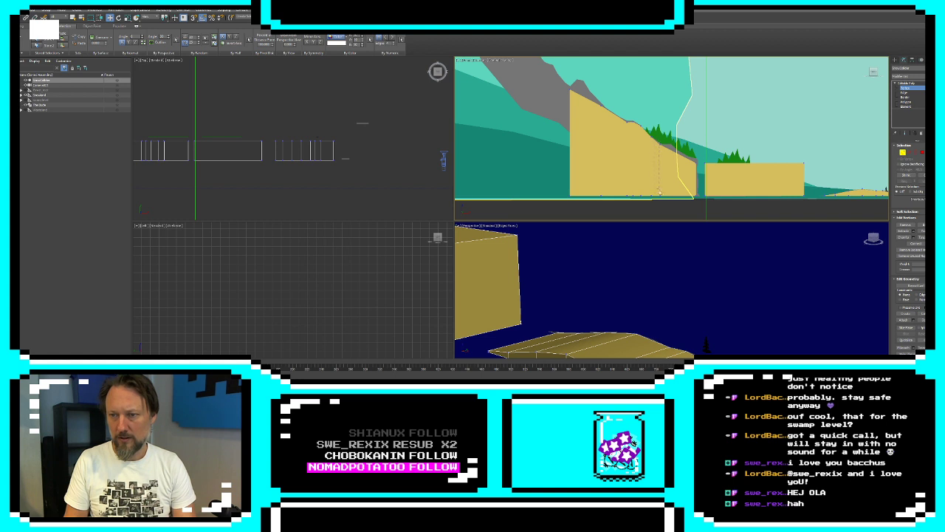
drag(660, 193, 685, 169)
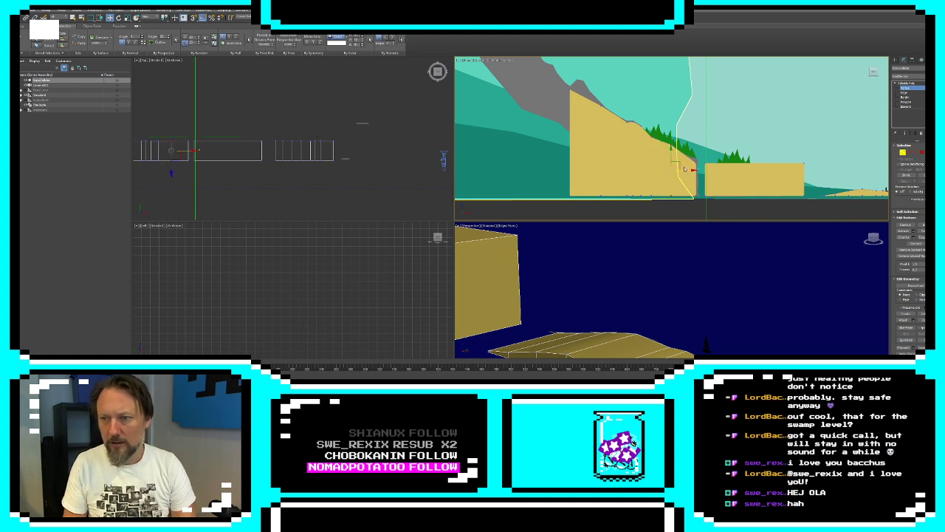
drag(661, 199, 661, 199)
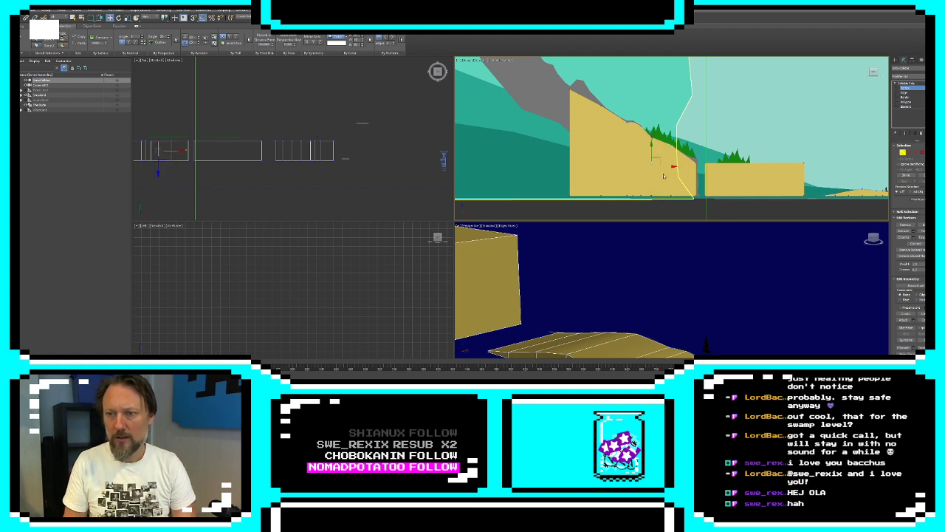
drag(643, 142, 656, 139)
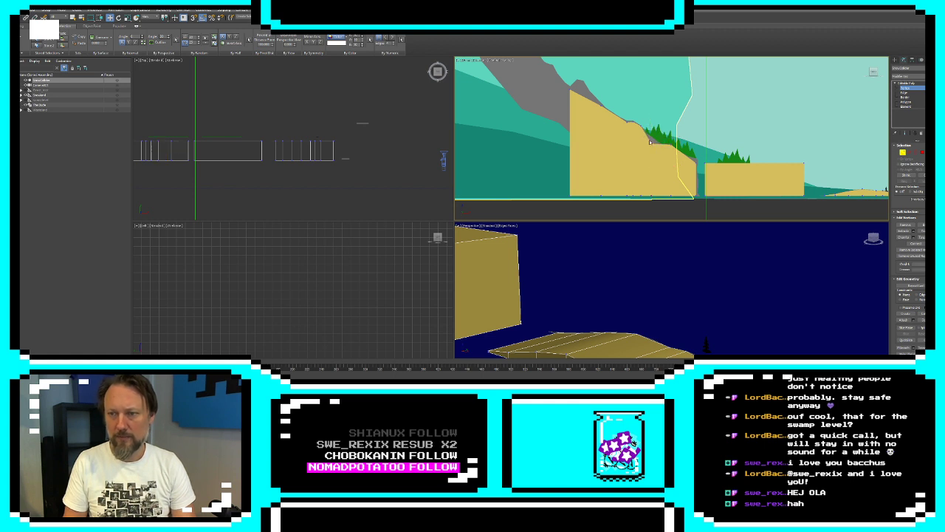
drag(657, 204, 657, 203)
drag(667, 169, 676, 170)
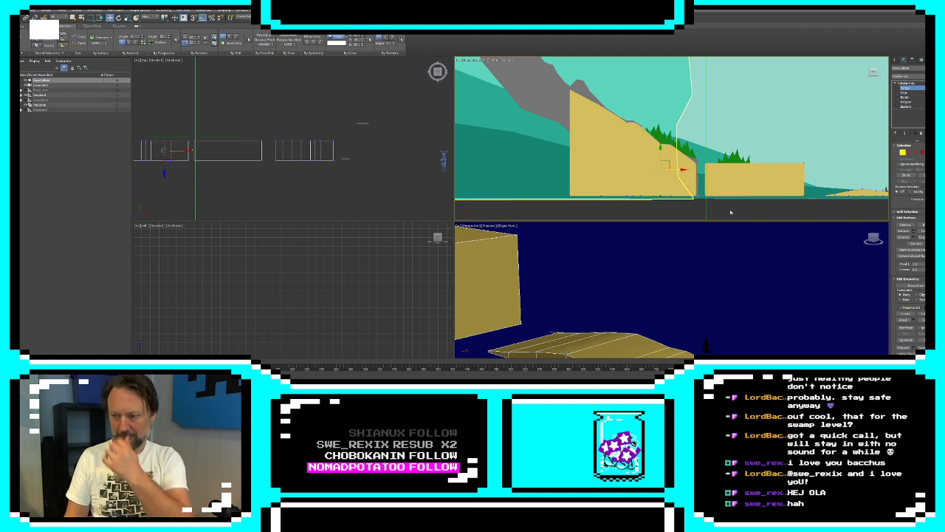
Add one connecting edge loop across the sloped box's lowest section, beside its steep end
click(910, 153)
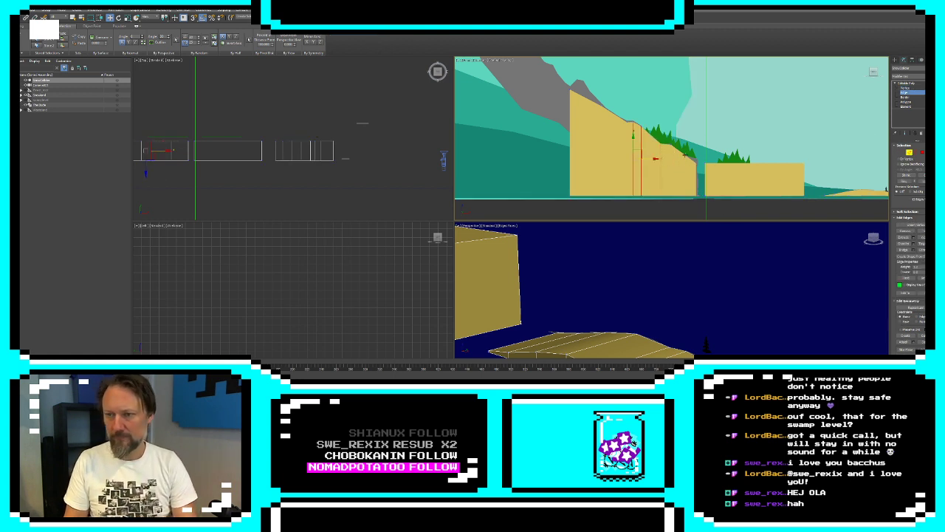
click(907, 182)
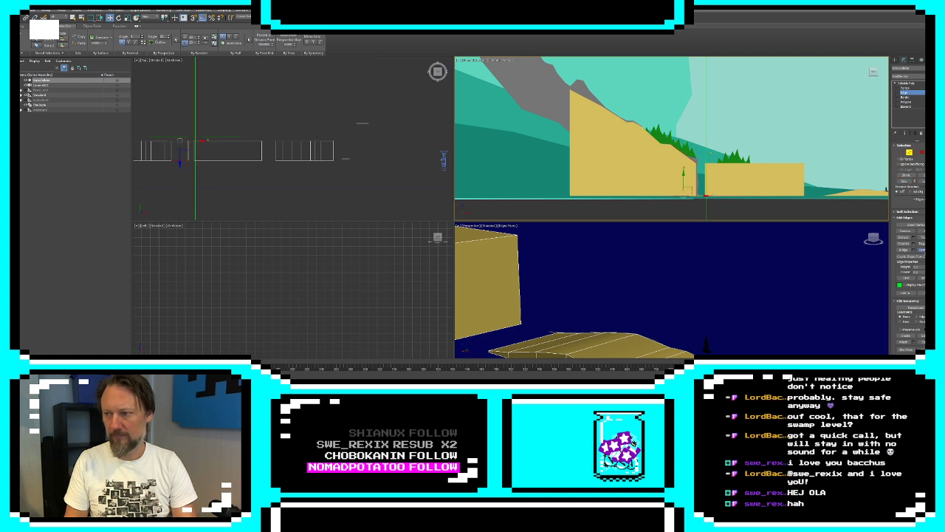
click(923, 249)
key(ctrl+z)
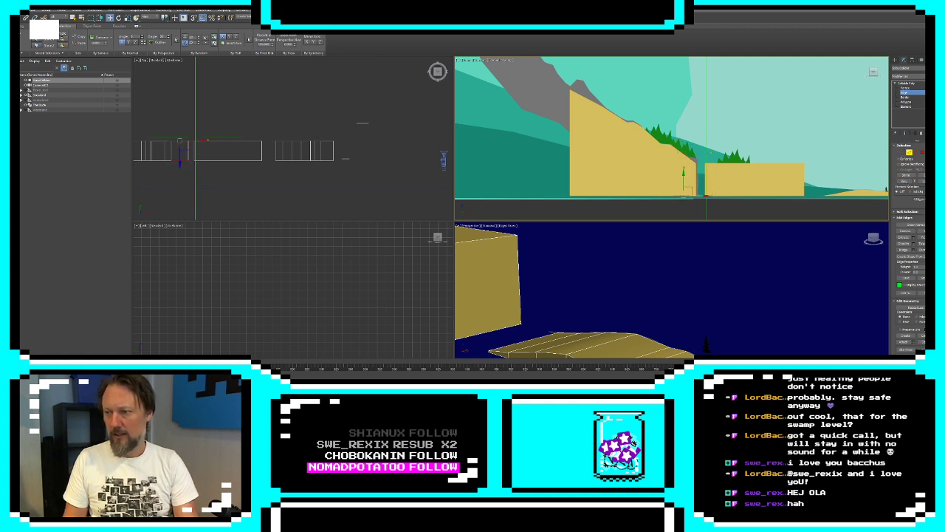
click(935, 249)
click(676, 143)
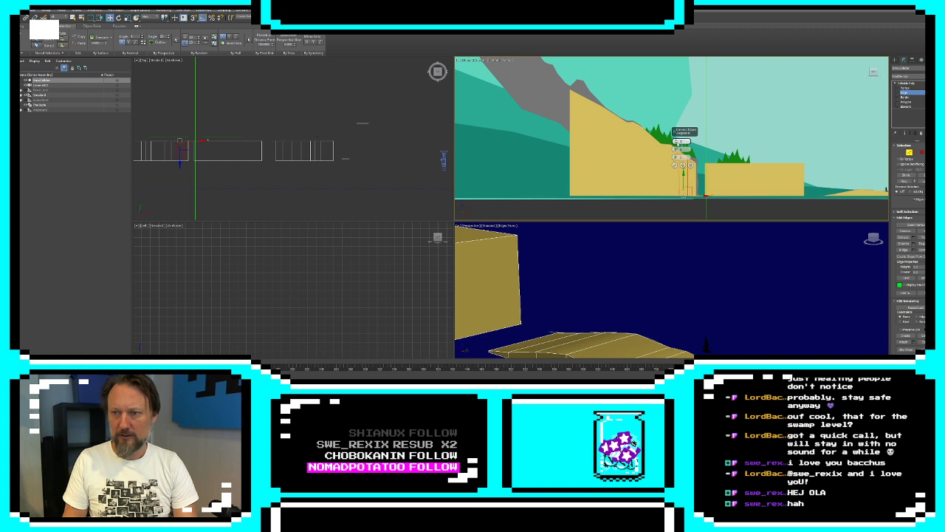
click(676, 142)
click(675, 165)
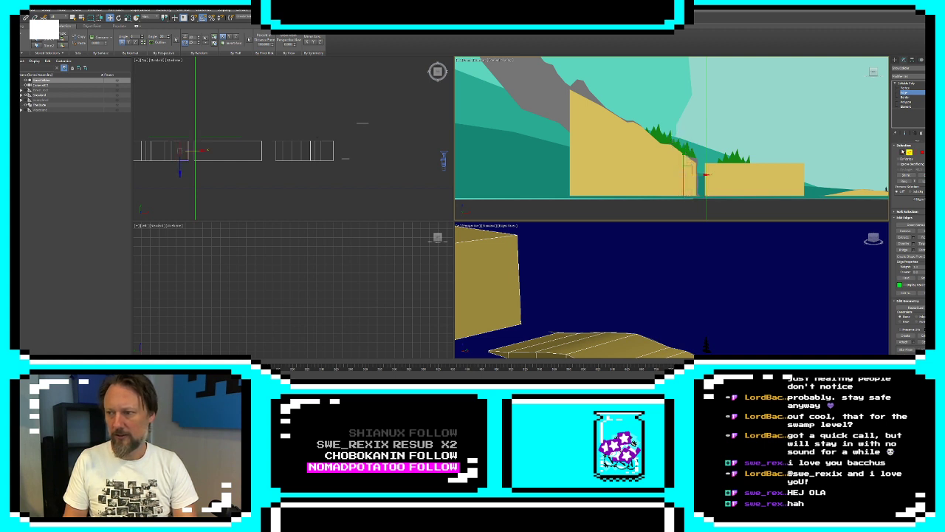
Move the new loop's top vertices and the sloped box's lower end corner onto the rock outline beside the gap
key(1)
scroll(619, 162, up, 3)
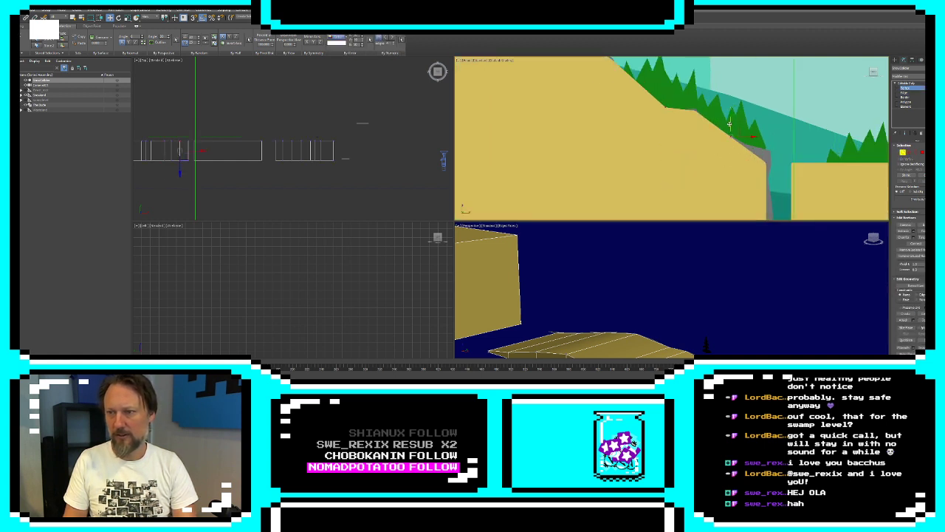
drag(729, 124, 734, 126)
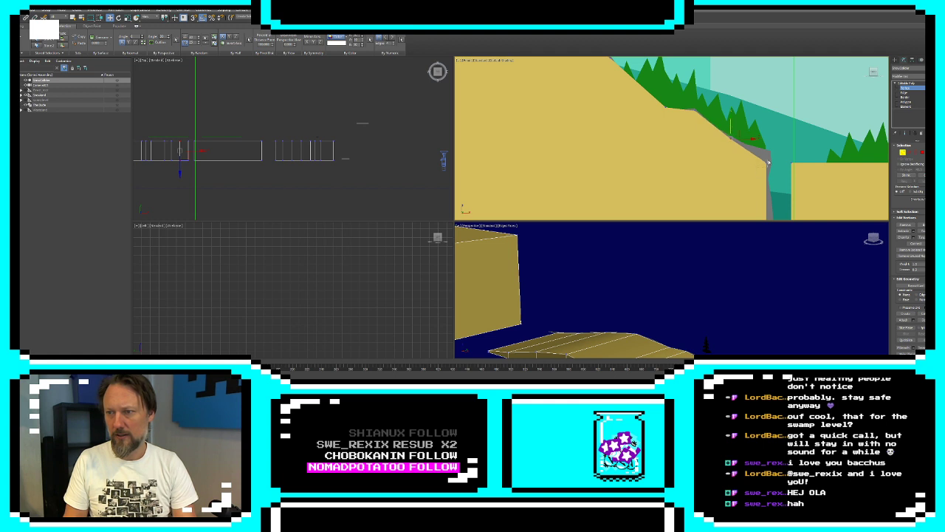
scroll(679, 154, down, 3)
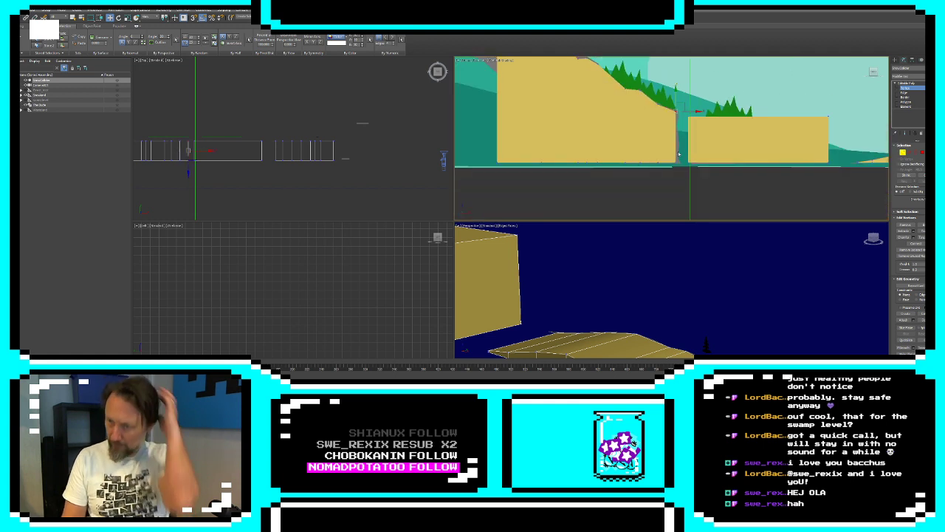
scroll(676, 153, down, 5)
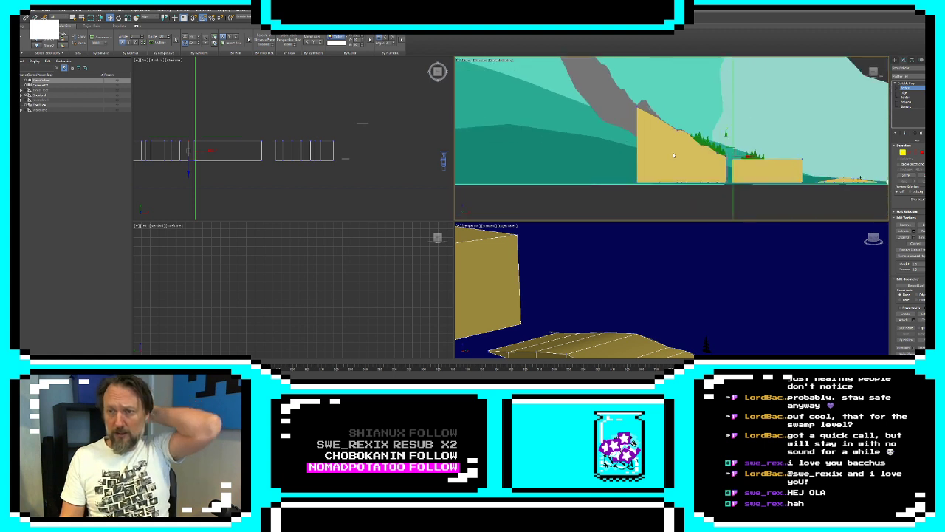
Add an edge loop in the sloped box's highest section and raise its top vertices toward the mountain peak
scroll(673, 152, up, 4)
key(2)
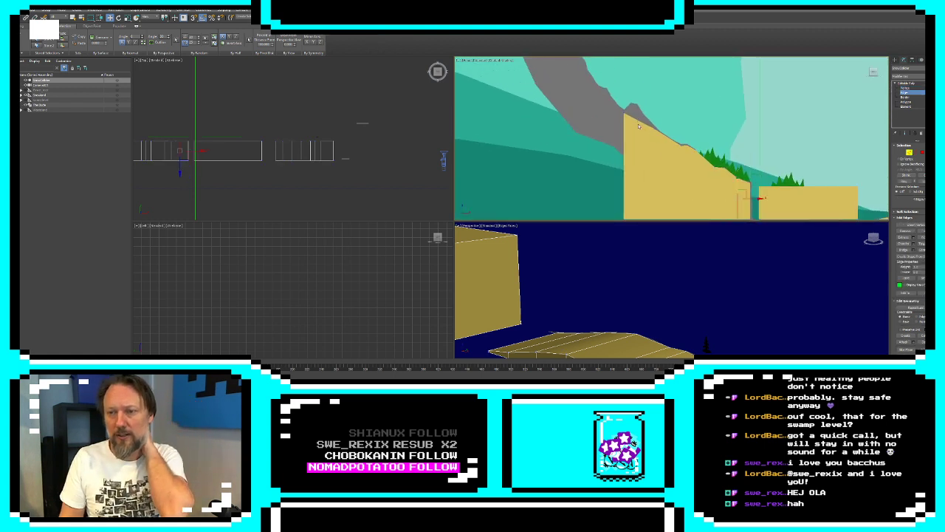
click(640, 121)
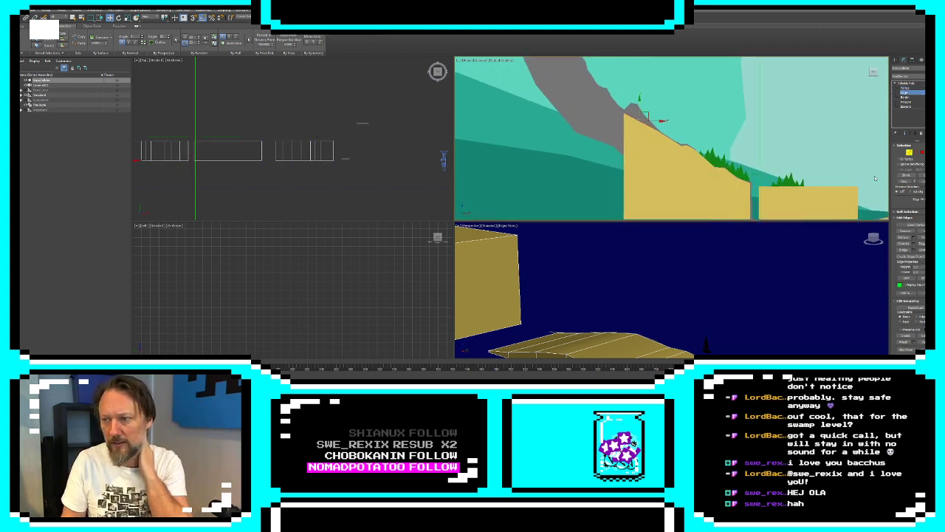
key(ctrl+z)
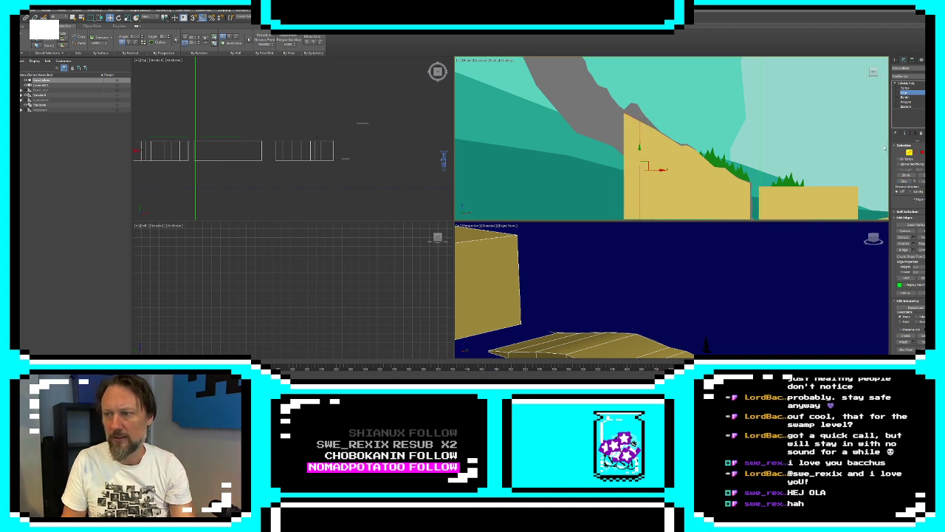
key(1)
drag(639, 129, 640, 89)
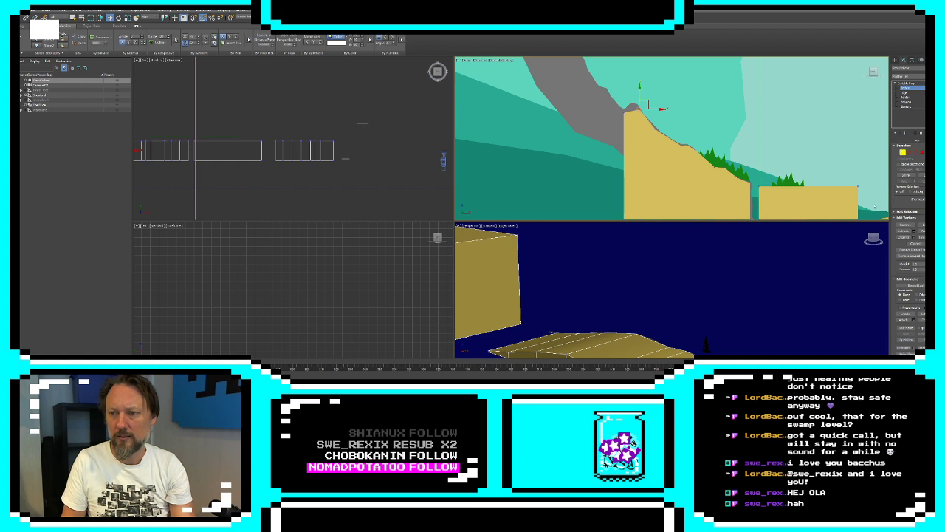
Add another edge loop between the high end and the previous loop, fitting the top vertices to the small rocky peak
key(2)
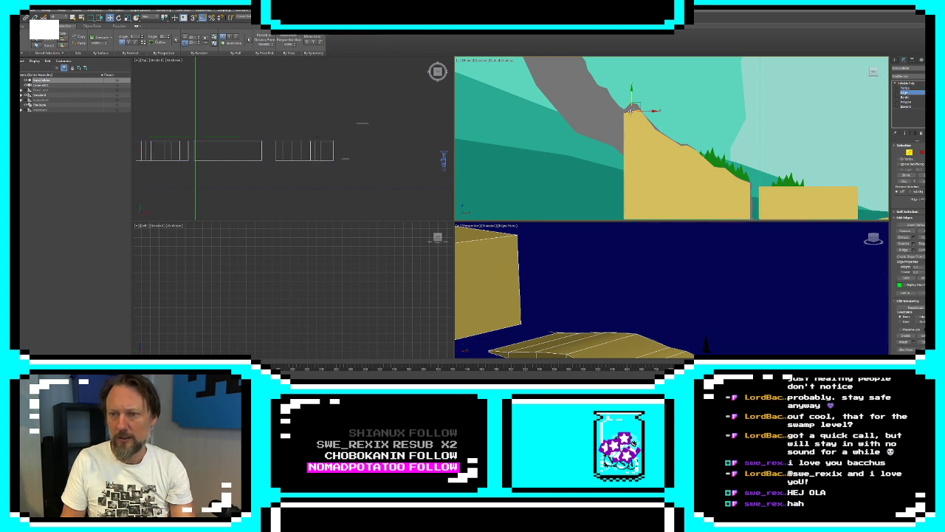
click(906, 181)
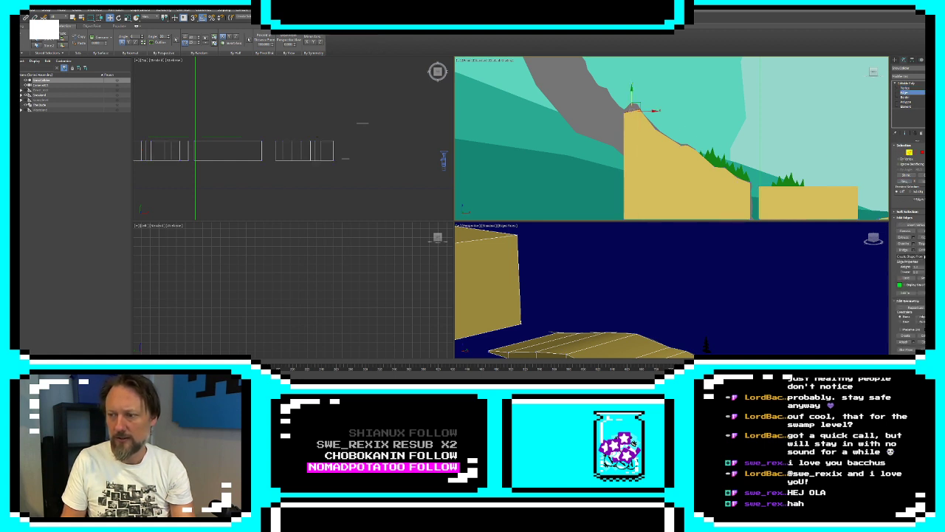
click(922, 249)
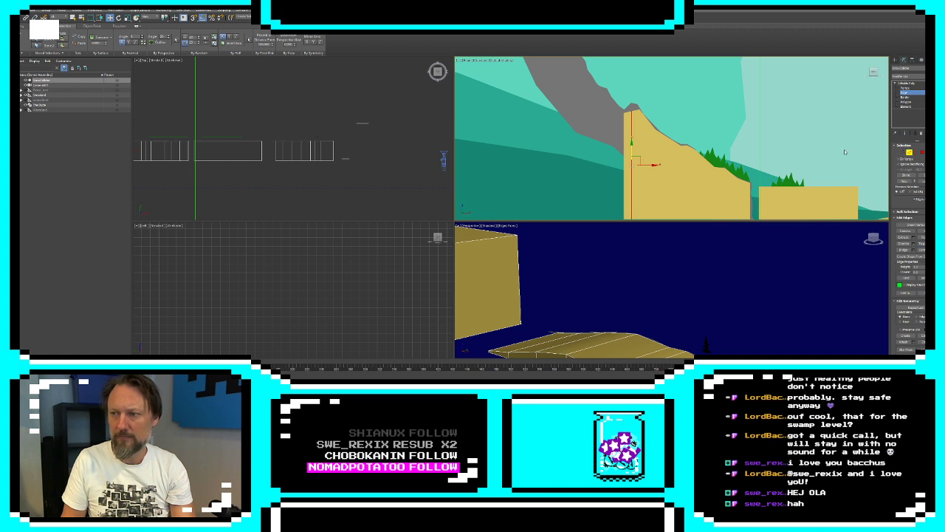
key(1)
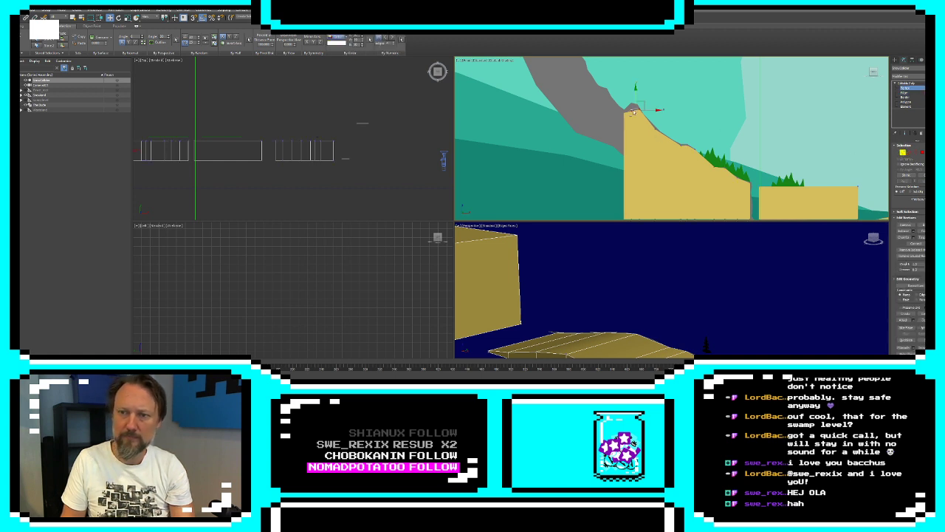
mouse_move(634, 112)
mouse_down()
mouse_move(632, 91)
mouse_move(644, 104)
mouse_up()
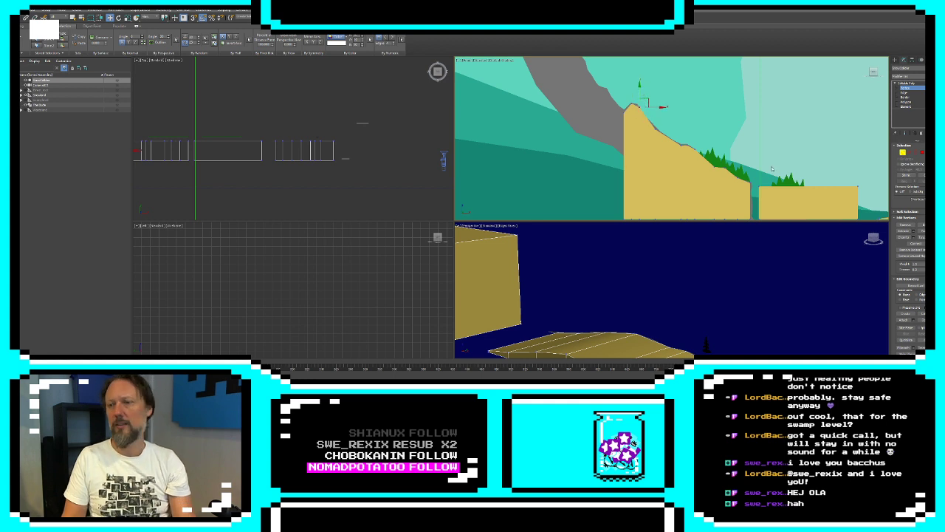
Turn on See-Through for the collider mesh in its object properties
click(895, 59)
scroll(686, 121, down, 4)
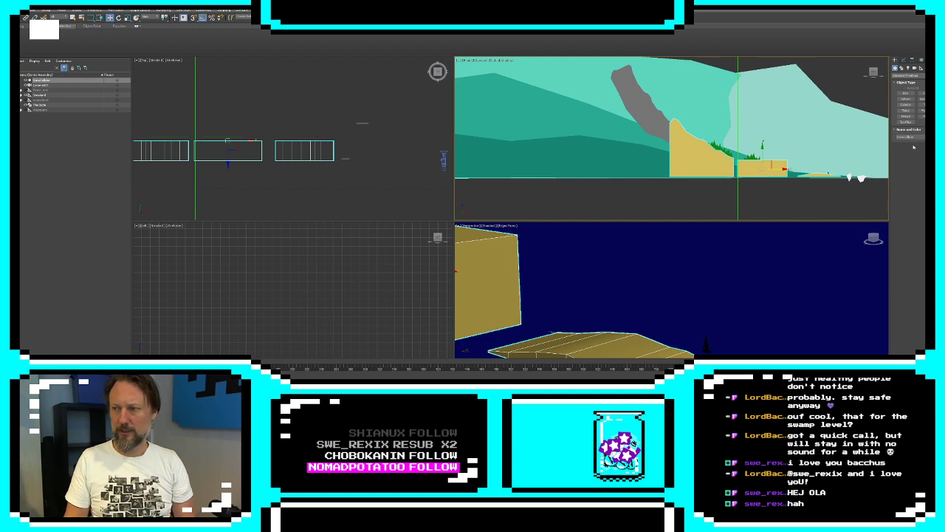
right_click(682, 161)
click(702, 204)
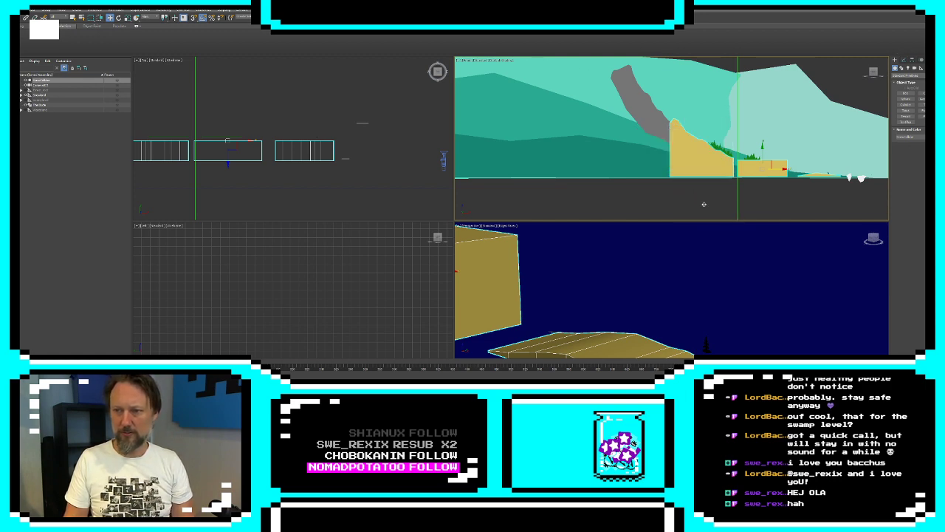
click(879, 67)
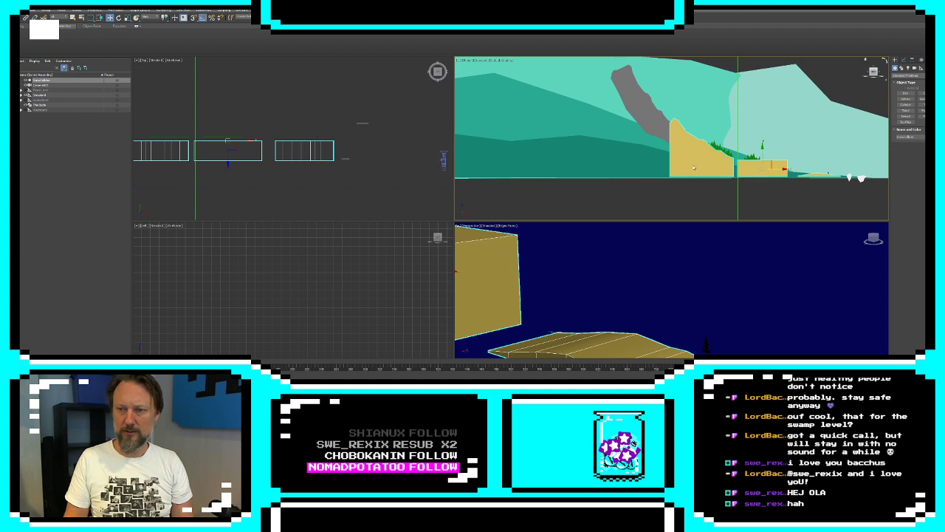
right_click(694, 167)
click(711, 203)
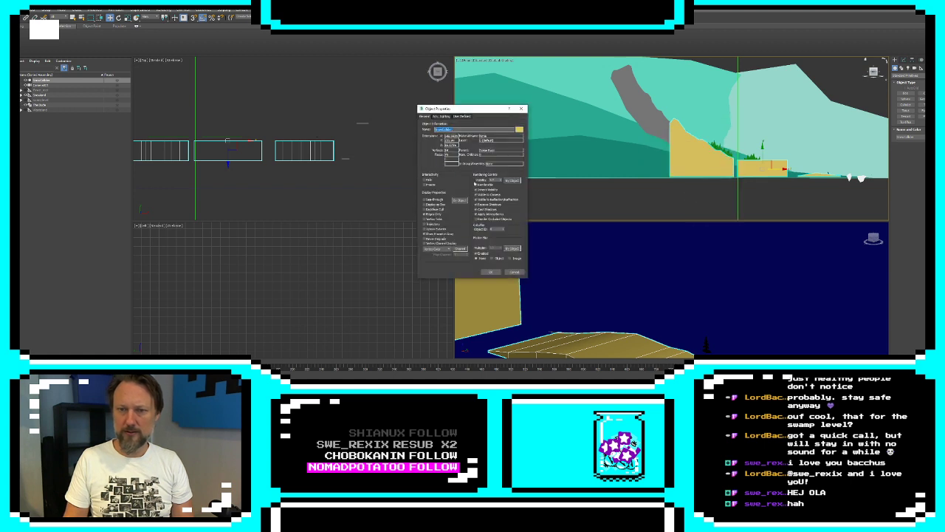
click(436, 200)
click(497, 271)
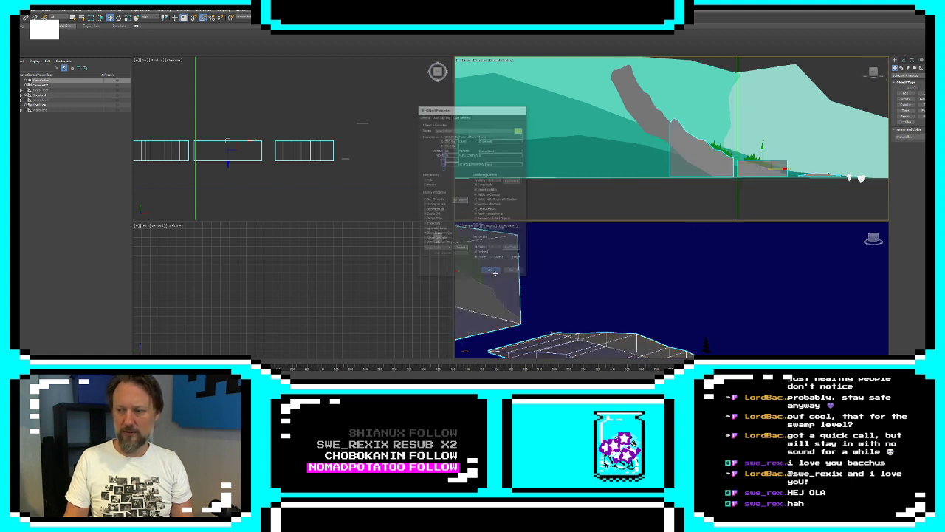
Raise the sloped box's bottom vertices near its high end to follow the underside of the grey mountain shape
click(705, 205)
alt+middle_drag(701, 243, 675, 286)
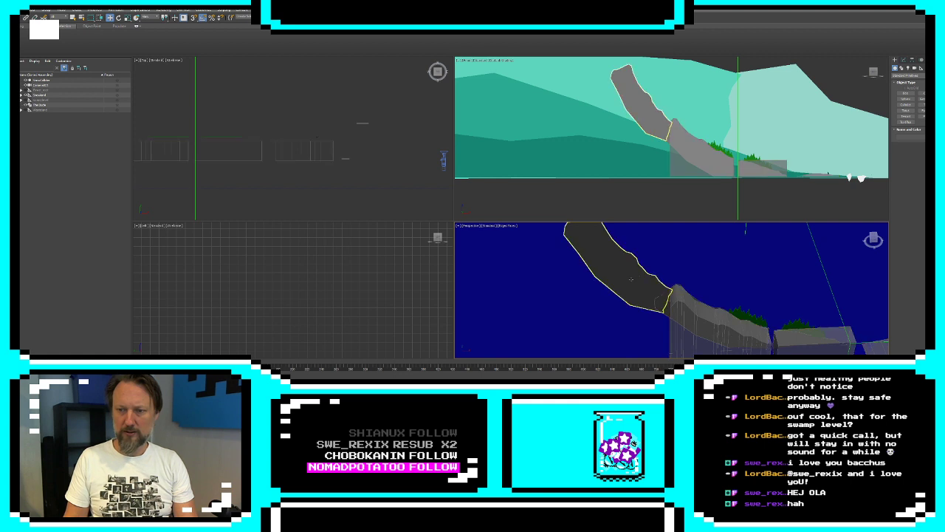
click(652, 116)
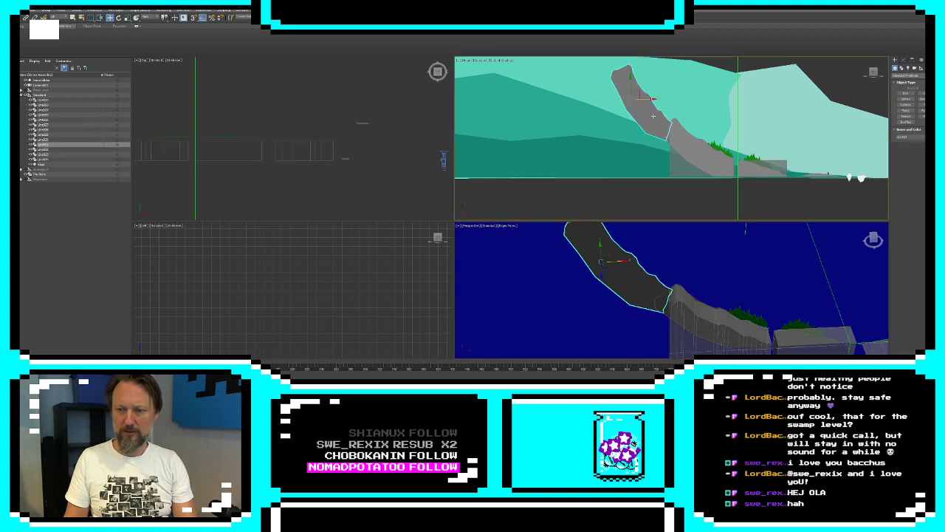
click(710, 162)
click(905, 62)
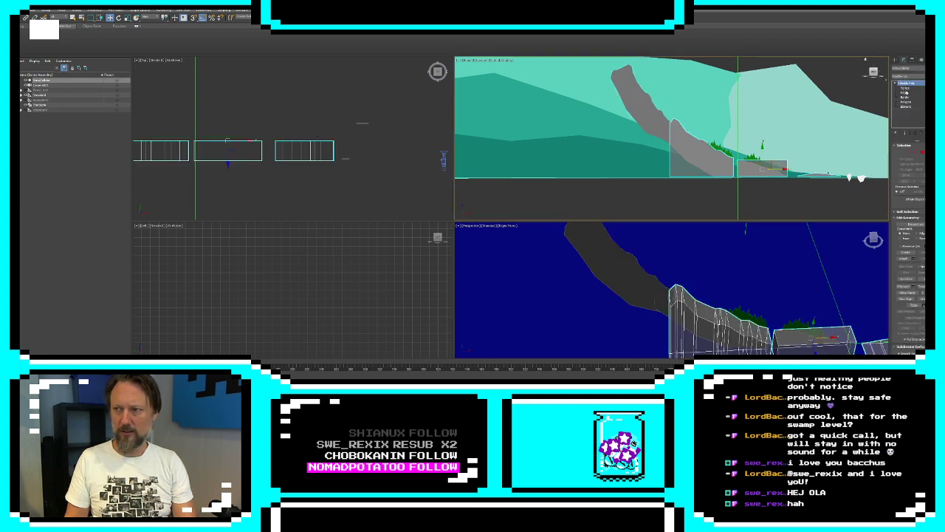
click(905, 88)
drag(670, 175, 702, 149)
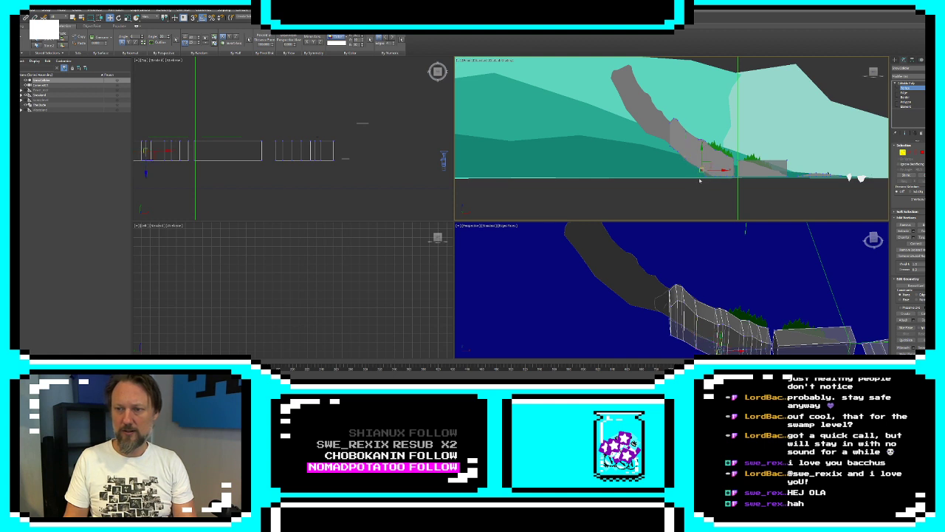
drag(703, 181, 706, 175)
click(700, 183)
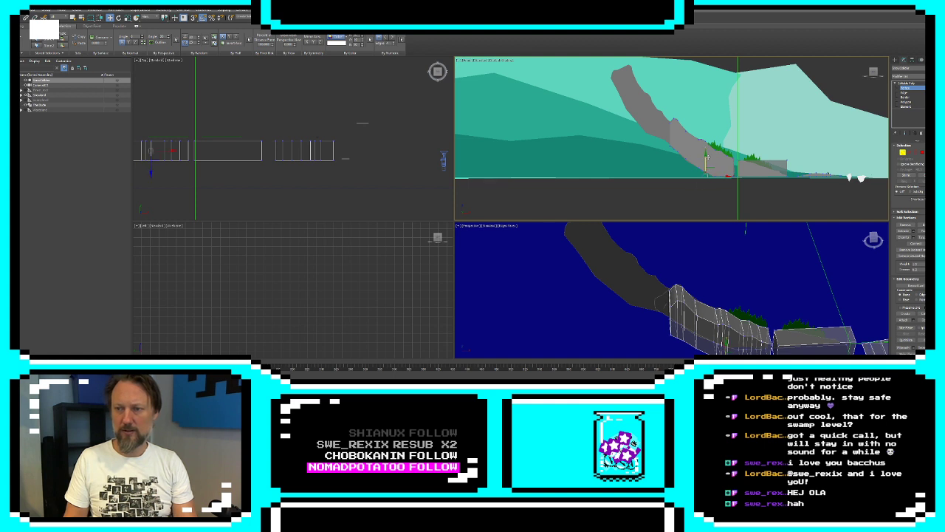
click(715, 180)
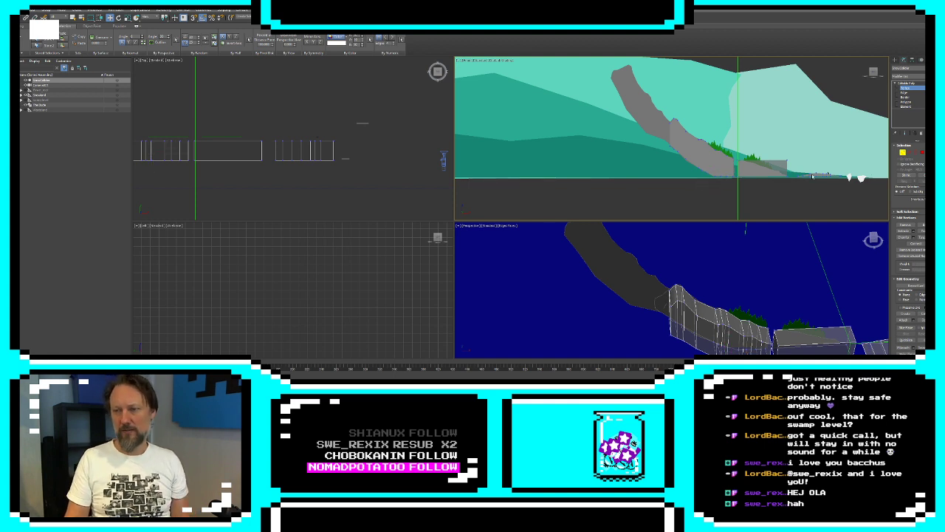
click(894, 61)
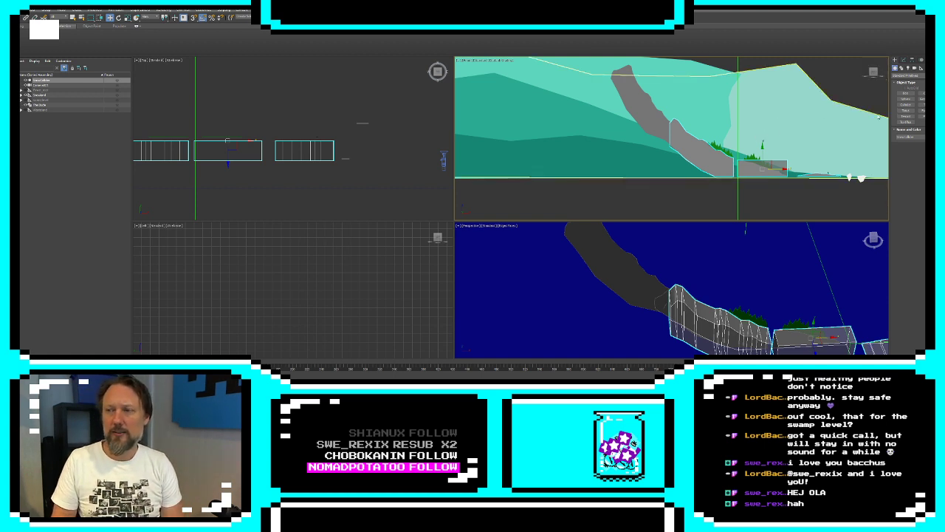
click(903, 60)
click(906, 106)
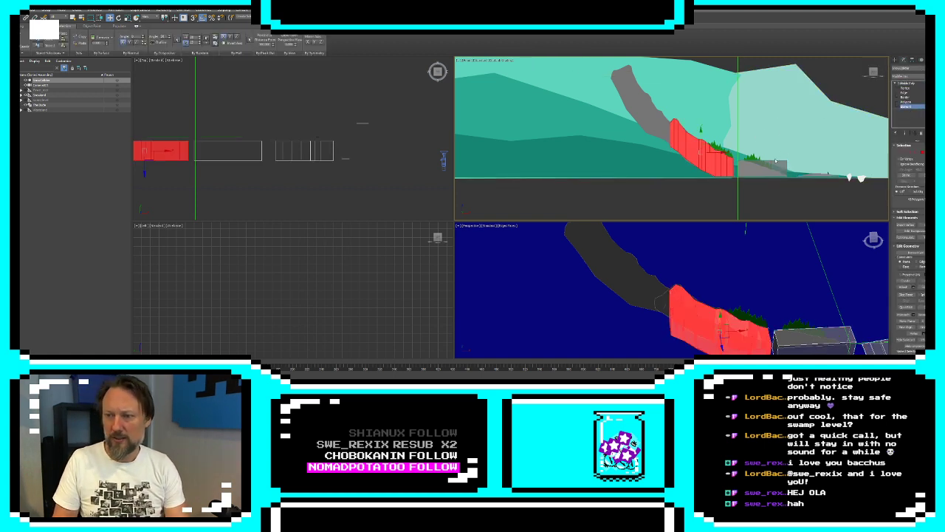
mouse_move(775, 160)
mouse_down()
mouse_move(688, 136)
mouse_move(591, 72)
mouse_move(597, 78)
mouse_up()
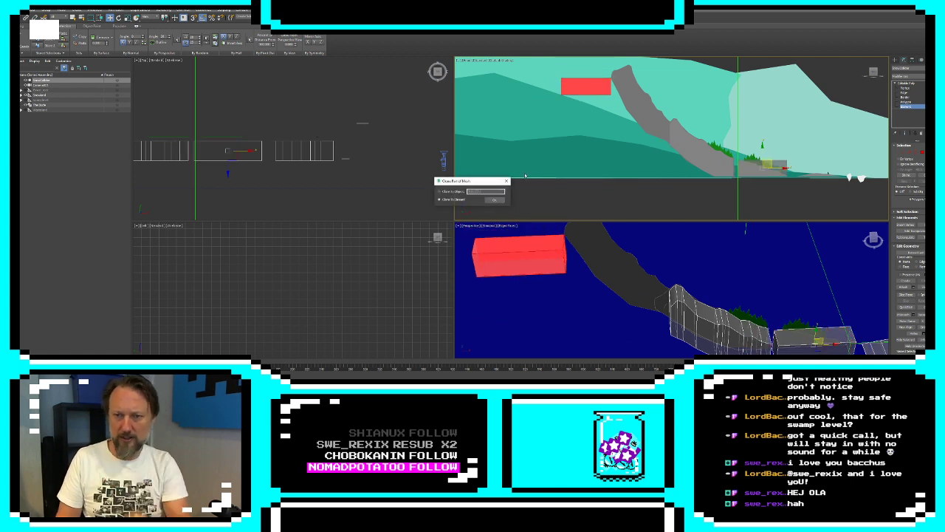
key(Return)
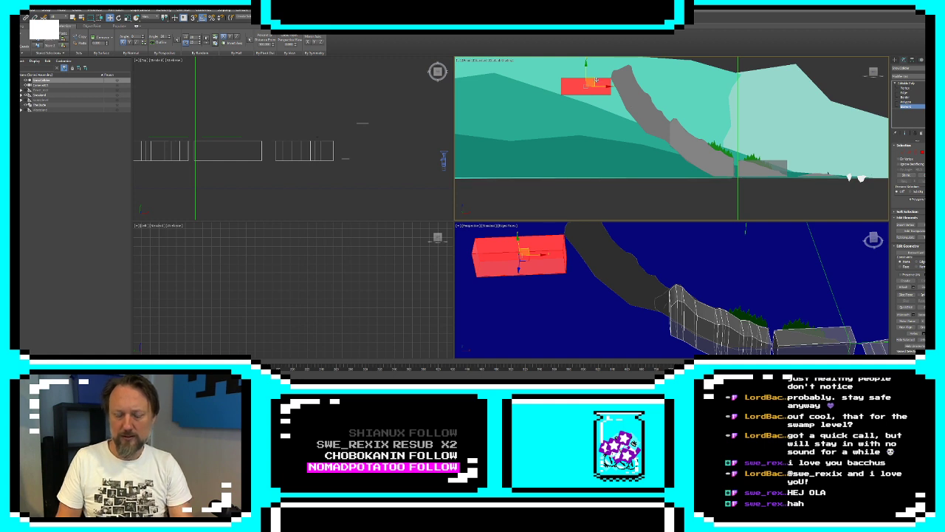
key(Delete)
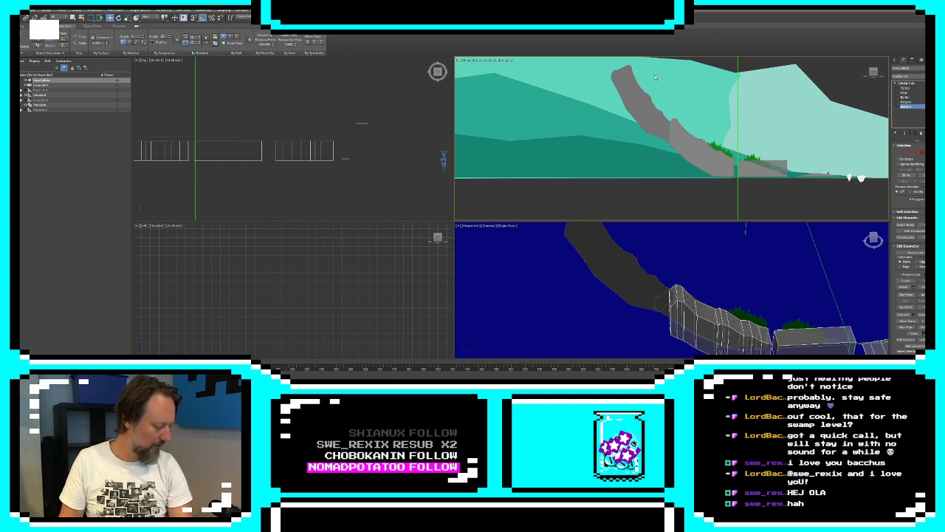
Start a Line spline at the curved grey mountain's peak and trace a shallow curve descending away behind it over the background hills
scroll(625, 93, up, 1)
click(649, 98)
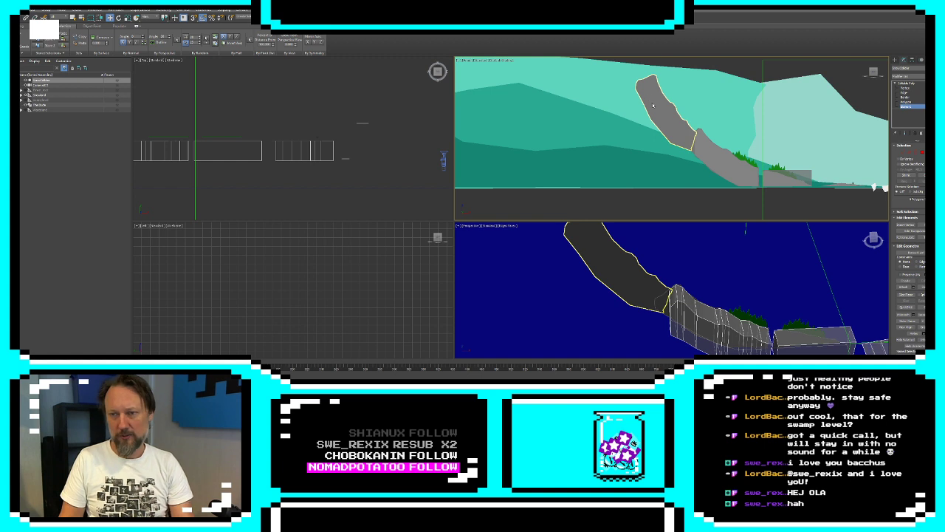
click(895, 60)
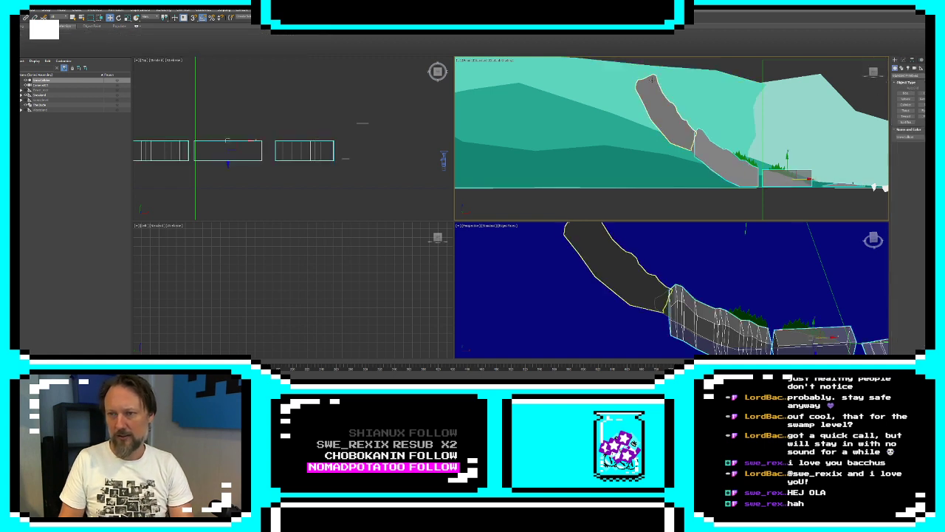
click(663, 115)
key(e)
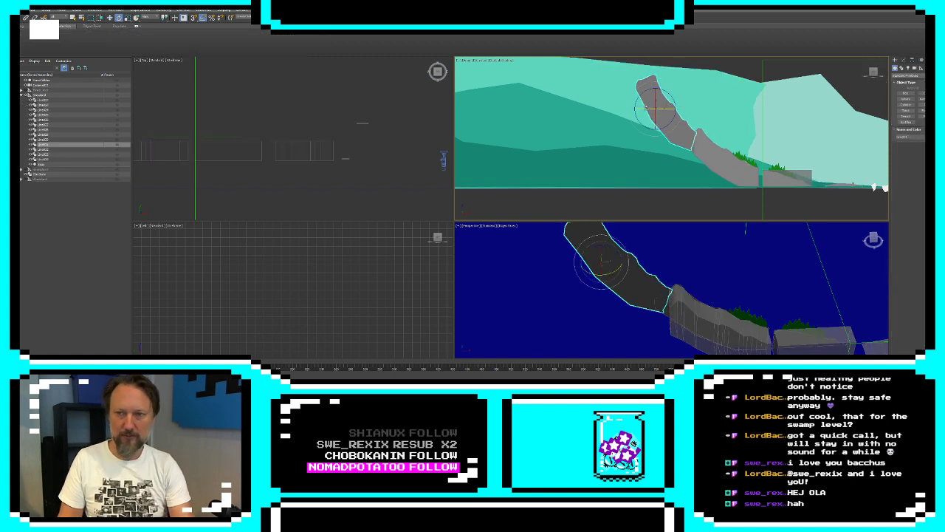
click(903, 68)
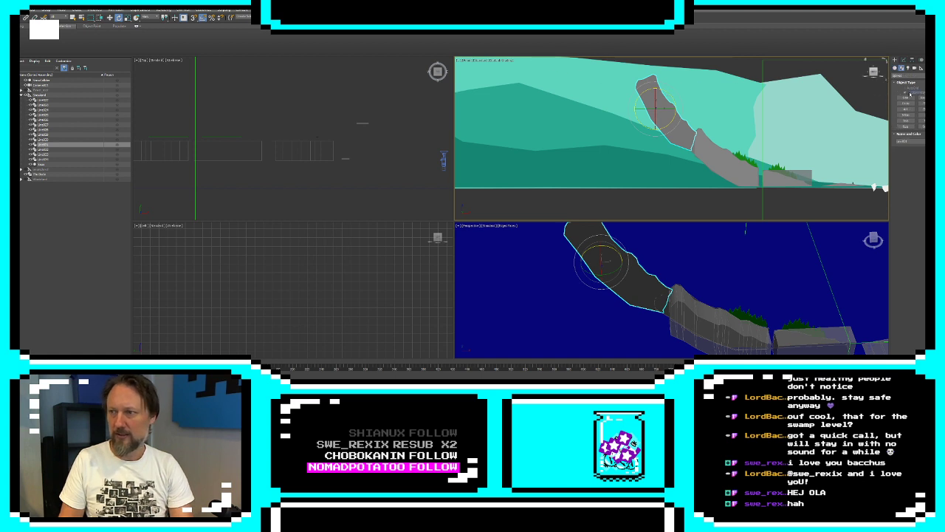
click(906, 97)
middle_drag(644, 87, 694, 92)
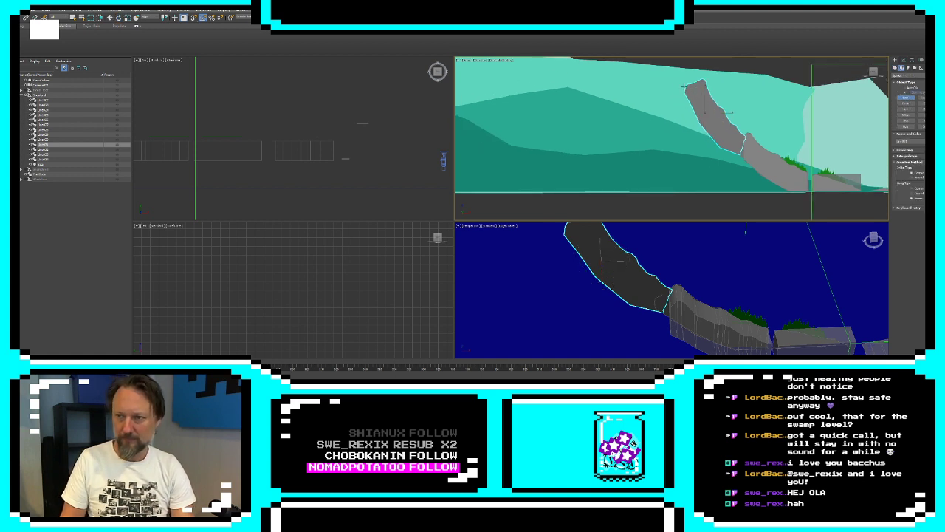
click(686, 88)
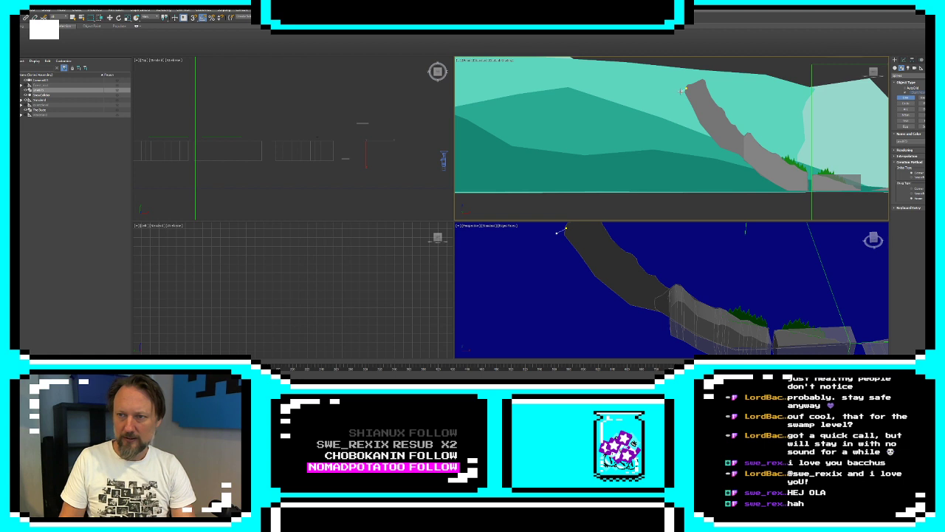
click(668, 97)
click(657, 108)
click(647, 115)
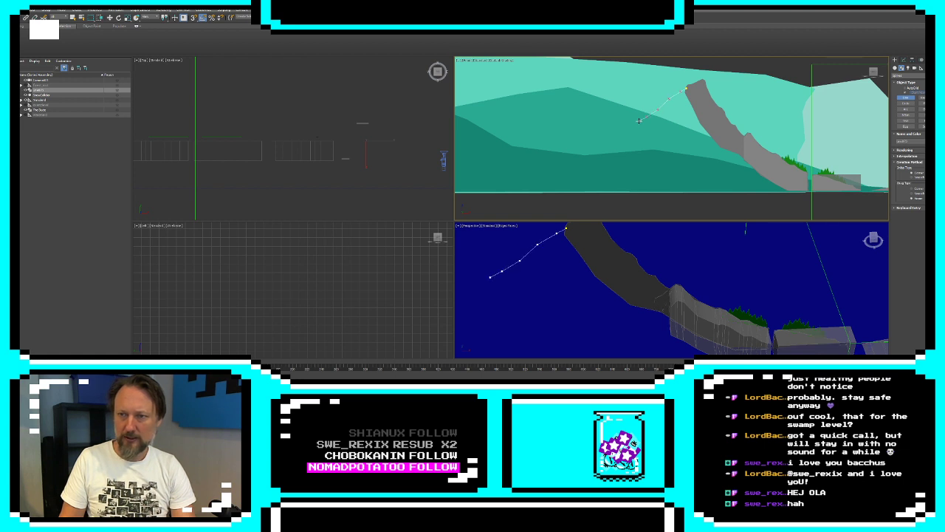
click(632, 122)
click(577, 143)
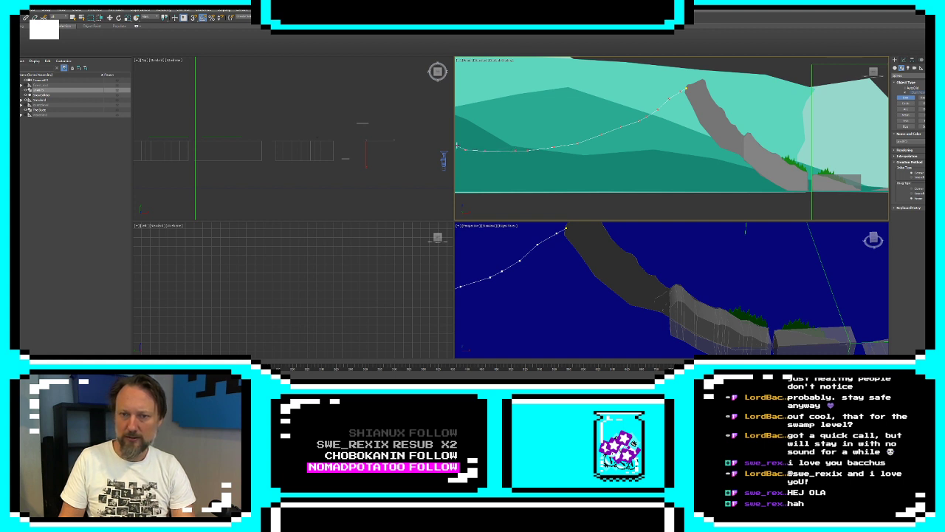
Continue the line with a small raised hump at its far end, a drop to the ground and a base, and close it at the peak
middle_drag(455, 146, 565, 140)
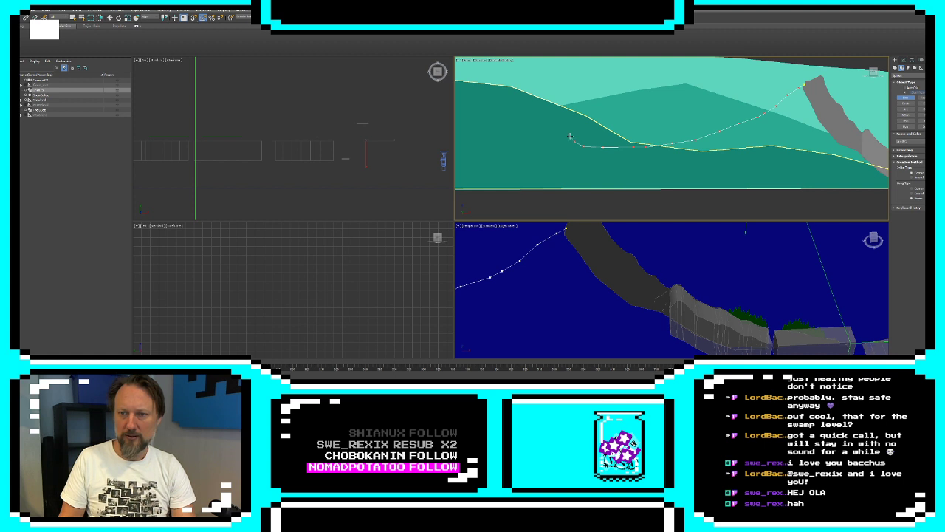
click(566, 133)
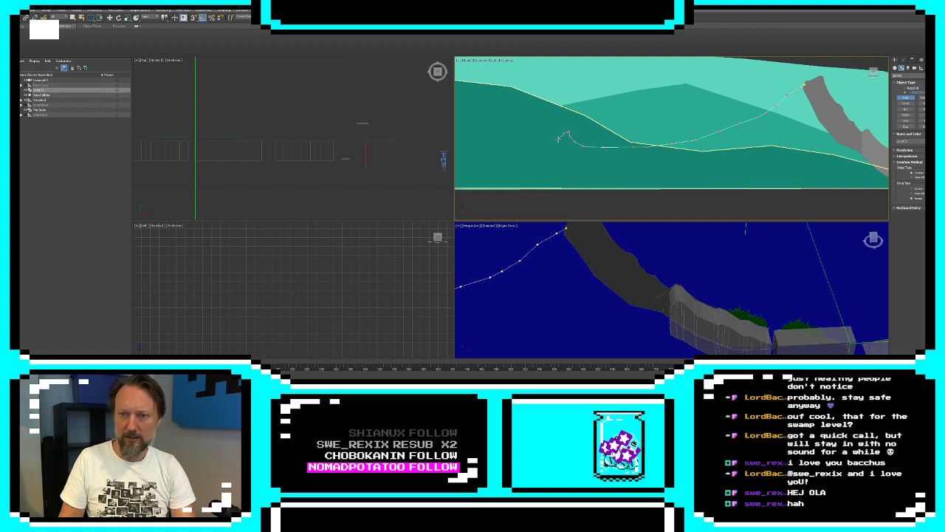
click(552, 144)
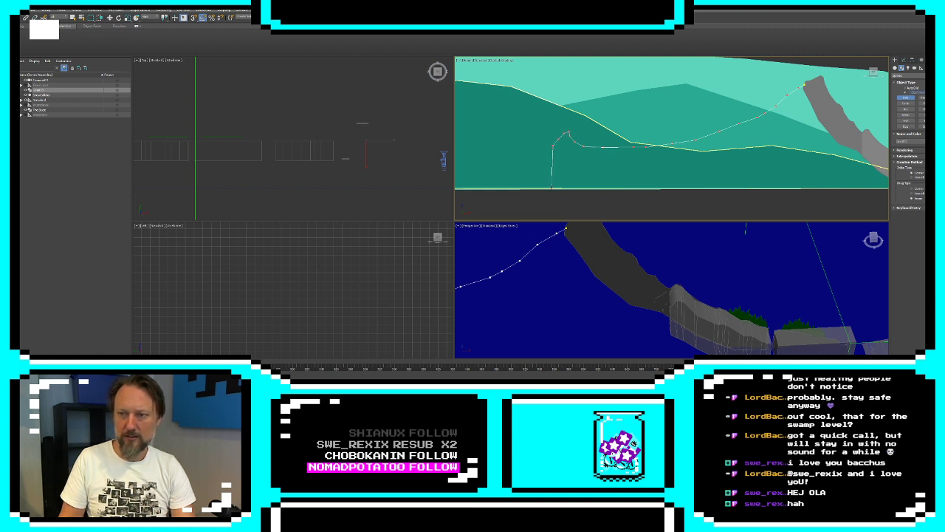
click(552, 189)
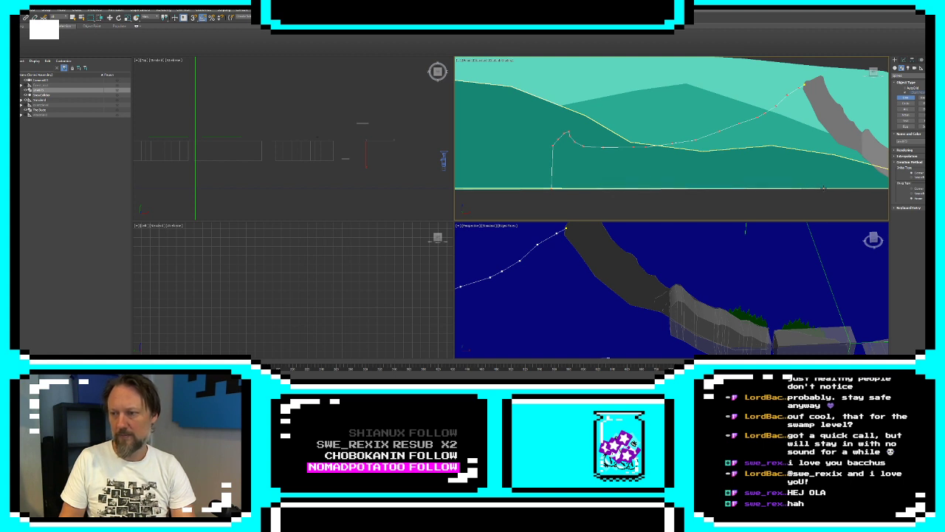
click(824, 188)
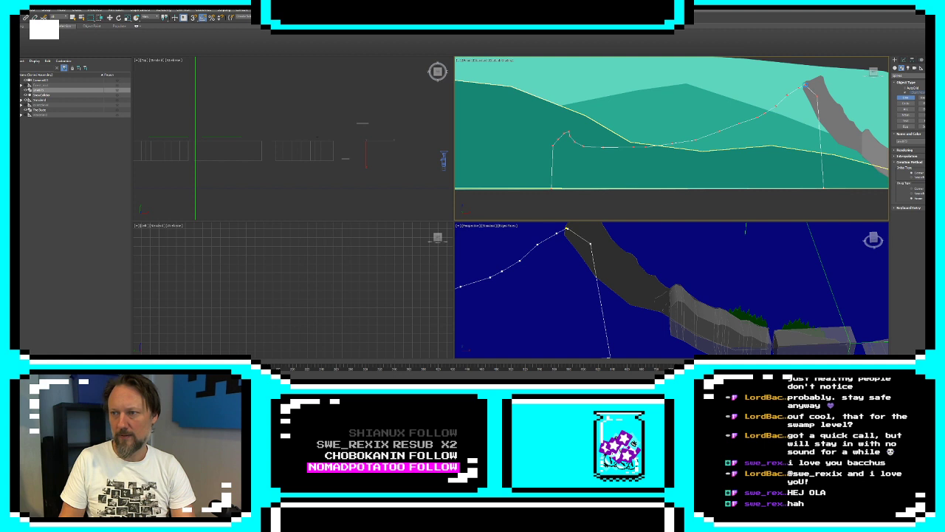
click(806, 87)
click(468, 214)
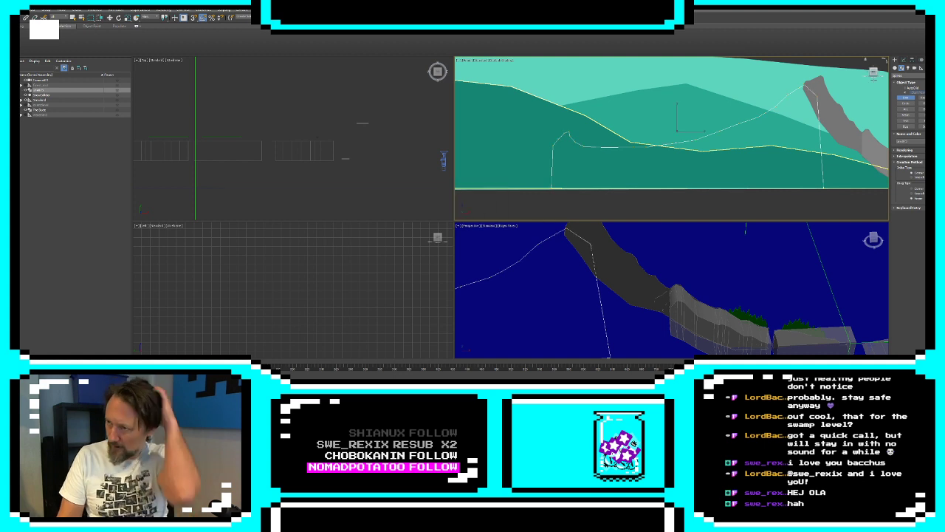
Apply an Extrude modifier to the closed mountain-back outline
click(903, 60)
click(910, 76)
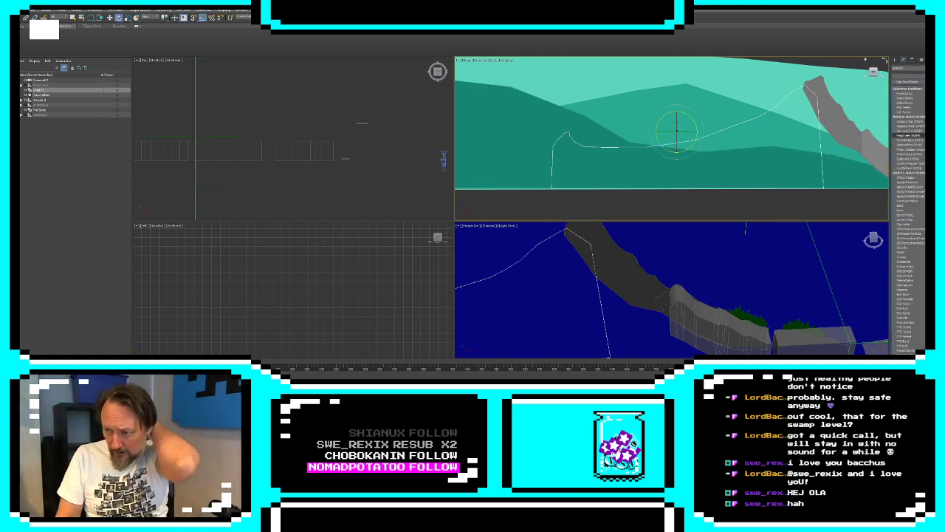
scroll(910, 329, down, 5)
scroll(923, 235, up, 10)
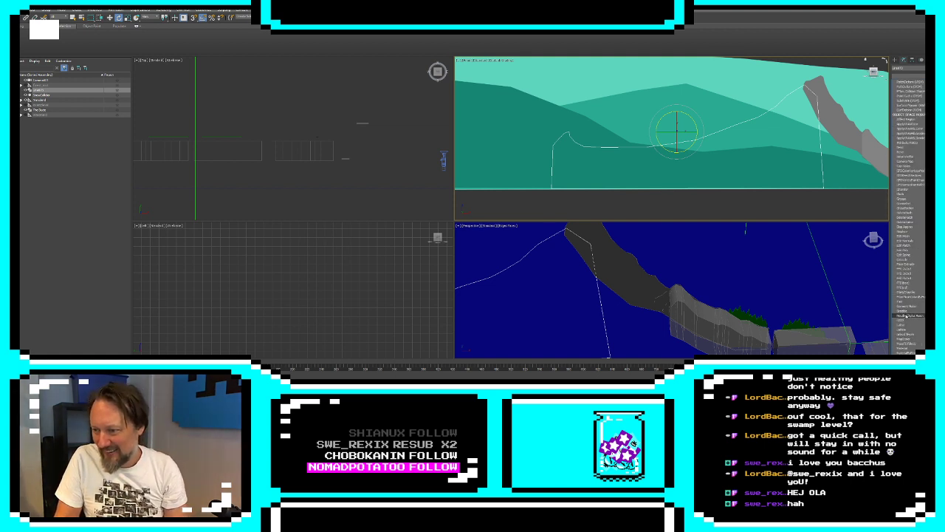
click(906, 256)
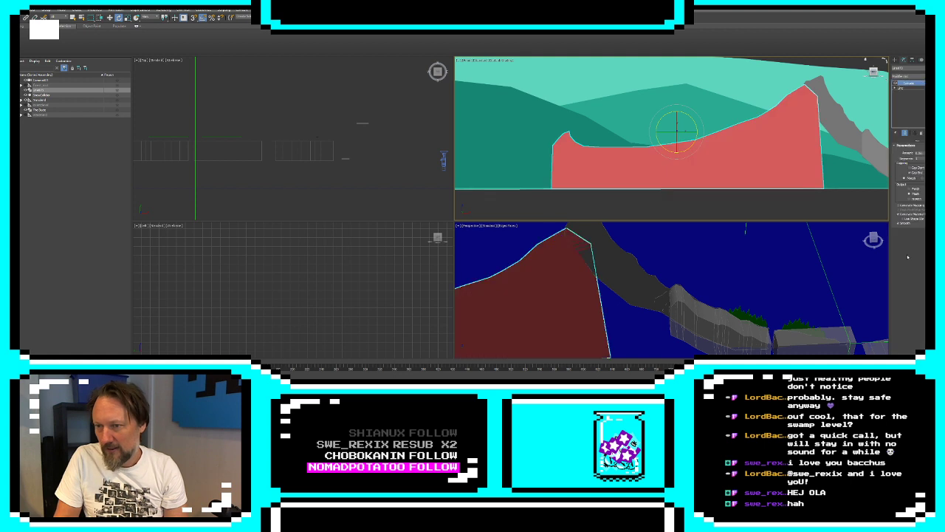
Set the extruded shape's object color to white
click(930, 68)
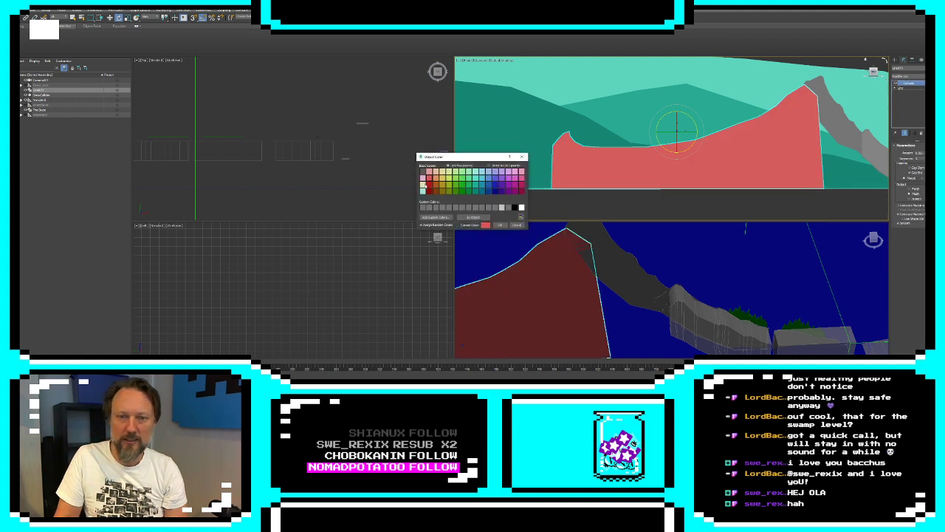
click(522, 207)
click(500, 225)
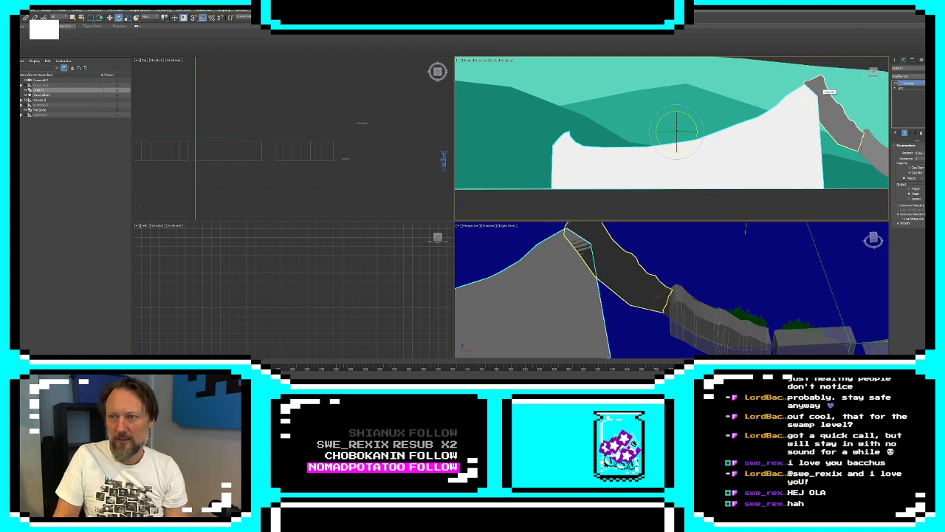
Select the scene camera and switch the perspective viewport to its view
key(w)
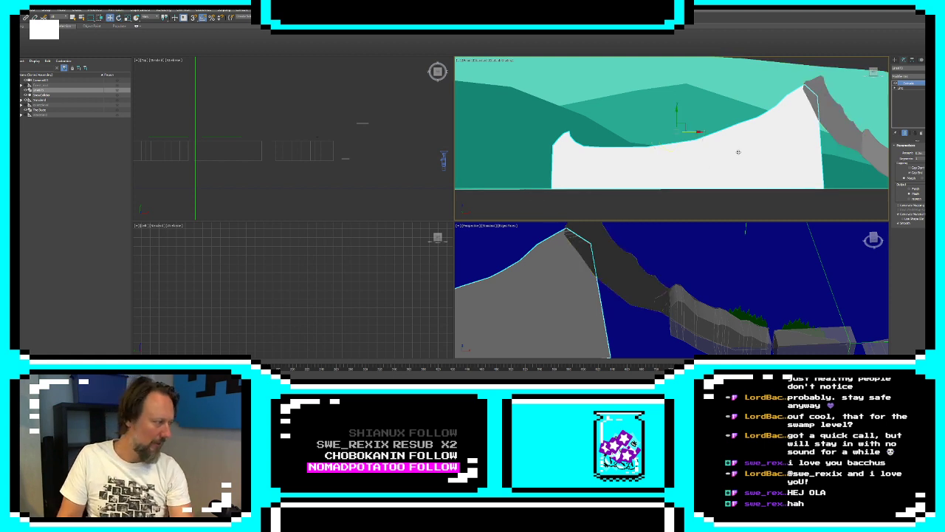
middle_drag(774, 131, 684, 131)
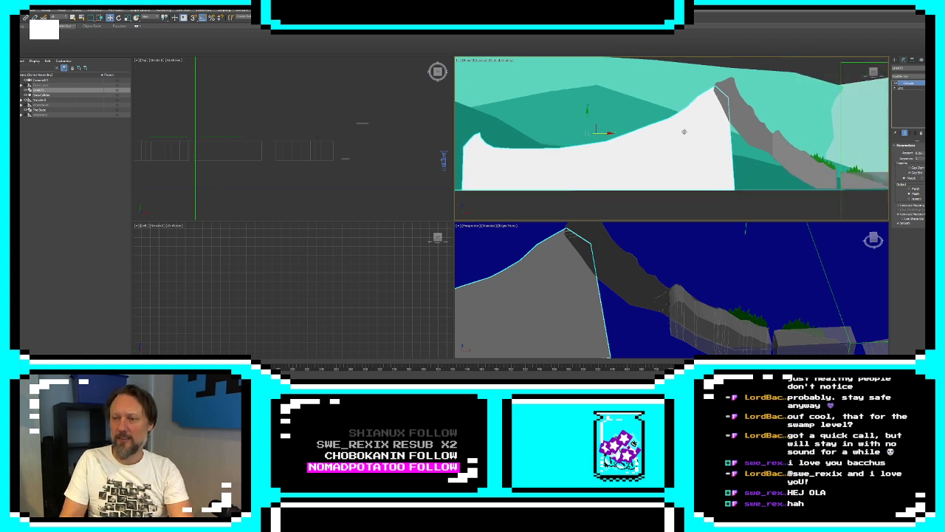
scroll(694, 130, down, 3)
click(855, 160)
click(859, 158)
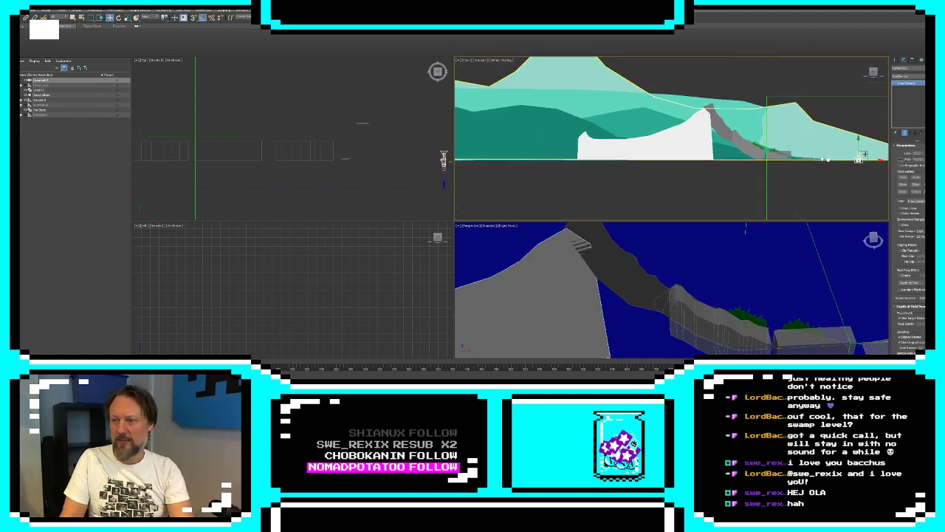
key(c)
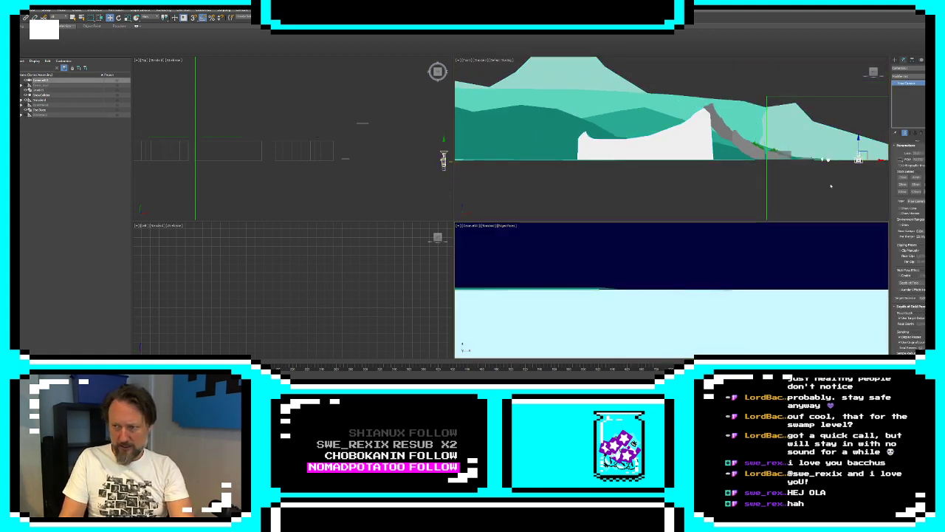
Raise the camera above the water, enlarge the lower viewports, and move the camera in front of the collider boxes near the low slope
mouse_move(859, 158)
mouse_down()
mouse_move(845, 157)
mouse_move(864, 149)
mouse_up()
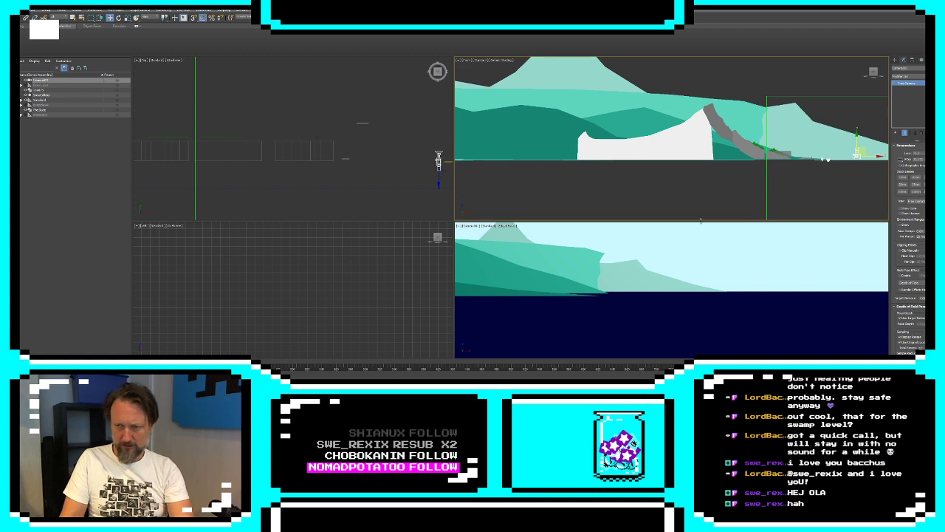
drag(701, 180, 704, 156)
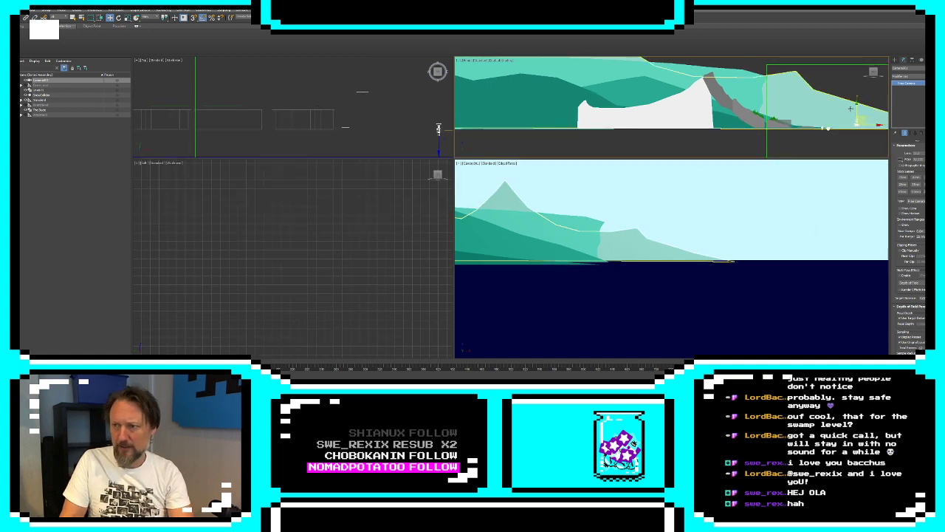
drag(877, 126, 849, 128)
middle_drag(330, 119, 330, 119)
drag(360, 113, 340, 141)
click(825, 133)
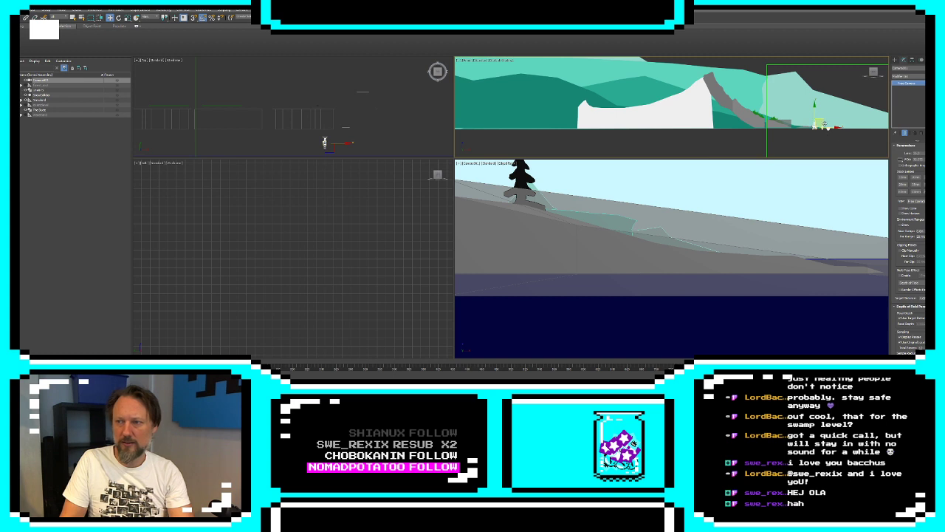
Move the camera up along the mountain slope to just above the grey peak, viewing the new white shape's surroundings
drag(825, 124, 805, 114)
scroll(814, 119, down, 4)
right_click(274, 134)
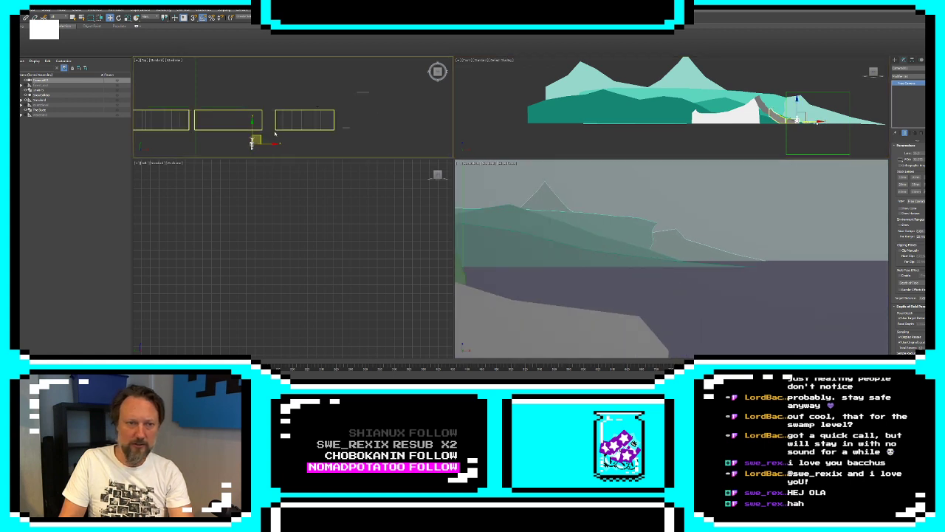
click(274, 134)
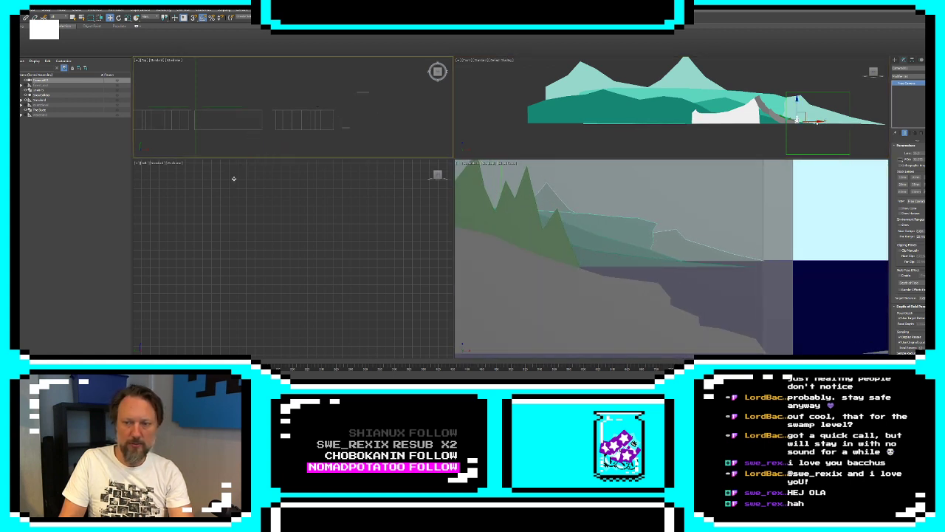
click(807, 115)
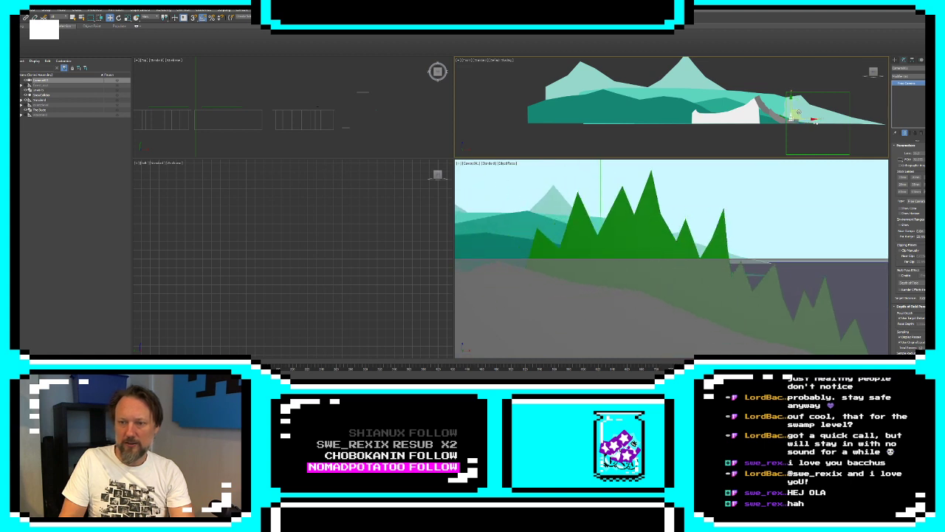
drag(805, 114, 761, 90)
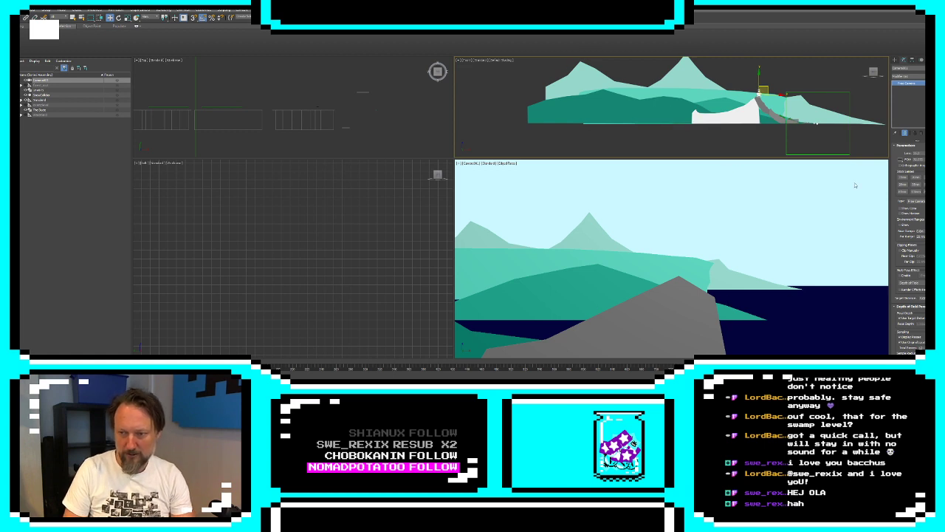
scroll(775, 93, up, 2)
scroll(769, 95, up, 2)
middle_drag(769, 95, 828, 86)
scroll(828, 87, down, 2)
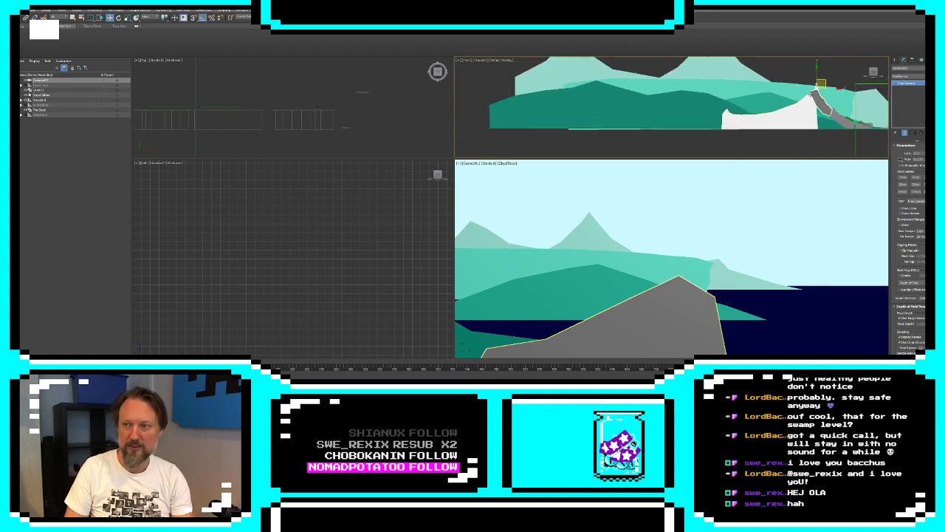
Move the scene camera from the grey peak to the low far end of the white extruded shape
drag(822, 82, 744, 106)
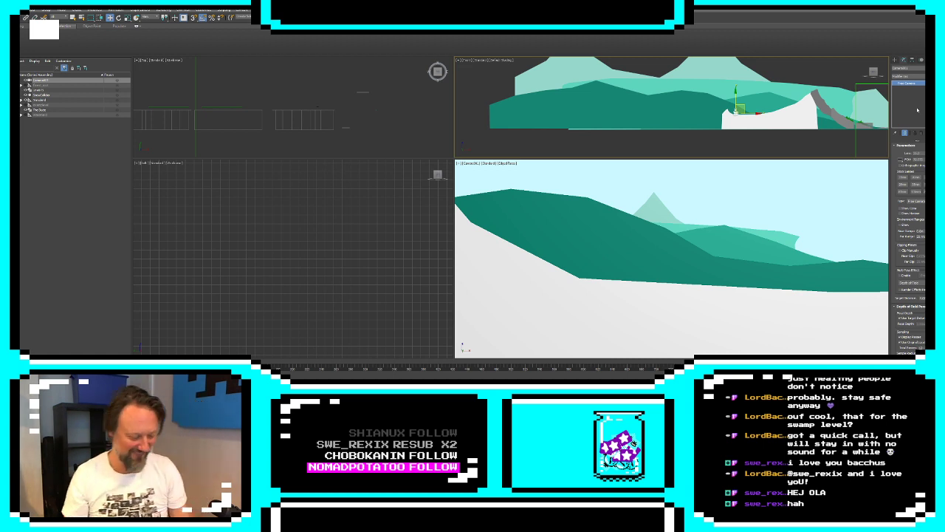
click(895, 59)
scroll(690, 139, down, 3)
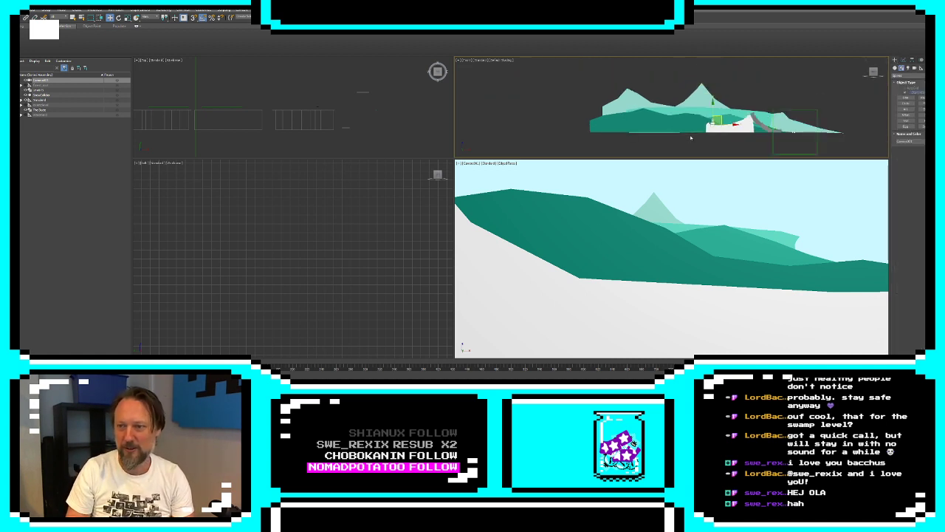
click(695, 129)
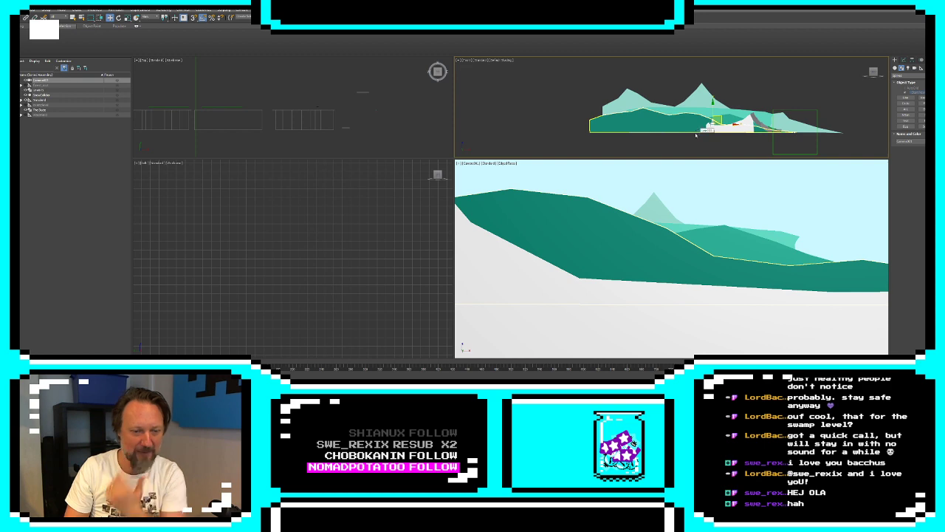
key(alt+Tab)
click(225, 174)
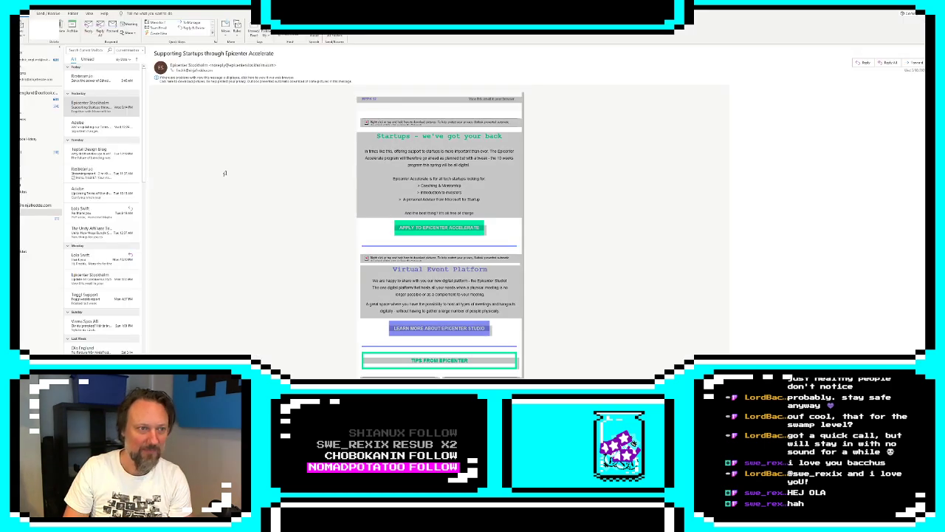
key(alt+Tab)
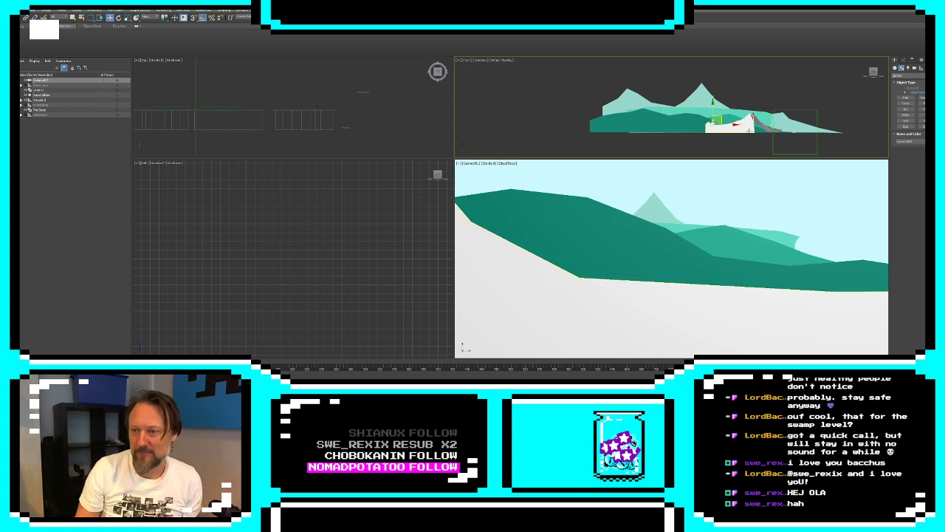
Select the white extruded shape and show its Extrude modifier parameters
click(749, 131)
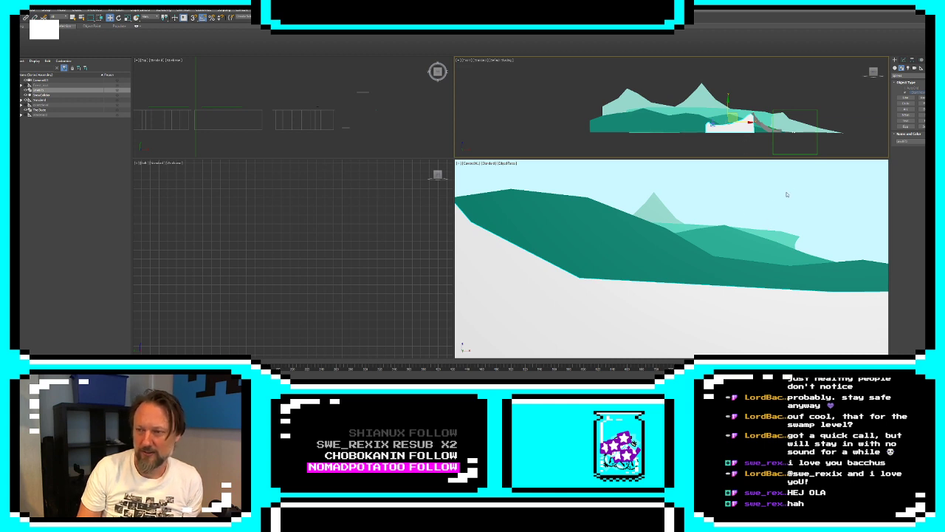
scroll(728, 145, up, 10)
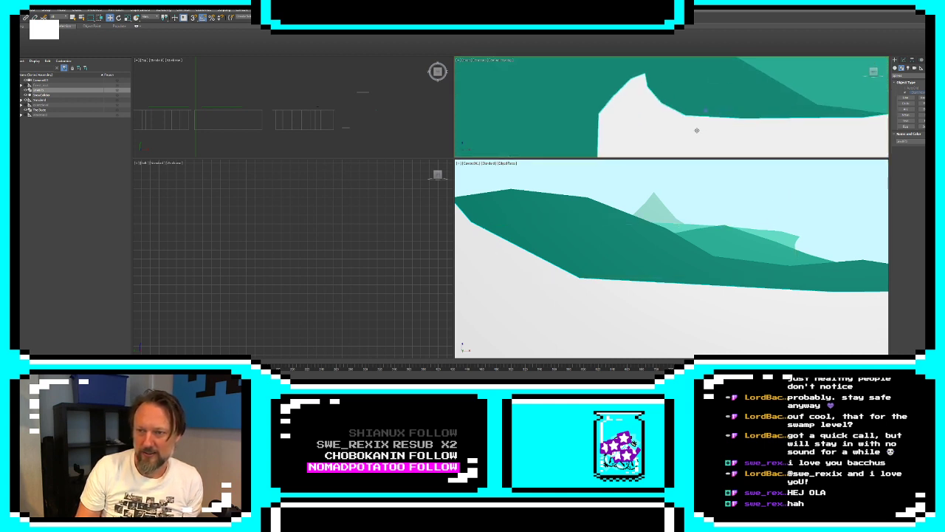
click(903, 60)
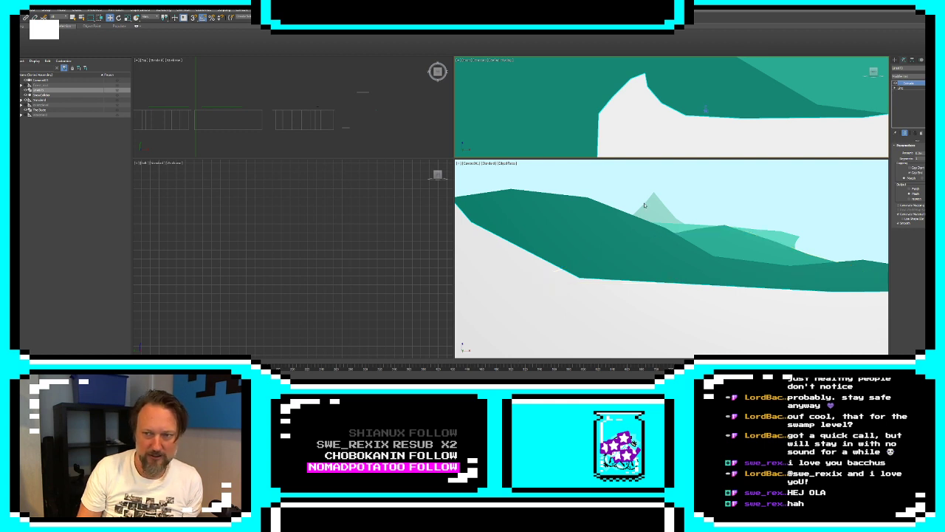
Switch to the running game in Unity, widen the Game view over the Scene view, and give it focus
key(alt+Tab)
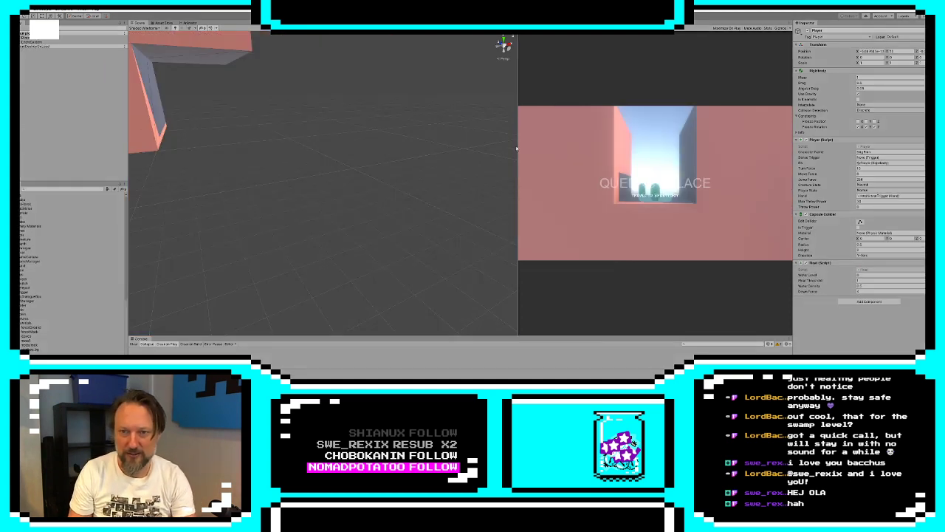
drag(518, 148, 238, 156)
click(575, 172)
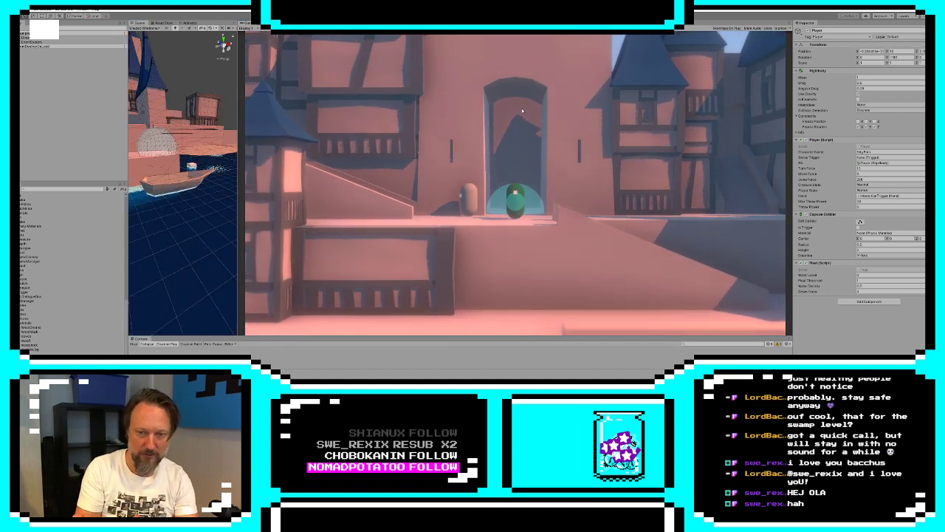
Walk the player out of the palace gate and back and forth along the terrace, examining the foreground and castle backdrop
key(s)
key(a)
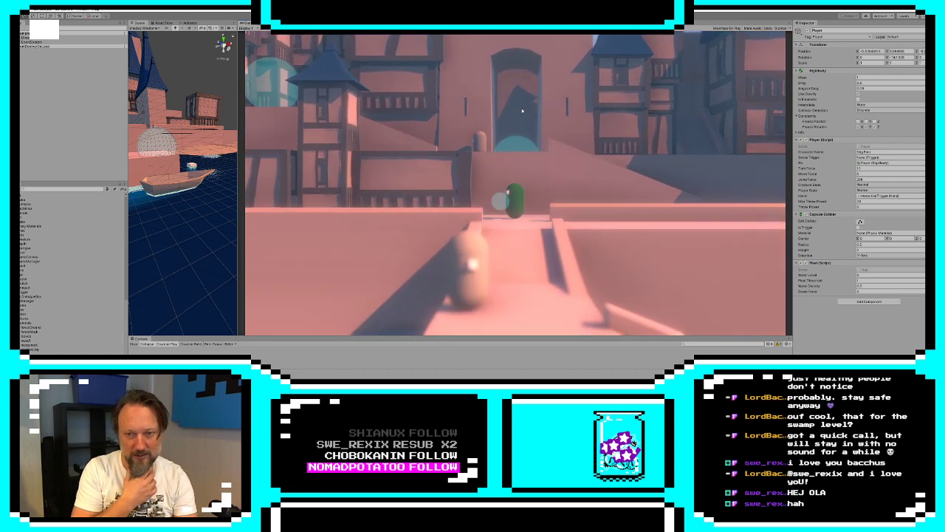
key(a)
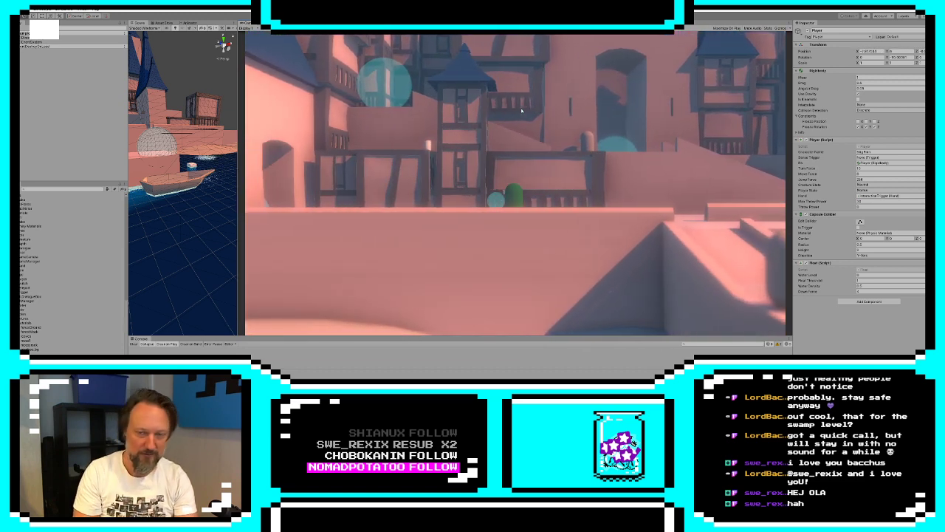
key(d)
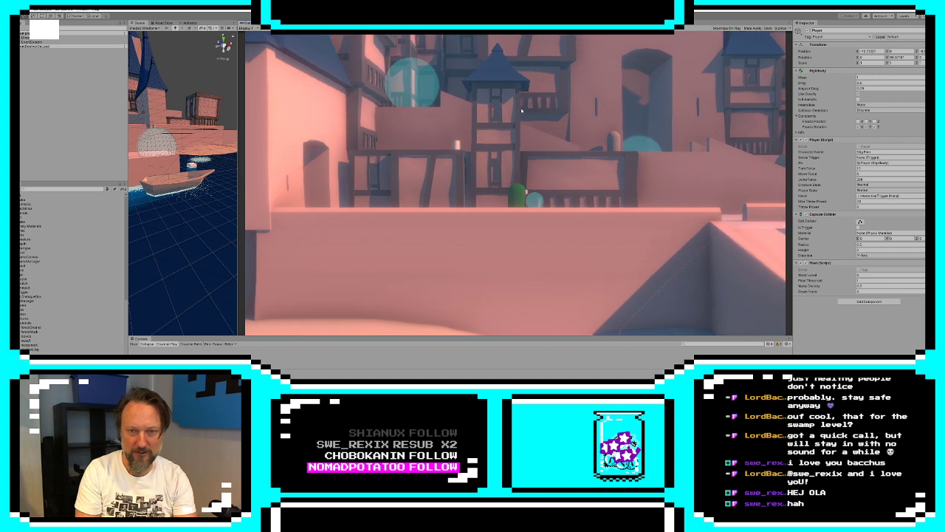
key(a)
key(a)
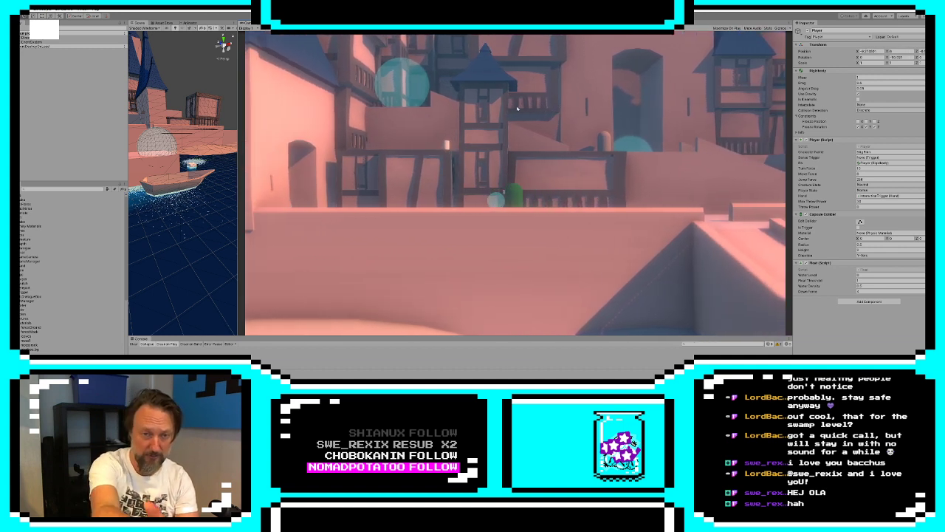
key(d)
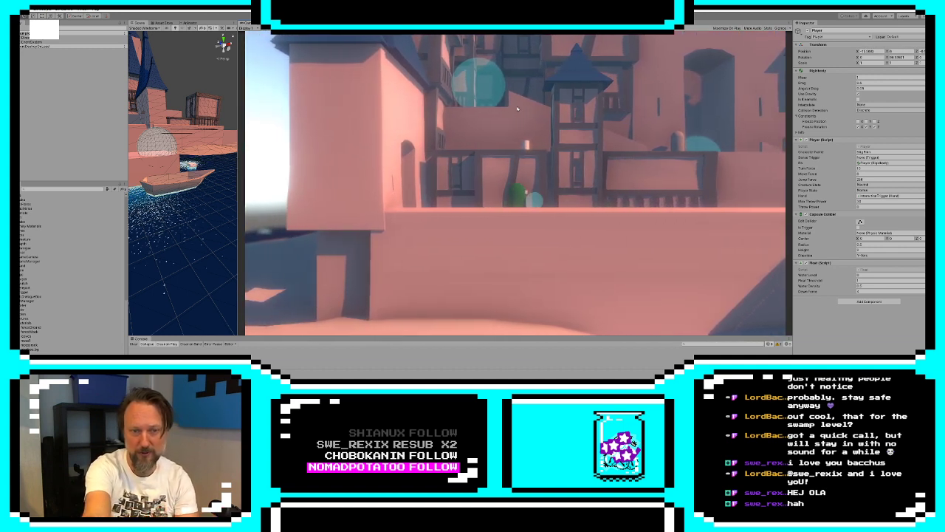
key(d)
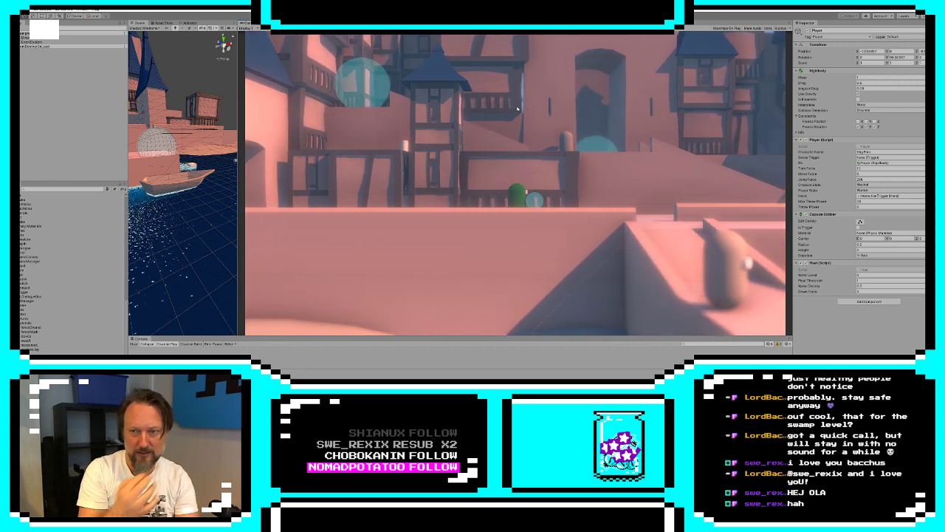
key(d)
Walk the player from the terrace down to the dock and along its ramp to the travel point beside the boat
key(s)
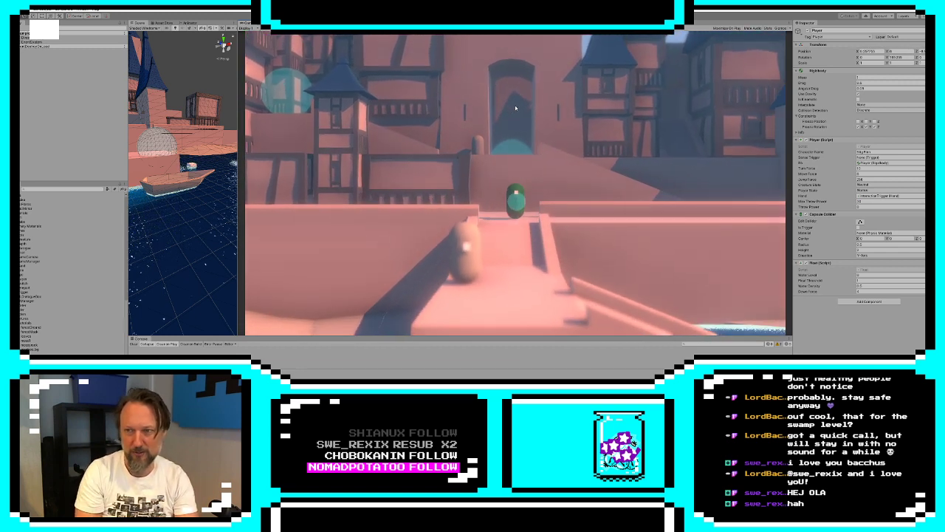
key(s)
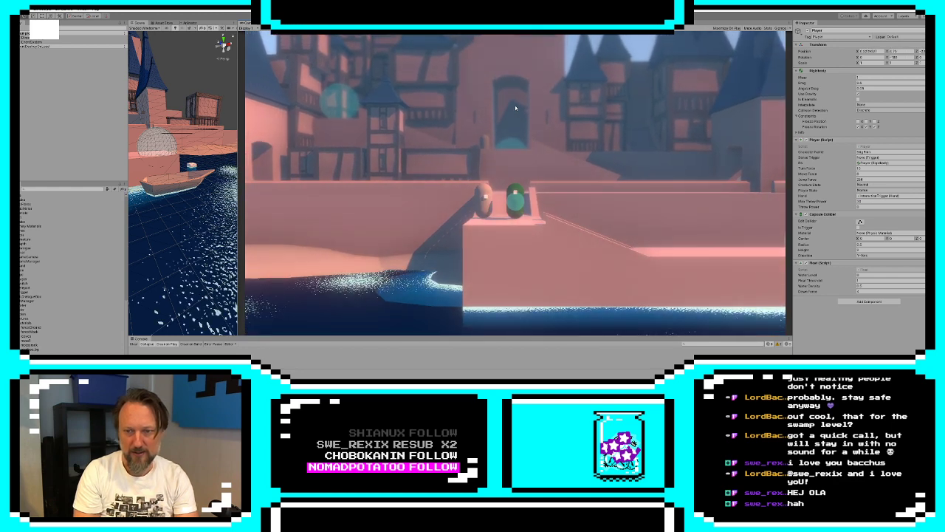
key(d)
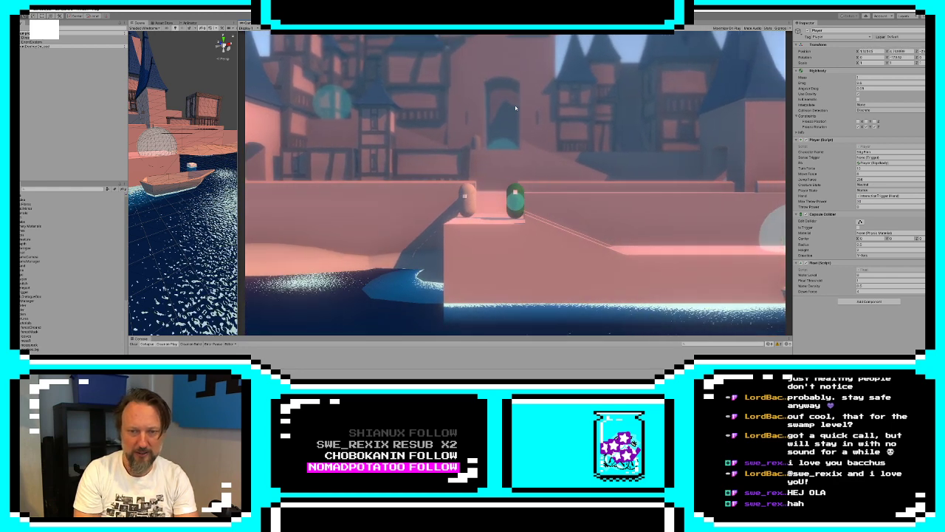
key(a)
key(d)
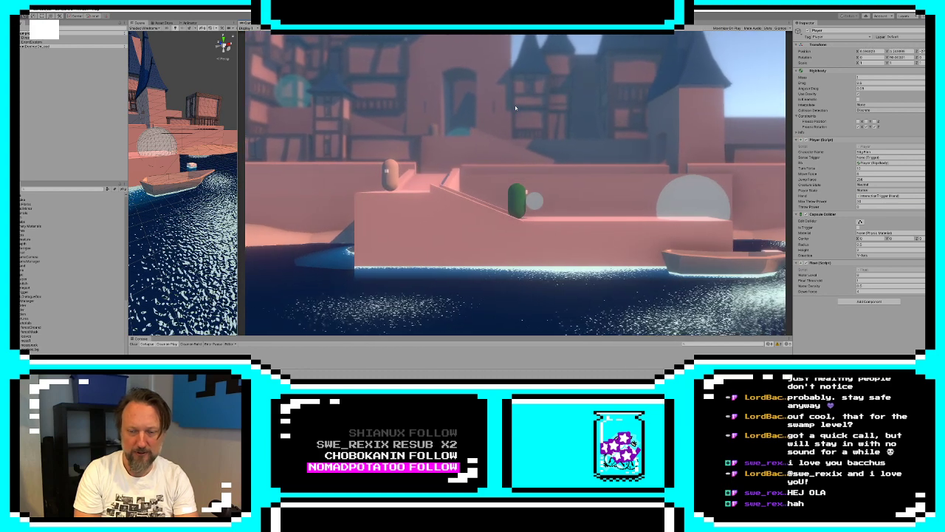
key(d)
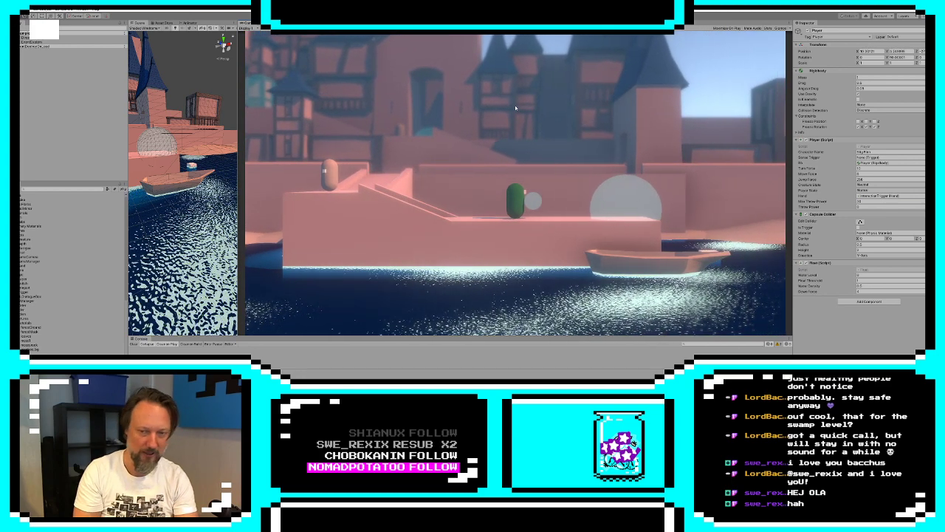
key(d)
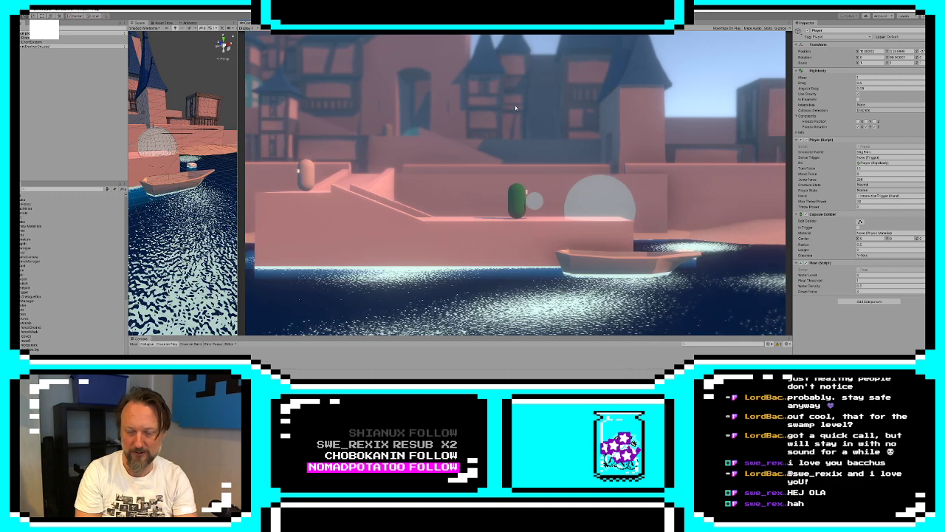
key(d)
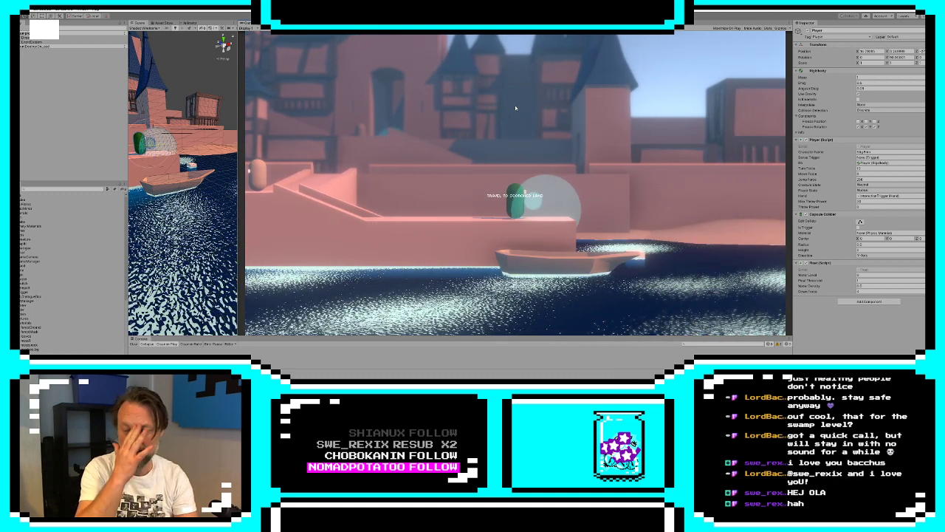
Return the player from the boat up the dock ramp, past the waiting character, to the castle terrace
key(a)
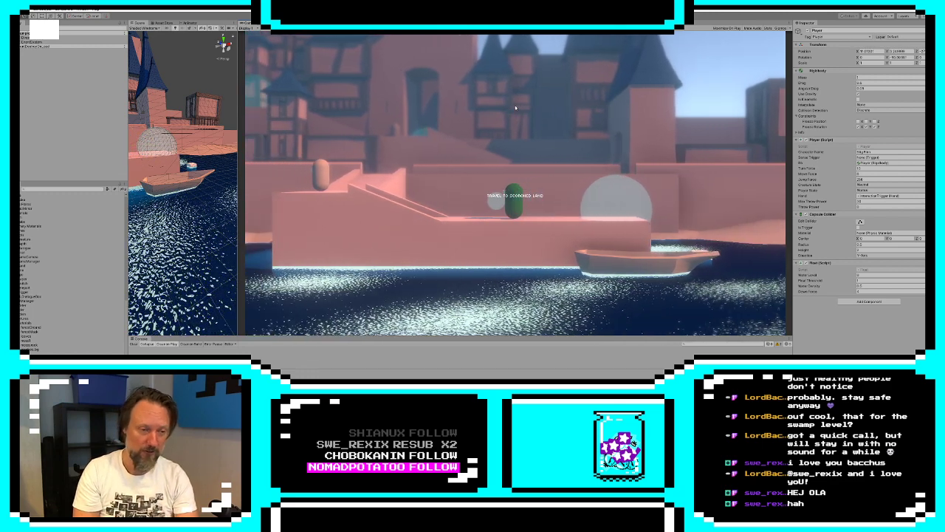
key(a)
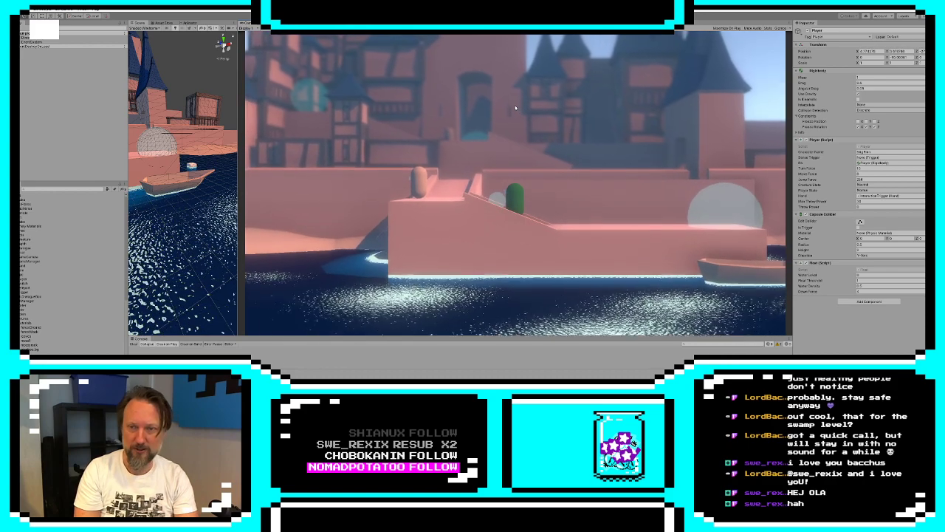
key(a)
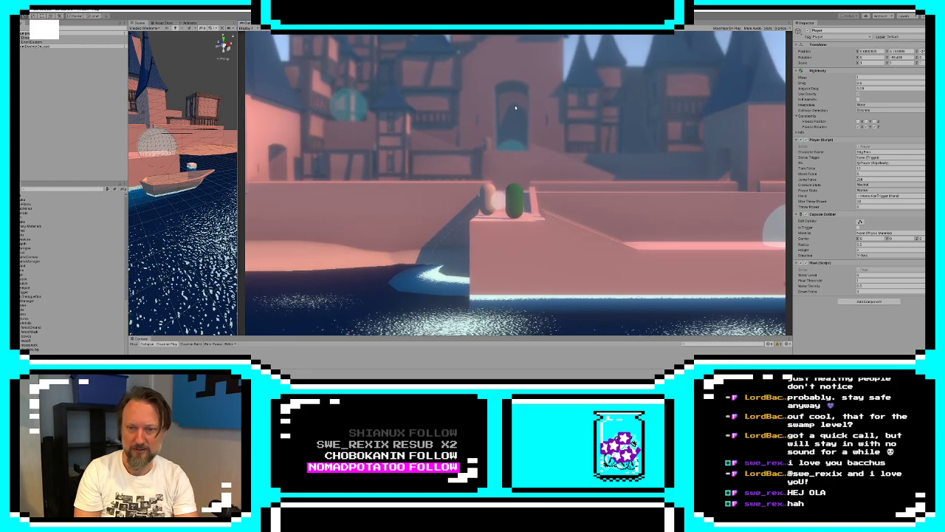
key(w)
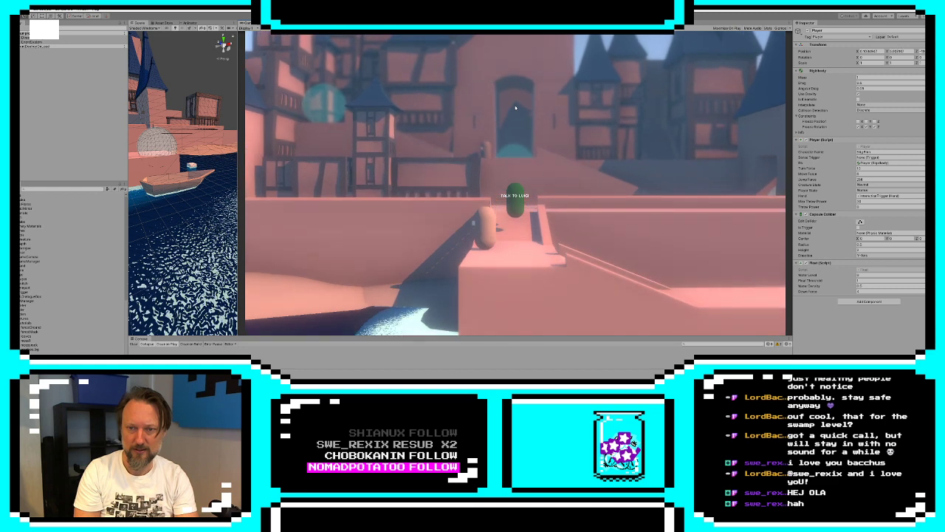
key(w)
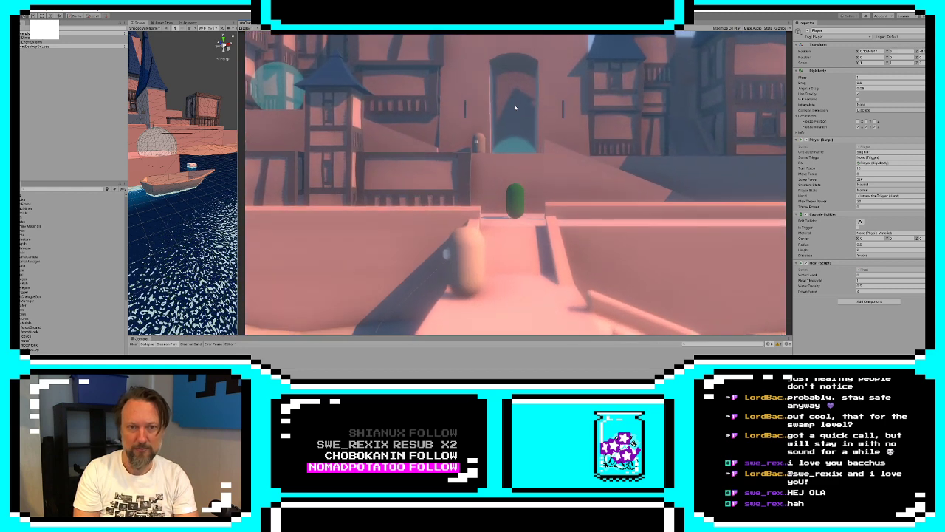
key(w)
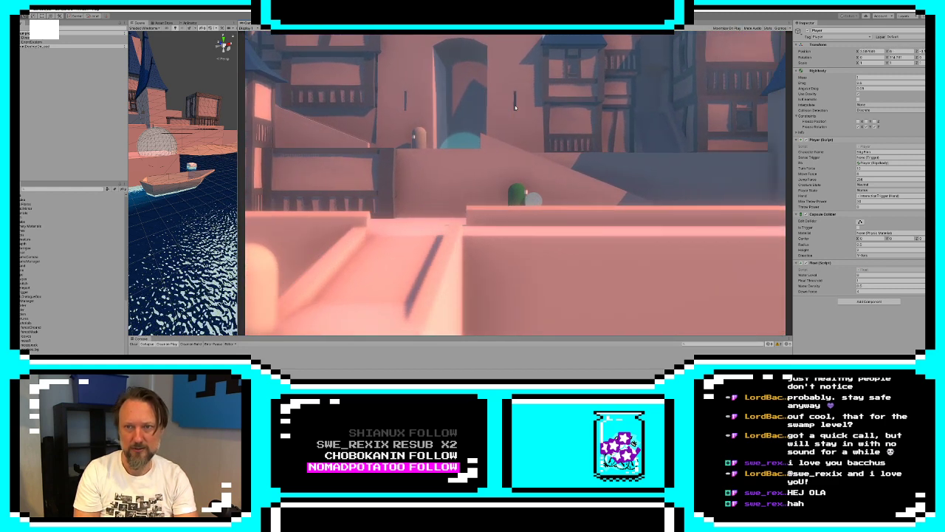
Walk the player along the terrace past the corner tower and travel to the Timmerland level
key(d)
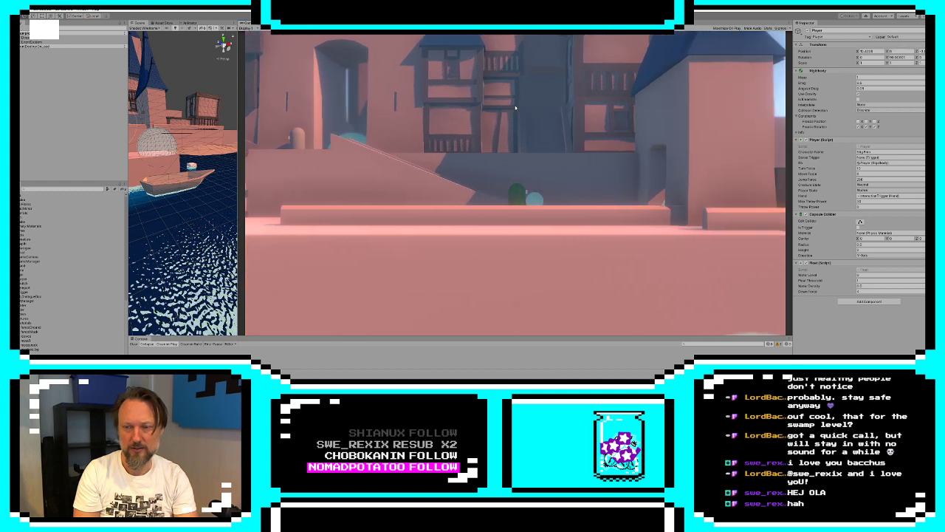
key(d)
key(e)
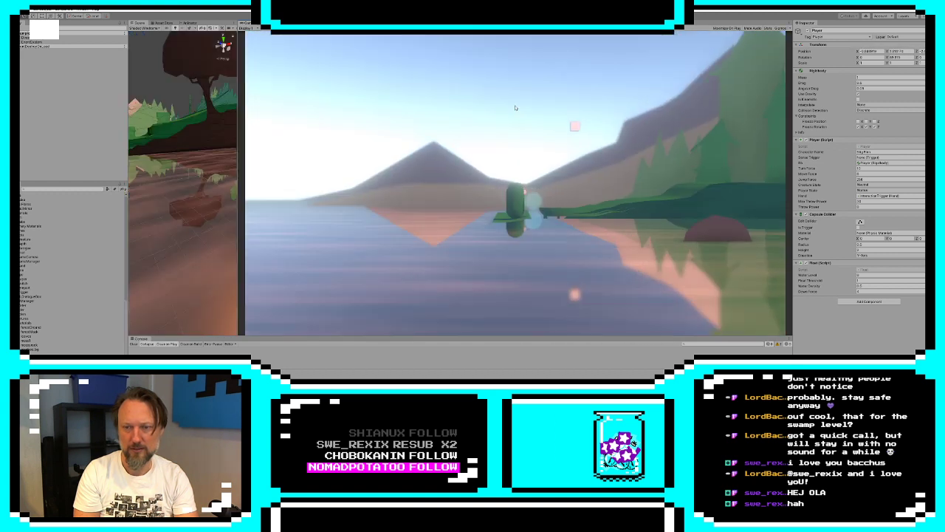
Walk the player from the Timmerland shore past the tower and the waiting character to the large foreground tree, examining the scenery
key(d)
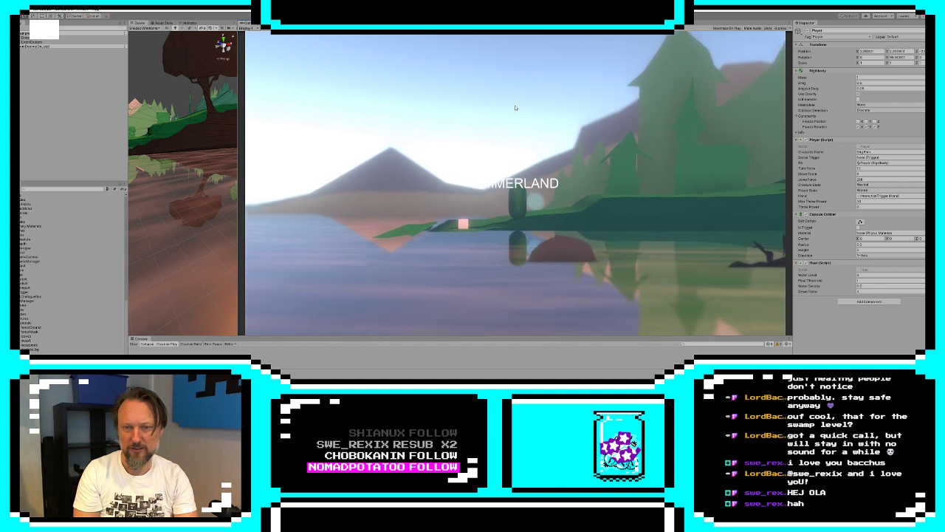
key(d)
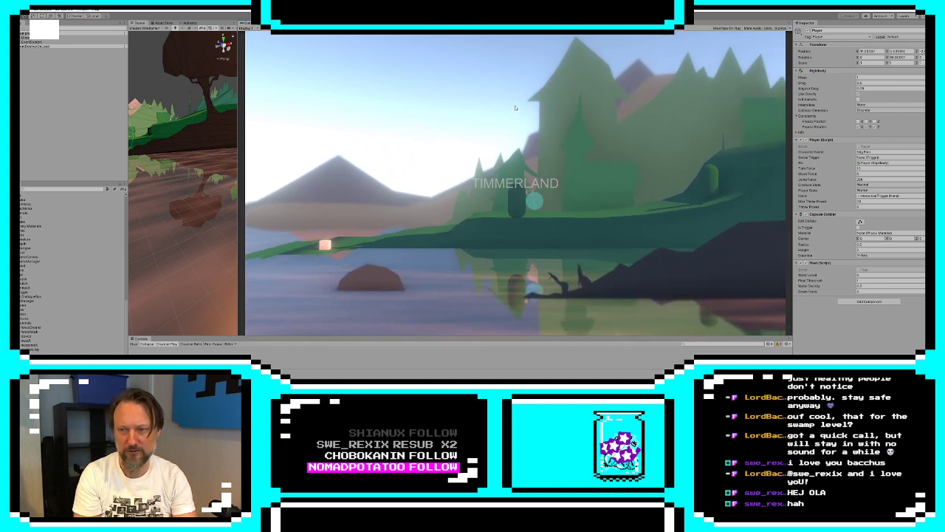
key(d)
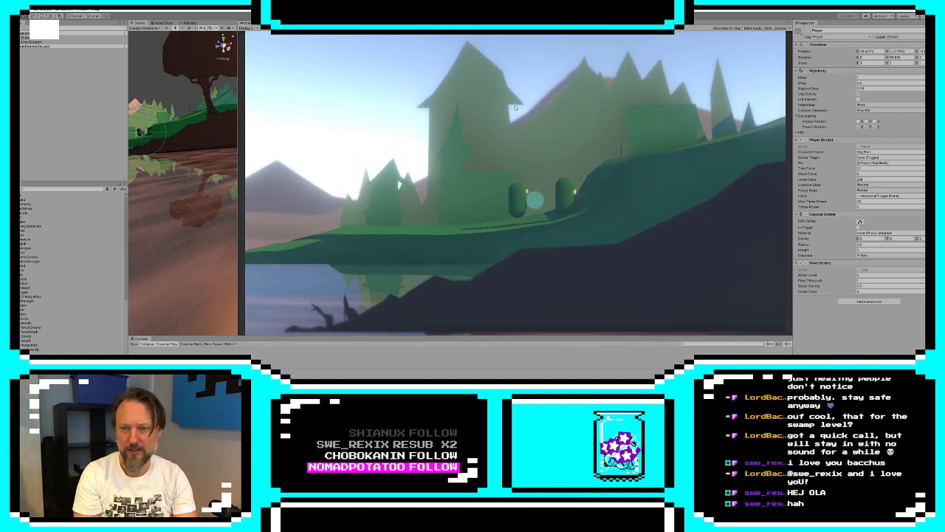
key(d)
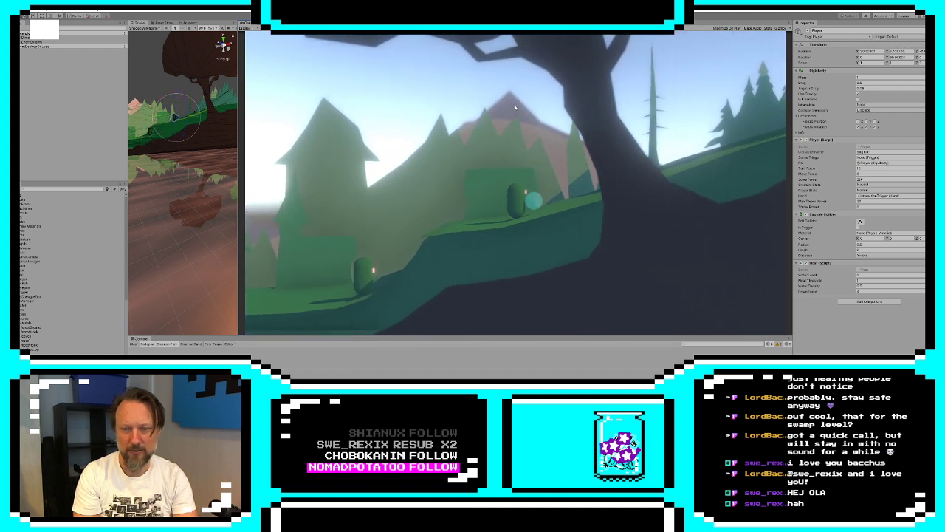
key(d)
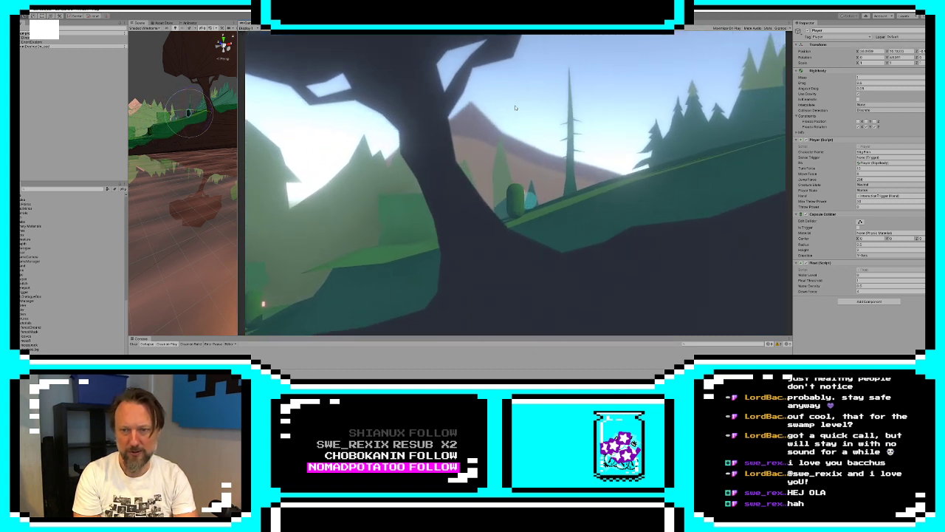
Walk the player up the grassy slope past the bare trunk and spruce forest to the far end of Timmerland
key(d)
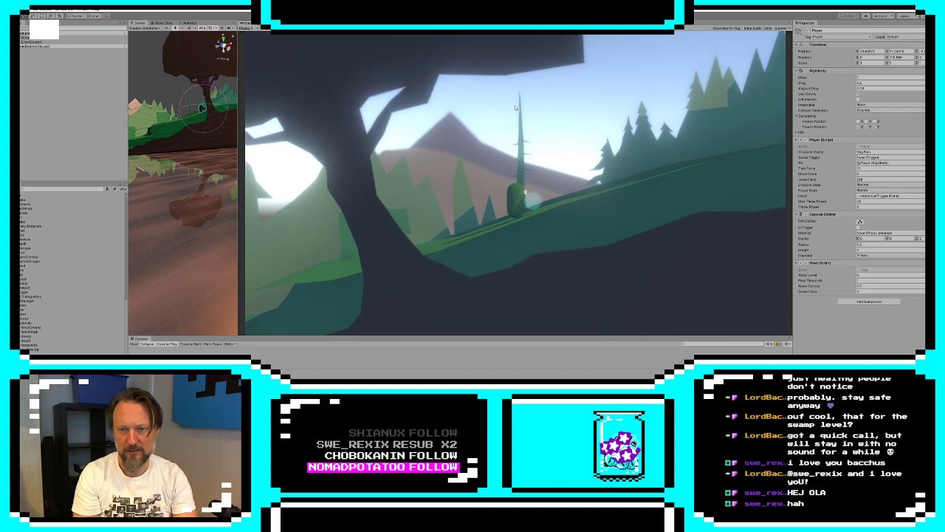
key(d)
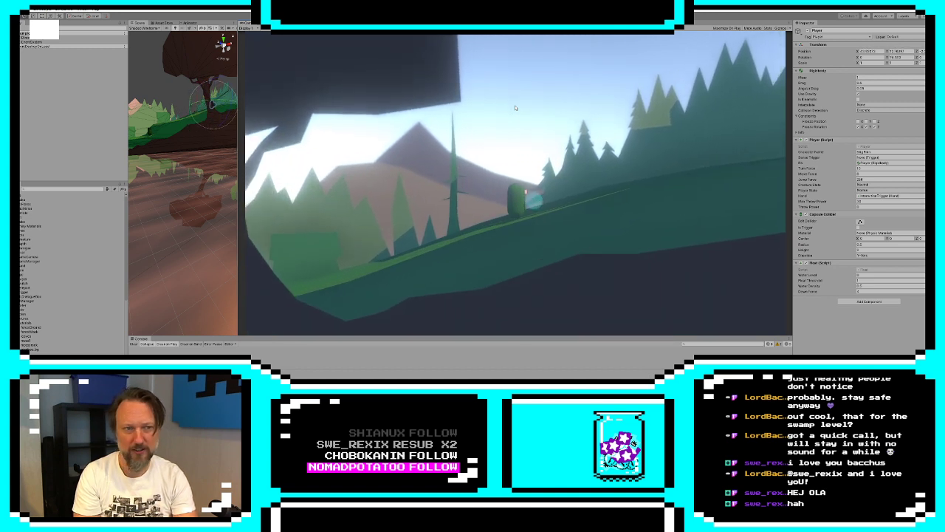
key(d)
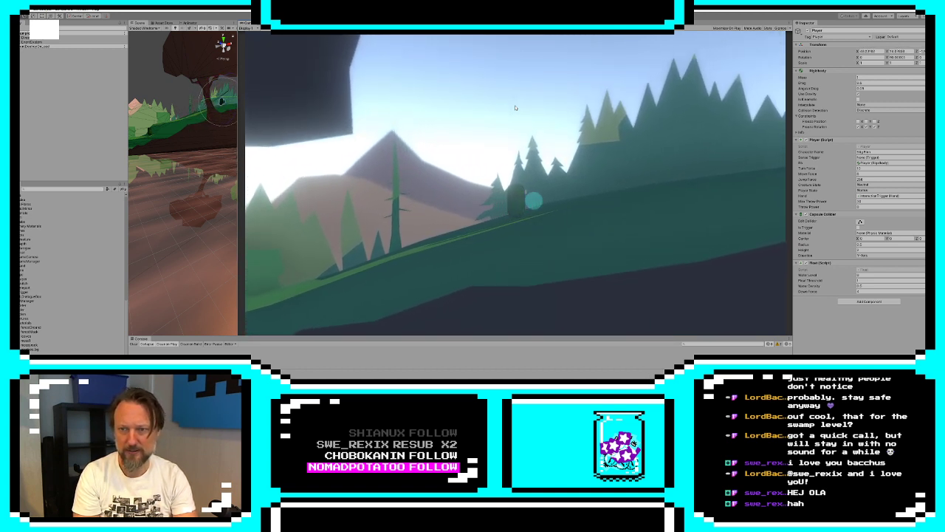
key(d)
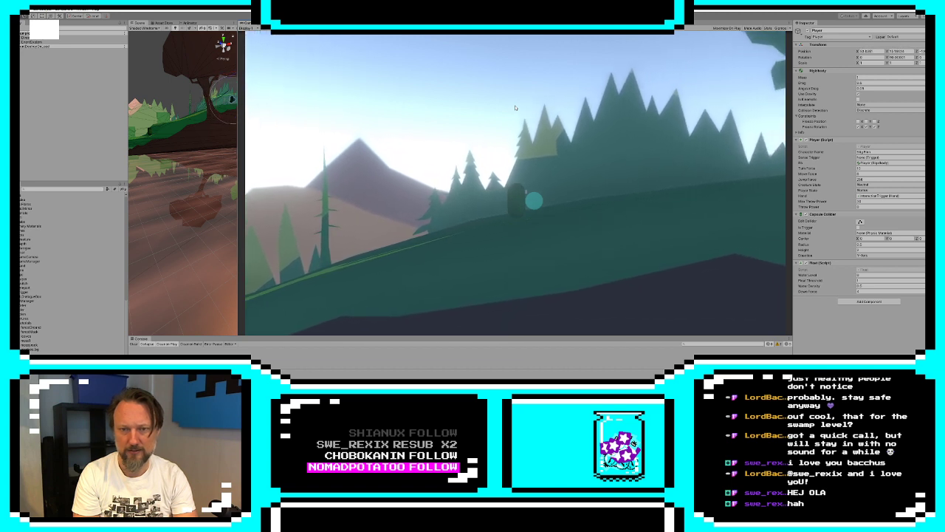
key(d)
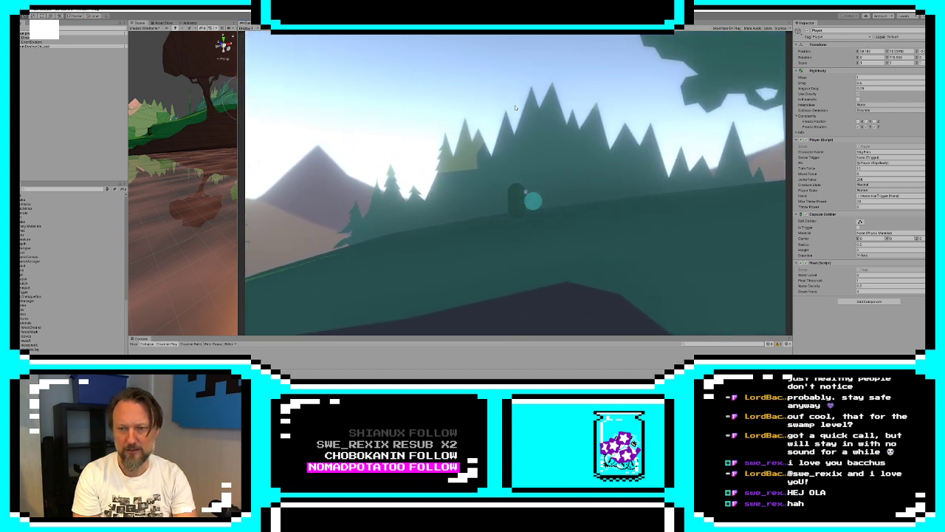
key(d)
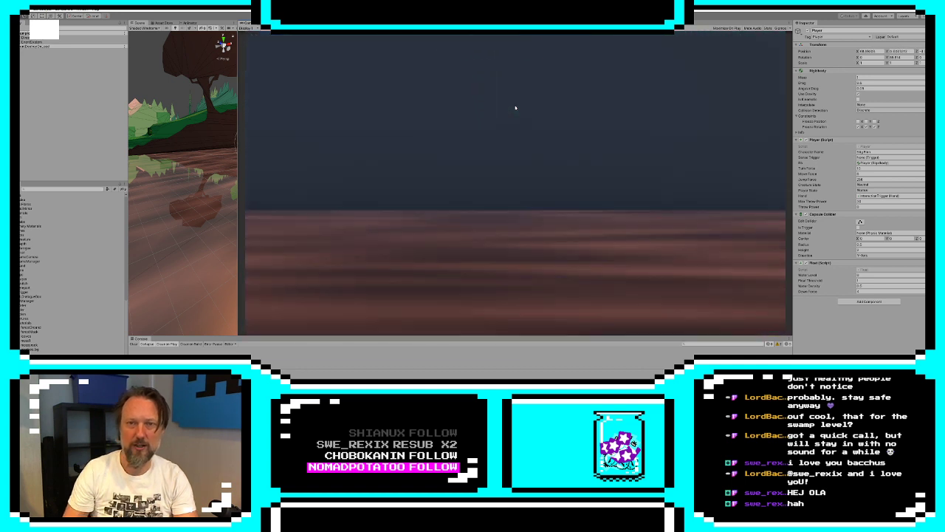